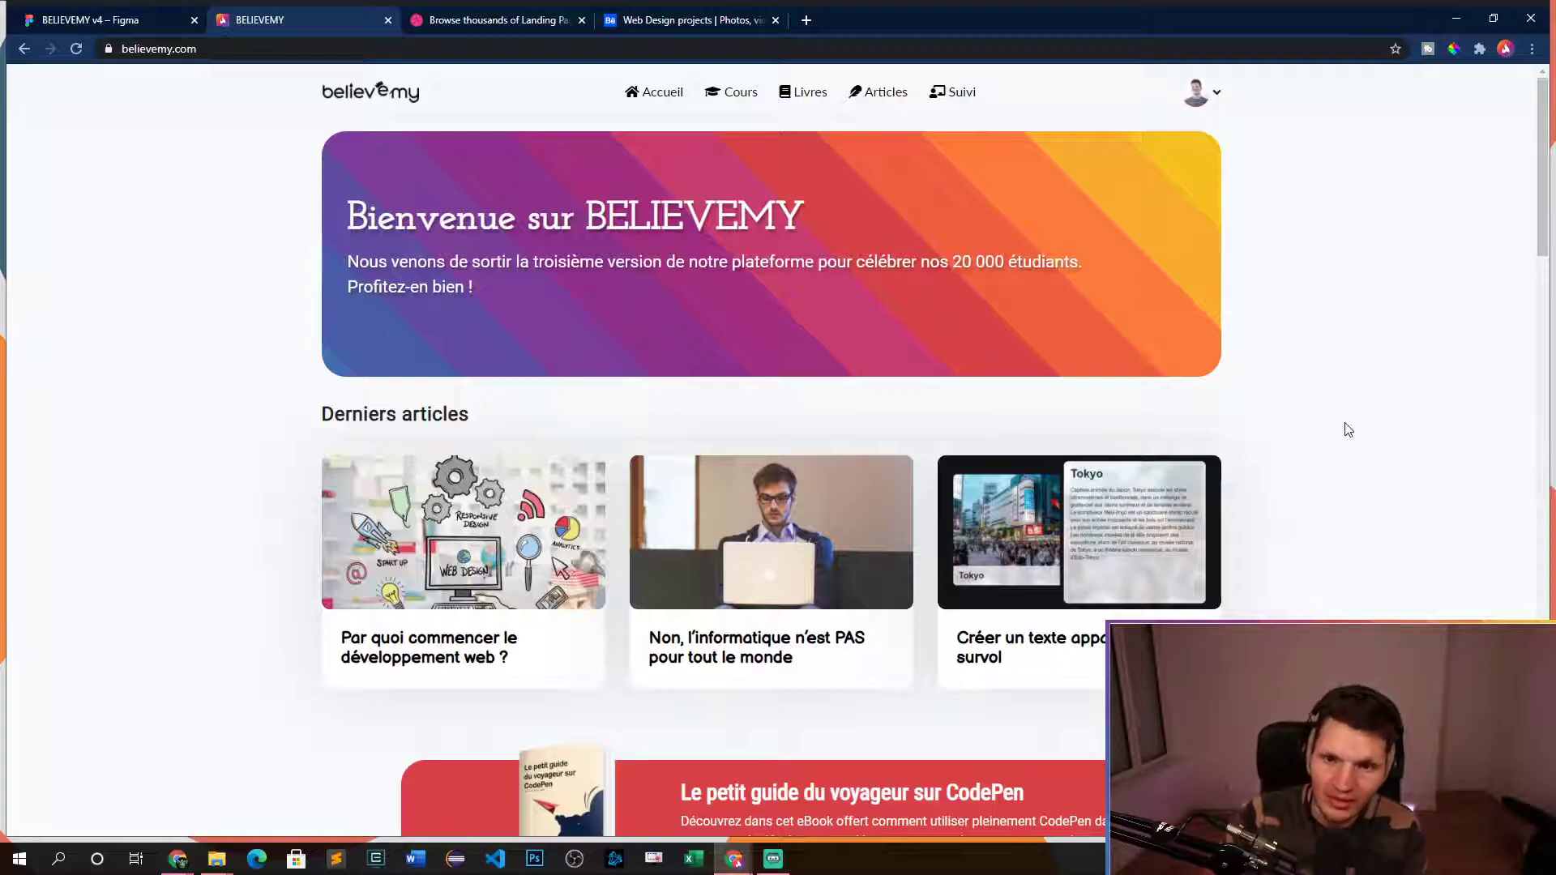
- Switch to the BELIEVEMY v4 Figma file and examine the Accueil and Etape 2 frames, including the Pro trial card
{"action": "left_click", "coordinate": [105, 19]}
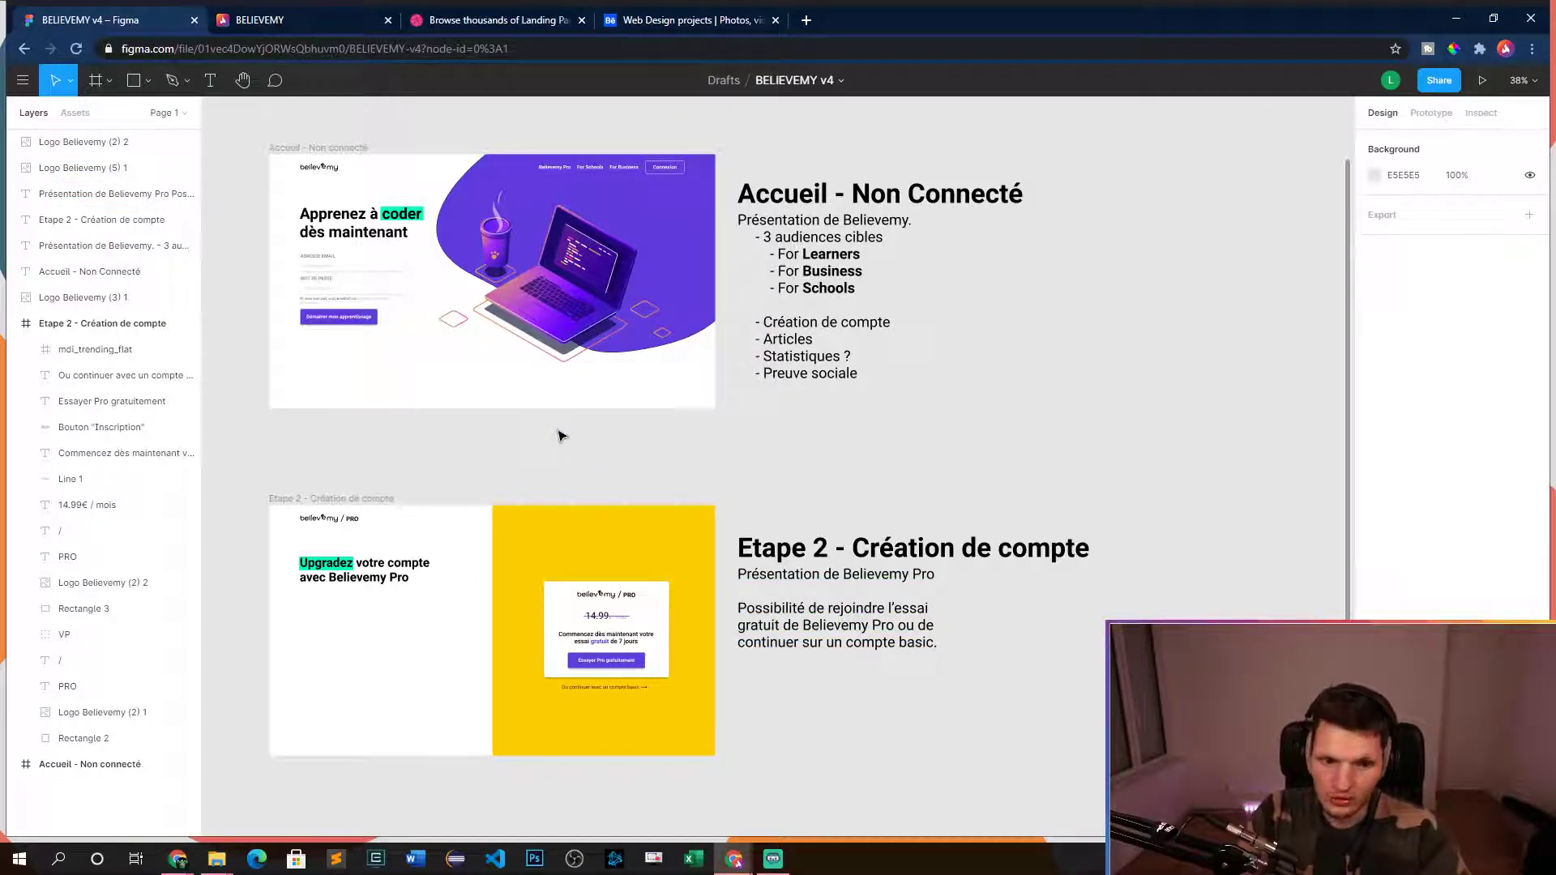
{"action": "left_click", "coordinate": [293, 177]}
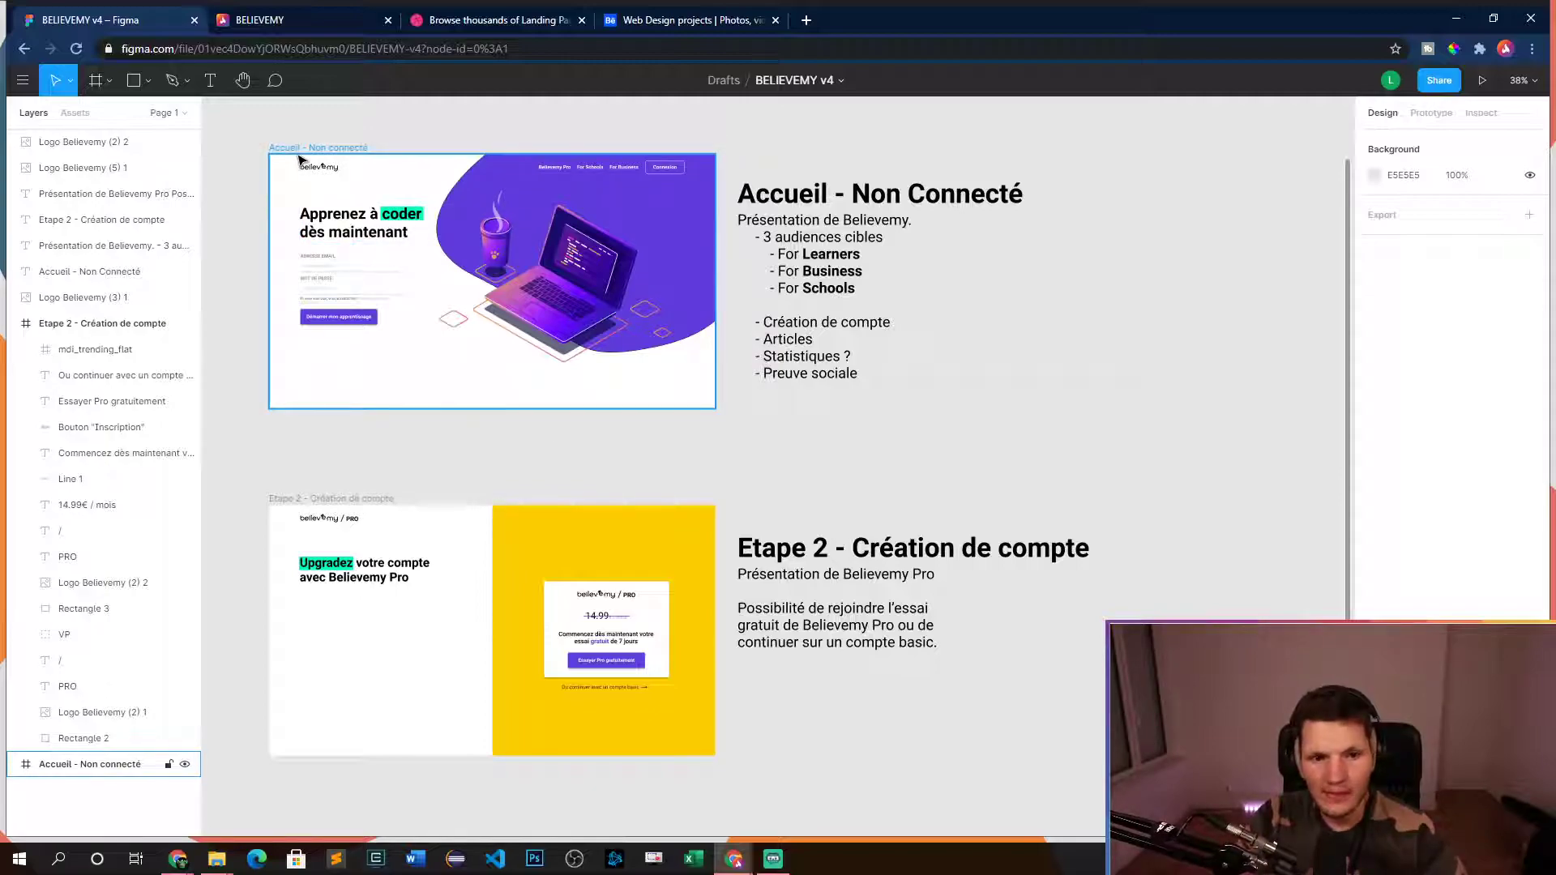
{"action": "key", "text": "Escape"}
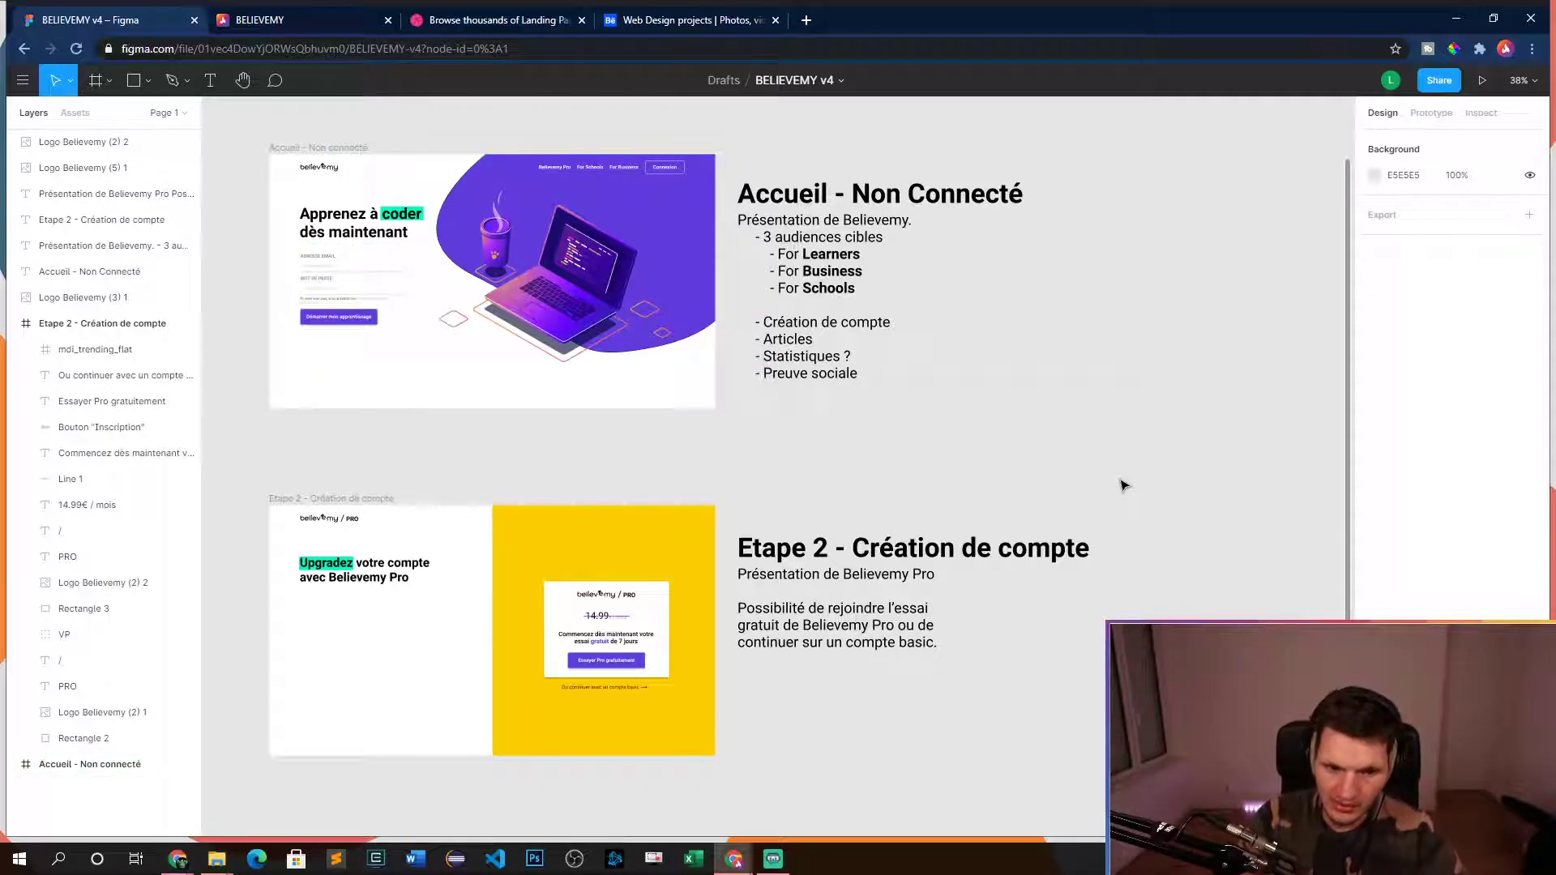
{"action": "left_click_drag", "start_coordinate": [1119, 483], "coordinate": [1180, 470]}
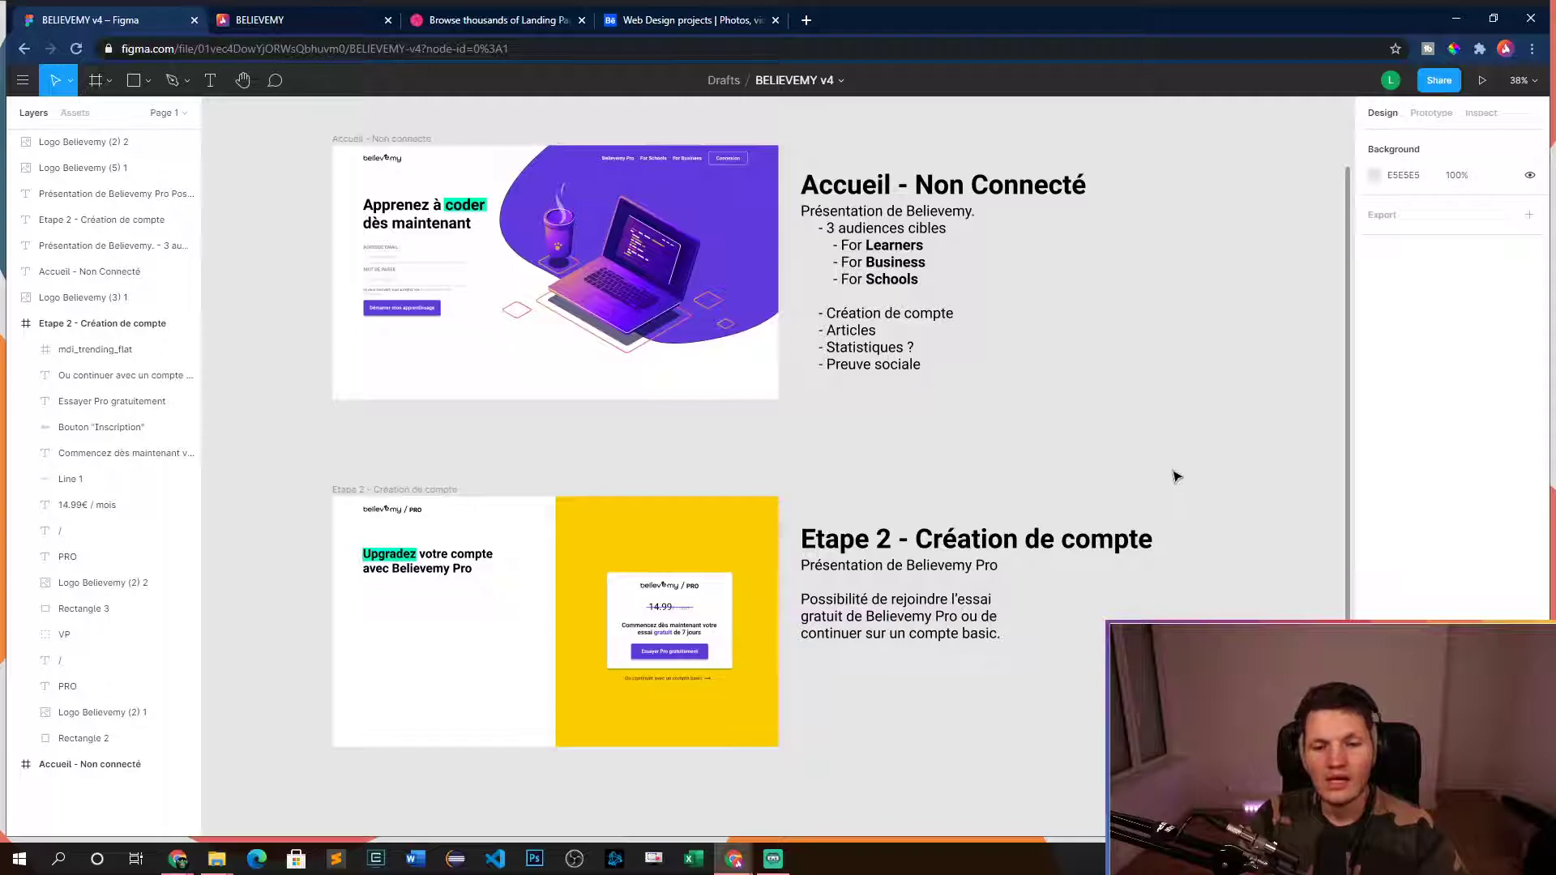
{"action": "left_click", "coordinate": [415, 492]}
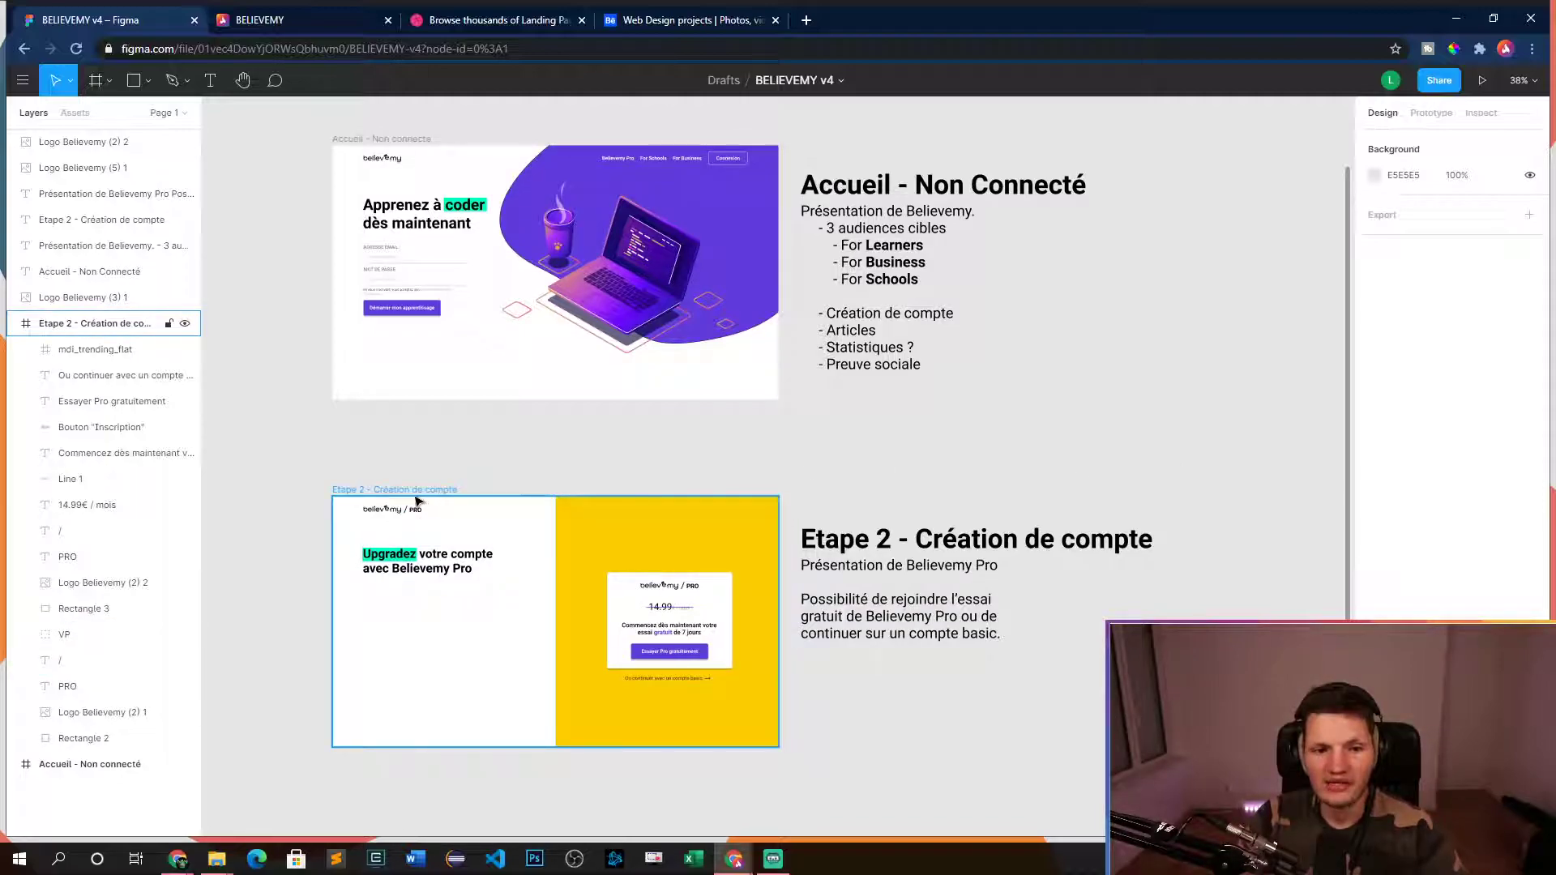
{"action": "key", "text": "Escape"}
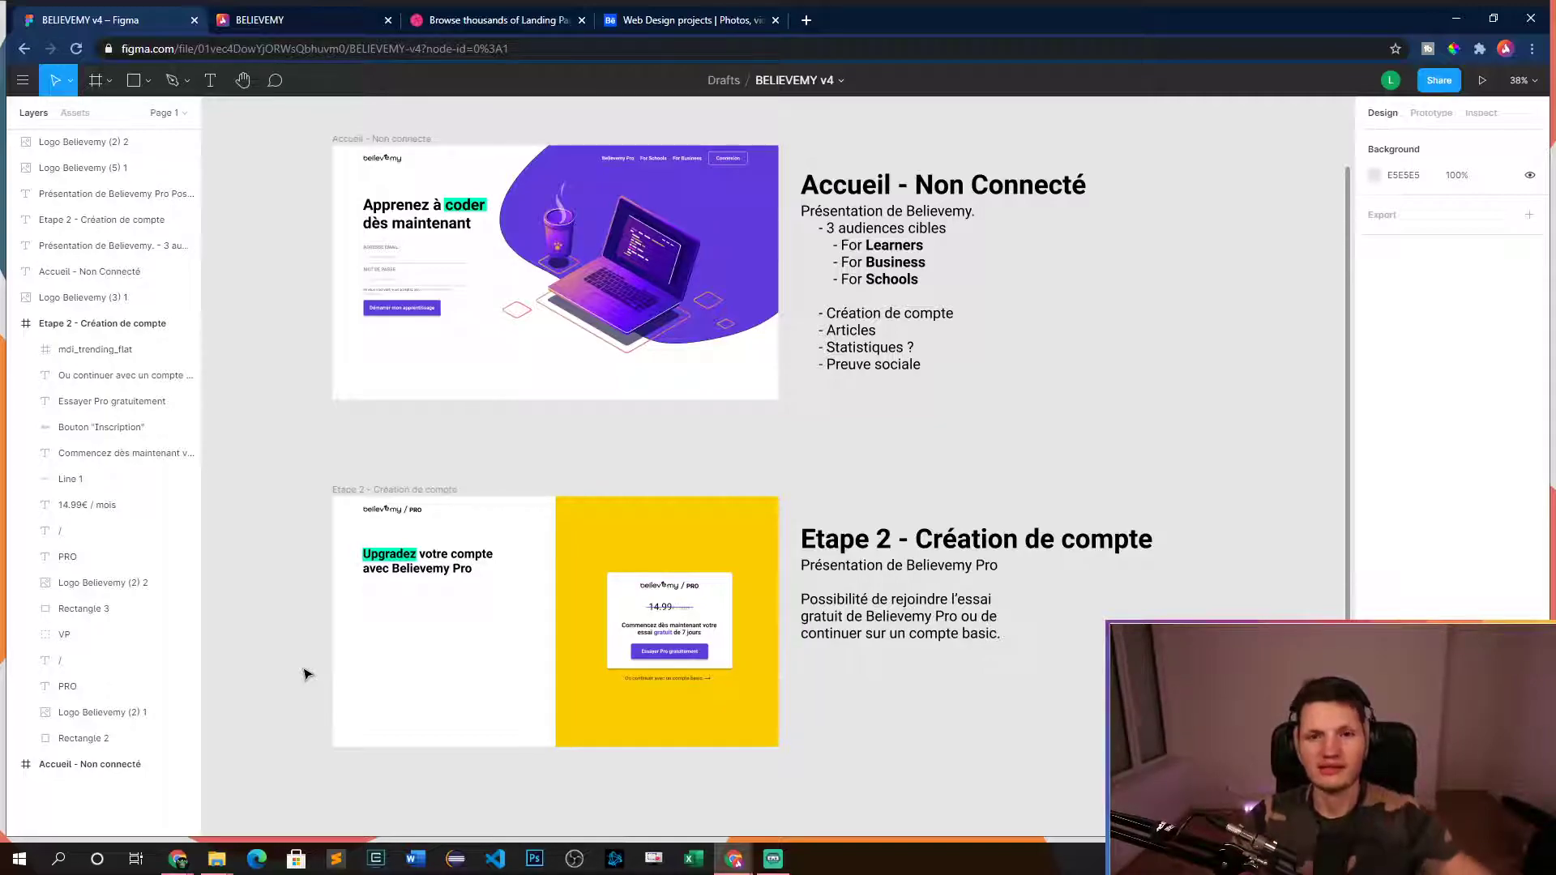
{"action": "scroll", "coordinate": [413, 641], "scroll_direction": "up", "scroll_amount": 2, "text": "ctrl"}
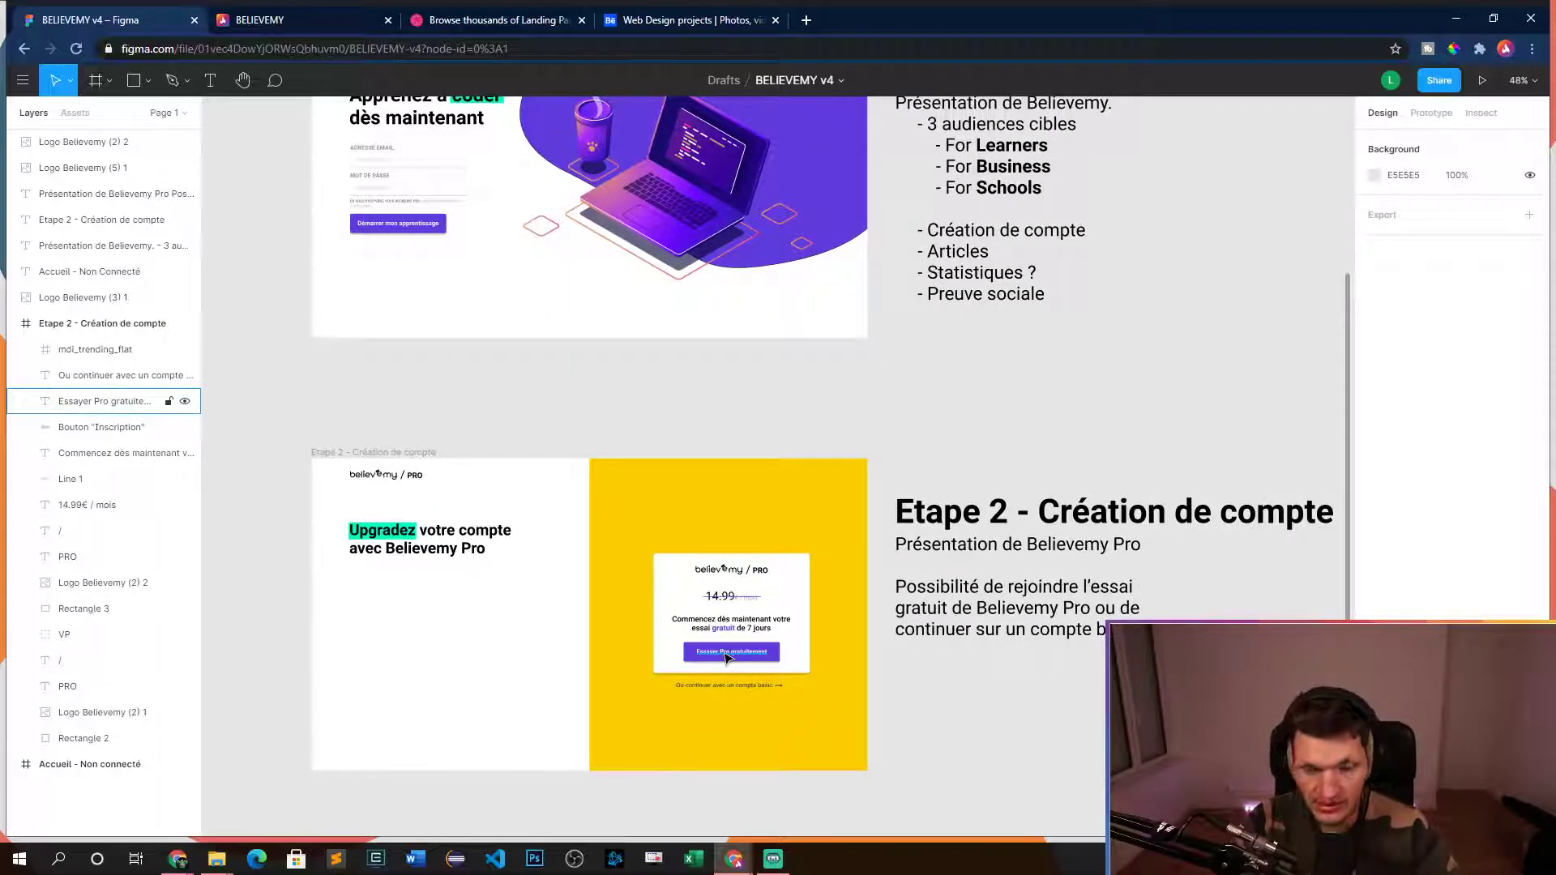
{"action": "scroll", "coordinate": [727, 658], "scroll_direction": "up", "scroll_amount": 5, "text": "ctrl"}
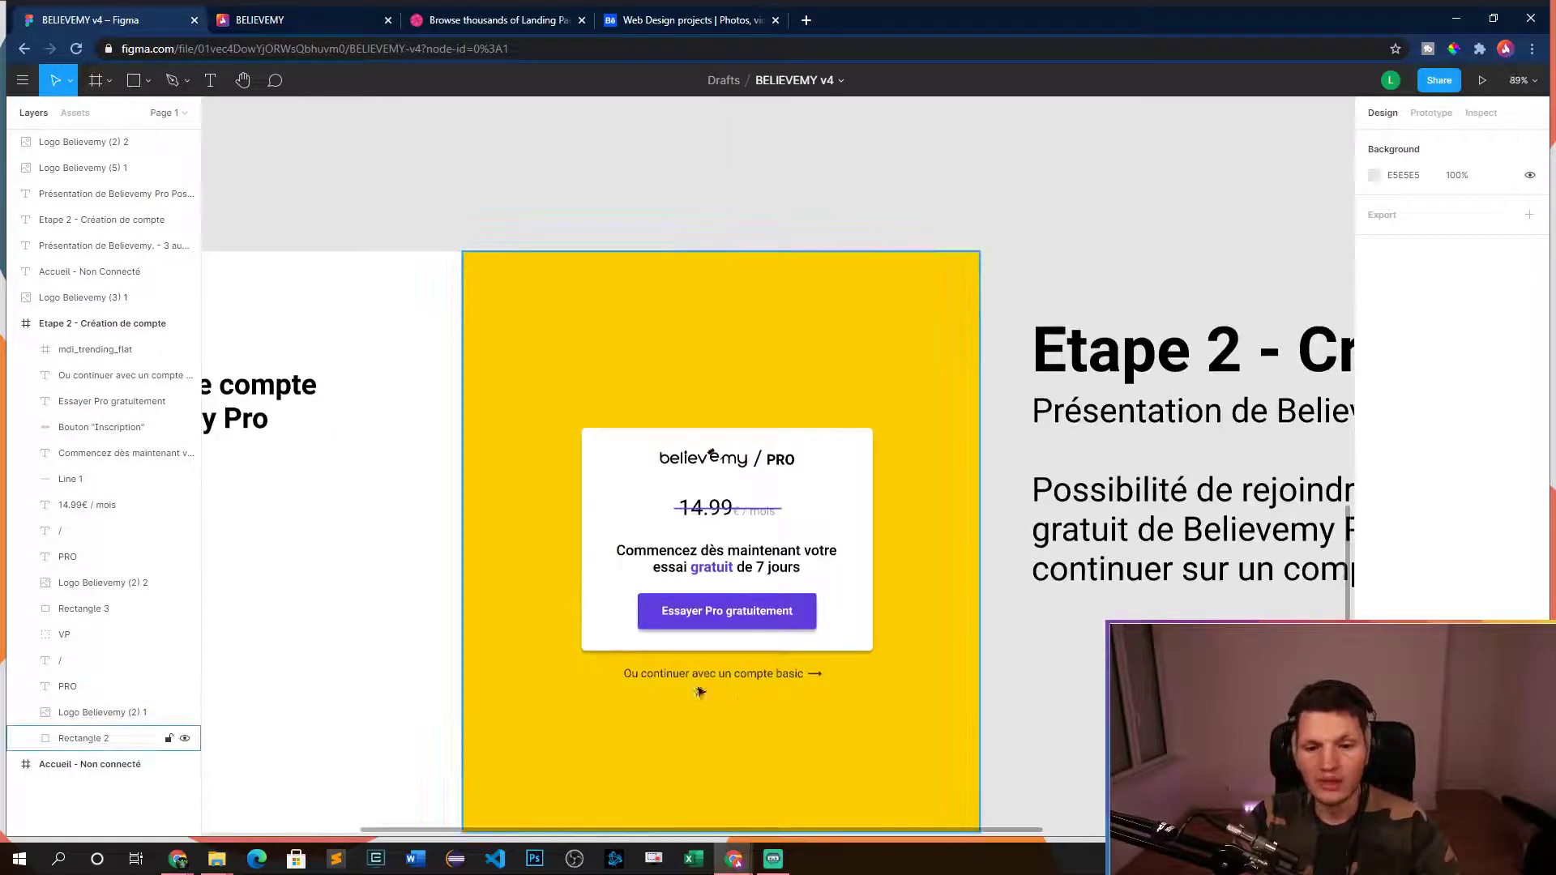
{"action": "scroll", "coordinate": [1043, 663], "scroll_direction": "down", "scroll_amount": 5, "text": "ctrl"}
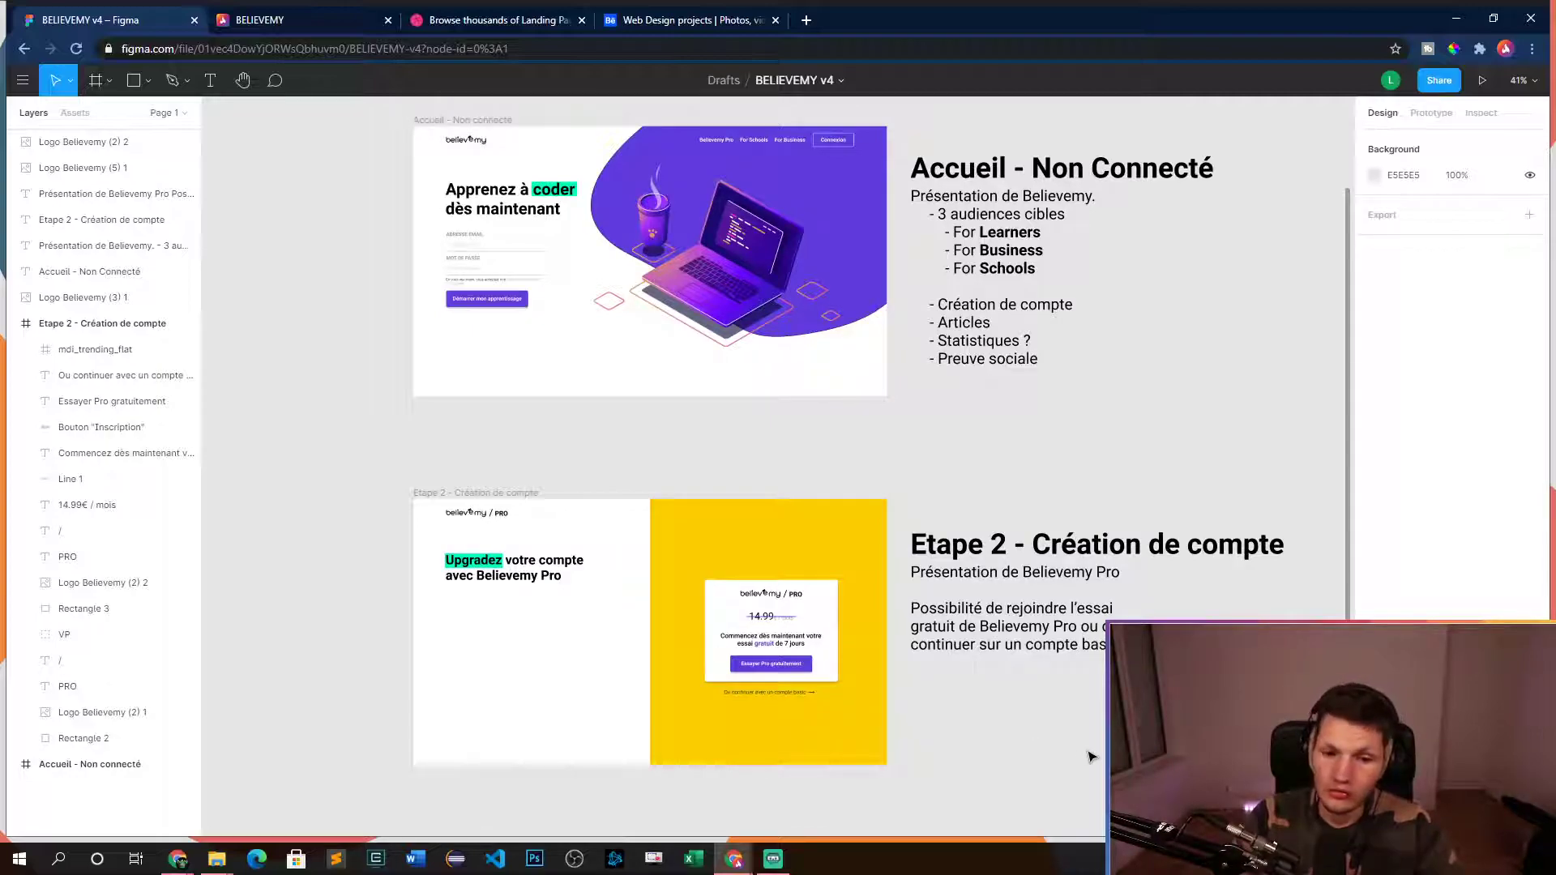
- Draw a square about 62 × 62 below the "Upgradez votre compte" heading in the Etape 2 frame
{"action": "scroll", "coordinate": [470, 729], "scroll_direction": "up", "scroll_amount": 6, "text": "ctrl"}
{"action": "left_click_drag", "start_coordinate": [823, 581], "coordinate": [760, 531]}
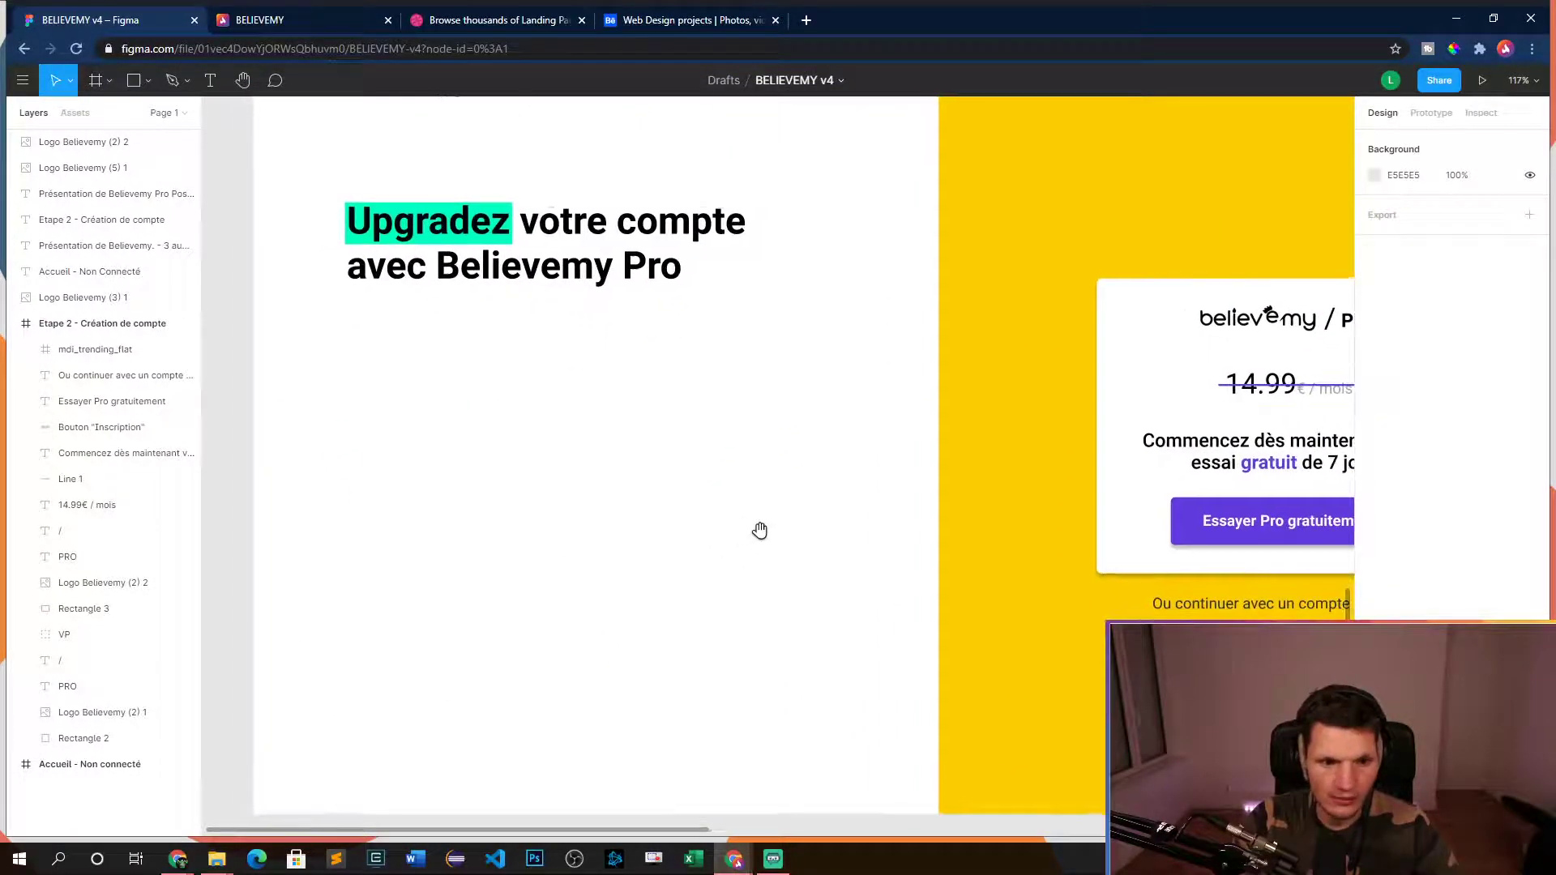
{"action": "left_click", "coordinate": [147, 91]}
{"action": "left_click", "coordinate": [147, 90]}
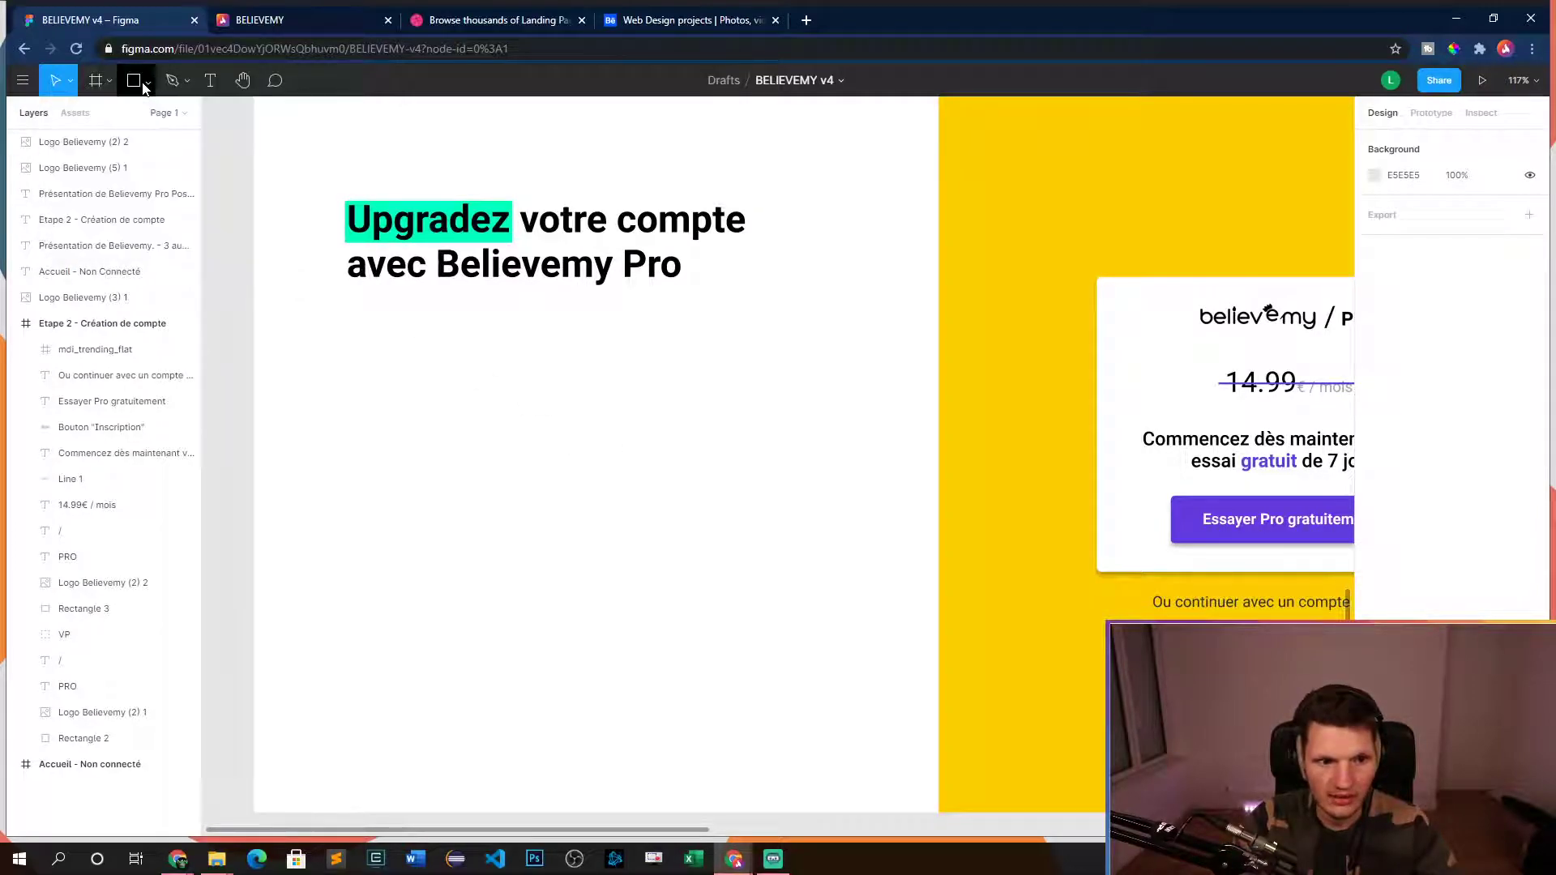
{"action": "left_click", "coordinate": [135, 81]}
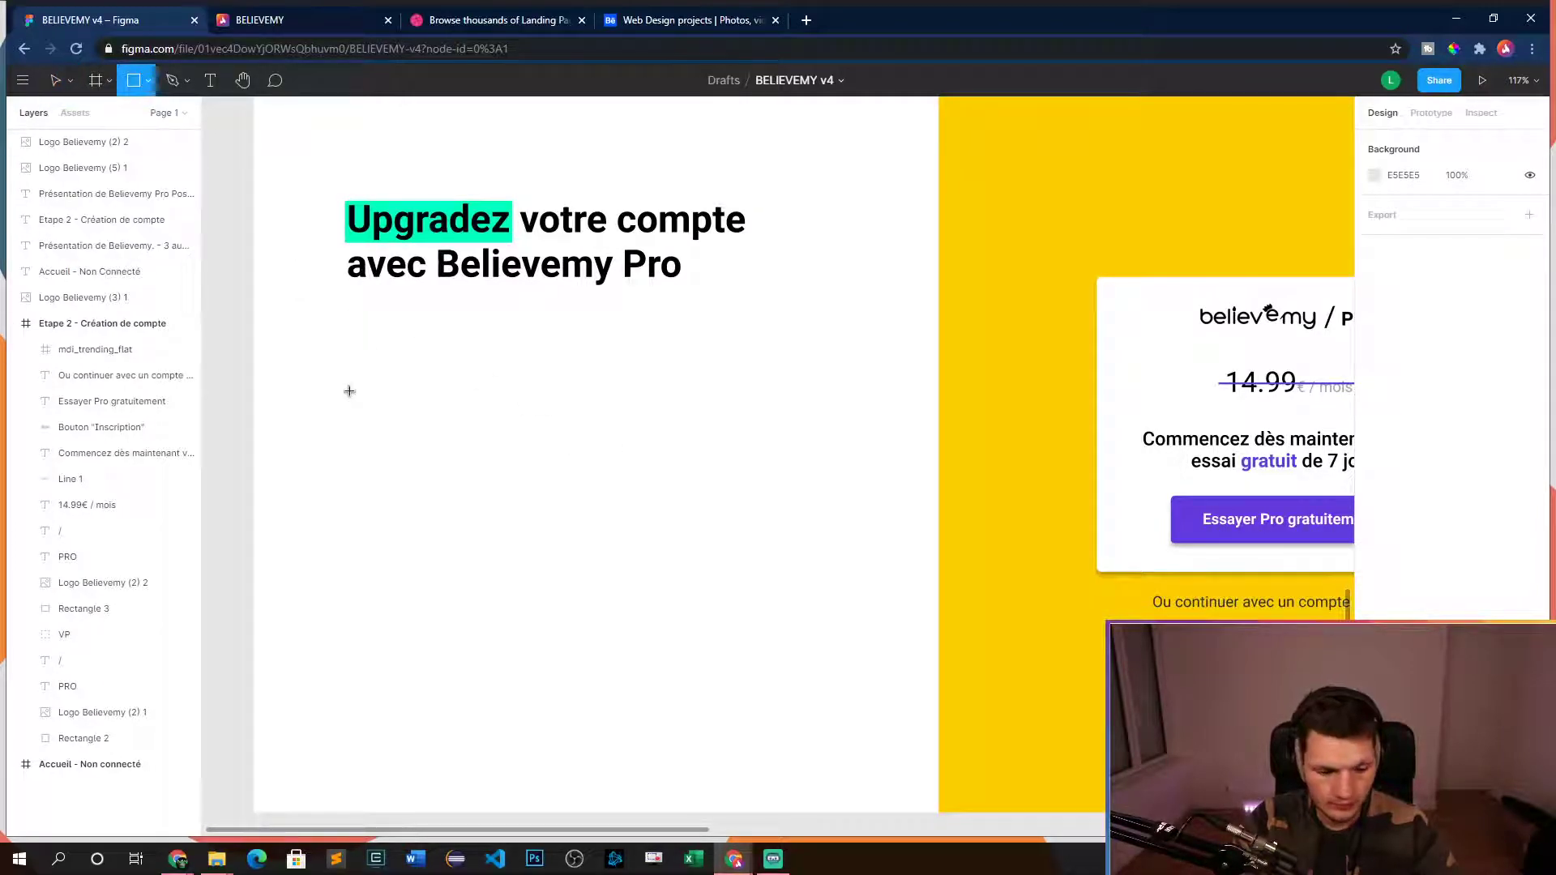
{"action": "mouse_move", "coordinate": [350, 358]}
{"action": "left_mouse_down"}
{"action": "mouse_move", "coordinate": [424, 436]}
{"action": "mouse_move", "coordinate": [409, 419]}
{"action": "left_mouse_up"}
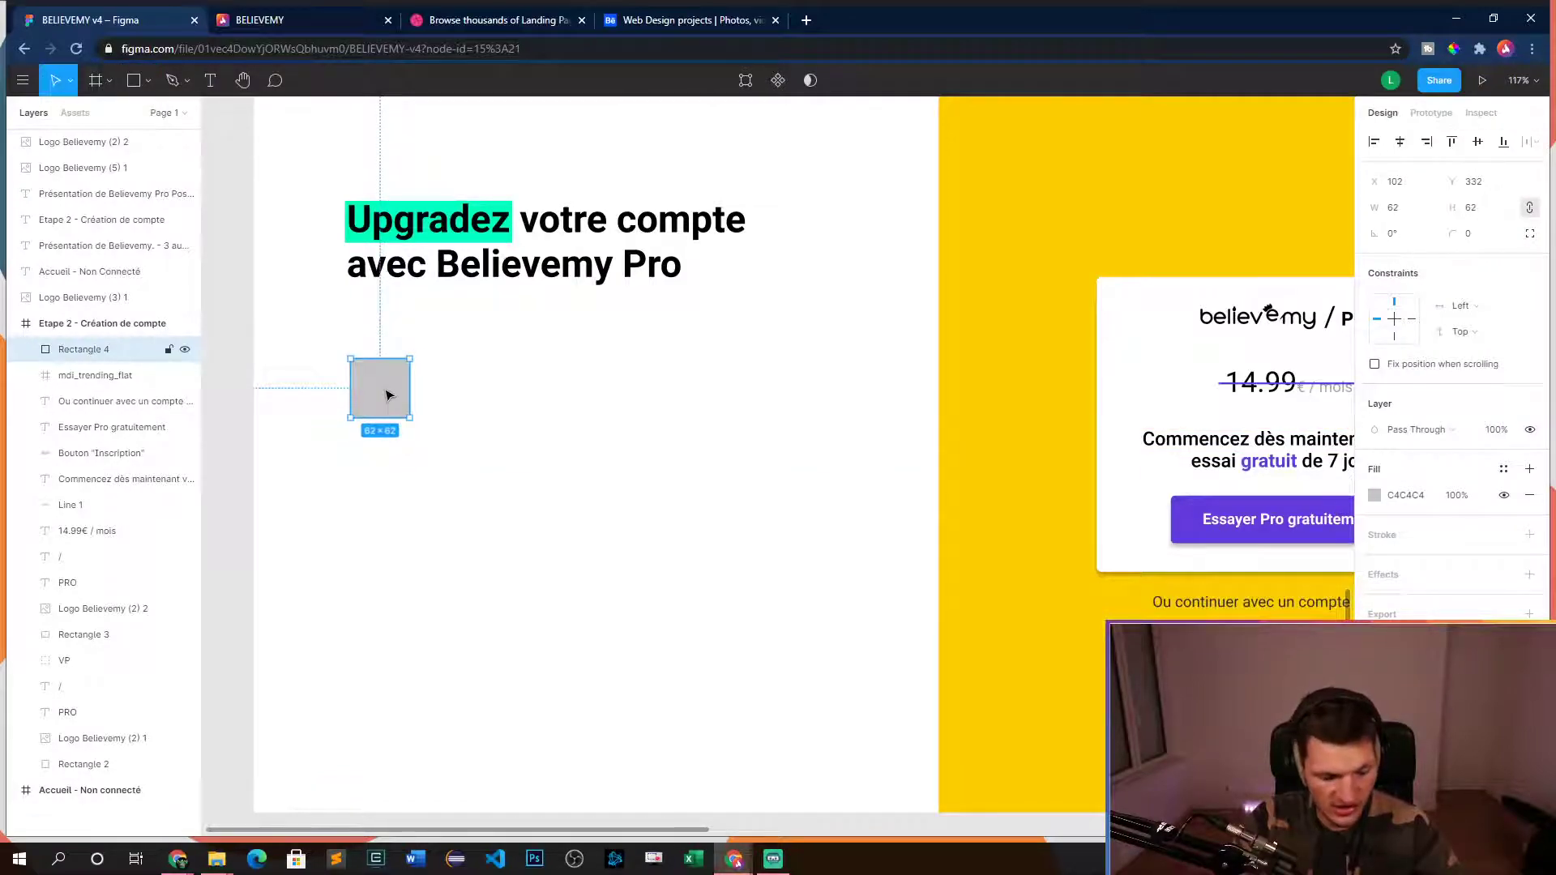
- Duplicate the grey square and place the copy beside it, level with the original
{"action": "key", "text": "ctrl+c"}
{"action": "key", "text": "ctrl+v"}
{"action": "left_click_drag", "start_coordinate": [392, 392], "coordinate": [685, 393]}
{"action": "left_click", "coordinate": [380, 390], "text": "shift"}
{"action": "key", "text": "ctrl+c"}
{"action": "key", "text": "ctrl+v"}
{"action": "mouse_move", "coordinate": [391, 414]}
{"action": "left_mouse_down"}
{"action": "mouse_move", "coordinate": [382, 545]}
{"action": "mouse_move", "coordinate": [400, 441]}
{"action": "left_mouse_up"}
{"action": "key", "text": "ctrl+z"}
{"action": "key", "text": "ctrl+z"}
{"action": "key", "text": "ctrl+z"}
- Duplicate the pair of grey squares and place the copies directly beneath them as a second row
{"action": "left_click", "coordinate": [392, 400]}
{"action": "left_click", "coordinate": [649, 412], "text": "shift"}
{"action": "key", "text": "ctrl+c"}
{"action": "key", "text": "ctrl+v"}
{"action": "left_click_drag", "start_coordinate": [649, 412], "coordinate": [653, 580]}
{"action": "scroll", "coordinate": [714, 603], "scroll_direction": "down", "scroll_amount": 3}
{"action": "scroll", "coordinate": [713, 603], "scroll_direction": "up", "scroll_amount": 4}
{"action": "scroll", "coordinate": [711, 592], "scroll_direction": "down", "scroll_amount": 3}
{"action": "scroll", "coordinate": [709, 586], "scroll_direction": "down", "scroll_amount": 5}
{"action": "left_click", "coordinate": [713, 645]}
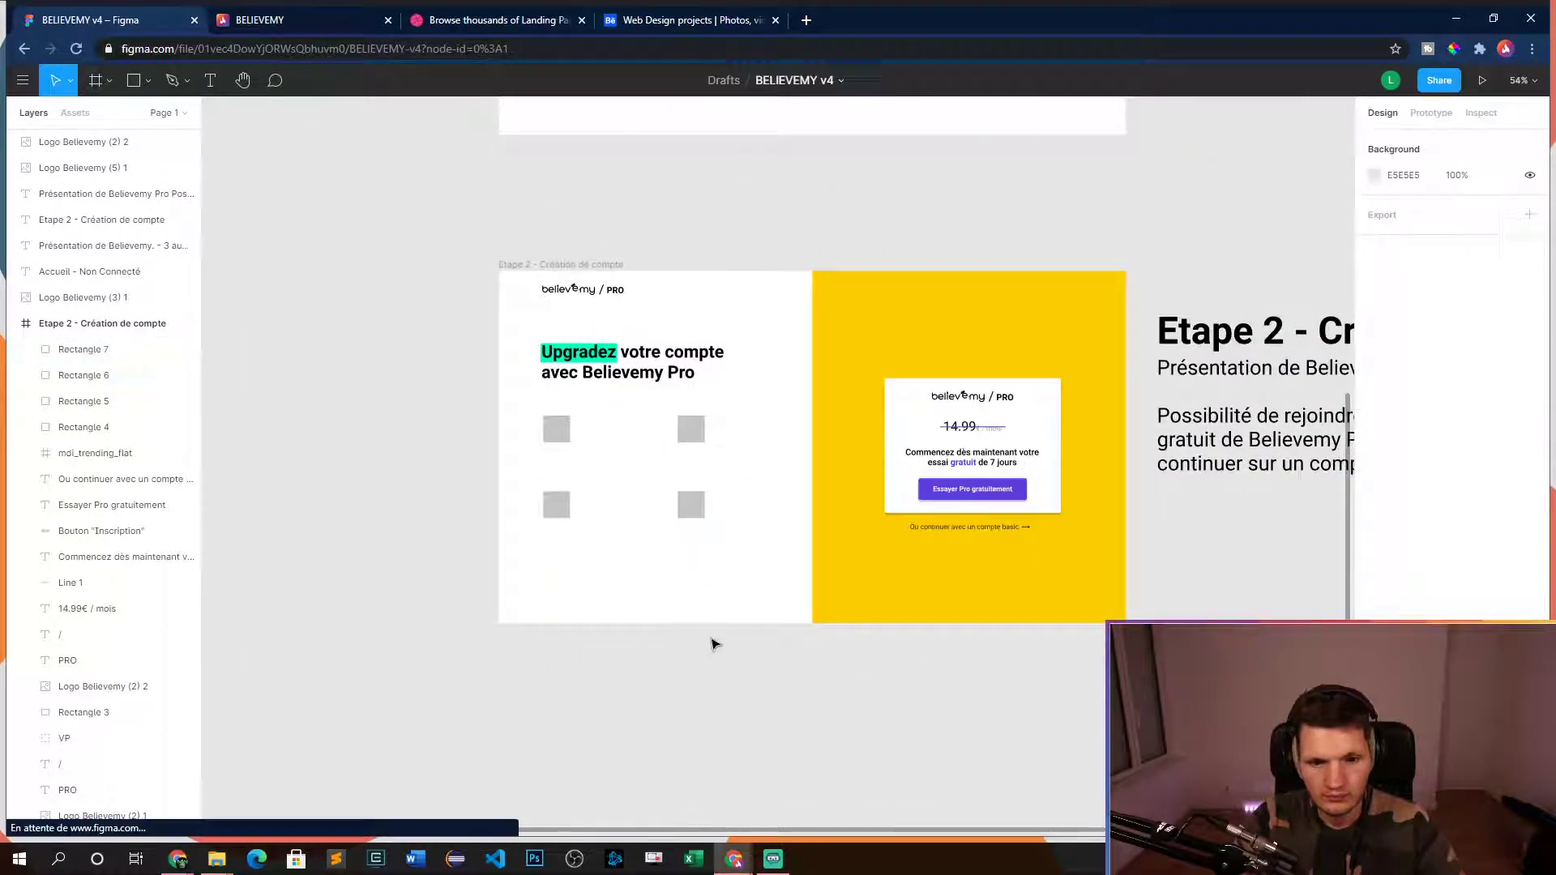
- Add a text box about 230 × 29 under the first square reading "Accès illimité à tous les cours"
{"action": "scroll", "coordinate": [659, 660], "scroll_direction": "up", "scroll_amount": 2}
{"action": "scroll", "coordinate": [605, 584], "scroll_direction": "up", "scroll_amount": 5}
{"action": "left_click_drag", "start_coordinate": [508, 510], "coordinate": [601, 490]}
{"action": "key", "text": "t"}
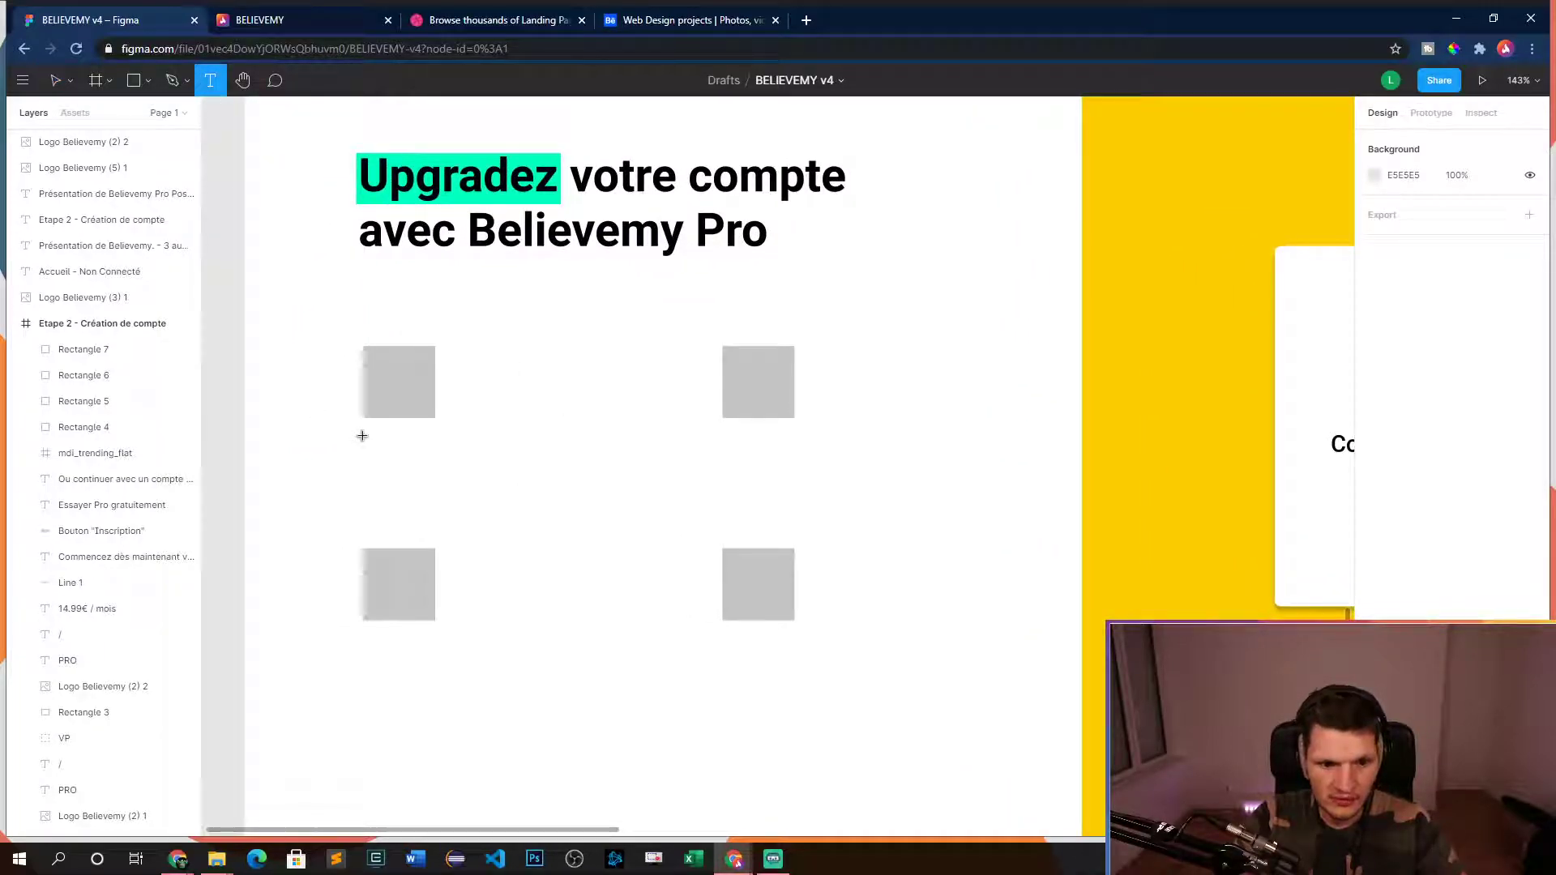
{"action": "left_click_drag", "start_coordinate": [362, 432], "coordinate": [631, 465]}
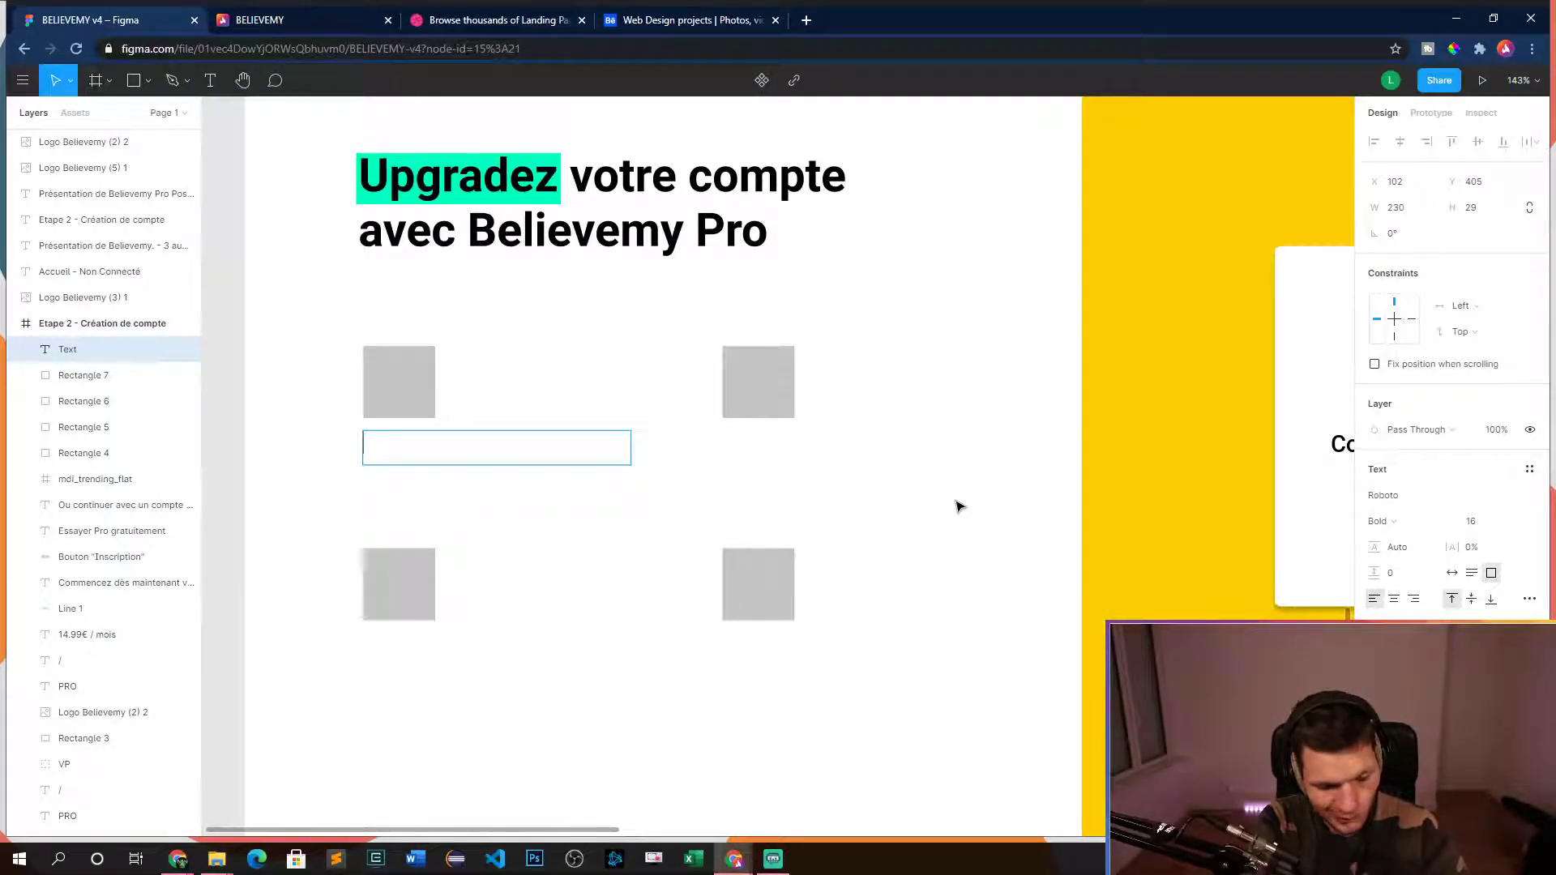
{"action": "type", "text": "Accès illim"}
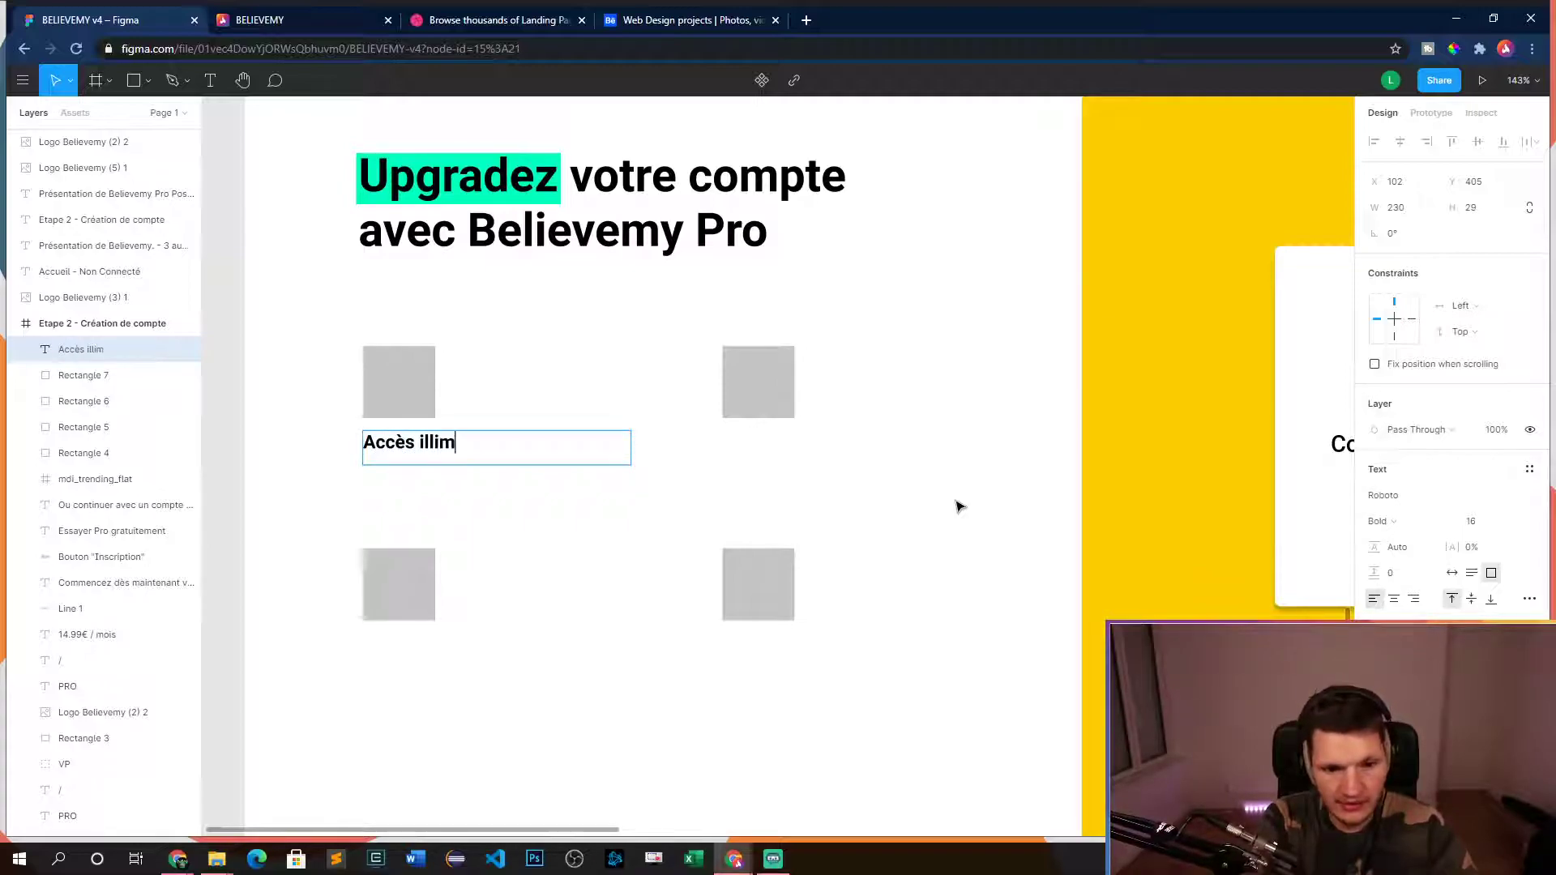
{"action": "type", "text": "ité à tous les cours"}
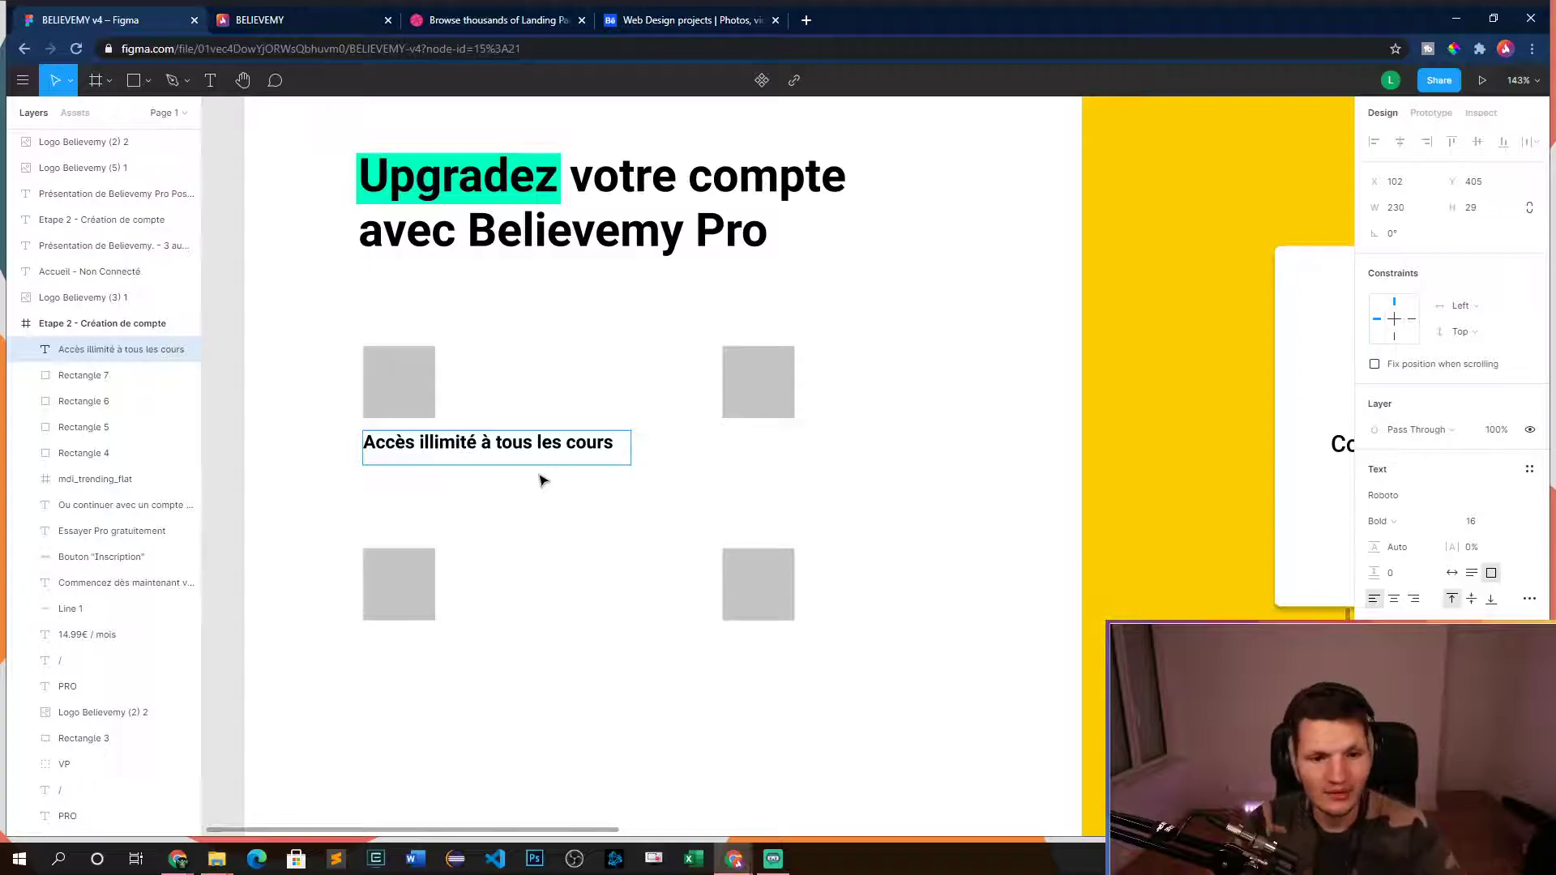
{"action": "key", "text": "Escape"}
- Place a copy of the label under the upper row's second square and change its text to "Des contenus exclusifs"
{"action": "key", "text": "ctrl+v"}
{"action": "left_click_drag", "start_coordinate": [539, 442], "coordinate": [890, 459]}
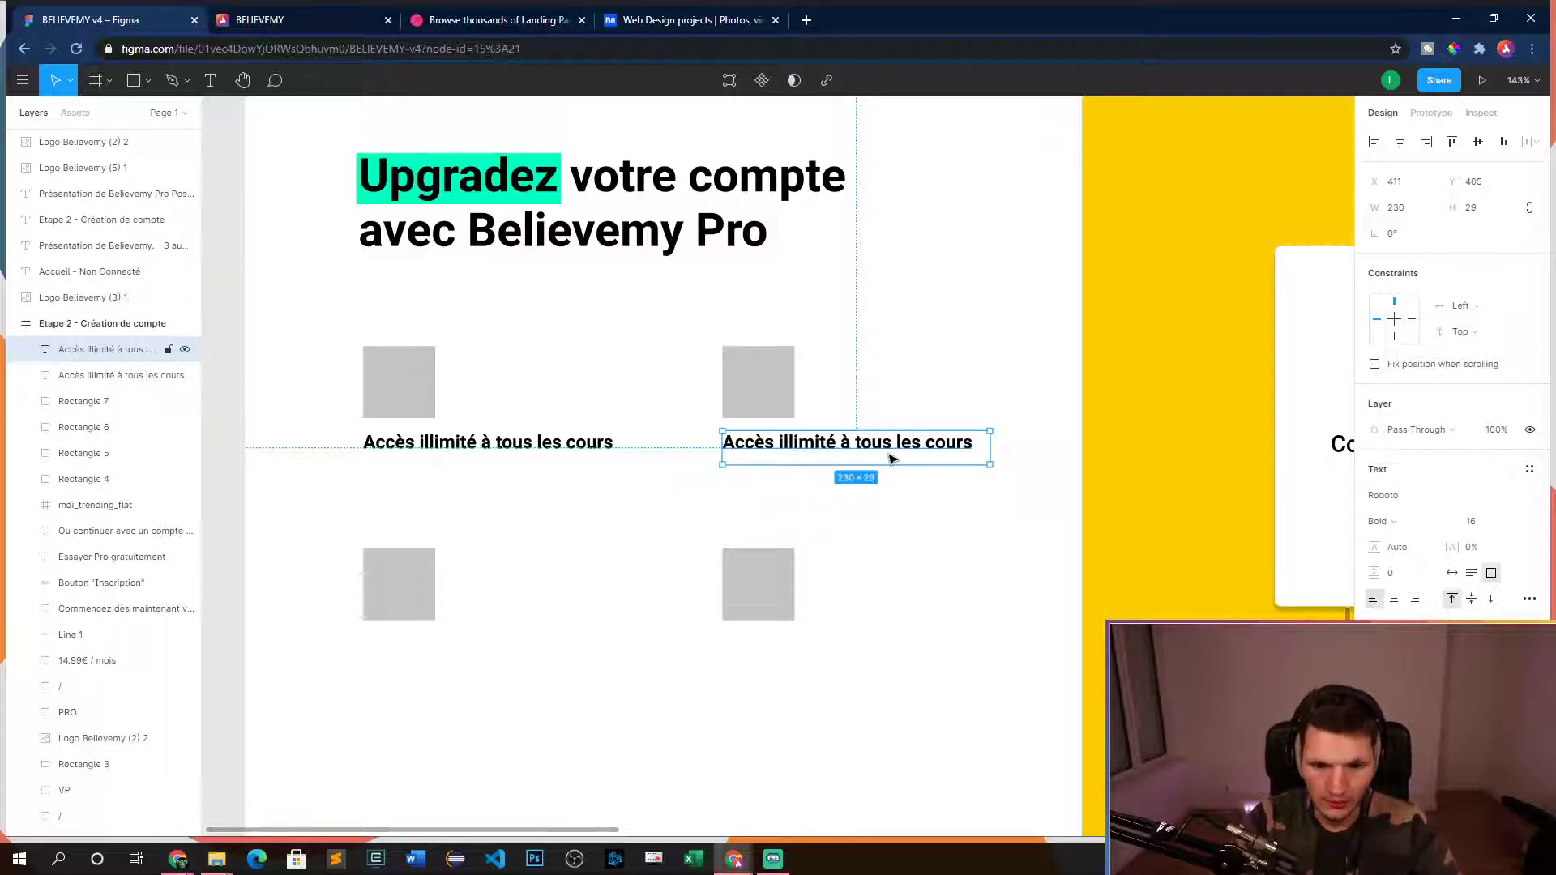
{"action": "double_click", "coordinate": [890, 459]}
{"action": "type", "text": "D"}
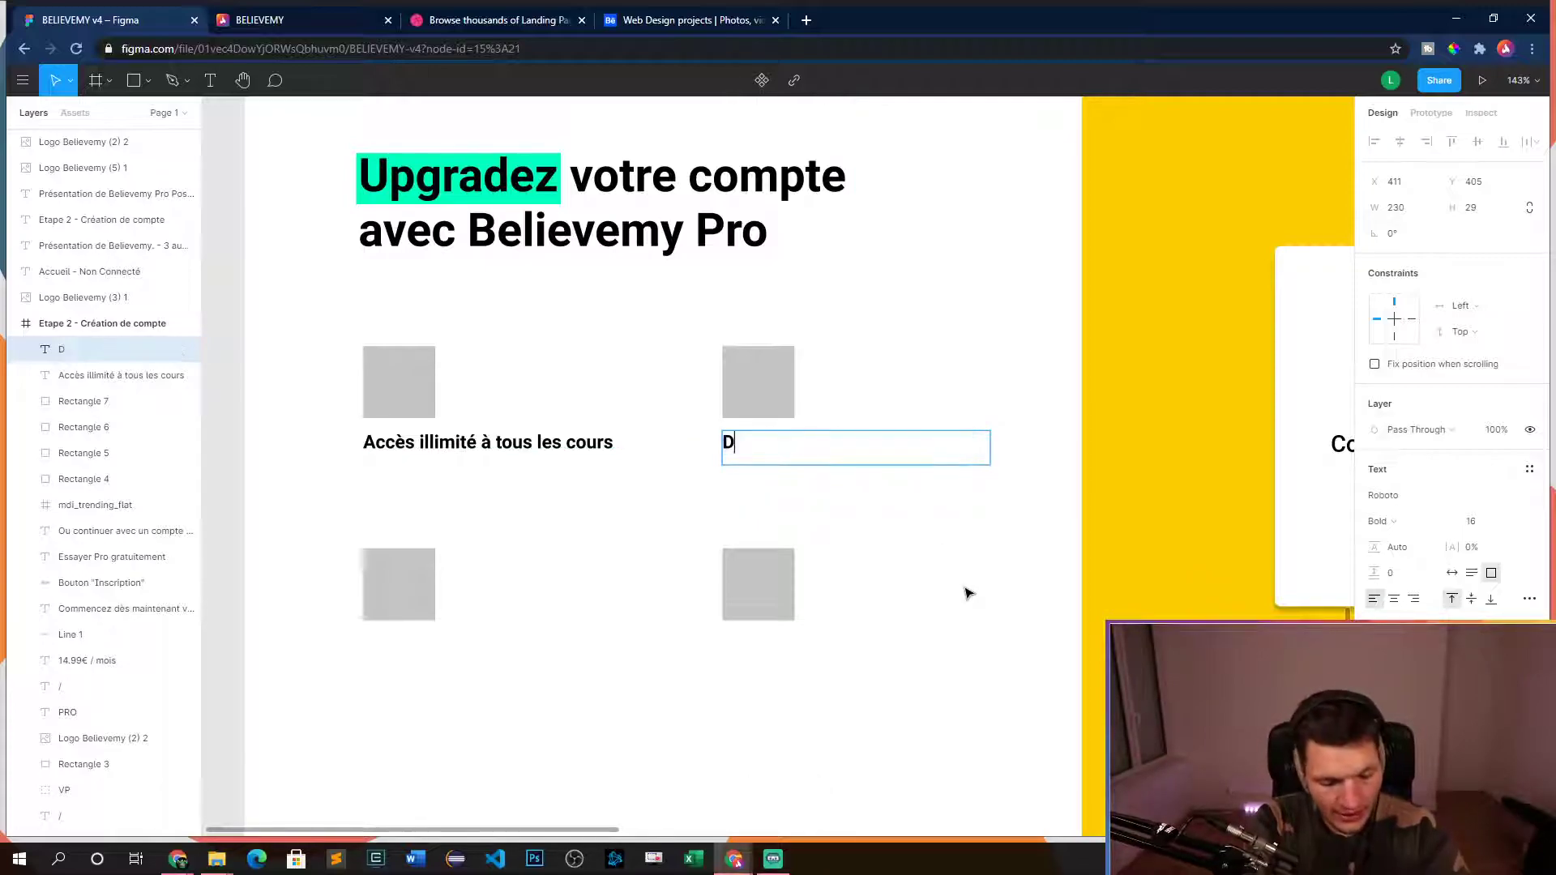
{"action": "type", "text": "es contenus exclusifs"}
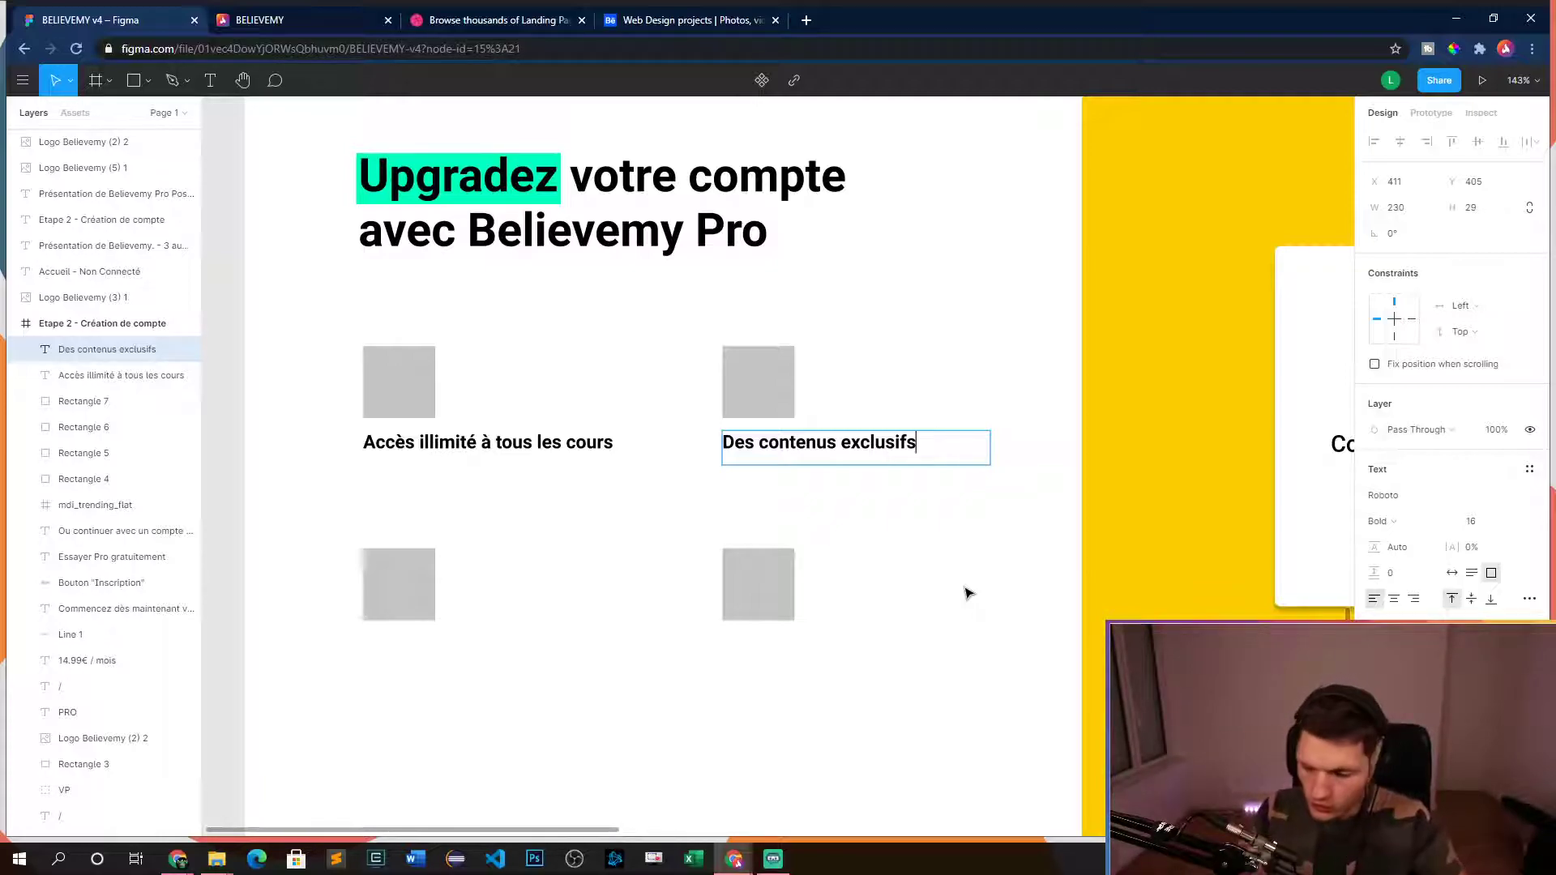
{"action": "key", "text": "Escape"}
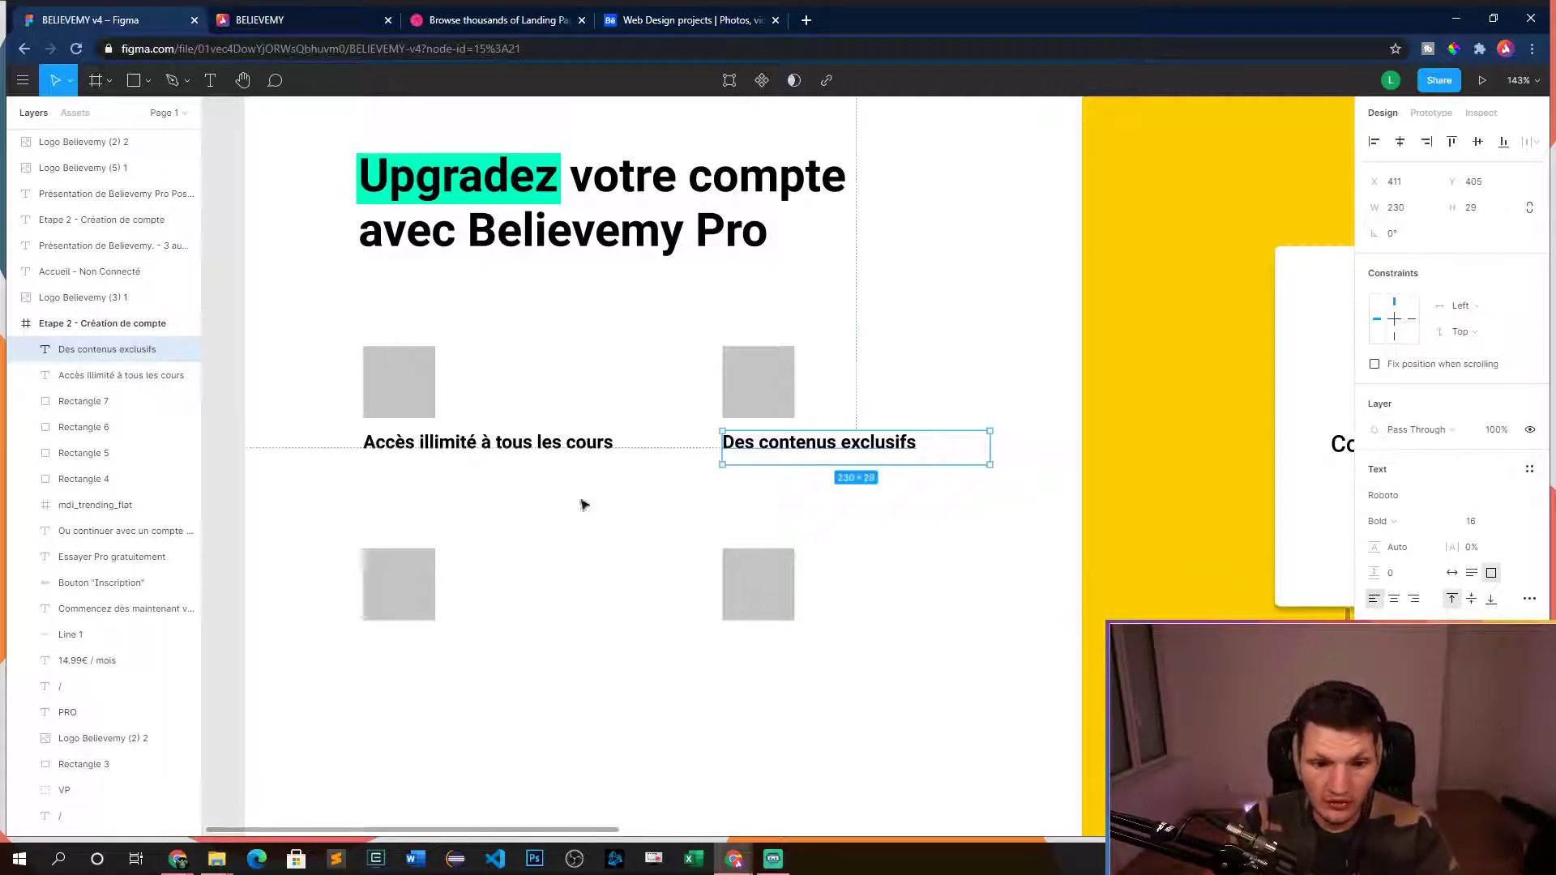
- Duplicate the "Accès illimité à tous les cours" label and place the copy under the second row's first square
{"action": "left_click", "coordinate": [503, 440]}
{"action": "key", "text": "ctrl+c"}
{"action": "key", "text": "ctrl+v"}
{"action": "left_click_drag", "start_coordinate": [483, 445], "coordinate": [487, 648]}
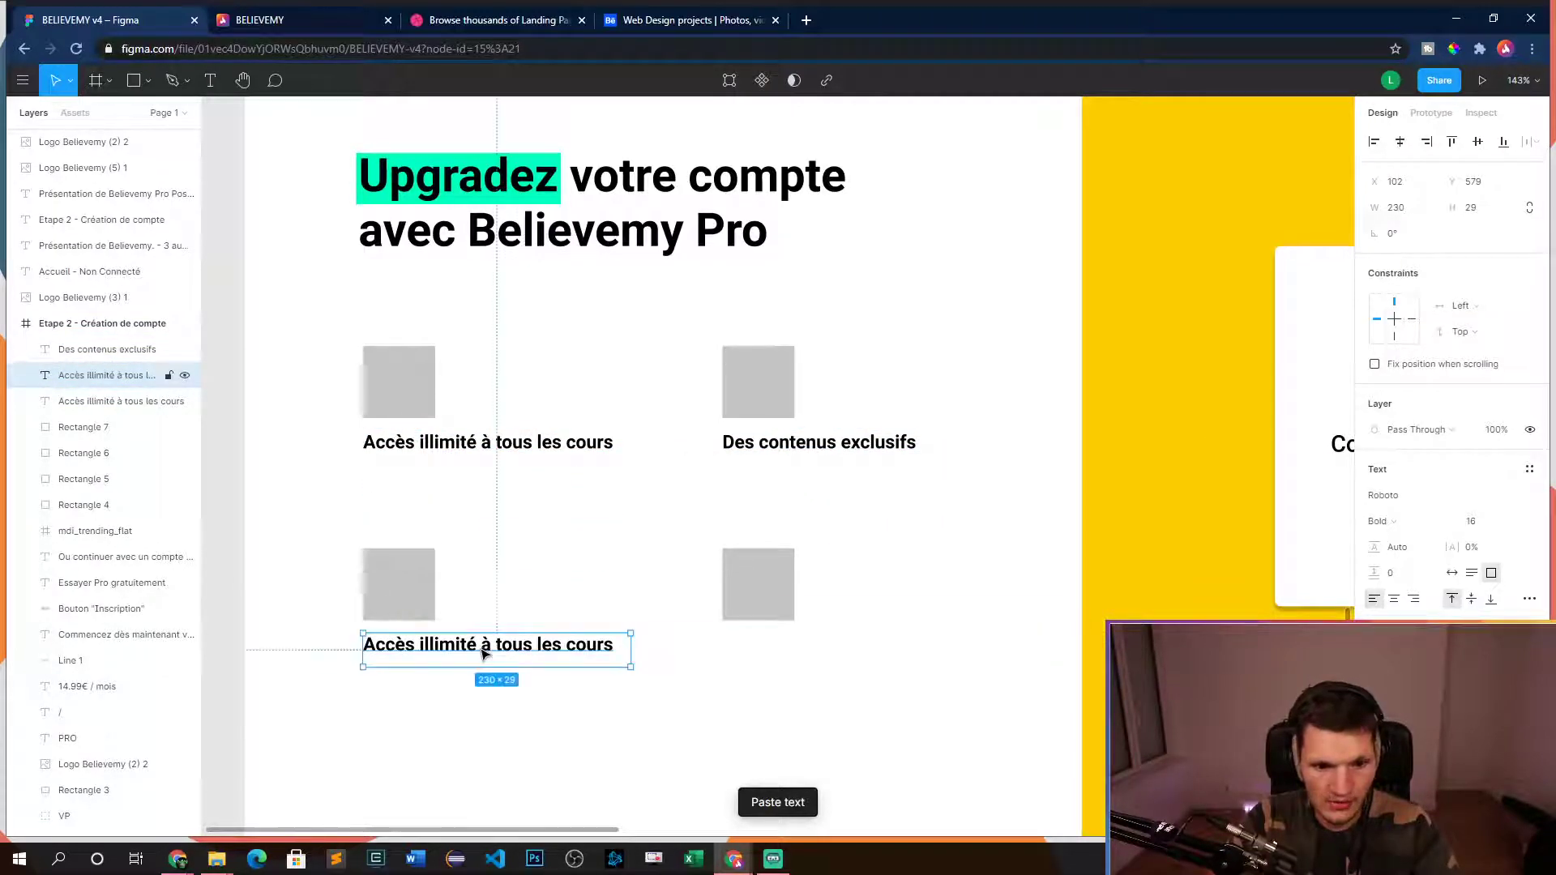
- Change the copied label's text to "Des vrais projets professionnels" and widen its text box to about 244
{"action": "double_click", "coordinate": [486, 648]}
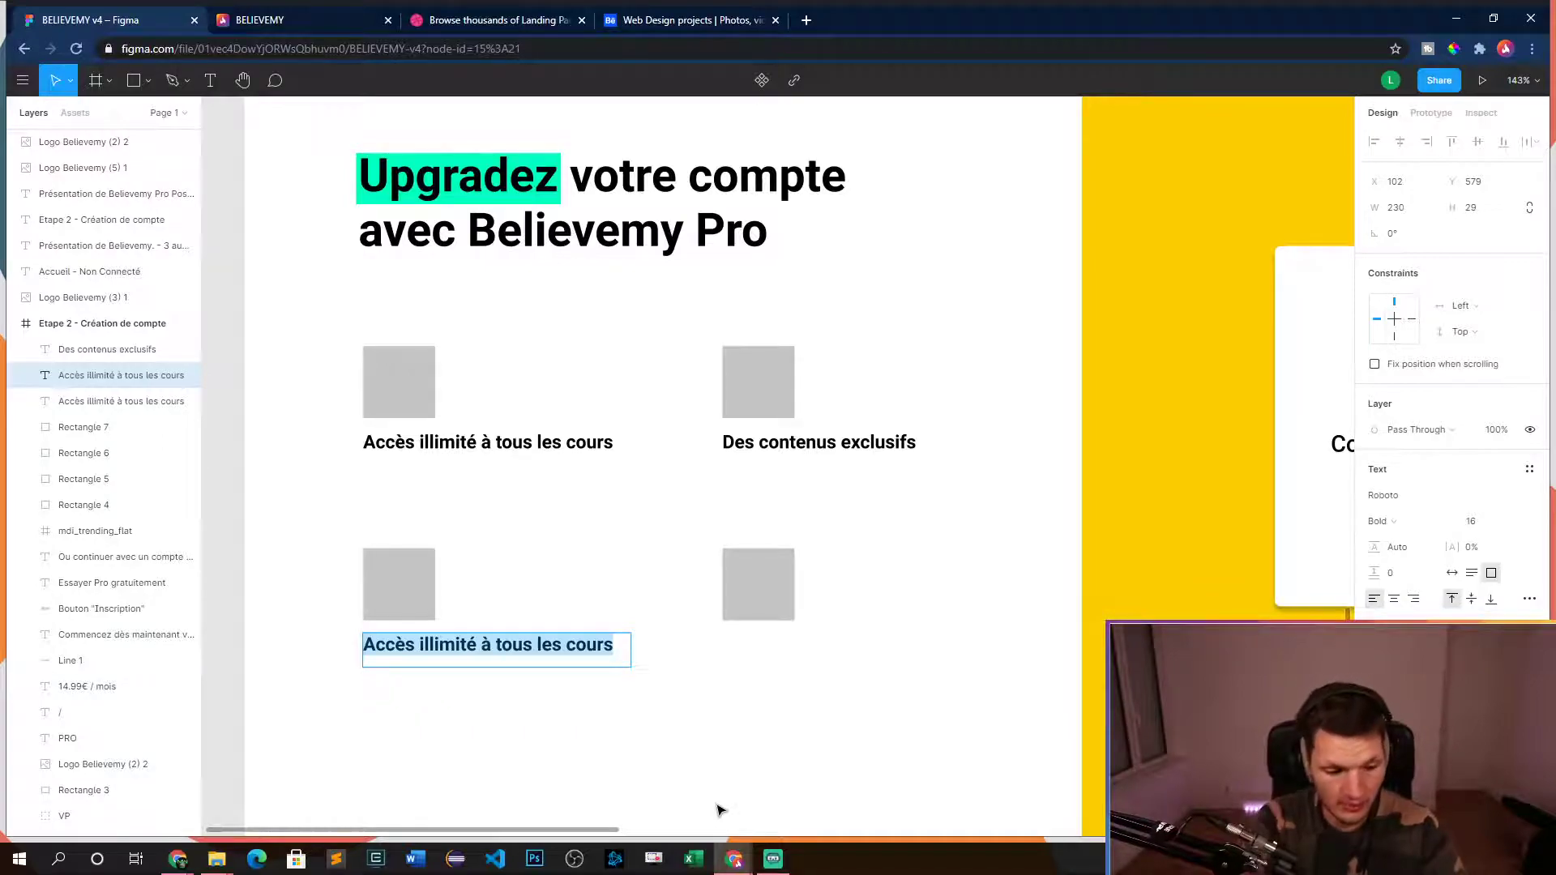
{"action": "type", "text": "Des vrrais"}
{"action": "key", "text": "BackSpace"}
{"action": "key", "text": "BackSpace"}
{"action": "key", "text": "BackSpace"}
{"action": "key", "text": "BackSpace"}
{"action": "type", "text": "ais projet"}
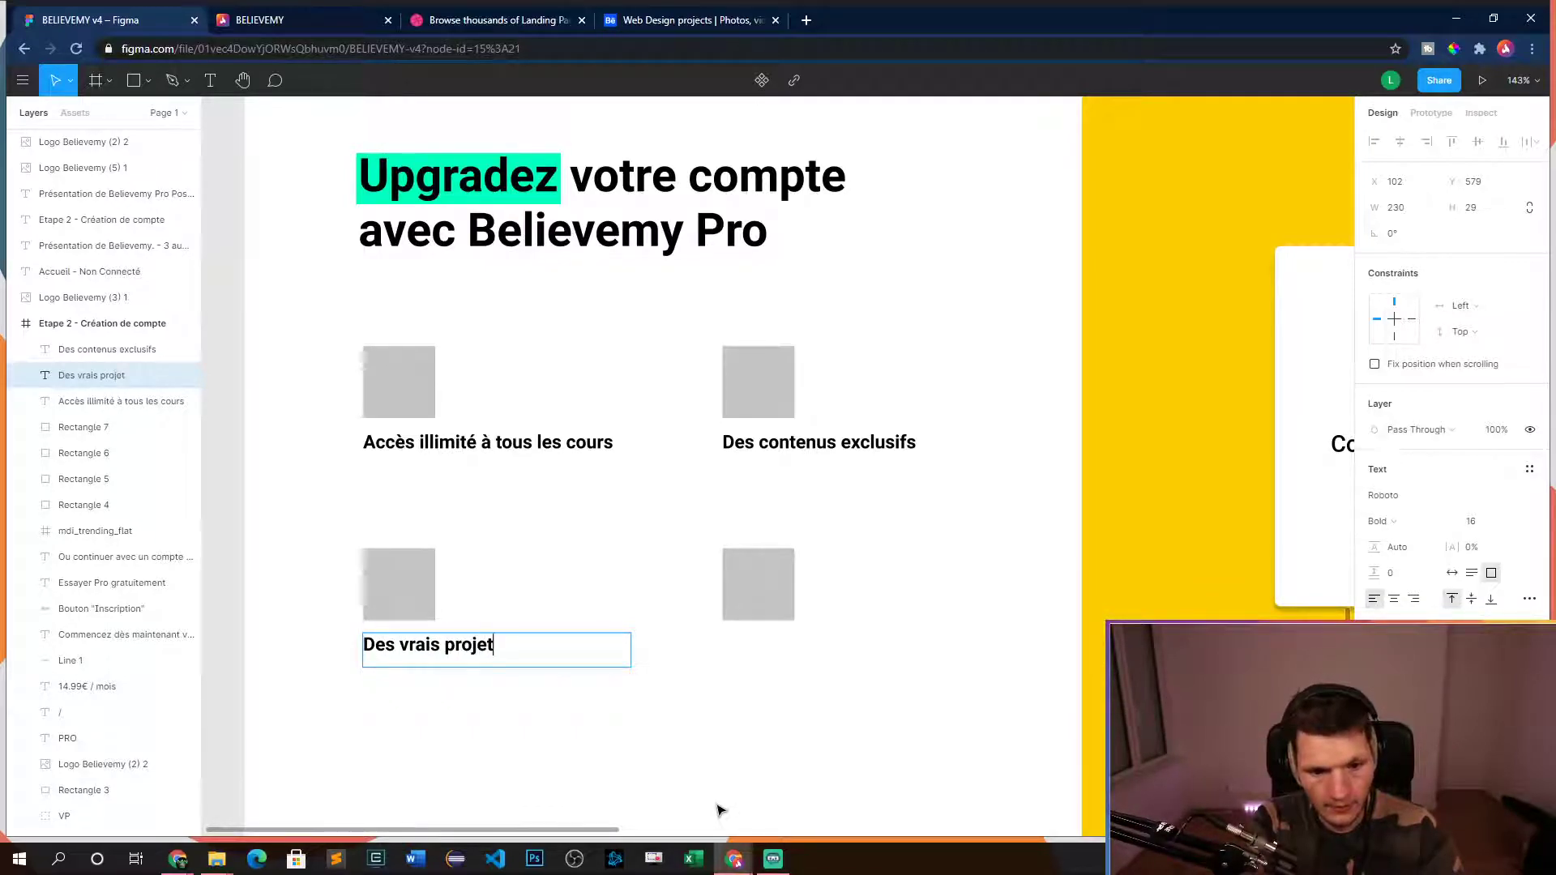
{"action": "type", "text": "s professionnels"}
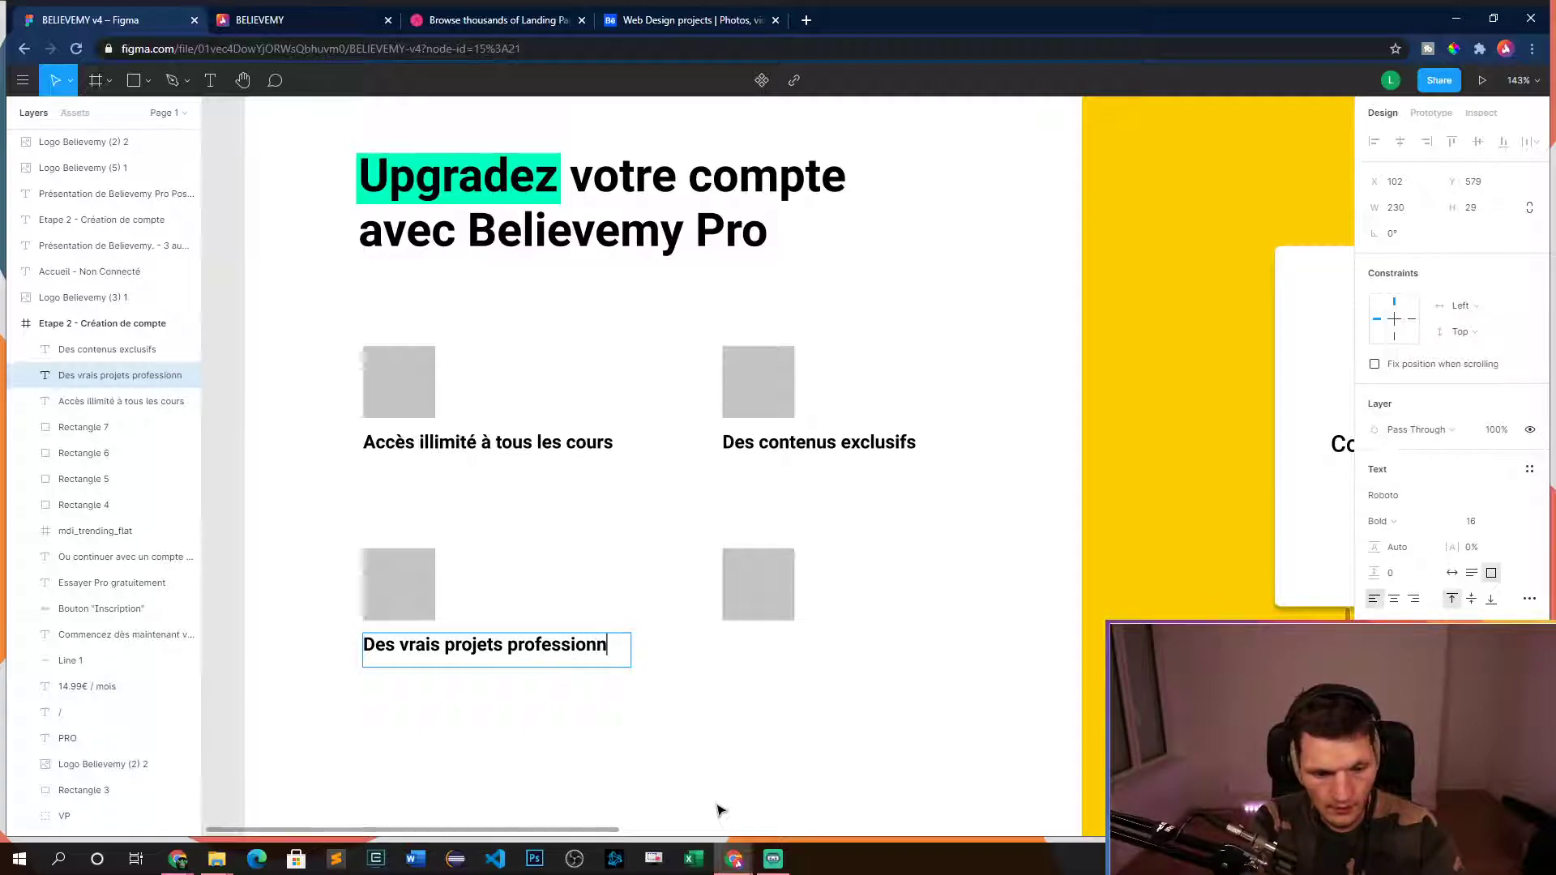
{"action": "key", "text": "Escape"}
{"action": "left_click_drag", "start_coordinate": [632, 654], "coordinate": [646, 655]}
{"action": "left_click", "coordinate": [648, 679]}
- Duplicate the "Des vrais projets professionnels" label and place the copy under the second row's other square
{"action": "left_click", "coordinate": [541, 651]}
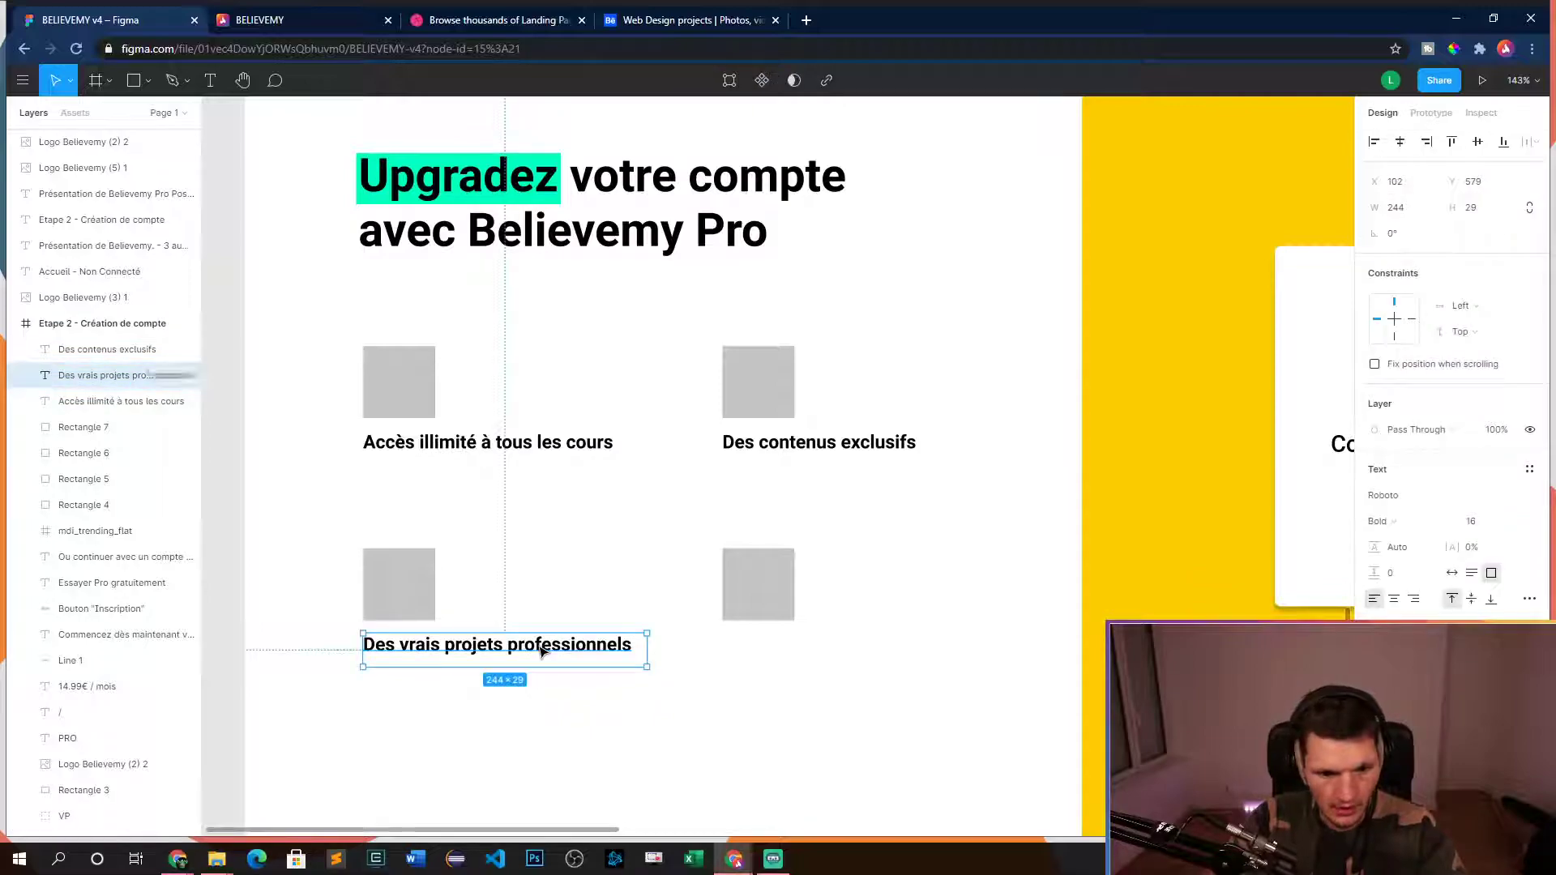
{"action": "key", "text": "ctrl+c"}
{"action": "key", "text": "ctrl+v"}
{"action": "left_click_drag", "start_coordinate": [542, 651], "coordinate": [900, 655]}
- Change this copy's text to "Un accompagnement personnalisé" and enlarge its box to about 253 × 31 so it fits one line
{"action": "double_click", "coordinate": [902, 653]}
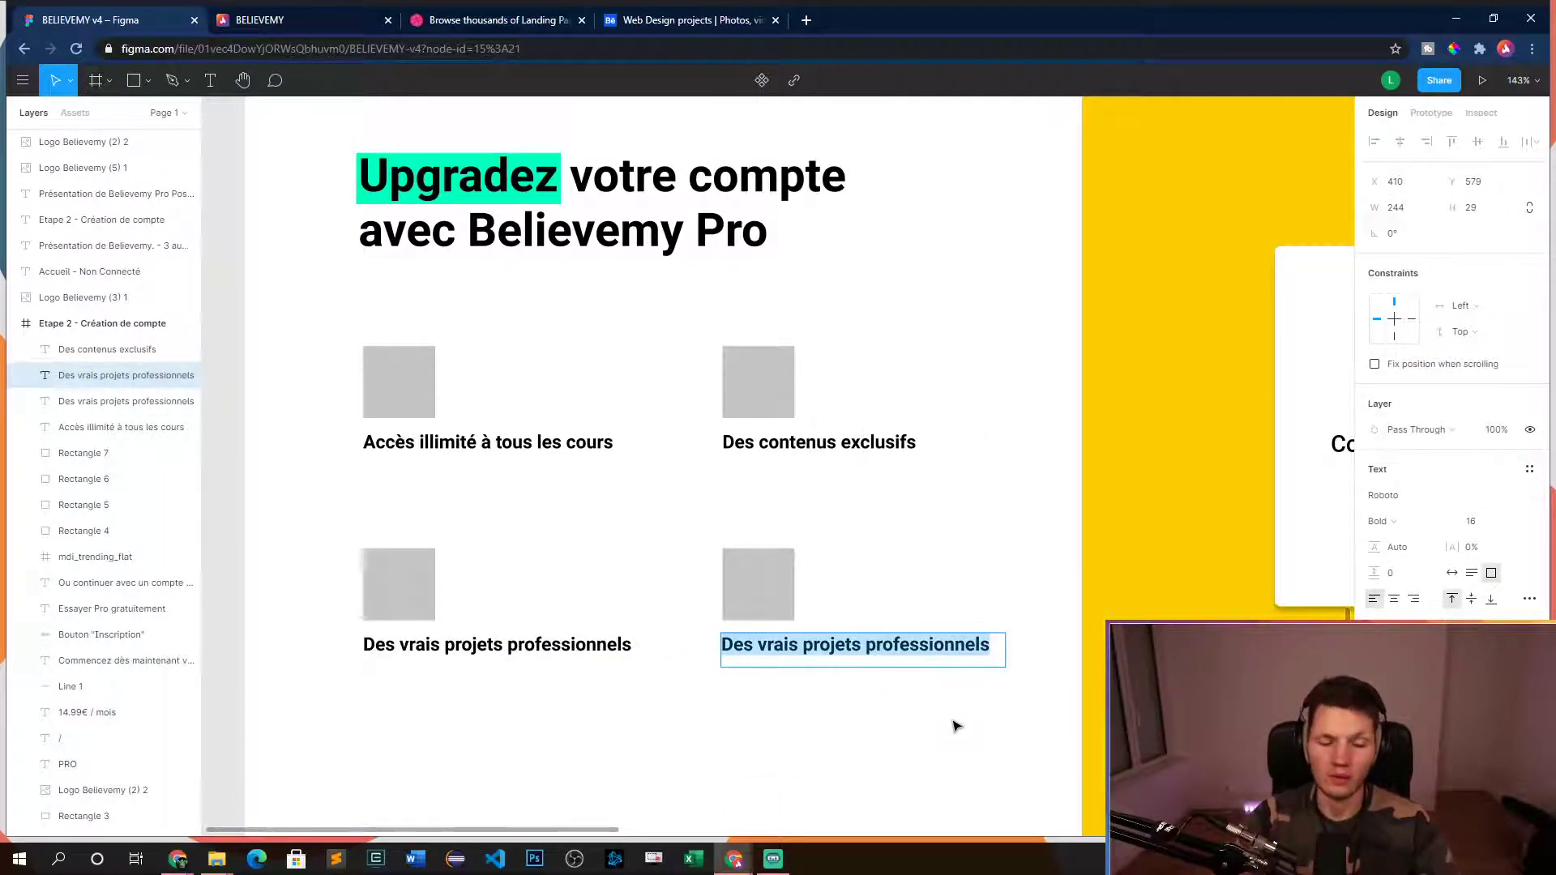
{"action": "type", "text": "Un accom"}
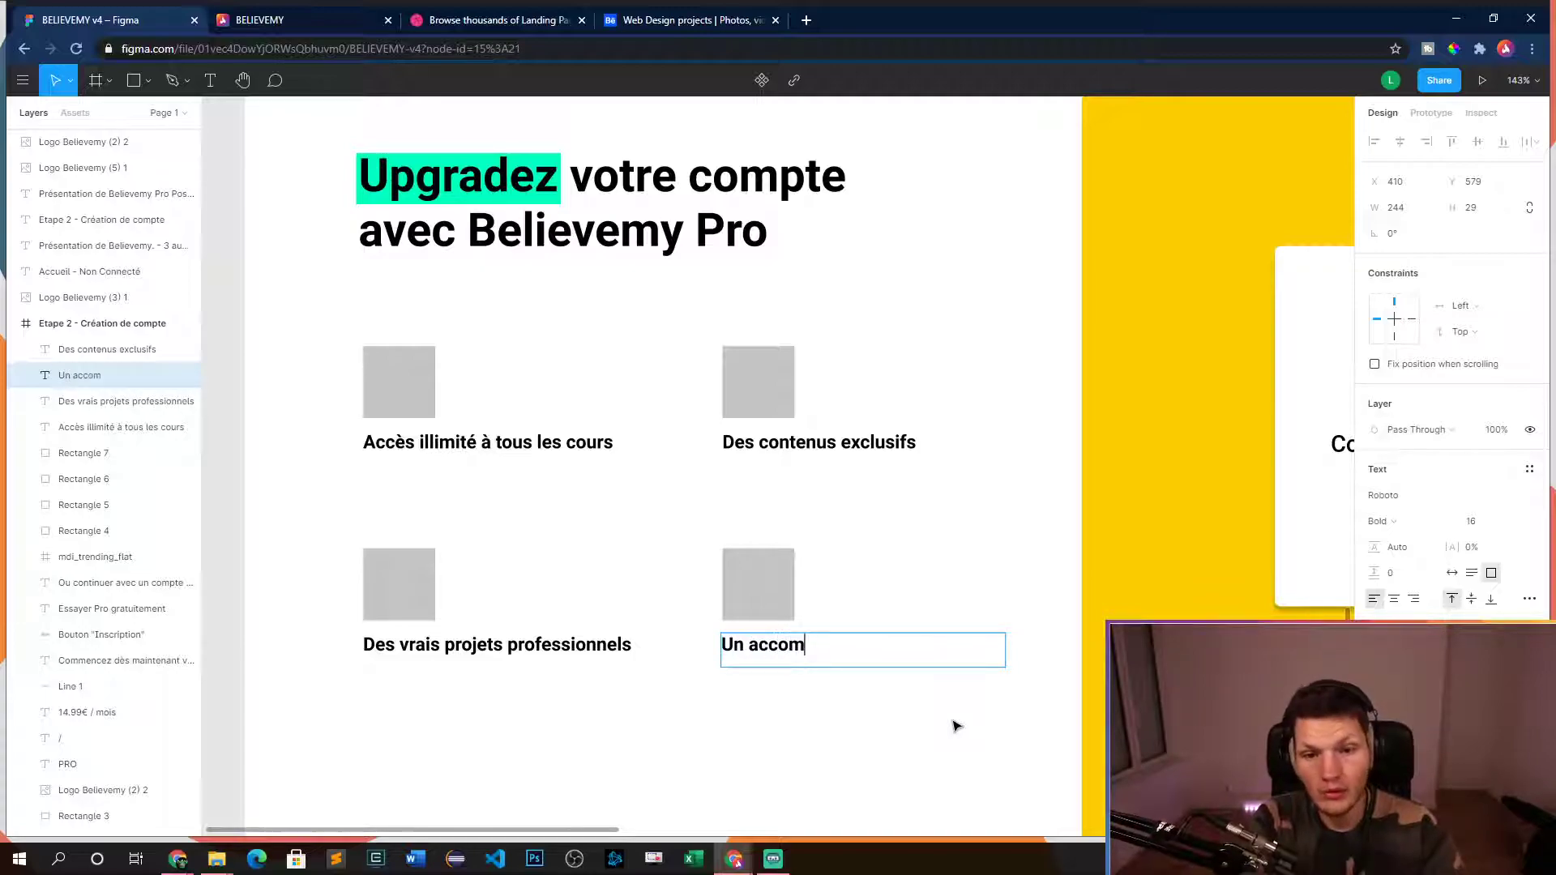
{"action": "type", "text": "pagnement perso"}
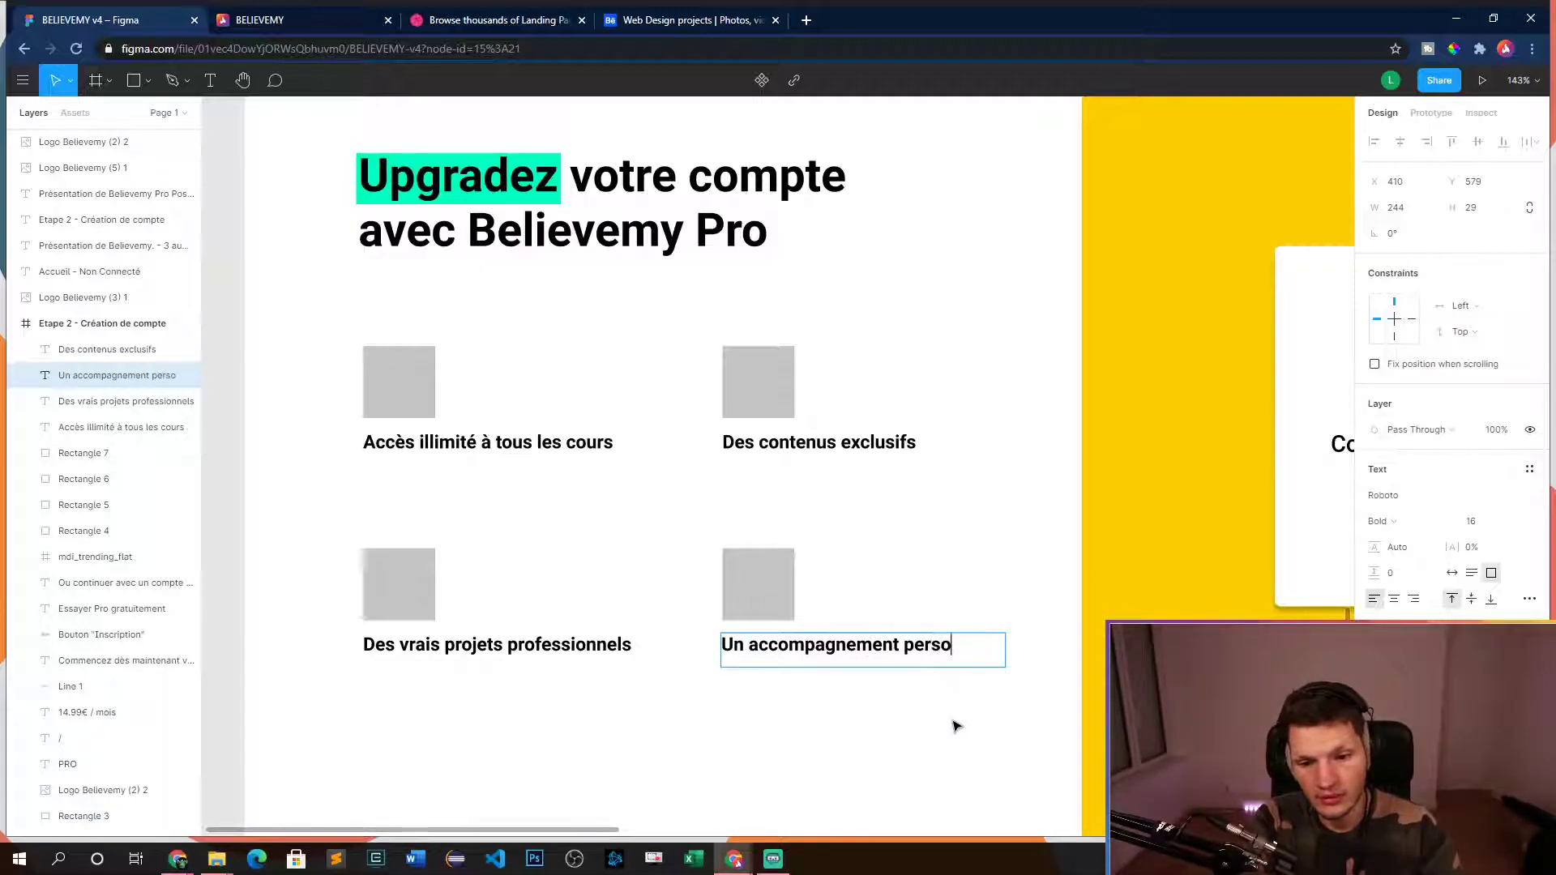
{"action": "type", "text": "nnalisé"}
{"action": "key", "text": "Escape"}
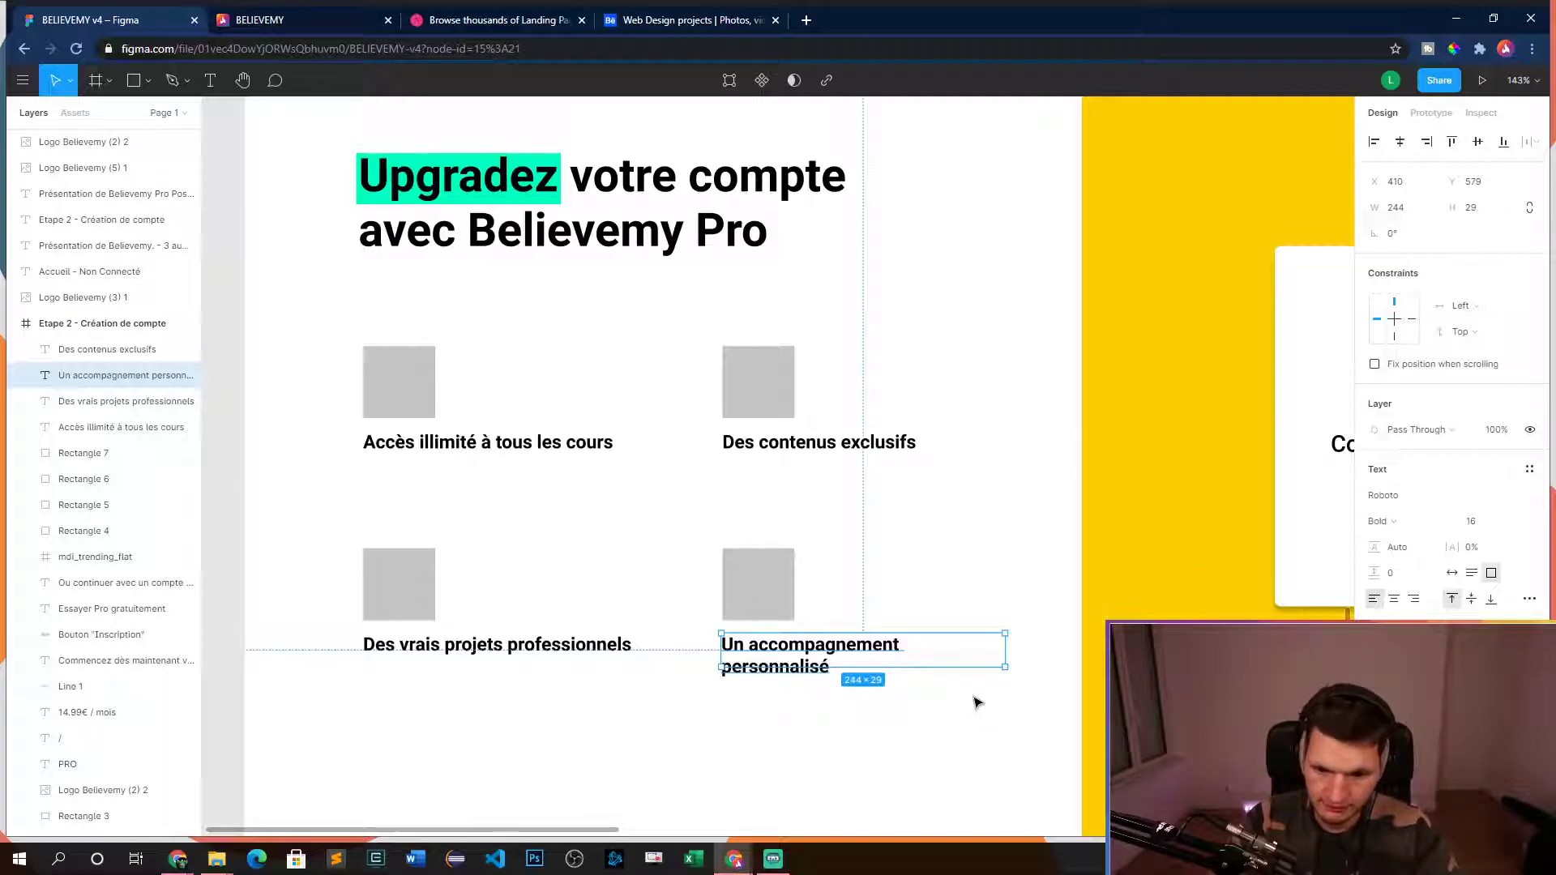
{"action": "left_click_drag", "start_coordinate": [1005, 653], "coordinate": [1016, 654]}
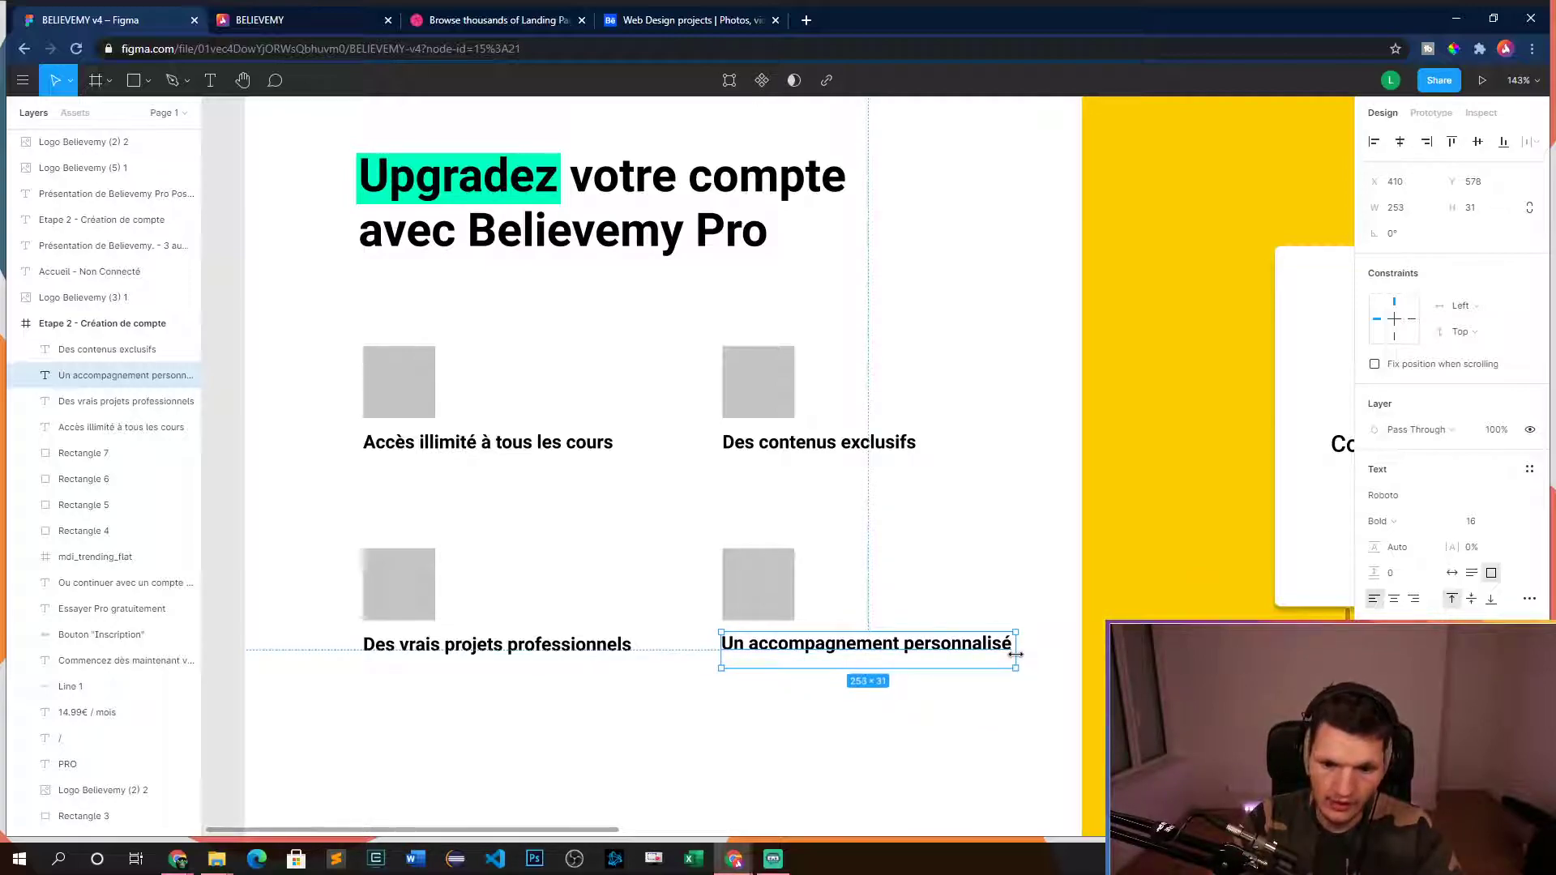
- Flatten the "Un accompagnement personnalisé" label into a vector shape and deselect it
{"action": "key", "text": "ctrl+e"}
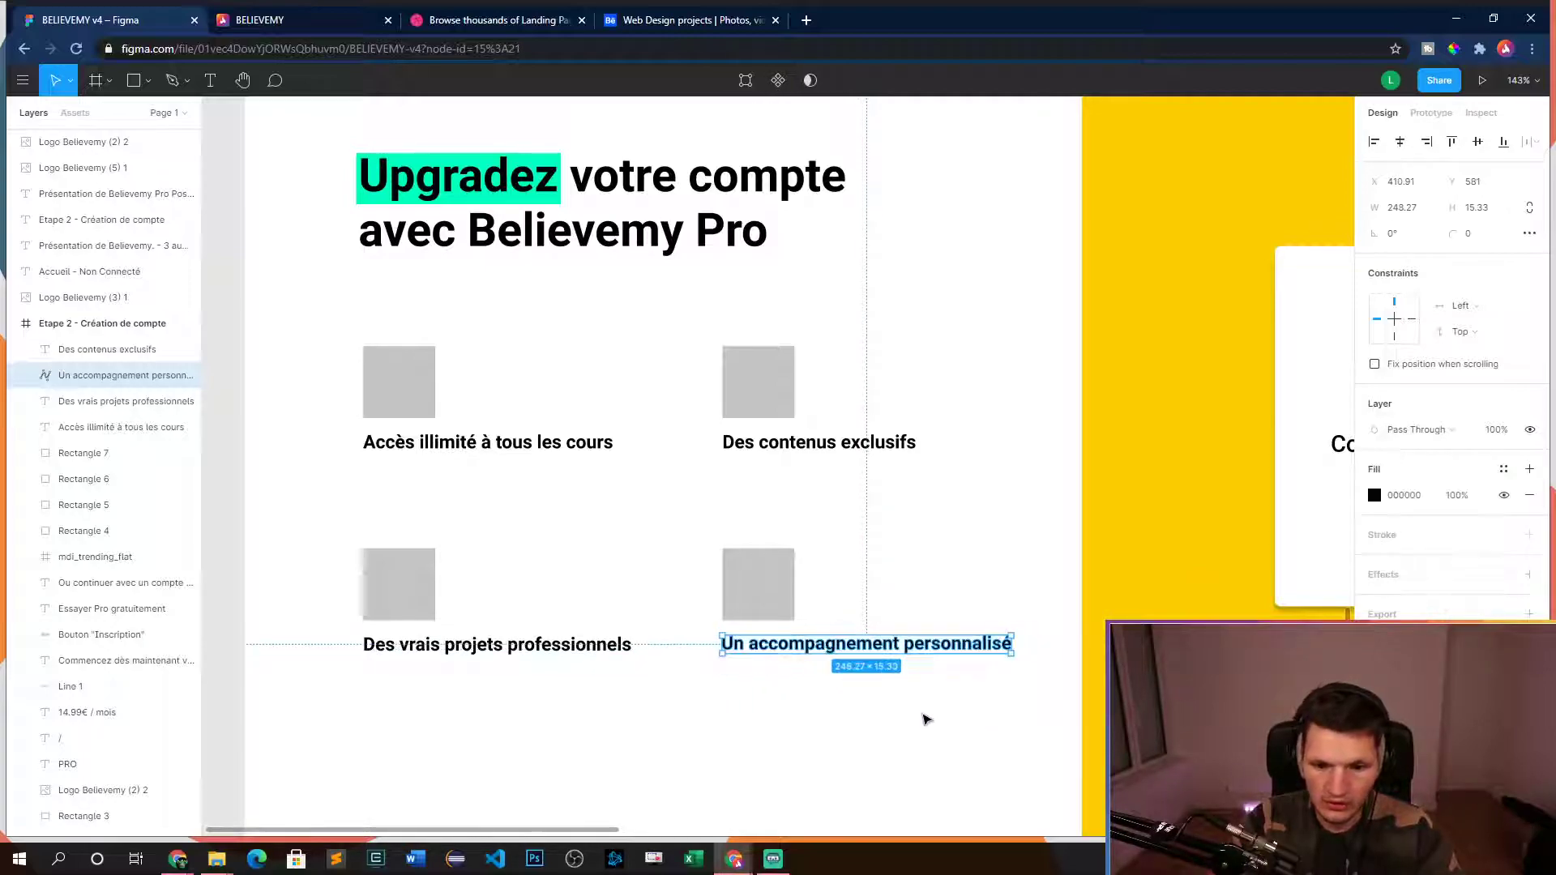
{"action": "left_click", "coordinate": [927, 720]}
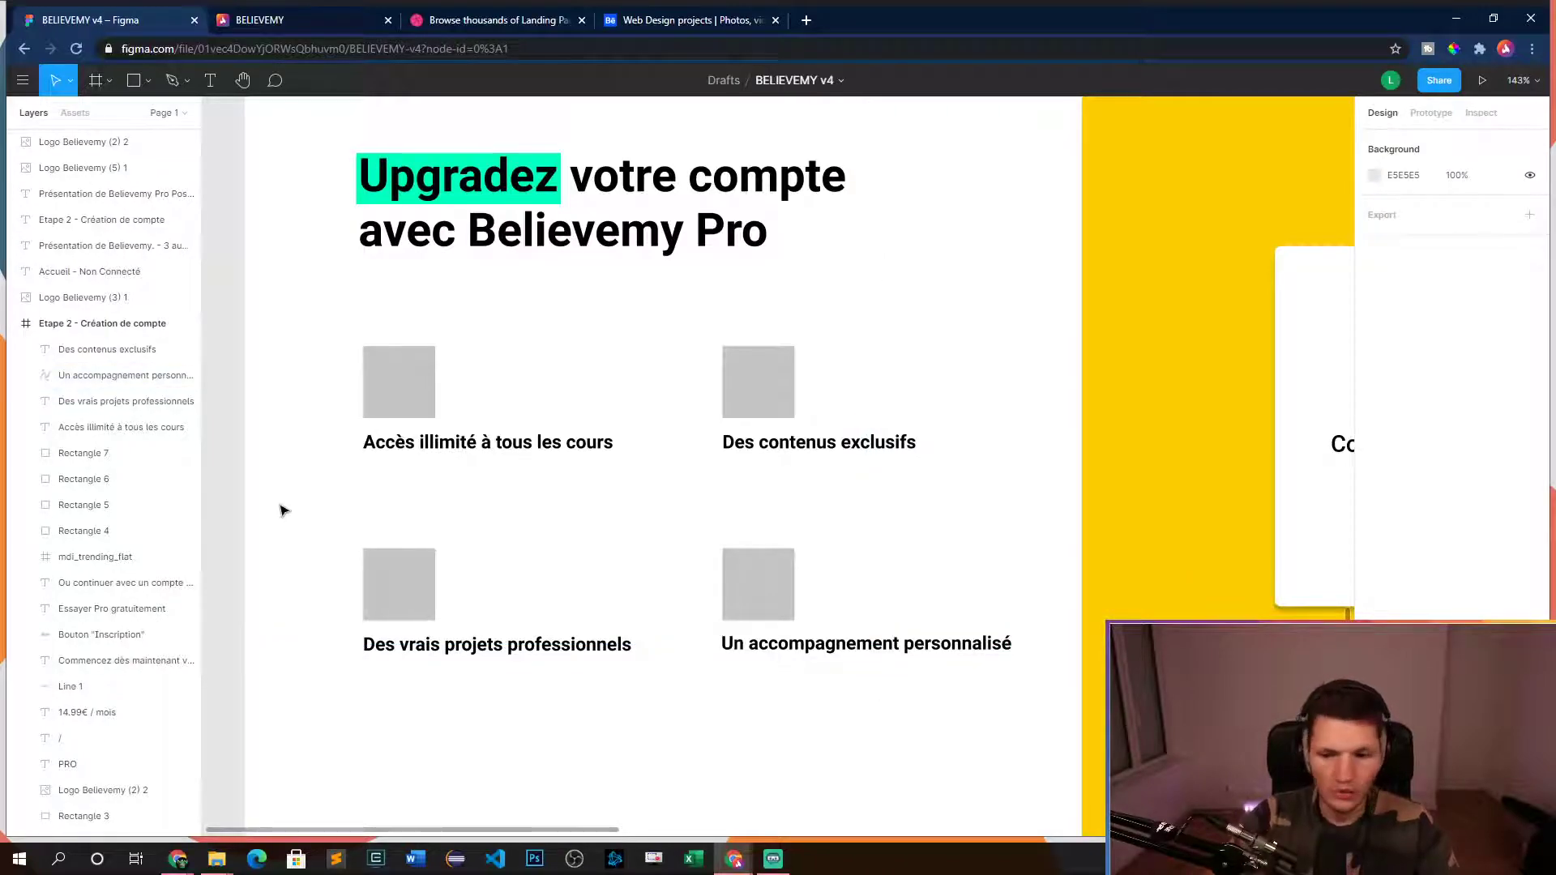
{"action": "scroll", "coordinate": [427, 510], "scroll_direction": "down", "scroll_amount": 1, "text": "ctrl"}
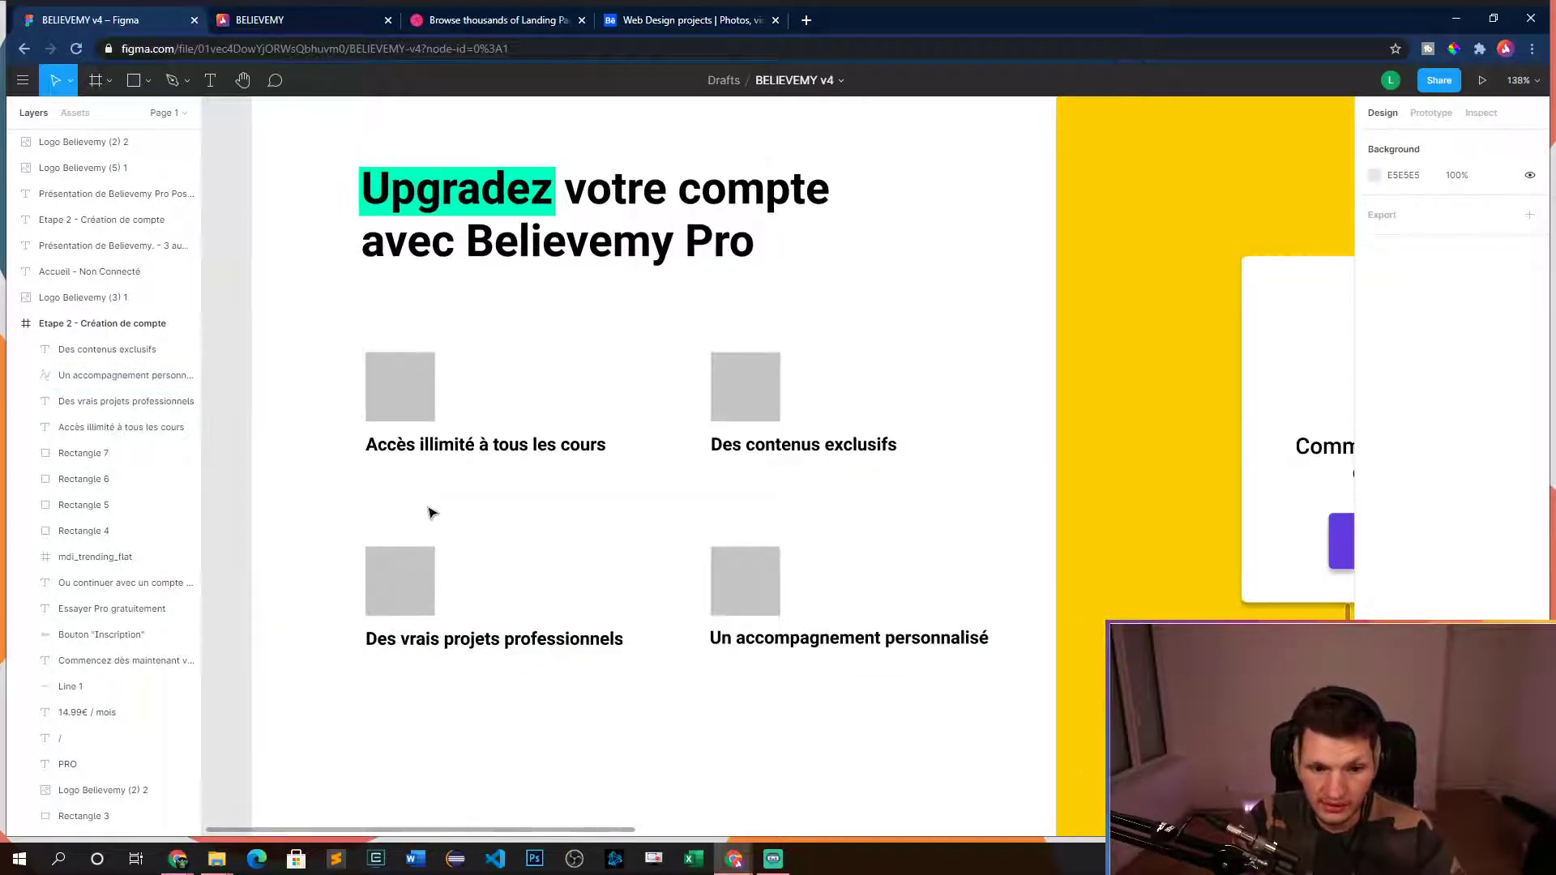
- Add a text box of about 263 × 52 beneath the "Accès illimité à tous les cours" label containing "Texte"
{"action": "scroll", "coordinate": [478, 520], "scroll_direction": "down", "scroll_amount": 5}
{"action": "scroll", "coordinate": [629, 445], "scroll_direction": "down", "scroll_amount": 5, "text": "ctrl"}
{"action": "scroll", "coordinate": [678, 521], "scroll_direction": "up", "scroll_amount": 3}
{"action": "scroll", "coordinate": [612, 549], "scroll_direction": "up", "scroll_amount": 5, "text": "ctrl"}
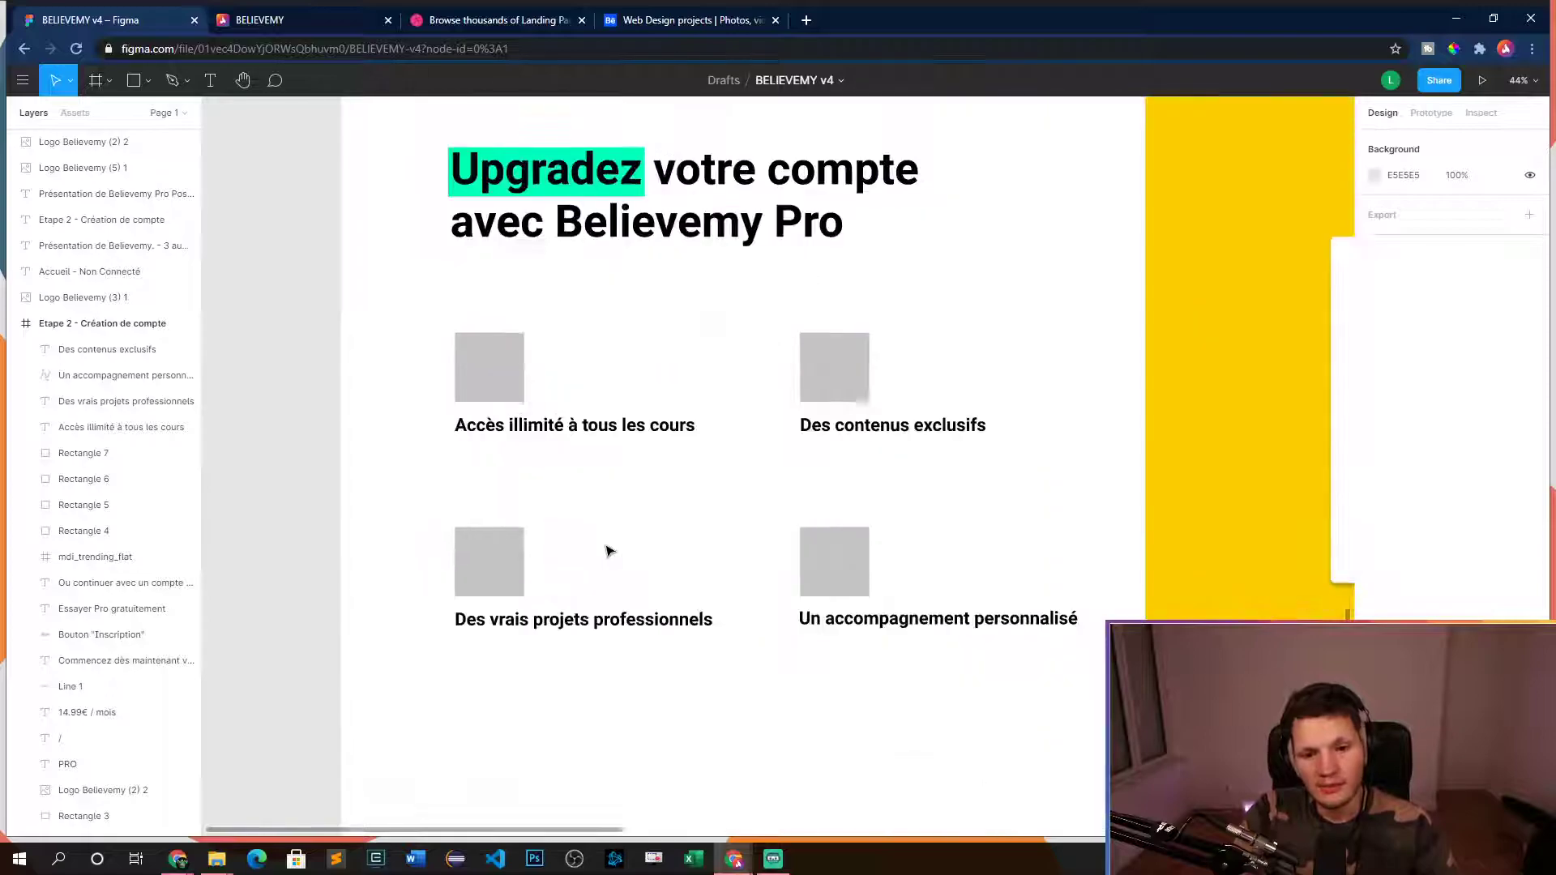
{"action": "scroll", "coordinate": [676, 497], "scroll_direction": "right", "scroll_amount": 2}
{"action": "scroll", "coordinate": [629, 489], "scroll_direction": "up", "scroll_amount": 1, "text": "ctrl"}
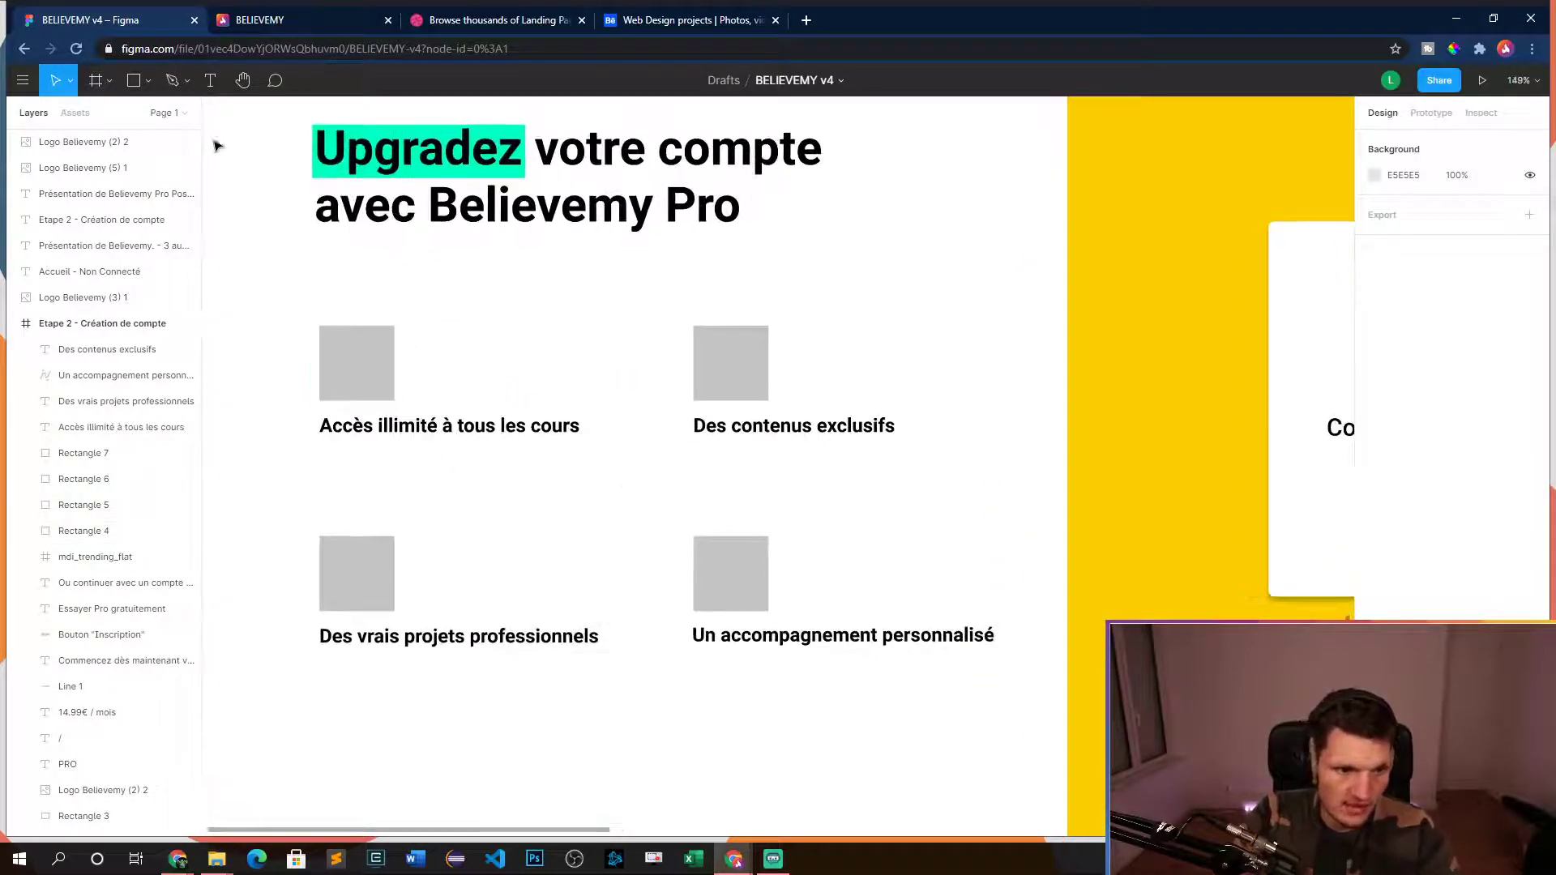
{"action": "left_click", "coordinate": [212, 86]}
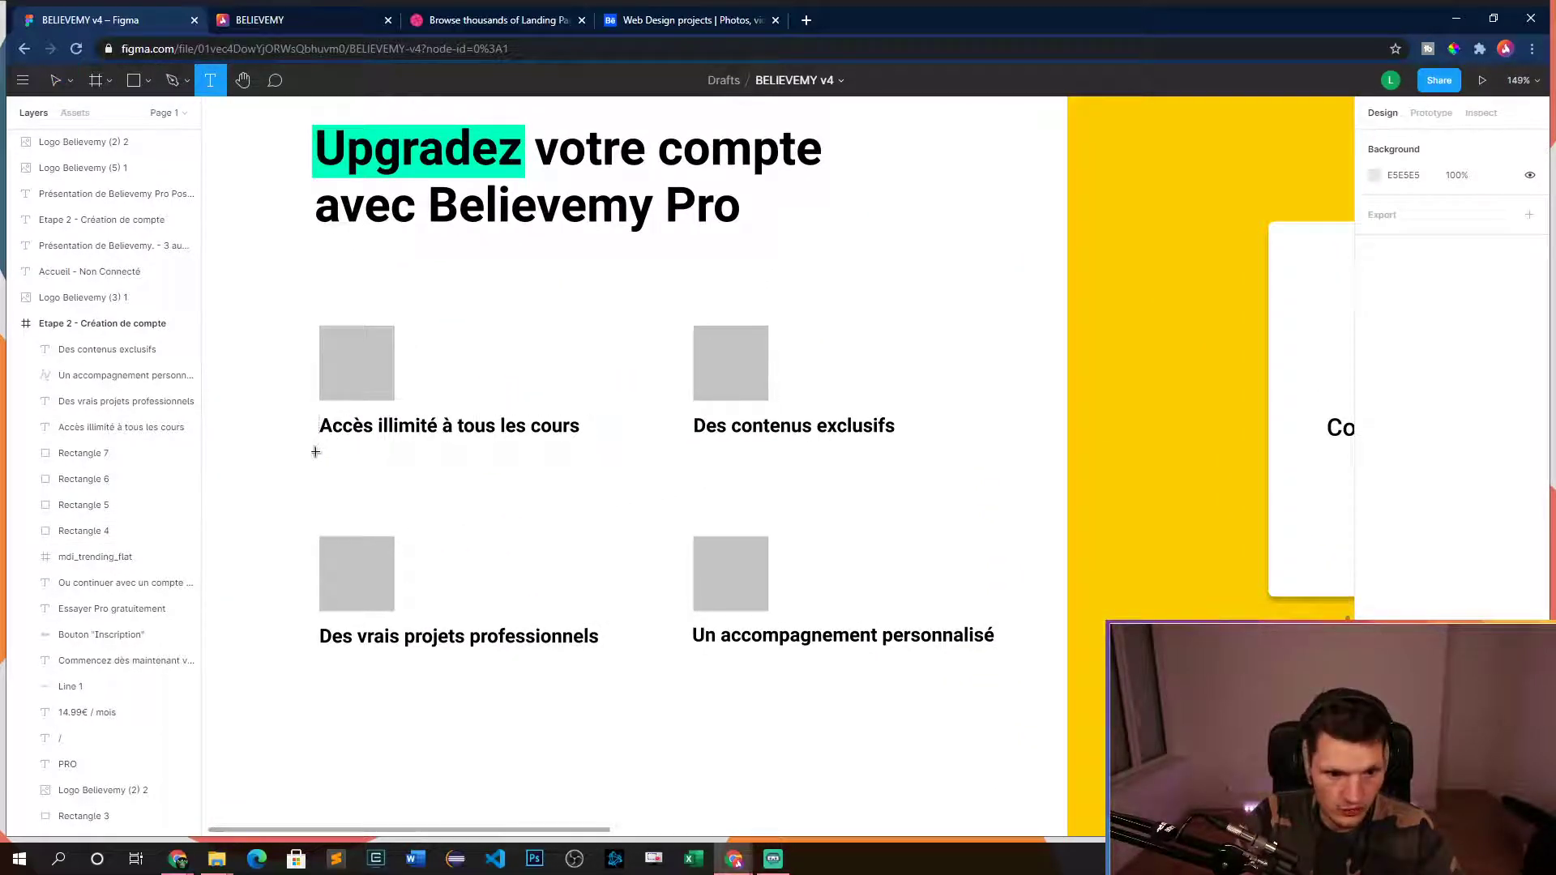
{"action": "left_click_drag", "start_coordinate": [318, 450], "coordinate": [637, 520]}
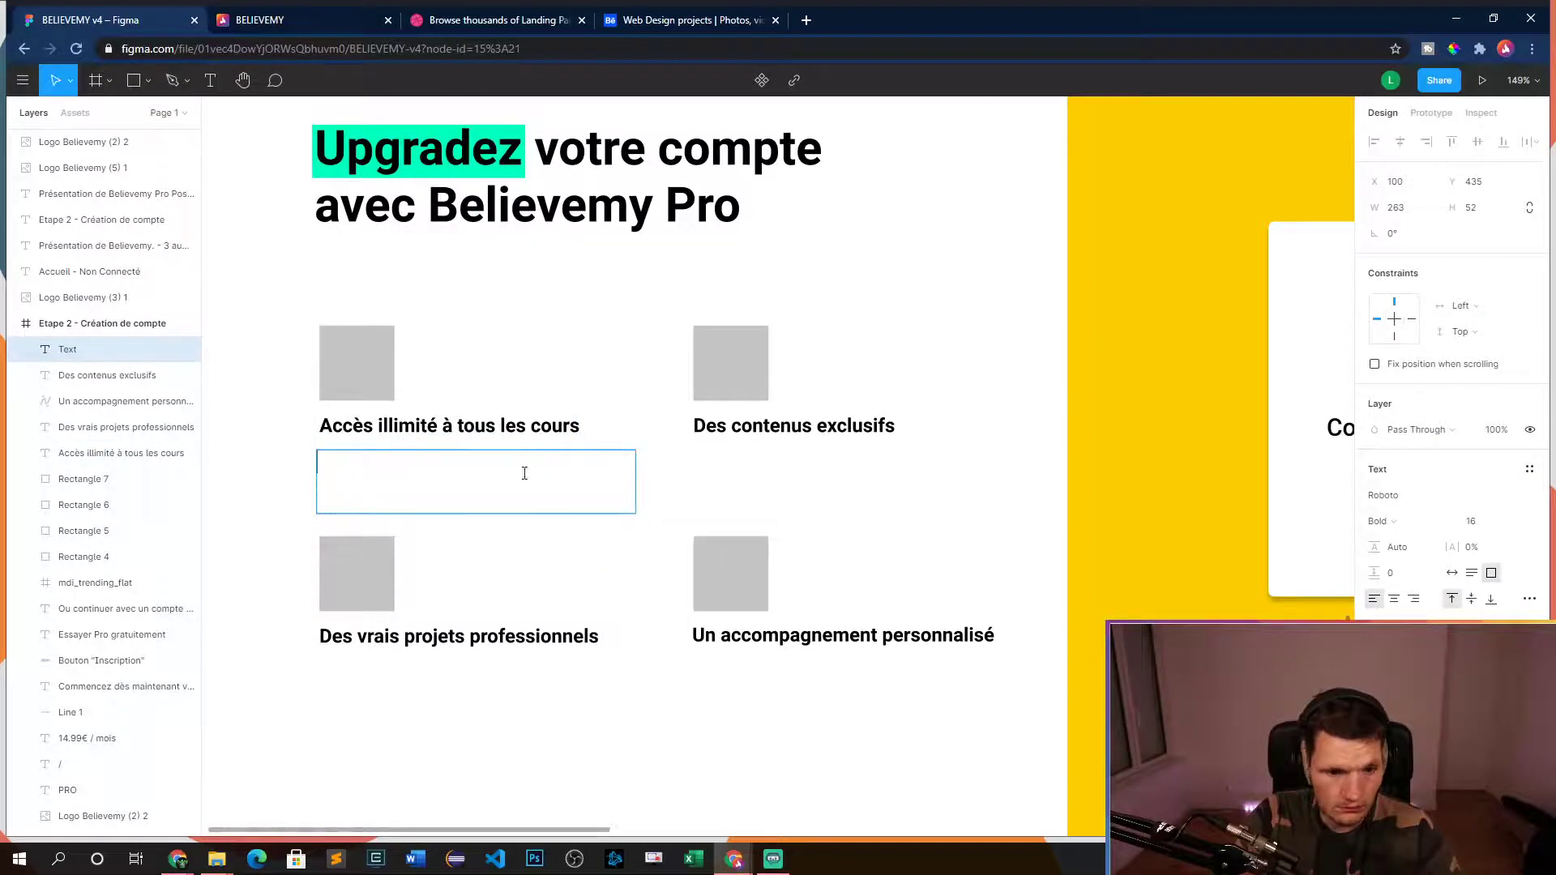
{"action": "type", "text": "Texte"}
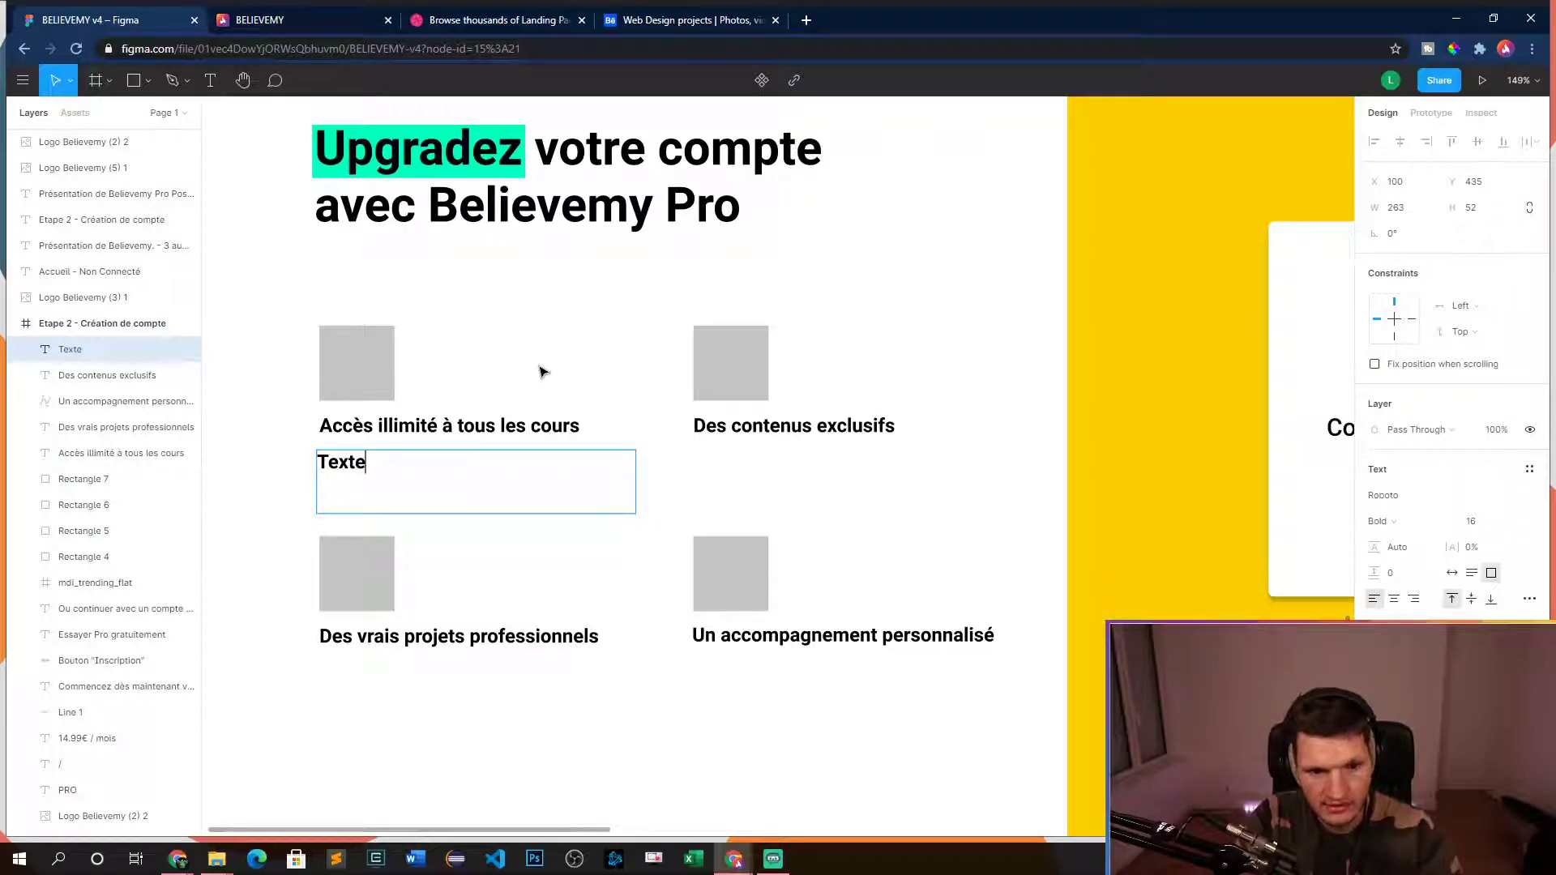
- Set the "Texte" placeholder to size 12 and Regular weight, and align its left edge with the label above
{"action": "key", "text": "ctrl+a"}
{"action": "left_click", "coordinate": [1486, 522]}
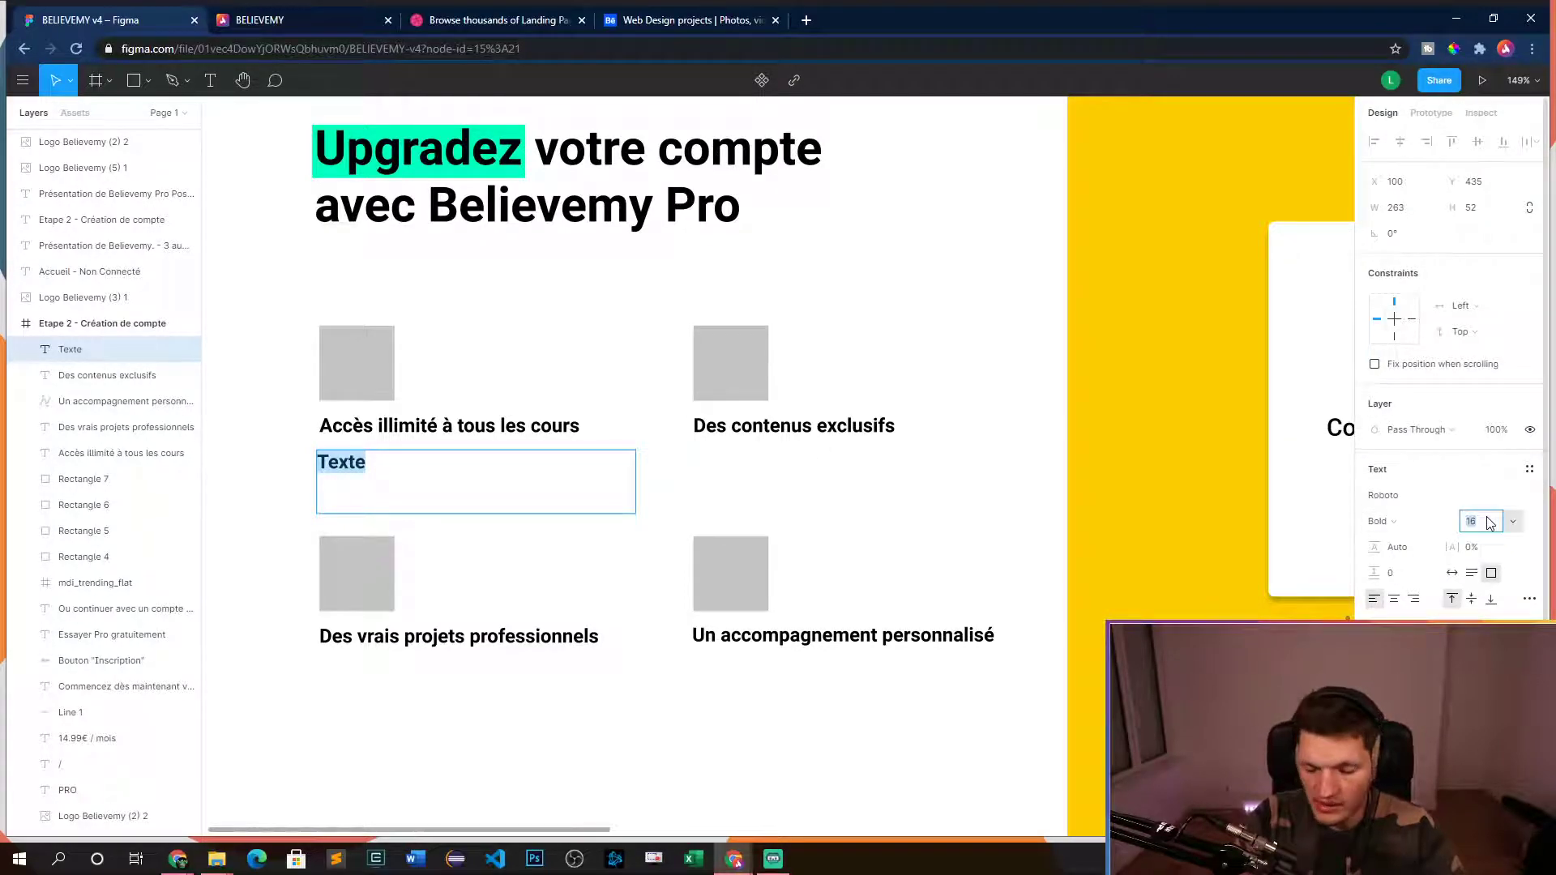
{"action": "type", "text": "12"}
{"action": "key", "text": "Return"}
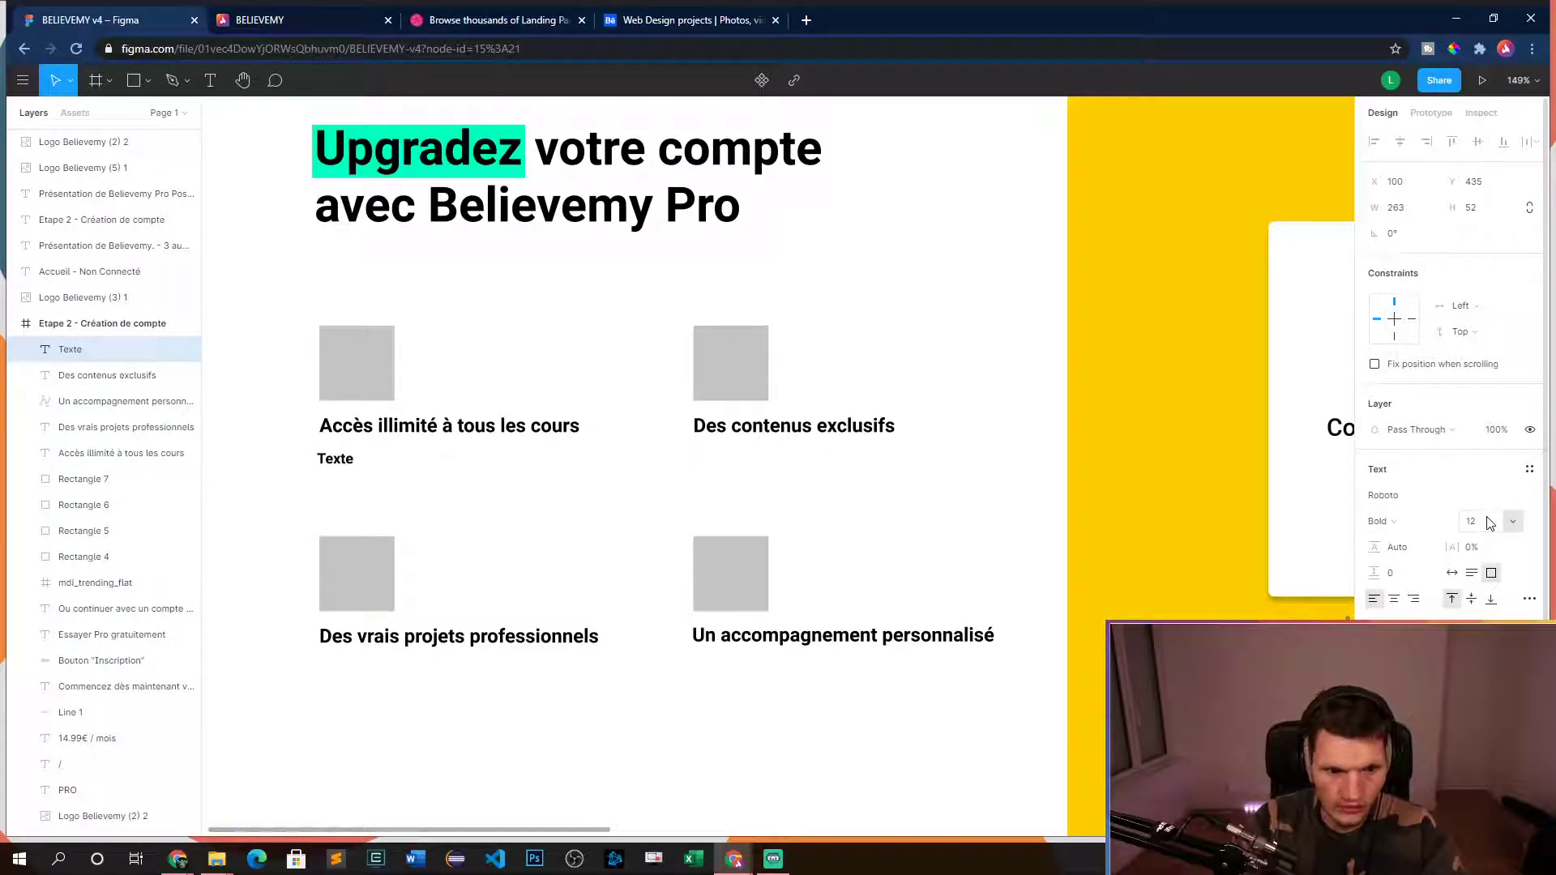
{"action": "key", "text": "Return"}
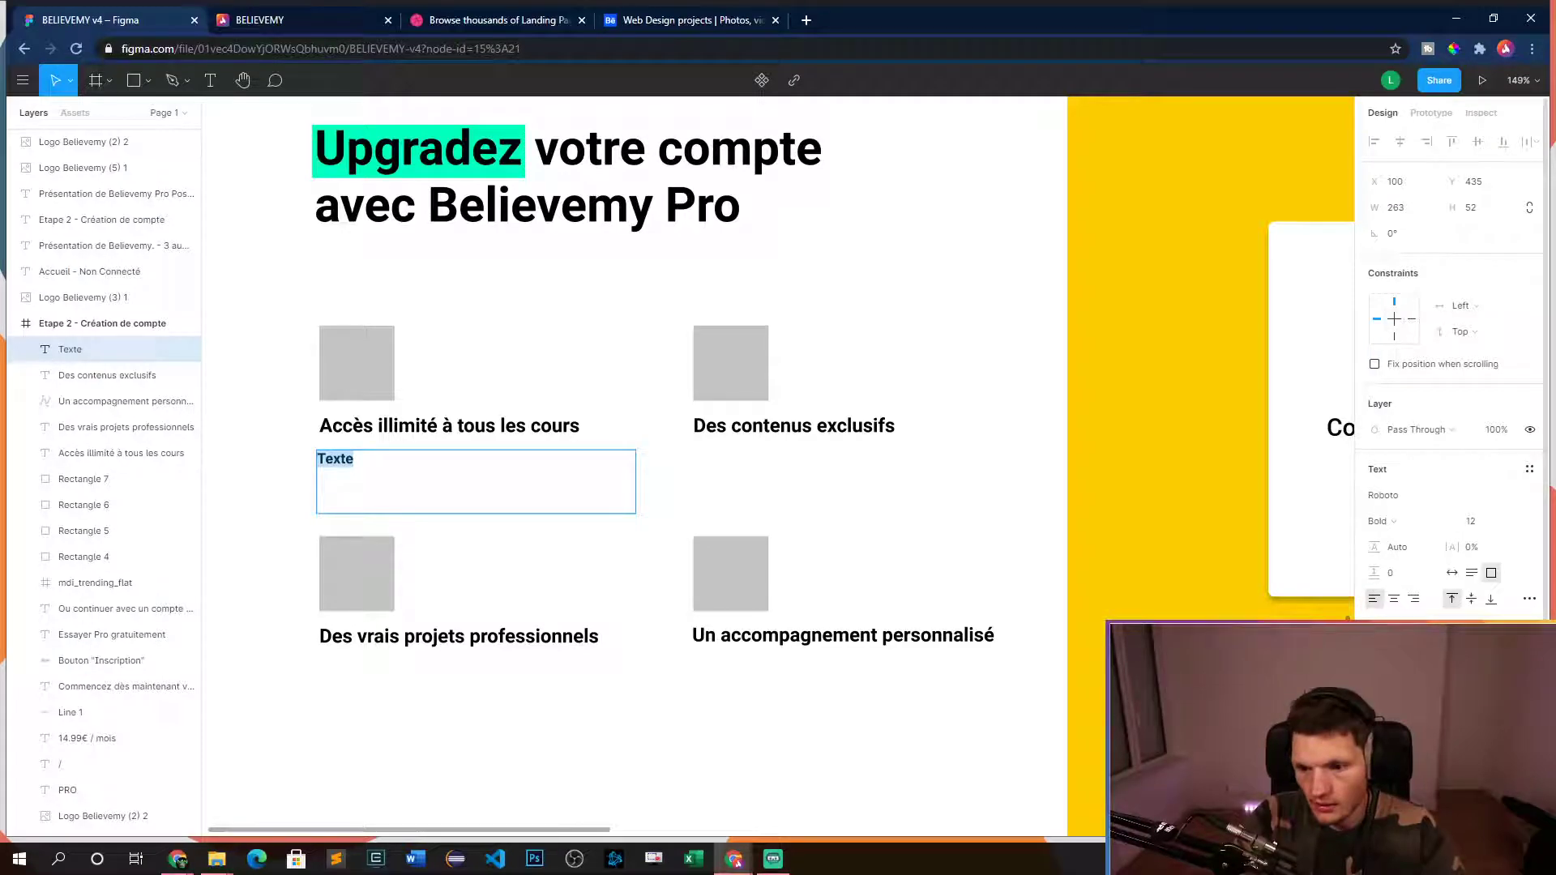
{"action": "left_click", "coordinate": [1402, 523]}
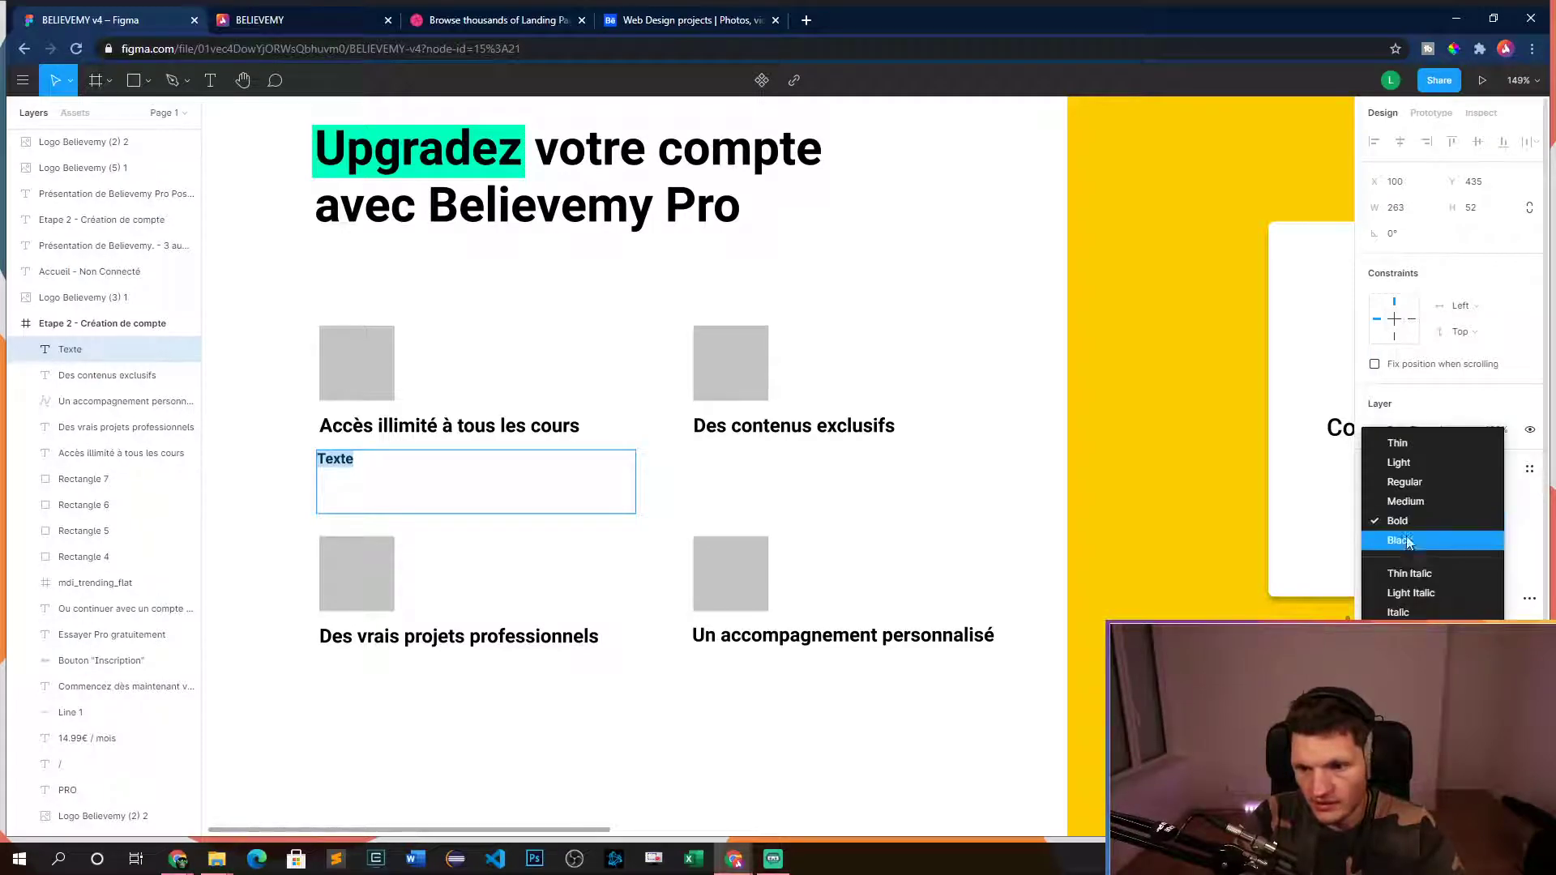
{"action": "left_click", "coordinate": [1413, 481]}
{"action": "left_click", "coordinate": [320, 464]}
{"action": "left_click_drag", "start_coordinate": [339, 470], "coordinate": [342, 468]}
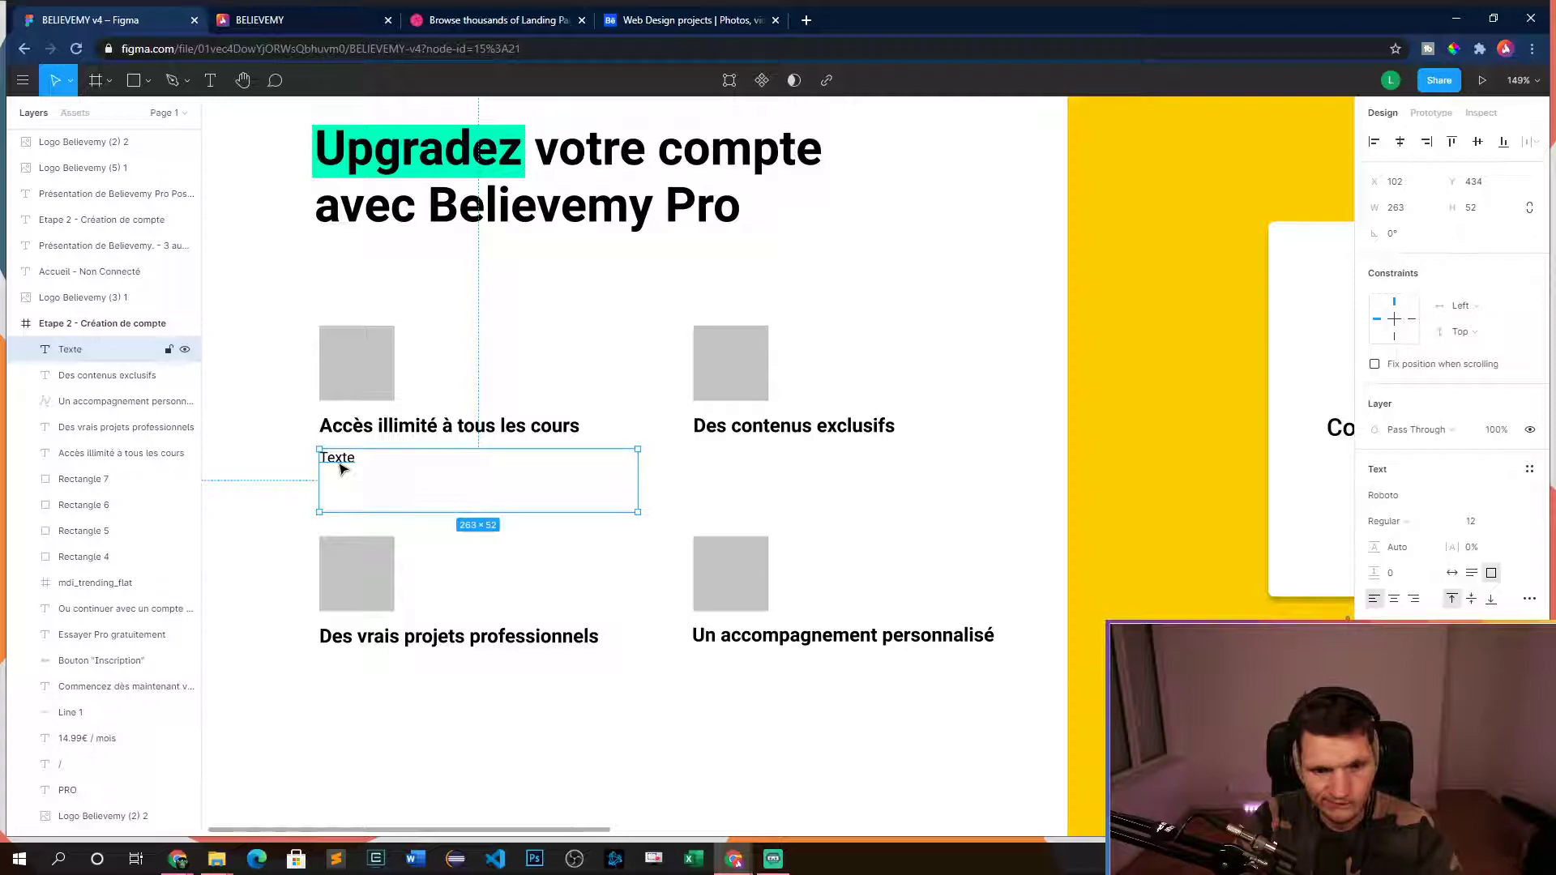
- Duplicate the "Texte" placeholder and place the copy beneath the "Des contenus exclusifs" label
{"action": "key", "text": "ctrl+c"}
{"action": "key", "text": "ctrl+v"}
{"action": "left_click_drag", "start_coordinate": [339, 466], "coordinate": [714, 481]}
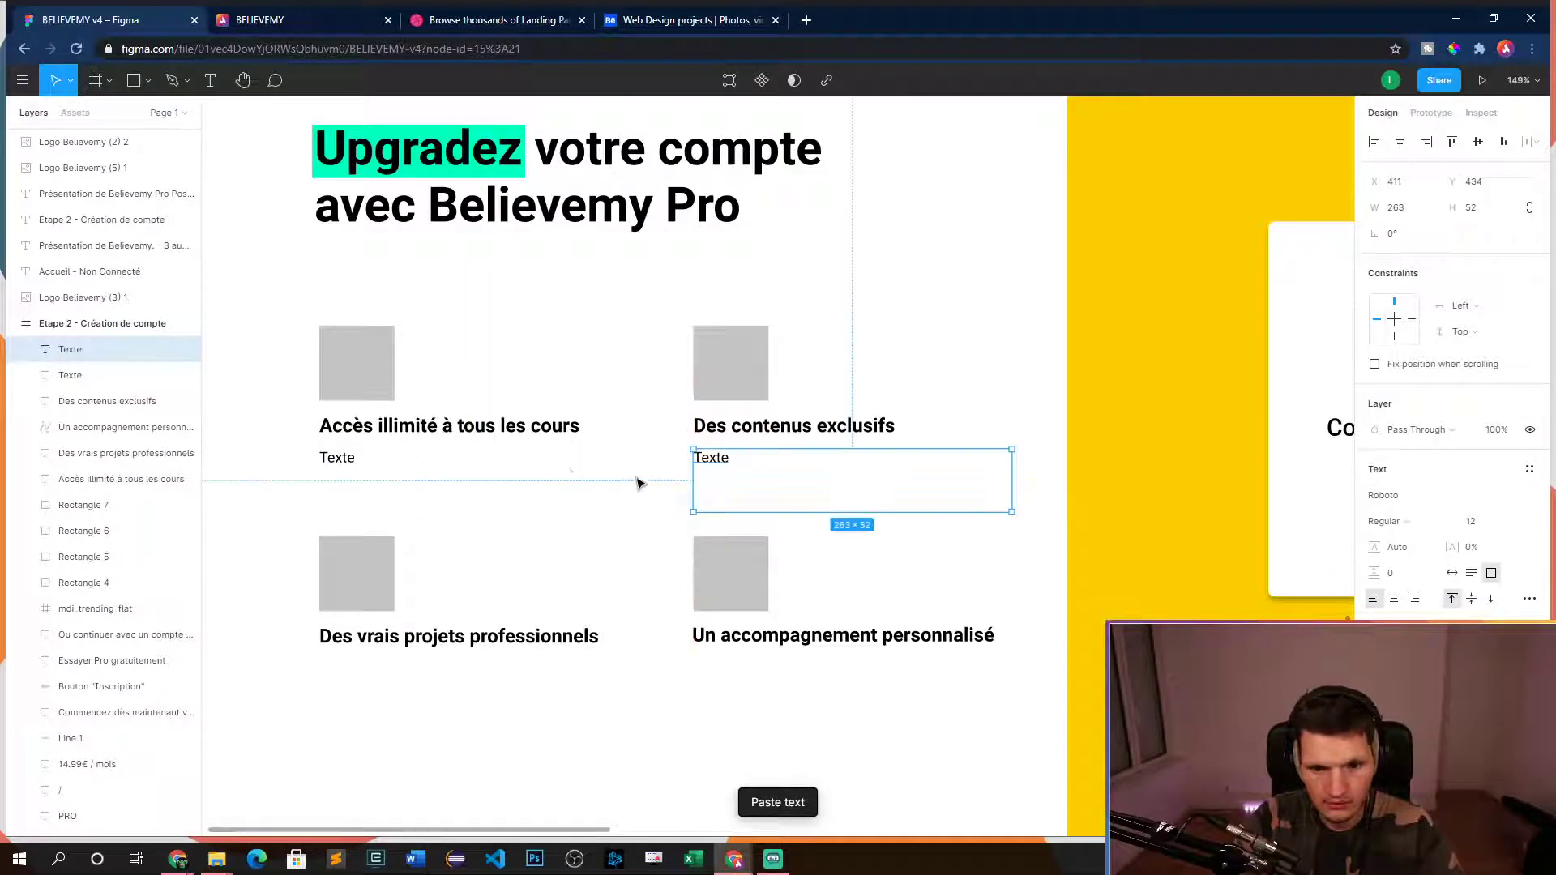
- Duplicate both "Texte" placeholders together and place the copies beneath the two labels of the second row
{"action": "left_click", "coordinate": [344, 474], "text": "shift"}
{"action": "left_click", "coordinate": [309, 491]}
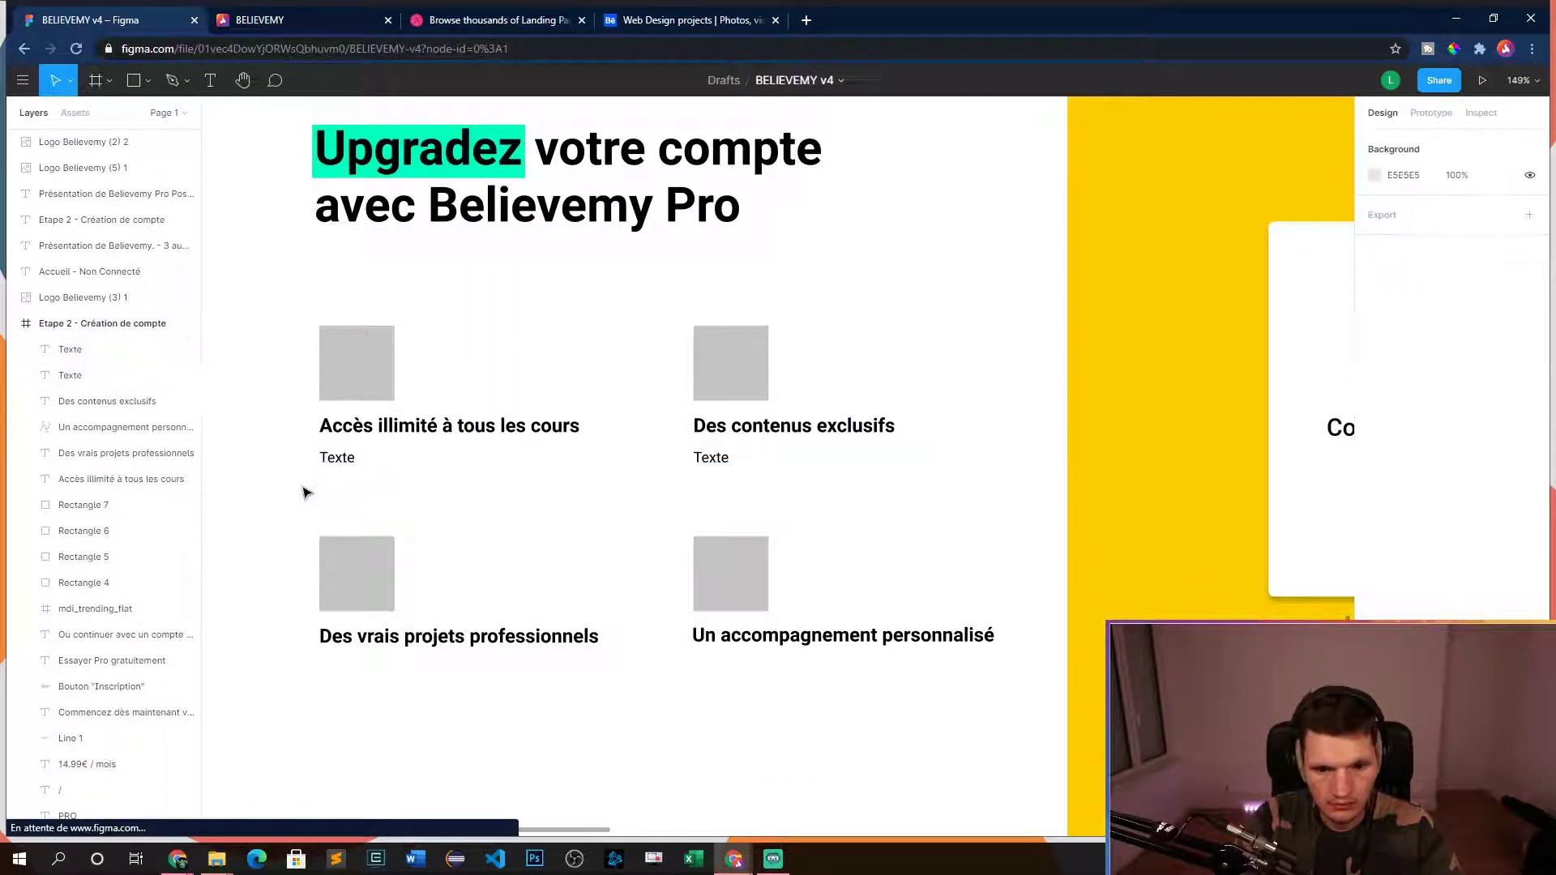
{"action": "left_click", "coordinate": [342, 458]}
{"action": "left_click", "coordinate": [727, 464], "text": "shift"}
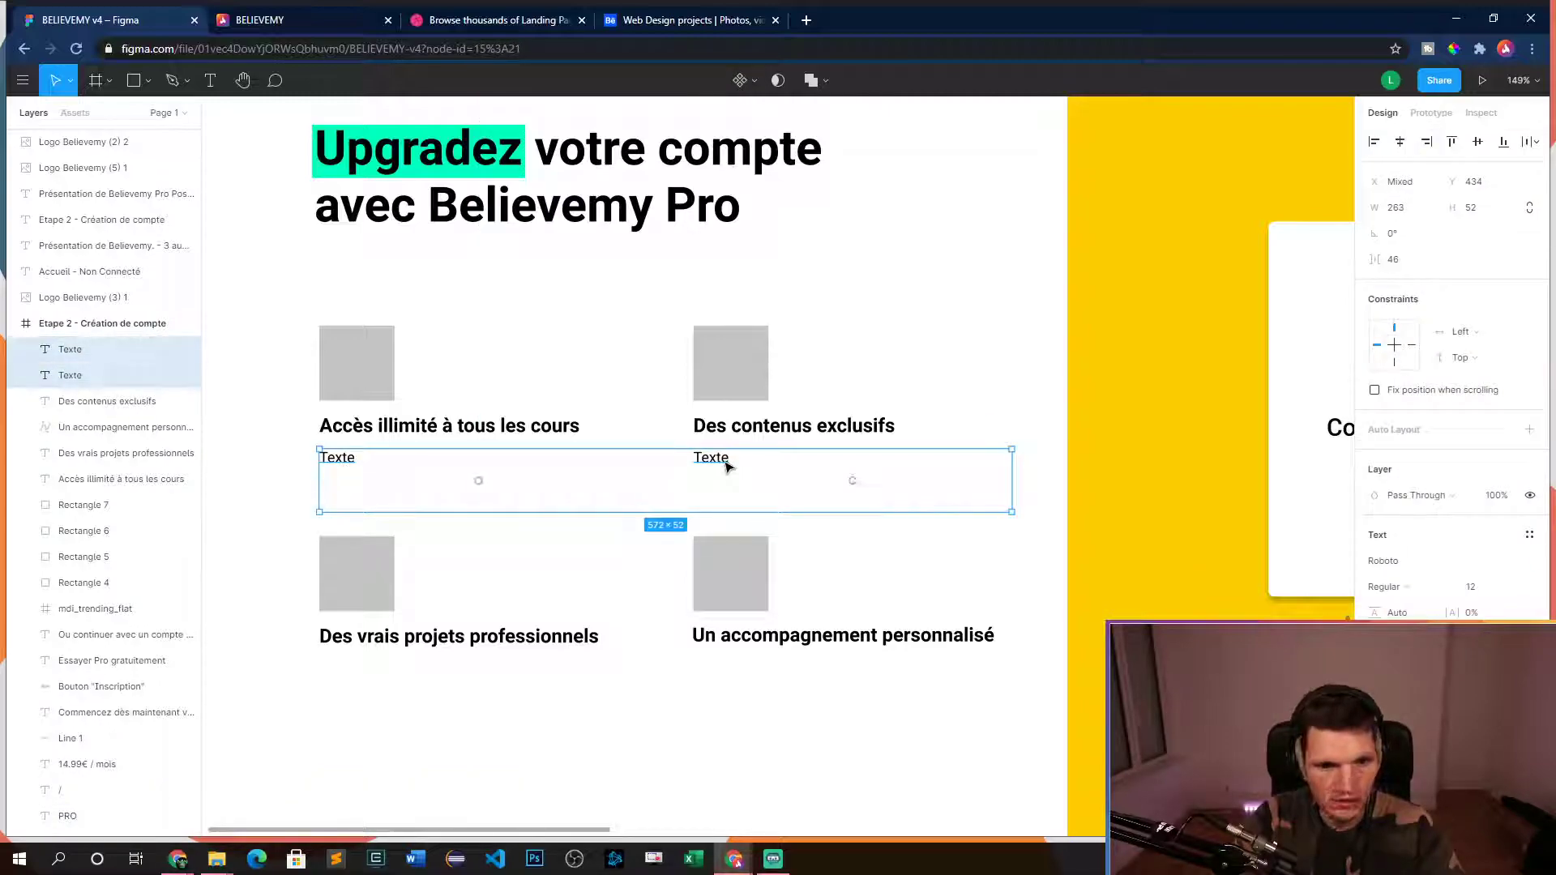
{"action": "key", "text": "ctrl+c"}
{"action": "key", "text": "ctrl+v"}
{"action": "left_click_drag", "start_coordinate": [726, 464], "coordinate": [717, 673]}
{"action": "left_click", "coordinate": [296, 686]}
- Replace the placeholder under "Accès illimité à tous les cours" with "Tous les cours, accessibles en illimité et sans surcoût."
{"action": "left_click", "coordinate": [354, 468]}
{"action": "double_click", "coordinate": [348, 462]}
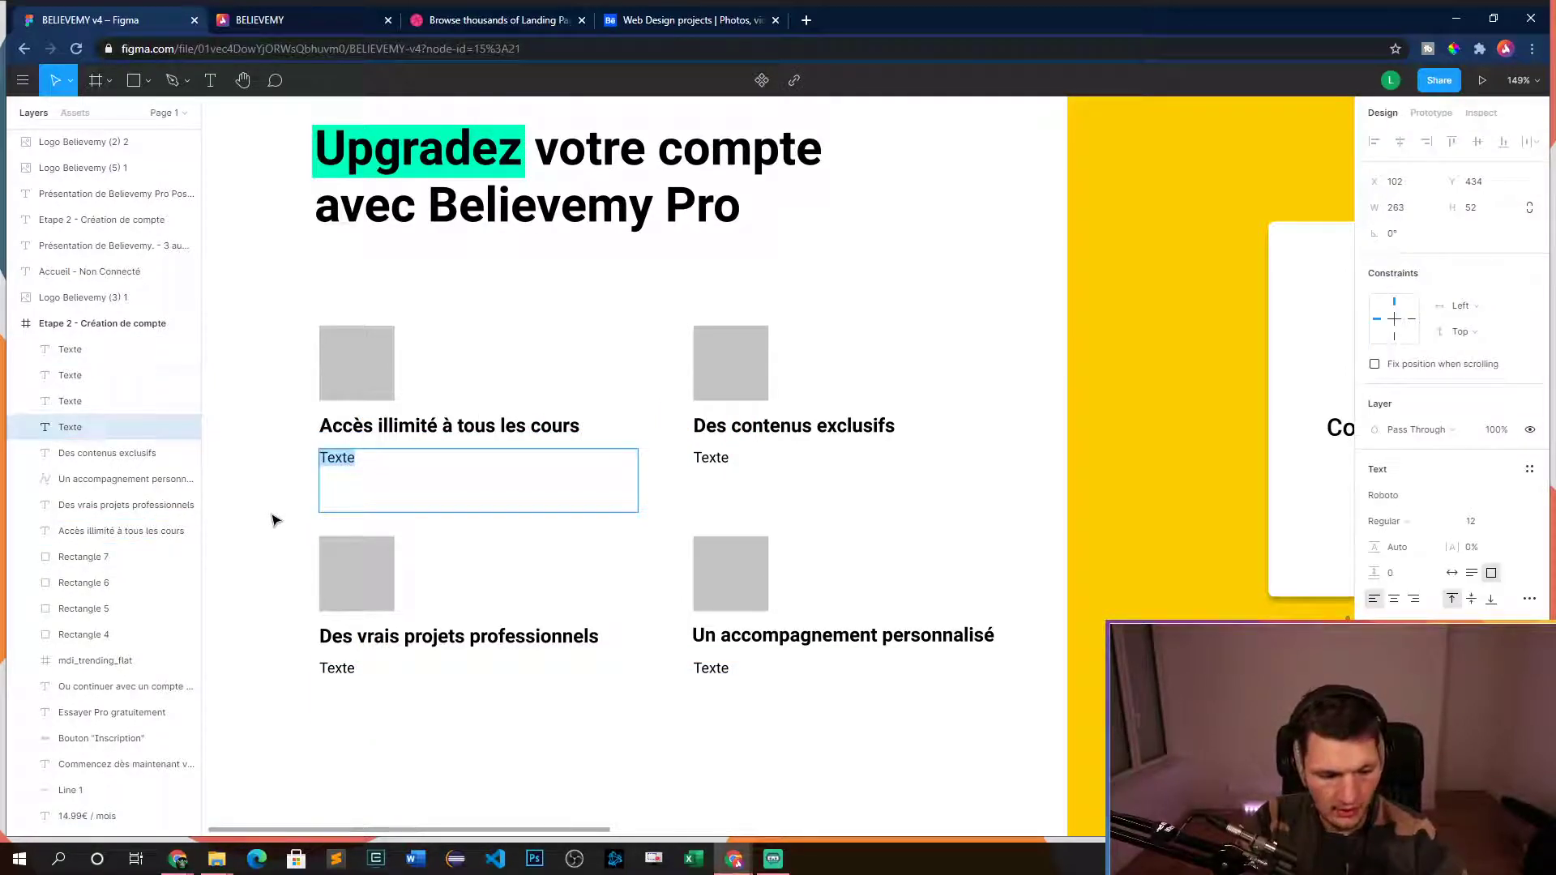
{"action": "key", "text": "BackSpace"}
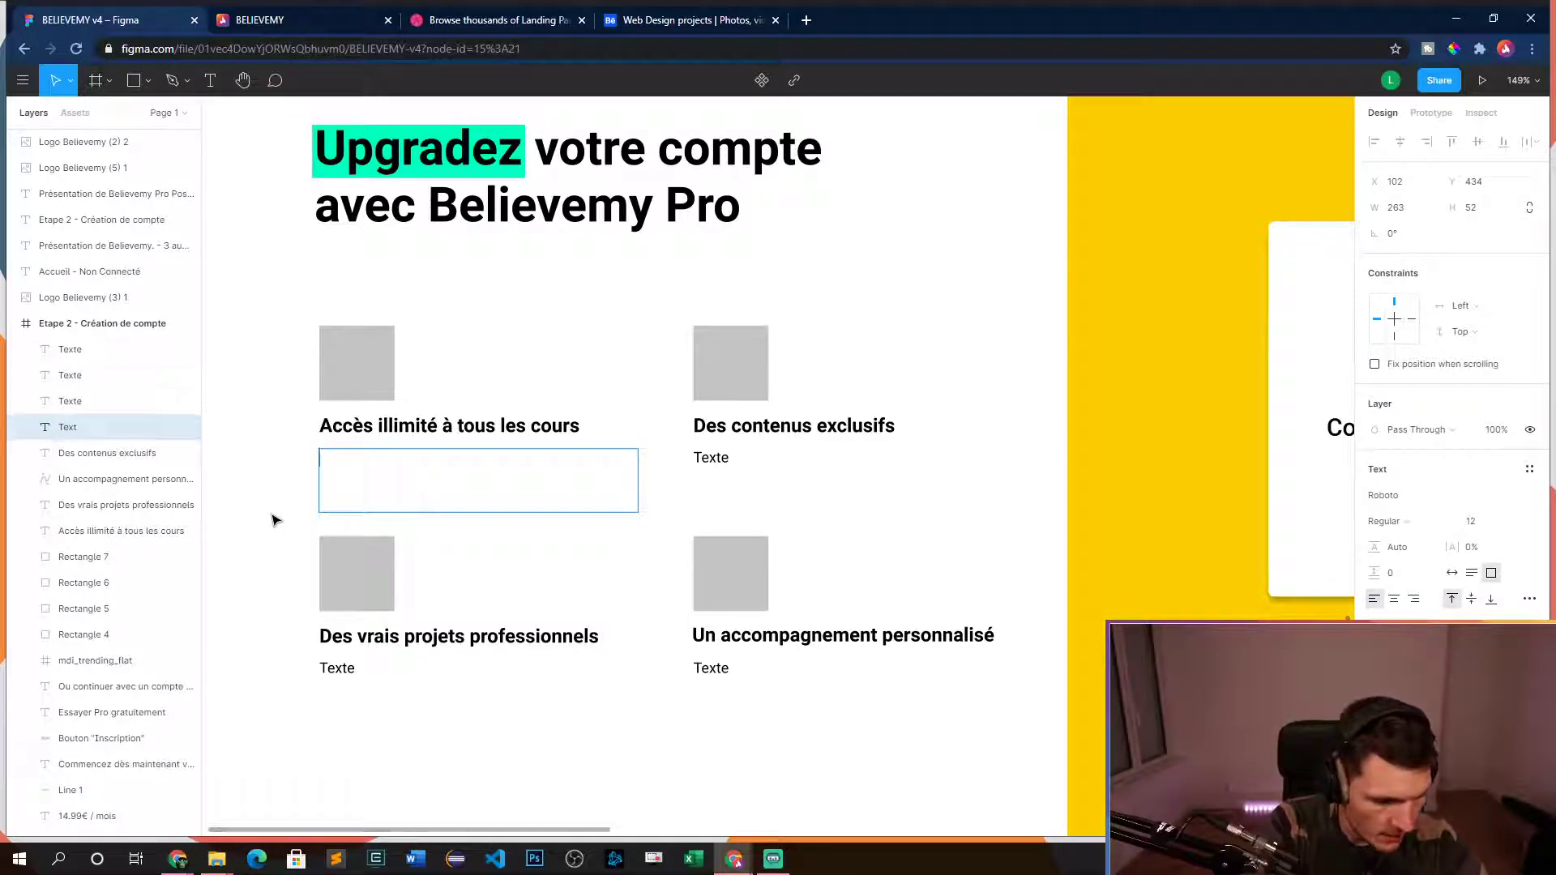
{"action": "type", "text": "Tous les cours, accessibles en i"}
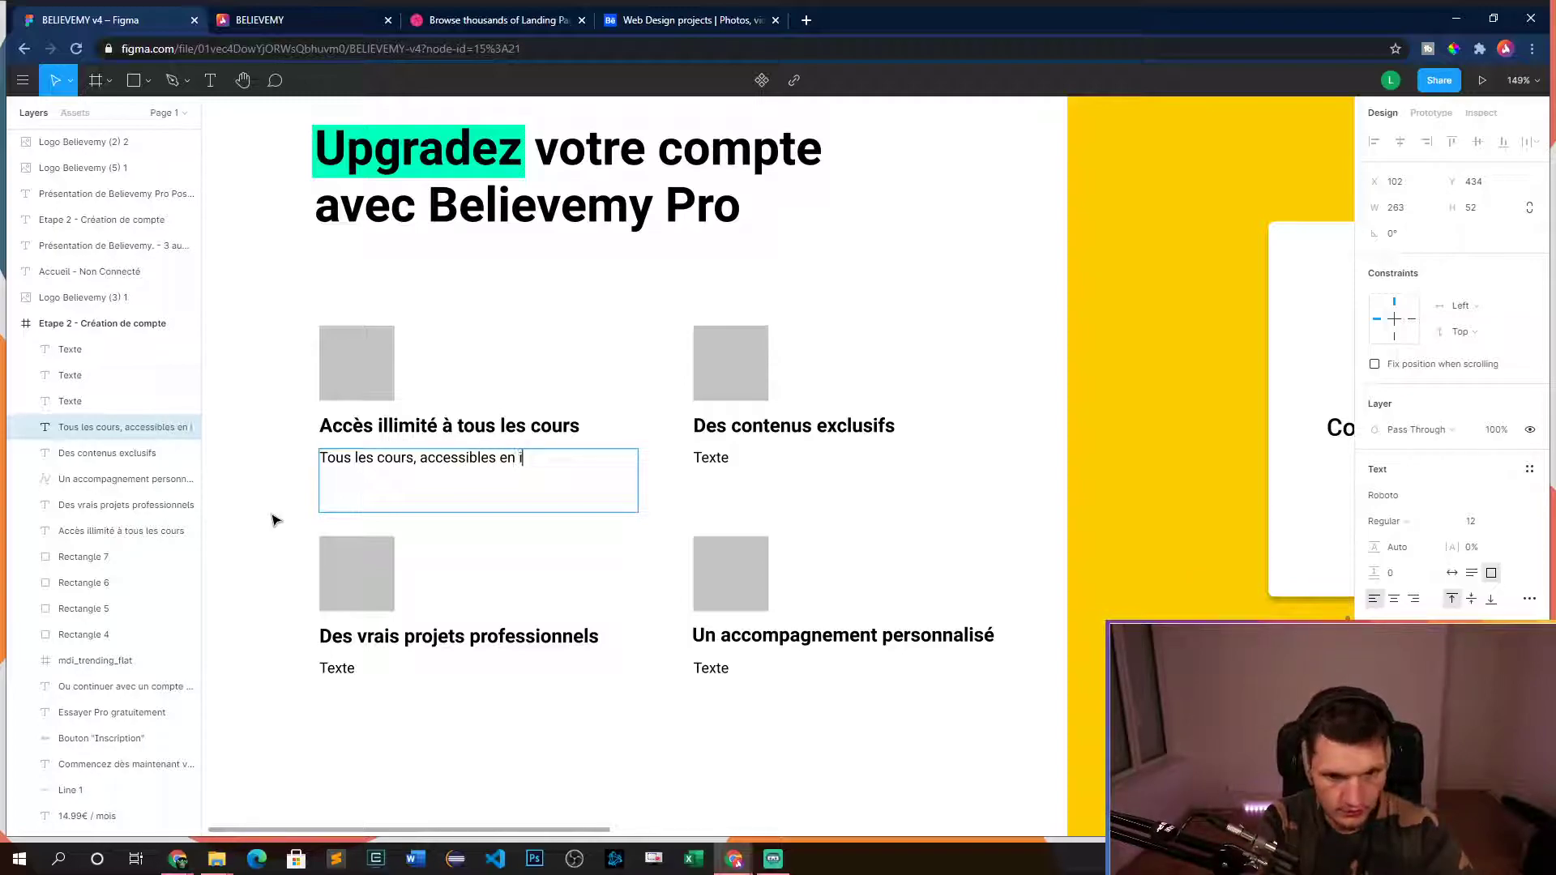
{"action": "key", "text": "BackSpace"}
{"action": "type", "text": "illimité et "}
{"action": "type", "text": "sans surcoût "}
{"action": "type", "text": "!"}
{"action": "key", "text": "BackSpace"}
{"action": "key", "text": "BackSpace"}
{"action": "type", "text": "."}
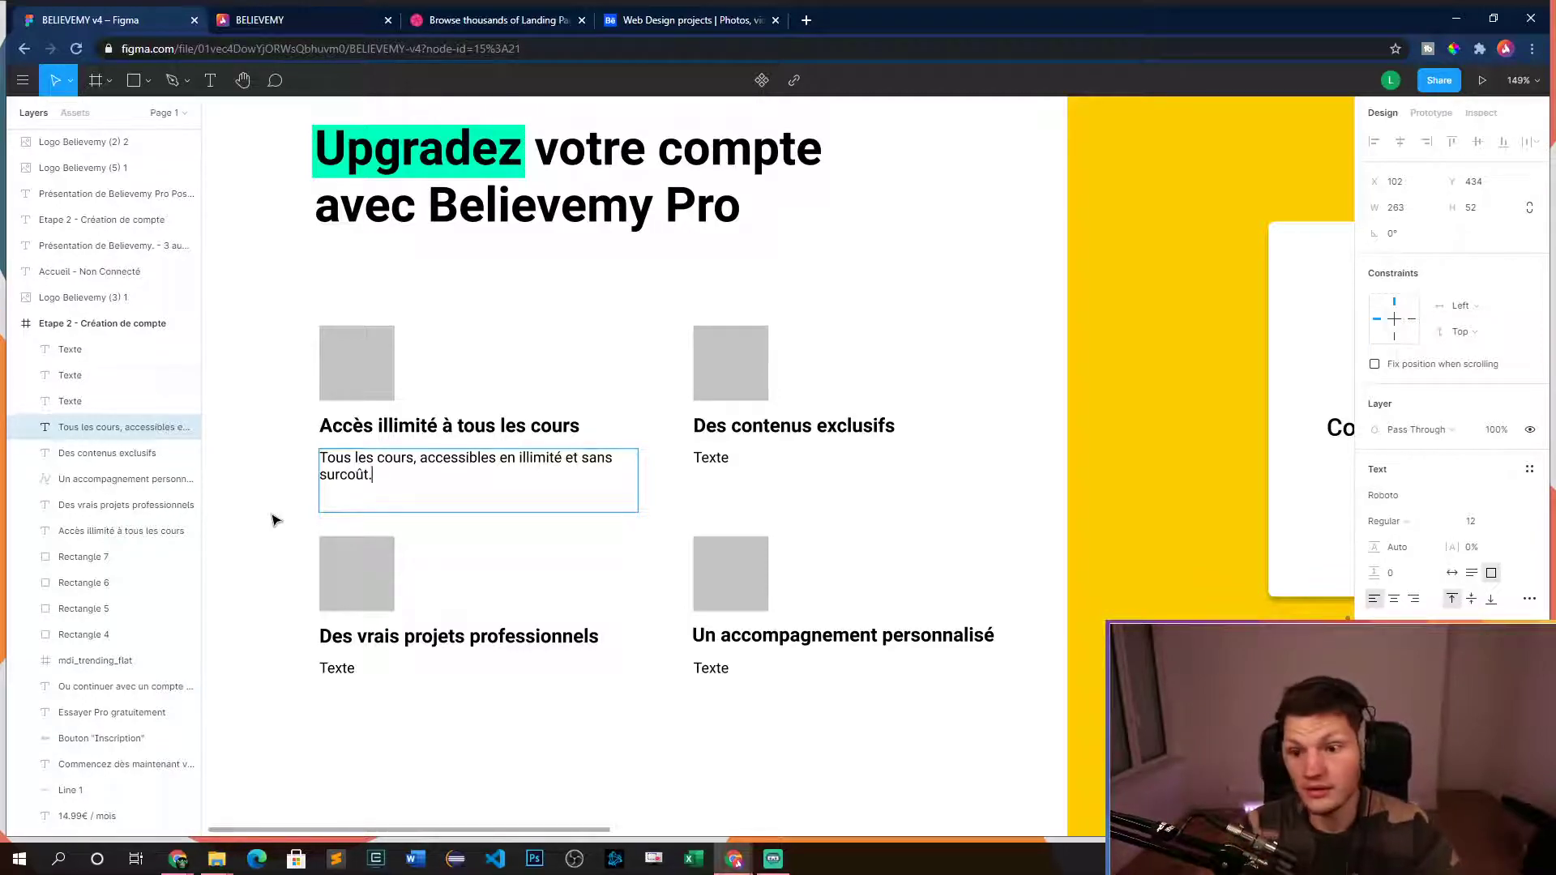
{"action": "key", "text": "Escape"}
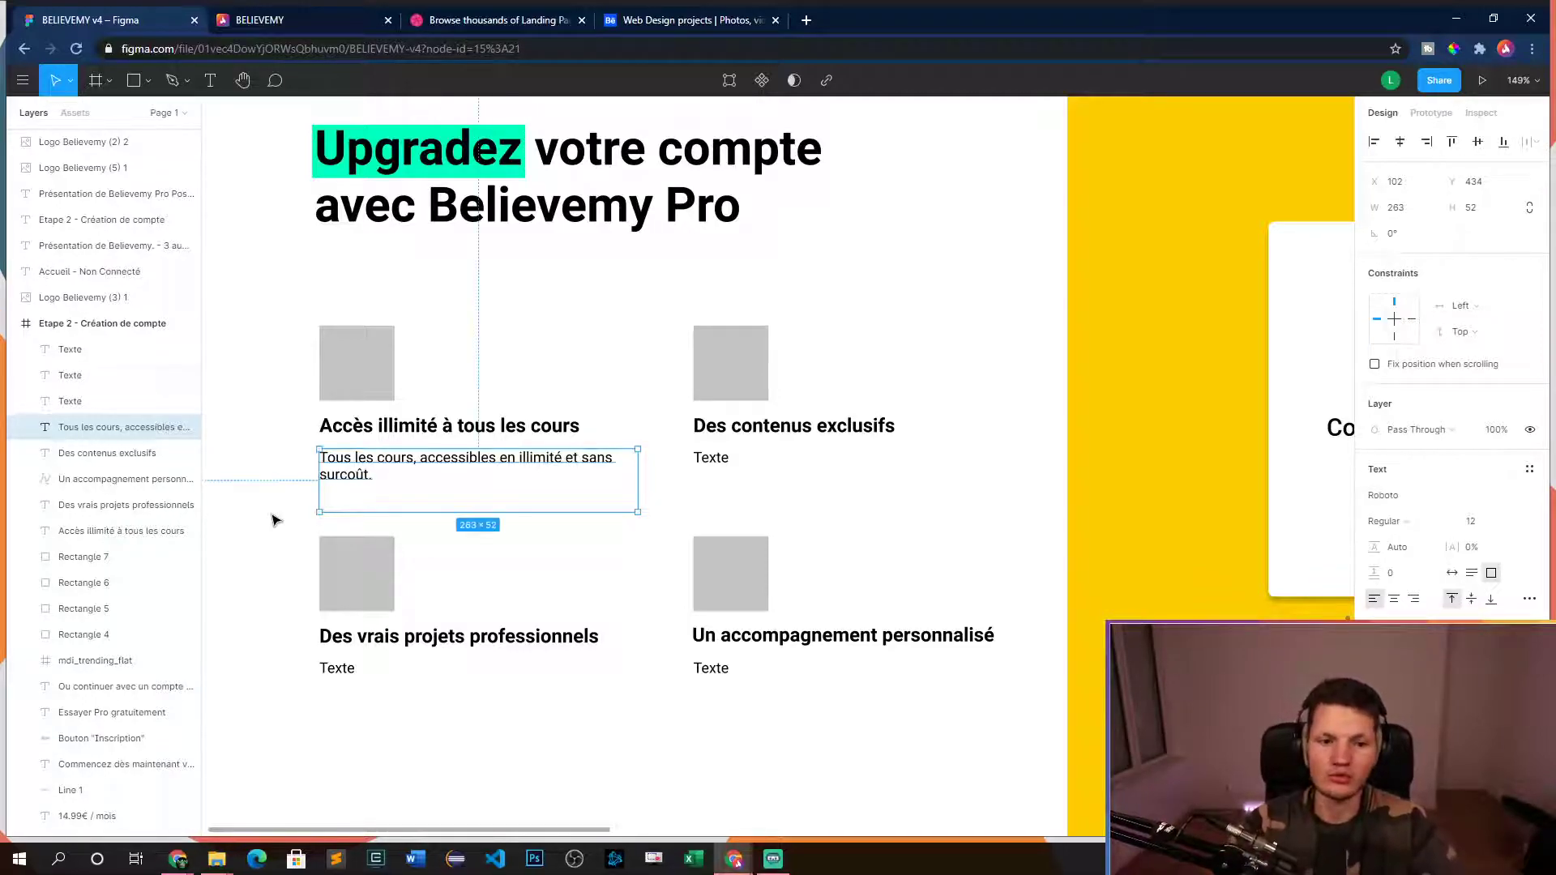
- Replace the placeholder under "Des contenus exclusifs" with "Accès aux contenus strictement réservés aux membres de Believemy Pro."
{"action": "double_click", "coordinate": [727, 459]}
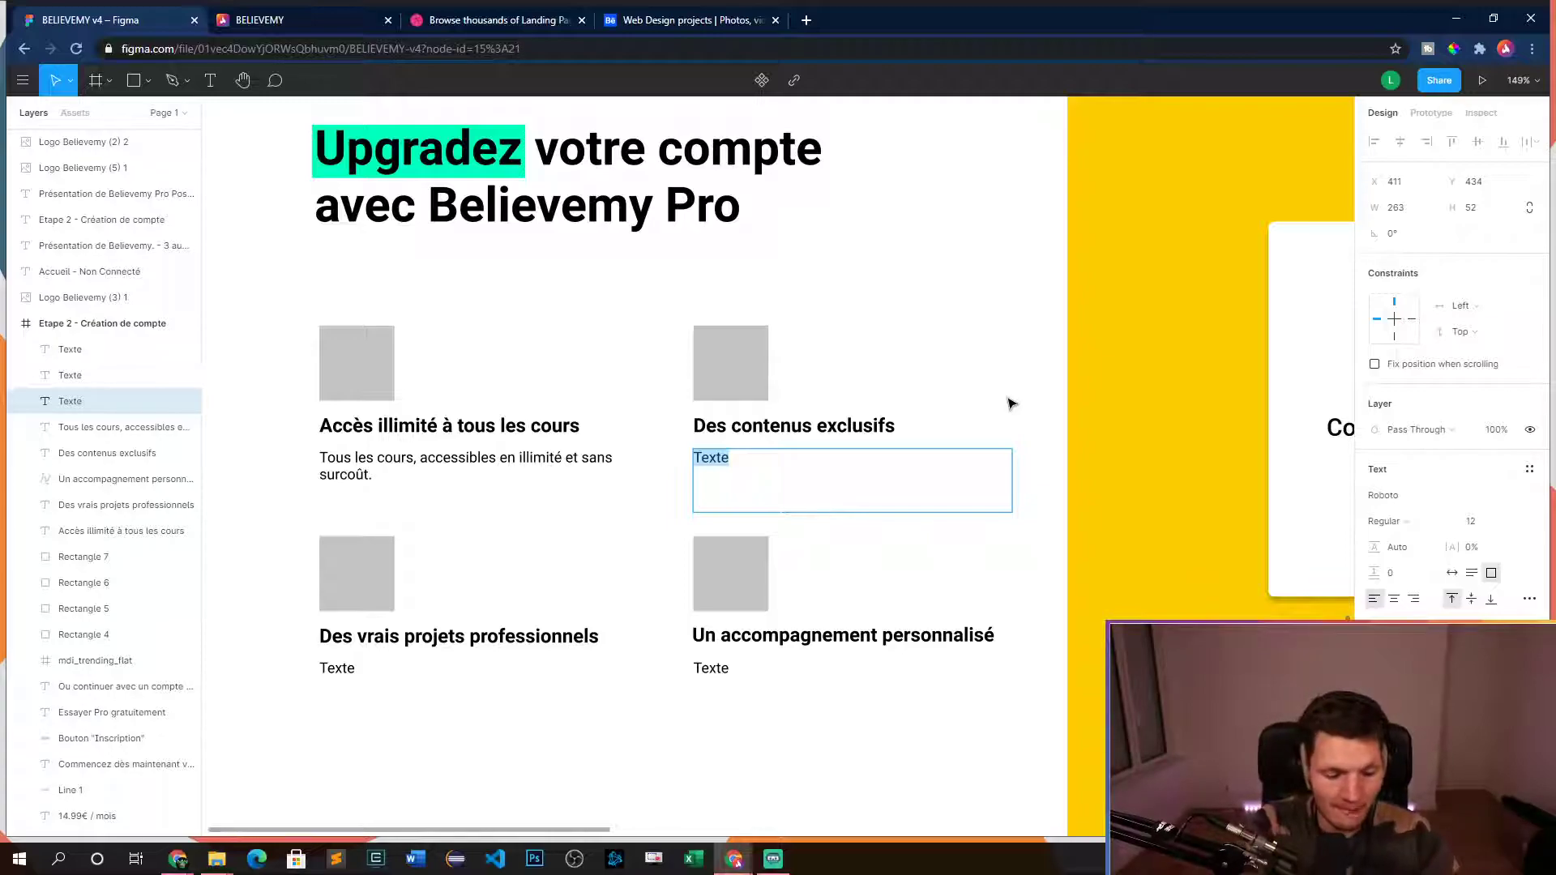
{"action": "type", "text": "Accès"}
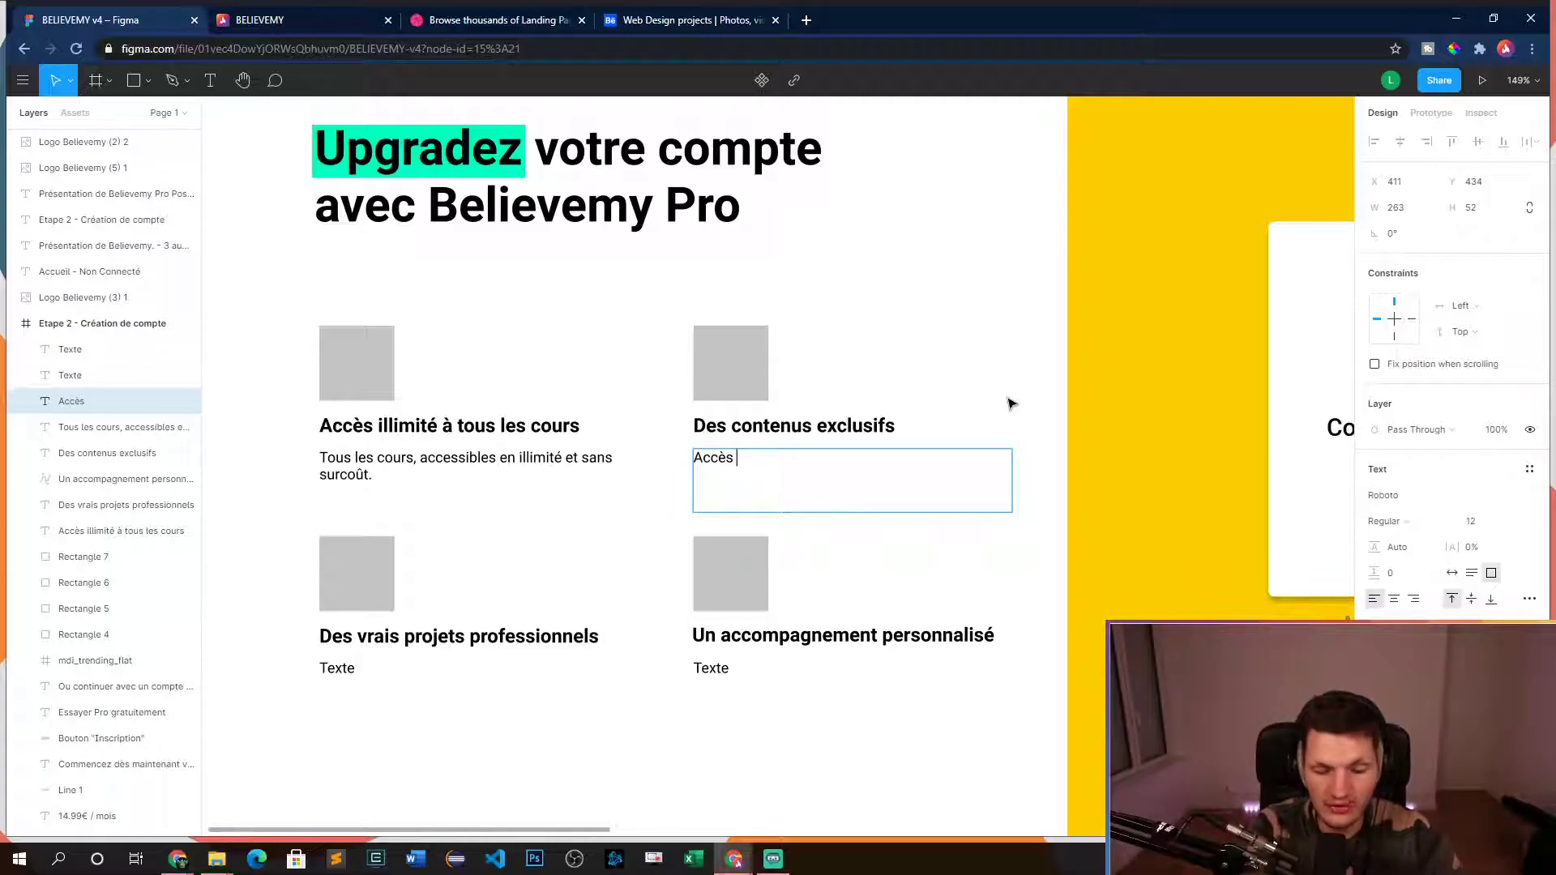
{"action": "type", "text": " aux contenu"}
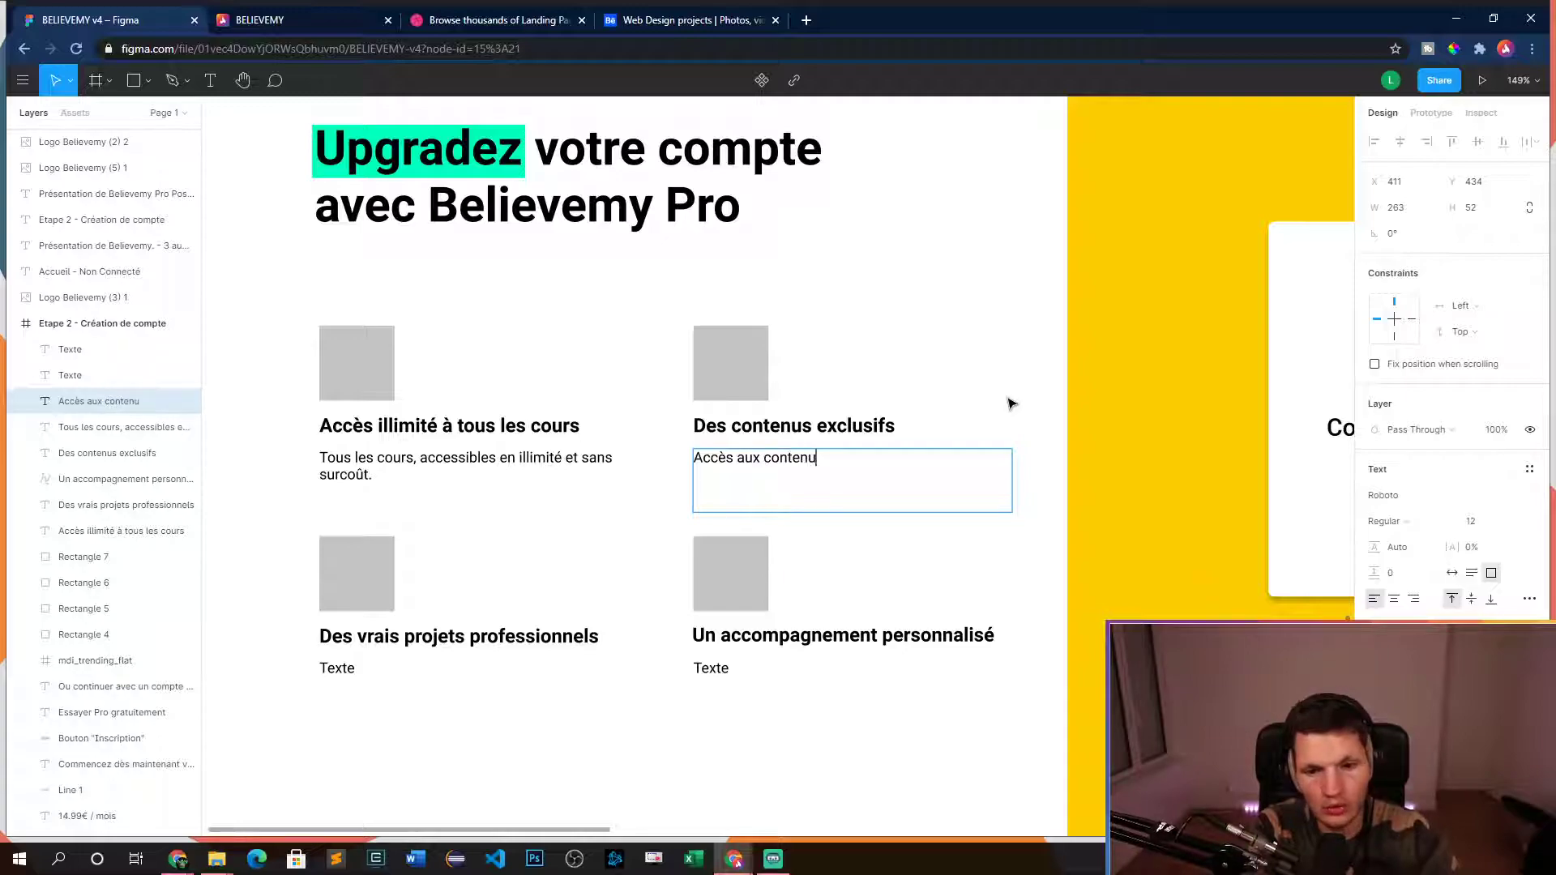
{"action": "type", "text": "s strictement ré"}
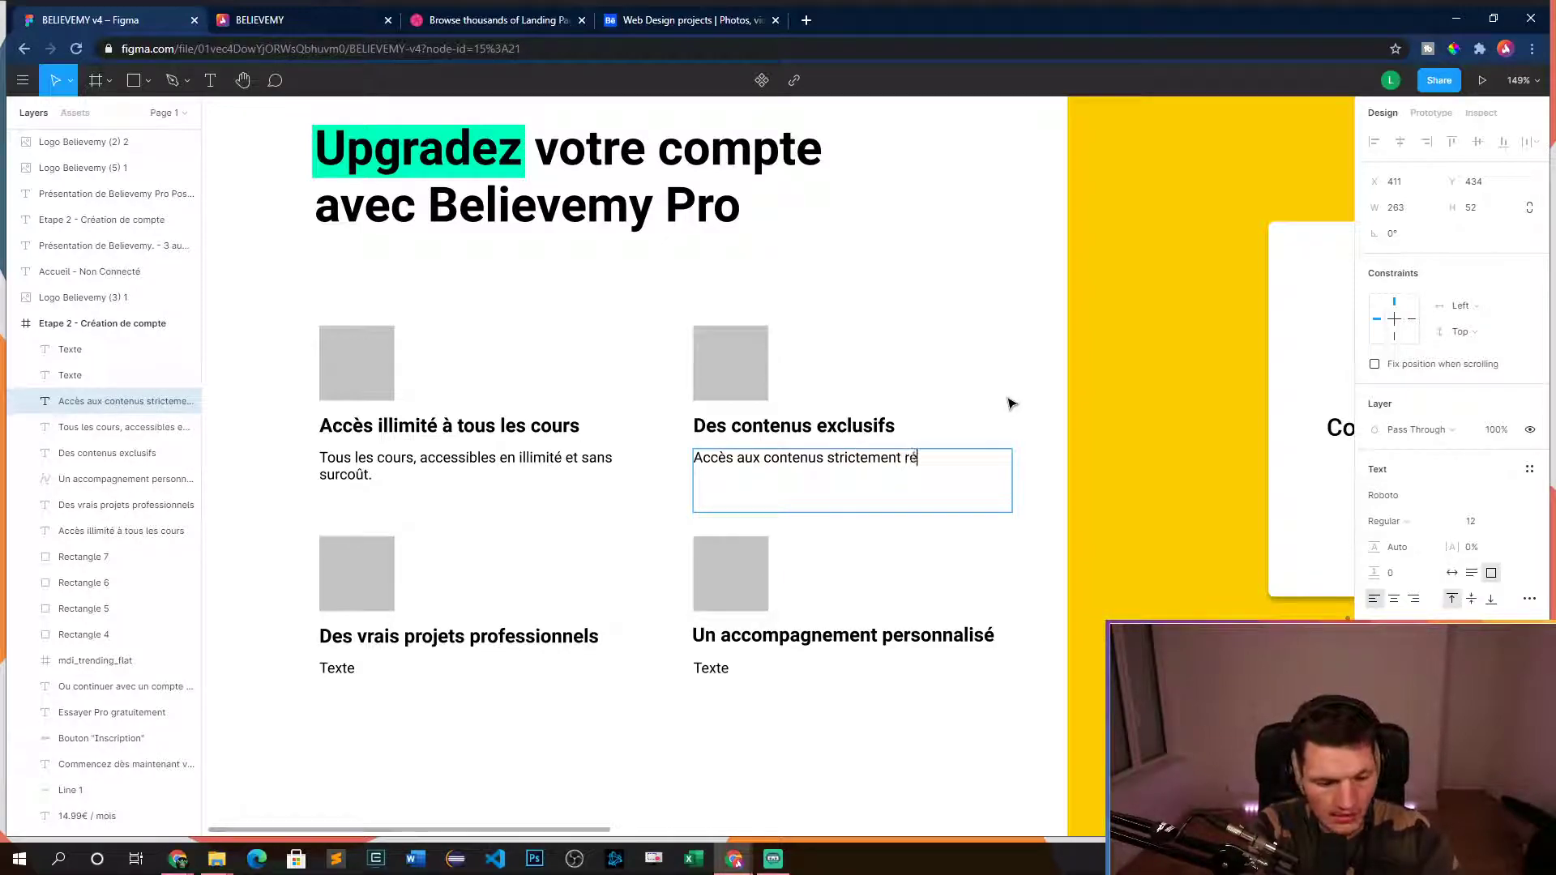
{"action": "type", "text": "servés aux memb"}
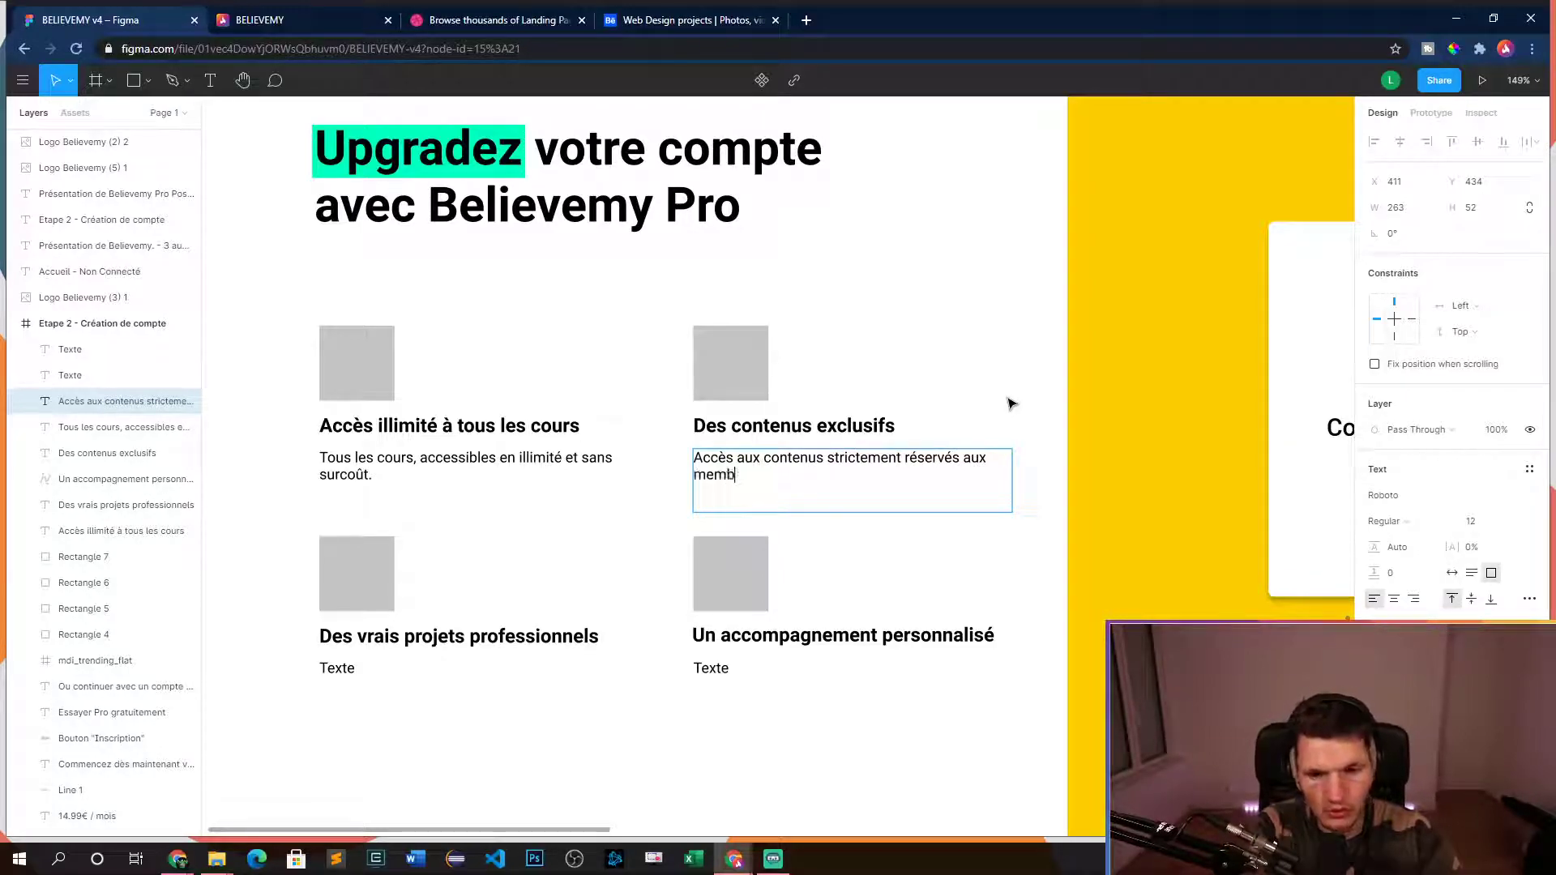
{"action": "type", "text": "res de Believ"}
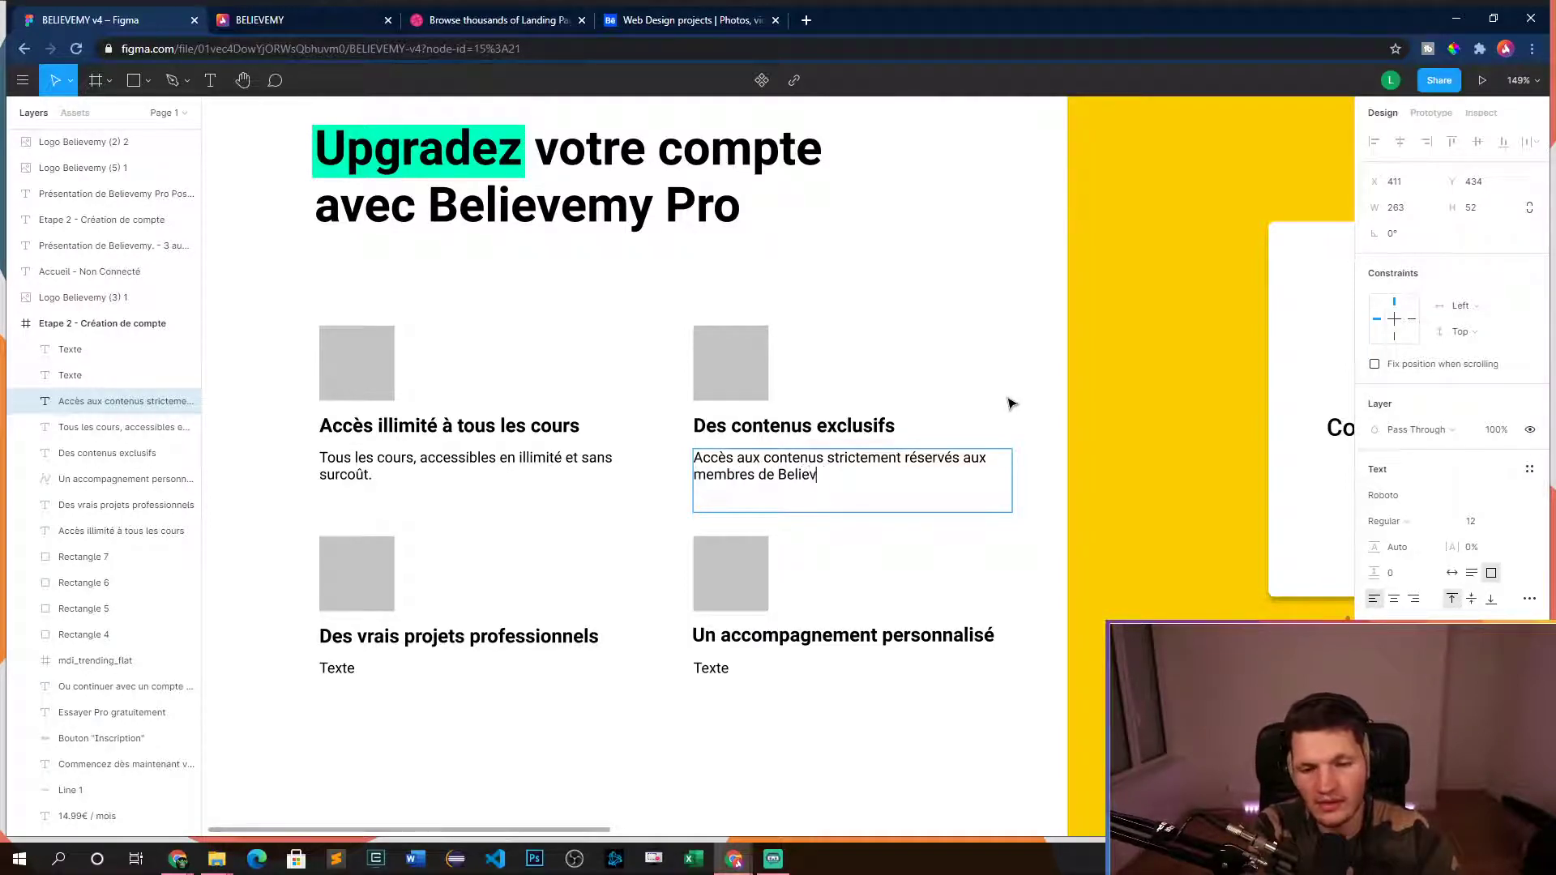
{"action": "type", "text": "emy Pro."}
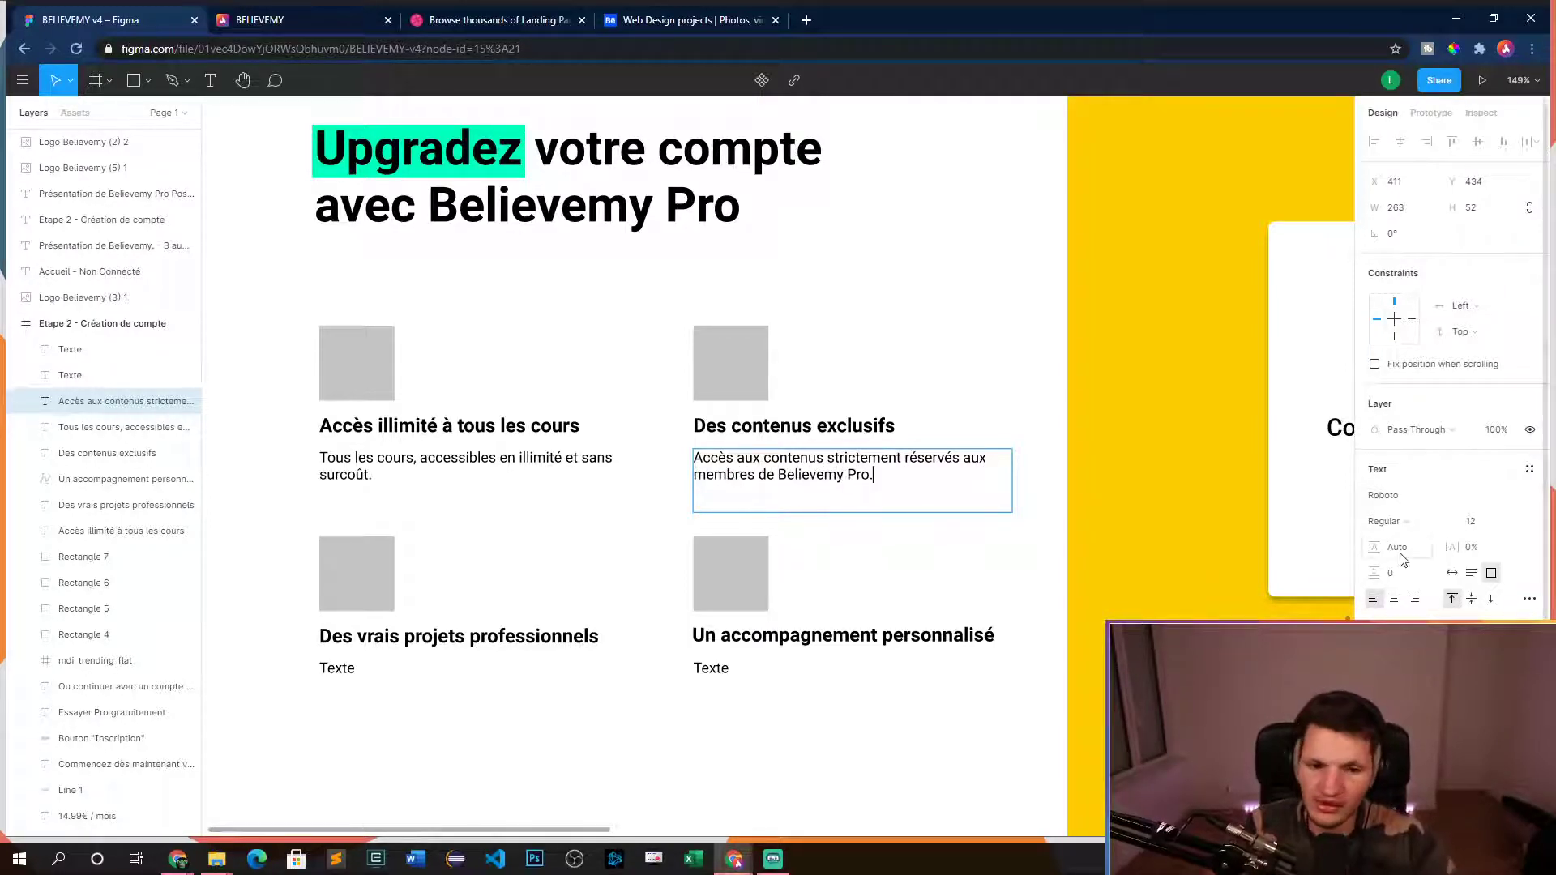
{"action": "key", "text": "Escape"}
{"action": "key", "text": "Escape"}
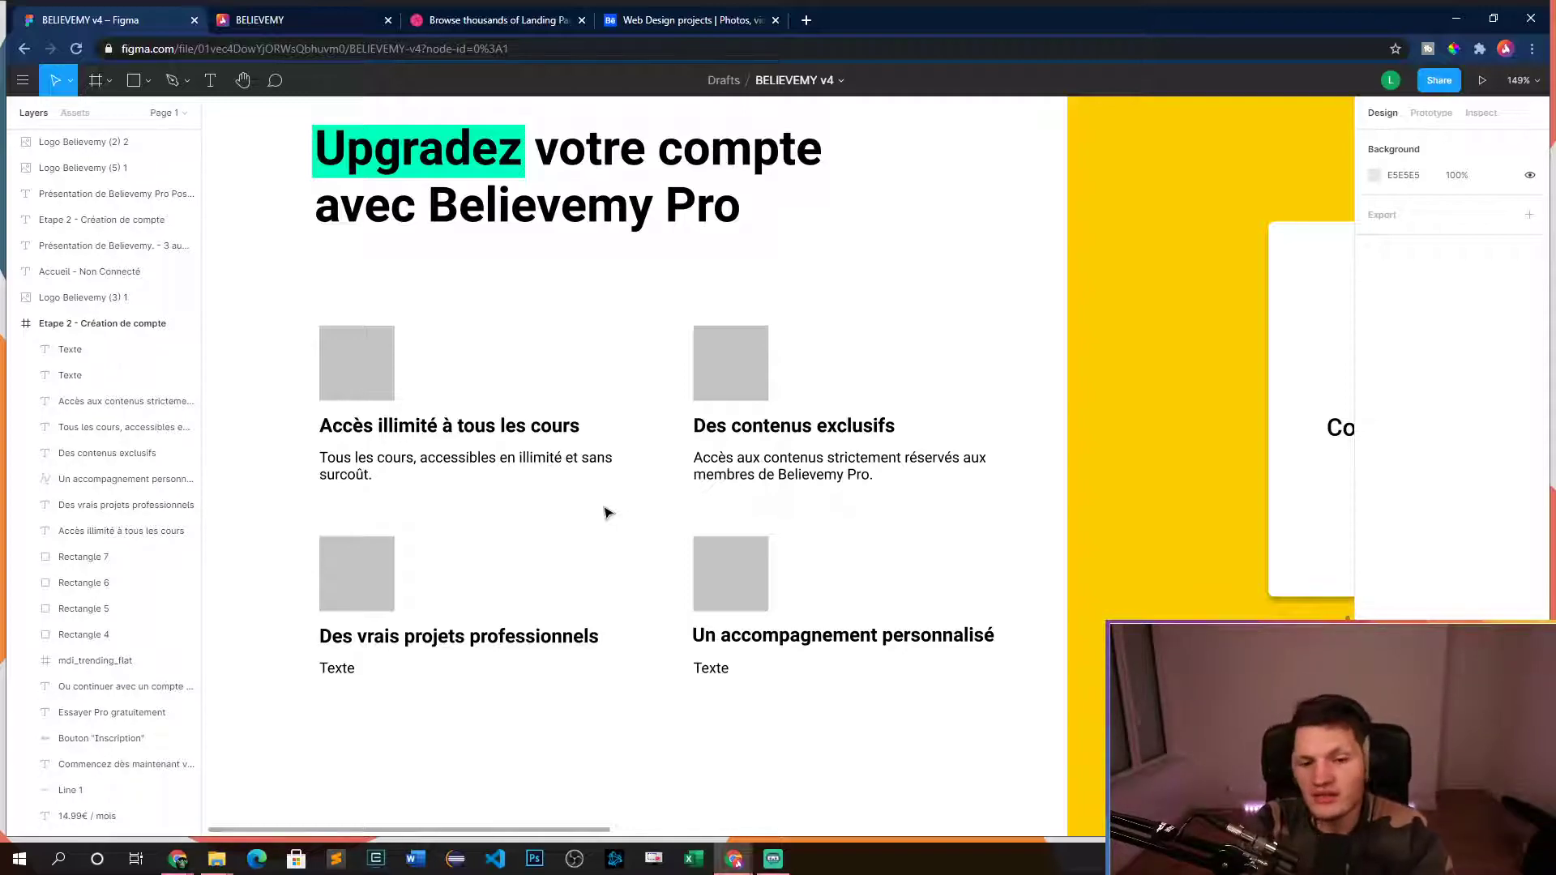
- Replace the placeholder under "Des vrais projets professionnels" with "Construire des vrais projets professionnels et acquérir de solides compétences grâce à la mise en pratique de cas concrets."
{"action": "double_click", "coordinate": [347, 666]}
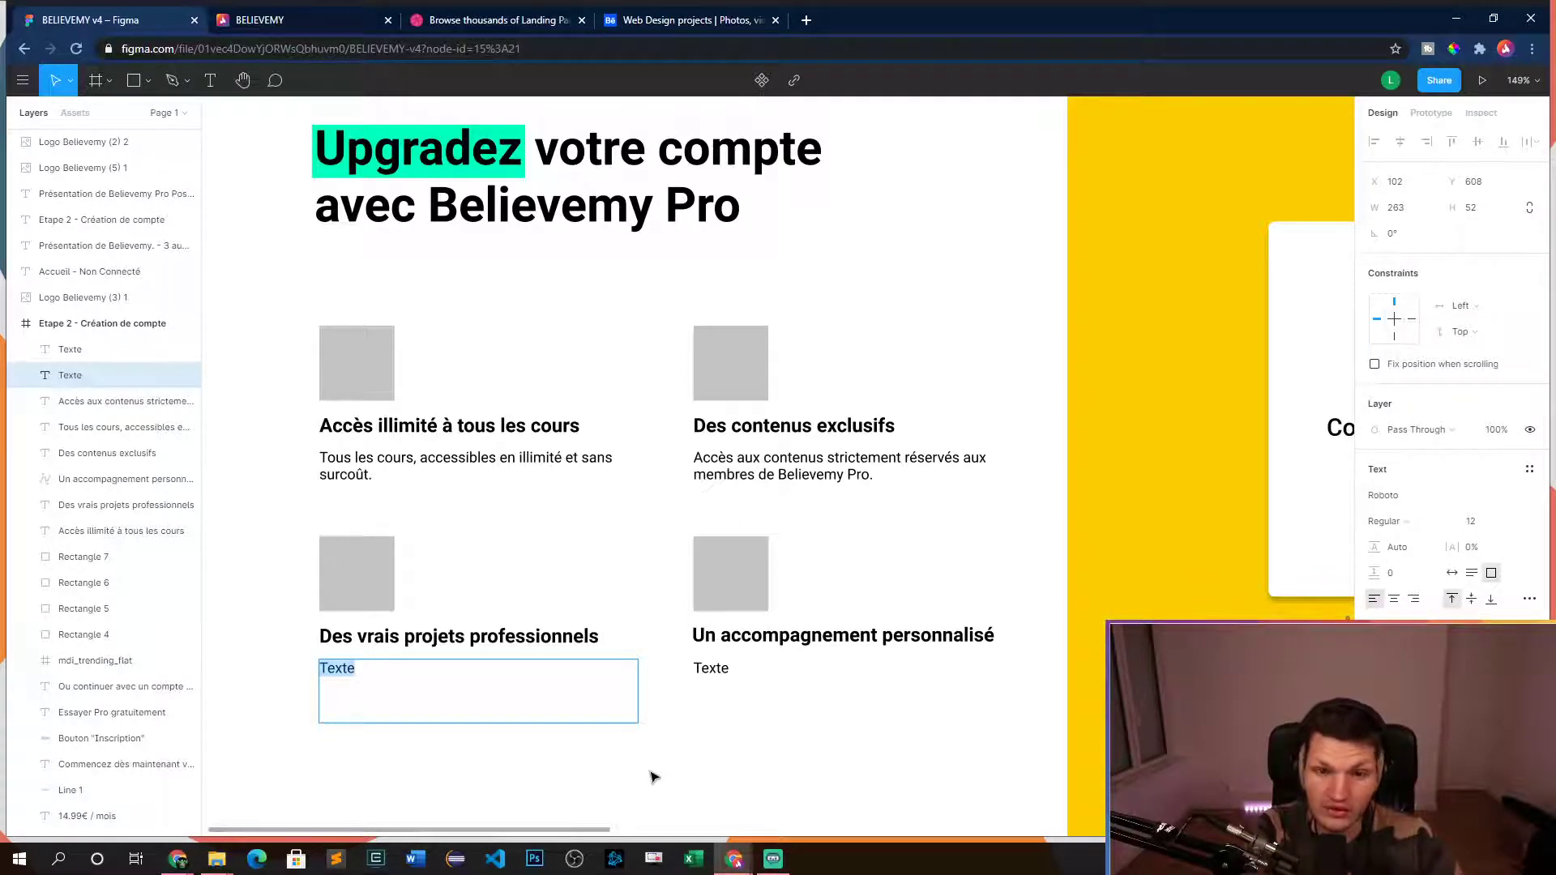
{"action": "type", "text": "Constru"}
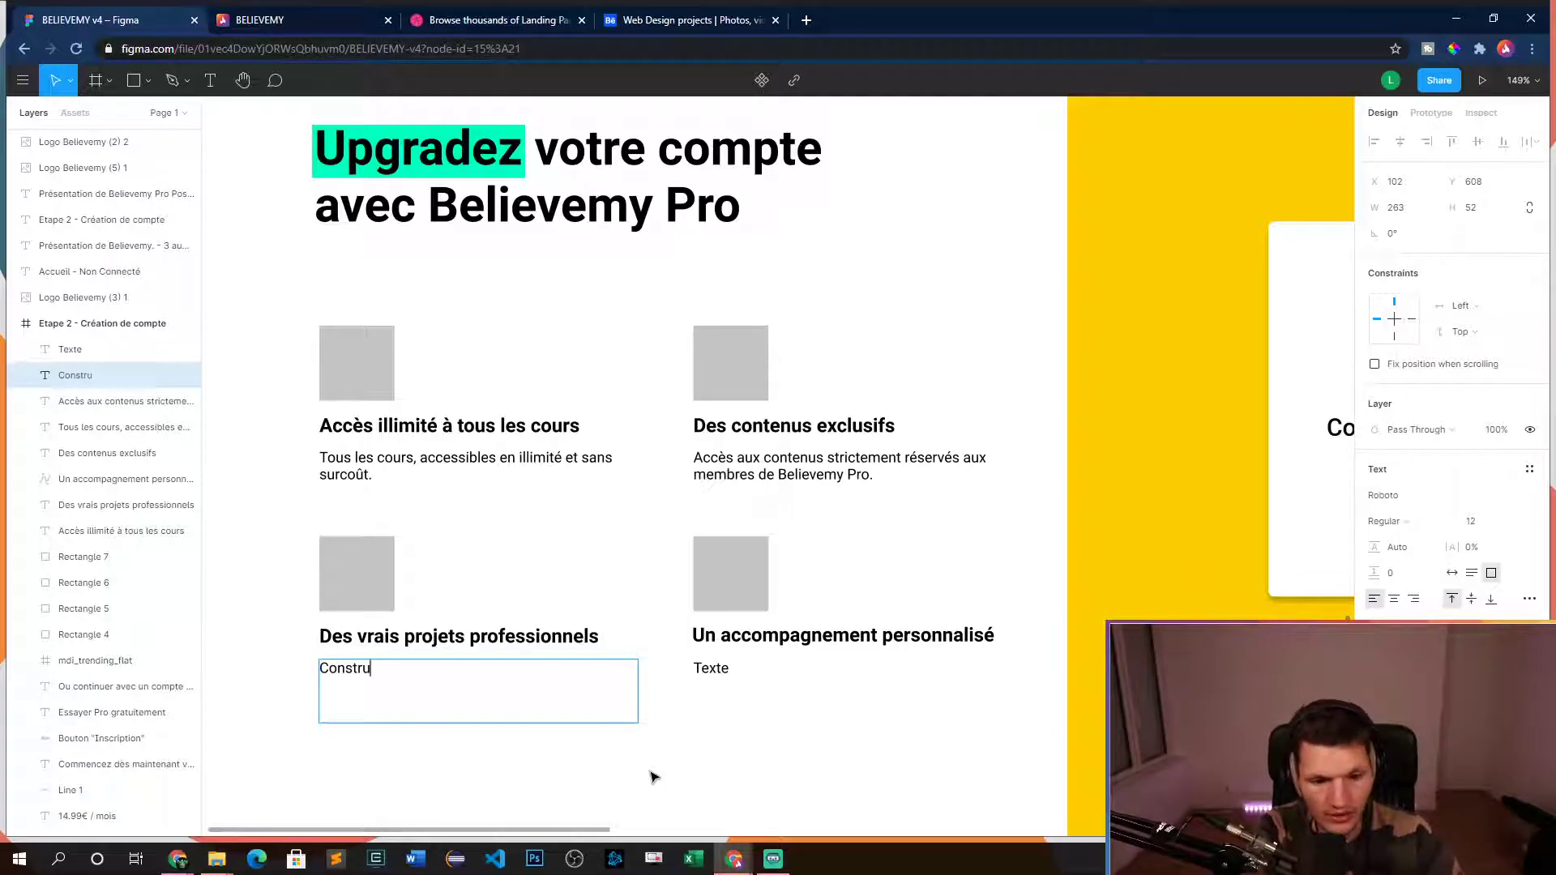
{"action": "type", "text": "ire des vrais "}
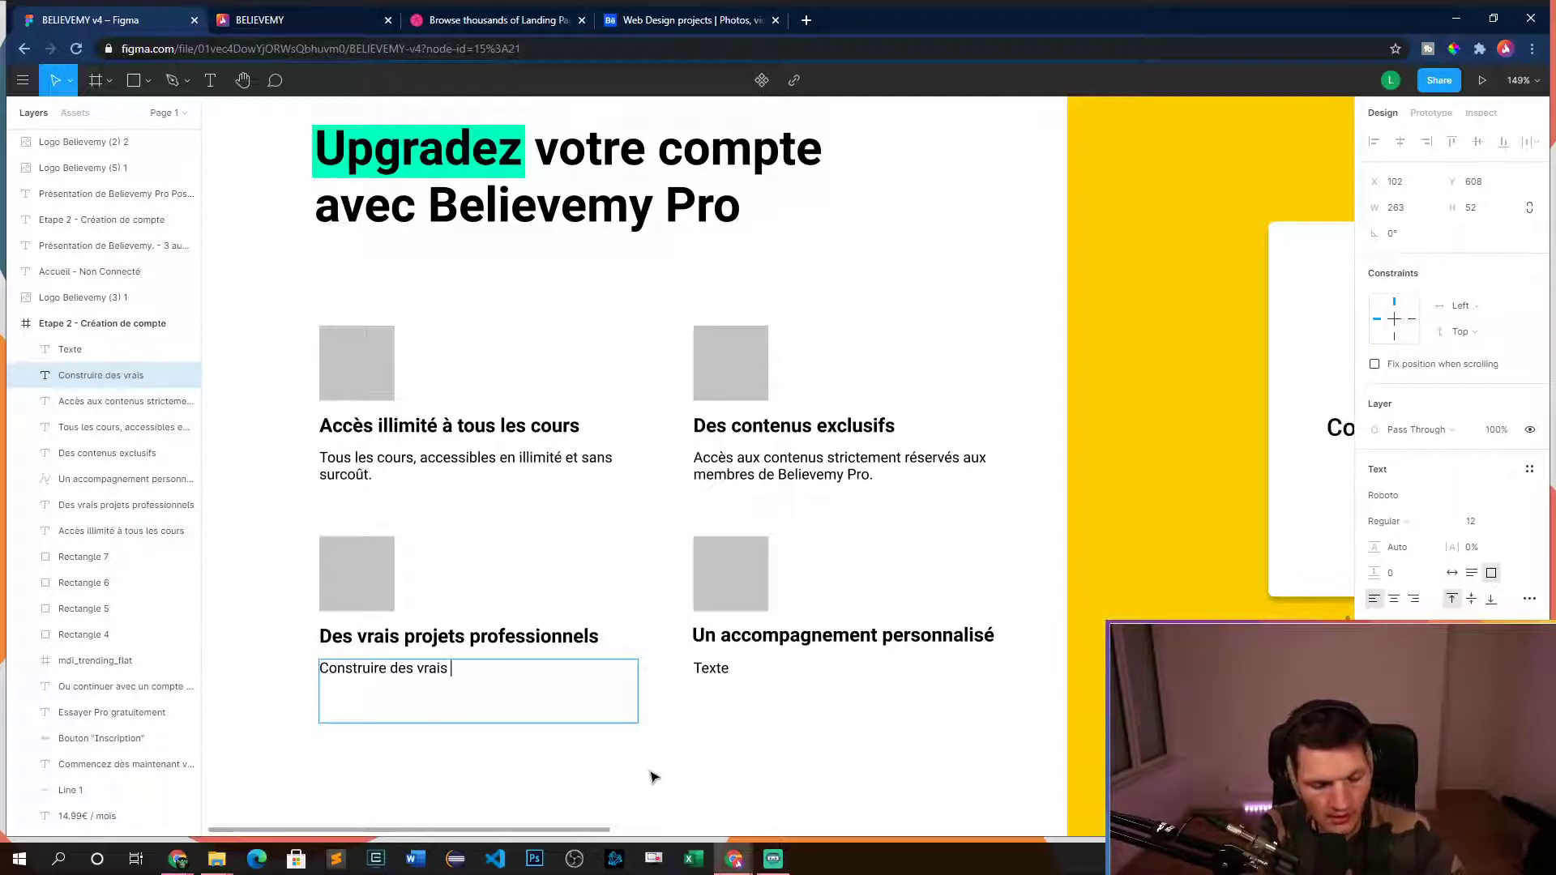
{"action": "type", "text": "projets professio"}
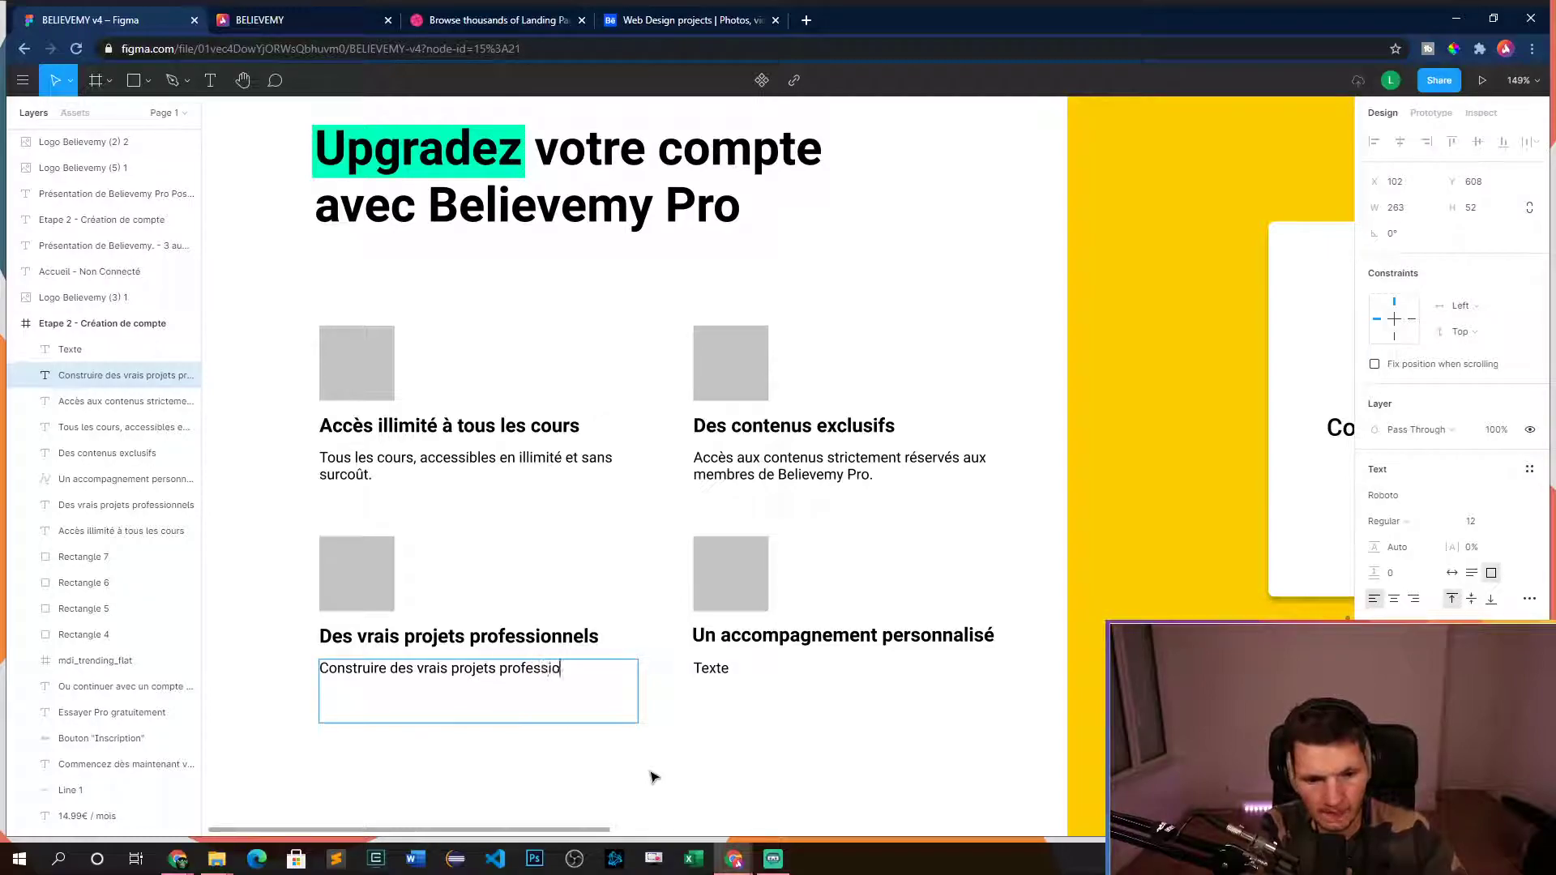
{"action": "type", "text": "nnels et "}
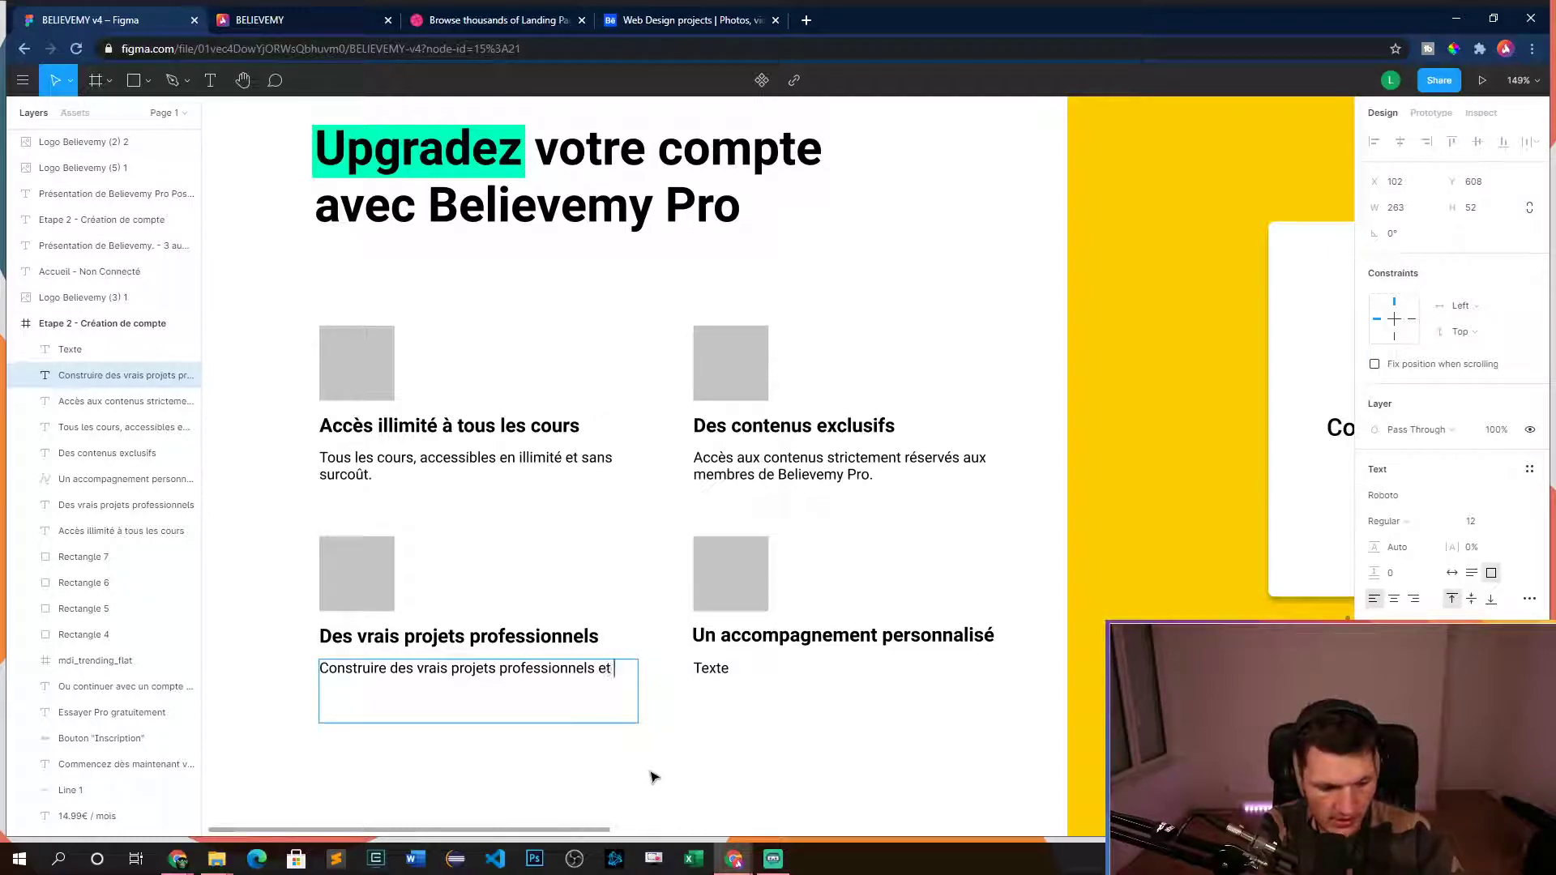
{"action": "type", "text": "acquérir"}
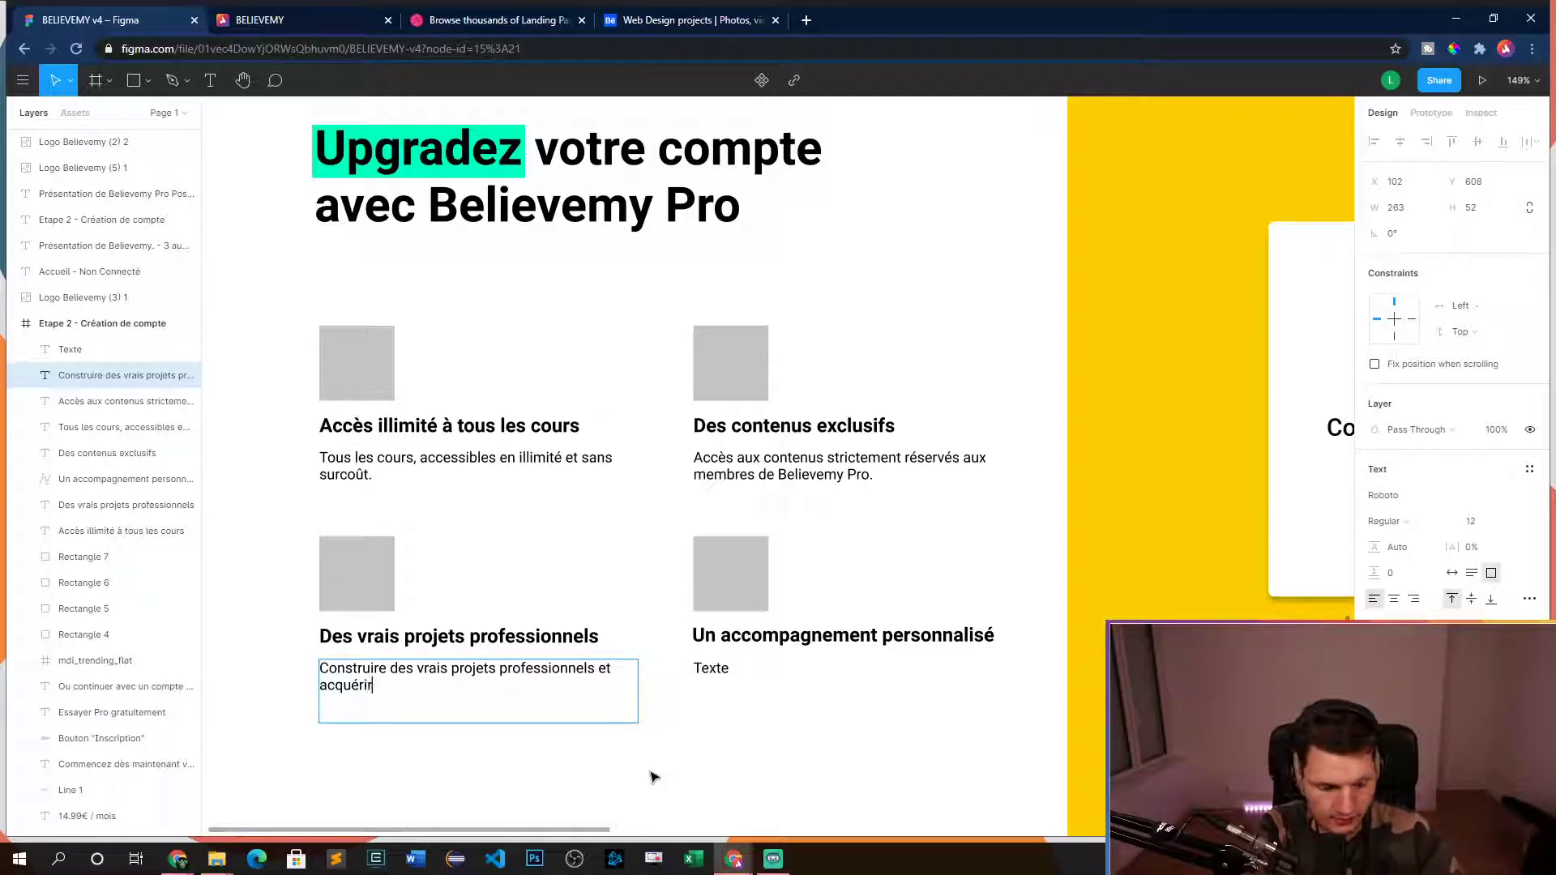
{"action": "type", "text": " de solides compét"}
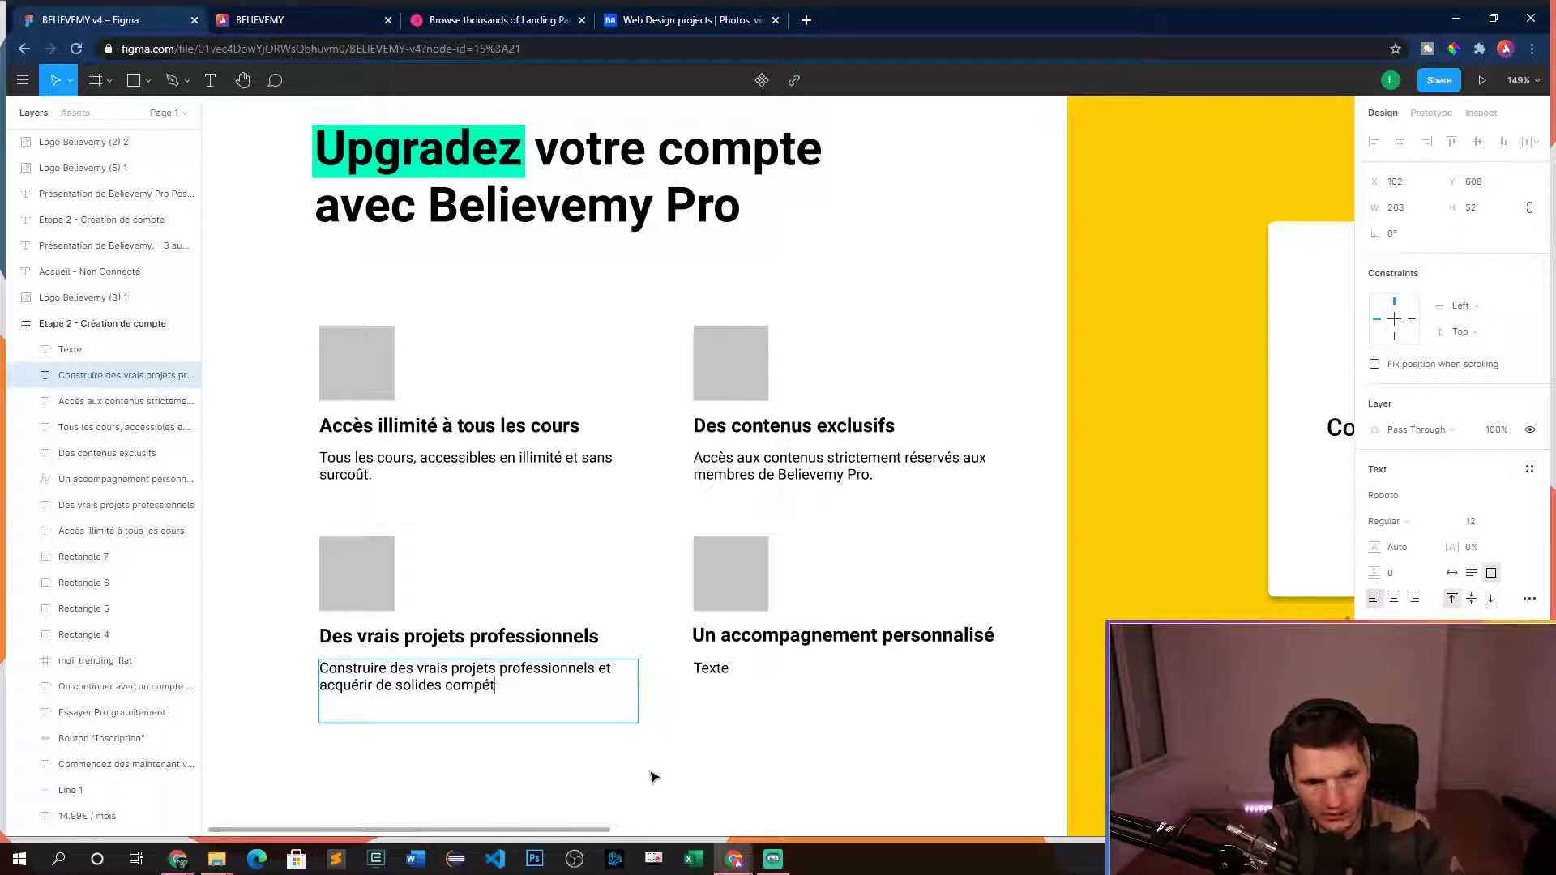
{"action": "type", "text": "ences grâce à l"}
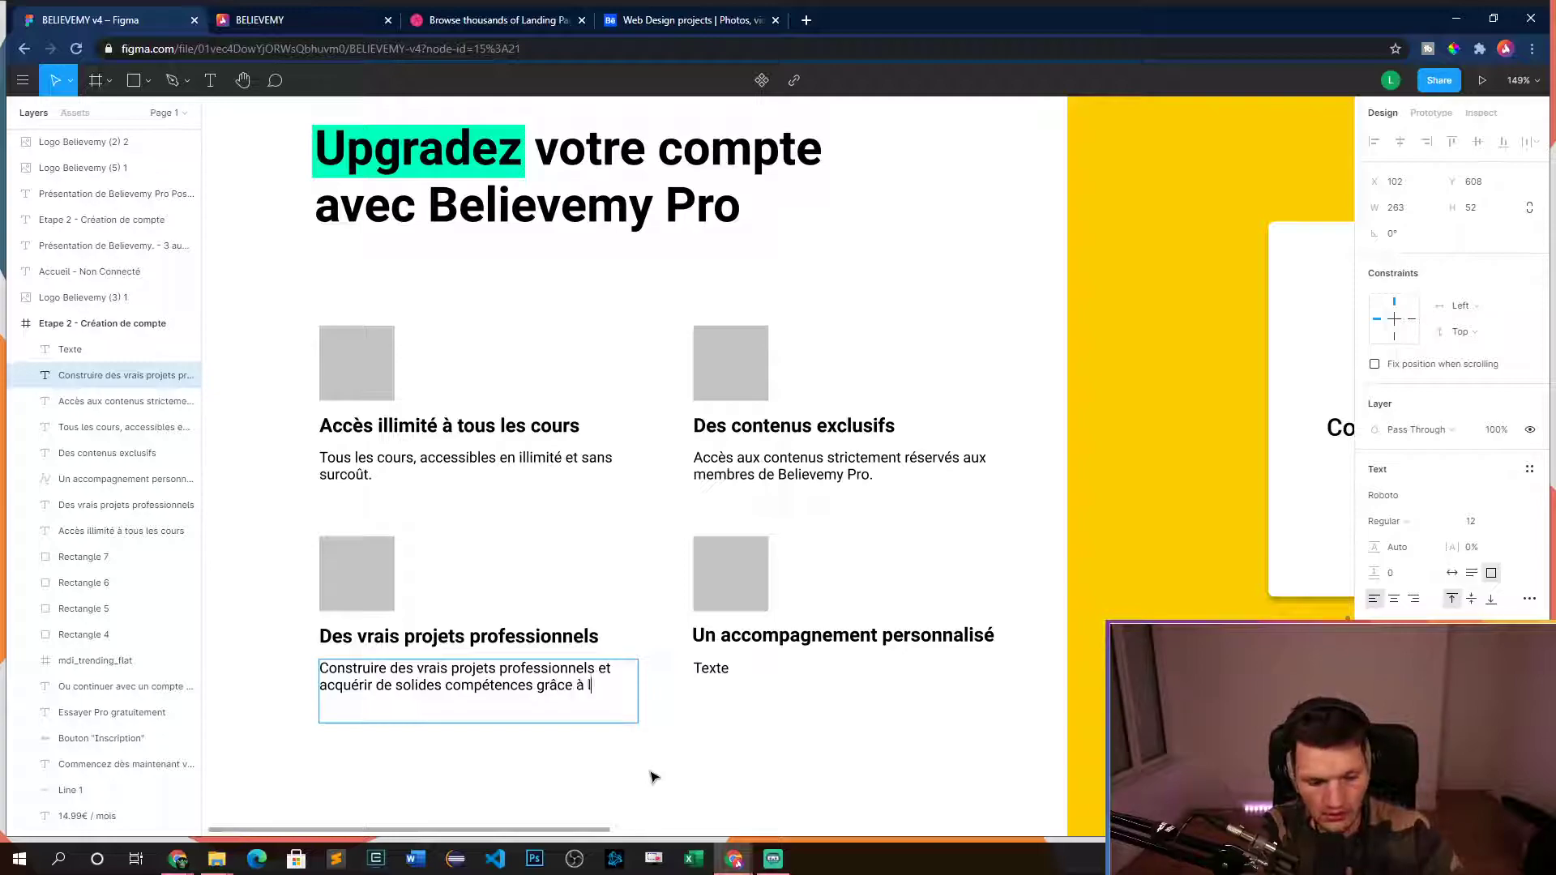
{"action": "type", "text": "a mise en pratiqu"}
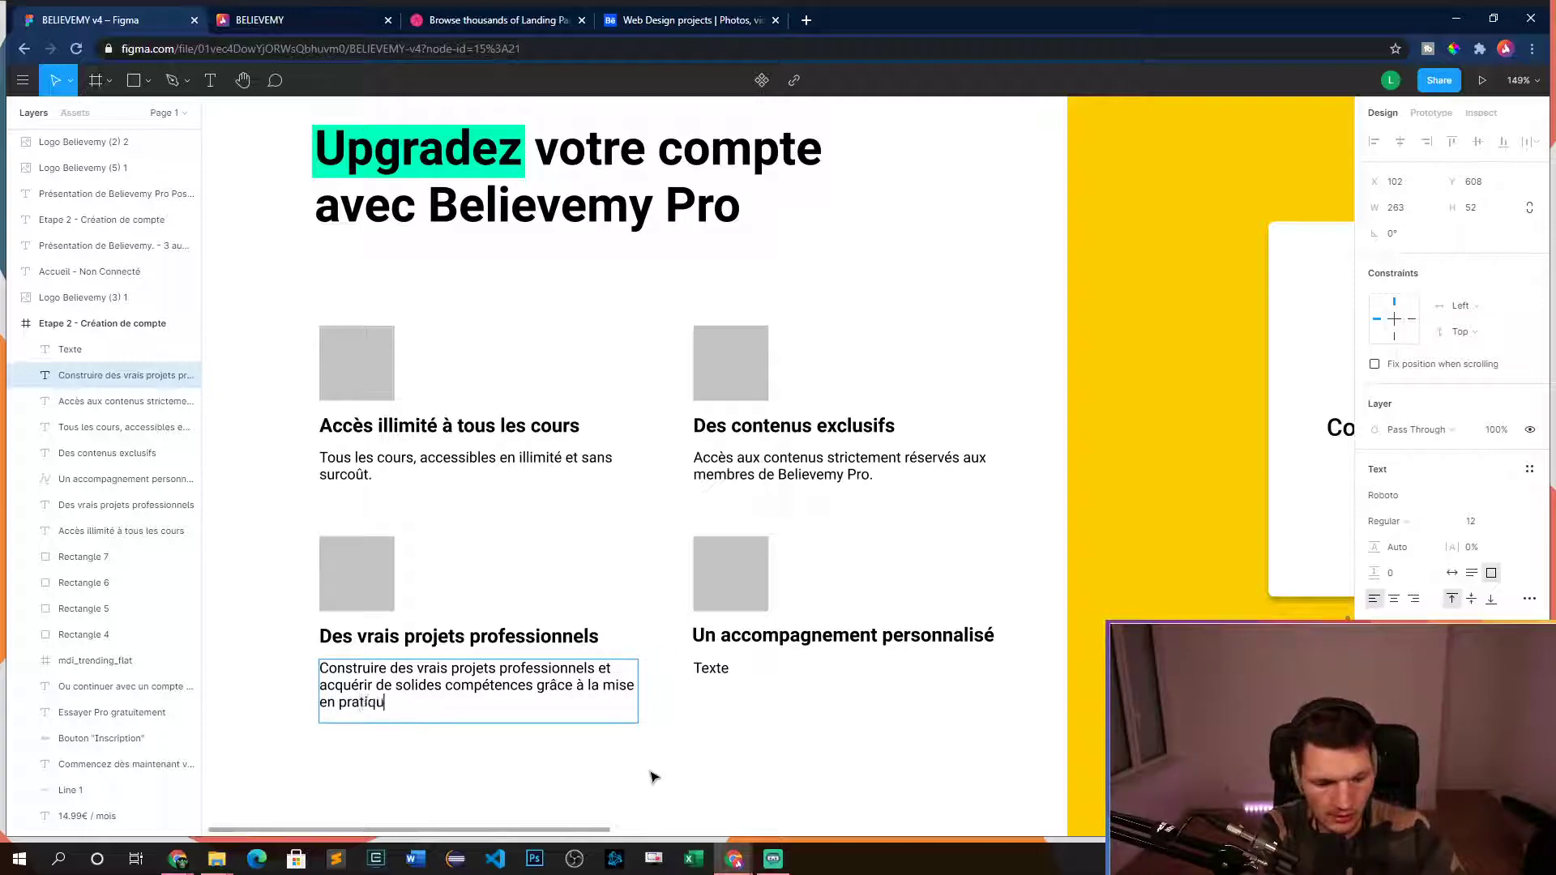
{"action": "type", "text": "e de c"}
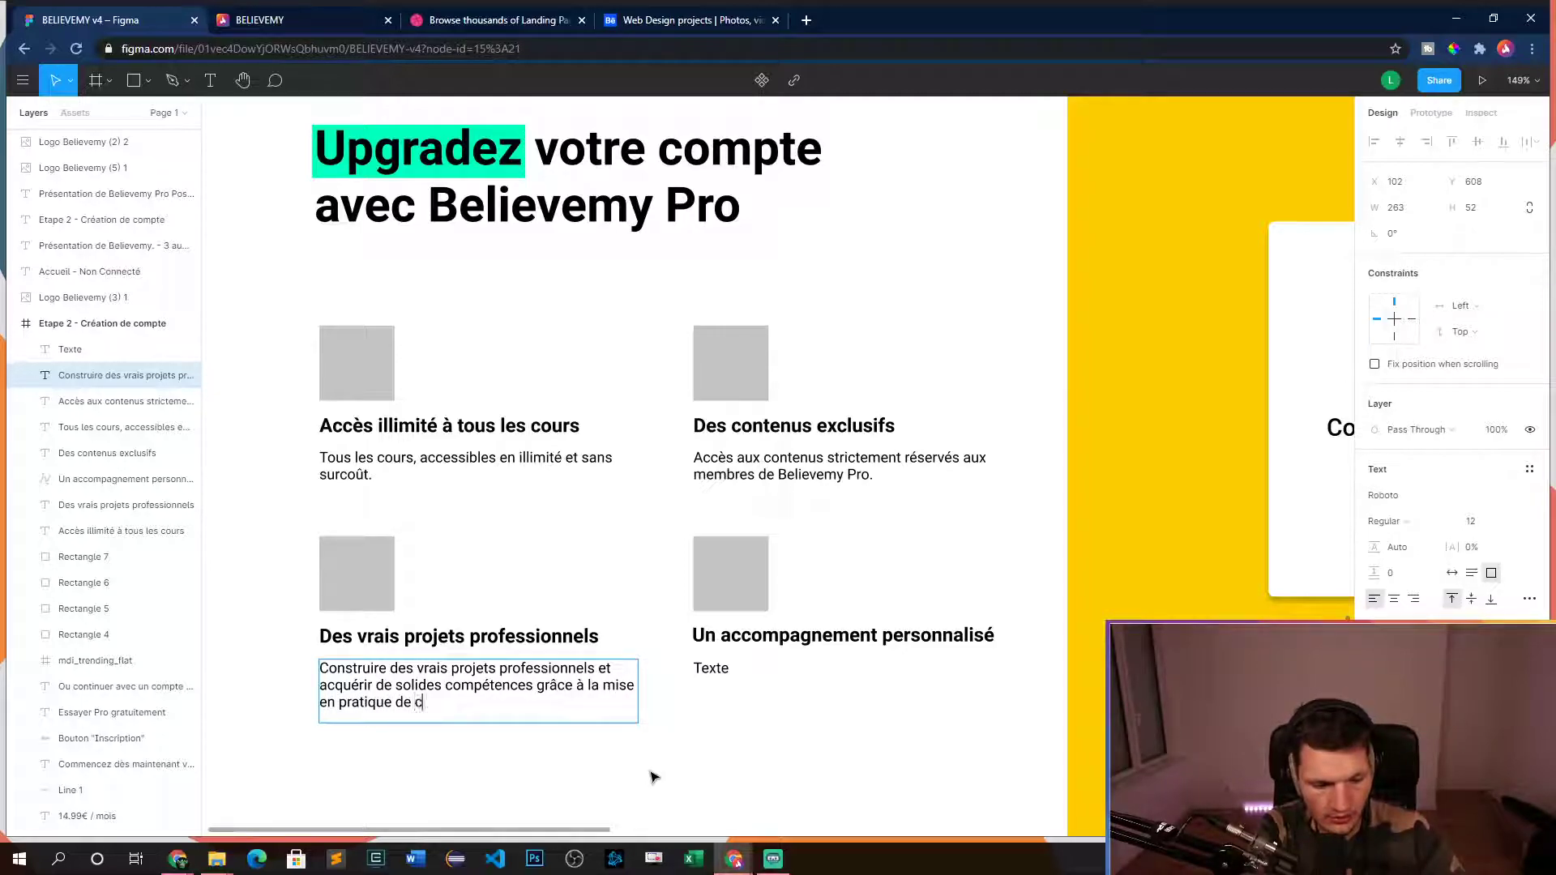
{"action": "type", "text": "as concrets."}
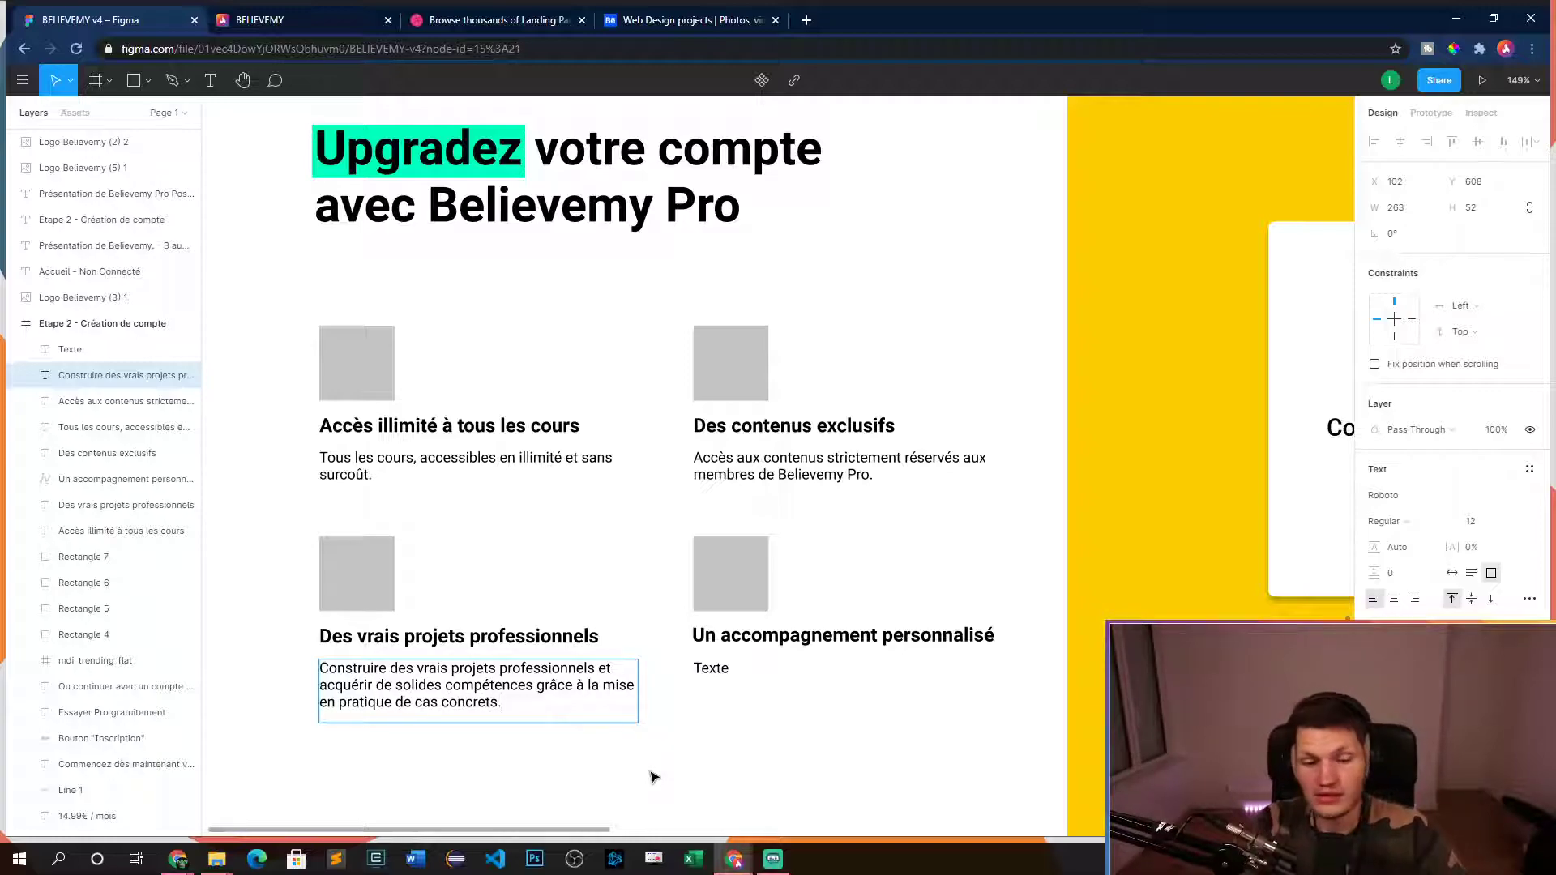
{"action": "key", "text": "Escape"}
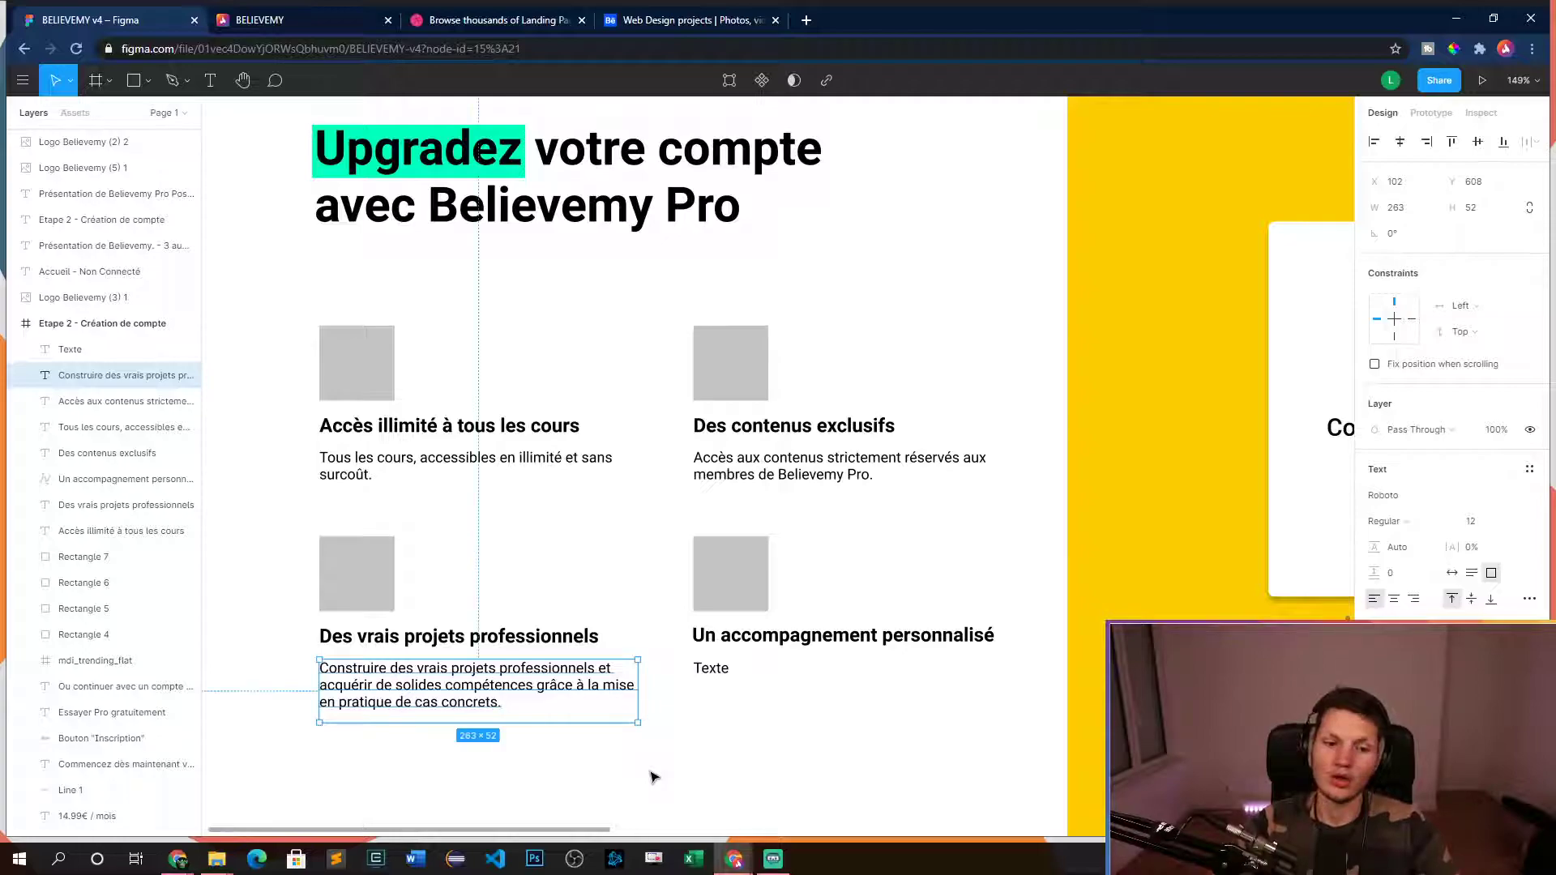
{"action": "key", "text": "Escape"}
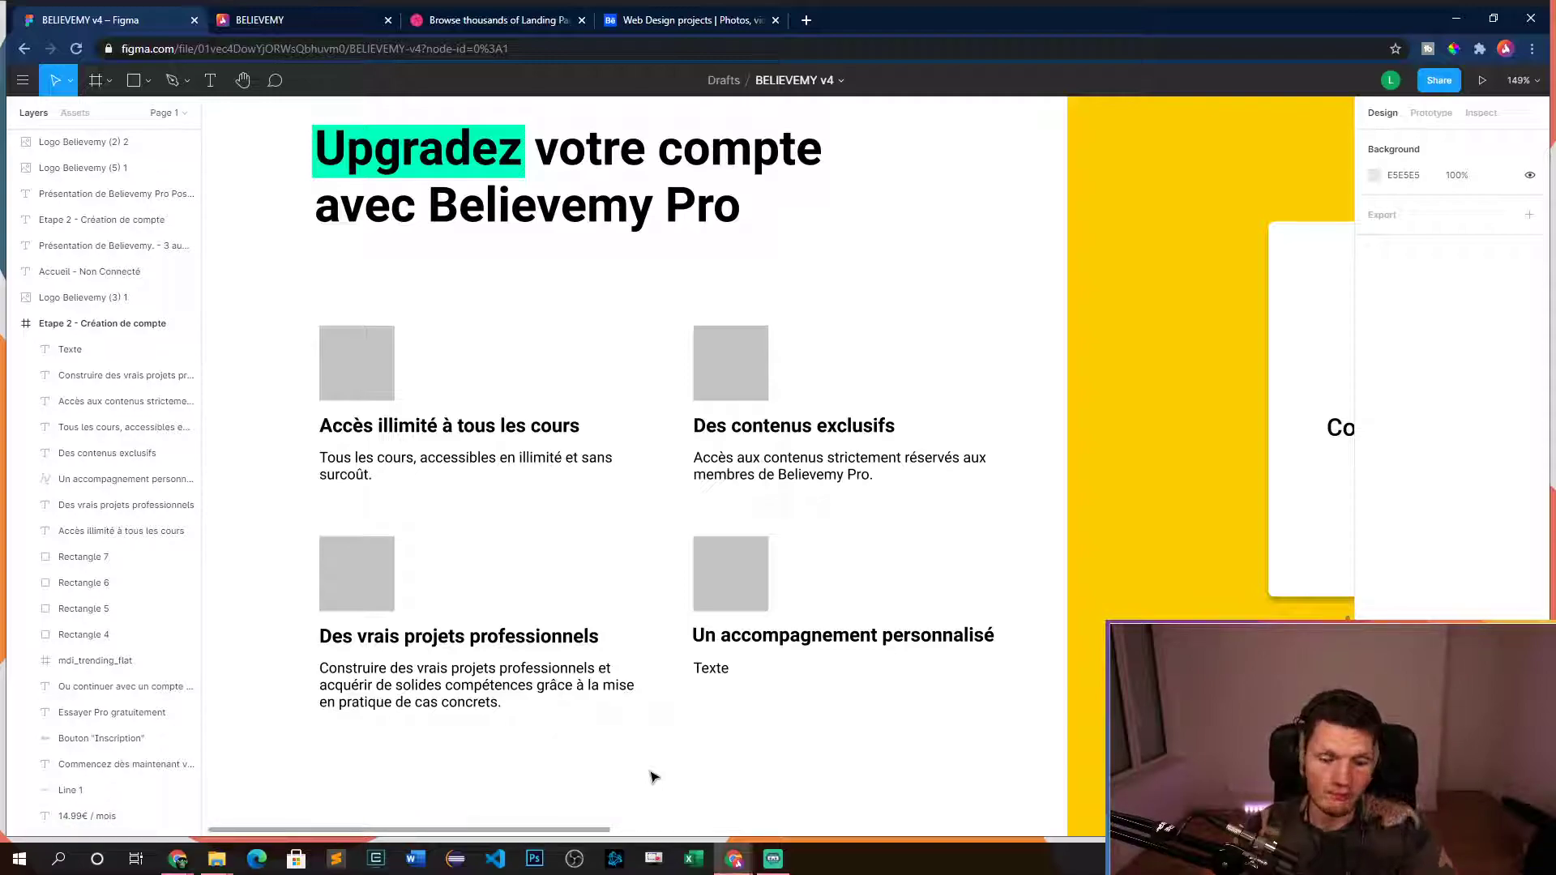
- Replace the placeholder under "Un accompagnement personnalisé" with "Des réponses à toutes vos questions, à n'importe quel moment de la journée, toute l'année."
{"action": "left_click", "coordinate": [709, 673]}
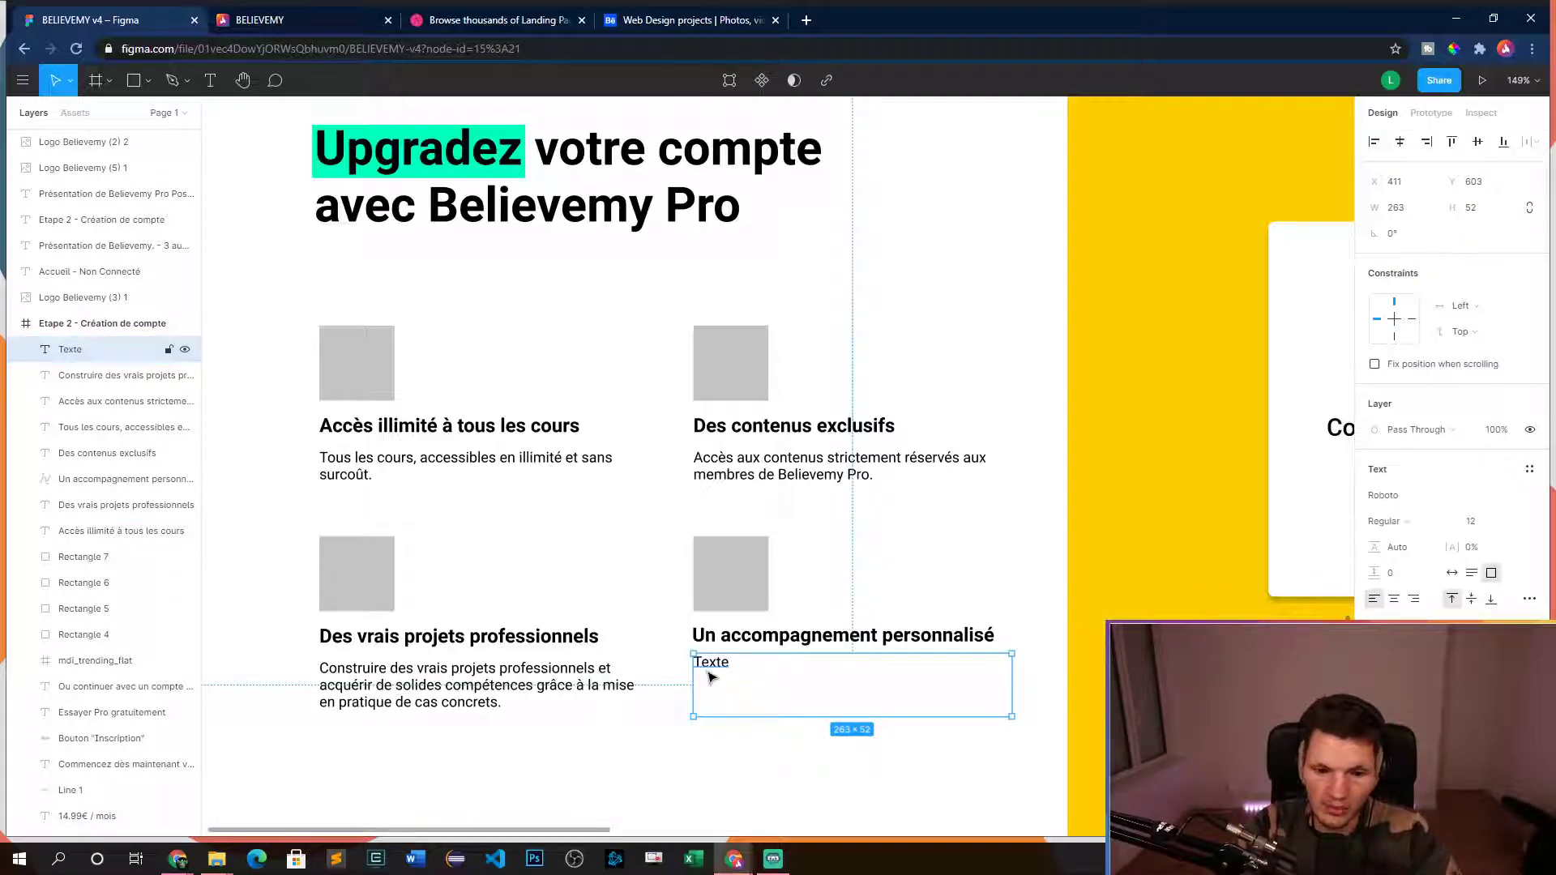
{"action": "key", "text": "Escape"}
{"action": "left_click_drag", "start_coordinate": [710, 673], "coordinate": [711, 679]}
{"action": "key", "text": "Return"}
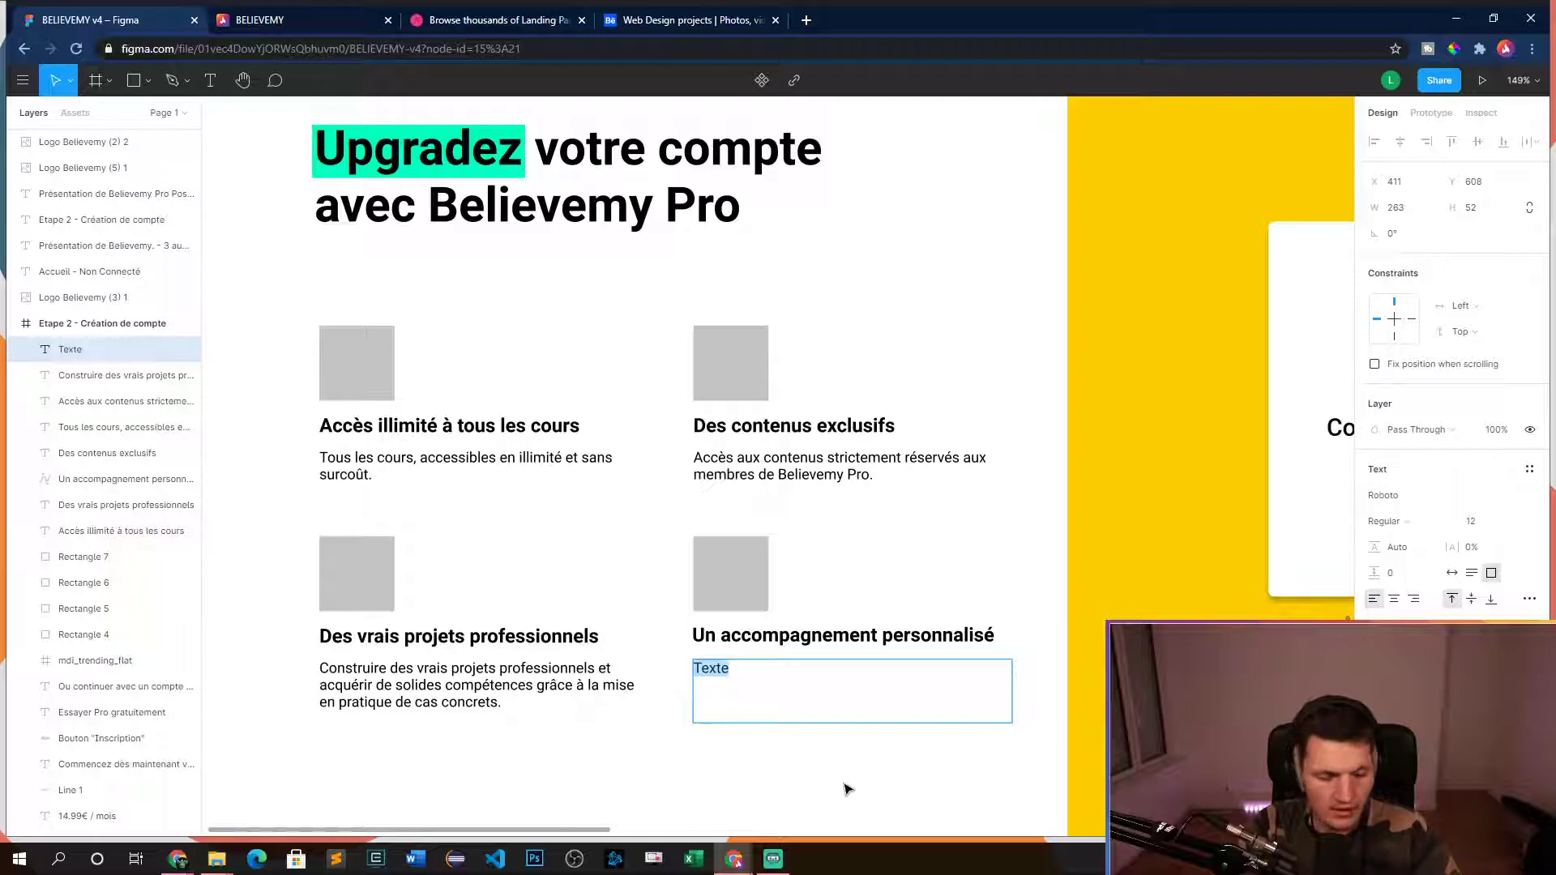
{"action": "type", "text": "Des réponses à toutes vos questions, à n'importe quel moment de la journée, tou"}
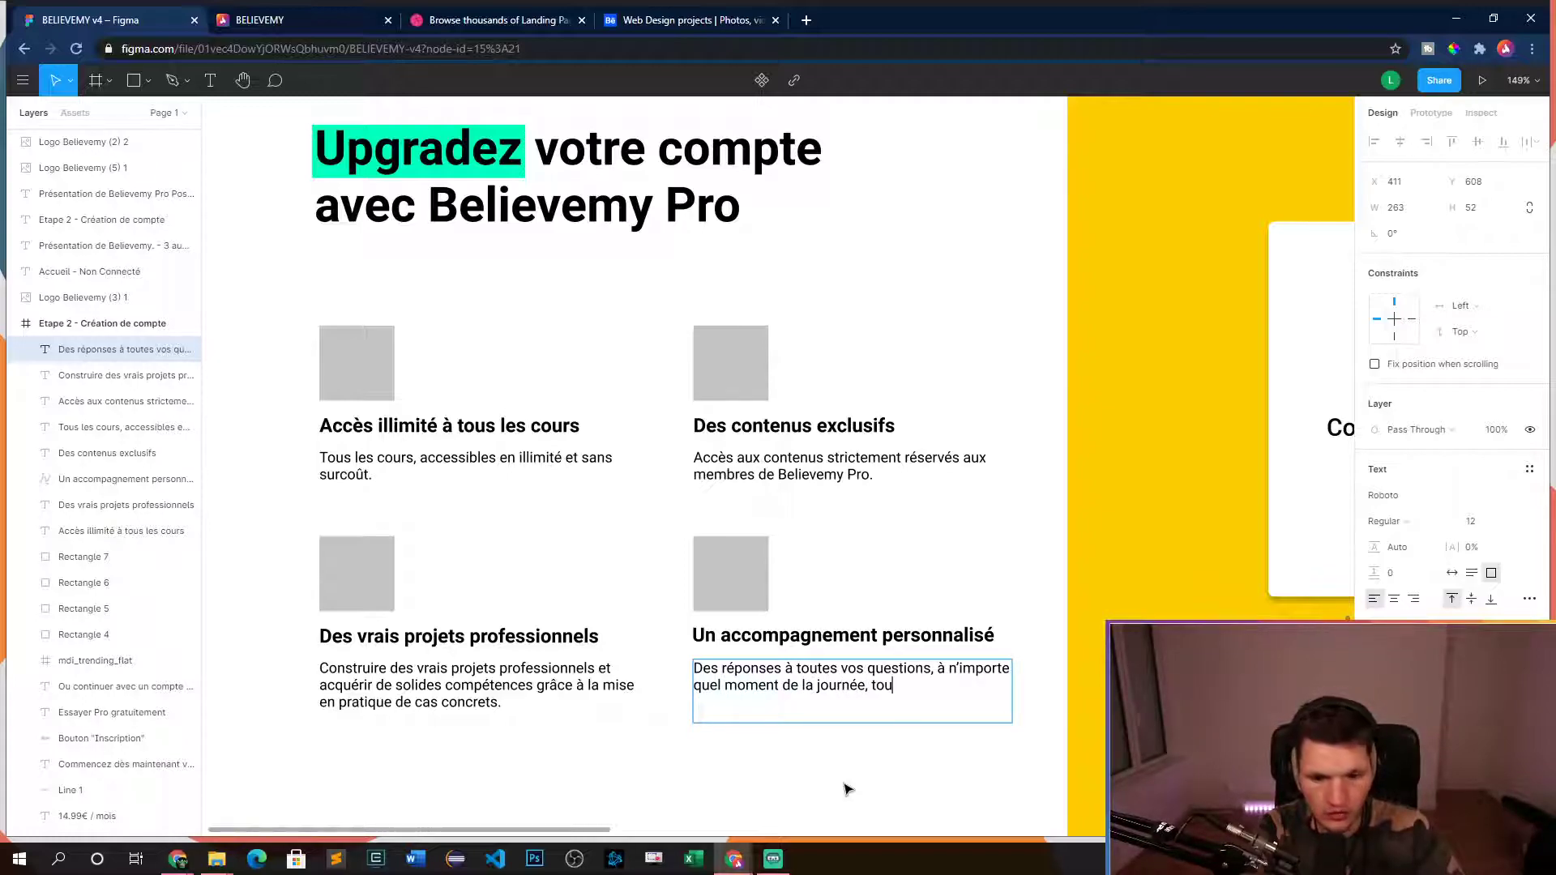
{"action": "type", "text": "te l'année."}
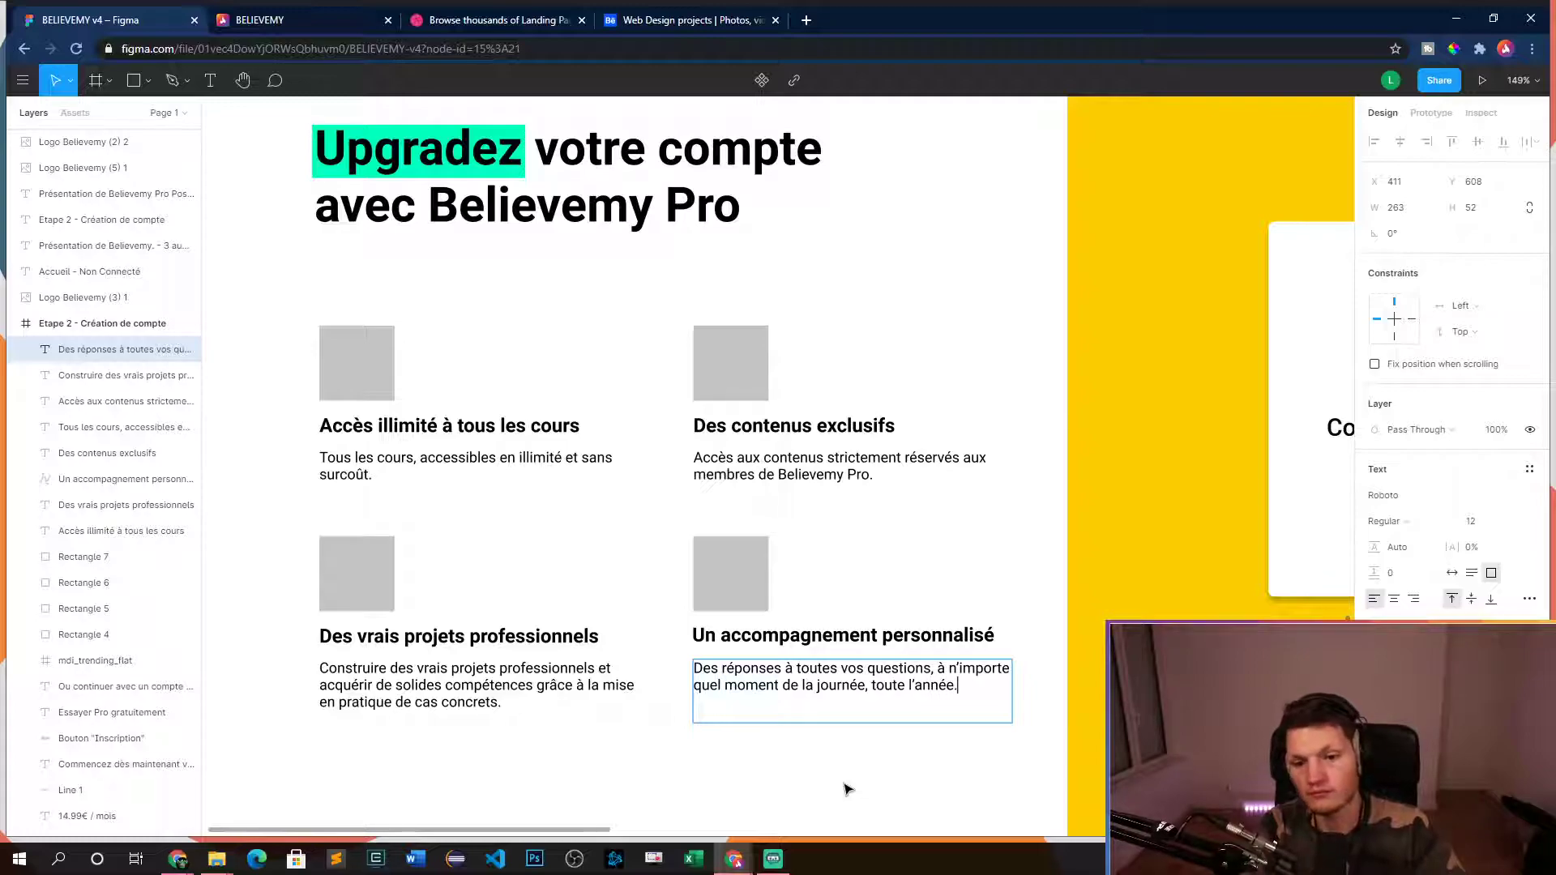
{"action": "key", "text": "Escape"}
{"action": "key", "text": "Escape"}
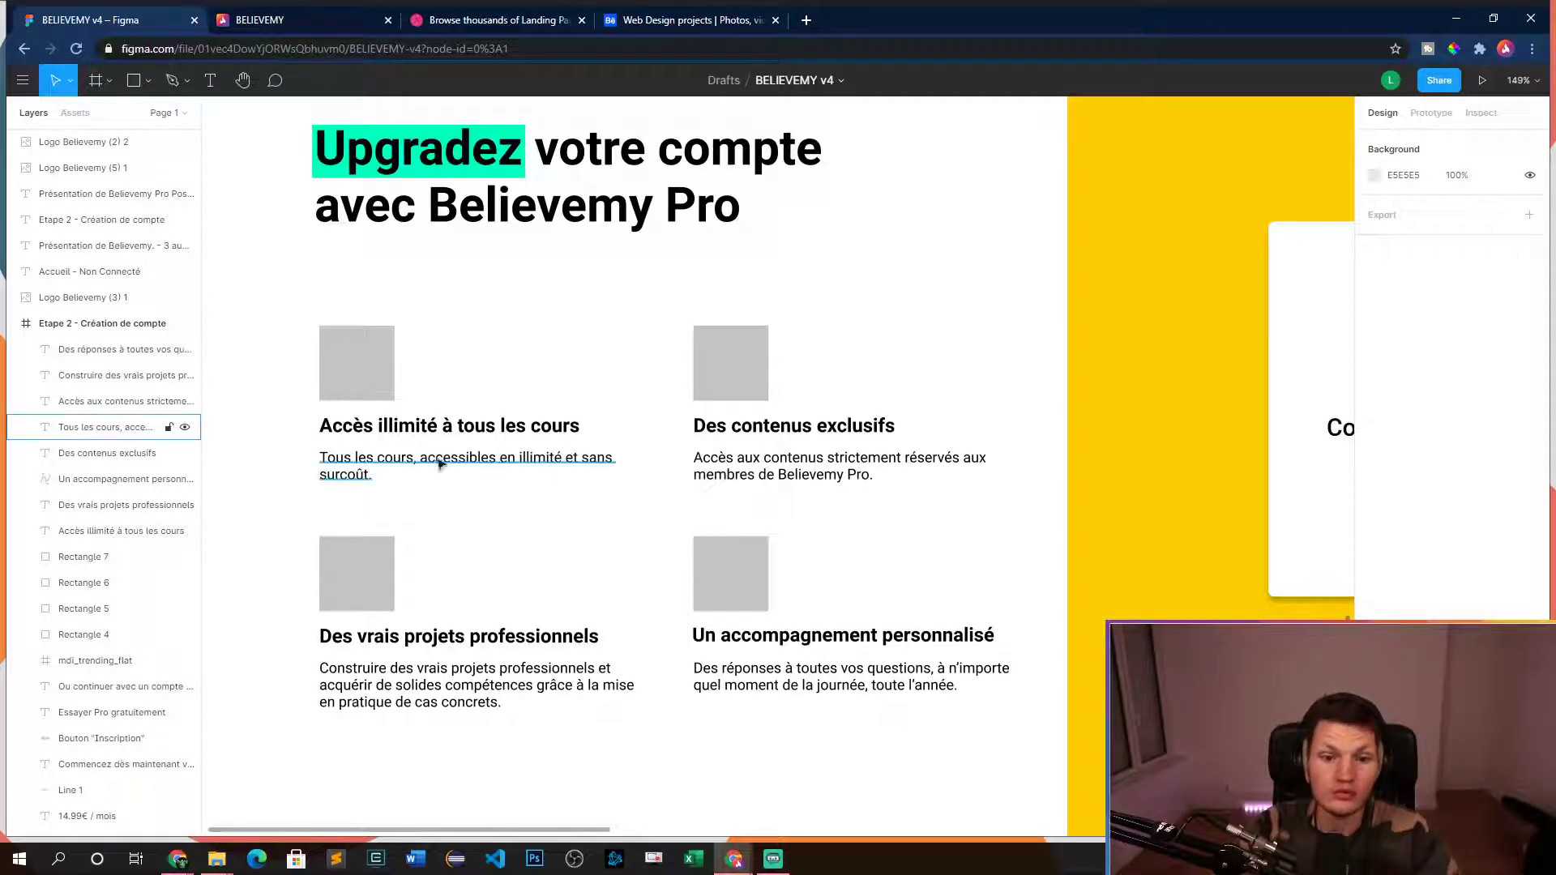
- Narrow the description boxes under "Des vrais projets professionnels" to about 250 px and under "Accès illimité à tous les cours" to about 248 px
{"action": "scroll", "coordinate": [792, 519], "scroll_direction": "down", "scroll_amount": 5}
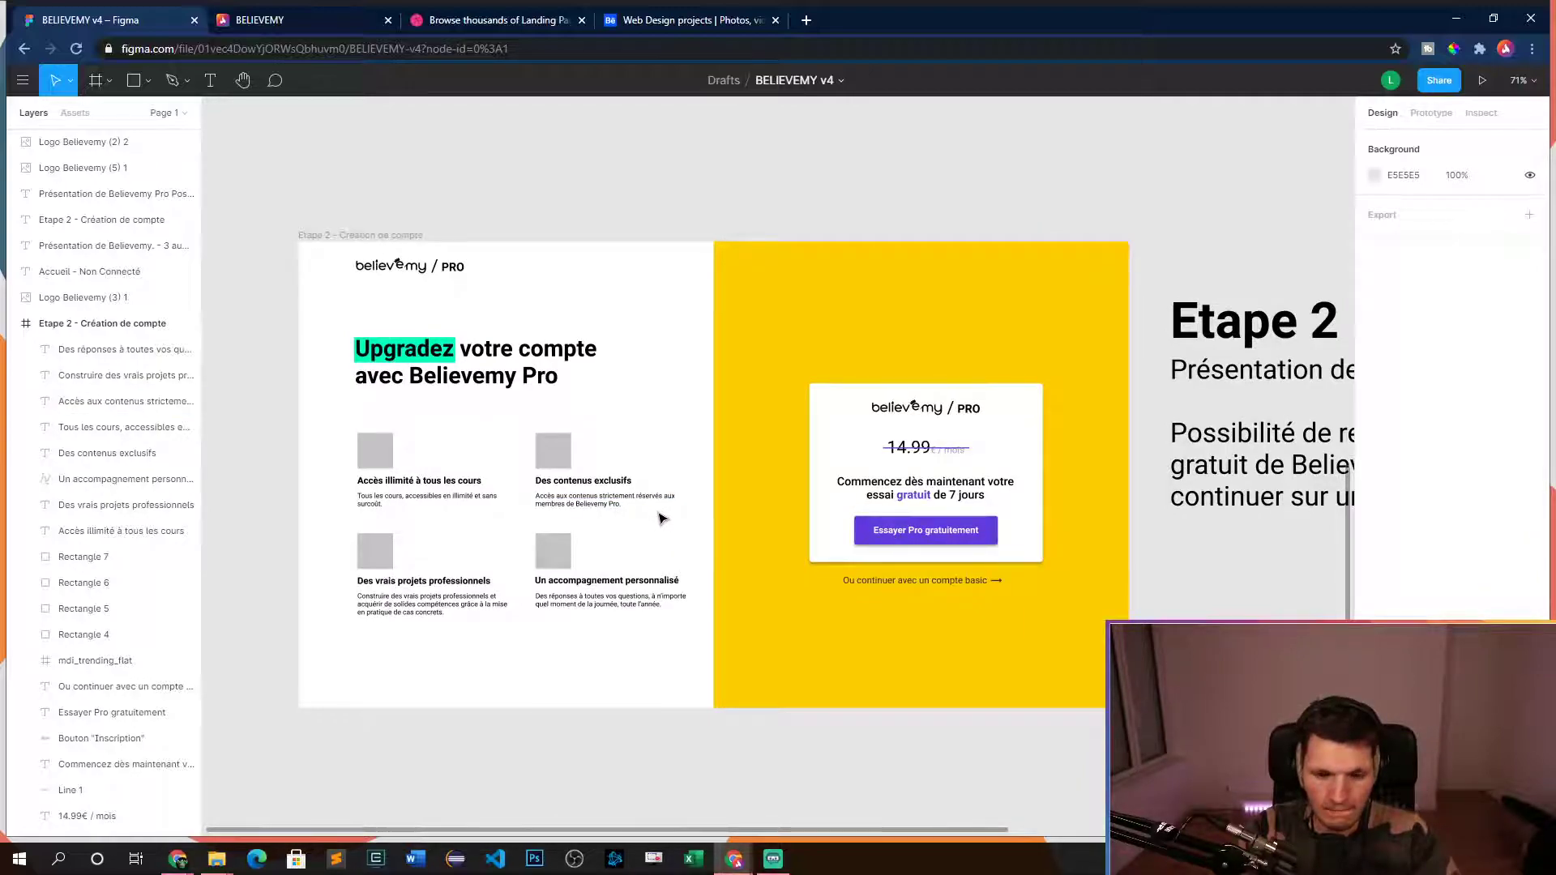
{"action": "scroll", "coordinate": [365, 526], "scroll_direction": "up", "scroll_amount": 4}
{"action": "left_click", "coordinate": [503, 606]}
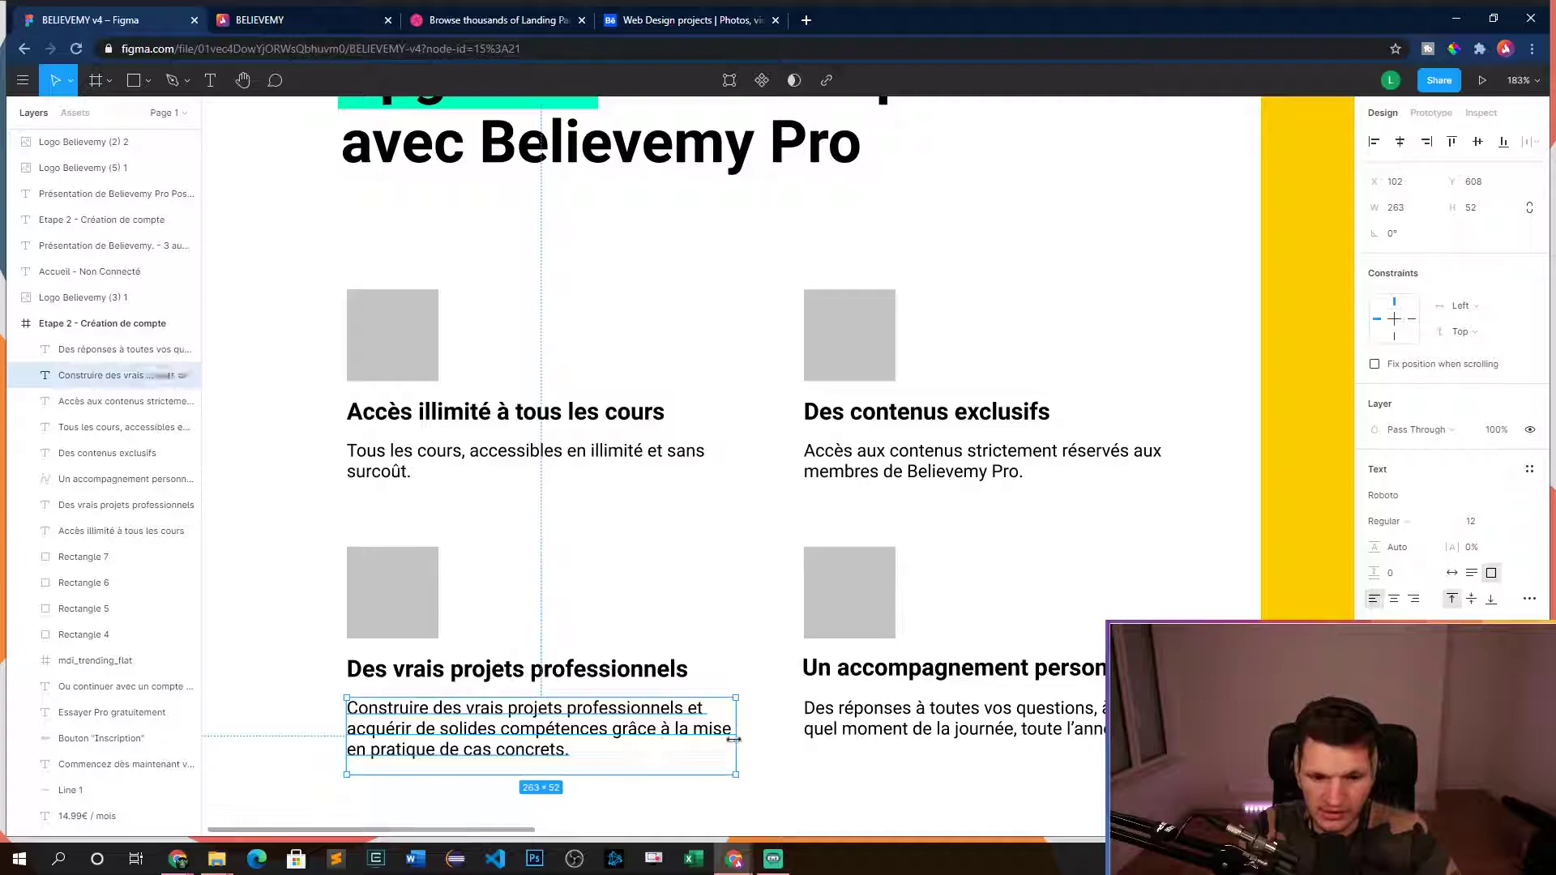
{"action": "left_click_drag", "start_coordinate": [735, 739], "coordinate": [713, 739]}
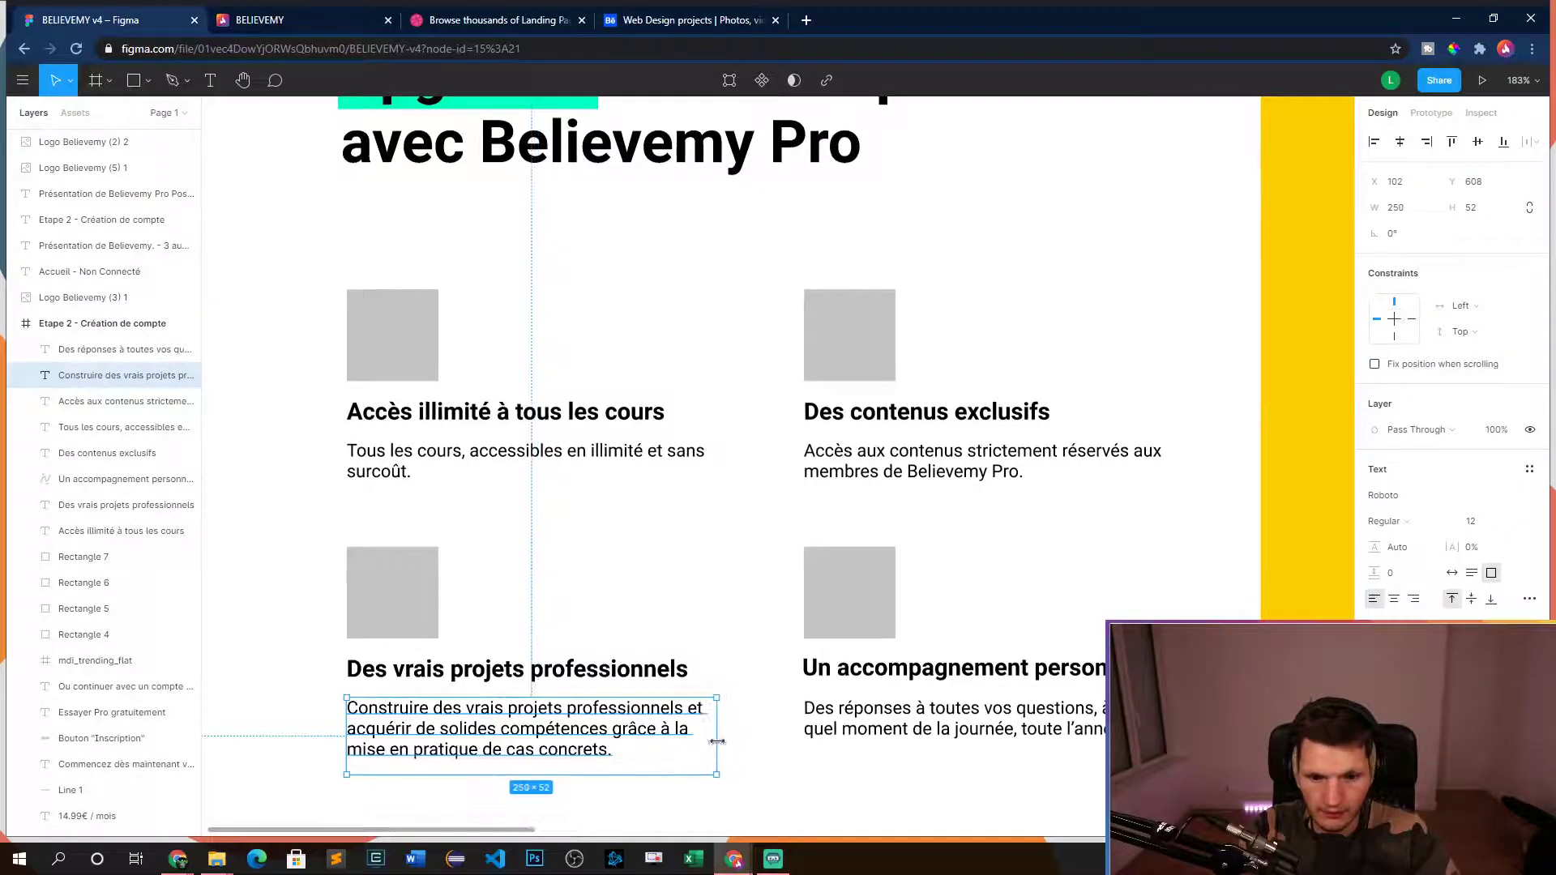
{"action": "left_click", "coordinate": [713, 608]}
{"action": "left_click", "coordinate": [713, 487]}
{"action": "left_click_drag", "start_coordinate": [732, 482], "coordinate": [714, 483]}
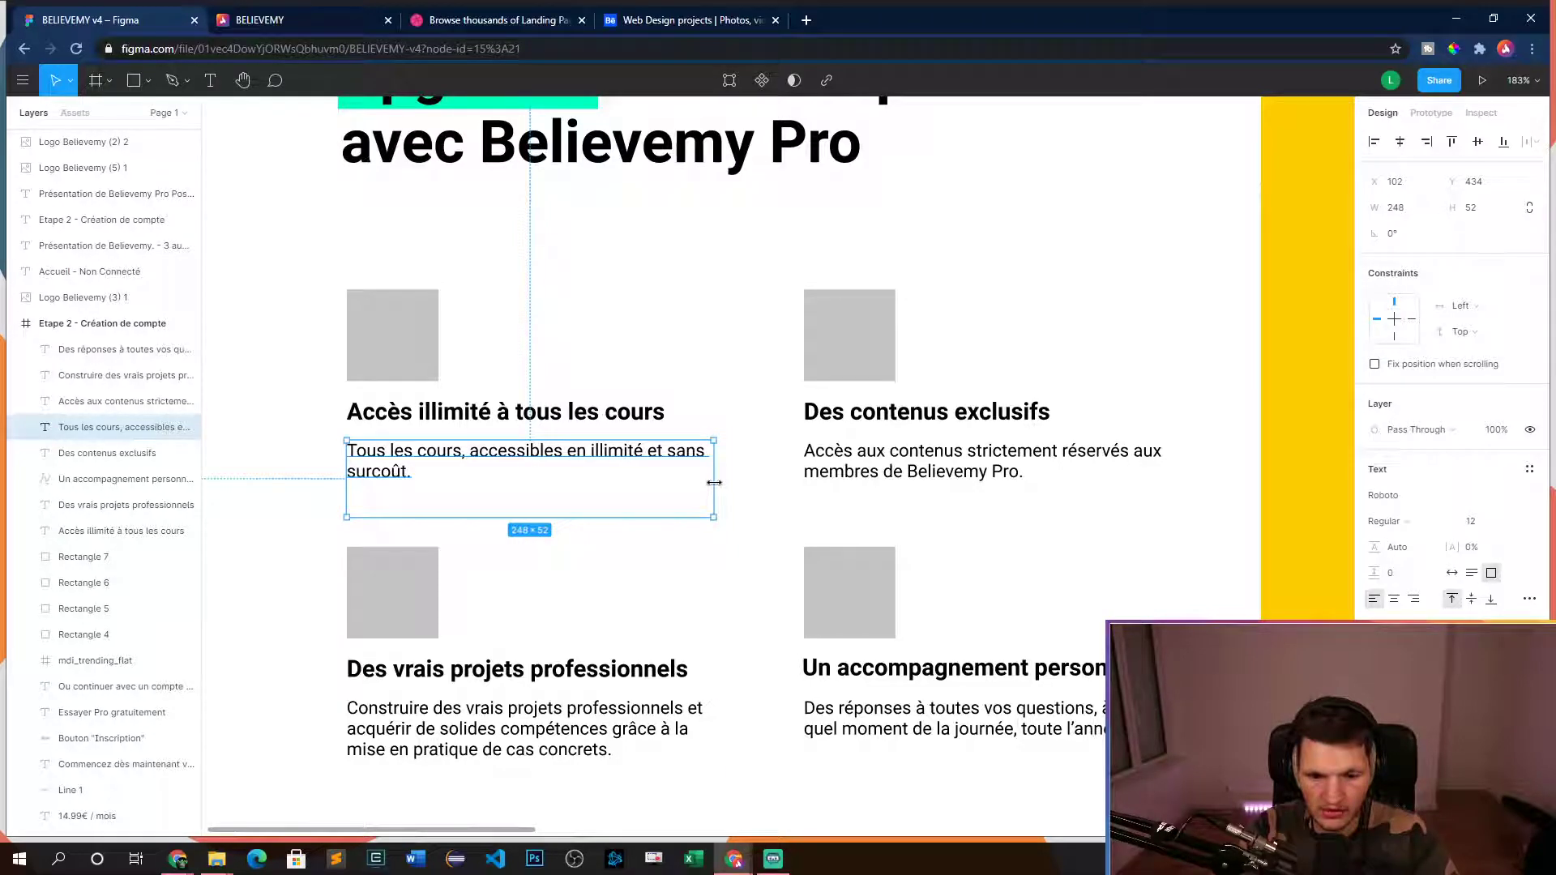
{"action": "left_click", "coordinate": [758, 487]}
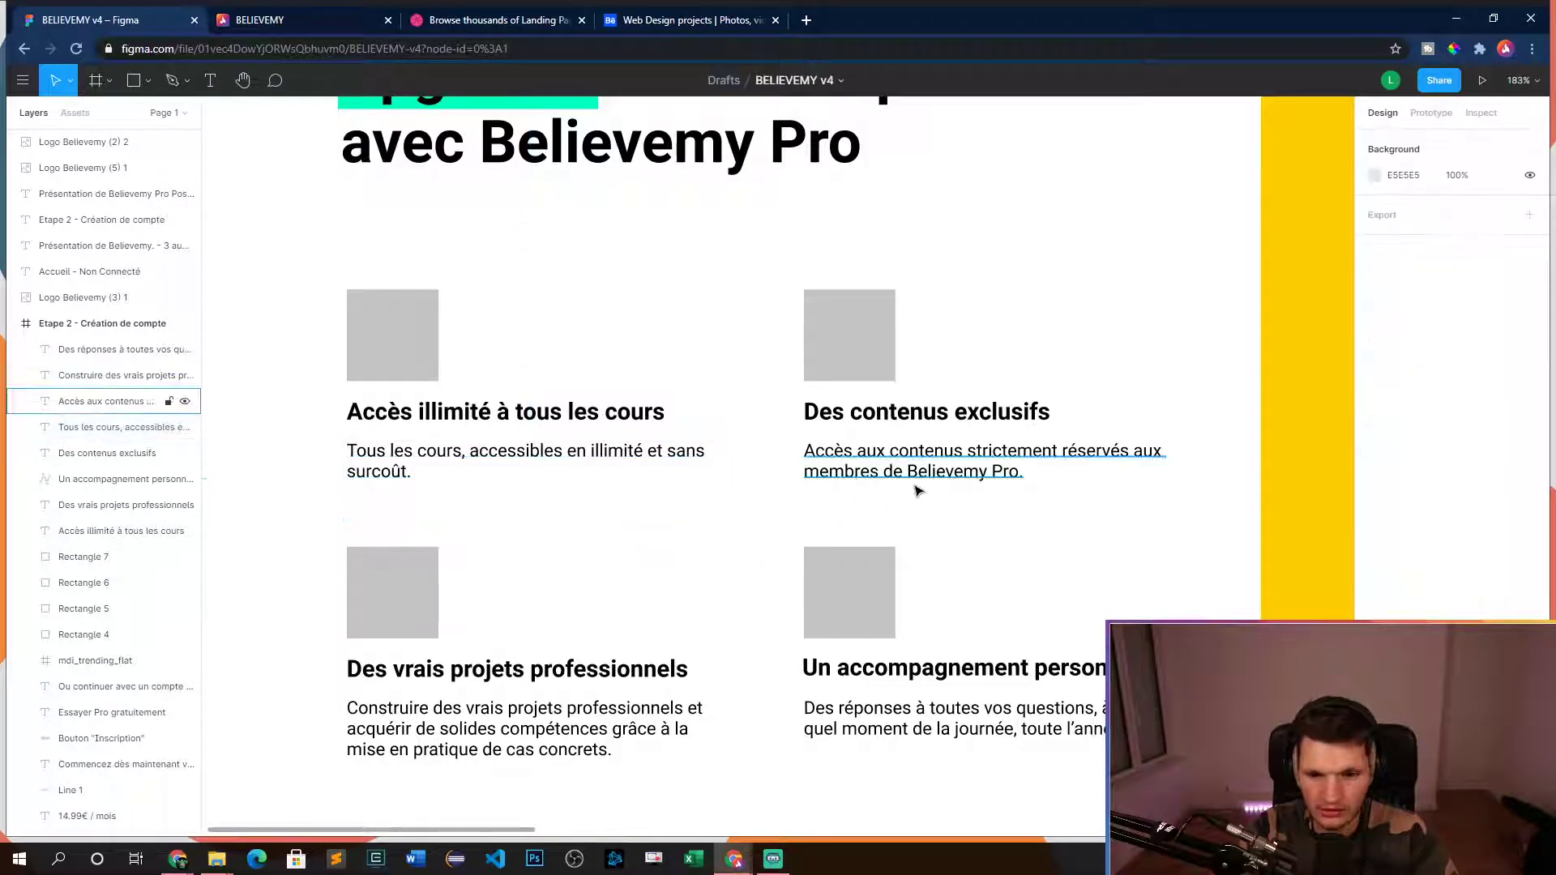
{"action": "left_click", "coordinate": [923, 707]}
{"action": "left_click", "coordinate": [877, 455]}
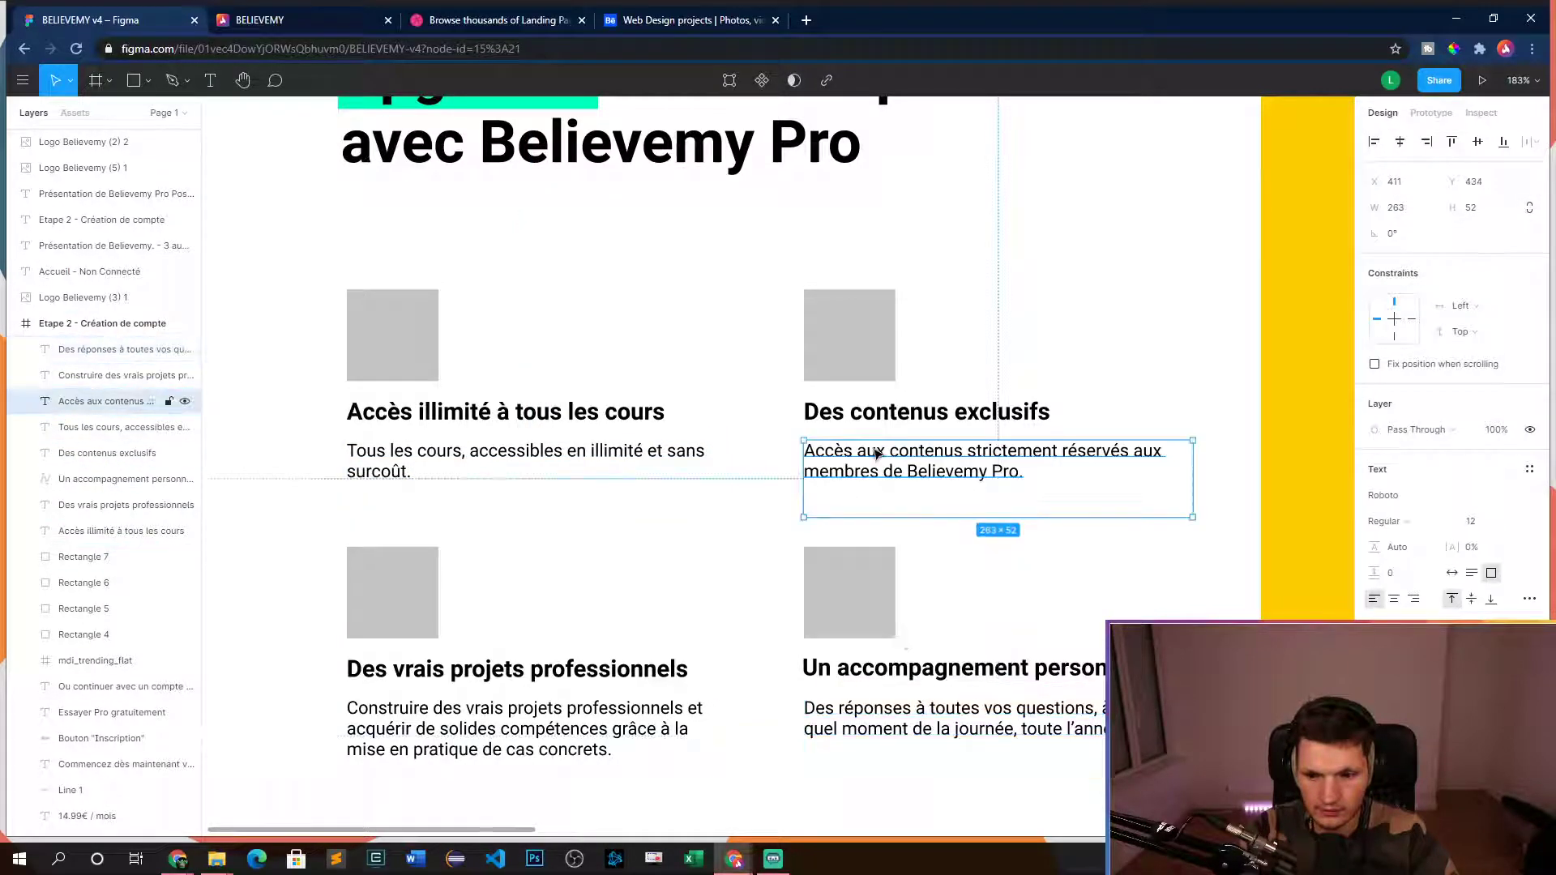
{"action": "left_click", "coordinate": [774, 561]}
{"action": "scroll", "coordinate": [774, 559], "scroll_direction": "down", "scroll_amount": 6}
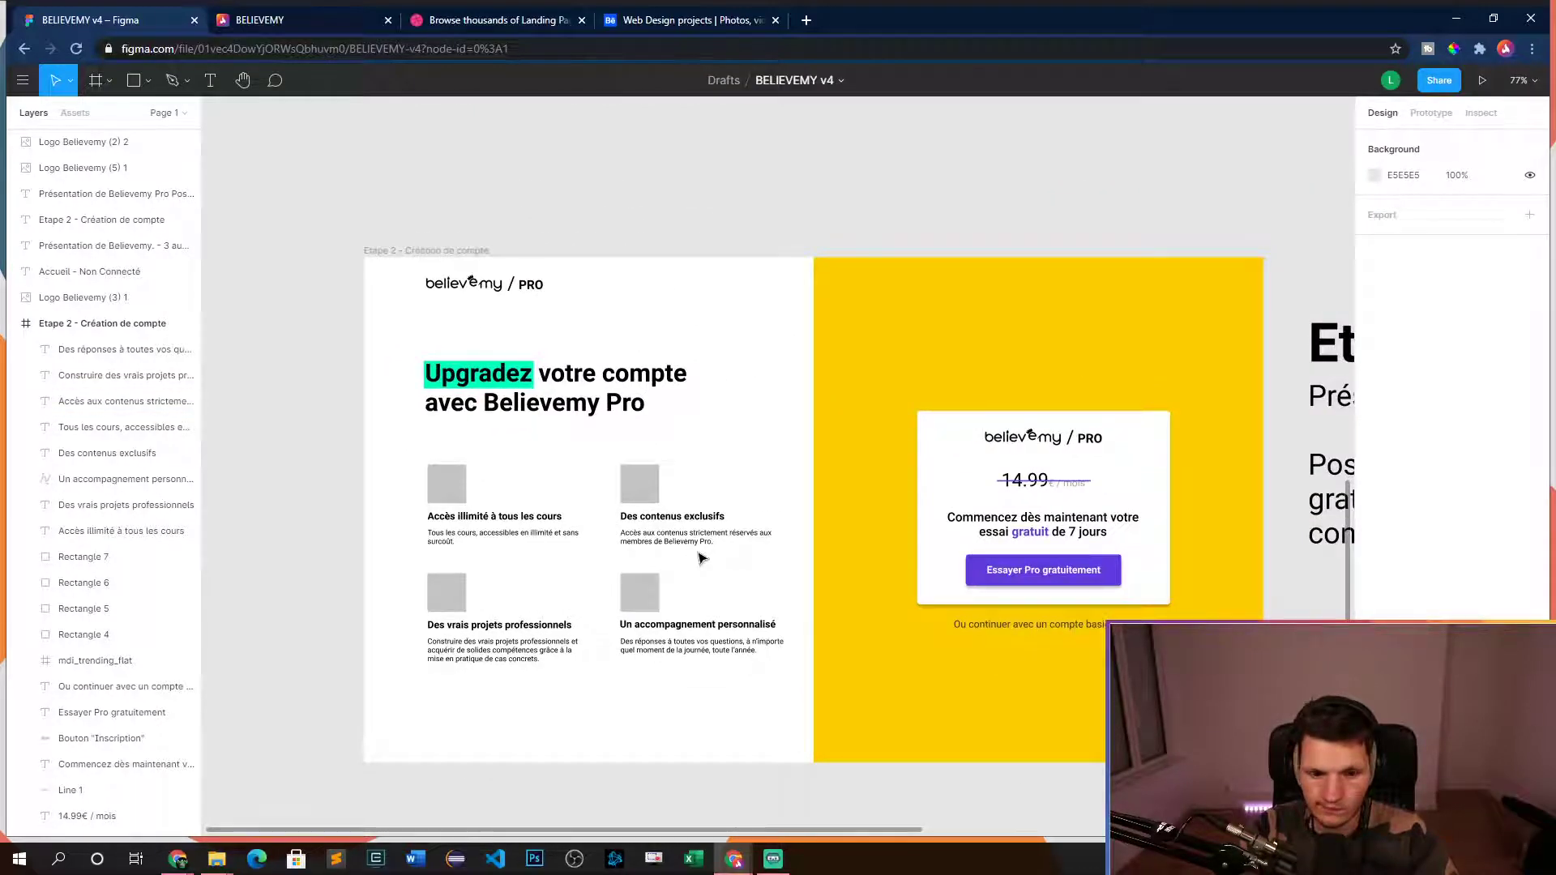
{"action": "scroll", "coordinate": [547, 523], "scroll_direction": "up", "scroll_amount": 2}
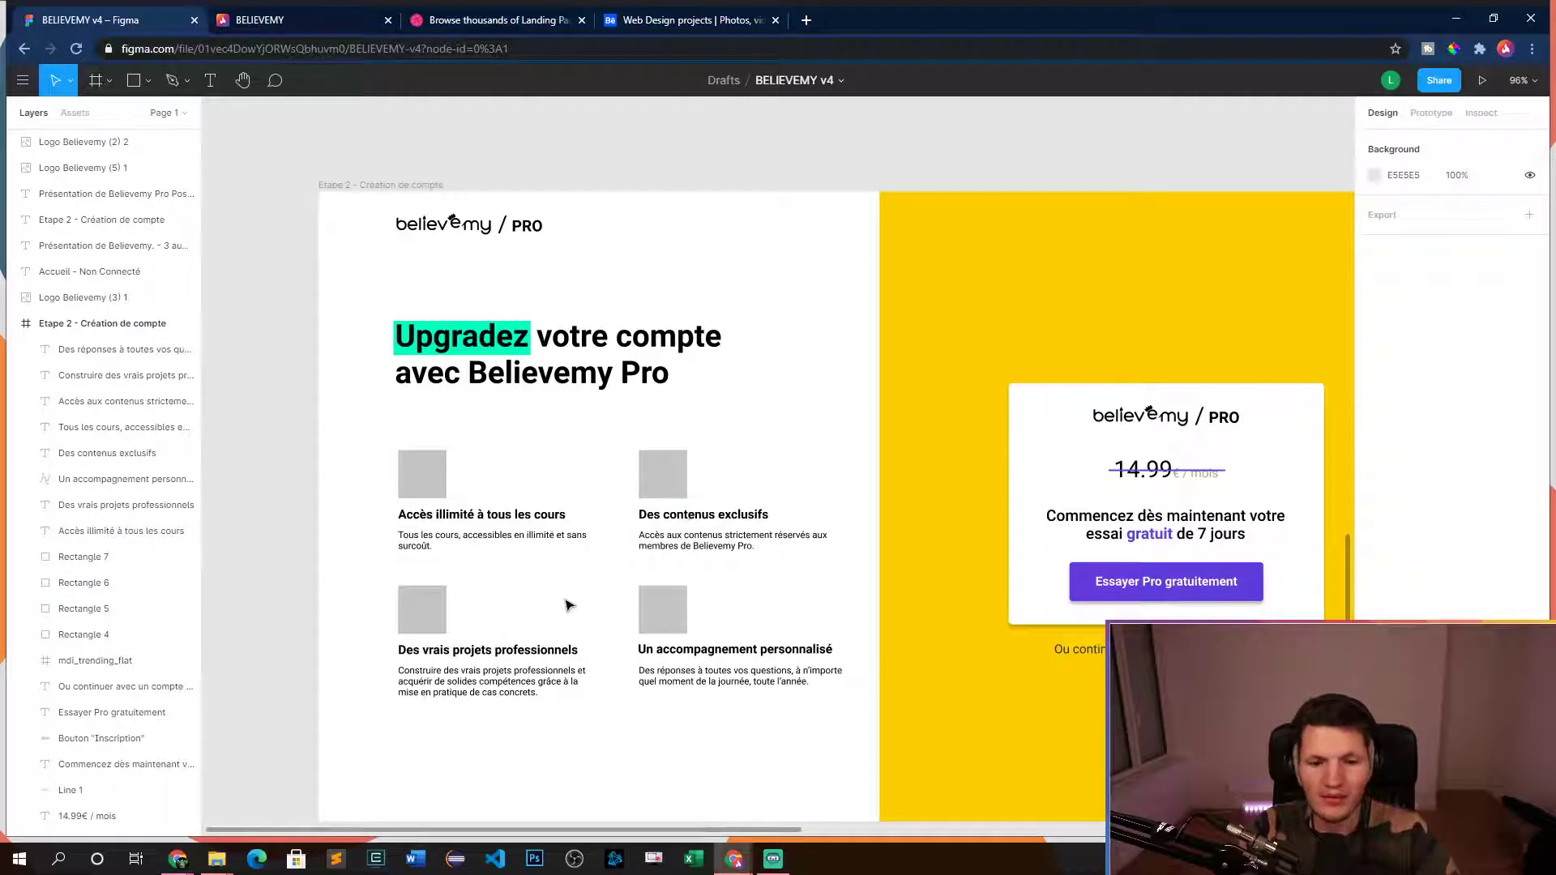
- Import the blue chat image and scale it to 62 × 62 px over the grey square above "Un accompagnement personnalisé"
{"action": "scroll", "coordinate": [568, 606], "scroll_direction": "up", "scroll_amount": 2}
{"action": "left_click_drag", "start_coordinate": [1555, 600], "coordinate": [691, 618]}
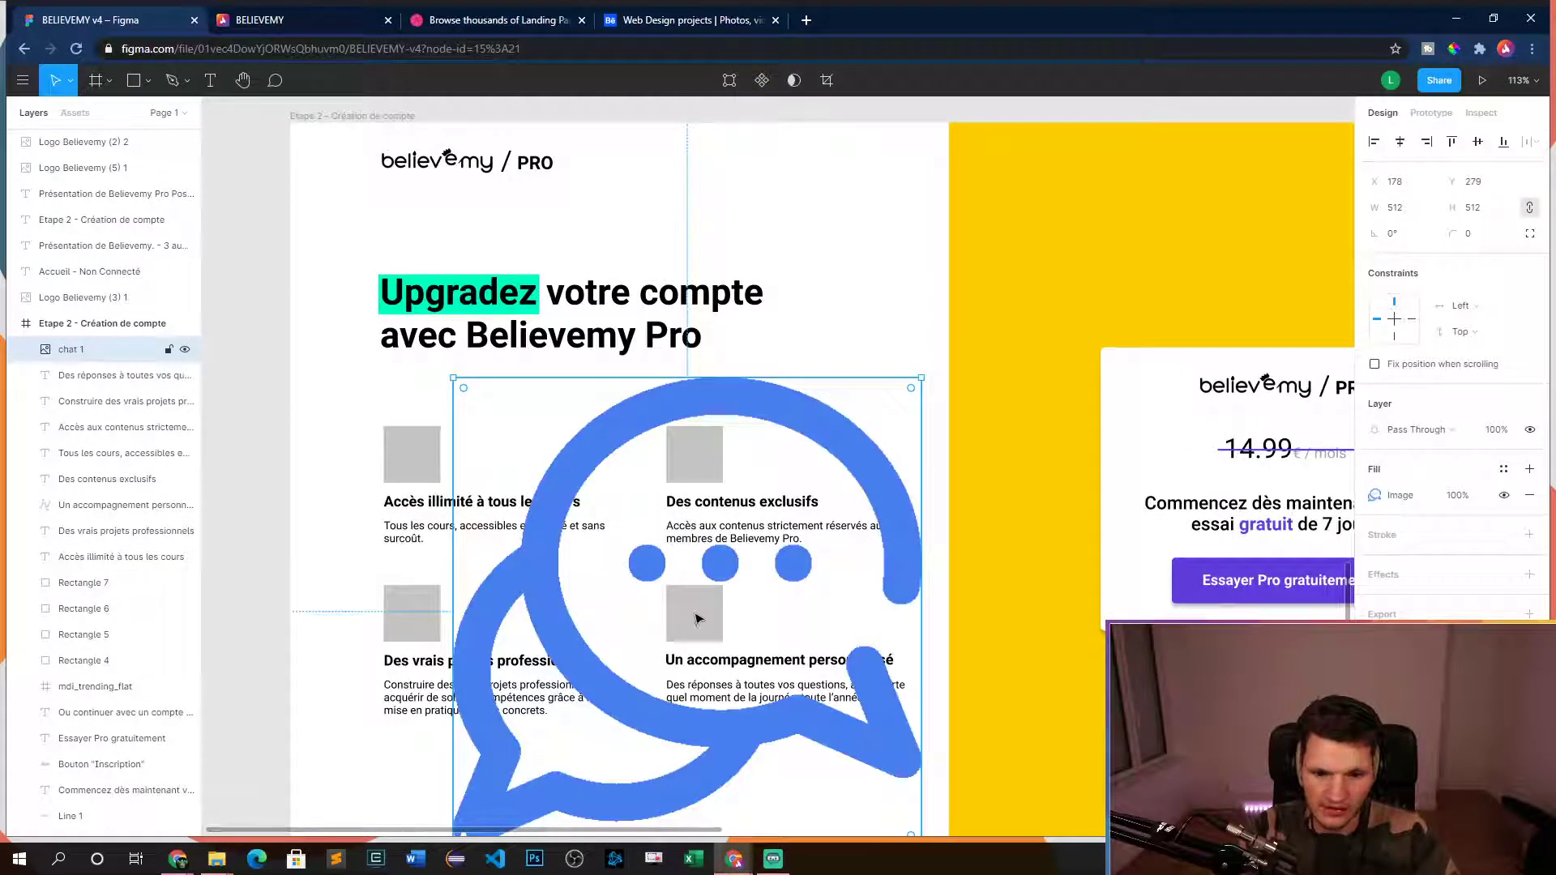
{"action": "left_click_drag", "start_coordinate": [922, 378], "coordinate": [713, 601]}
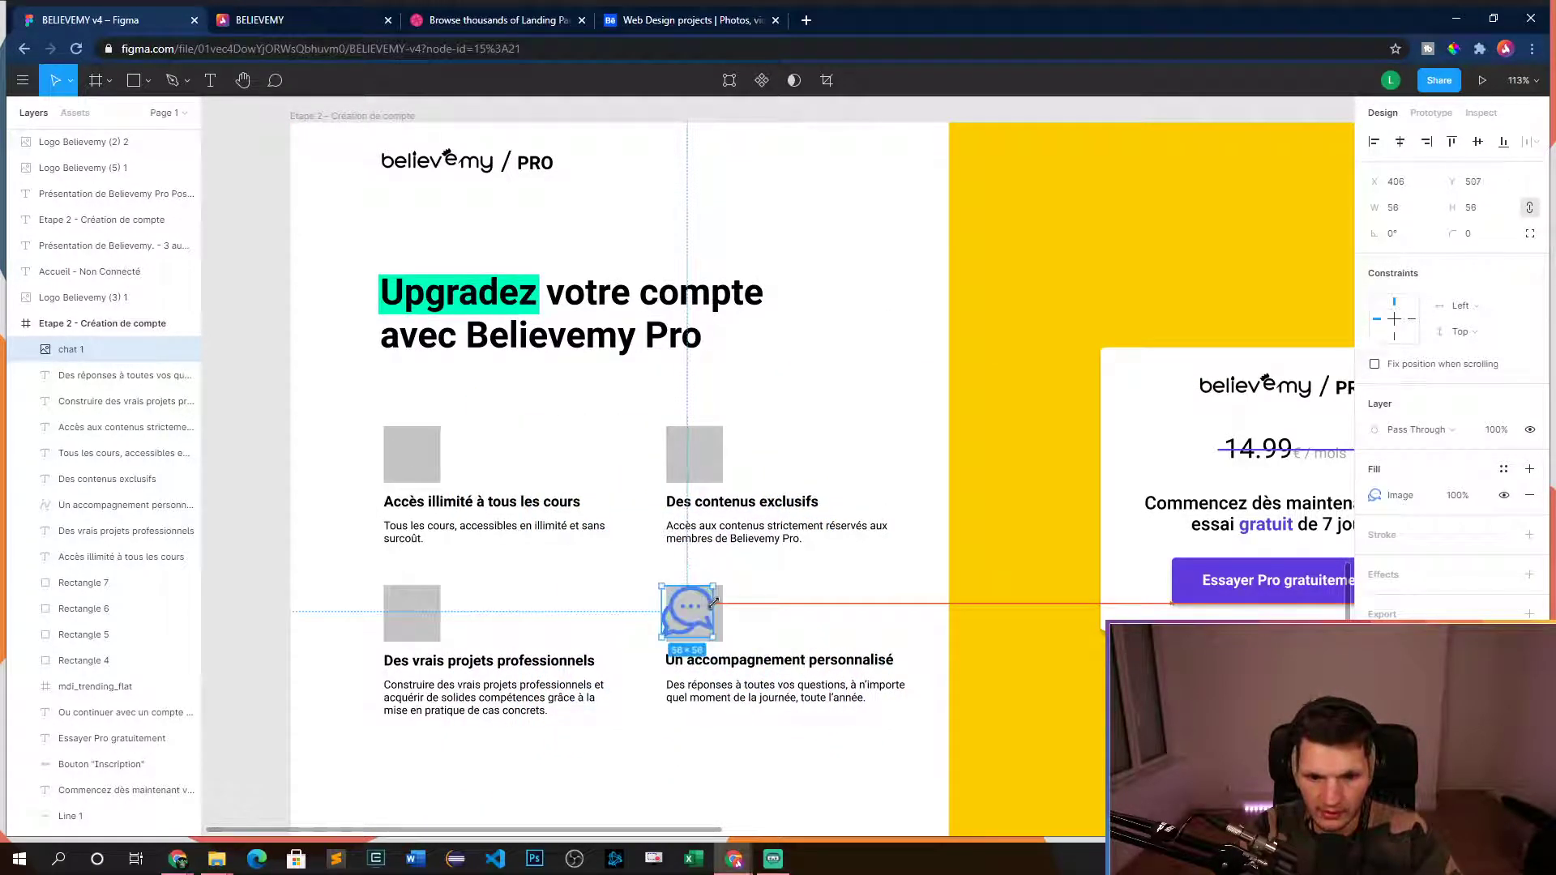
{"action": "scroll", "coordinate": [754, 630], "scroll_direction": "up", "scroll_amount": 5}
{"action": "left_click_drag", "start_coordinate": [767, 501], "coordinate": [774, 513]}
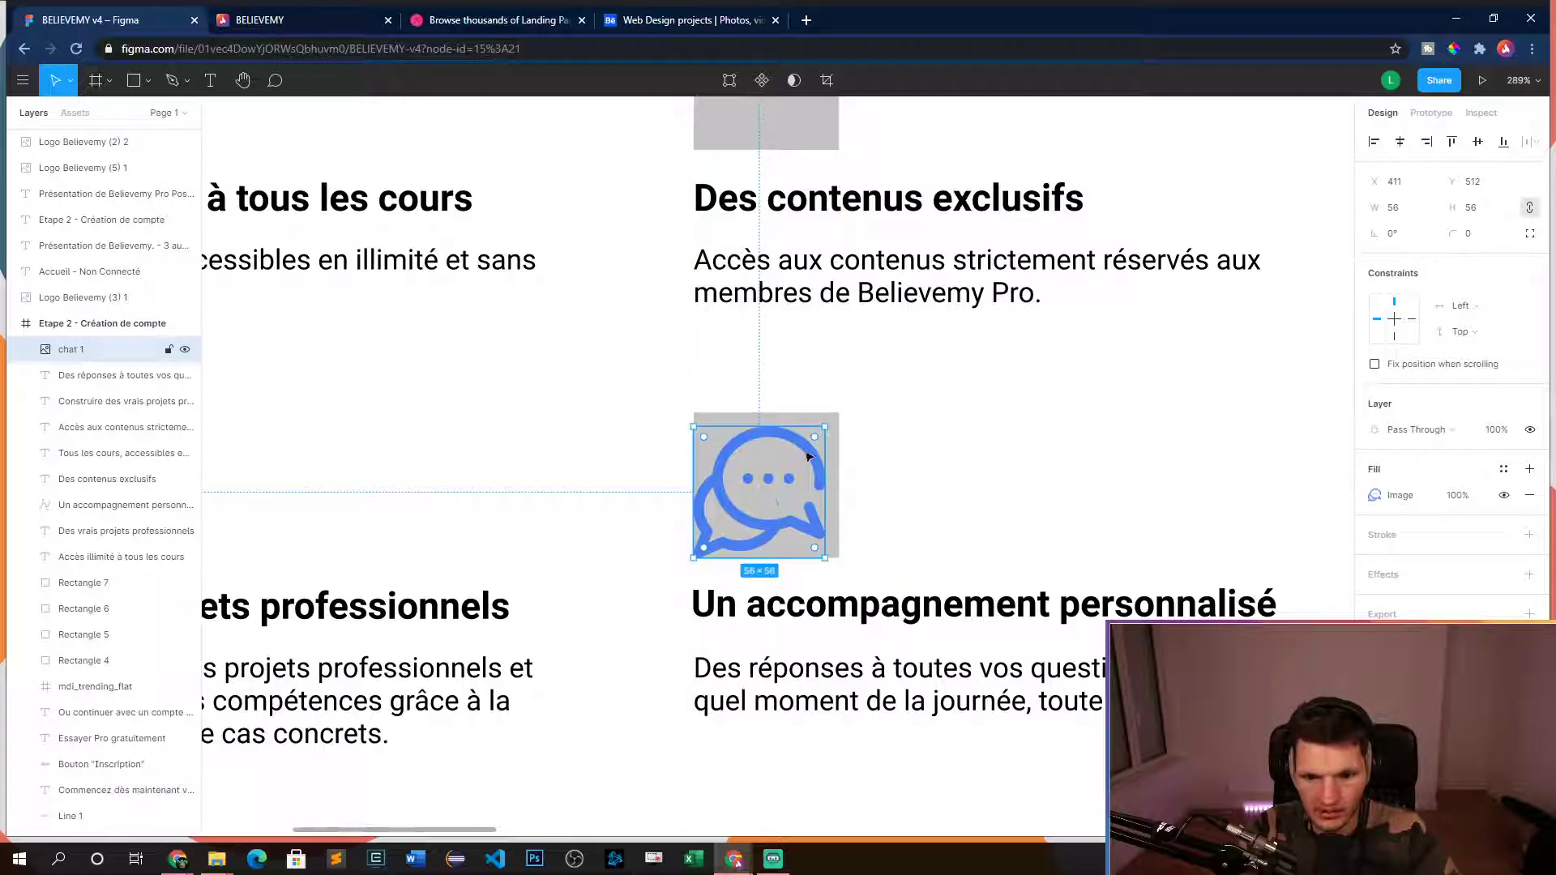
{"action": "left_click_drag", "start_coordinate": [826, 427], "coordinate": [836, 419]}
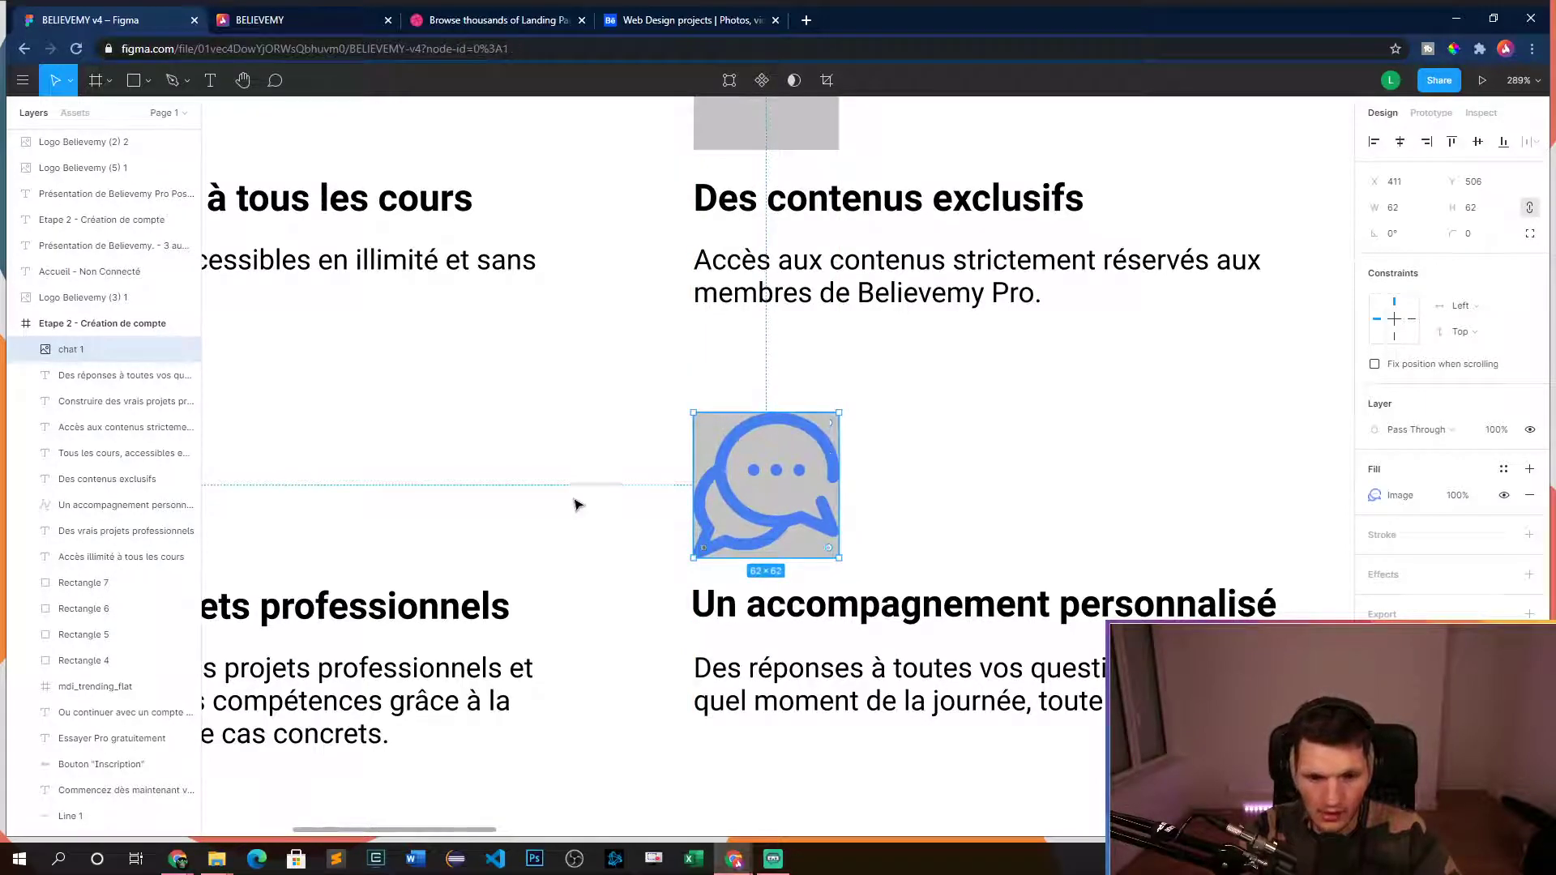
{"action": "left_click", "coordinate": [576, 503]}
- Shrink the grey square above "Un accompagnement personnalisé" and scale the chat icon to match it at about 46 × 46 px
{"action": "key", "text": "shift+1"}
{"action": "scroll", "coordinate": [580, 498], "scroll_direction": "up", "scroll_amount": 3}
{"action": "scroll", "coordinate": [578, 500], "scroll_direction": "up", "scroll_amount": 1}
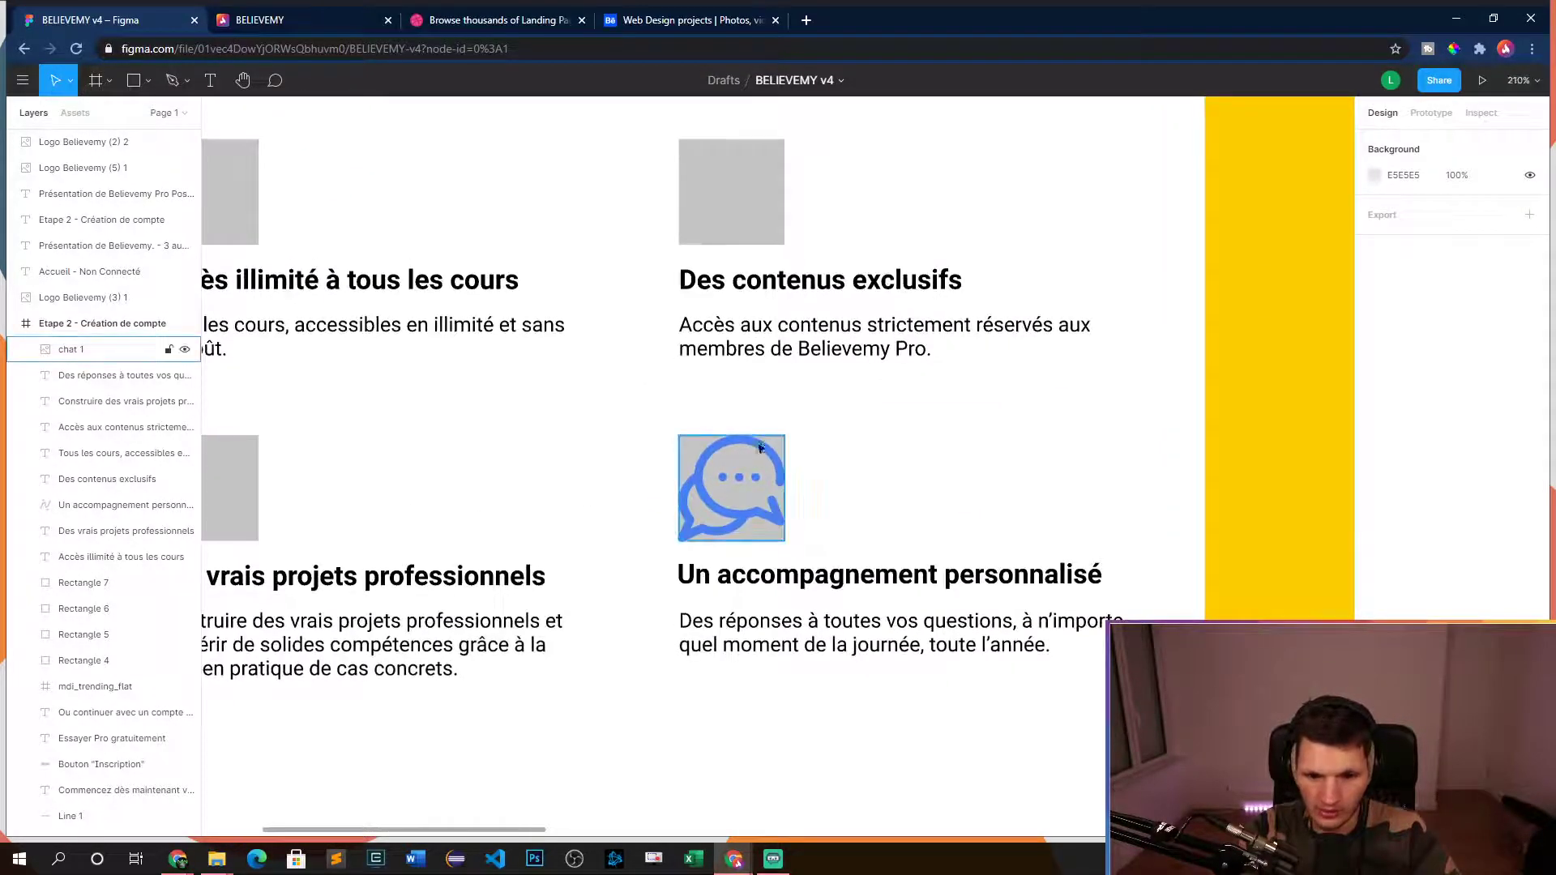
{"action": "left_click_drag", "start_coordinate": [732, 491], "coordinate": [896, 490]}
{"action": "left_click", "coordinate": [744, 496]}
{"action": "left_click_drag", "start_coordinate": [783, 435], "coordinate": [752, 461]}
{"action": "left_click", "coordinate": [890, 496]}
{"action": "left_click_drag", "start_coordinate": [887, 496], "coordinate": [724, 496]}
{"action": "left_click_drag", "start_coordinate": [783, 435], "coordinate": [746, 460]}
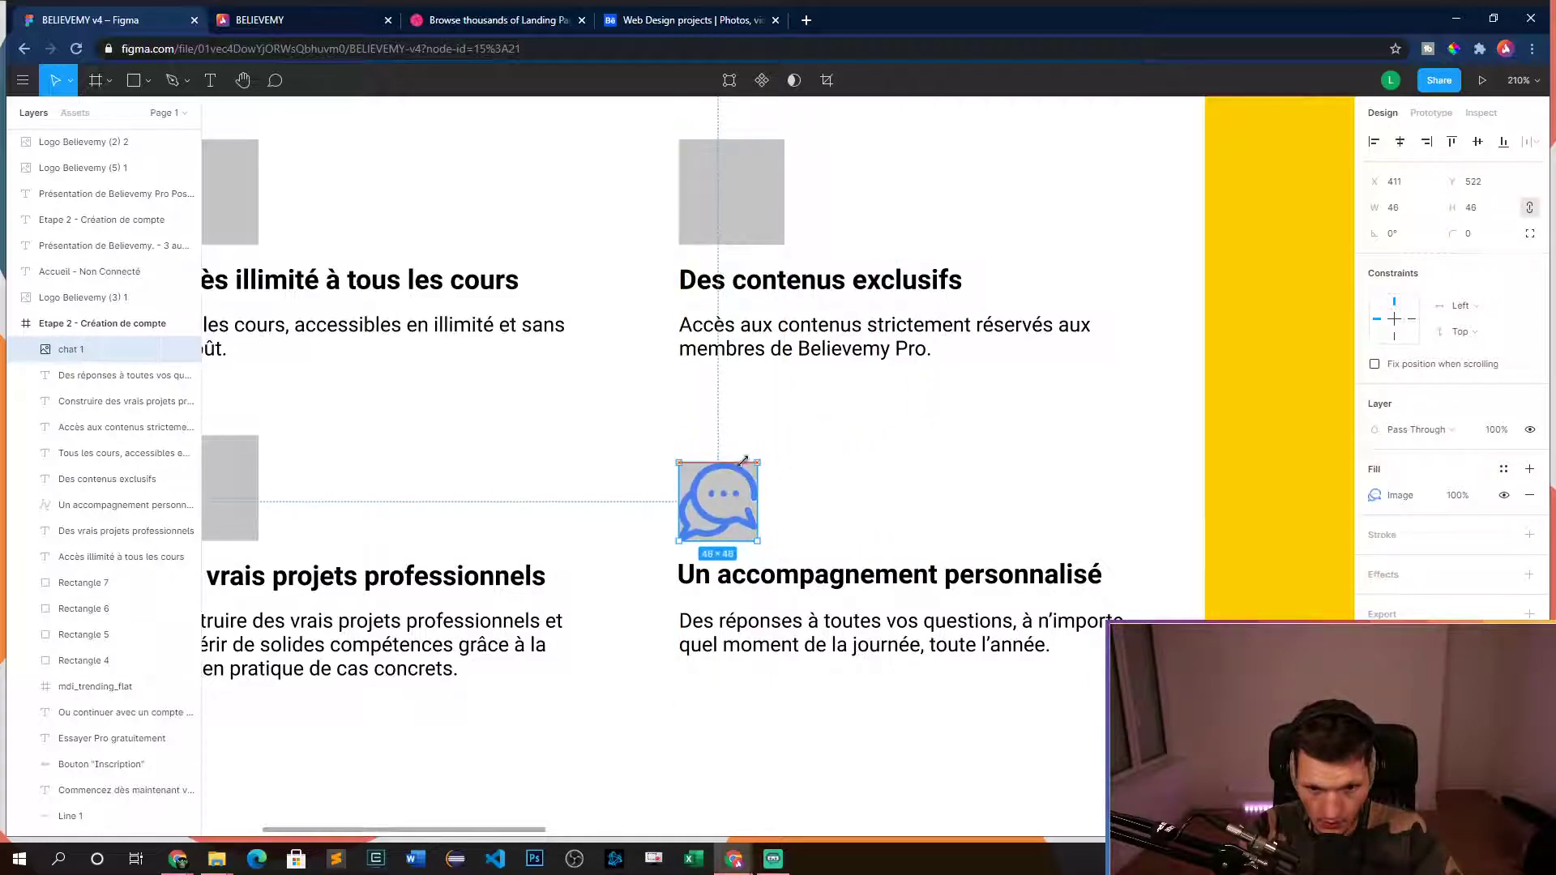
{"action": "left_click", "coordinate": [820, 454]}
{"action": "key", "text": "shift+1"}
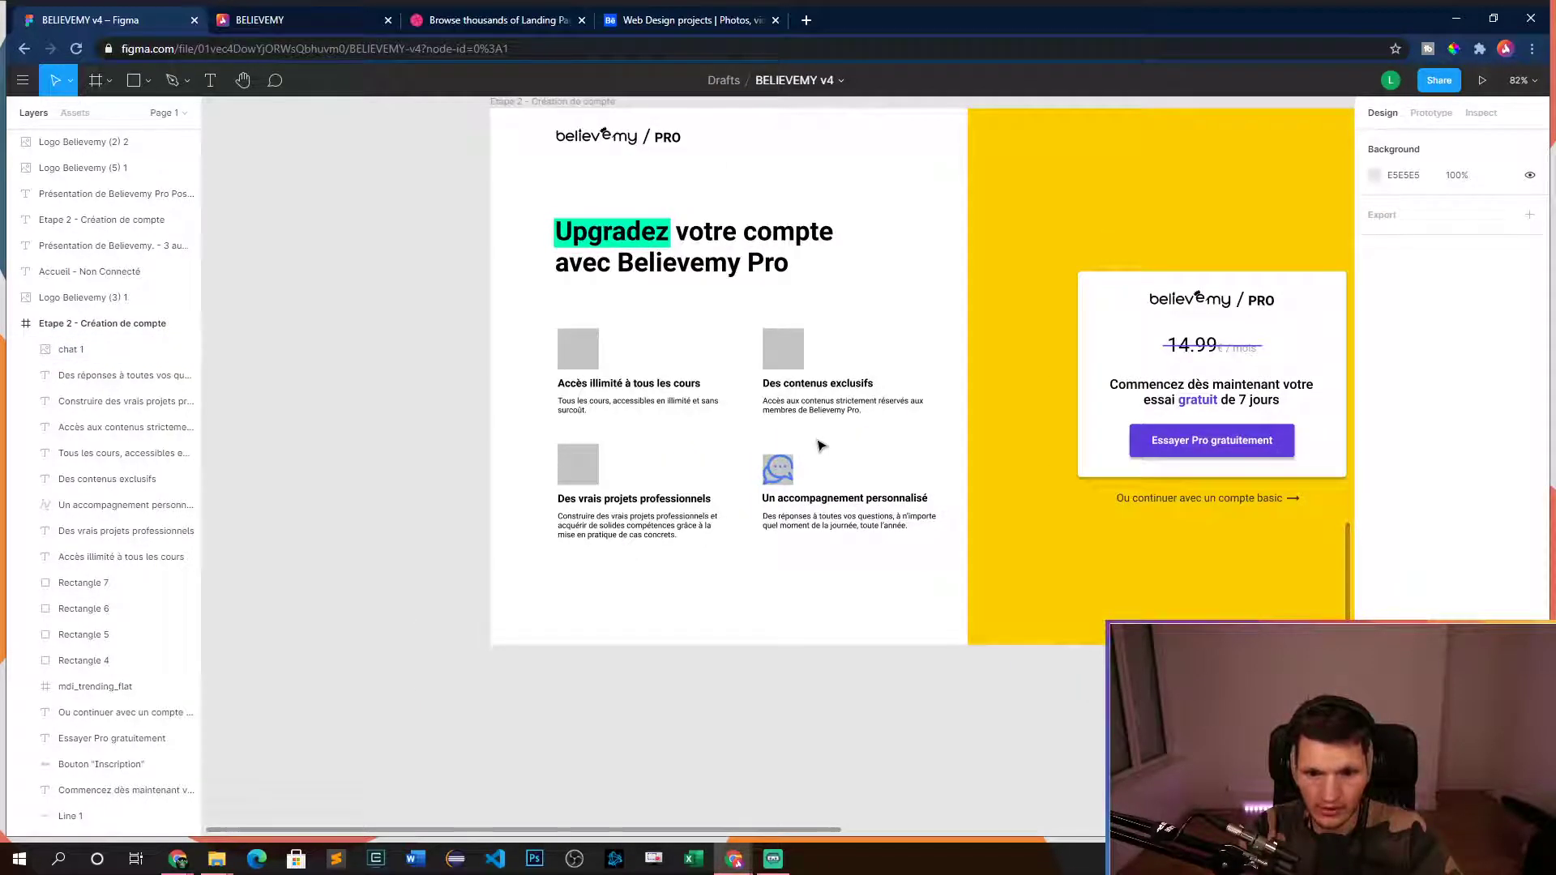
- Delete the grey placeholder square behind the chat icon
{"action": "scroll", "coordinate": [819, 445], "scroll_direction": "up", "scroll_amount": 6}
{"action": "left_click_drag", "start_coordinate": [743, 462], "coordinate": [905, 453]}
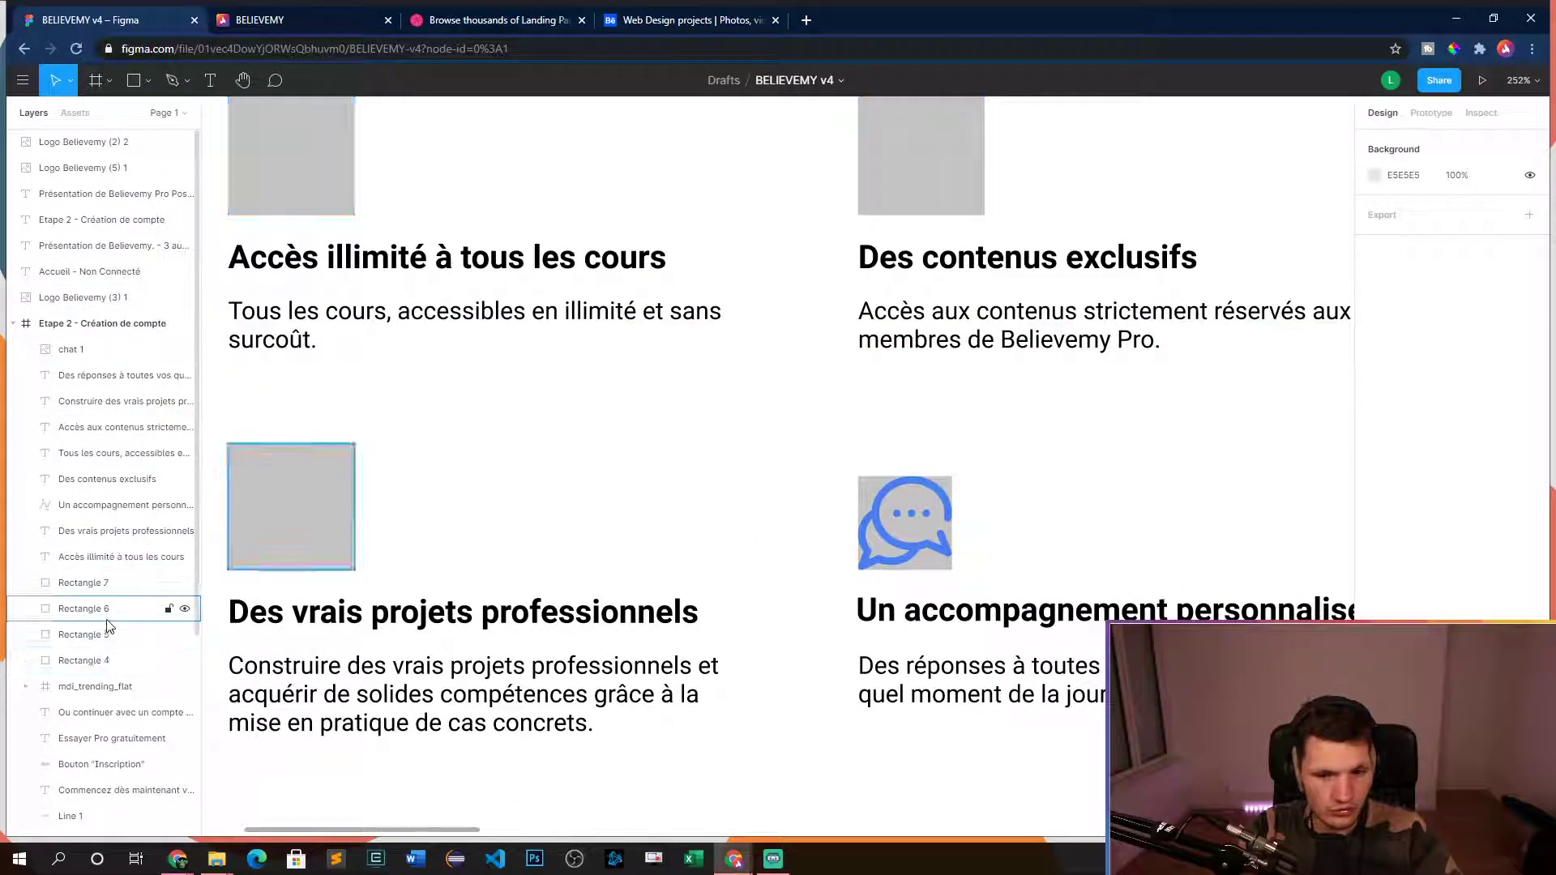
{"action": "left_click", "coordinate": [111, 592]}
{"action": "key", "text": "Delete"}
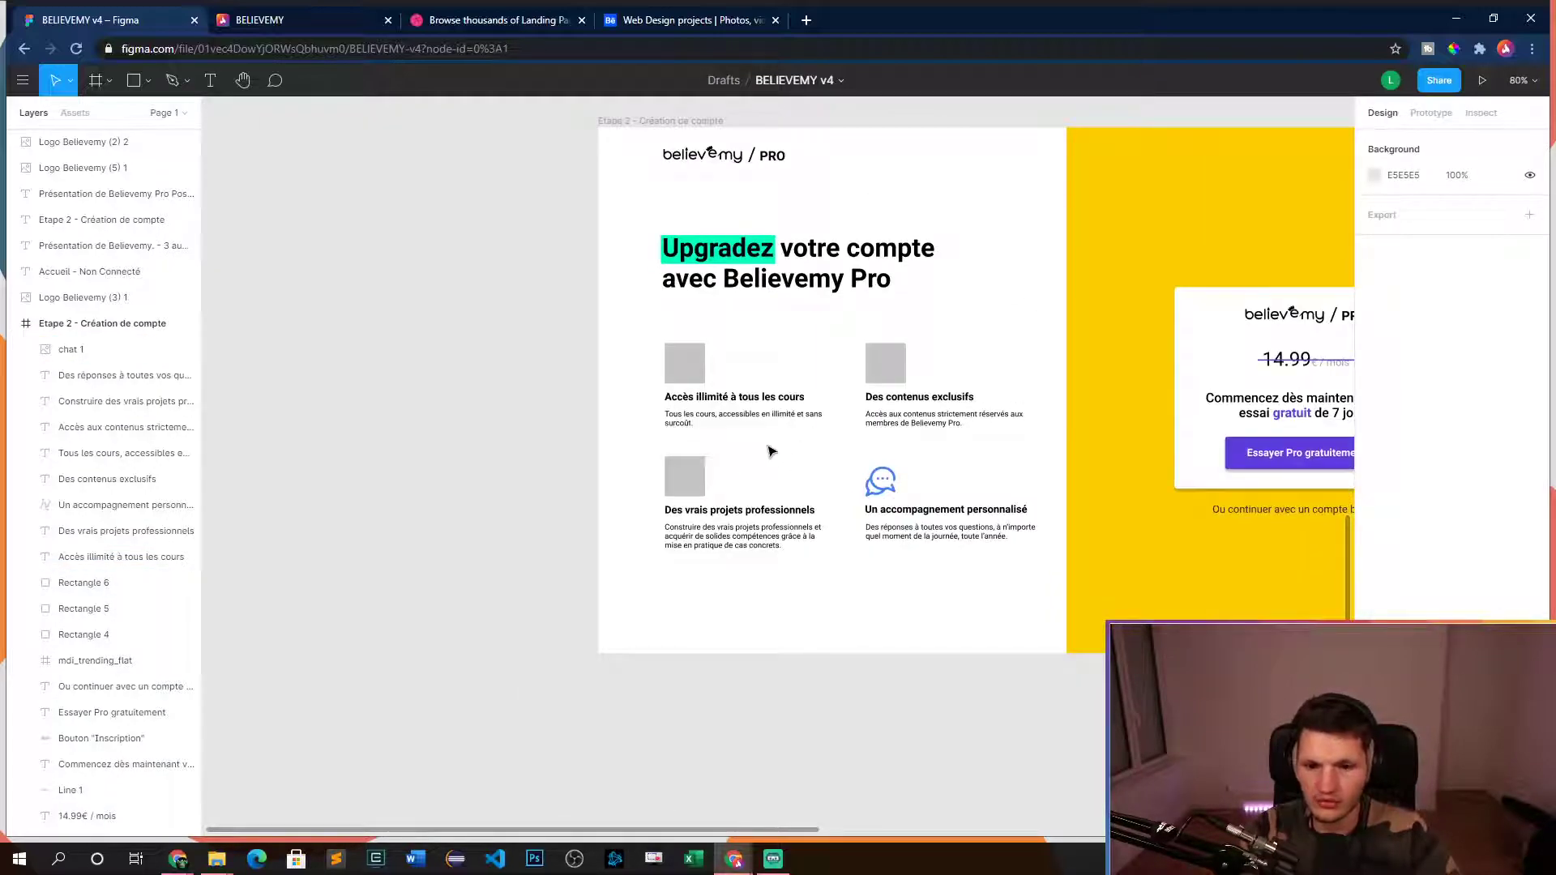
- Import the green dumbbell image and scale it to 54 × 54 px over the grey square above "Des vrais projets professionnels"
{"action": "scroll", "coordinate": [684, 454], "scroll_direction": "up", "scroll_amount": 5}
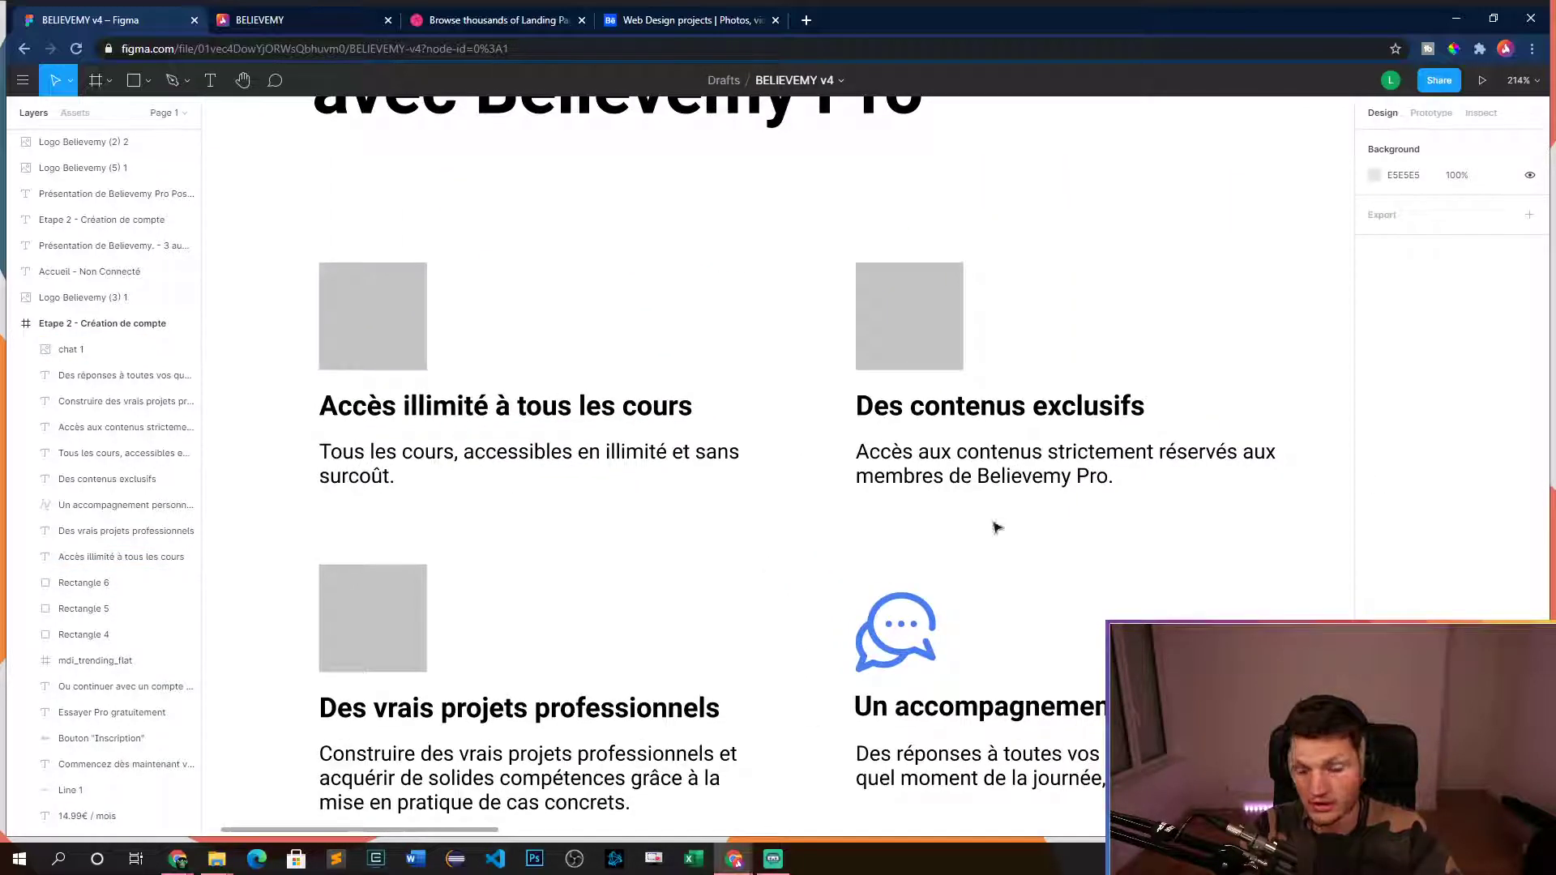
{"action": "left_click_drag", "start_coordinate": [695, 487], "coordinate": [762, 454]}
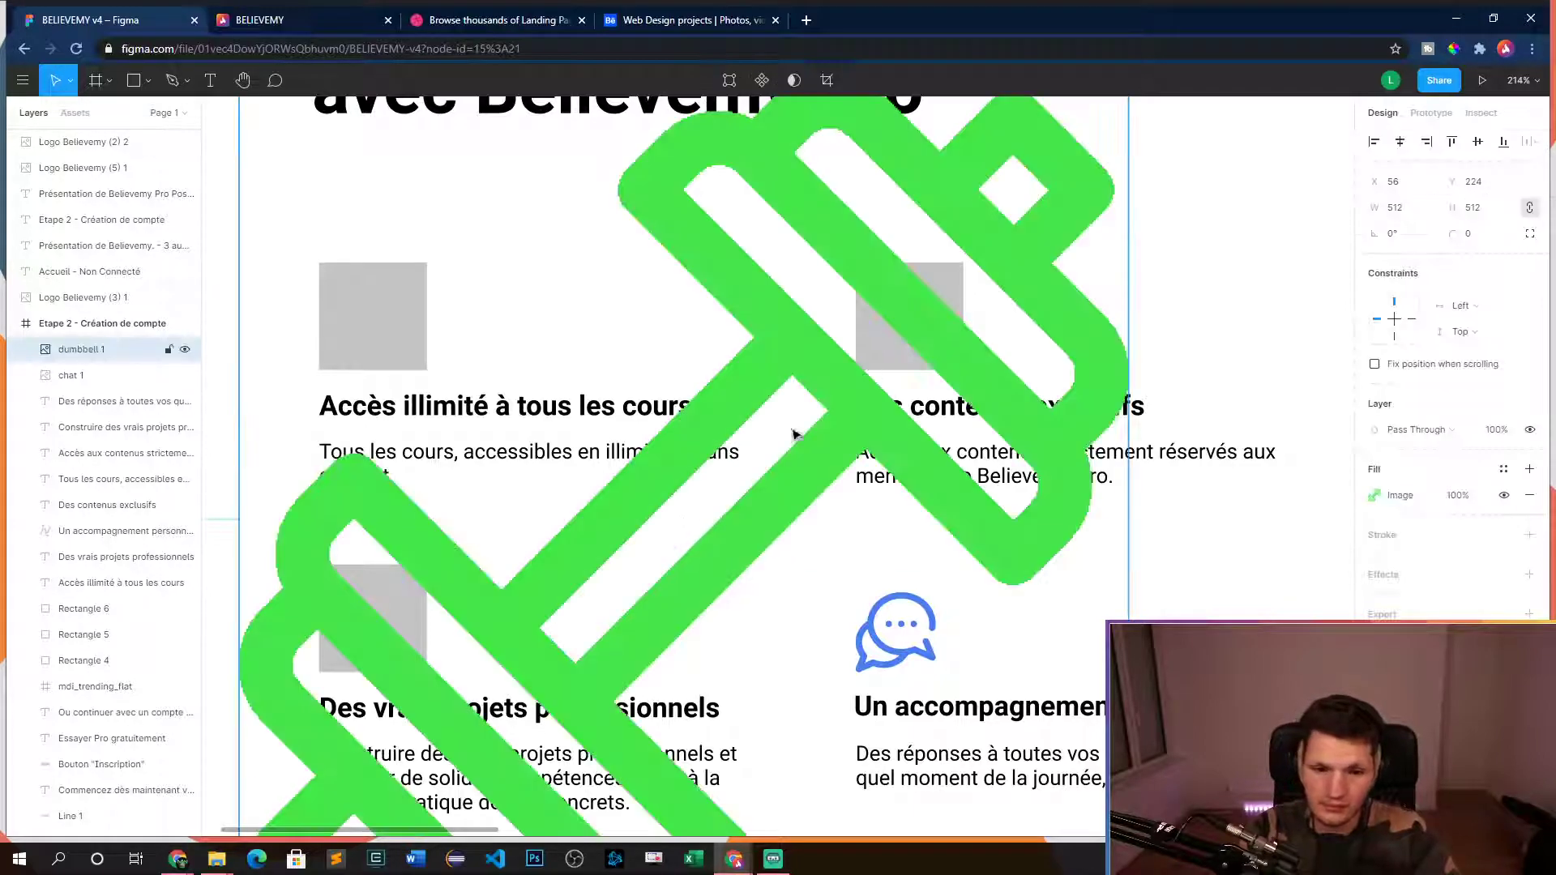
{"action": "scroll", "coordinate": [882, 354], "scroll_direction": "down", "scroll_amount": 5}
{"action": "left_click_drag", "start_coordinate": [932, 294], "coordinate": [680, 517]}
{"action": "scroll", "coordinate": [637, 512], "scroll_direction": "up", "scroll_amount": 5}
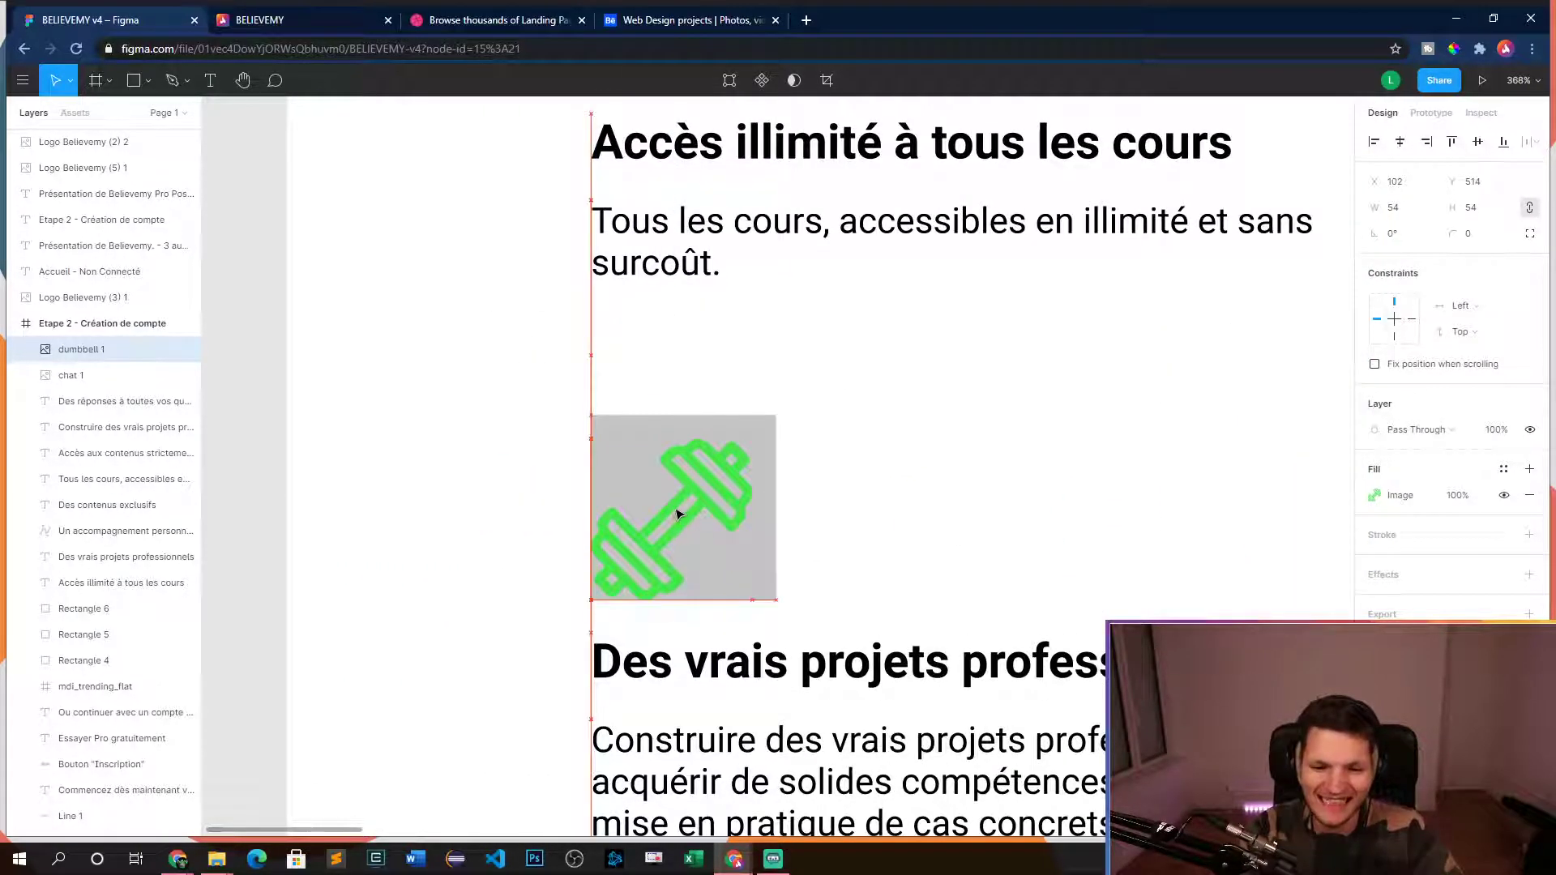
- Overlay the dumbbell on the chat icon to match their sizes at 46 × 46 px, and return it above "Des vrais projets professionnels"
{"action": "scroll", "coordinate": [806, 486], "scroll_direction": "right", "scroll_amount": 5}
{"action": "left_click", "coordinate": [786, 491]}
{"action": "left_click_drag", "start_coordinate": [360, 519], "coordinate": [1279, 535]}
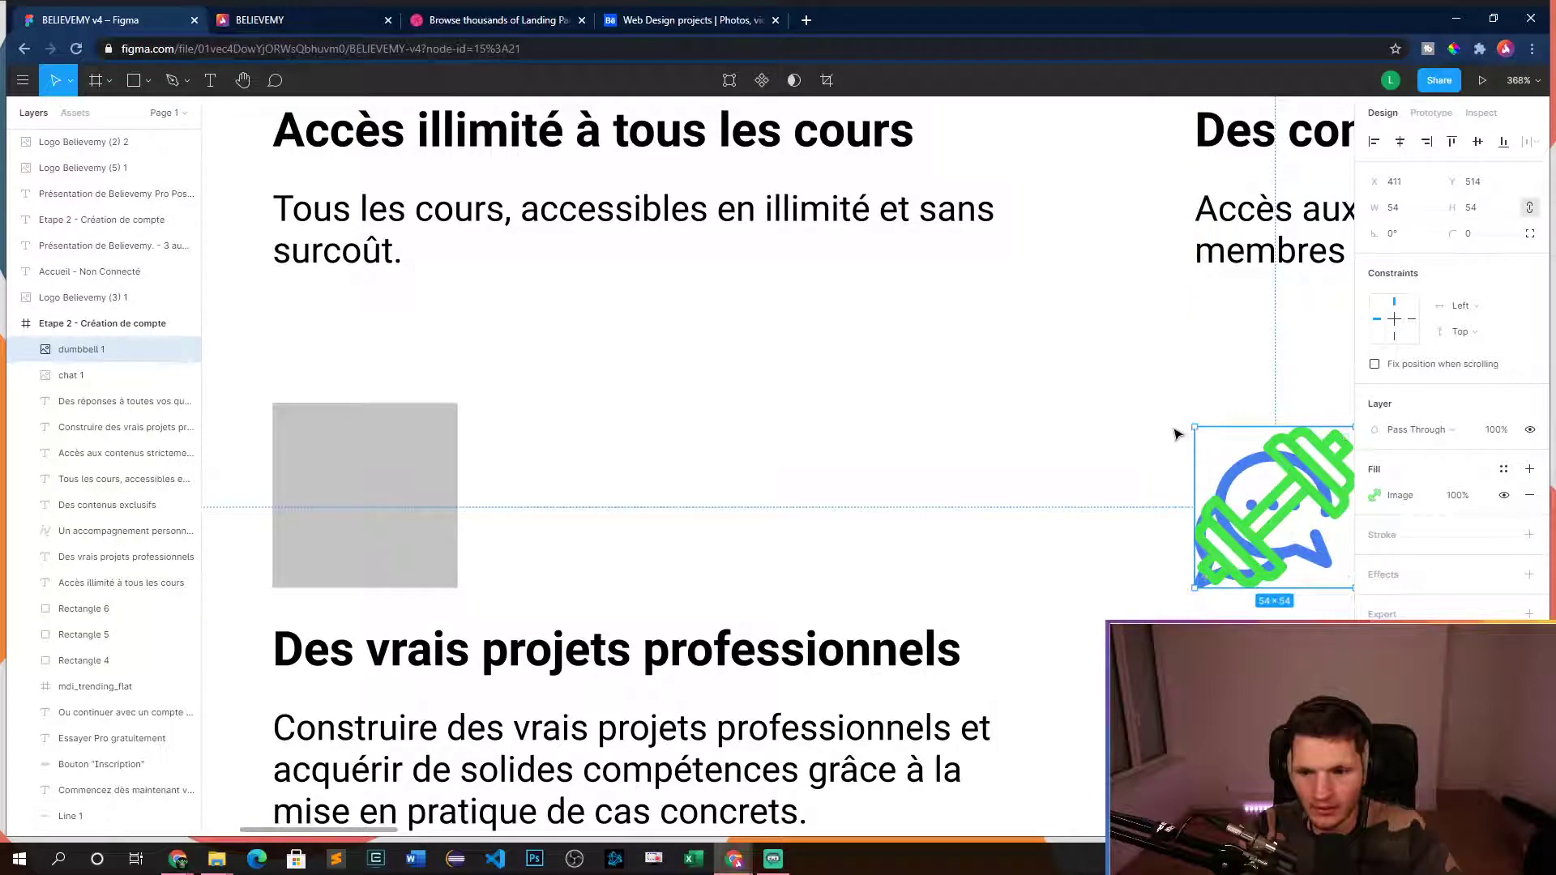
{"action": "scroll", "coordinate": [848, 435], "scroll_direction": "right", "scroll_amount": 4}
{"action": "left_click_drag", "start_coordinate": [1089, 428], "coordinate": [490, 515]}
- Shrink the grey square behind the dumbbell icon to 46 × 46 px and move it above "Accès illimité à tous les cours"
{"action": "left_click", "coordinate": [545, 448]}
{"action": "left_click_drag", "start_coordinate": [575, 405], "coordinate": [510, 448]}
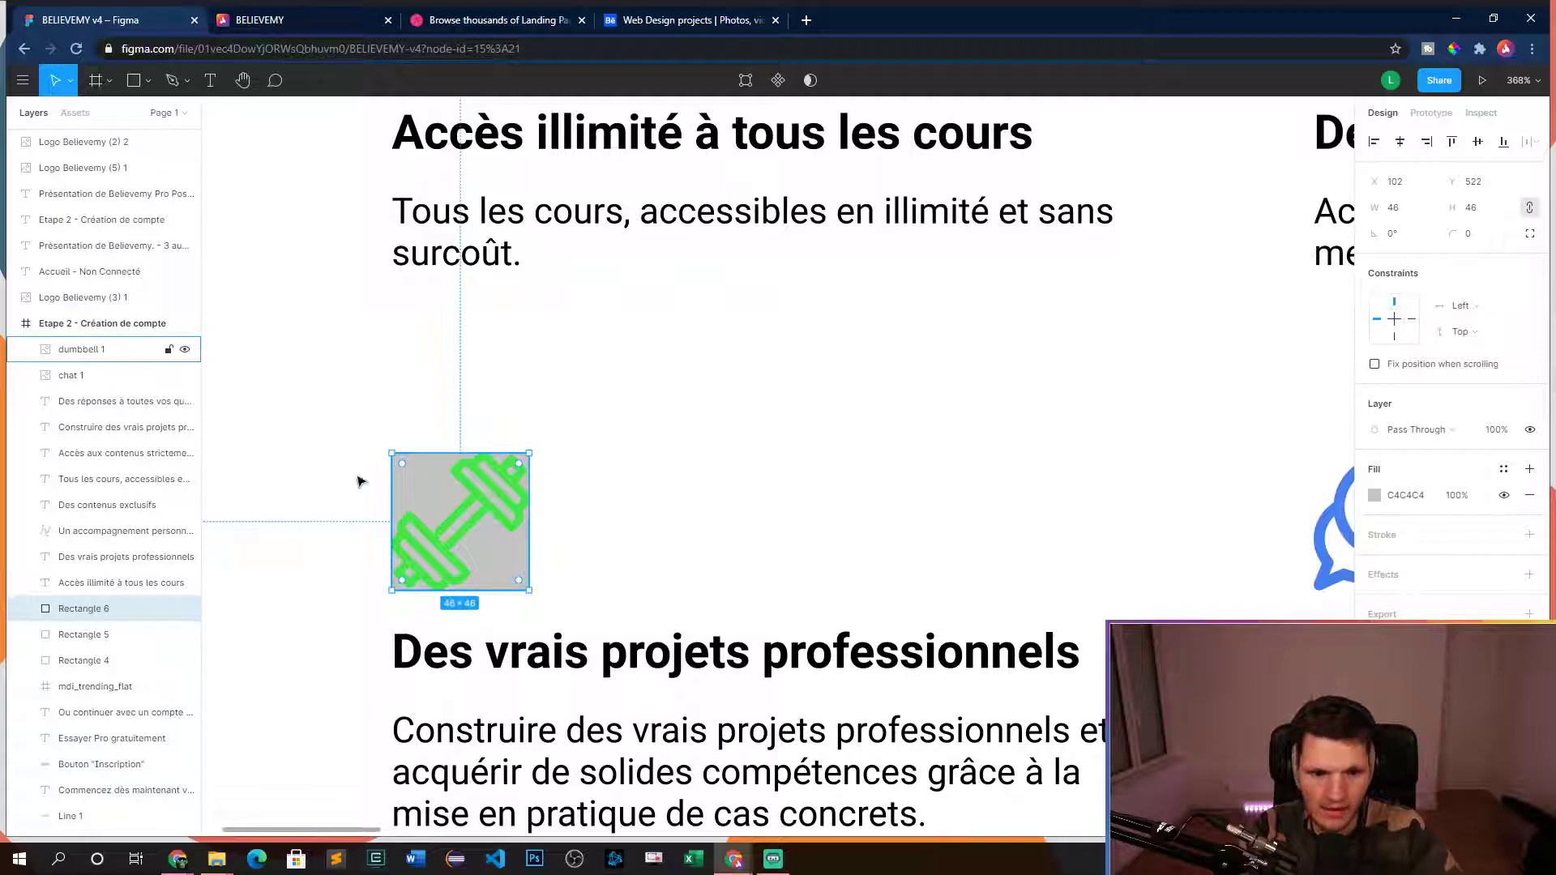
{"action": "left_click_drag", "start_coordinate": [435, 502], "coordinate": [478, 326]}
{"action": "left_click_drag", "start_coordinate": [665, 340], "coordinate": [761, 653]}
{"action": "left_click_drag", "start_coordinate": [574, 646], "coordinate": [590, 335]}
- Delete the larger 62 × 62 px grey square above "Accès illimité à tous les cours"
{"action": "left_click", "coordinate": [637, 268]}
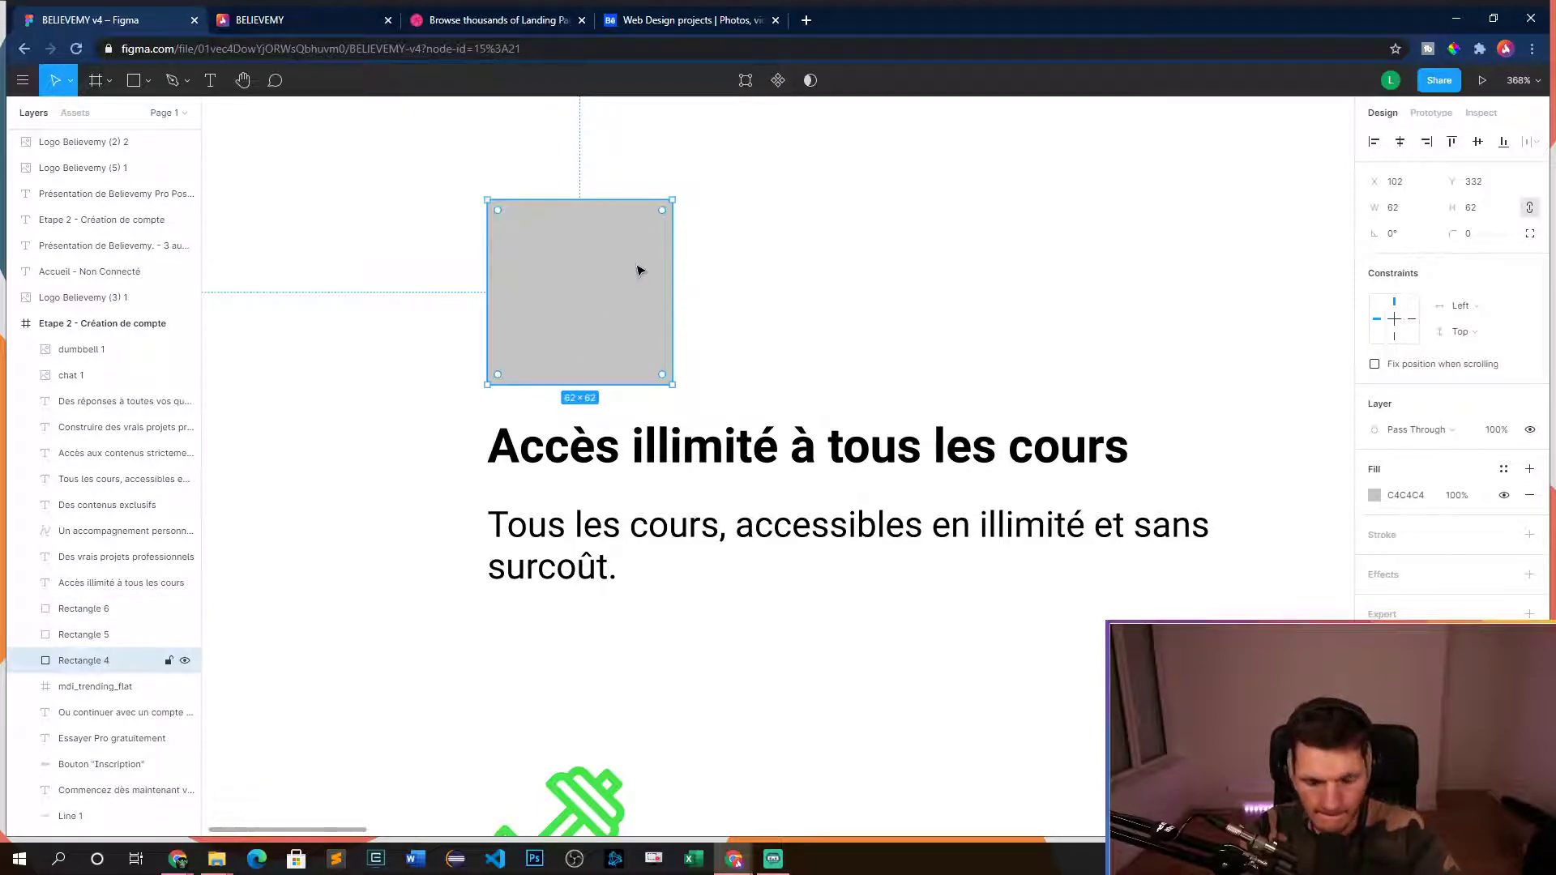
{"action": "key", "text": "Delete"}
{"action": "left_click", "coordinate": [603, 293]}
{"action": "left_click", "coordinate": [948, 706]}
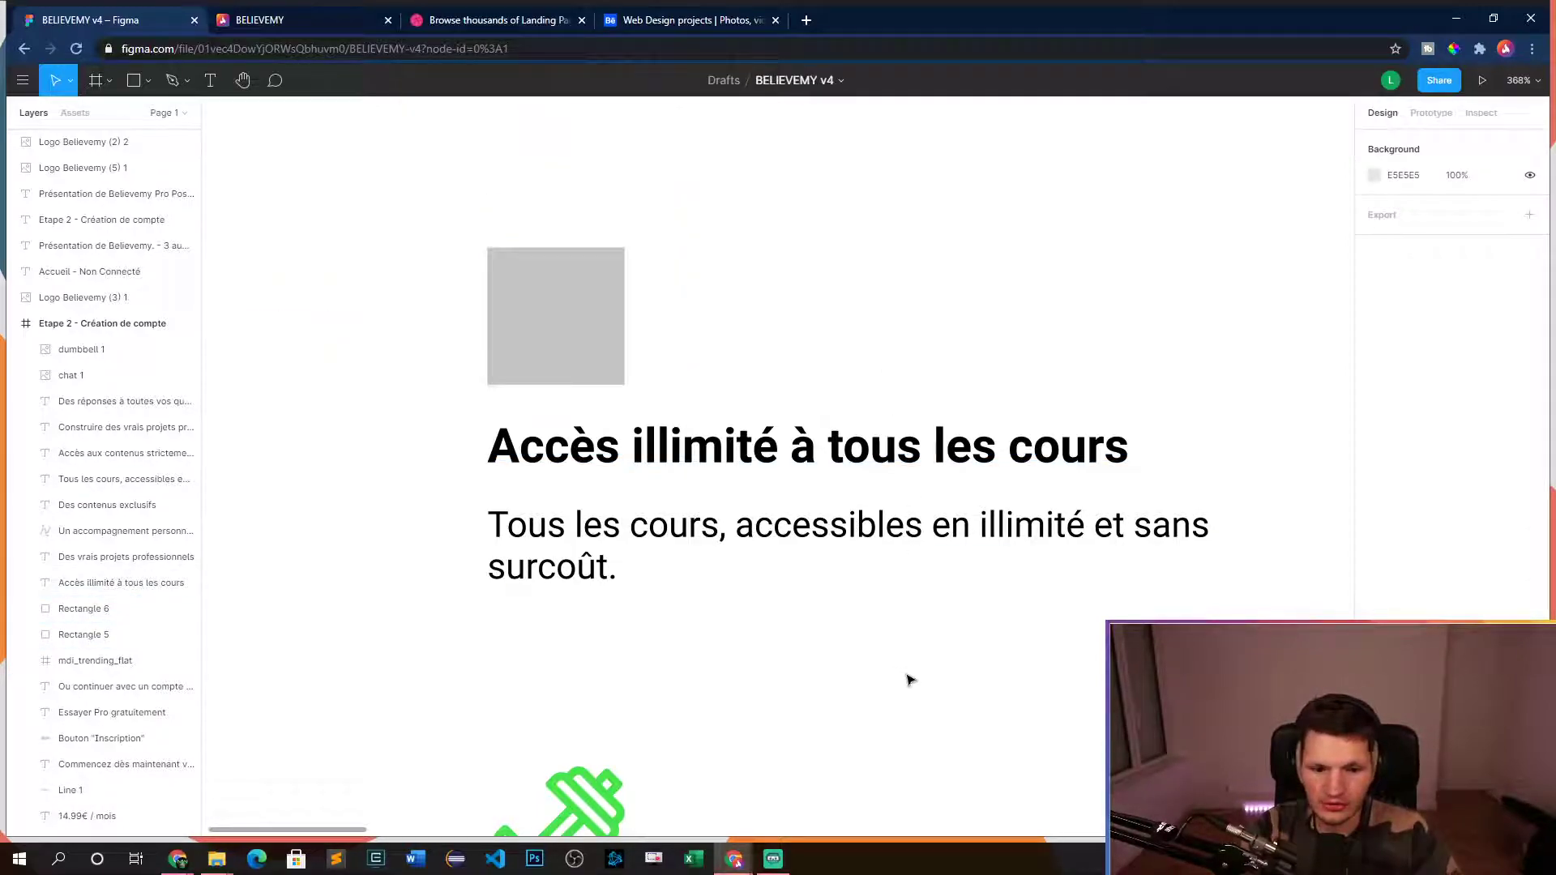
- Examine the benefits grid, comparing the dumbbell and chat icons with the remaining grey squares
{"action": "scroll", "coordinate": [944, 706], "scroll_direction": "down", "scroll_amount": 5}
{"action": "left_click_drag", "start_coordinate": [988, 699], "coordinate": [694, 454]}
{"action": "scroll", "coordinate": [718, 469], "scroll_direction": "down", "scroll_amount": 2}
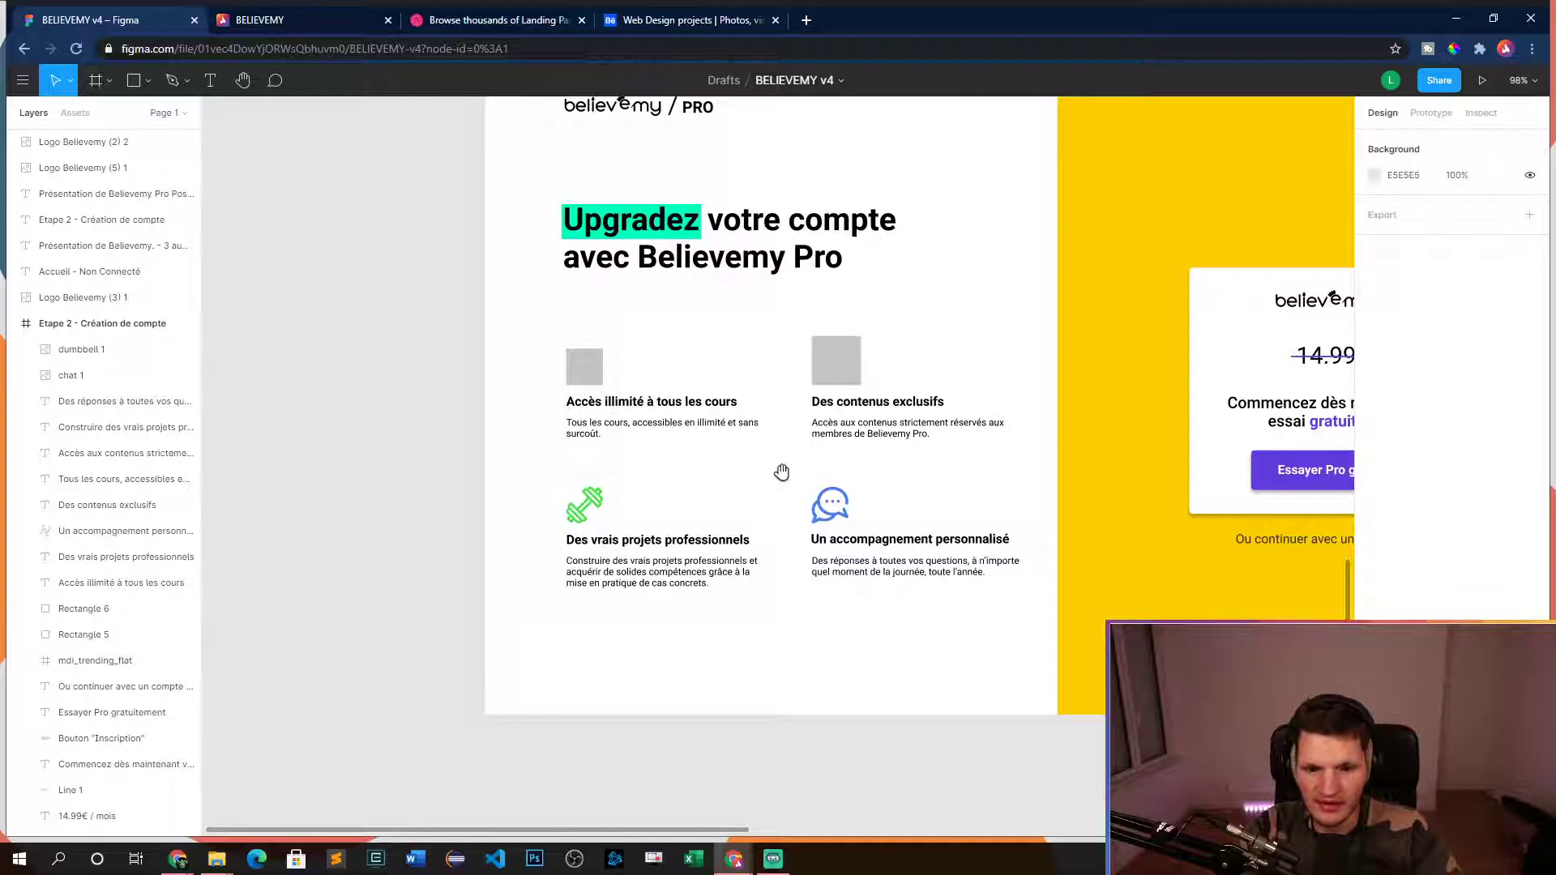
{"action": "left_click_drag", "start_coordinate": [786, 469], "coordinate": [705, 500]}
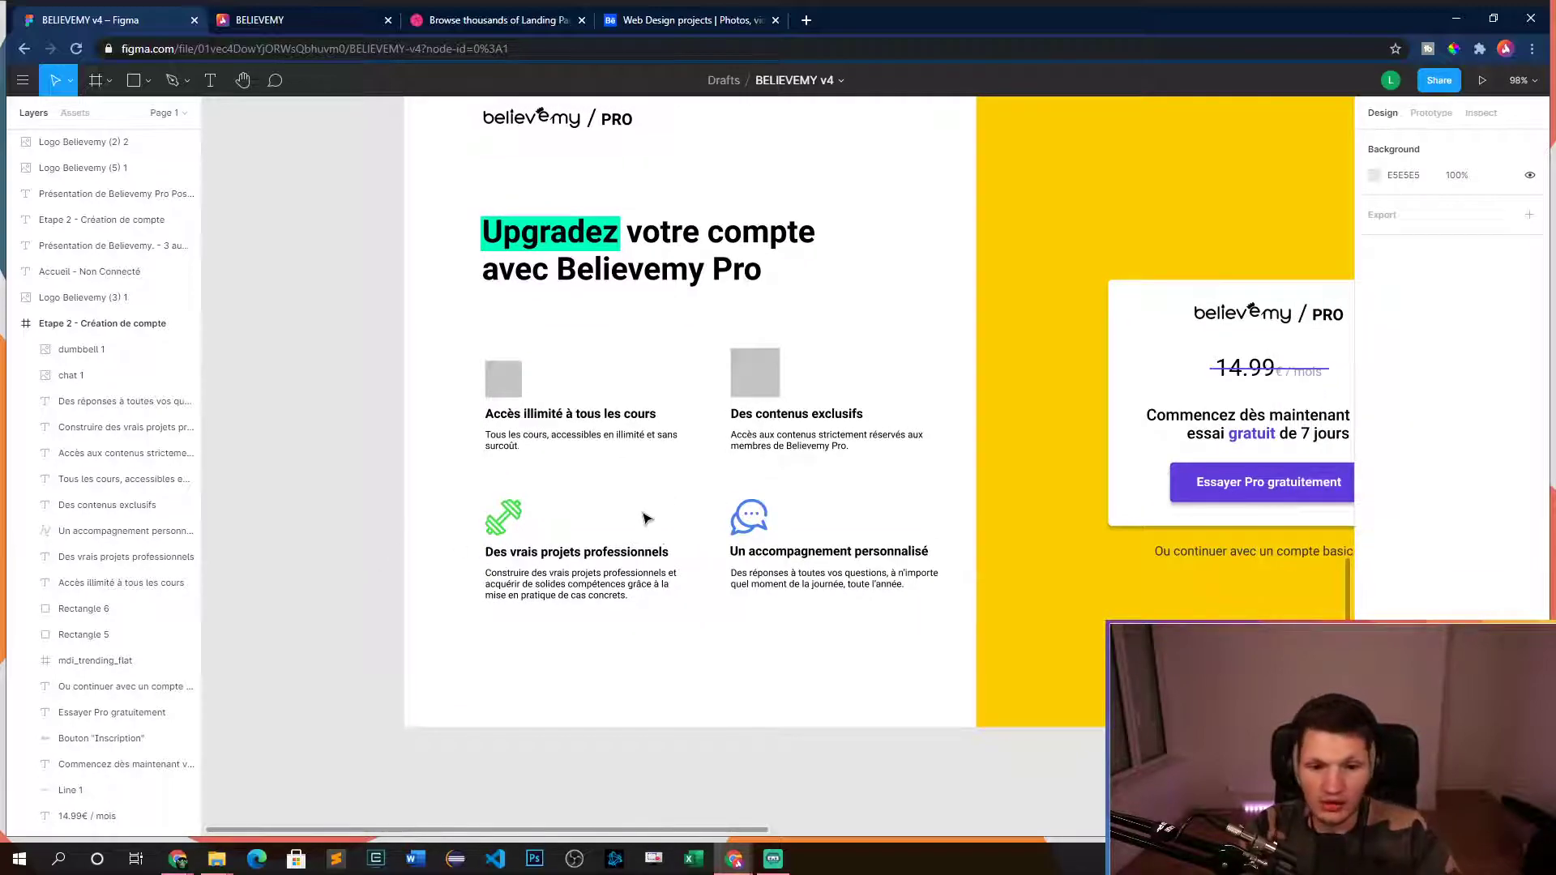
{"action": "scroll", "coordinate": [599, 454], "scroll_direction": "up", "scroll_amount": 5}
{"action": "scroll", "coordinate": [659, 372], "scroll_direction": "up", "scroll_amount": 3}
{"action": "left_click_drag", "start_coordinate": [820, 496], "coordinate": [759, 290]}
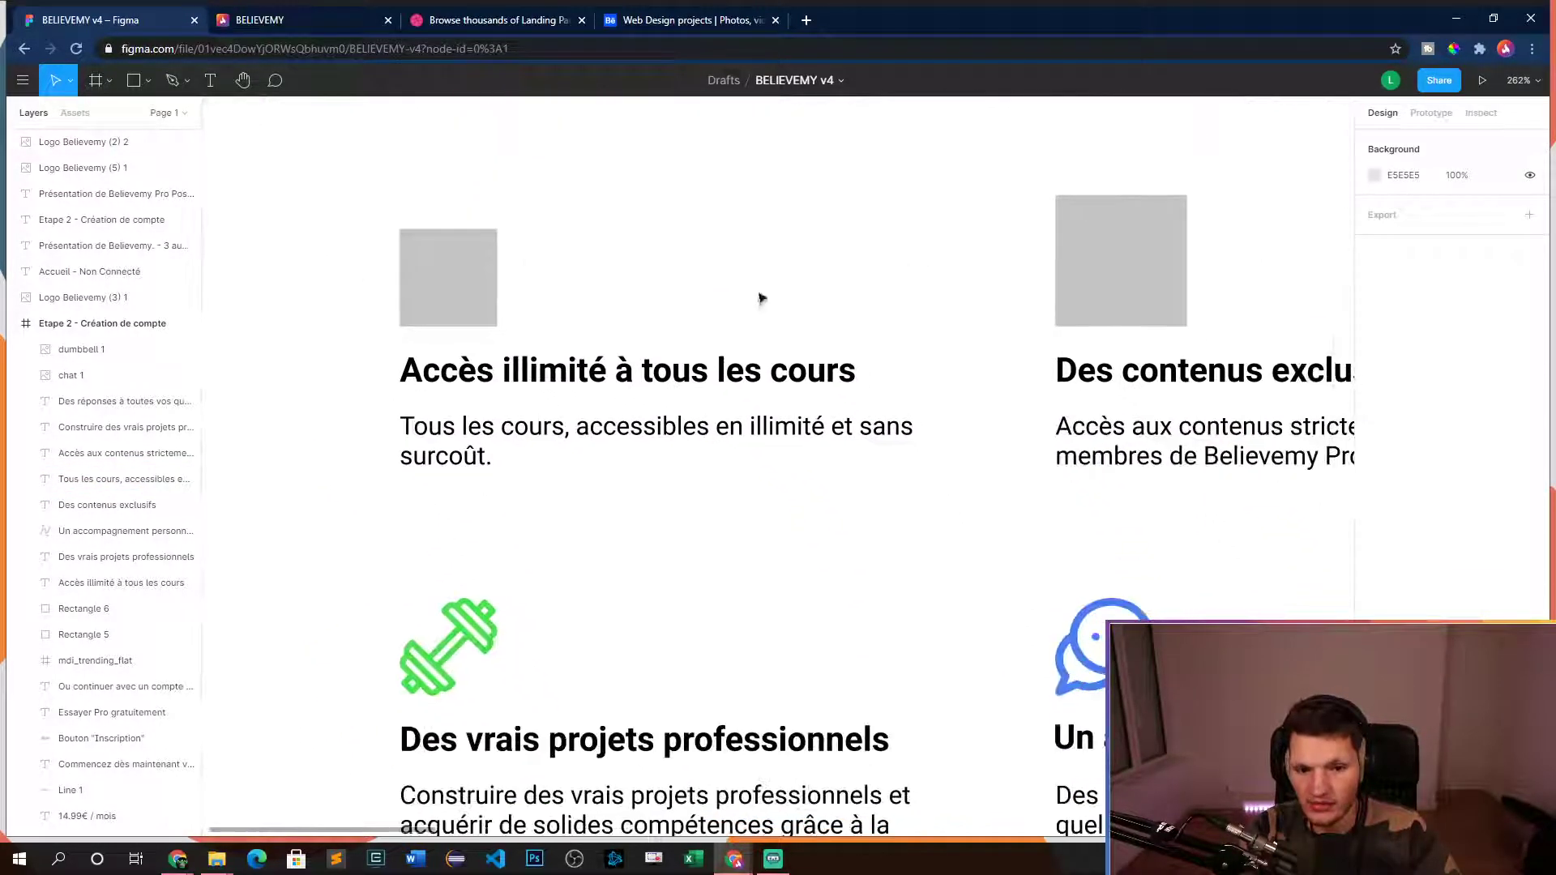
{"action": "scroll", "coordinate": [753, 584], "scroll_direction": "down", "scroll_amount": 3}
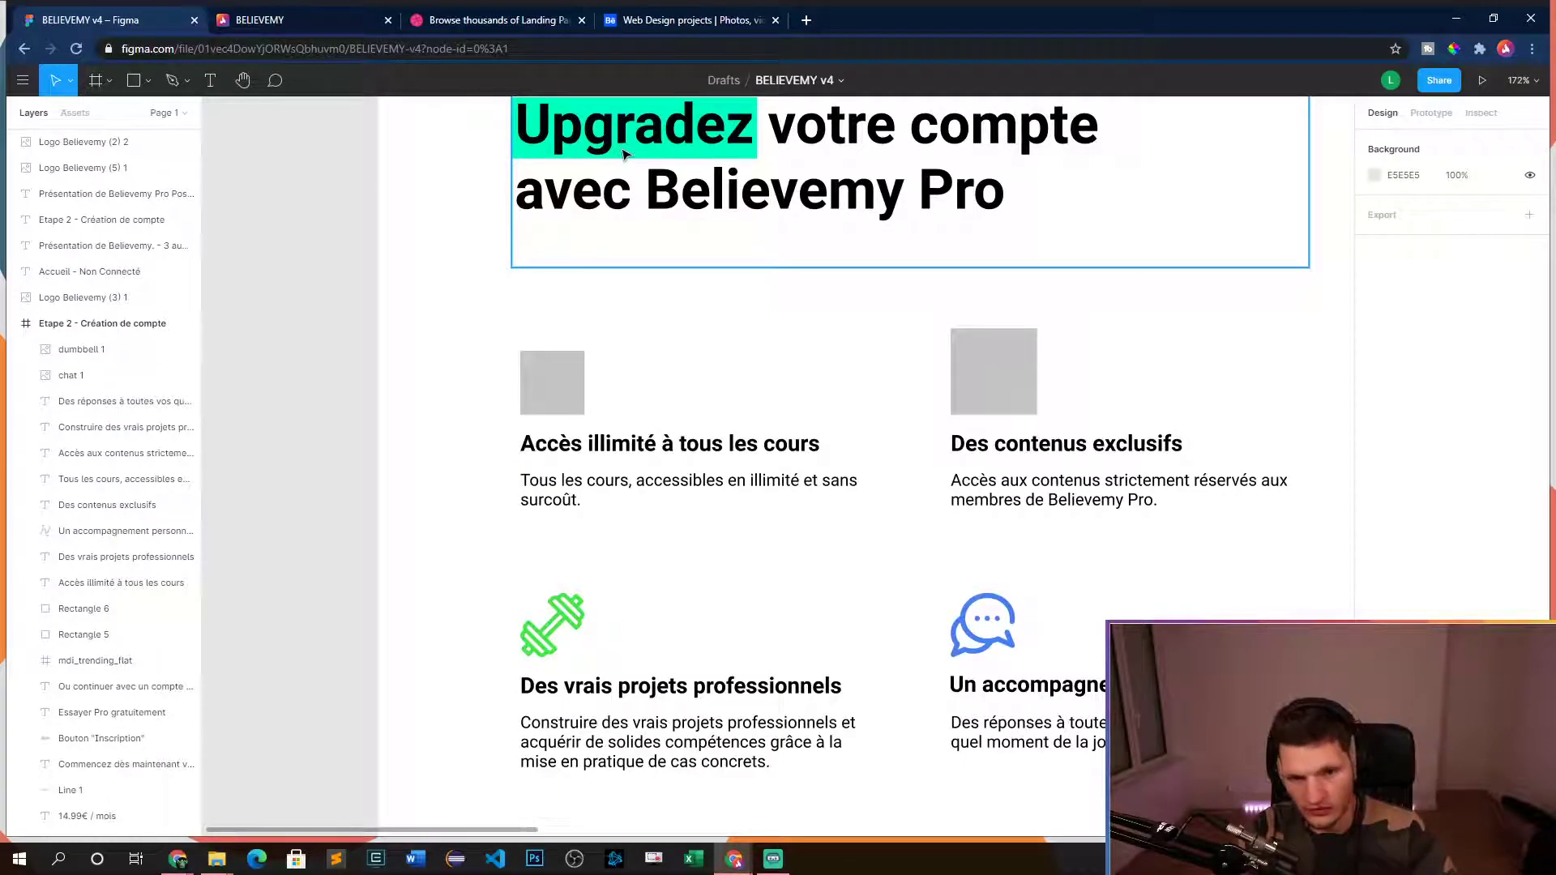
{"action": "scroll", "coordinate": [805, 579], "scroll_direction": "down", "scroll_amount": 2}
{"action": "scroll", "coordinate": [805, 578], "scroll_direction": "right", "scroll_amount": 4}
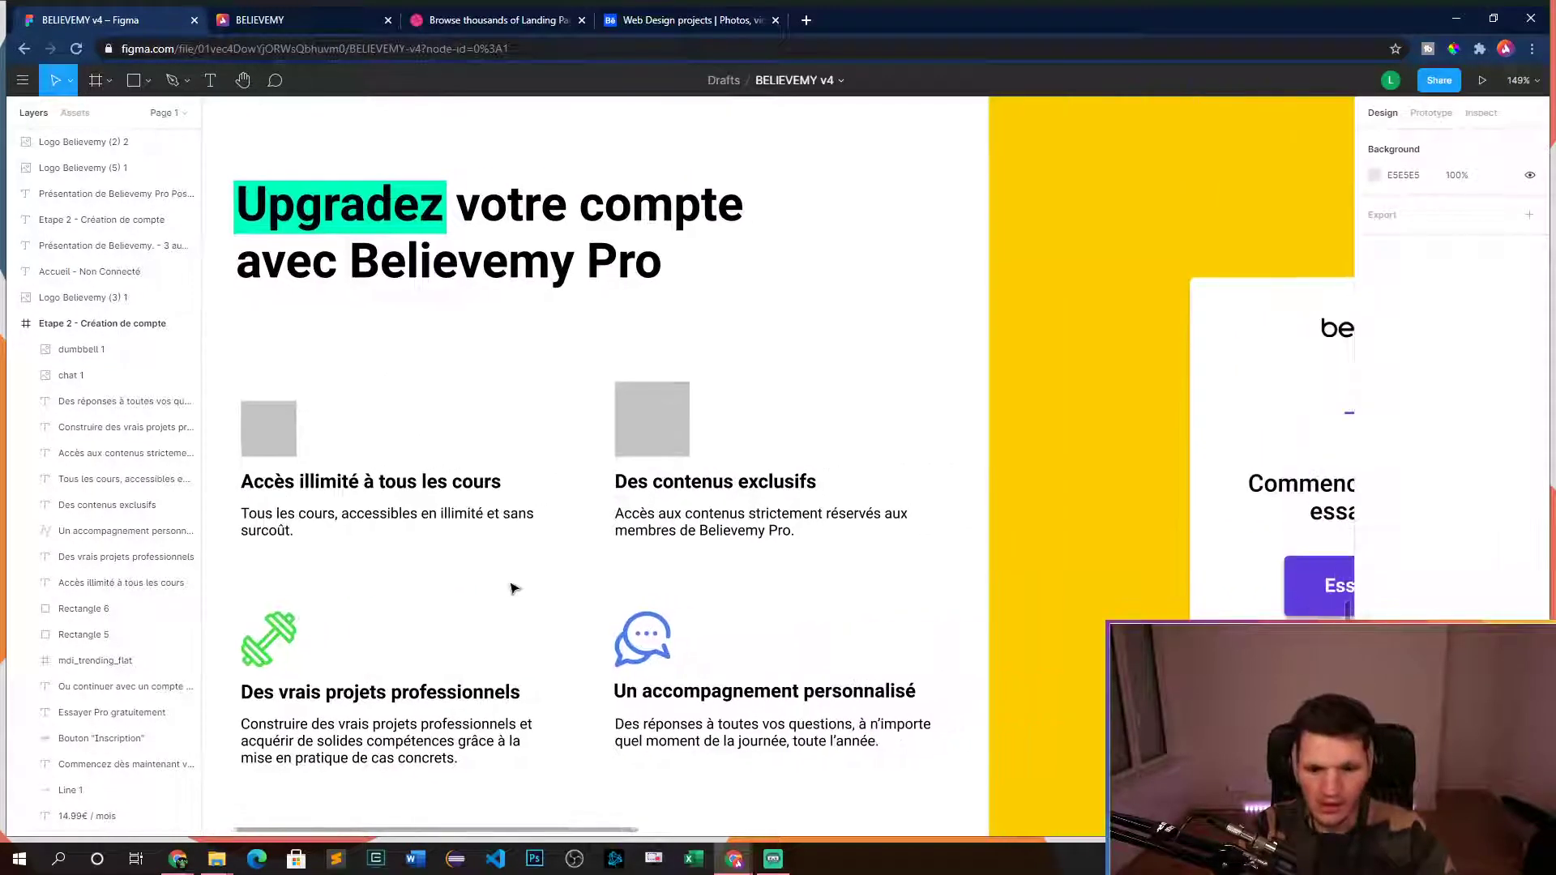
{"action": "scroll", "coordinate": [778, 608], "scroll_direction": "left", "scroll_amount": 3}
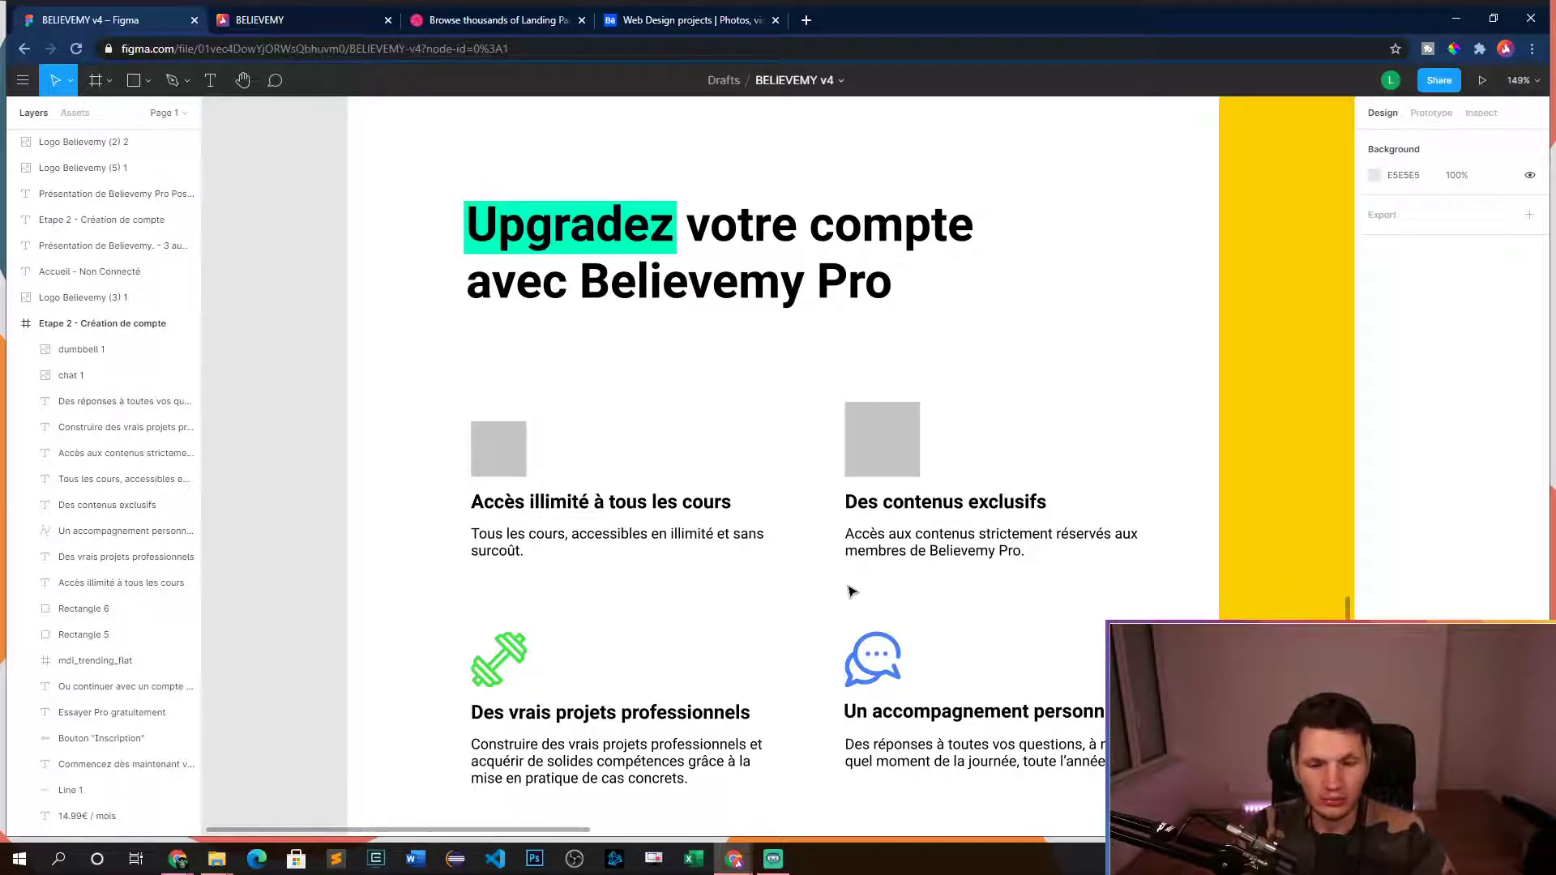
- Import the purple padlock image and scale it to 66 × 66 px over the grey square above "Accès illimité à tous les cours"
{"action": "scroll", "coordinate": [558, 379], "scroll_direction": "up", "scroll_amount": 5}
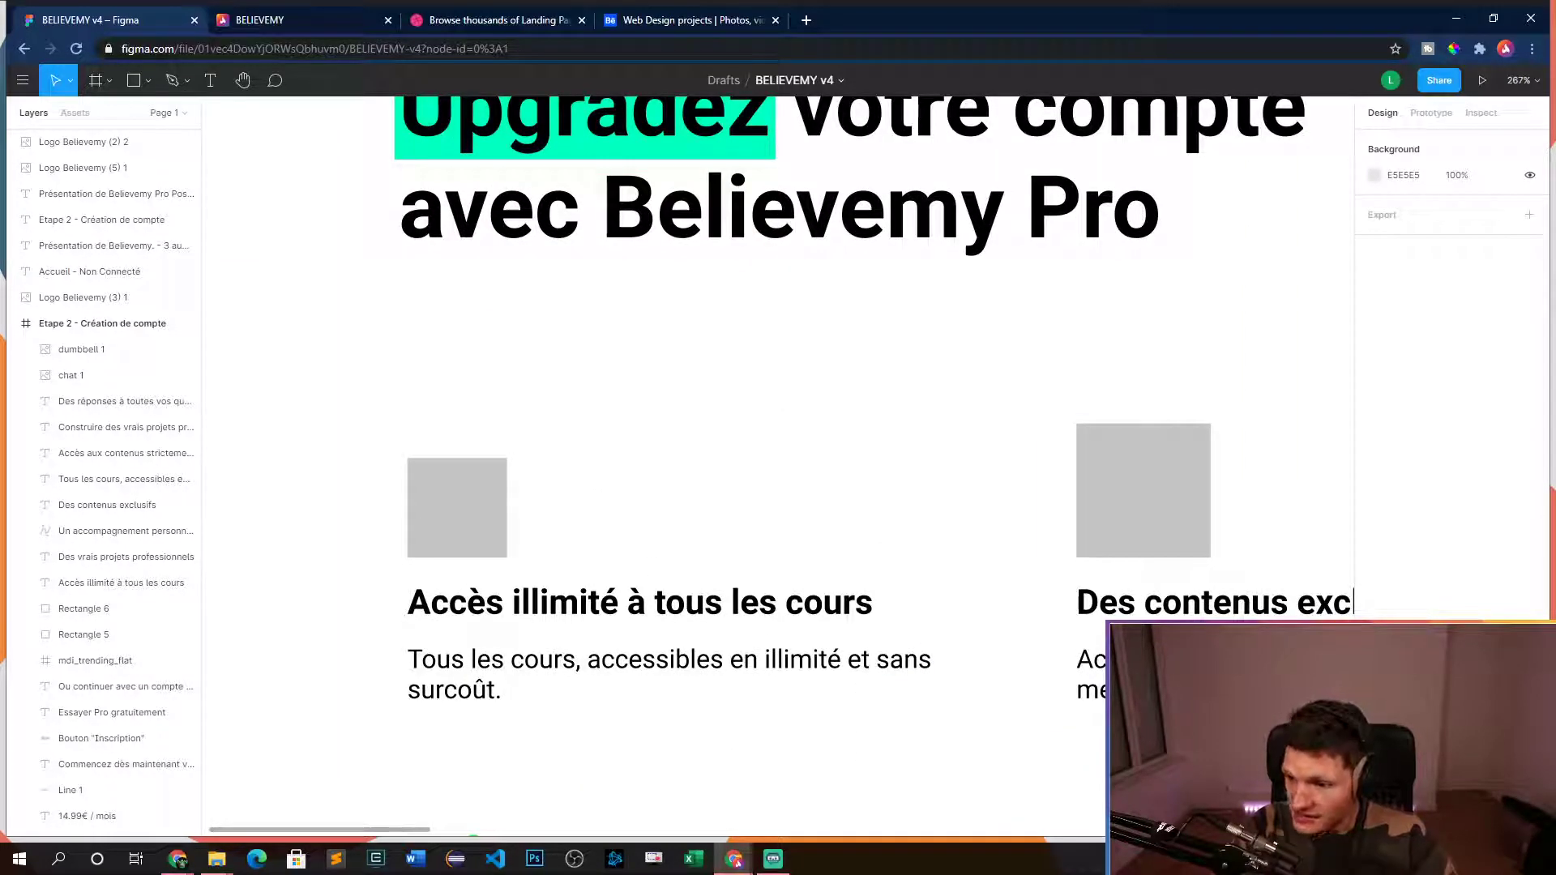
{"action": "left_click_drag", "start_coordinate": [659, 438], "coordinate": [677, 487]}
{"action": "key", "text": "shift+2"}
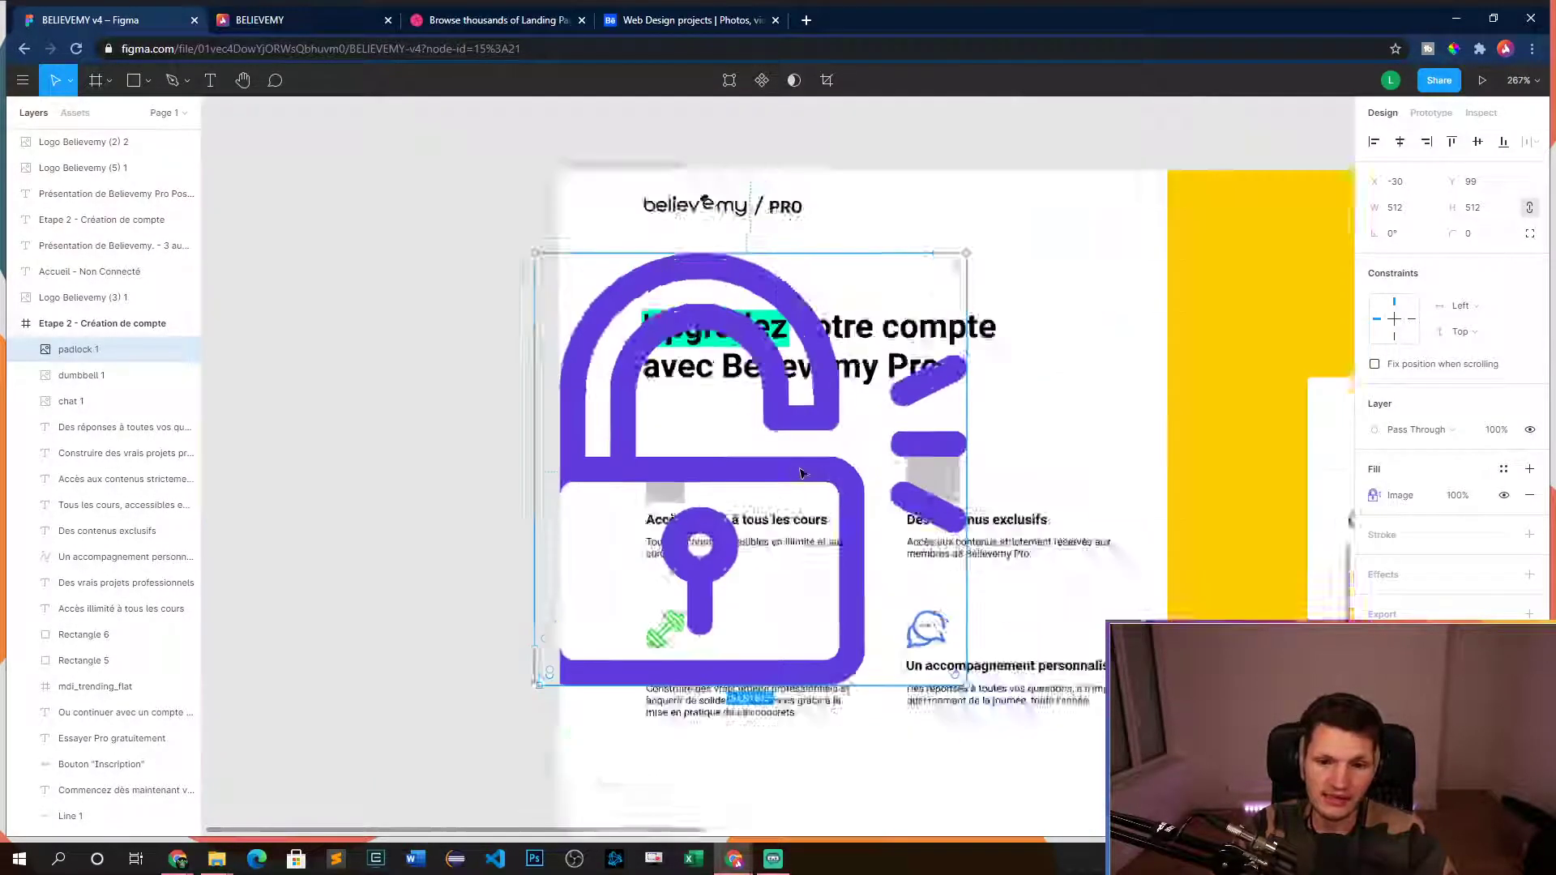
{"action": "left_click_drag", "start_coordinate": [906, 325], "coordinate": [729, 481]}
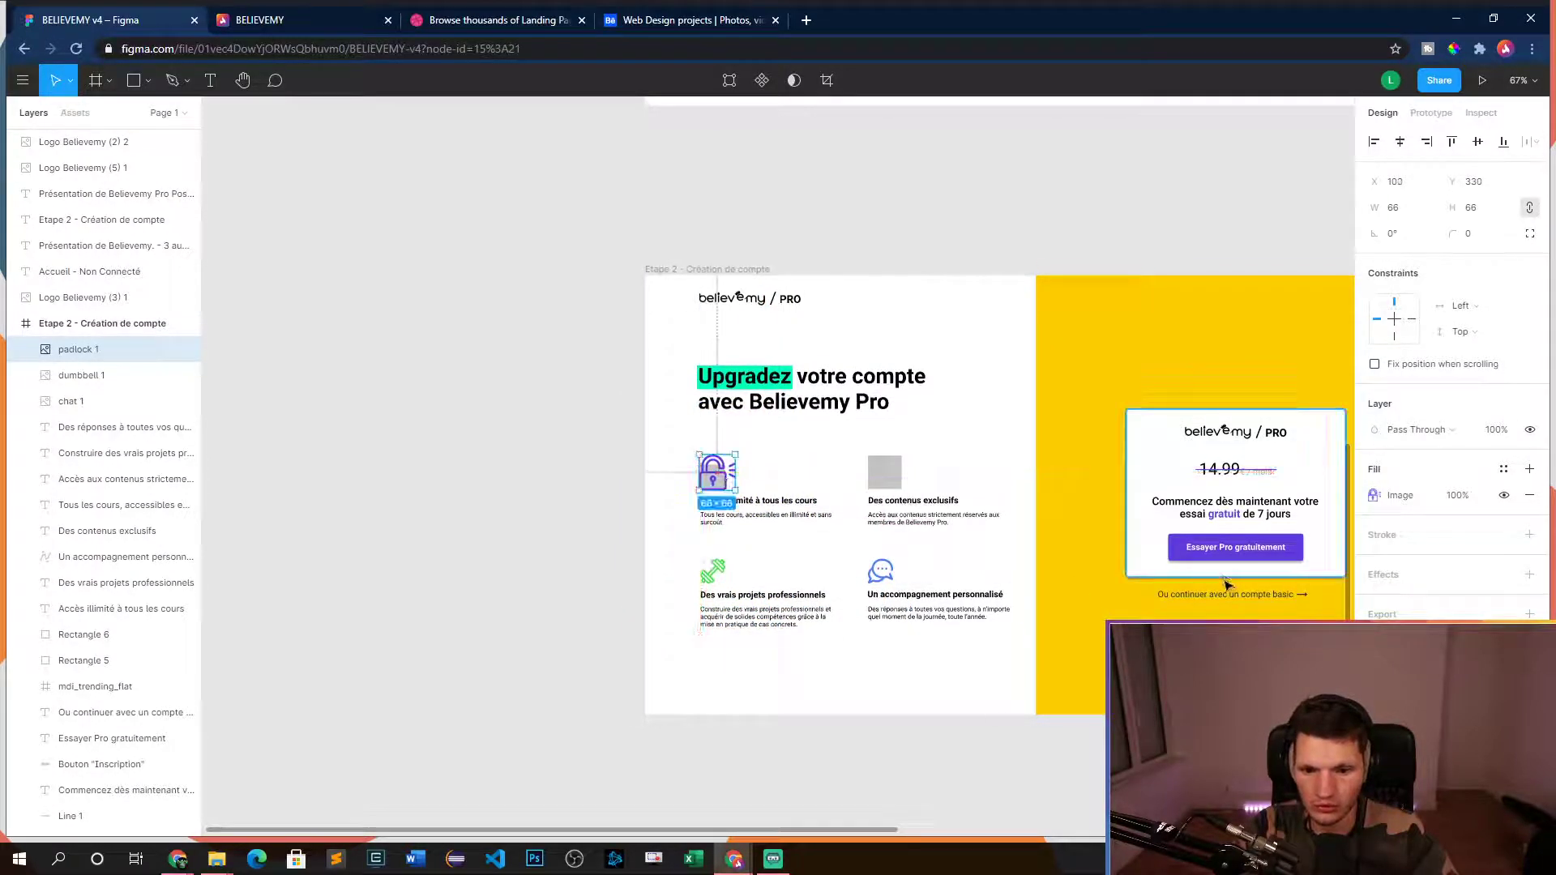
- Scale the padlock icon to 46 × 46 px and align it exactly with the grey square behind it
{"action": "left_click_drag", "start_coordinate": [1174, 213], "coordinate": [993, 675]}
{"action": "scroll", "coordinate": [918, 295], "scroll_direction": "up", "scroll_amount": 2}
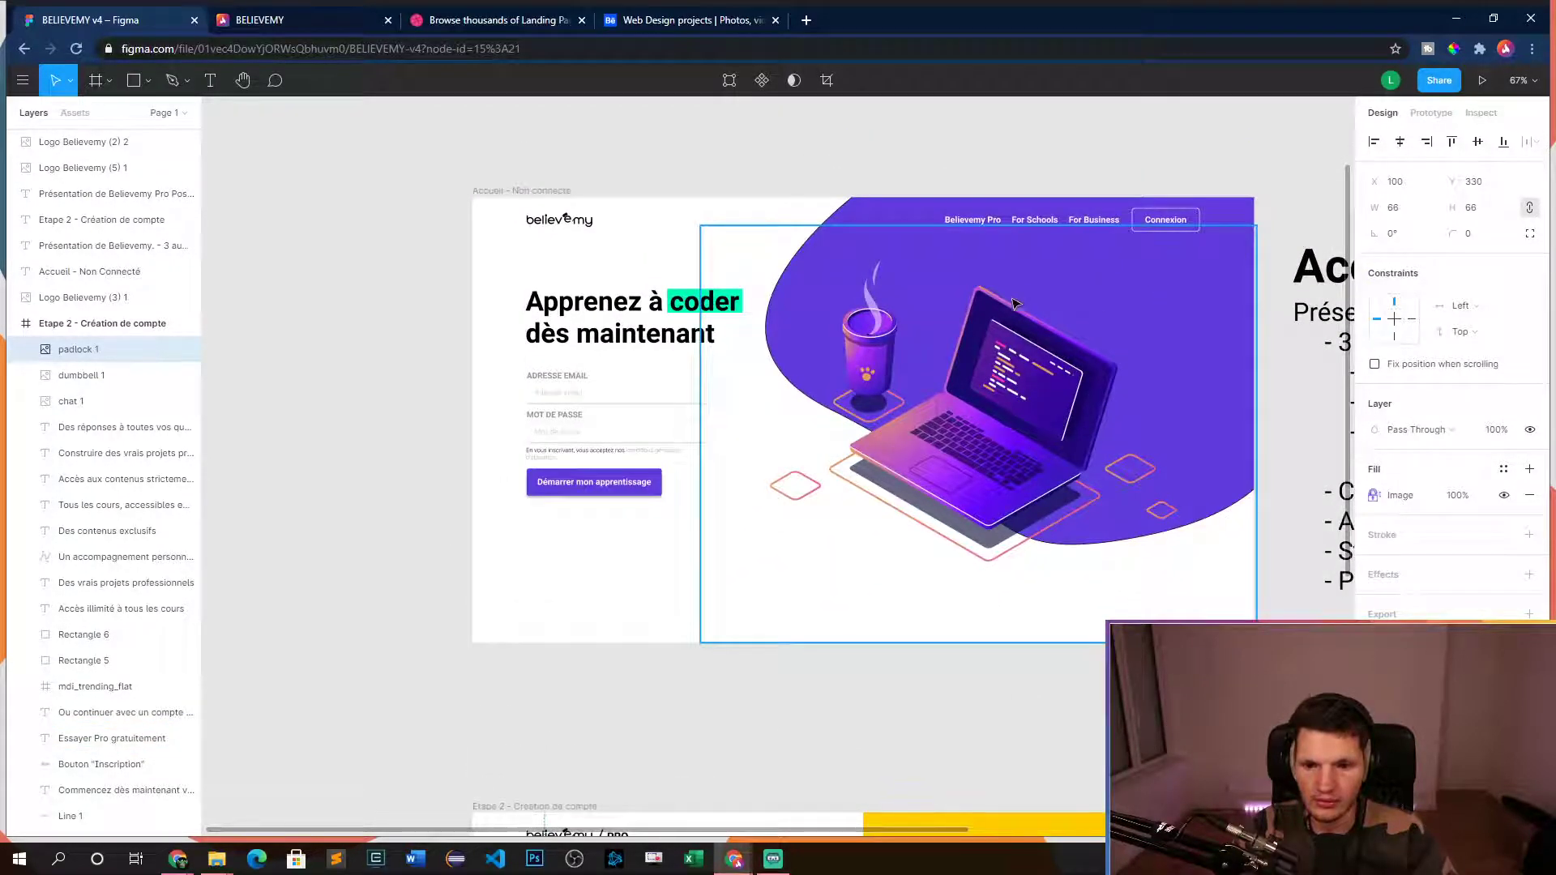
{"action": "scroll", "coordinate": [892, 567], "scroll_direction": "down", "scroll_amount": 8}
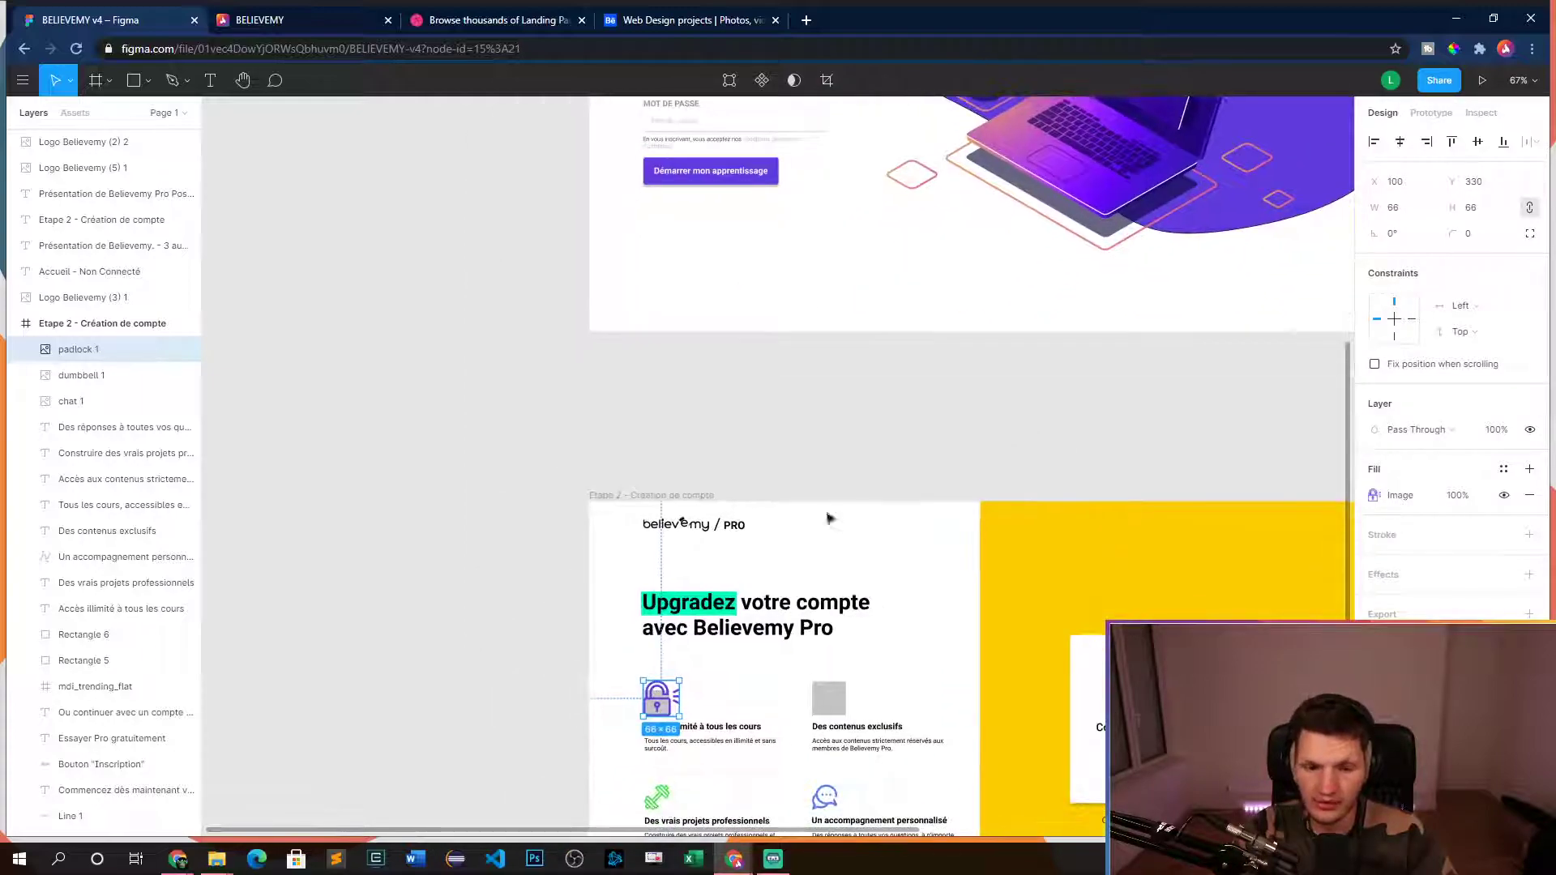
{"action": "scroll", "coordinate": [869, 500], "scroll_direction": "up", "scroll_amount": 10}
{"action": "scroll", "coordinate": [834, 278], "scroll_direction": "down", "scroll_amount": 3}
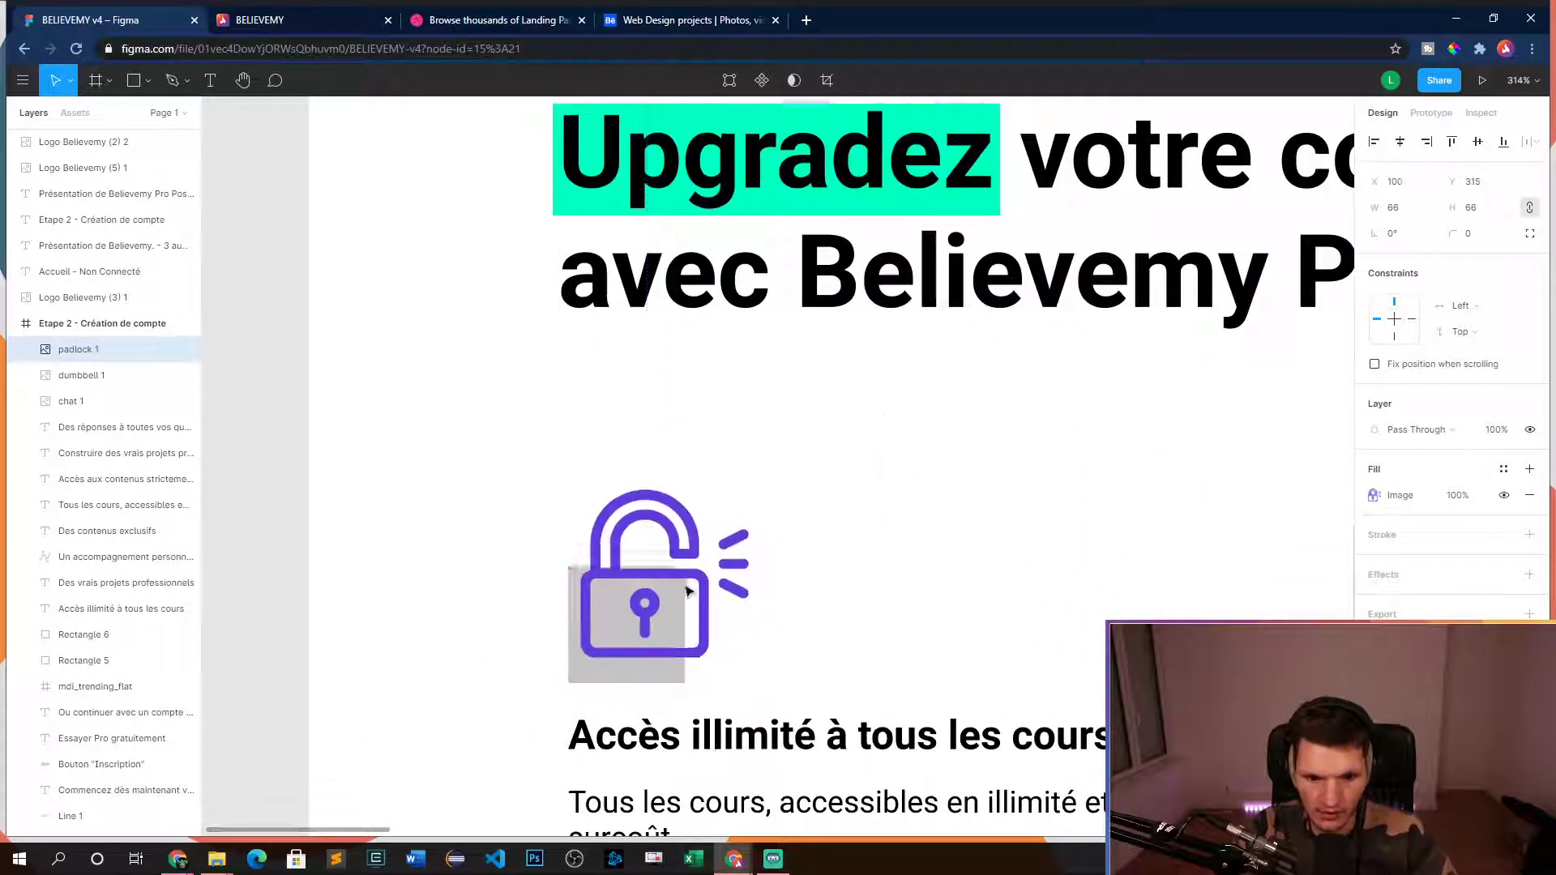
{"action": "left_click_drag", "start_coordinate": [734, 516], "coordinate": [663, 566]}
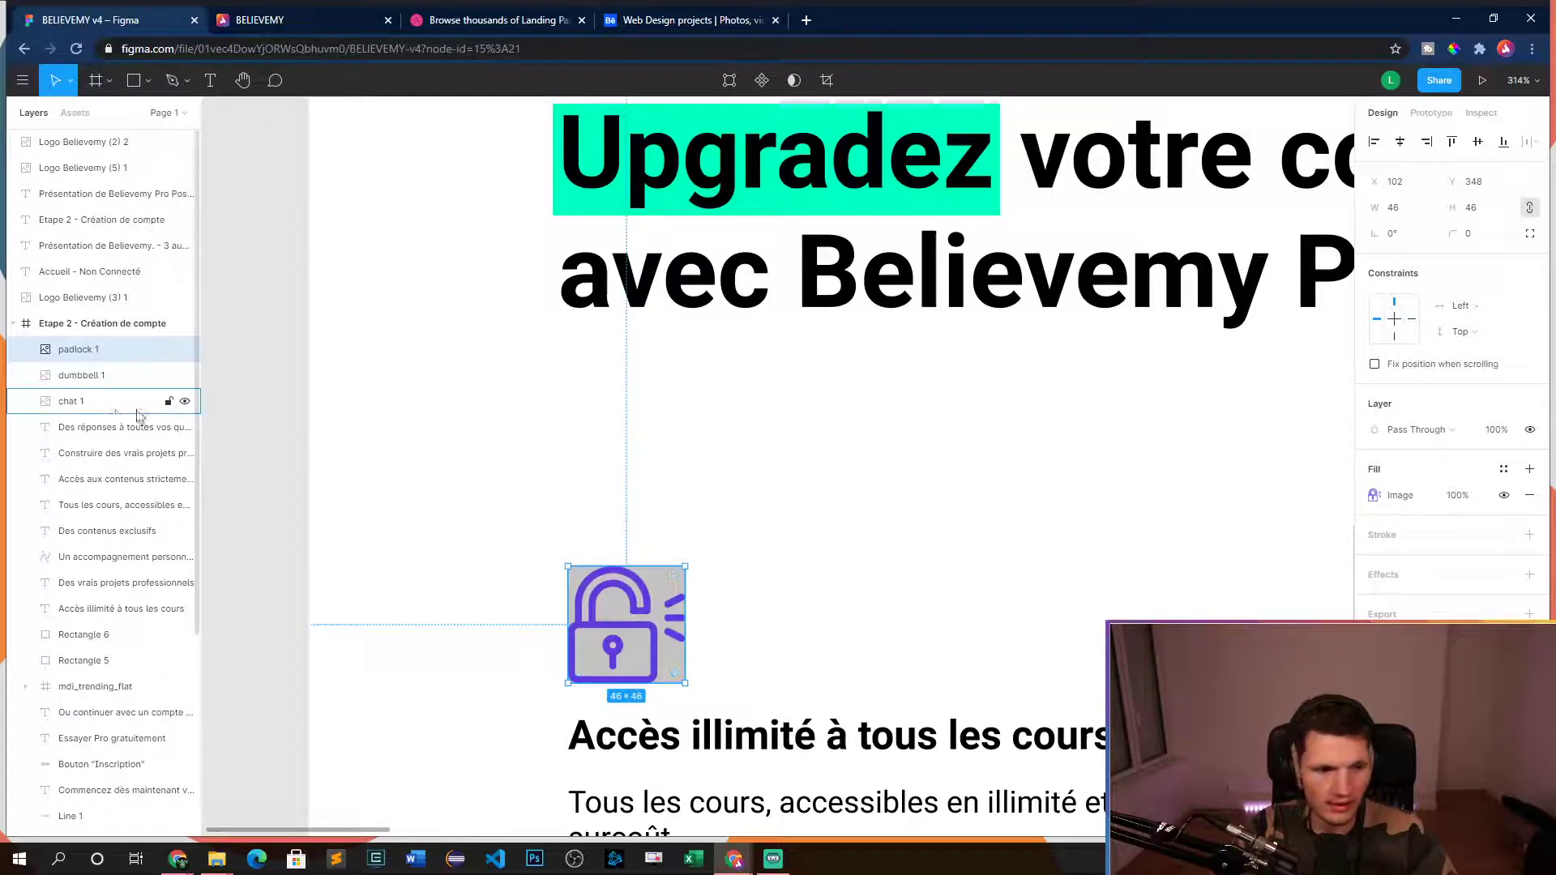
- Move the grey square behind the padlock above "Des contenus exclusifs" and delete the larger placeholder square there
{"action": "left_click", "coordinate": [97, 635]}
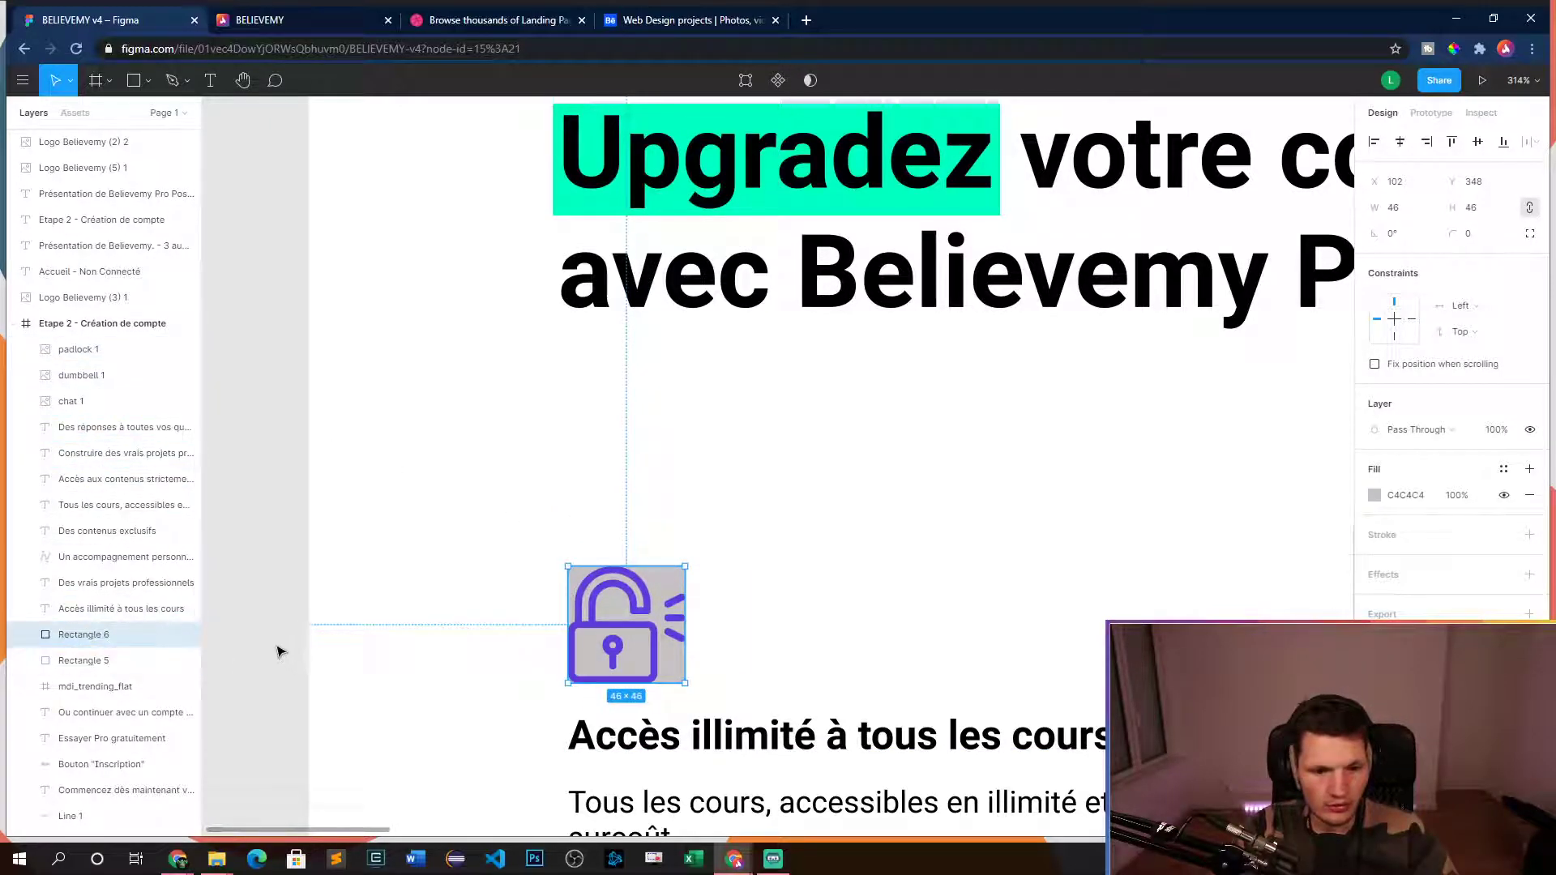
{"action": "left_click_drag", "start_coordinate": [648, 628], "coordinate": [1294, 603]}
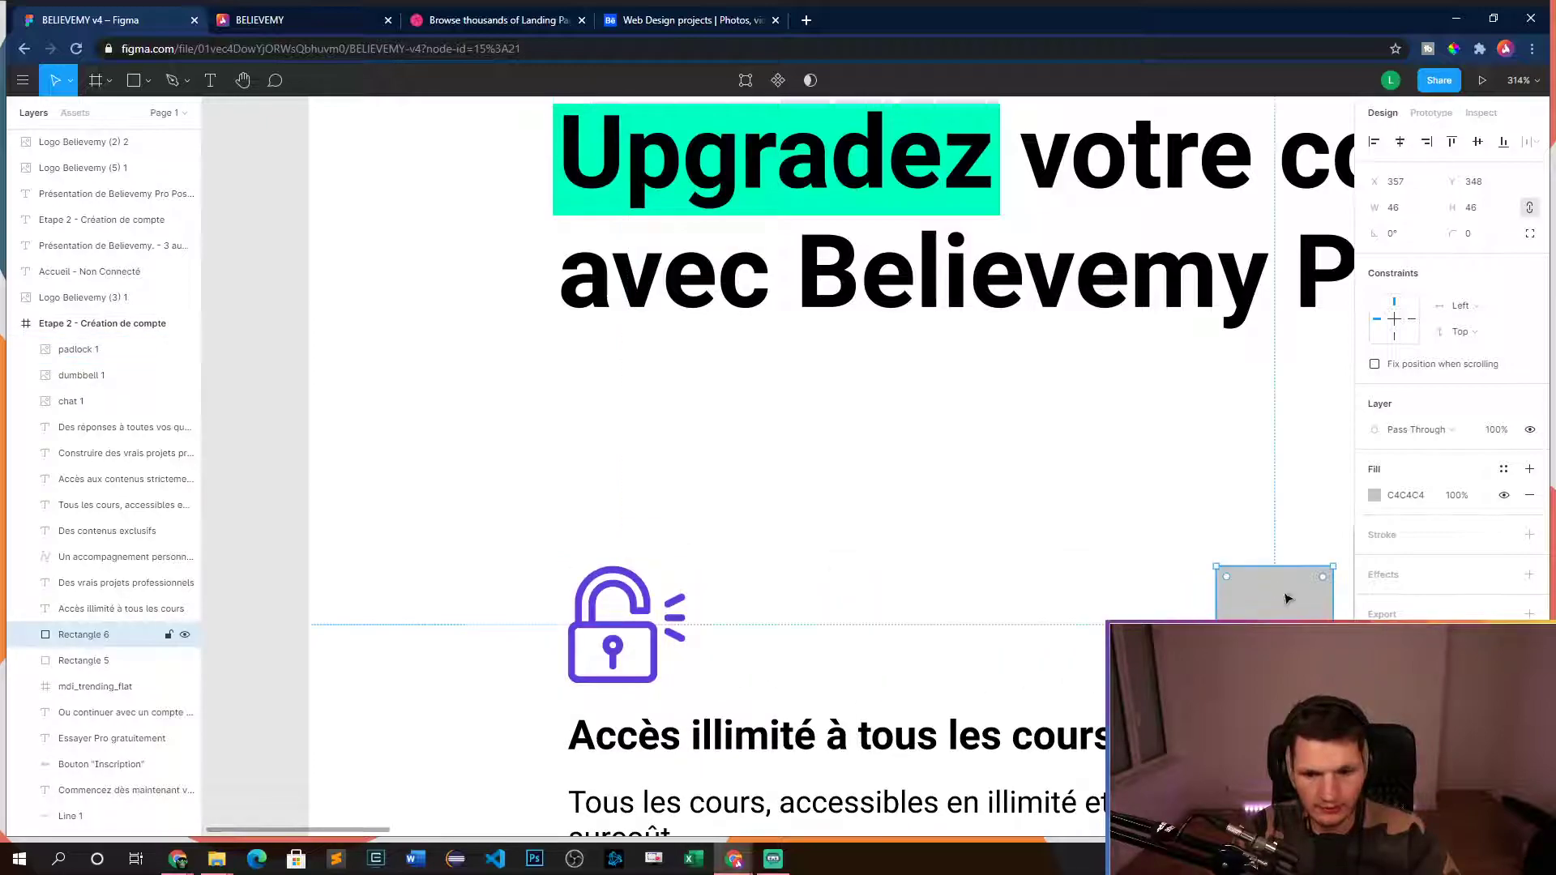
{"action": "scroll", "coordinate": [1294, 604], "scroll_direction": "right", "scroll_amount": 10}
{"action": "left_click_drag", "start_coordinate": [372, 591], "coordinate": [514, 583]}
{"action": "left_click", "coordinate": [597, 535]}
{"action": "key", "text": "Delete"}
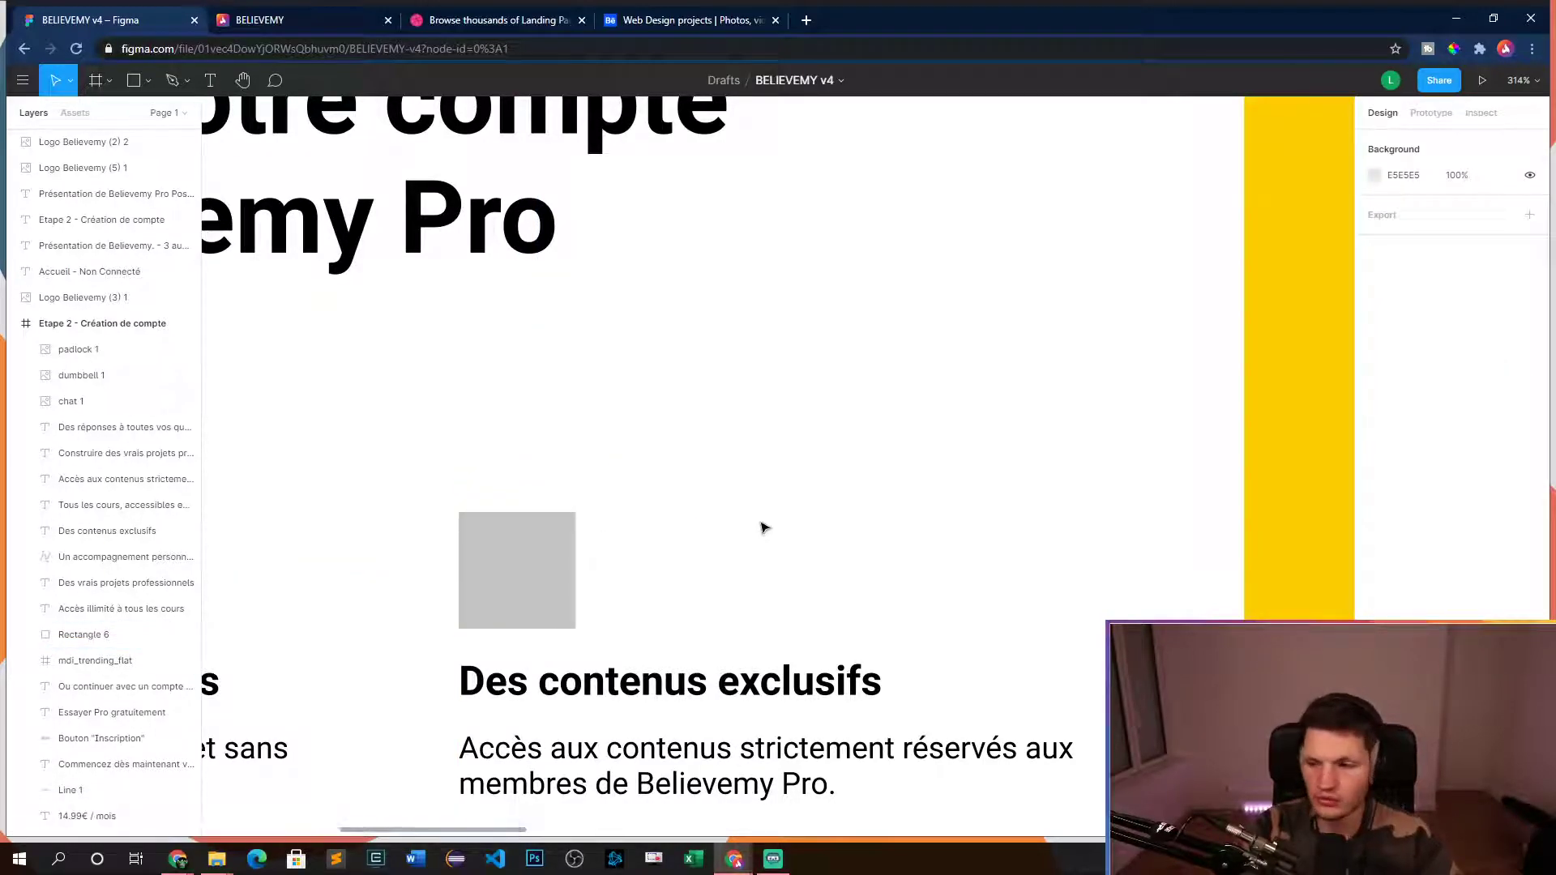
- Import the yellow key image and scale it to 71 × 71 px over the grey square above "Des contenus exclusifs"
{"action": "scroll", "coordinate": [764, 528], "scroll_direction": "left", "scroll_amount": 5}
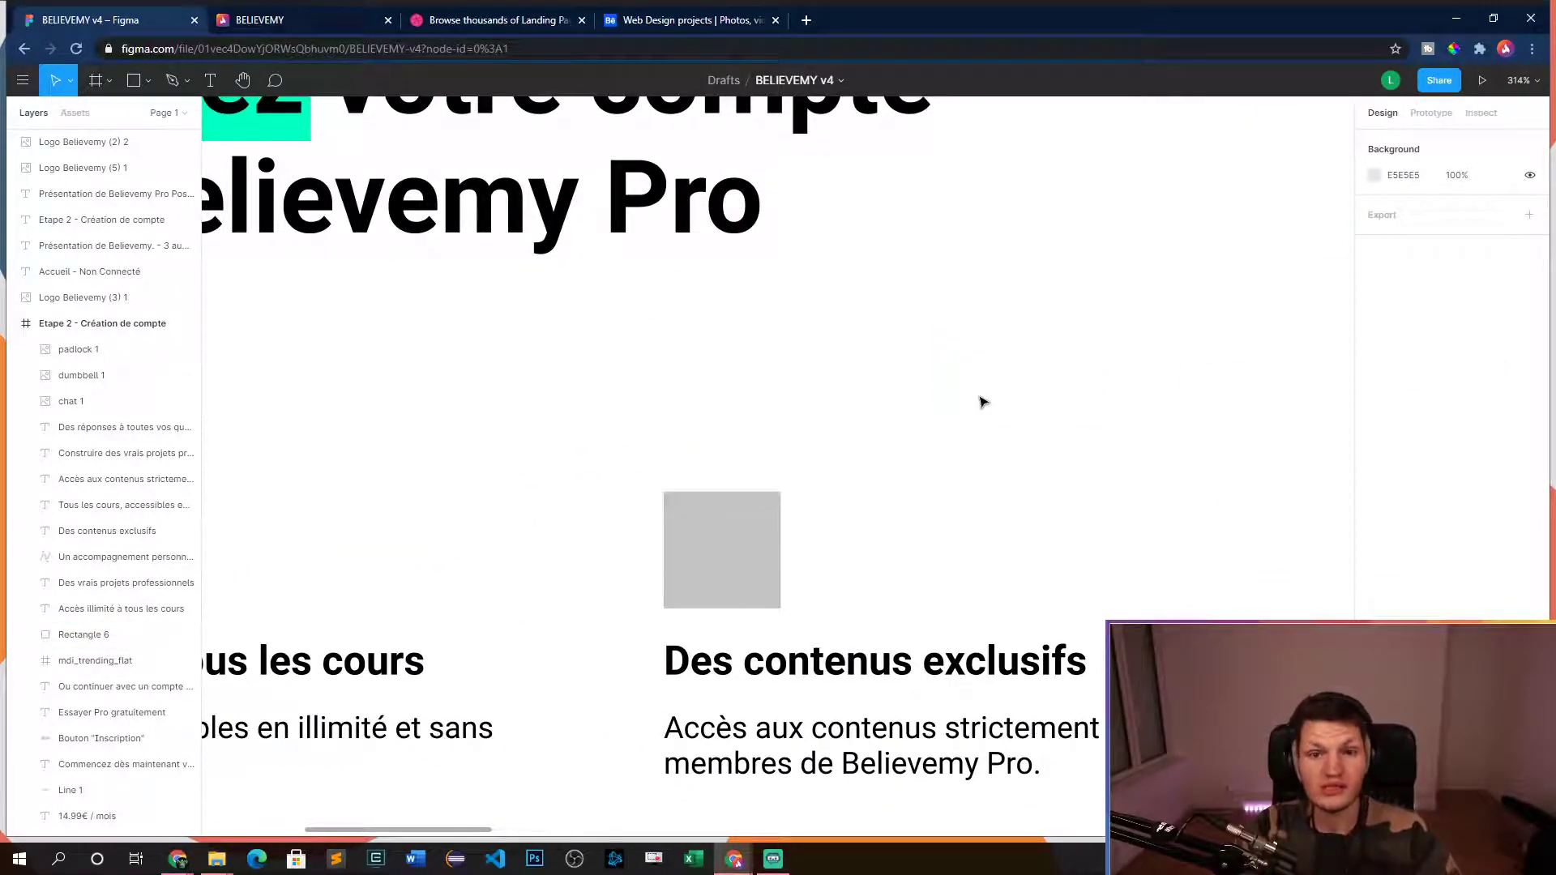
{"action": "left_click_drag", "start_coordinate": [984, 347], "coordinate": [973, 399]}
{"action": "scroll", "coordinate": [975, 424], "scroll_direction": "down", "scroll_amount": 5}
{"action": "scroll", "coordinate": [973, 423], "scroll_direction": "down", "scroll_amount": 2}
{"action": "left_click_drag", "start_coordinate": [1140, 241], "coordinate": [914, 440]}
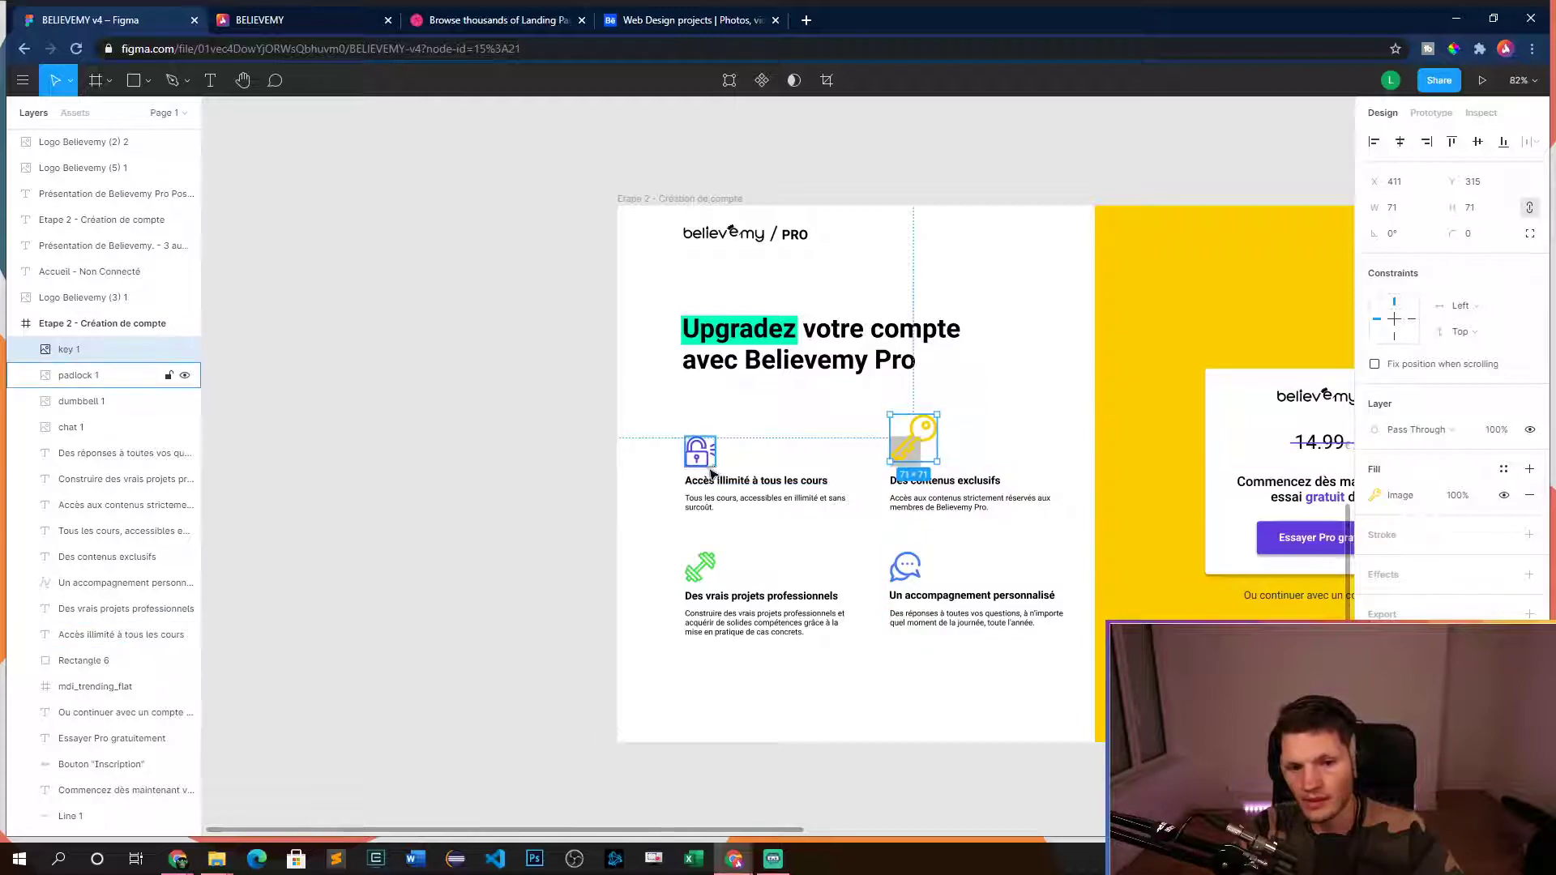
- Scale the key icon to 46 × 46 px to match the grey square, and delete that placeholder square
{"action": "scroll", "coordinate": [1011, 416], "scroll_direction": "up", "scroll_amount": 5}
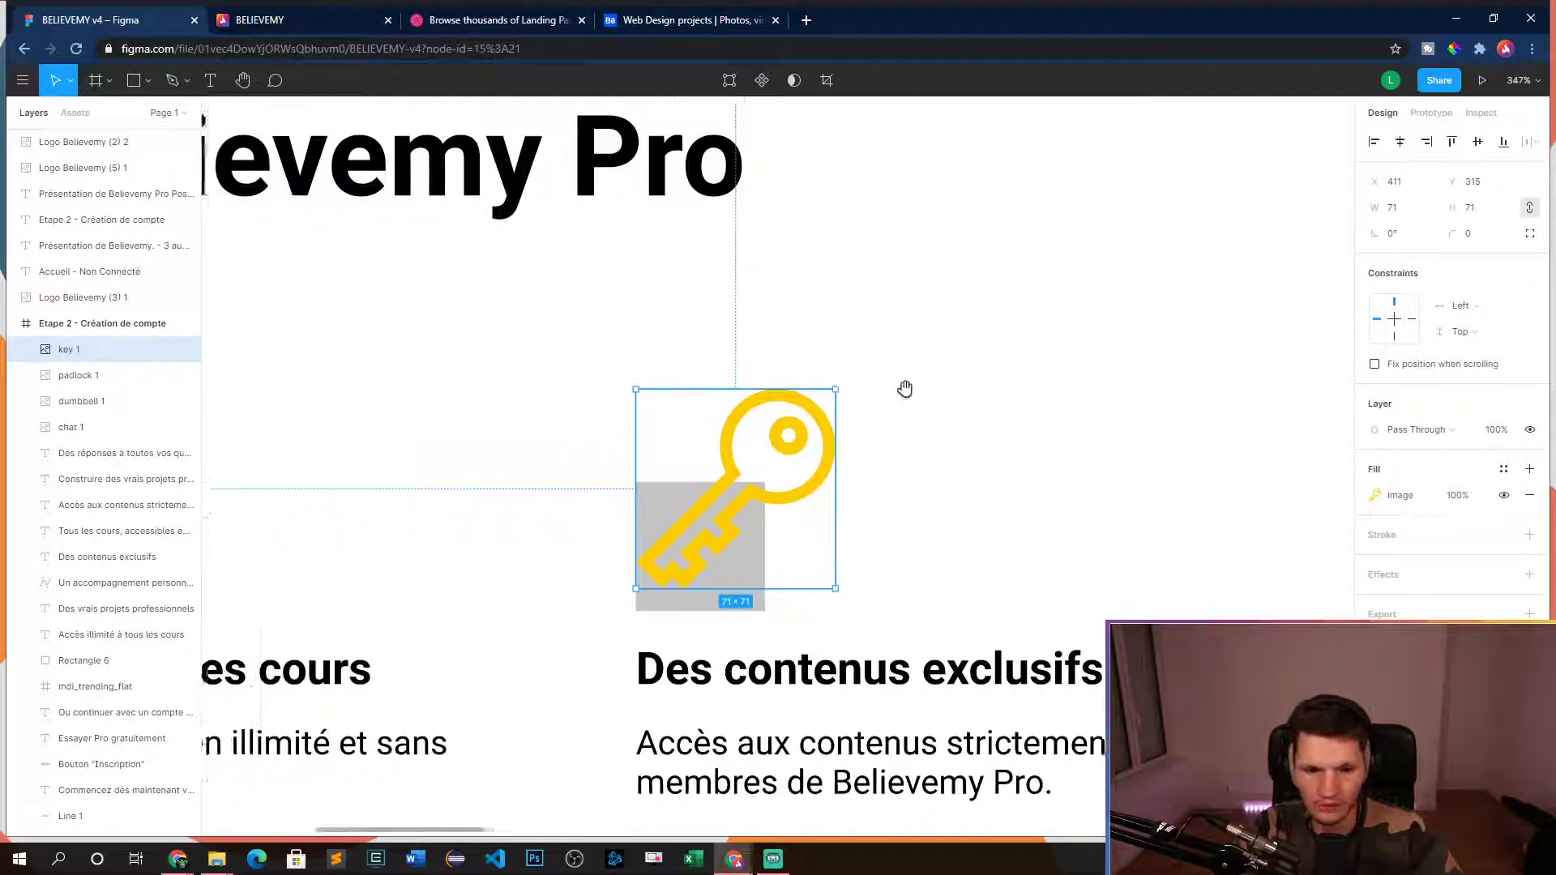
{"action": "scroll", "coordinate": [899, 392], "scroll_direction": "up", "scroll_amount": 3}
{"action": "left_click_drag", "start_coordinate": [695, 514], "coordinate": [690, 555]}
{"action": "left_click_drag", "start_coordinate": [817, 367], "coordinate": [694, 470]}
{"action": "left_click", "coordinate": [806, 468]}
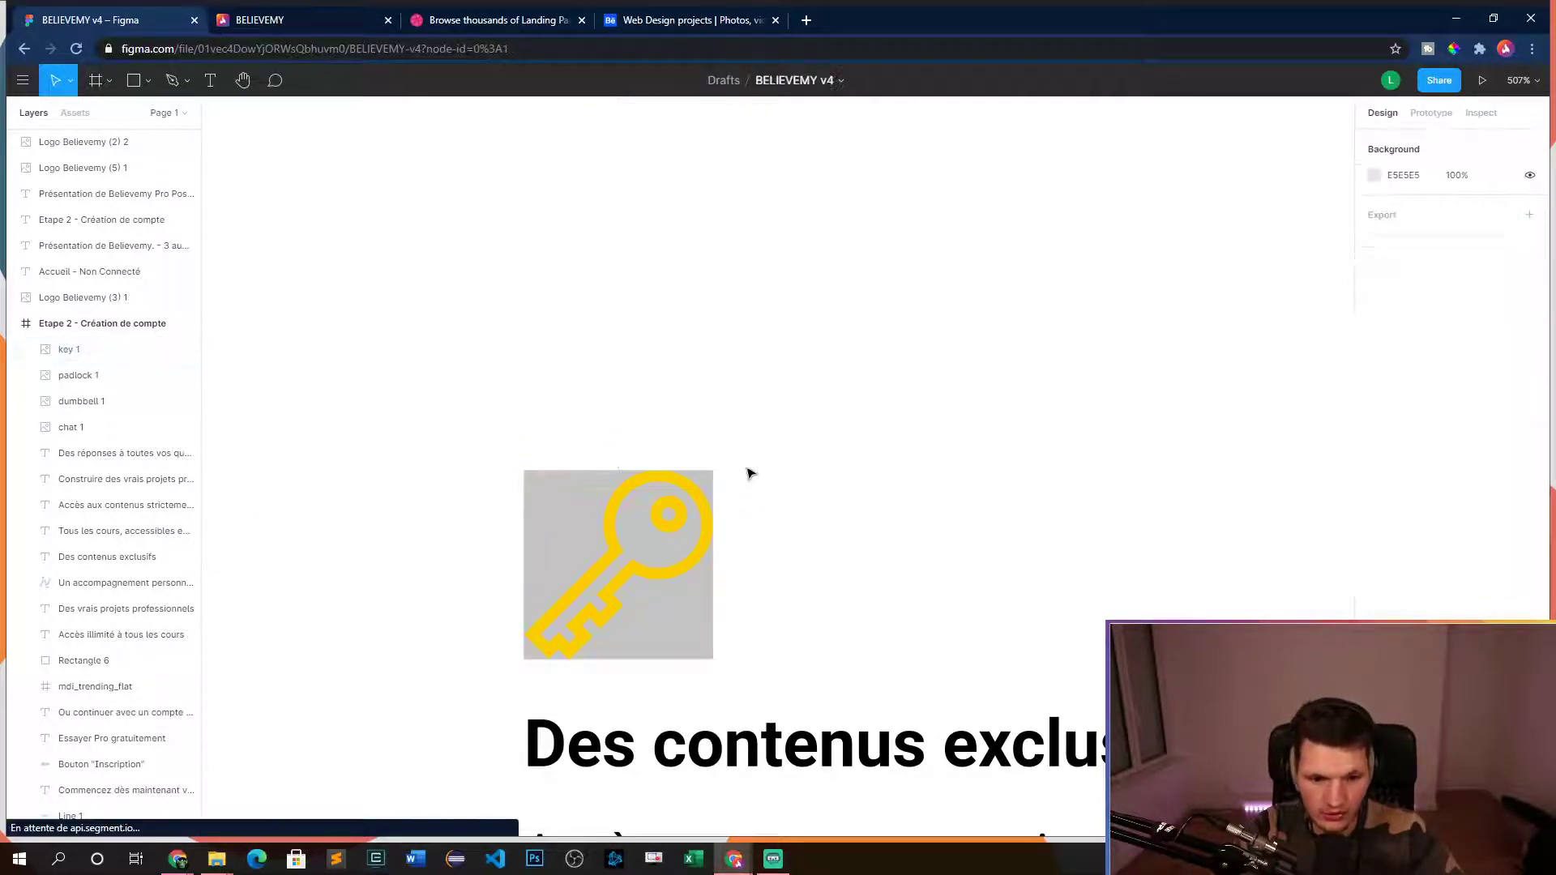
{"action": "left_click", "coordinate": [85, 661]}
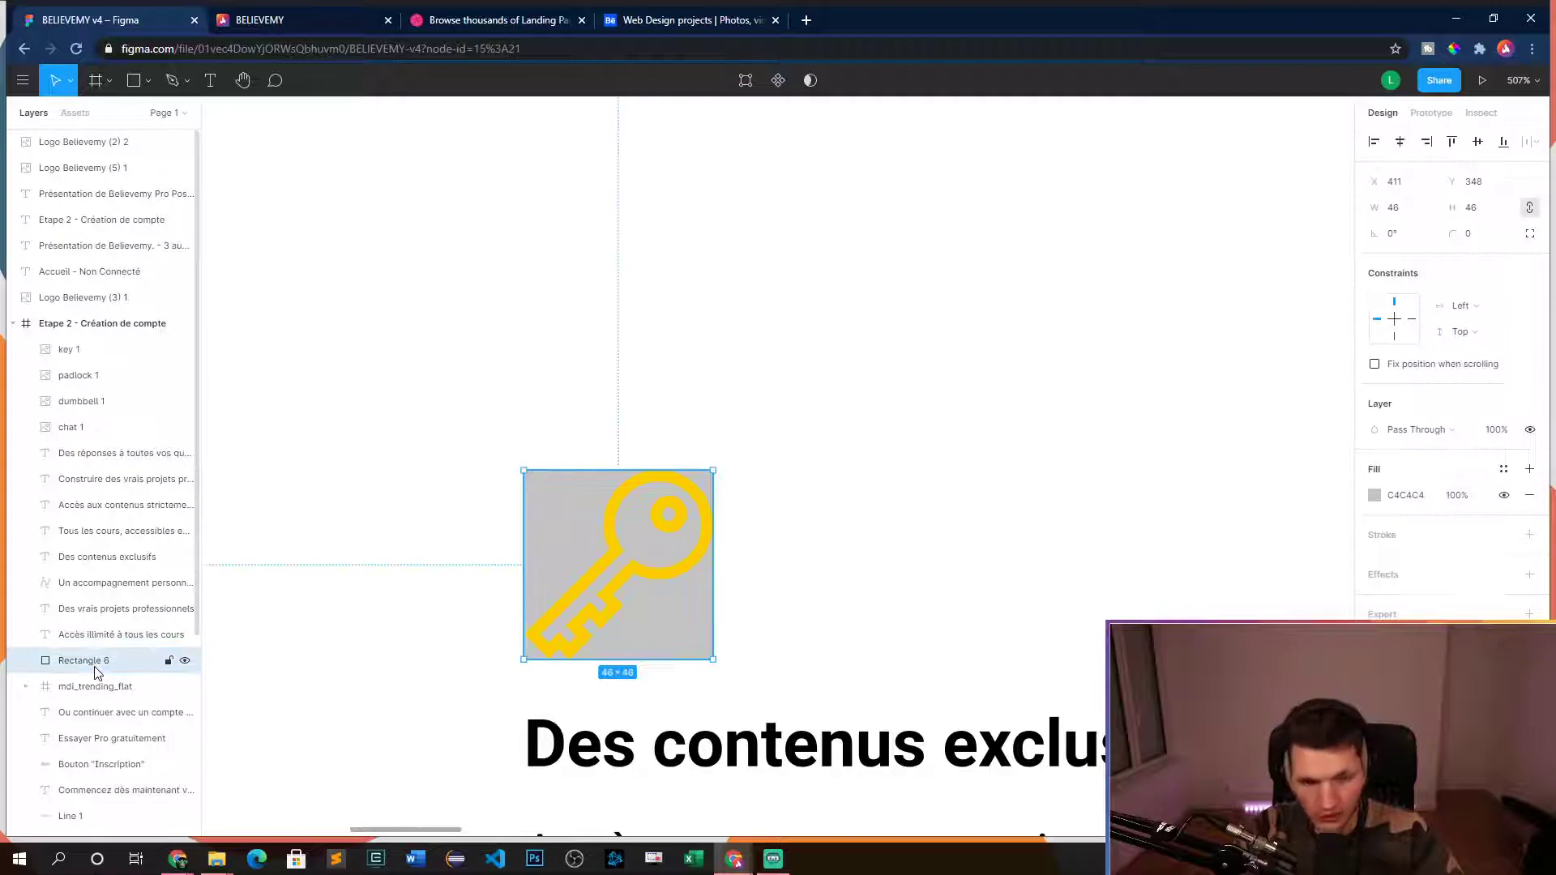
{"action": "key", "text": "Delete"}
- Examine the Etape 2 frame with its four benefit icons and the Believemy Pro offer card
{"action": "scroll", "coordinate": [483, 594], "scroll_direction": "down", "scroll_amount": 10}
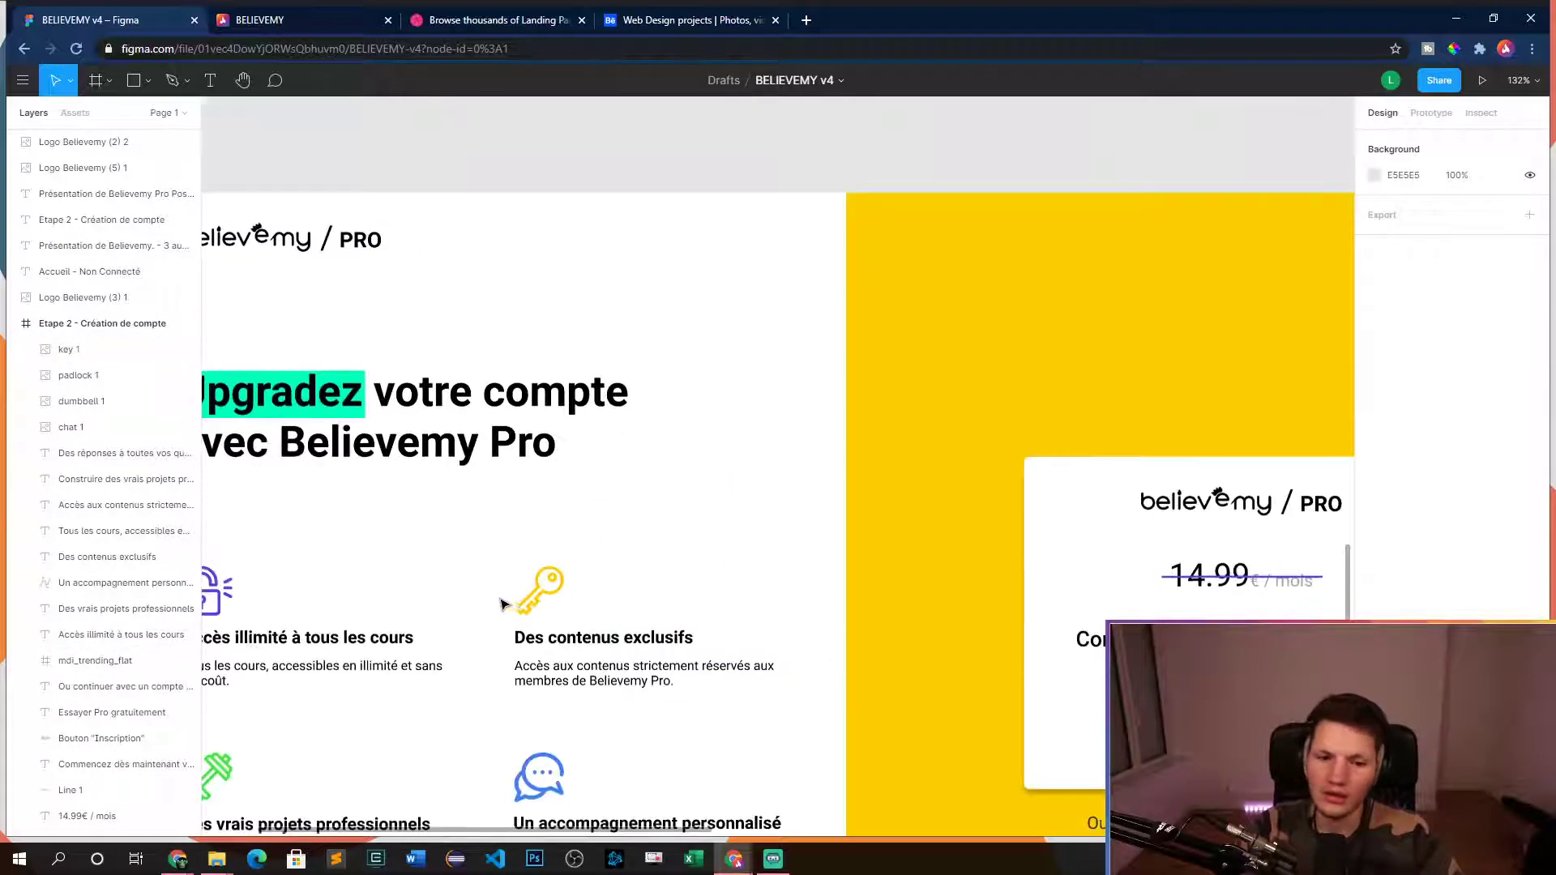
{"action": "left_click_drag", "start_coordinate": [639, 477], "coordinate": [573, 391]}
{"action": "scroll", "coordinate": [573, 392], "scroll_direction": "down", "scroll_amount": 5}
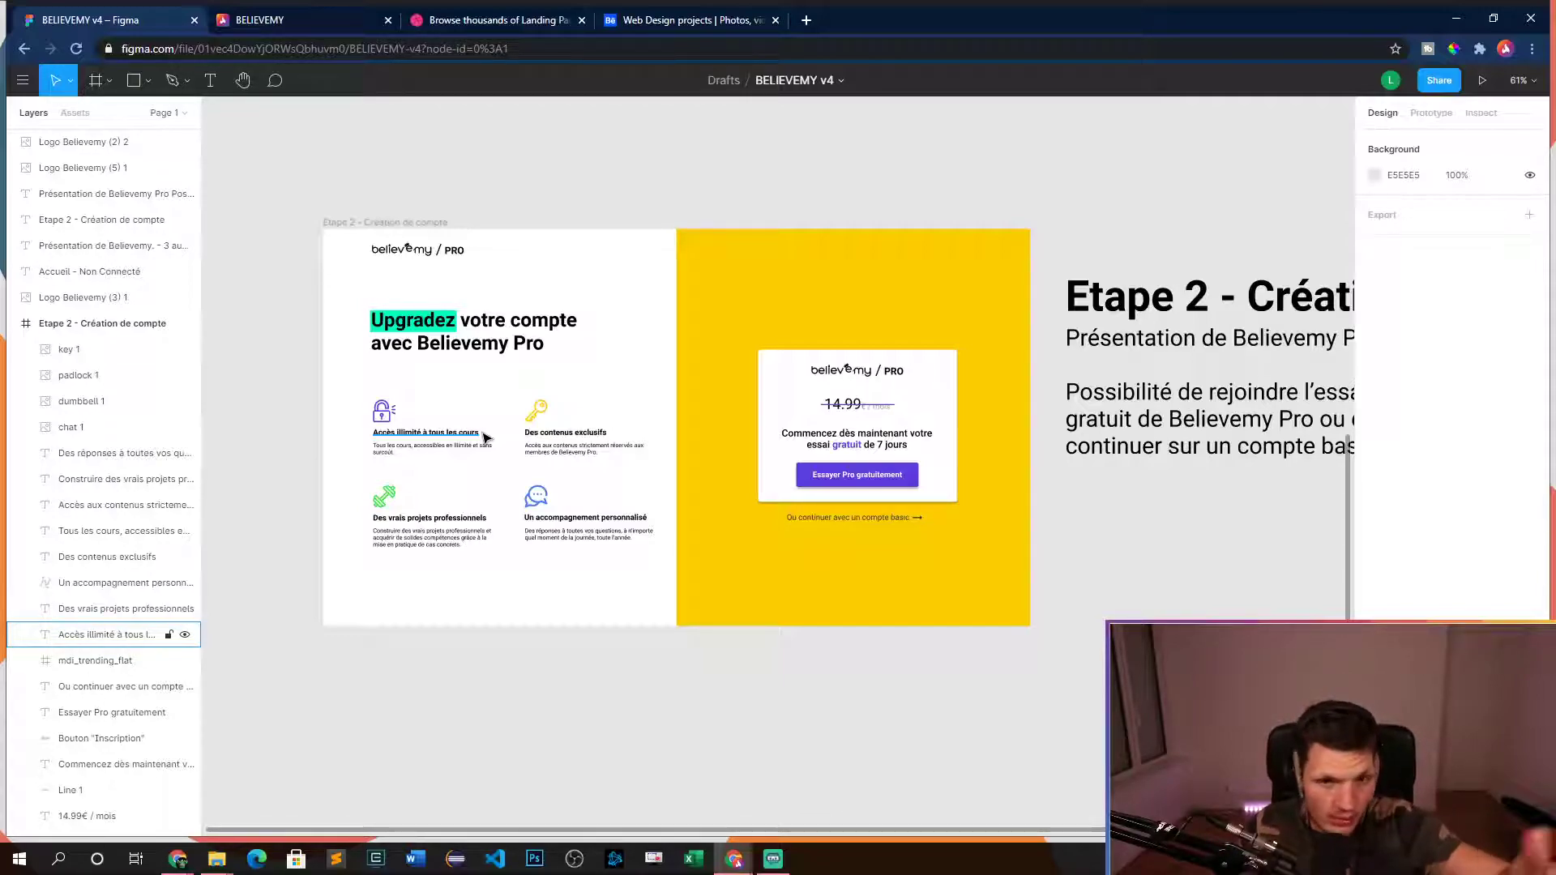
{"action": "scroll", "coordinate": [492, 445], "scroll_direction": "up", "scroll_amount": 5}
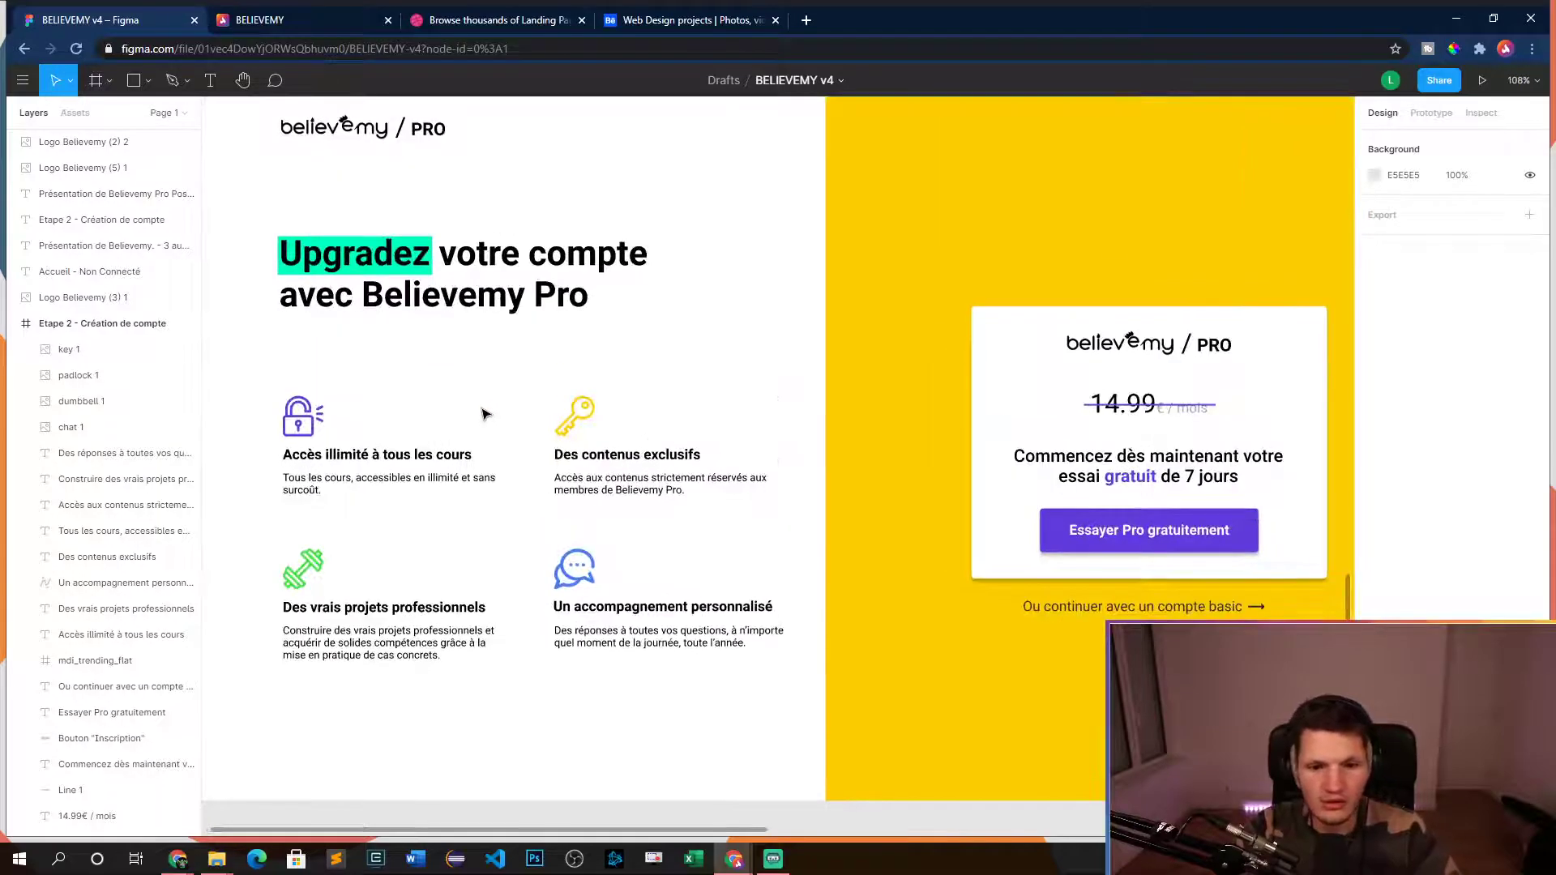
{"action": "left_click_drag", "start_coordinate": [567, 450], "coordinate": [523, 417]}
{"action": "scroll", "coordinate": [523, 416], "scroll_direction": "down", "scroll_amount": 3}
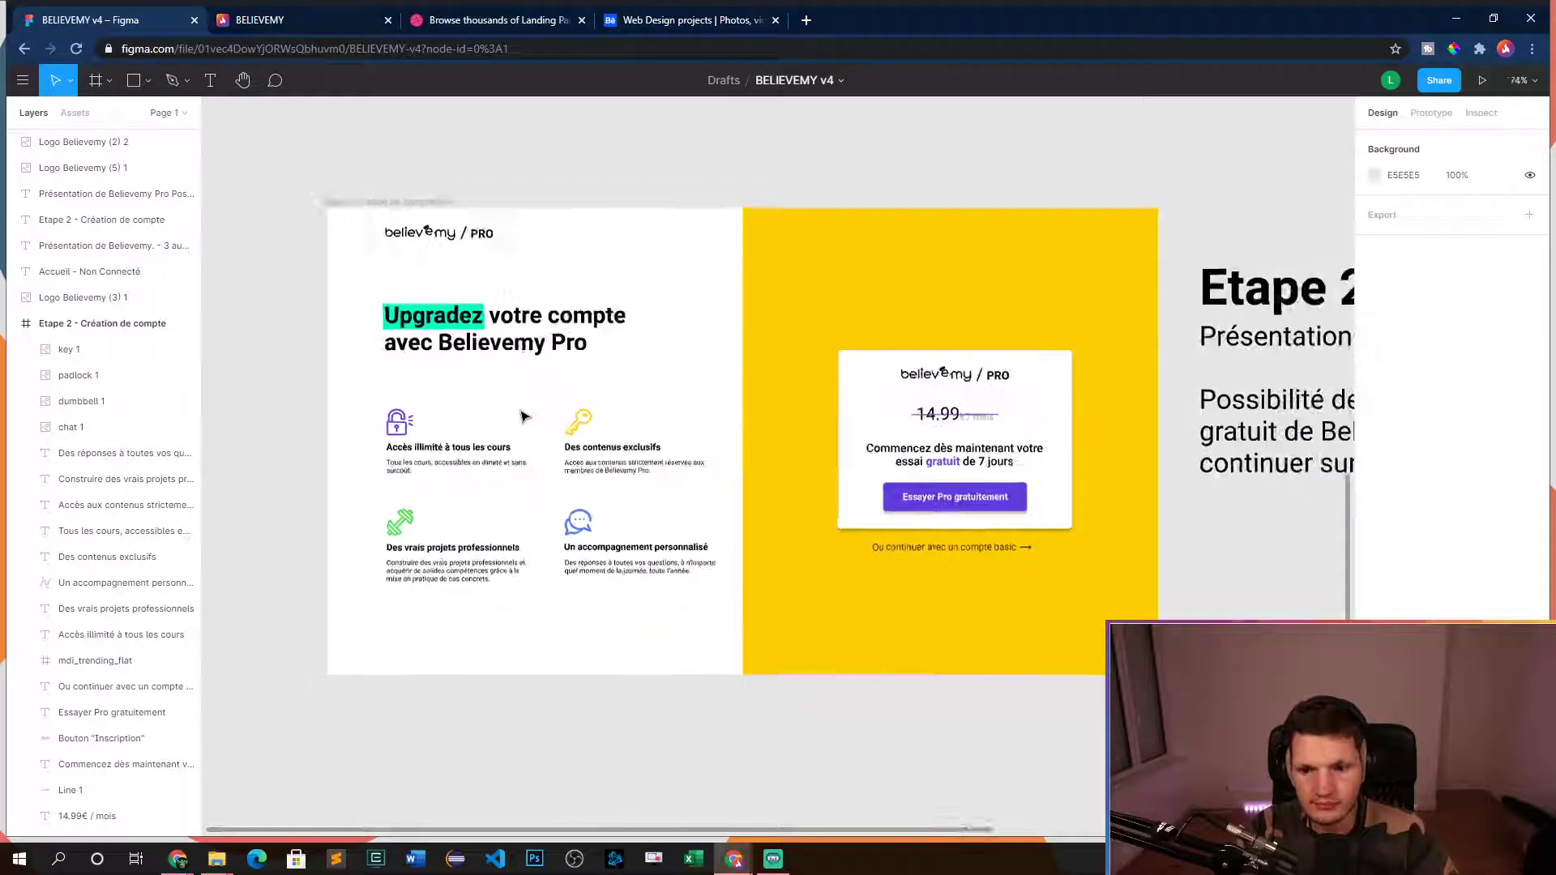
{"action": "scroll", "coordinate": [519, 411], "scroll_direction": "up", "scroll_amount": 2}
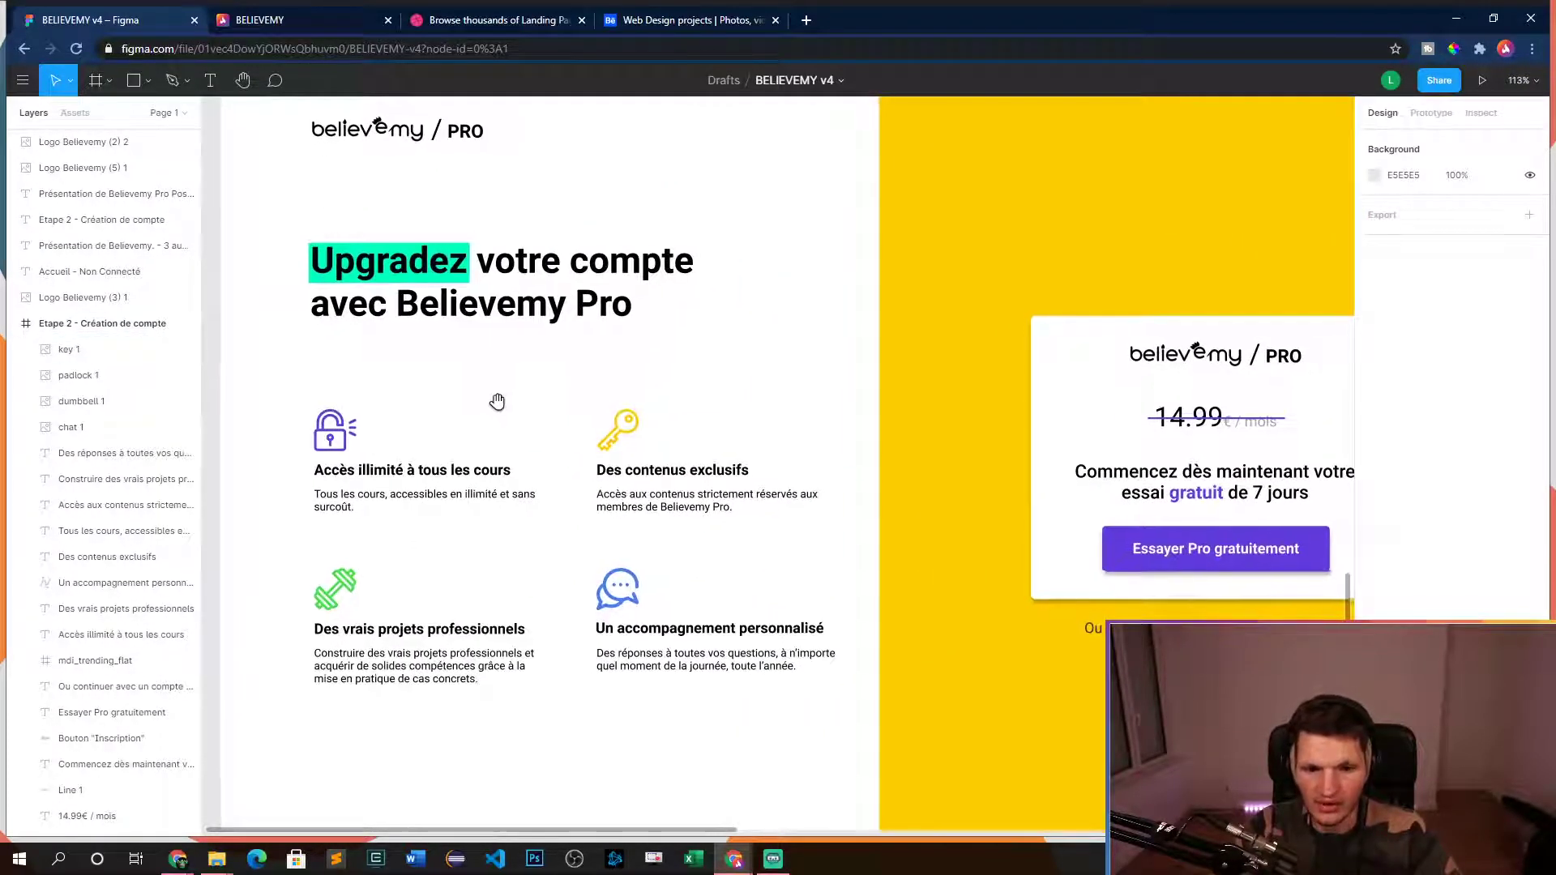
{"action": "scroll", "coordinate": [701, 184], "scroll_direction": "down", "scroll_amount": 3}
{"action": "left_click_drag", "start_coordinate": [701, 185], "coordinate": [648, 220]}
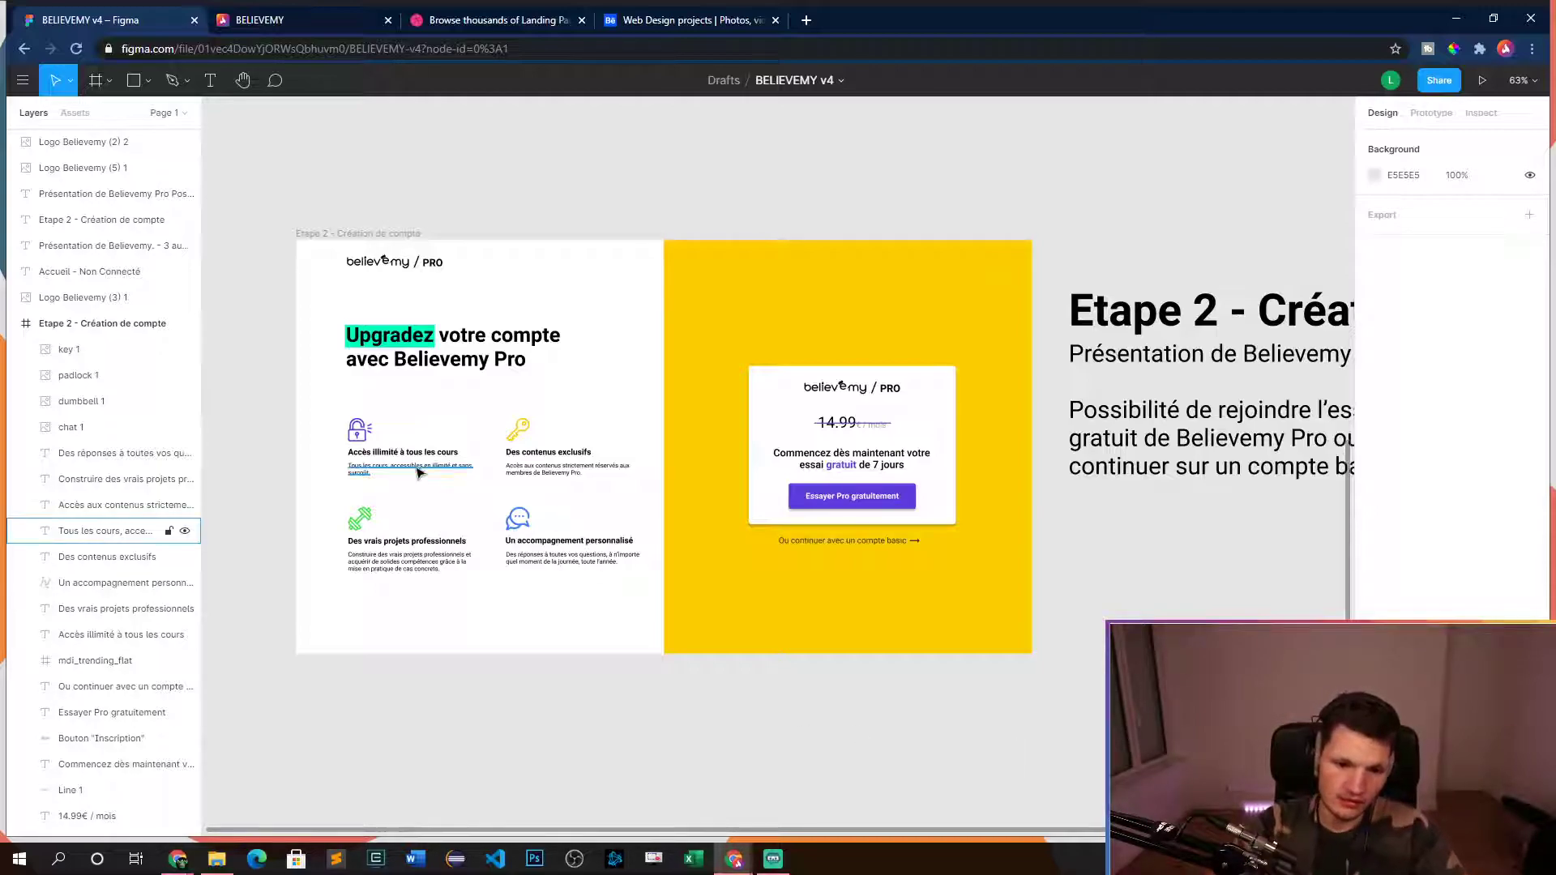
- Narrow the description boxes under "Des contenus exclusifs" and "Un accompagnement personnalisé" so their text wraps earlier
{"action": "scroll", "coordinate": [393, 477], "scroll_direction": "up", "scroll_amount": 5}
{"action": "left_click_drag", "start_coordinate": [520, 522], "coordinate": [641, 411]}
{"action": "left_click_drag", "start_coordinate": [948, 585], "coordinate": [527, 595]}
{"action": "left_click_drag", "start_coordinate": [765, 597], "coordinate": [1113, 601]}
{"action": "left_click", "coordinate": [1124, 335]}
{"action": "left_click_drag", "start_coordinate": [1187, 350], "coordinate": [1159, 350]}
{"action": "left_click", "coordinate": [1188, 406]}
{"action": "scroll", "coordinate": [1185, 434], "scroll_direction": "down", "scroll_amount": 5}
{"action": "left_click_drag", "start_coordinate": [1185, 441], "coordinate": [788, 570]}
{"action": "scroll", "coordinate": [708, 572], "scroll_direction": "up", "scroll_amount": 3}
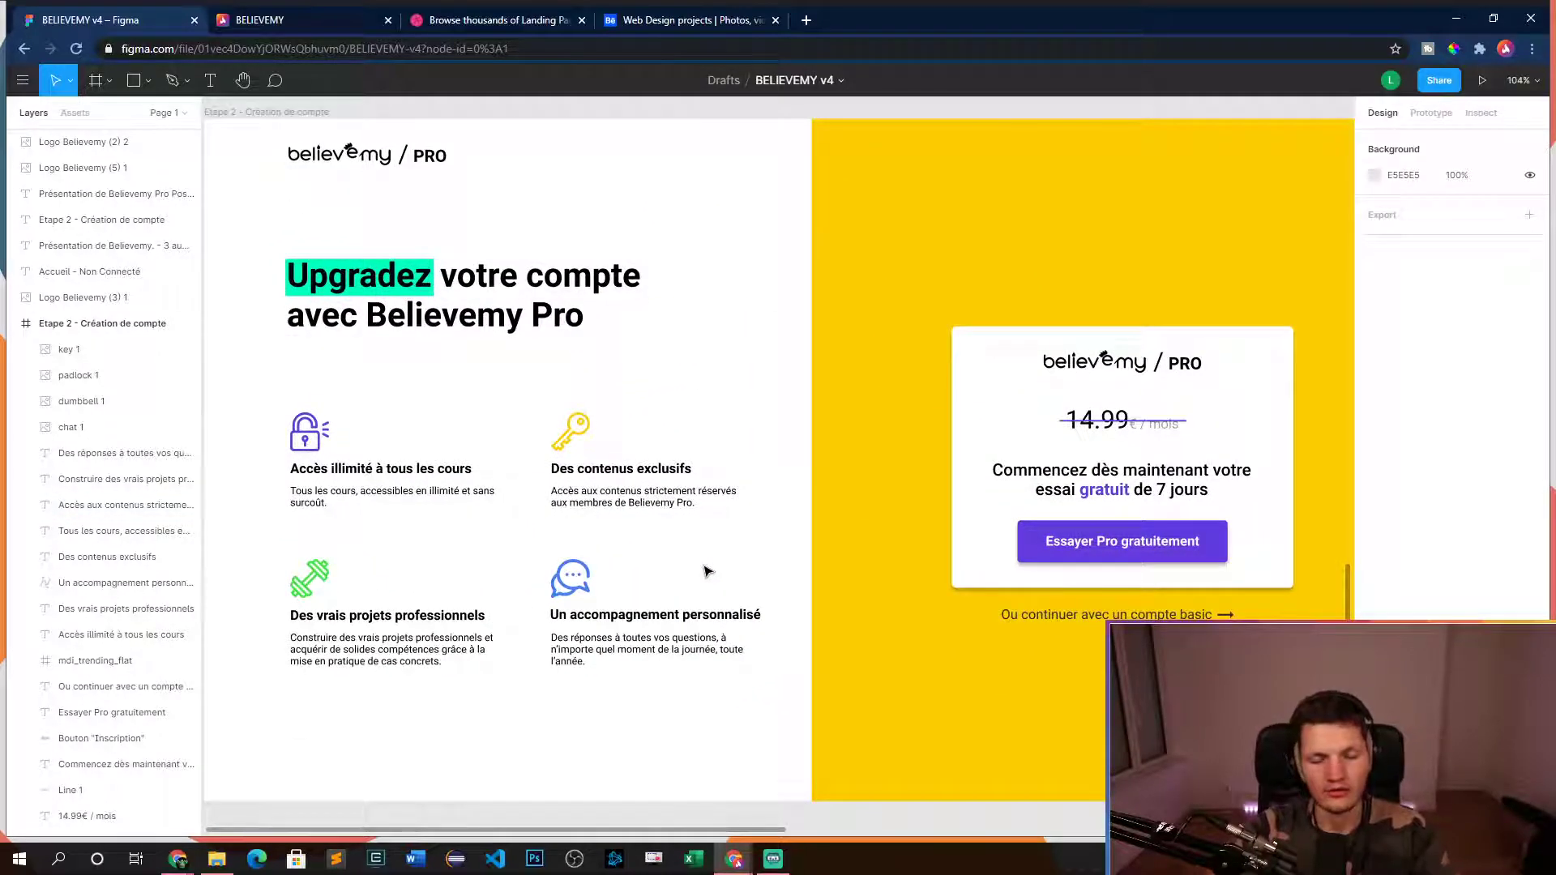
- Move the four benefits up closer to the "Upgradez votre compte" heading, and tighten the gap between their two rows
{"action": "scroll", "coordinate": [786, 567], "scroll_direction": "down", "scroll_amount": 4}
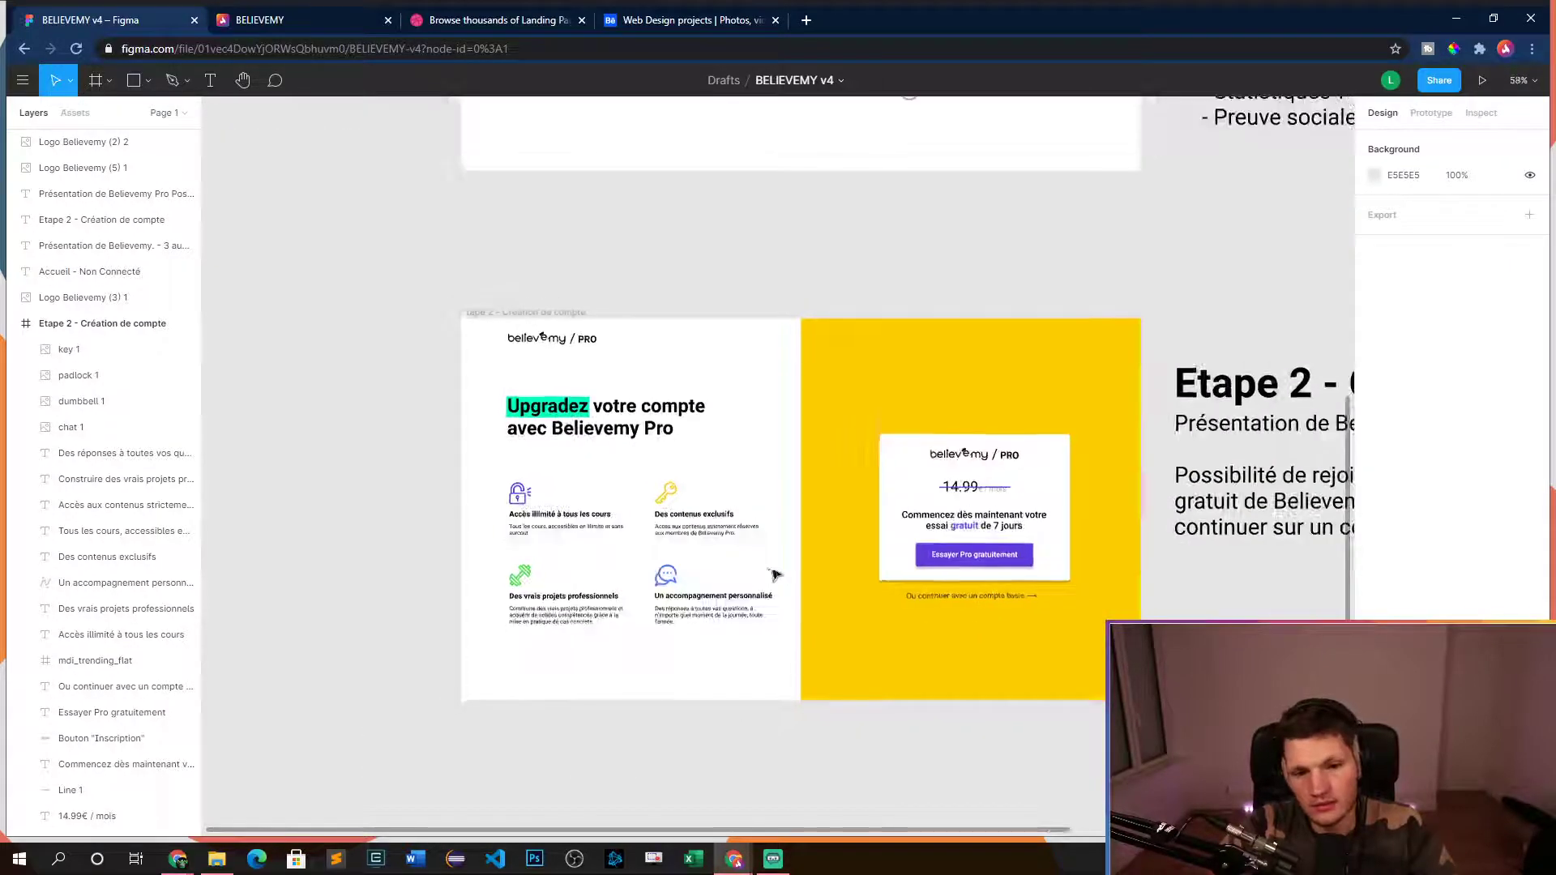
{"action": "left_click_drag", "start_coordinate": [774, 574], "coordinate": [576, 562]}
{"action": "scroll", "coordinate": [487, 502], "scroll_direction": "up", "scroll_amount": 2}
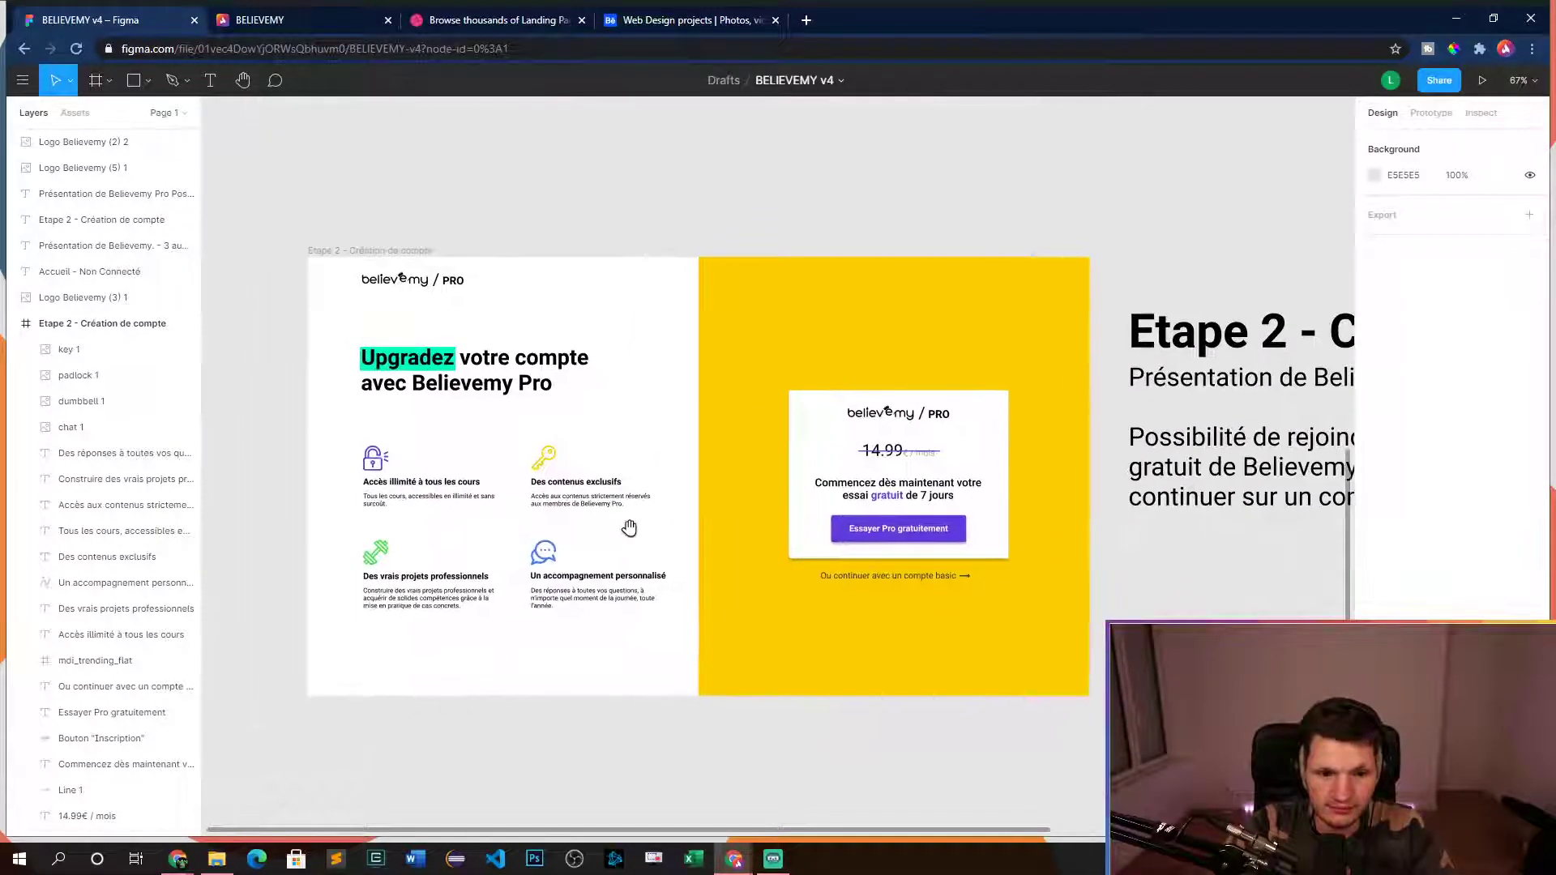
{"action": "left_click_drag", "start_coordinate": [355, 445], "coordinate": [680, 626]}
{"action": "left_click_drag", "start_coordinate": [570, 542], "coordinate": [571, 526]}
{"action": "left_click", "coordinate": [333, 523]}
{"action": "left_click_drag", "start_coordinate": [468, 518], "coordinate": [570, 643]}
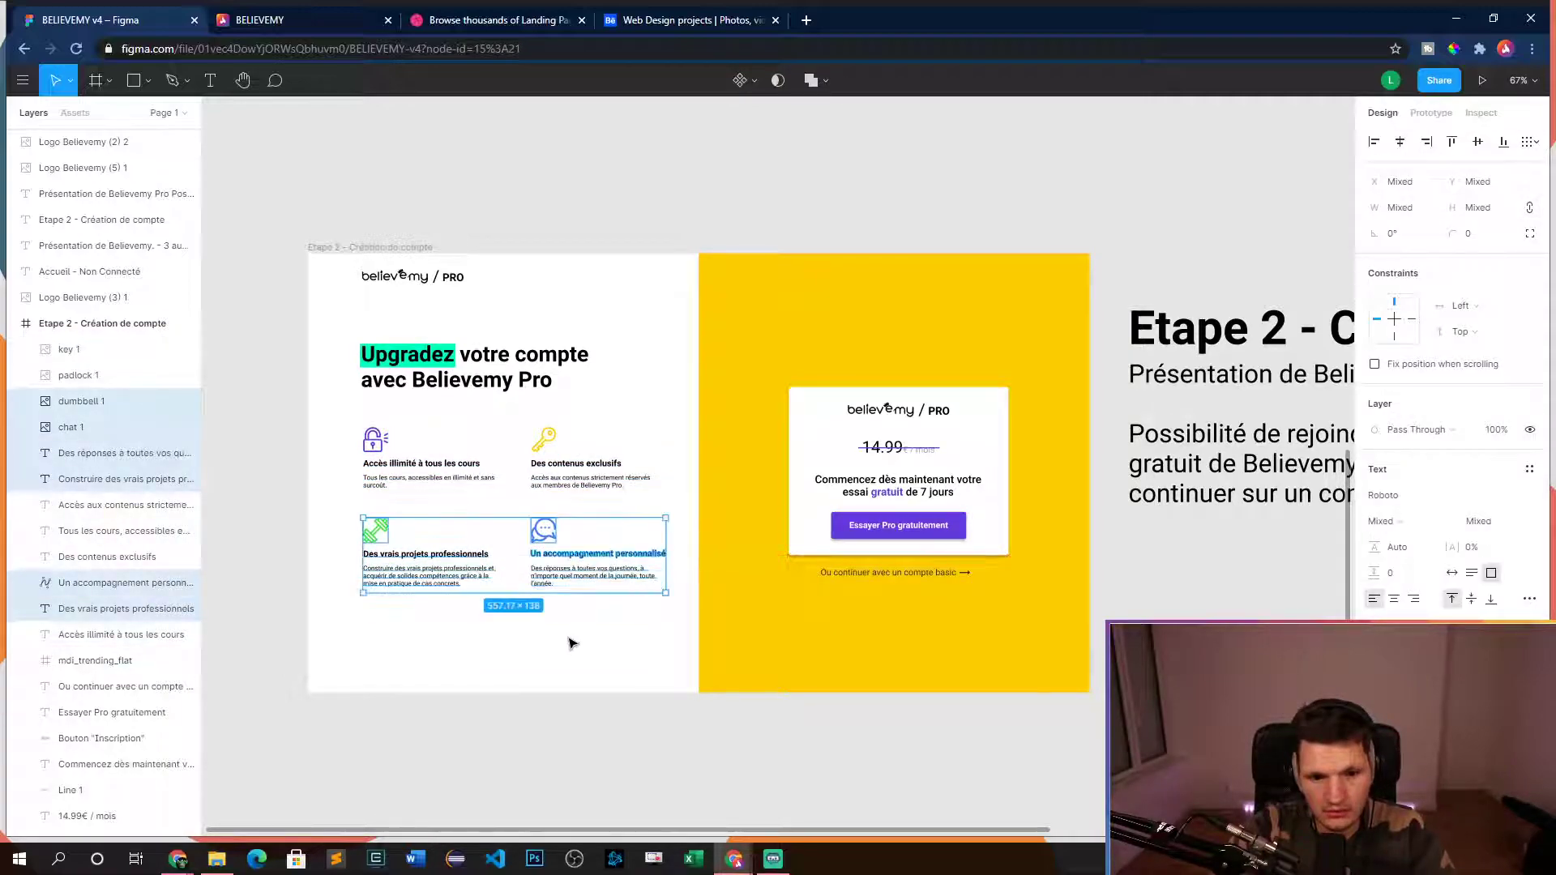
{"action": "left_click", "coordinate": [570, 642]}
- Recolour the four benefit description texts from black to a softer grey
{"action": "left_click", "coordinate": [454, 485]}
{"action": "left_click", "coordinate": [577, 483], "text": "shift"}
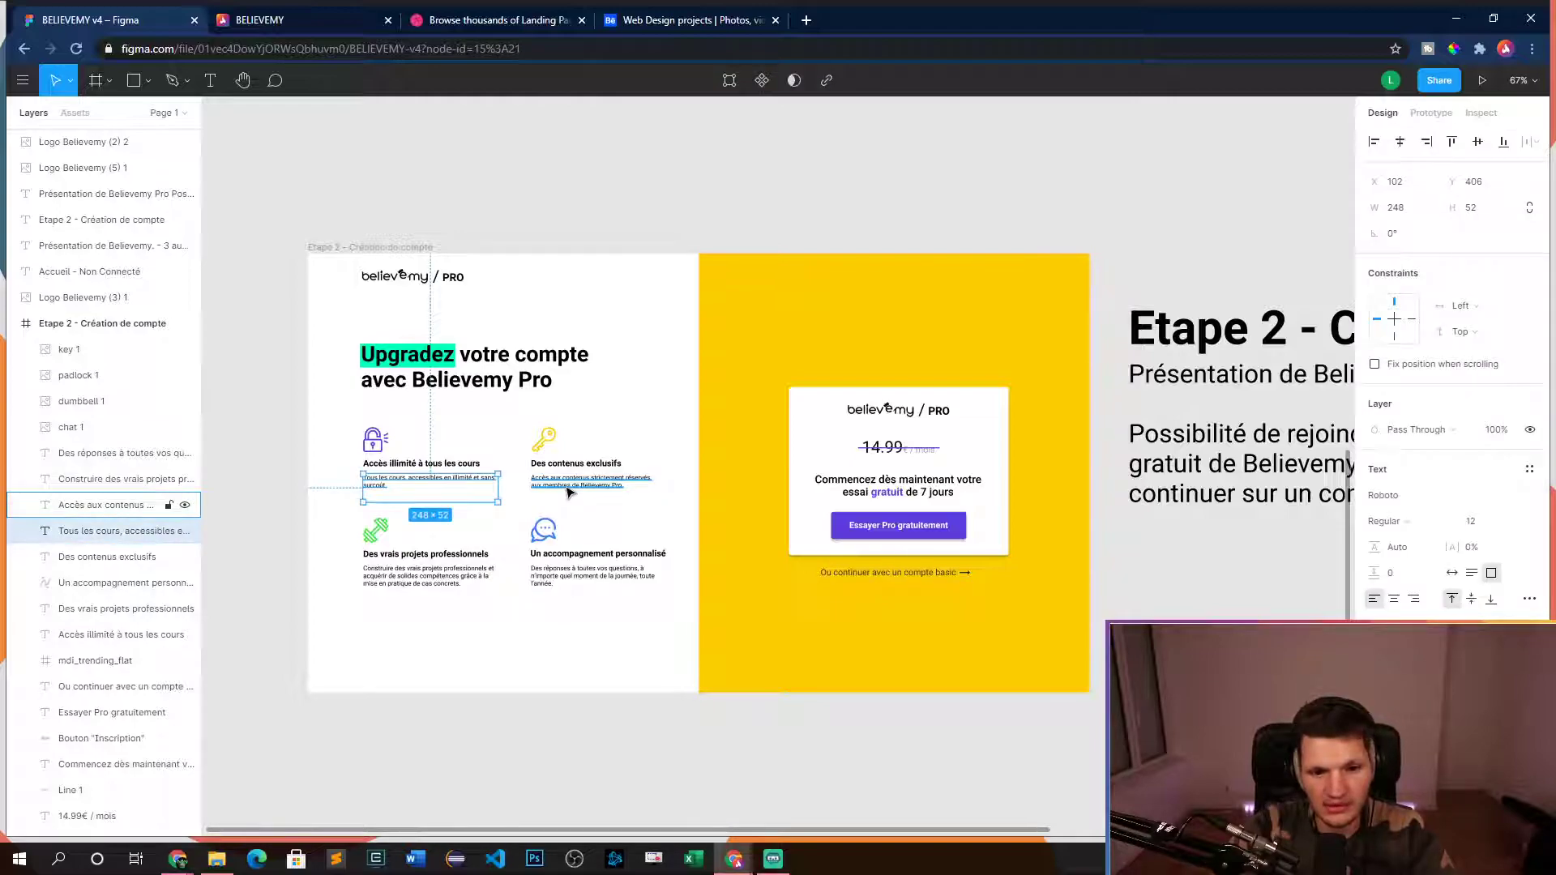
{"action": "left_click", "coordinate": [430, 576], "text": "shift"}
{"action": "left_click", "coordinate": [568, 586], "text": "shift"}
{"action": "scroll", "coordinate": [368, 540], "scroll_direction": "up", "scroll_amount": 5}
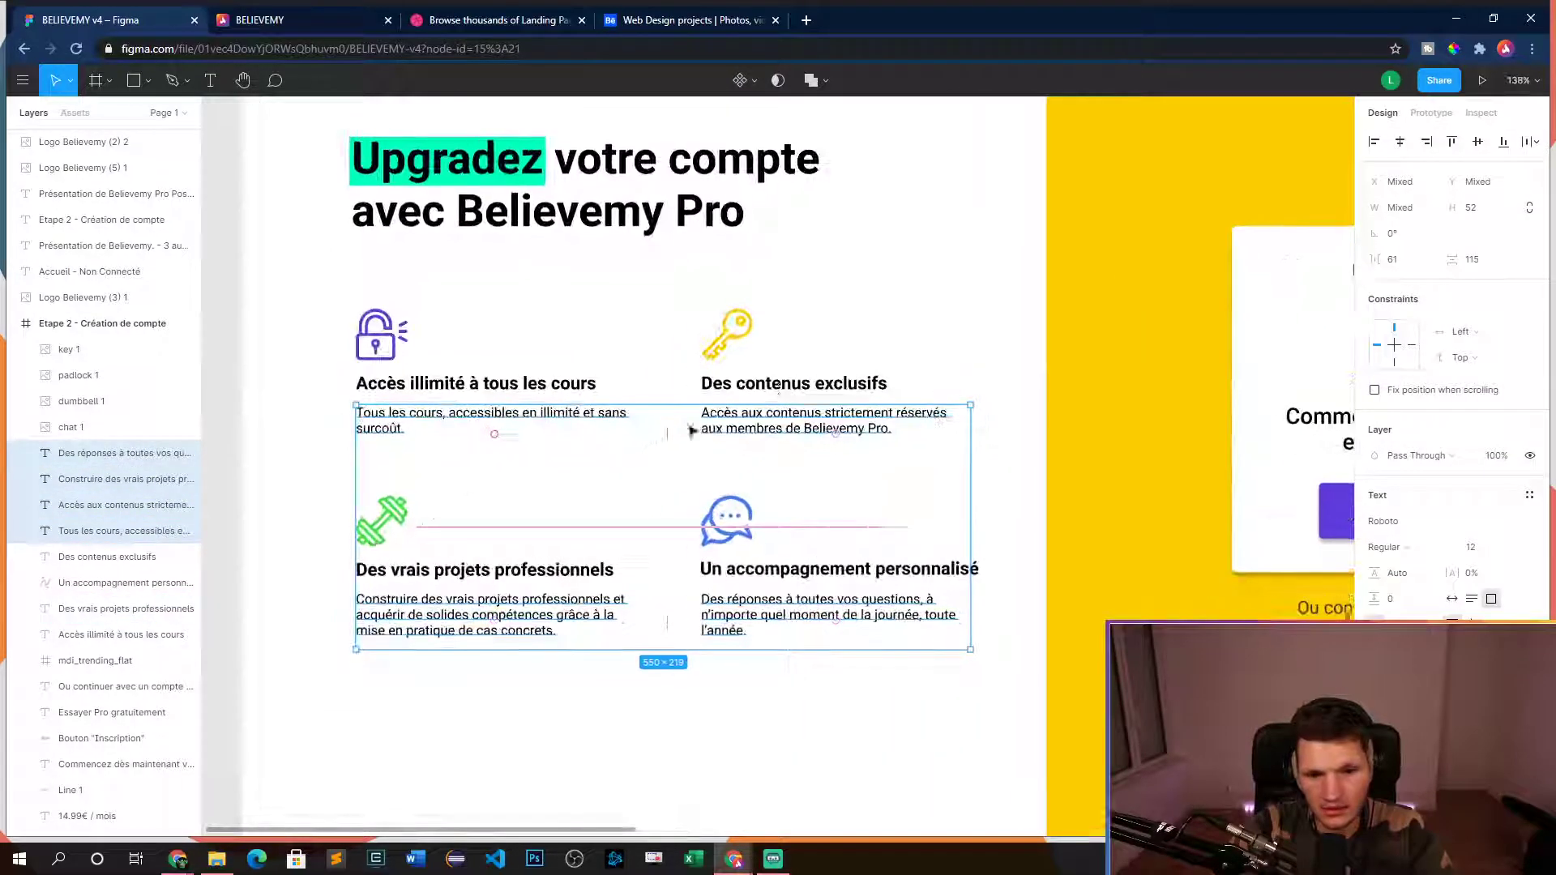
{"action": "left_click", "coordinate": [1376, 690]}
{"action": "left_click_drag", "start_coordinate": [1170, 618], "coordinate": [1163, 470]}
{"action": "left_click_drag", "start_coordinate": [1160, 476], "coordinate": [1148, 561]}
{"action": "left_click", "coordinate": [1339, 414]}
{"action": "key", "text": "Escape"}
- Shift the second benefits column, "Des contenus exclusifs" and "Un accompagnement personnalisé", slightly left
{"action": "scroll", "coordinate": [983, 698], "scroll_direction": "down", "scroll_amount": 5}
{"action": "left_click_drag", "start_coordinate": [984, 699], "coordinate": [681, 688]}
{"action": "scroll", "coordinate": [592, 698], "scroll_direction": "up", "scroll_amount": 3}
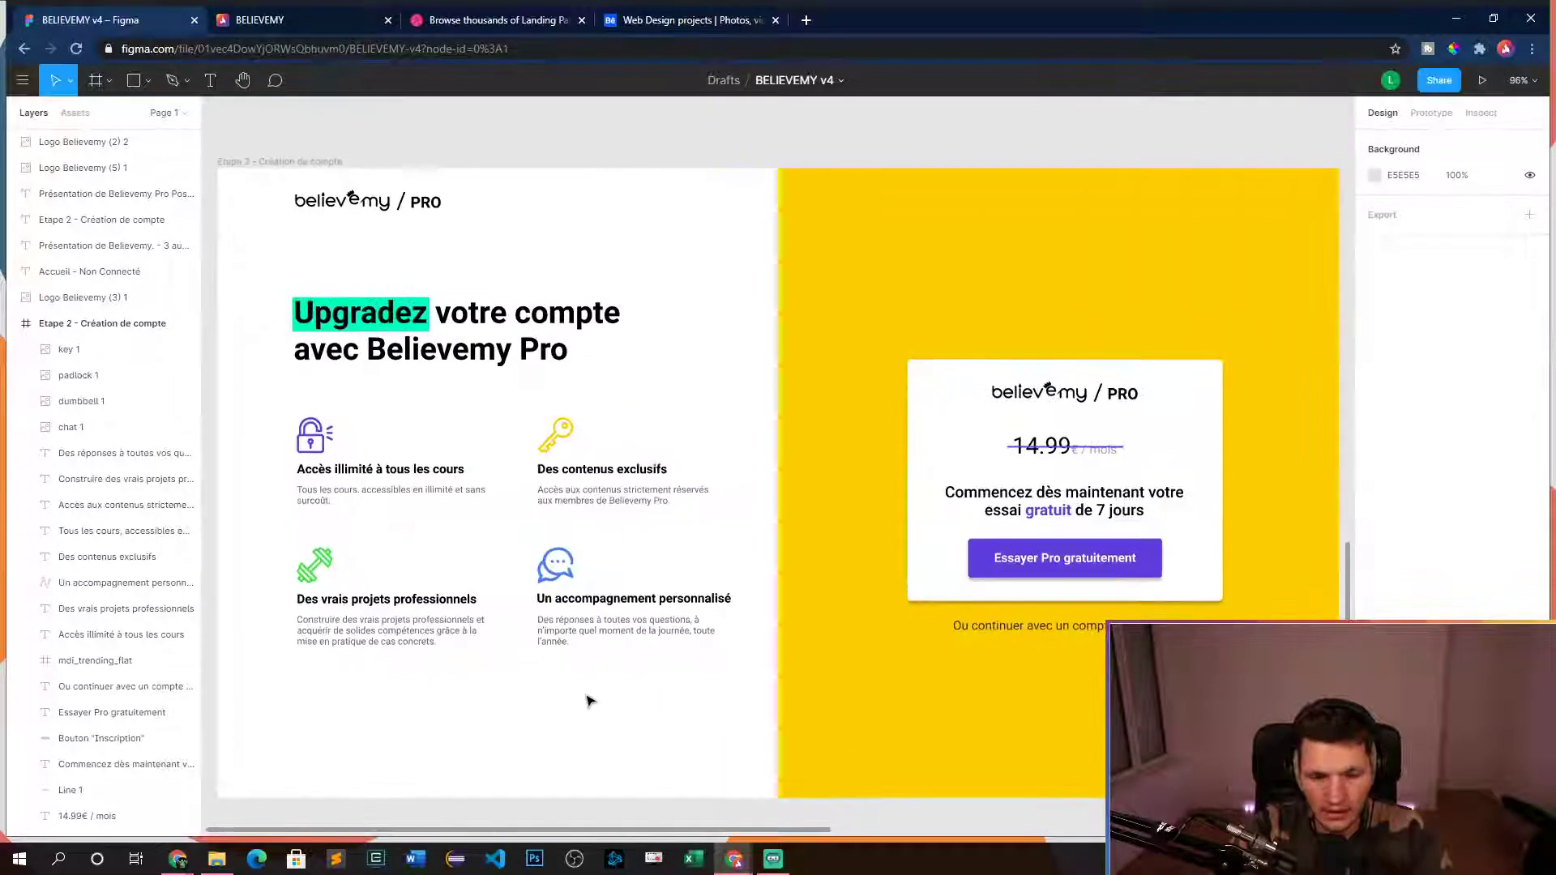
{"action": "left_click_drag", "start_coordinate": [517, 393], "coordinate": [755, 769]}
{"action": "left_click_drag", "start_coordinate": [534, 751], "coordinate": [725, 426]}
{"action": "left_click_drag", "start_coordinate": [724, 569], "coordinate": [711, 570]}
{"action": "left_click", "coordinate": [615, 710]}
- Examine the overall balance of the Etape 2 screen and the placement of its second benefits column
{"action": "scroll", "coordinate": [600, 717], "scroll_direction": "down", "scroll_amount": 5}
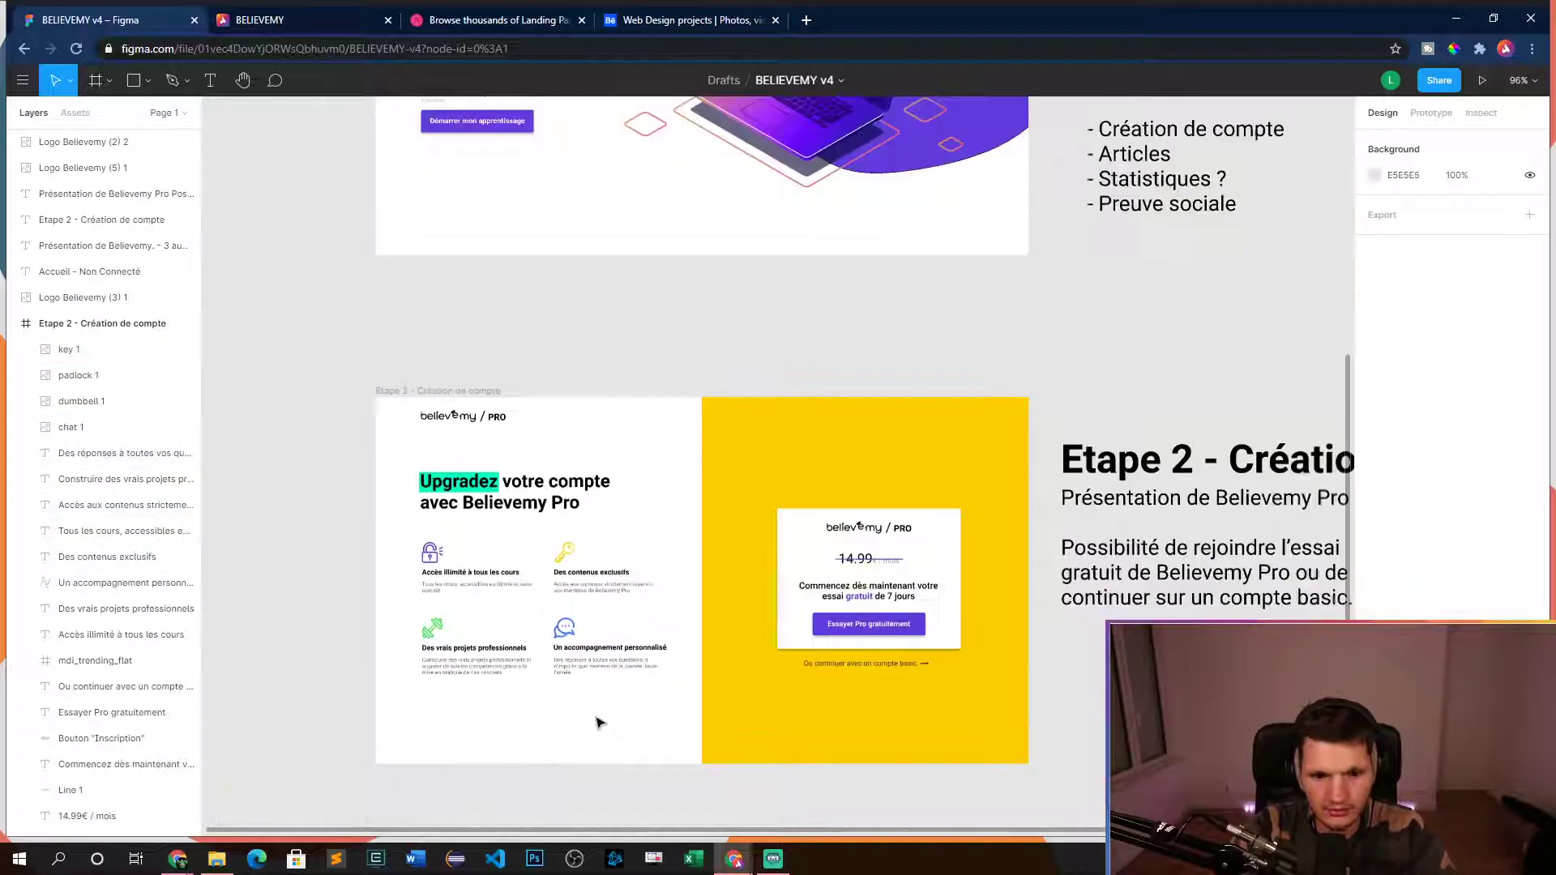
{"action": "scroll", "coordinate": [608, 689], "scroll_direction": "up", "scroll_amount": 4}
{"action": "left_click_drag", "start_coordinate": [511, 638], "coordinate": [702, 399]}
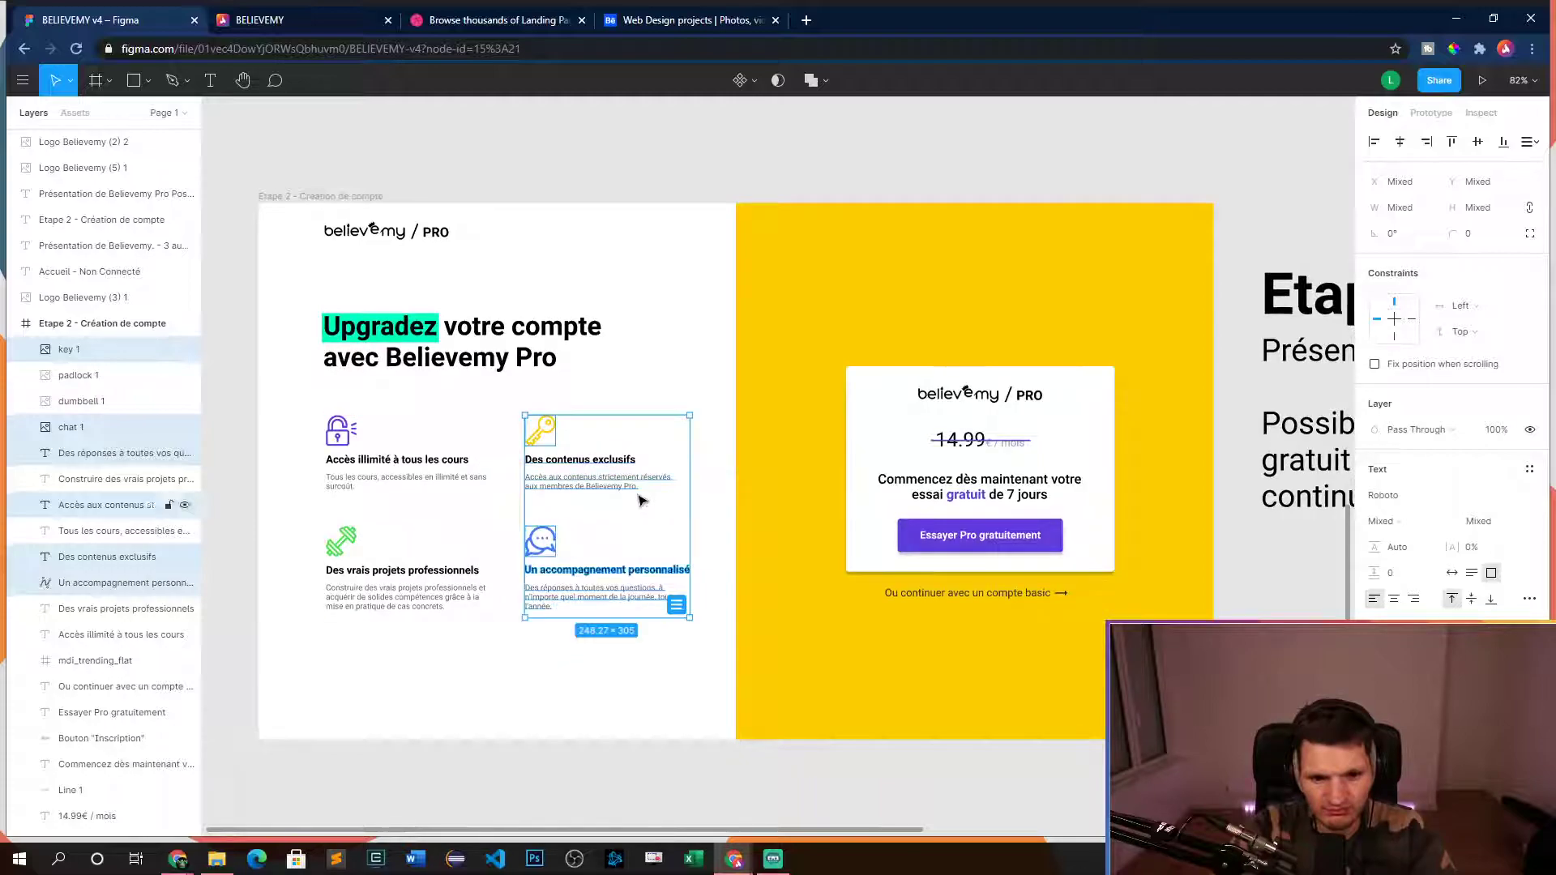
{"action": "left_click", "coordinate": [605, 649]}
{"action": "scroll", "coordinate": [603, 658], "scroll_direction": "down", "scroll_amount": 1}
{"action": "scroll", "coordinate": [604, 659], "scroll_direction": "down", "scroll_amount": 3}
{"action": "scroll", "coordinate": [580, 667], "scroll_direction": "up", "scroll_amount": 4}
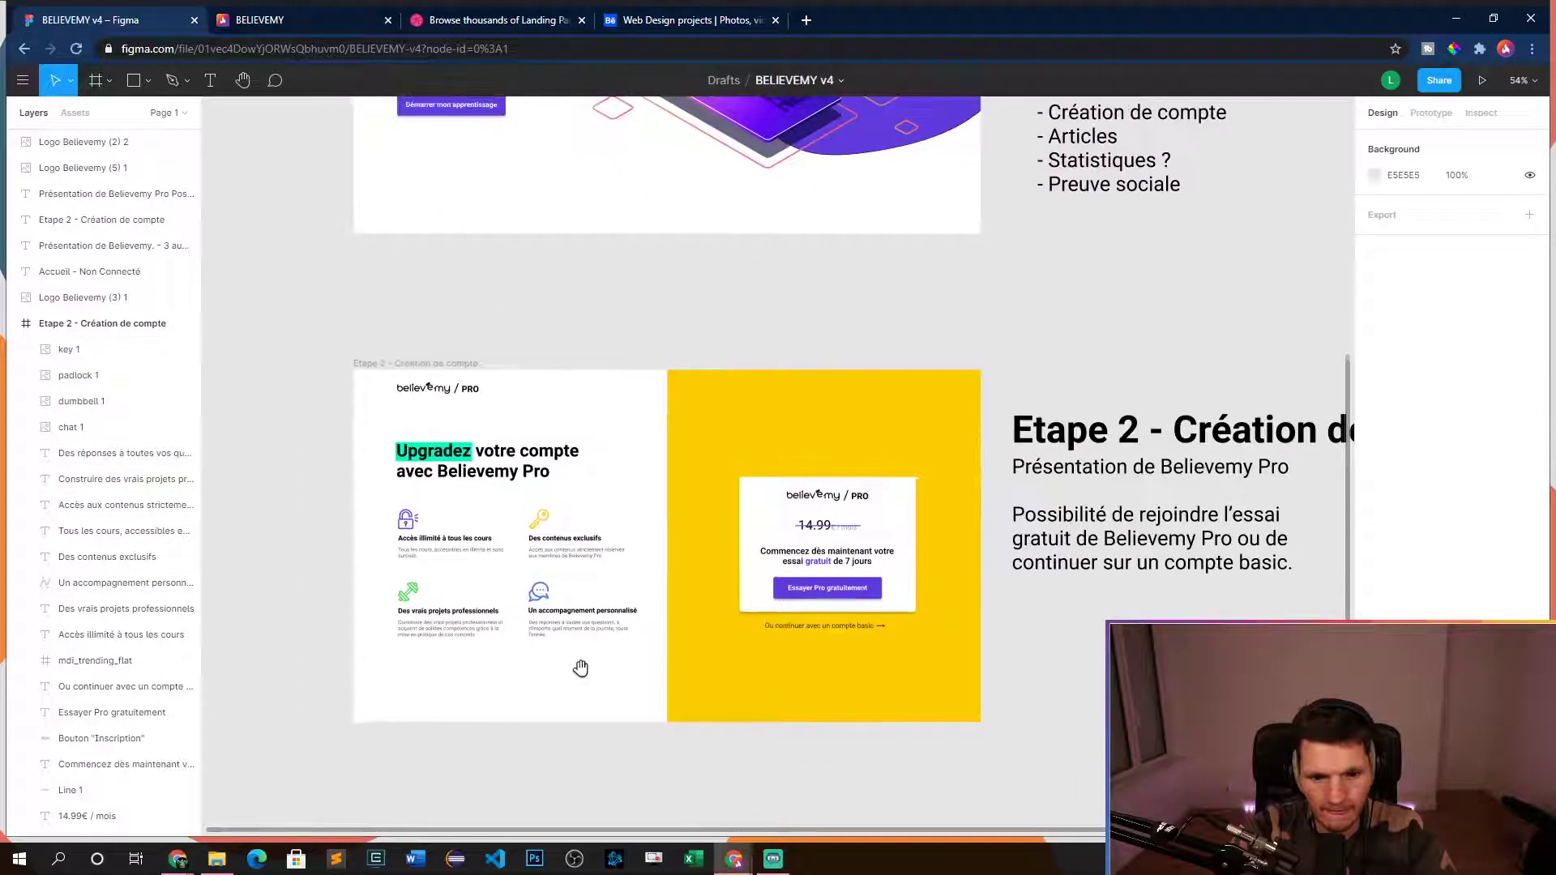
{"action": "scroll", "coordinate": [567, 678], "scroll_direction": "down", "scroll_amount": 2}
{"action": "scroll", "coordinate": [571, 689], "scroll_direction": "up", "scroll_amount": 3}
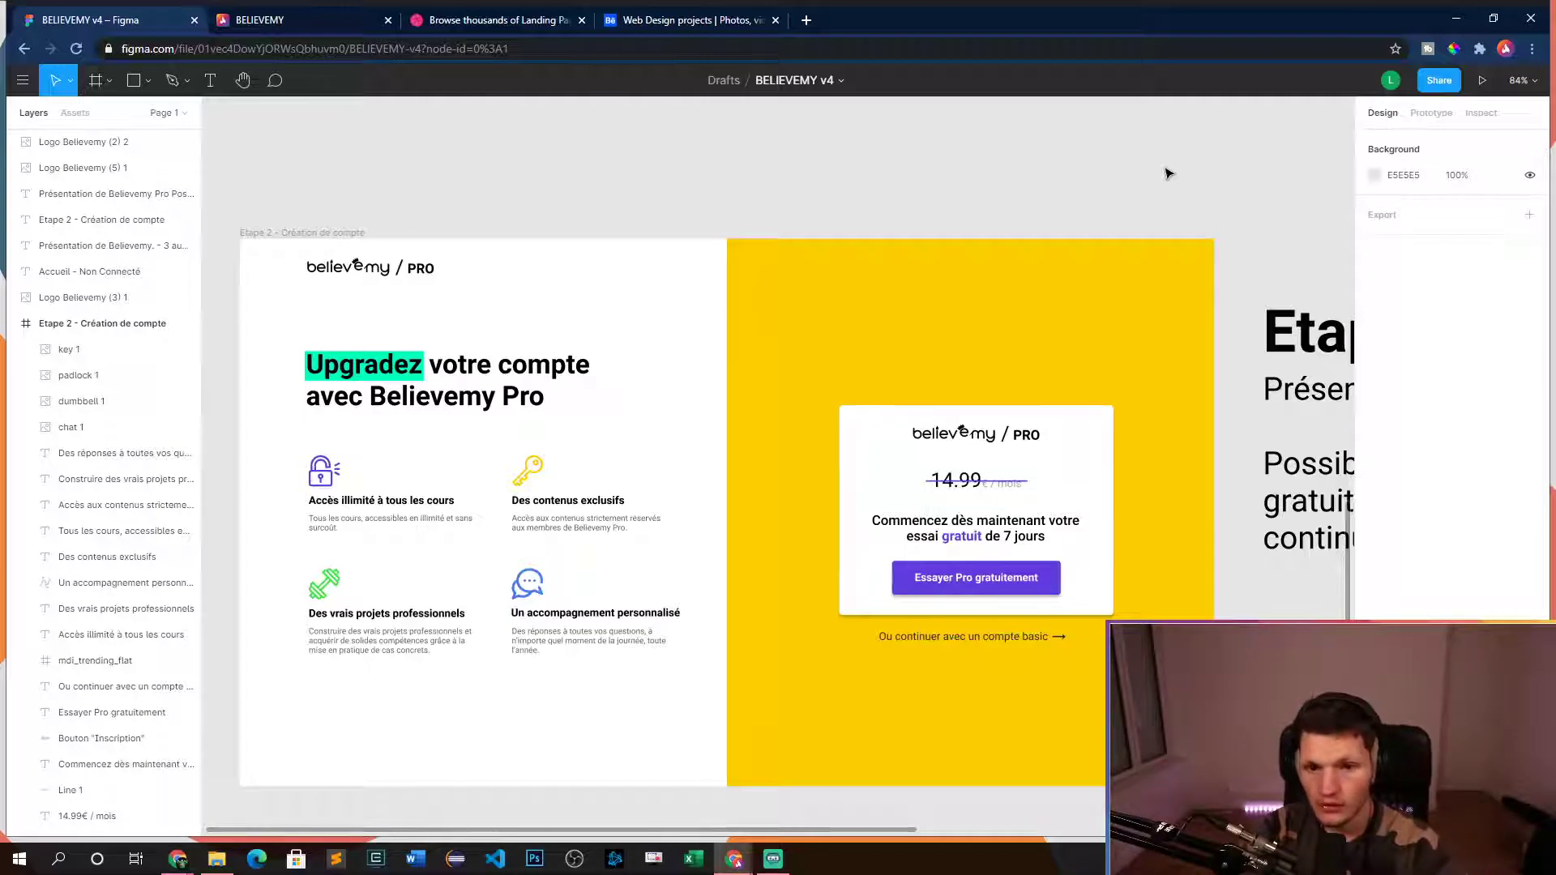
- Move the block of four benefits slightly lower beneath the "Upgradez votre compte" heading
{"action": "scroll", "coordinate": [1169, 173], "scroll_direction": "down", "scroll_amount": 2}
{"action": "left_click_drag", "start_coordinate": [1191, 166], "coordinate": [972, 300]}
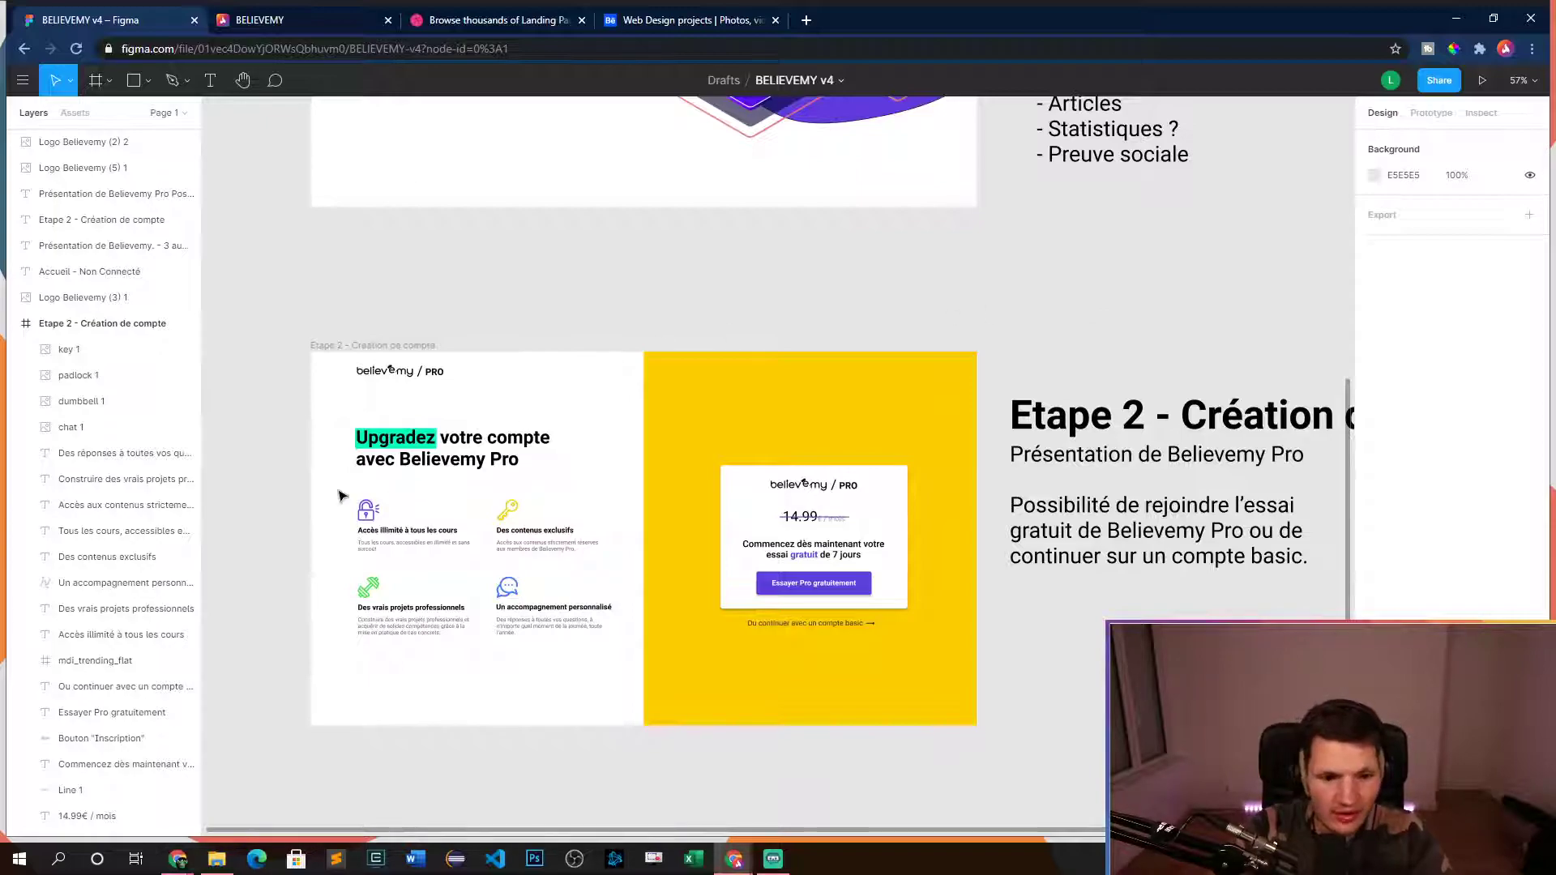
{"action": "left_click_drag", "start_coordinate": [339, 490], "coordinate": [598, 663]}
{"action": "left_click_drag", "start_coordinate": [525, 575], "coordinate": [526, 584]}
{"action": "left_click", "coordinate": [598, 278]}
- Move the Etape 2 frame together with its title and notes well down the canvas, leaving space below the Accueil frame
{"action": "scroll", "coordinate": [959, 254], "scroll_direction": "down", "scroll_amount": 1}
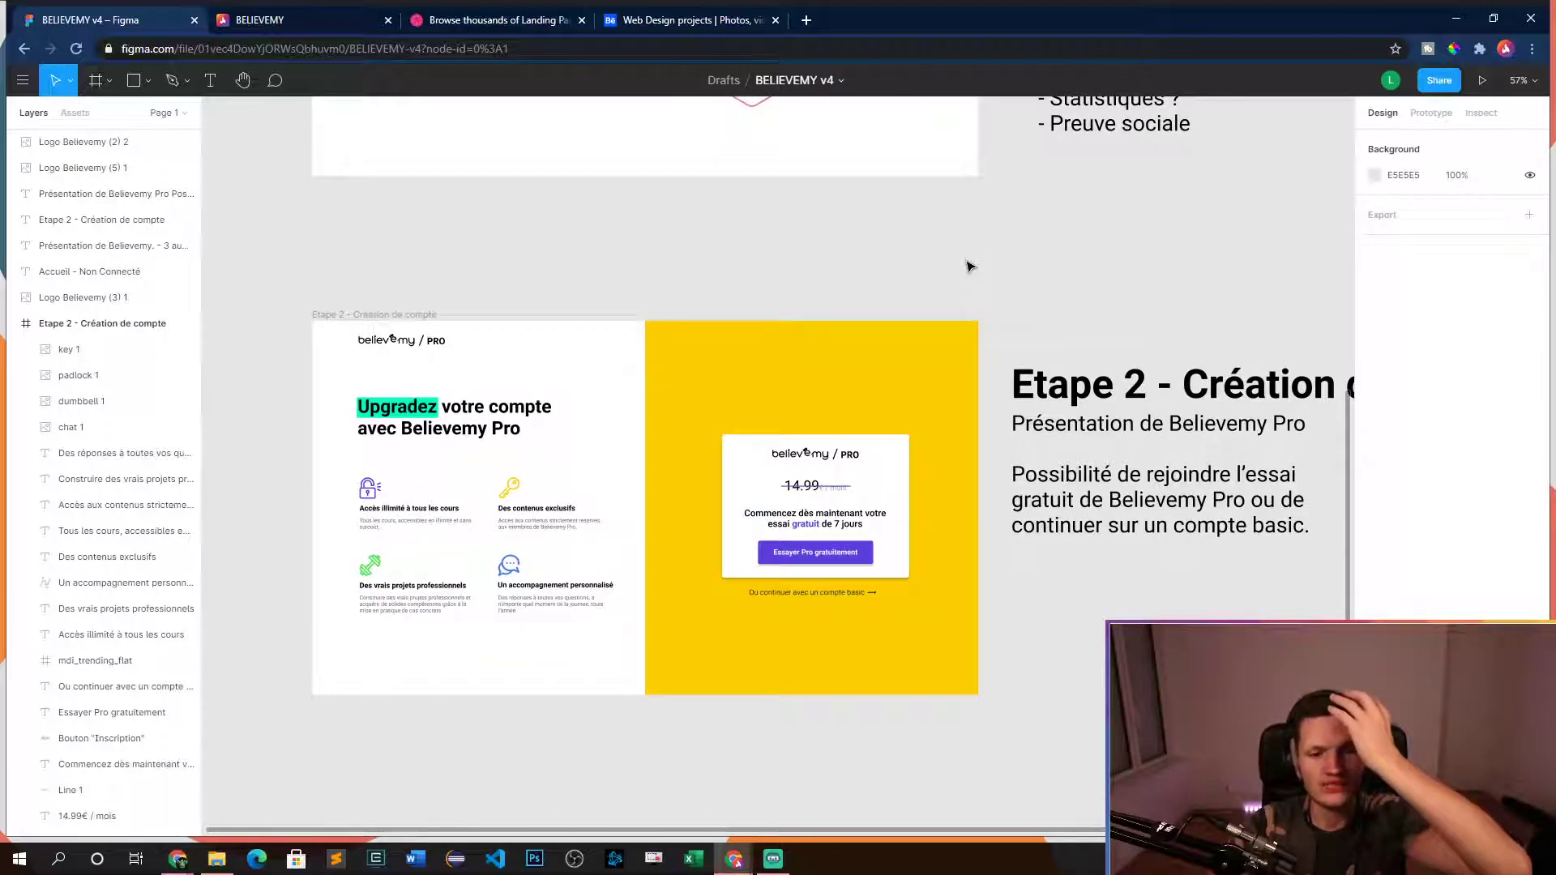
{"action": "scroll", "coordinate": [1101, 252], "scroll_direction": "up", "scroll_amount": 1}
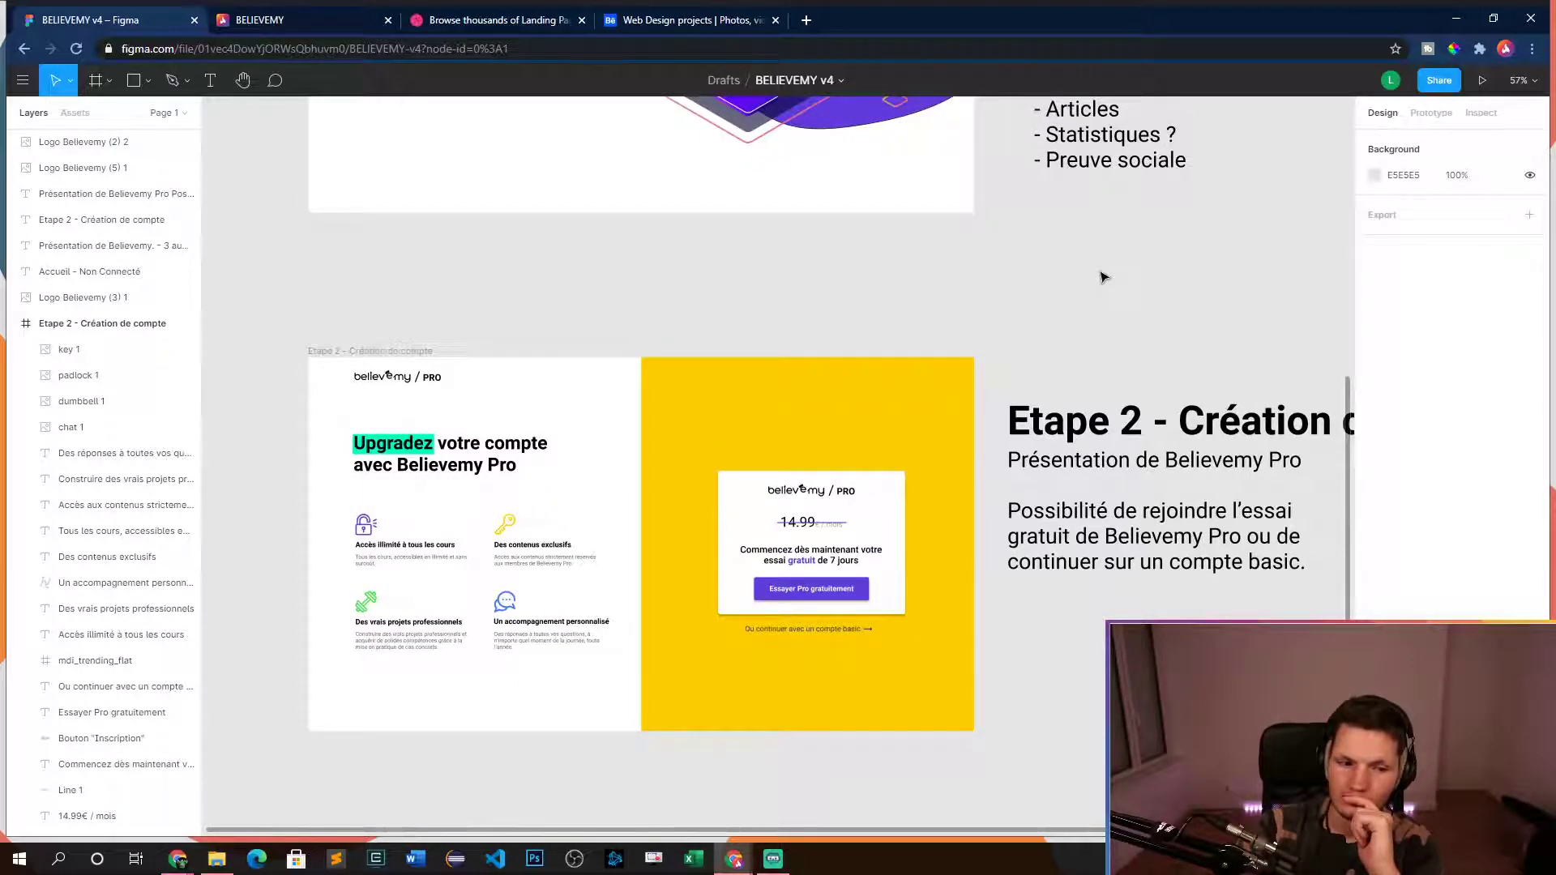
{"action": "left_click_drag", "start_coordinate": [1097, 267], "coordinate": [942, 396]}
{"action": "scroll", "coordinate": [1110, 312], "scroll_direction": "down", "scroll_amount": 5}
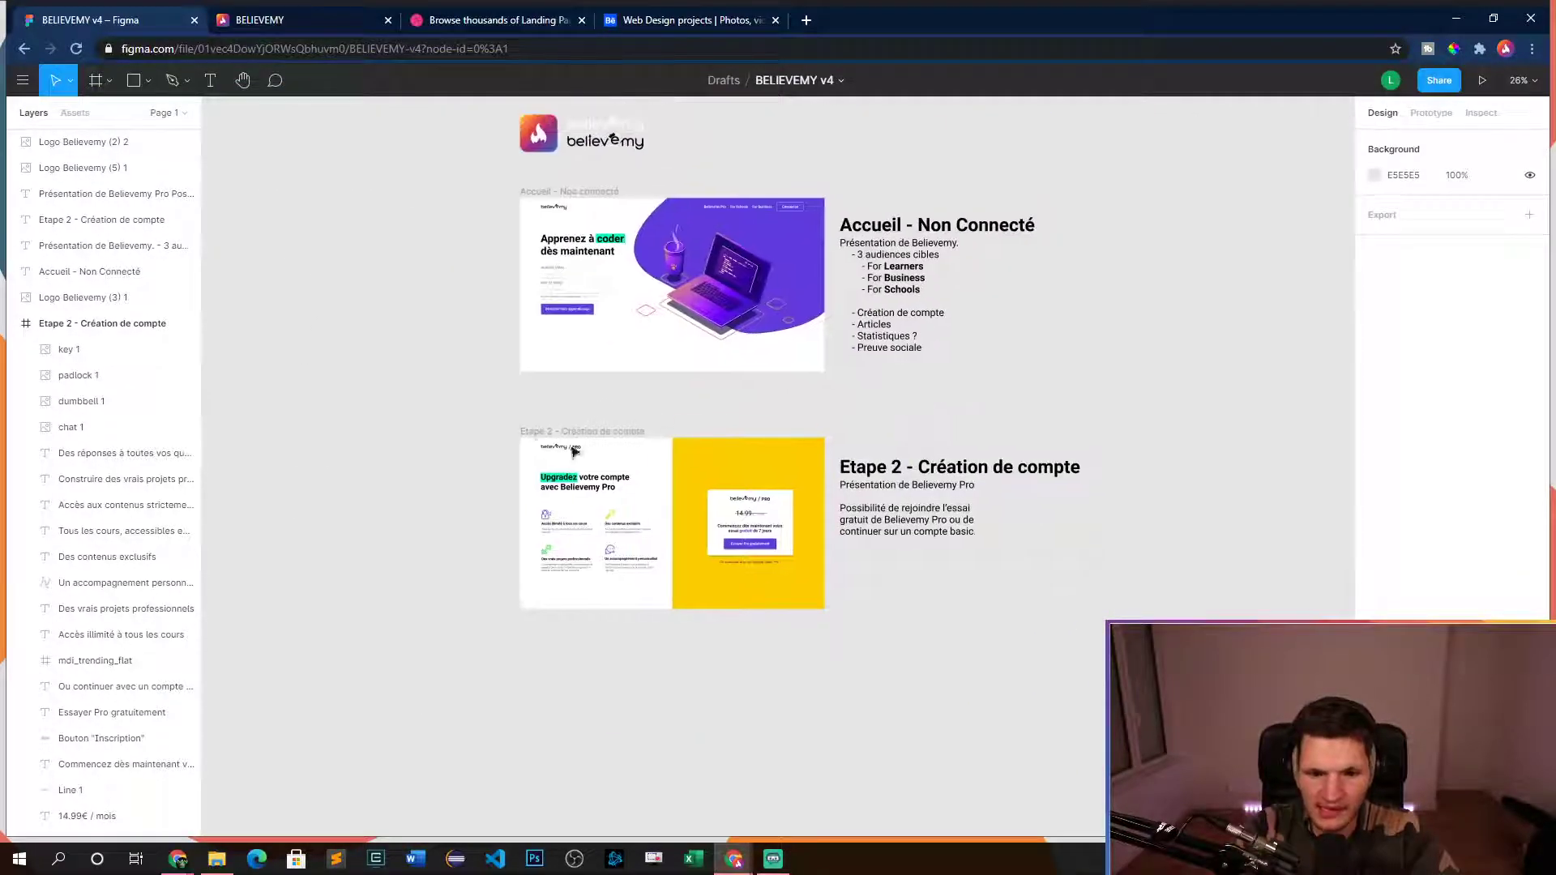
{"action": "left_click_drag", "start_coordinate": [805, 525], "coordinate": [1027, 584]}
{"action": "left_click_drag", "start_coordinate": [851, 546], "coordinate": [858, 616]}
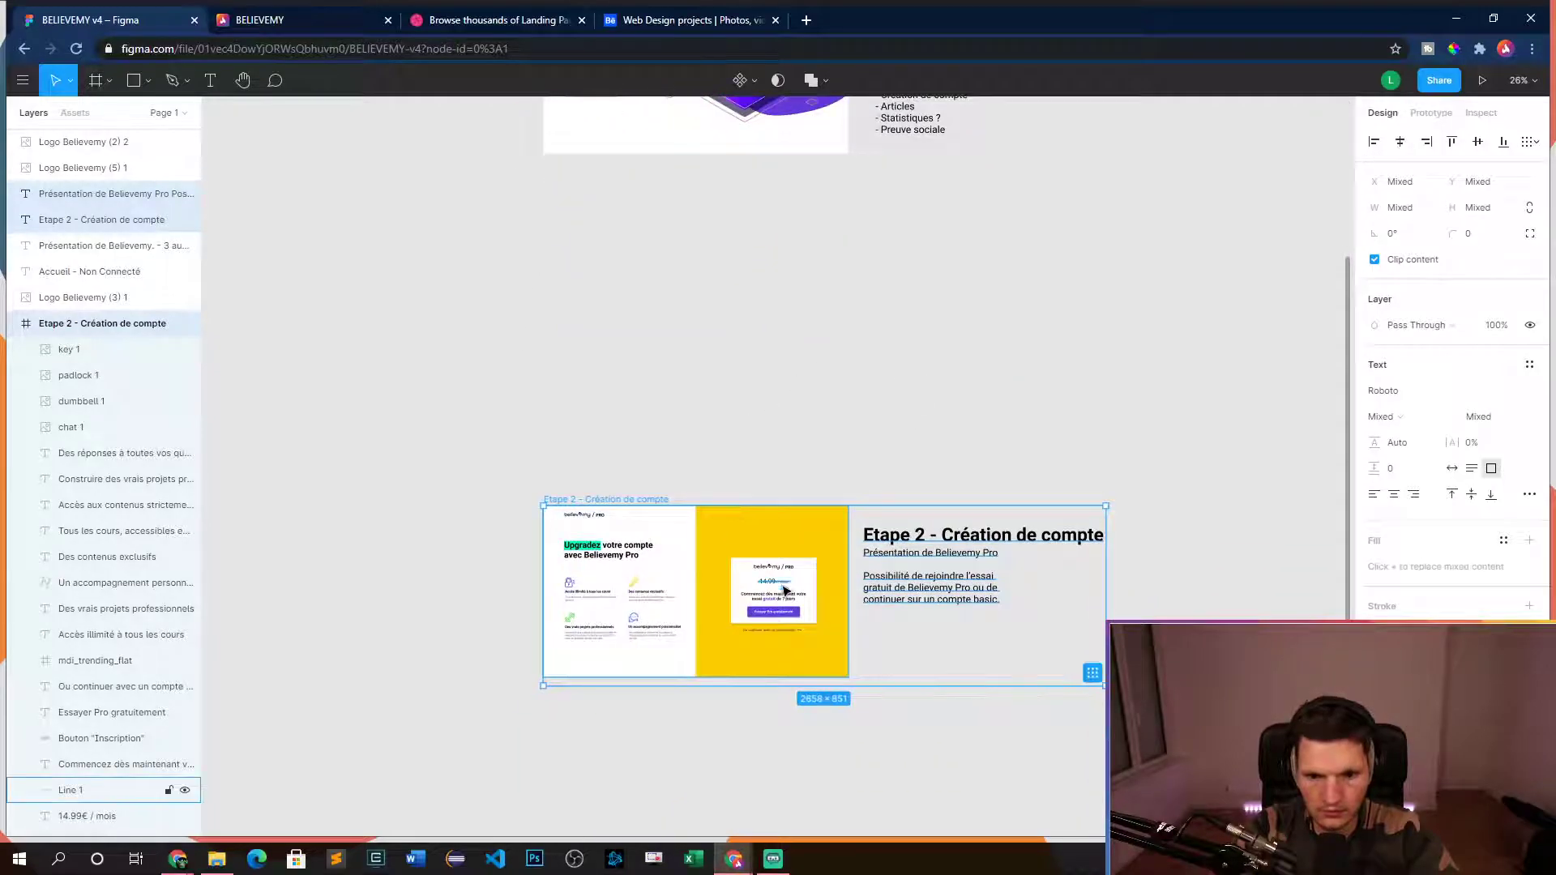
{"action": "left_click", "coordinate": [803, 576]}
{"action": "left_click", "coordinate": [862, 434]}
- Extend the Accueil - Non connecté frame downward until it nearly reaches the Etape 2 frame
{"action": "scroll", "coordinate": [959, 490], "scroll_direction": "up", "scroll_amount": 5}
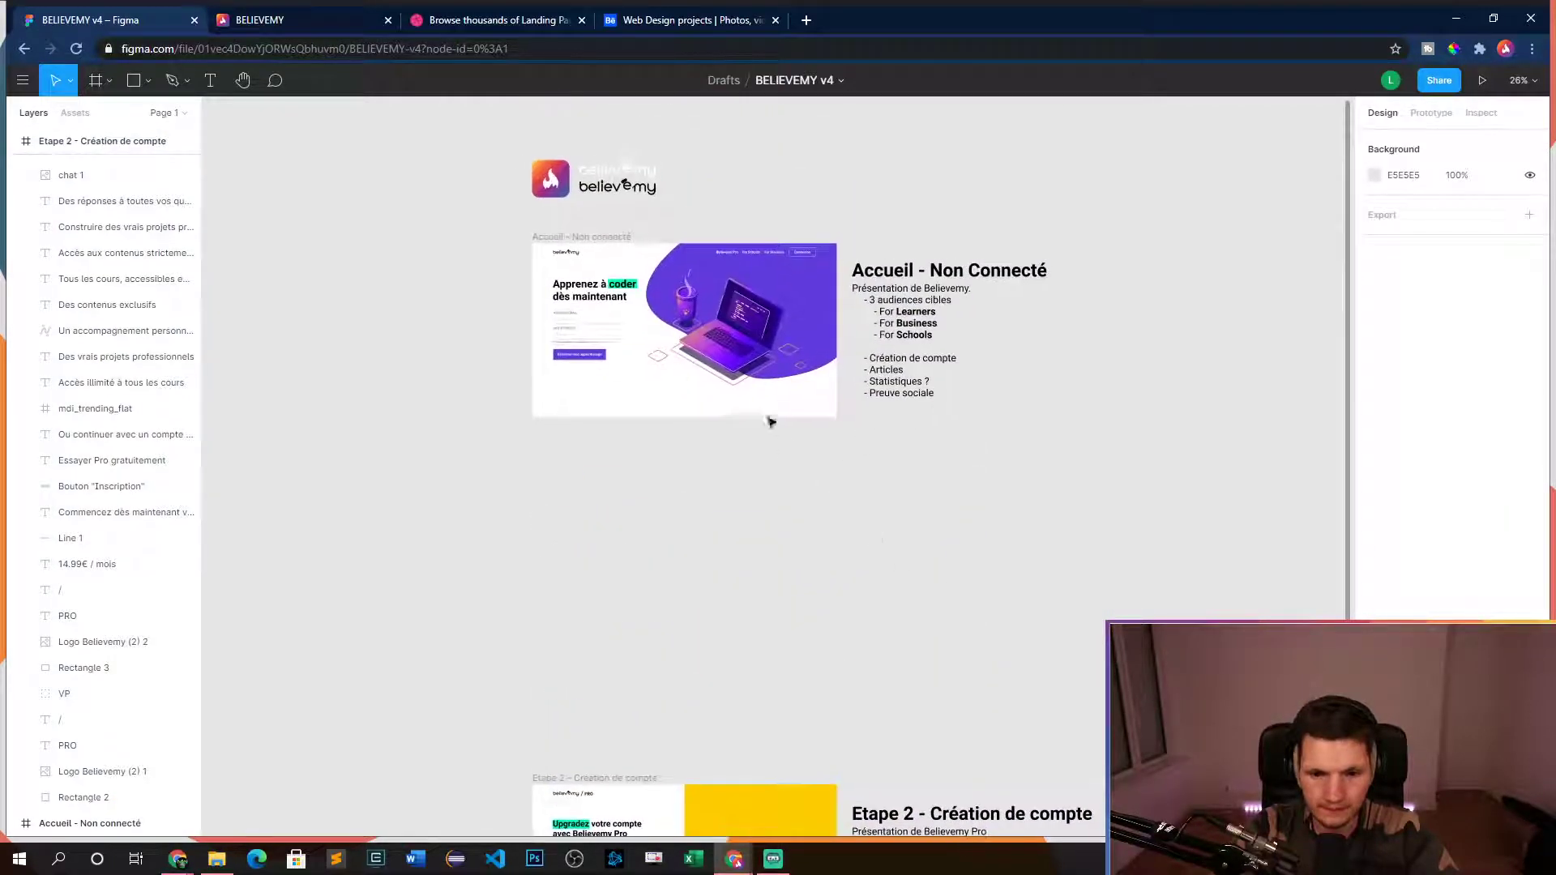
{"action": "left_click", "coordinate": [753, 410]}
{"action": "left_click", "coordinate": [601, 420]}
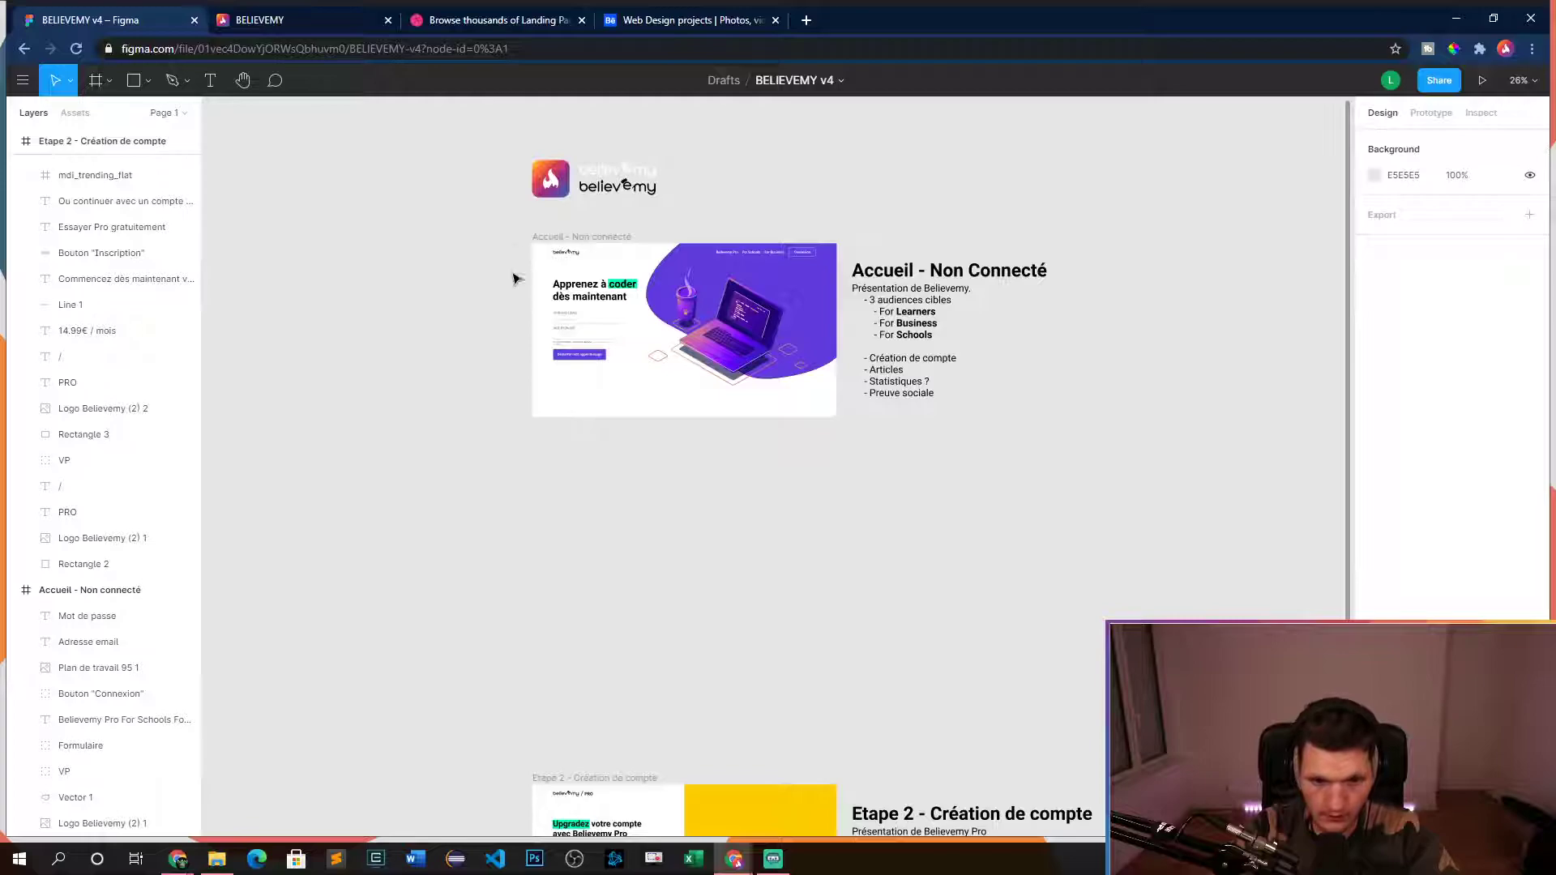
{"action": "left_click", "coordinate": [551, 236]}
{"action": "left_click_drag", "start_coordinate": [679, 418], "coordinate": [690, 733]}
{"action": "left_click", "coordinate": [1003, 600]}
- Examine the lengthened Accueil frame against its notes on target audiences, articles, statistics and social proof
{"action": "scroll", "coordinate": [997, 455], "scroll_direction": "down", "scroll_amount": 5}
{"action": "scroll", "coordinate": [983, 153], "scroll_direction": "up", "scroll_amount": 5}
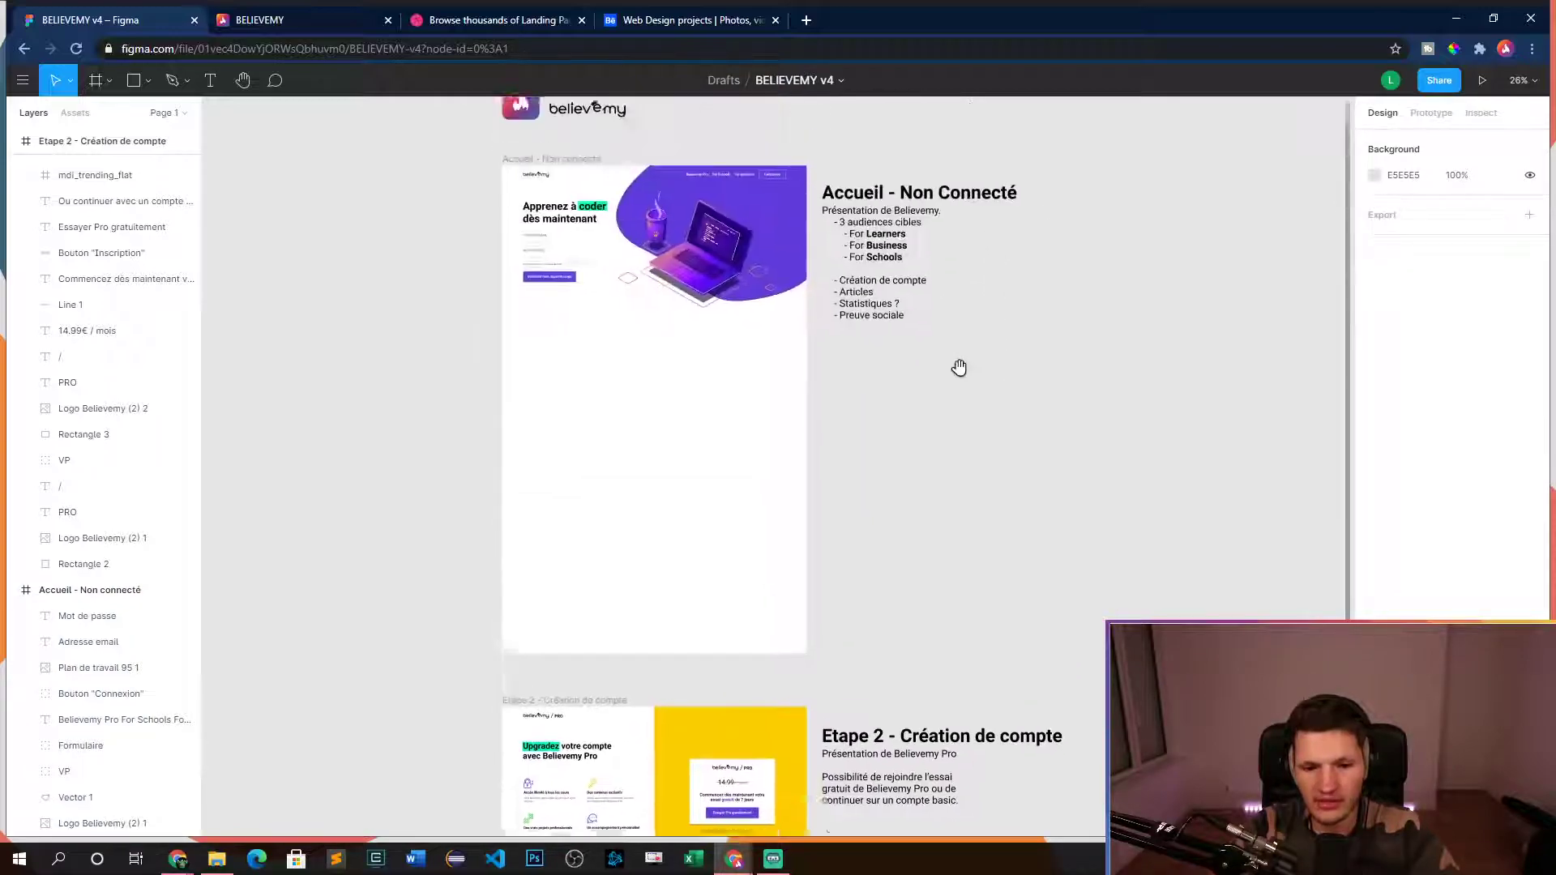
{"action": "scroll", "coordinate": [669, 327], "scroll_direction": "up", "scroll_amount": 4}
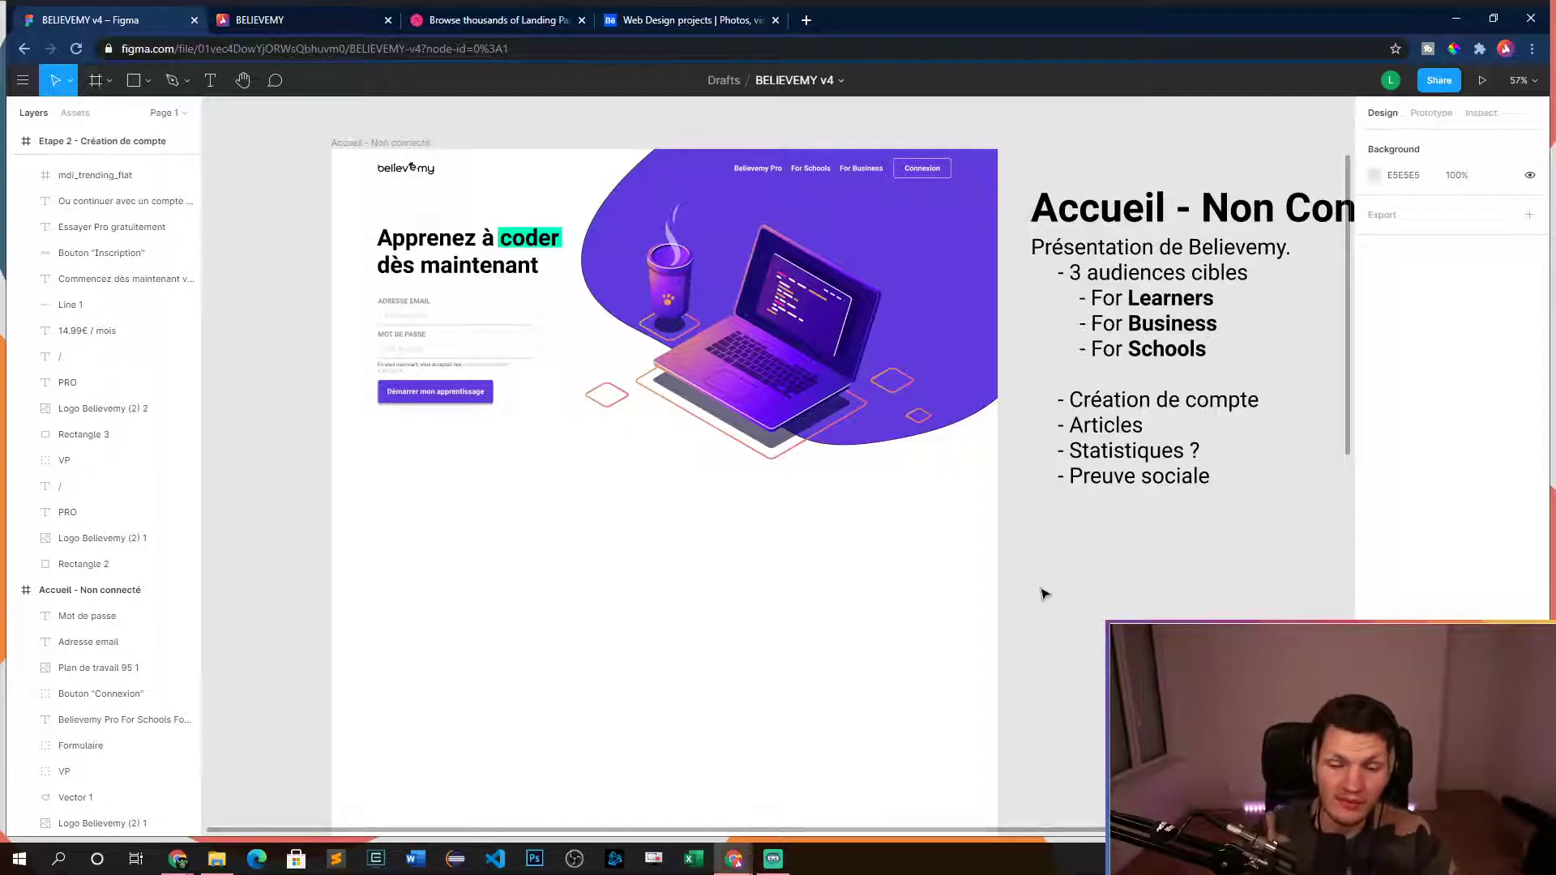
{"action": "scroll", "coordinate": [1044, 595], "scroll_direction": "down", "scroll_amount": 5}
{"action": "left_click_drag", "start_coordinate": [1029, 591], "coordinate": [896, 566]}
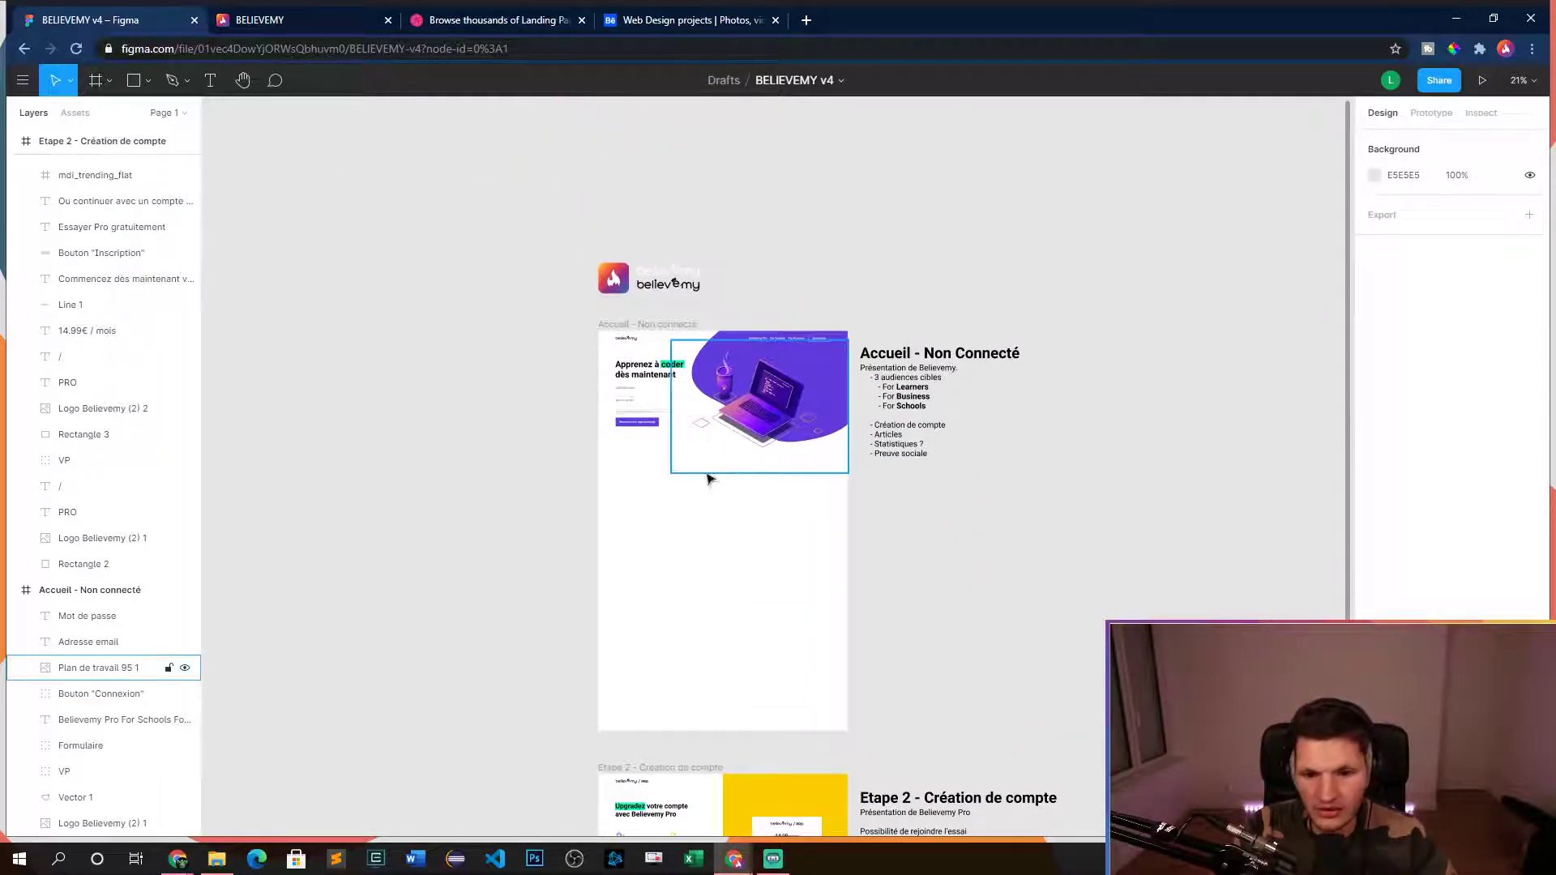
{"action": "scroll", "coordinate": [712, 481], "scroll_direction": "up", "scroll_amount": 3}
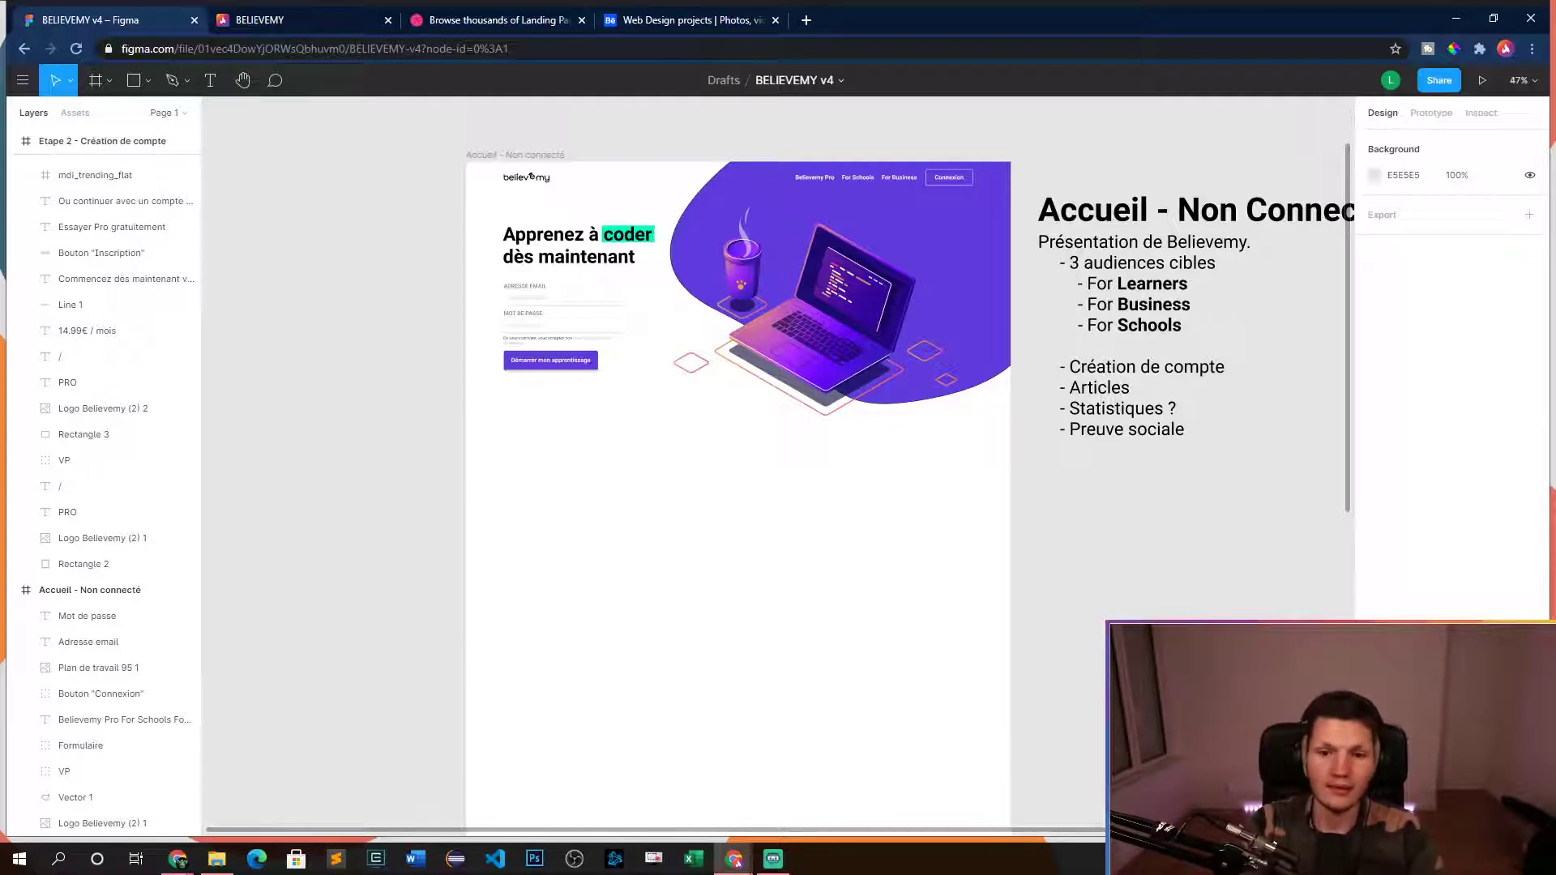
{"action": "mouse_move", "coordinate": [1172, 617]}
{"action": "left_mouse_down"}
{"action": "mouse_move", "coordinate": [1168, 576]}
{"action": "mouse_move", "coordinate": [1168, 622]}
{"action": "left_mouse_up"}
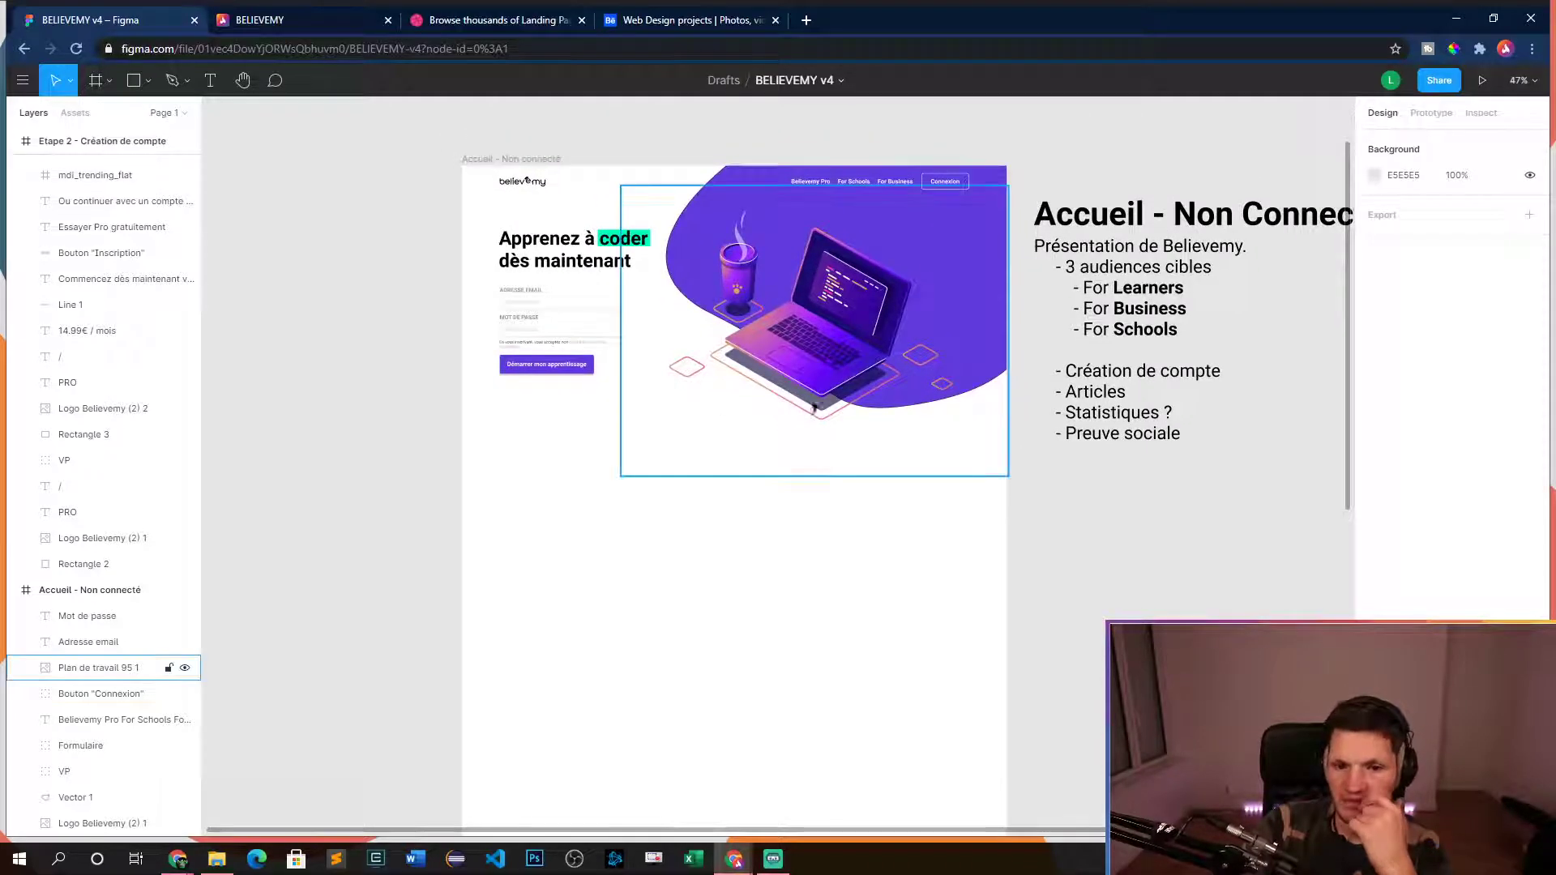
{"action": "left_click", "coordinate": [728, 468]}
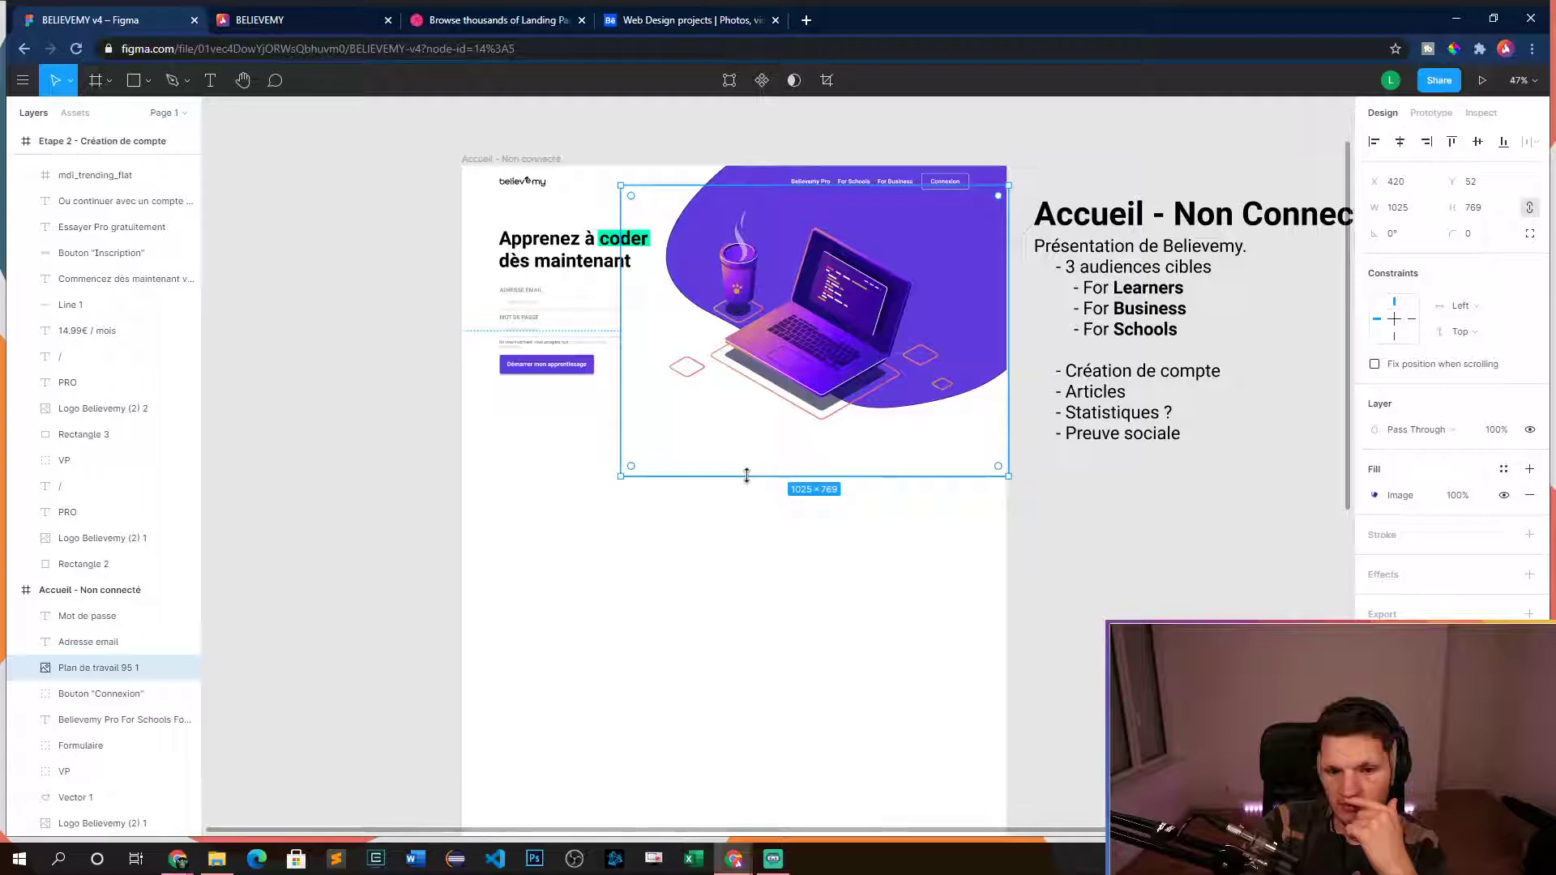
{"action": "mouse_move", "coordinate": [746, 476]}
{"action": "left_mouse_down"}
{"action": "mouse_move", "coordinate": [752, 451]}
{"action": "mouse_move", "coordinate": [729, 479]}
{"action": "mouse_move", "coordinate": [747, 459]}
{"action": "mouse_move", "coordinate": [749, 477]}
{"action": "mouse_move", "coordinate": [751, 434]}
{"action": "mouse_move", "coordinate": [761, 477]}
{"action": "left_mouse_up"}
{"action": "key", "text": "ctrl+z"}
{"action": "key", "text": "ctrl+a"}
{"action": "left_click", "coordinate": [757, 538]}
{"action": "left_click", "coordinate": [727, 476]}
{"action": "left_click", "coordinate": [1016, 545]}
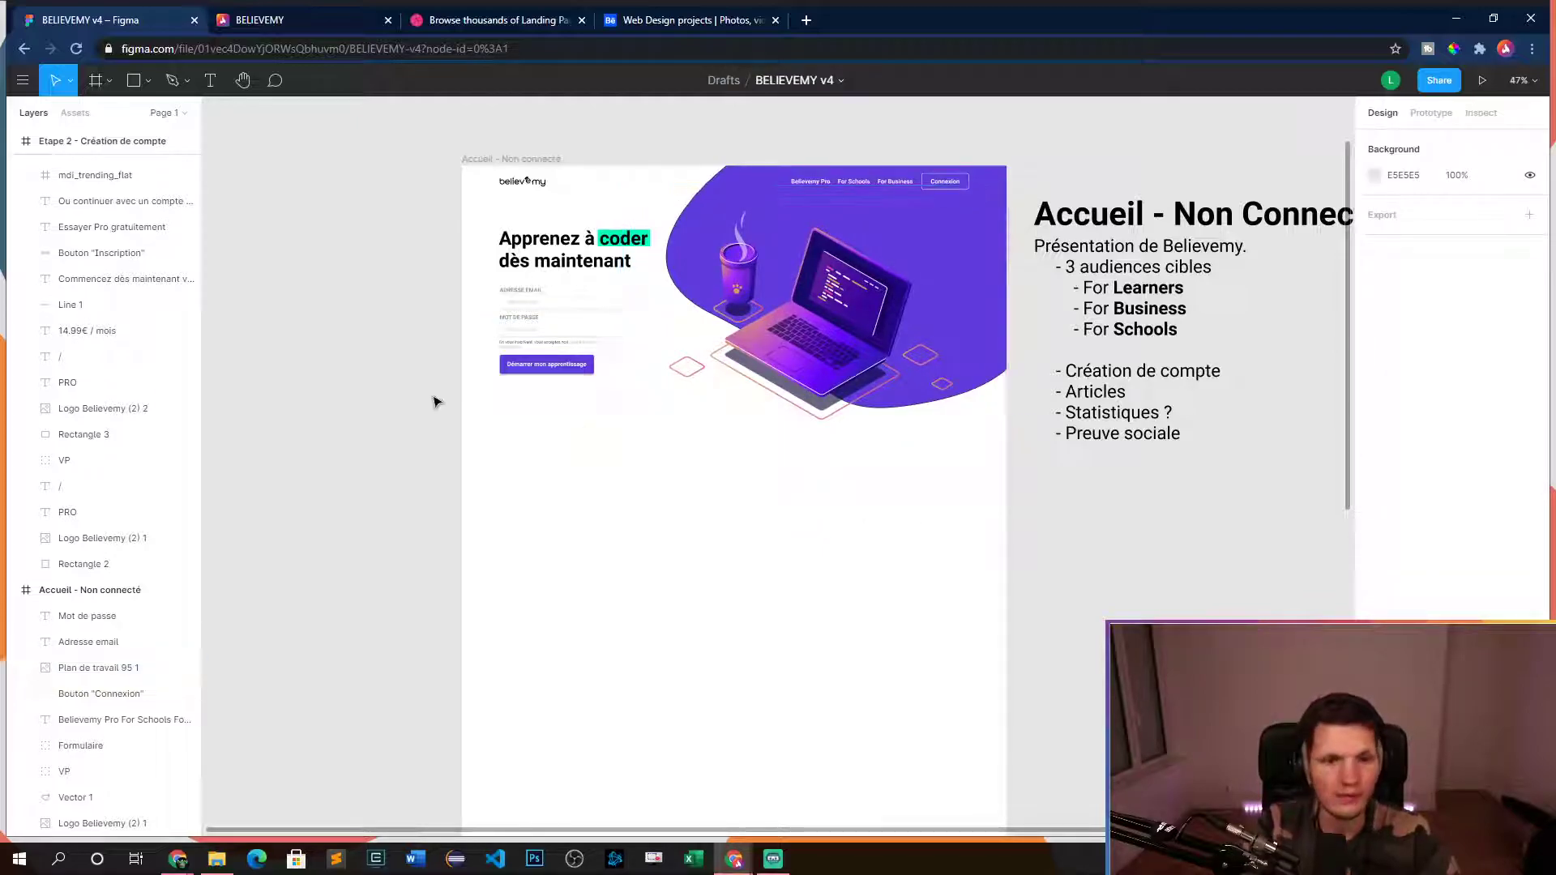
{"action": "scroll", "coordinate": [435, 400], "scroll_direction": "right", "scroll_amount": 1}
- Switch to Dribbble, browse the landing page shots and open the KereHor Job Finder Landing Page
{"action": "left_click", "coordinate": [493, 28]}
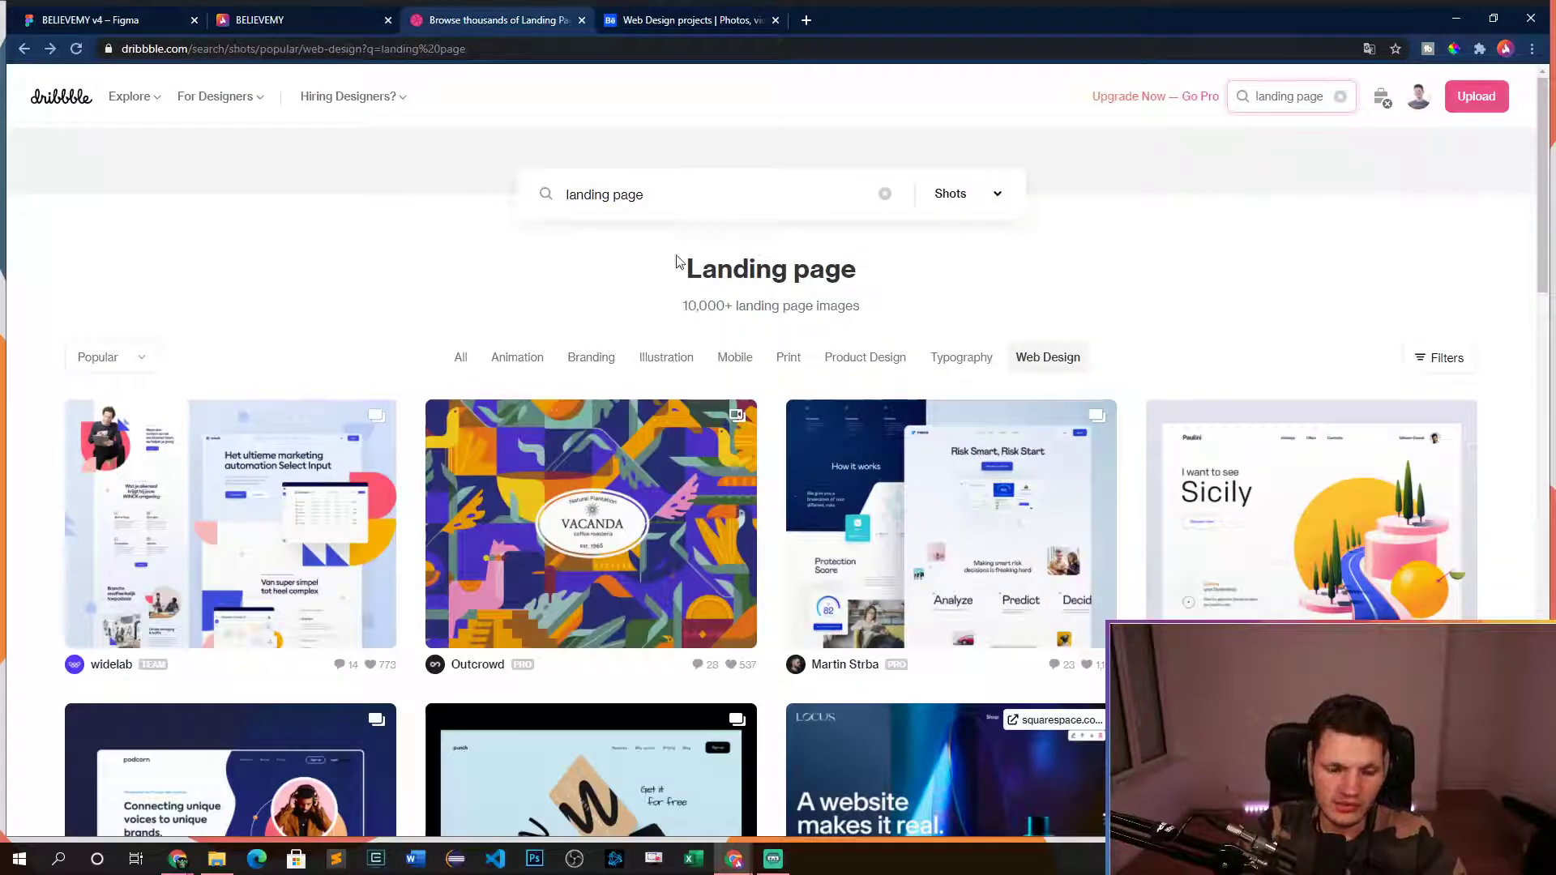
{"action": "scroll", "coordinate": [1078, 268], "scroll_direction": "down", "scroll_amount": 8}
{"action": "scroll", "coordinate": [1077, 268], "scroll_direction": "down", "scroll_amount": 15}
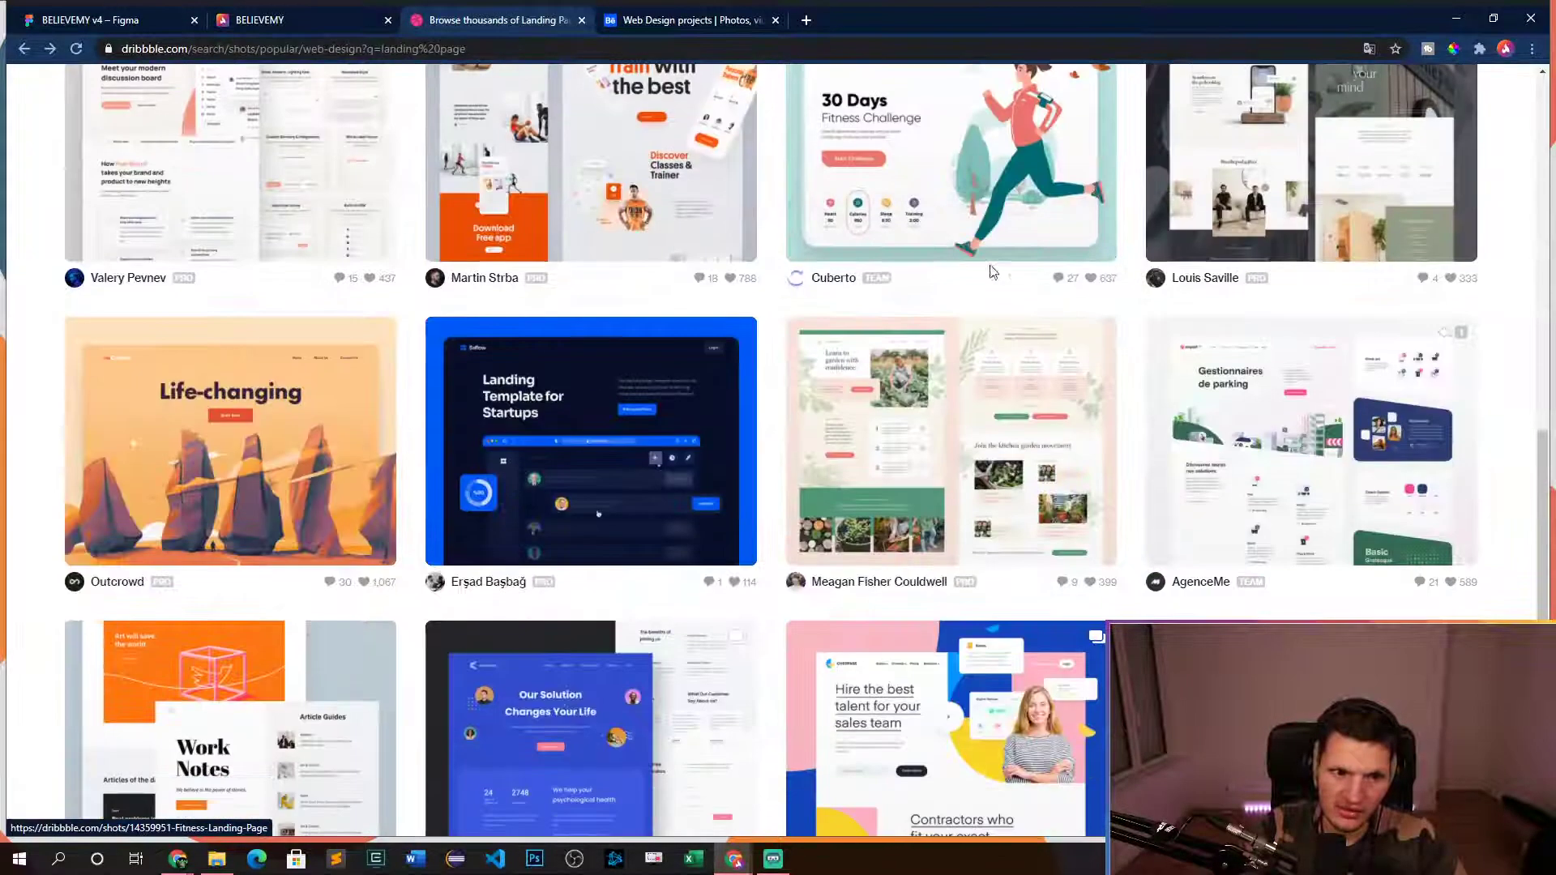
{"action": "scroll", "coordinate": [726, 330], "scroll_direction": "up", "scroll_amount": 5}
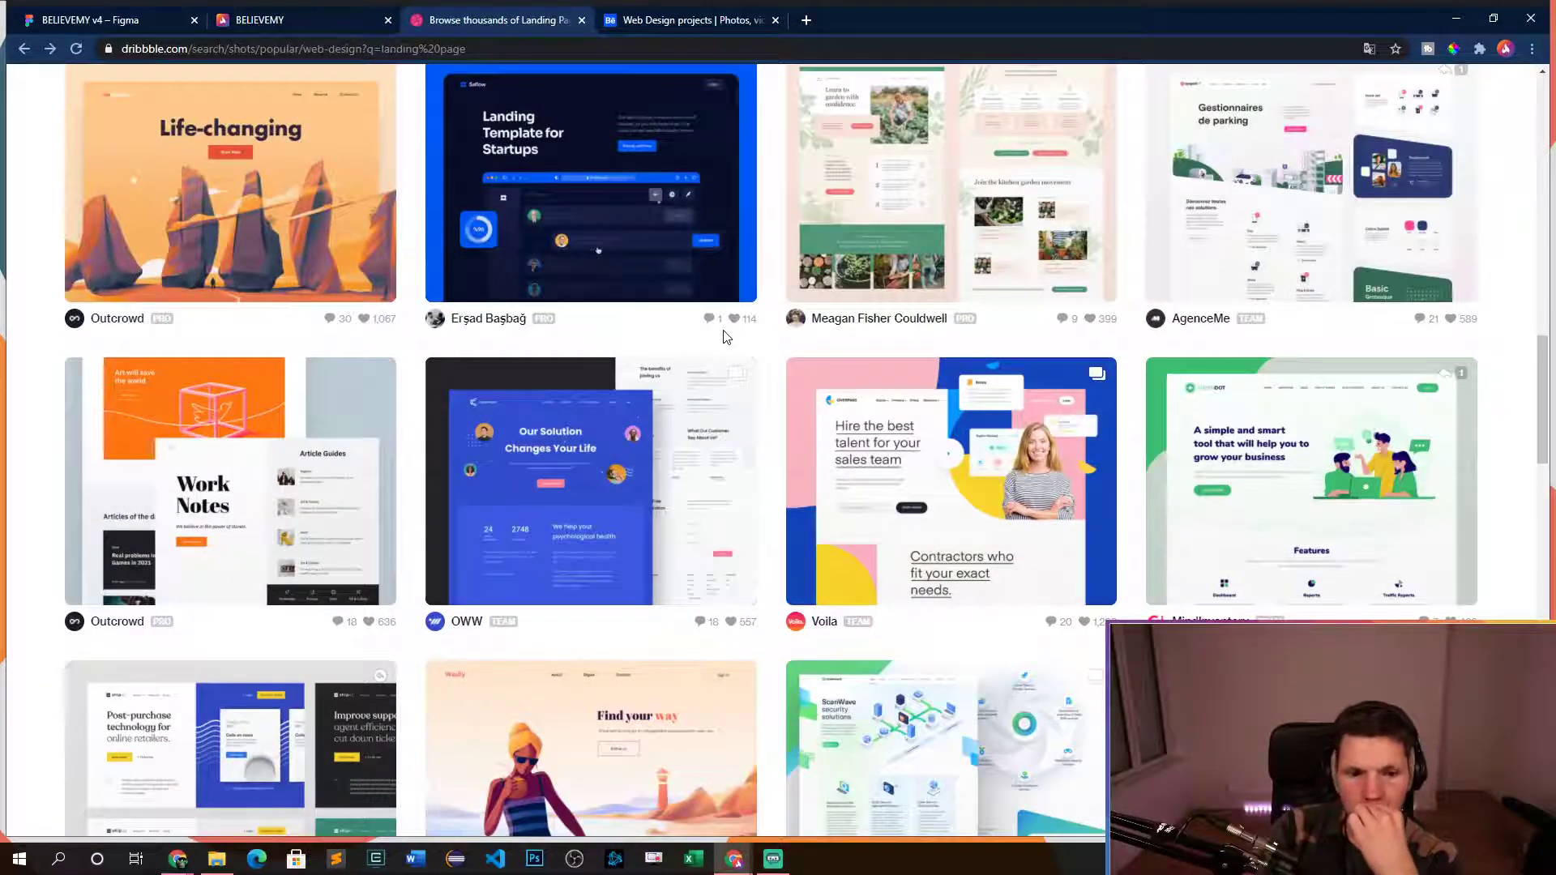
{"action": "scroll", "coordinate": [748, 432], "scroll_direction": "down", "scroll_amount": 7}
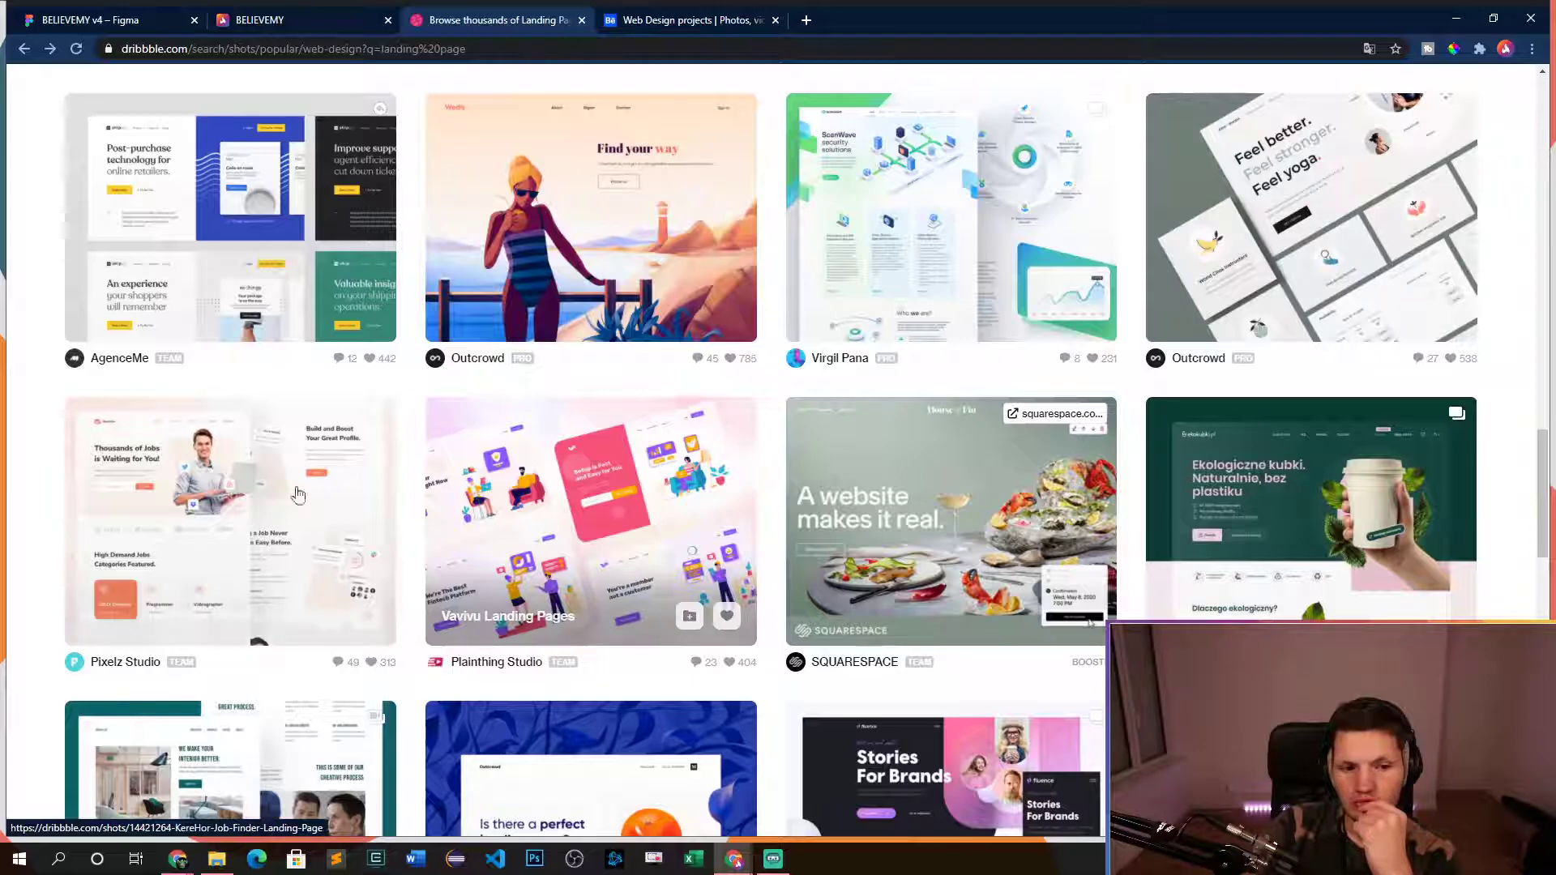
{"action": "left_click", "coordinate": [236, 505]}
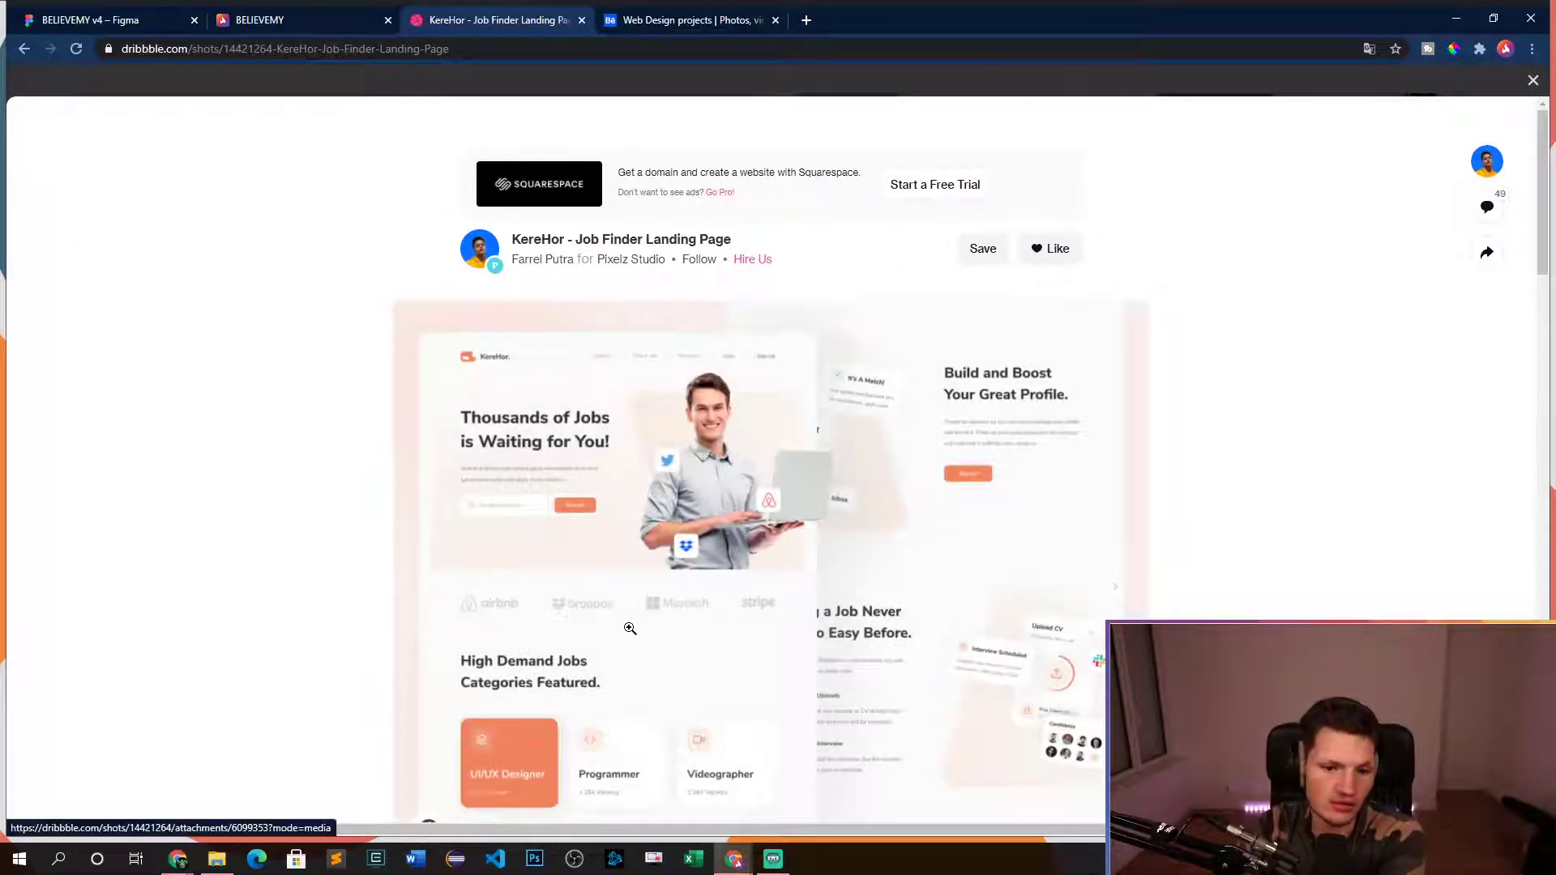
- Enlarge the KereHor shot and examine its hero, company logo strip and job categories section
{"action": "left_click", "coordinate": [676, 623]}
{"action": "scroll", "coordinate": [650, 626], "scroll_direction": "down", "scroll_amount": 5}
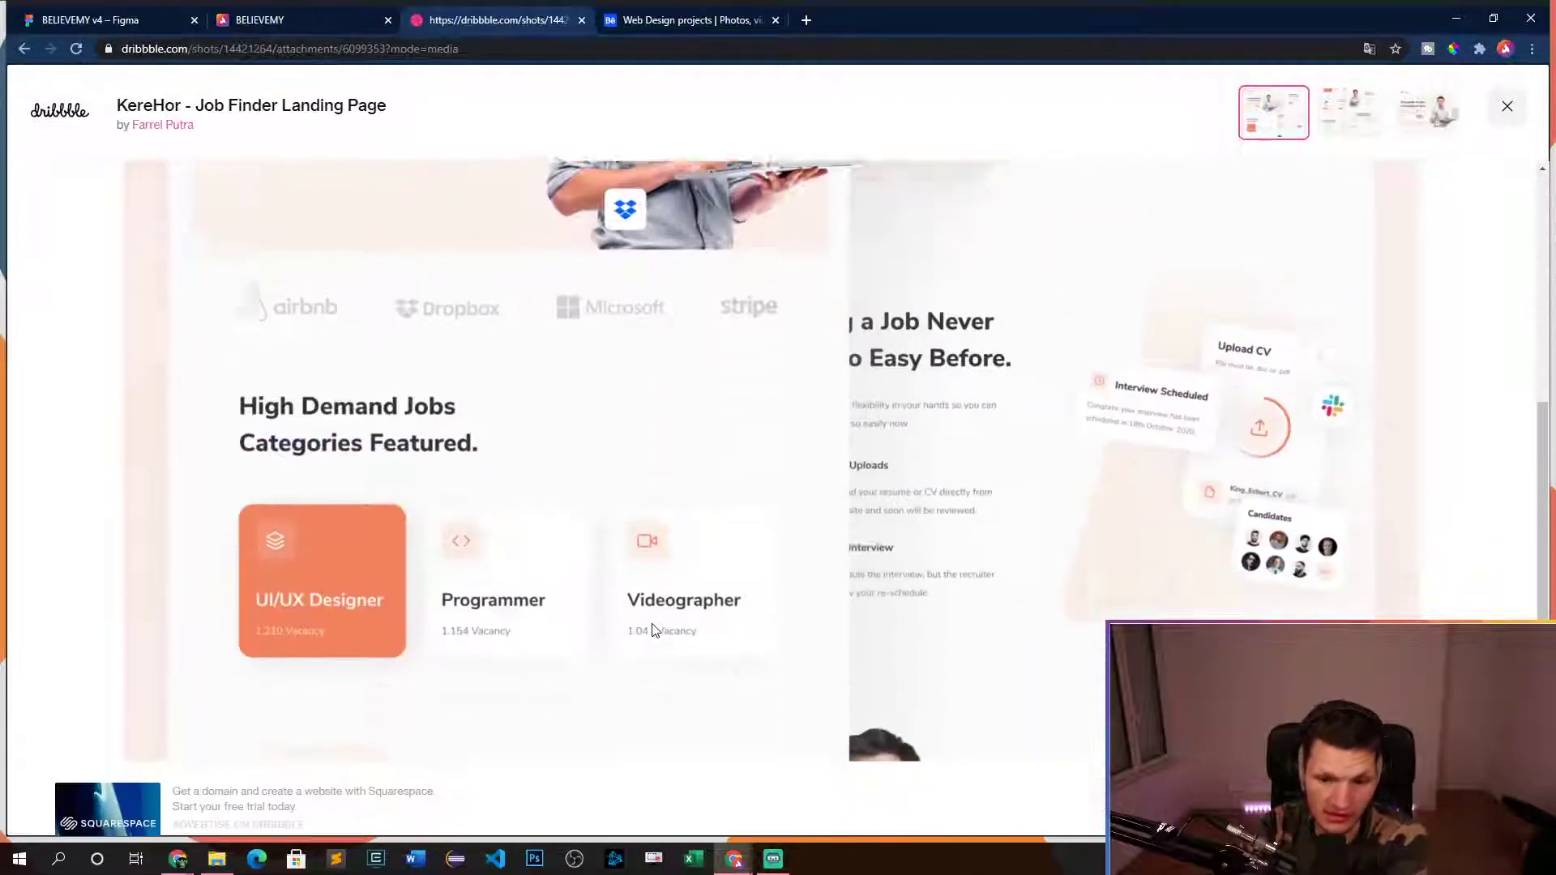
{"action": "scroll", "coordinate": [650, 629], "scroll_direction": "up", "scroll_amount": 5}
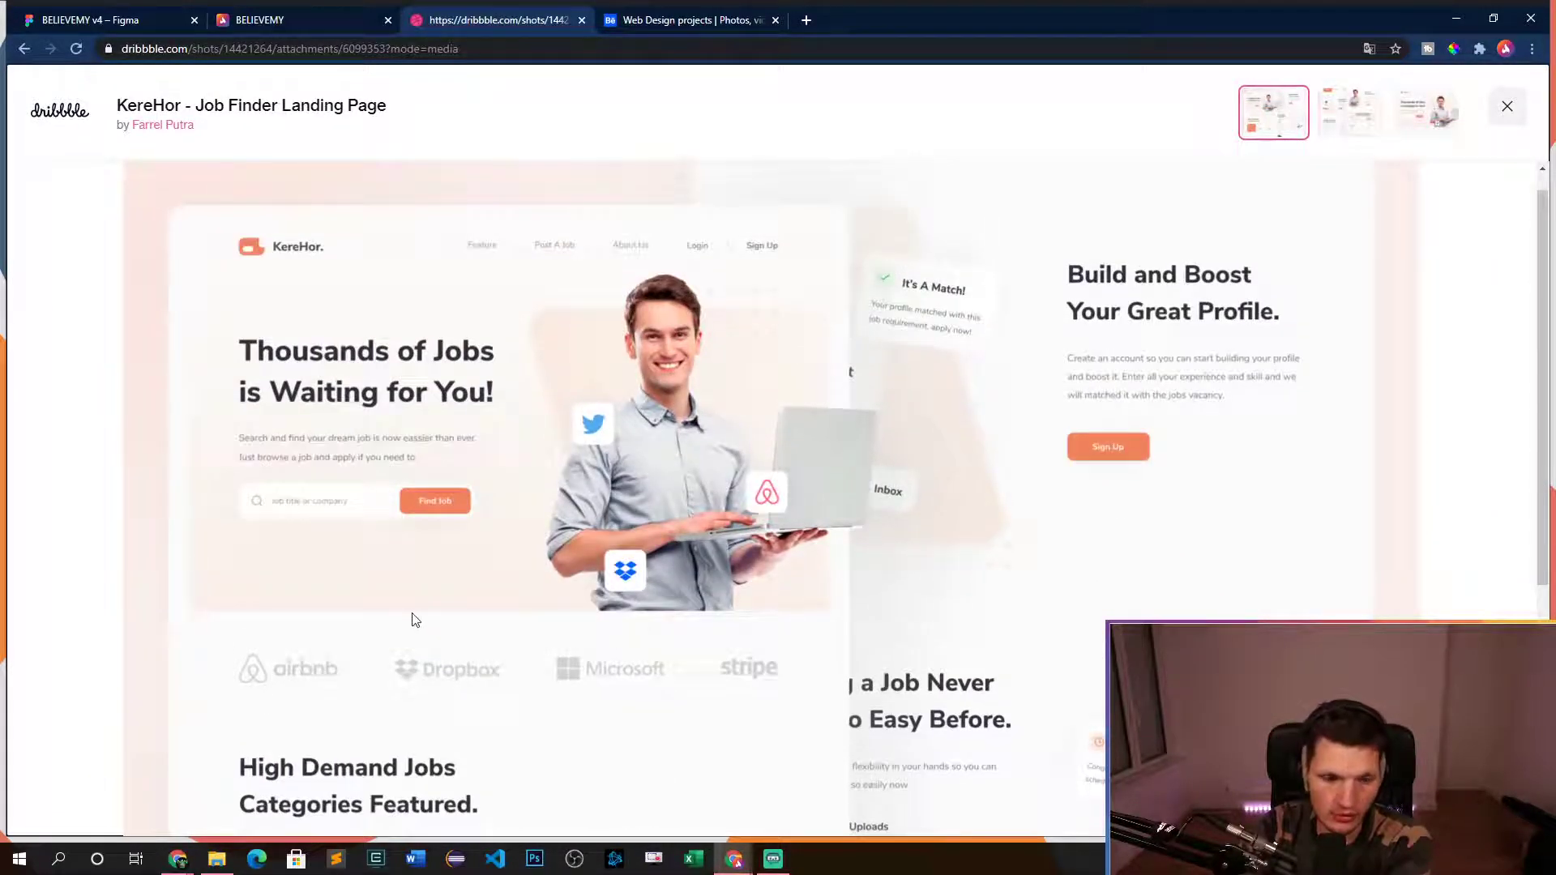
{"action": "scroll", "coordinate": [421, 372], "scroll_direction": "down", "scroll_amount": 1}
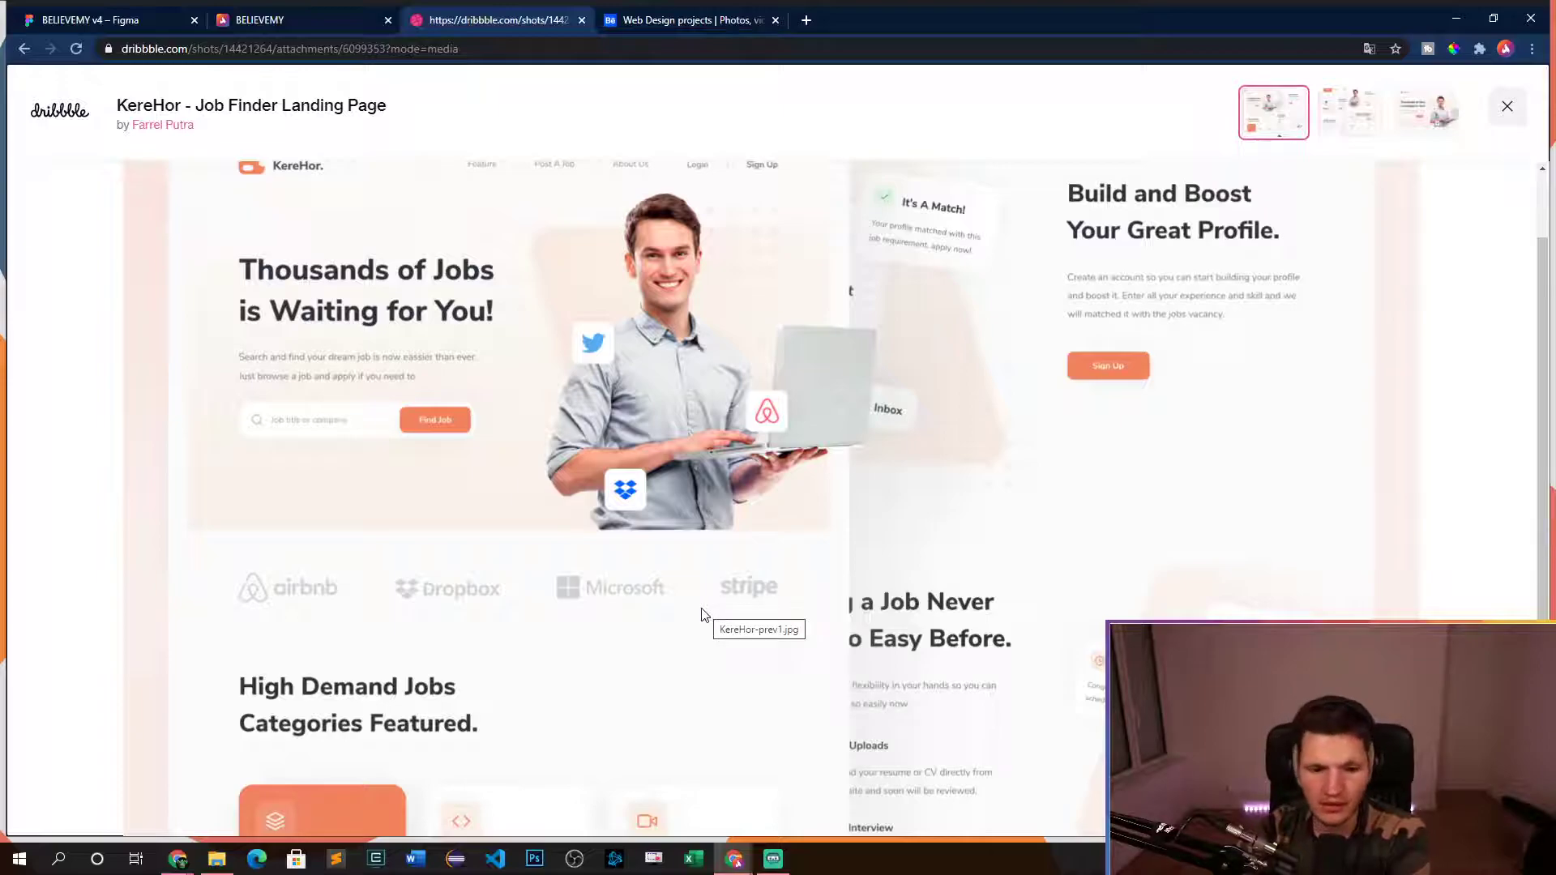
{"action": "scroll", "coordinate": [775, 586], "scroll_direction": "down", "scroll_amount": 4}
{"action": "scroll", "coordinate": [775, 586], "scroll_direction": "up", "scroll_amount": 5}
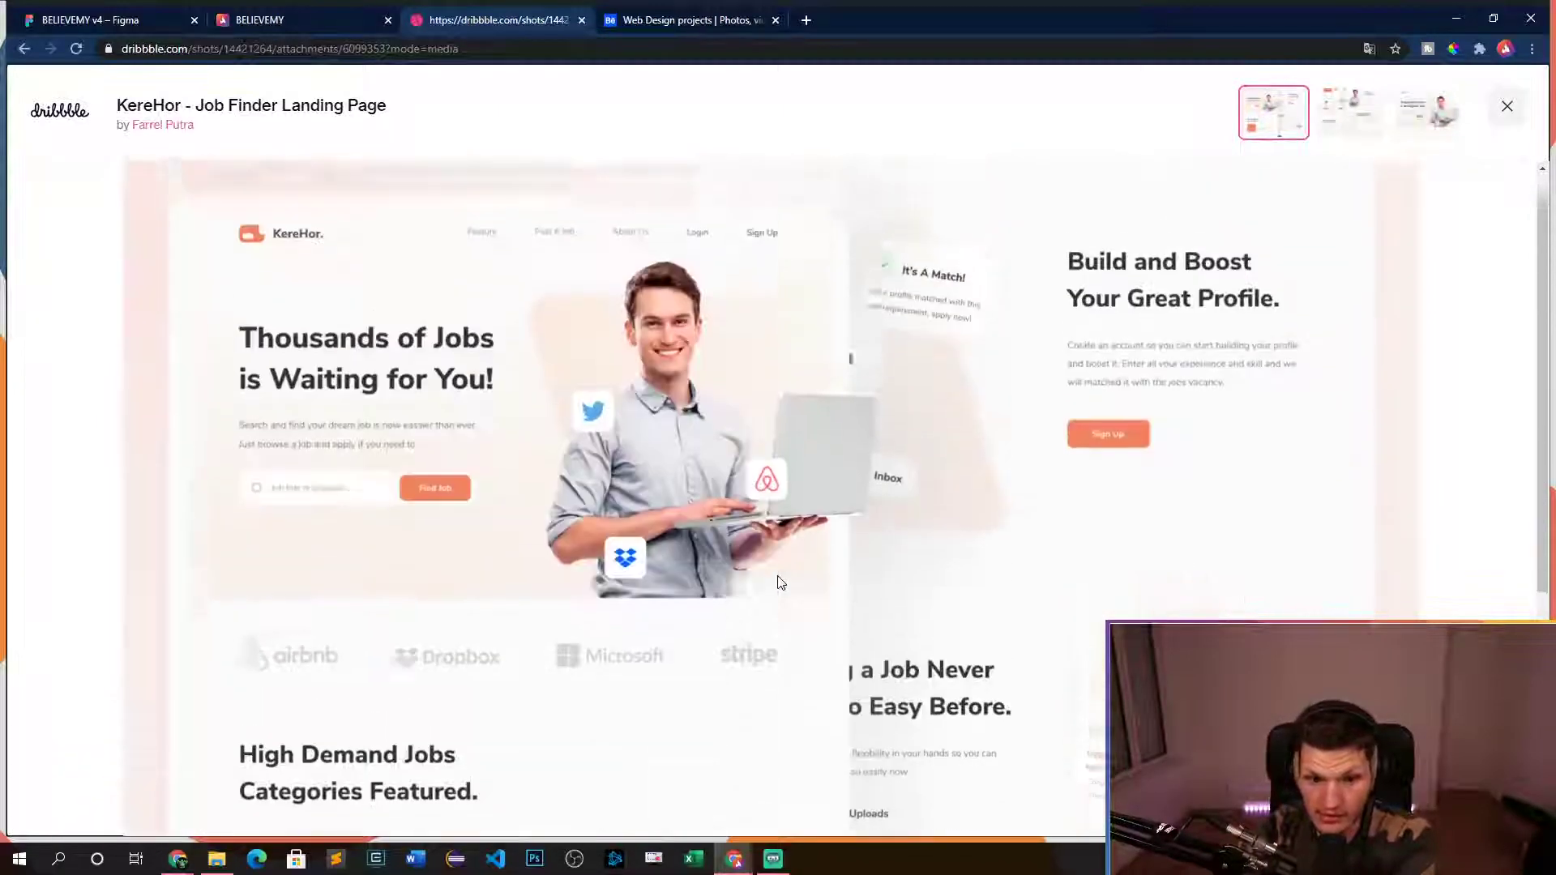
- Switch to the Believemy website and examine its row of employer logos and its band of student statistics
{"action": "left_click", "coordinate": [118, 18]}
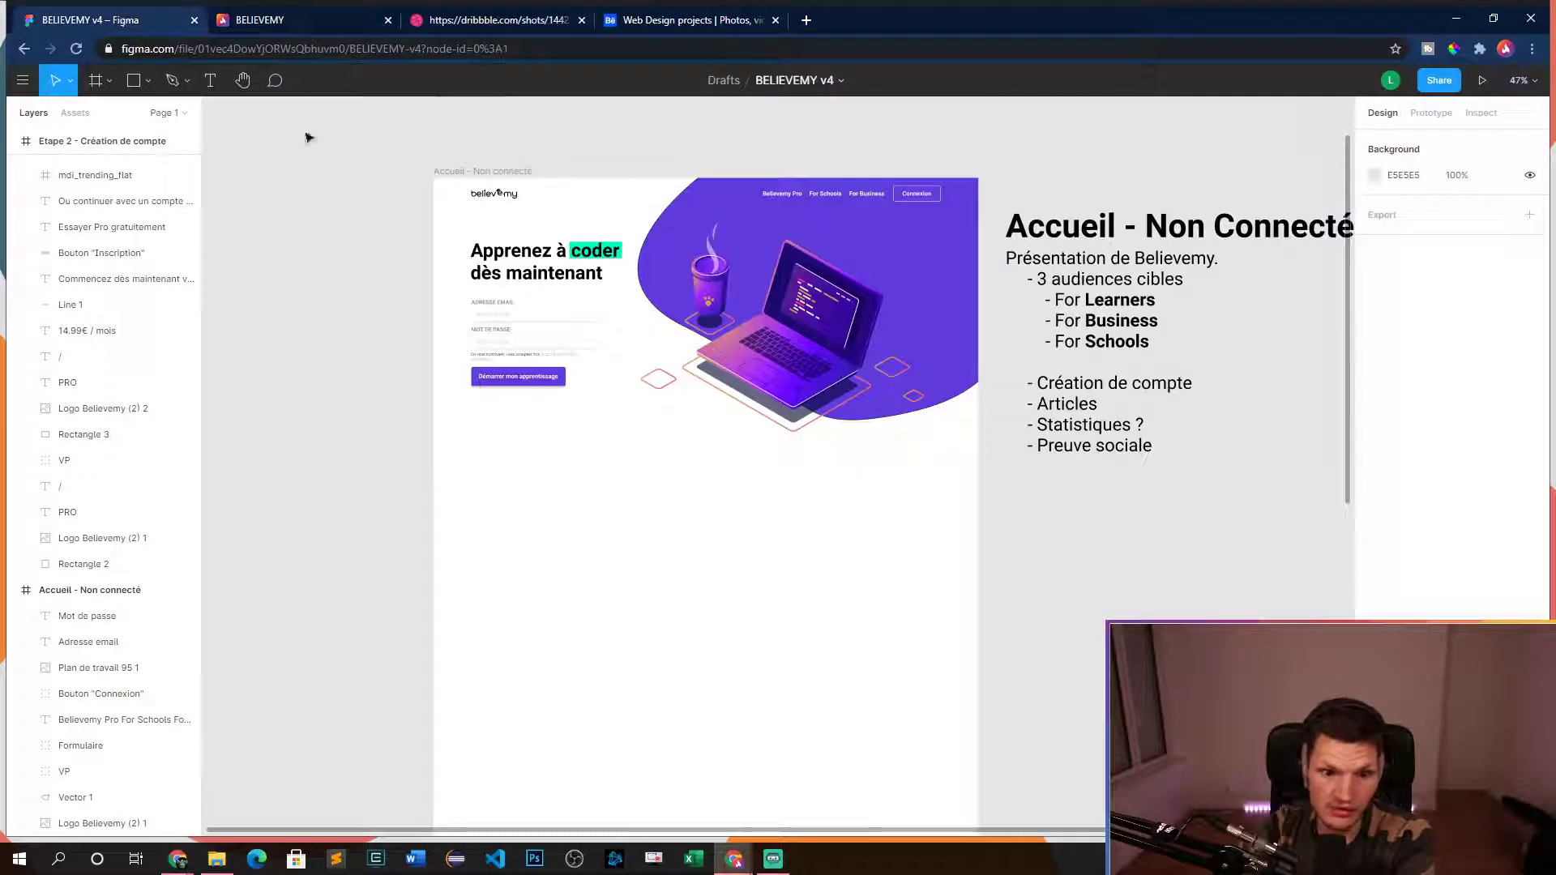
{"action": "left_click", "coordinate": [280, 22]}
{"action": "scroll", "coordinate": [1340, 337], "scroll_direction": "down", "scroll_amount": 15}
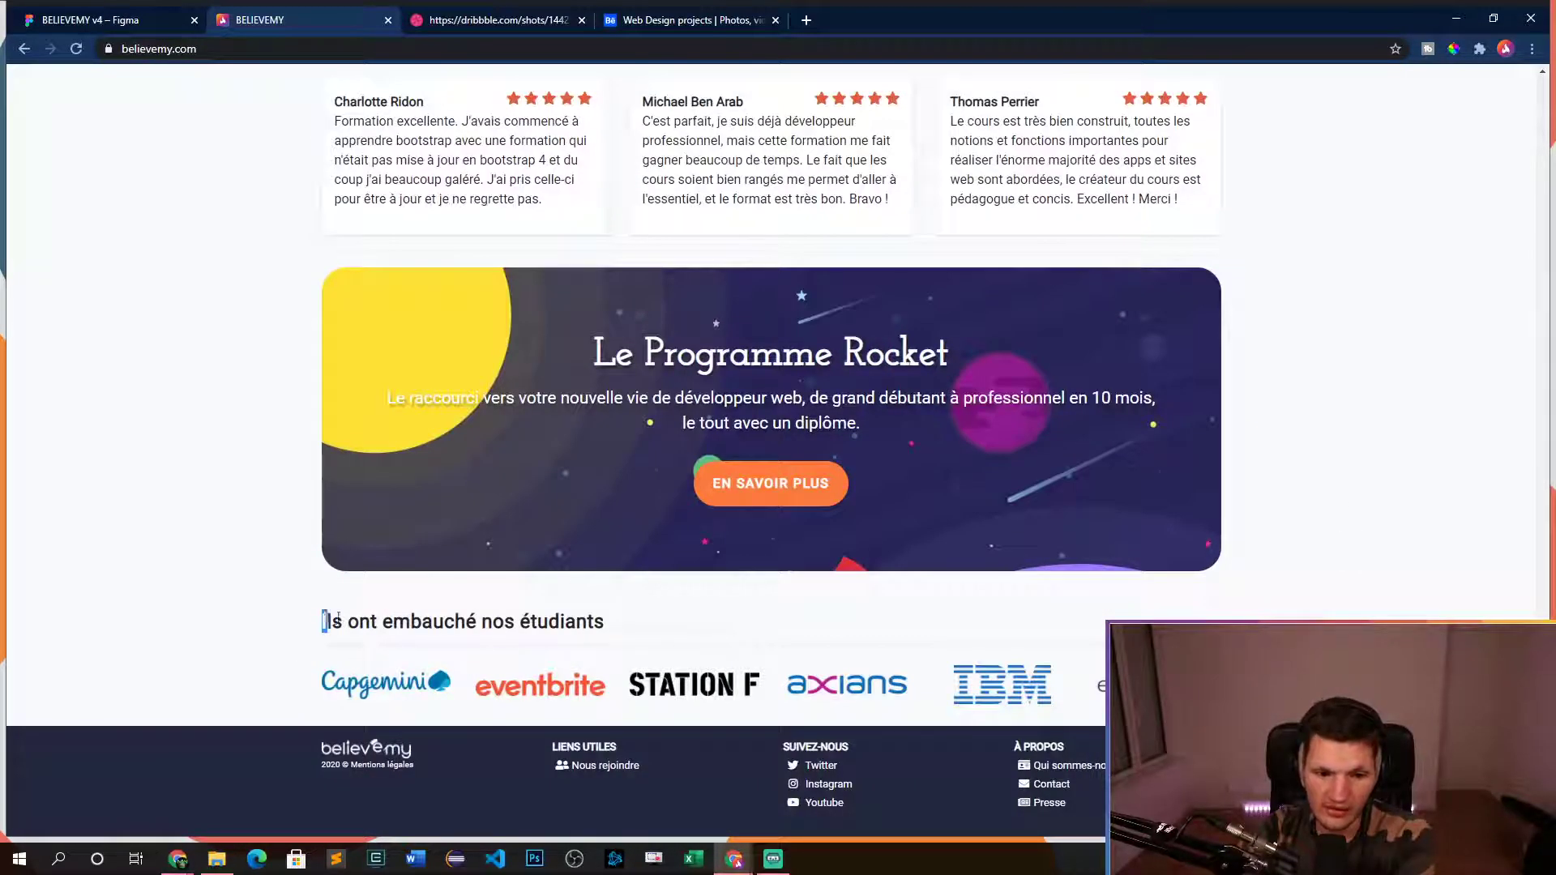
{"action": "left_click_drag", "start_coordinate": [323, 621], "coordinate": [623, 629]}
{"action": "left_click", "coordinate": [273, 602]}
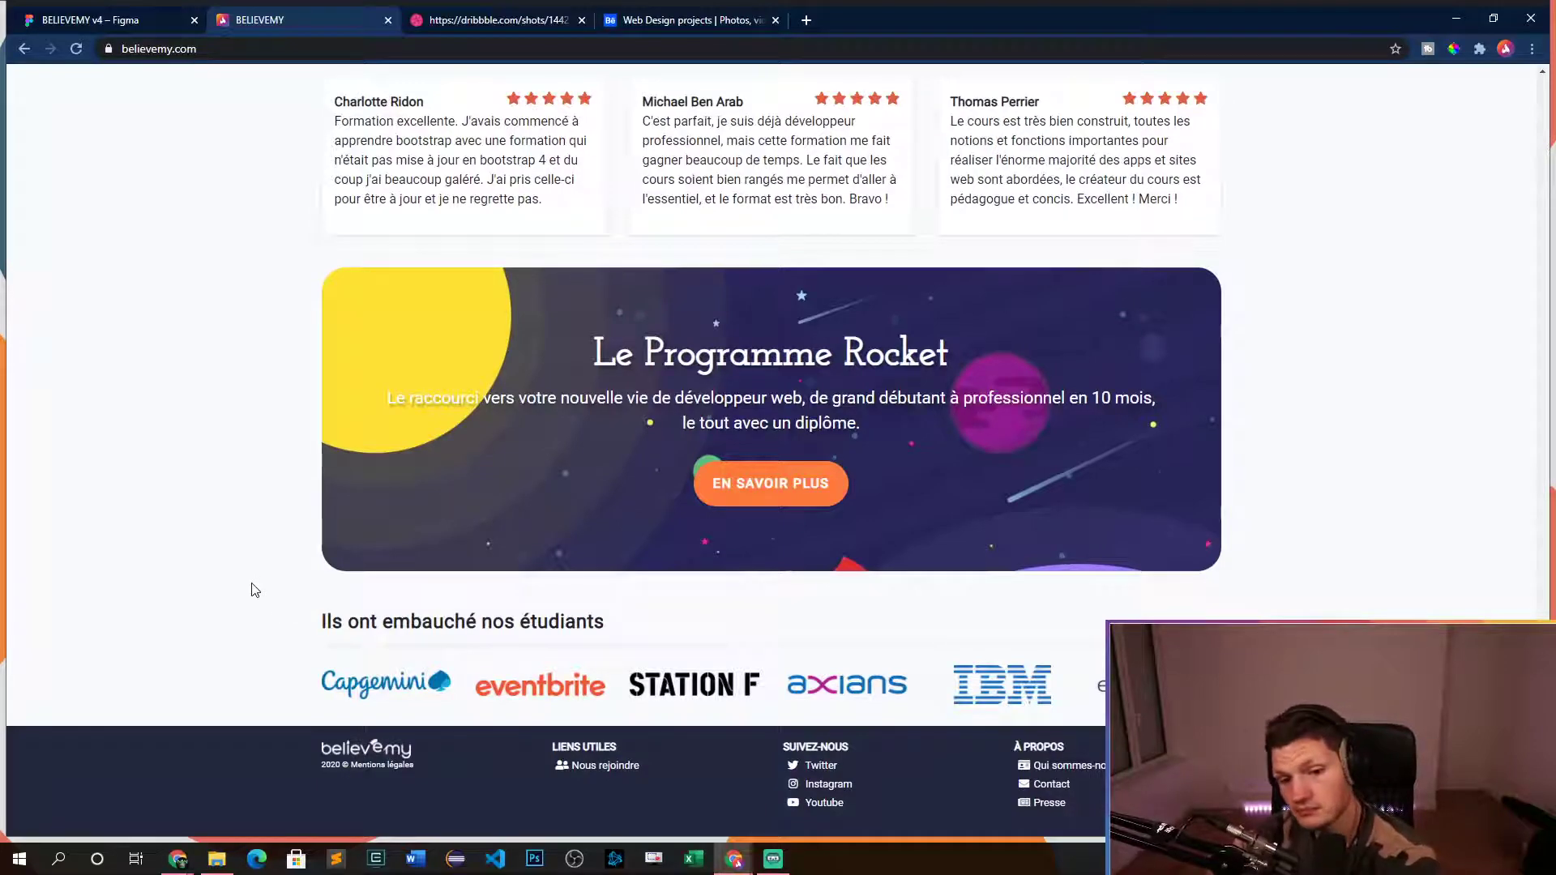
{"action": "scroll", "coordinate": [266, 577], "scroll_direction": "up", "scroll_amount": 8}
{"action": "left_click_drag", "start_coordinate": [319, 475], "coordinate": [605, 586]}
{"action": "left_click", "coordinate": [778, 584]}
{"action": "left_click_drag", "start_coordinate": [1233, 571], "coordinate": [327, 469]}
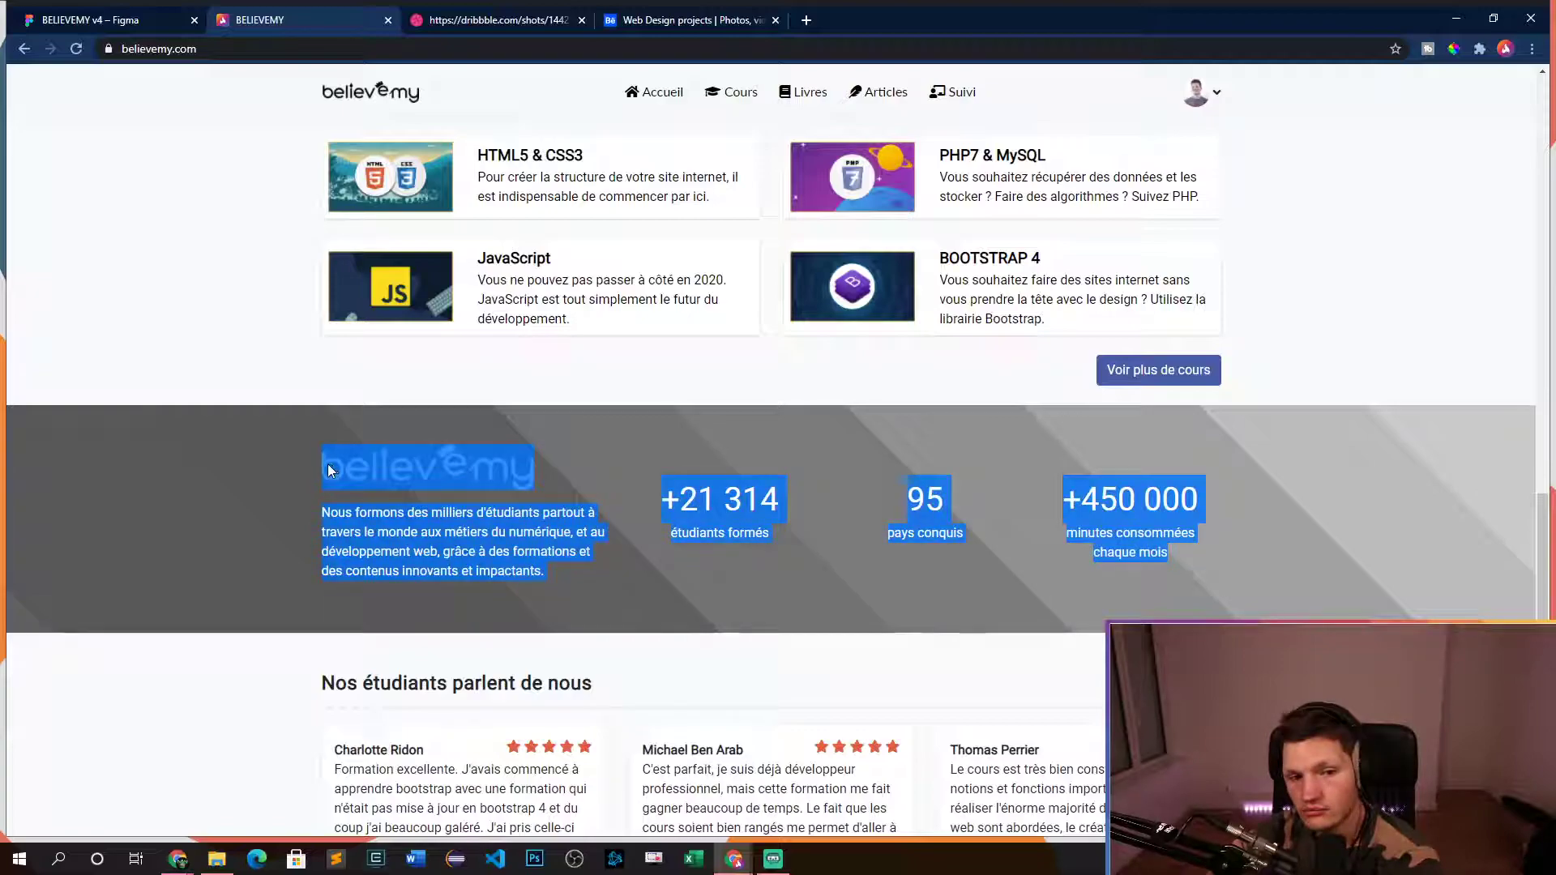
{"action": "left_click", "coordinate": [276, 421]}
{"action": "left_click", "coordinate": [117, 20]}
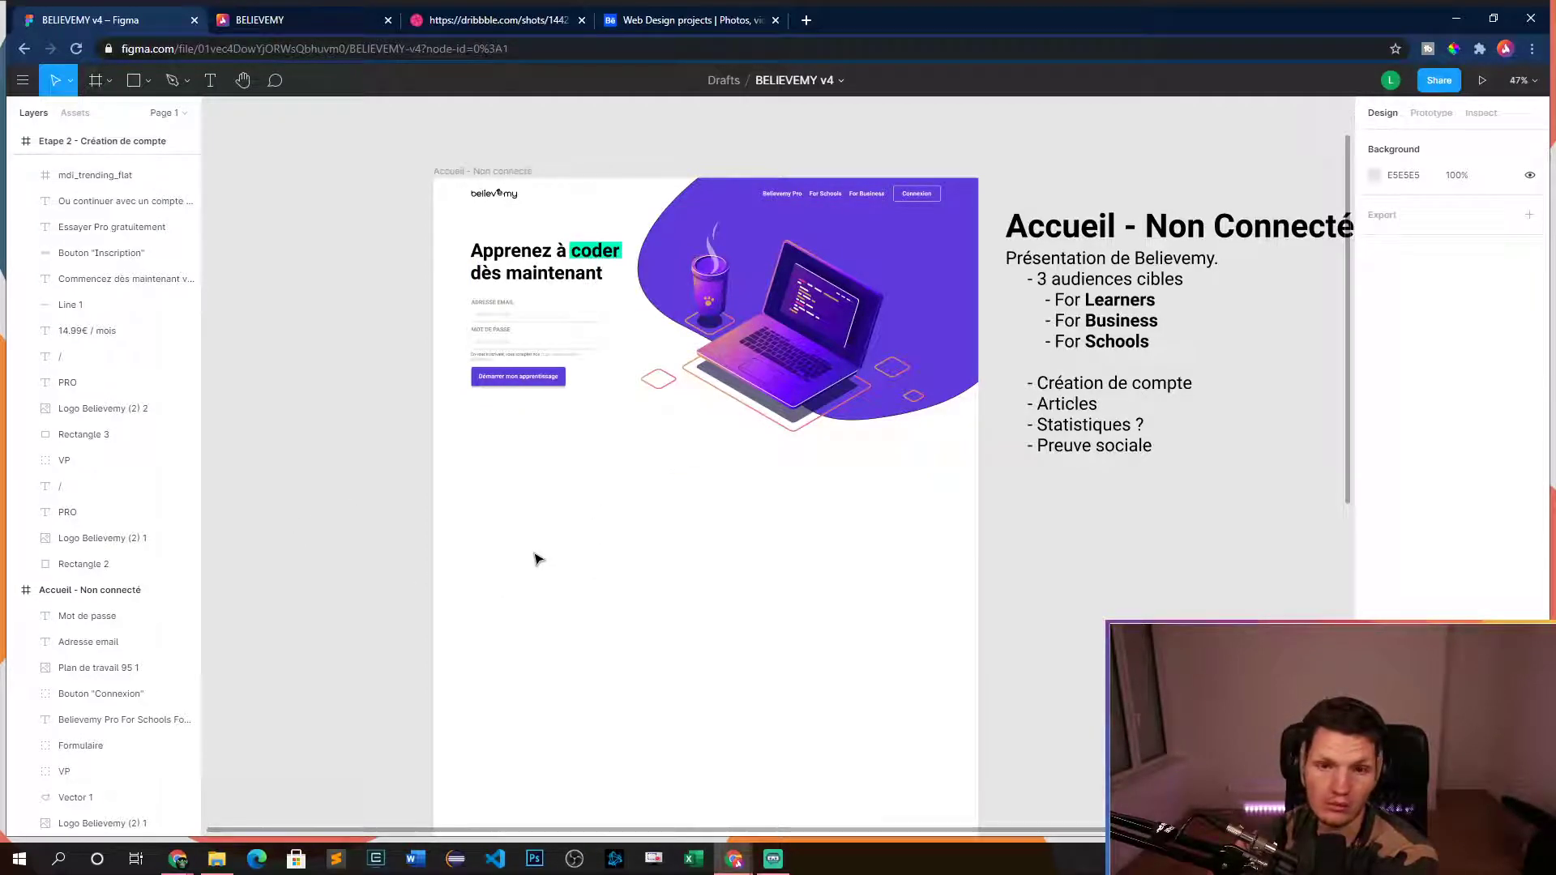
- Examine the Believemy site's statistics and student testimonials, comparing them with the empty area of the Accueil frame
{"action": "left_click", "coordinate": [319, 21]}
{"action": "mouse_move", "coordinate": [663, 499]}
{"action": "left_mouse_down"}
{"action": "mouse_move", "coordinate": [788, 491]}
{"action": "mouse_move", "coordinate": [770, 535]}
{"action": "mouse_move", "coordinate": [667, 487]}
{"action": "left_mouse_up"}
{"action": "left_click", "coordinate": [617, 572]}
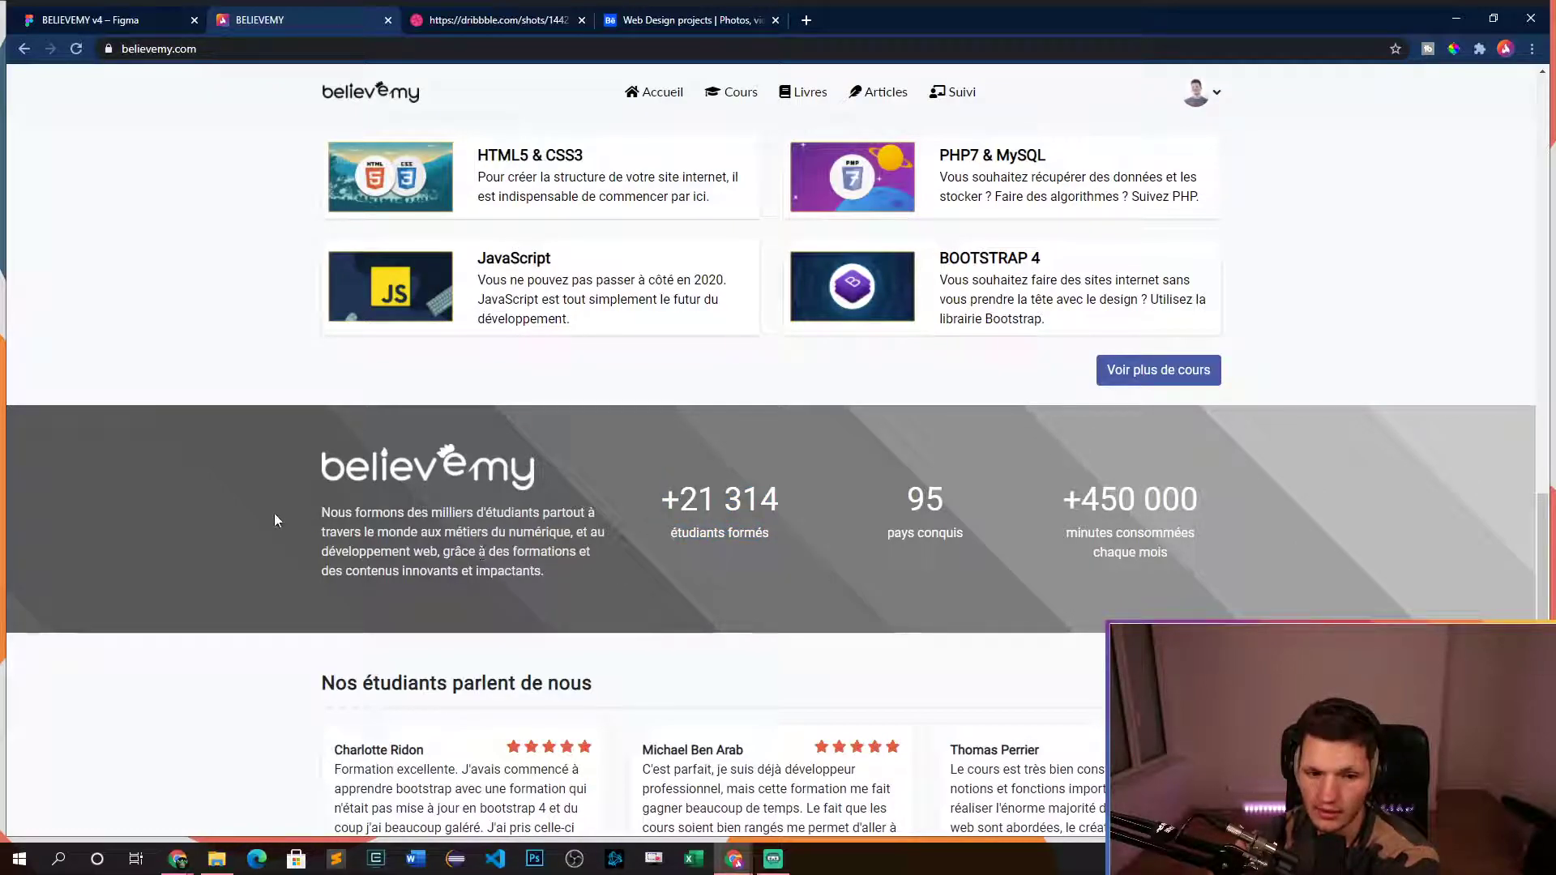
{"action": "scroll", "coordinate": [193, 542], "scroll_direction": "down", "scroll_amount": 5}
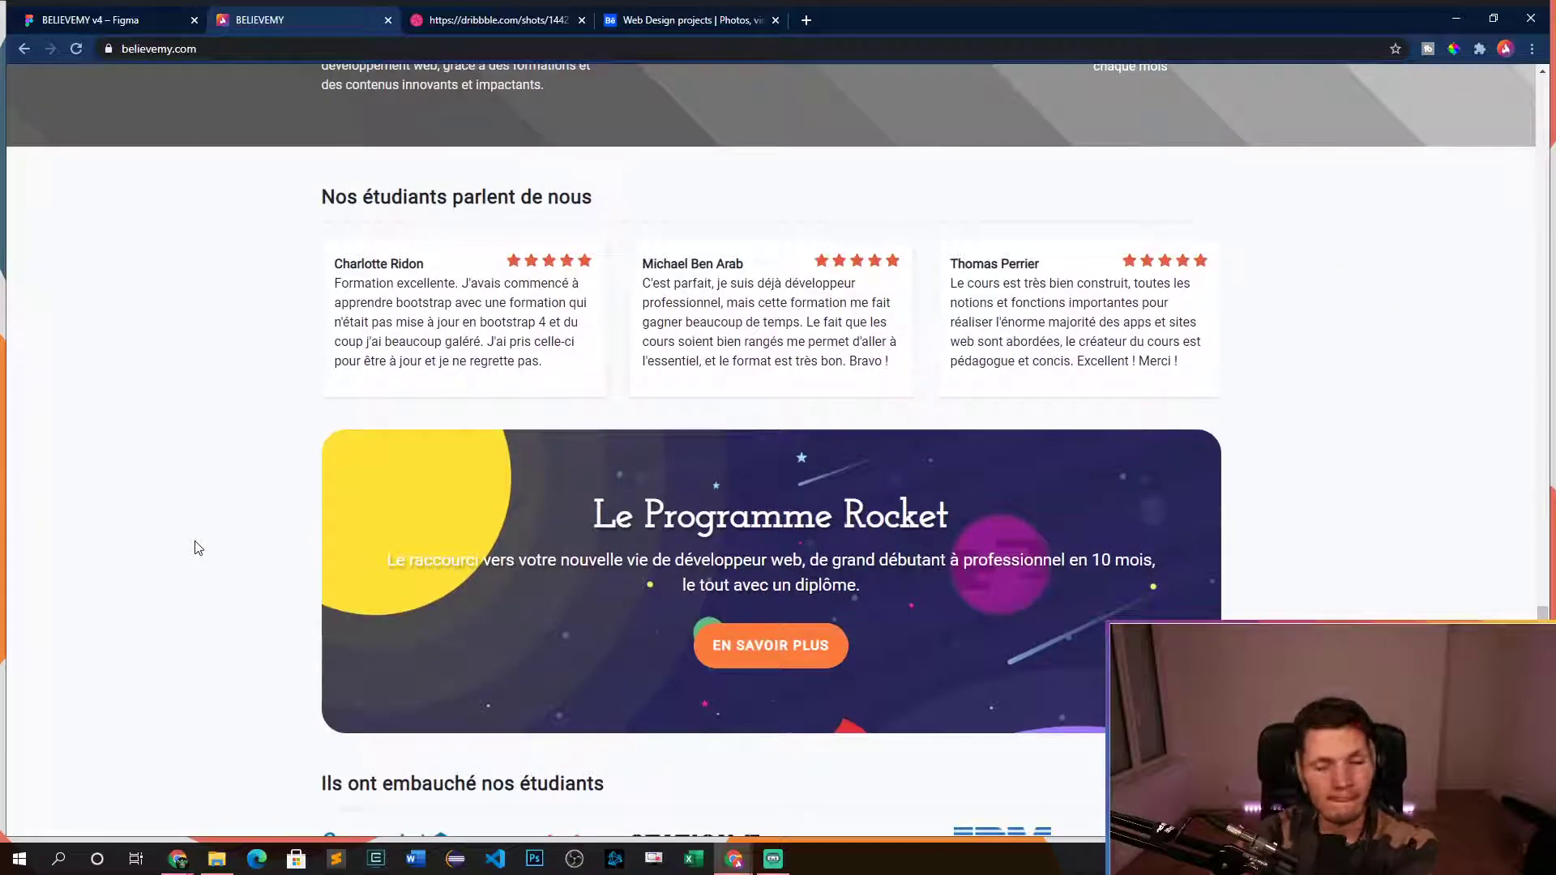
{"action": "left_click_drag", "start_coordinate": [318, 203], "coordinate": [288, 230]}
{"action": "left_click", "coordinate": [1297, 389]}
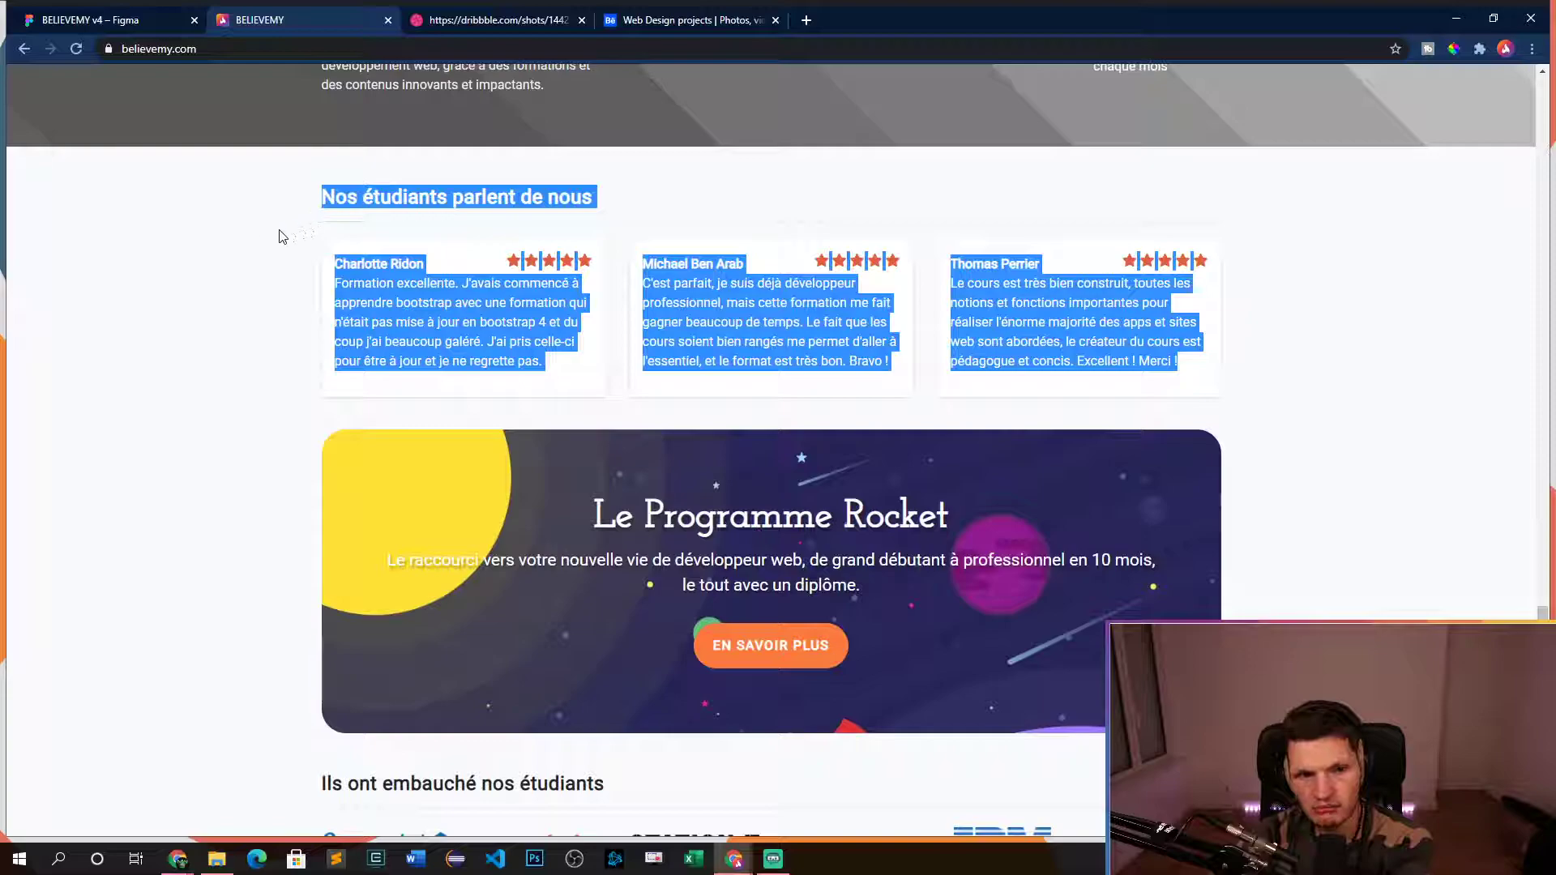
{"action": "left_click", "coordinate": [271, 235]}
{"action": "left_click", "coordinate": [105, 20]}
{"action": "scroll", "coordinate": [393, 442], "scroll_direction": "up", "scroll_amount": 5}
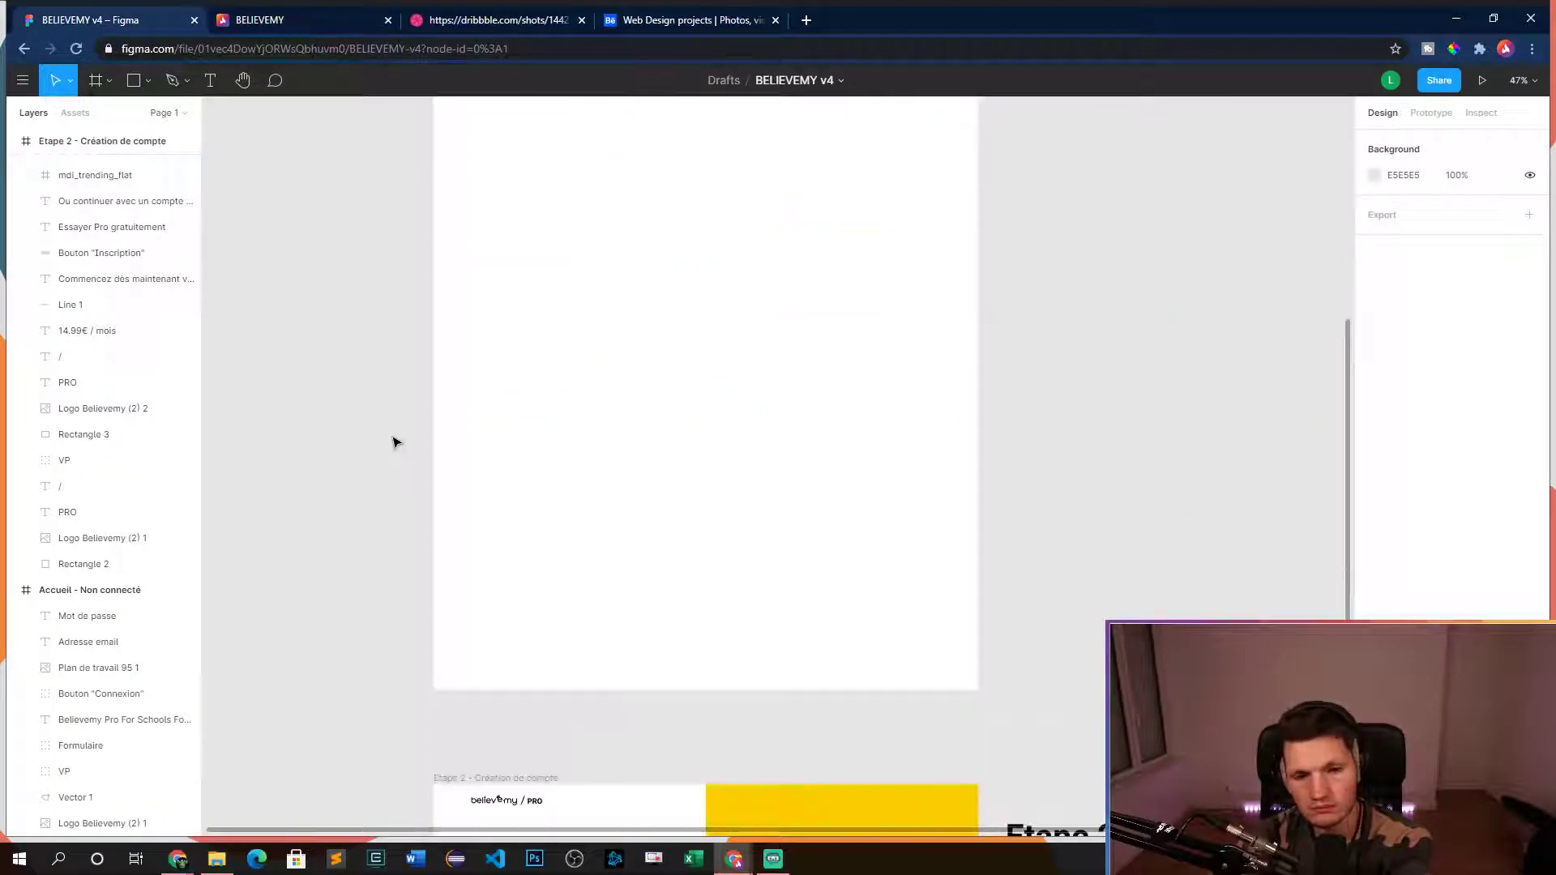
{"action": "scroll", "coordinate": [393, 442], "scroll_direction": "down", "scroll_amount": 5}
{"action": "scroll", "coordinate": [393, 442], "scroll_direction": "down", "scroll_amount": 3}
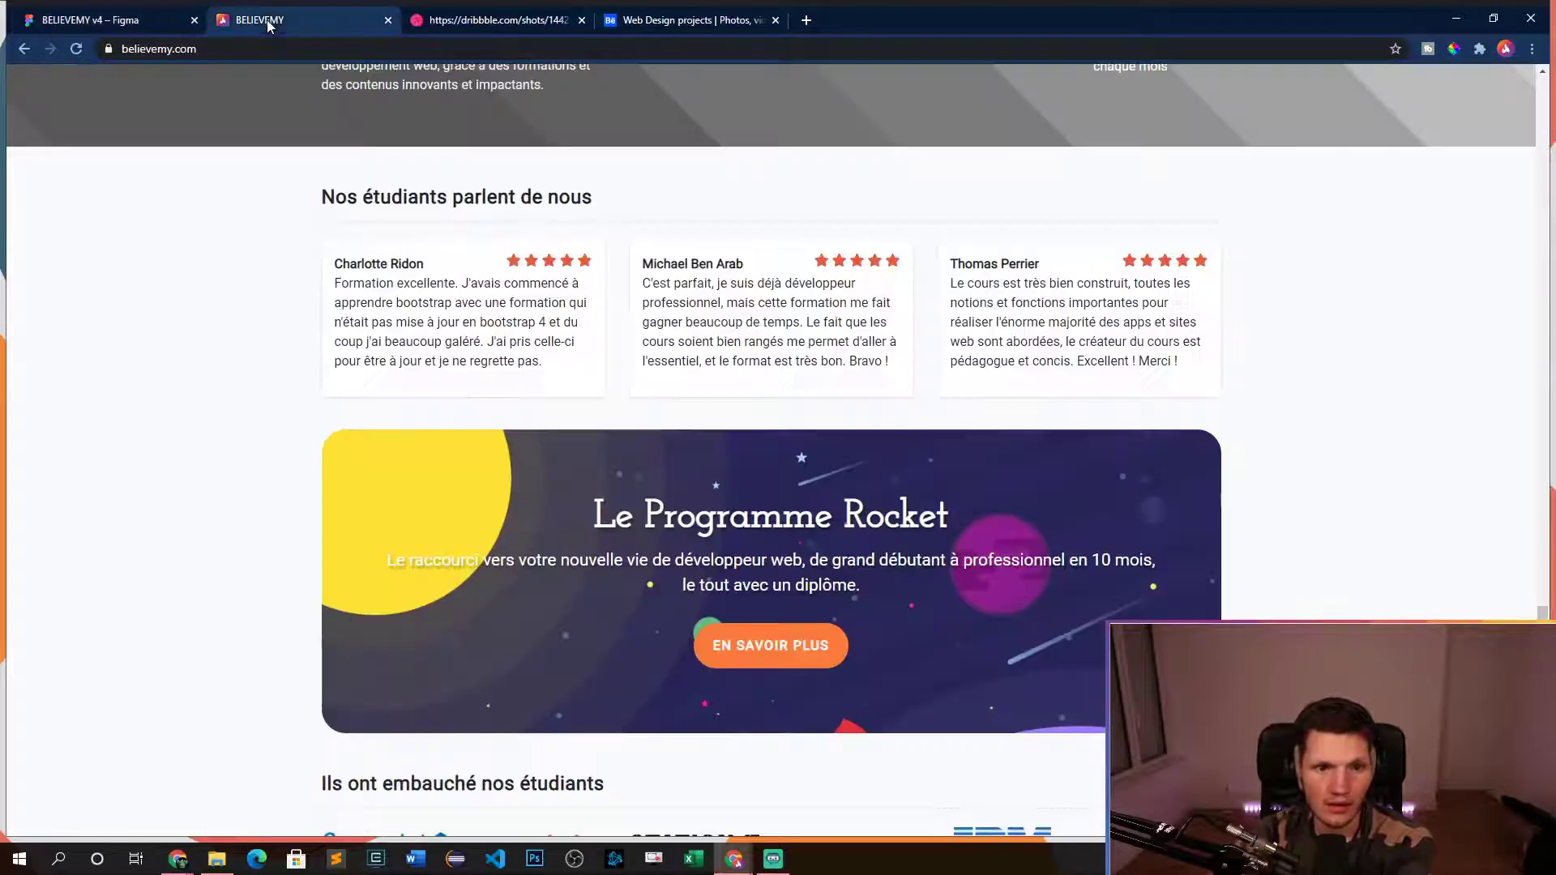
- Copy the Capgemini logo from the Believemy site's employer row and paste it into the Accueil frame in Figma
{"action": "left_click", "coordinate": [268, 20]}
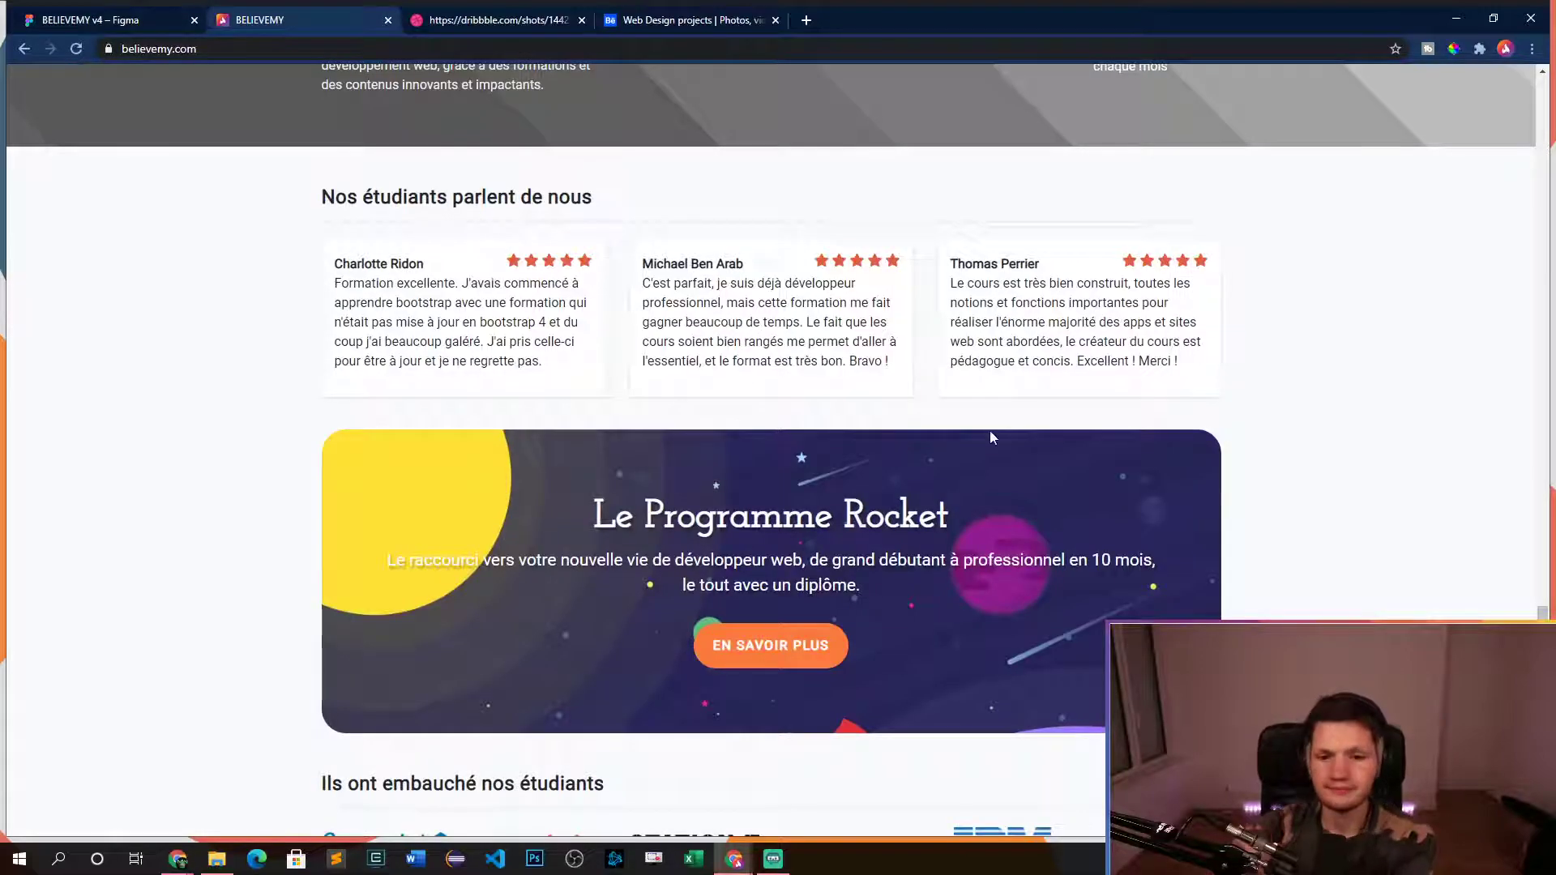
{"action": "scroll", "coordinate": [990, 433], "scroll_direction": "down", "scroll_amount": 2}
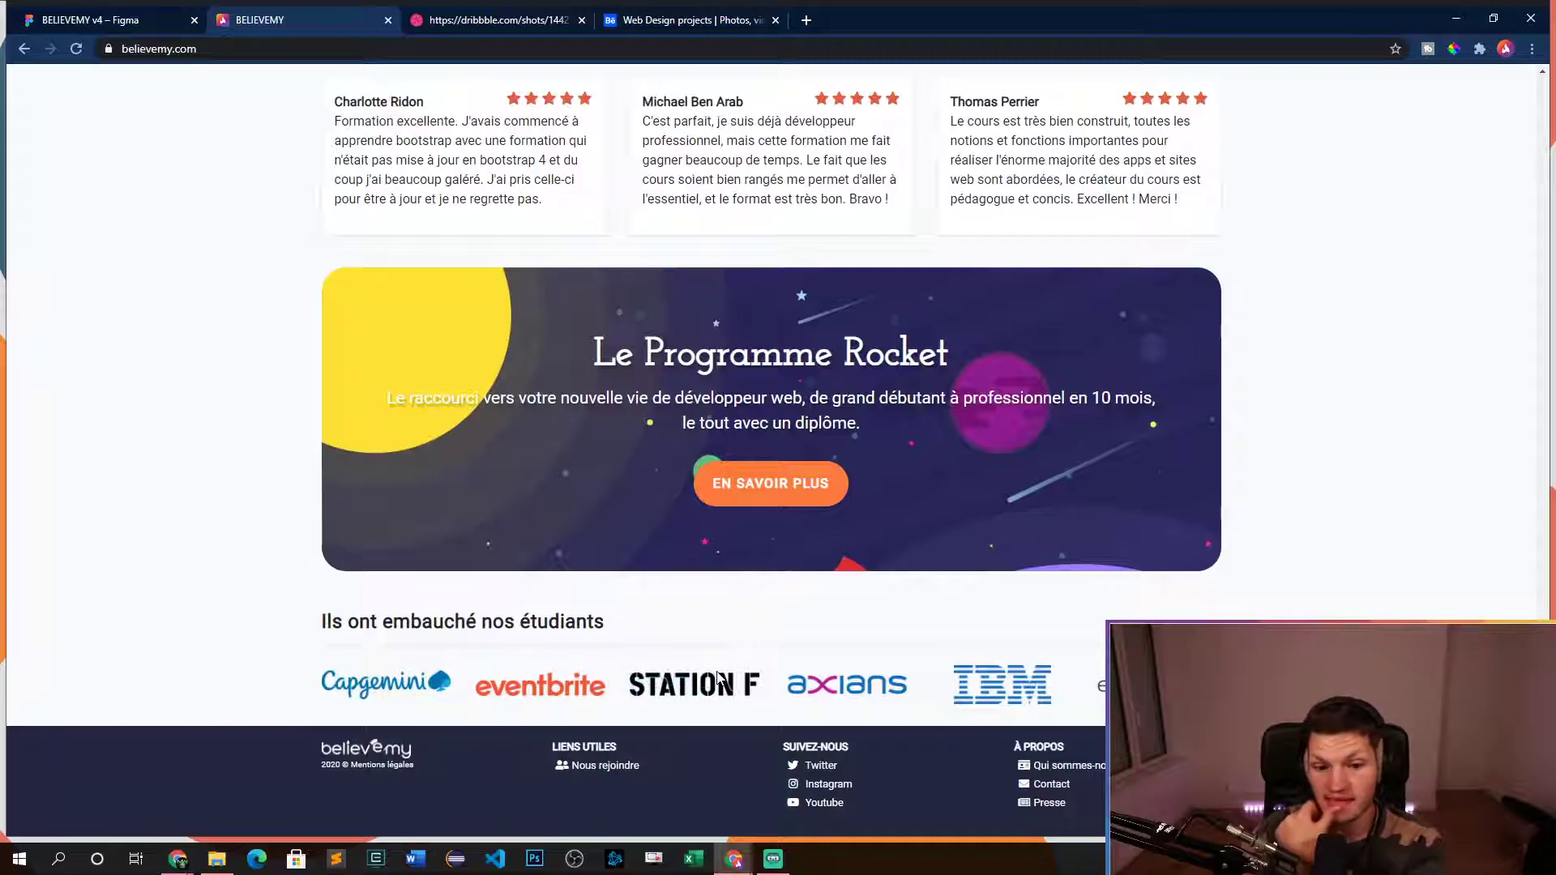
{"action": "left_click", "coordinate": [102, 31]}
{"action": "left_click", "coordinate": [284, 23]}
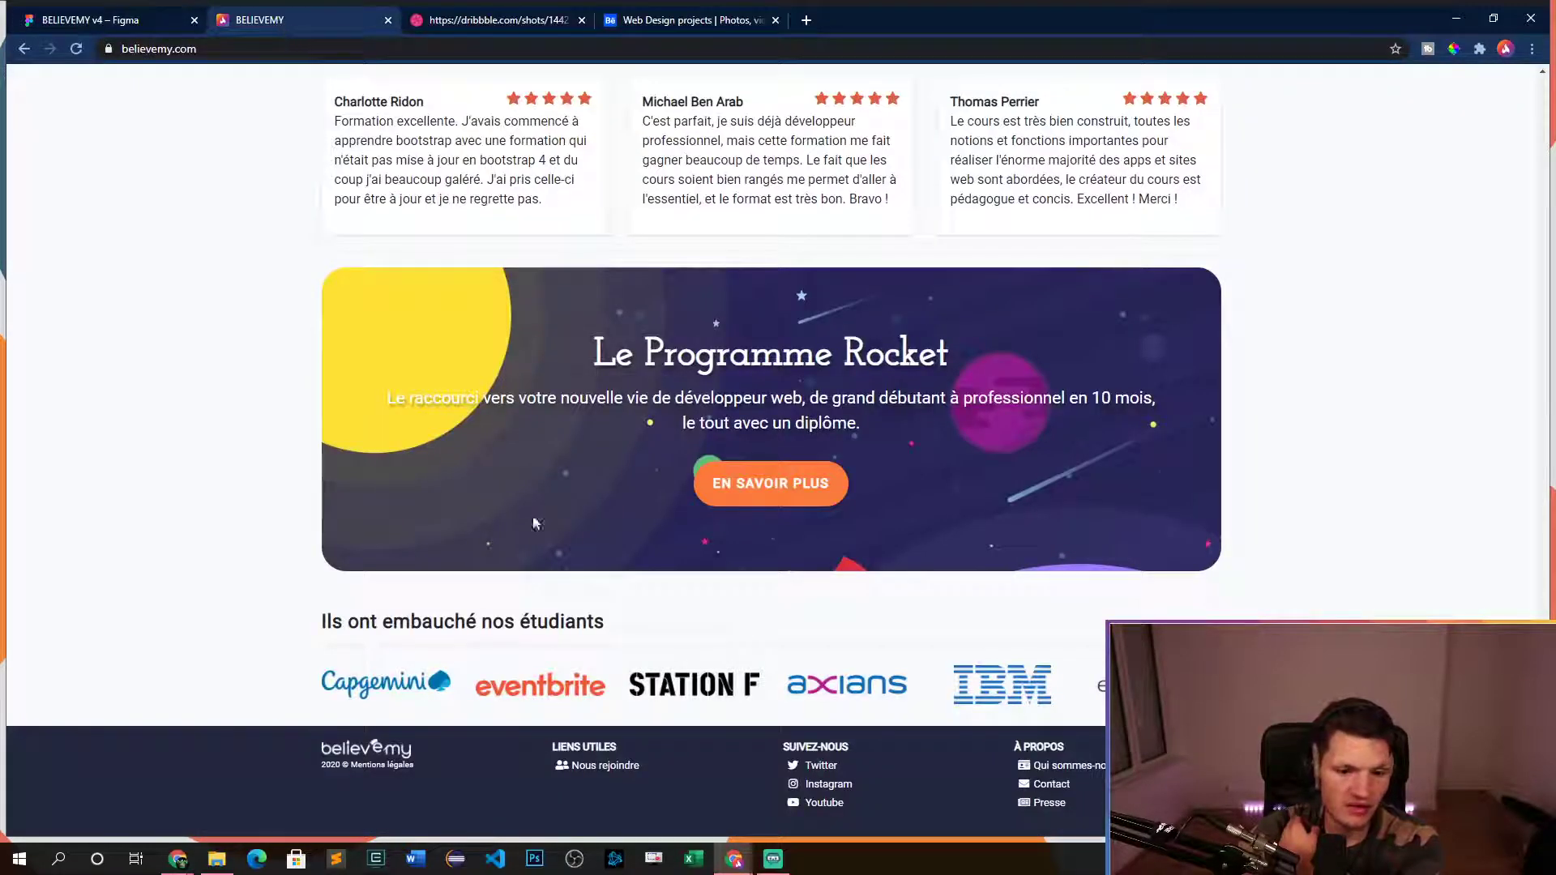
{"action": "right_click", "coordinate": [396, 667]}
{"action": "left_click", "coordinate": [444, 729]}
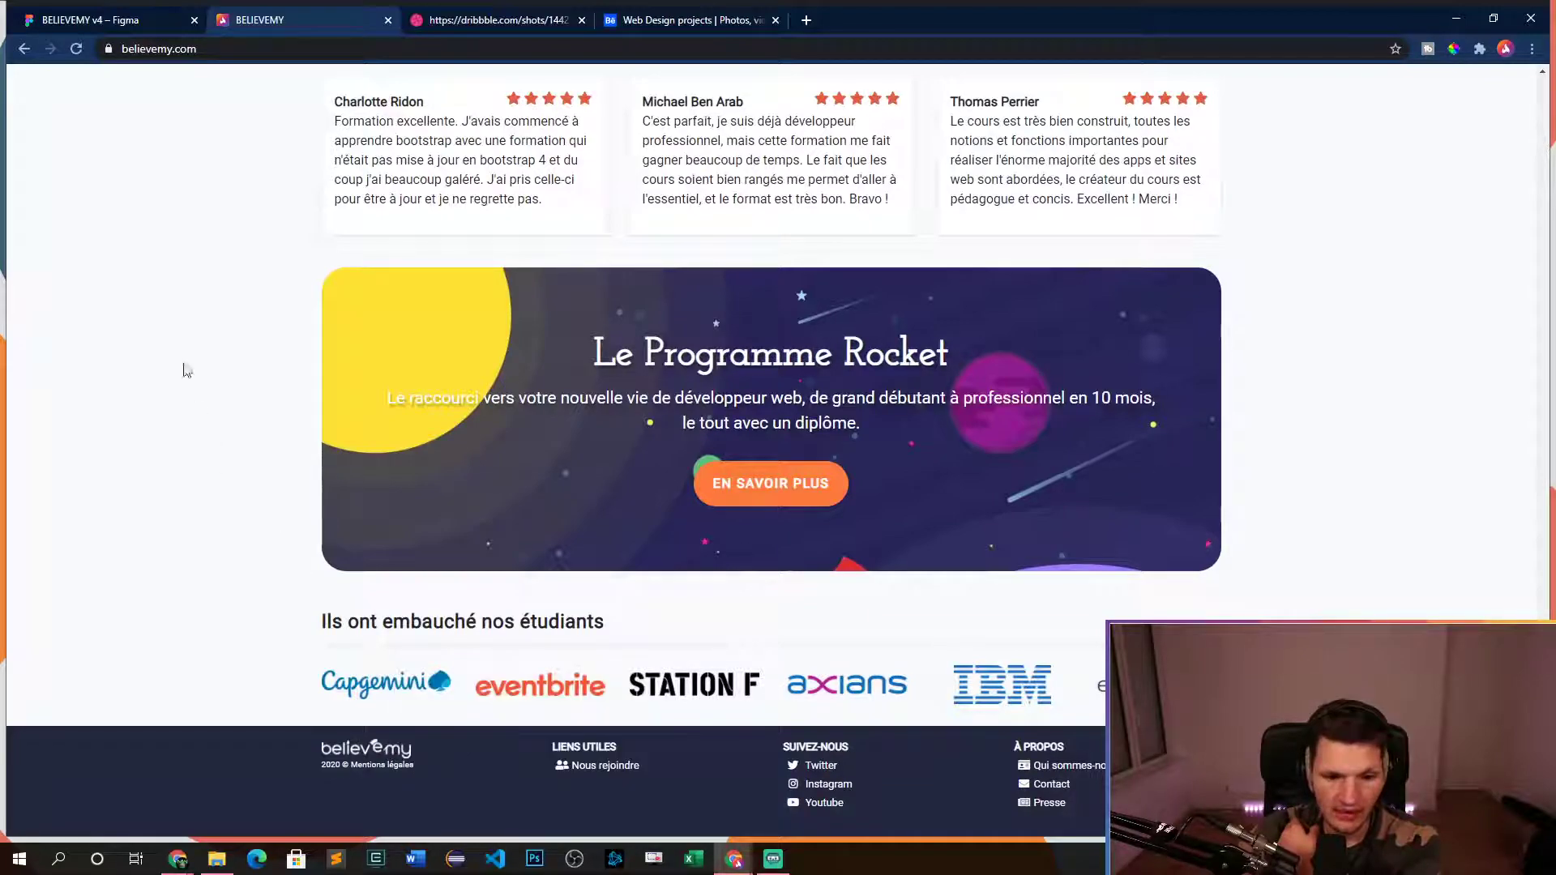
{"action": "left_click", "coordinate": [135, 28]}
{"action": "key", "text": "ctrl+v"}
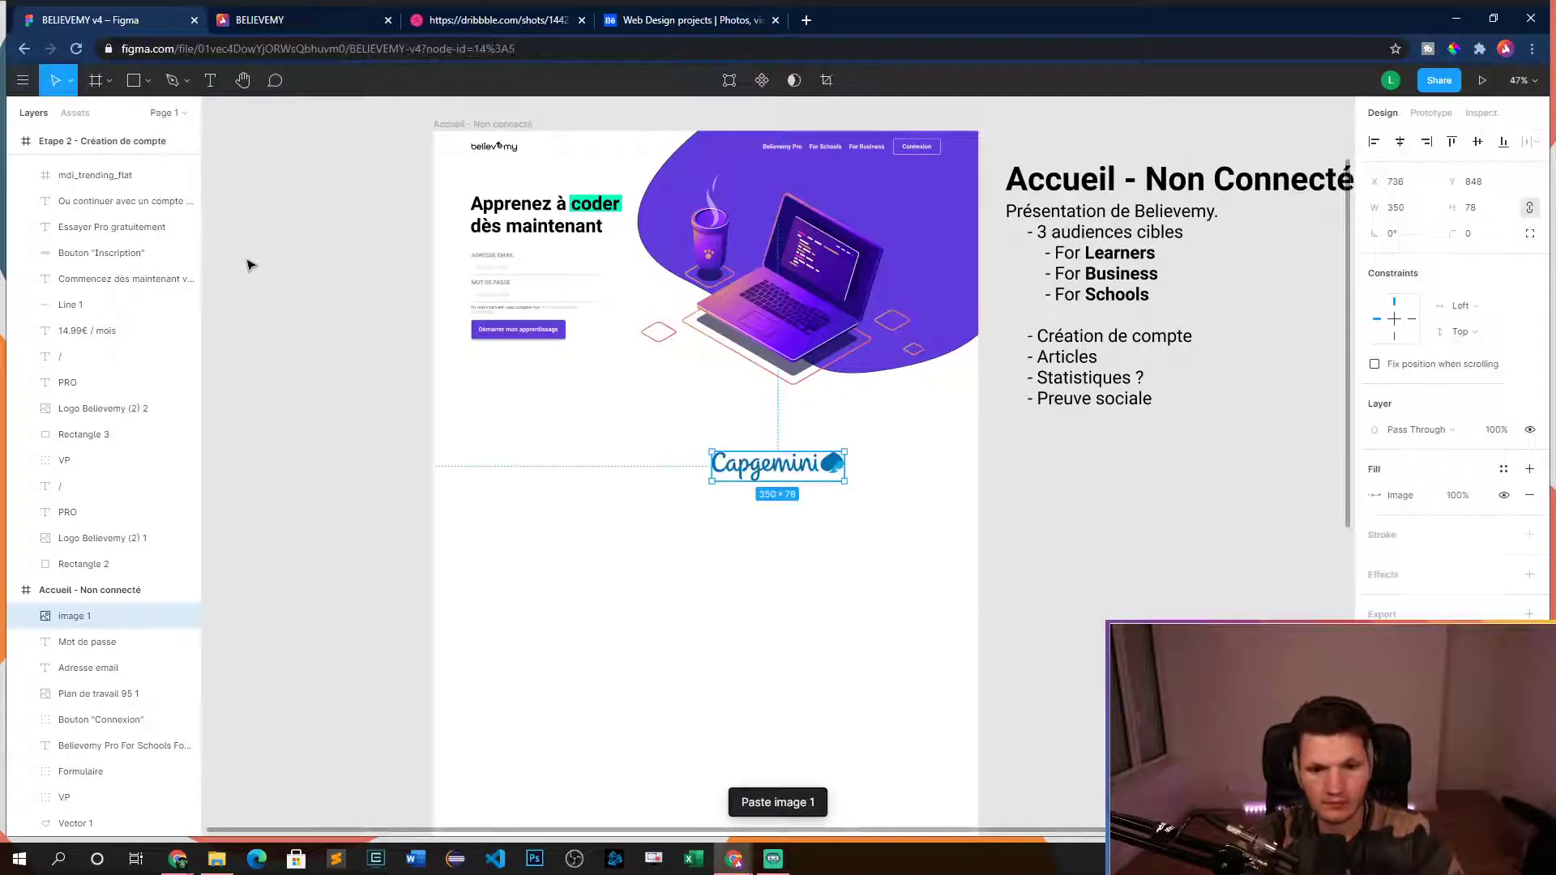
- Scale the Capgemini logo to 204 × 46 and place it below the sign-up form at X 200, Y 722
{"action": "left_click_drag", "start_coordinate": [811, 466], "coordinate": [634, 414]}
{"action": "scroll", "coordinate": [634, 414], "scroll_direction": "up", "scroll_amount": 5}
{"action": "left_click_drag", "start_coordinate": [606, 490], "coordinate": [529, 474]}
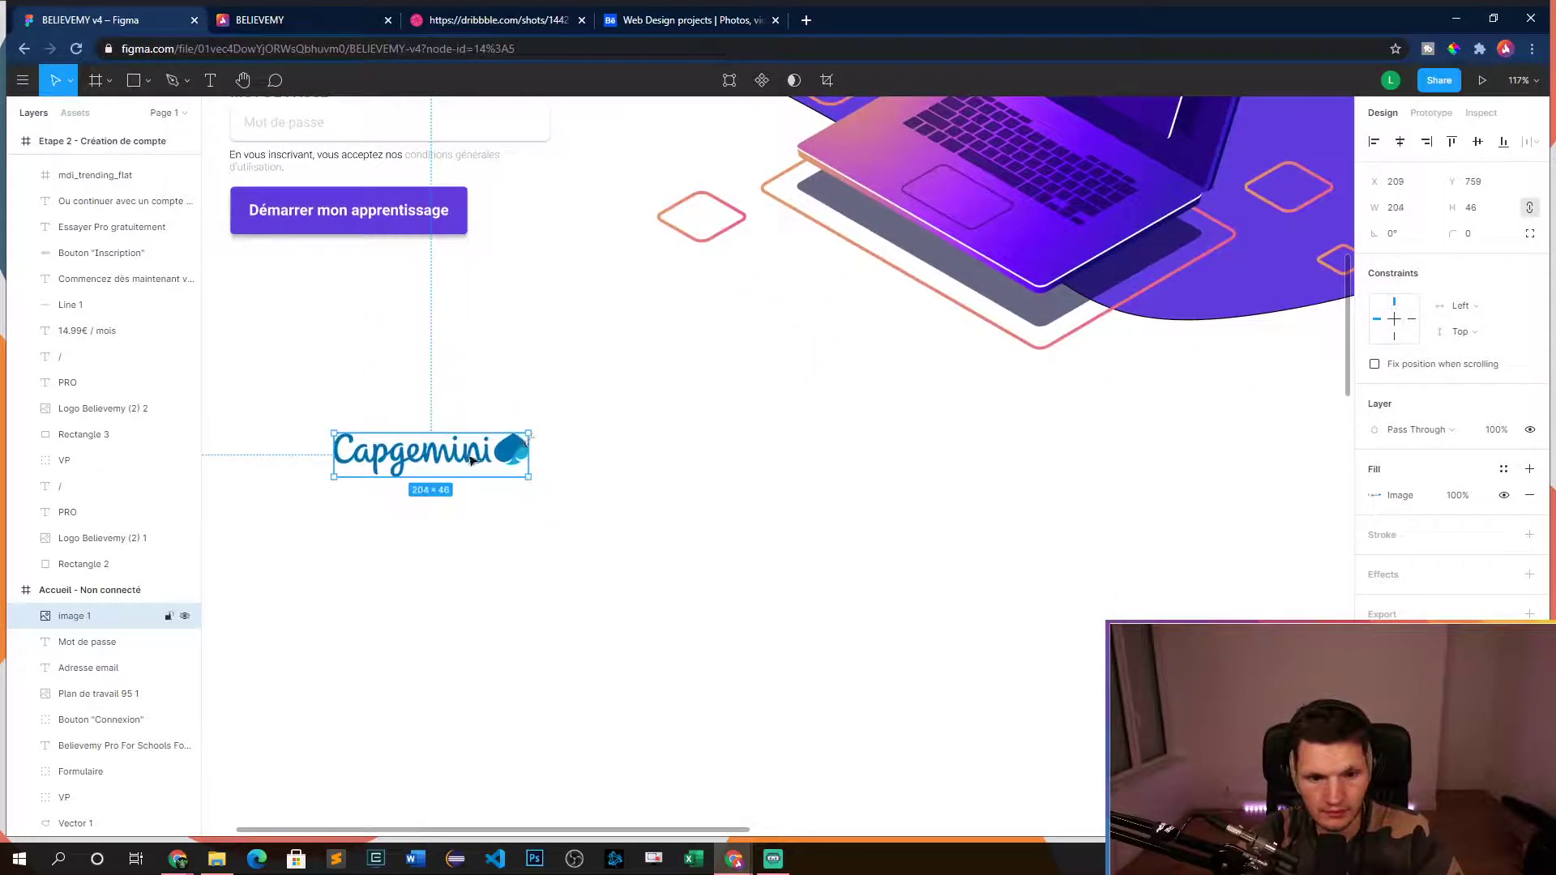
{"action": "left_click_drag", "start_coordinate": [458, 438], "coordinate": [452, 427]}
{"action": "scroll", "coordinate": [460, 471], "scroll_direction": "down", "scroll_amount": 6}
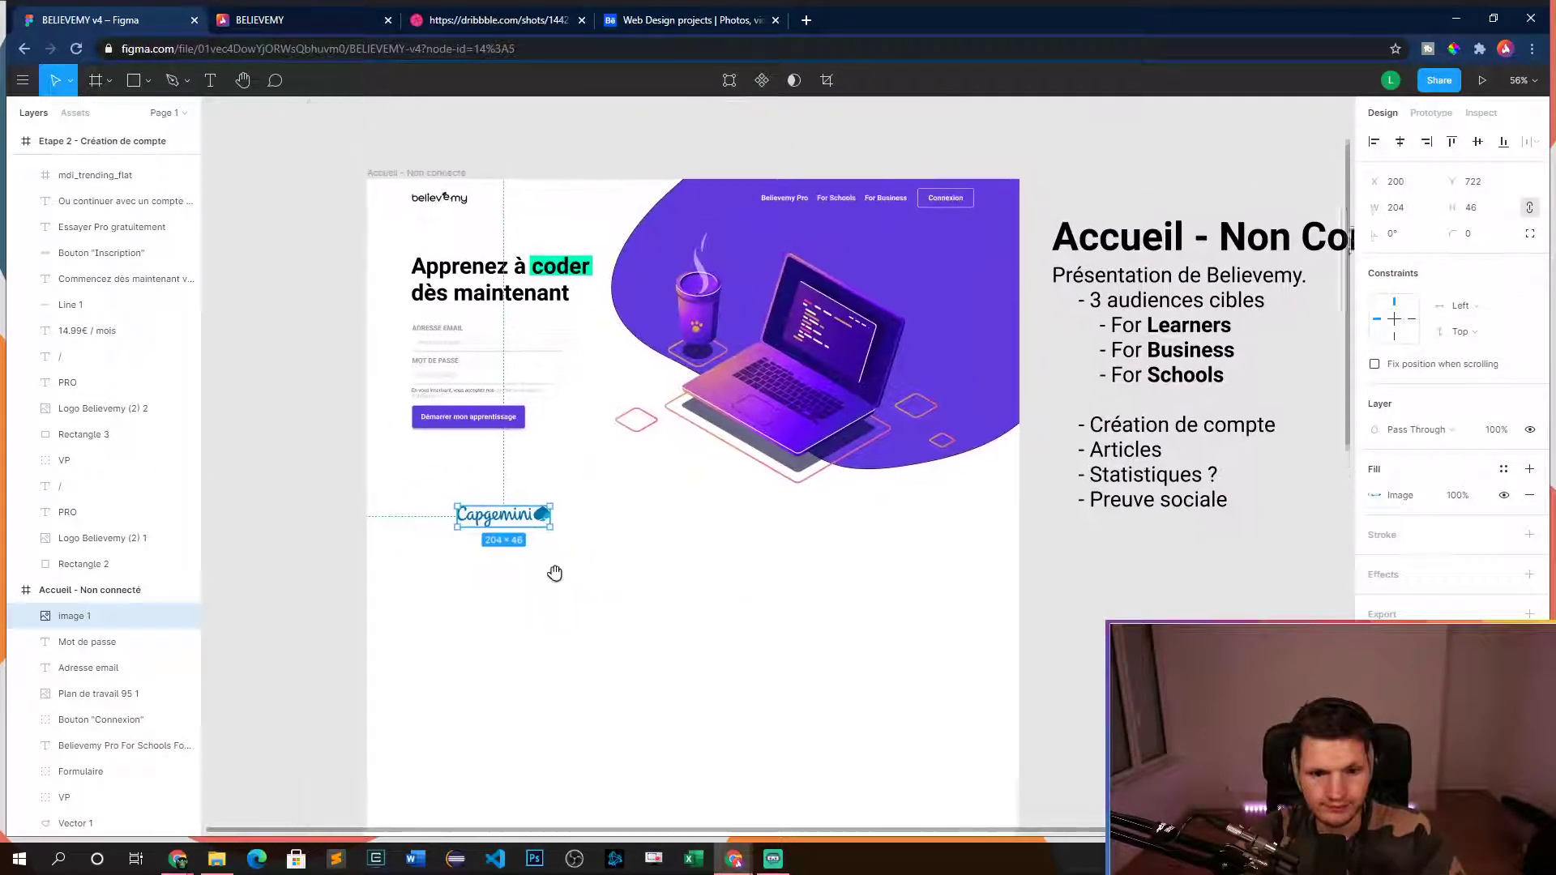
{"action": "scroll", "coordinate": [481, 529], "scroll_direction": "up", "scroll_amount": 3}
{"action": "right_click", "coordinate": [480, 525]}
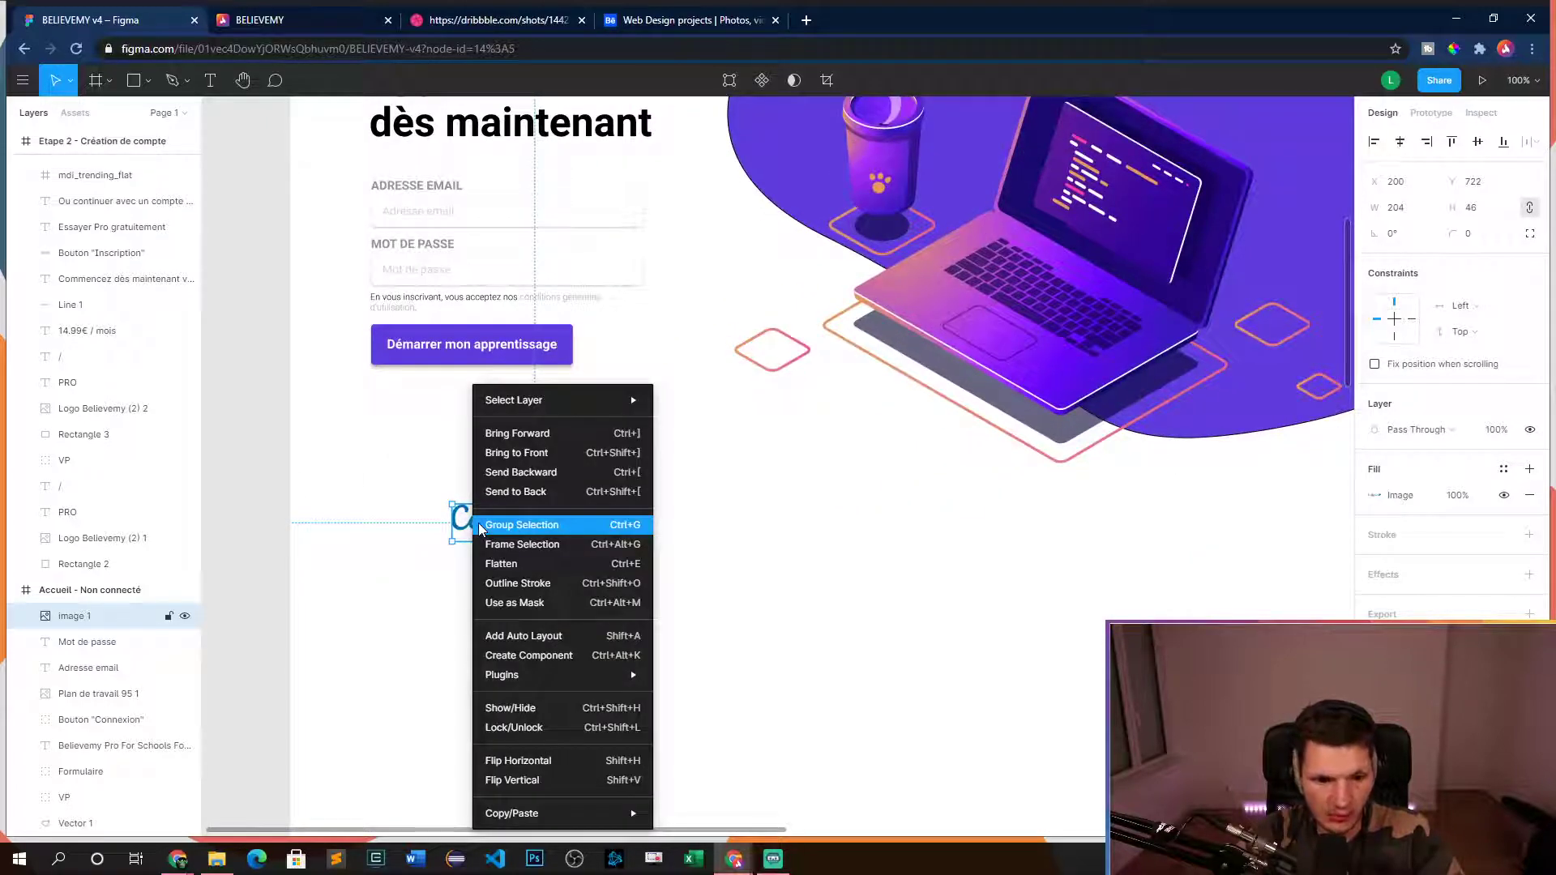
{"action": "mouse_move", "coordinate": [585, 388]}
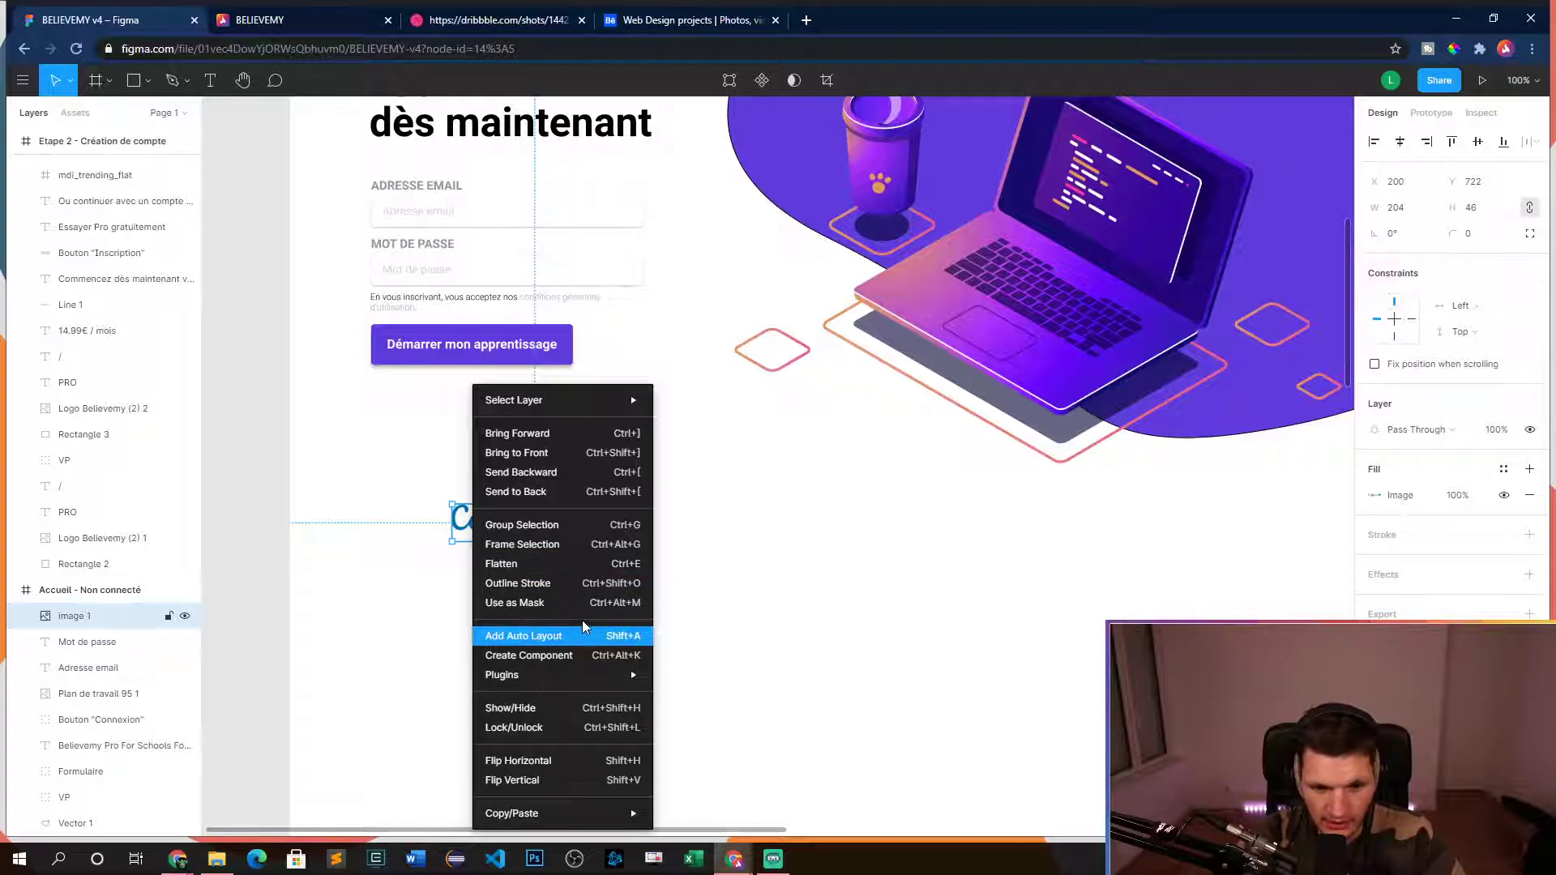
{"action": "mouse_move", "coordinate": [569, 677]}
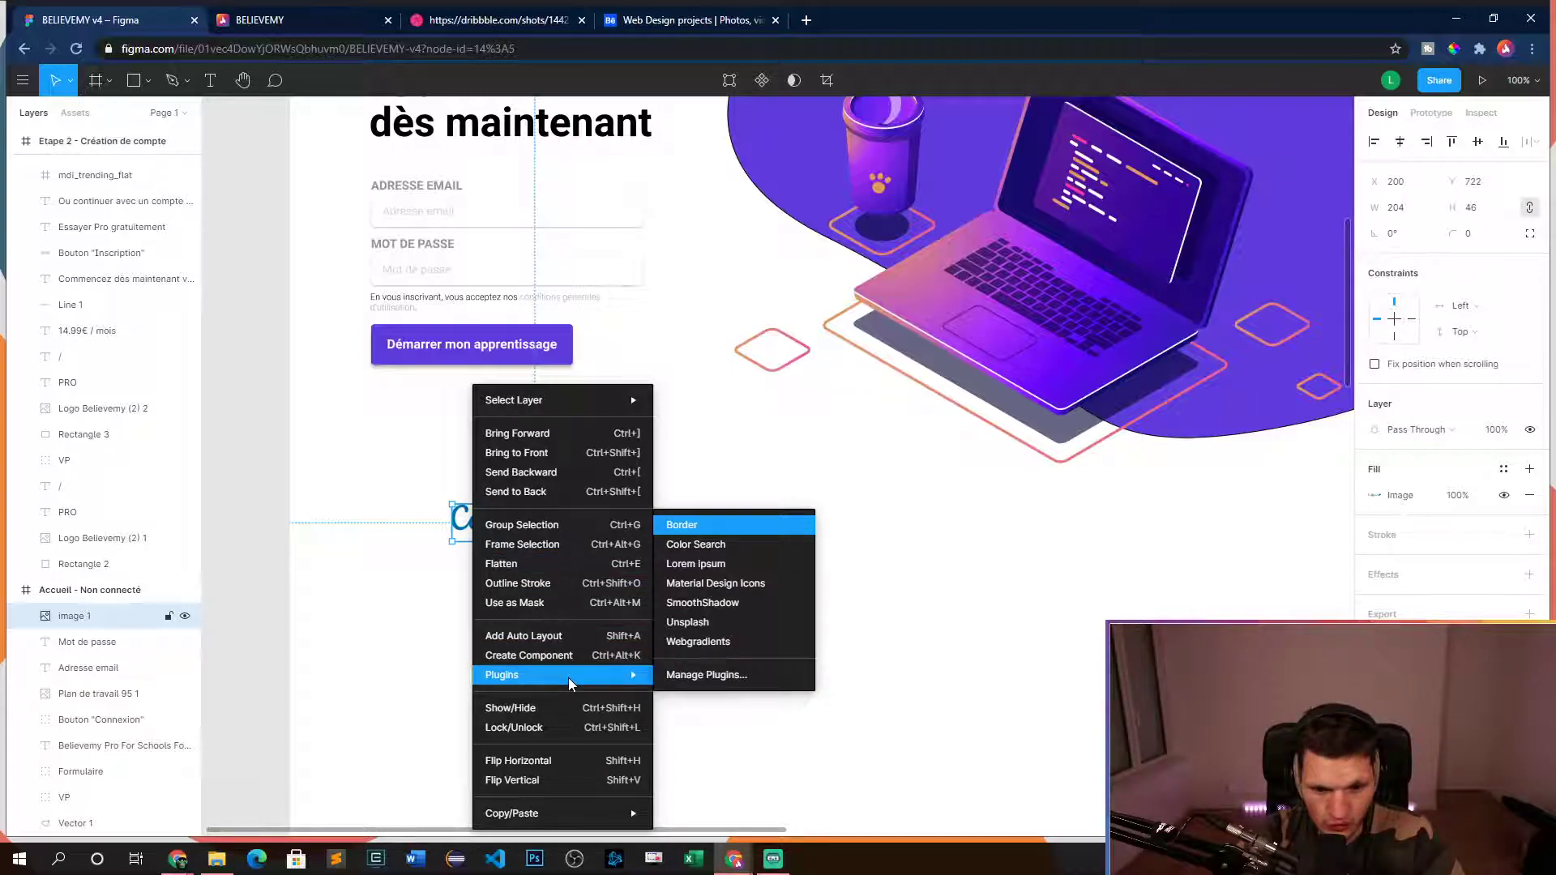
{"action": "left_click", "coordinate": [273, 612]}
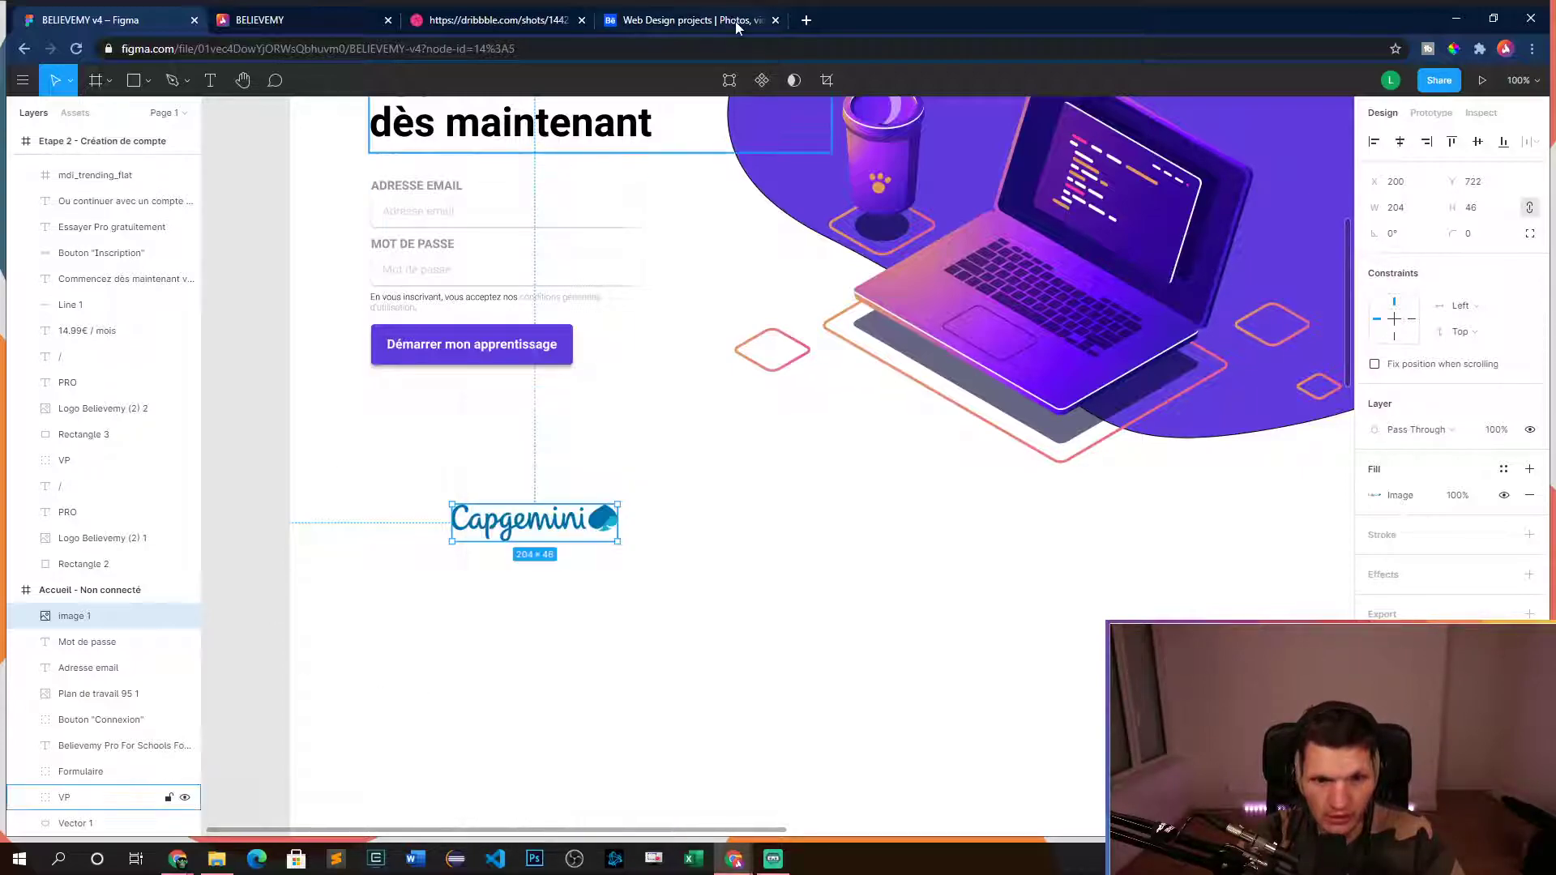
- Search Google in a new browser tab for "figma image black and white"
{"action": "left_click", "coordinate": [803, 20]}
{"action": "type", "text": "g"}
{"action": "key", "text": "Return"}
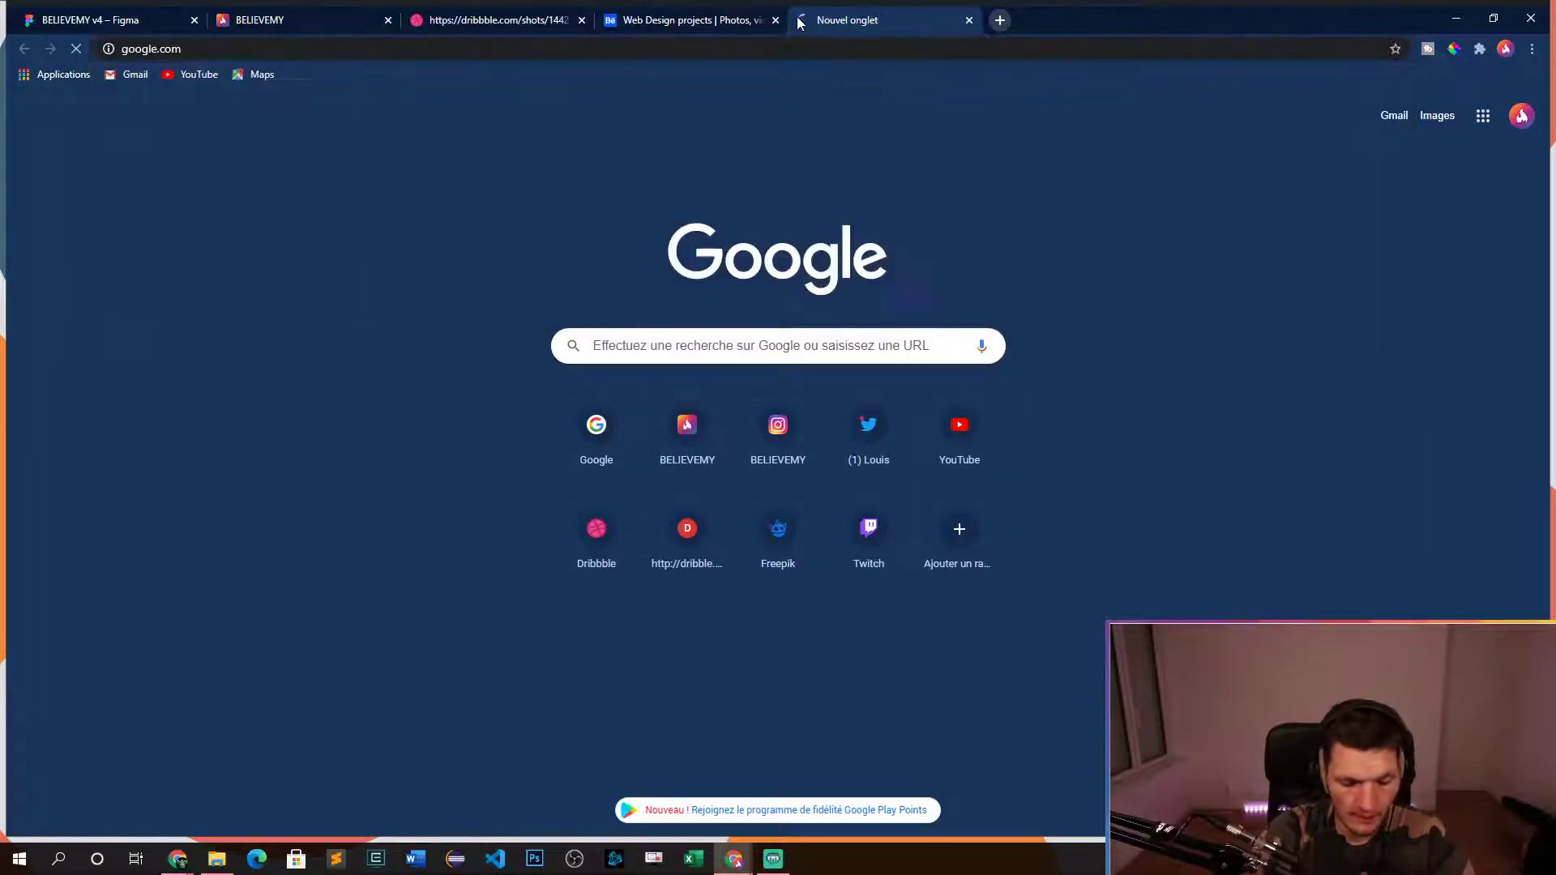
{"action": "type", "text": "figma transform "}
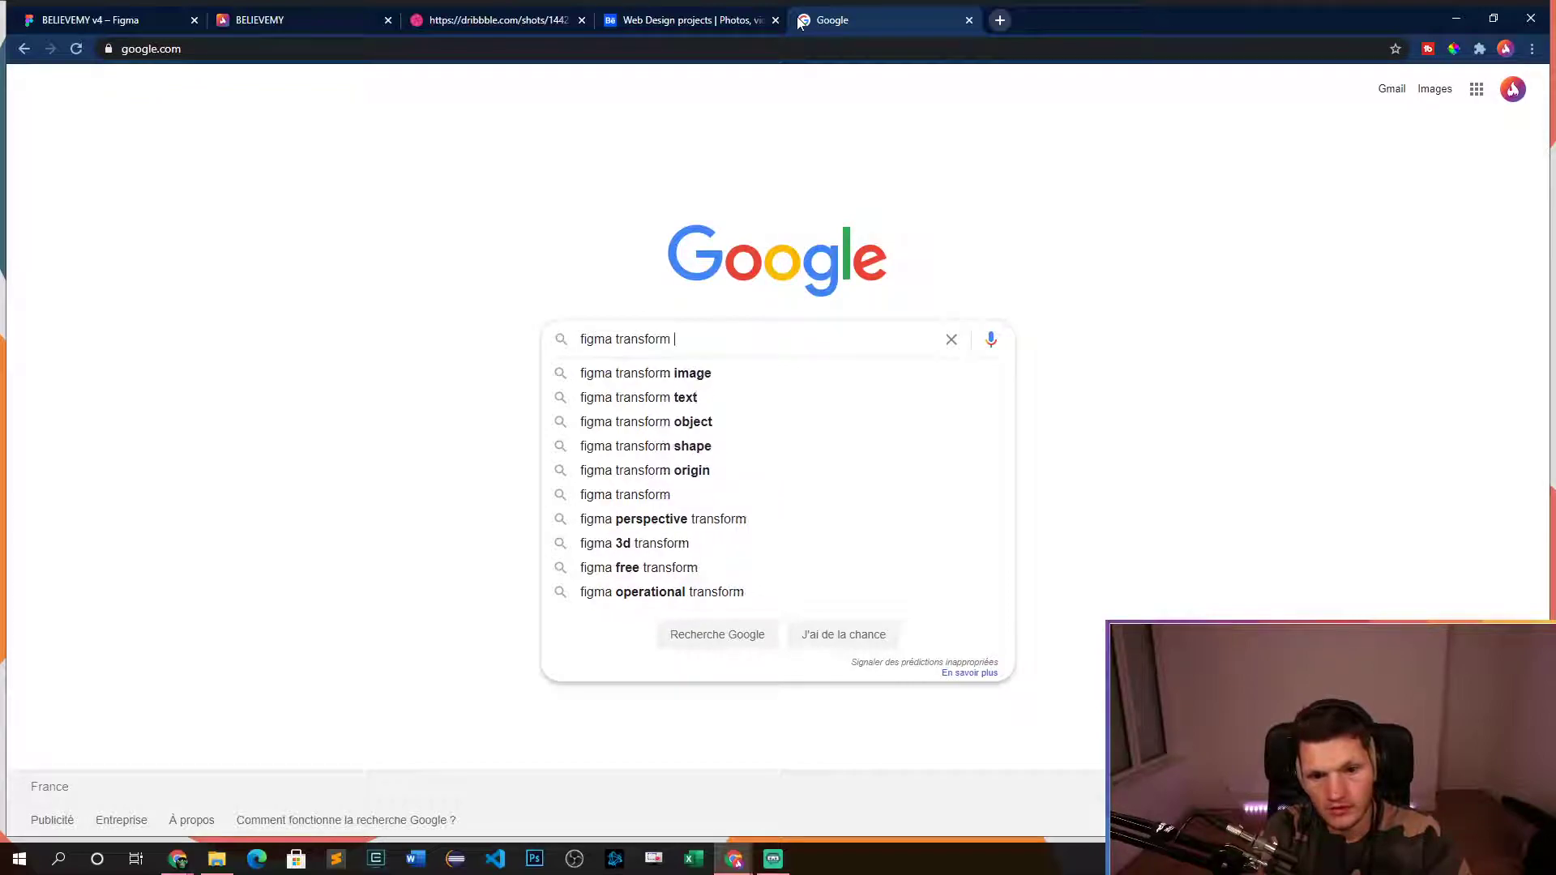
{"action": "type", "text": "black a"}
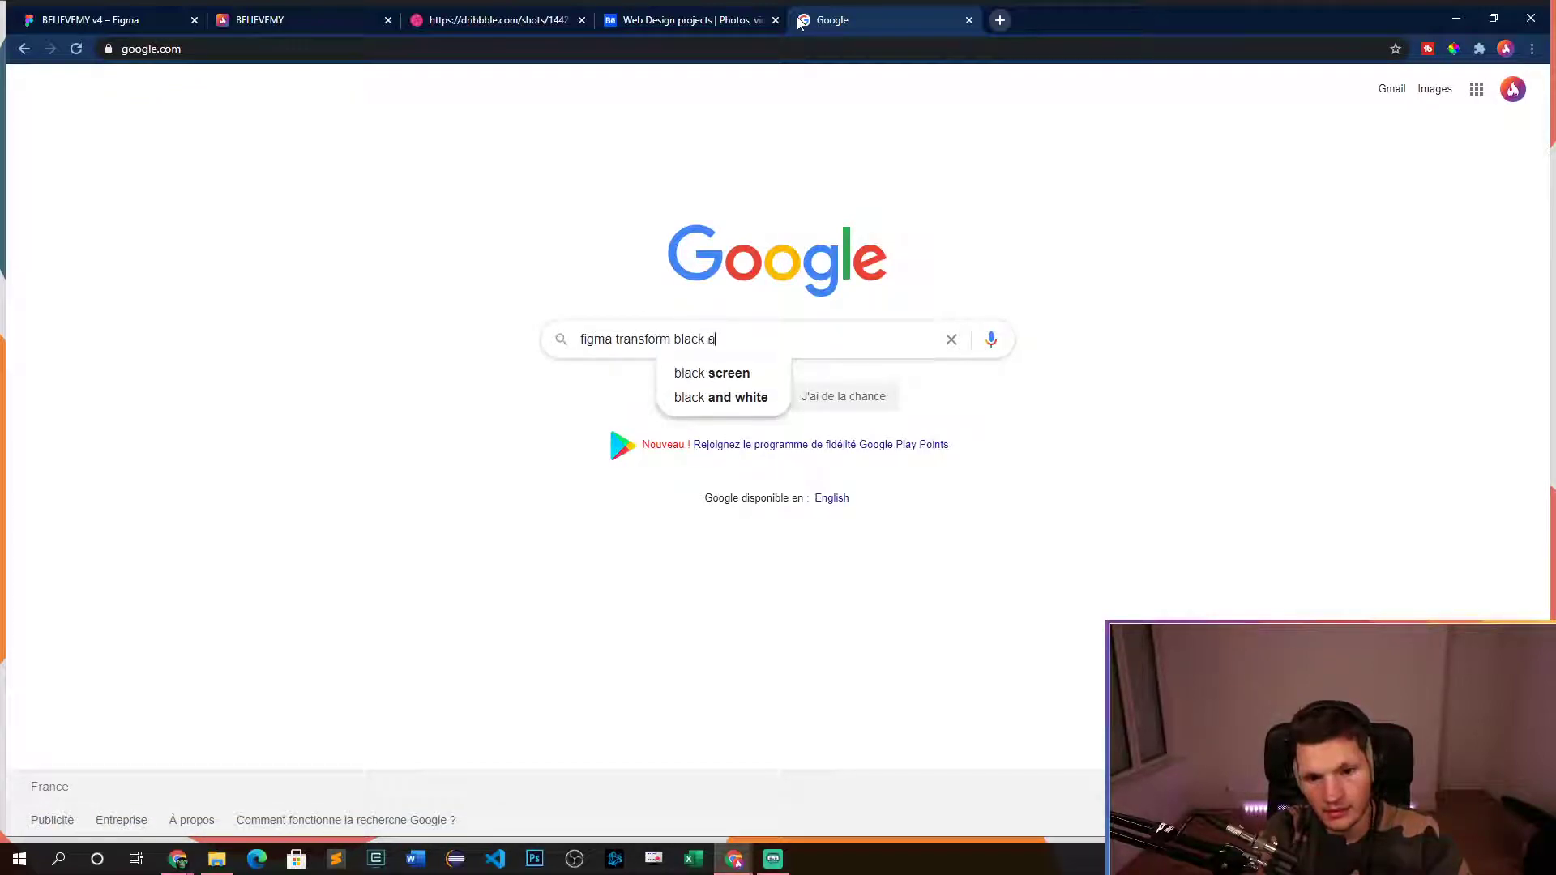
{"action": "type", "text": "nd white"}
{"action": "key", "text": "Down"}
{"action": "key", "text": "Return"}
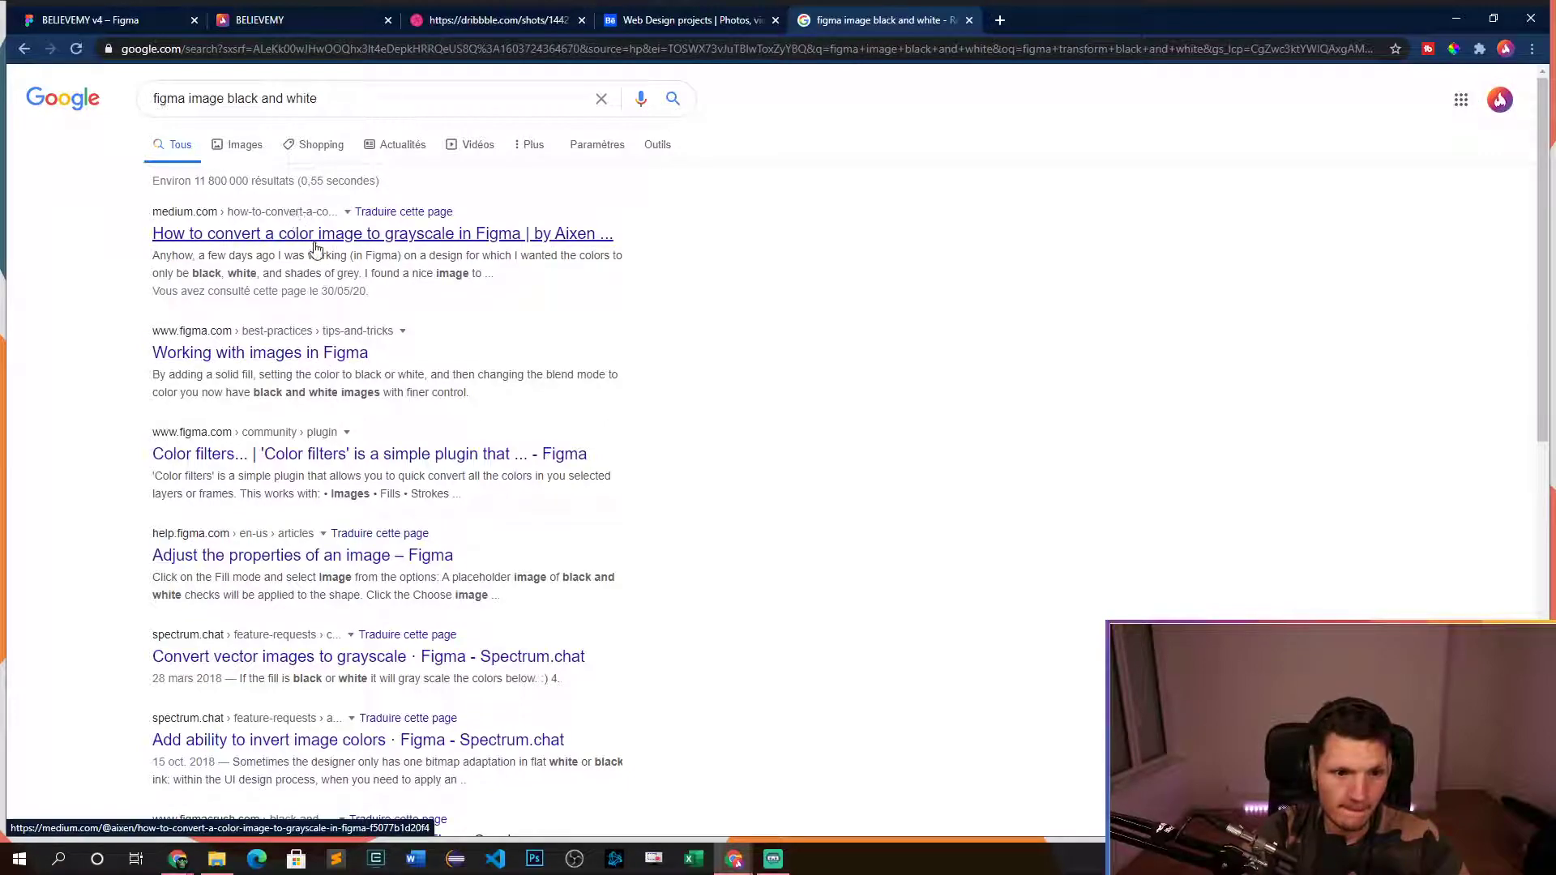
- Open the Medium article on converting a color image to grayscale in Figma and read its updated saturation steps
{"action": "left_click", "coordinate": [316, 248]}
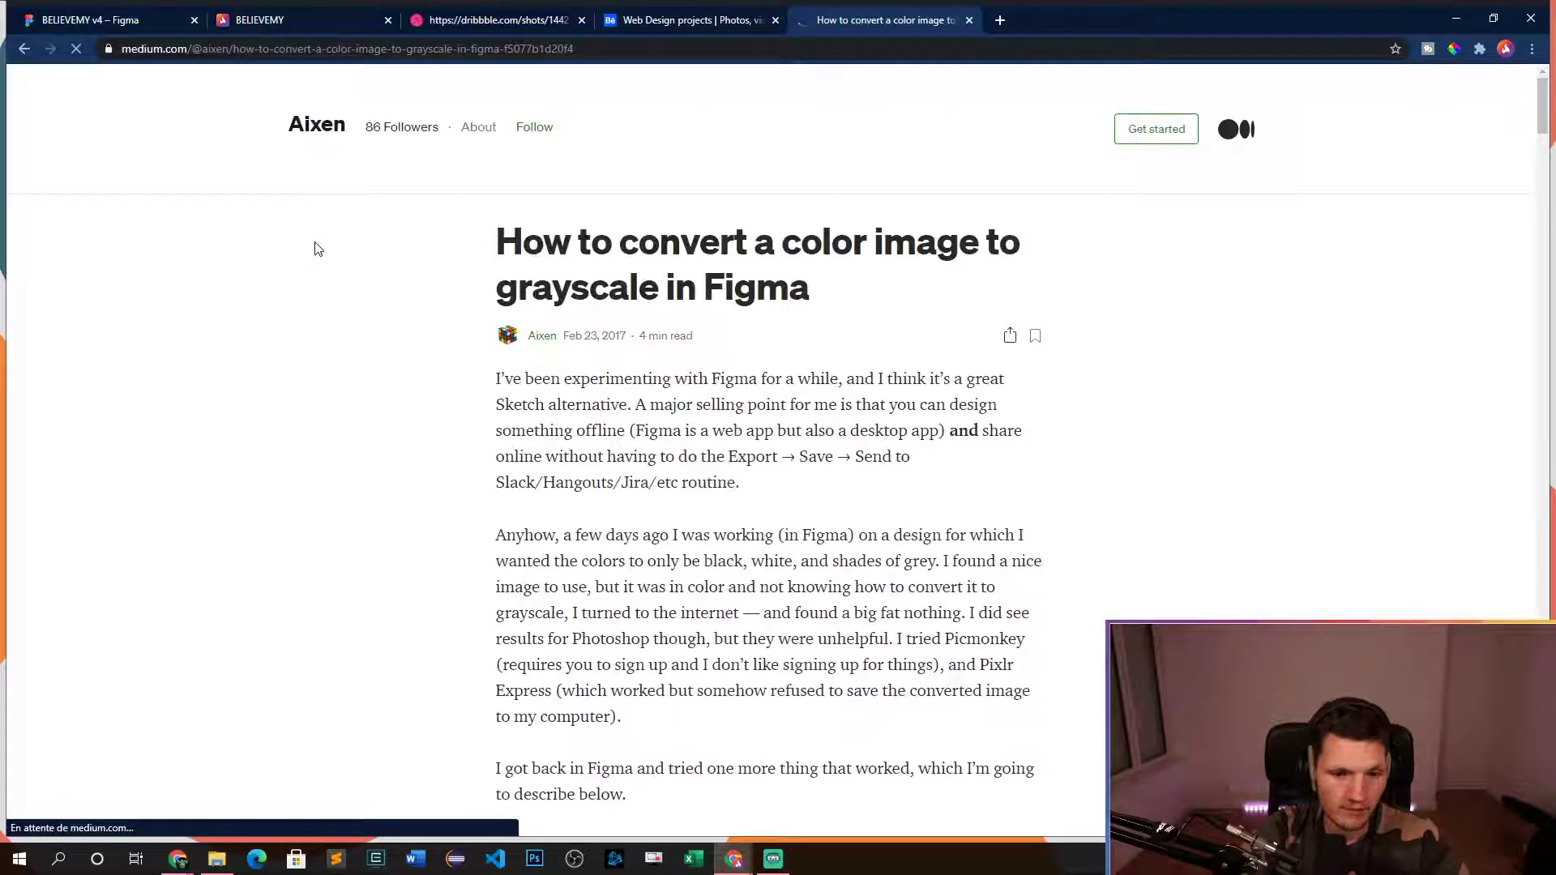
{"action": "scroll", "coordinate": [340, 392], "scroll_direction": "down", "scroll_amount": 7}
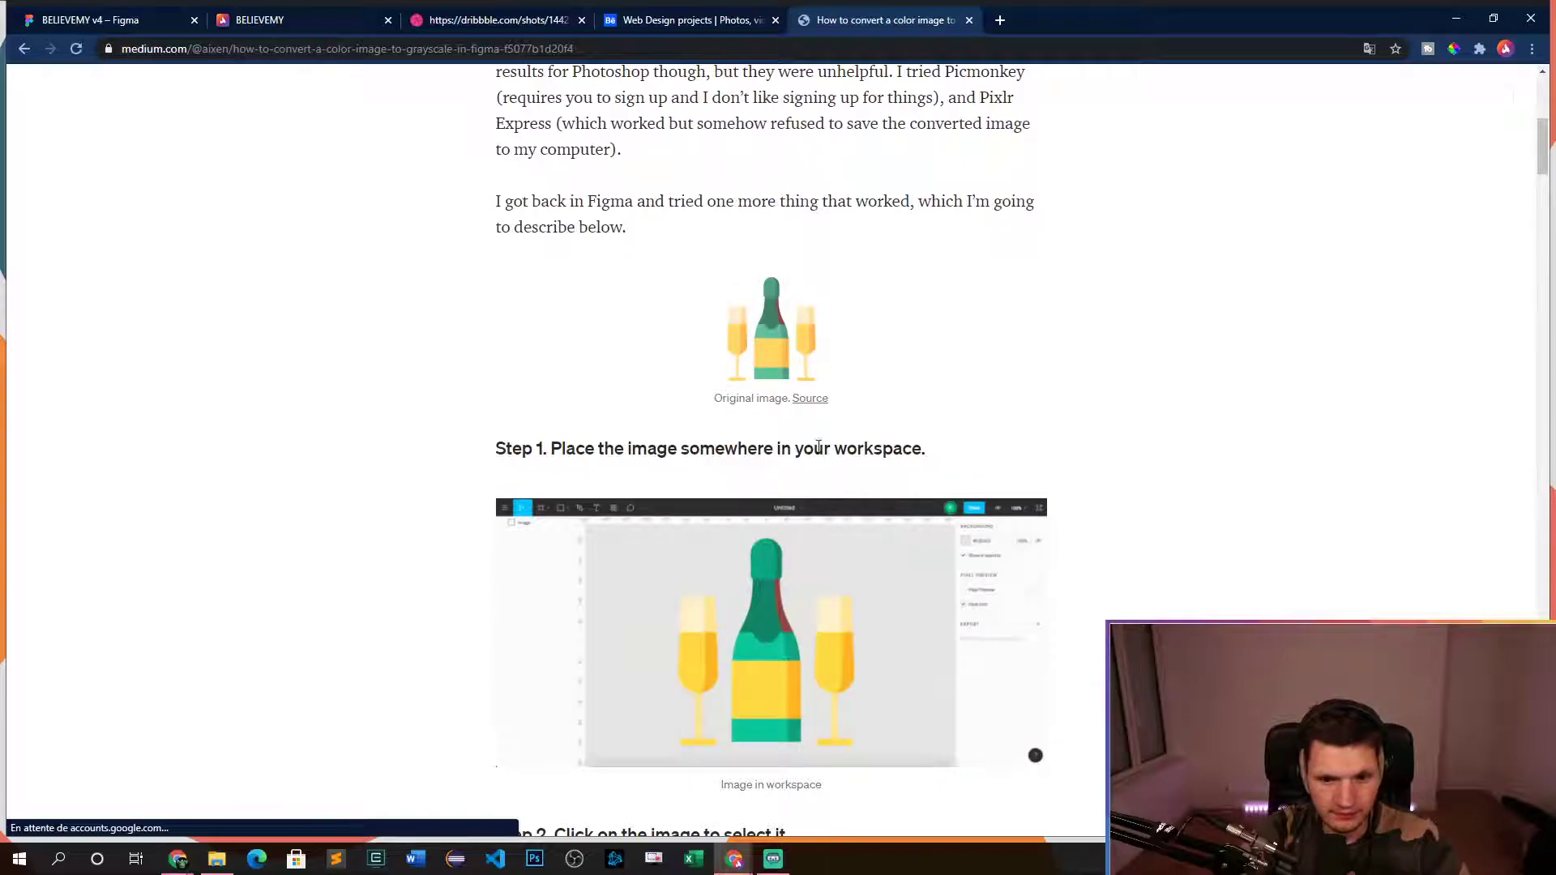
{"action": "scroll", "coordinate": [497, 508], "scroll_direction": "down", "scroll_amount": 9}
{"action": "scroll", "coordinate": [480, 514], "scroll_direction": "down", "scroll_amount": 4}
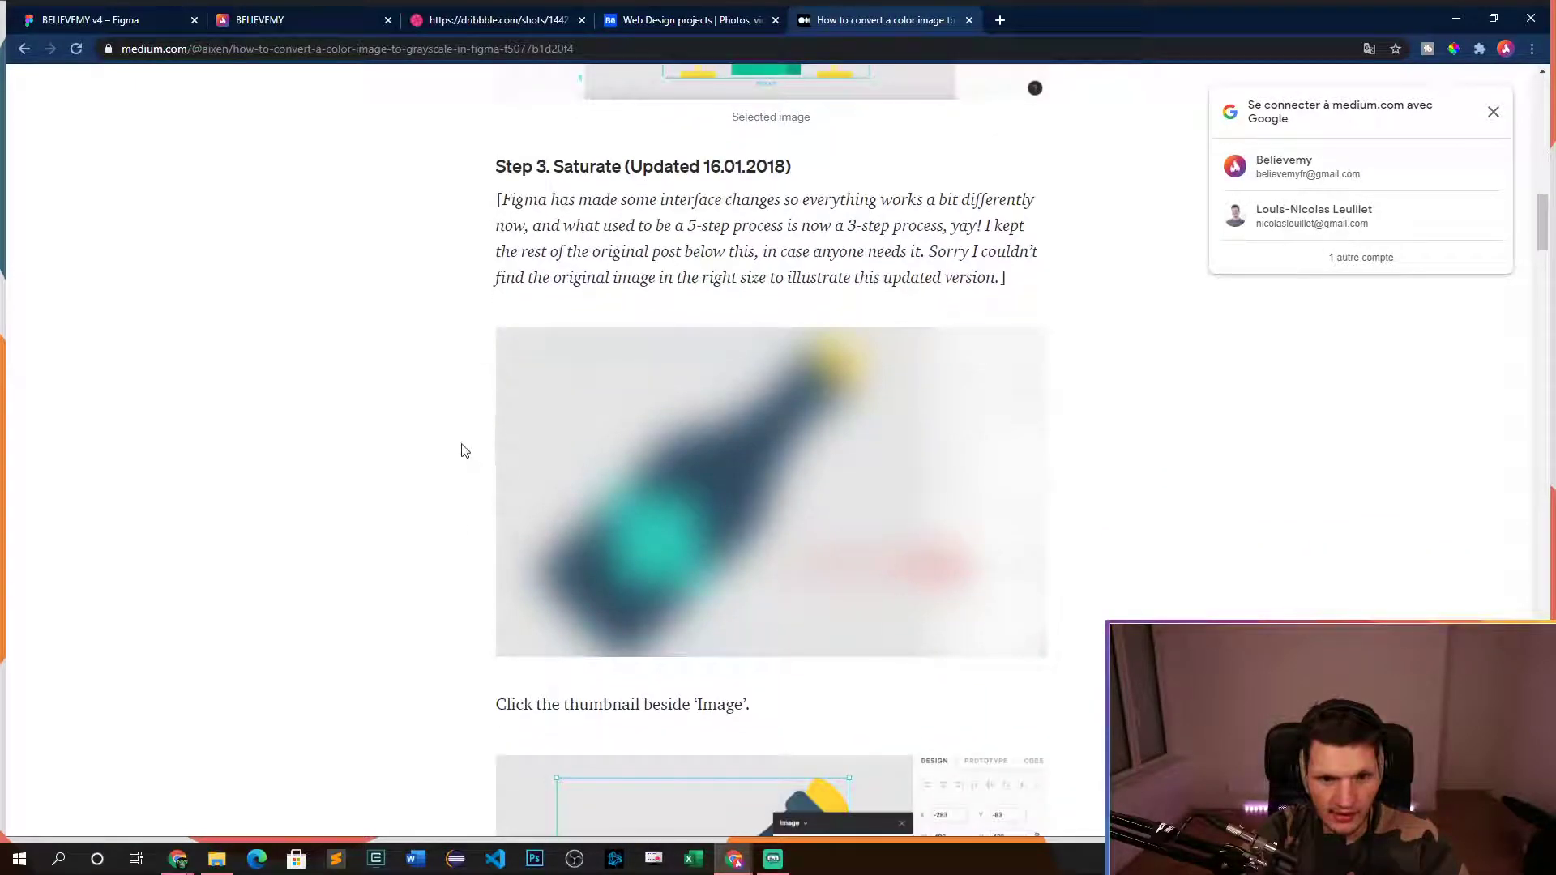
{"action": "scroll", "coordinate": [465, 450], "scroll_direction": "down", "scroll_amount": 6}
{"action": "scroll", "coordinate": [464, 451], "scroll_direction": "down", "scroll_amount": 5}
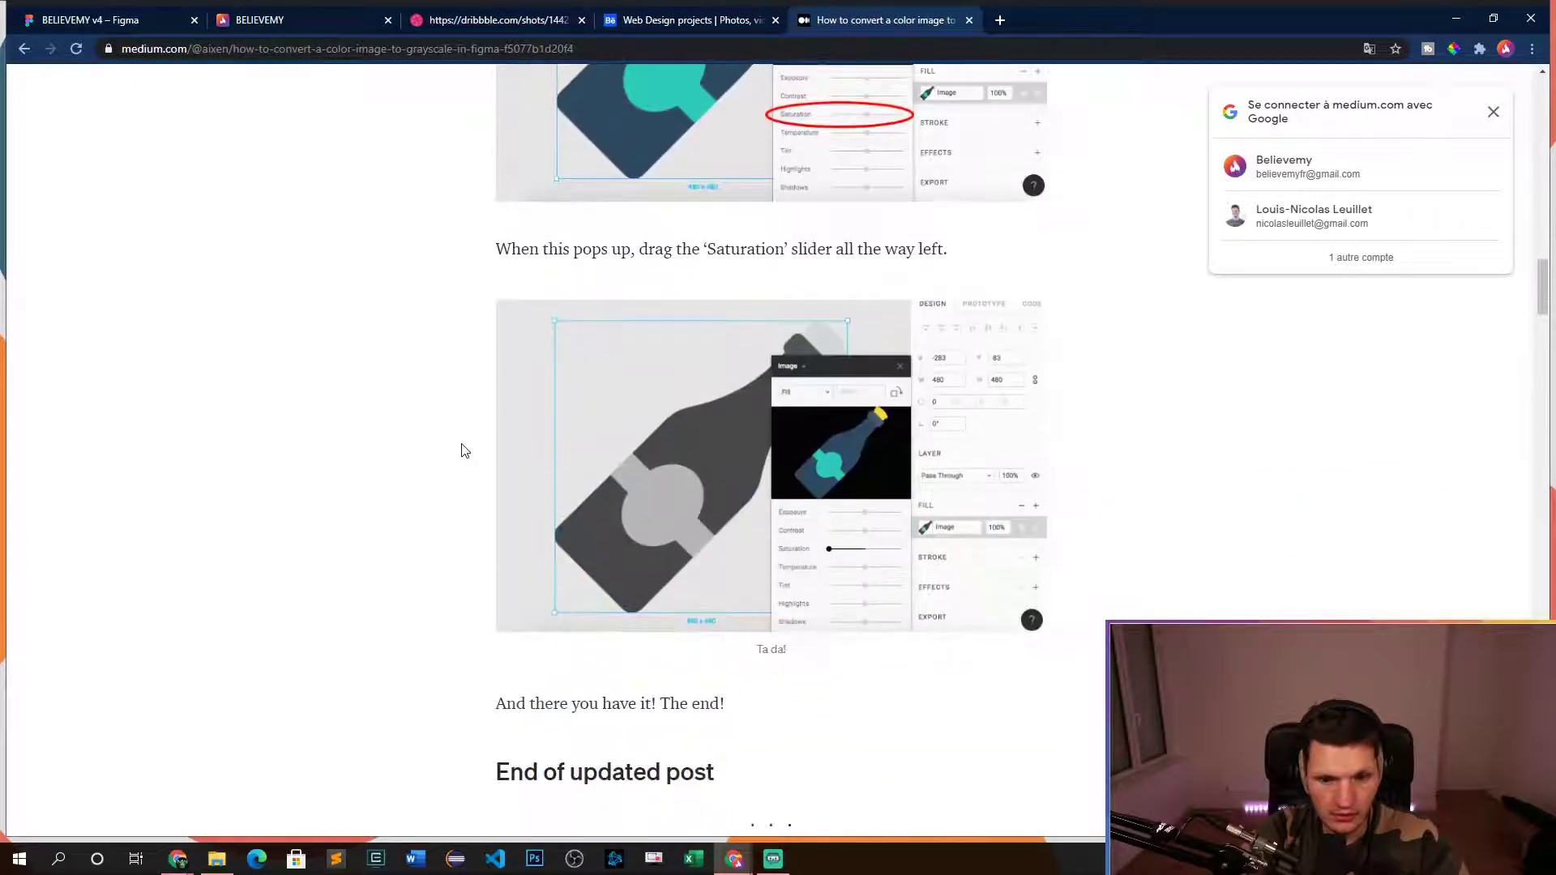
- Desaturate the Capgemini logo's image fill in Figma to turn it grey, following the article
{"action": "left_click", "coordinate": [181, 31]}
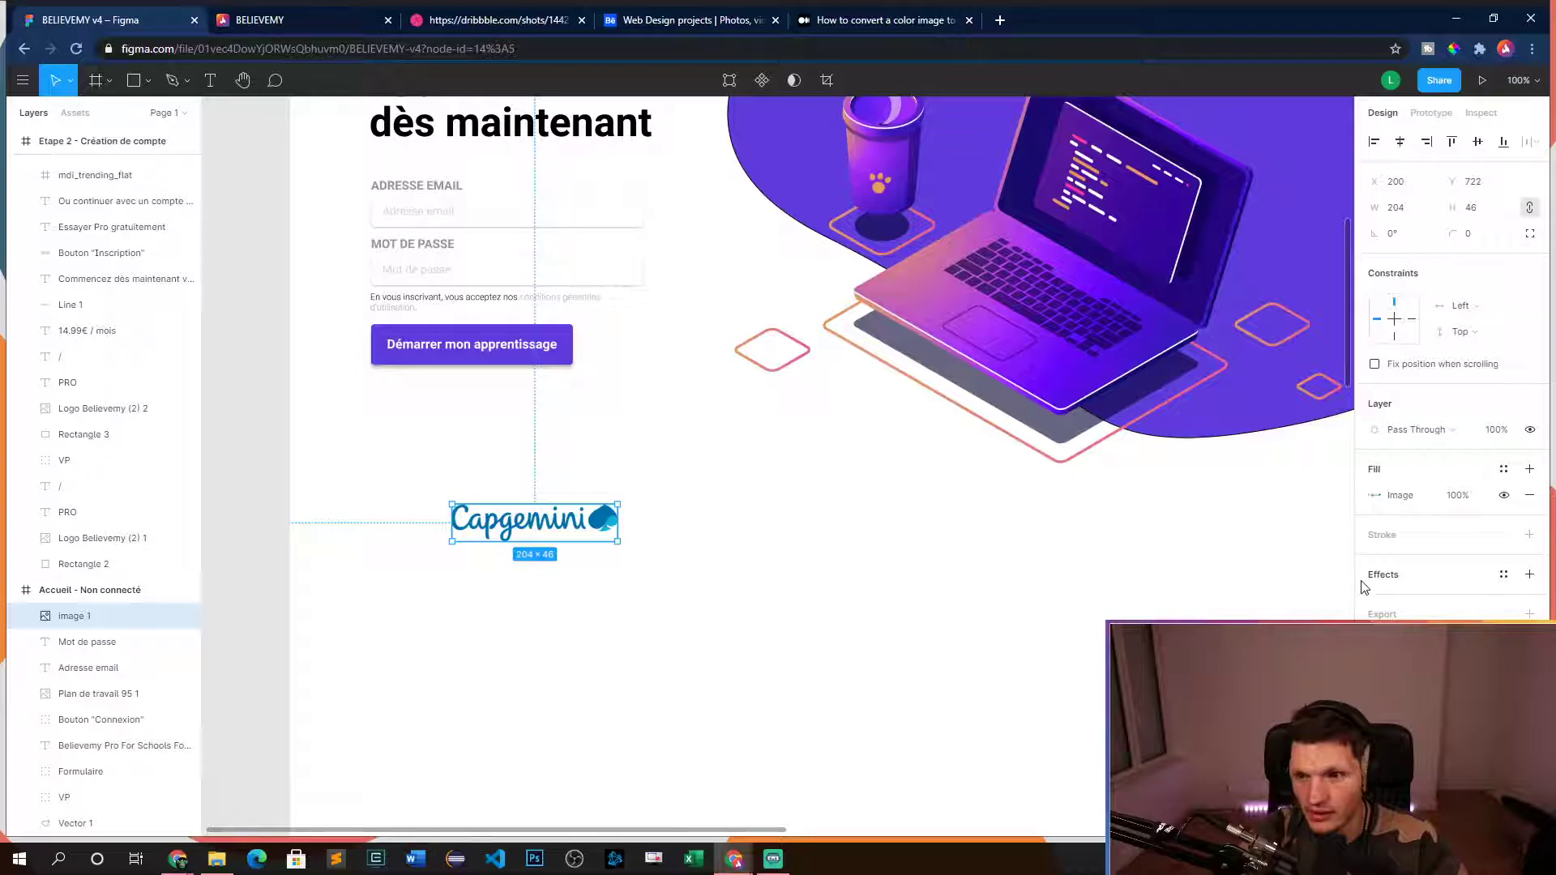
{"action": "left_click", "coordinate": [922, 21]}
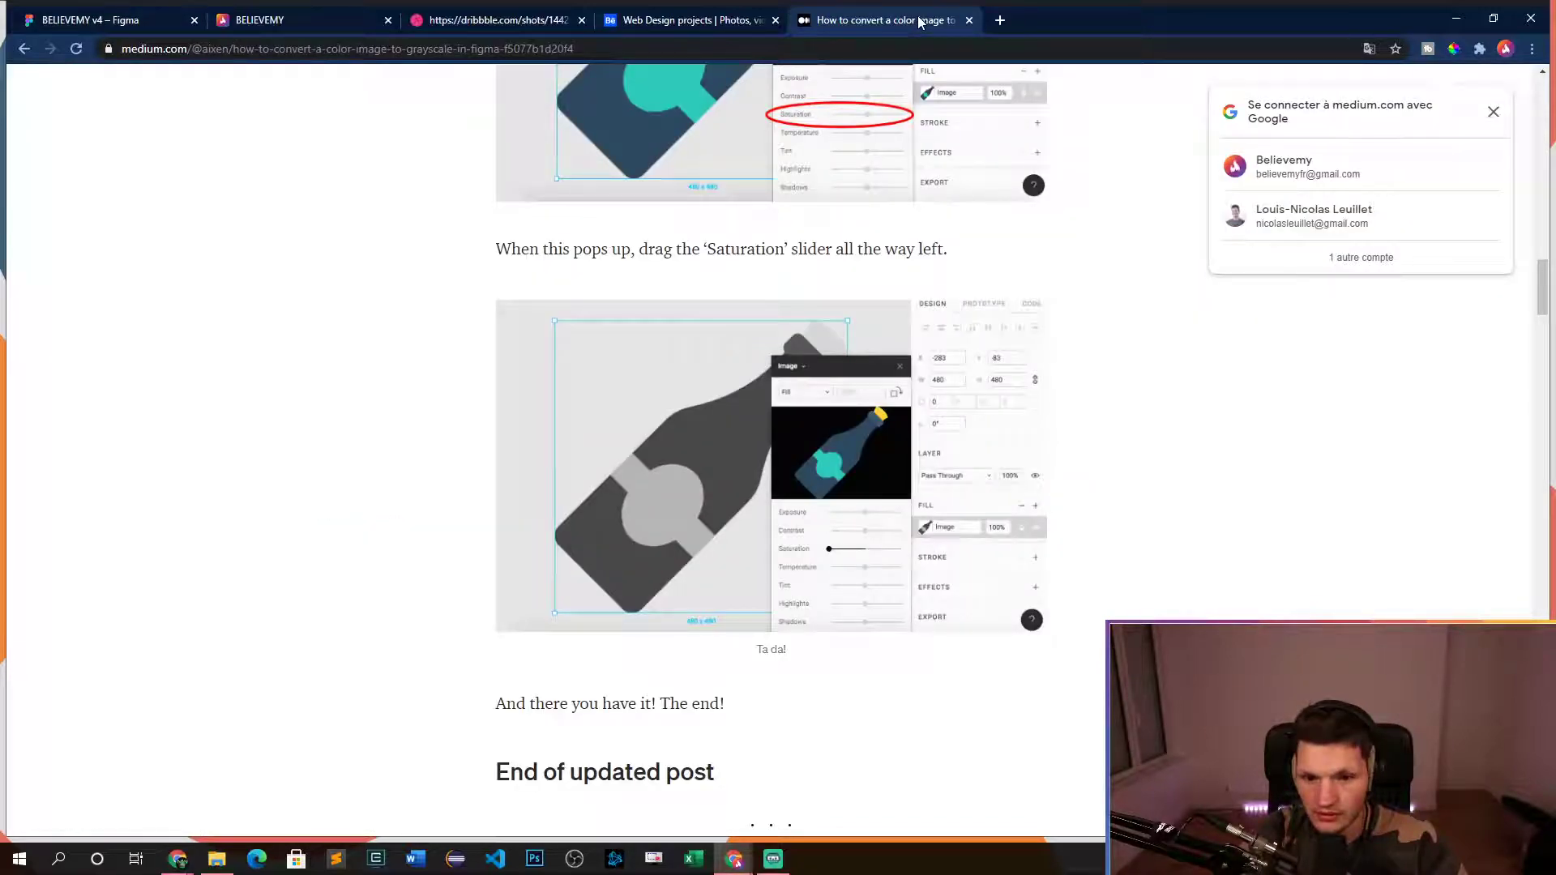
{"action": "left_click", "coordinate": [81, 19]}
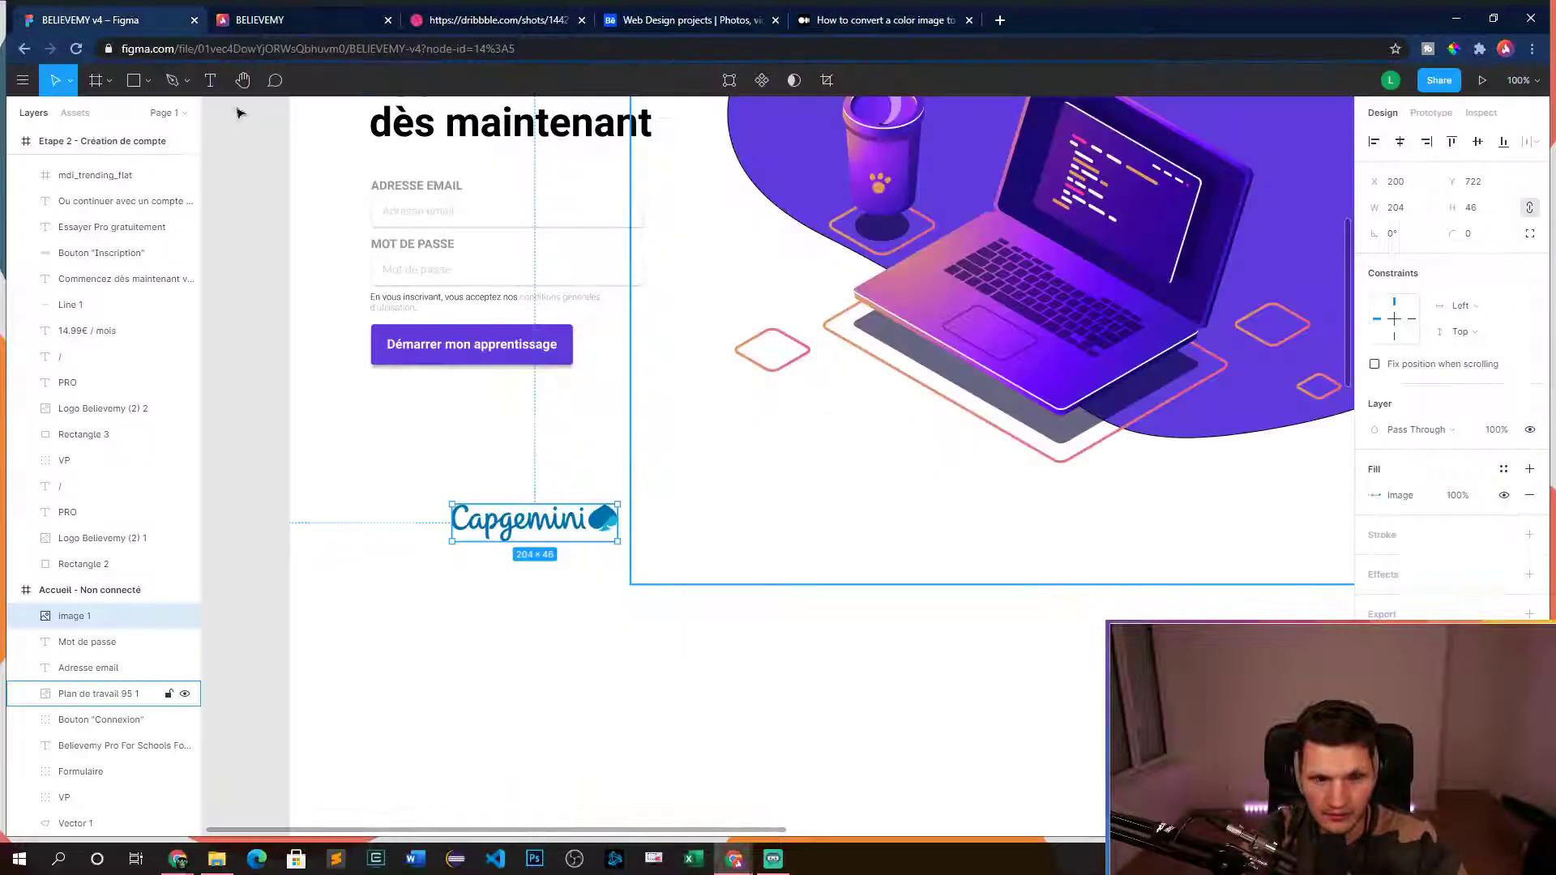
{"action": "left_click", "coordinate": [1373, 498]}
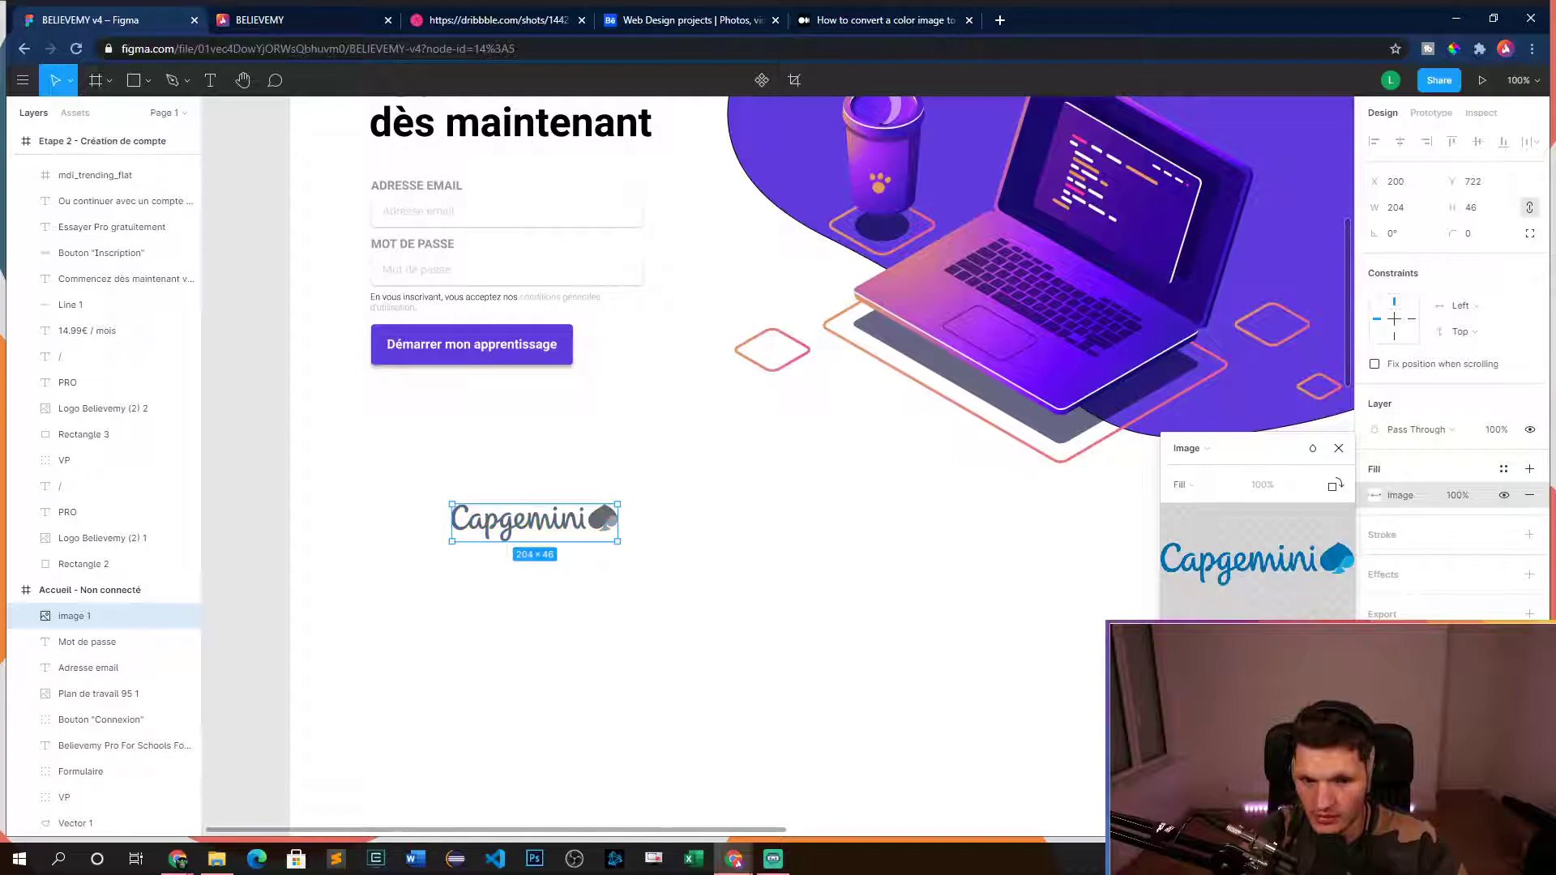
{"action": "left_click", "coordinate": [764, 596]}
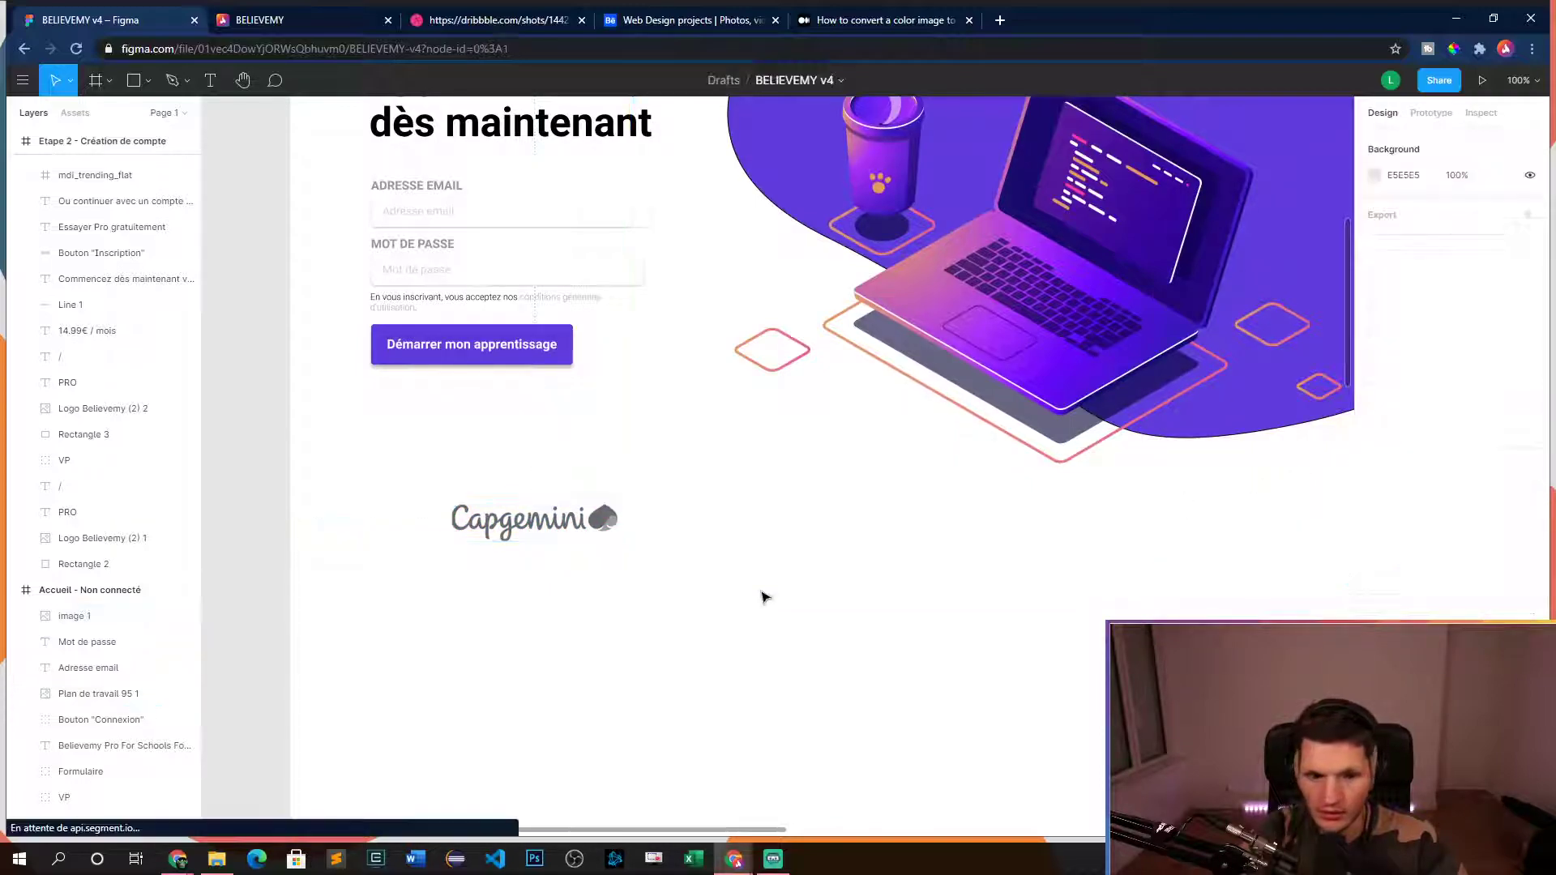
{"action": "scroll", "coordinate": [765, 596], "scroll_direction": "down", "scroll_amount": 6}
{"action": "scroll", "coordinate": [843, 616], "scroll_direction": "up", "scroll_amount": 5}
{"action": "scroll", "coordinate": [803, 601], "scroll_direction": "down", "scroll_amount": 1}
{"action": "scroll", "coordinate": [750, 692], "scroll_direction": "up", "scroll_amount": 1}
- Close the grayscale article and switch back to the employer logos on the Believemy site
{"action": "middle_click", "coordinate": [886, 27]}
{"action": "left_click", "coordinate": [693, 19]}
{"action": "left_click", "coordinate": [299, 19]}
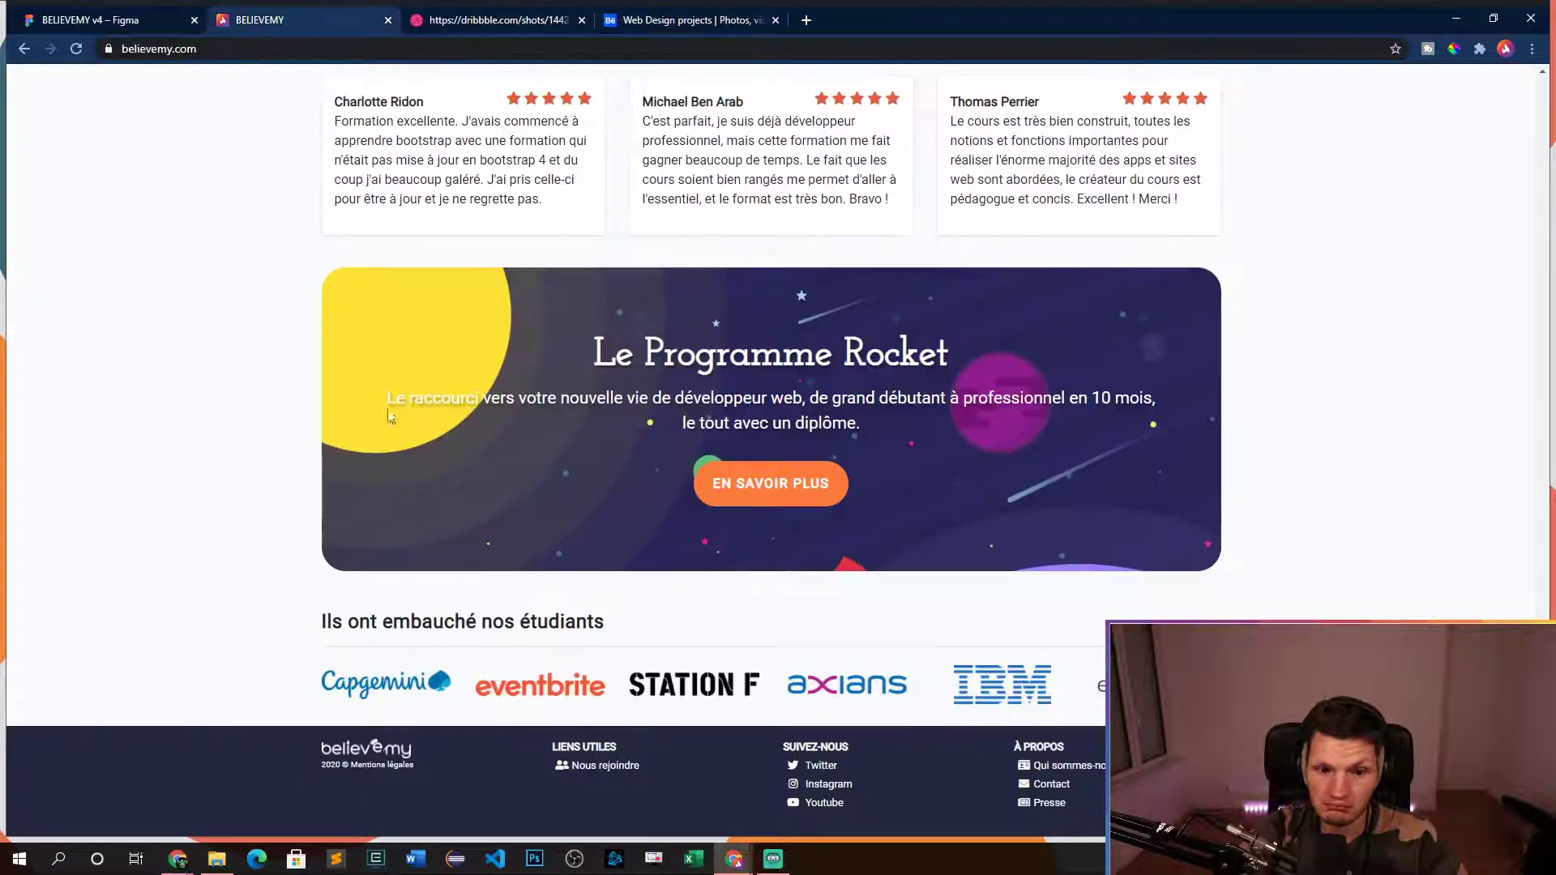
- Copy the Eventbrite logo from the Believemy site and paste it into the Accueil frame in Figma
{"action": "right_click", "coordinate": [534, 698]}
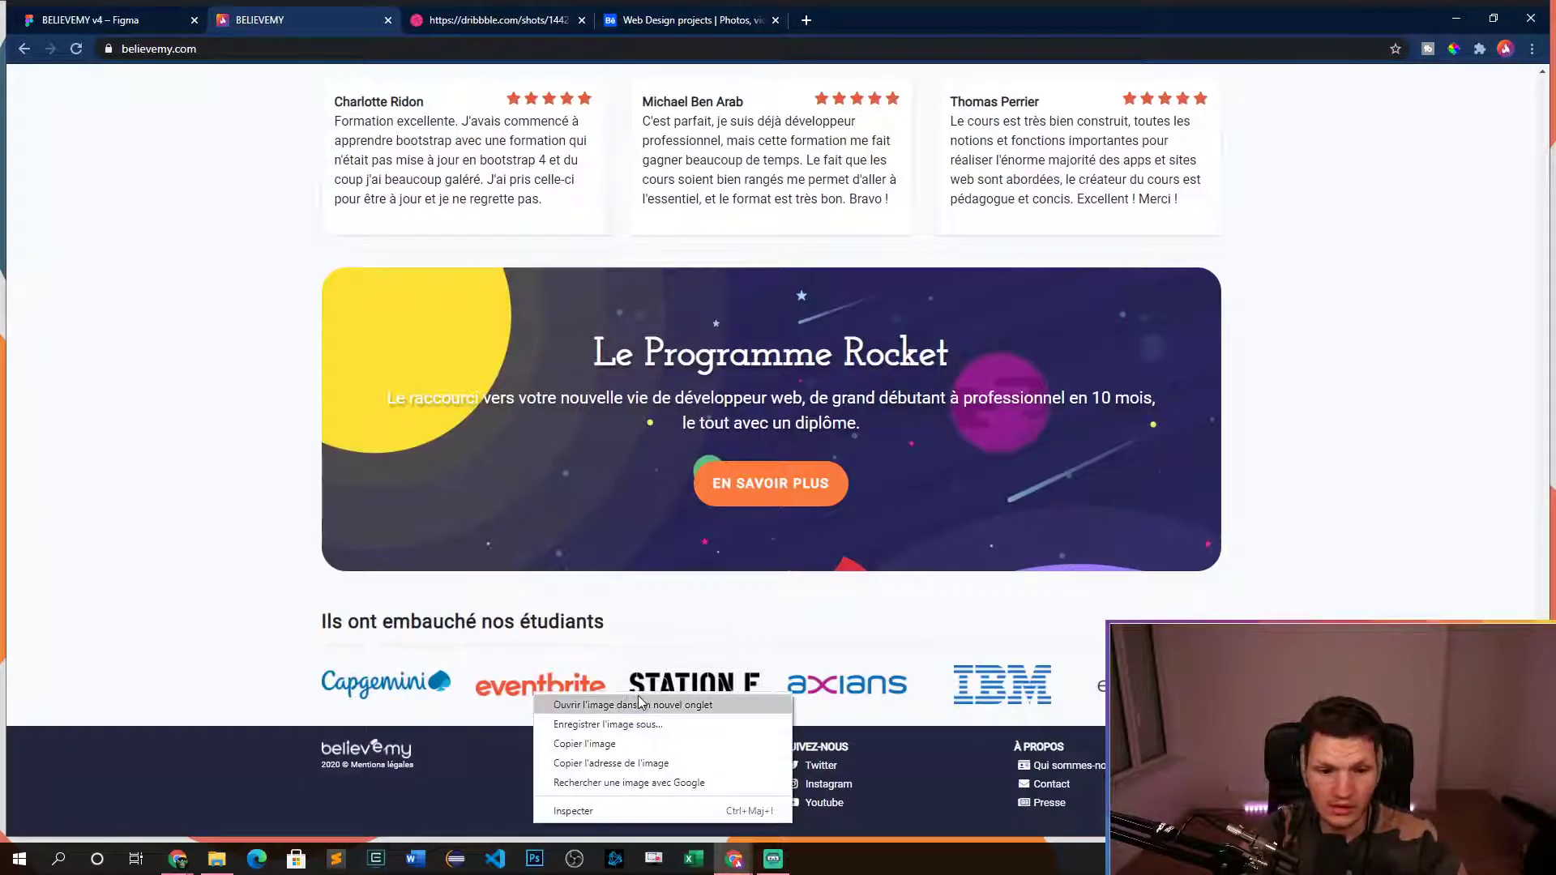
{"action": "left_click", "coordinate": [630, 749]}
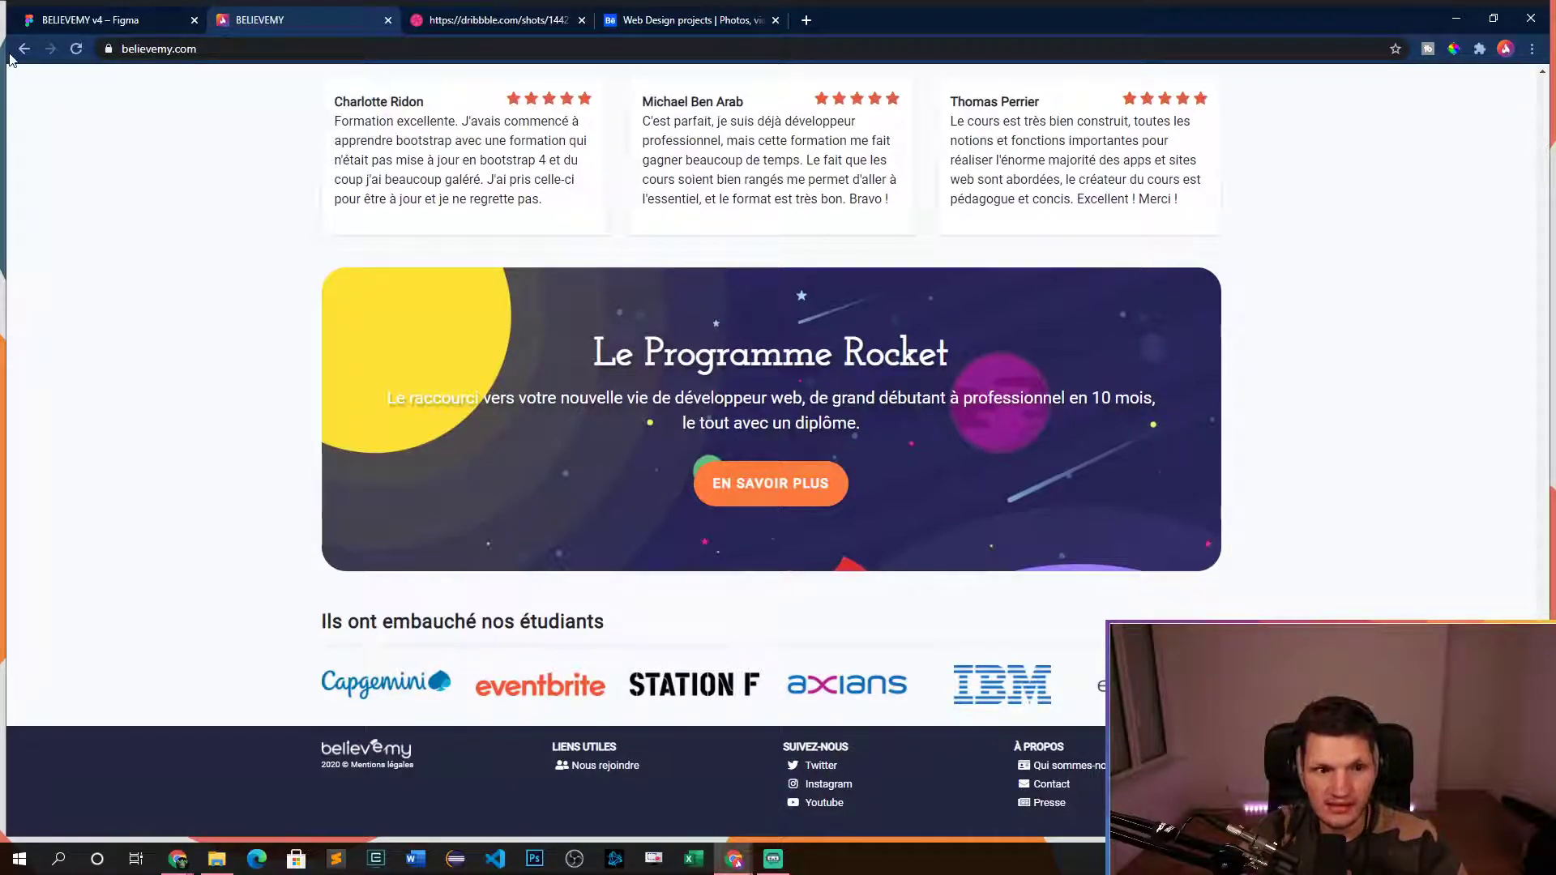
{"action": "left_click", "coordinate": [97, 19]}
{"action": "key", "text": "ctrl+v"}
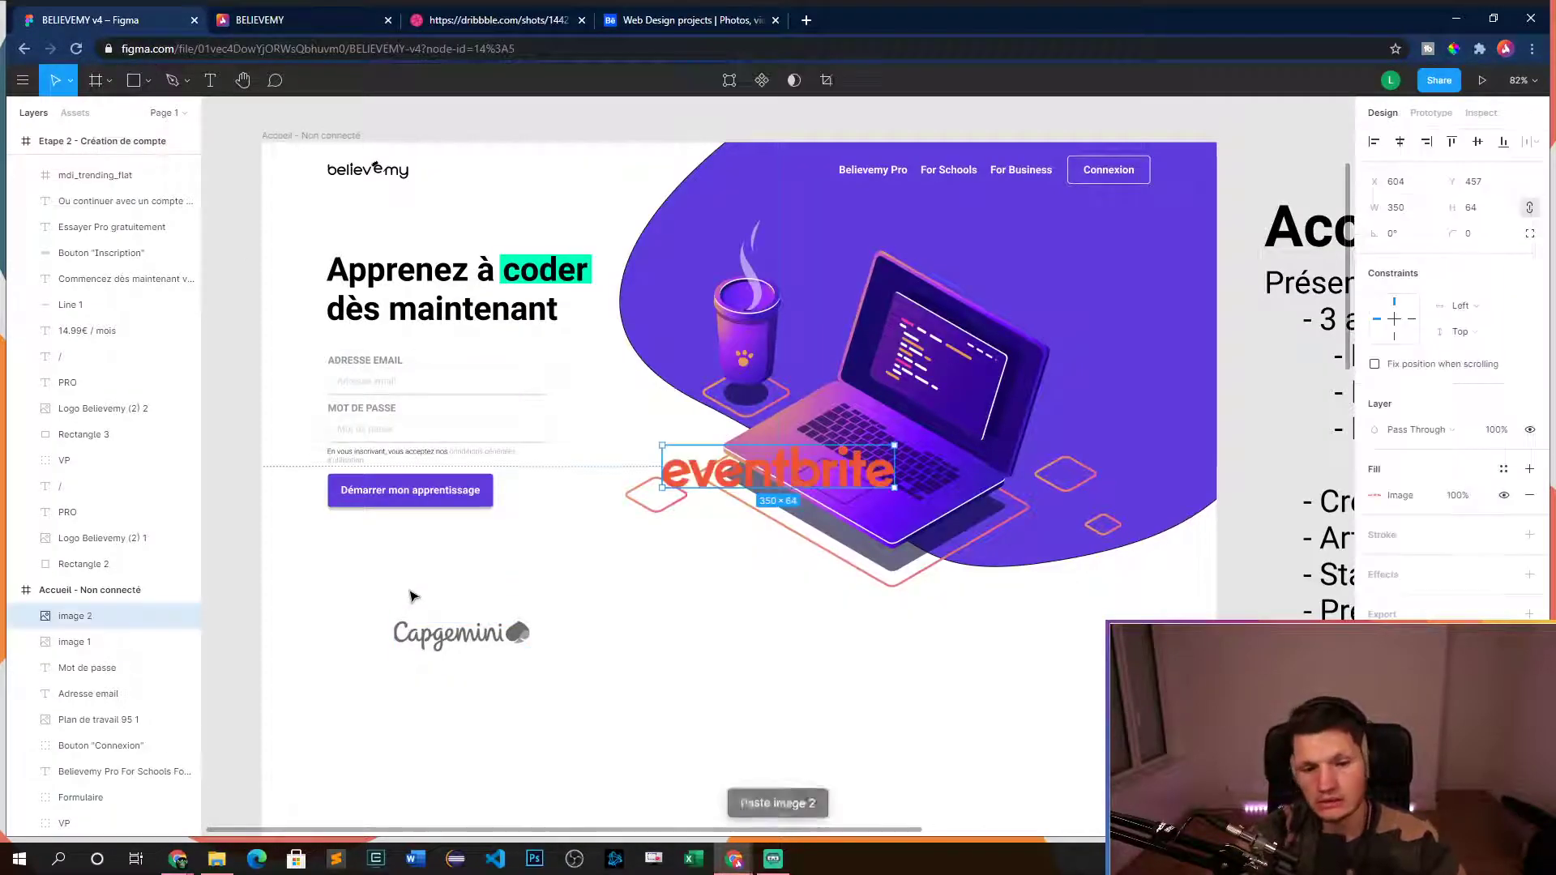
- Scale the Eventbrite logo down to about 182 × 33 and align it in the row to the right of Capgemini
{"action": "left_click_drag", "start_coordinate": [794, 484], "coordinate": [718, 643]}
{"action": "left_click_drag", "start_coordinate": [822, 609], "coordinate": [680, 639]}
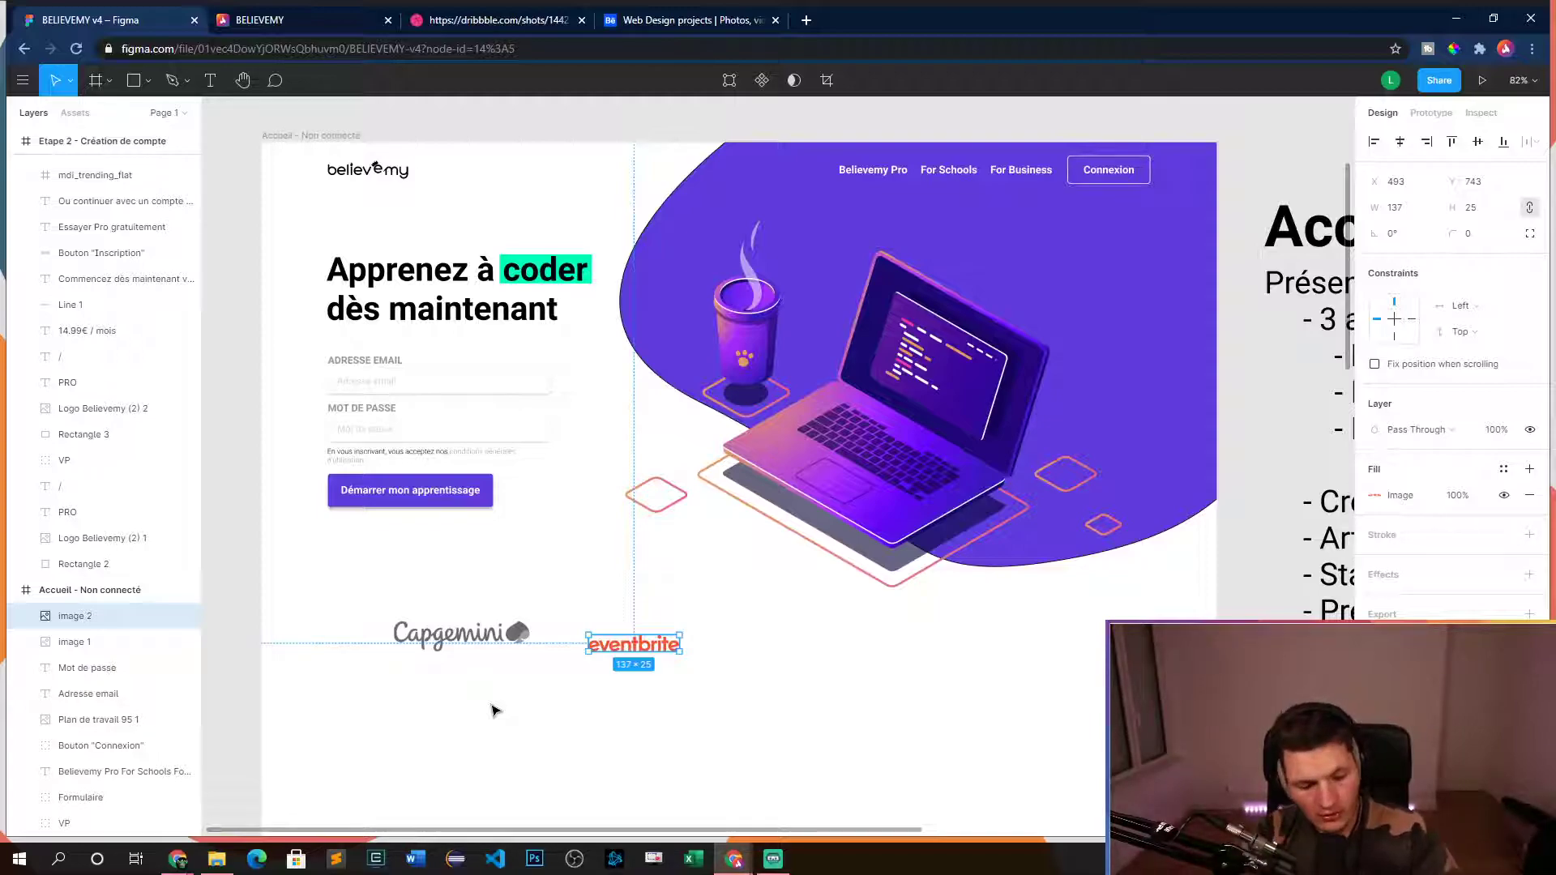
{"action": "left_click_drag", "start_coordinate": [651, 654], "coordinate": [607, 645]}
{"action": "scroll", "coordinate": [454, 652], "scroll_direction": "up", "scroll_amount": 5}
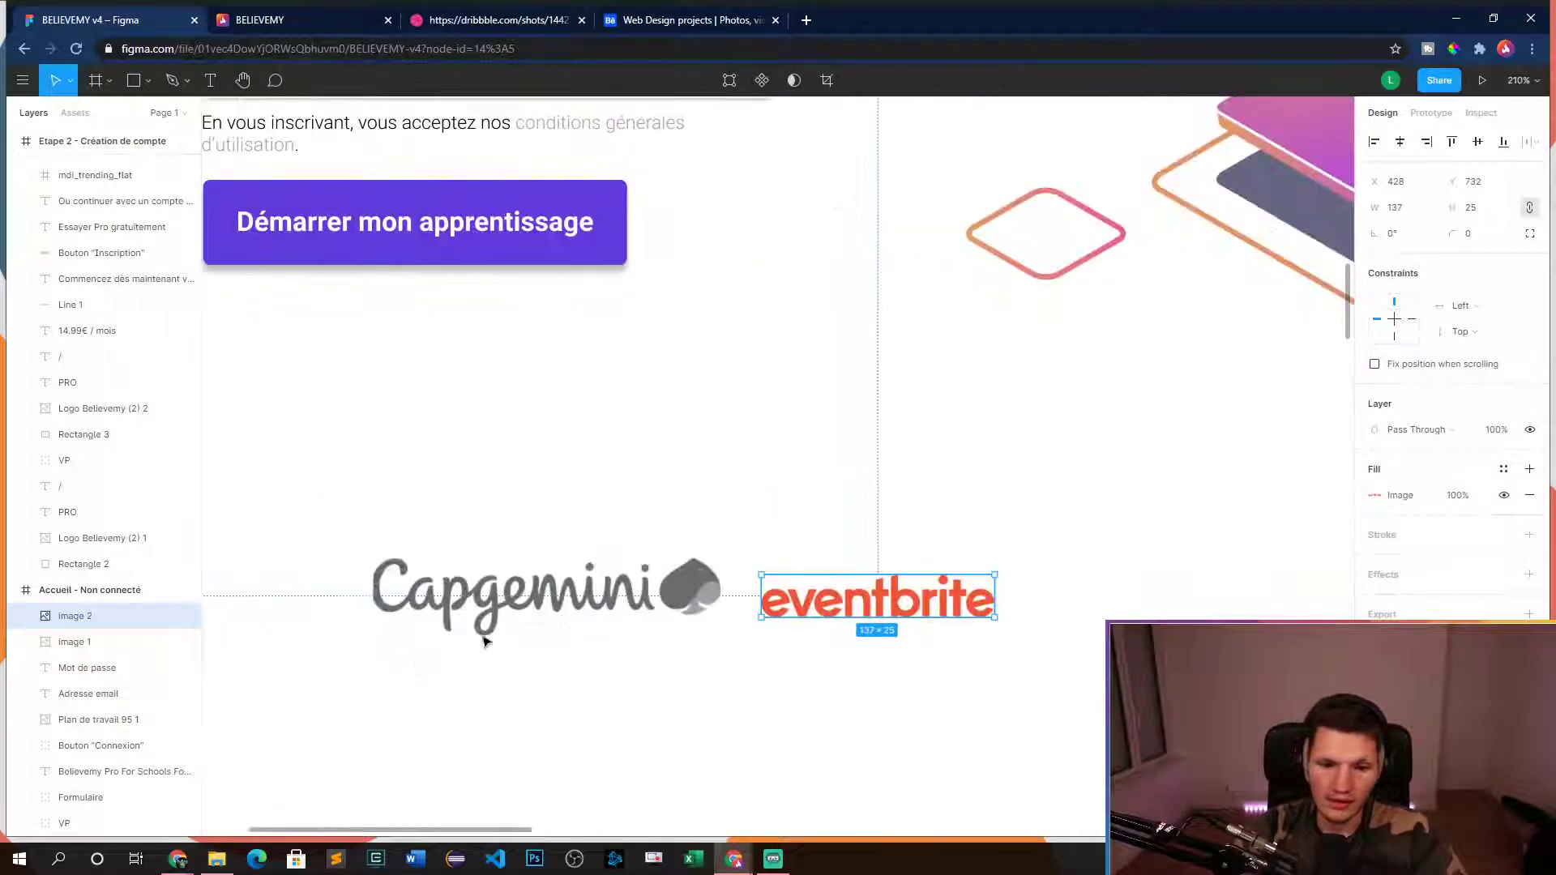
{"action": "left_click_drag", "start_coordinate": [845, 607], "coordinate": [458, 602]}
{"action": "left_click_drag", "start_coordinate": [607, 570], "coordinate": [1110, 613]}
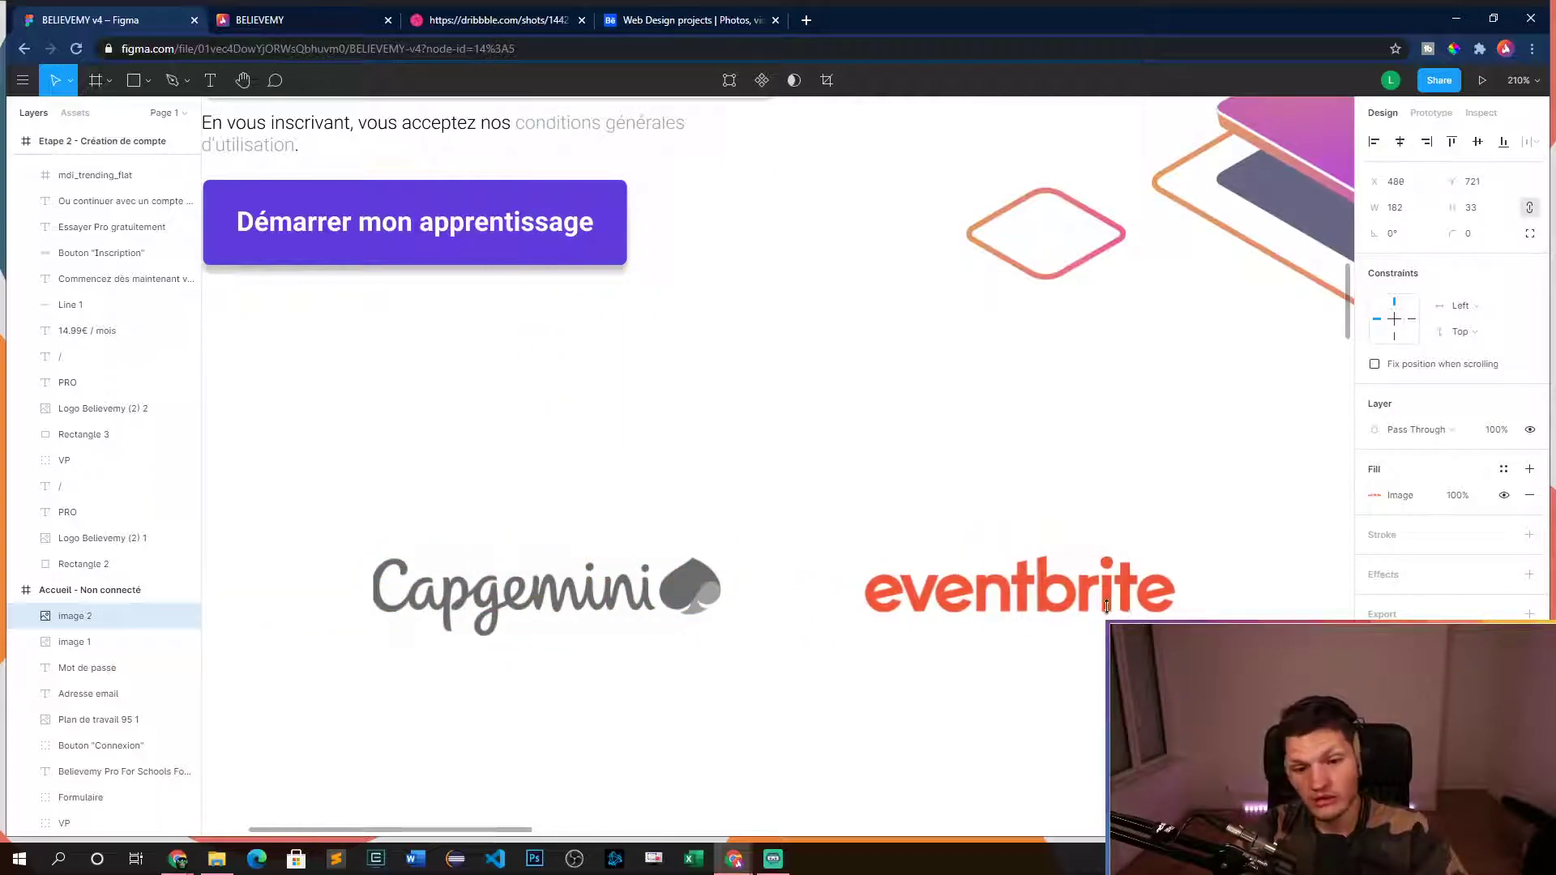
- Desaturate the Eventbrite logo's image fill to turn it grey like the Capgemini logo
{"action": "right_click", "coordinate": [1090, 609]}
{"action": "left_click", "coordinate": [1042, 600]}
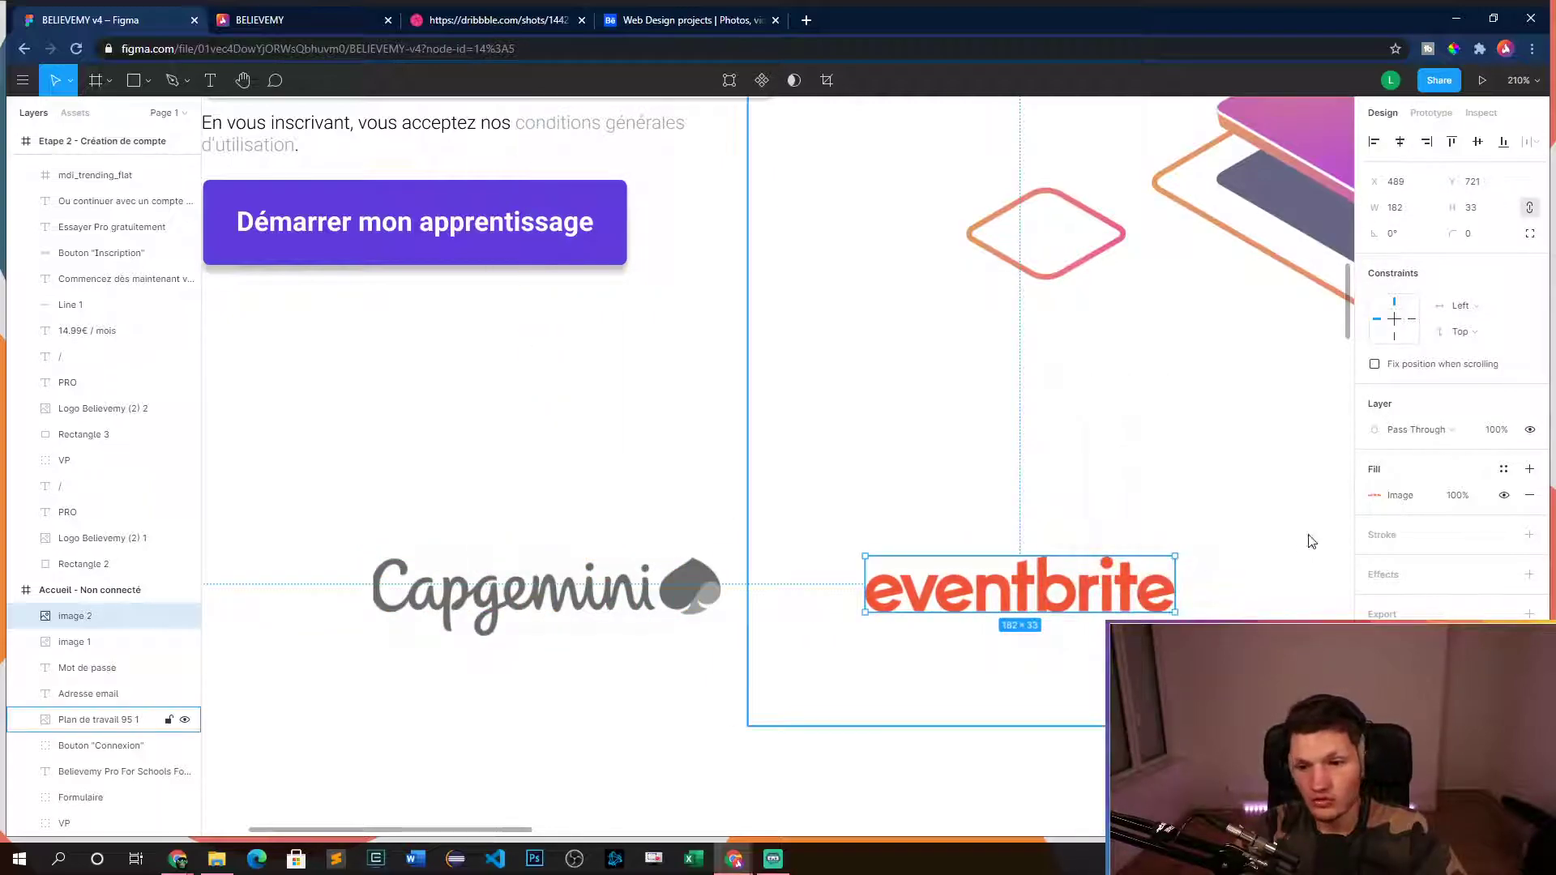
{"action": "left_click", "coordinate": [1377, 496]}
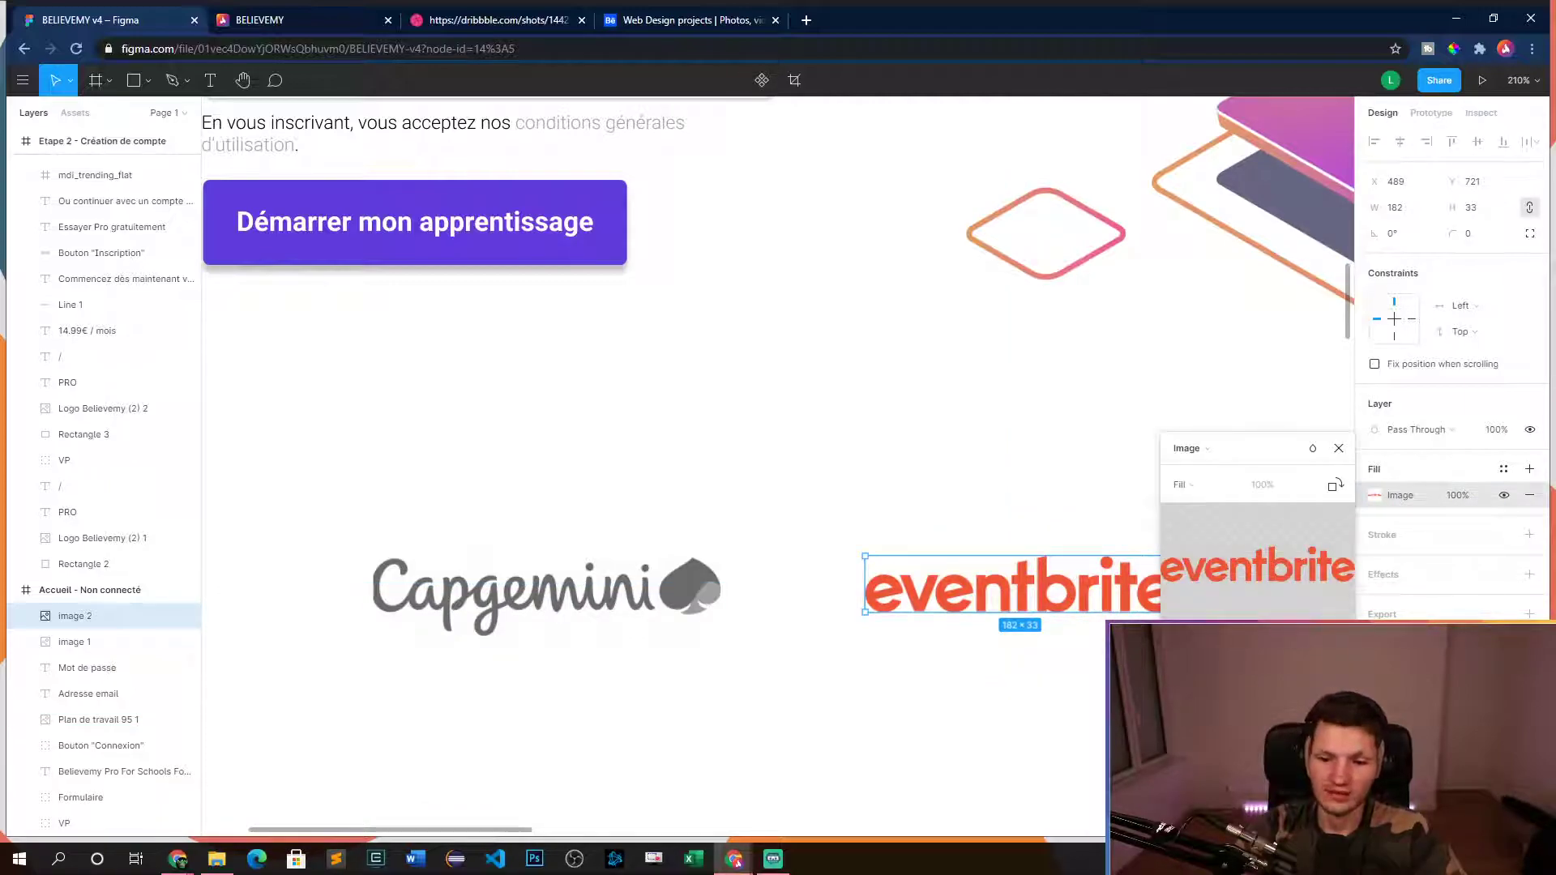
{"action": "left_click", "coordinate": [1339, 449]}
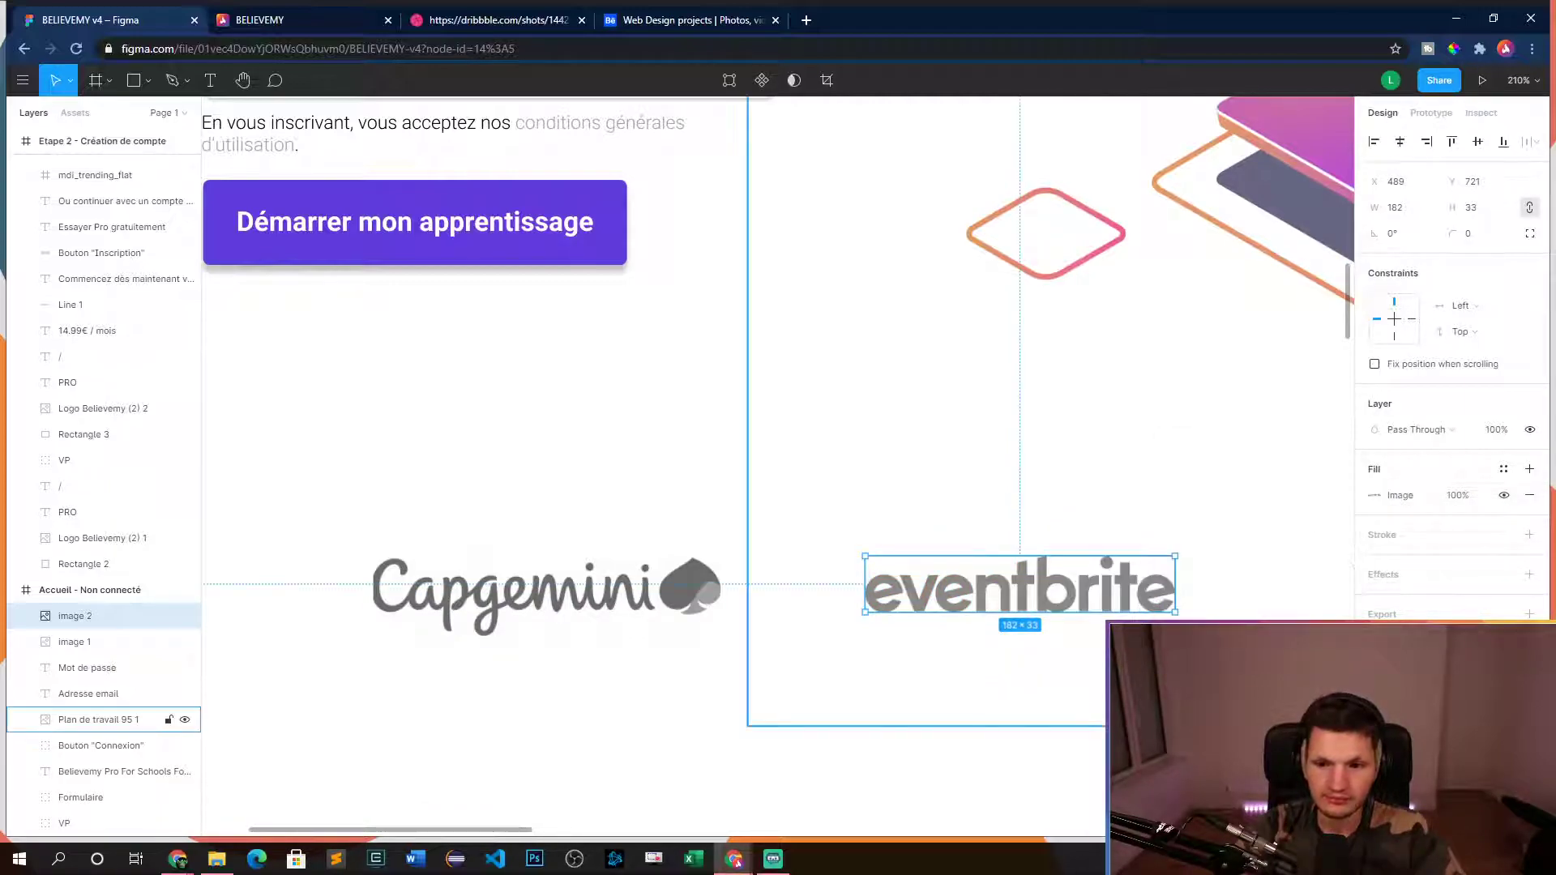
{"action": "left_click", "coordinate": [121, 720]}
{"action": "key", "text": "Escape"}
{"action": "scroll", "coordinate": [806, 709], "scroll_direction": "down", "scroll_amount": 8, "text": "ctrl"}
{"action": "left_click_drag", "start_coordinate": [807, 710], "coordinate": [719, 692]}
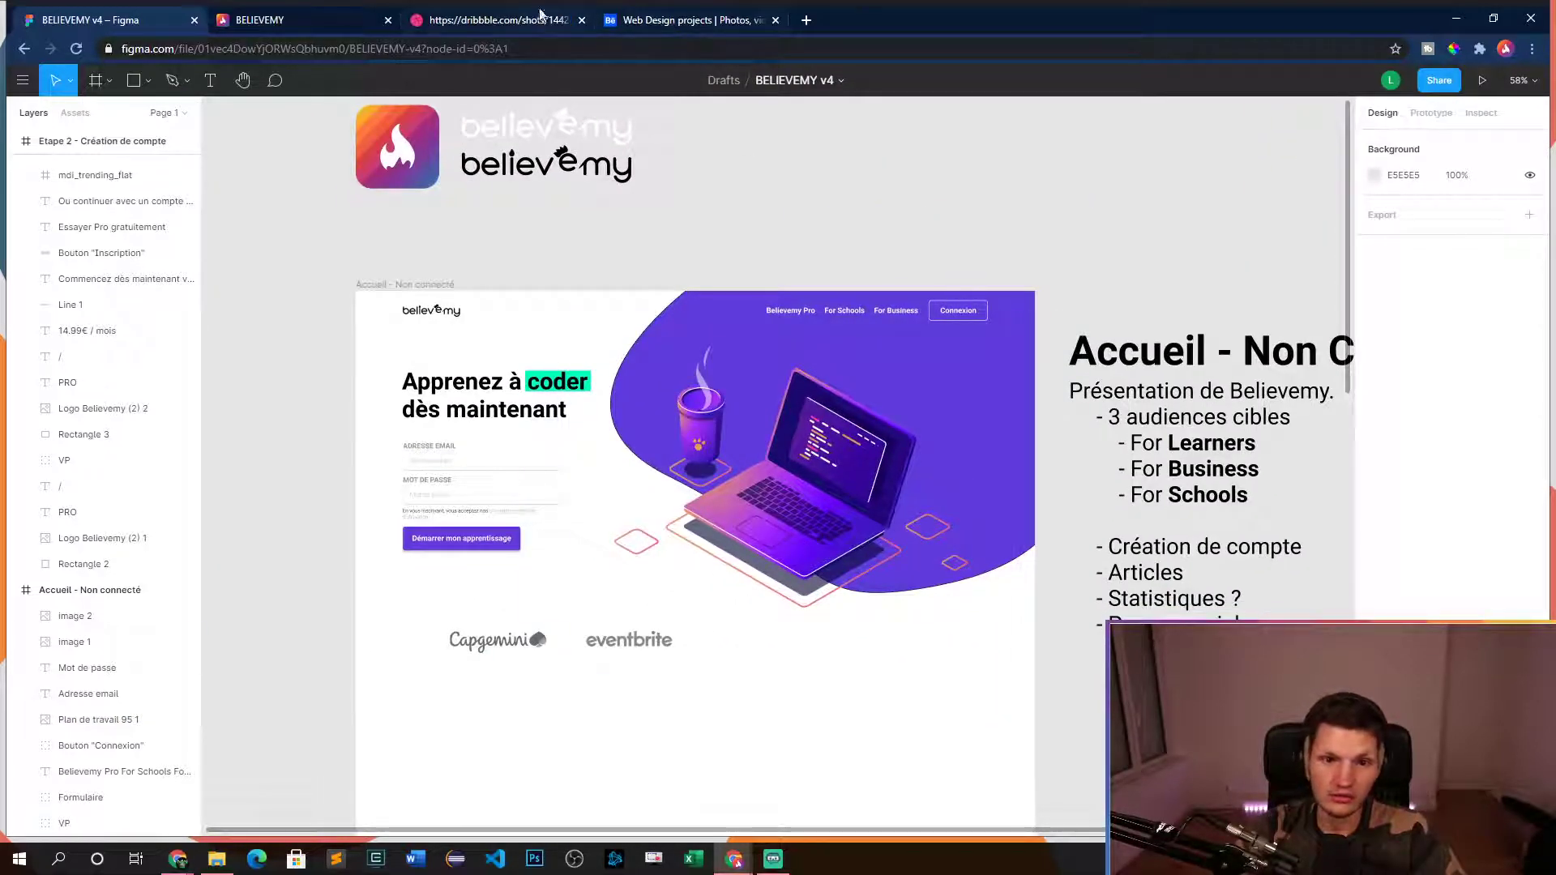
- Copy the Station F logo from the Believemy site and paste it into the Accueil frame in Figma
{"action": "left_click", "coordinate": [522, 18]}
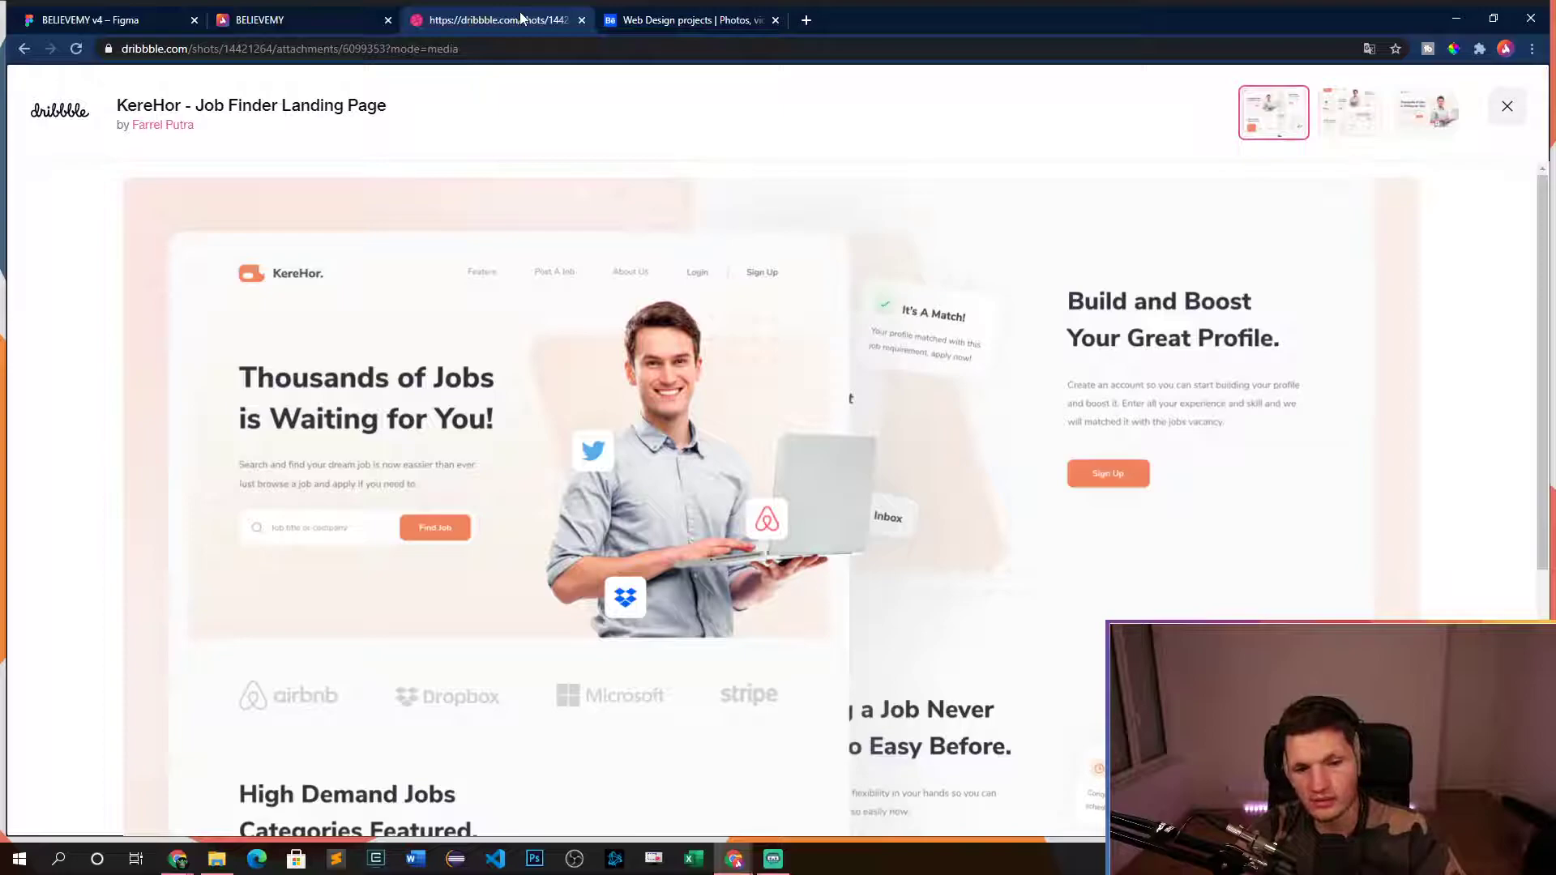
{"action": "left_click", "coordinate": [615, 23]}
{"action": "left_click", "coordinate": [235, 23]}
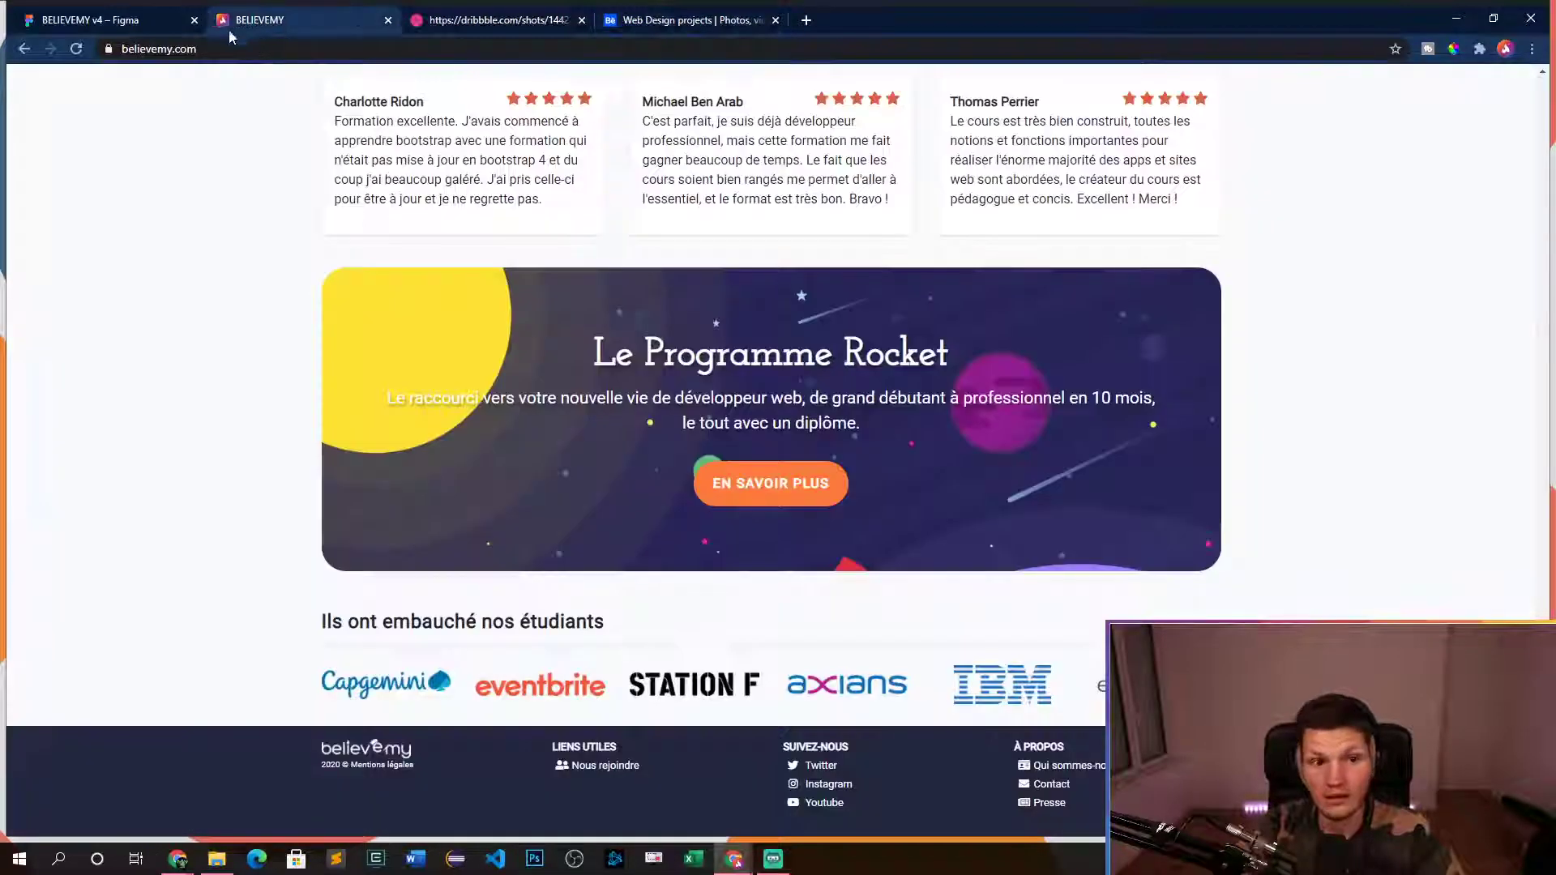
{"action": "right_click", "coordinate": [700, 680]}
{"action": "left_click", "coordinate": [727, 734]}
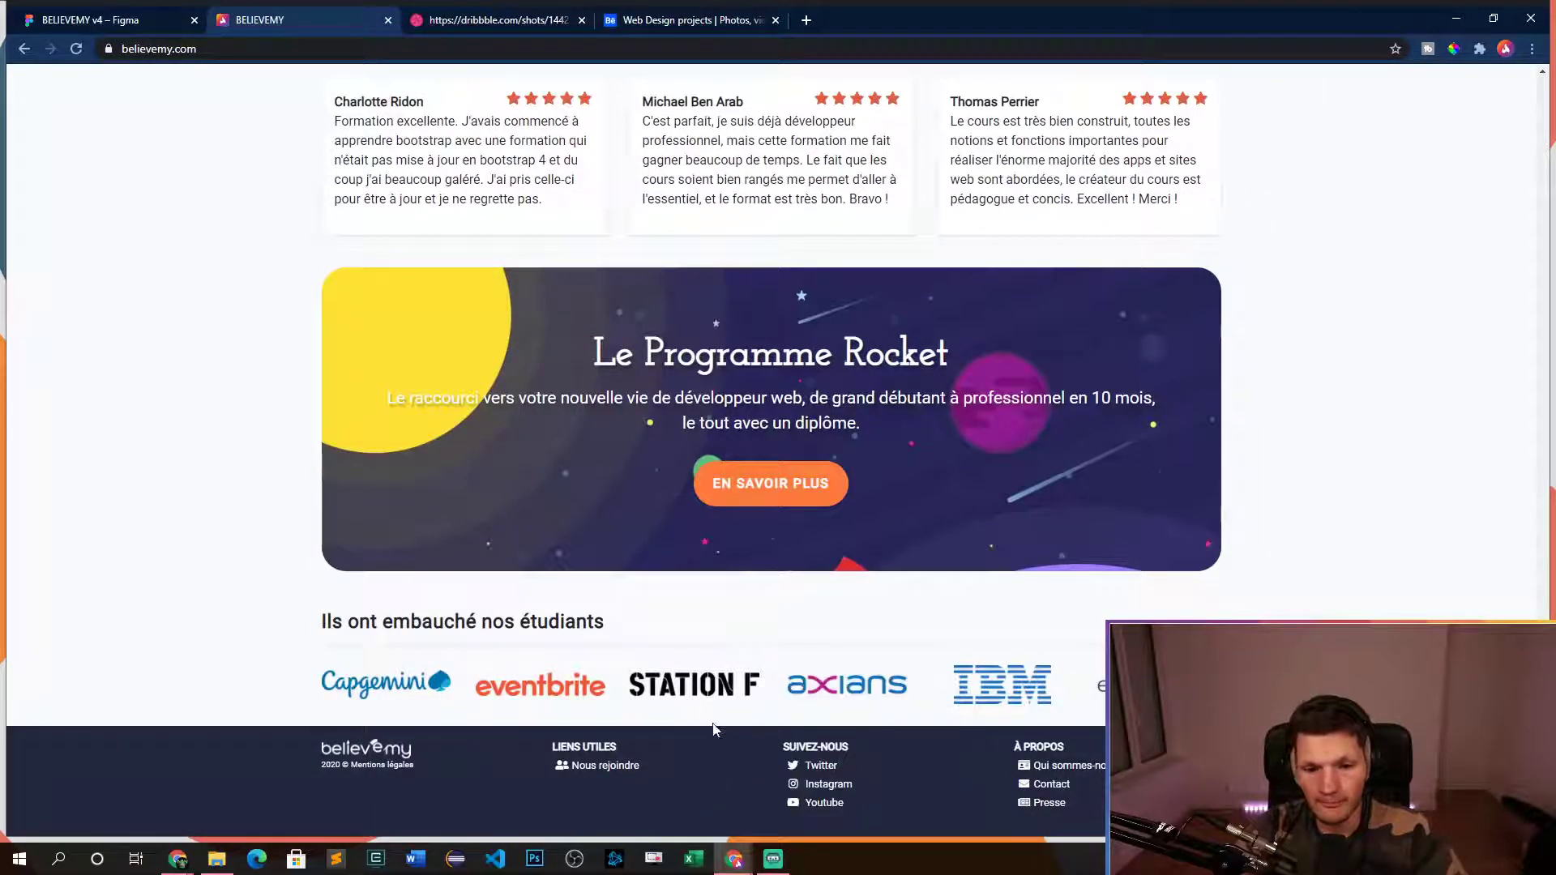
{"action": "left_click", "coordinate": [73, 20]}
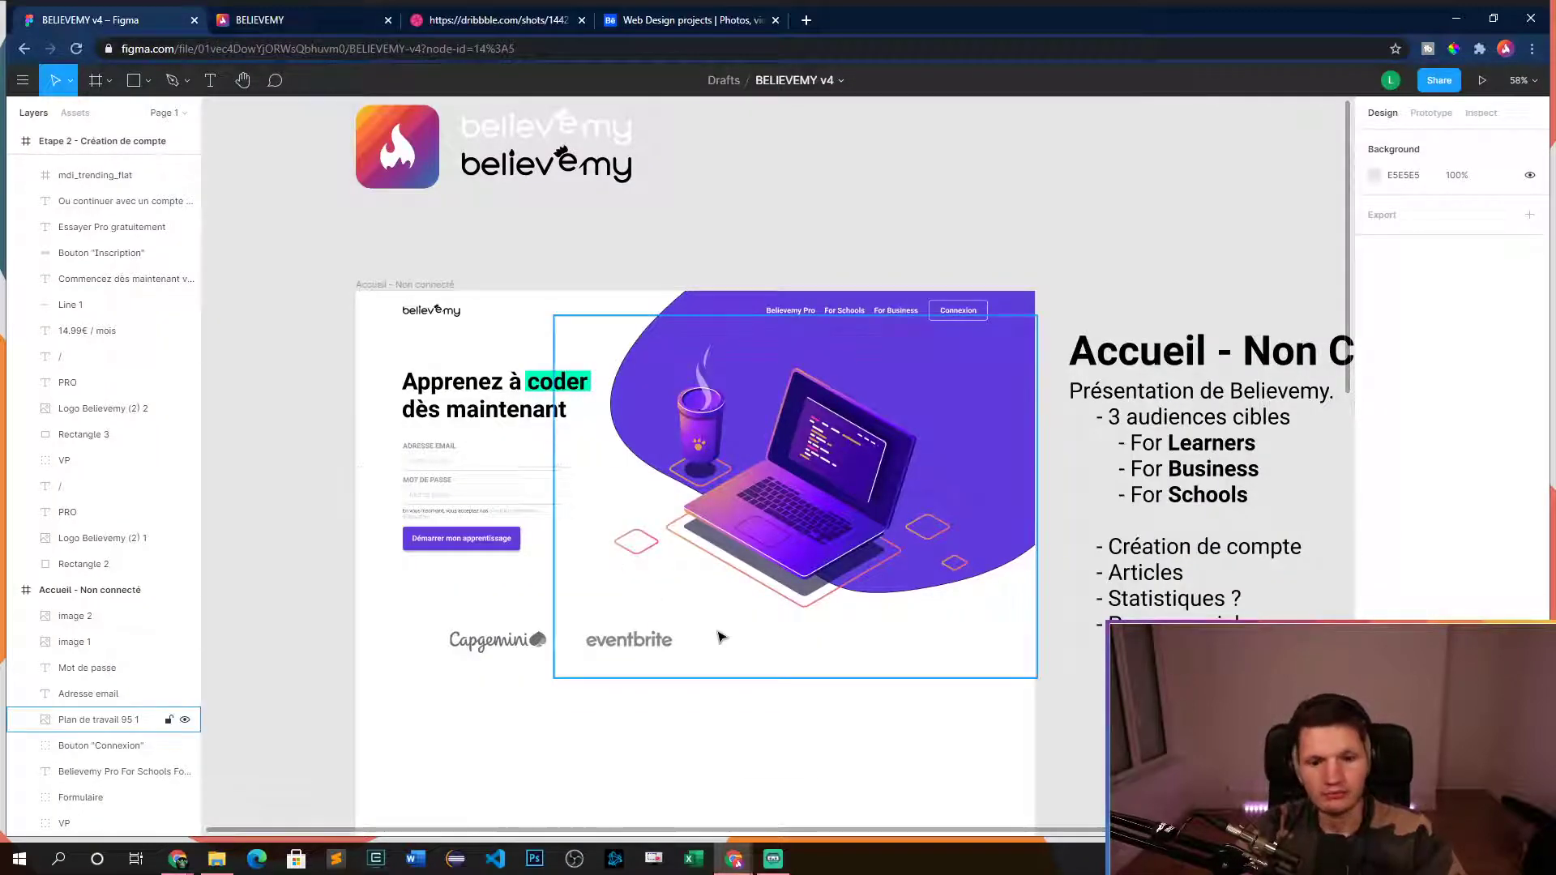
{"action": "key", "text": "ctrl+v"}
- Scale the Station F logo down to about 181 × 32 and align it in the row to the right of Eventbrite
{"action": "left_click_drag", "start_coordinate": [851, 466], "coordinate": [843, 563]}
{"action": "scroll", "coordinate": [831, 661], "scroll_direction": "up", "scroll_amount": 5}
{"action": "left_click_drag", "start_coordinate": [948, 520], "coordinate": [697, 565]}
{"action": "left_click_drag", "start_coordinate": [400, 720], "coordinate": [821, 719]}
{"action": "left_click_drag", "start_coordinate": [1003, 577], "coordinate": [648, 577]}
{"action": "left_click_drag", "start_coordinate": [758, 566], "coordinate": [760, 568]}
{"action": "left_click_drag", "start_coordinate": [666, 601], "coordinate": [1109, 603]}
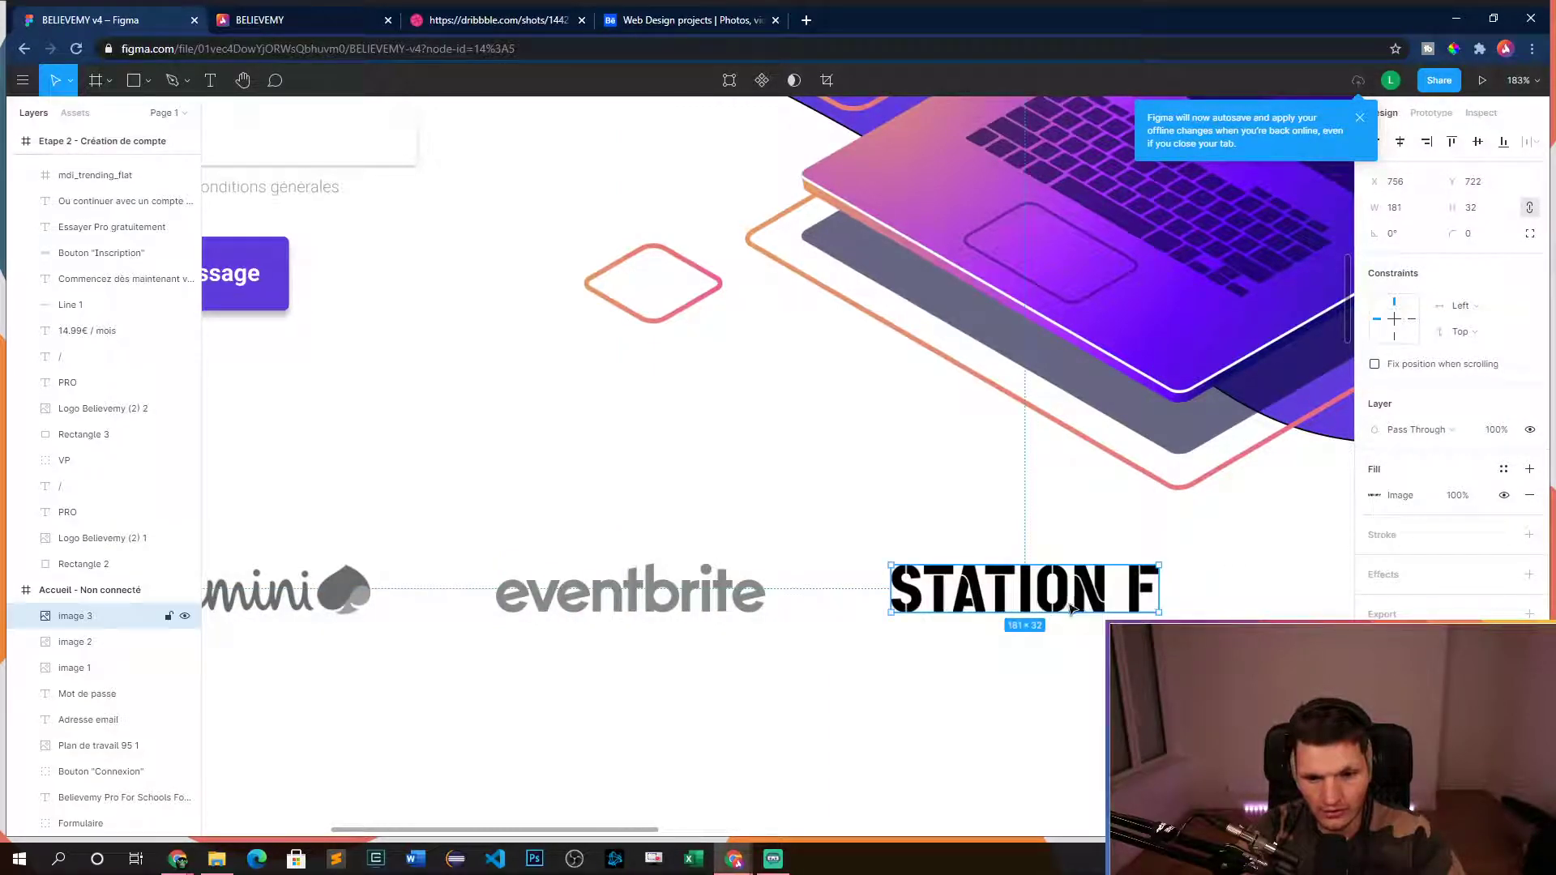
- Turn the black Station F logo grey by adjusting its image fill to match the other logos
{"action": "left_click", "coordinate": [1374, 495]}
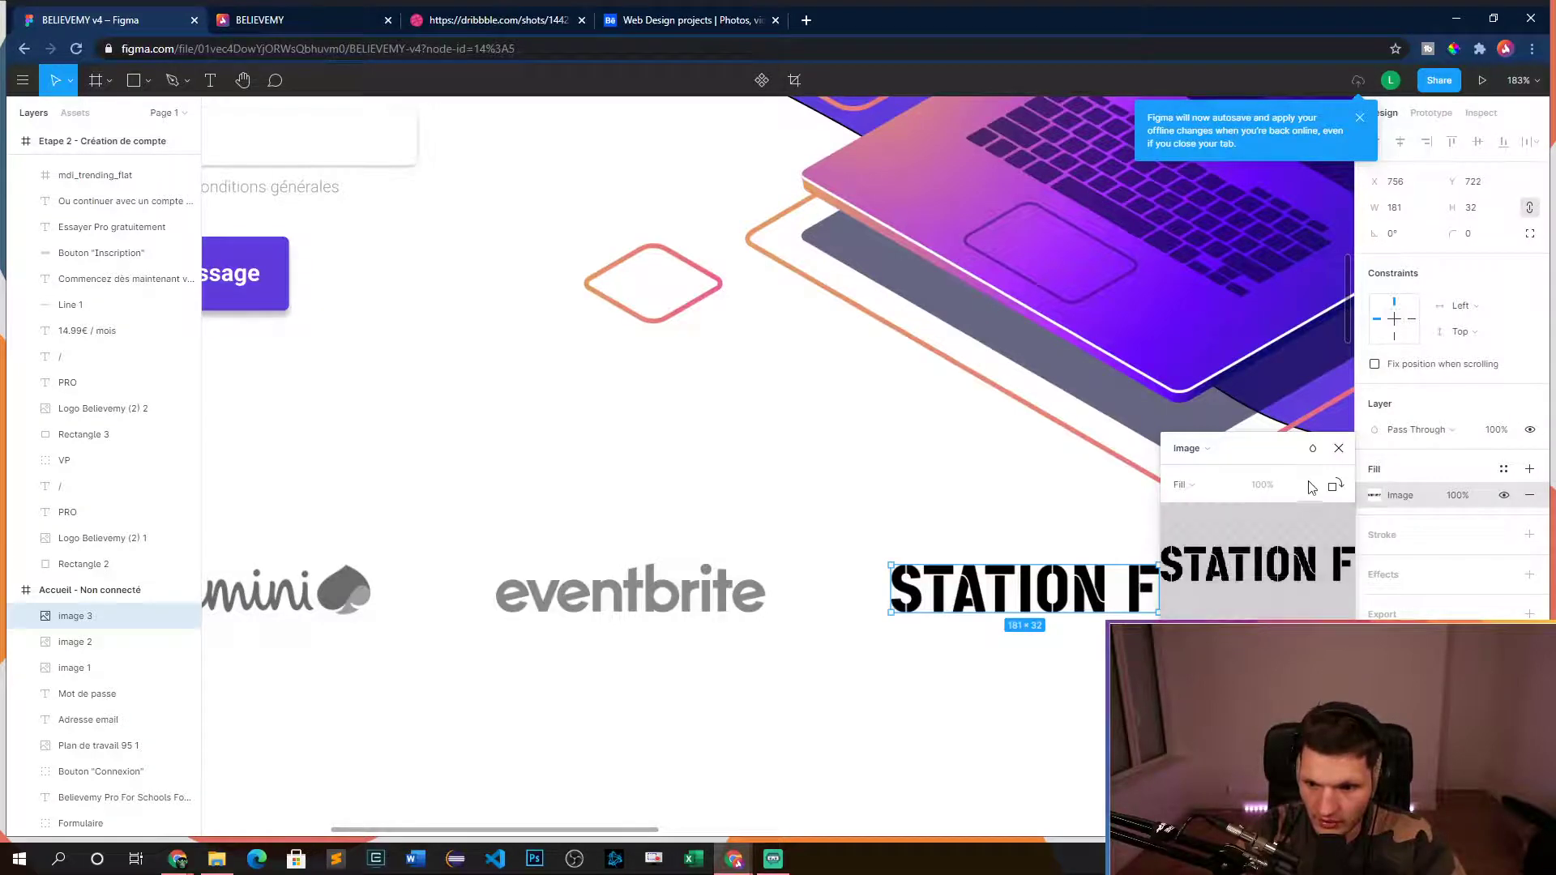
{"action": "left_click", "coordinate": [1339, 448]}
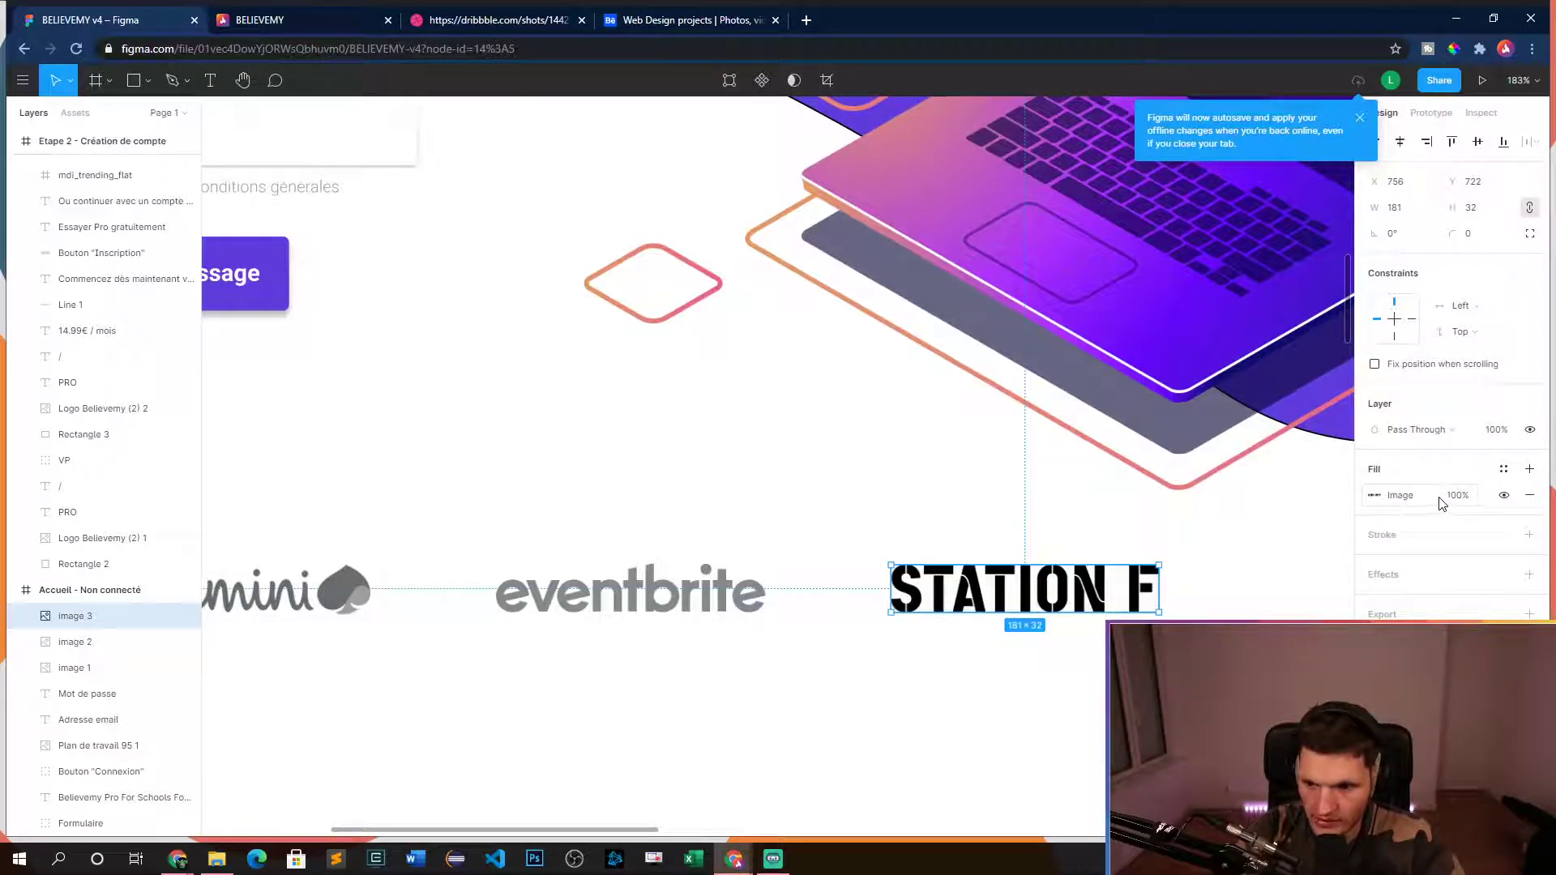
{"action": "left_click_drag", "start_coordinate": [1442, 504], "coordinate": [1329, 496]}
{"action": "key", "text": "Escape"}
{"action": "scroll", "coordinate": [811, 729], "scroll_direction": "down", "scroll_amount": 10}
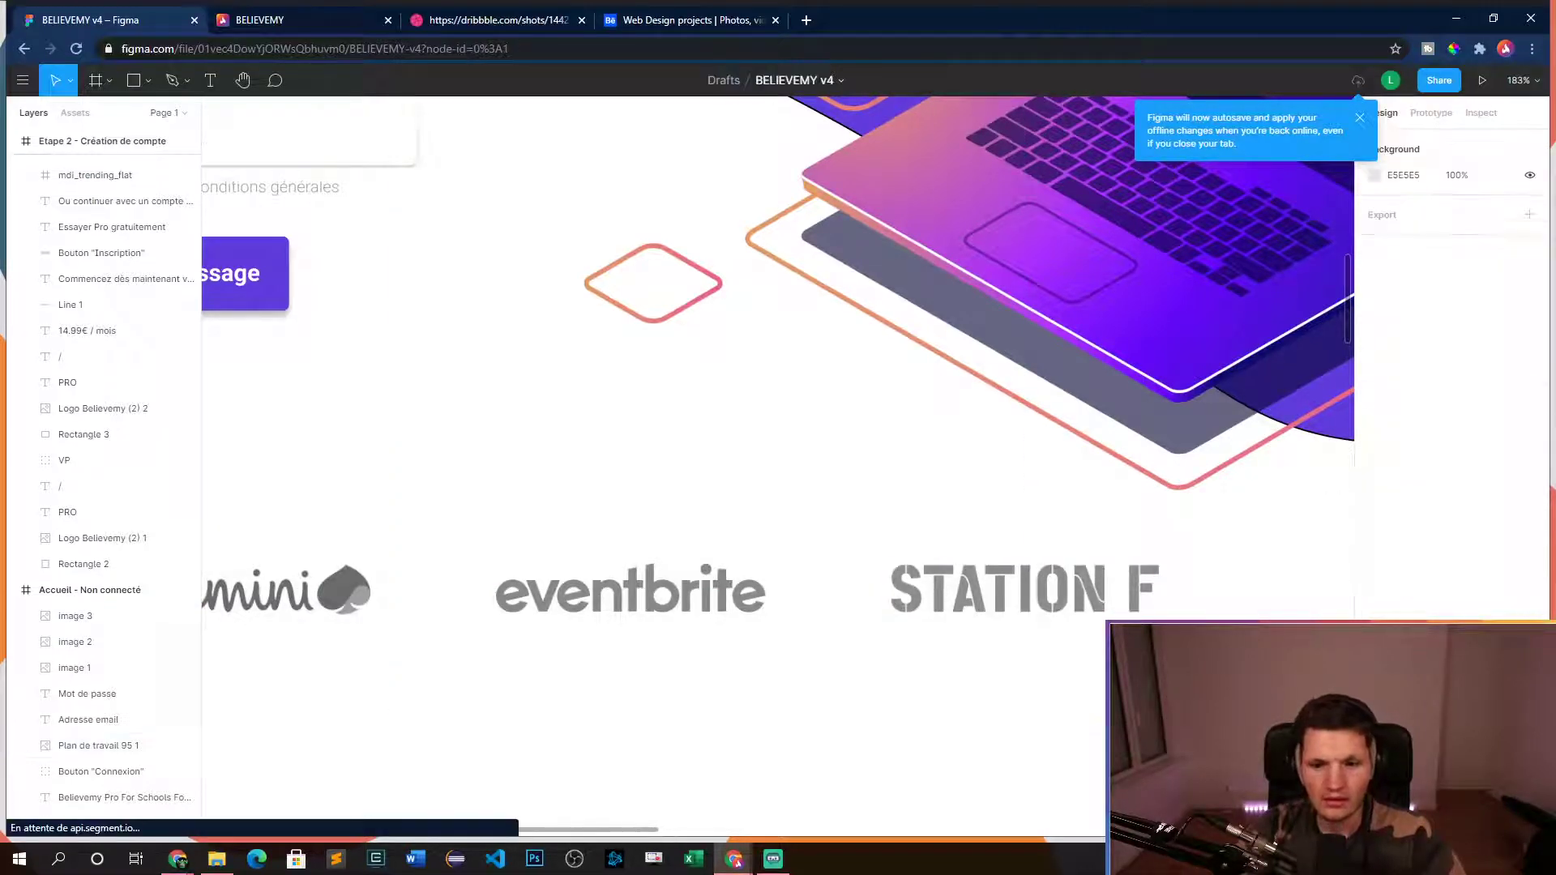
{"action": "scroll", "coordinate": [833, 725], "scroll_direction": "left", "scroll_amount": 1}
{"action": "scroll", "coordinate": [833, 725], "scroll_direction": "down", "scroll_amount": 1}
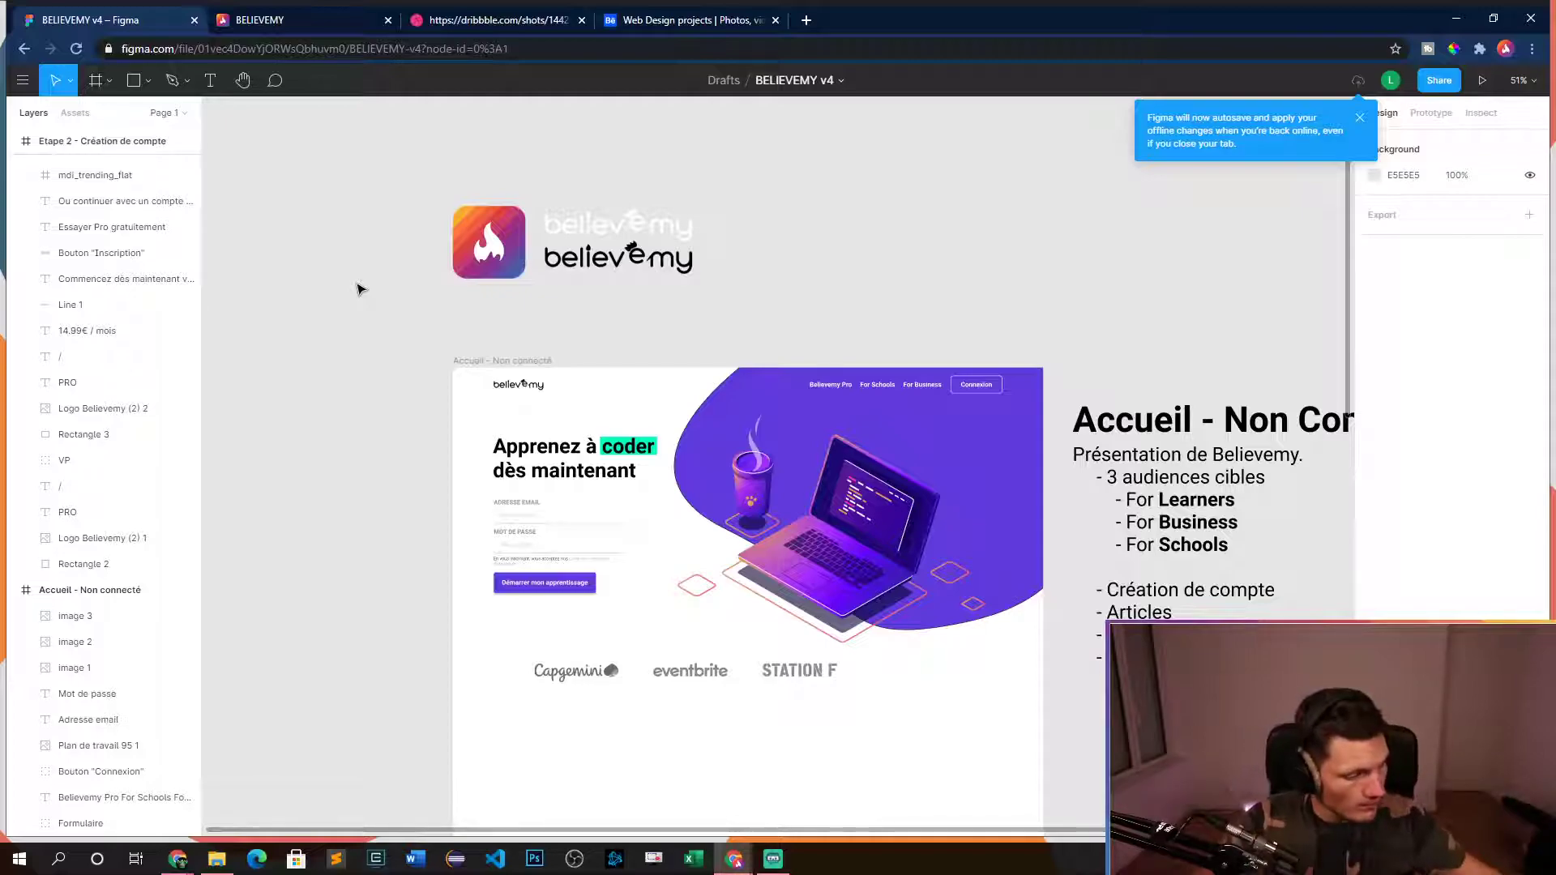
{"action": "left_click", "coordinate": [484, 21]}
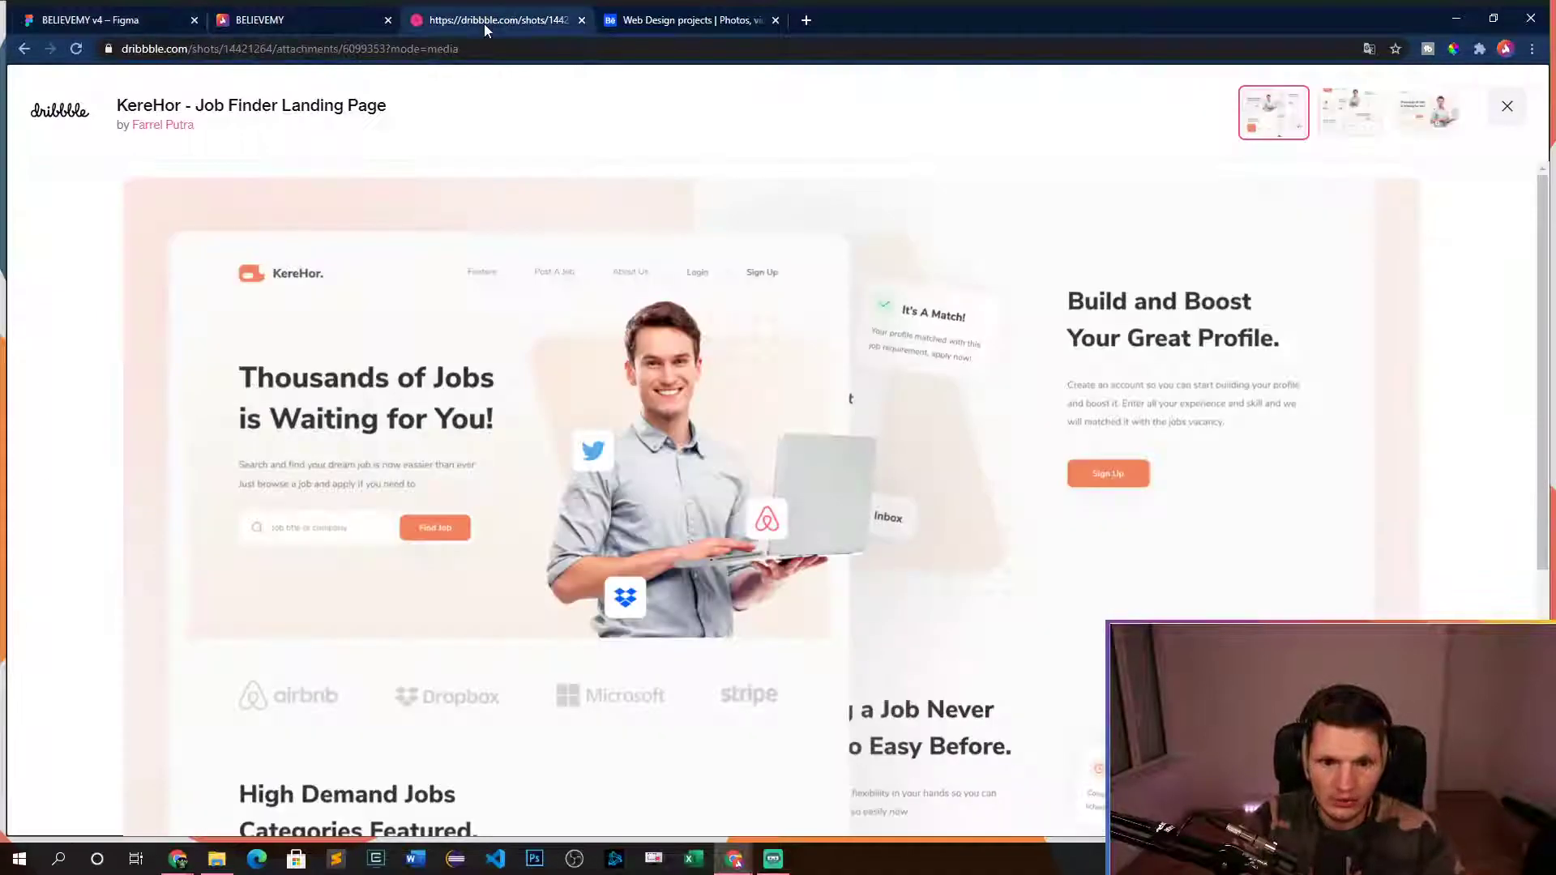
{"action": "left_click", "coordinate": [697, 21]}
{"action": "left_click", "coordinate": [291, 20]}
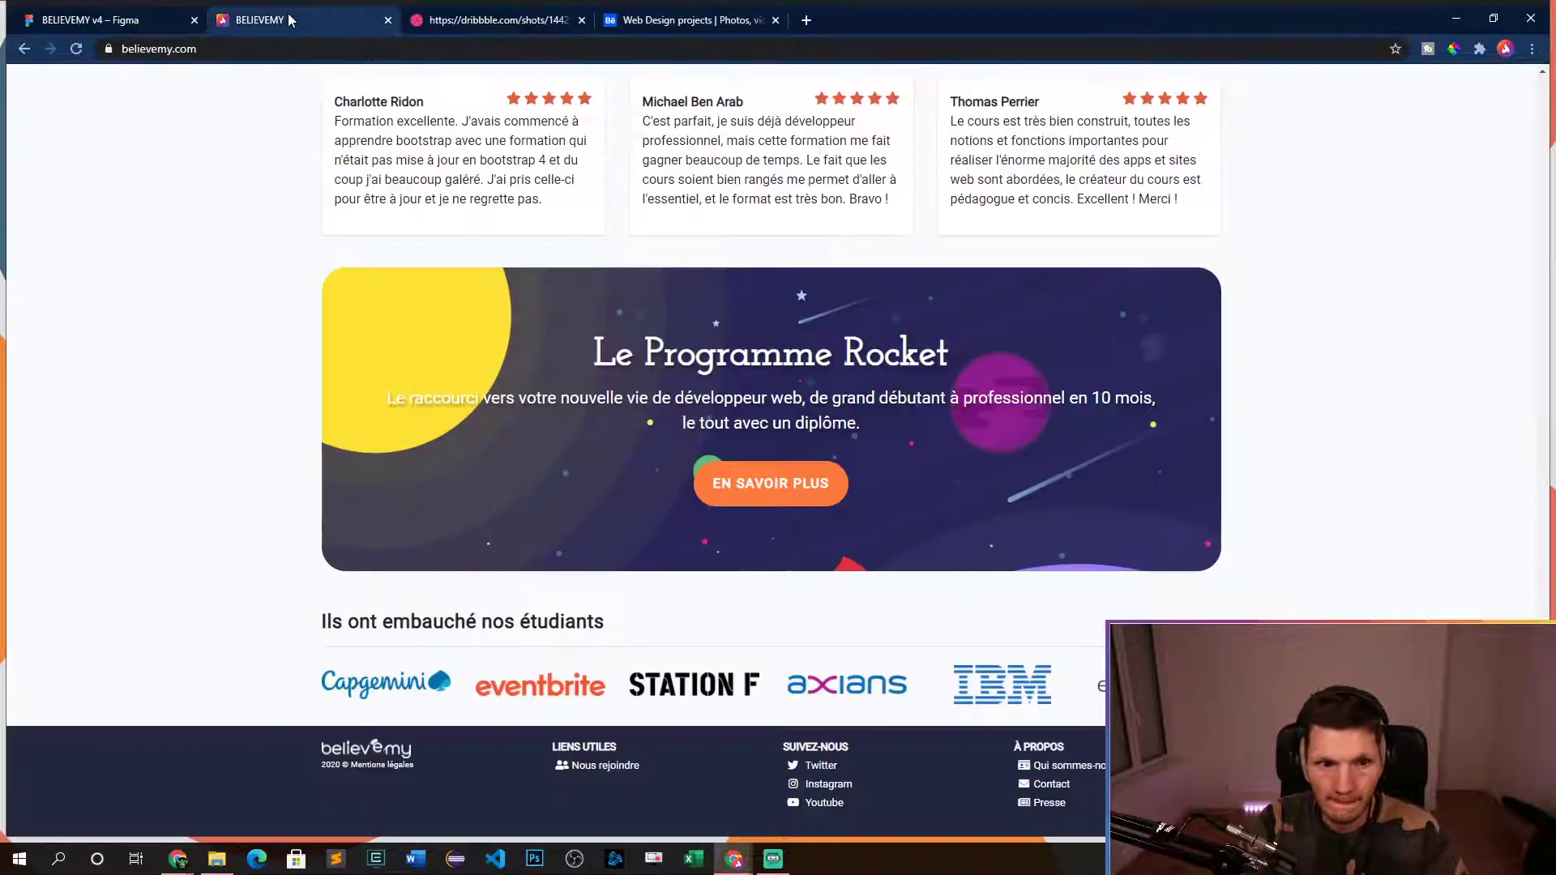
{"action": "right_click", "coordinate": [849, 691]}
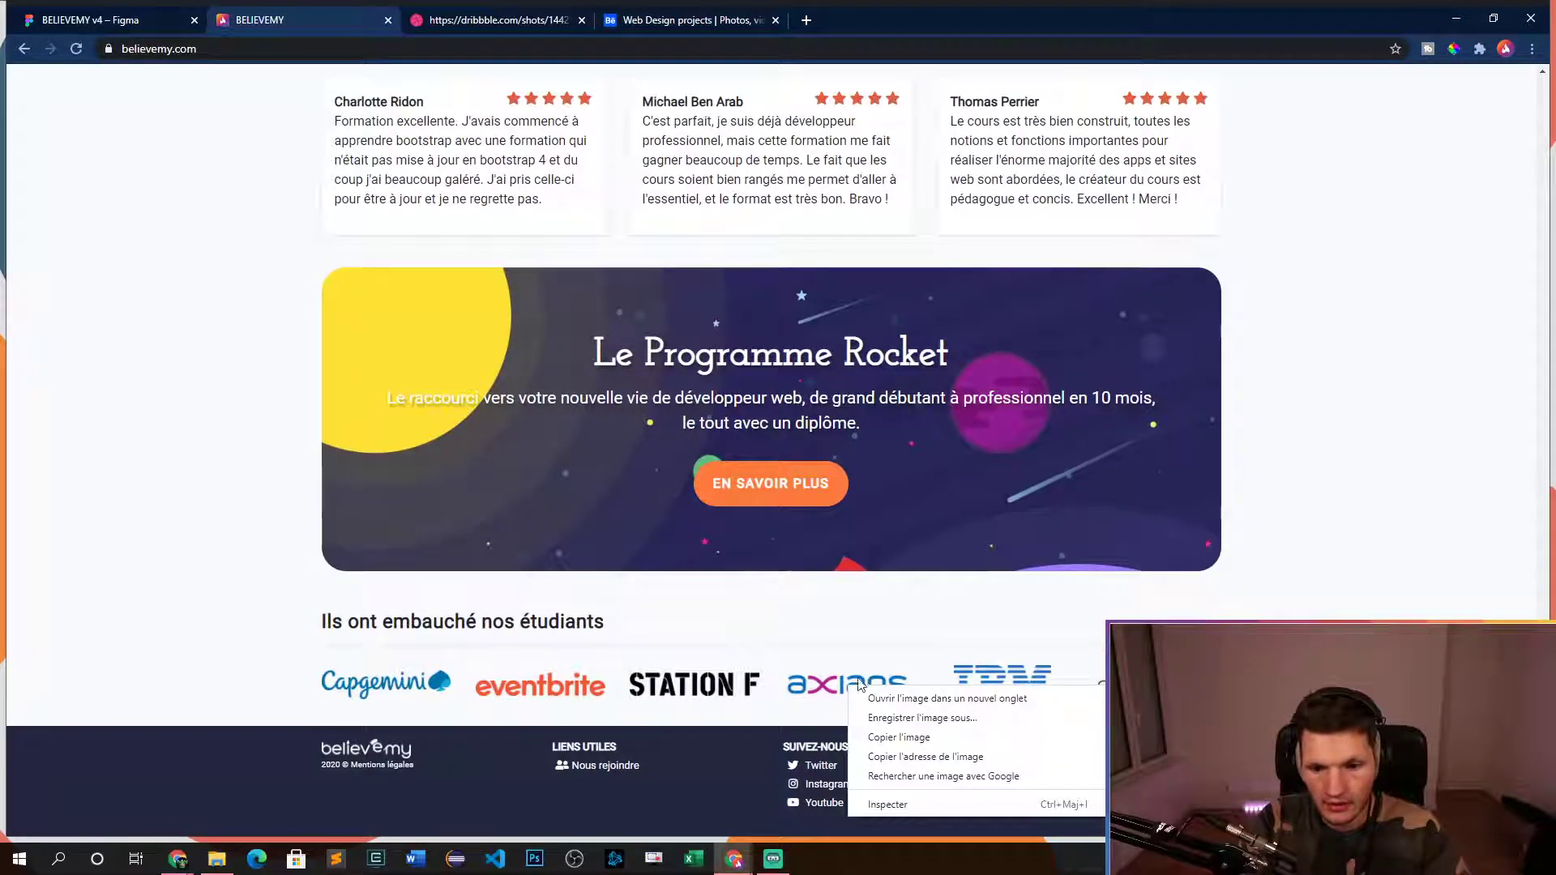
{"action": "left_click", "coordinate": [1001, 634]}
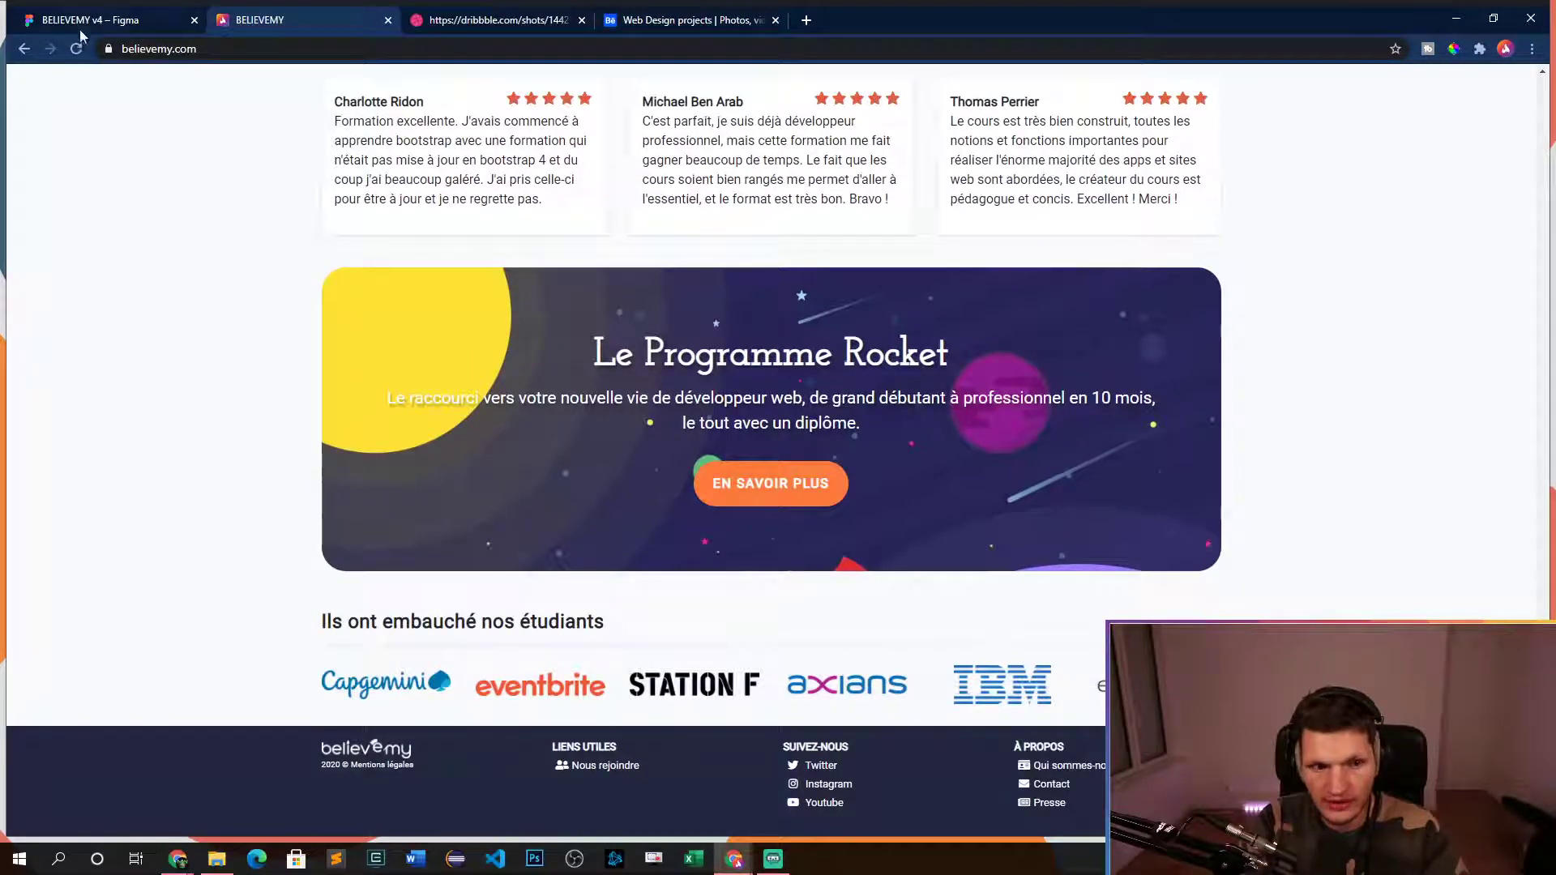
{"action": "left_click", "coordinate": [104, 25]}
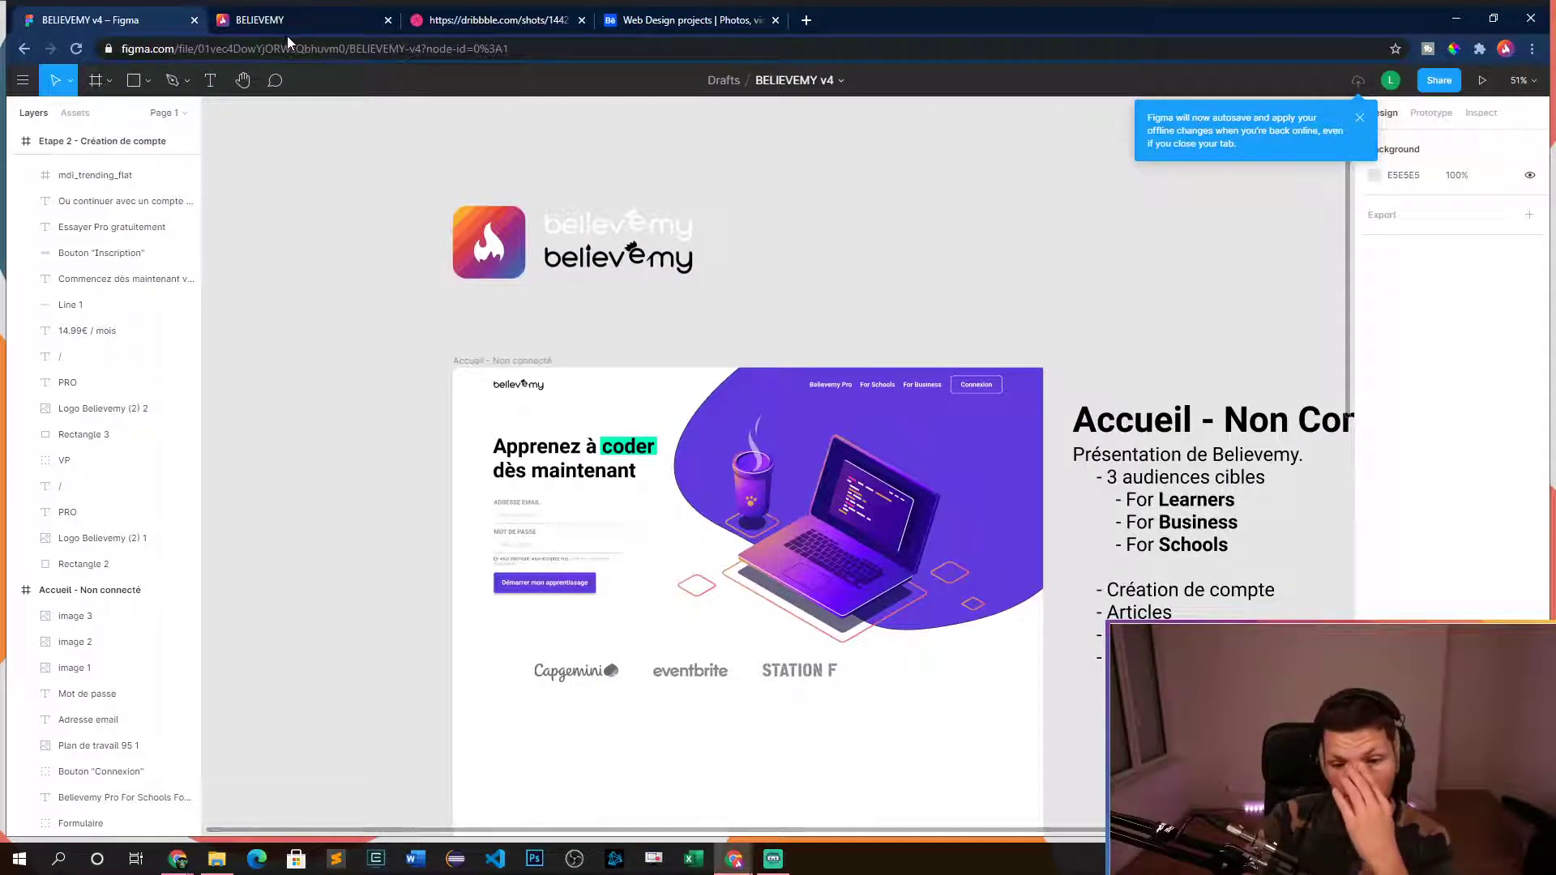
- Copy the IBM logo from the Believemy site and paste it into the Accueil frame in Figma
{"action": "left_click", "coordinate": [293, 24]}
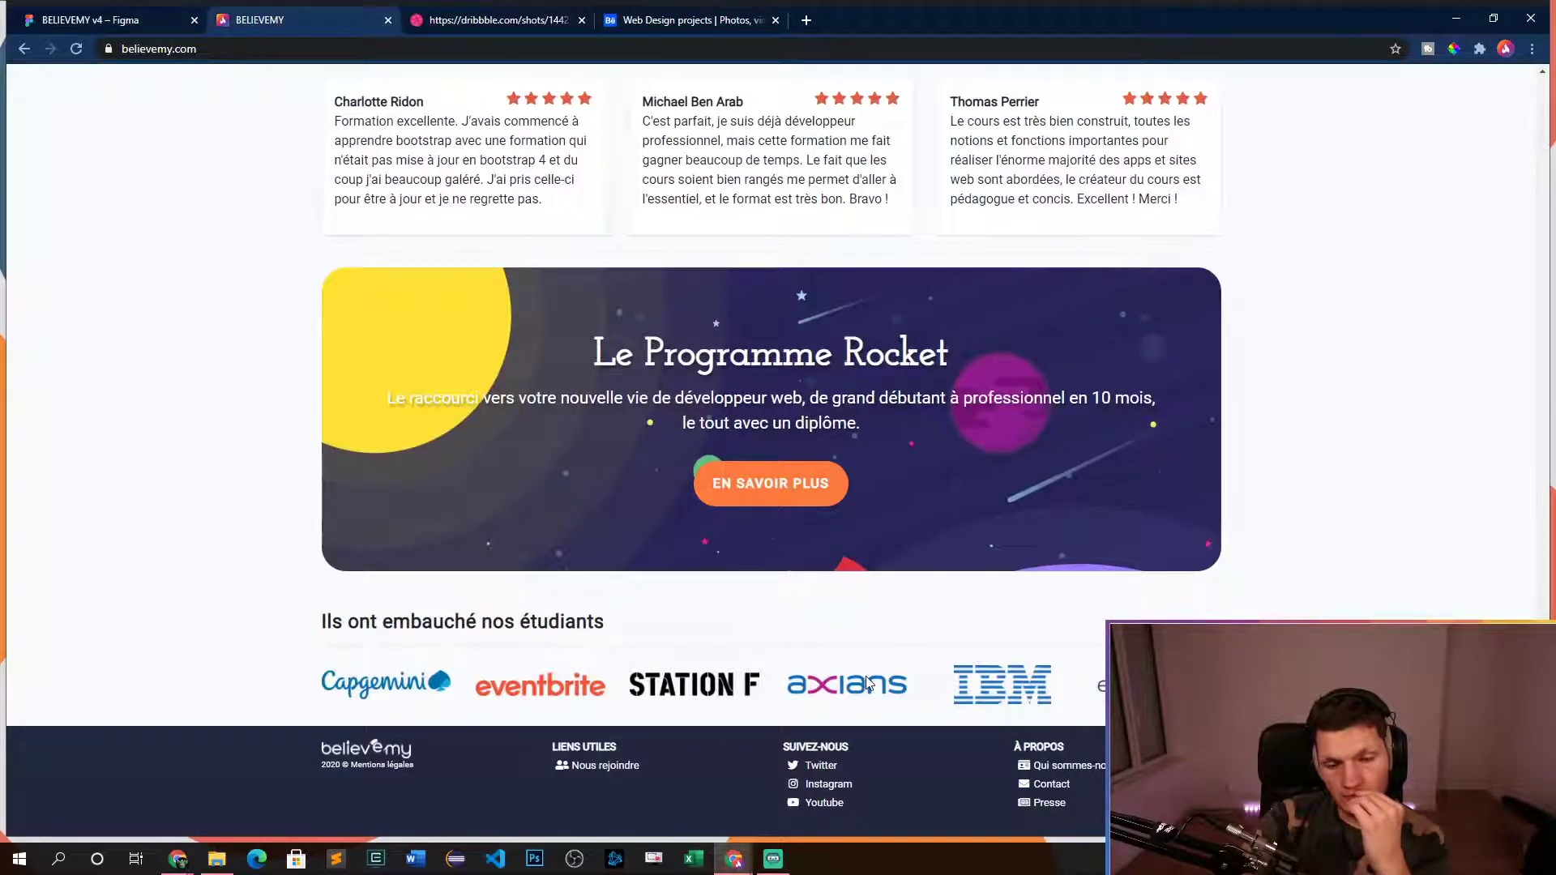
{"action": "right_click", "coordinate": [1005, 681]}
{"action": "key", "text": "Escape"}
{"action": "left_click", "coordinate": [92, 32]}
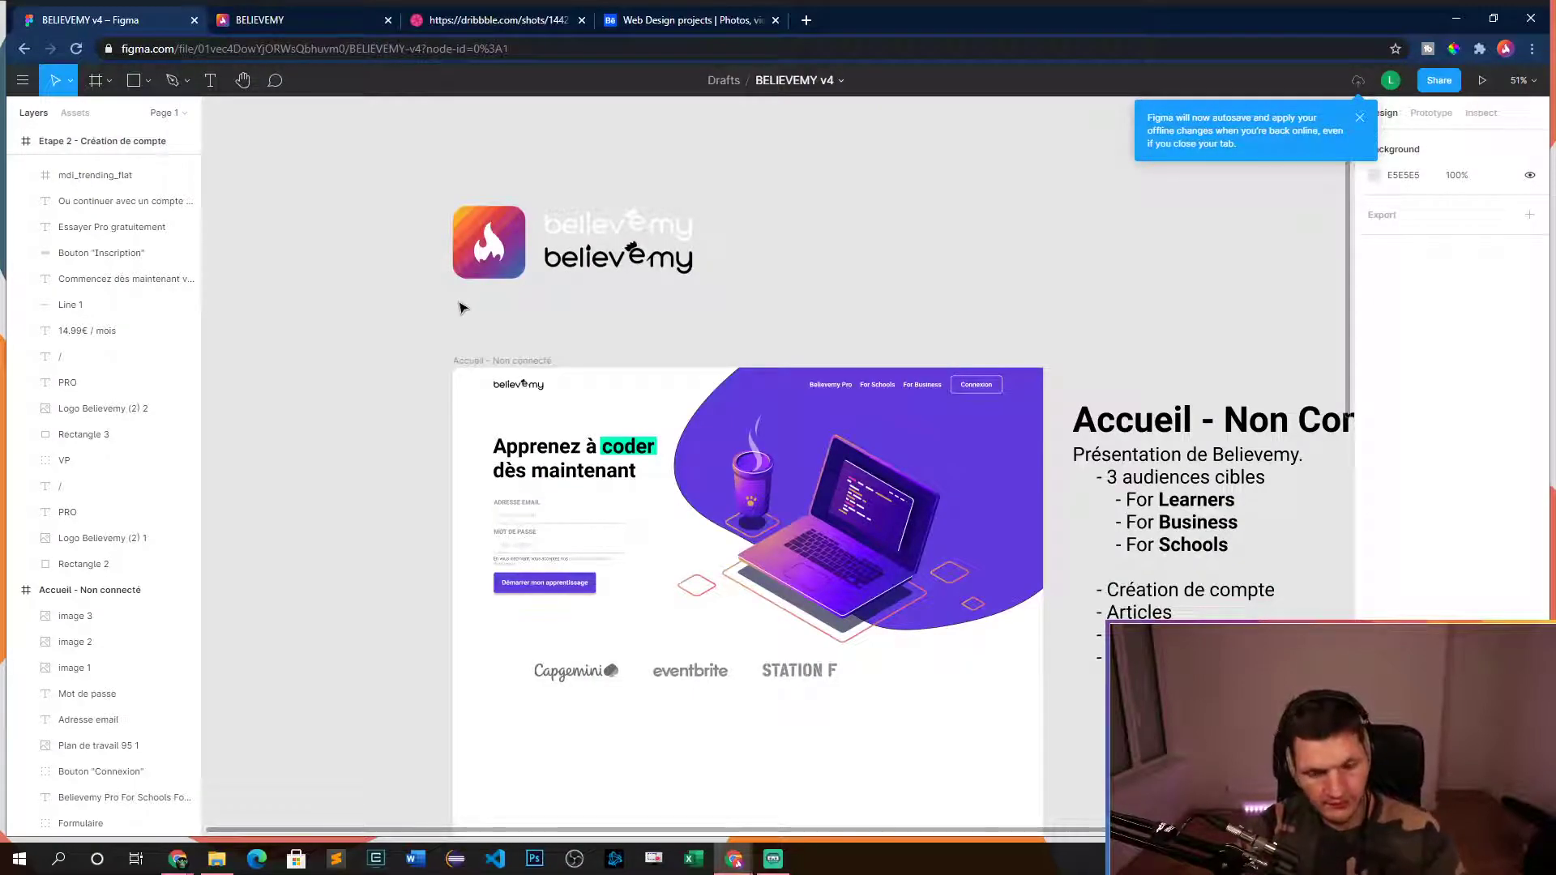
{"action": "key", "text": "ctrl+v"}
- Scale the IBM logo down to about 77 × 31 and align it in the row to the right of Station F
{"action": "left_click_drag", "start_coordinate": [793, 488], "coordinate": [975, 721]}
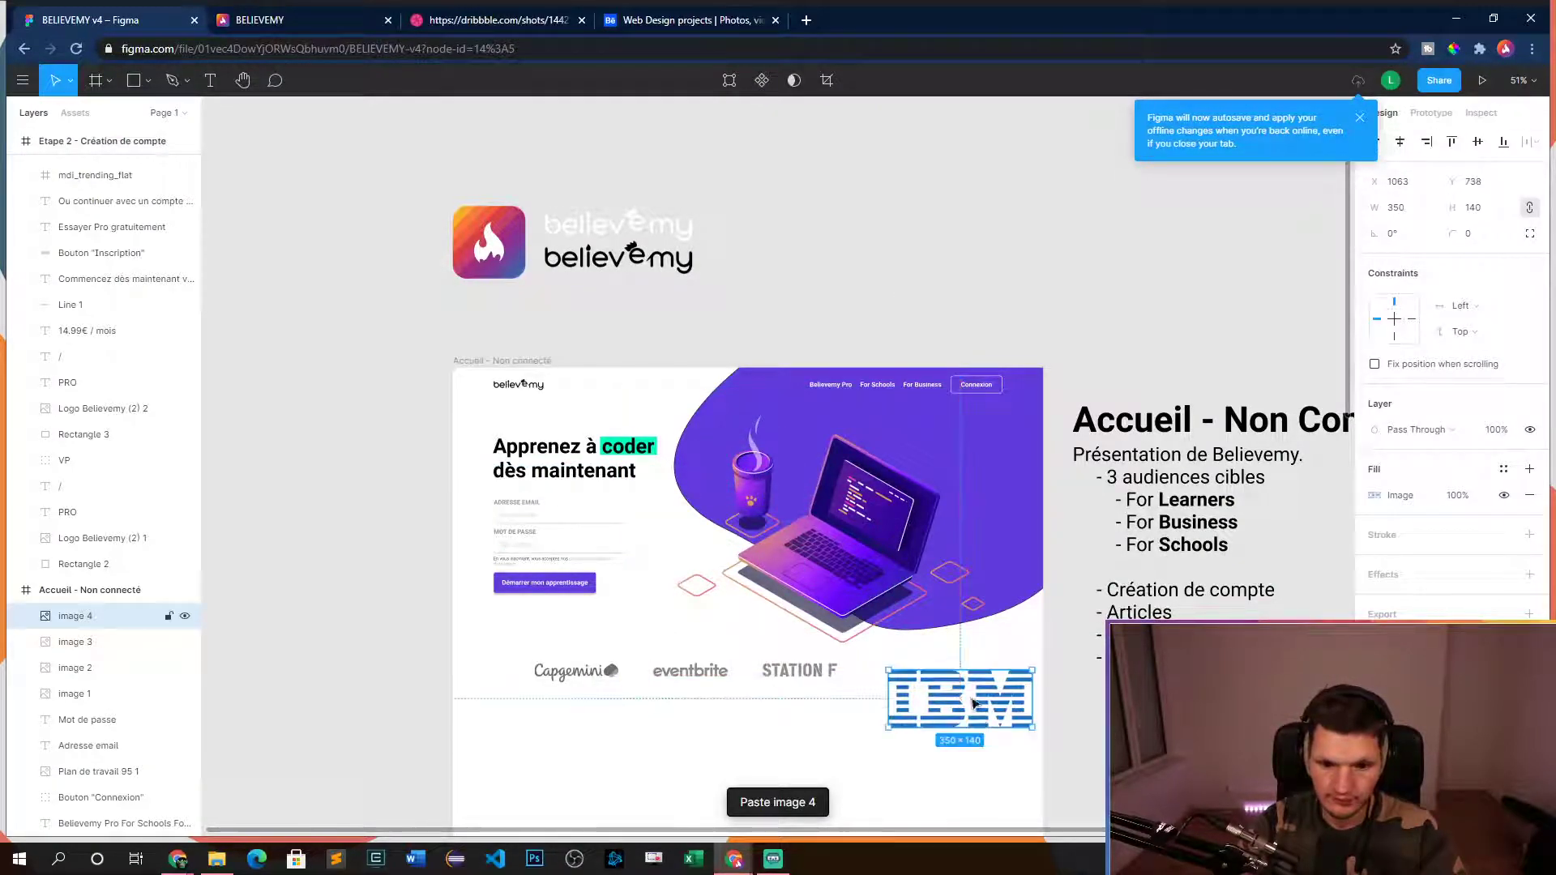
{"action": "scroll", "coordinate": [906, 736], "scroll_direction": "up", "scroll_amount": 5}
{"action": "left_click_drag", "start_coordinate": [1042, 660], "coordinate": [937, 500]}
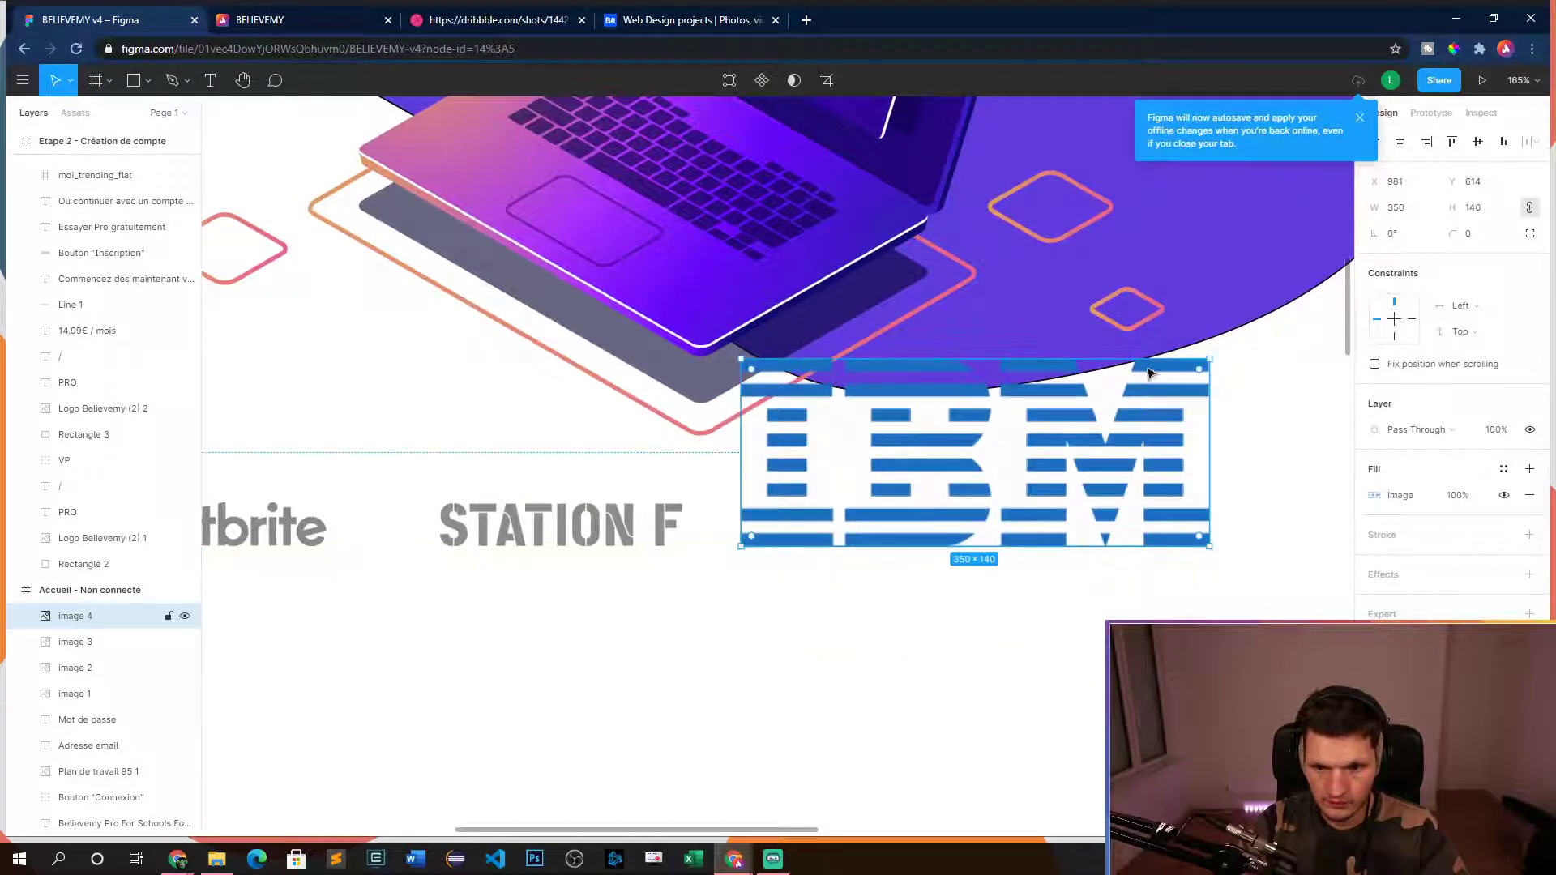
{"action": "left_click_drag", "start_coordinate": [1210, 355], "coordinate": [881, 532]}
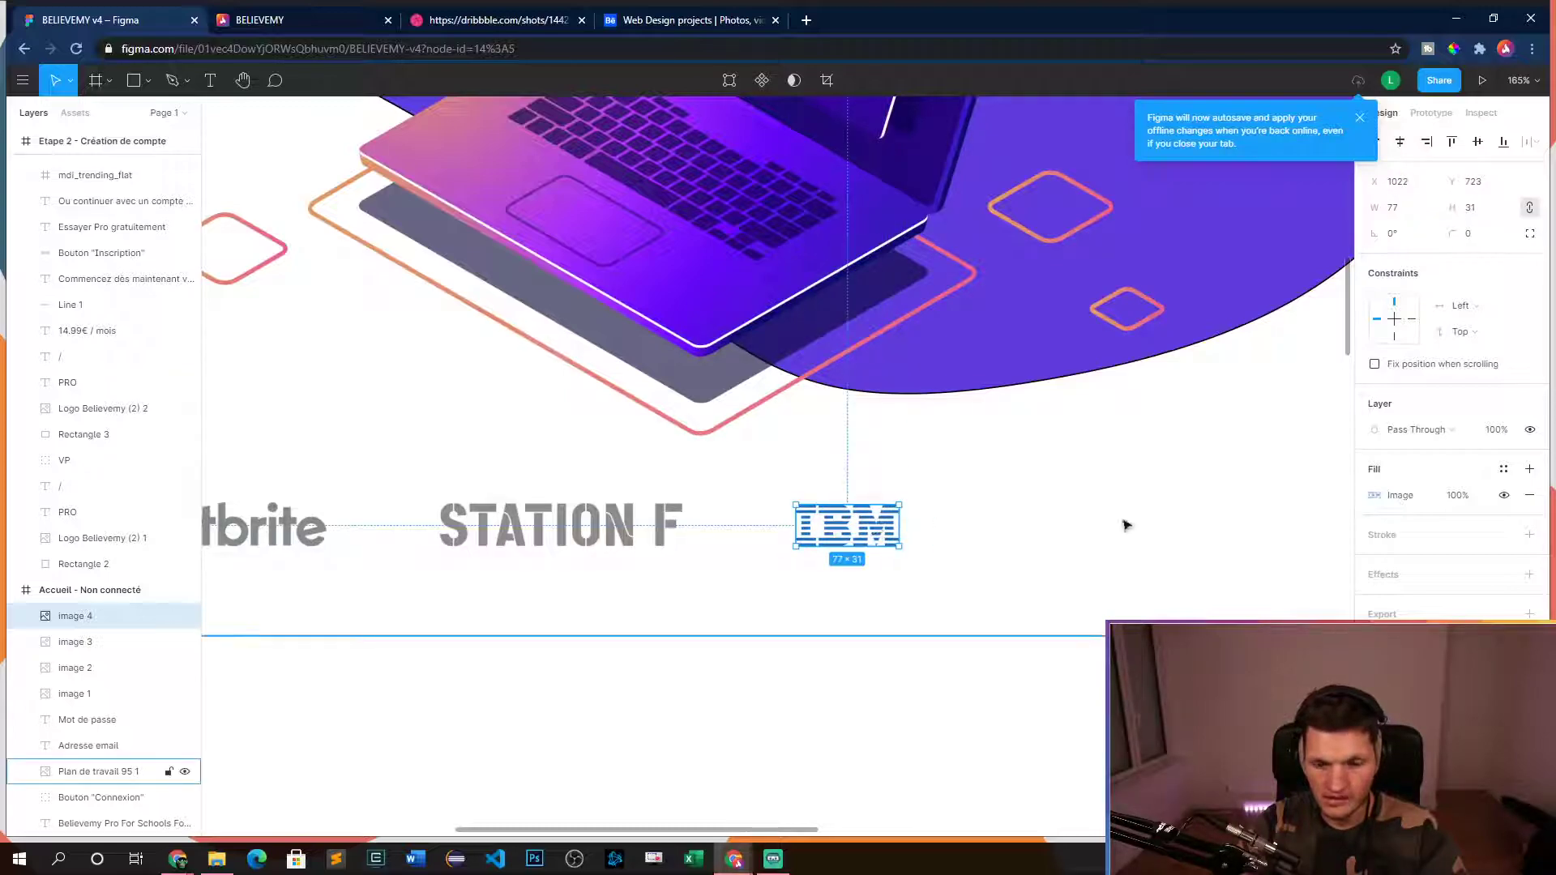
- Desaturate the IBM logo's image fill to turn it grey like the rest of the row
{"action": "left_click", "coordinate": [1373, 496]}
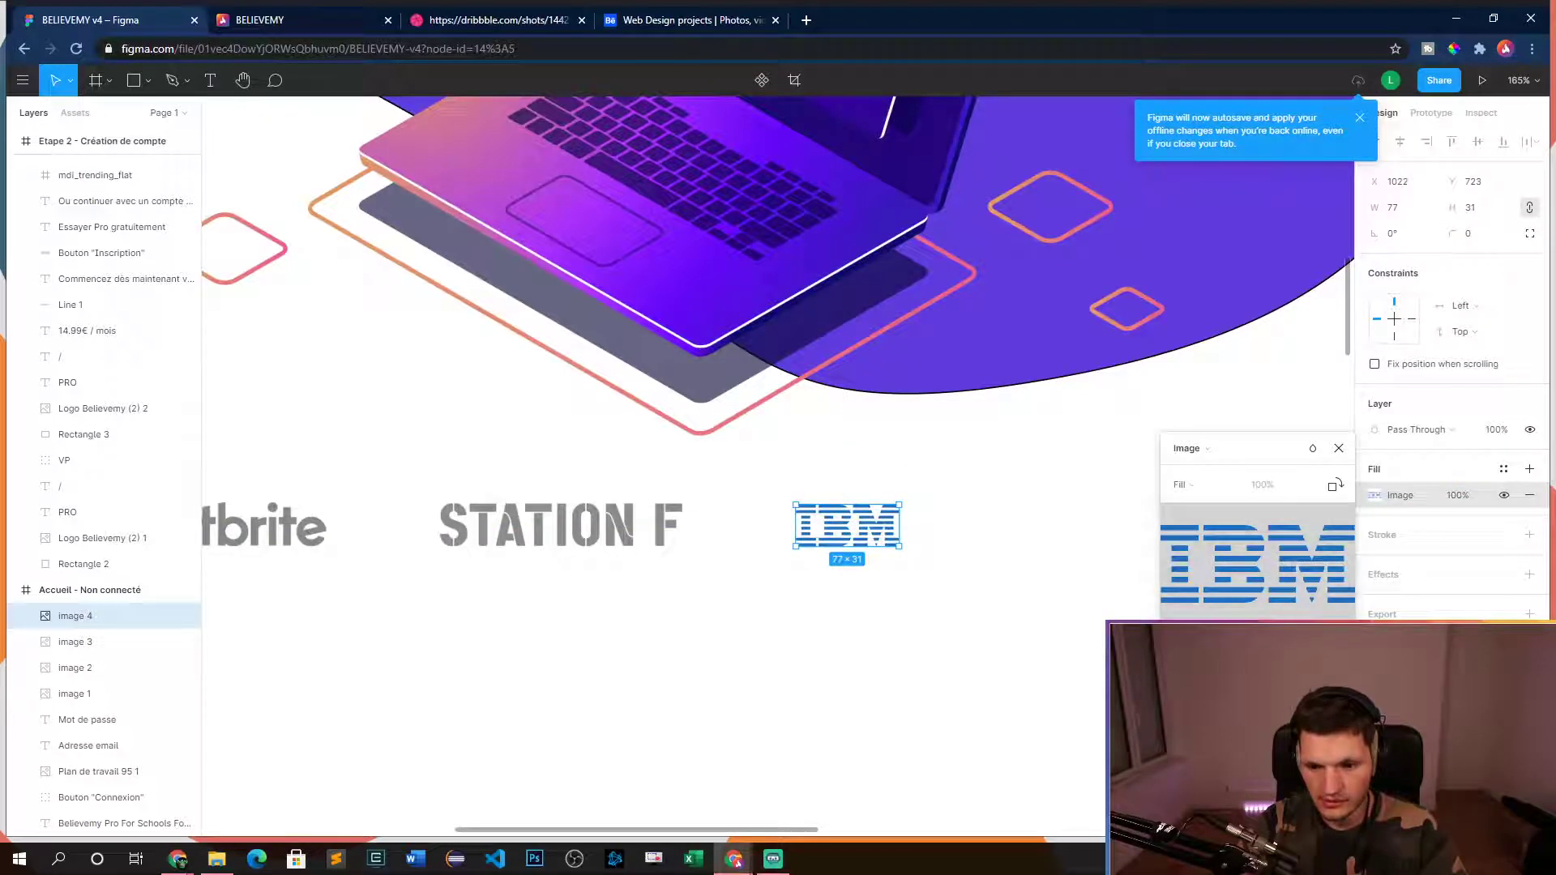
{"action": "left_click", "coordinate": [1339, 448]}
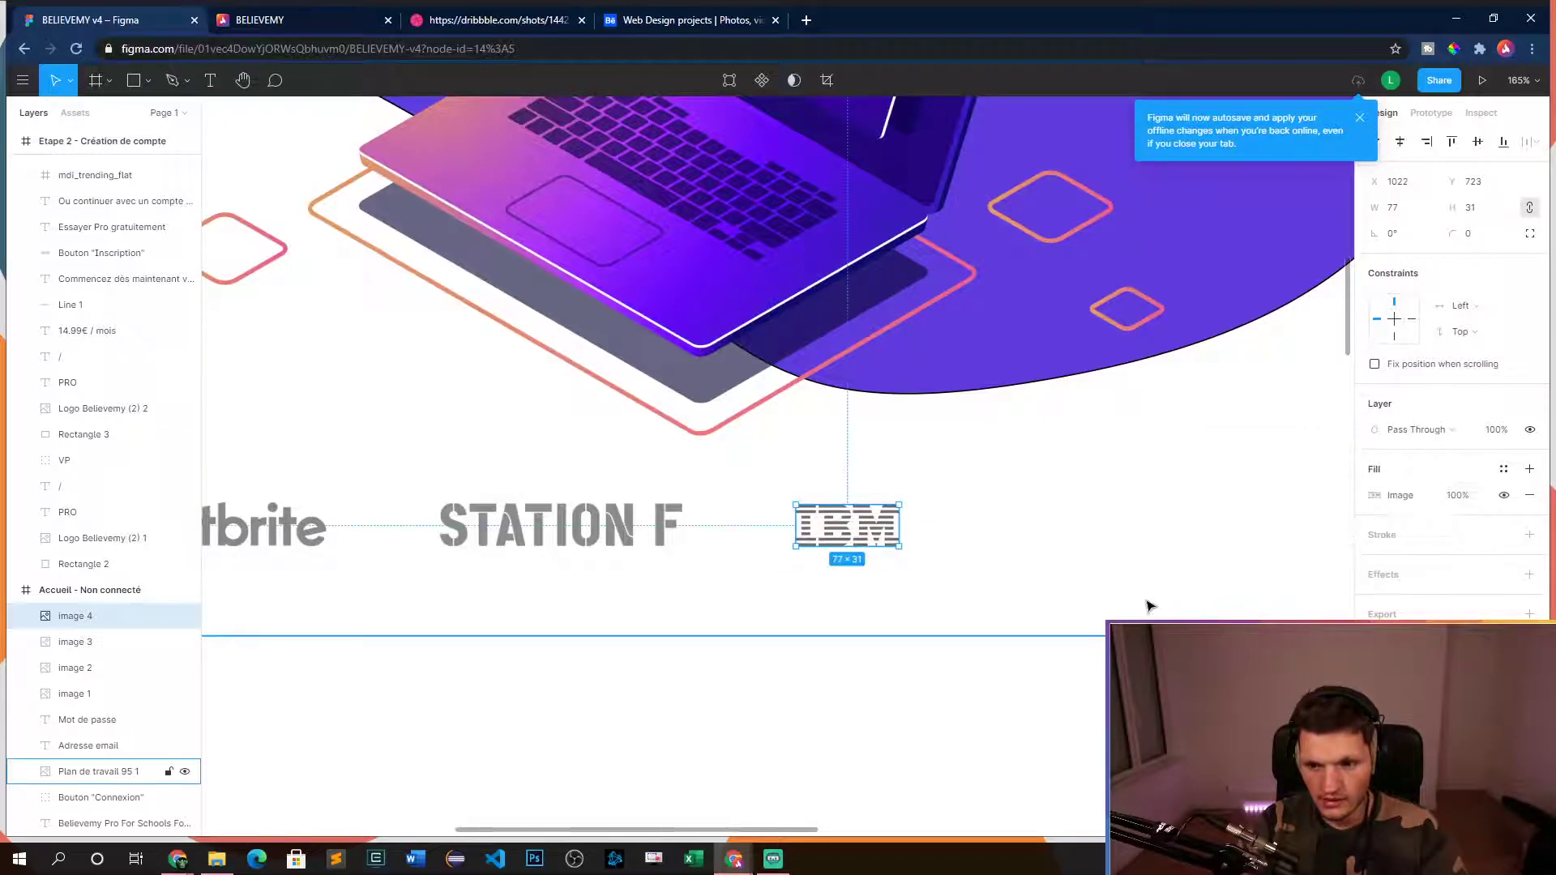
{"action": "left_click", "coordinate": [914, 698]}
{"action": "scroll", "coordinate": [913, 698], "scroll_direction": "down", "scroll_amount": 3, "text": "ctrl"}
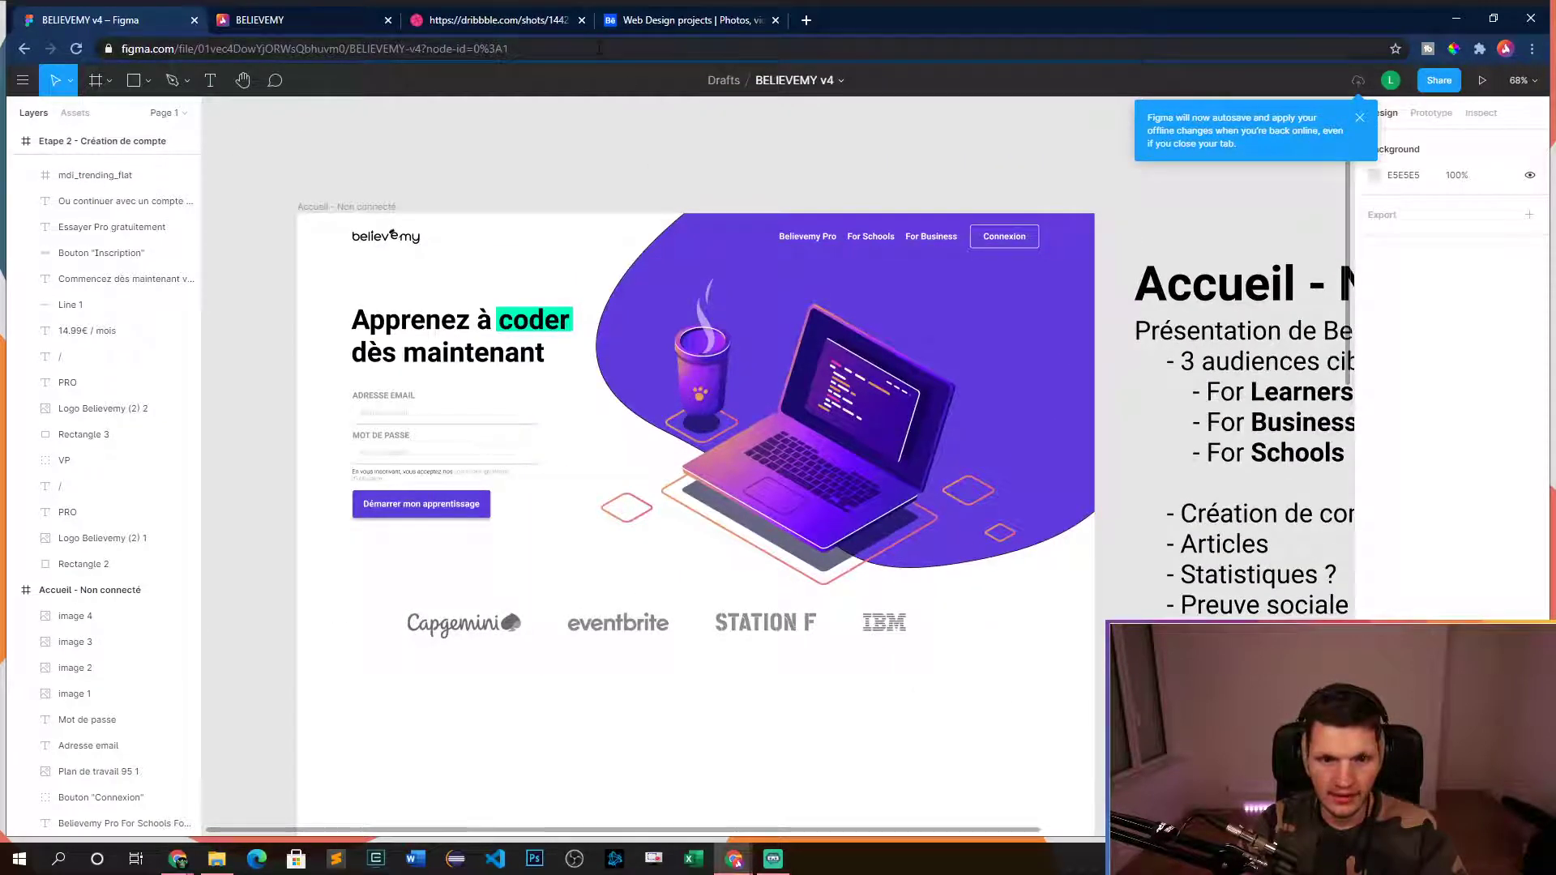
- Copy the Axians logo from the Believemy site and paste it into the Accueil frame in Figma
{"action": "left_click", "coordinate": [304, 19]}
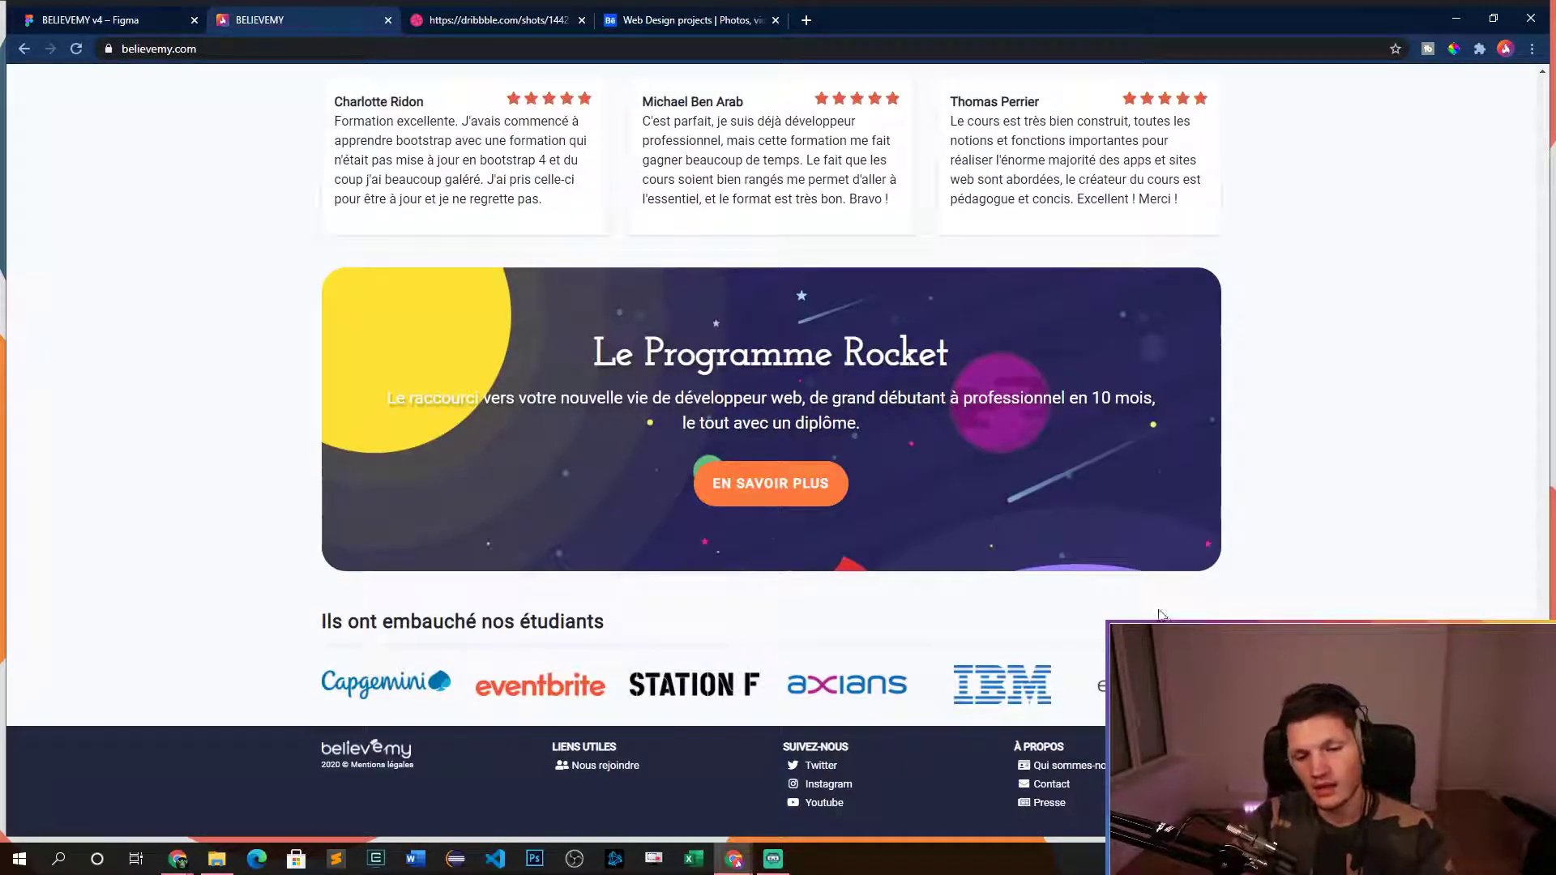
{"action": "right_click", "coordinate": [824, 675]}
{"action": "left_click", "coordinate": [843, 729]}
{"action": "left_click", "coordinate": [98, 19]}
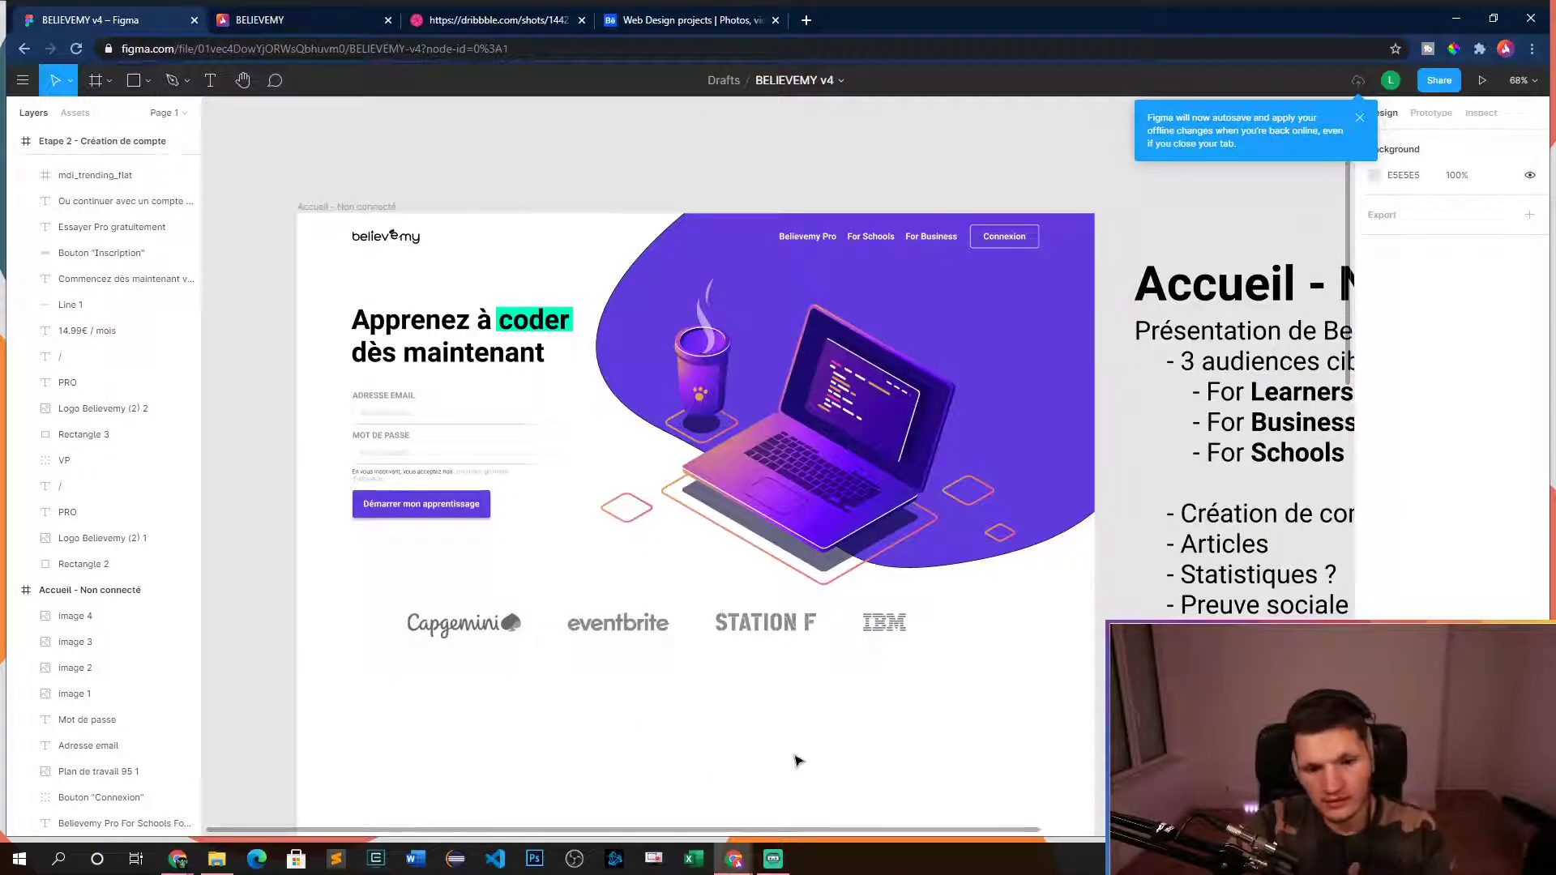
{"action": "key", "text": "ctrl+v"}
- Scale the Axians logo down to about 203 × 50 and align it in the row to the right of IBM
{"action": "left_click_drag", "start_coordinate": [795, 475], "coordinate": [1023, 624]}
{"action": "scroll", "coordinate": [1023, 625], "scroll_direction": "up", "scroll_amount": 5}
{"action": "left_click_drag", "start_coordinate": [883, 539], "coordinate": [848, 535]}
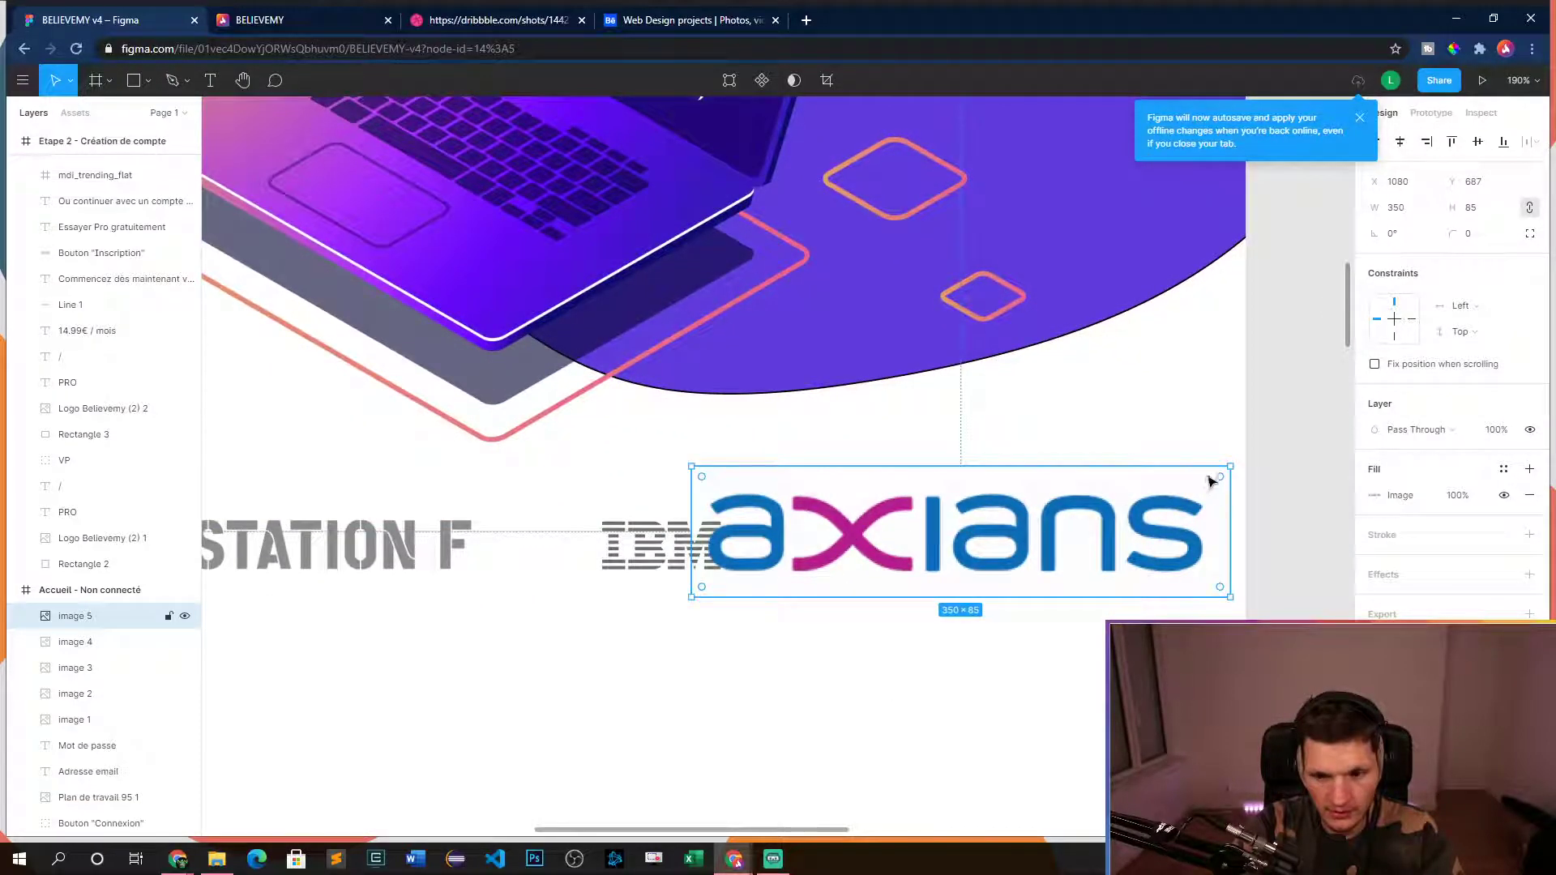
{"action": "left_click_drag", "start_coordinate": [1222, 463], "coordinate": [898, 509]}
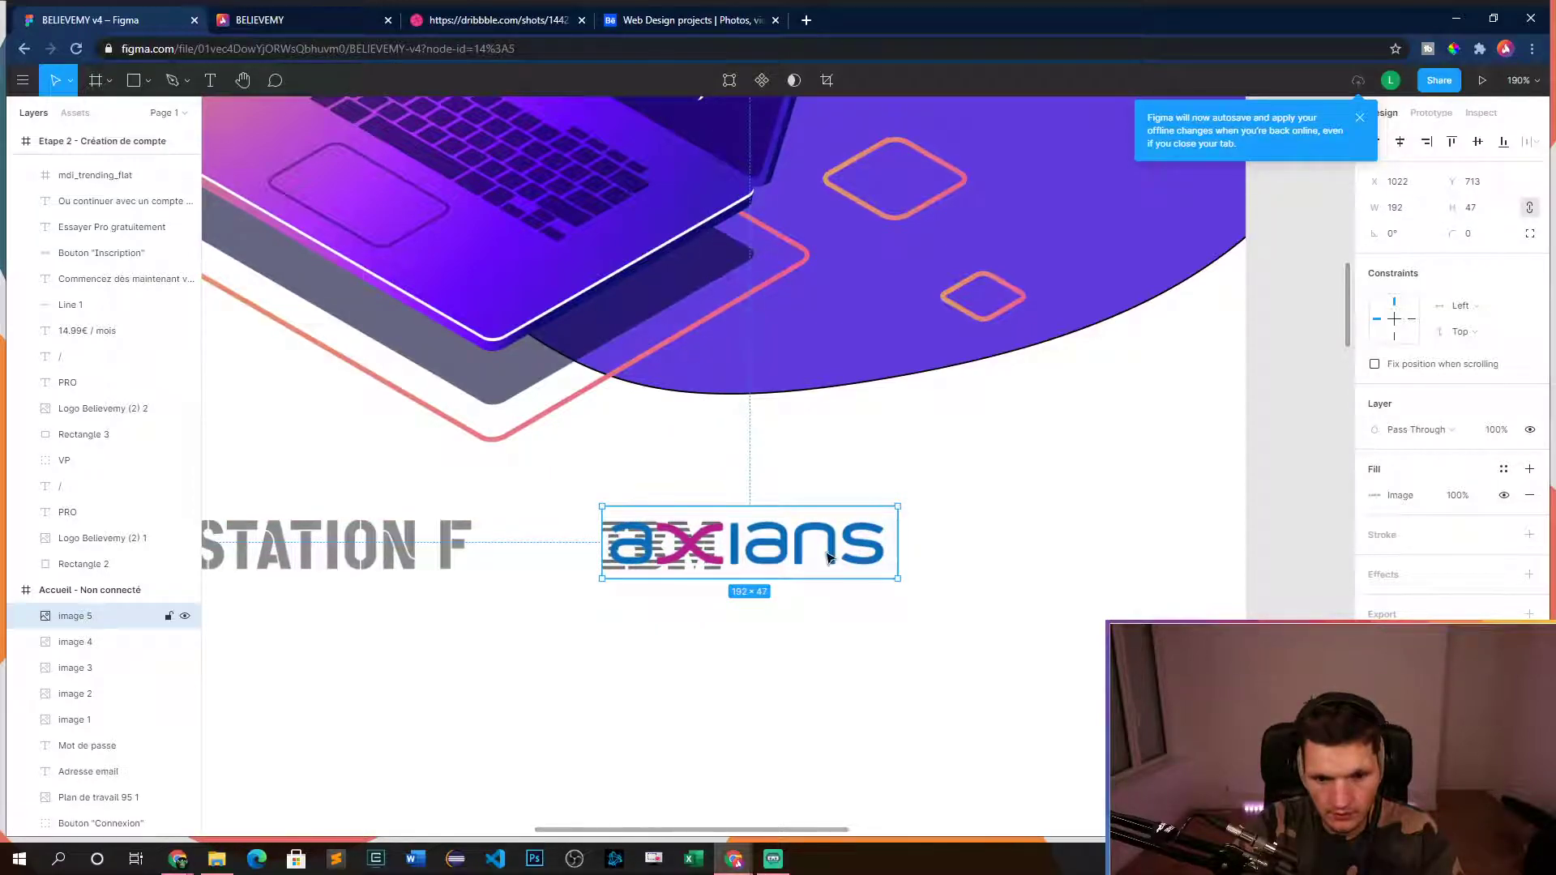
{"action": "left_click_drag", "start_coordinate": [830, 557], "coordinate": [818, 559]}
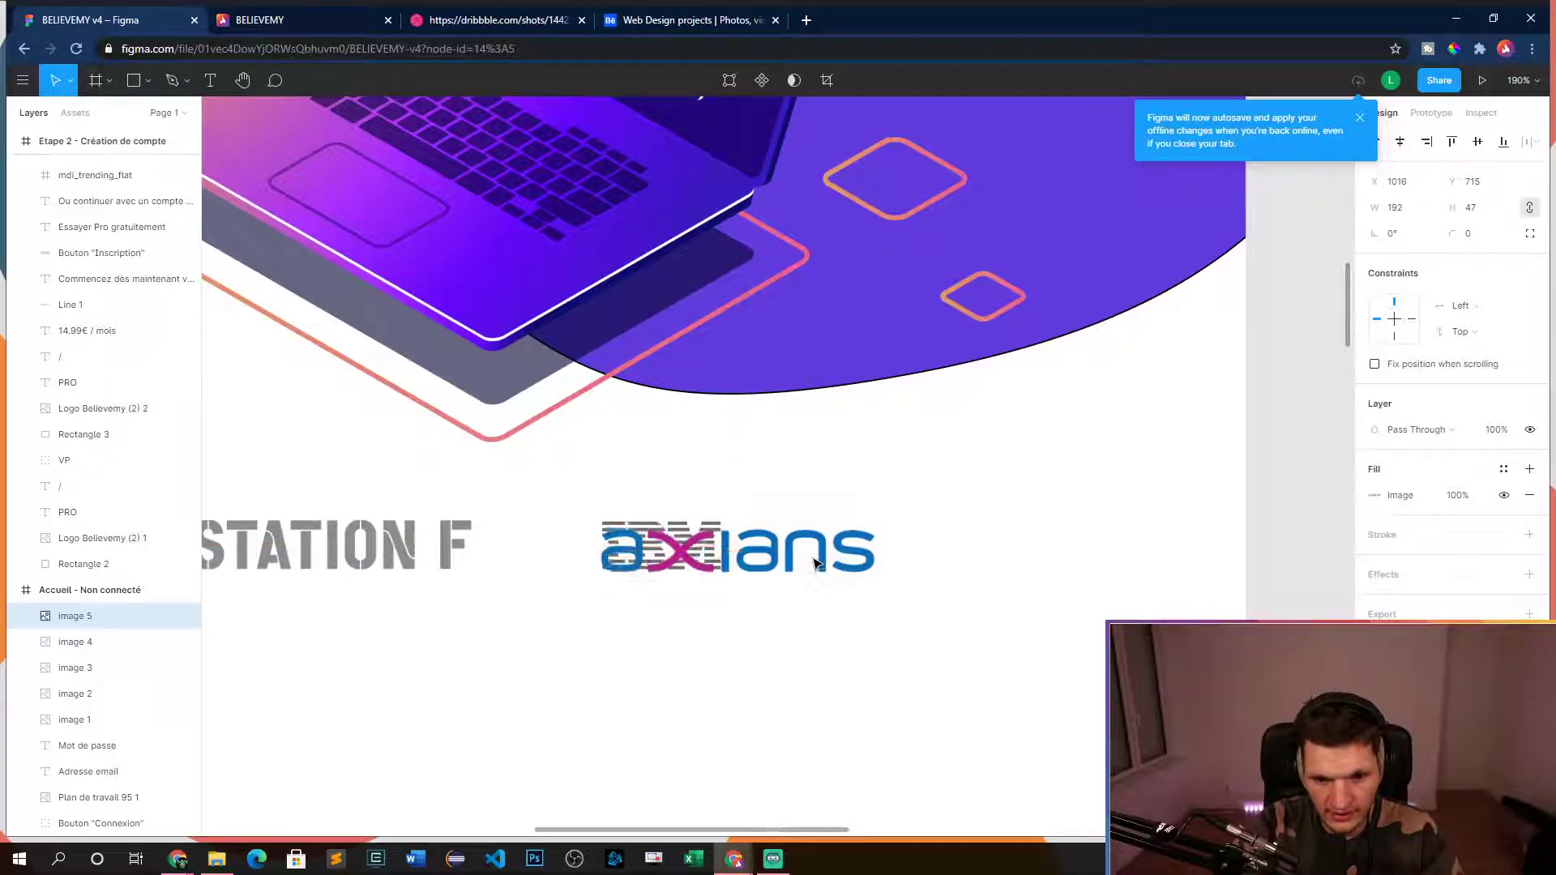
{"action": "left_click_drag", "start_coordinate": [818, 560], "coordinate": [814, 559]}
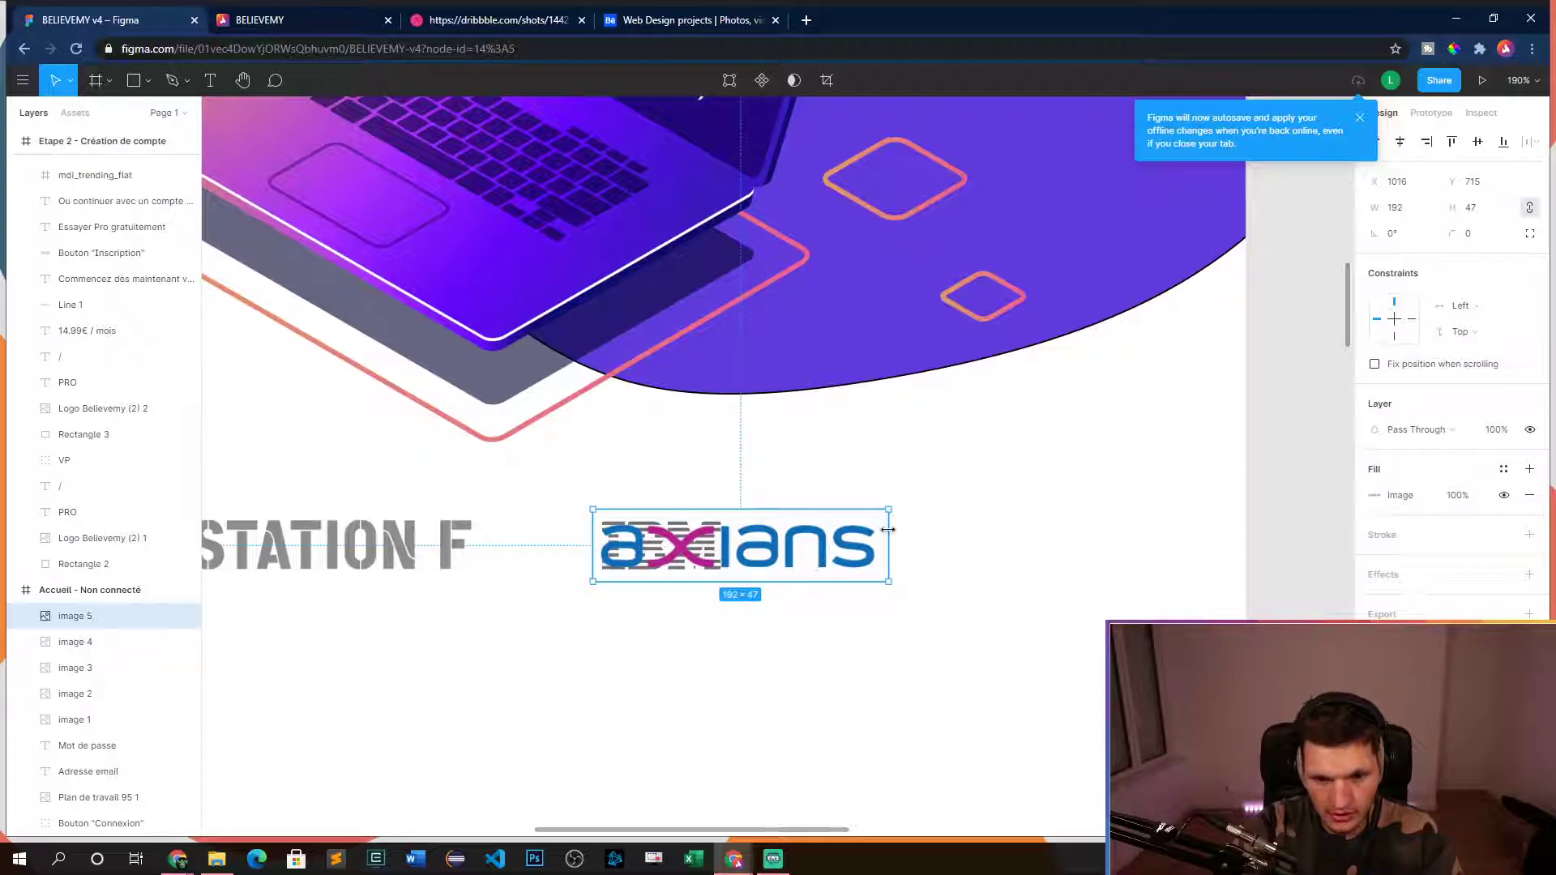
{"action": "left_click_drag", "start_coordinate": [890, 509], "coordinate": [1058, 548]}
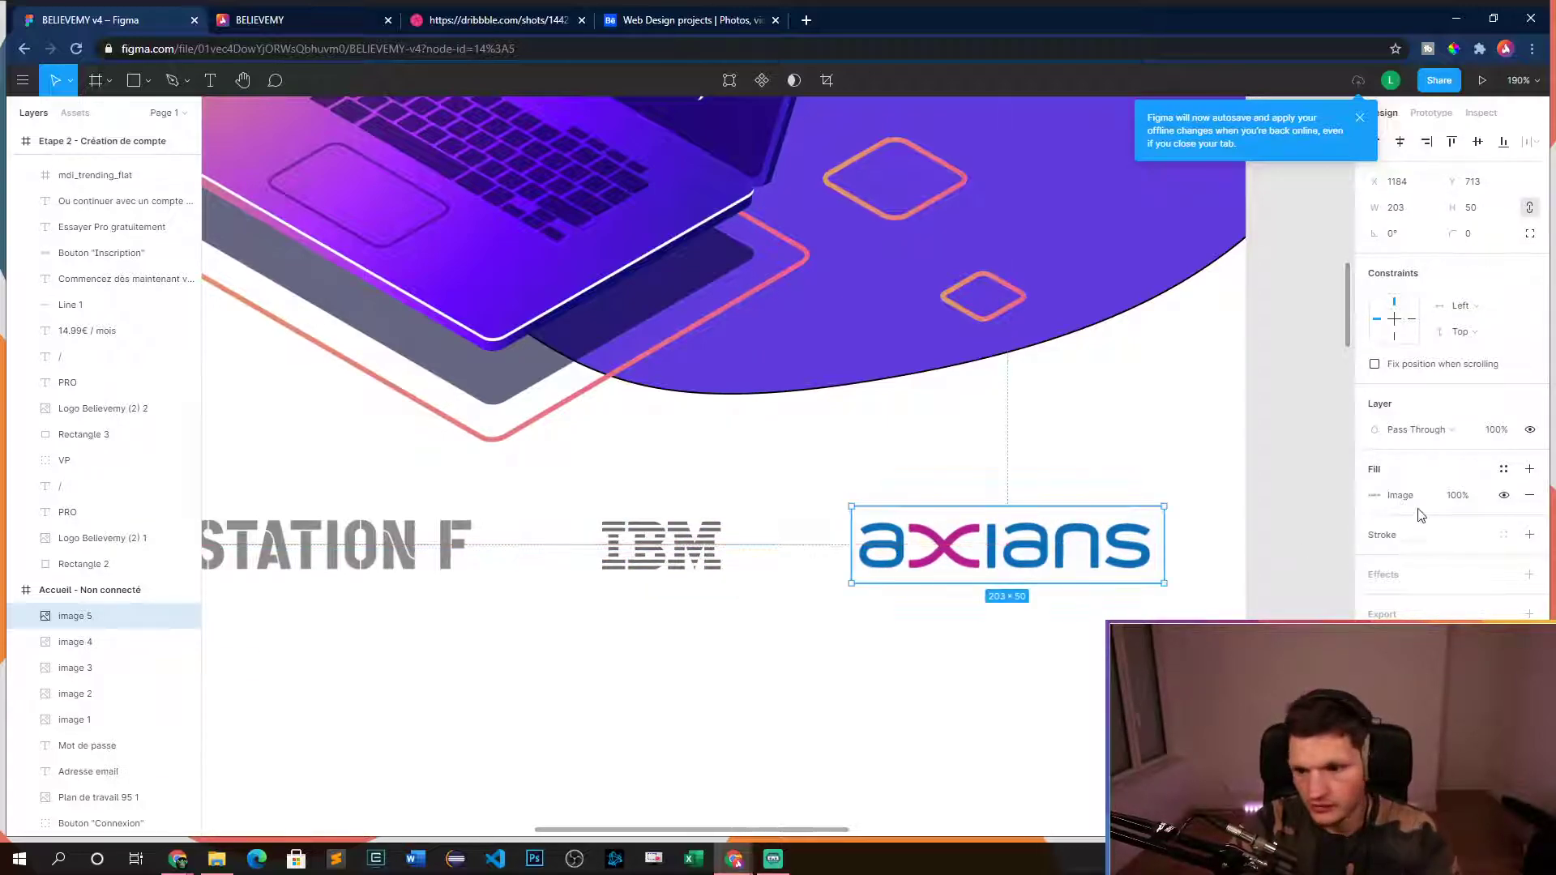
- Desaturate the Axians logo's image fill to turn it grey like the other logos
{"action": "left_click", "coordinate": [1375, 496]}
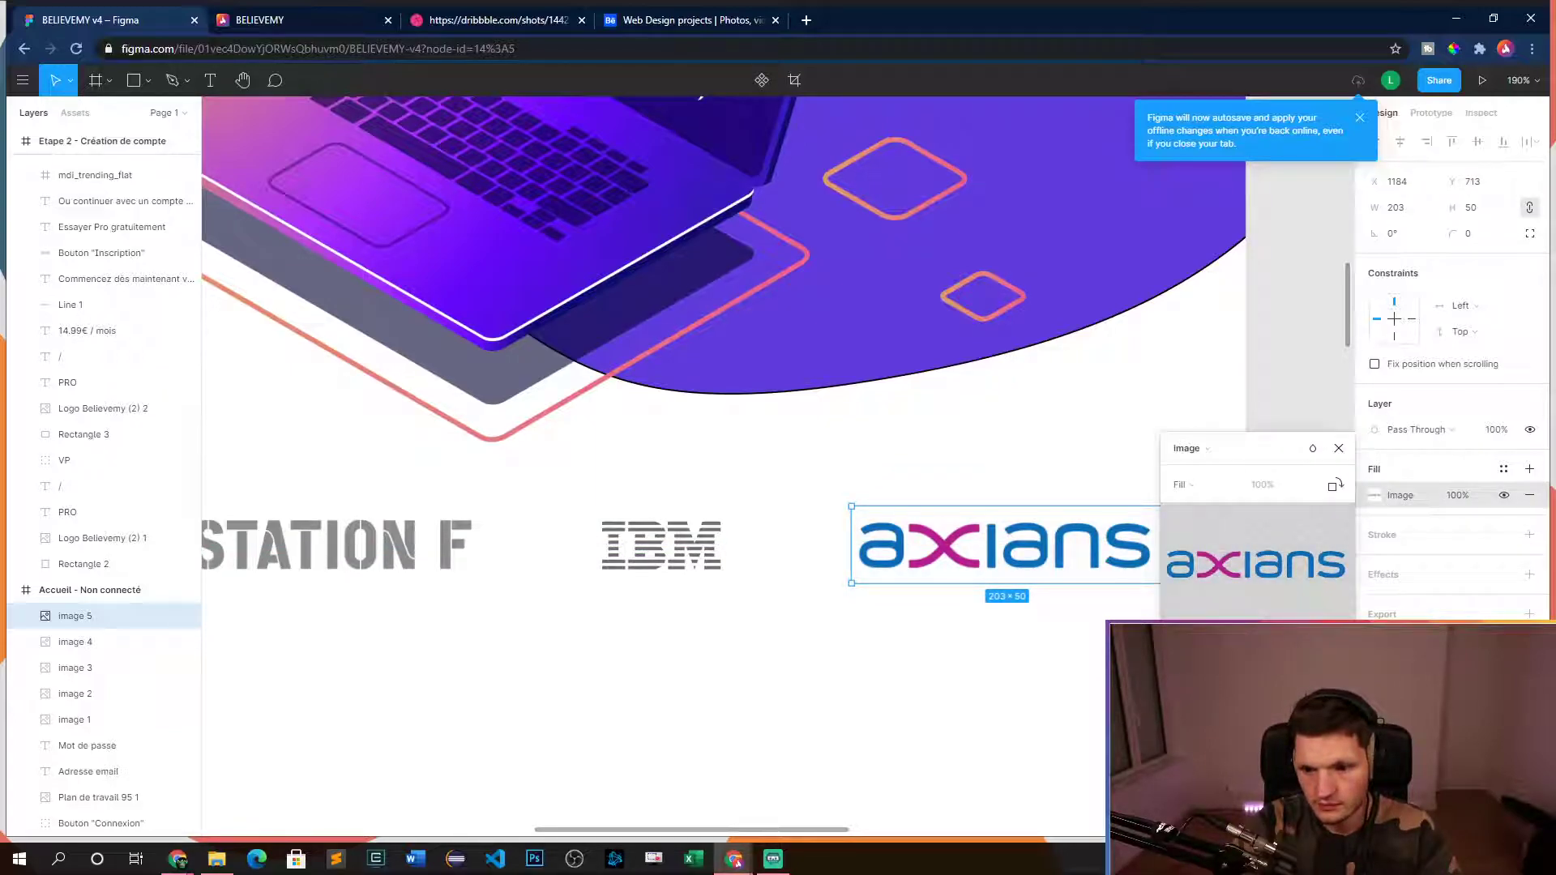
{"action": "left_click", "coordinate": [1339, 448]}
{"action": "left_click", "coordinate": [1168, 608]}
{"action": "key", "text": "shift+1"}
- Select all five employer logos and shift the whole row left to X 127, centring it in the Accueil frame
{"action": "scroll", "coordinate": [858, 658], "scroll_direction": "up", "scroll_amount": 5}
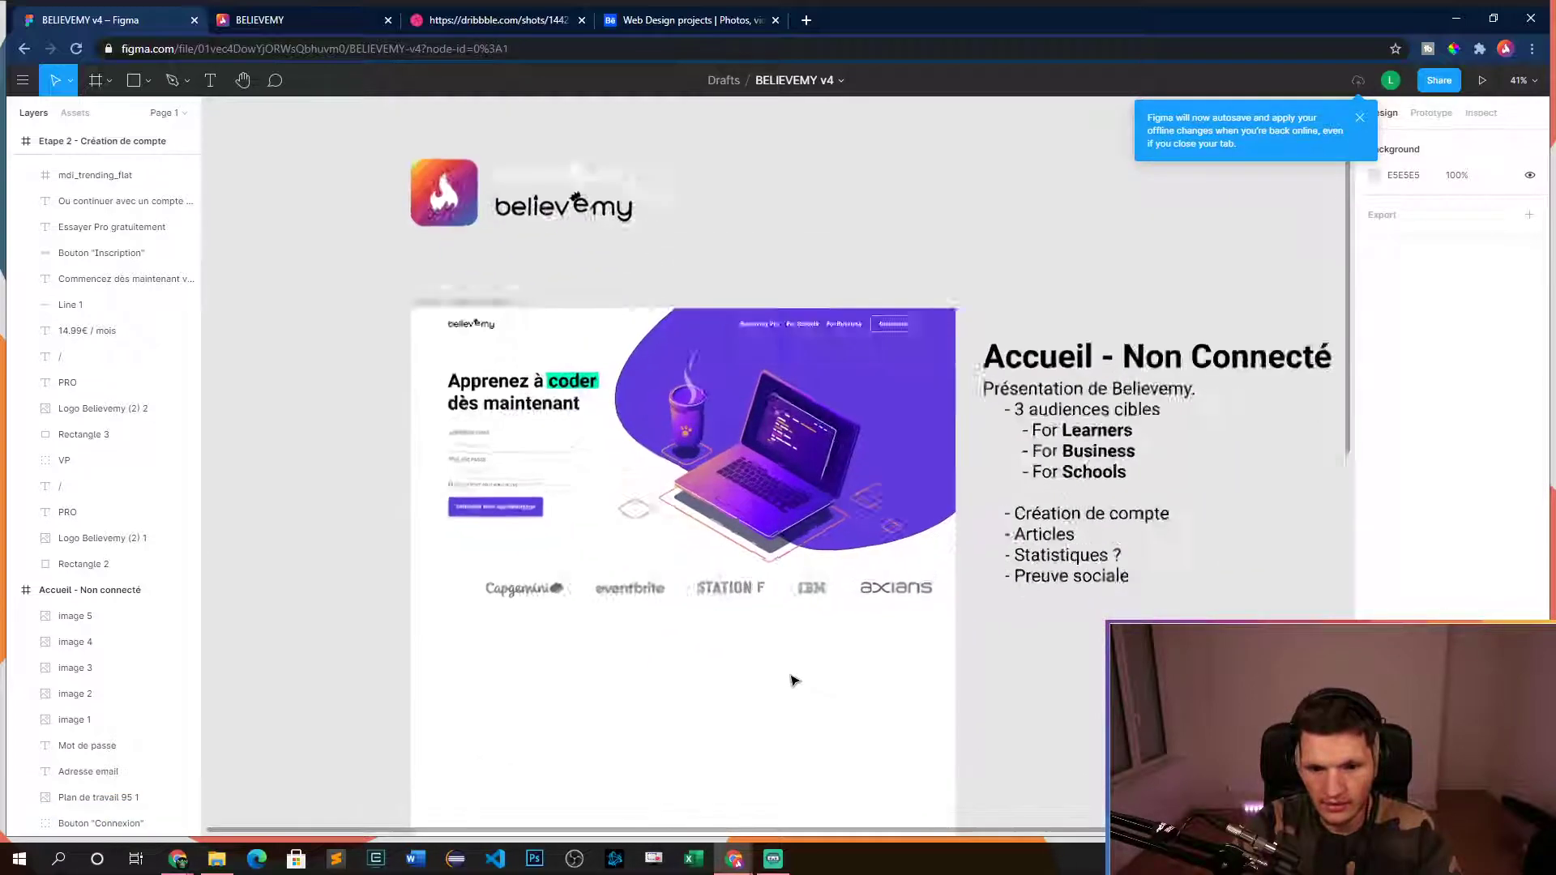
{"action": "scroll", "coordinate": [551, 641], "scroll_direction": "left", "scroll_amount": 2}
{"action": "left_click_drag", "start_coordinate": [418, 533], "coordinate": [1096, 623]}
{"action": "left_click", "coordinate": [555, 567]}
{"action": "key", "text": "Tab"}
{"action": "key", "text": "Tab"}
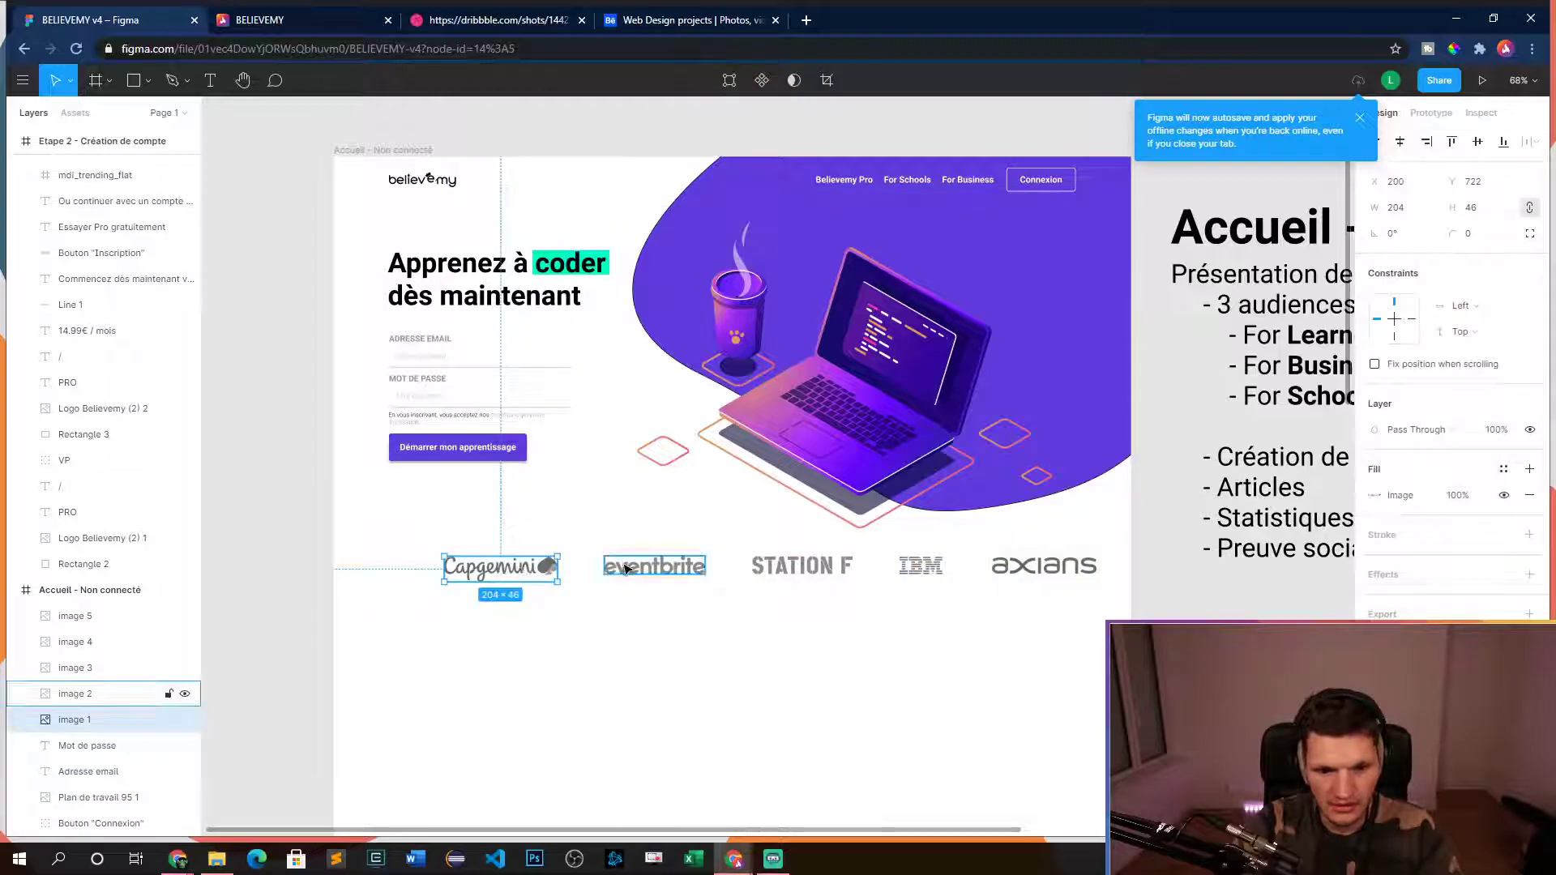
{"action": "left_click", "coordinate": [557, 568]}
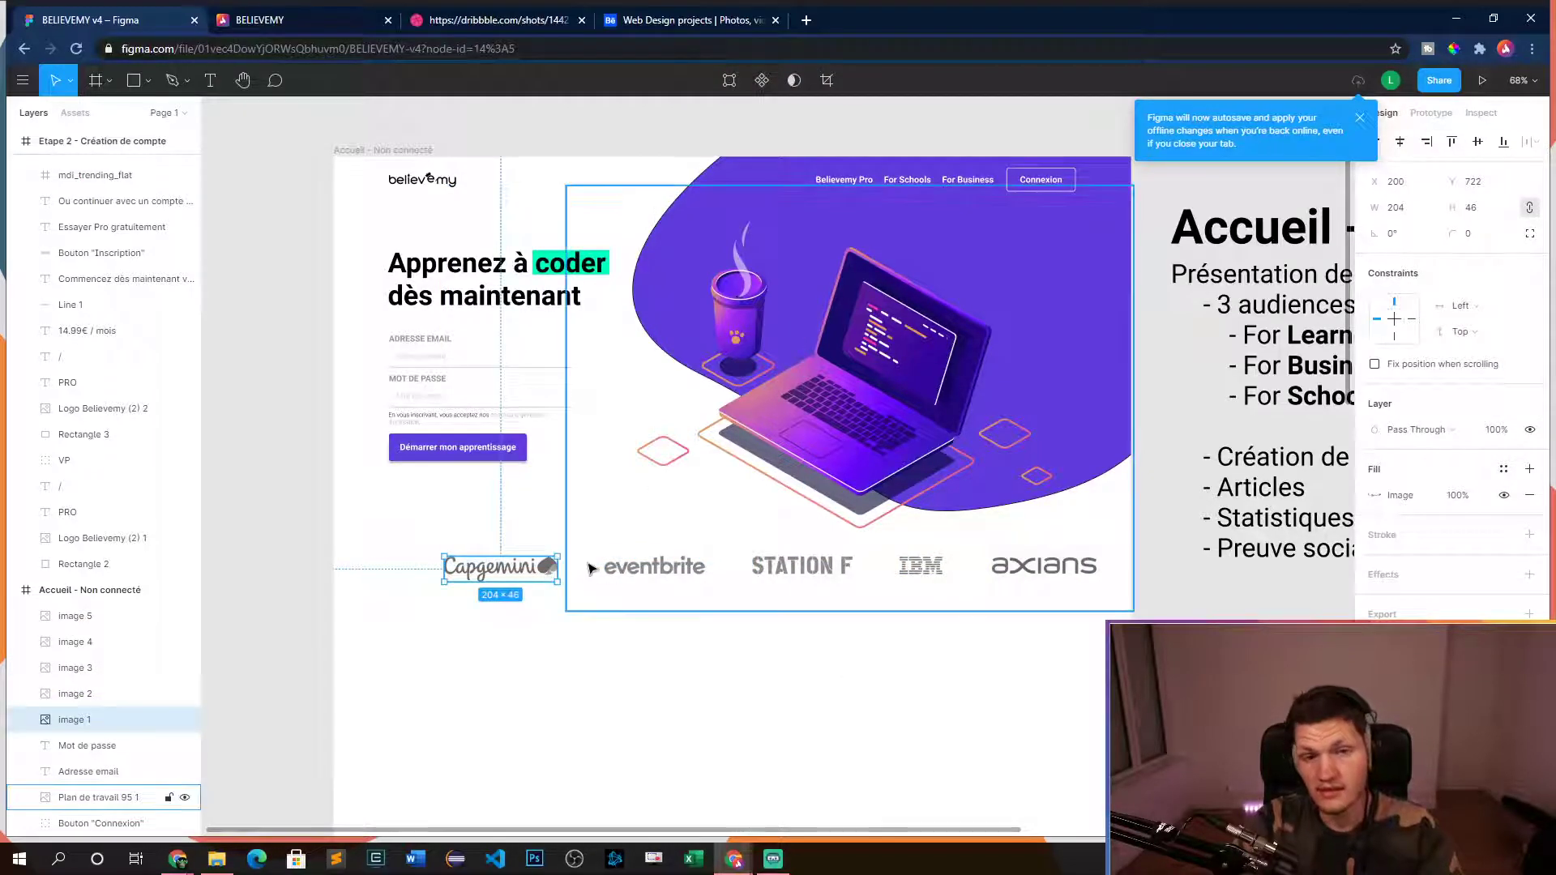
{"action": "left_click", "coordinate": [655, 565], "text": "shift"}
{"action": "left_click", "coordinate": [802, 566], "text": "shift"}
{"action": "left_click", "coordinate": [920, 566], "text": "shift"}
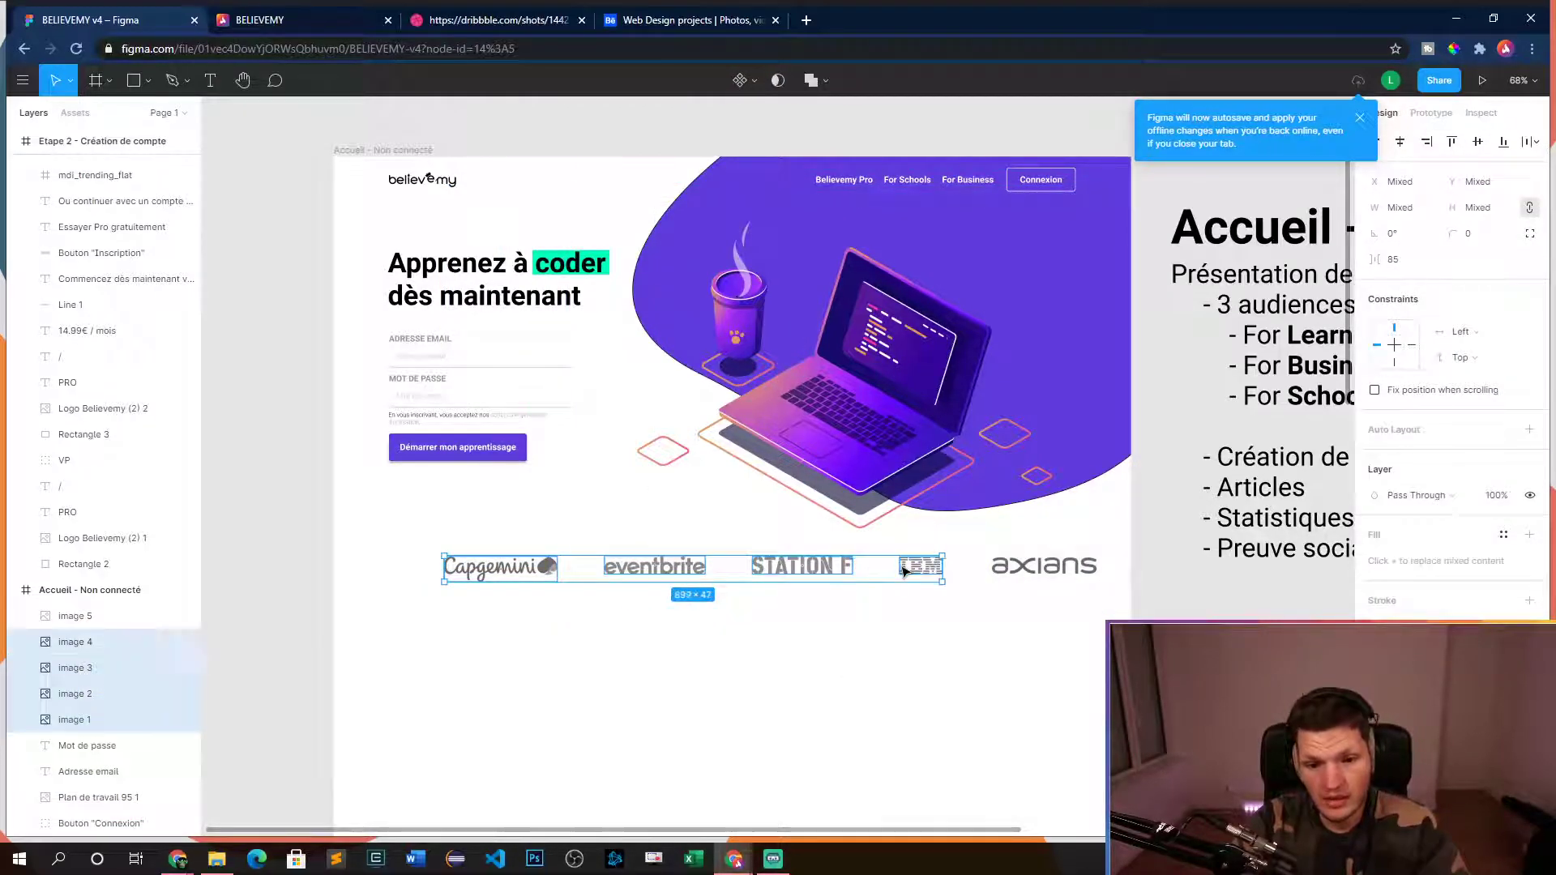
{"action": "left_click", "coordinate": [1034, 572], "text": "shift"}
{"action": "left_click_drag", "start_coordinate": [916, 568], "coordinate": [779, 586]}
- Group the five logos and name the group "Social proof"
{"action": "right_click", "coordinate": [90, 624]}
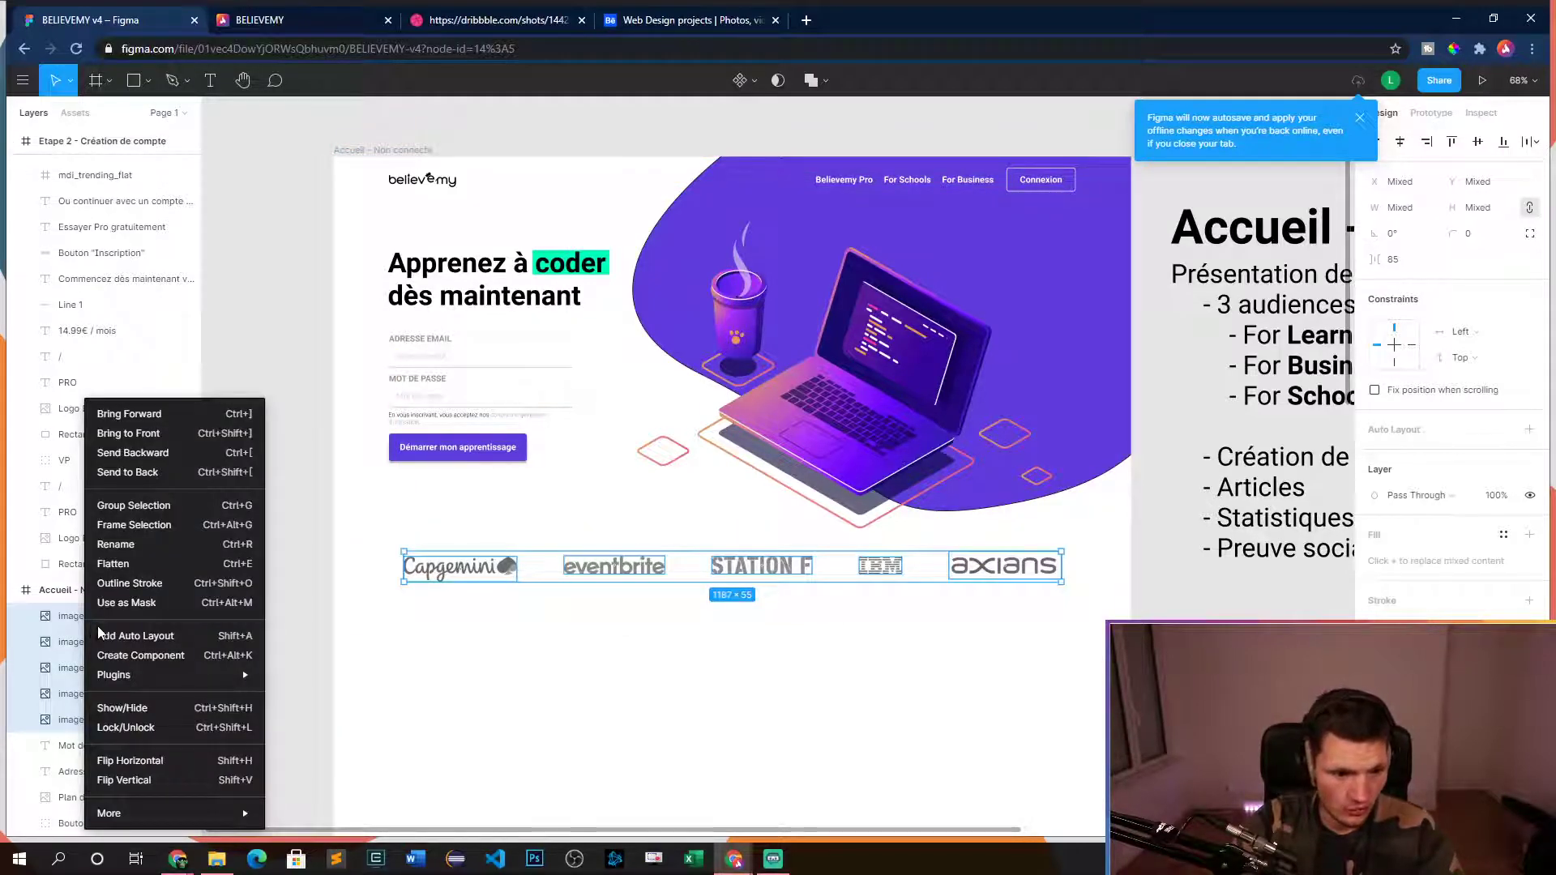
{"action": "left_click", "coordinate": [134, 506]}
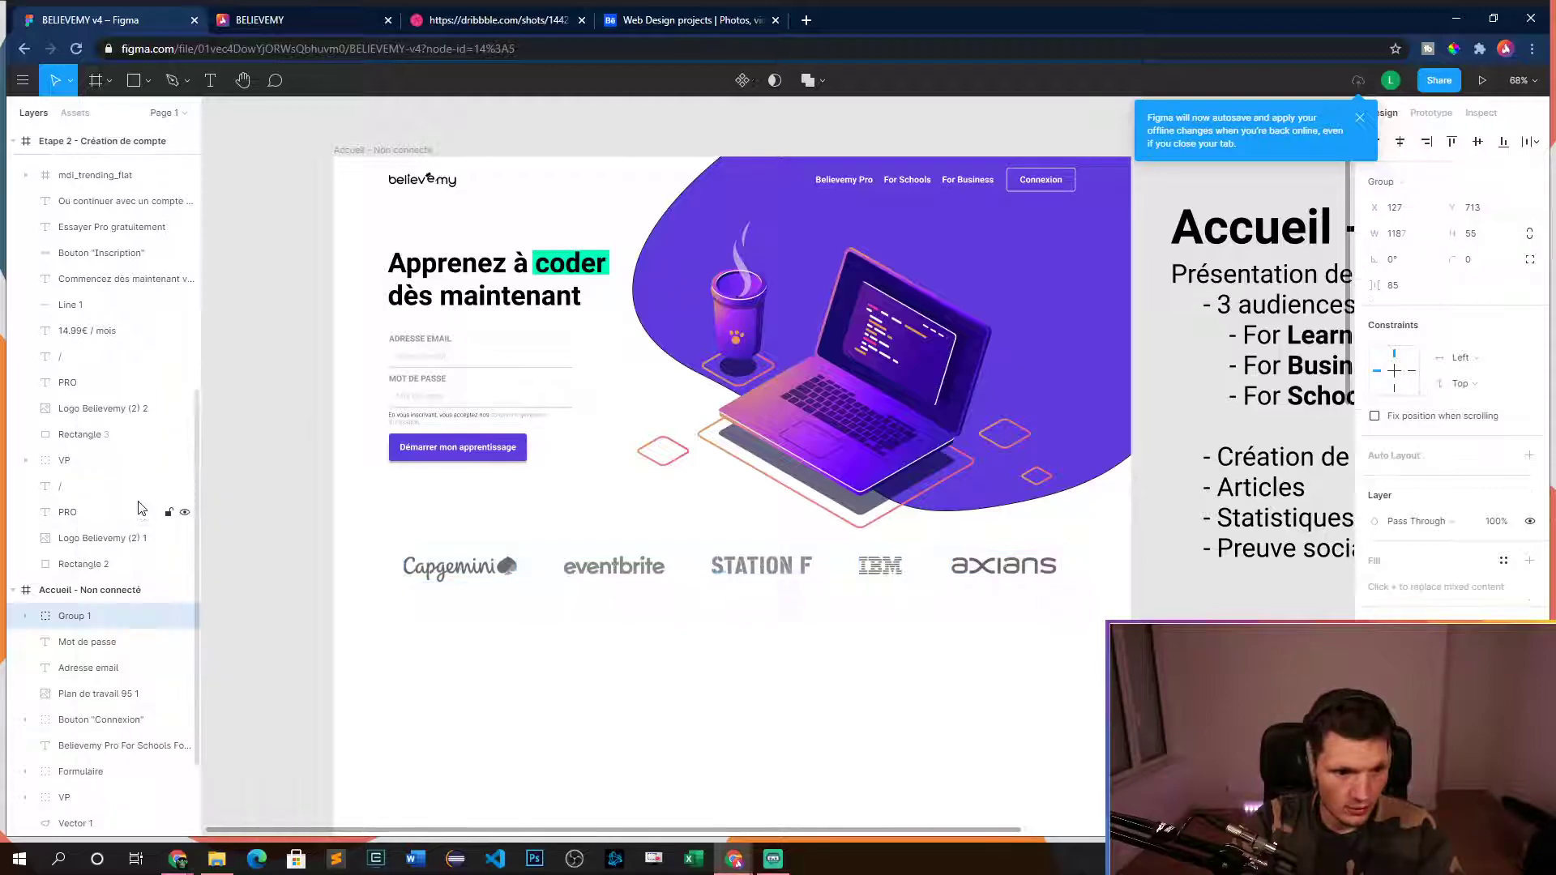
{"action": "double_click", "coordinate": [72, 616]}
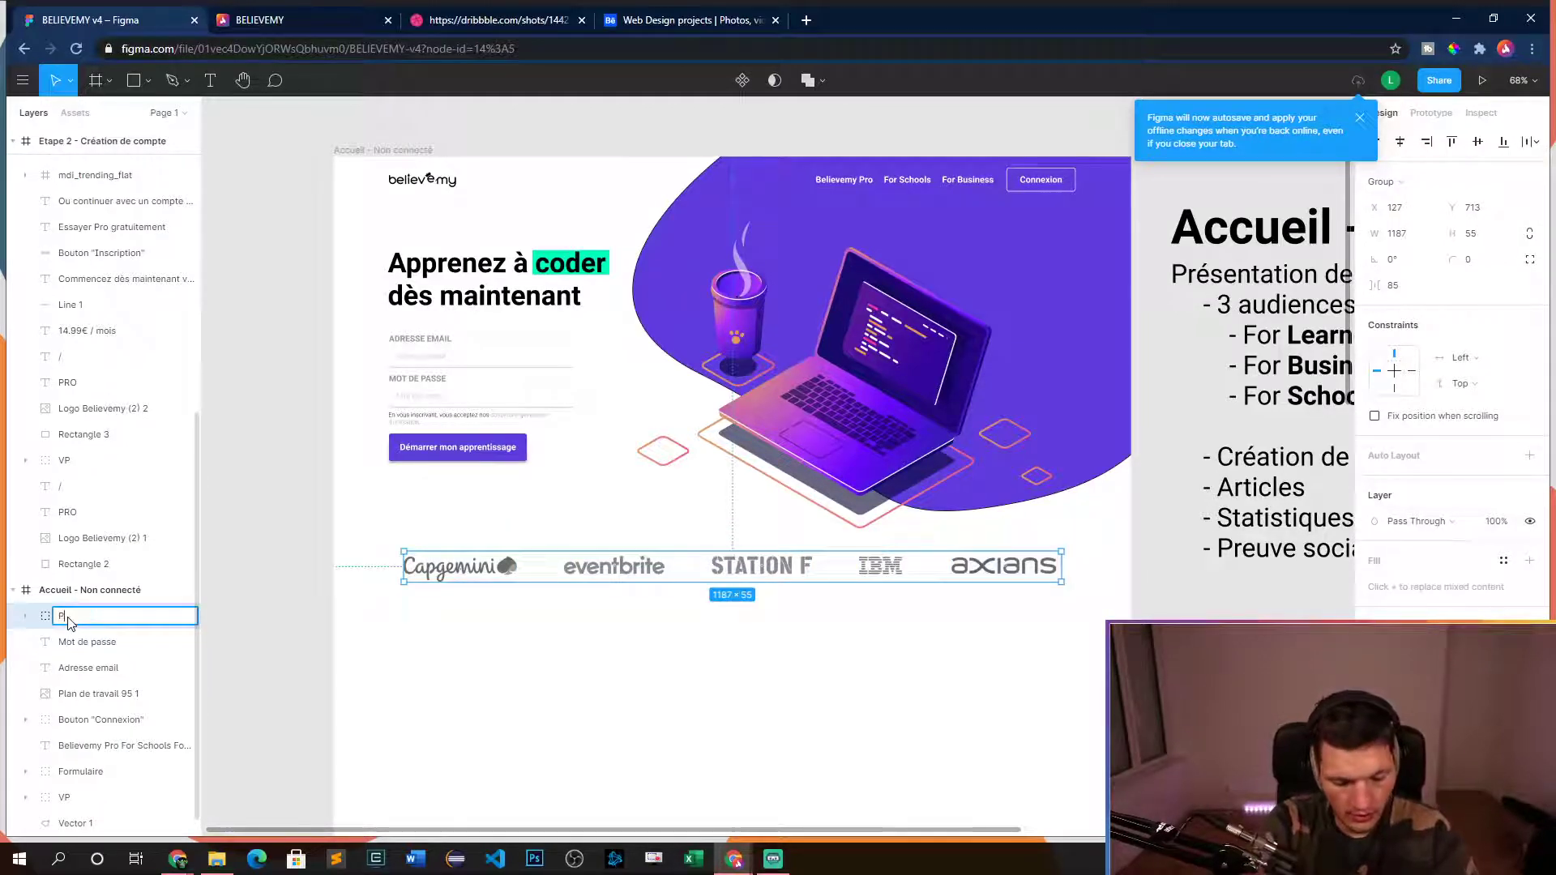
{"action": "type", "text": "Social proof"}
{"action": "key", "text": "Return"}
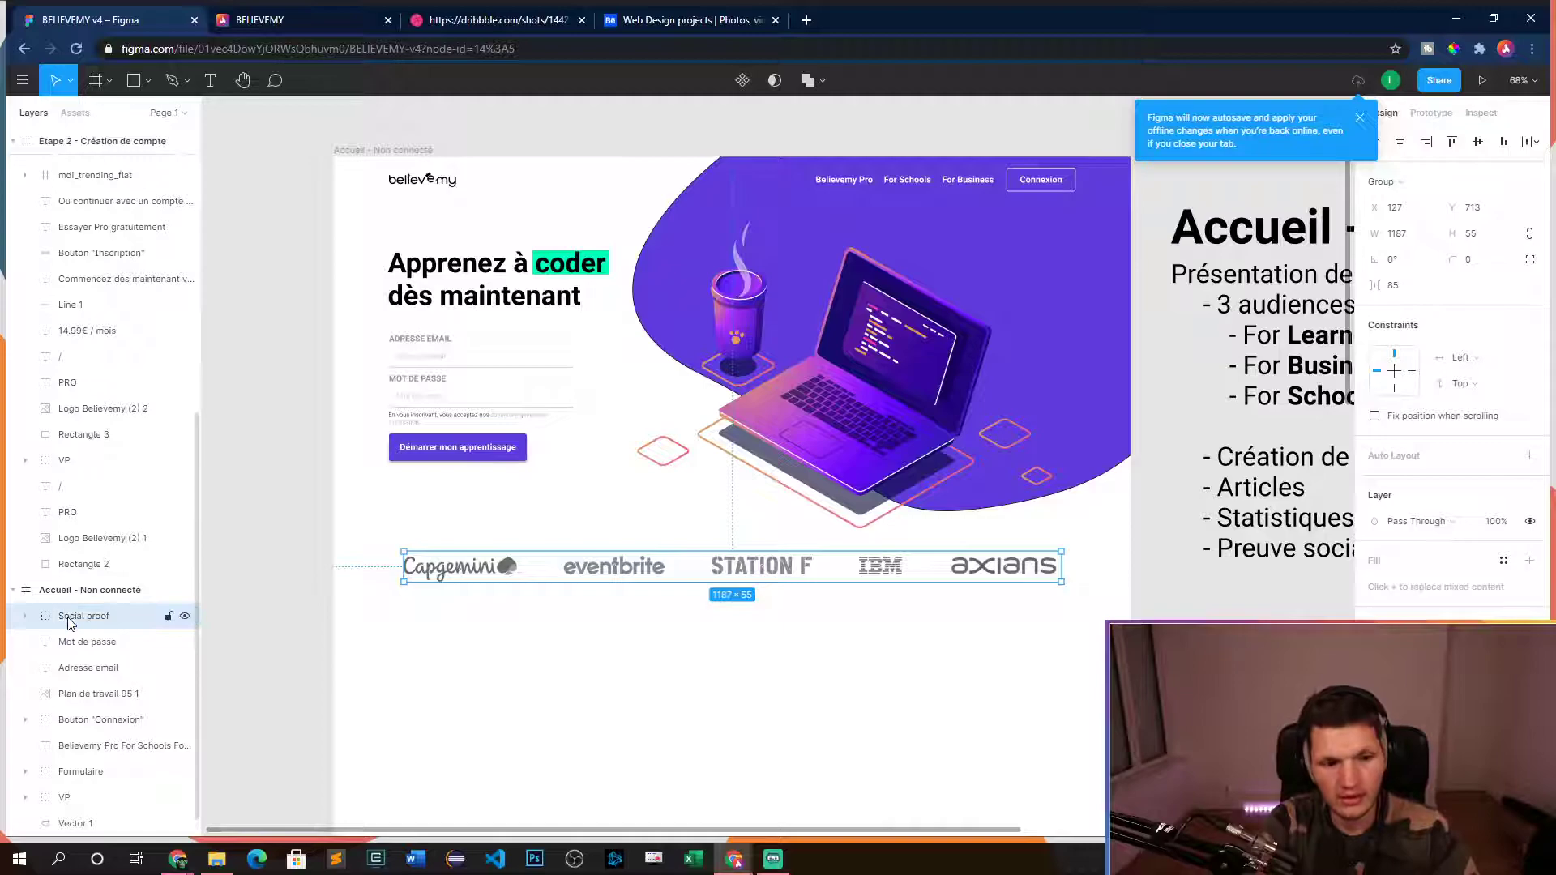
- Hide the Social proof group to examine the homepage without the logos, and show it again
{"action": "left_click", "coordinate": [185, 616]}
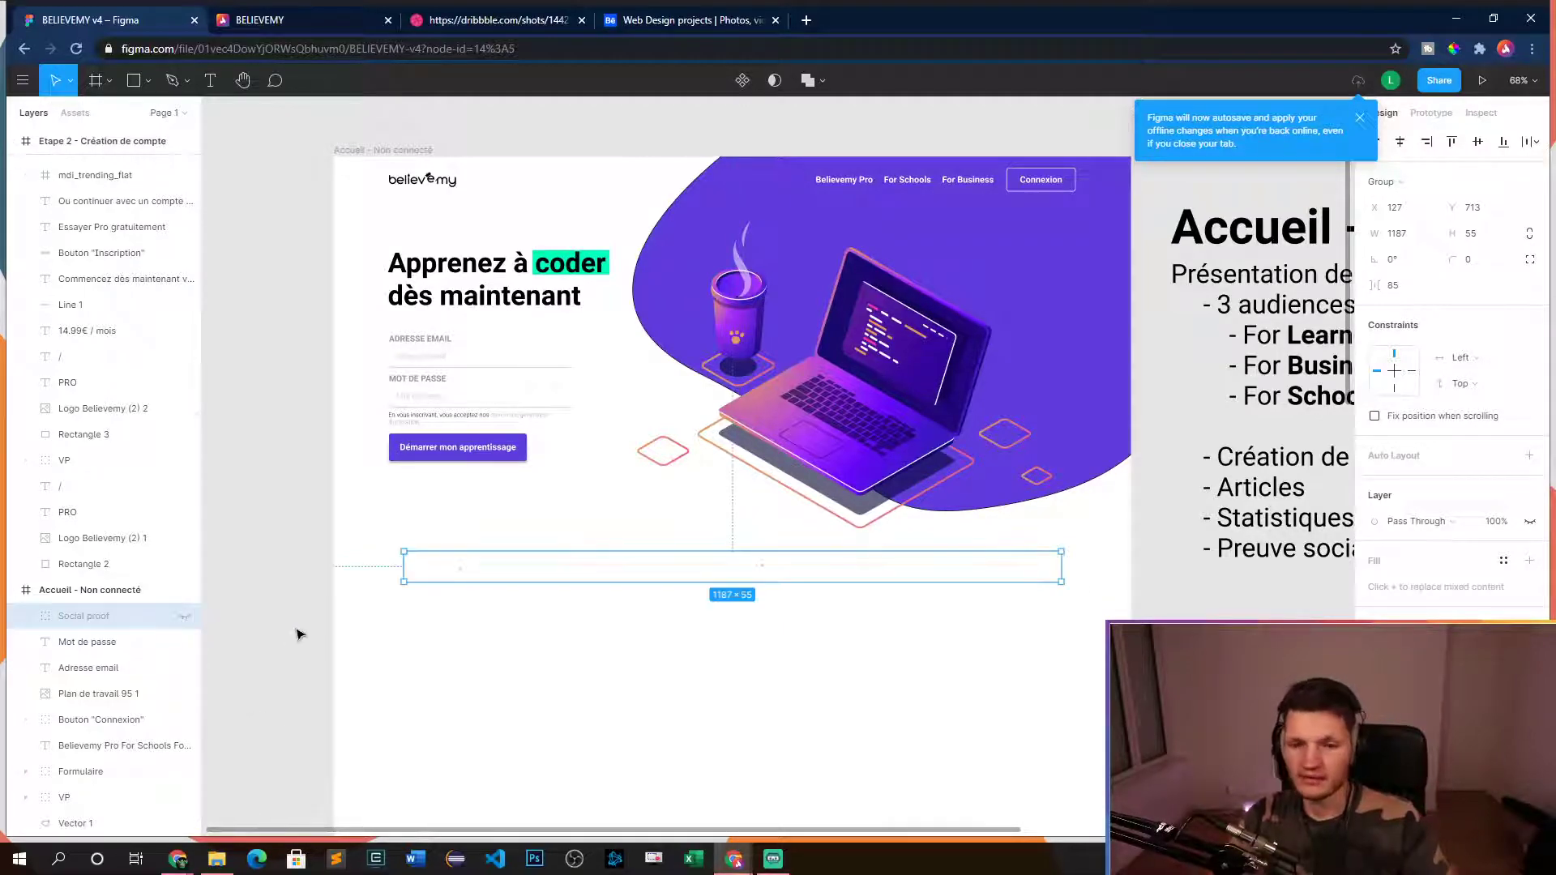
{"action": "left_click", "coordinate": [280, 673]}
{"action": "scroll", "coordinate": [275, 710], "scroll_direction": "up", "scroll_amount": 1}
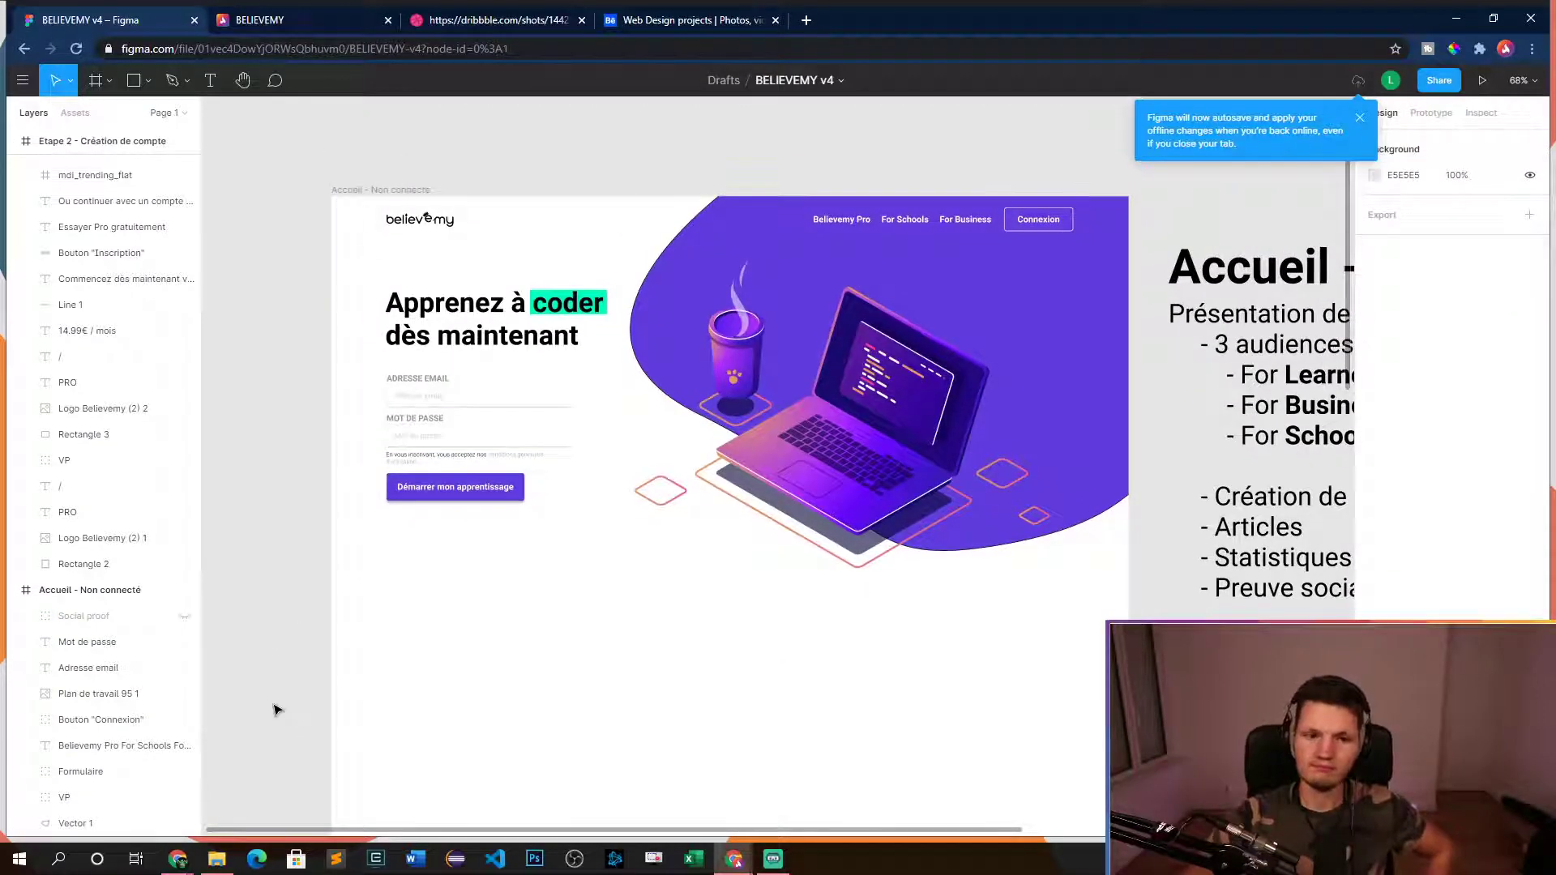
{"action": "scroll", "coordinate": [275, 710], "scroll_direction": "right", "scroll_amount": 1}
{"action": "scroll", "coordinate": [244, 697], "scroll_direction": "down", "scroll_amount": 1}
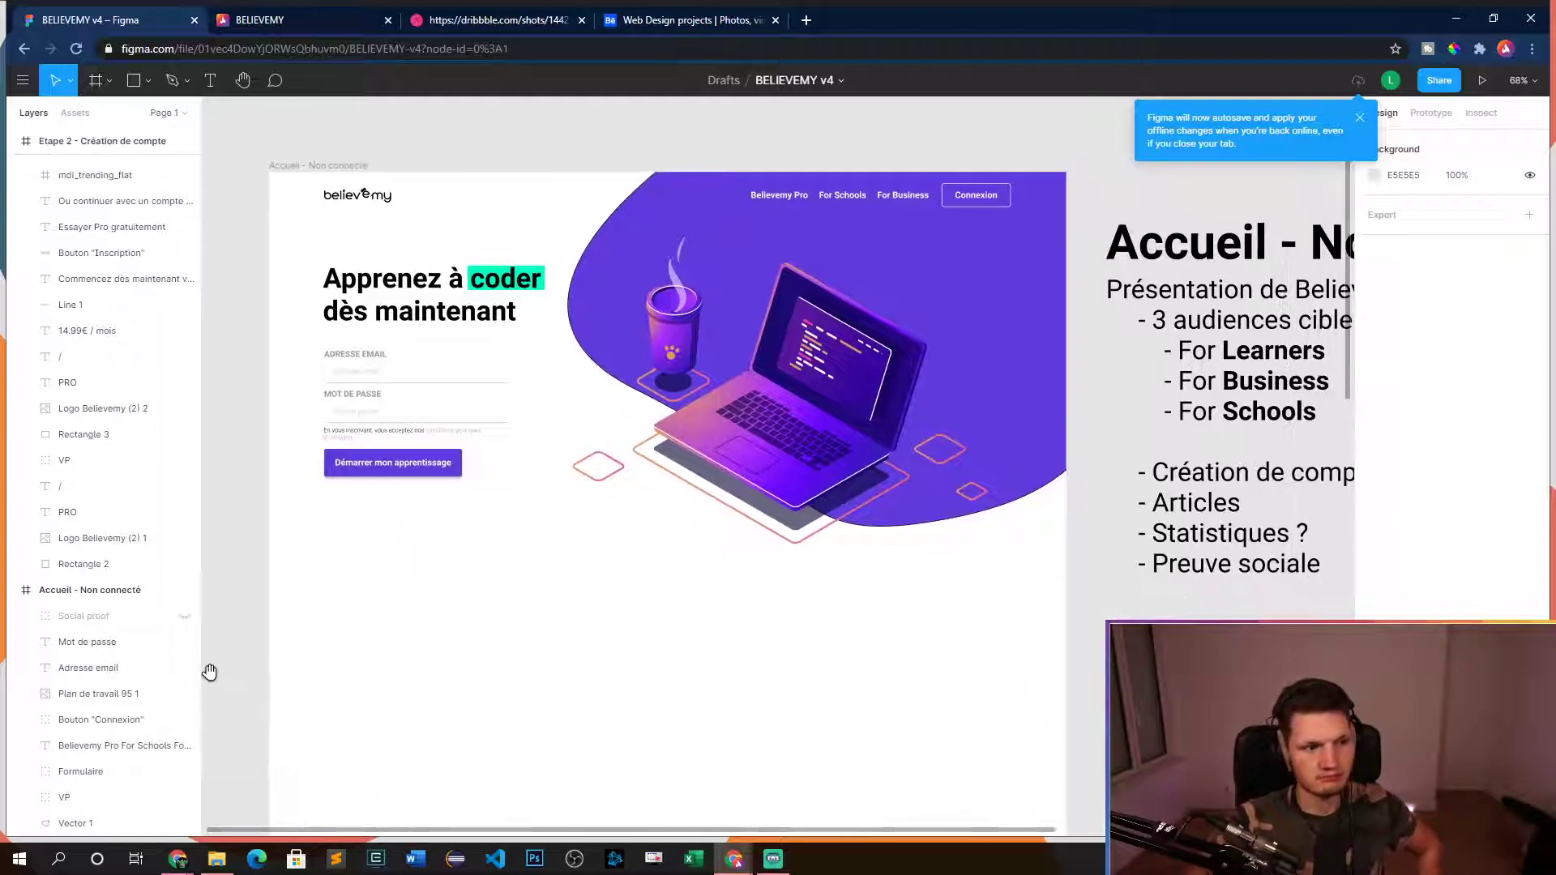
{"action": "left_click", "coordinate": [185, 618]}
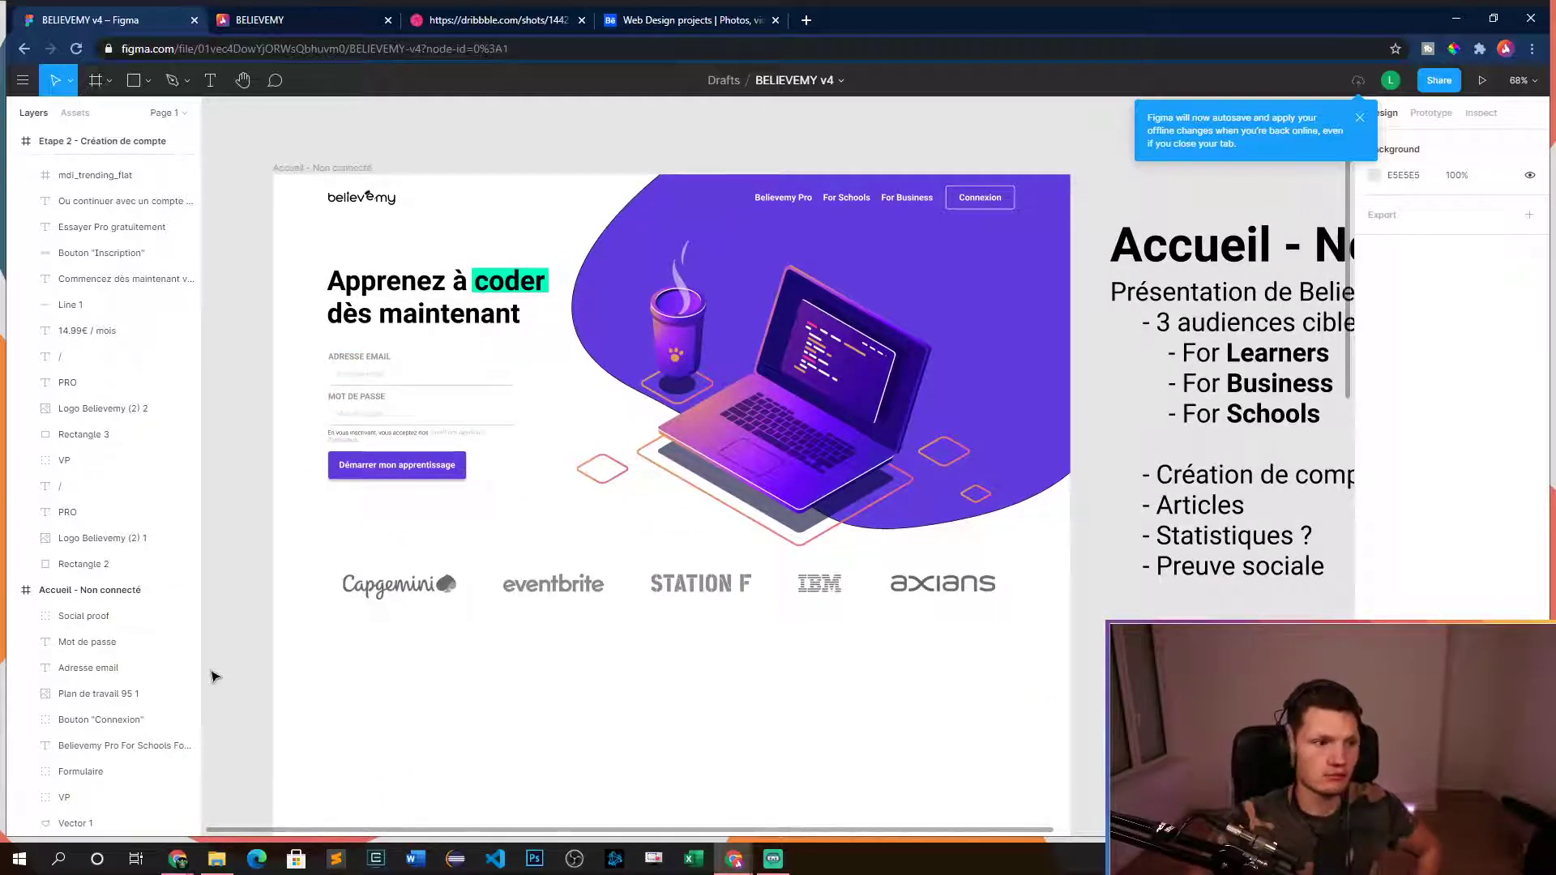
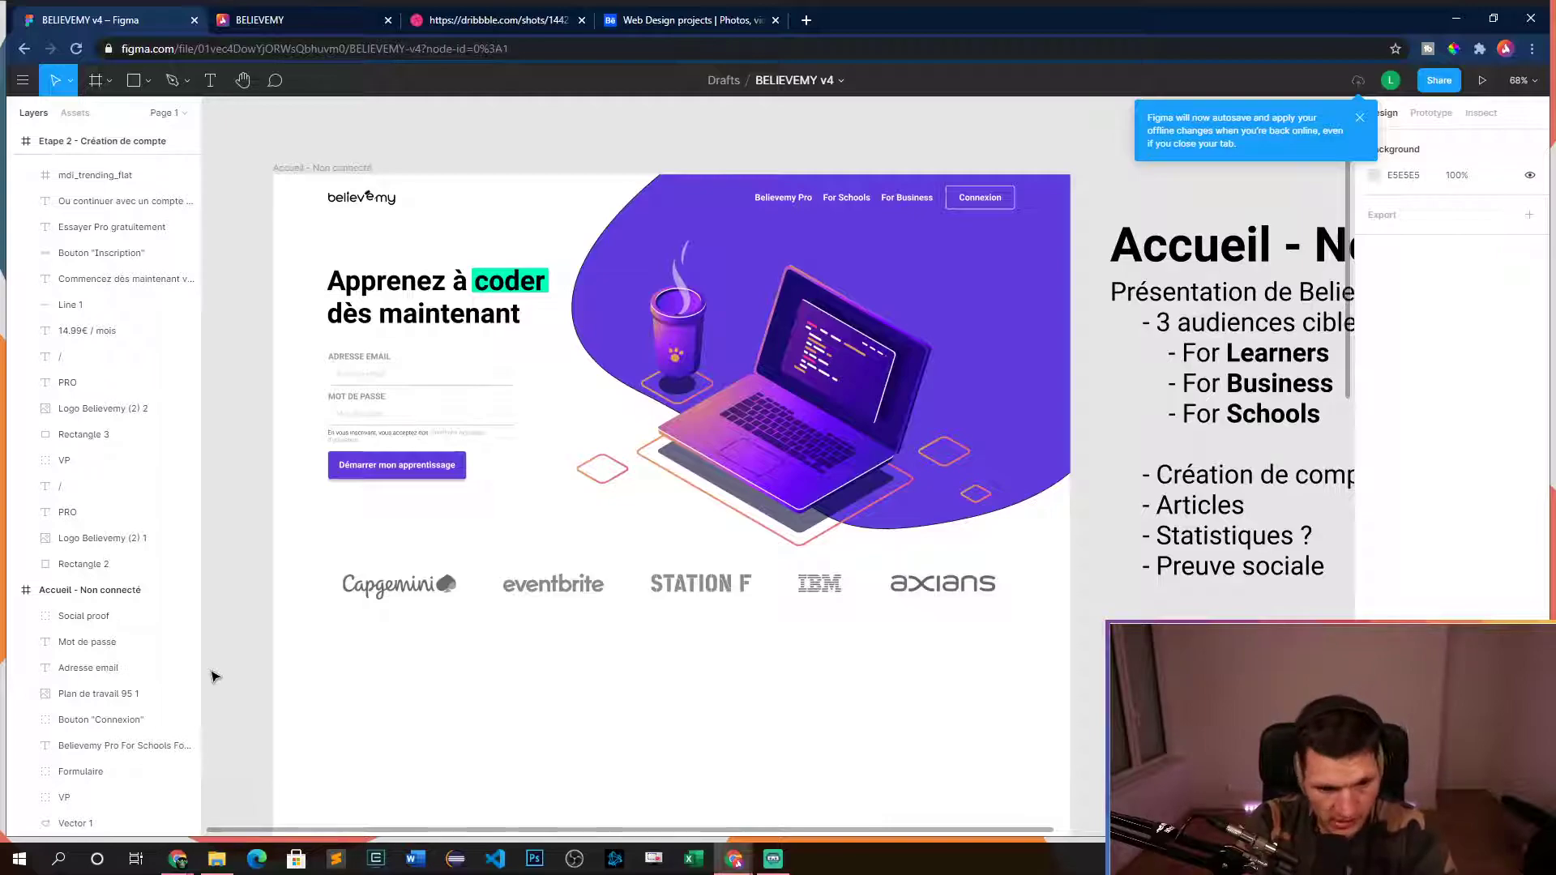
- Reduce the Social proof group's layer opacity to 46% and nudge the row slightly down
{"action": "left_click_drag", "start_coordinate": [343, 634], "coordinate": [1047, 567]}
{"action": "left_click", "coordinate": [450, 585]}
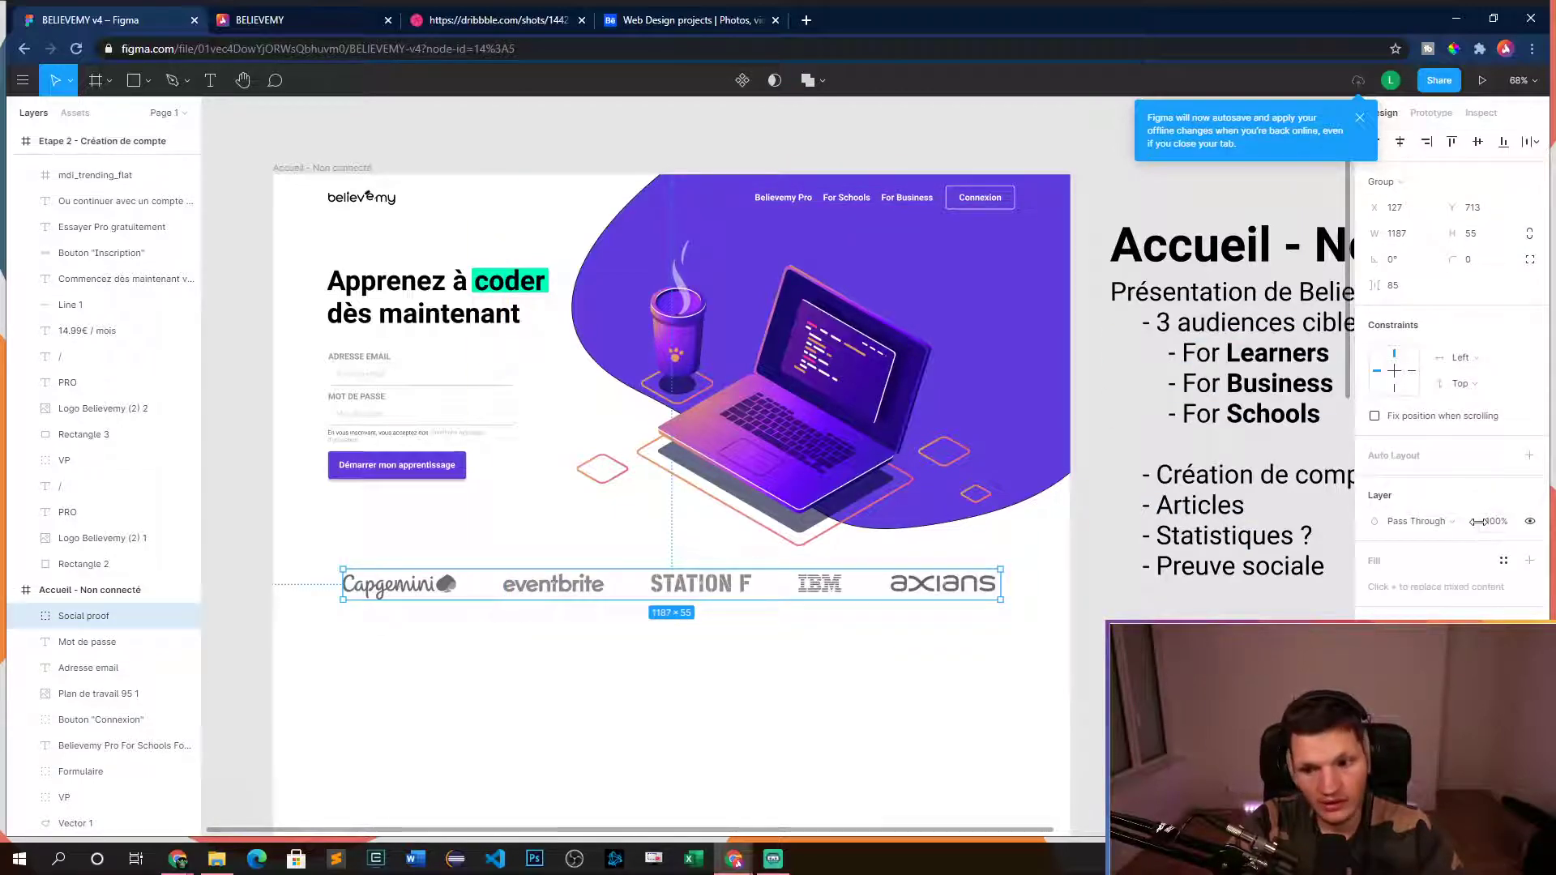
{"action": "left_click_drag", "start_coordinate": [1479, 522], "coordinate": [1369, 519]}
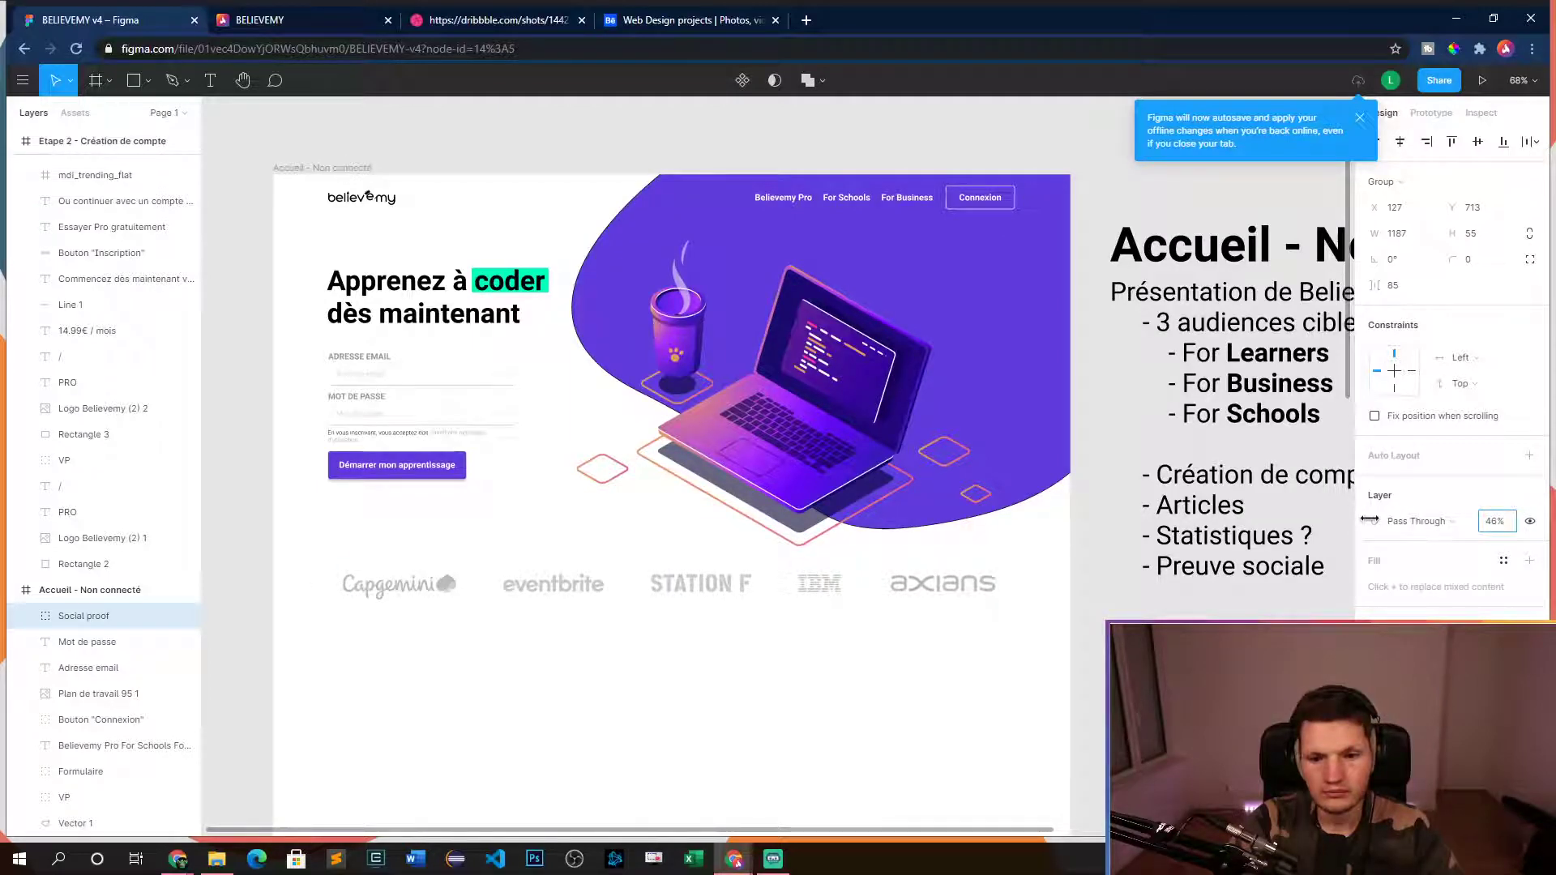
{"action": "left_click_drag", "start_coordinate": [727, 591], "coordinate": [727, 608]}
{"action": "left_click", "coordinate": [1127, 688]}
{"action": "scroll", "coordinate": [1127, 688], "scroll_direction": "down", "scroll_amount": 5}
{"action": "left_click_drag", "start_coordinate": [1173, 722], "coordinate": [643, 504]}
{"action": "scroll", "coordinate": [757, 475], "scroll_direction": "up", "scroll_amount": 5}
{"action": "left_click_drag", "start_coordinate": [757, 476], "coordinate": [1129, 669]}
{"action": "scroll", "coordinate": [868, 530], "scroll_direction": "up", "scroll_amount": 1}
{"action": "scroll", "coordinate": [1139, 697], "scroll_direction": "down", "scroll_amount": 1}
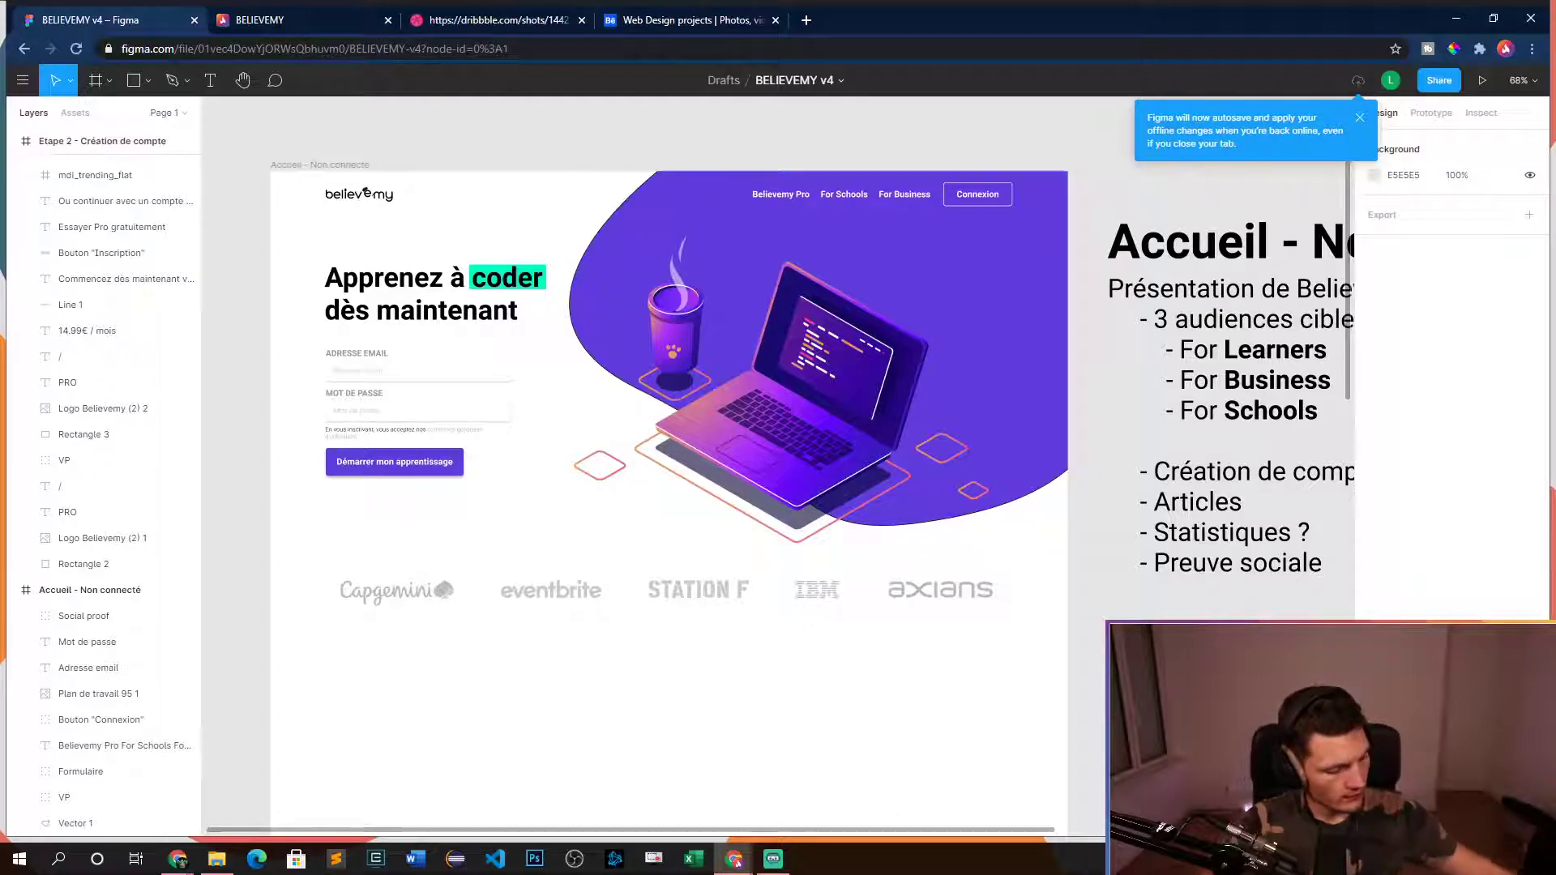
- Add a text box about 697 × 170 below the logo row, reading "Comment ça marche ?"
{"action": "scroll", "coordinate": [470, 146], "scroll_direction": "down", "scroll_amount": 1}
{"action": "left_click", "coordinate": [211, 81]}
{"action": "left_click_drag", "start_coordinate": [329, 618], "coordinate": [717, 713]}
{"action": "type", "text": "Co"}
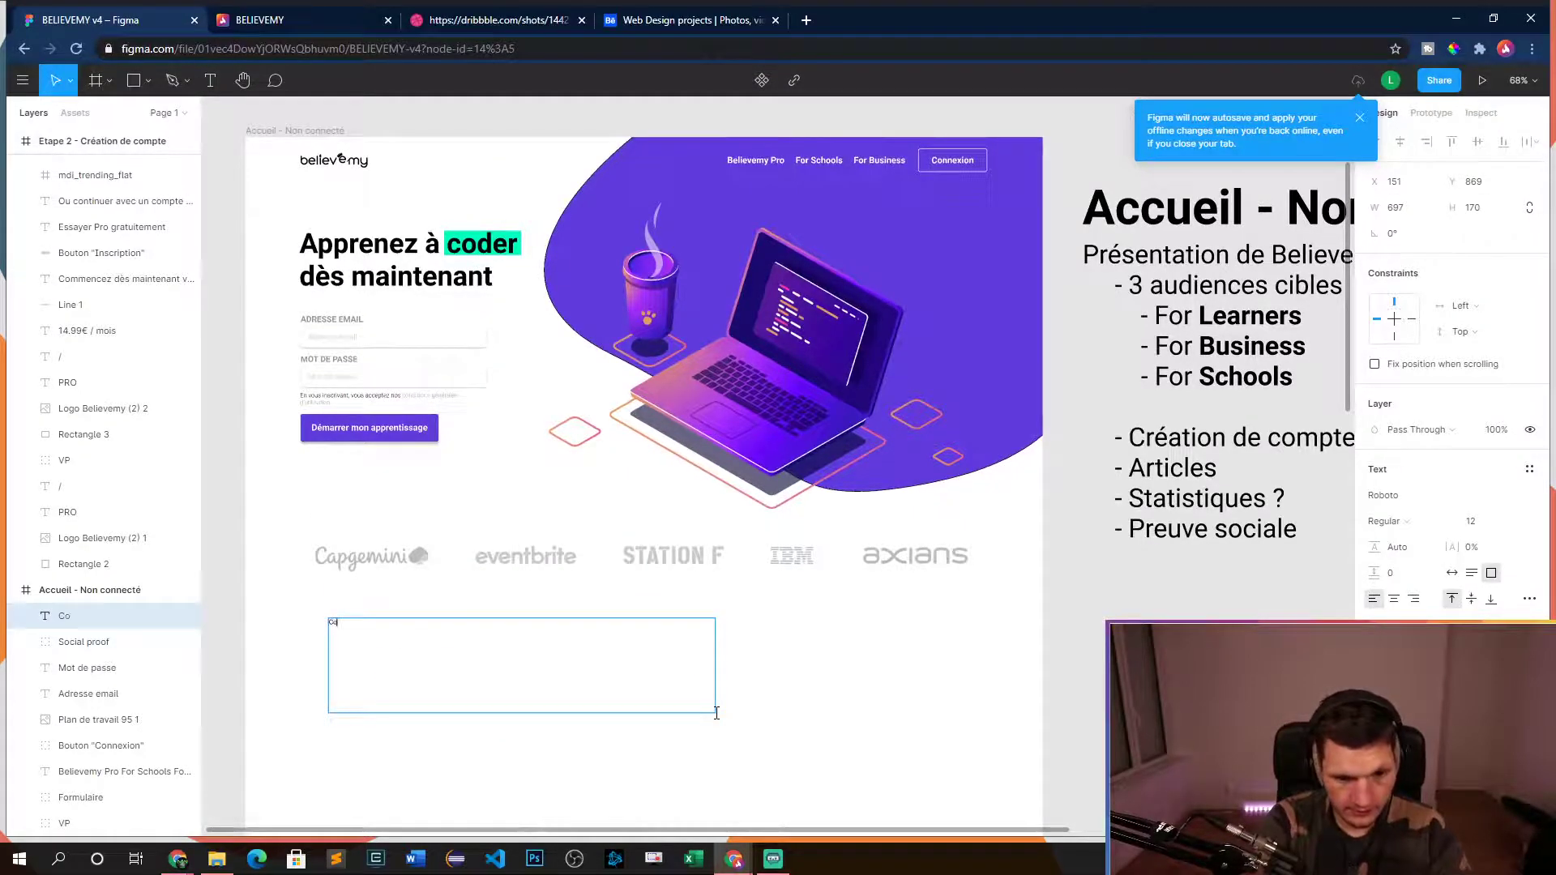
{"action": "type", "text": "mment ça marche ?"}
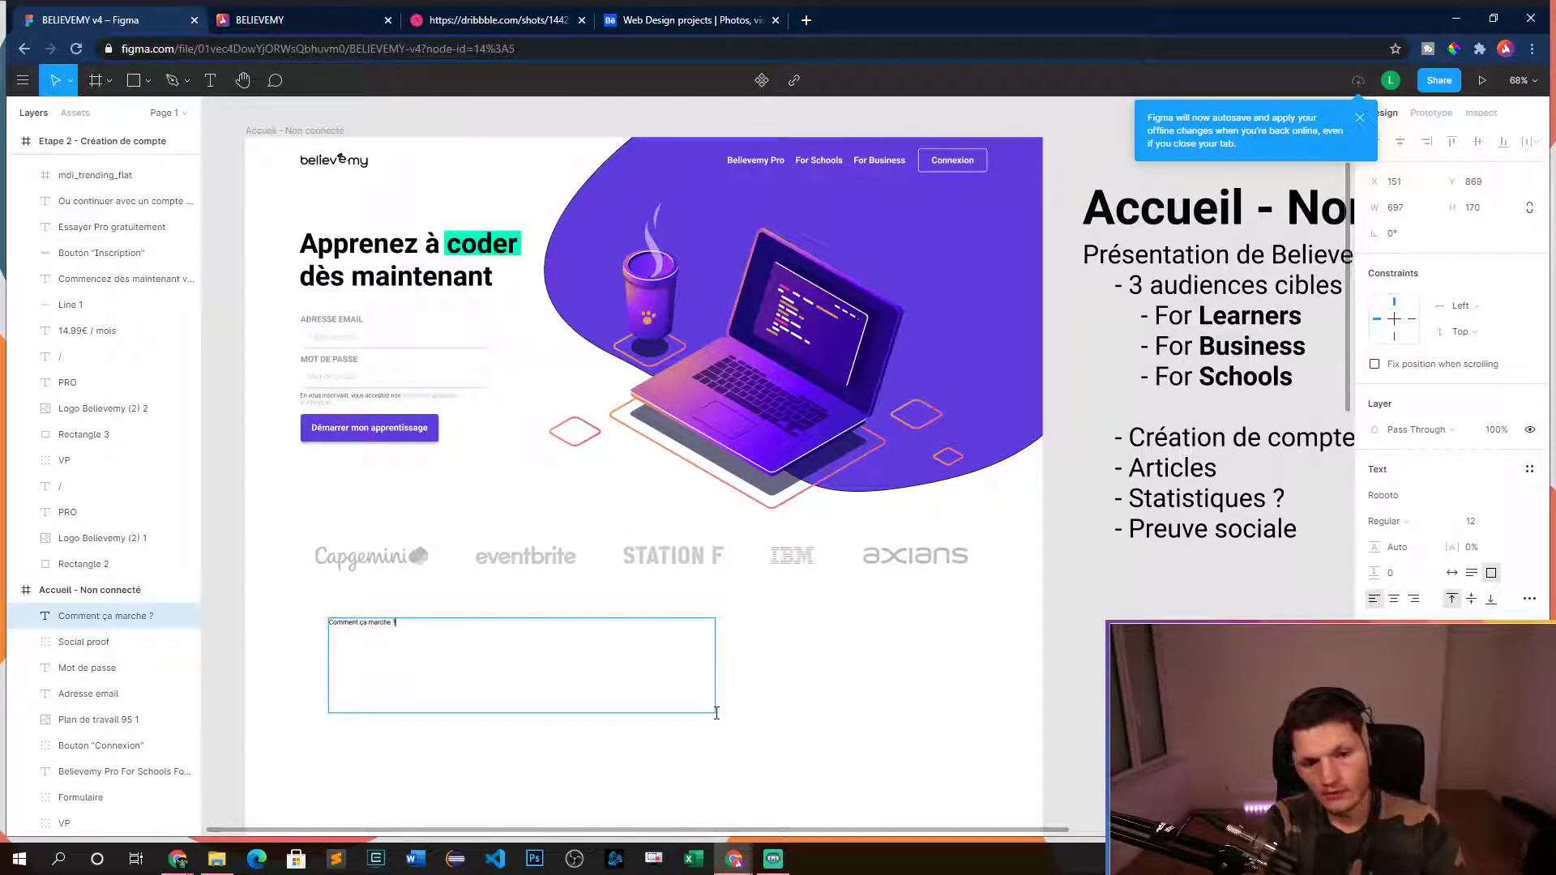
- Format the "Comment ça marche ?" heading as Roboto Bold at size 40
{"action": "key", "text": "ctrl+a"}
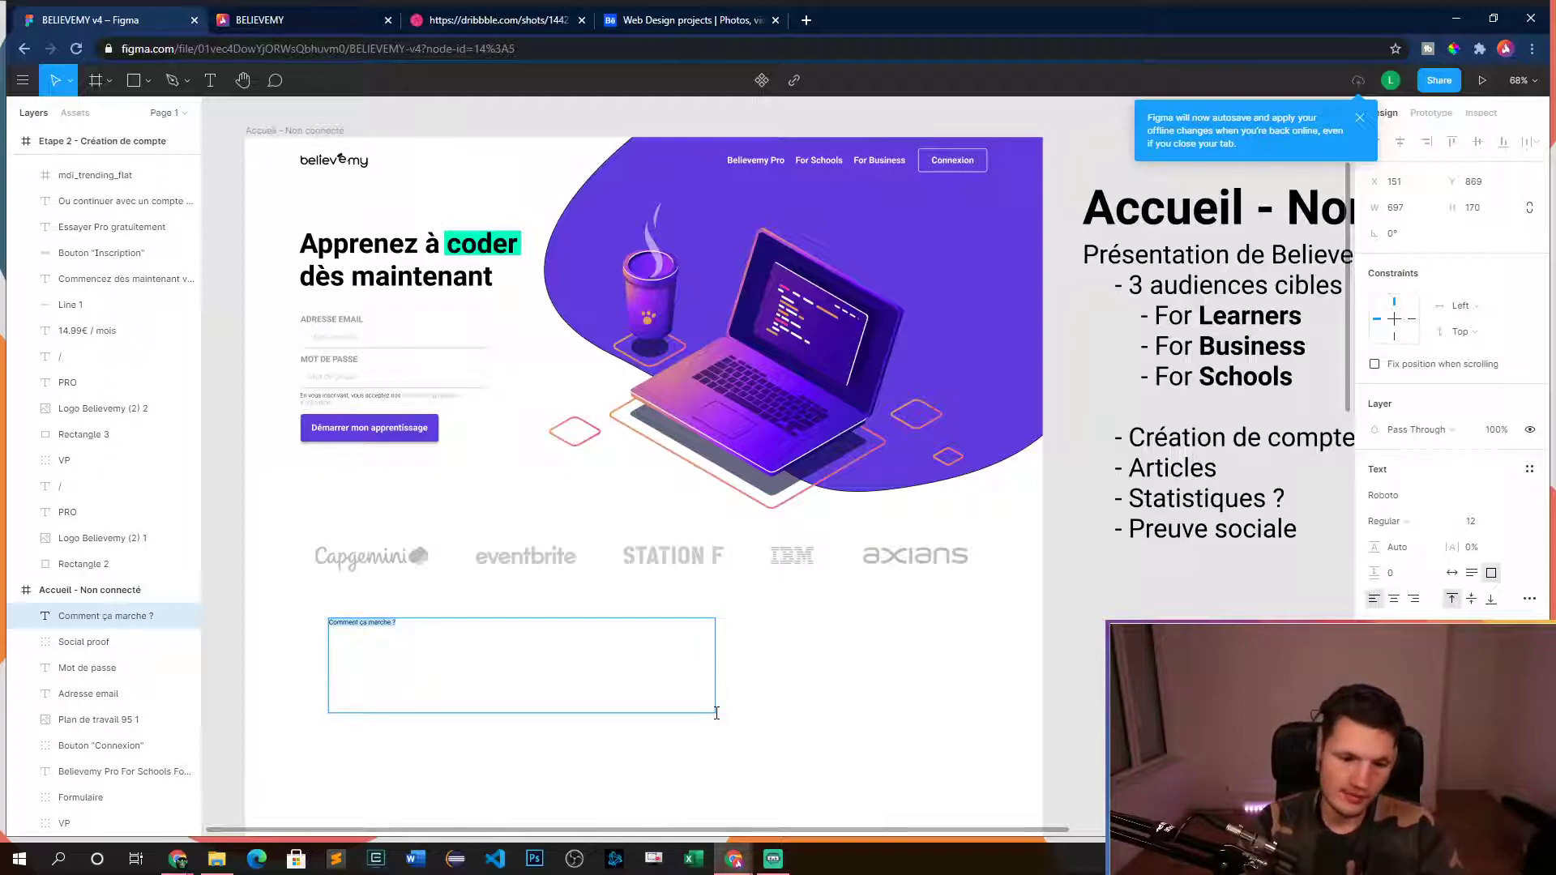
{"action": "left_click", "coordinate": [1479, 529]}
{"action": "key", "text": "Return"}
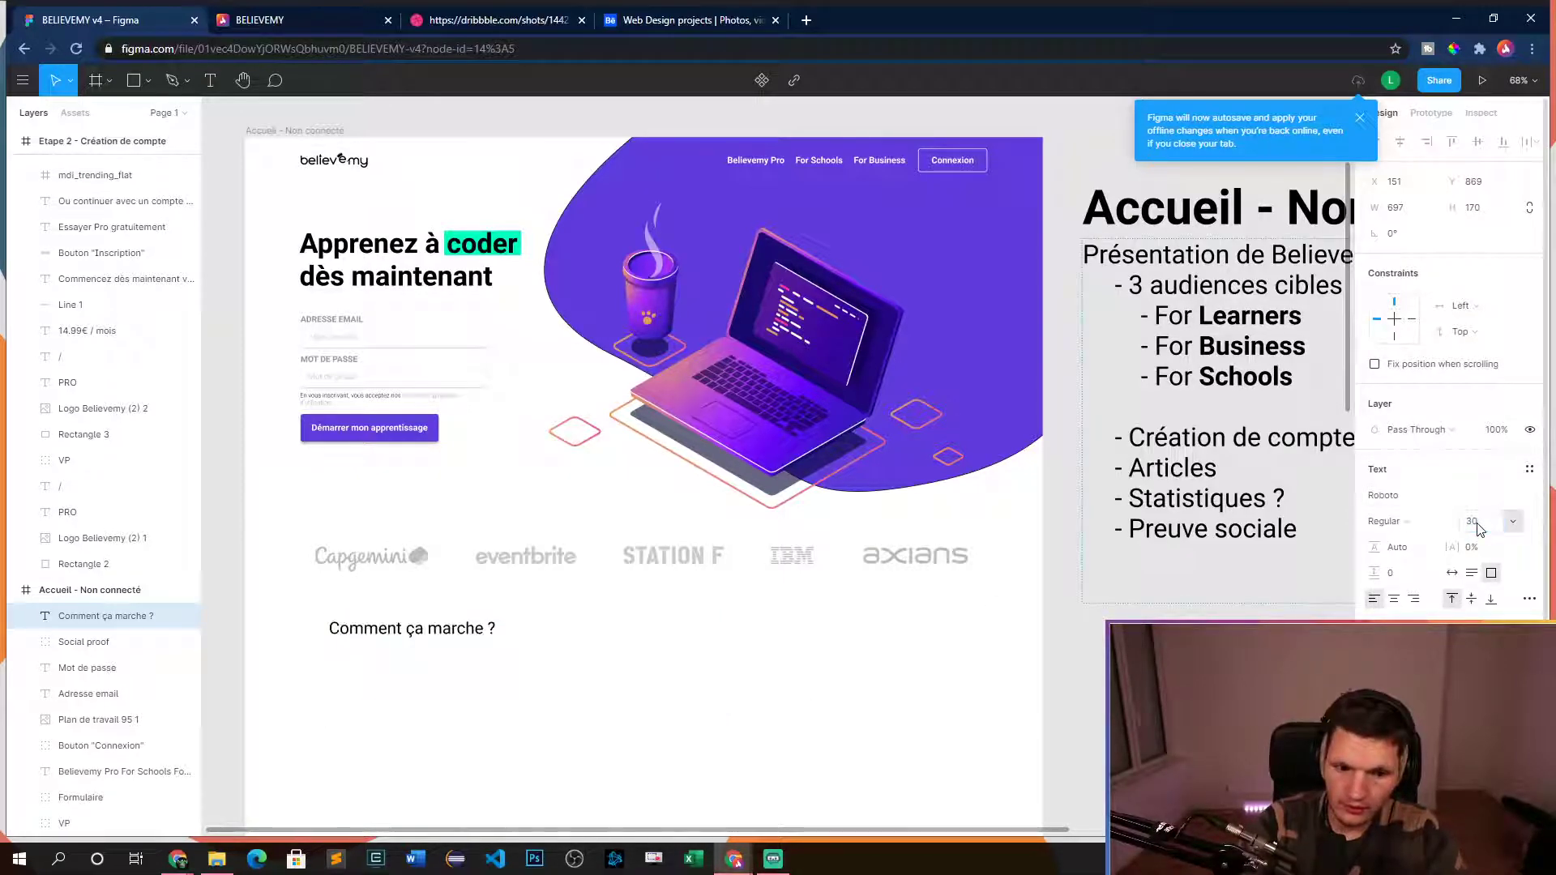
{"action": "left_click", "coordinate": [1478, 528]}
{"action": "type", "text": "35"}
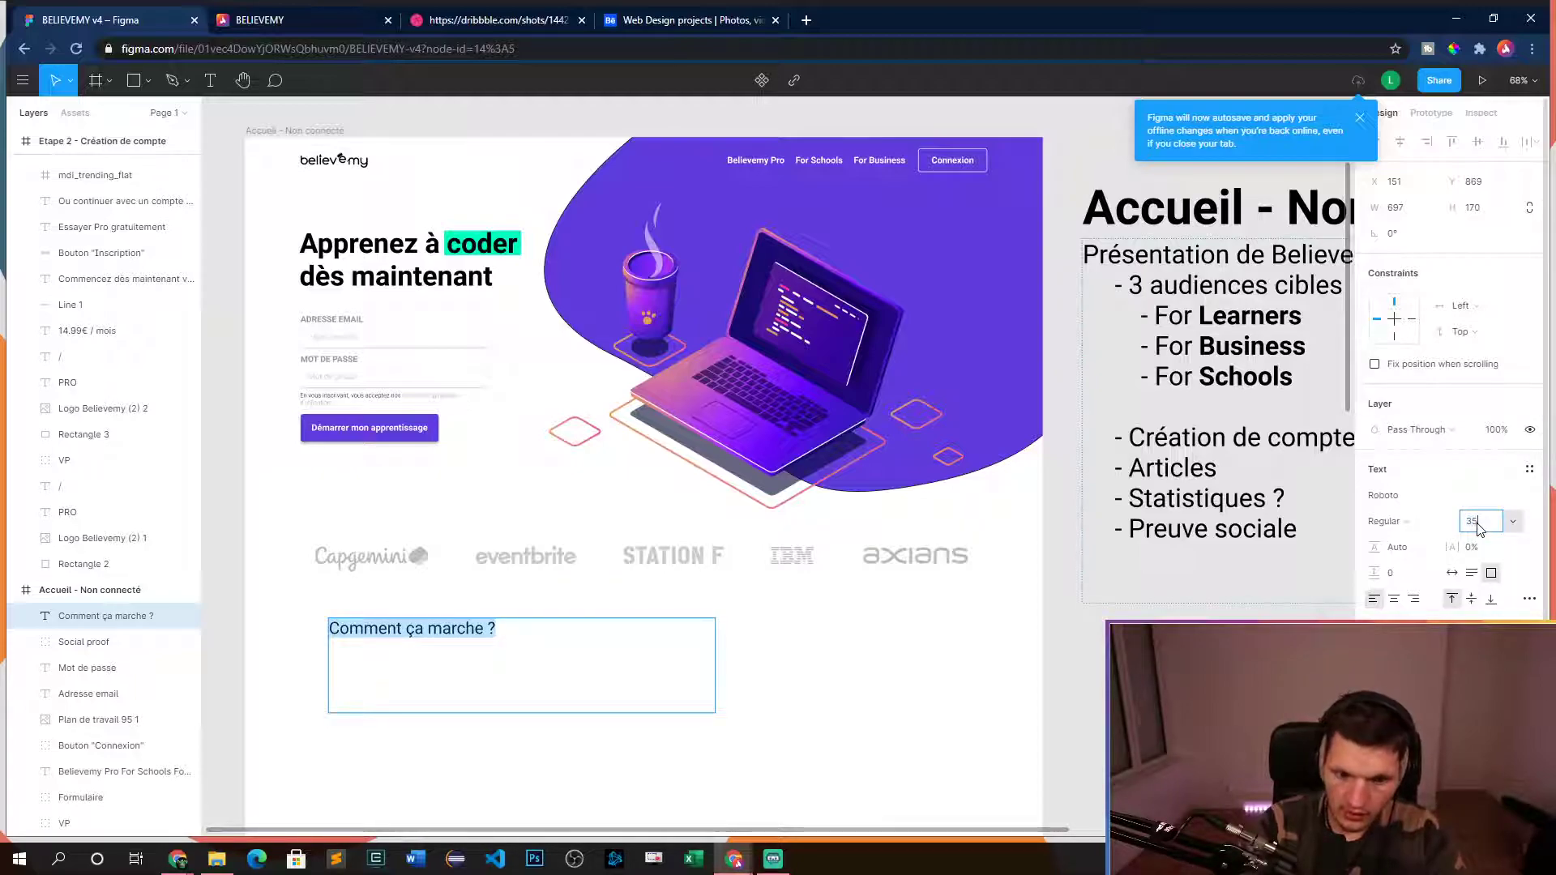
{"action": "key", "text": "Return"}
{"action": "left_click", "coordinate": [1387, 521]}
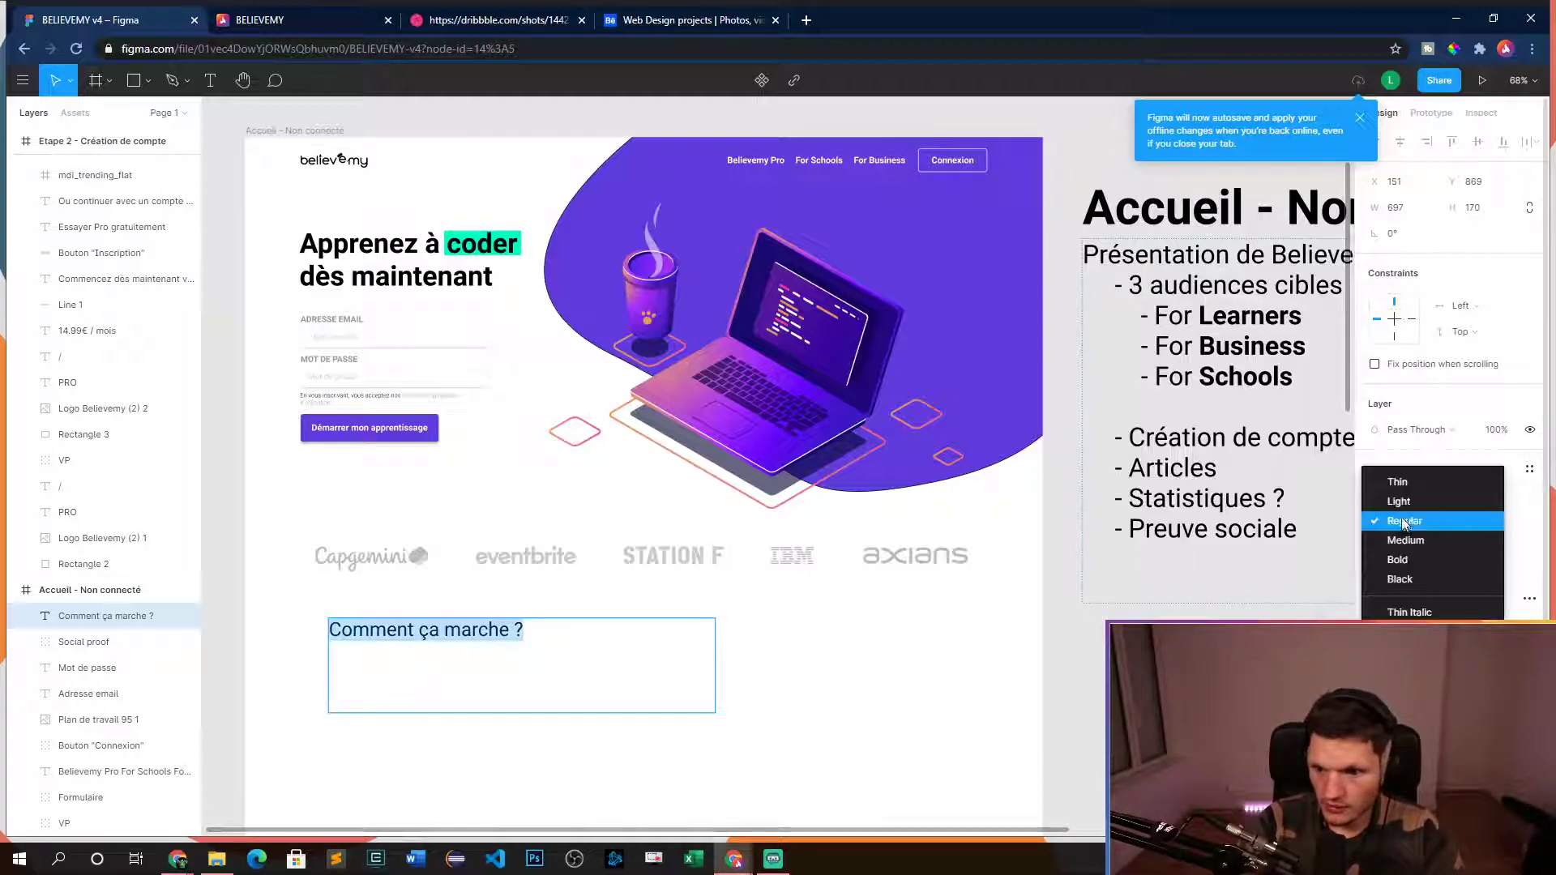
{"action": "left_click", "coordinate": [1414, 561]}
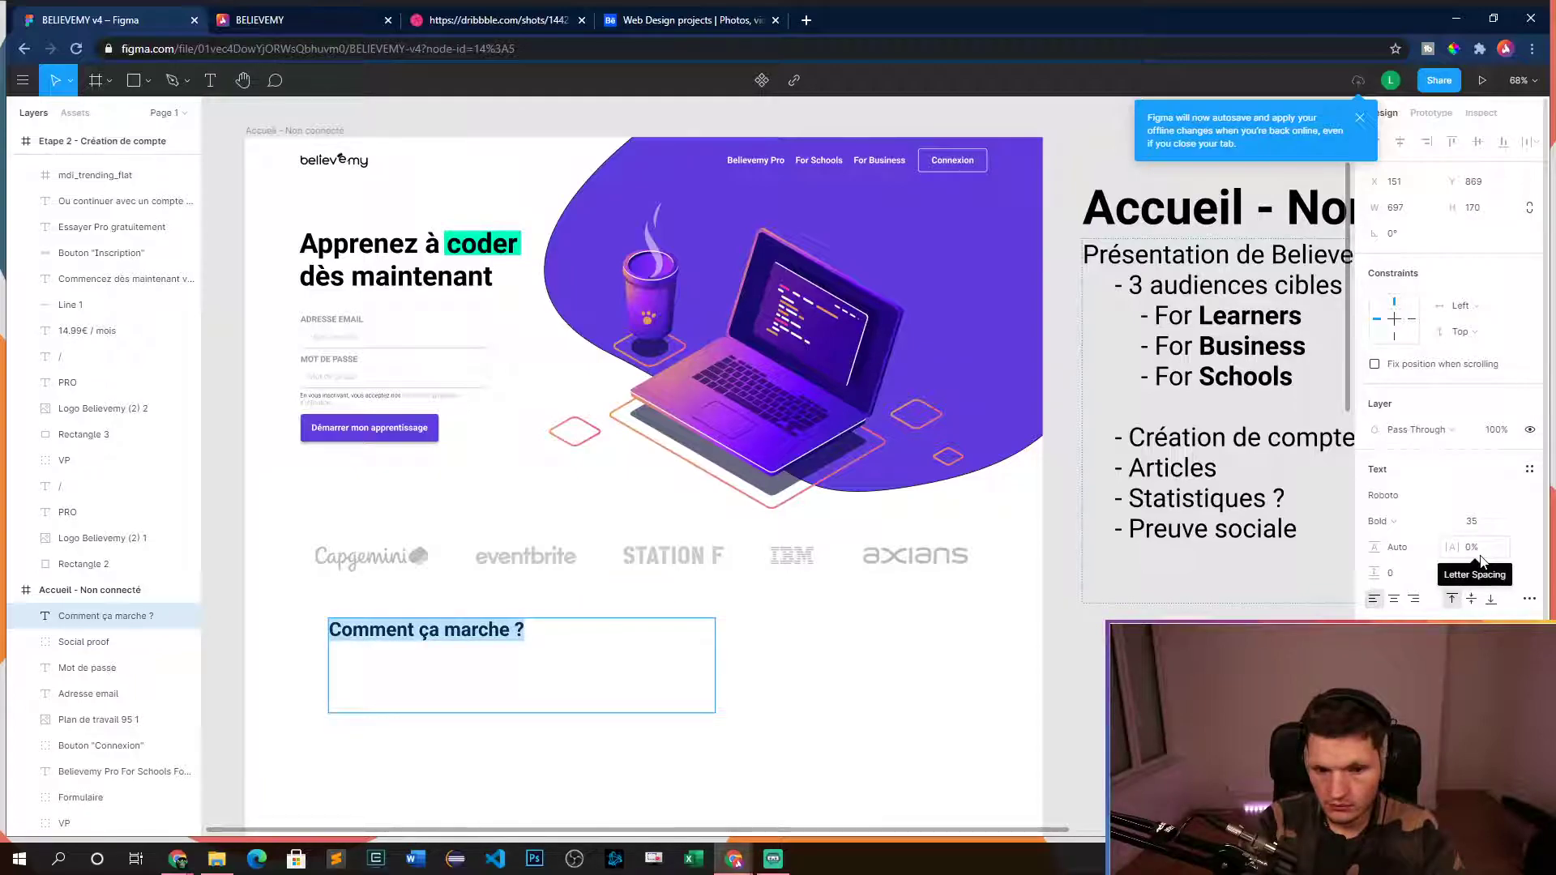
{"action": "left_click", "coordinate": [1475, 526]}
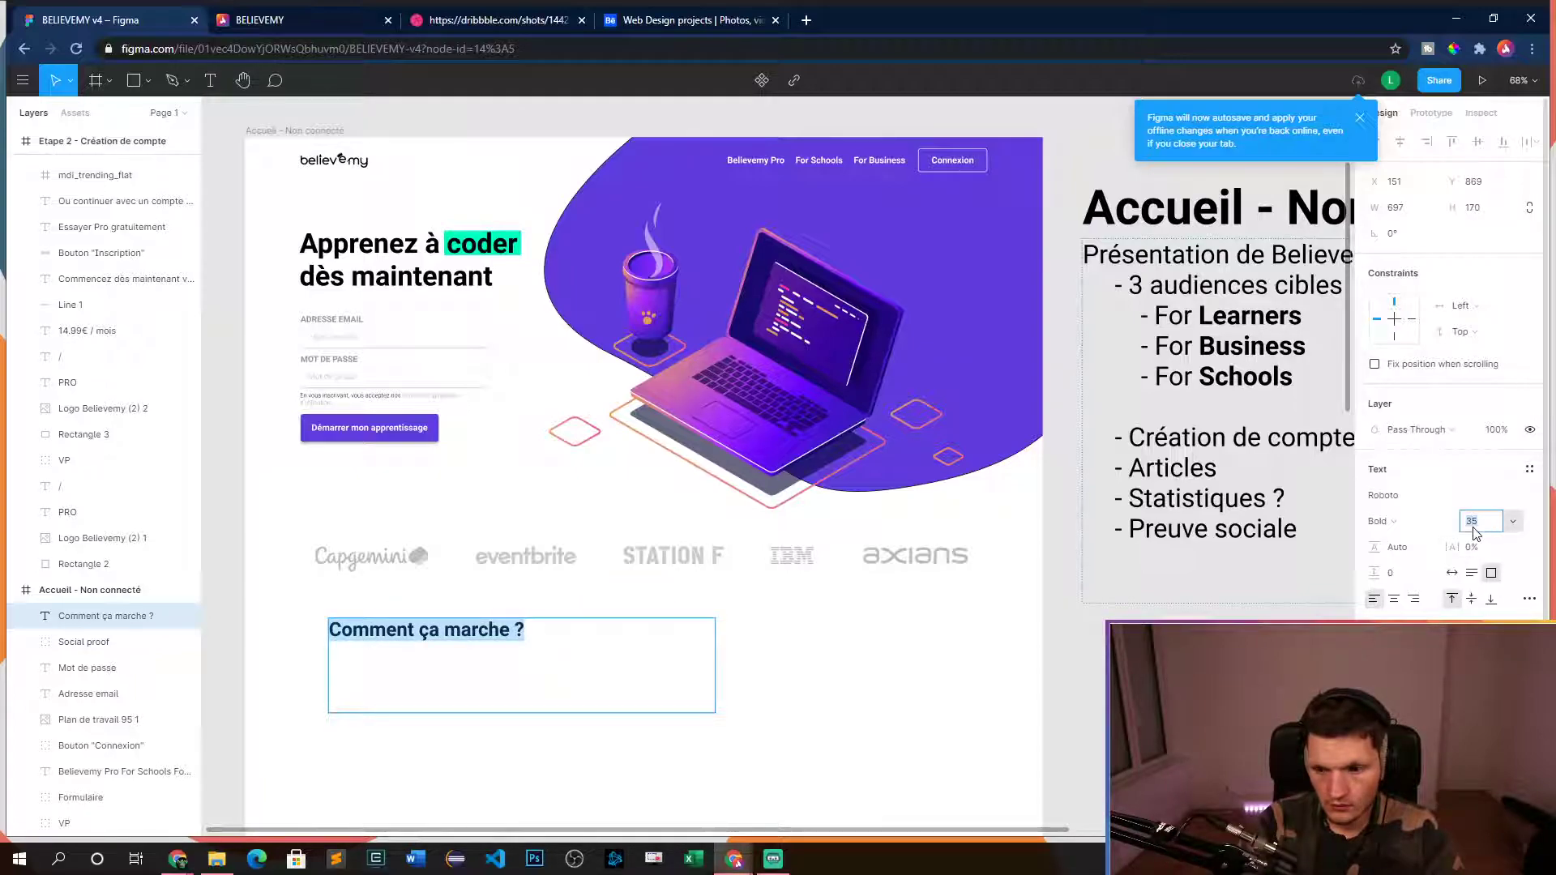
{"action": "type", "text": "40"}
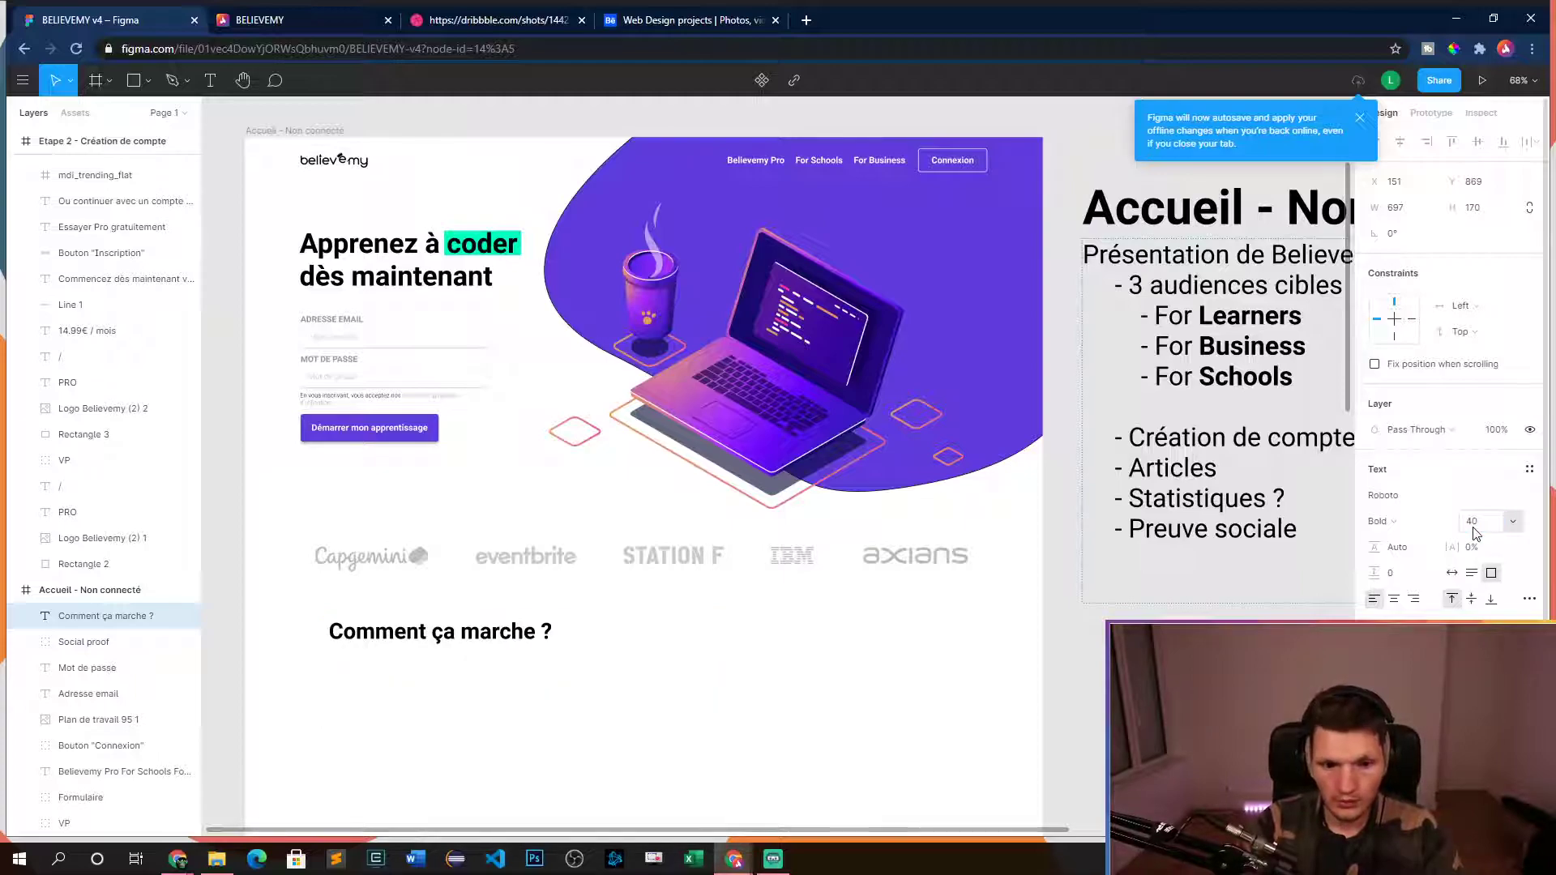
{"action": "key", "text": "Return"}
- Centre-align the heading text, shorten its box to a height of 54, and place it beneath the logo row at about X 414, Y 853
{"action": "left_click", "coordinate": [1394, 599]}
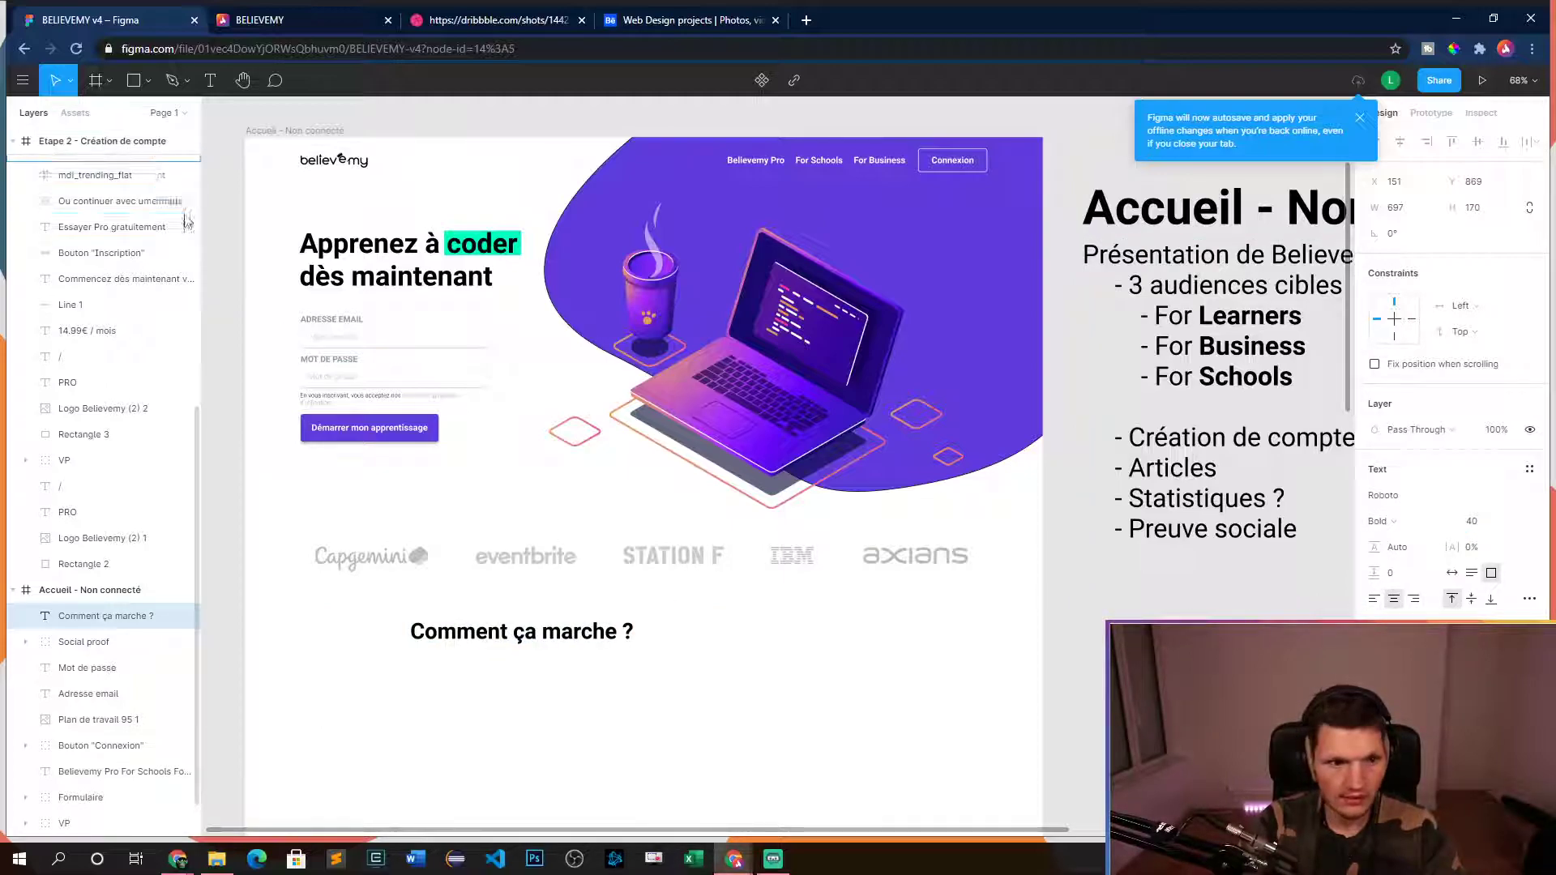
{"action": "key", "text": "Escape"}
{"action": "left_click_drag", "start_coordinate": [566, 714], "coordinate": [684, 627]}
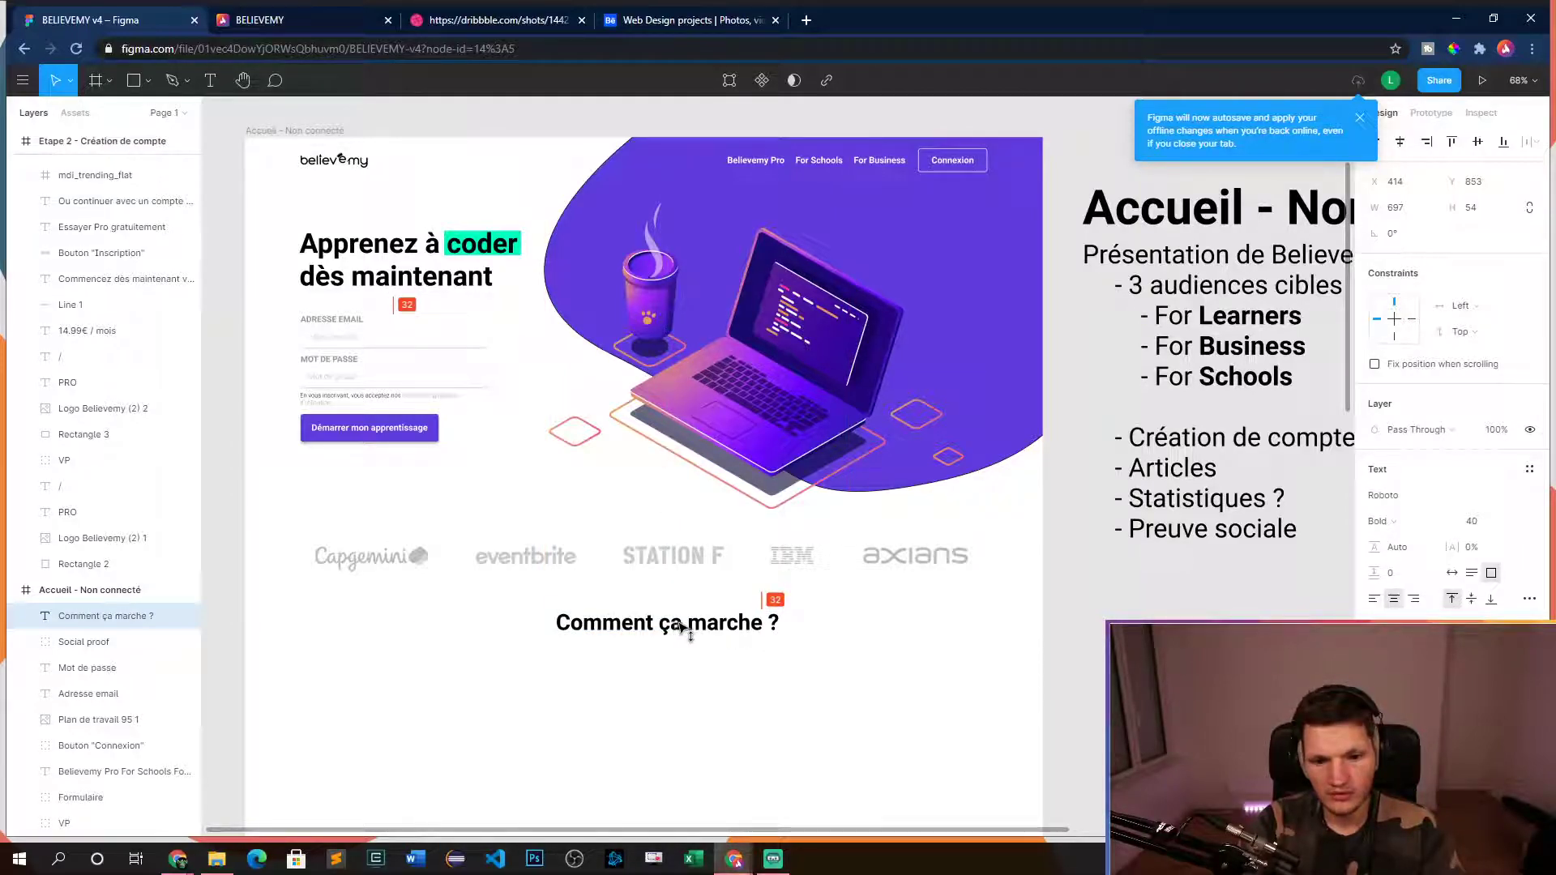
{"action": "key", "text": "Escape"}
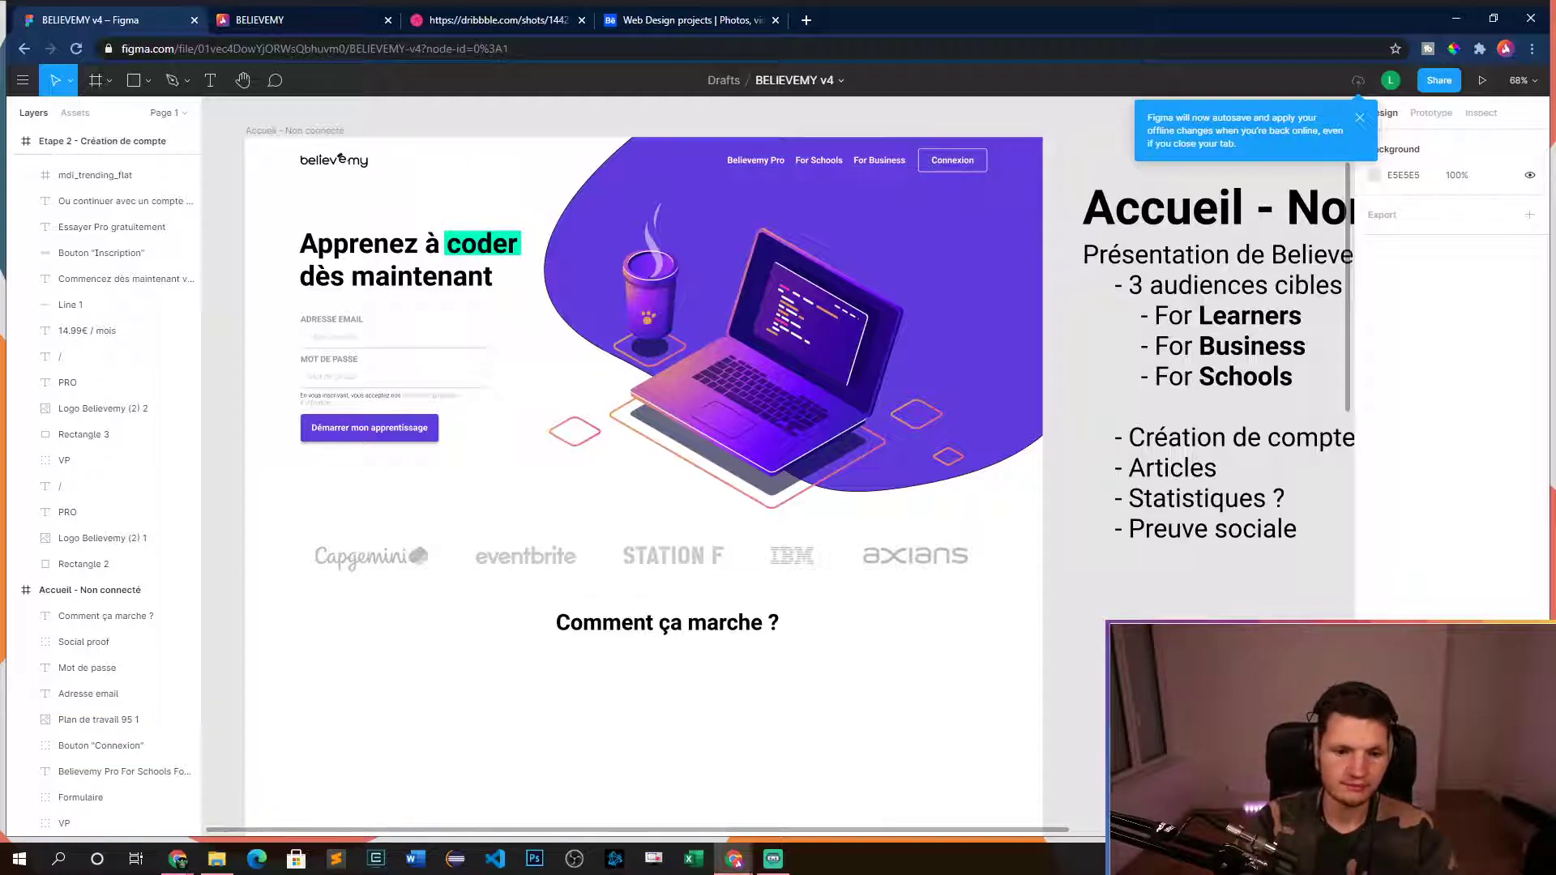
{"action": "scroll", "coordinate": [1131, 635], "scroll_direction": "down", "scroll_amount": 5}
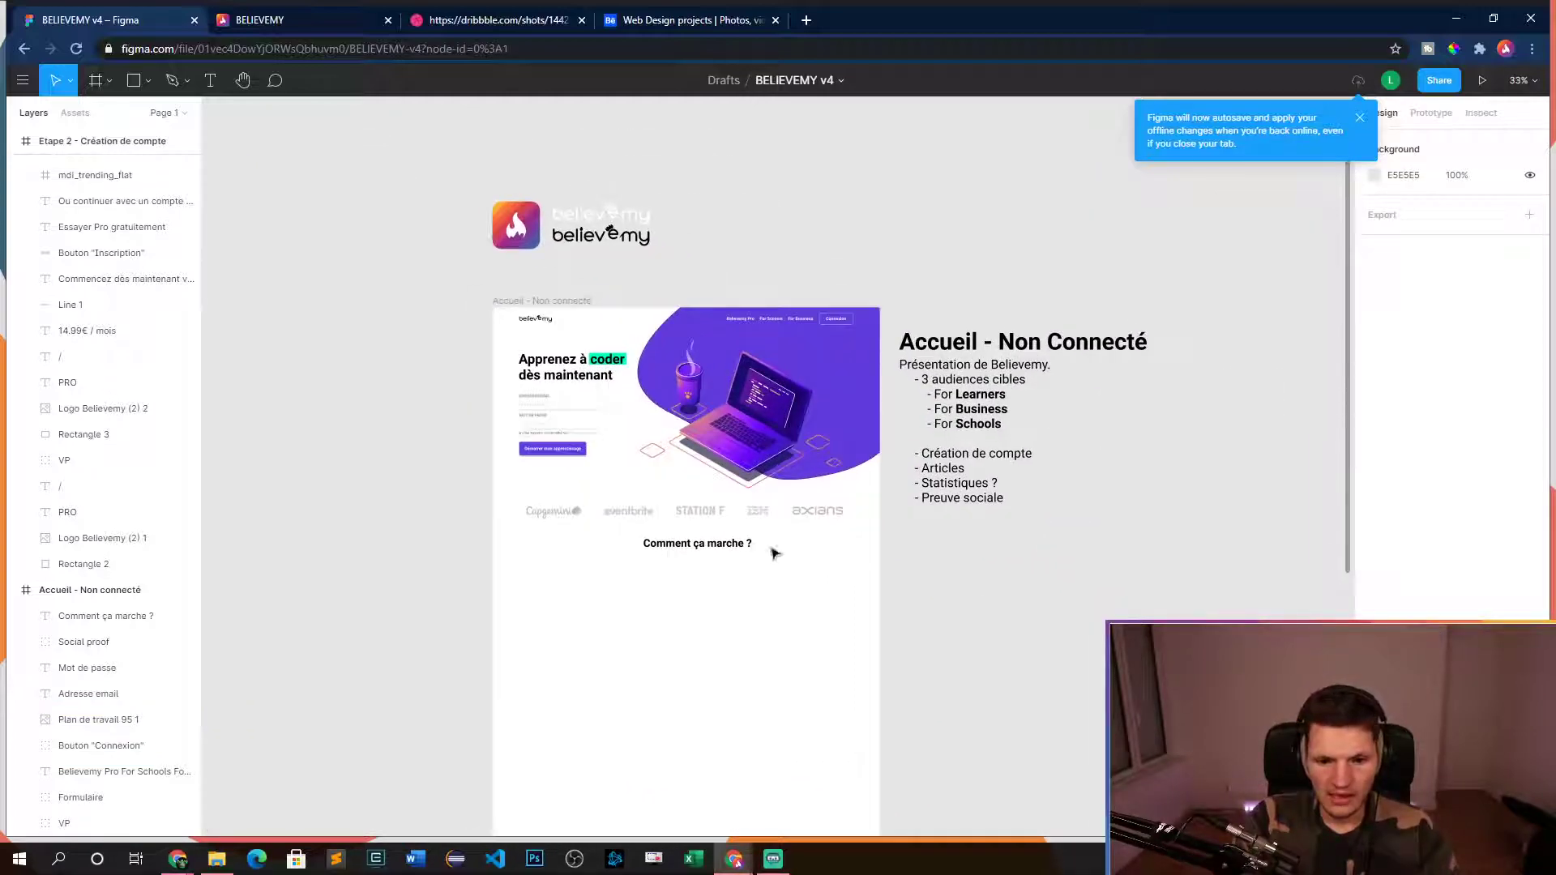
- Centre the "Comment ça marche ?" heading horizontally on the homepage frame, at X 372
{"action": "scroll", "coordinate": [791, 549], "scroll_direction": "up", "scroll_amount": 5}
{"action": "scroll", "coordinate": [770, 645], "scroll_direction": "down", "scroll_amount": 3}
{"action": "left_click", "coordinate": [843, 587]}
{"action": "left_click_drag", "start_coordinate": [843, 587], "coordinate": [820, 590]}
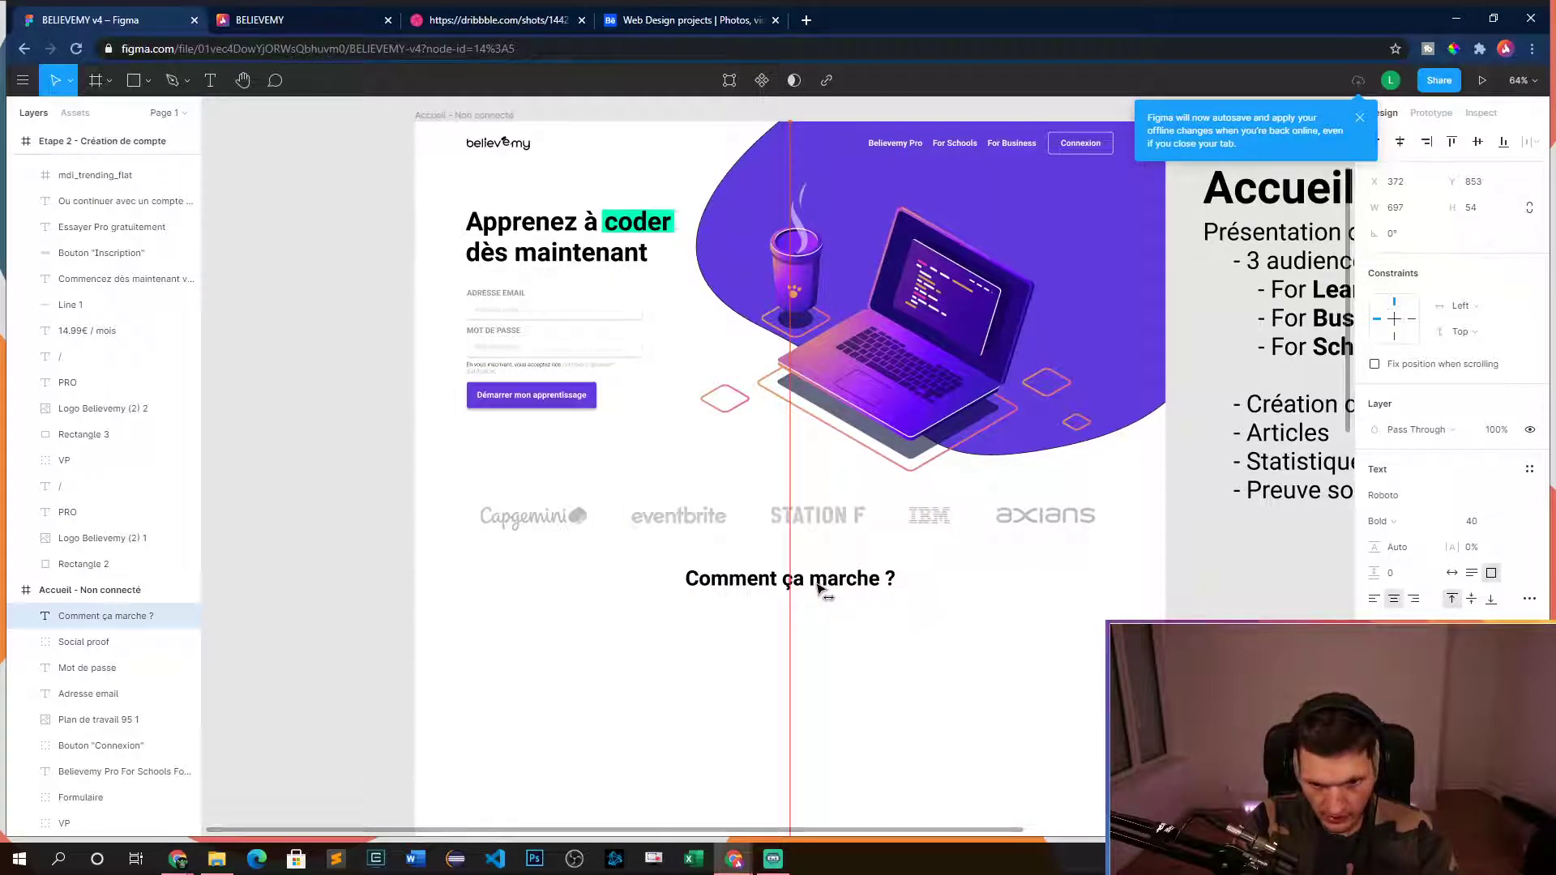
{"action": "key", "text": "Escape"}
{"action": "left_click_drag", "start_coordinate": [1215, 671], "coordinate": [1086, 659]}
{"action": "scroll", "coordinate": [1086, 659], "scroll_direction": "down", "scroll_amount": 2}
{"action": "left_click_drag", "start_coordinate": [1154, 712], "coordinate": [1013, 664]}
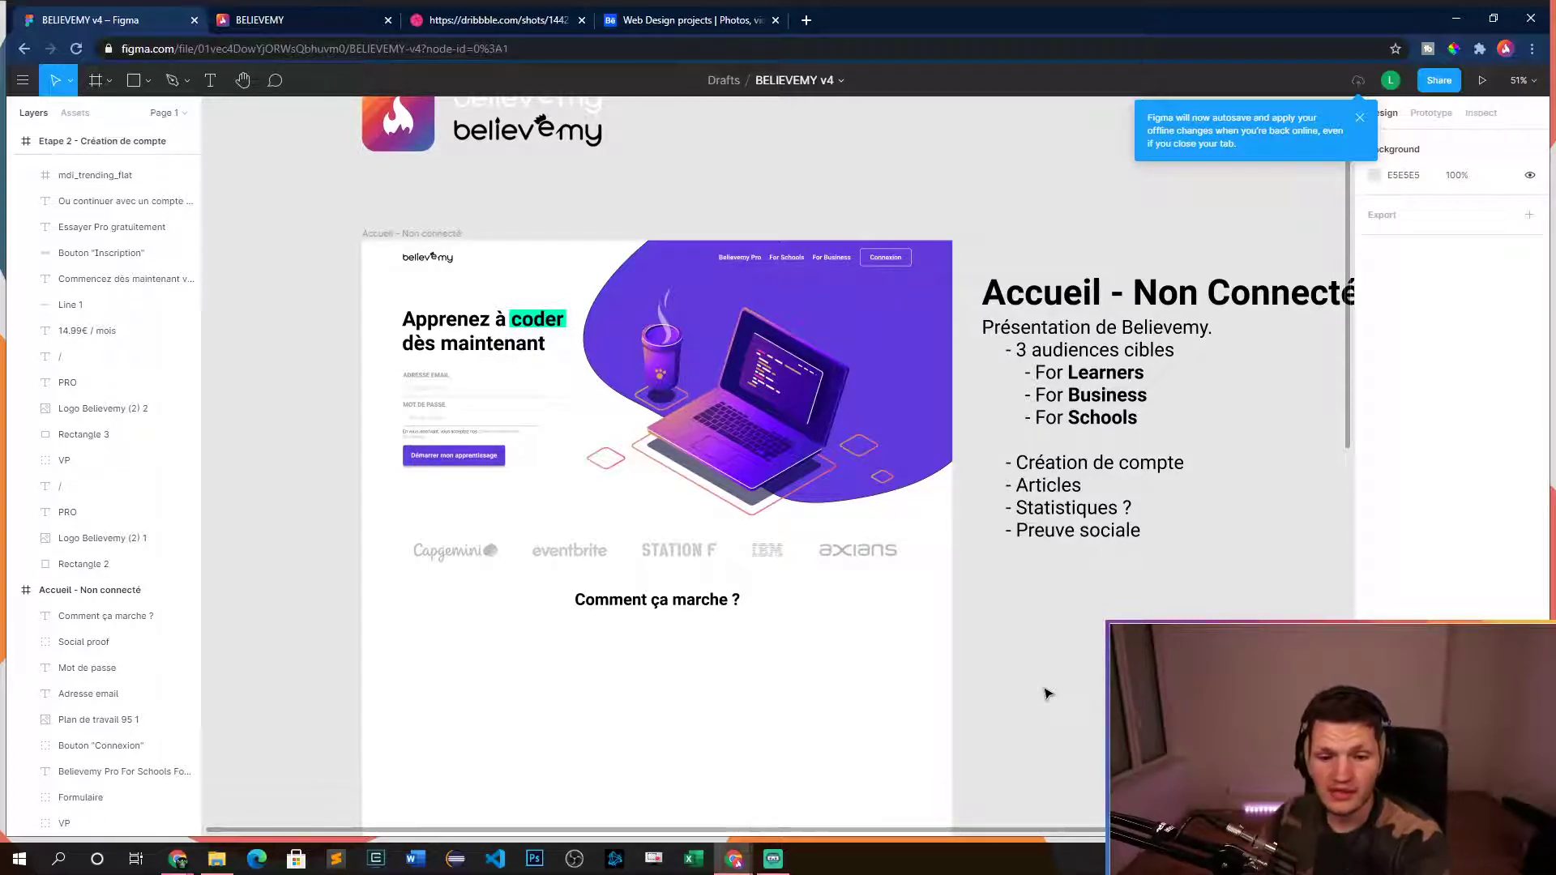
- Try replacing the section heading's text with "How it works?"
{"action": "left_click", "coordinate": [716, 600]}
{"action": "key", "text": "Return"}
{"action": "type", "text": "How it workd"}
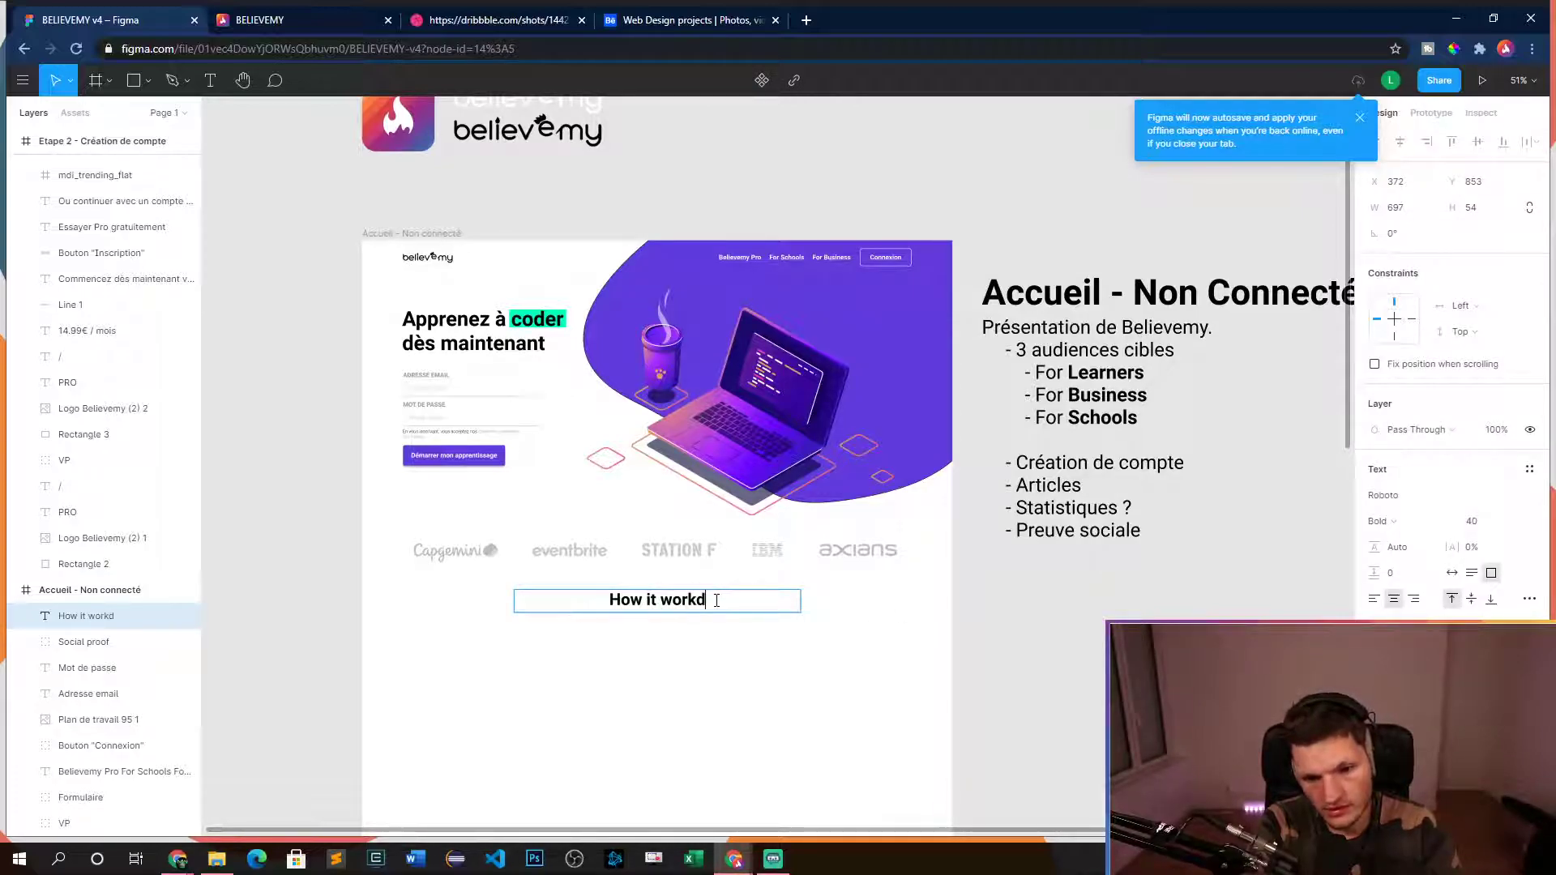
{"action": "key", "text": "BackSpace"}
{"action": "type", "text": "s?"}
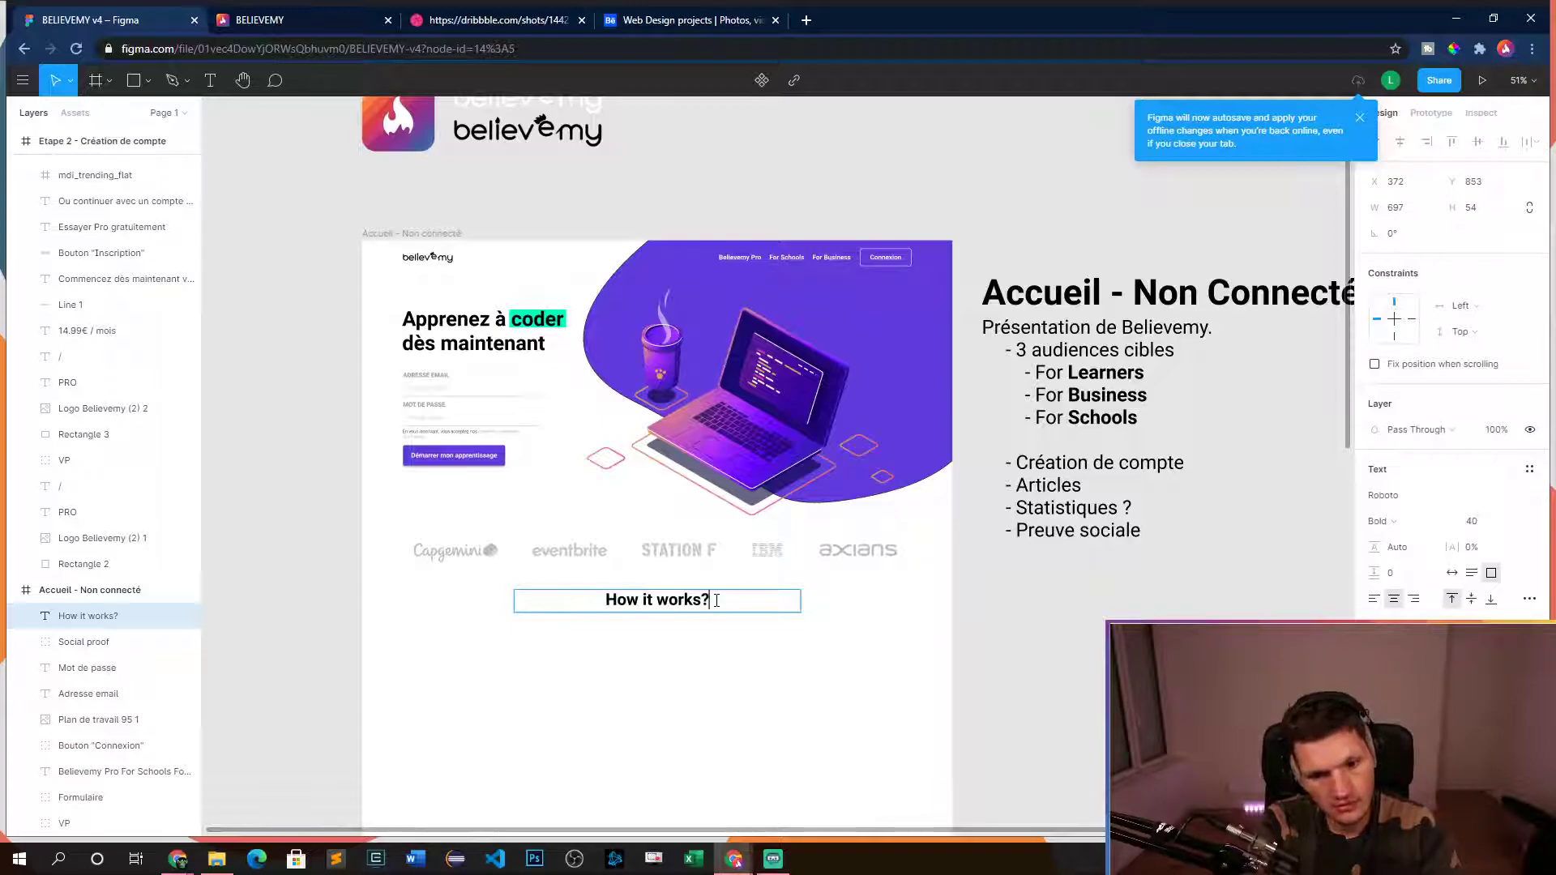
{"action": "key", "text": "Escape"}
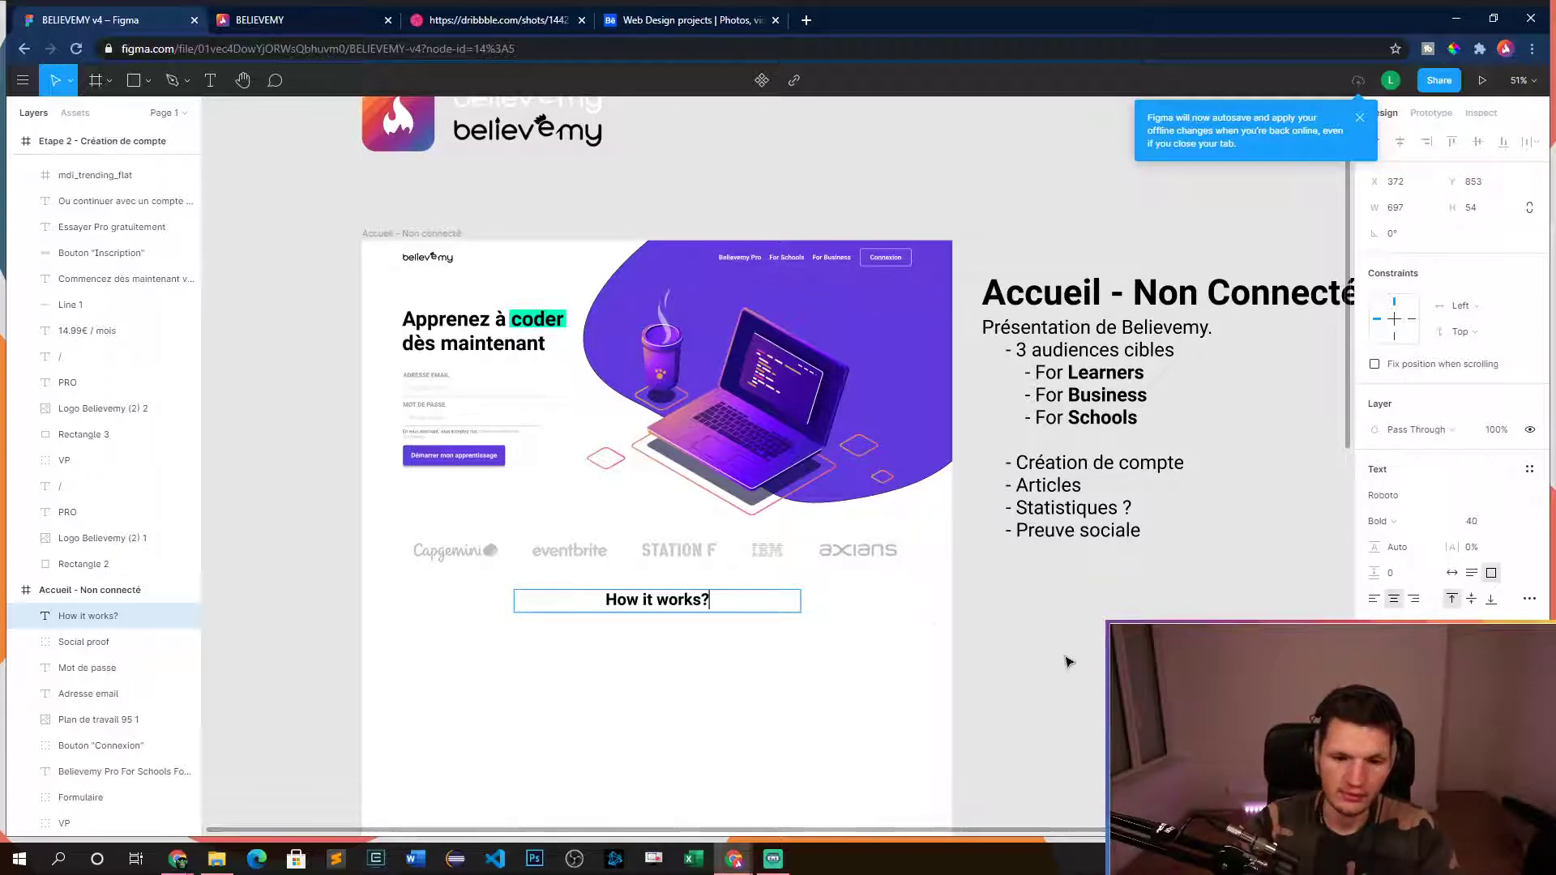
- Try shrinking the heading's text box to fit its content and removing the question mark
{"action": "double_click", "coordinate": [801, 601]}
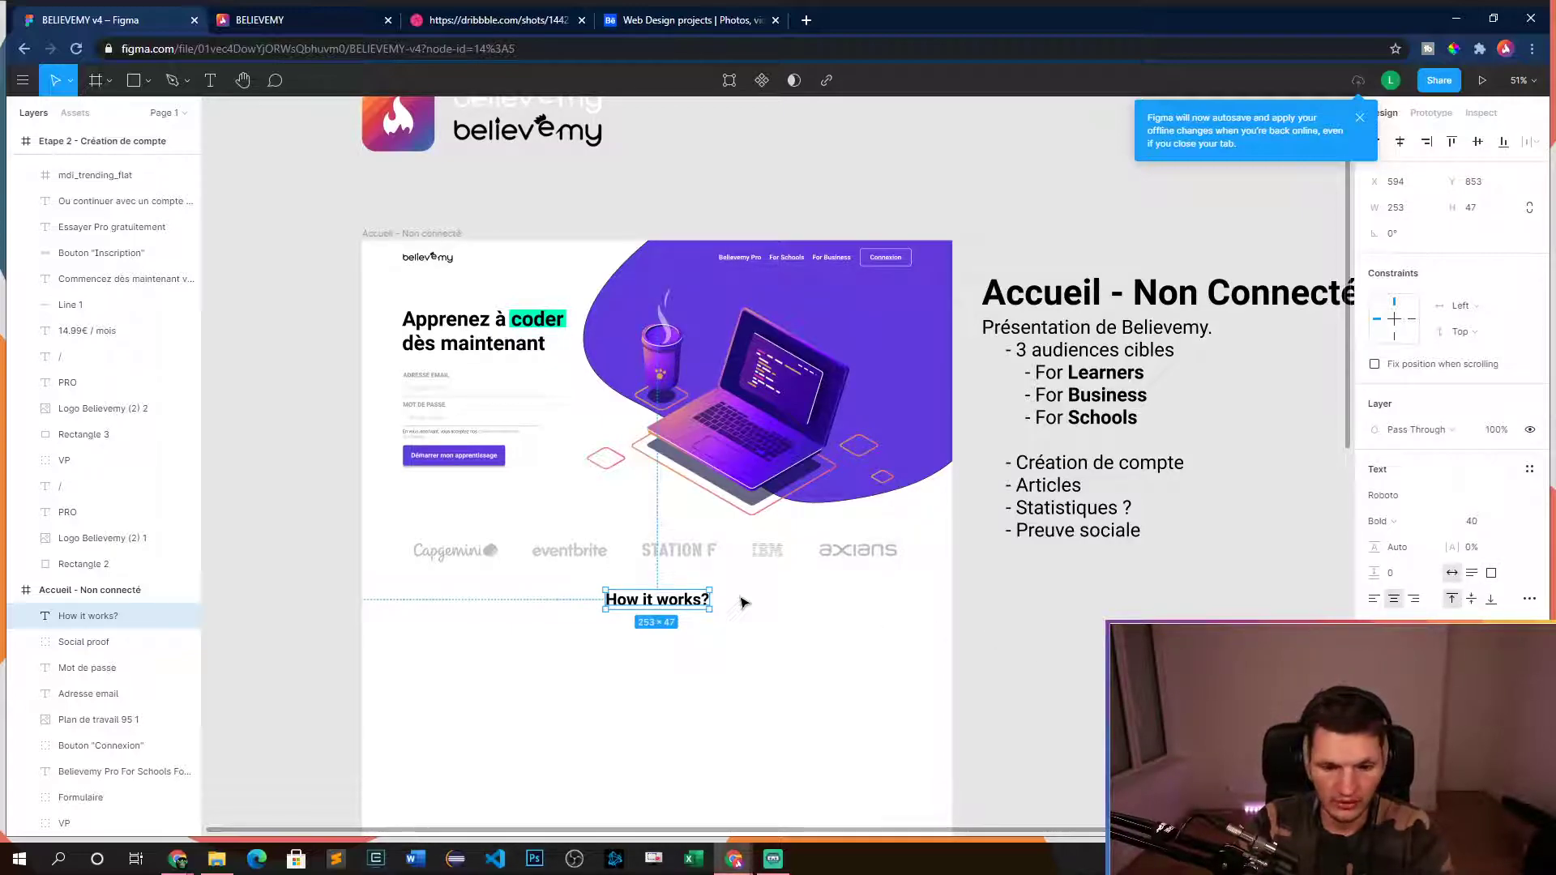
{"action": "key", "text": "Delete"}
{"action": "key", "text": "ctrl+z"}
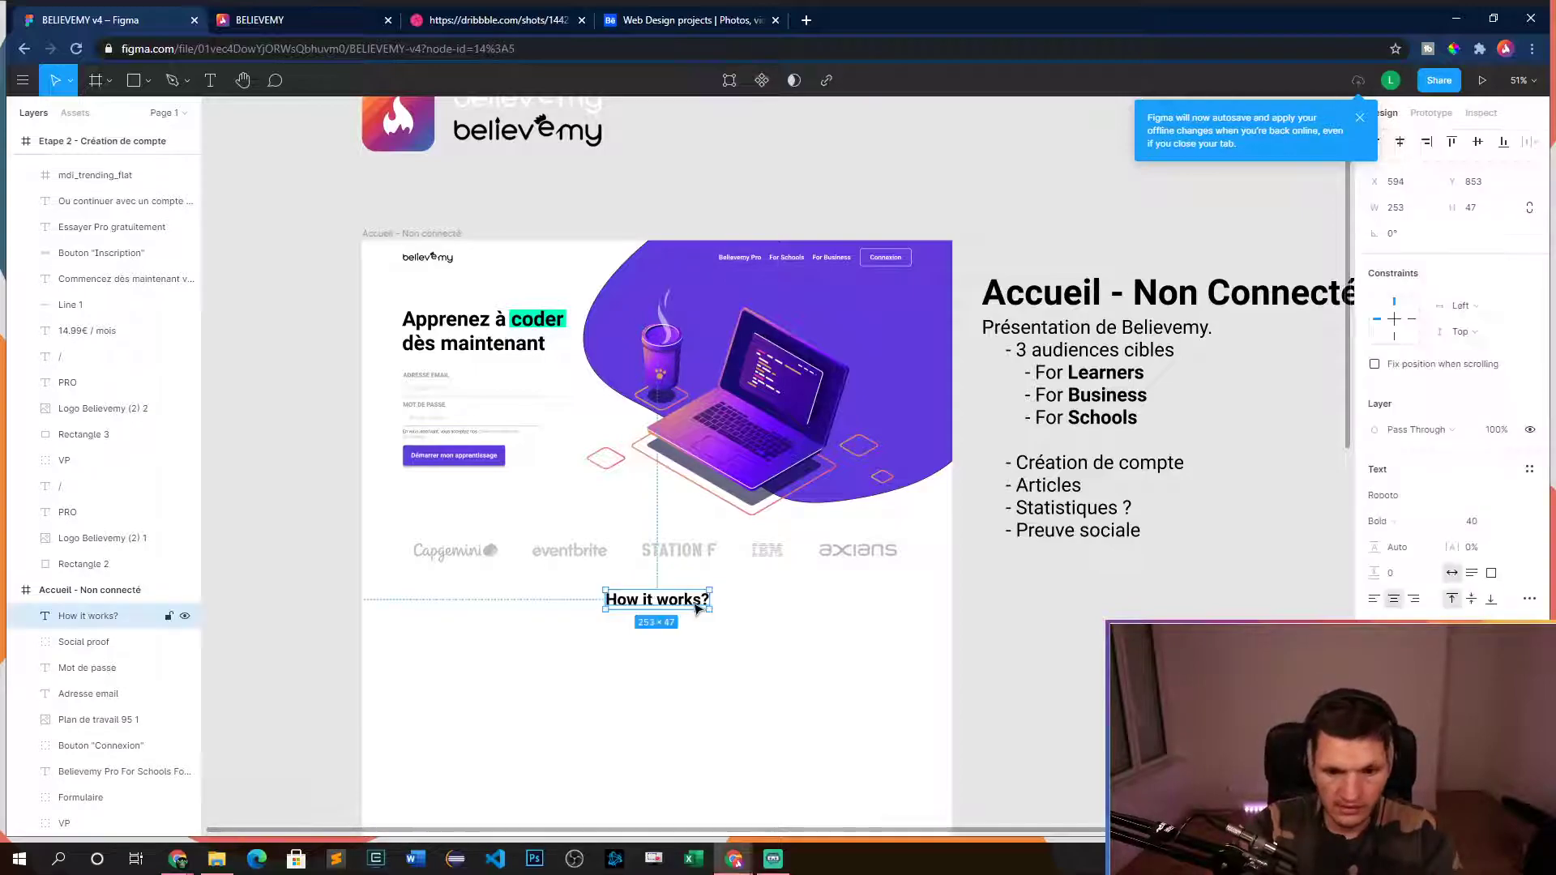
{"action": "left_click", "coordinate": [695, 603]}
{"action": "key", "text": "BackSpace"}
{"action": "key", "text": "Escape"}
{"action": "key", "text": "Escape"}
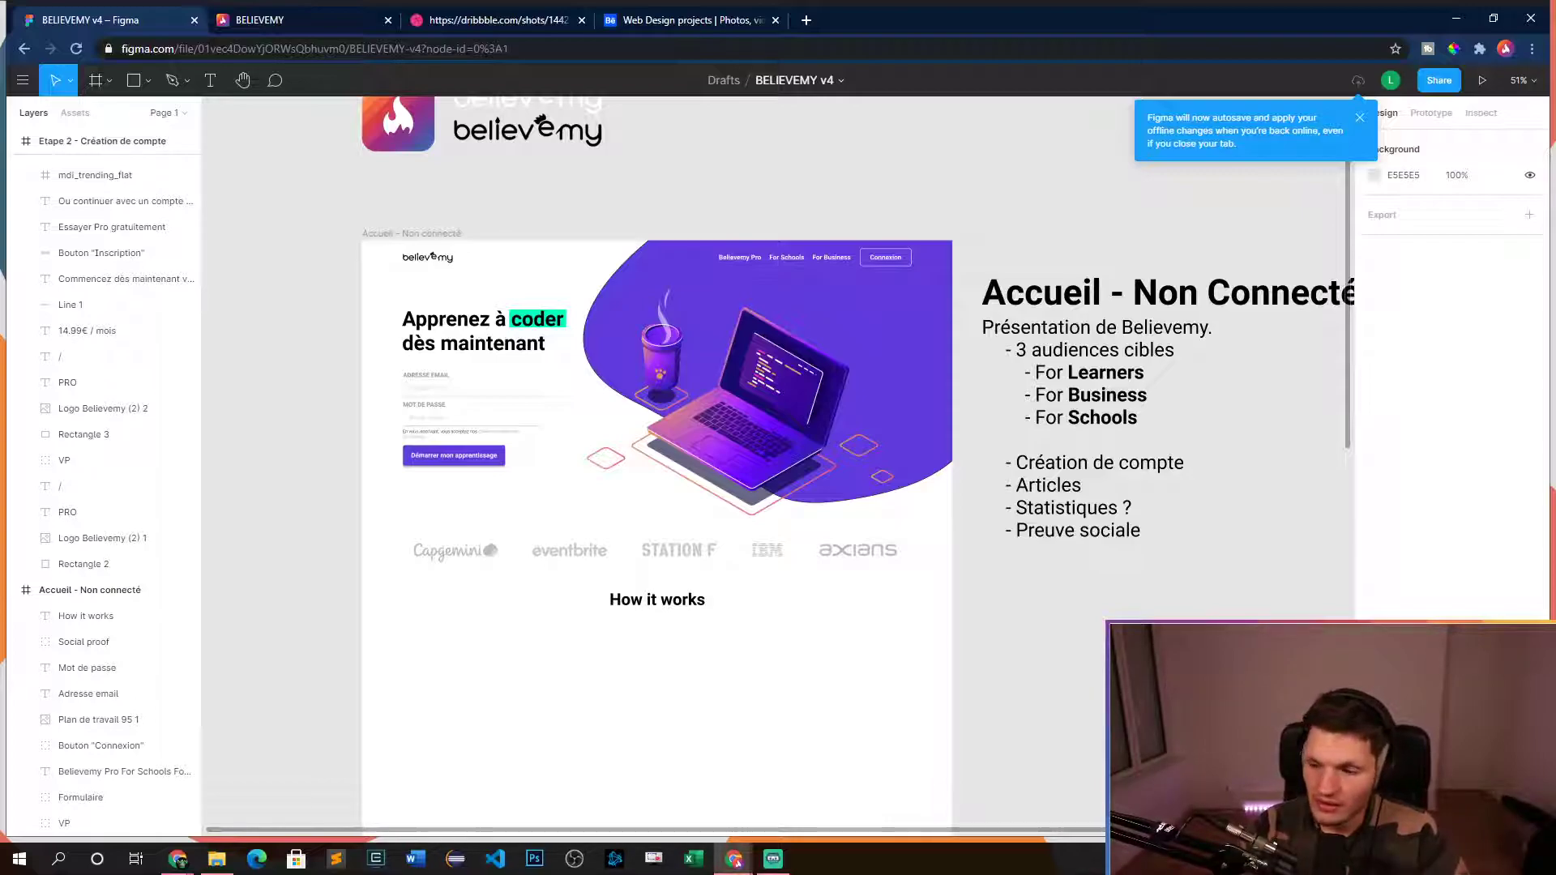
- Undo the English wording and box resizing to restore the heading "Comment ça marche ?", and deselect it
{"action": "key", "text": "ctrl+z"}
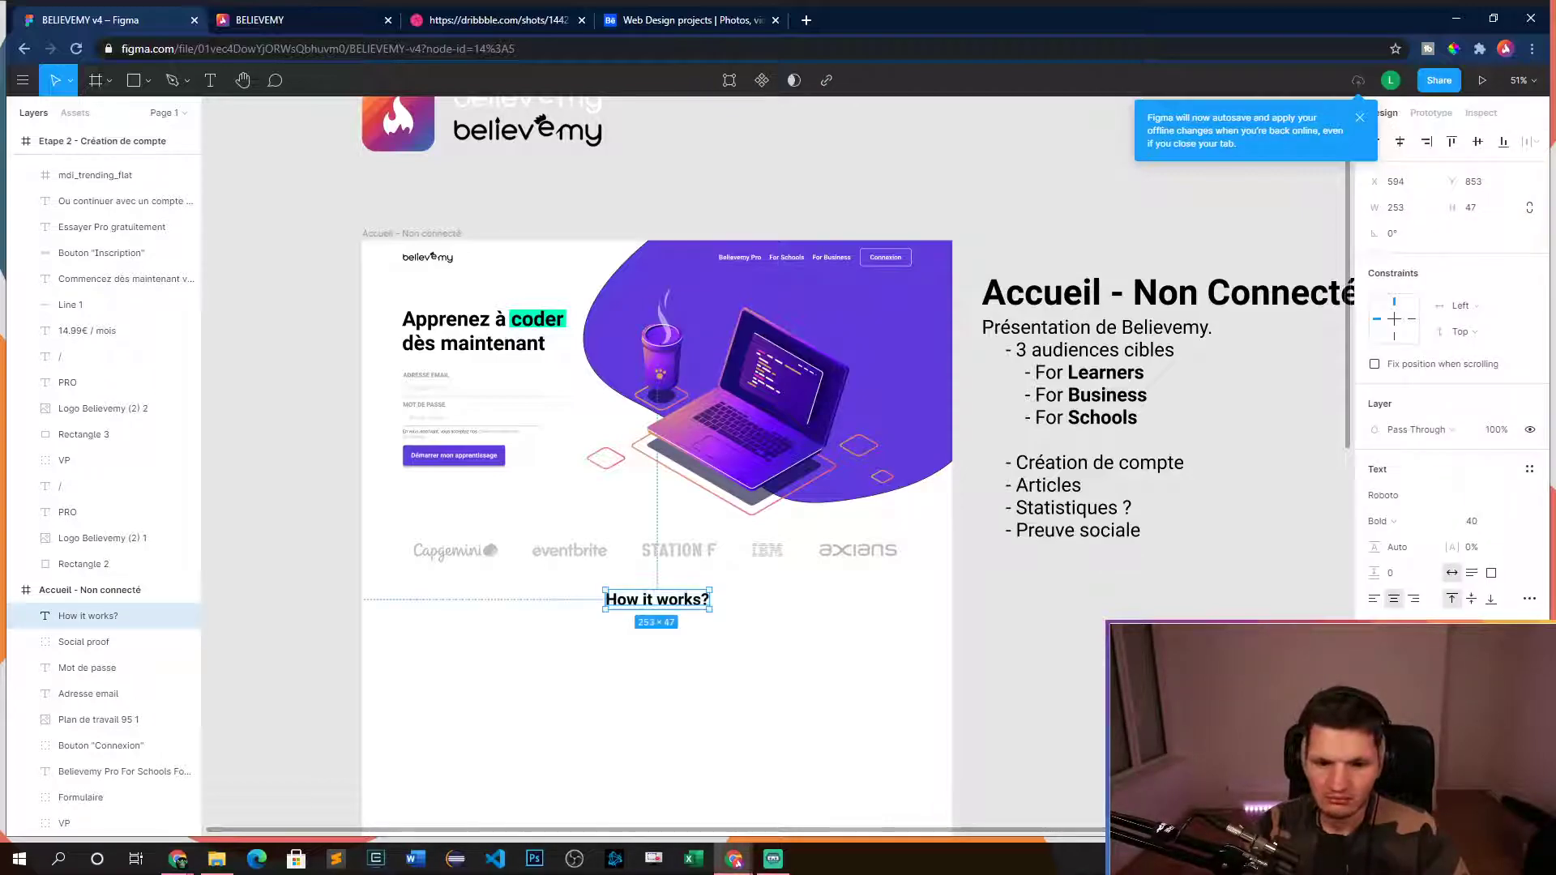
{"action": "key", "text": "ctrl+z"}
{"action": "key", "text": "ctrl+z"}
{"action": "key", "text": "ctrl+z"}
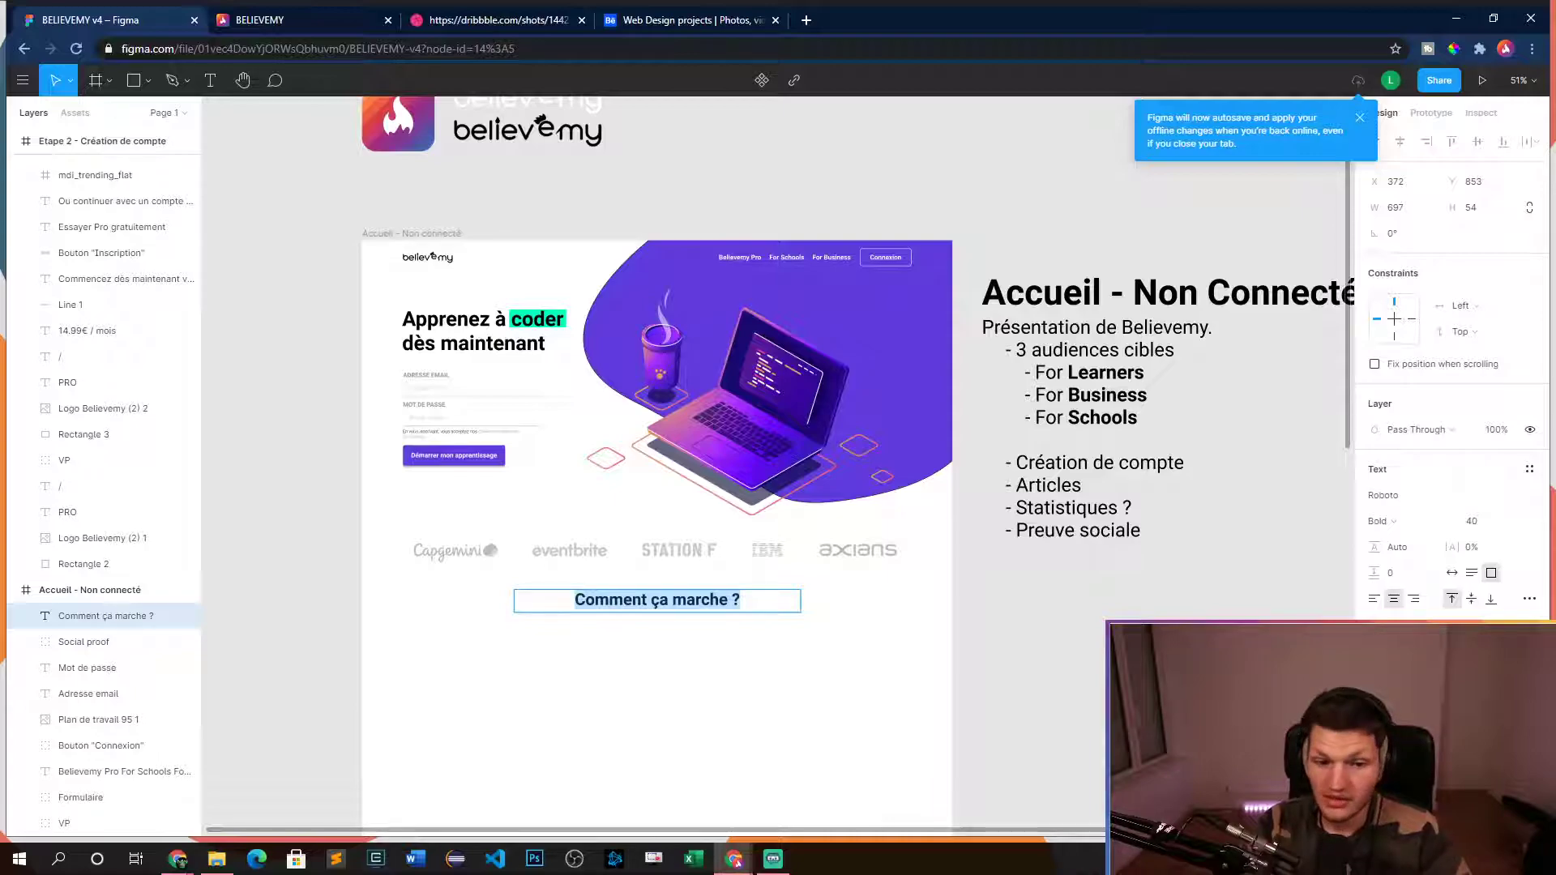
{"action": "key", "text": "Escape"}
{"action": "key", "text": "Escape"}
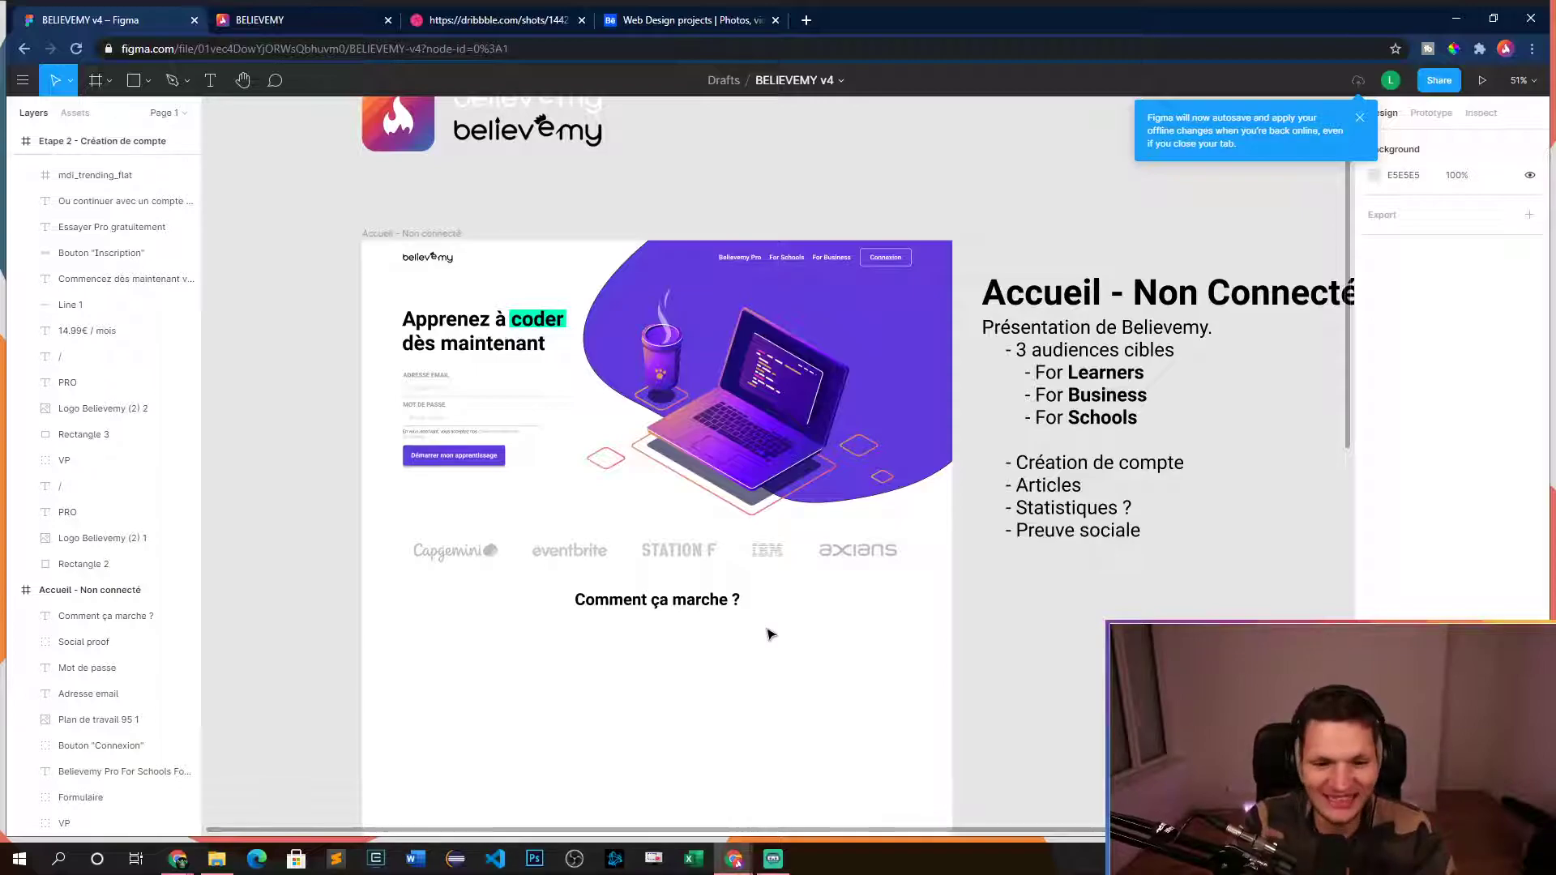
- Examine the empty area below the "Comment ça marche ?" heading and compare the homepage with the Etape 2 frame
{"action": "scroll", "coordinate": [698, 648], "scroll_direction": "down", "scroll_amount": 3}
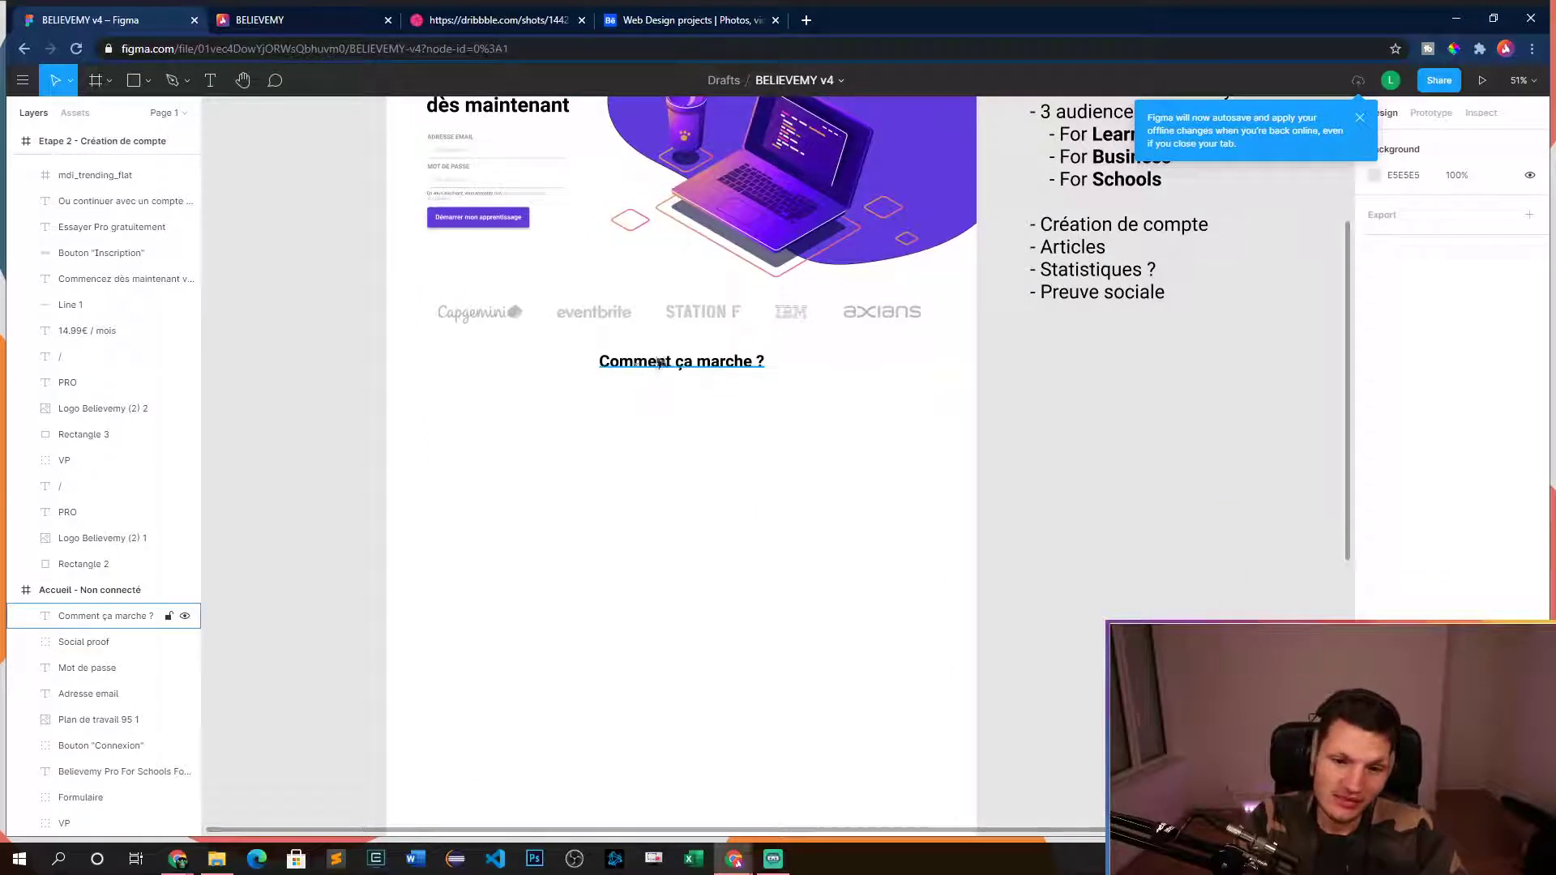
{"action": "scroll", "coordinate": [1094, 567], "scroll_direction": "up", "scroll_amount": 1}
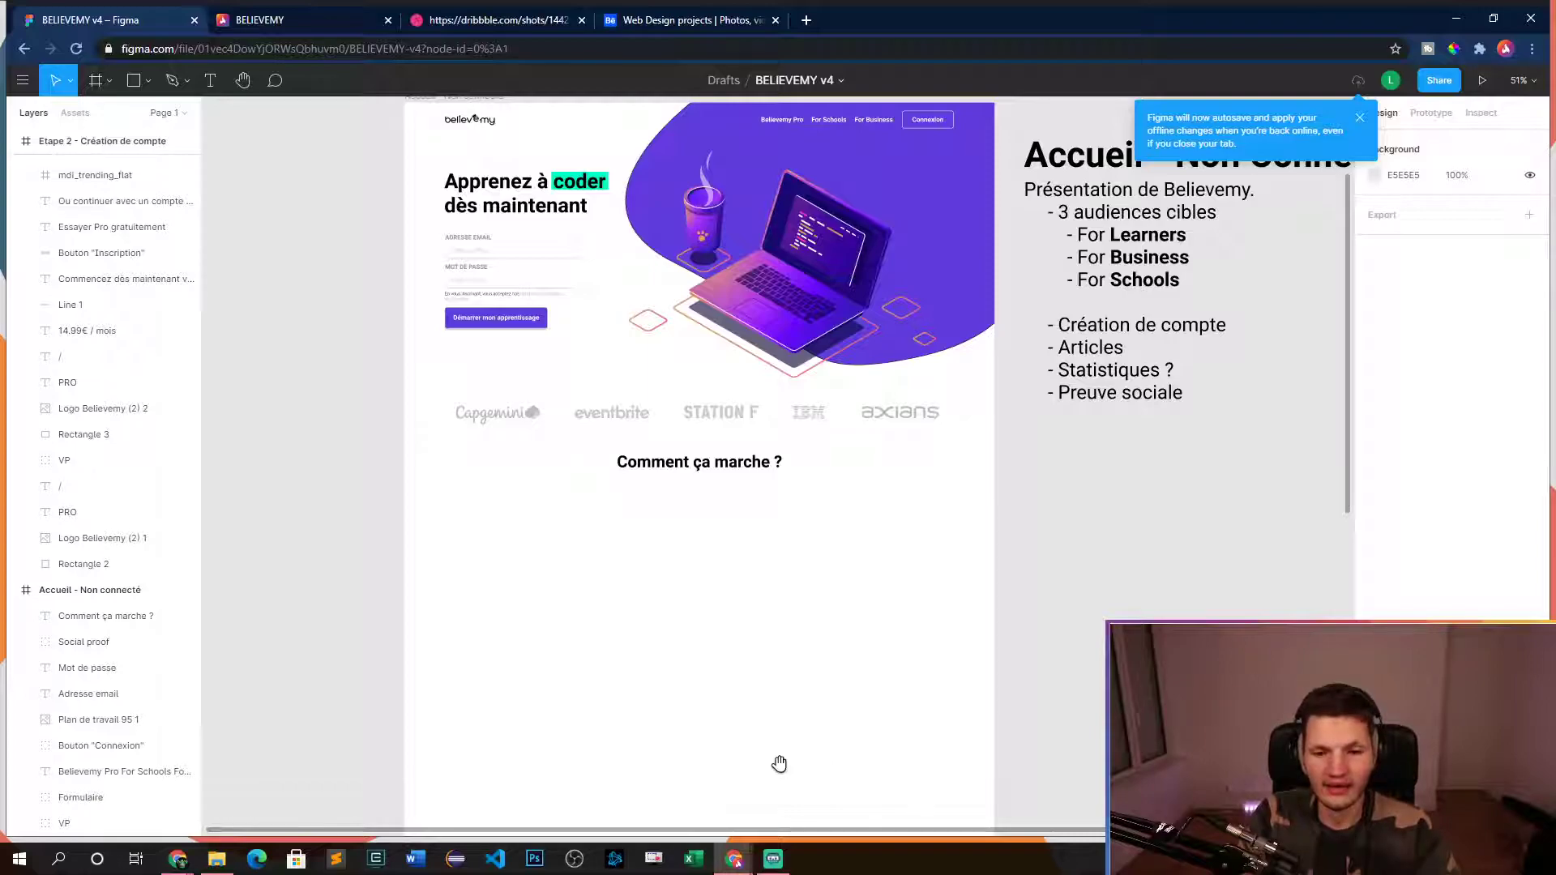
{"action": "left_click_drag", "start_coordinate": [780, 764], "coordinate": [787, 556]}
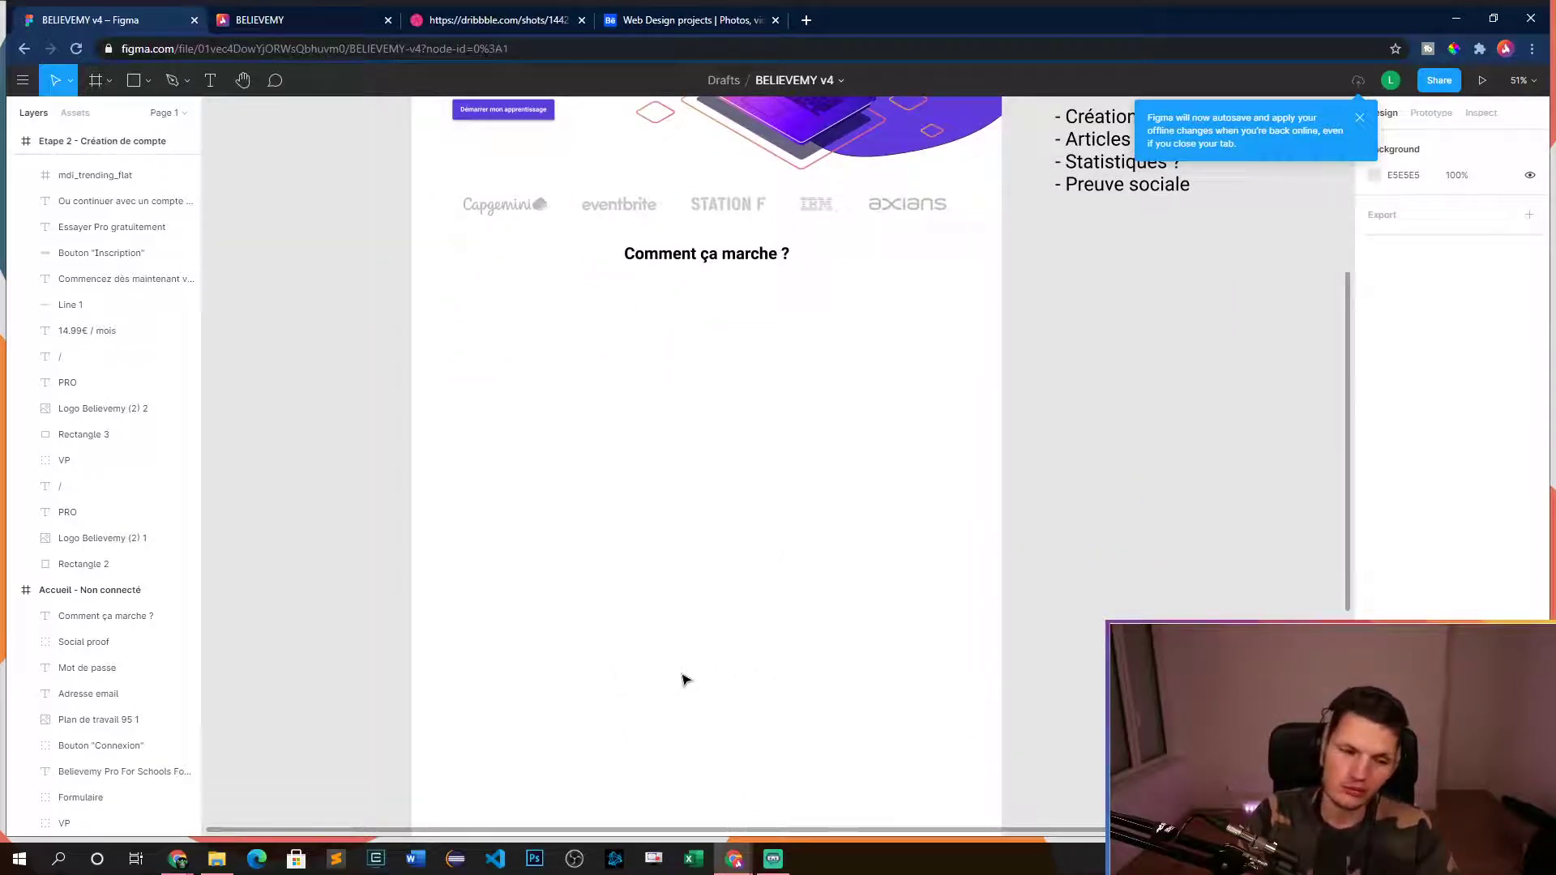
{"action": "left_click_drag", "start_coordinate": [726, 803], "coordinate": [768, 641]}
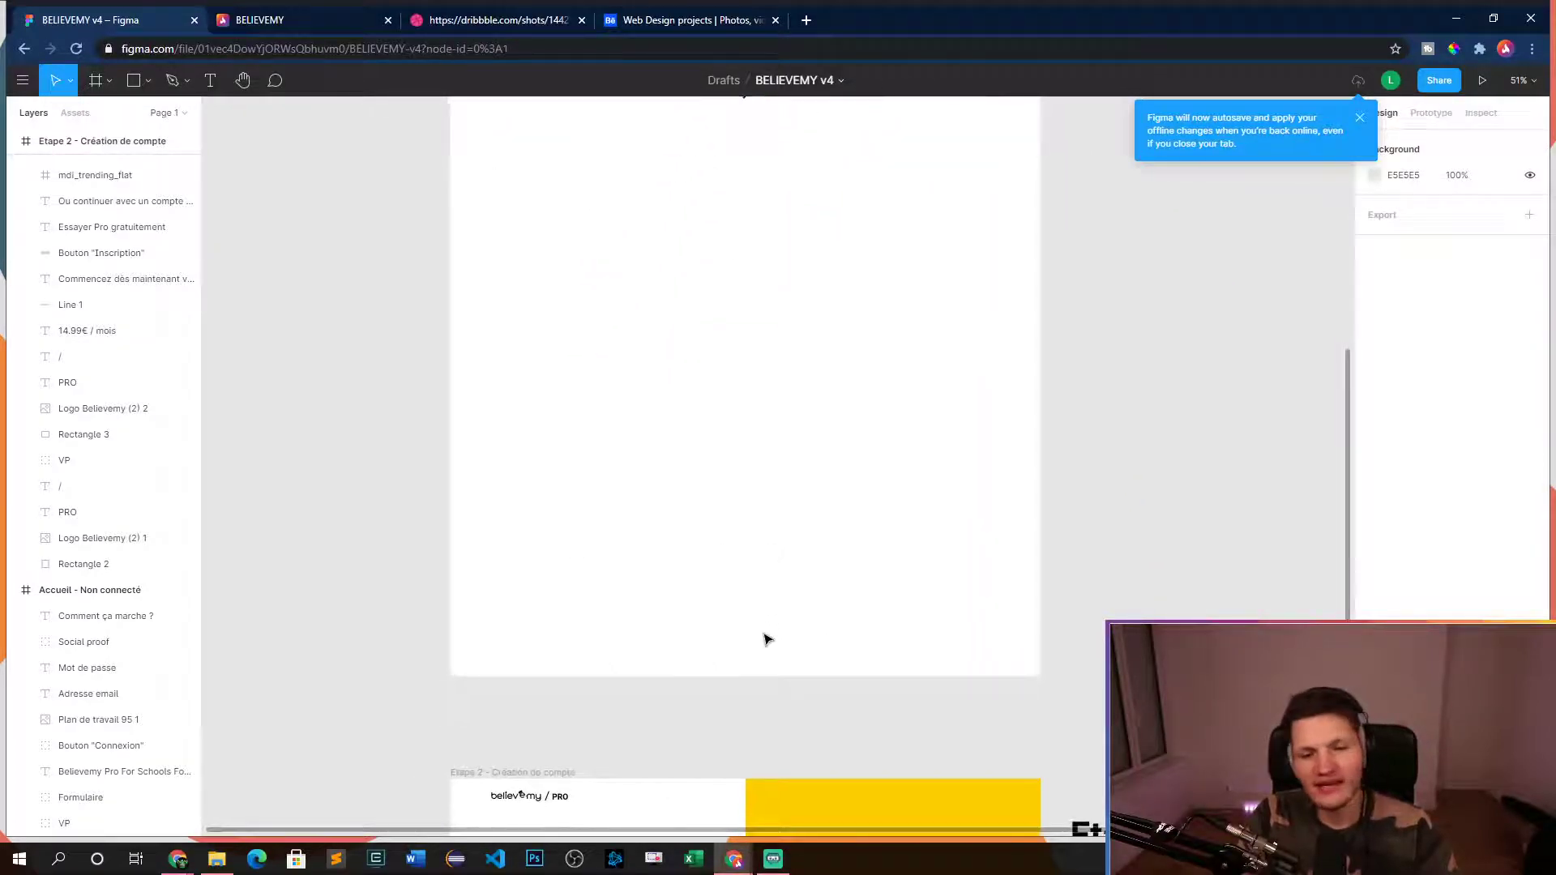
{"action": "left_click_drag", "start_coordinate": [1117, 614], "coordinate": [1019, 447]}
{"action": "scroll", "coordinate": [937, 295], "scroll_direction": "down", "scroll_amount": 5}
{"action": "scroll", "coordinate": [635, 459], "scroll_direction": "up", "scroll_amount": 6}
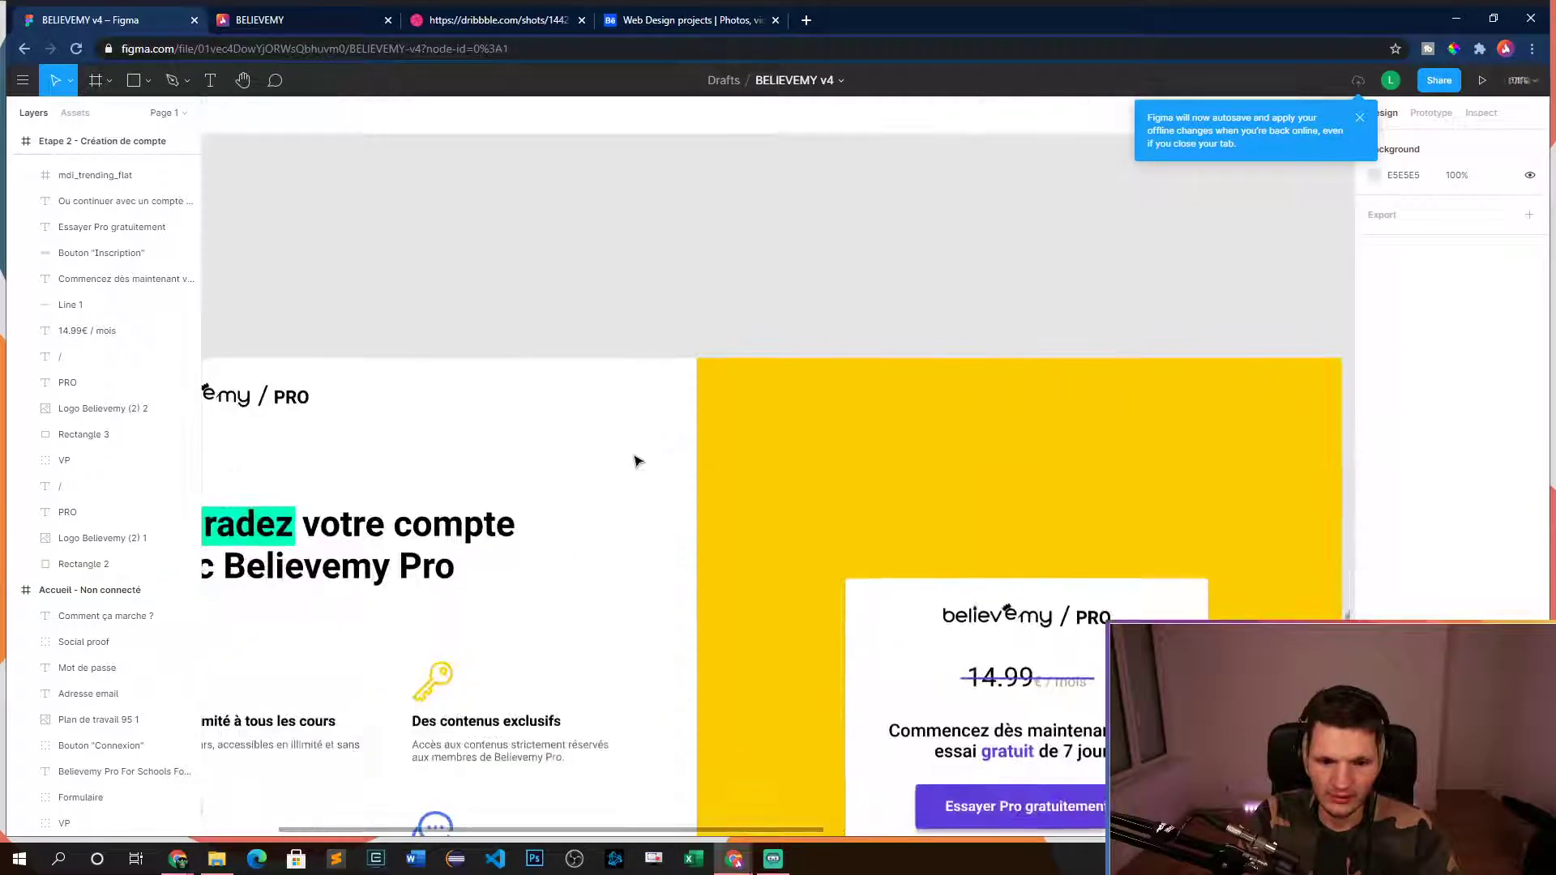
{"action": "scroll", "coordinate": [665, 325], "scroll_direction": "down", "scroll_amount": 5}
{"action": "left_click_drag", "start_coordinate": [1018, 202], "coordinate": [949, 649]}
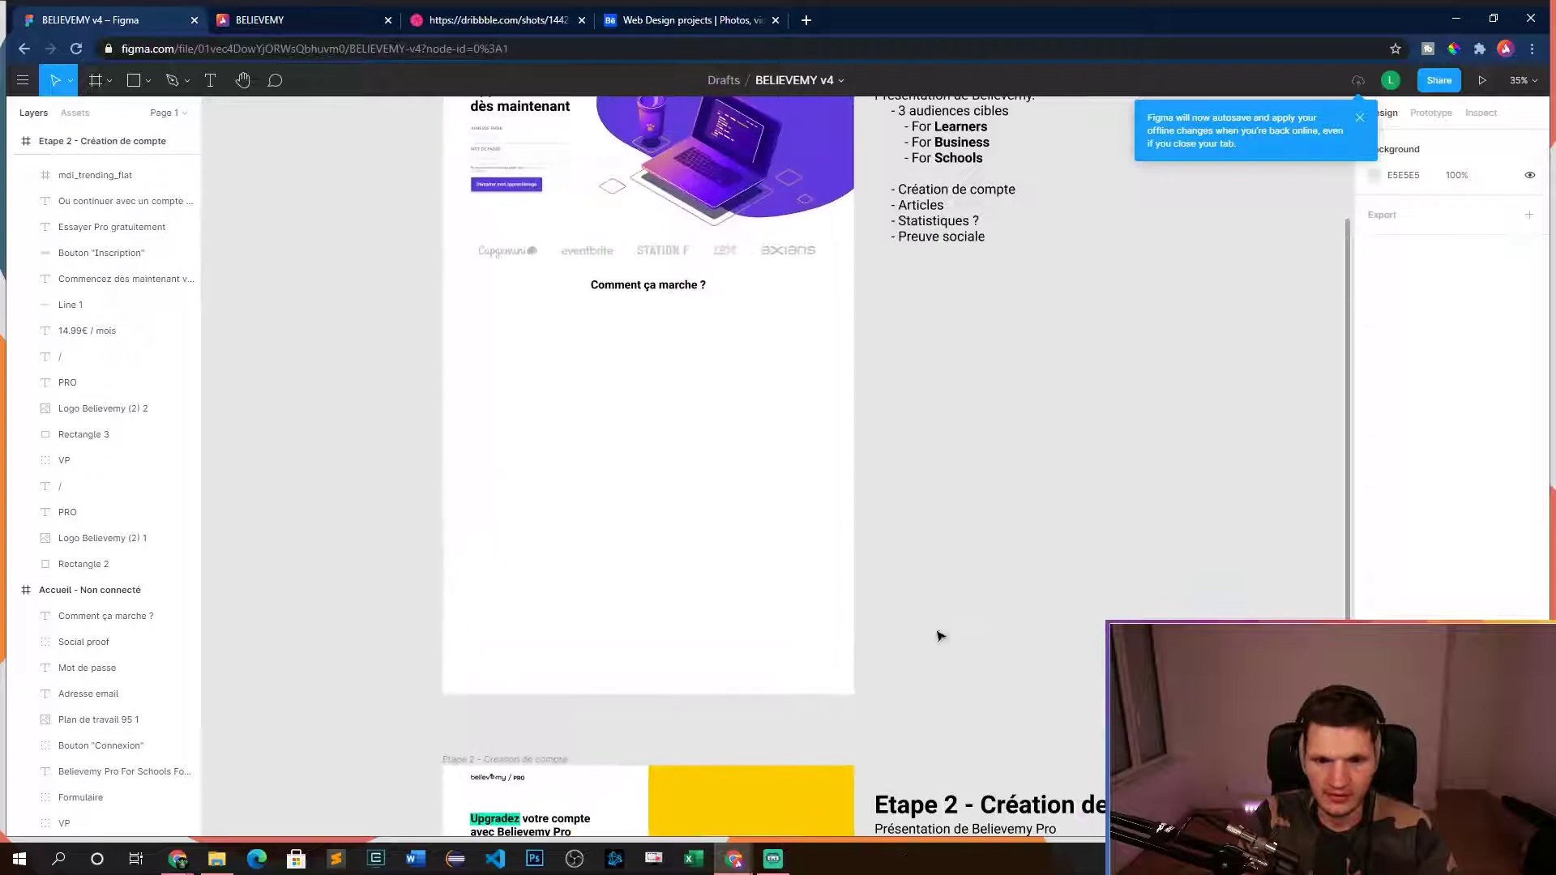
{"action": "scroll", "coordinate": [962, 608], "scroll_direction": "down", "scroll_amount": 4}
{"action": "left_click_drag", "start_coordinate": [976, 567], "coordinate": [846, 537]}
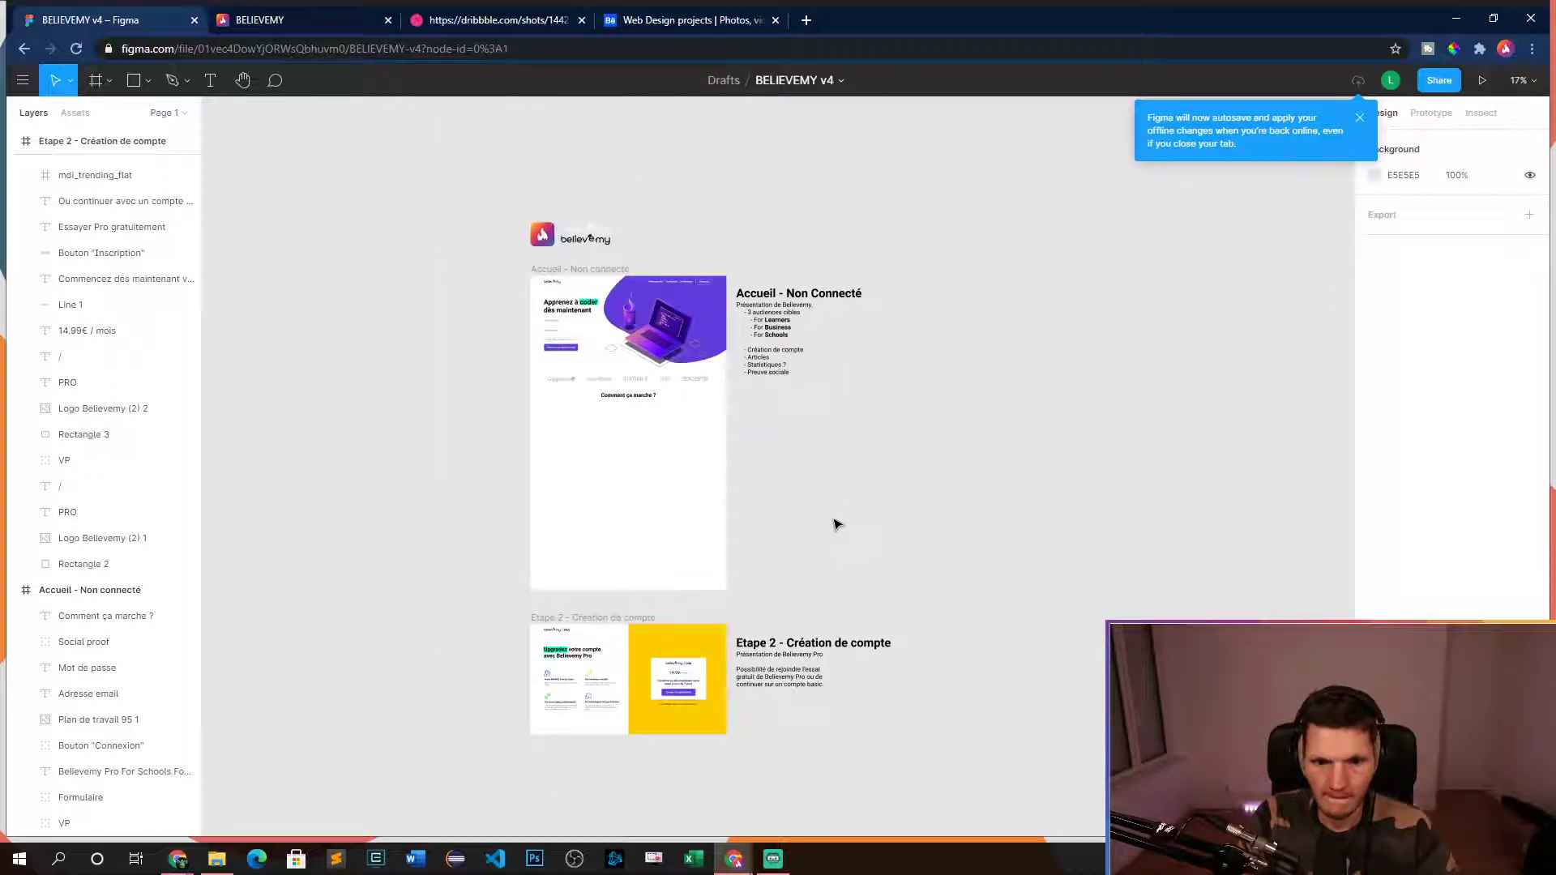
{"action": "scroll", "coordinate": [616, 320], "scroll_direction": "up", "scroll_amount": 5}
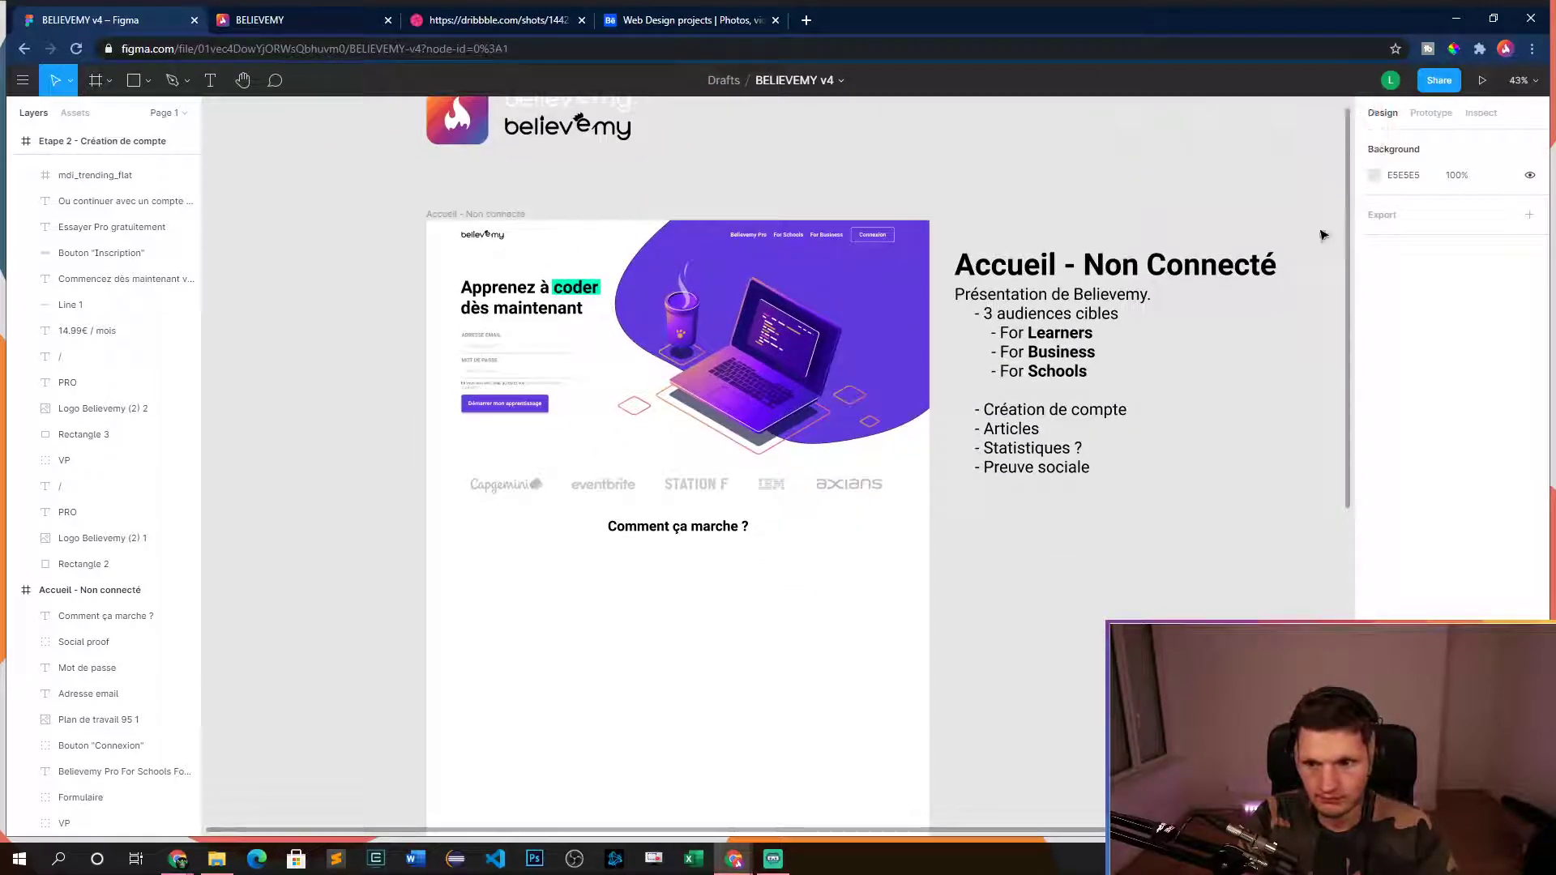
{"action": "scroll", "coordinate": [1135, 559], "scroll_direction": "down", "scroll_amount": 2}
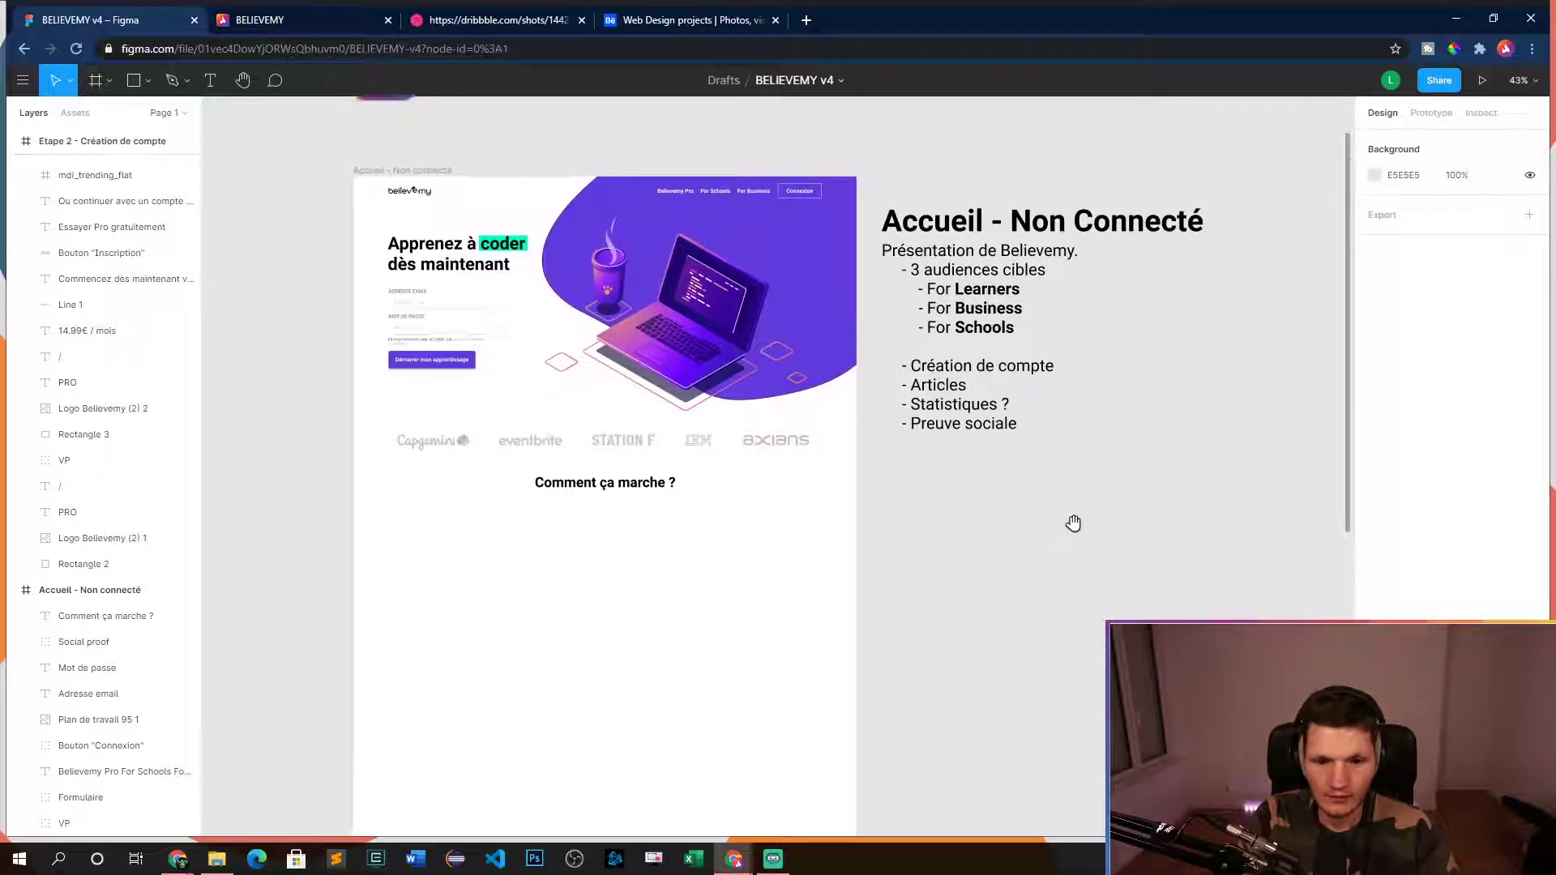
{"action": "scroll", "coordinate": [1103, 482], "scroll_direction": "up", "scroll_amount": 1}
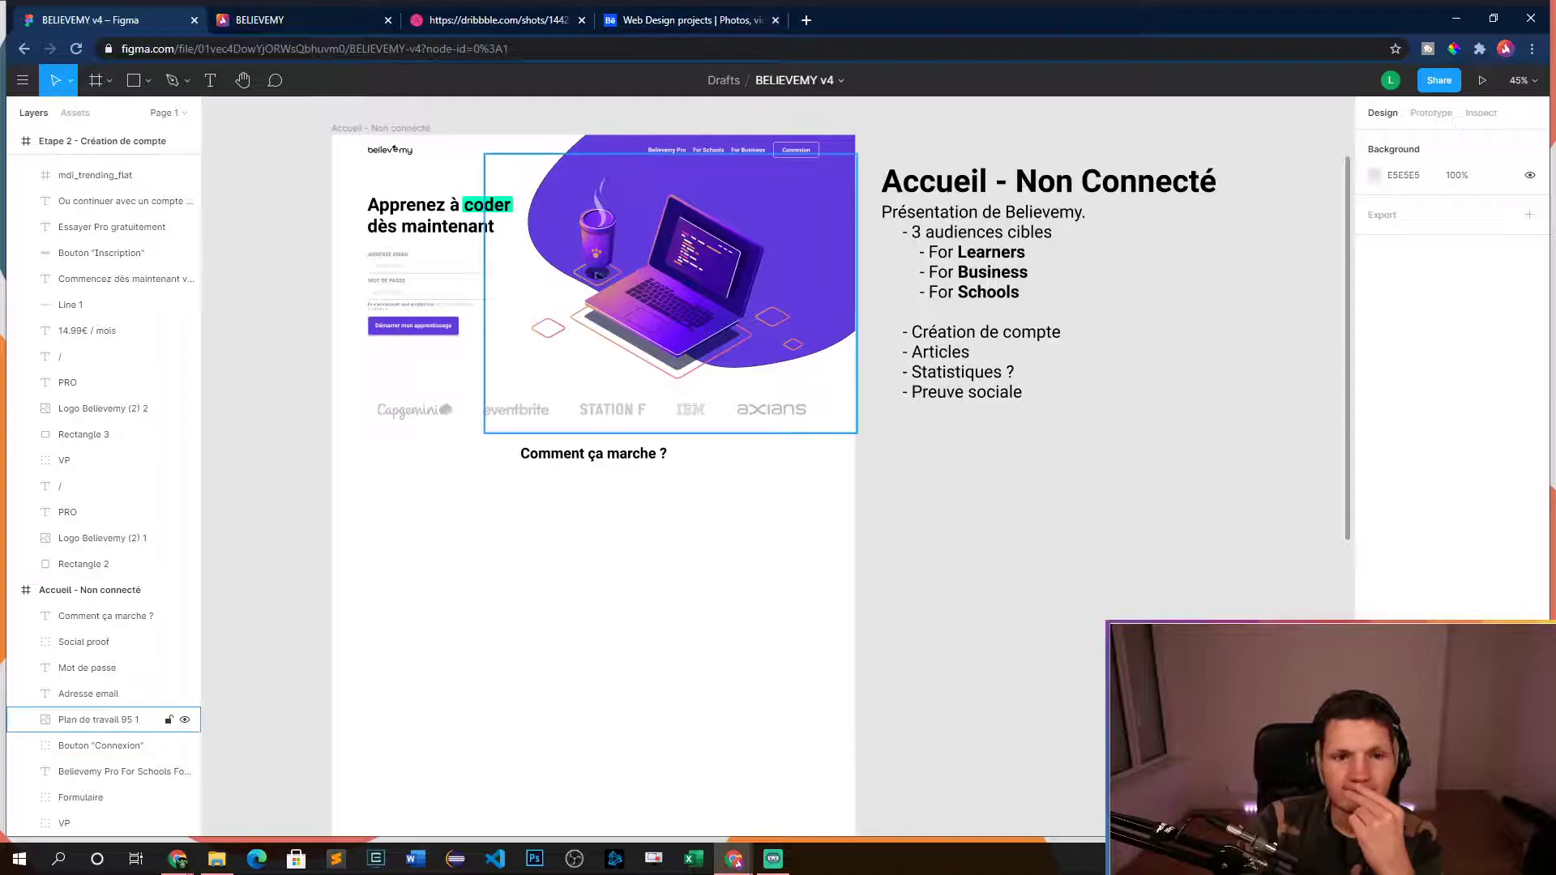
- Check how the KereHor landing page on Dribbble lays out the section below its logos, and return to the Figma mockup
{"action": "left_click", "coordinate": [484, 22]}
{"action": "scroll", "coordinate": [703, 342], "scroll_direction": "down", "scroll_amount": 2}
{"action": "scroll", "coordinate": [704, 342], "scroll_direction": "down", "scroll_amount": 3}
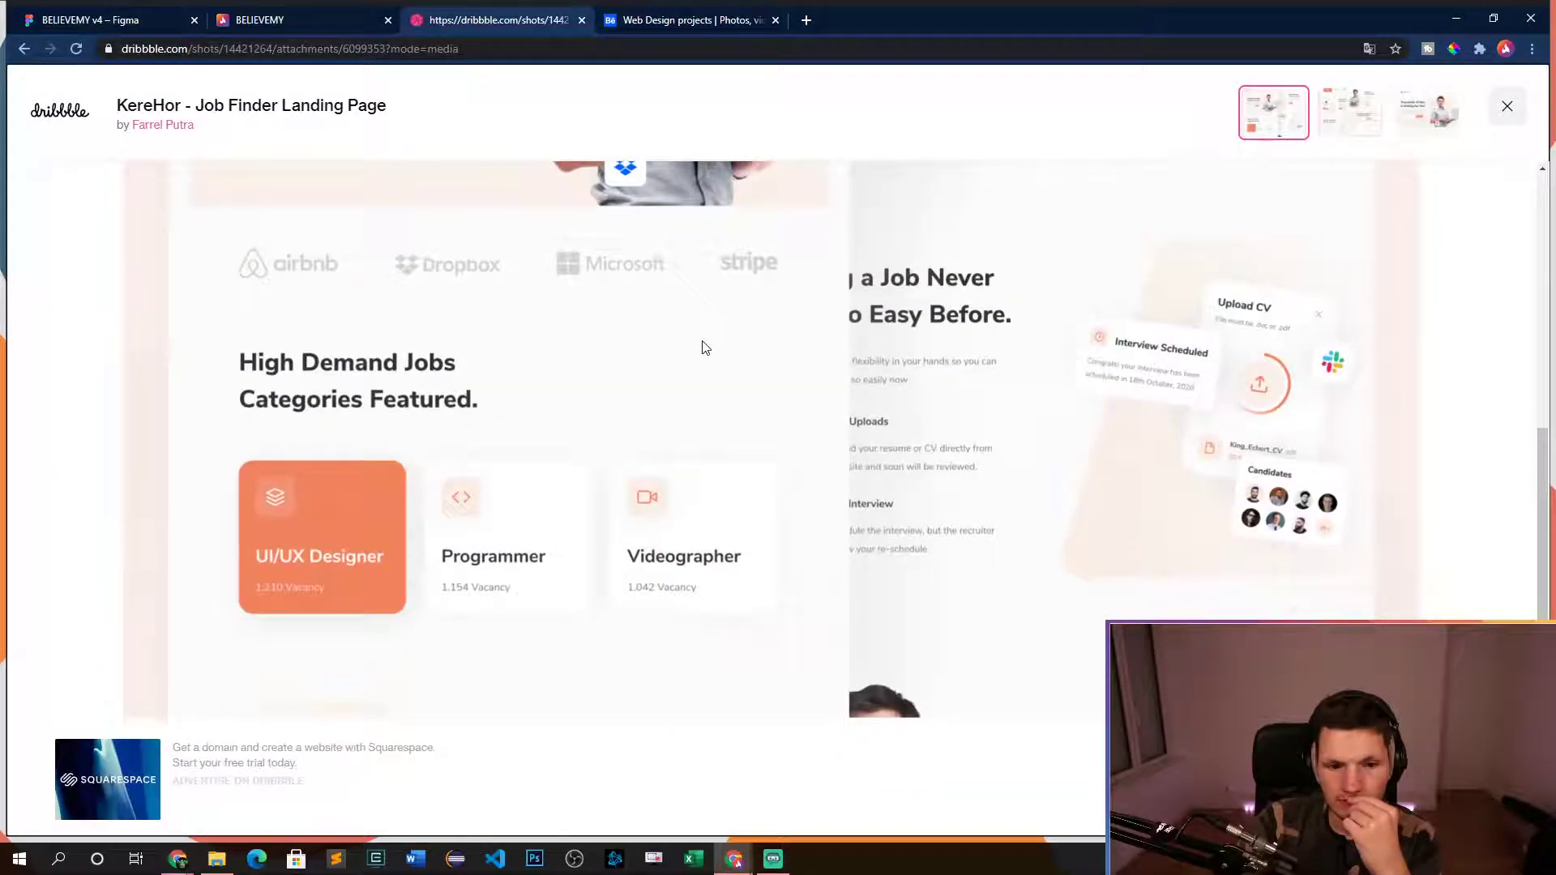
{"action": "scroll", "coordinate": [702, 347], "scroll_direction": "up", "scroll_amount": 5}
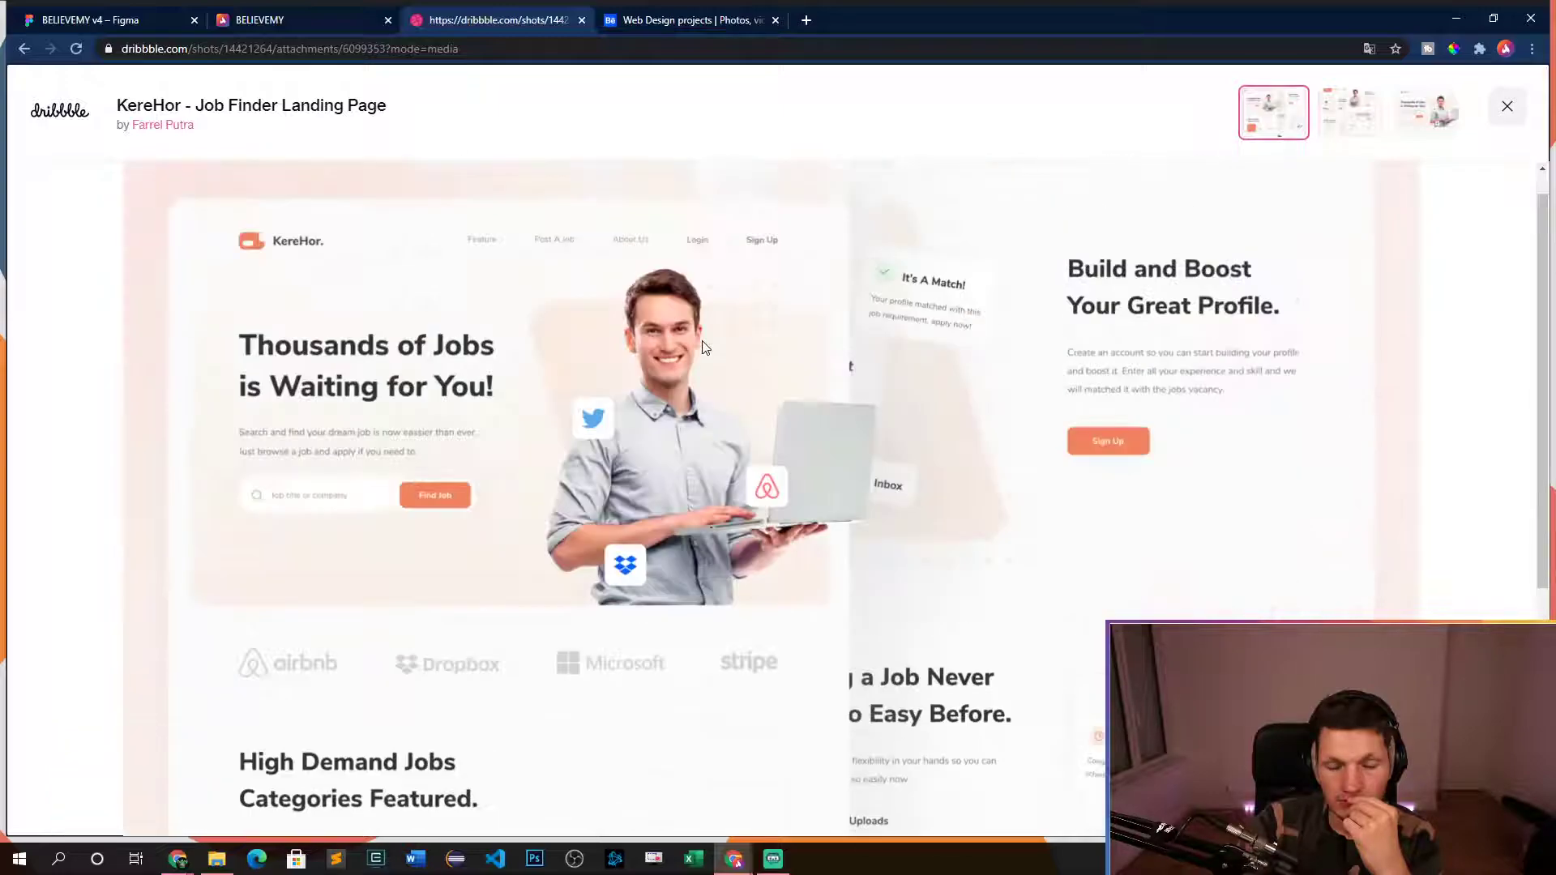
{"action": "key", "text": "Escape"}
{"action": "left_click", "coordinate": [114, 20]}
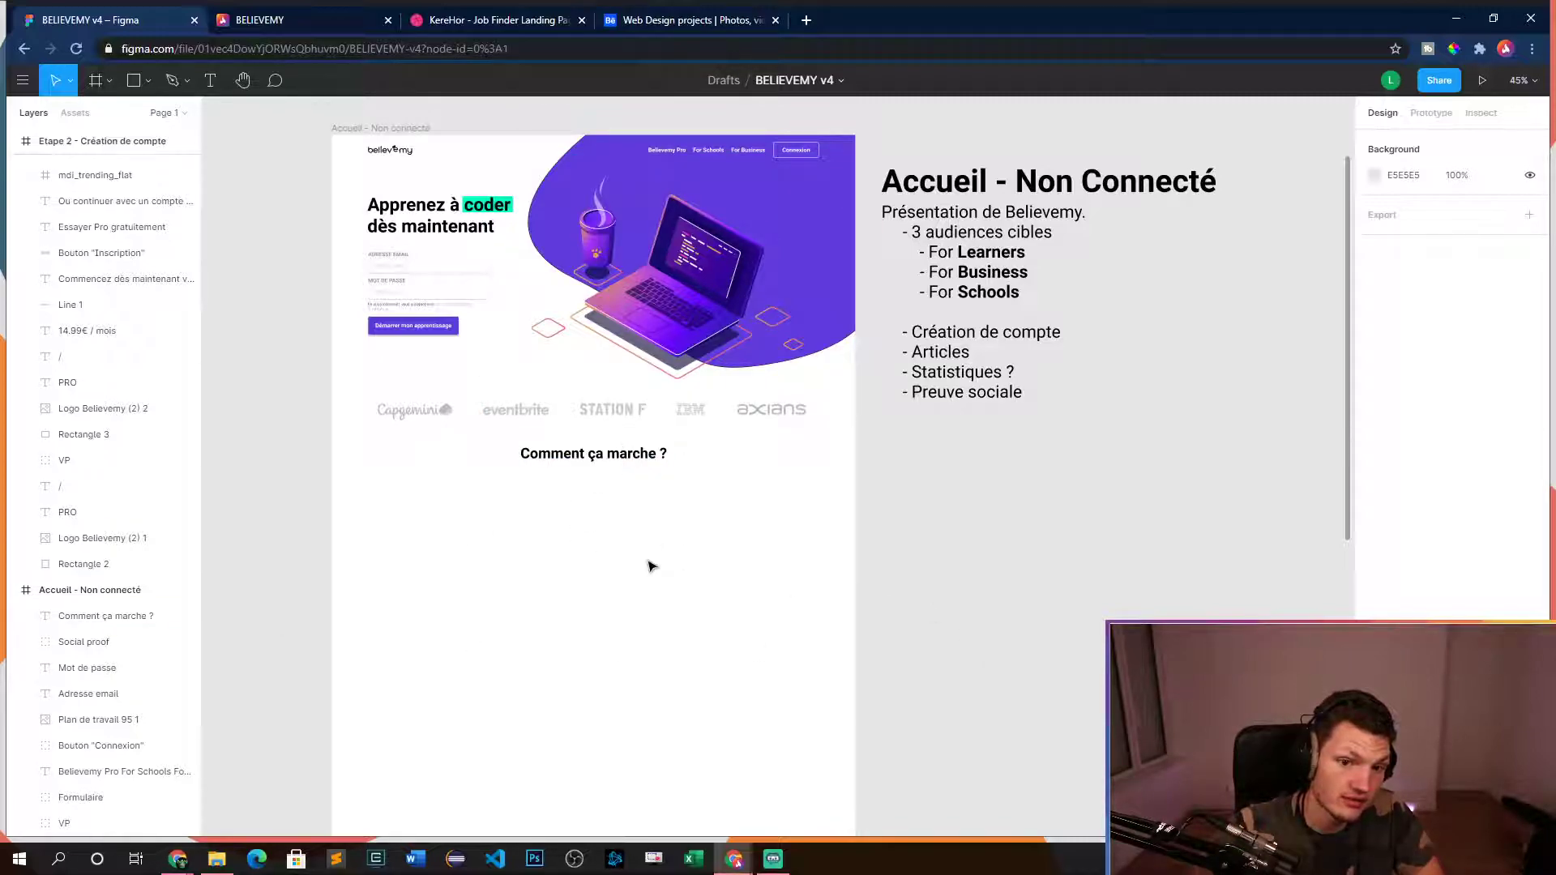
- Review the homepage's hero, logo row and heading area together with the account creation frame below
{"action": "scroll", "coordinate": [941, 543], "scroll_direction": "up", "scroll_amount": 1}
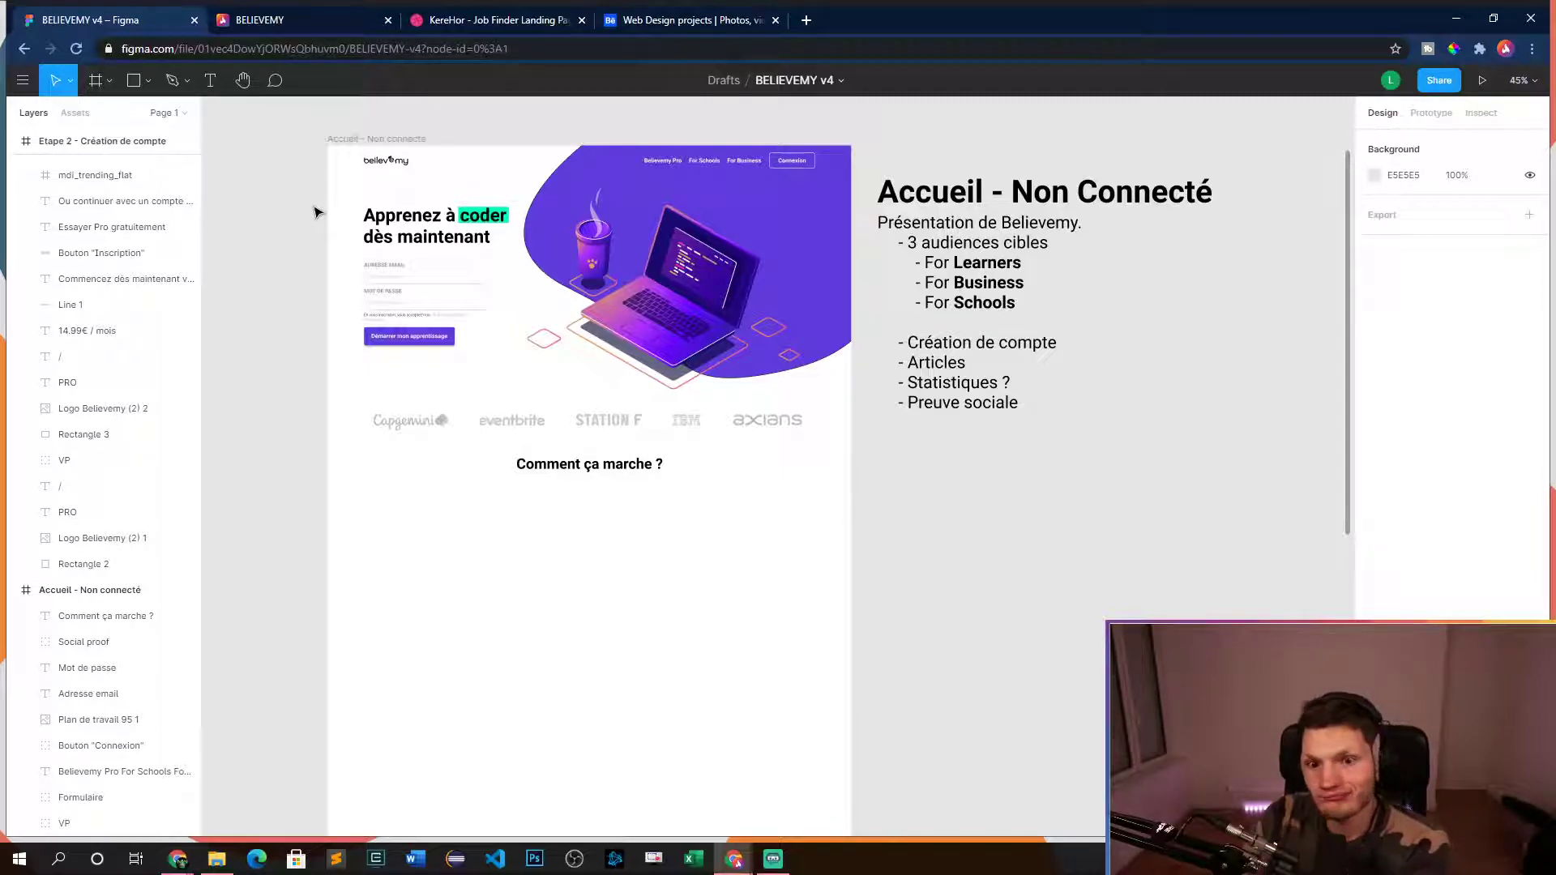
{"action": "left_click_drag", "start_coordinate": [304, 128], "coordinate": [882, 531]}
{"action": "left_click", "coordinate": [882, 531]}
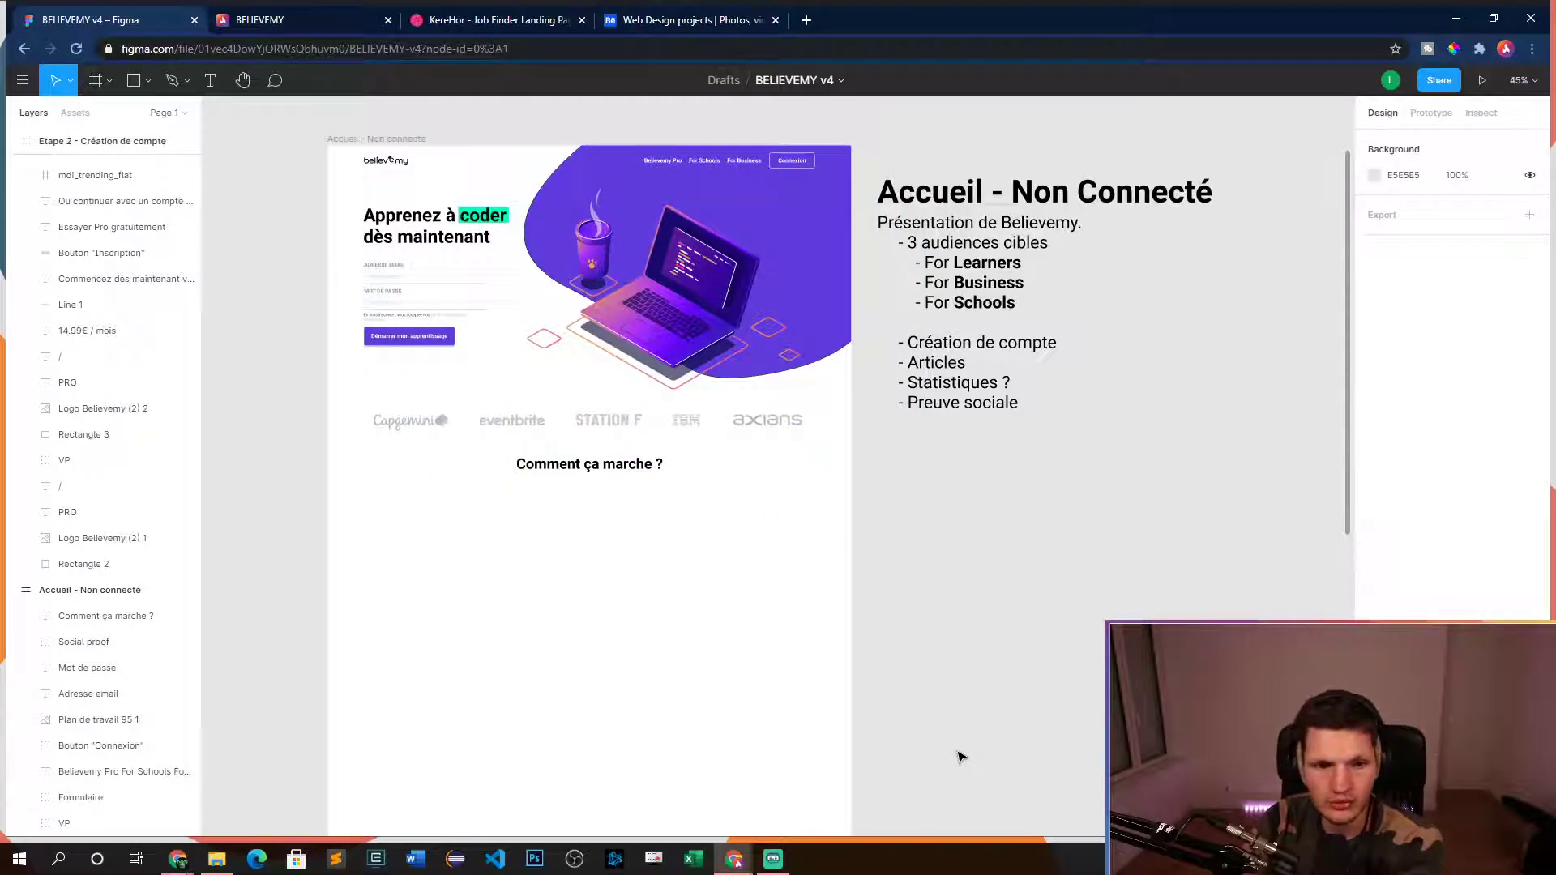
{"action": "scroll", "coordinate": [956, 782], "scroll_direction": "up", "scroll_amount": 3}
{"action": "scroll", "coordinate": [951, 808], "scroll_direction": "down", "scroll_amount": 15}
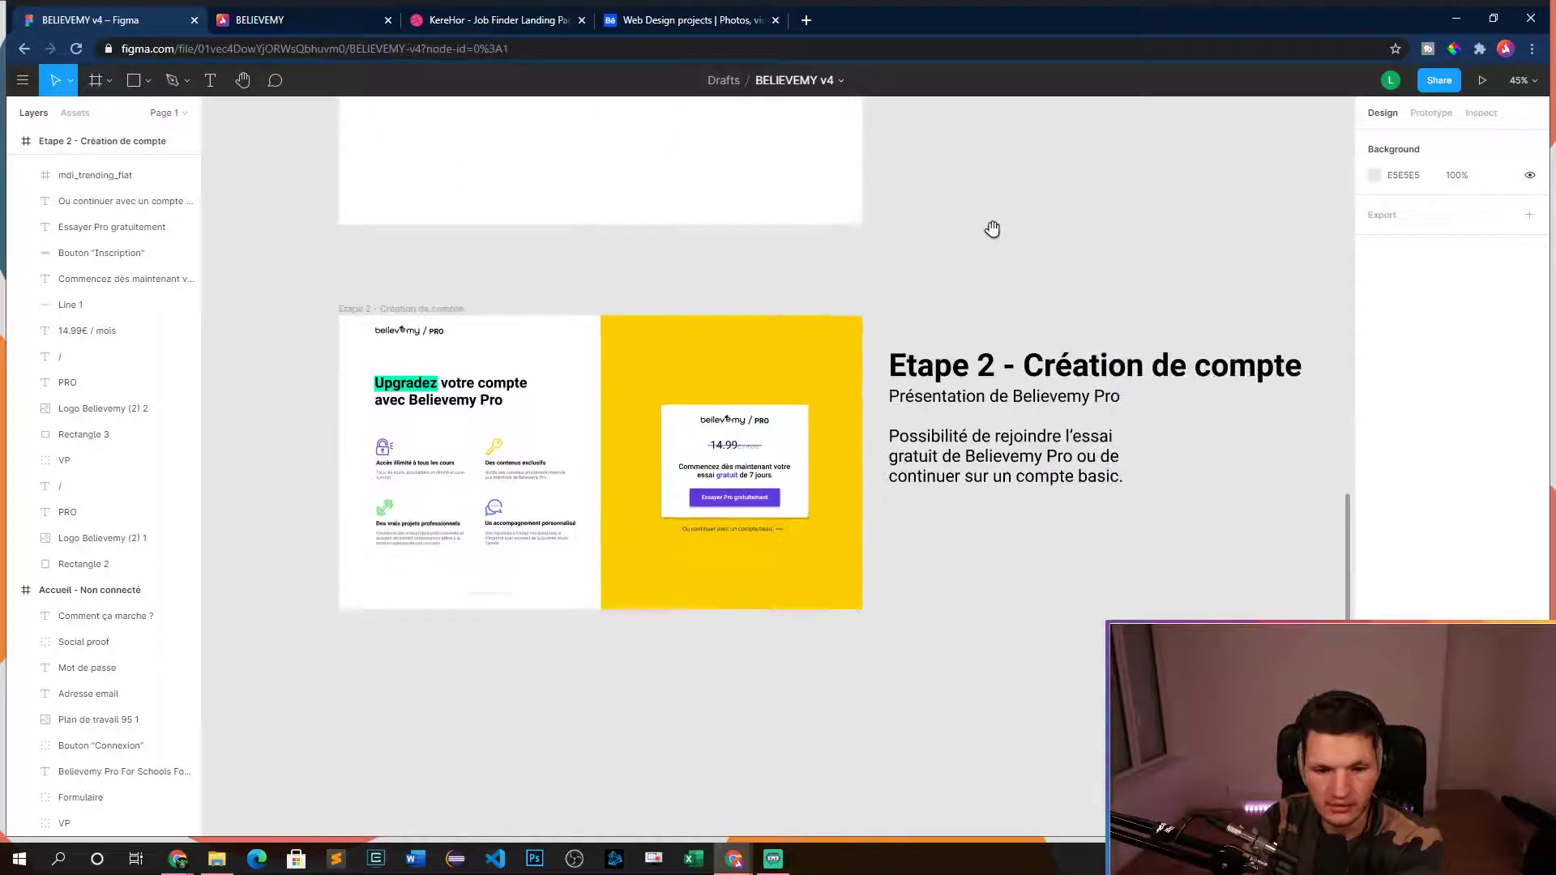
{"action": "scroll", "coordinate": [994, 237], "scroll_direction": "up", "scroll_amount": 10}
{"action": "scroll", "coordinate": [949, 697], "scroll_direction": "up", "scroll_amount": 9}
{"action": "scroll", "coordinate": [770, 640], "scroll_direction": "down", "scroll_amount": 6}
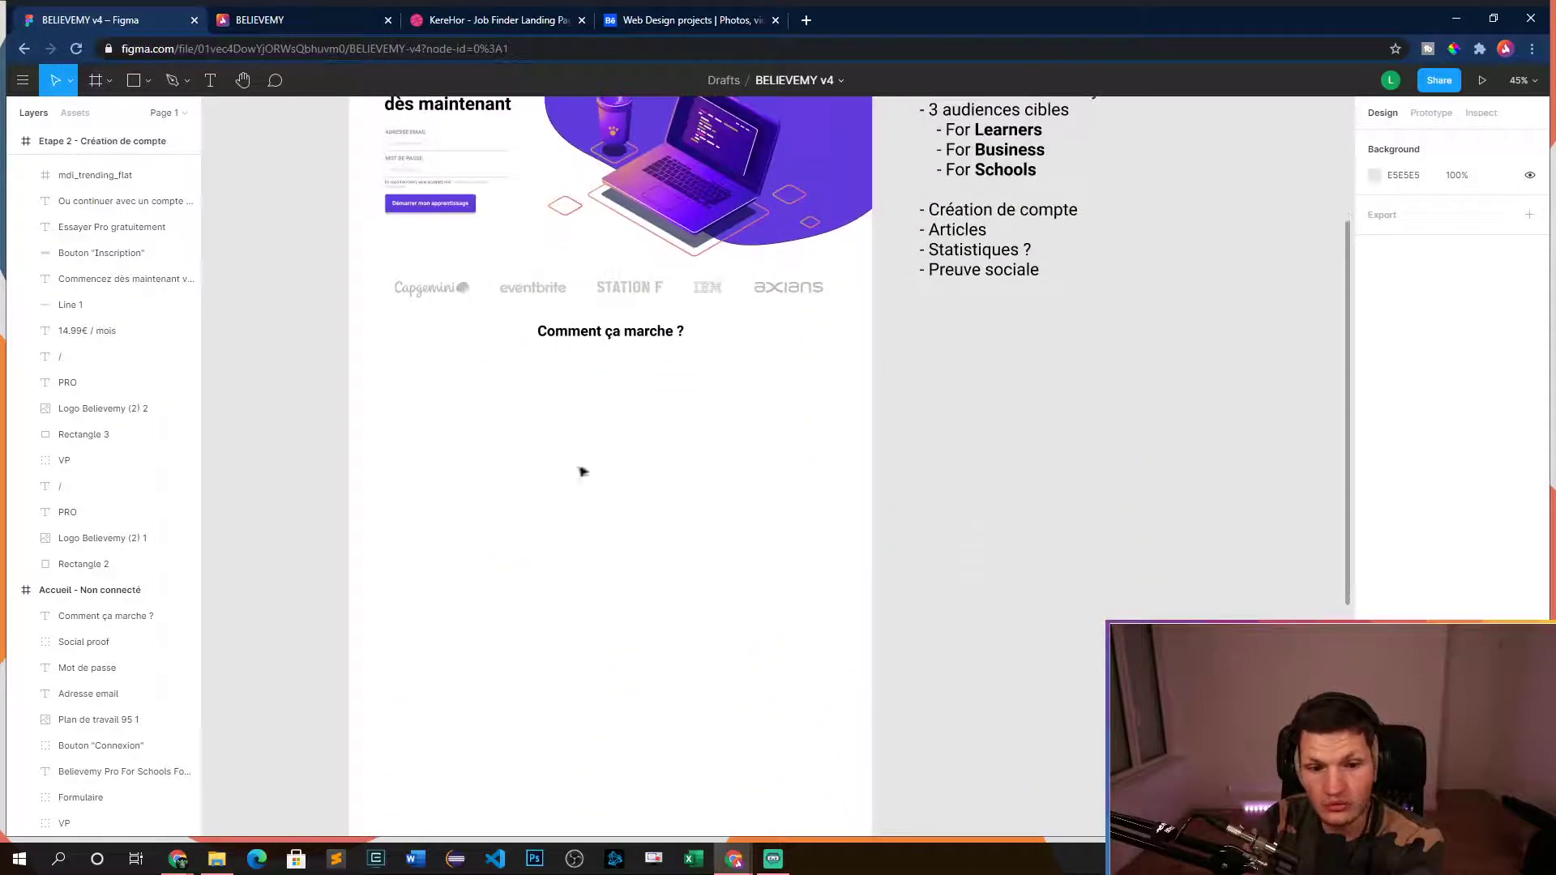
{"action": "left_click_drag", "start_coordinate": [941, 483], "coordinate": [946, 615]}
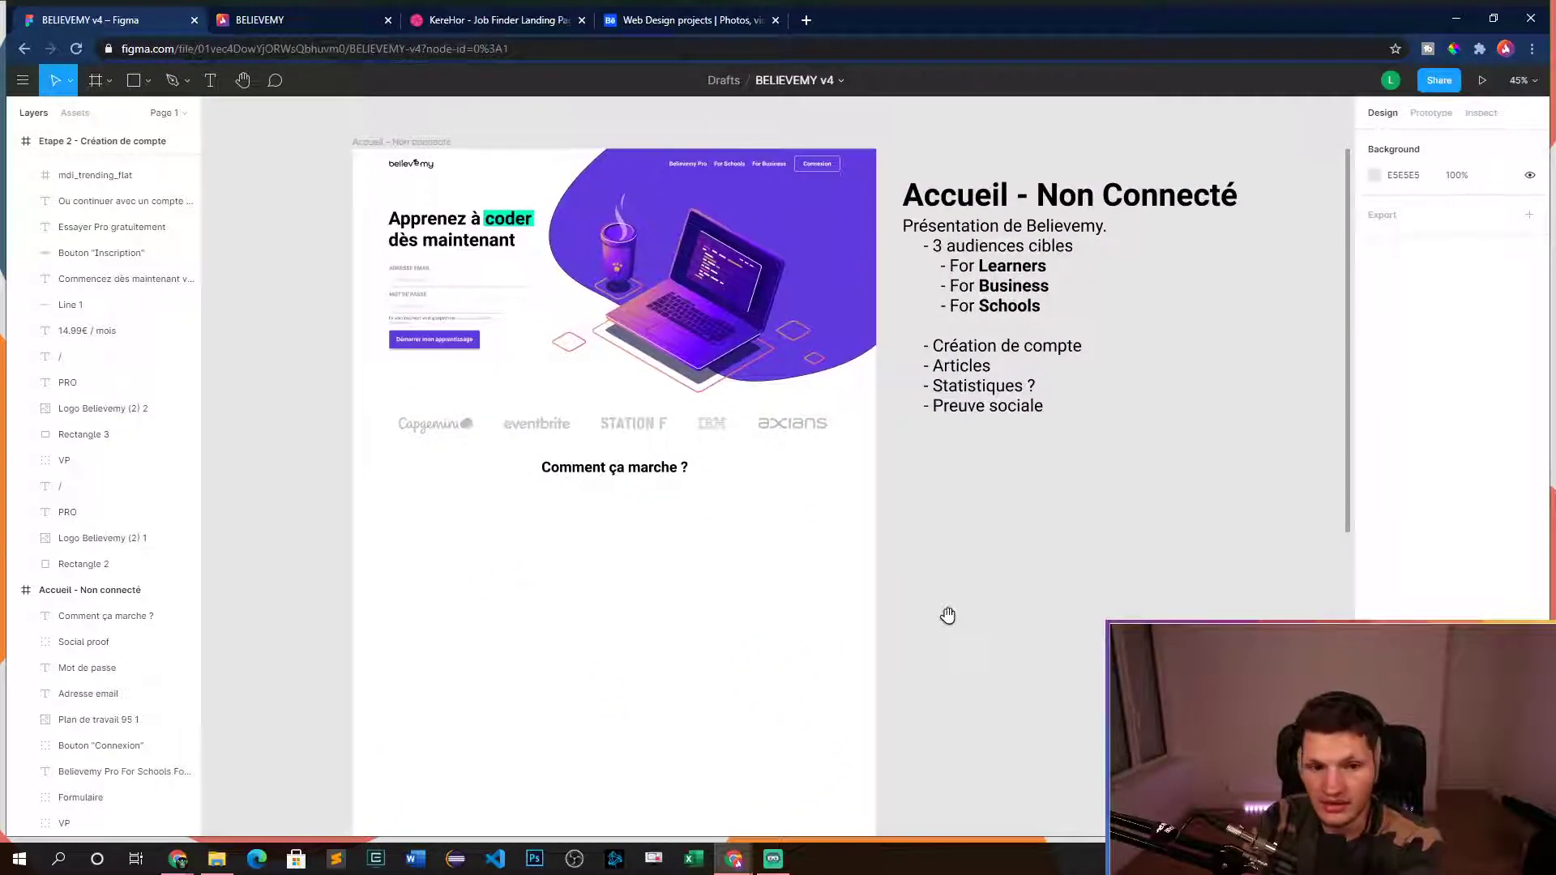
- Look for layout inspiration on Behance and Dribbble, leaving the KereHor shot and examining the Vavivu Landing Pages shot
{"action": "left_click", "coordinate": [641, 32]}
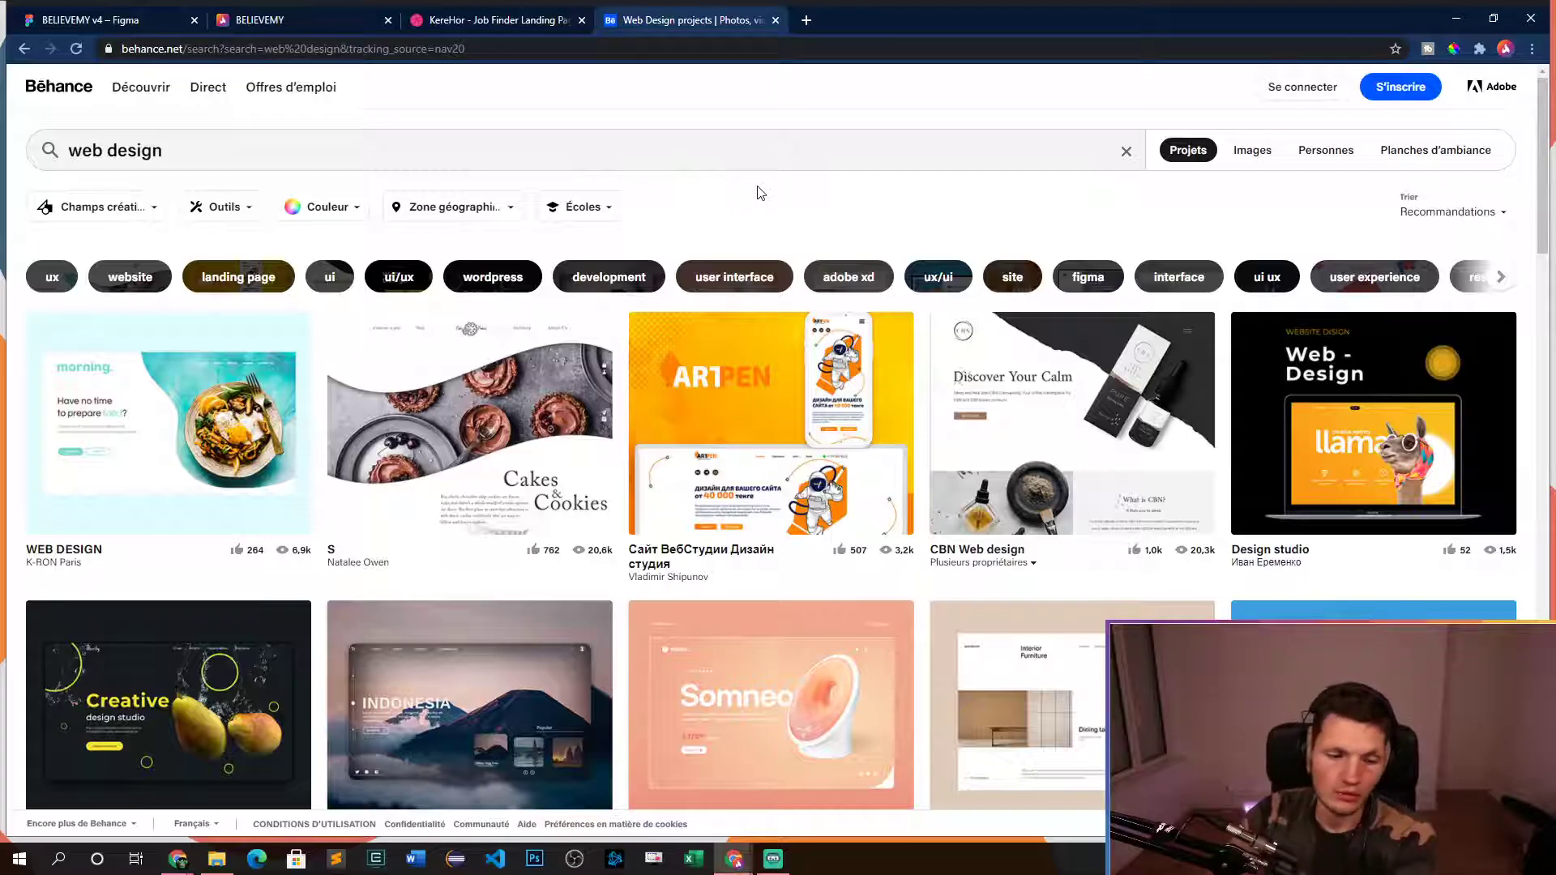
{"action": "left_click", "coordinate": [500, 19]}
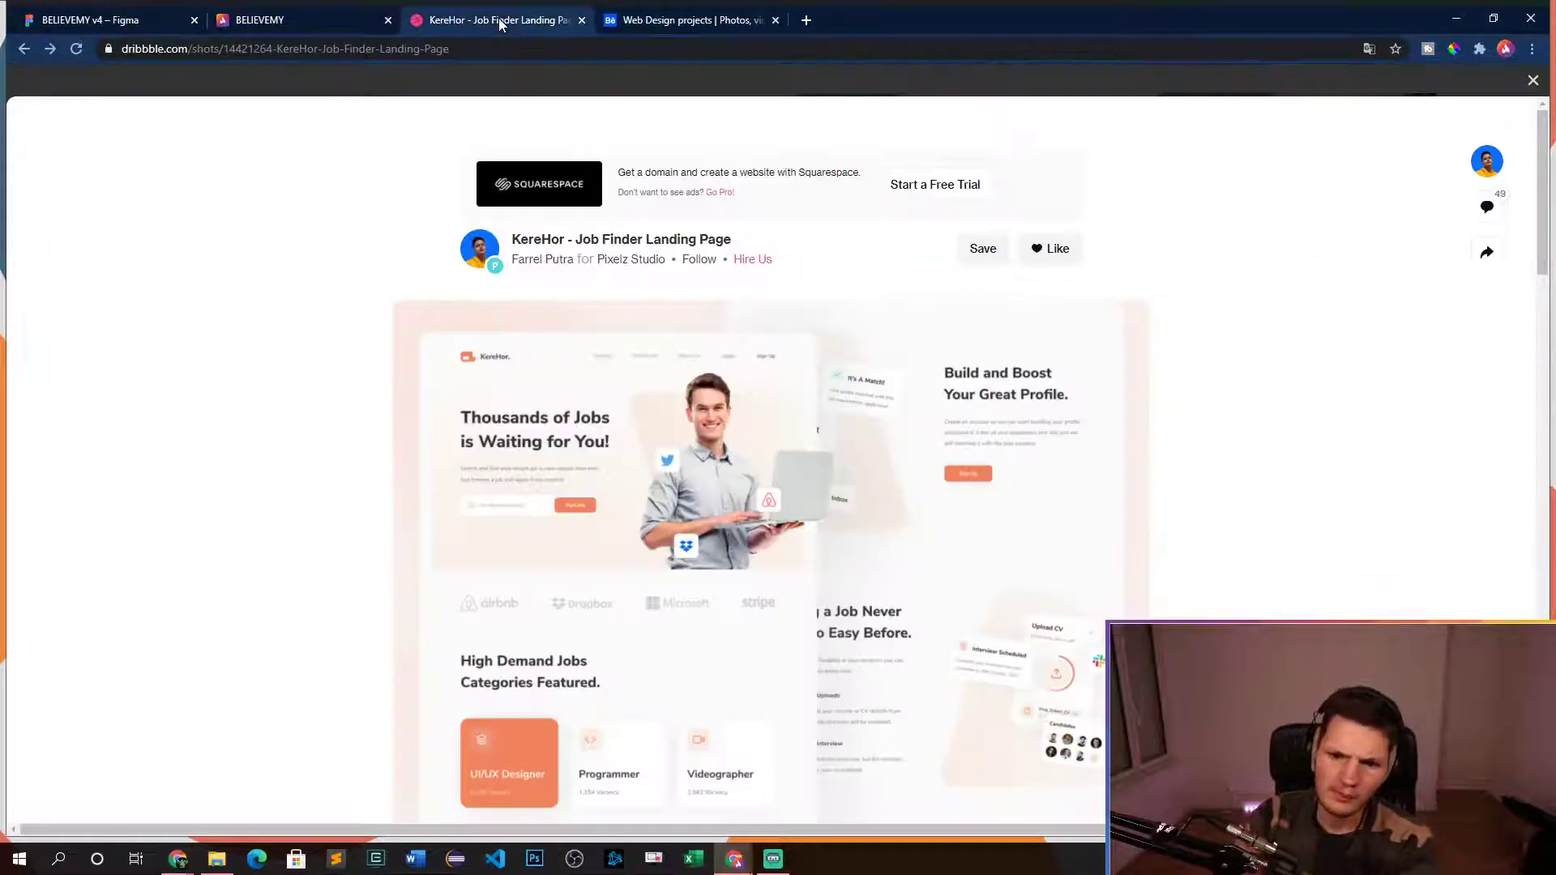
{"action": "left_click", "coordinate": [1533, 80]}
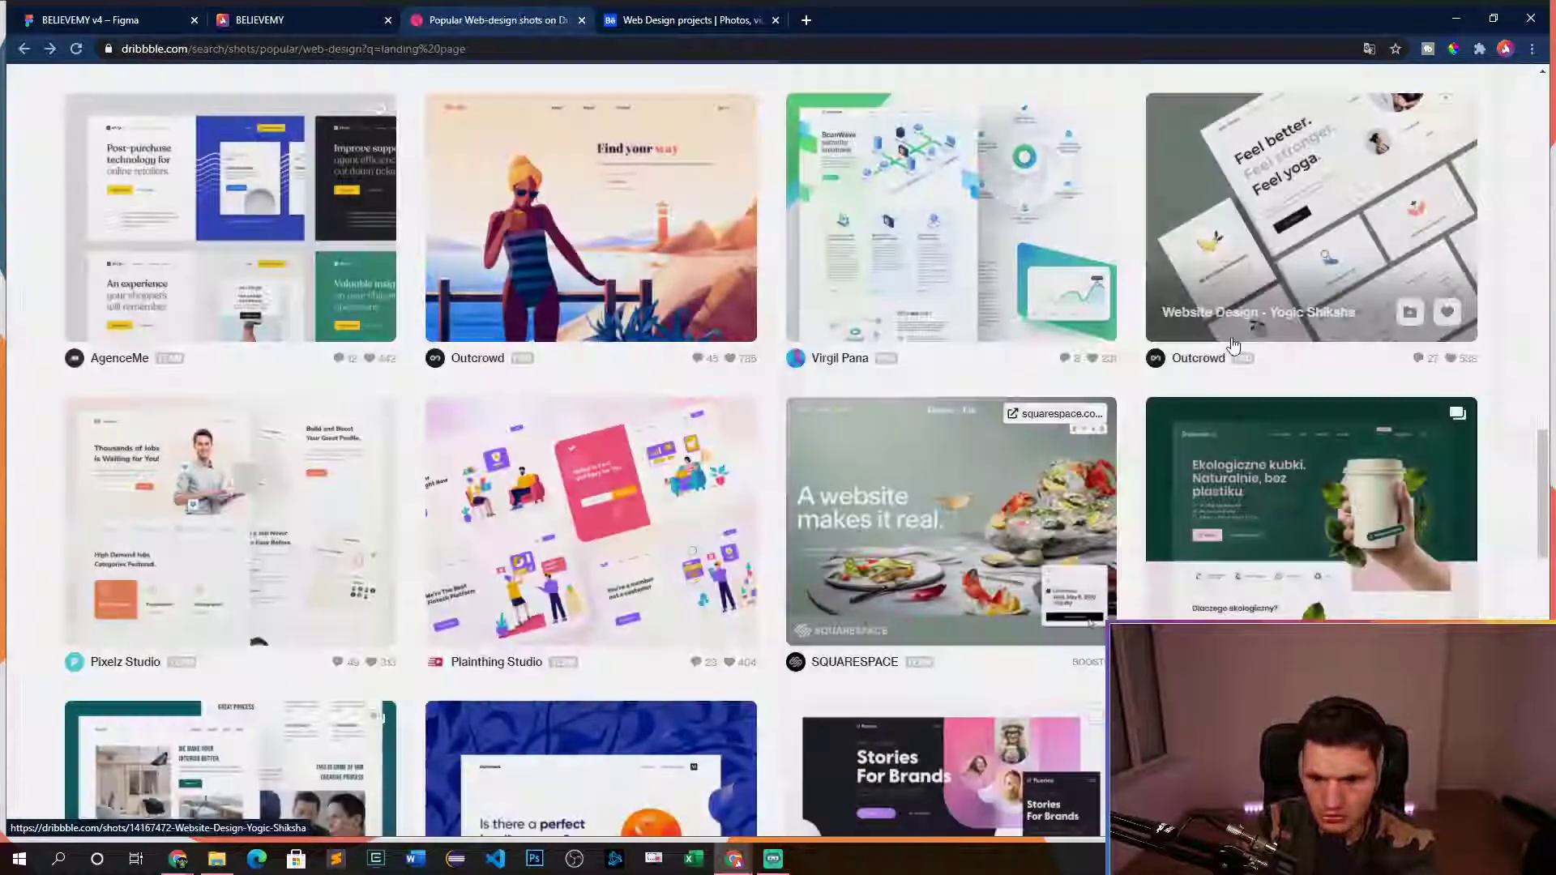
{"action": "left_click", "coordinate": [753, 486]}
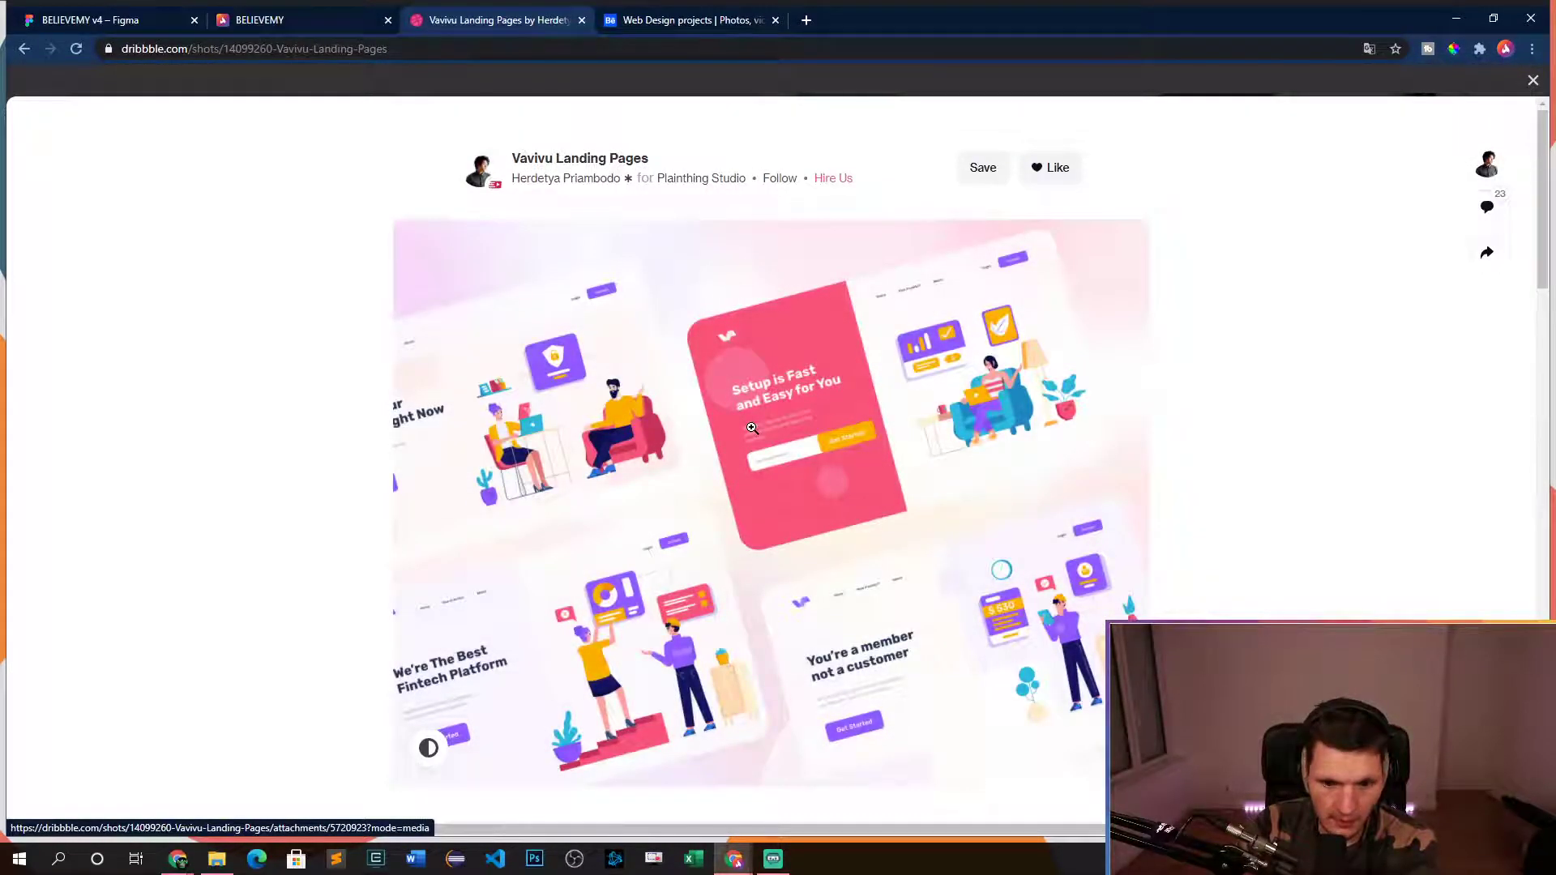
{"action": "scroll", "coordinate": [752, 428], "scroll_direction": "down", "scroll_amount": 6}
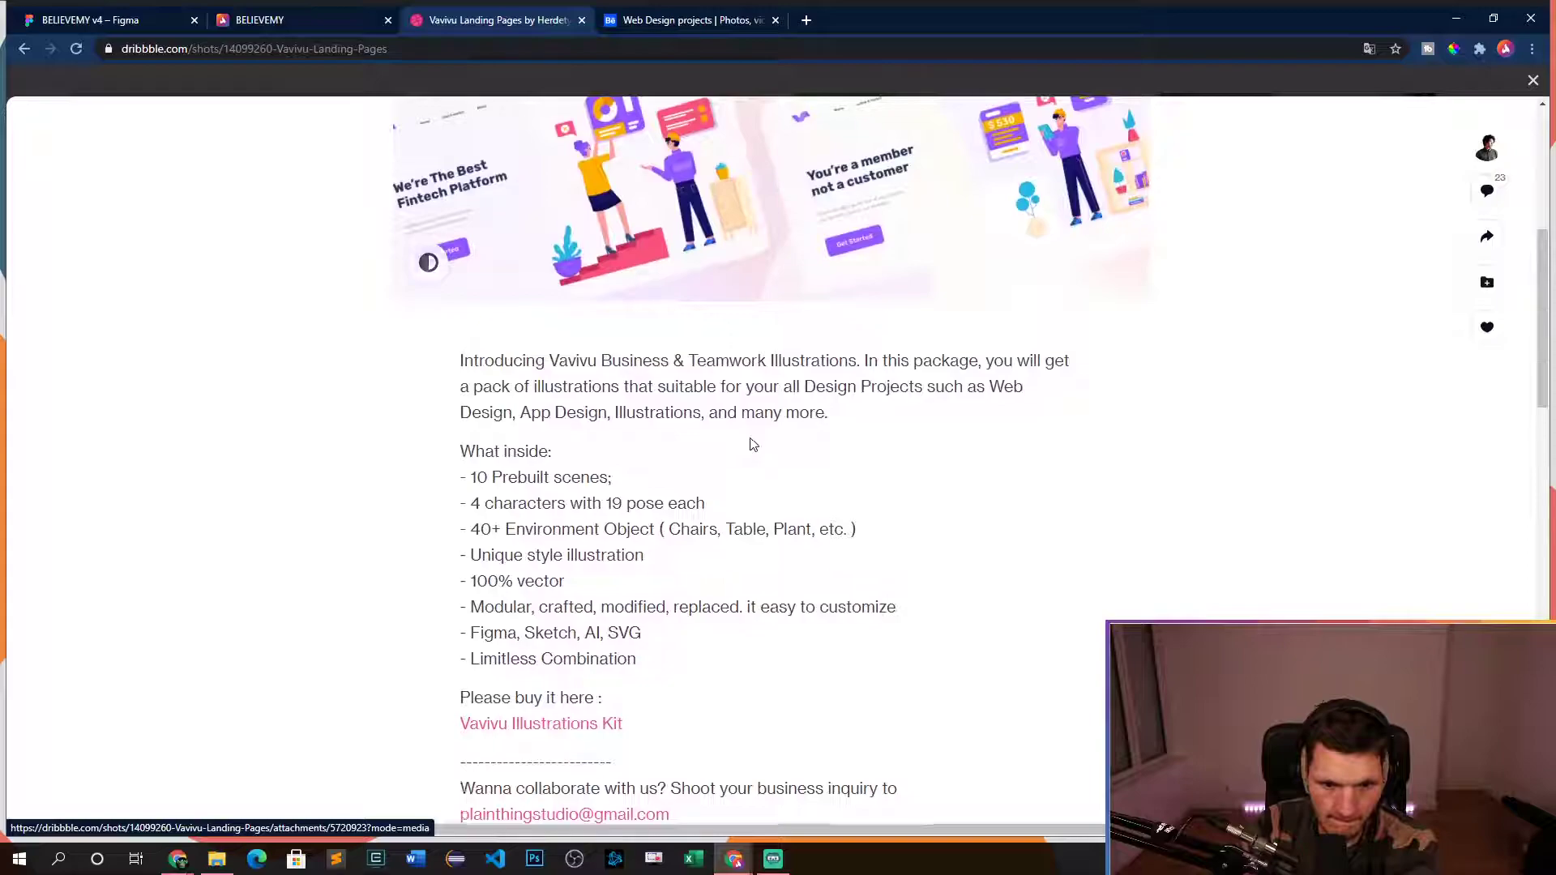
{"action": "scroll", "coordinate": [748, 440], "scroll_direction": "up", "scroll_amount": 6}
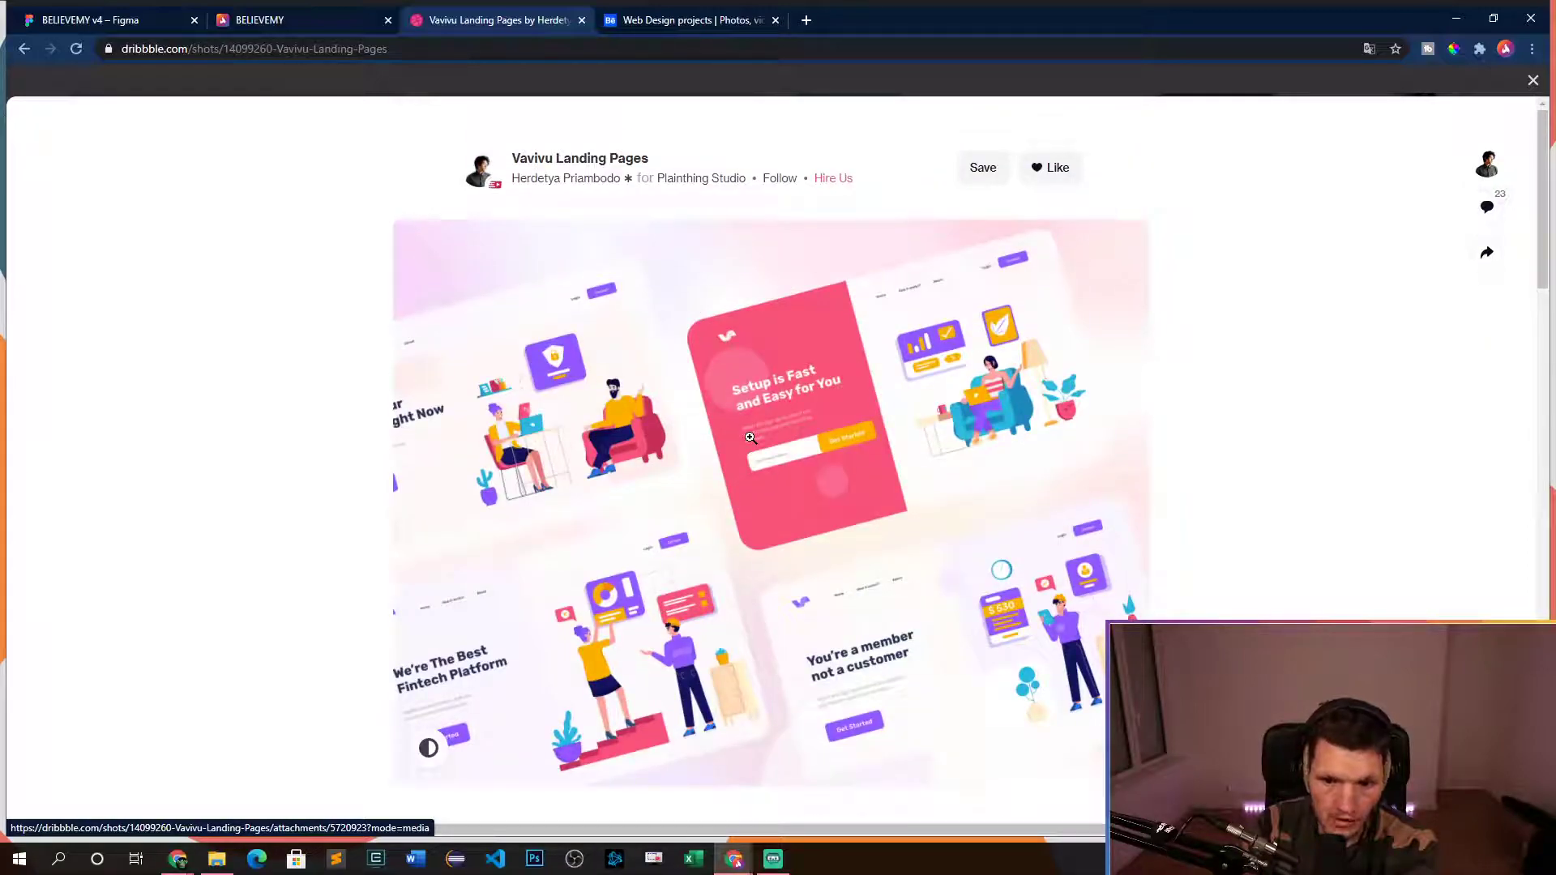
- Leave the Vavivu shot and examine MindInventory's blue Landing page design shot in the Dribbble results
{"action": "left_click", "coordinate": [1533, 80]}
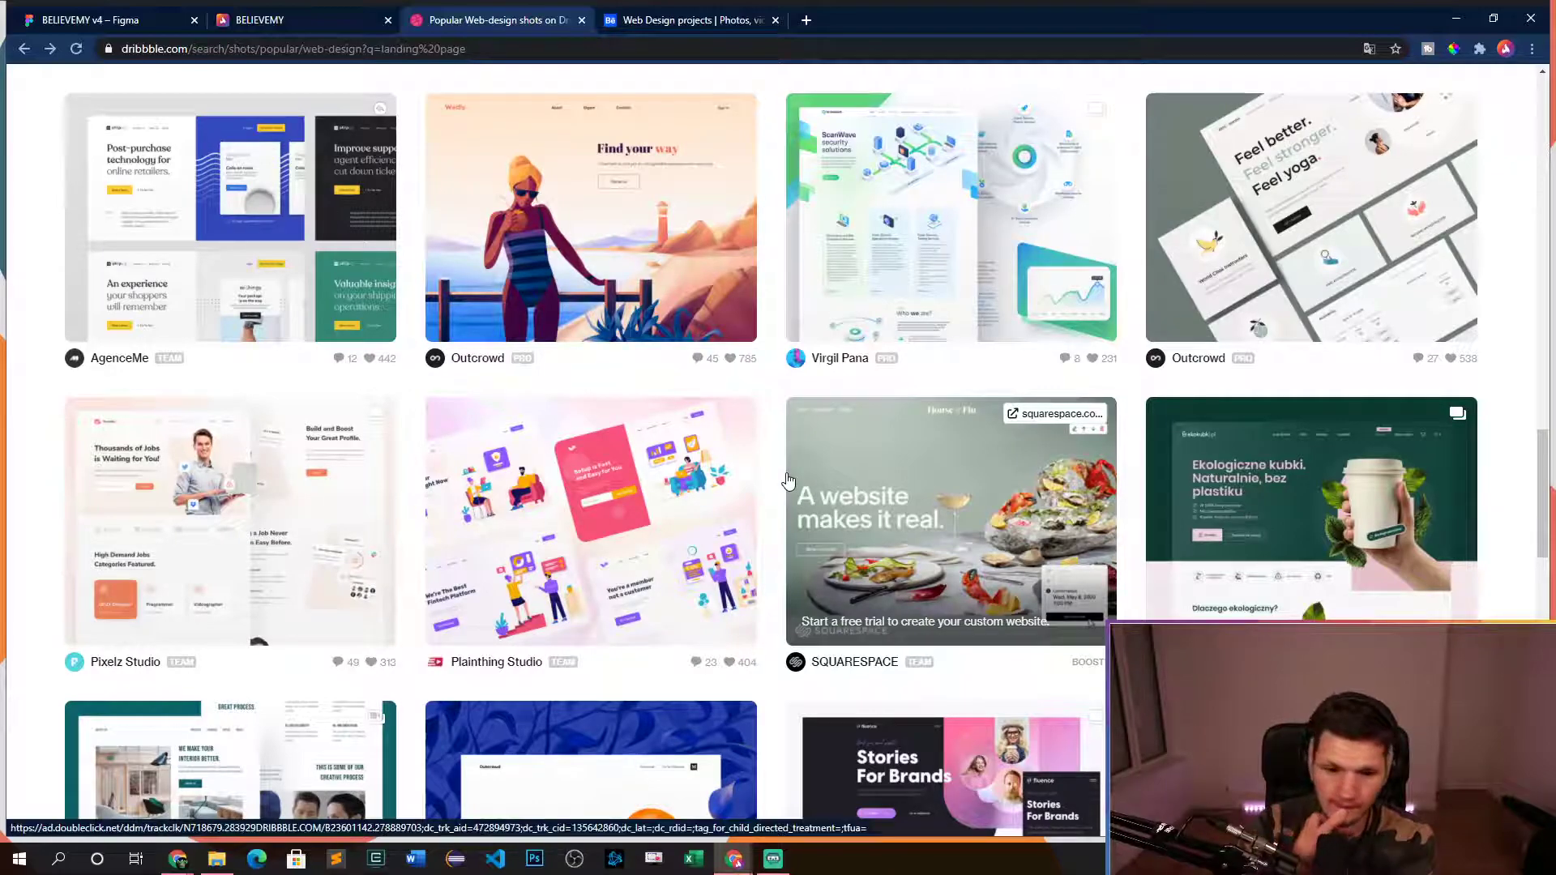
{"action": "scroll", "coordinate": [787, 482], "scroll_direction": "down", "scroll_amount": 5}
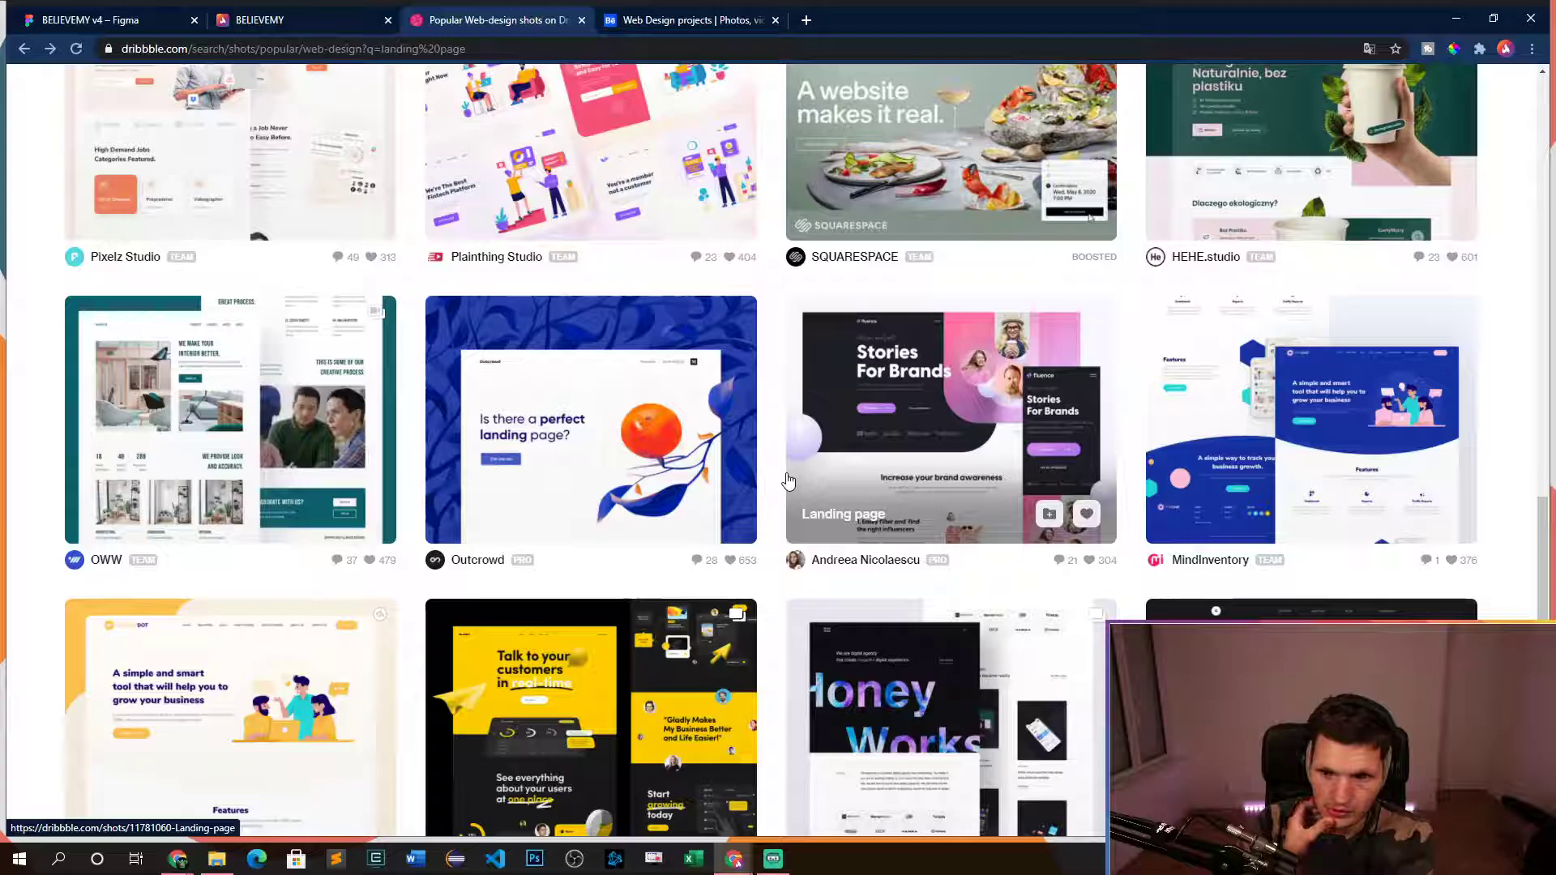
{"action": "scroll", "coordinate": [788, 481], "scroll_direction": "down", "scroll_amount": 2}
{"action": "left_click", "coordinate": [1301, 284]}
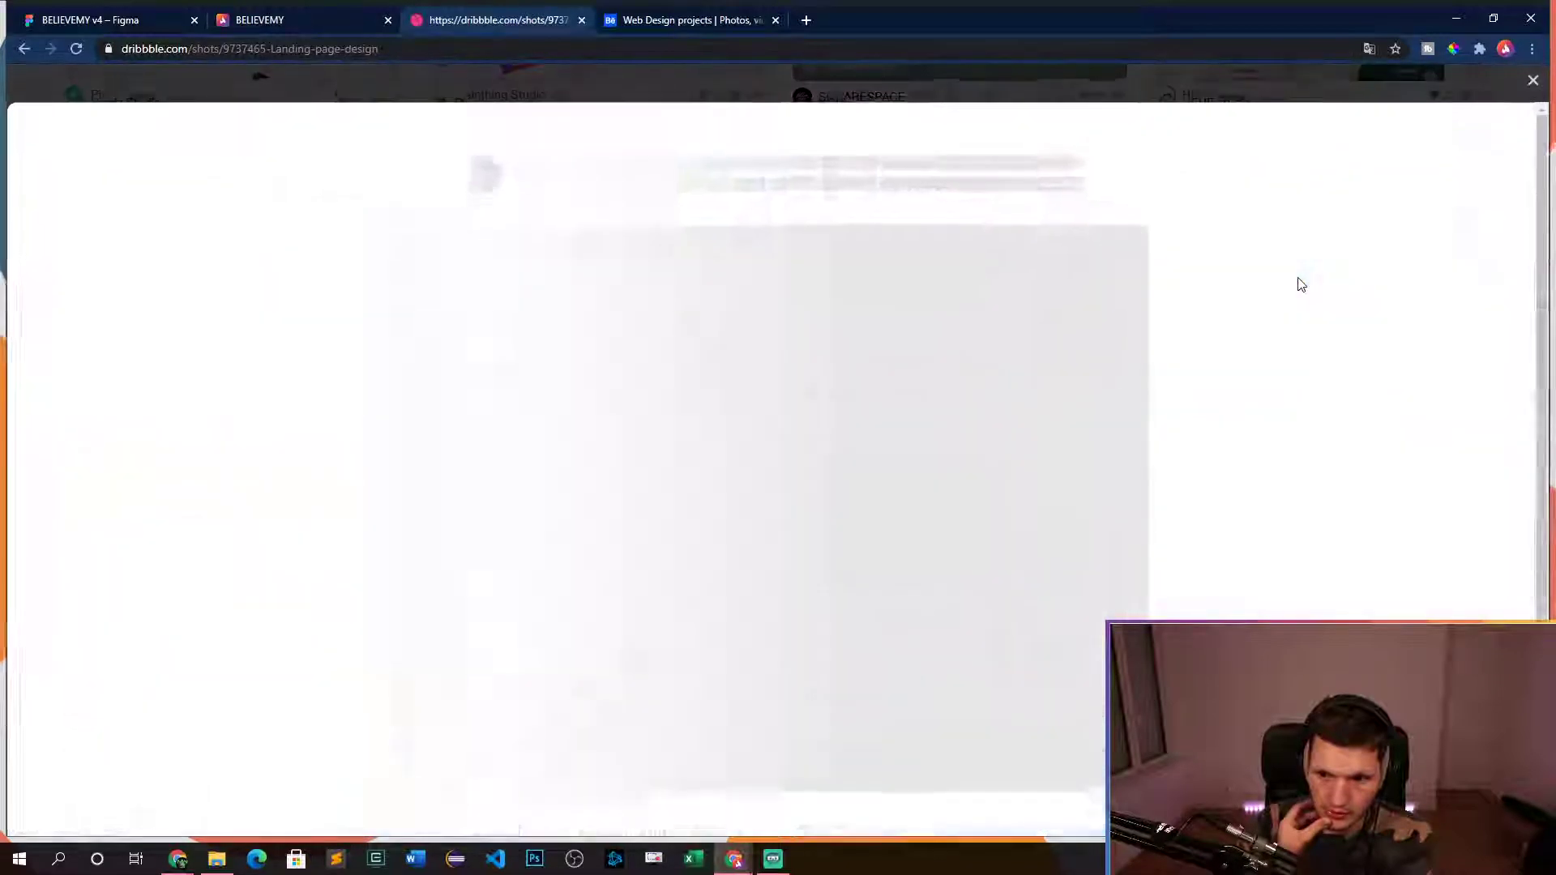
{"action": "scroll", "coordinate": [969, 649], "scroll_direction": "down", "scroll_amount": 3}
{"action": "scroll", "coordinate": [1122, 386], "scroll_direction": "up", "scroll_amount": 3}
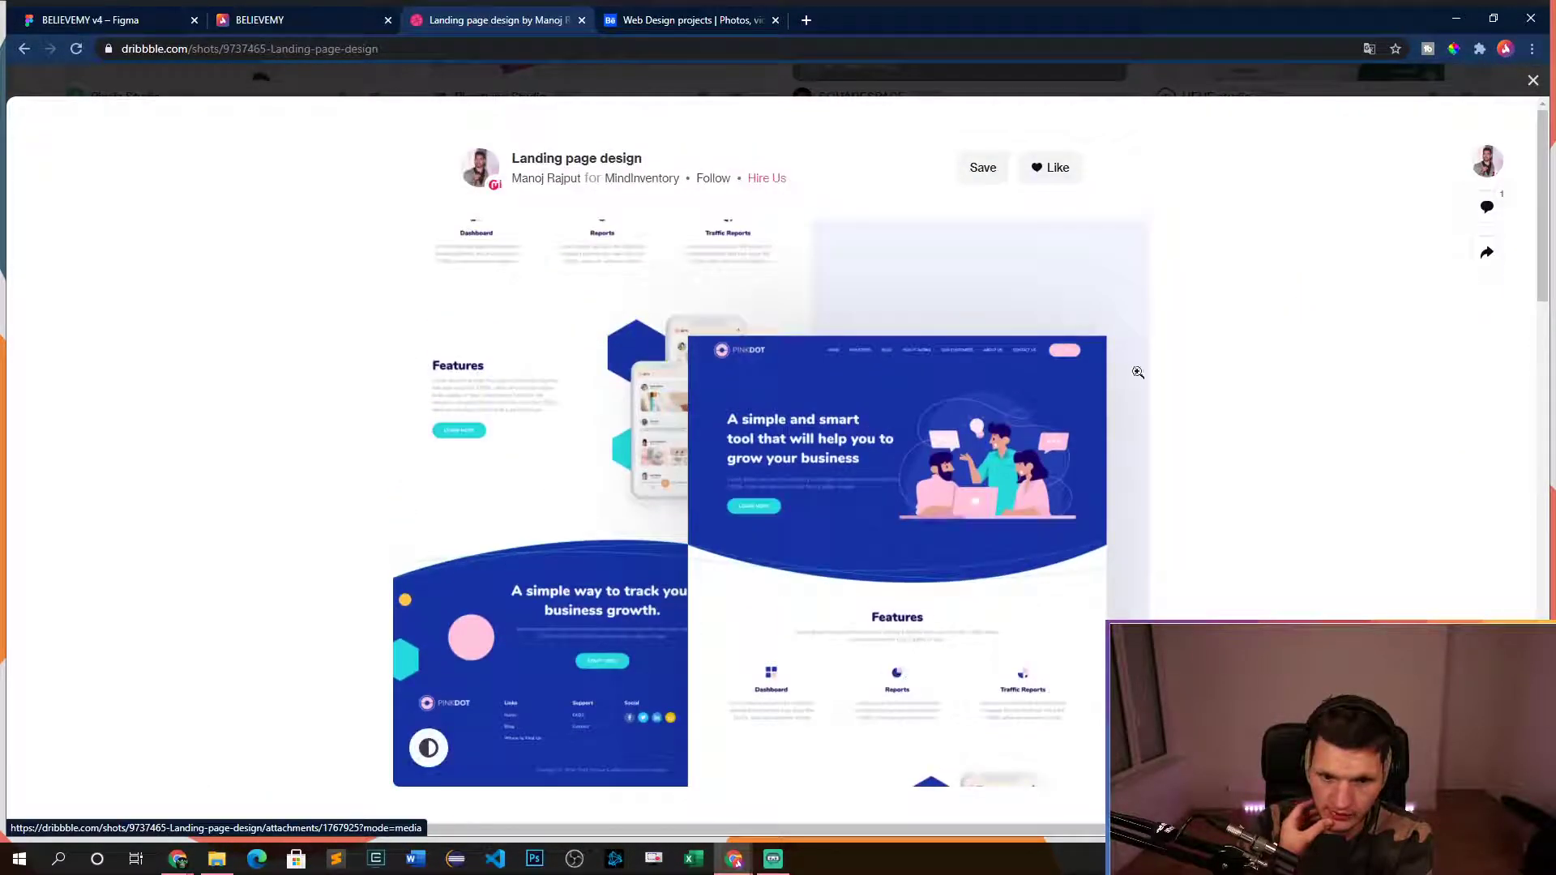
{"action": "left_click", "coordinate": [1533, 80]}
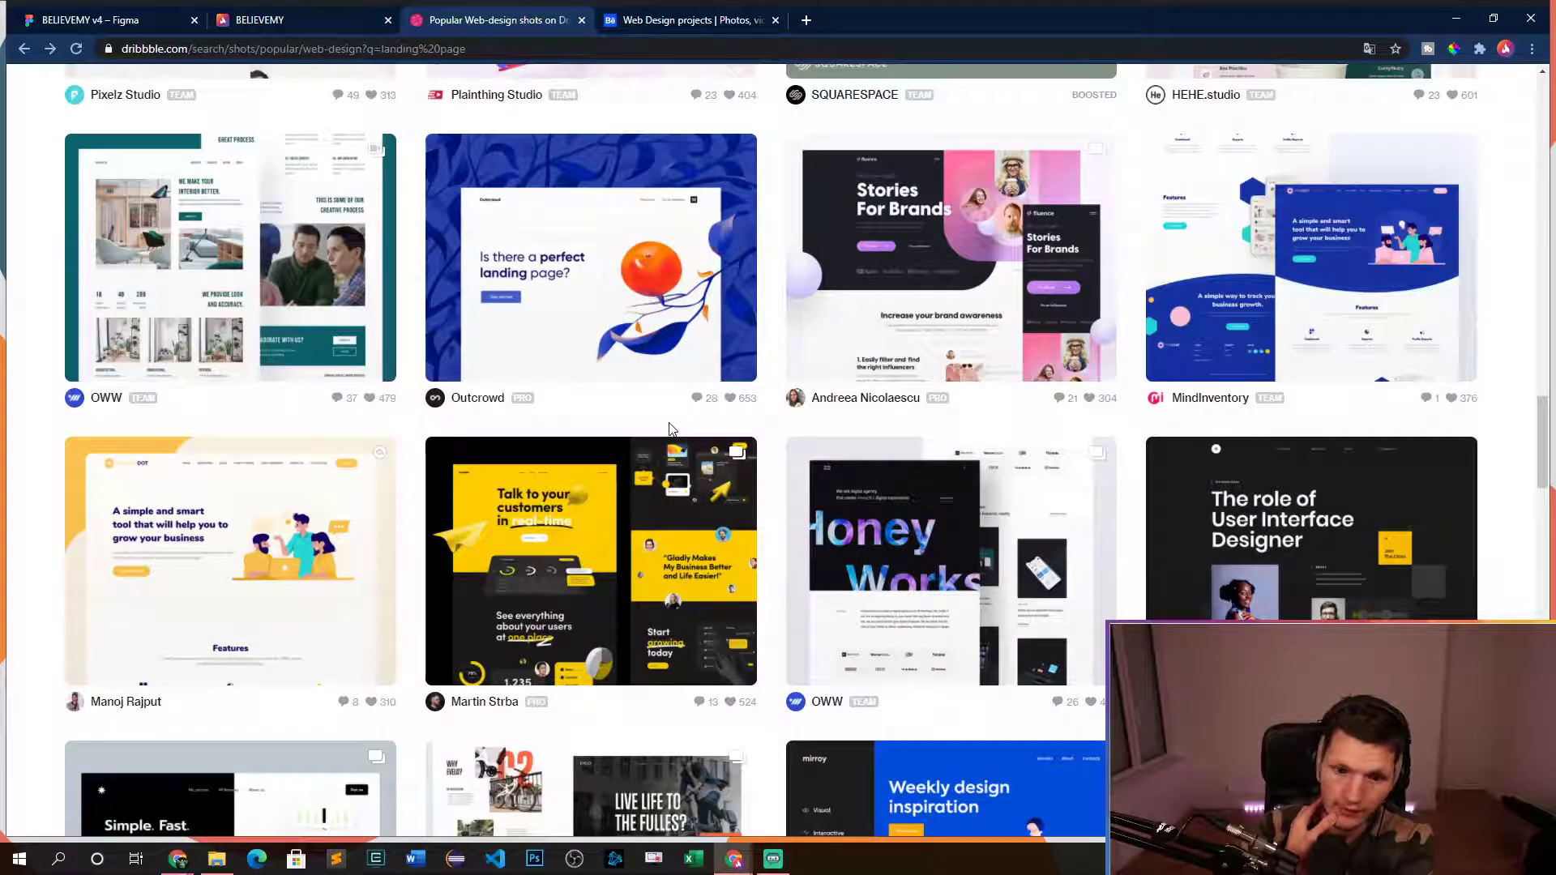
- Examine the yellow Yellowdot landing page shot at full size, including its Features section, and return to the results
{"action": "scroll", "coordinate": [669, 429], "scroll_direction": "down", "scroll_amount": 1}
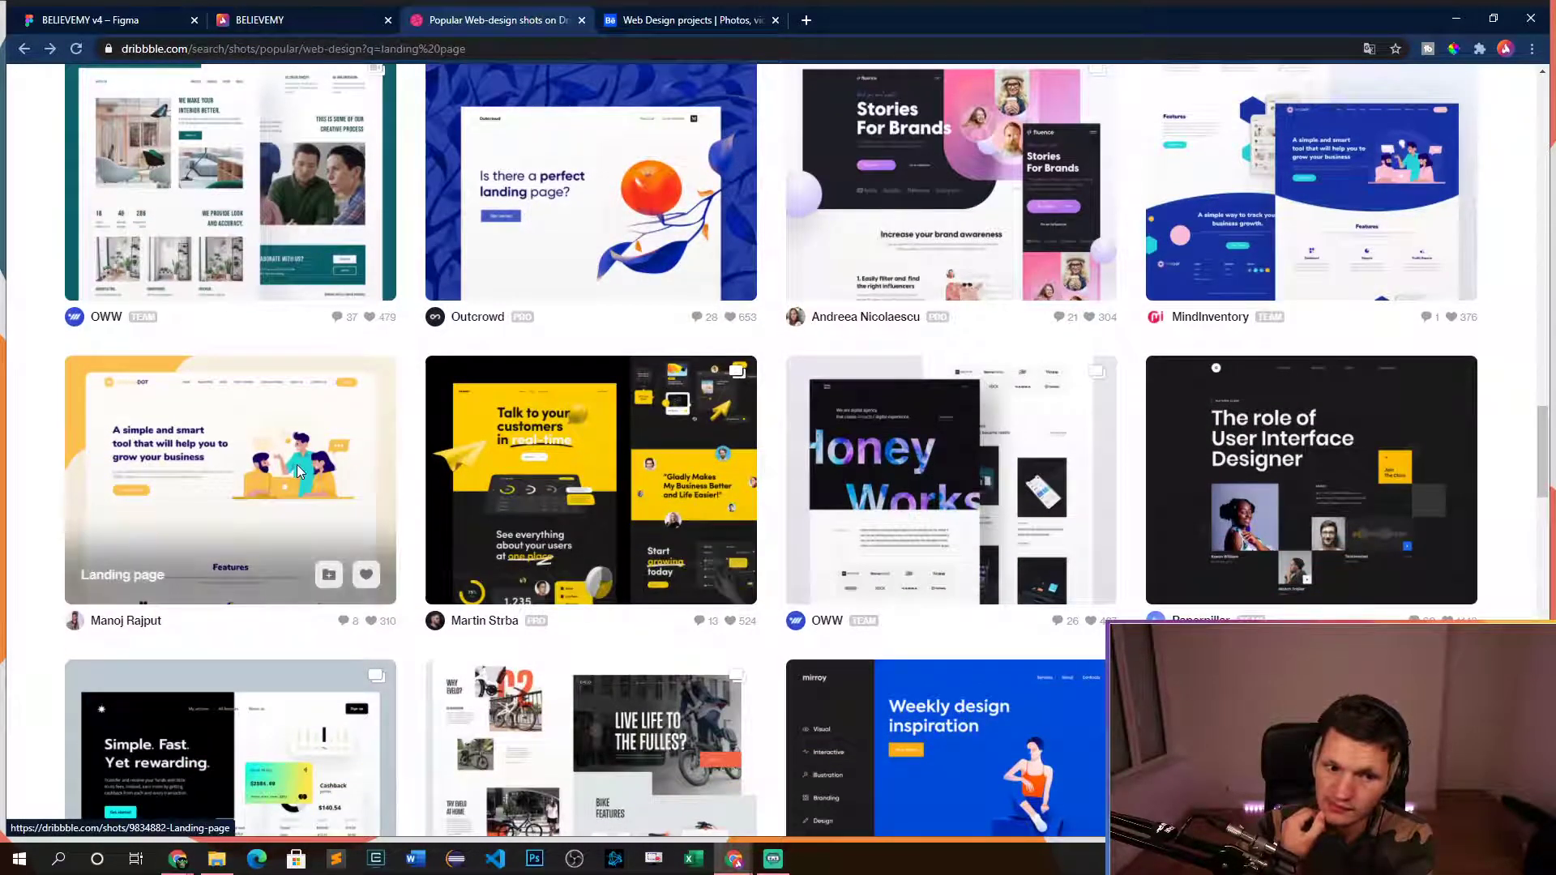
{"action": "left_click", "coordinate": [298, 473]}
{"action": "scroll", "coordinate": [784, 447], "scroll_direction": "down", "scroll_amount": 5}
{"action": "scroll", "coordinate": [784, 450], "scroll_direction": "up", "scroll_amount": 3}
{"action": "left_click", "coordinate": [784, 451]}
{"action": "scroll", "coordinate": [1232, 268], "scroll_direction": "down", "scroll_amount": 5}
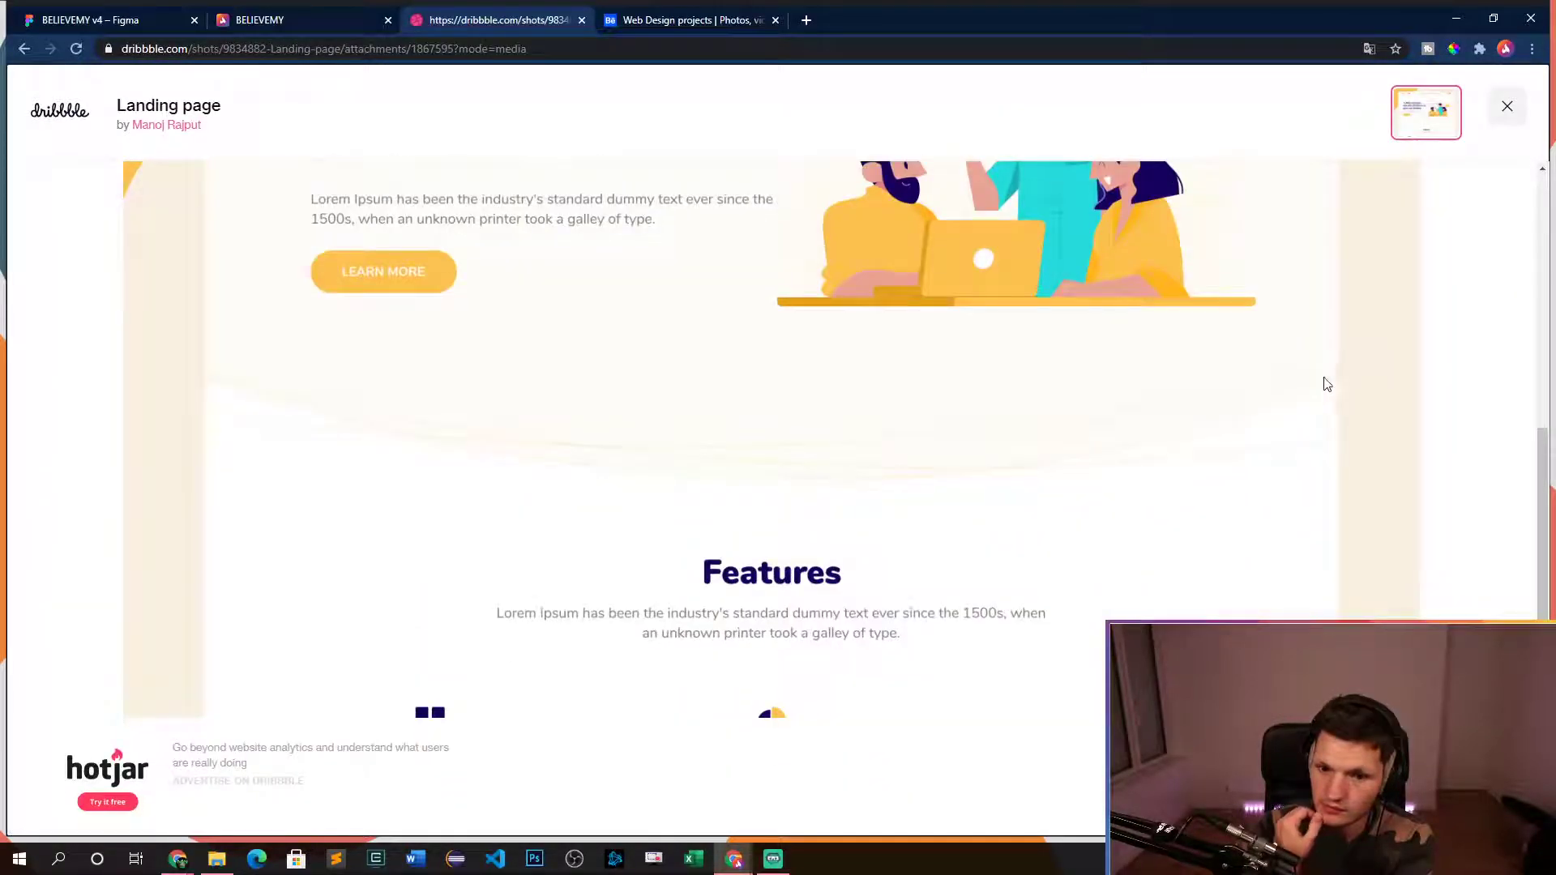
{"action": "scroll", "coordinate": [1333, 361], "scroll_direction": "up", "scroll_amount": 5}
{"action": "left_click", "coordinate": [1506, 107]}
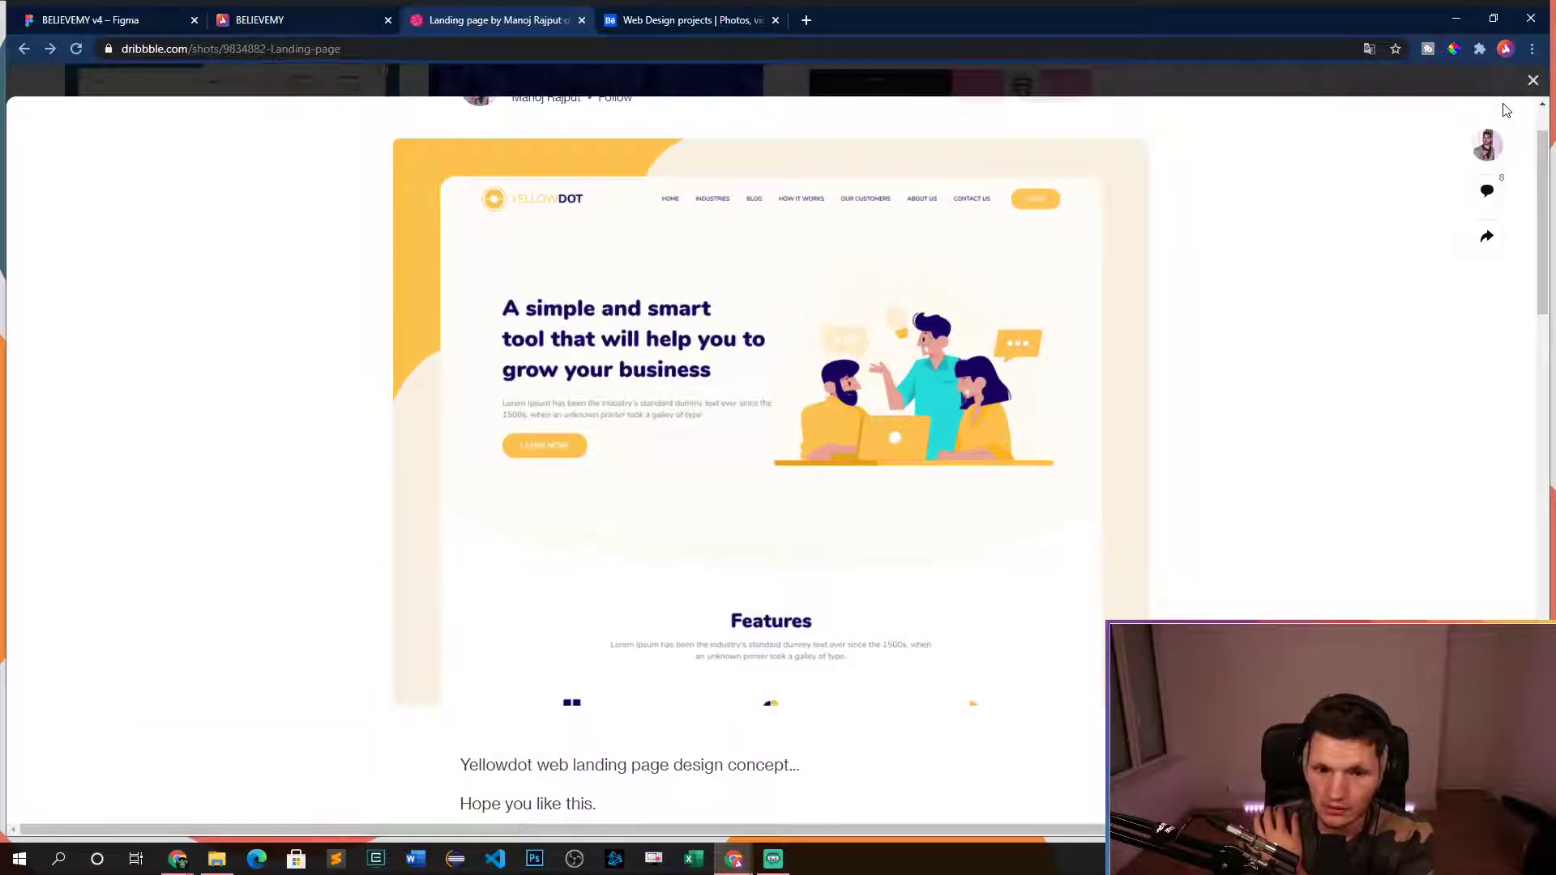
{"action": "left_click", "coordinate": [1532, 79]}
- Find the Hello Call - Exploration Landing Page shot and examine its second image at full size
{"action": "scroll", "coordinate": [734, 539], "scroll_direction": "down", "scroll_amount": 4}
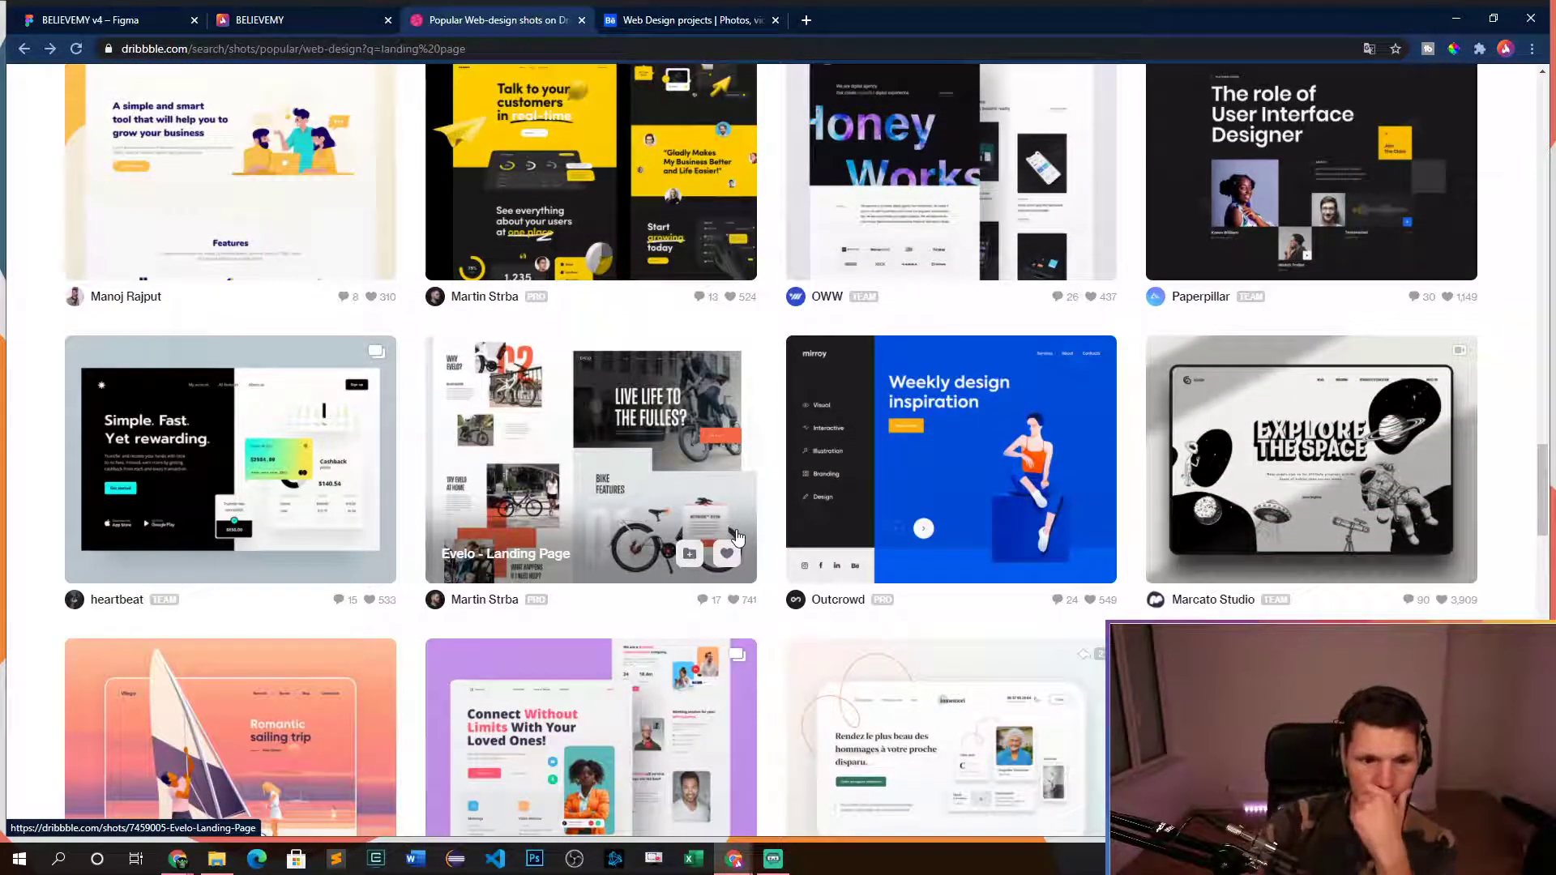
{"action": "scroll", "coordinate": [733, 535], "scroll_direction": "down", "scroll_amount": 4}
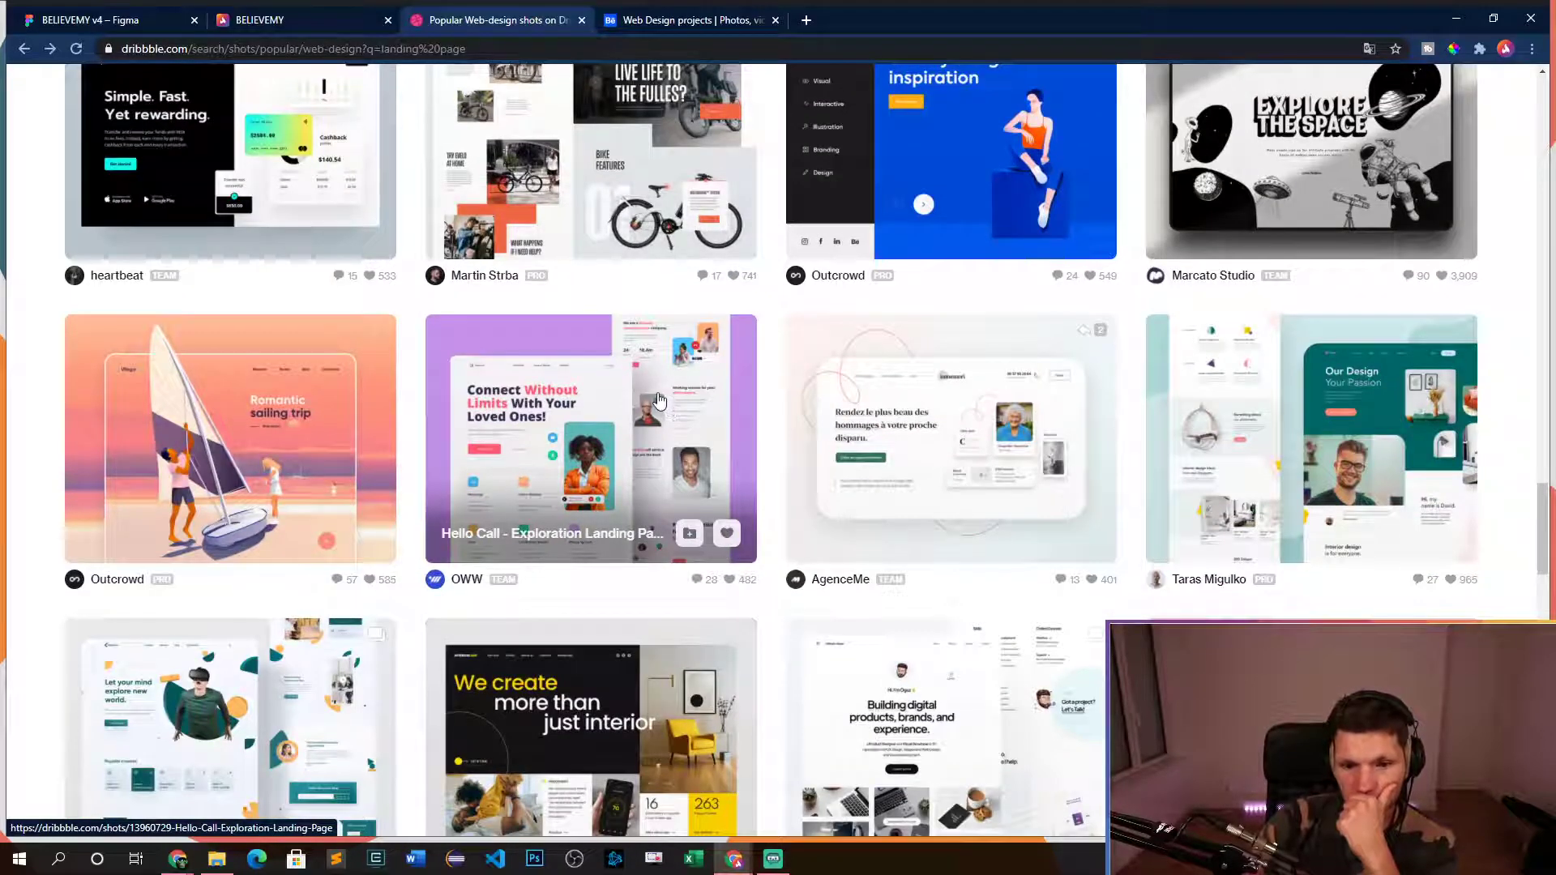
{"action": "left_click", "coordinate": [658, 396]}
{"action": "scroll", "coordinate": [661, 407], "scroll_direction": "down", "scroll_amount": 5}
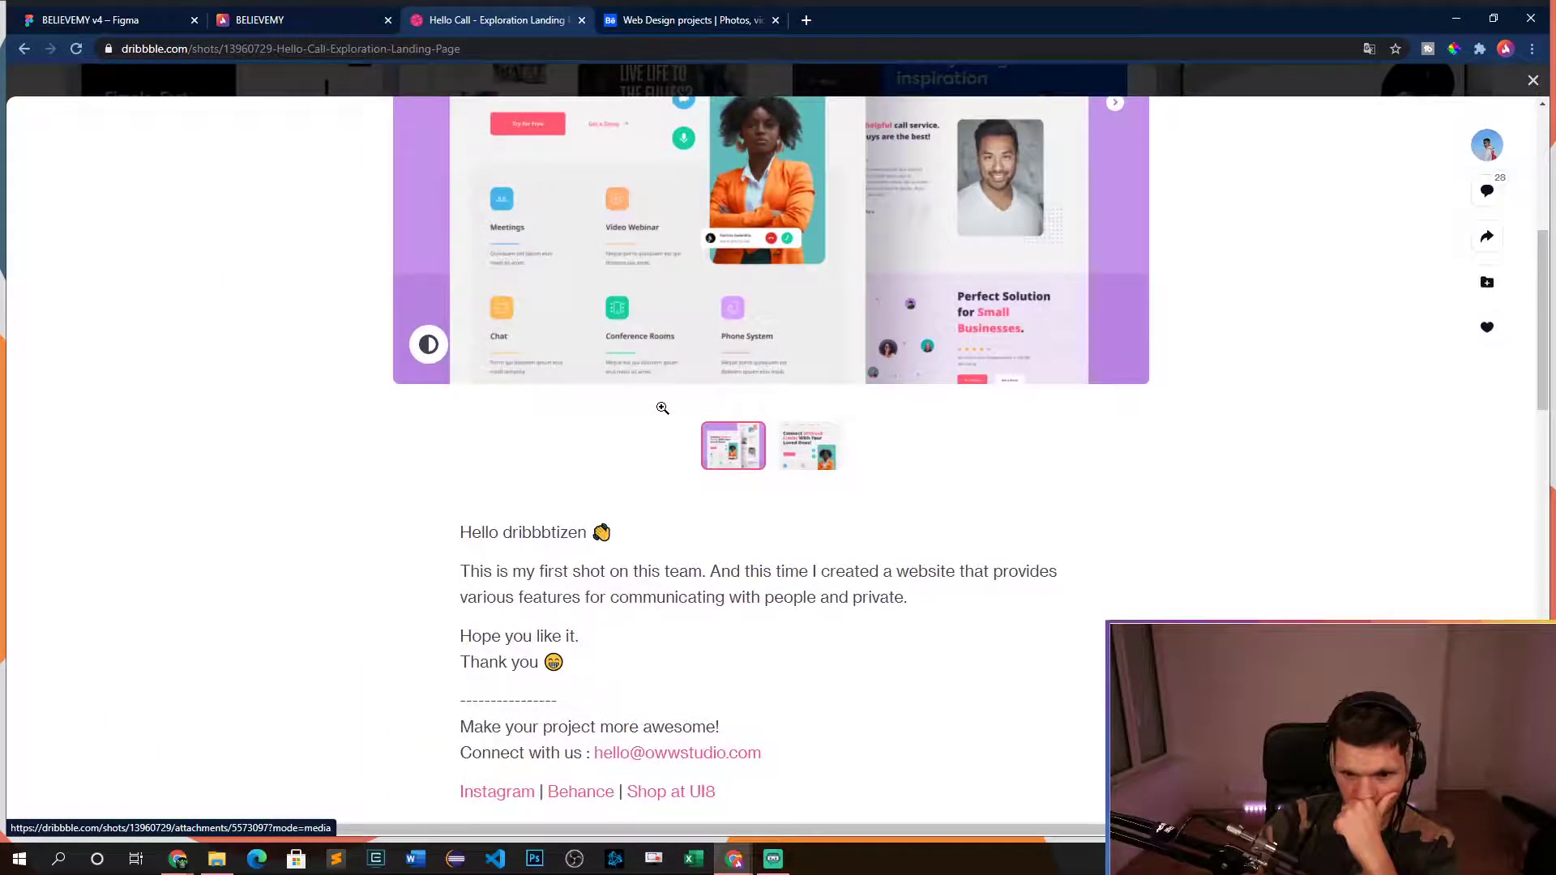
{"action": "left_click", "coordinate": [809, 445]}
{"action": "scroll", "coordinate": [804, 338], "scroll_direction": "up", "scroll_amount": 3}
{"action": "left_click", "coordinate": [804, 338]}
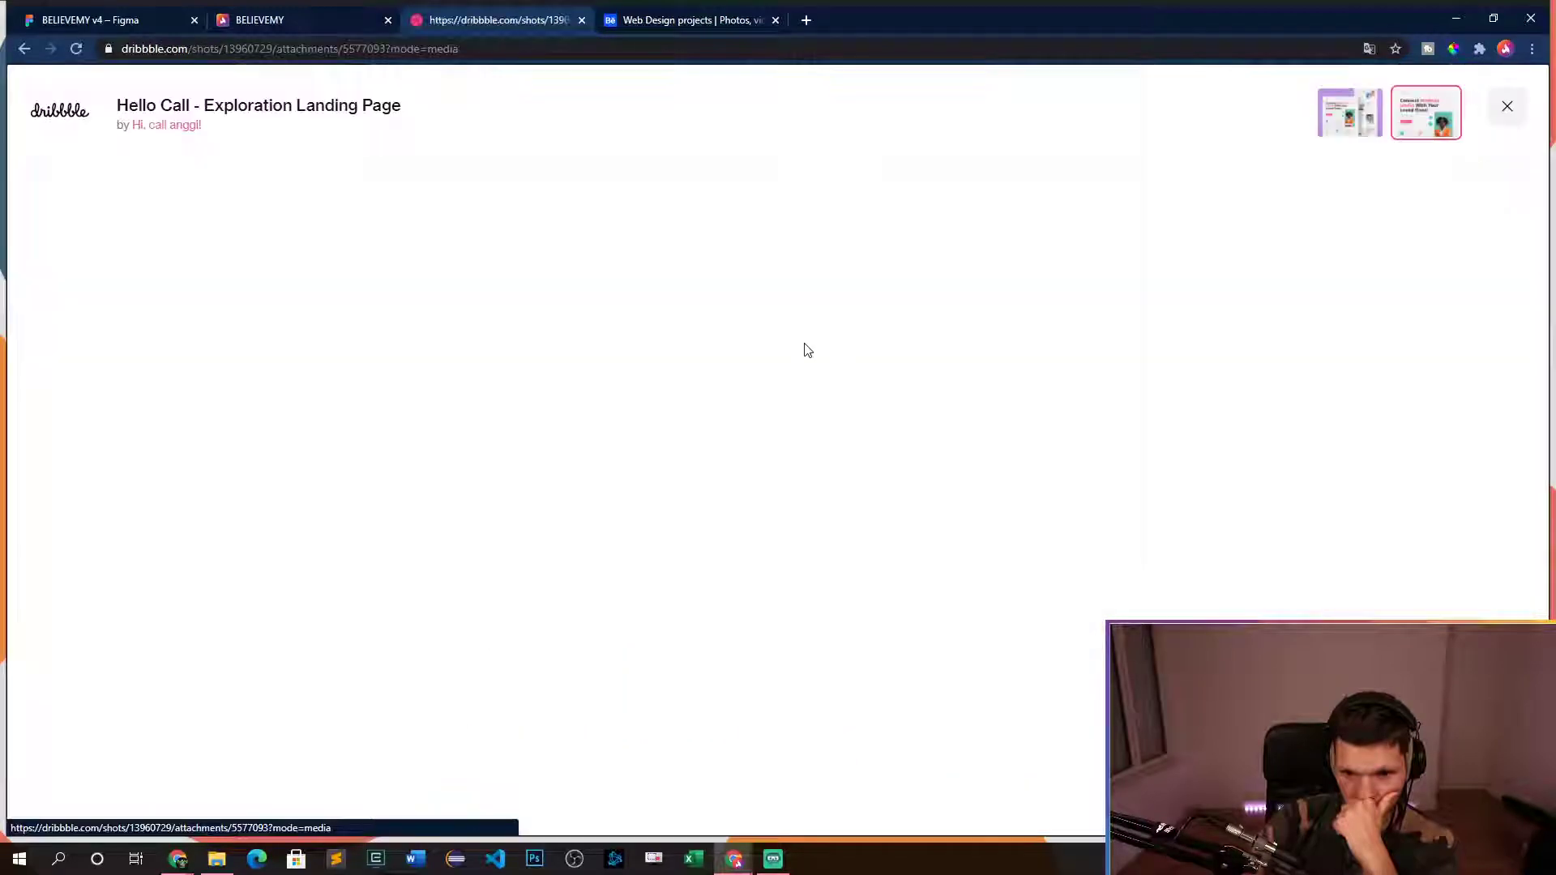
{"action": "scroll", "coordinate": [973, 422], "scroll_direction": "down", "scroll_amount": 6}
{"action": "scroll", "coordinate": [1018, 430], "scroll_direction": "down", "scroll_amount": 10}
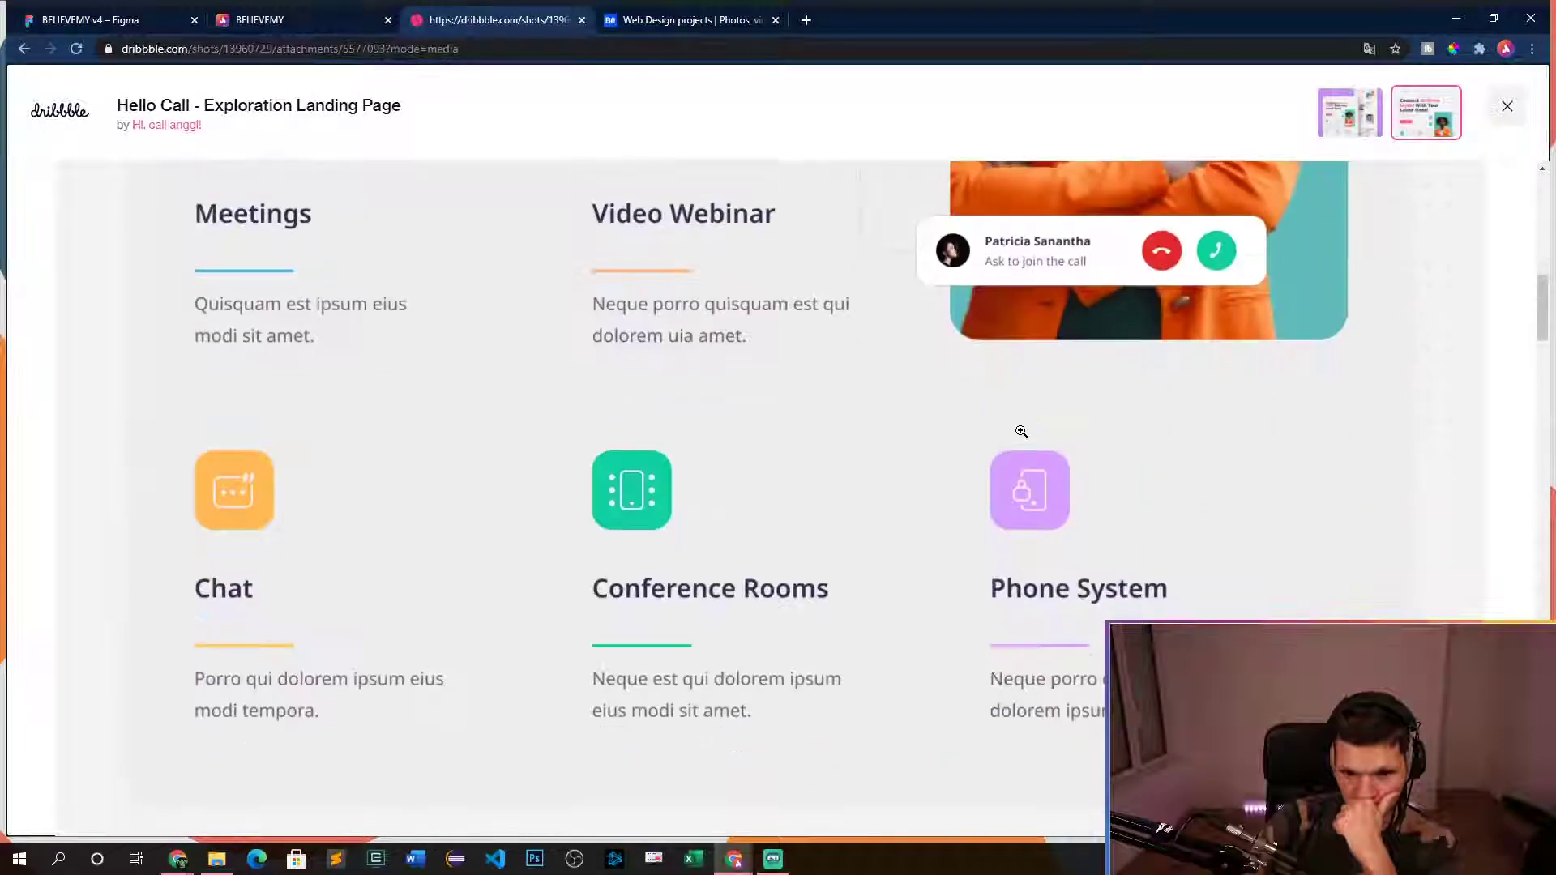
{"action": "scroll", "coordinate": [848, 488], "scroll_direction": "up", "scroll_amount": 15}
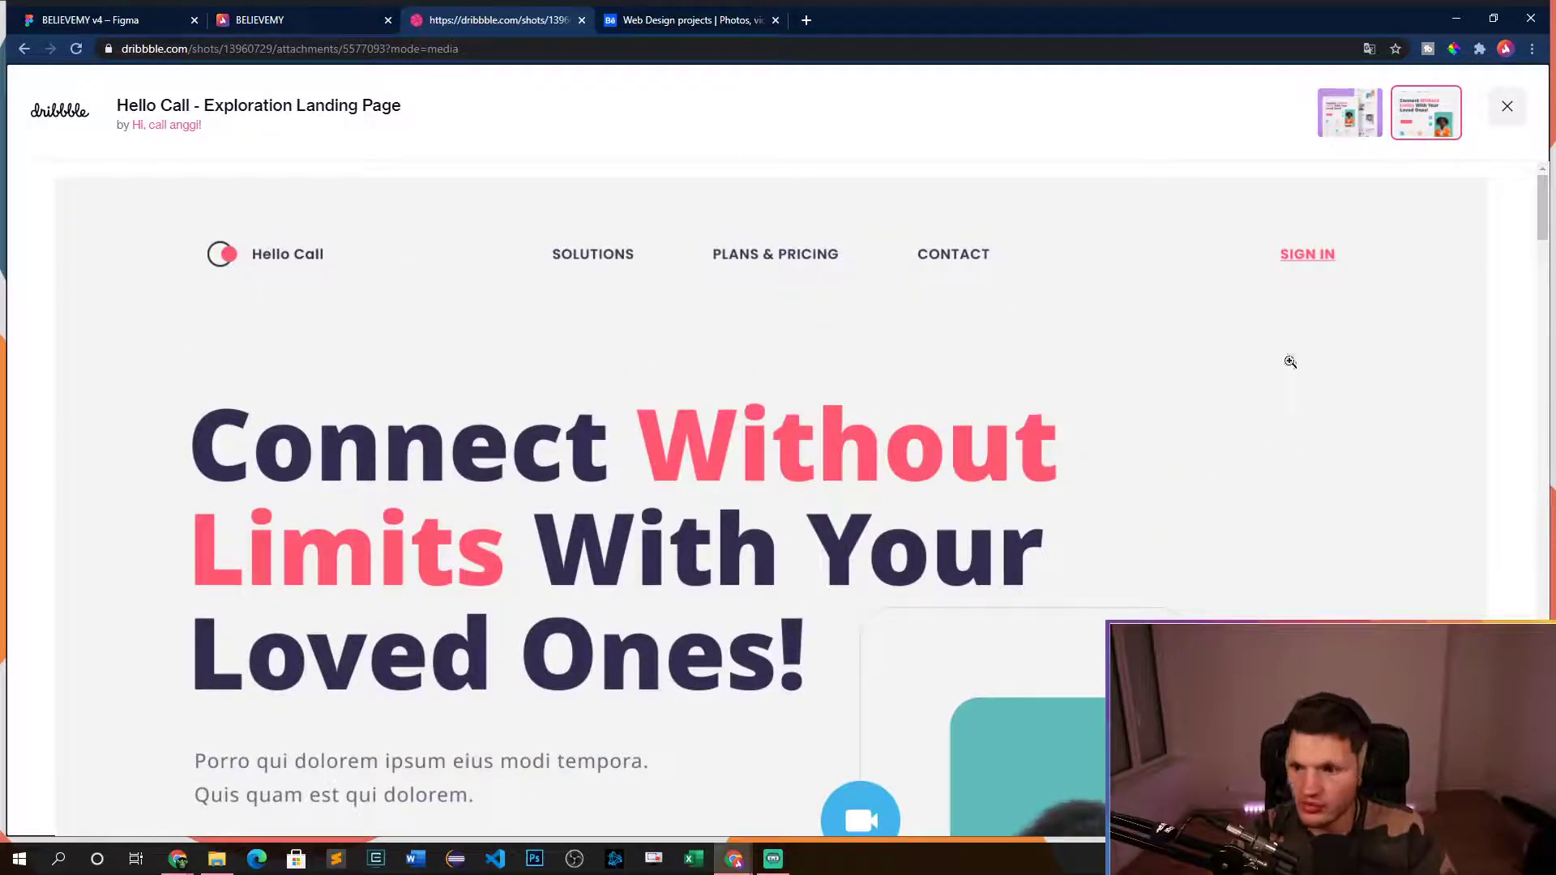
- Open the full-length Hello Call image in its own browser tab and enlarge it to a readable size
{"action": "key", "text": "ctrl+minus"}
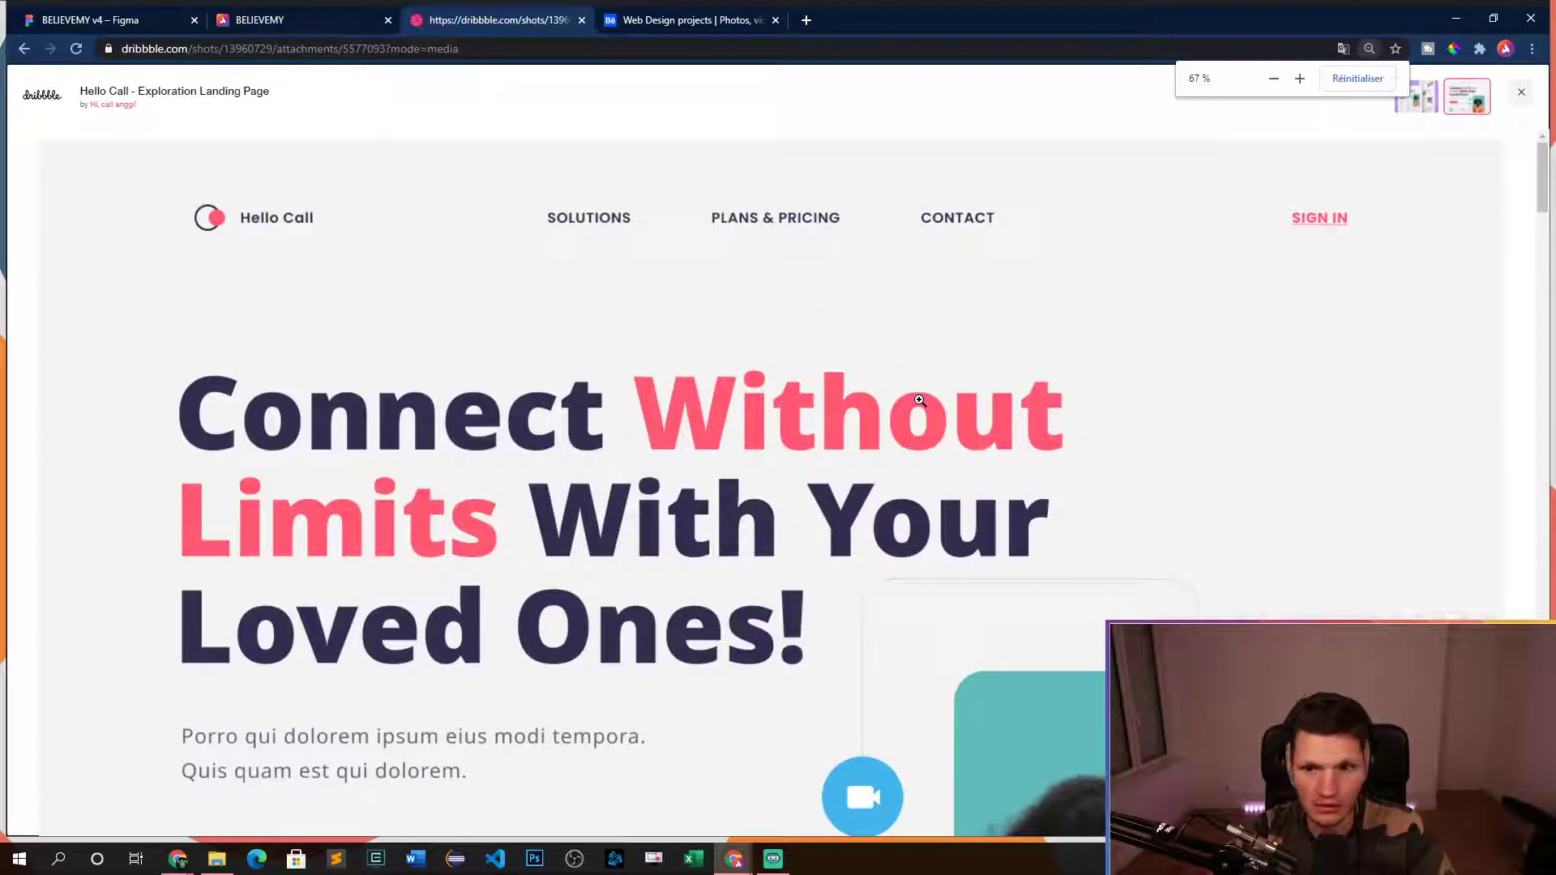
{"action": "key", "text": "ctrl+plus"}
{"action": "right_click", "coordinate": [919, 400]}
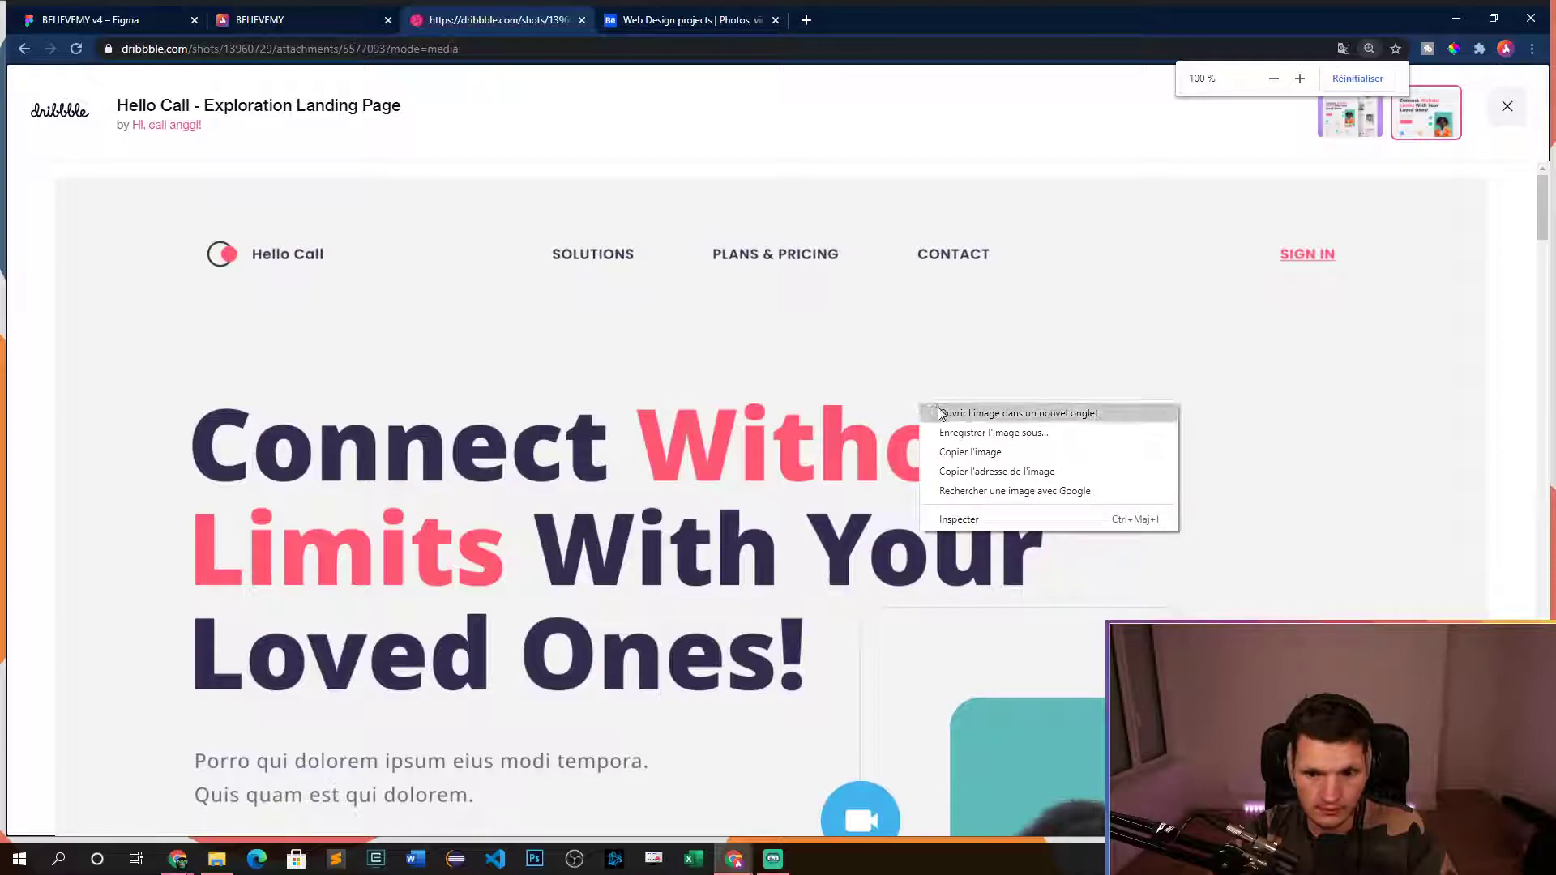
{"action": "left_click", "coordinate": [948, 416]}
{"action": "left_click", "coordinate": [697, 20]}
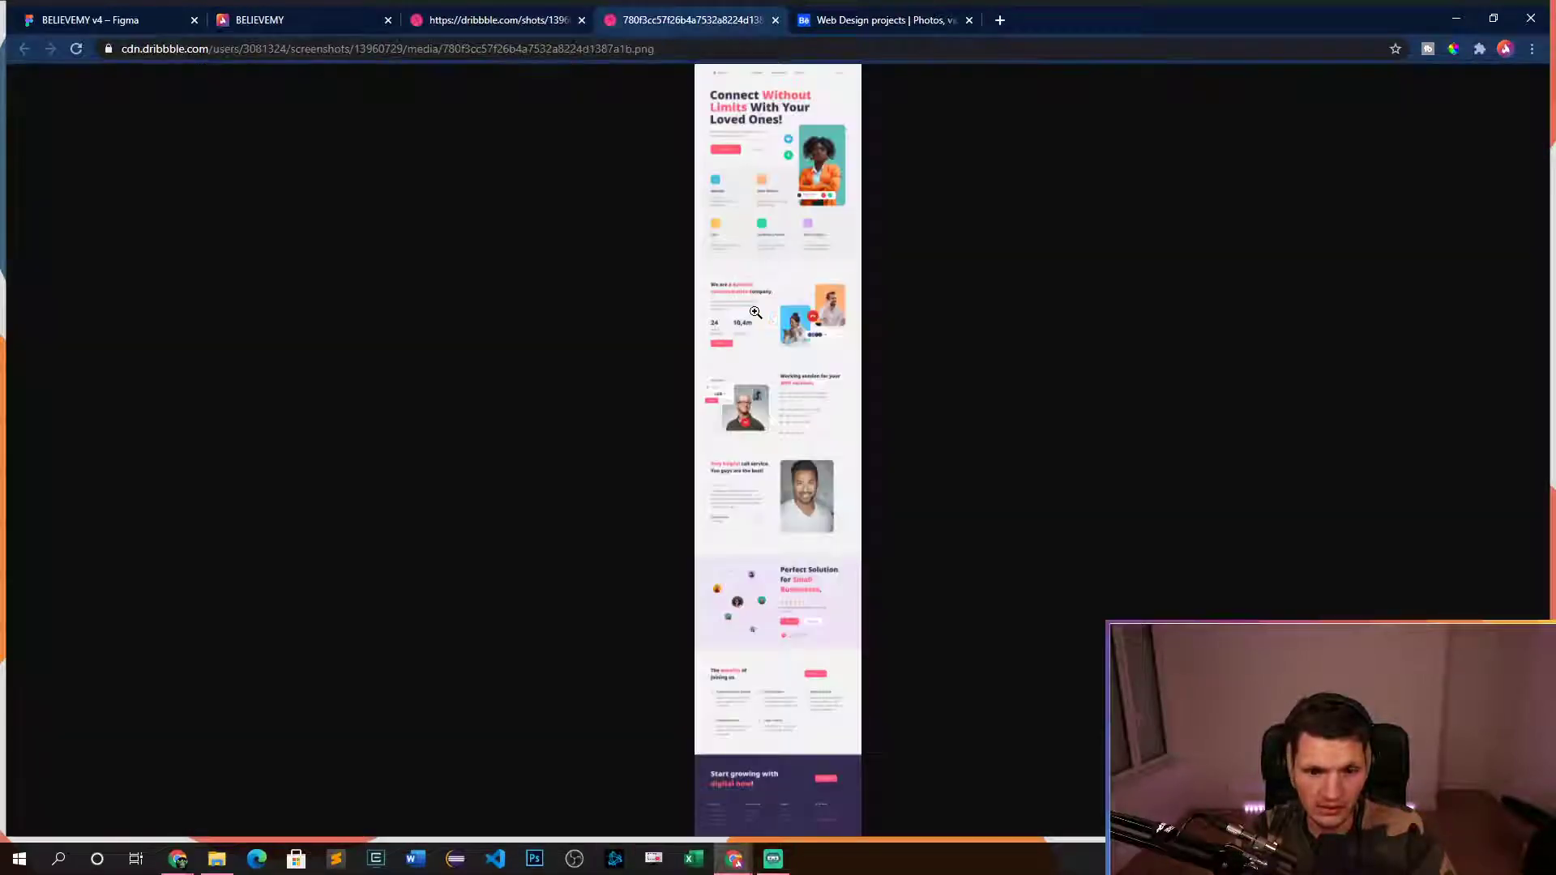
{"action": "left_click", "coordinate": [782, 209]}
{"action": "scroll", "coordinate": [785, 236], "scroll_direction": "down", "scroll_amount": 7, "text": "ctrl"}
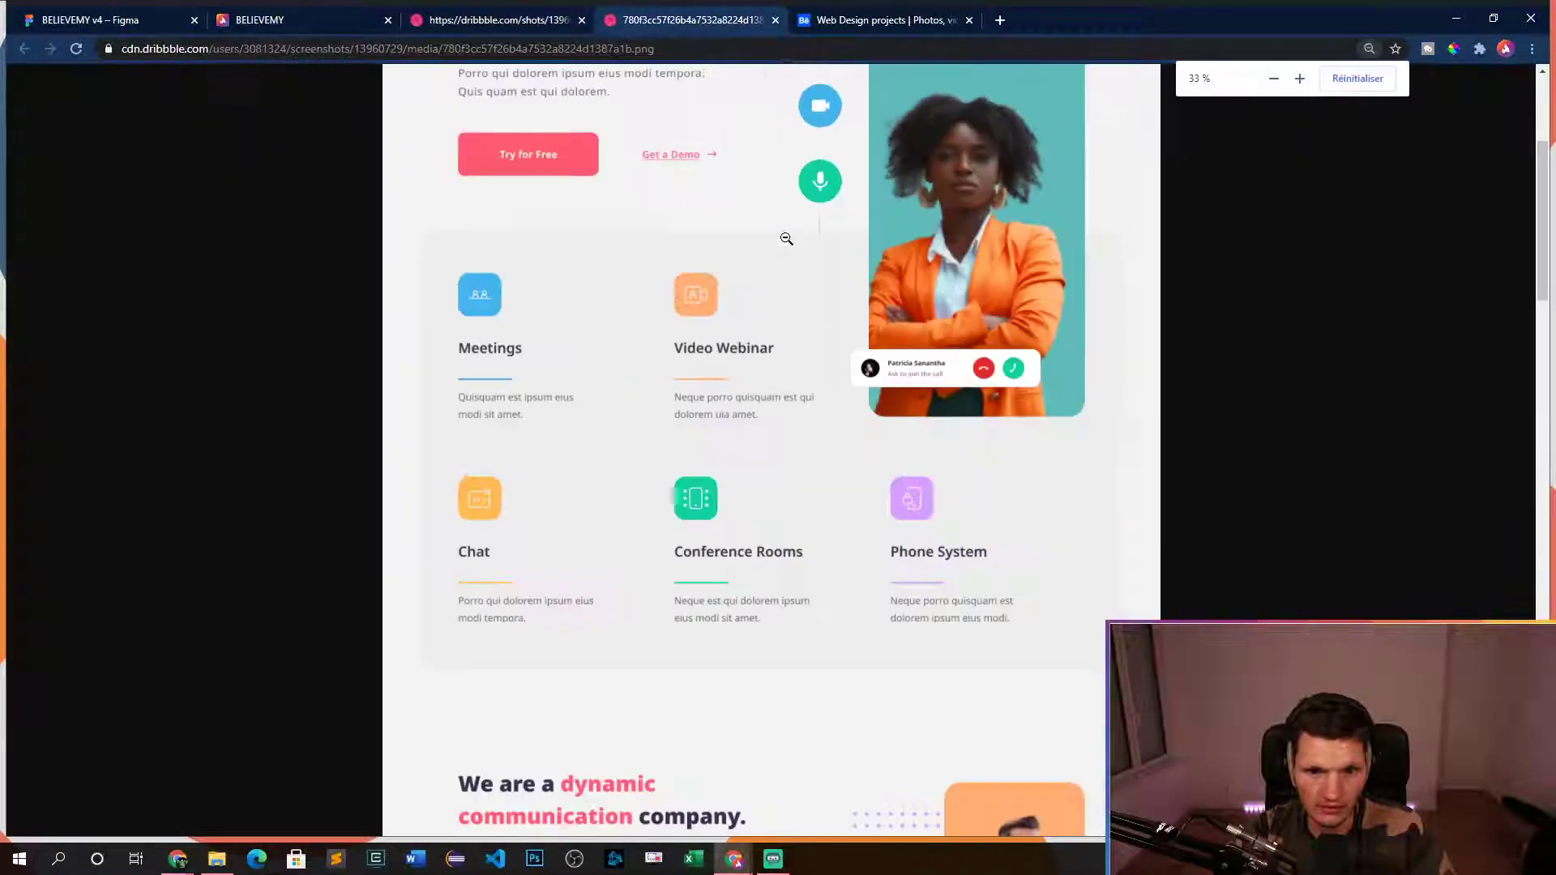
{"action": "scroll", "coordinate": [785, 243], "scroll_direction": "up", "scroll_amount": 2, "text": "ctrl"}
{"action": "left_click", "coordinate": [787, 248]}
{"action": "scroll", "coordinate": [932, 308], "scroll_direction": "up", "scroll_amount": 5}
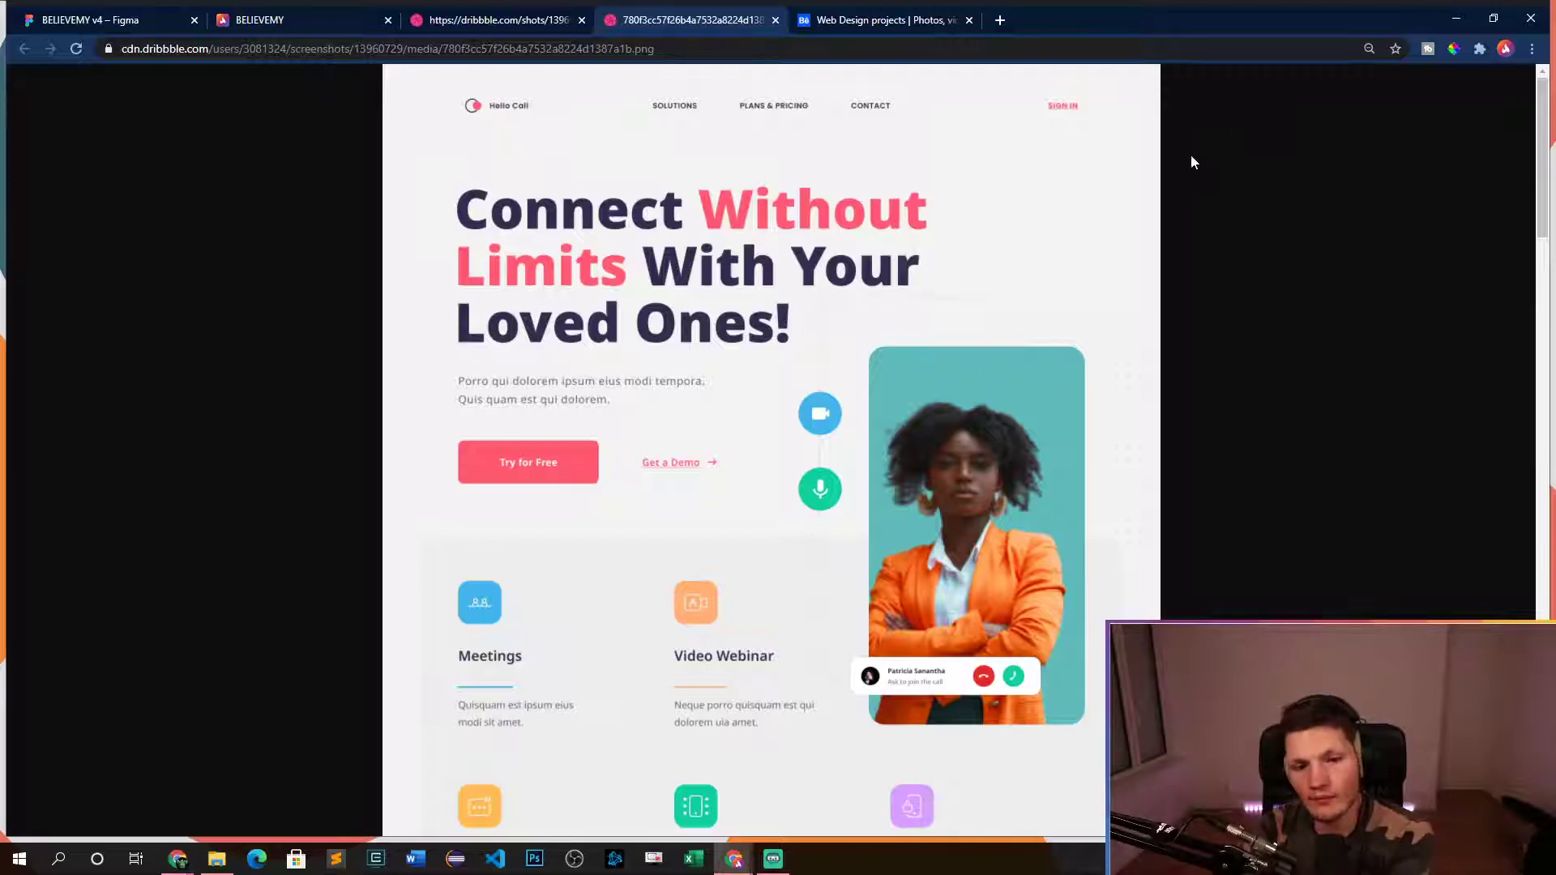
- Study how the Hello Call page arranges its feature grid and the alternating text-and-image sections below it
{"action": "scroll", "coordinate": [1199, 186], "scroll_direction": "down", "scroll_amount": 4}
{"action": "scroll", "coordinate": [1246, 241], "scroll_direction": "up", "scroll_amount": 4}
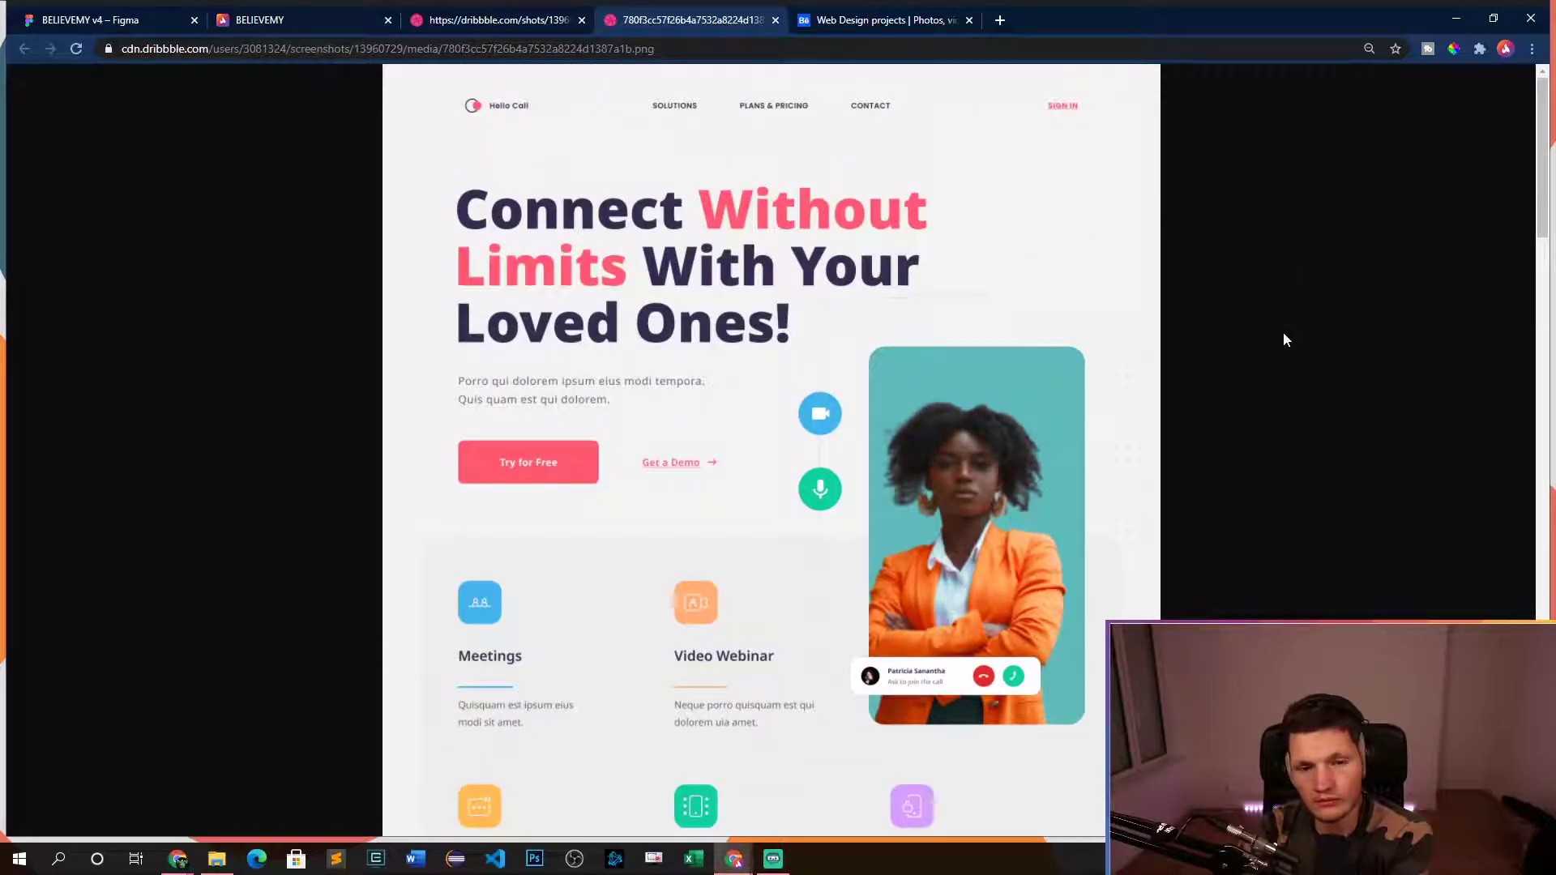
{"action": "scroll", "coordinate": [1283, 339], "scroll_direction": "down", "scroll_amount": 5}
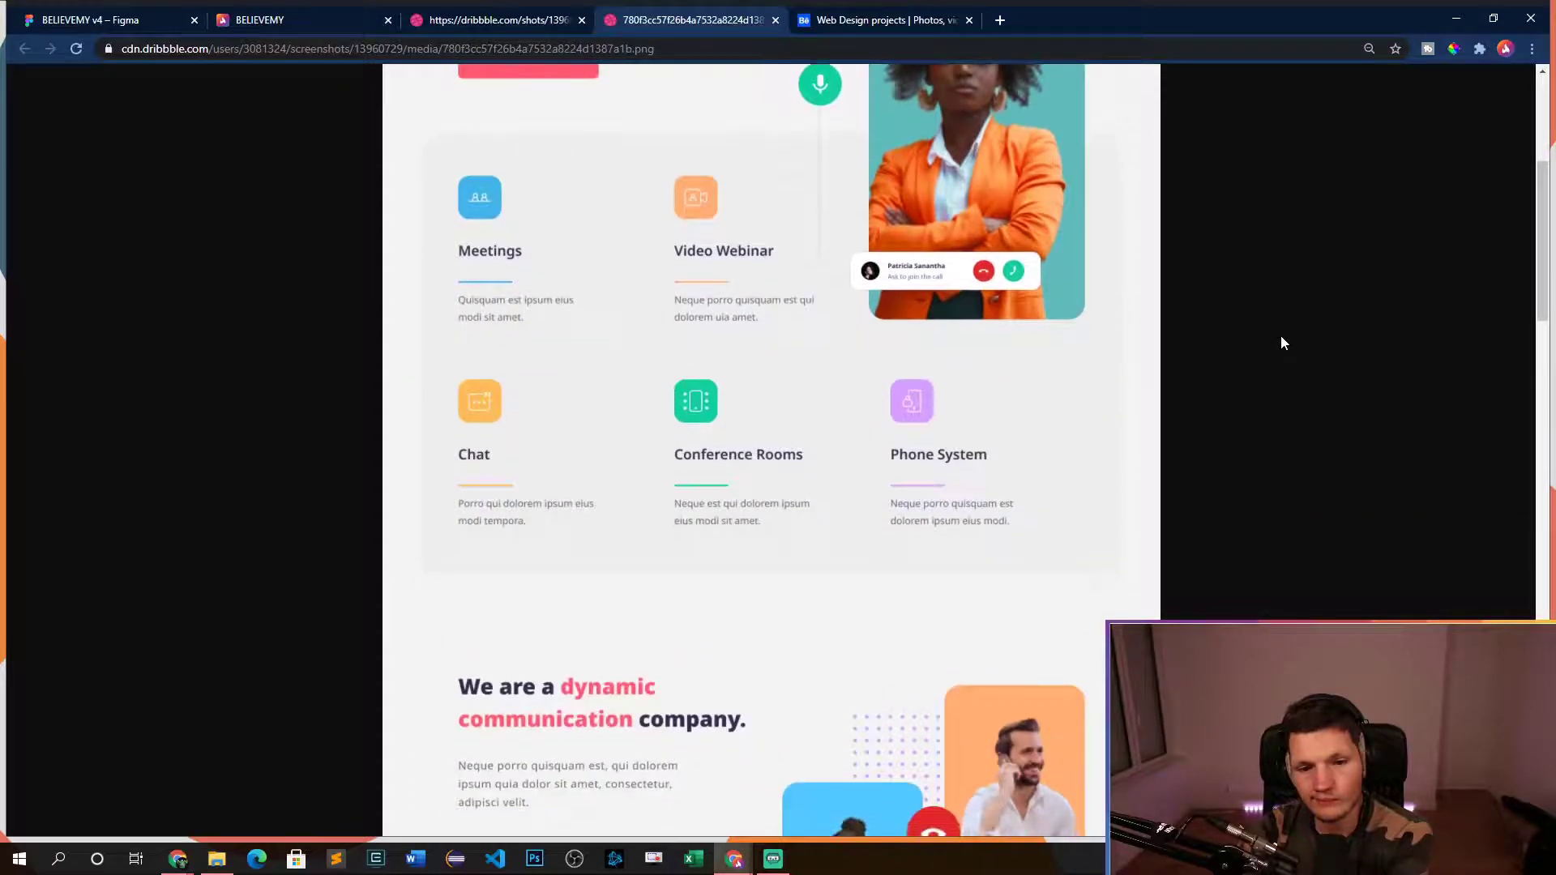
{"action": "scroll", "coordinate": [1281, 342], "scroll_direction": "down", "scroll_amount": 7}
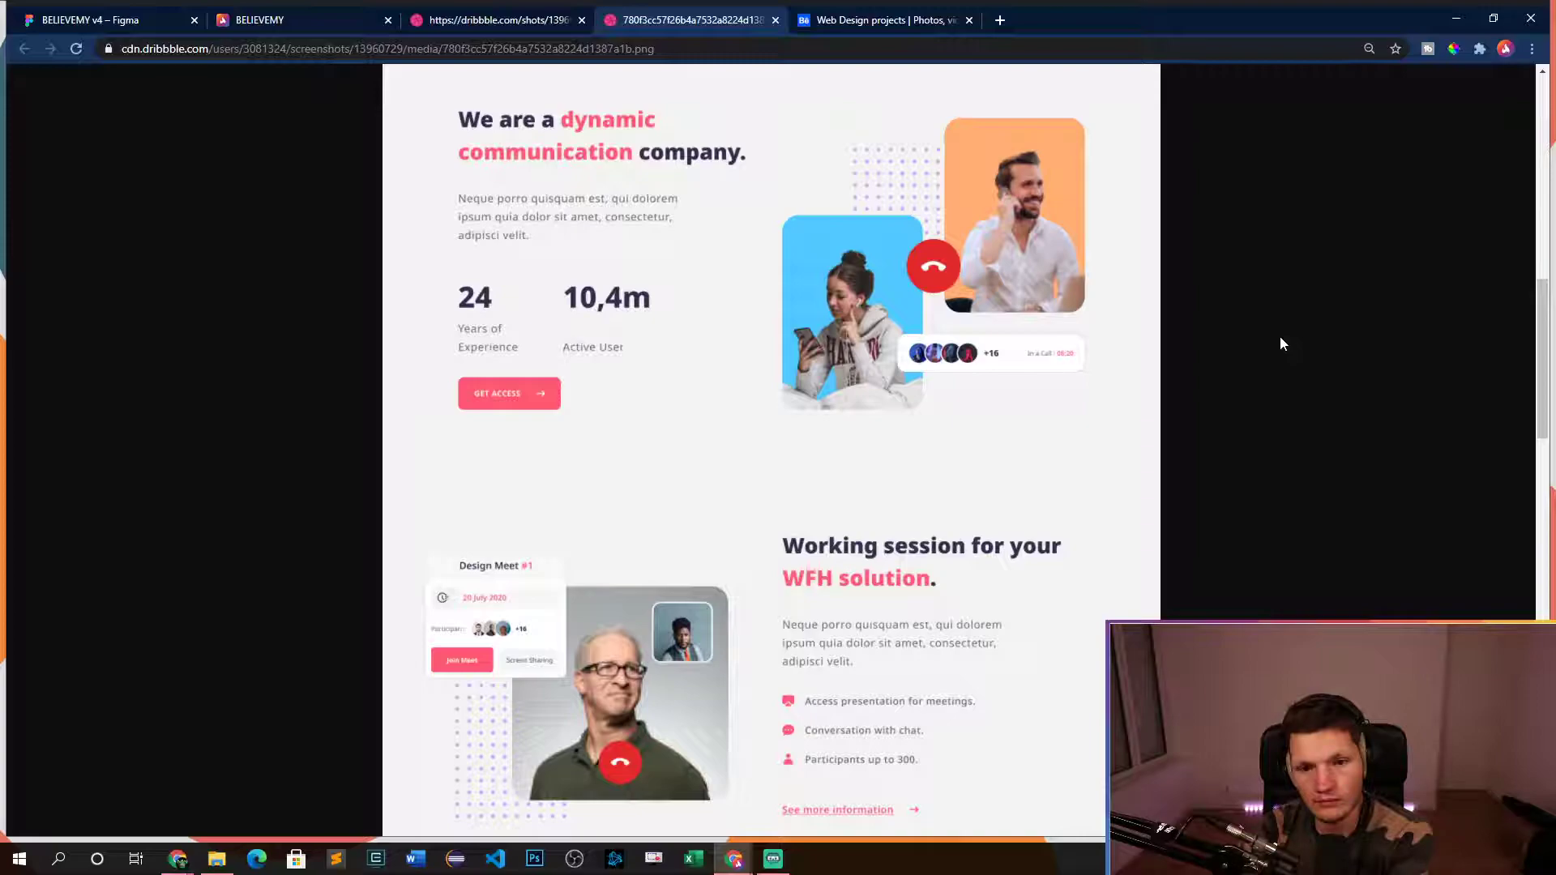
{"action": "scroll", "coordinate": [1281, 344], "scroll_direction": "up", "scroll_amount": 2}
{"action": "scroll", "coordinate": [1280, 343], "scroll_direction": "down", "scroll_amount": 2}
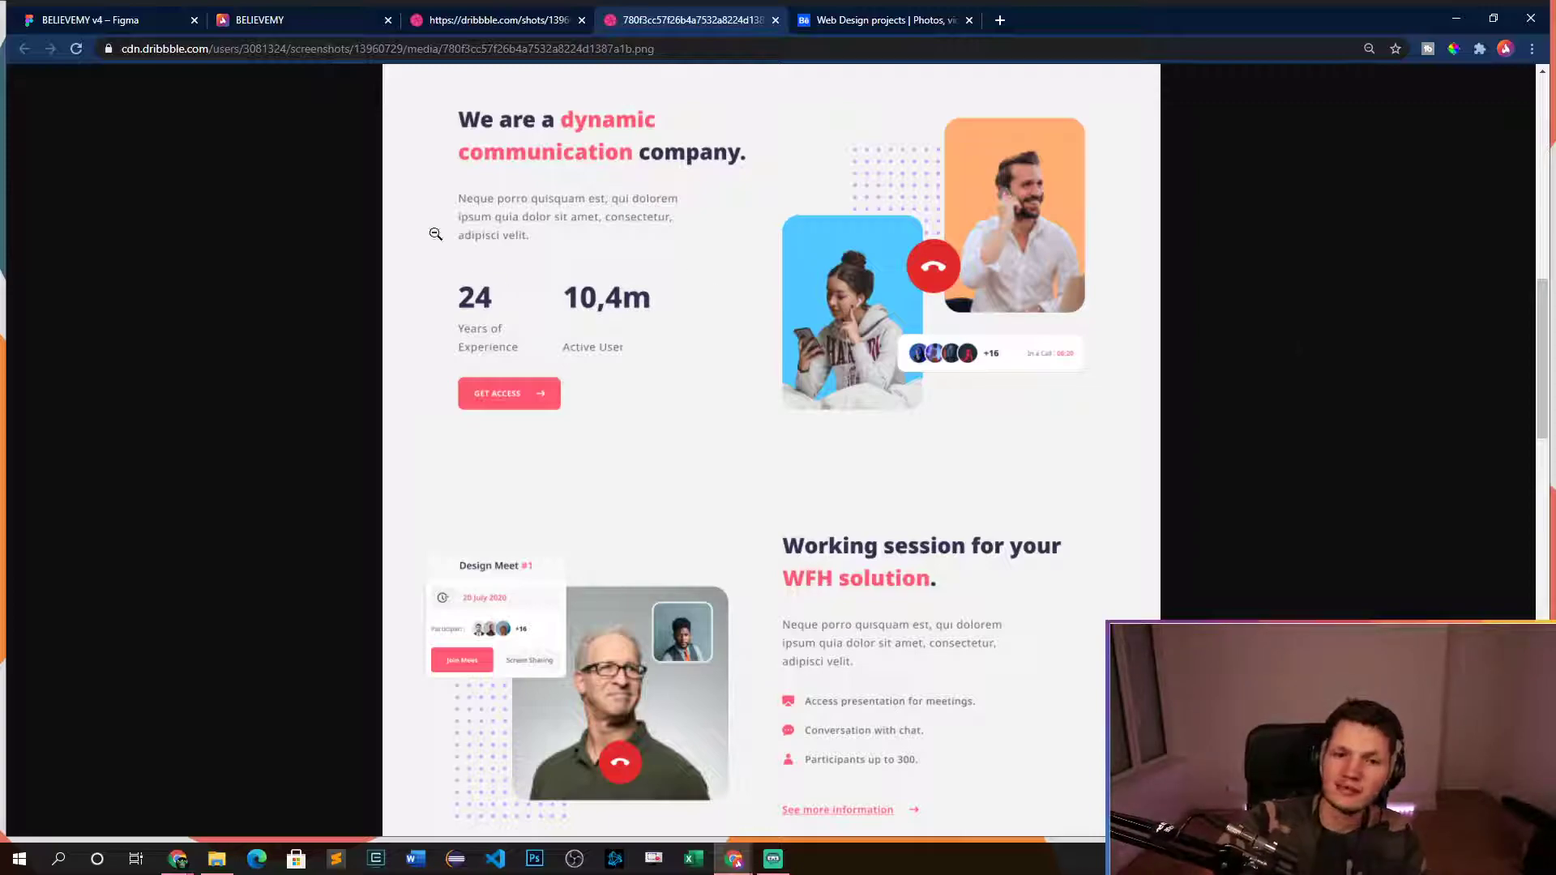
- Check the student, country and minutes statistics band on the current believemy.com homepage
{"action": "left_click", "coordinate": [298, 20]}
{"action": "scroll", "coordinate": [329, 374], "scroll_direction": "up", "scroll_amount": 10}
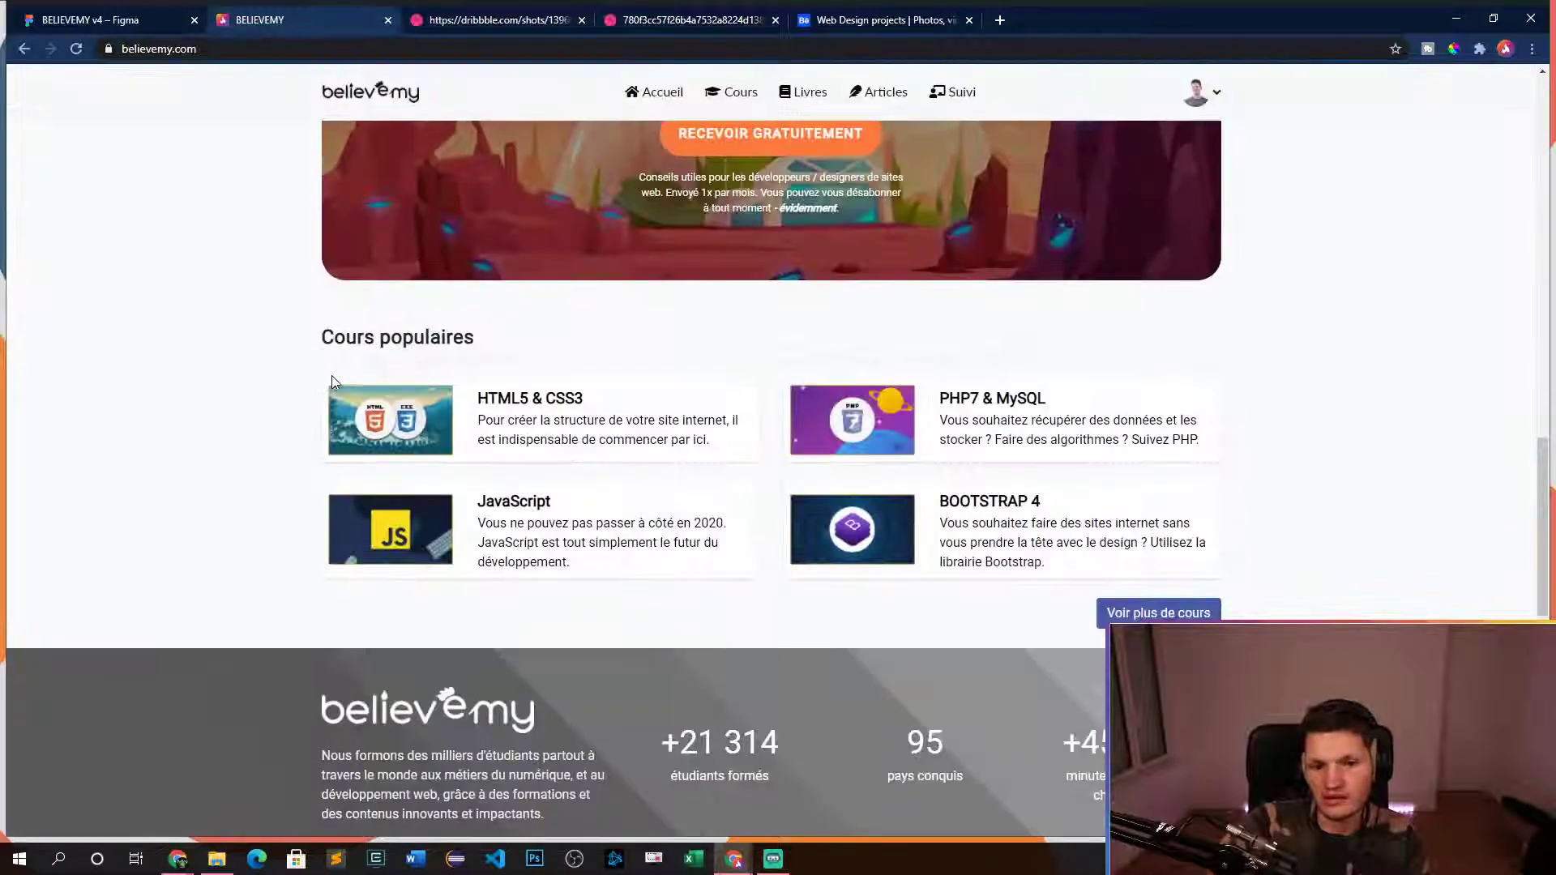
{"action": "scroll", "coordinate": [697, 546], "scroll_direction": "down", "scroll_amount": 2}
{"action": "left_click_drag", "start_coordinate": [661, 567], "coordinate": [853, 643]}
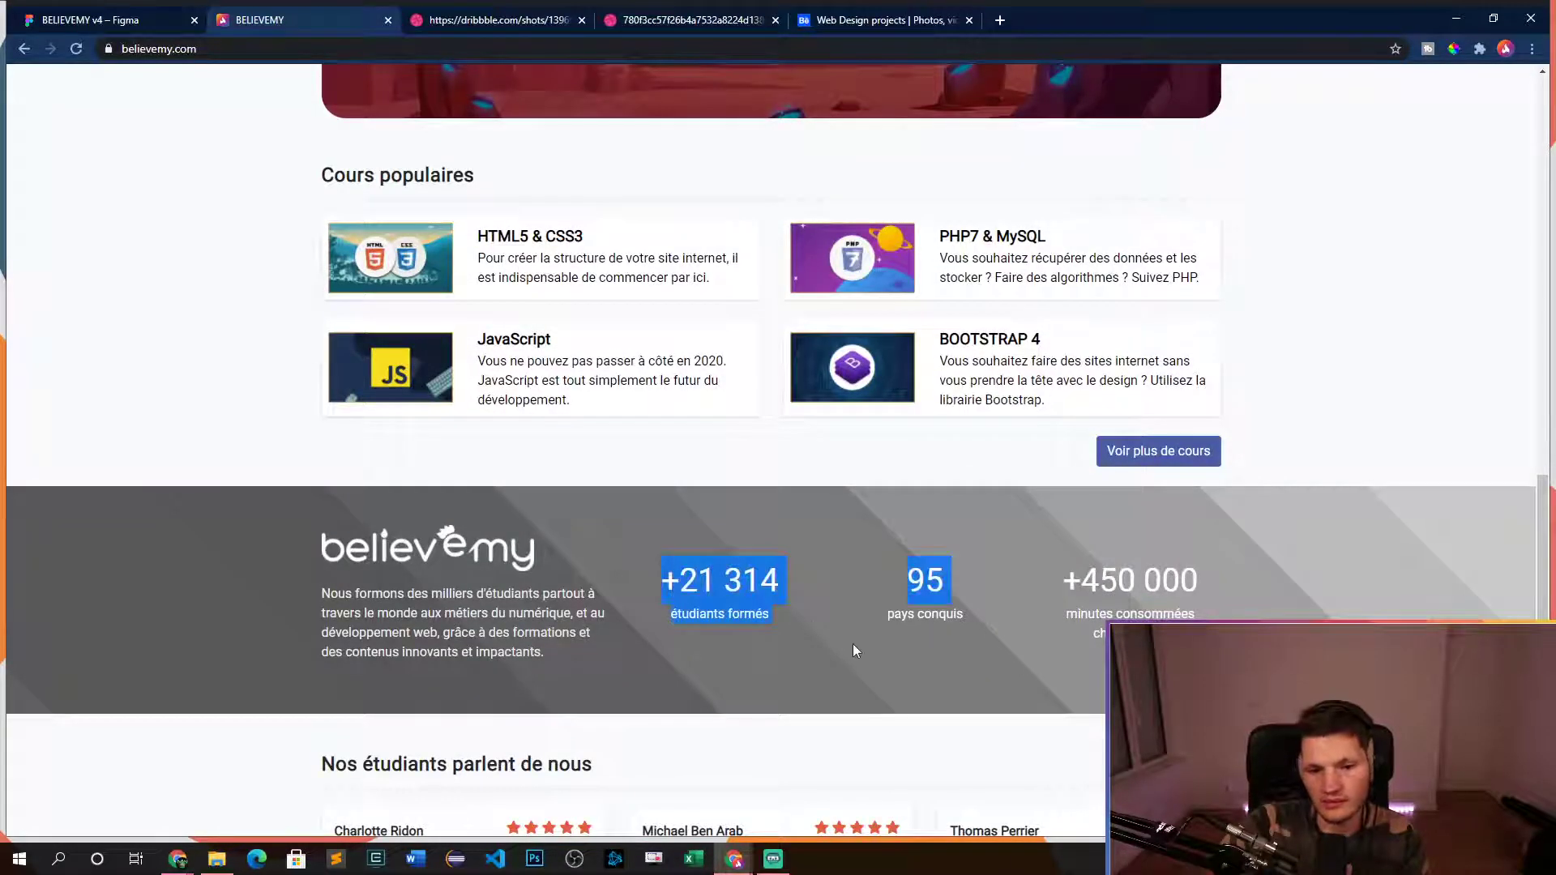
{"action": "left_click", "coordinate": [763, 622]}
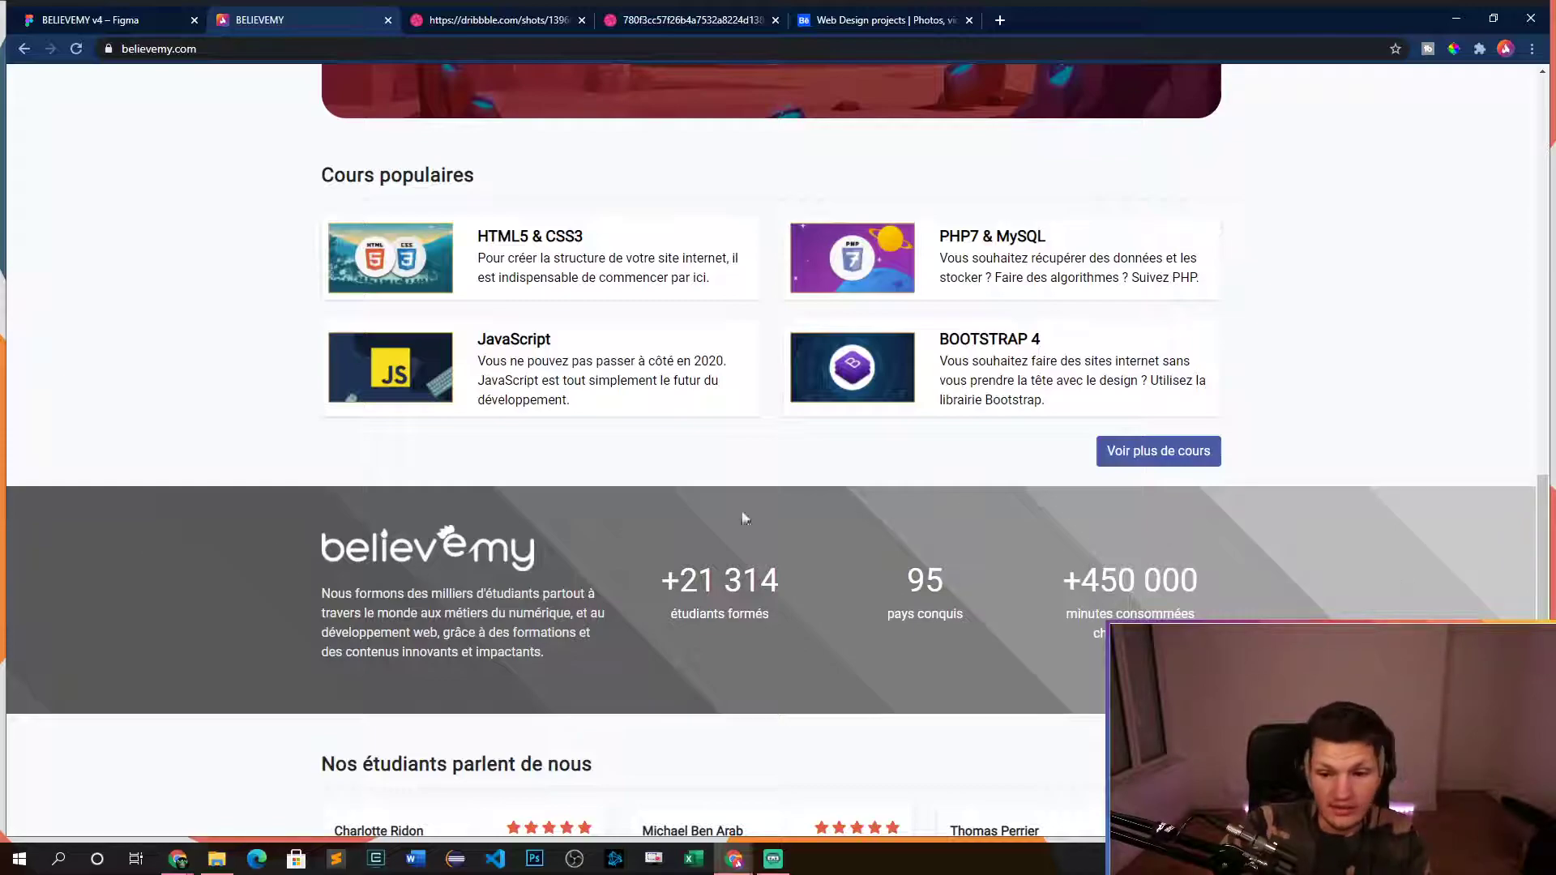
{"action": "scroll", "coordinate": [114, 416], "scroll_direction": "up", "scroll_amount": 10}
- Compare the Figma homepage's empty area below "Comment ça marche ?" with the Hello Call section layout
{"action": "left_click", "coordinate": [111, 21]}
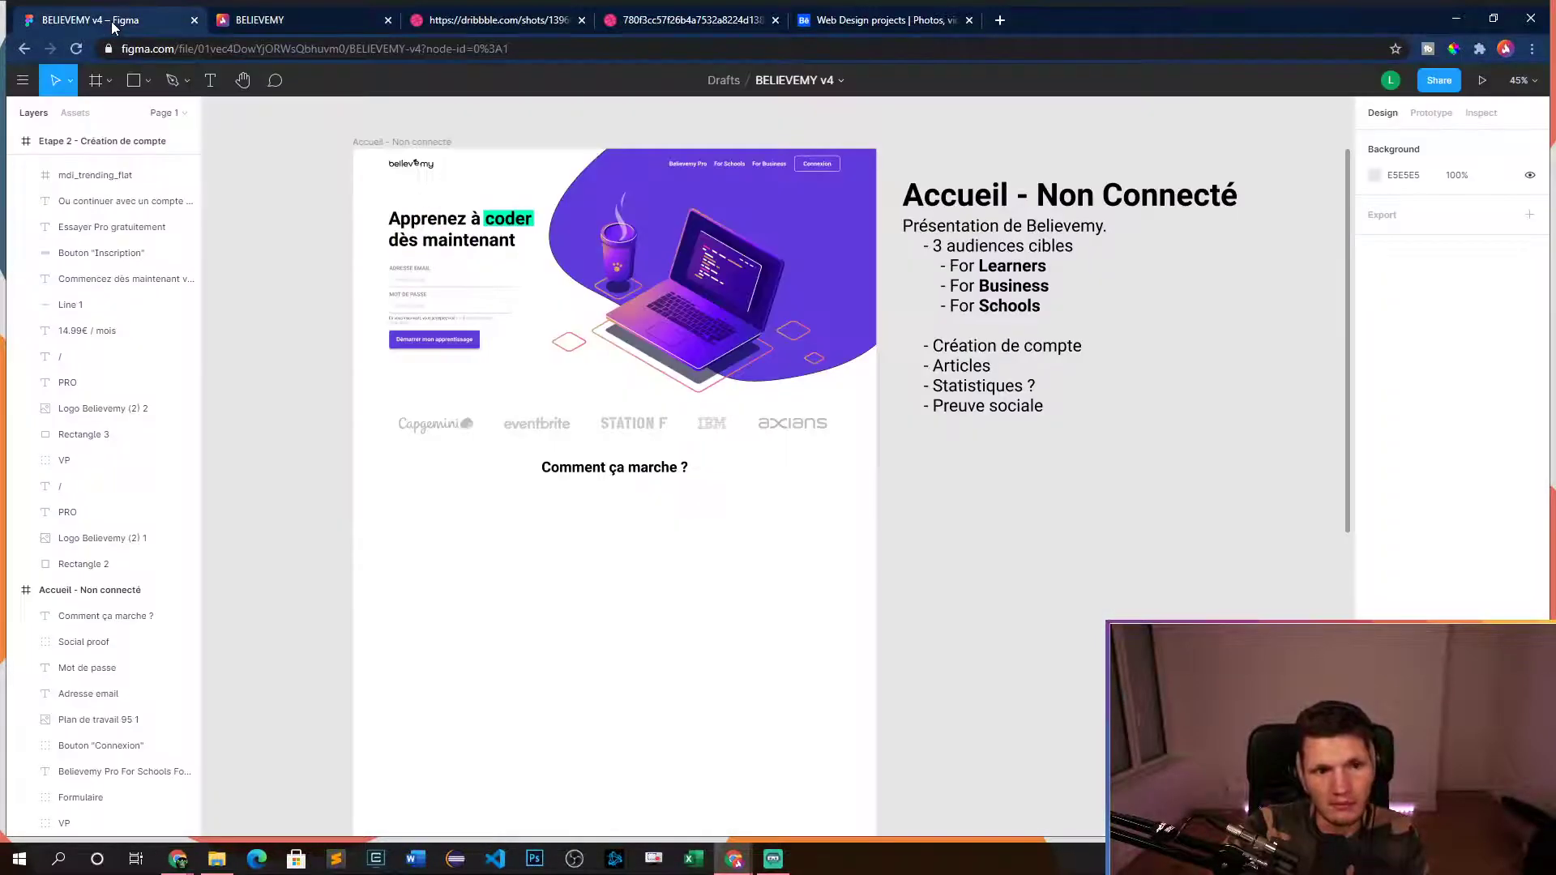
{"action": "left_click", "coordinate": [863, 32]}
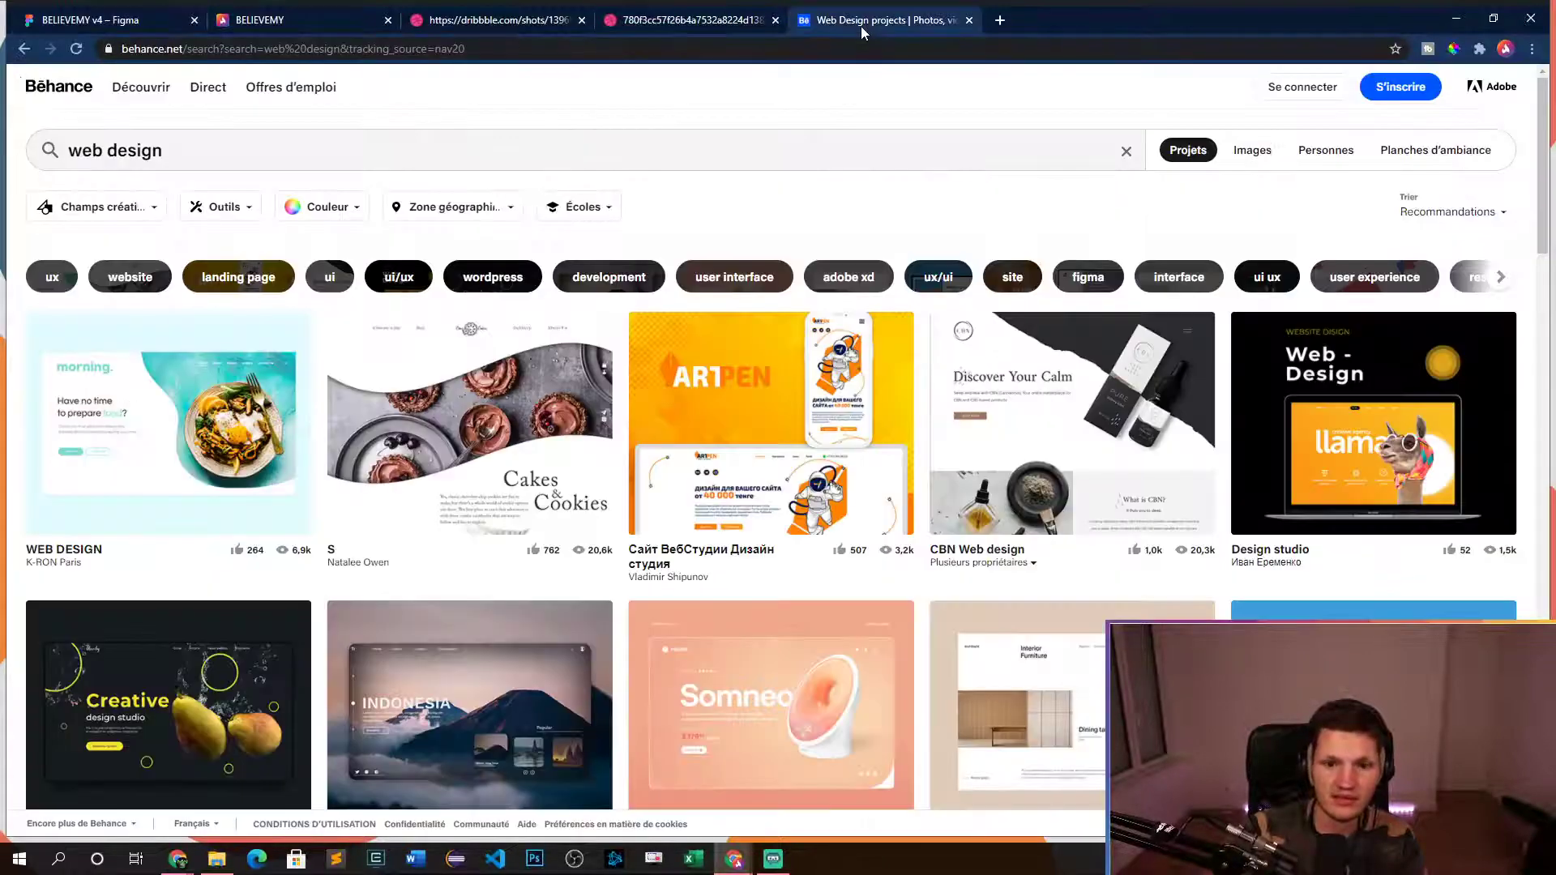
{"action": "left_click", "coordinate": [693, 19]}
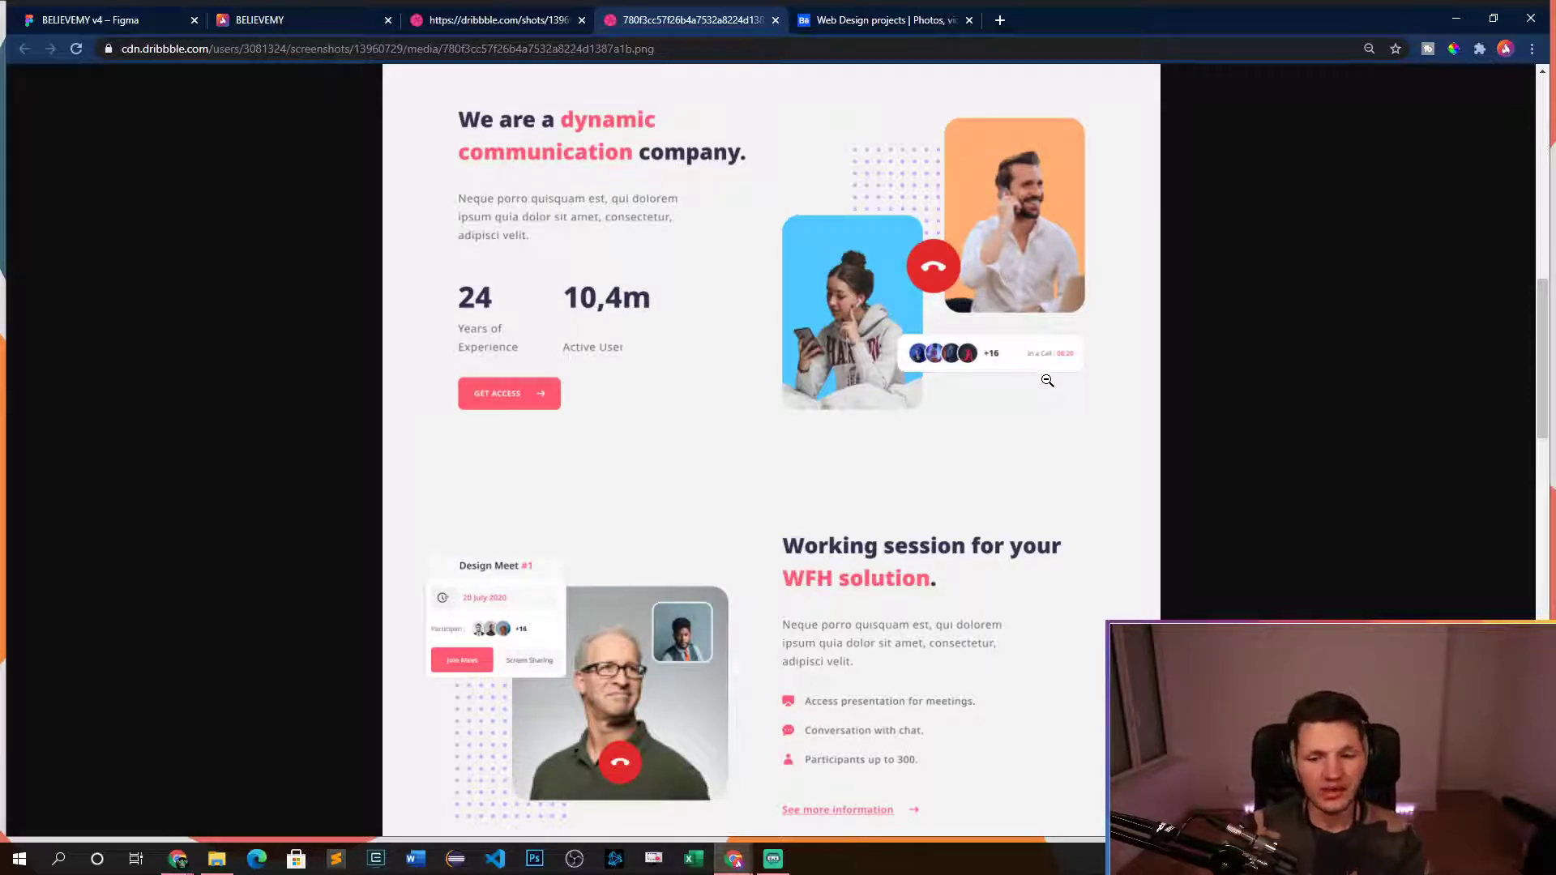
{"action": "left_click", "coordinate": [104, 25]}
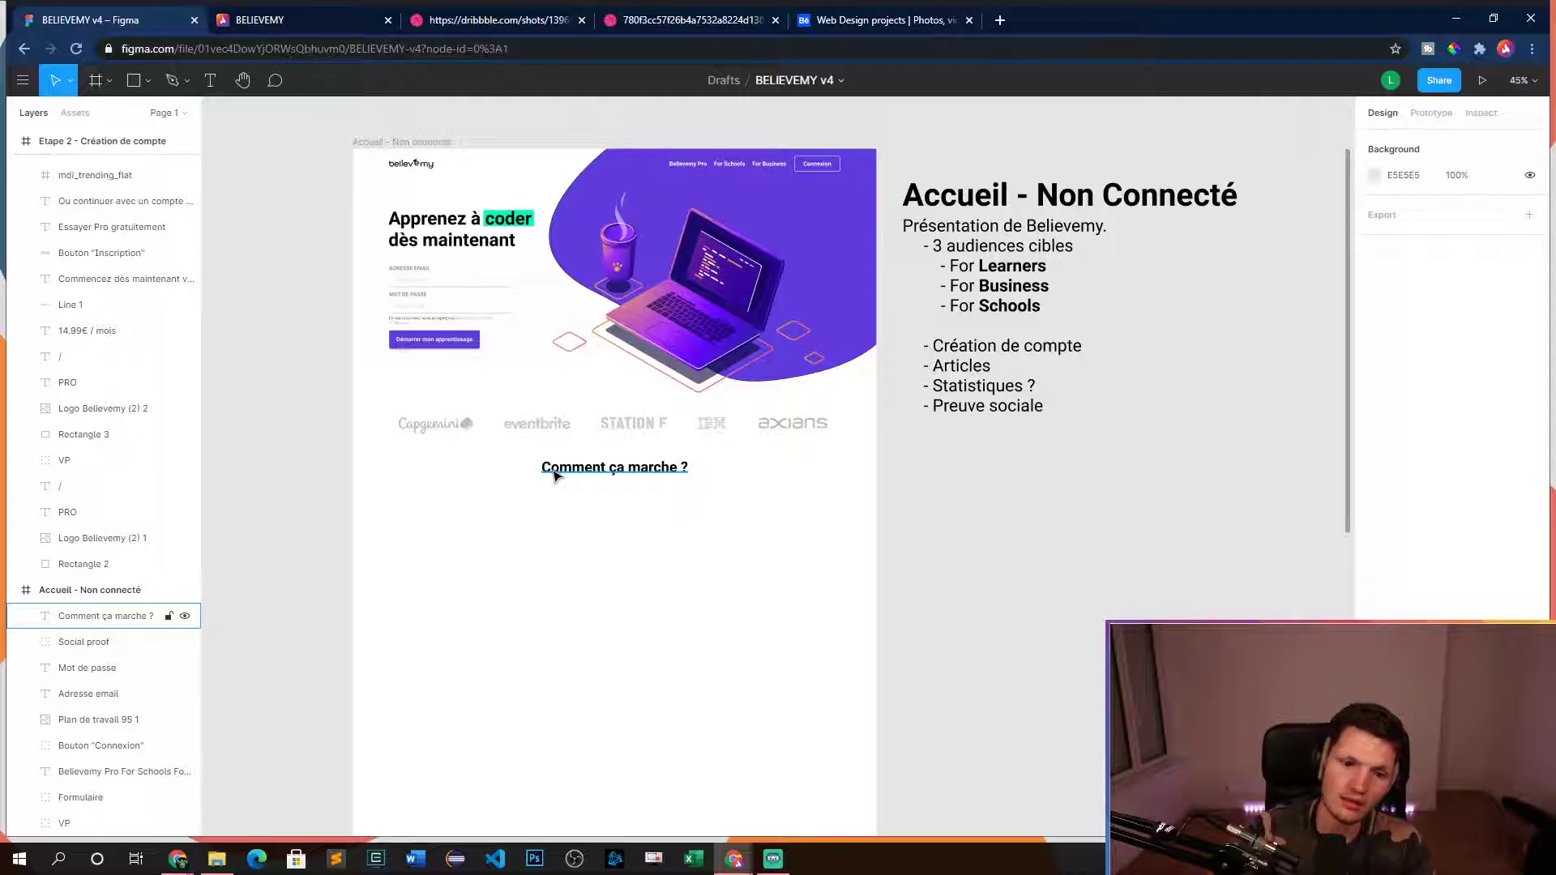
{"action": "scroll", "coordinate": [984, 410], "scroll_direction": "down", "scroll_amount": 4}
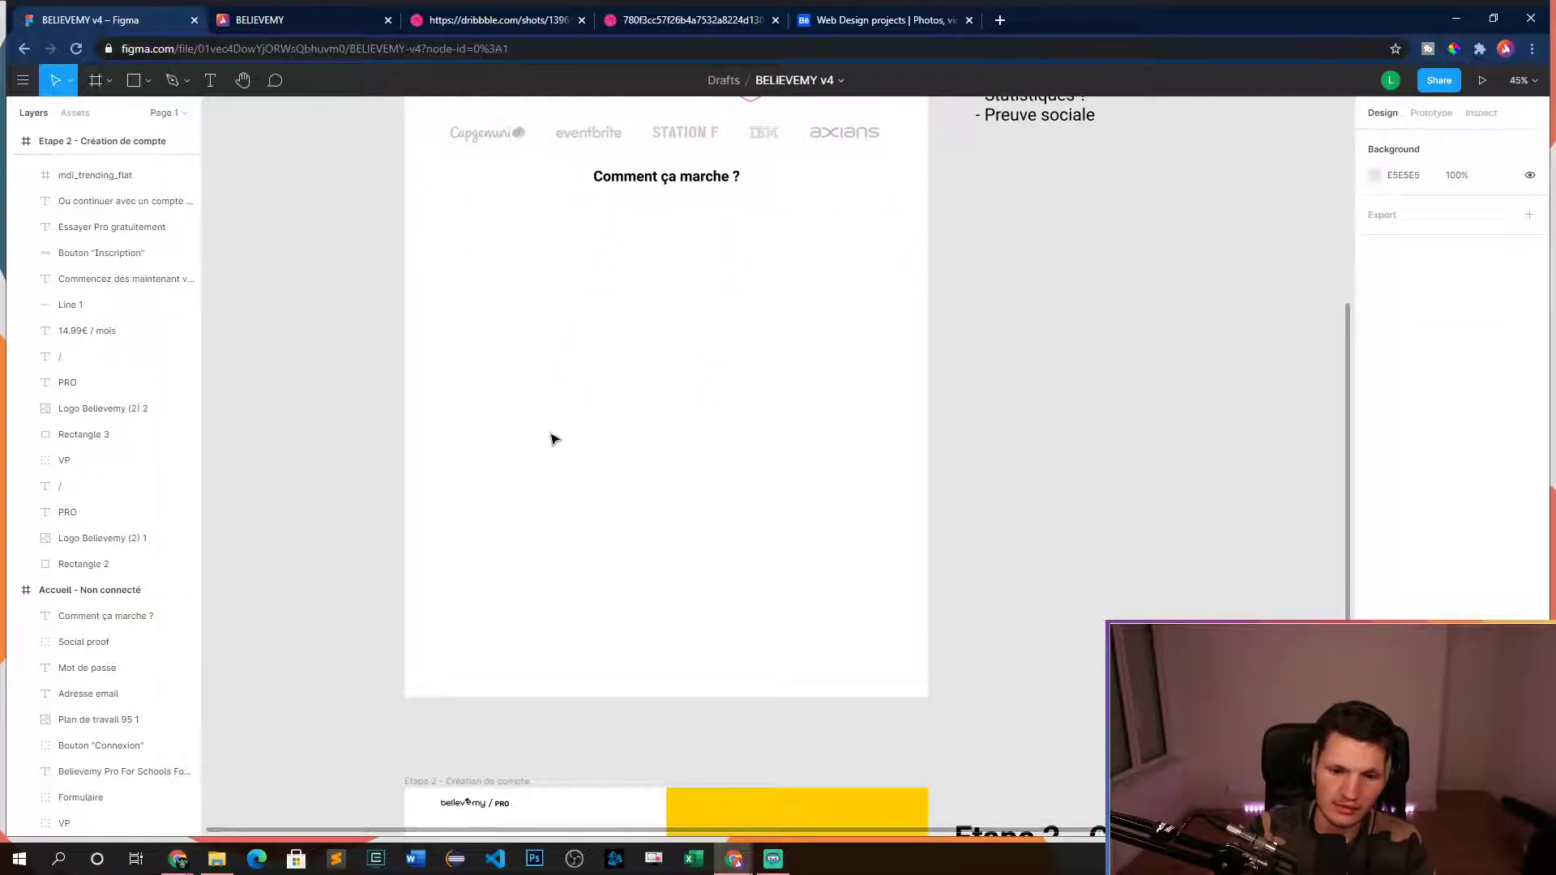
{"action": "scroll", "coordinate": [554, 441], "scroll_direction": "up", "scroll_amount": 2}
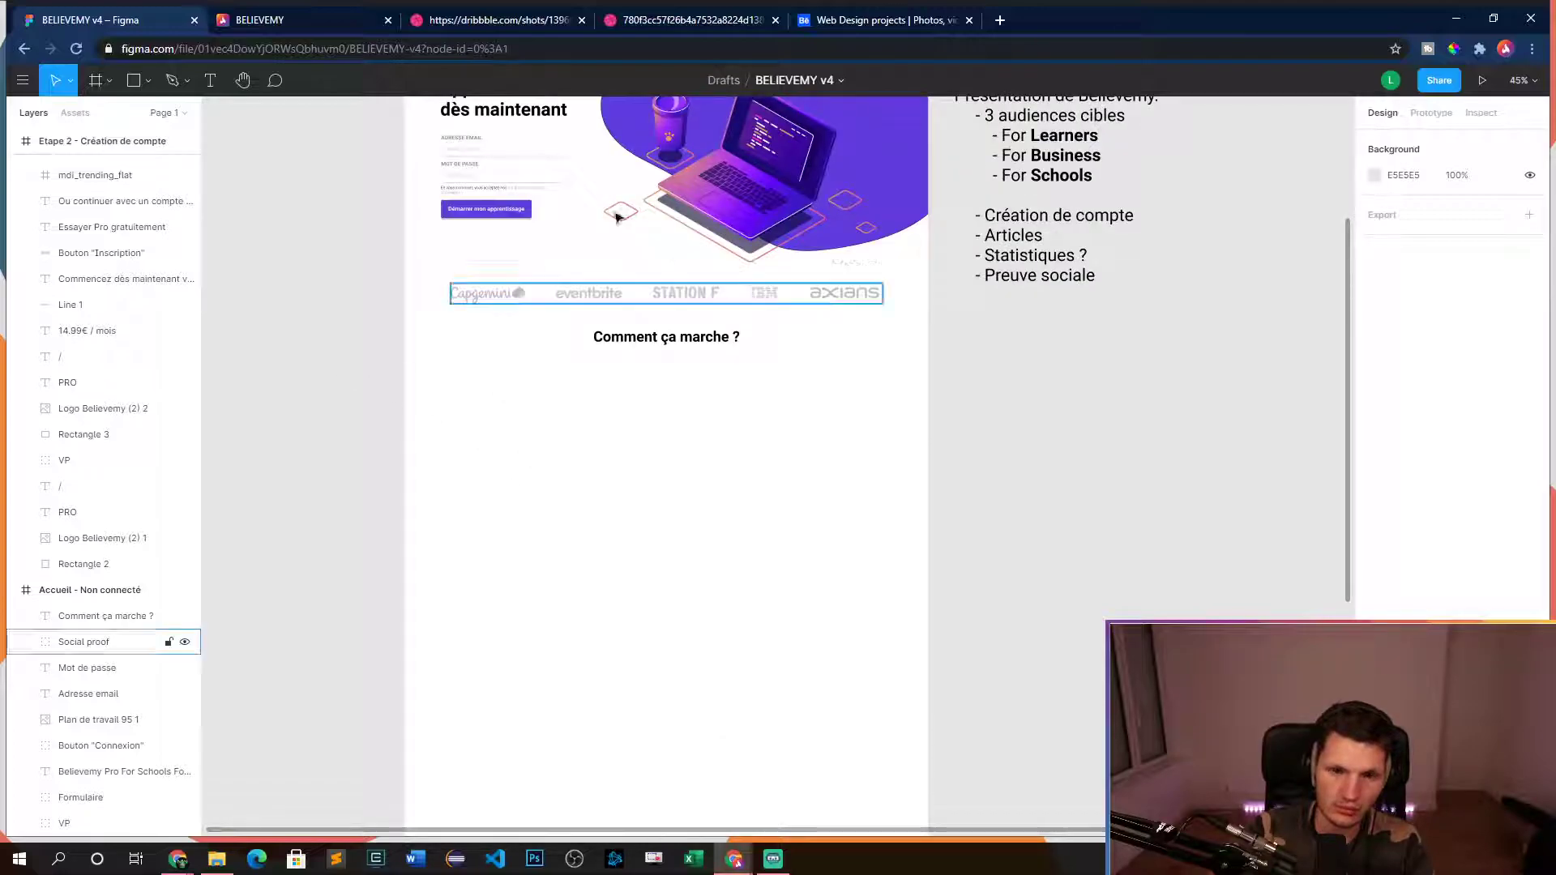
- Recheck the Hello Call "dynamic communication company" section and return to the homepage mockup in Figma
{"action": "left_click", "coordinate": [820, 26]}
{"action": "left_click", "coordinate": [683, 24]}
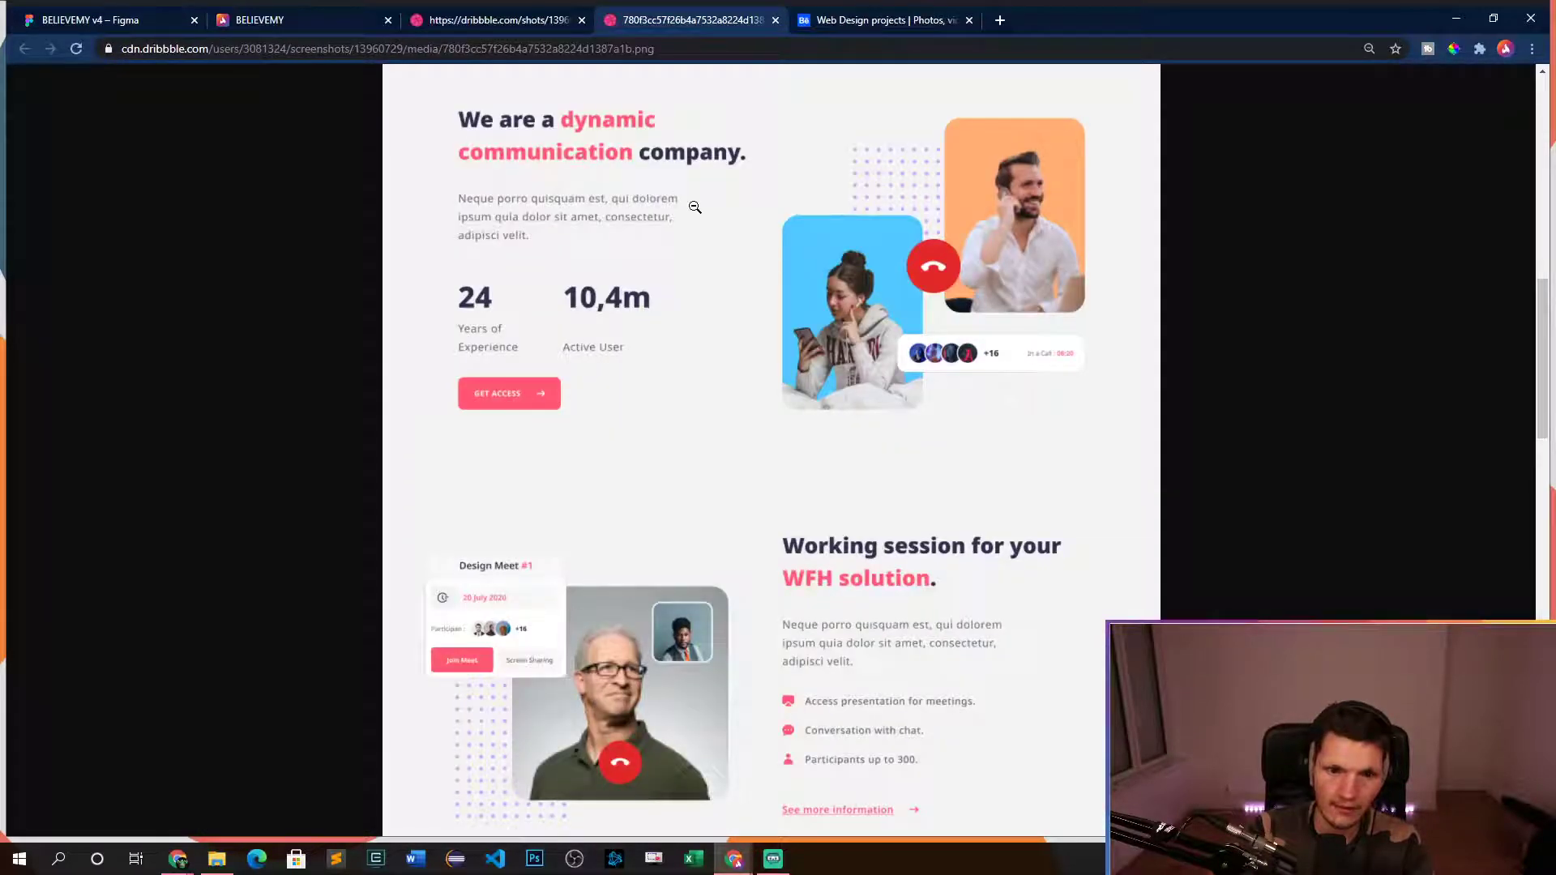
{"action": "scroll", "coordinate": [688, 202], "scroll_direction": "up", "scroll_amount": 3}
{"action": "scroll", "coordinate": [693, 207], "scroll_direction": "down", "scroll_amount": 3}
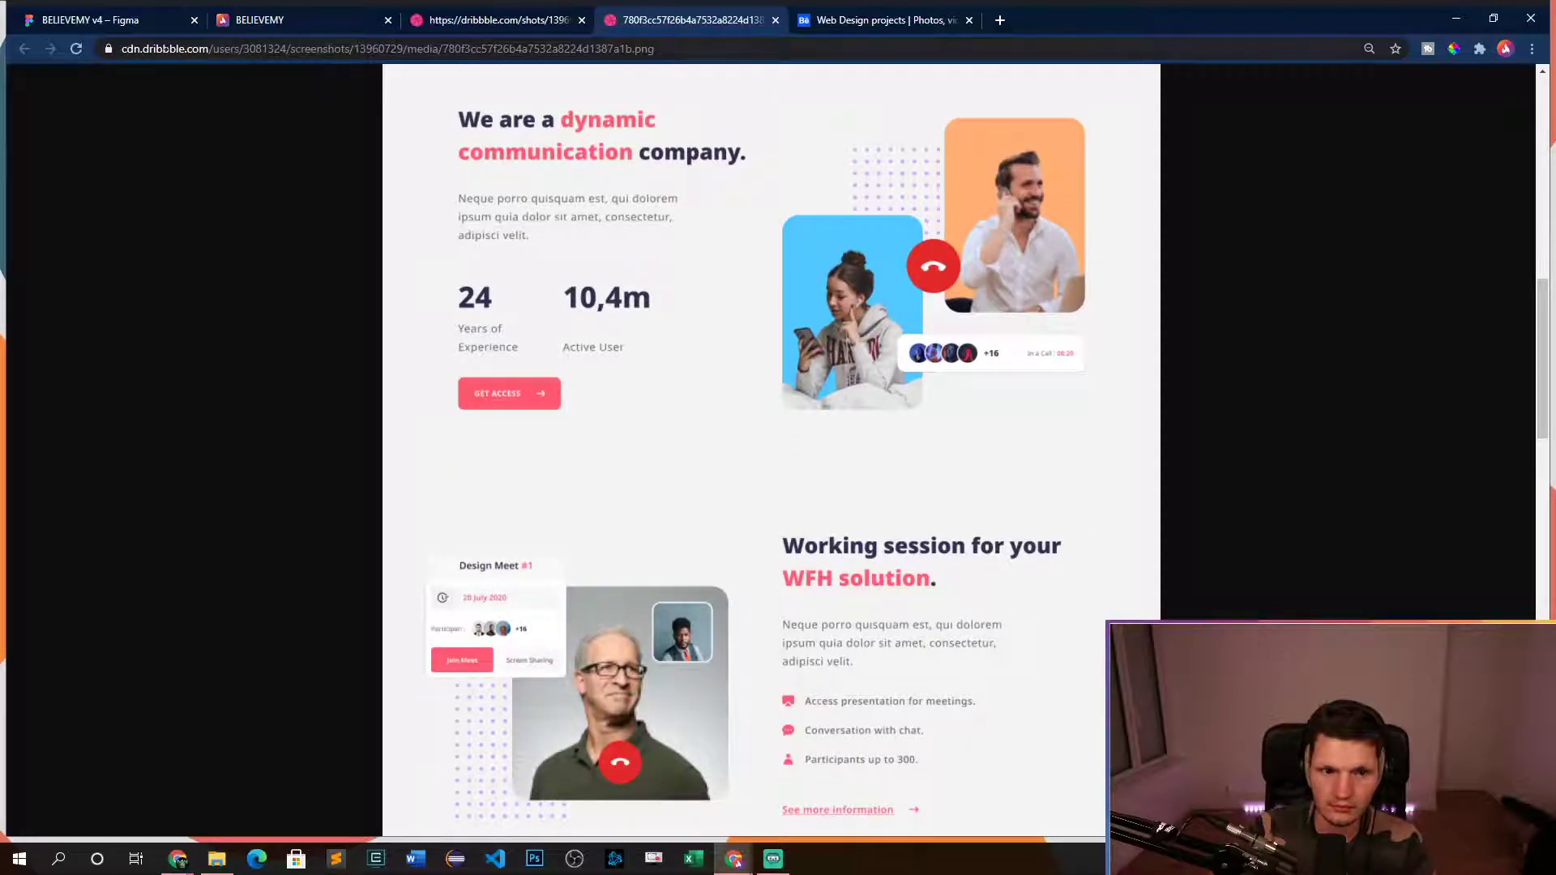
{"action": "key", "text": "ctrl+1"}
{"action": "scroll", "coordinate": [347, 338], "scroll_direction": "up", "scroll_amount": 2}
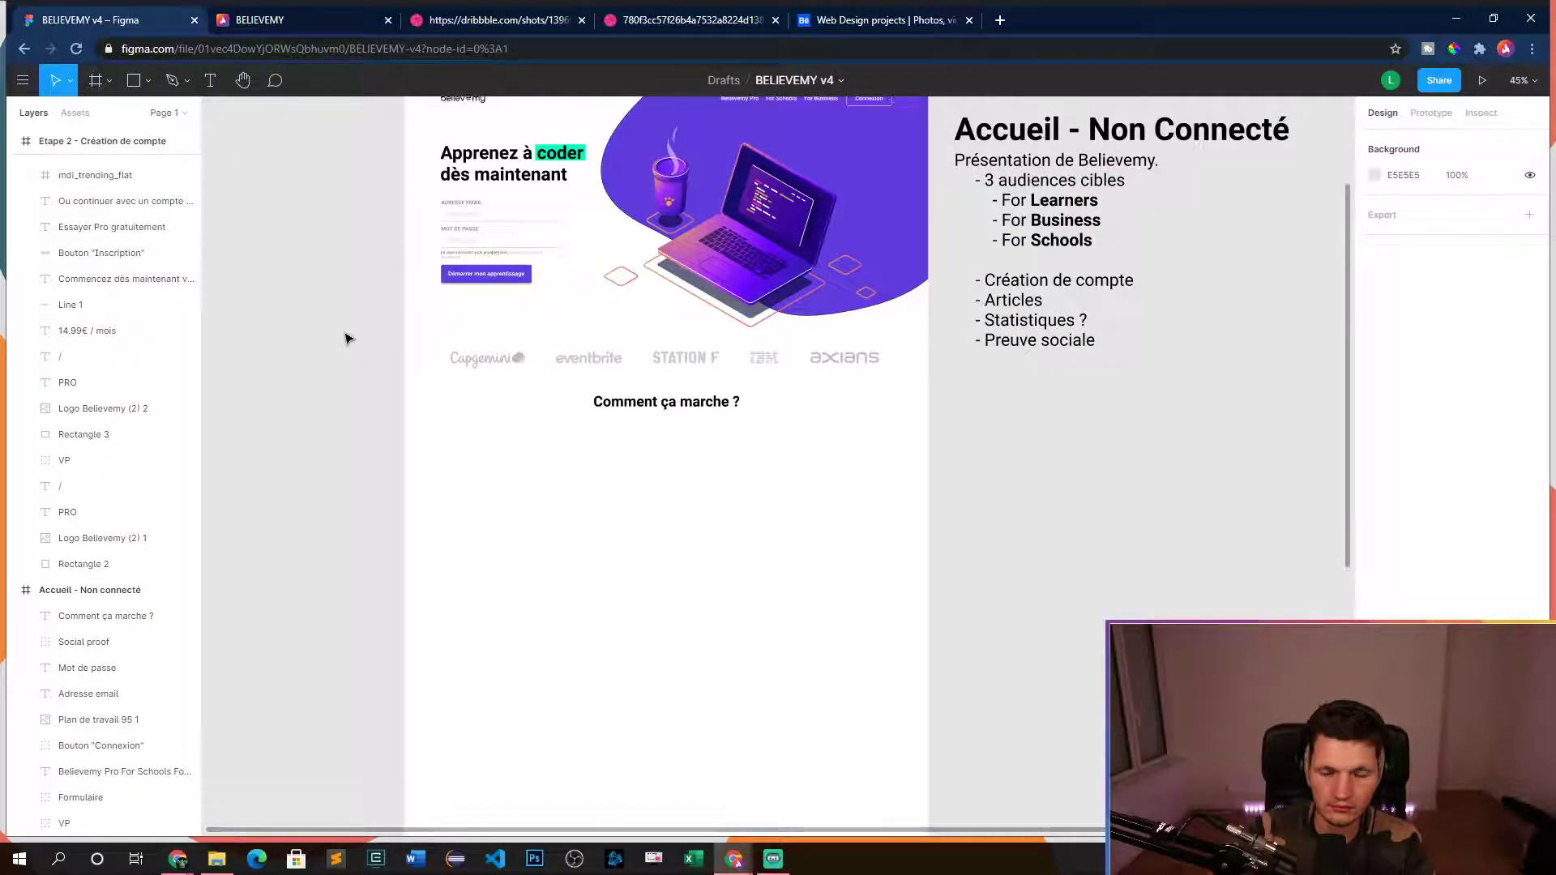
- Compare the empty area below "Comment ça marche ?" in the mockup with the Hello Call "dynamic communication company" section
{"action": "scroll", "coordinate": [347, 338], "scroll_direction": "down", "scroll_amount": 5}
{"action": "scroll", "coordinate": [349, 340], "scroll_direction": "up", "scroll_amount": 4}
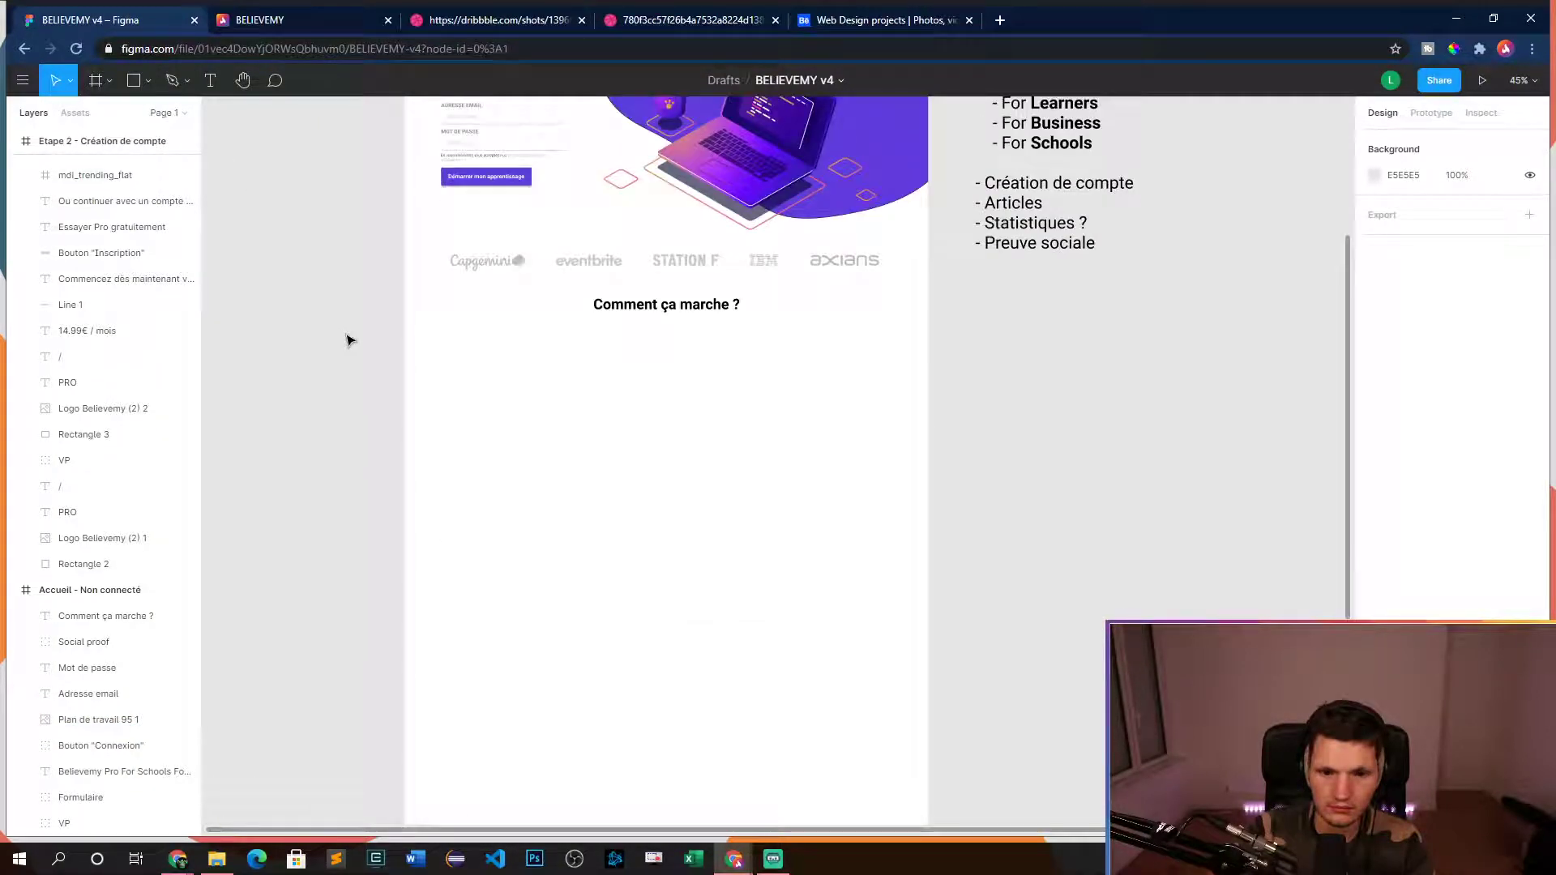
{"action": "left_click", "coordinate": [816, 27]}
{"action": "left_click", "coordinate": [671, 32]}
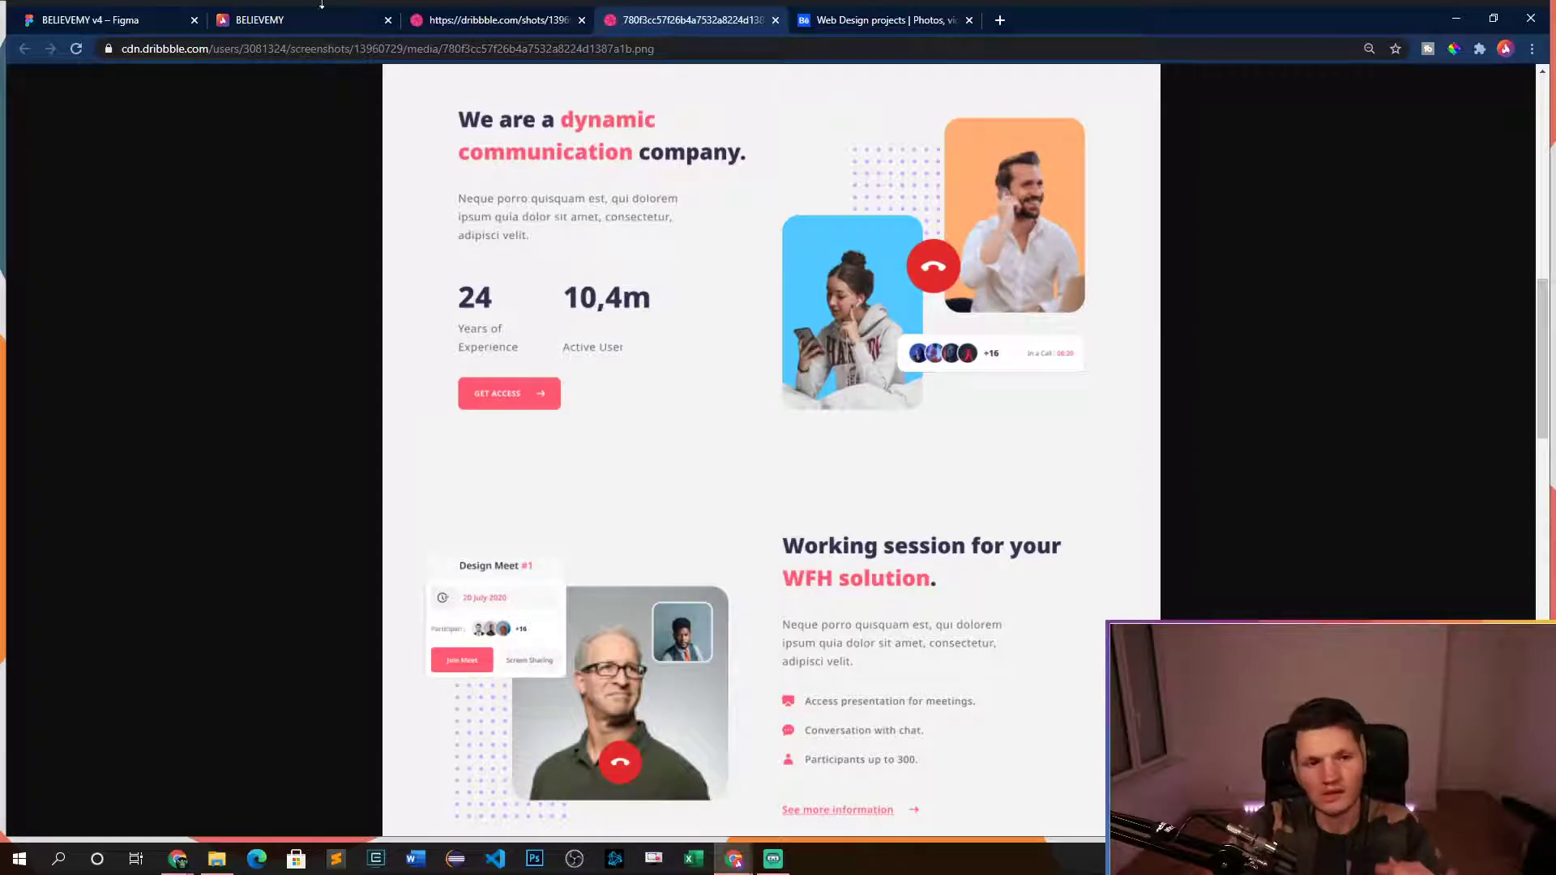
{"action": "left_click", "coordinate": [127, 22]}
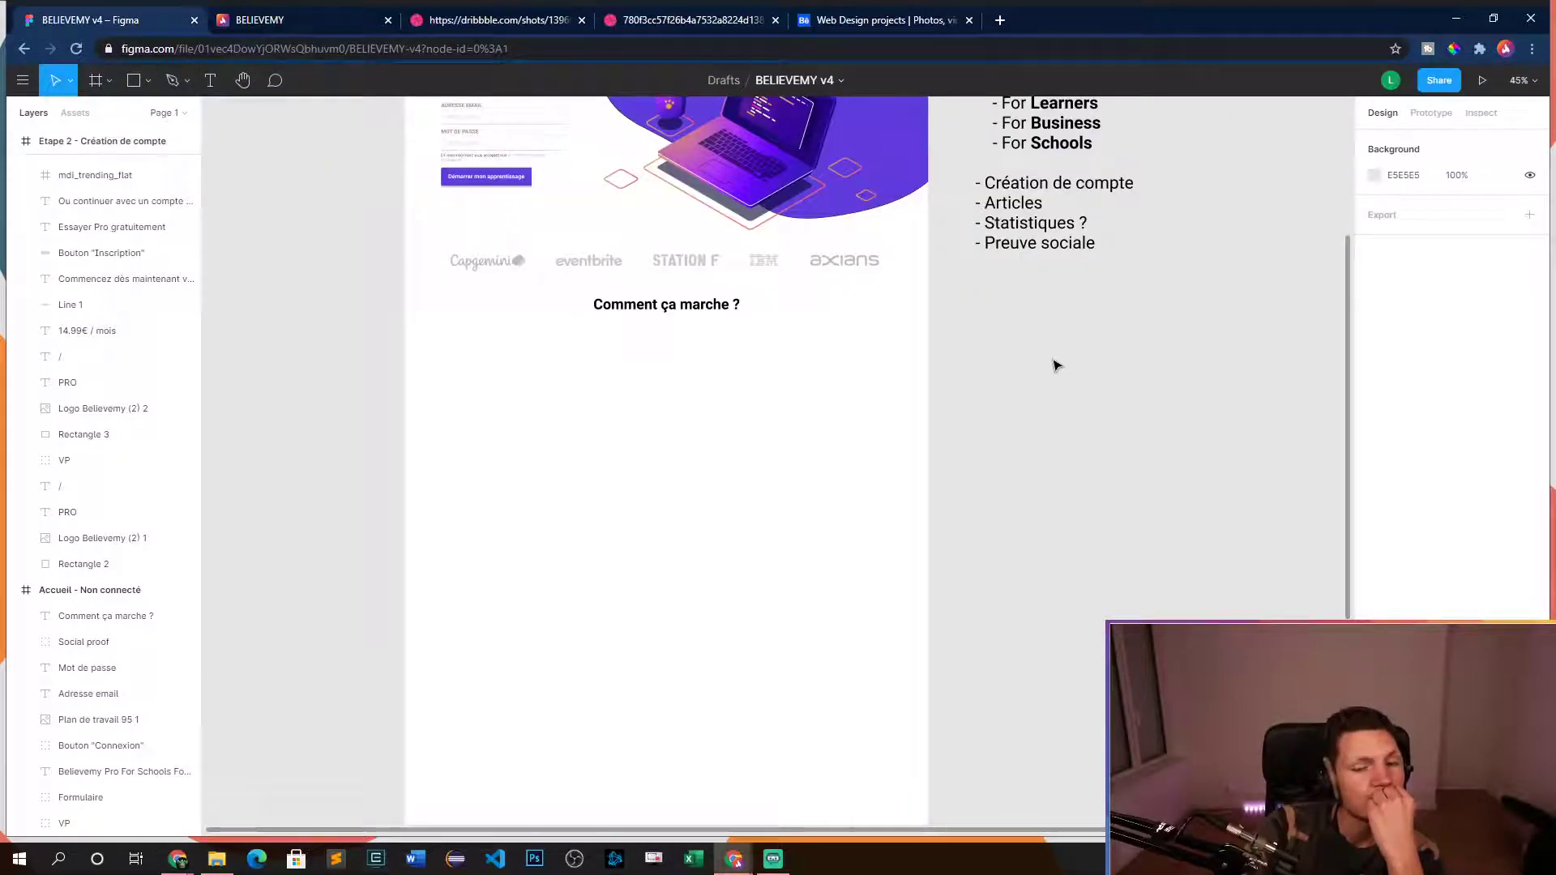
- Examine the customer story, "Perfect Solution for Small Businesses", benefits and footer sections of the Hello Call page
{"action": "key", "text": "ctrl+4"}
{"action": "scroll", "coordinate": [965, 478], "scroll_direction": "down", "scroll_amount": 15}
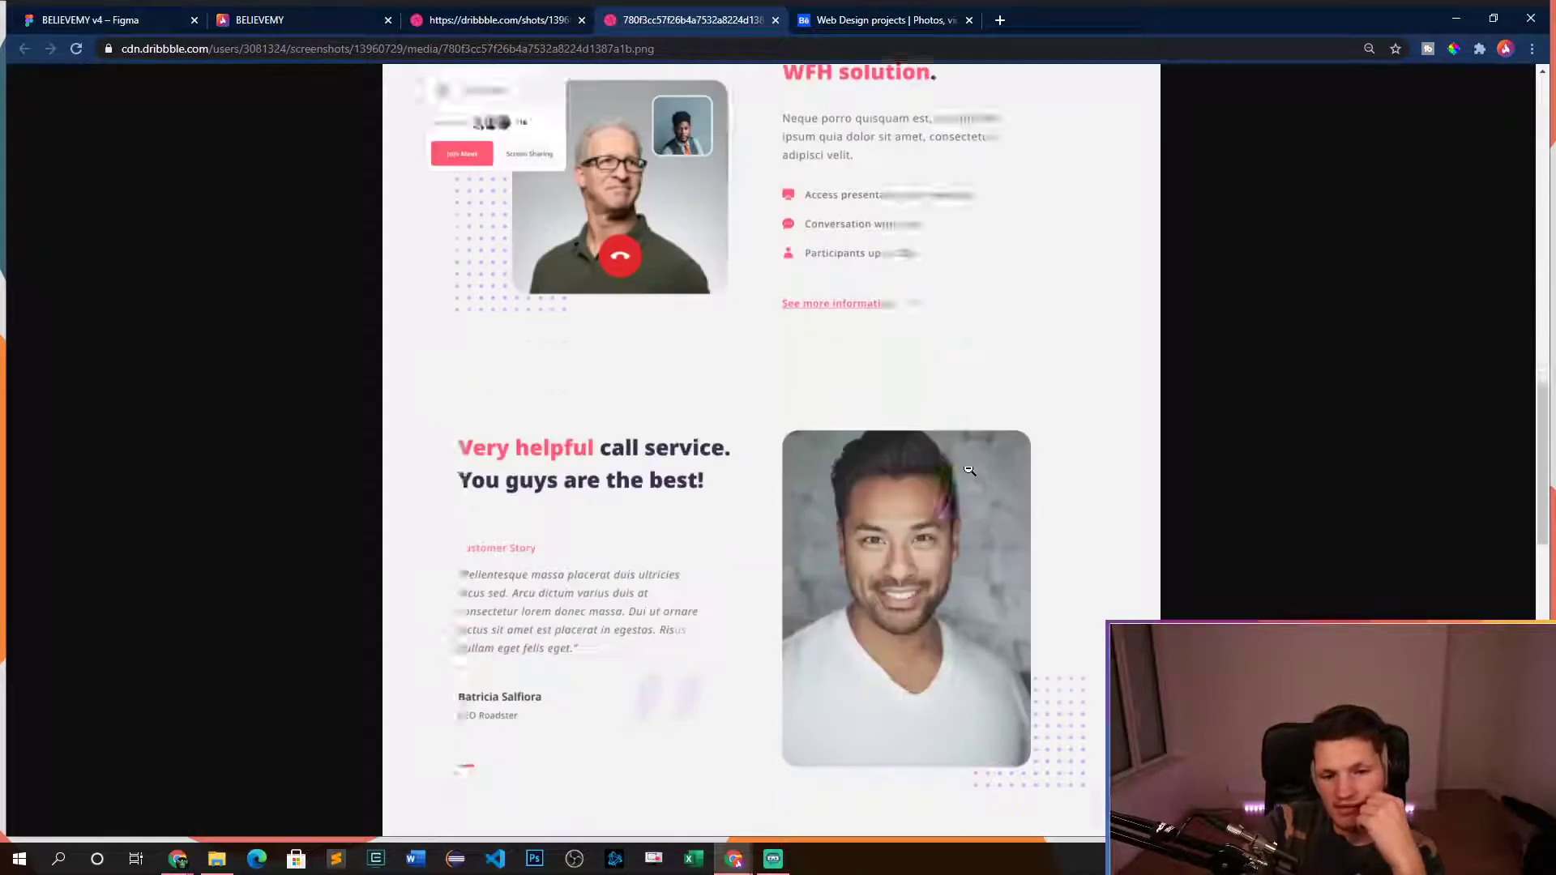
{"action": "scroll", "coordinate": [962, 471], "scroll_direction": "up", "scroll_amount": 20}
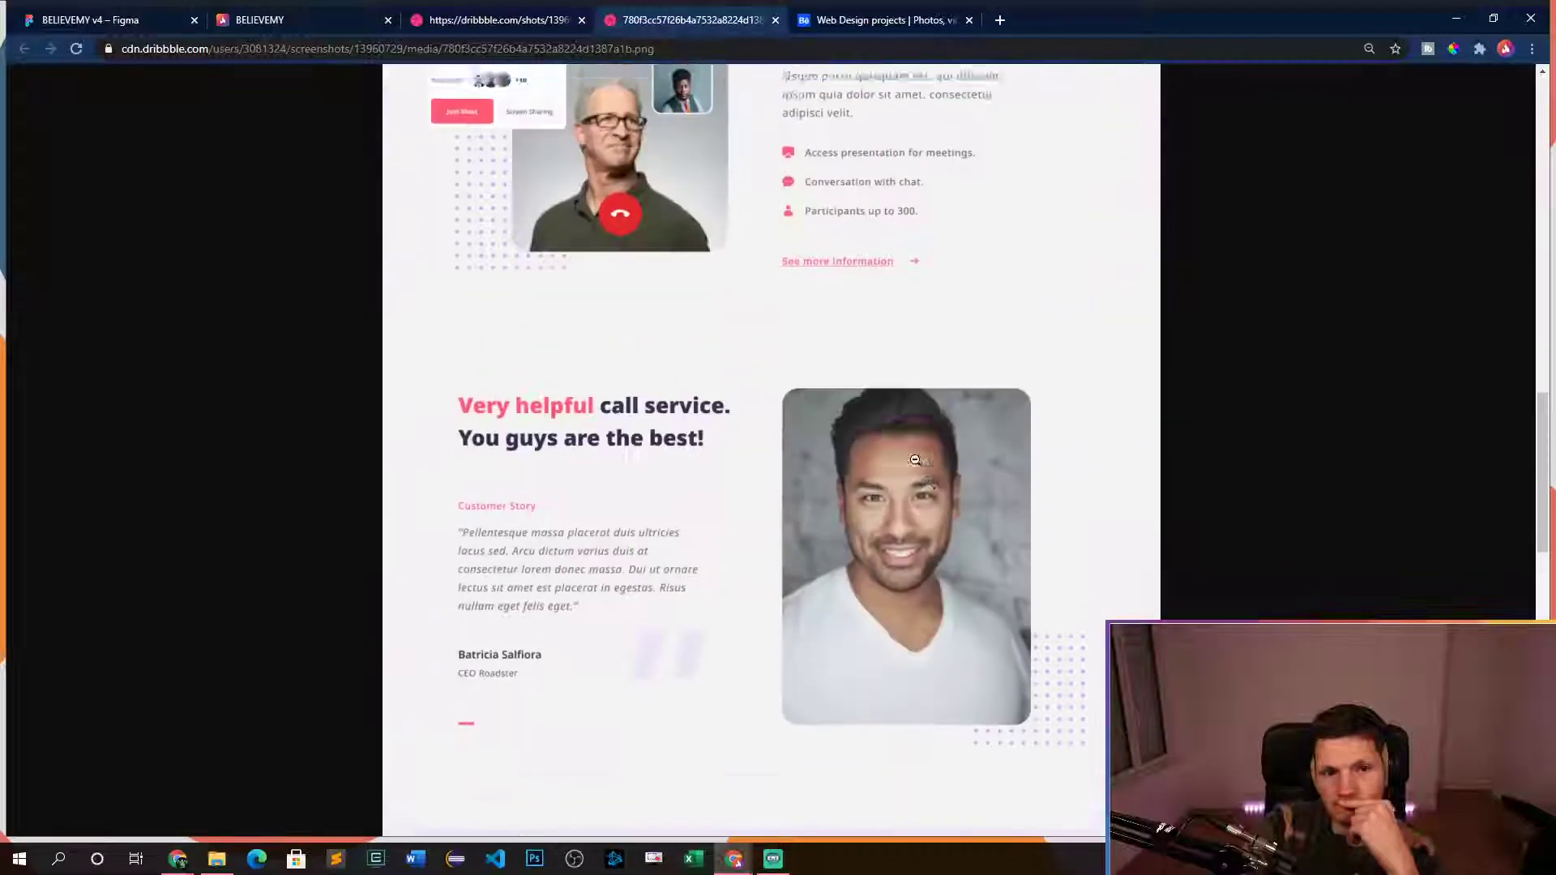
{"action": "scroll", "coordinate": [859, 426], "scroll_direction": "down", "scroll_amount": 5}
{"action": "scroll", "coordinate": [859, 426], "scroll_direction": "down", "scroll_amount": 10}
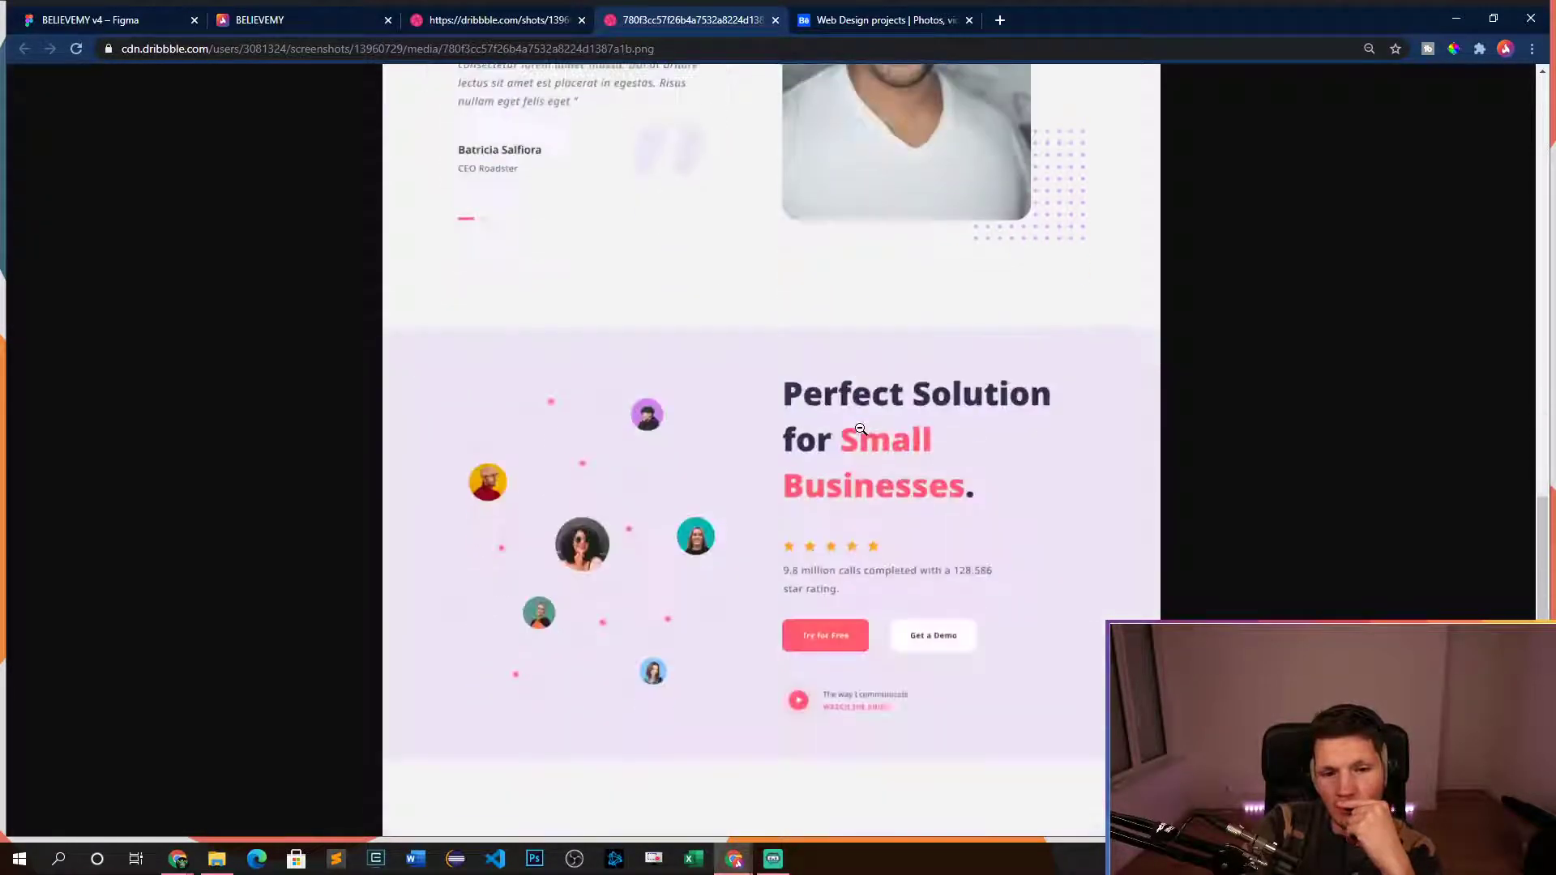
{"action": "scroll", "coordinate": [861, 428], "scroll_direction": "down", "scroll_amount": 3}
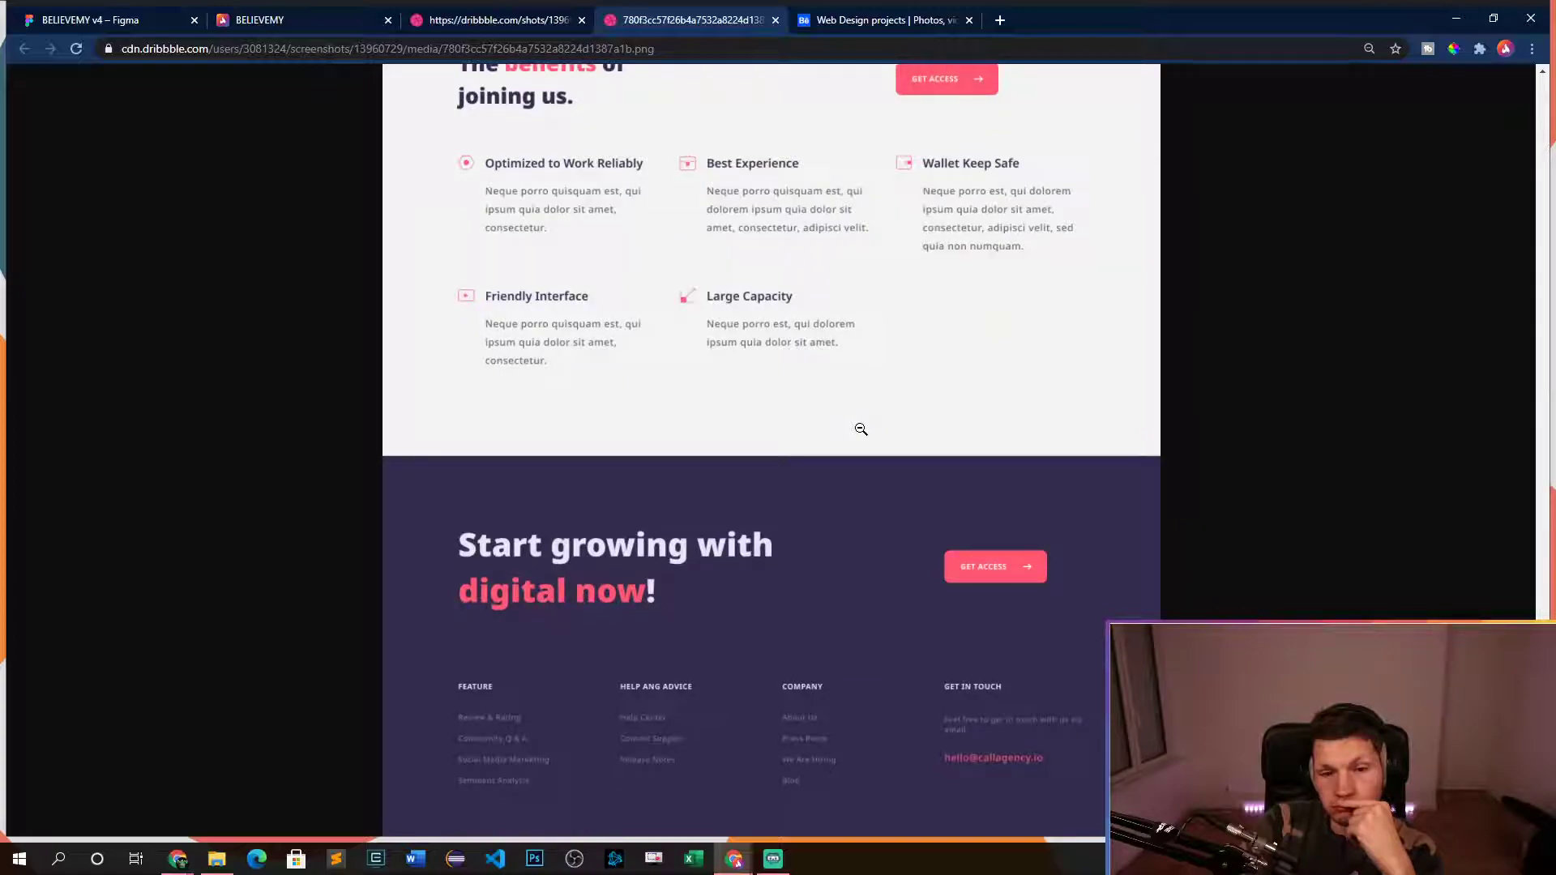
{"action": "scroll", "coordinate": [861, 429], "scroll_direction": "up", "scroll_amount": 6}
{"action": "scroll", "coordinate": [861, 429], "scroll_direction": "down", "scroll_amount": 3}
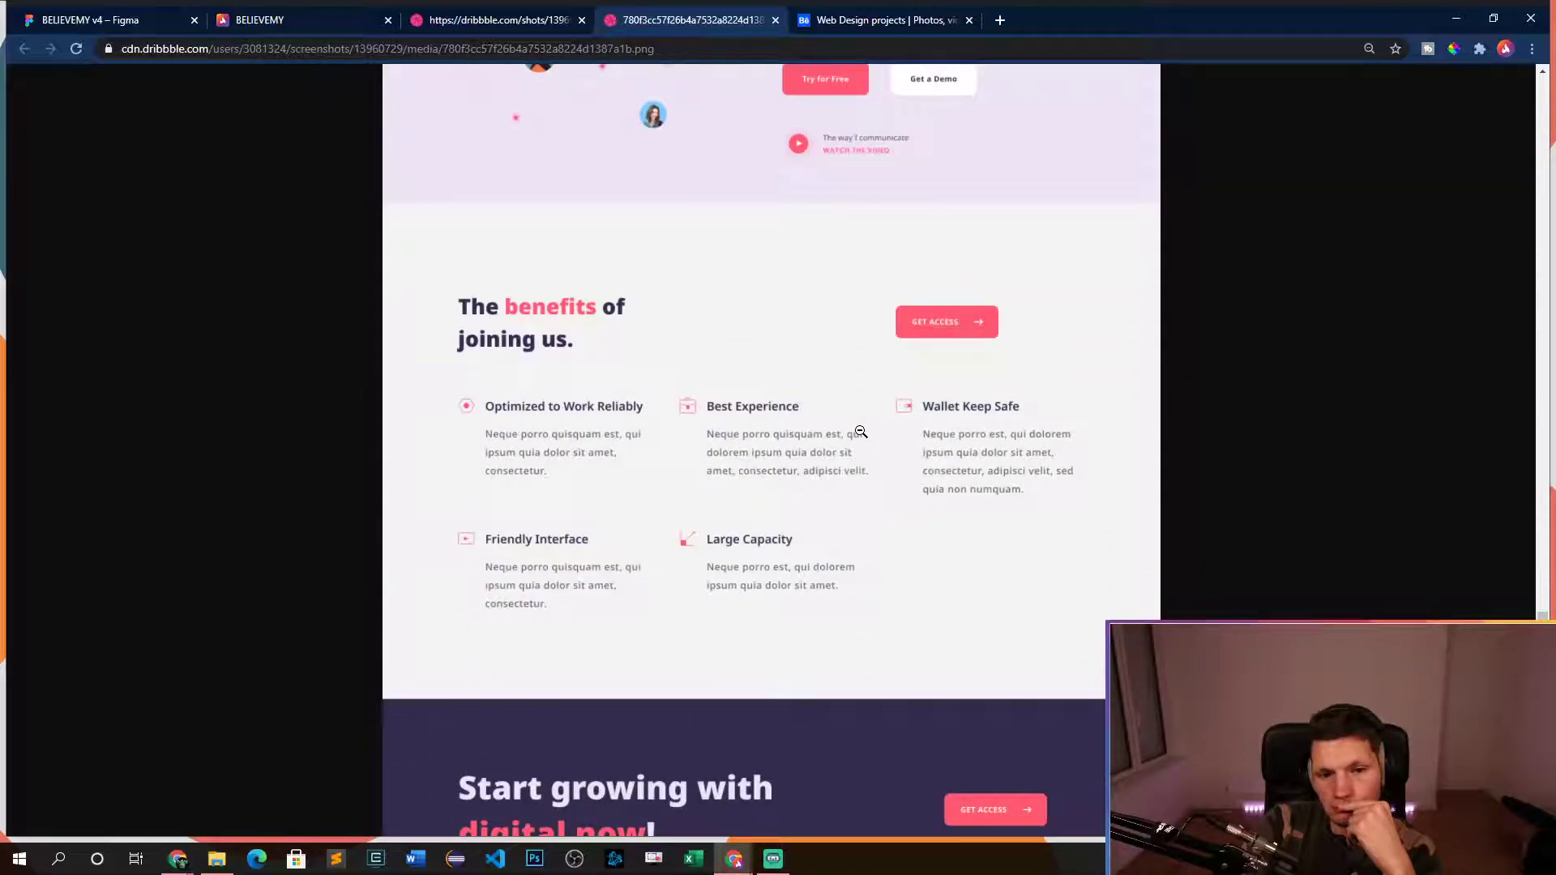
- Review the homepage mockup and its notes in Figma against the Hello Call "benefits of joining us" section
{"action": "left_click", "coordinate": [108, 24]}
{"action": "scroll", "coordinate": [1083, 688], "scroll_direction": "down", "scroll_amount": 5}
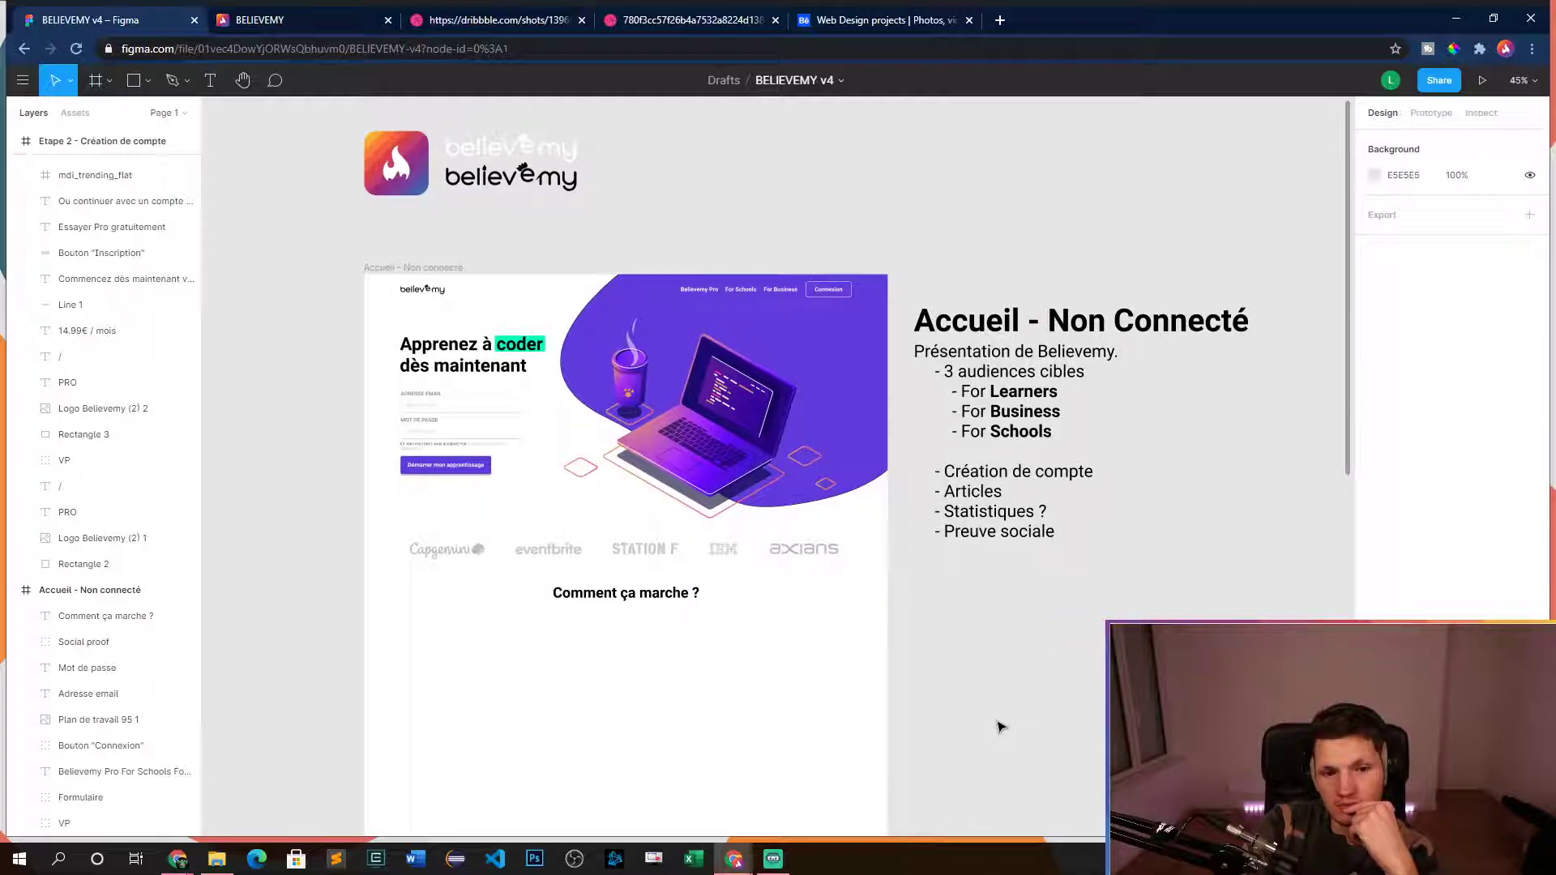
{"action": "left_click_drag", "start_coordinate": [1000, 726], "coordinate": [975, 571]}
{"action": "left_click", "coordinate": [671, 18]}
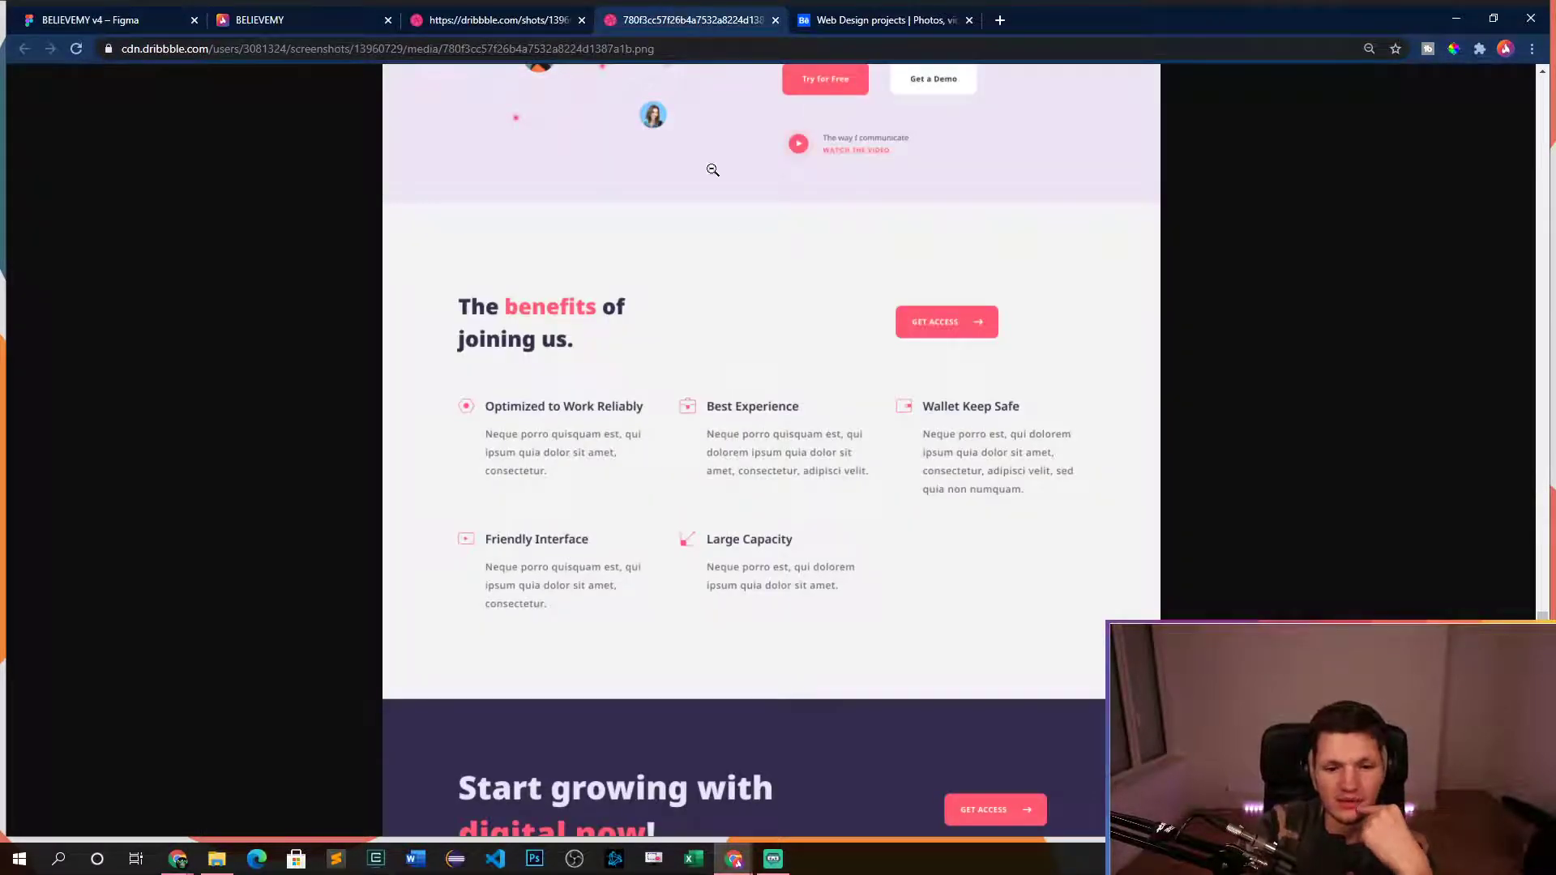
{"action": "scroll", "coordinate": [729, 284], "scroll_direction": "down", "scroll_amount": 3}
{"action": "scroll", "coordinate": [754, 356], "scroll_direction": "up", "scroll_amount": 4}
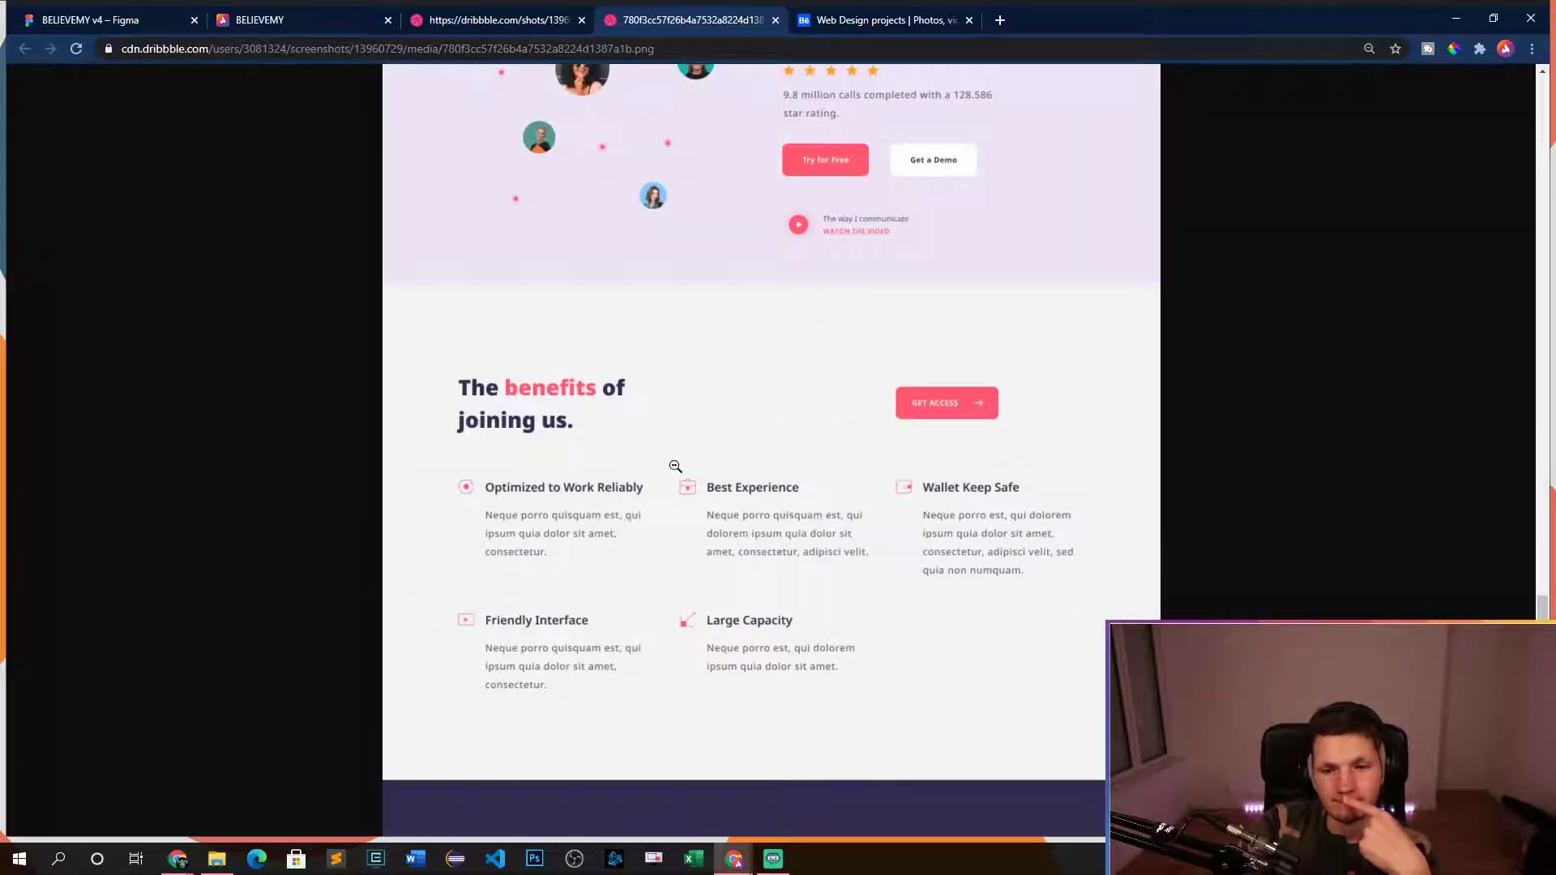
{"action": "scroll", "coordinate": [646, 465], "scroll_direction": "down", "scroll_amount": 1}
{"action": "scroll", "coordinate": [671, 497], "scroll_direction": "up", "scroll_amount": 20}
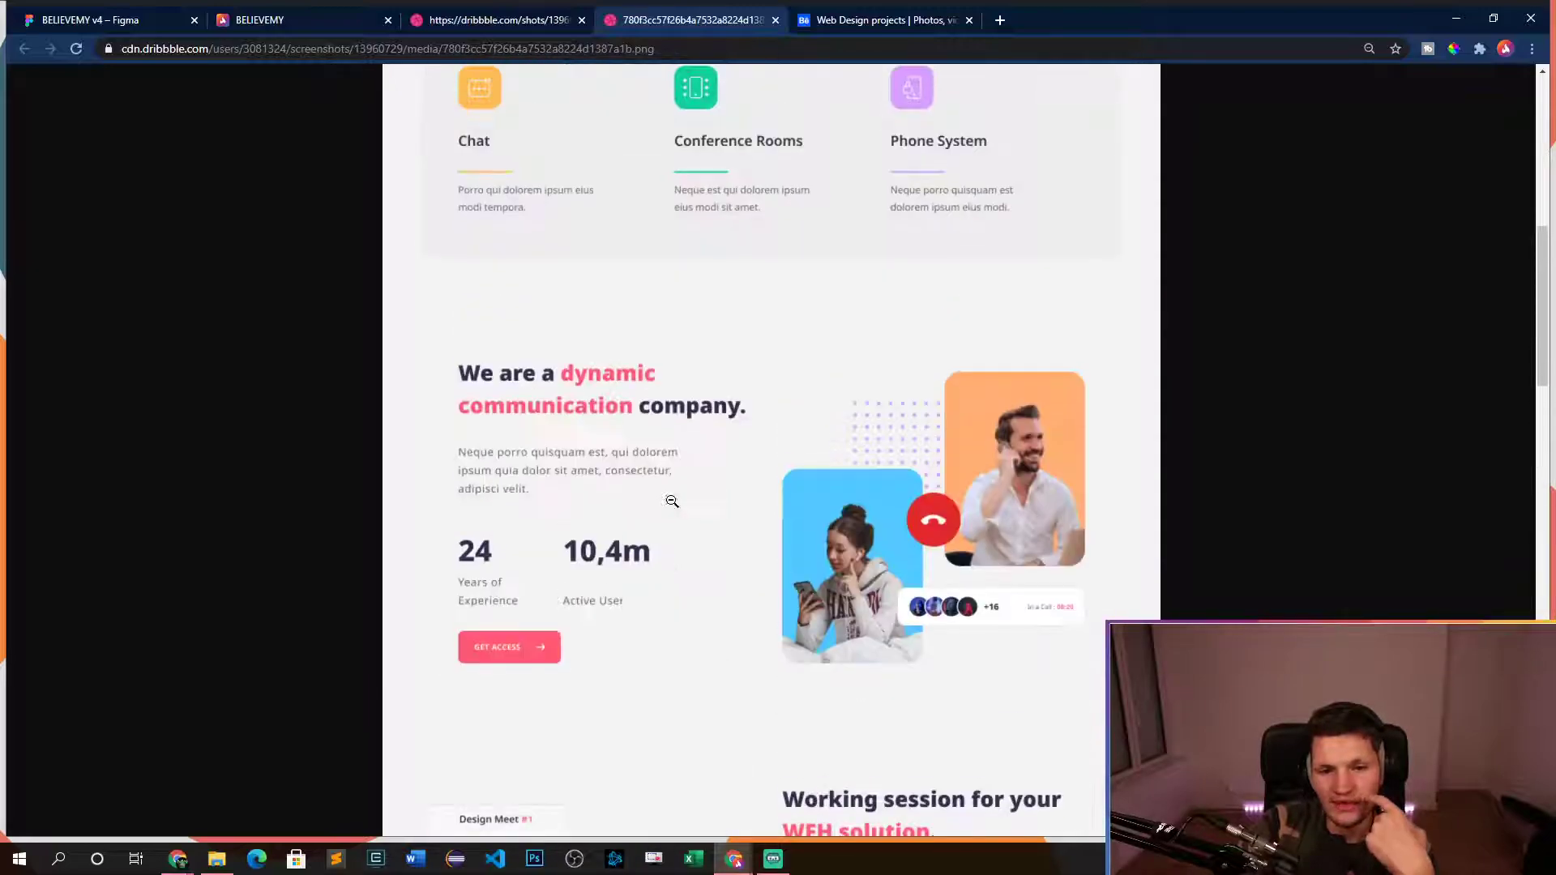
- Close the Hello Call shot on Dribbble and return to the landing page search results
{"action": "left_click", "coordinate": [448, 23]}
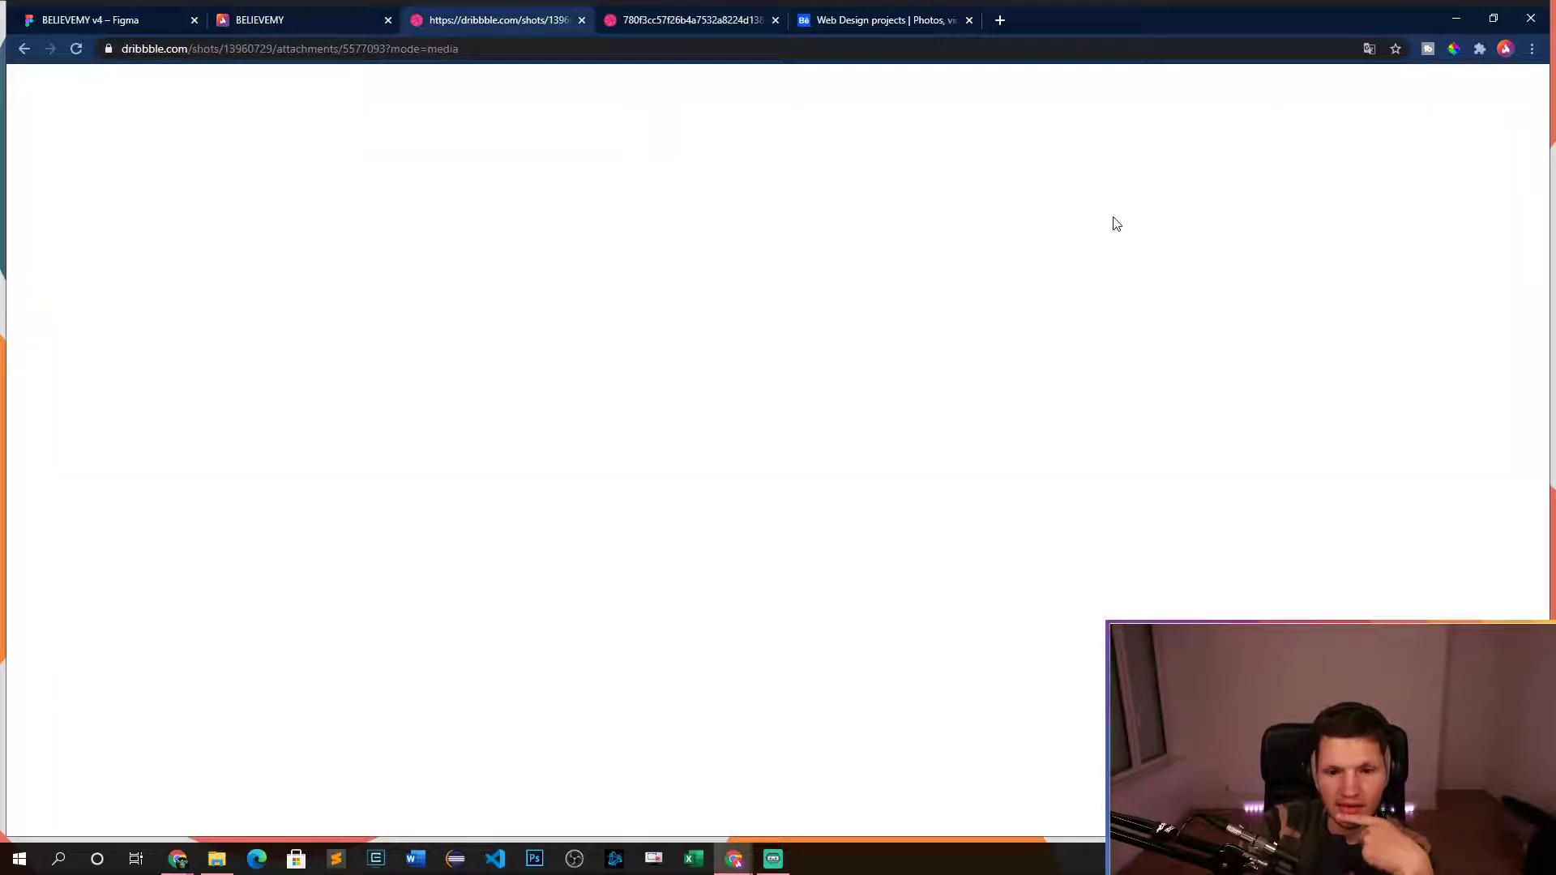
{"action": "left_click", "coordinate": [1506, 106]}
{"action": "scroll", "coordinate": [816, 375], "scroll_direction": "down", "scroll_amount": 8}
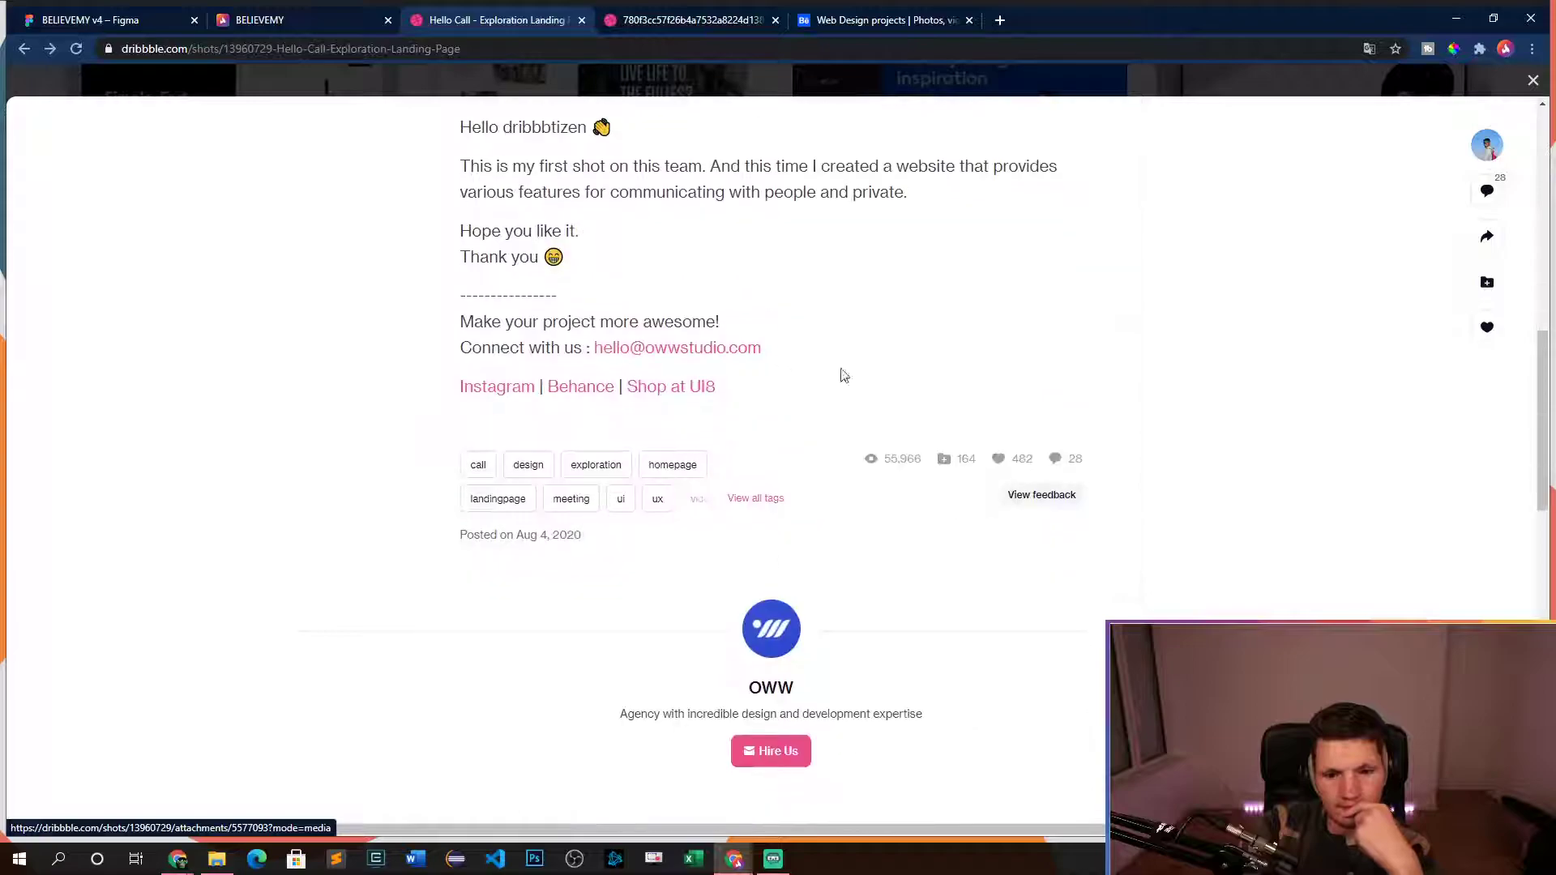
{"action": "scroll", "coordinate": [851, 377], "scroll_direction": "up", "scroll_amount": 11}
{"action": "key", "text": "Escape"}
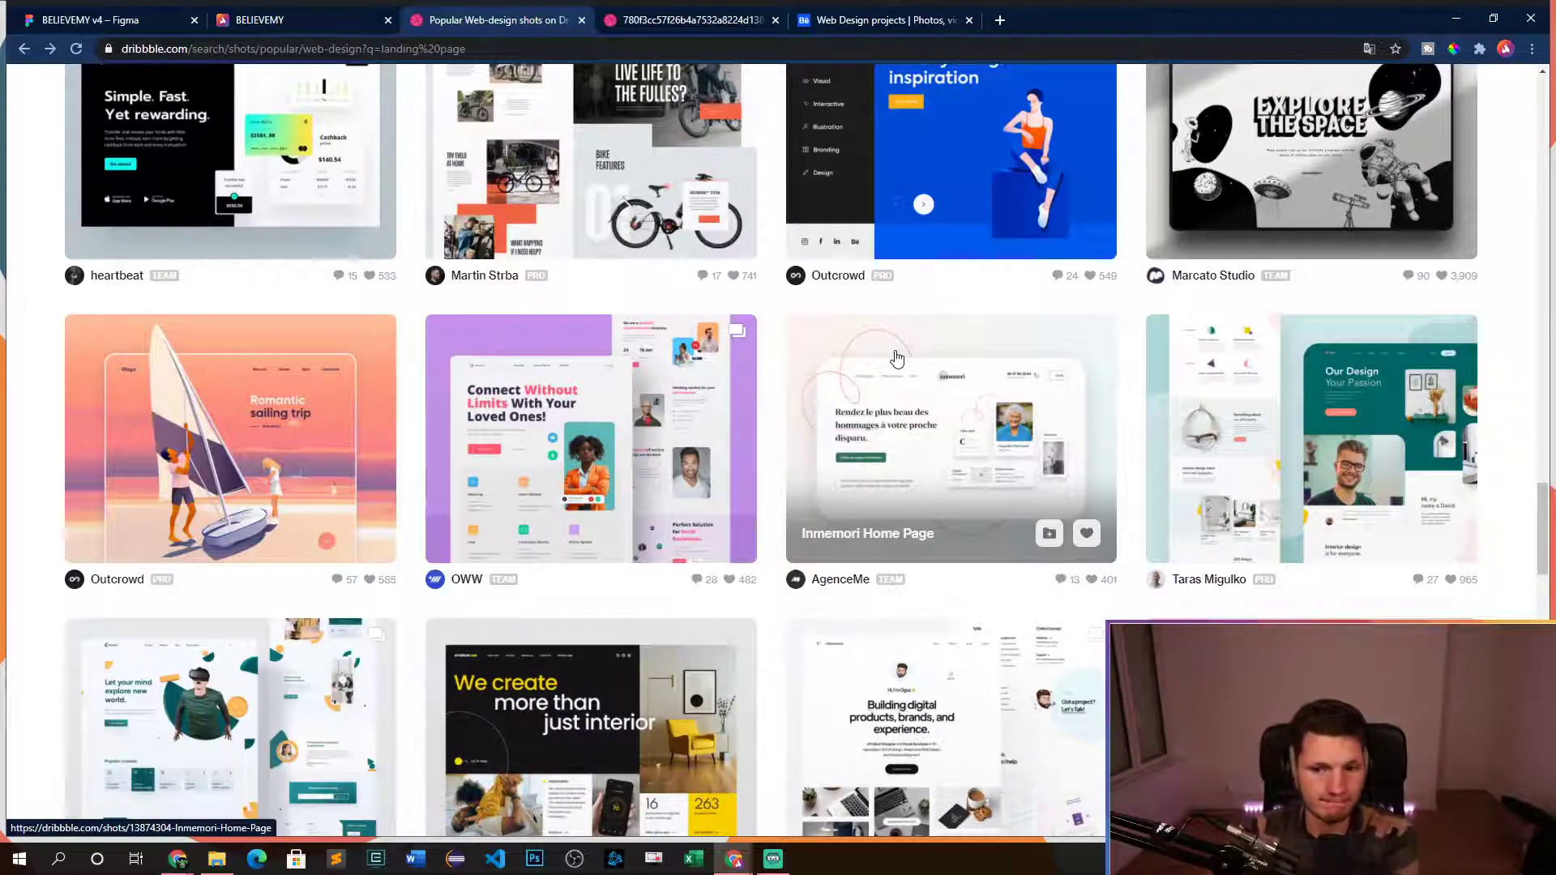
- Preview the Design Course Landing Page shot and return to the Dribbble results
{"action": "scroll", "coordinate": [730, 381], "scroll_direction": "down", "scroll_amount": 4}
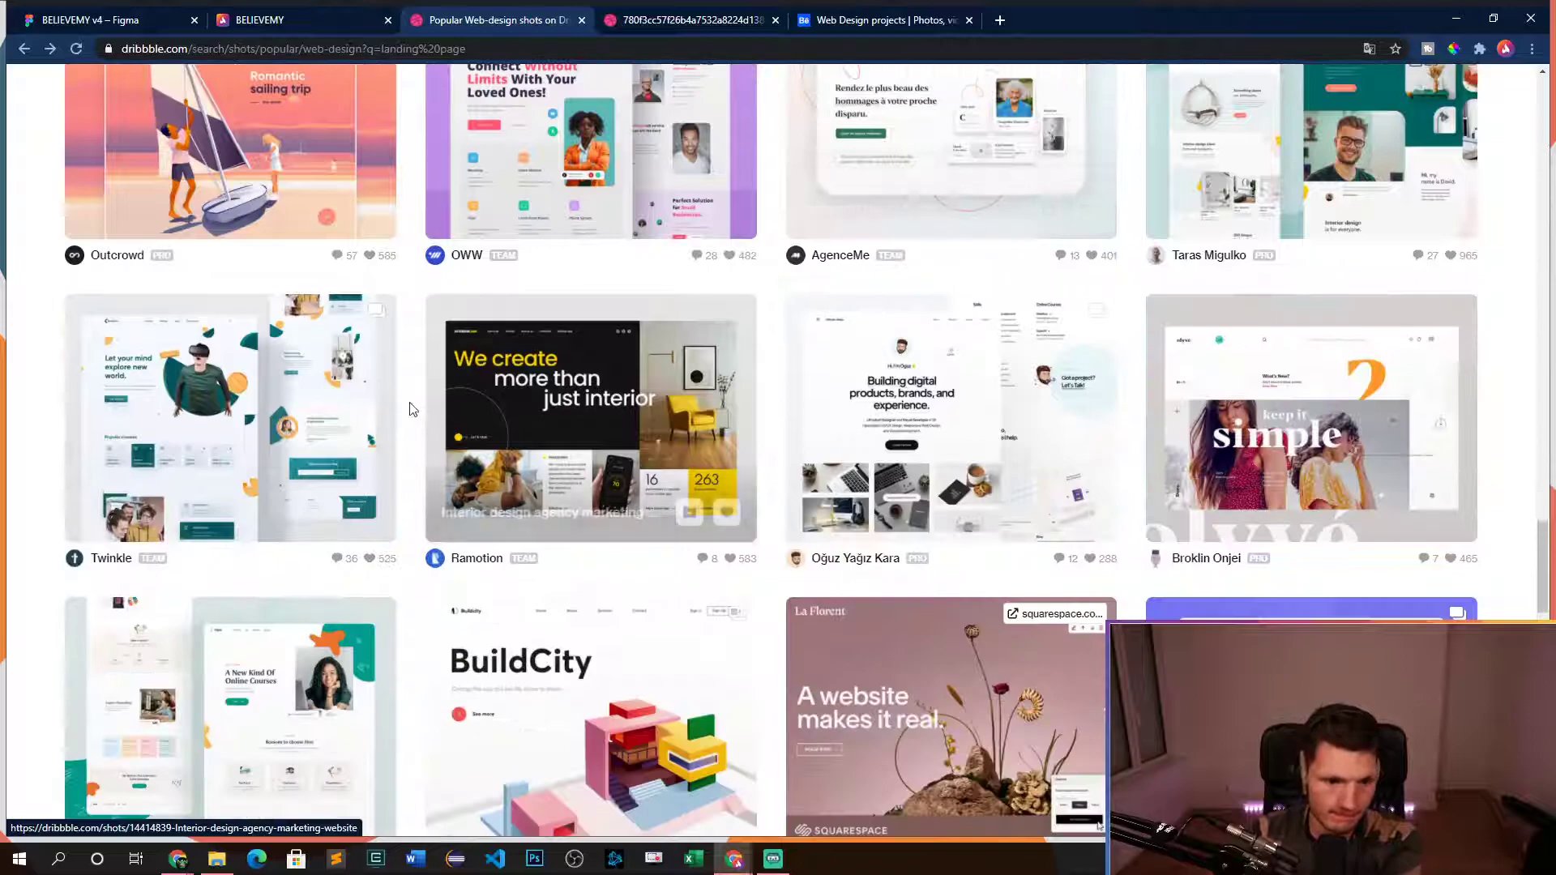
{"action": "left_click", "coordinate": [295, 403]}
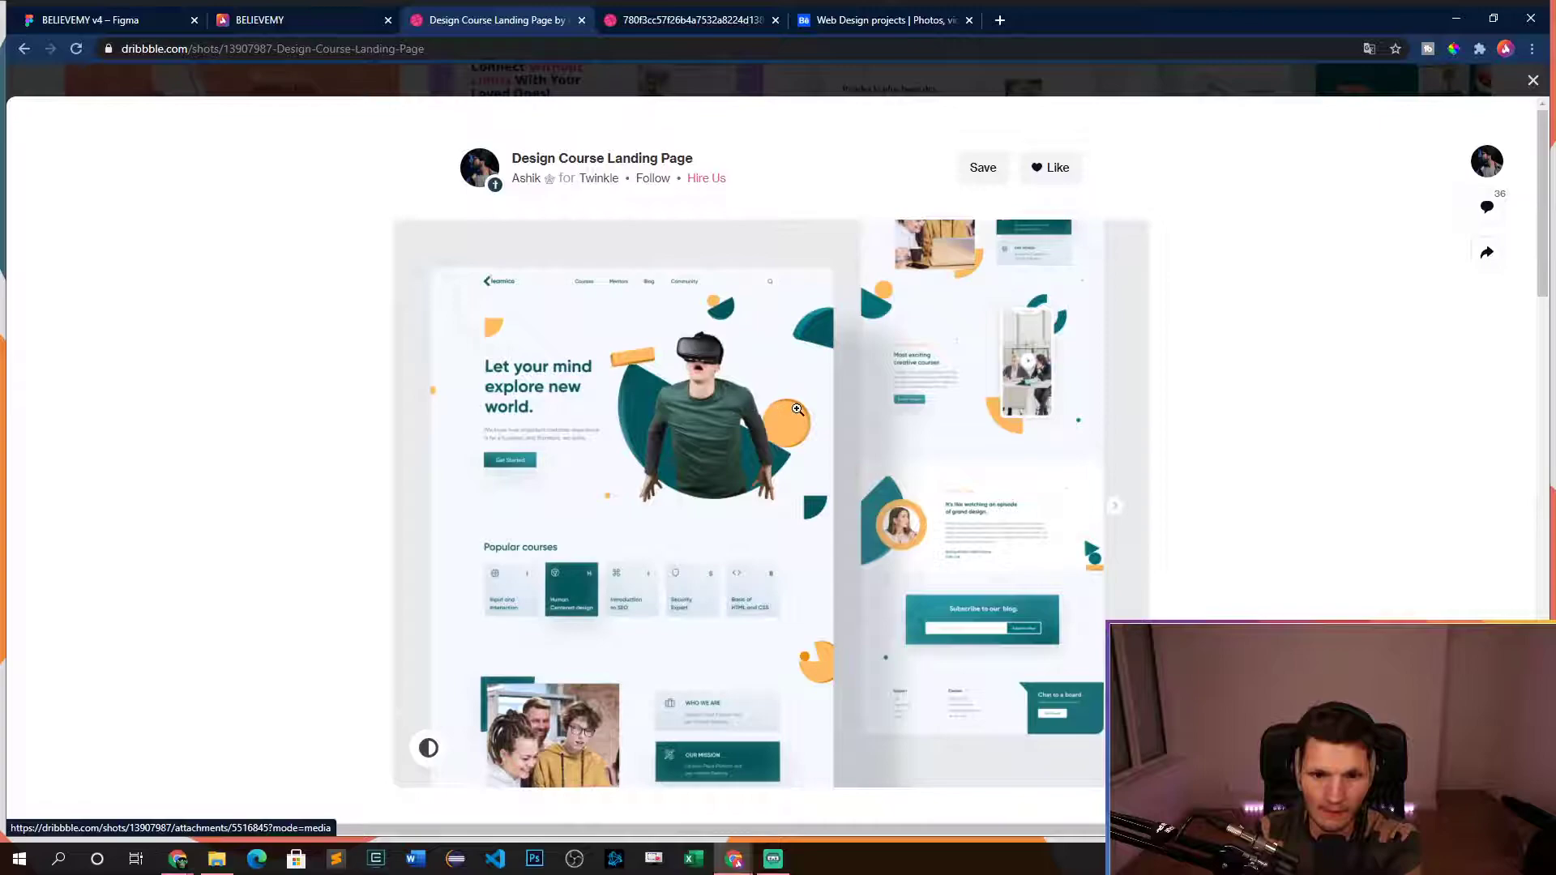
{"action": "scroll", "coordinate": [916, 438], "scroll_direction": "down", "scroll_amount": 7}
{"action": "scroll", "coordinate": [954, 452], "scroll_direction": "up", "scroll_amount": 7}
{"action": "left_click", "coordinate": [1533, 81]}
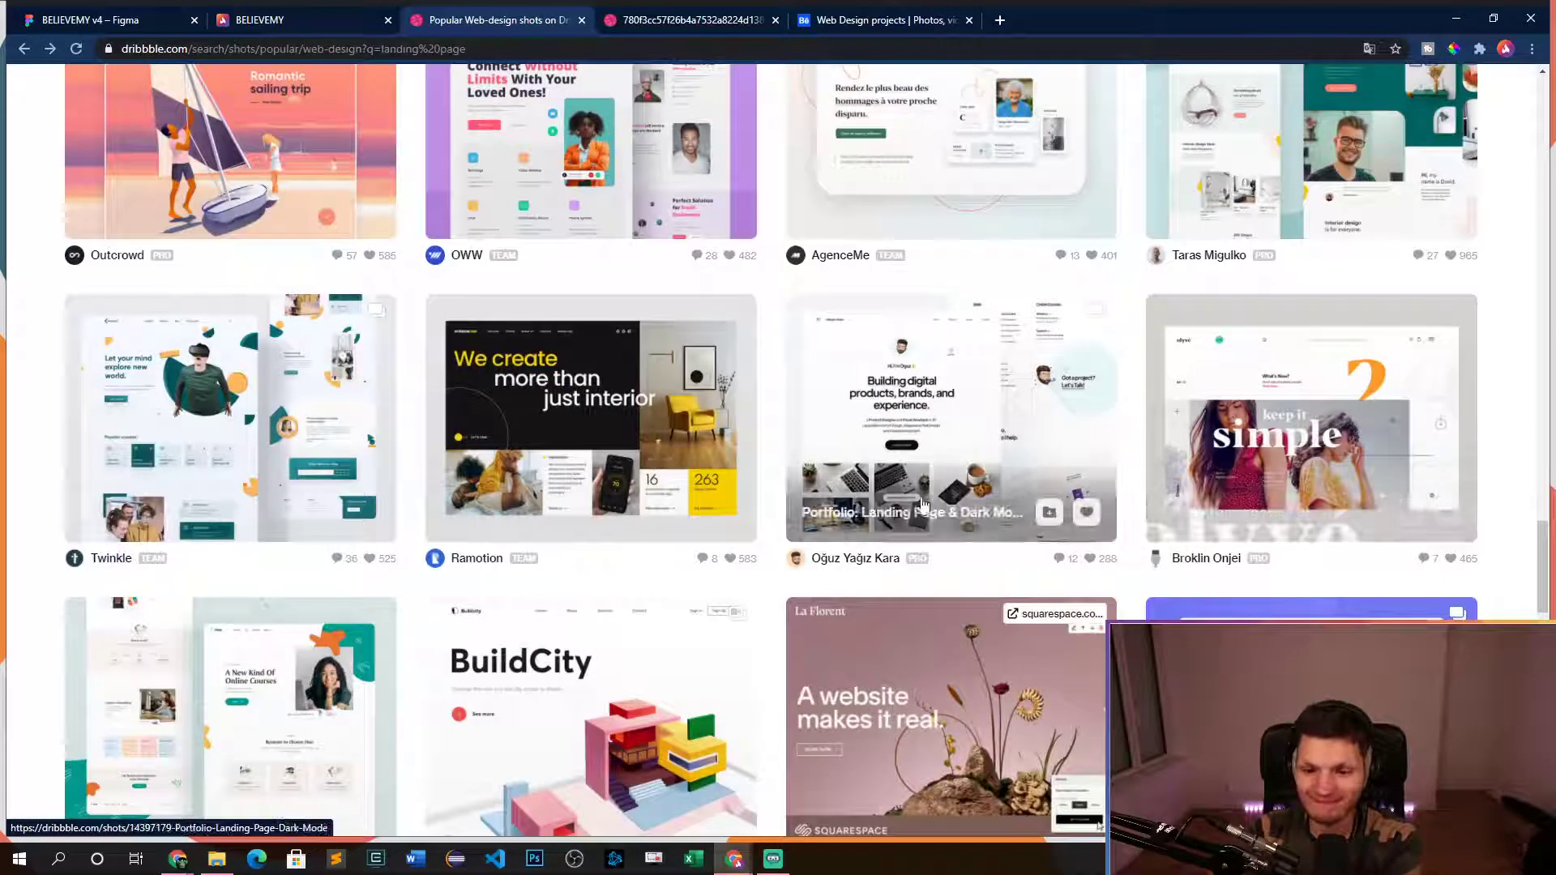
- Open the second image of the Schedule Landing Page Exploration shot at full size
{"action": "scroll", "coordinate": [840, 555], "scroll_direction": "down", "scroll_amount": 1}
{"action": "scroll", "coordinate": [839, 555], "scroll_direction": "down", "scroll_amount": 5}
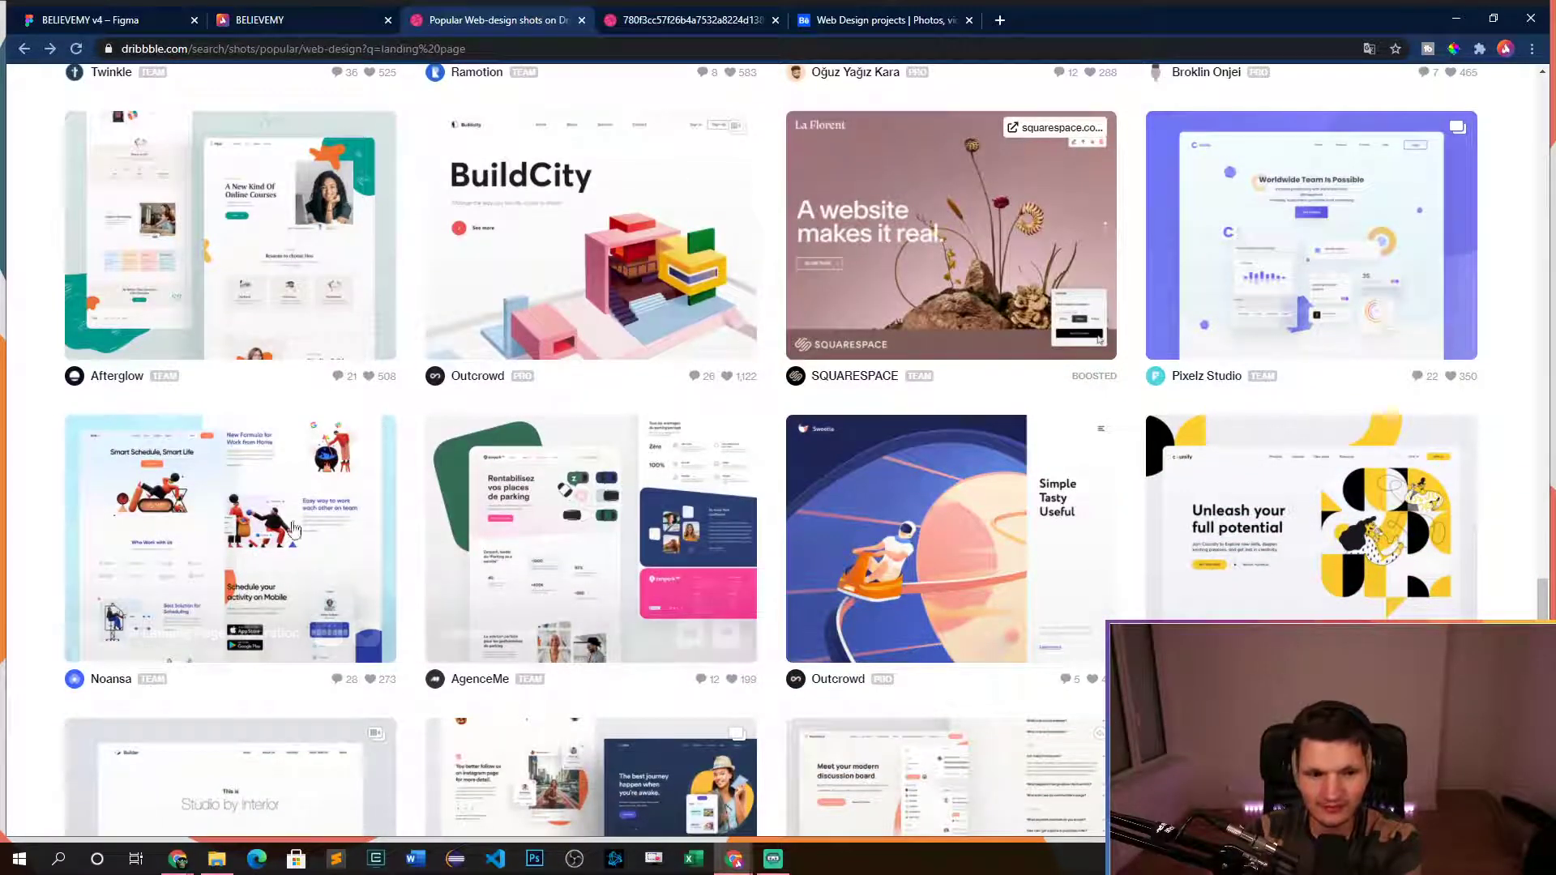
{"action": "left_click", "coordinate": [248, 522]}
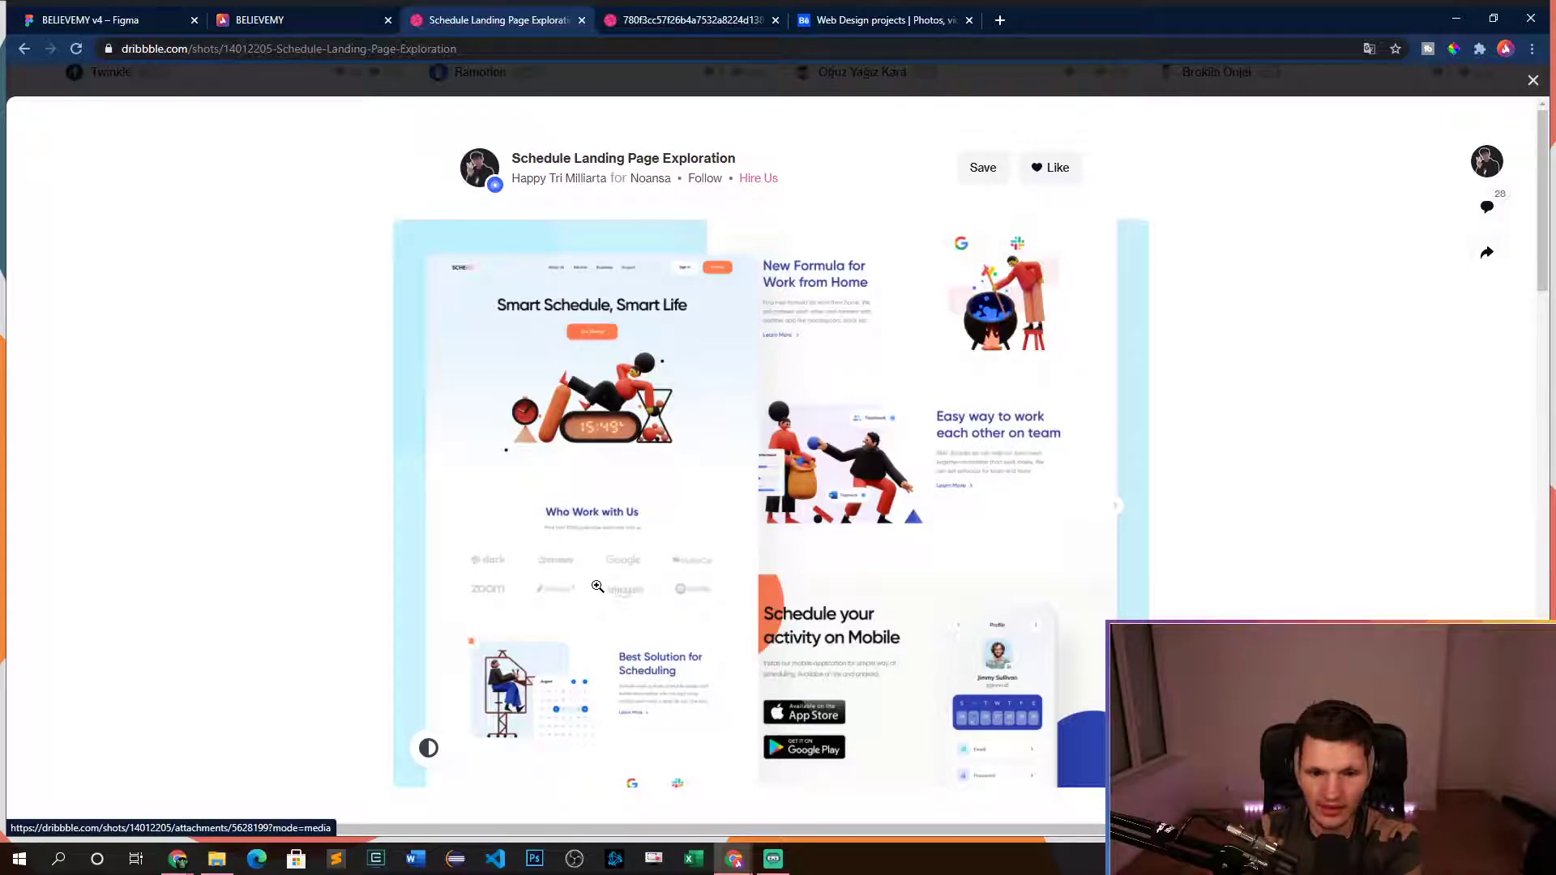
{"action": "scroll", "coordinate": [633, 610], "scroll_direction": "down", "scroll_amount": 3}
{"action": "left_click", "coordinate": [806, 608]}
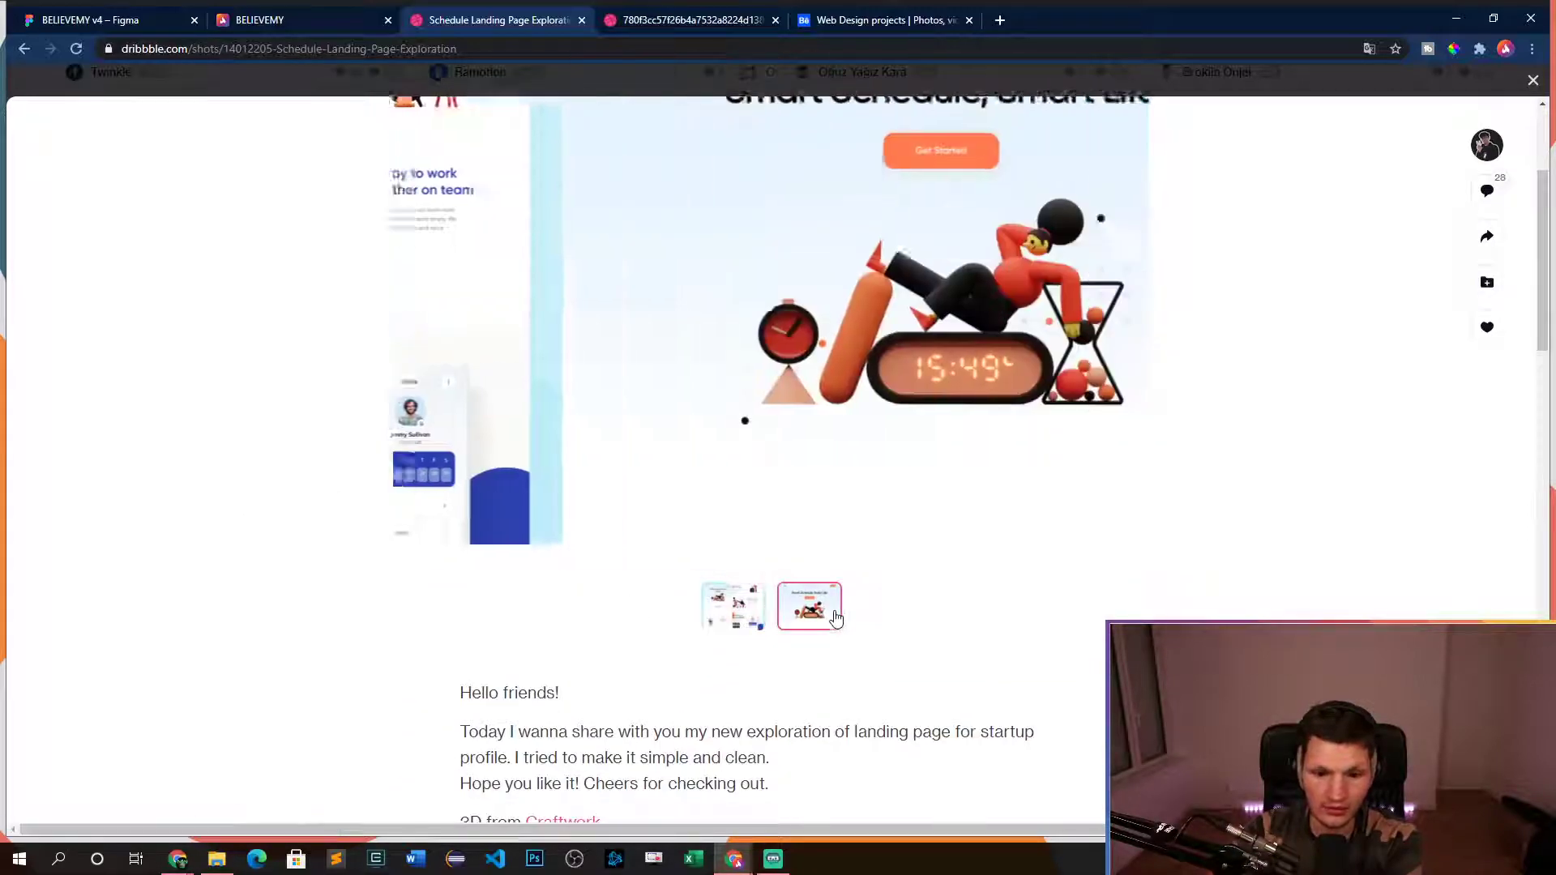
{"action": "scroll", "coordinate": [824, 403], "scroll_direction": "up", "scroll_amount": 3}
{"action": "left_click", "coordinate": [824, 402]}
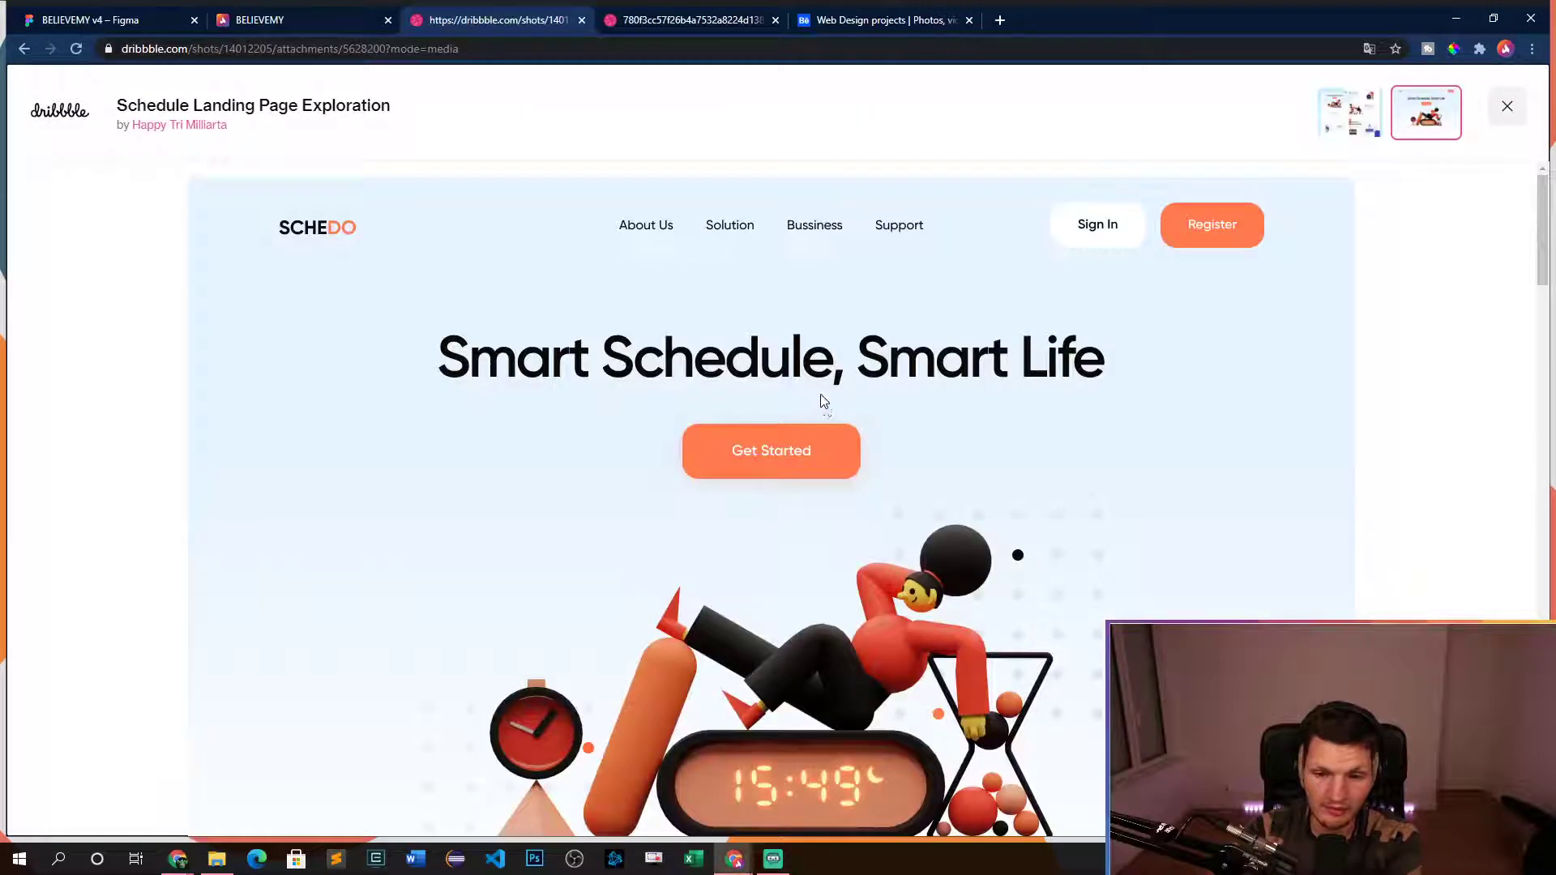
- Examine how the Schedo page moves from its "Smart Schedule, Smart Life" hero to the "Who Work with Us" logo section
{"action": "scroll", "coordinate": [1319, 513], "scroll_direction": "down", "scroll_amount": 5}
{"action": "scroll", "coordinate": [1319, 513], "scroll_direction": "down", "scroll_amount": 3}
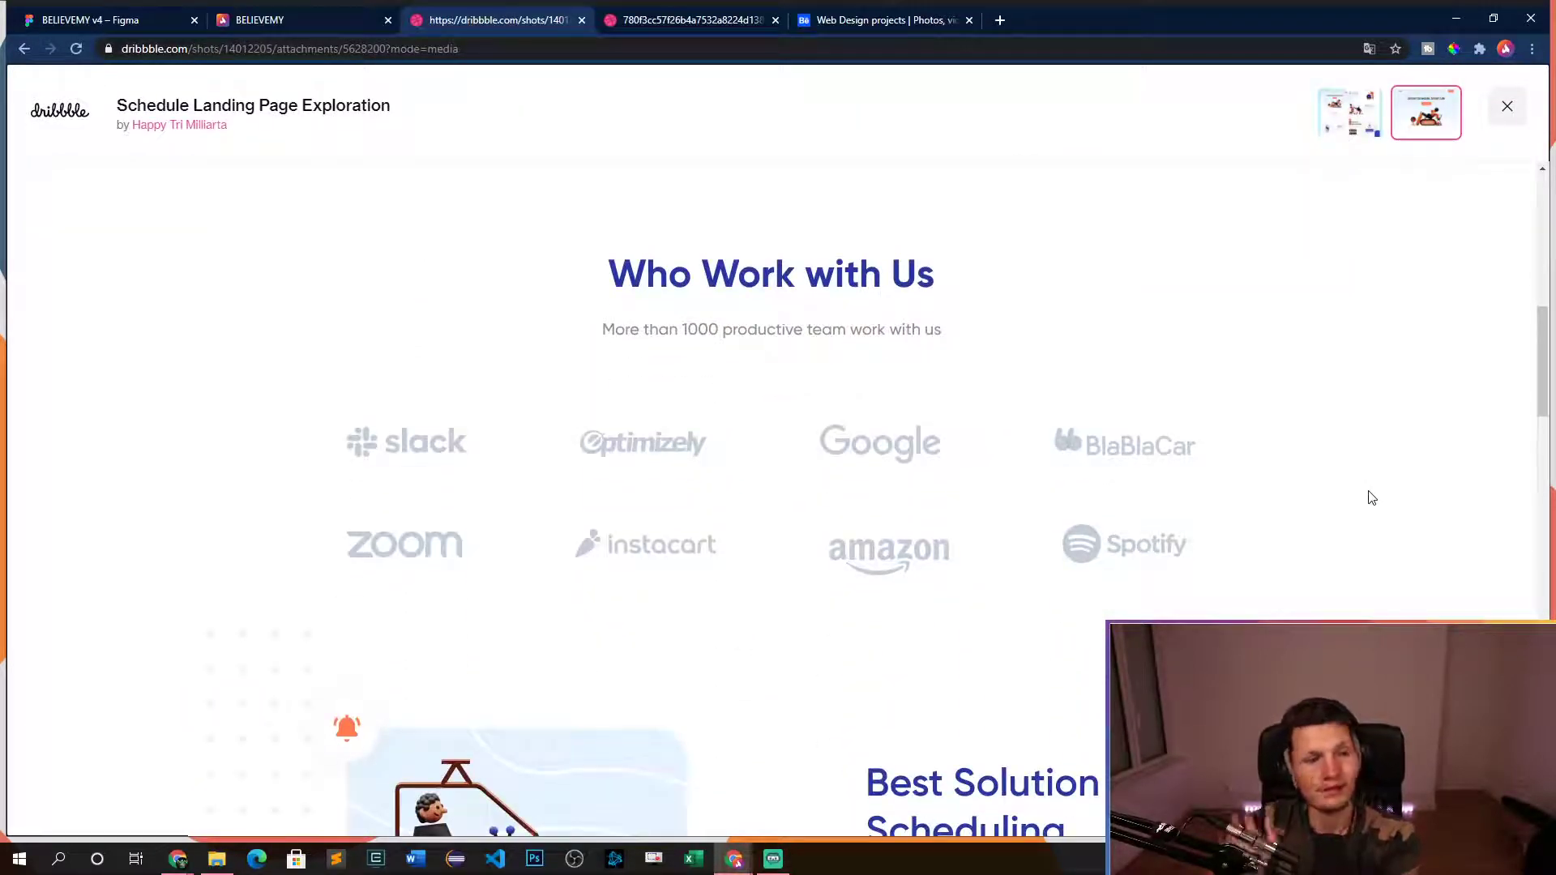
{"action": "scroll", "coordinate": [1297, 498], "scroll_direction": "up", "scroll_amount": 10}
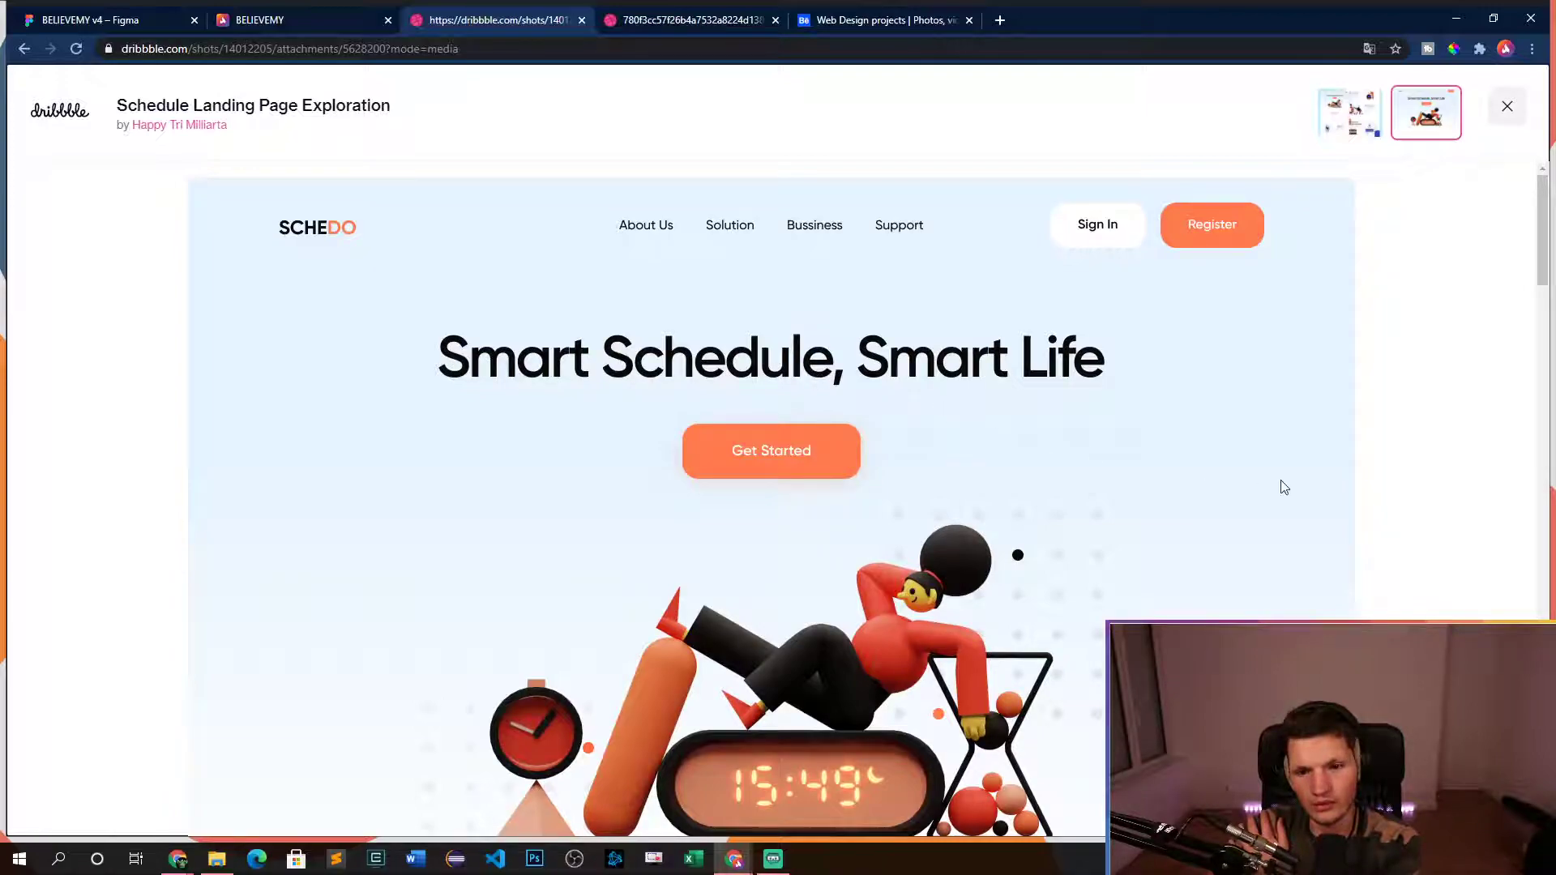
{"action": "scroll", "coordinate": [1251, 480], "scroll_direction": "down", "scroll_amount": 6}
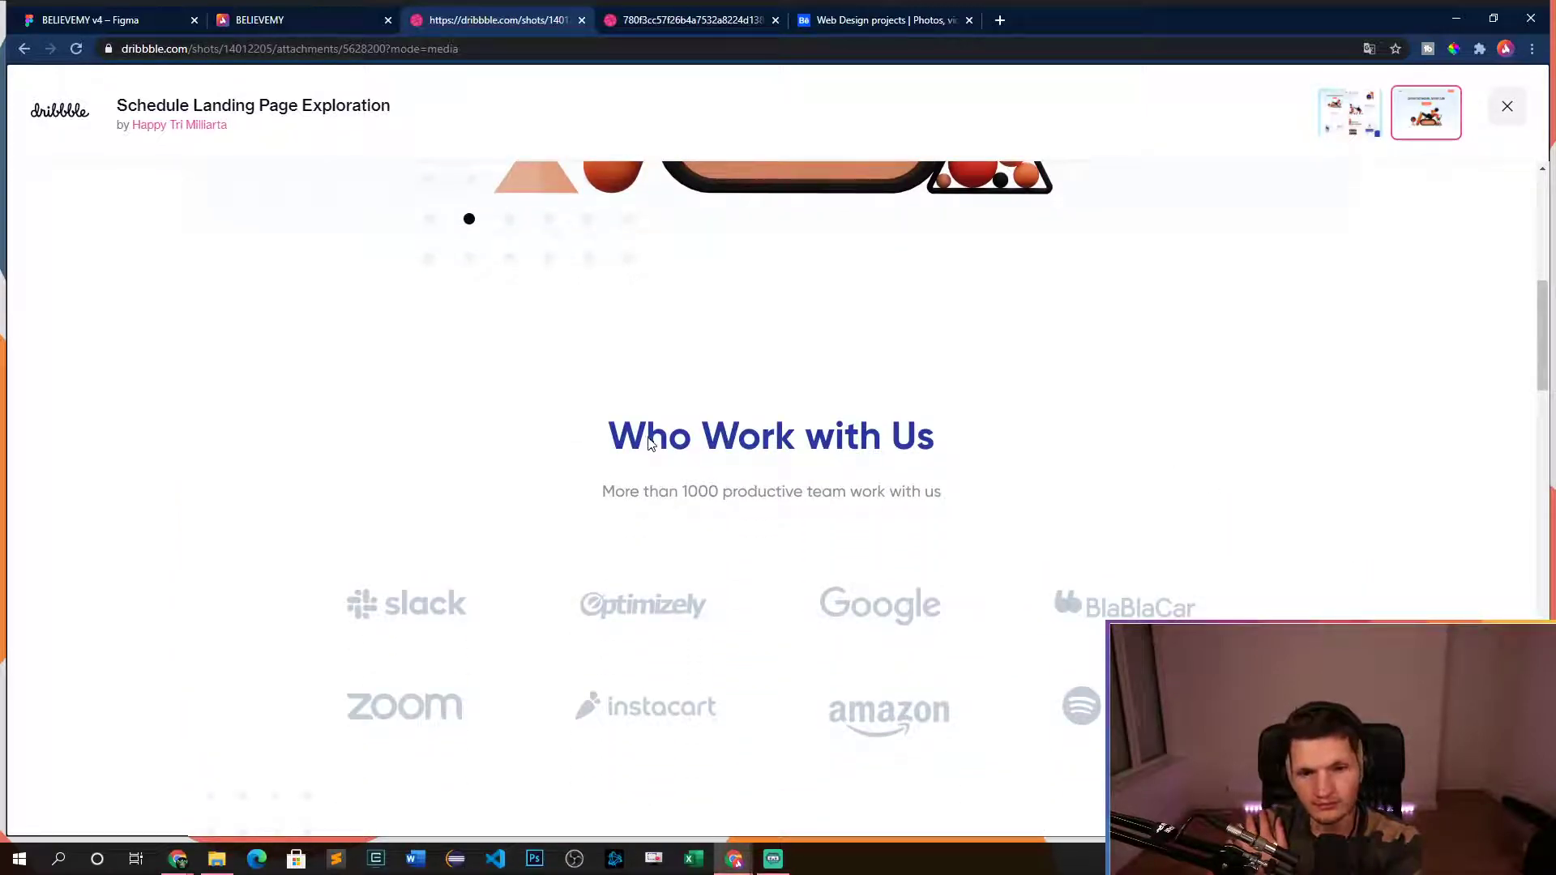
{"action": "scroll", "coordinate": [743, 504], "scroll_direction": "down", "scroll_amount": 2}
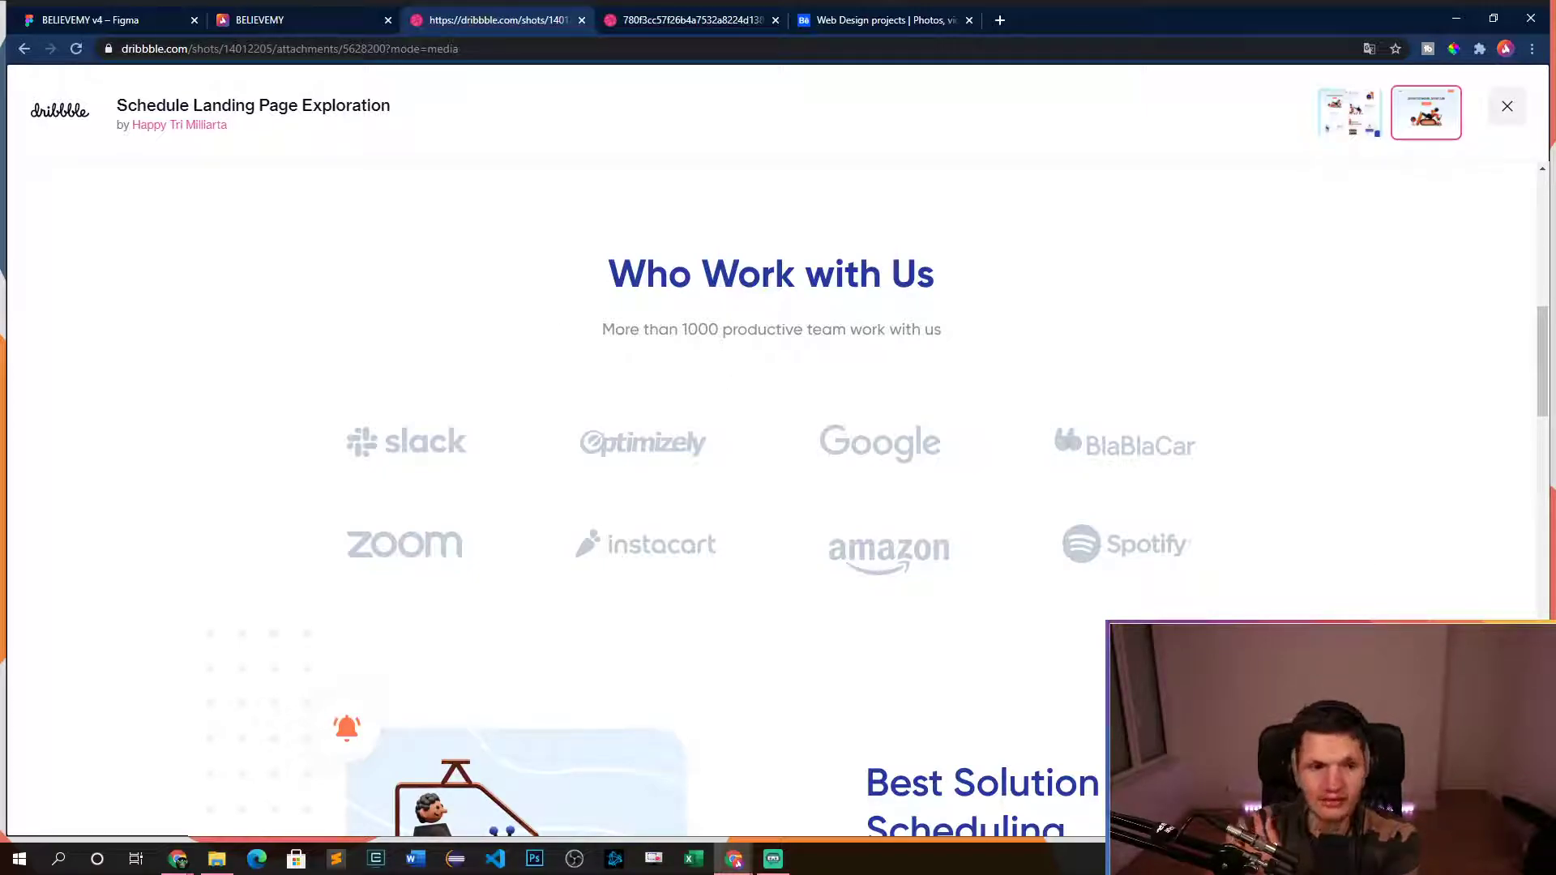
- Compare the Hello Call hero section with the hero section of the Schedo page
{"action": "left_click", "coordinate": [125, 19]}
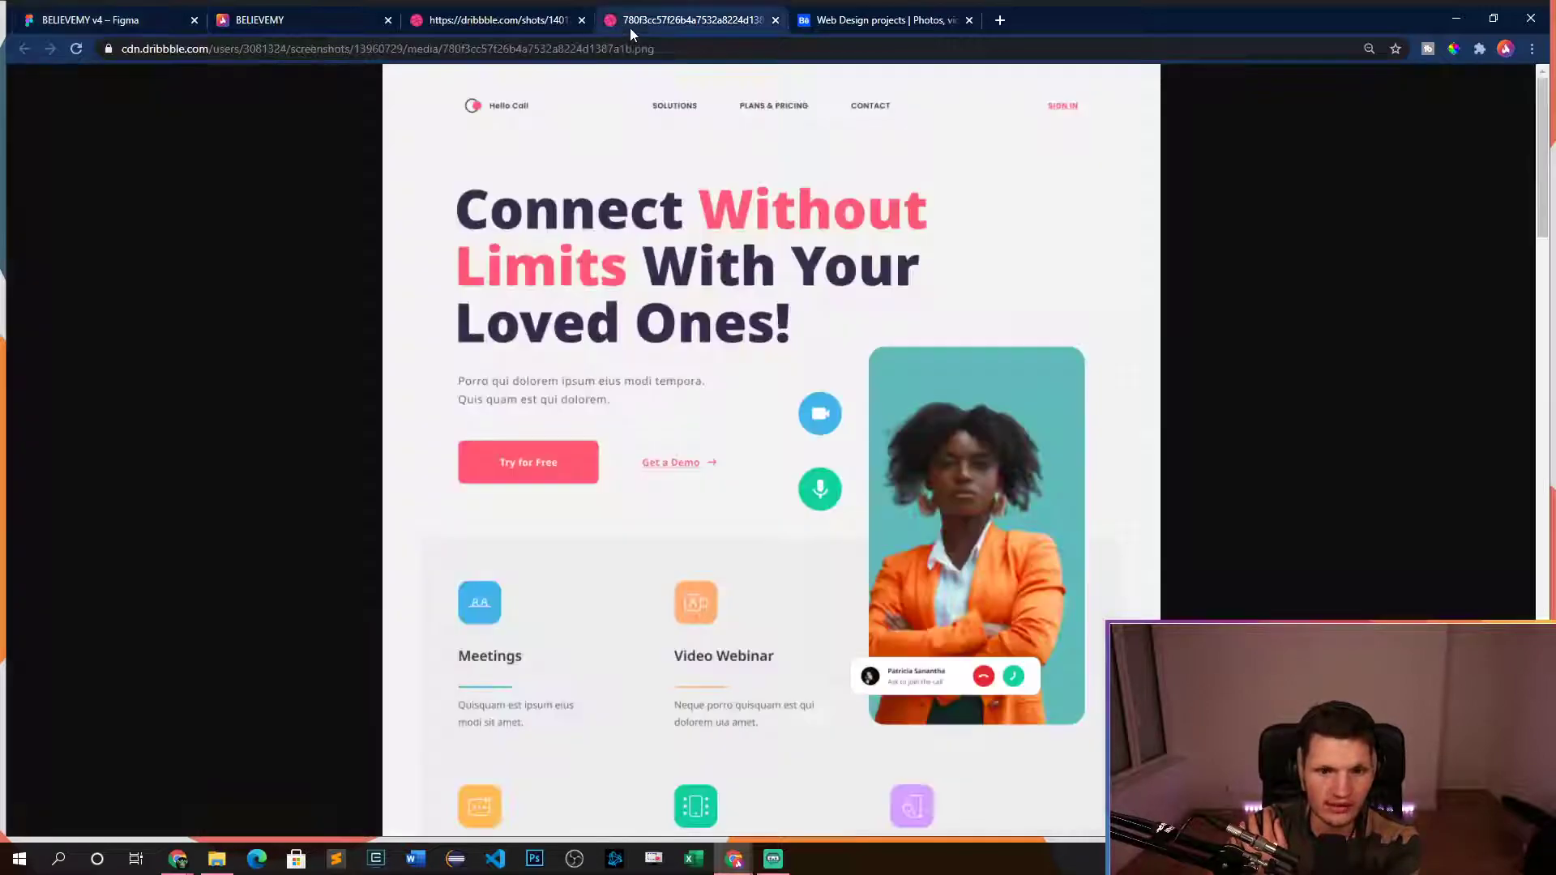
{"action": "left_click", "coordinate": [630, 23]}
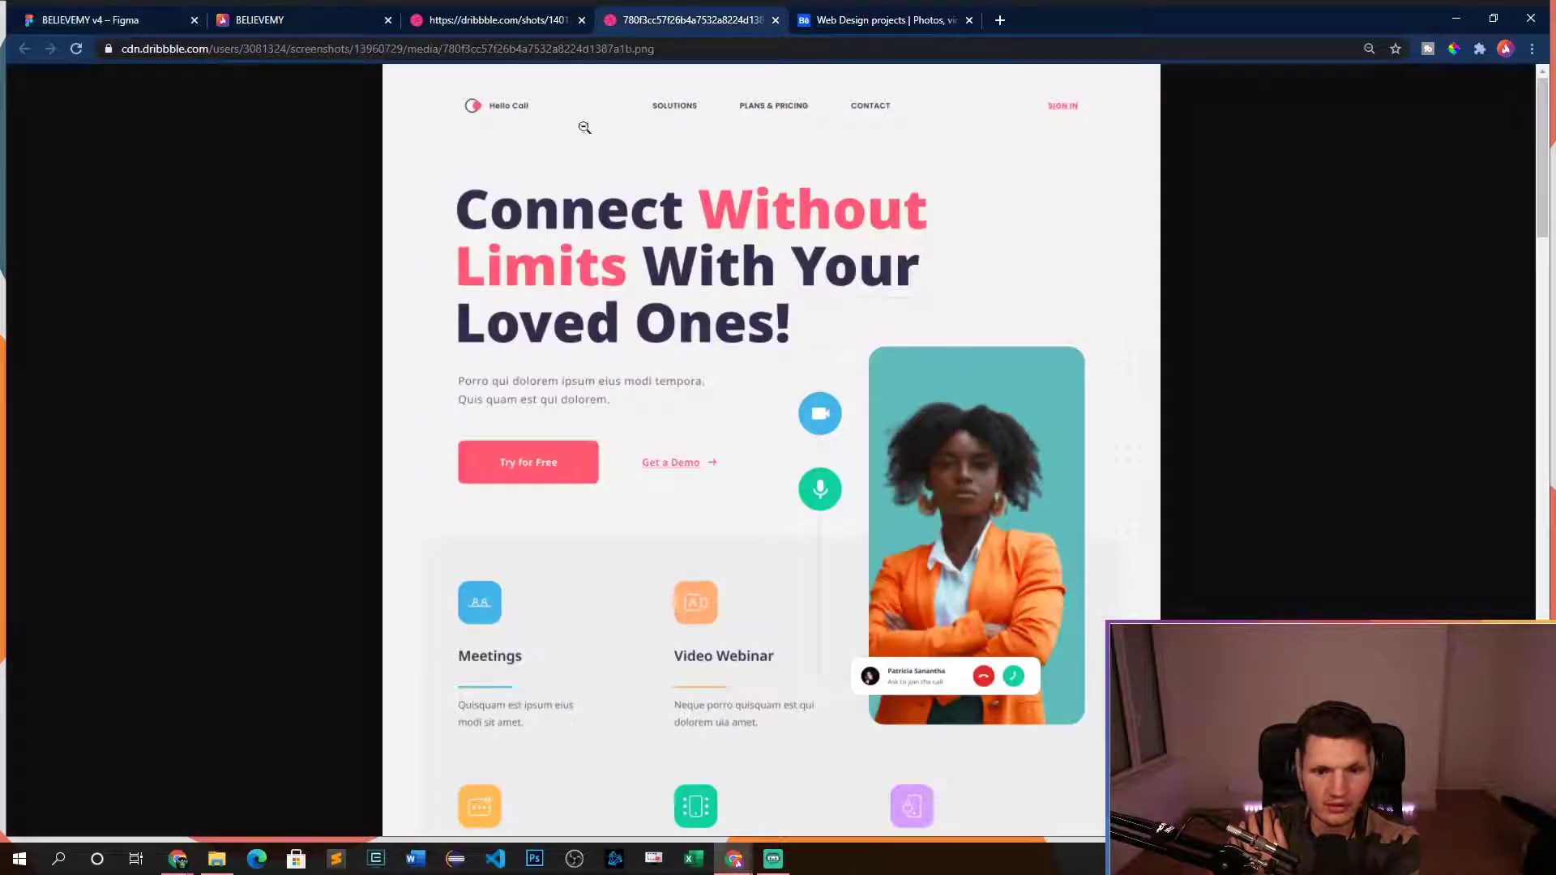
{"action": "left_click", "coordinate": [484, 22]}
{"action": "scroll", "coordinate": [813, 375], "scroll_direction": "up", "scroll_amount": 10}
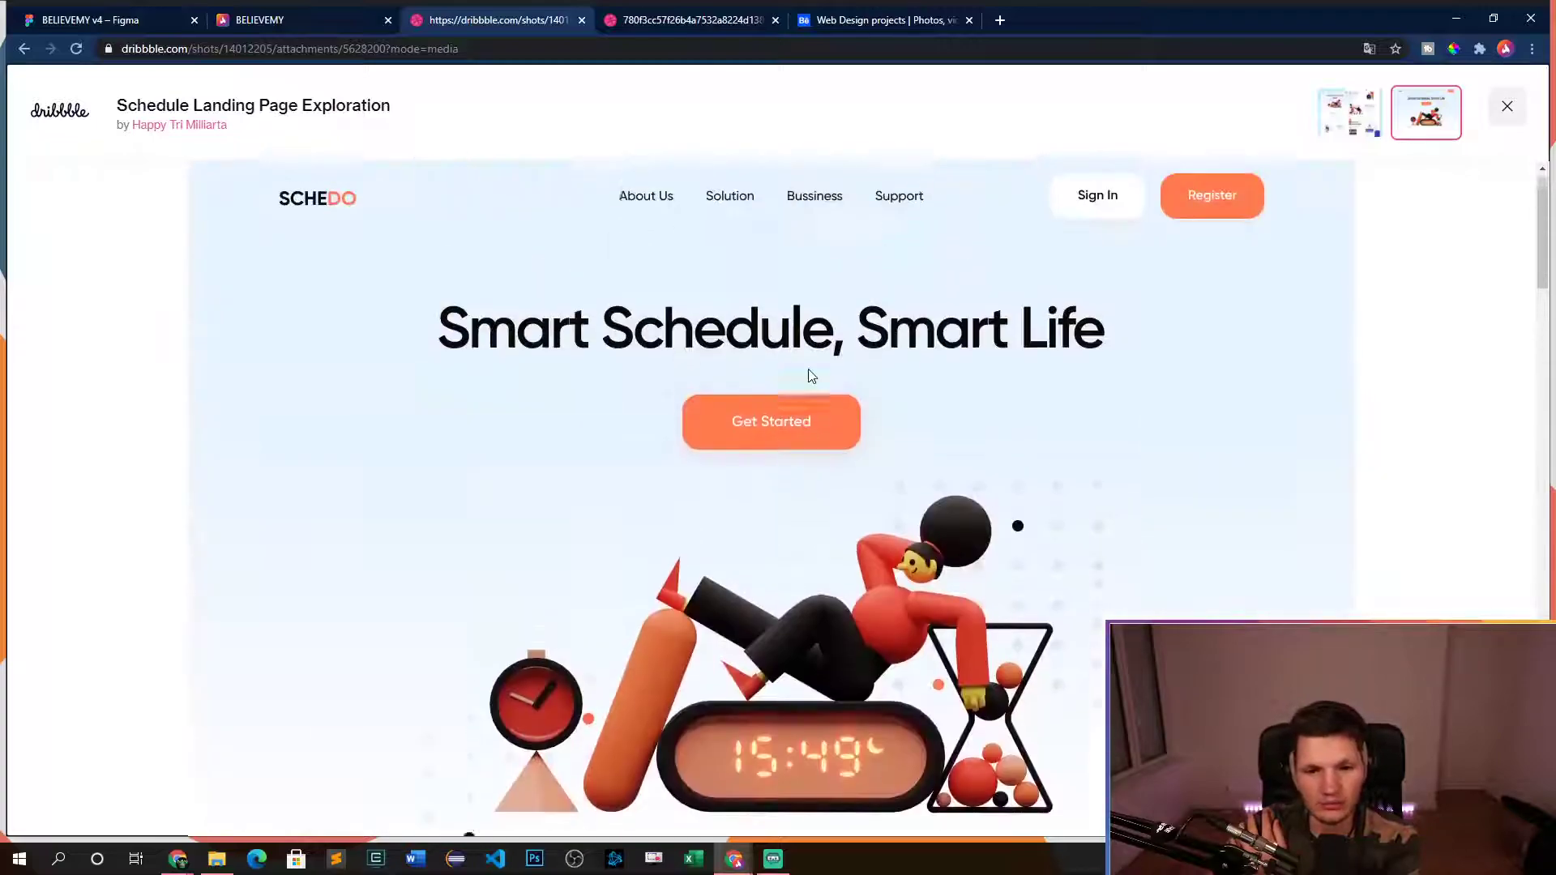
- Study the Schedo page's alternating illustration-and-text sections, mobile app block and footer
{"action": "scroll", "coordinate": [819, 382], "scroll_direction": "down", "scroll_amount": 15}
{"action": "scroll", "coordinate": [863, 411], "scroll_direction": "up", "scroll_amount": 2}
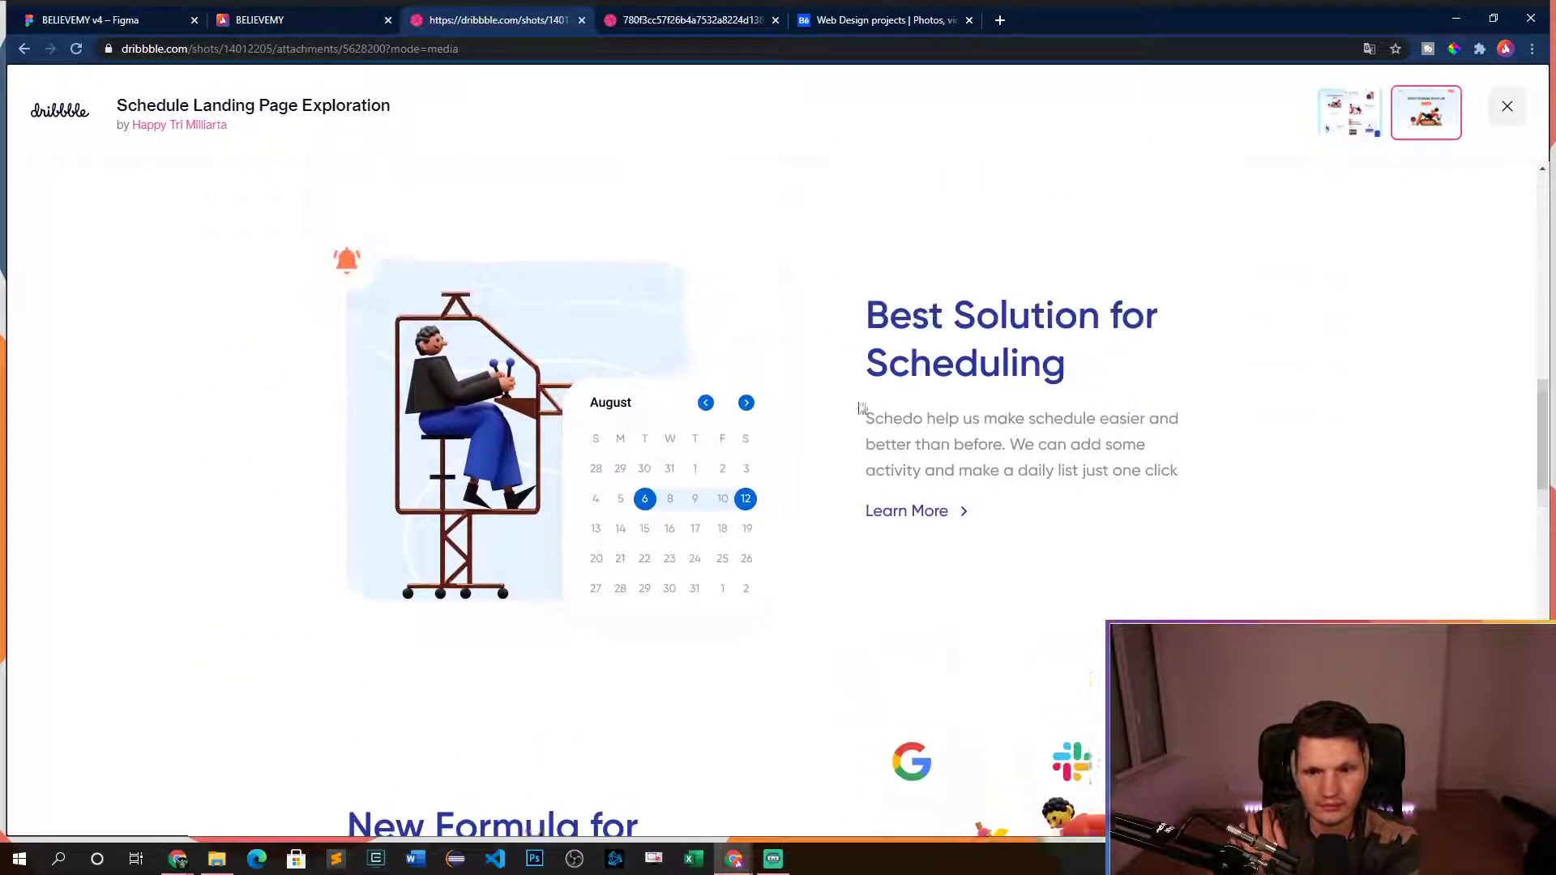
{"action": "scroll", "coordinate": [862, 410], "scroll_direction": "down", "scroll_amount": 7}
{"action": "scroll", "coordinate": [859, 415], "scroll_direction": "down", "scroll_amount": 6}
{"action": "scroll", "coordinate": [857, 422], "scroll_direction": "down", "scroll_amount": 10}
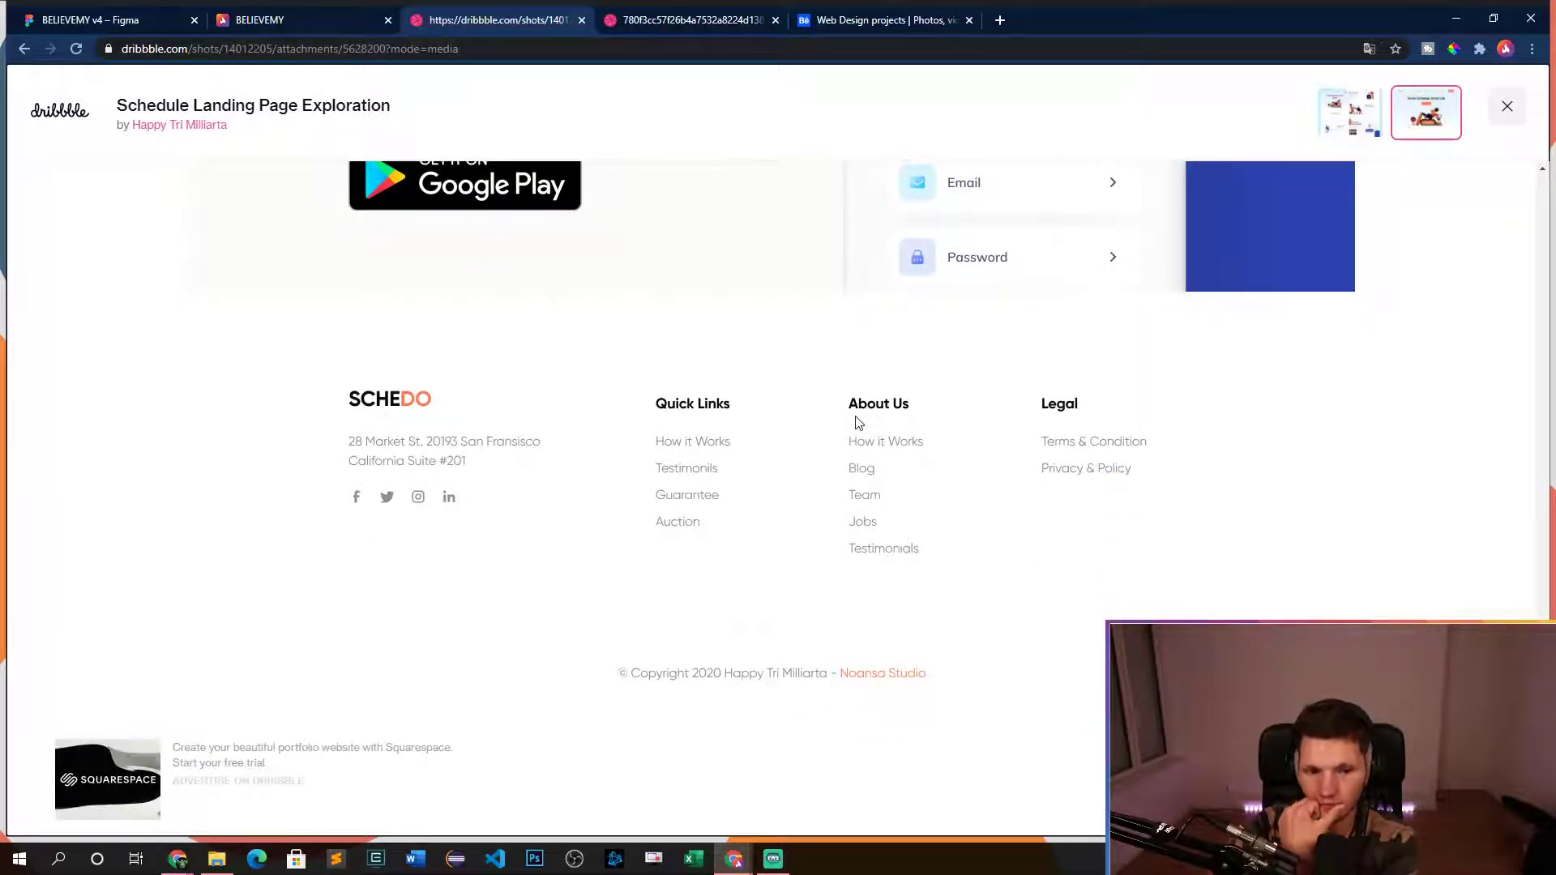
{"action": "scroll", "coordinate": [858, 423], "scroll_direction": "up", "scroll_amount": 5}
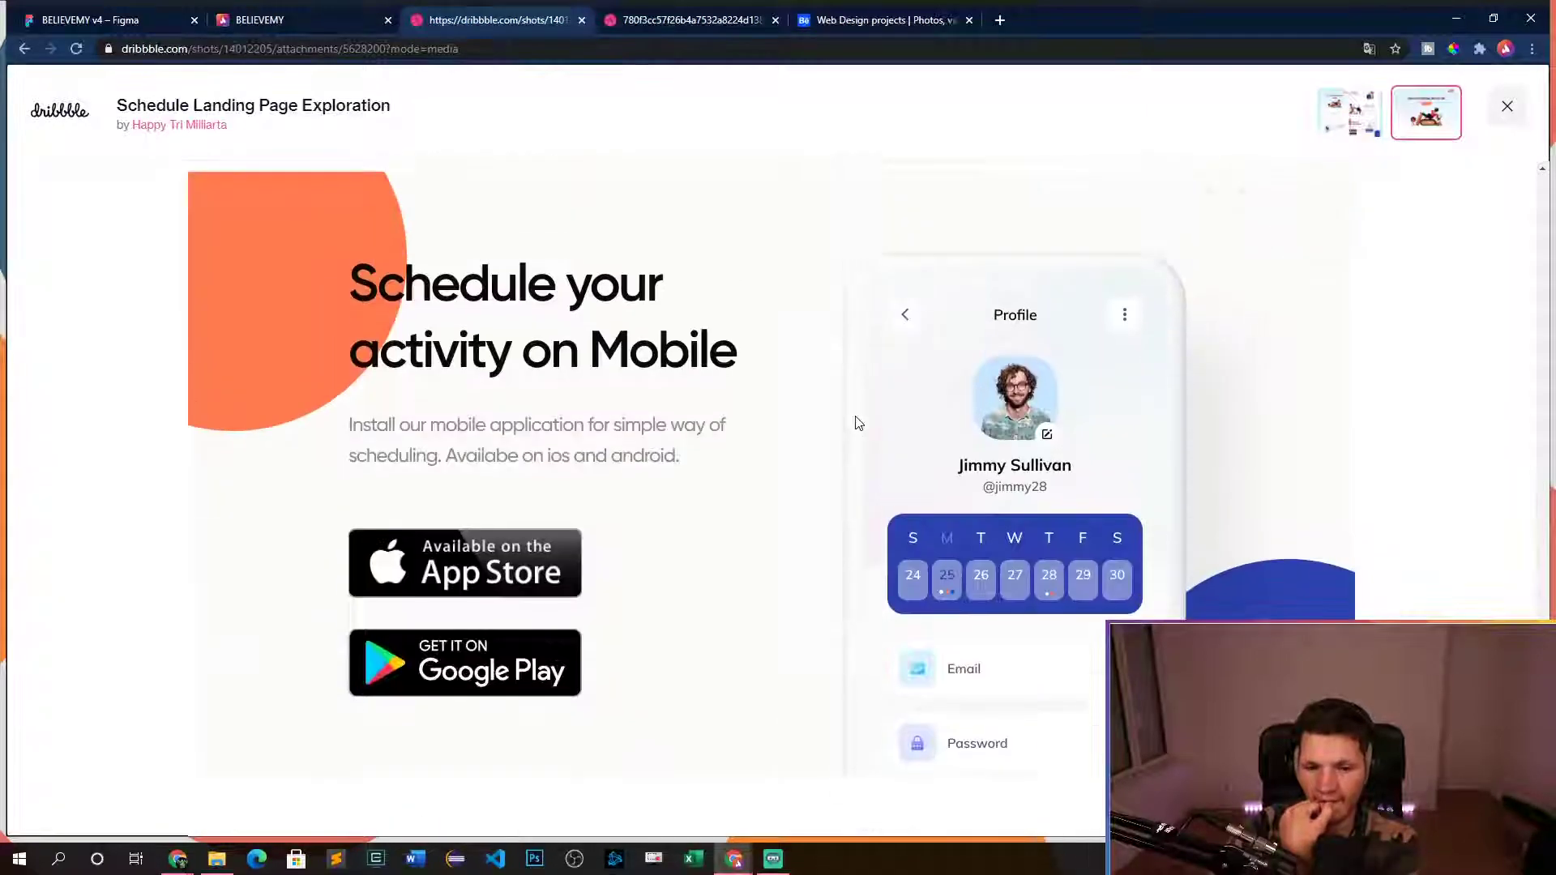
{"action": "scroll", "coordinate": [857, 423], "scroll_direction": "down", "scroll_amount": 6}
{"action": "scroll", "coordinate": [1338, 448], "scroll_direction": "up", "scroll_amount": 8}
{"action": "scroll", "coordinate": [1338, 452], "scroll_direction": "up", "scroll_amount": 10}
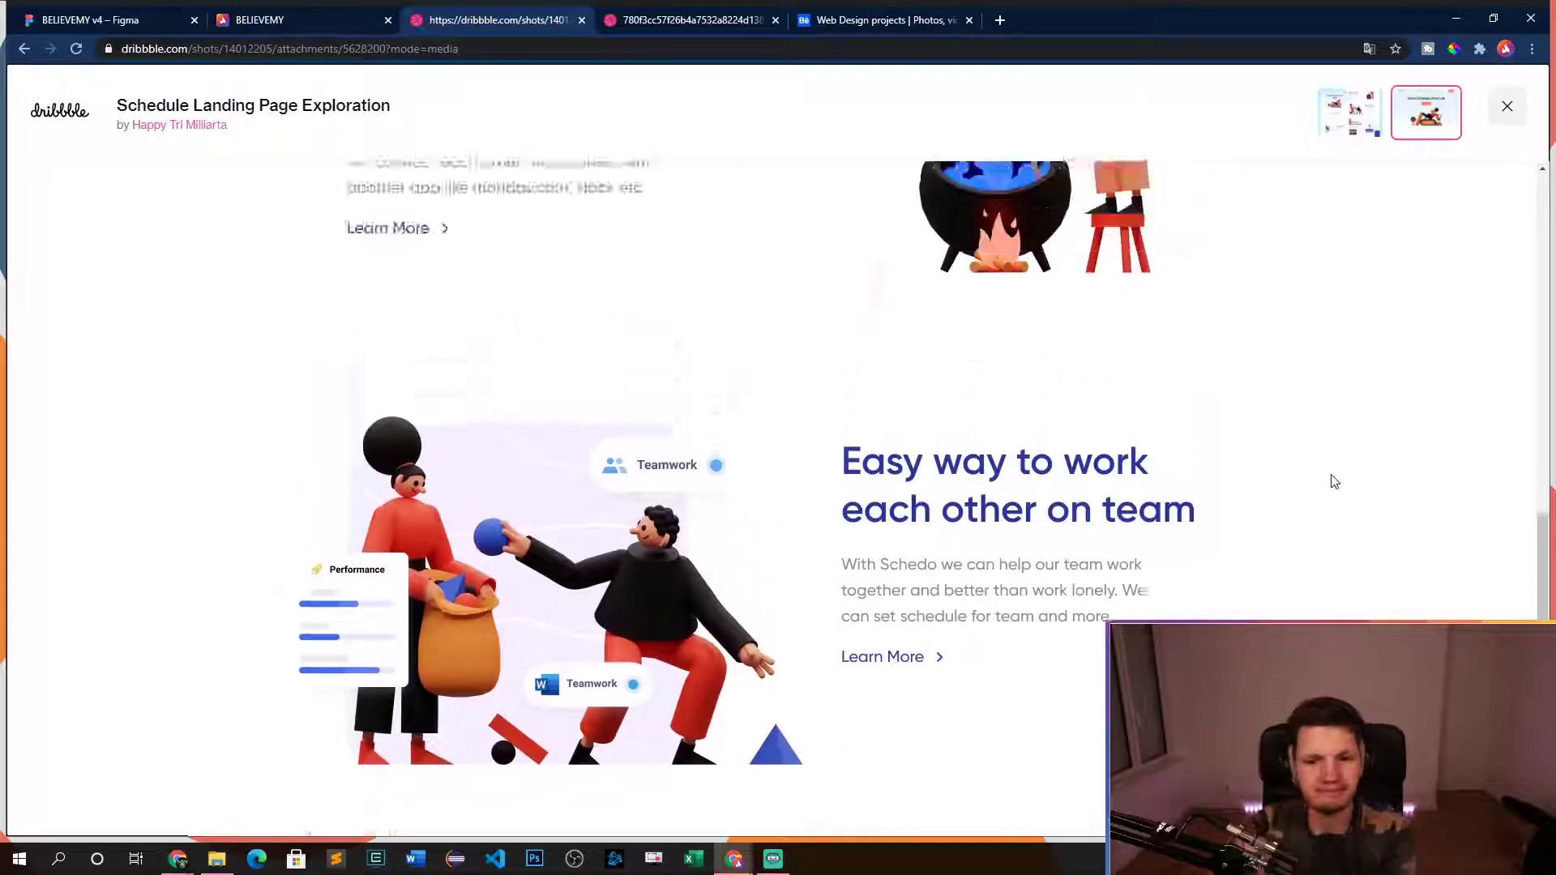
{"action": "scroll", "coordinate": [1327, 477], "scroll_direction": "up", "scroll_amount": 3}
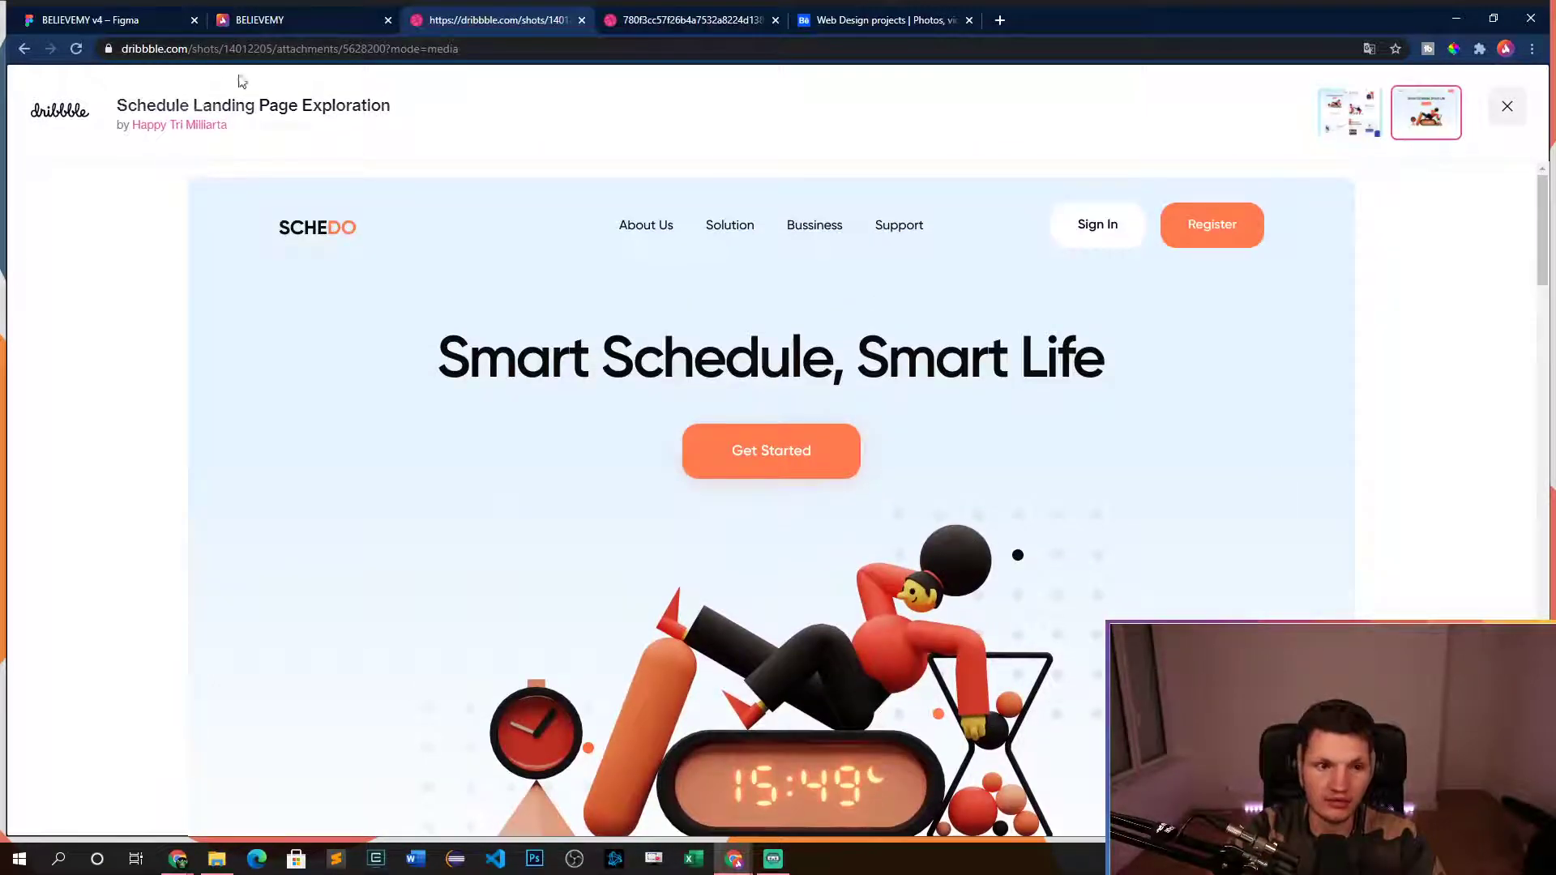
- Return to the BELIEVEMY v4 mockup in Figma and review the homepage down to the "Comment ça marche ?" heading
{"action": "key", "text": "ctrl+1"}
{"action": "scroll", "coordinate": [385, 260], "scroll_direction": "up", "scroll_amount": 2}
{"action": "scroll", "coordinate": [333, 233], "scroll_direction": "down", "scroll_amount": 2}
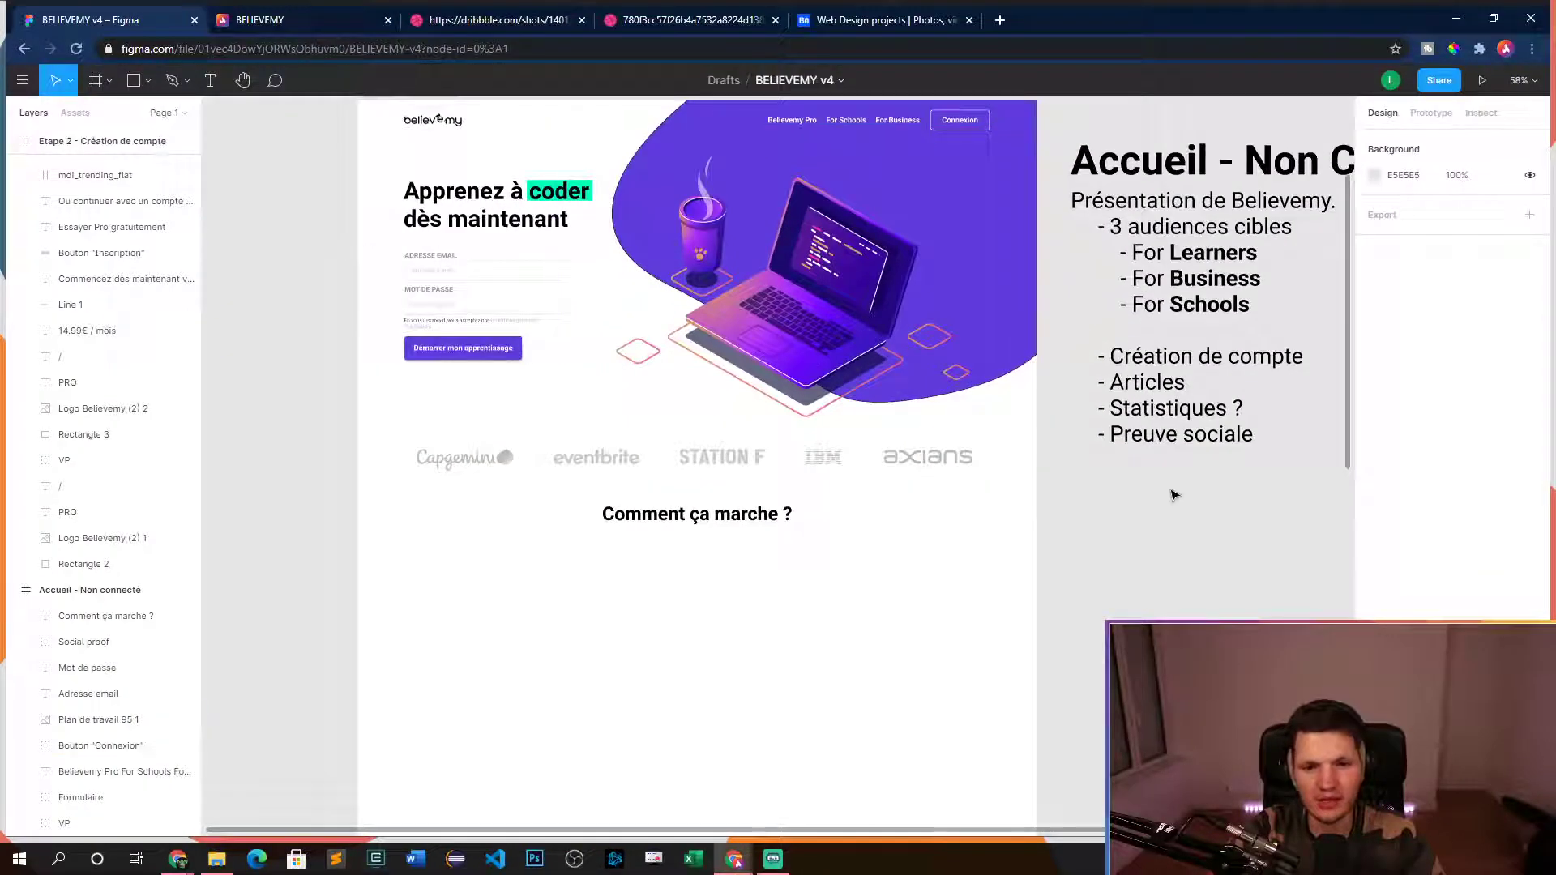
{"action": "scroll", "coordinate": [567, 406], "scroll_direction": "up", "scroll_amount": 3}
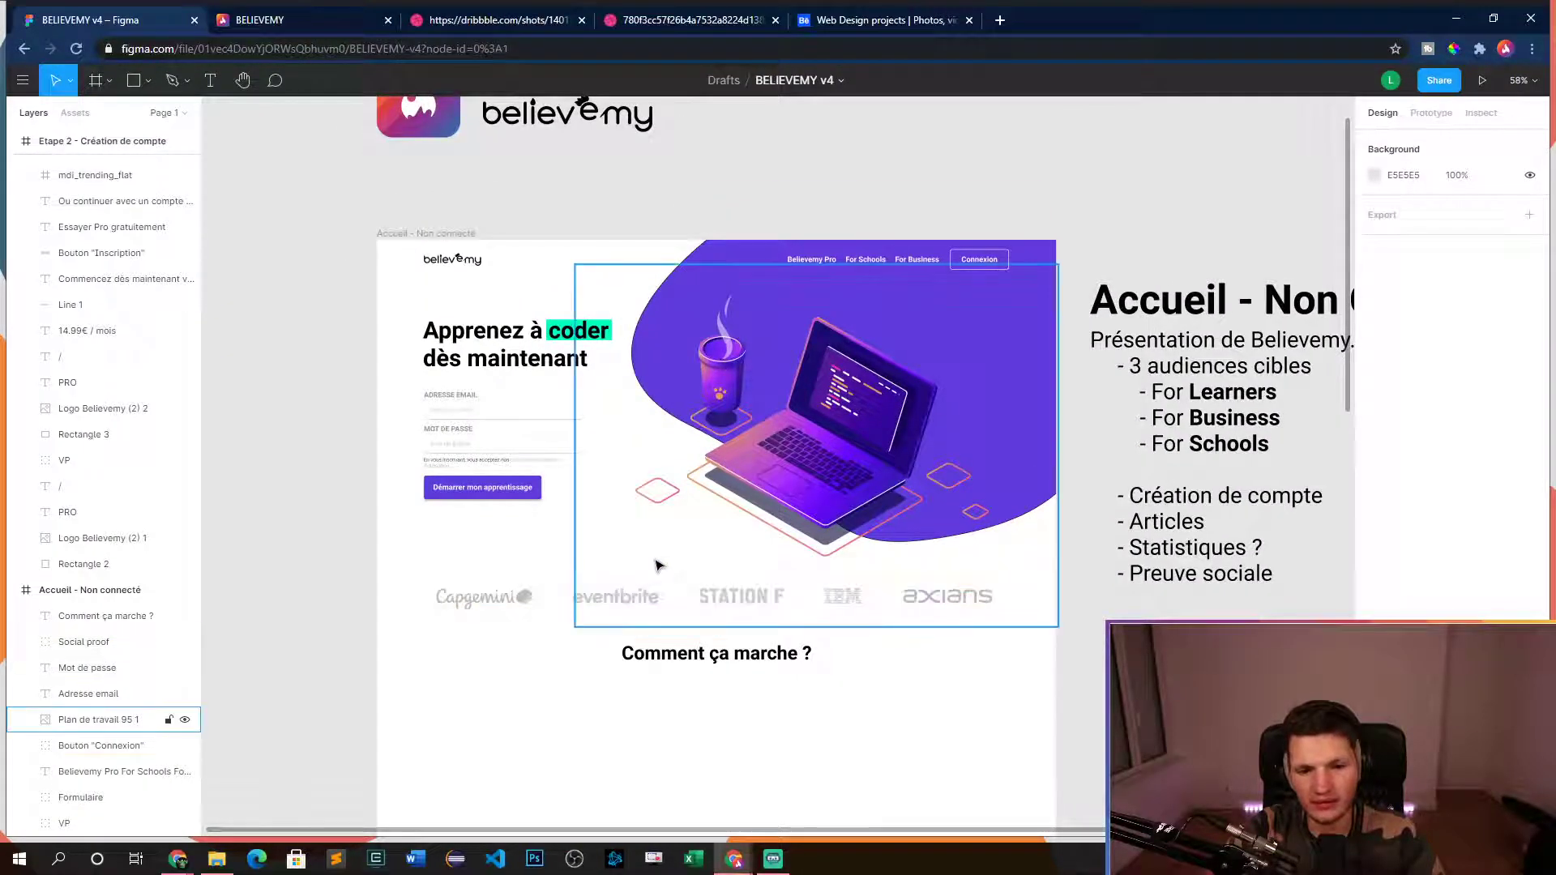
{"action": "scroll", "coordinate": [657, 563], "scroll_direction": "down", "scroll_amount": 2}
{"action": "scroll", "coordinate": [1070, 427], "scroll_direction": "down", "scroll_amount": 3}
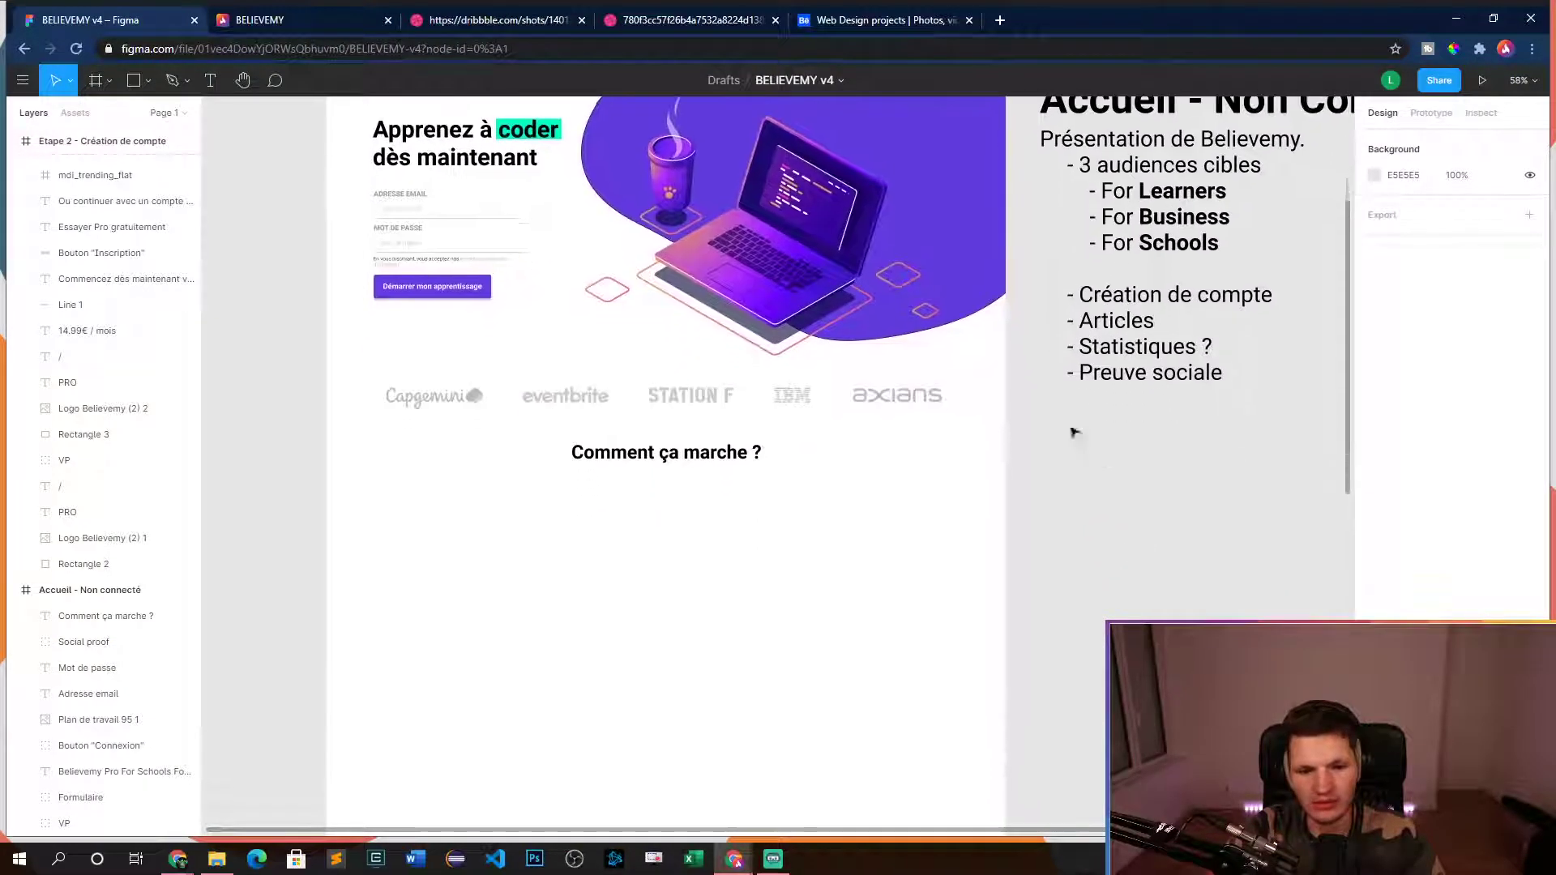
- Switch to the Dribbble page and leave the Schedule Landing Page Exploration shot for the landing page search results
{"action": "left_click", "coordinate": [689, 22]}
{"action": "left_click", "coordinate": [473, 23]}
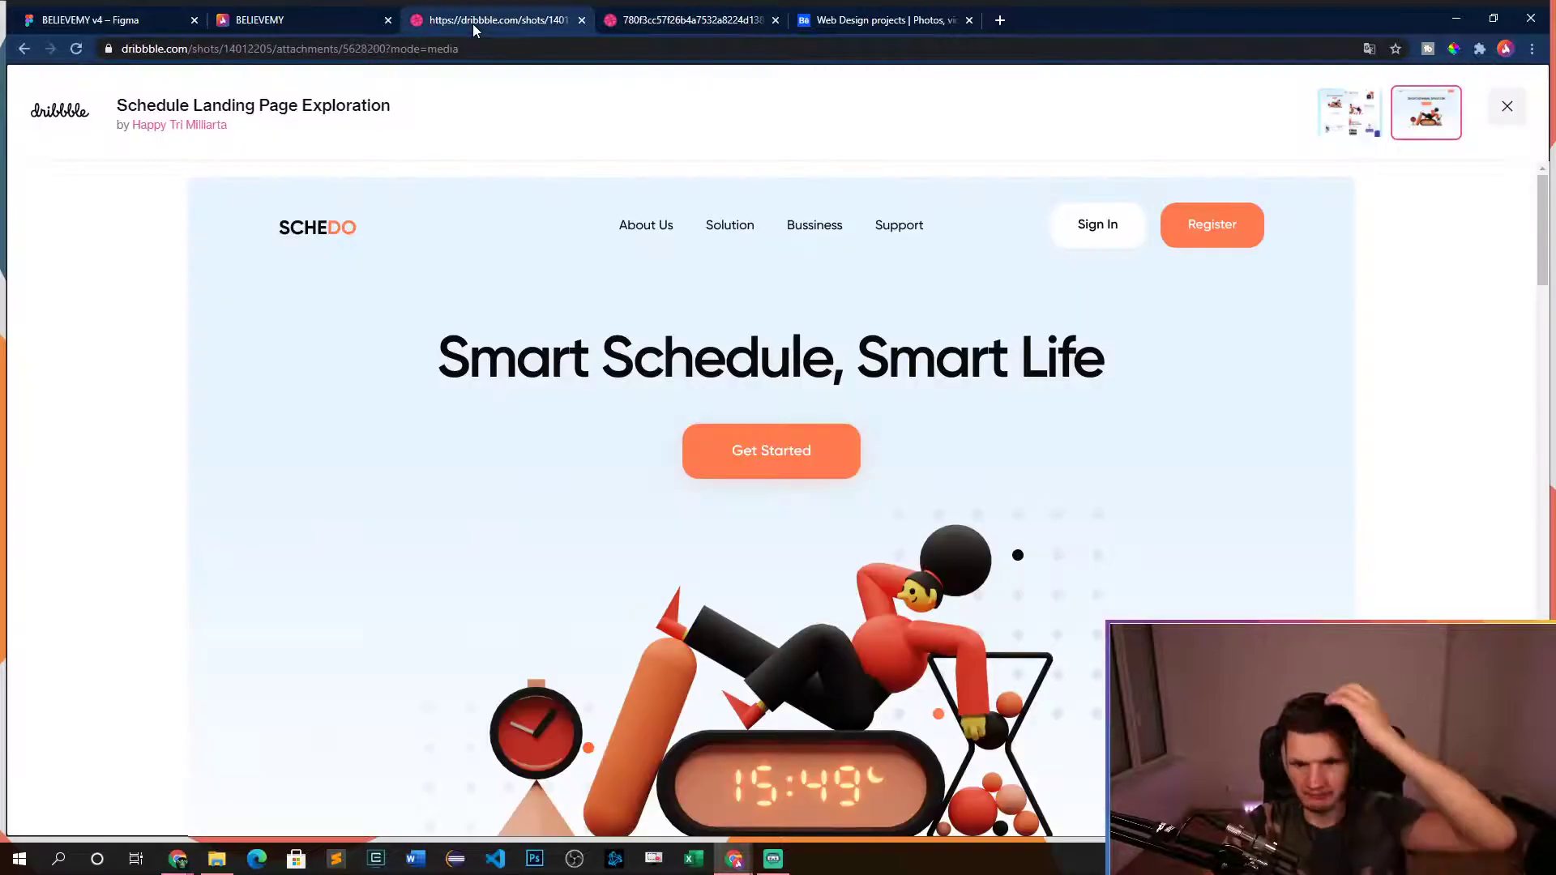
{"action": "left_click", "coordinate": [1506, 106]}
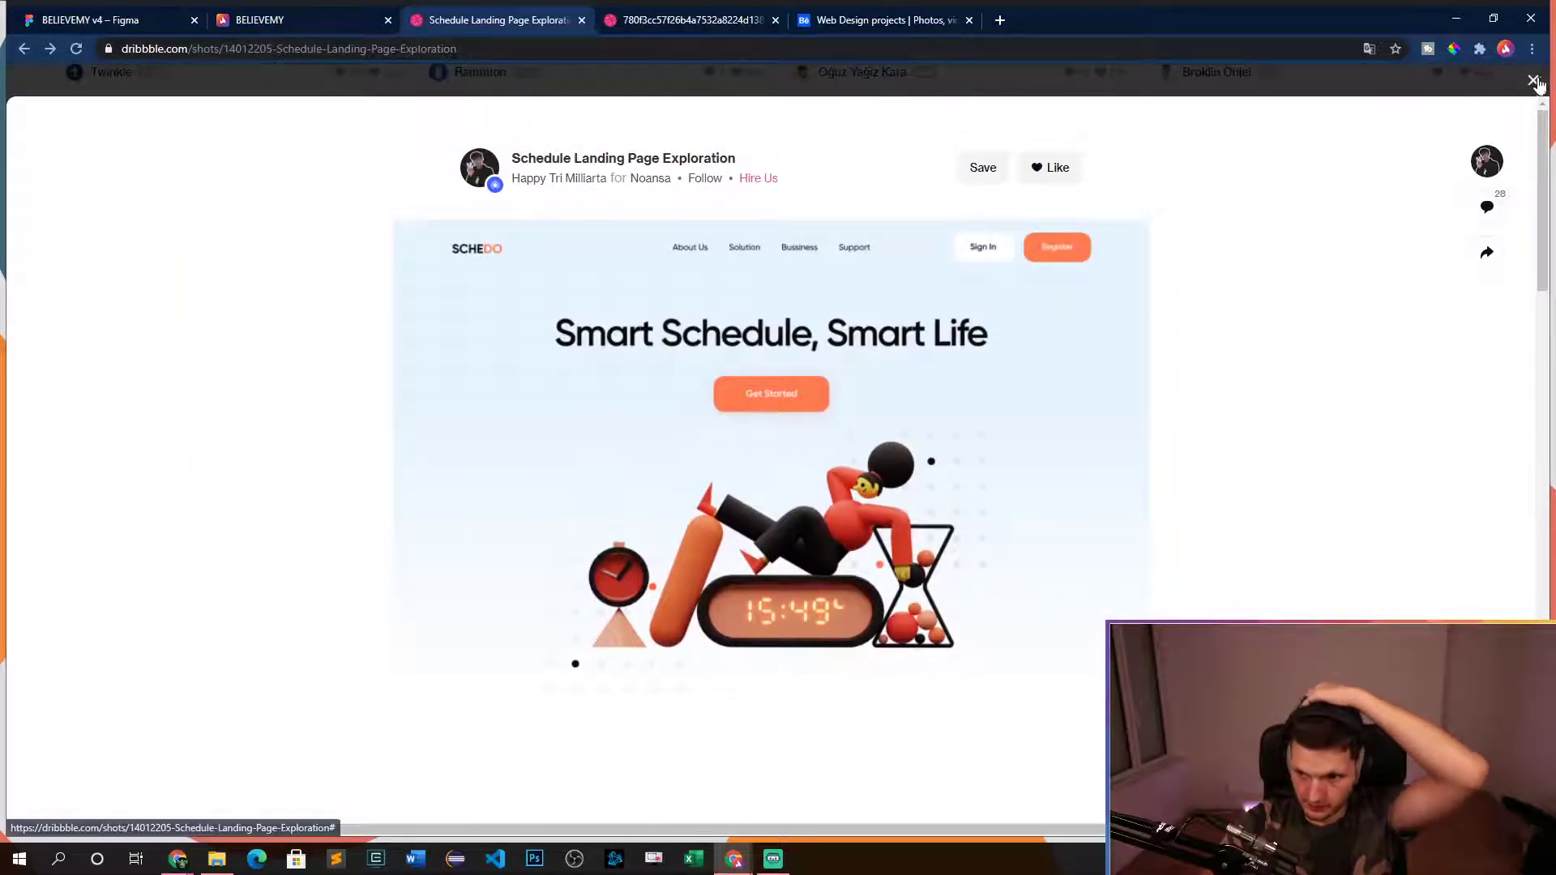
{"action": "key", "text": "Escape"}
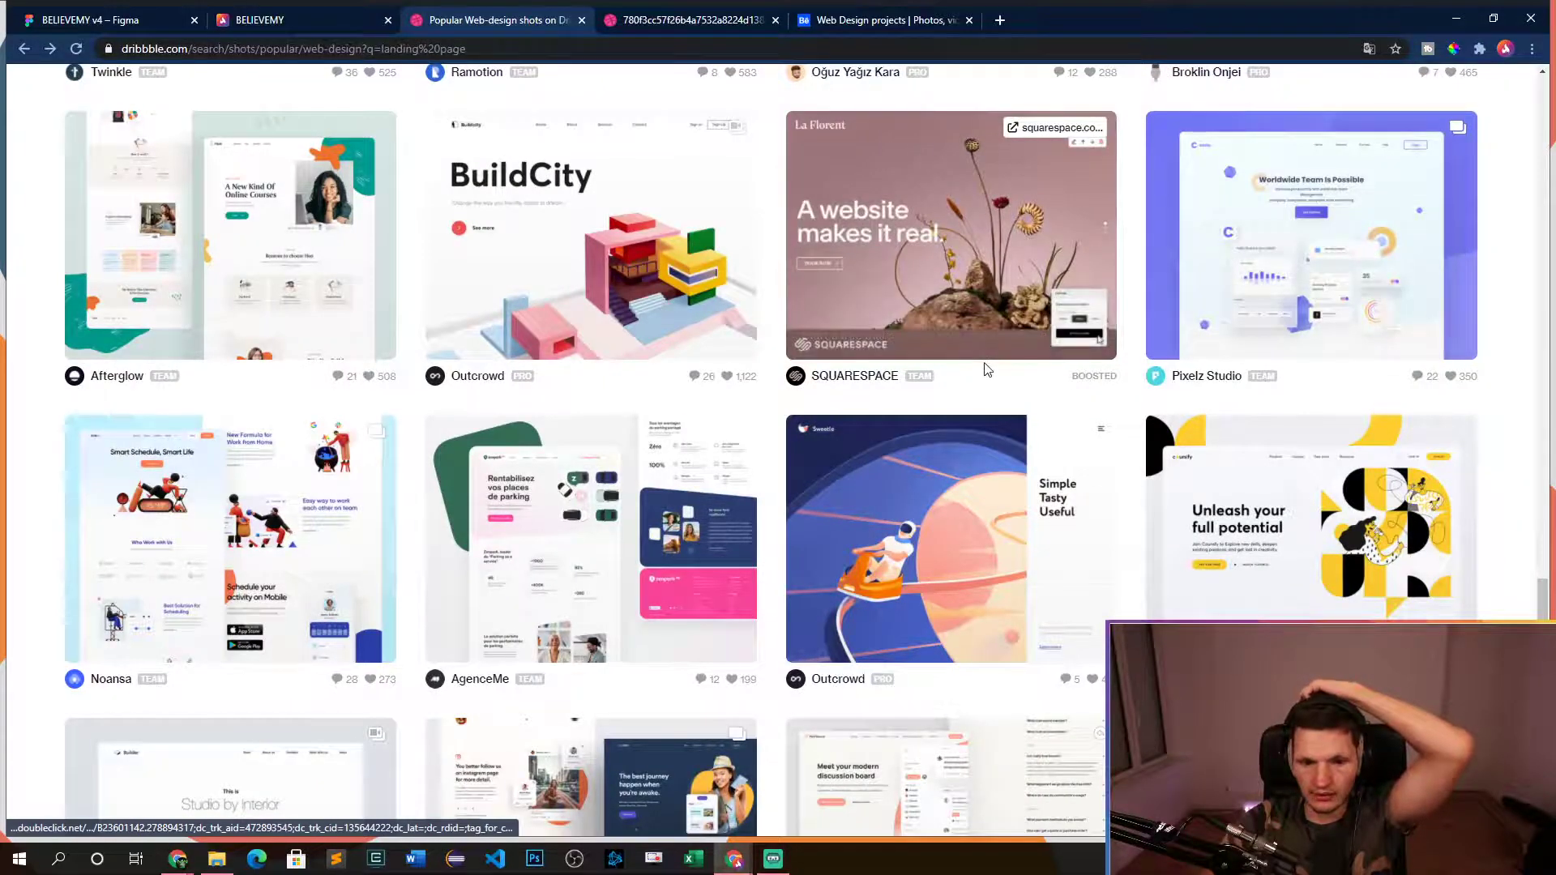
- Open the Locata Website Design shot from the results and enlarge its second image to full size
{"action": "scroll", "coordinate": [940, 413], "scroll_direction": "down", "scroll_amount": 4}
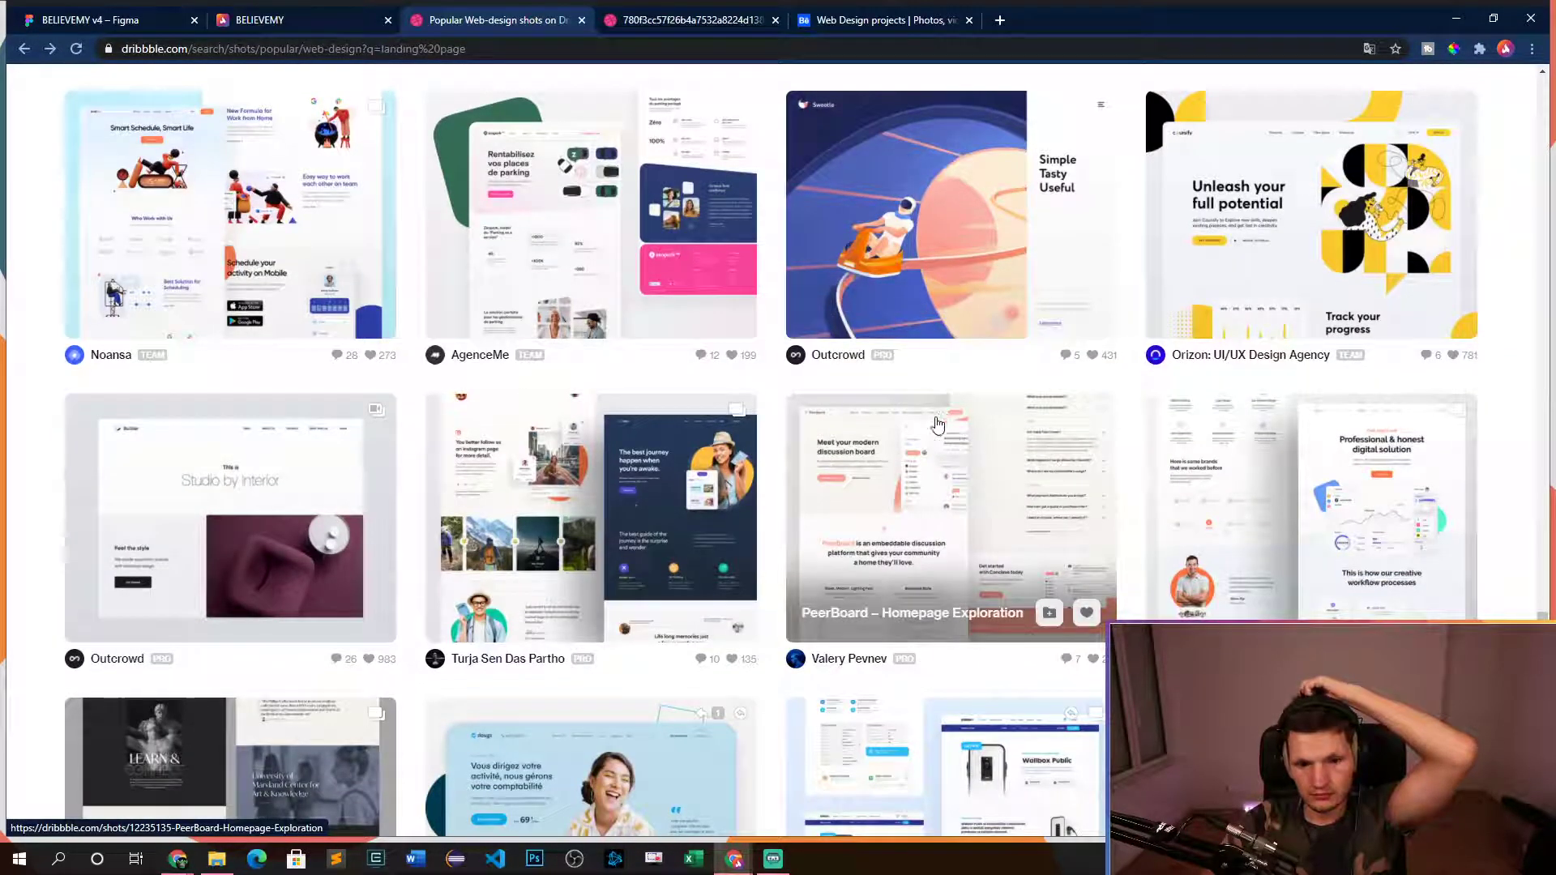
{"action": "left_click", "coordinate": [659, 535]}
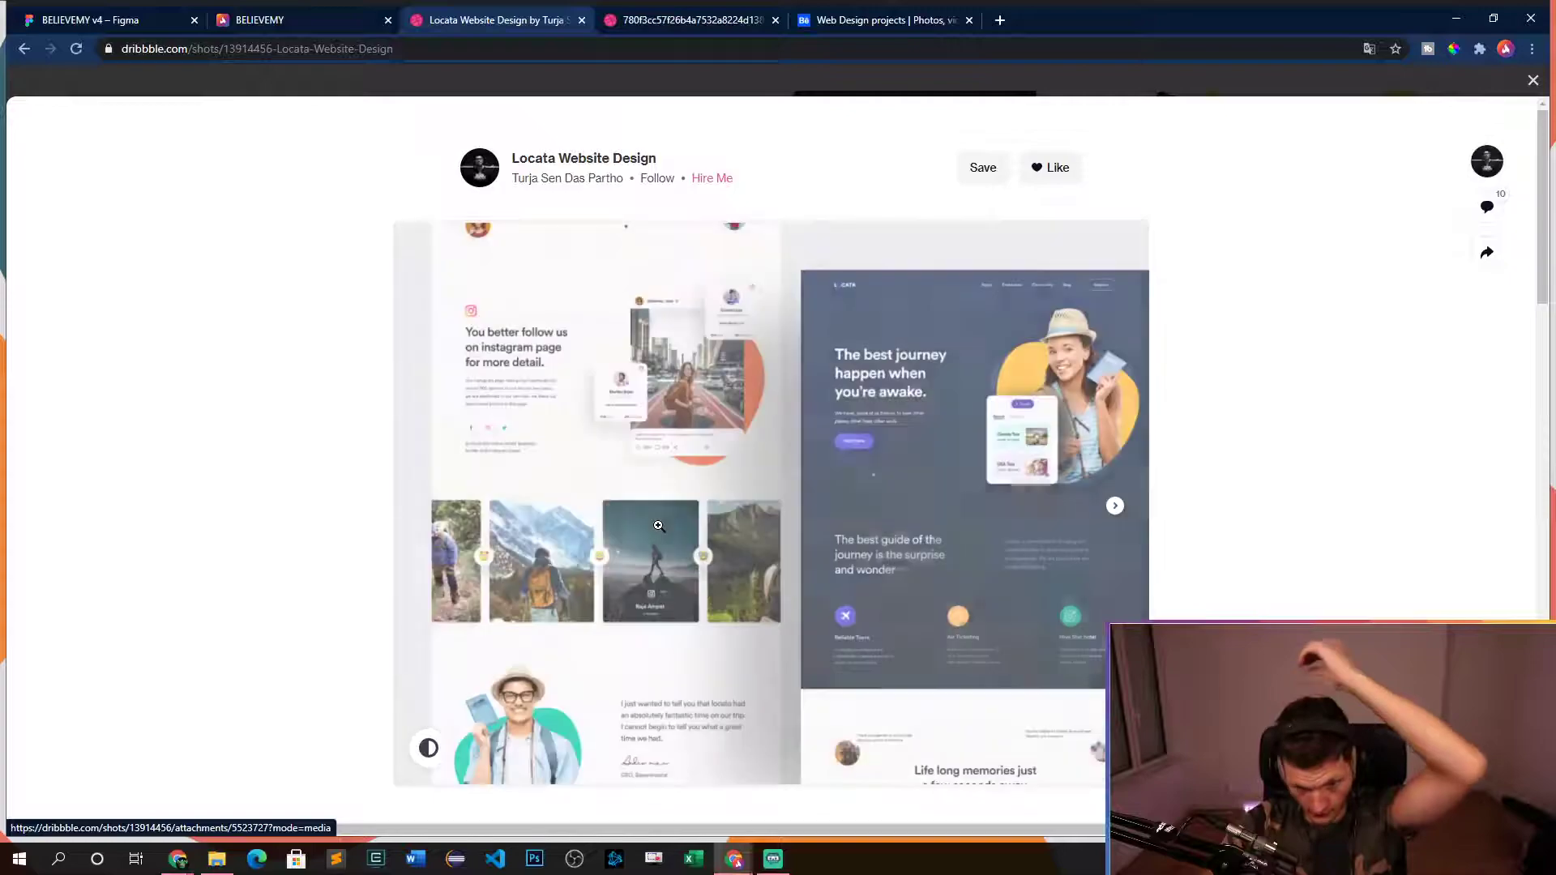
{"action": "scroll", "coordinate": [912, 536], "scroll_direction": "down", "scroll_amount": 7}
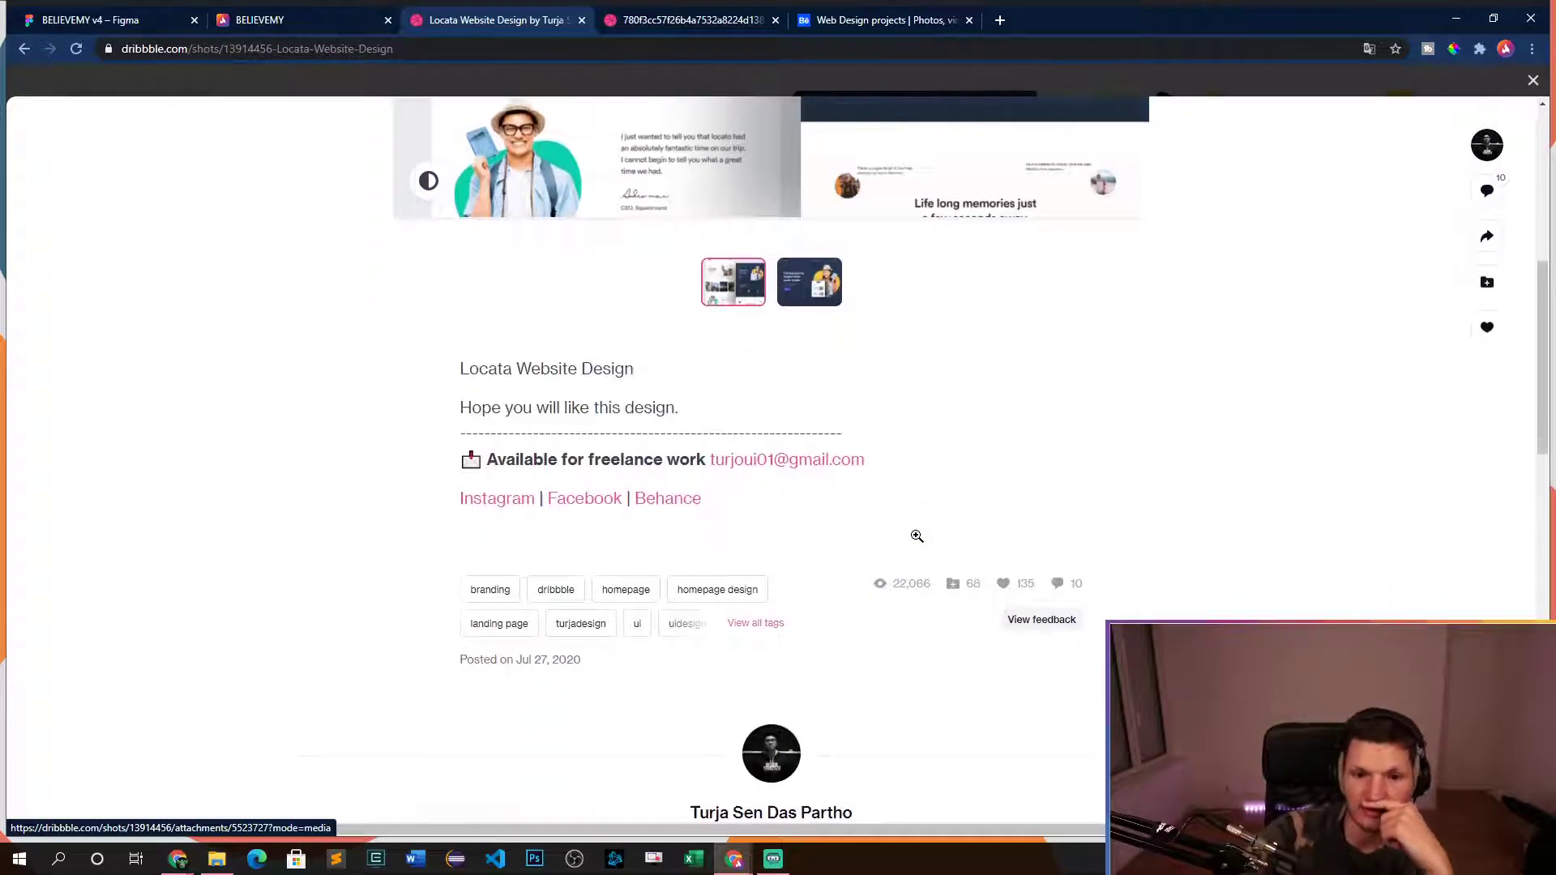
{"action": "left_click", "coordinate": [813, 292]}
{"action": "scroll", "coordinate": [1084, 493], "scroll_direction": "up", "scroll_amount": 6}
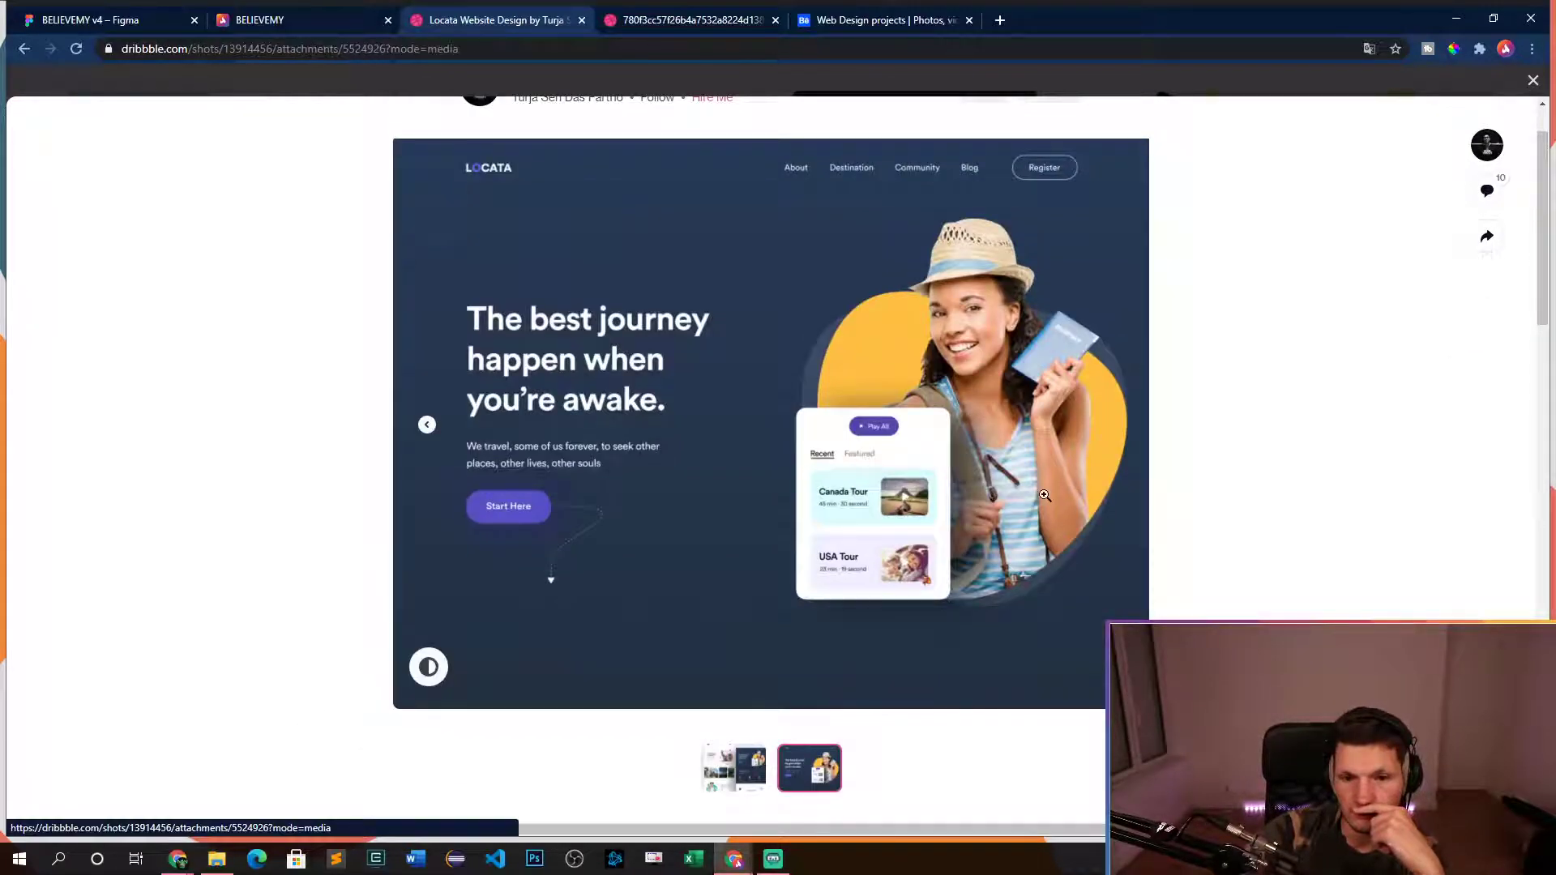
{"action": "left_click", "coordinate": [1062, 501]}
- Study the Locata page's section layout, from testimonials and Instagram block to the photo gallery and event bookings
{"action": "scroll", "coordinate": [1064, 505], "scroll_direction": "down", "scroll_amount": 12}
{"action": "scroll", "coordinate": [1066, 511], "scroll_direction": "down", "scroll_amount": 15}
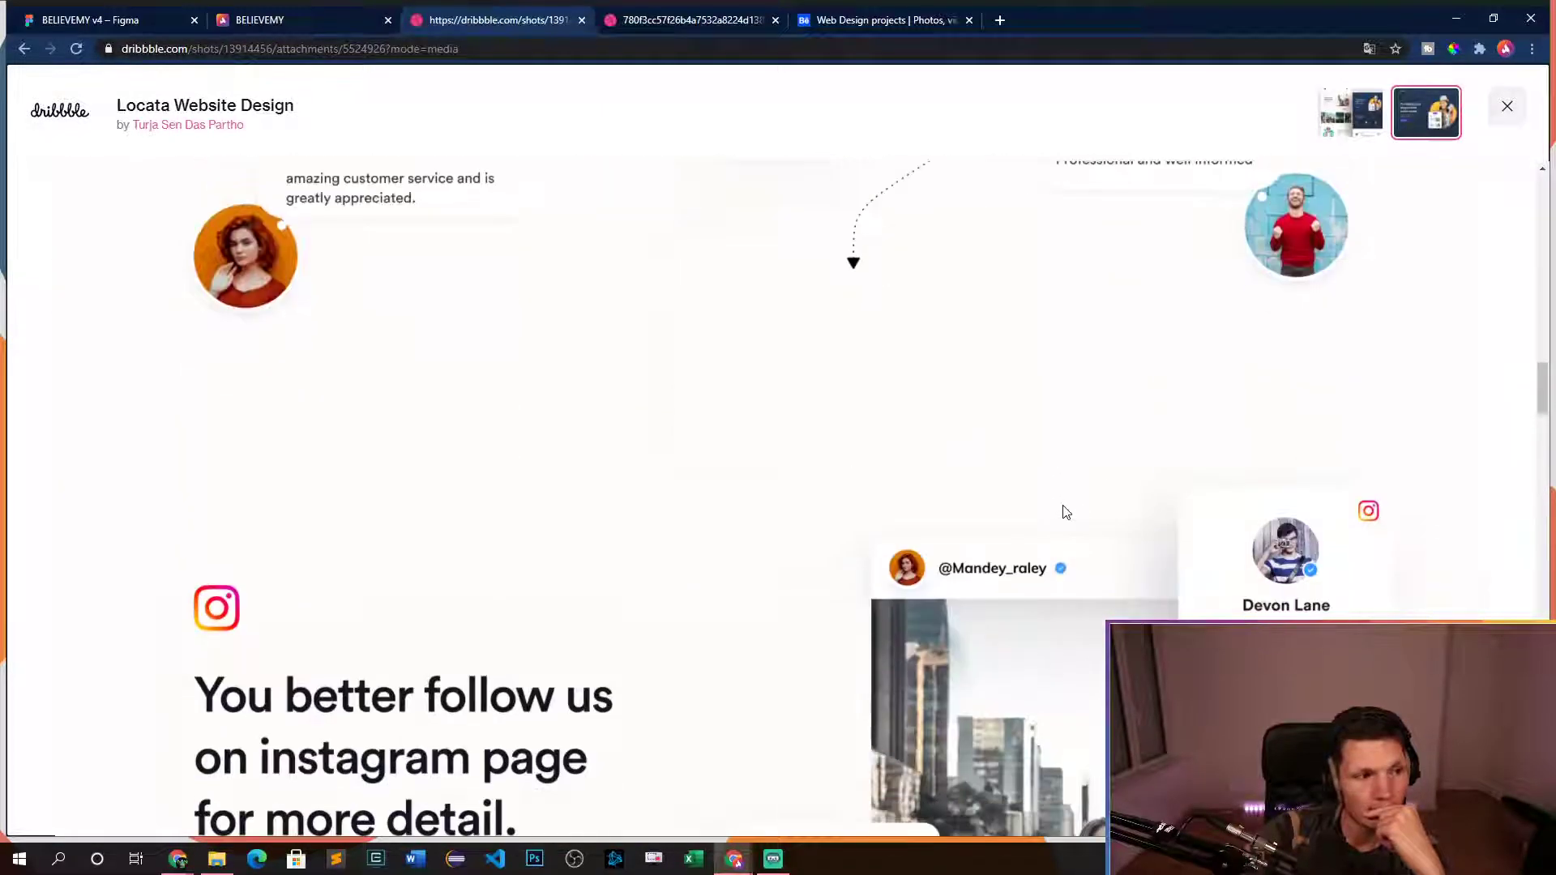
{"action": "scroll", "coordinate": [1063, 509], "scroll_direction": "down", "scroll_amount": 15}
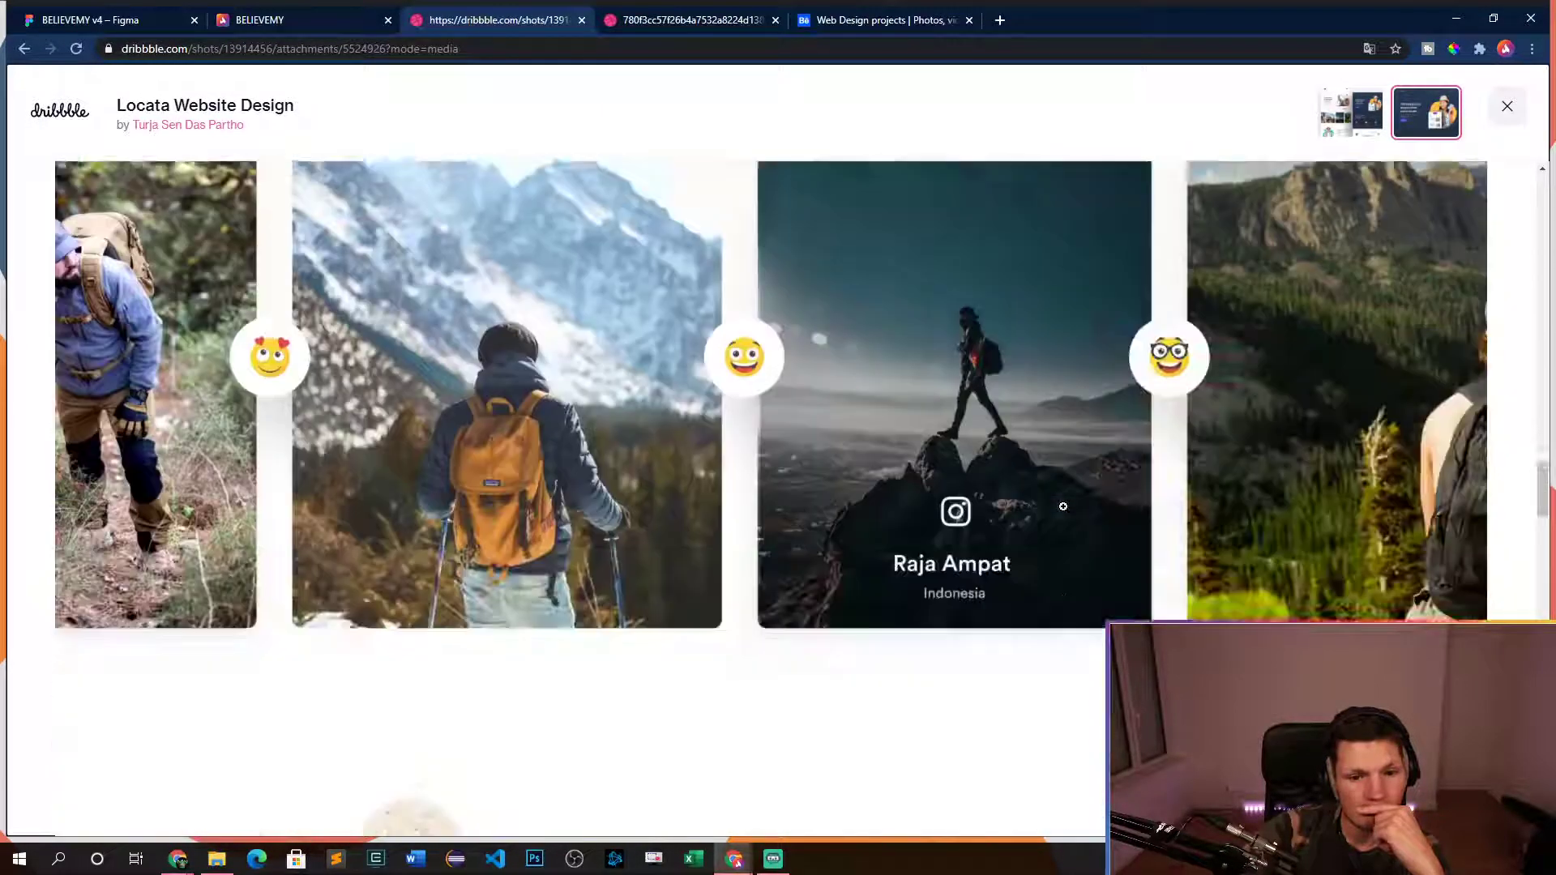
{"action": "scroll", "coordinate": [1064, 508], "scroll_direction": "down", "scroll_amount": 10}
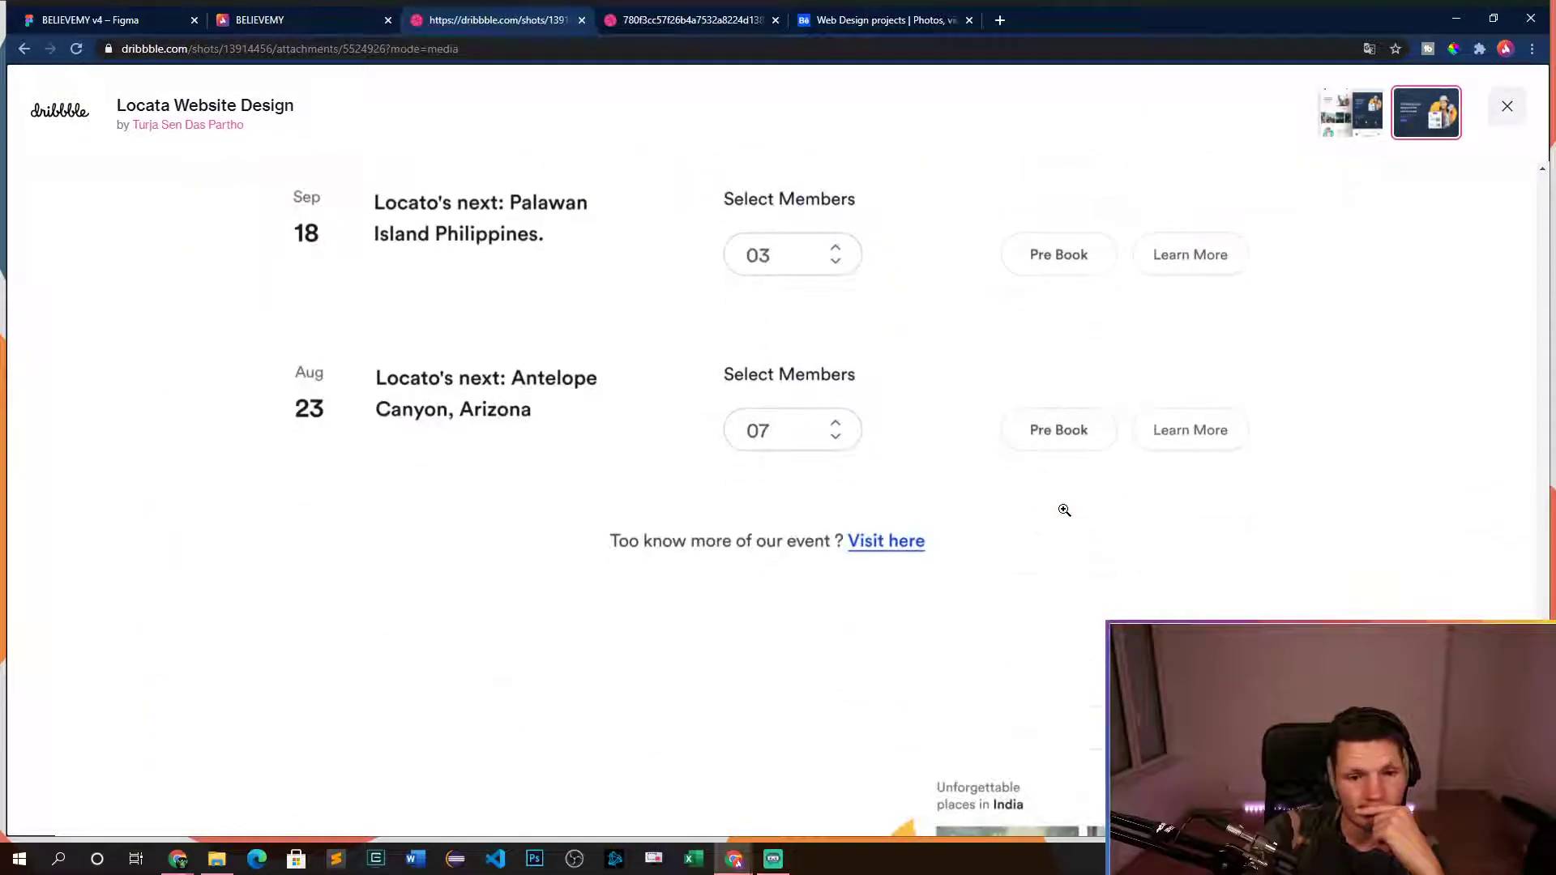
- Close the Locata design and open the SaaS Homepage Website Design shot further down the landing page results
{"action": "left_click", "coordinate": [1508, 119]}
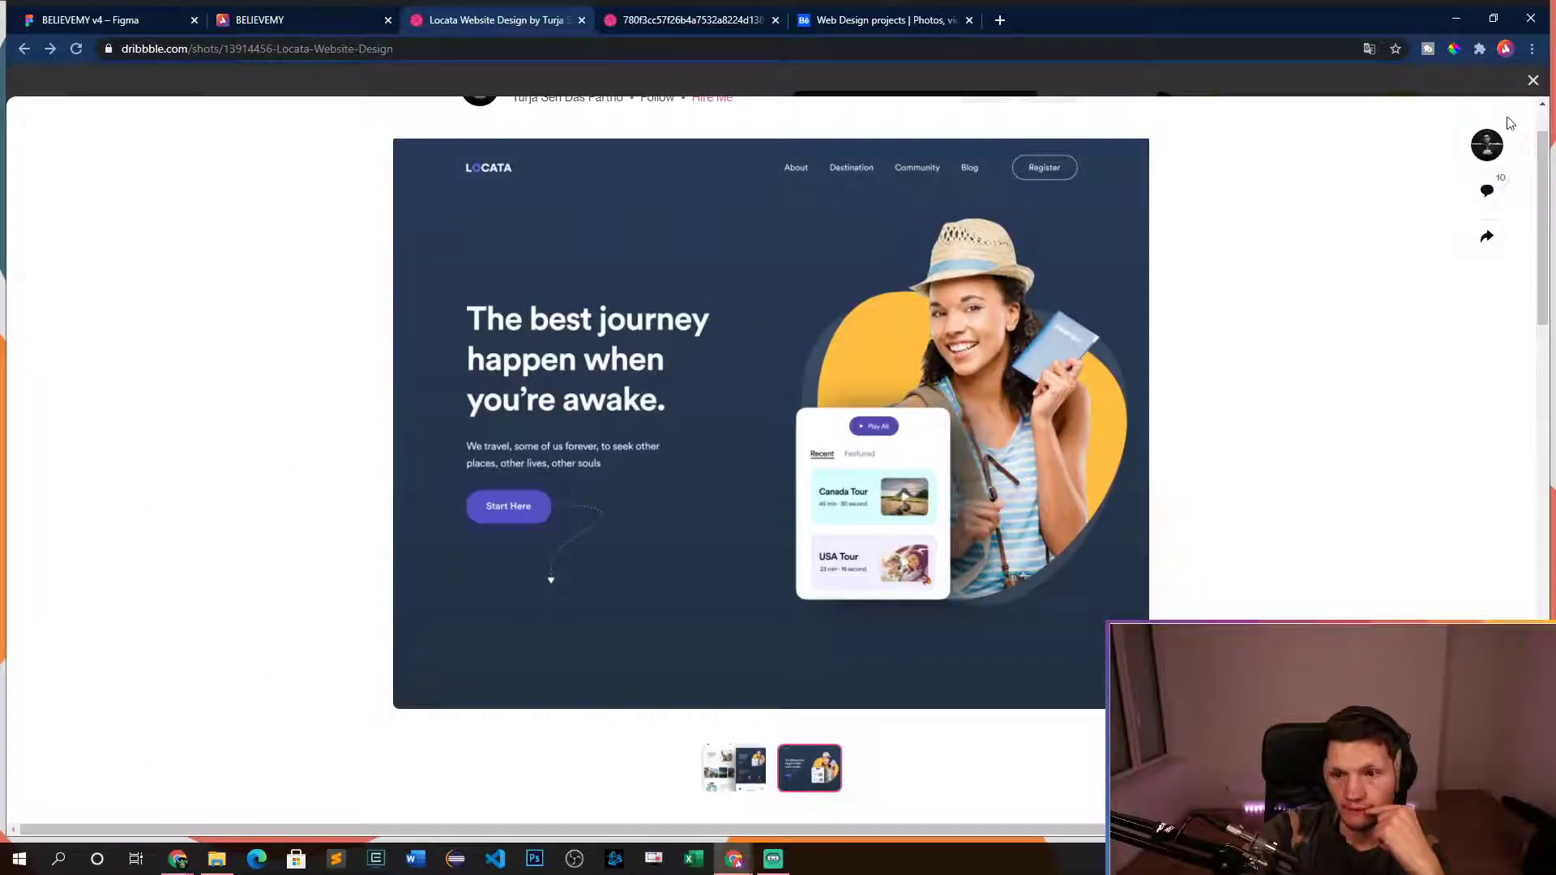
{"action": "left_click", "coordinate": [1529, 97]}
{"action": "scroll", "coordinate": [822, 557], "scroll_direction": "down", "scroll_amount": 4}
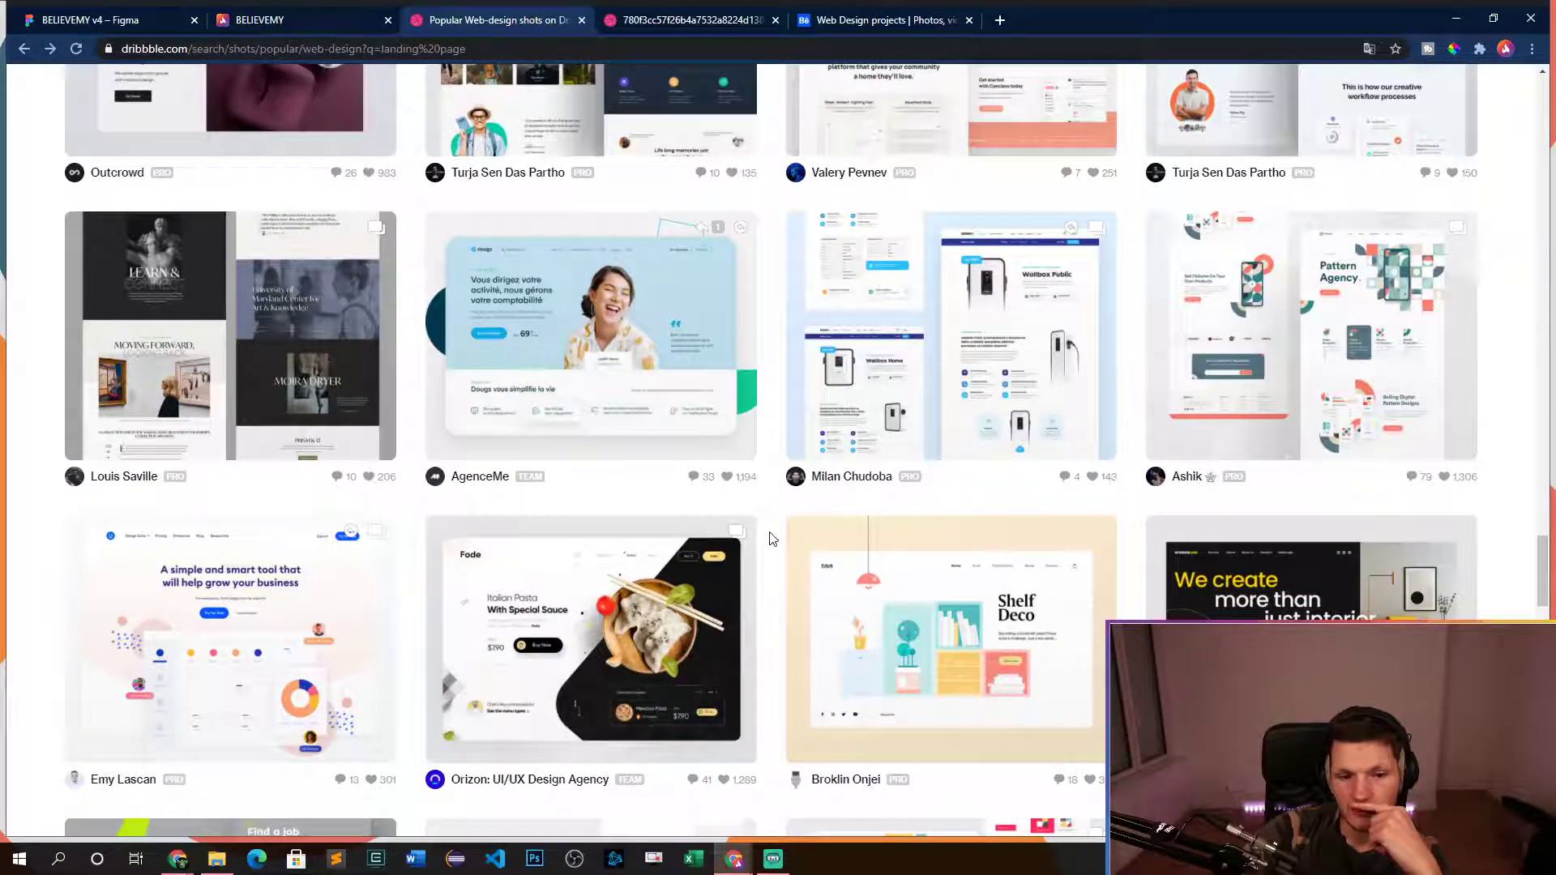
{"action": "scroll", "coordinate": [770, 538], "scroll_direction": "down", "scroll_amount": 3}
{"action": "left_click", "coordinate": [359, 390]}
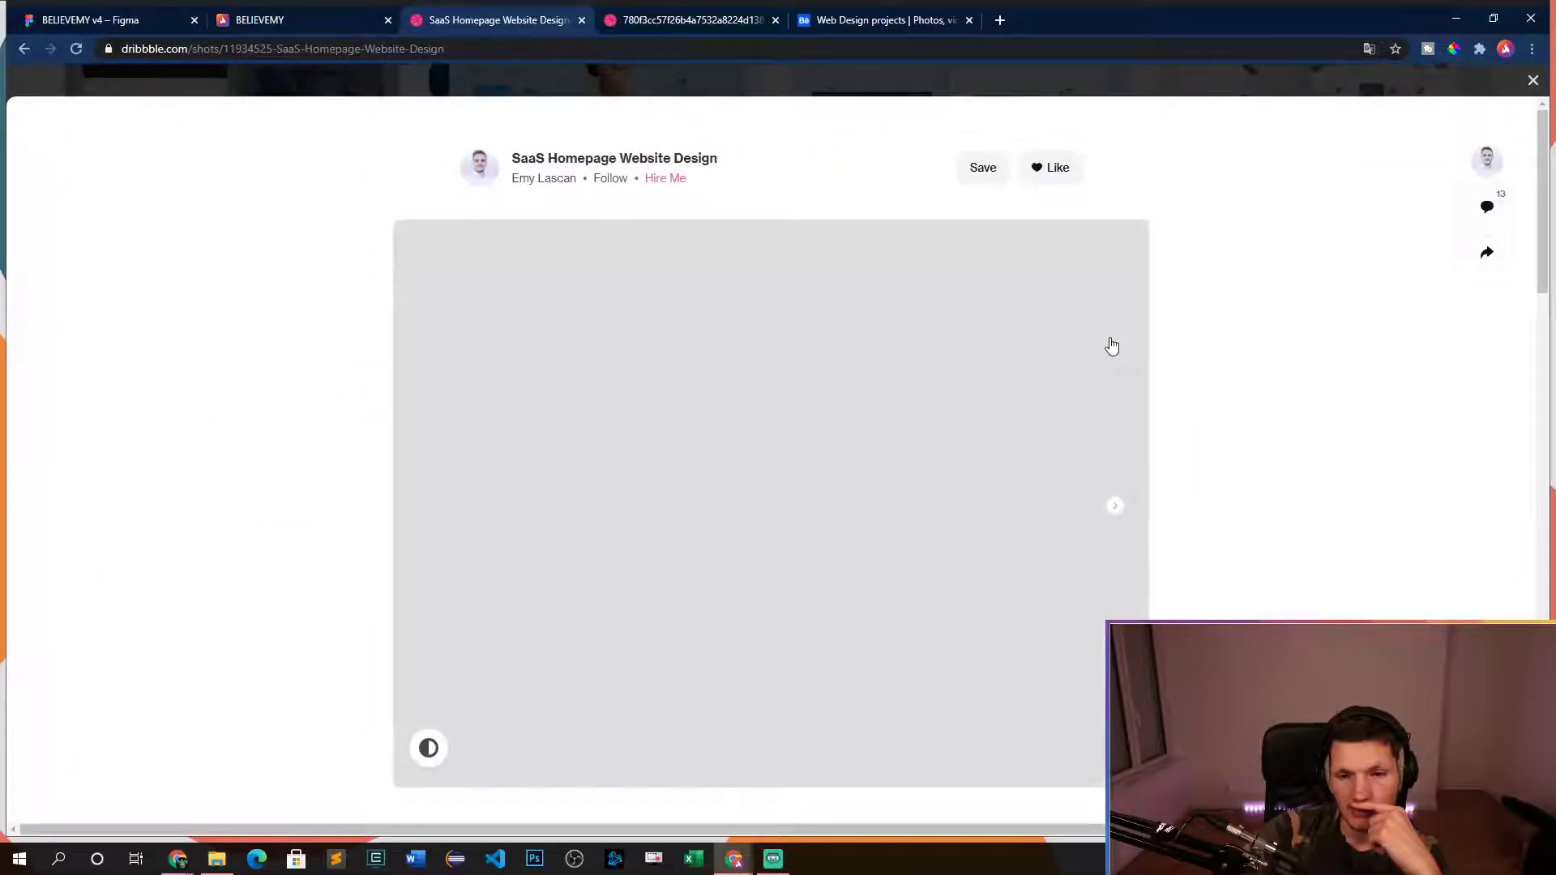
{"action": "scroll", "coordinate": [1082, 554], "scroll_direction": "down", "scroll_amount": 6}
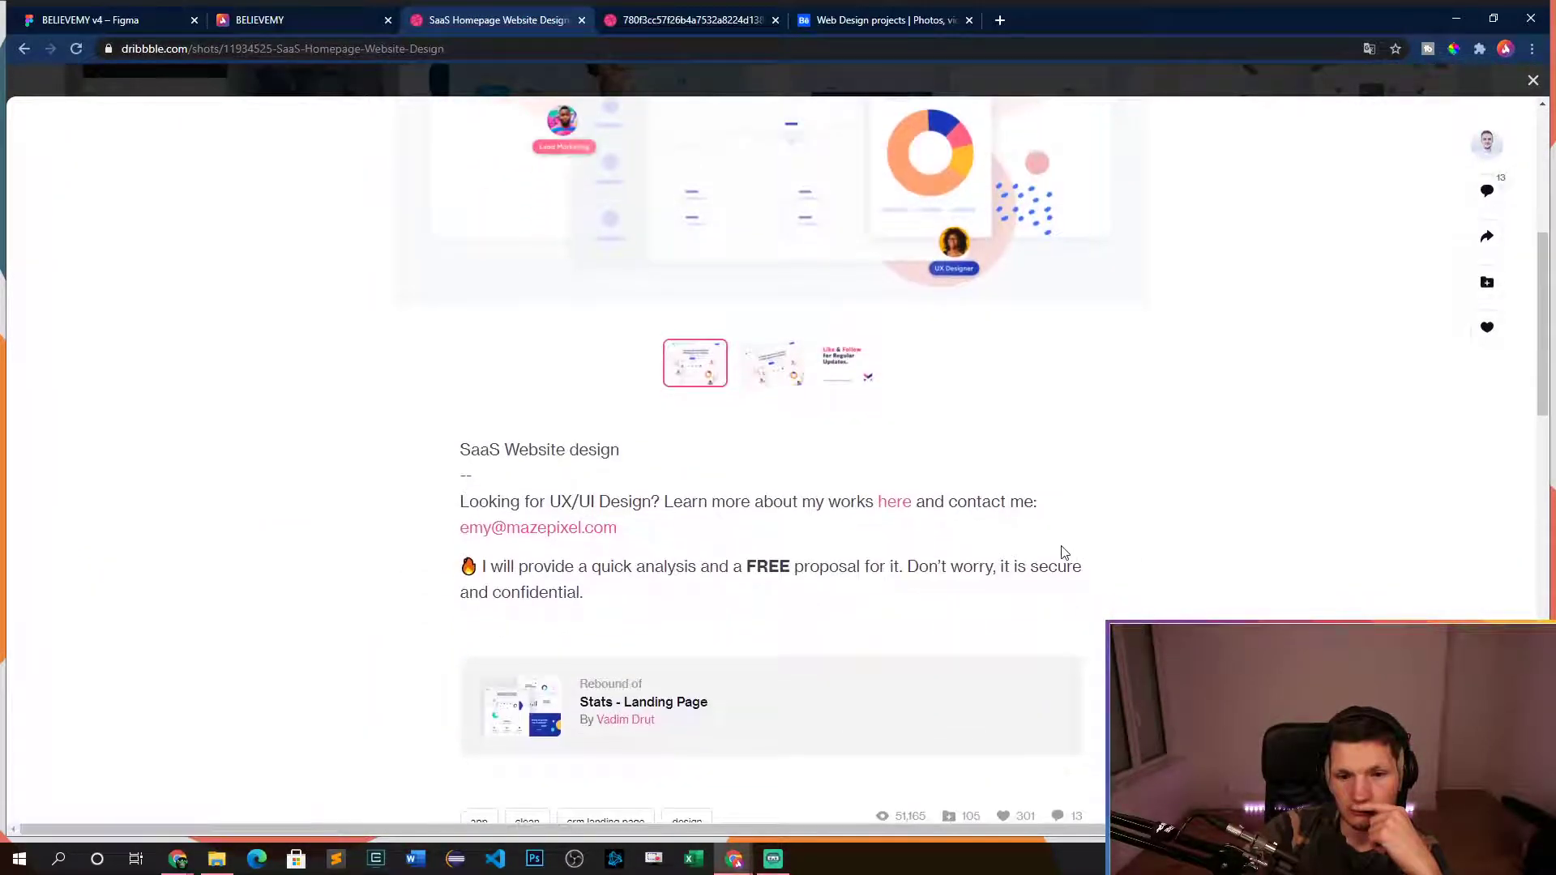
- Look through the images of the SaaS Homepage Website Design shot and close it
{"action": "scroll", "coordinate": [1065, 550], "scroll_direction": "up", "scroll_amount": 4}
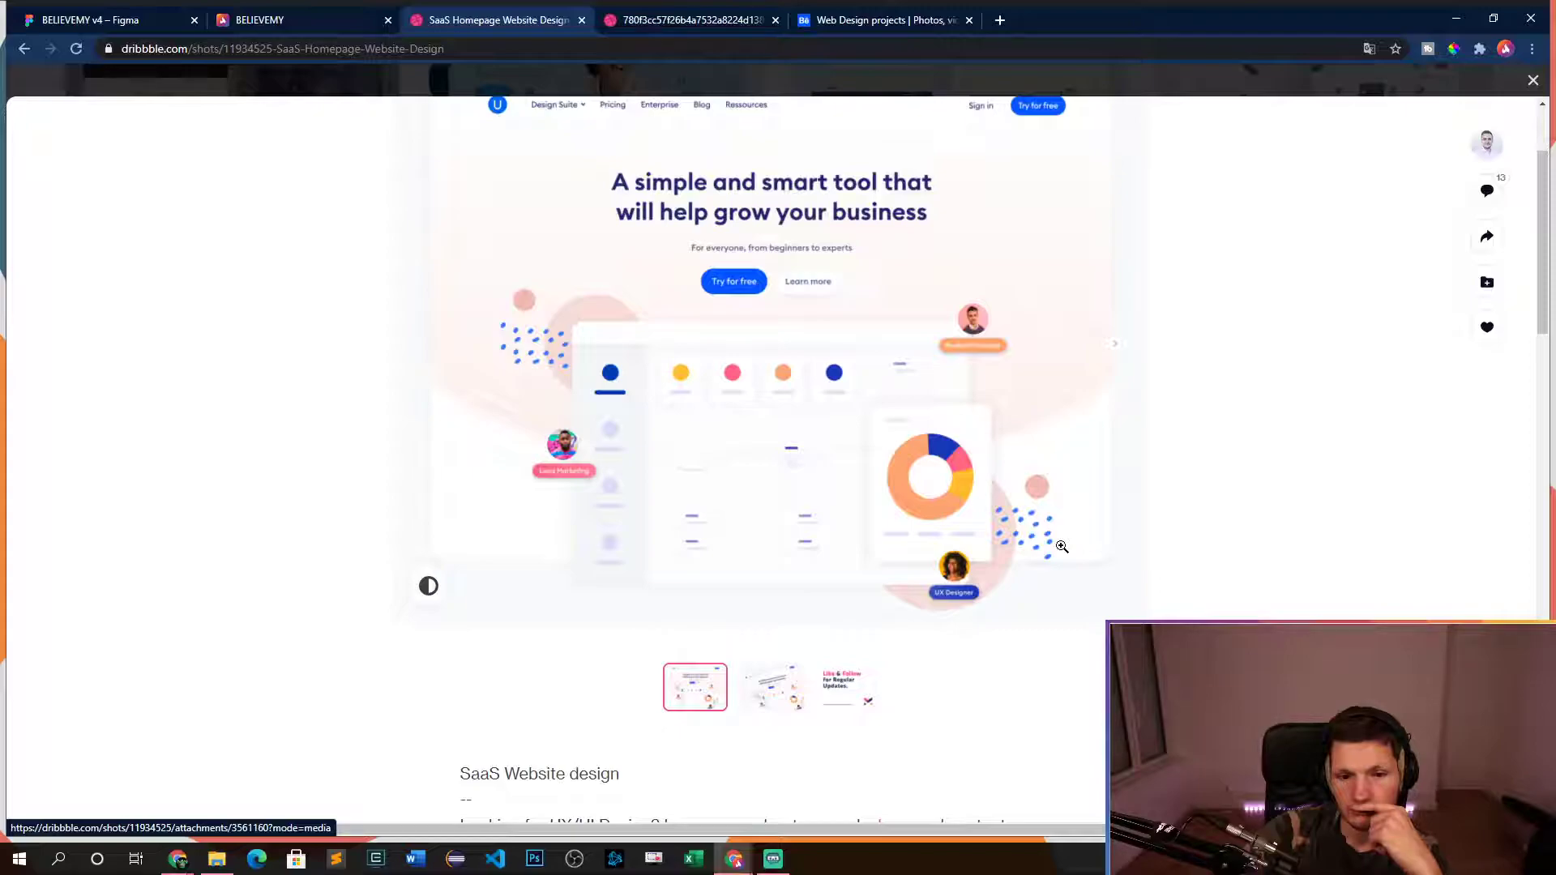
{"action": "scroll", "coordinate": [1062, 548], "scroll_direction": "up", "scroll_amount": 2}
{"action": "left_click", "coordinate": [1116, 513]}
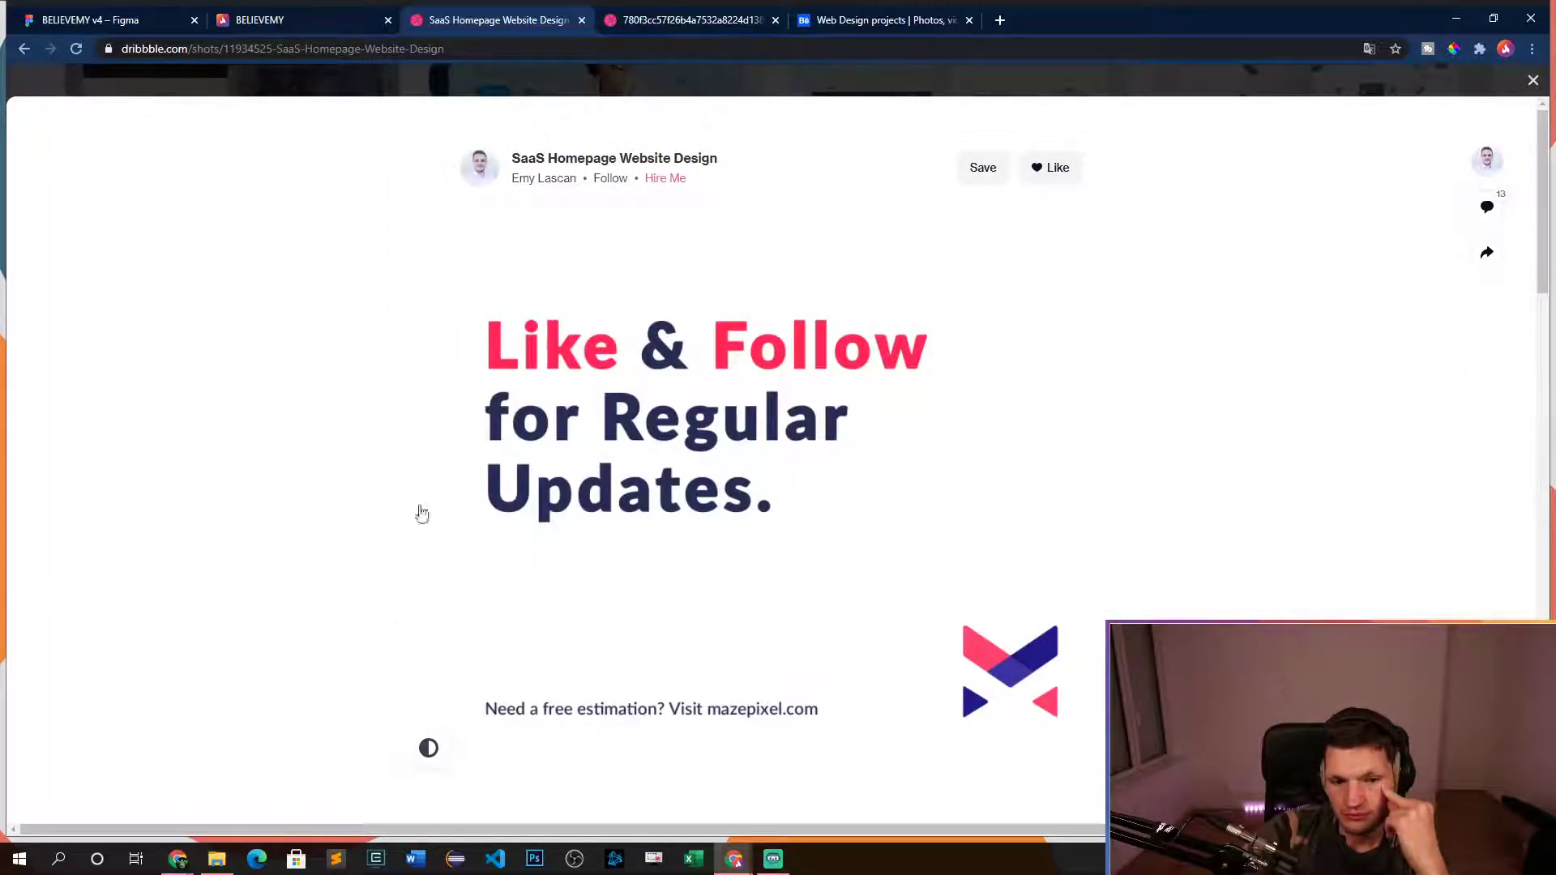
{"action": "left_click", "coordinate": [425, 506]}
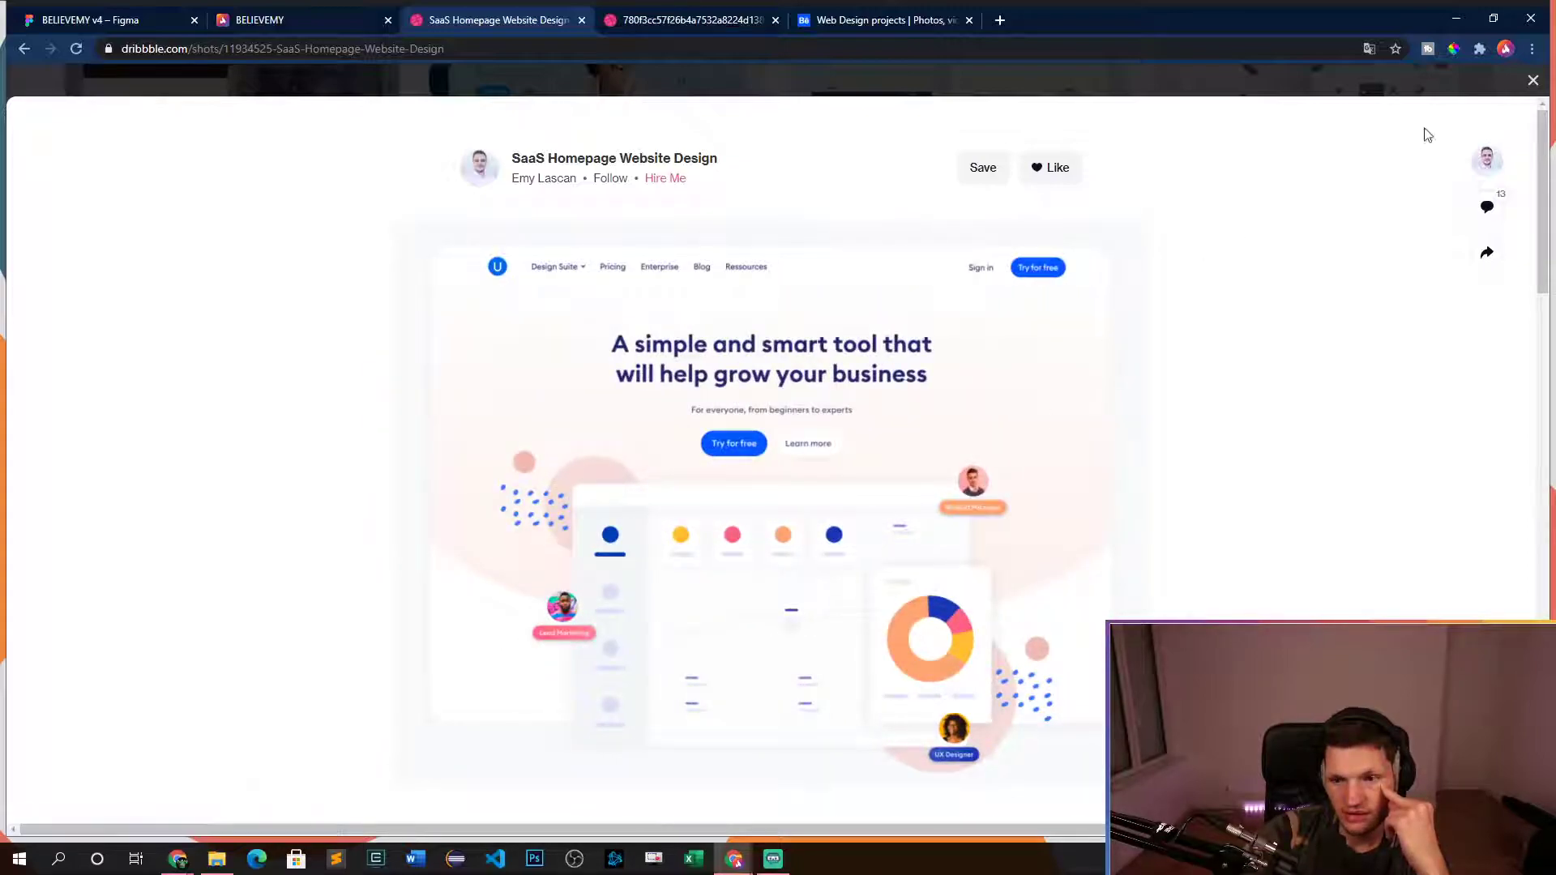
{"action": "left_click", "coordinate": [1533, 80]}
- Open the Software Landing Page shot from the search results at full size and examine its hero, statistics and process sections
{"action": "scroll", "coordinate": [864, 547], "scroll_direction": "down", "scroll_amount": 3}
{"action": "scroll", "coordinate": [864, 547], "scroll_direction": "down", "scroll_amount": 1}
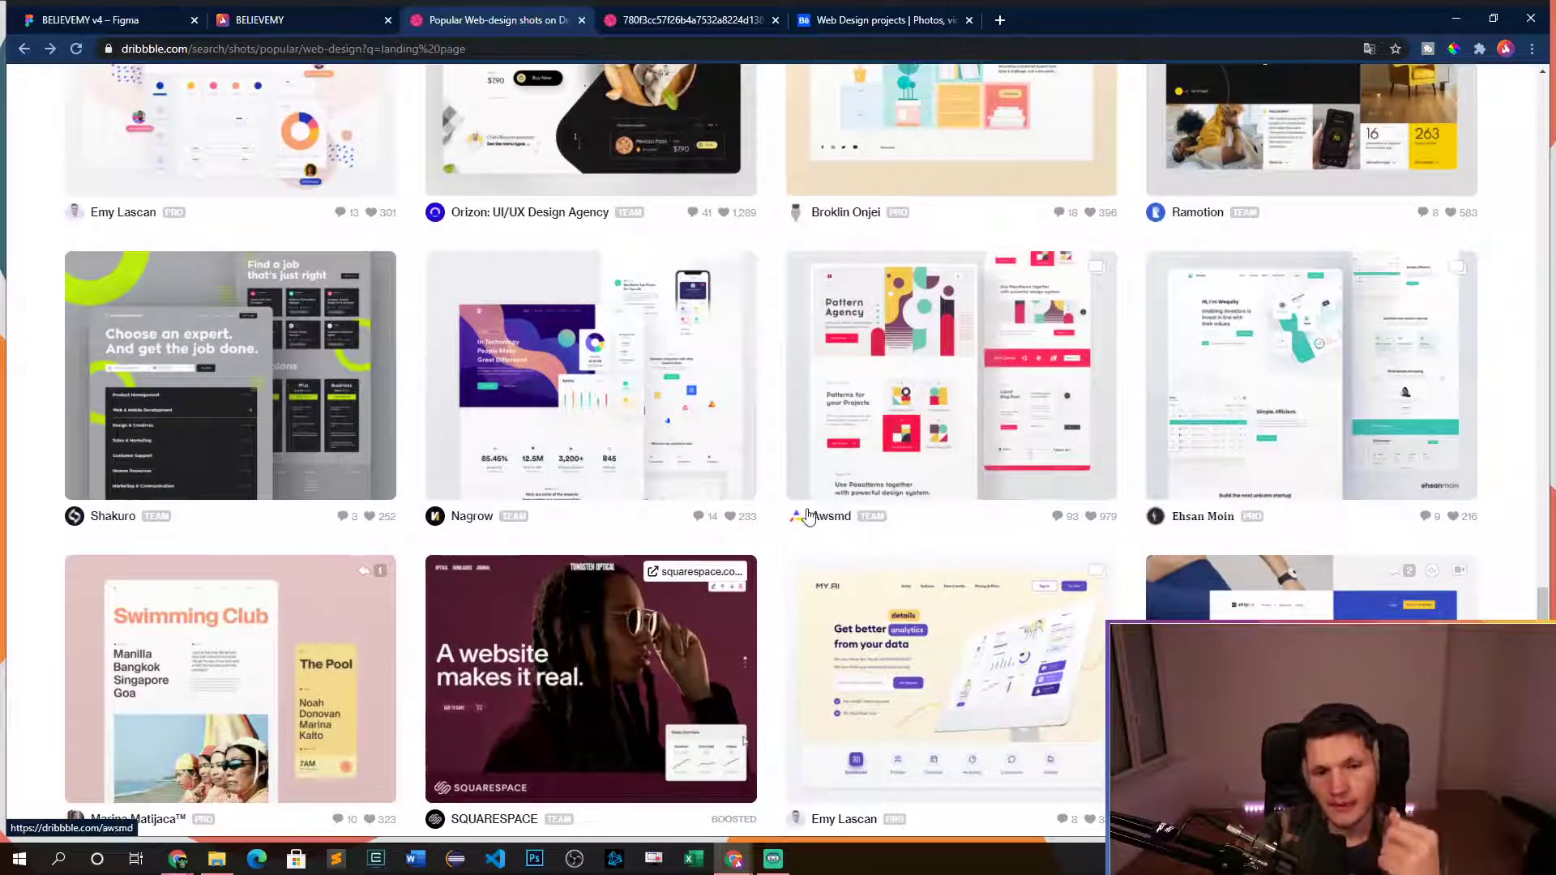
{"action": "left_click", "coordinate": [624, 433]}
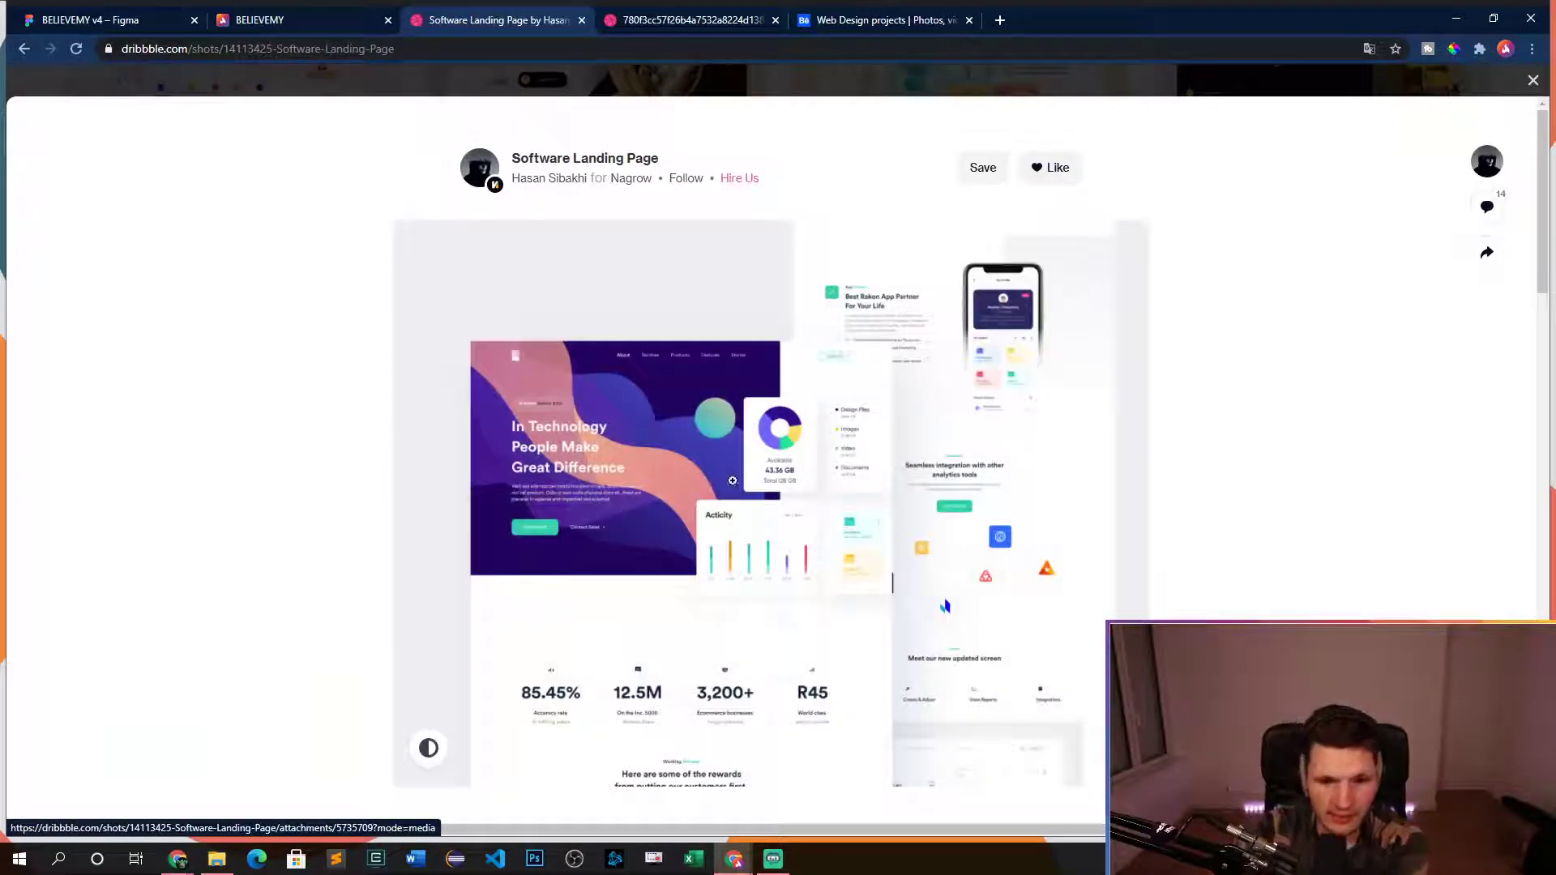
{"action": "scroll", "coordinate": [705, 508], "scroll_direction": "down", "scroll_amount": 4}
{"action": "left_click", "coordinate": [719, 379]}
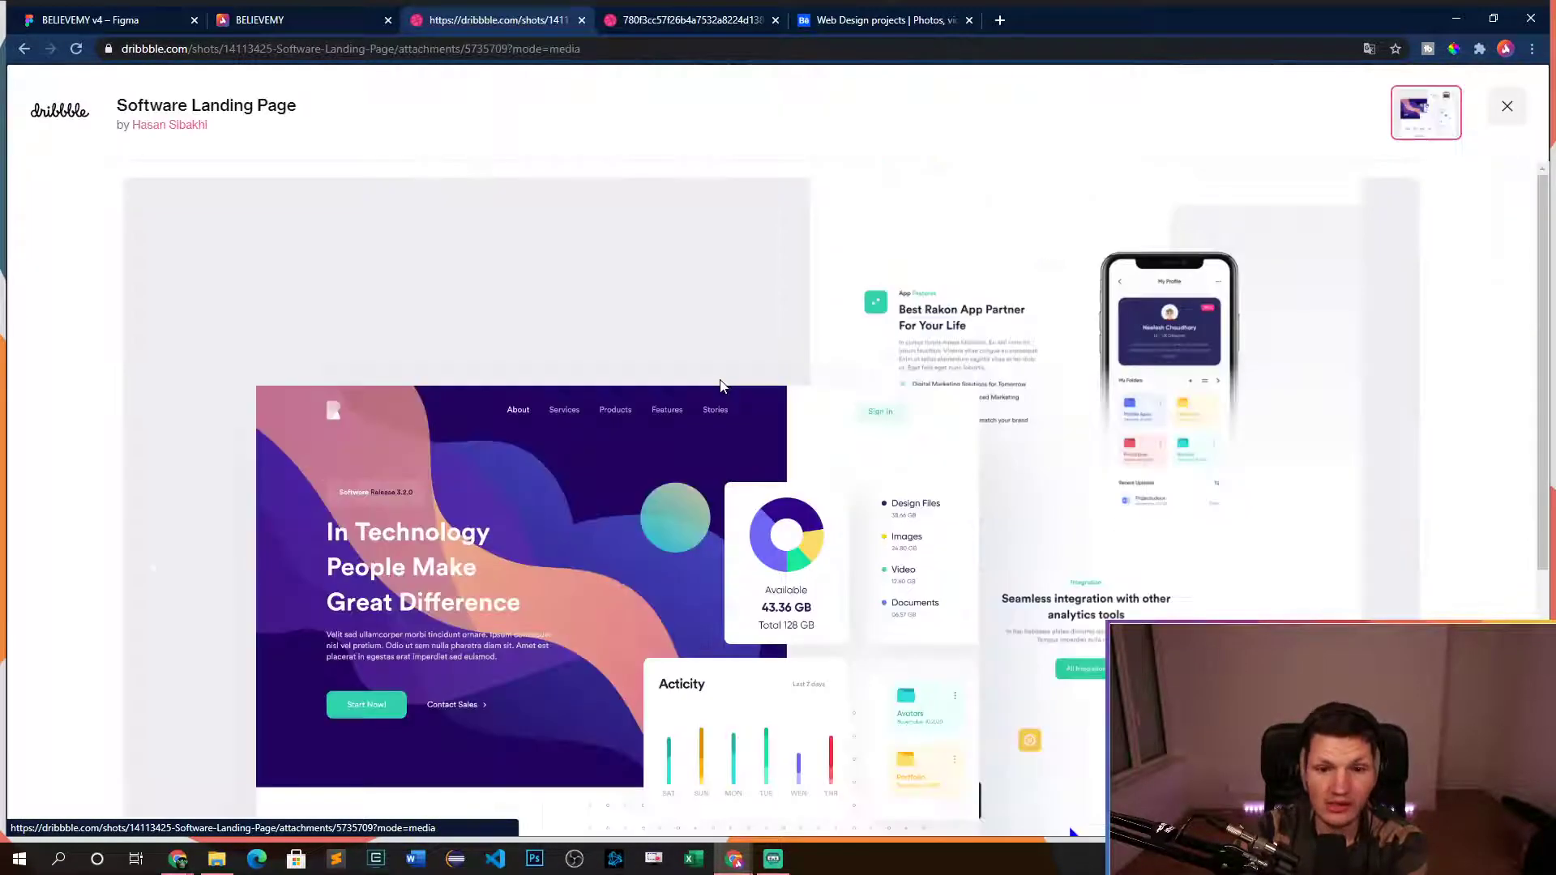
{"action": "scroll", "coordinate": [933, 583], "scroll_direction": "down", "scroll_amount": 5}
{"action": "scroll", "coordinate": [932, 583], "scroll_direction": "up", "scroll_amount": 5}
{"action": "scroll", "coordinate": [887, 592], "scroll_direction": "down", "scroll_amount": 5}
{"action": "scroll", "coordinate": [325, 774], "scroll_direction": "up", "scroll_amount": 5}
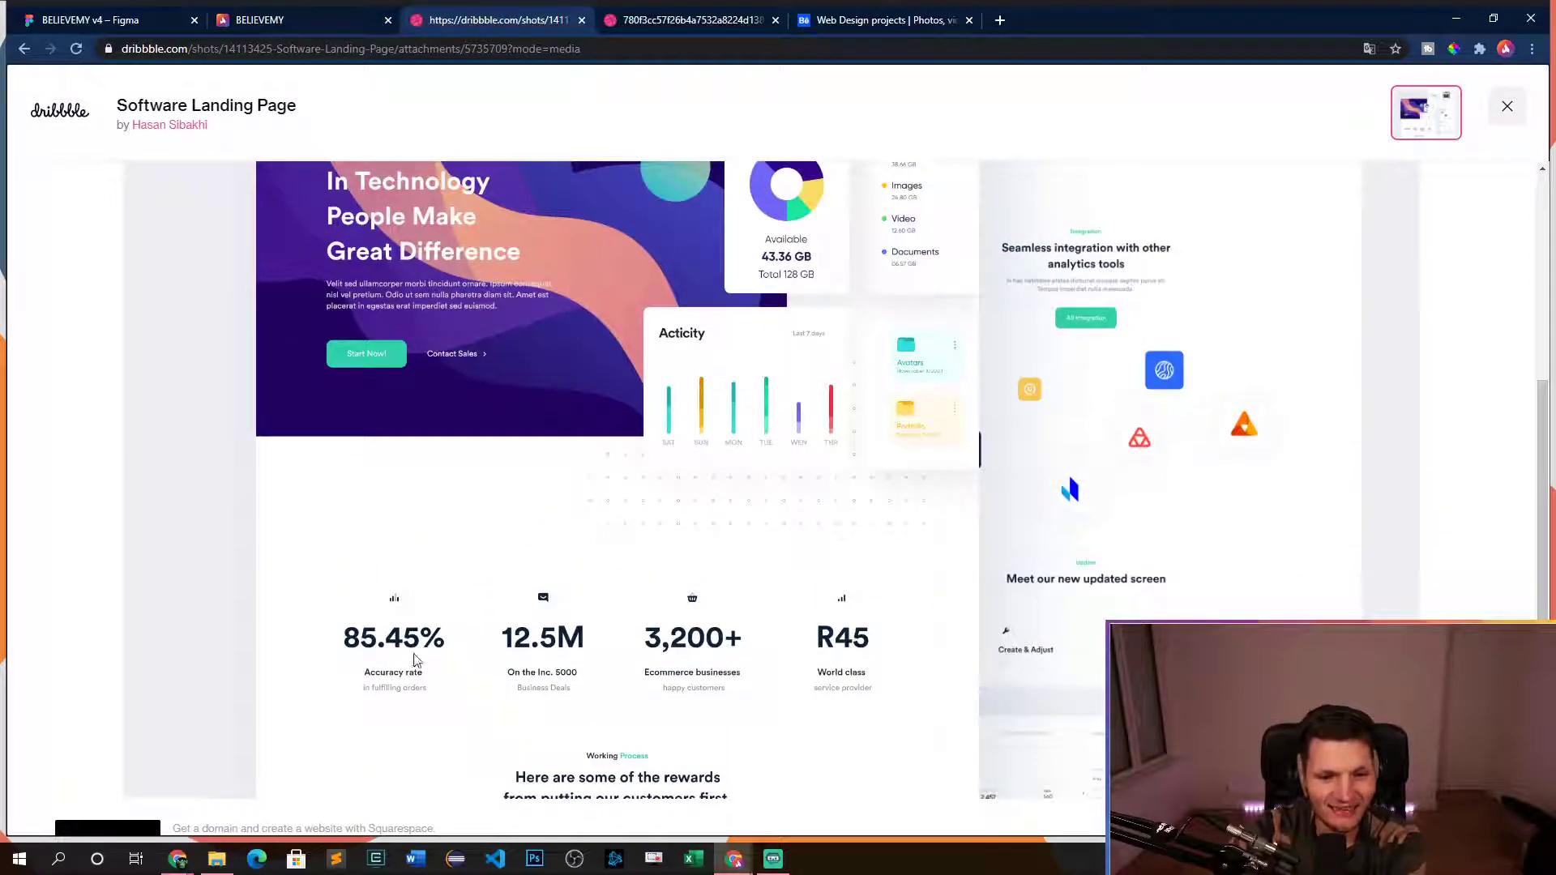
{"action": "scroll", "coordinate": [363, 462], "scroll_direction": "down", "scroll_amount": 4}
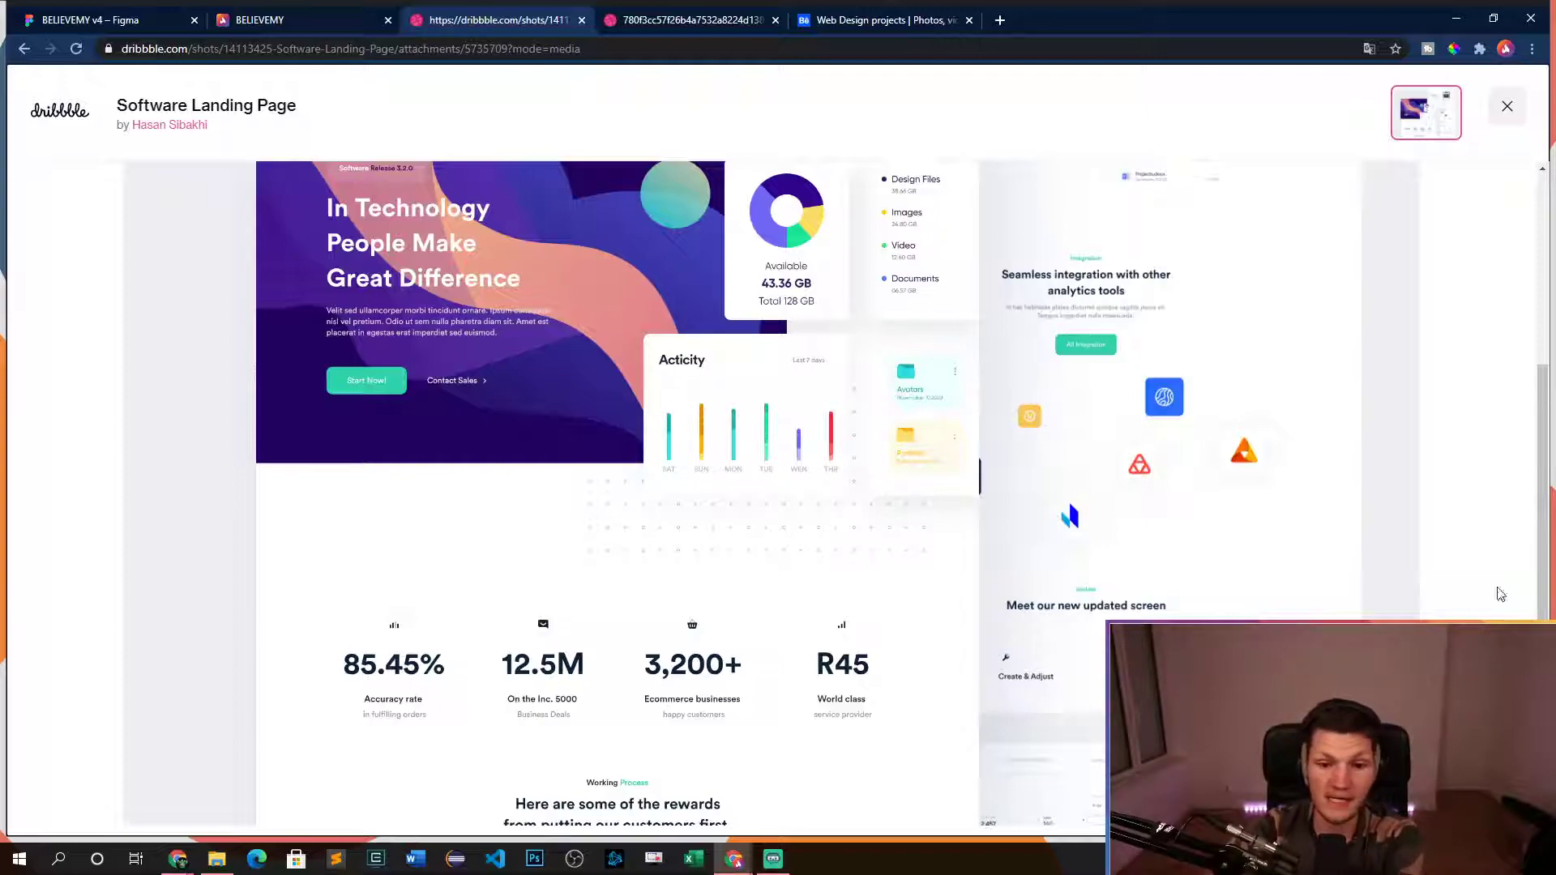
{"action": "scroll", "coordinate": [640, 523], "scroll_direction": "down", "scroll_amount": 1}
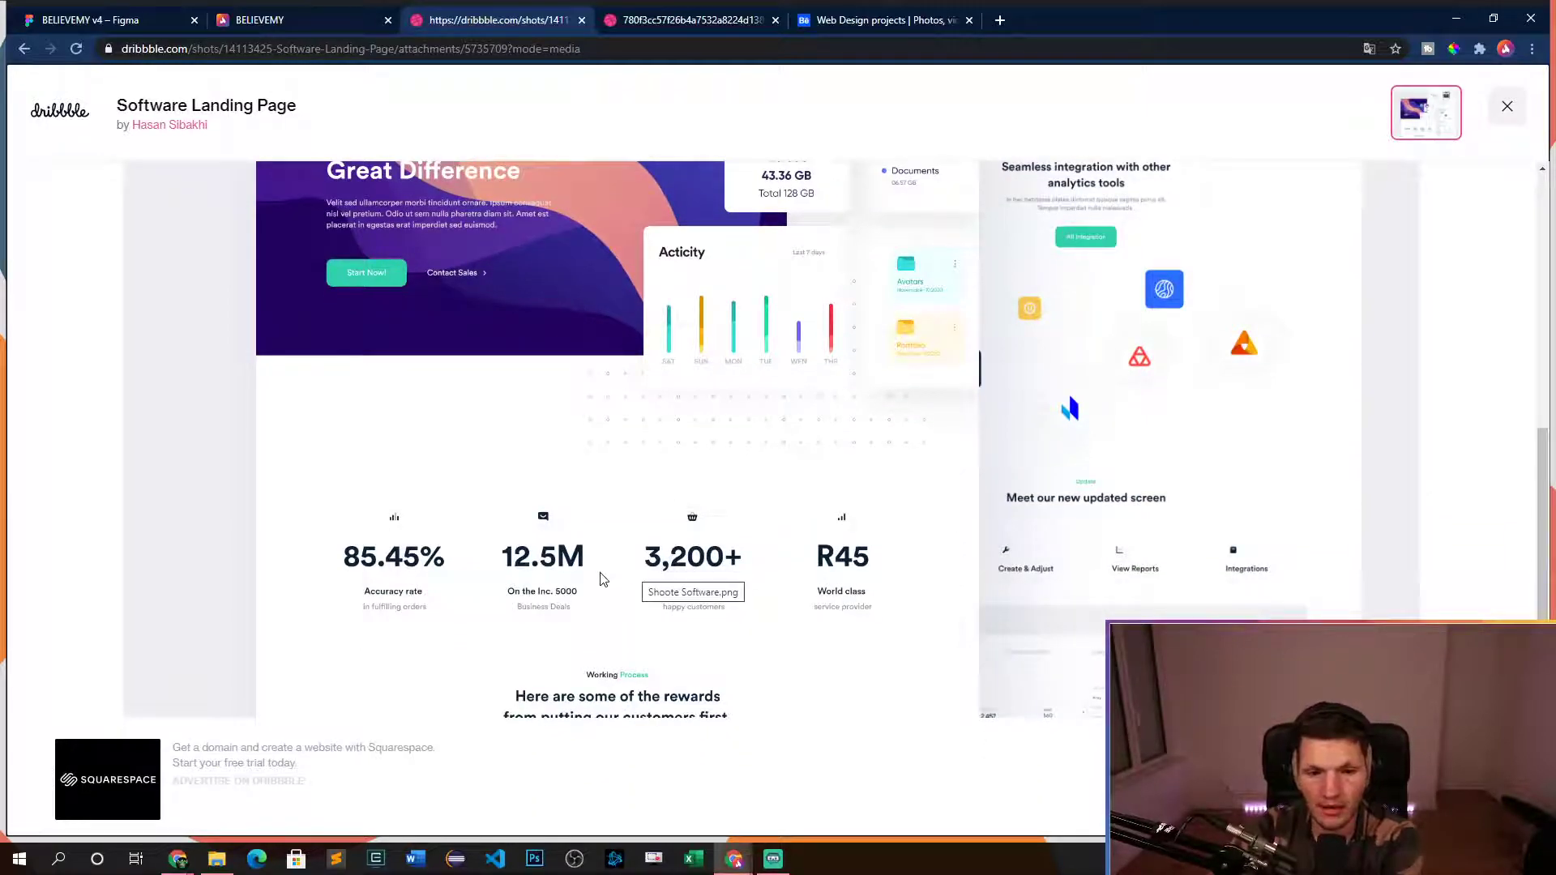
{"action": "scroll", "coordinate": [599, 573], "scroll_direction": "up", "scroll_amount": 4}
{"action": "scroll", "coordinate": [361, 286], "scroll_direction": "down", "scroll_amount": 4}
- Compare the Figma home page around "Comment ça marche ?" with the heading style in the Software Landing Page reference on Dribbble
{"action": "left_click", "coordinate": [91, 17]}
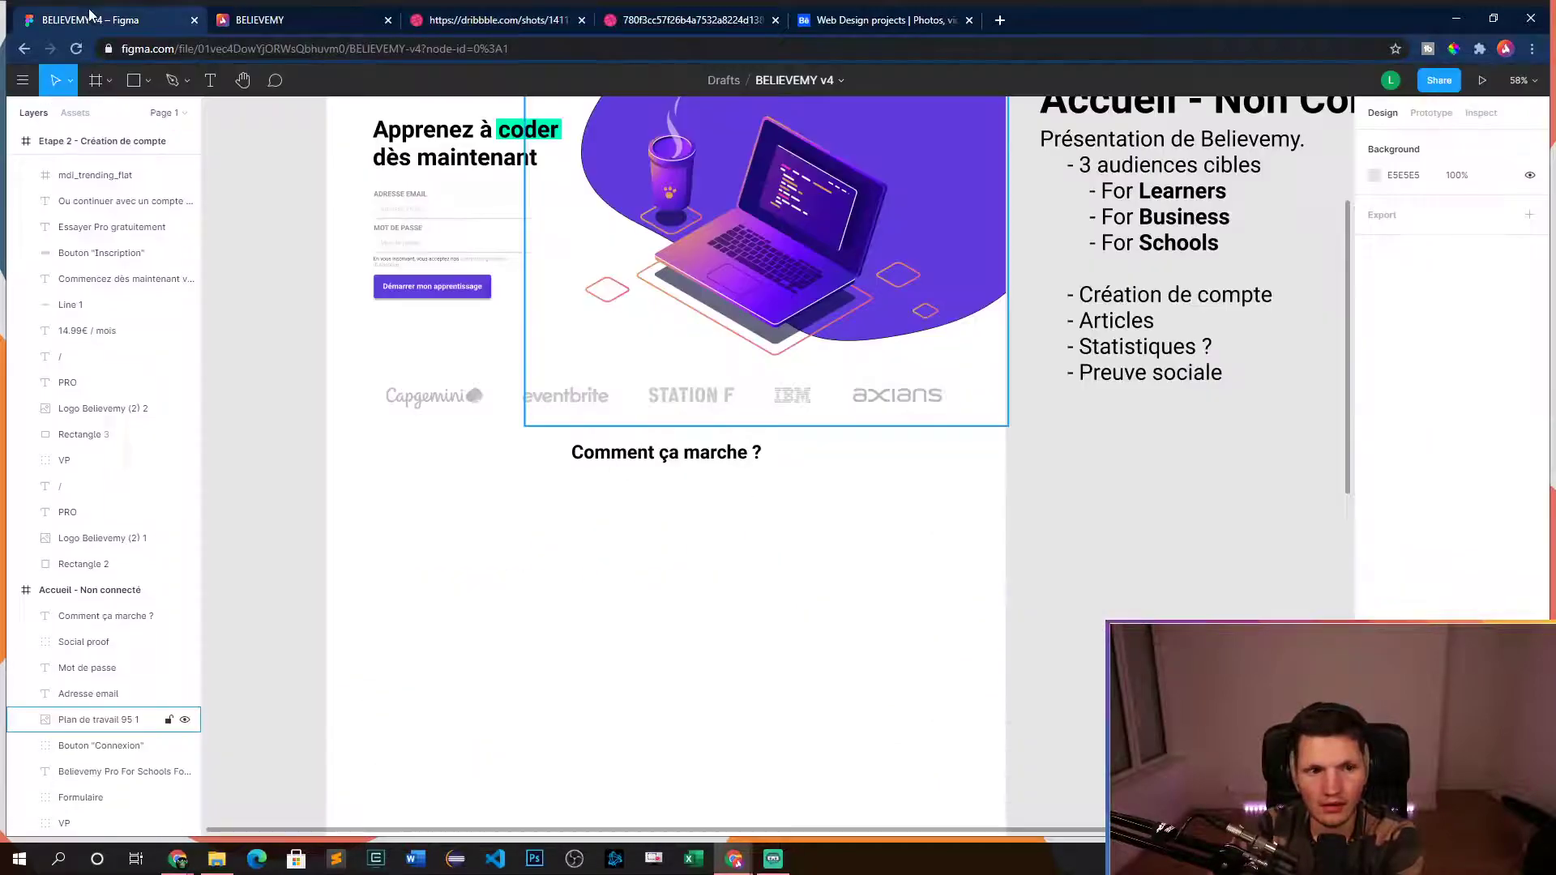
{"action": "scroll", "coordinate": [1163, 556], "scroll_direction": "up", "scroll_amount": 2}
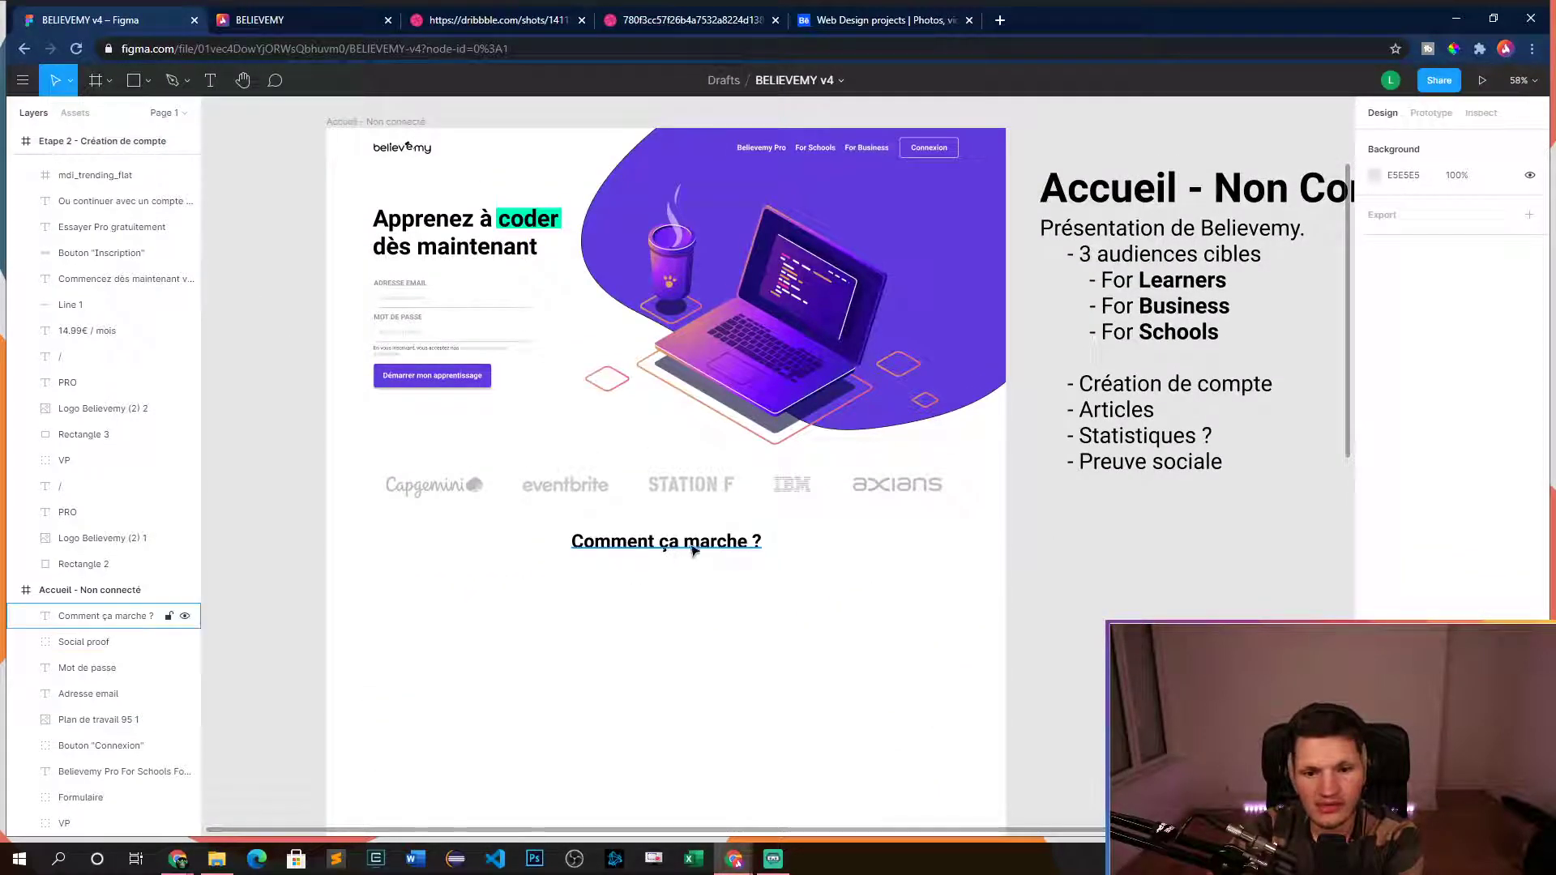
{"action": "left_click", "coordinate": [667, 20]}
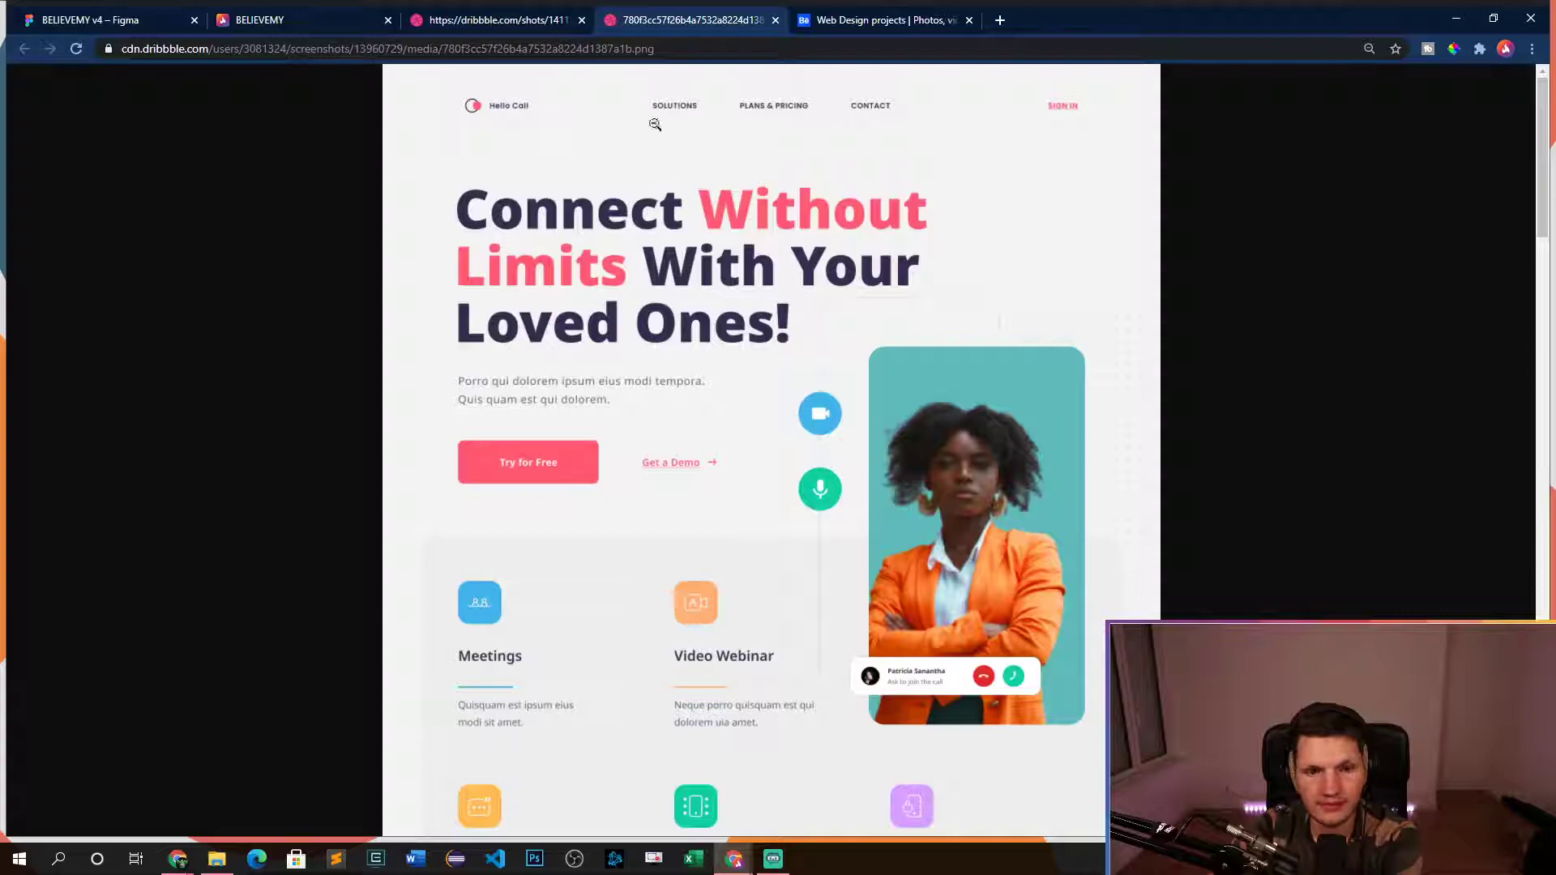
{"action": "left_click", "coordinate": [490, 20]}
{"action": "scroll", "coordinate": [648, 568], "scroll_direction": "down", "scroll_amount": 1}
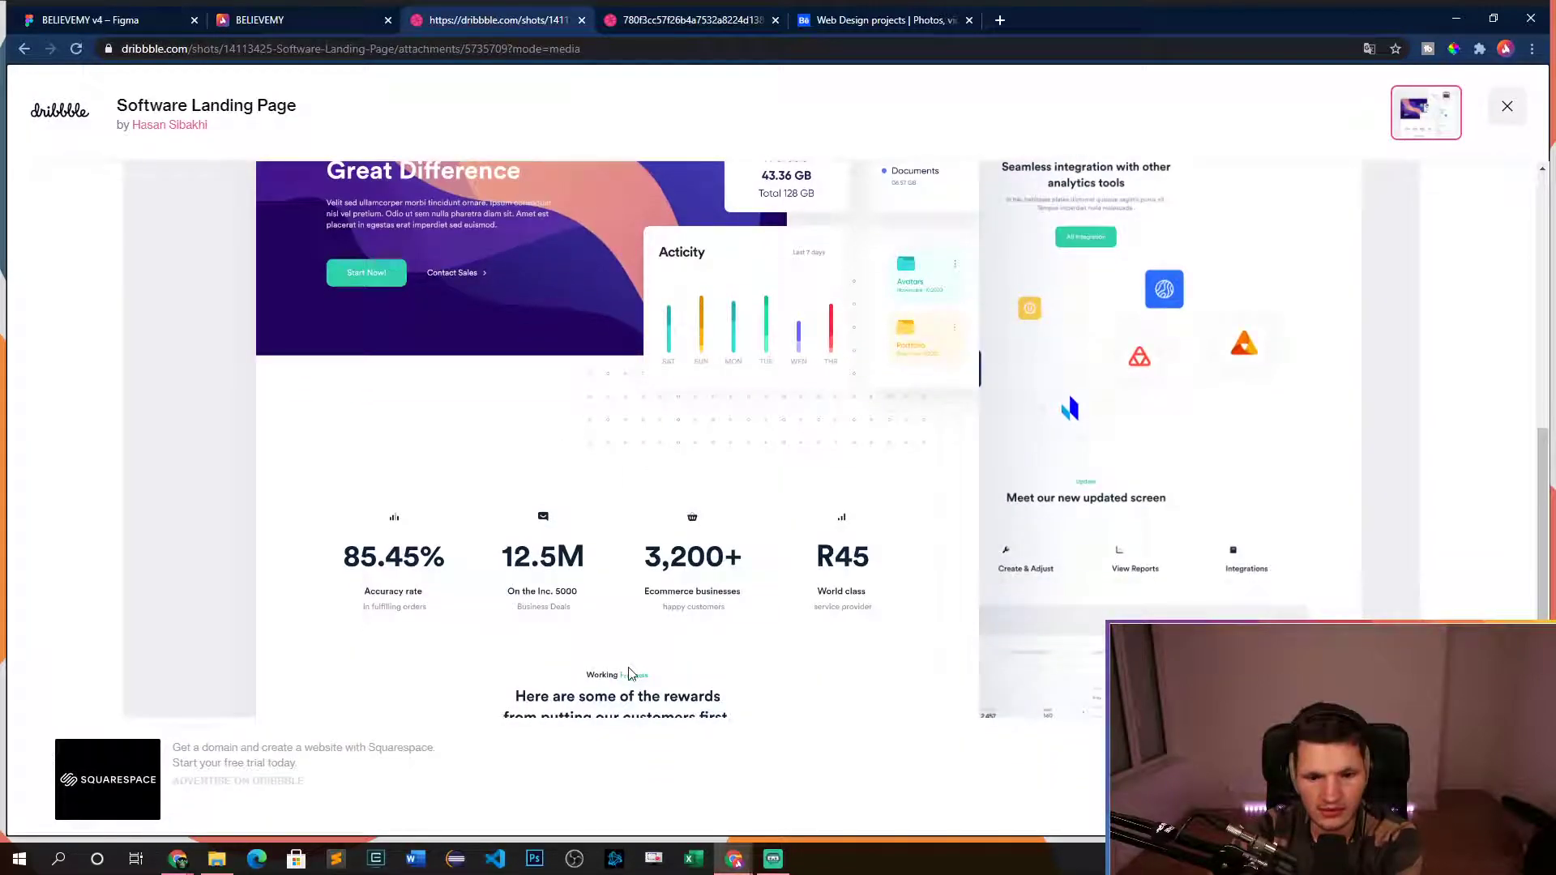
{"action": "left_click_drag", "start_coordinate": [622, 686], "coordinate": [643, 677]}
- Switch to Figma and colour the word "Comment" in the section heading with the green sampled from the "coder" highlight
{"action": "key", "text": "ctrl+1"}
{"action": "double_click", "coordinate": [685, 543]}
{"action": "left_click", "coordinate": [686, 543]}
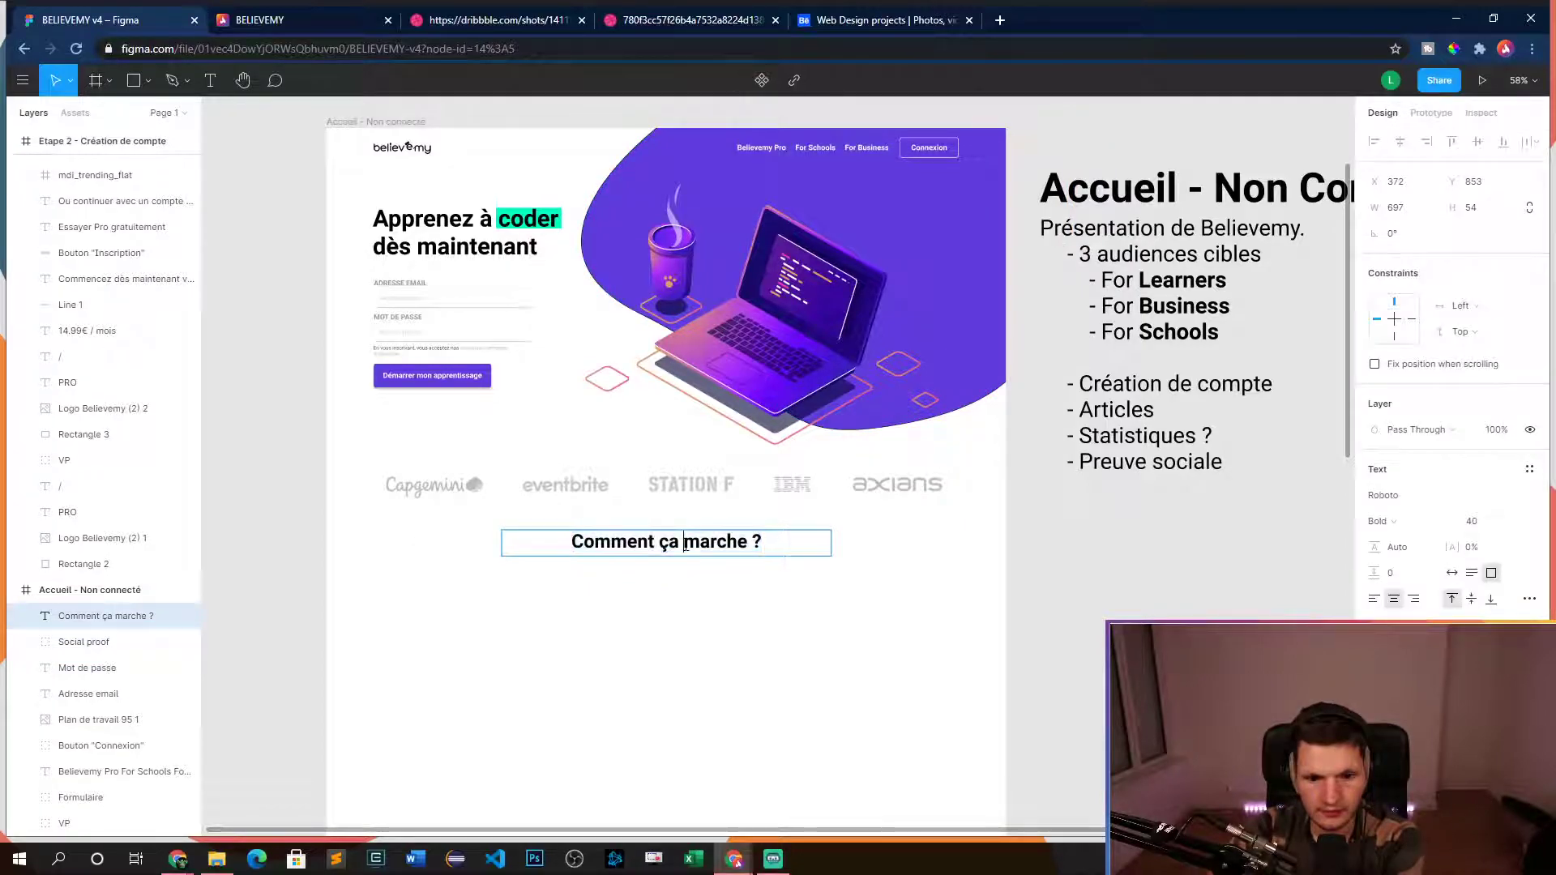
{"action": "double_click", "coordinate": [655, 541]}
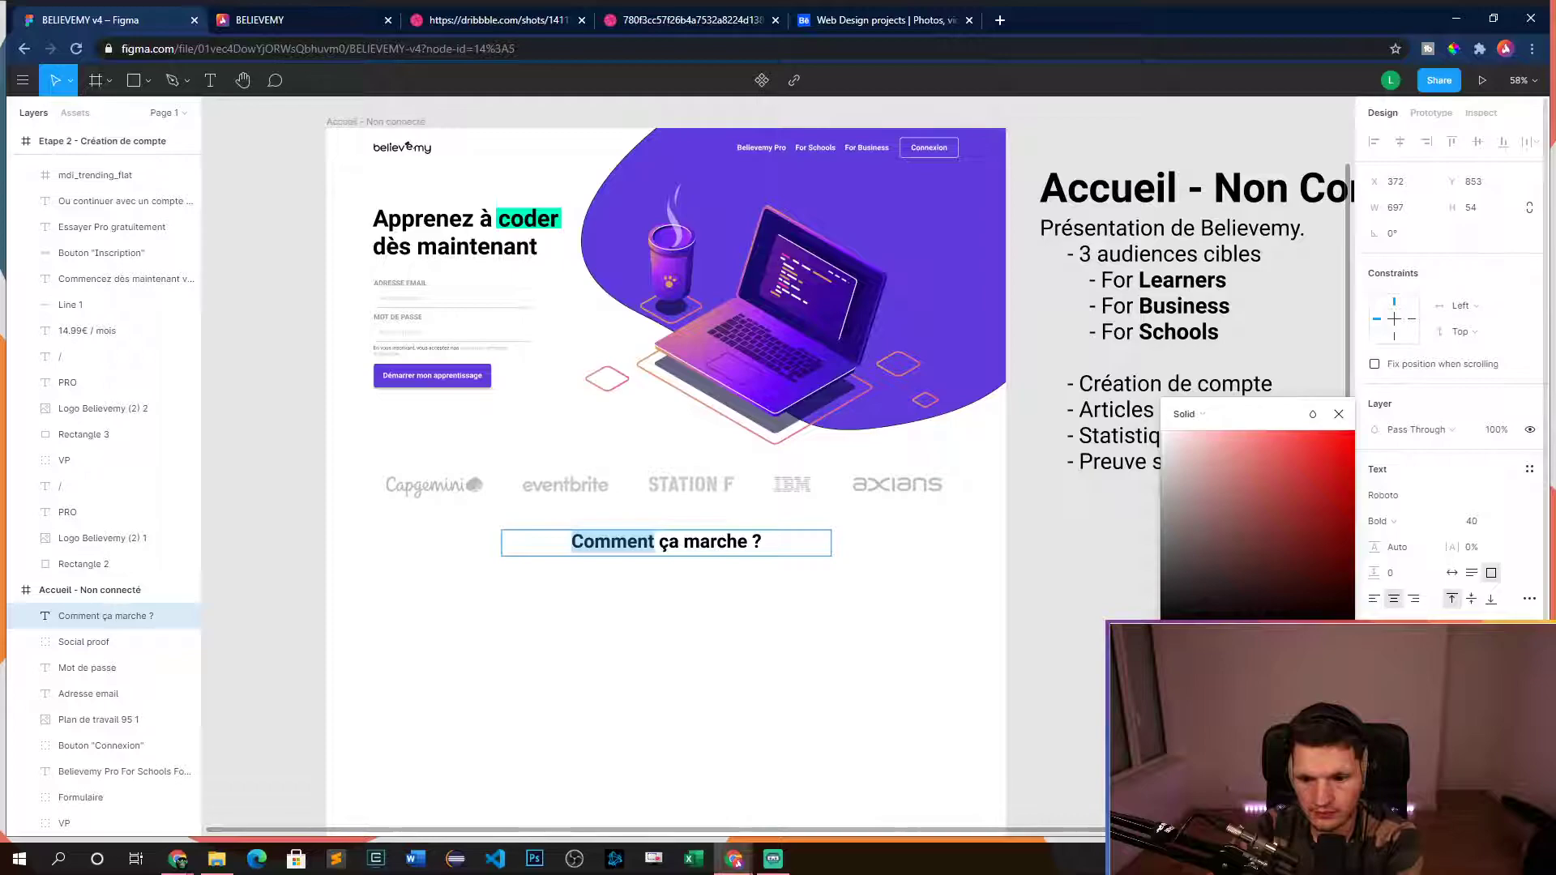
{"action": "key", "text": "i"}
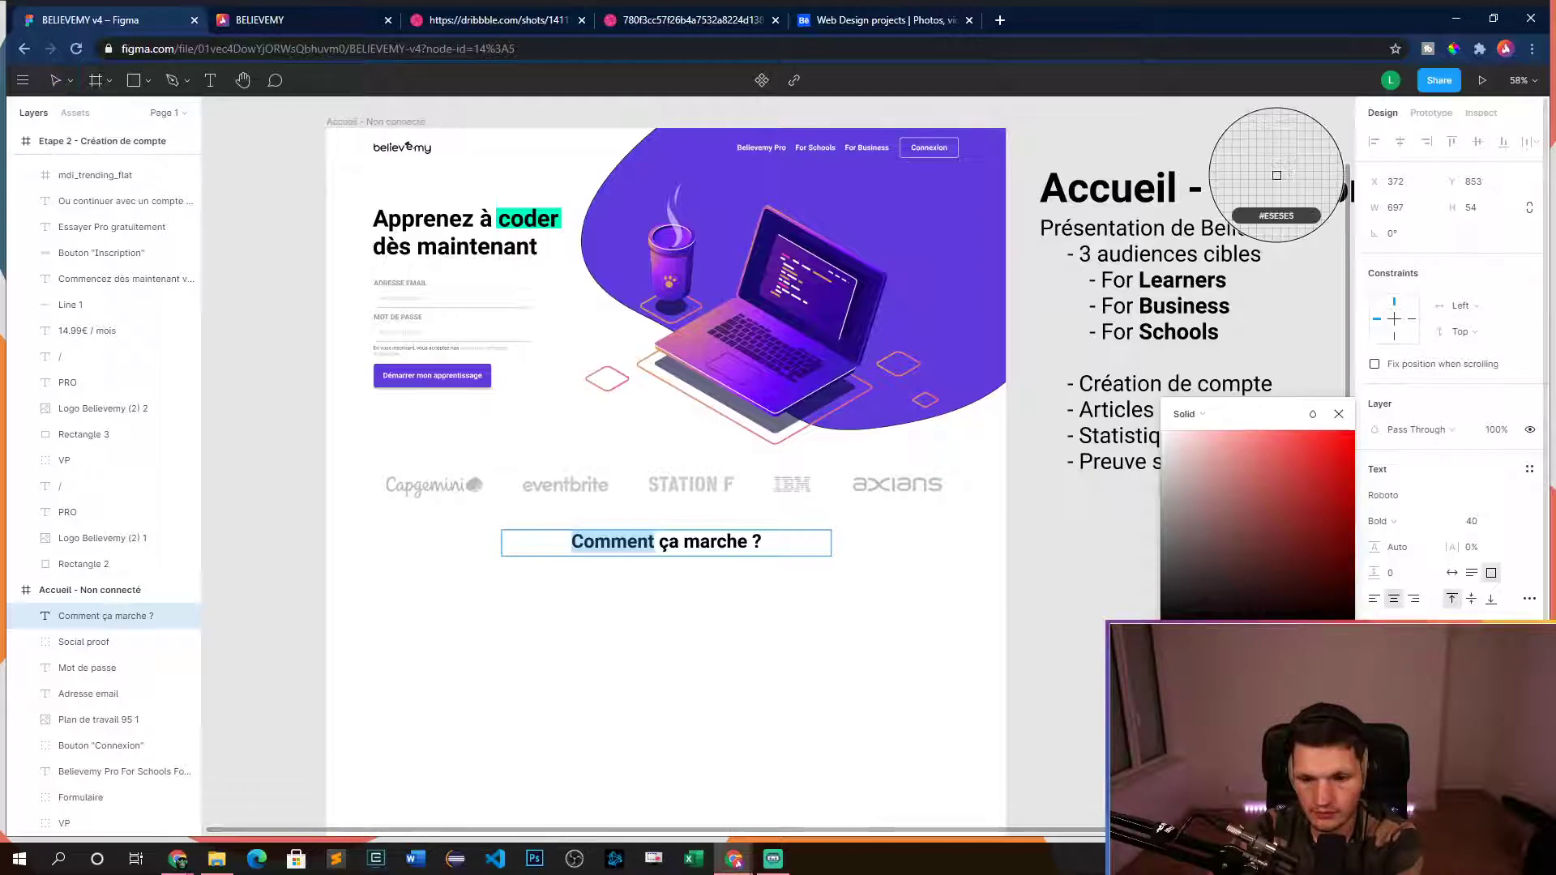
{"action": "left_click", "coordinate": [531, 202]}
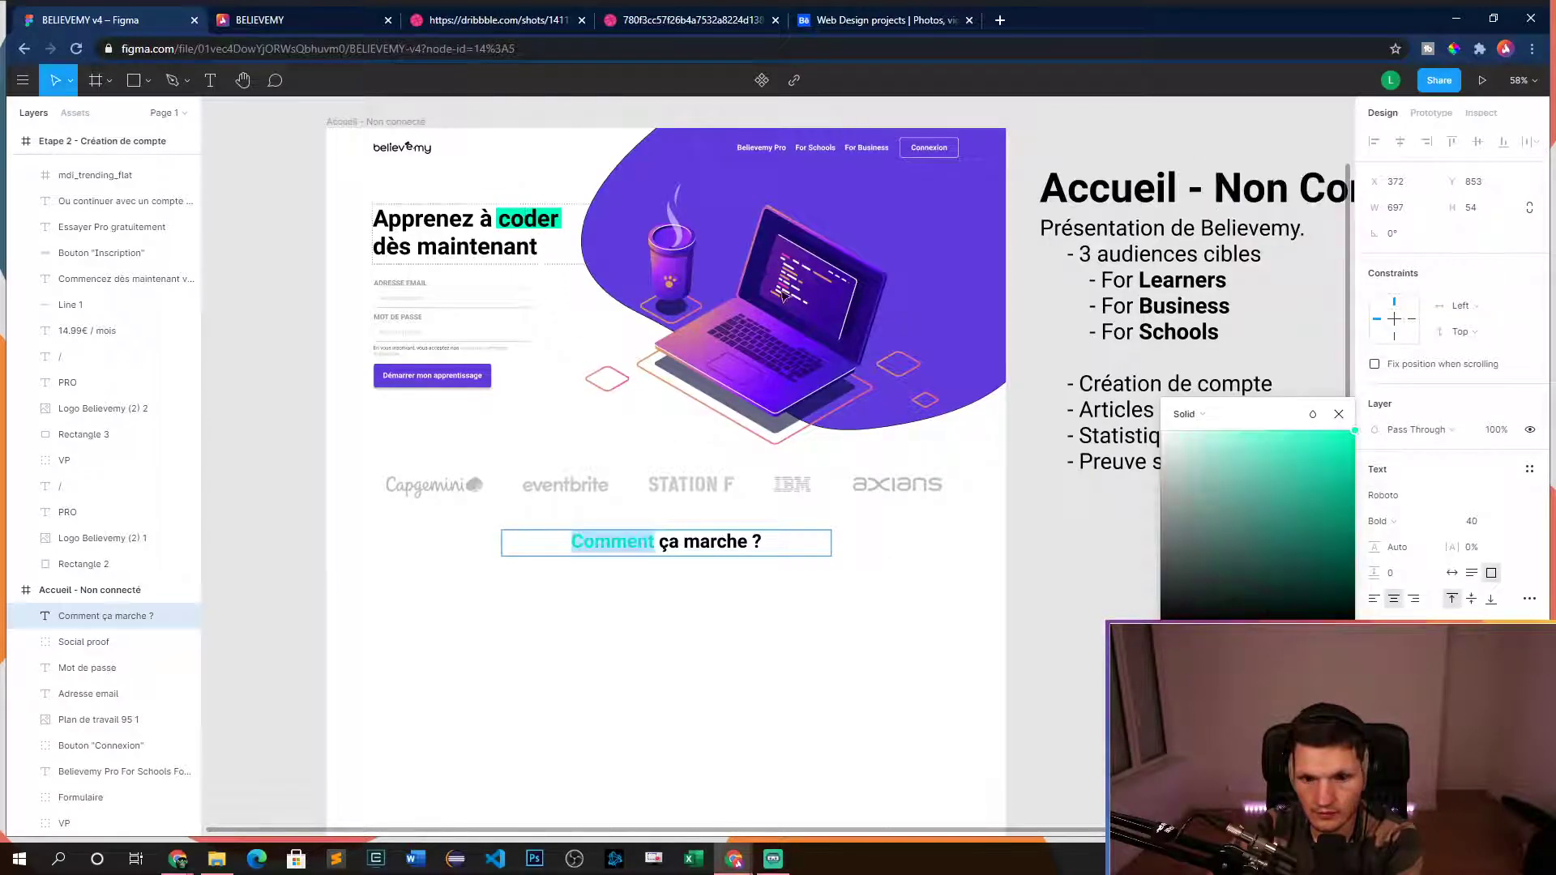
{"action": "left_click", "coordinate": [1339, 414]}
{"action": "key", "text": "Escape"}
{"action": "key", "text": "Escape"}
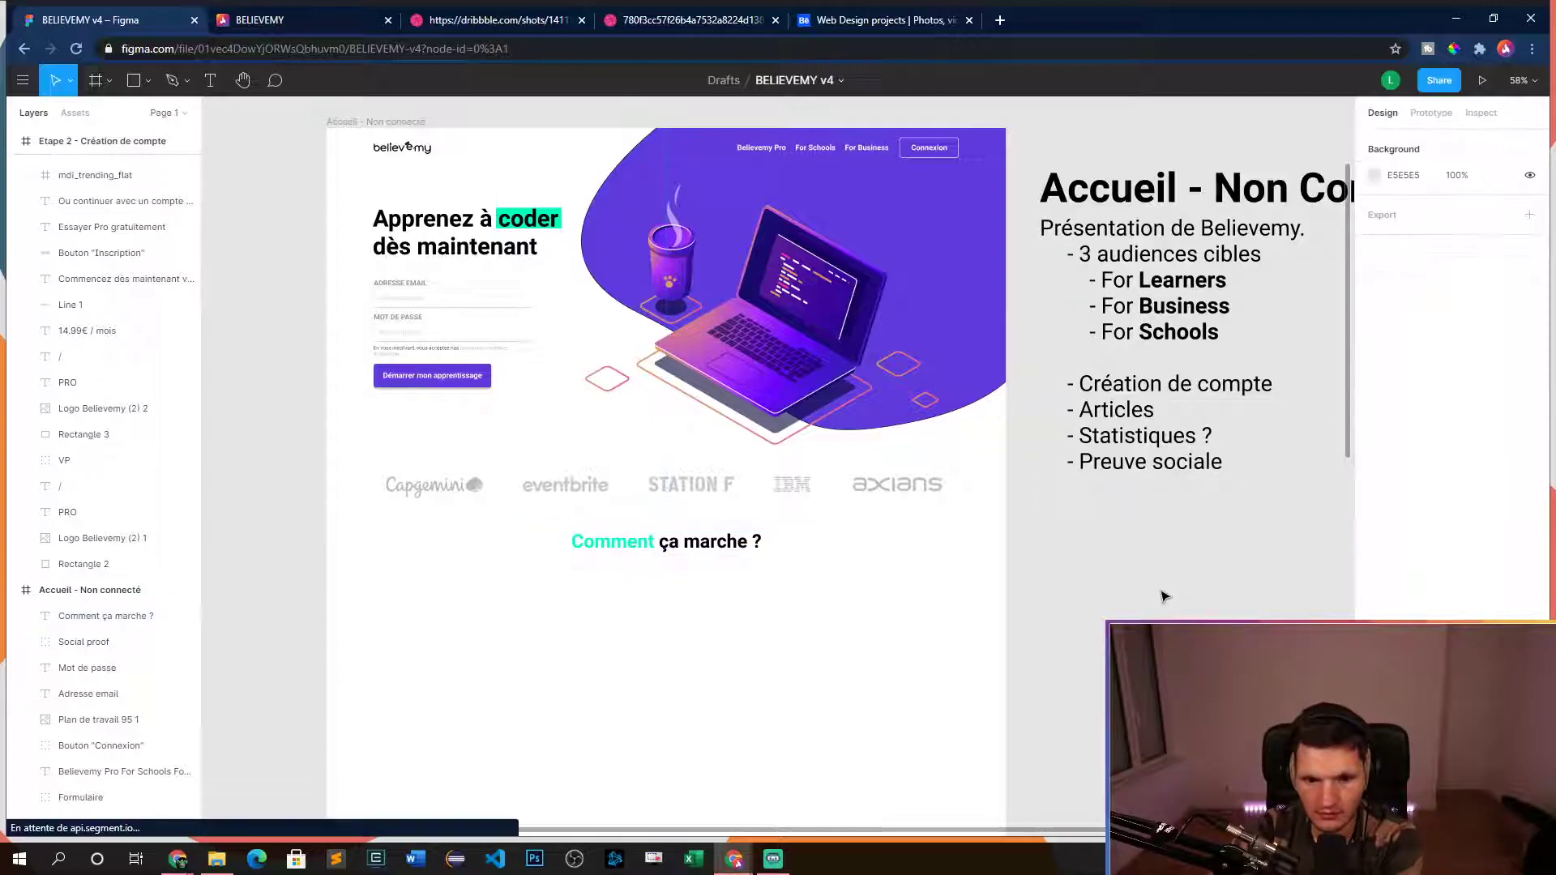
- Recolour the word "Comment" in the "Comment ça marche ?" heading with the purple used in the home page design
{"action": "scroll", "coordinate": [1149, 596], "scroll_direction": "up", "scroll_amount": 2}
{"action": "scroll", "coordinate": [830, 470], "scroll_direction": "down", "scroll_amount": 3}
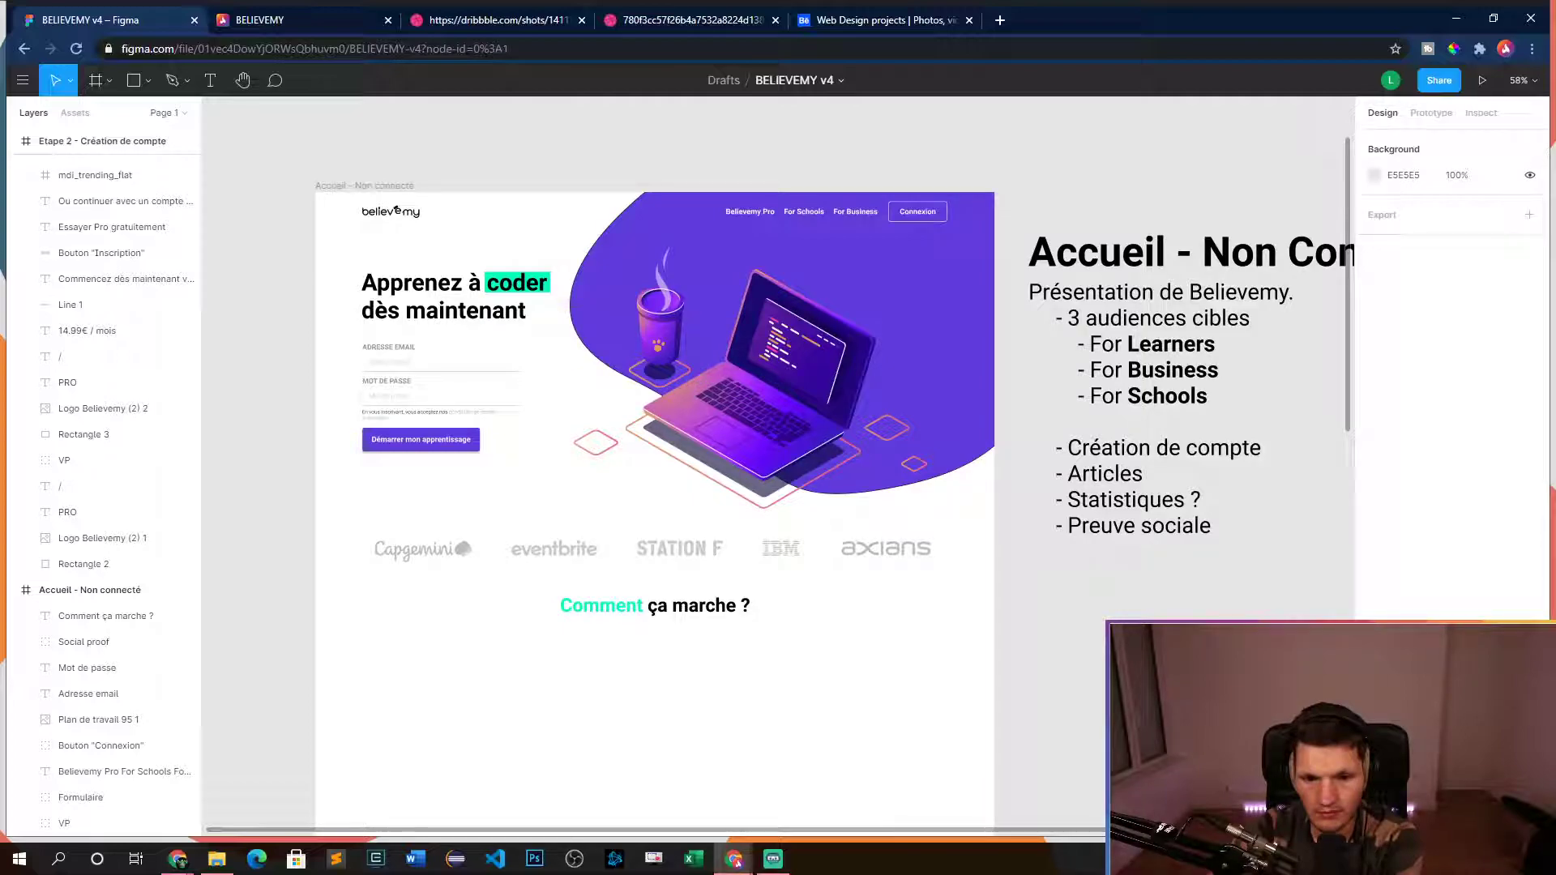
{"action": "left_click", "coordinate": [568, 608]}
{"action": "double_click", "coordinate": [567, 607]}
{"action": "left_click", "coordinate": [566, 609]}
{"action": "left_click_drag", "start_coordinate": [566, 608], "coordinate": [622, 615]}
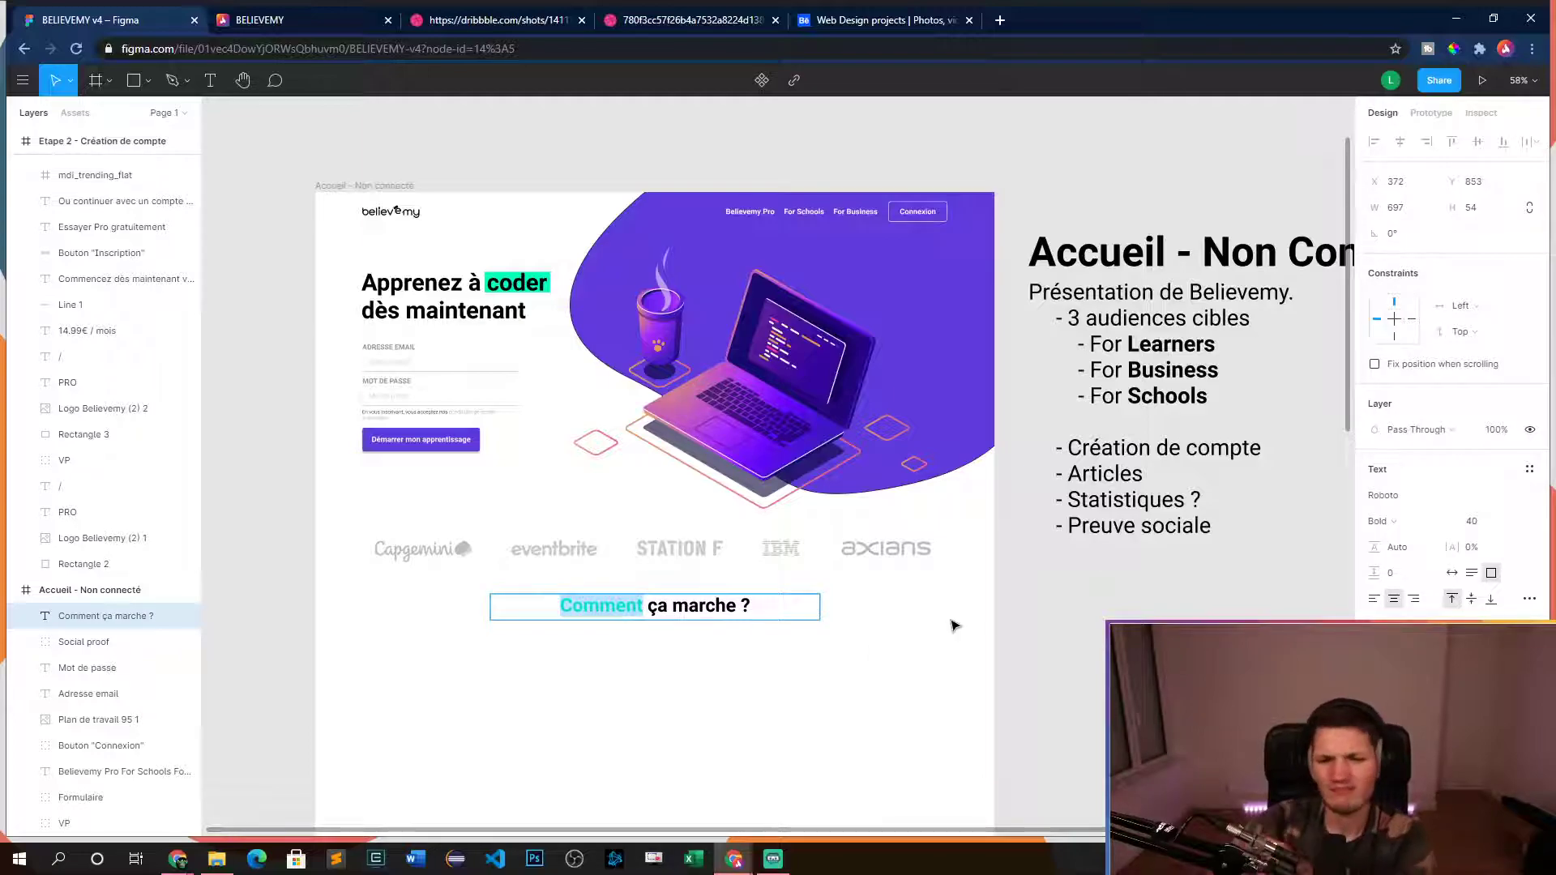
{"action": "left_click", "coordinate": [1376, 666]}
{"action": "left_click_drag", "start_coordinate": [1236, 582], "coordinate": [1199, 640]}
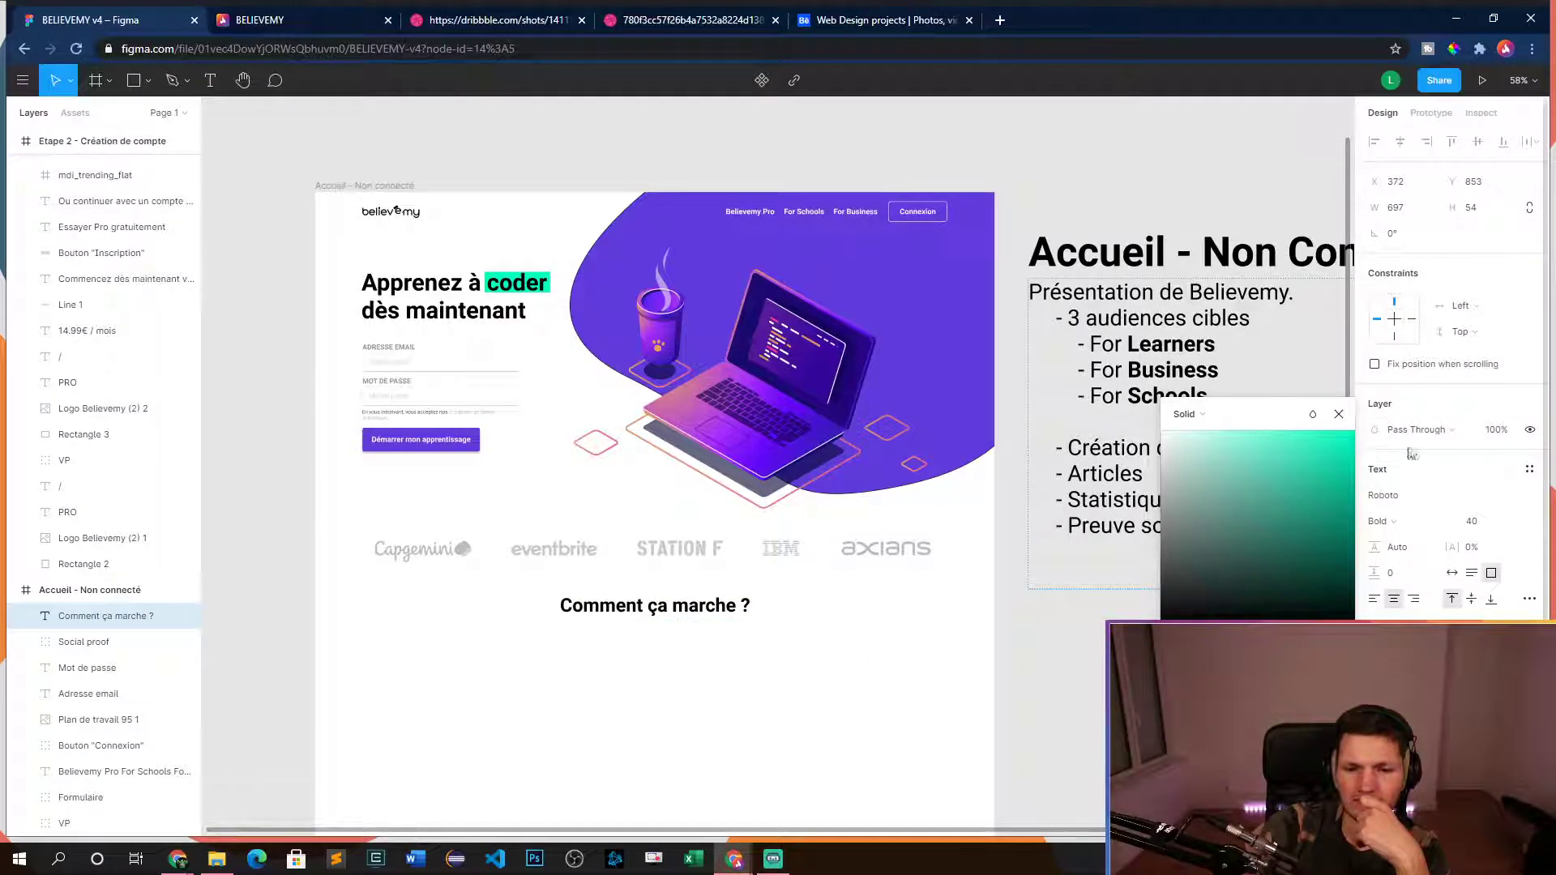
{"action": "left_click", "coordinate": [1200, 739]}
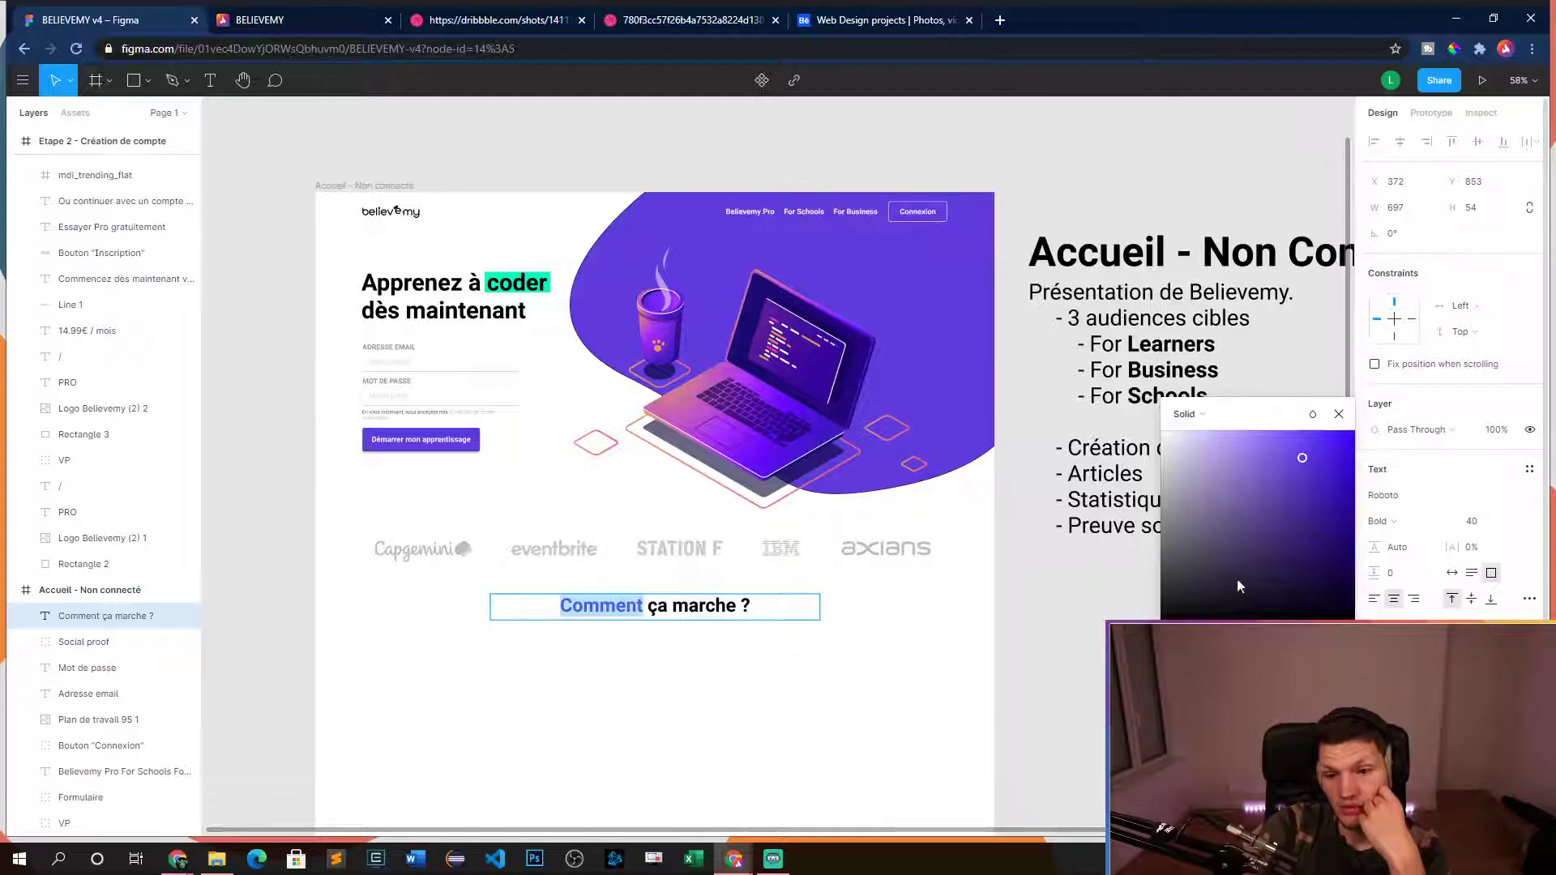
{"action": "left_click", "coordinate": [1339, 414]}
{"action": "left_click", "coordinate": [1096, 733]}
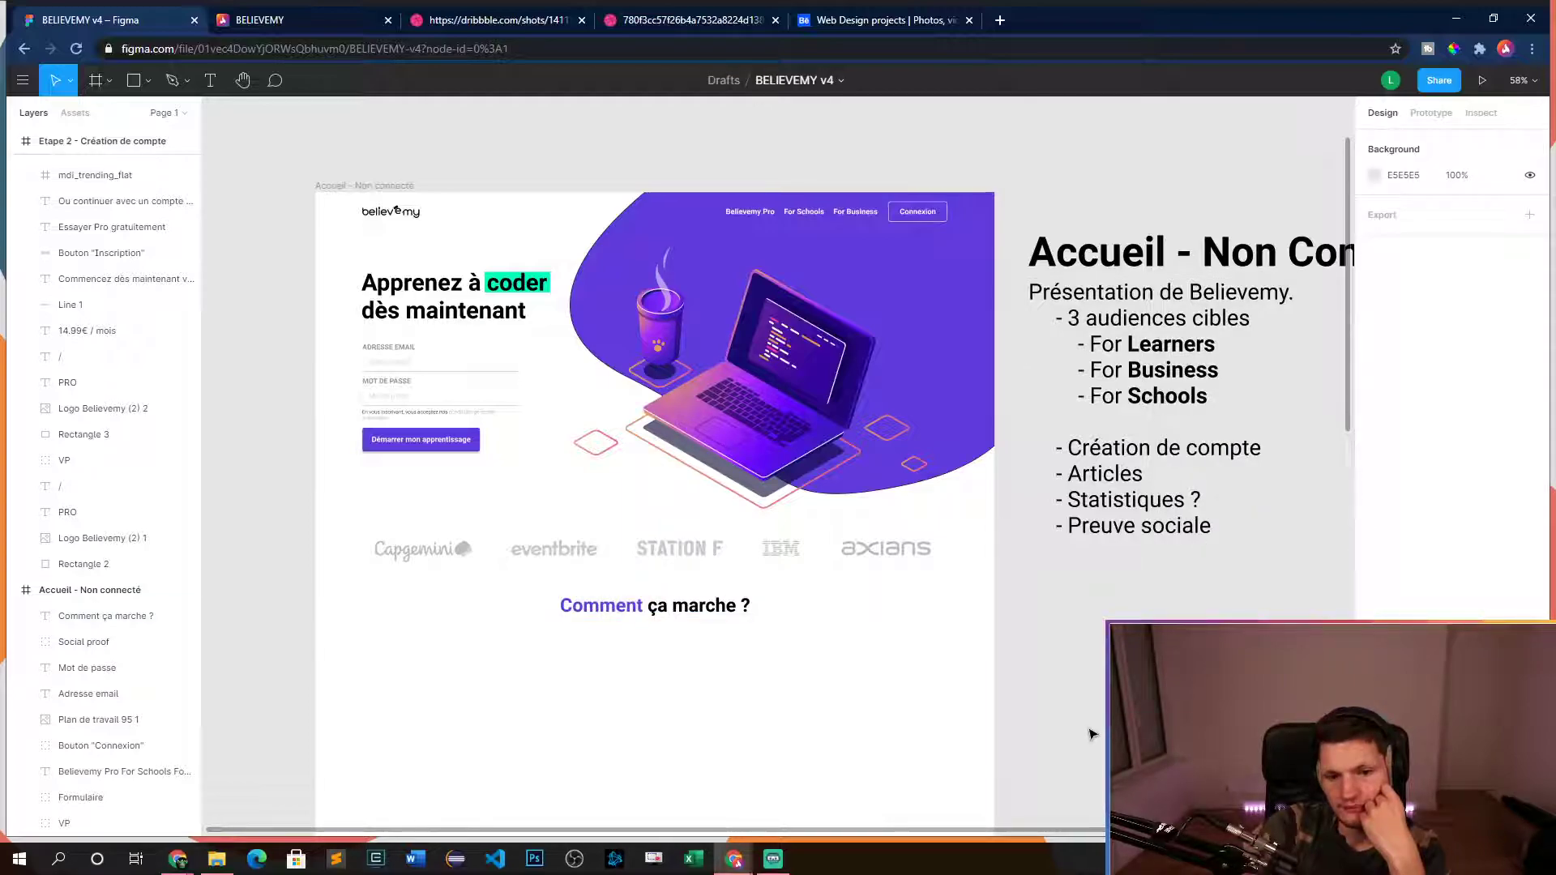
- Review the Believemy frames, switch to Dribbble and close the Software Landing Page shot to return to the search results
{"action": "scroll", "coordinate": [1022, 403], "scroll_direction": "down", "scroll_amount": 10}
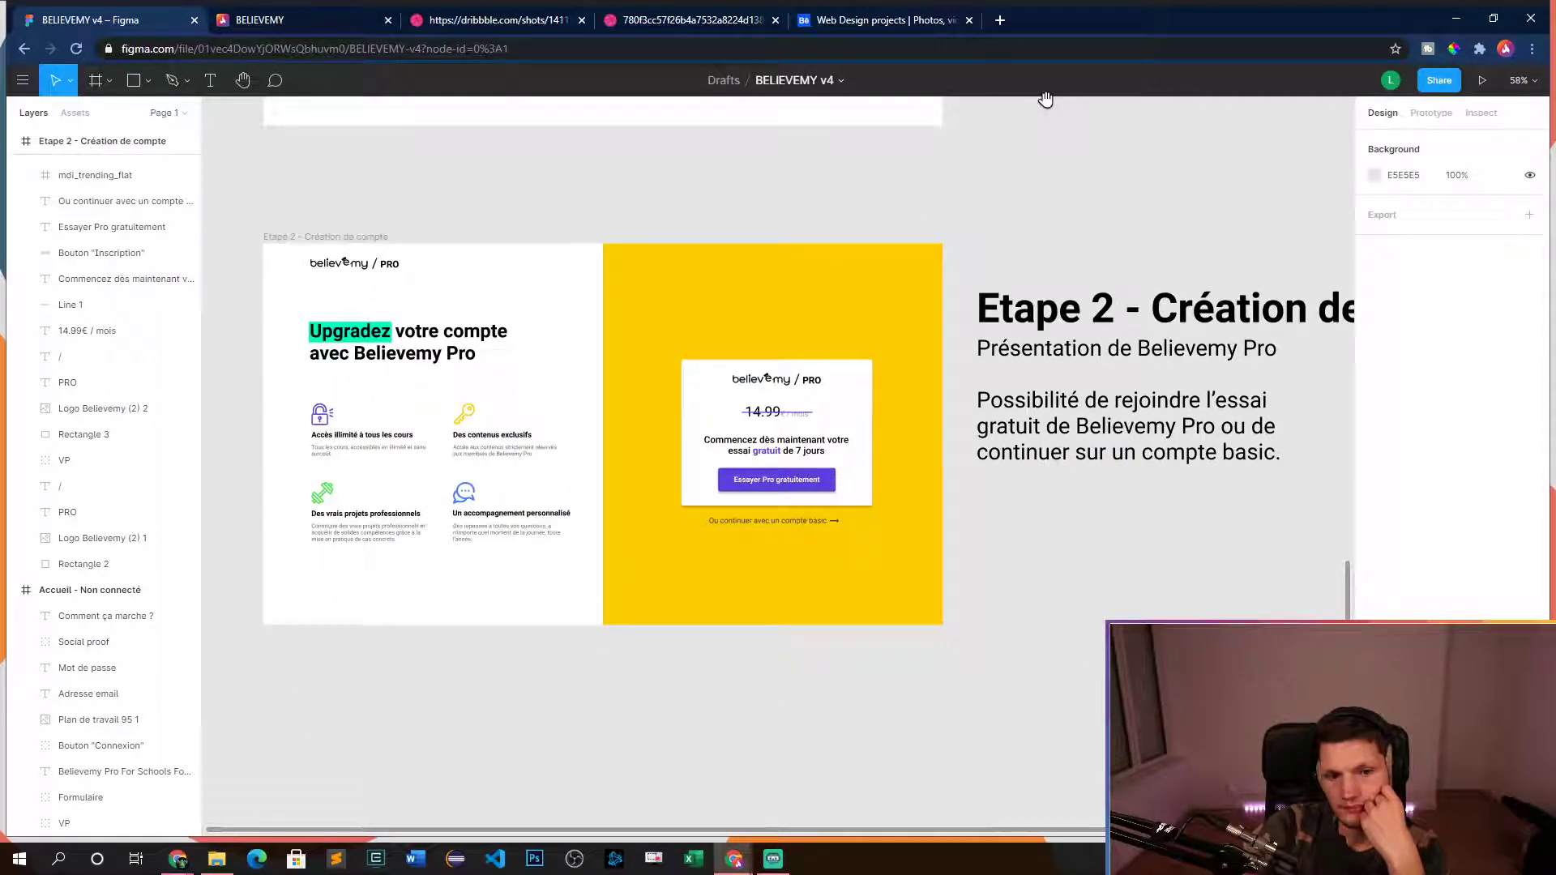
{"action": "scroll", "coordinate": [1067, 524], "scroll_direction": "up", "scroll_amount": 10}
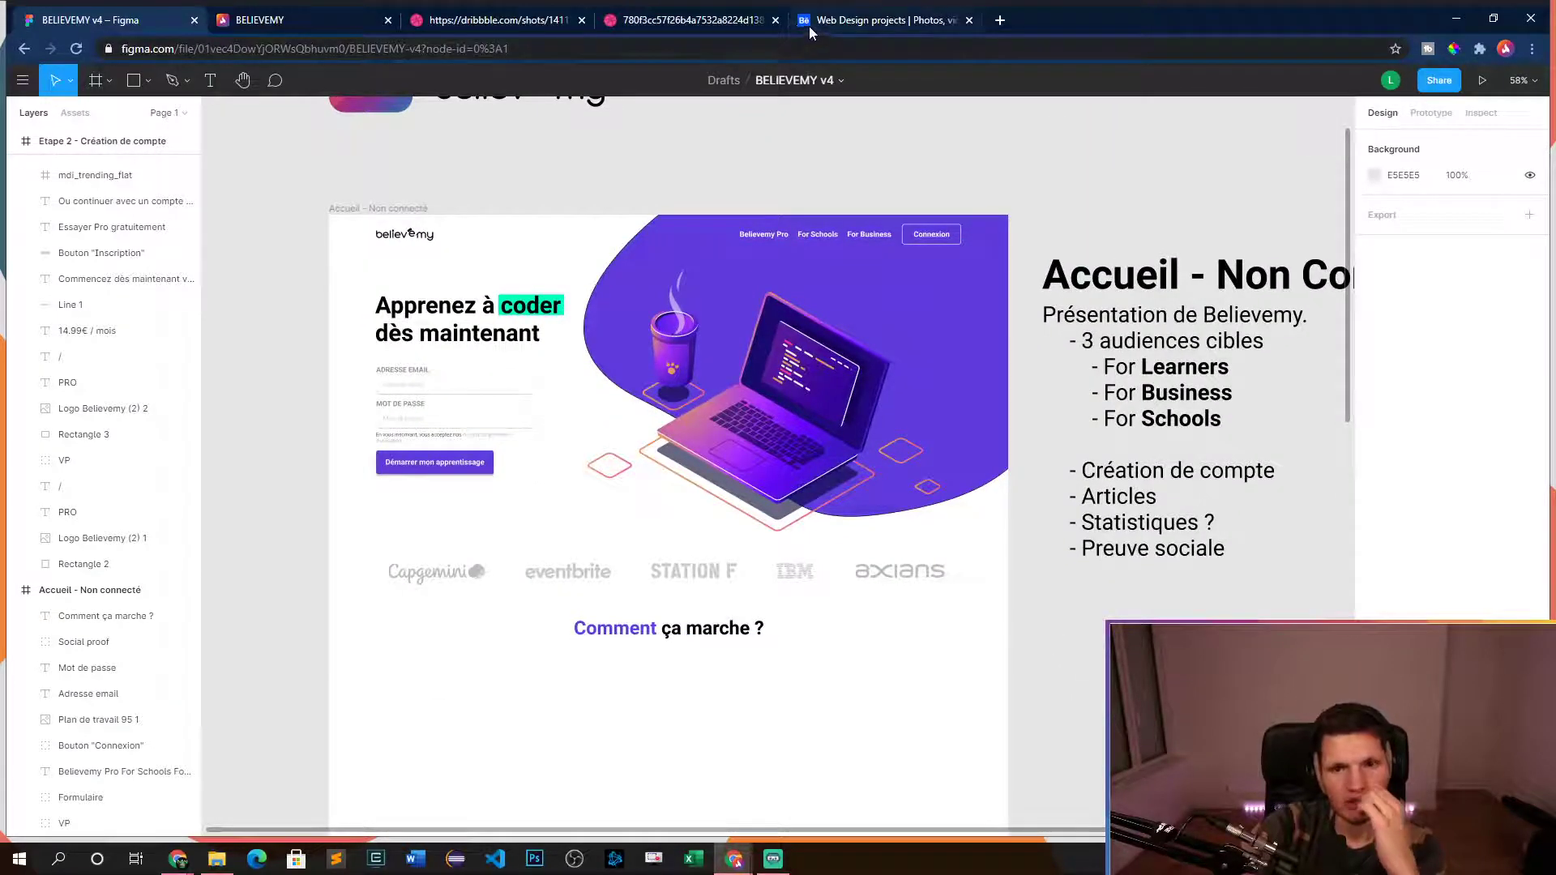
{"action": "left_click", "coordinate": [689, 19]}
{"action": "left_click", "coordinate": [494, 20]}
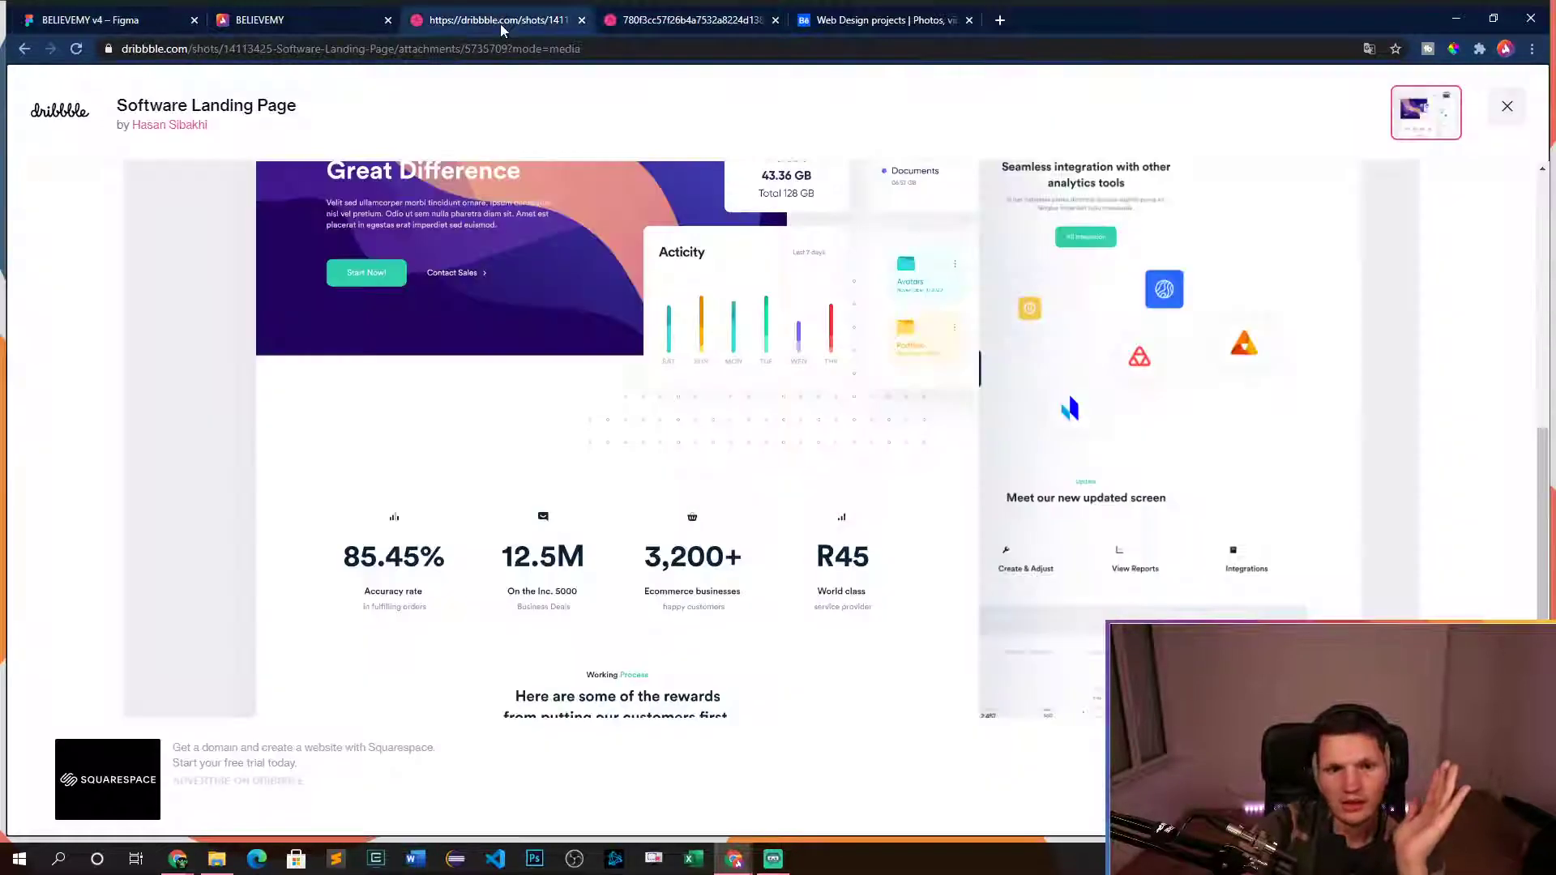
{"action": "left_click", "coordinate": [1509, 102]}
{"action": "scroll", "coordinate": [1191, 372], "scroll_direction": "up", "scroll_amount": 5}
{"action": "key", "text": "Escape"}
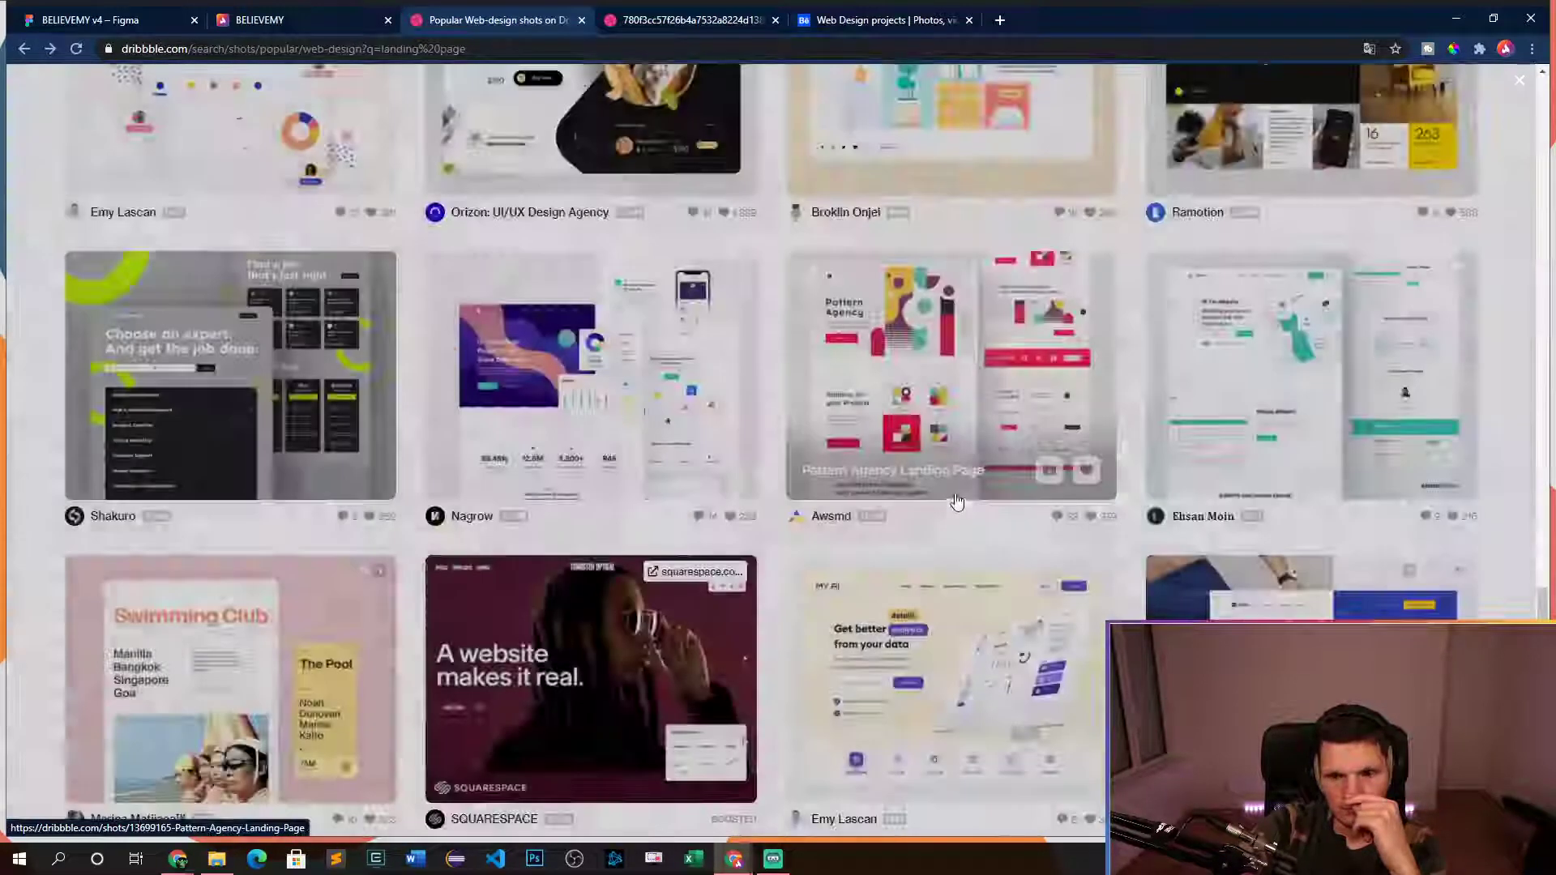
- Open the Gifta Landing Page shot from the search results, examine its section layouts and close it
{"action": "scroll", "coordinate": [799, 531], "scroll_direction": "down", "scroll_amount": 5}
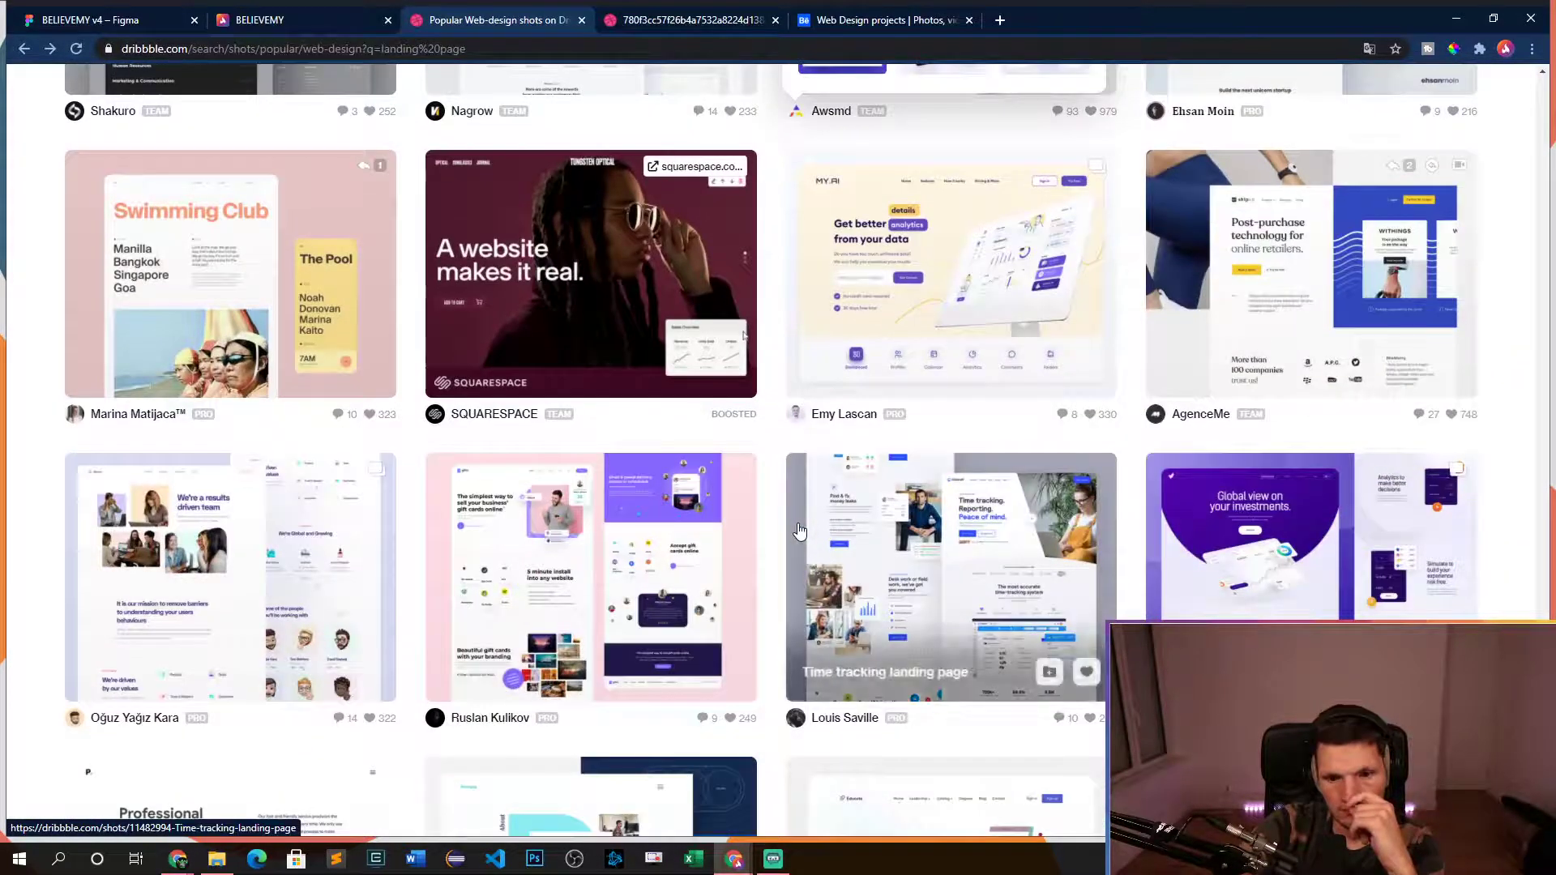
{"action": "left_click", "coordinate": [658, 510]}
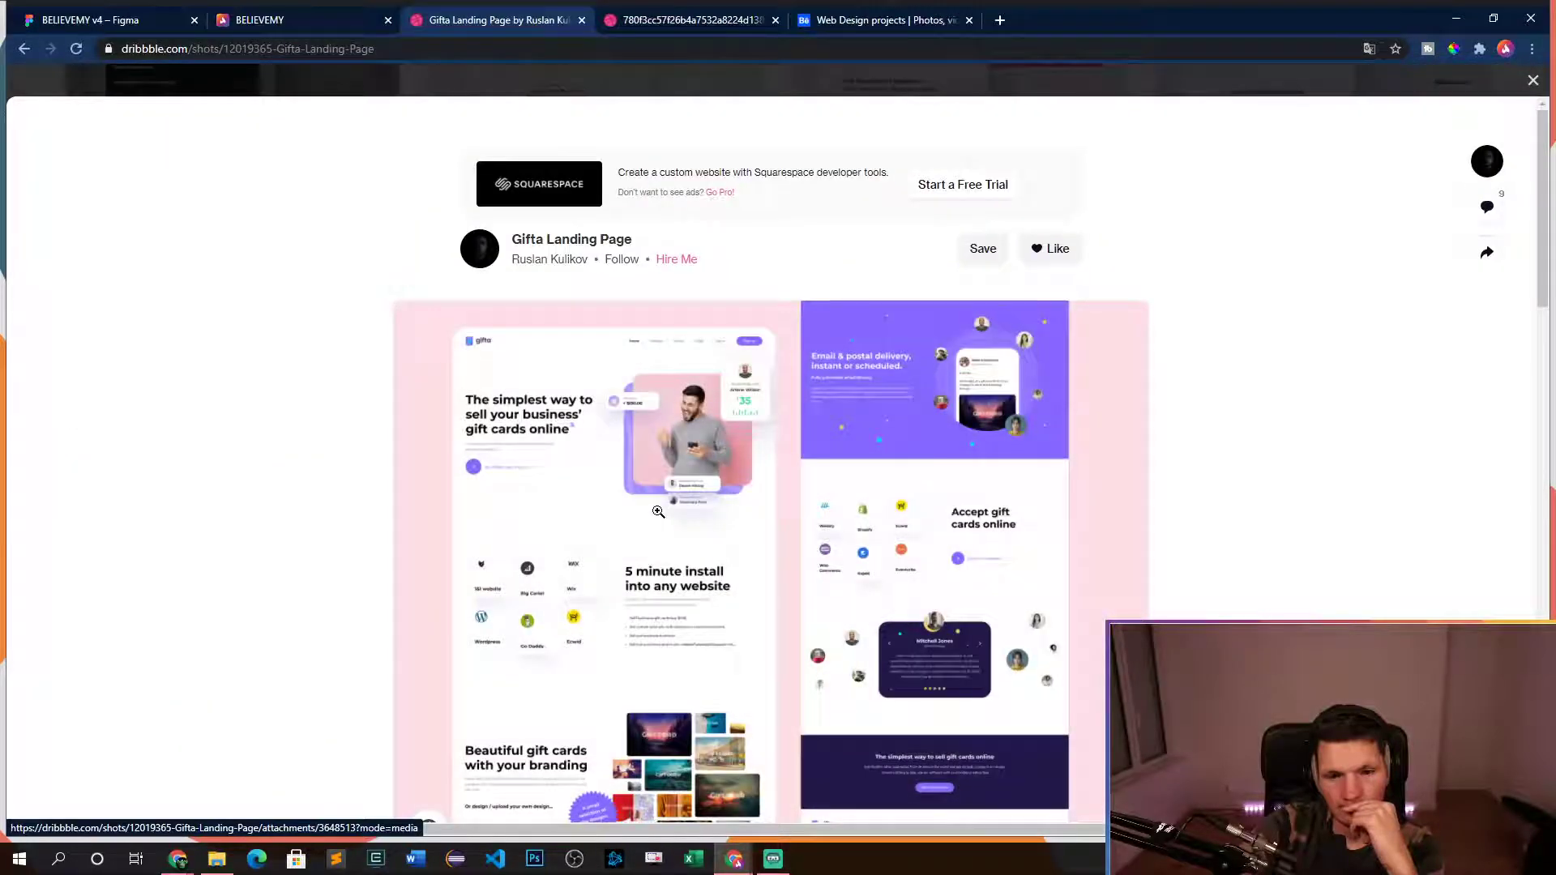
{"action": "scroll", "coordinate": [658, 511], "scroll_direction": "down", "scroll_amount": 4}
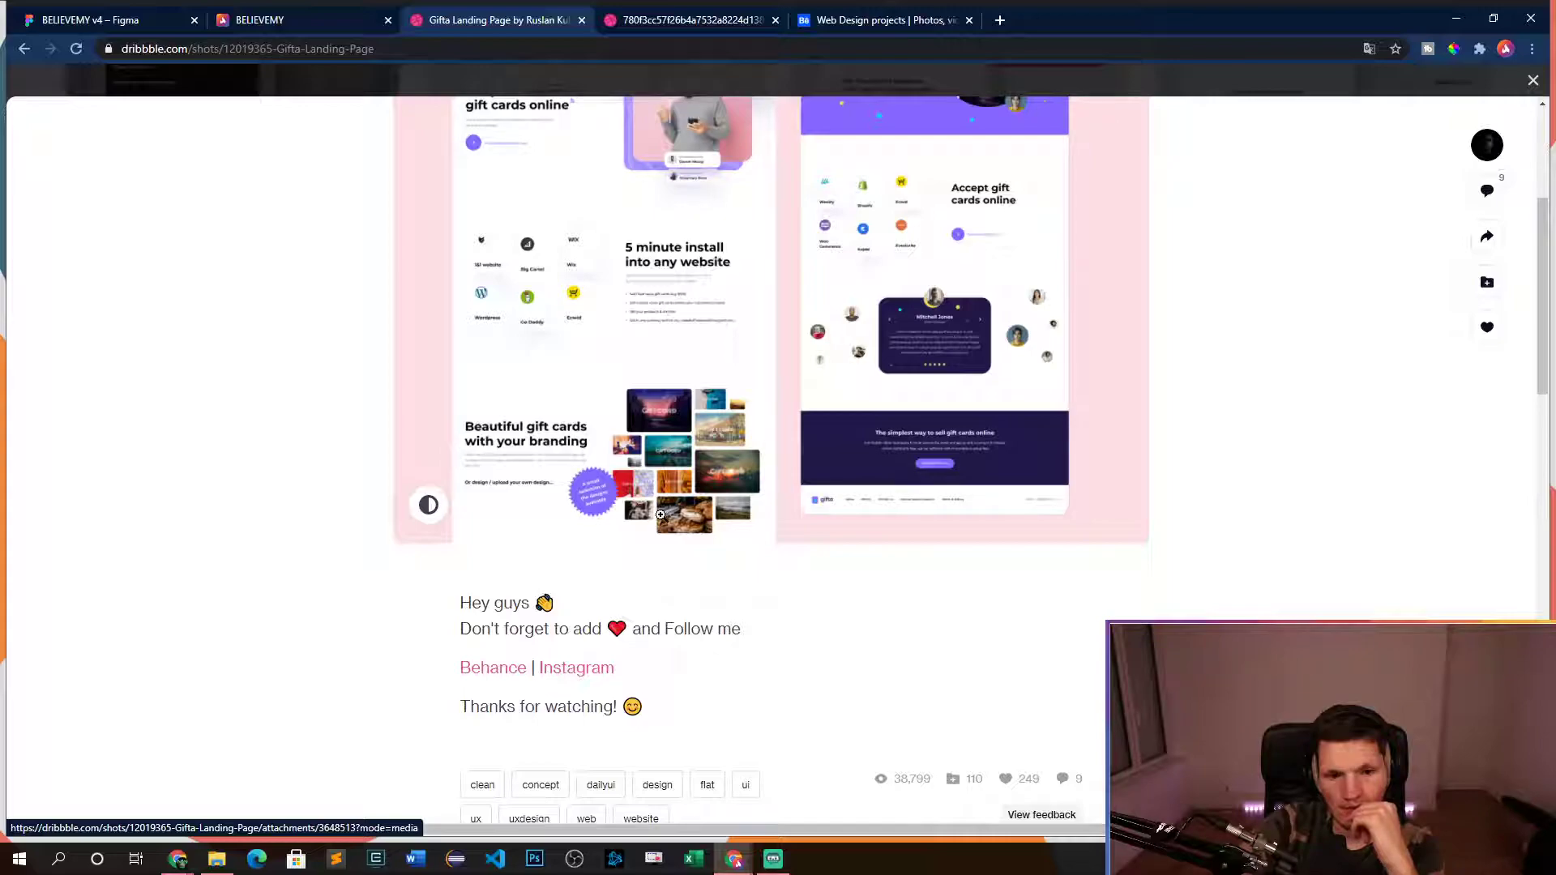
{"action": "scroll", "coordinate": [660, 515], "scroll_direction": "up", "scroll_amount": 3}
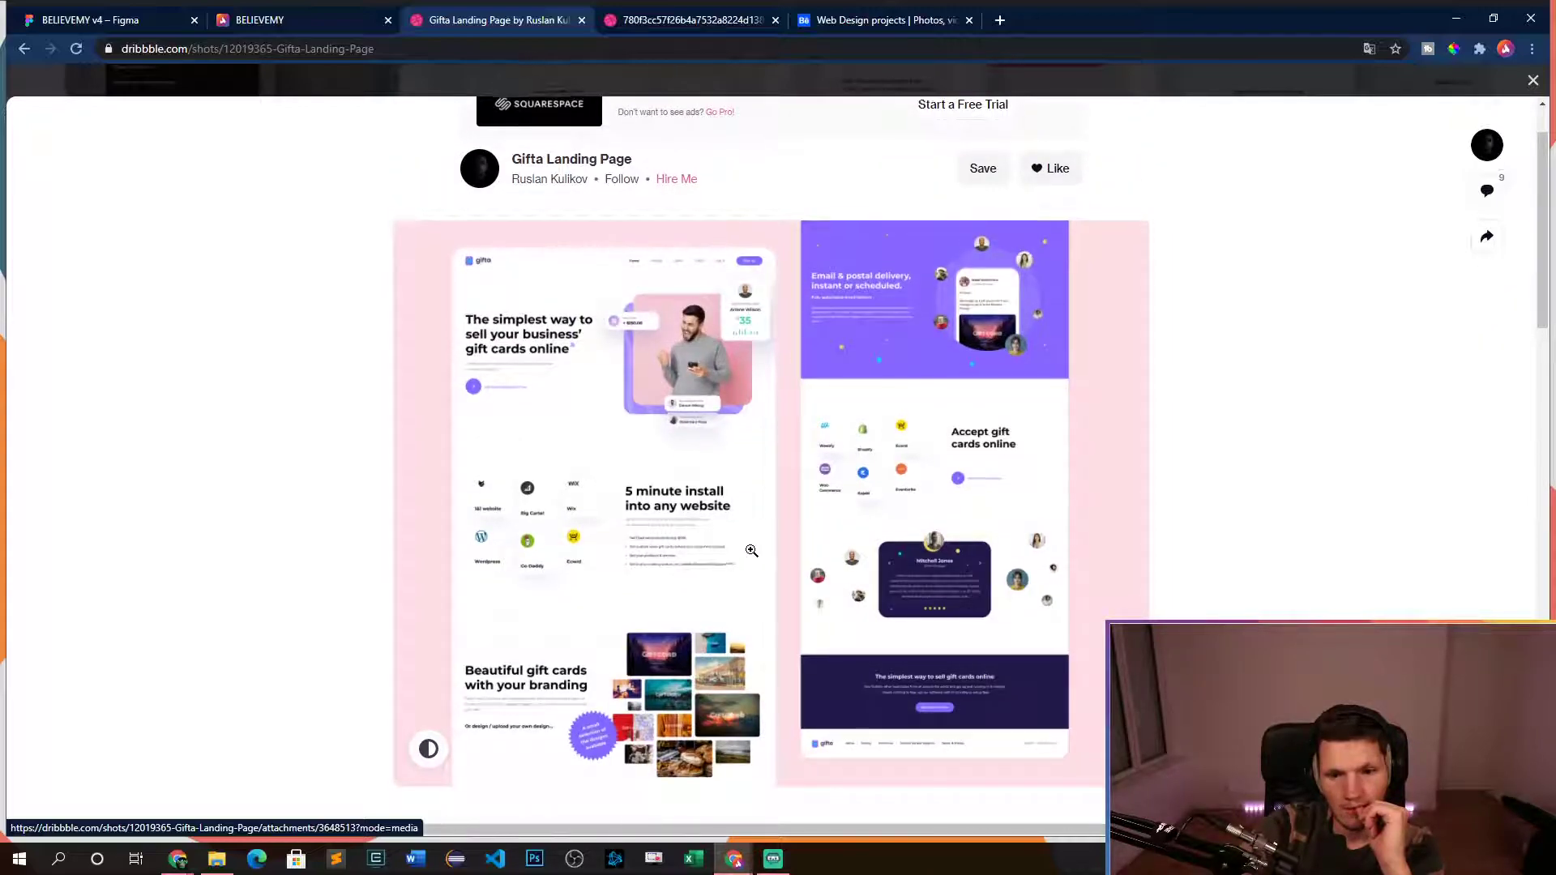
{"action": "left_click", "coordinate": [1533, 80]}
- Open the Remote working - Landing Page shot further down the results and display its second image
{"action": "scroll", "coordinate": [752, 579], "scroll_direction": "down", "scroll_amount": 8}
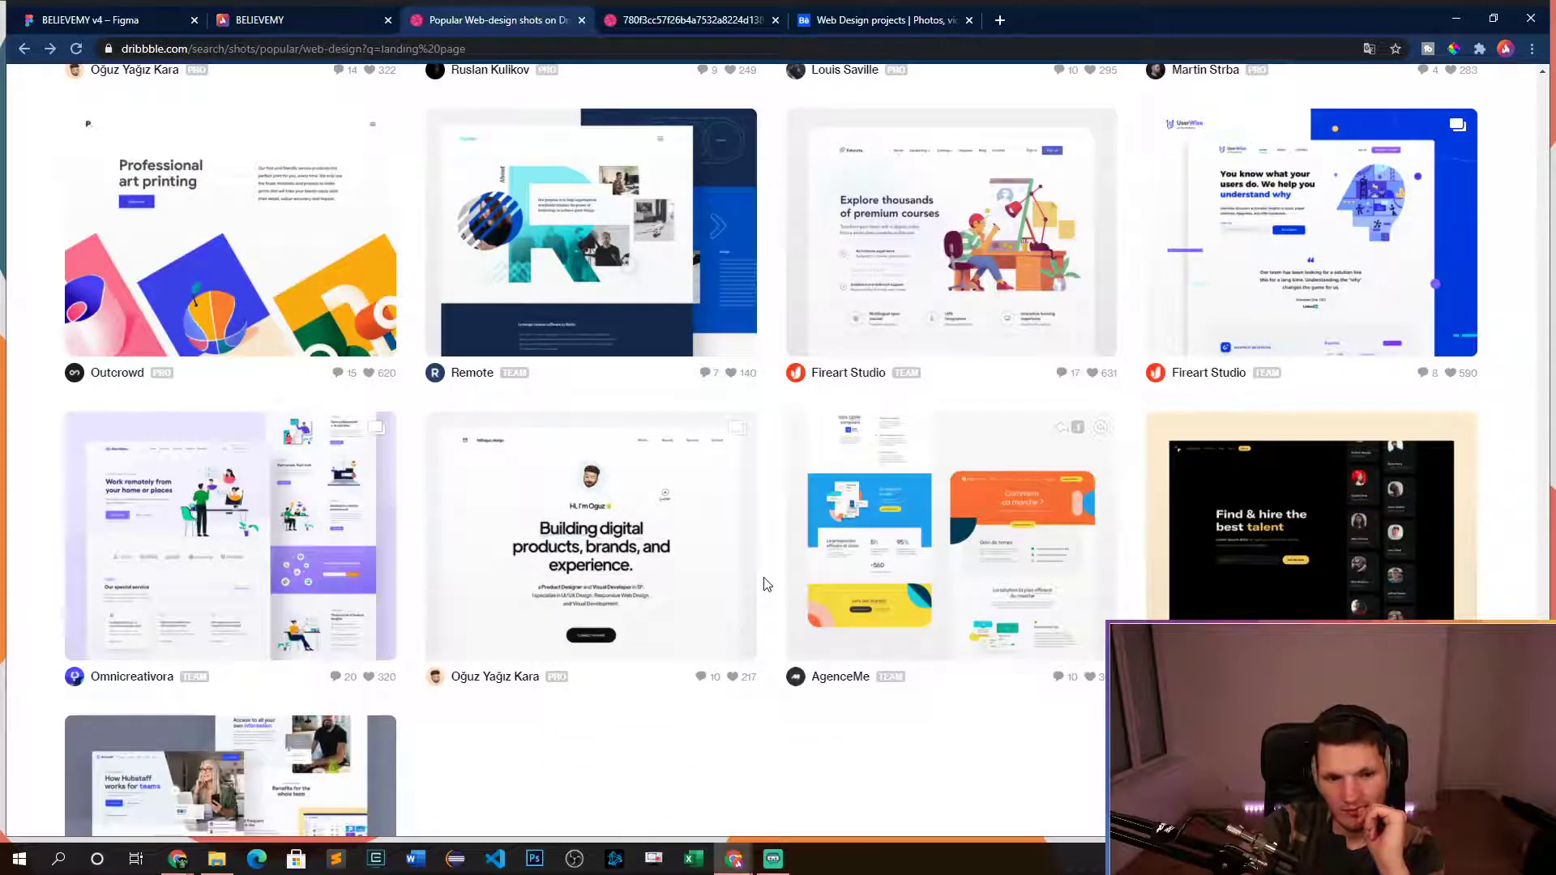
{"action": "scroll", "coordinate": [766, 584], "scroll_direction": "down", "scroll_amount": 2}
{"action": "left_click", "coordinate": [270, 407]}
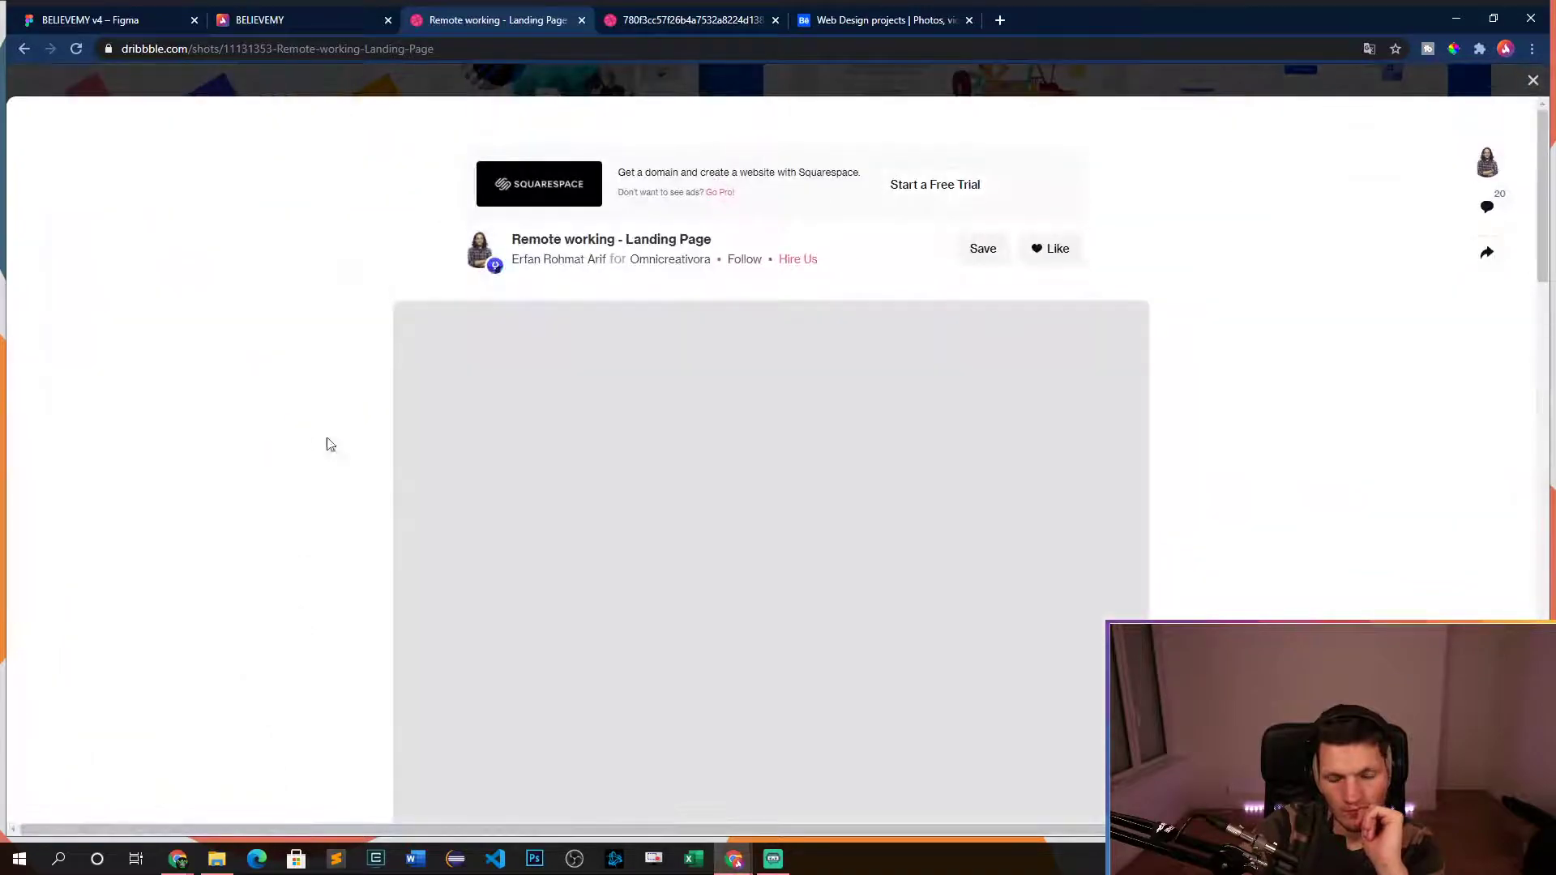
{"action": "scroll", "coordinate": [688, 520], "scroll_direction": "down", "scroll_amount": 3}
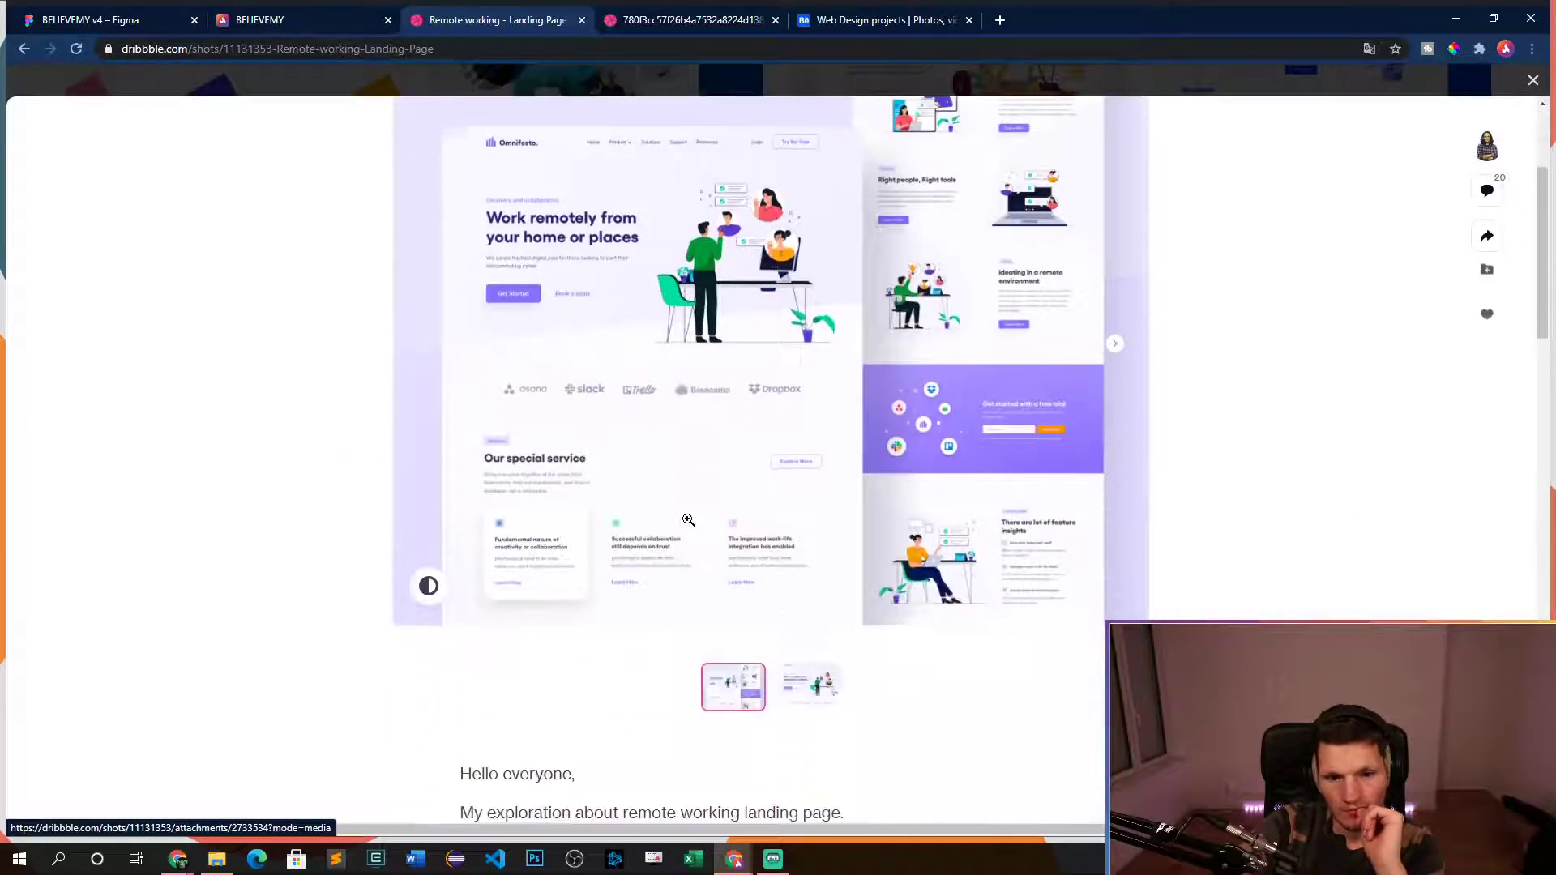
{"action": "left_click", "coordinate": [792, 696]}
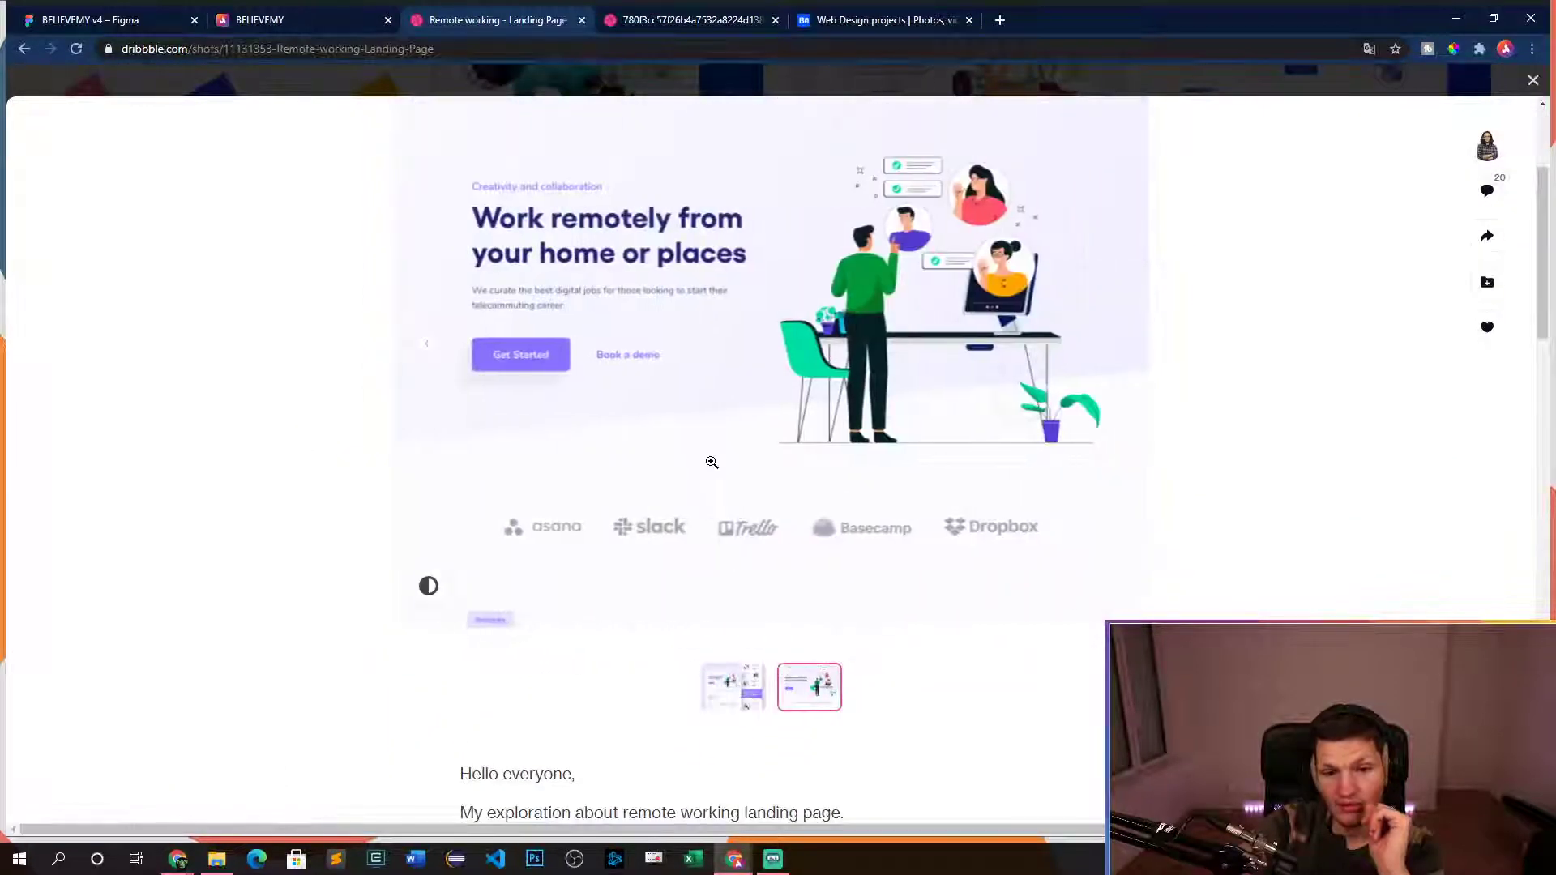
- Enlarge the second image of the Remote working shot and examine its hero, services, collaboration and insights section layouts
{"action": "left_click", "coordinate": [697, 454]}
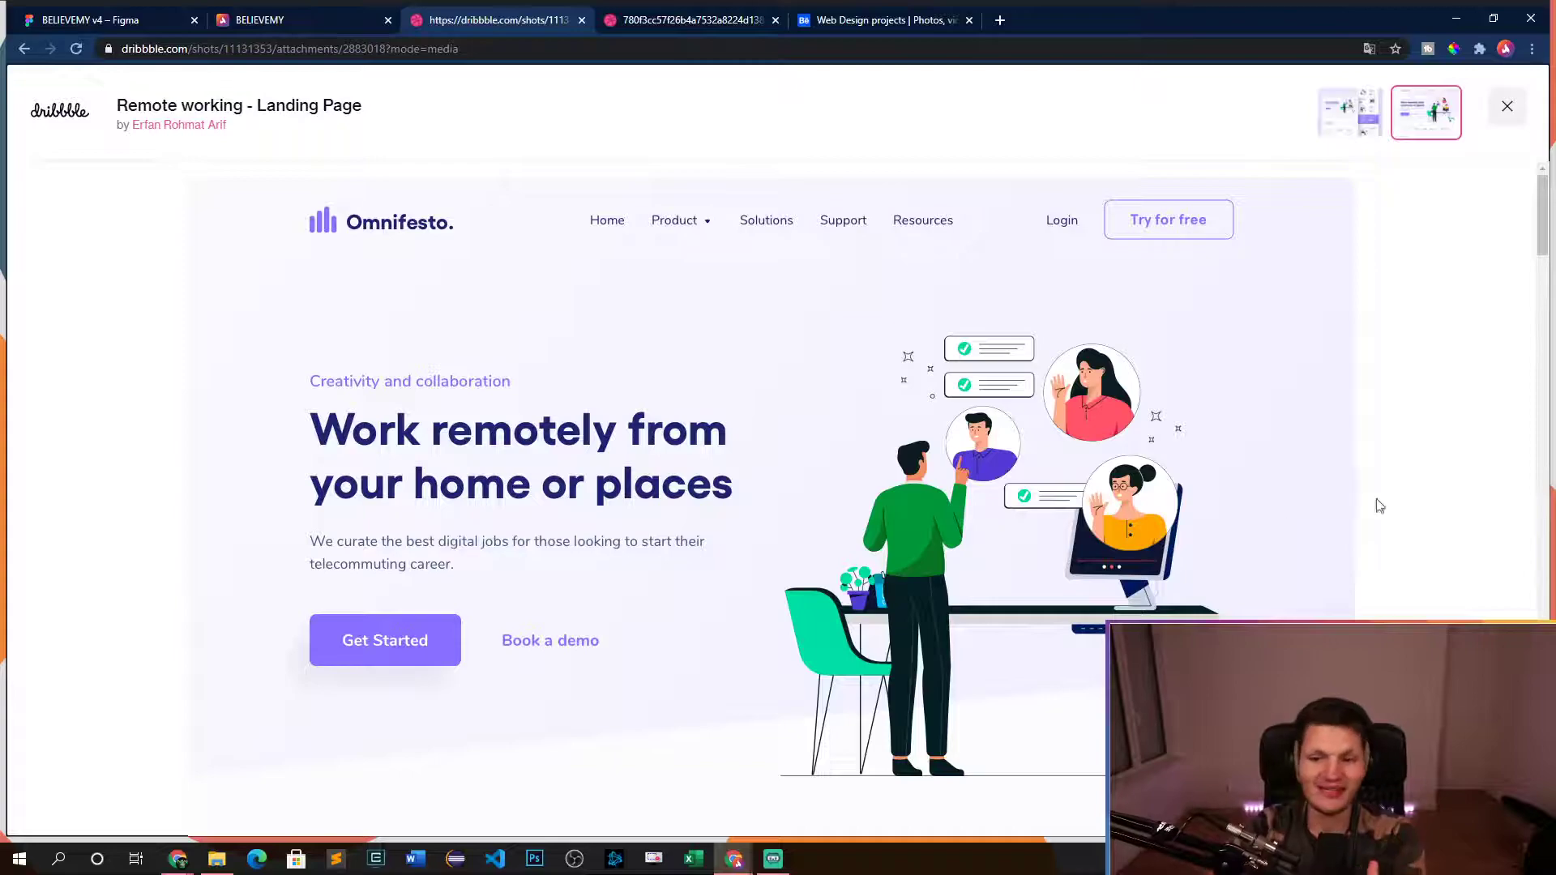
{"action": "scroll", "coordinate": [1414, 505], "scroll_direction": "down", "scroll_amount": 4}
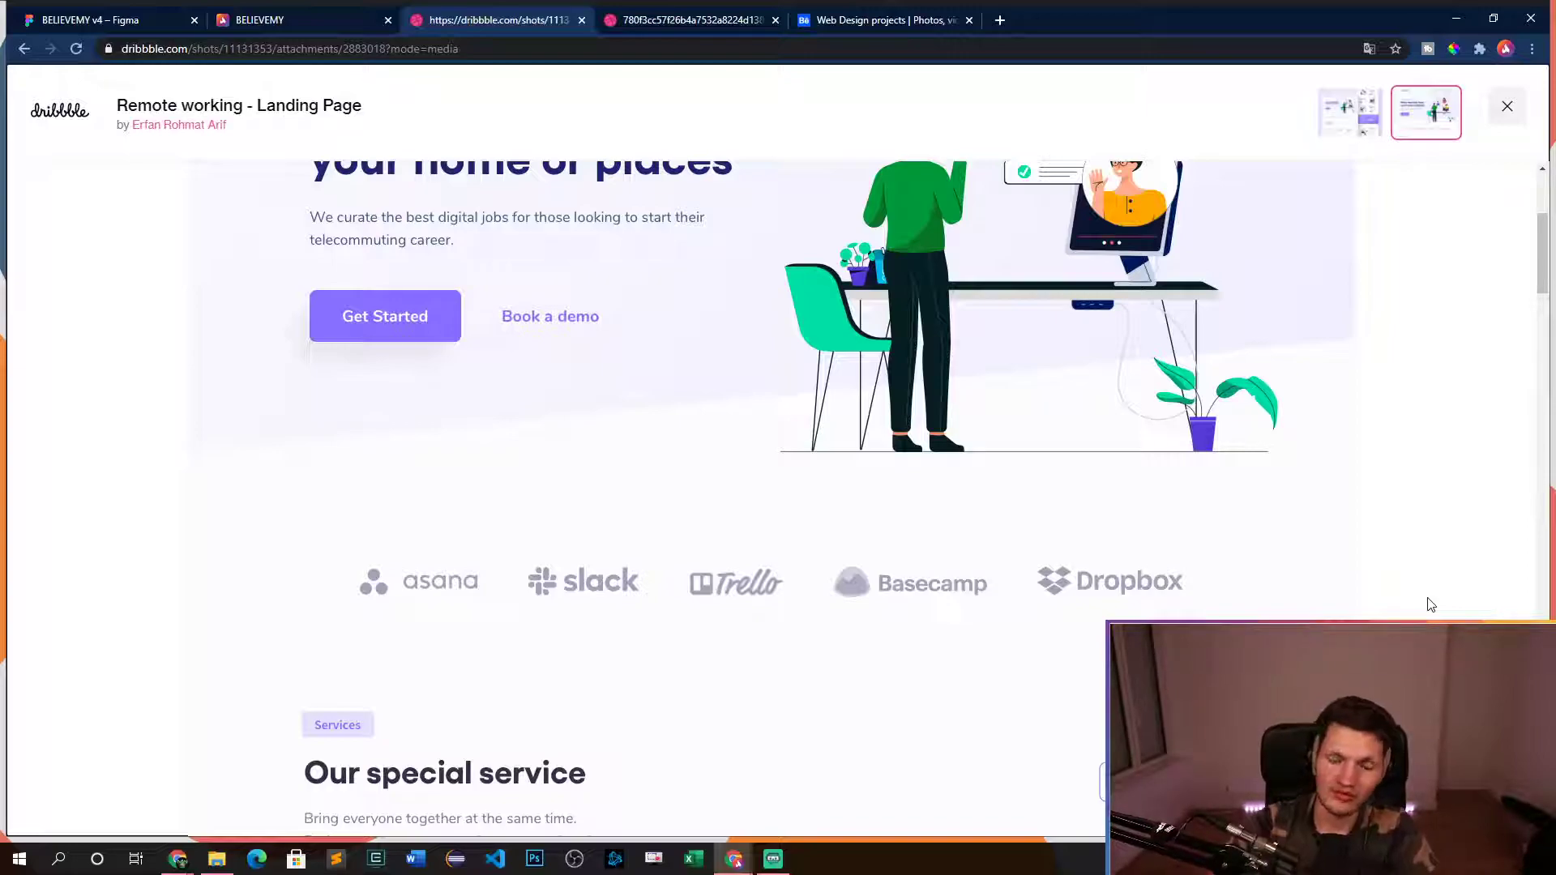
{"action": "scroll", "coordinate": [1431, 604], "scroll_direction": "down", "scroll_amount": 1}
{"action": "scroll", "coordinate": [1430, 603], "scroll_direction": "up", "scroll_amount": 5}
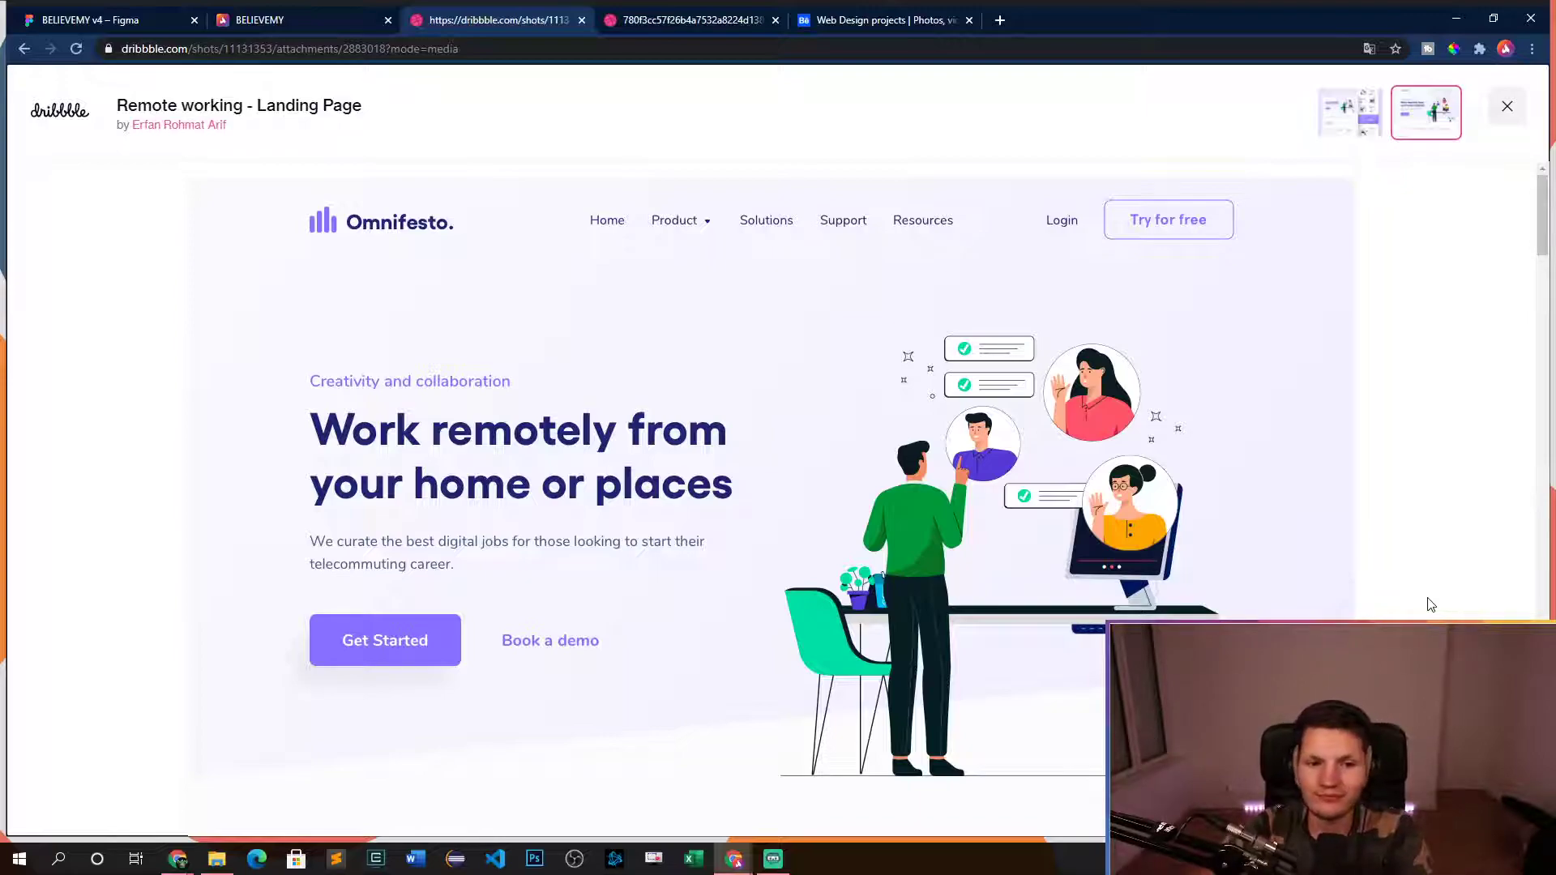
{"action": "scroll", "coordinate": [1431, 604], "scroll_direction": "down", "scroll_amount": 8}
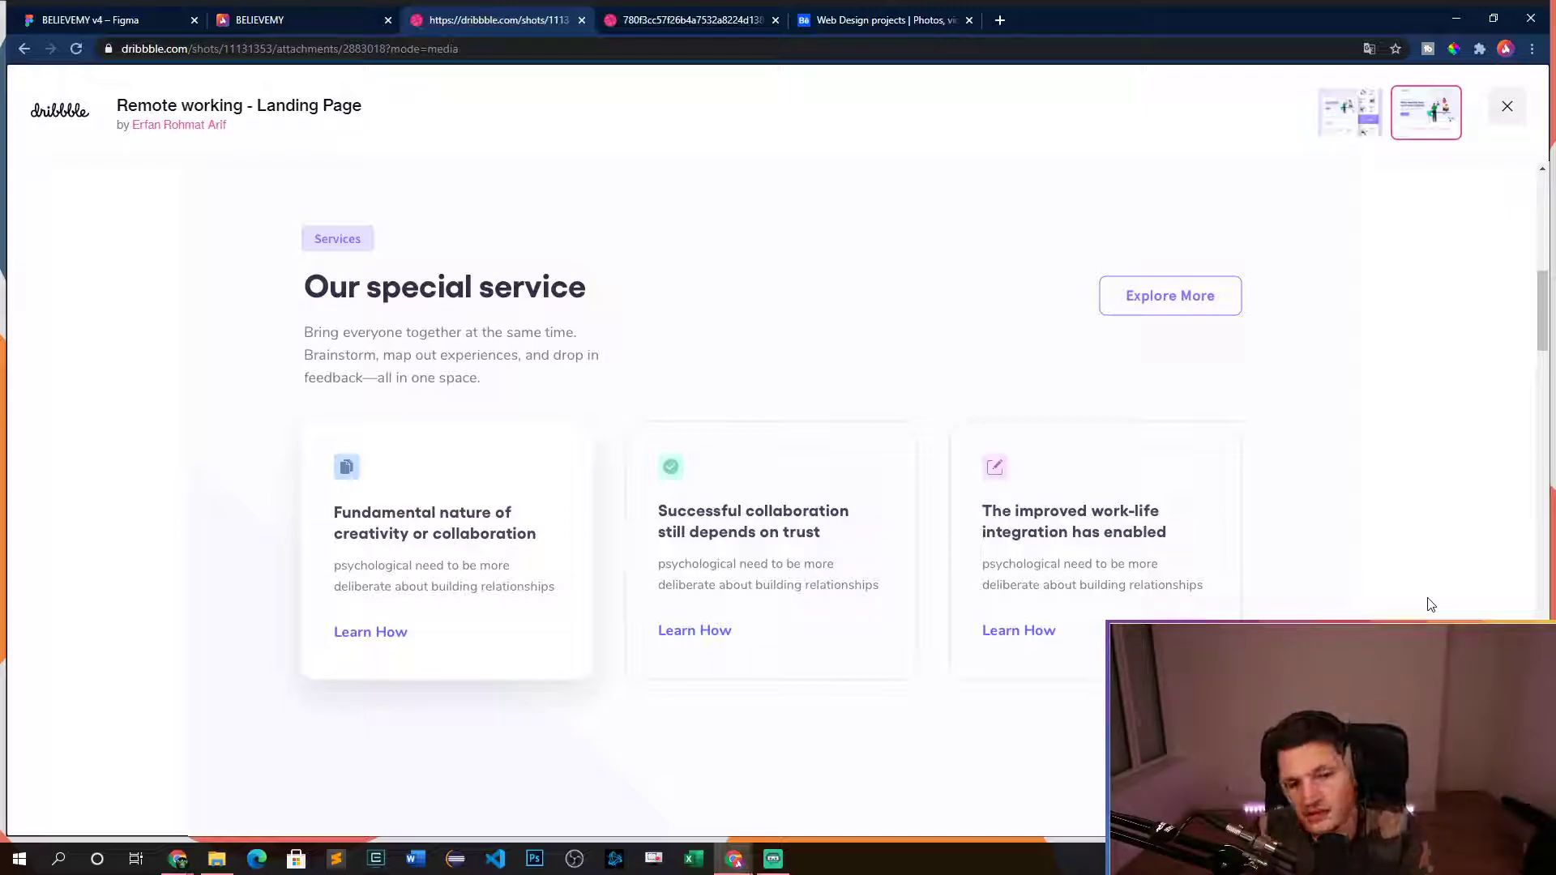
{"action": "scroll", "coordinate": [1431, 604], "scroll_direction": "down", "scroll_amount": 20}
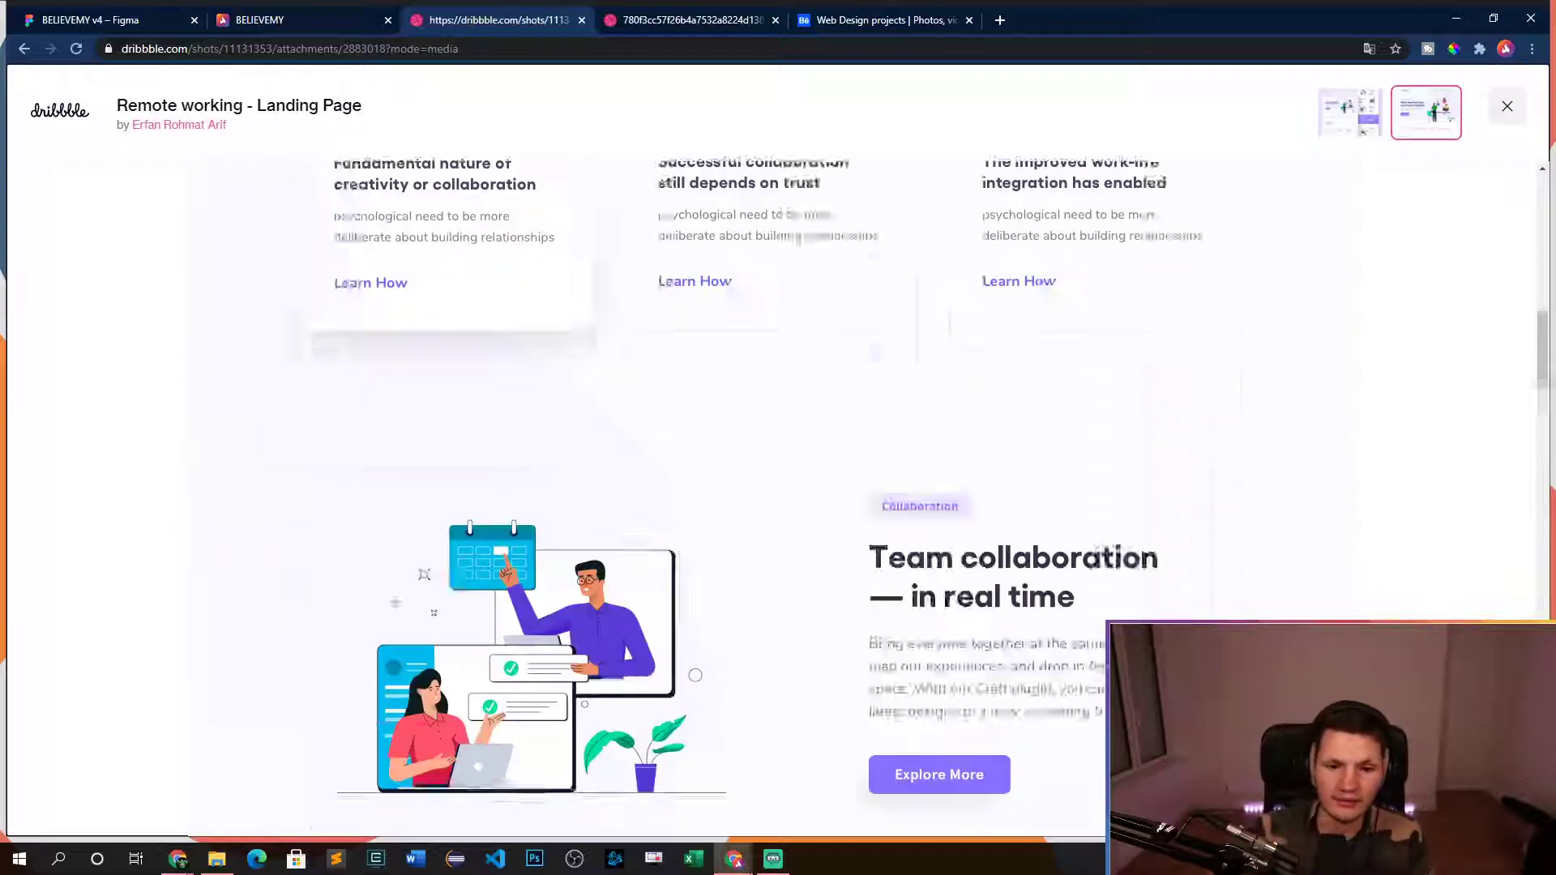
{"action": "scroll", "coordinate": [1346, 555], "scroll_direction": "down", "scroll_amount": 7}
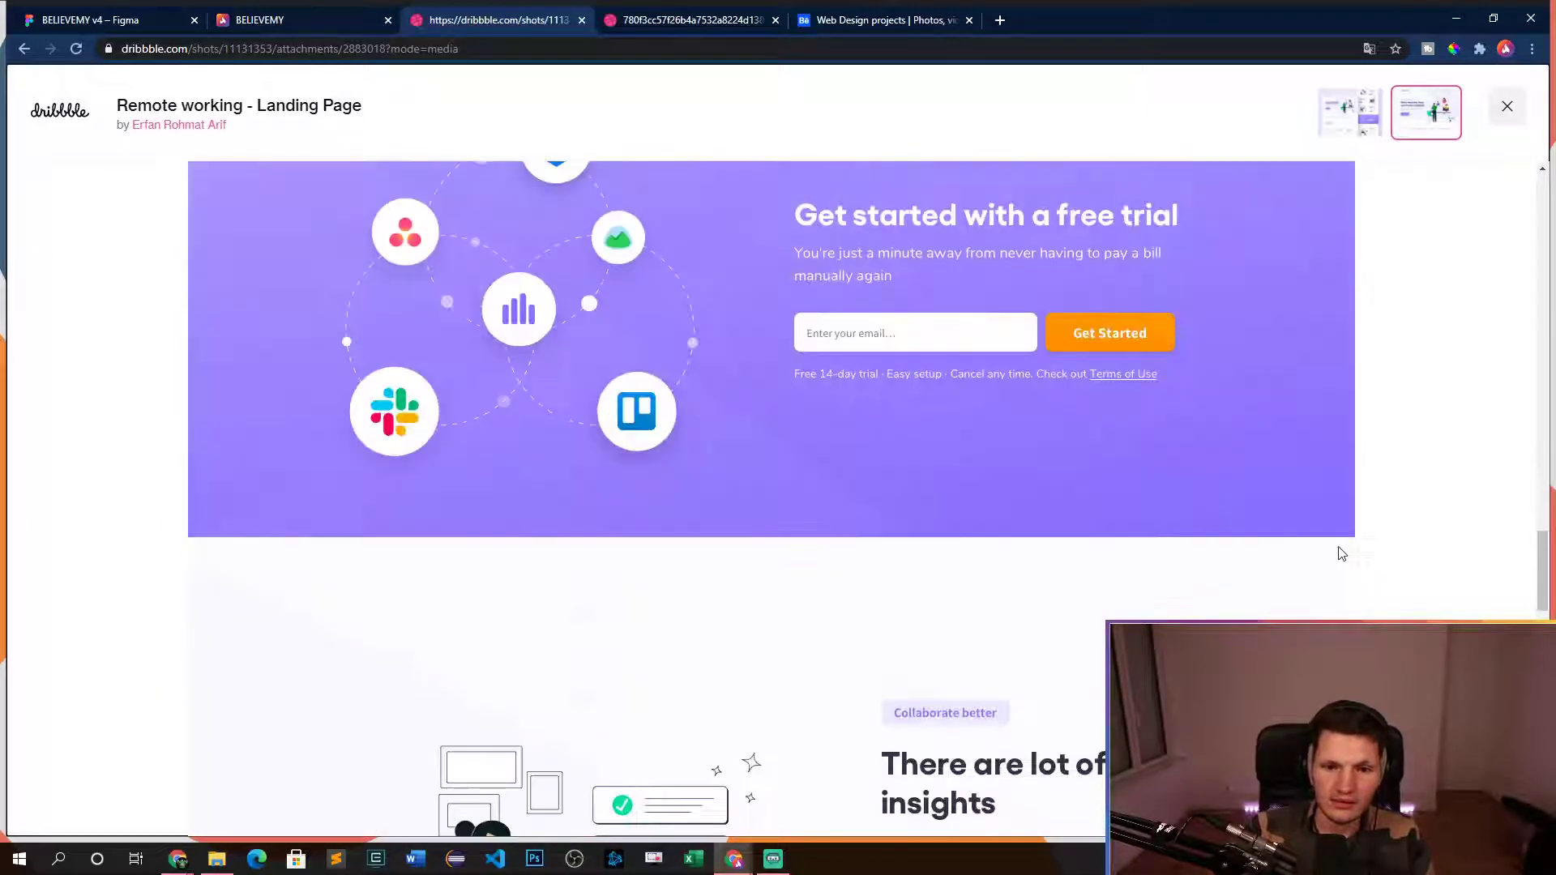
{"action": "scroll", "coordinate": [1223, 535], "scroll_direction": "up", "scroll_amount": 20}
{"action": "scroll", "coordinate": [694, 567], "scroll_direction": "down", "scroll_amount": 4}
{"action": "scroll", "coordinate": [752, 543], "scroll_direction": "down", "scroll_amount": 10}
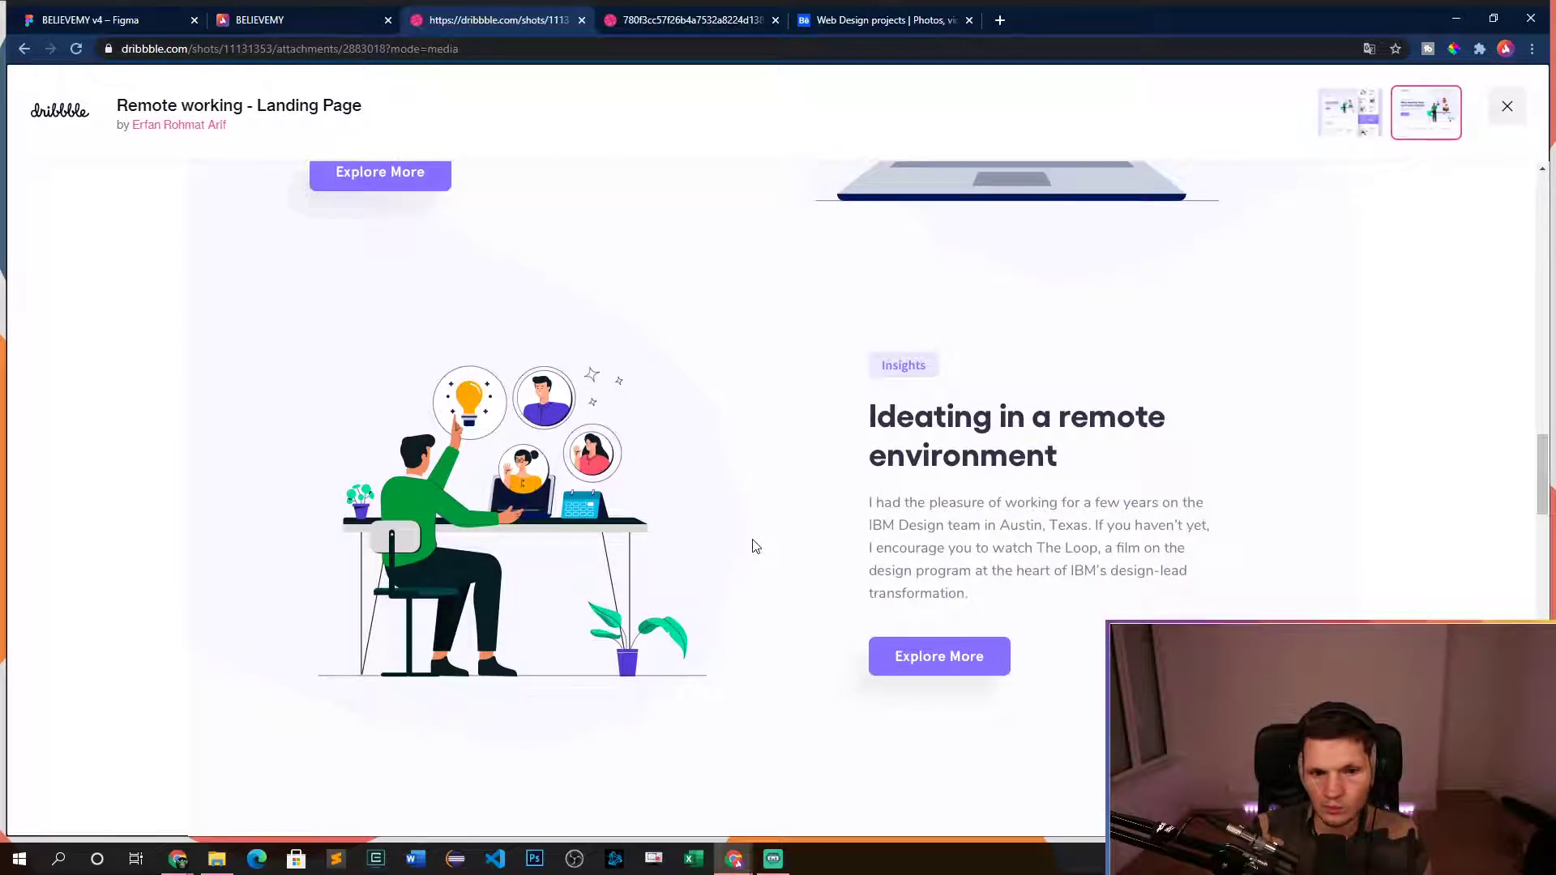
{"action": "scroll", "coordinate": [752, 543], "scroll_direction": "up", "scroll_amount": 14}
{"action": "scroll", "coordinate": [745, 533], "scroll_direction": "down", "scroll_amount": 5}
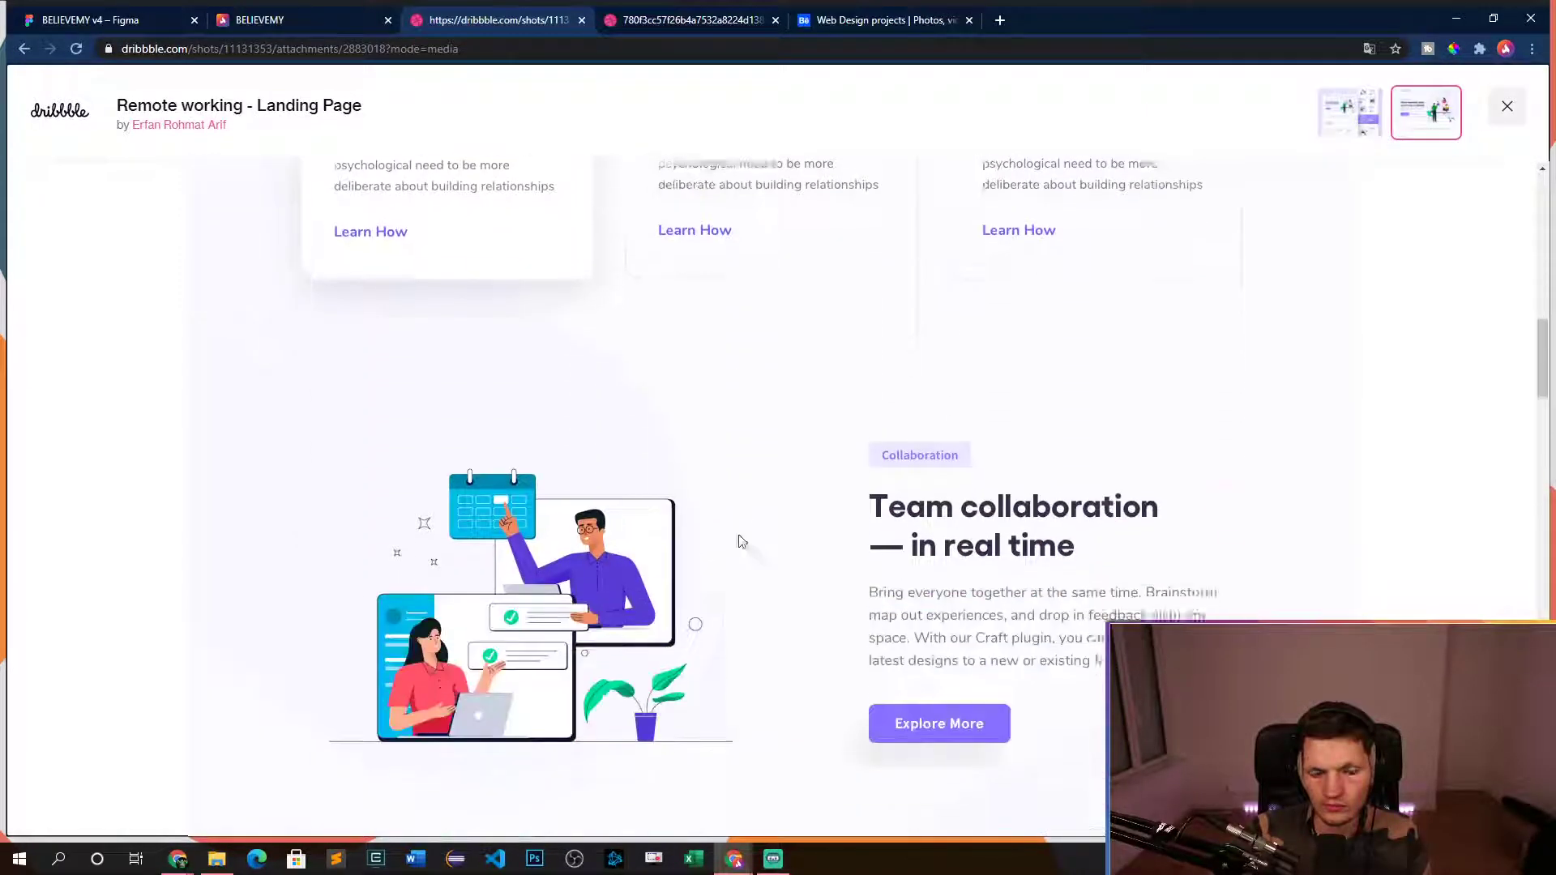
{"action": "scroll", "coordinate": [382, 375], "scroll_direction": "up", "scroll_amount": 2}
- Switch to the BELIEVEMY v4 Figma file and activate the Pen tool for the empty area below the "Comment ça marche ?" heading
{"action": "left_click", "coordinate": [259, 19]}
{"action": "key", "text": "ctrl+shift+Tab"}
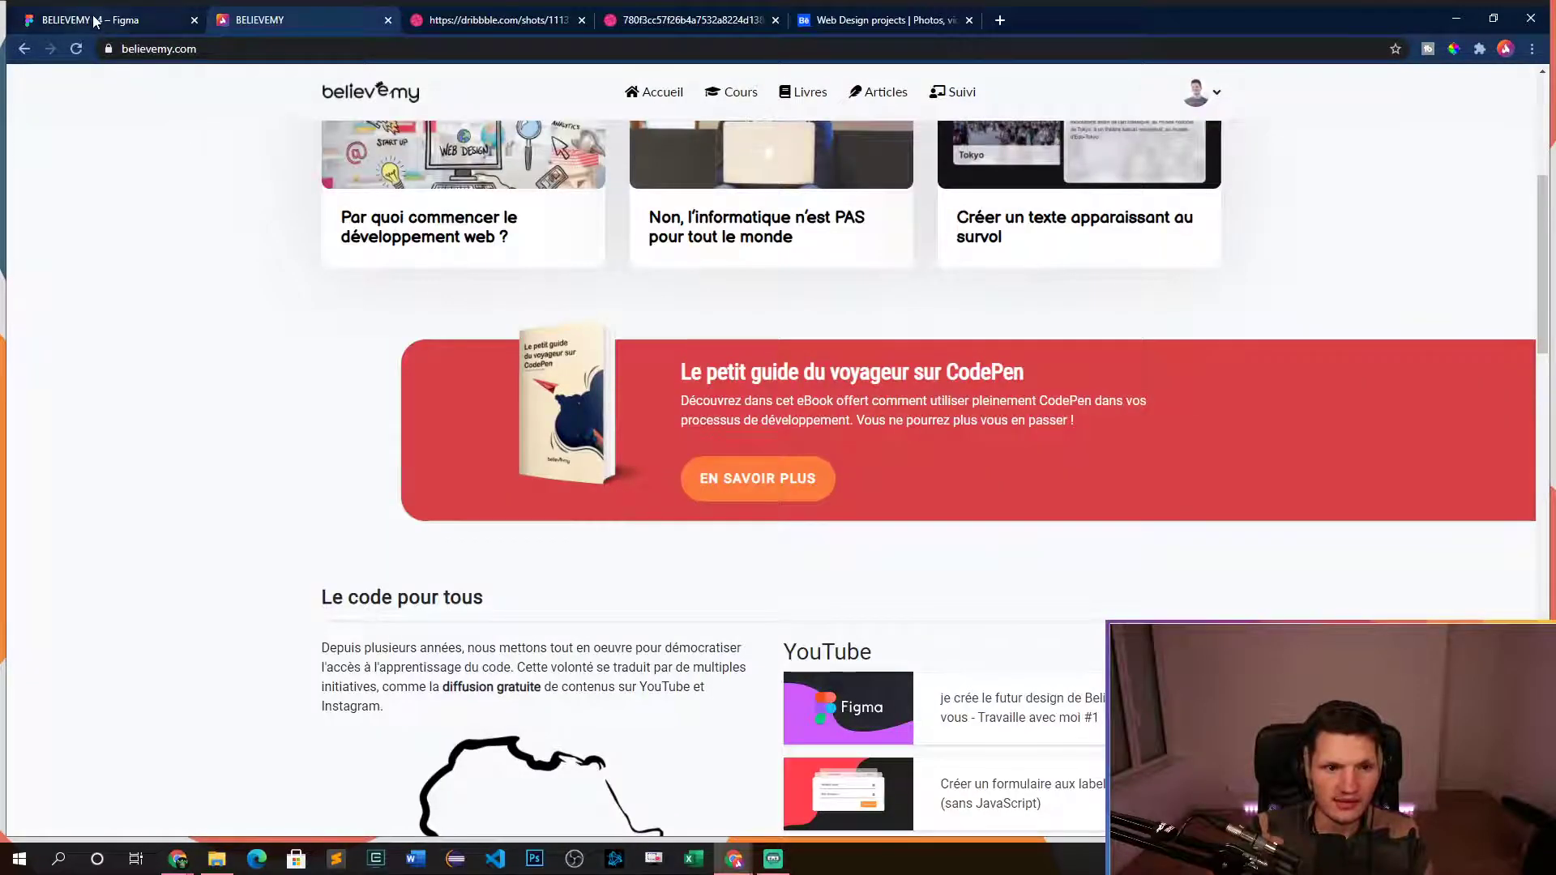
{"action": "scroll", "coordinate": [330, 436], "scroll_direction": "down", "scroll_amount": 5}
{"action": "left_click_drag", "start_coordinate": [270, 503], "coordinate": [250, 479]}
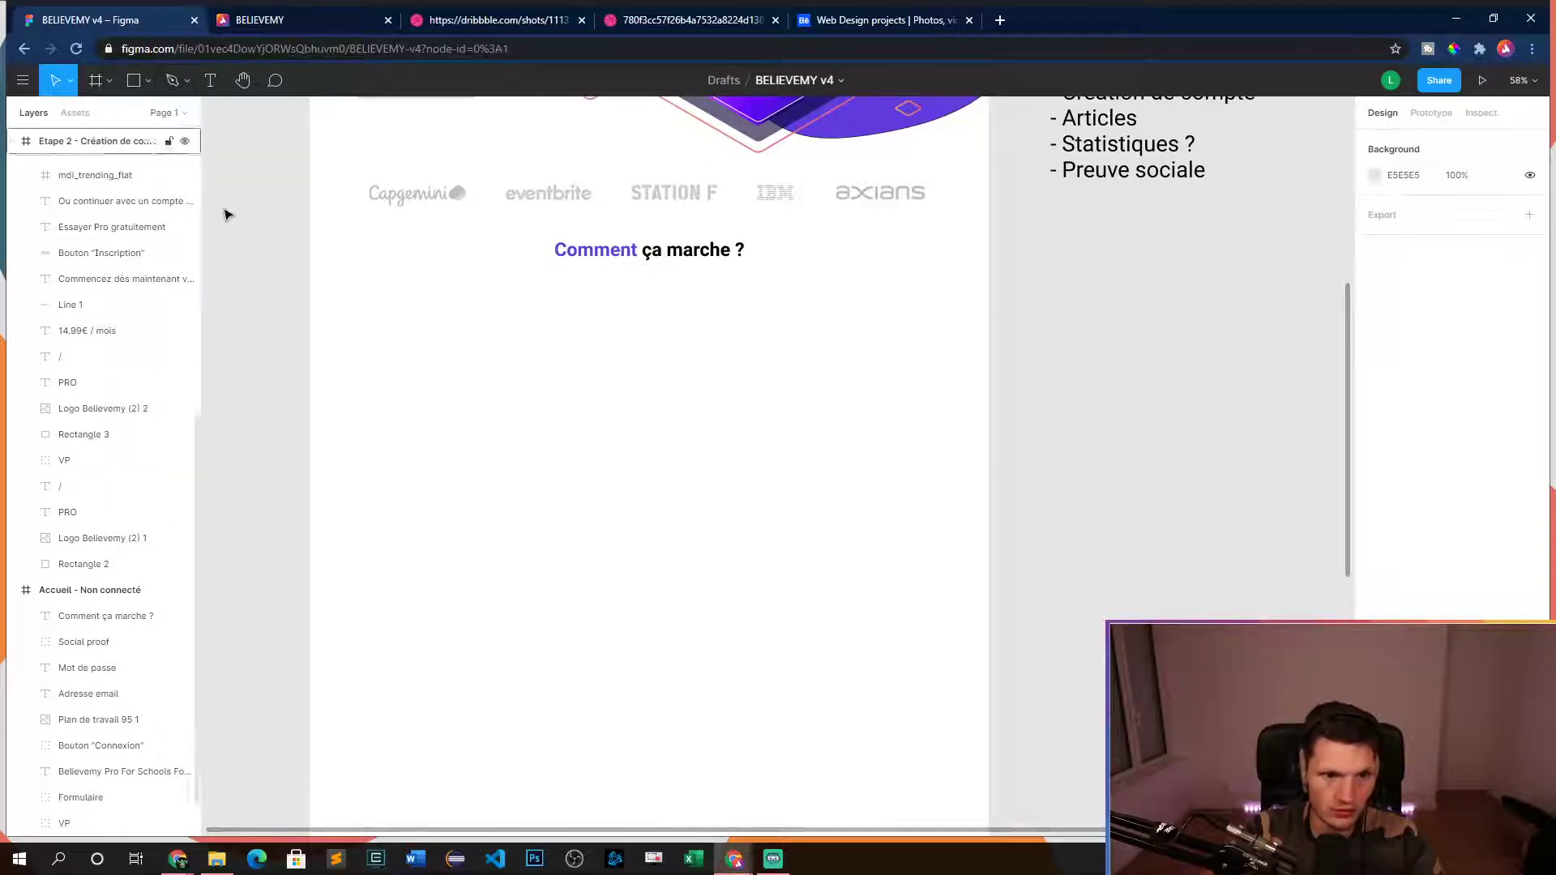
{"action": "key", "text": "p"}
{"action": "scroll", "coordinate": [304, 382], "scroll_direction": "up", "scroll_amount": 6}
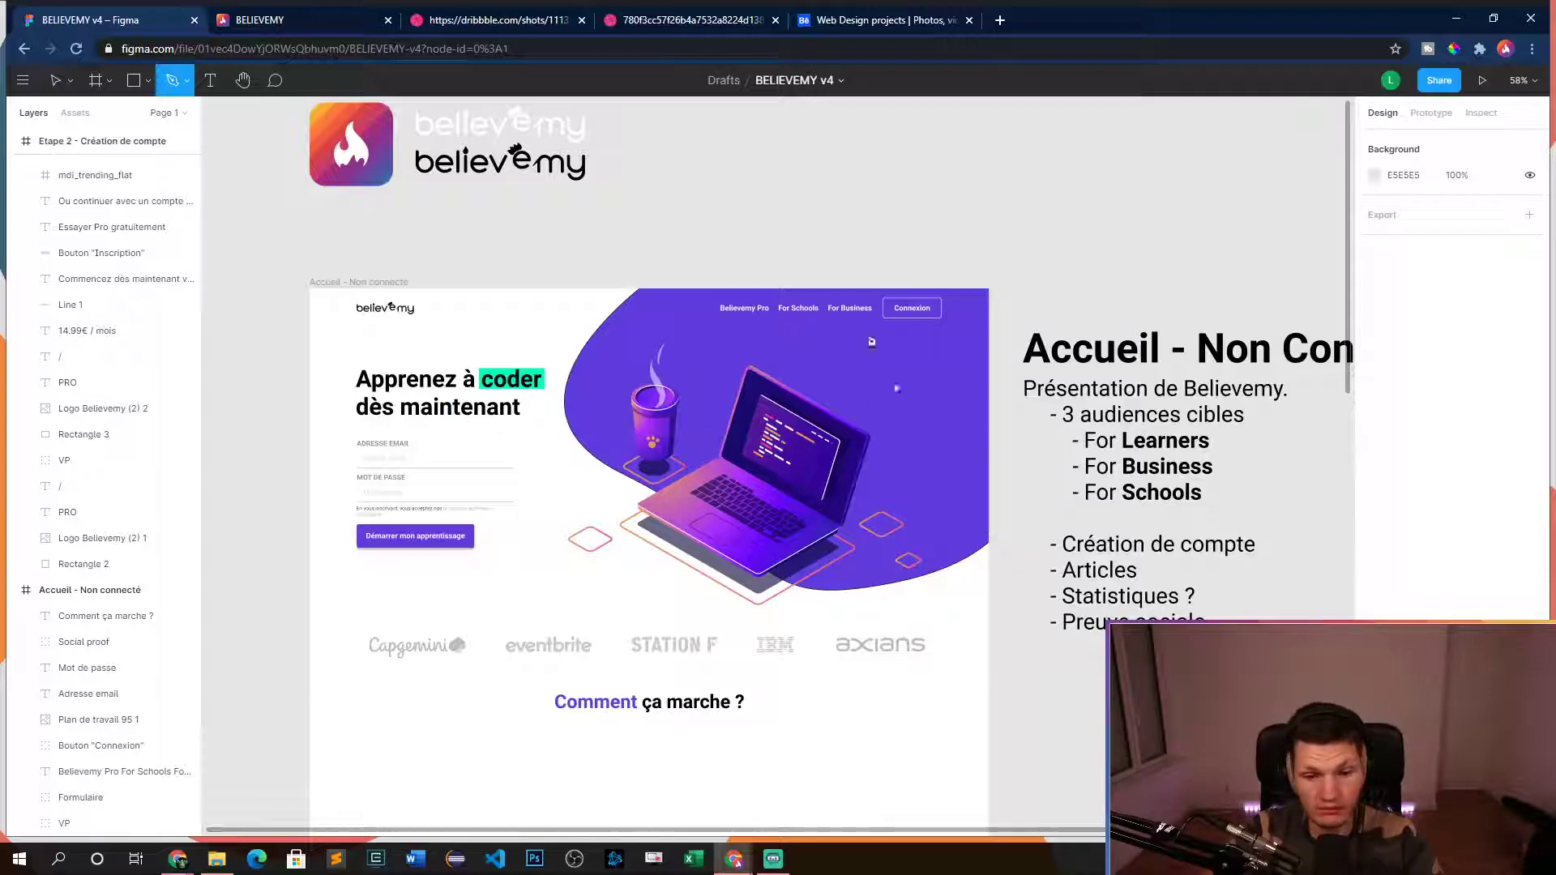
{"action": "left_click_drag", "start_coordinate": [236, 653], "coordinate": [265, 323]}
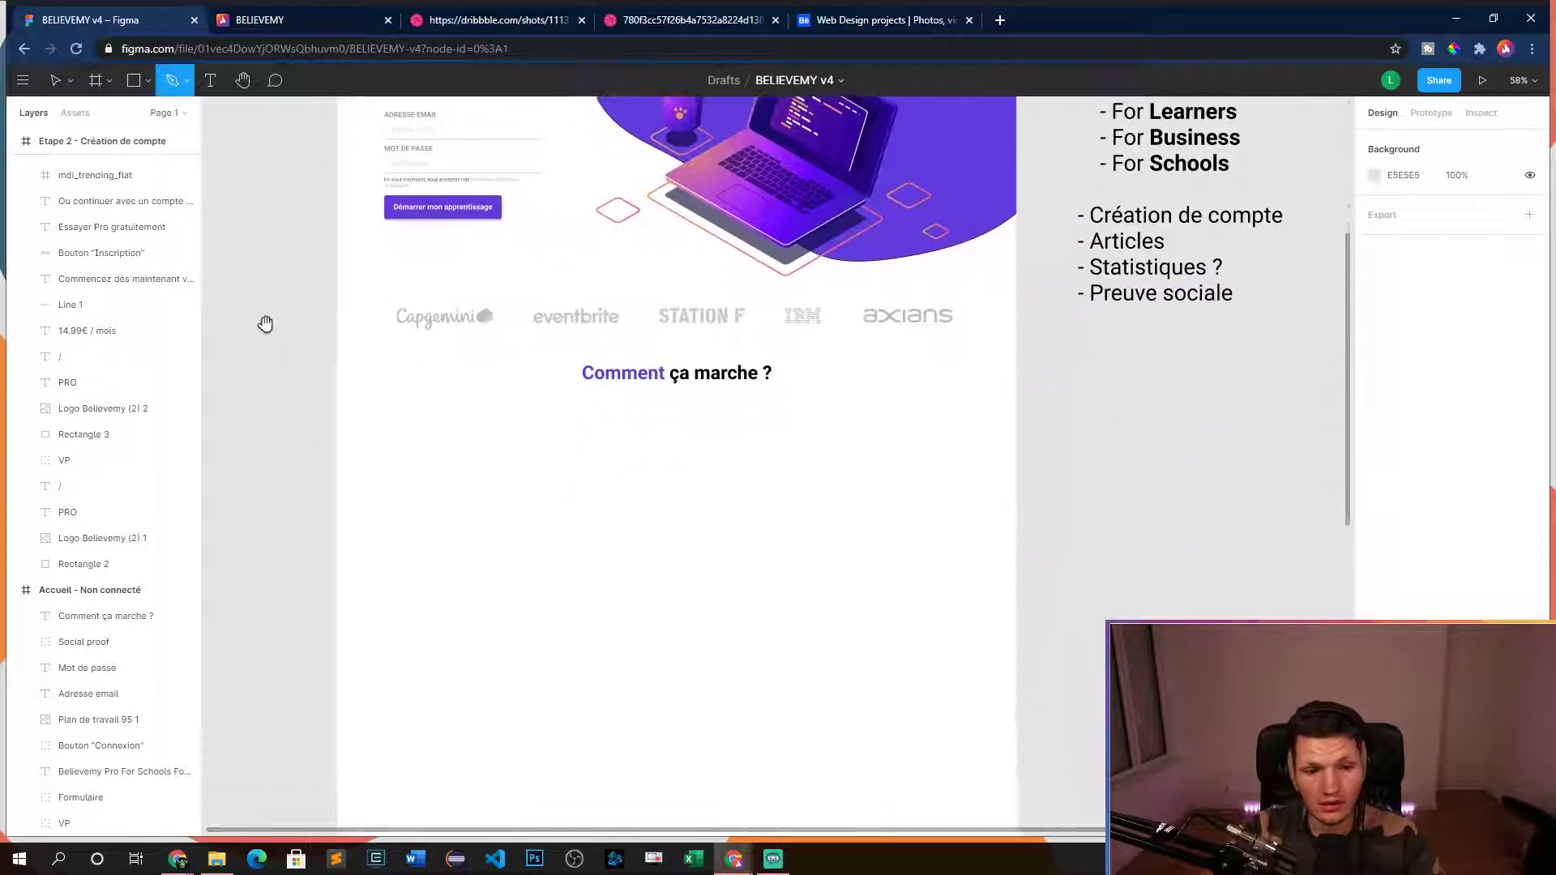
- Draw a closed slanted vector with a rounded lower end, about 902 × 569, below the heading and overlapping the frame's left edge
{"action": "left_click", "coordinate": [332, 440]}
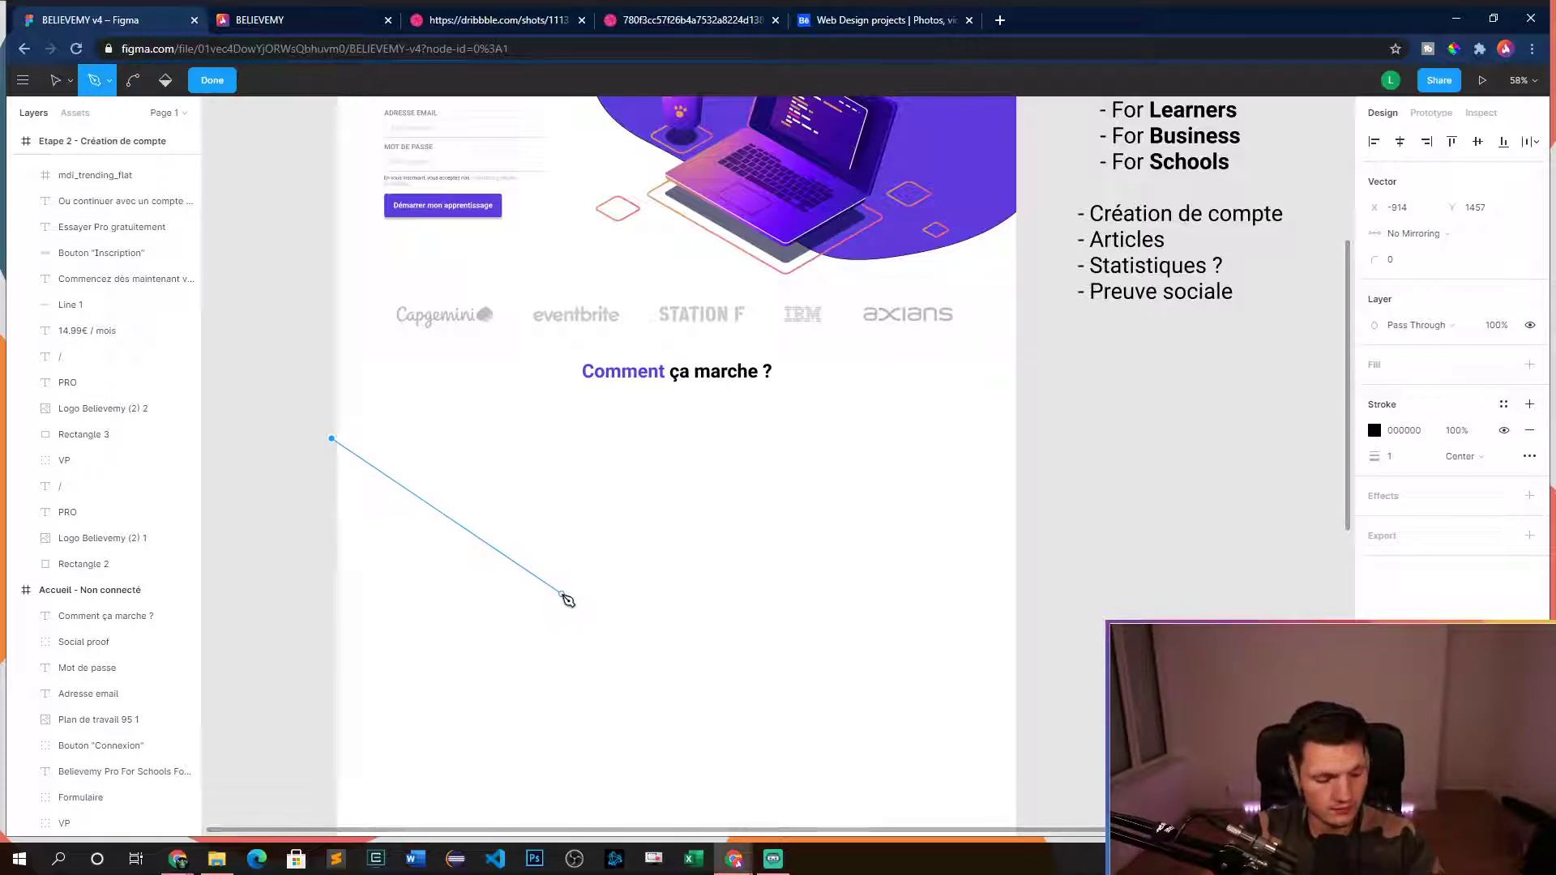
{"action": "left_click", "coordinate": [556, 557]}
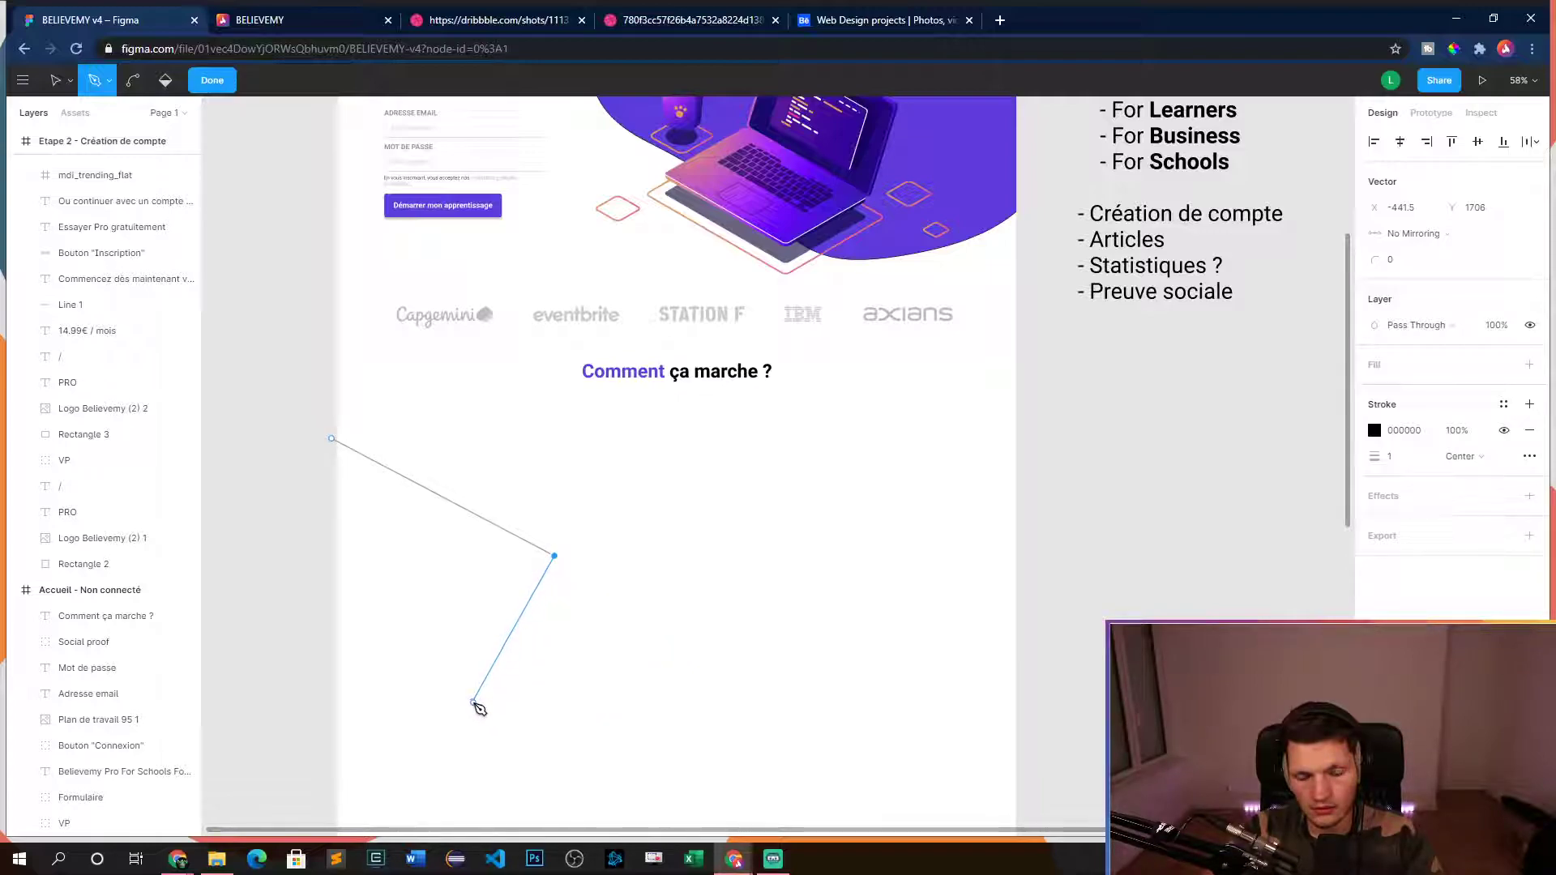
{"action": "left_click_drag", "start_coordinate": [501, 724], "coordinate": [208, 770]}
{"action": "left_click_drag", "start_coordinate": [380, 772], "coordinate": [472, 778]}
{"action": "key", "text": "ctrl+z"}
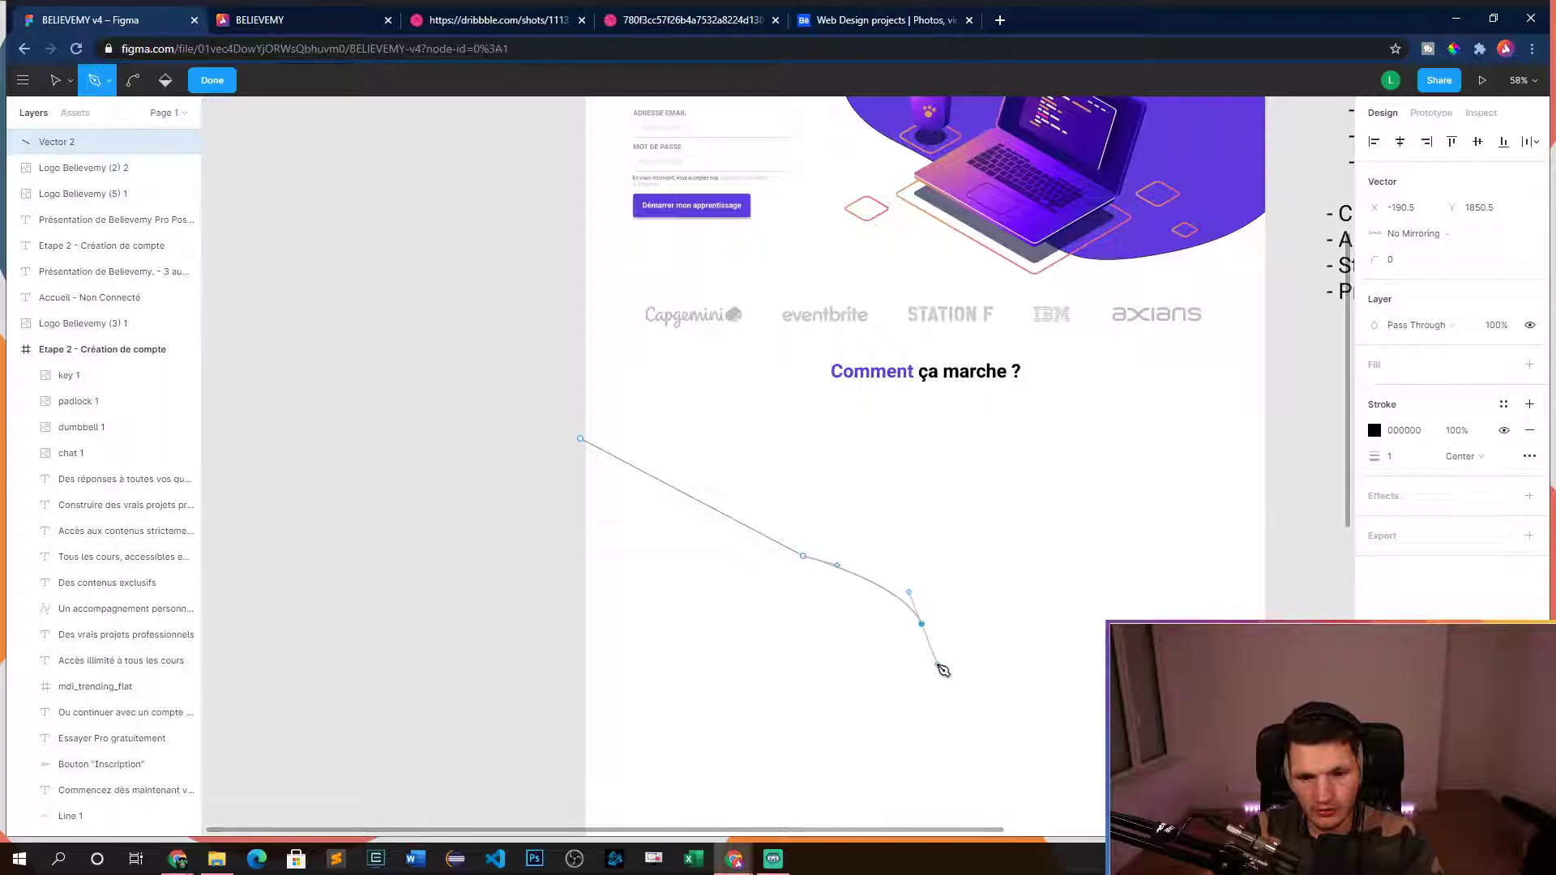
{"action": "left_click_drag", "start_coordinate": [875, 681], "coordinate": [827, 712]}
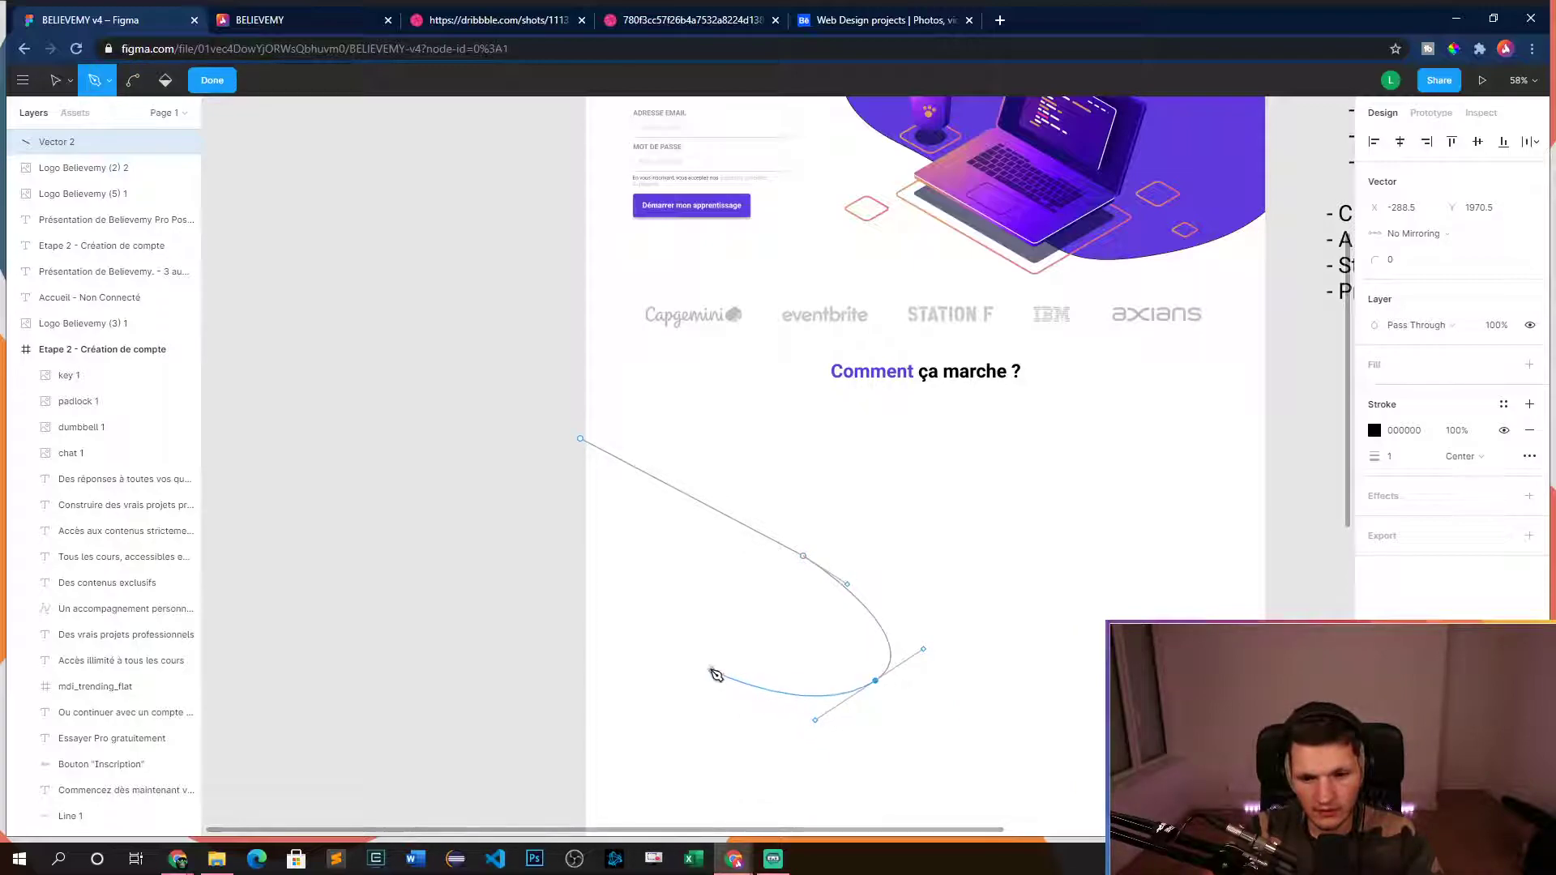
{"action": "left_click", "coordinate": [681, 666]}
{"action": "left_click_drag", "start_coordinate": [682, 667], "coordinate": [598, 619]}
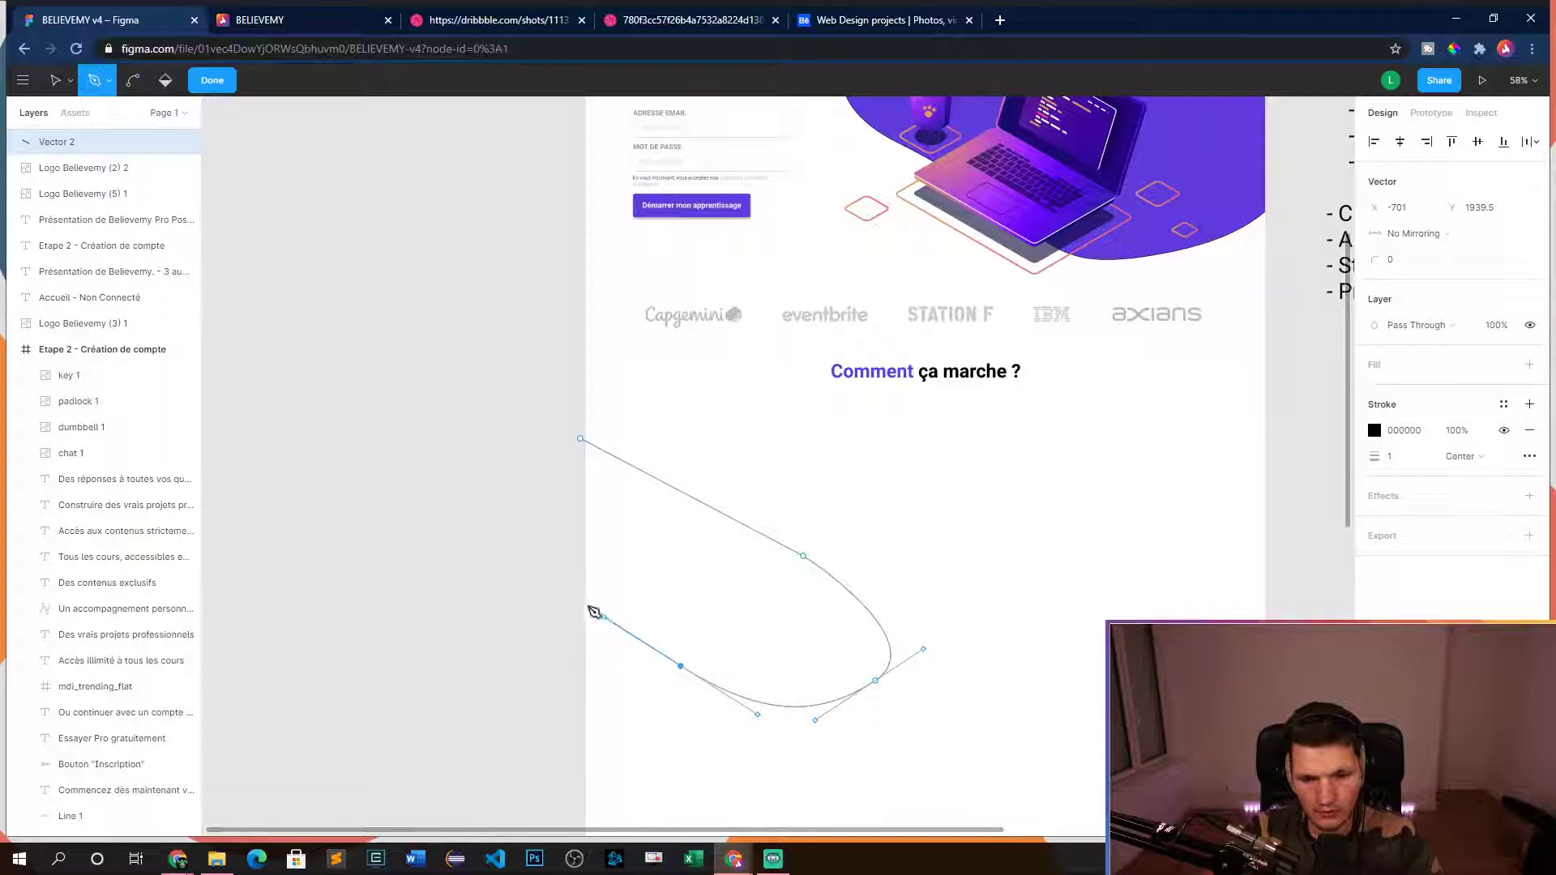
{"action": "left_click", "coordinate": [581, 438]}
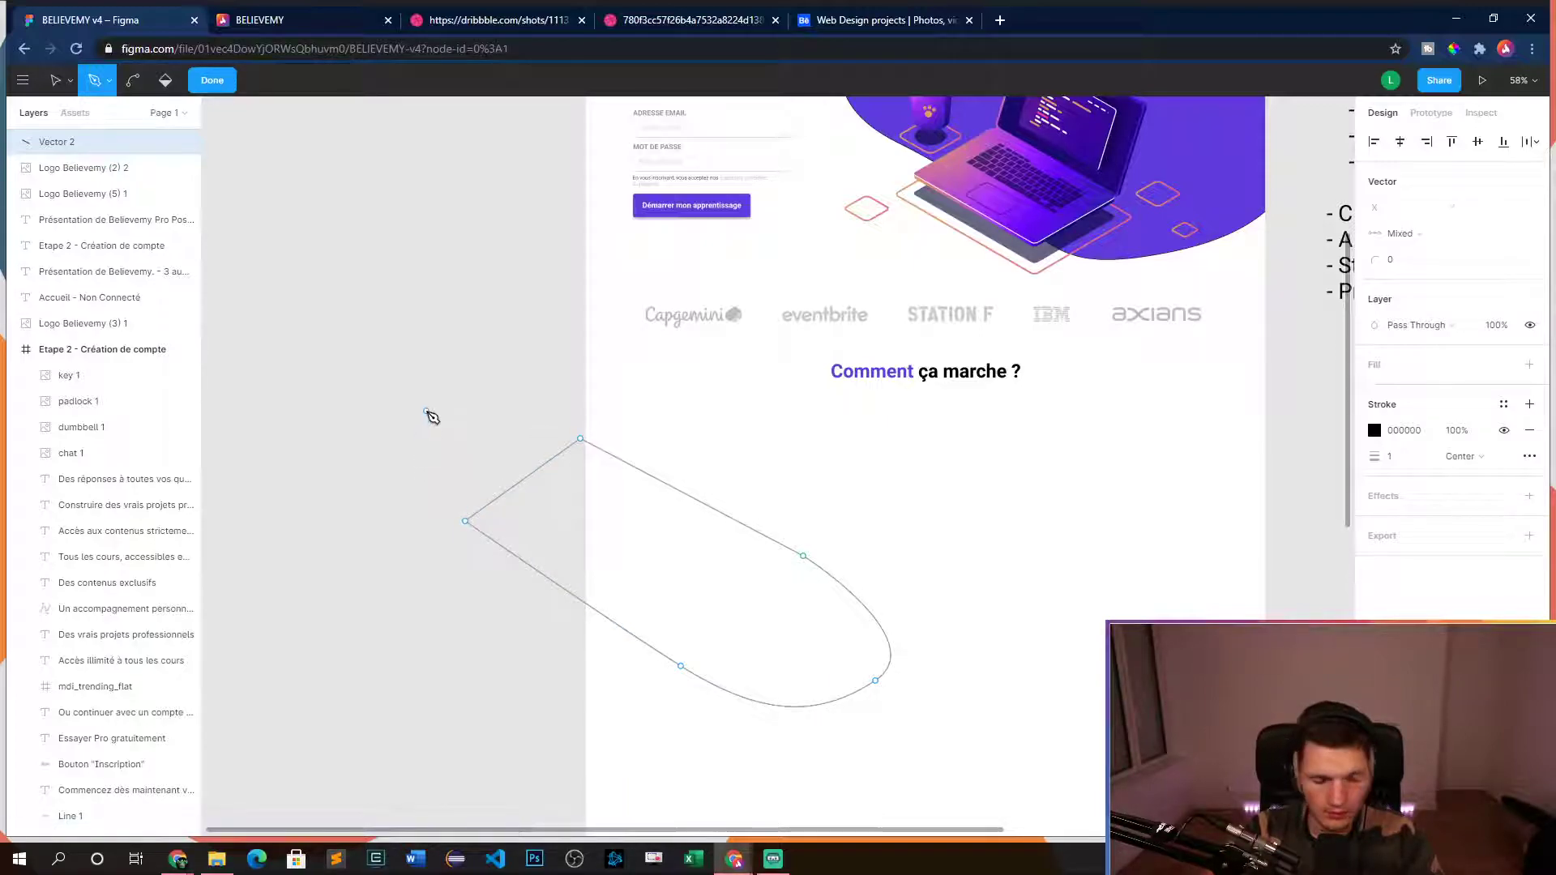
{"action": "key", "text": "Escape"}
{"action": "key", "text": "Escape"}
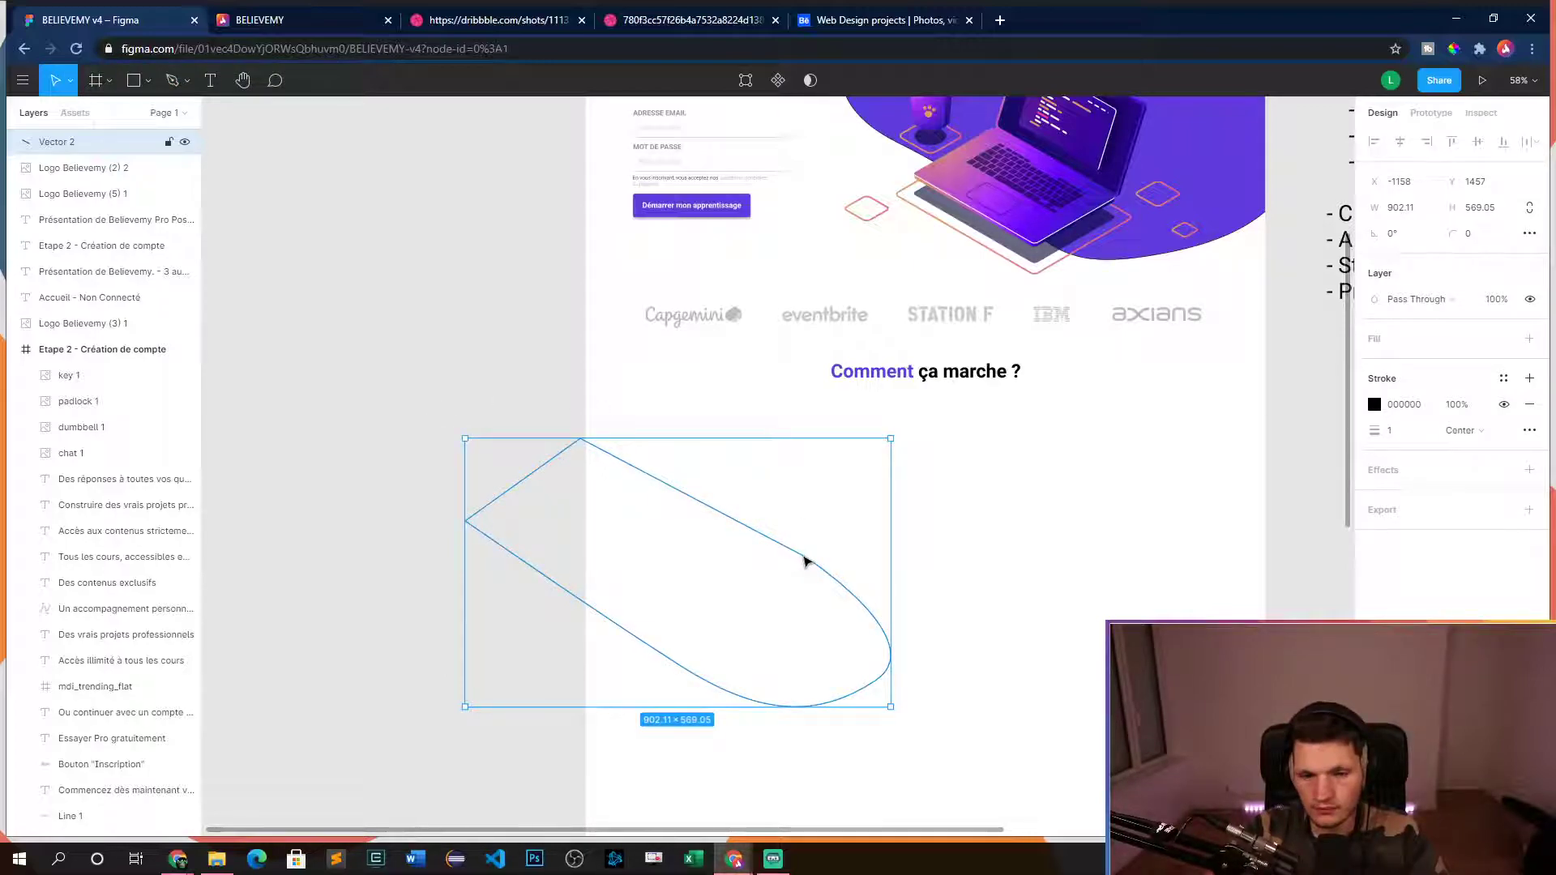
- Check the Hello Call and Remote working references in the browser, return to Figma and delete the rounded vector shape
{"action": "left_click", "coordinate": [888, 20]}
{"action": "left_click", "coordinate": [731, 21]}
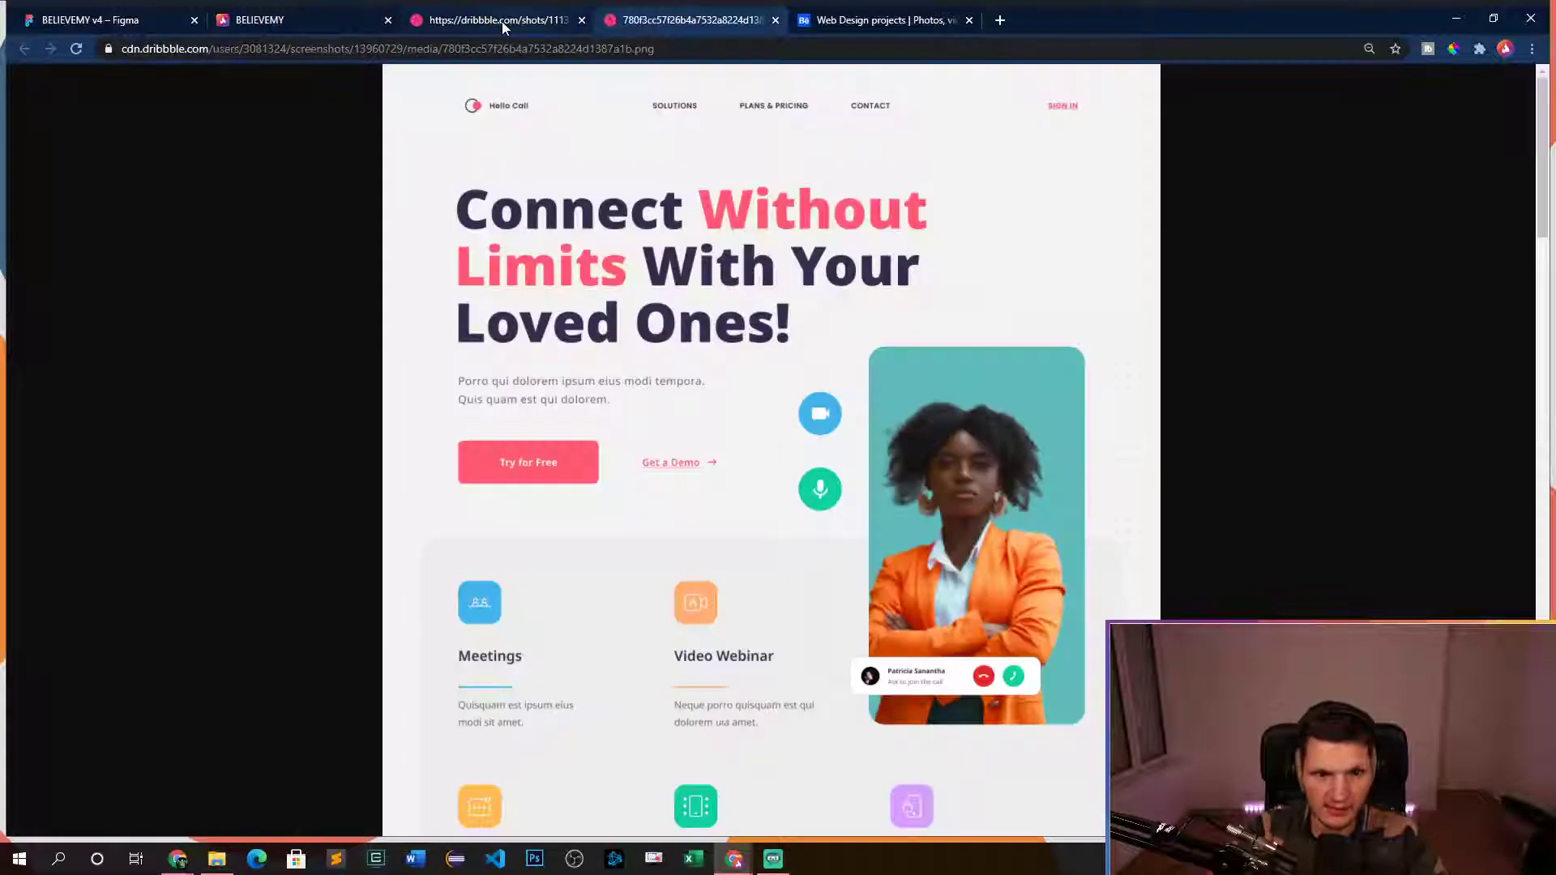
{"action": "left_click", "coordinate": [503, 22]}
{"action": "scroll", "coordinate": [511, 545], "scroll_direction": "down", "scroll_amount": 3}
{"action": "scroll", "coordinate": [577, 572], "scroll_direction": "up", "scroll_amount": 1}
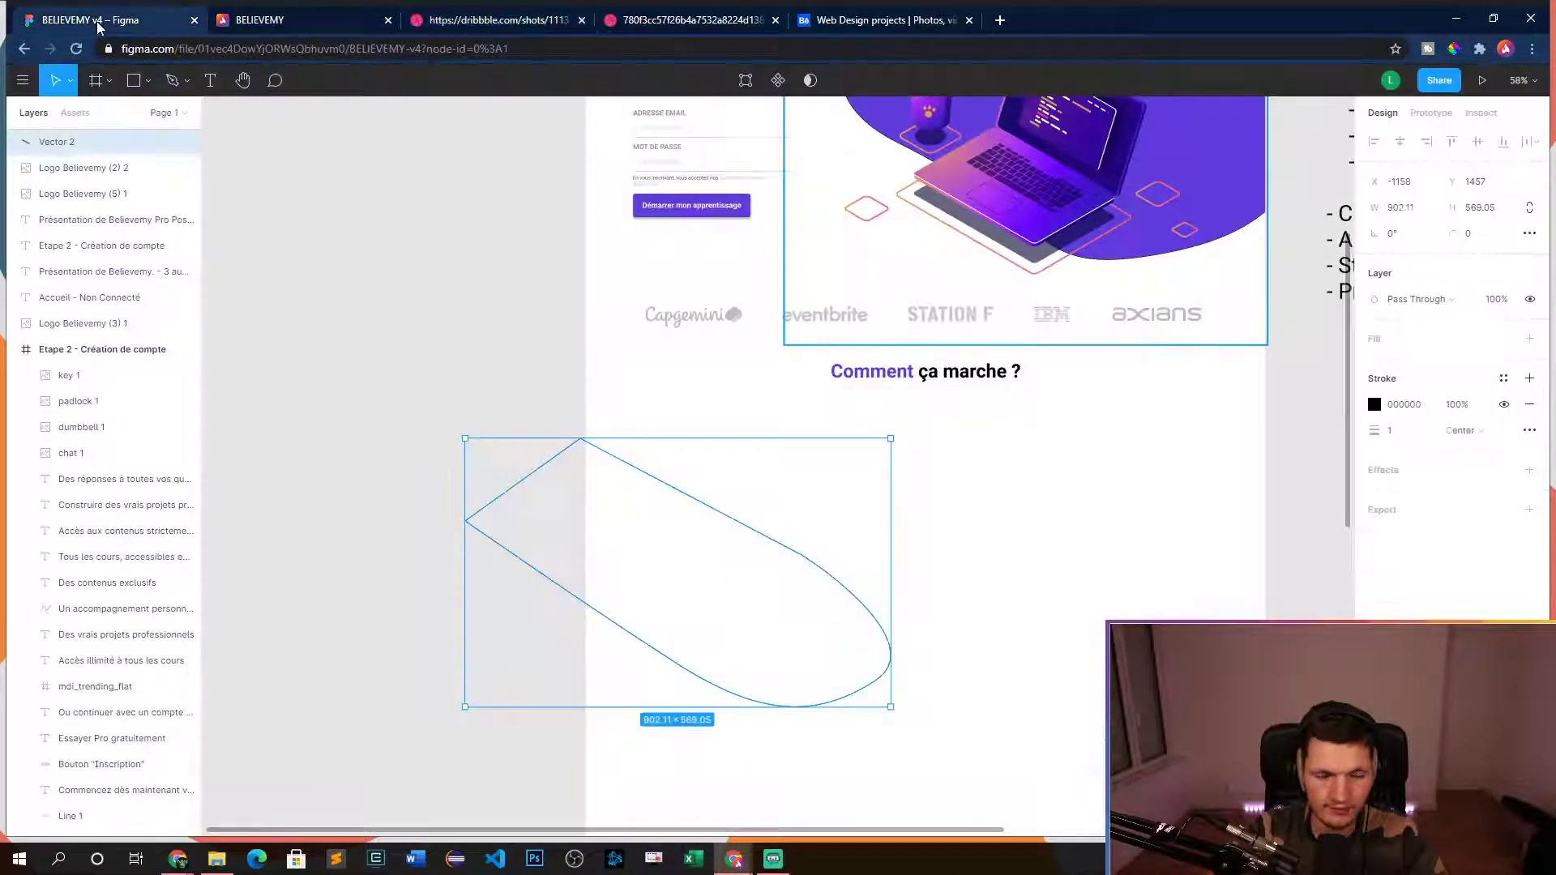
{"action": "left_click", "coordinate": [102, 24]}
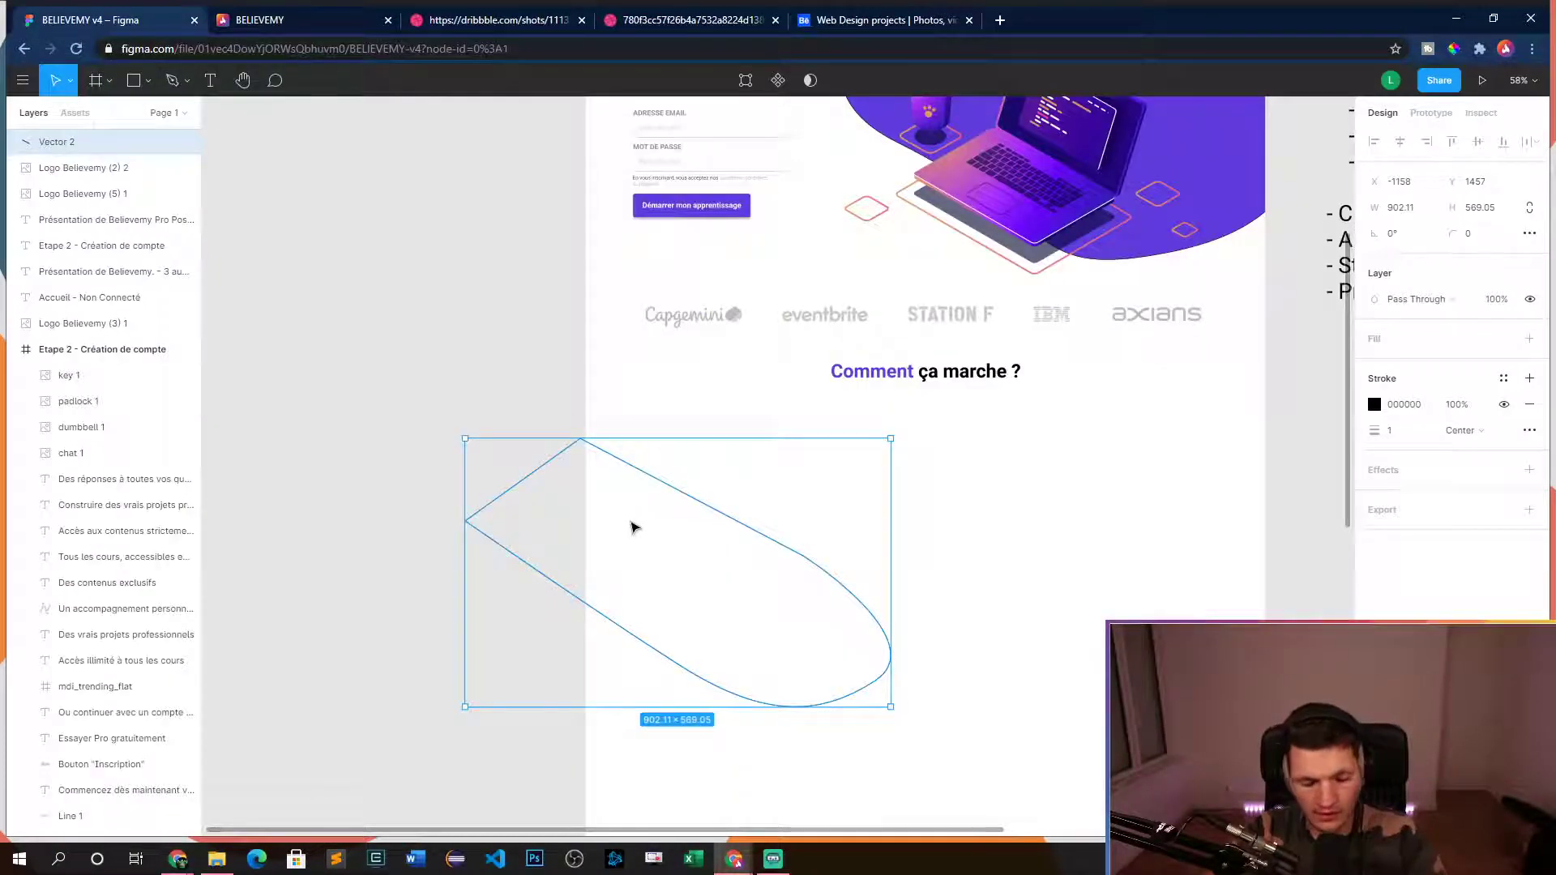
{"action": "key", "text": "Delete"}
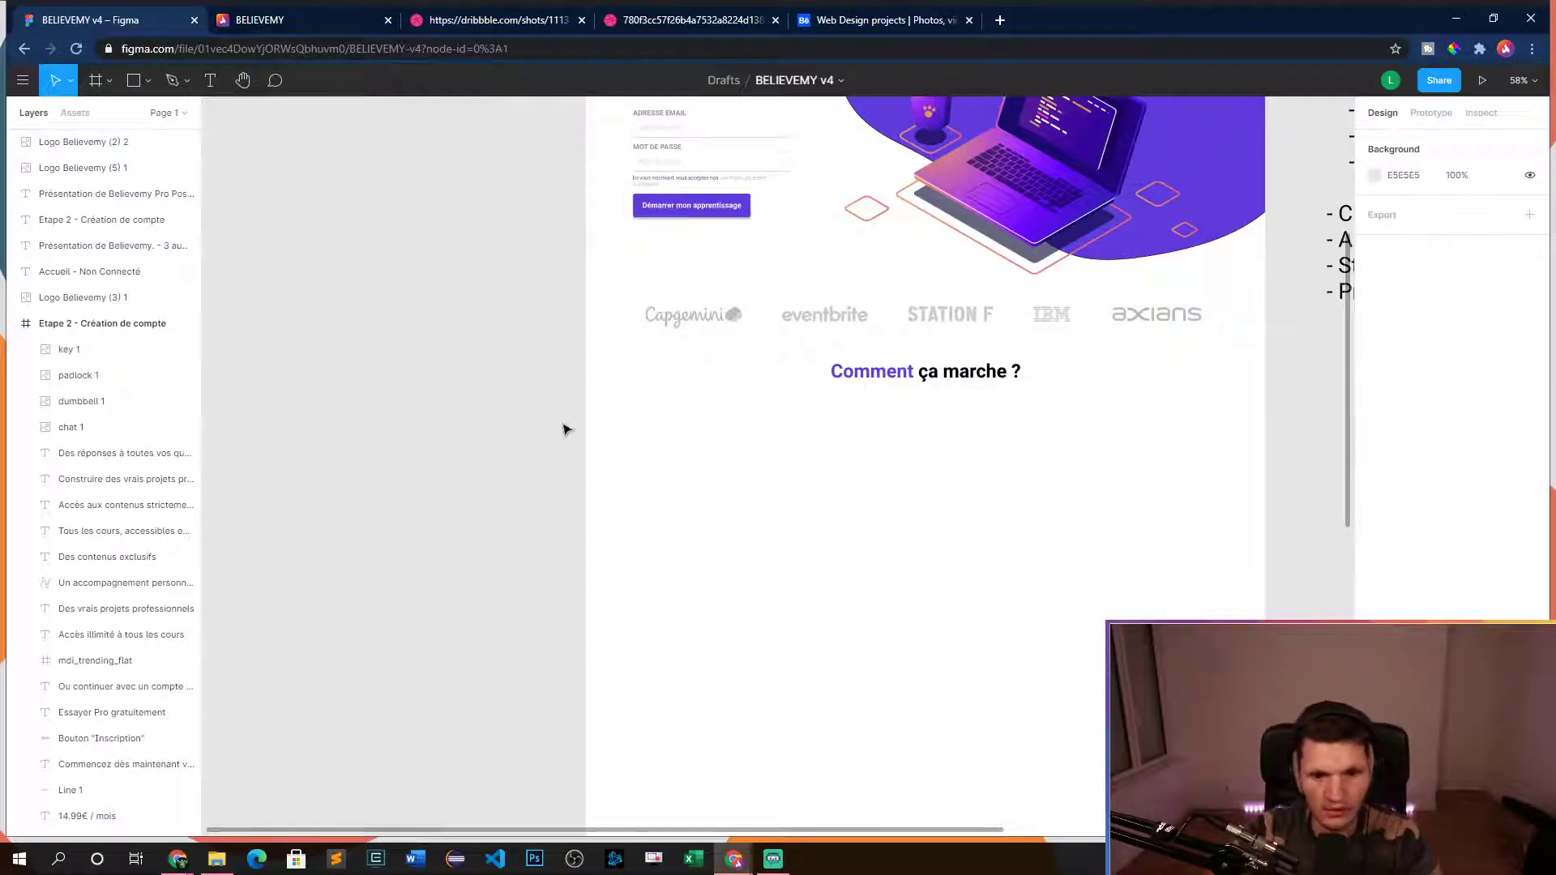
- Draw a closed four-sided slanted vector with the Pen tool, about 979 × 726.5, below the heading and across the frame's left edge
{"action": "left_click", "coordinate": [172, 80]}
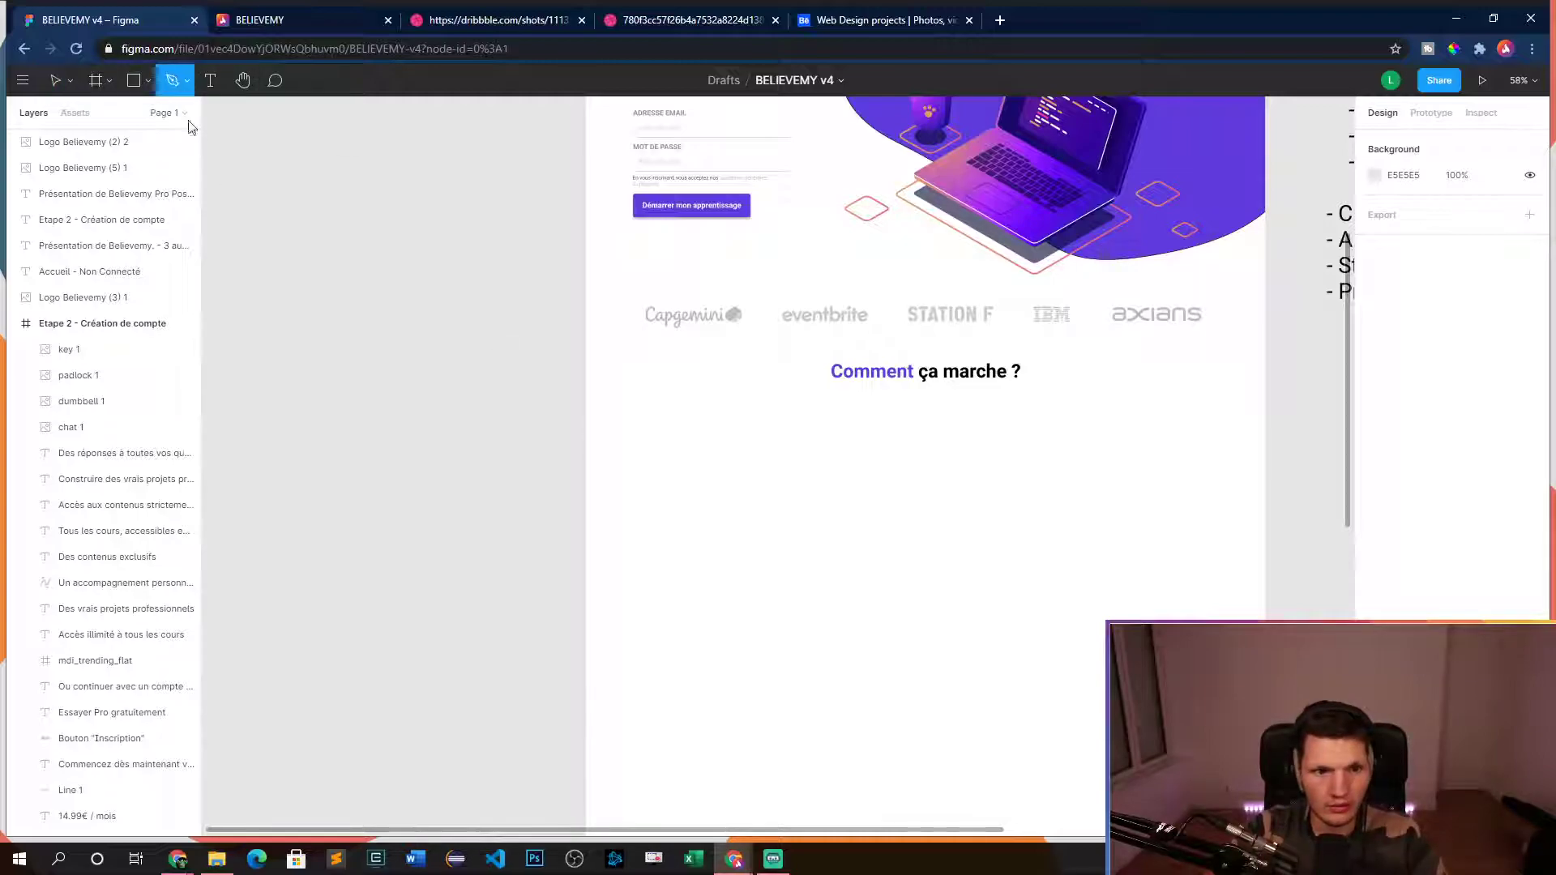
{"action": "left_click", "coordinate": [534, 406]}
{"action": "left_click_drag", "start_coordinate": [889, 572], "coordinate": [254, 770]}
{"action": "key", "text": "ctrl+z"}
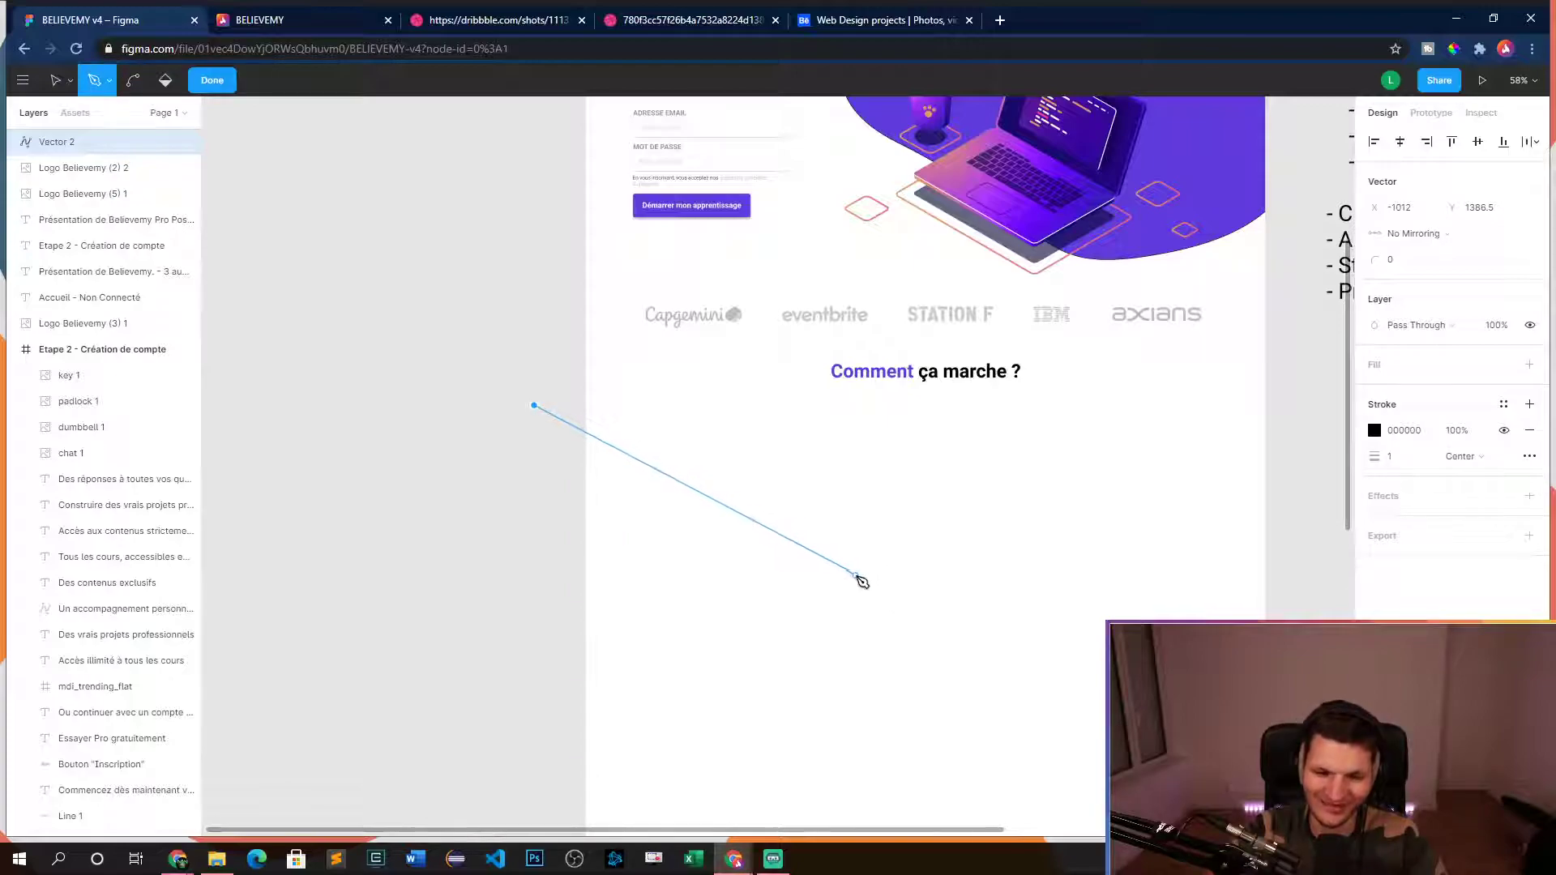
{"action": "left_click", "coordinate": [860, 592]}
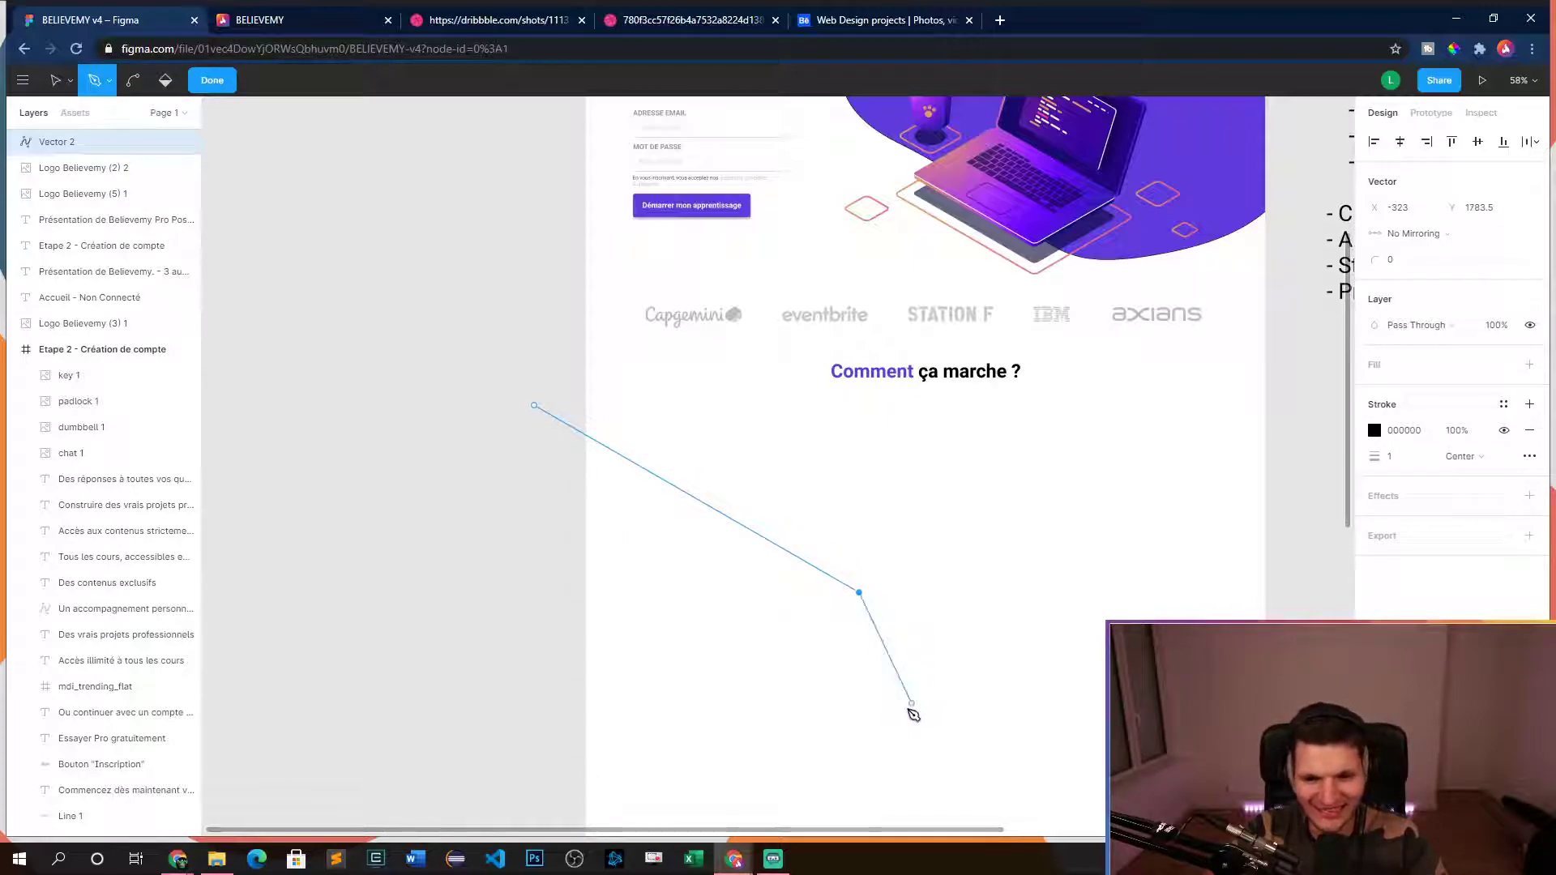
{"action": "left_click", "coordinate": [757, 748]}
{"action": "left_click", "coordinate": [397, 567]}
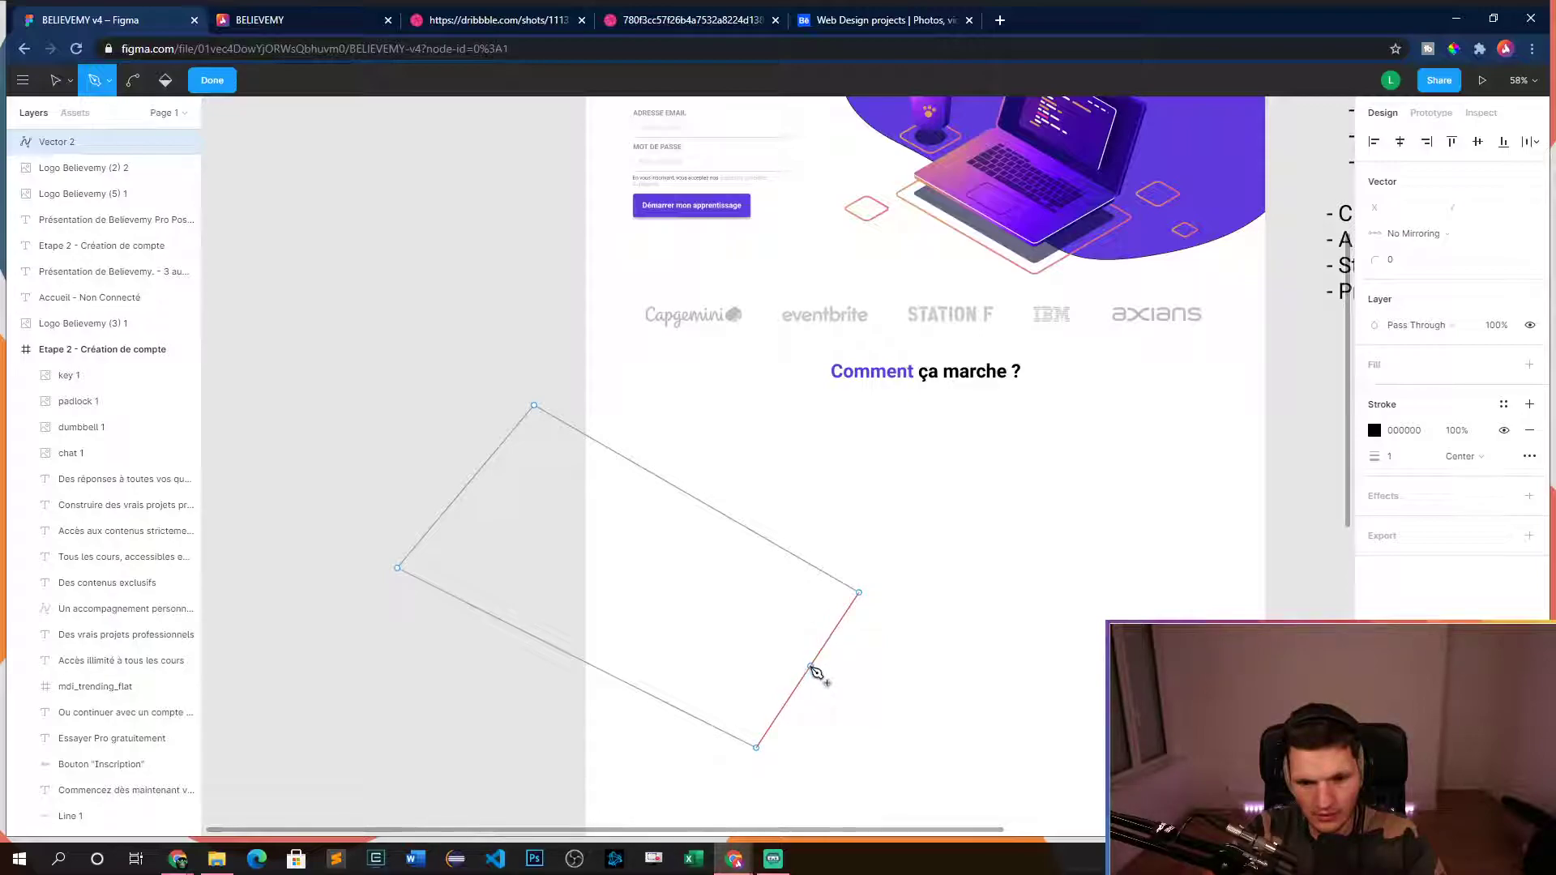
- Try to reshape the slanted vector's short lower-right edge by adding points and pulling them outward, and undo these changes
{"action": "left_click_drag", "start_coordinate": [808, 671], "coordinate": [930, 737]}
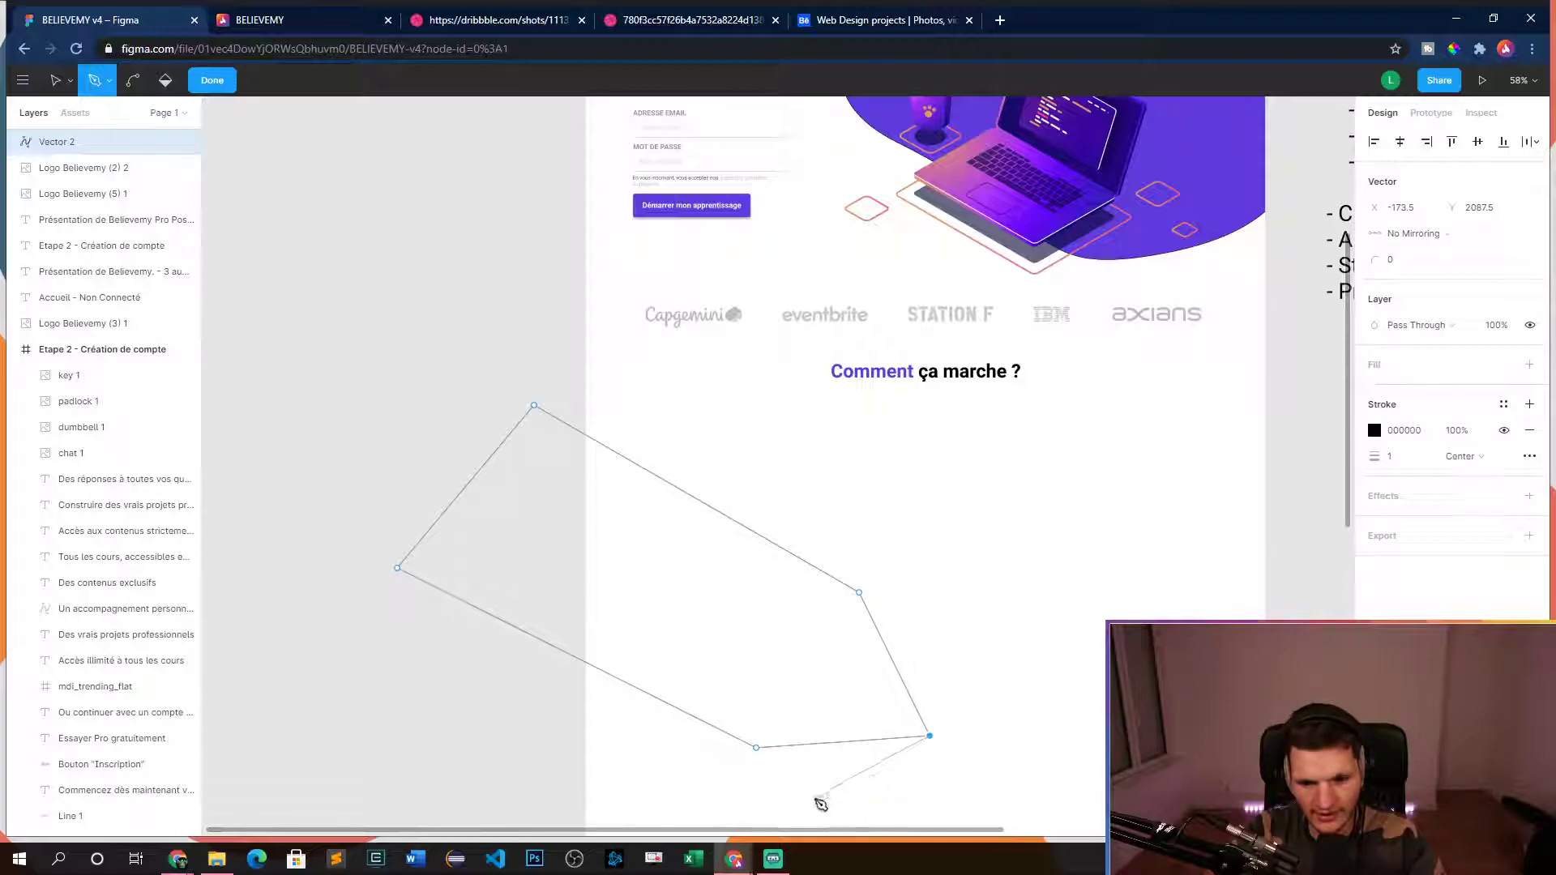
{"action": "key", "text": "ctrl"}
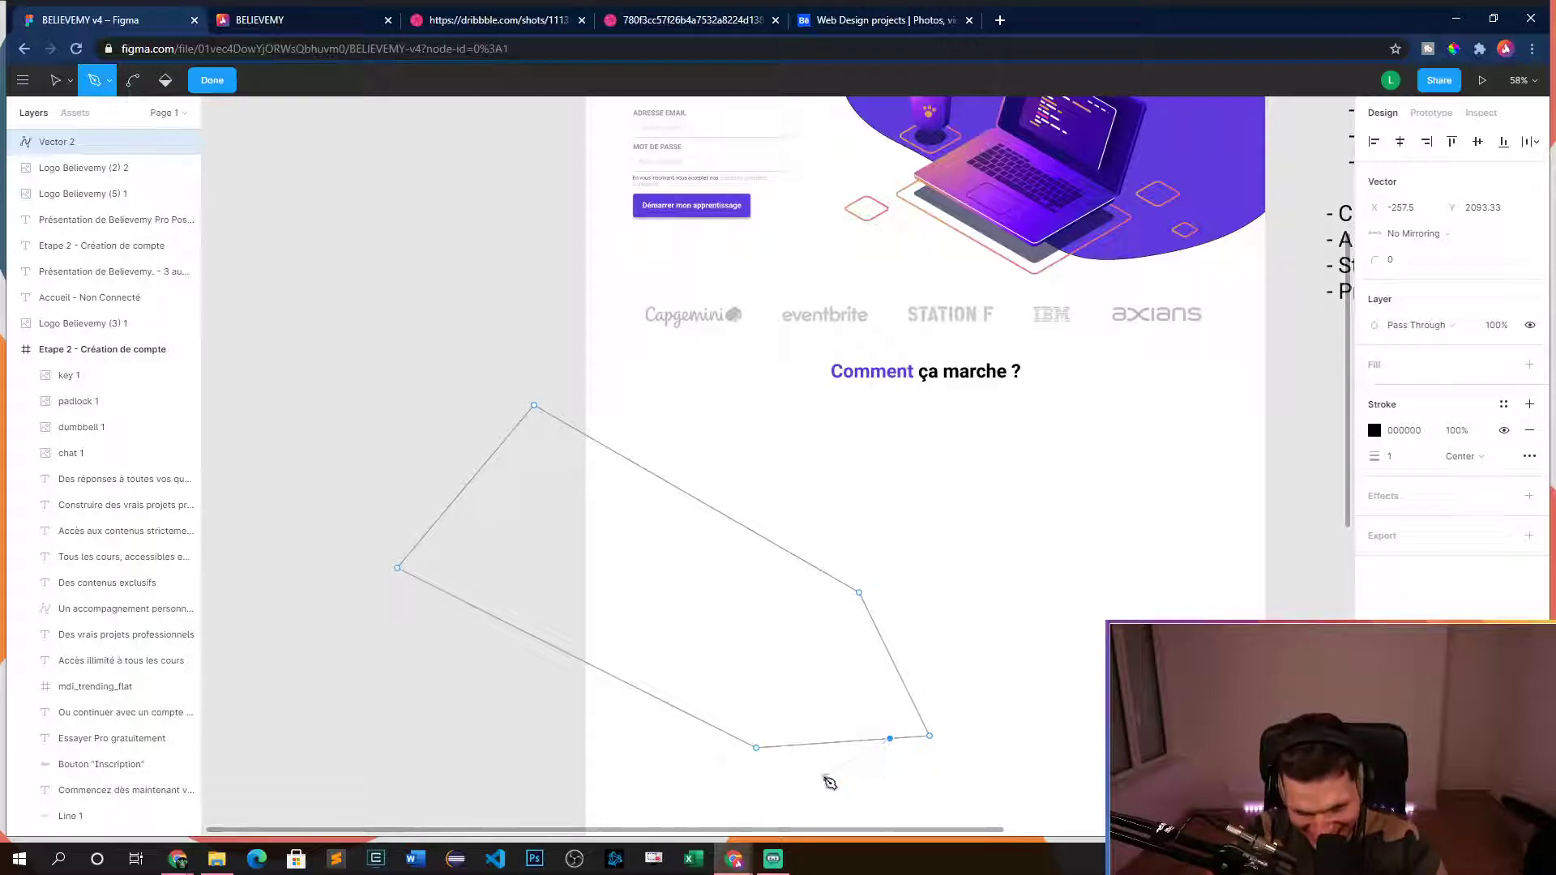
{"action": "left_click_drag", "start_coordinate": [844, 742], "coordinate": [848, 784]}
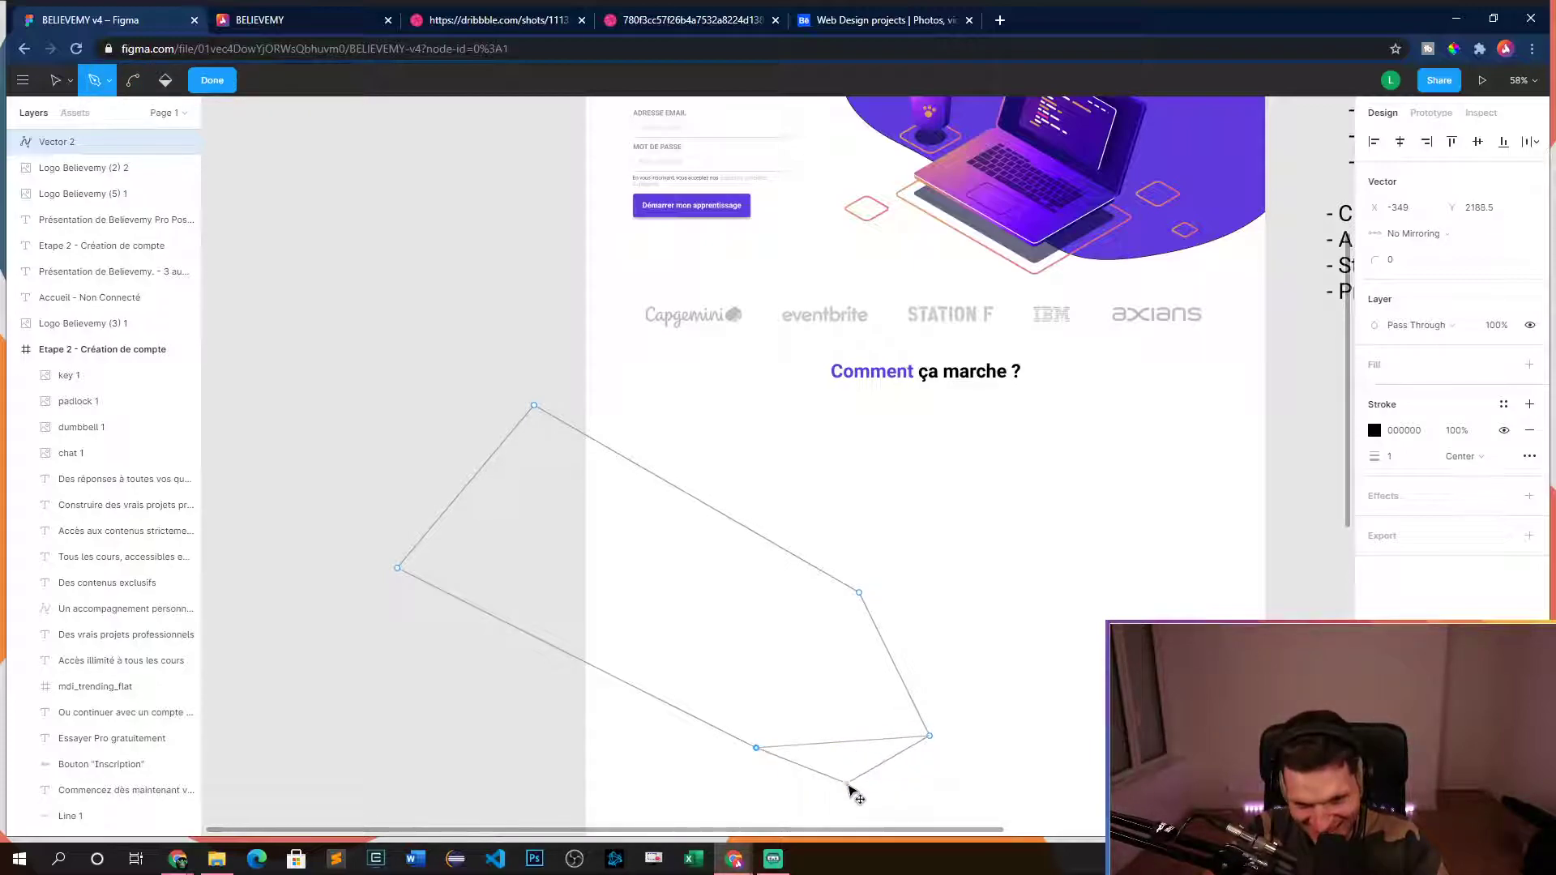
{"action": "key", "text": "ctrl"}
{"action": "key", "text": "Delete"}
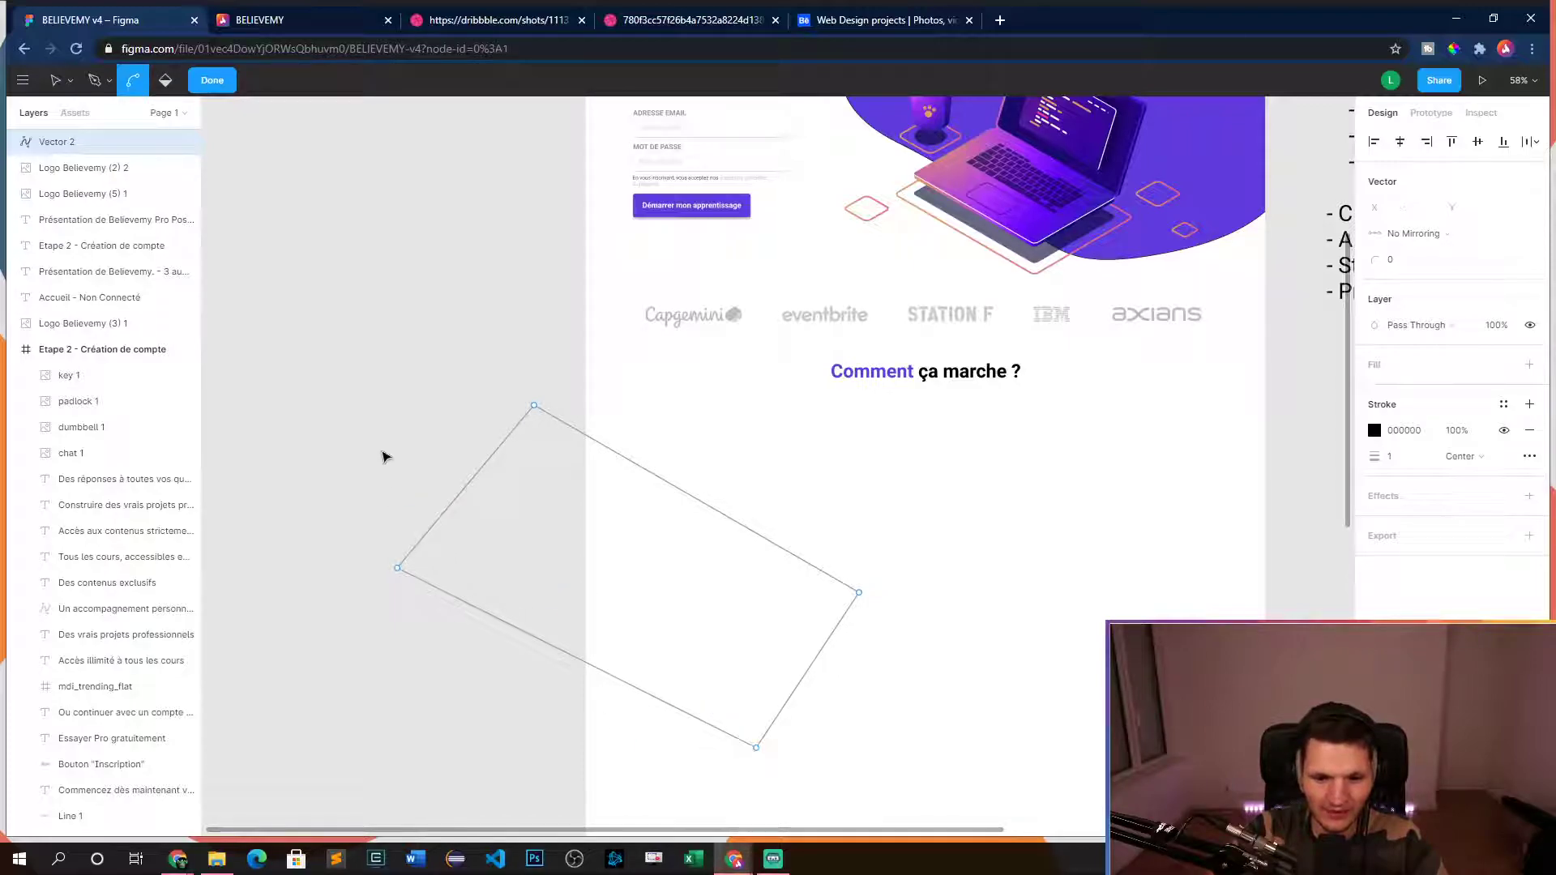
{"action": "left_click", "coordinate": [55, 80]}
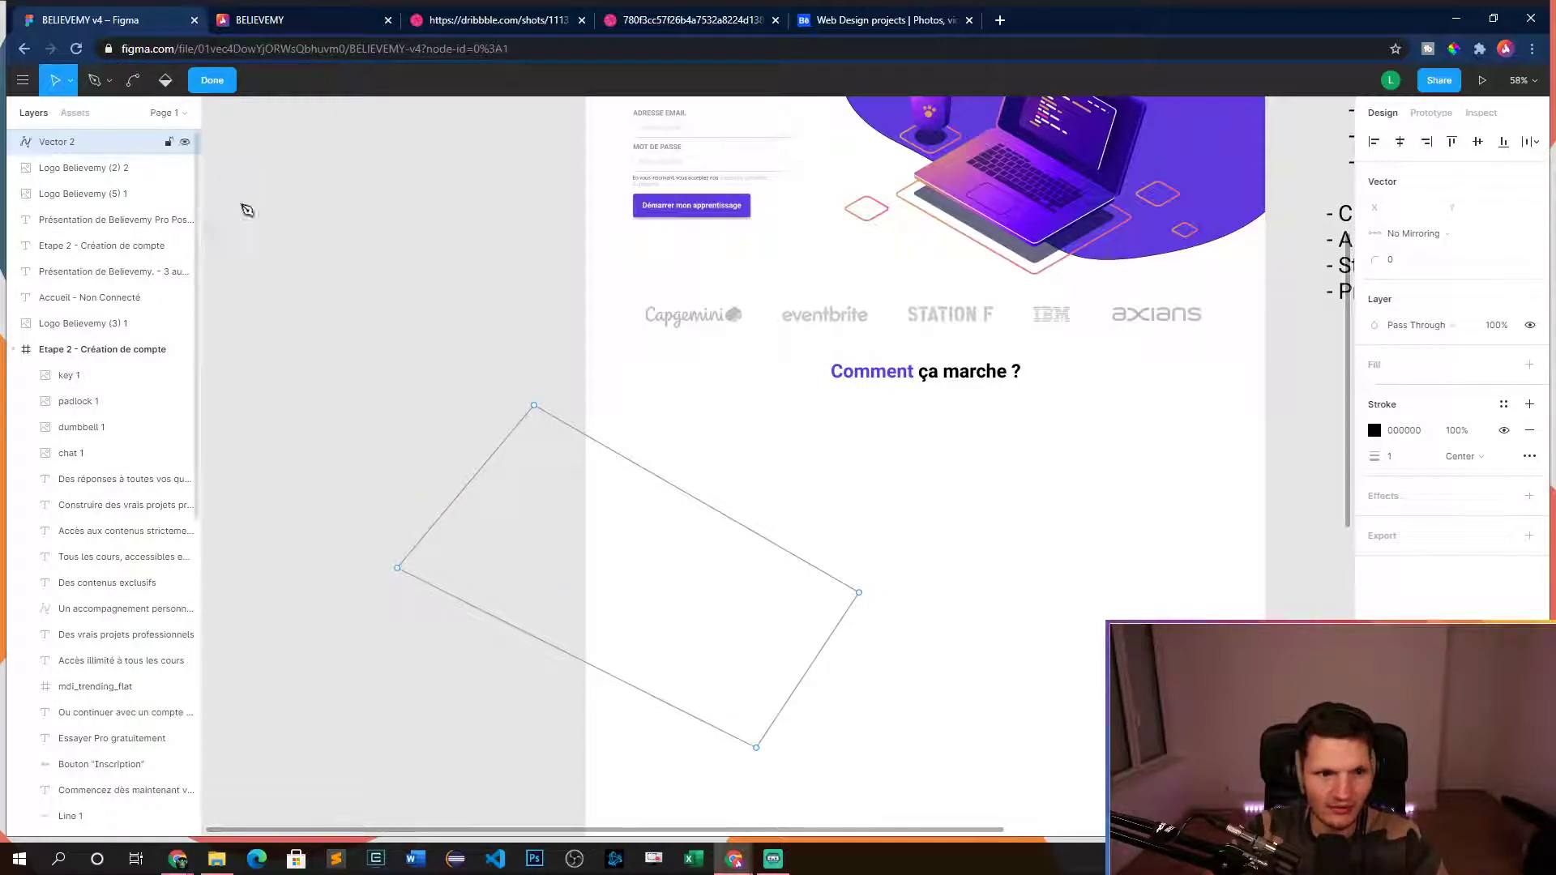
{"action": "left_click_drag", "start_coordinate": [808, 677], "coordinate": [928, 737]}
{"action": "key", "text": "ctrl+z"}
- Try to move the lowest corner point of the slanted vector in point-editing mode
{"action": "left_click", "coordinate": [756, 748]}
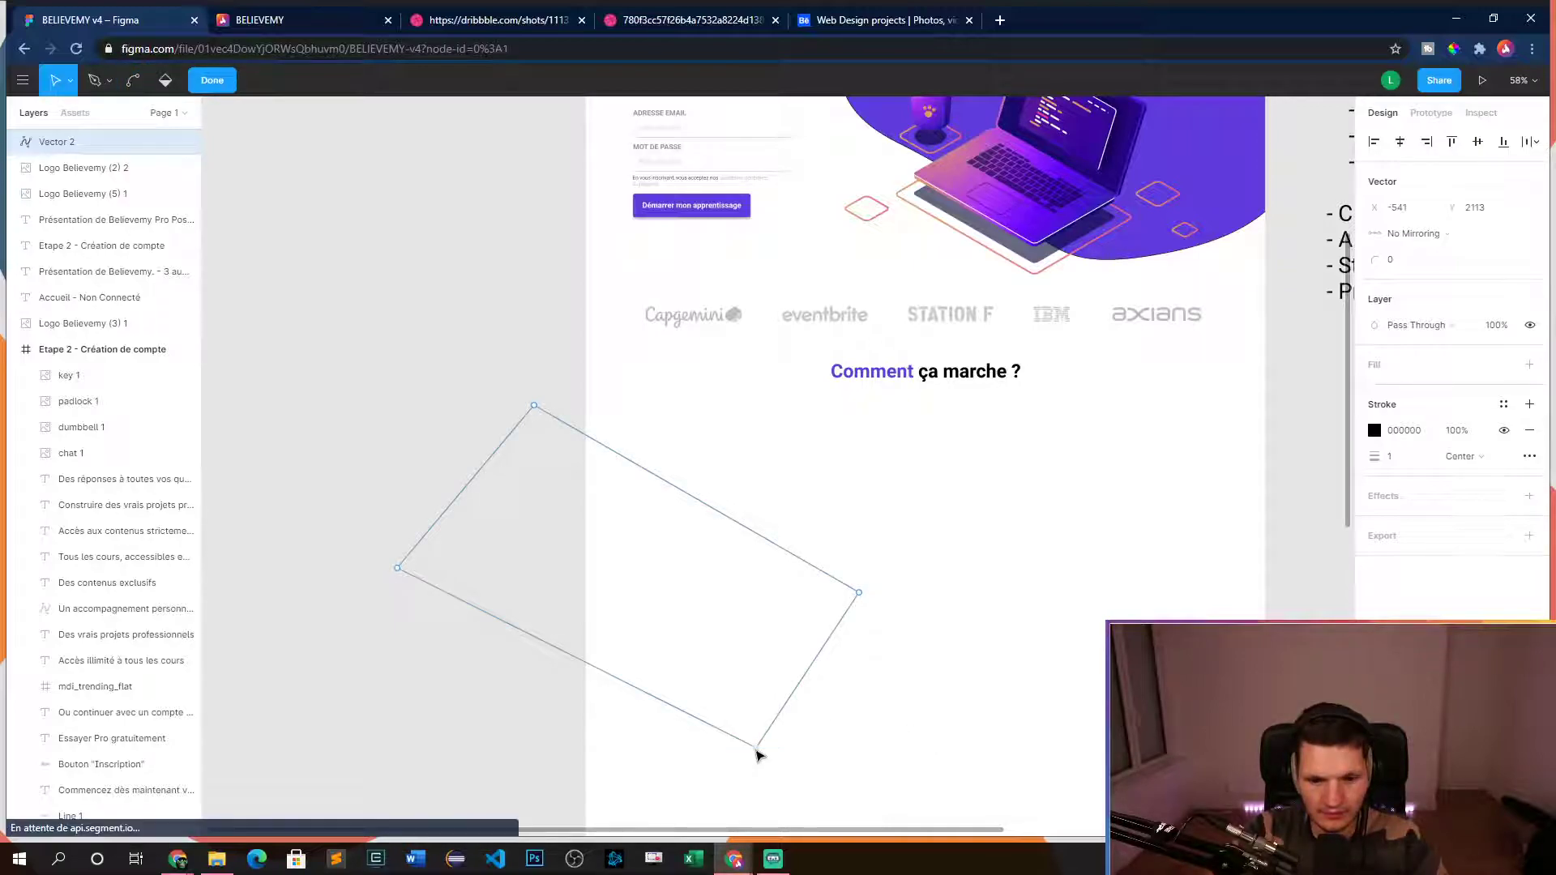
{"action": "key", "text": "Escape"}
{"action": "key", "text": "Escape"}
{"action": "left_click", "coordinate": [756, 747]}
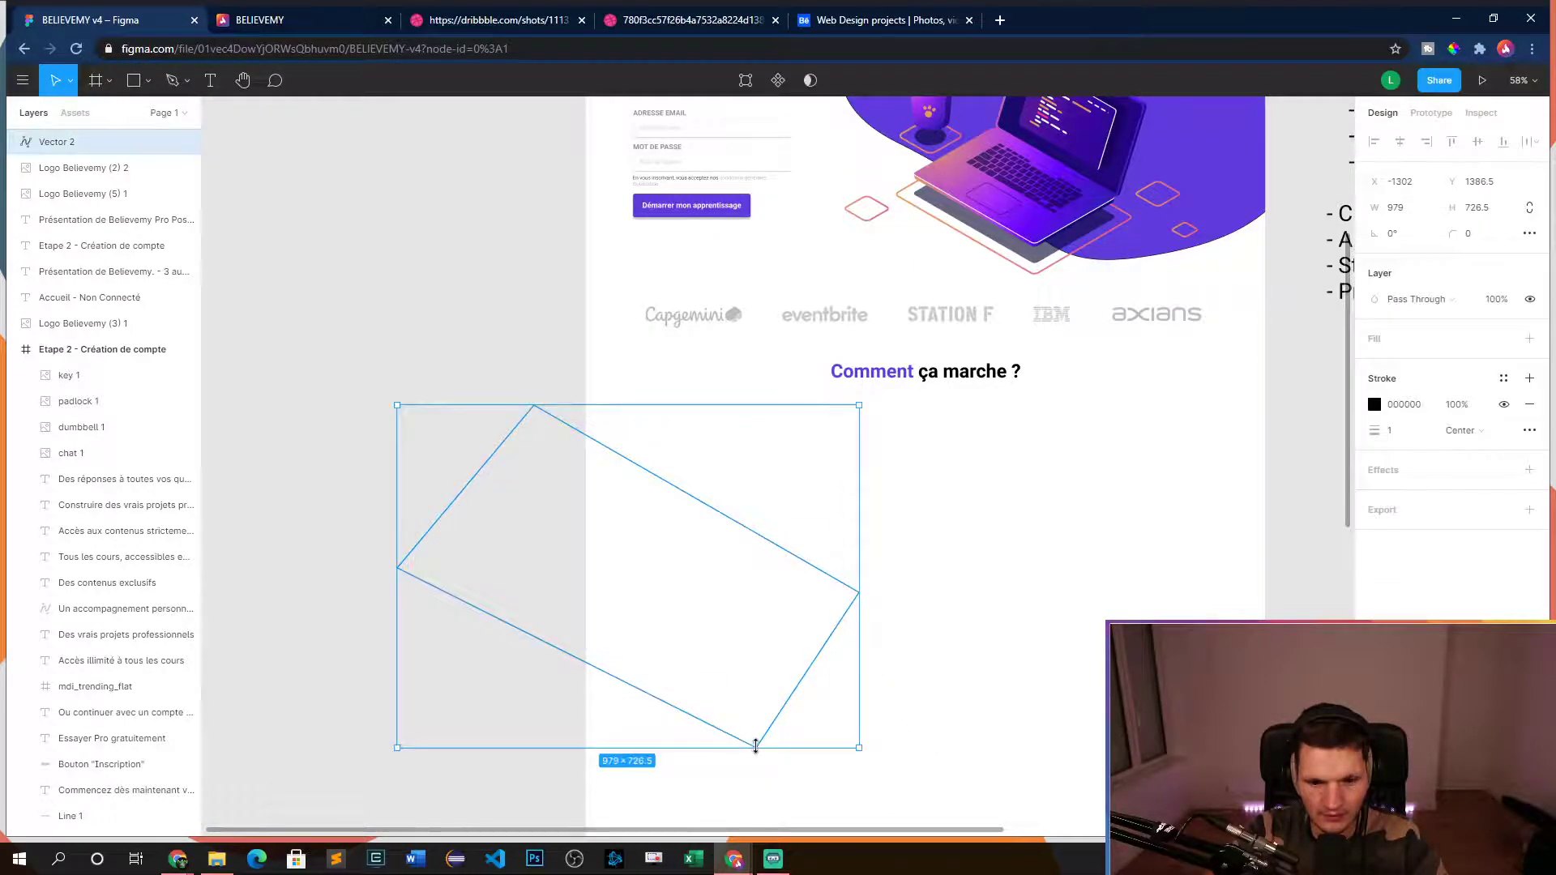
{"action": "double_click", "coordinate": [758, 741]}
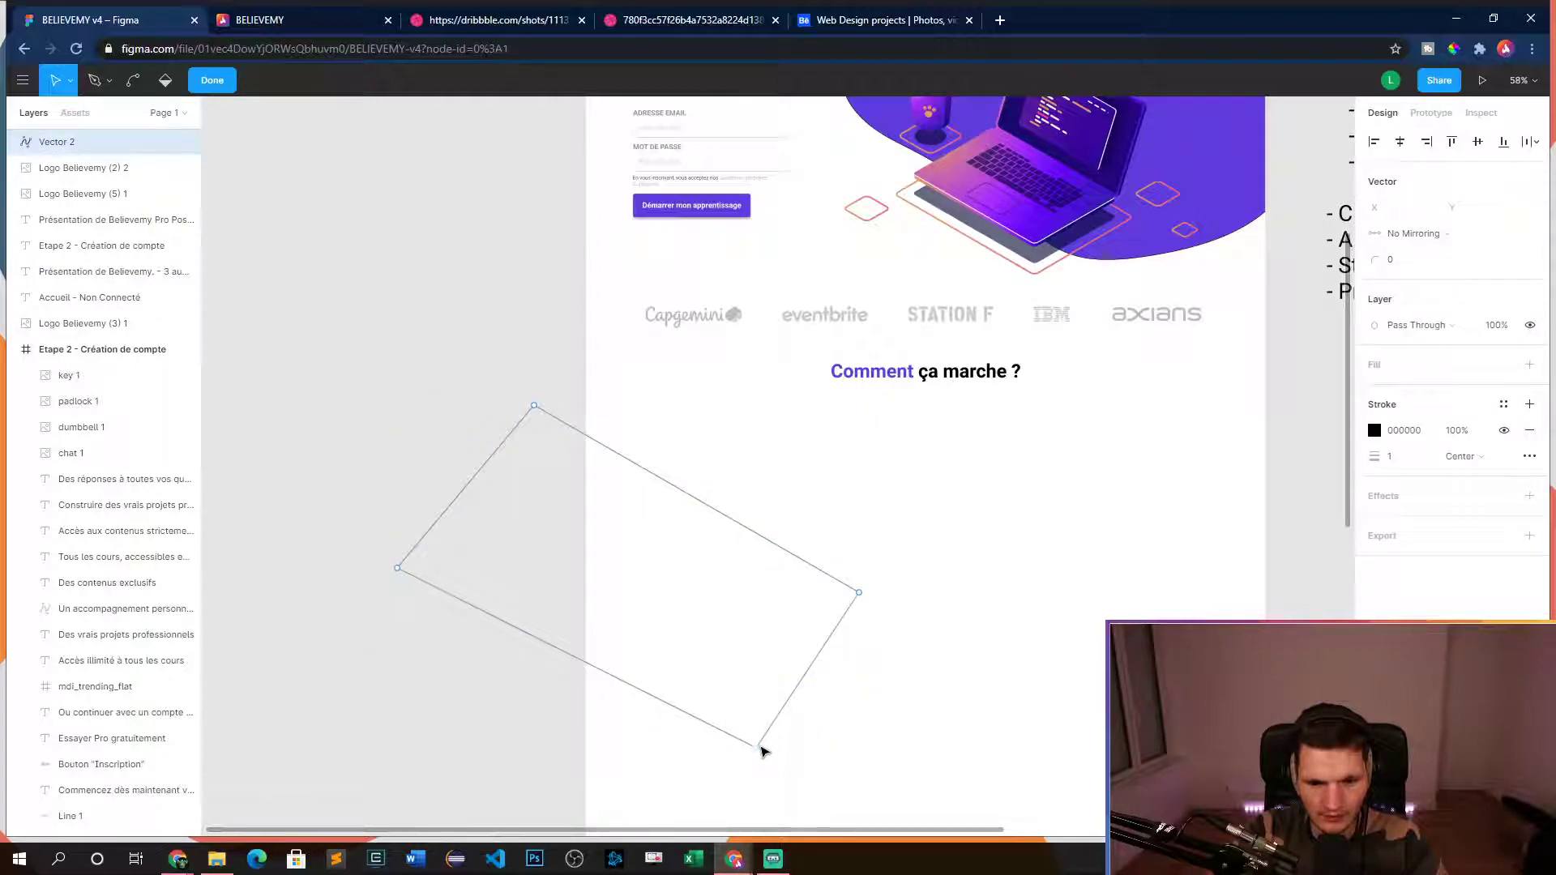
{"action": "mouse_move", "coordinate": [757, 751]}
{"action": "left_mouse_down"}
{"action": "mouse_move", "coordinate": [705, 750]}
{"action": "mouse_move", "coordinate": [754, 775]}
{"action": "mouse_move", "coordinate": [1008, 792]}
{"action": "mouse_move", "coordinate": [781, 775]}
{"action": "mouse_move", "coordinate": [785, 740]}
{"action": "mouse_move", "coordinate": [757, 735]}
{"action": "left_mouse_up"}
{"action": "key", "text": "Escape"}
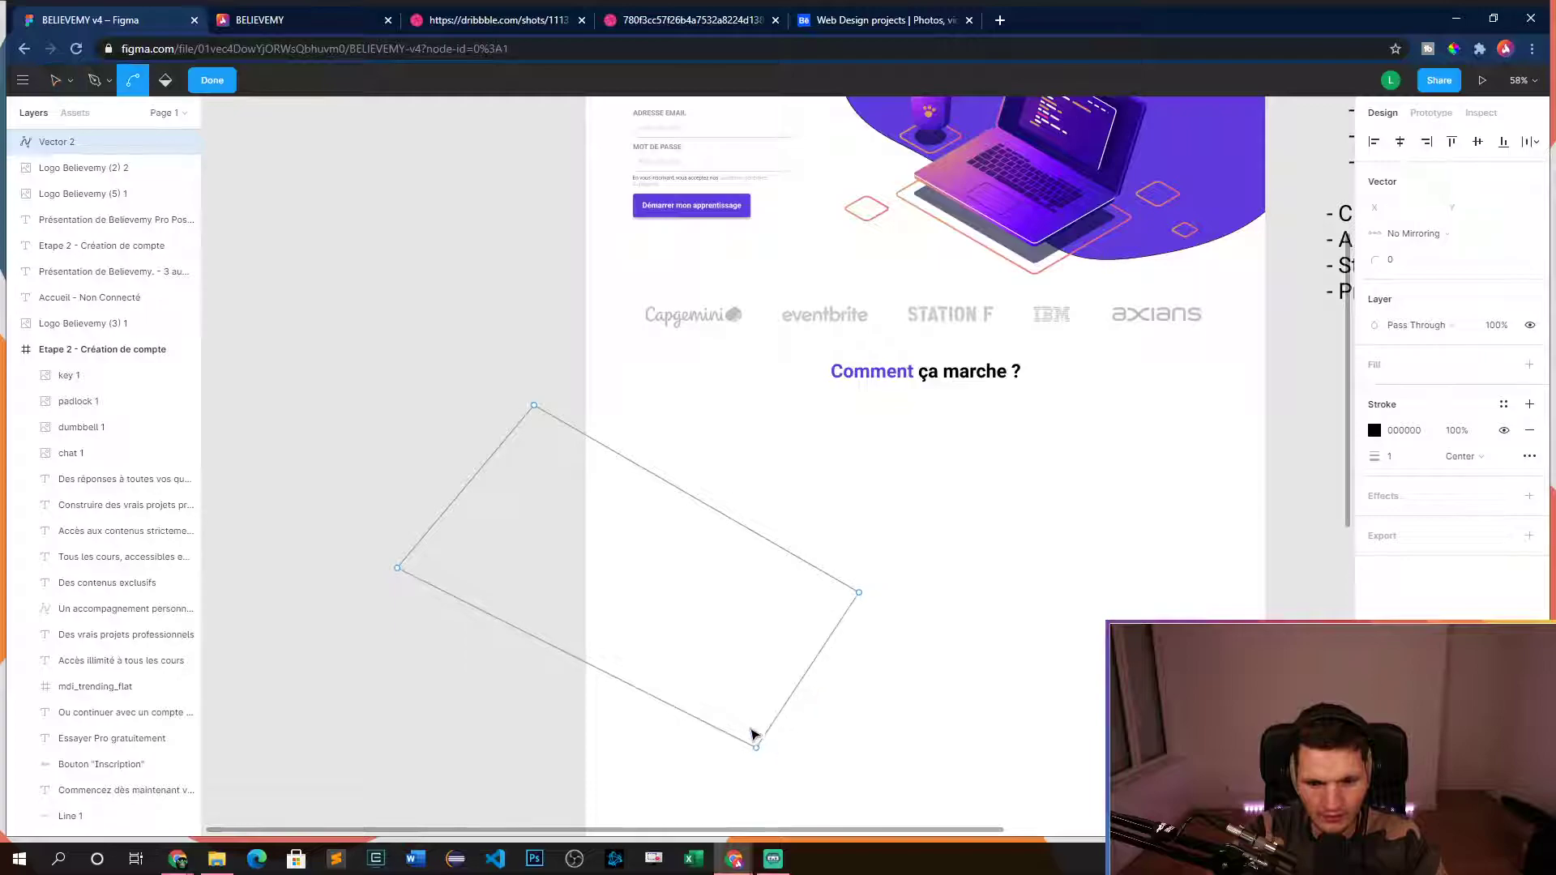
{"action": "key", "text": "Escape"}
{"action": "left_click", "coordinate": [754, 715]}
{"action": "key", "text": "Return"}
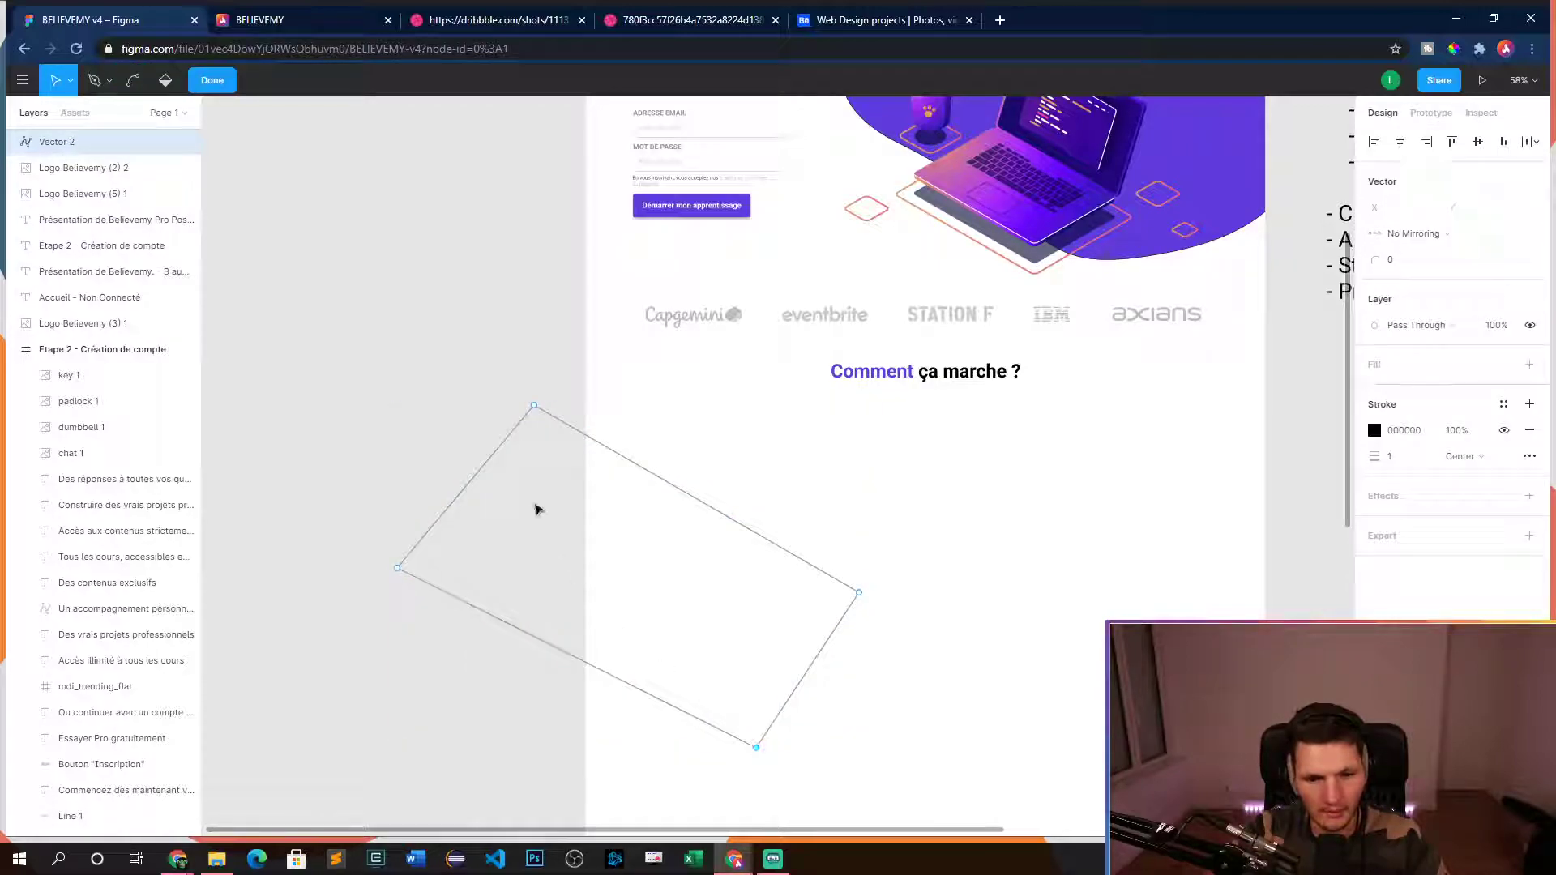
- Delete the slanted vector's two lower corner points and try to redraw its lower end as a curve with the Pen tool
{"action": "key", "text": "Delete"}
{"action": "key", "text": "Delete"}
{"action": "left_click", "coordinate": [92, 81]}
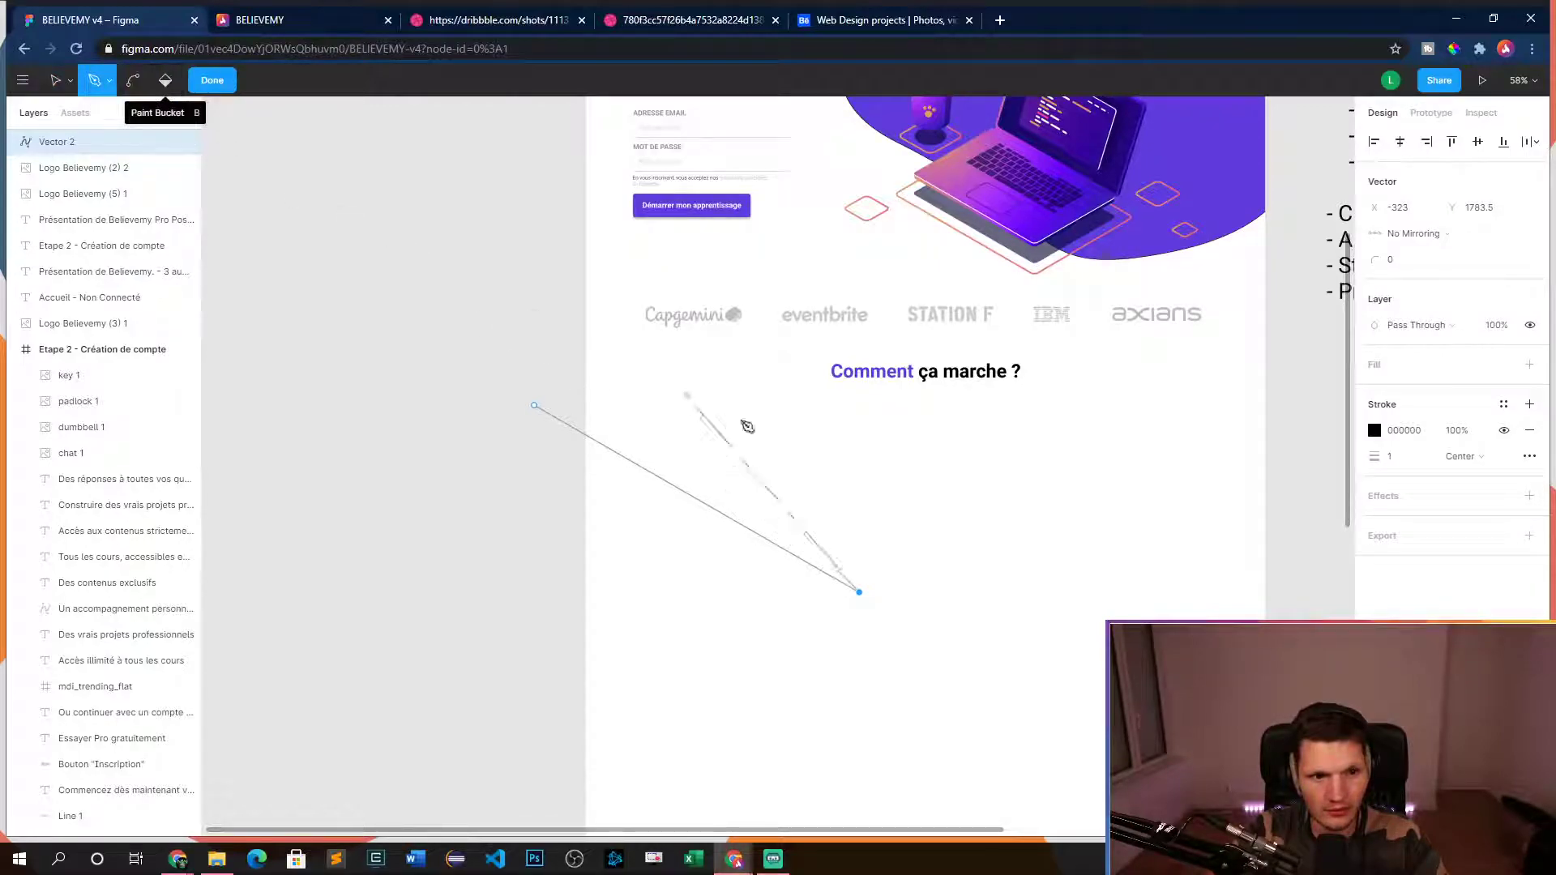
{"action": "left_click_drag", "start_coordinate": [705, 721], "coordinate": [254, 665]}
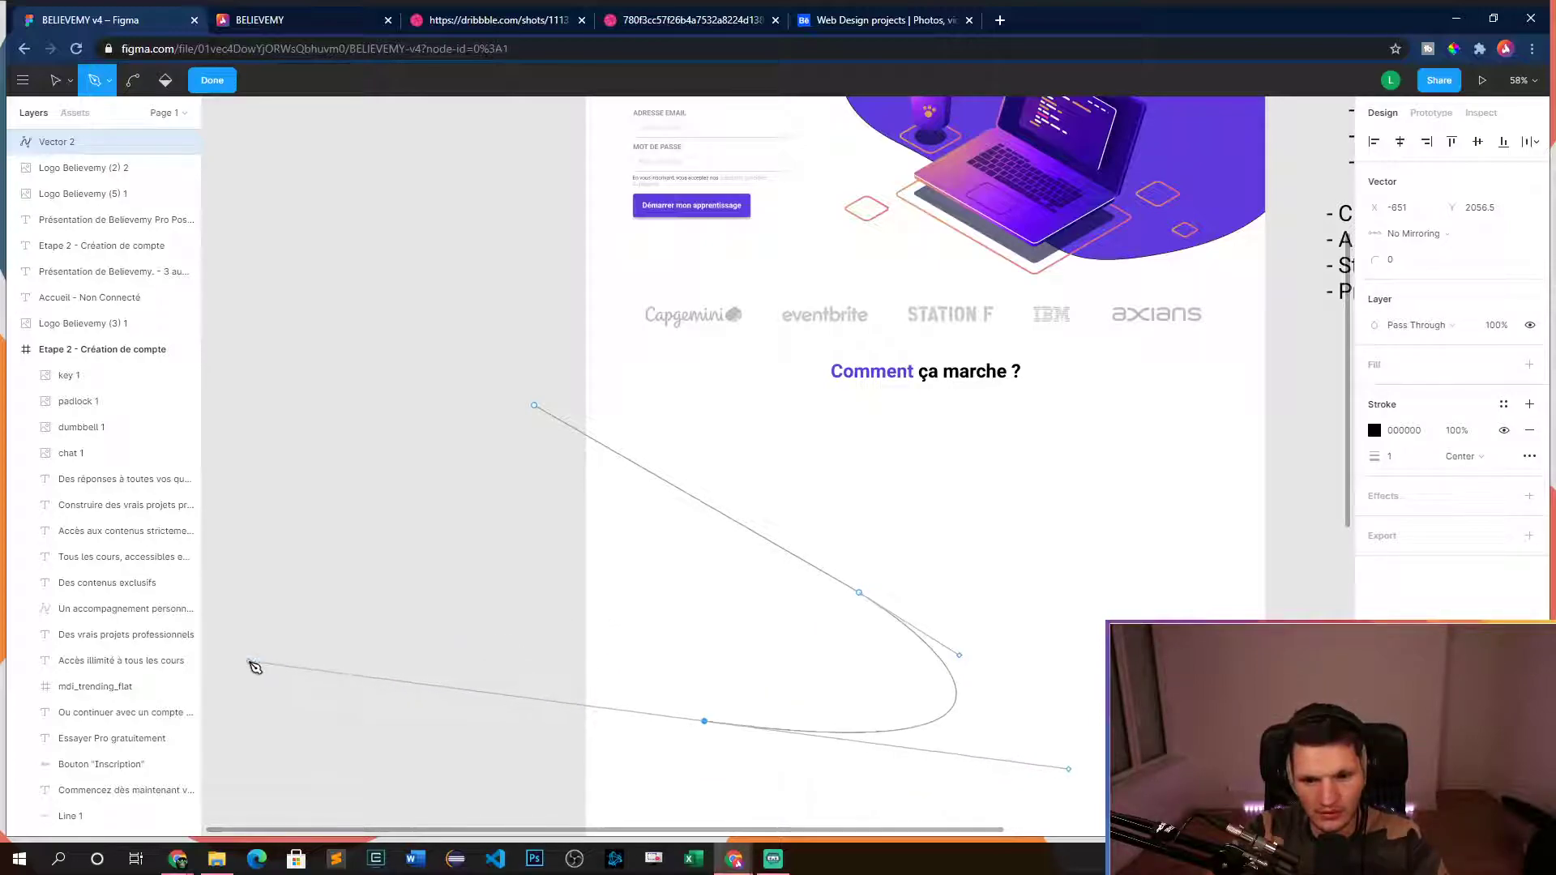
{"action": "key", "text": "ctrl+z"}
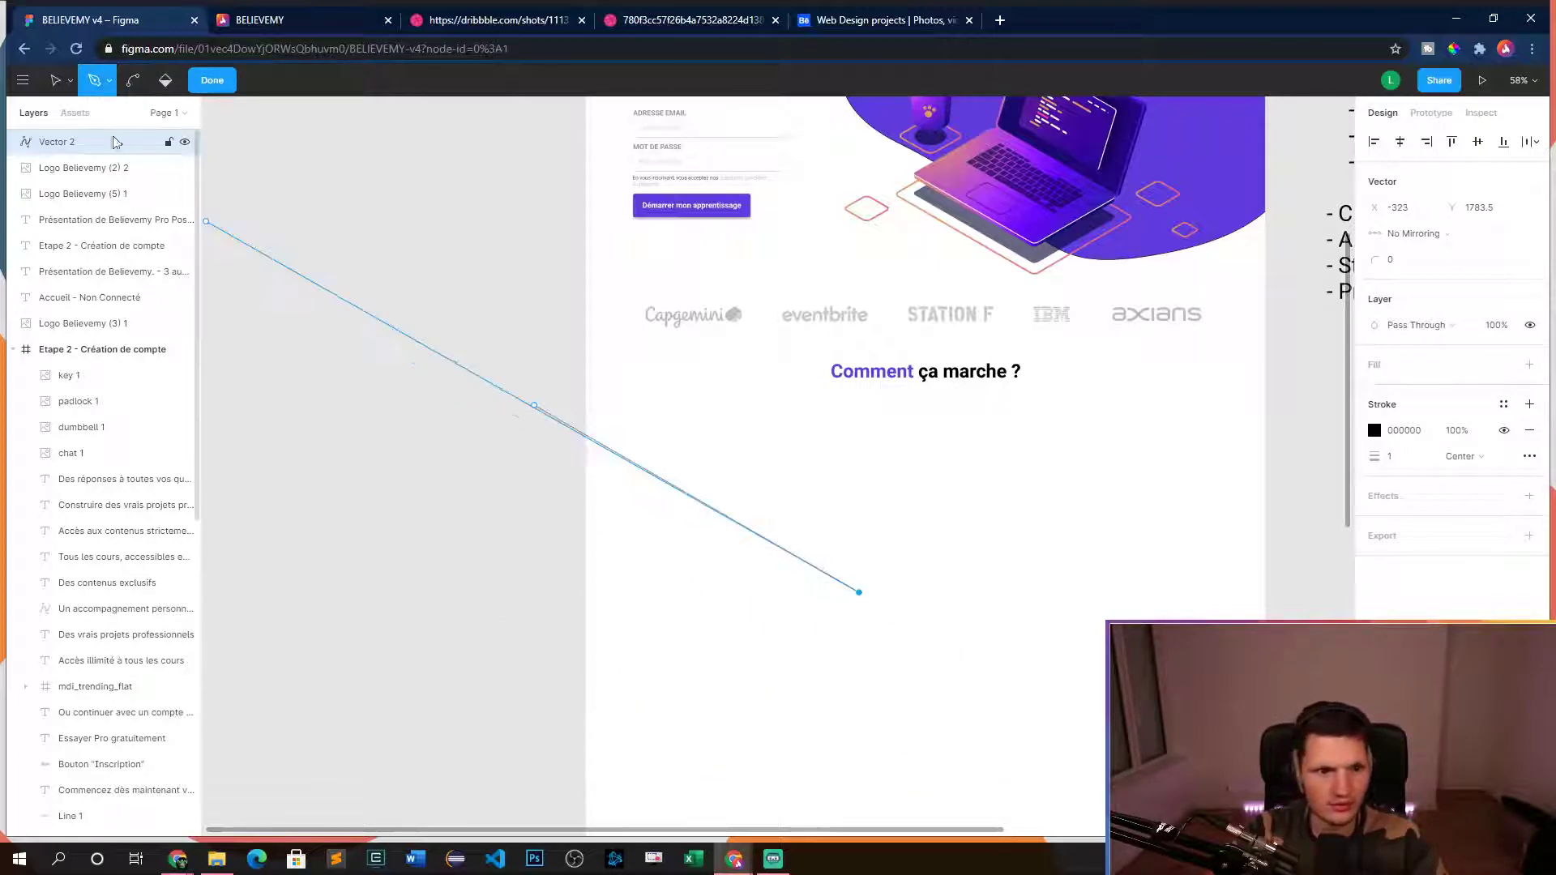
{"action": "scroll", "coordinate": [852, 704], "scroll_direction": "down", "scroll_amount": 5}
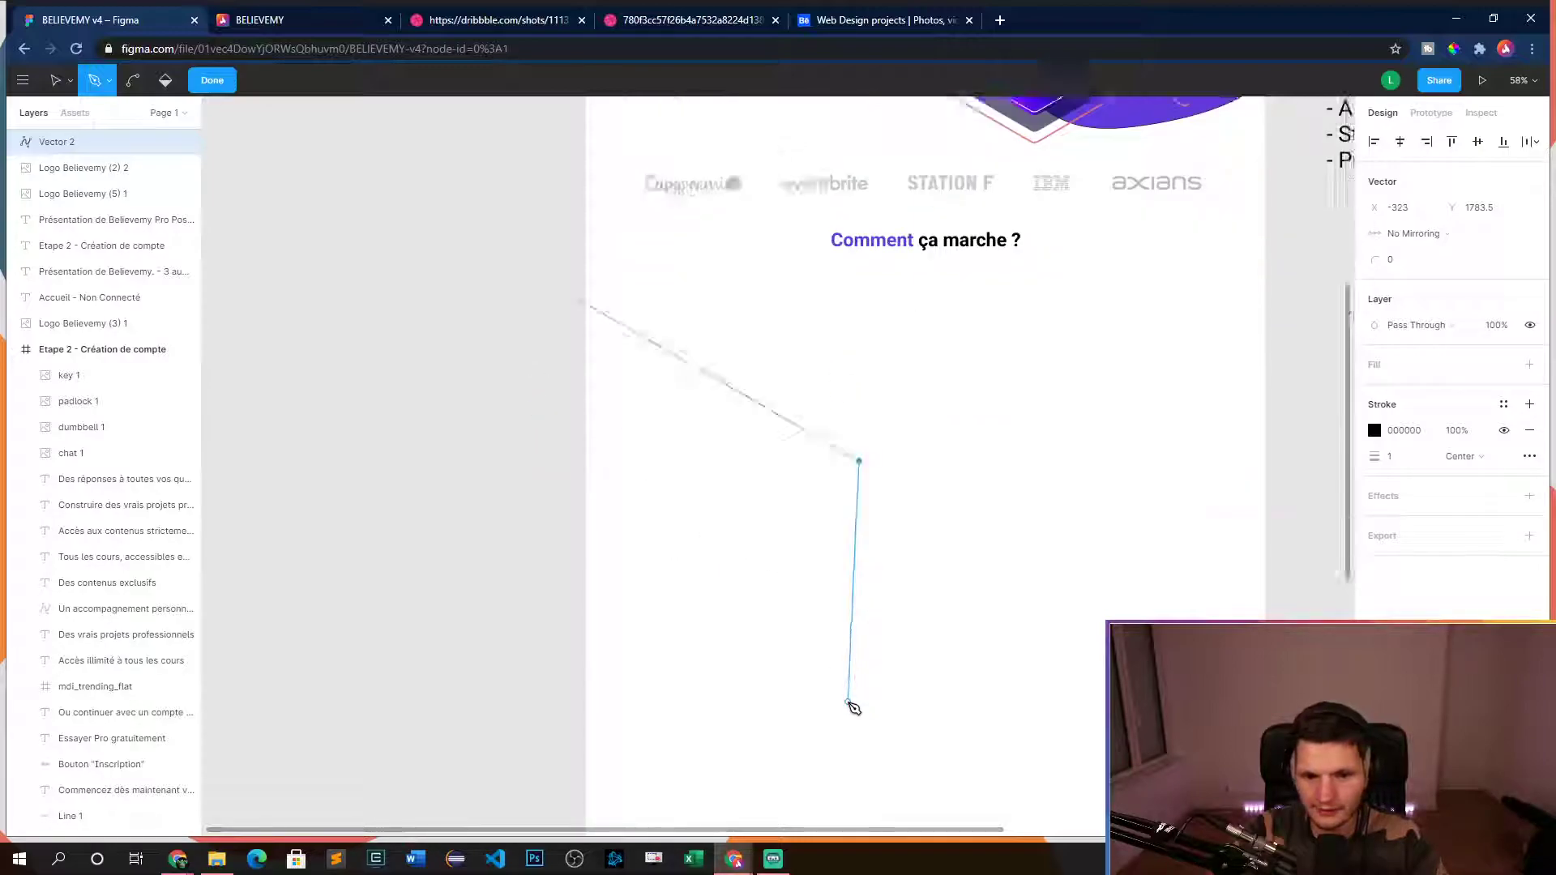
{"action": "scroll", "coordinate": [844, 698], "scroll_direction": "up", "scroll_amount": 2}
{"action": "scroll", "coordinate": [848, 591], "scroll_direction": "up", "scroll_amount": 3, "text": "ctrl"}
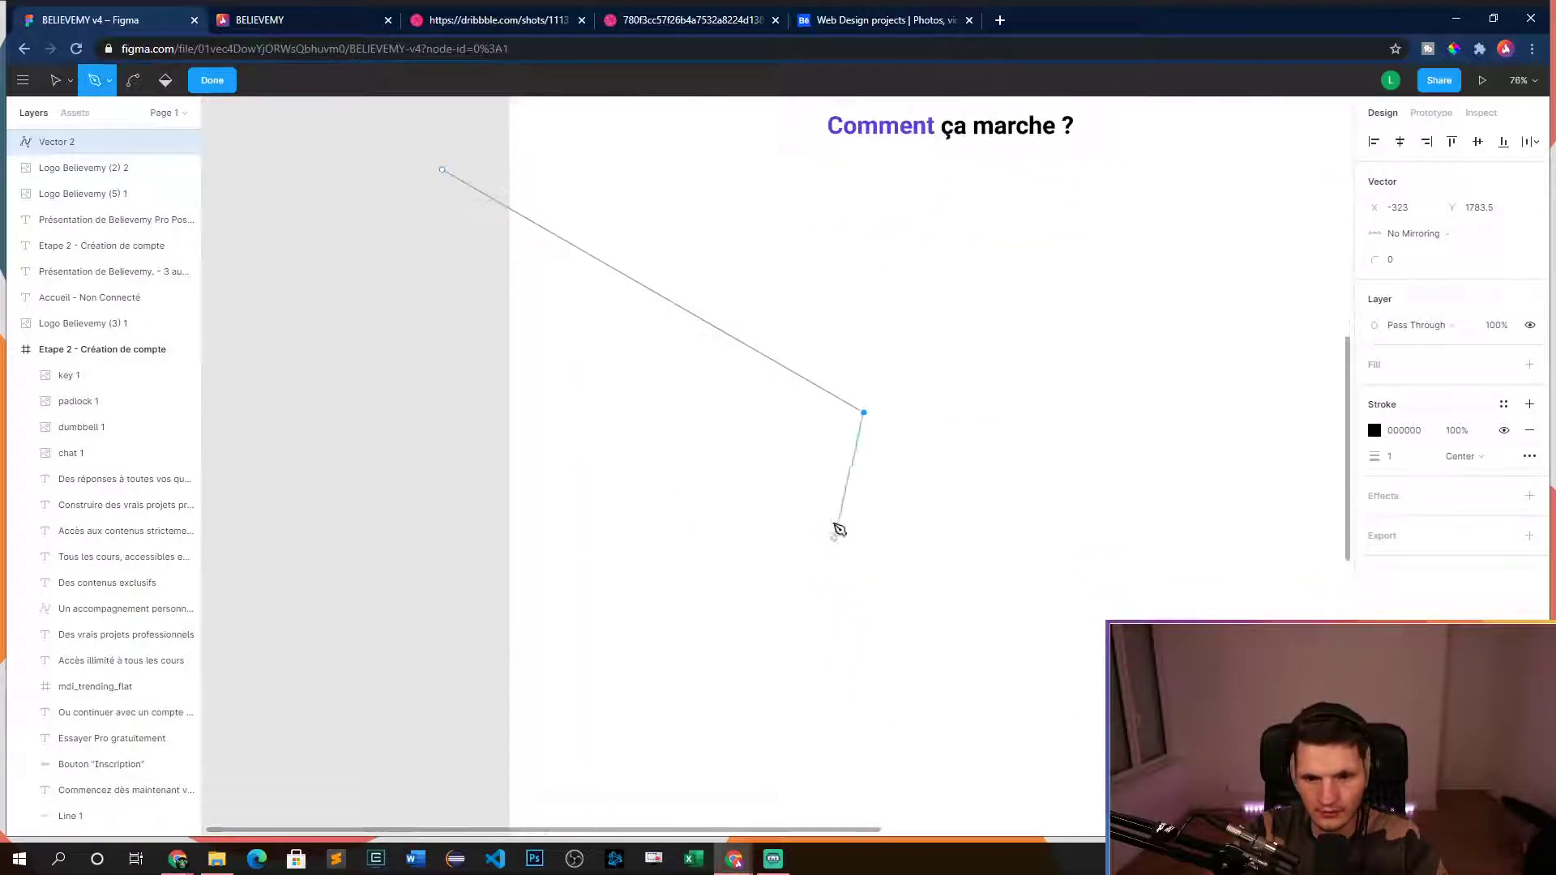
{"action": "left_click_drag", "start_coordinate": [966, 559], "coordinate": [920, 584]}
{"action": "key", "text": "ctrl+z"}
{"action": "left_click_drag", "start_coordinate": [616, 632], "coordinate": [278, 637]}
{"action": "left_click_drag", "start_coordinate": [405, 202], "coordinate": [667, 173]}
- Undo the Pen drawing until the whole slanted vector is removed, and leave vector editing
{"action": "key", "text": "ctrl+z"}
{"action": "key", "text": "ctrl+z"}
{"action": "key", "text": "ctrl+z"}
{"action": "key", "text": "Escape"}
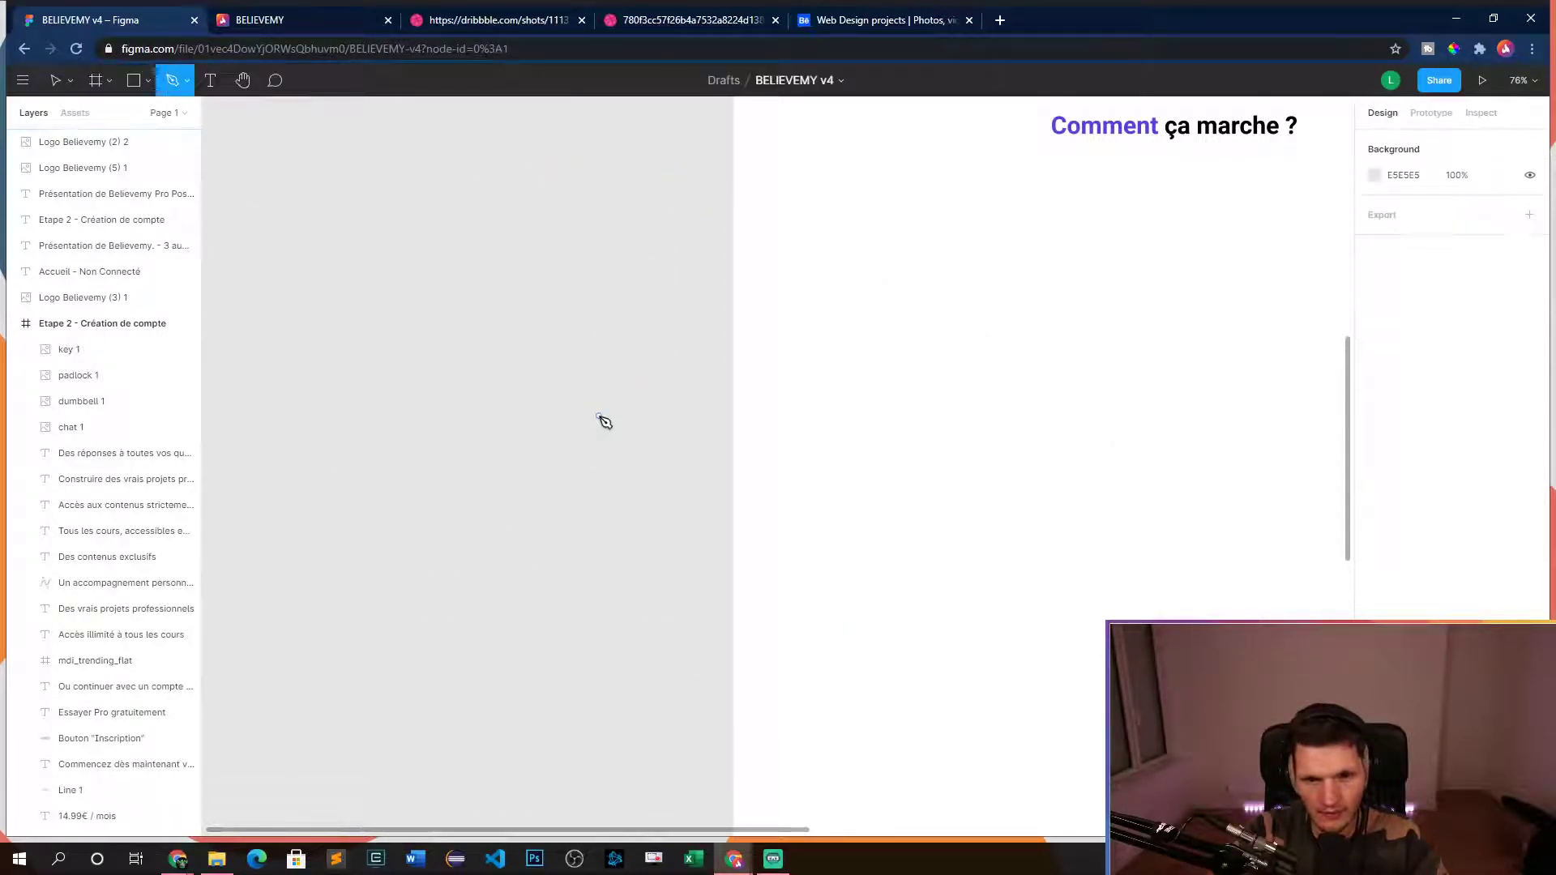
- Try a font size of 45 on the "Comment ça marche ?" heading and undo the change
{"action": "scroll", "coordinate": [601, 421], "scroll_direction": "down", "scroll_amount": 5}
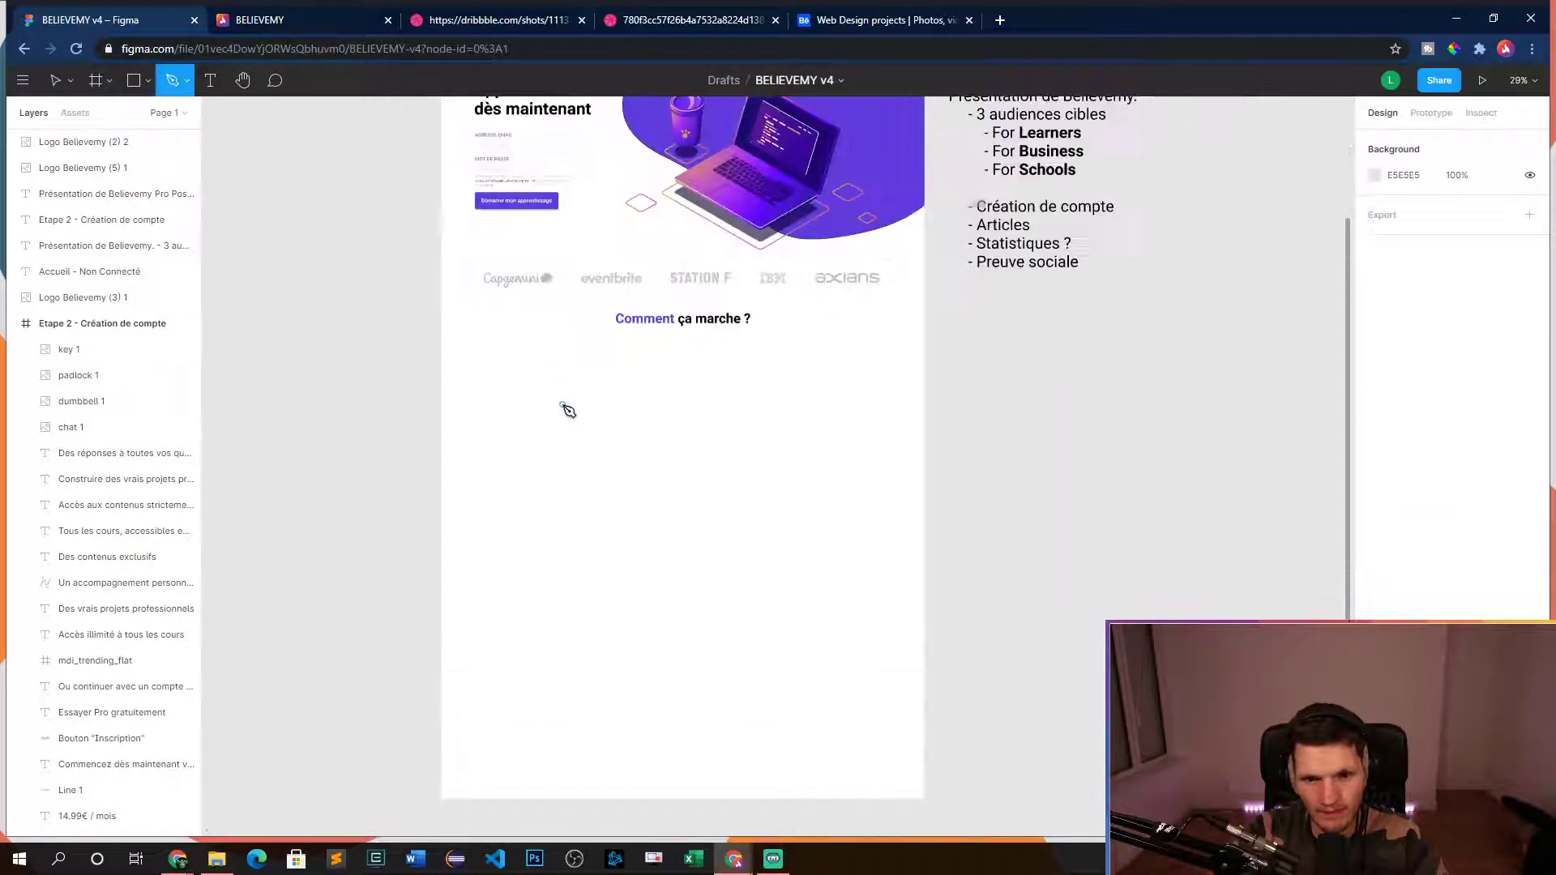
{"action": "scroll", "coordinate": [562, 404], "scroll_direction": "up", "scroll_amount": 2}
{"action": "left_click_drag", "start_coordinate": [610, 380], "coordinate": [625, 603]}
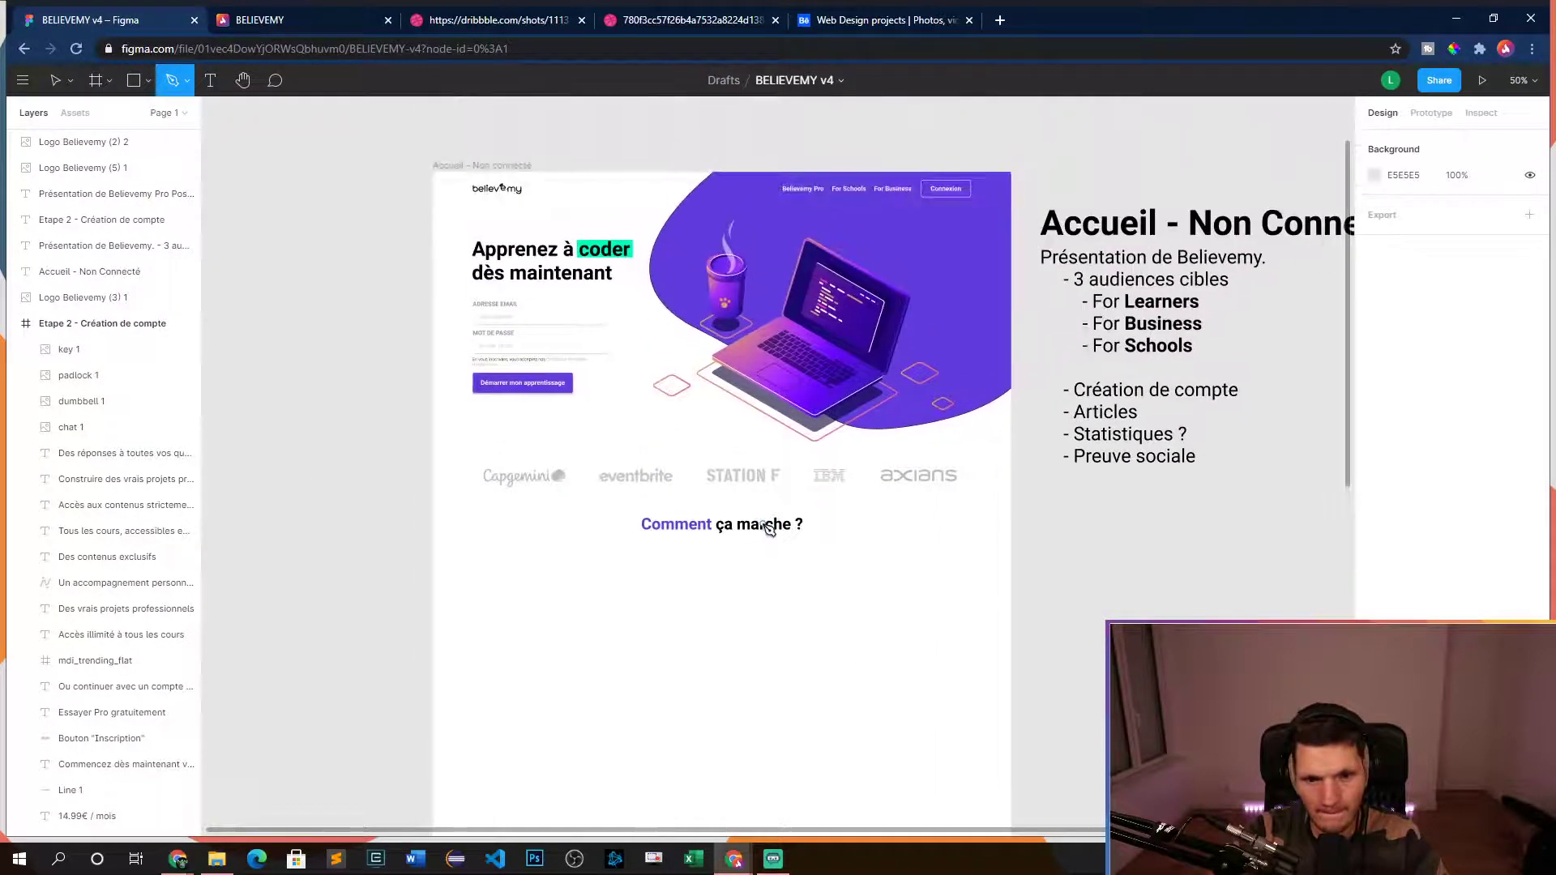
{"action": "left_click", "coordinate": [55, 80]}
{"action": "left_click", "coordinate": [734, 524]}
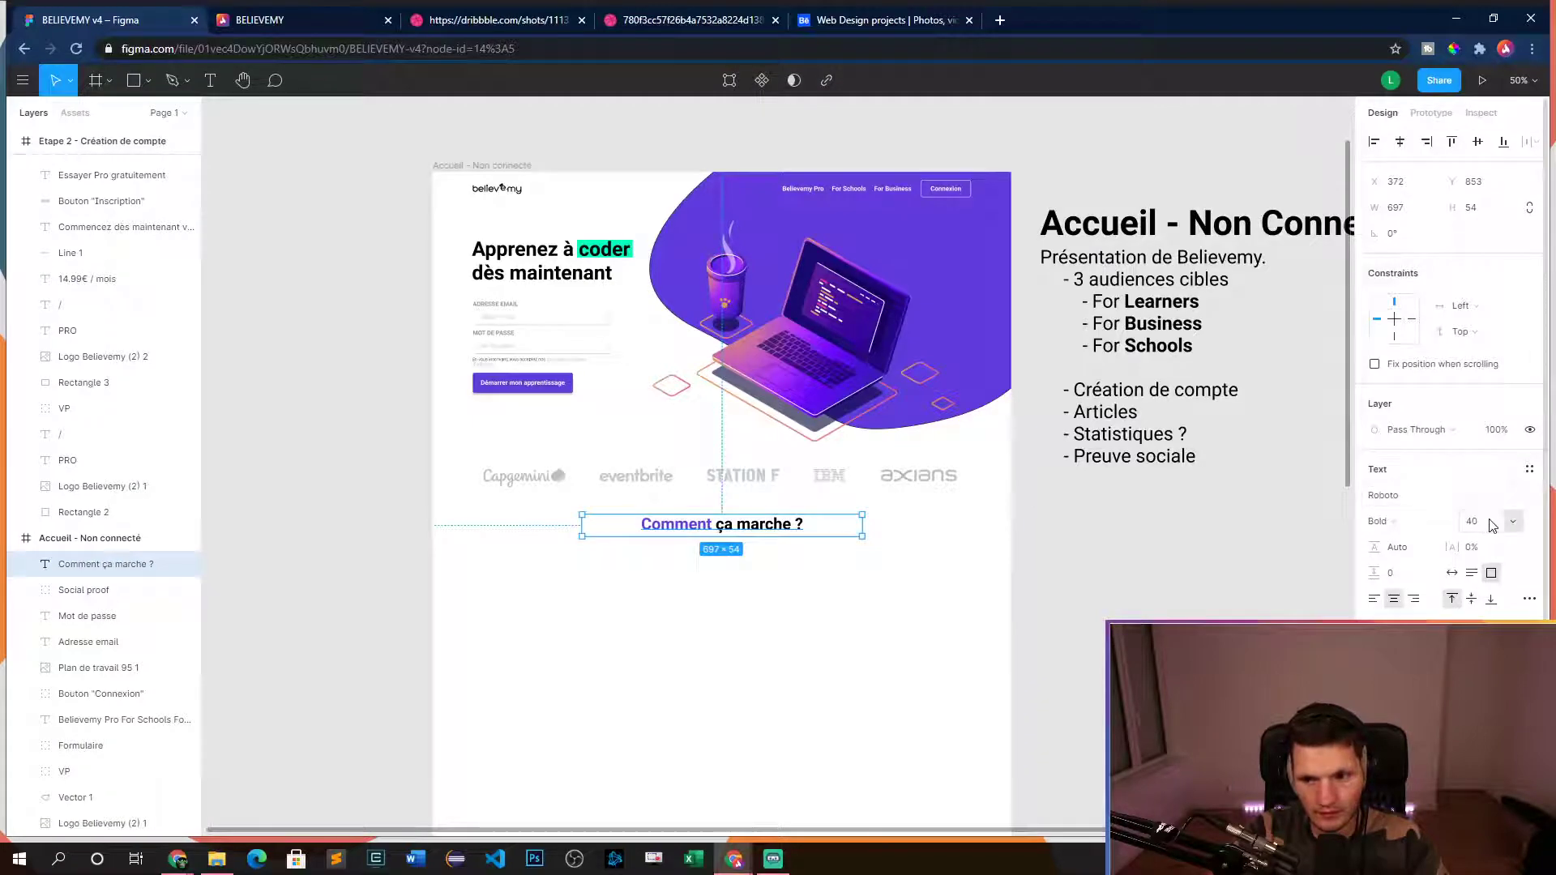
{"action": "type", "text": "45"}
{"action": "key", "text": "Return"}
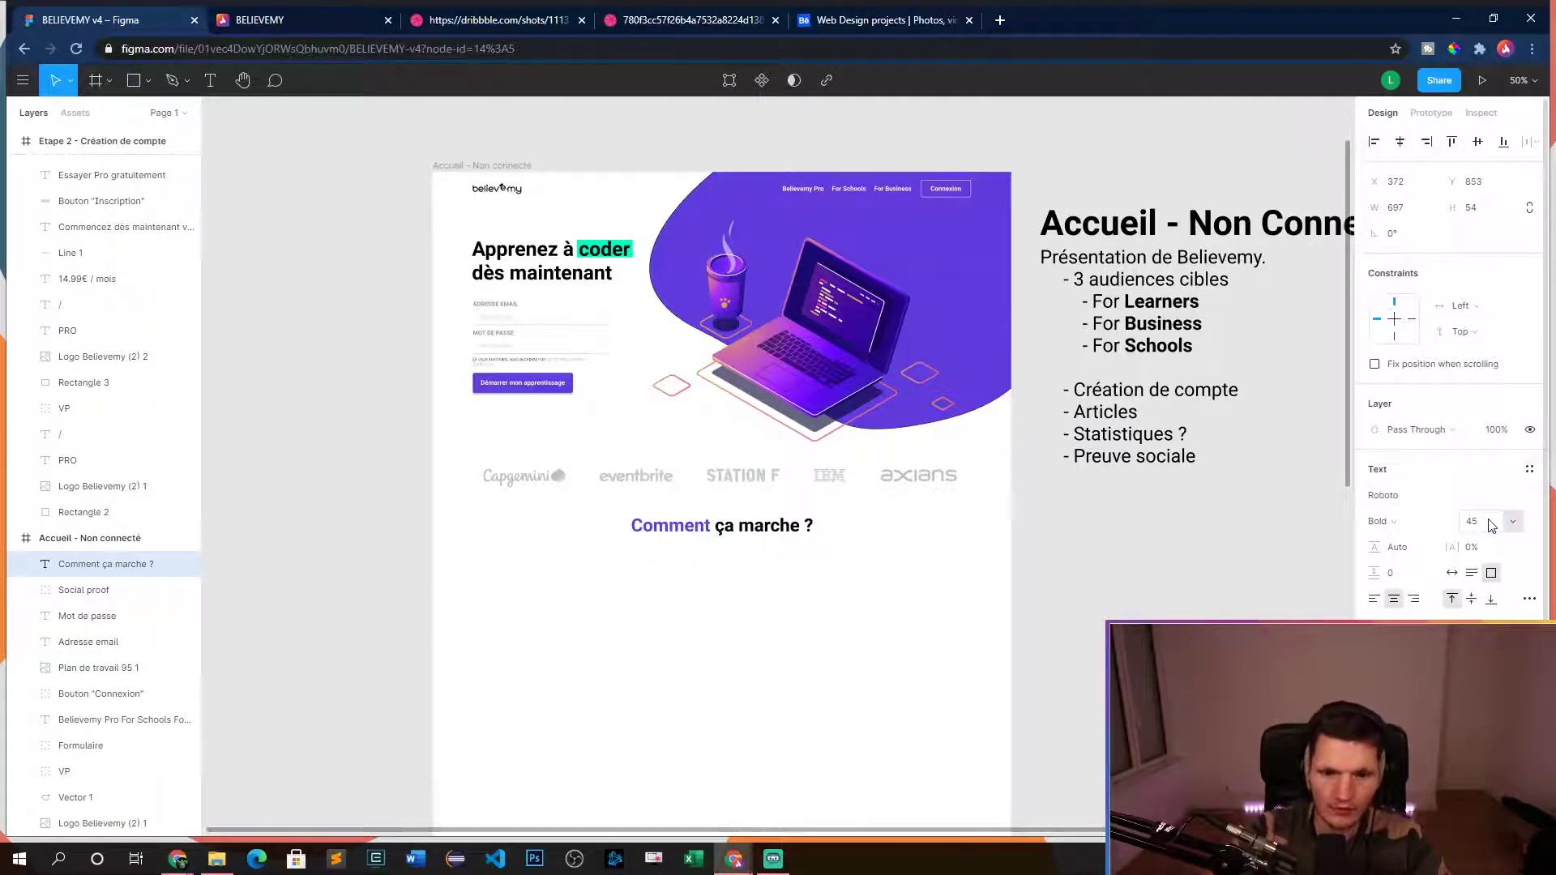
{"action": "left_click", "coordinate": [1087, 695]}
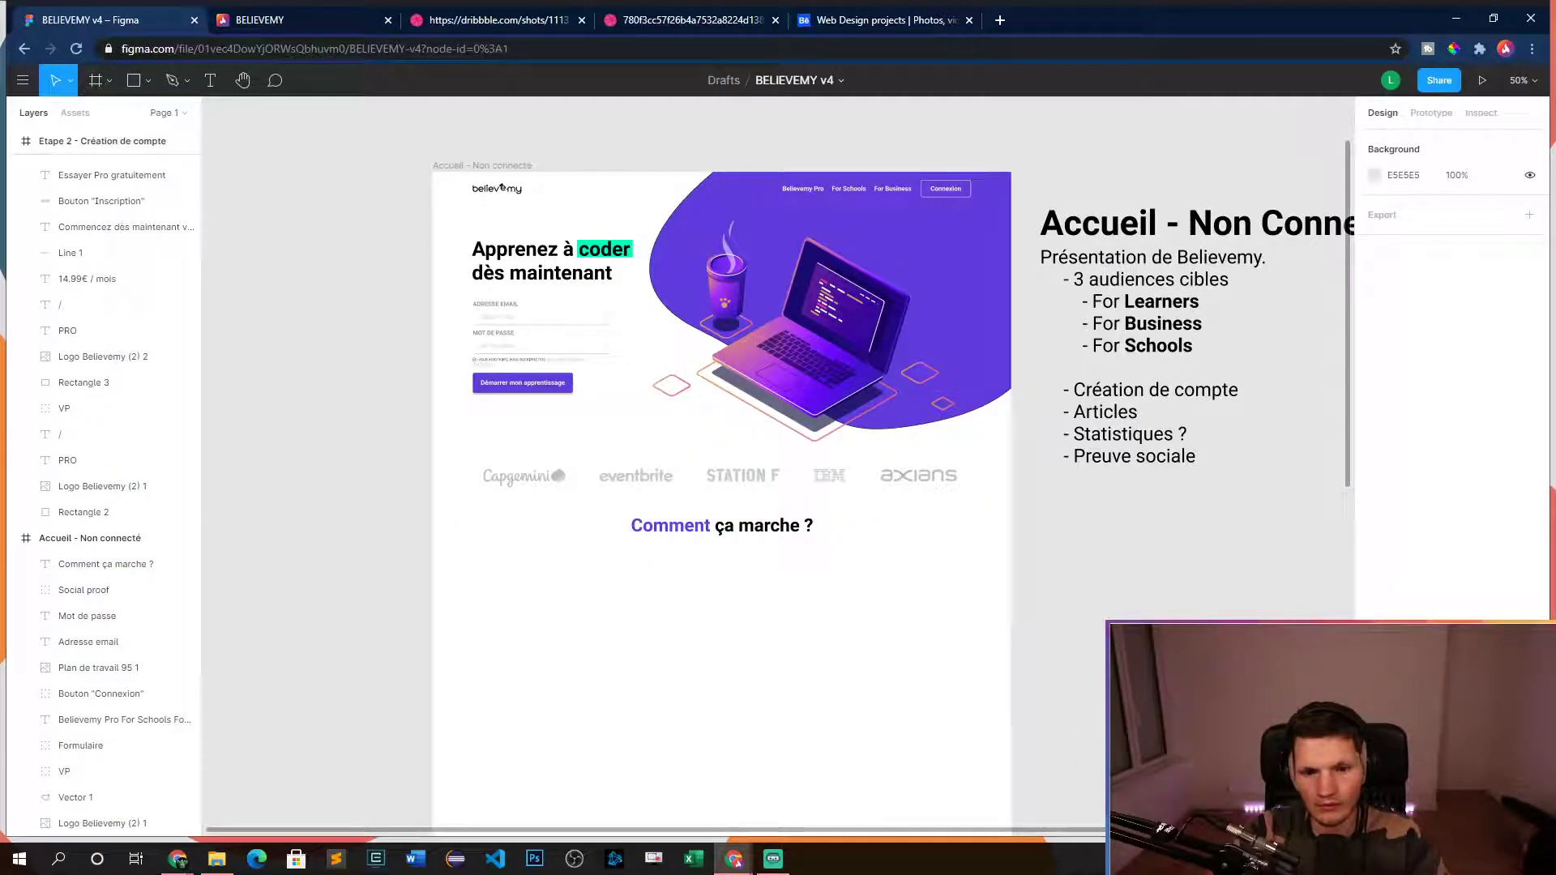
{"action": "left_click", "coordinate": [722, 525]}
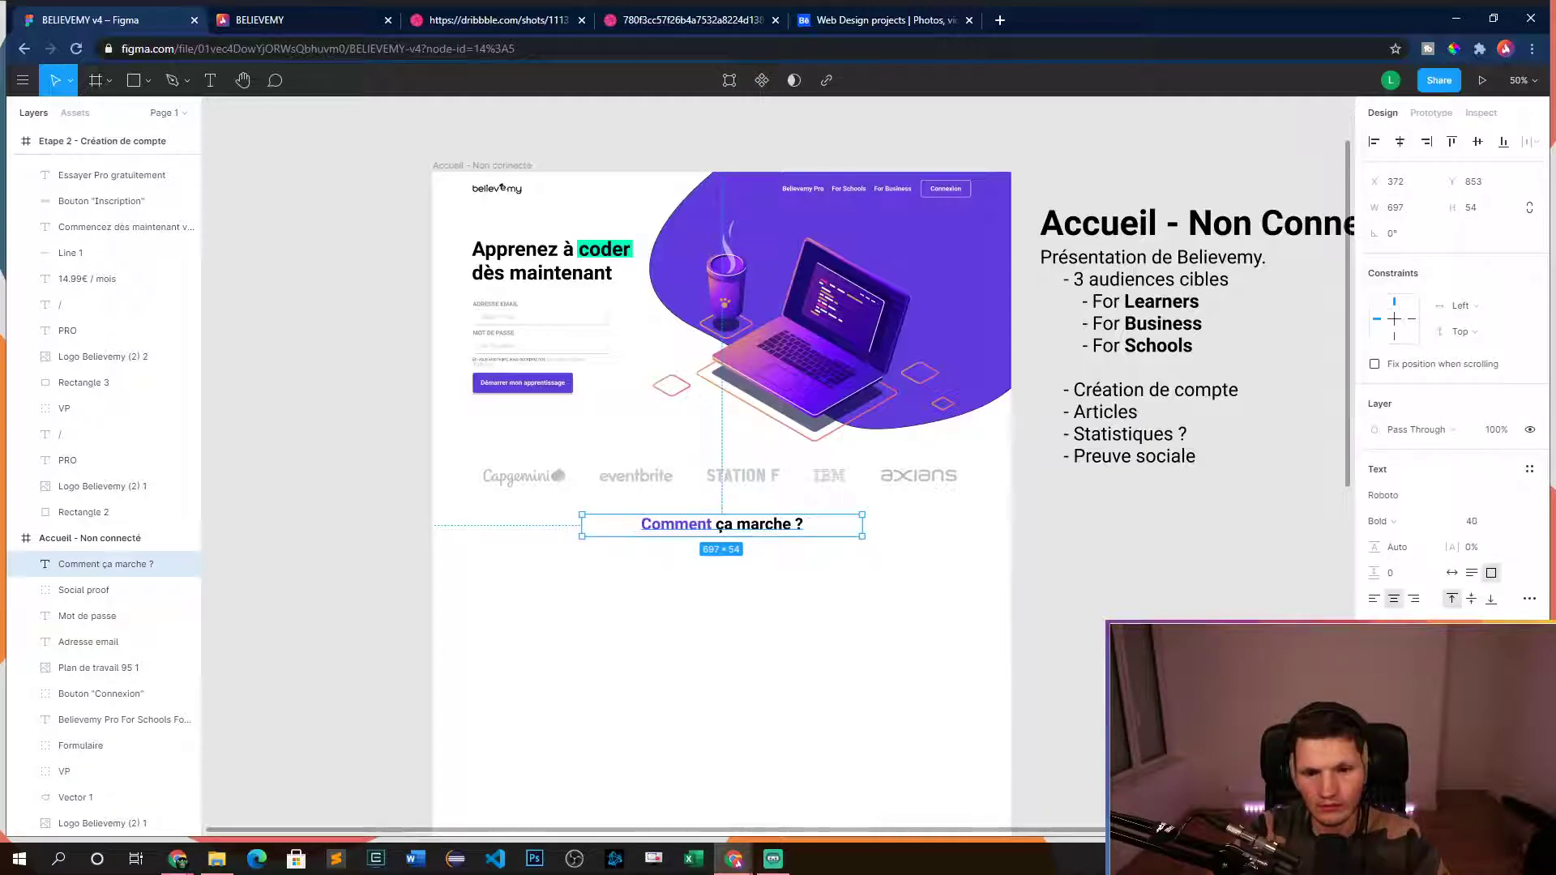
{"action": "left_click", "coordinate": [1120, 688]}
{"action": "left_click_drag", "start_coordinate": [1120, 688], "coordinate": [1135, 533]}
- Switch to the browser references on Behance and Dribbble and examine the background shapes behind the Remote working page's sections
{"action": "left_click", "coordinate": [872, 19]}
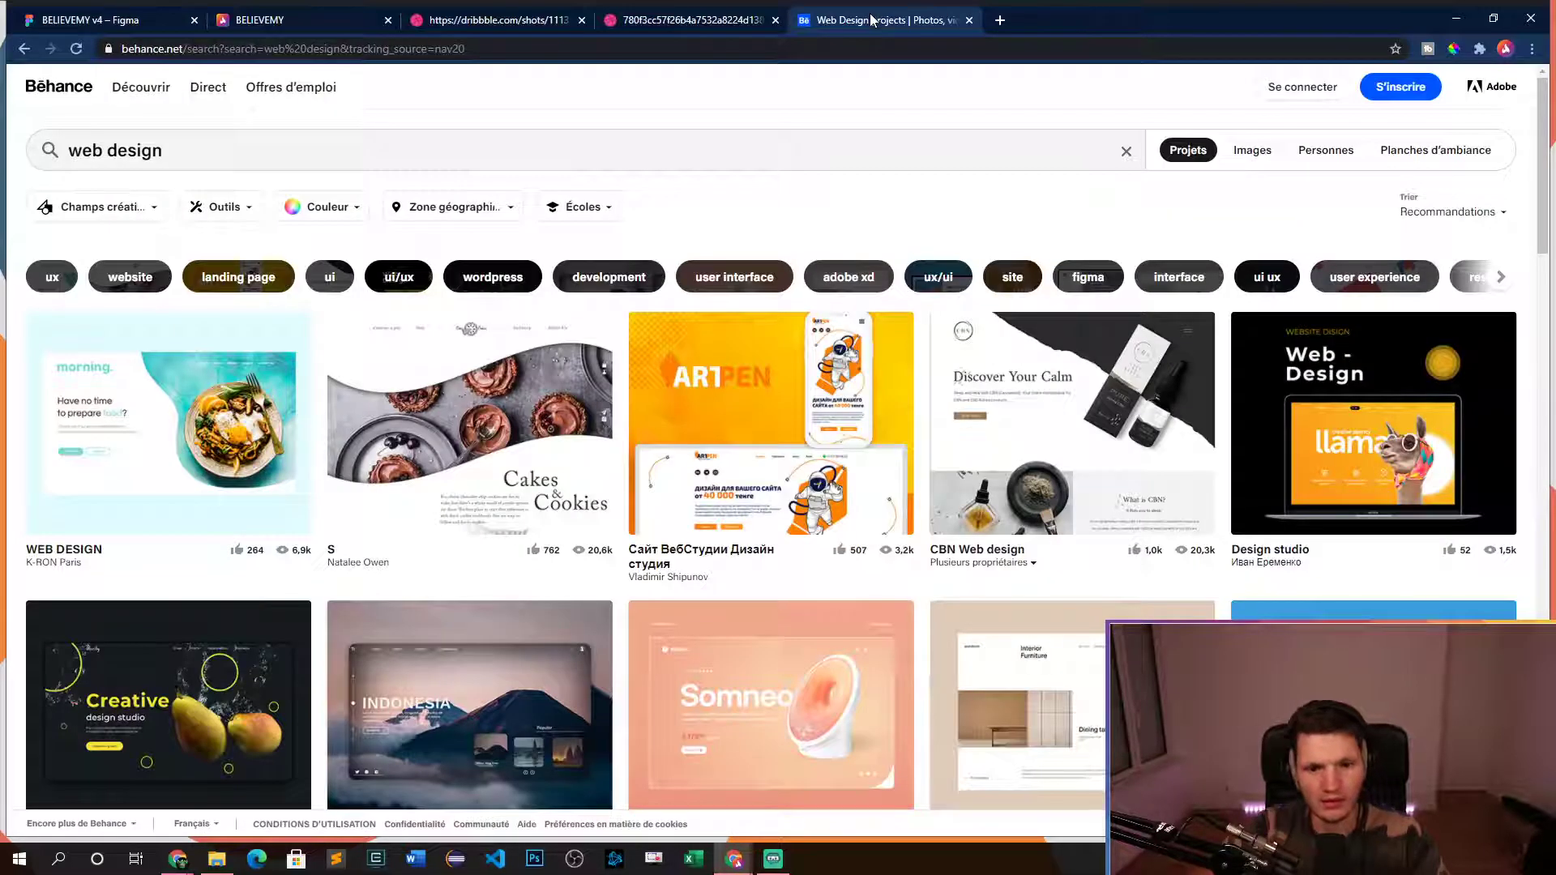
{"action": "left_click", "coordinate": [697, 20]}
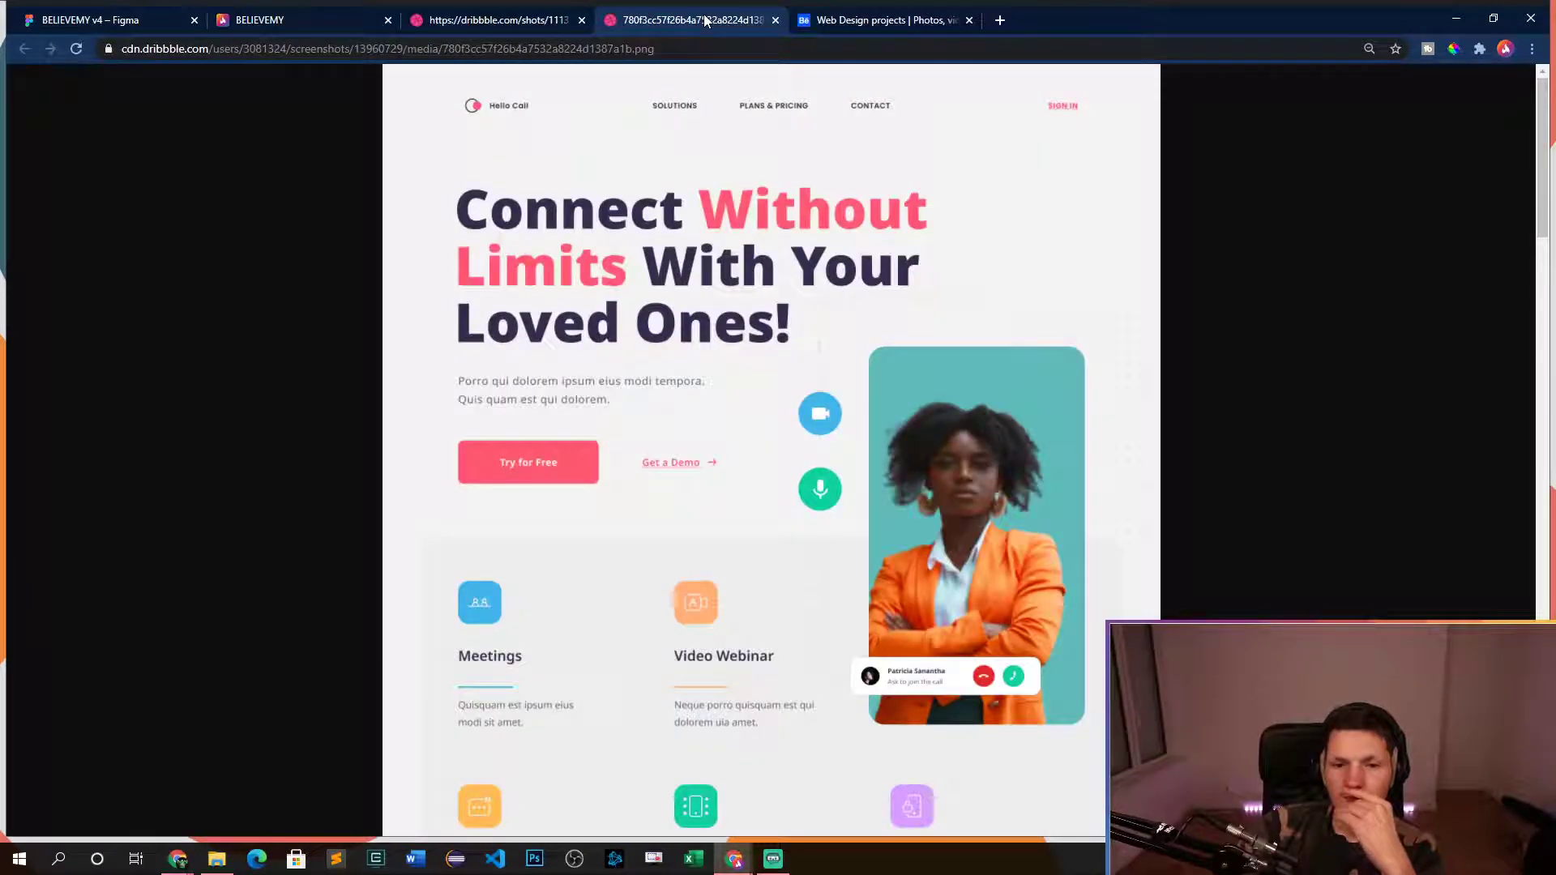
{"action": "left_click", "coordinate": [503, 19]}
{"action": "scroll", "coordinate": [544, 430], "scroll_direction": "down", "scroll_amount": 5}
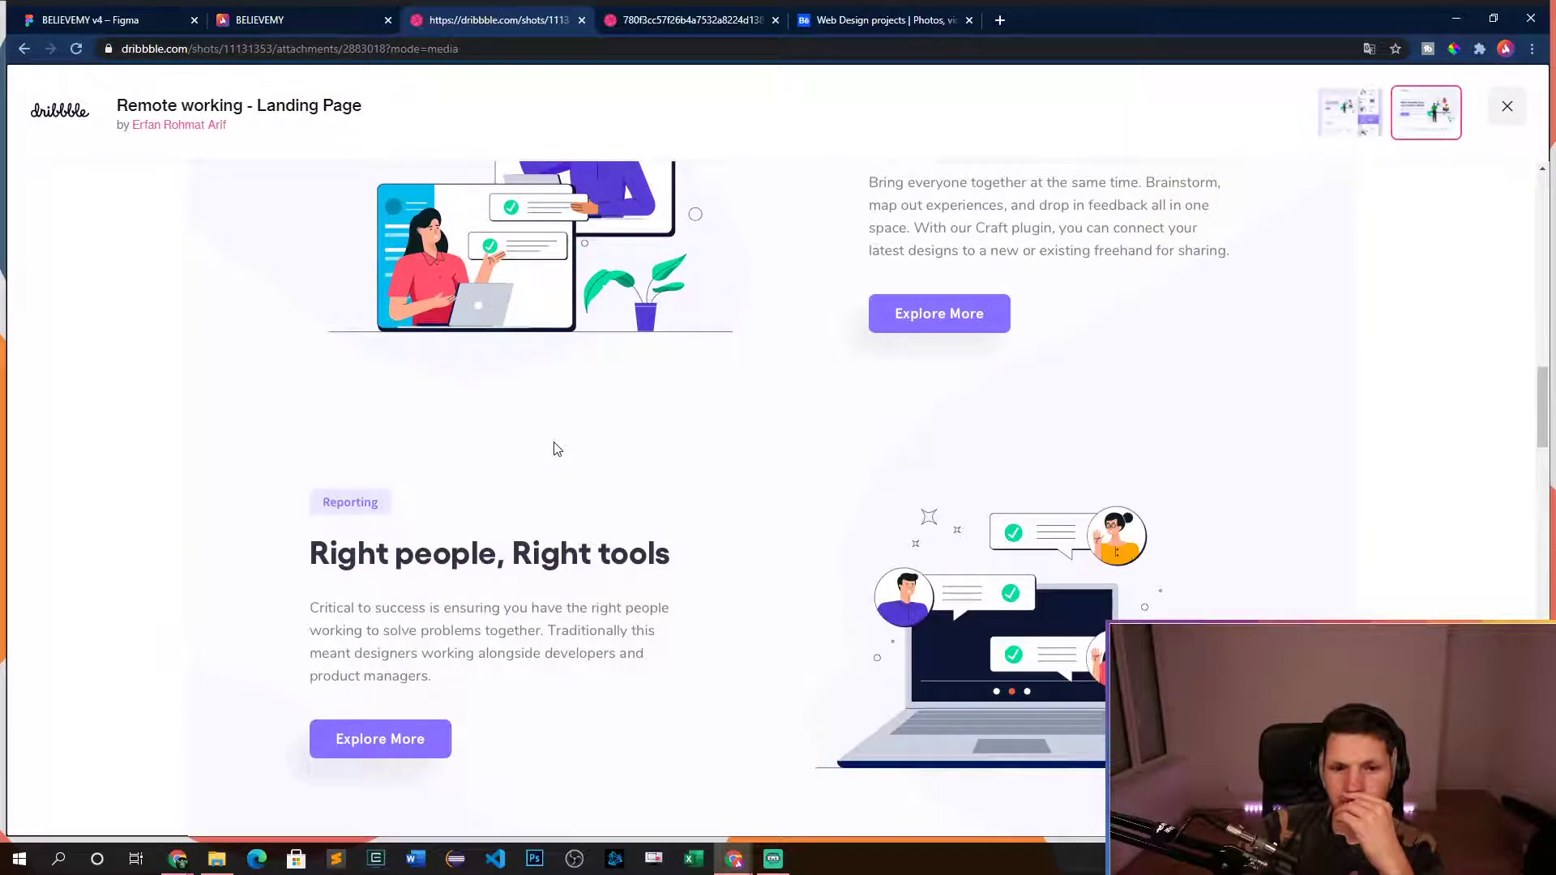
{"action": "scroll", "coordinate": [959, 451], "scroll_direction": "down", "scroll_amount": 4}
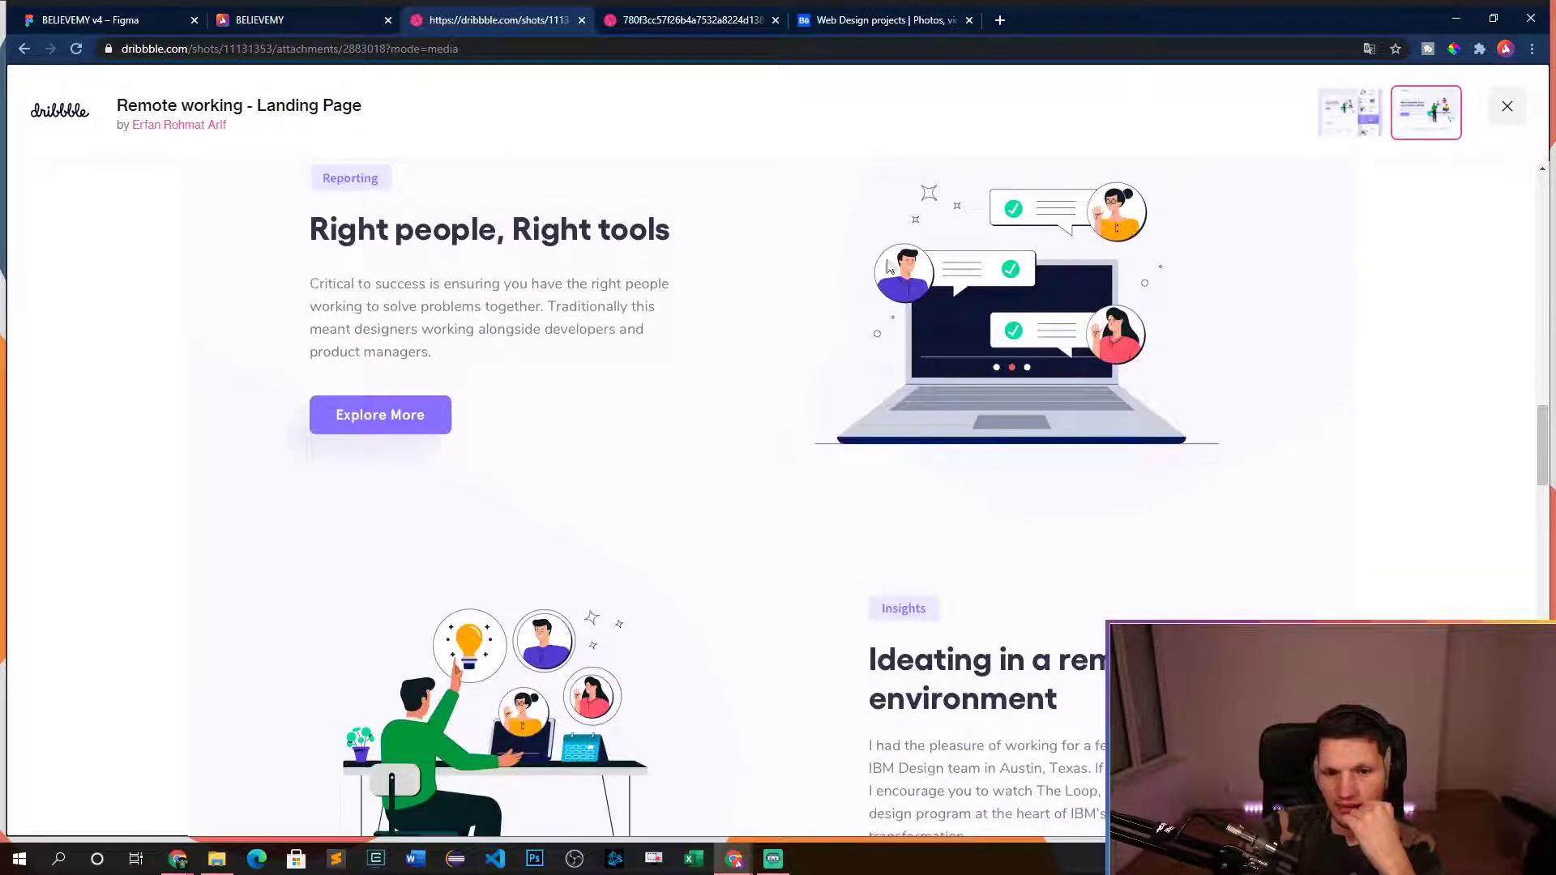
{"action": "scroll", "coordinate": [1159, 474], "scroll_direction": "down", "scroll_amount": 6}
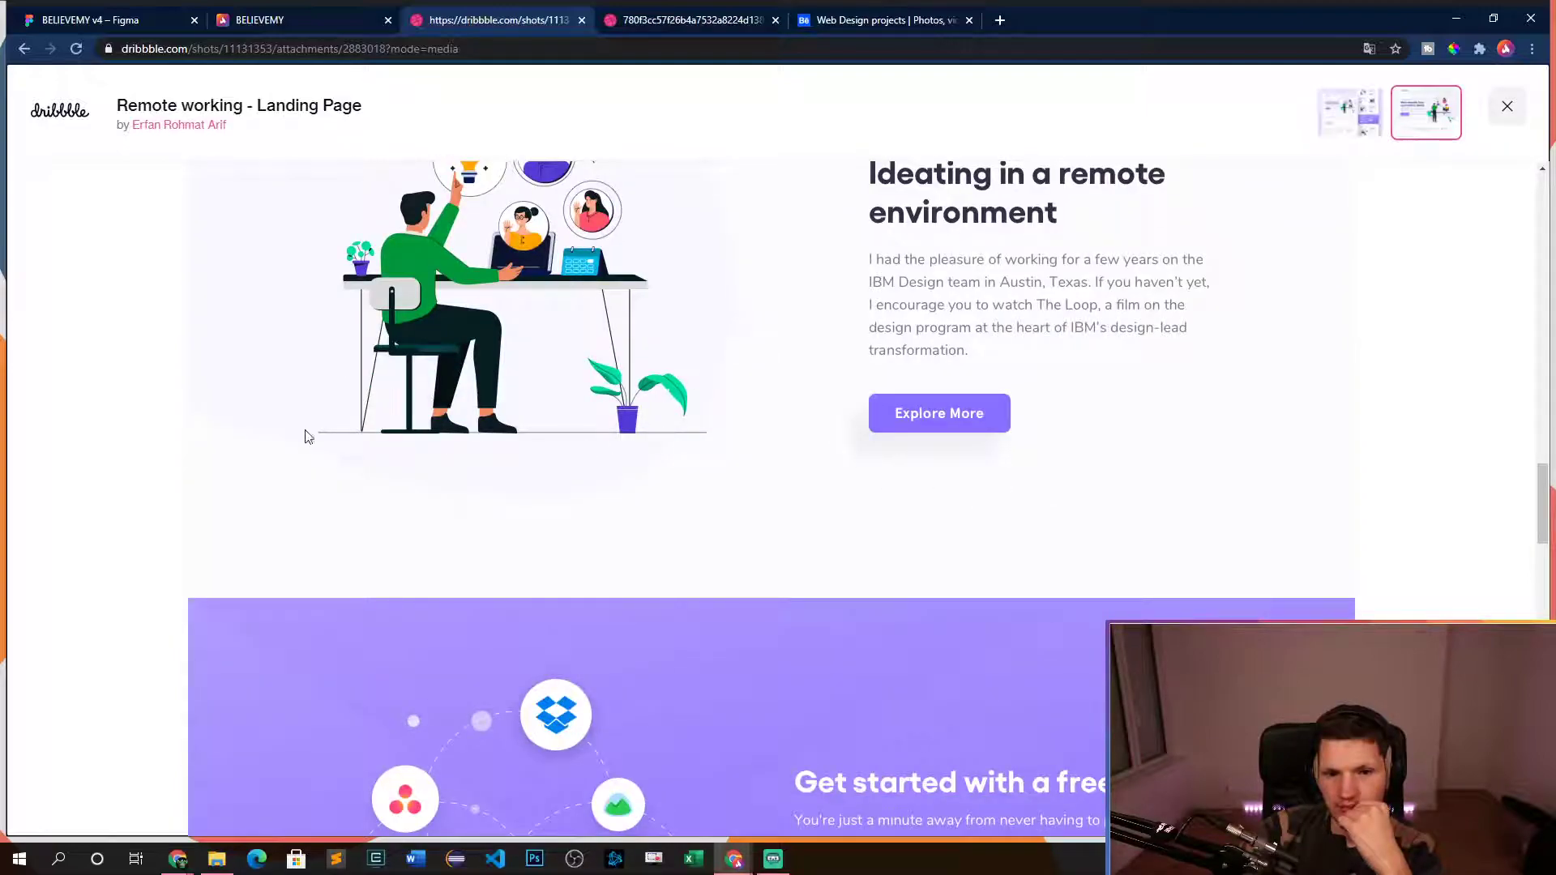
{"action": "scroll", "coordinate": [332, 437], "scroll_direction": "up", "scroll_amount": 4}
{"action": "scroll", "coordinate": [640, 628], "scroll_direction": "down", "scroll_amount": 10}
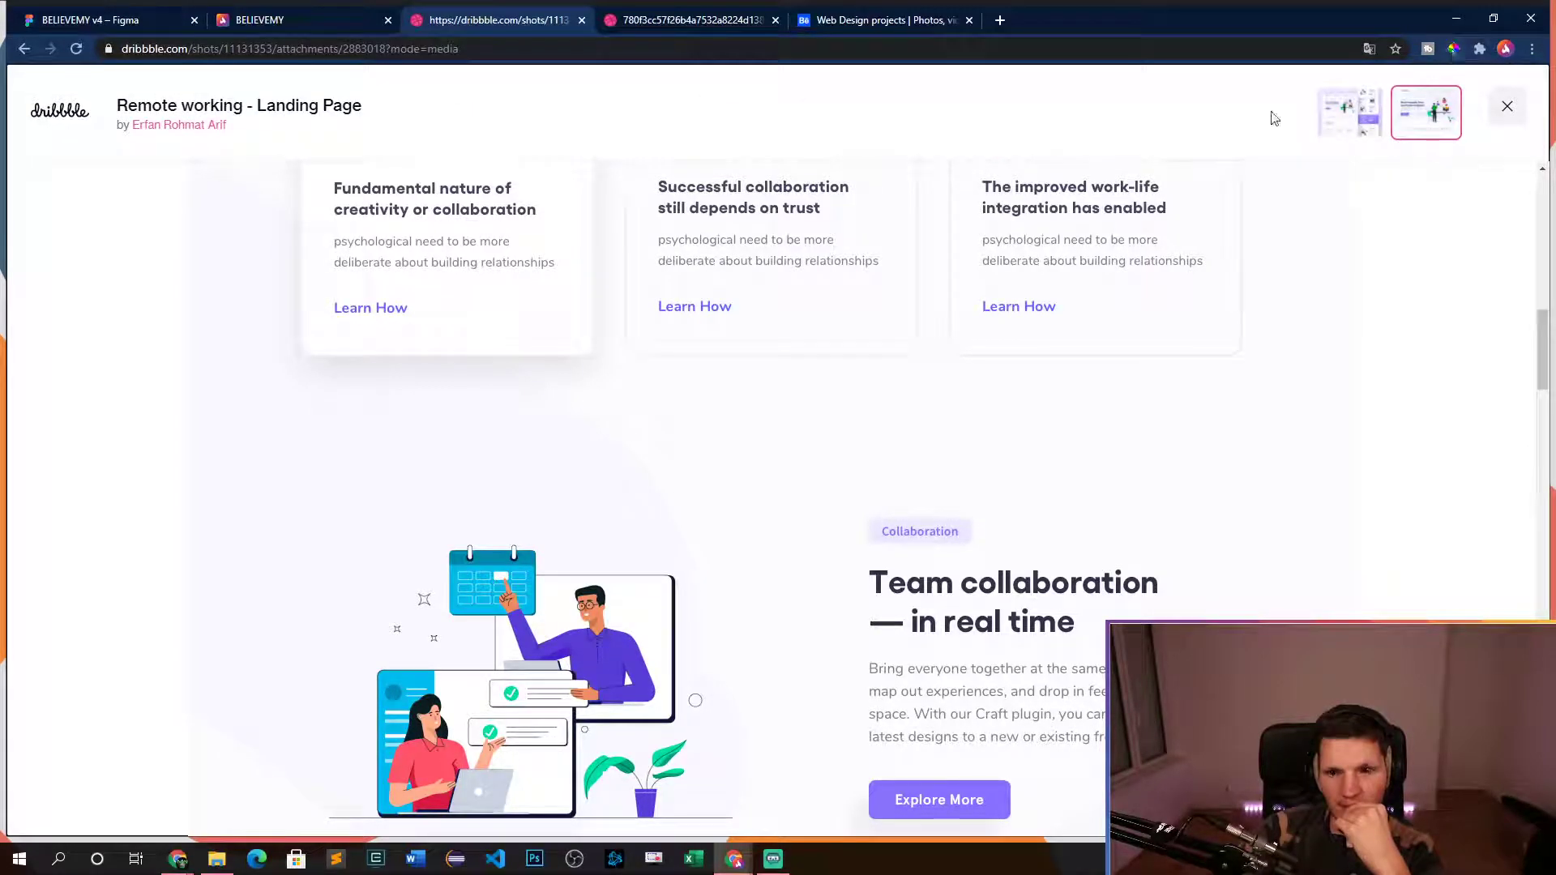
- Sample the pale background shape of the Remote working page with the color picker, copy its hex code F9F8FF and return to Figma
{"action": "left_click", "coordinate": [1454, 48]}
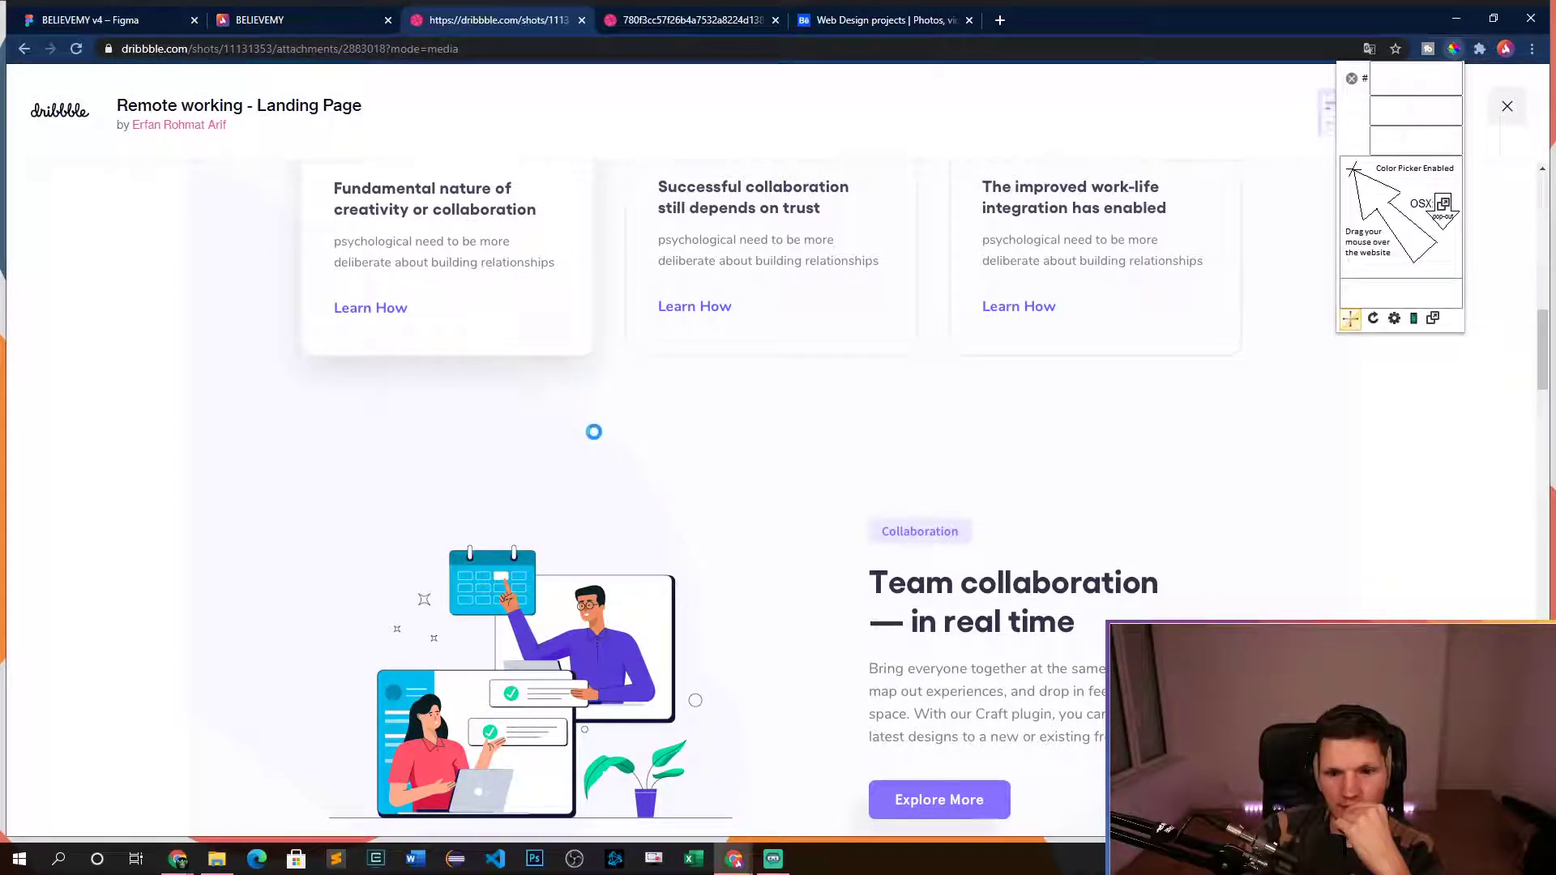
{"action": "left_click", "coordinate": [506, 446]}
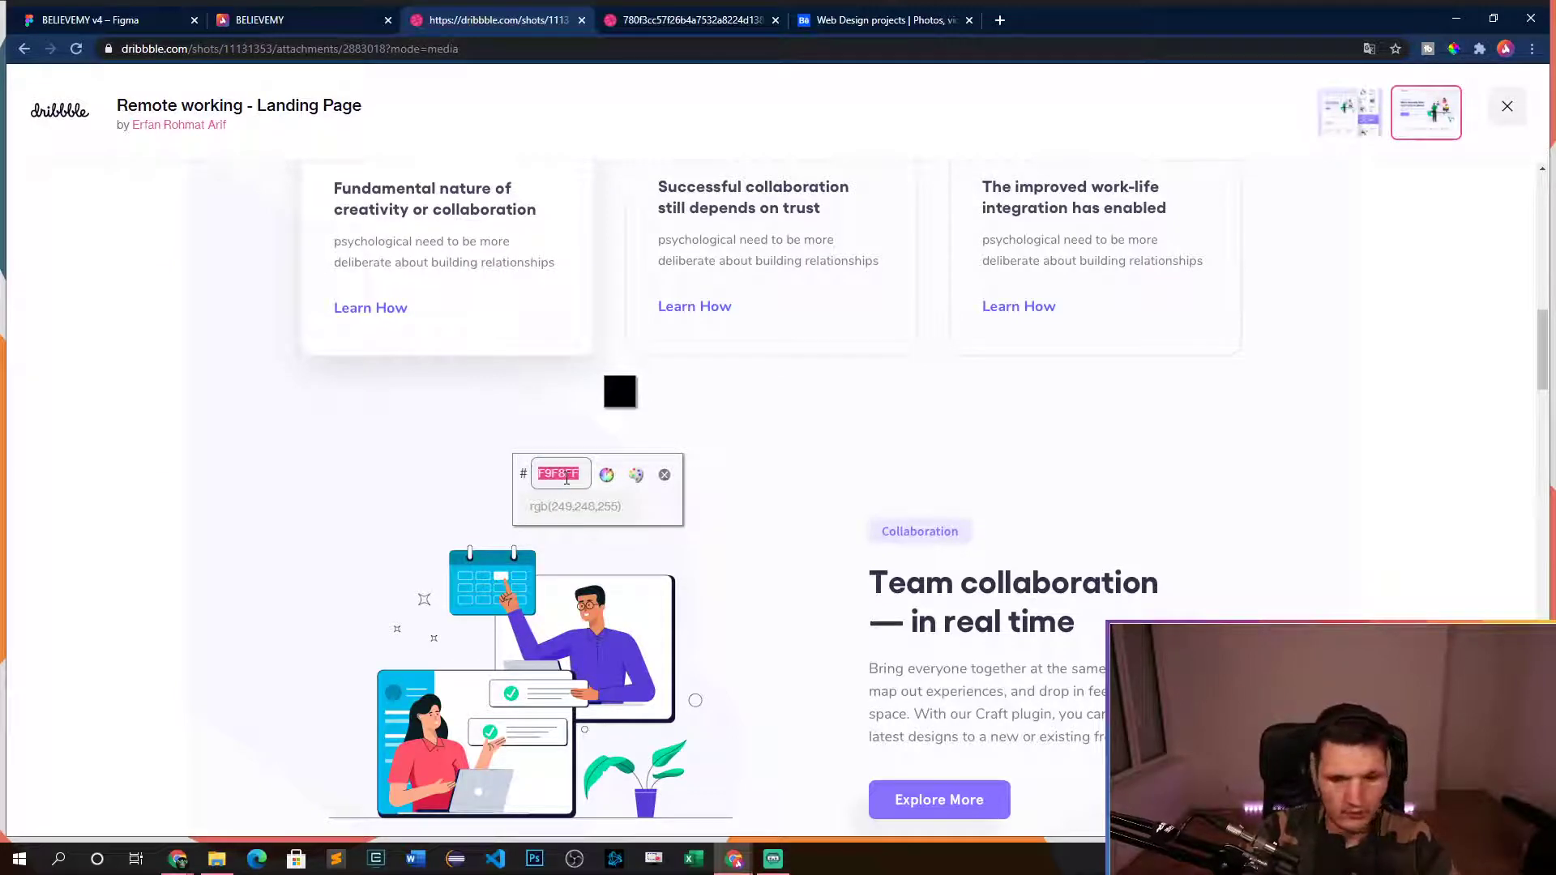
{"action": "key", "text": "ctrl+c"}
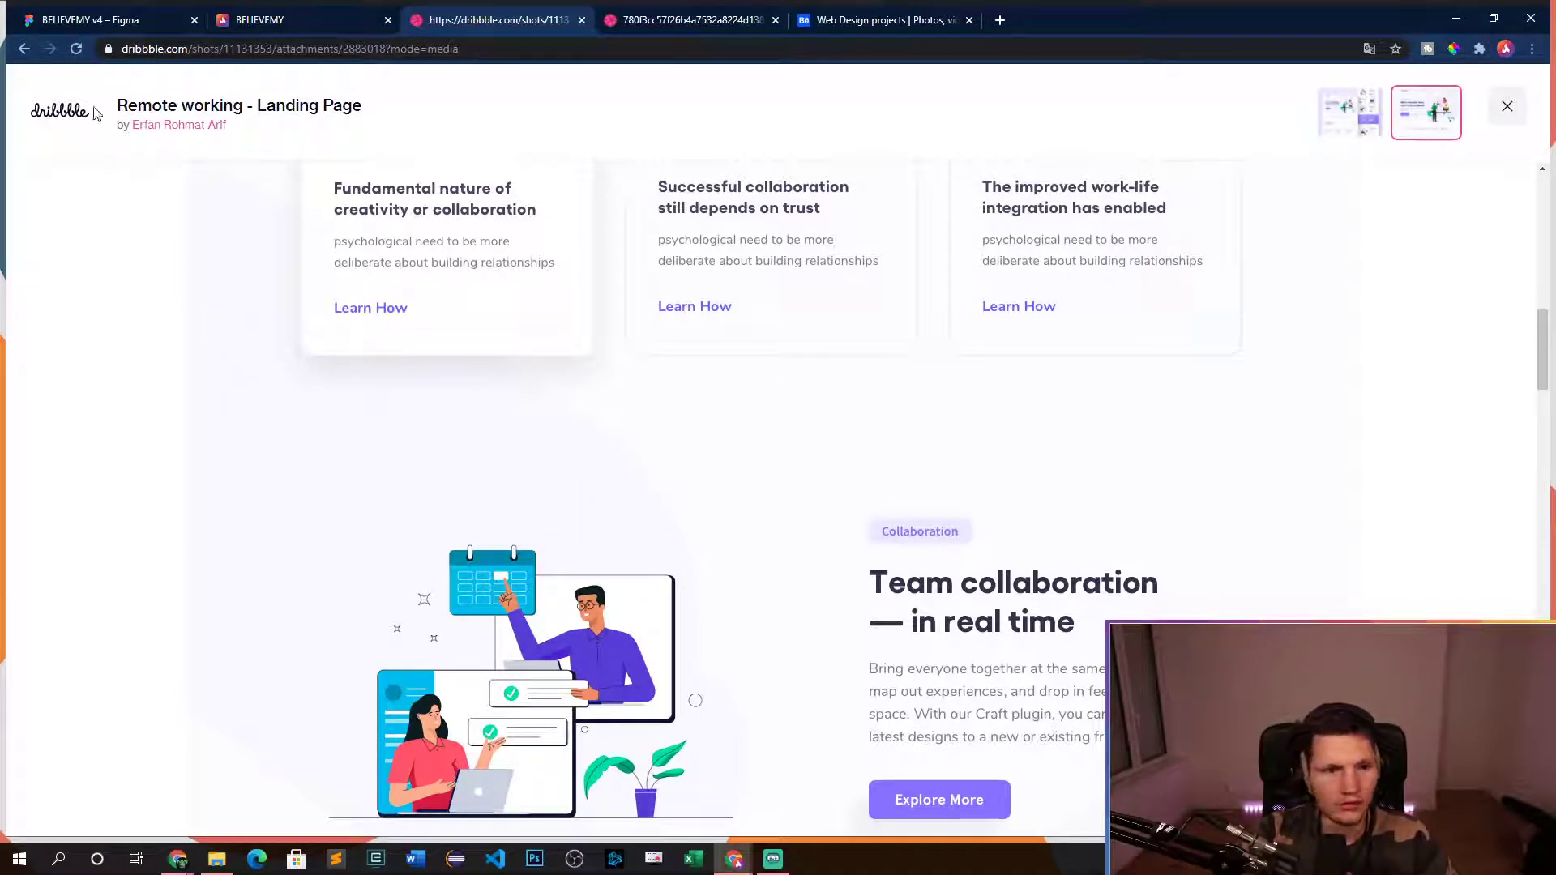
{"action": "left_click", "coordinate": [118, 18]}
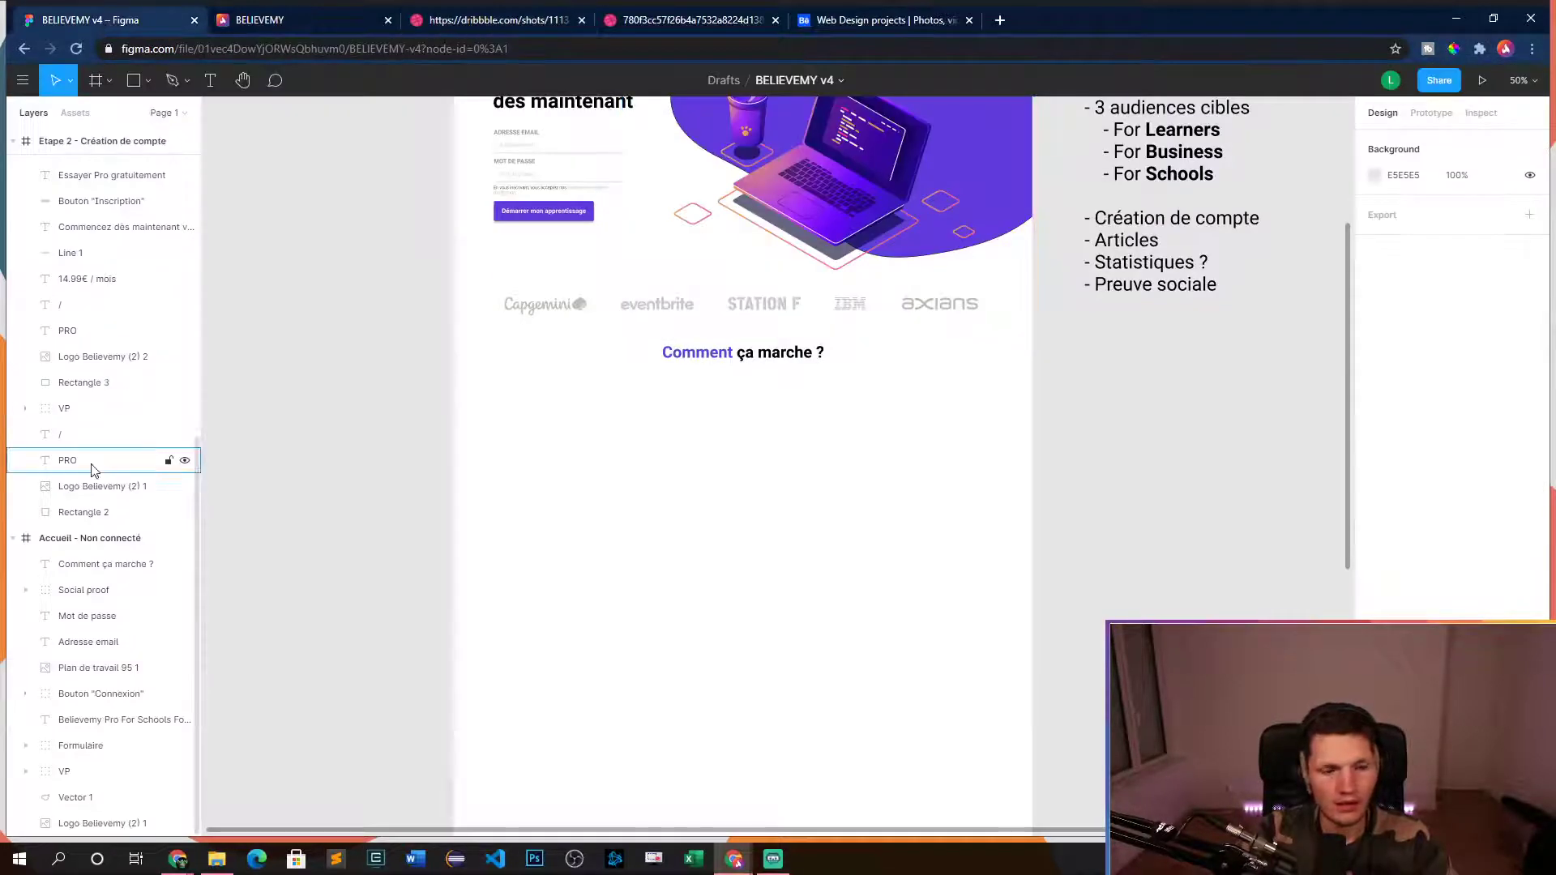
- Draw a rectangle about 1152 × 392 below the "Comment ça marche ?" heading, overlapping the frame's left edge
{"action": "left_click", "coordinate": [146, 82]}
{"action": "left_click", "coordinate": [143, 84]}
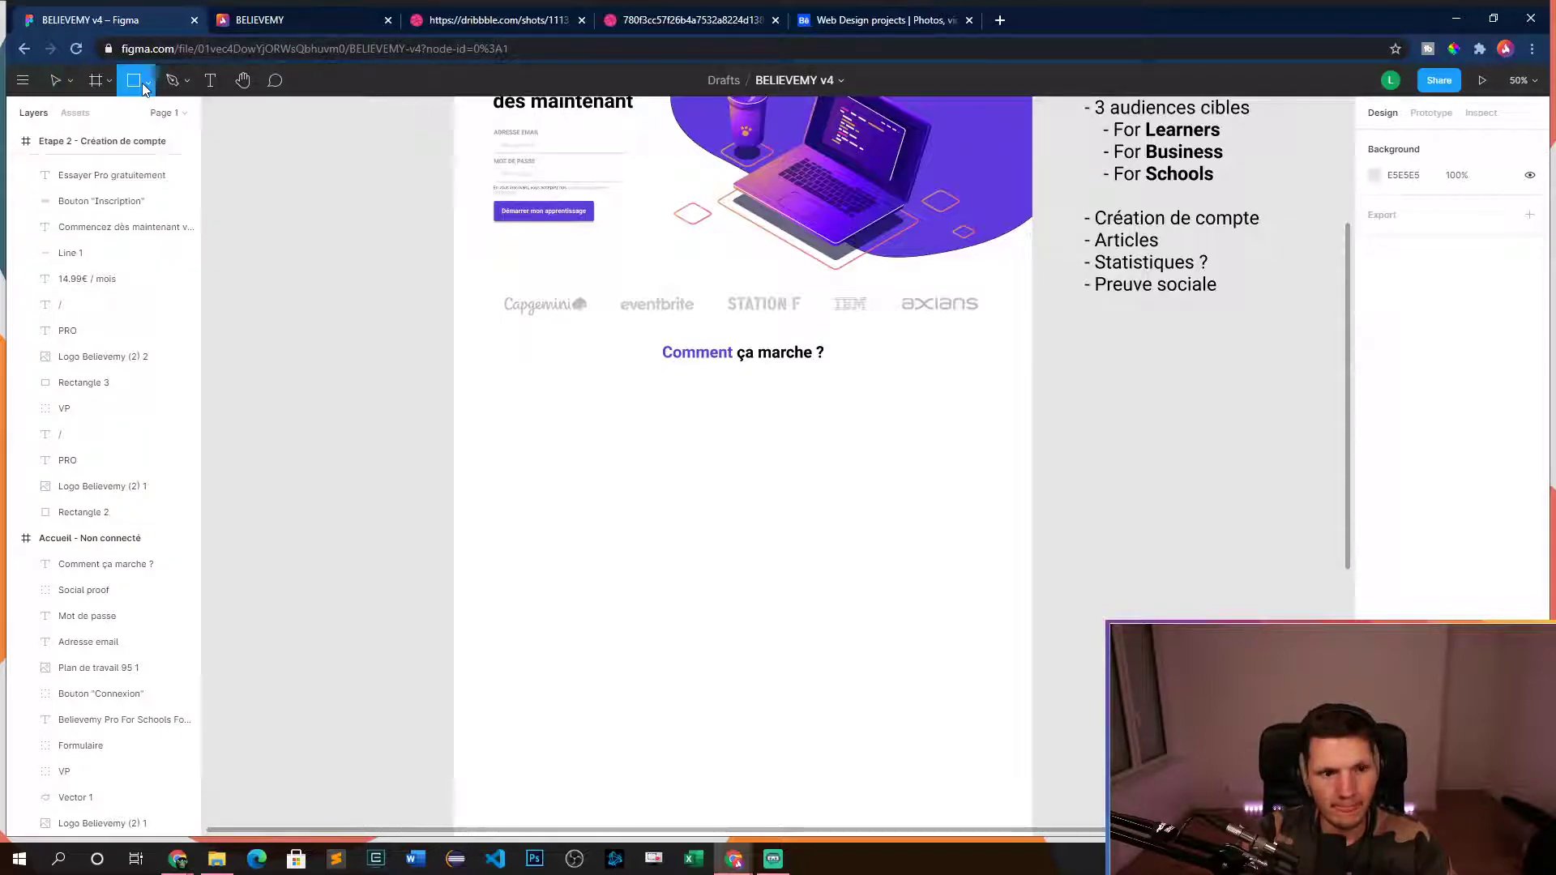
{"action": "mouse_move", "coordinate": [382, 468]}
{"action": "left_mouse_down"}
{"action": "mouse_move", "coordinate": [883, 640]}
{"action": "mouse_move", "coordinate": [869, 835]}
{"action": "mouse_move", "coordinate": [865, 588]}
{"action": "mouse_move", "coordinate": [844, 639]}
{"action": "mouse_move", "coordinate": [848, 624]}
{"action": "left_mouse_up"}
- Draw an ellipse, size it to 398 × 392 and place it over the rectangle's right end to form a rounded cap
{"action": "left_click", "coordinate": [149, 86]}
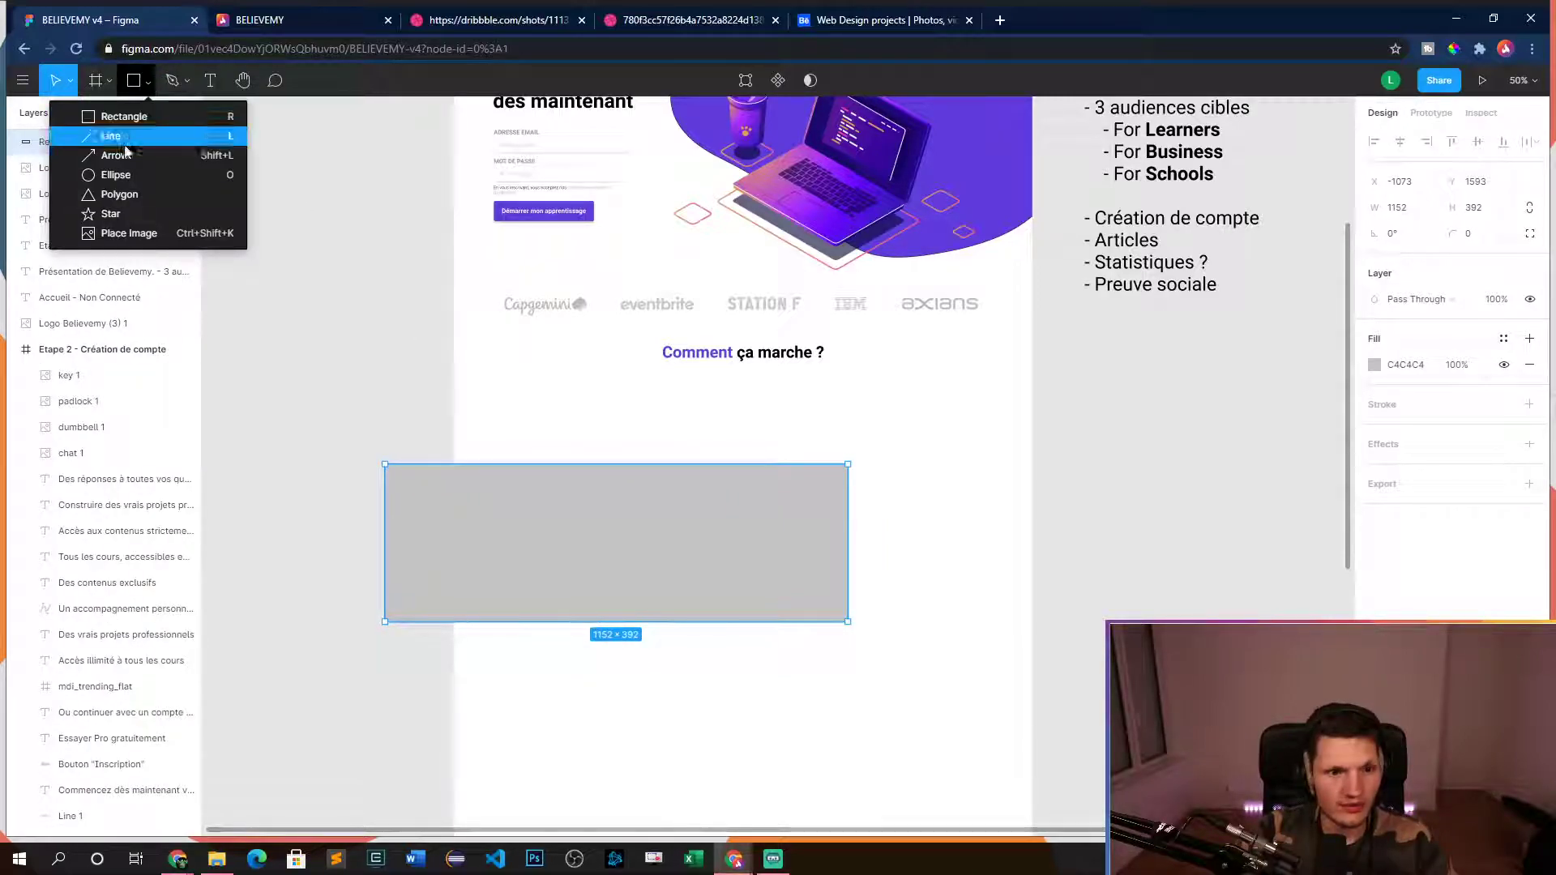
{"action": "left_click", "coordinate": [122, 177]}
{"action": "left_click_drag", "start_coordinate": [636, 428], "coordinate": [874, 545]}
{"action": "left_click_drag", "start_coordinate": [923, 604], "coordinate": [842, 620]}
{"action": "scroll", "coordinate": [900, 677], "scroll_direction": "up", "scroll_amount": 5}
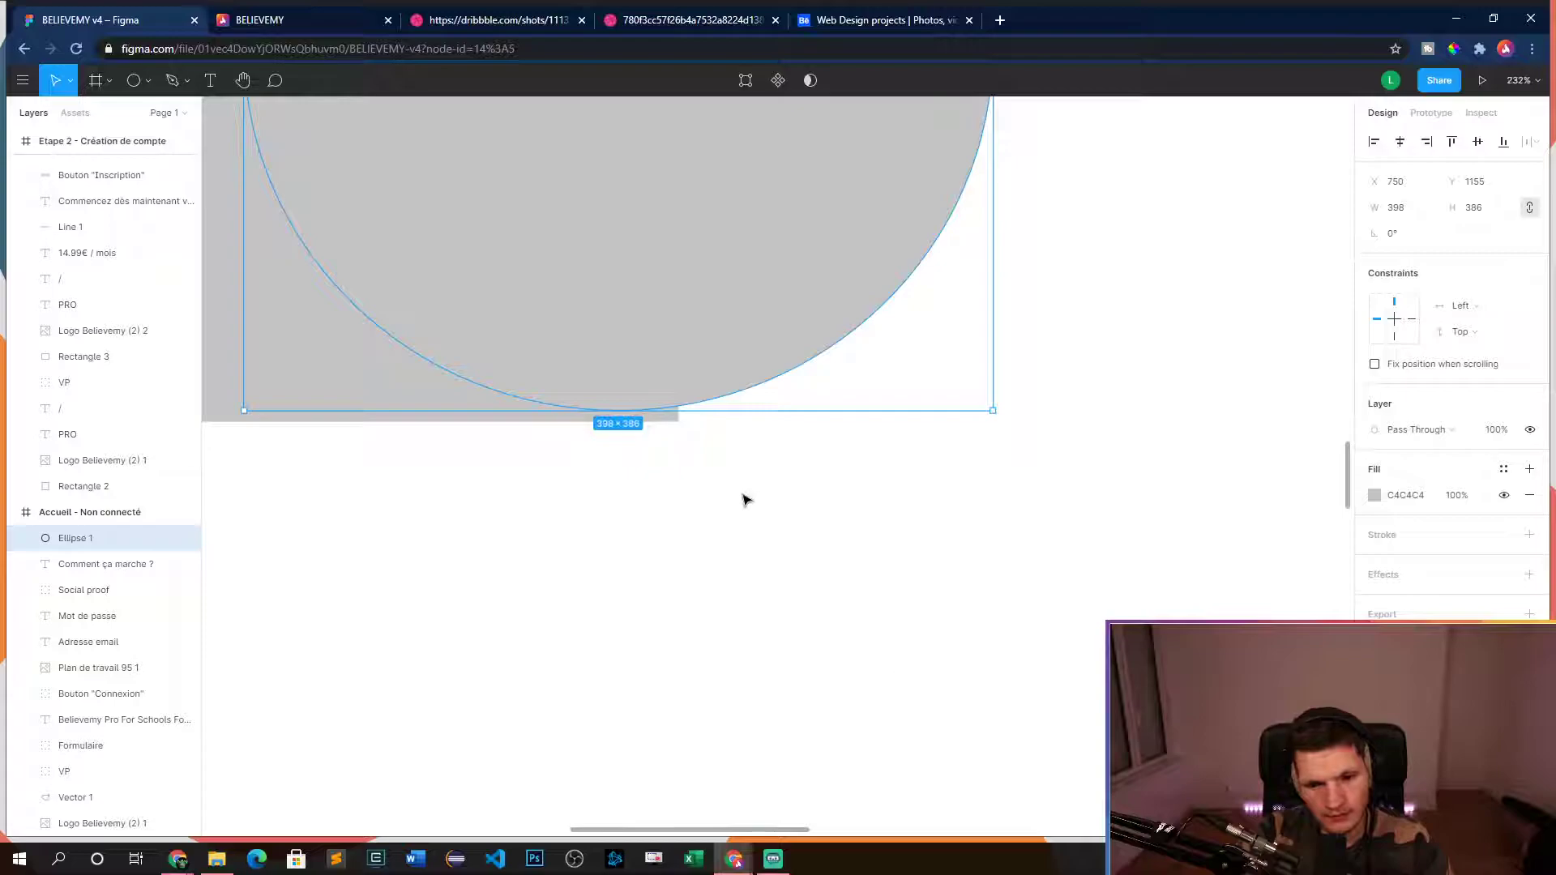
{"action": "left_click_drag", "start_coordinate": [677, 410], "coordinate": [739, 381]}
{"action": "scroll", "coordinate": [739, 381], "scroll_direction": "up", "scroll_amount": 7}
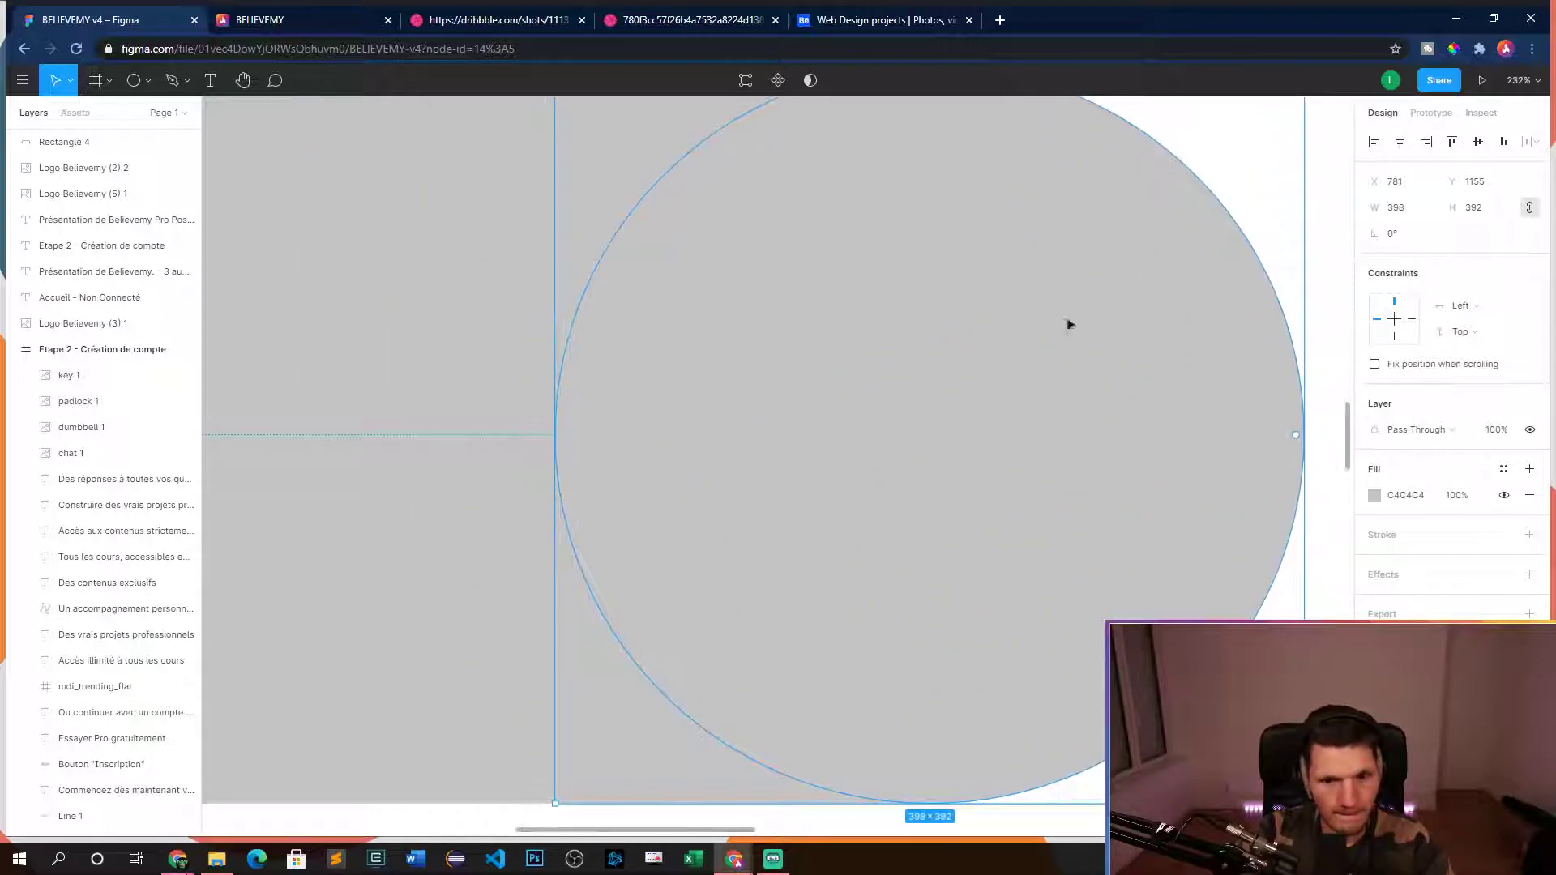
{"action": "left_click", "coordinate": [959, 267]}
{"action": "scroll", "coordinate": [1214, 468], "scroll_direction": "down", "scroll_amount": 5}
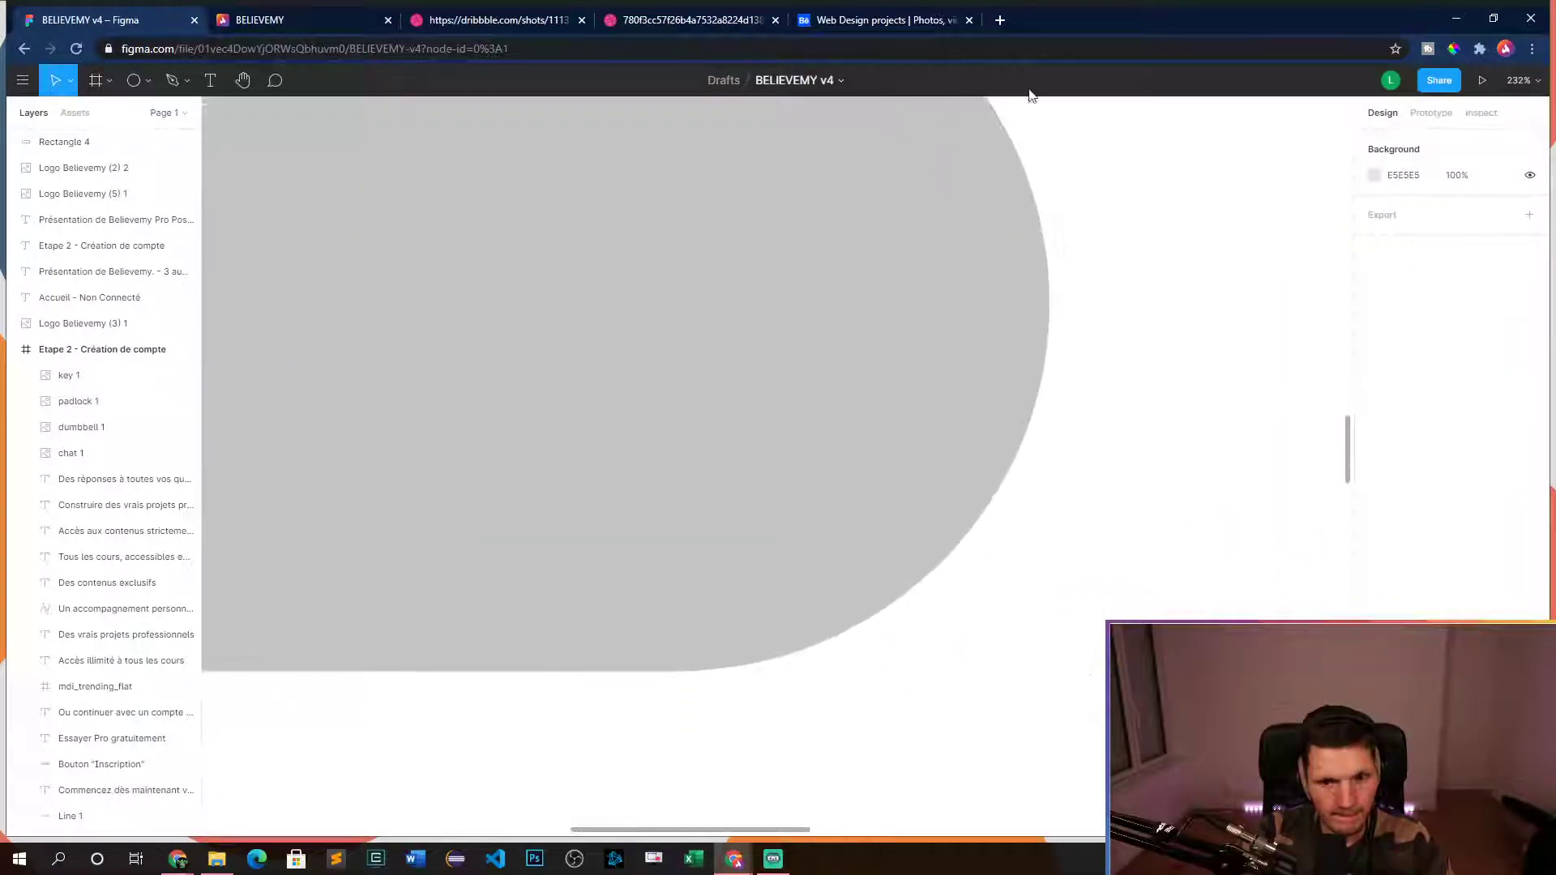
{"action": "scroll", "coordinate": [1111, 309], "scroll_direction": "down", "scroll_amount": 2}
{"action": "scroll", "coordinate": [1202, 497], "scroll_direction": "down", "scroll_amount": 4}
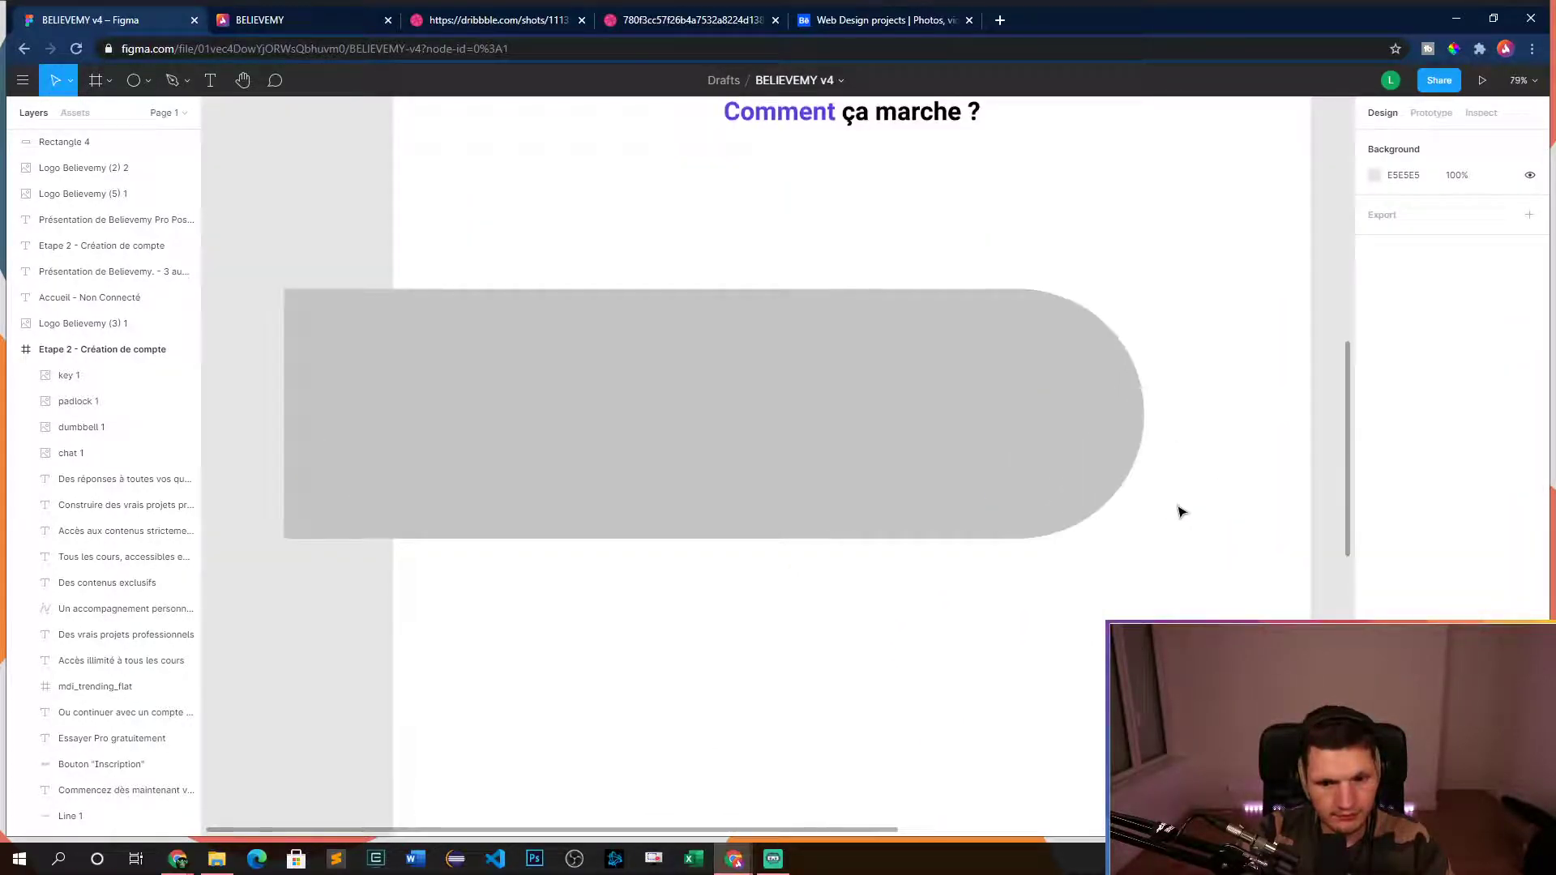
- Try to combine the rectangle and the ellipse by wrapping both in a frame
{"action": "left_click", "coordinate": [1100, 521]}
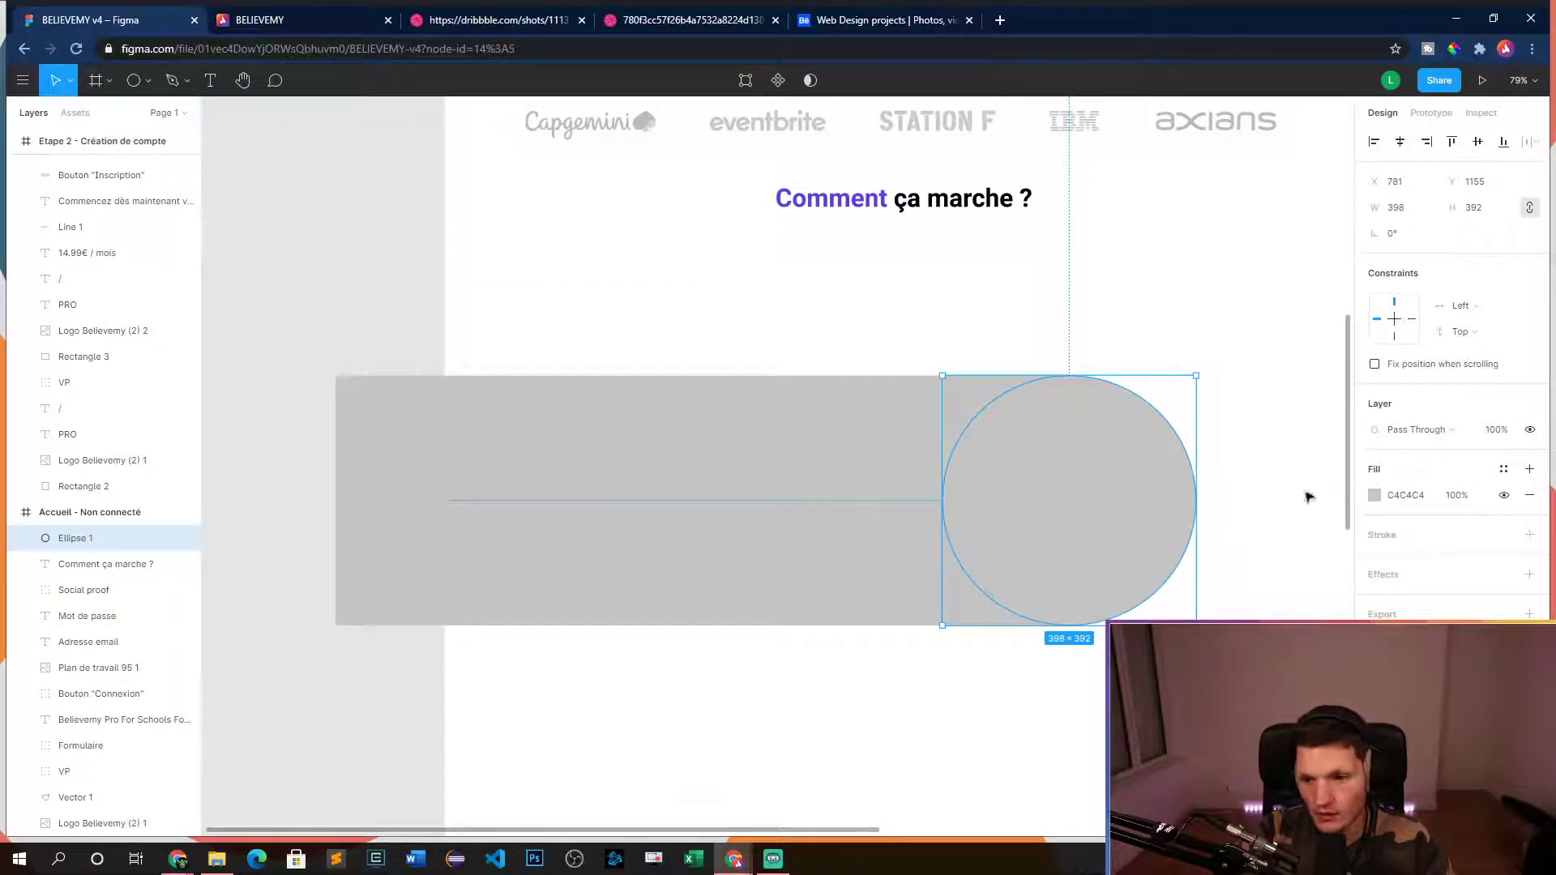
{"action": "left_click", "coordinate": [808, 487], "text": "shift"}
{"action": "right_click", "coordinate": [809, 490]}
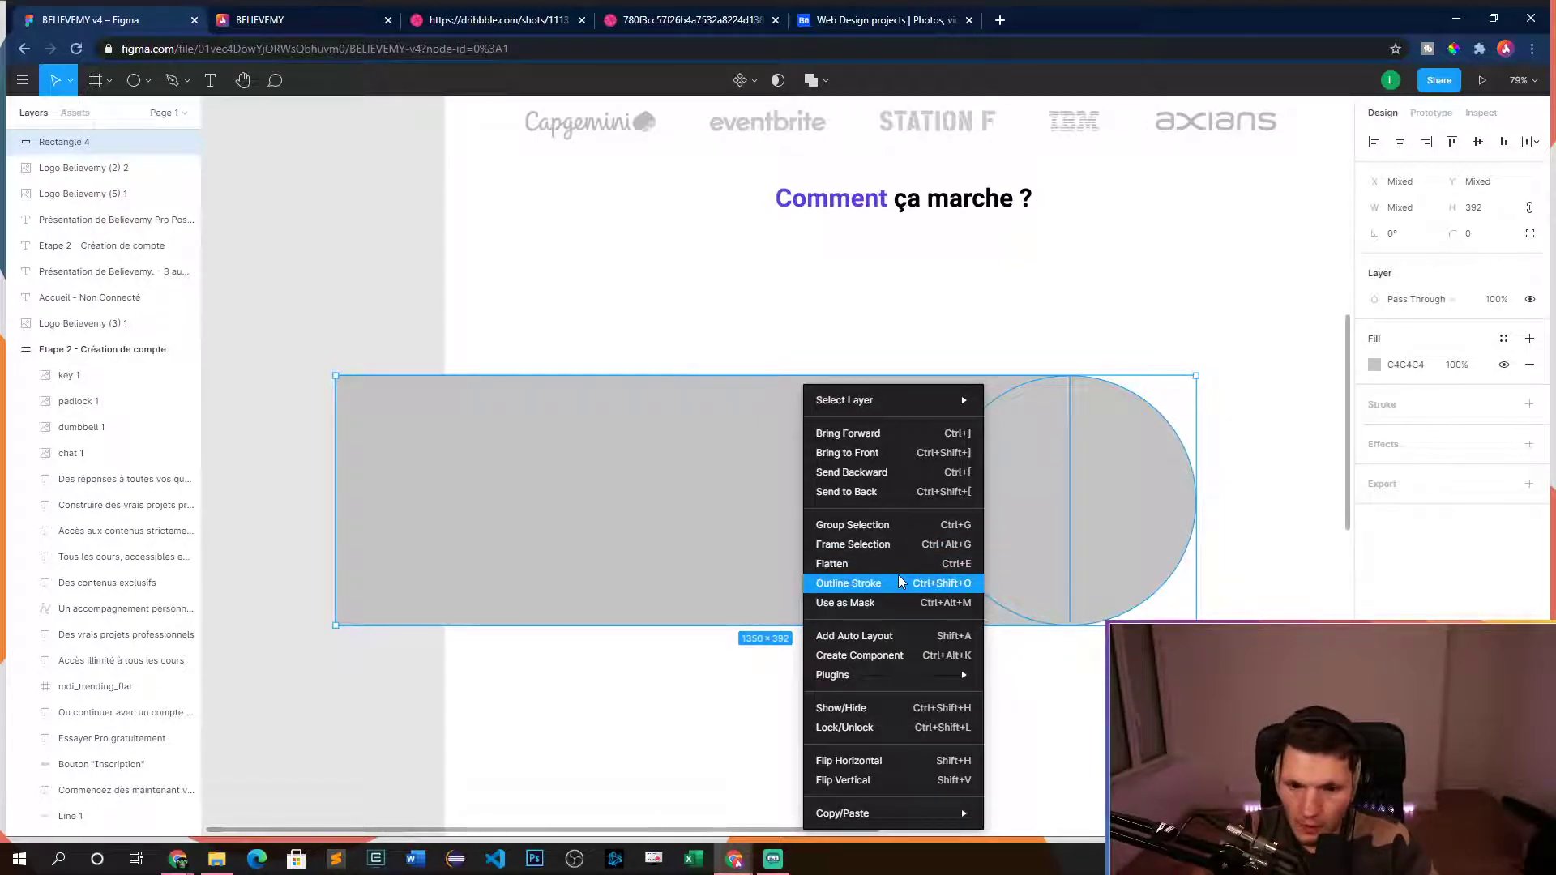
{"action": "left_click", "coordinate": [869, 544]}
{"action": "left_click", "coordinate": [366, 489]}
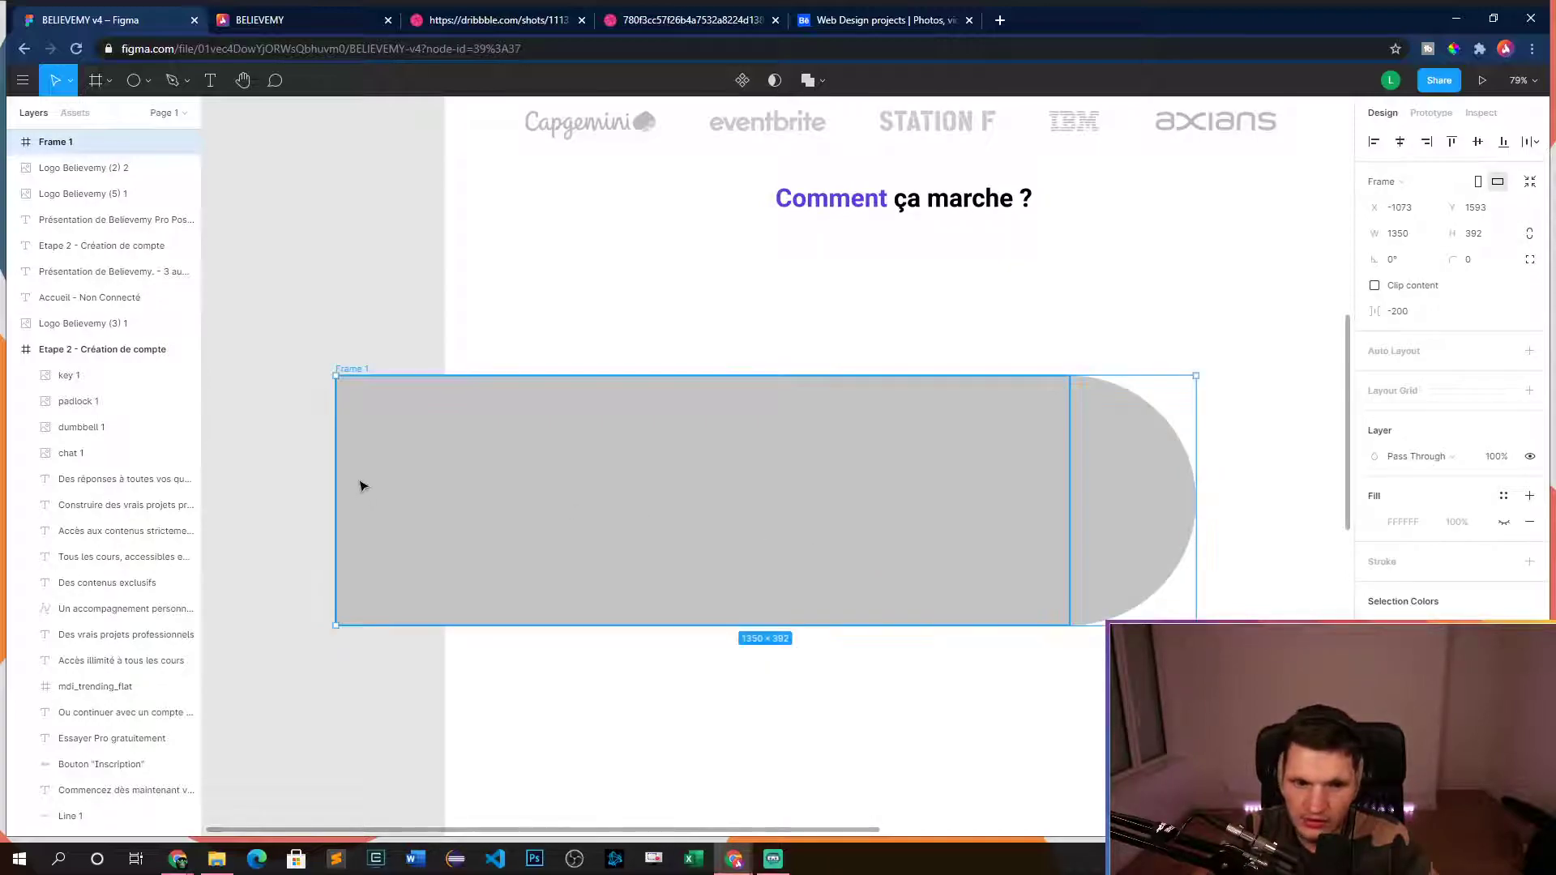
{"action": "left_click", "coordinate": [1084, 508]}
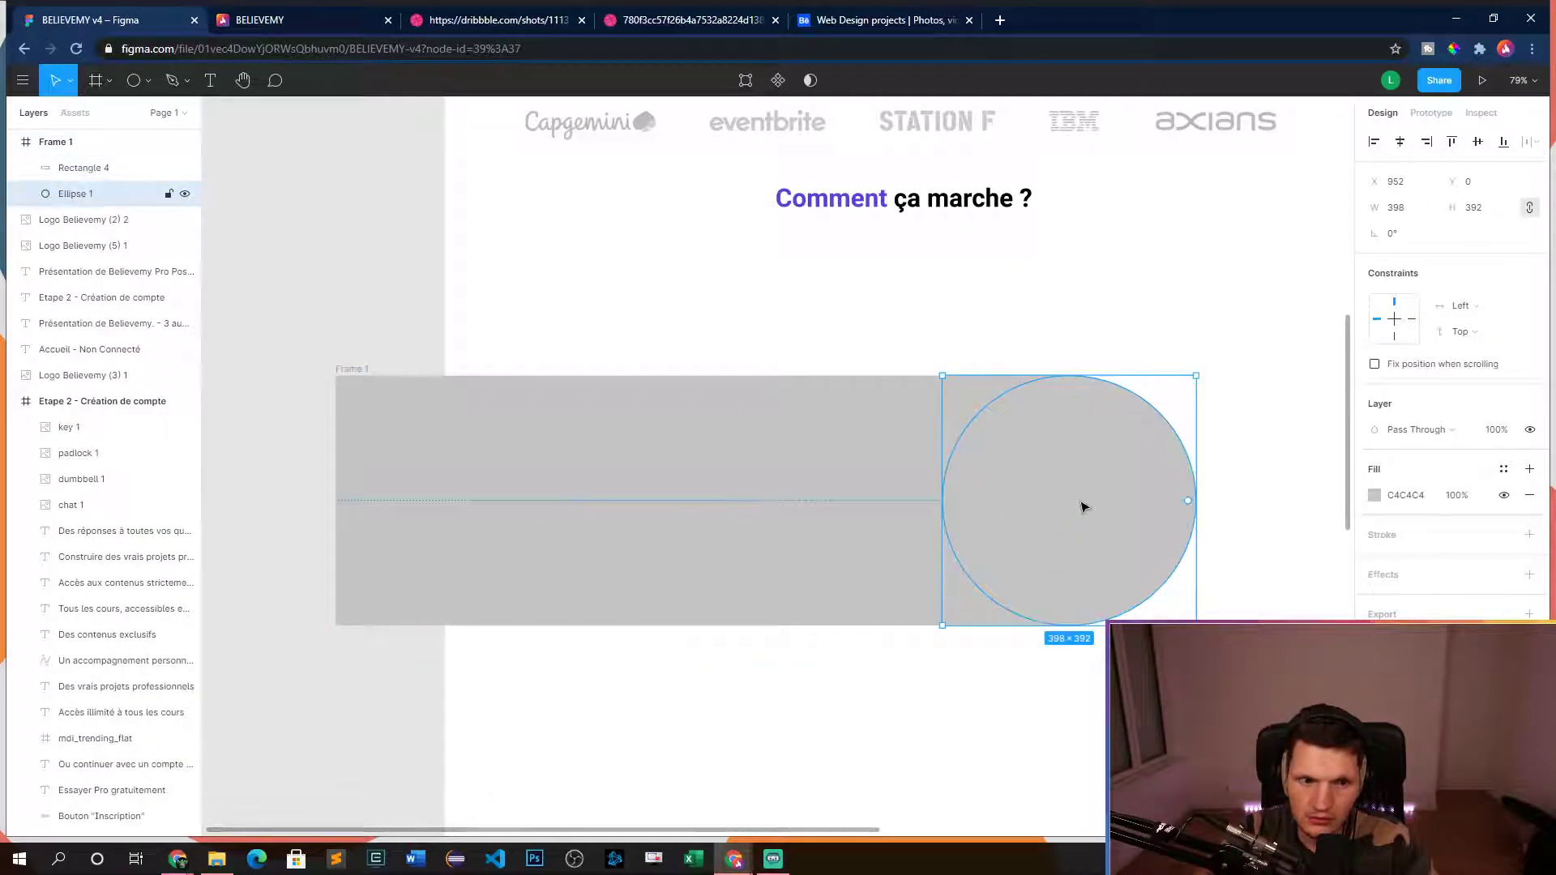
{"action": "left_click", "coordinate": [567, 483]}
{"action": "key", "text": "ctrl+a"}
{"action": "key", "text": "shift+ctrl+g"}
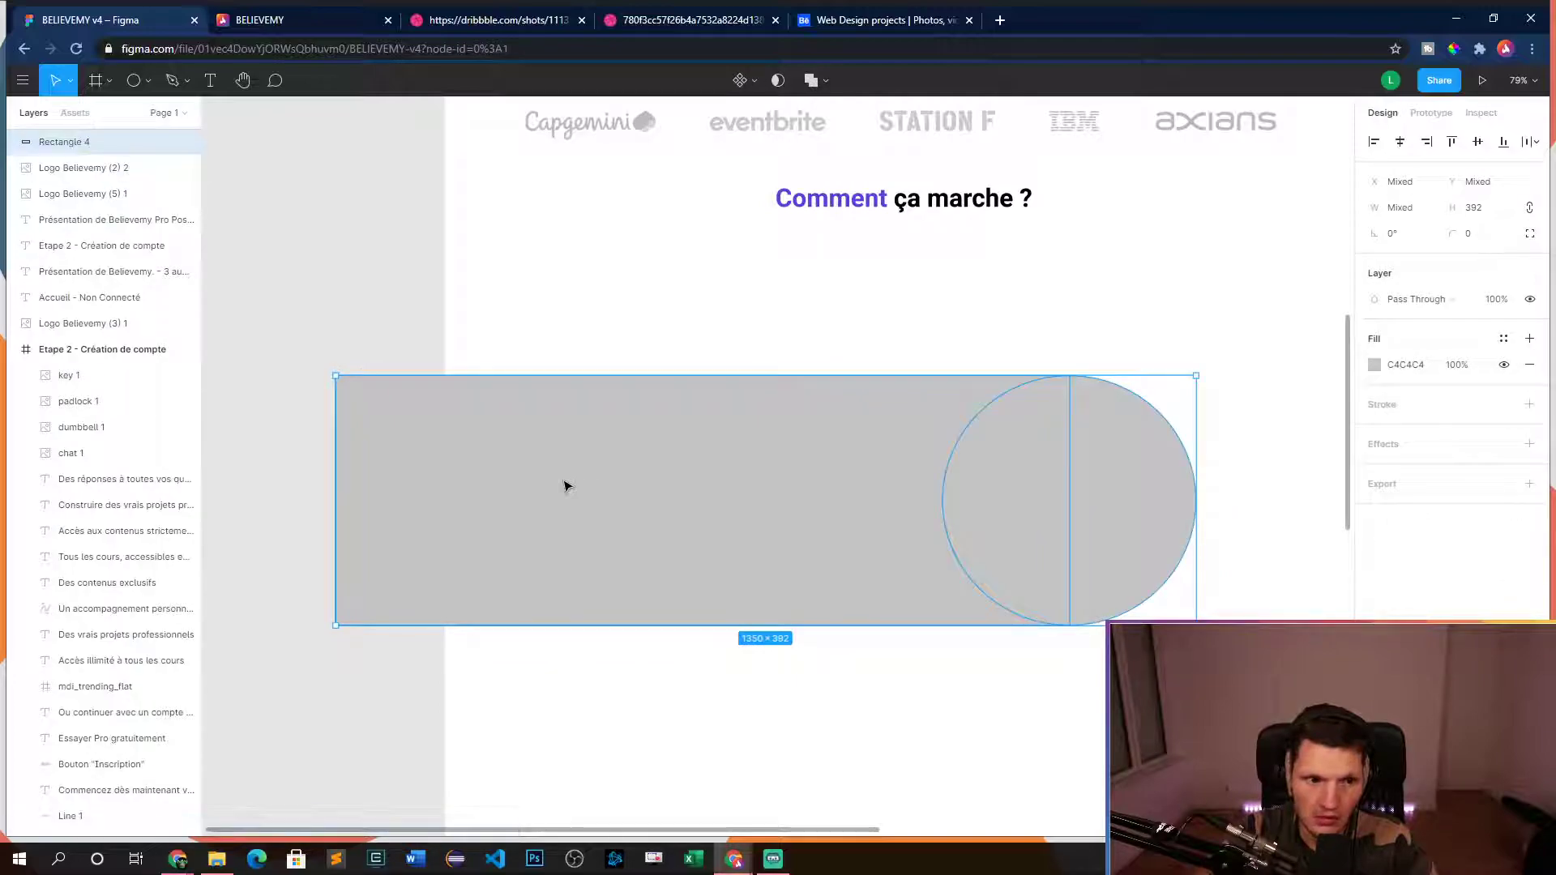
- Flatten the rectangle and ellipse into a single vector shape and fill it with F9F8FF
{"action": "right_click", "coordinate": [622, 518]}
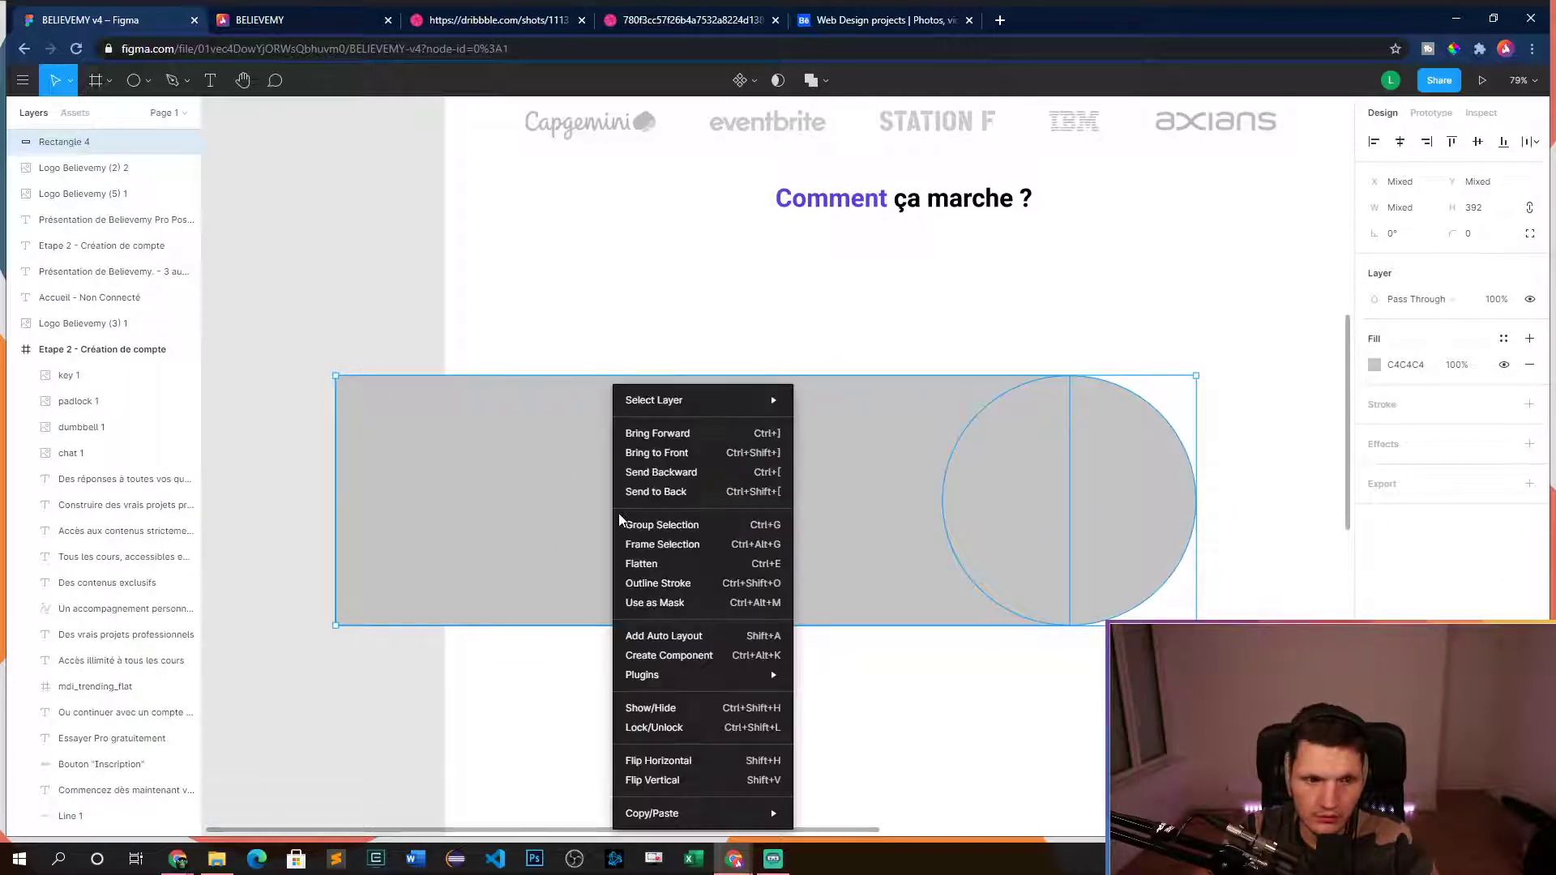
{"action": "left_click", "coordinate": [690, 565]}
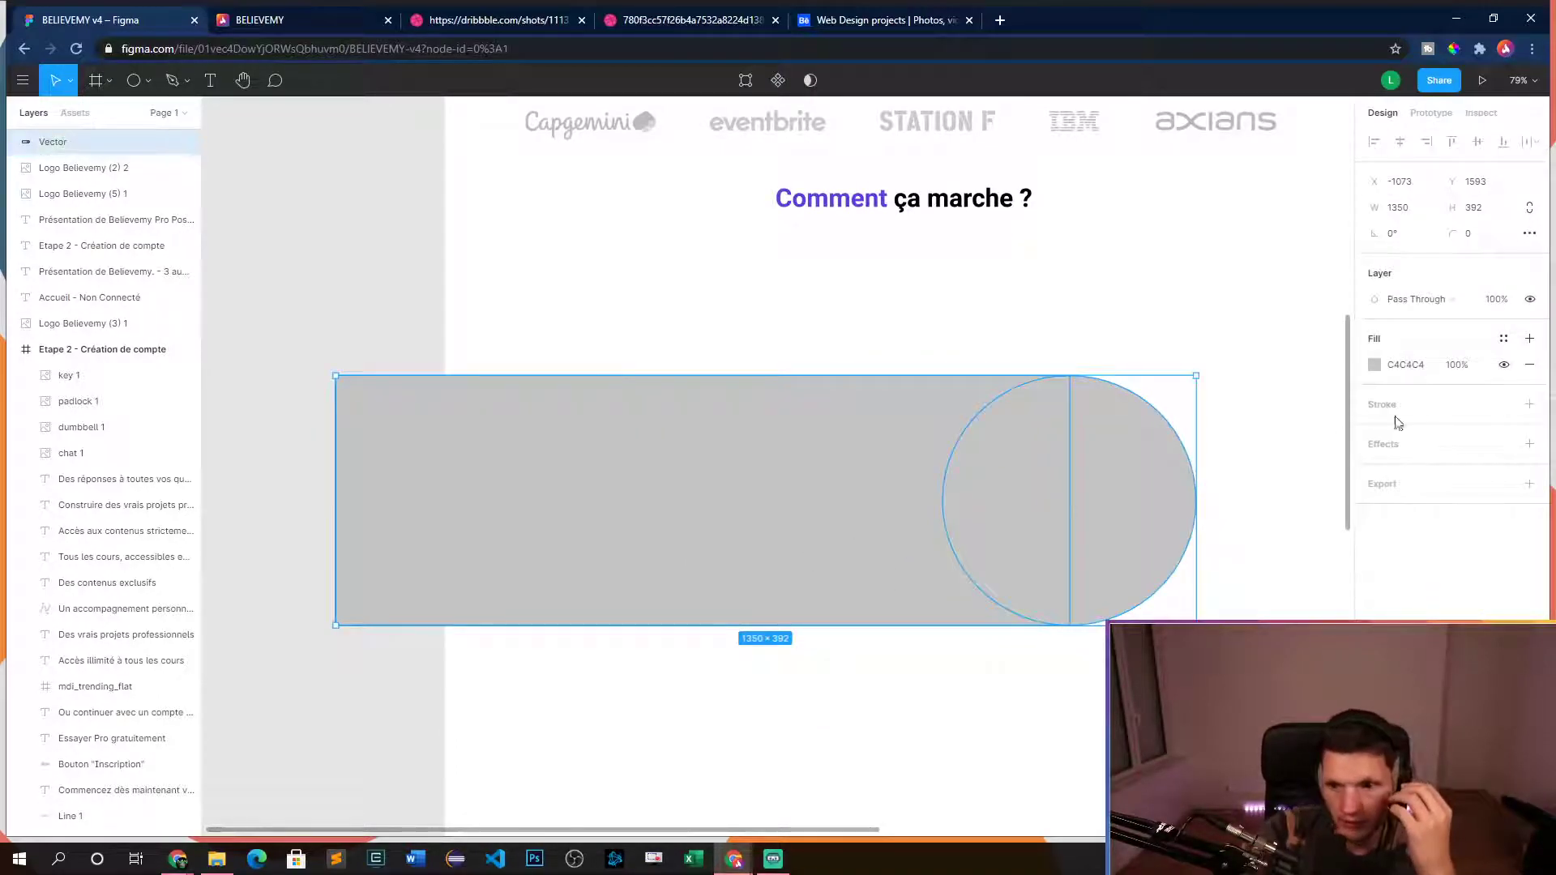
{"action": "left_click", "coordinate": [1374, 366]}
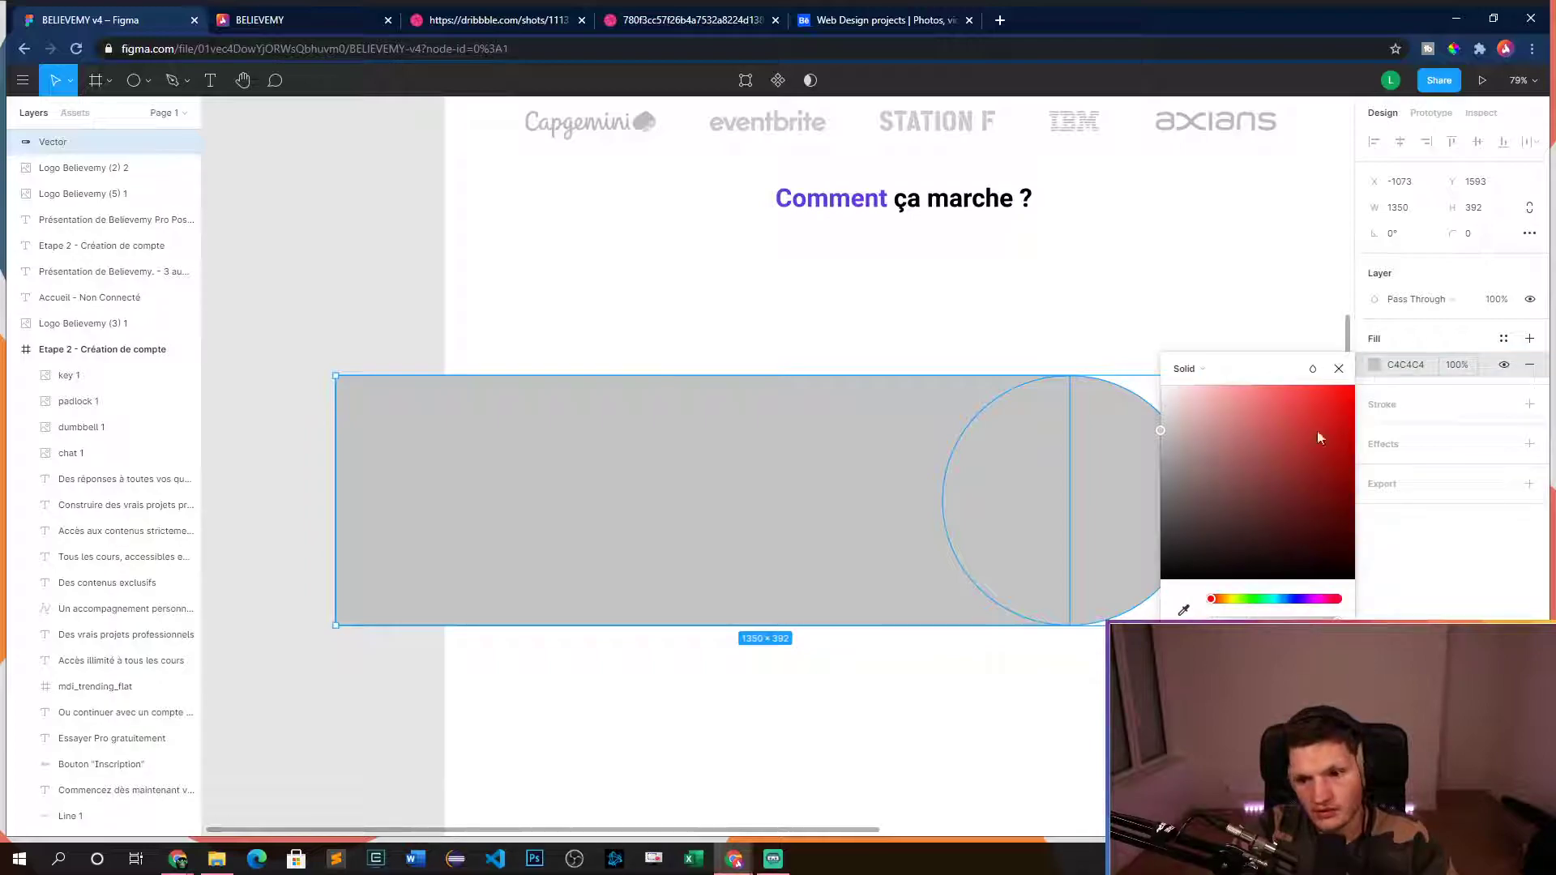
{"action": "key", "text": "ctrl+v"}
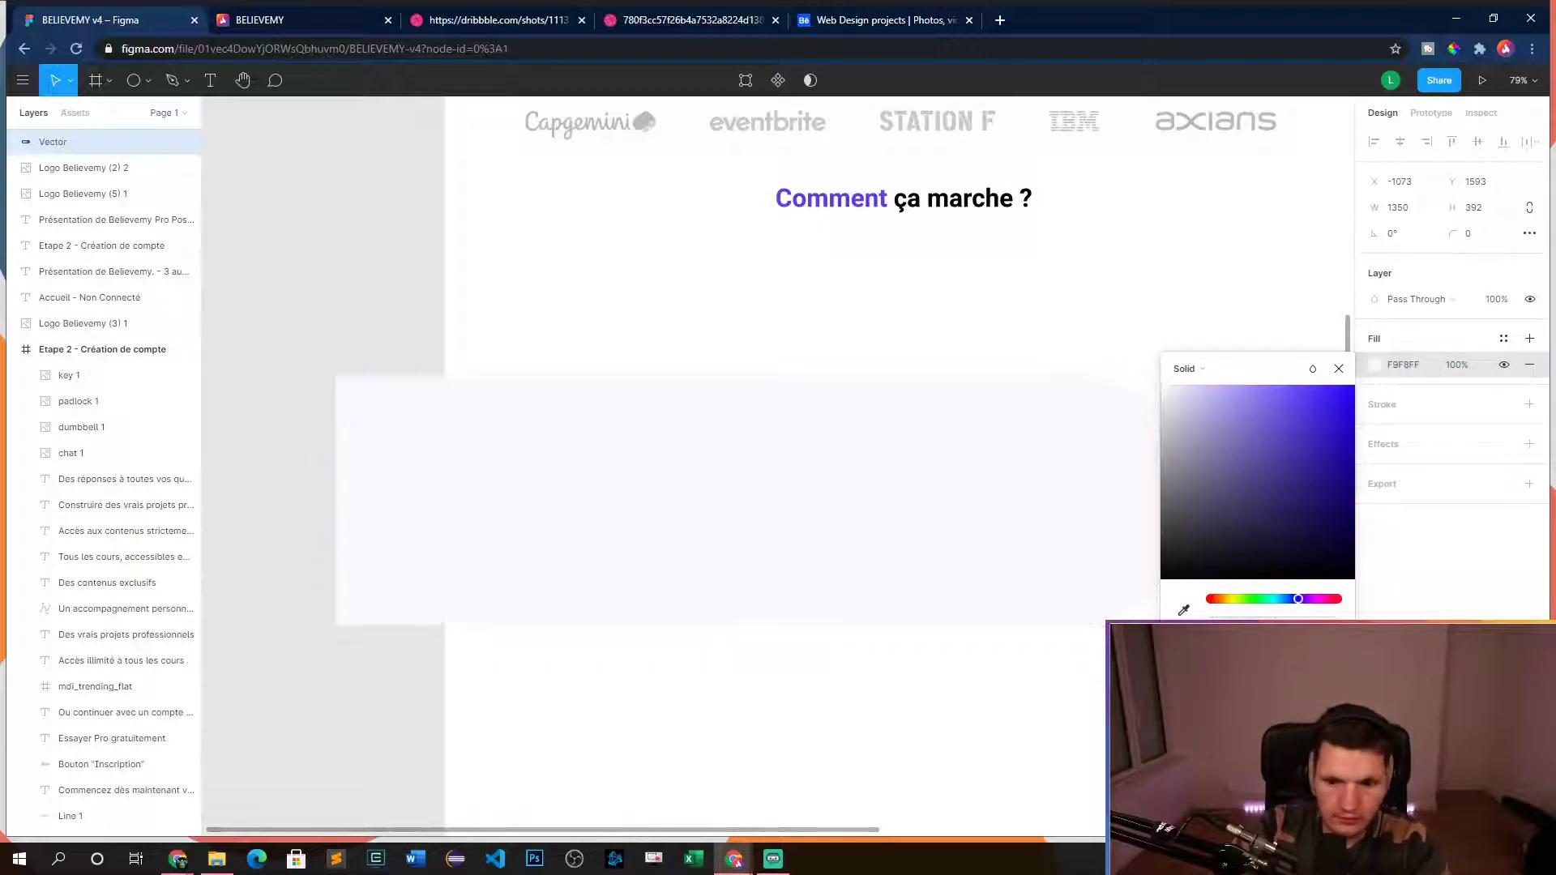
{"action": "left_click", "coordinate": [1338, 369]}
- Rotate the pale rounded shape to -15° so its rounded end tilts downward
{"action": "scroll", "coordinate": [1213, 583], "scroll_direction": "down", "scroll_amount": 5}
{"action": "scroll", "coordinate": [1254, 594], "scroll_direction": "right", "scroll_amount": 5}
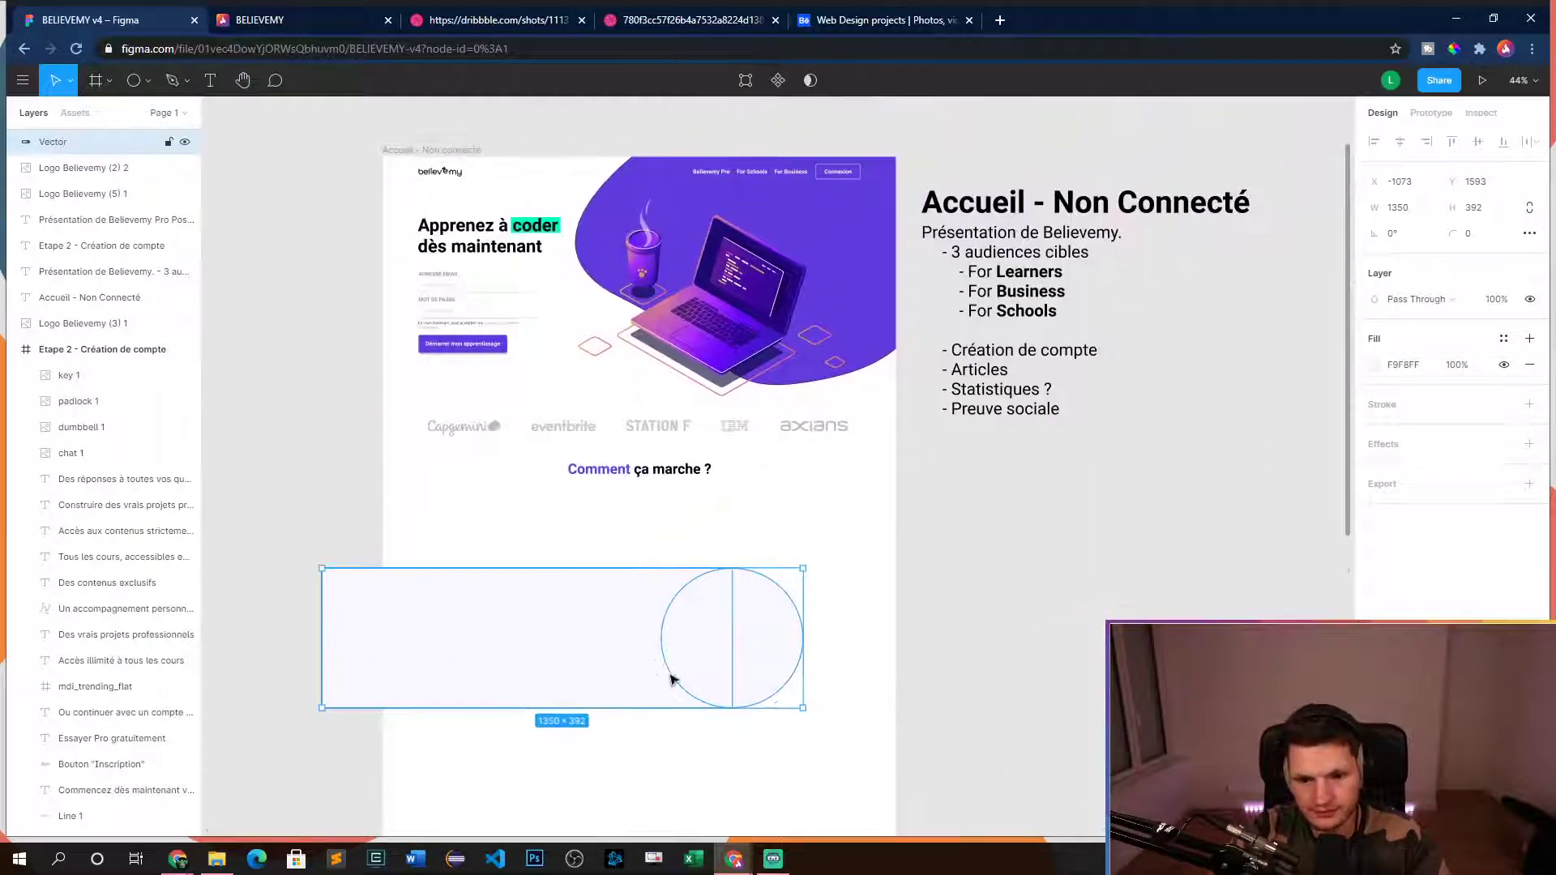
{"action": "left_click_drag", "start_coordinate": [810, 718], "coordinate": [760, 779]}
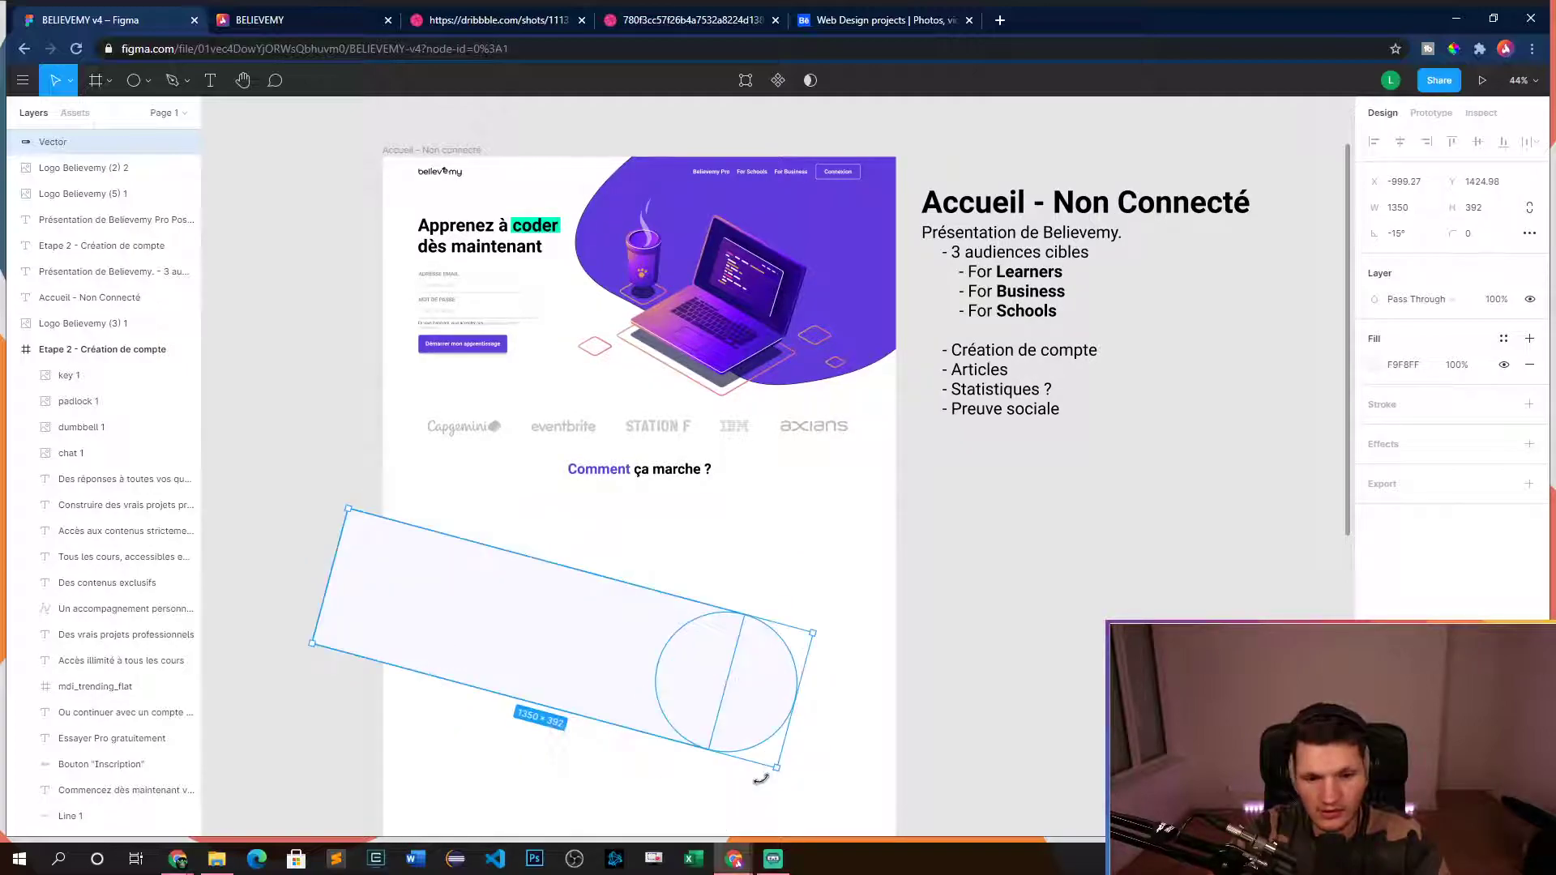
- Move the tilted shape partly past the page's left edge and nest it inside the "Accueil - Non connecté" frame
{"action": "left_click_drag", "start_coordinate": [553, 679], "coordinate": [369, 613]}
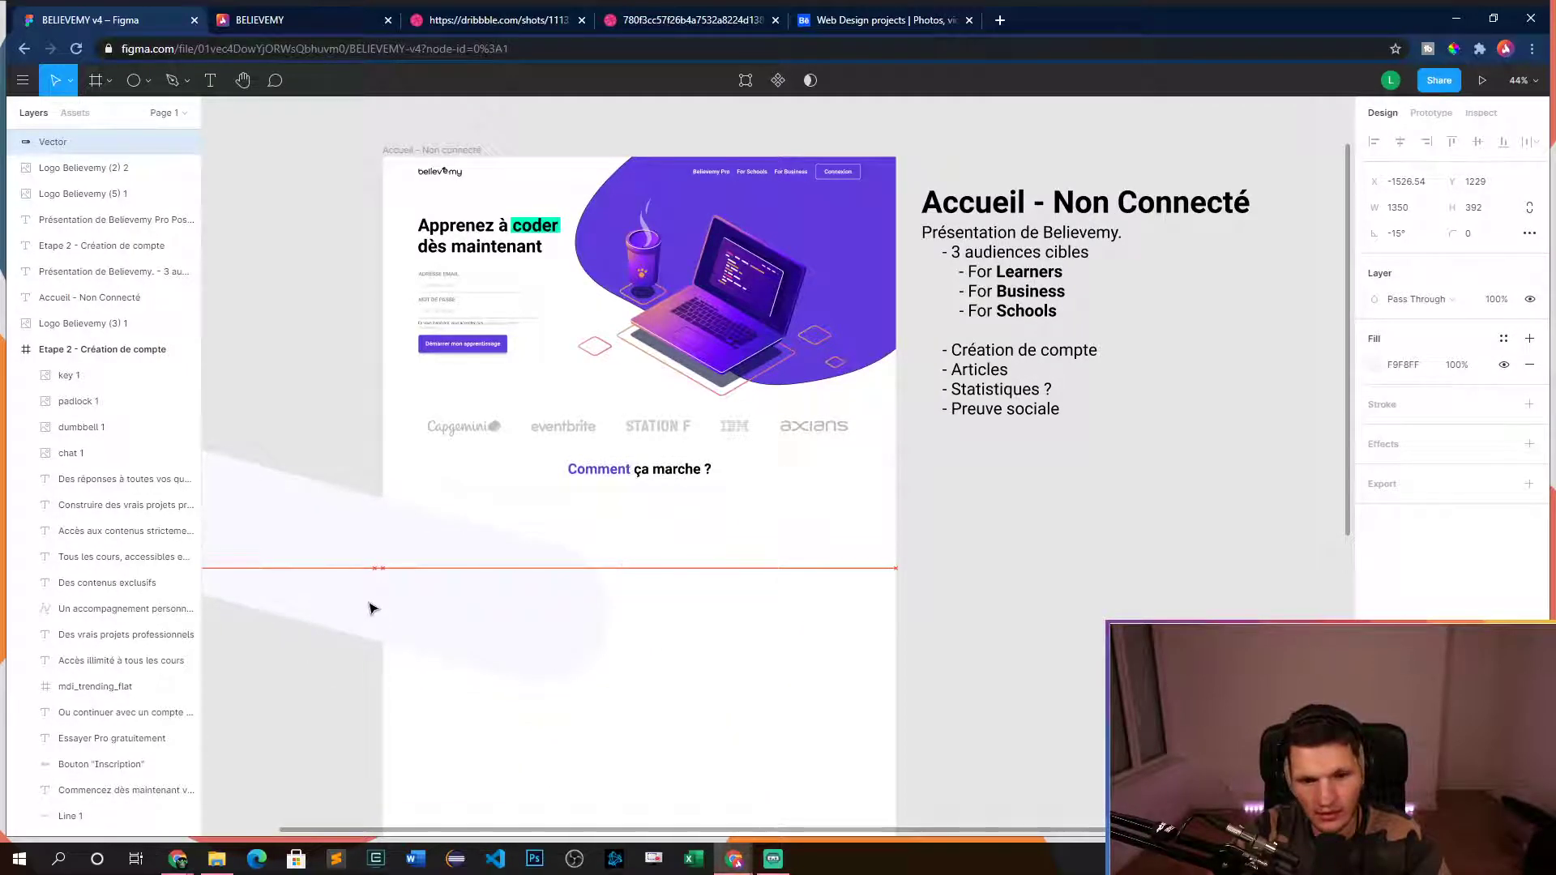
{"action": "left_click", "coordinate": [837, 582]}
{"action": "scroll", "coordinate": [916, 632], "scroll_direction": "left", "scroll_amount": 3}
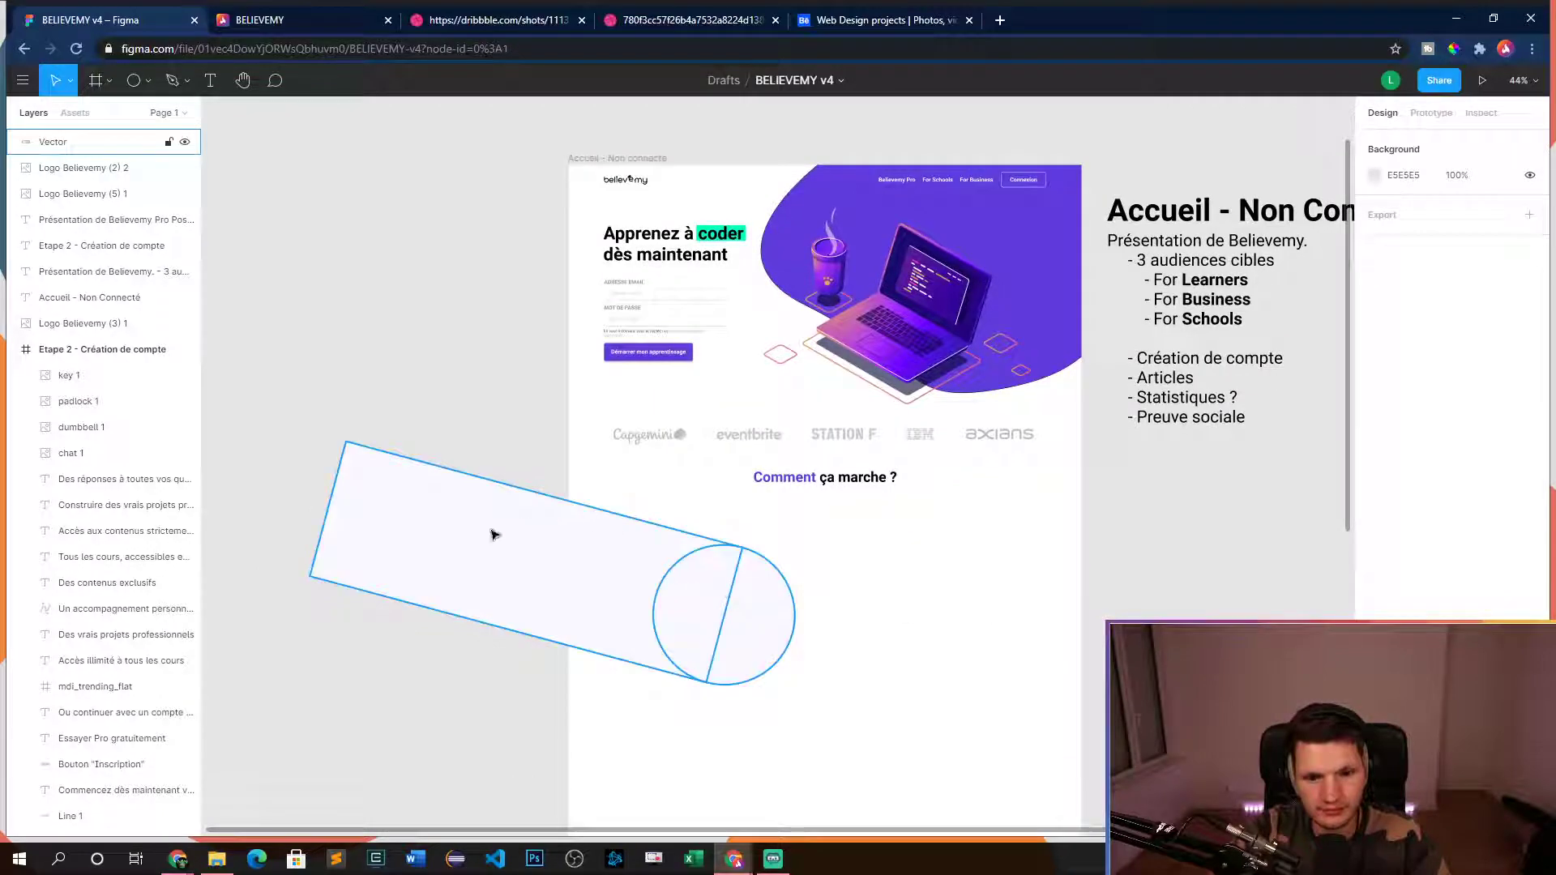
{"action": "left_click_drag", "start_coordinate": [65, 150], "coordinate": [125, 558]}
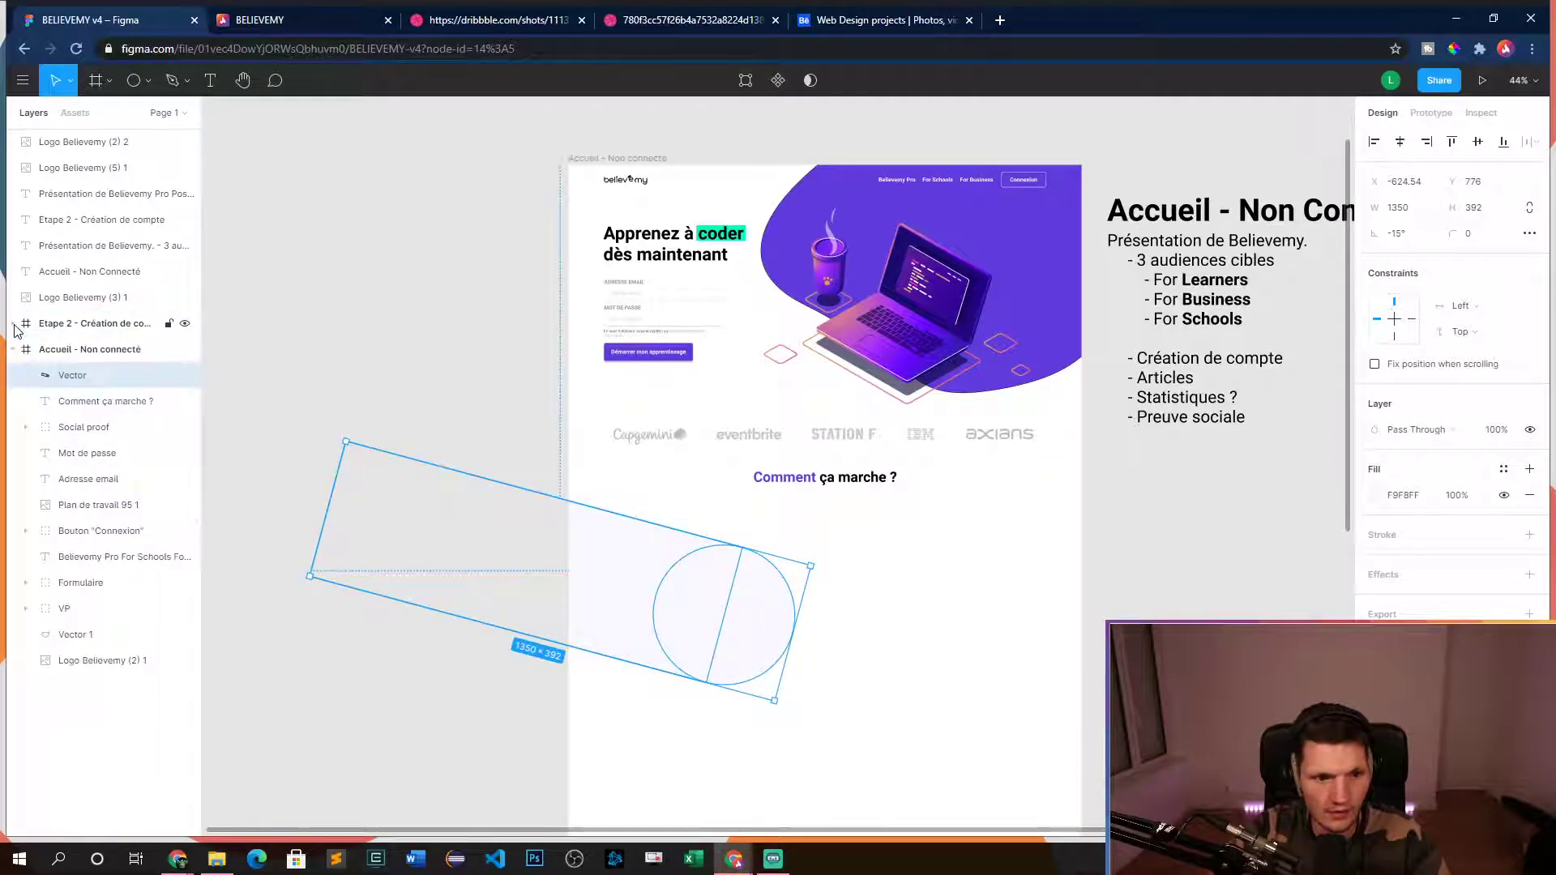
{"action": "left_click", "coordinate": [466, 363]}
- Examine how the tilted background shape sits below the "Comment ça marche ?" heading, up close and in the whole page
{"action": "scroll", "coordinate": [429, 425], "scroll_direction": "up", "scroll_amount": 3, "text": "ctrl"}
{"action": "scroll", "coordinate": [567, 433], "scroll_direction": "right", "scroll_amount": 3}
{"action": "scroll", "coordinate": [567, 434], "scroll_direction": "down", "scroll_amount": 1}
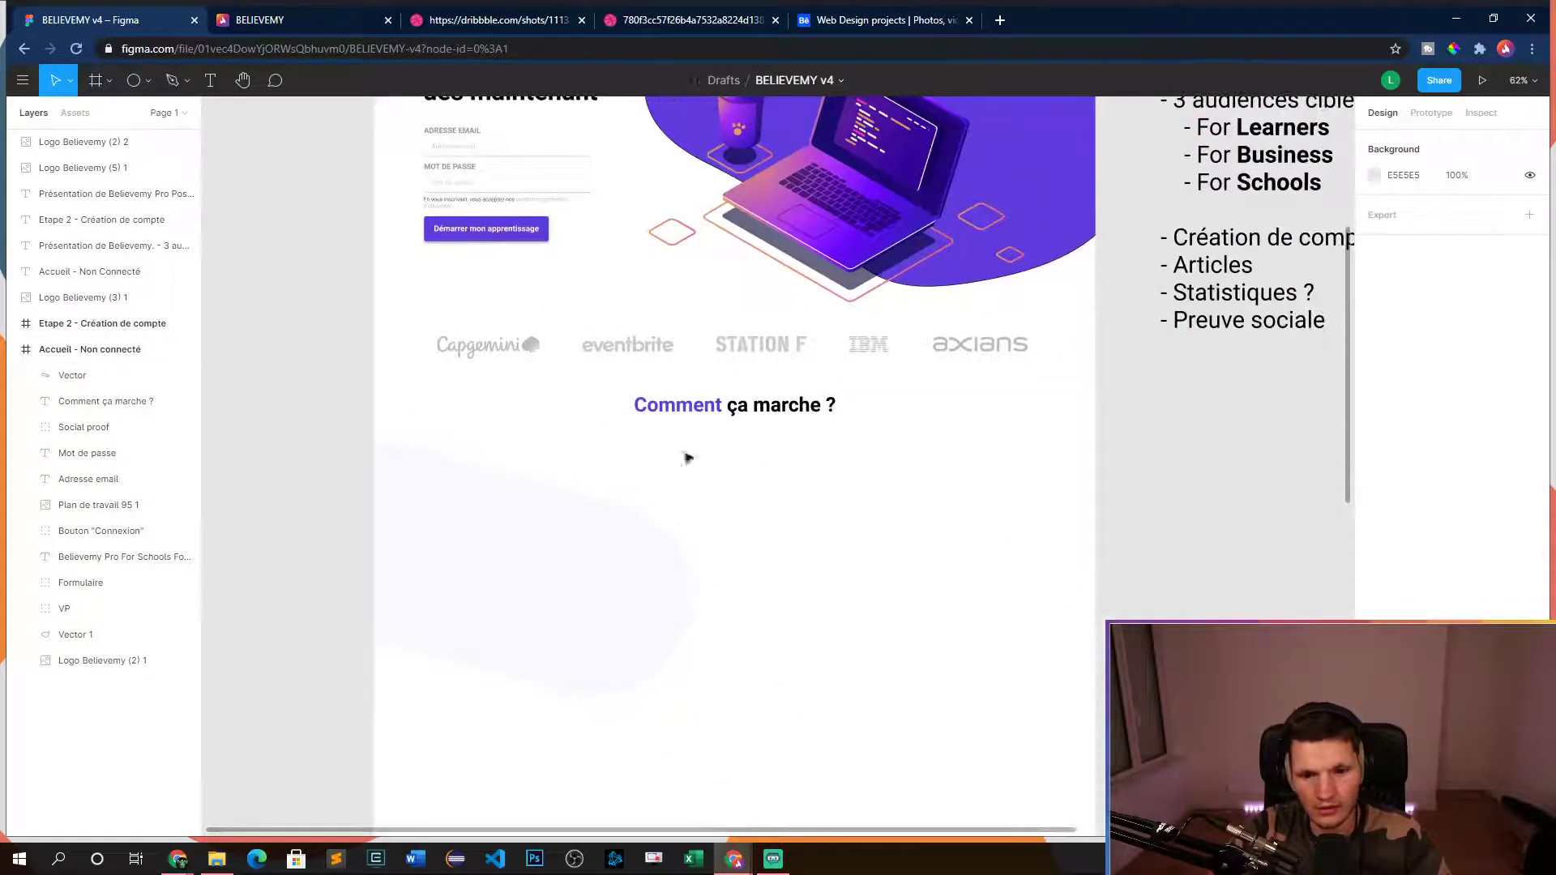
{"action": "scroll", "coordinate": [741, 515], "scroll_direction": "down", "scroll_amount": 3, "text": "ctrl"}
{"action": "scroll", "coordinate": [762, 514], "scroll_direction": "down", "scroll_amount": 2}
{"action": "scroll", "coordinate": [762, 515], "scroll_direction": "right", "scroll_amount": 2}
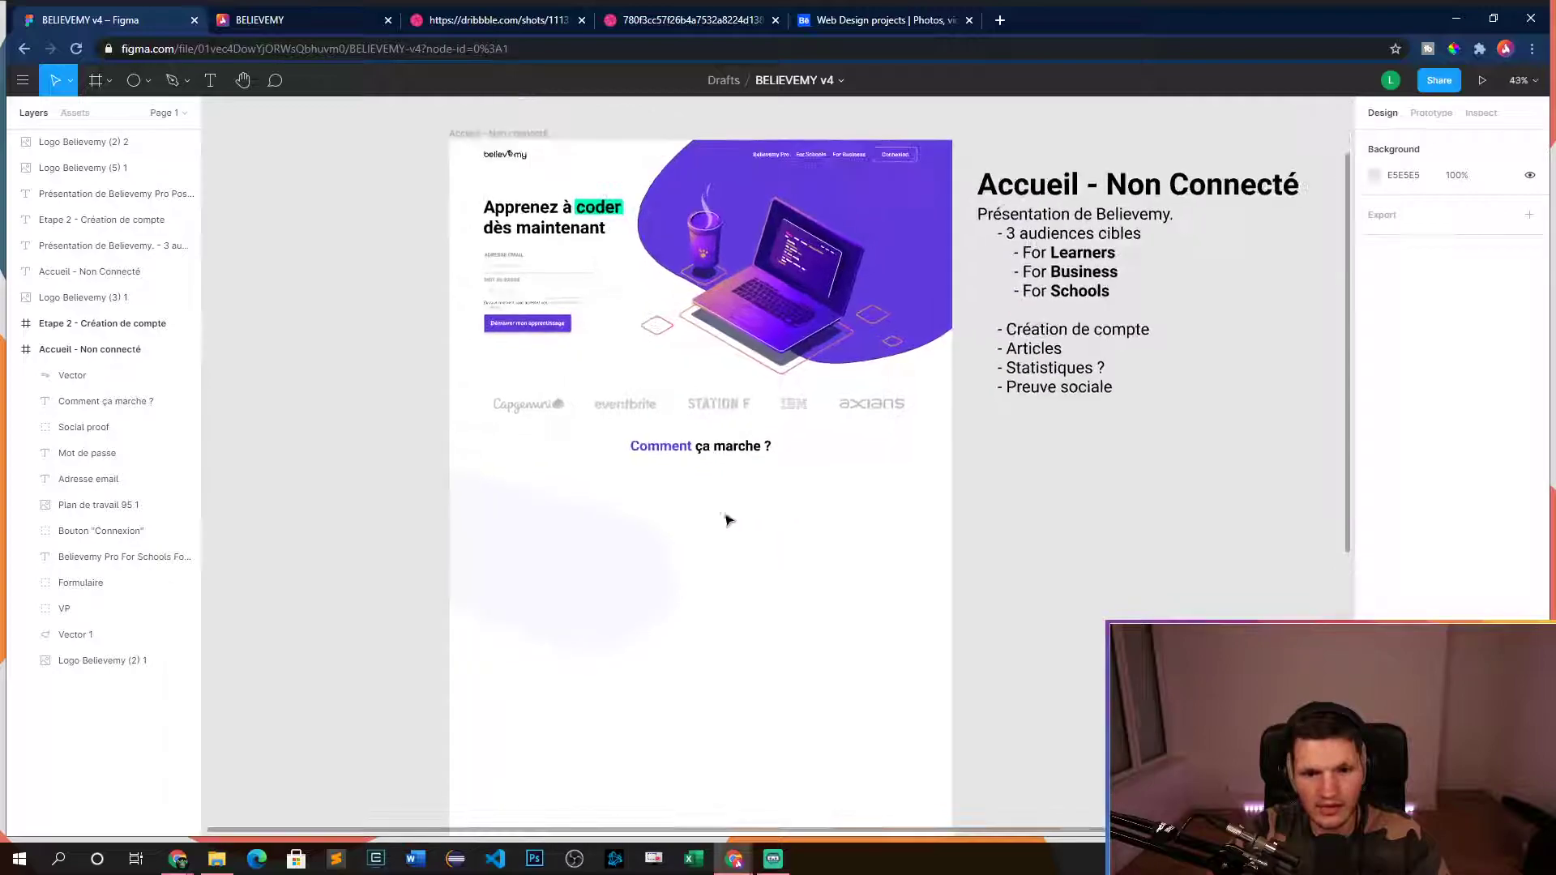
{"action": "scroll", "coordinate": [772, 486], "scroll_direction": "left", "scroll_amount": 1}
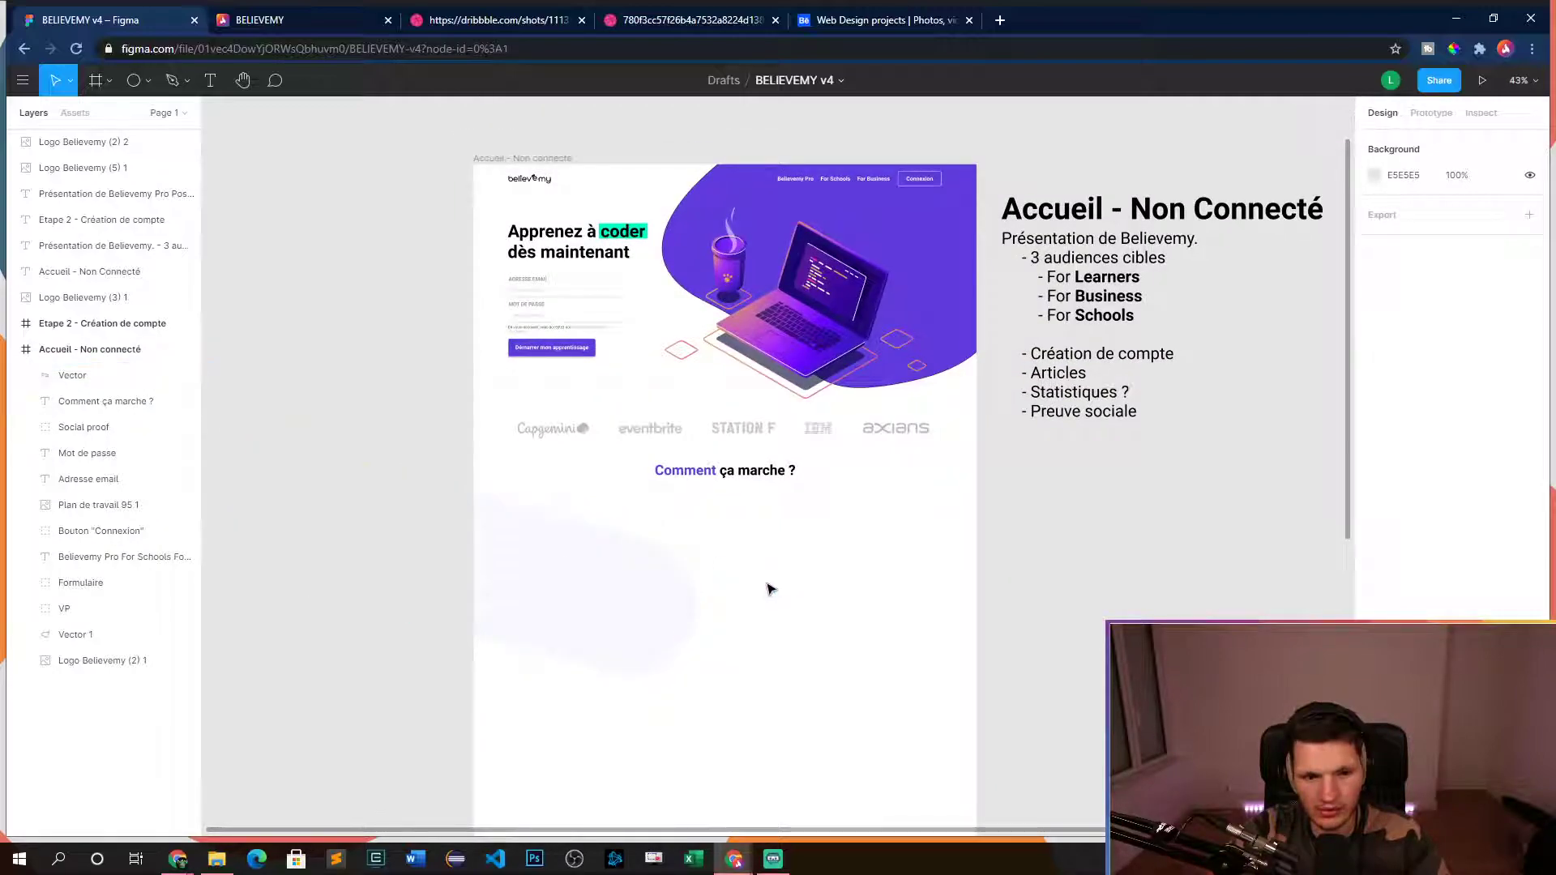
{"action": "scroll", "coordinate": [765, 584], "scroll_direction": "up", "scroll_amount": 3, "text": "ctrl"}
{"action": "scroll", "coordinate": [743, 545], "scroll_direction": "left", "scroll_amount": 1}
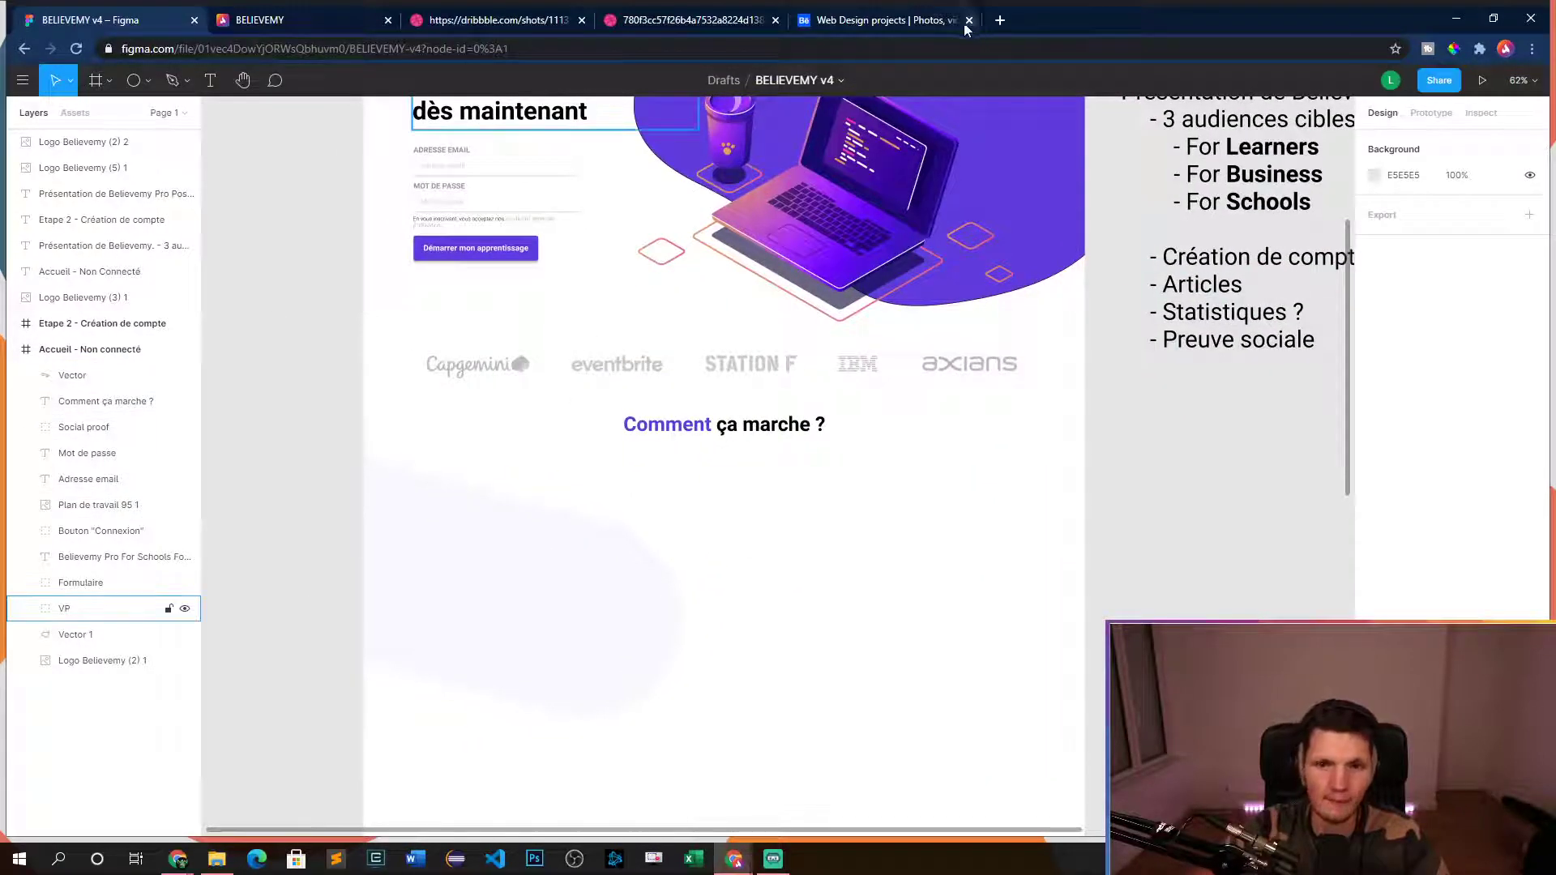
- Switch to the Remote working reference on Dribbble and examine the illustration in its "Team collaboration" section
{"action": "left_click", "coordinate": [909, 24]}
{"action": "left_click", "coordinate": [467, 24]}
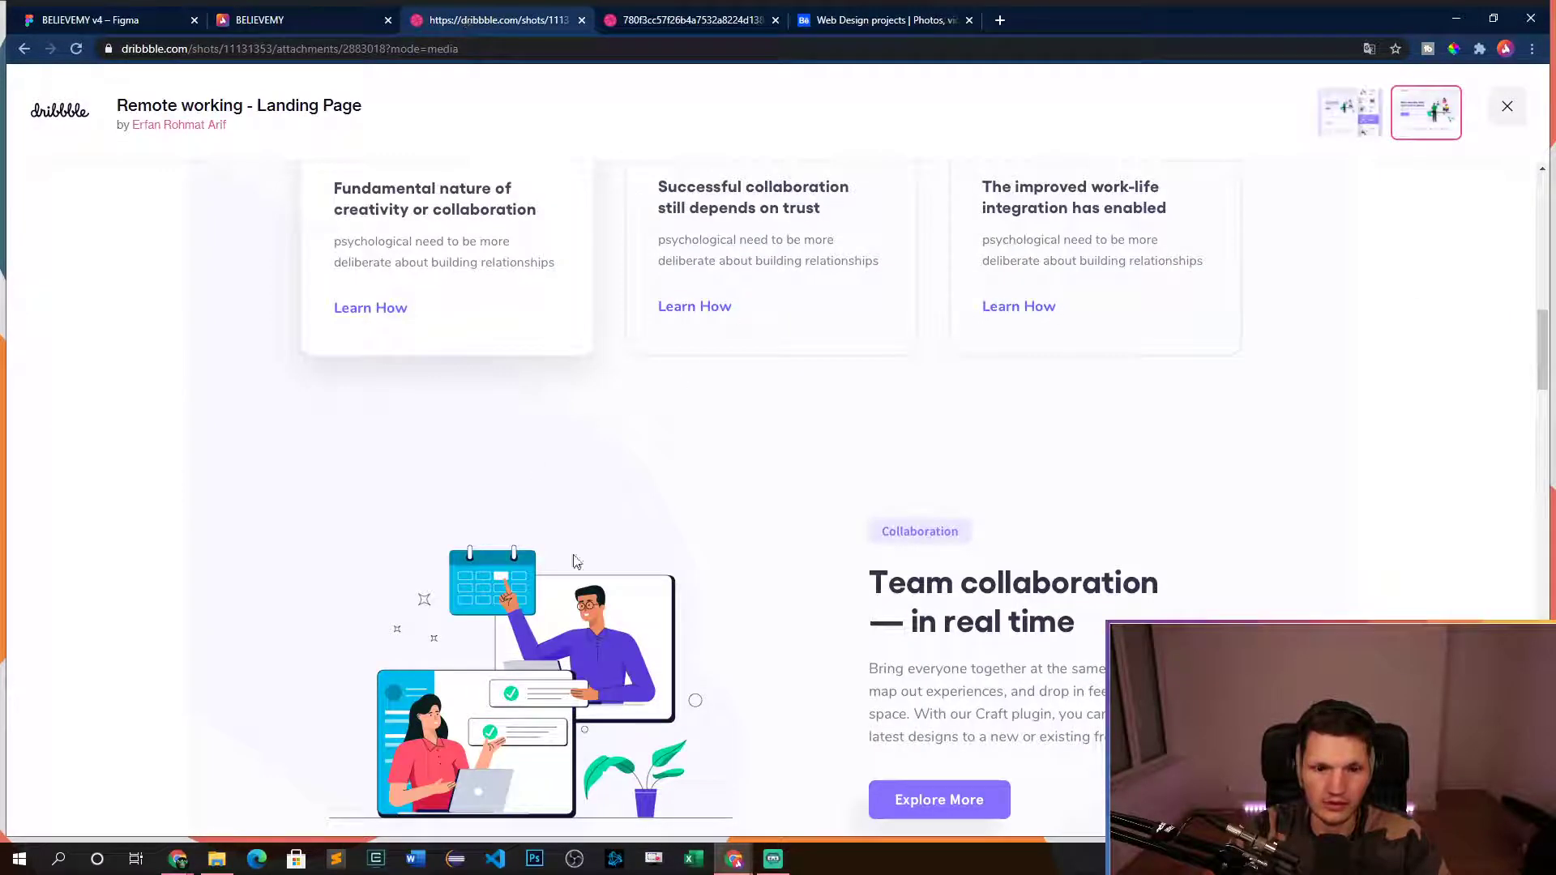
{"action": "scroll", "coordinate": [576, 532], "scroll_direction": "down", "scroll_amount": 2}
- Open Freepik in a new browser tab and search its resources for "selection"
{"action": "left_click", "coordinate": [1001, 20]}
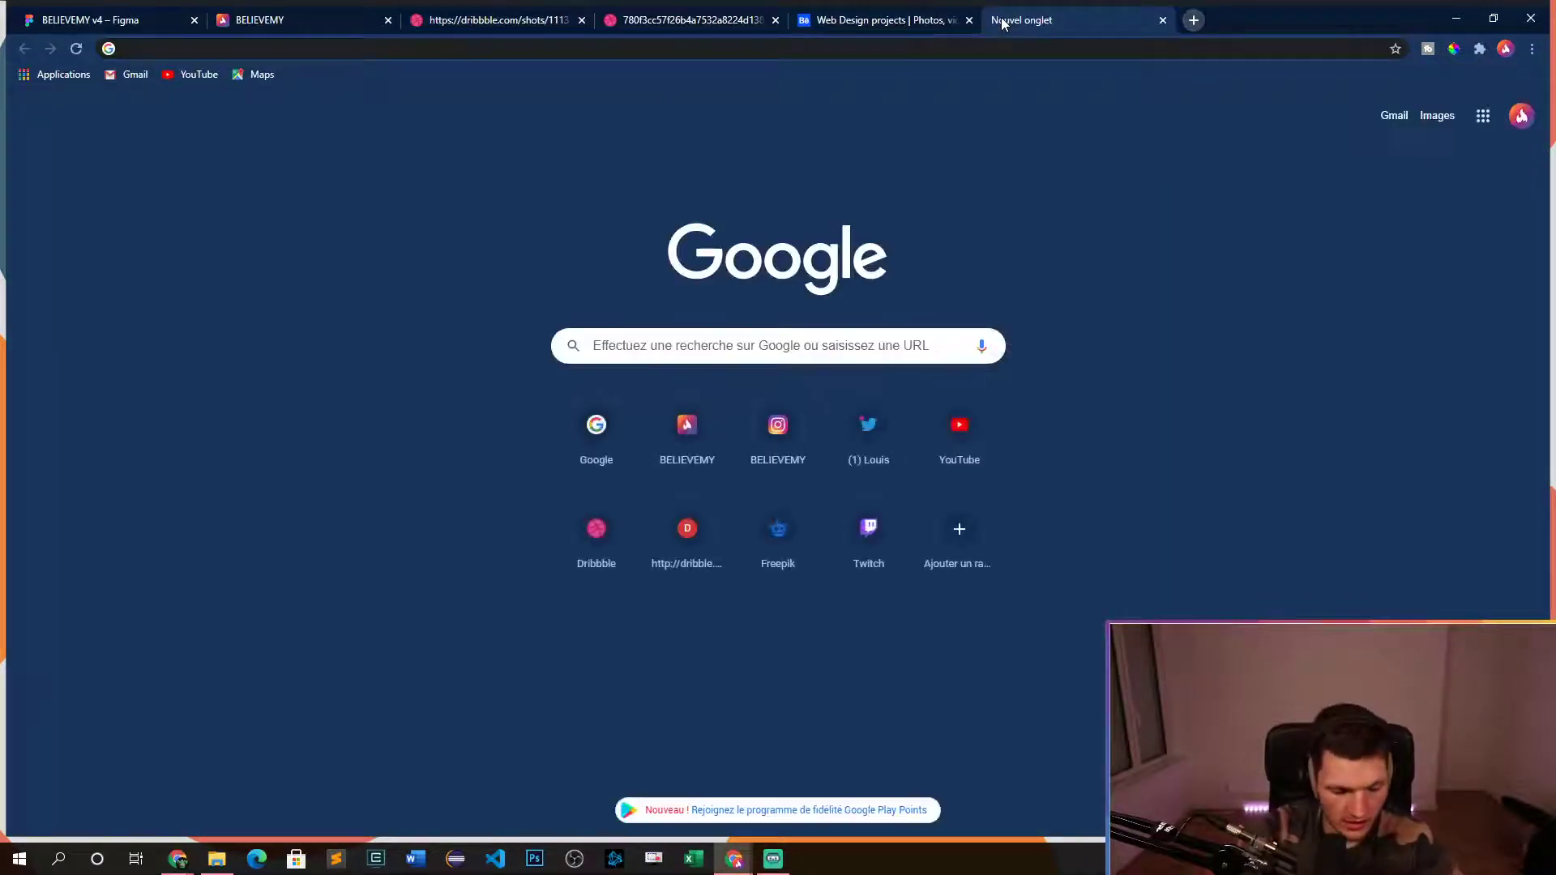
{"action": "type", "text": "freepik"}
{"action": "key", "text": "Down"}
{"action": "key", "text": "Return"}
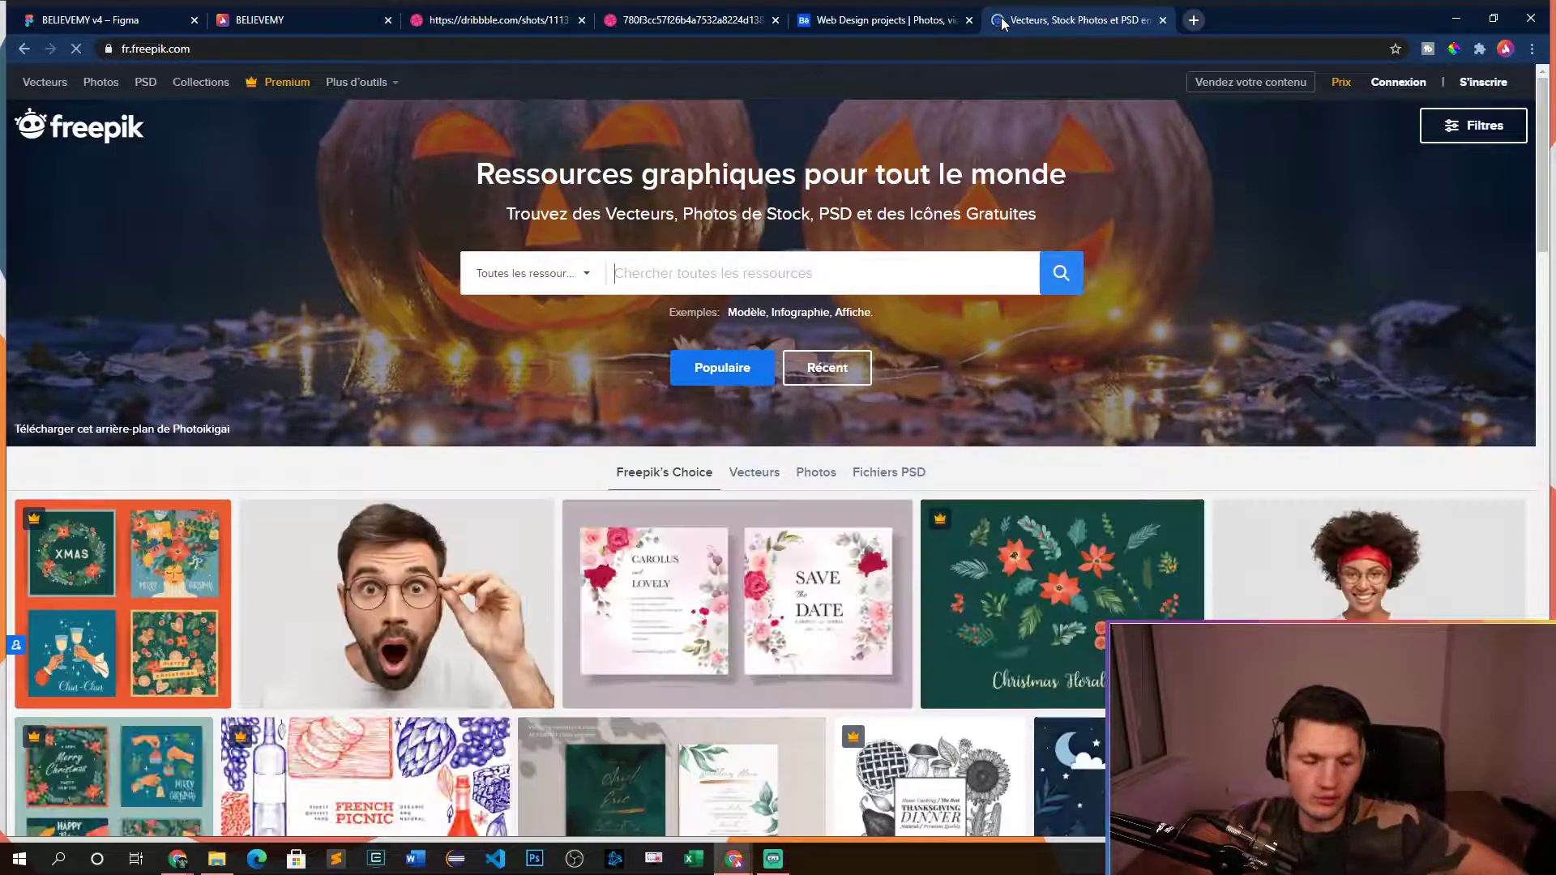
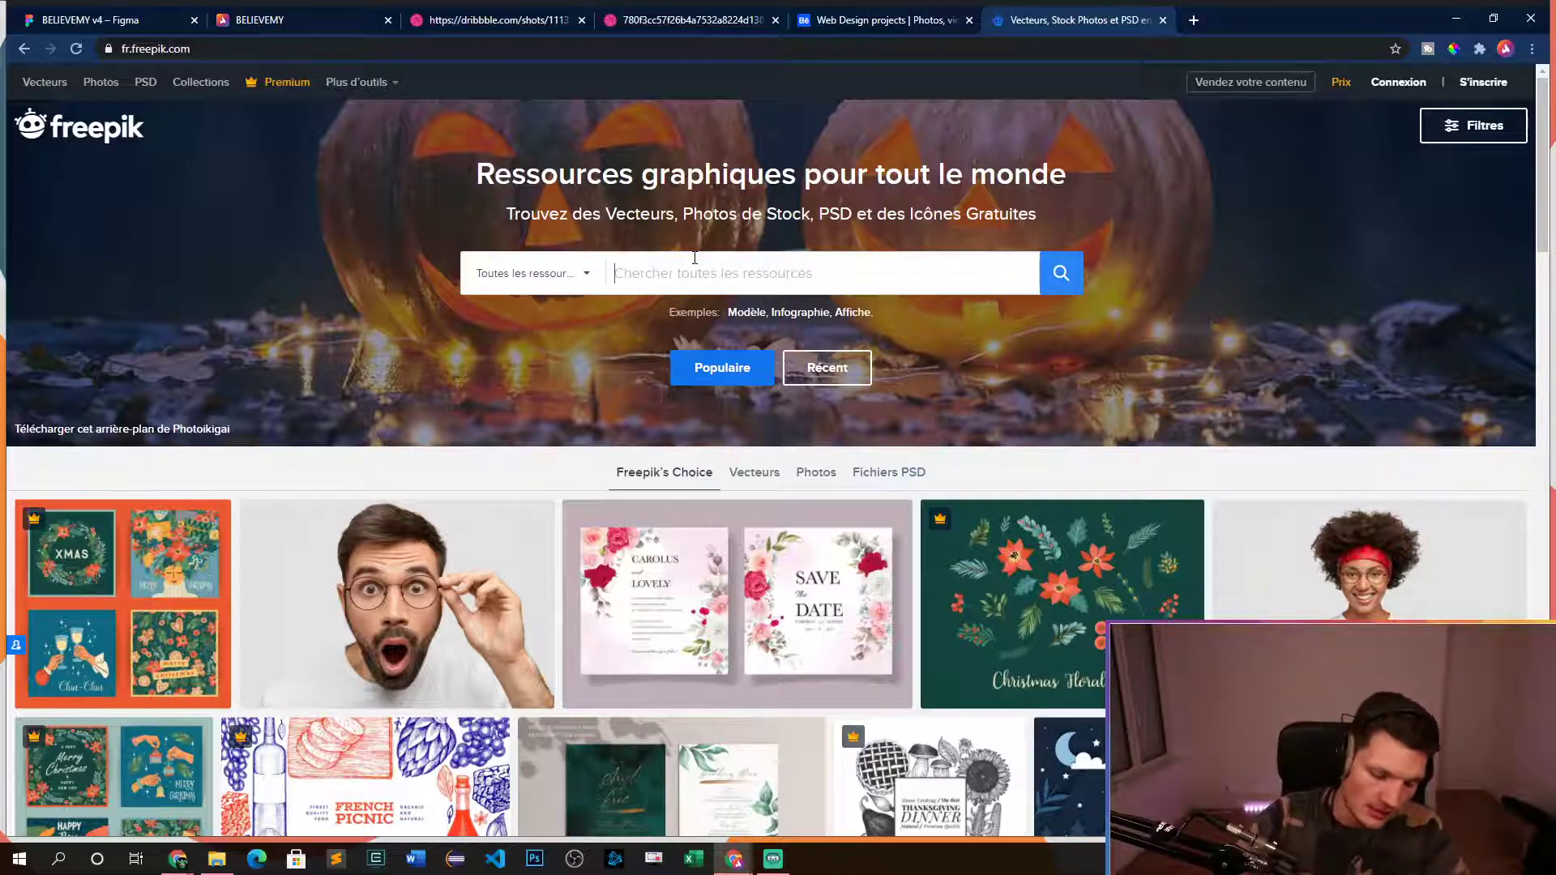
{"action": "type", "text": "selection"}
{"action": "key", "text": "Return"}
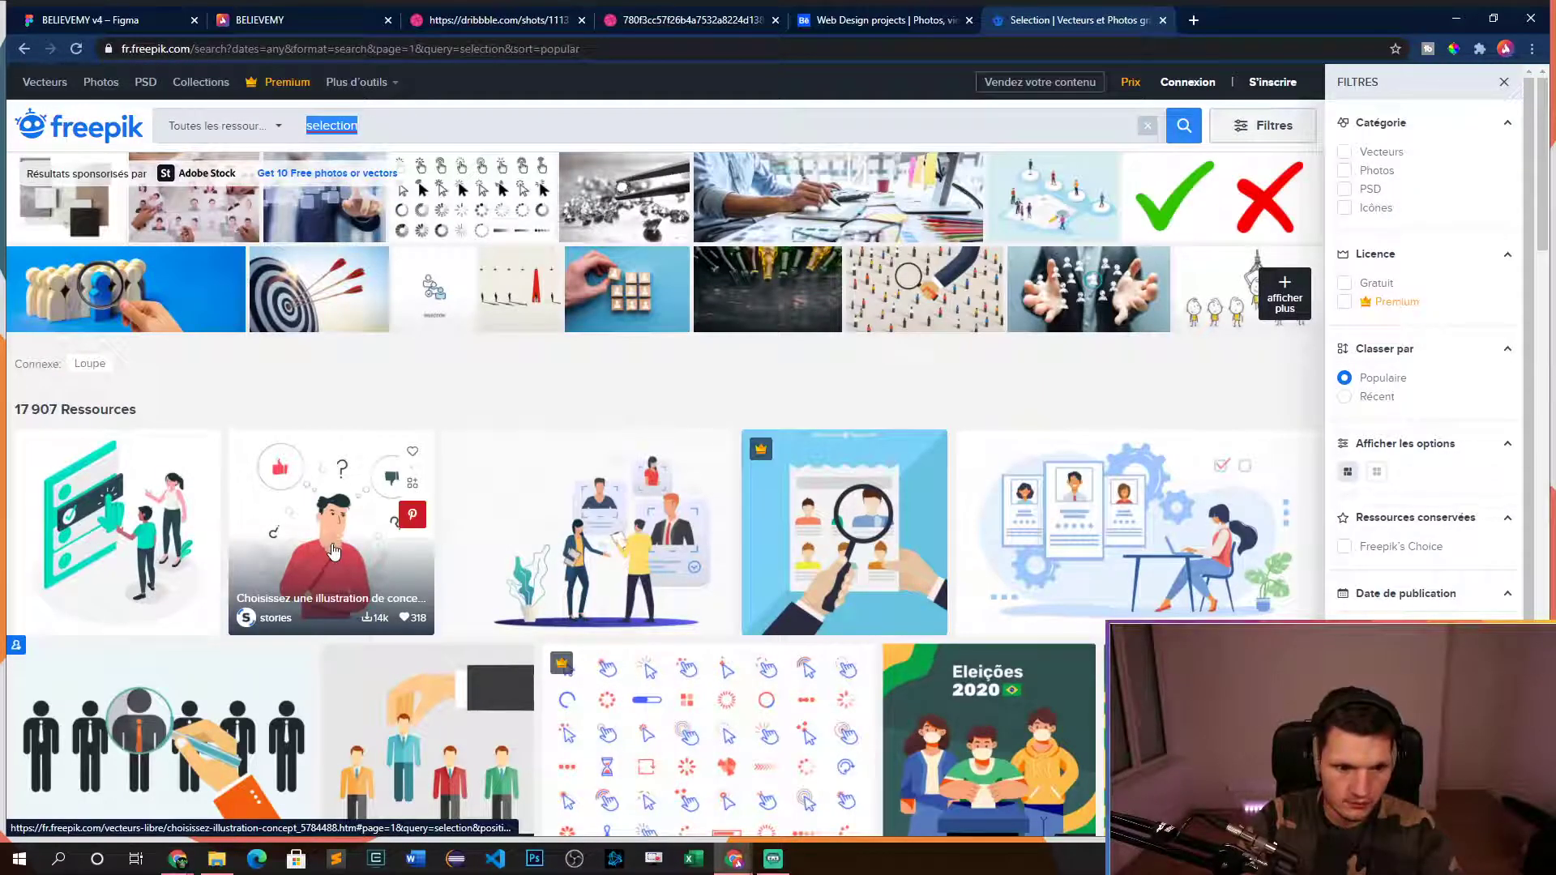
- Open the green illustration of two people selecting a list item in its own tab, dismiss the feature notice and download it
{"action": "middle_click", "coordinate": [91, 538]}
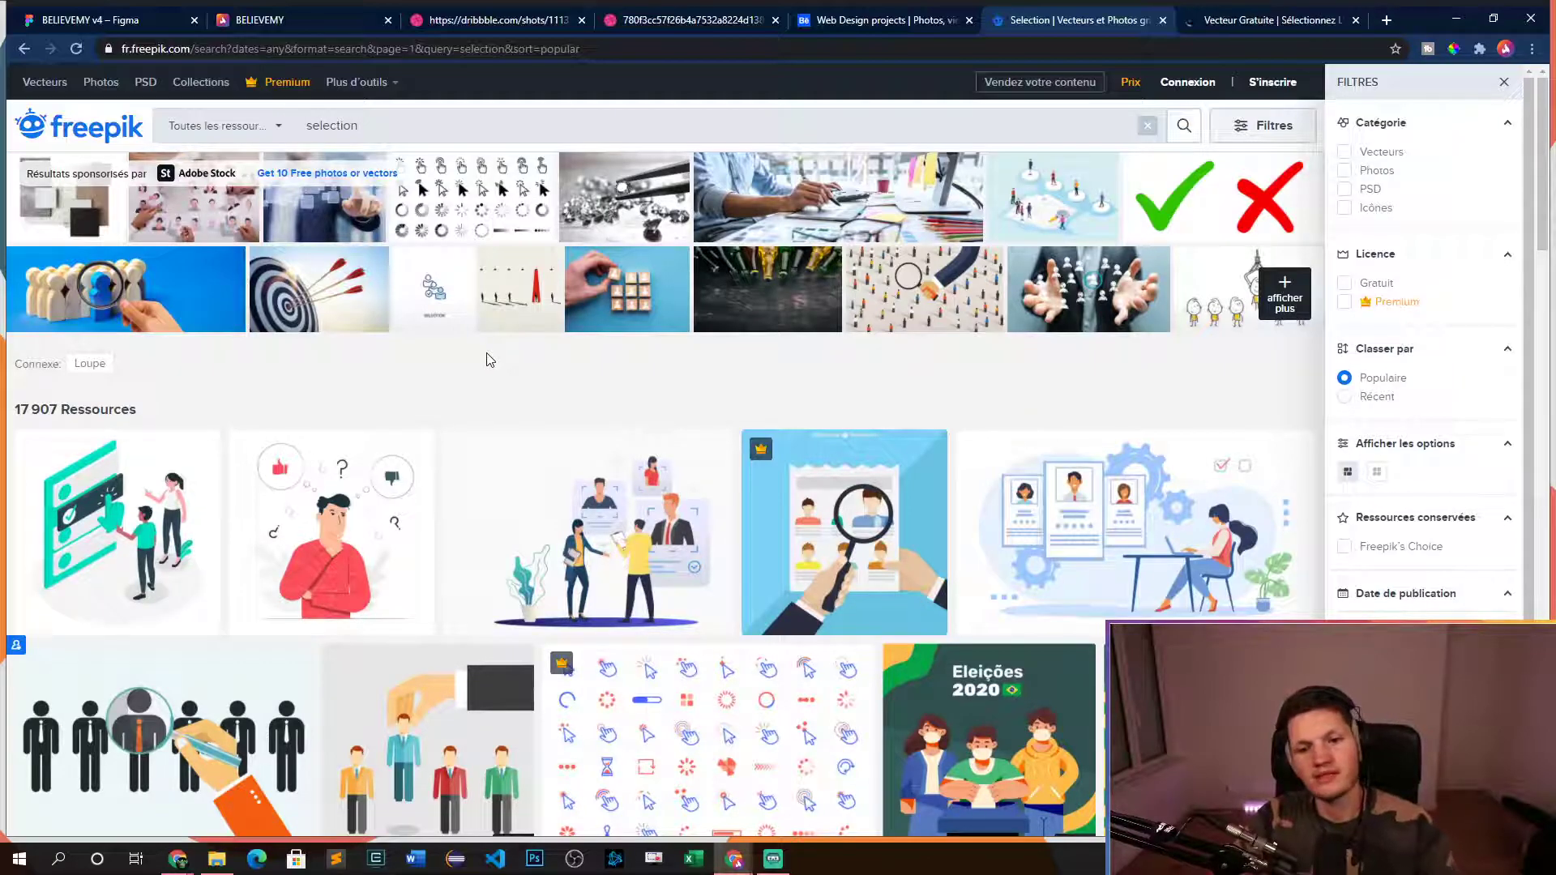
{"action": "key", "text": "ctrl+Tab"}
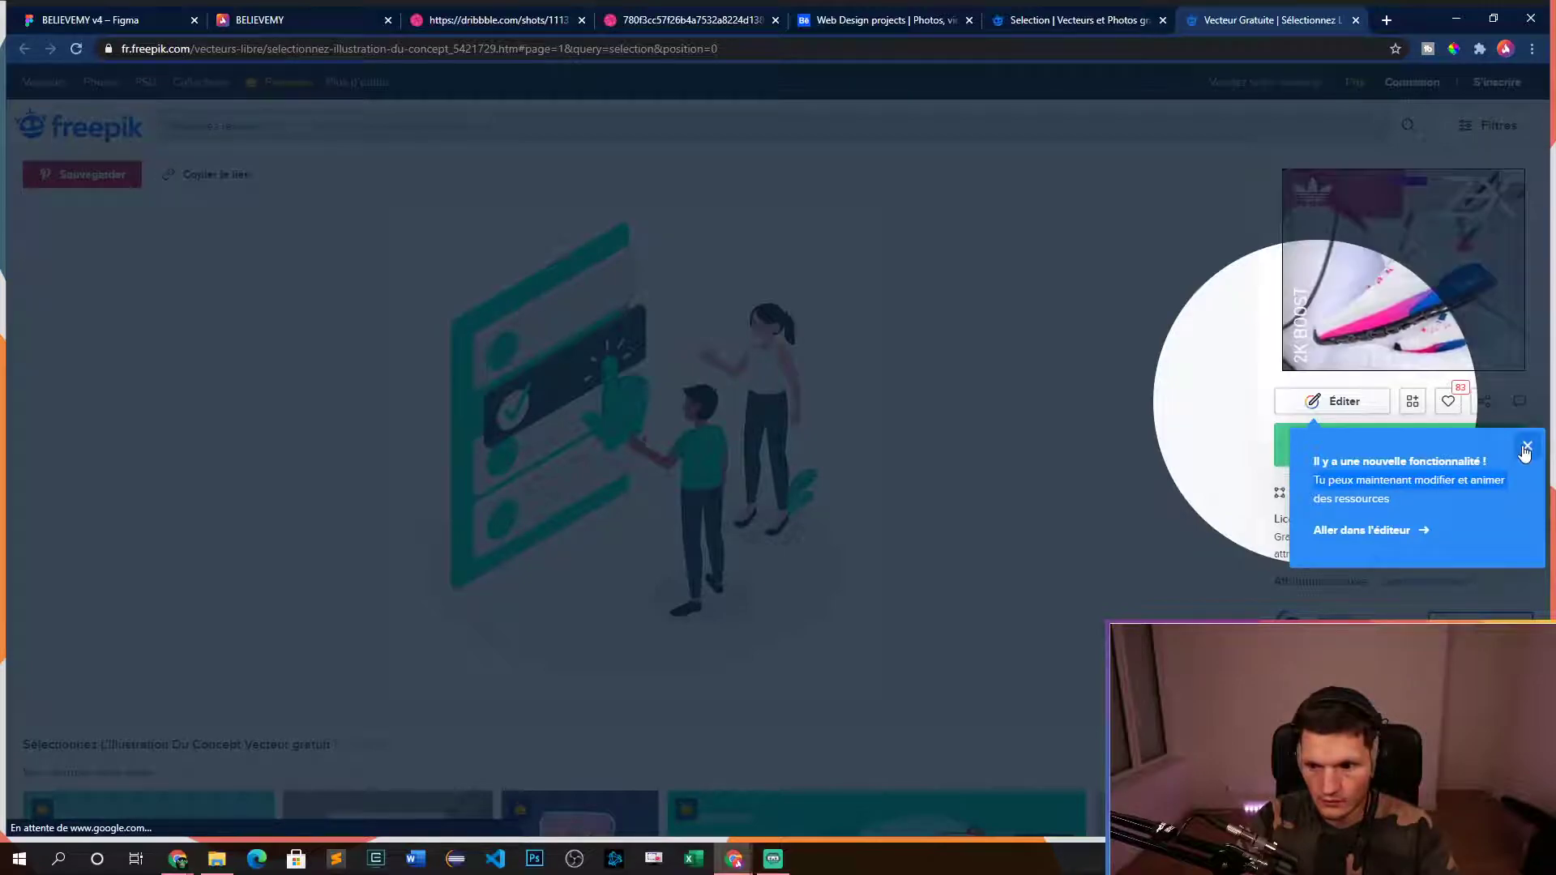
{"action": "left_click", "coordinate": [1527, 447]}
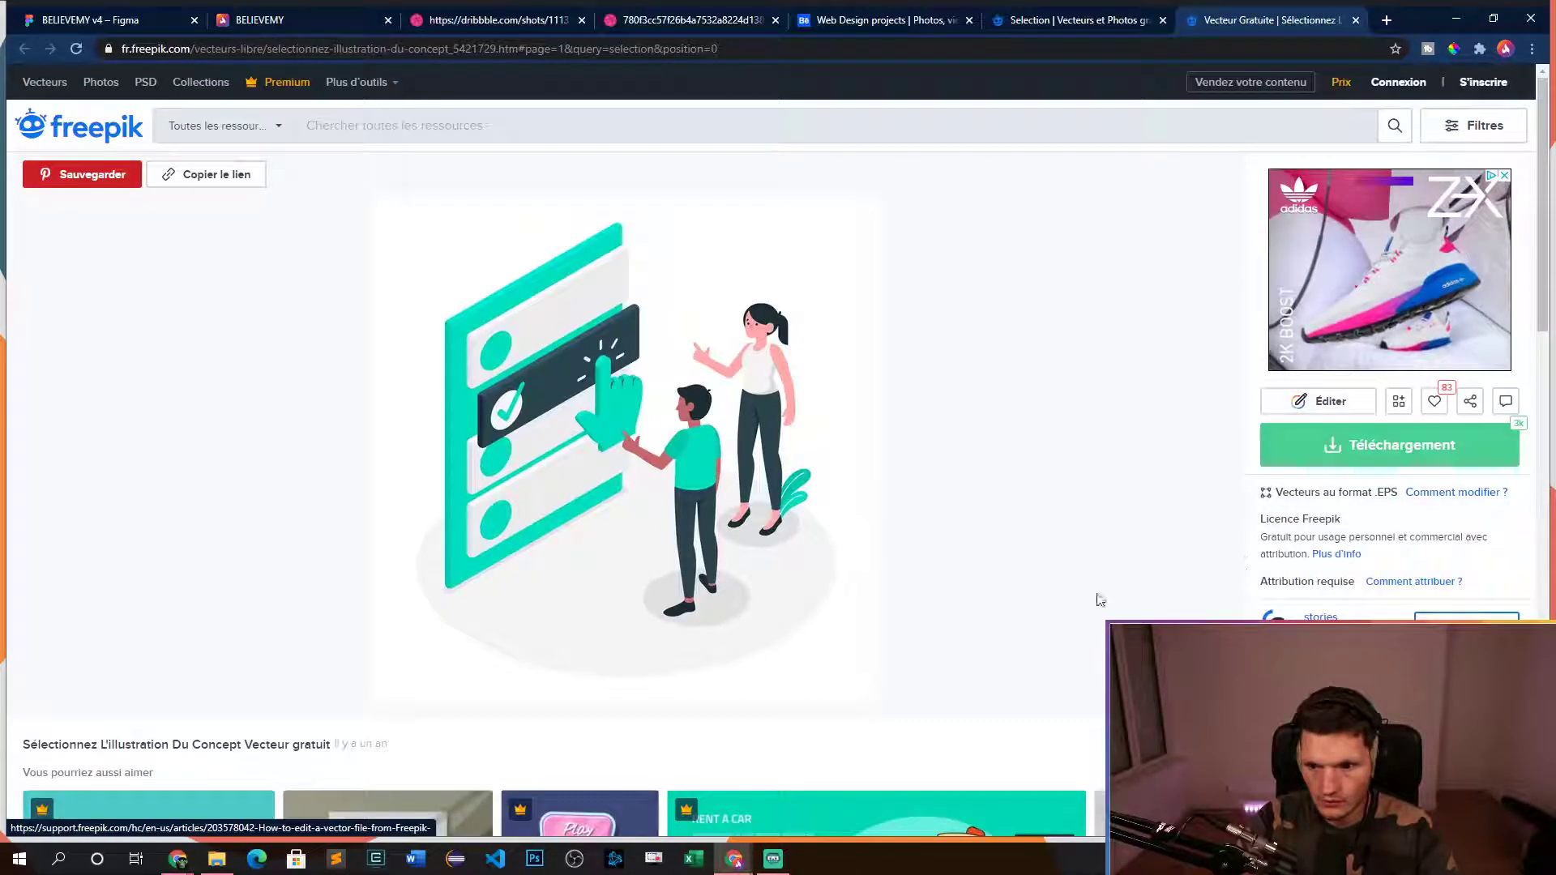
{"action": "left_click", "coordinate": [68, 4]}
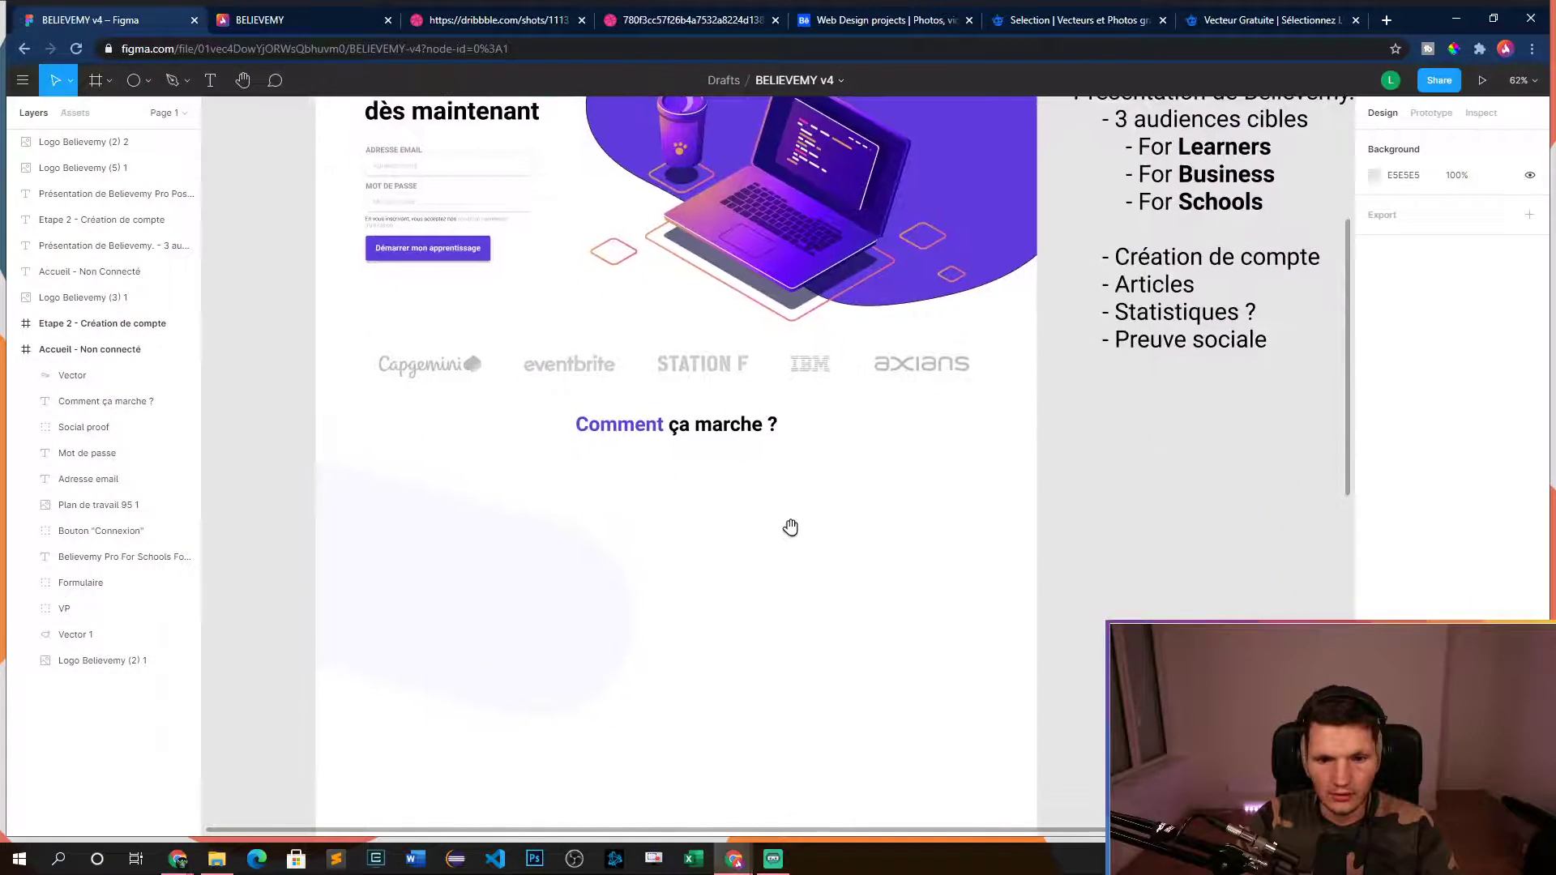
{"action": "left_click", "coordinate": [1242, 24]}
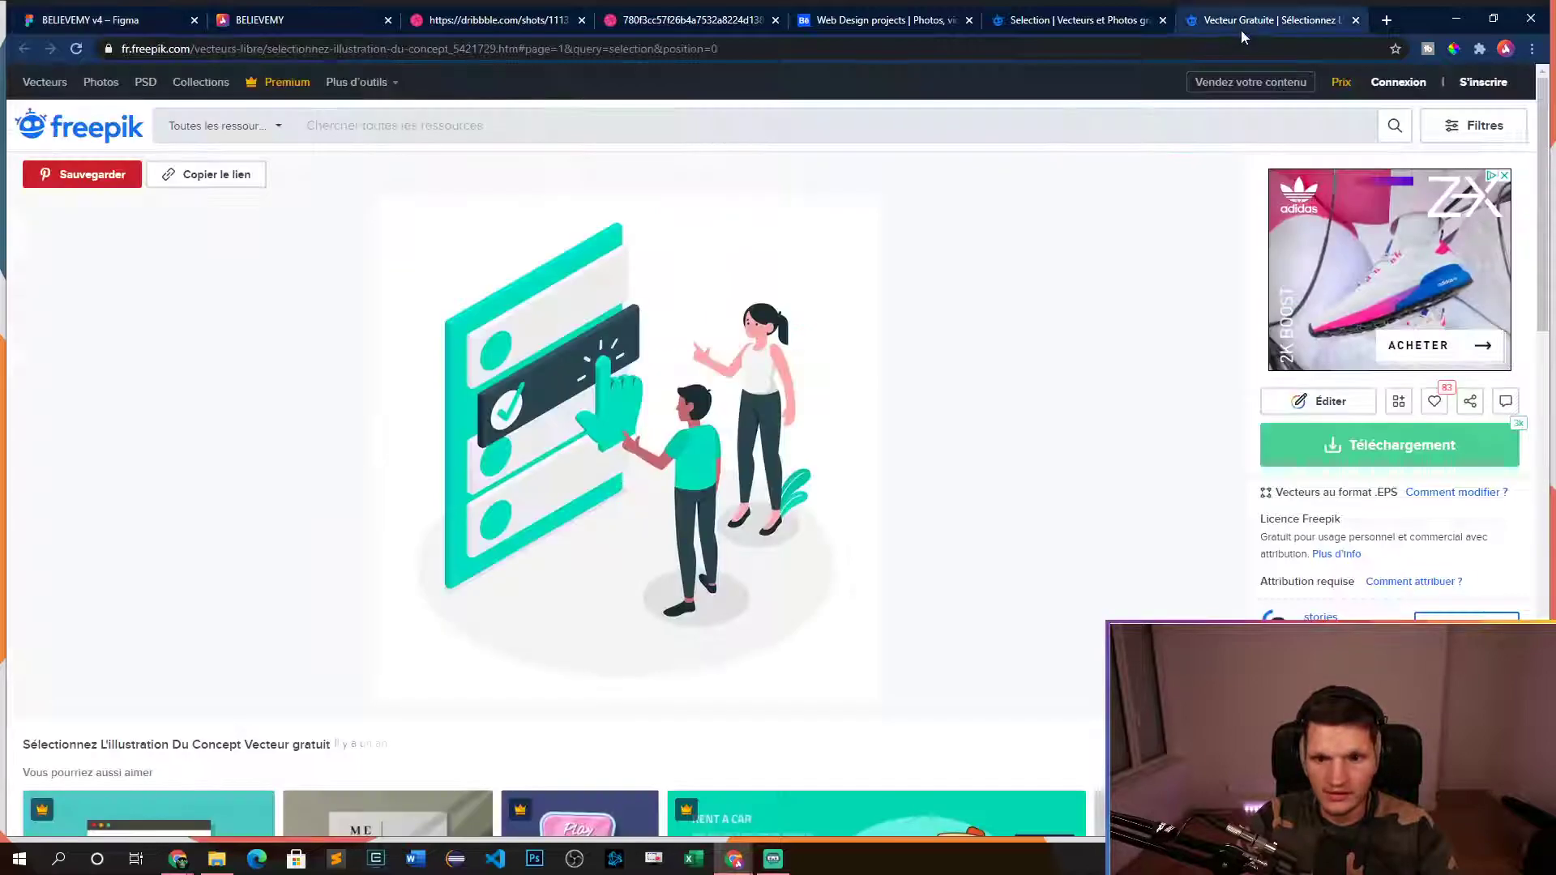
{"action": "left_click", "coordinate": [1330, 458]}
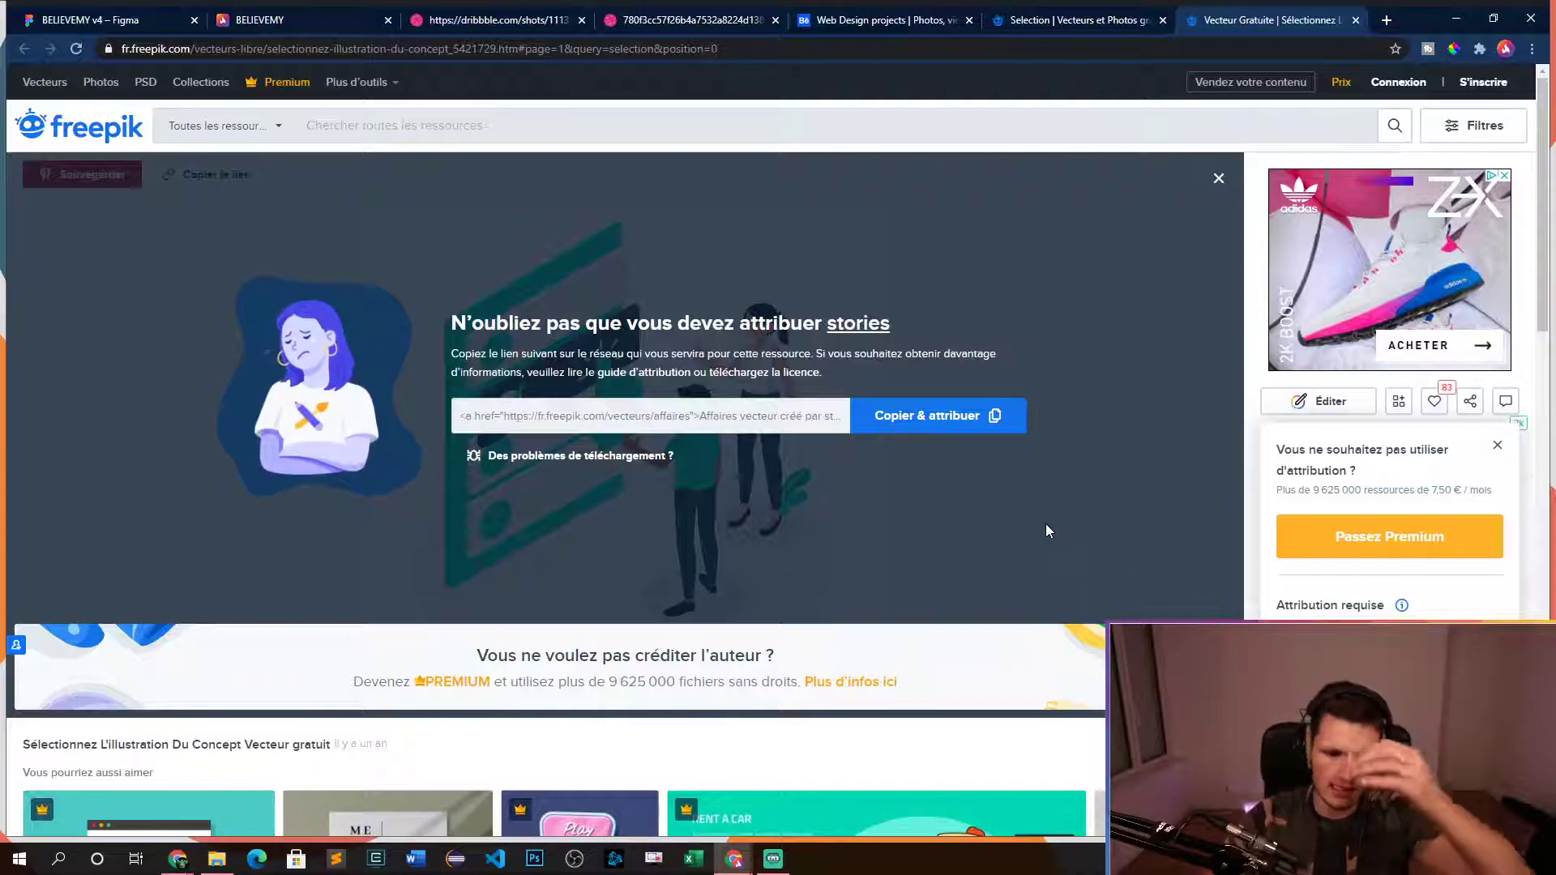
- Return to Figma, open the downloaded select-concept-illustration.zip archive and dismiss the WinRAR licence reminder
{"action": "left_click", "coordinate": [84, 24]}
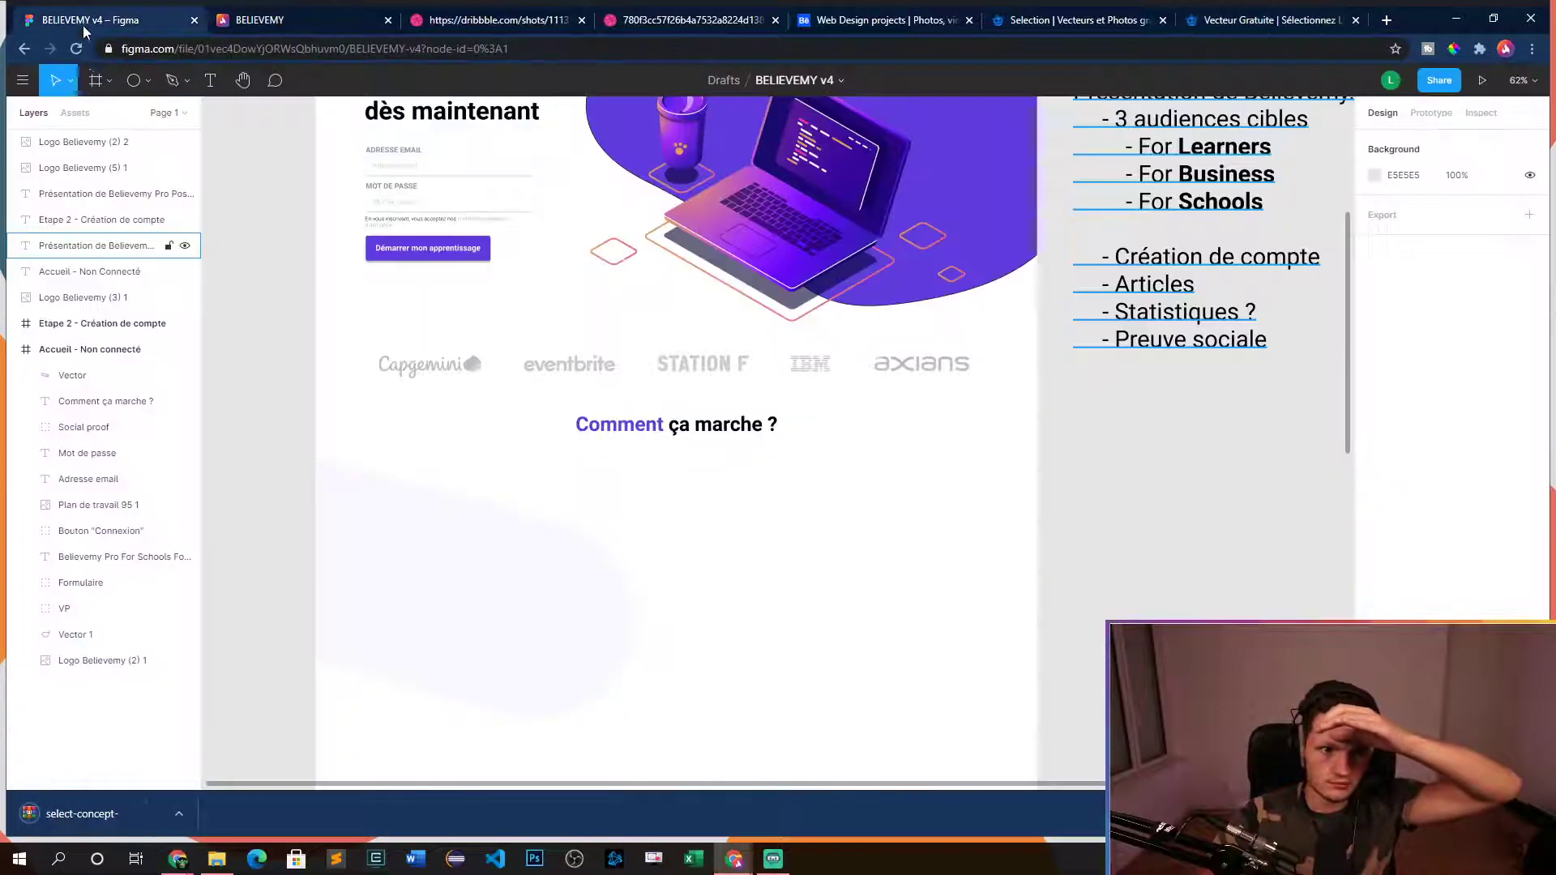
{"action": "left_click", "coordinate": [117, 814]}
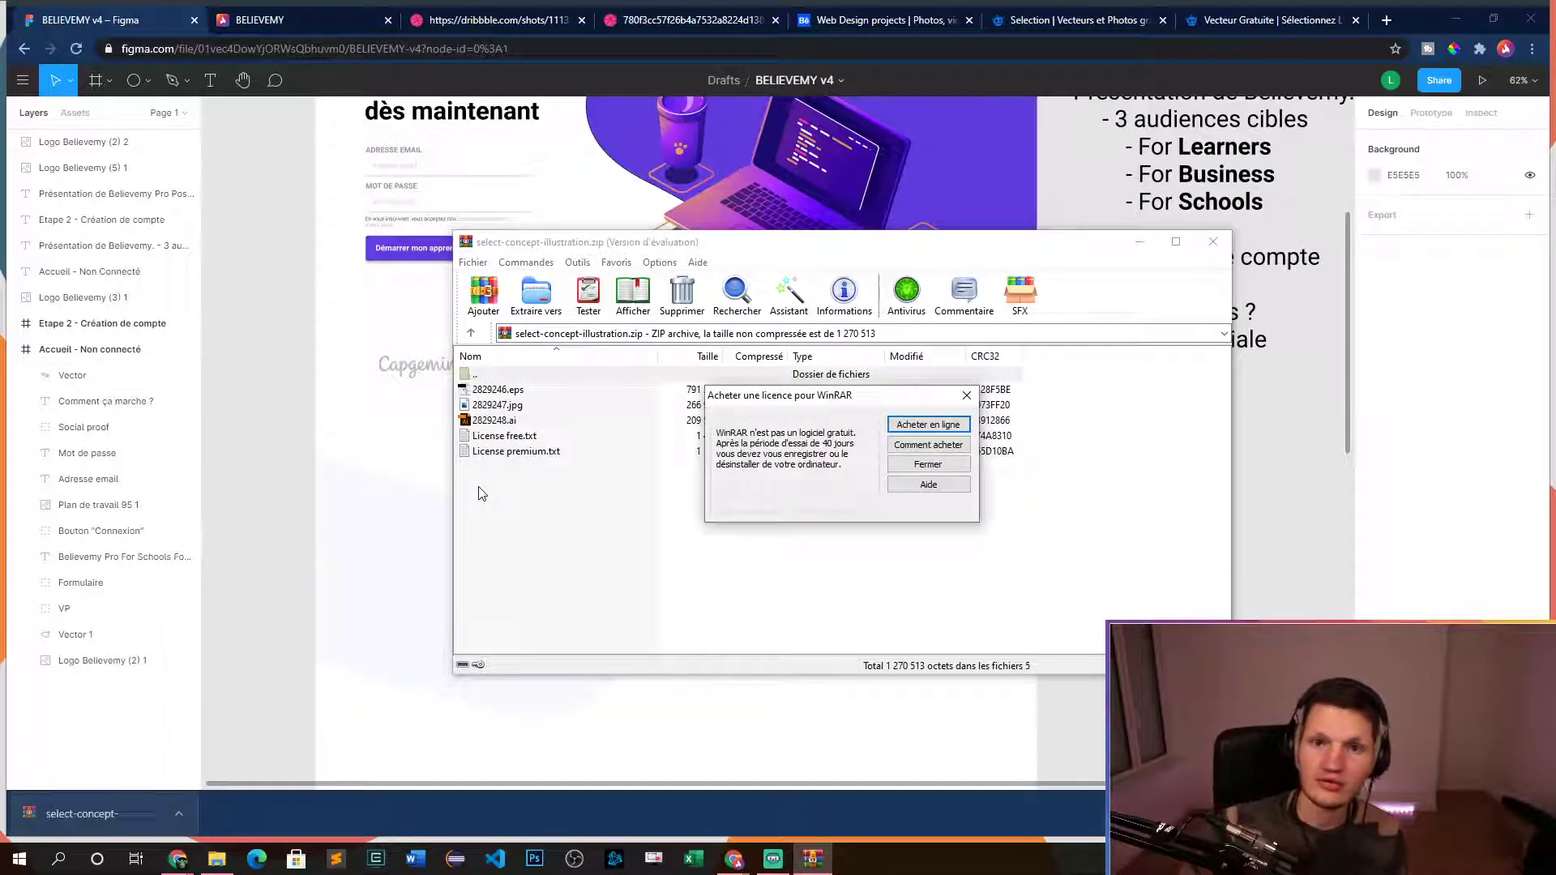
{"action": "left_click", "coordinate": [929, 466]}
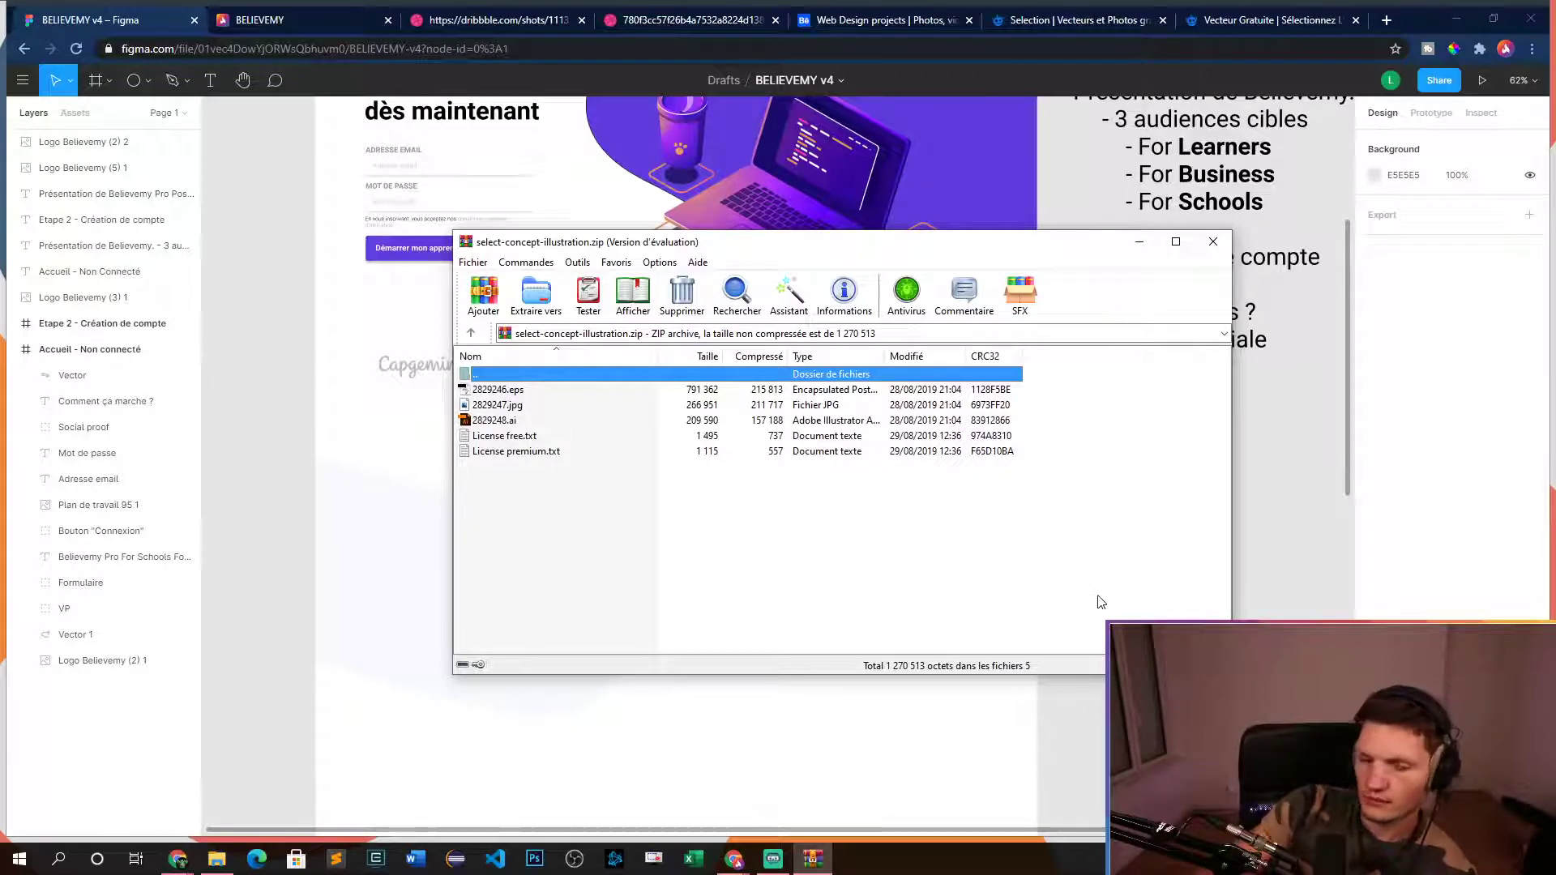
- Try to bring 2829247.jpg from the archive onto the Figma canvas
{"action": "left_click", "coordinate": [552, 421]}
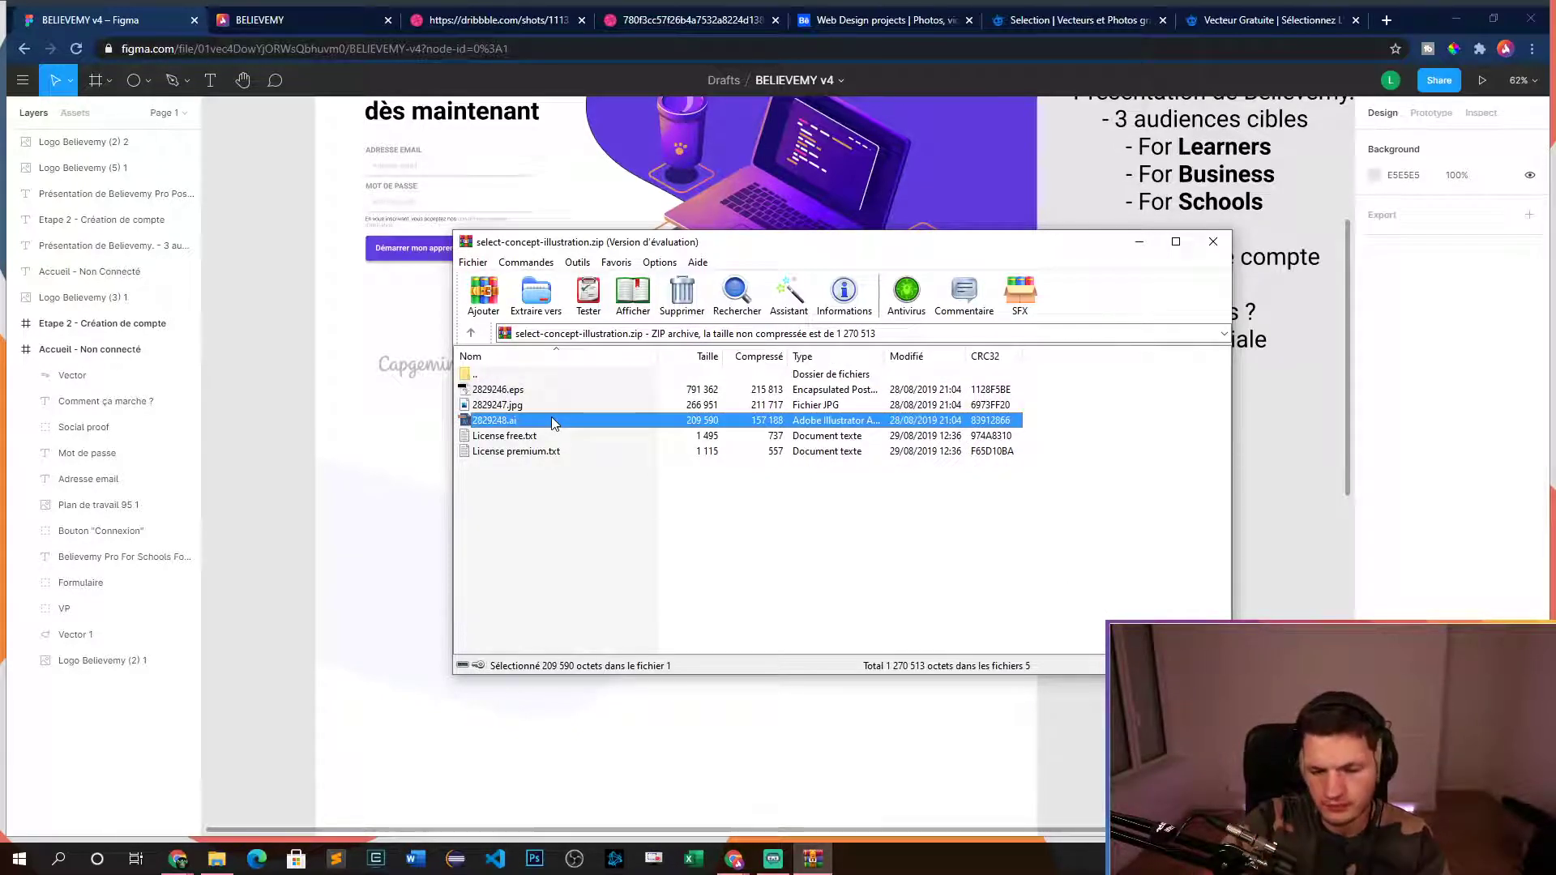
{"action": "left_click_drag", "start_coordinate": [502, 403], "coordinate": [1279, 545]}
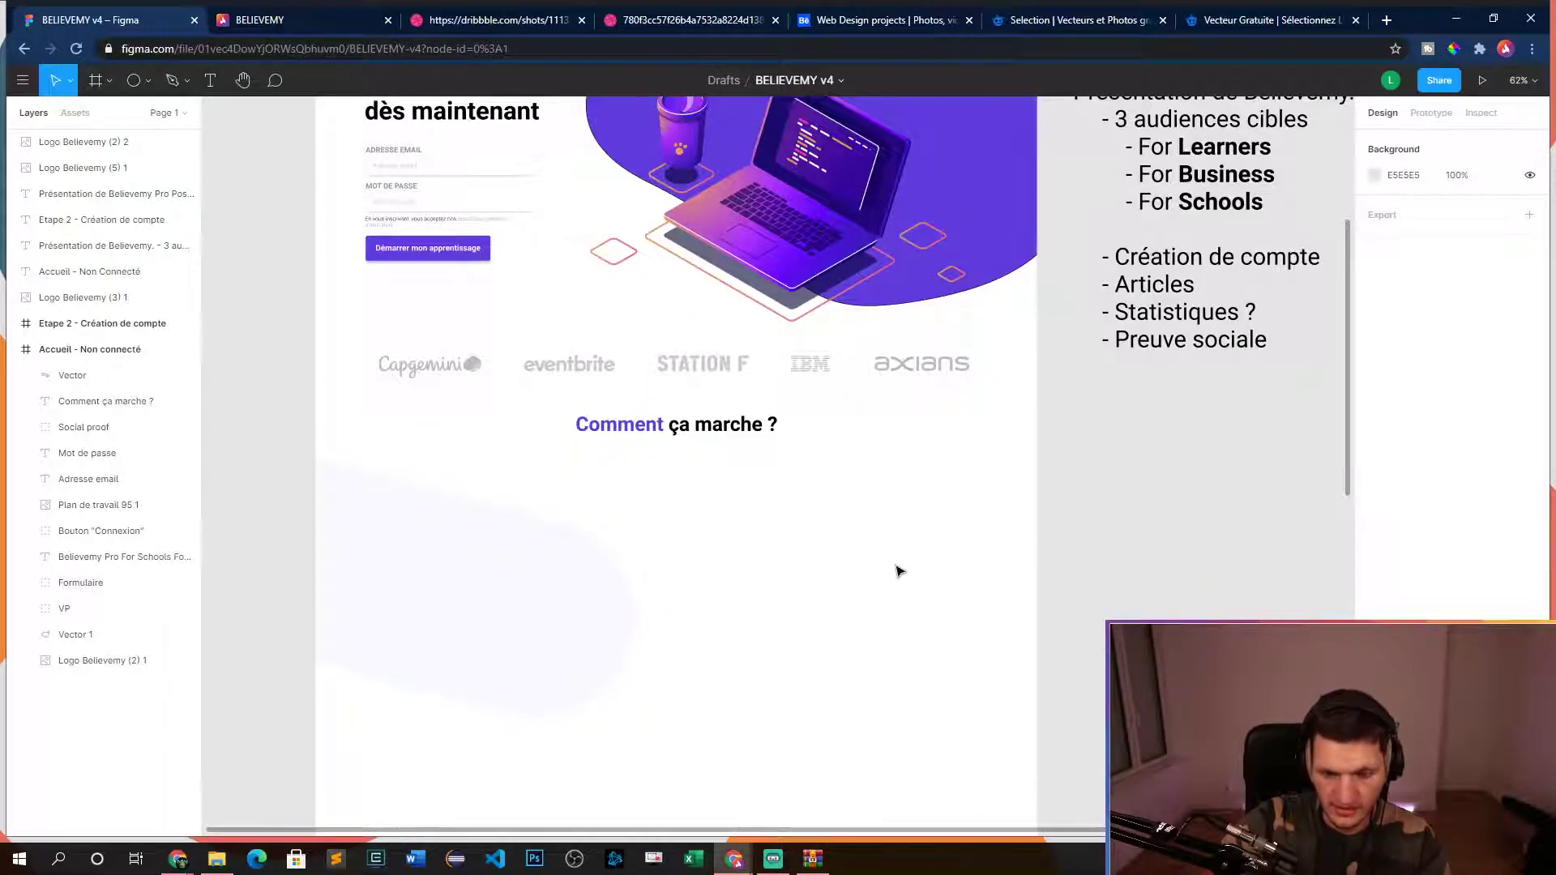
{"action": "scroll", "coordinate": [898, 571], "scroll_direction": "down", "scroll_amount": 5}
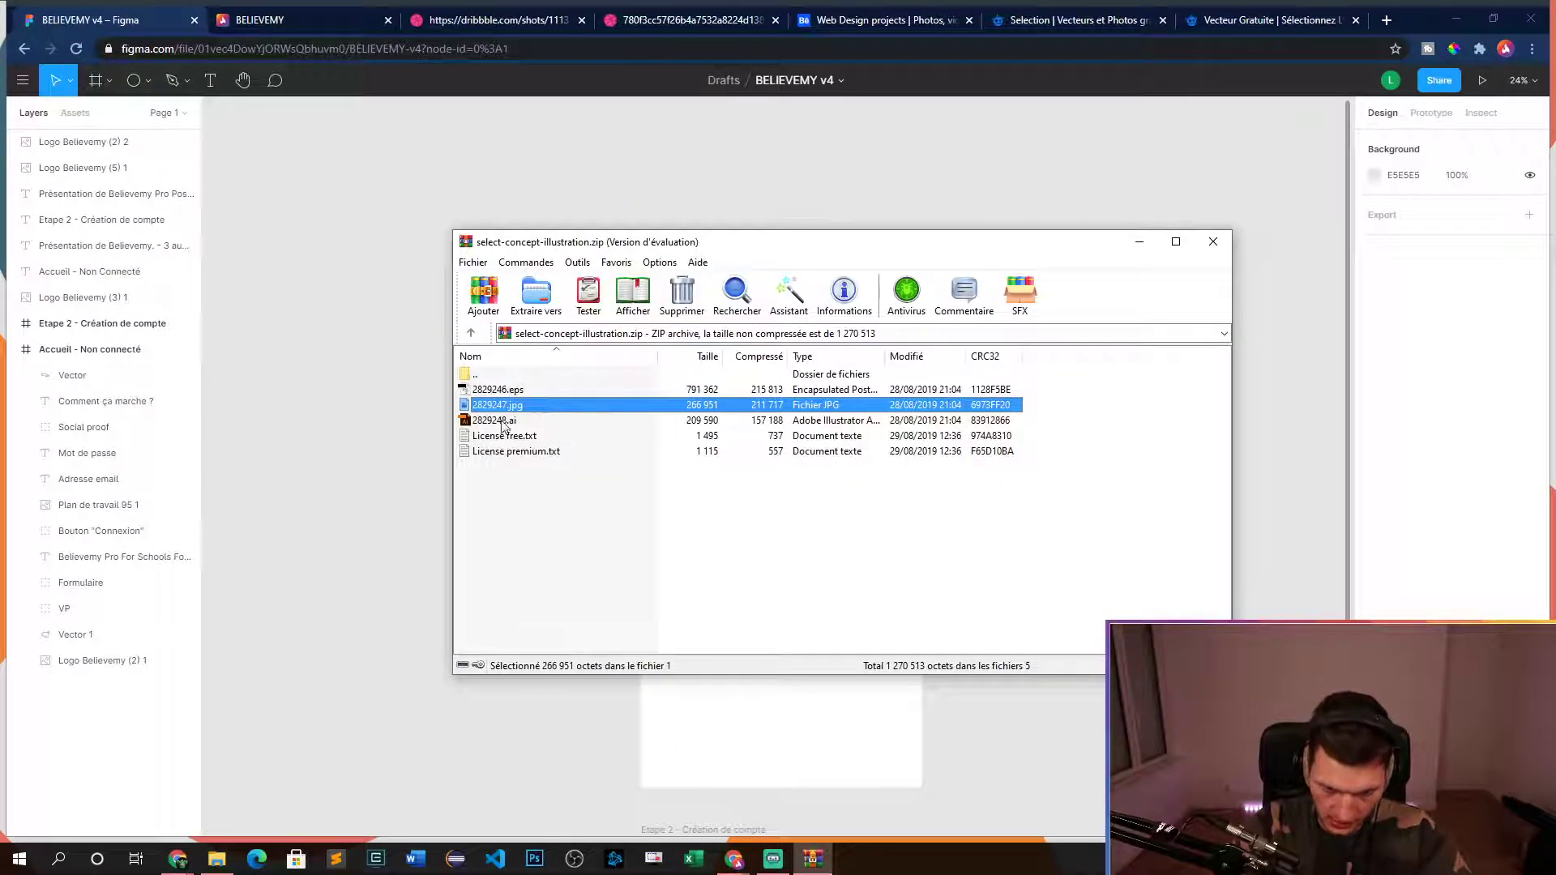
- Preview 2829247.jpg from the archive in Photos and examine the illustration's background and edges
{"action": "double_click", "coordinate": [548, 405]}
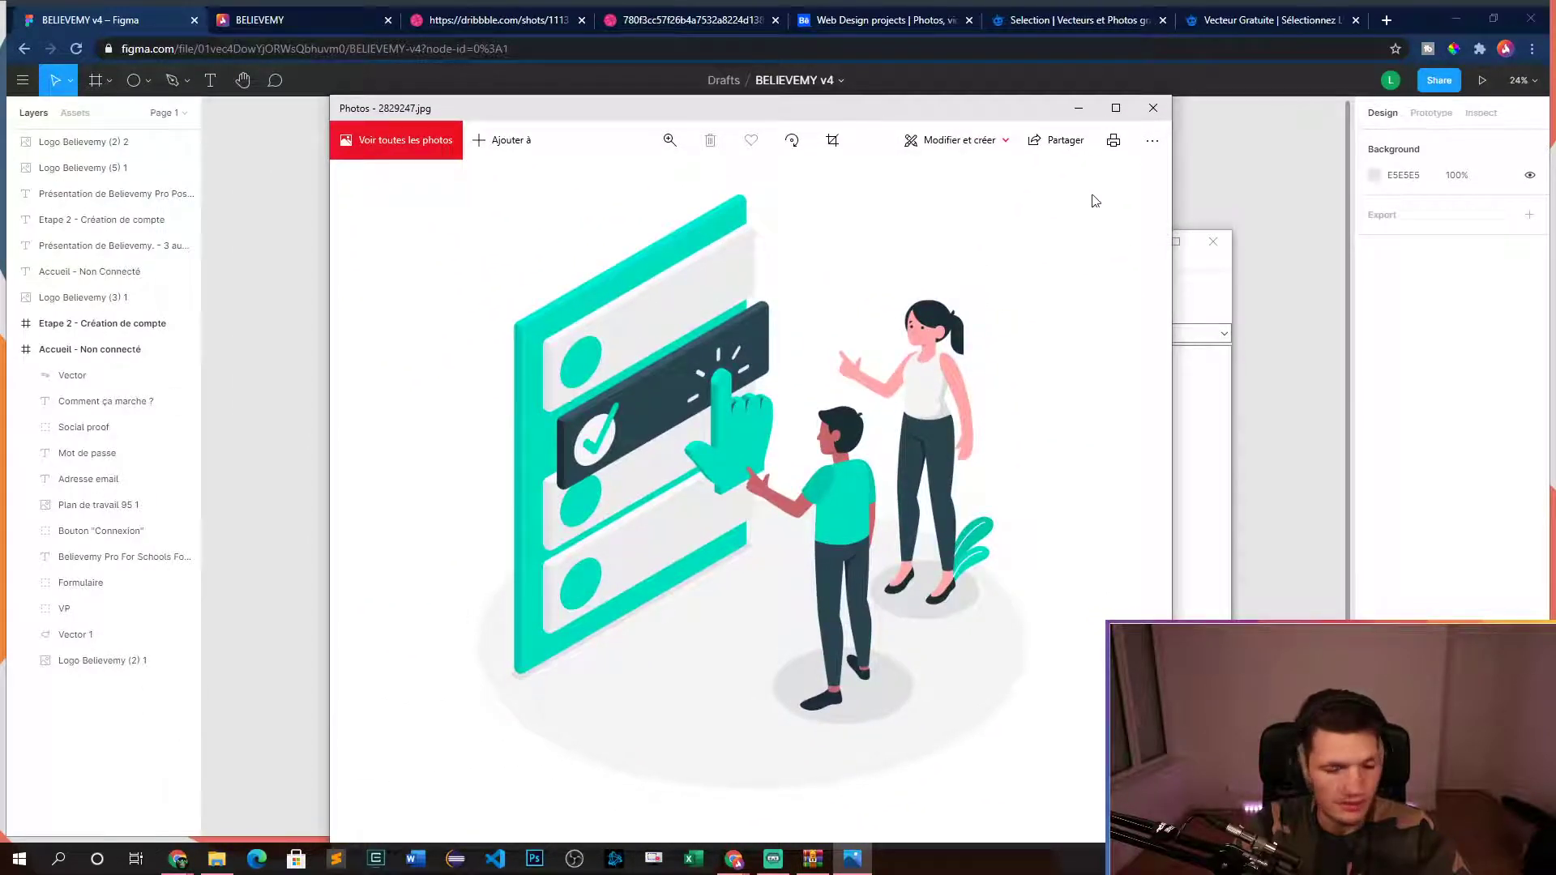
{"action": "left_click", "coordinate": [1154, 109]}
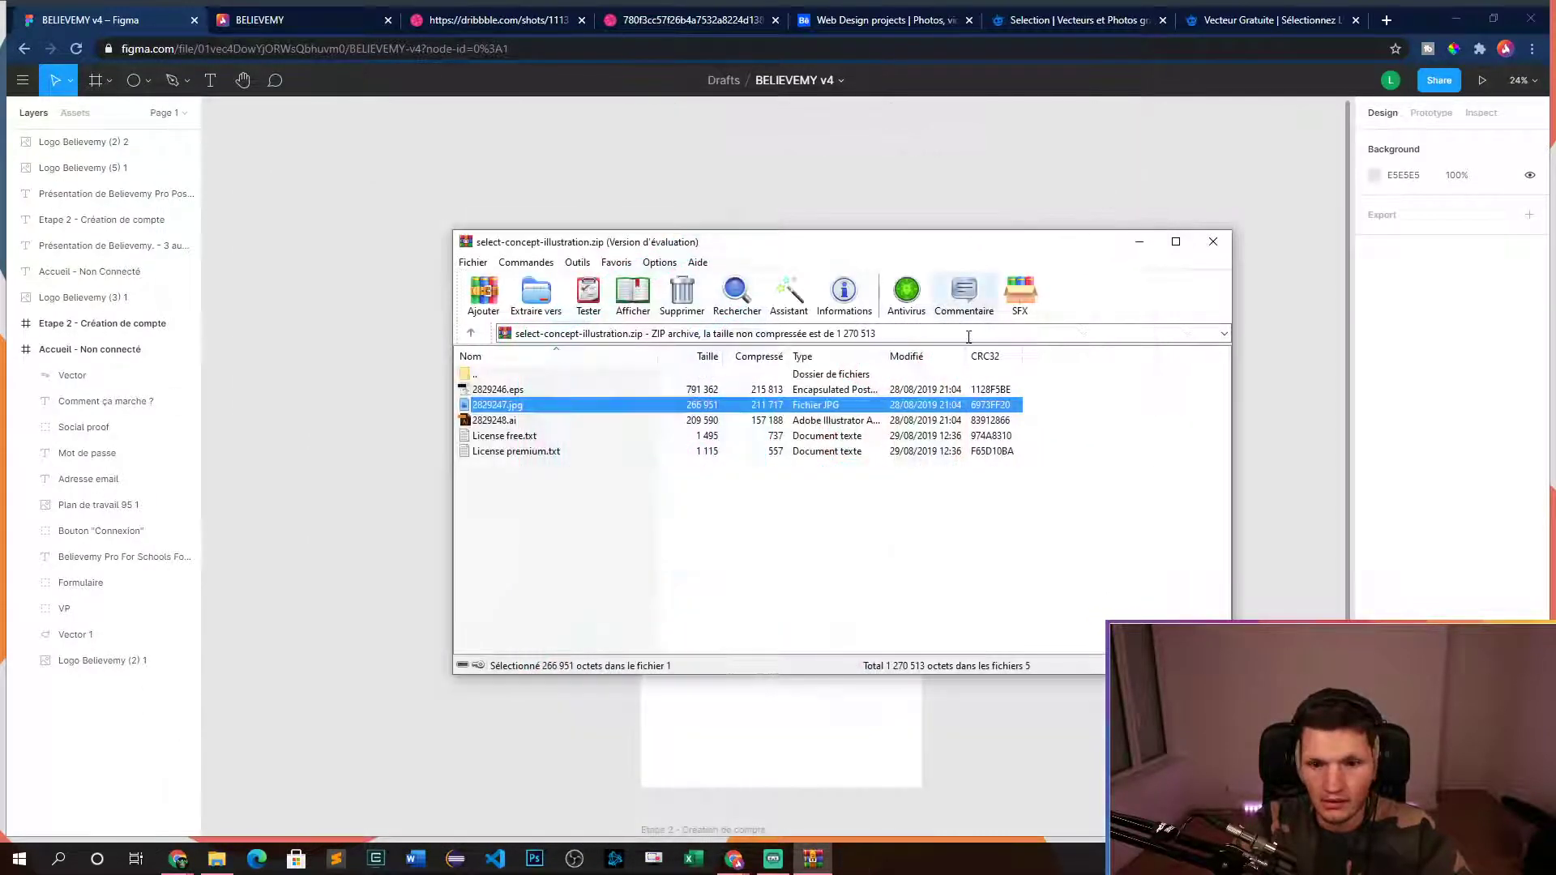
{"action": "double_click", "coordinate": [677, 406]}
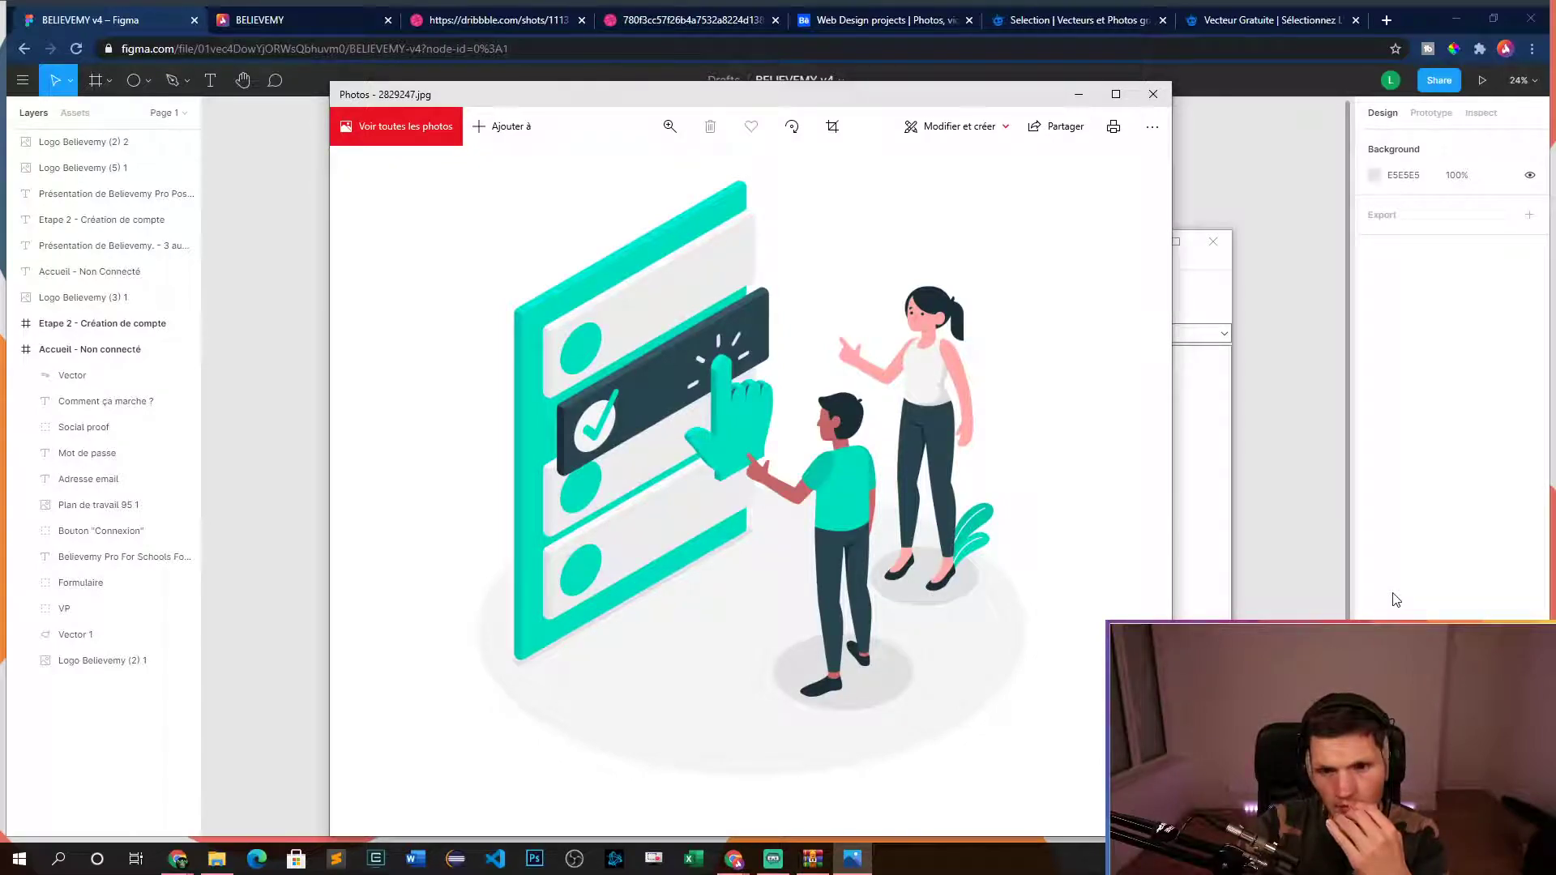
{"action": "scroll", "coordinate": [805, 512], "scroll_direction": "up", "scroll_amount": 2}
{"action": "scroll", "coordinate": [891, 518], "scroll_direction": "down", "scroll_amount": 2}
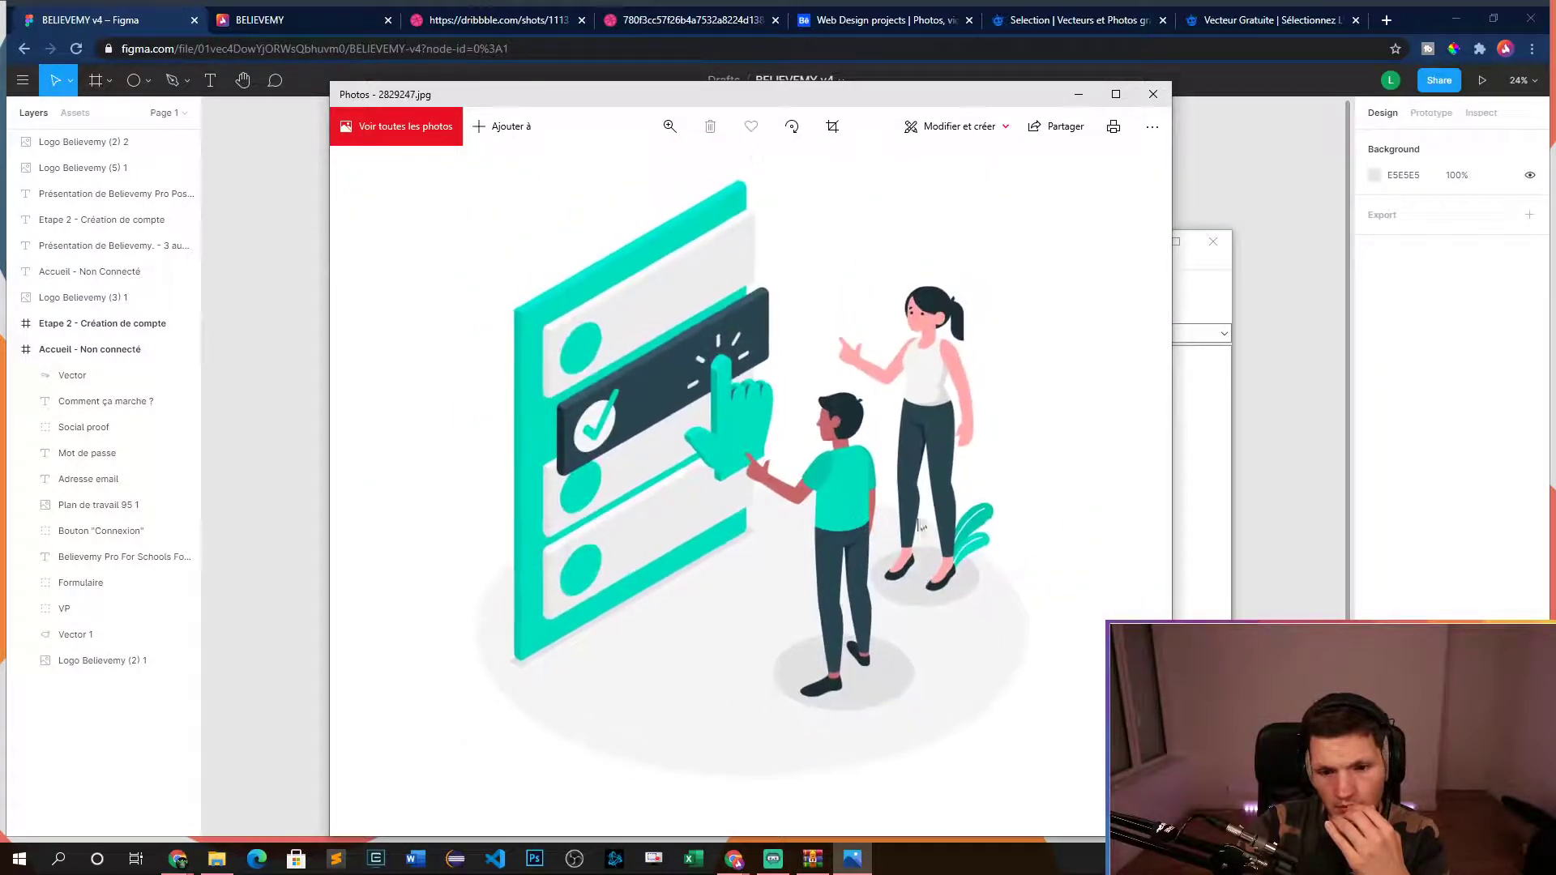
{"action": "scroll", "coordinate": [1113, 616], "scroll_direction": "up", "scroll_amount": 2}
{"action": "scroll", "coordinate": [1119, 568], "scroll_direction": "down", "scroll_amount": 2}
{"action": "left_click", "coordinate": [1154, 94]}
- Try to place 2829247.jpg from the archive on the Figma canvas again, and discard the attempt
{"action": "left_click", "coordinate": [876, 542]}
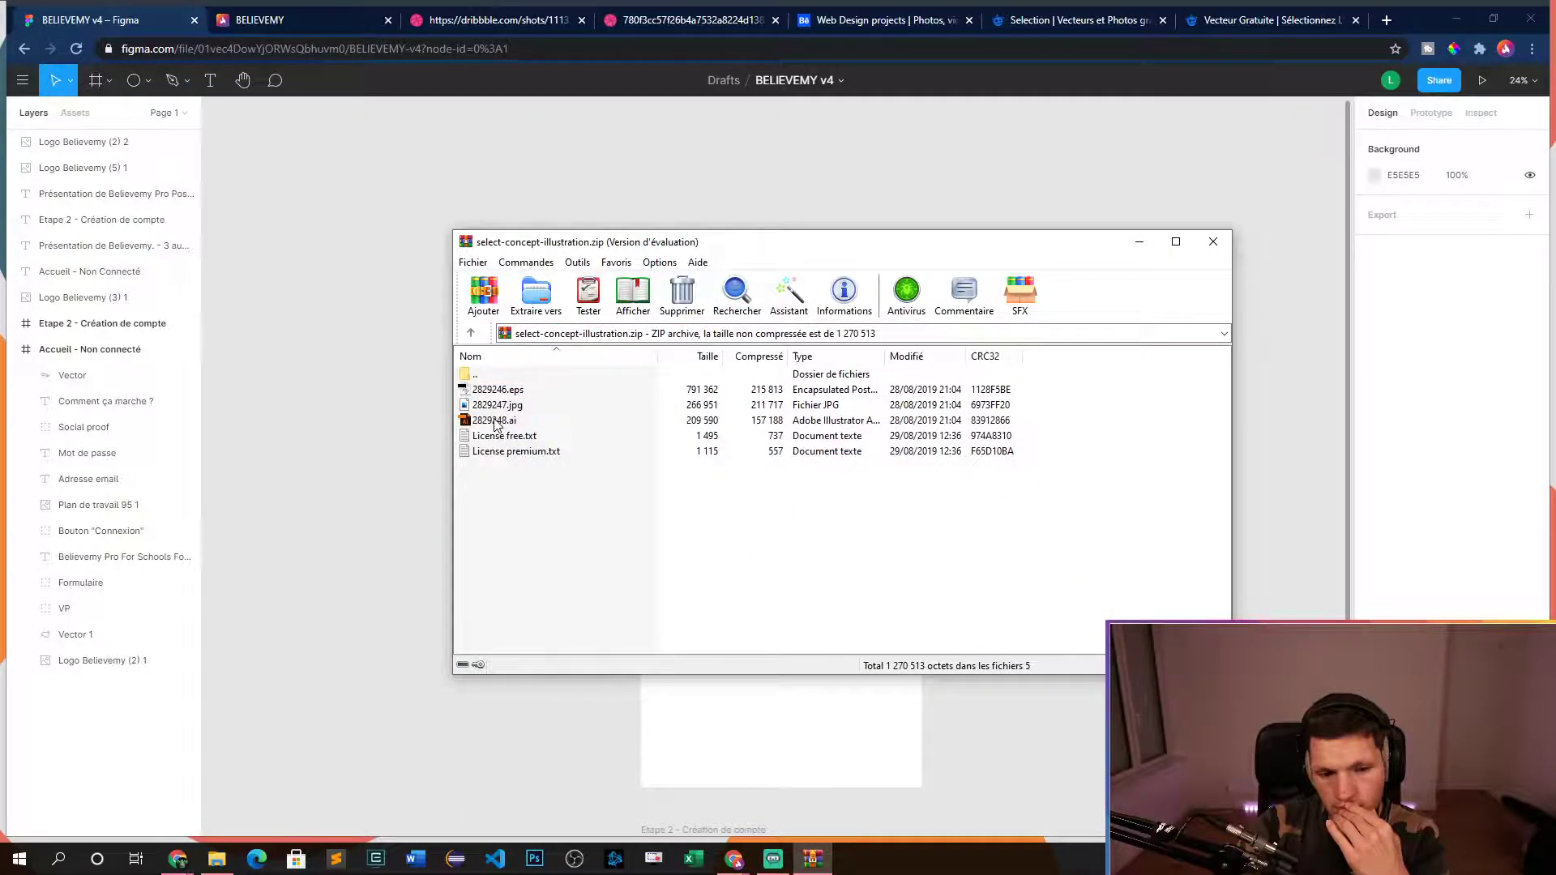
{"action": "left_click_drag", "start_coordinate": [499, 407], "coordinate": [631, 637]}
{"action": "key", "text": "Delete"}
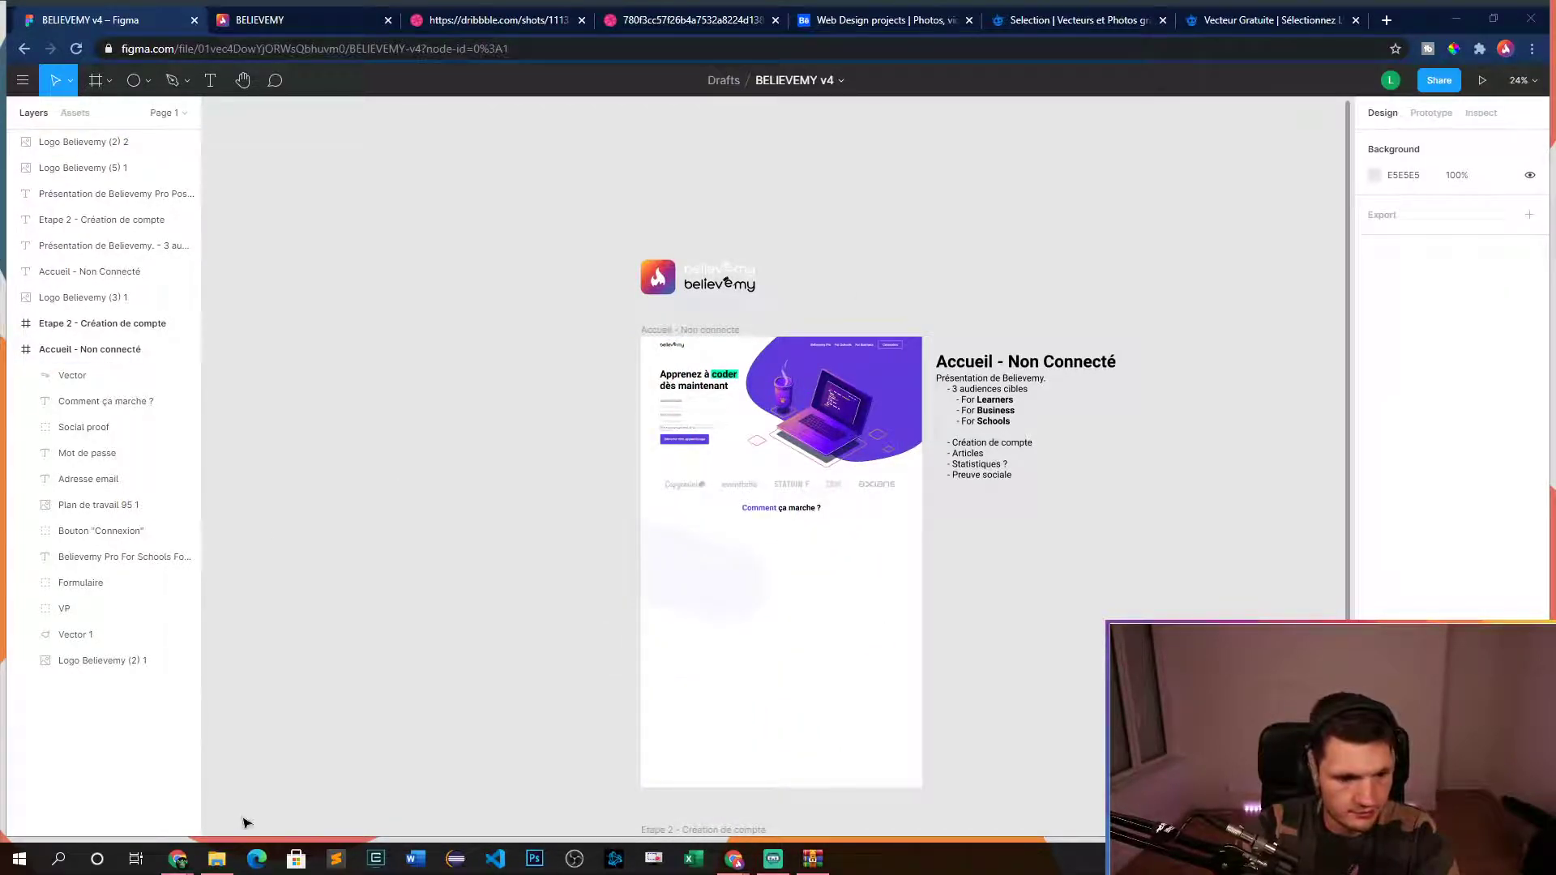
- Reopen the select-concept-illustration.zip archive and open its 2829248.ai file in Illustrator
{"action": "left_click", "coordinate": [812, 859]}
{"action": "left_click", "coordinate": [511, 421]}
{"action": "double_click", "coordinate": [511, 422]}
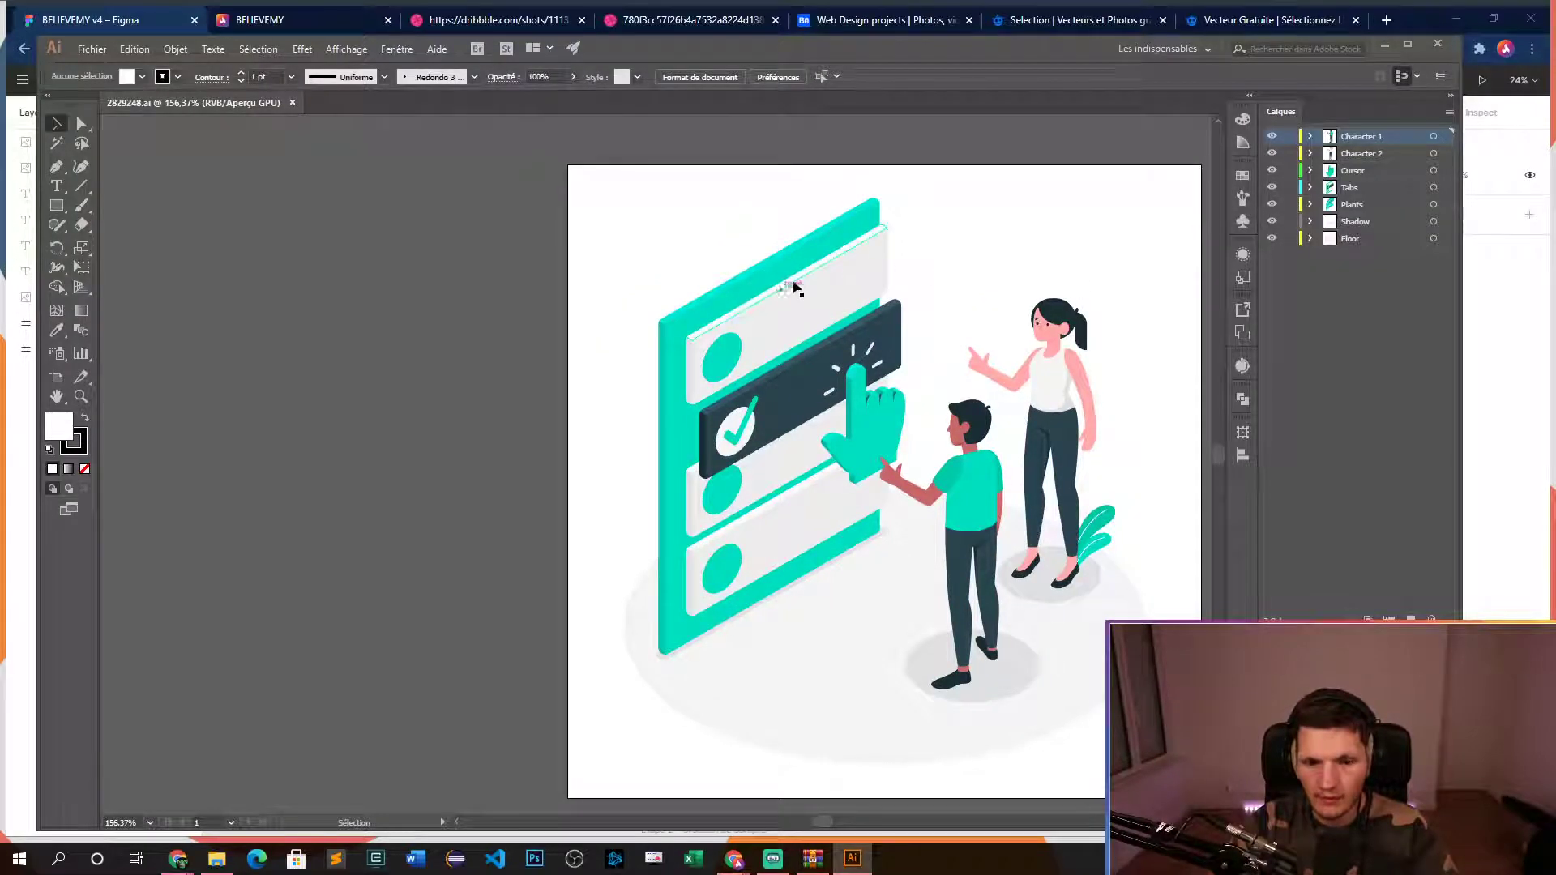
{"action": "scroll", "coordinate": [930, 236], "scroll_direction": "right", "scroll_amount": 5}
{"action": "key", "text": "v"}
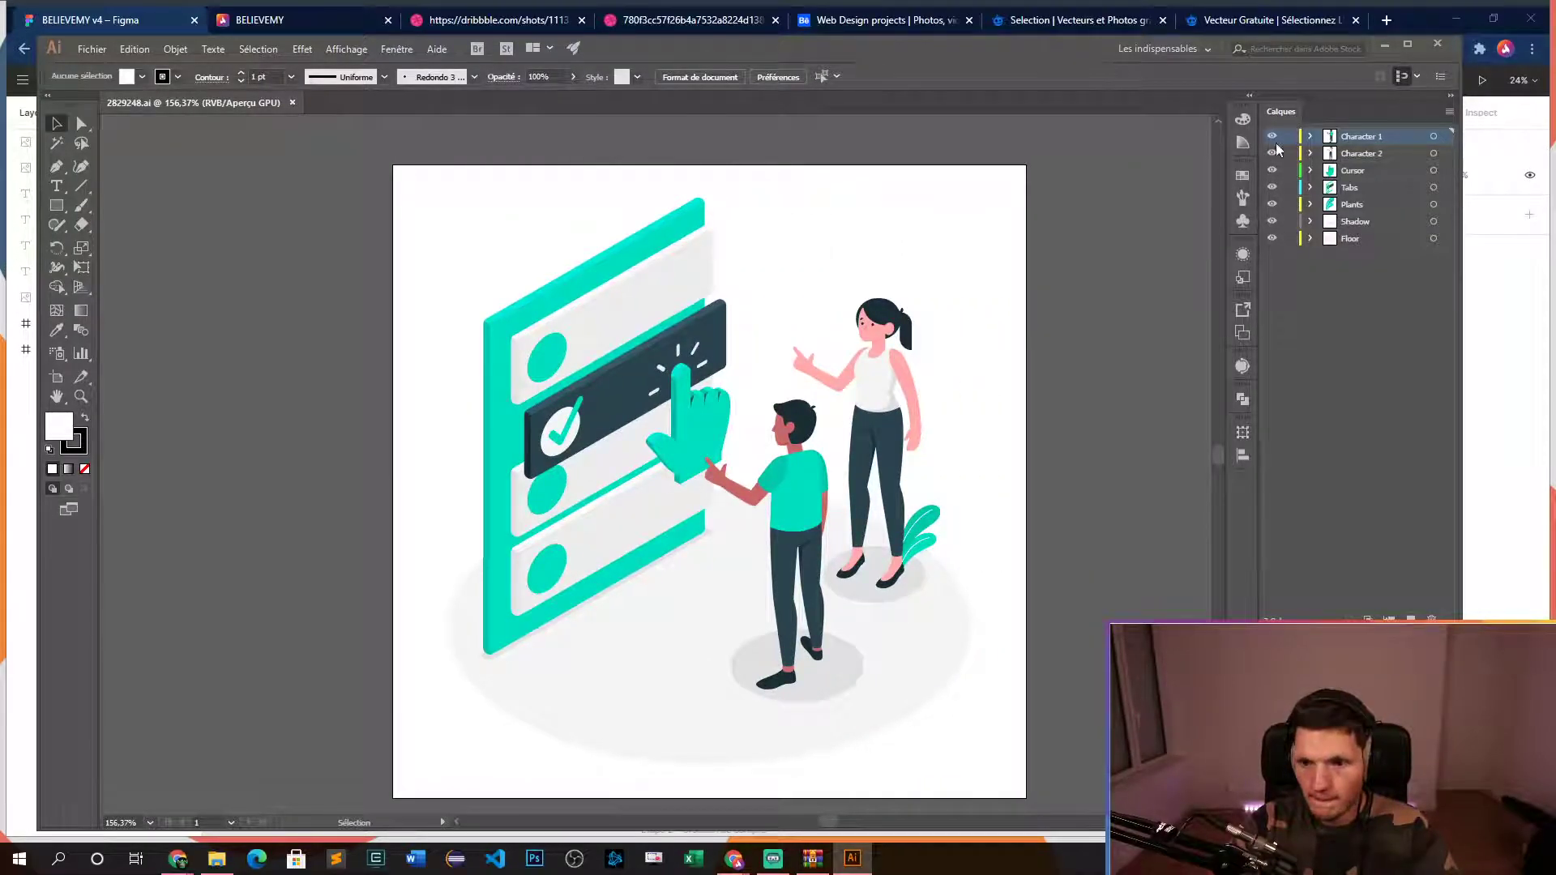
- Check the Floor layer by toggling its visibility, and send the whole selected illustration to Export for Screens
{"action": "left_click", "coordinate": [1273, 237]}
{"action": "left_click", "coordinate": [1273, 237]}
{"action": "left_click_drag", "start_coordinate": [407, 179], "coordinate": [1002, 743]}
{"action": "right_click", "coordinate": [693, 401]}
{"action": "left_click", "coordinate": [753, 630]}
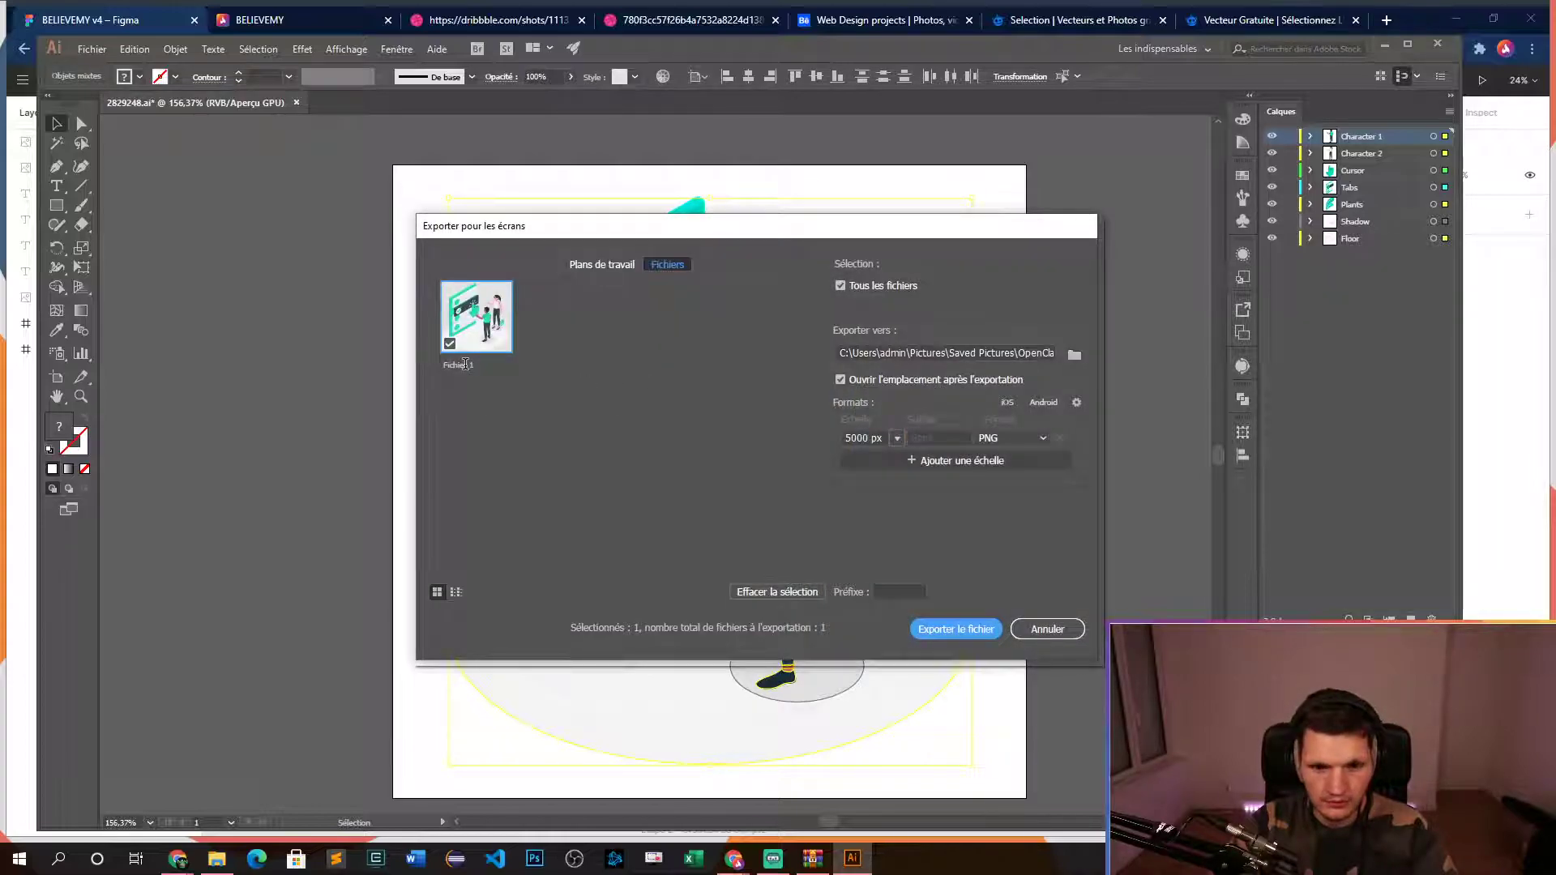
- Name the export "Fichier pro", set its scale to about 3000 px and export it as PNG
{"action": "left_click", "coordinate": [476, 364]}
{"action": "left_click", "coordinate": [494, 367]}
{"action": "key", "text": "BackSpace"}
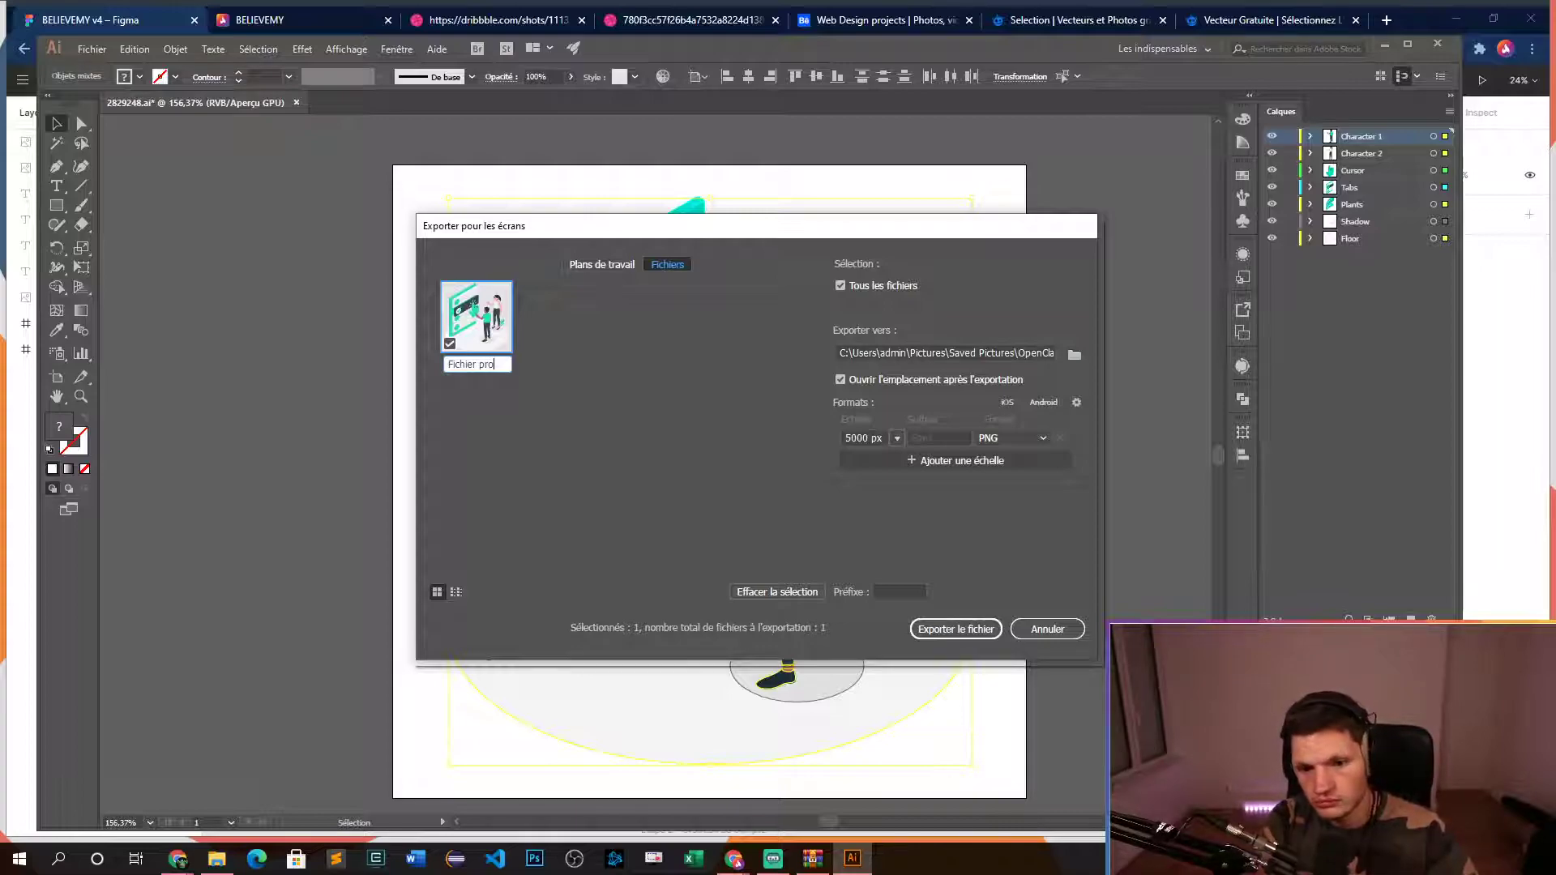
{"action": "left_click", "coordinate": [853, 436]}
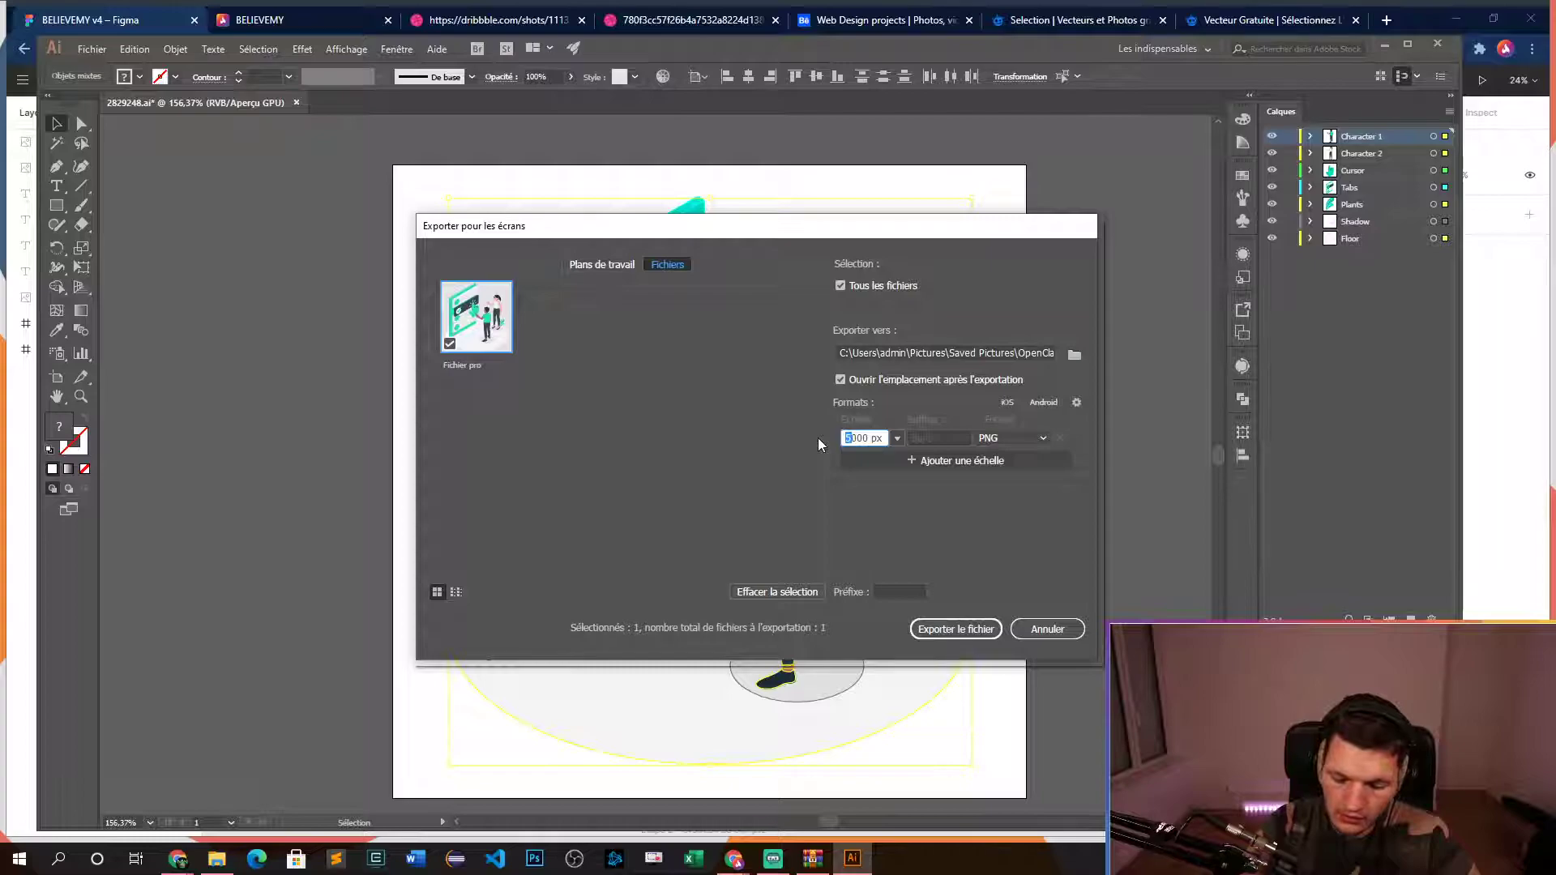
{"action": "left_click", "coordinate": [936, 631]}
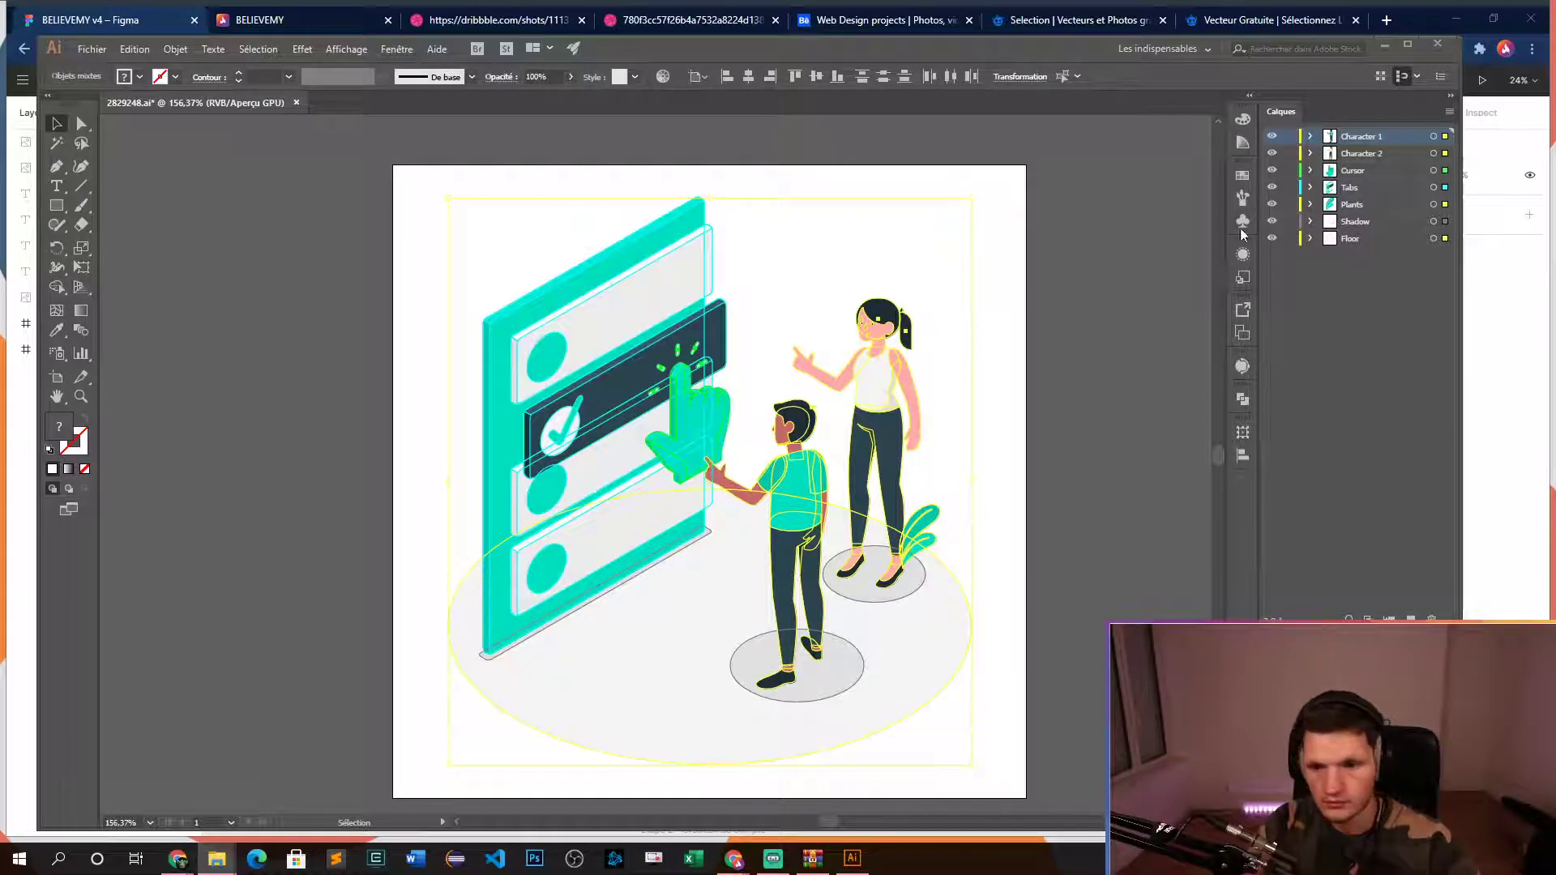
- Close Illustrator without saving changes to 2829248.ai and close the archive window
{"action": "left_click", "coordinate": [1439, 44]}
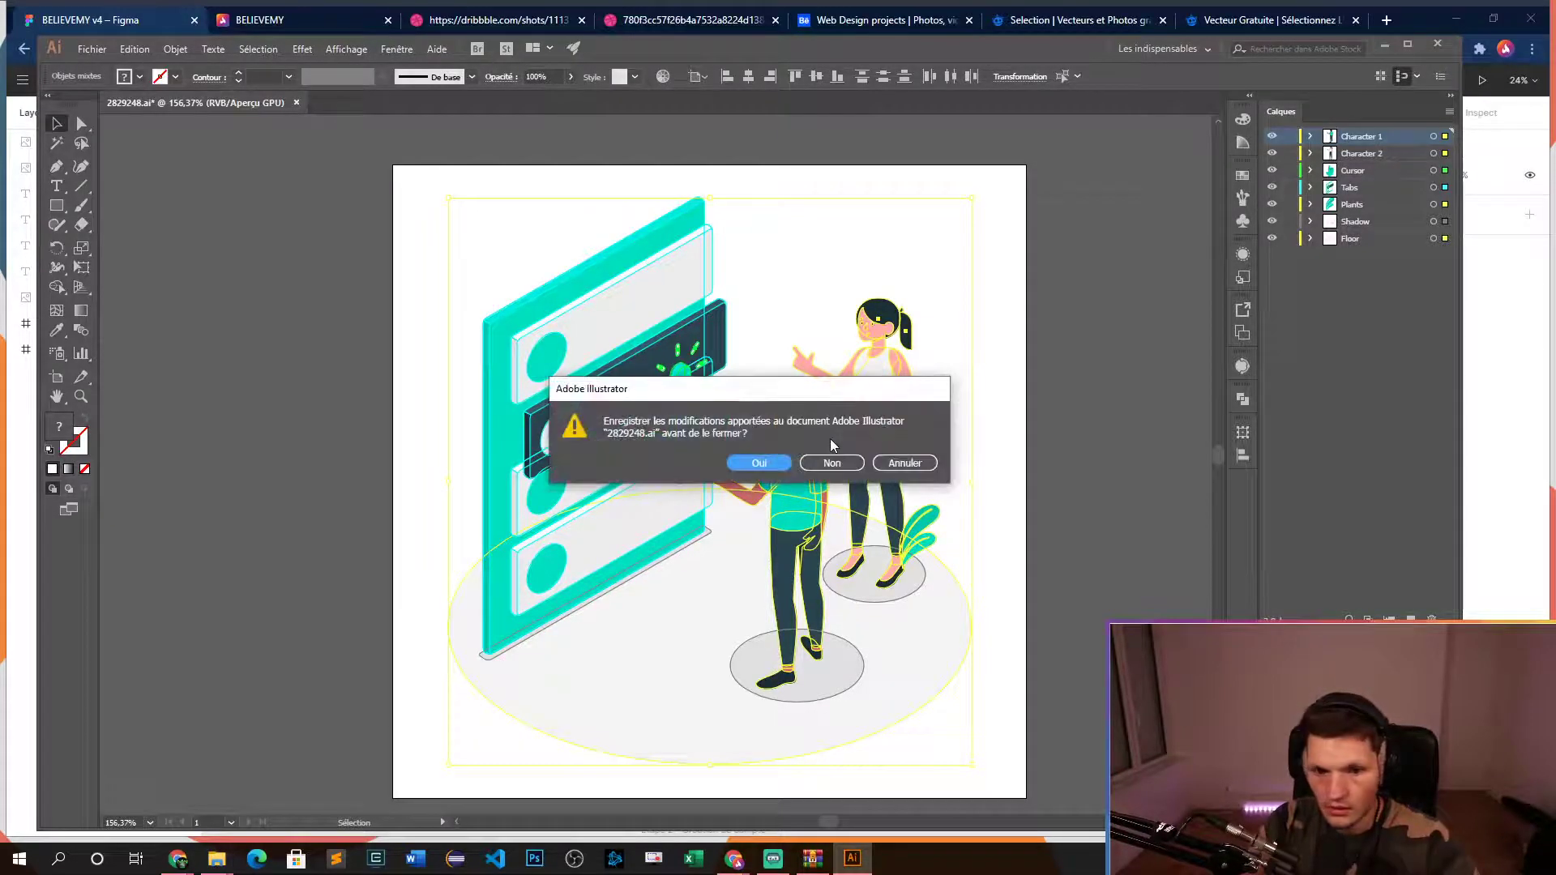
{"action": "left_click", "coordinate": [833, 464]}
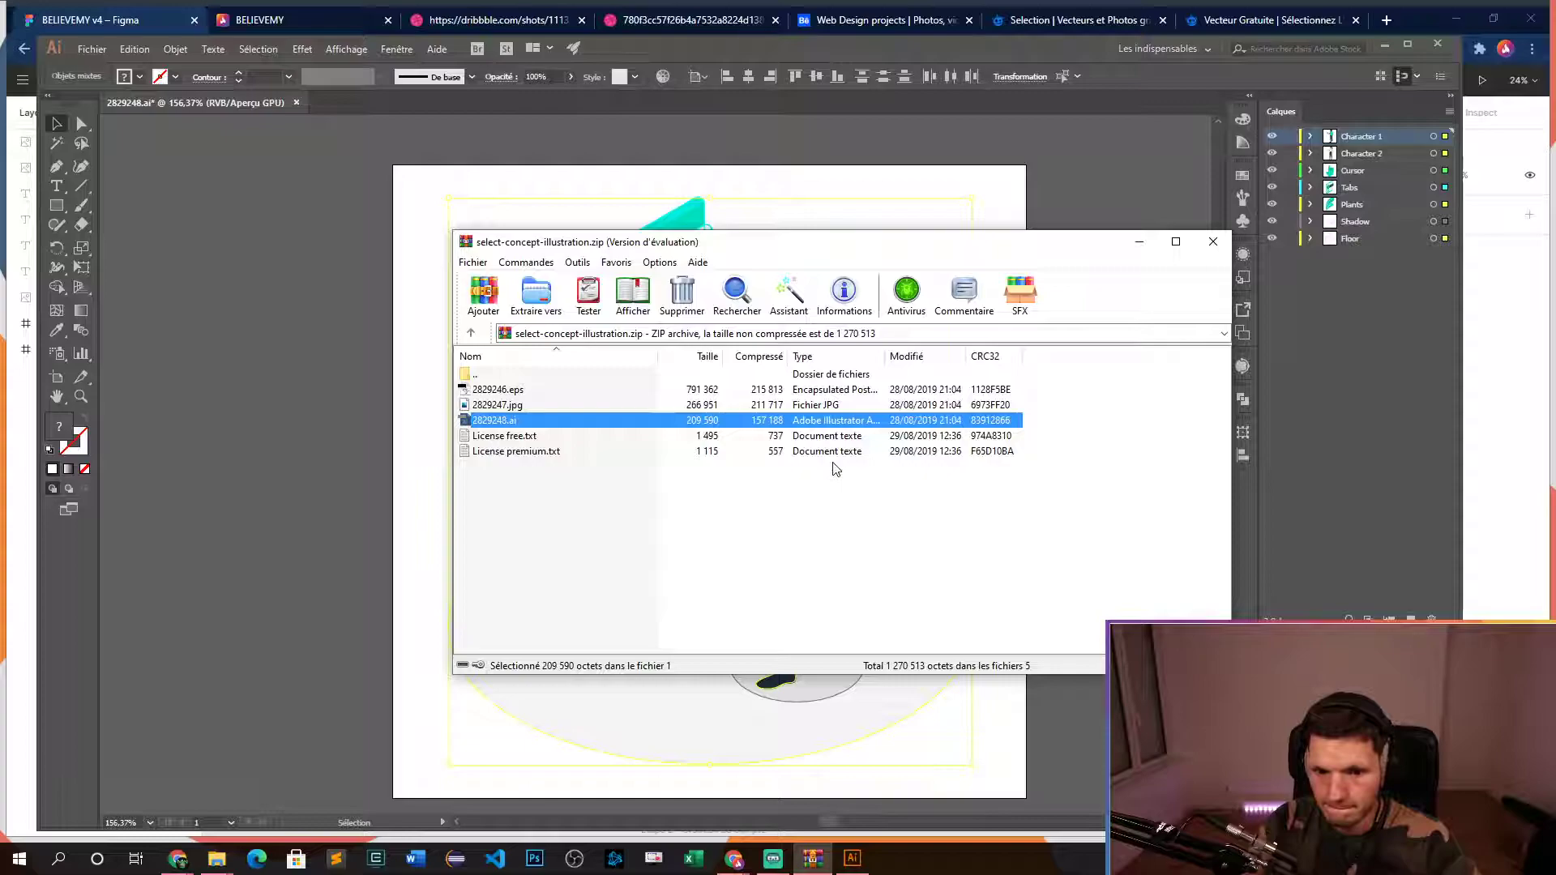
{"action": "left_click", "coordinate": [1212, 243]}
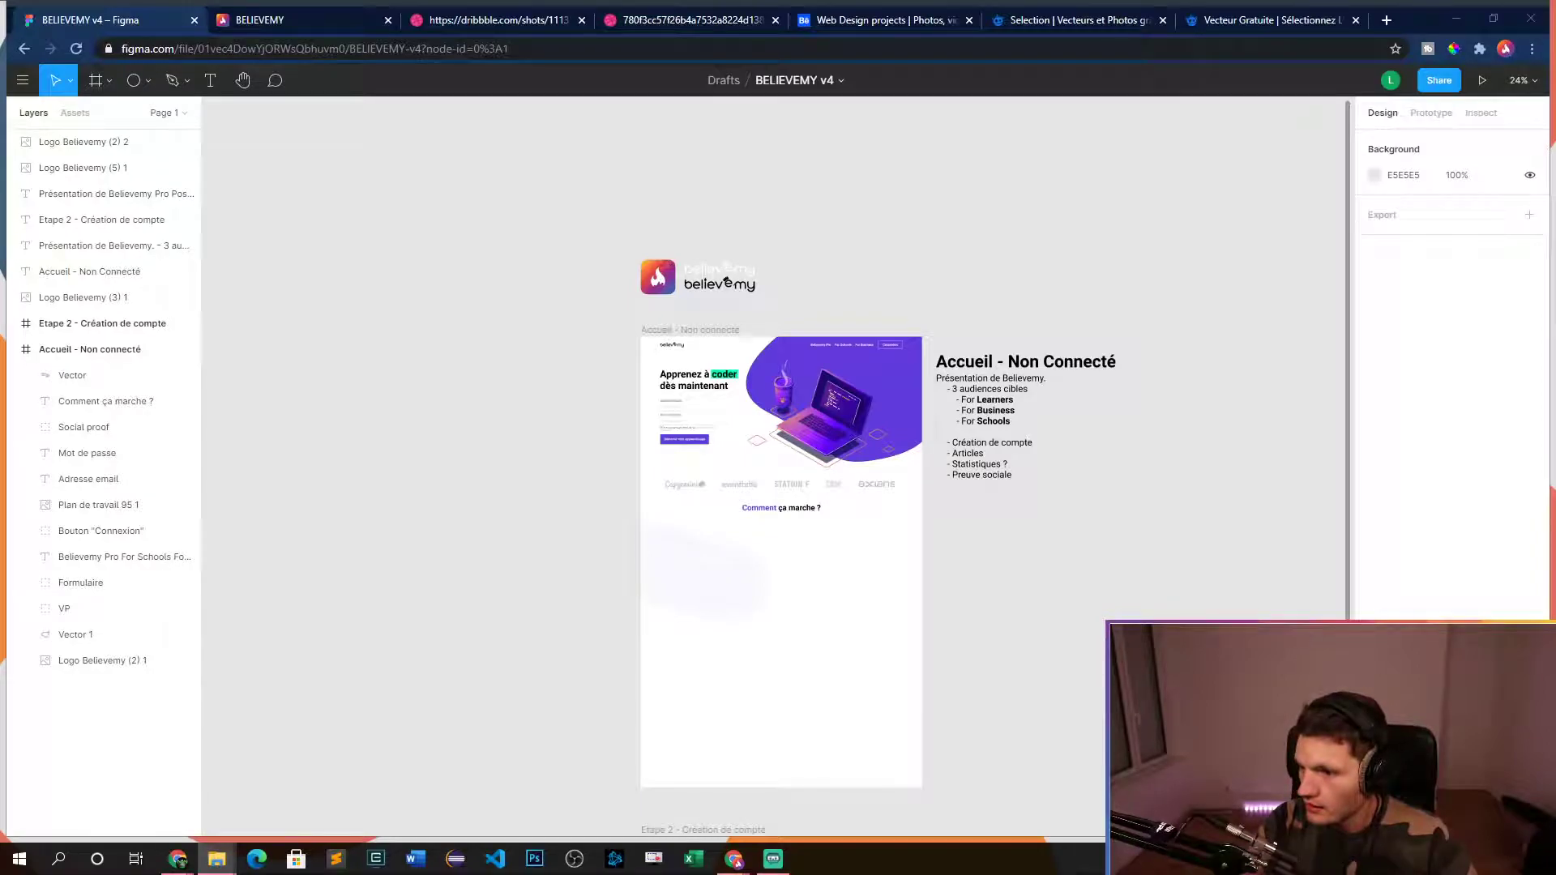
- Import the "Fichier pro" image into the "Accueil - Non connecté" frame and scale it down over the pale shape below "Comment ça marche ?"
{"action": "left_click_drag", "start_coordinate": [713, 592], "coordinate": [733, 616]}
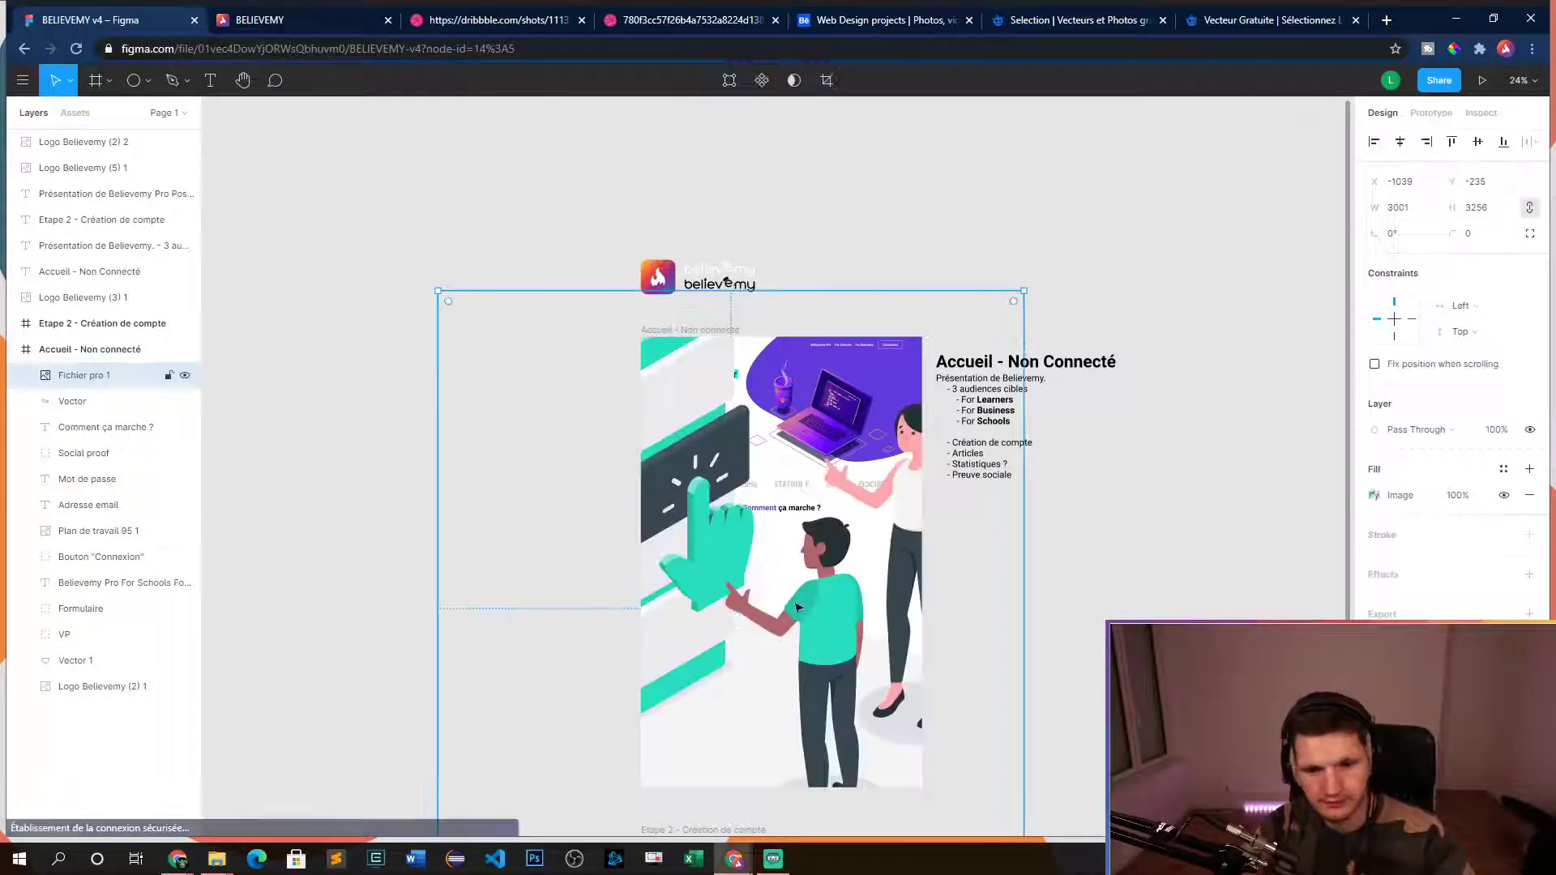
{"action": "left_click_drag", "start_coordinate": [1023, 291], "coordinate": [905, 421]}
{"action": "key", "text": "shift+2"}
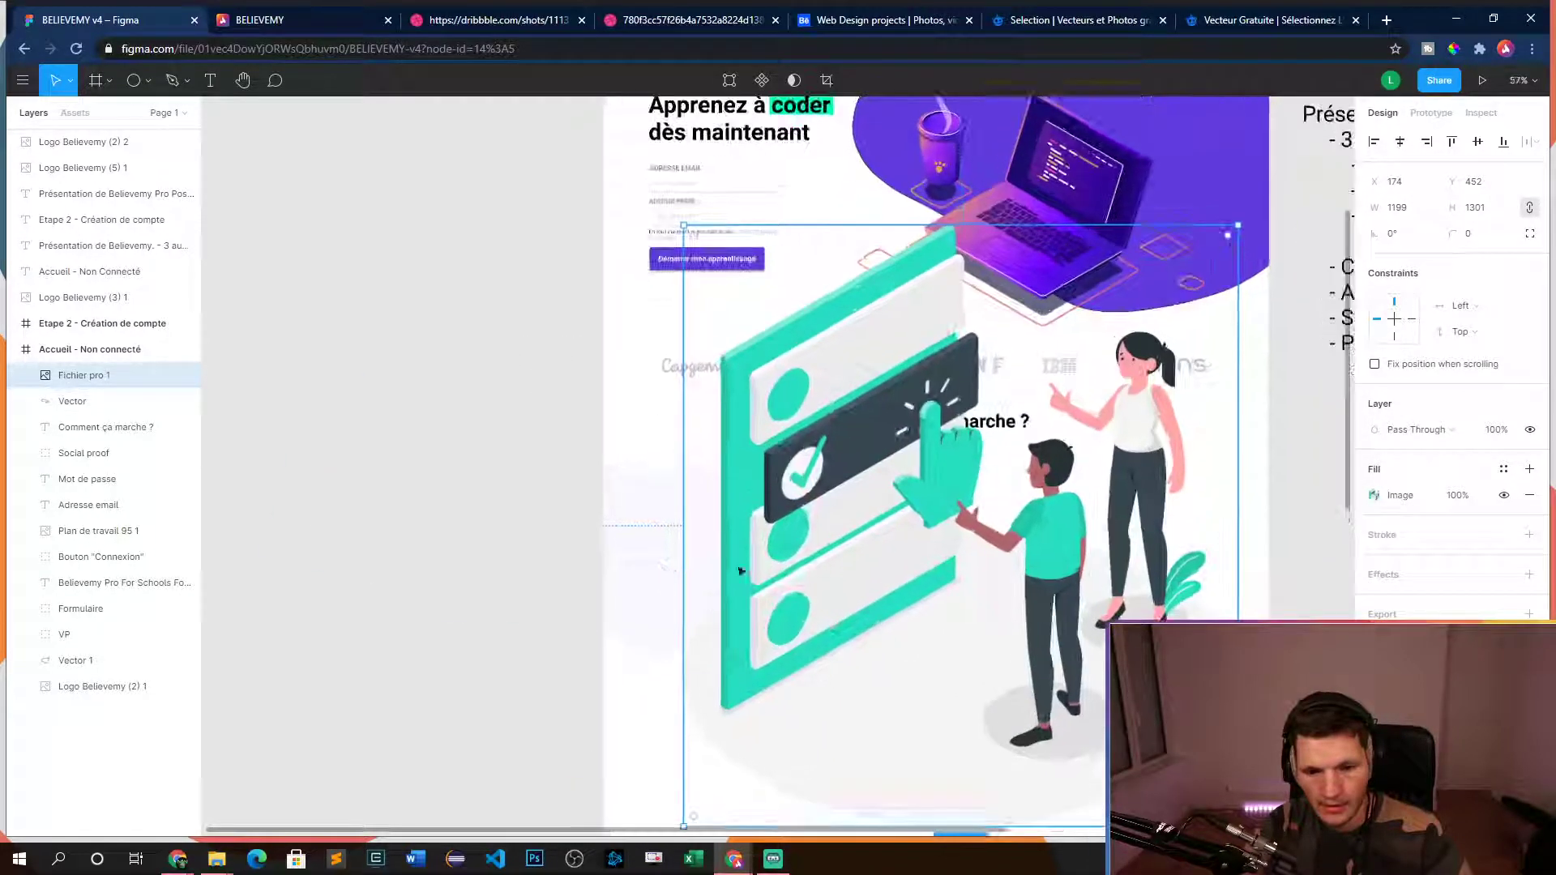
{"action": "left_click_drag", "start_coordinate": [1032, 168], "coordinate": [685, 399]}
{"action": "mouse_move", "coordinate": [612, 525]}
{"action": "left_mouse_down"}
{"action": "mouse_move", "coordinate": [628, 545]}
{"action": "mouse_move", "coordinate": [613, 535]}
{"action": "left_mouse_up"}
{"action": "left_click", "coordinate": [1102, 581]}
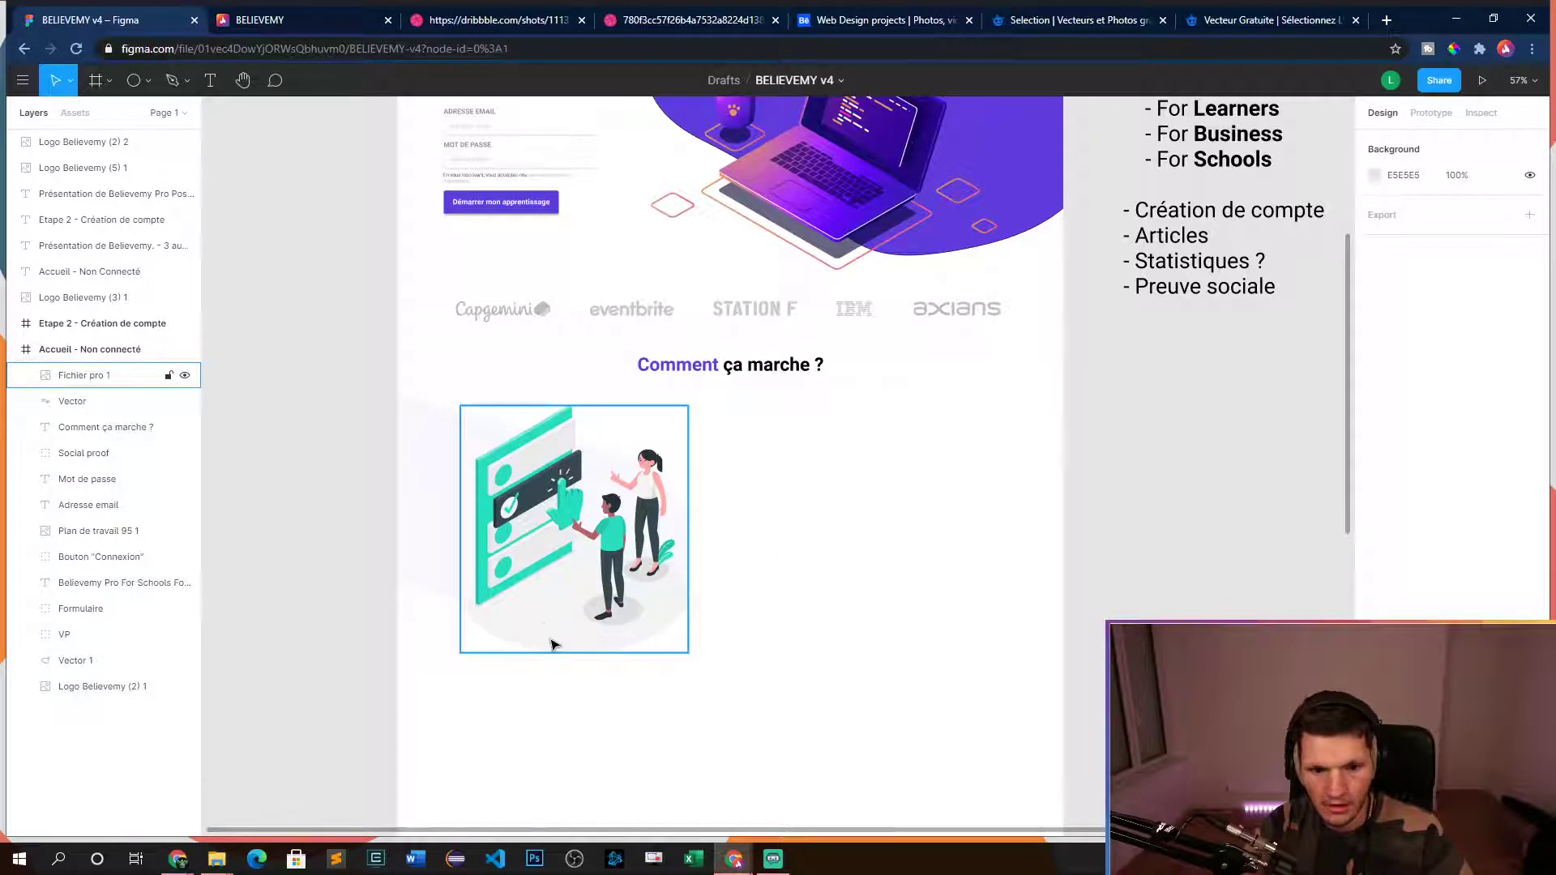
- Add a left-aligned text box of about 584 × 95 beside the illustration and enter "Sélectionnez l"
{"action": "scroll", "coordinate": [333, 618], "scroll_direction": "down", "scroll_amount": 5}
{"action": "scroll", "coordinate": [657, 660], "scroll_direction": "up", "scroll_amount": 1}
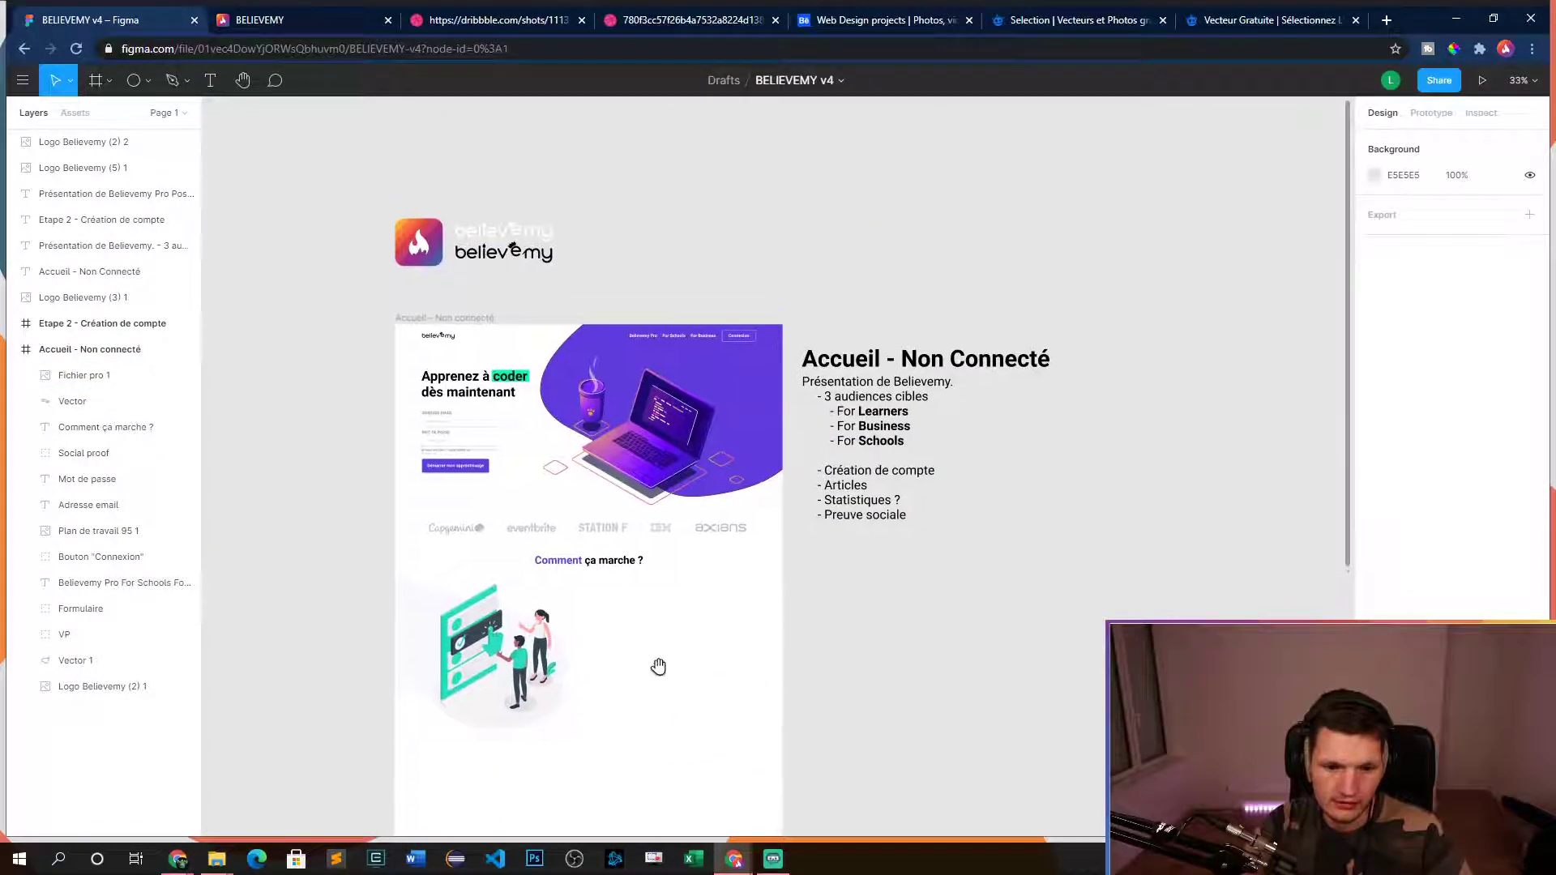
{"action": "left_click_drag", "start_coordinate": [664, 671], "coordinate": [688, 608]}
{"action": "scroll", "coordinate": [639, 556], "scroll_direction": "up", "scroll_amount": 5}
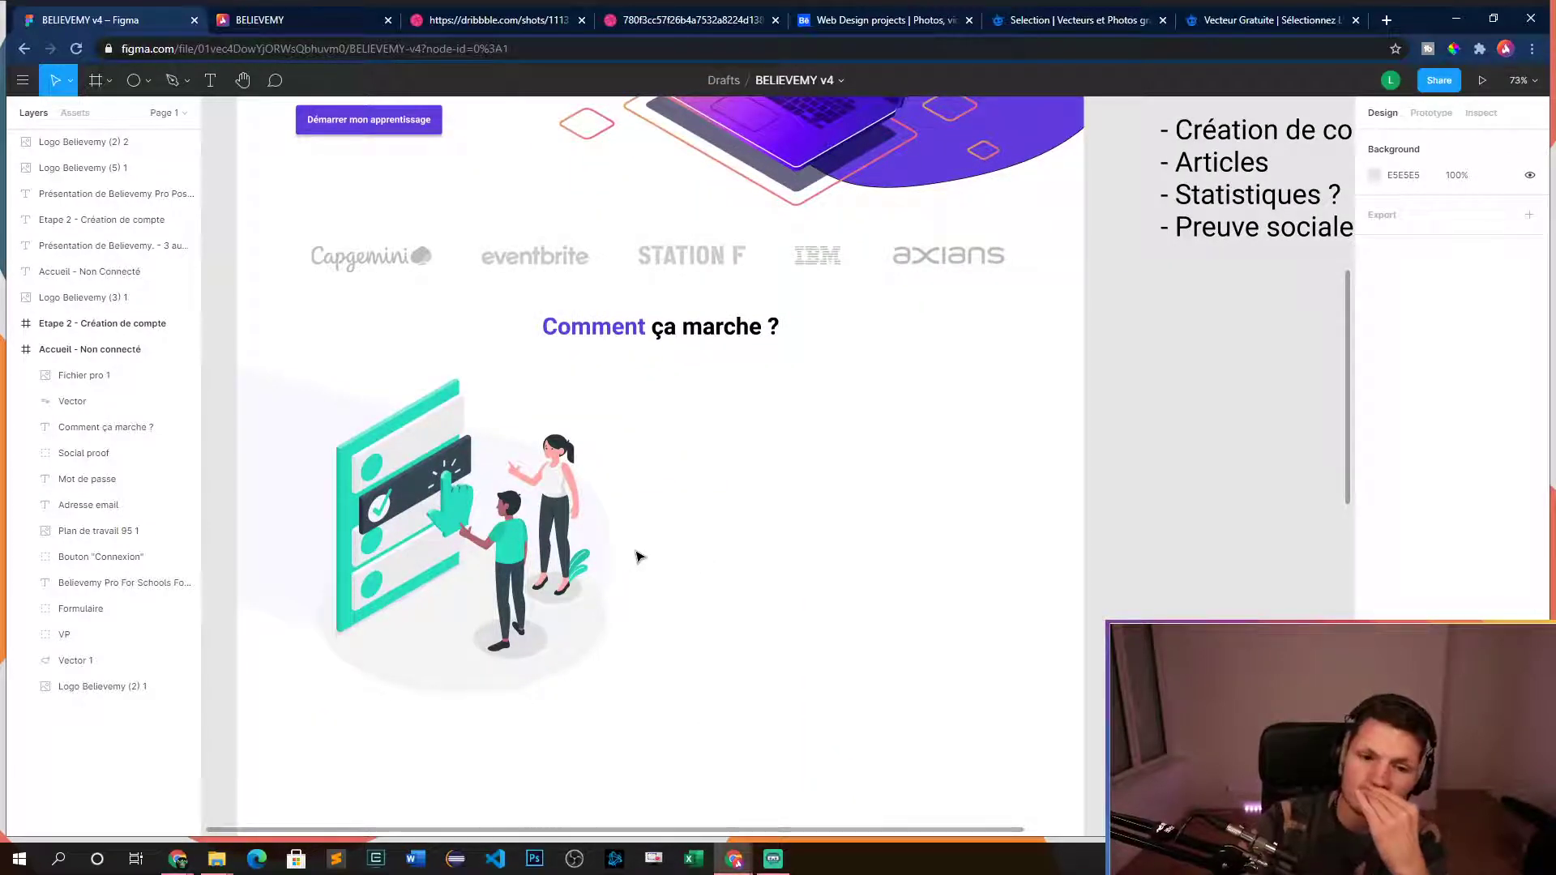
{"action": "left_click", "coordinate": [220, 81]}
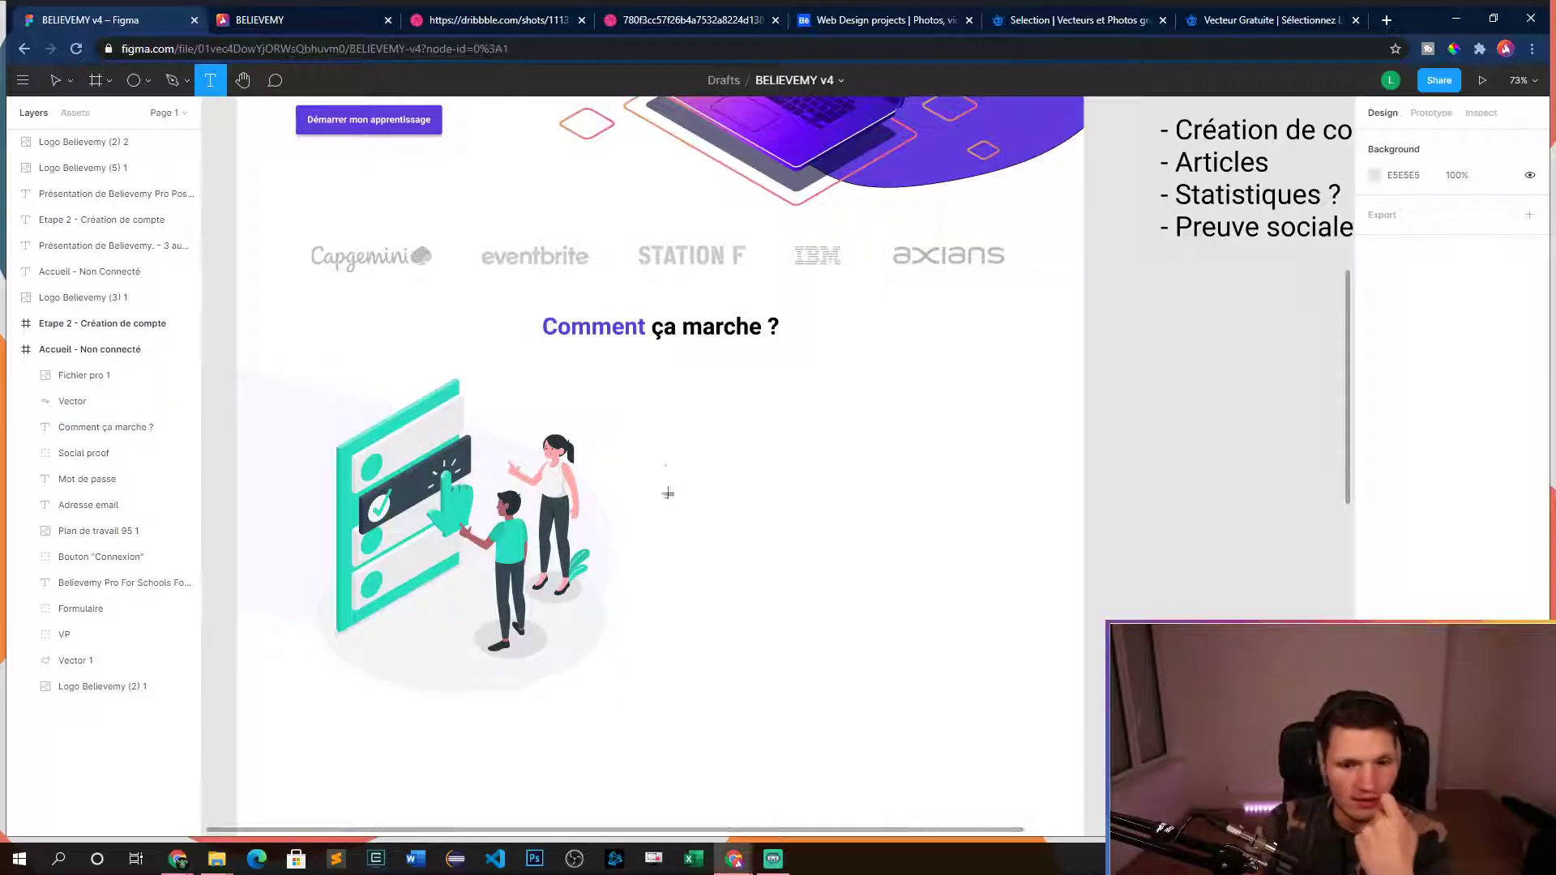
{"action": "left_click_drag", "start_coordinate": [660, 426], "coordinate": [1005, 481]}
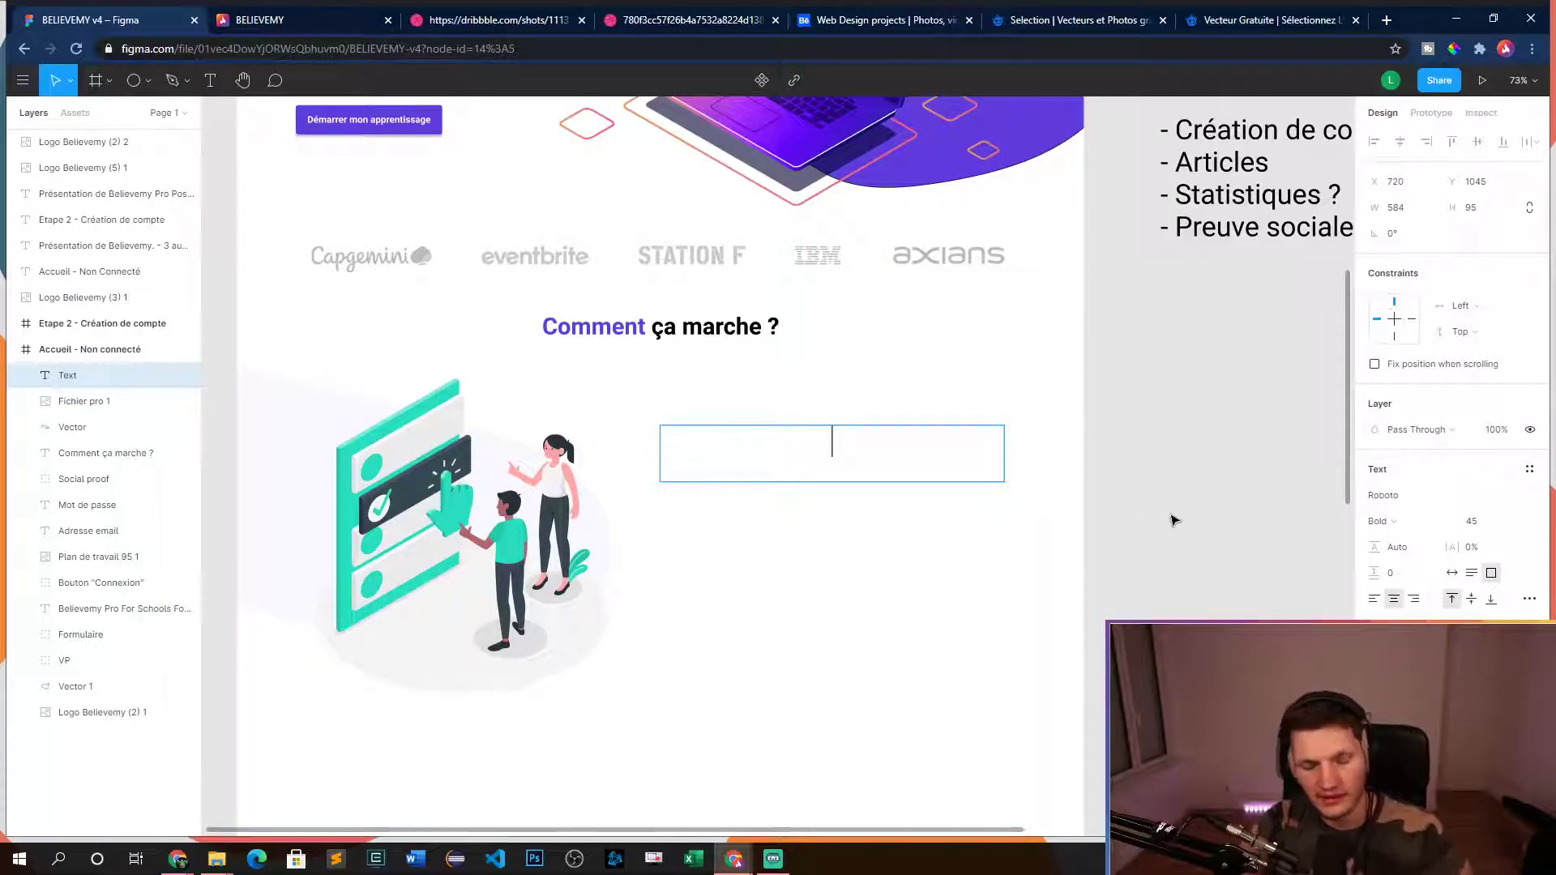
{"action": "left_click", "coordinate": [1374, 599]}
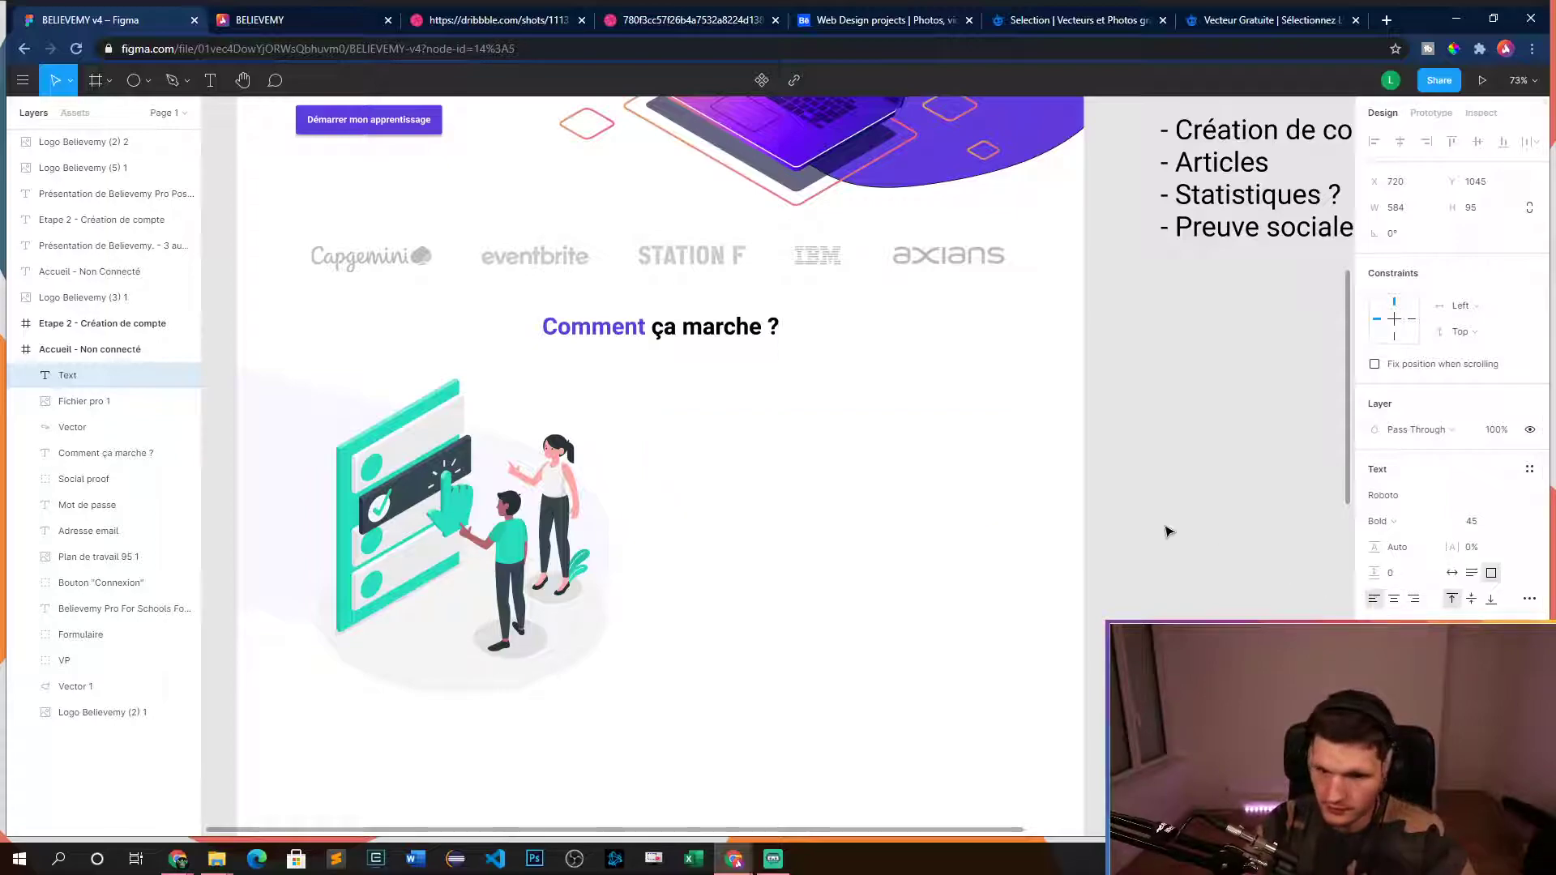
{"action": "type", "text": "Sélecti"}
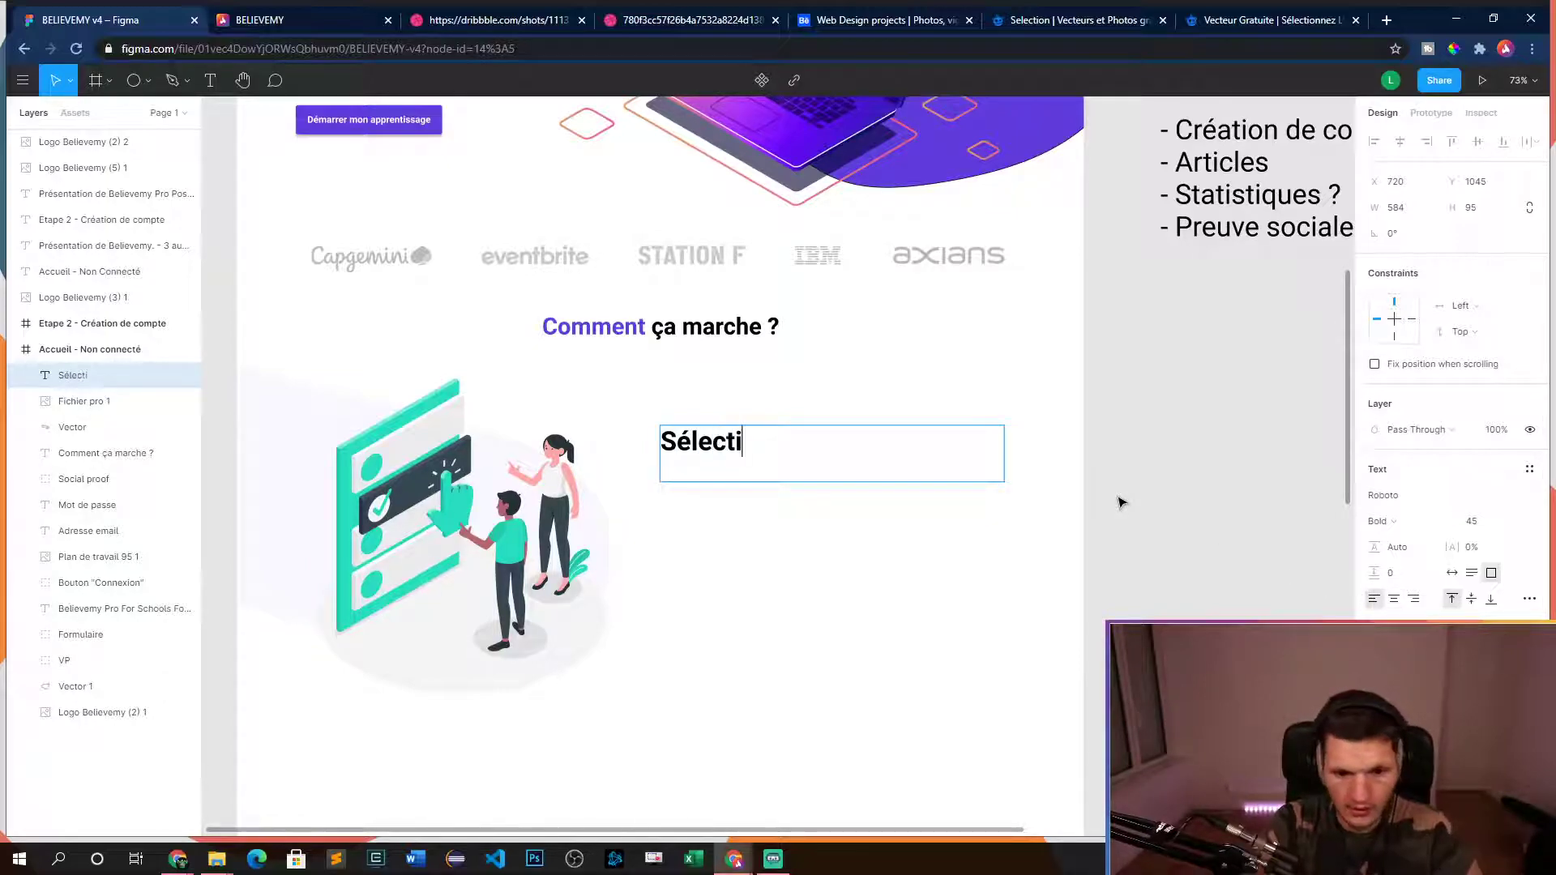
{"action": "type", "text": "onnez "}
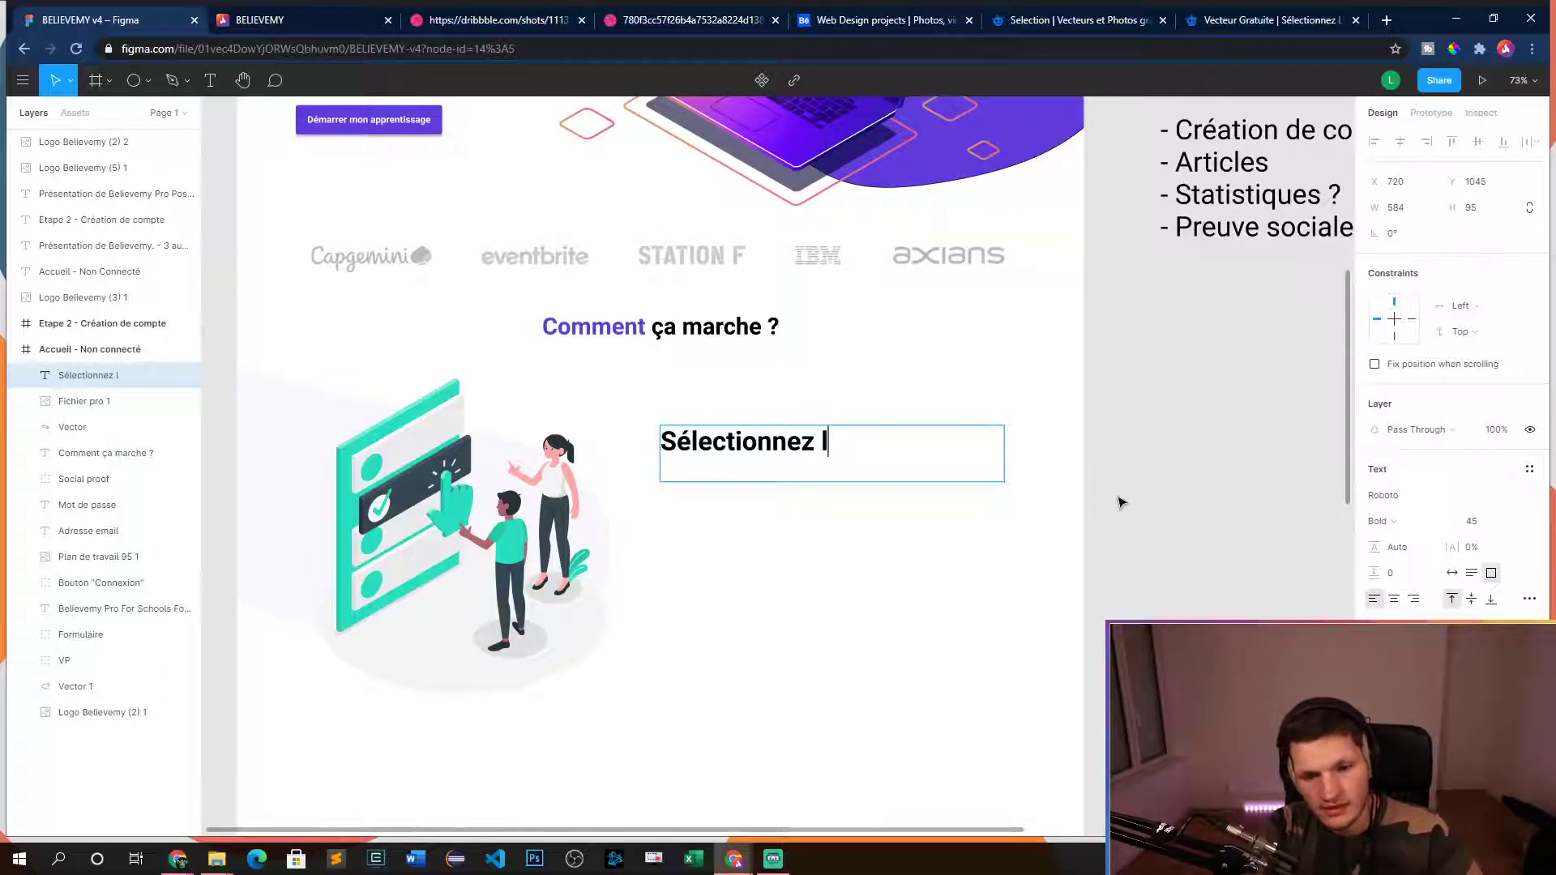
- Try the wording "Sélectionnez le métie" in the text box and trim it back to "Sélectionnez l"
{"action": "type", "text": "le métie"}
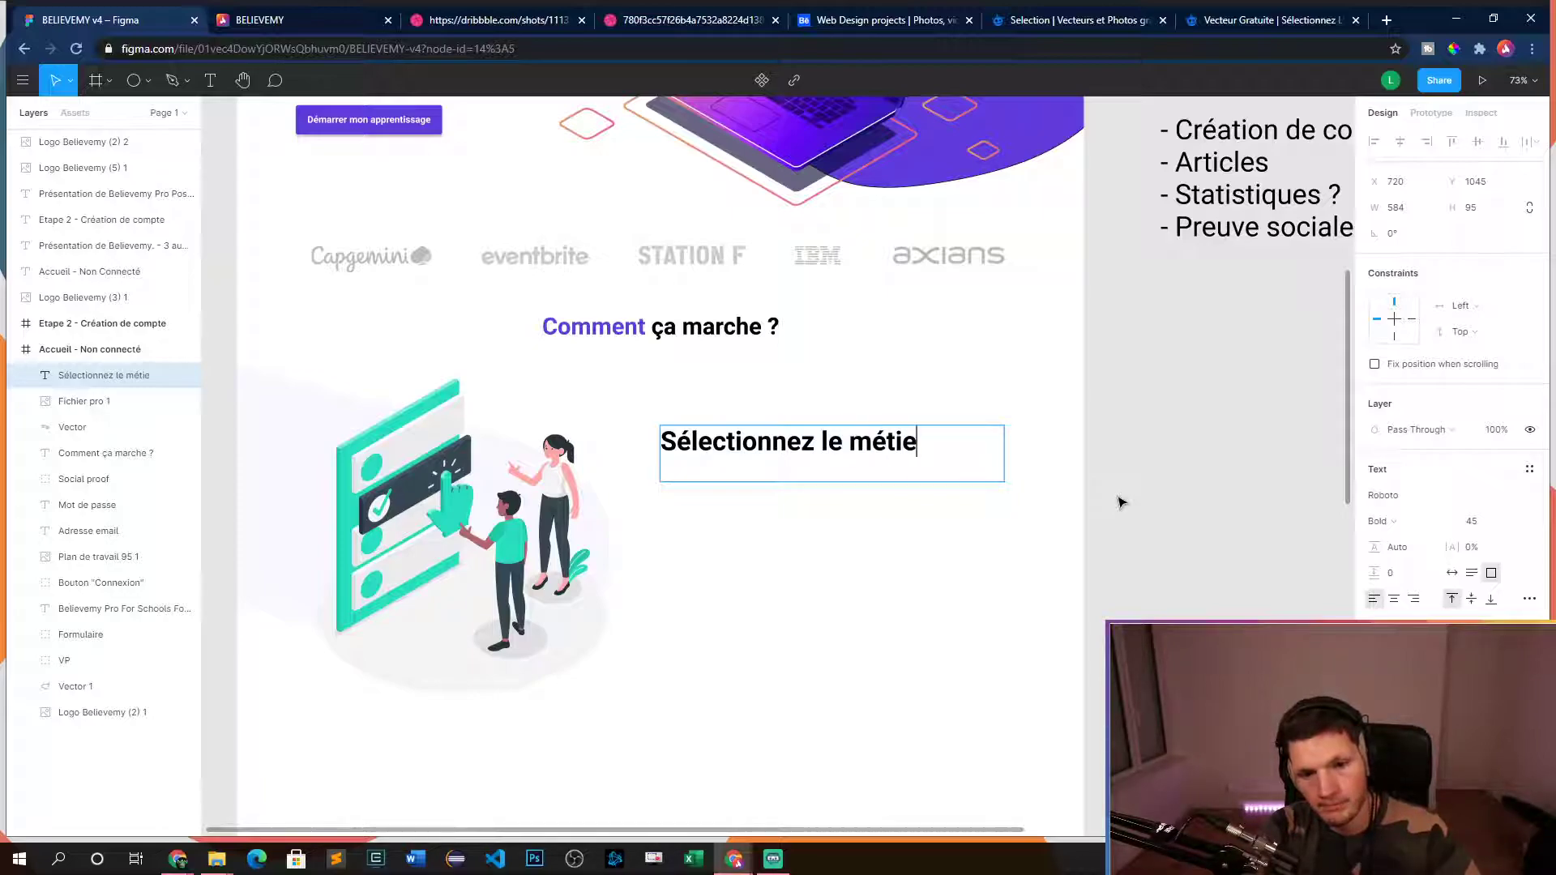
{"action": "key", "text": "BackSpace"}
{"action": "key", "text": "BackSpace"}
{"action": "key", "text": "BackSpace"}
{"action": "key", "text": "BackSpace"}
{"action": "key", "text": "BackSpace"}
{"action": "key", "text": "BackSpace"}
{"action": "key", "text": "BackSpace"}
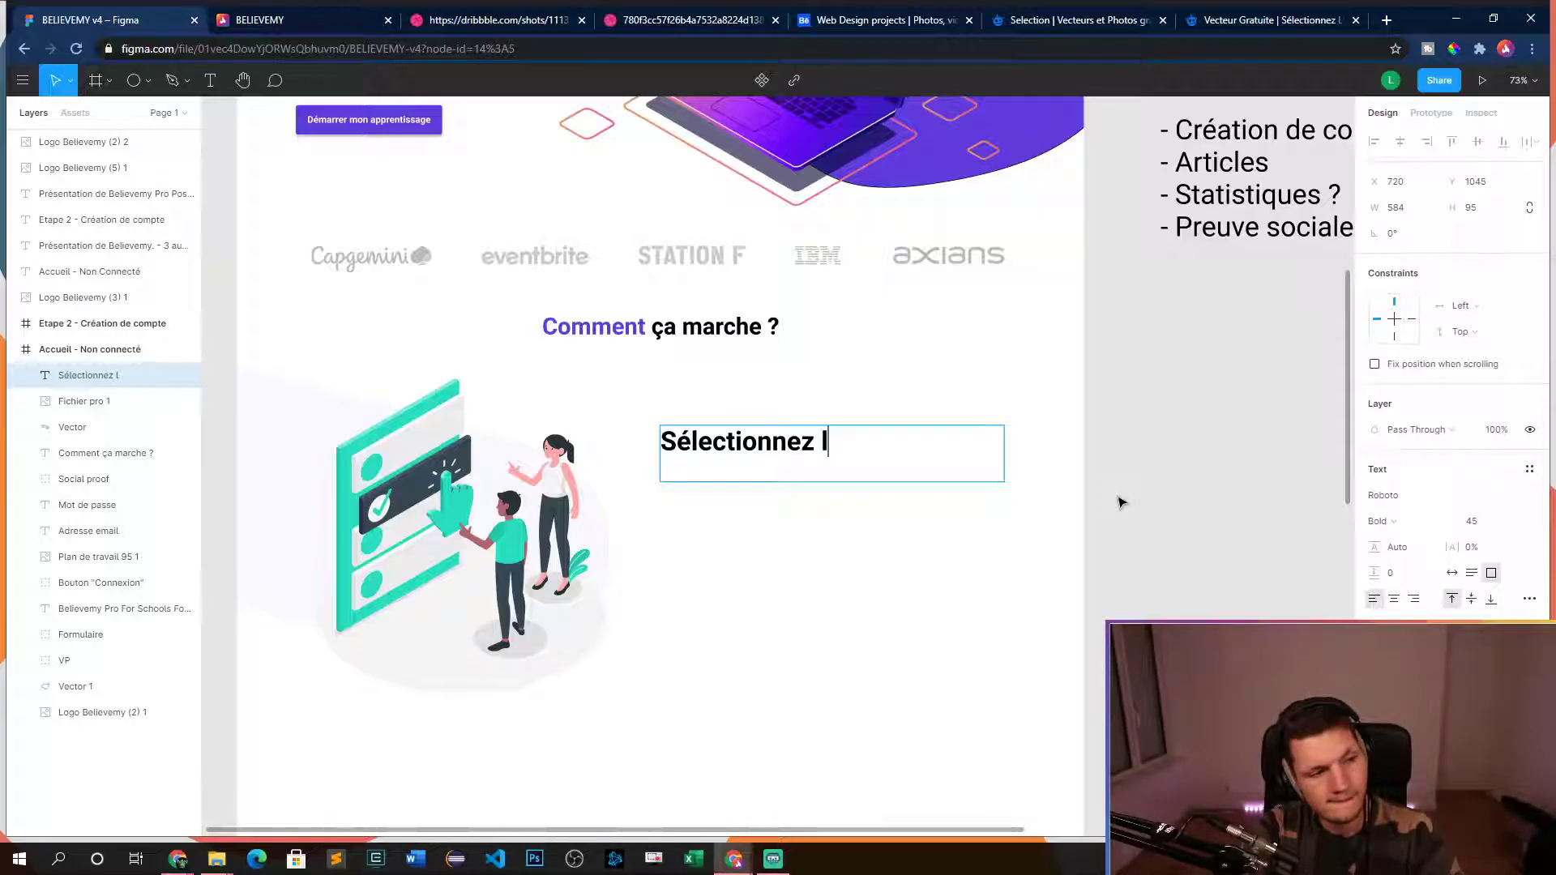
- Set the font size of the whole "Sélectionnez l" text to 30
{"action": "key", "text": "ctrl+a"}
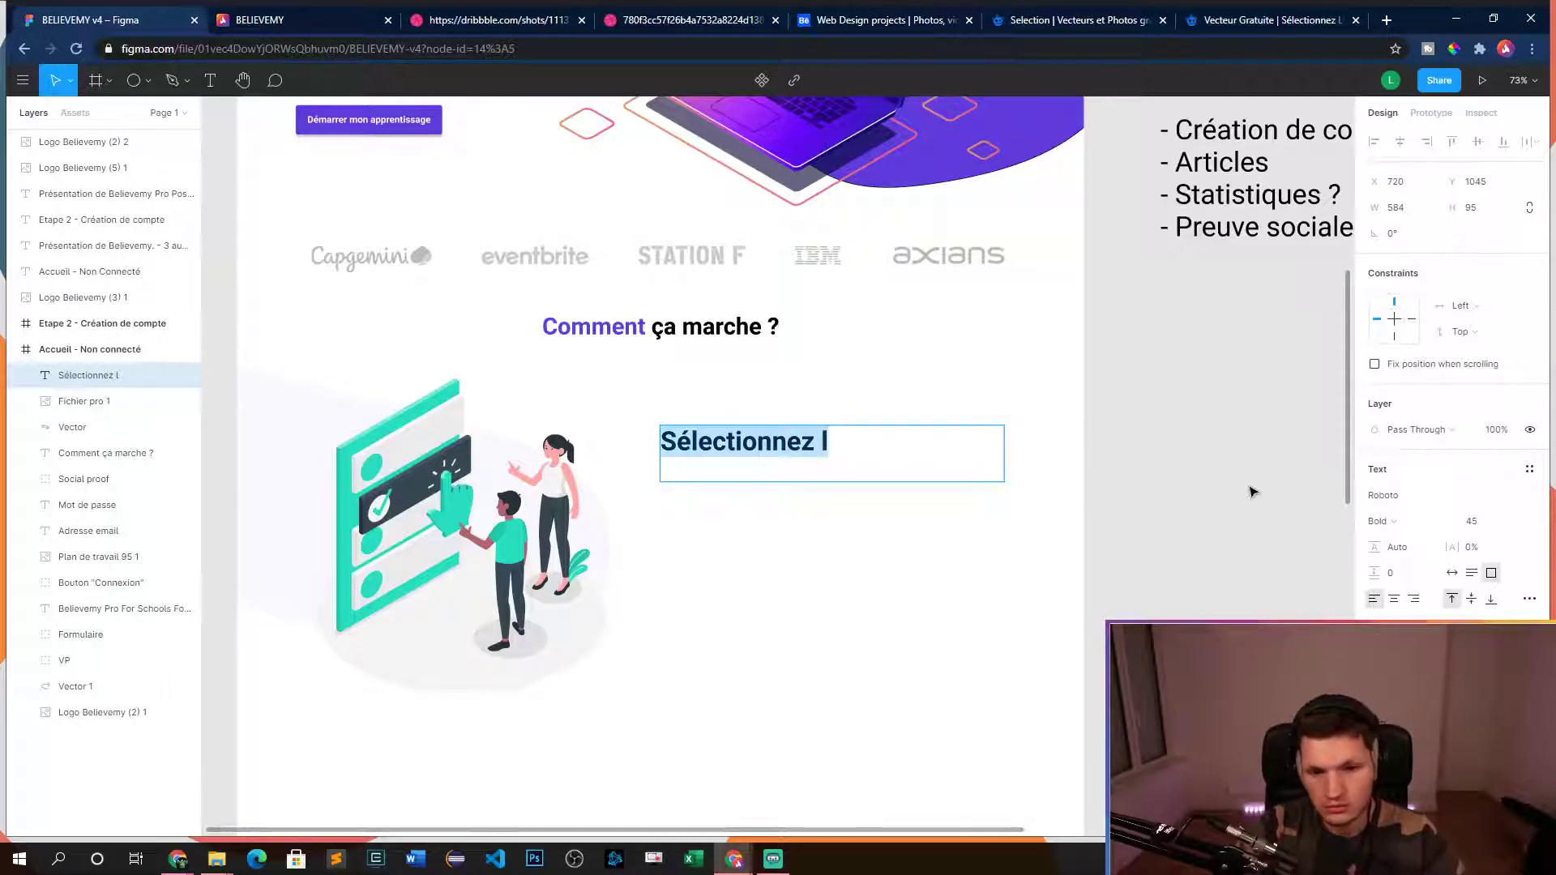
{"action": "left_click", "coordinate": [1474, 522]}
{"action": "type", "text": "30"}
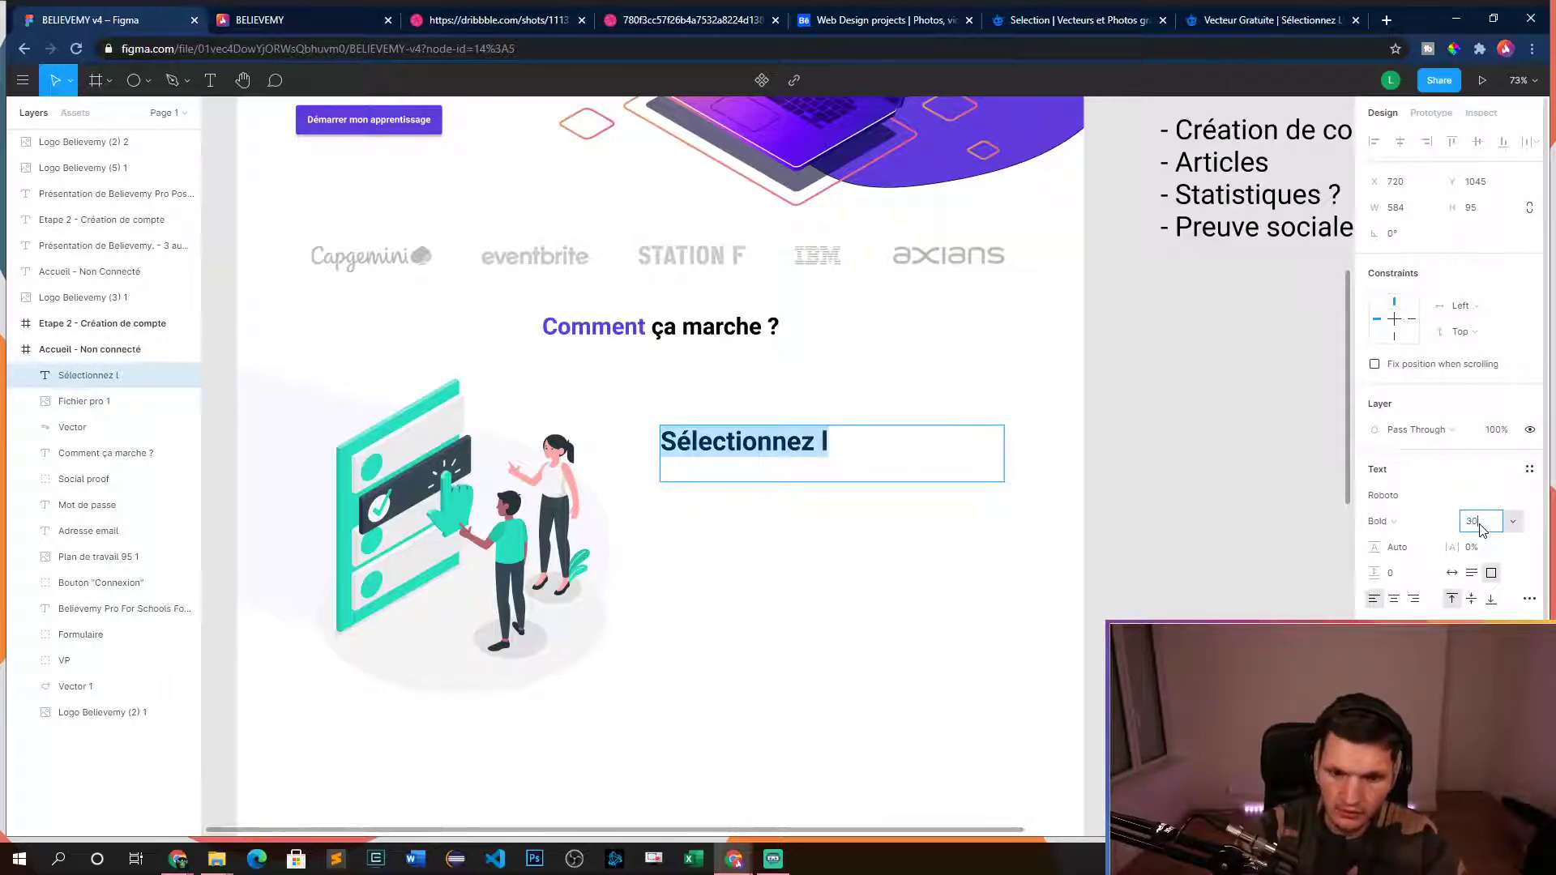
{"action": "key", "text": "Return"}
{"action": "scroll", "coordinate": [757, 462], "scroll_direction": "down", "scroll_amount": 5}
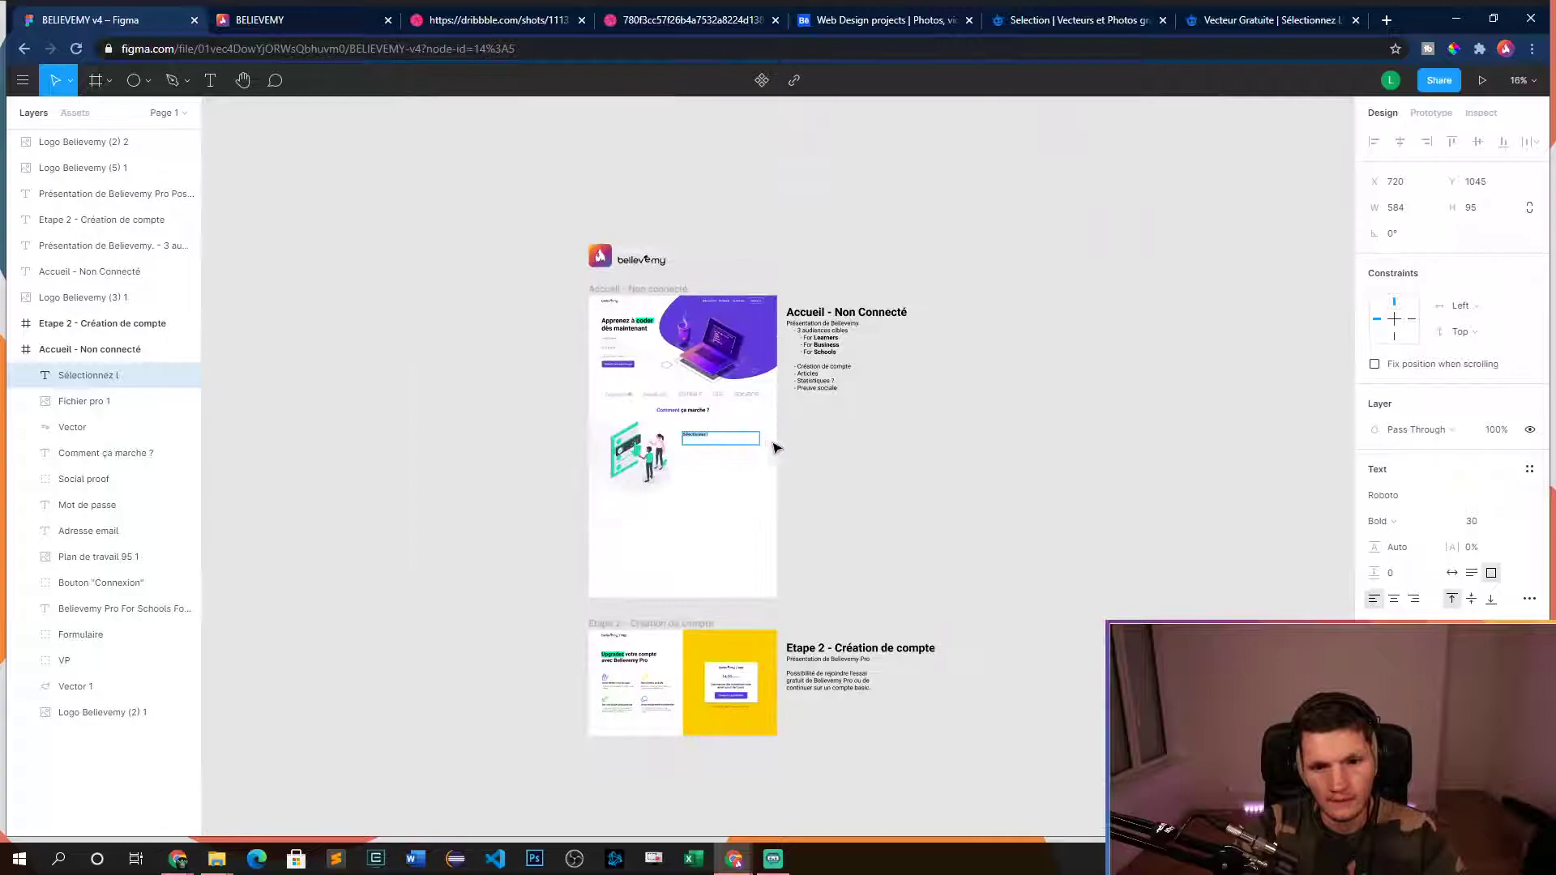
{"action": "scroll", "coordinate": [522, 393], "scroll_direction": "up", "scroll_amount": 4}
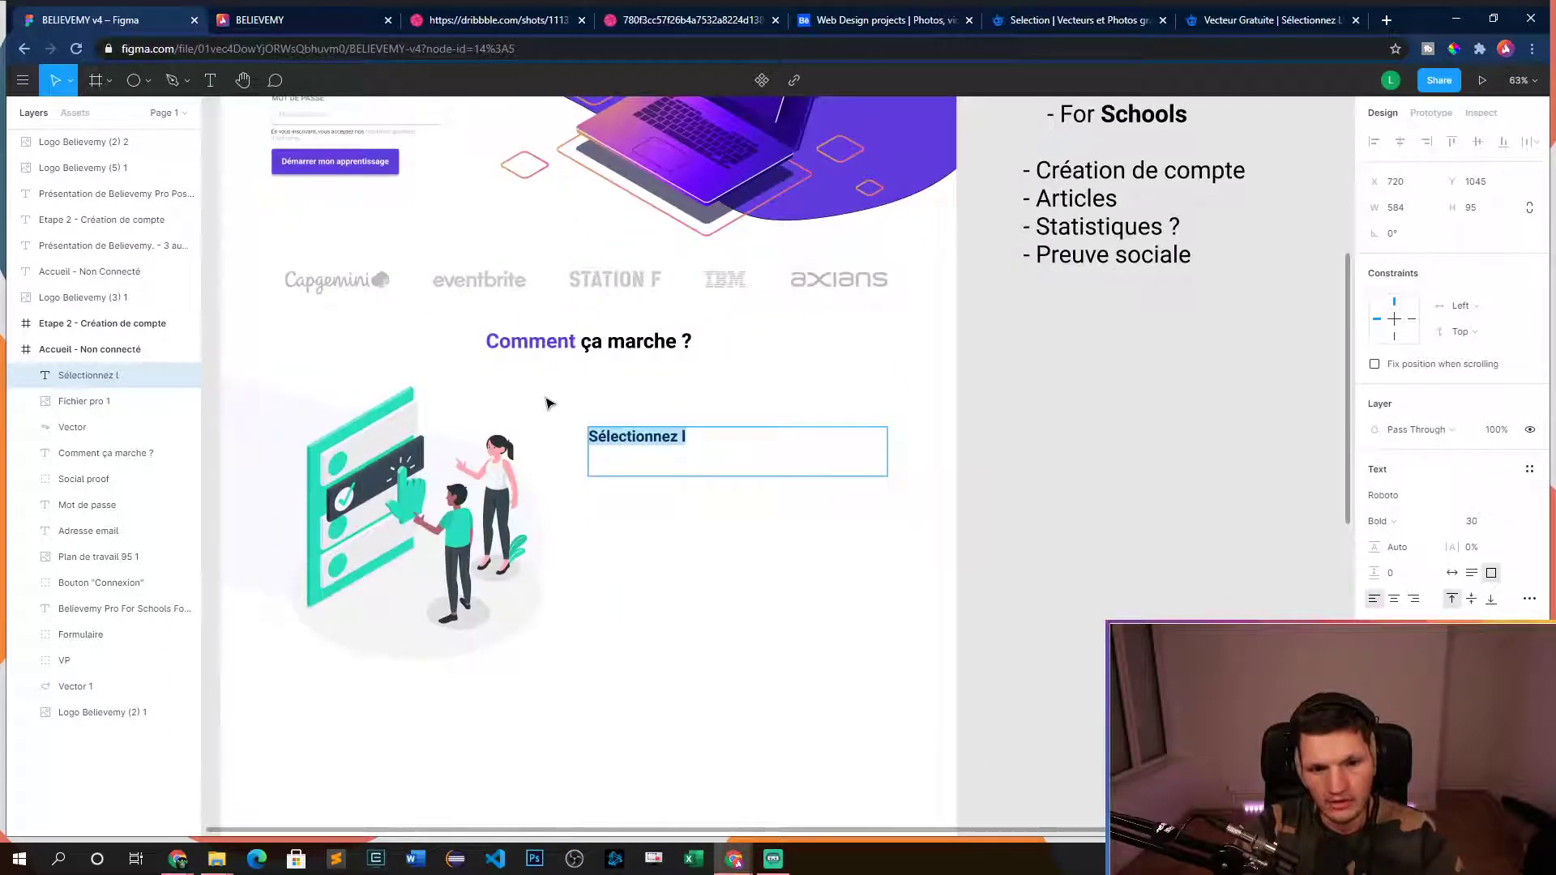
{"action": "scroll", "coordinate": [663, 456], "scroll_direction": "up", "scroll_amount": 2}
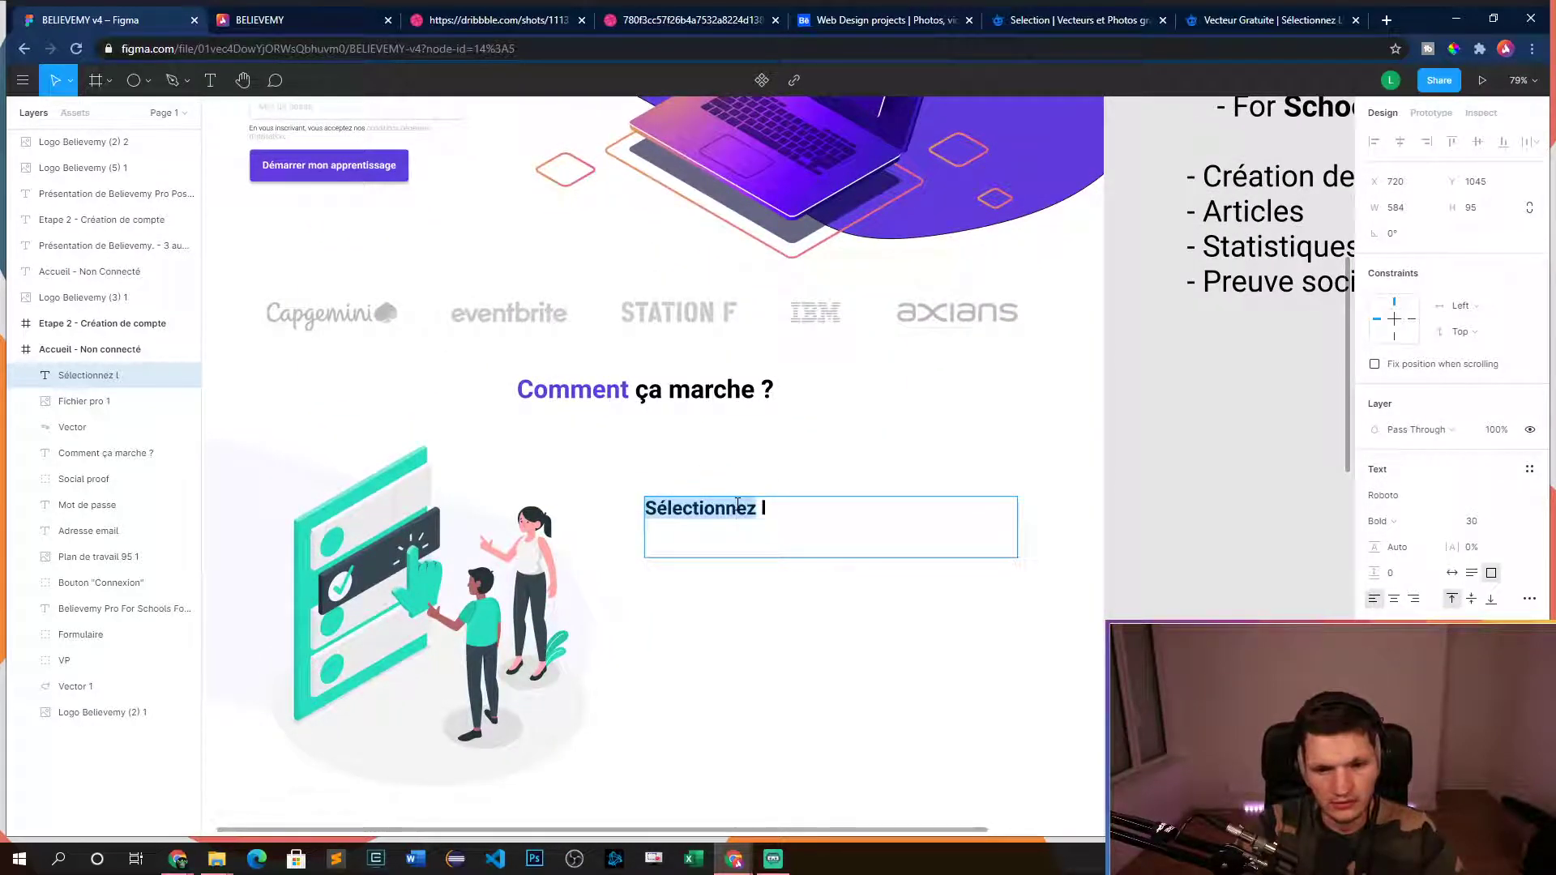
- Change the step heading beside the illustration to "Sélectionnez vos objectifs" and shrink its text box to about 584 × 39
{"action": "type", "text": "Sélectionnez "}
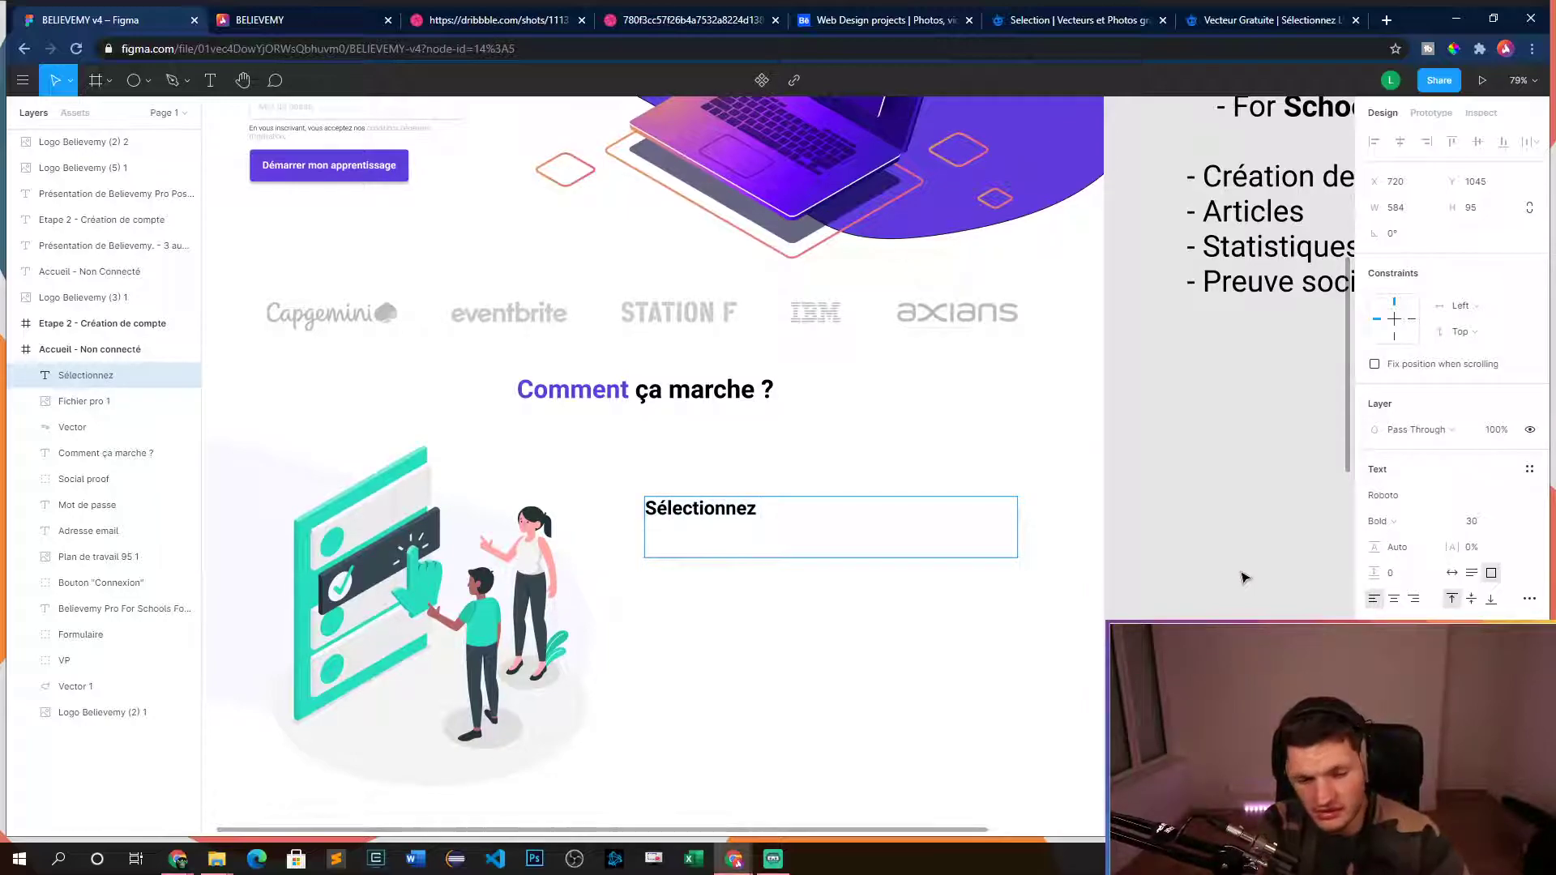
{"action": "type", "text": "vos objectifs"}
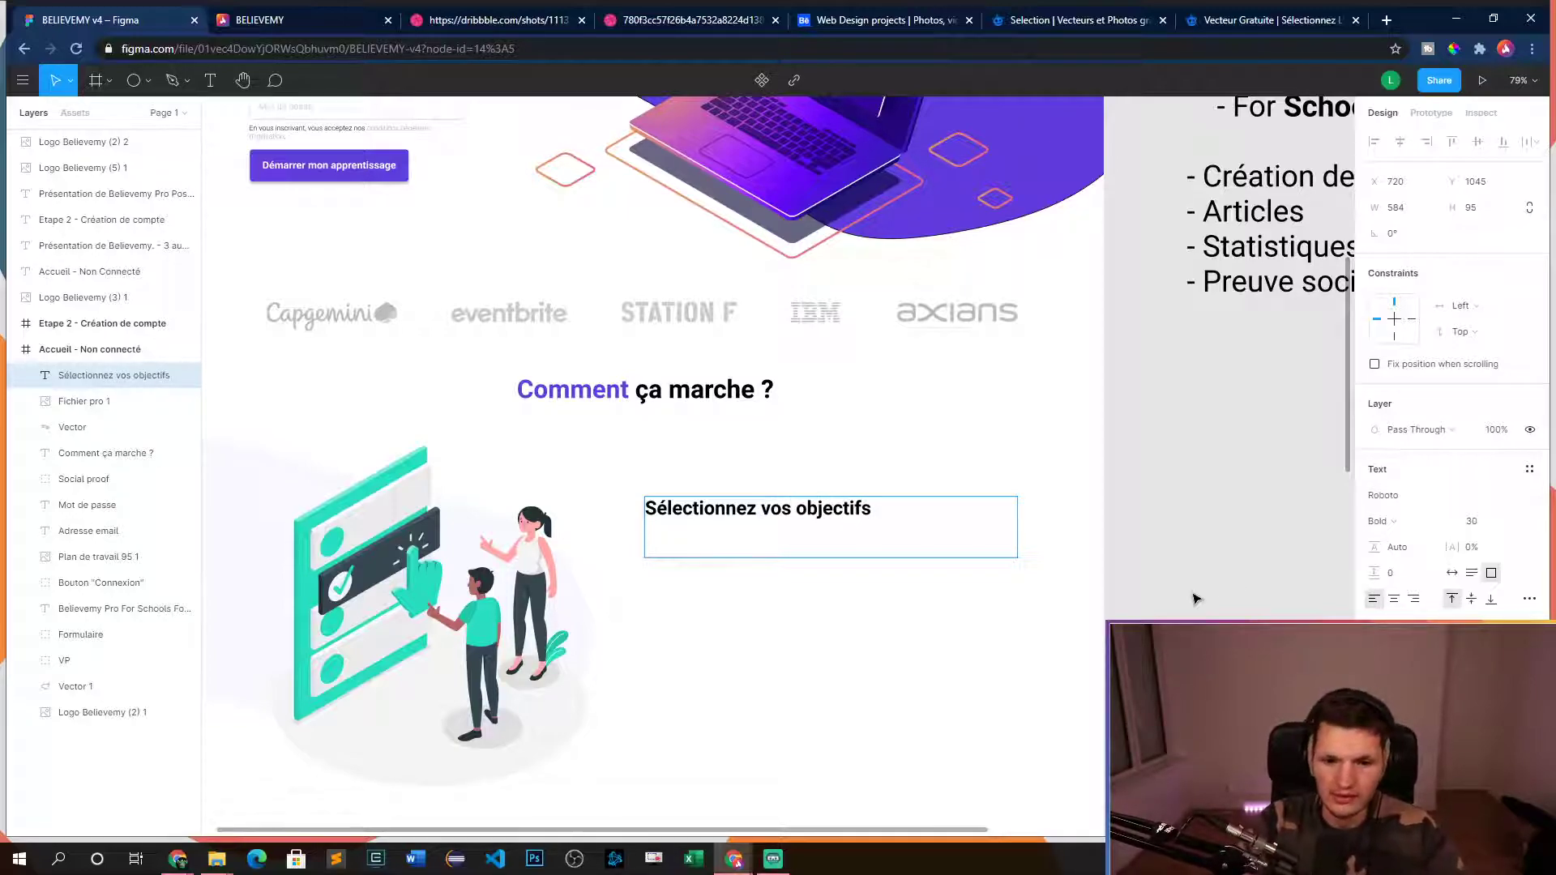
{"action": "key", "text": "Escape"}
{"action": "left_click_drag", "start_coordinate": [868, 558], "coordinate": [836, 519]}
- Add a text box of about 594 × 155 under the heading and set its font to Regular, size 16
{"action": "left_click", "coordinate": [186, 80]}
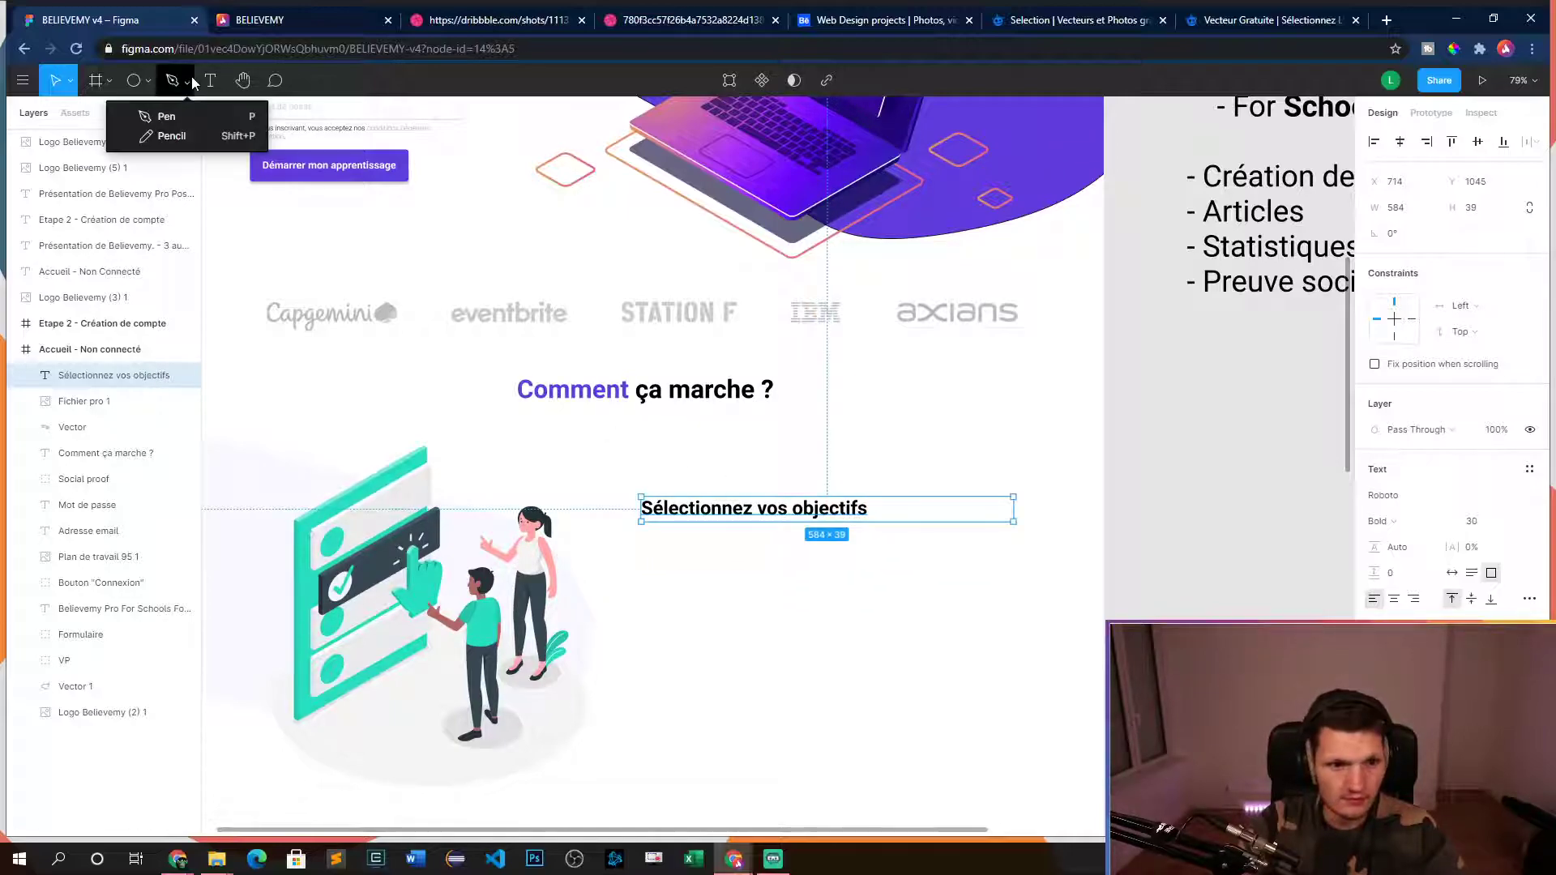
{"action": "left_click", "coordinate": [212, 79]}
{"action": "left_click_drag", "start_coordinate": [644, 533], "coordinate": [1024, 632]}
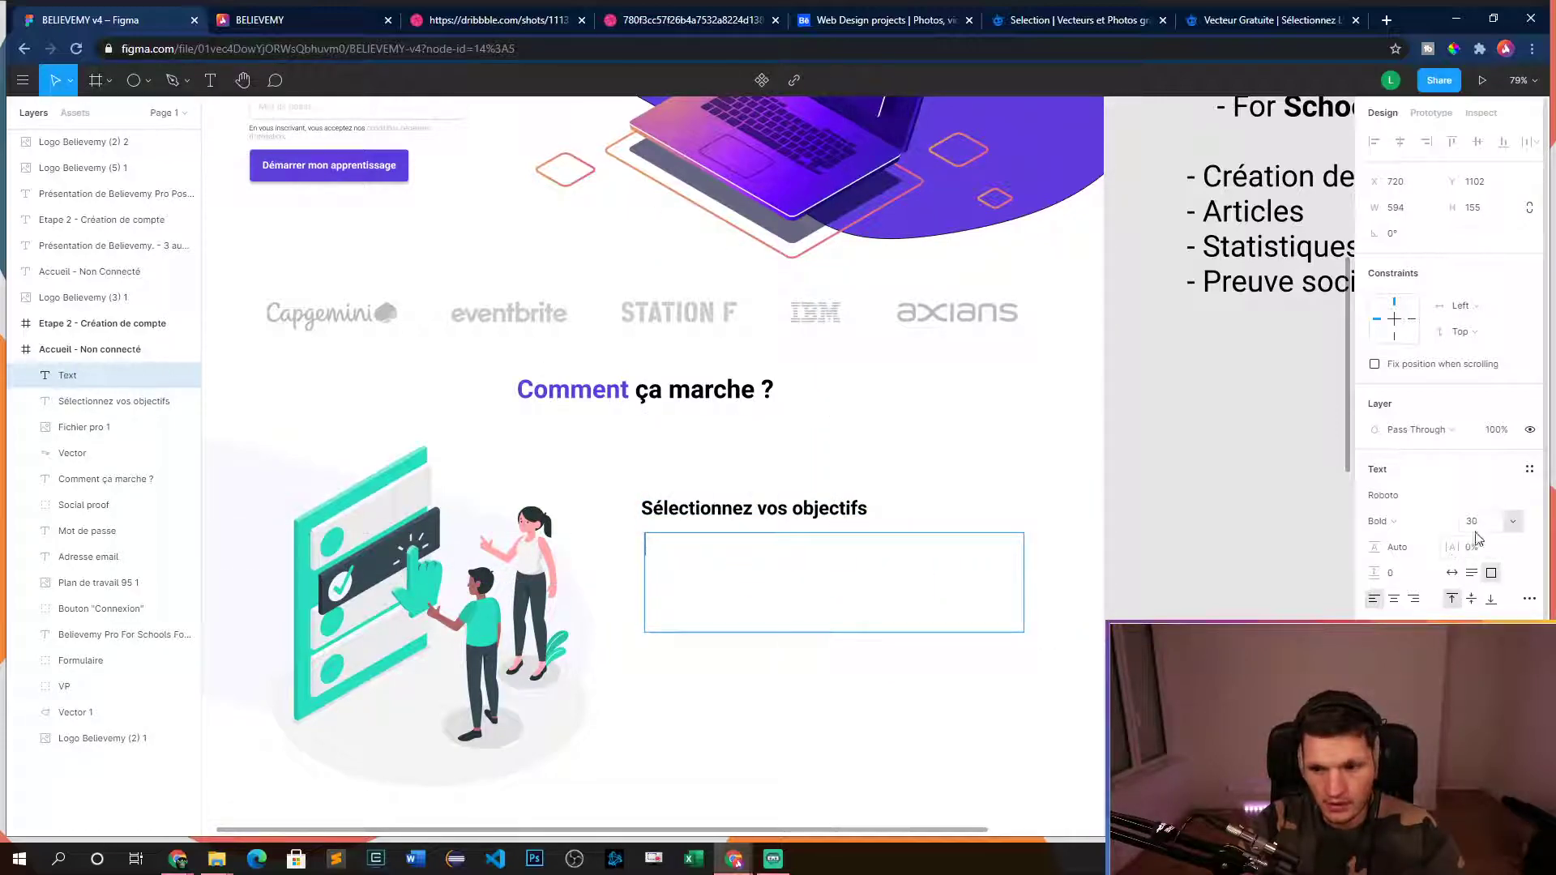
{"action": "left_click", "coordinate": [1423, 521]}
{"action": "left_click", "coordinate": [1419, 484]}
{"action": "left_click", "coordinate": [1474, 525]}
{"action": "type", "text": "16"}
{"action": "key", "text": "Return"}
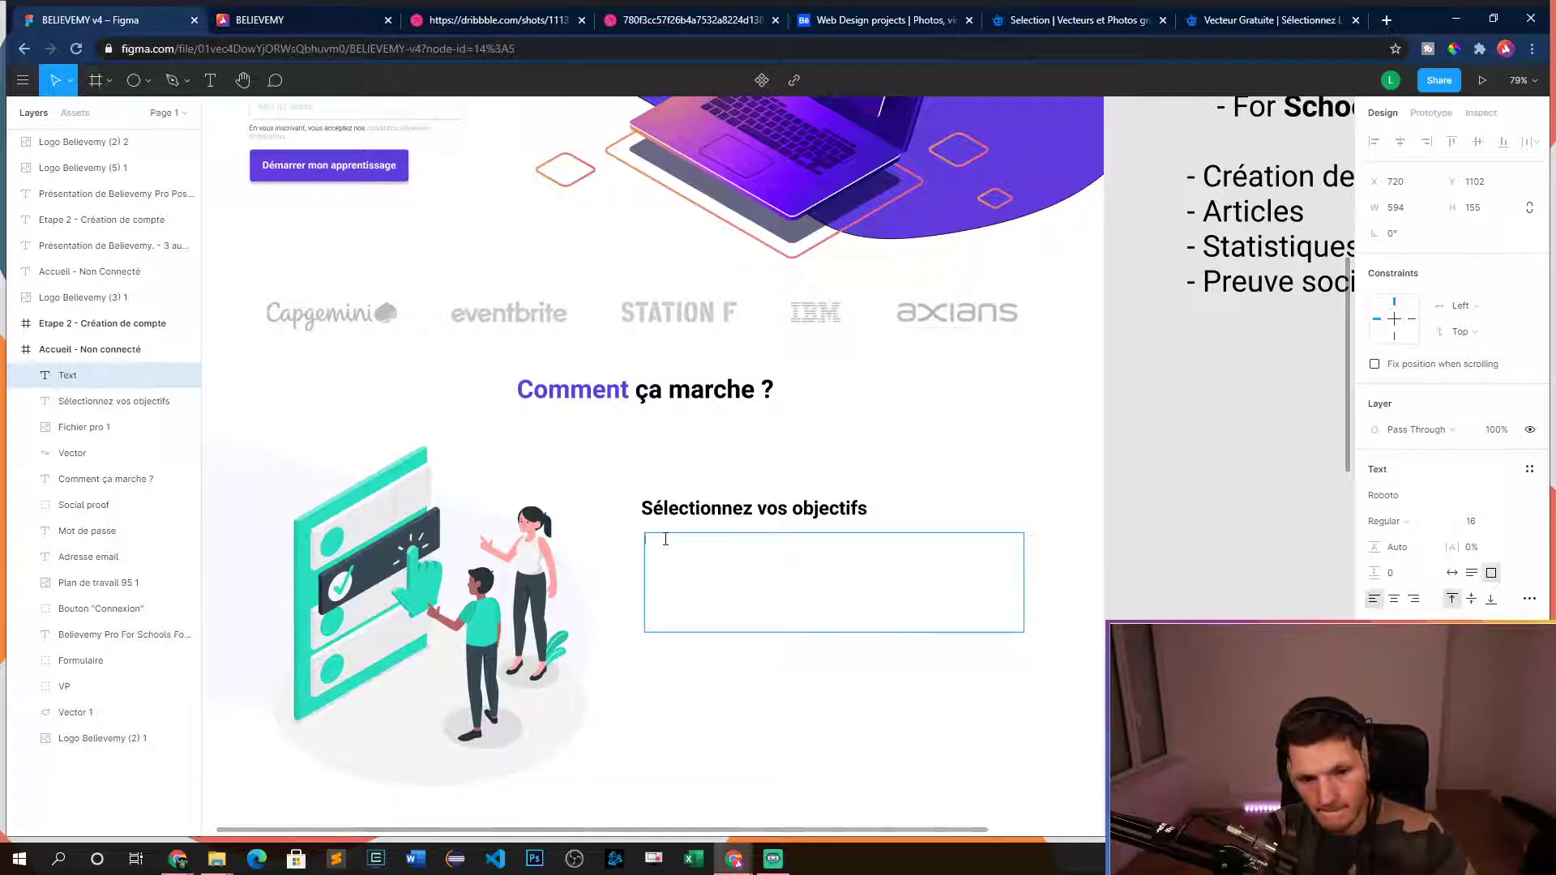
- Enter "Choisissez vos objectifs personnels en matière de développement web parmis notre sélection" in the description box
{"action": "type", "text": "isissez vos"}
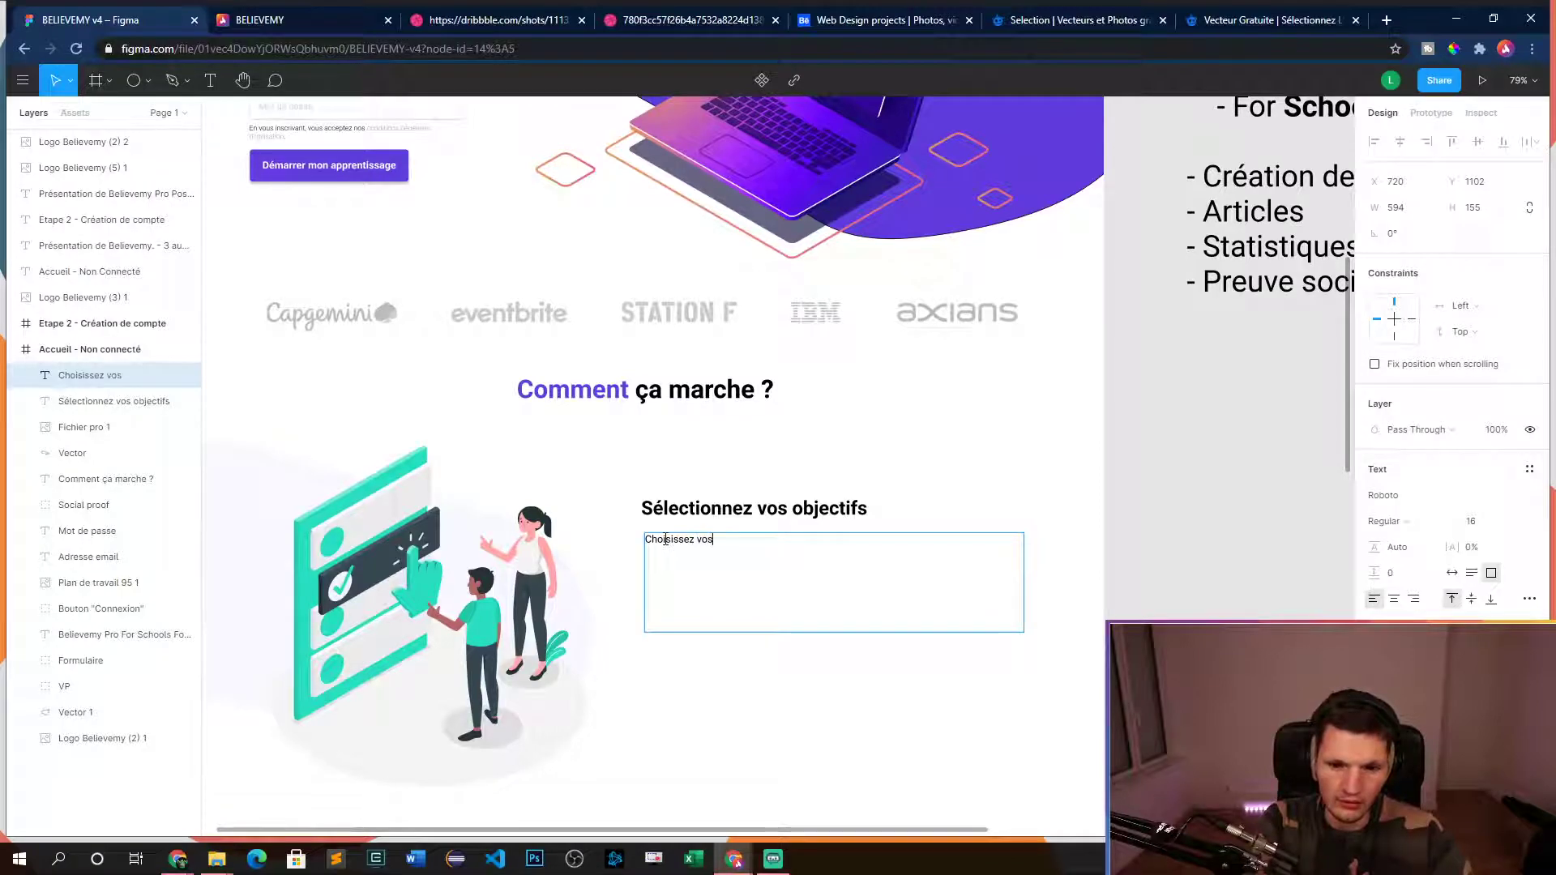
{"action": "type", "text": " objectifs personnels en matière de développement web "}
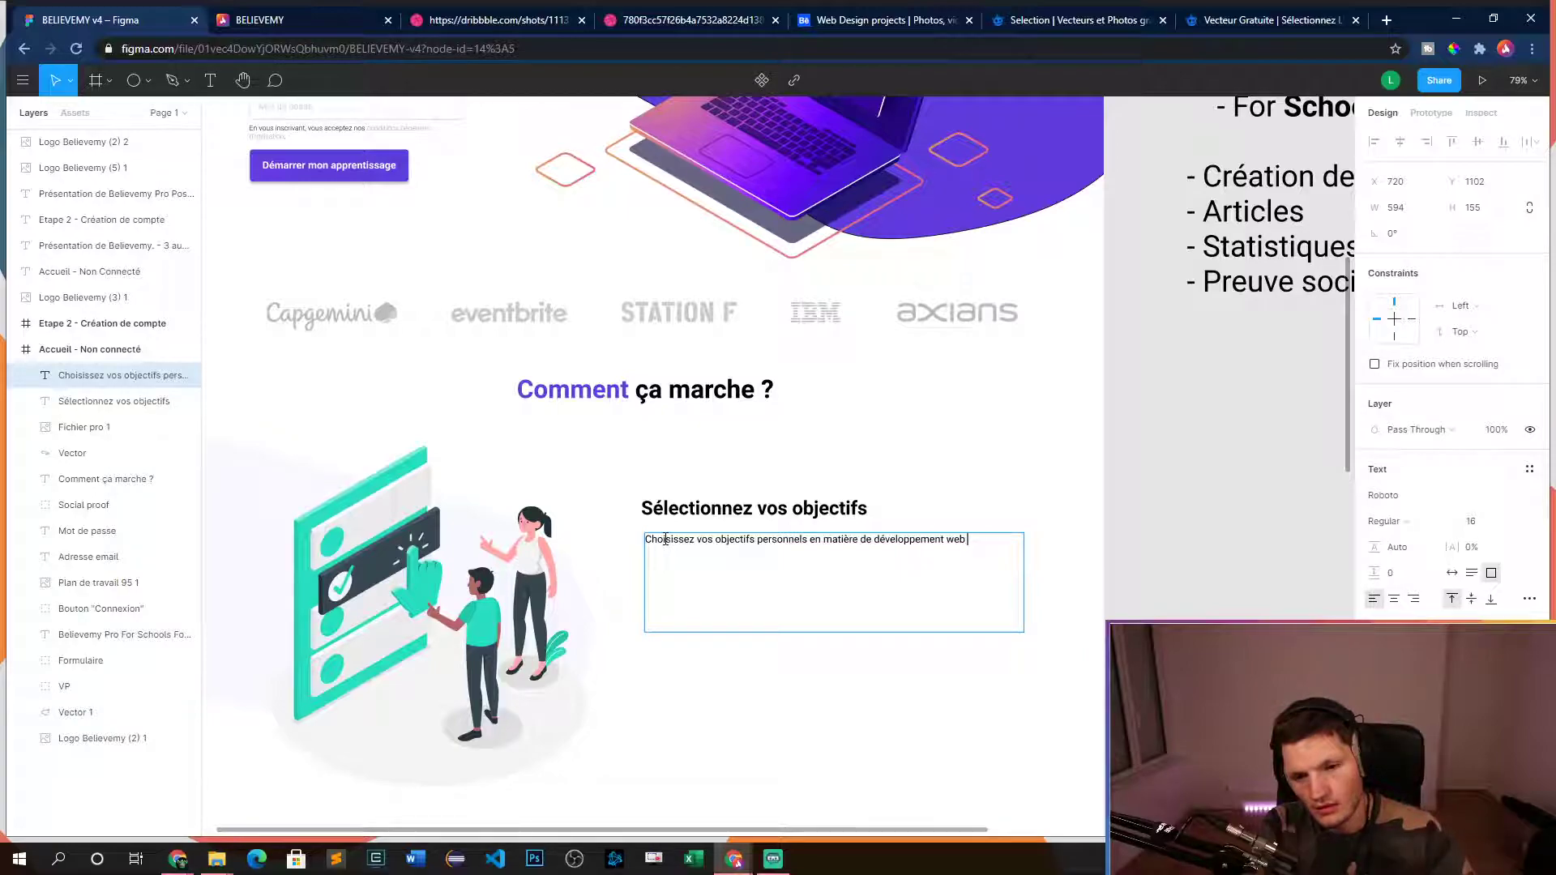
{"action": "type", "text": "parmis notre sél"}
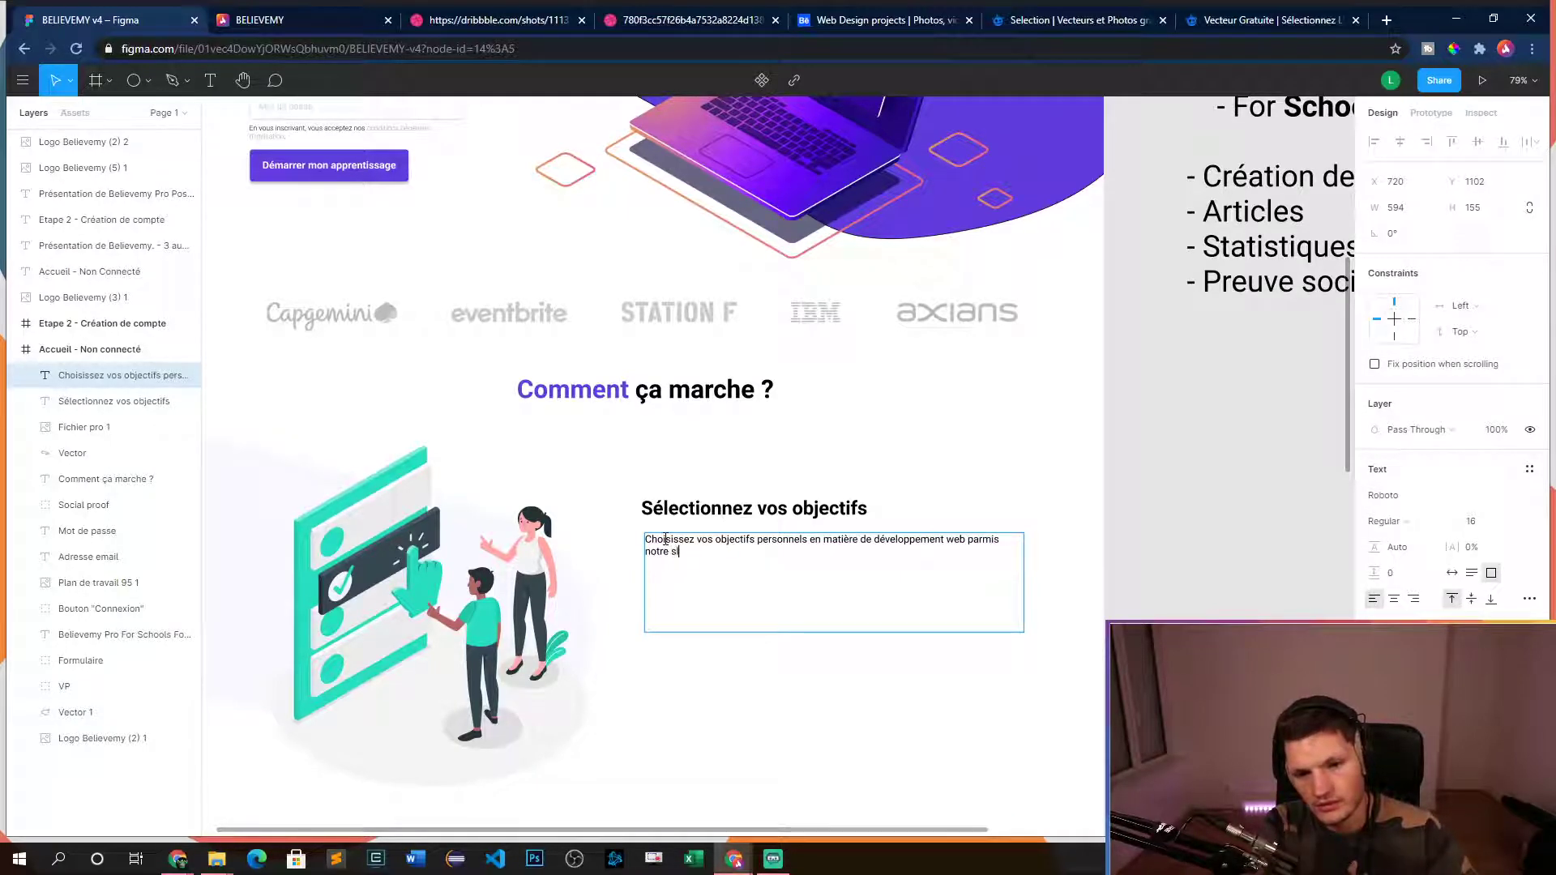
{"action": "type", "text": "ection, et"}
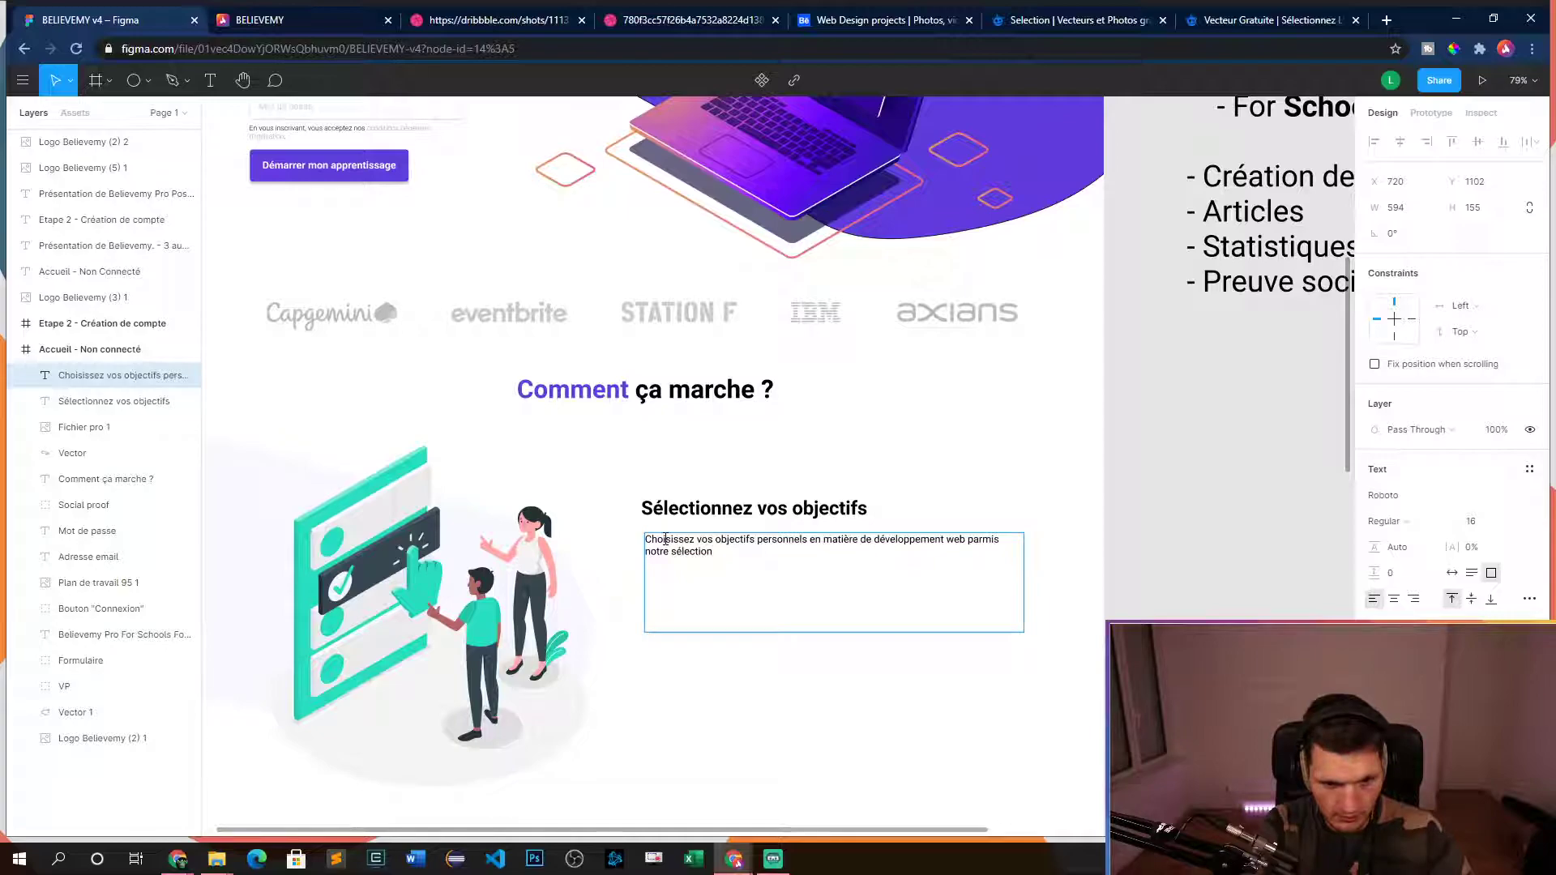
- Replace "notre sélection" at the end of the description with "nos"
{"action": "key", "text": "BackSpace"}
{"action": "key", "text": "BackSpace"}
{"action": "key", "text": "BackSpace"}
{"action": "key", "text": "BackSpace"}
{"action": "key", "text": "BackSpace"}
{"action": "key", "text": "BackSpace"}
{"action": "key", "text": "BackSpace"}
{"action": "key", "text": "BackSpace"}
{"action": "key", "text": "BackSpace"}
{"action": "key", "text": "BackSpace"}
{"action": "key", "text": "BackSpace"}
{"action": "key", "text": "BackSpace"}
{"action": "key", "text": "BackSpace"}
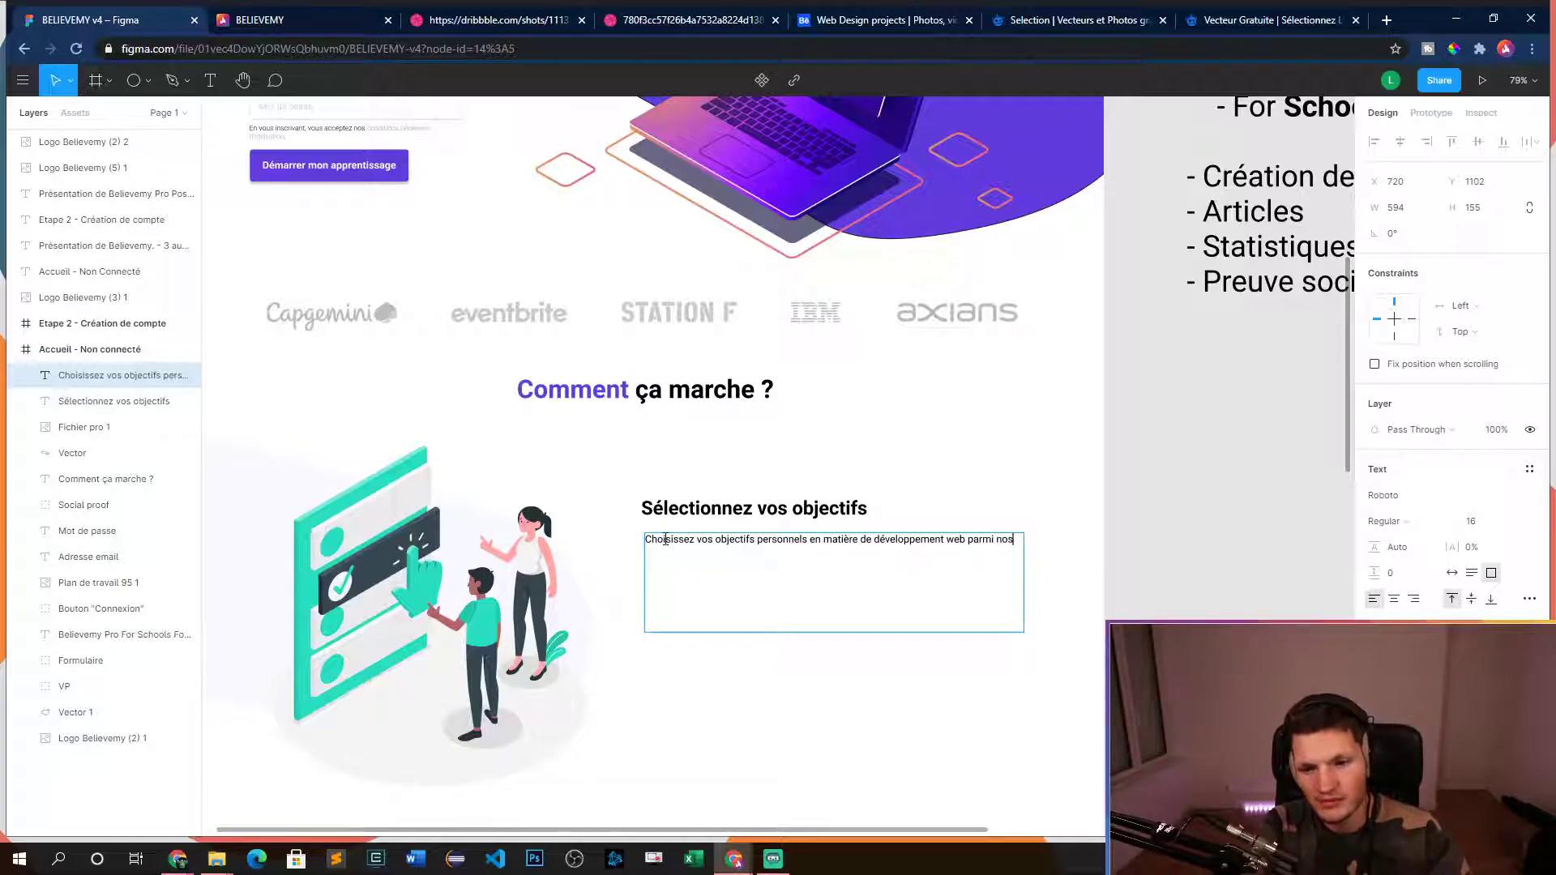
{"action": "type", "text": "s nos"}
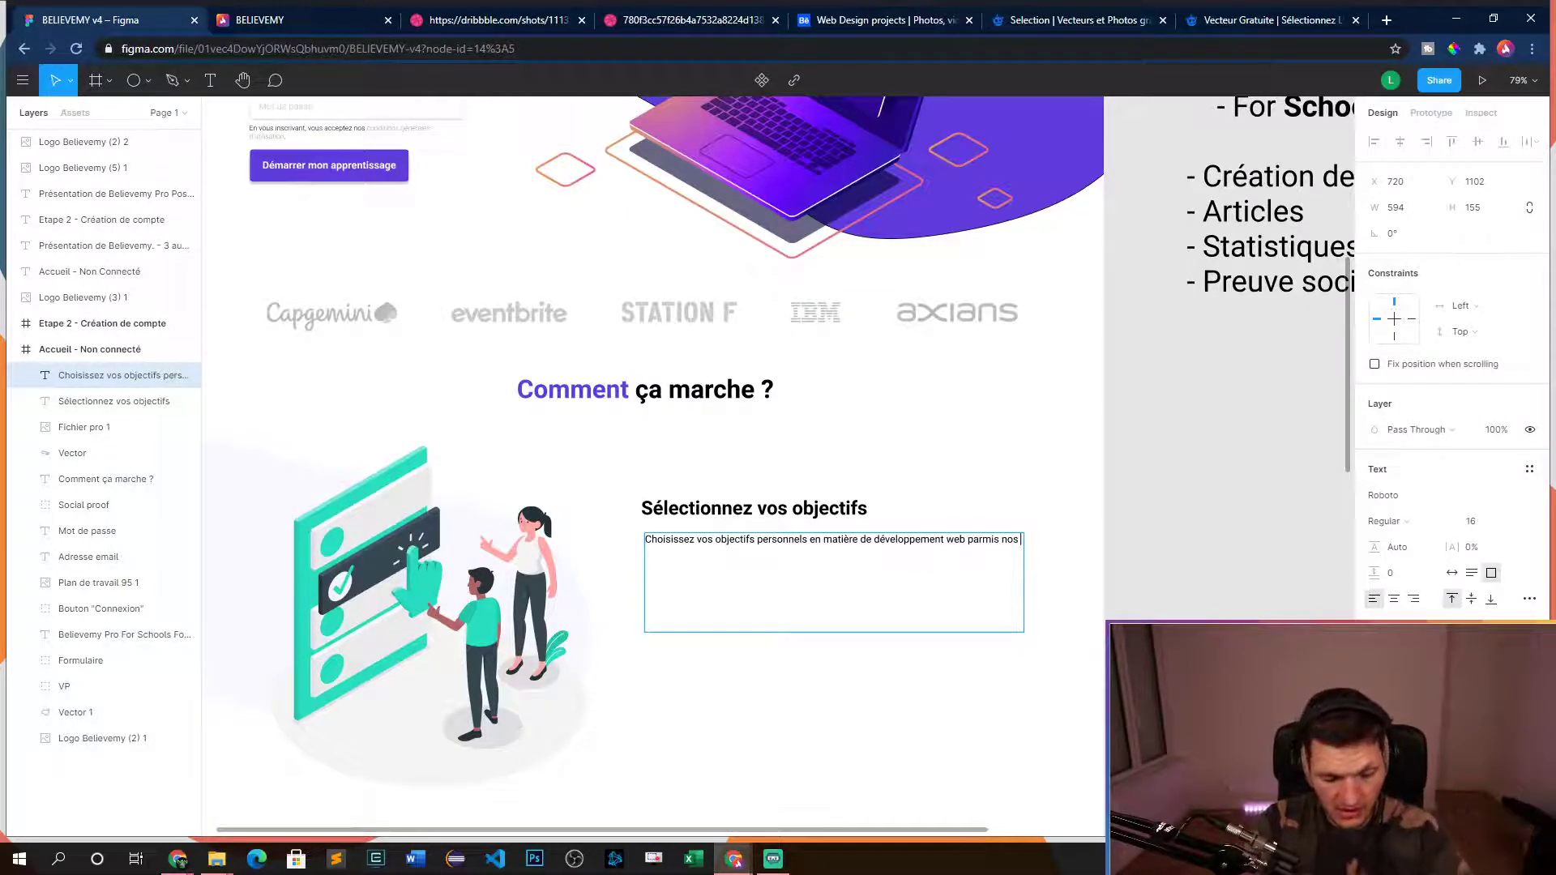
- Continue the description with "propositions et suivez le guide", trim the addition back to "propositions." and finish editing the text
{"action": "type", "text": "propositions et suivre"}
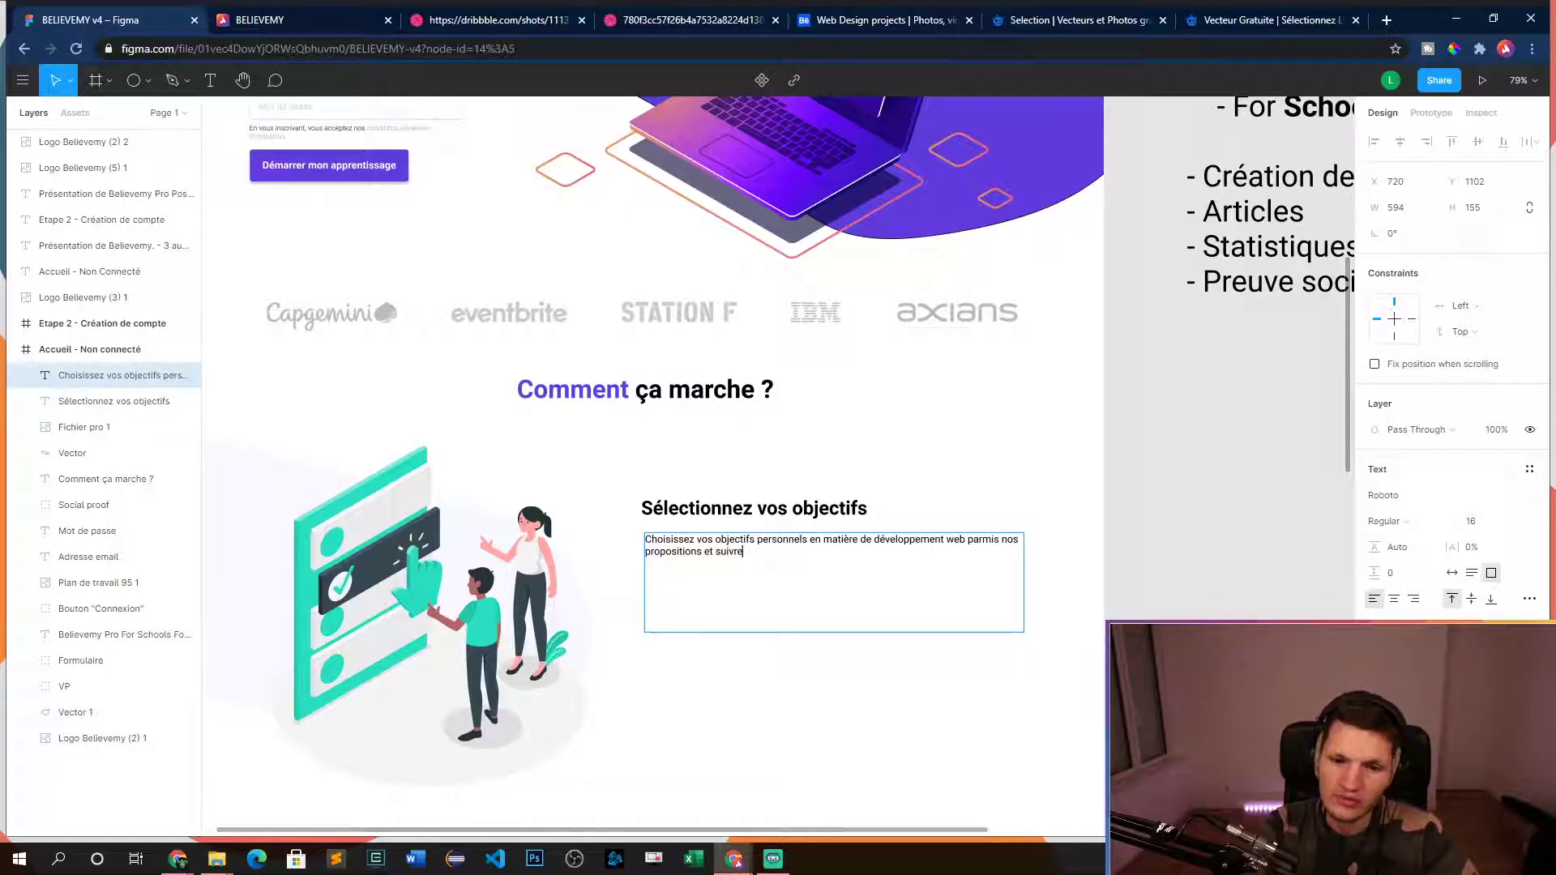
{"action": "key", "text": "BackSpace"}
{"action": "key", "text": "BackSpace"}
{"action": "type", "text": "ez le guide"}
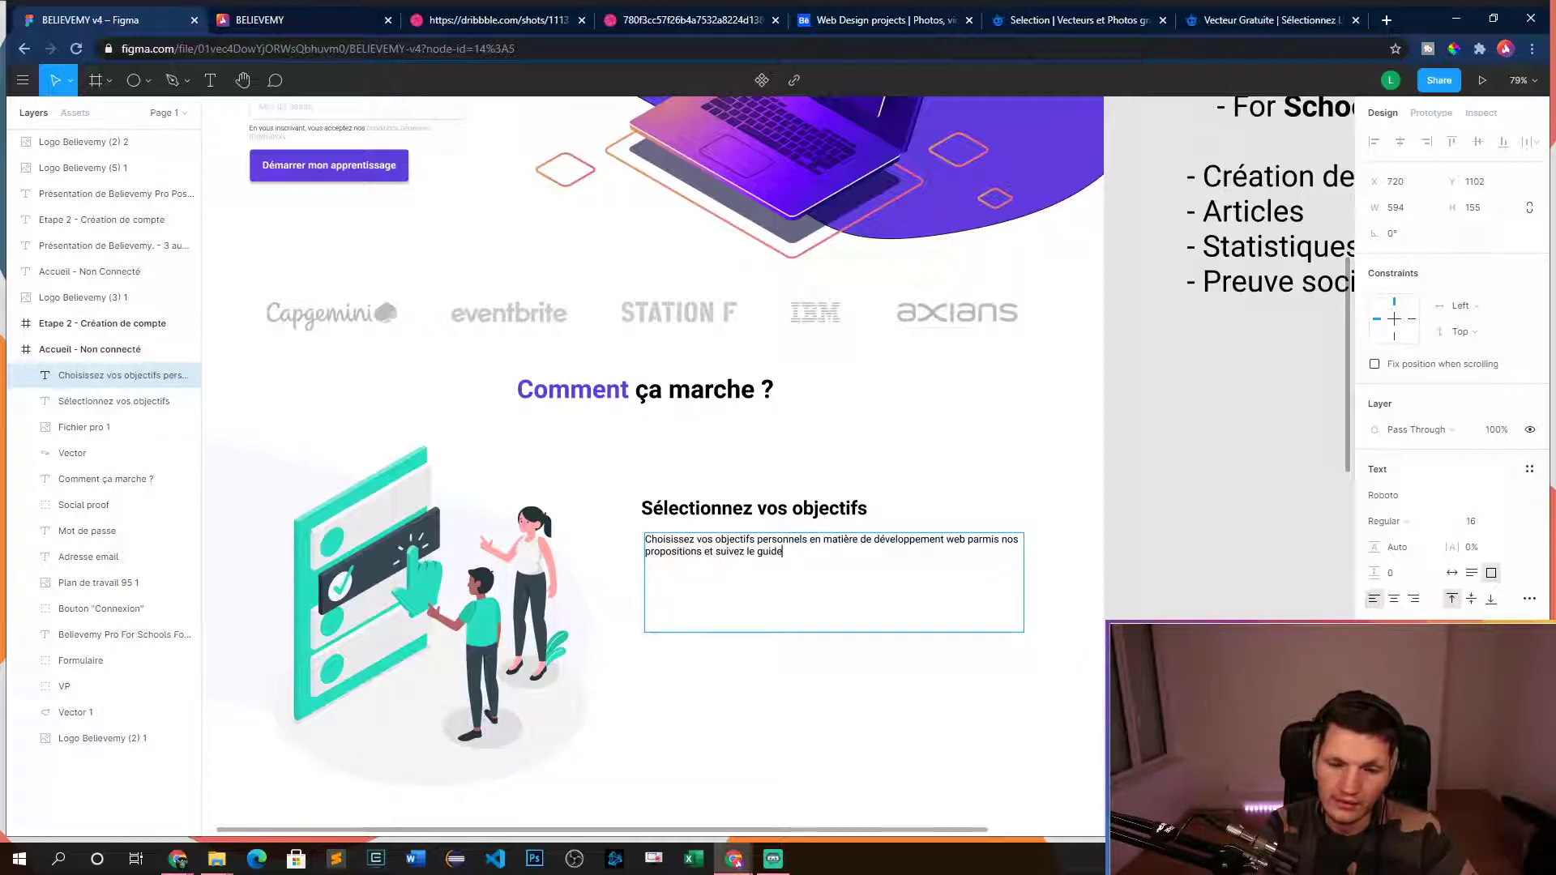
{"action": "key", "text": "BackSpace"}
{"action": "key", "text": "BackSpace"}
{"action": "key", "text": "BackSpace"}
{"action": "key", "text": "BackSpace"}
{"action": "key", "text": "BackSpace"}
{"action": "key", "text": "BackSpace"}
{"action": "key", "text": "BackSpace"}
{"action": "key", "text": "BackSpace"}
{"action": "key", "text": "BackSpace"}
{"action": "key", "text": "BackSpace"}
{"action": "key", "text": "BackSpace"}
{"action": "key", "text": "BackSpace"}
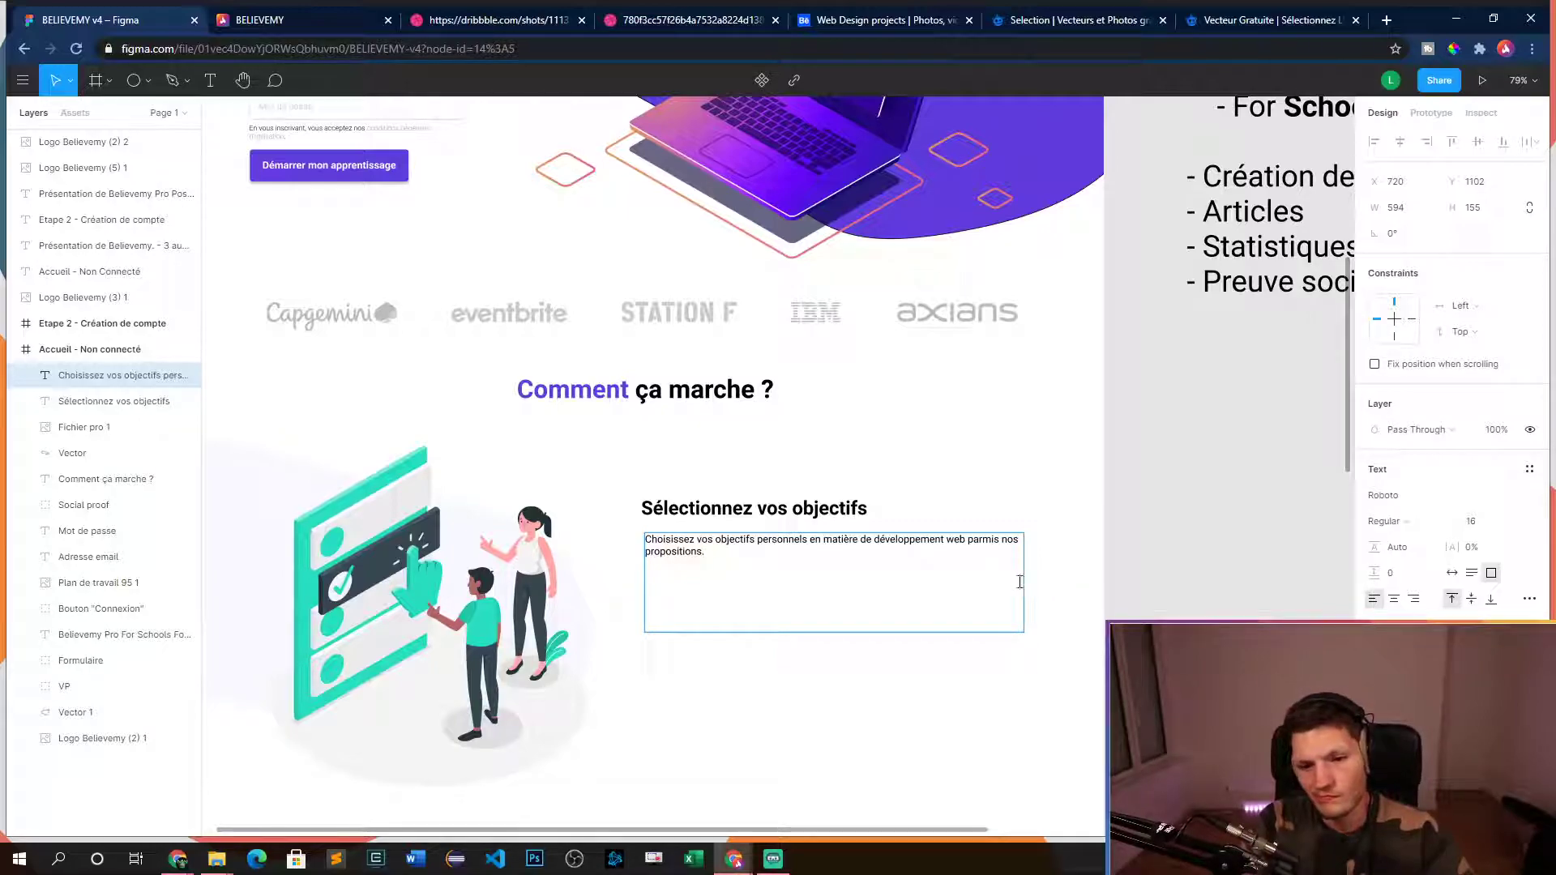
{"action": "key", "text": "Escape"}
- Align the description's left edge with the heading and narrow its box so the line wraps after "développement web"
{"action": "left_click", "coordinate": [1181, 573]}
{"action": "scroll", "coordinate": [1182, 573], "scroll_direction": "down", "scroll_amount": 5}
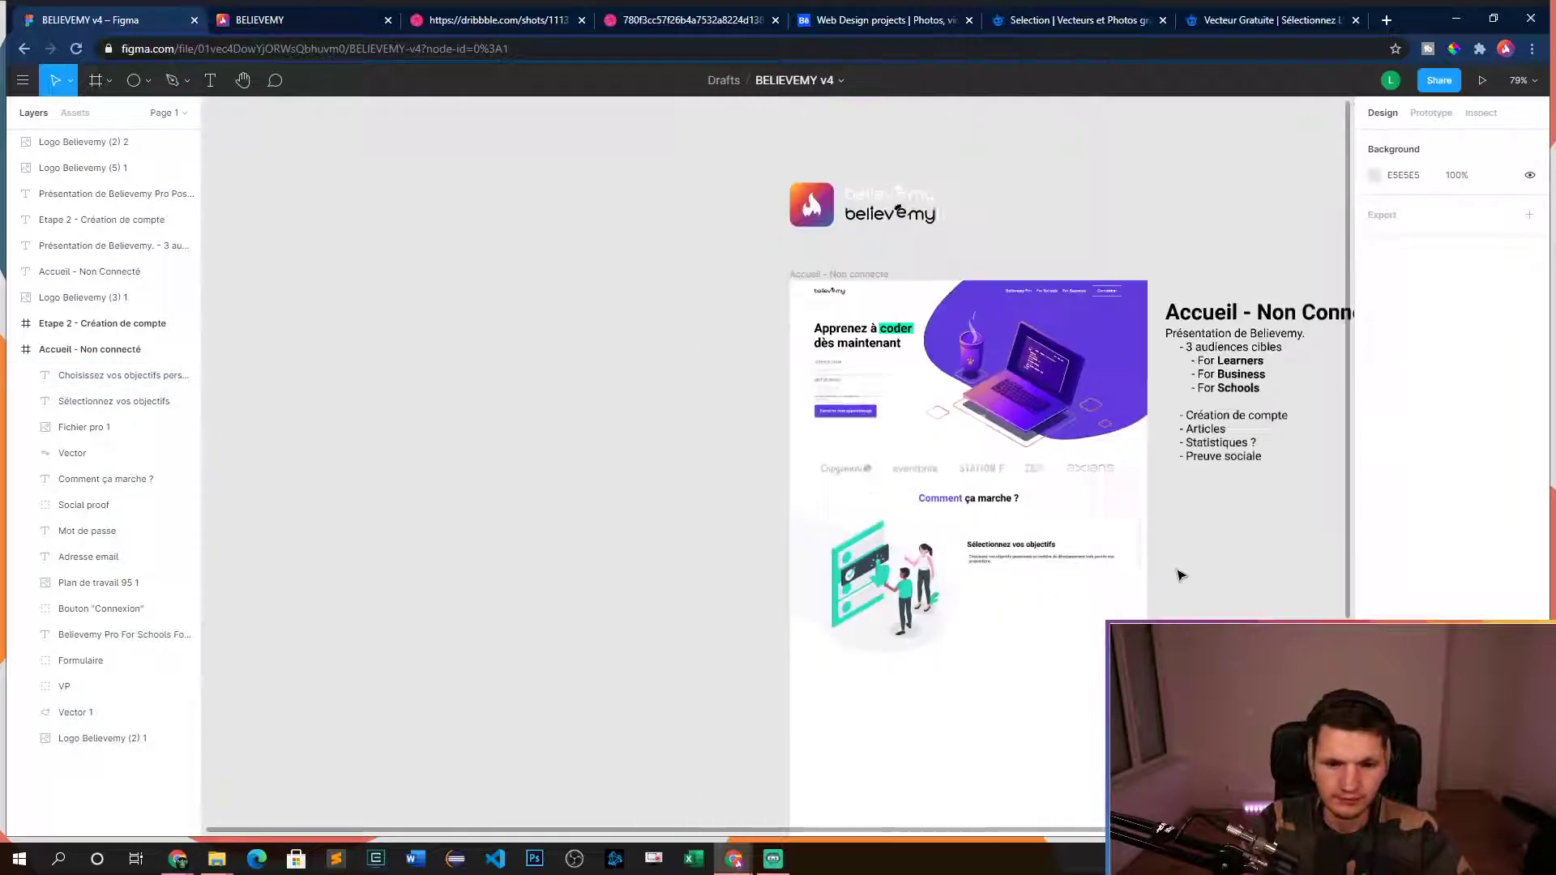
{"action": "scroll", "coordinate": [1240, 587], "scroll_direction": "up", "scroll_amount": 5}
{"action": "left_click", "coordinate": [619, 594]}
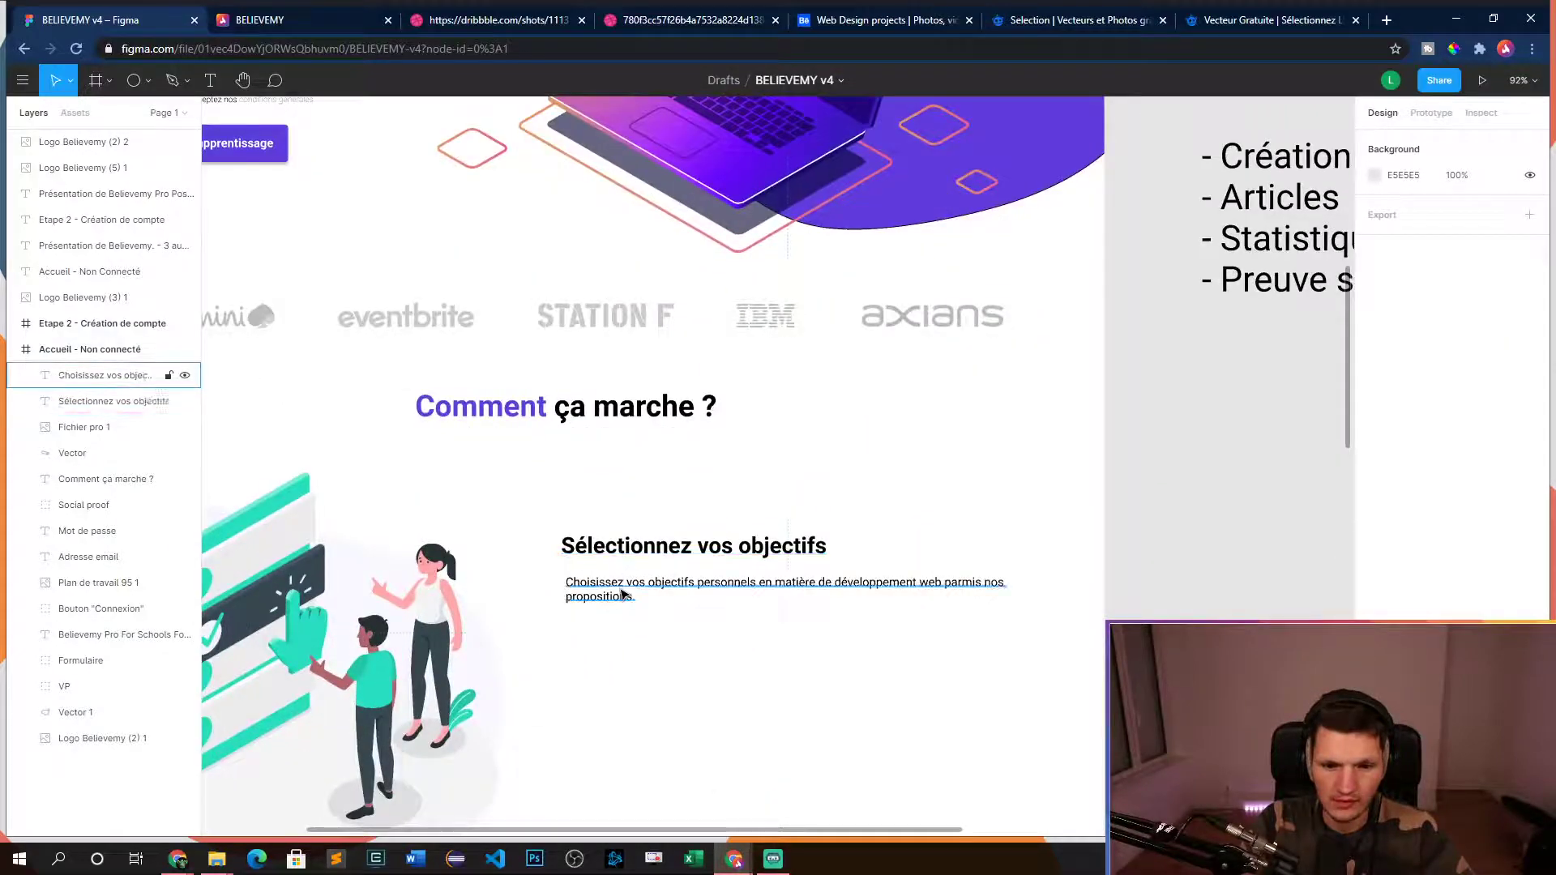
{"action": "double_click", "coordinate": [618, 595]}
{"action": "key", "text": "Escape"}
{"action": "left_click_drag", "start_coordinate": [612, 589], "coordinate": [605, 591]}
{"action": "left_click_drag", "start_coordinate": [1005, 600], "coordinate": [970, 600]}
{"action": "left_click", "coordinate": [1050, 598]}
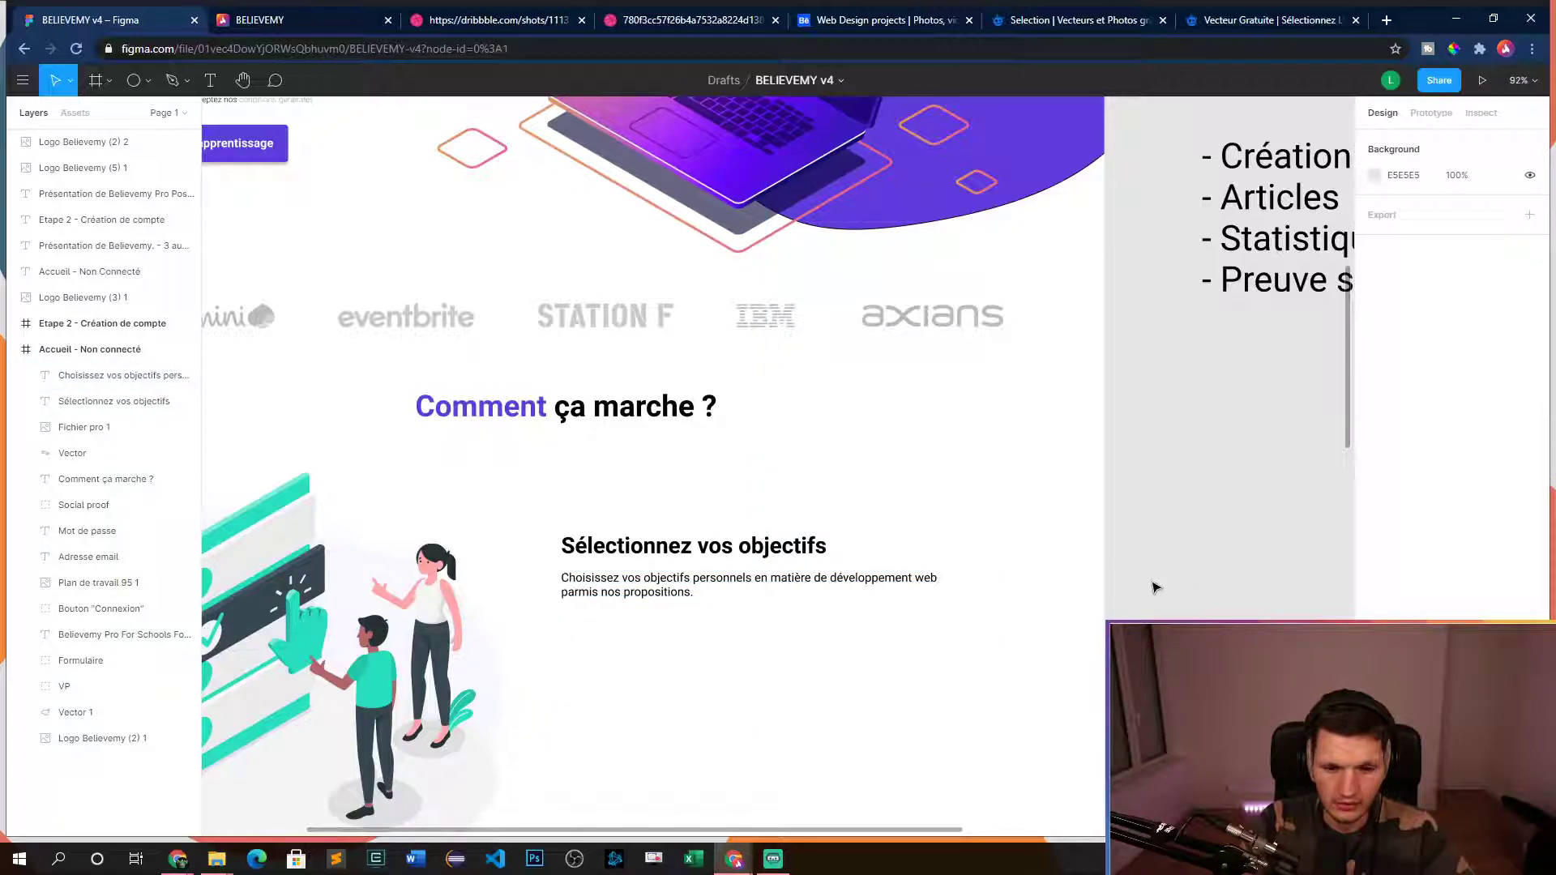
{"action": "scroll", "coordinate": [1158, 588], "scroll_direction": "down", "scroll_amount": 5}
{"action": "left_click_drag", "start_coordinate": [1162, 596], "coordinate": [963, 597]}
{"action": "scroll", "coordinate": [962, 597], "scroll_direction": "up", "scroll_amount": 5}
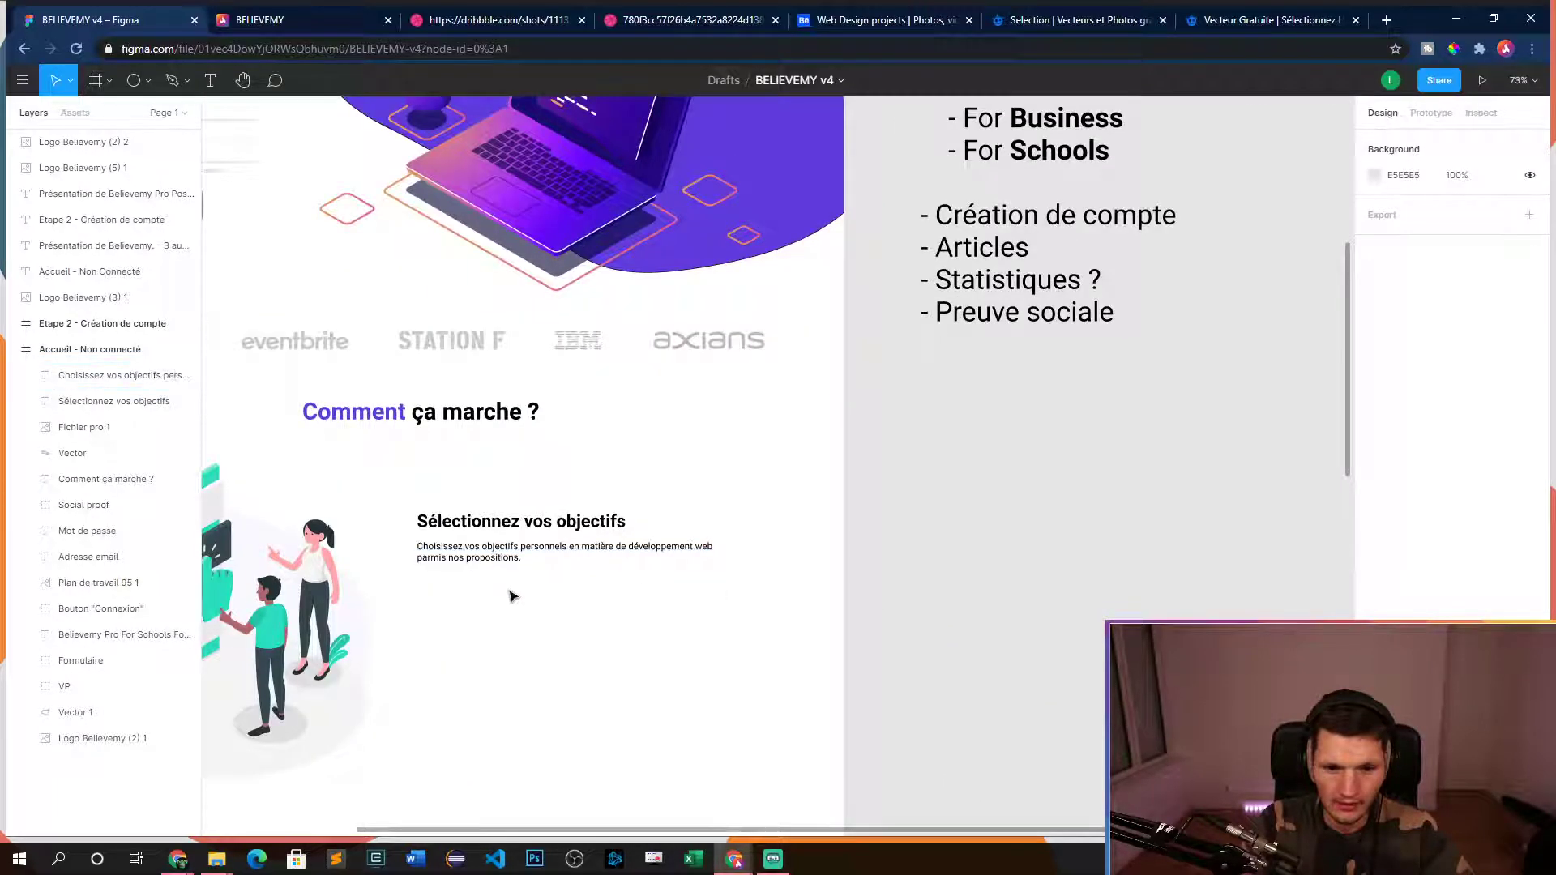
{"action": "left_click_drag", "start_coordinate": [511, 591], "coordinate": [723, 614]}
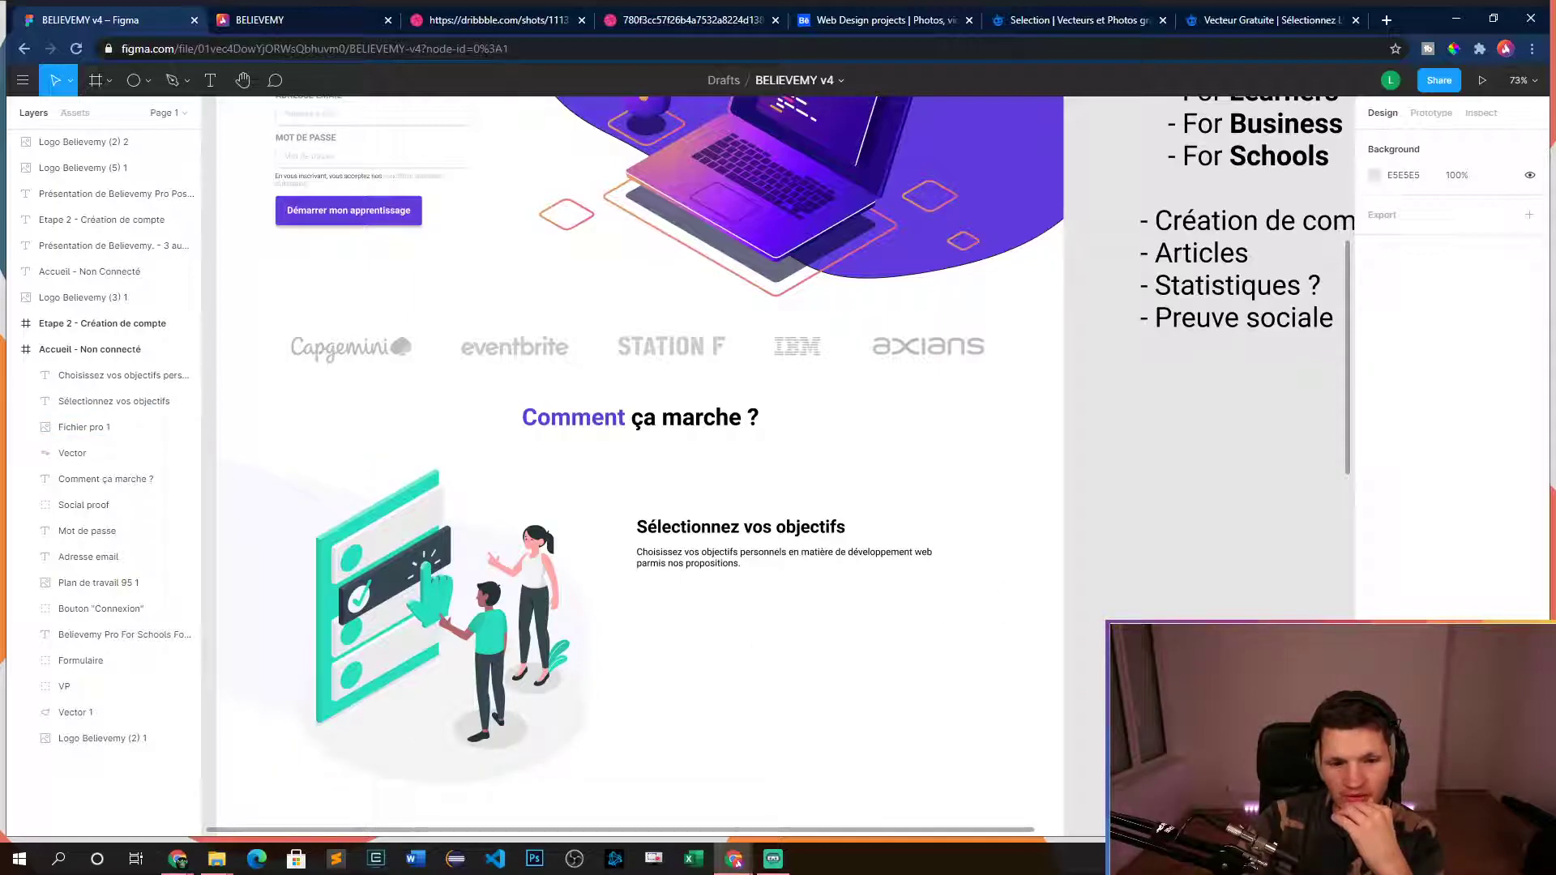
{"action": "left_click_drag", "start_coordinate": [1167, 642], "coordinate": [1154, 586]}
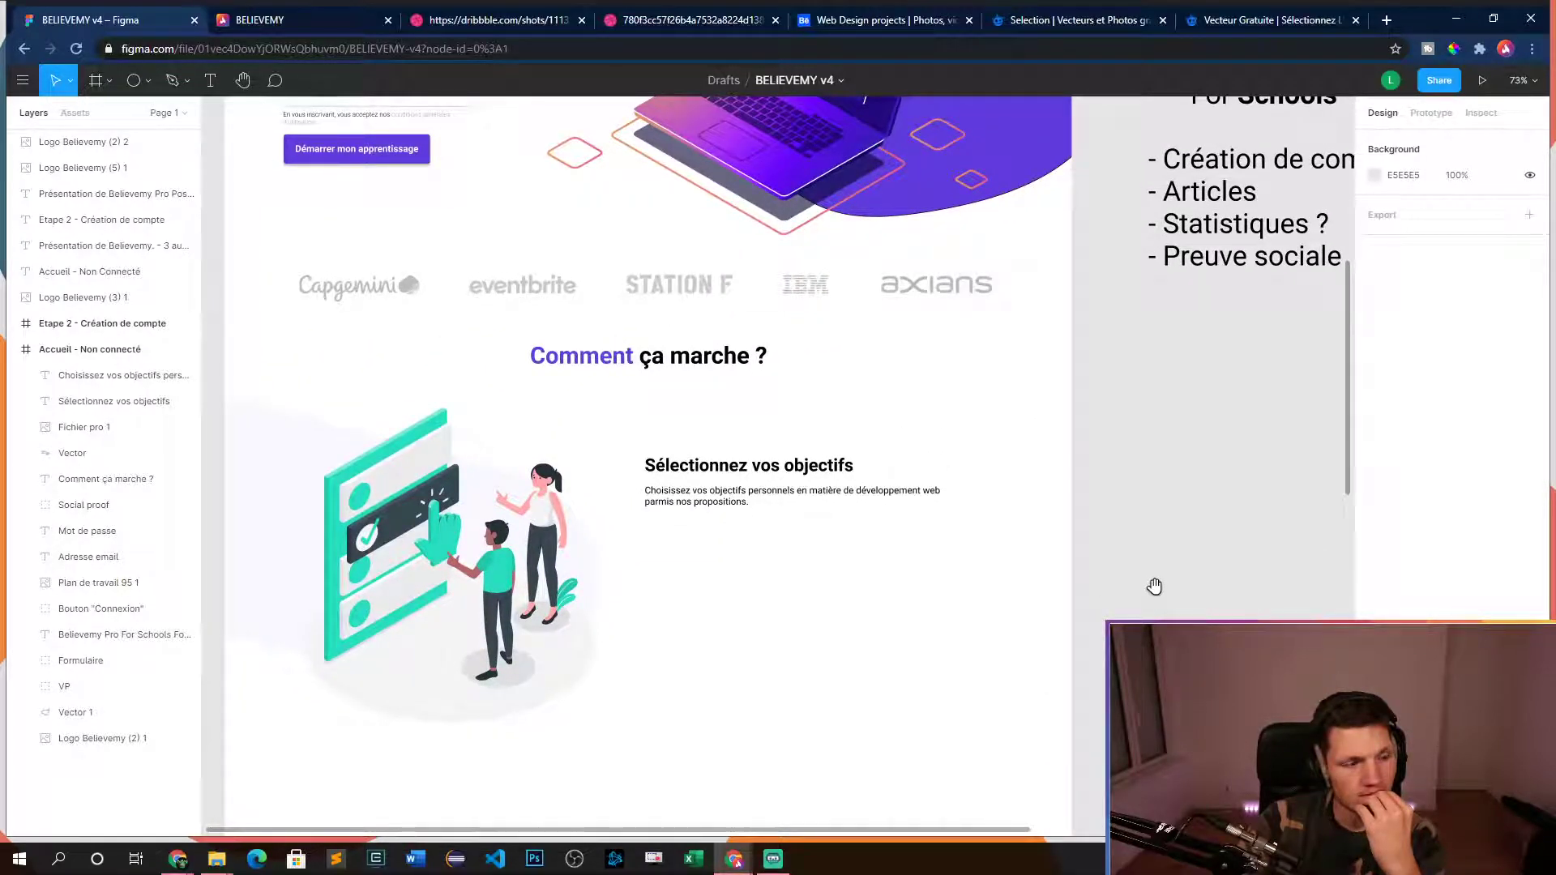
{"action": "left_click_drag", "start_coordinate": [1154, 586], "coordinate": [1155, 586]}
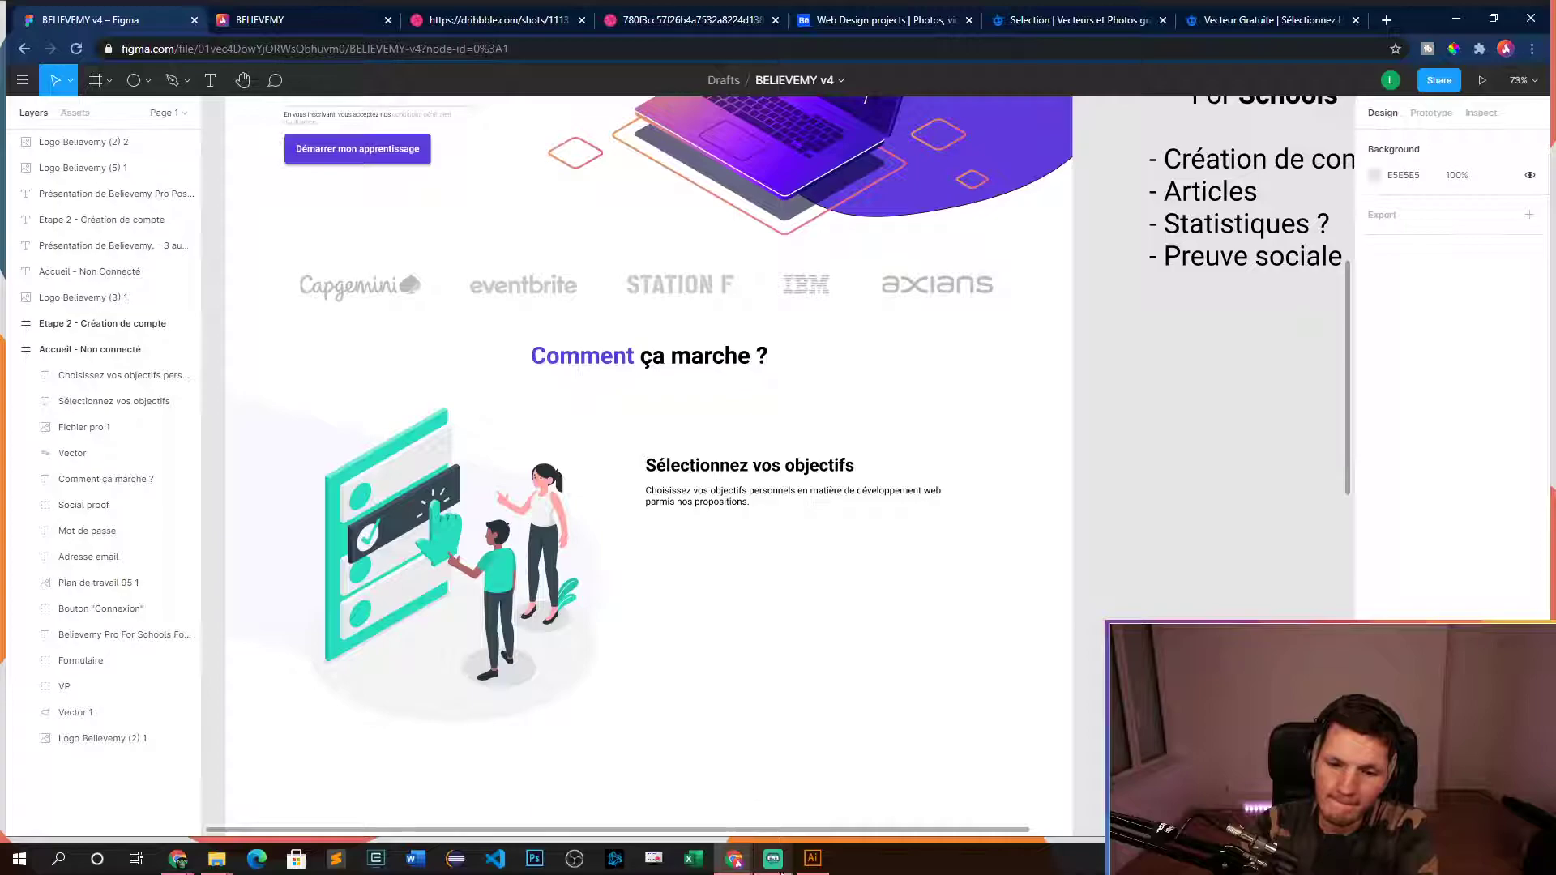
- Switch to the 2829248.ai drawing in Illustrator and delete the large pale floor ellipse beneath the characters
{"action": "mouse_move", "coordinate": [809, 865]}
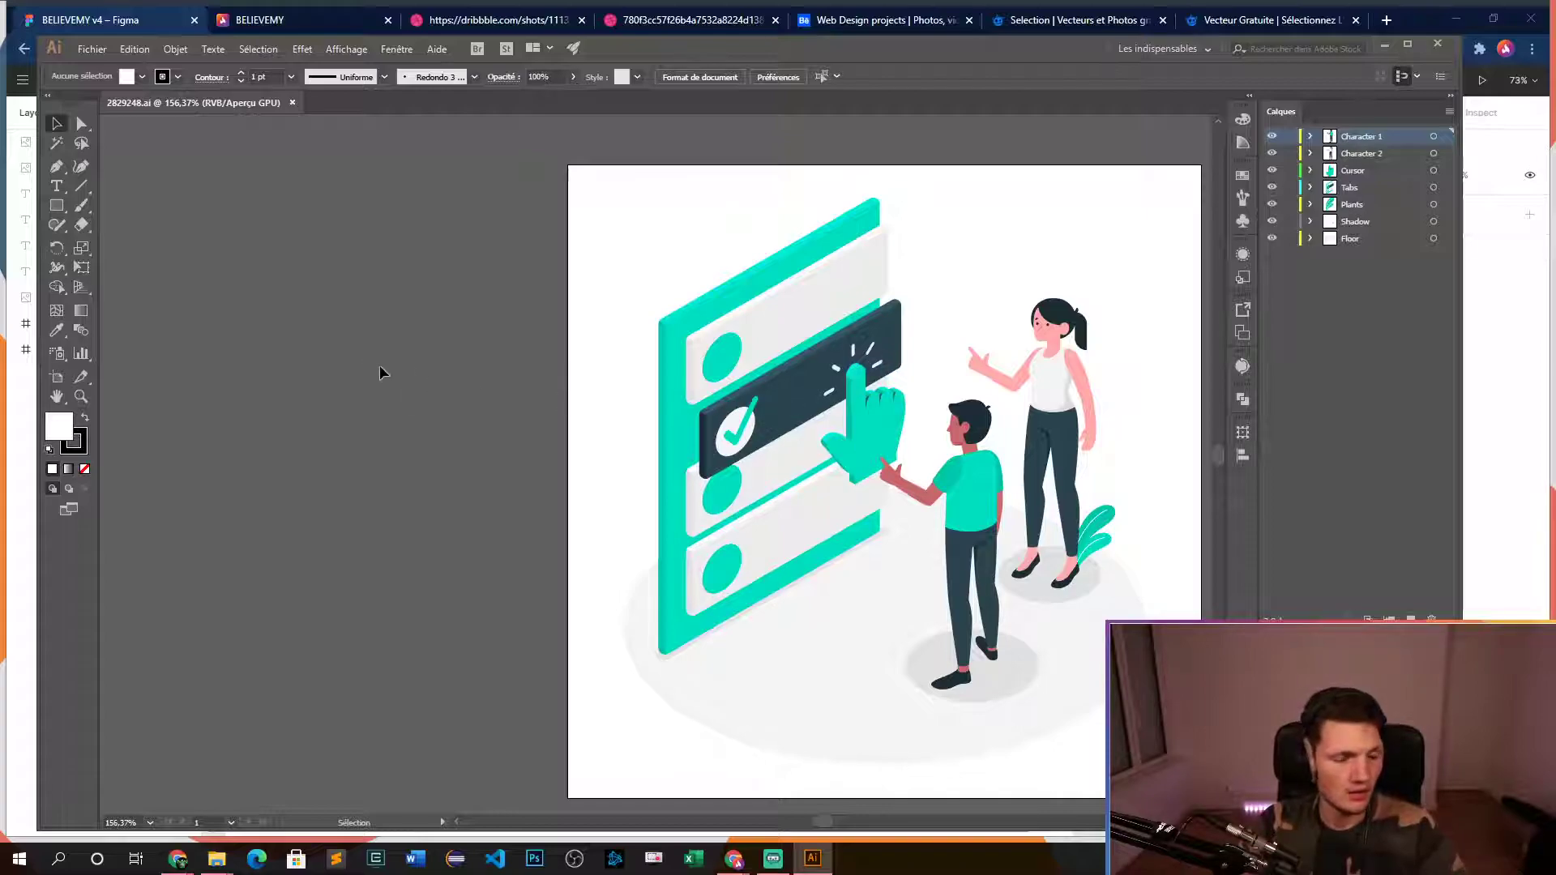
{"action": "scroll", "coordinate": [600, 474], "scroll_direction": "right", "scroll_amount": 3}
{"action": "scroll", "coordinate": [600, 474], "scroll_direction": "right", "scroll_amount": 5}
{"action": "key", "text": "alt+space"}
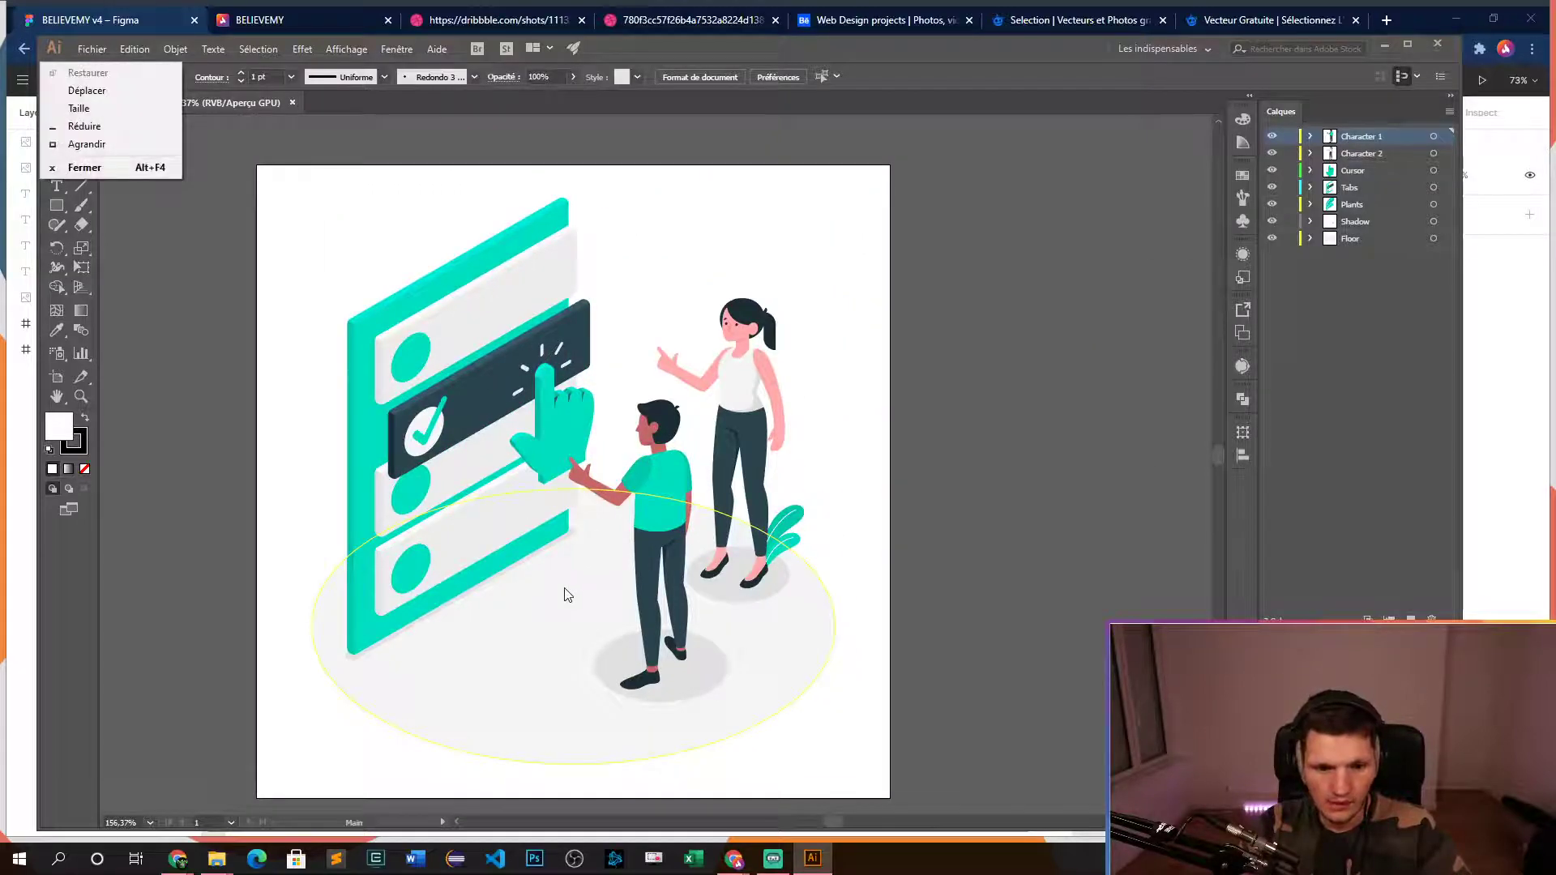
{"action": "key", "text": "Escape"}
{"action": "left_click", "coordinate": [534, 615]}
{"action": "key", "text": "Delete"}
- Export all the remaining artwork as a PNG named "Fichier pro B" and close Illustrator without saving the drawing
{"action": "left_click_drag", "start_coordinate": [268, 188], "coordinate": [754, 644]}
{"action": "right_click", "coordinate": [753, 644]}
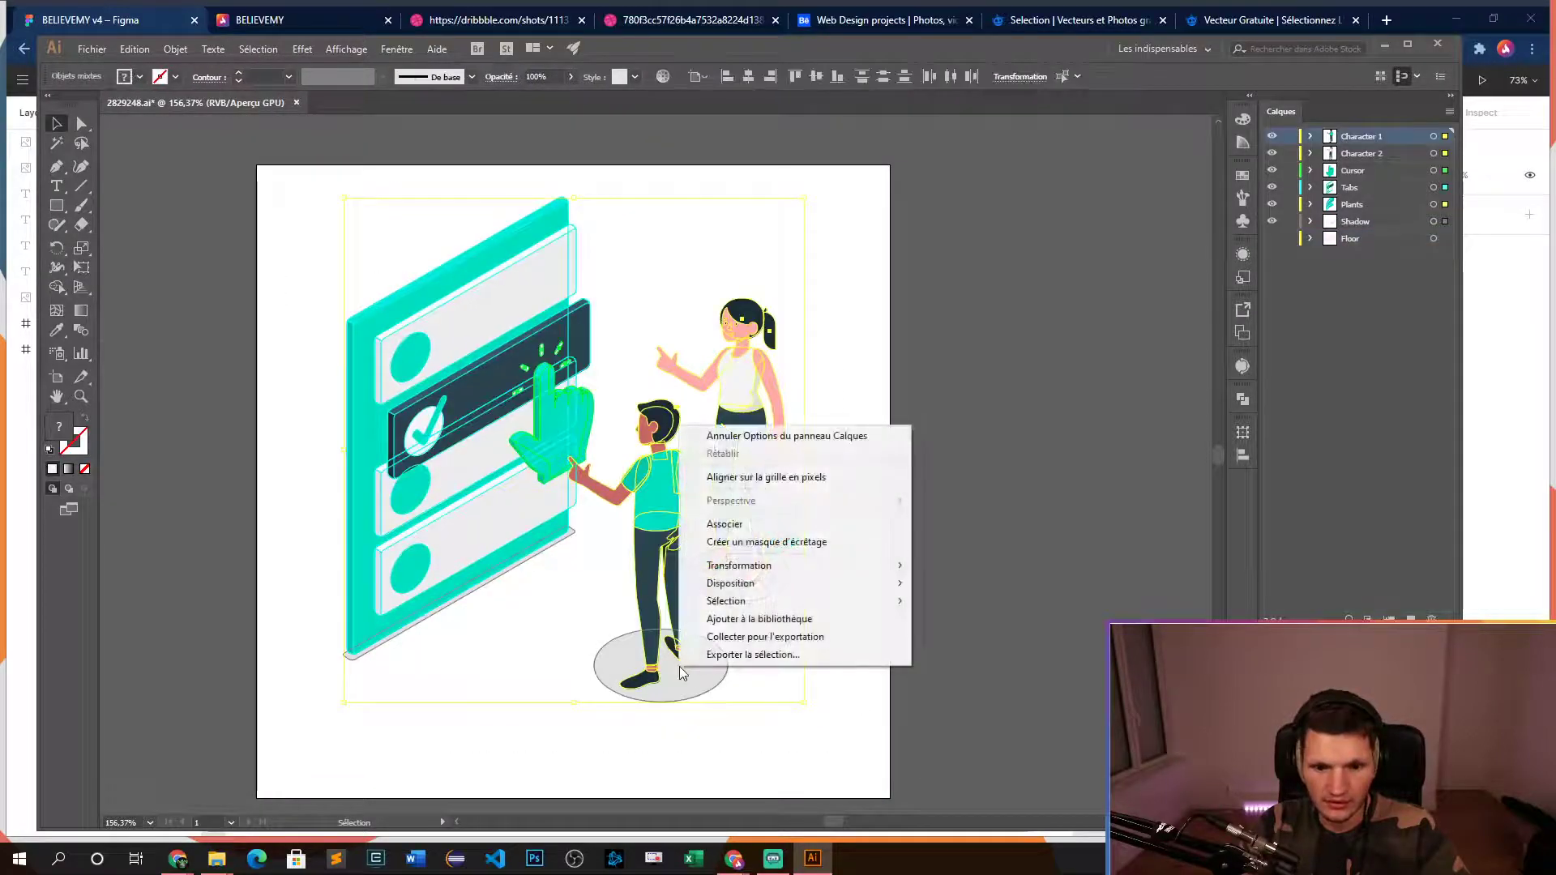
{"action": "left_click", "coordinate": [753, 654]}
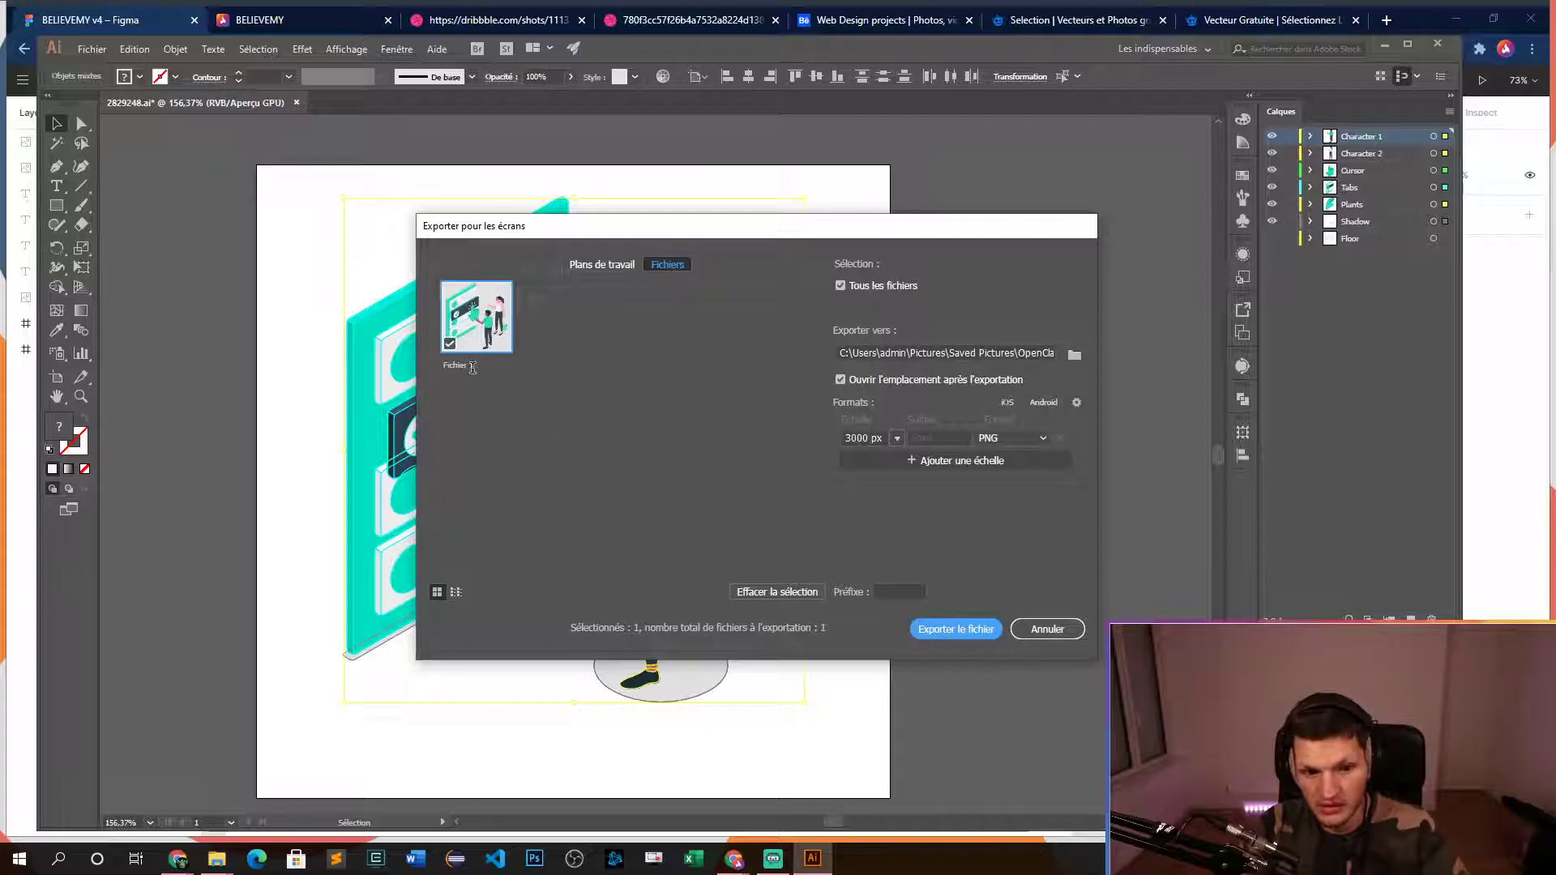
{"action": "left_click", "coordinate": [473, 366]}
{"action": "type", "text": "rpo b"}
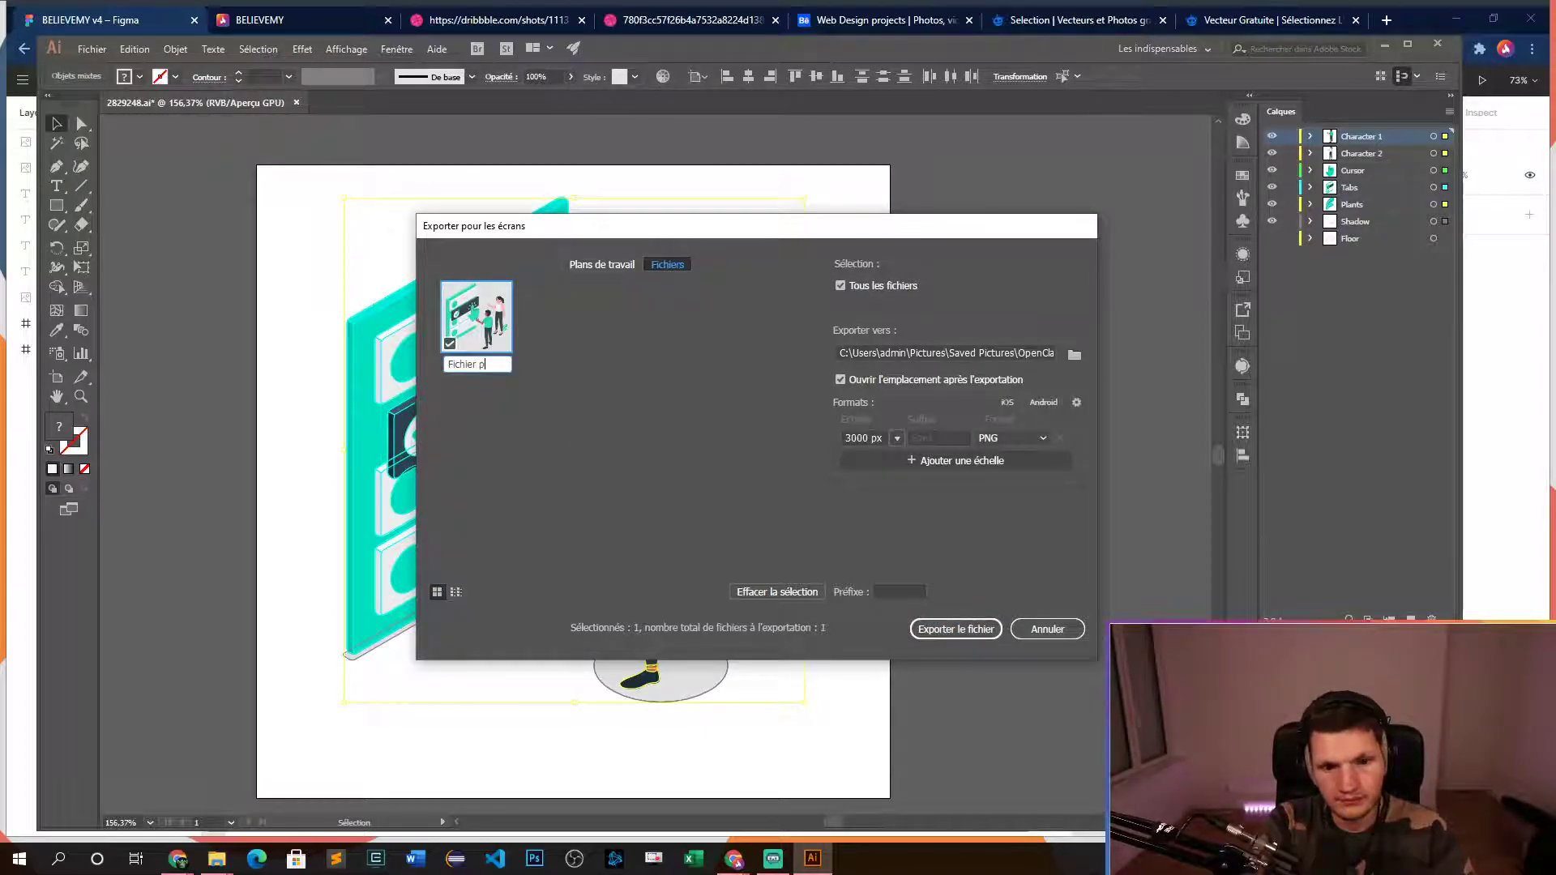
{"action": "key", "text": "Return"}
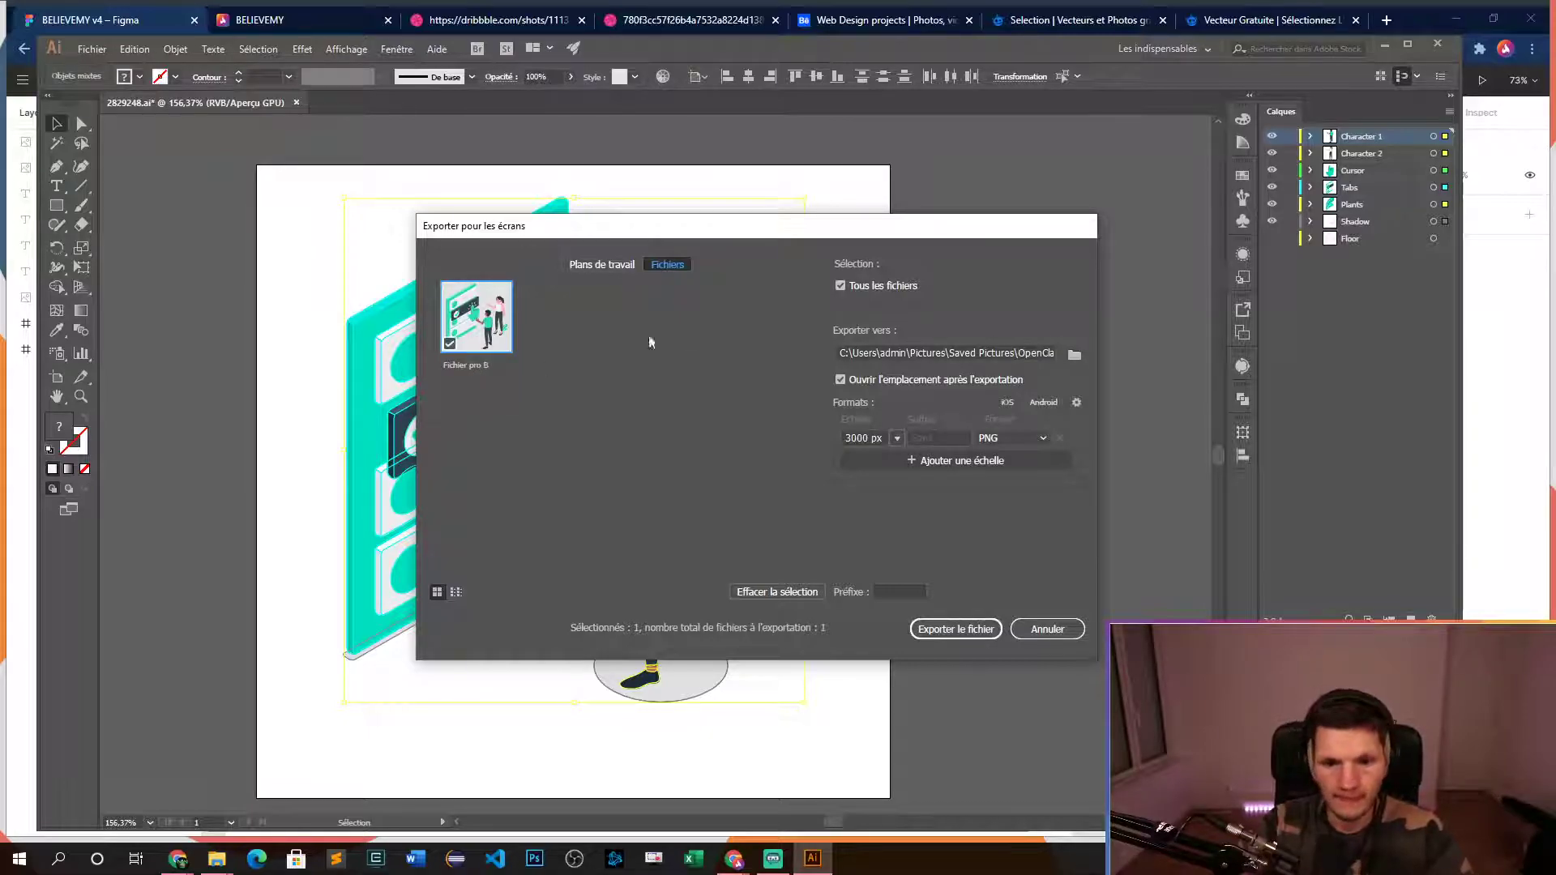
{"action": "left_click", "coordinate": [979, 624]}
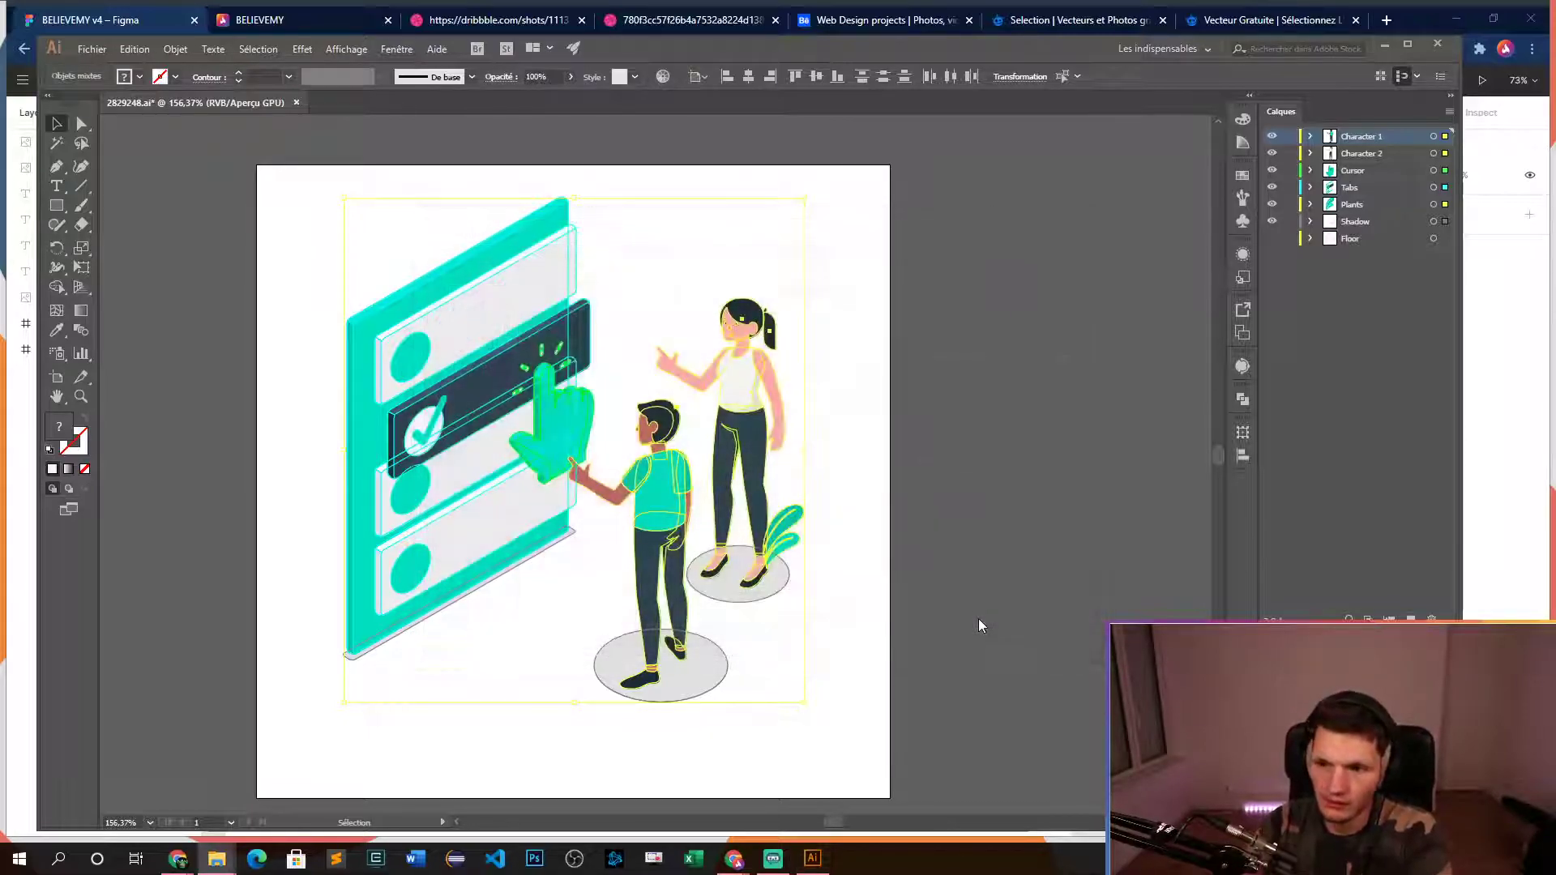
{"action": "left_click", "coordinate": [1431, 47]}
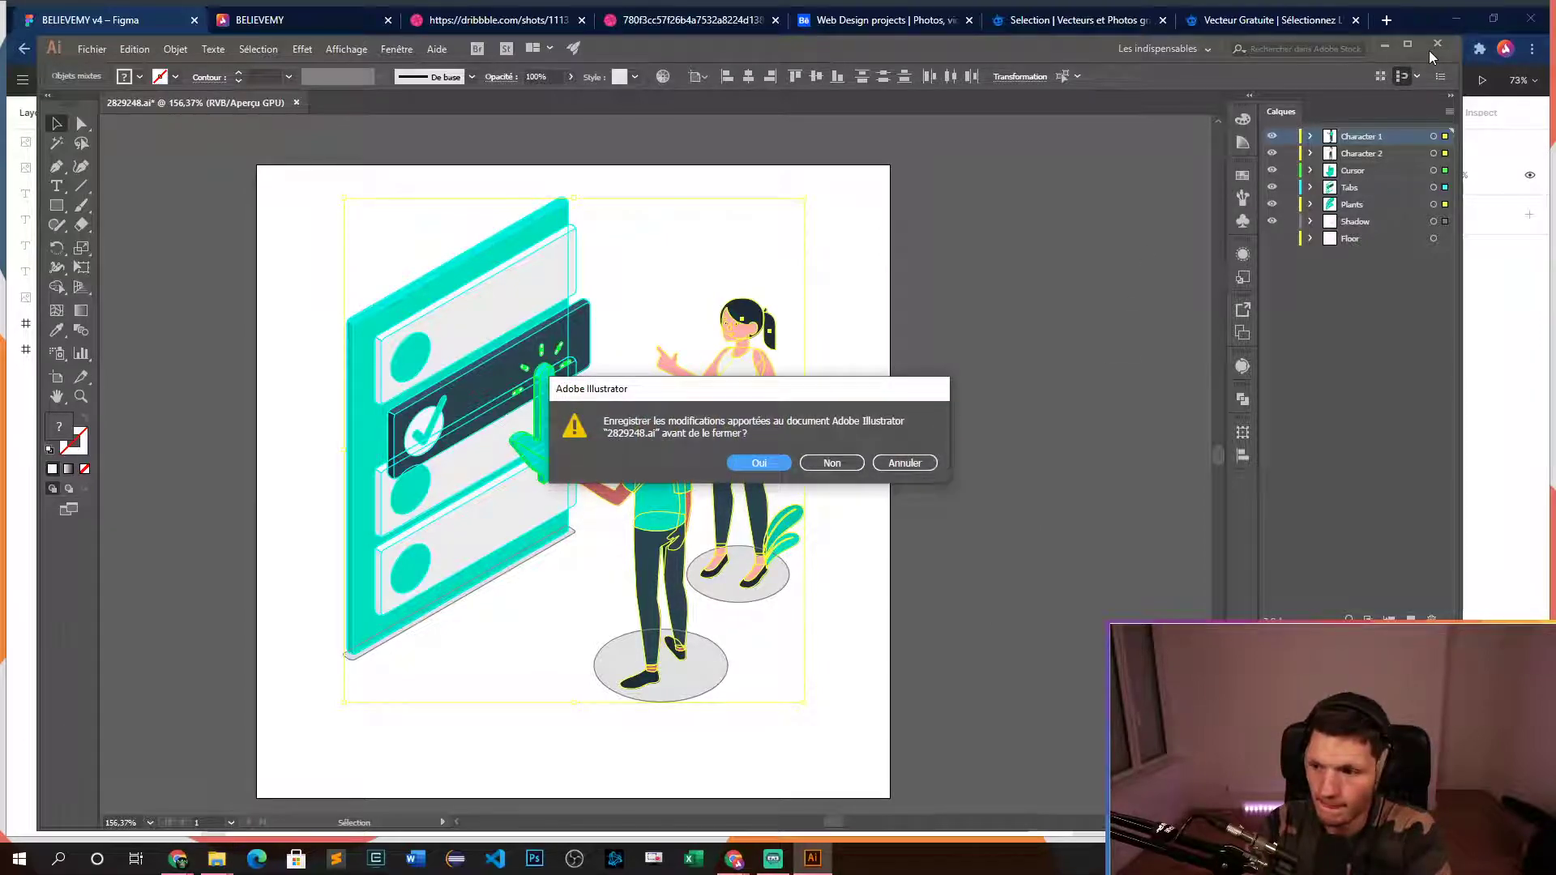
{"action": "left_click", "coordinate": [804, 466]}
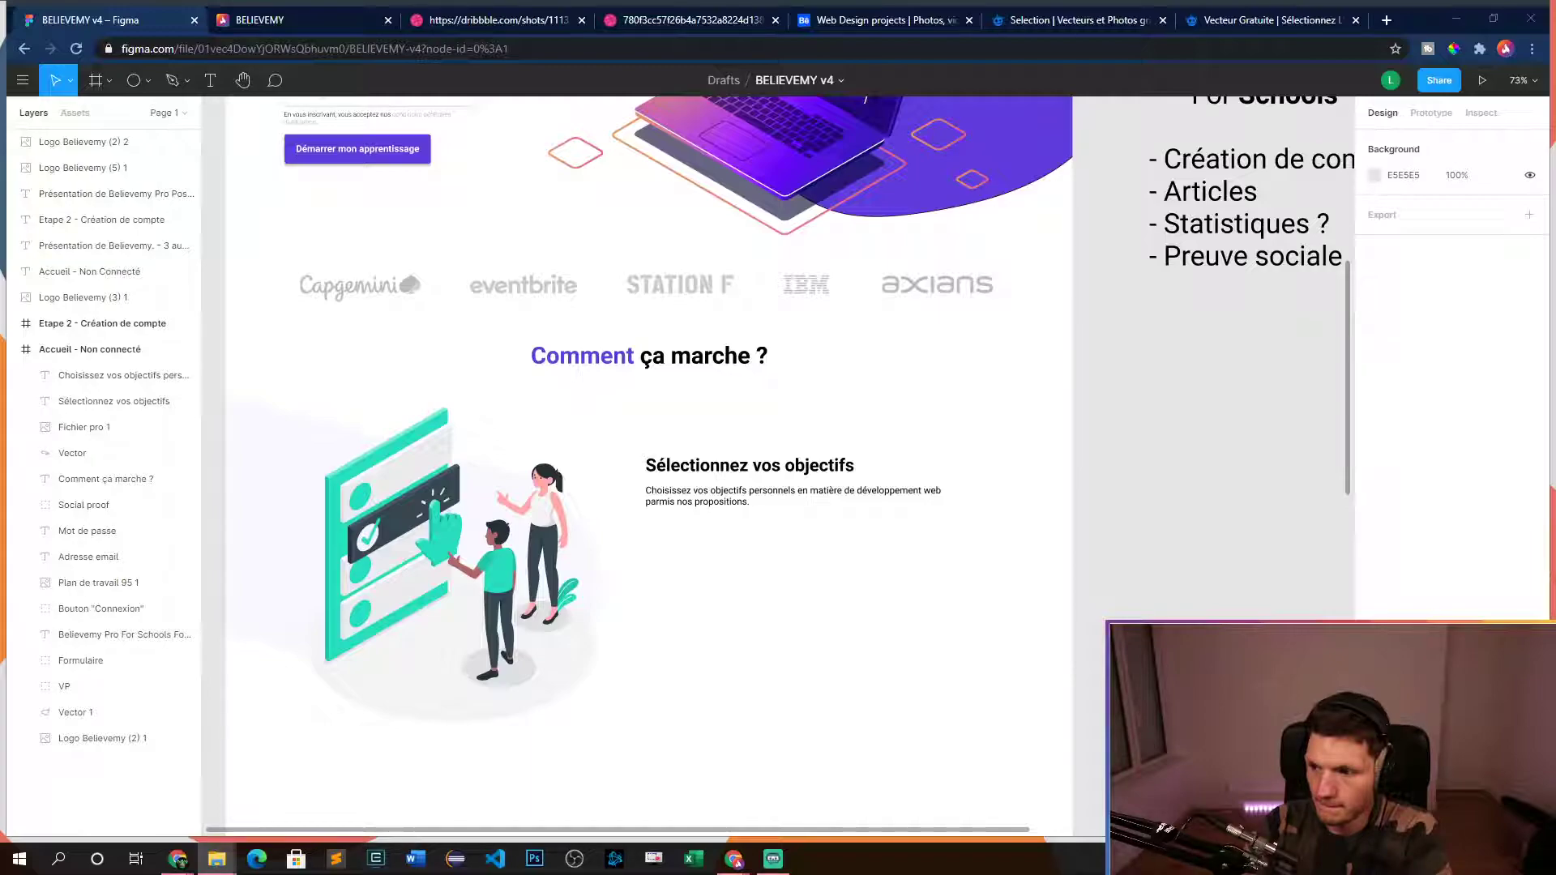
- Paste the "Fichier pro B" image into Figma's "Accueil - Non connecté" frame and scale it down to about 436 × 479
{"action": "left_click", "coordinate": [670, 608]}
{"action": "key", "text": "ctrl+v"}
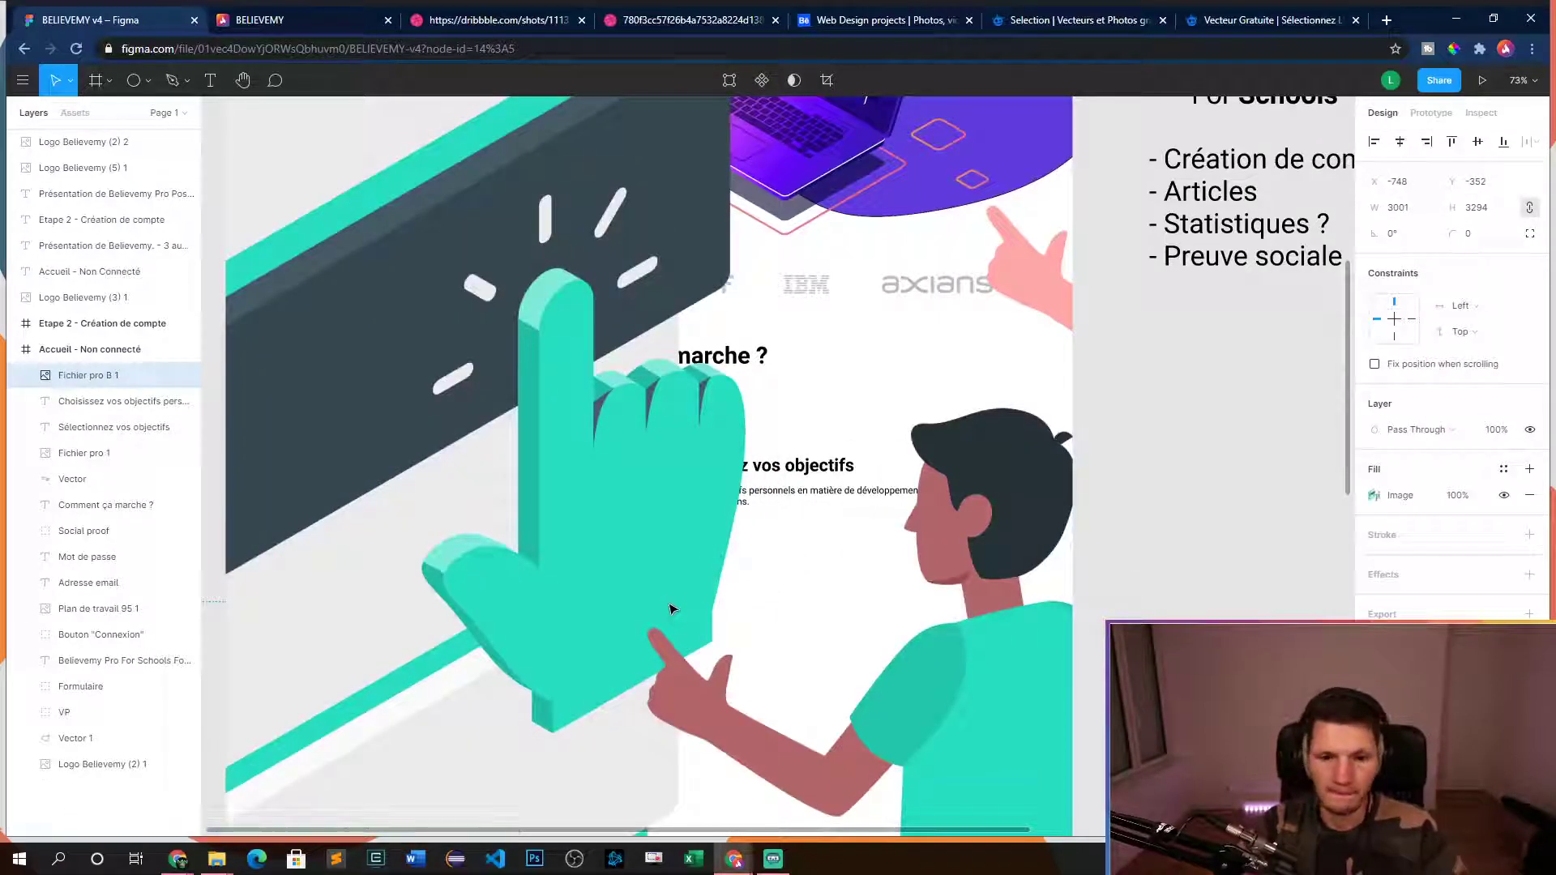
{"action": "scroll", "coordinate": [628, 588], "scroll_direction": "down", "scroll_amount": 5}
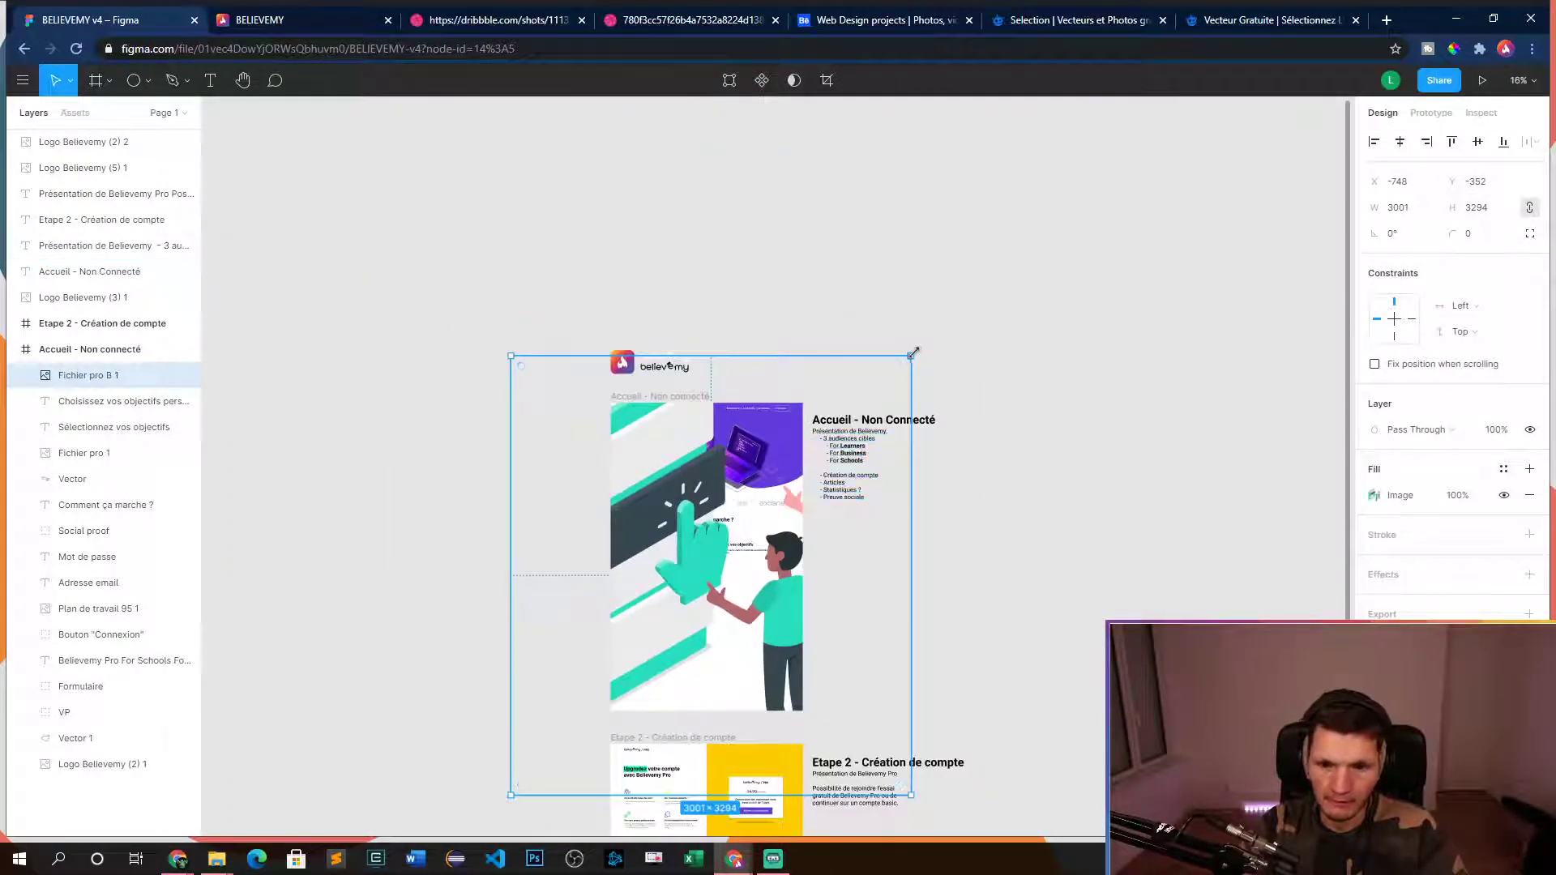
{"action": "left_click_drag", "start_coordinate": [909, 350], "coordinate": [605, 689]}
{"action": "left_click_drag", "start_coordinate": [548, 757], "coordinate": [692, 585]}
{"action": "scroll", "coordinate": [693, 585], "scroll_direction": "up", "scroll_amount": 8}
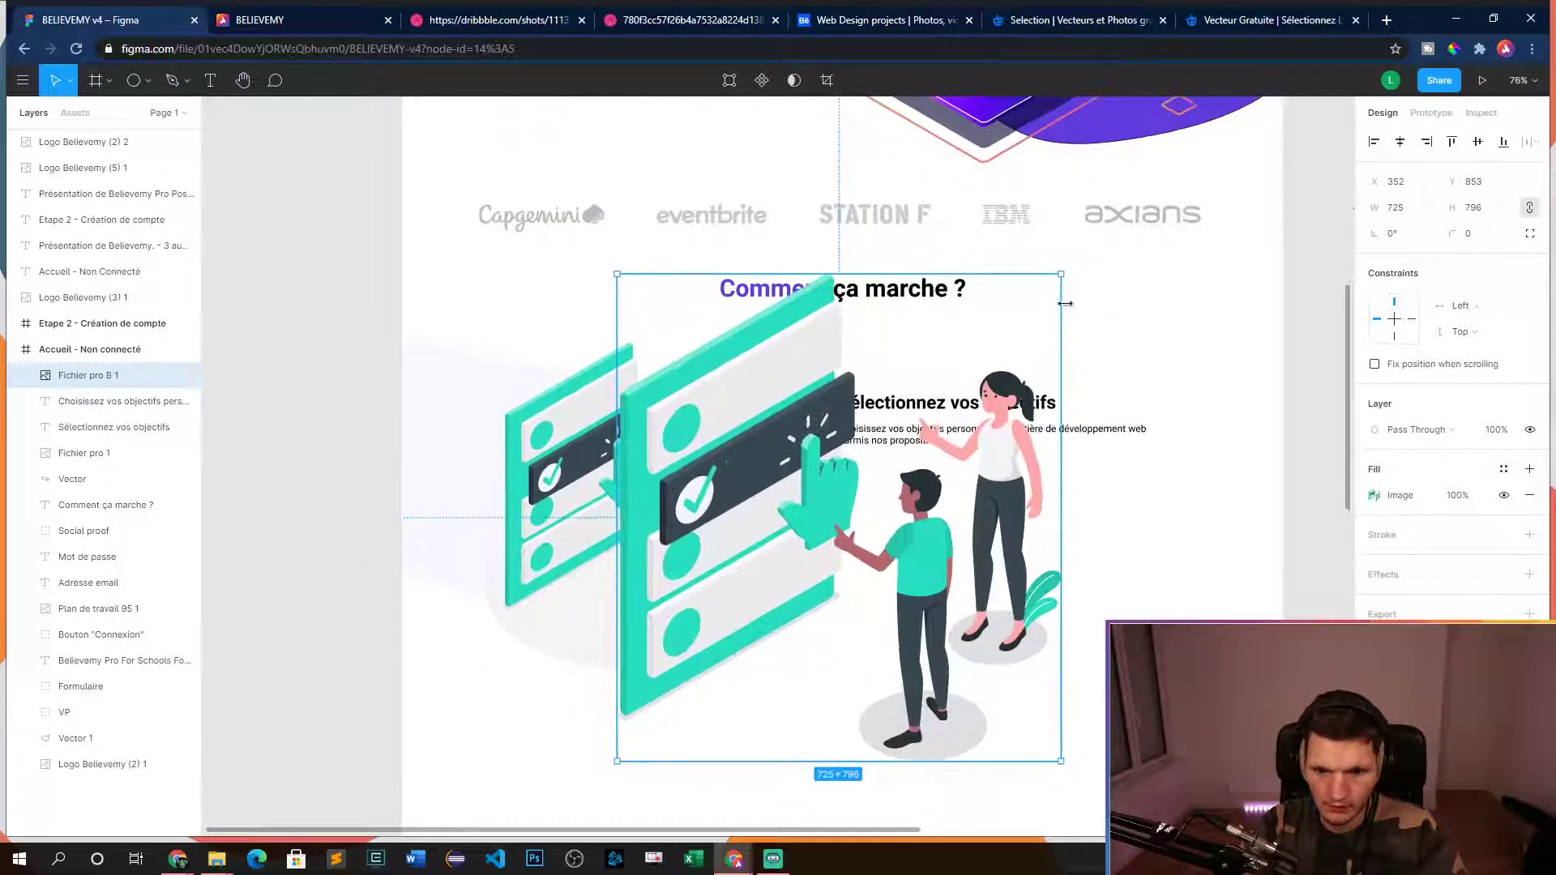
{"action": "left_click_drag", "start_coordinate": [1058, 267], "coordinate": [882, 499]}
- Move the new illustration beside the "Sélectionnez vos objectifs" text and delete the old illustration with the floor ellipse
{"action": "left_click_drag", "start_coordinate": [747, 670], "coordinate": [681, 545]}
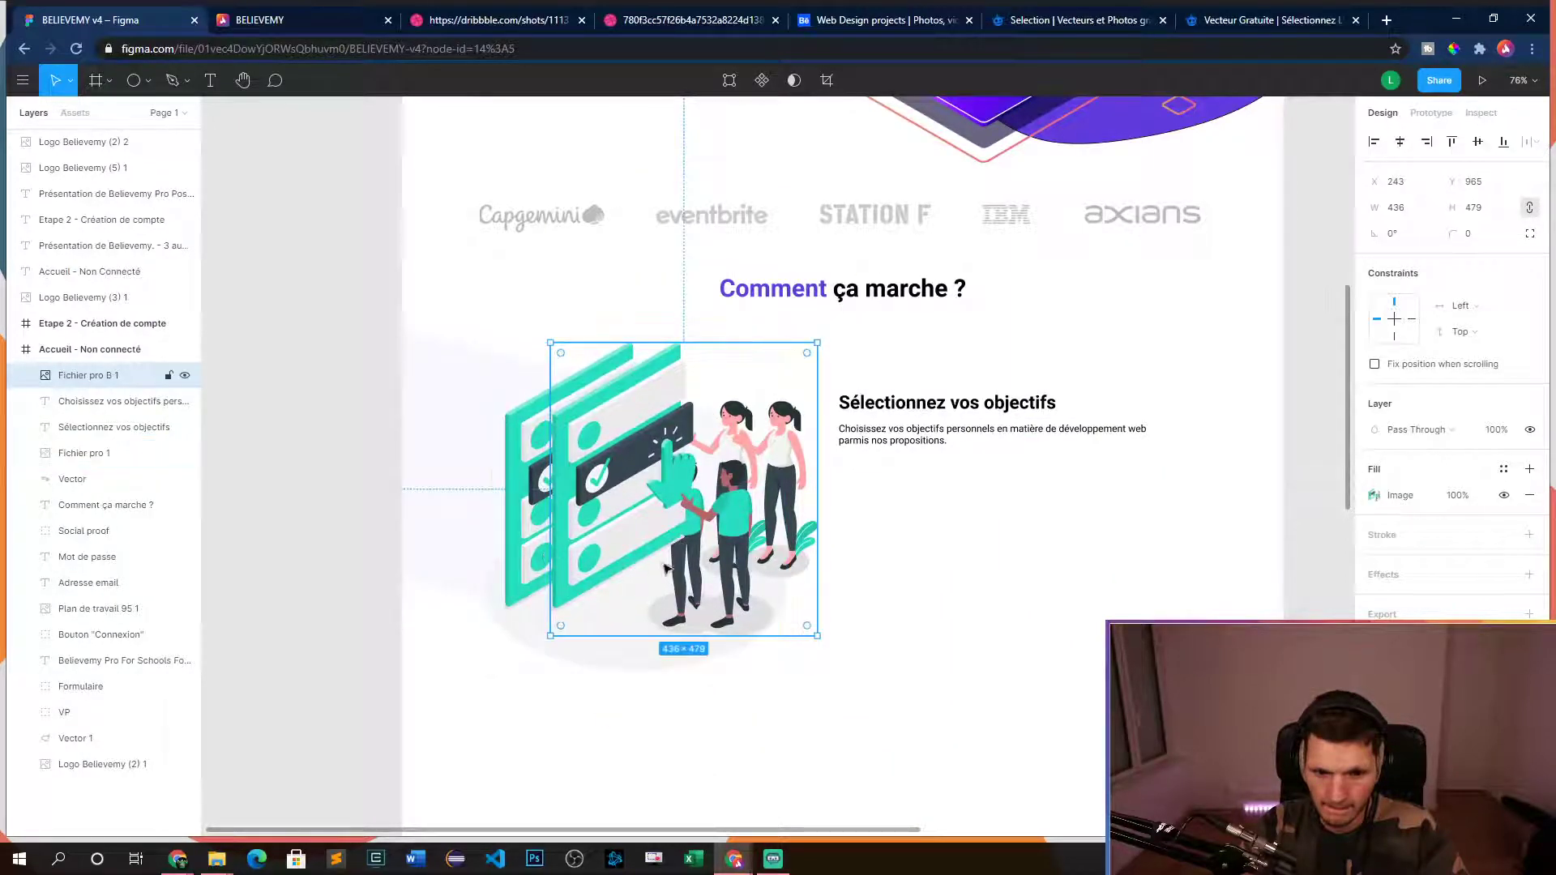
{"action": "left_click", "coordinate": [521, 558]}
{"action": "key", "text": "Delete"}
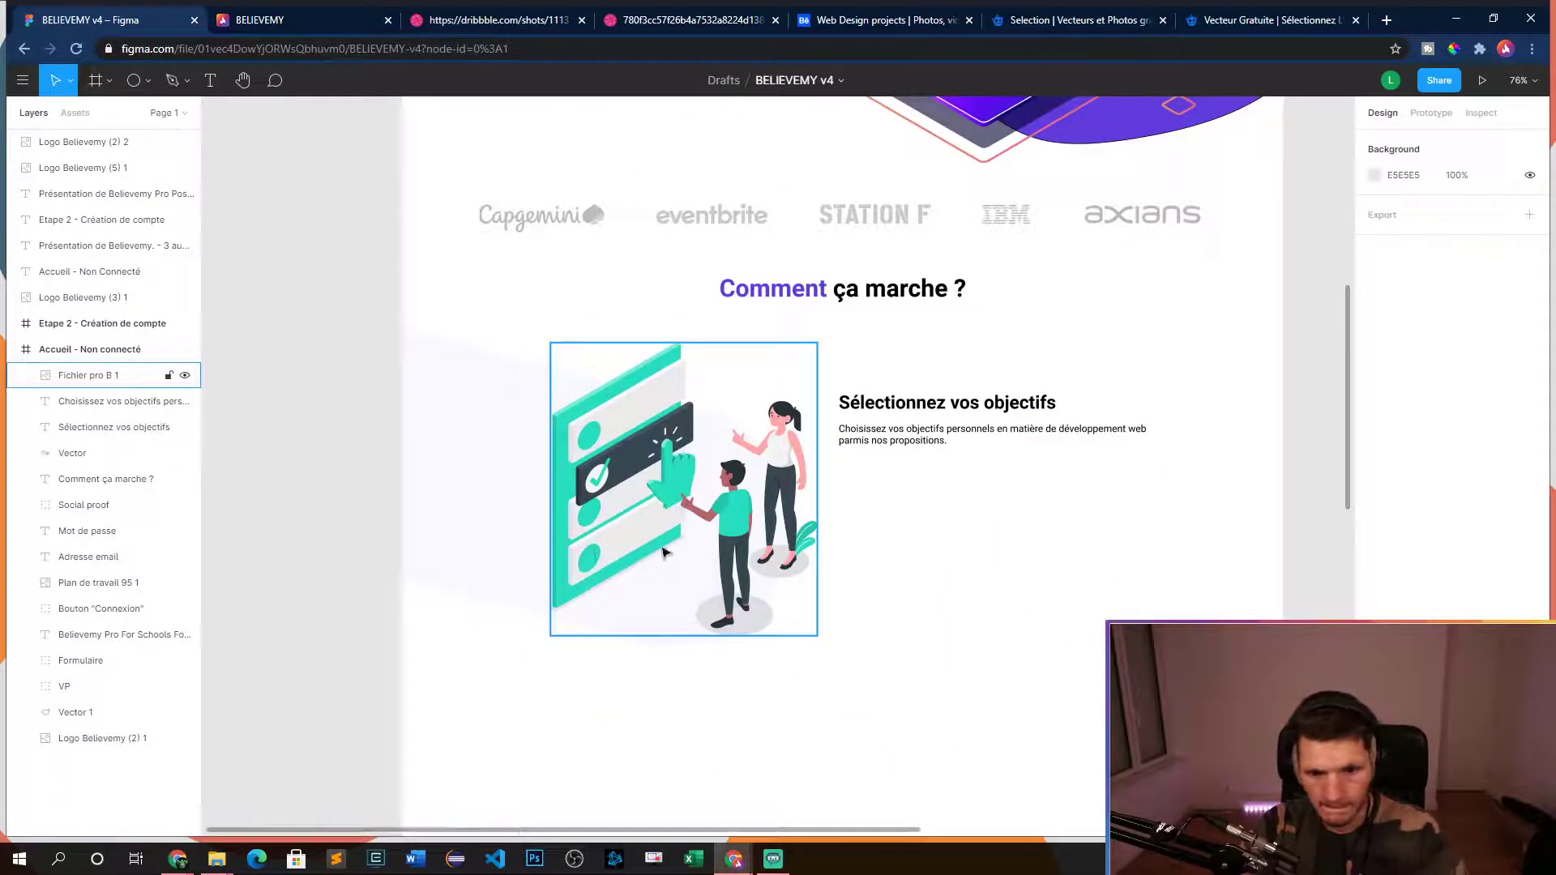
- Shift the new illustration slightly farther away from the "Sélectionnez vos objectifs" text
{"action": "left_click", "coordinate": [645, 535]}
{"action": "left_click_drag", "start_coordinate": [644, 535], "coordinate": [594, 532]}
{"action": "left_click", "coordinate": [454, 593]}
{"action": "scroll", "coordinate": [1032, 594], "scroll_direction": "down", "scroll_amount": 5}
{"action": "scroll", "coordinate": [729, 597], "scroll_direction": "up", "scroll_amount": 3}
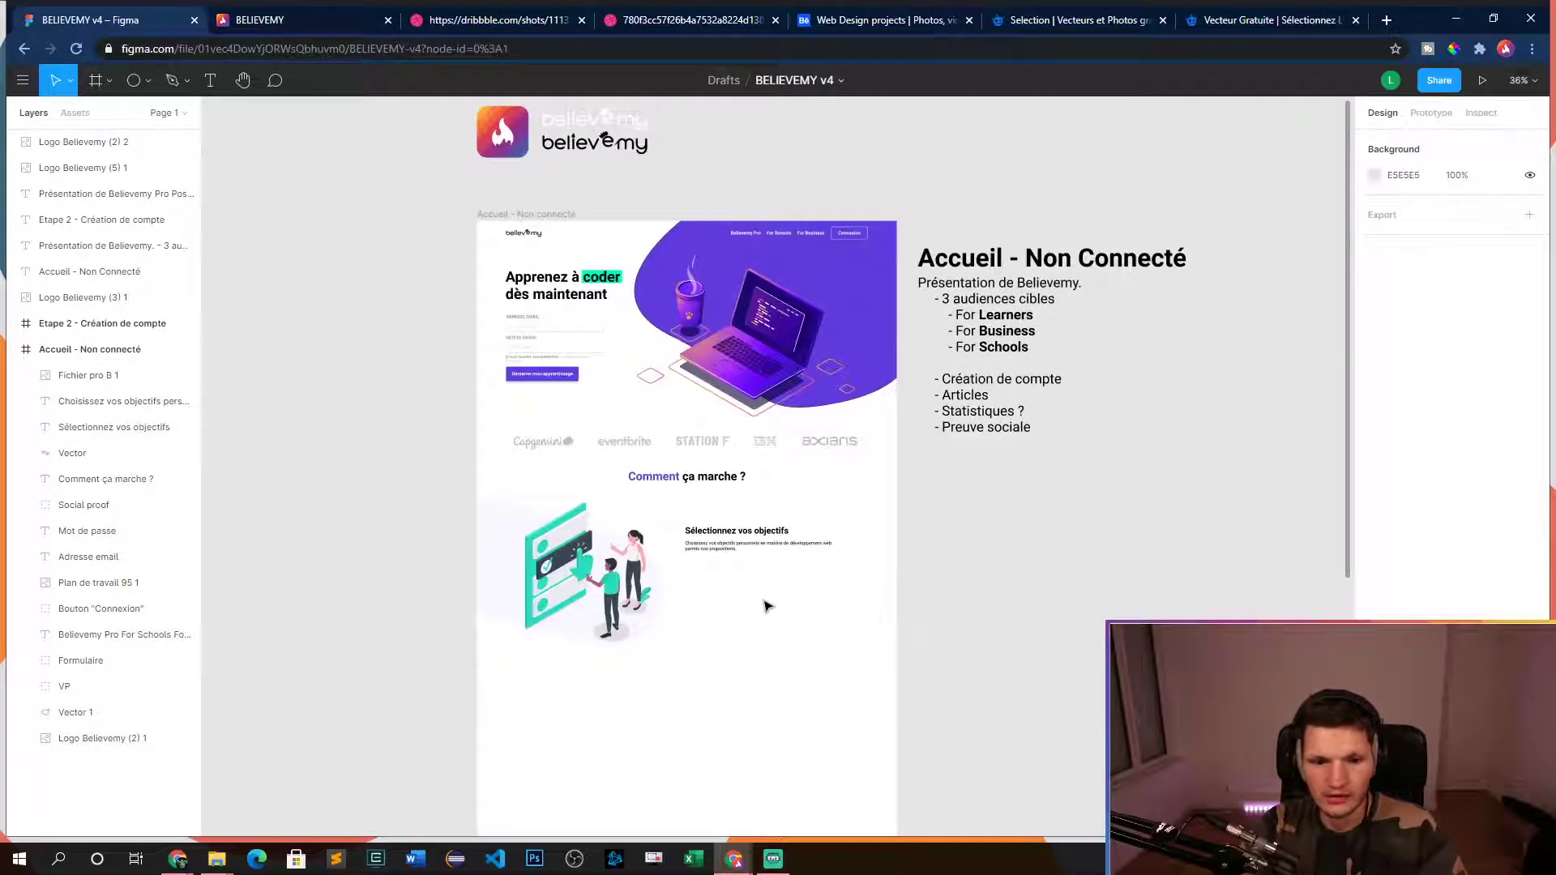
{"action": "scroll", "coordinate": [733, 600], "scroll_direction": "up", "scroll_amount": 3}
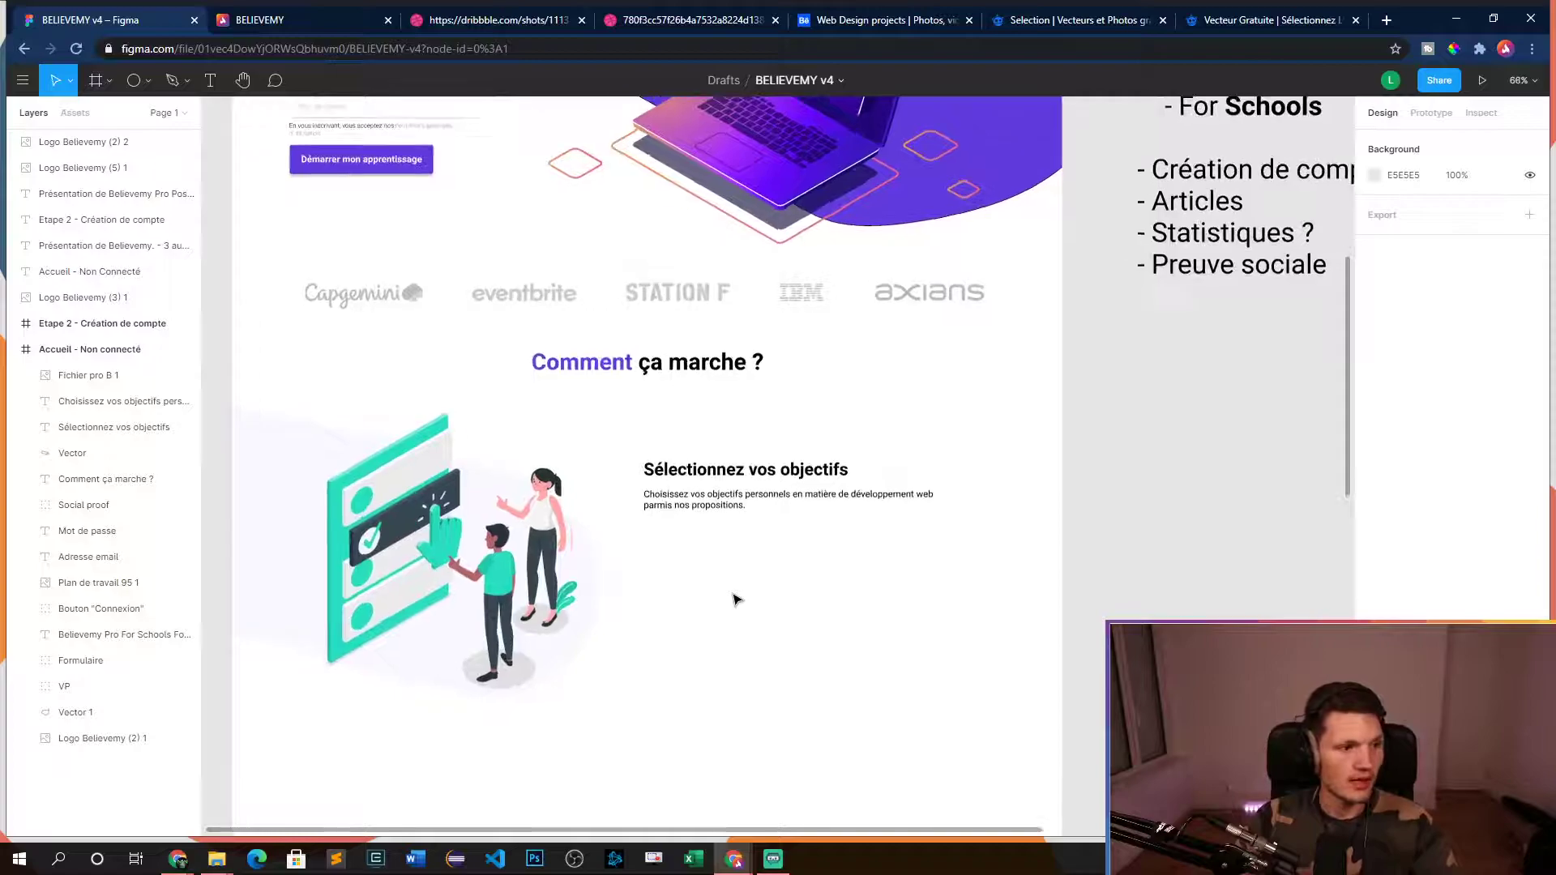
- Compare the step's title and description text with the "Team collaboration" section of the "Remote working" Dribbble reference
{"action": "left_click", "coordinate": [713, 500]}
{"action": "left_click", "coordinate": [1072, 533]}
{"action": "left_click", "coordinate": [717, 508]}
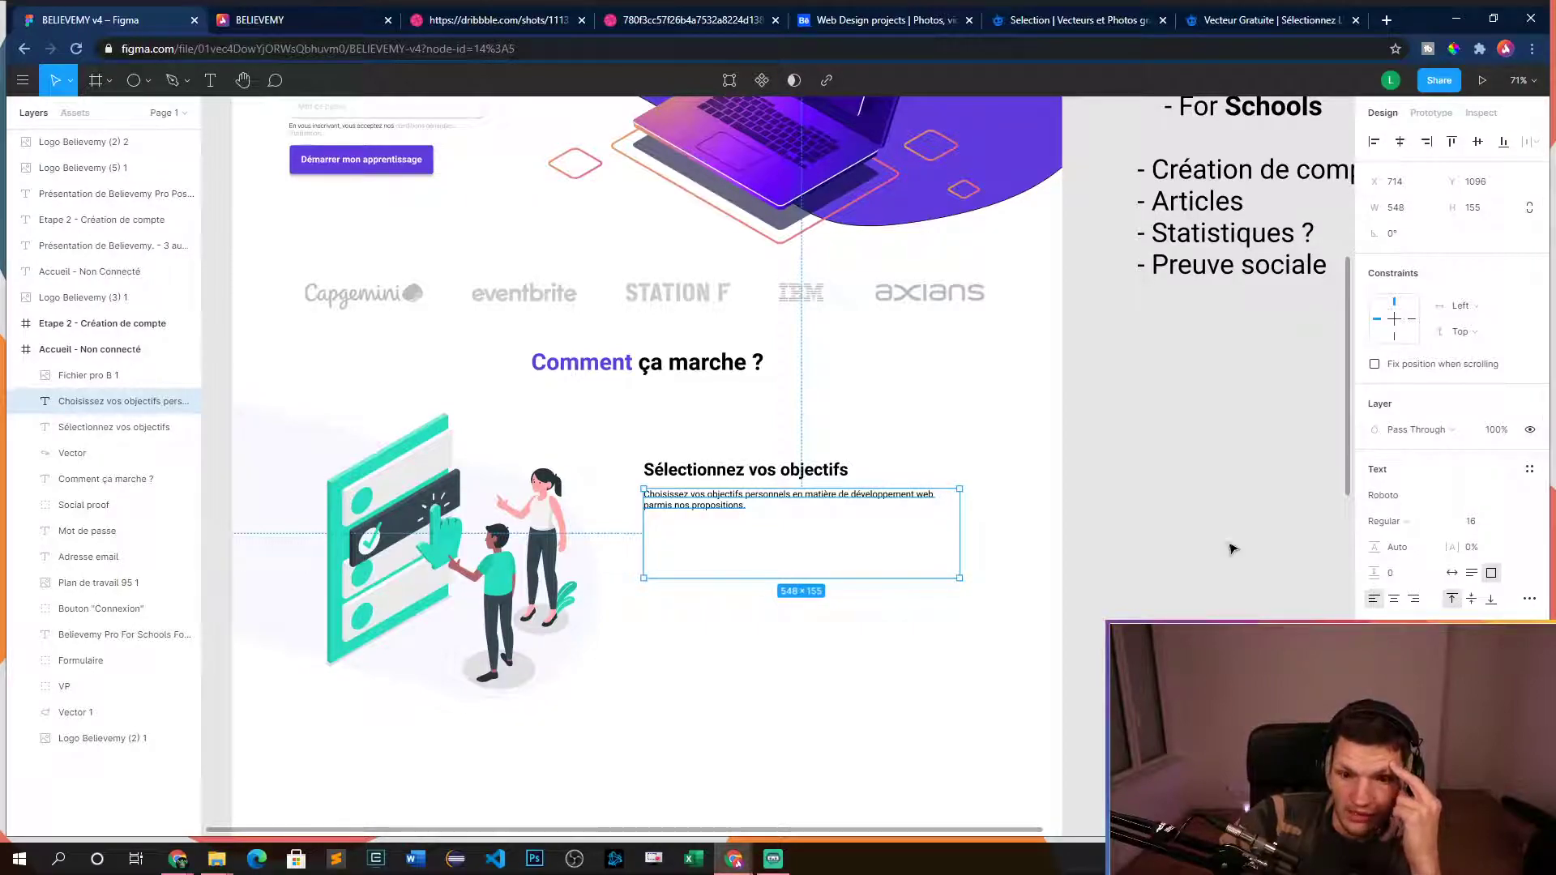
{"action": "key", "text": "Escape"}
{"action": "left_click", "coordinate": [522, 22]}
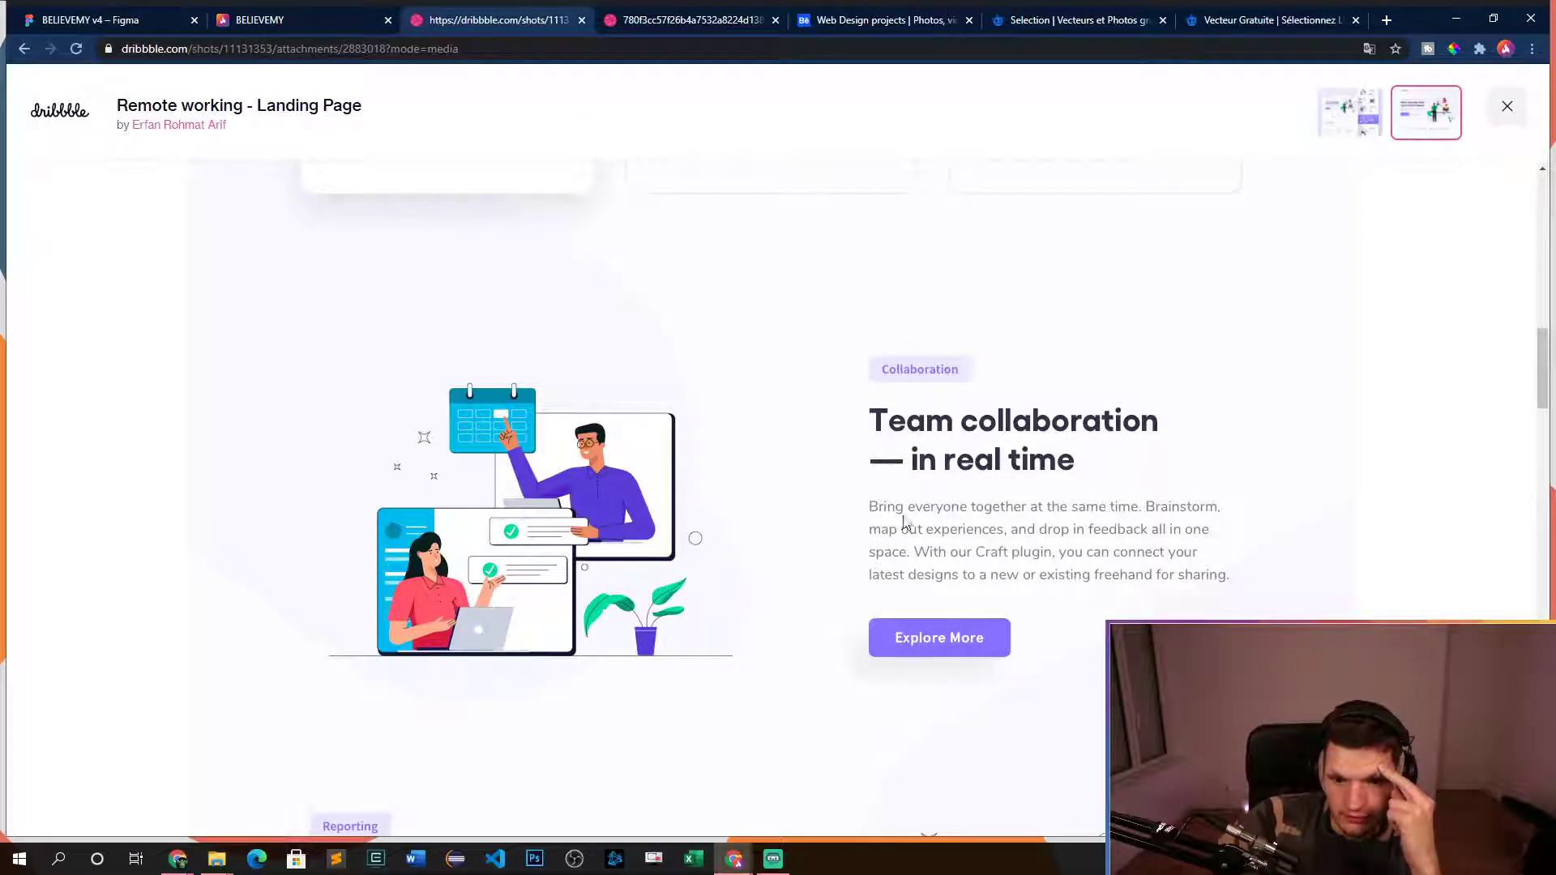
{"action": "scroll", "coordinate": [1003, 520], "scroll_direction": "up", "scroll_amount": 15}
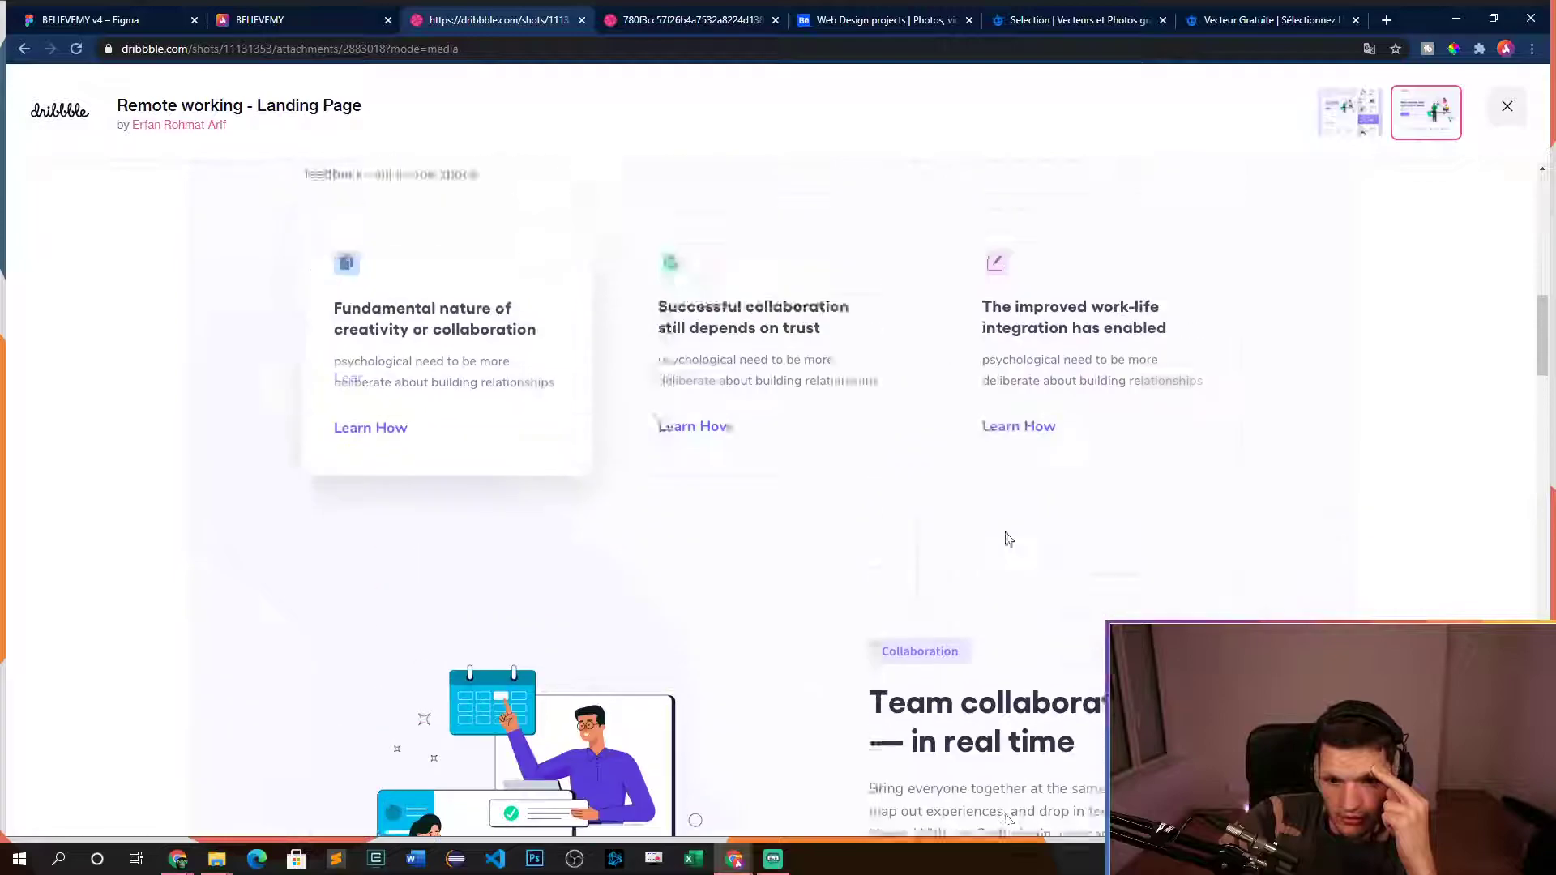
{"action": "scroll", "coordinate": [1011, 544], "scroll_direction": "down", "scroll_amount": 5}
{"action": "scroll", "coordinate": [1010, 544], "scroll_direction": "down", "scroll_amount": 9}
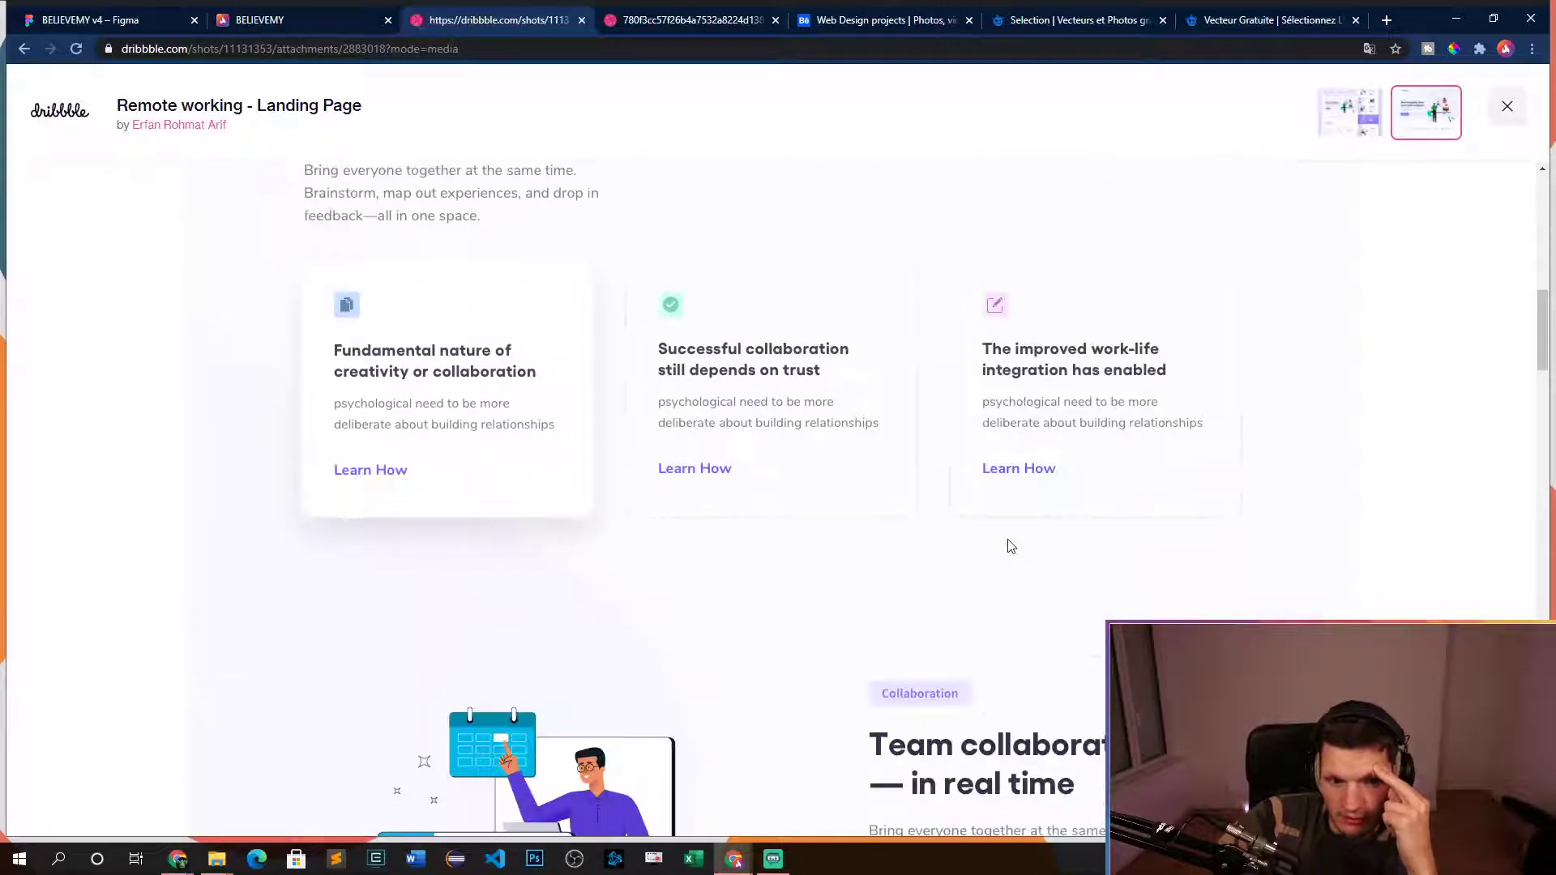
{"action": "left_click", "coordinate": [114, 20]}
{"action": "left_click", "coordinate": [703, 467]}
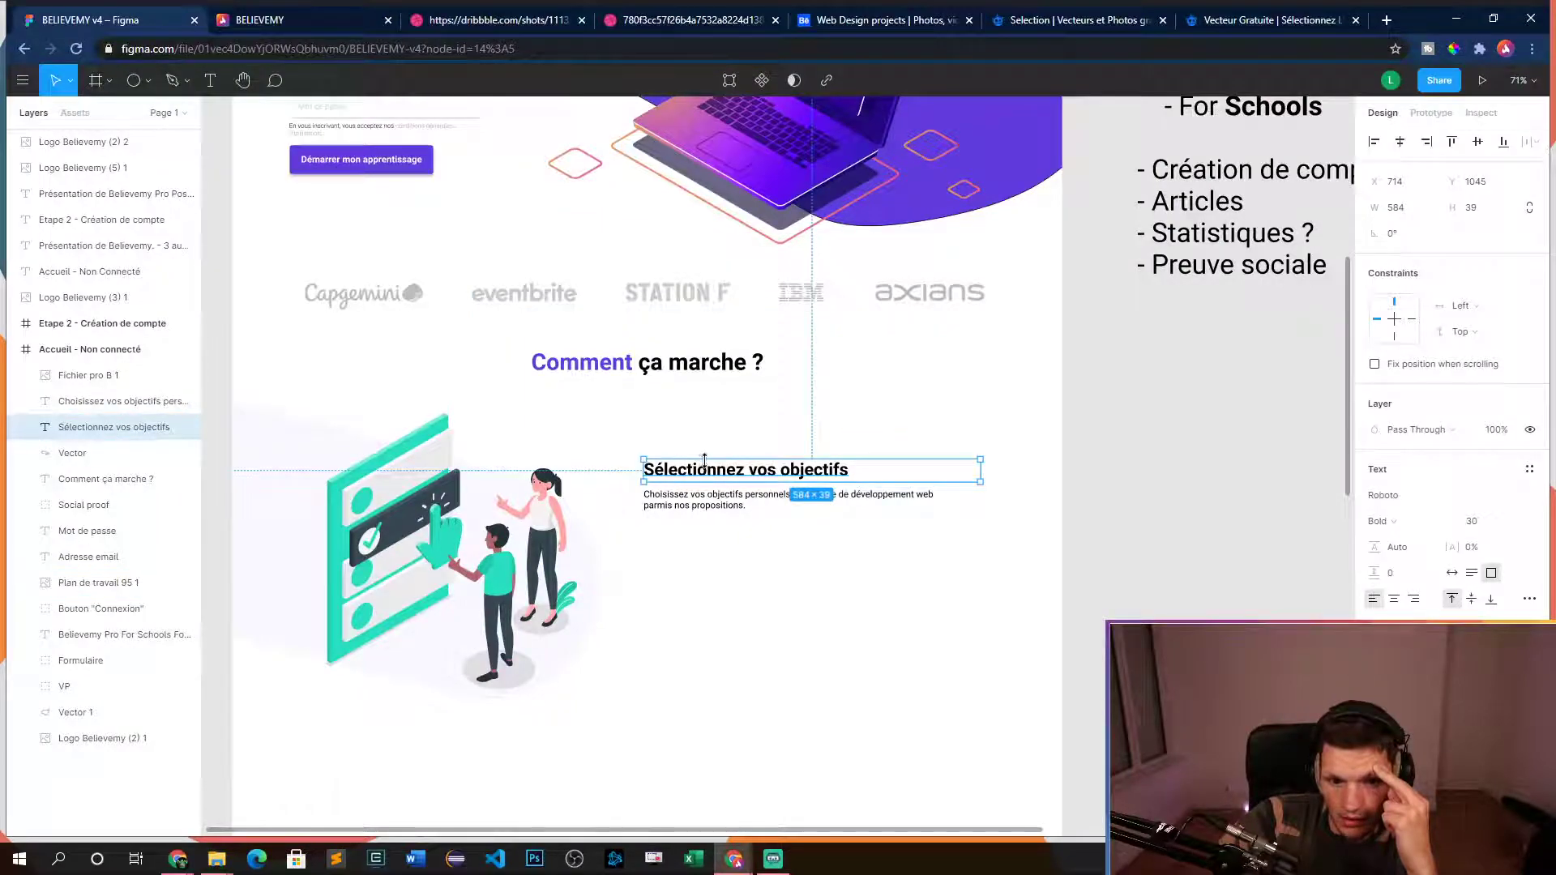
{"action": "left_click", "coordinate": [308, 13]}
{"action": "left_click", "coordinate": [470, 21]}
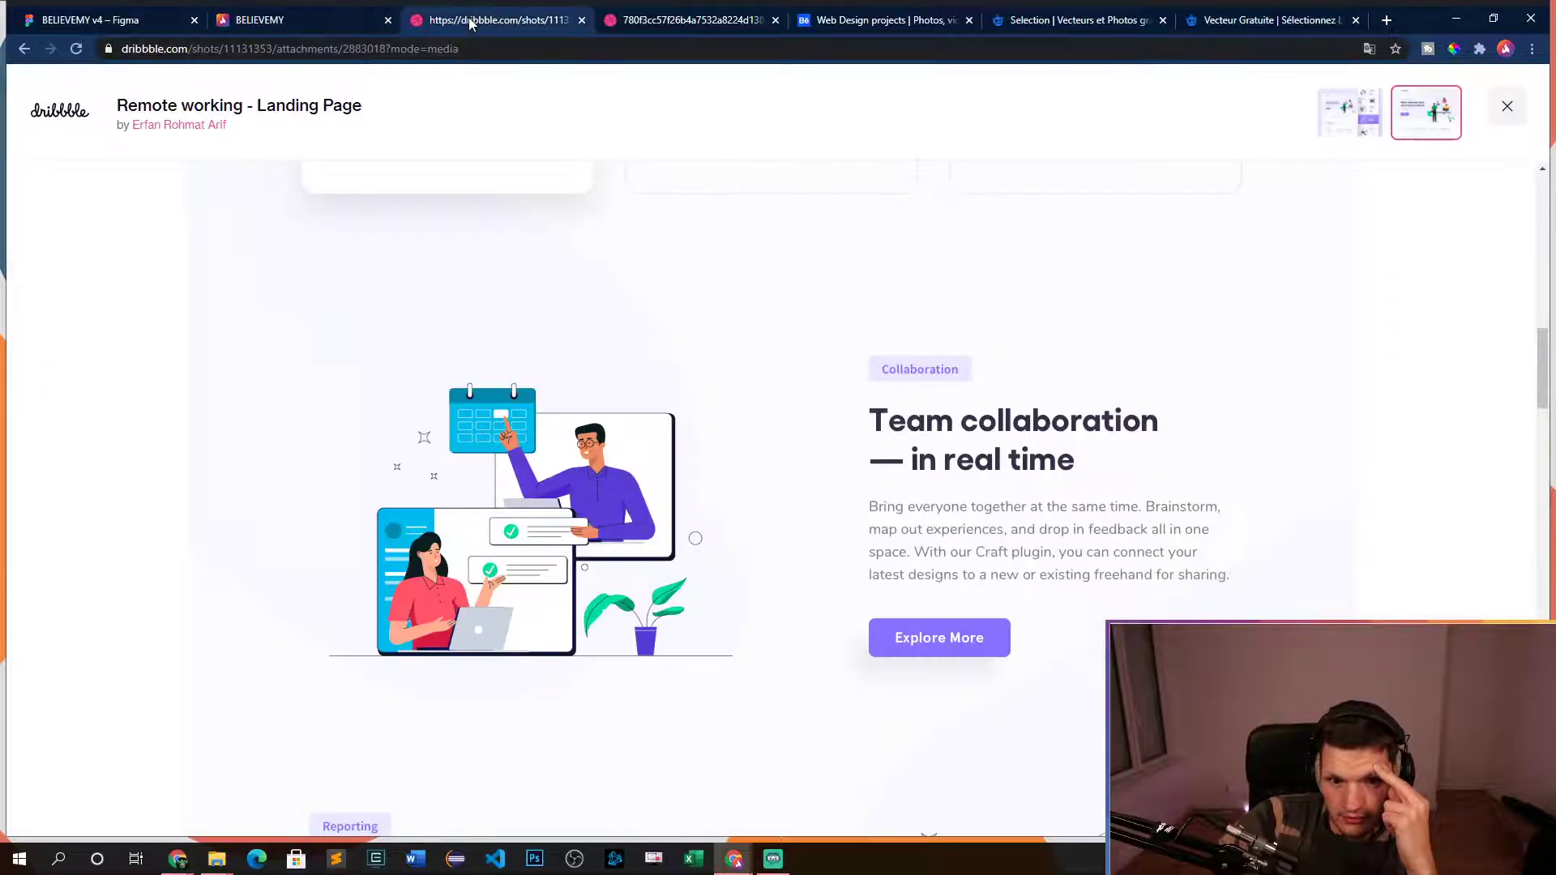
{"action": "left_click", "coordinate": [81, 18]}
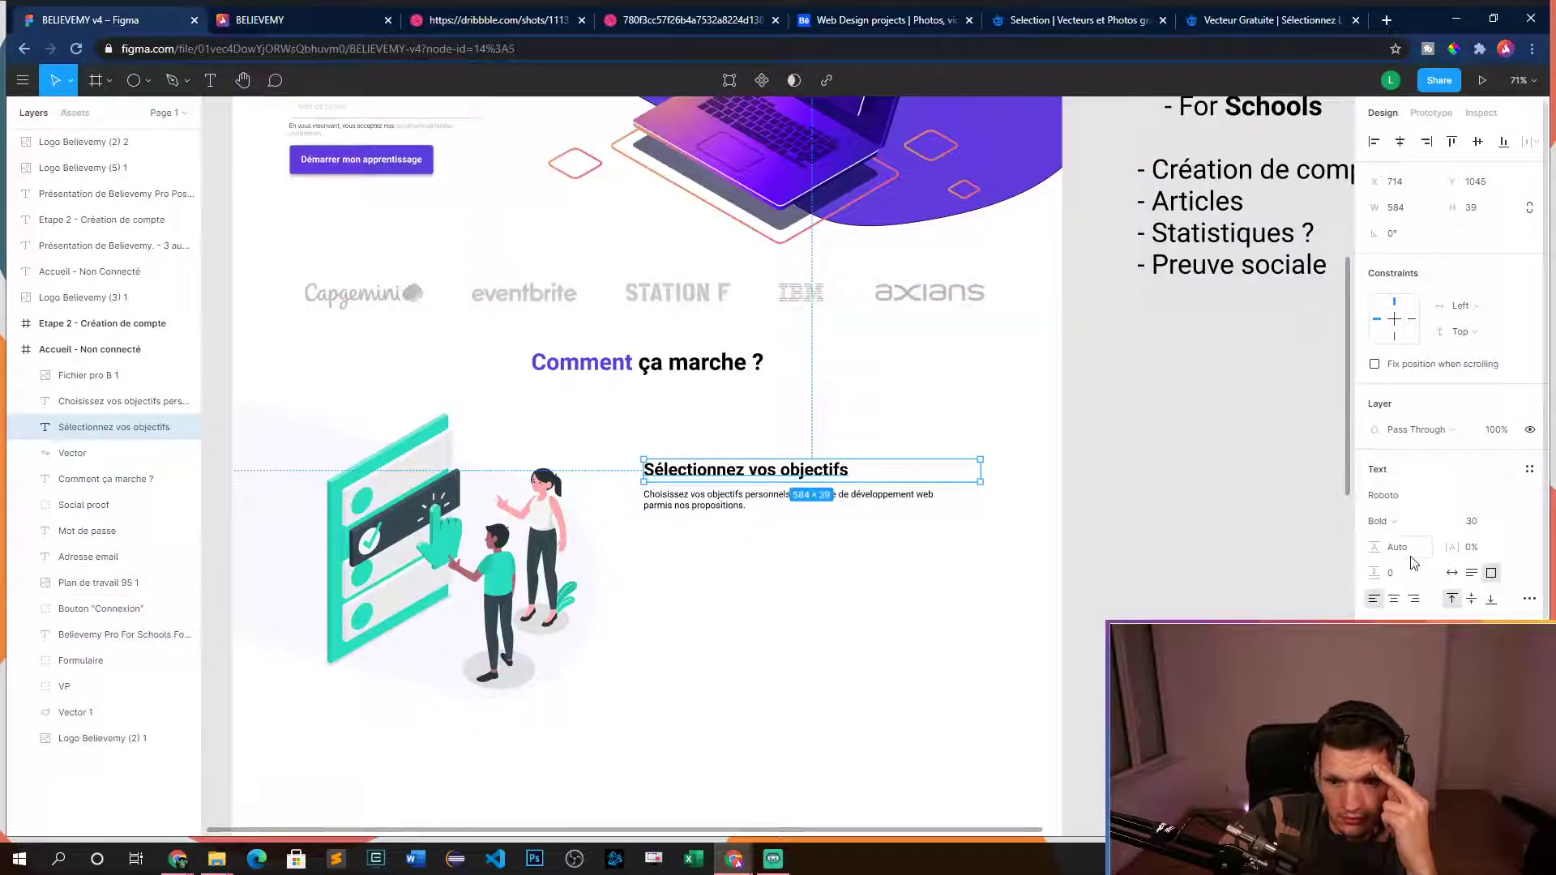
- Set the font size of the "Comment ça marche ?" heading to 45
{"action": "left_click", "coordinate": [628, 363]}
{"action": "left_click", "coordinate": [1491, 524]}
{"action": "key", "text": "Return"}
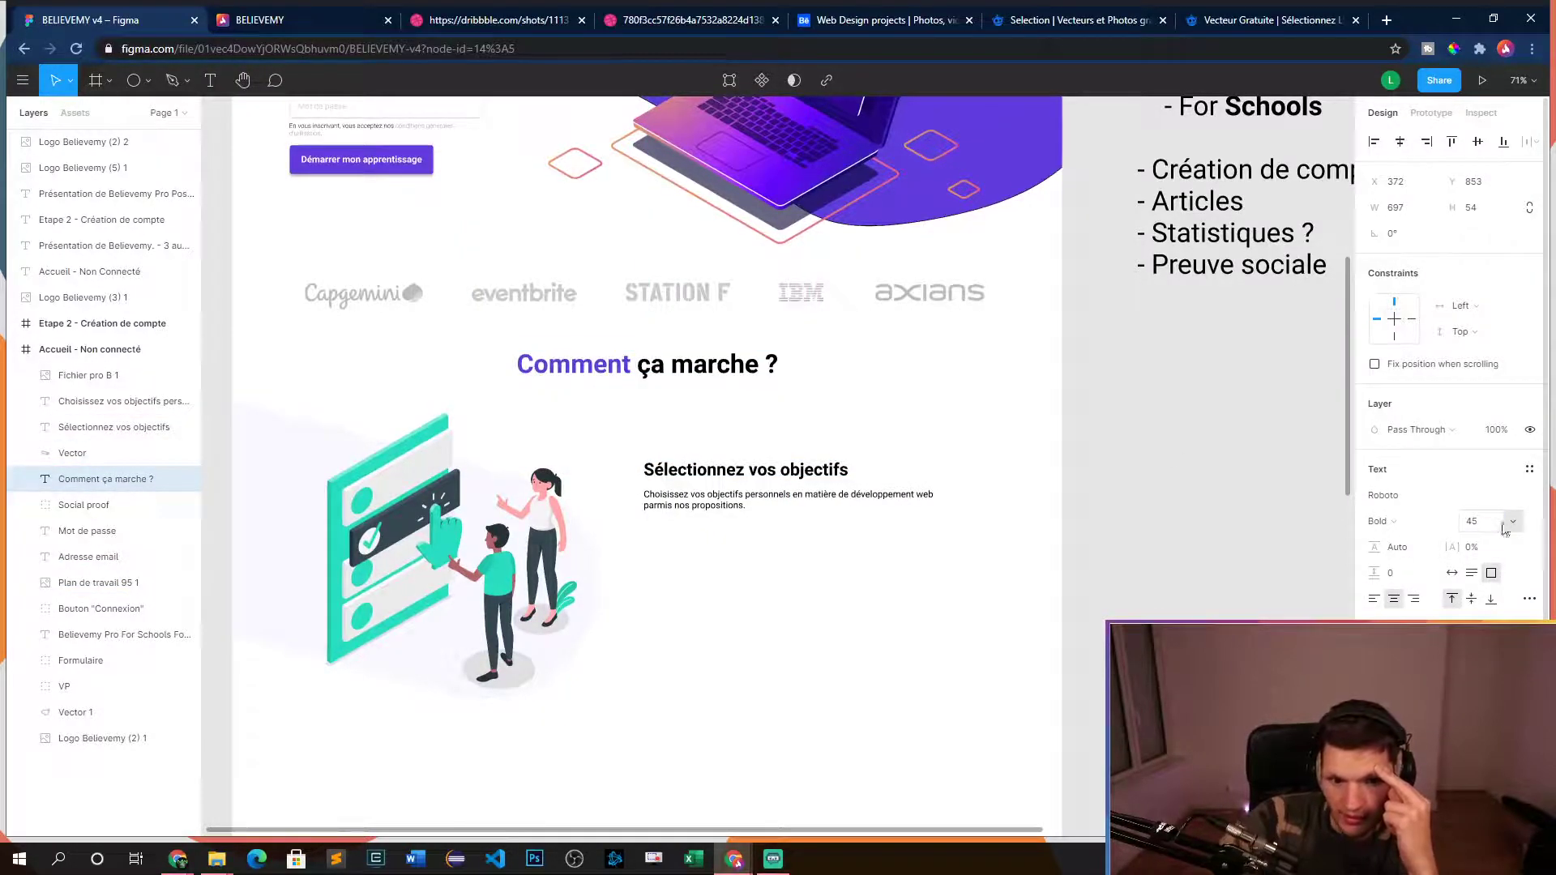
- Set the "Sélectionnez vos objectifs" title's font size to 40 and lower its description text to Y 1106
{"action": "left_click", "coordinate": [738, 466]}
{"action": "left_click", "coordinate": [1498, 528]}
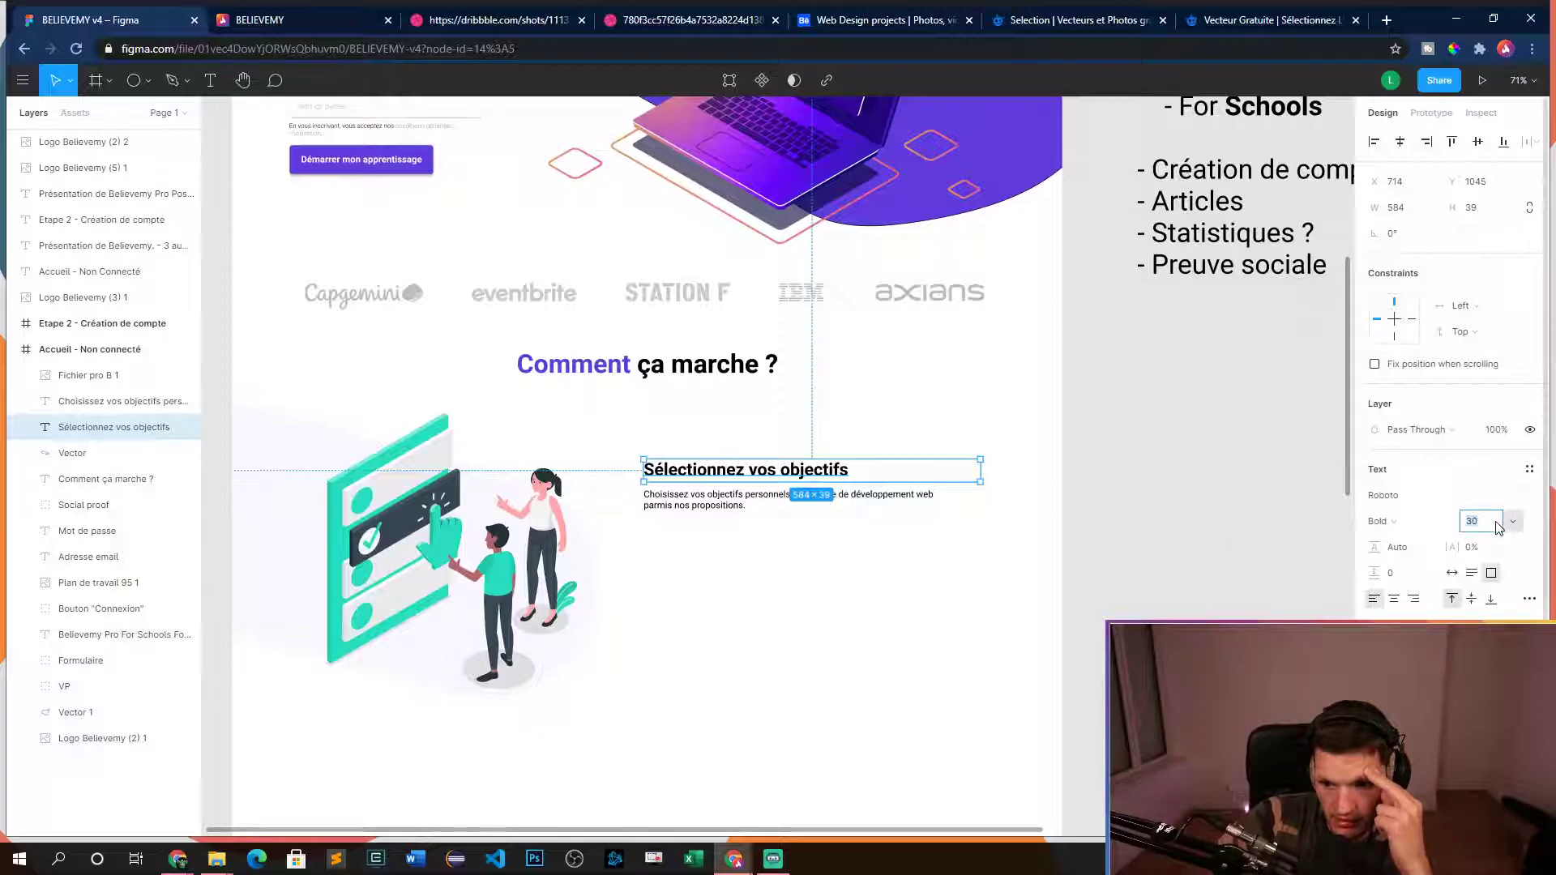
{"action": "type", "text": "40"}
{"action": "key", "text": "Return"}
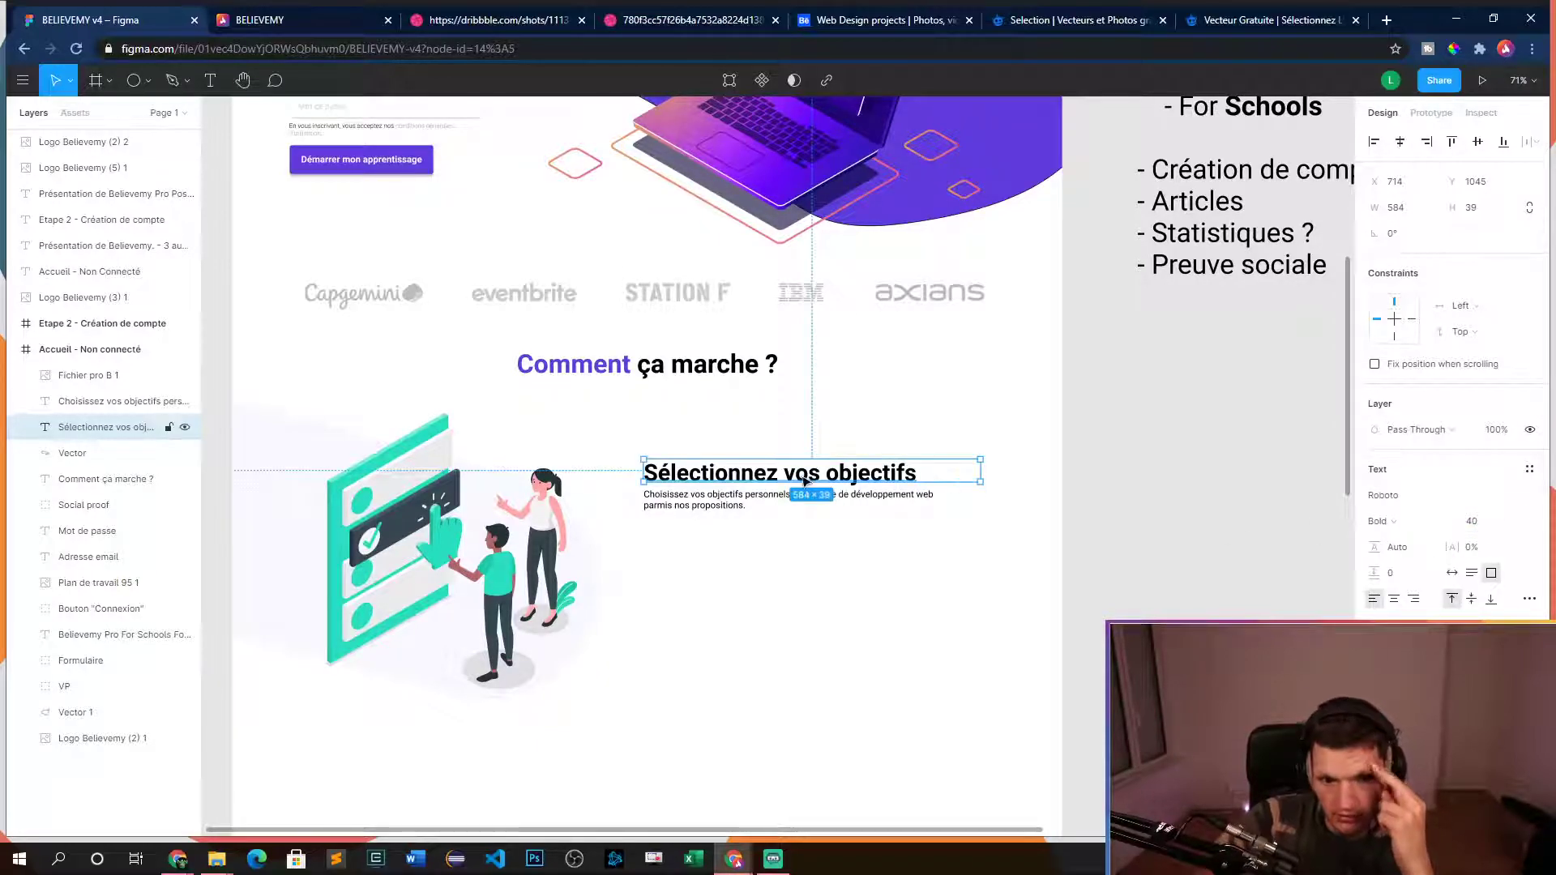
{"action": "left_click", "coordinate": [713, 503]}
{"action": "left_click_drag", "start_coordinate": [713, 508], "coordinate": [717, 523]}
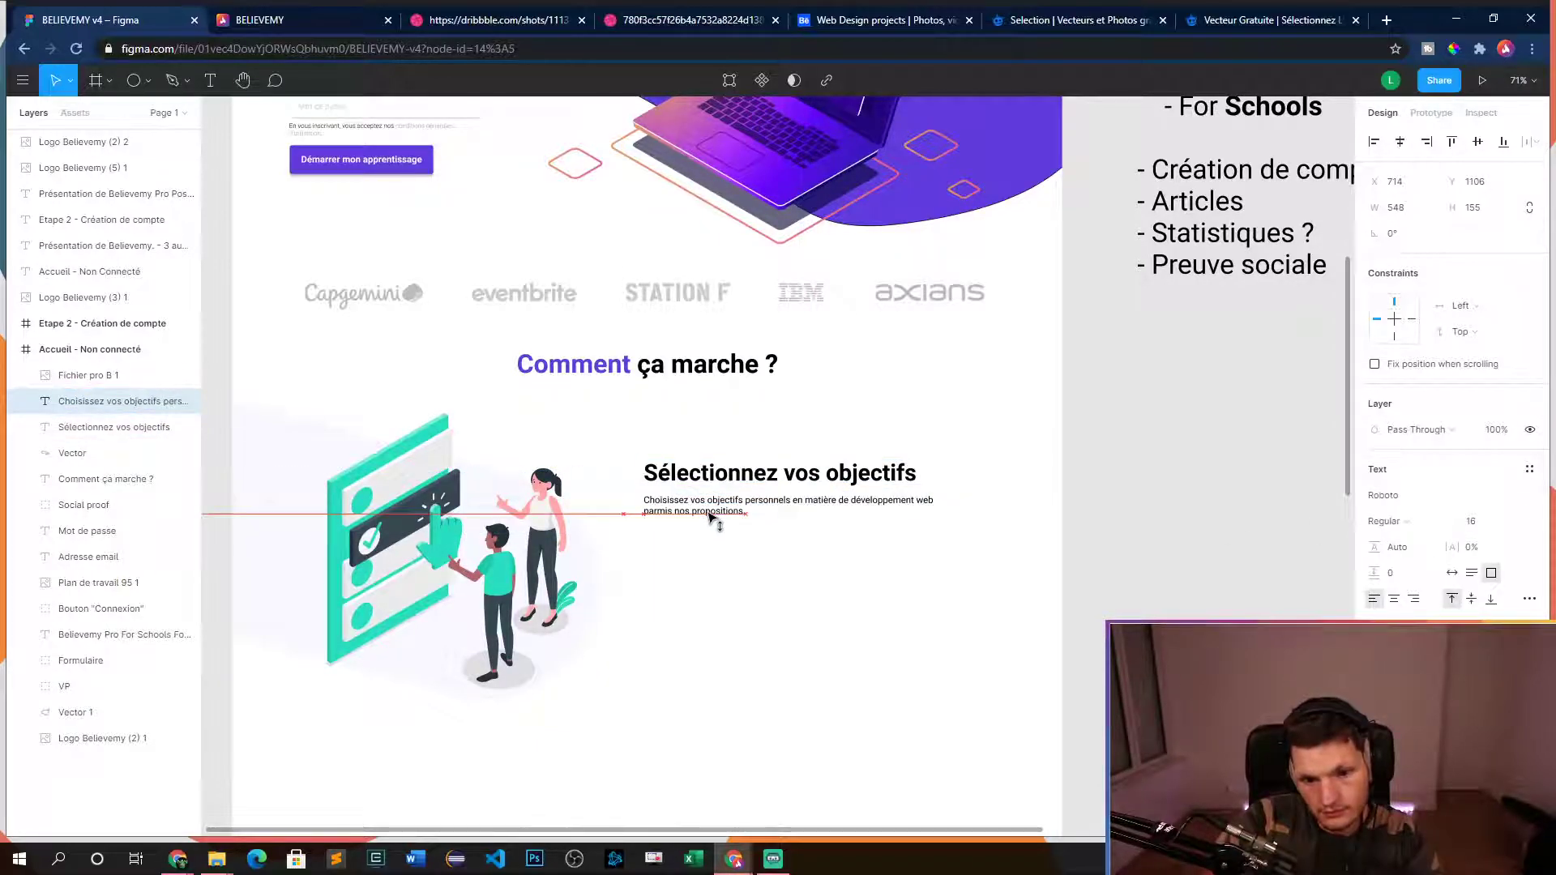
- Inspect the text settings of the "Apprenez à coder dès maintenant" heading inside the VP group
{"action": "scroll", "coordinate": [856, 667], "scroll_direction": "down", "scroll_amount": 5}
{"action": "left_click", "coordinate": [950, 661]}
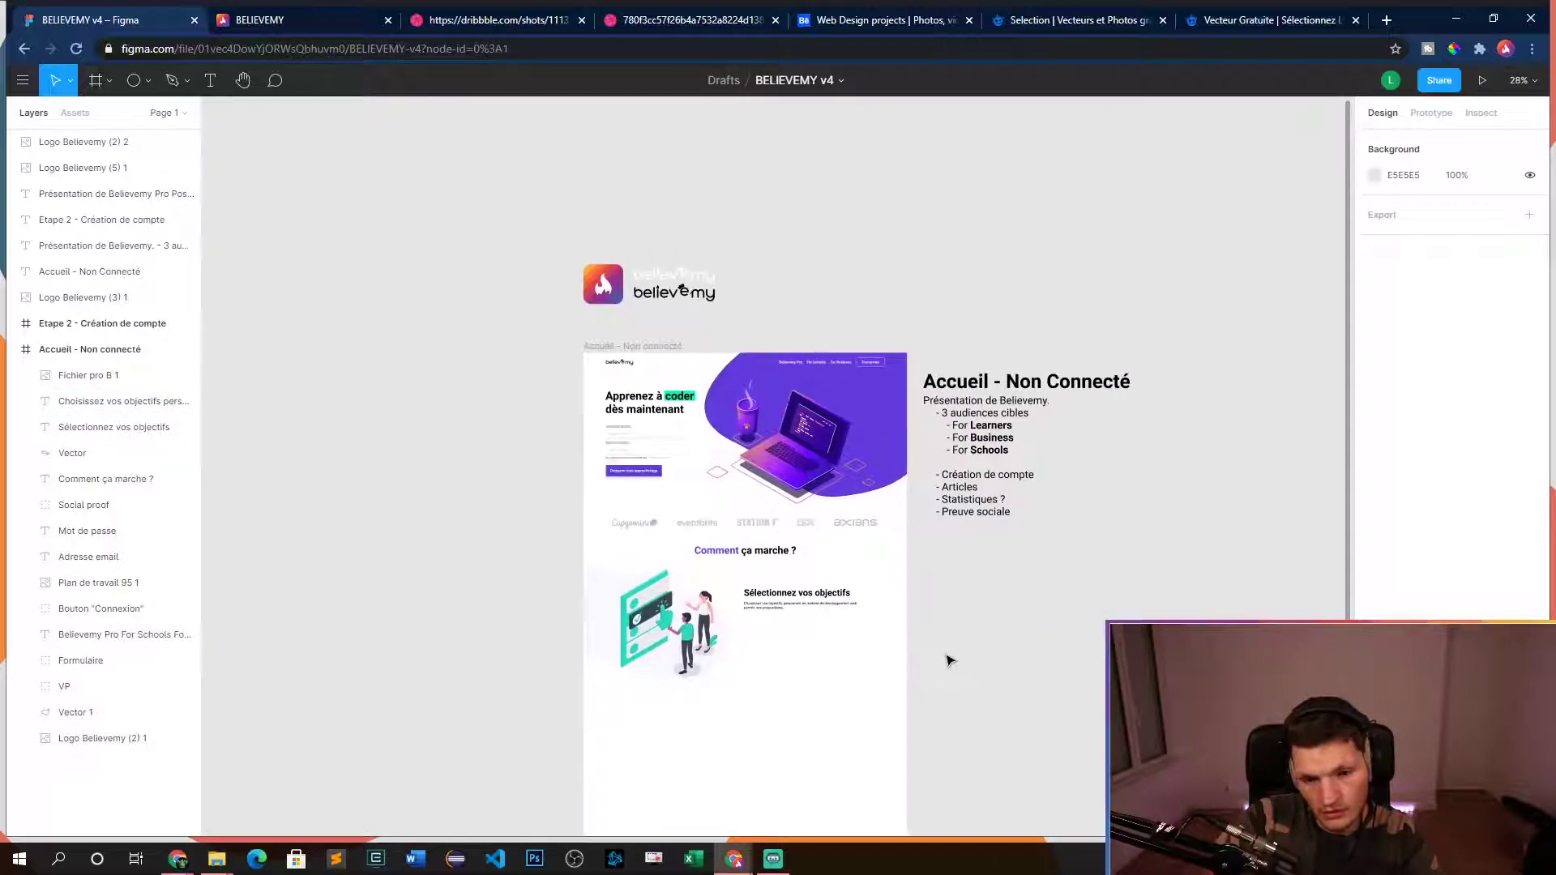
{"action": "scroll", "coordinate": [950, 661], "scroll_direction": "up", "scroll_amount": 4}
{"action": "left_click_drag", "start_coordinate": [1014, 672], "coordinate": [1007, 646]}
{"action": "left_click", "coordinate": [458, 138]}
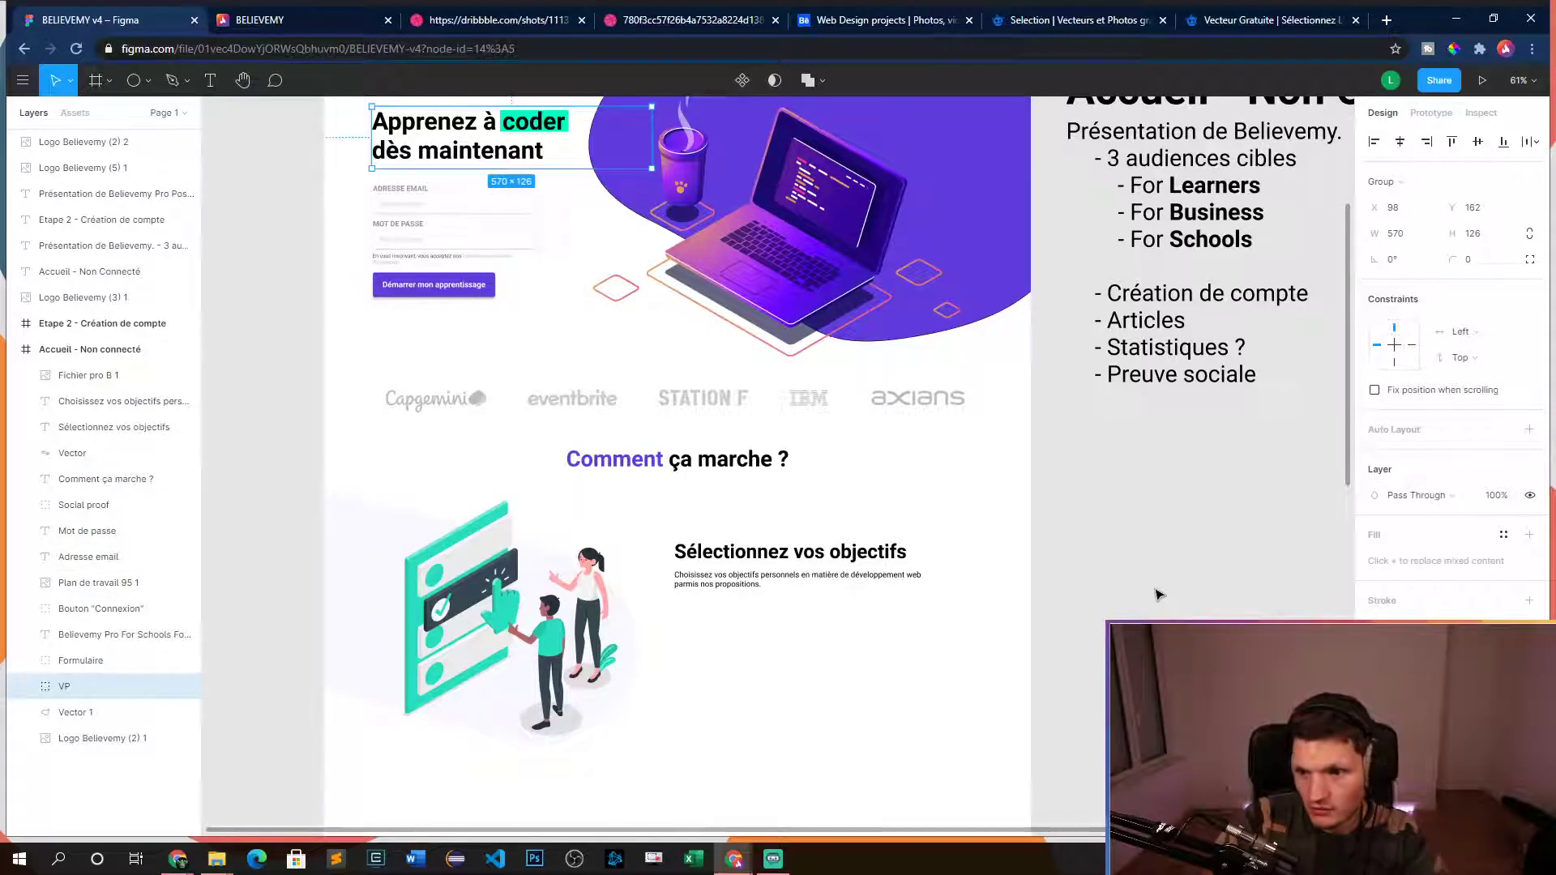
{"action": "left_click_drag", "start_coordinate": [1099, 547], "coordinate": [1180, 749]}
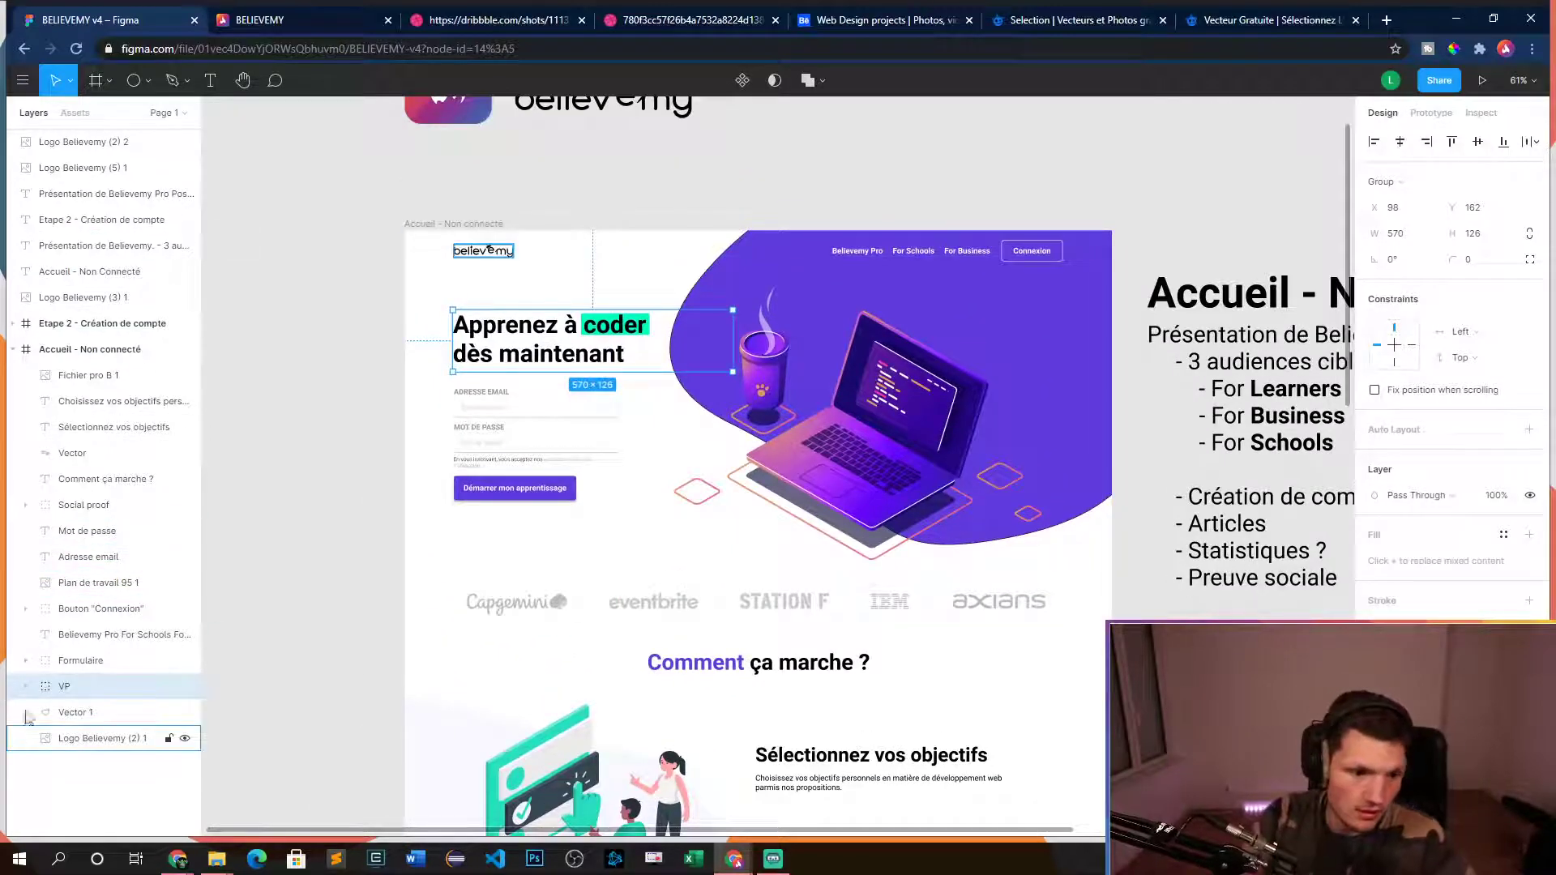
{"action": "left_click", "coordinate": [26, 686]}
{"action": "left_click", "coordinate": [65, 713]}
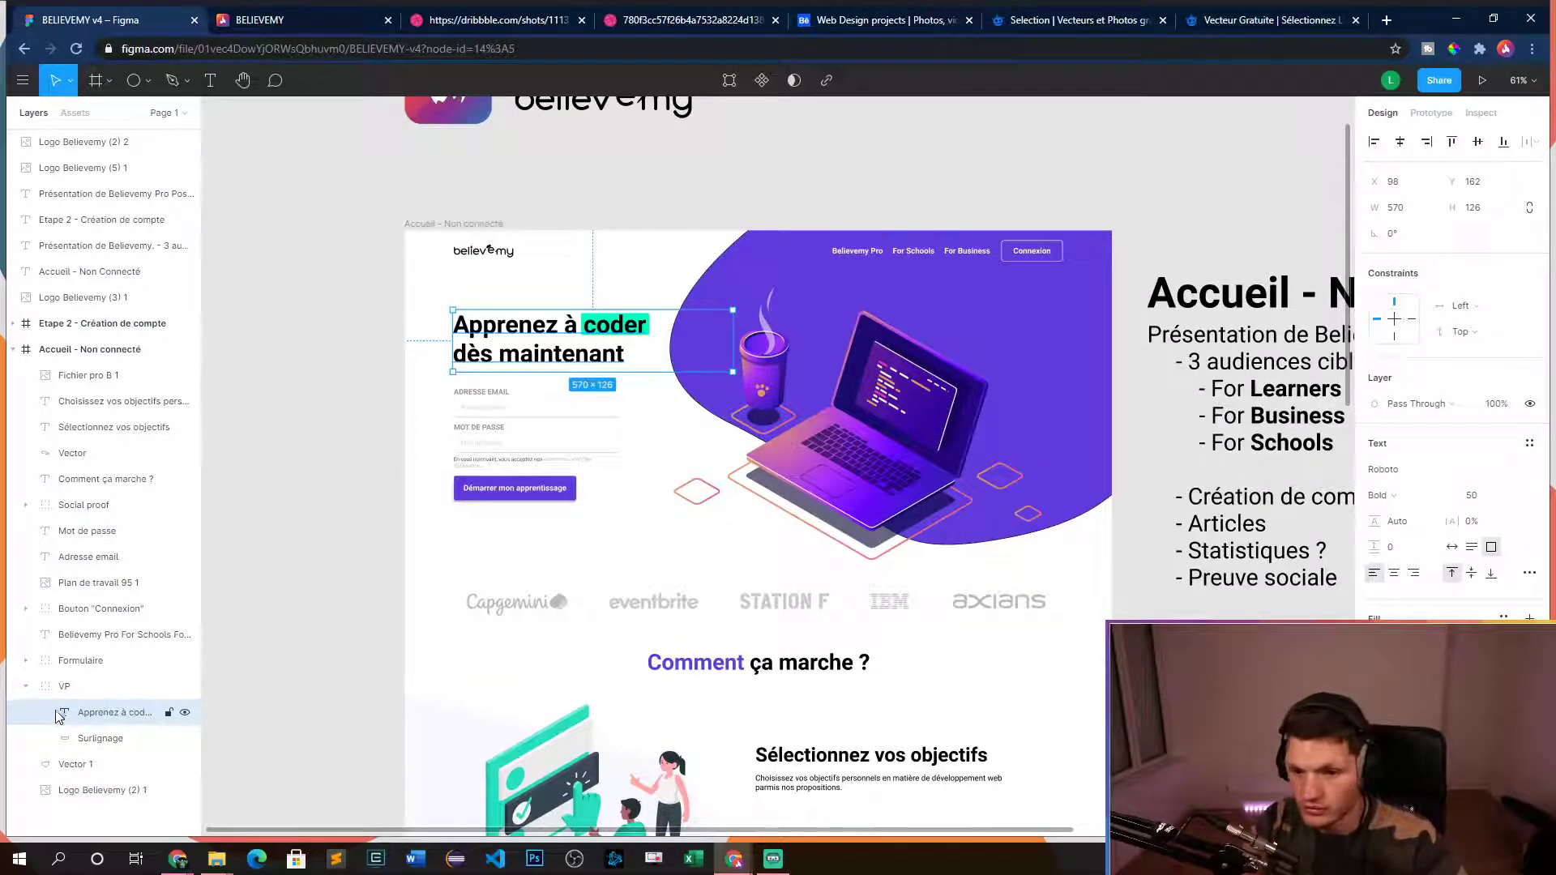
{"action": "left_click", "coordinate": [26, 686]}
{"action": "left_click", "coordinate": [278, 608]}
{"action": "left_click_drag", "start_coordinate": [301, 645], "coordinate": [204, 476]}
- Set the "Sélectionnez vos objectifs" title's font size to 35 and move its description text up to Y 1092
{"action": "scroll", "coordinate": [695, 441], "scroll_direction": "down", "scroll_amount": 3}
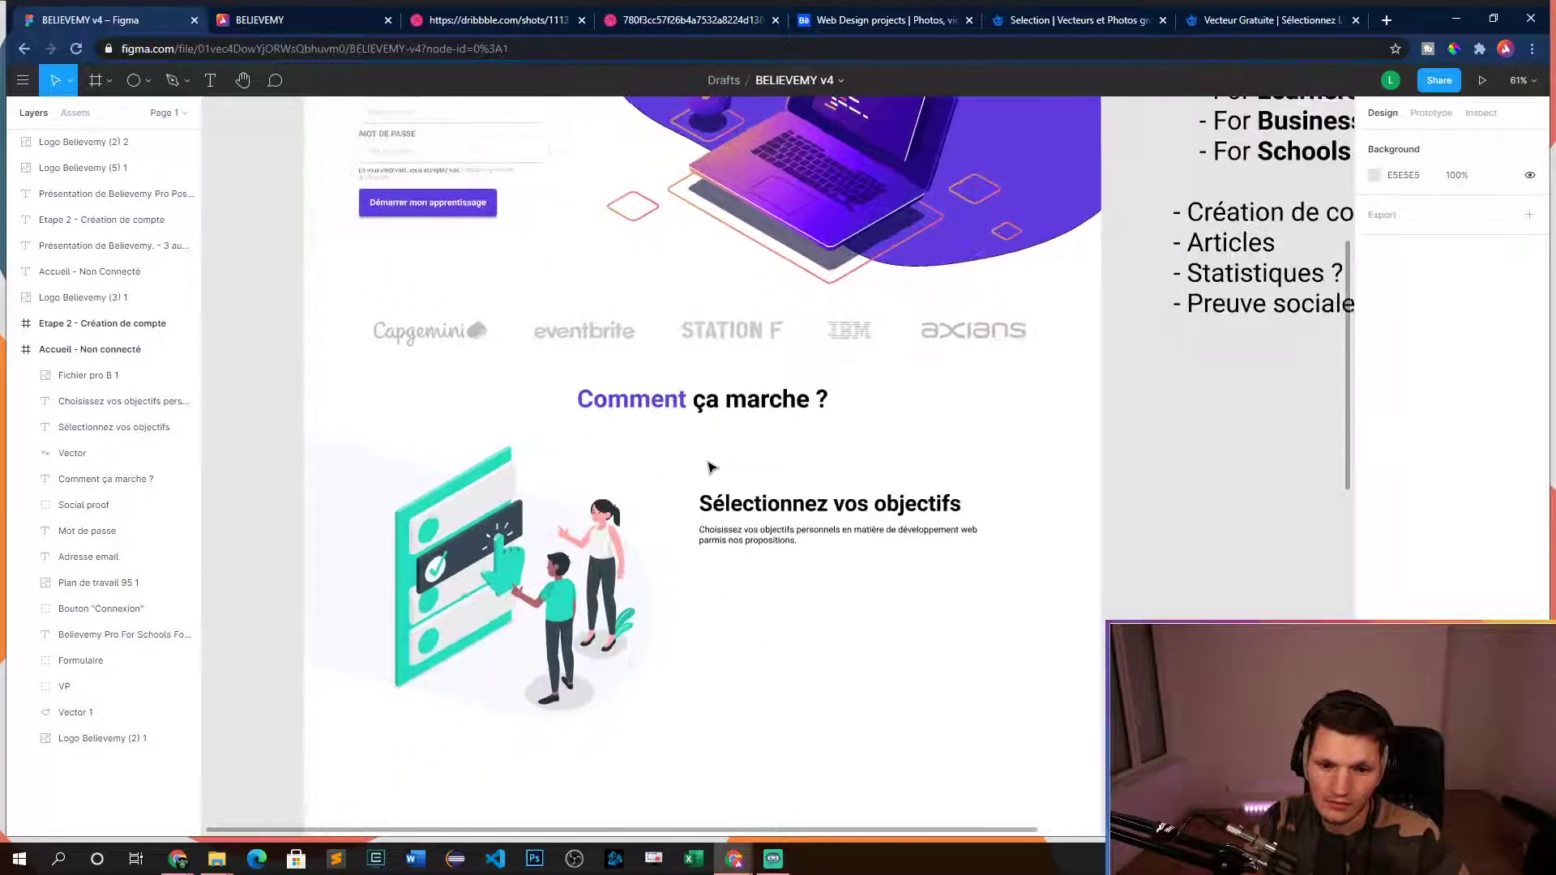
{"action": "scroll", "coordinate": [709, 468], "scroll_direction": "up", "scroll_amount": 2}
{"action": "left_click", "coordinate": [794, 504]}
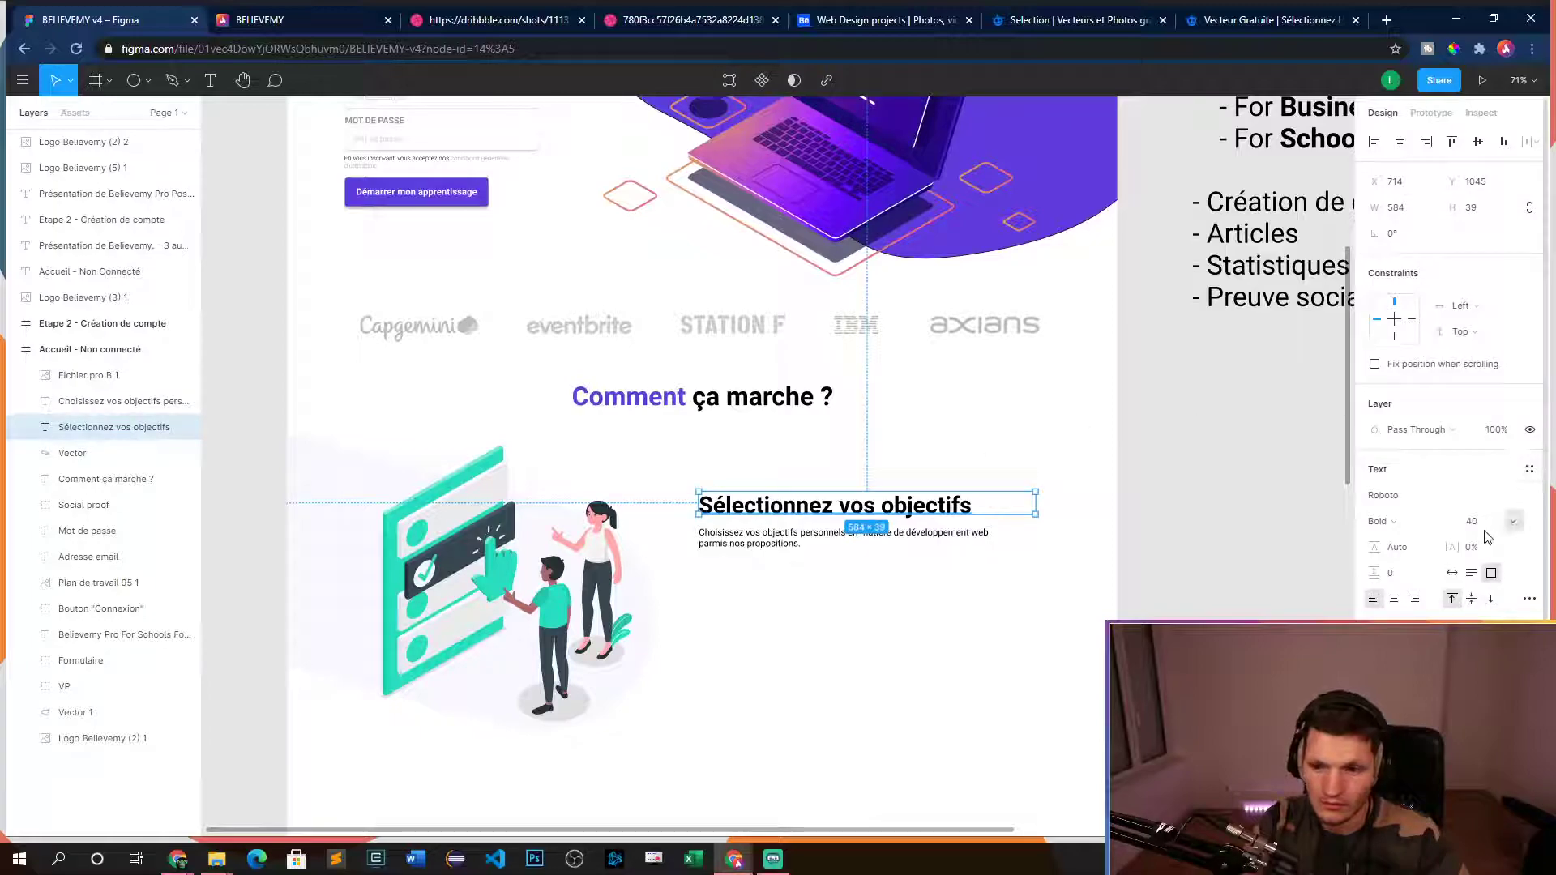
{"action": "key", "text": "Return"}
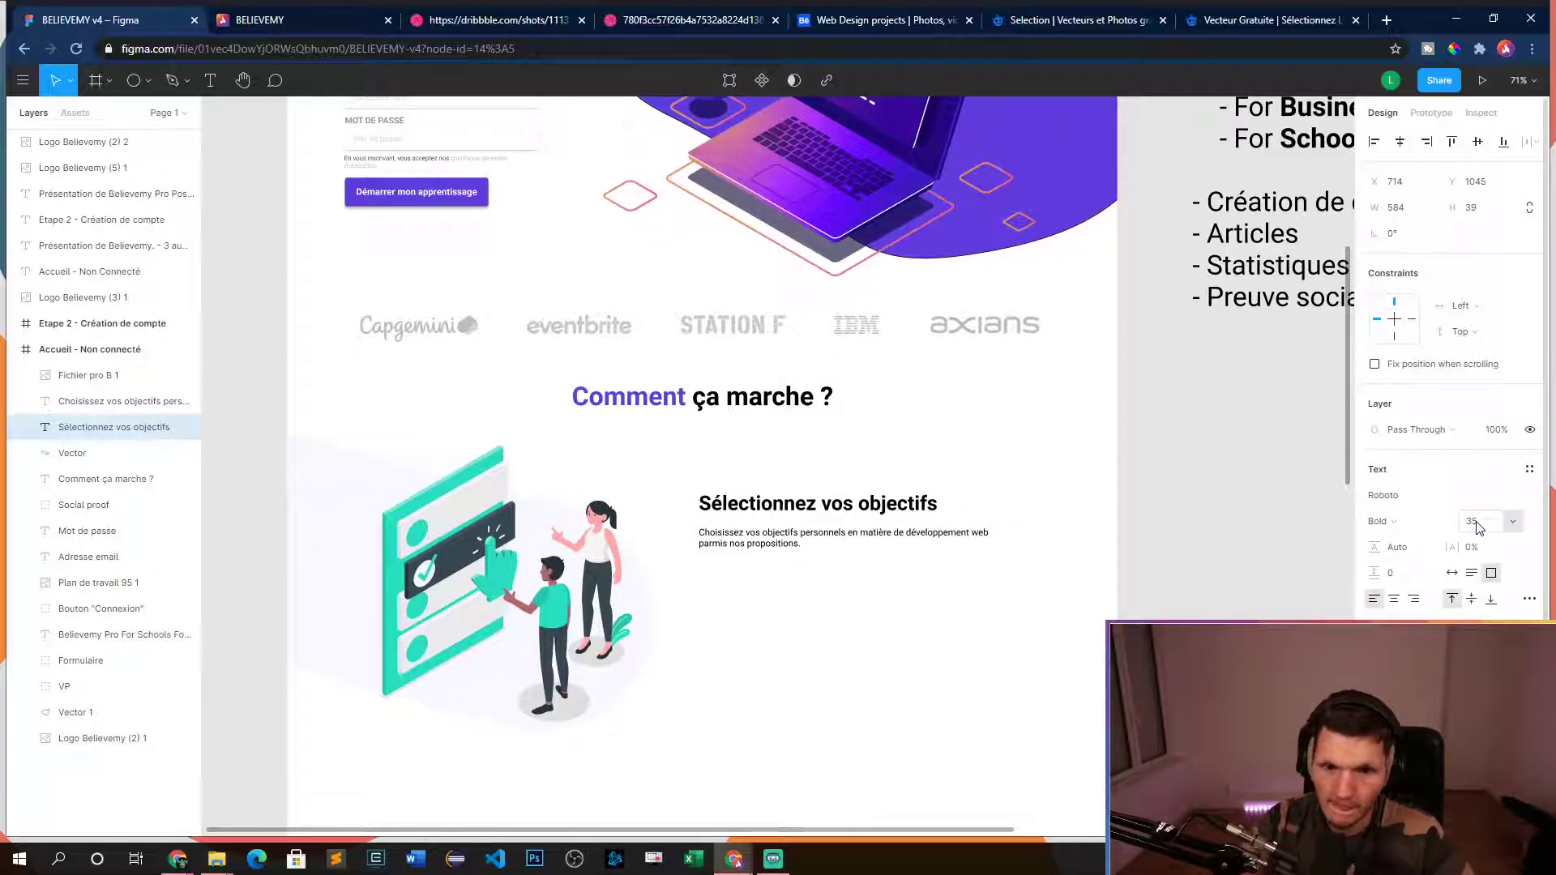
{"action": "key", "text": "Escape"}
{"action": "left_click", "coordinate": [843, 535]}
{"action": "left_click_drag", "start_coordinate": [843, 535], "coordinate": [840, 523]}
- Check the Dribbble reference's paragraph text and recolour the "Choisissez vos objectifs" description in a solid grey
{"action": "left_click", "coordinate": [567, 21]}
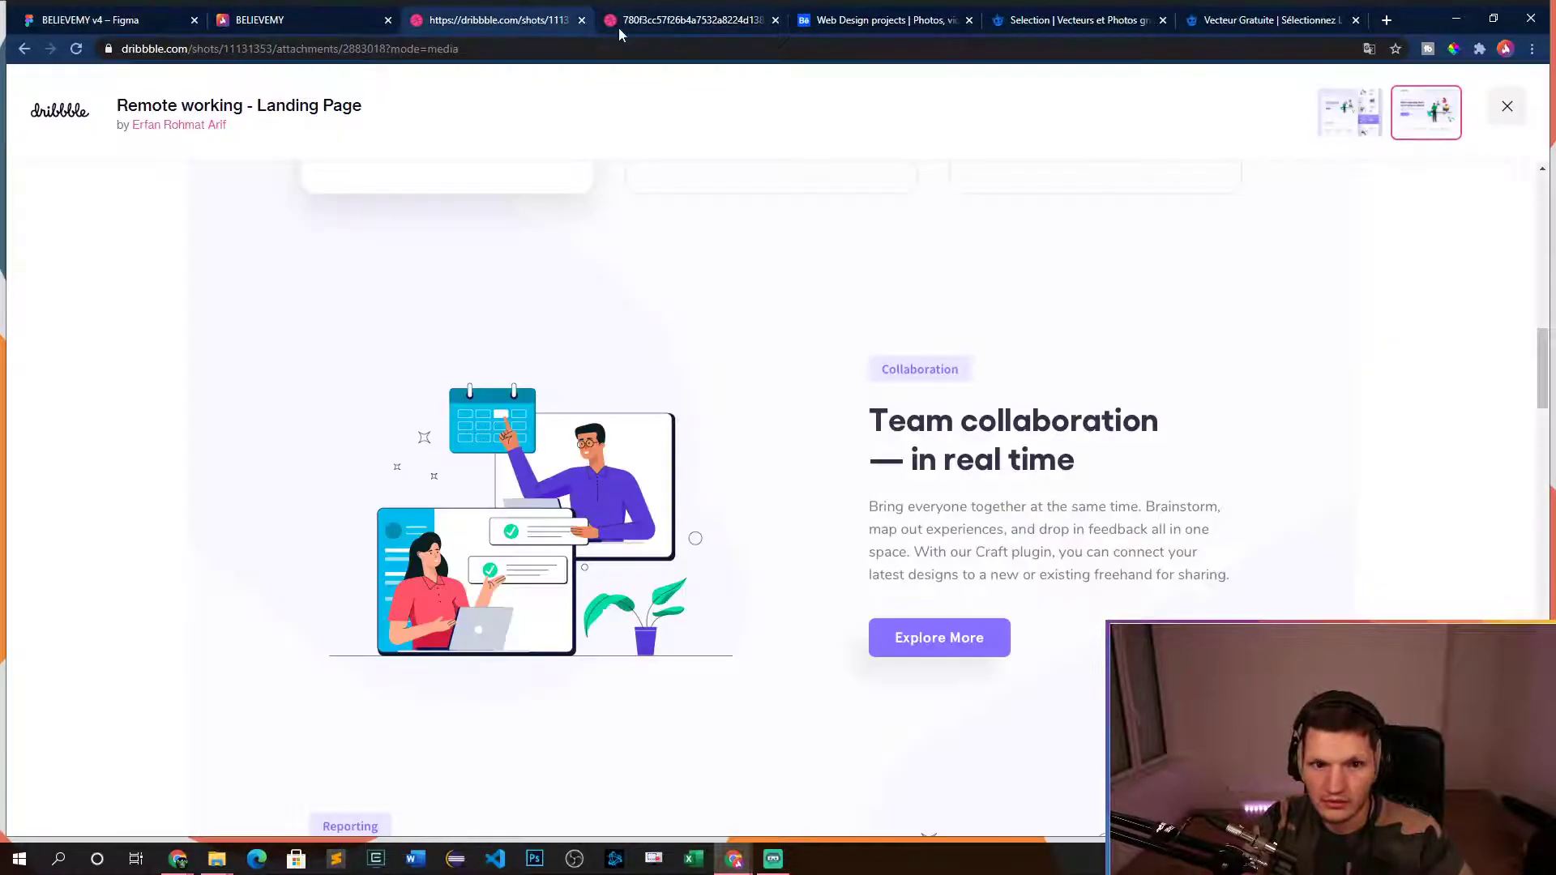
{"action": "left_click", "coordinate": [60, 20]}
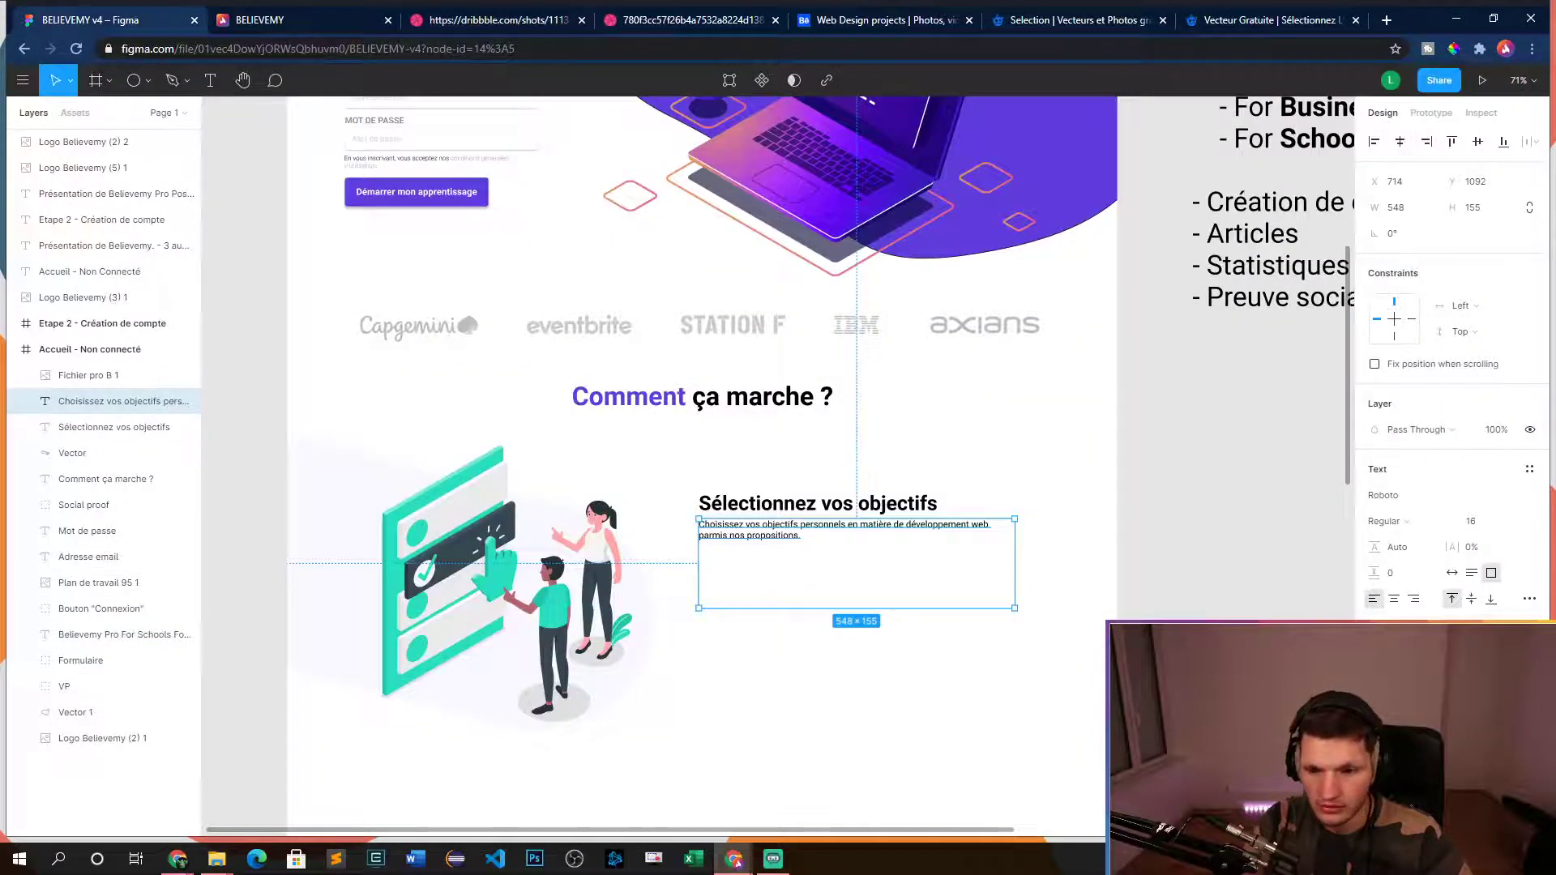
{"action": "mouse_move", "coordinate": [1178, 519]}
{"action": "left_mouse_down"}
{"action": "mouse_move", "coordinate": [1149, 550]}
{"action": "mouse_move", "coordinate": [1151, 527]}
{"action": "left_mouse_up"}
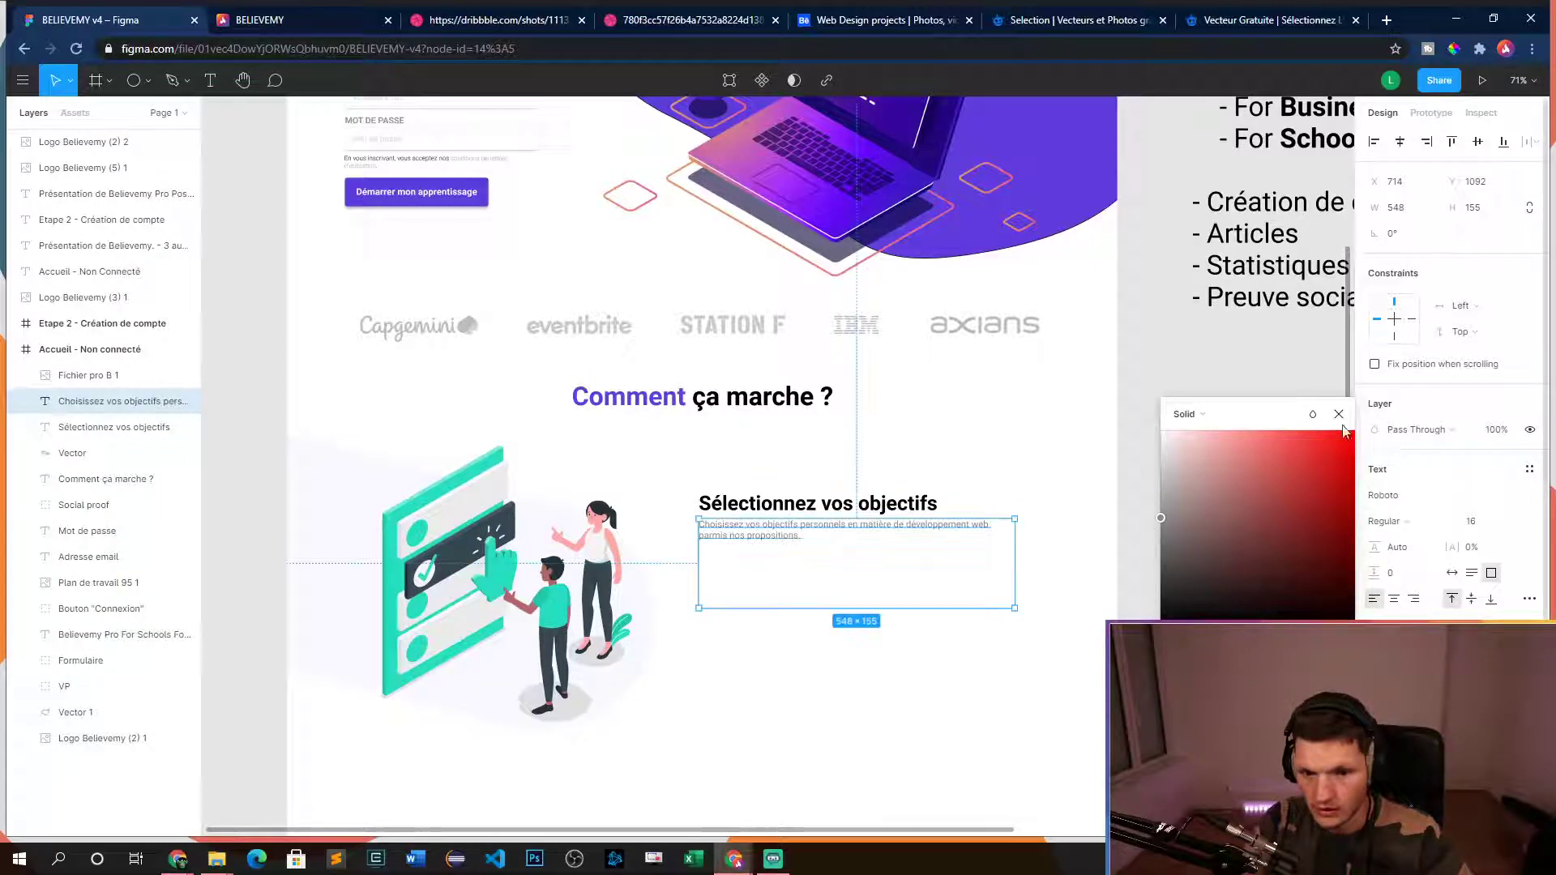
{"action": "left_click", "coordinate": [1339, 414]}
{"action": "left_click", "coordinate": [1206, 545]}
{"action": "scroll", "coordinate": [729, 551], "scroll_direction": "up", "scroll_amount": 5}
- Set the font size of the grey "Choisissez vos objectifs" description to 18
{"action": "left_click", "coordinate": [782, 516]}
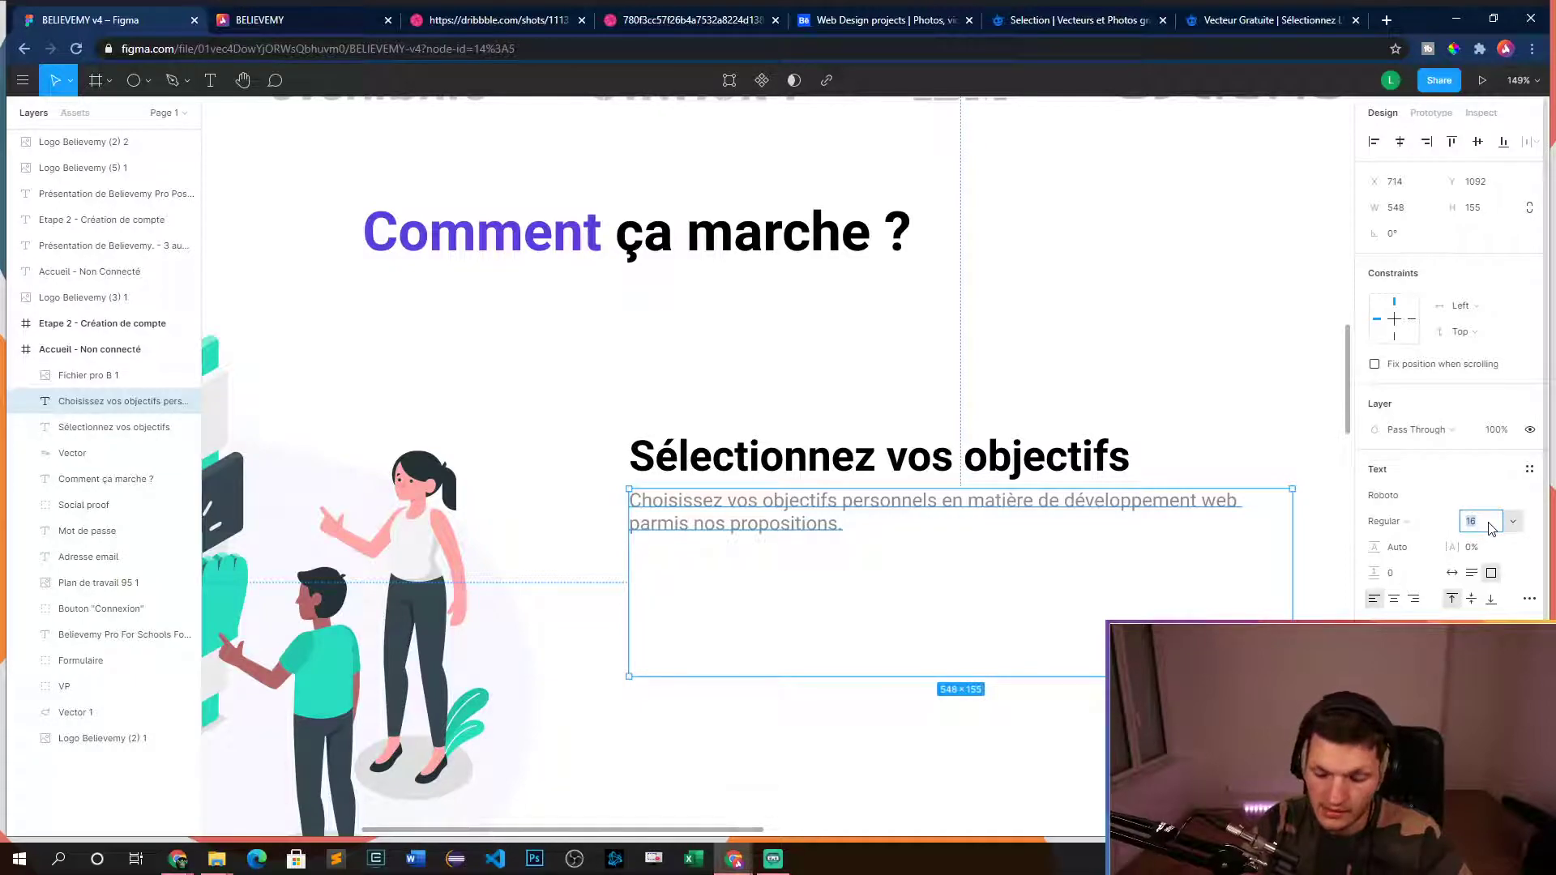
{"action": "scroll", "coordinate": [997, 573], "scroll_direction": "down", "scroll_amount": 5}
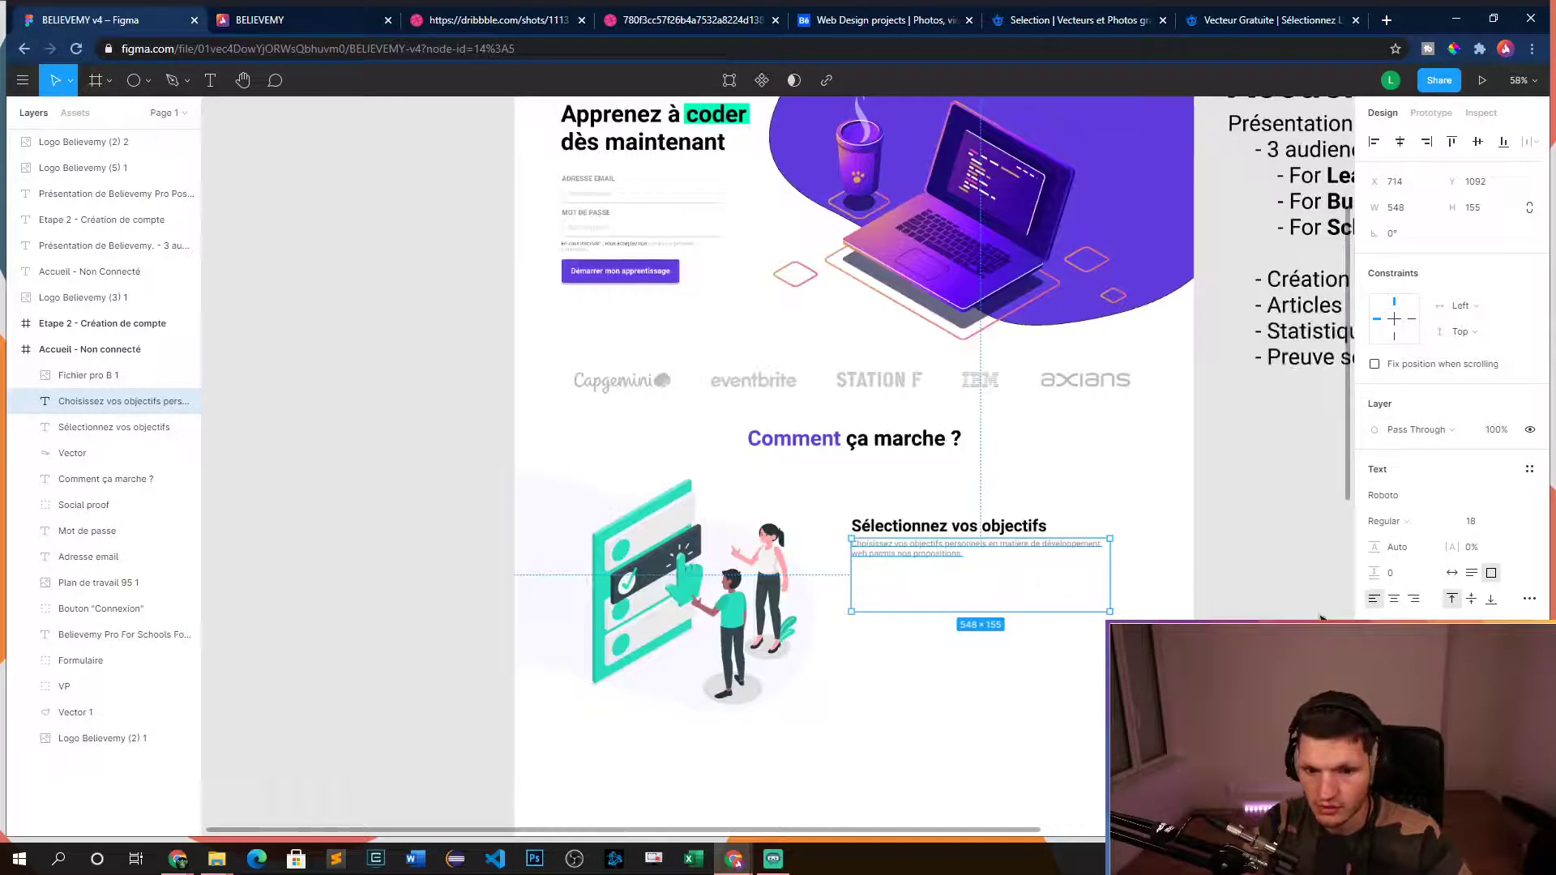
{"action": "left_click", "coordinate": [1254, 515]}
{"action": "scroll", "coordinate": [1254, 514], "scroll_direction": "up", "scroll_amount": 3}
{"action": "scroll", "coordinate": [1104, 504], "scroll_direction": "down", "scroll_amount": 3}
{"action": "scroll", "coordinate": [822, 521], "scroll_direction": "up", "scroll_amount": 4}
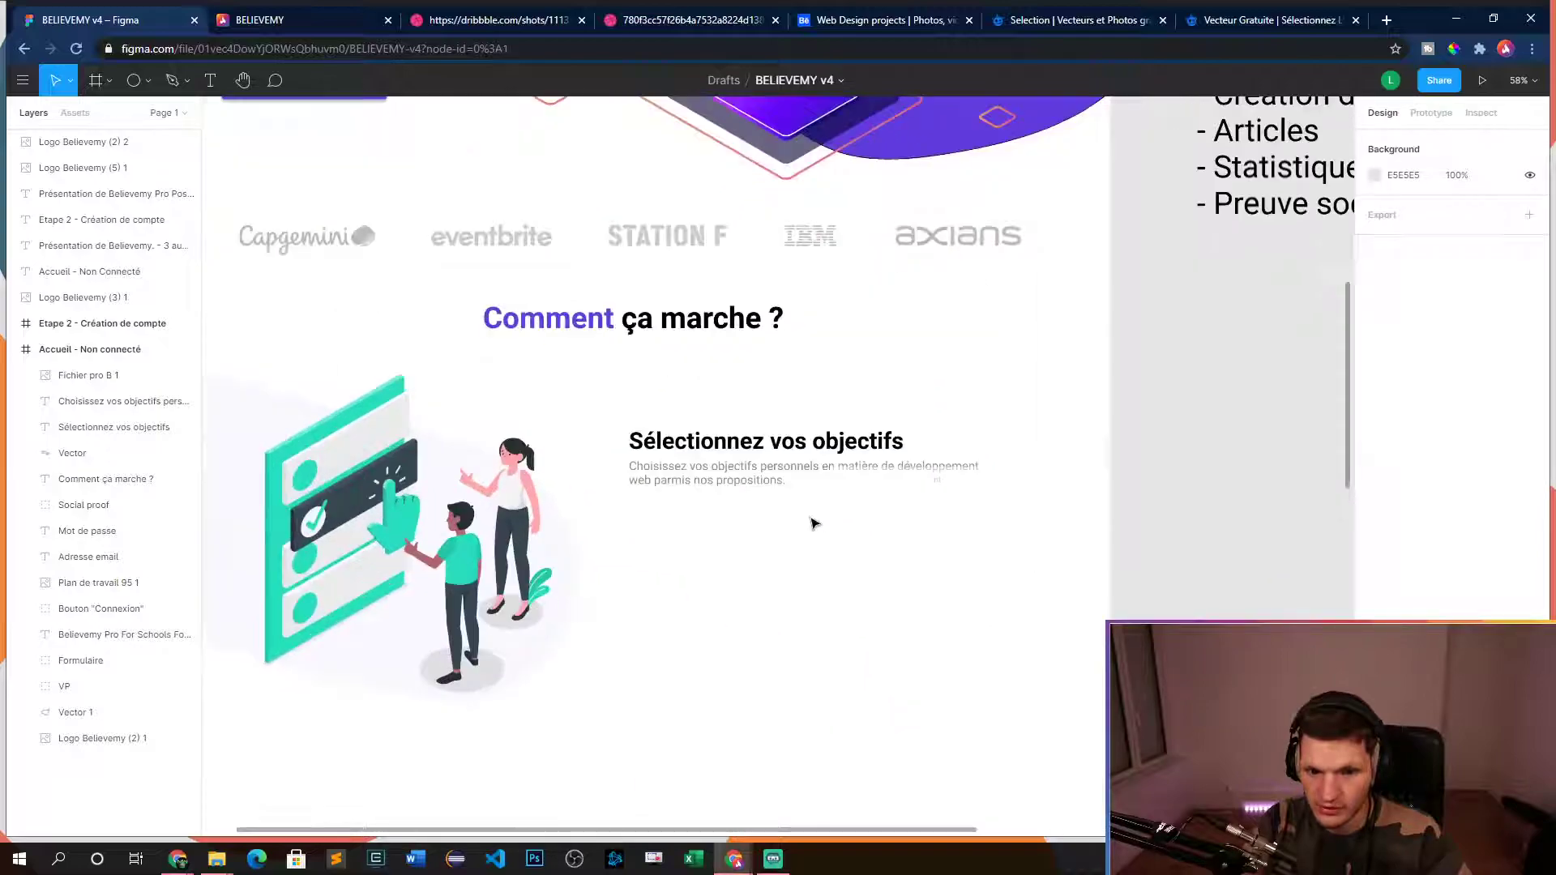
- Set the letter spacing of the "Choisissez vos objectifs" description to 1%
{"action": "left_click_drag", "start_coordinate": [740, 543], "coordinate": [832, 579]}
{"action": "left_click", "coordinate": [891, 506]}
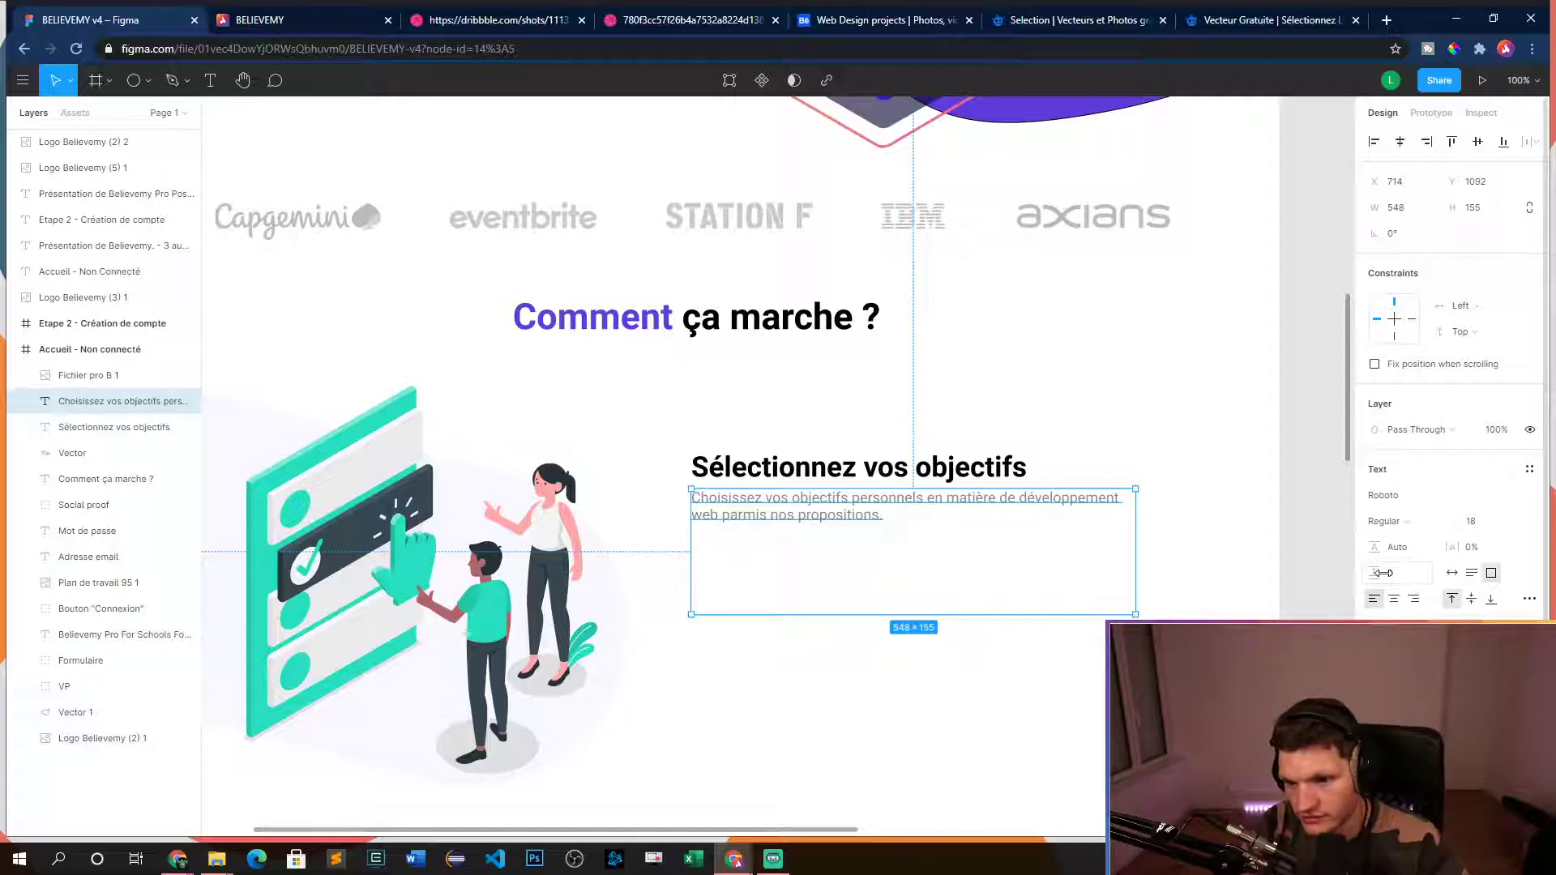
{"action": "left_click_drag", "start_coordinate": [1449, 547], "coordinate": [1482, 558]}
{"action": "type", "text": "1"}
{"action": "key", "text": "Return"}
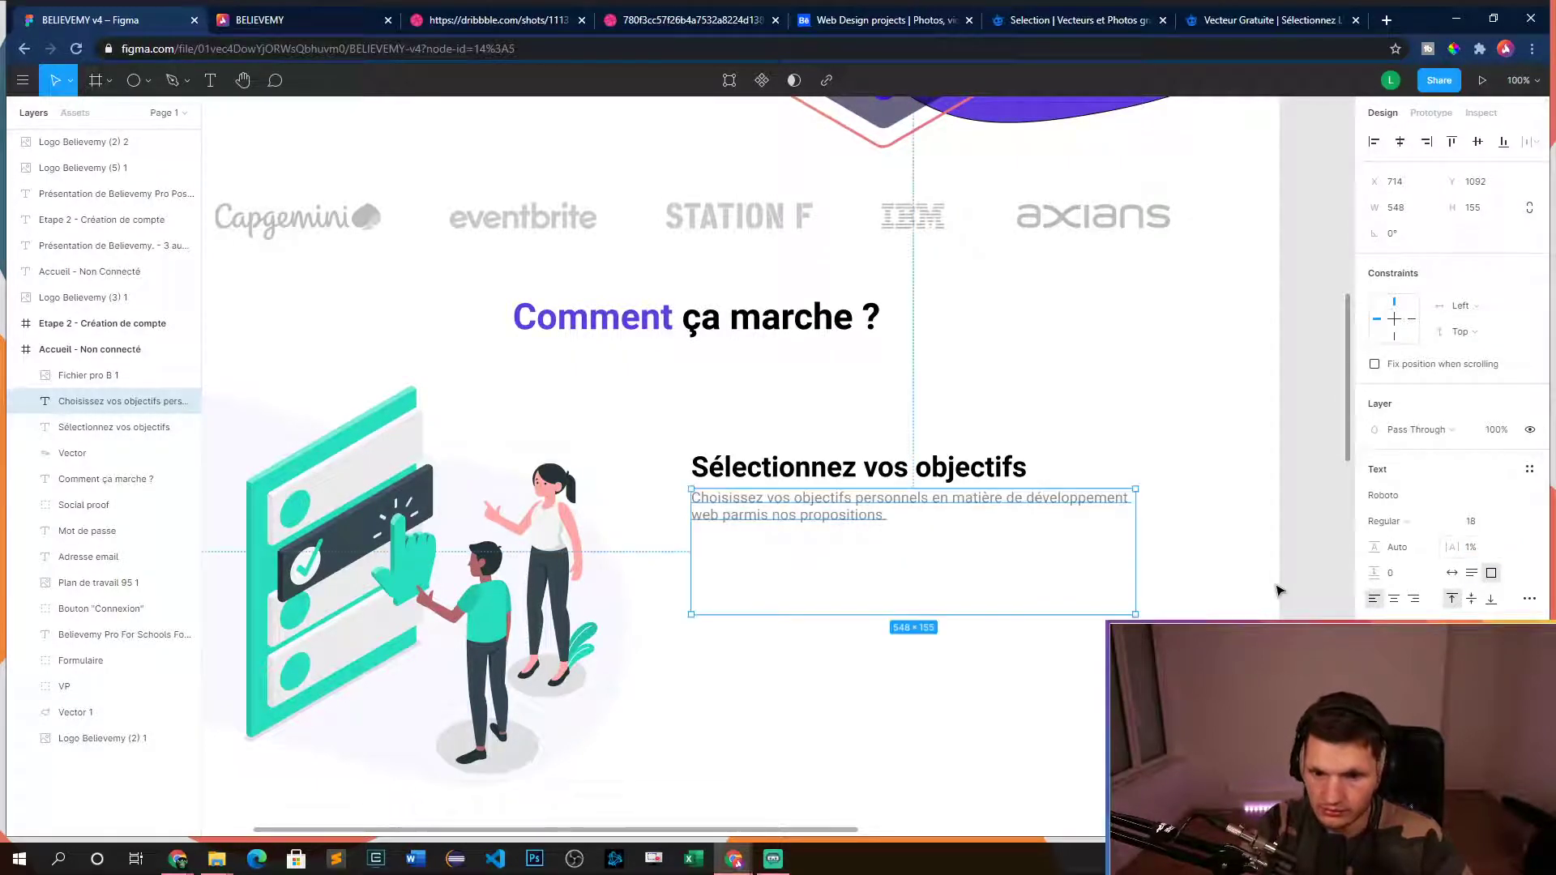
{"action": "left_click", "coordinate": [1301, 587]}
{"action": "scroll", "coordinate": [1305, 583], "scroll_direction": "up", "scroll_amount": 3}
{"action": "scroll", "coordinate": [1306, 583], "scroll_direction": "down", "scroll_amount": 2}
{"action": "scroll", "coordinate": [1306, 584], "scroll_direction": "up", "scroll_amount": 1}
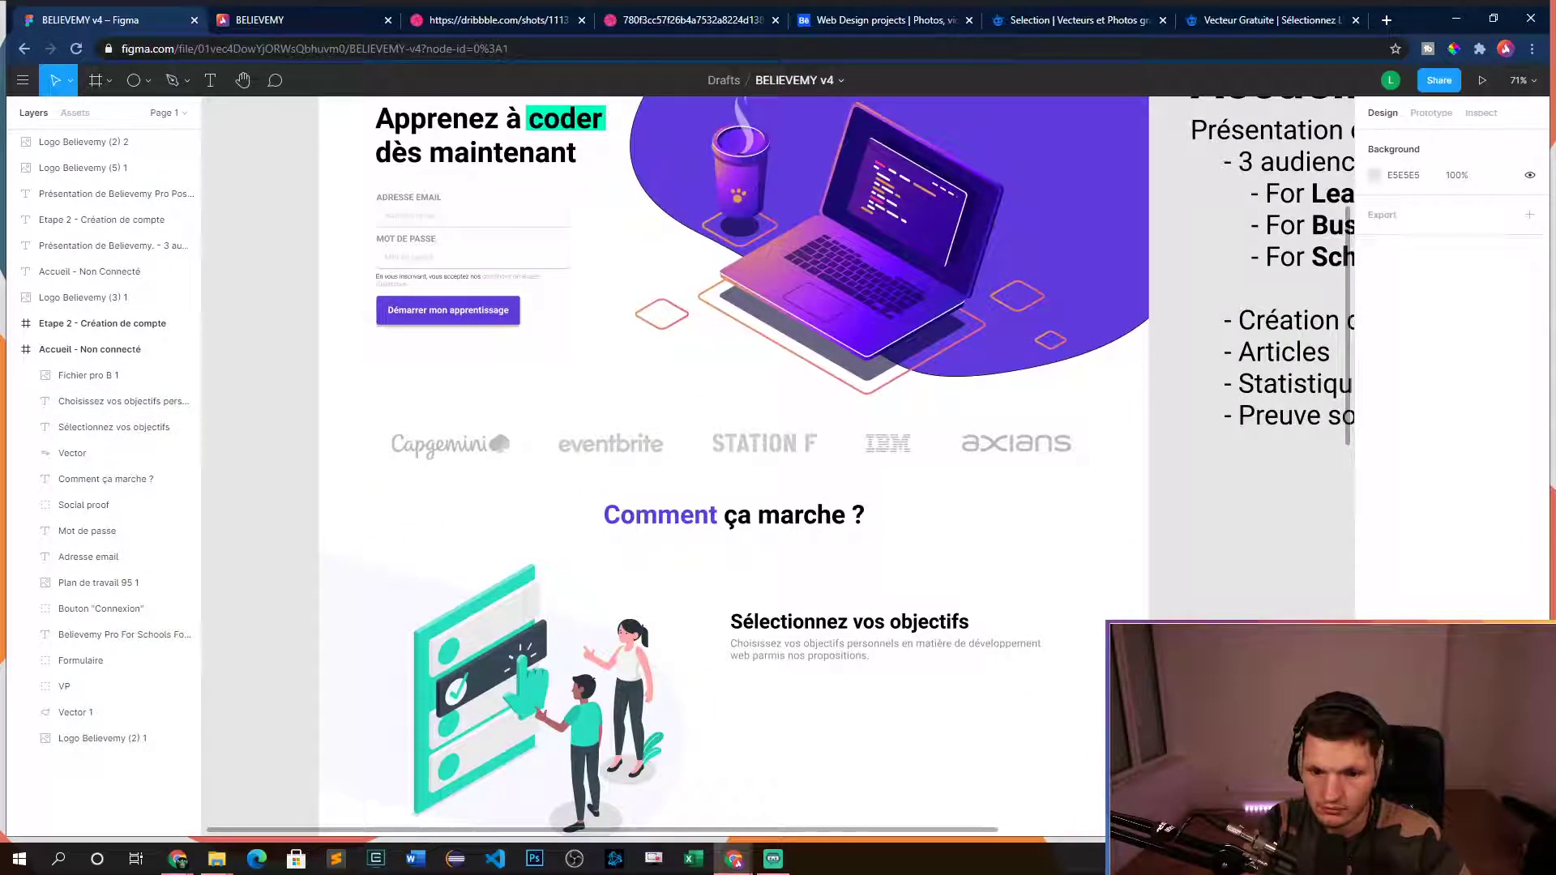
- Try 0% letter spacing on the "Choisissez vos objectifs" description and return to the wider spacing
{"action": "left_click", "coordinate": [895, 658]}
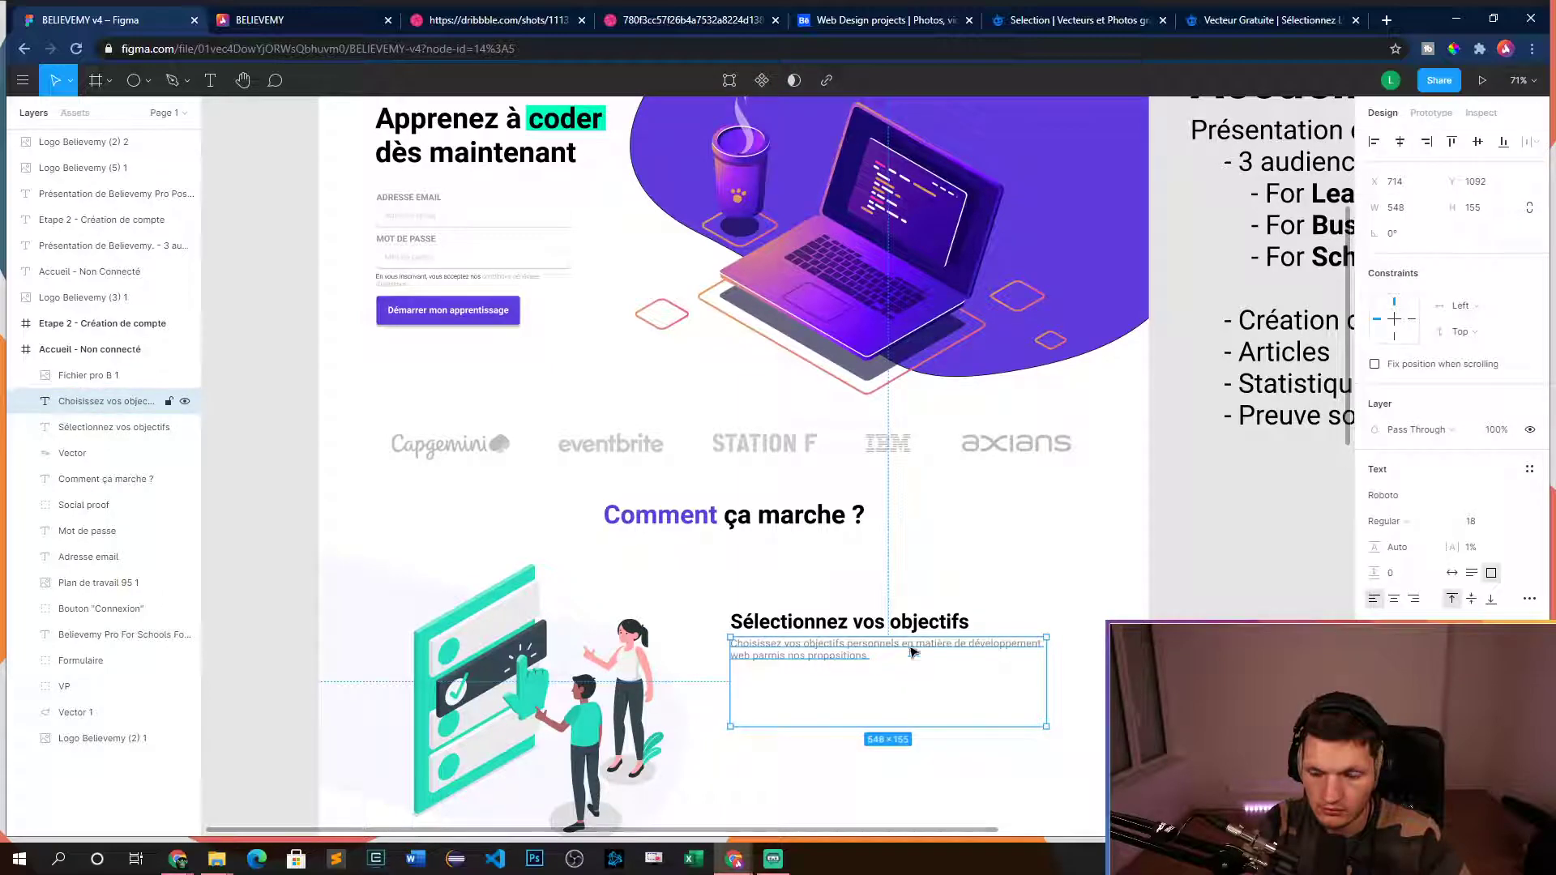
{"action": "left_click", "coordinate": [1482, 547]}
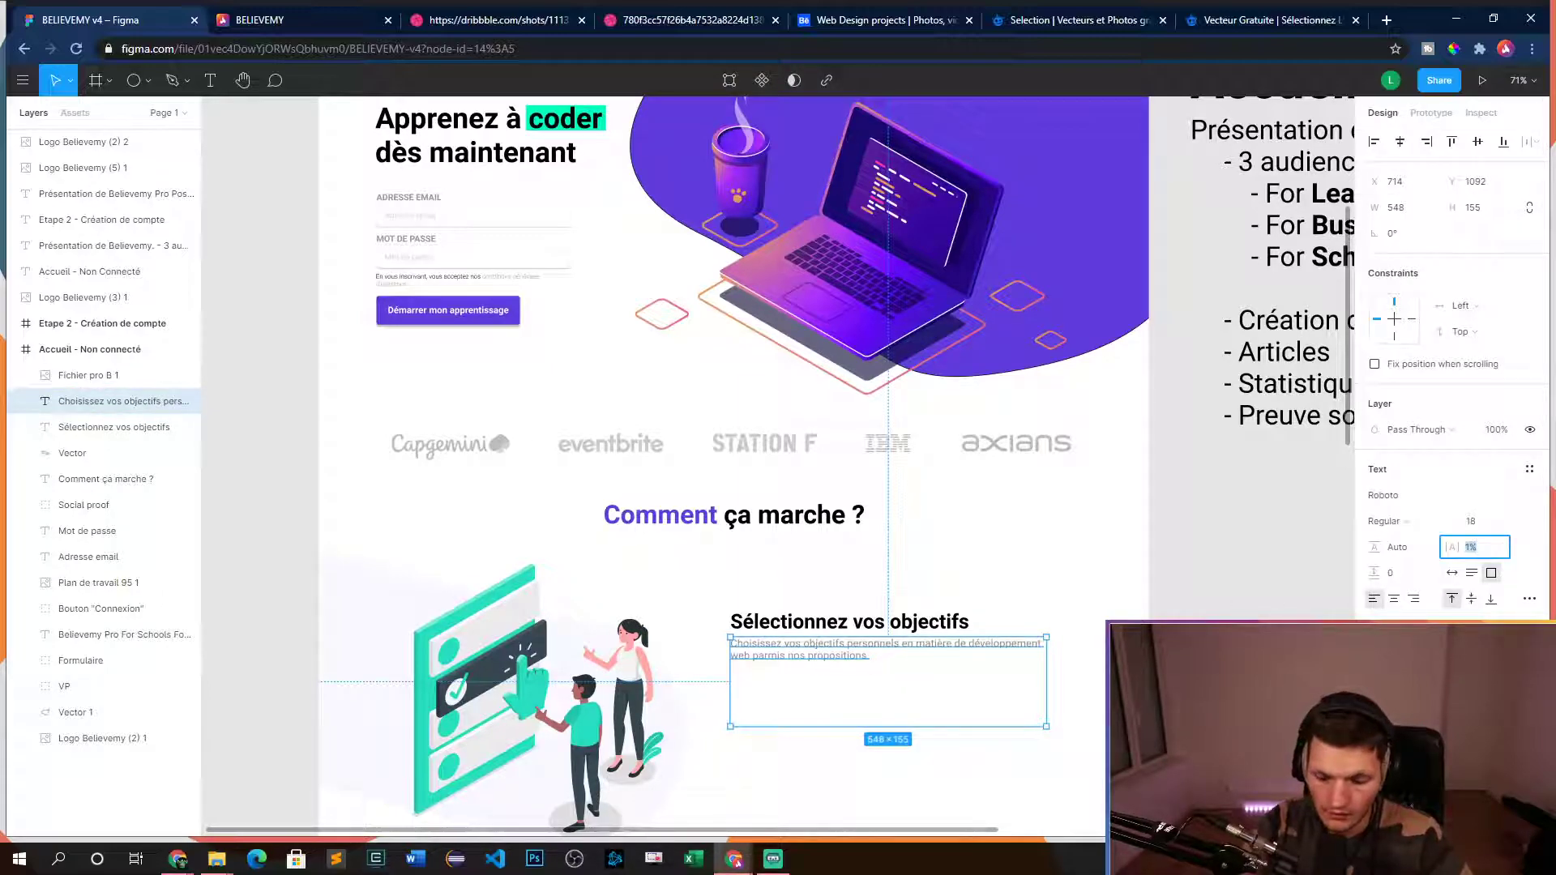
{"action": "key", "text": "Return"}
{"action": "key", "text": "Escape"}
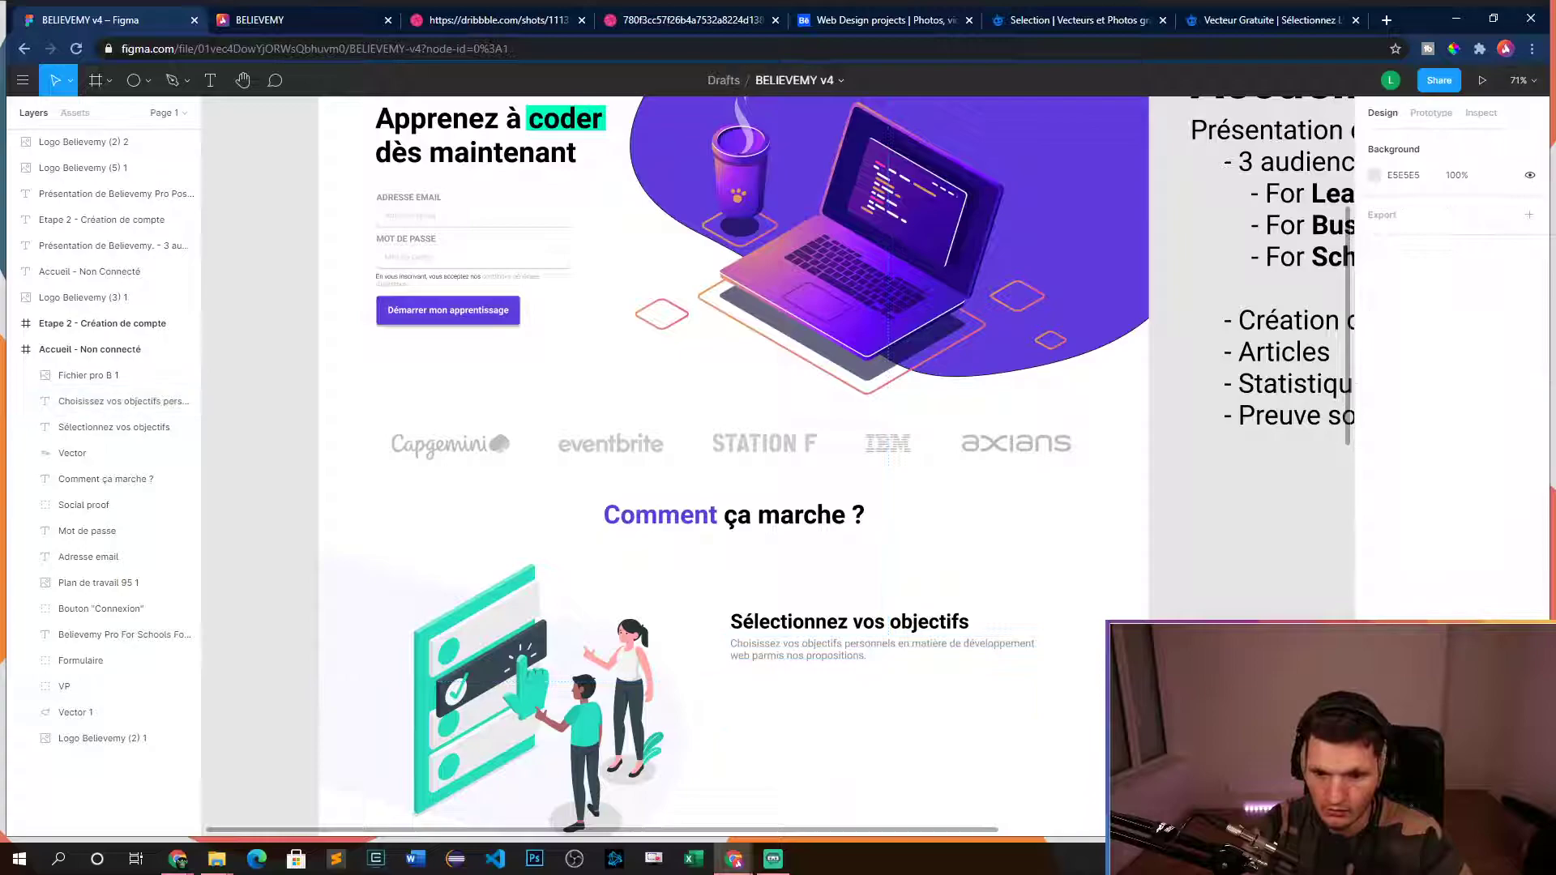
{"action": "left_click", "coordinate": [888, 681]}
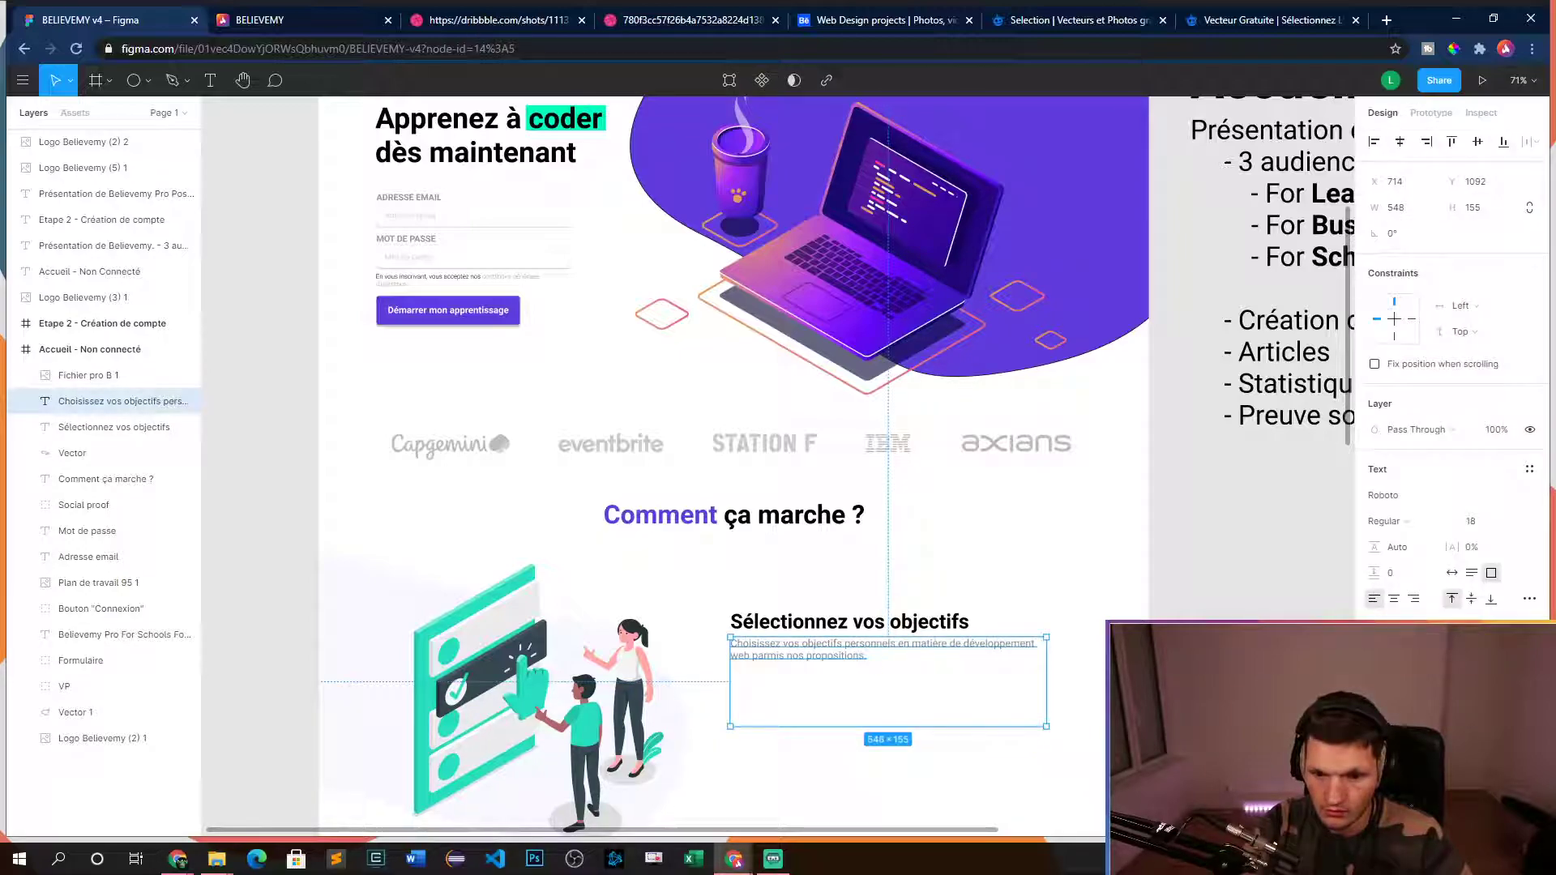
{"action": "key", "text": "alt+period"}
{"action": "key", "text": "alt+comma"}
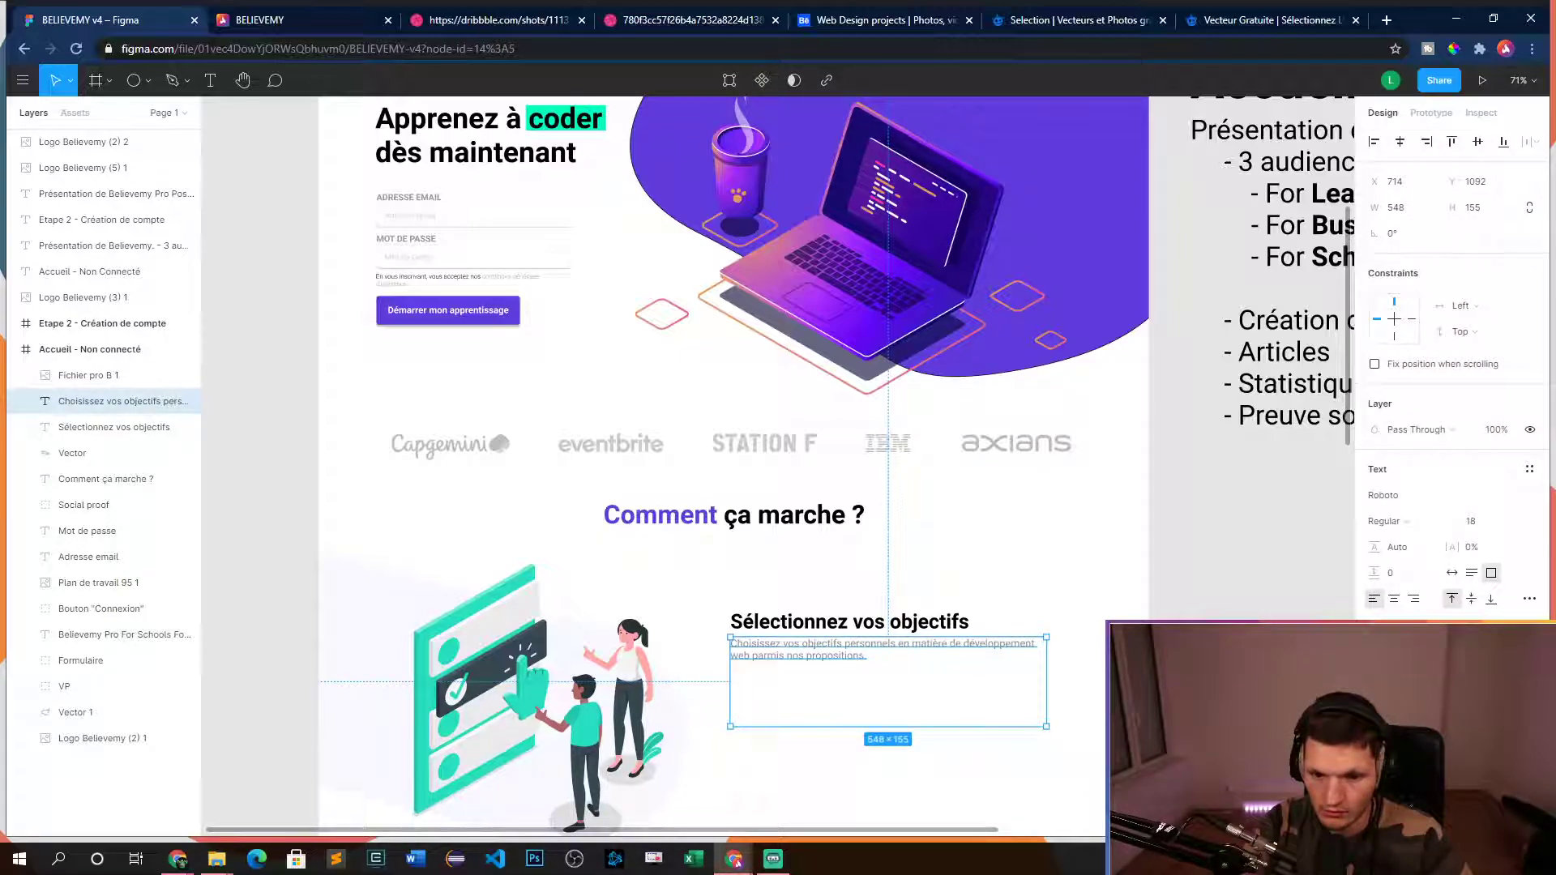
{"action": "key", "text": "Escape"}
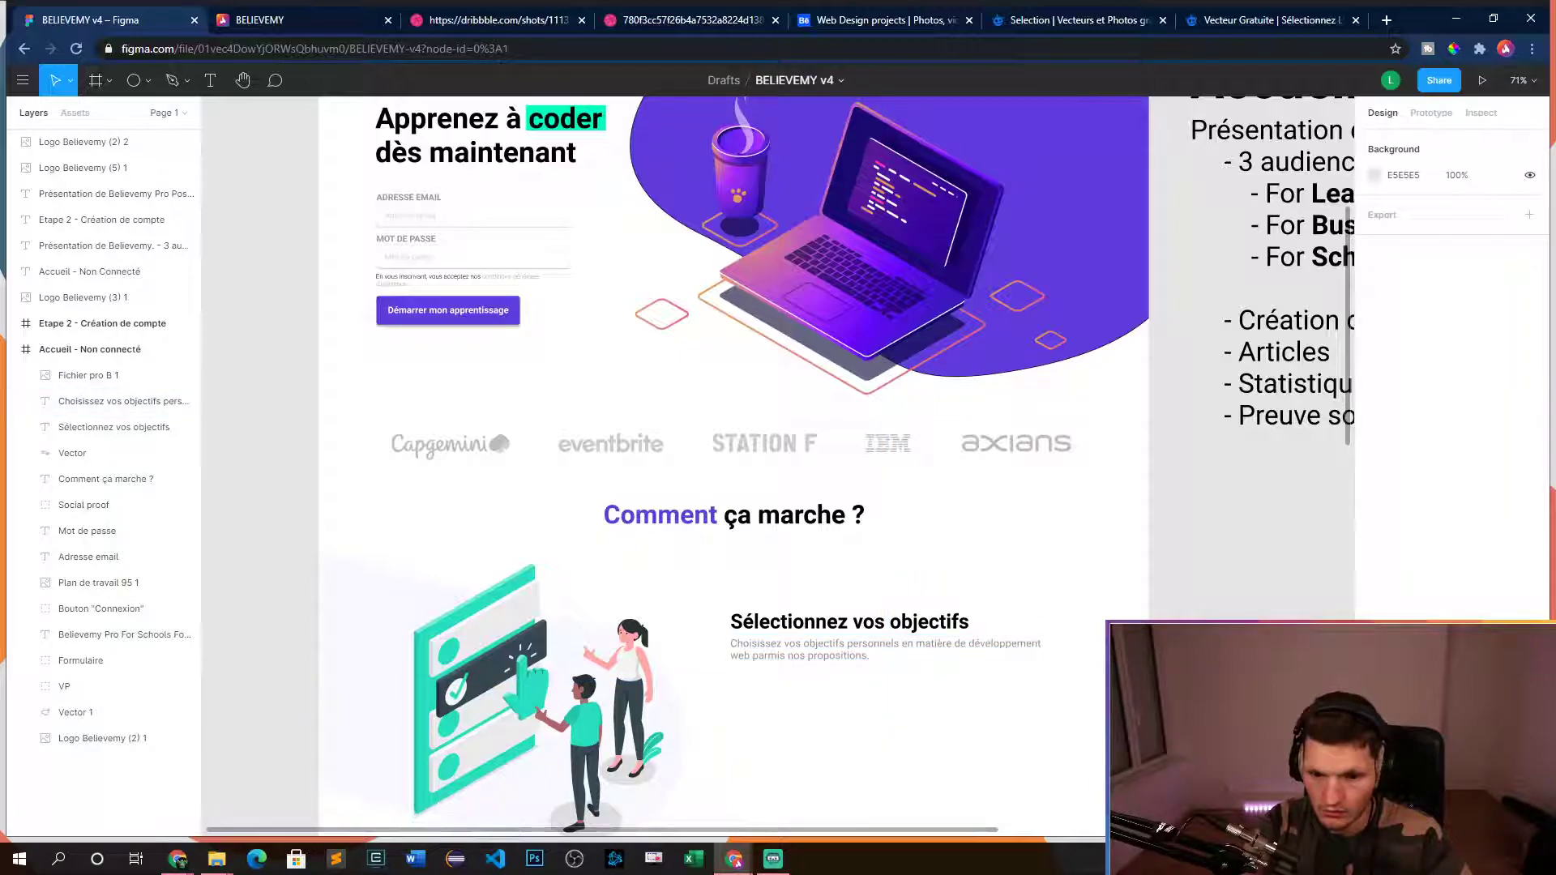
- Move the "Sélectionnez vos objectifs" heading and its description down together, next to the lower half of the illustration
{"action": "left_click_drag", "start_coordinate": [1179, 519], "coordinate": [1210, 397]}
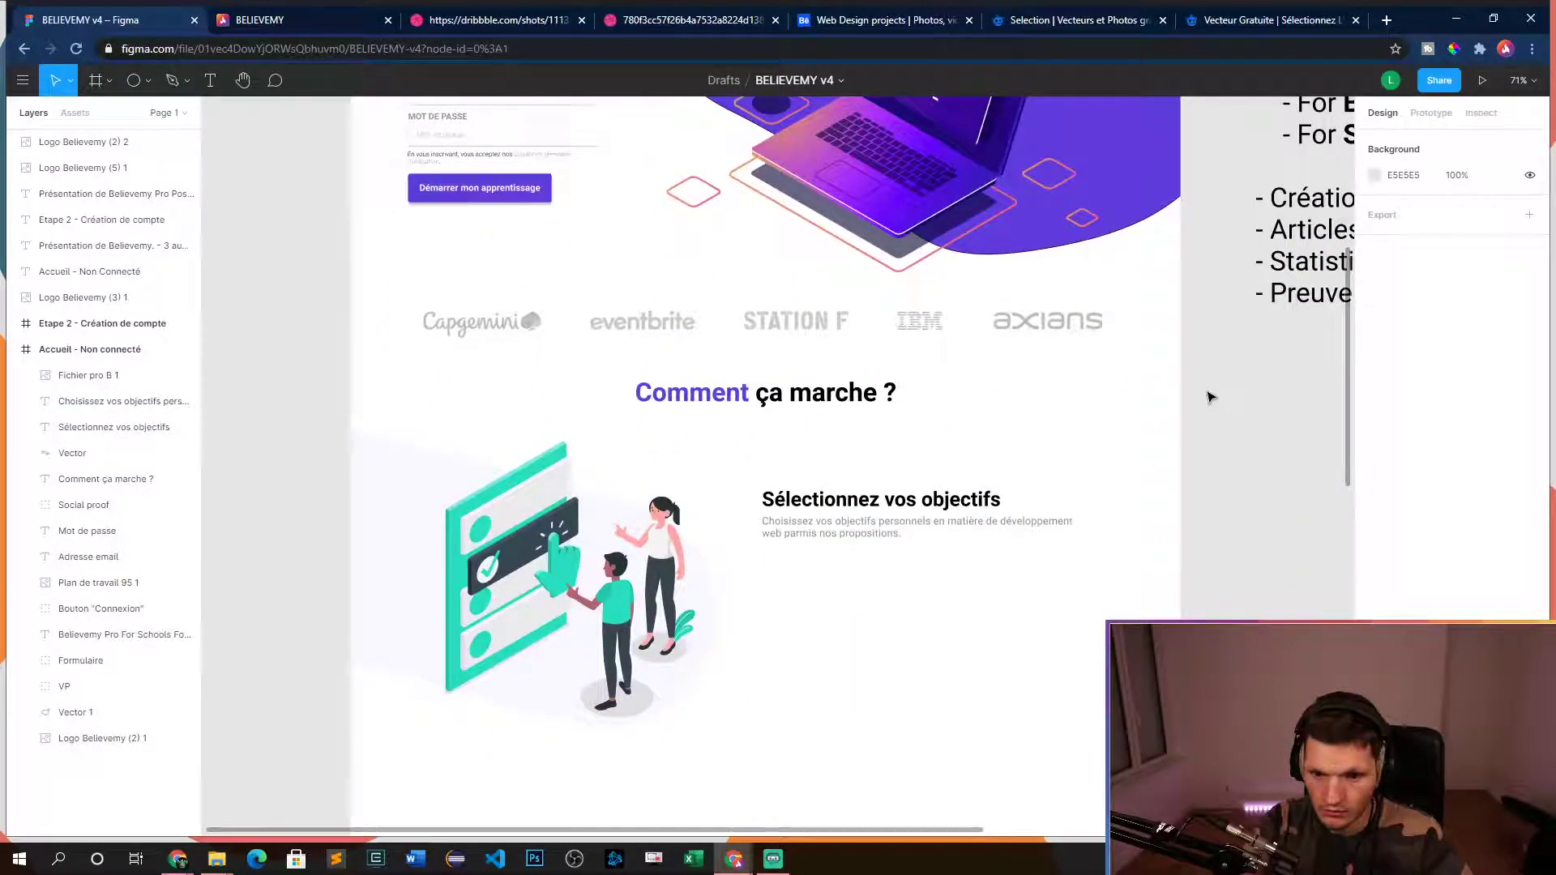
{"action": "key", "text": "ctrl+z"}
{"action": "key", "text": "Escape"}
{"action": "left_click_drag", "start_coordinate": [1275, 503], "coordinate": [1230, 389]}
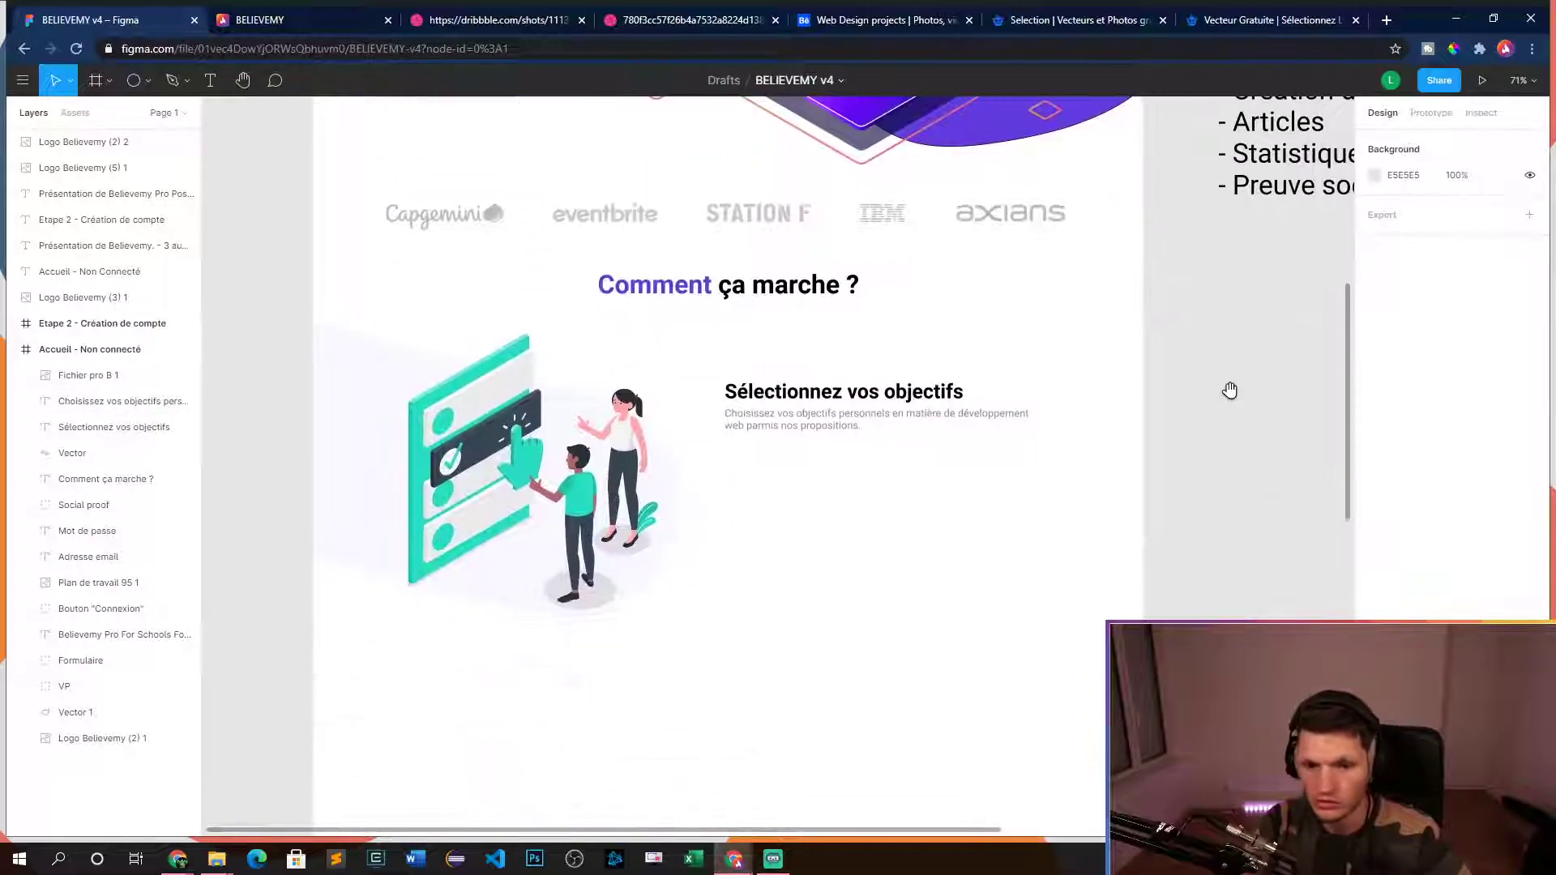
{"action": "scroll", "coordinate": [988, 470], "scroll_direction": "up", "scroll_amount": 1}
{"action": "scroll", "coordinate": [861, 459], "scroll_direction": "down", "scroll_amount": 1}
{"action": "left_click_drag", "start_coordinate": [862, 459], "coordinate": [836, 551]}
{"action": "left_click", "coordinate": [732, 450]}
{"action": "double_click", "coordinate": [799, 489]}
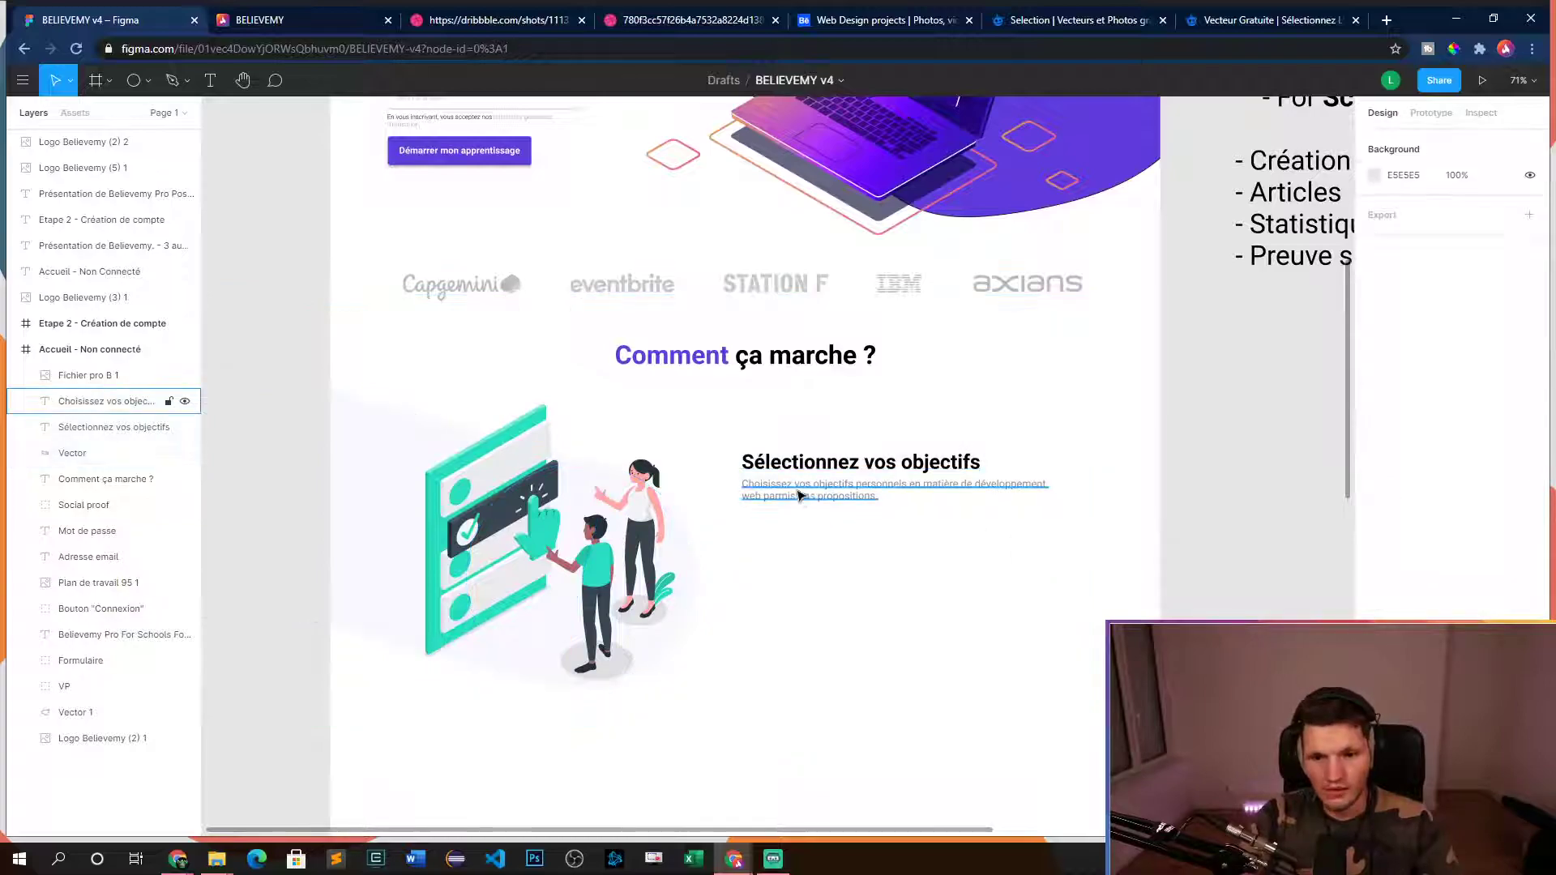
{"action": "left_click", "coordinate": [802, 473], "text": "shift"}
{"action": "left_click_drag", "start_coordinate": [805, 496], "coordinate": [806, 564]}
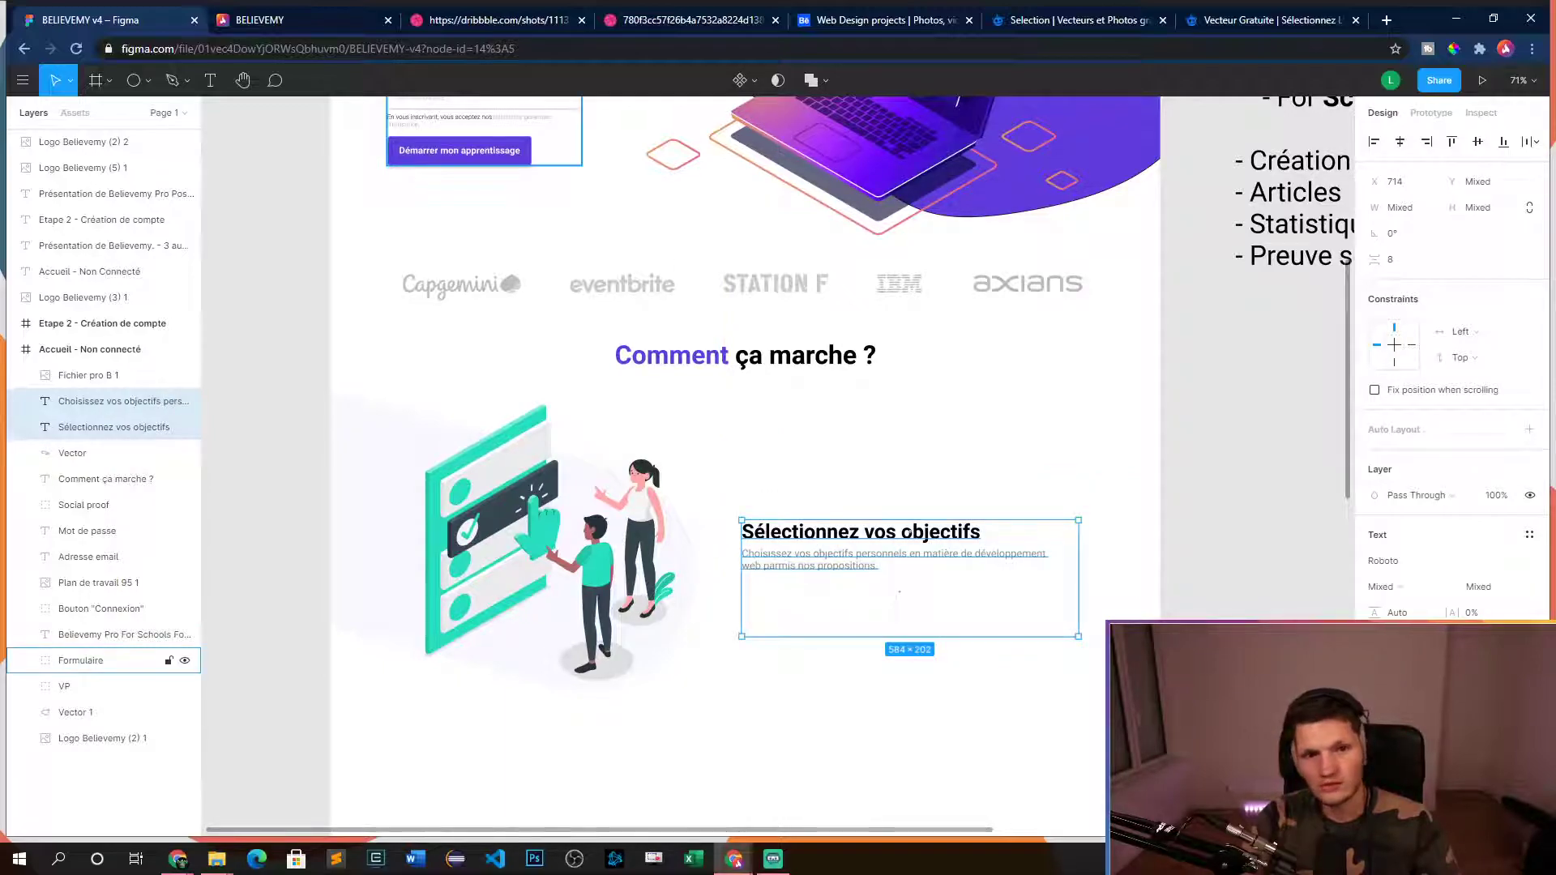
- Switch to the Dribbble landing page reference and examine how its sections place text beside the illustrations
{"action": "left_click", "coordinate": [613, 19]}
{"action": "left_click", "coordinate": [505, 21]}
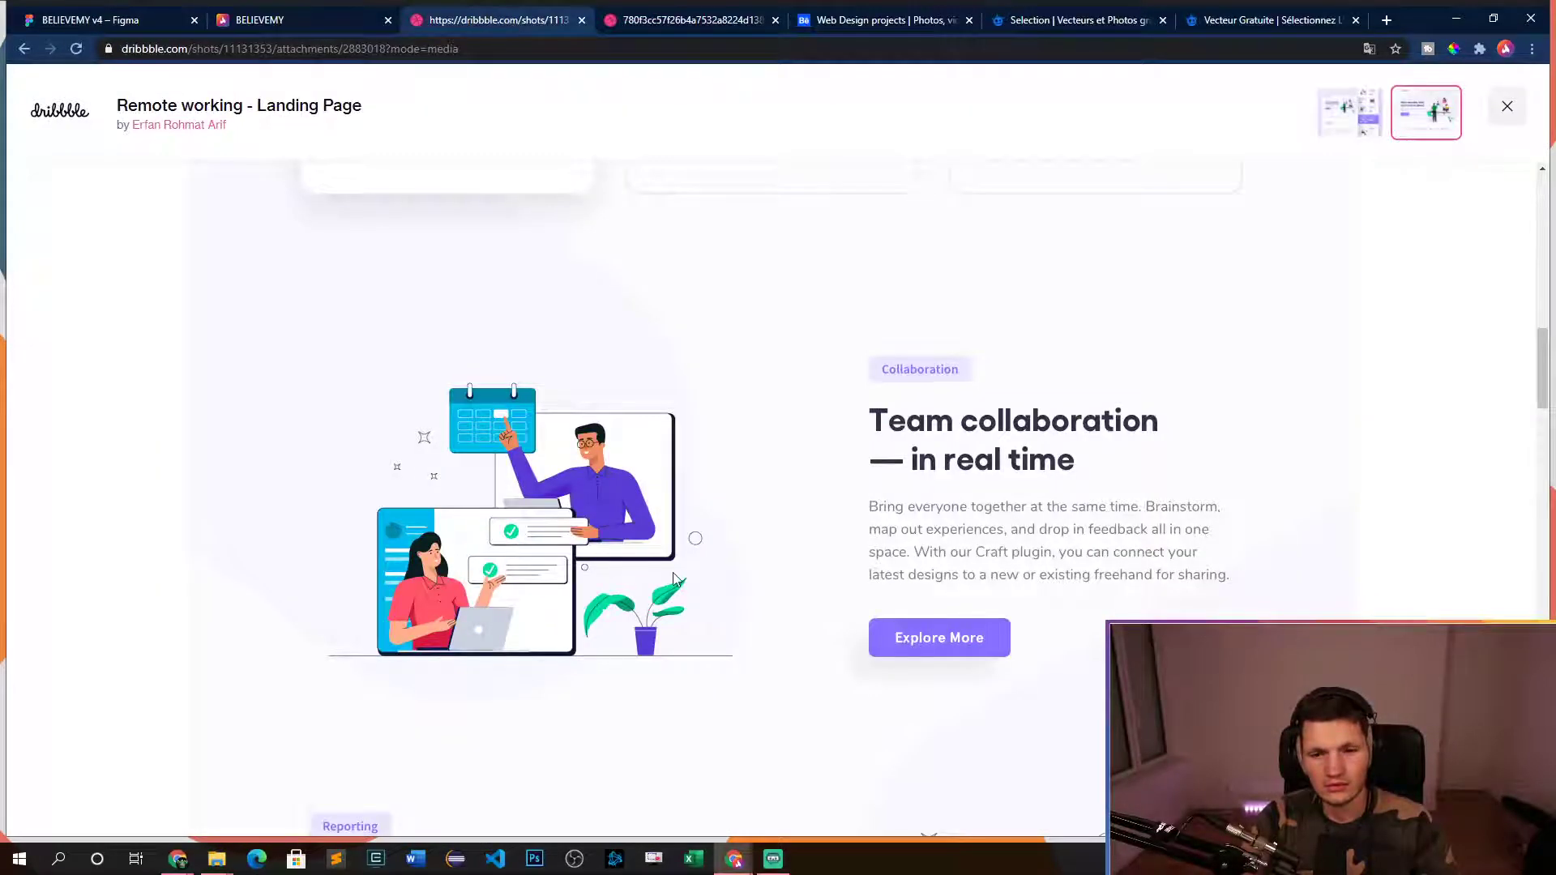
{"action": "scroll", "coordinate": [675, 579], "scroll_direction": "down", "scroll_amount": 10}
{"action": "scroll", "coordinate": [680, 584], "scroll_direction": "up", "scroll_amount": 2}
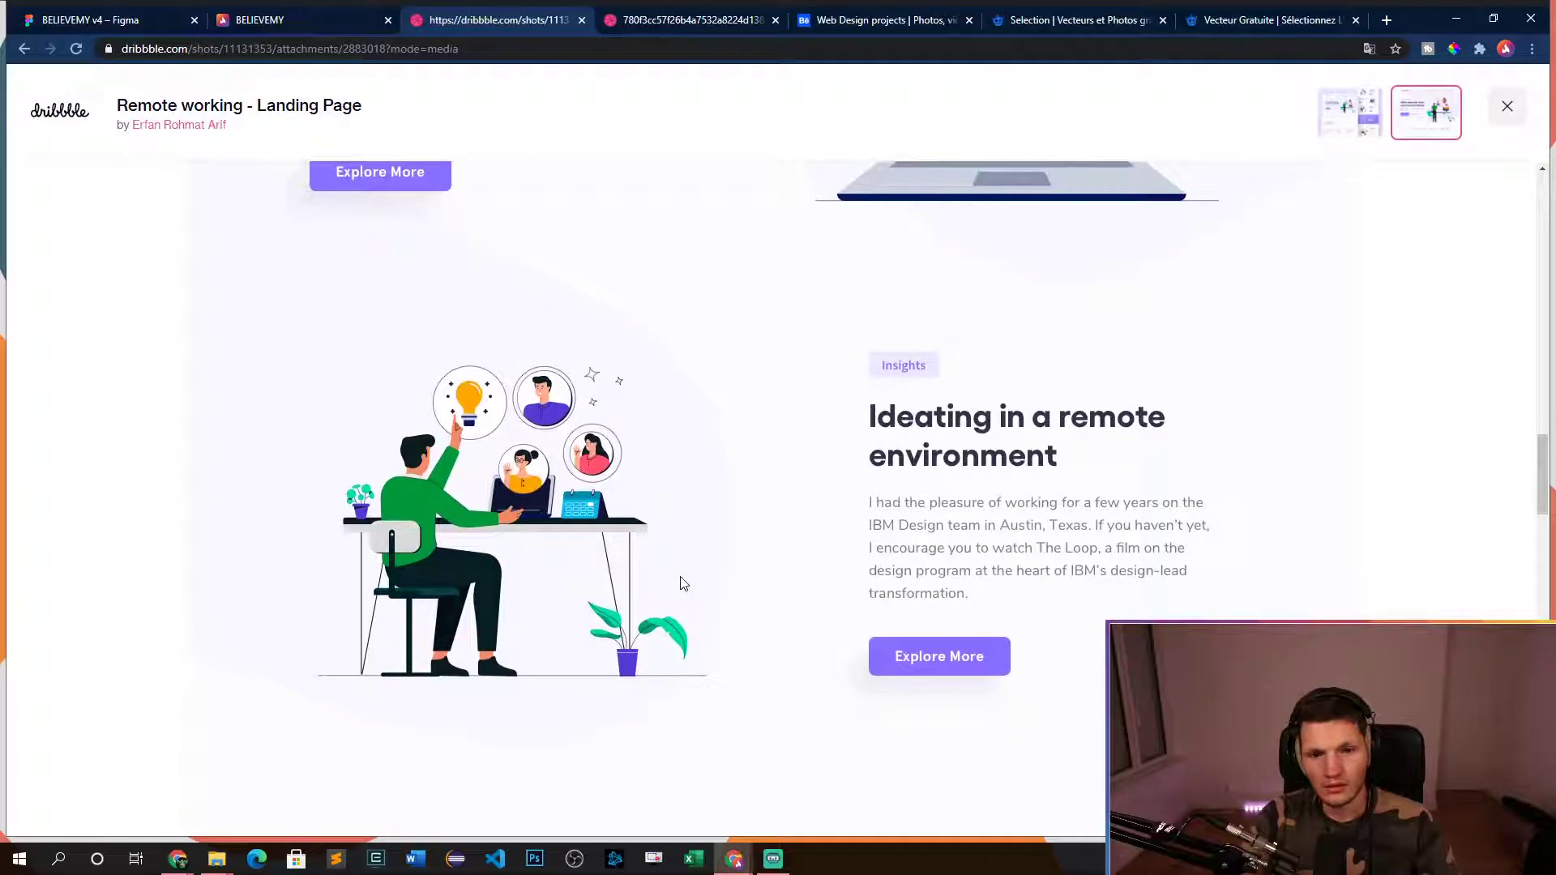
{"action": "scroll", "coordinate": [681, 584], "scroll_direction": "up", "scroll_amount": 8}
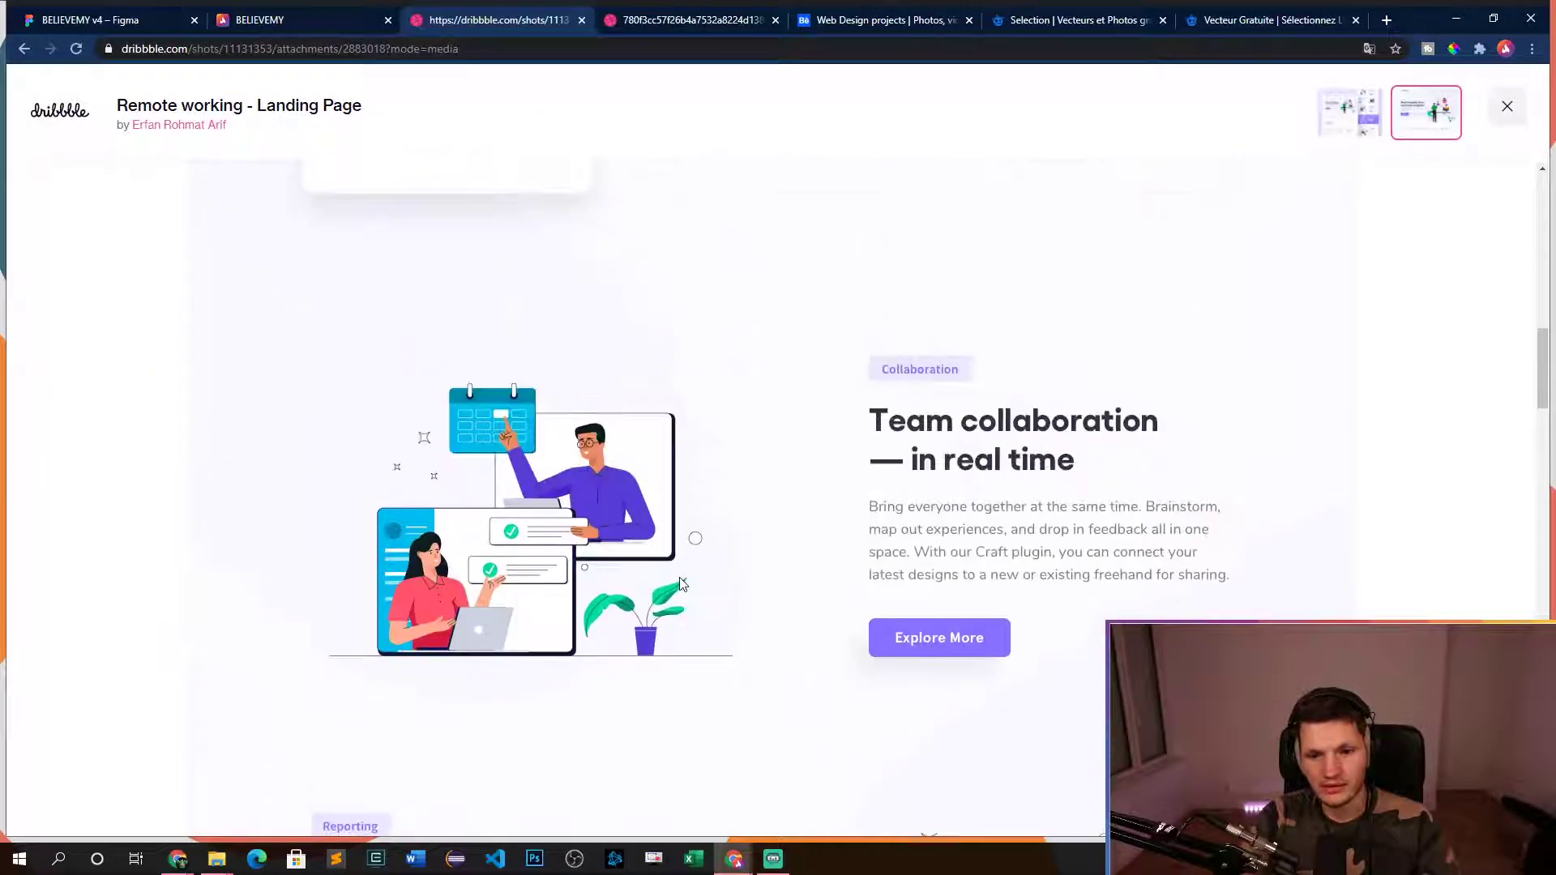
- Switch back to Figma and move the "Sélectionnez vos objectifs" heading and description back up beside the illustration's upper part
{"action": "left_click", "coordinate": [106, 23]}
{"action": "left_click_drag", "start_coordinate": [774, 561], "coordinate": [770, 483]}
{"action": "left_click", "coordinate": [1191, 545]}
{"action": "scroll", "coordinate": [1191, 545], "scroll_direction": "down", "scroll_amount": 5}
{"action": "scroll", "coordinate": [924, 629], "scroll_direction": "up", "scroll_amount": 3}
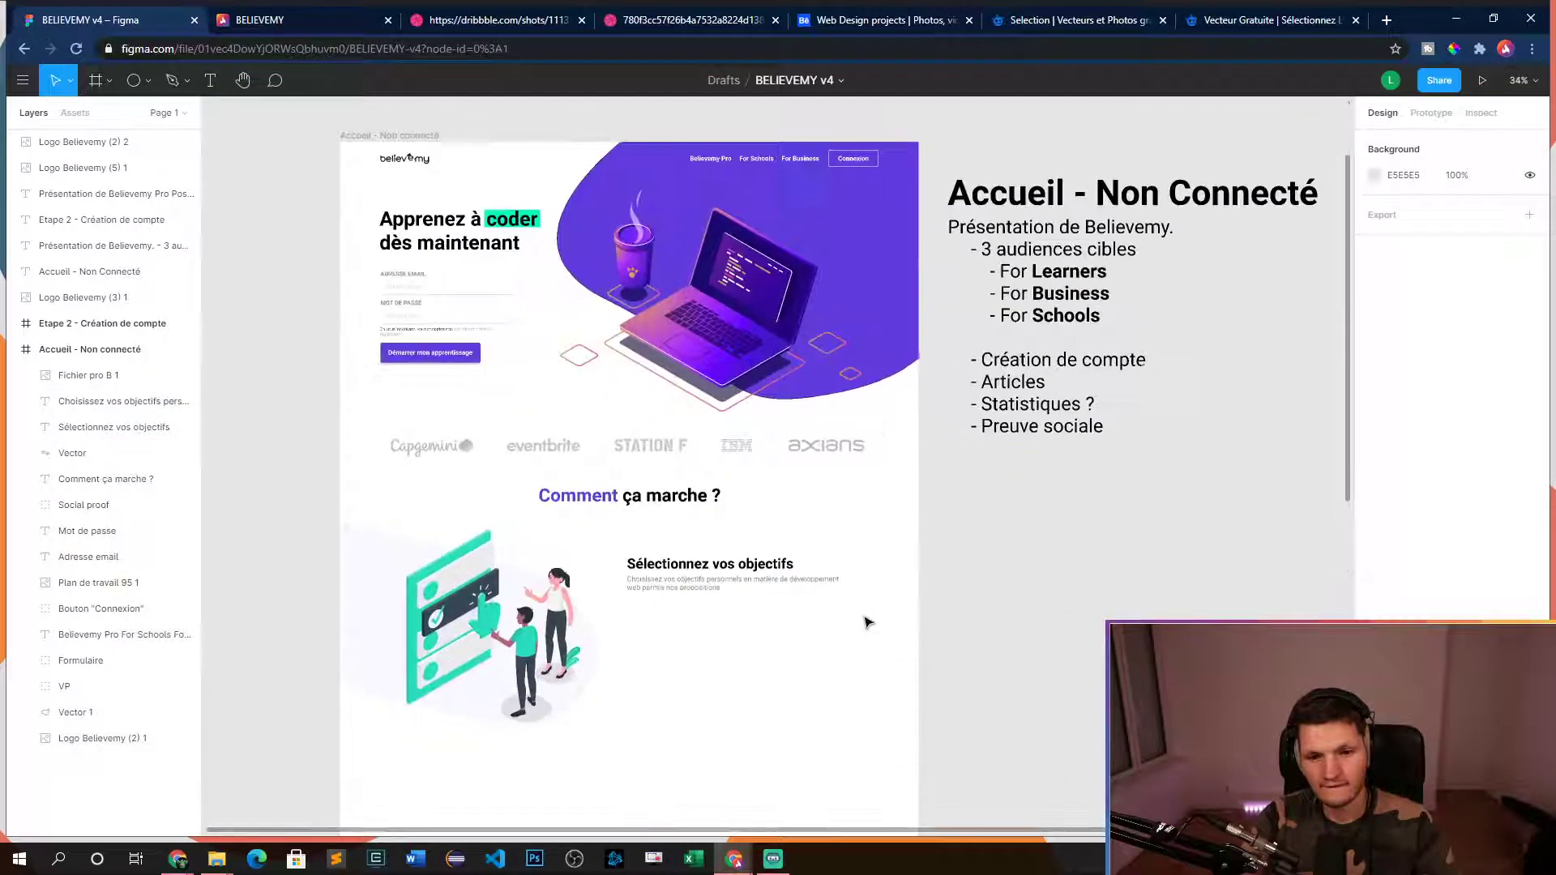
{"action": "scroll", "coordinate": [757, 639], "scroll_direction": "up", "scroll_amount": 3}
{"action": "scroll", "coordinate": [823, 500], "scroll_direction": "down", "scroll_amount": 3}
{"action": "scroll", "coordinate": [1043, 724], "scroll_direction": "up", "scroll_amount": 3}
{"action": "left_click_drag", "start_coordinate": [1043, 724], "coordinate": [1049, 722]}
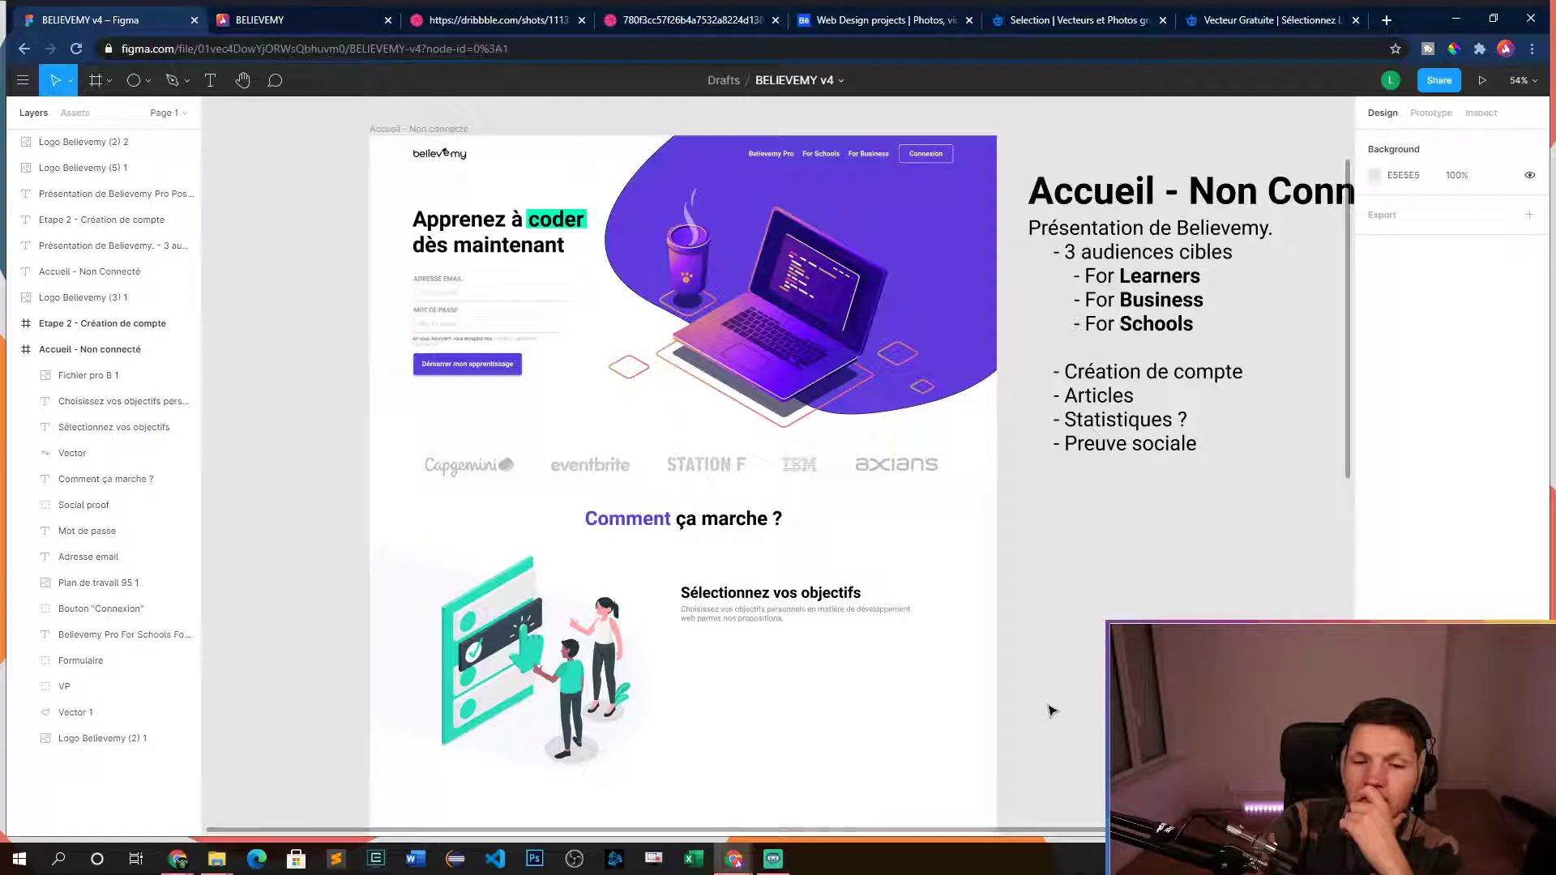
- Lower the "Sélectionnez vos objectifs" heading and description together slightly, leaving room above them beside the illustration
{"action": "left_click_drag", "start_coordinate": [1049, 710], "coordinate": [1064, 701]}
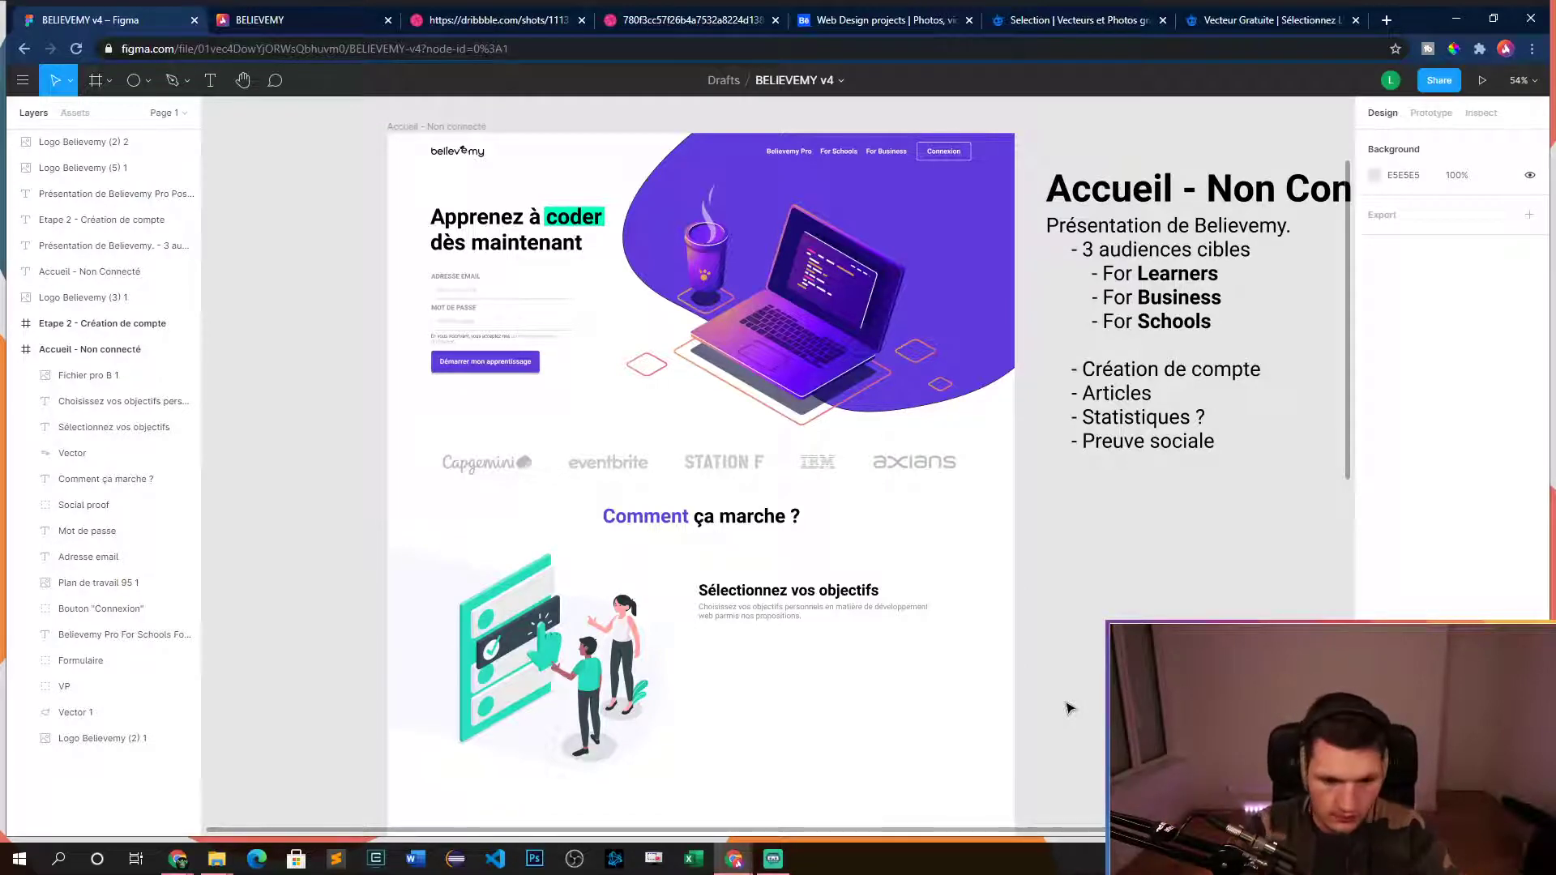
{"action": "left_click_drag", "start_coordinate": [689, 577], "coordinate": [771, 654]}
{"action": "left_click", "coordinate": [246, 329]}
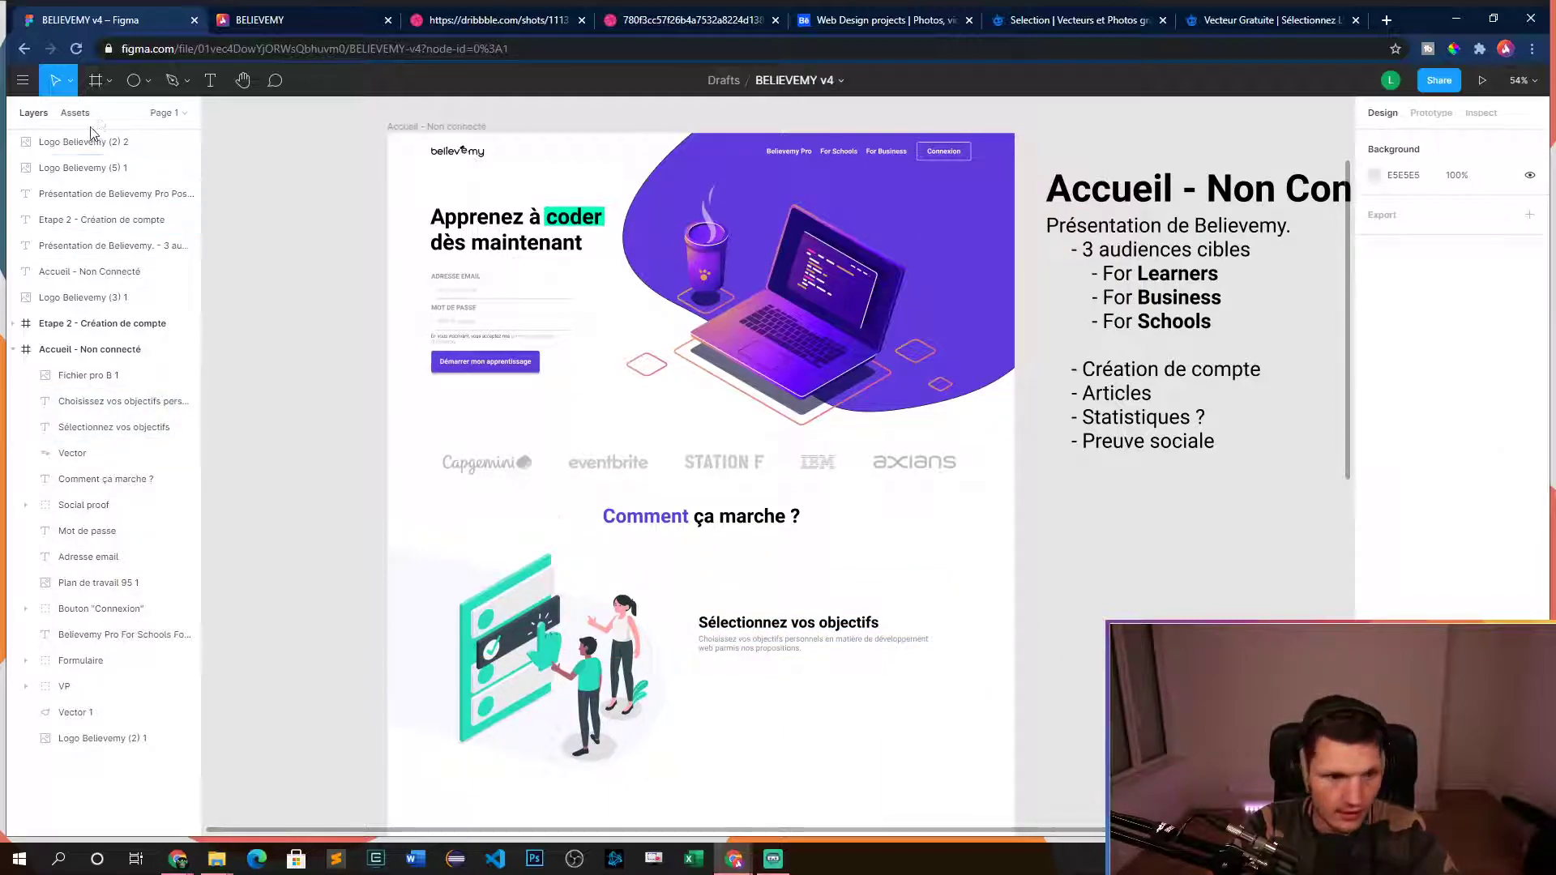
{"action": "left_click", "coordinate": [149, 80]}
{"action": "key", "text": "Escape"}
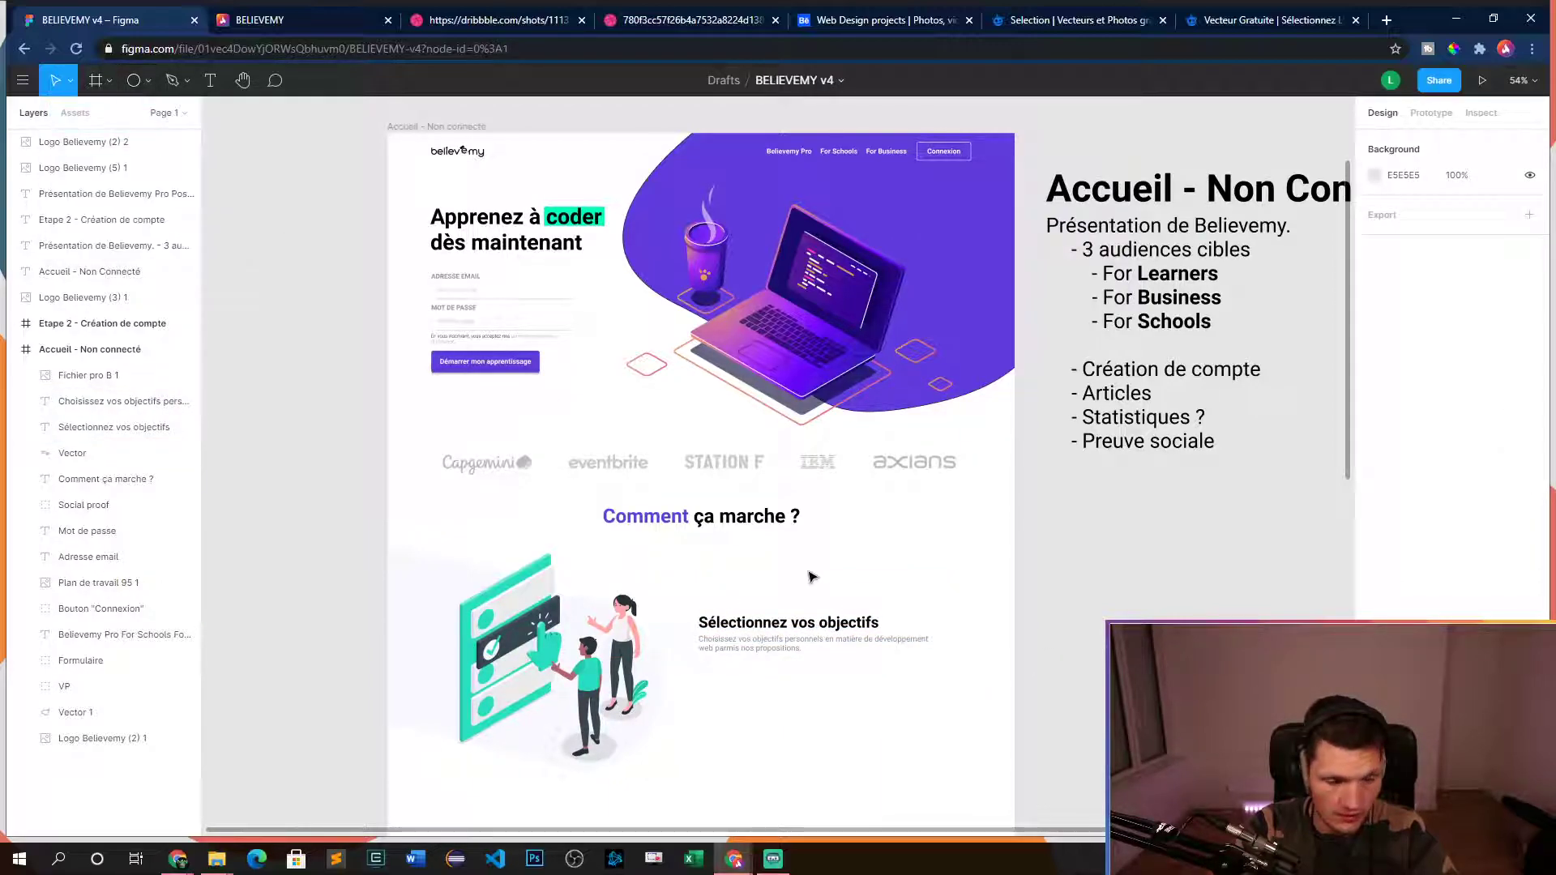
- Draw a rectangle about 238 × 47 above the "Sélectionnez vos objectifs" heading, aligned with its starting edge
{"action": "scroll", "coordinate": [802, 571], "scroll_direction": "up", "scroll_amount": 5}
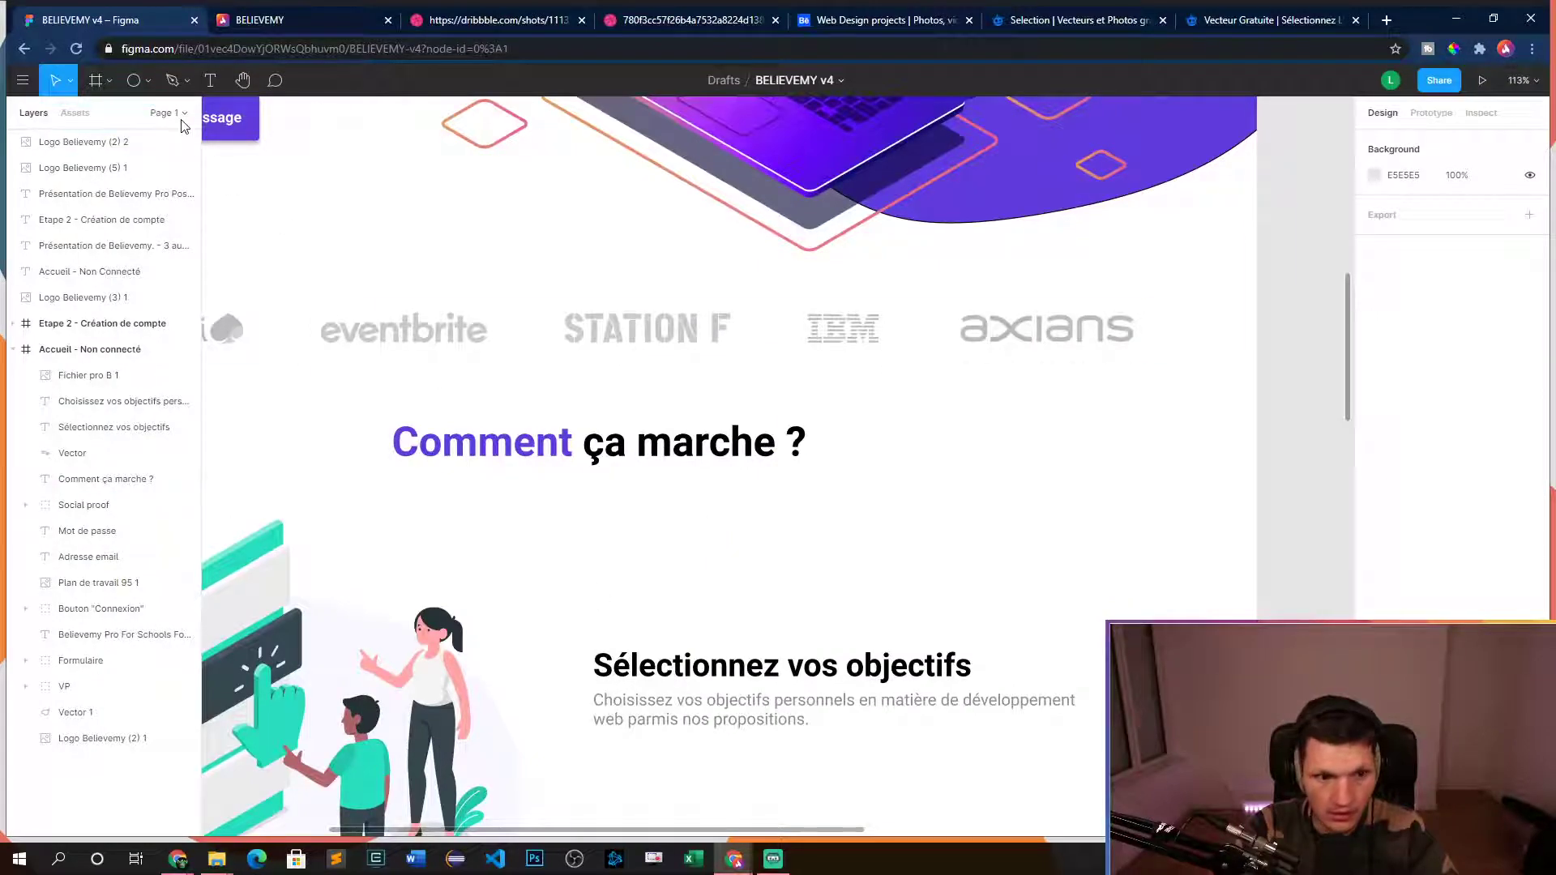
{"action": "left_click", "coordinate": [149, 80]}
{"action": "left_click", "coordinate": [121, 116]}
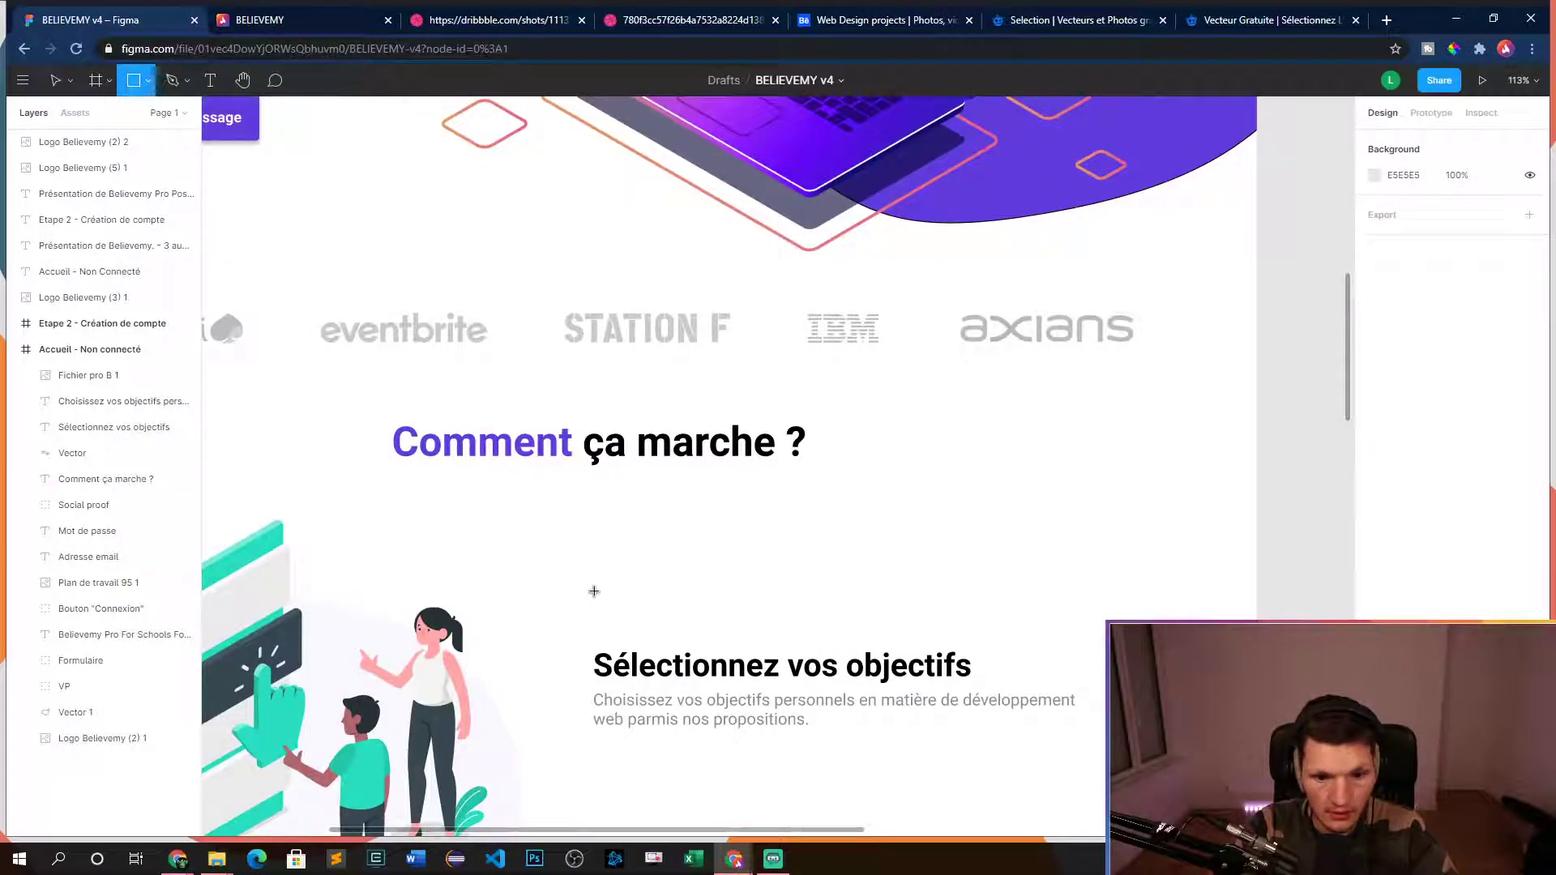
{"action": "mouse_move", "coordinate": [592, 588]}
{"action": "left_mouse_down"}
{"action": "mouse_move", "coordinate": [824, 824]}
{"action": "mouse_move", "coordinate": [930, 628]}
{"action": "mouse_move", "coordinate": [940, 636]}
{"action": "mouse_move", "coordinate": [868, 645]}
{"action": "mouse_move", "coordinate": [763, 622]}
{"action": "left_mouse_up"}
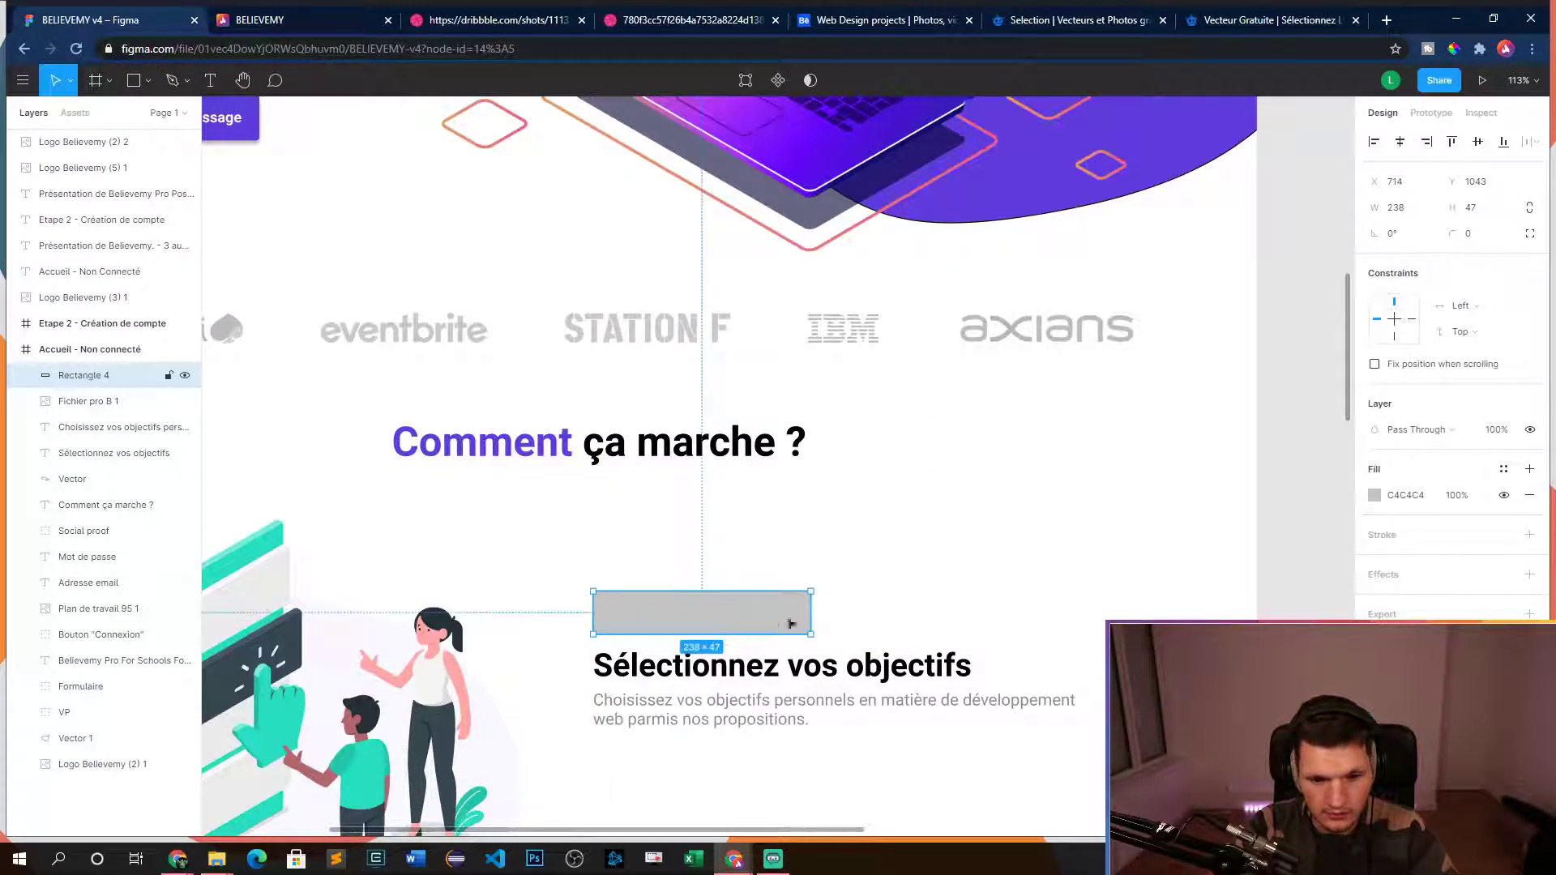
- Fill the rectangle with the hero shape's purple 613BDB, sampled from the page, at 30% opacity
{"action": "left_click", "coordinate": [1374, 495]}
{"action": "key", "text": "i"}
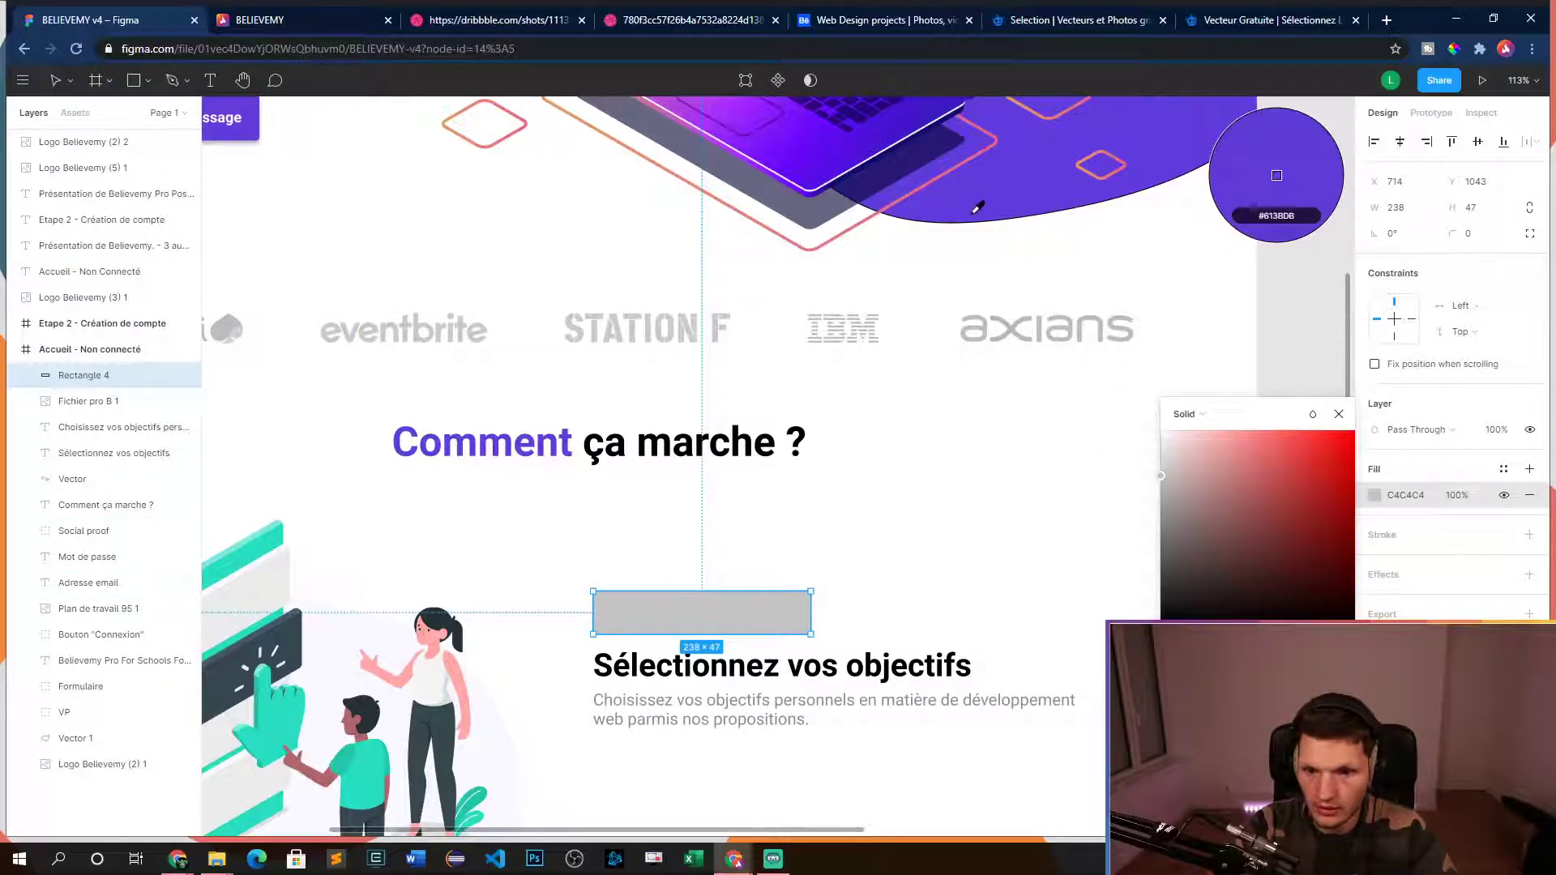
{"action": "left_click", "coordinate": [938, 189]}
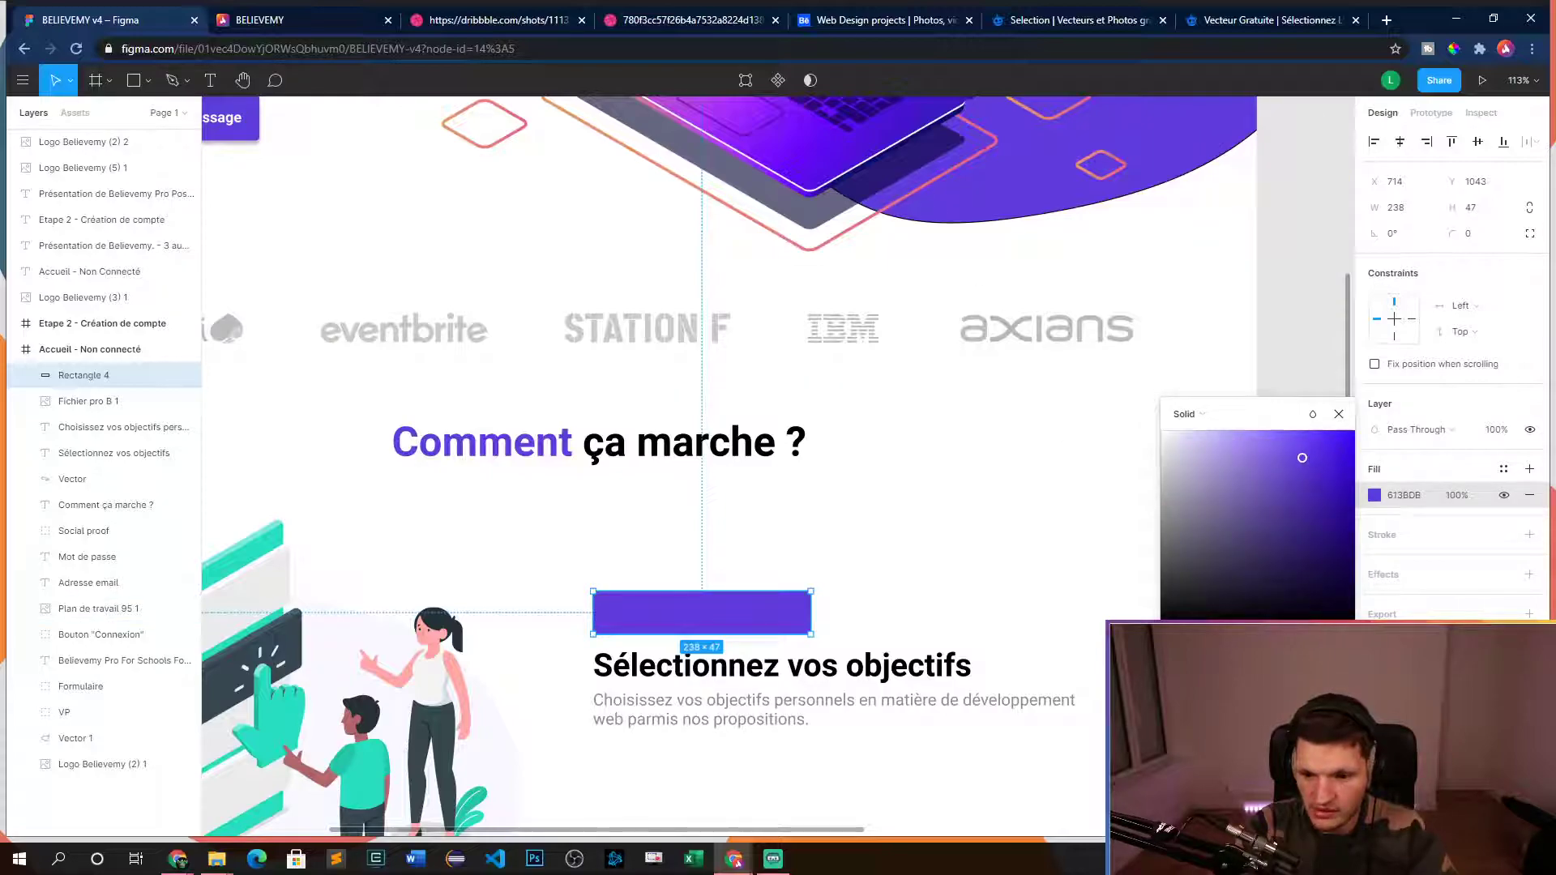
{"action": "type", "text": "2317"}
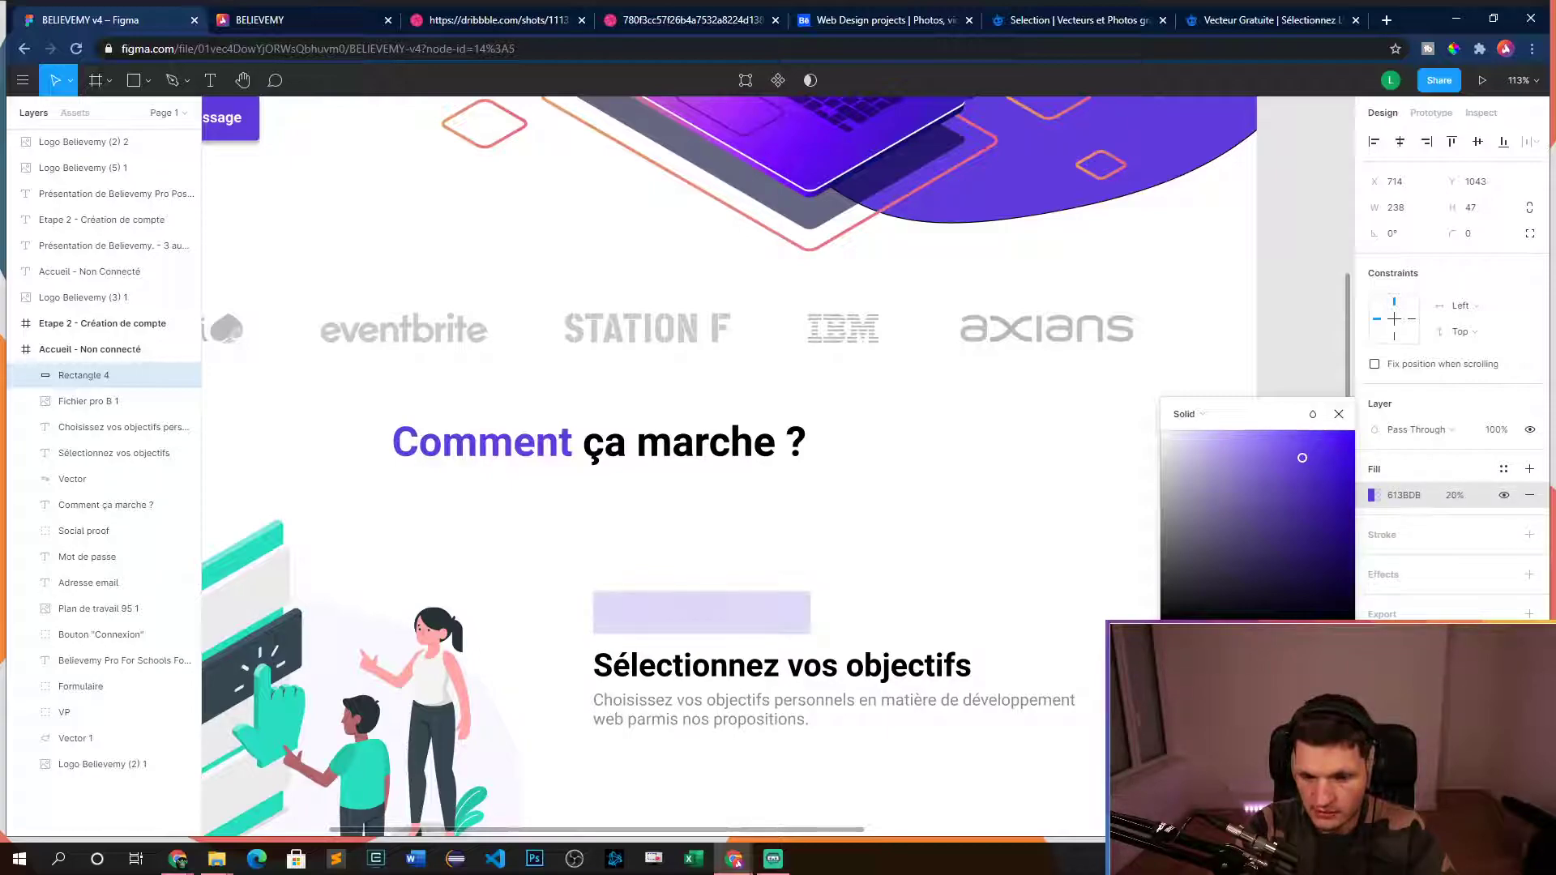
{"action": "type", "text": "28"}
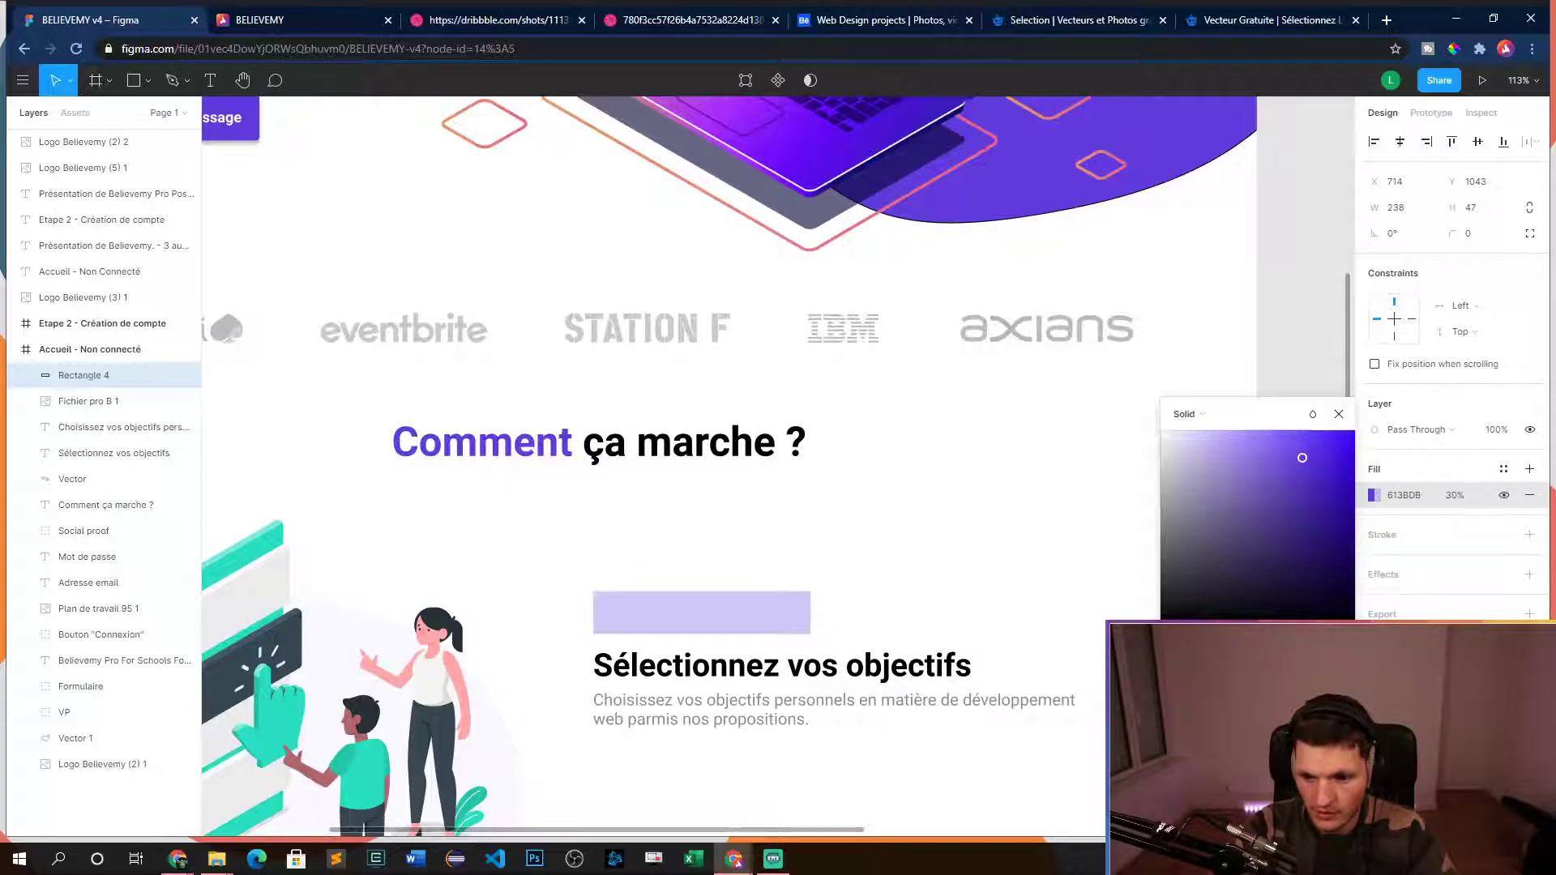
- Round the purple rectangle into a pill with a corner radius of 74
{"action": "left_click", "coordinate": [1459, 235]}
{"action": "type", "text": "20"}
{"action": "key", "text": "Return"}
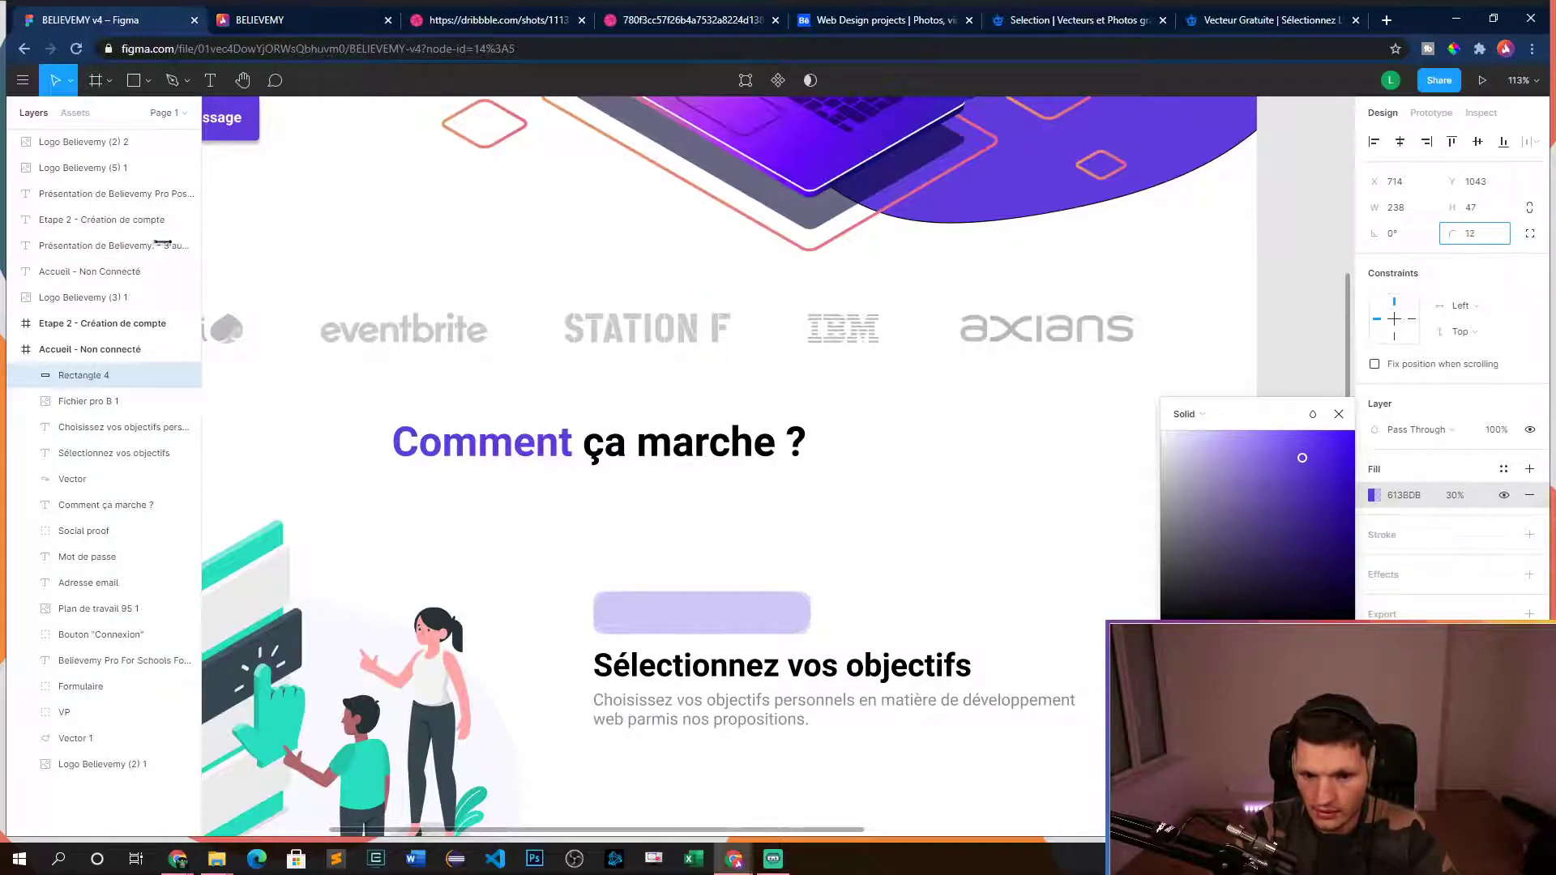
{"action": "key", "text": "Return"}
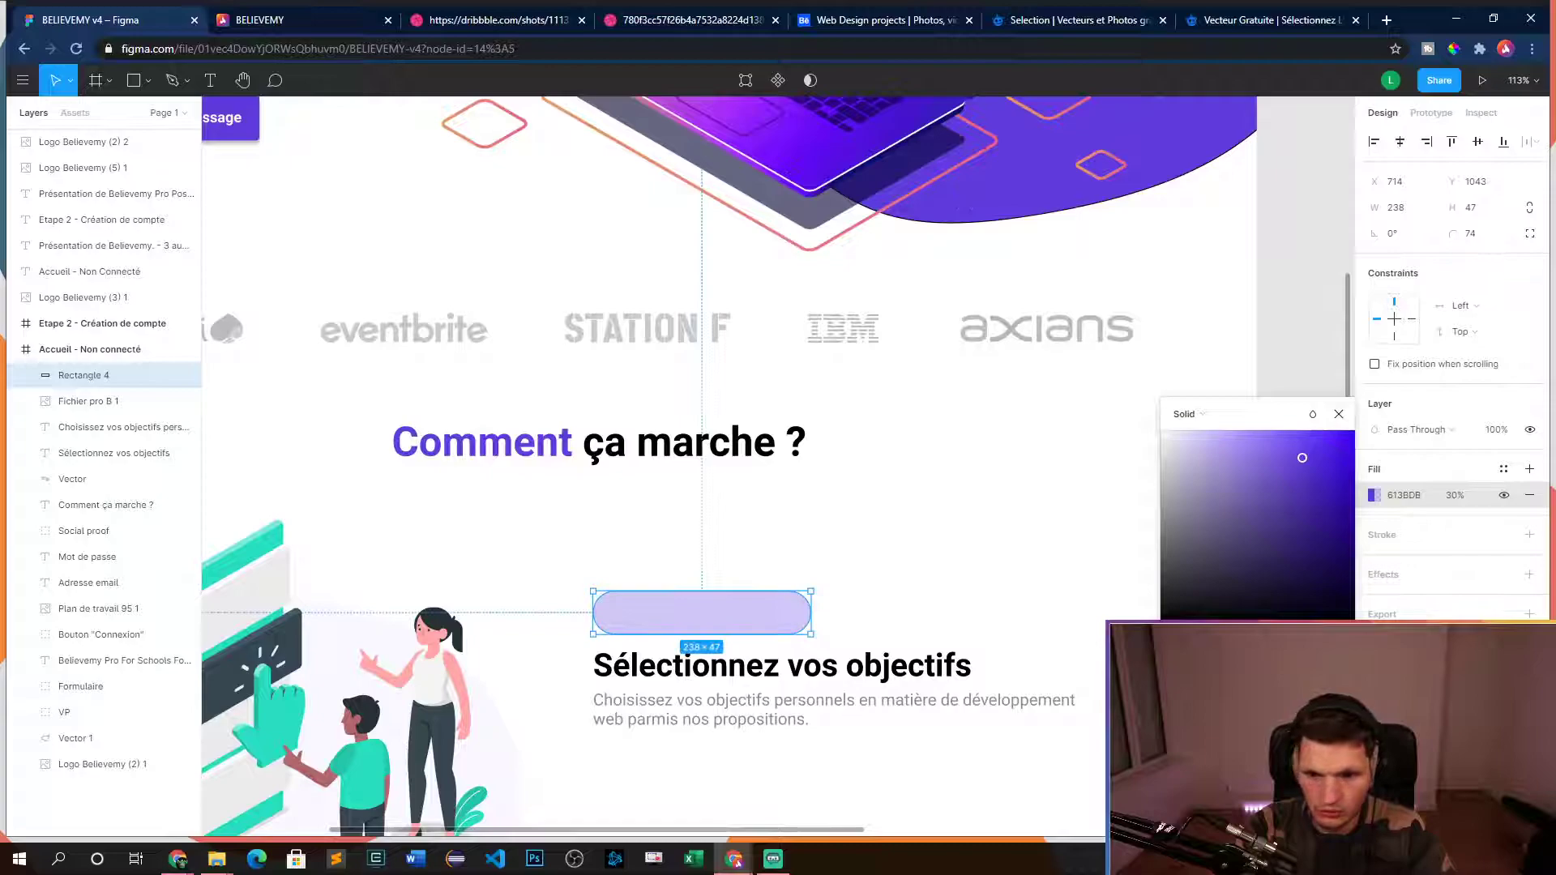
{"action": "left_click", "coordinate": [1339, 414]}
{"action": "left_click", "coordinate": [965, 567]}
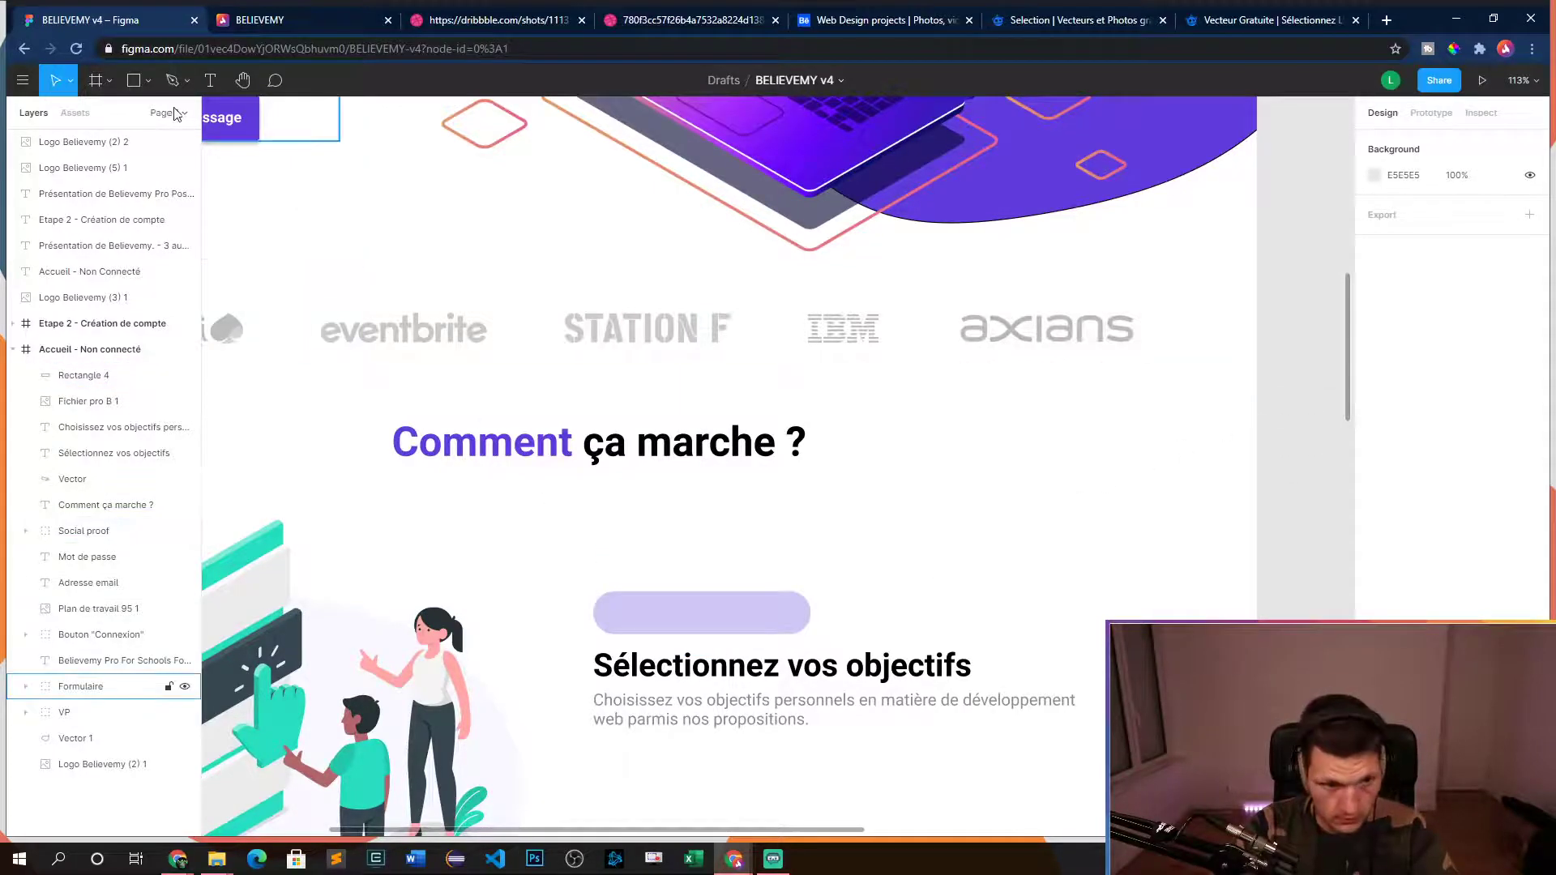
- Add a text box about 417 × 71 above the purple pill containing "Etape 1"
{"action": "left_click", "coordinate": [210, 80]}
{"action": "left_click_drag", "start_coordinate": [627, 511], "coordinate": [1010, 576]}
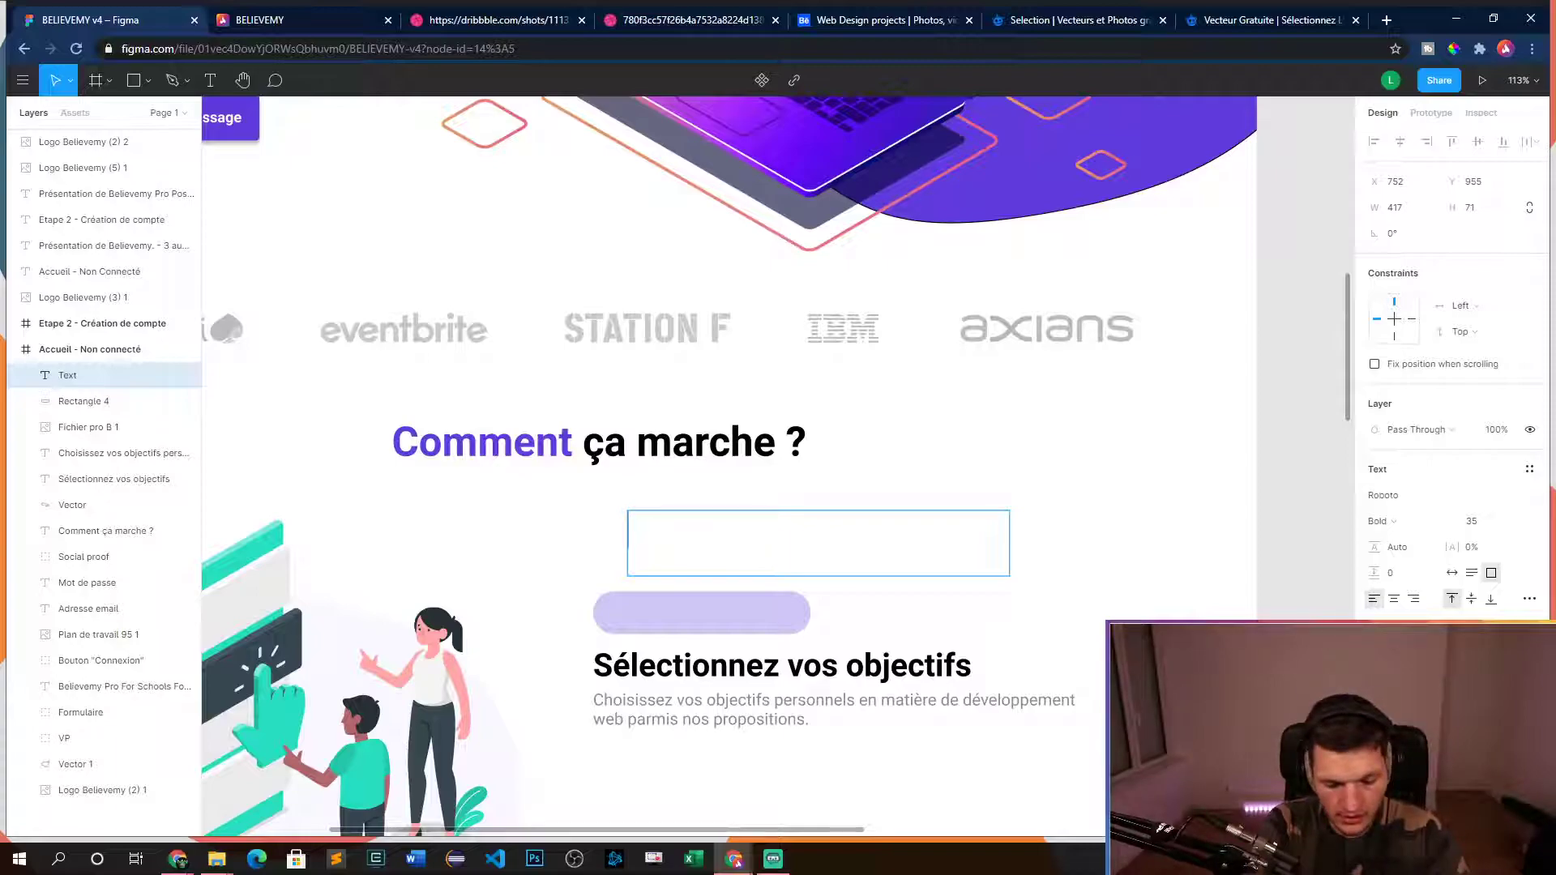
{"action": "type", "text": "Etape "}
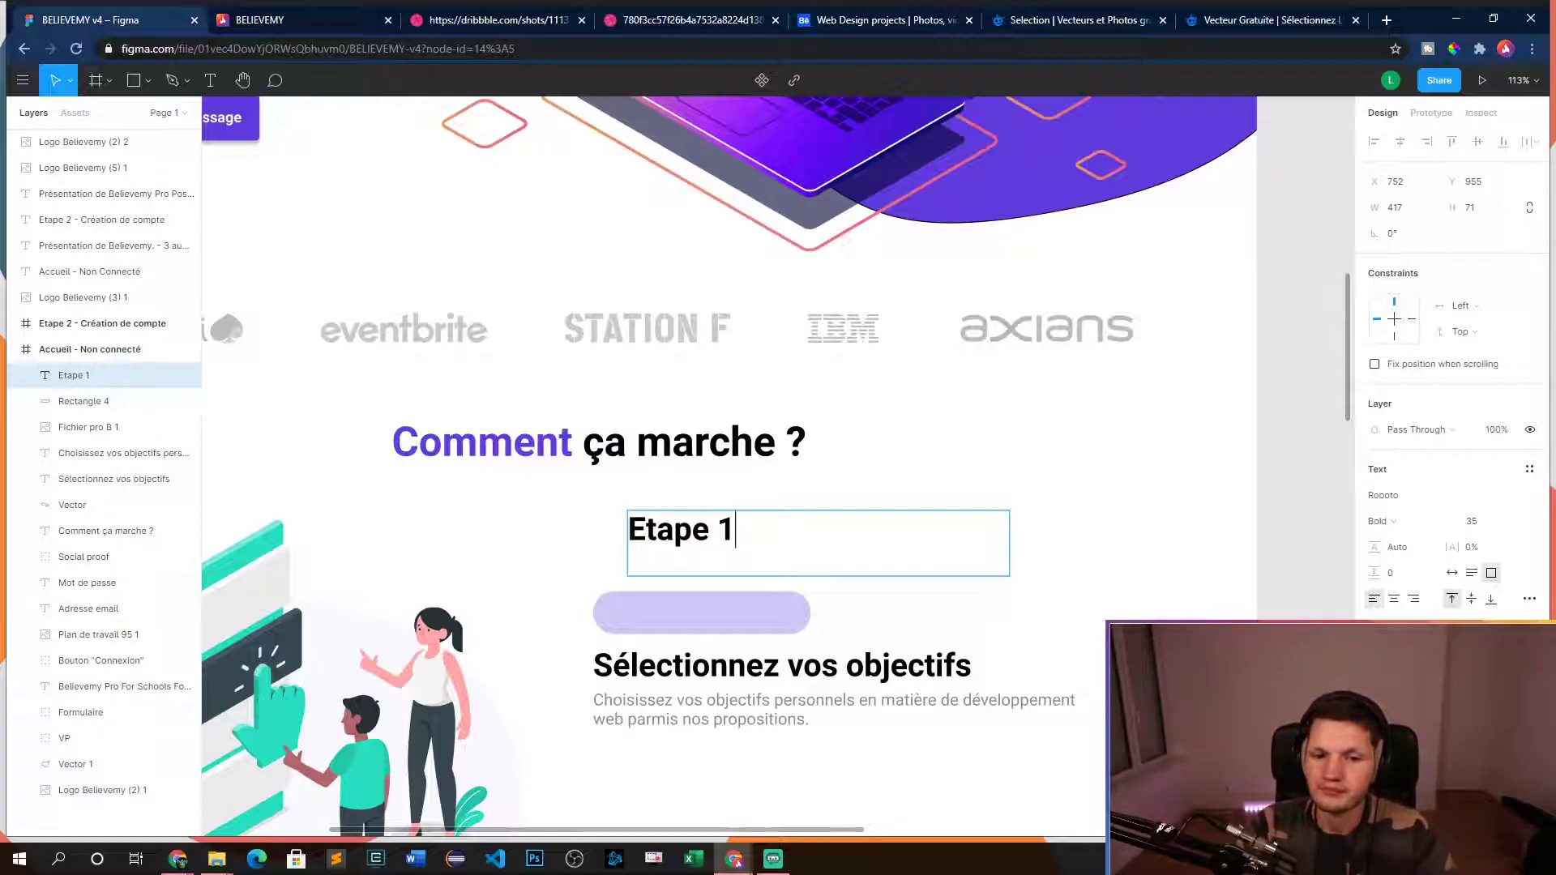
{"action": "type", "text": "1"}
- Set the font size of the "Etape 1" text to 20
{"action": "key", "text": "ctrl+a"}
{"action": "left_click", "coordinate": [1471, 522]}
{"action": "type", "text": "20"}
{"action": "key", "text": "Return"}
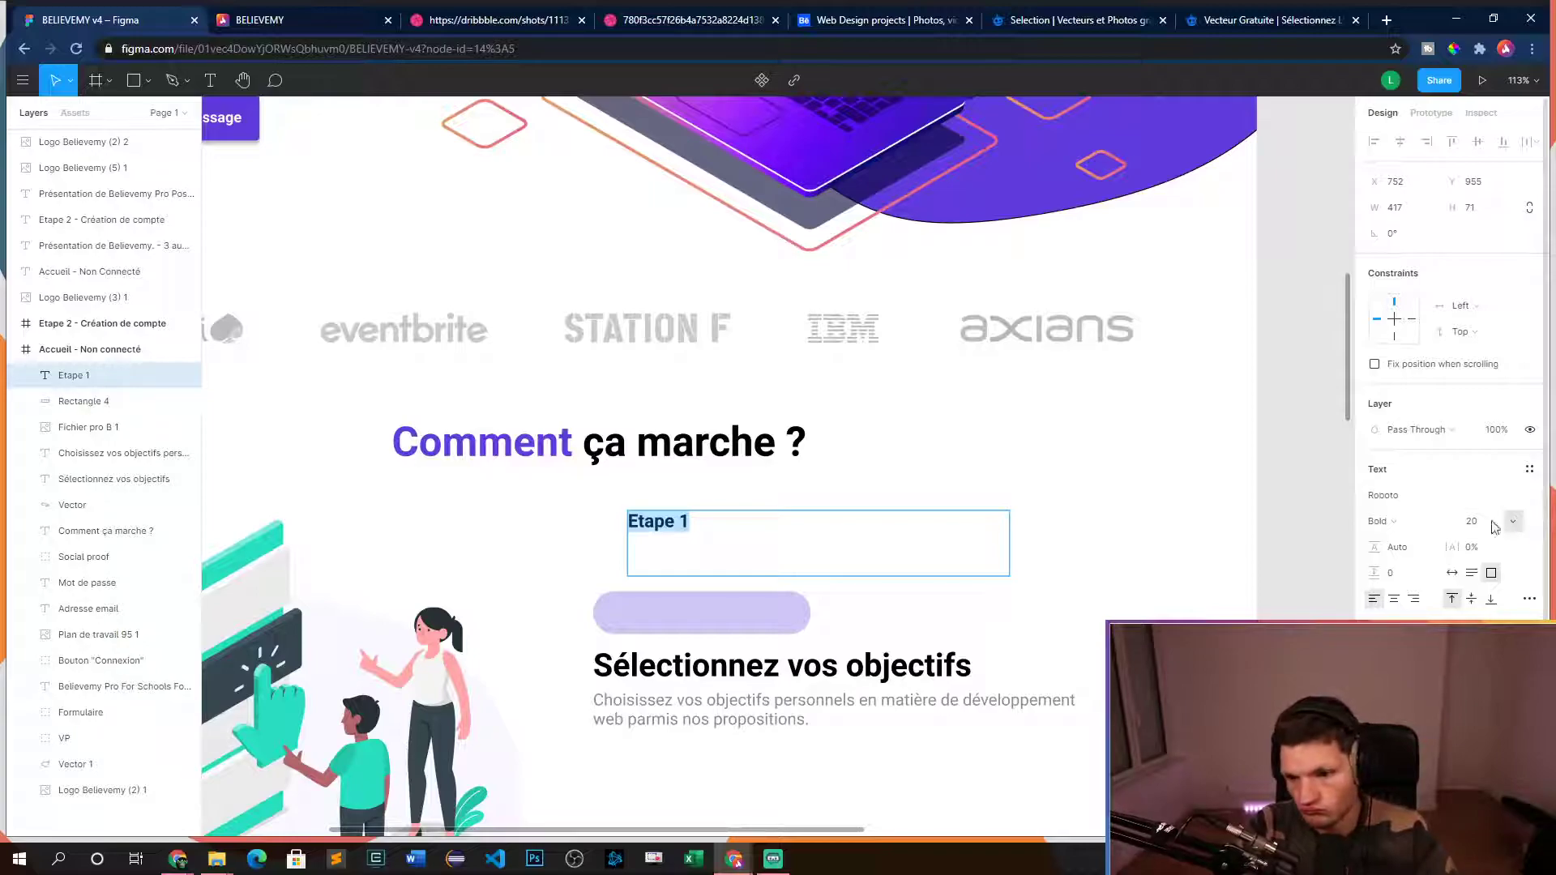
{"action": "left_click", "coordinate": [1375, 663]}
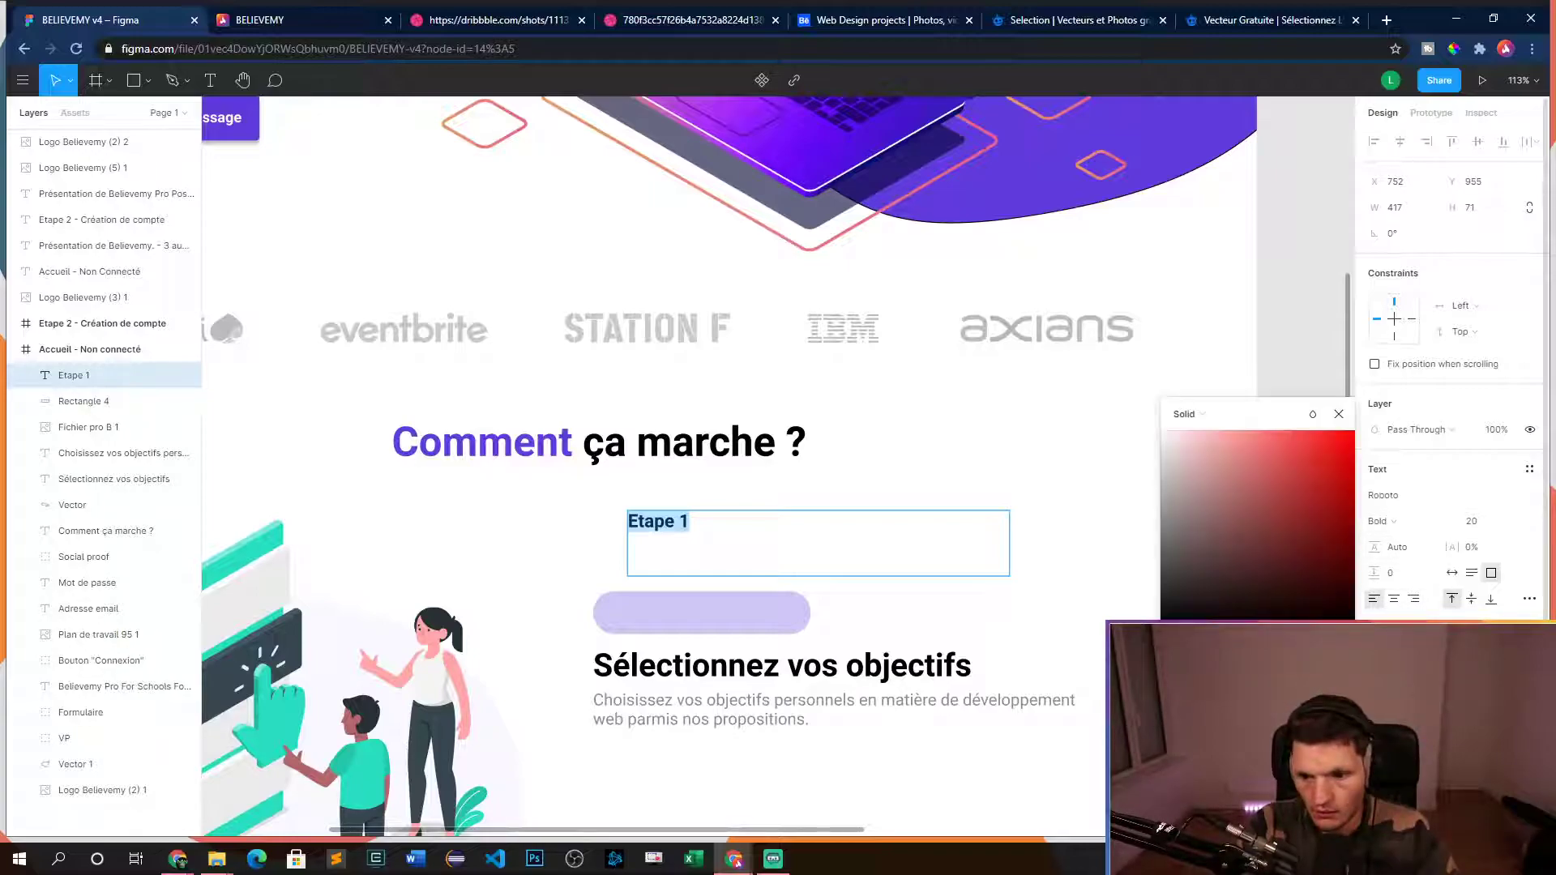
{"action": "key", "text": "Escape"}
{"action": "key", "text": "Escape"}
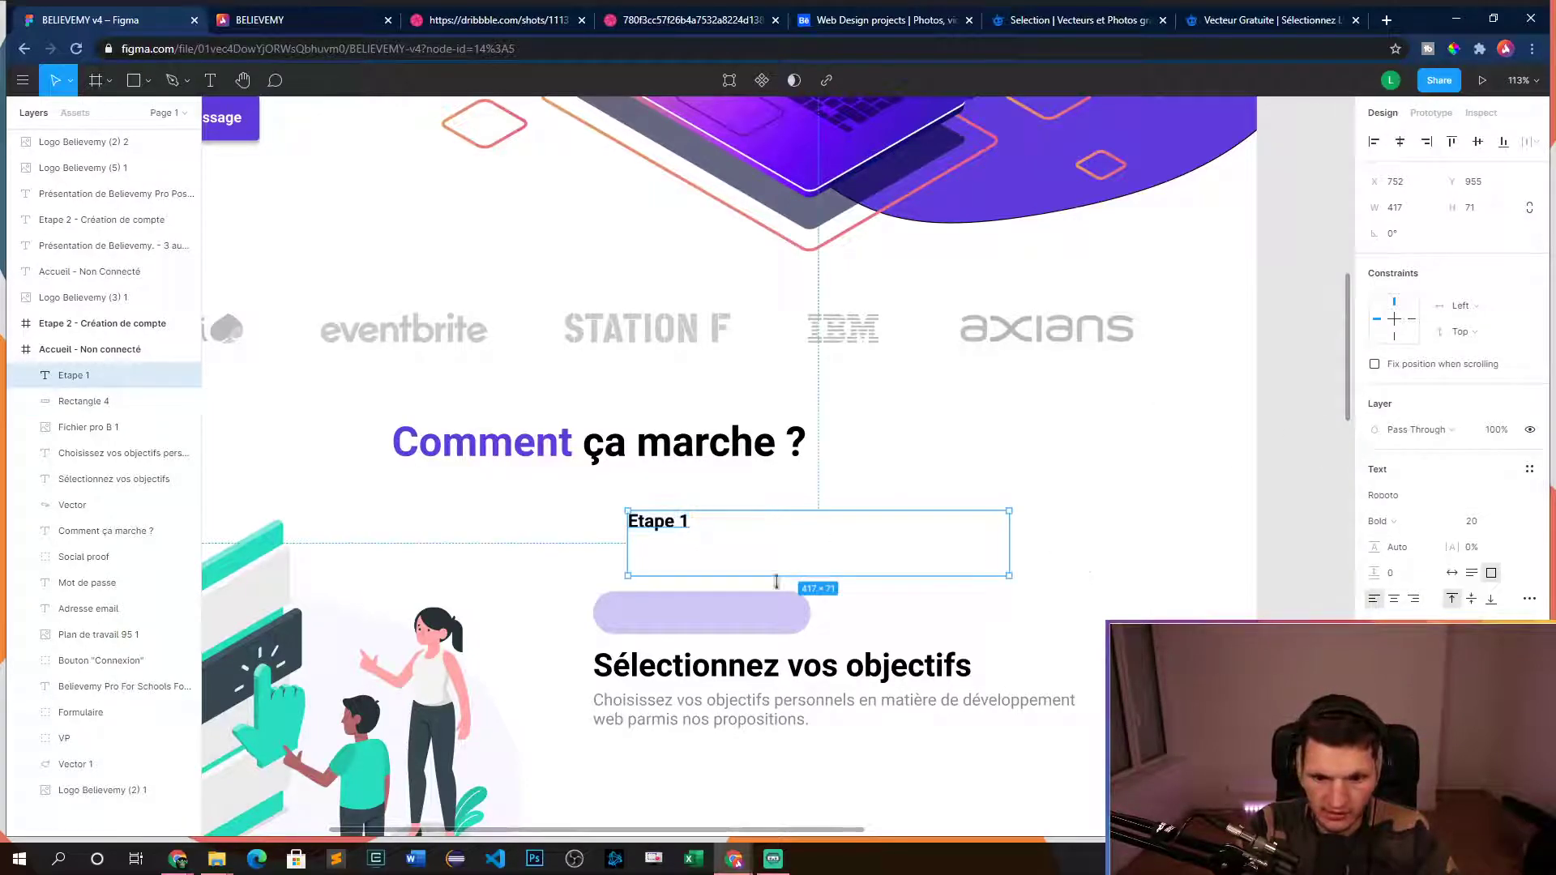
- Reduce the "Etape 1" text box's height to about 27 and place it on the pill at X 741, Y 1056
{"action": "left_click_drag", "start_coordinate": [761, 581], "coordinate": [674, 621]}
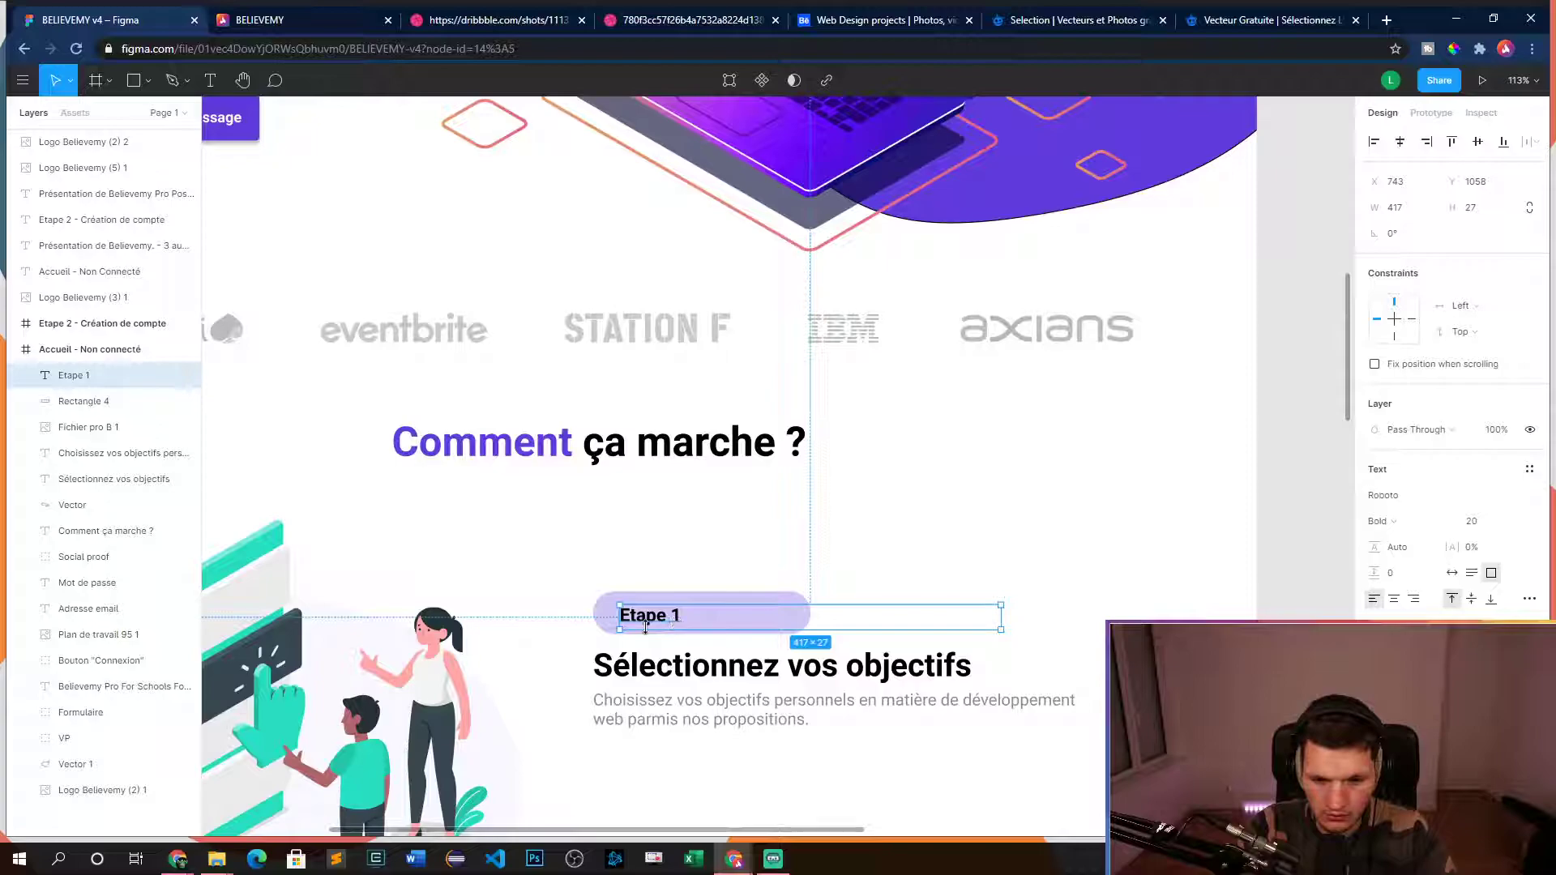
{"action": "scroll", "coordinate": [672, 620], "scroll_direction": "up", "scroll_amount": 10}
{"action": "left_click_drag", "start_coordinate": [620, 570], "coordinate": [609, 557]}
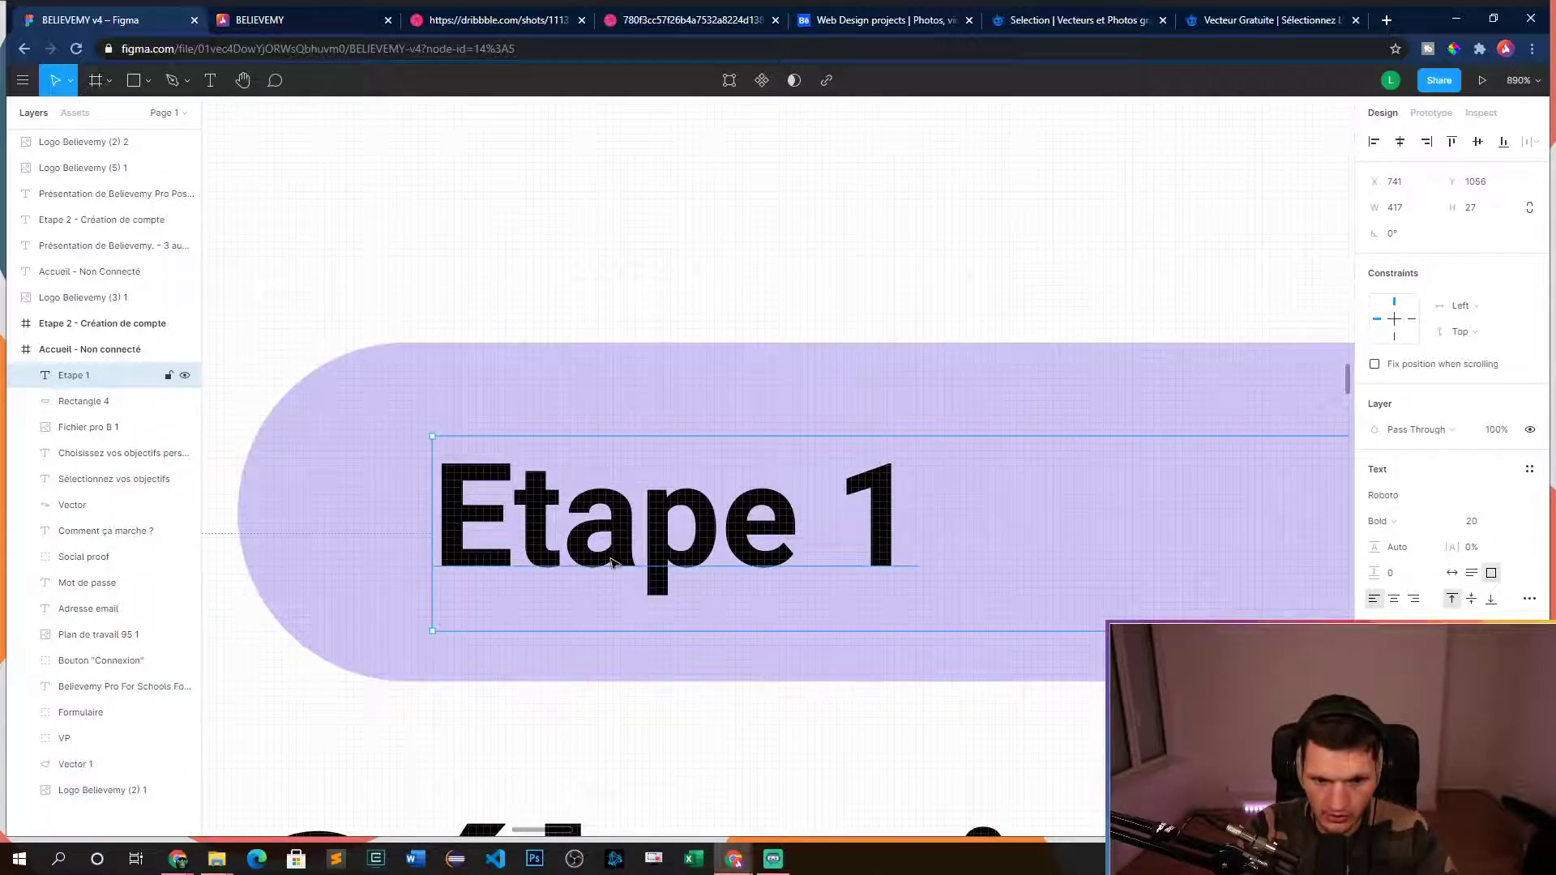
- Narrow the "Etape 1" text box to about 186 wide so it fits inside the pill
{"action": "scroll", "coordinate": [869, 680], "scroll_direction": "down", "scroll_amount": 6}
{"action": "left_click_drag", "start_coordinate": [904, 658], "coordinate": [816, 659]}
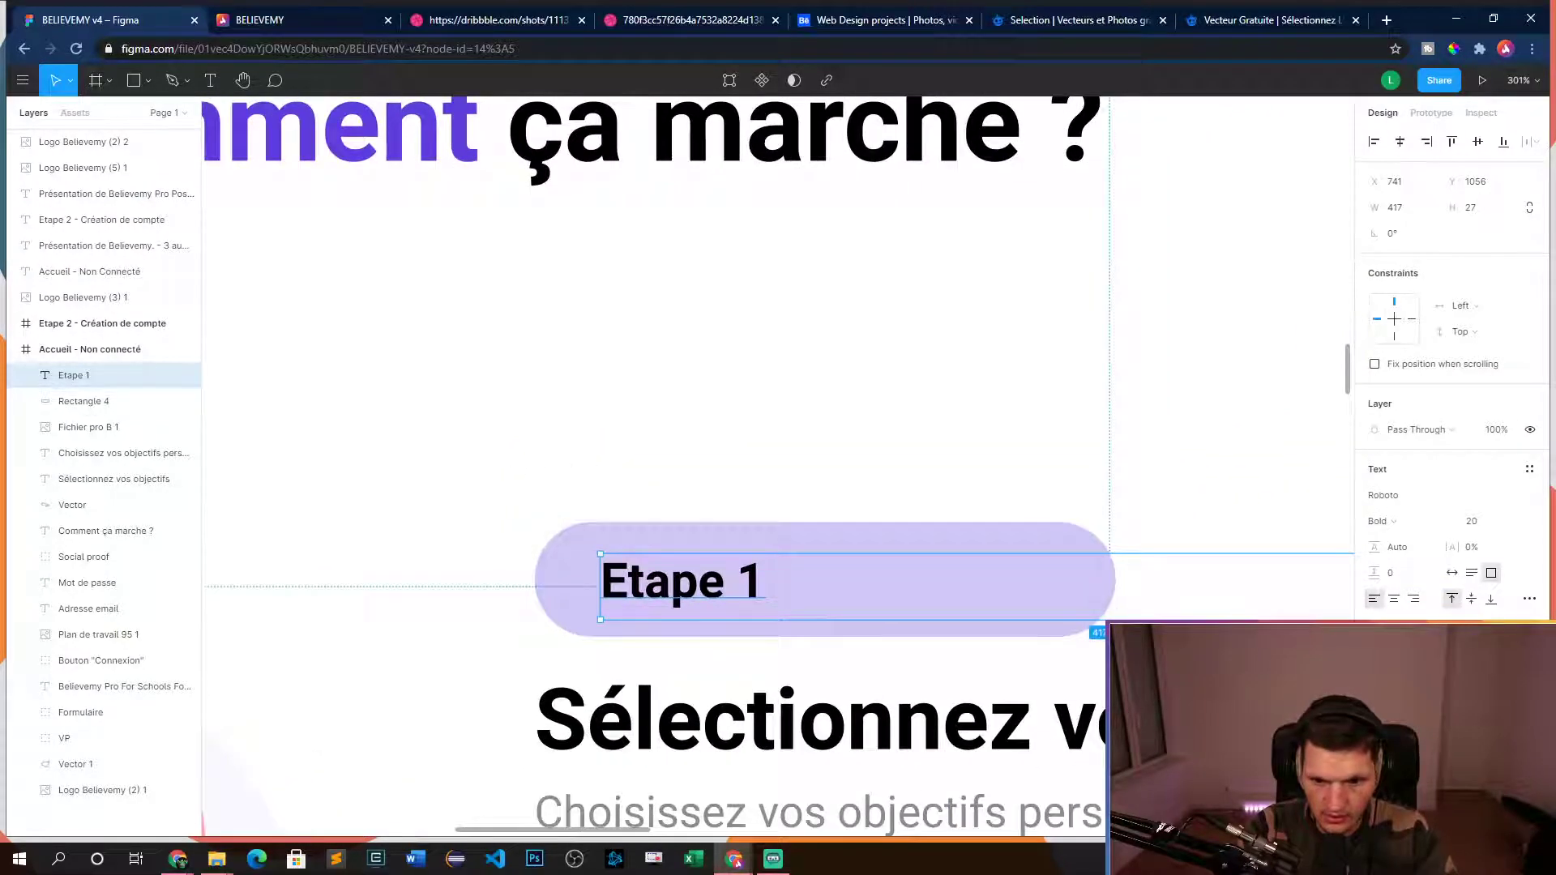
{"action": "scroll", "coordinate": [1141, 694], "scroll_direction": "down", "scroll_amount": 2}
{"action": "left_click_drag", "start_coordinate": [1141, 695], "coordinate": [814, 707]}
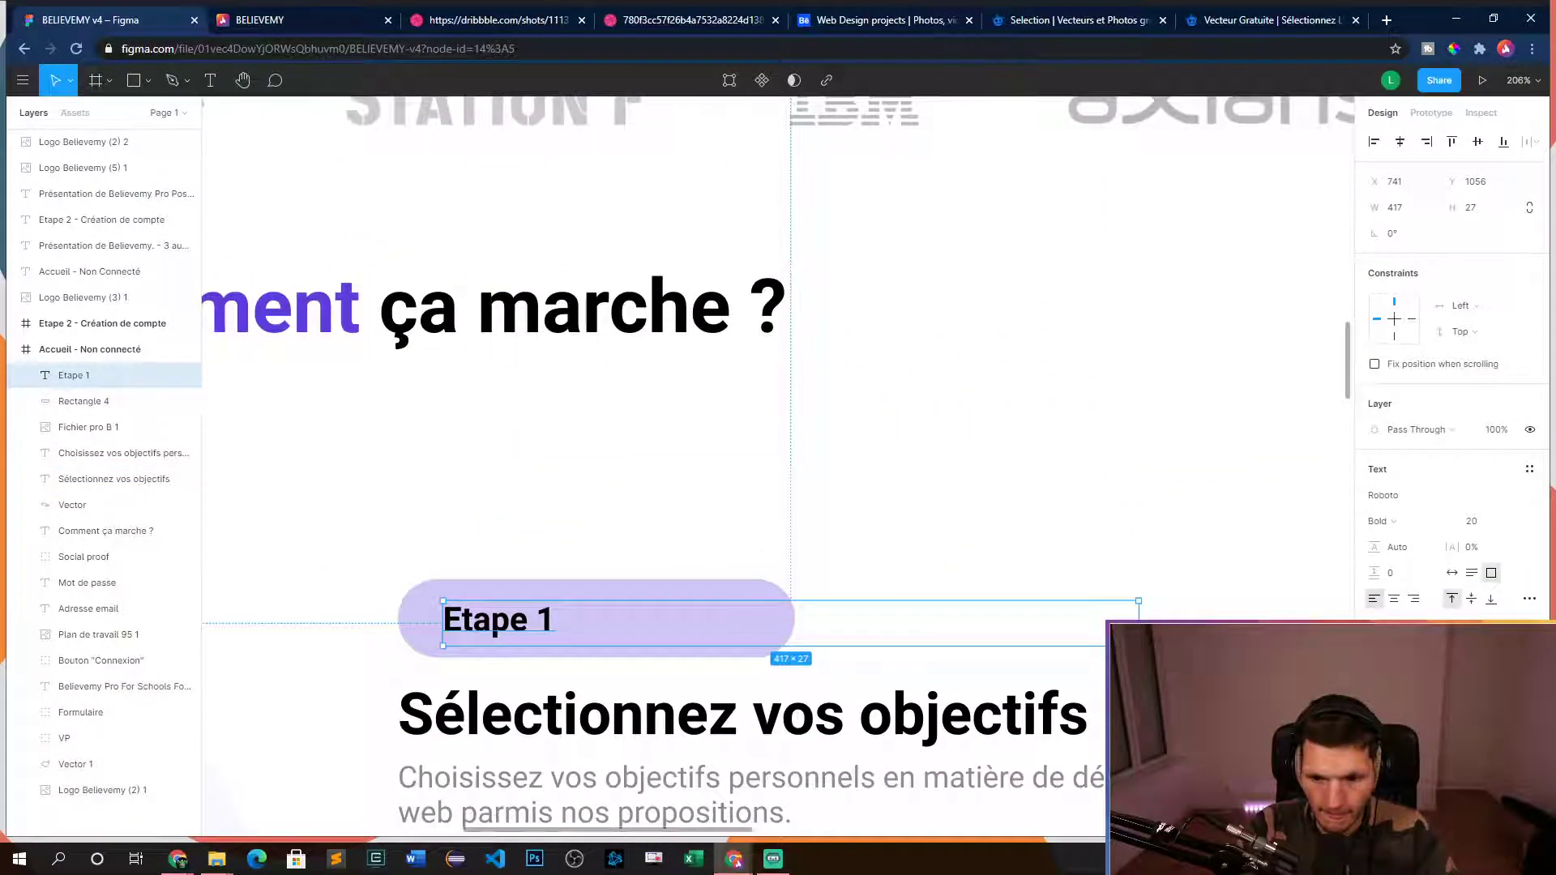
{"action": "left_click_drag", "start_coordinate": [1139, 616], "coordinate": [754, 624]}
{"action": "left_click", "coordinate": [777, 628]}
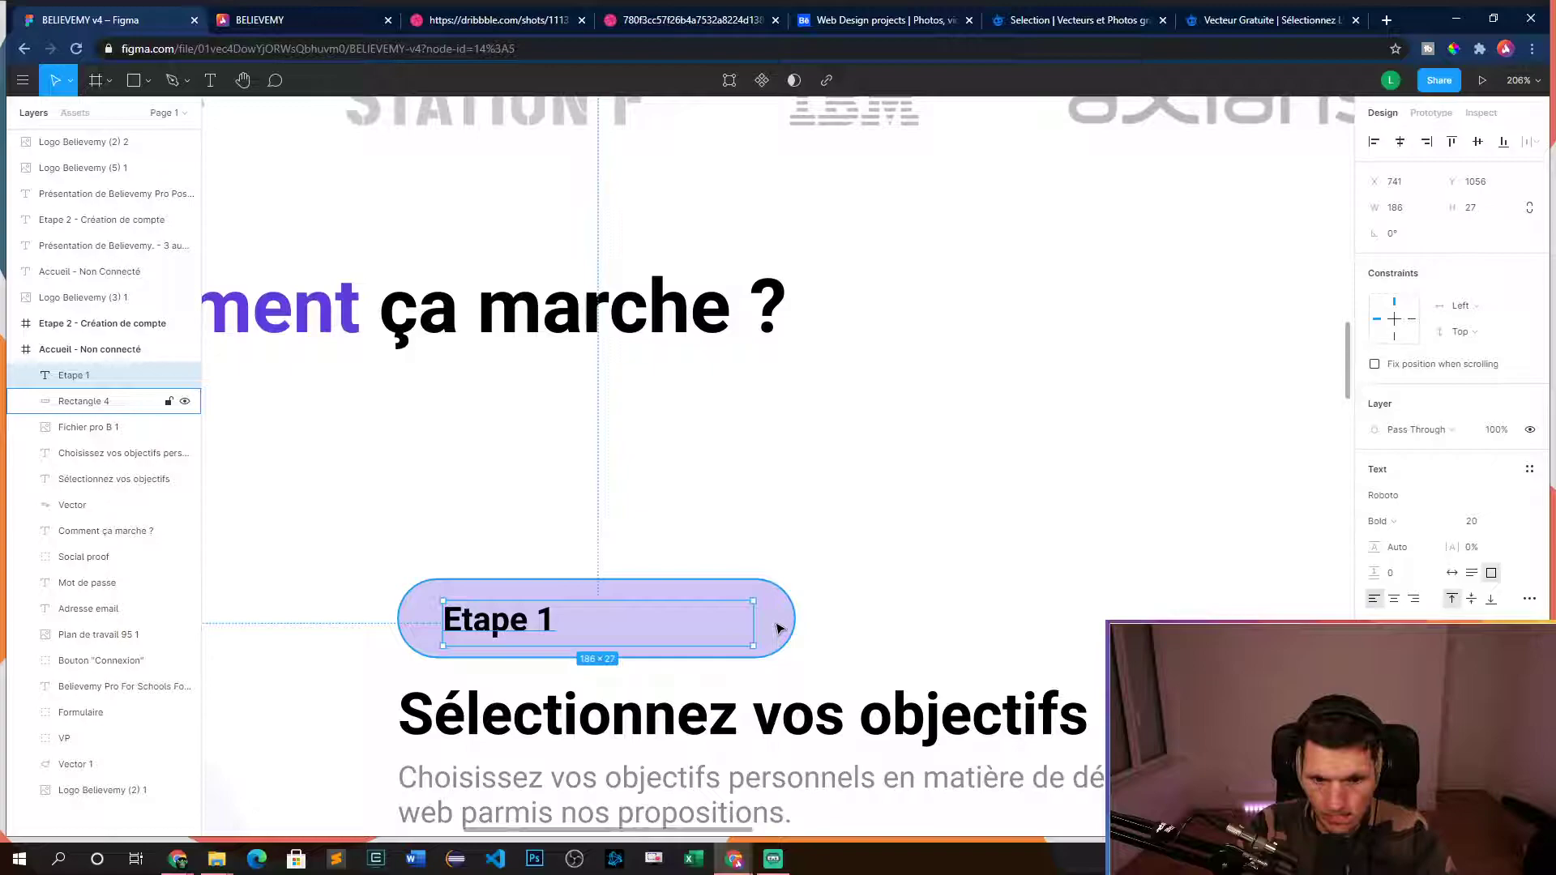
- Shorten the purple pill to about 123 wide so it fits around the "Etape 1" label
{"action": "left_click", "coordinate": [876, 629]}
{"action": "left_click", "coordinate": [691, 633]}
{"action": "left_click_drag", "start_coordinate": [797, 623], "coordinate": [605, 626]}
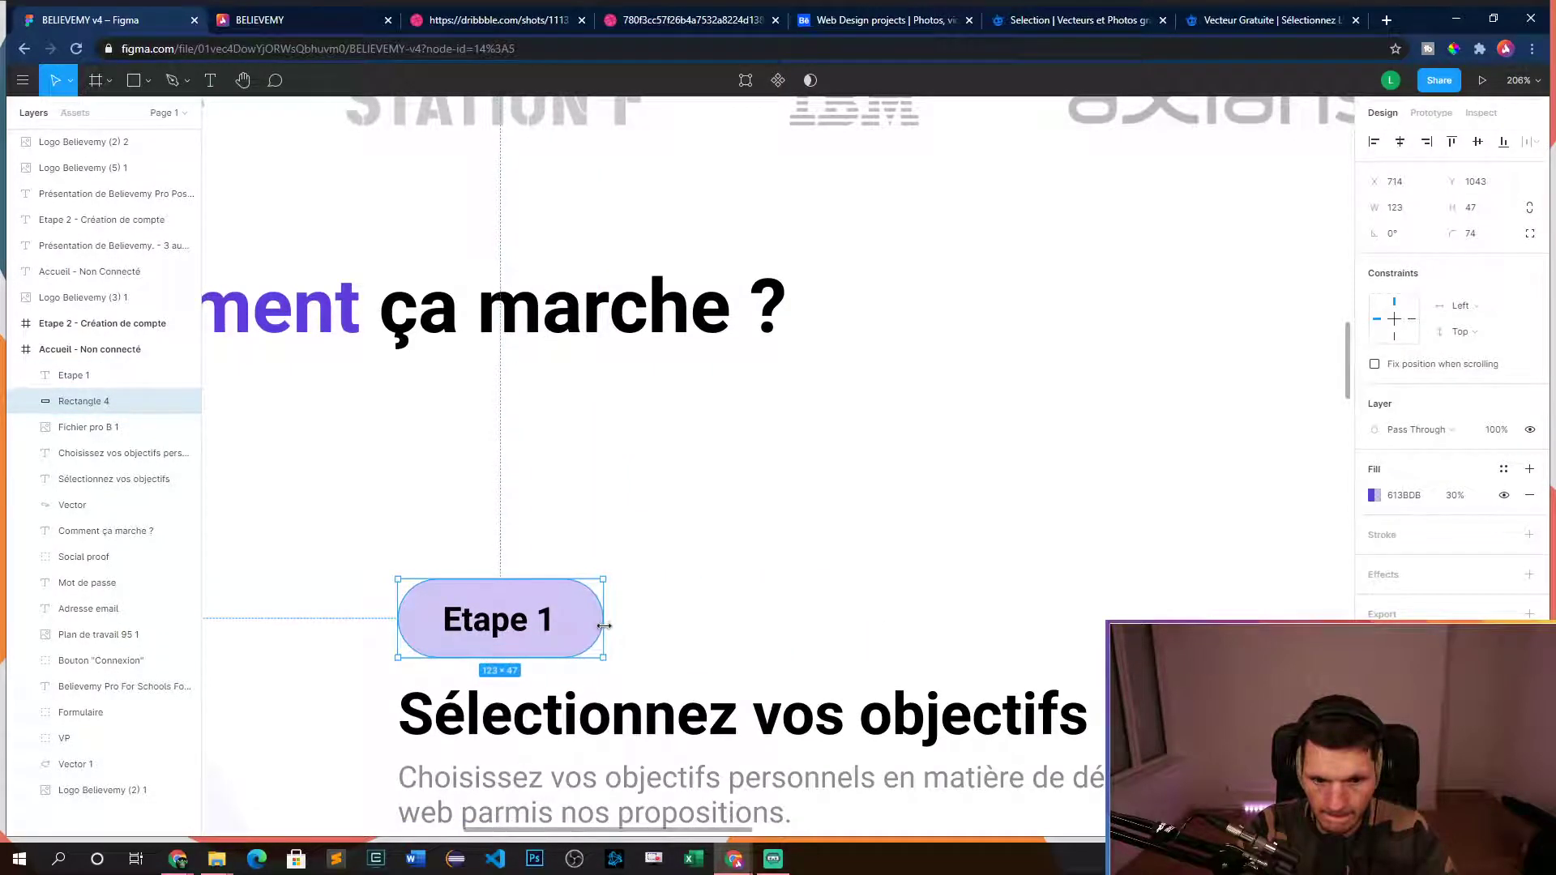
{"action": "left_click", "coordinate": [740, 663]}
{"action": "scroll", "coordinate": [740, 663], "scroll_direction": "down", "scroll_amount": 10}
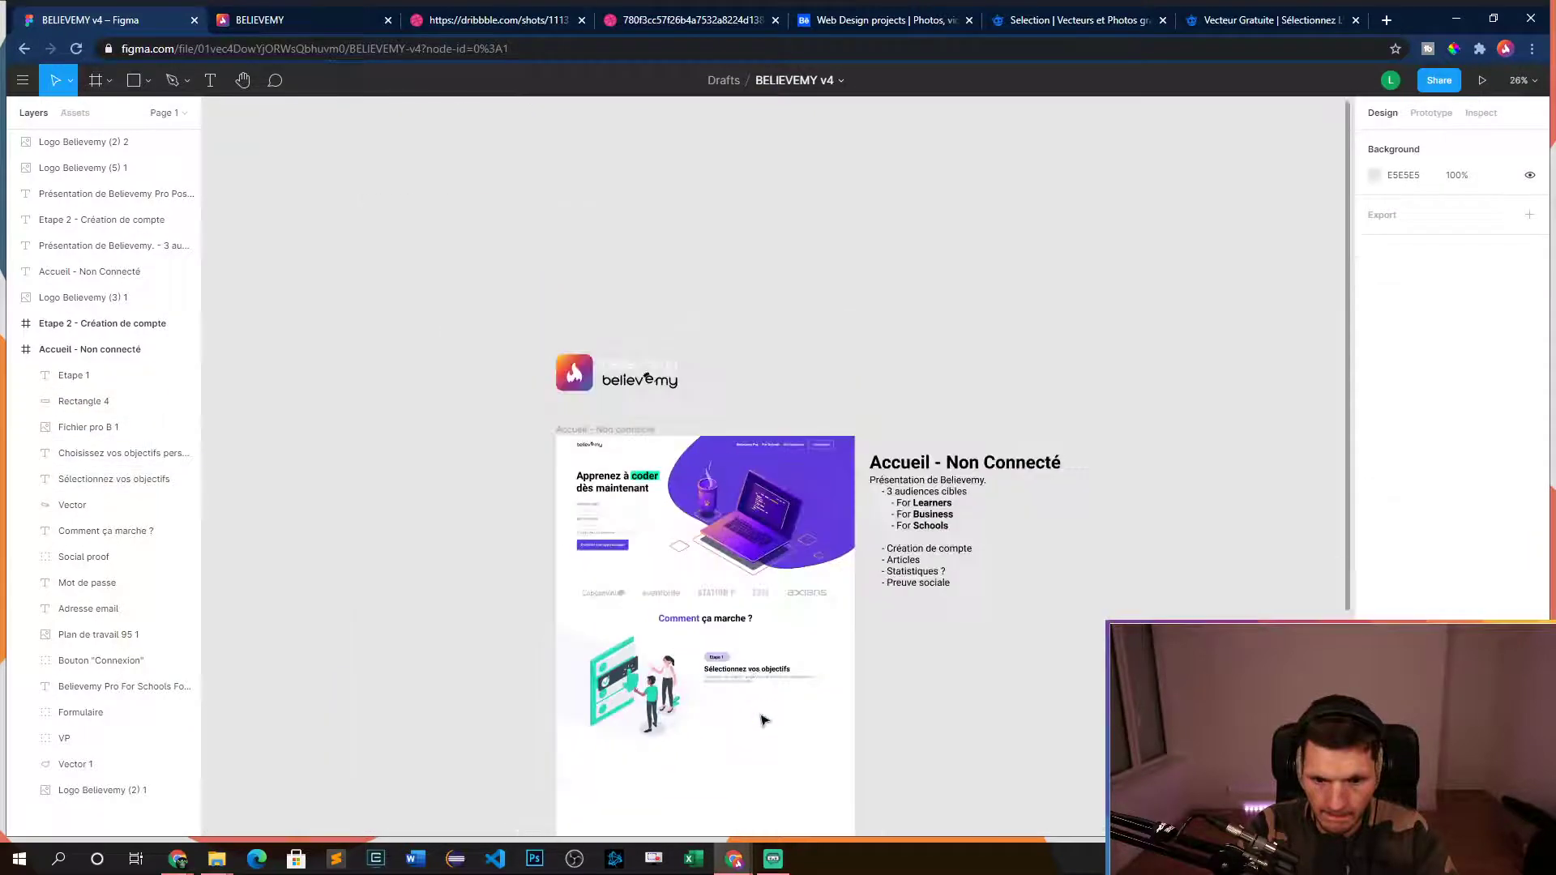
{"action": "scroll", "coordinate": [764, 708], "scroll_direction": "up", "scroll_amount": 5}
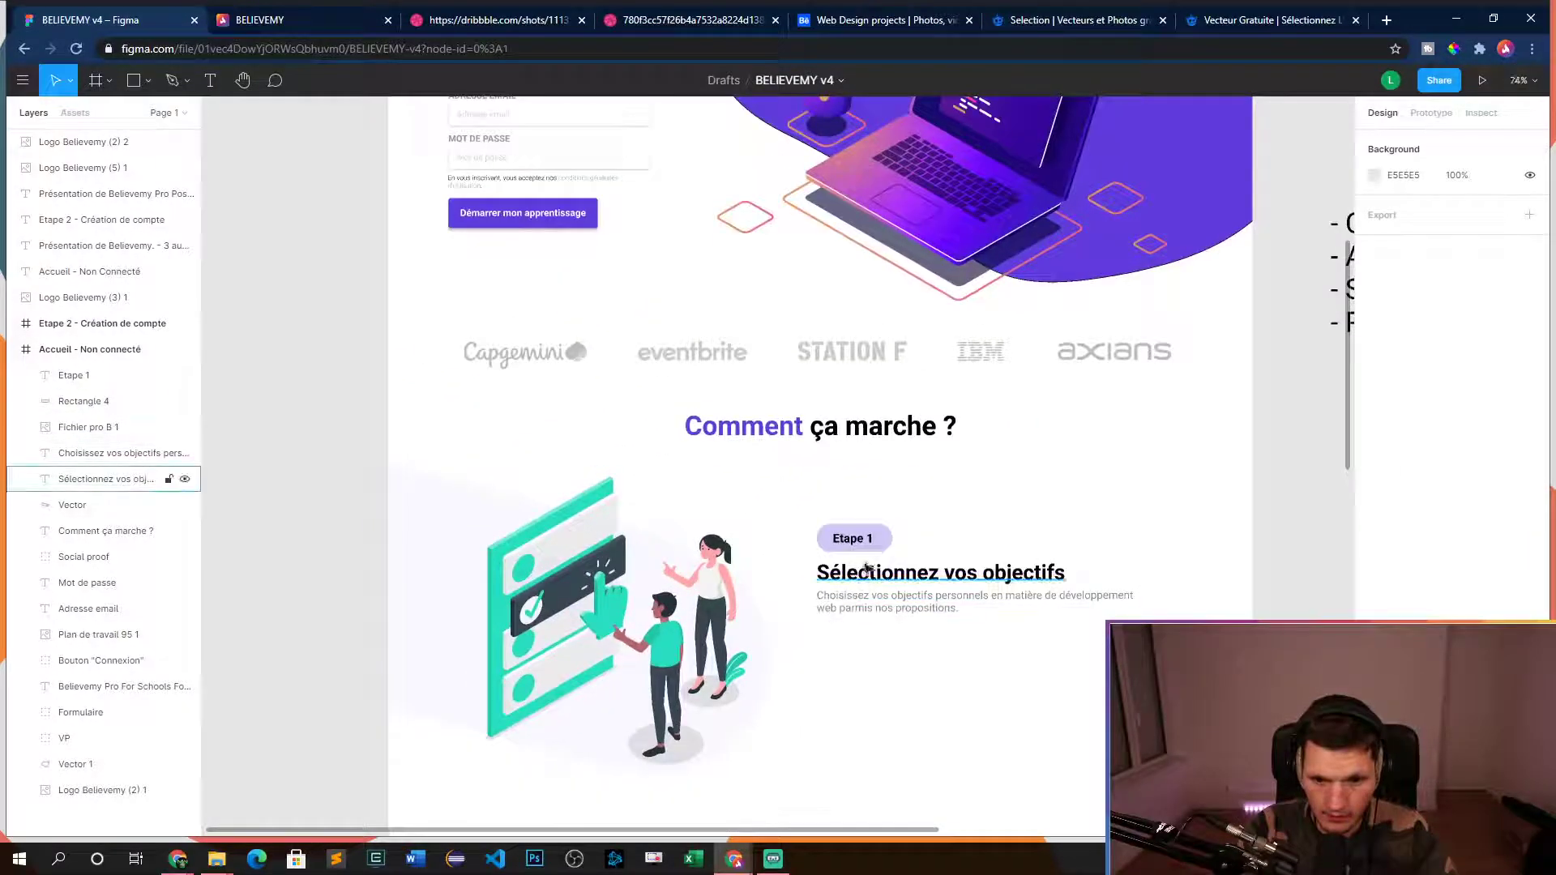
- Recolour the pill behind "Etape 1" with F9F8FF, sampled from the pale lavender background shape
{"action": "left_click", "coordinate": [861, 545]}
{"action": "left_click", "coordinate": [1374, 495]}
{"action": "left_click", "coordinate": [1180, 648]}
{"action": "left_click", "coordinate": [760, 647]}
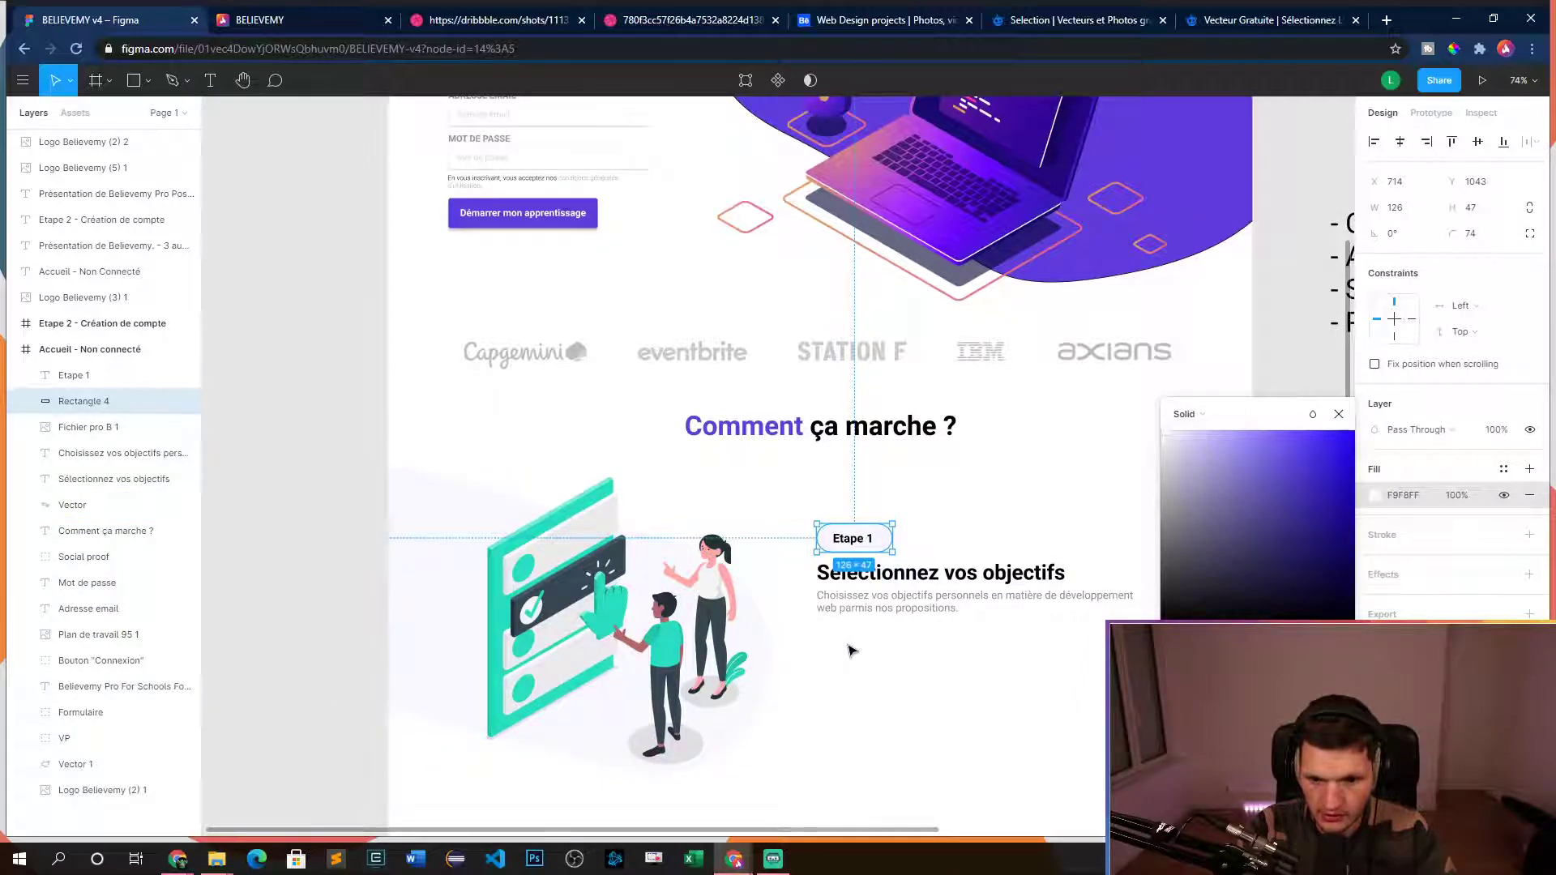
{"action": "left_click", "coordinate": [997, 692]}
- Set the fill of the pill behind "Etape 1" to the stronger light purple D8D2FF
{"action": "left_click", "coordinate": [887, 545]}
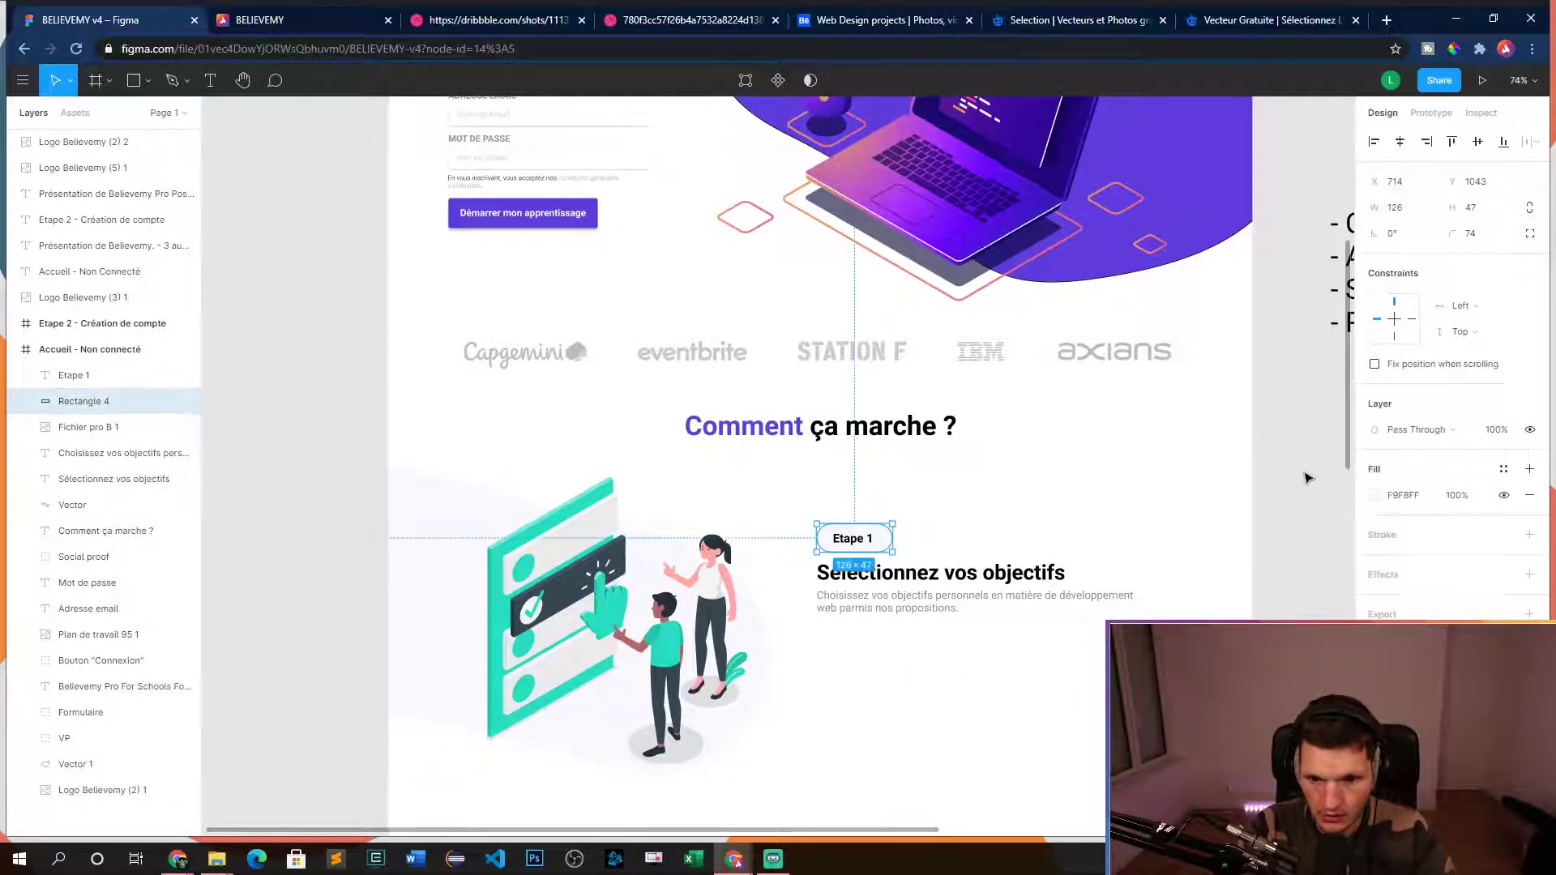
{"action": "left_click", "coordinate": [1374, 496]}
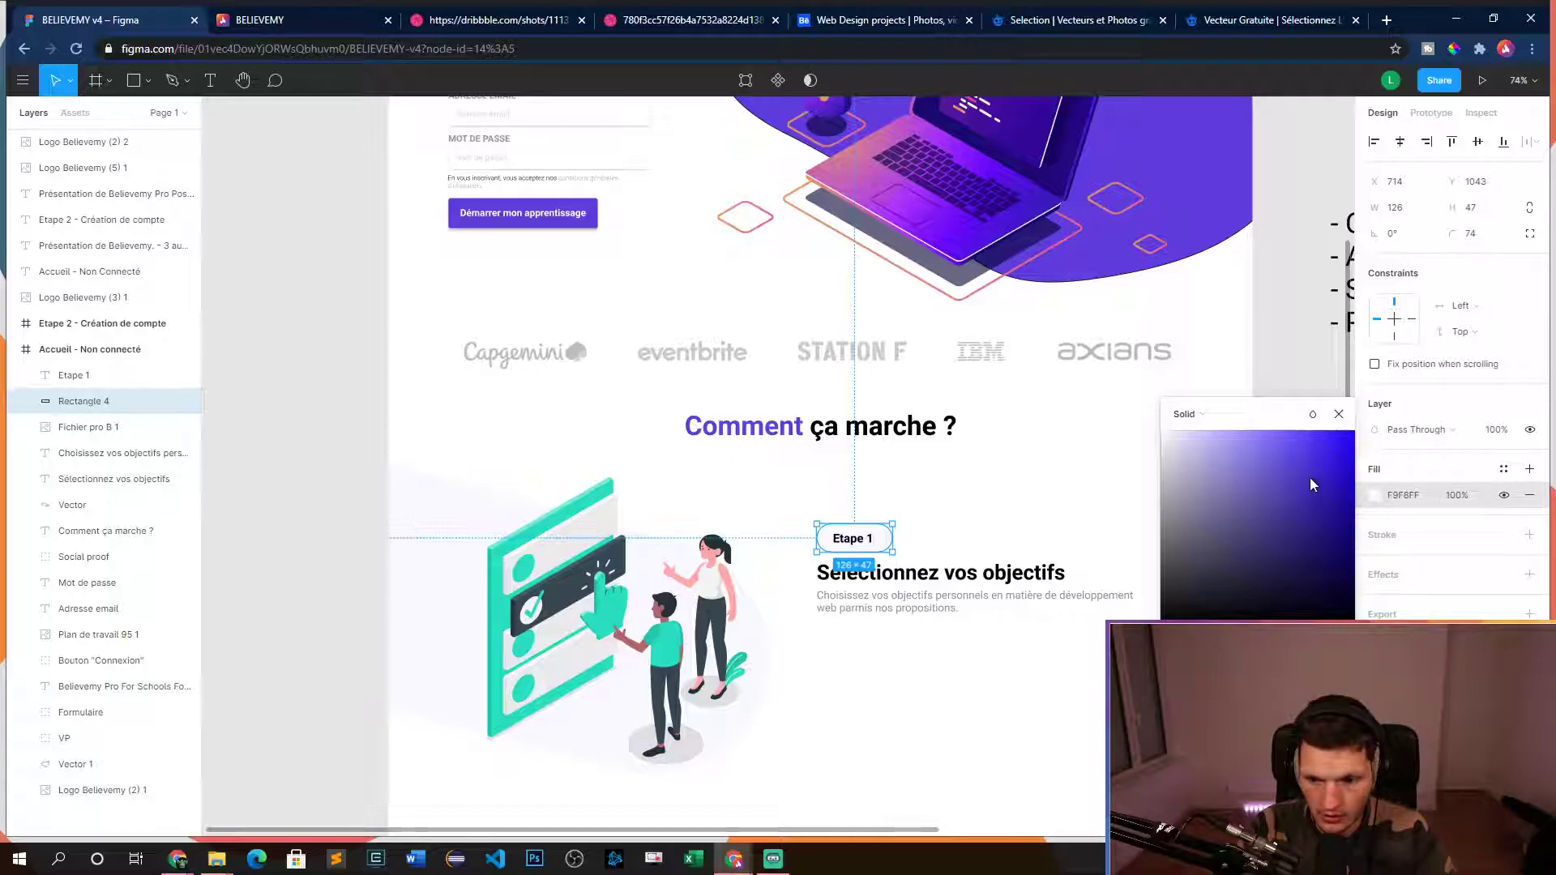
{"action": "left_click_drag", "start_coordinate": [1166, 430], "coordinate": [1194, 430]}
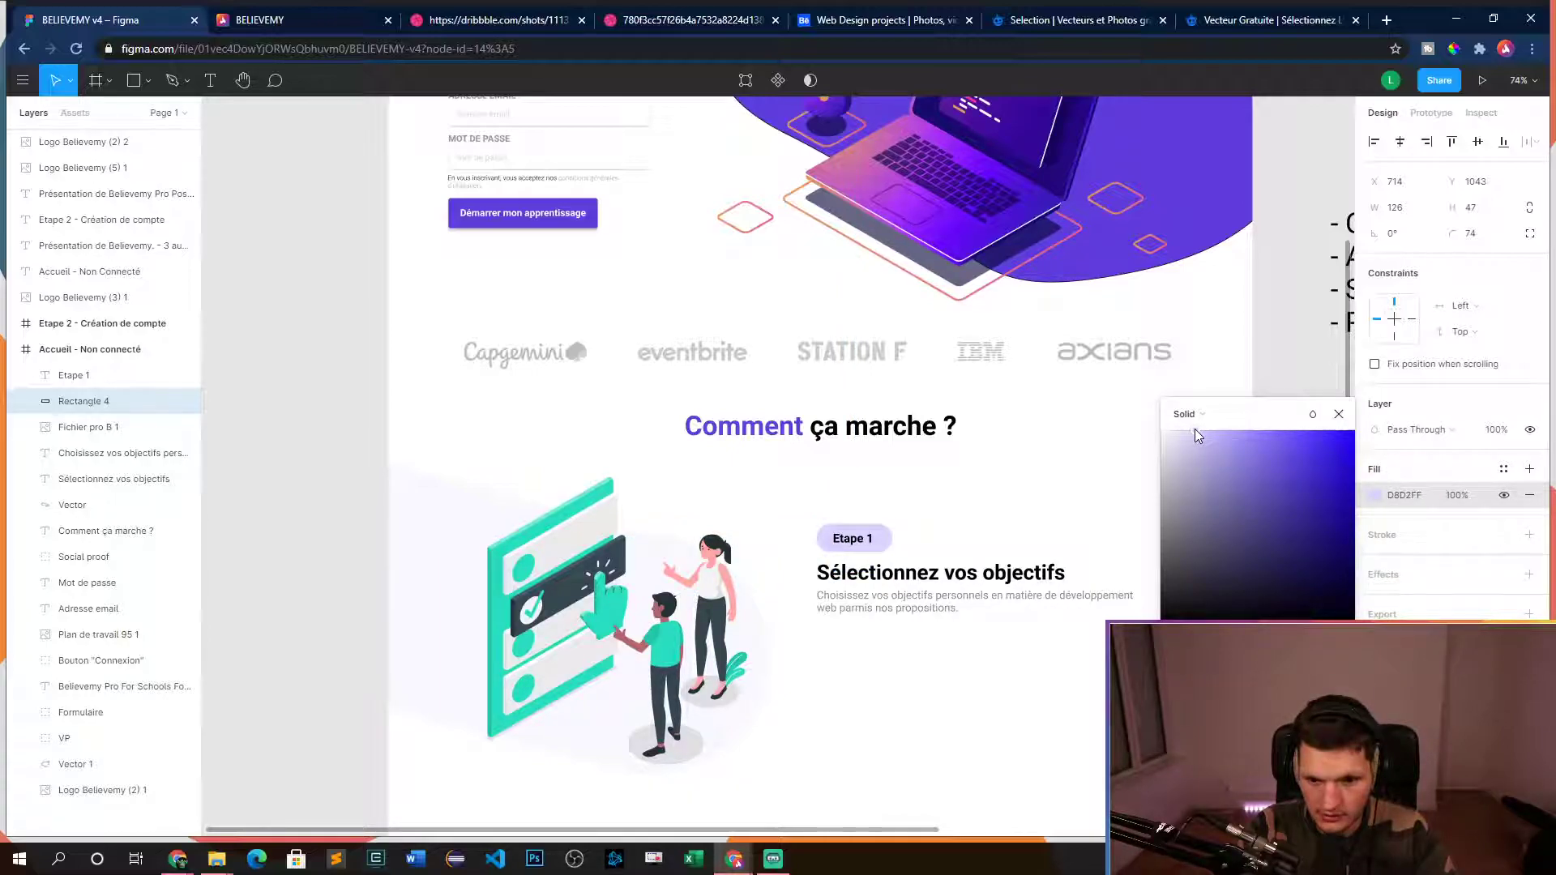
{"action": "left_click", "coordinate": [956, 670]}
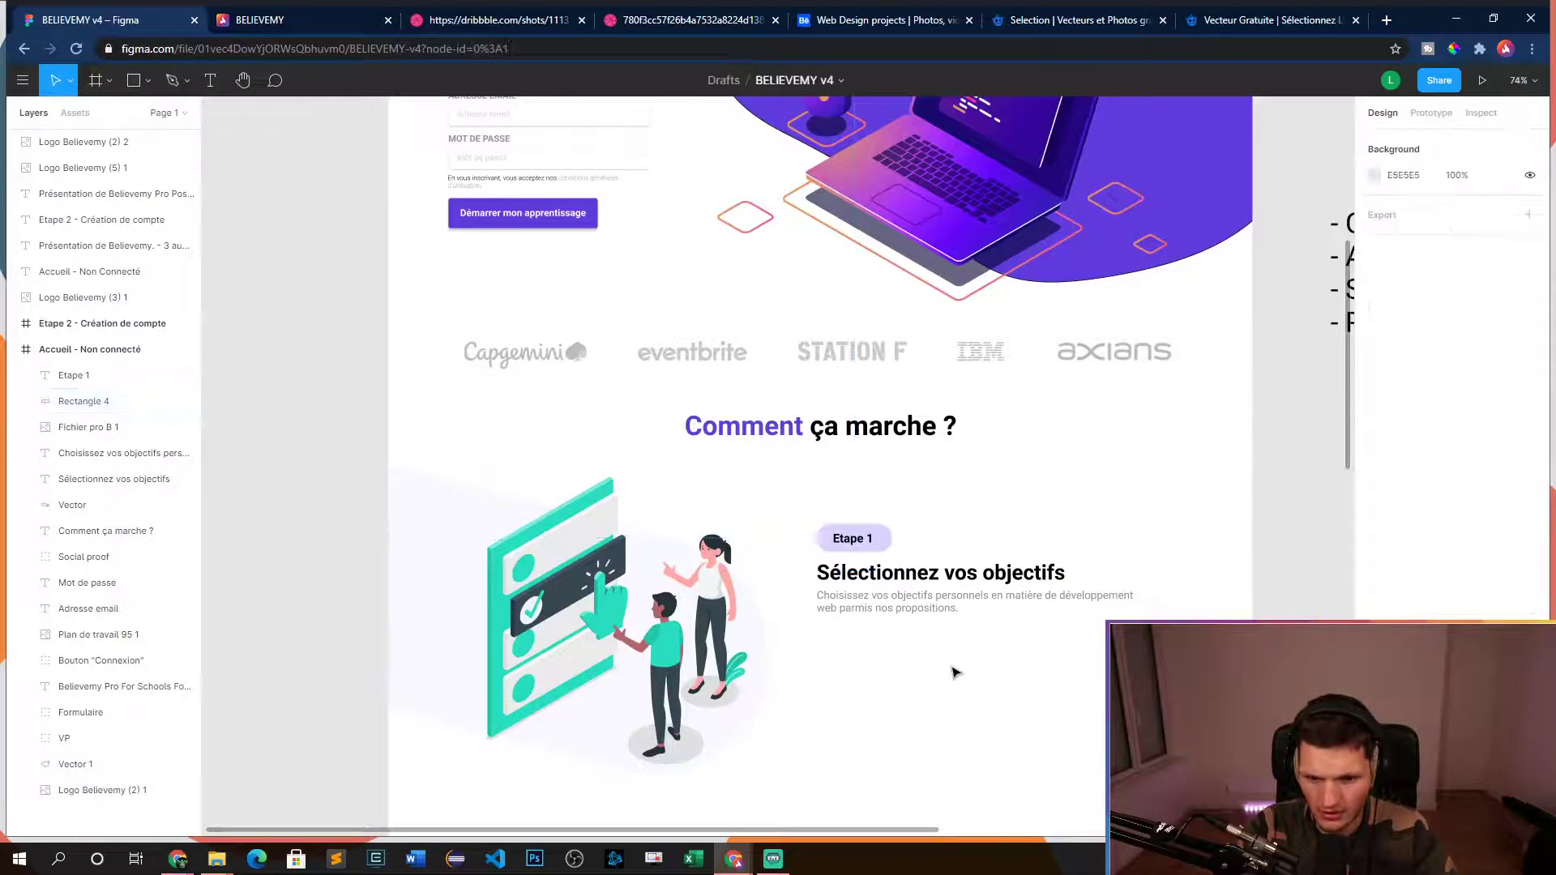
- Set the font weight of the "Etape 1" text to Regular
{"action": "left_click", "coordinate": [863, 544]}
{"action": "left_click", "coordinate": [1410, 520]}
{"action": "left_click", "coordinate": [1418, 488]}
{"action": "double_click", "coordinate": [855, 543]}
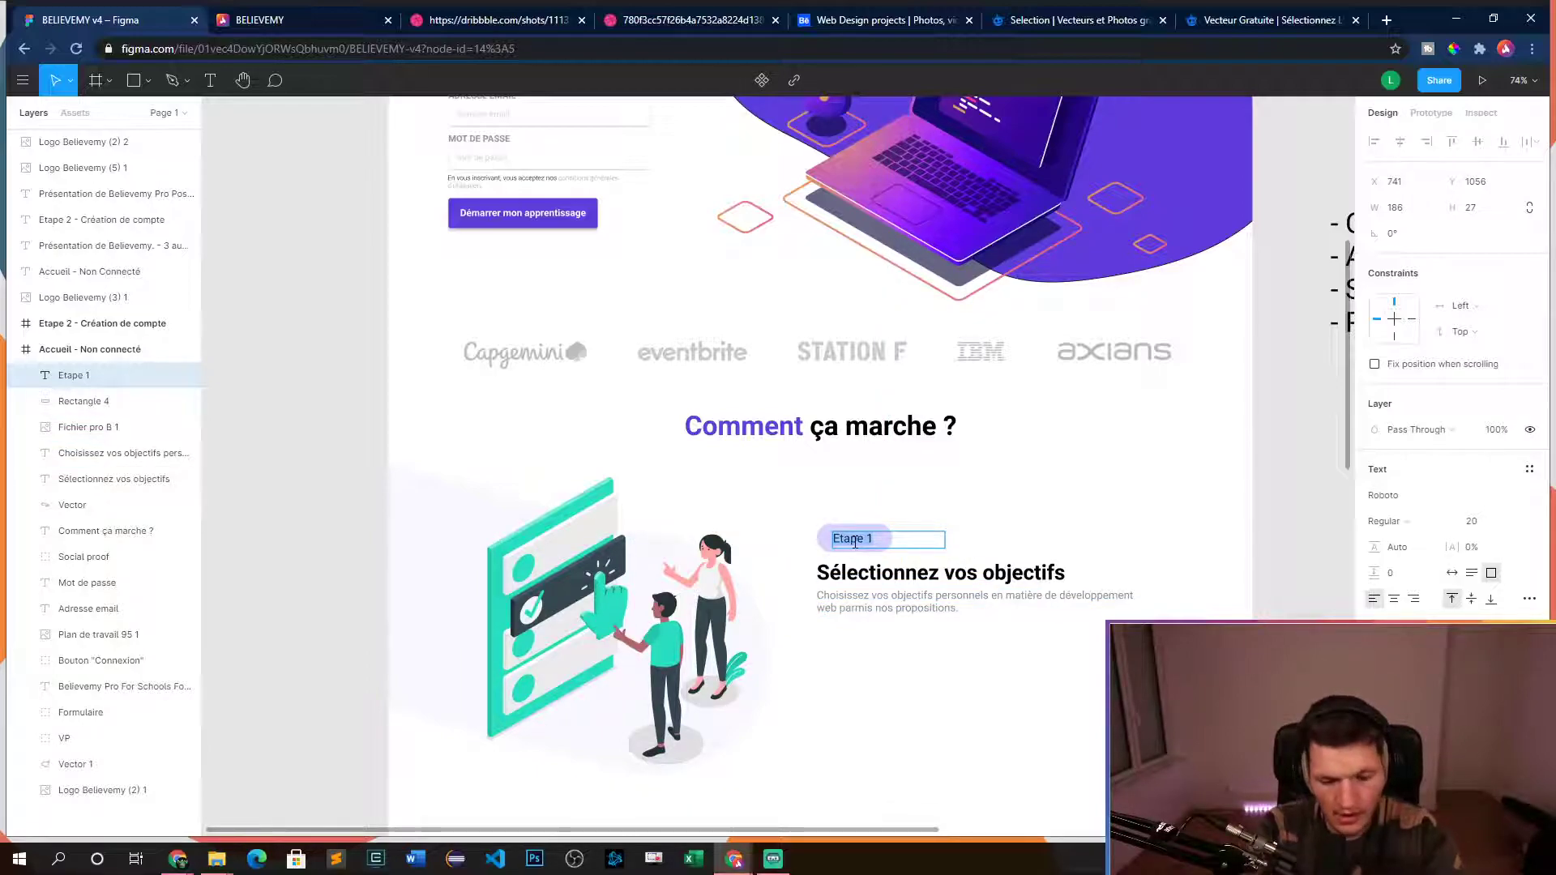
- Delete the purple pill behind the "Etape 1" text, keeping the text itself
{"action": "left_click", "coordinate": [803, 525]}
{"action": "left_click", "coordinate": [827, 543]}
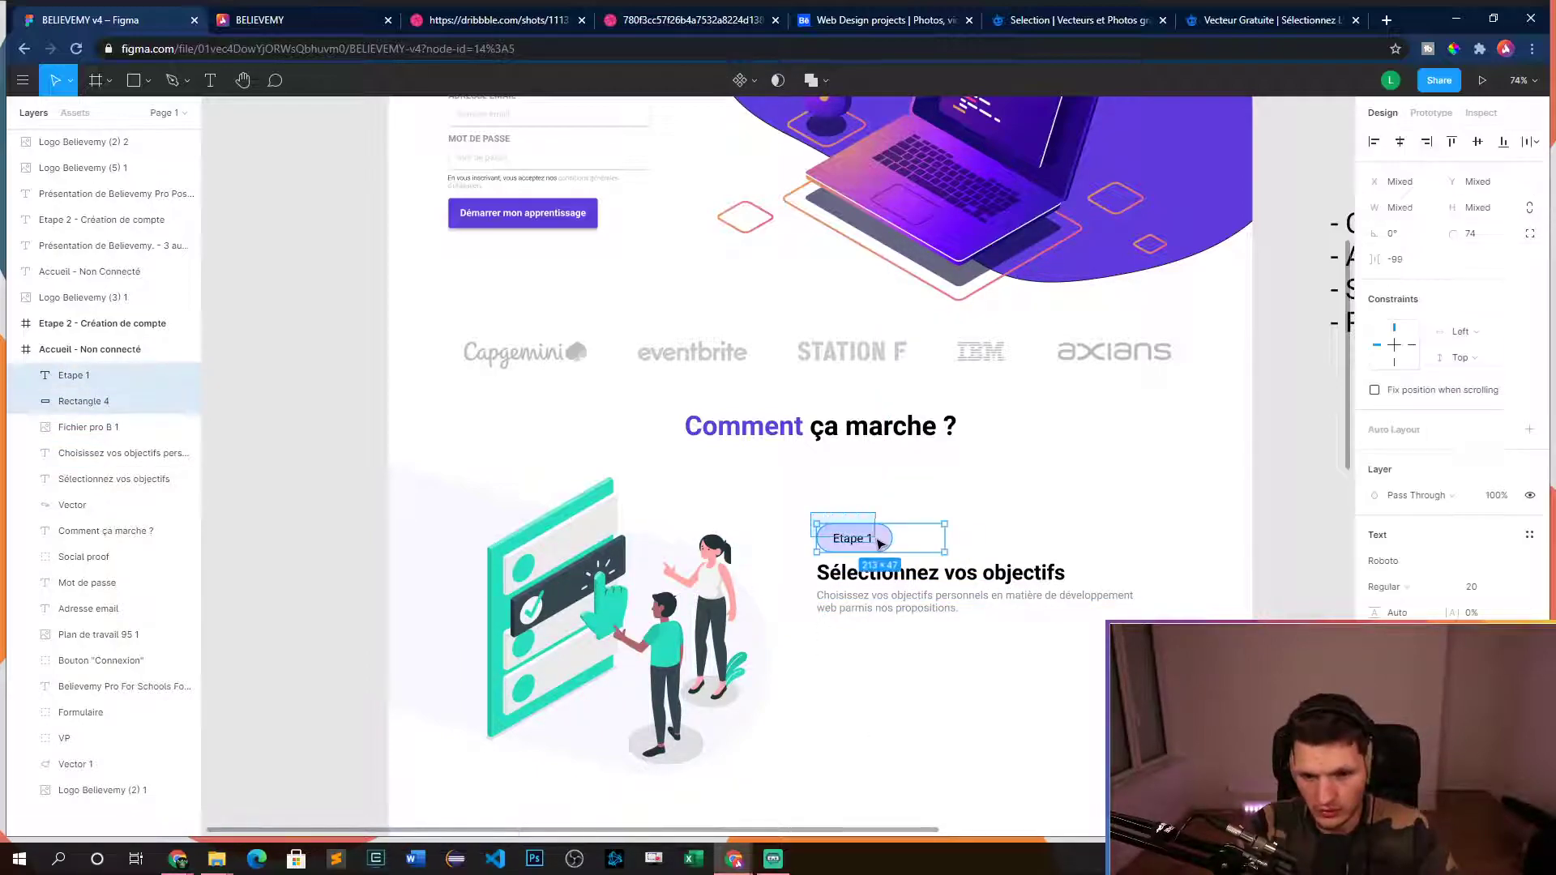
{"action": "key", "text": "Delete"}
{"action": "left_click", "coordinate": [834, 539]}
- Move the "Etape 1" text to X 714, Y 1077 above "Sélectionnez vos objectifs" and reword it as "PREMIERE ETAPE"
{"action": "scroll", "coordinate": [834, 539], "scroll_direction": "up", "scroll_amount": 5}
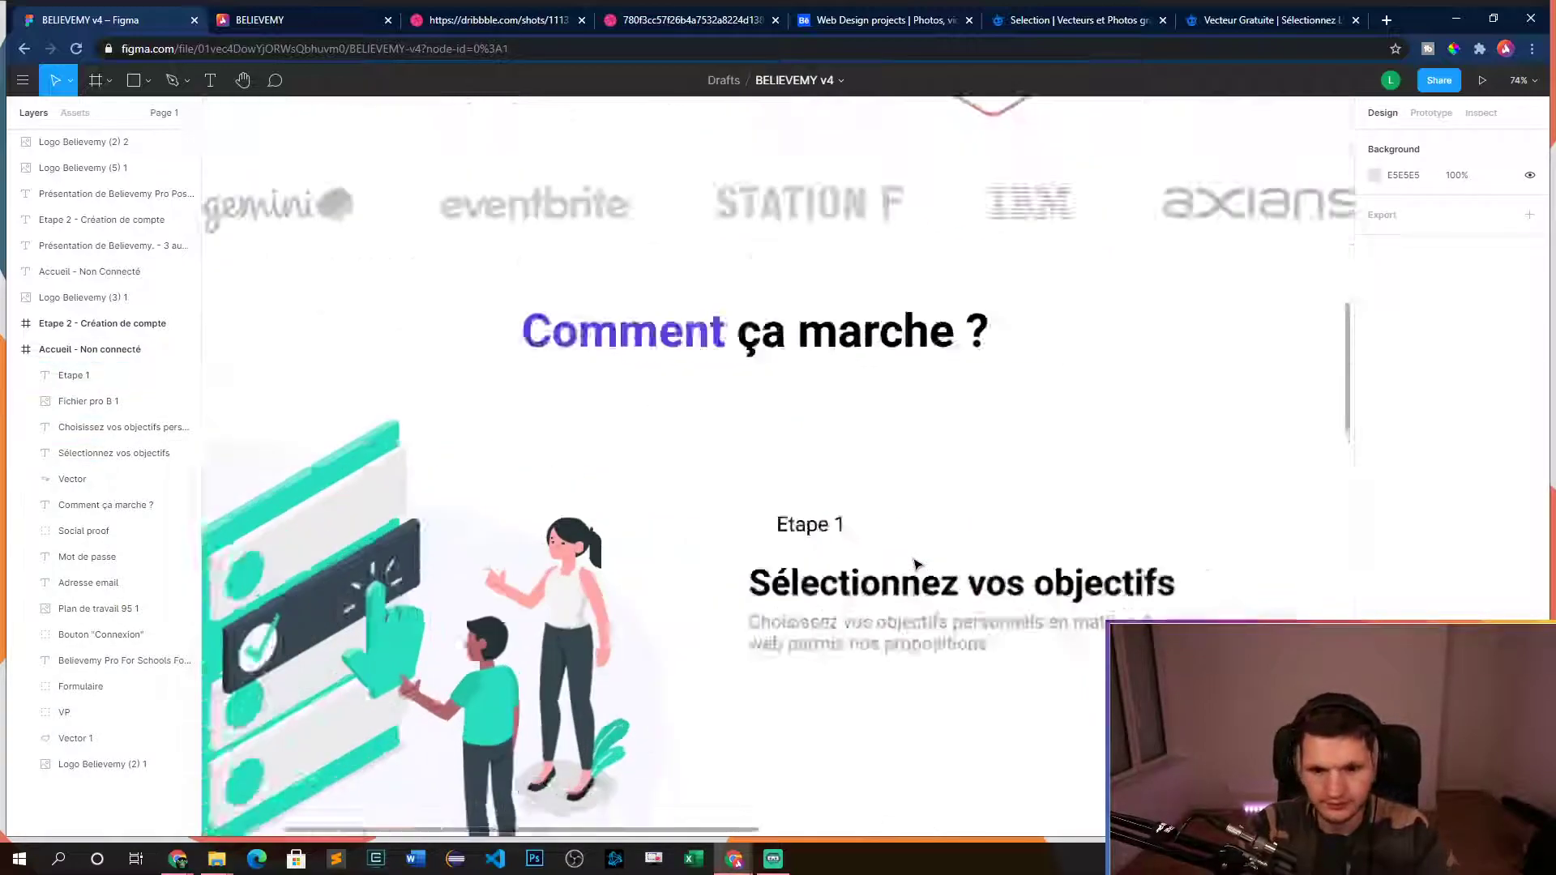
{"action": "left_click_drag", "start_coordinate": [761, 527], "coordinate": [755, 545]}
{"action": "double_click", "coordinate": [753, 543]}
{"action": "type", "text": "ETAPE"}
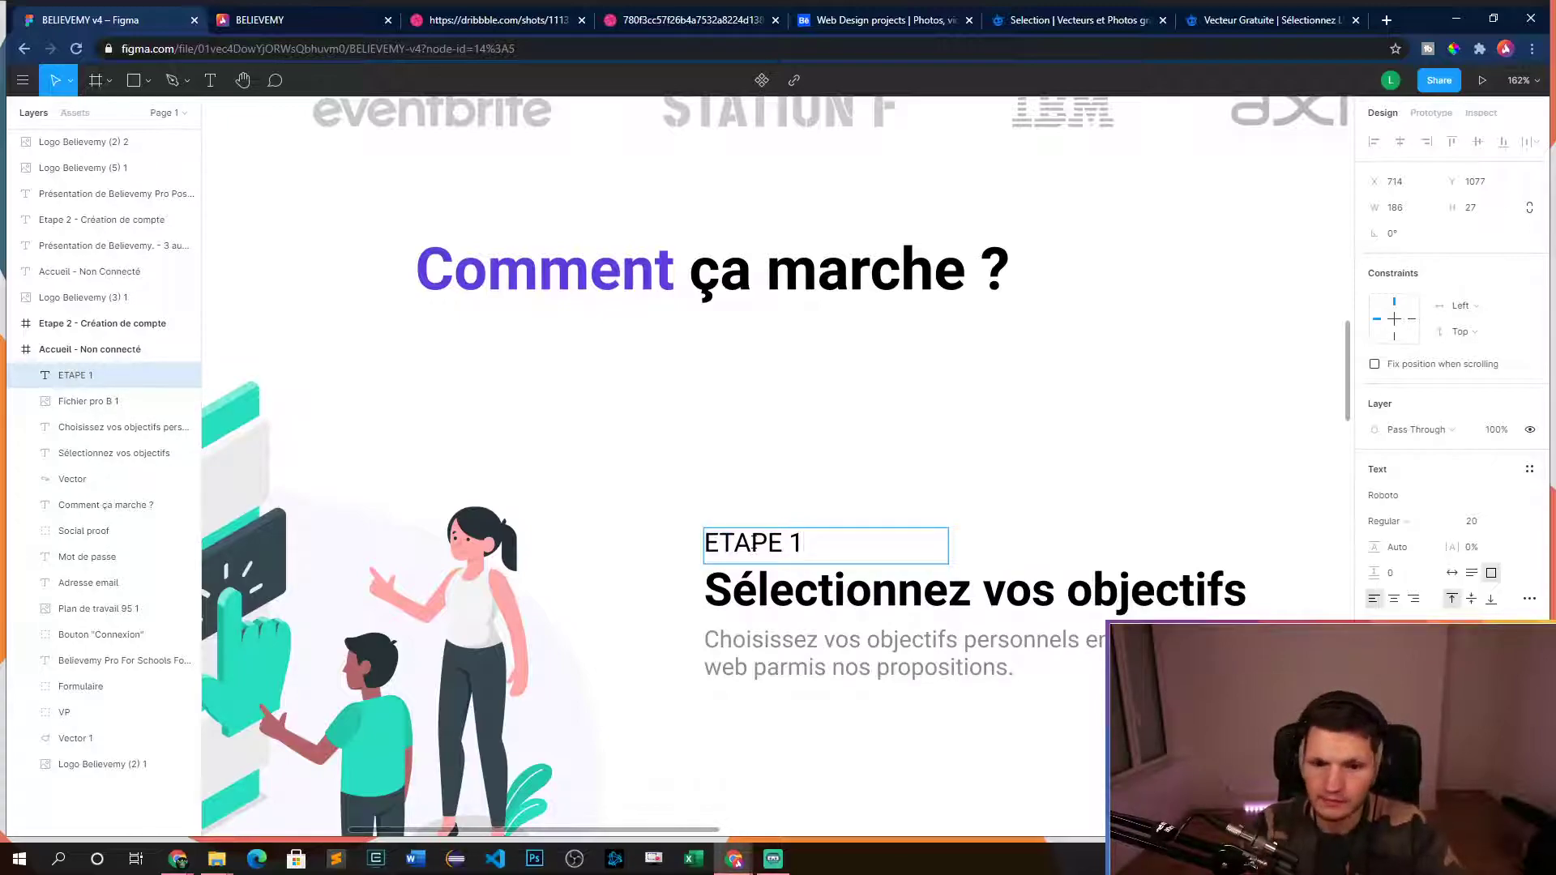
{"action": "key", "text": "ctrl+a"}
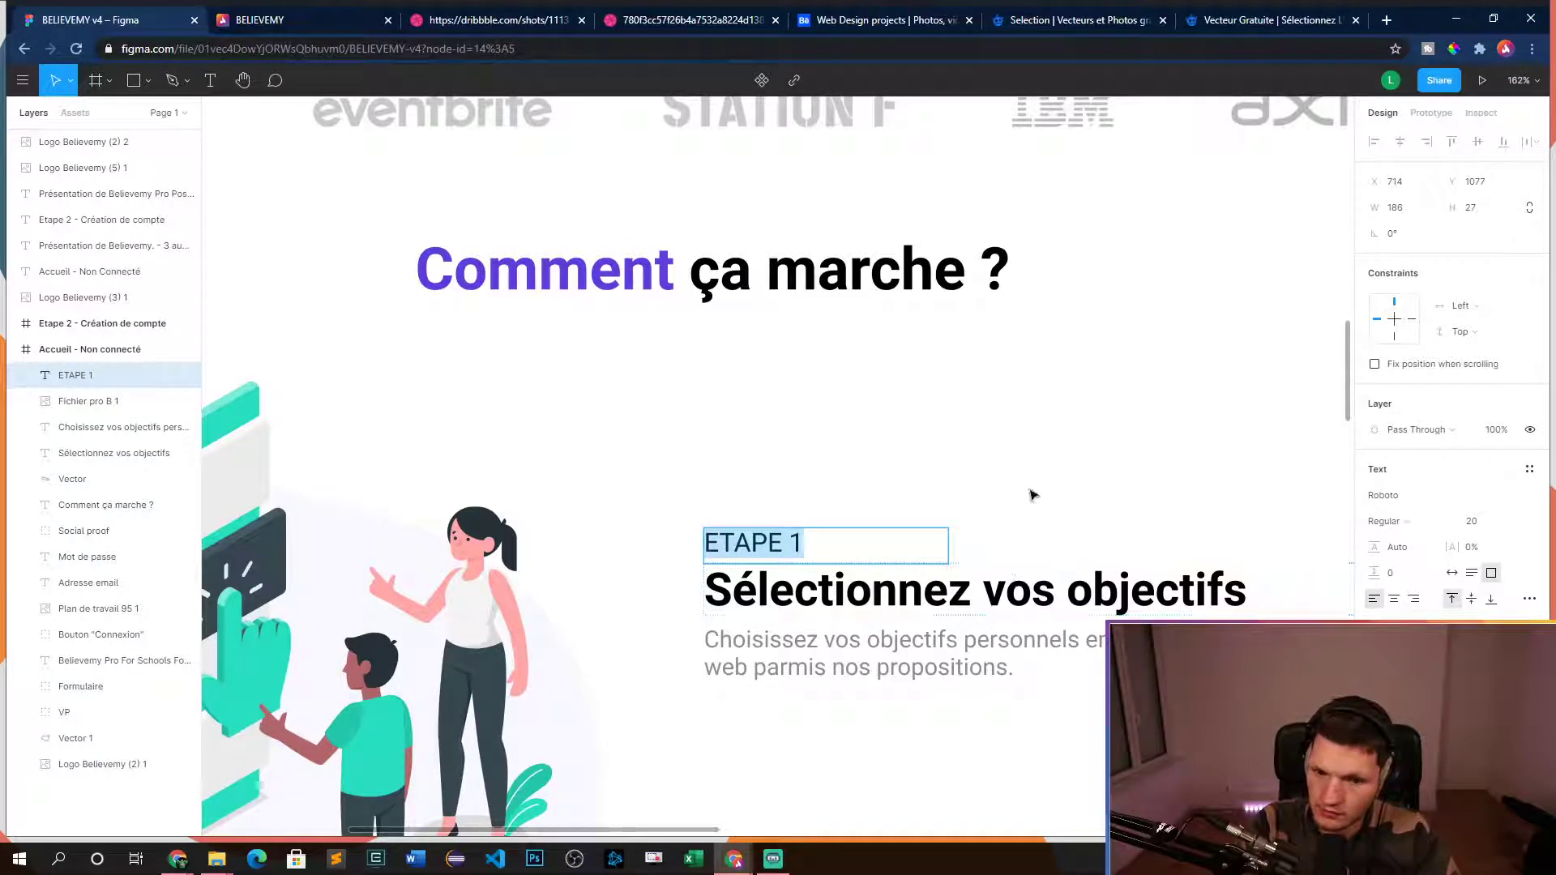
{"action": "type", "text": "PREMIERE"}
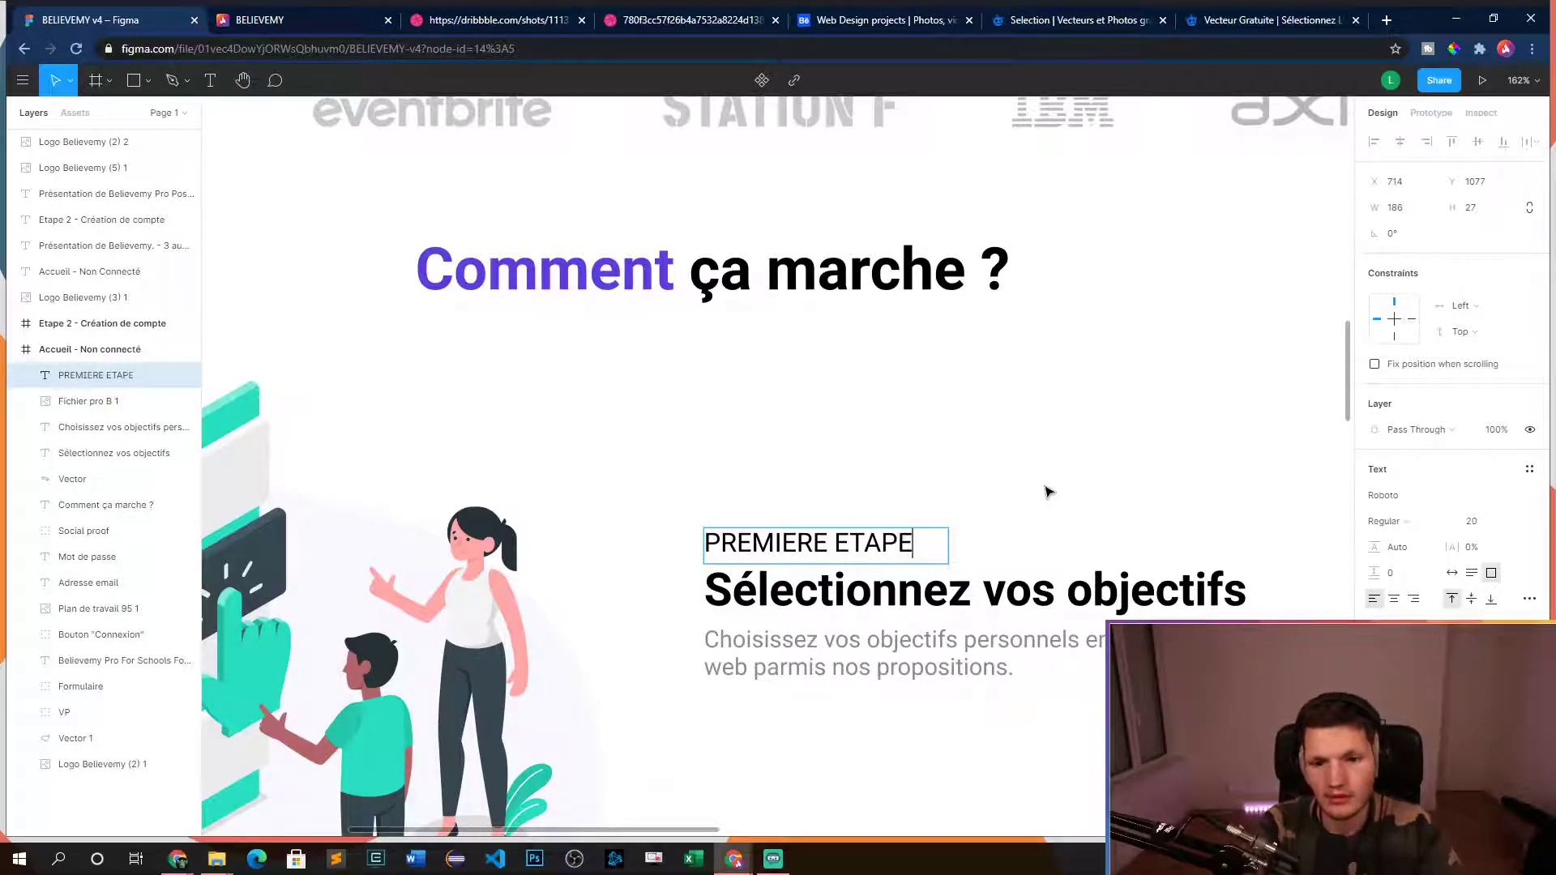
- Change the "PREMIERE ETAPE" text colour to light grey
{"action": "key", "text": "ctrl+a"}
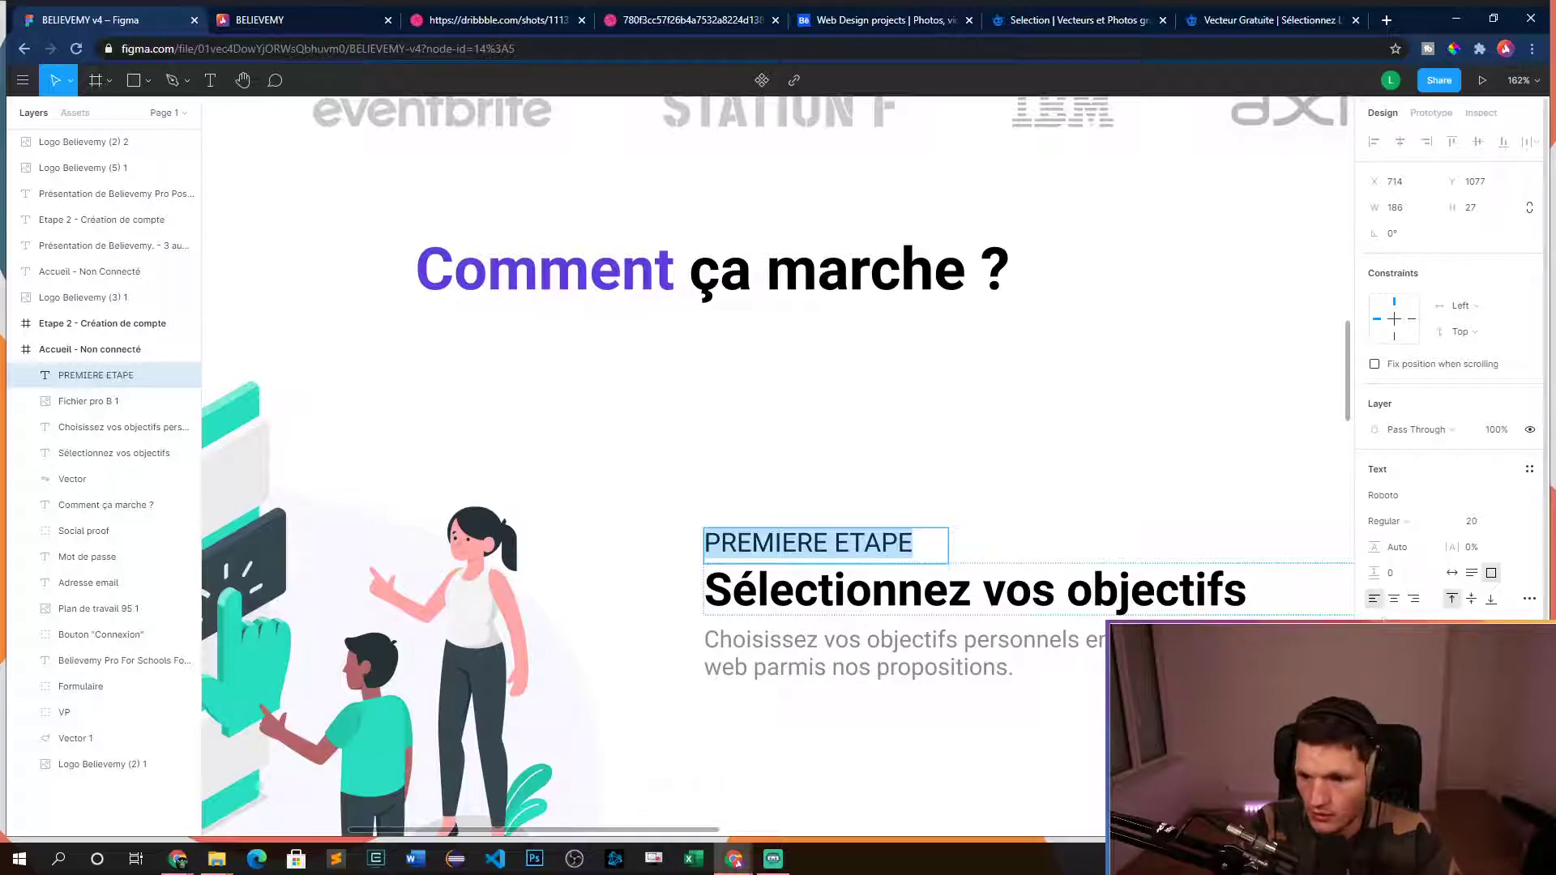
{"action": "left_click", "coordinate": [1378, 722]}
{"action": "left_click_drag", "start_coordinate": [1231, 510], "coordinate": [1149, 500]}
{"action": "left_click", "coordinate": [1339, 414]}
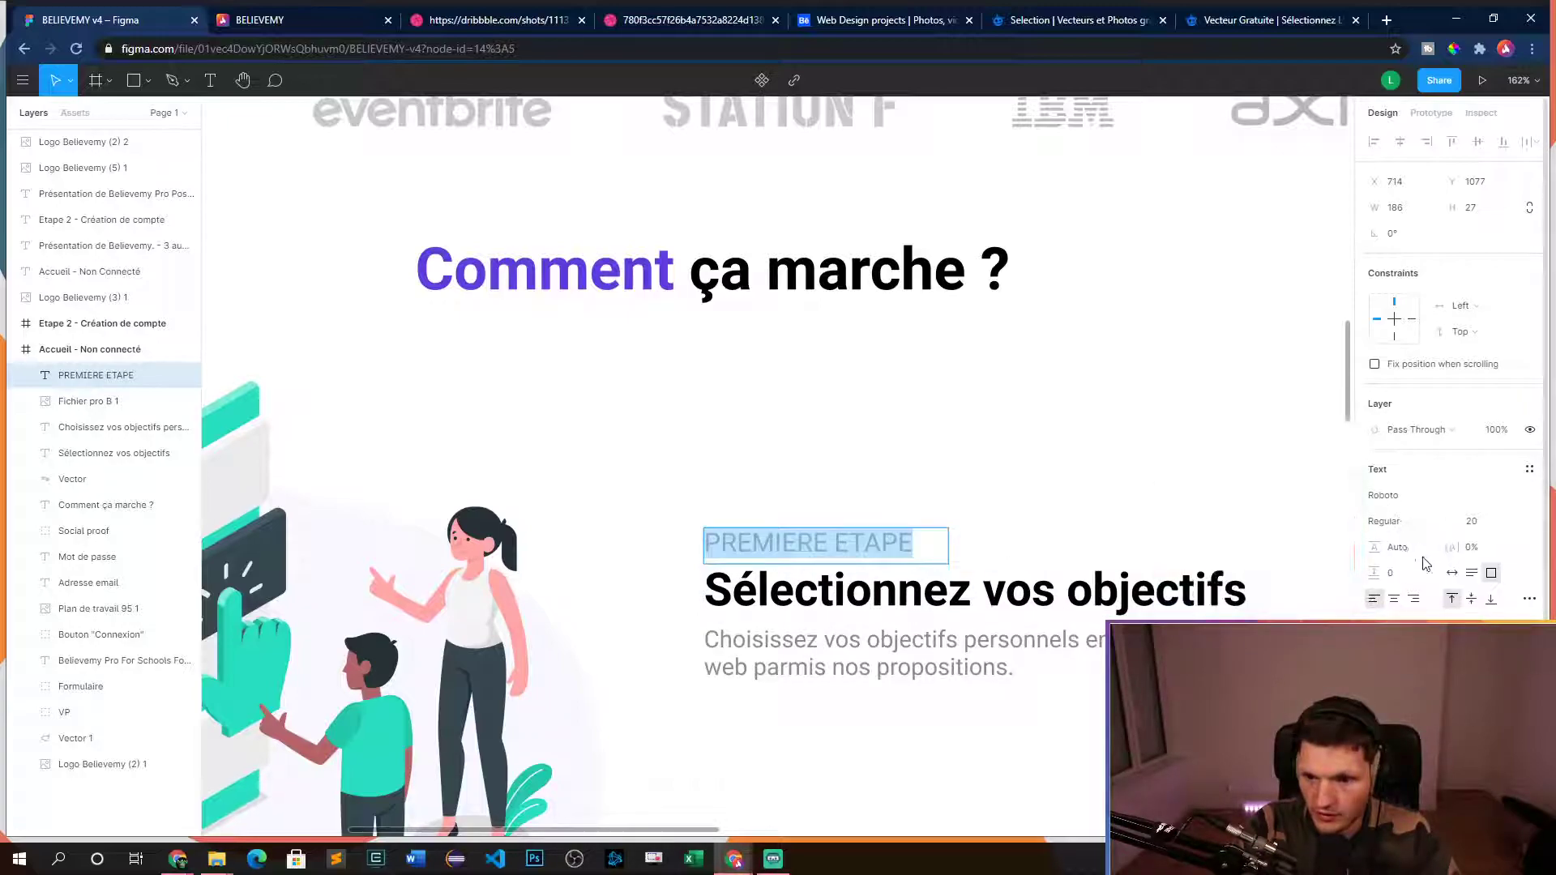
- Try letter spacings of 1%, 5% and 10% on "PREMIERE ETAPE" and settle on 30%
{"action": "left_click", "coordinate": [1470, 547]}
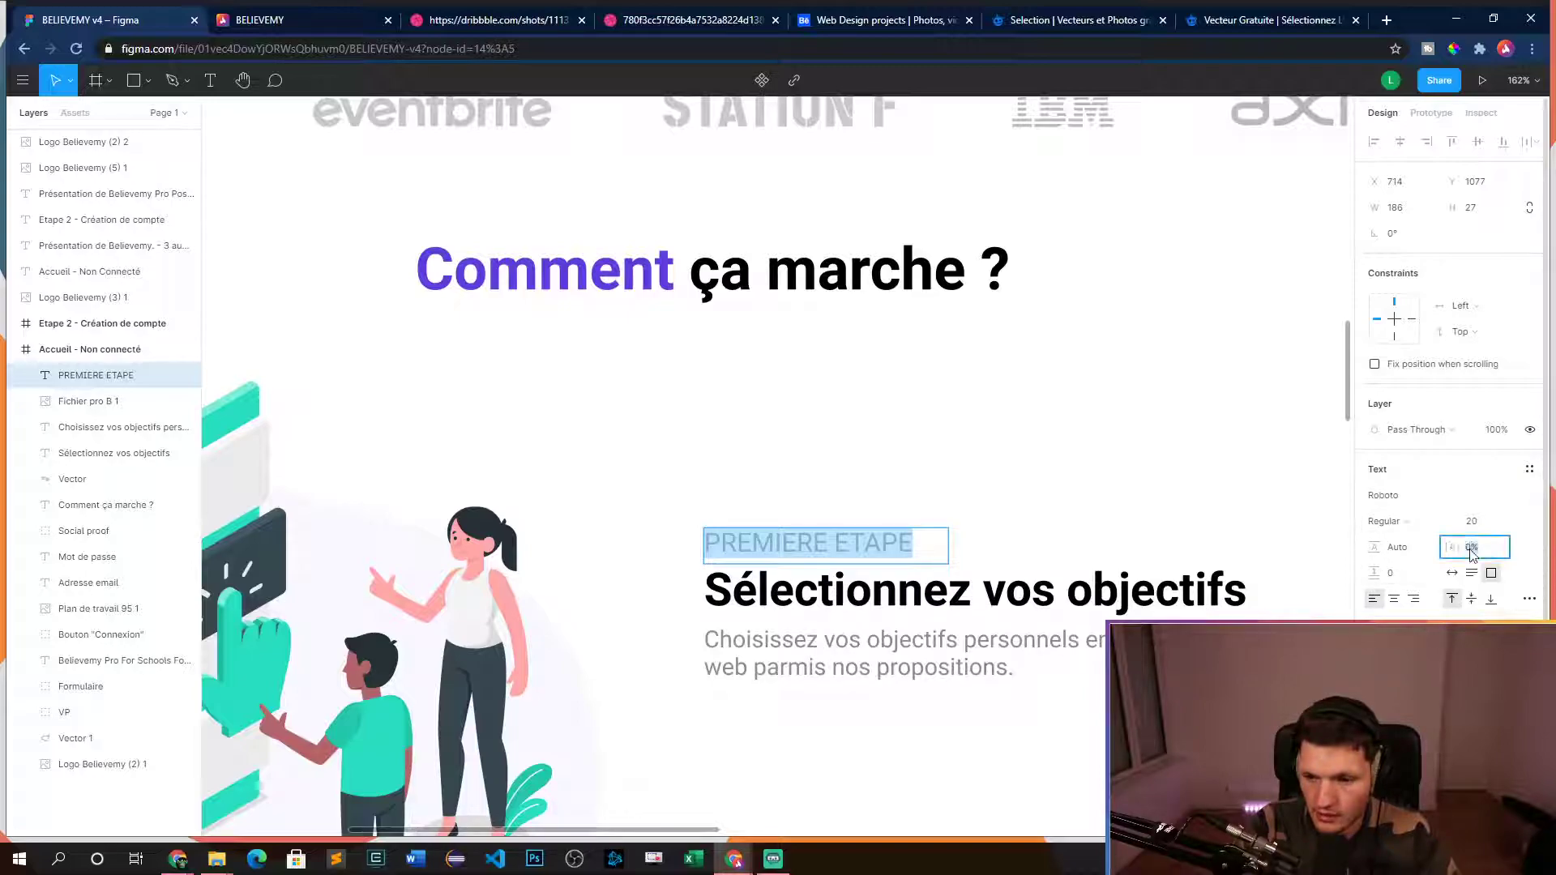
{"action": "type", "text": "1"}
{"action": "key", "text": "Return"}
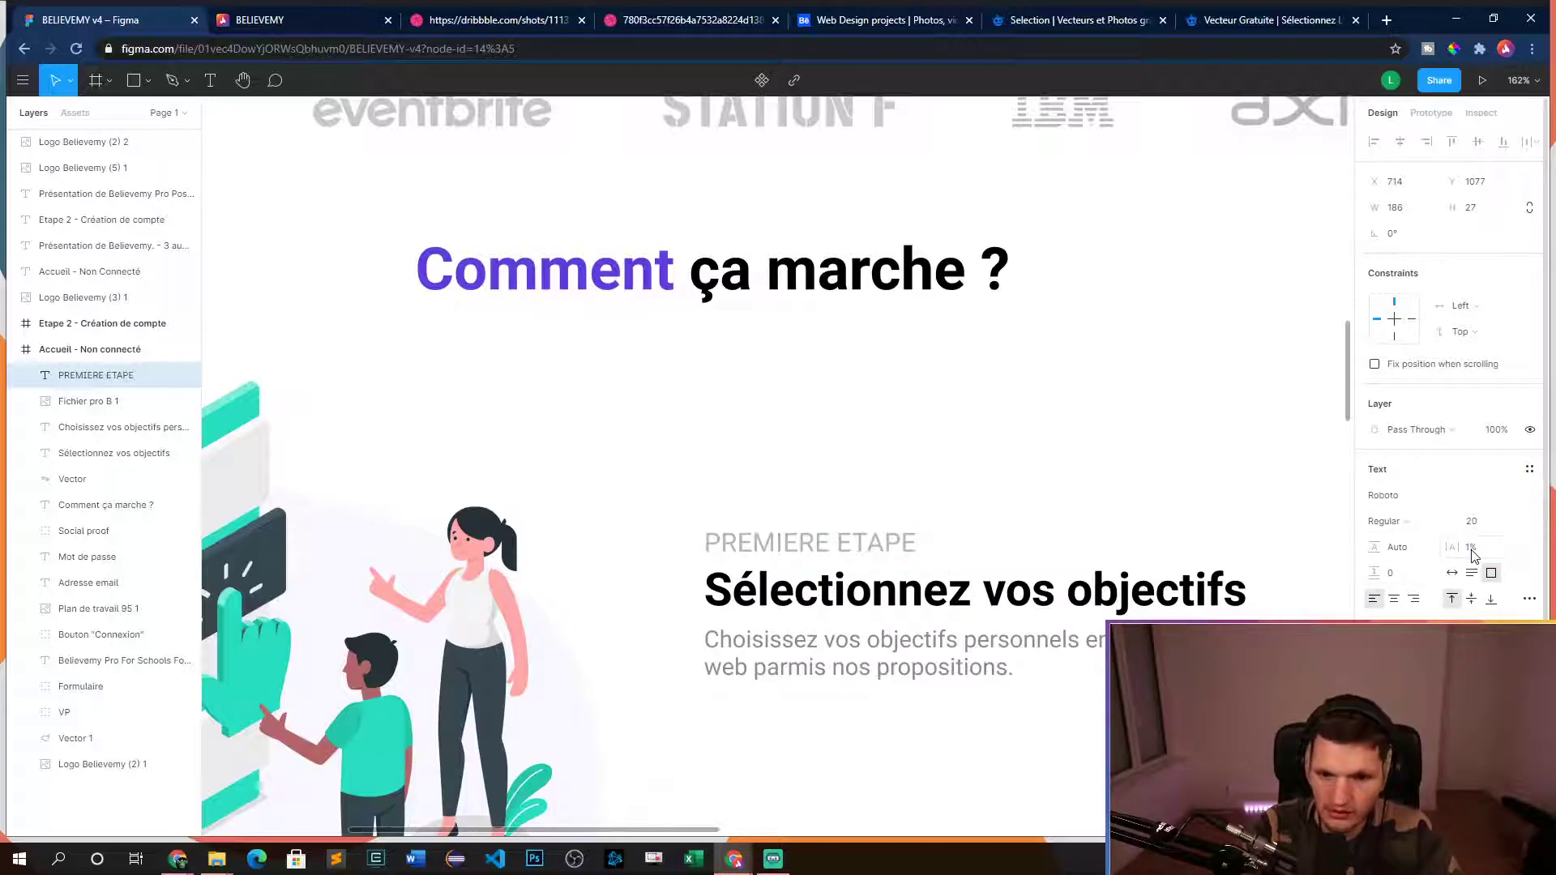
{"action": "type", "text": "5"}
{"action": "key", "text": "Return"}
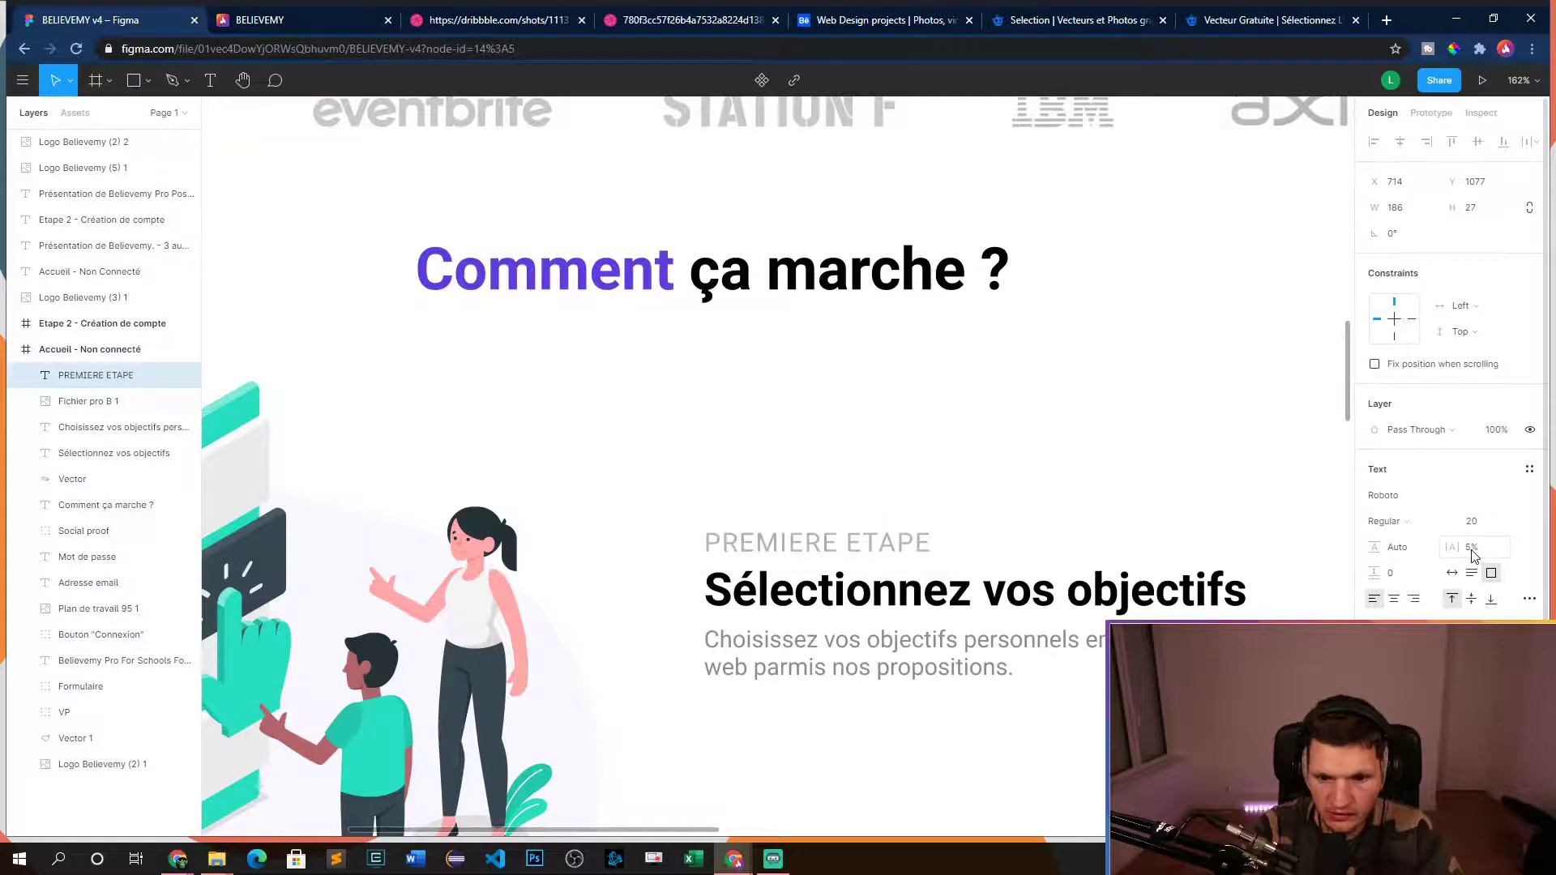
{"action": "type", "text": "10"}
{"action": "key", "text": "Return"}
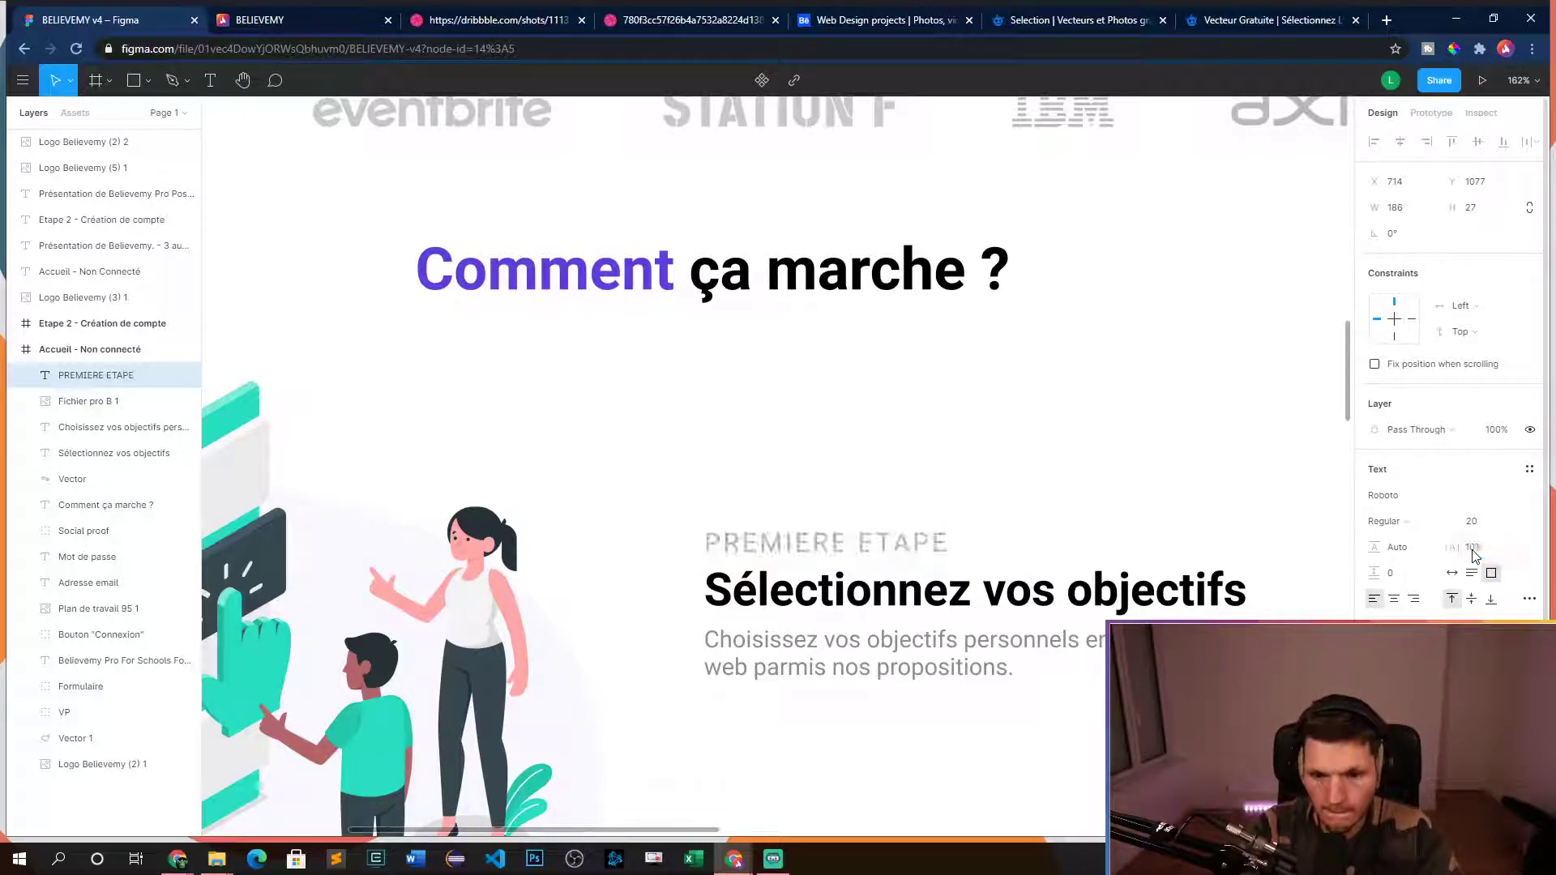
{"action": "type", "text": "30"}
{"action": "key", "text": "Return"}
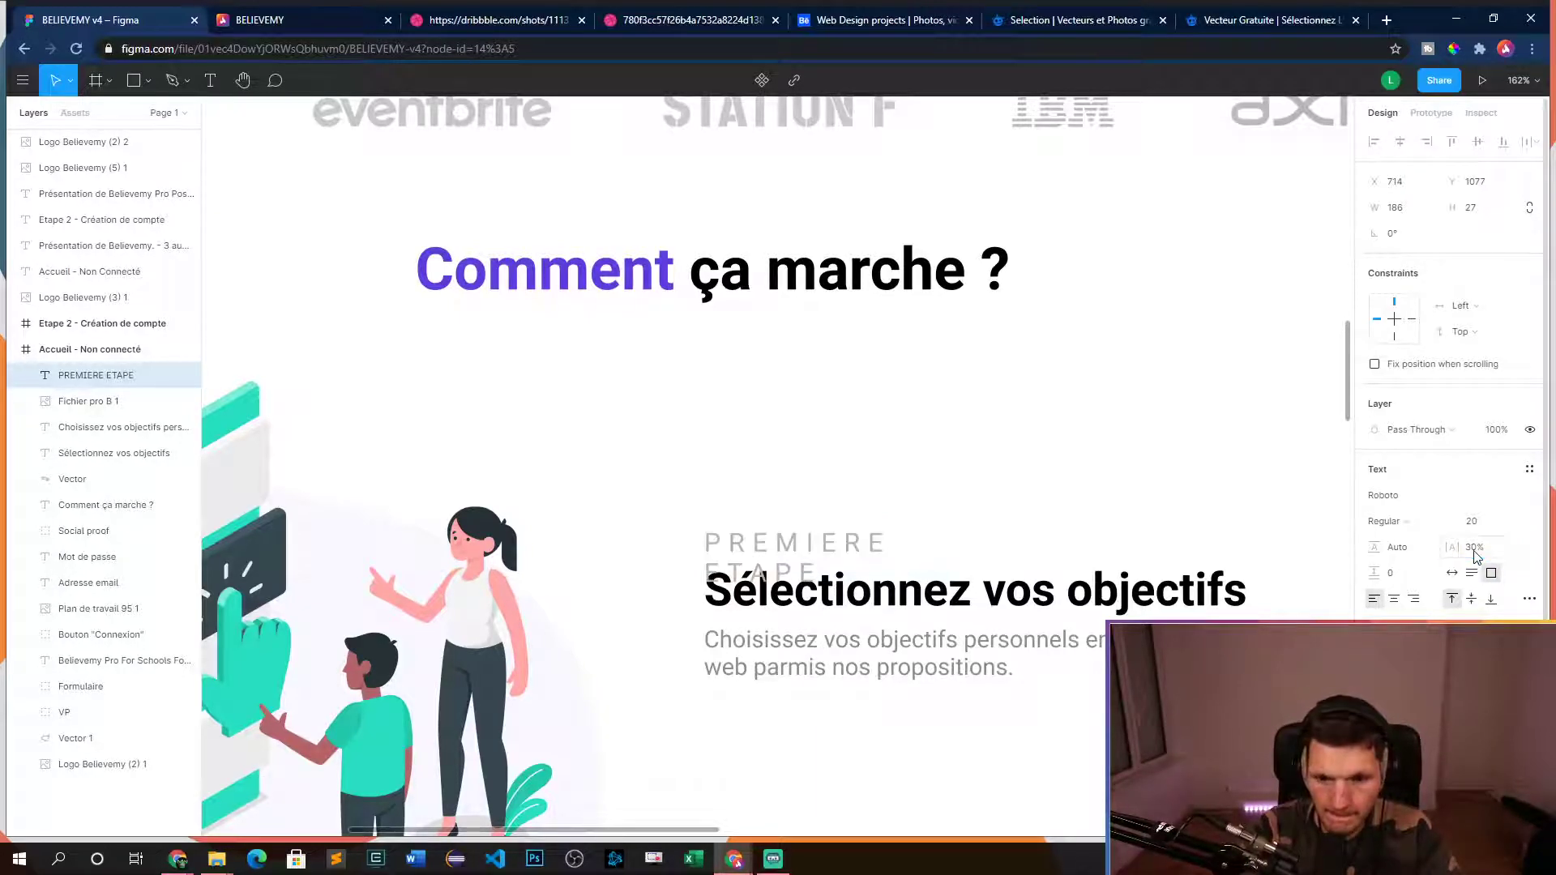
- Widen the "PREMIERE ETAPE" text box to about 246 so the label fits on one line
{"action": "left_click", "coordinate": [798, 543]}
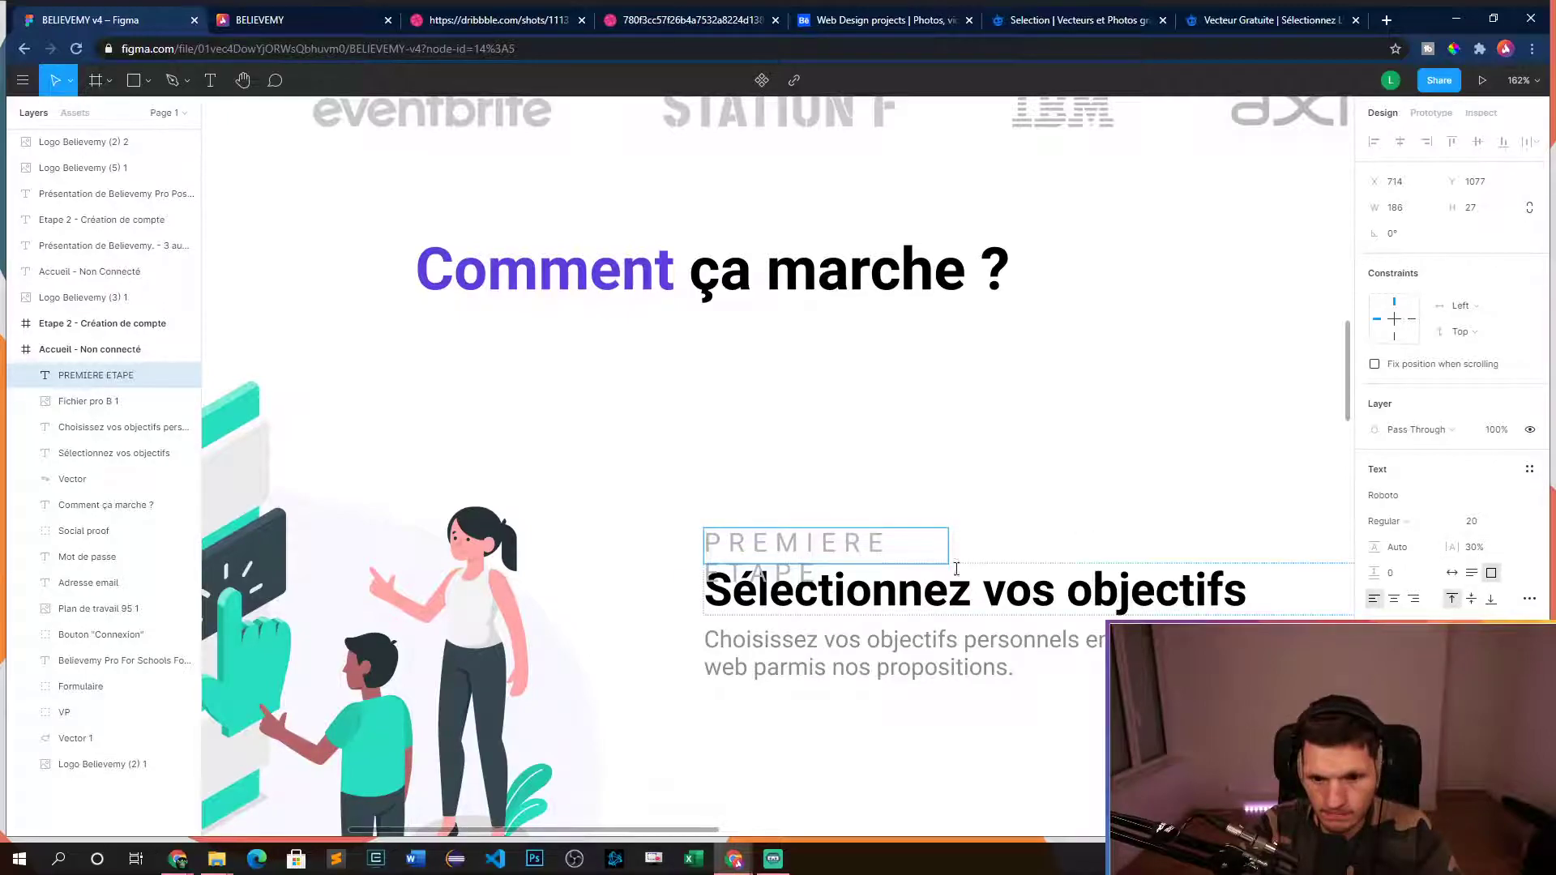
{"action": "left_click_drag", "start_coordinate": [959, 532], "coordinate": [1032, 538]}
{"action": "left_click", "coordinate": [1060, 508]}
{"action": "scroll", "coordinate": [1061, 511], "scroll_direction": "down", "scroll_amount": 5}
{"action": "scroll", "coordinate": [1086, 510], "scroll_direction": "up", "scroll_amount": 3}
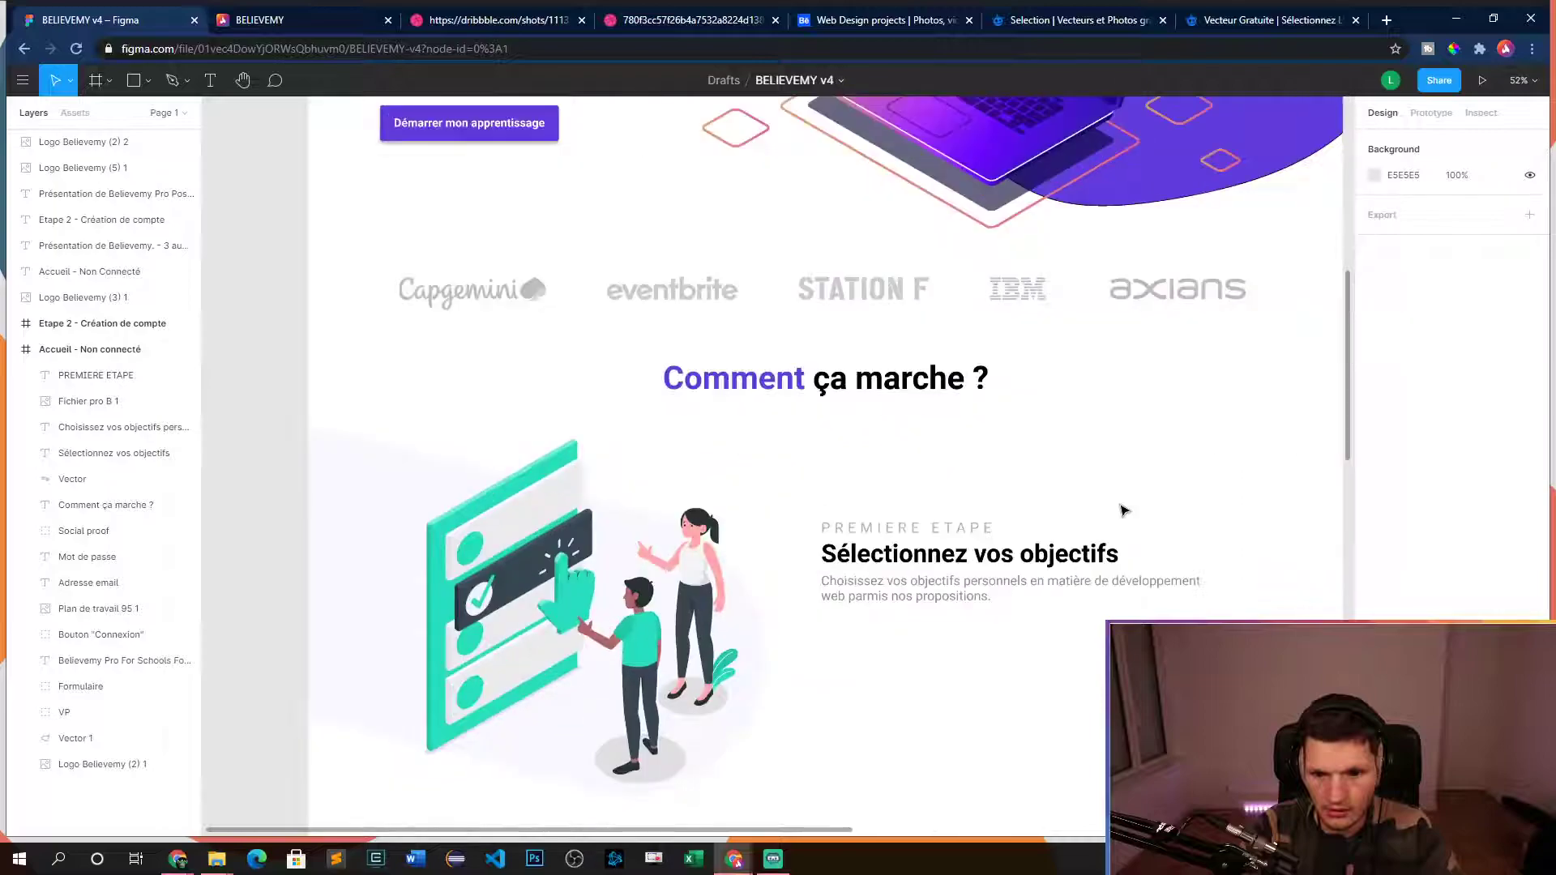
- Set the font size of the "PREMIERE ETAPE" label to 16
{"action": "left_click", "coordinate": [819, 551]}
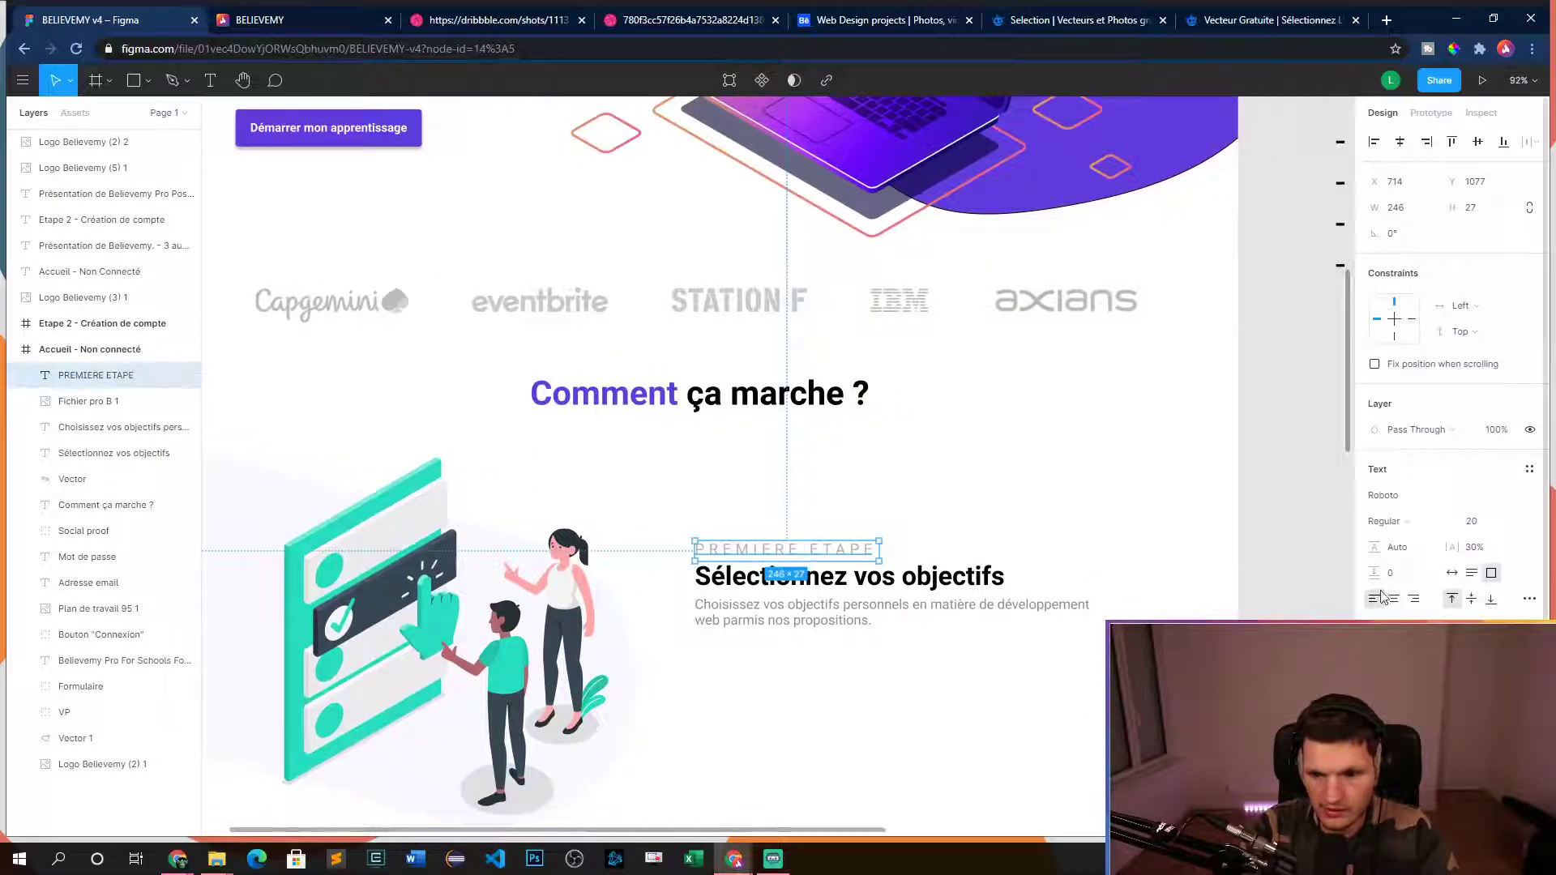
{"action": "left_click", "coordinate": [1471, 551]}
{"action": "left_click", "coordinate": [1164, 581]}
{"action": "scroll", "coordinate": [1164, 581], "scroll_direction": "down", "scroll_amount": 5}
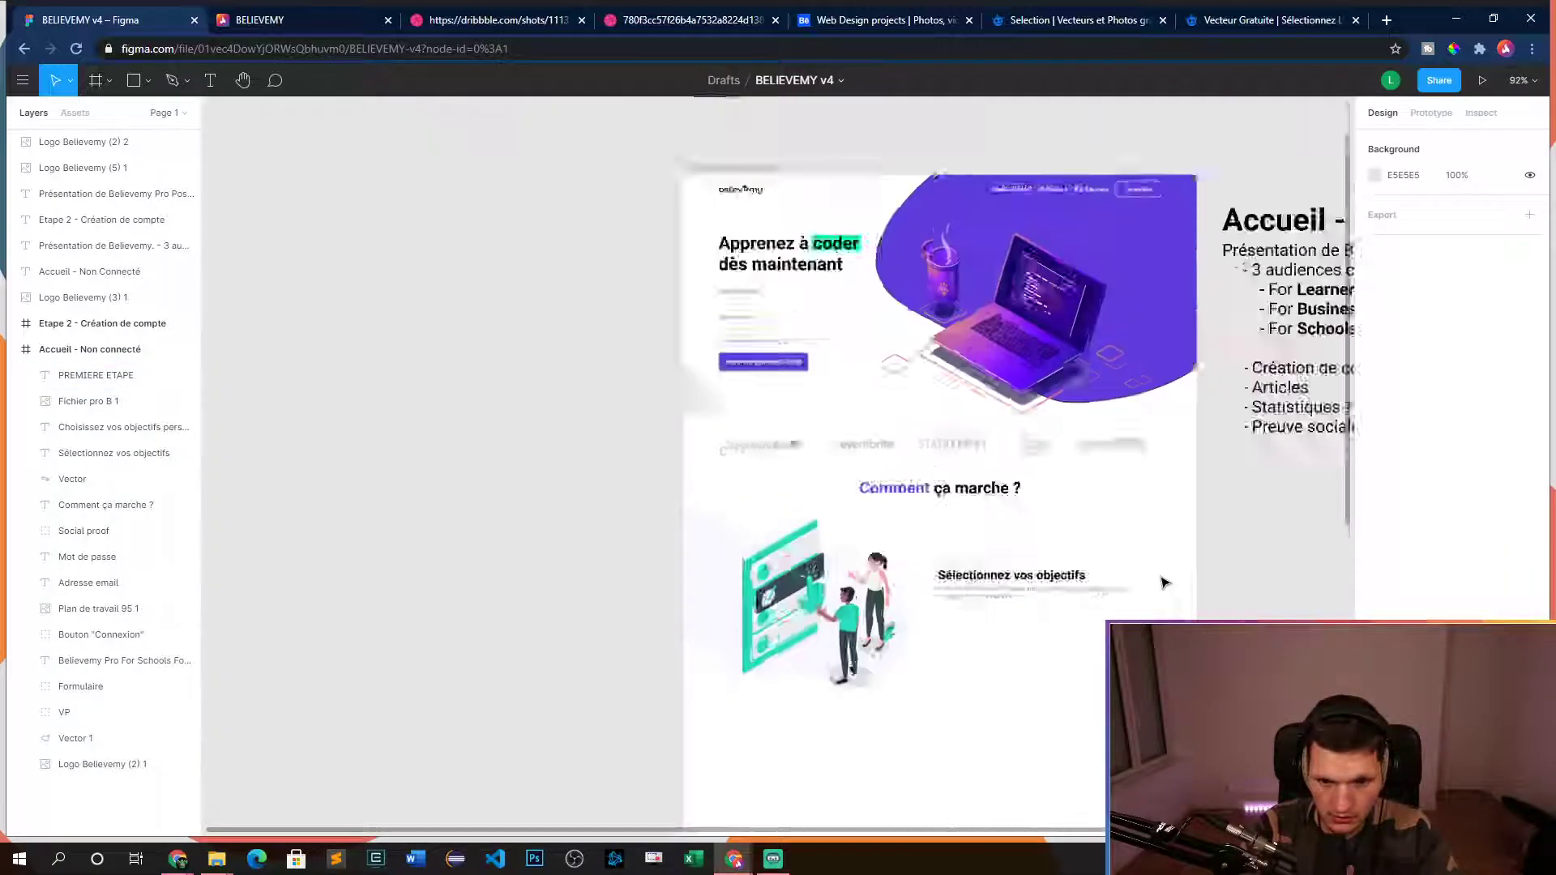
{"action": "scroll", "coordinate": [1007, 636], "scroll_direction": "up", "scroll_amount": 5}
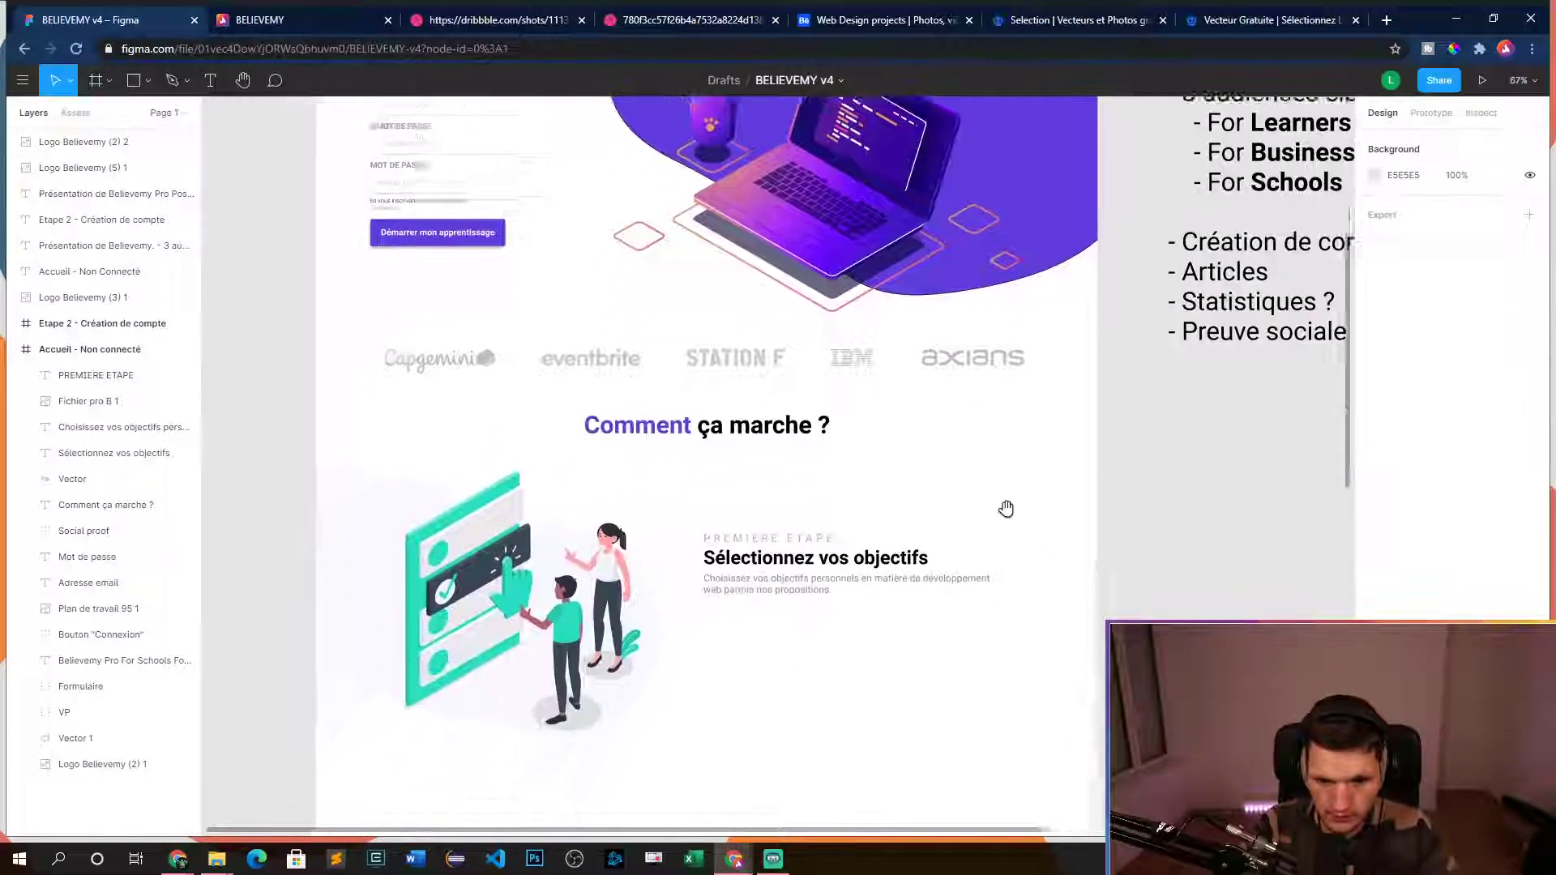
{"action": "left_click_drag", "start_coordinate": [736, 567], "coordinate": [738, 567]}
{"action": "left_click", "coordinate": [766, 497]}
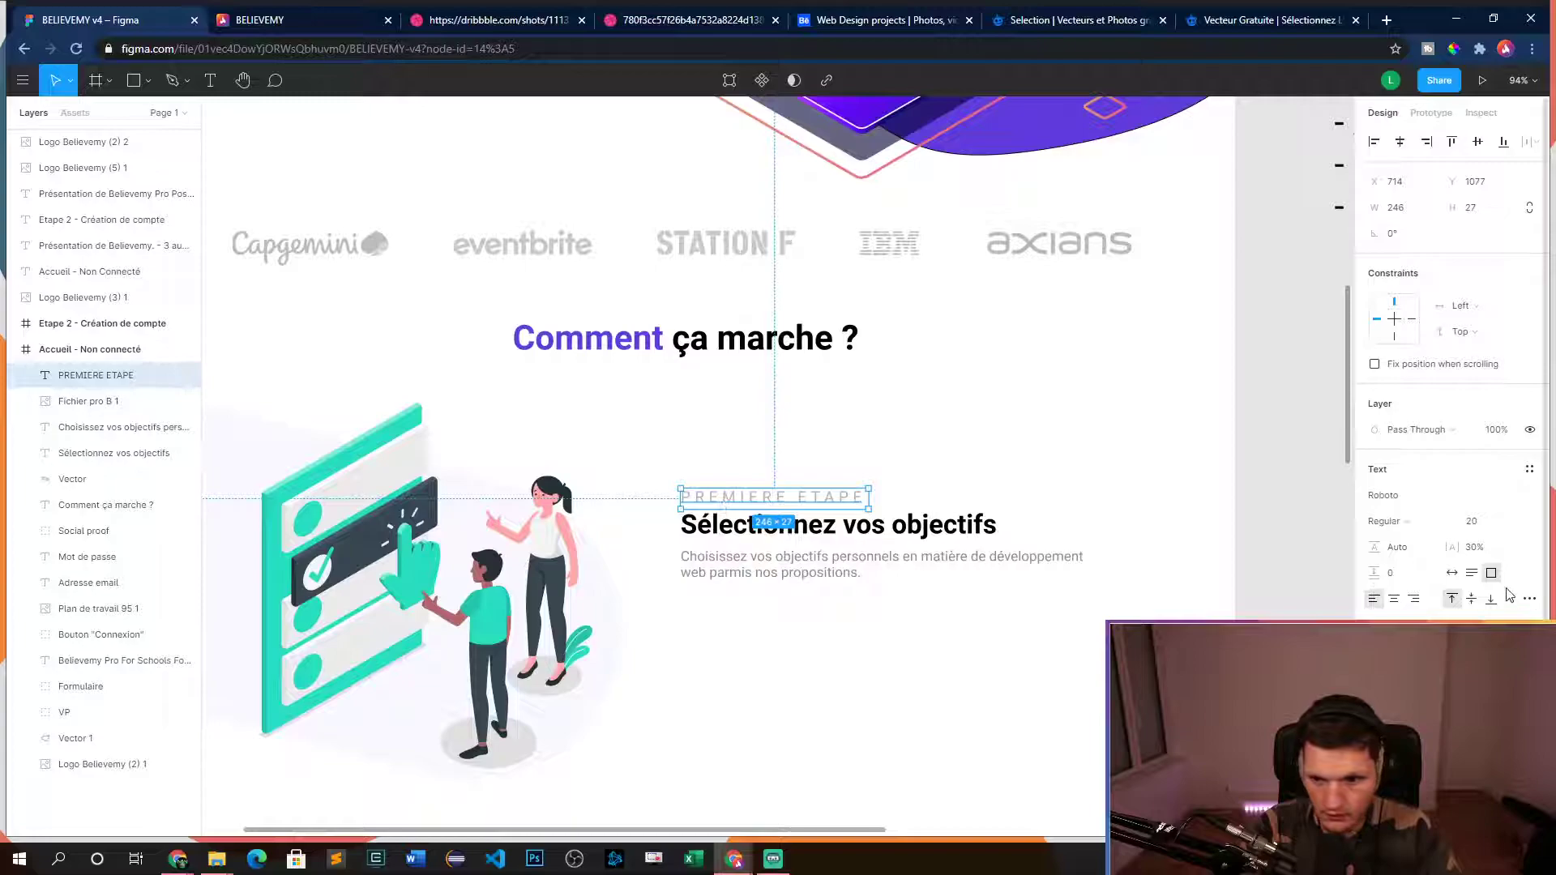
{"action": "type", "text": "16"}
{"action": "key", "text": "Return"}
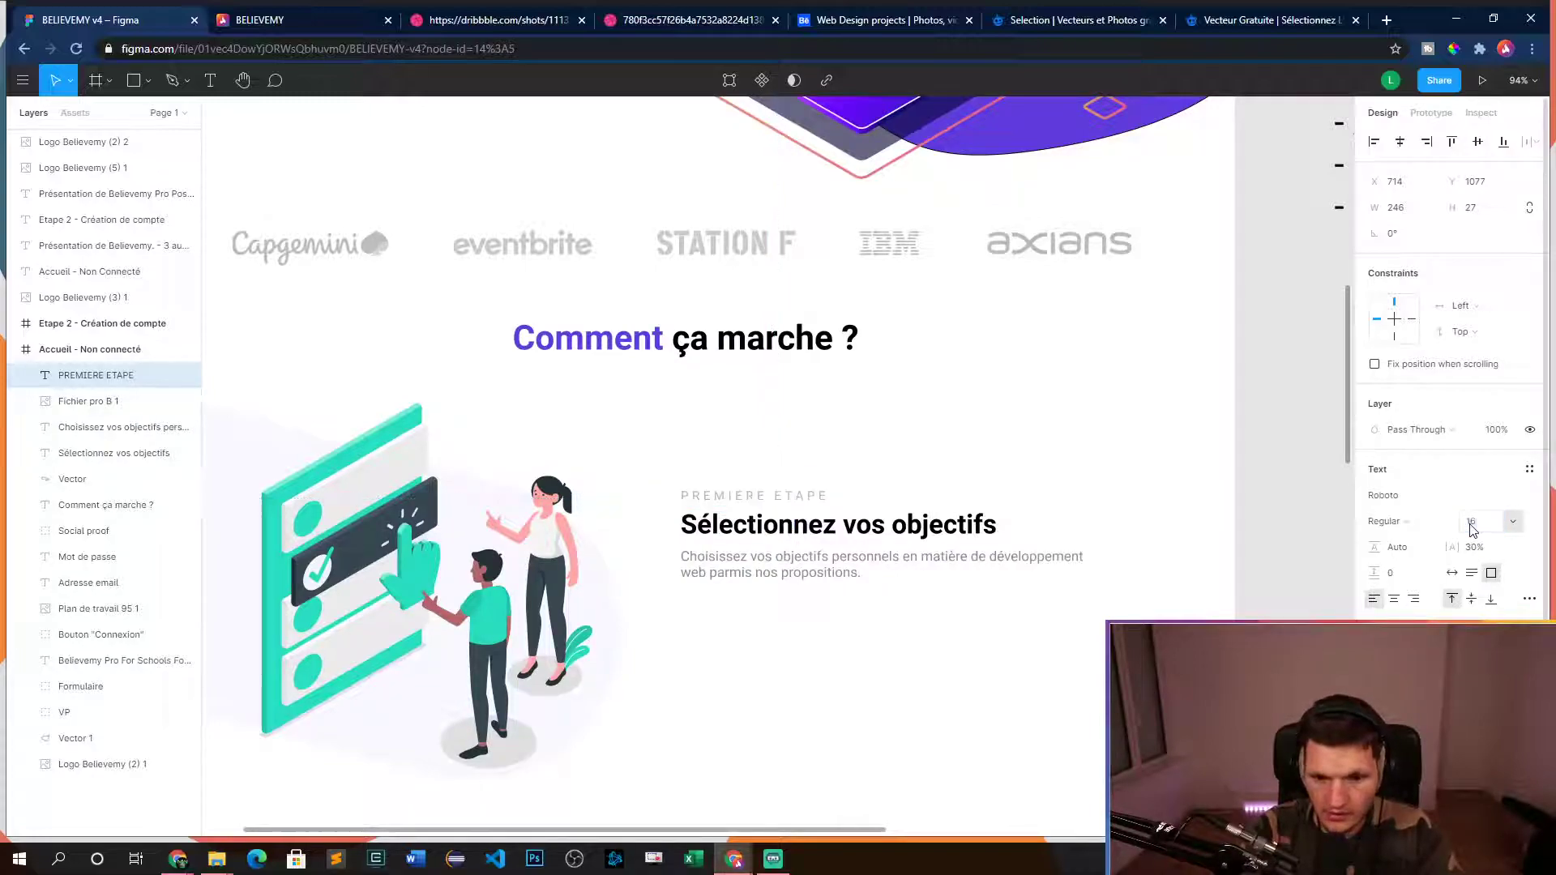
- Move the "PREMIERE ETAPE" label down to Y 1087, closer to the "Sélectionnez vos objectifs" heading
{"action": "scroll", "coordinate": [754, 434], "scroll_direction": "up", "scroll_amount": 5}
{"action": "mouse_move", "coordinate": [727, 641]}
{"action": "left_mouse_down"}
{"action": "mouse_move", "coordinate": [730, 782]}
{"action": "mouse_move", "coordinate": [730, 660]}
{"action": "left_mouse_up"}
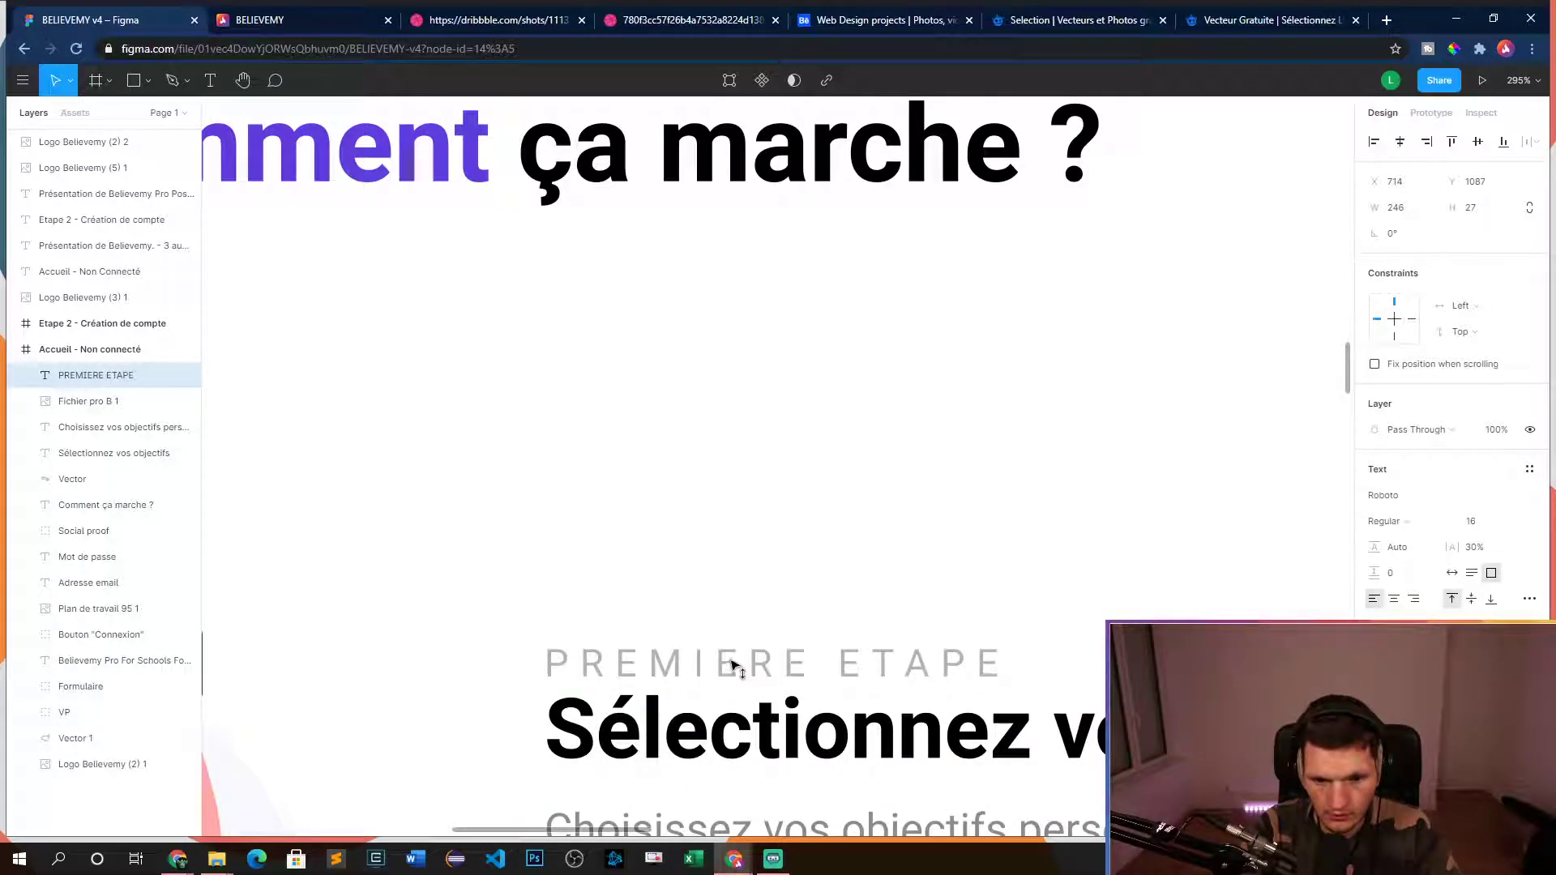
{"action": "left_click", "coordinate": [781, 573]}
{"action": "scroll", "coordinate": [781, 583], "scroll_direction": "down", "scroll_amount": 10}
{"action": "scroll", "coordinate": [1070, 673], "scroll_direction": "down", "scroll_amount": 5}
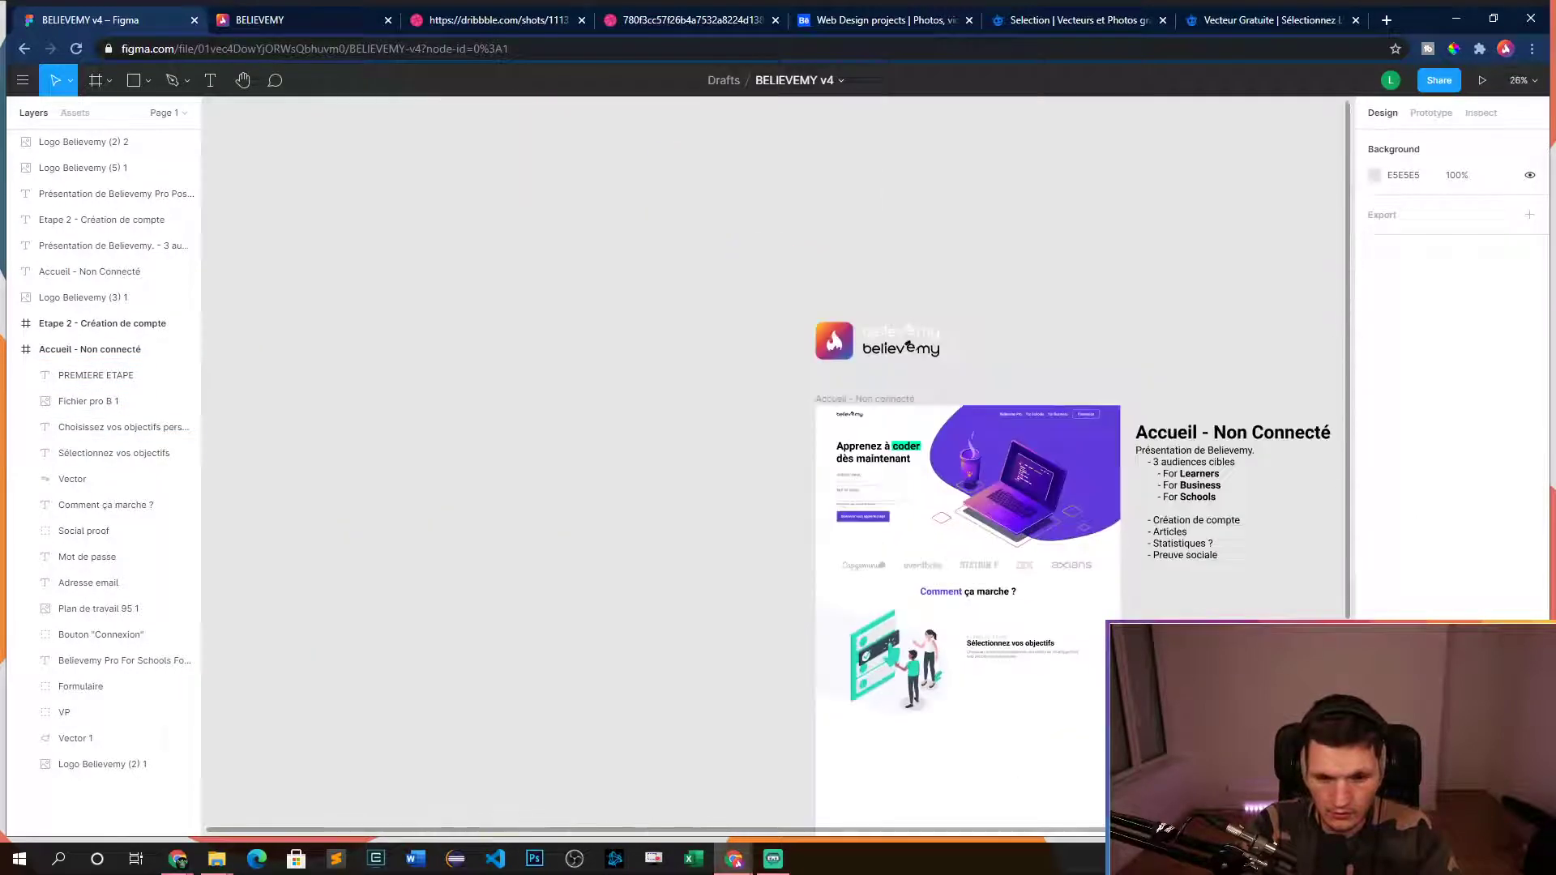
{"action": "scroll", "coordinate": [965, 597], "scroll_direction": "up", "scroll_amount": 5}
{"action": "scroll", "coordinate": [962, 641], "scroll_direction": "down", "scroll_amount": 2}
{"action": "scroll", "coordinate": [778, 598], "scroll_direction": "up", "scroll_amount": 2}
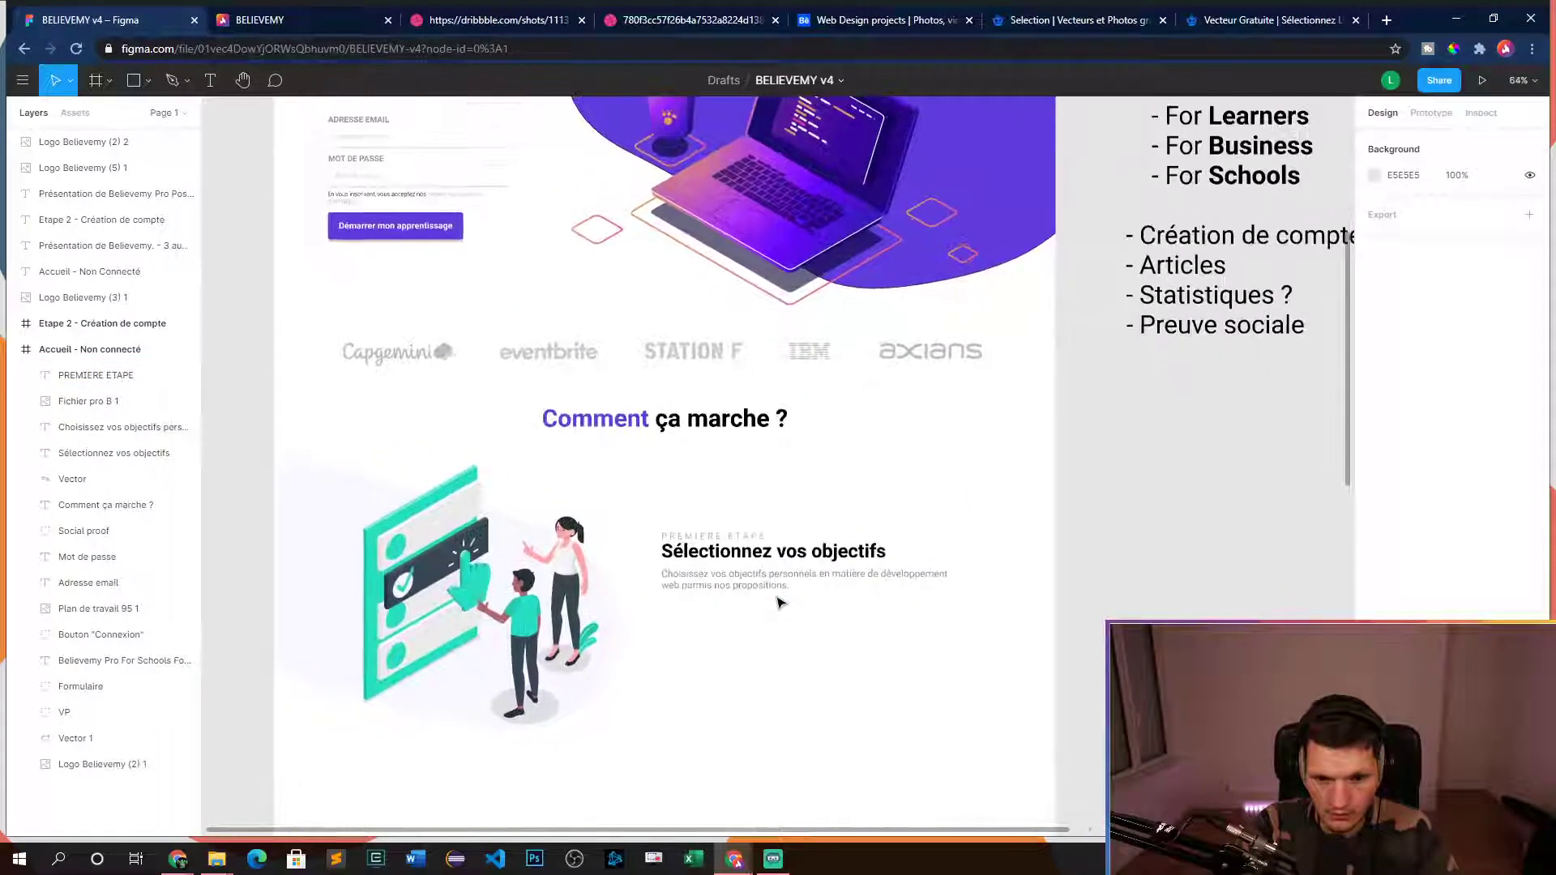
- Move the "PREMIERE ETAPE" label back up to Y 1077, keeping it at X 714
{"action": "left_click_drag", "start_coordinate": [712, 540], "coordinate": [711, 534]}
{"action": "left_click", "coordinate": [768, 636]}
{"action": "scroll", "coordinate": [685, 558], "scroll_direction": "up", "scroll_amount": 5}
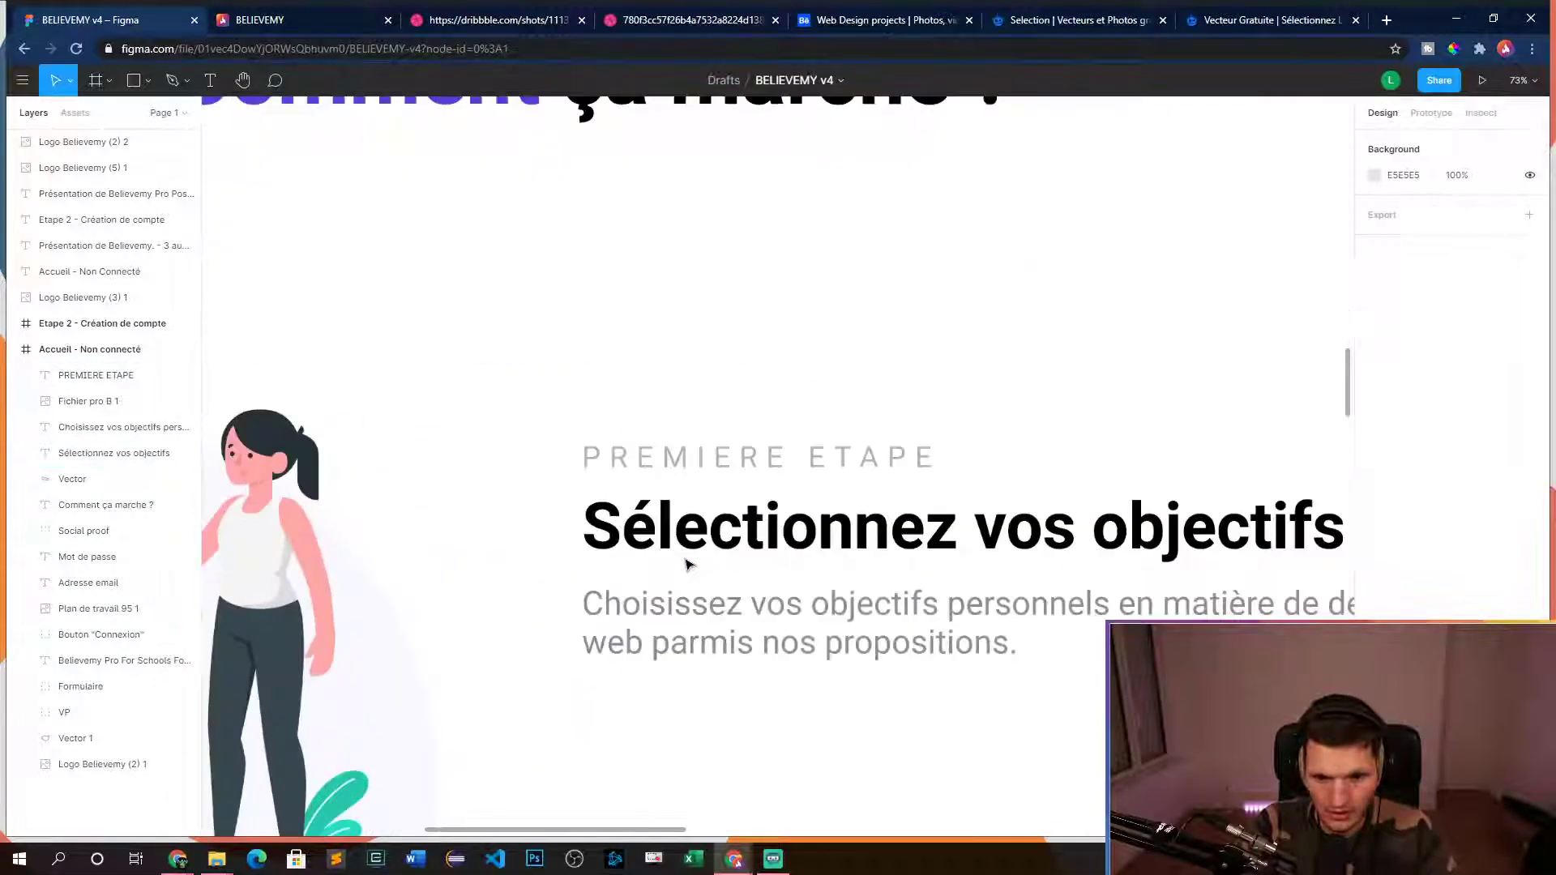
{"action": "left_click_drag", "start_coordinate": [691, 460], "coordinate": [696, 460]}
- Lower the "PREMIERE ETAPE" label slightly to Y 1081, aligned with the heading at X 714
{"action": "scroll", "coordinate": [591, 502], "scroll_direction": "up", "scroll_amount": 10}
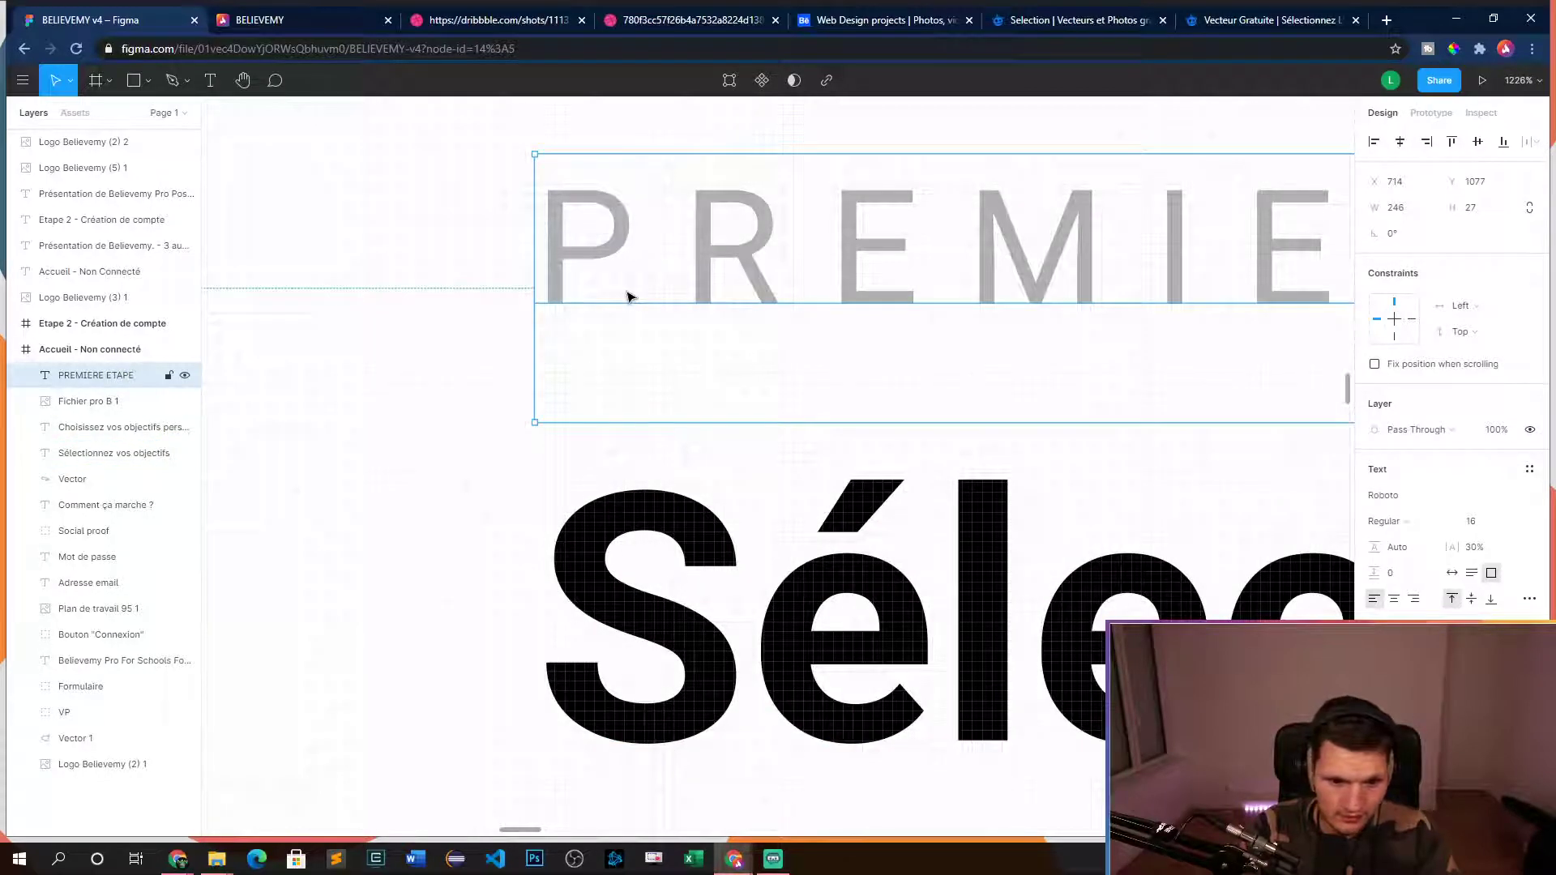
{"action": "left_click_drag", "start_coordinate": [622, 278], "coordinate": [580, 337]}
{"action": "scroll", "coordinate": [581, 338], "scroll_direction": "down", "scroll_amount": 5}
{"action": "left_click", "coordinate": [486, 453]}
{"action": "scroll", "coordinate": [600, 442], "scroll_direction": "down", "scroll_amount": 10}
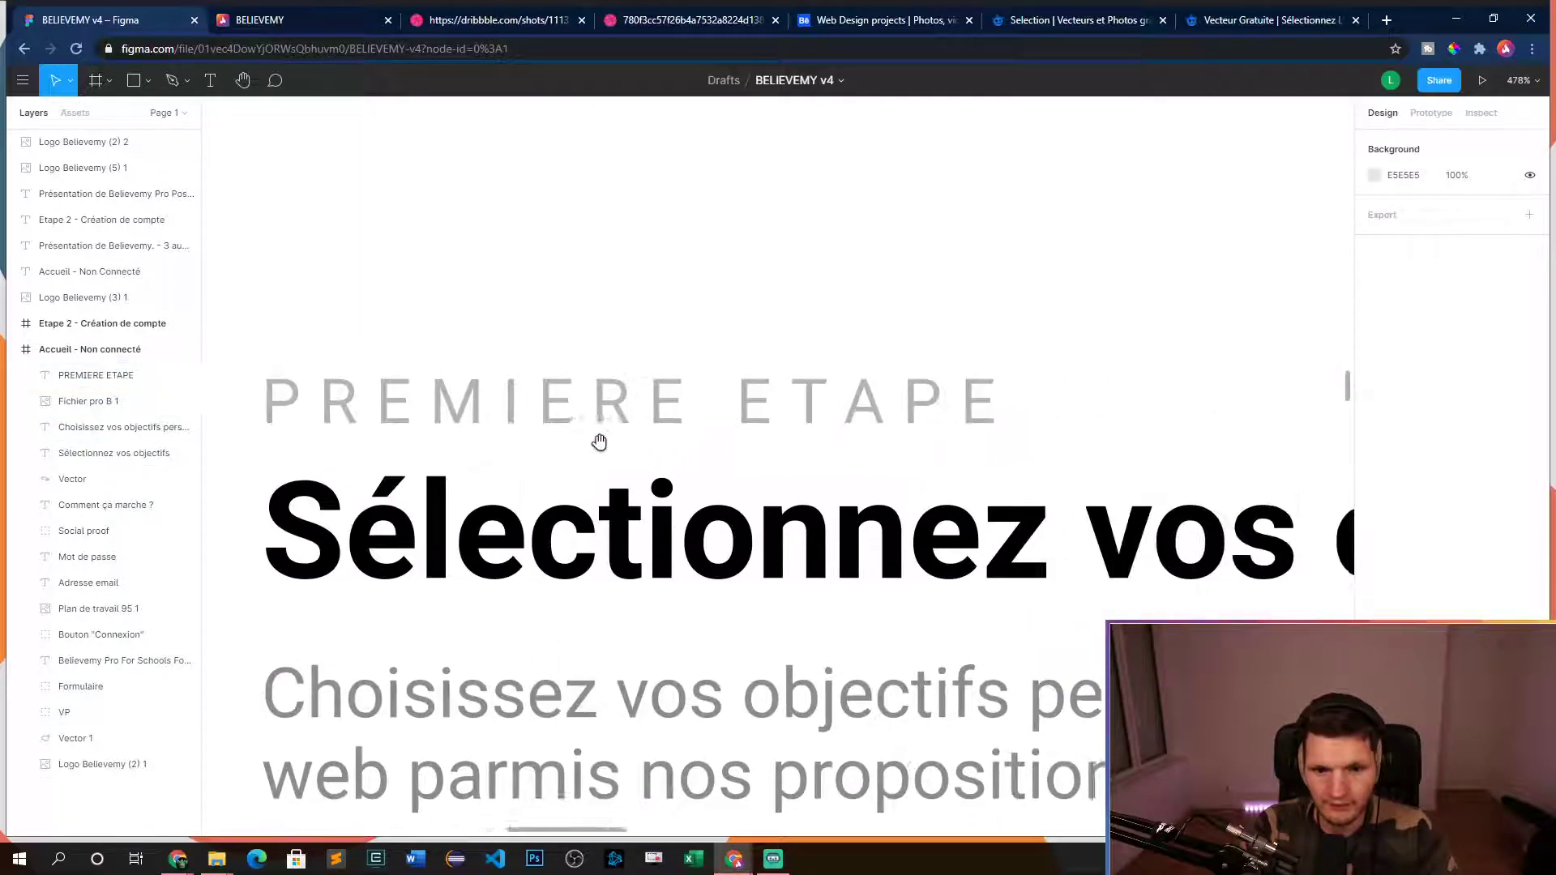
{"action": "scroll", "coordinate": [844, 355], "scroll_direction": "down", "scroll_amount": 6}
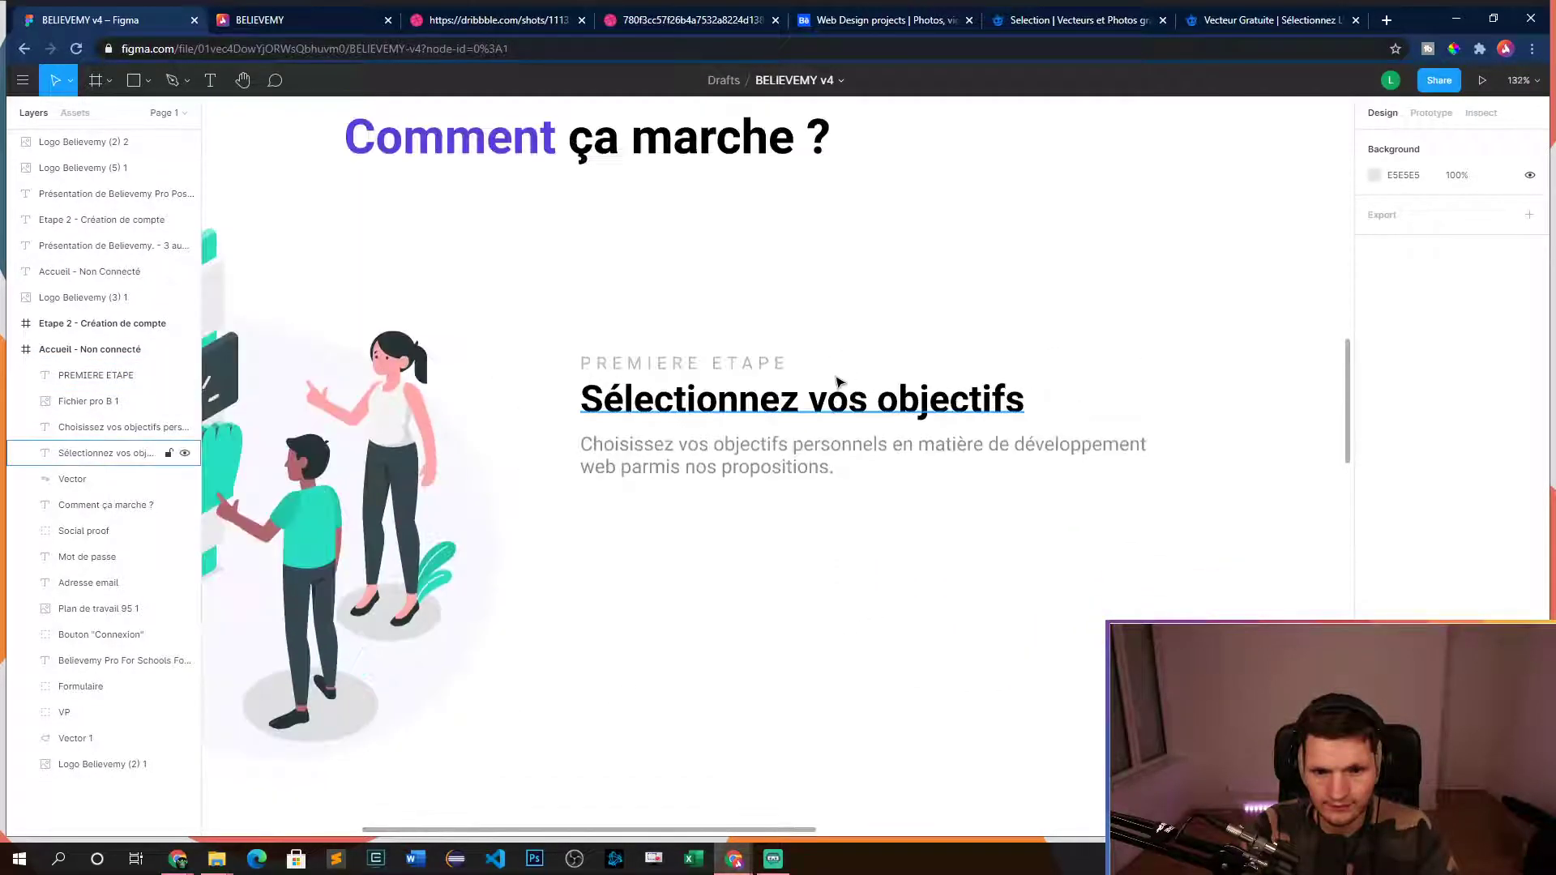
- Recolour the "PREMIERE ETAPE" label with the very pale tint of the background shape
{"action": "left_click", "coordinate": [799, 546]}
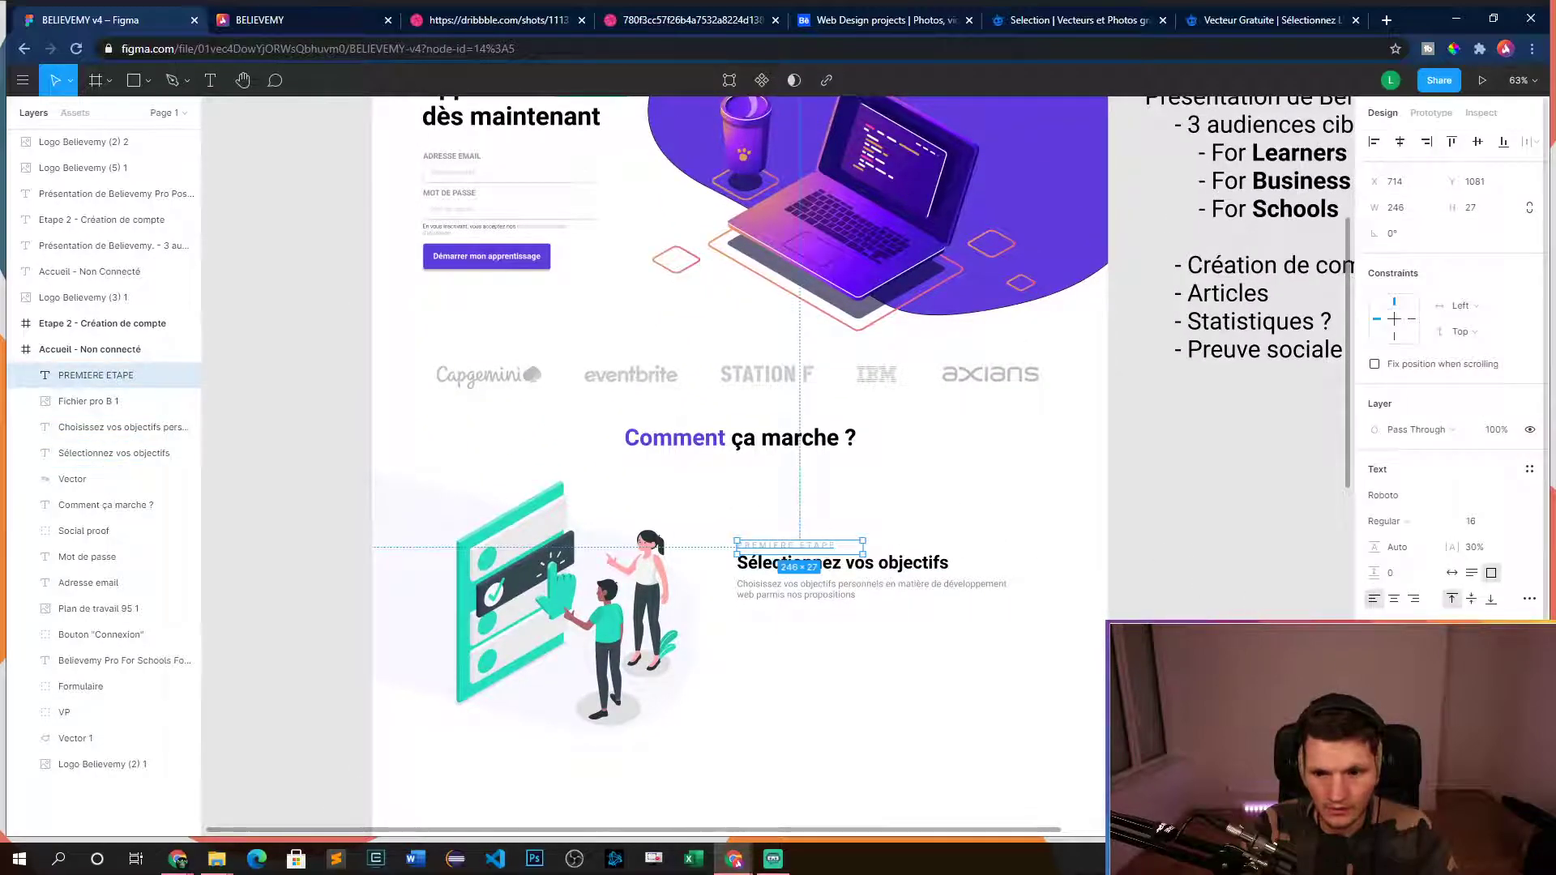
{"action": "left_click", "coordinate": [1375, 649]}
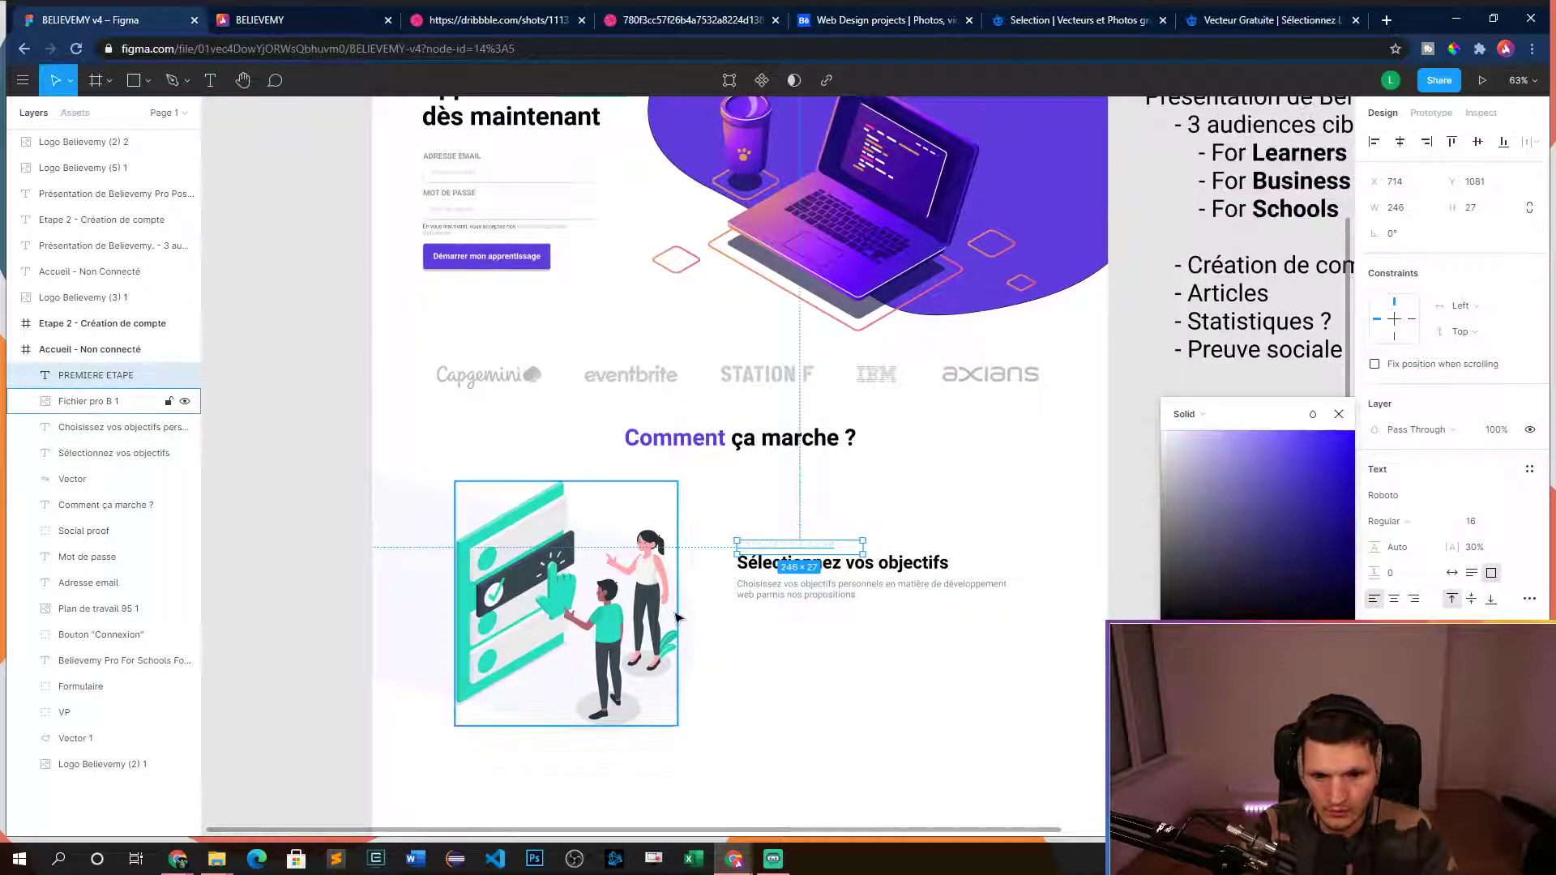
{"action": "left_click", "coordinate": [1339, 414]}
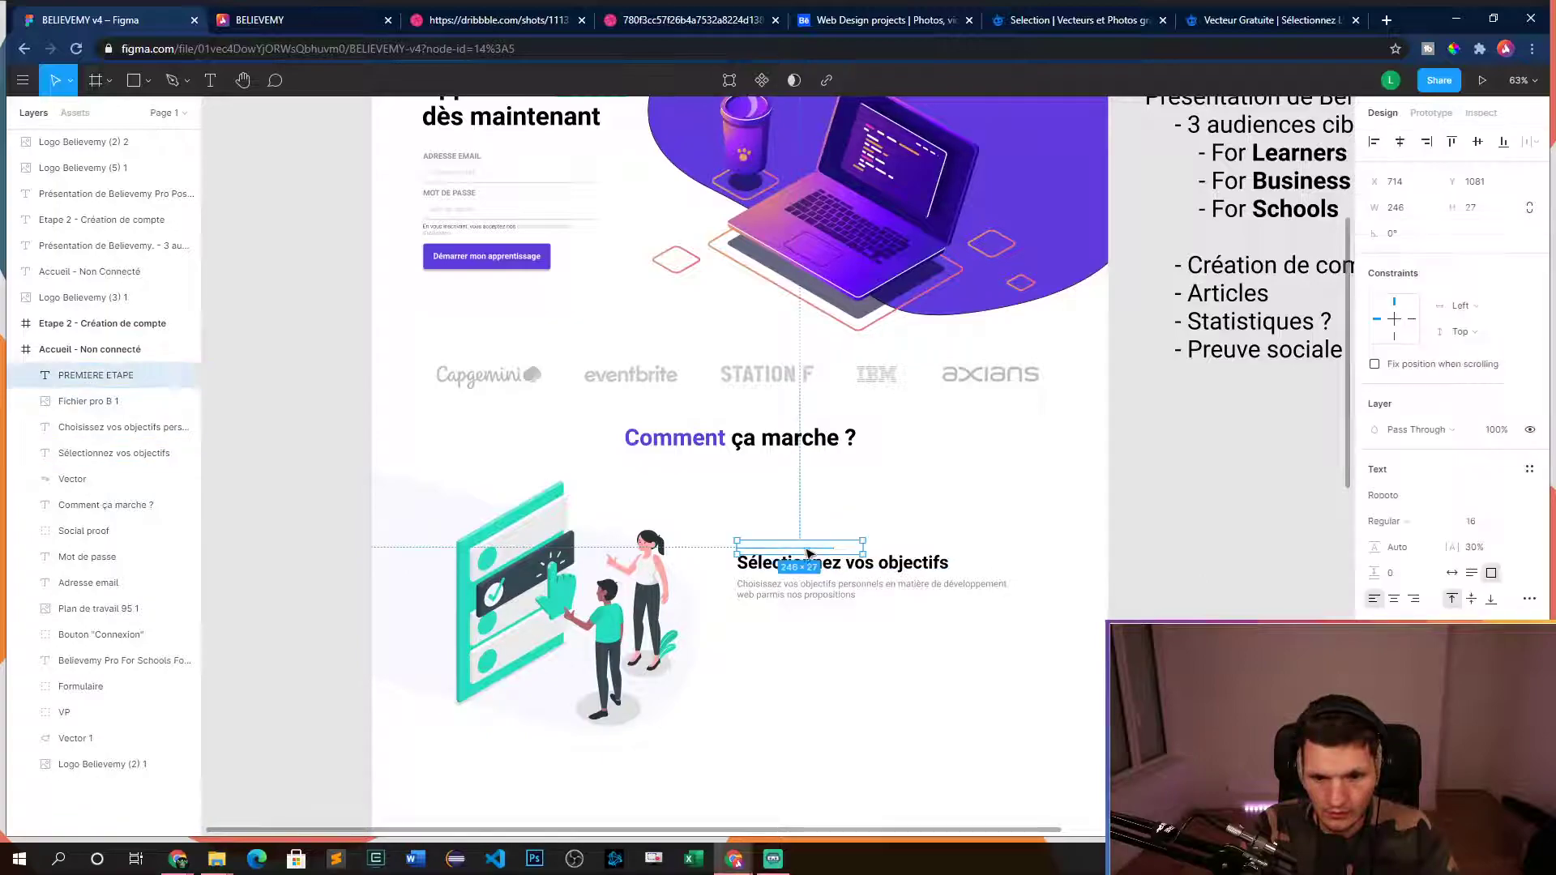
- Recolour the "PREMIERE ETAPE" label in a slightly deeper pale lavender so it reads better on white
{"action": "left_click", "coordinate": [1375, 648]}
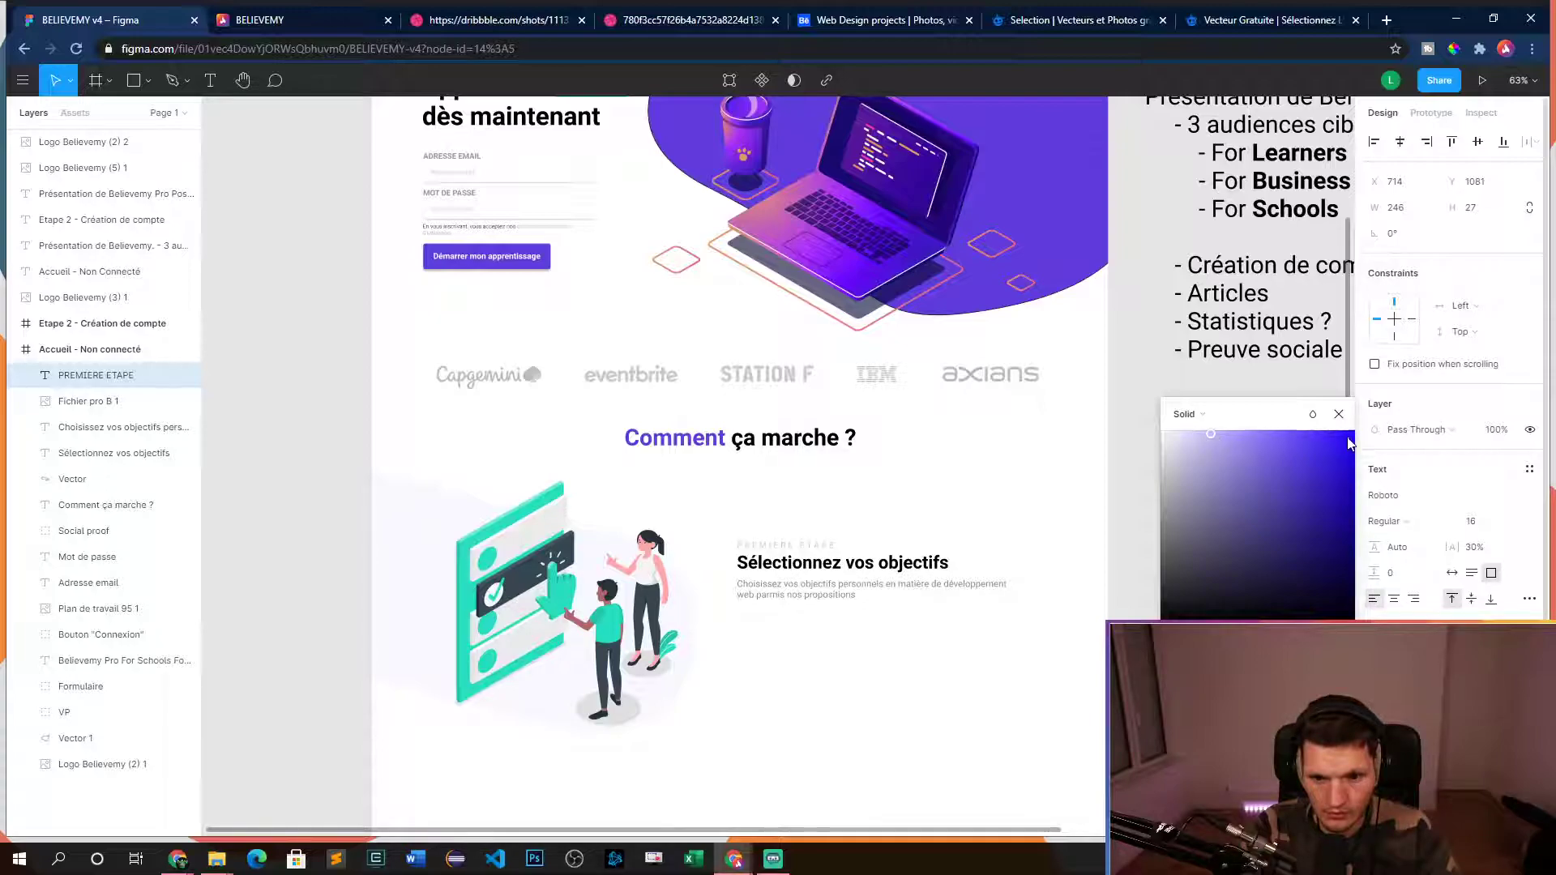
{"action": "key", "text": "Escape"}
{"action": "key", "text": "Escape"}
{"action": "scroll", "coordinate": [759, 532], "scroll_direction": "up", "scroll_amount": 5}
{"action": "scroll", "coordinate": [760, 532], "scroll_direction": "down", "scroll_amount": 5}
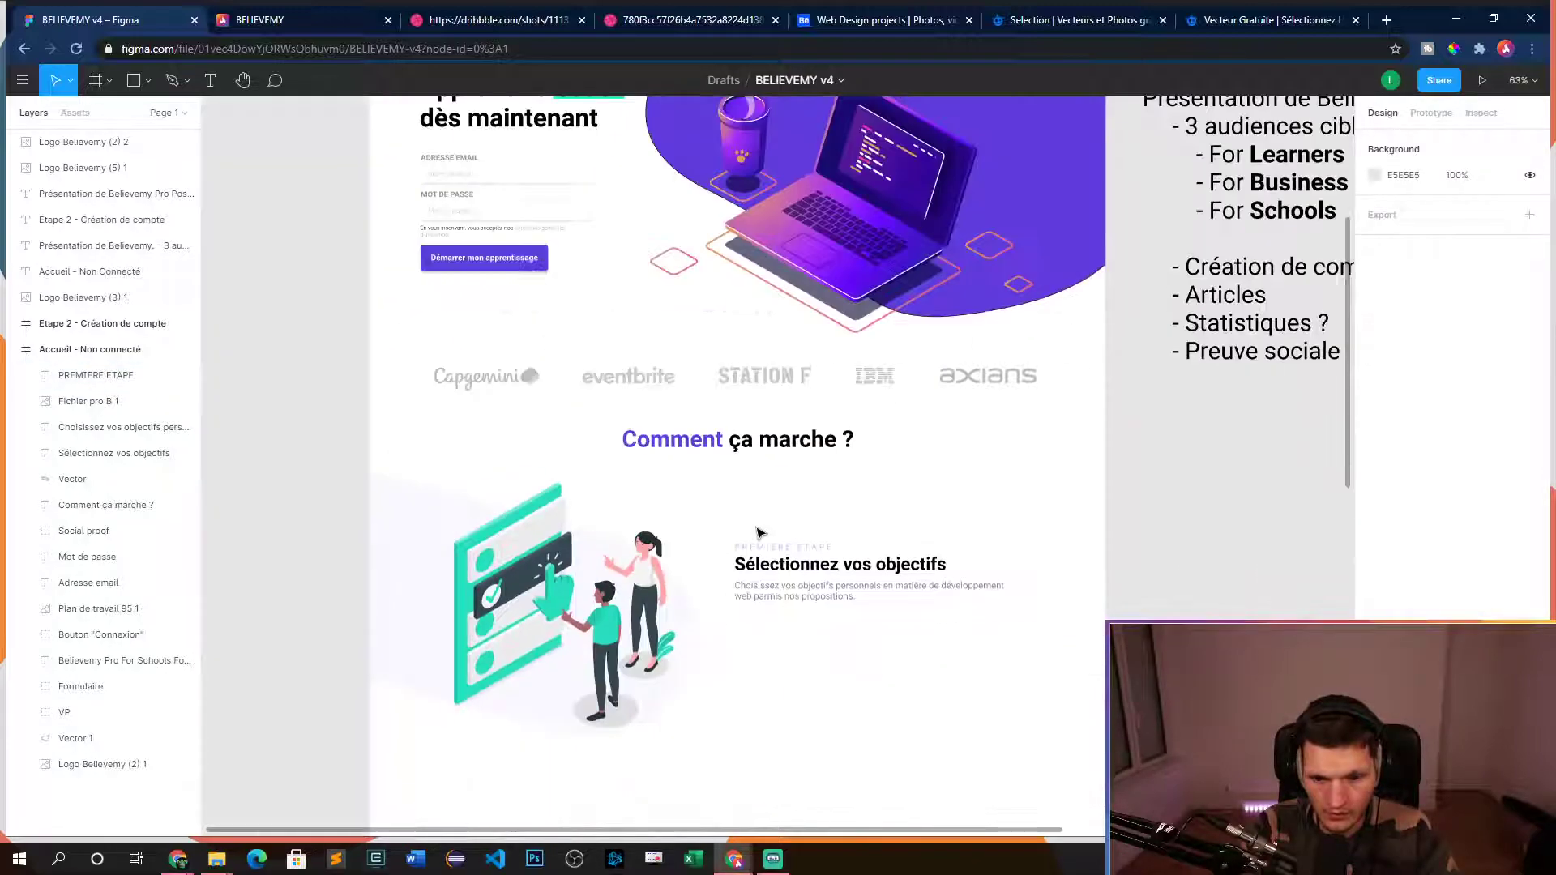
- Examine the "Comment ça marche ?" section and its first step block from close up and from a distance
{"action": "left_click_drag", "start_coordinate": [941, 496], "coordinate": [970, 367]}
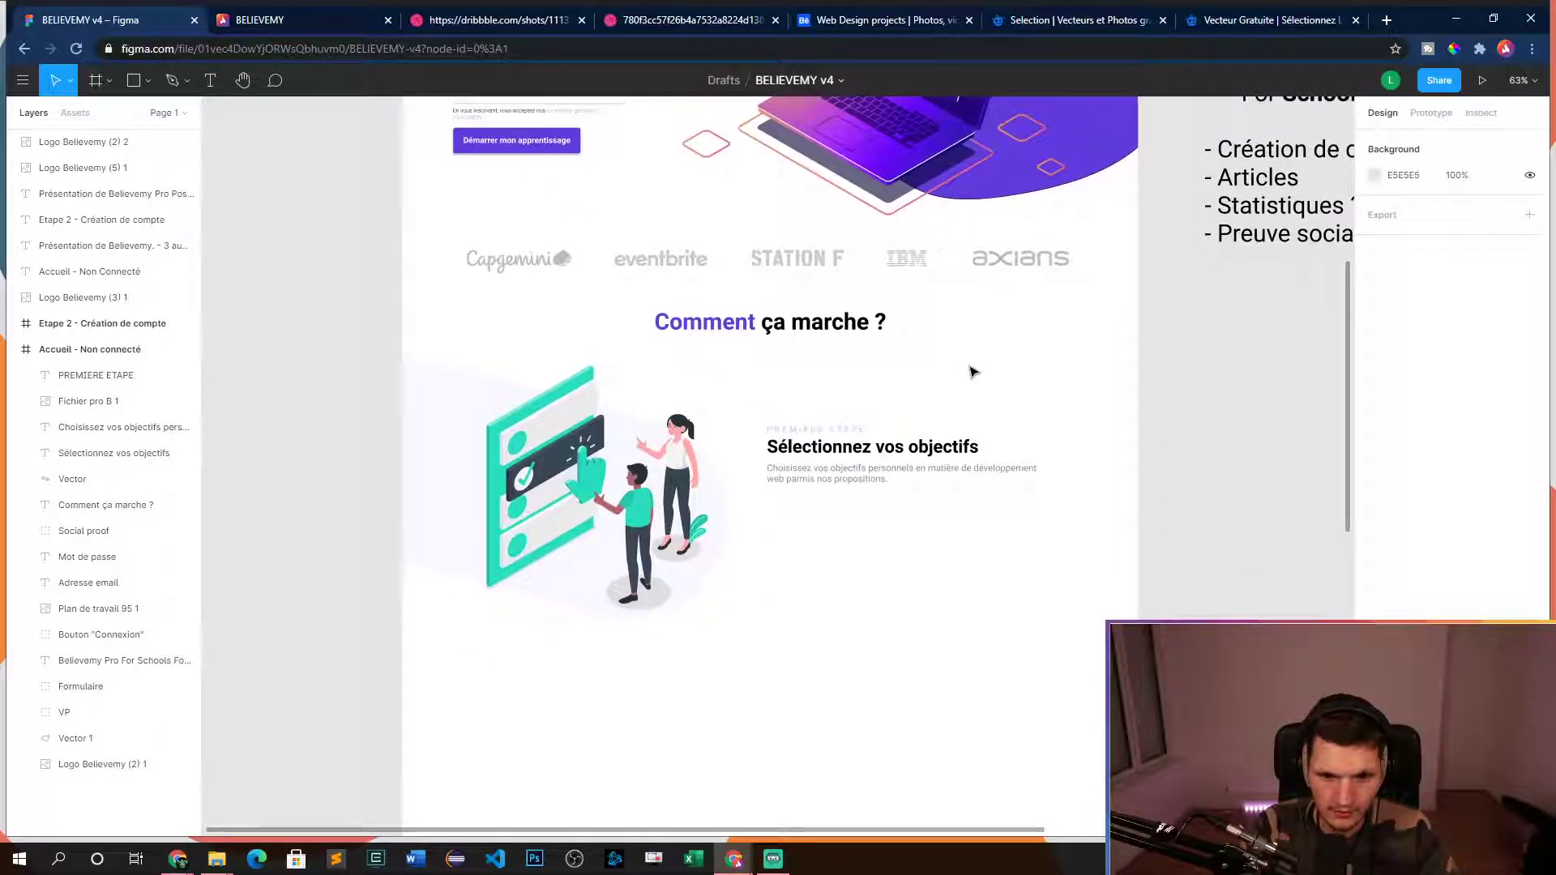
{"action": "scroll", "coordinate": [1063, 611], "scroll_direction": "down", "scroll_amount": 3}
{"action": "scroll", "coordinate": [1014, 527], "scroll_direction": "down", "scroll_amount": 3}
{"action": "scroll", "coordinate": [956, 444], "scroll_direction": "up", "scroll_amount": 3}
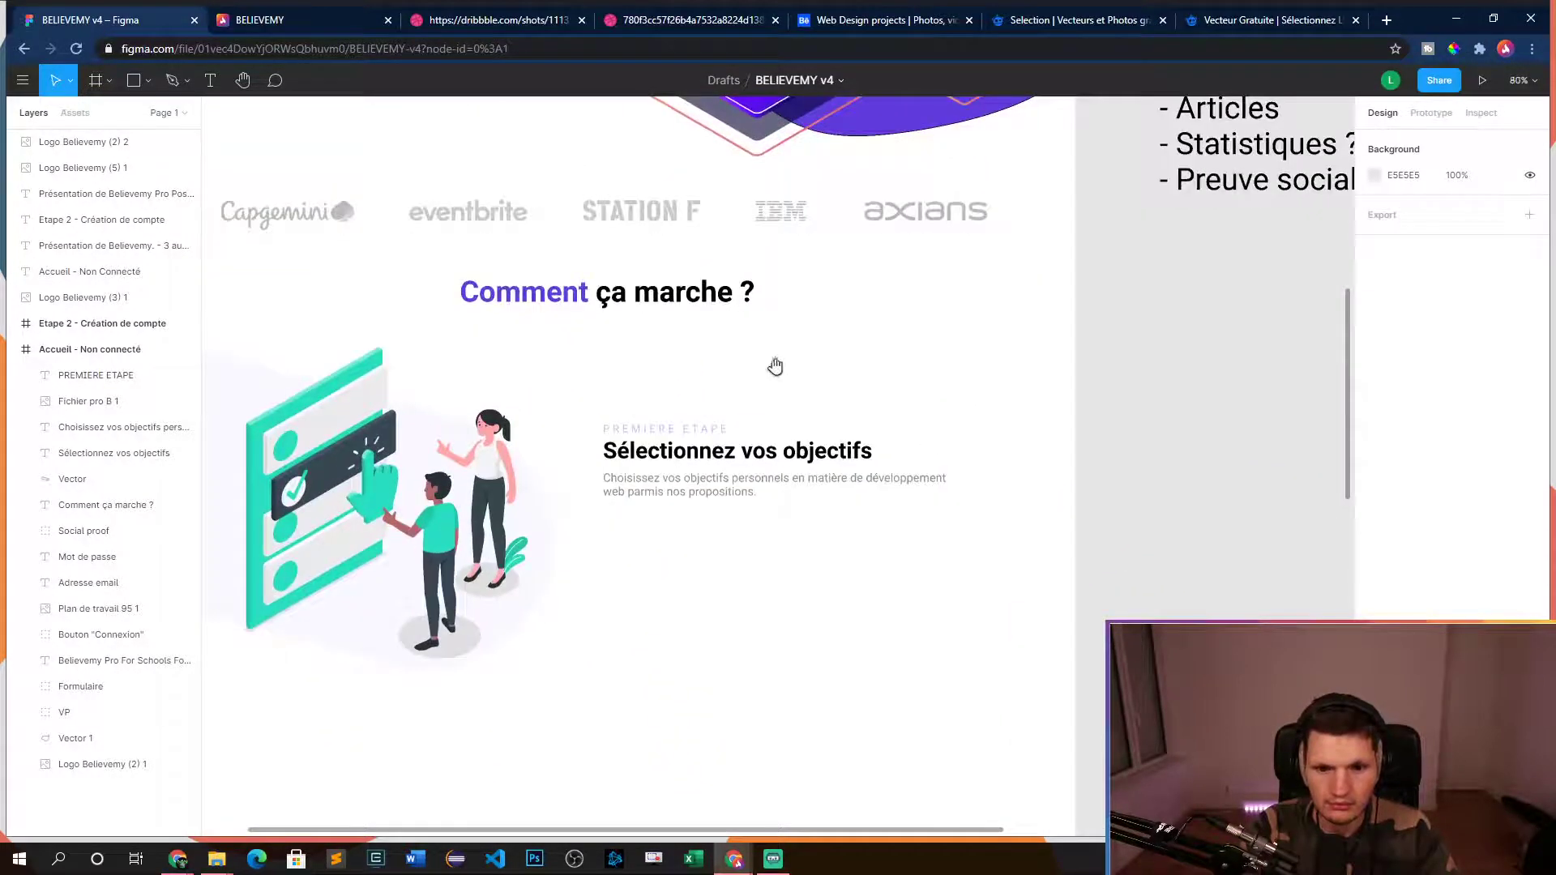
{"action": "left_click_drag", "start_coordinate": [779, 372], "coordinate": [931, 347]}
{"action": "scroll", "coordinate": [948, 357], "scroll_direction": "down", "scroll_amount": 1}
{"action": "scroll", "coordinate": [961, 381], "scroll_direction": "down", "scroll_amount": 1}
{"action": "scroll", "coordinate": [956, 404], "scroll_direction": "up", "scroll_amount": 1}
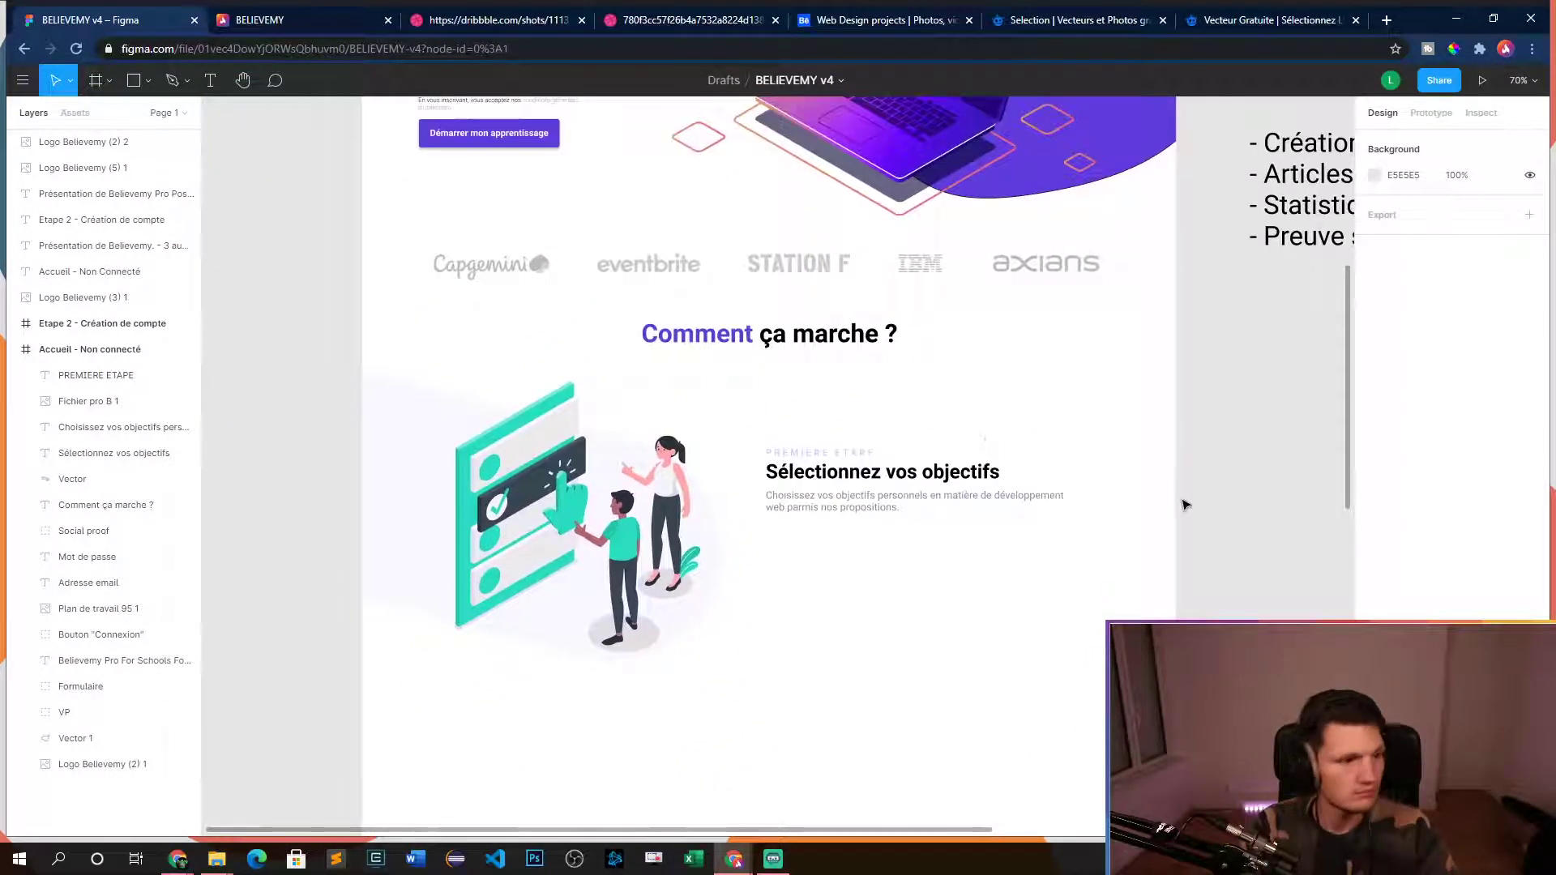
{"action": "scroll", "coordinate": [1183, 503], "scroll_direction": "up", "scroll_amount": 5}
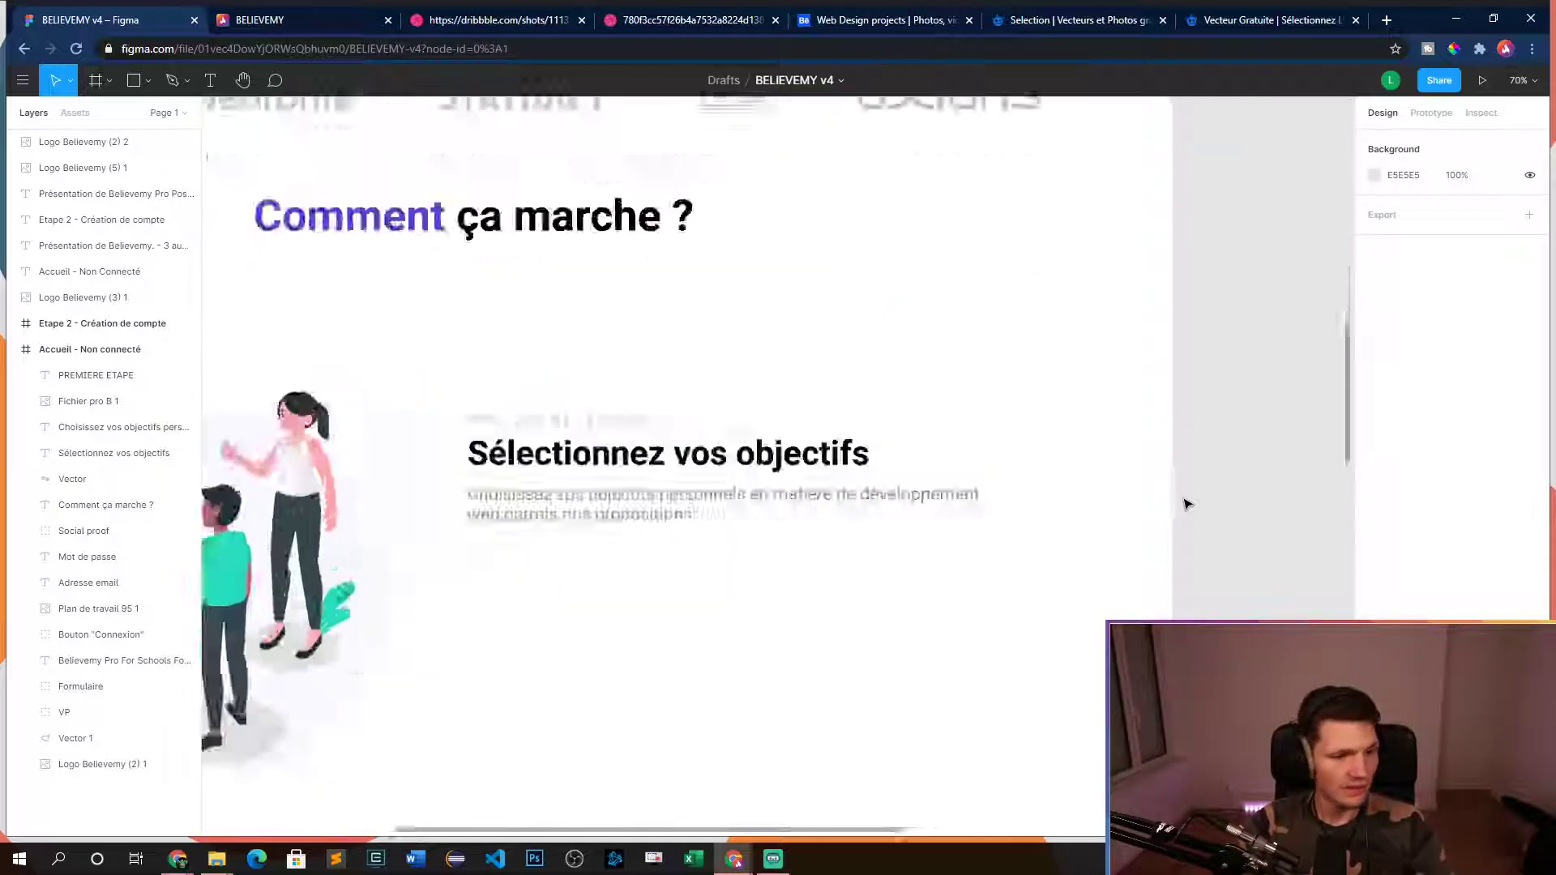
{"action": "left_click_drag", "start_coordinate": [872, 427], "coordinate": [1143, 372]}
{"action": "left_click_drag", "start_coordinate": [921, 314], "coordinate": [844, 310]}
{"action": "scroll", "coordinate": [854, 318], "scroll_direction": "down", "scroll_amount": 6}
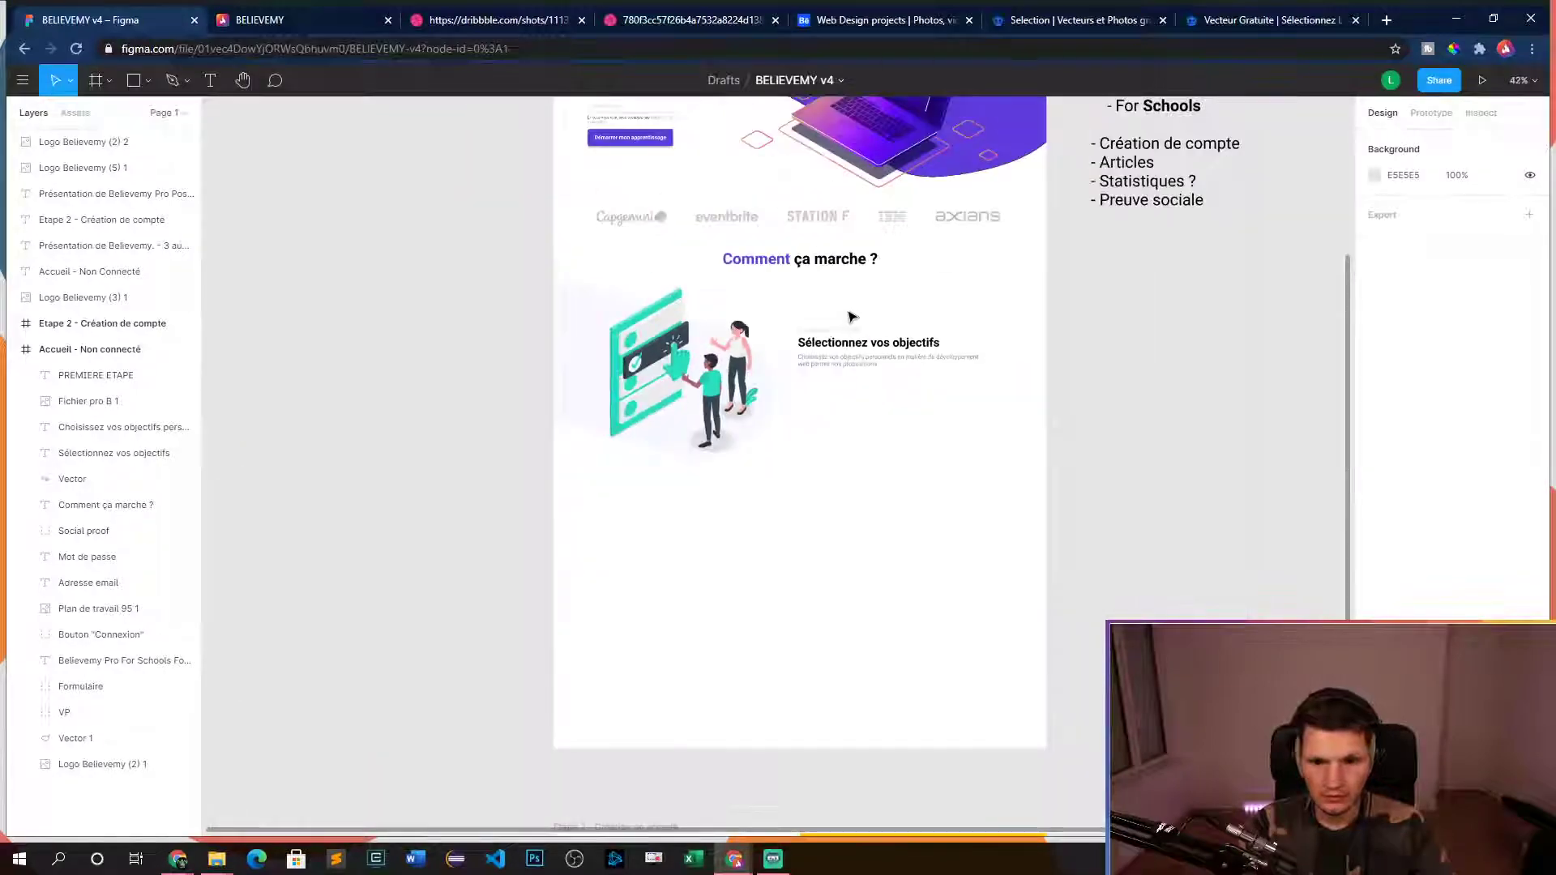
{"action": "scroll", "coordinate": [844, 455], "scroll_direction": "up", "scroll_amount": 3}
{"action": "scroll", "coordinate": [817, 467], "scroll_direction": "up", "scroll_amount": 4}
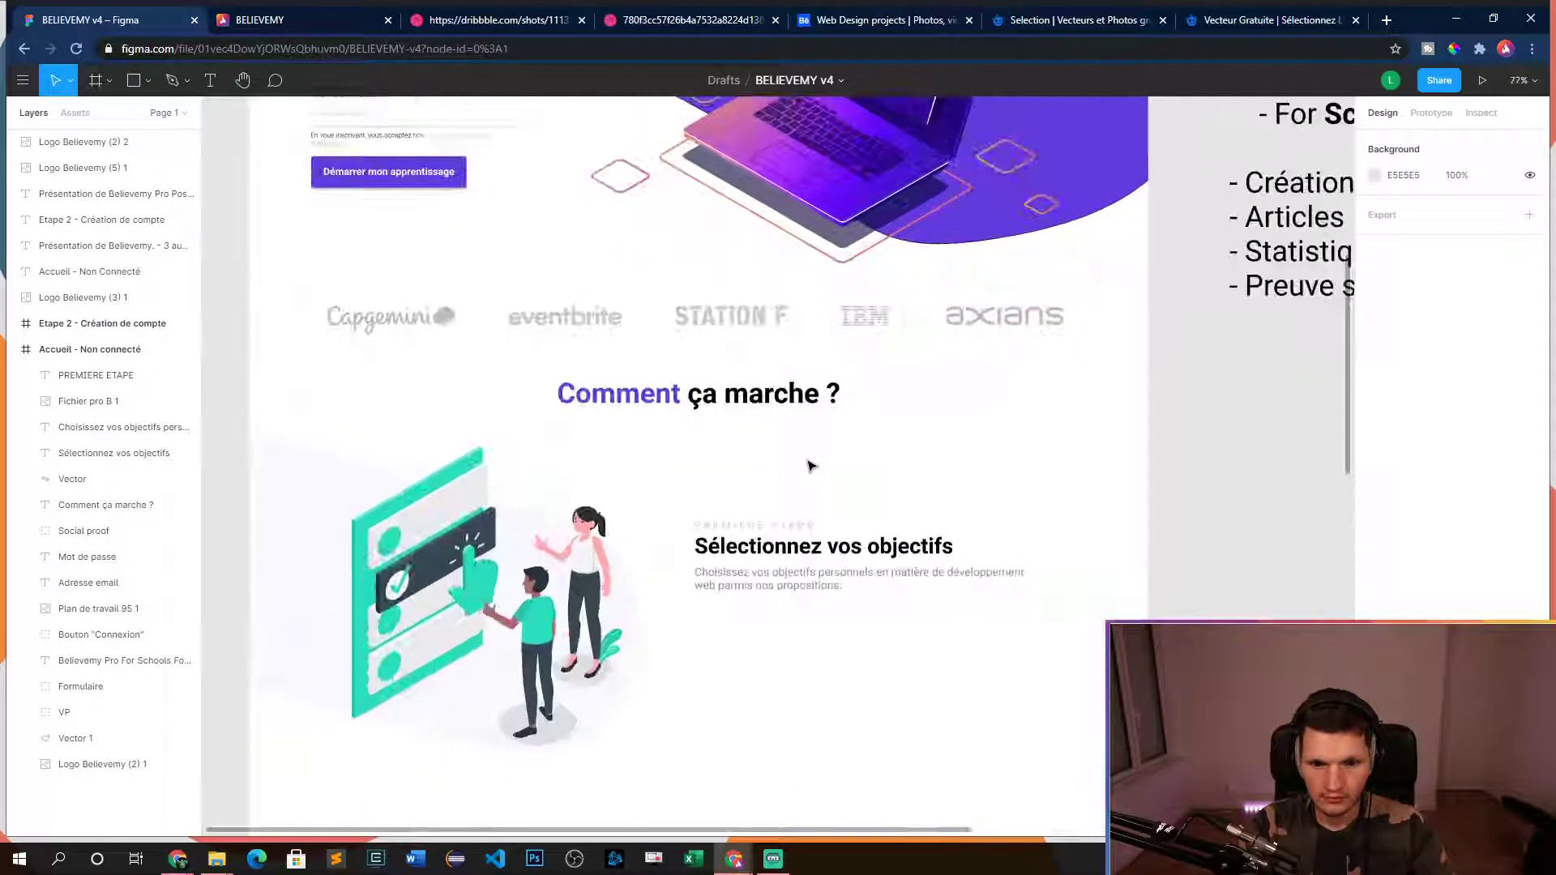
- Move the "Comment ça marche ?" heading slightly down, keeping it centred on the page
{"action": "left_click", "coordinate": [892, 375]}
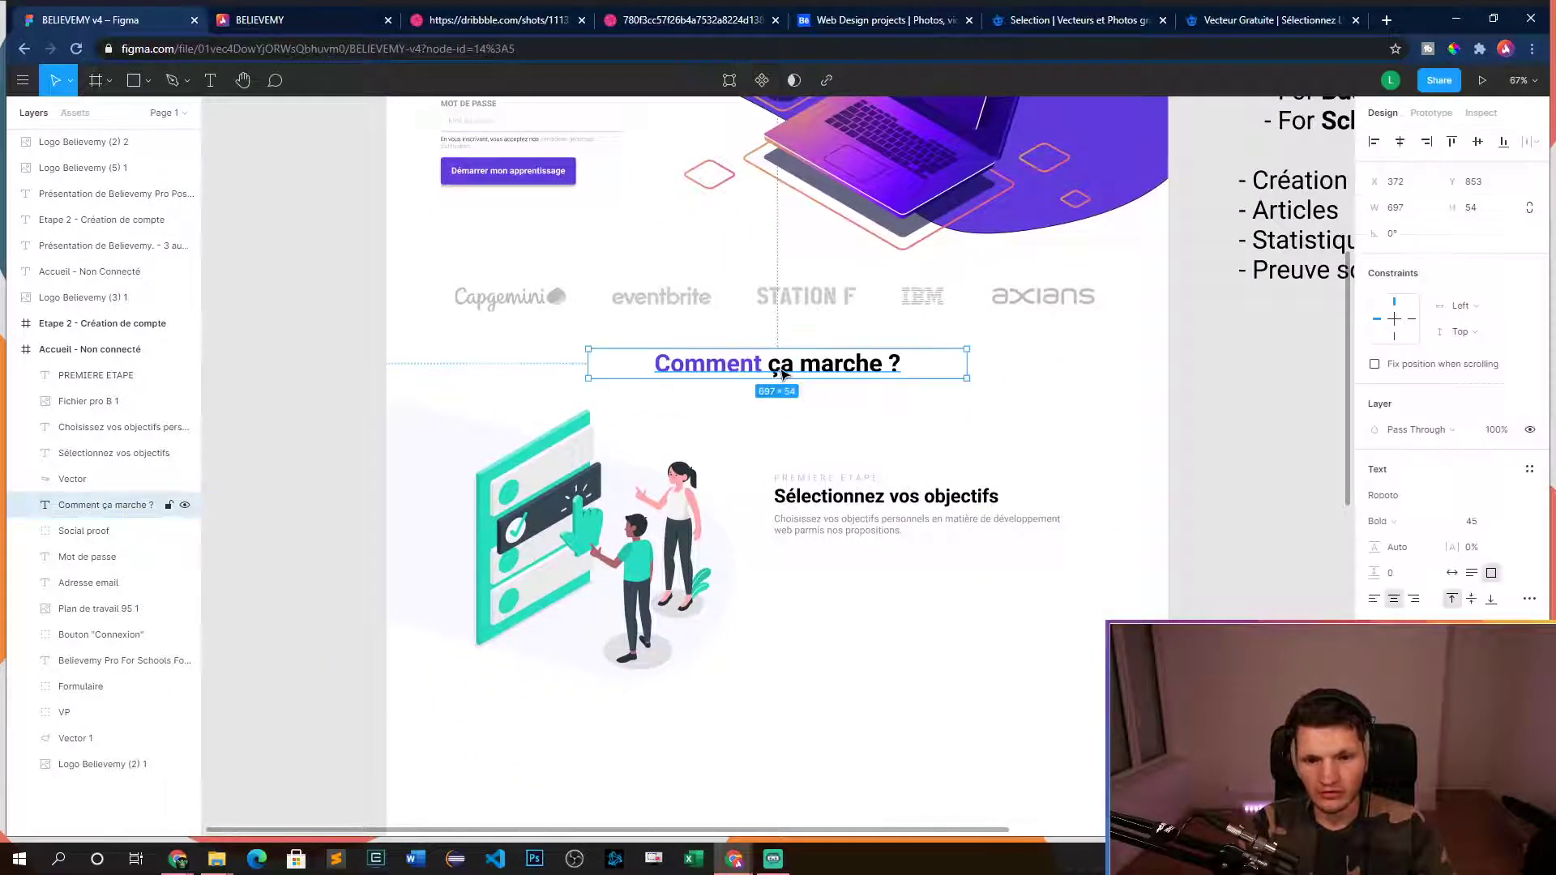
{"action": "mouse_move", "coordinate": [798, 374]}
{"action": "left_mouse_down"}
{"action": "mouse_move", "coordinate": [819, 421]}
{"action": "mouse_move", "coordinate": [809, 383]}
{"action": "left_mouse_up"}
{"action": "left_click", "coordinate": [1000, 416]}
{"action": "scroll", "coordinate": [1146, 410], "scroll_direction": "down", "scroll_amount": 5}
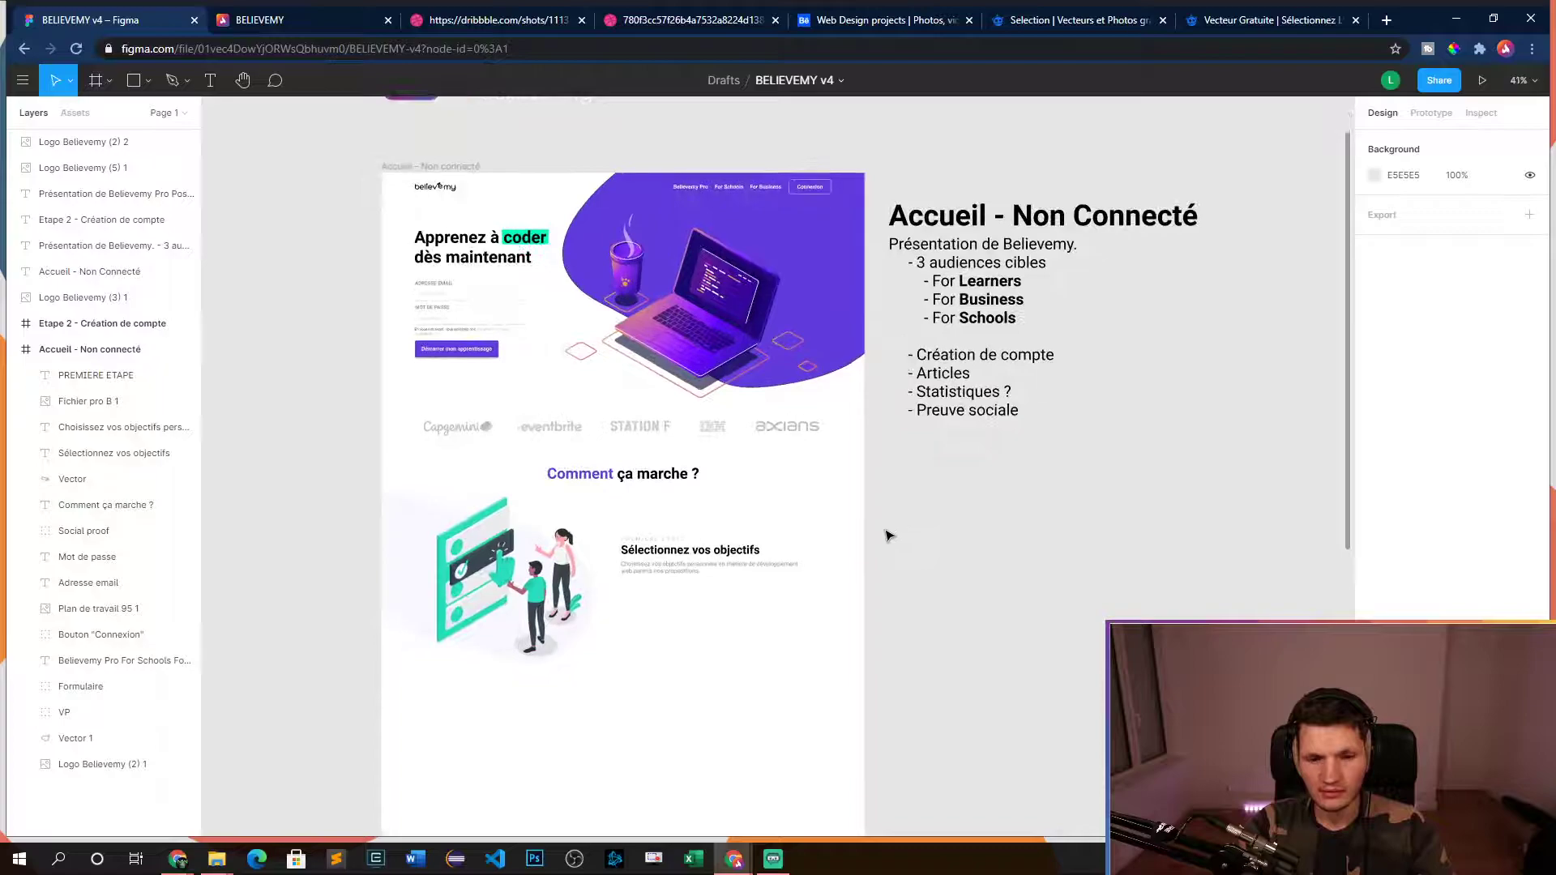
{"action": "scroll", "coordinate": [1000, 416], "scroll_direction": "down", "scroll_amount": 2}
{"action": "scroll", "coordinate": [678, 497], "scroll_direction": "up", "scroll_amount": 5}
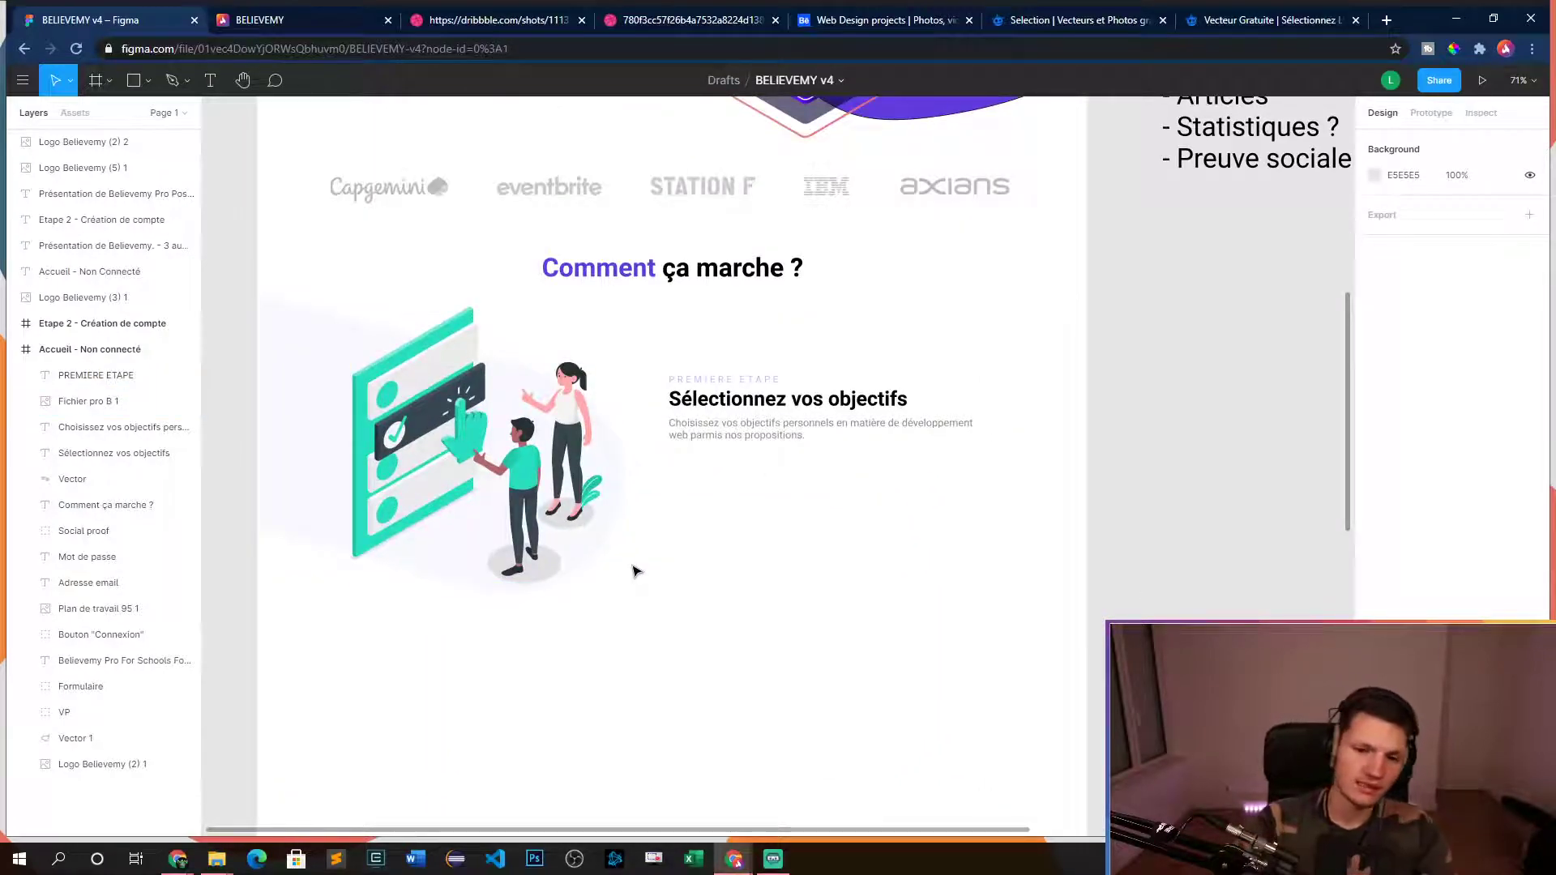
- Duplicate the pale background shape behind the illustration and place the copy below it at X 101.46, Y 1274
{"action": "left_click", "coordinate": [281, 359]}
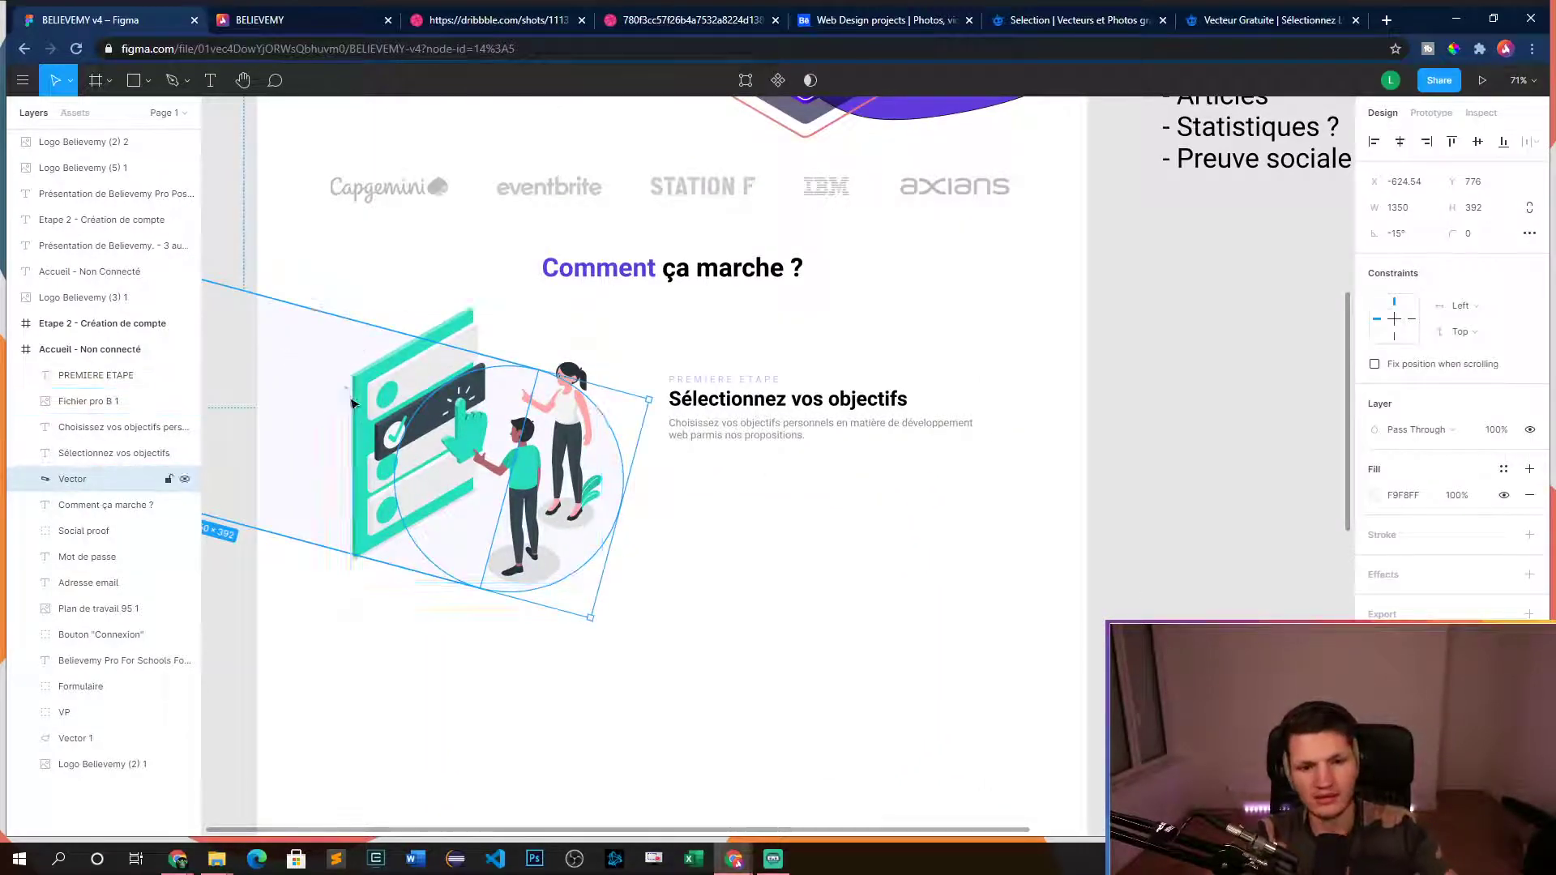
{"action": "key", "text": "ctrl+v"}
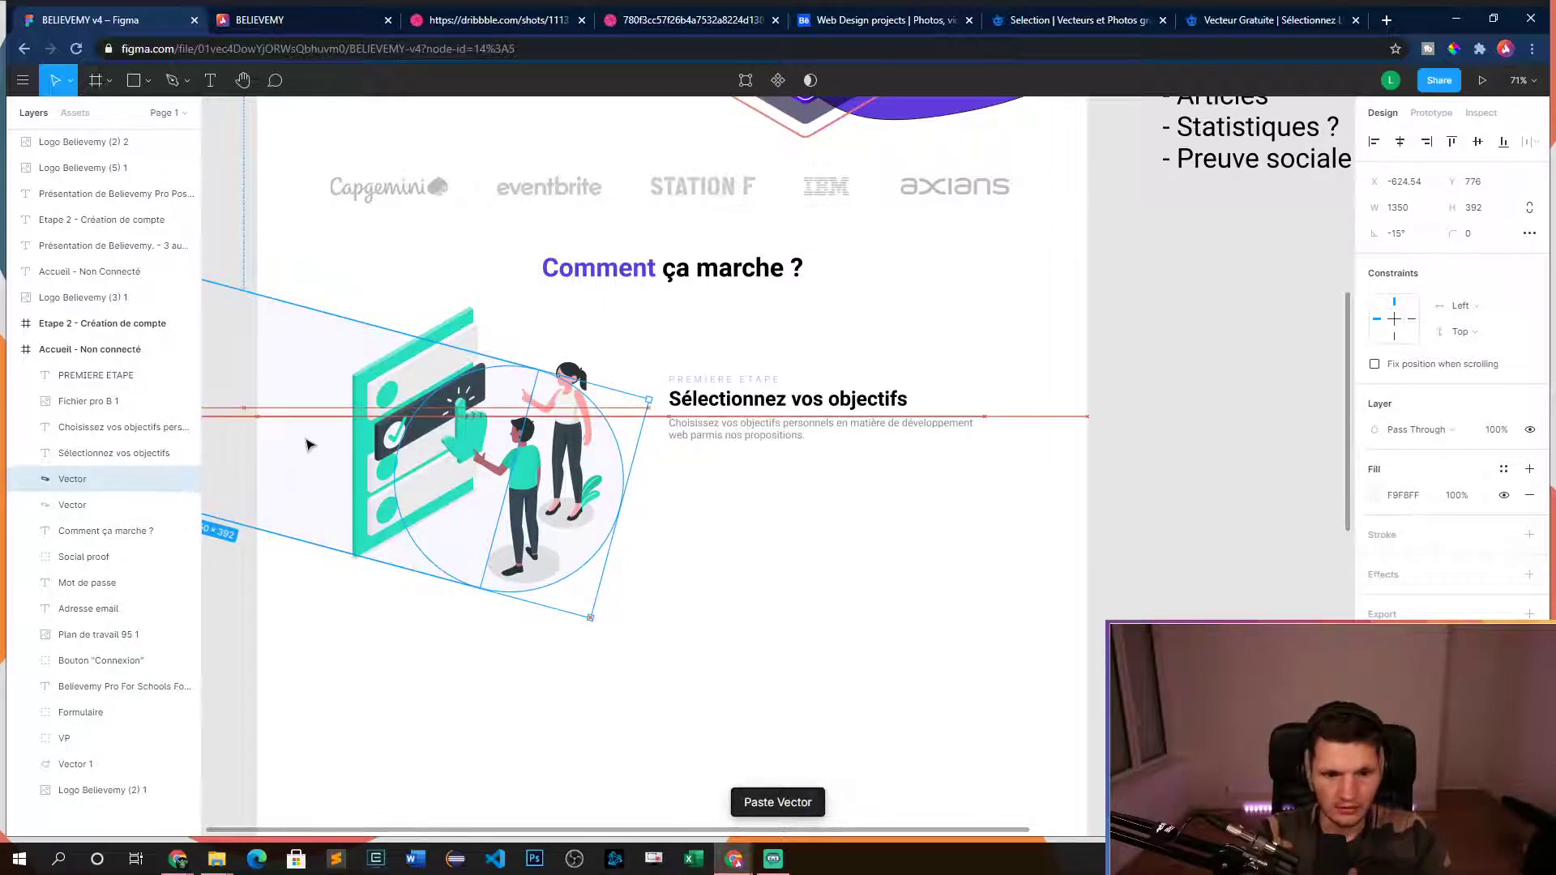
{"action": "left_click_drag", "start_coordinate": [754, 648], "coordinate": [934, 354]}
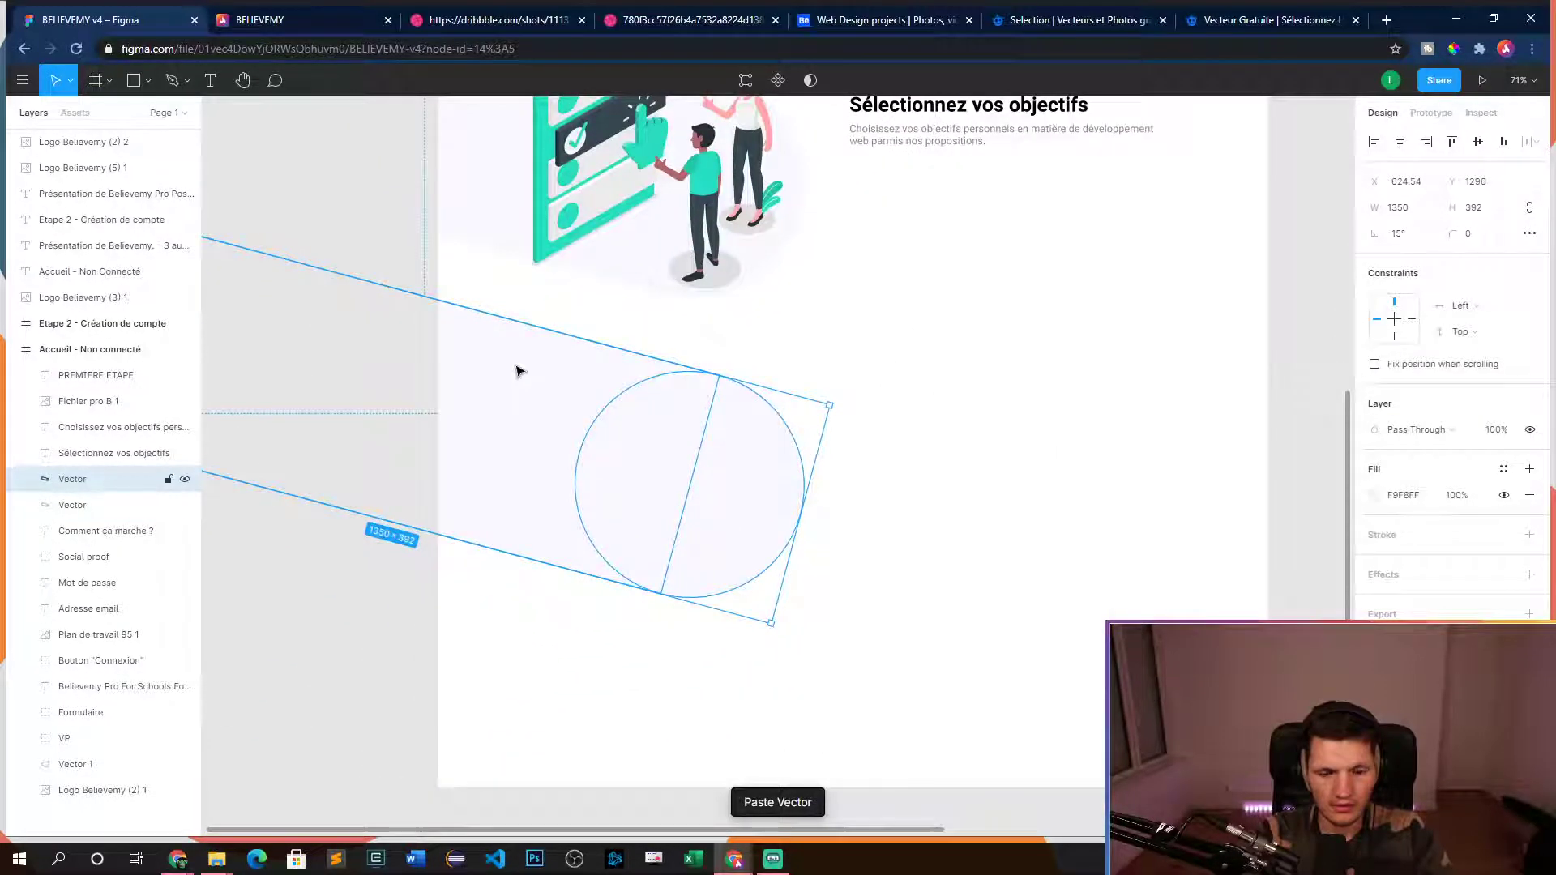
{"action": "left_click_drag", "start_coordinate": [475, 365], "coordinate": [891, 363]}
- Flip the copied background shape both vertically and horizontally so its rounded end faces left
{"action": "right_click", "coordinate": [865, 383]}
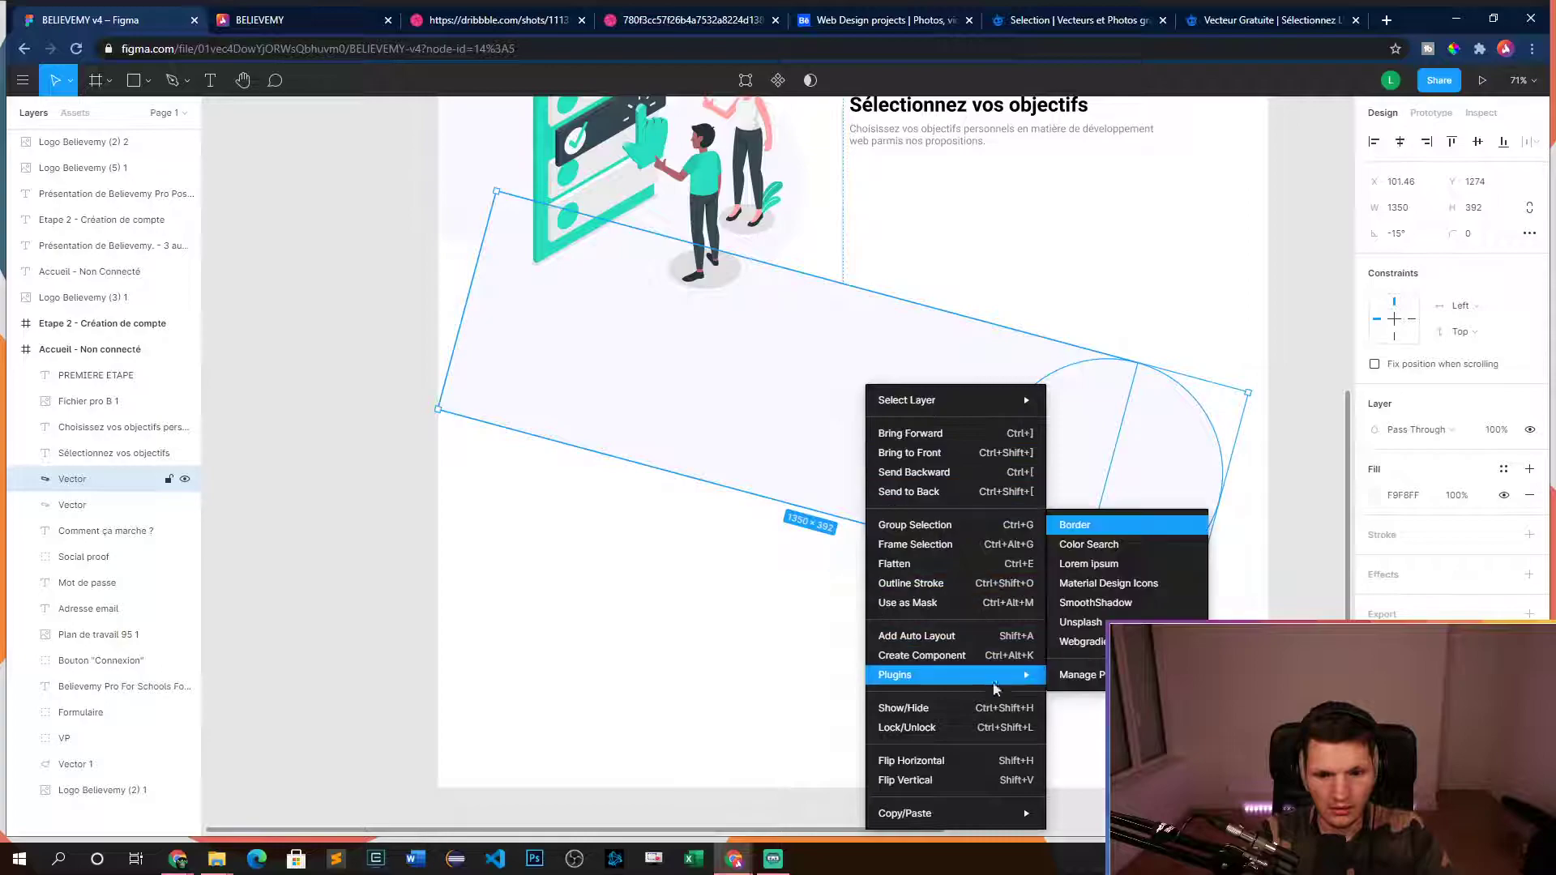
{"action": "left_click", "coordinate": [945, 780]}
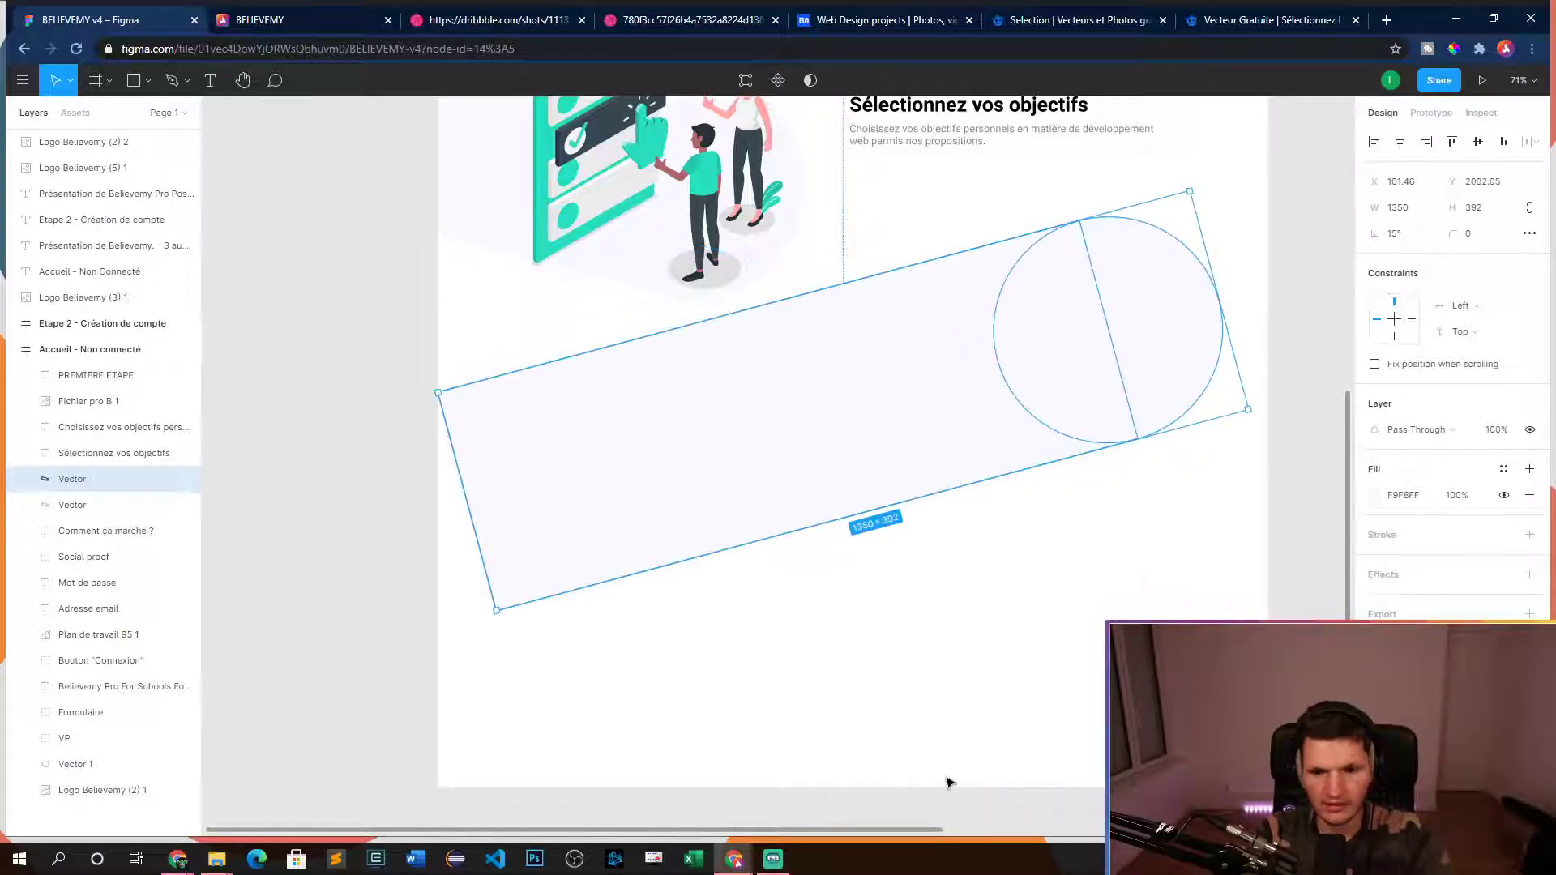
{"action": "right_click", "coordinate": [798, 486]}
{"action": "left_click", "coordinate": [900, 762]}
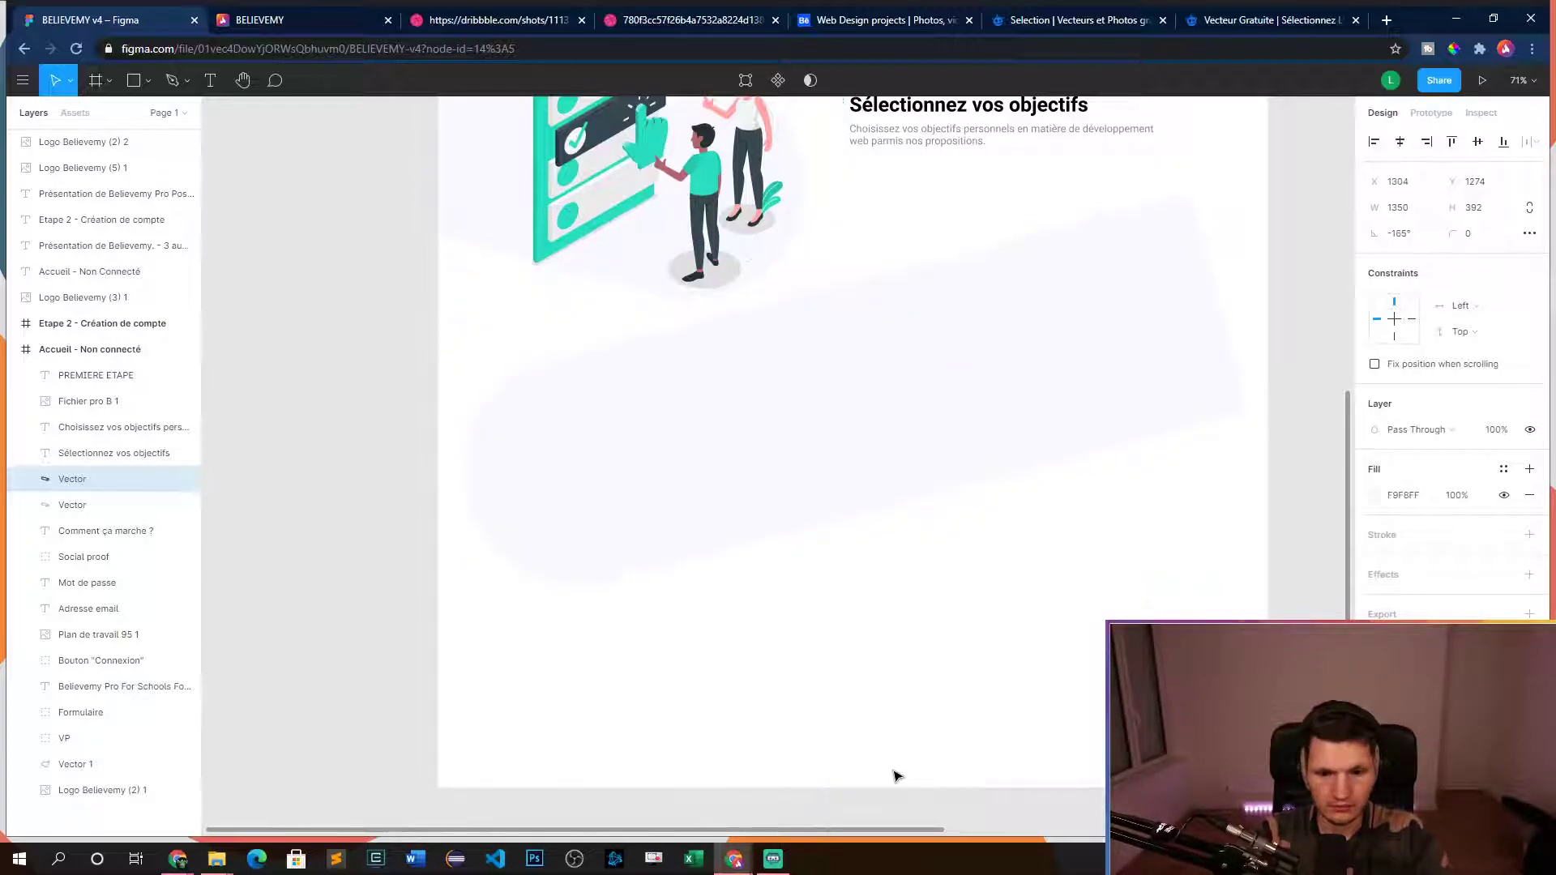
- Move the flipped background shape past the page's right edge to about X 2067, Y 1265
{"action": "left_click_drag", "start_coordinate": [840, 443], "coordinate": [1232, 432]}
{"action": "scroll", "coordinate": [689, 519], "scroll_direction": "down", "scroll_amount": 3}
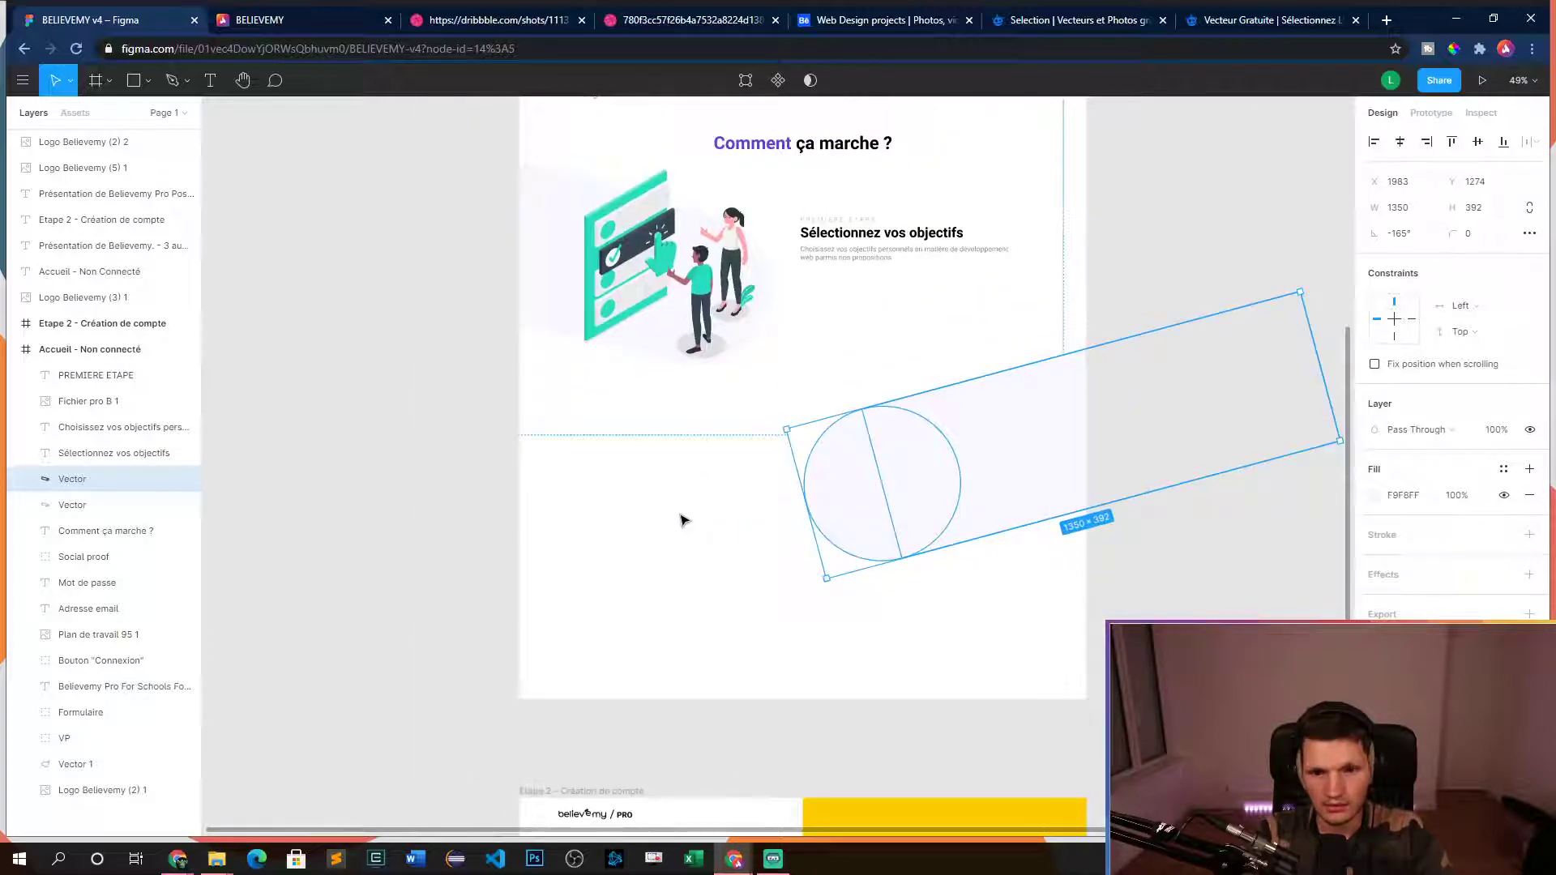
{"action": "scroll", "coordinate": [683, 520], "scroll_direction": "right", "scroll_amount": 3}
{"action": "scroll", "coordinate": [684, 519], "scroll_direction": "up", "scroll_amount": 3}
{"action": "left_click_drag", "start_coordinate": [923, 585], "coordinate": [855, 597]}
- Draw a 628 × 39 gauge rectangle spanning from the page's left edge to the rounded end of the first background shape
{"action": "left_click", "coordinate": [133, 80]}
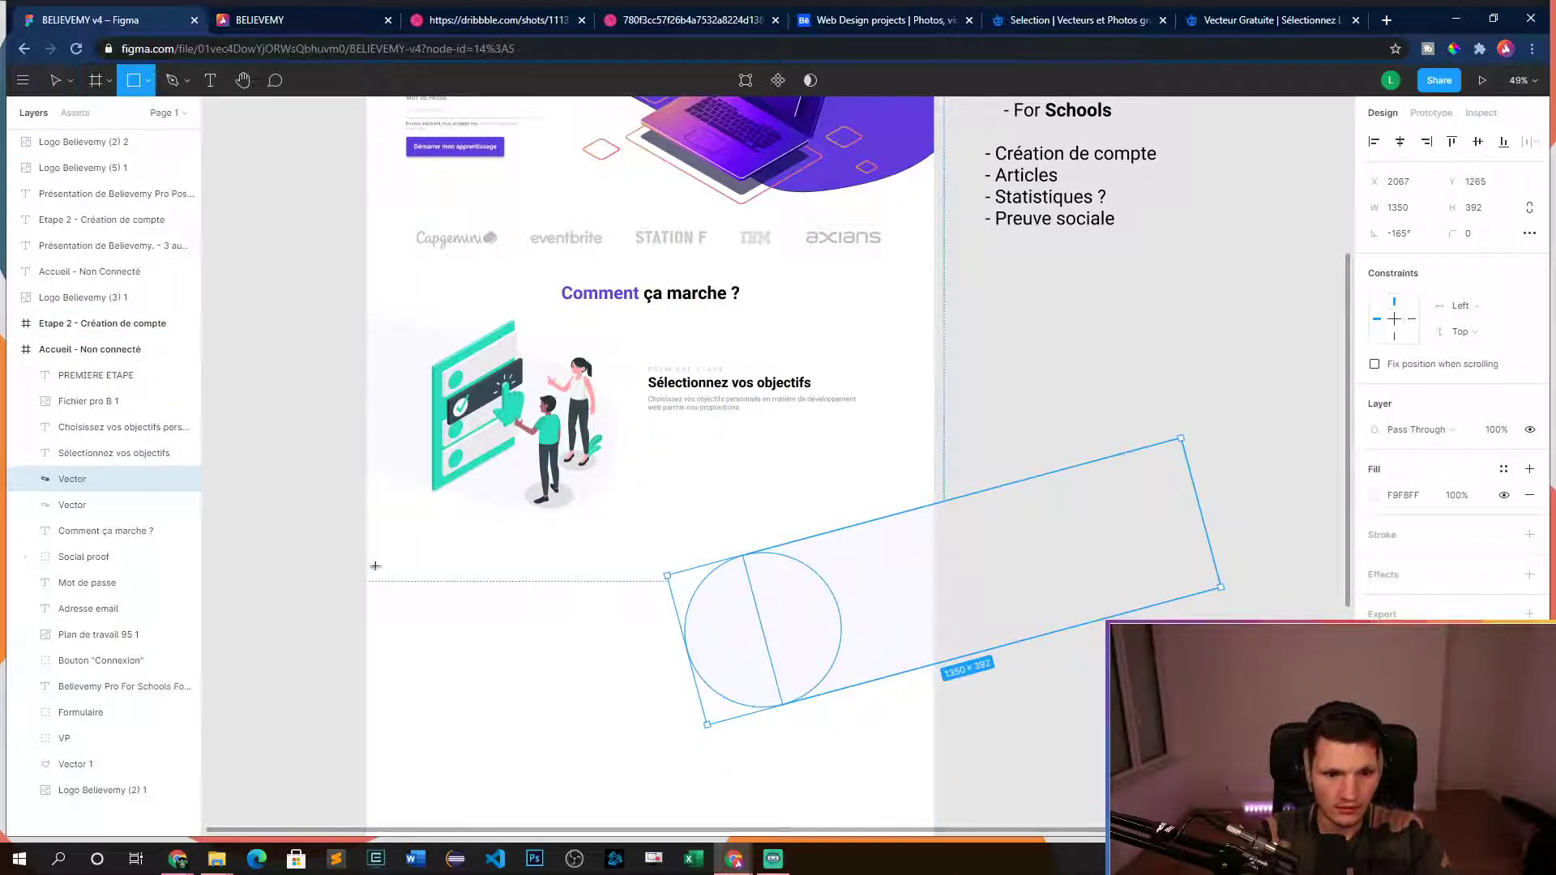
{"action": "mouse_move", "coordinate": [332, 530]}
{"action": "left_mouse_down"}
{"action": "mouse_move", "coordinate": [584, 566]}
{"action": "mouse_move", "coordinate": [634, 545]}
{"action": "left_mouse_up"}
{"action": "left_click_drag", "start_coordinate": [496, 545], "coordinate": [559, 541]}
{"action": "left_click_drag", "start_coordinate": [667, 540], "coordinate": [598, 450]}
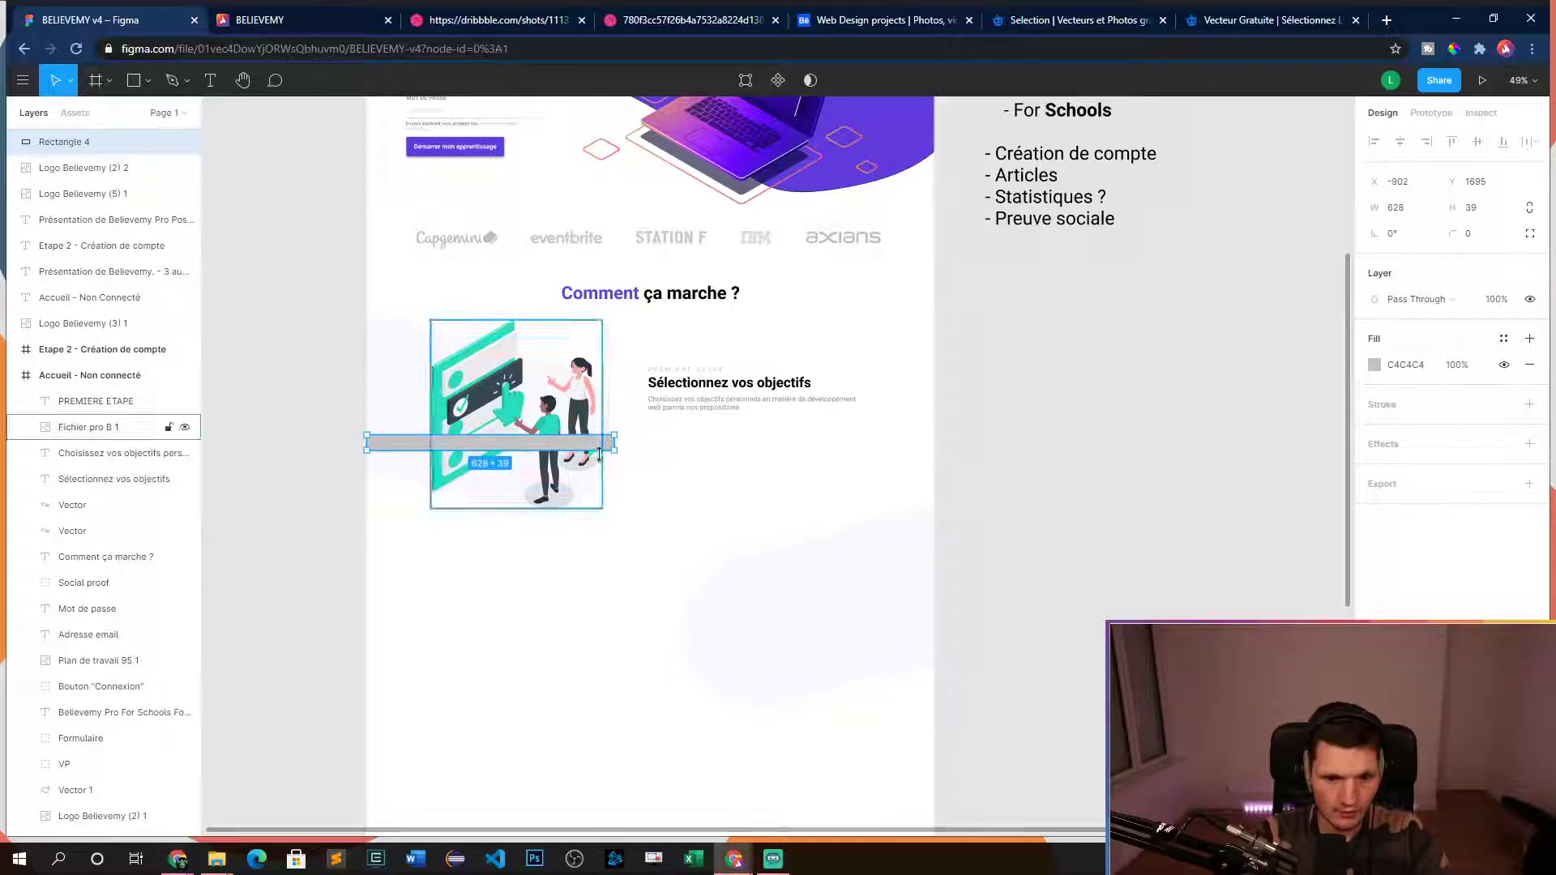
- Place the gauge rectangle across the lower background shape against the page's right edge and nudge the shape to X 2068
{"action": "left_click_drag", "start_coordinate": [591, 449], "coordinate": [903, 602]}
{"action": "scroll", "coordinate": [983, 676], "scroll_direction": "up", "scroll_amount": 5}
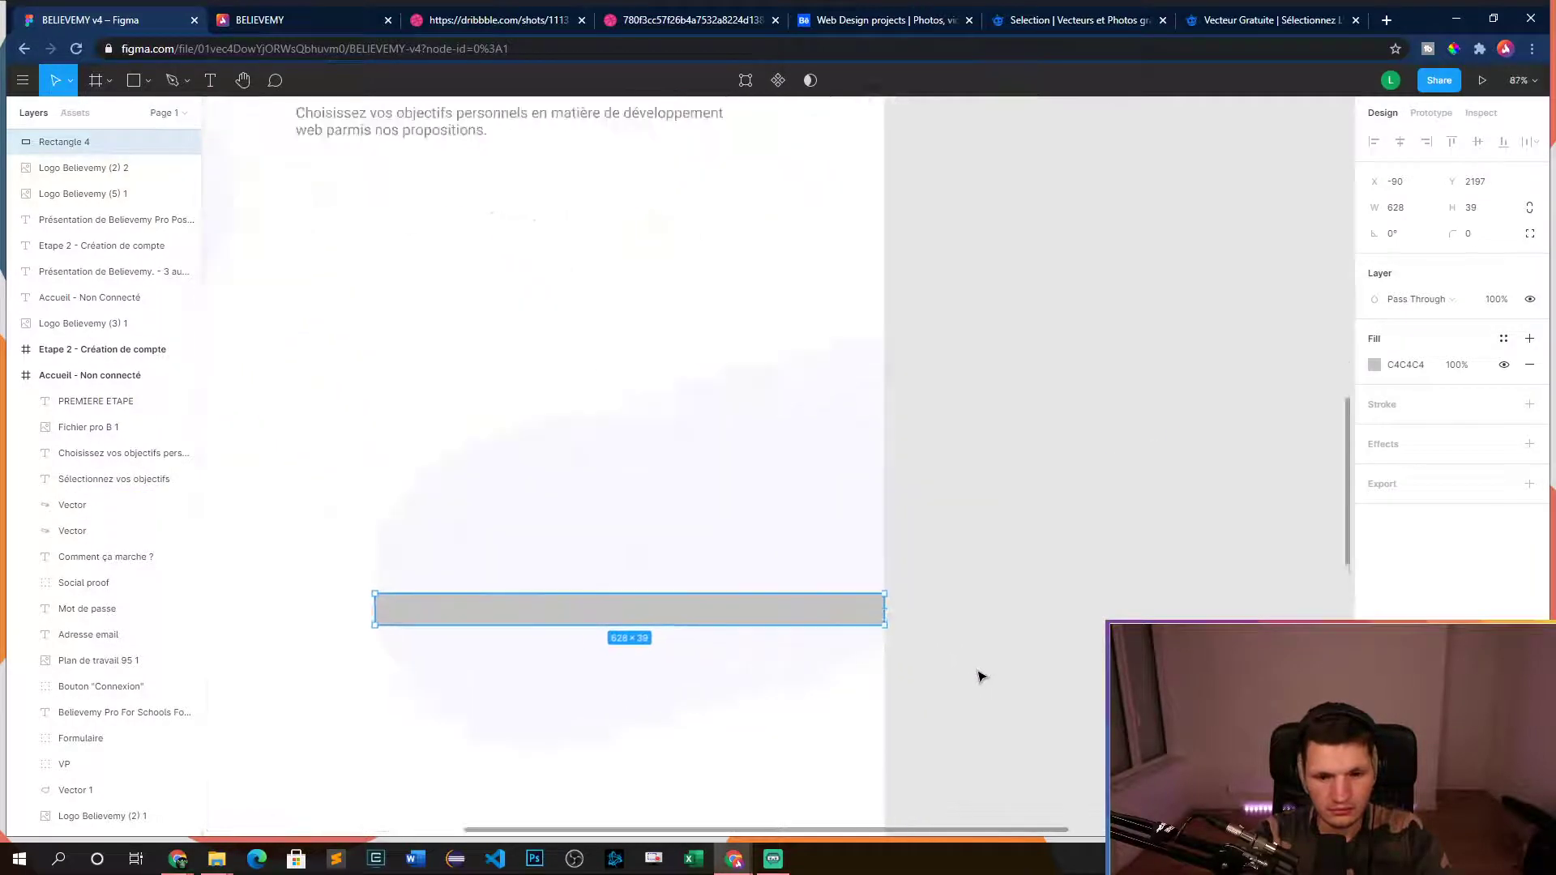
{"action": "left_click_drag", "start_coordinate": [512, 618], "coordinate": [511, 609]}
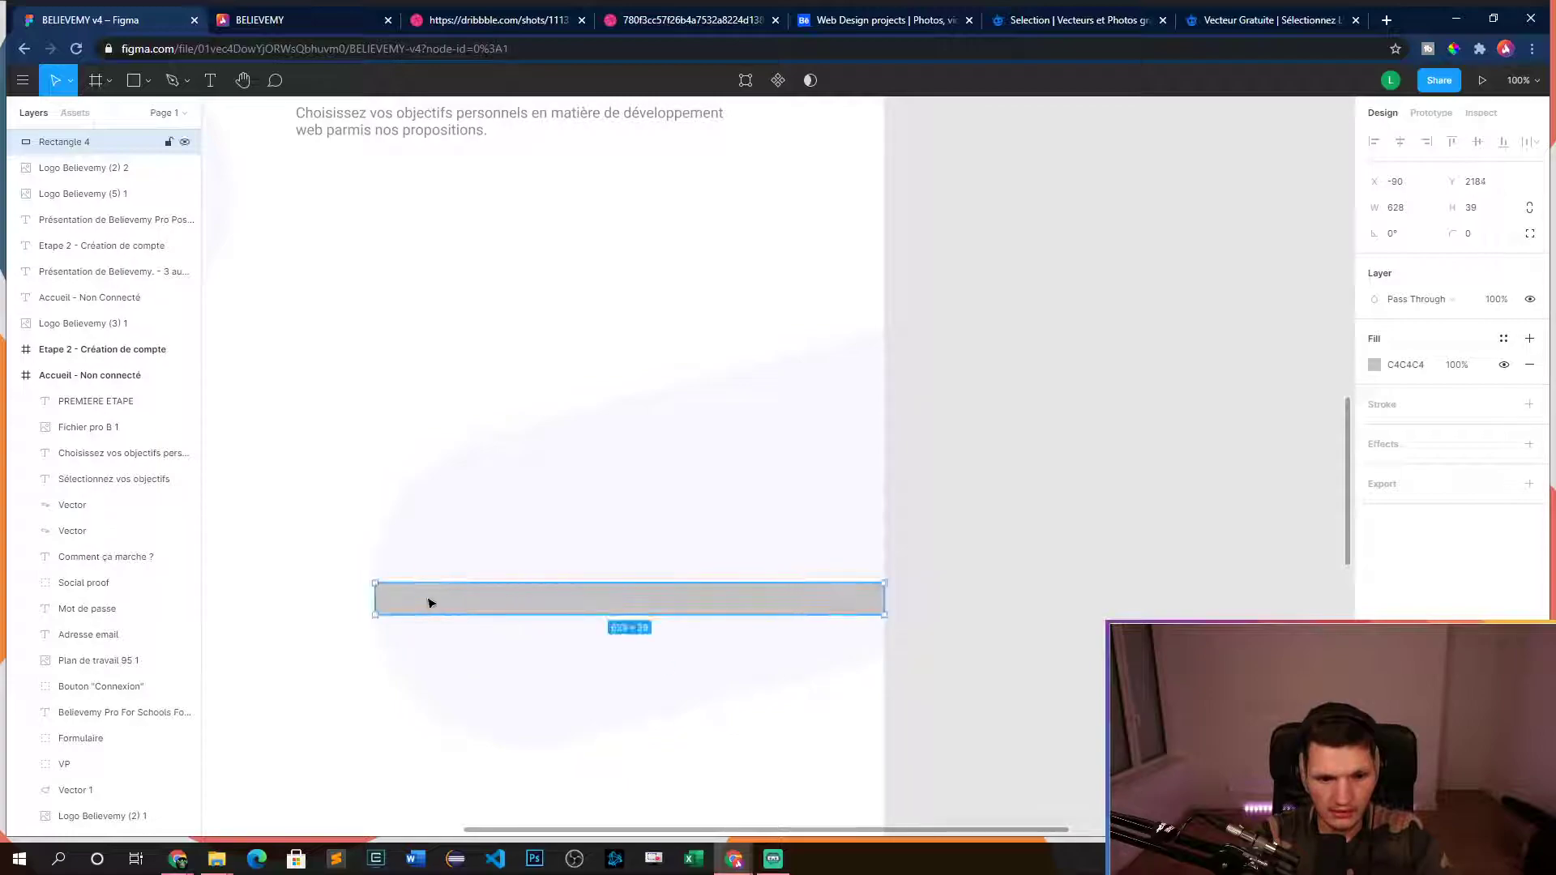
{"action": "left_click", "coordinate": [458, 571]}
{"action": "key", "text": "Right"}
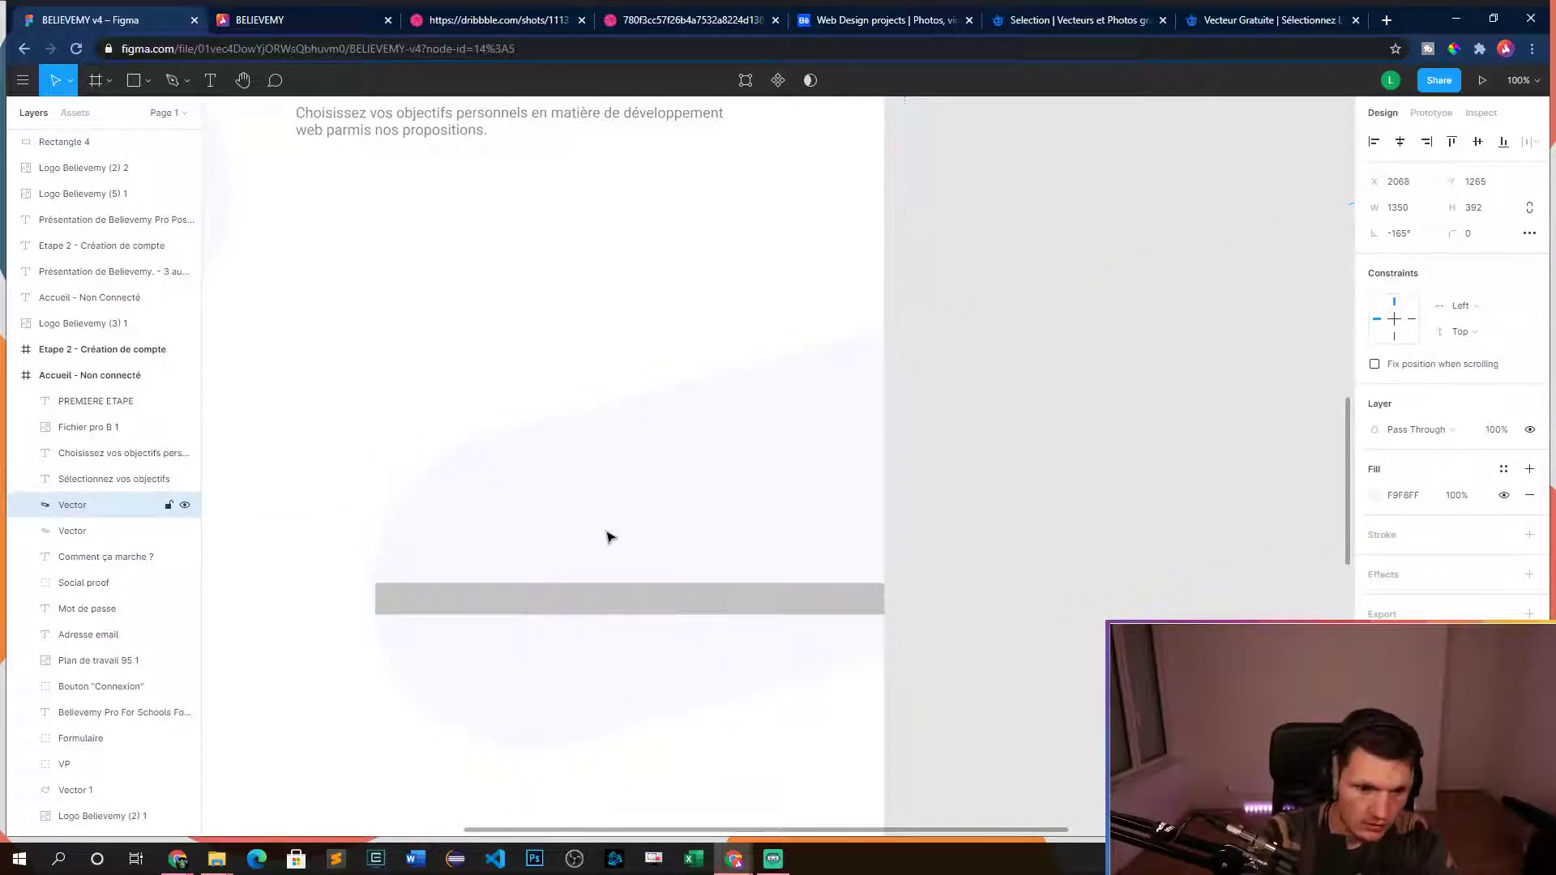
- Delete the grey gauge rectangle from the lower background shape
{"action": "left_click", "coordinate": [770, 606]}
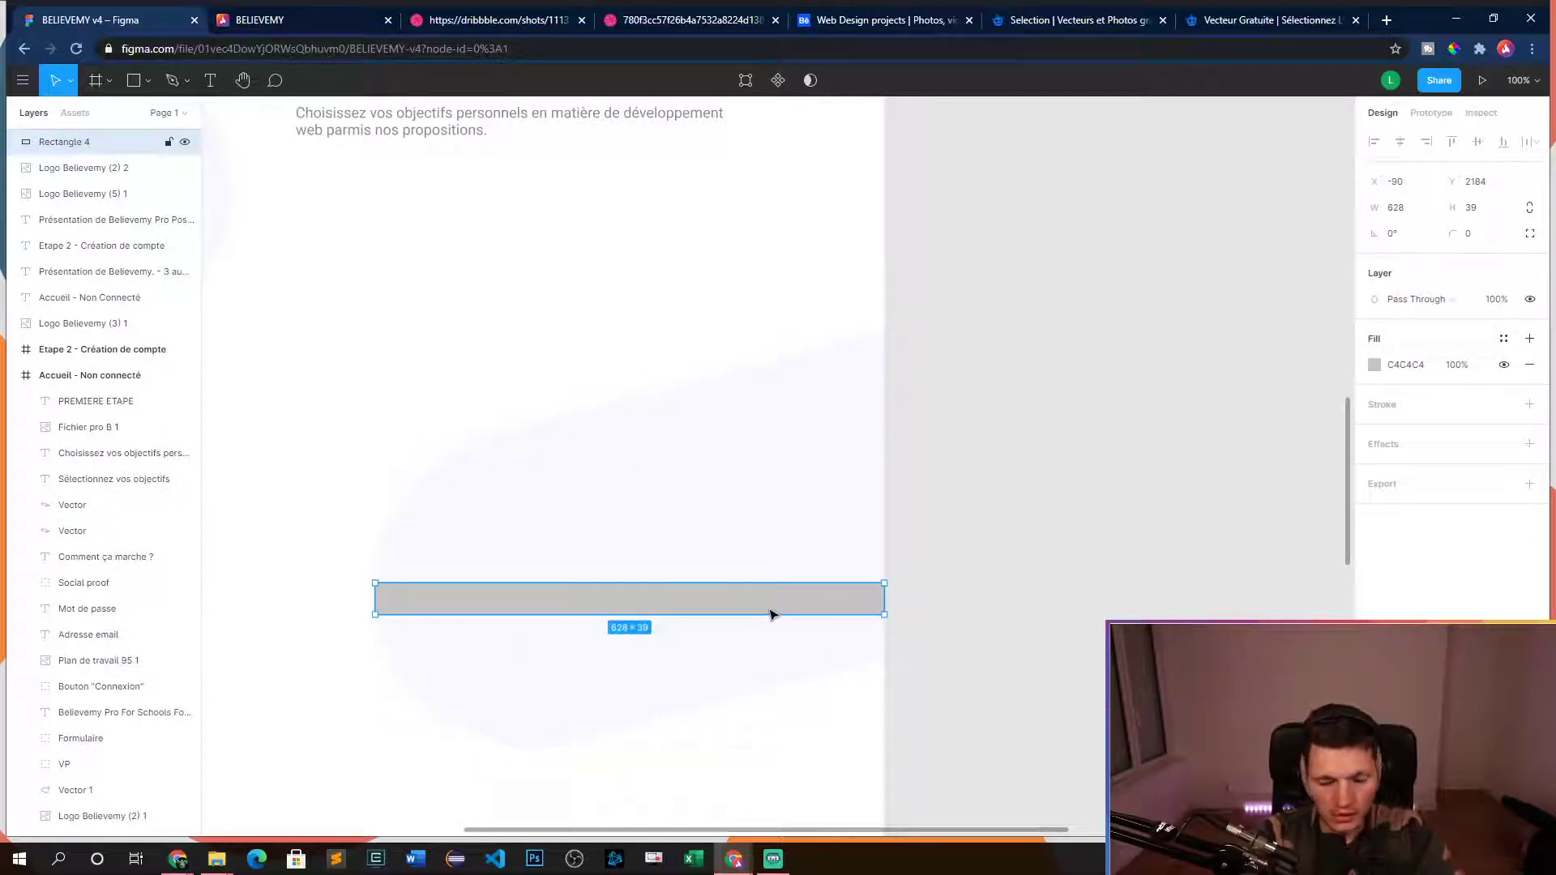
{"action": "key", "text": "Delete"}
{"action": "scroll", "coordinate": [661, 681], "scroll_direction": "down", "scroll_amount": 6}
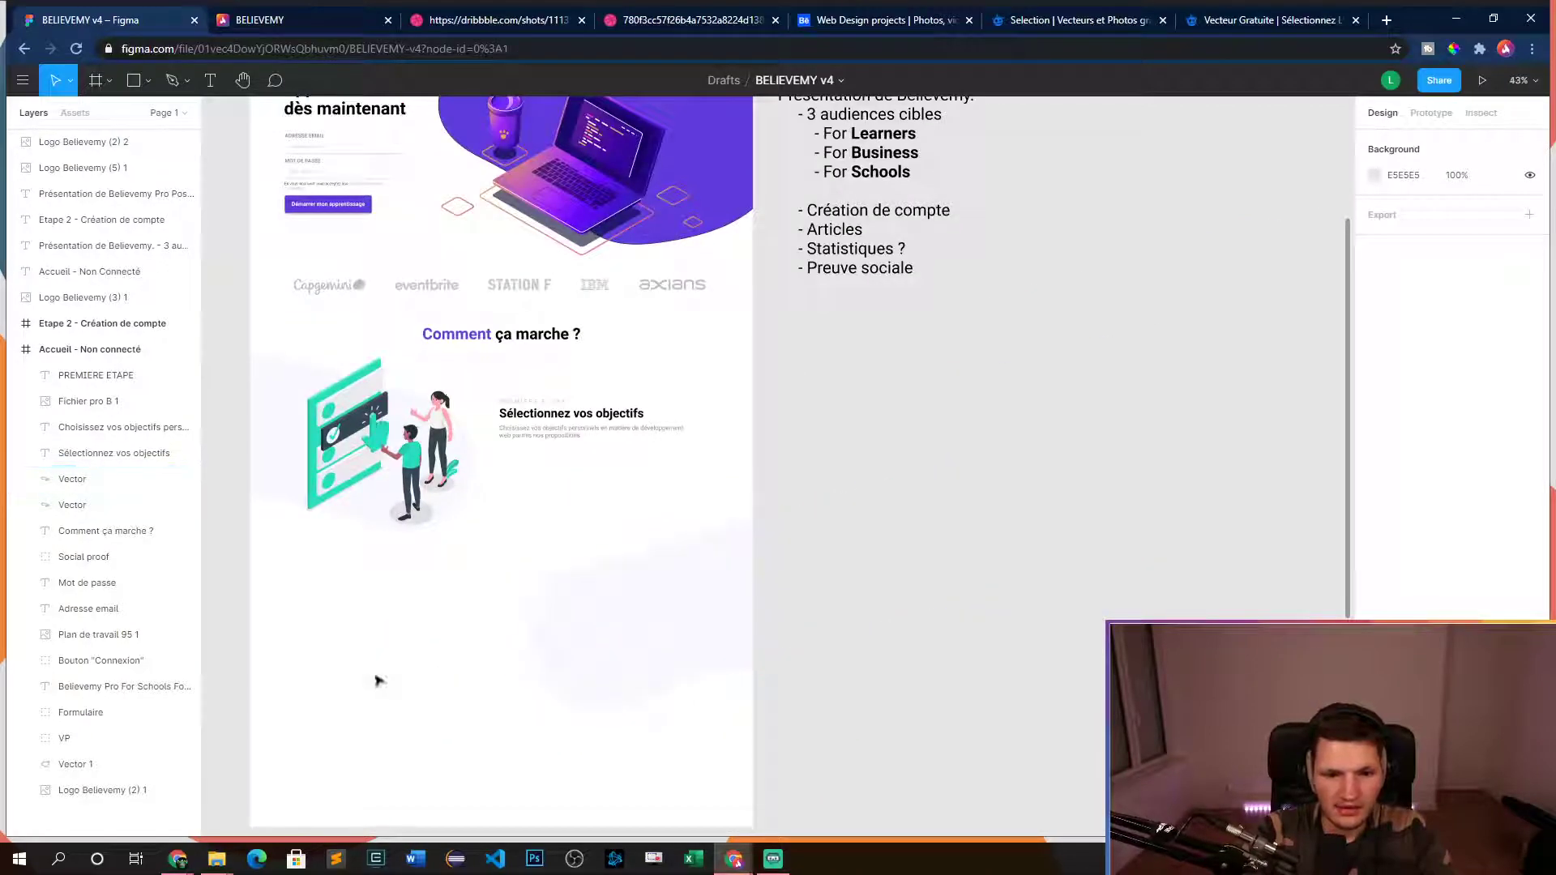
- Duplicate the "PREMIERE ETAPE" label together with its "Sélectionnez vos objectifs" heading and description
{"action": "scroll", "coordinate": [786, 527], "scroll_direction": "up", "scroll_amount": 1}
{"action": "left_click_drag", "start_coordinate": [713, 381], "coordinate": [977, 469]}
{"action": "left_click", "coordinate": [1025, 468]}
{"action": "scroll", "coordinate": [995, 447], "scroll_direction": "up", "scroll_amount": 6}
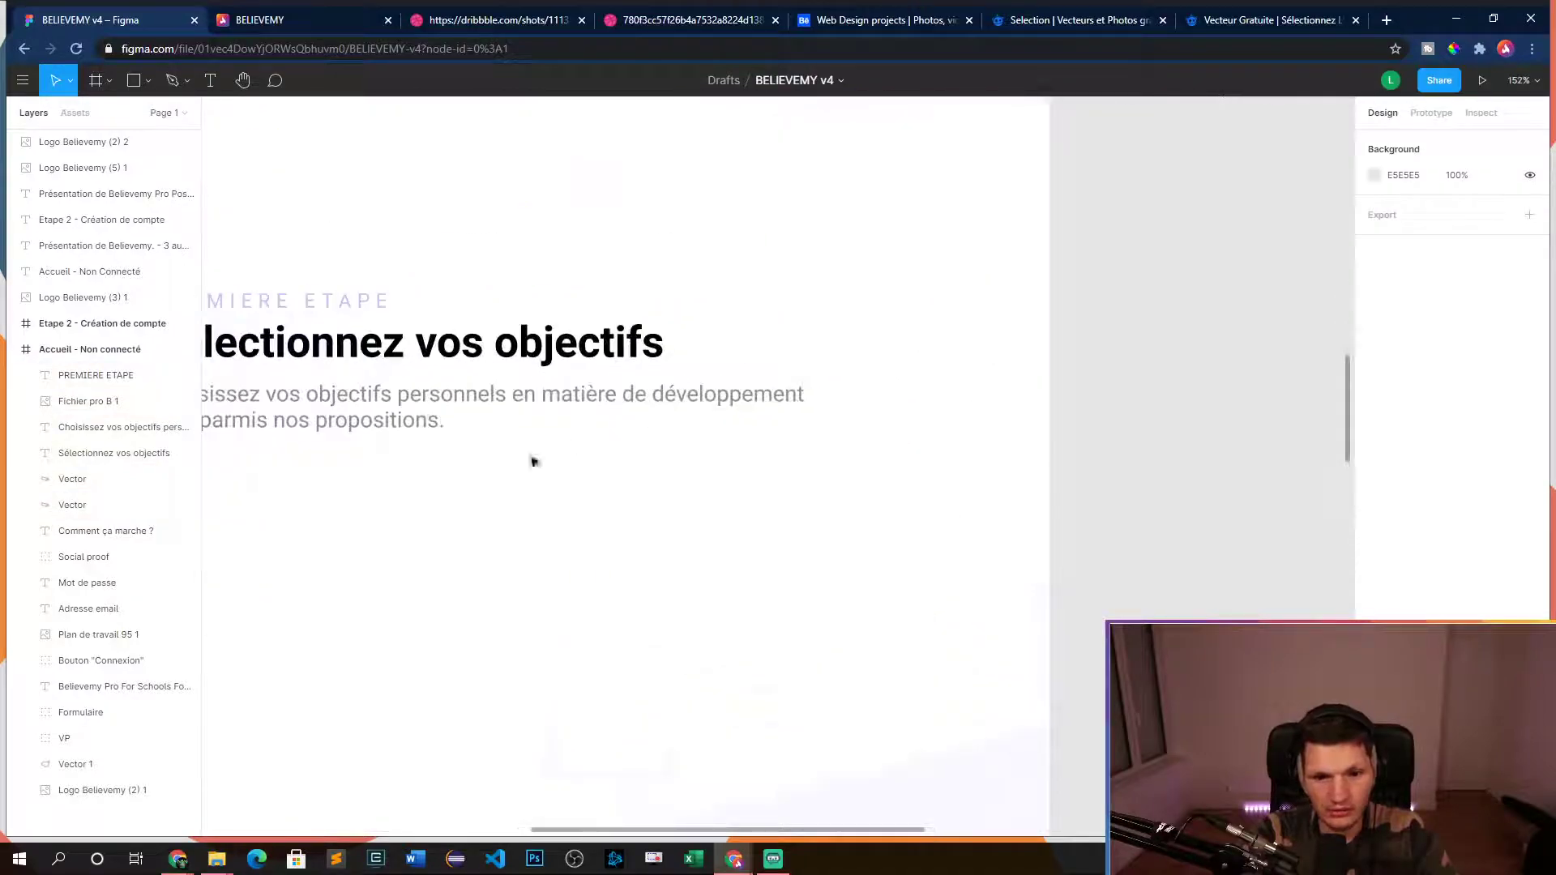
{"action": "left_click_drag", "start_coordinate": [459, 505], "coordinate": [868, 543]}
{"action": "left_click", "coordinate": [616, 349]}
{"action": "left_click", "coordinate": [640, 380], "text": "shift"}
{"action": "left_click", "coordinate": [648, 437], "text": "shift"}
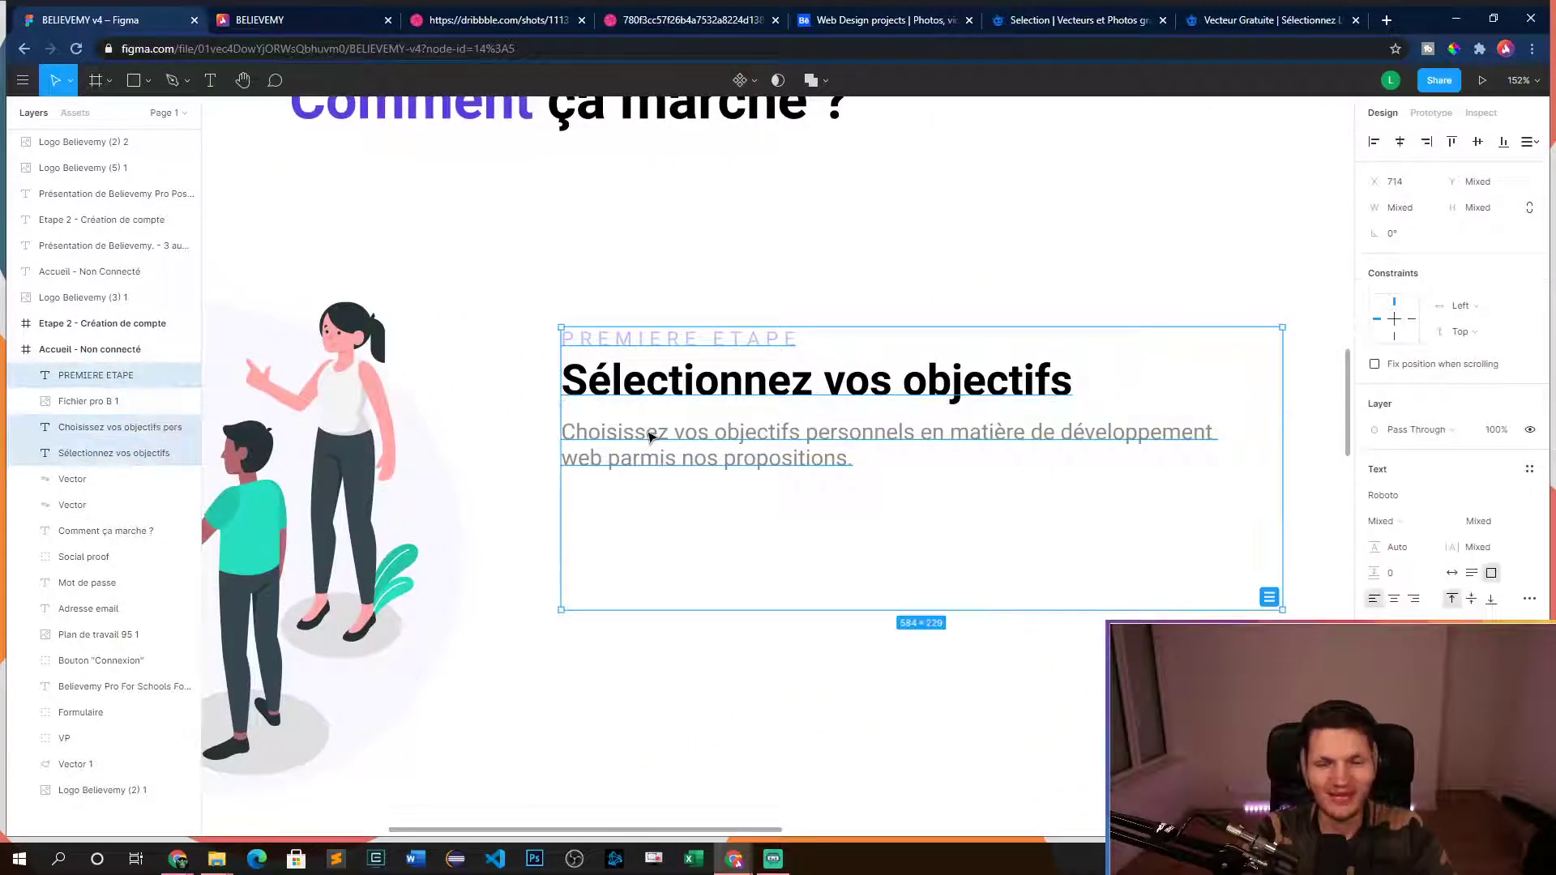
{"action": "key", "text": "ctrl+c"}
{"action": "key", "text": "ctrl+v"}
- Move the duplicated text block below the illustration, beside the lower background shape, at X 162
{"action": "scroll", "coordinate": [545, 716], "scroll_direction": "right", "scroll_amount": 5}
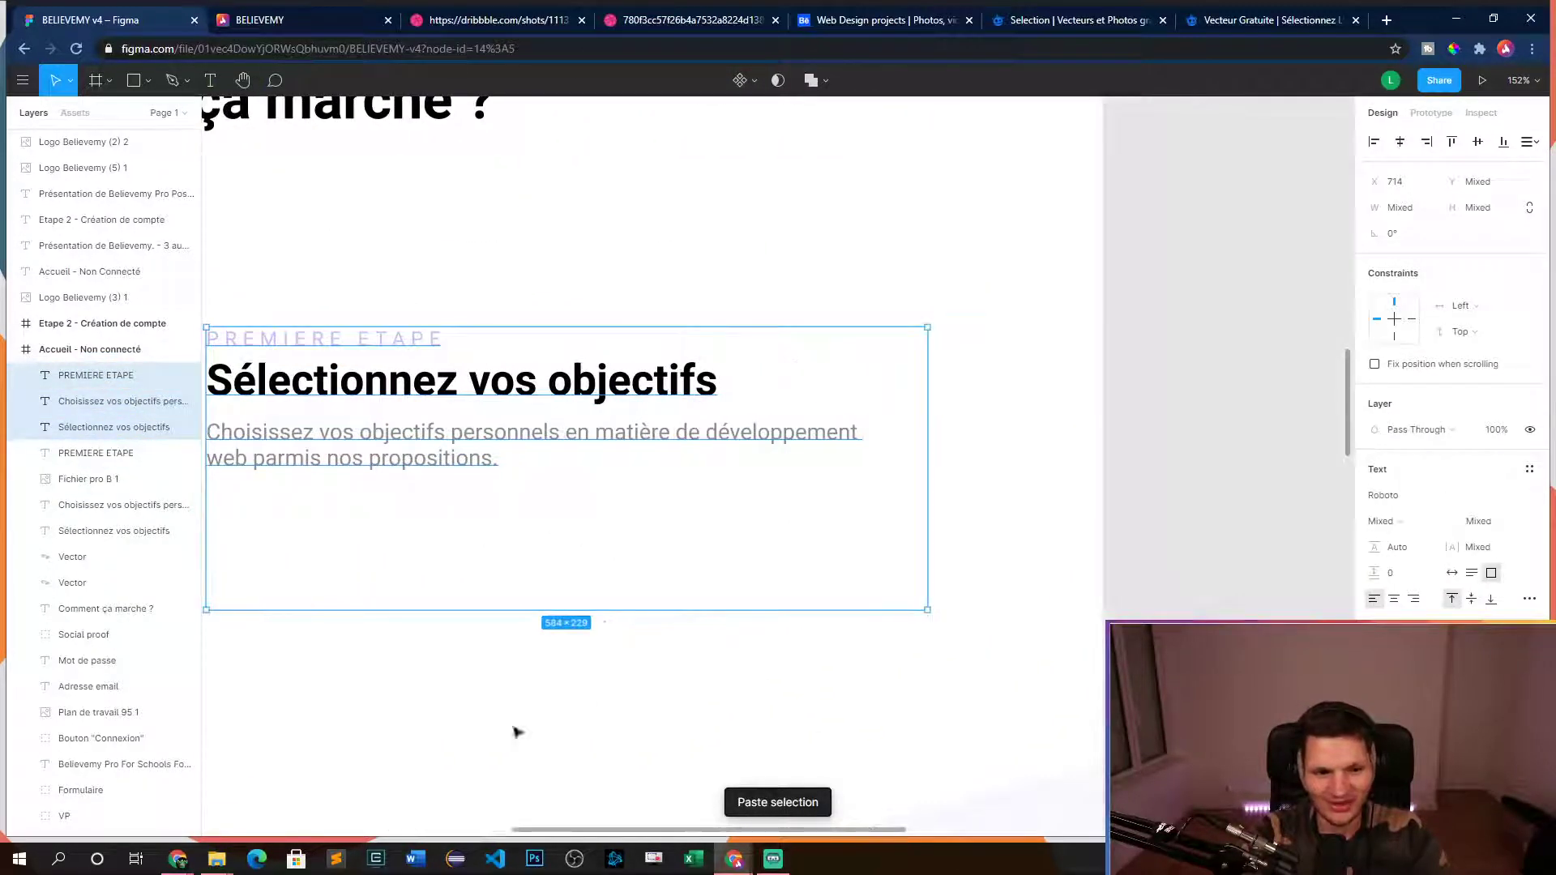
{"action": "left_click_drag", "start_coordinate": [546, 716], "coordinate": [973, 514]}
{"action": "left_click_drag", "start_coordinate": [807, 323], "coordinate": [296, 873]}
{"action": "scroll", "coordinate": [762, 444], "scroll_direction": "down", "scroll_amount": 5}
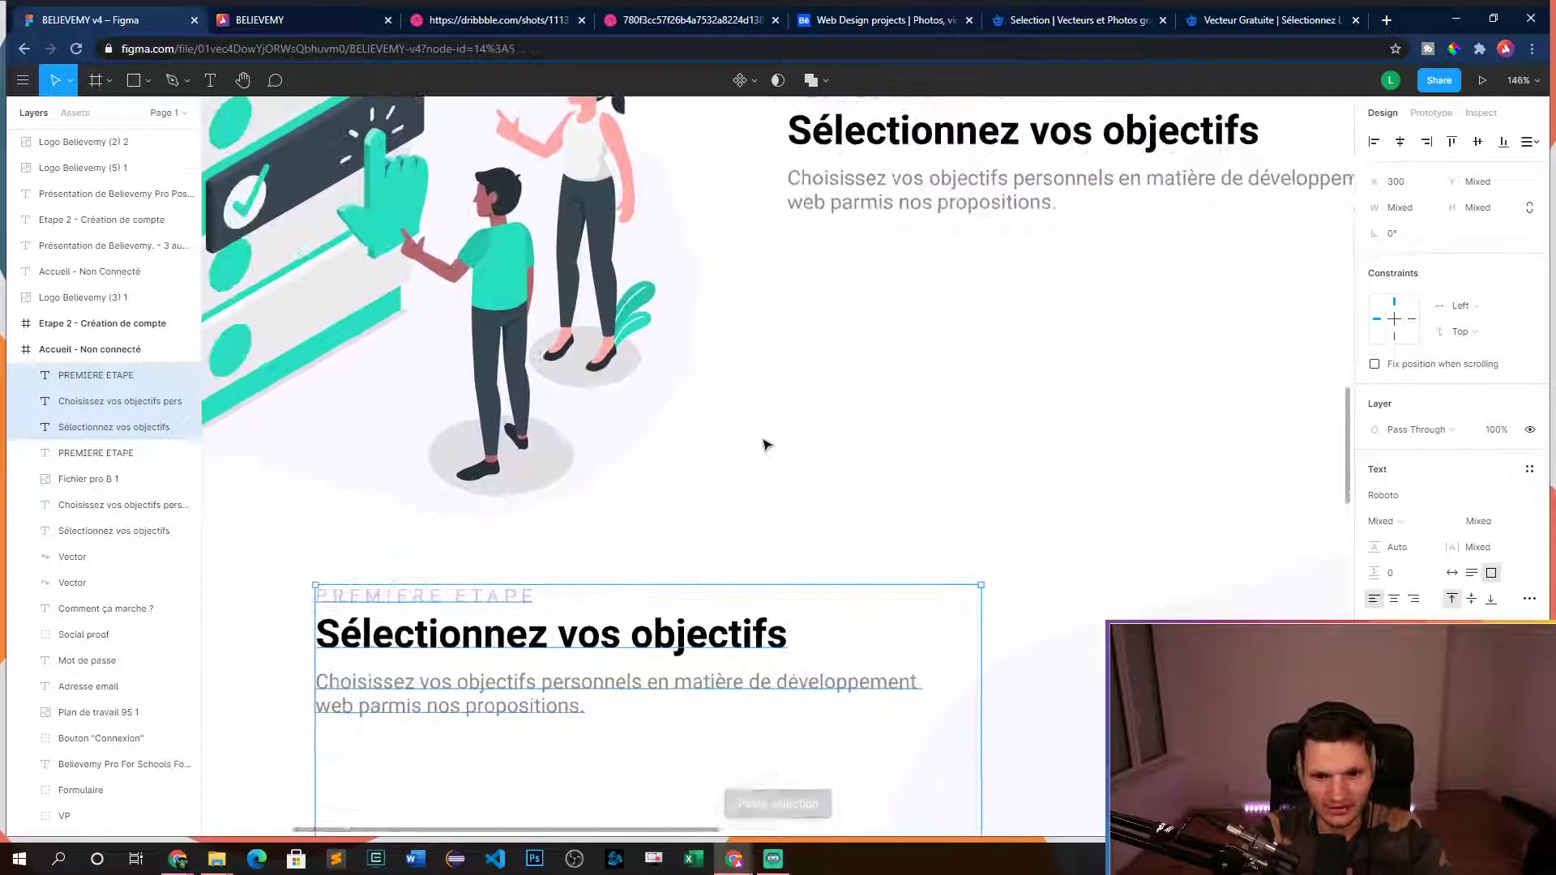
{"action": "scroll", "coordinate": [793, 430], "scroll_direction": "down", "scroll_amount": 2}
{"action": "left_click_drag", "start_coordinate": [736, 445], "coordinate": [676, 478]}
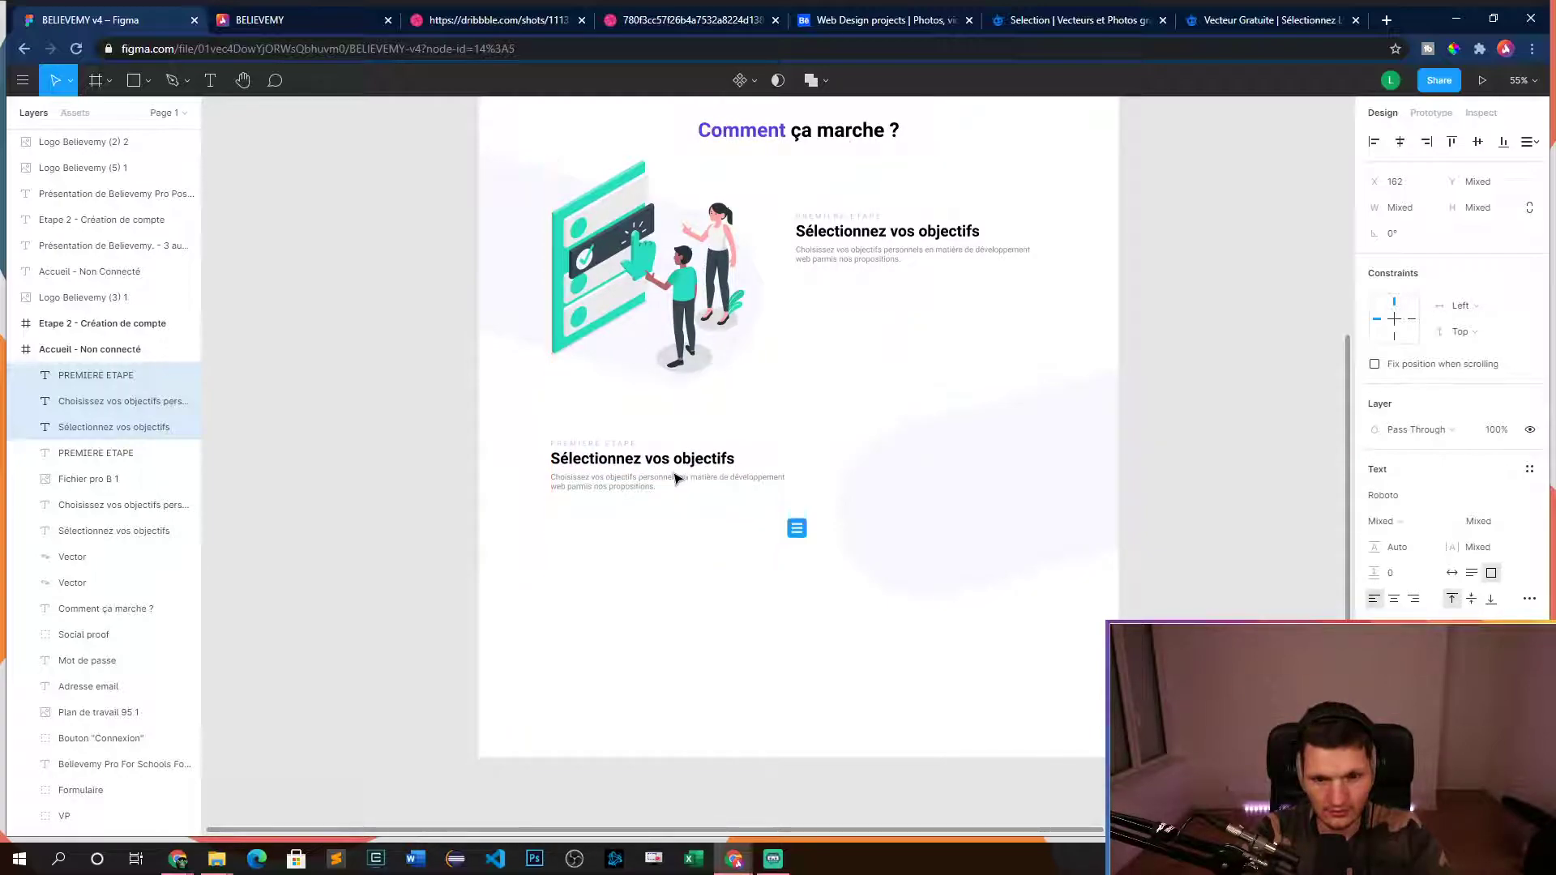
- Change the duplicated block's label to "DEUXIEME ETAPE"
{"action": "left_click", "coordinate": [441, 396]}
{"action": "left_click", "coordinate": [572, 447]}
{"action": "double_click", "coordinate": [598, 444]}
{"action": "left_click", "coordinate": [565, 448]}
{"action": "scroll", "coordinate": [565, 448], "scroll_direction": "up", "scroll_amount": 5}
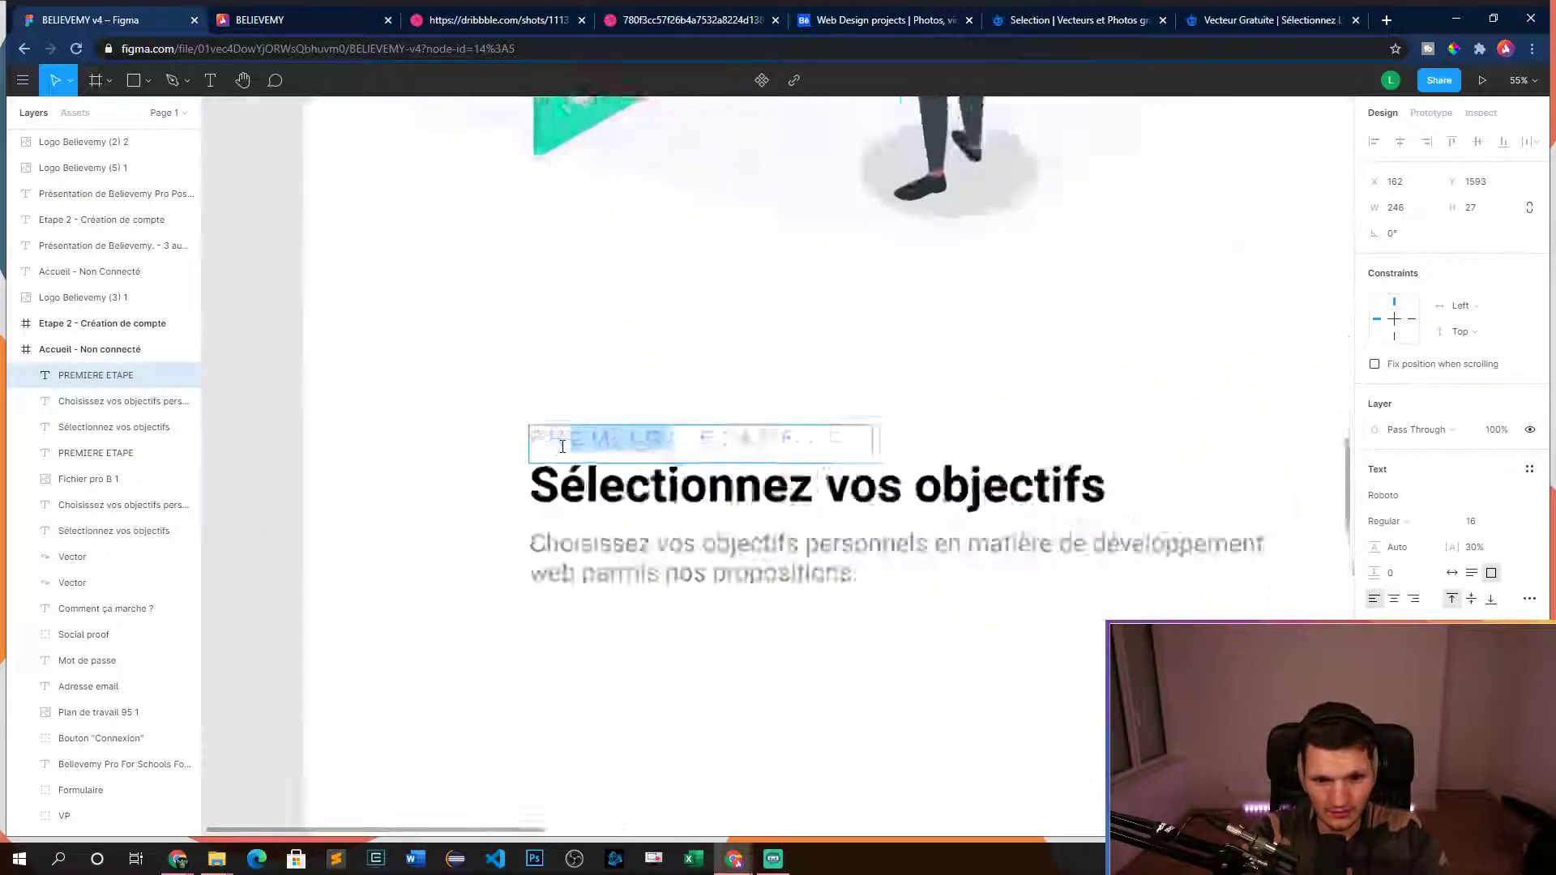
{"action": "left_click_drag", "start_coordinate": [707, 437], "coordinate": [481, 280]}
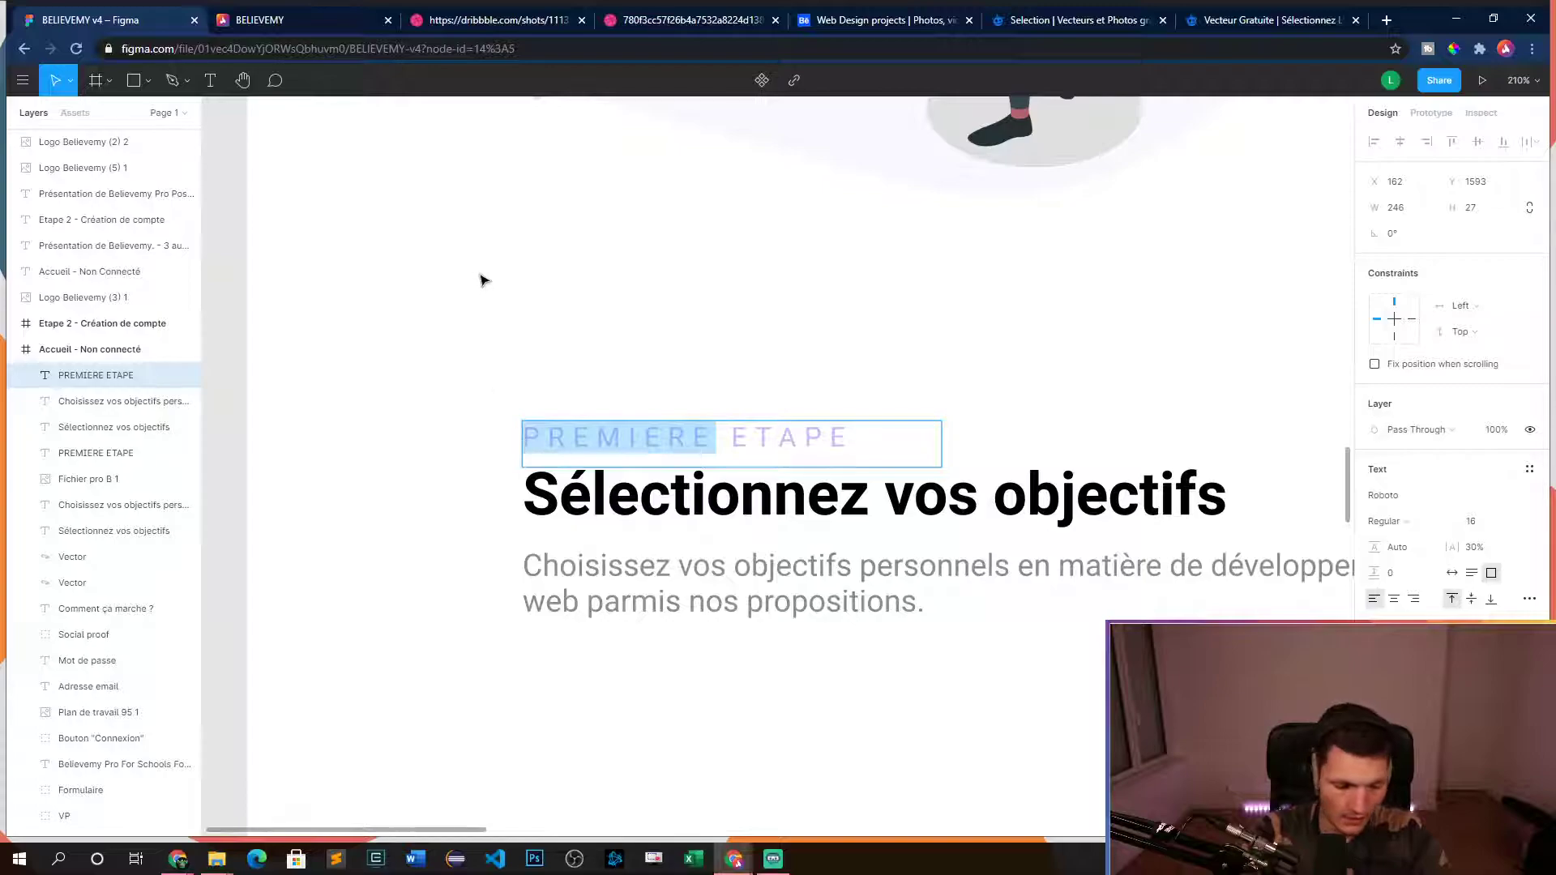
{"action": "type", "text": "deuxie"}
{"action": "key", "text": "BackSpace"}
{"action": "key", "text": "BackSpace"}
{"action": "key", "text": "BackSpace"}
{"action": "key", "text": "BackSpace"}
{"action": "key", "text": "BackSpace"}
{"action": "key", "text": "BackSpace"}
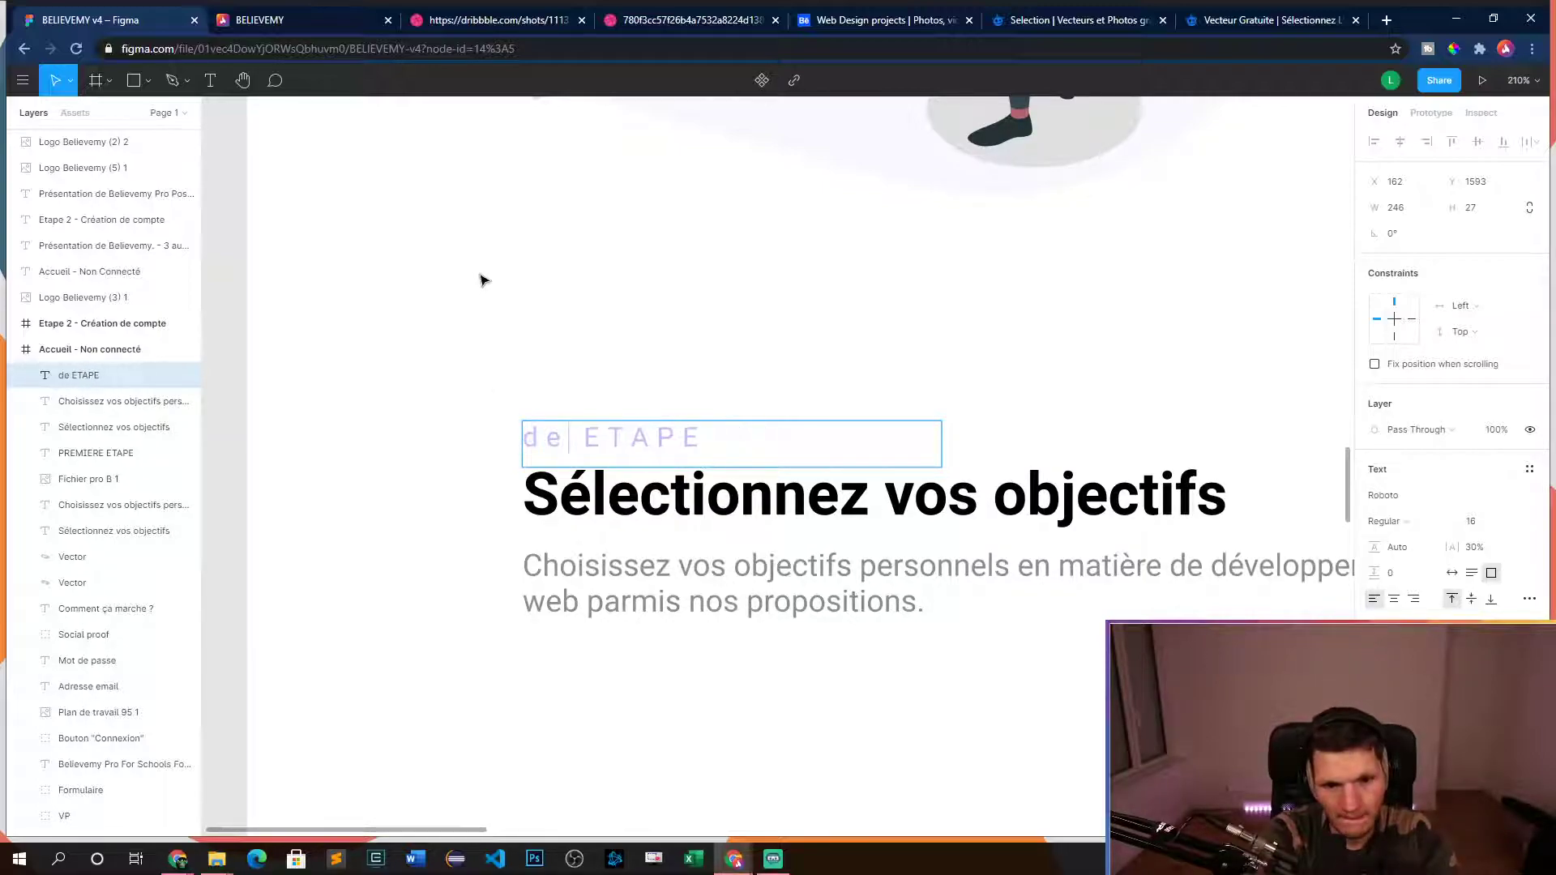
{"action": "type", "text": "DEUXIEME"}
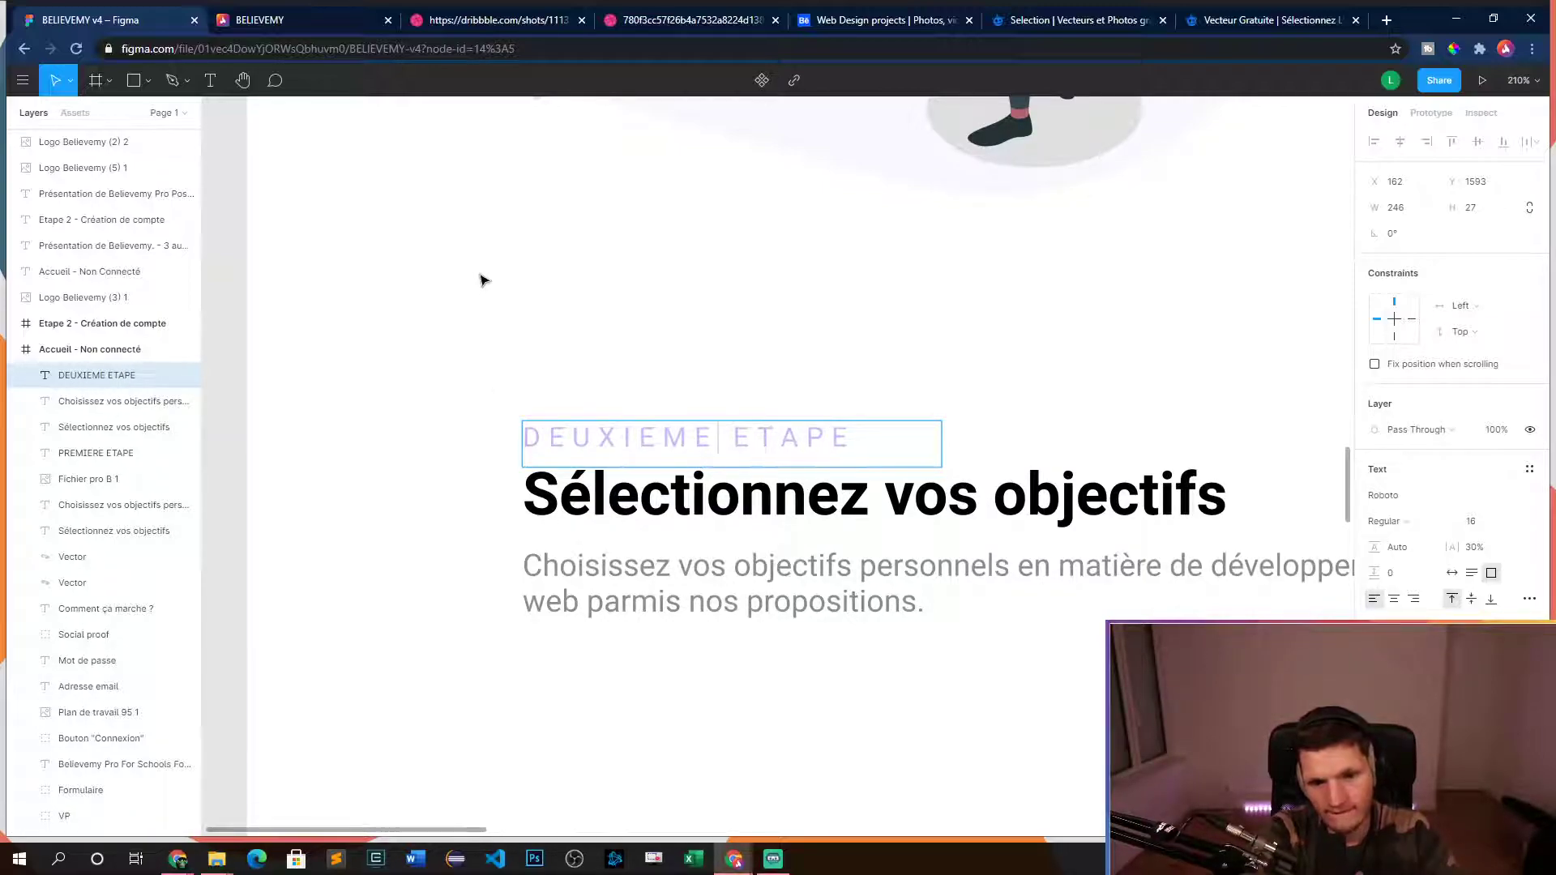
- Change the heading under "DEUXIEME ETAPE" to "Suivez les cours à tout moment"
{"action": "left_click", "coordinate": [722, 476]}
{"action": "key", "text": "Return"}
{"action": "scroll", "coordinate": [980, 400], "scroll_direction": "down", "scroll_amount": 5}
{"action": "scroll", "coordinate": [892, 430], "scroll_direction": "up", "scroll_amount": 1}
{"action": "scroll", "coordinate": [892, 430], "scroll_direction": "right", "scroll_amount": 3}
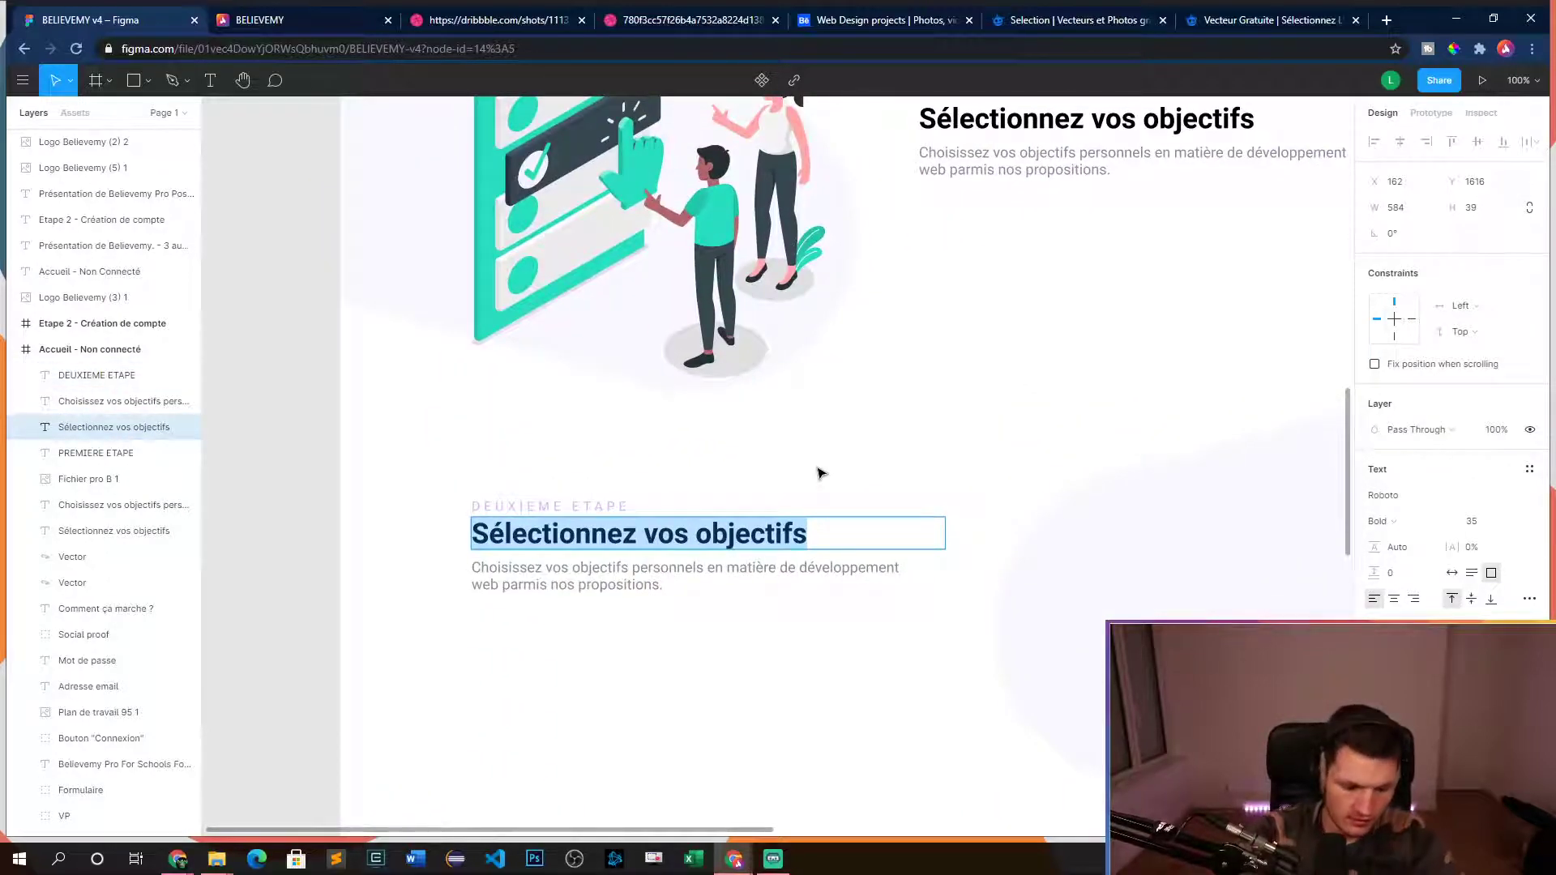
{"action": "type", "text": "Suivez"}
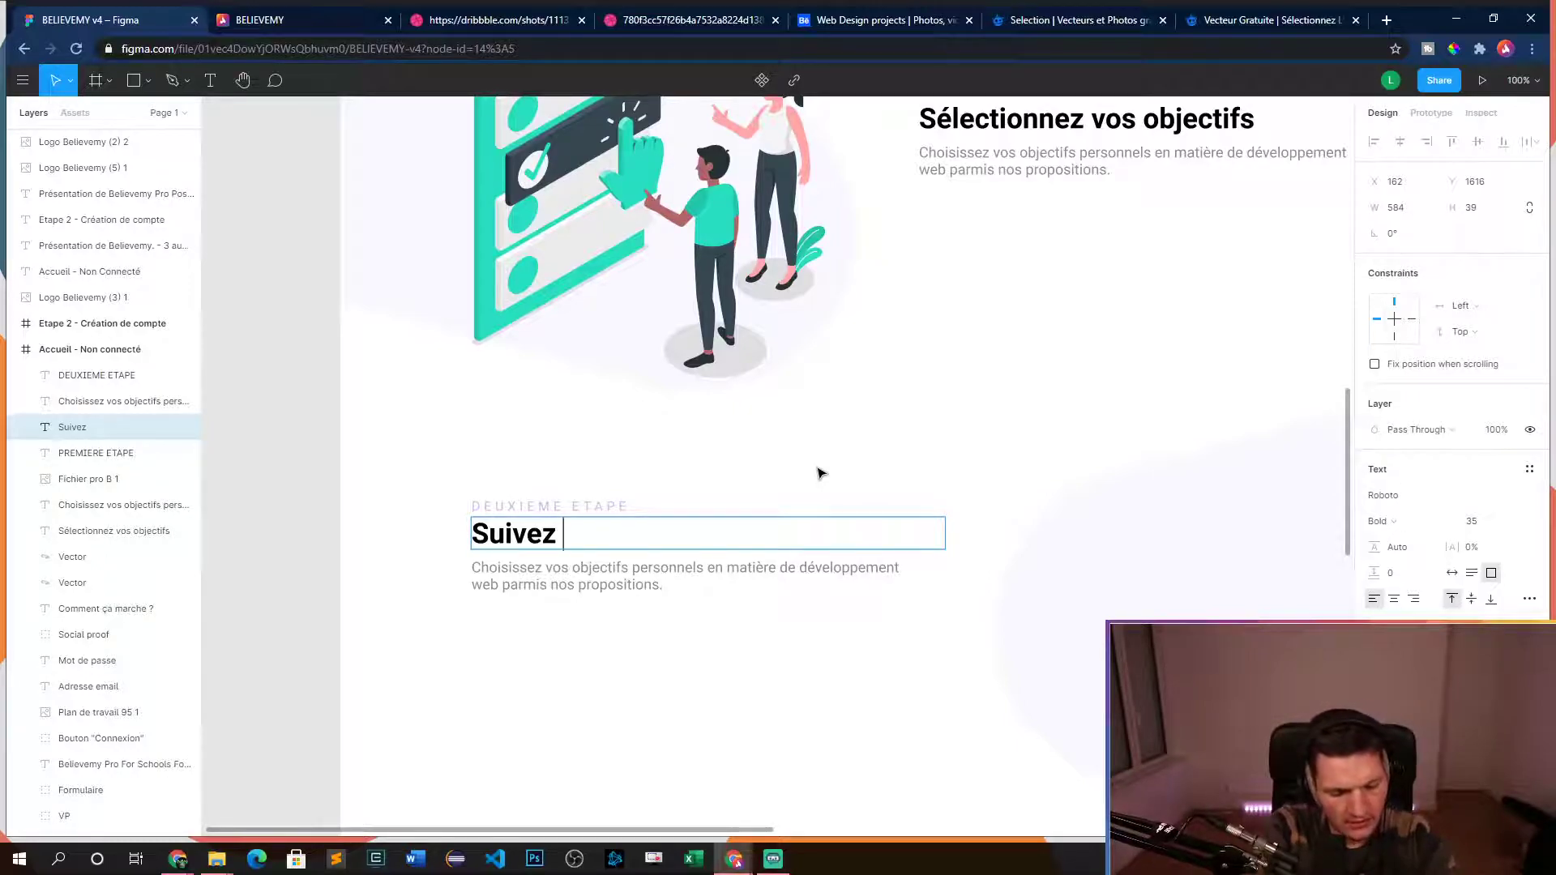
{"action": "type", "text": "les cours "}
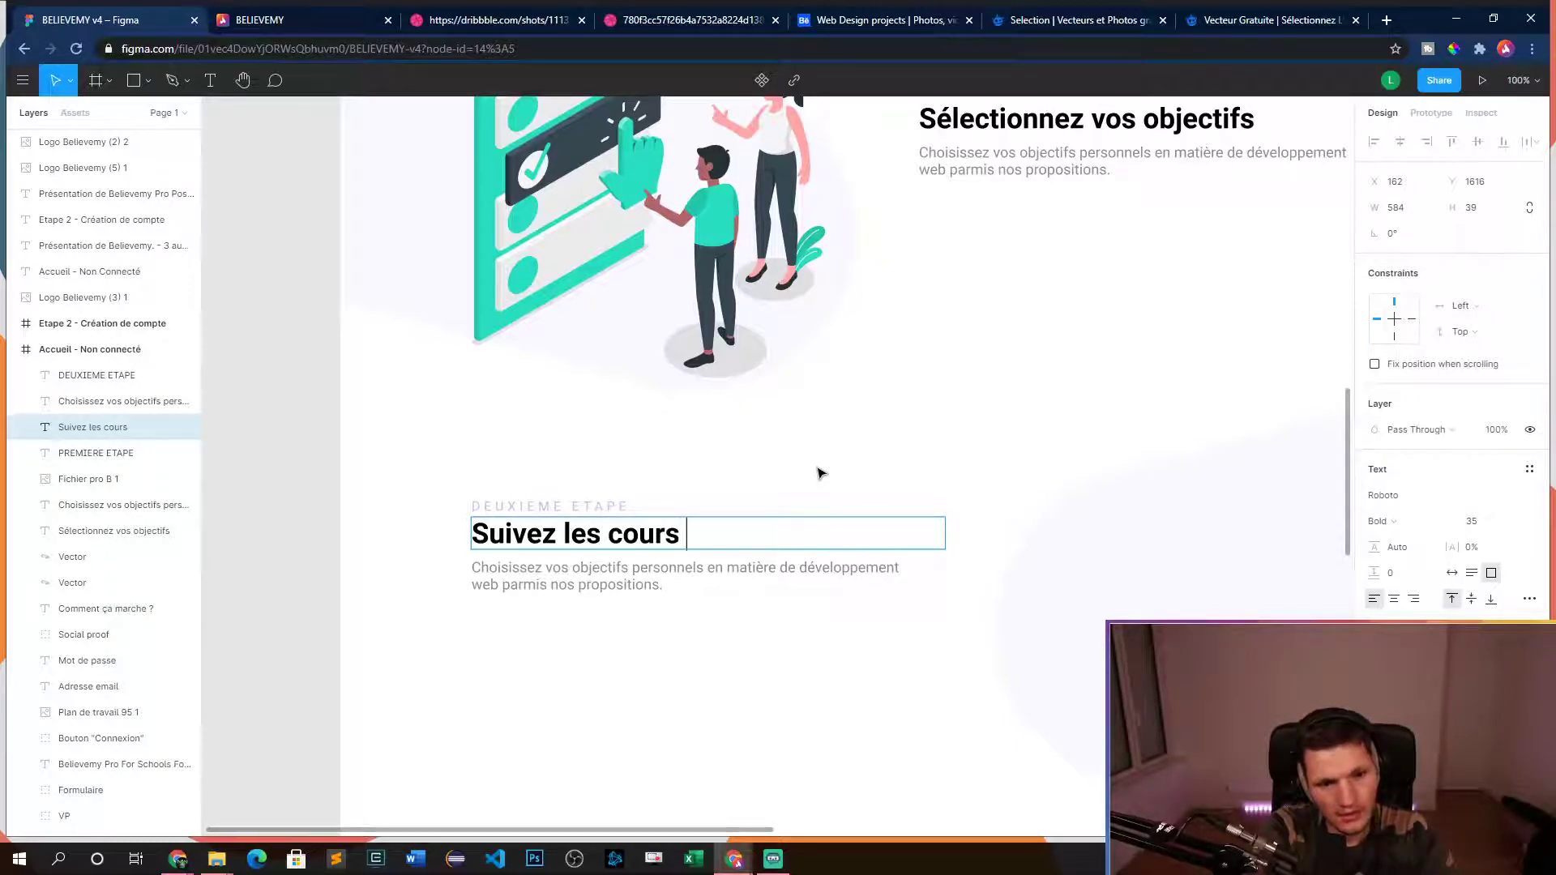
{"action": "type", "text": "à tout moment"}
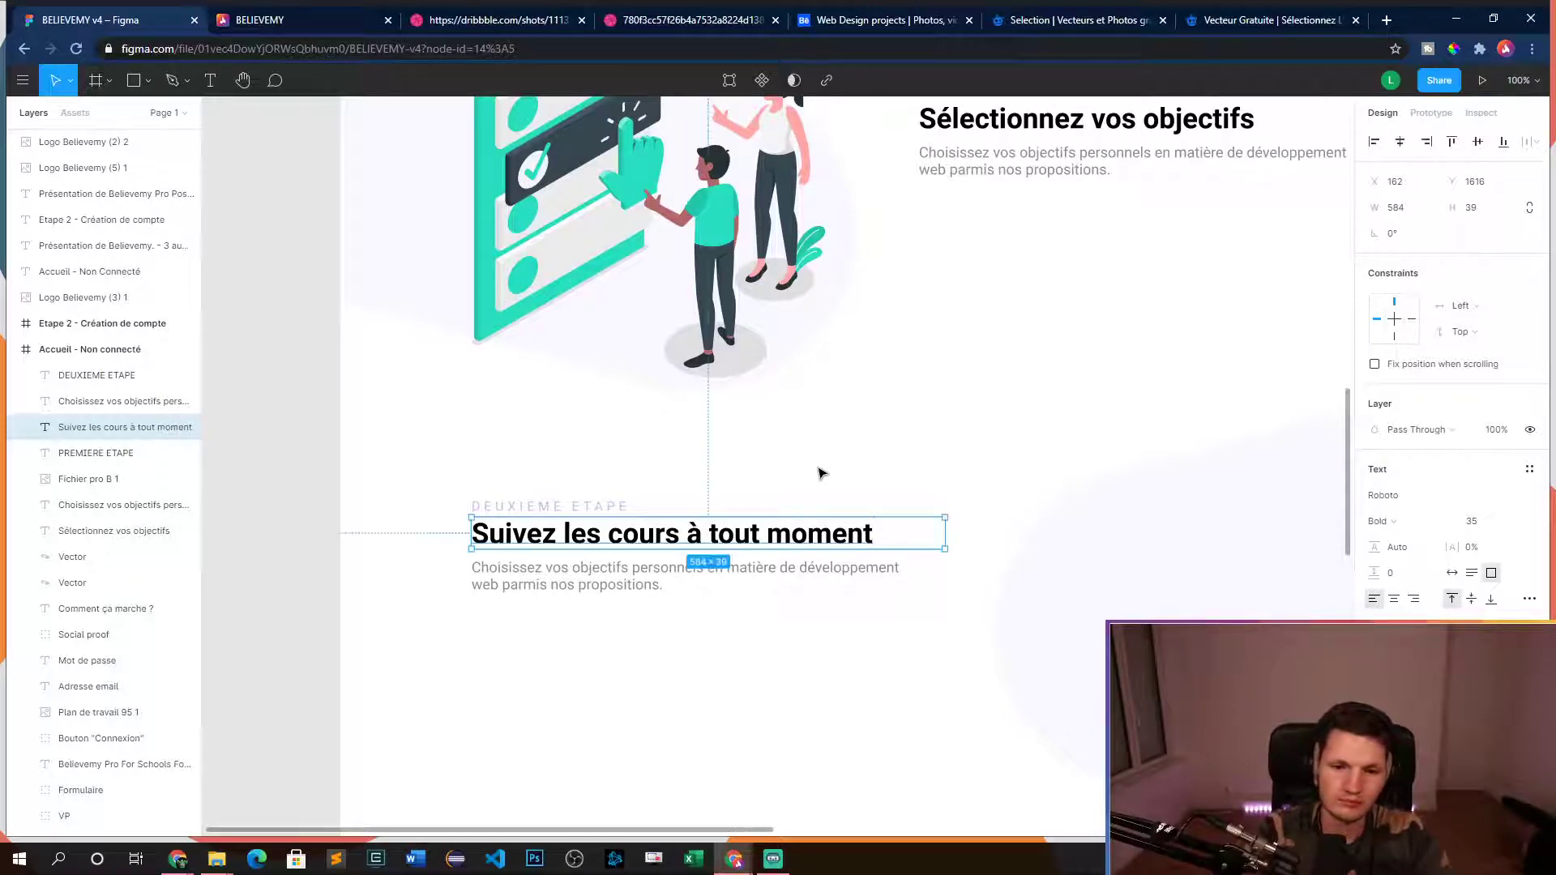
- Replace the description with "Tous nos cours sont disponibles en vidéo à la demande, accessibles depuis partout dans le monde tant que vous avez une connexion à internet."
{"action": "triple_click", "coordinate": [643, 539]}
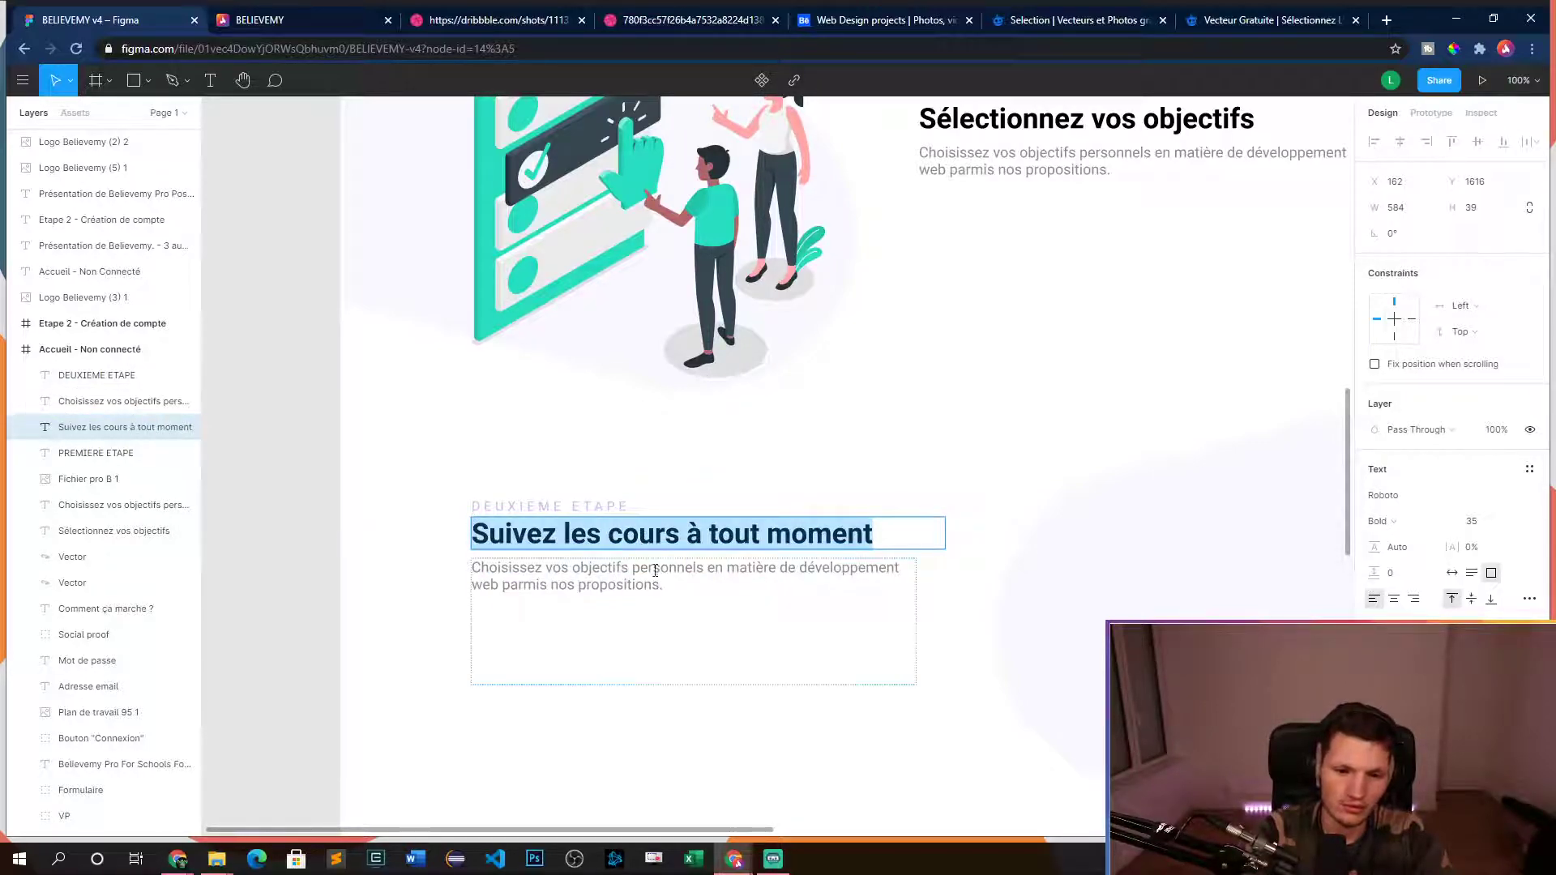
{"action": "left_click", "coordinate": [650, 567]}
{"action": "double_click", "coordinate": [639, 581]}
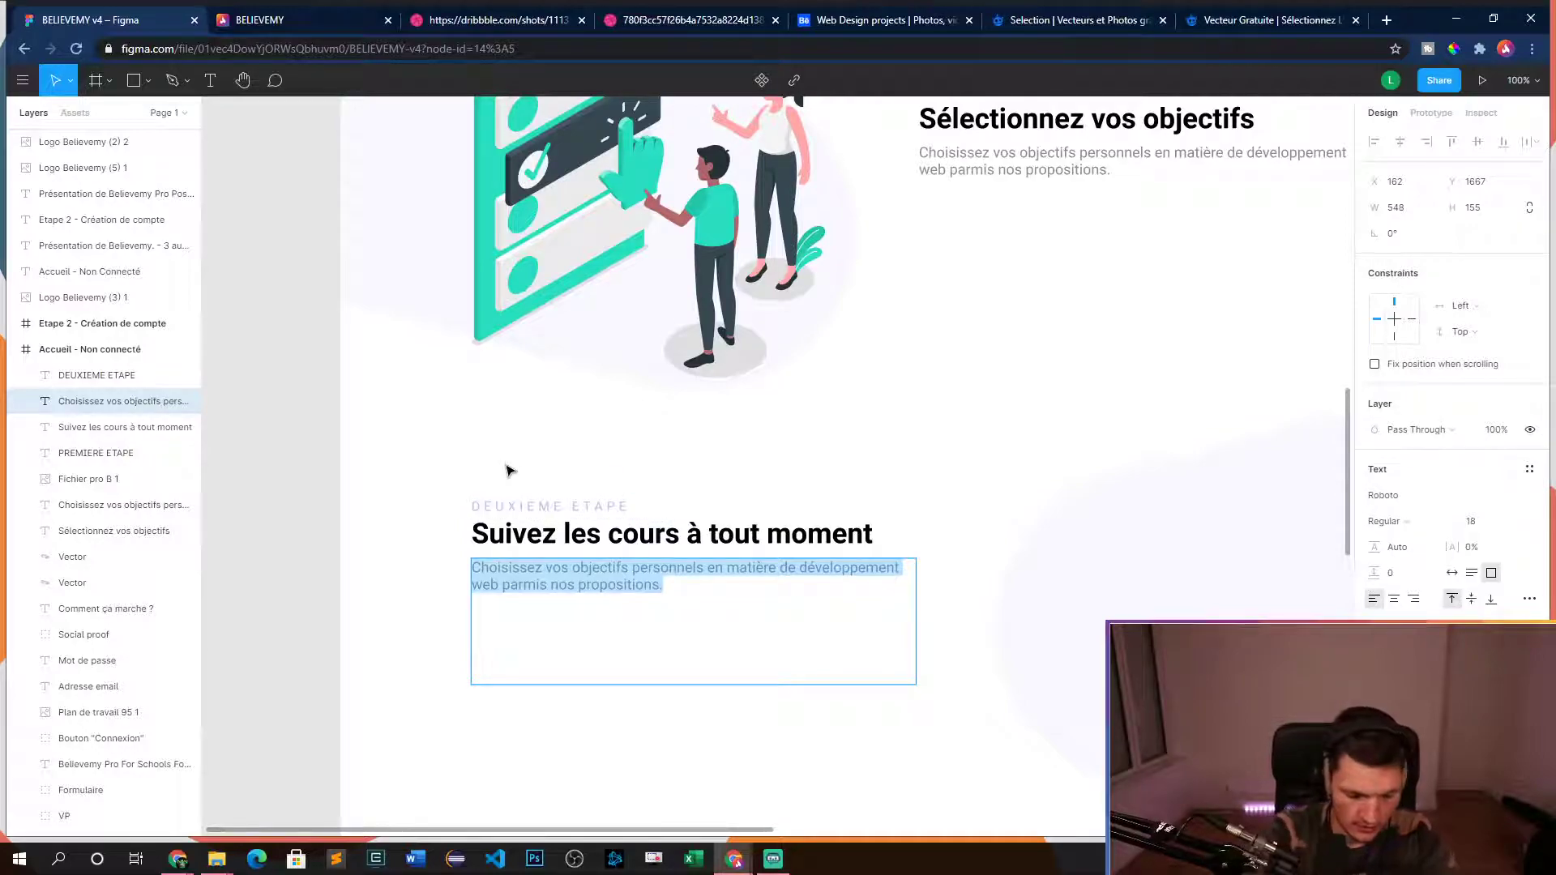
{"action": "type", "text": "Tous nos co"}
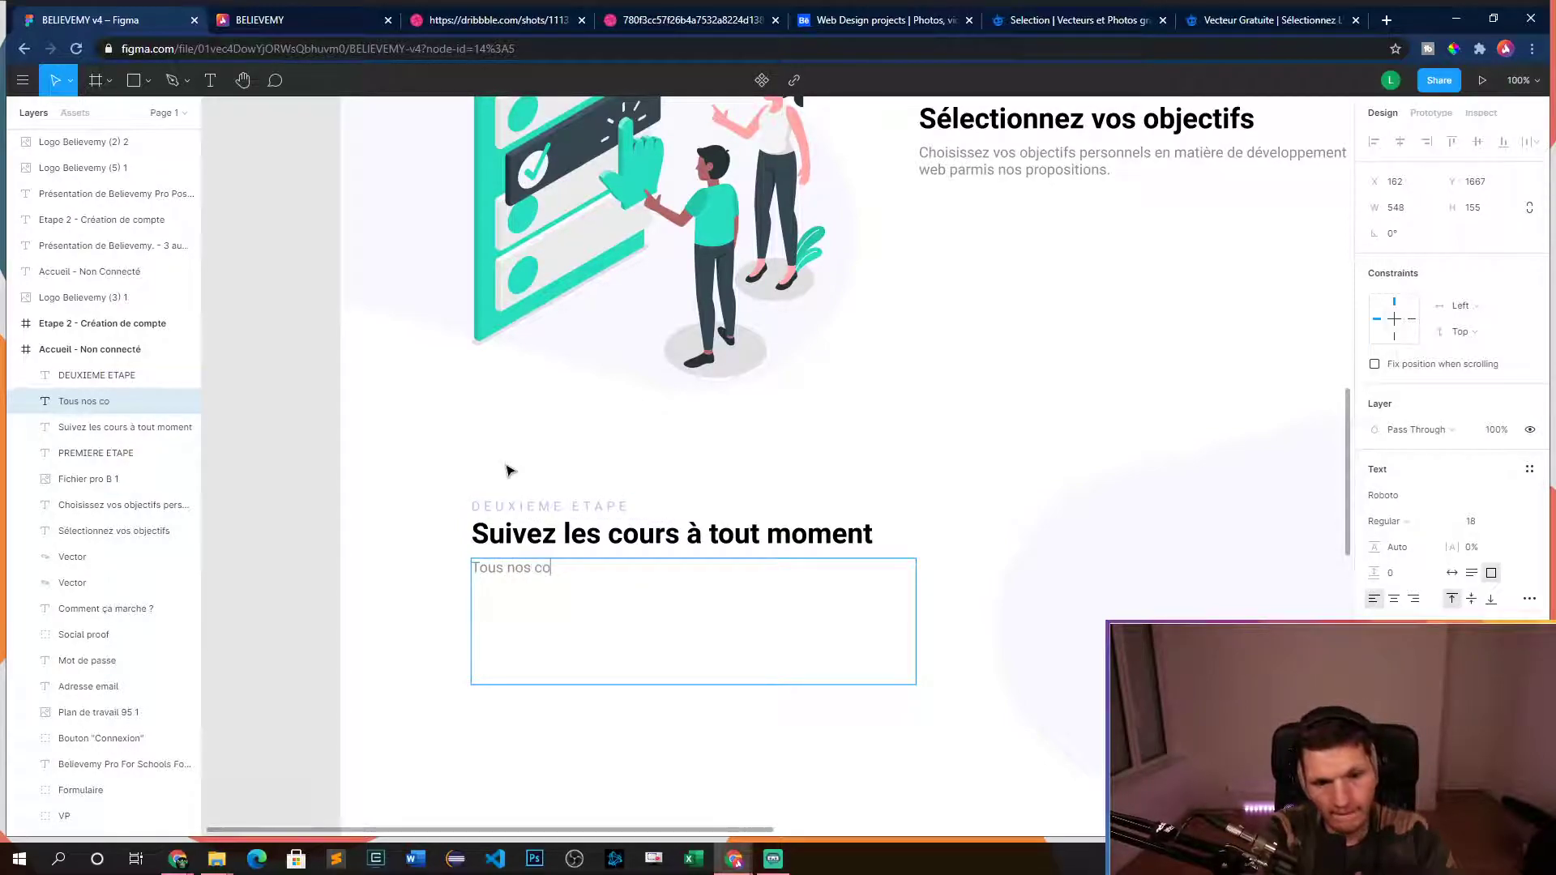
{"action": "type", "text": "urs sont disponibles en vidéo à la demande, accessibles depis pa"}
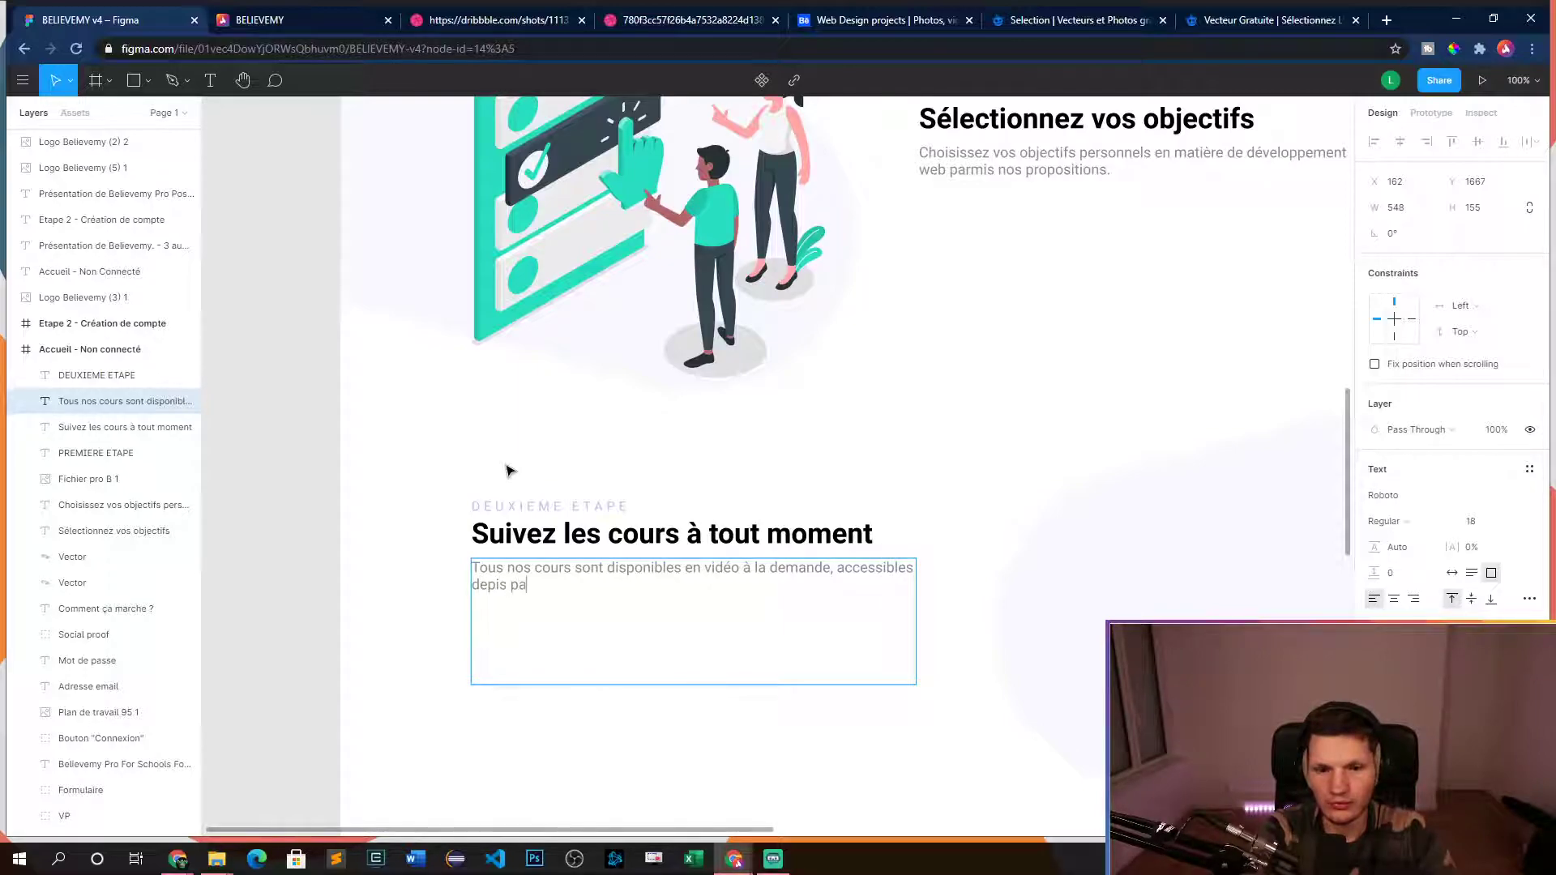
{"action": "type", "text": "le mo"}
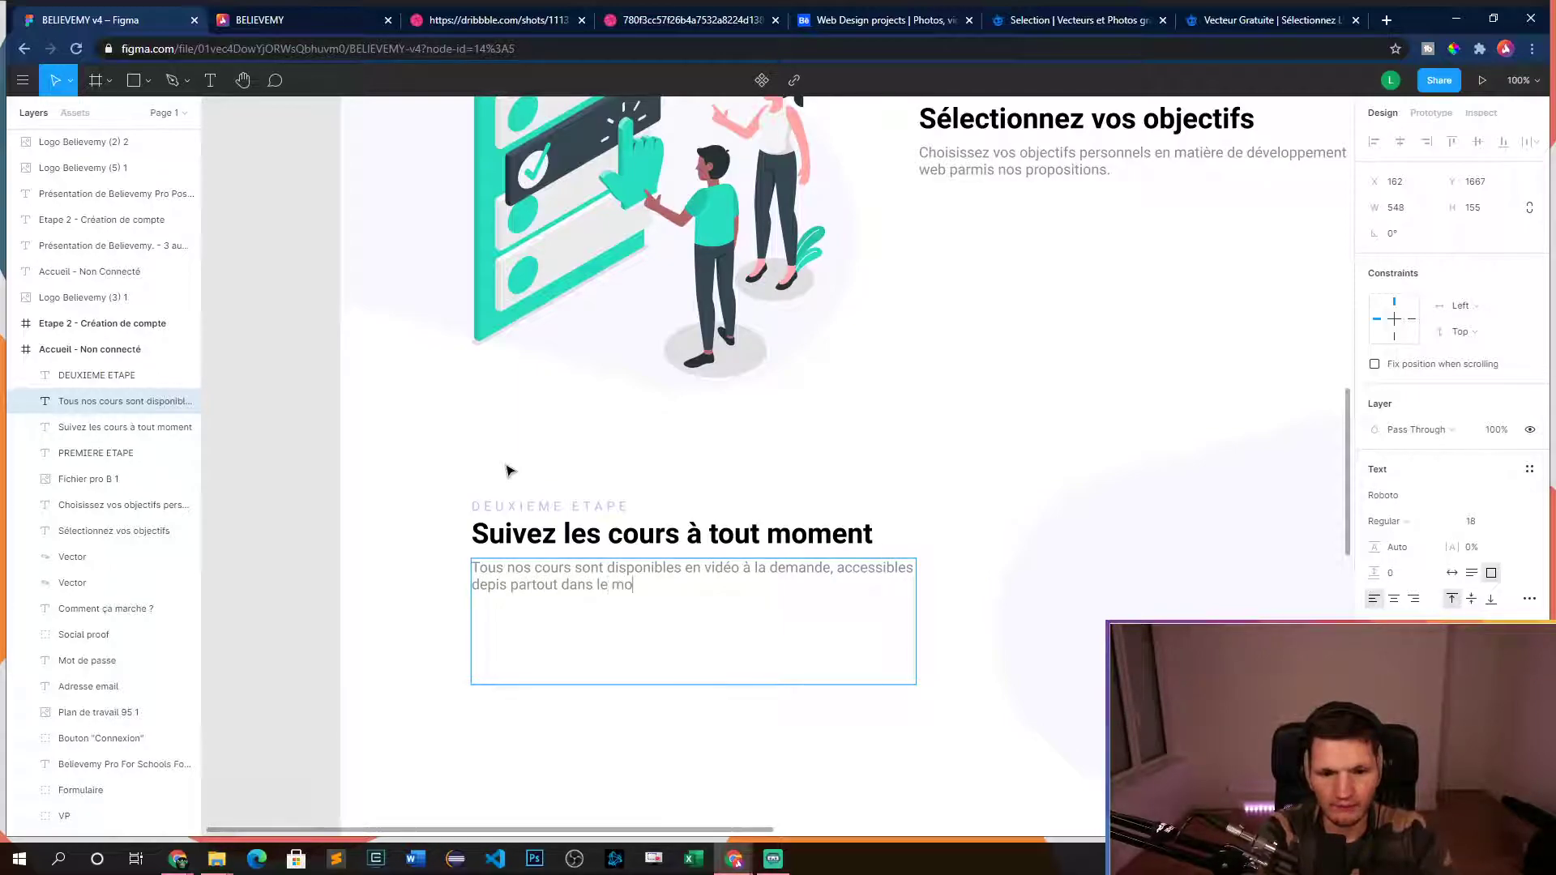
{"action": "key", "text": "BackSpace"}
{"action": "key", "text": "BackSpace"}
{"action": "key", "text": "BackSpace"}
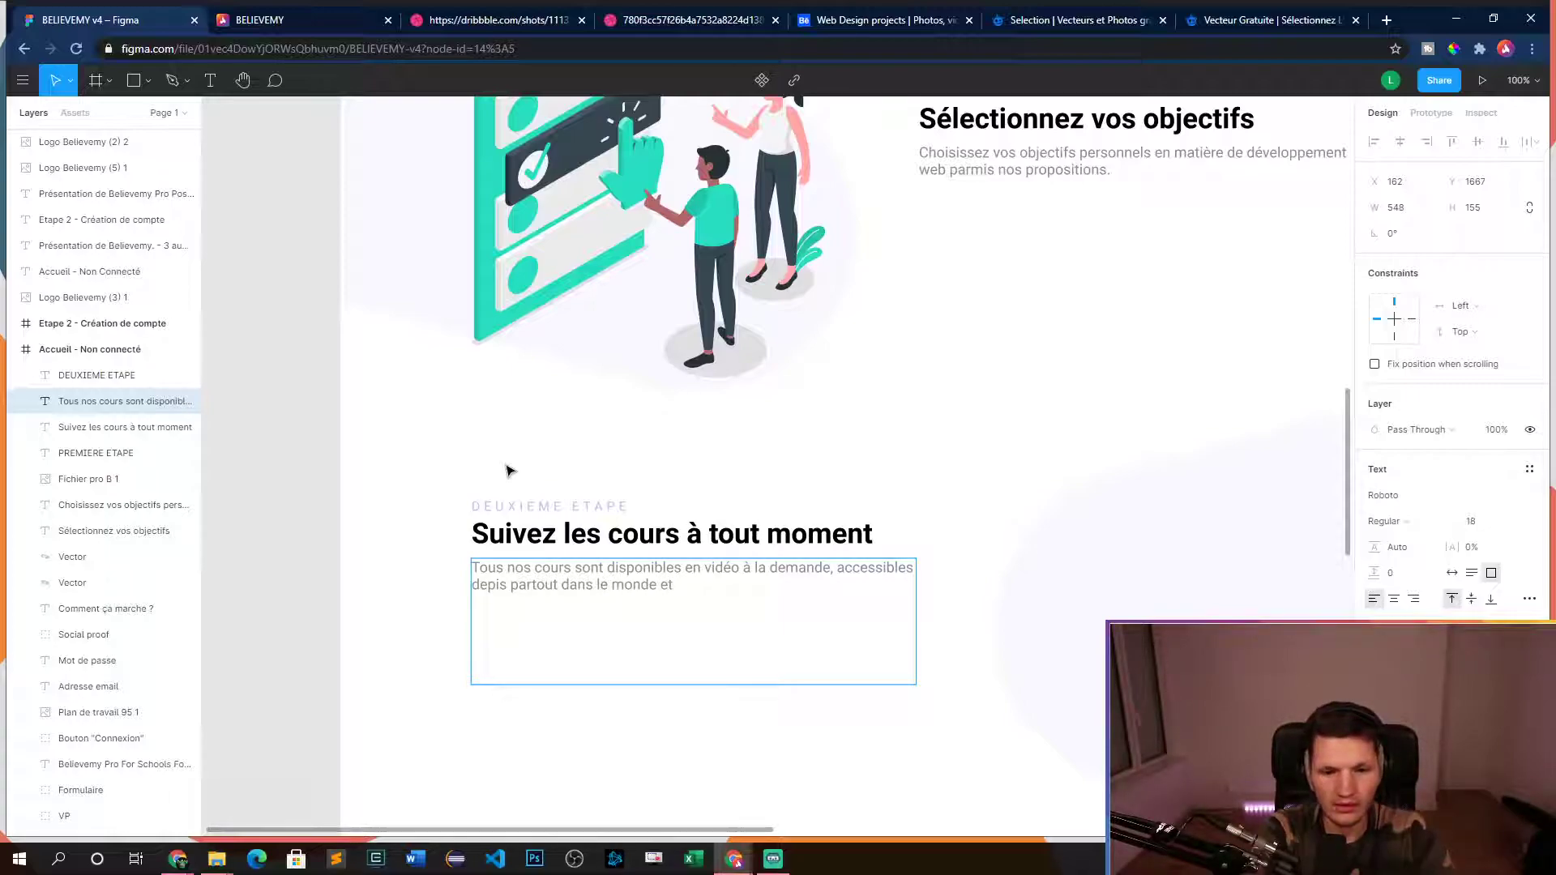
{"action": "type", "text": "tant que vous avez une conne"}
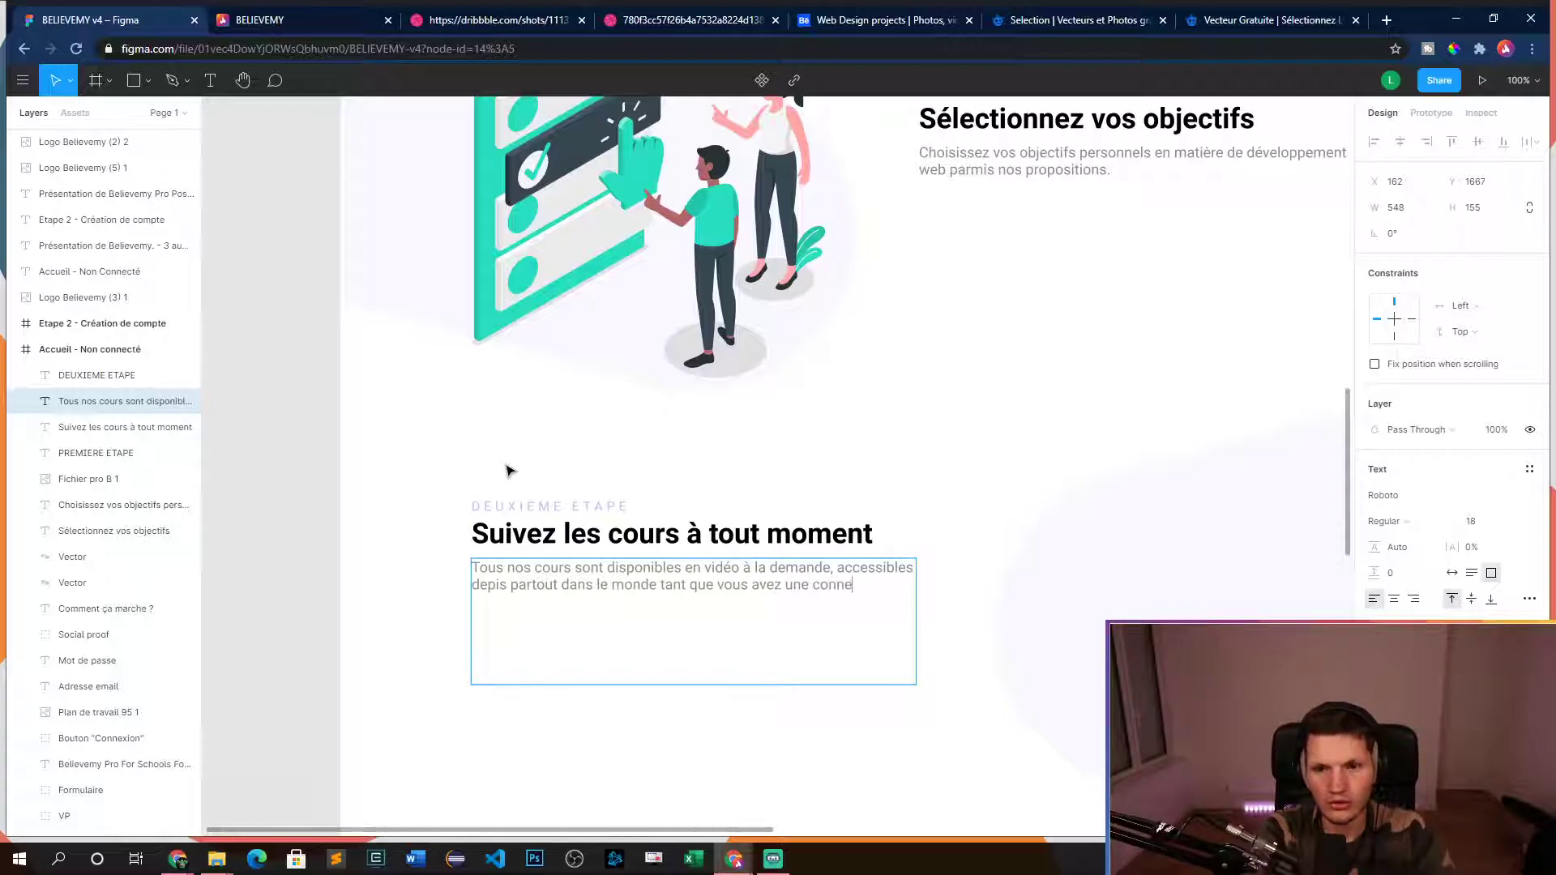
{"action": "type", "text": "rnet."}
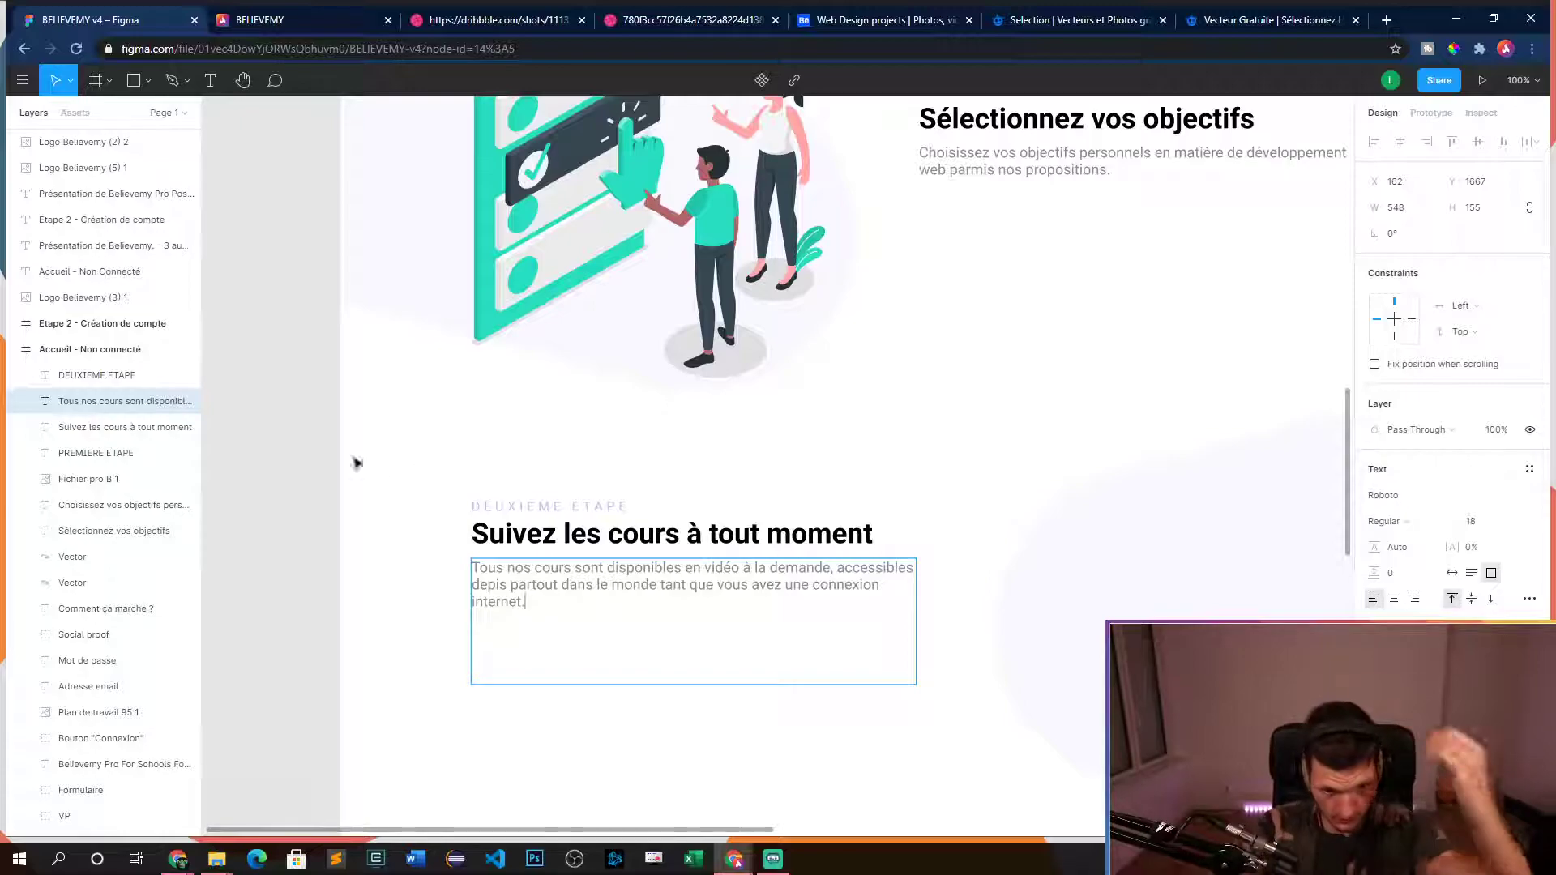
{"action": "left_click", "coordinate": [496, 584]}
{"action": "type", "text": "u"}
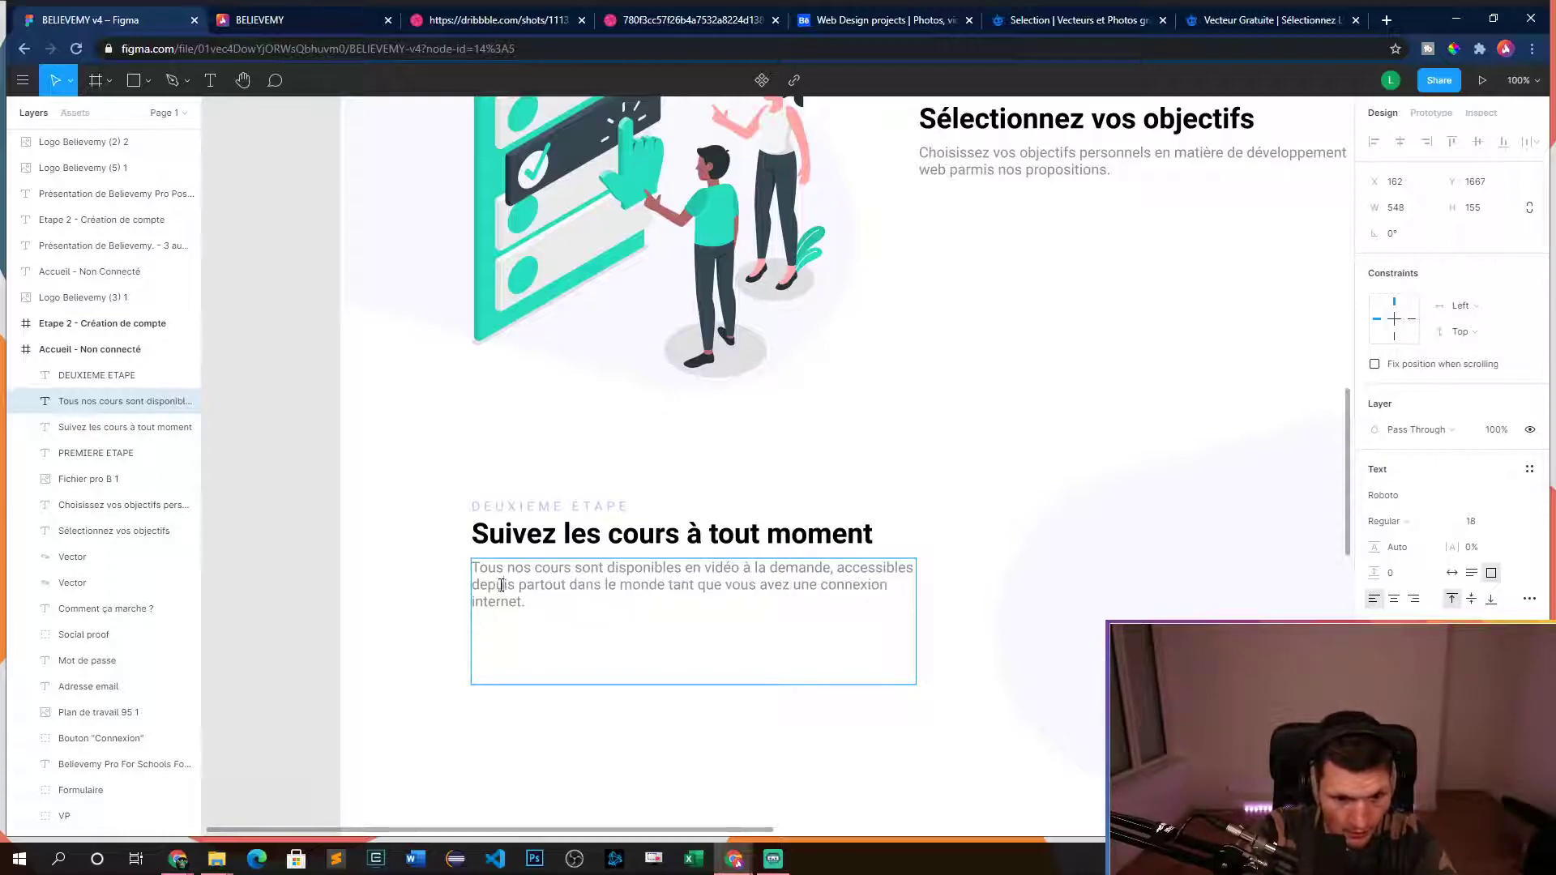
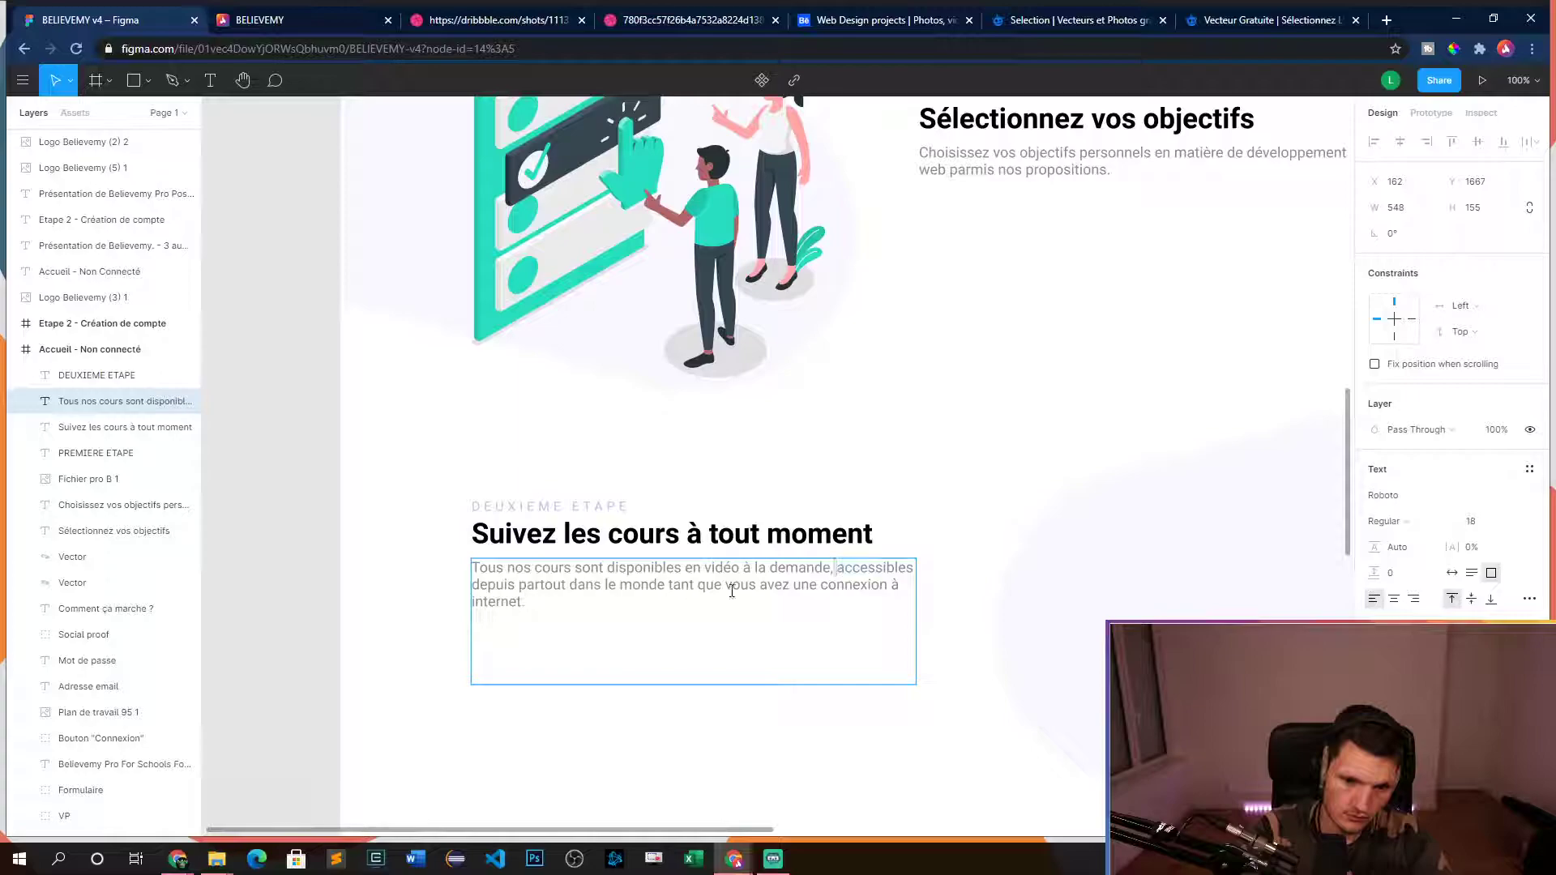
- Delete "accessibles" from the second step's description and add a comma after "monde"
{"action": "key", "text": "ctrl+shift+Right"}
{"action": "key", "text": "BackSpace"}
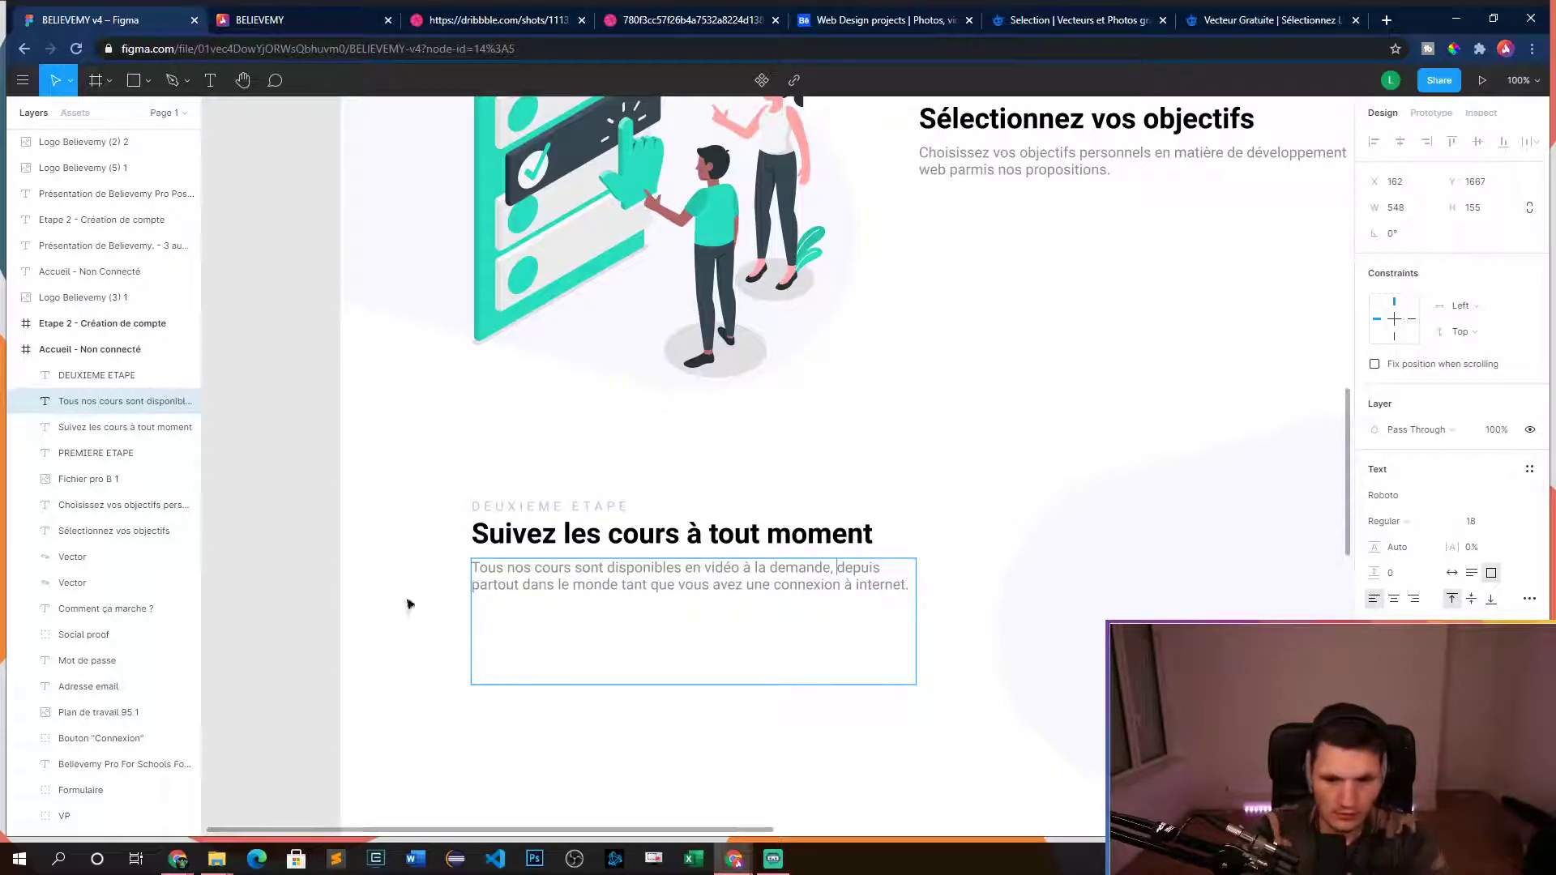
{"action": "type", "text": ","}
{"action": "key", "text": "Escape"}
{"action": "key", "text": "Escape"}
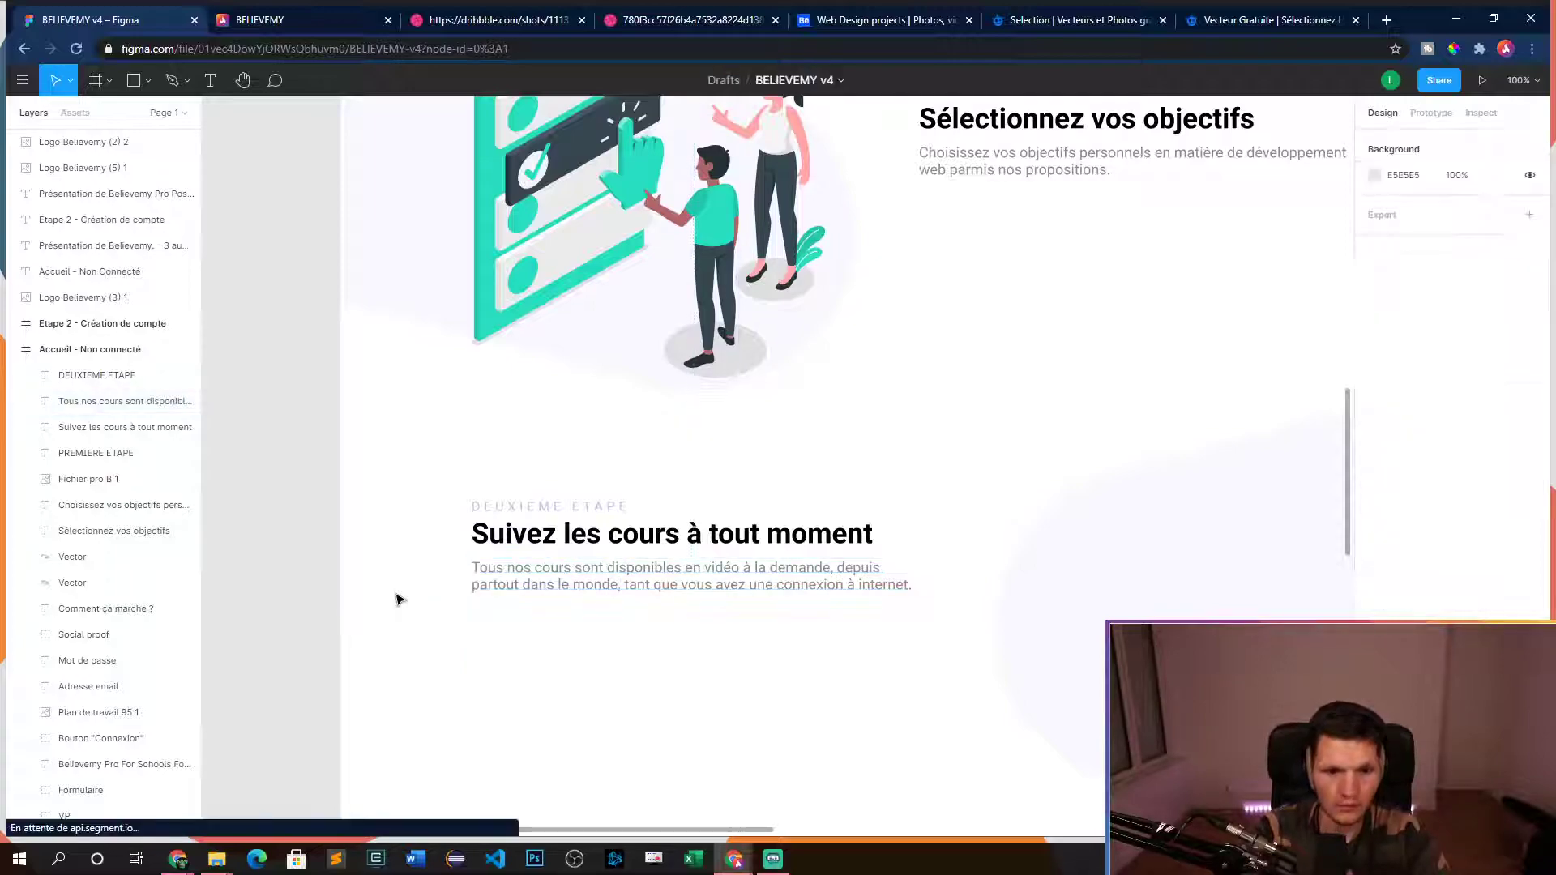
{"action": "scroll", "coordinate": [396, 600], "scroll_direction": "down", "scroll_amount": 5}
{"action": "scroll", "coordinate": [640, 508], "scroll_direction": "down", "scroll_amount": 1}
{"action": "mouse_move", "coordinate": [629, 508]}
{"action": "left_mouse_down"}
{"action": "mouse_move", "coordinate": [636, 659]}
{"action": "mouse_move", "coordinate": [635, 535]}
{"action": "left_mouse_up"}
{"action": "scroll", "coordinate": [636, 536], "scroll_direction": "up", "scroll_amount": 4}
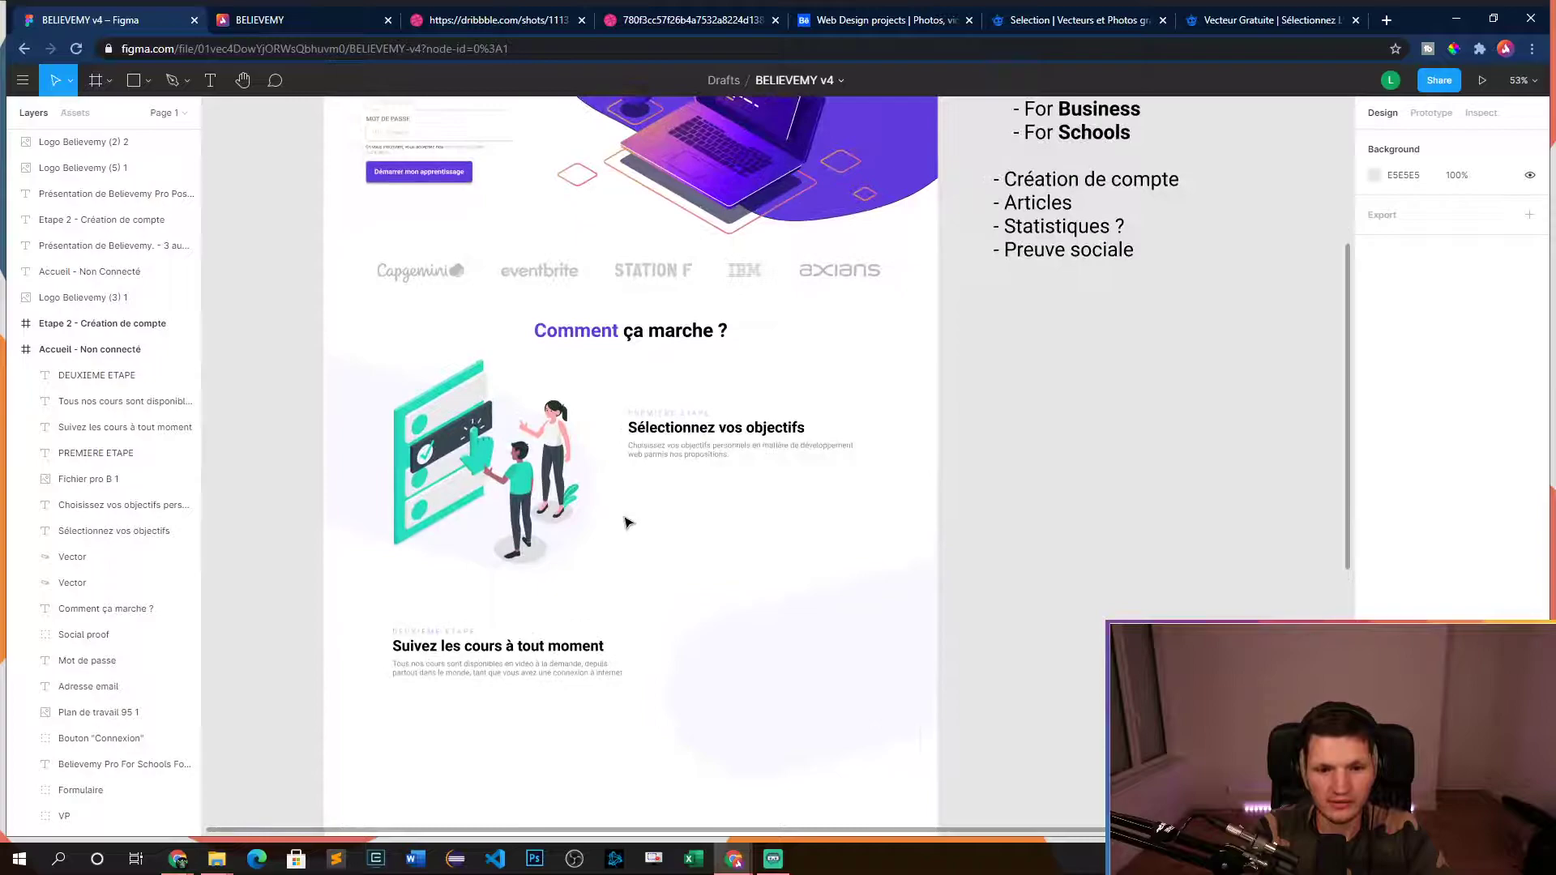
{"action": "scroll", "coordinate": [681, 509], "scroll_direction": "down", "scroll_amount": 3}
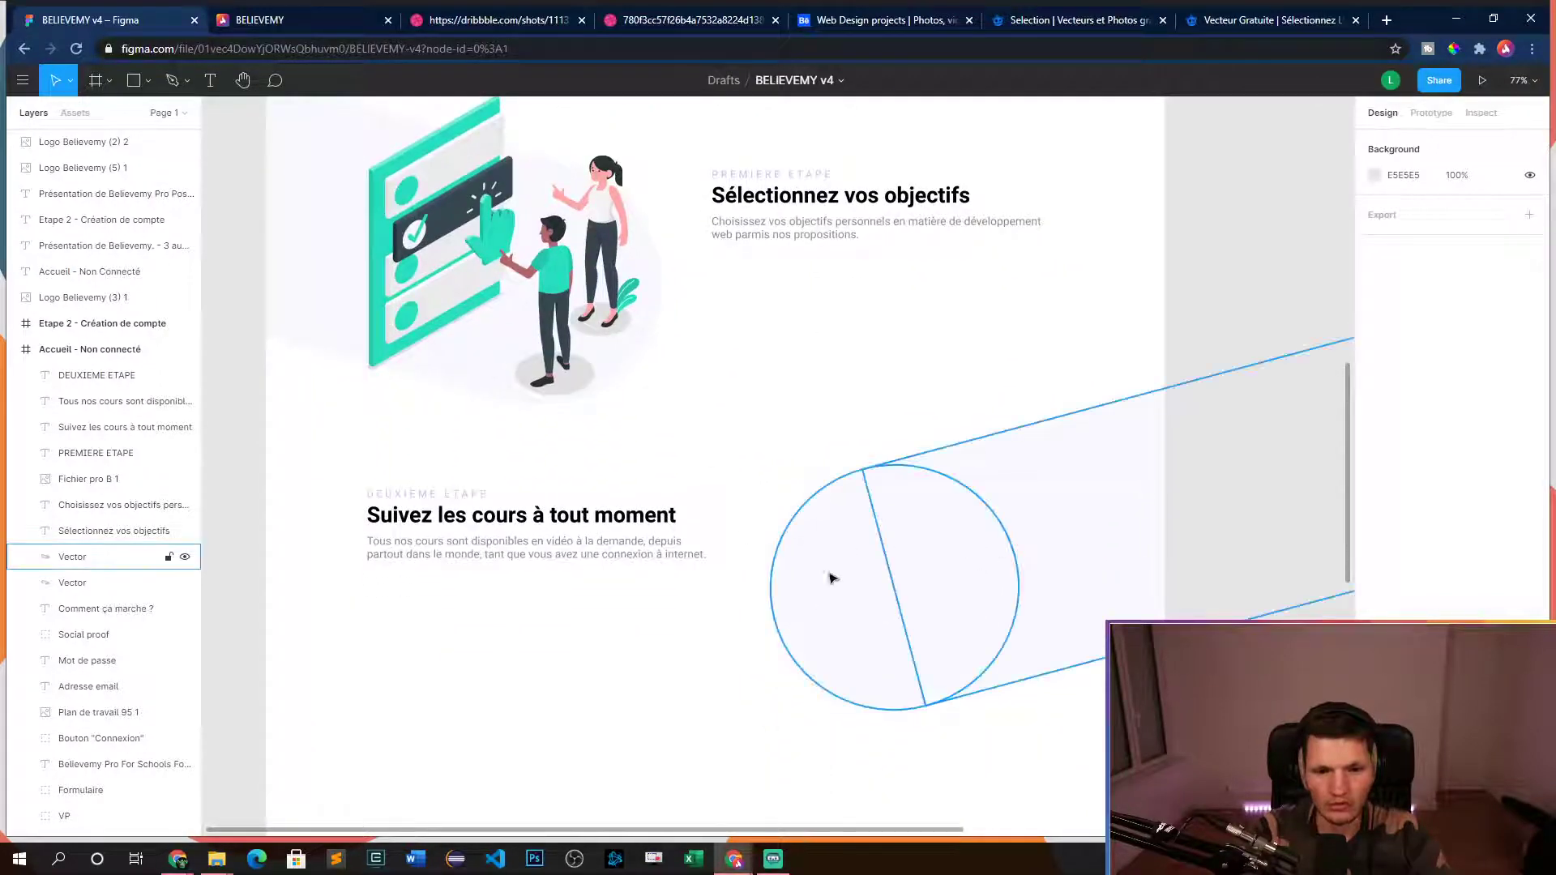
- Switch to Freepik, closing the previous illustration's page, and search the resources for "online course"
{"action": "left_click", "coordinate": [1245, 21]}
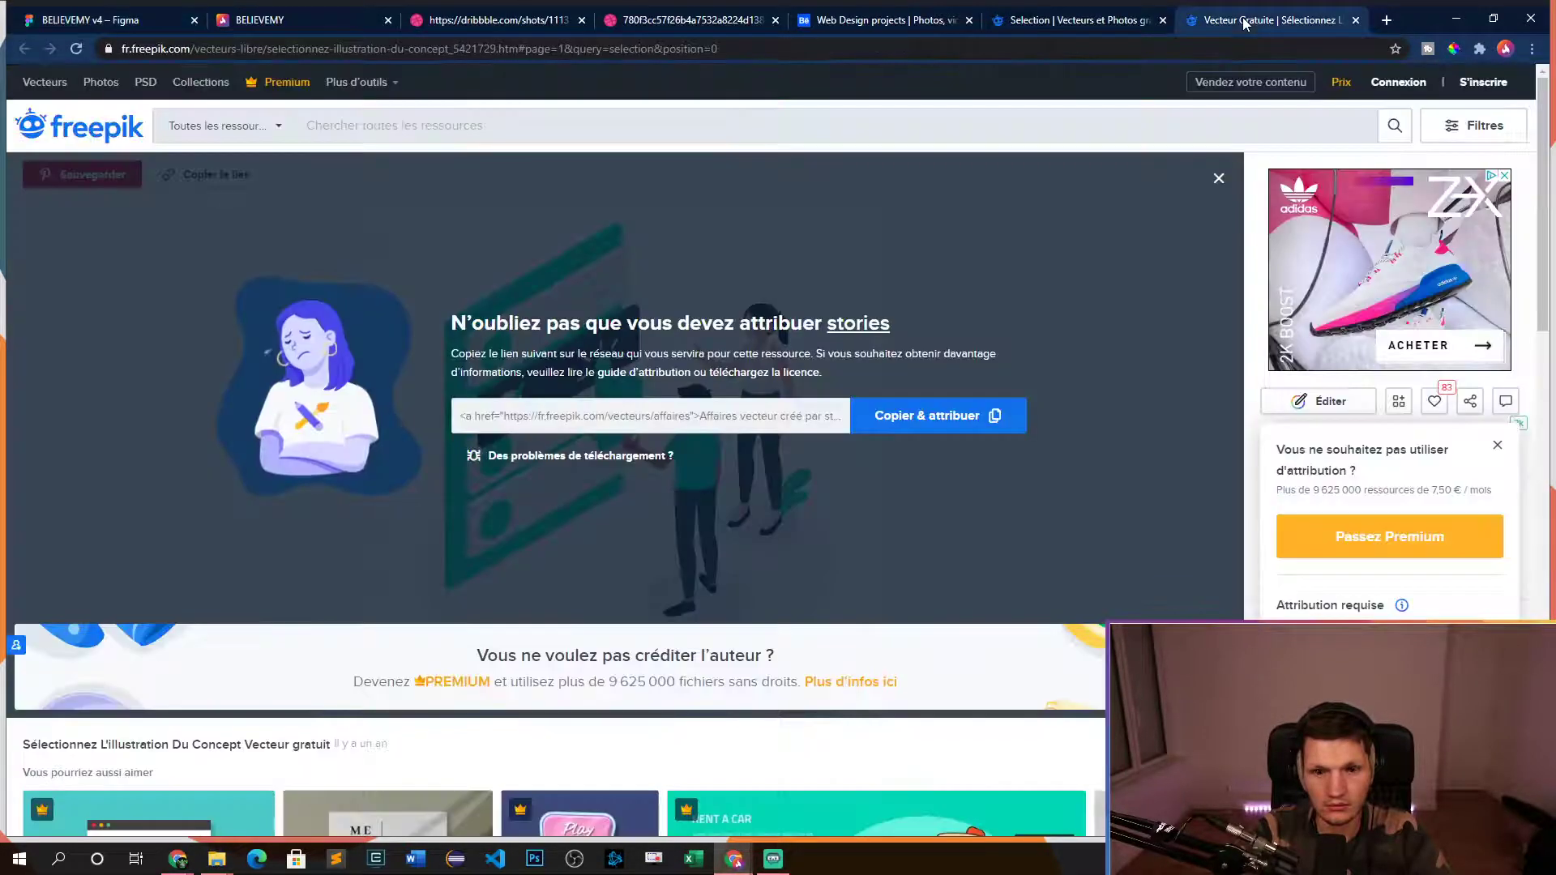
{"action": "middle_click", "coordinate": [1244, 21]}
{"action": "scroll", "coordinate": [587, 405], "scroll_direction": "down", "scroll_amount": 7}
{"action": "scroll", "coordinate": [556, 374], "scroll_direction": "up", "scroll_amount": 7}
{"action": "left_click", "coordinate": [401, 127]}
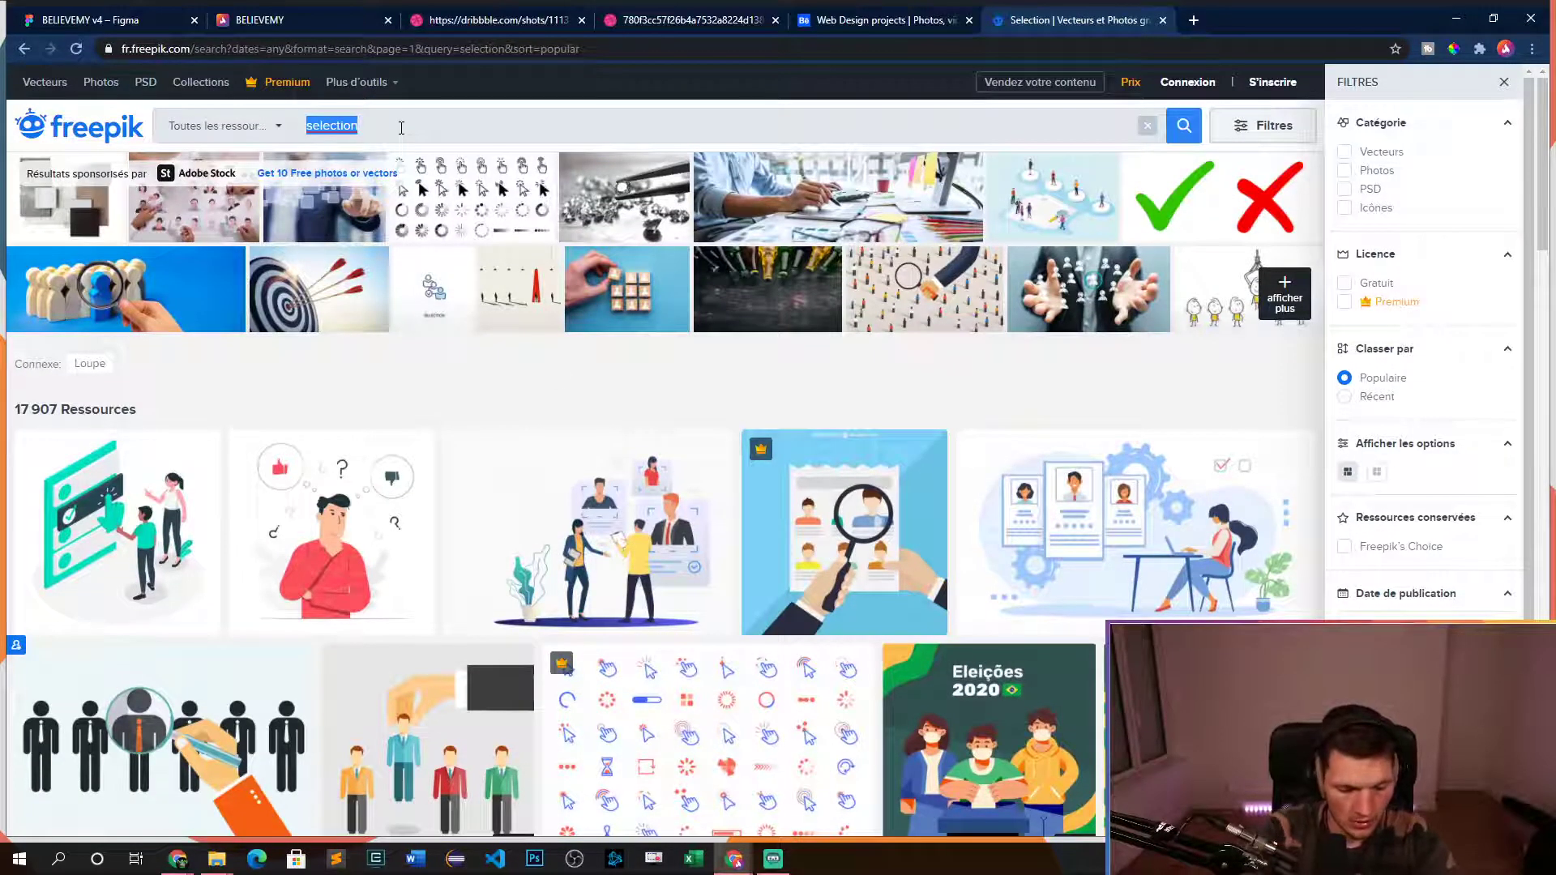
{"action": "type", "text": "cours"}
{"action": "key", "text": "BackSpace"}
{"action": "key", "text": "BackSpace"}
{"action": "key", "text": "BackSpace"}
{"action": "key", "text": "BackSpace"}
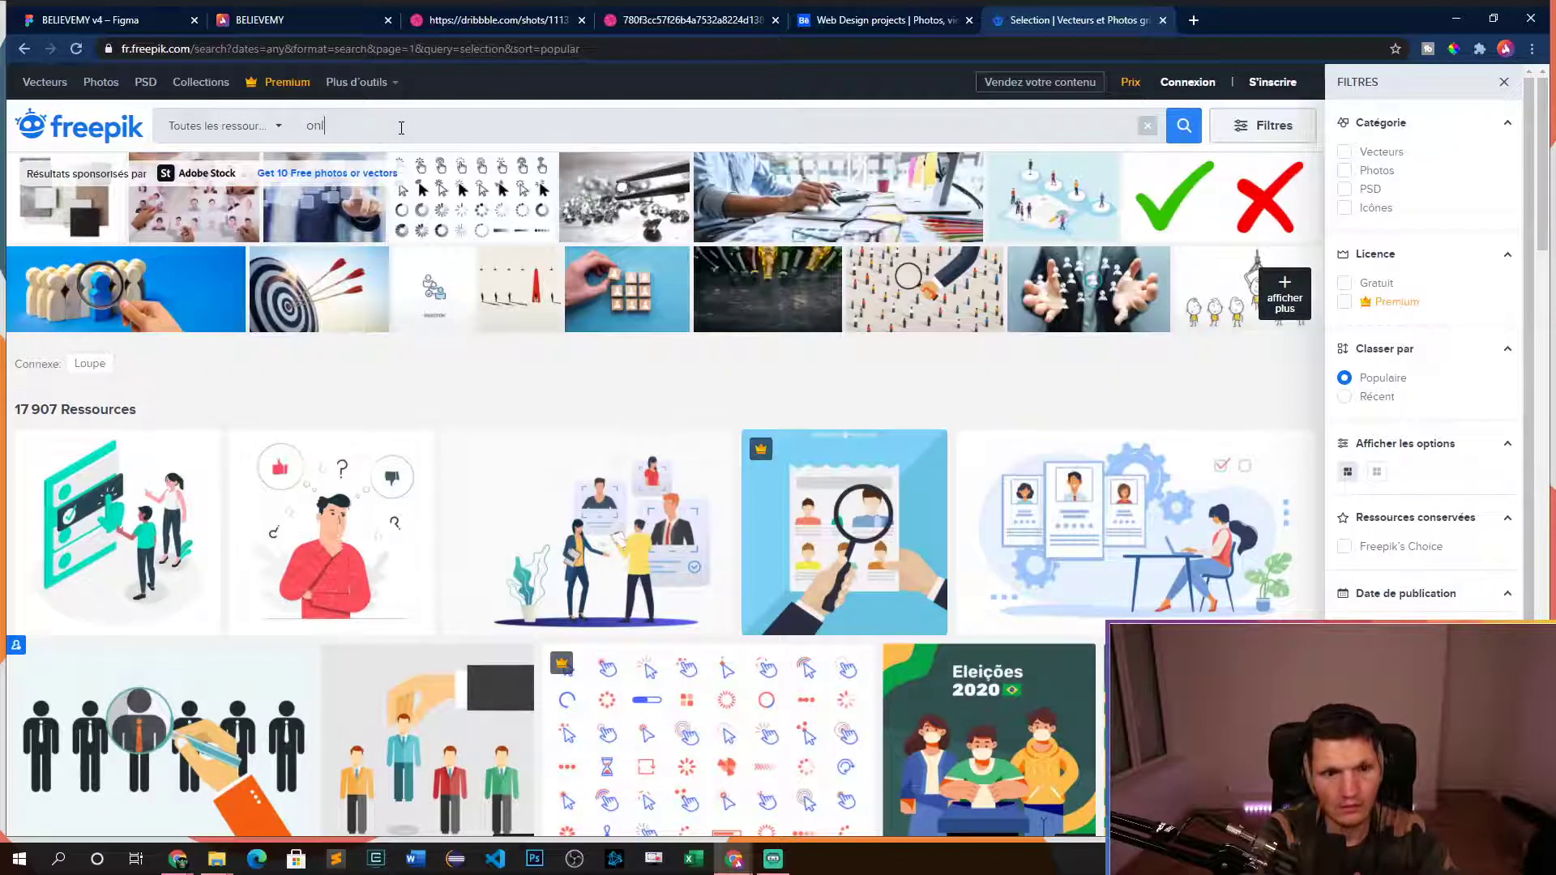
{"action": "type", "text": "e"}
{"action": "key", "text": "Return"}
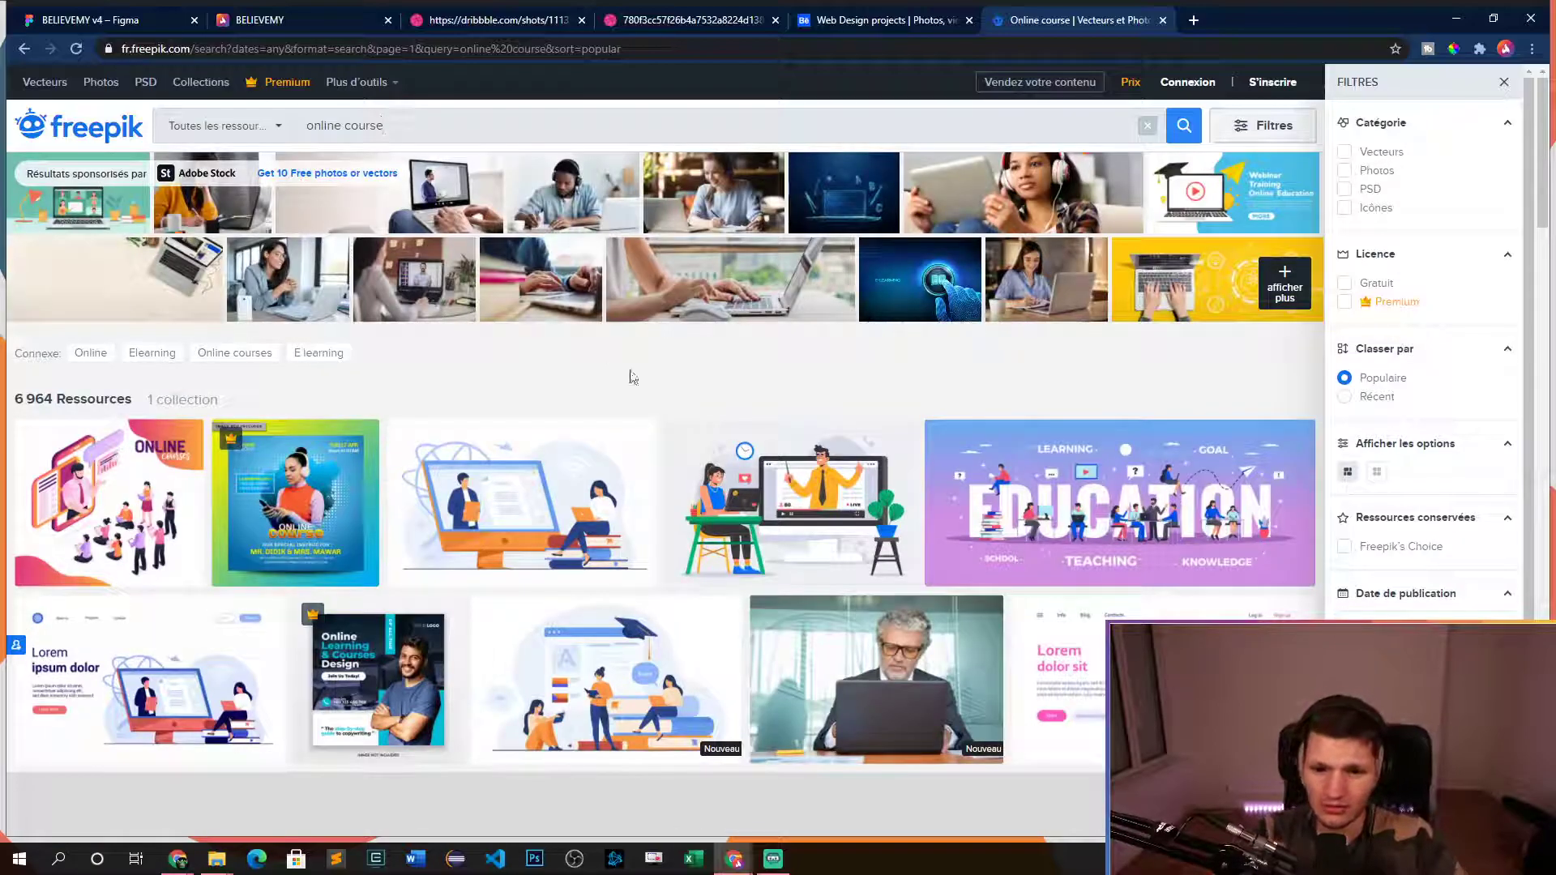
- Browse the search results and open the isometric "Online Education" vector with a laptop on a book
{"action": "scroll", "coordinate": [684, 373], "scroll_direction": "down", "scroll_amount": 5}
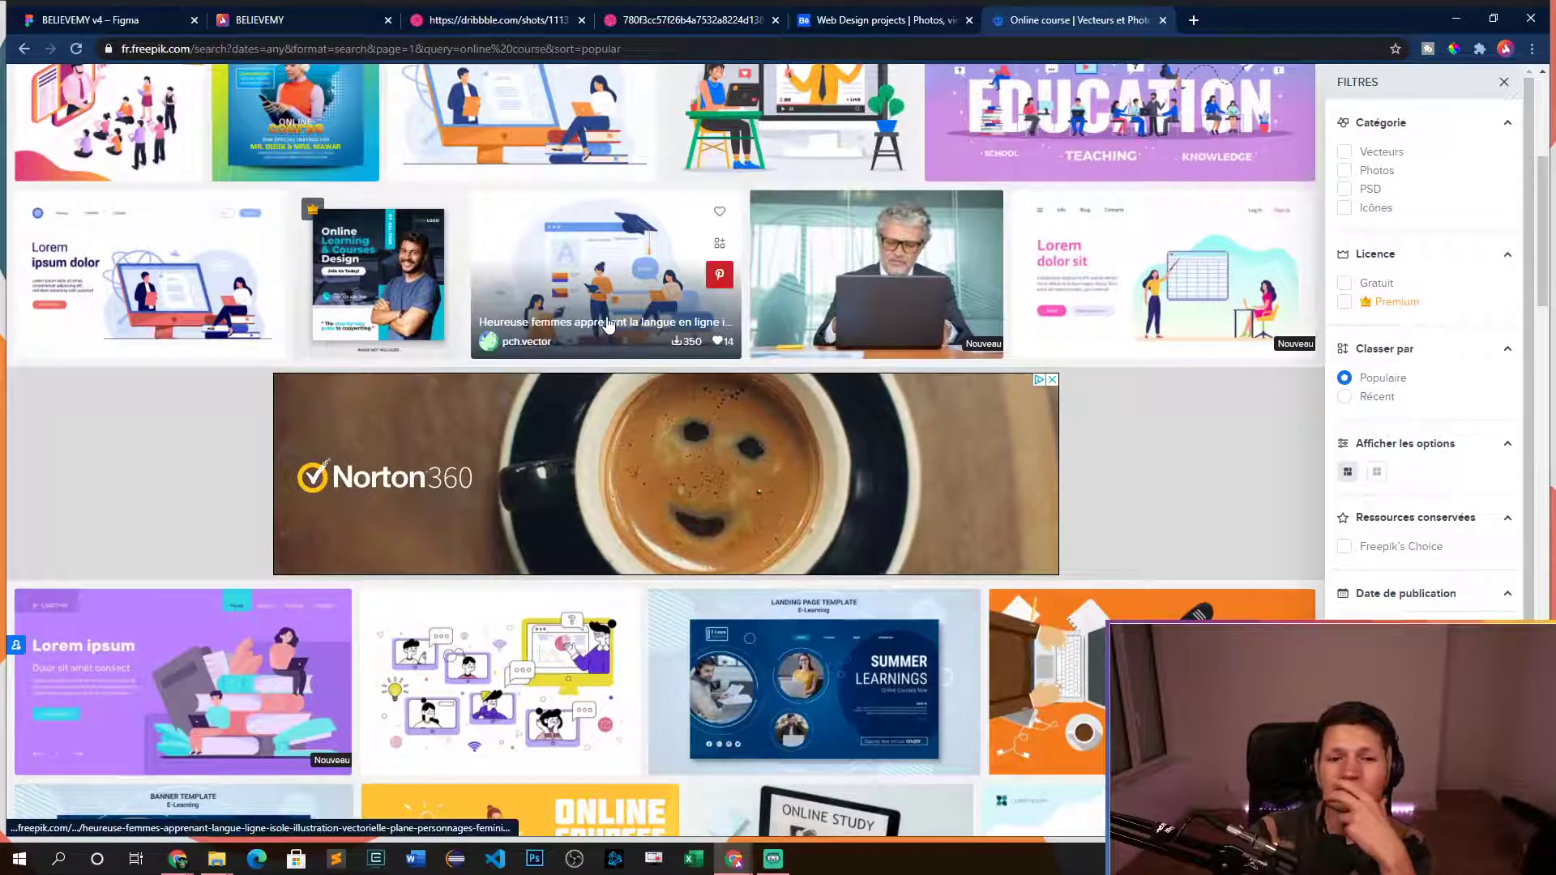
{"action": "scroll", "coordinate": [585, 233], "scroll_direction": "down", "scroll_amount": 6}
{"action": "scroll", "coordinate": [586, 234], "scroll_direction": "down", "scroll_amount": 7}
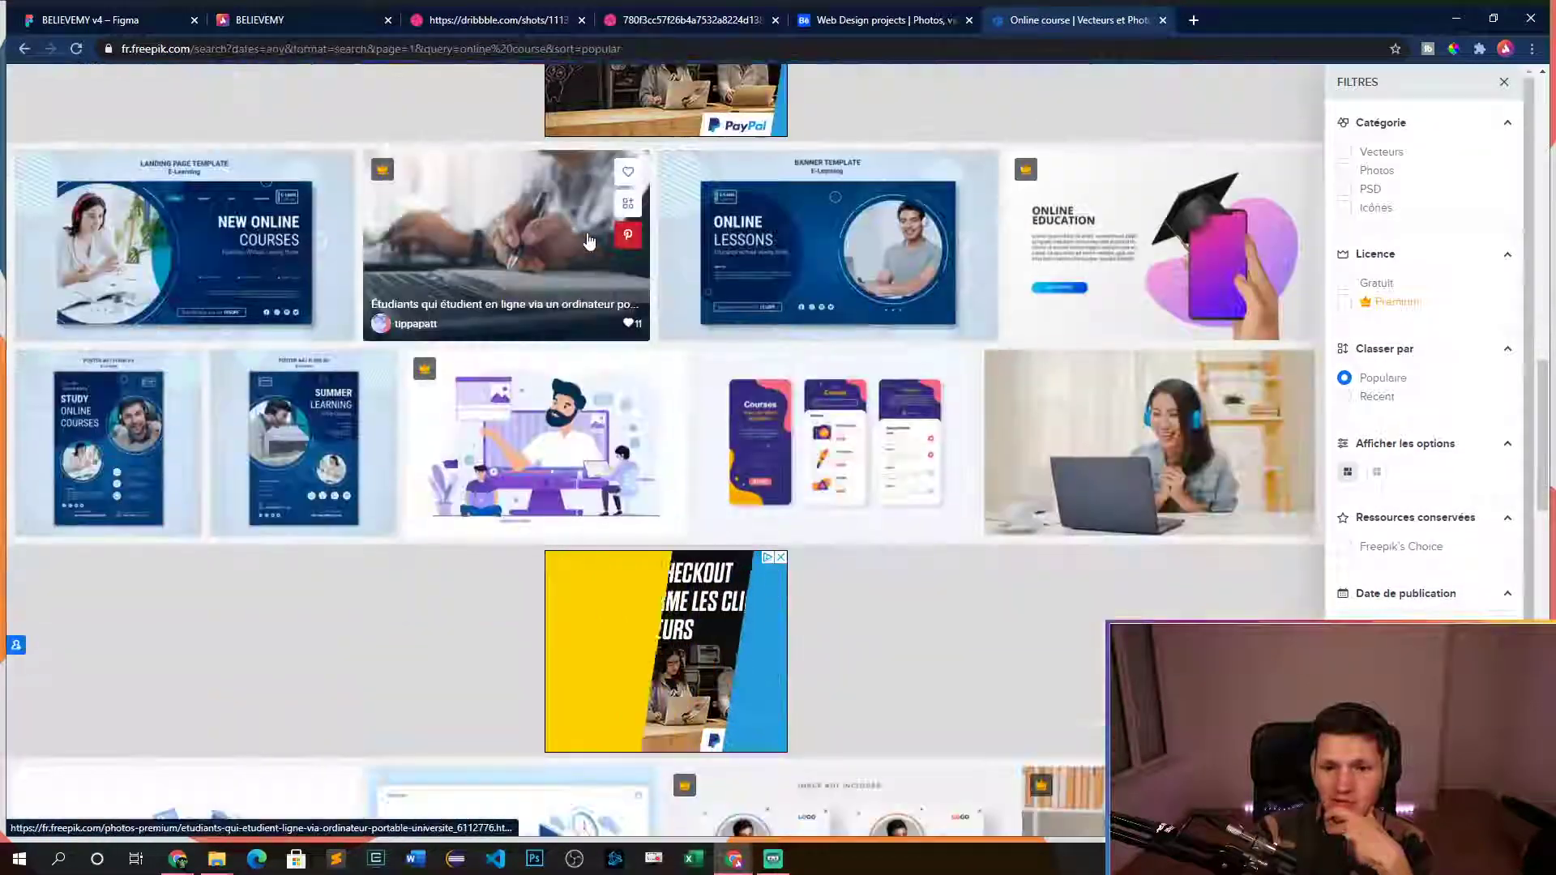
{"action": "scroll", "coordinate": [594, 241], "scroll_direction": "down", "scroll_amount": 7}
{"action": "scroll", "coordinate": [594, 241], "scroll_direction": "down", "scroll_amount": 5}
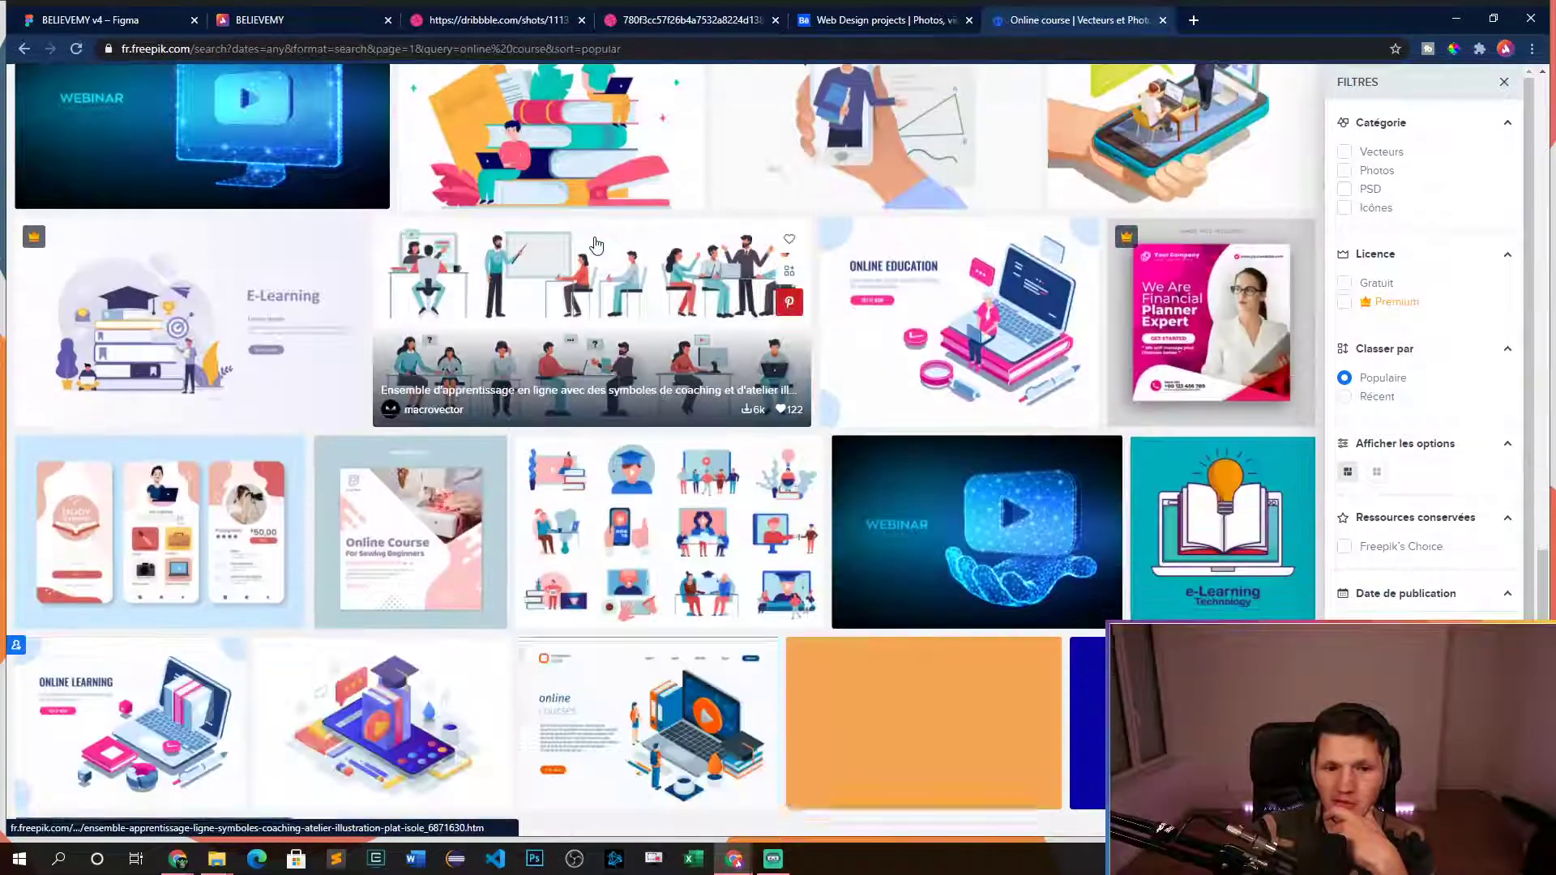
{"action": "scroll", "coordinate": [596, 242], "scroll_direction": "up", "scroll_amount": 3}
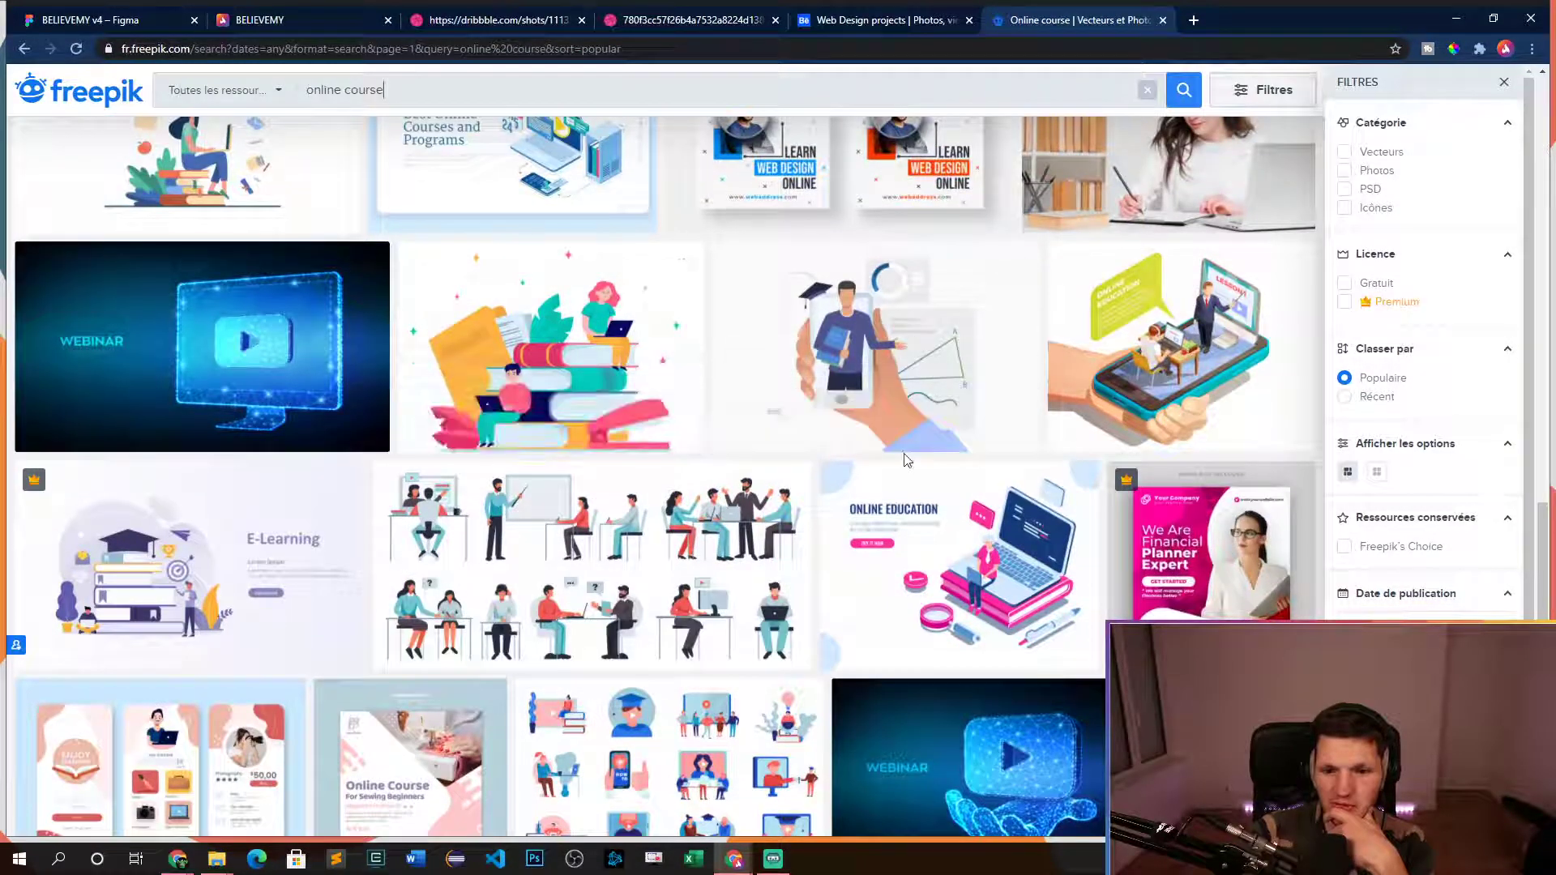
{"action": "middle_click", "coordinate": [962, 574]}
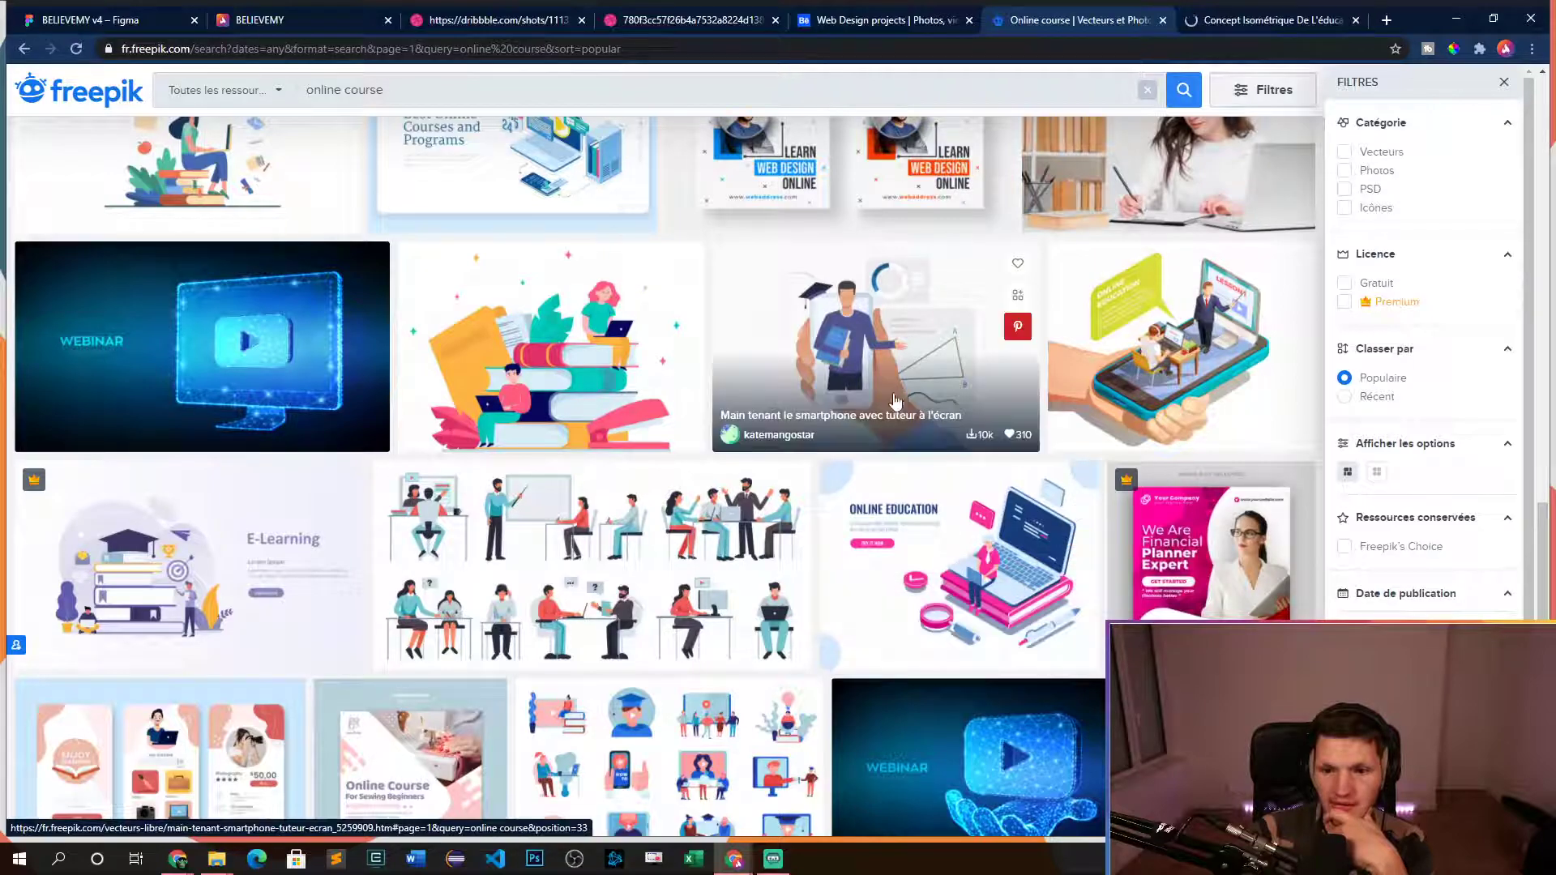
{"action": "left_click", "coordinate": [1237, 26]}
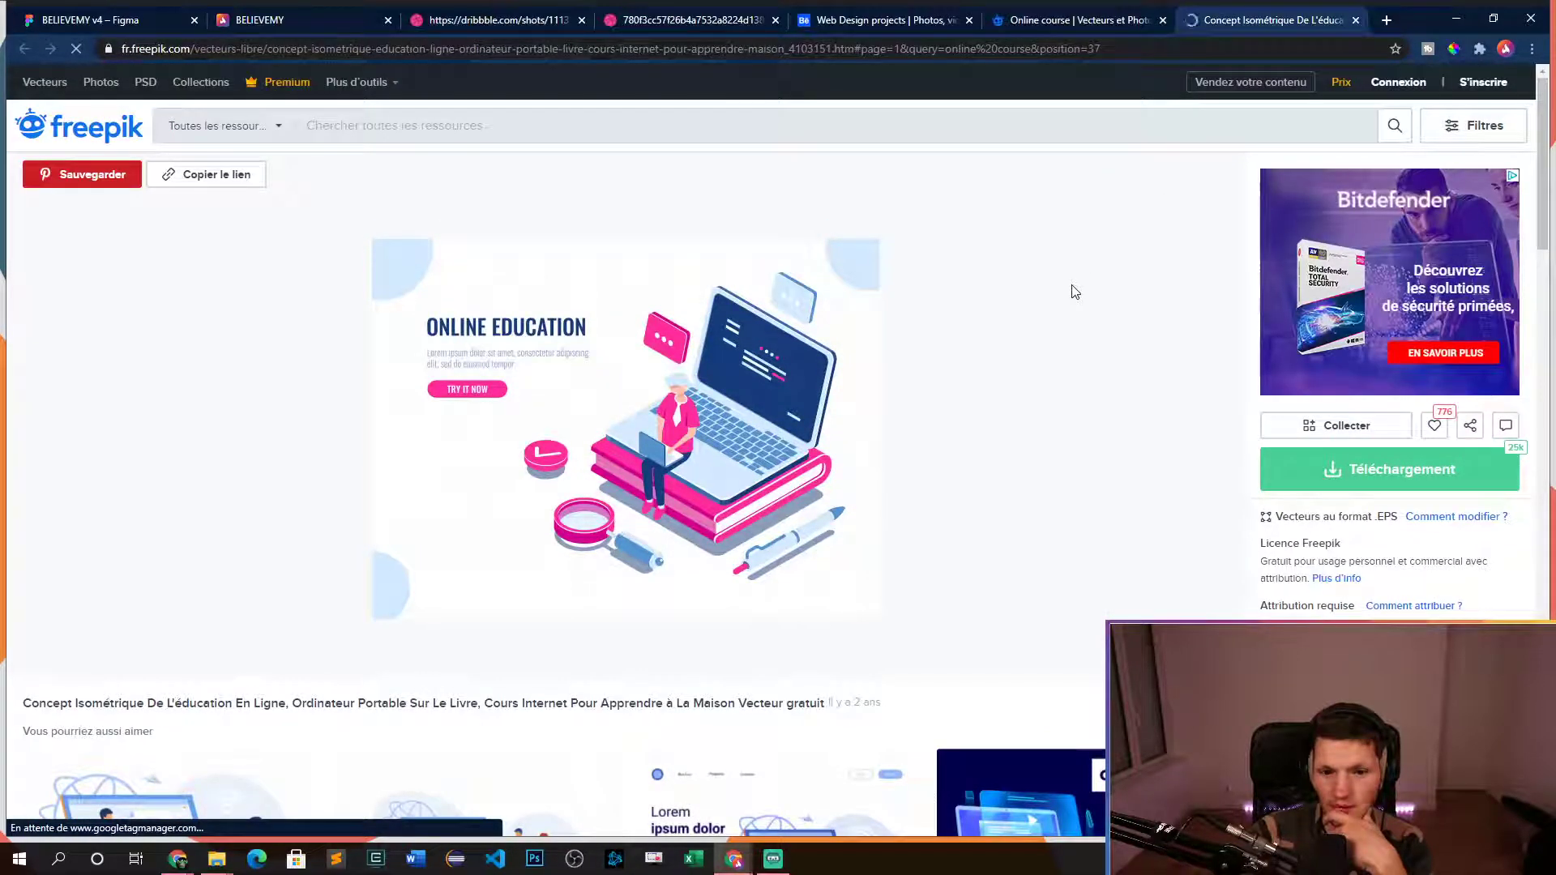
- Download the "Online Education" vector and dismiss the download-limit and premium notices
{"action": "left_click", "coordinate": [1313, 470]}
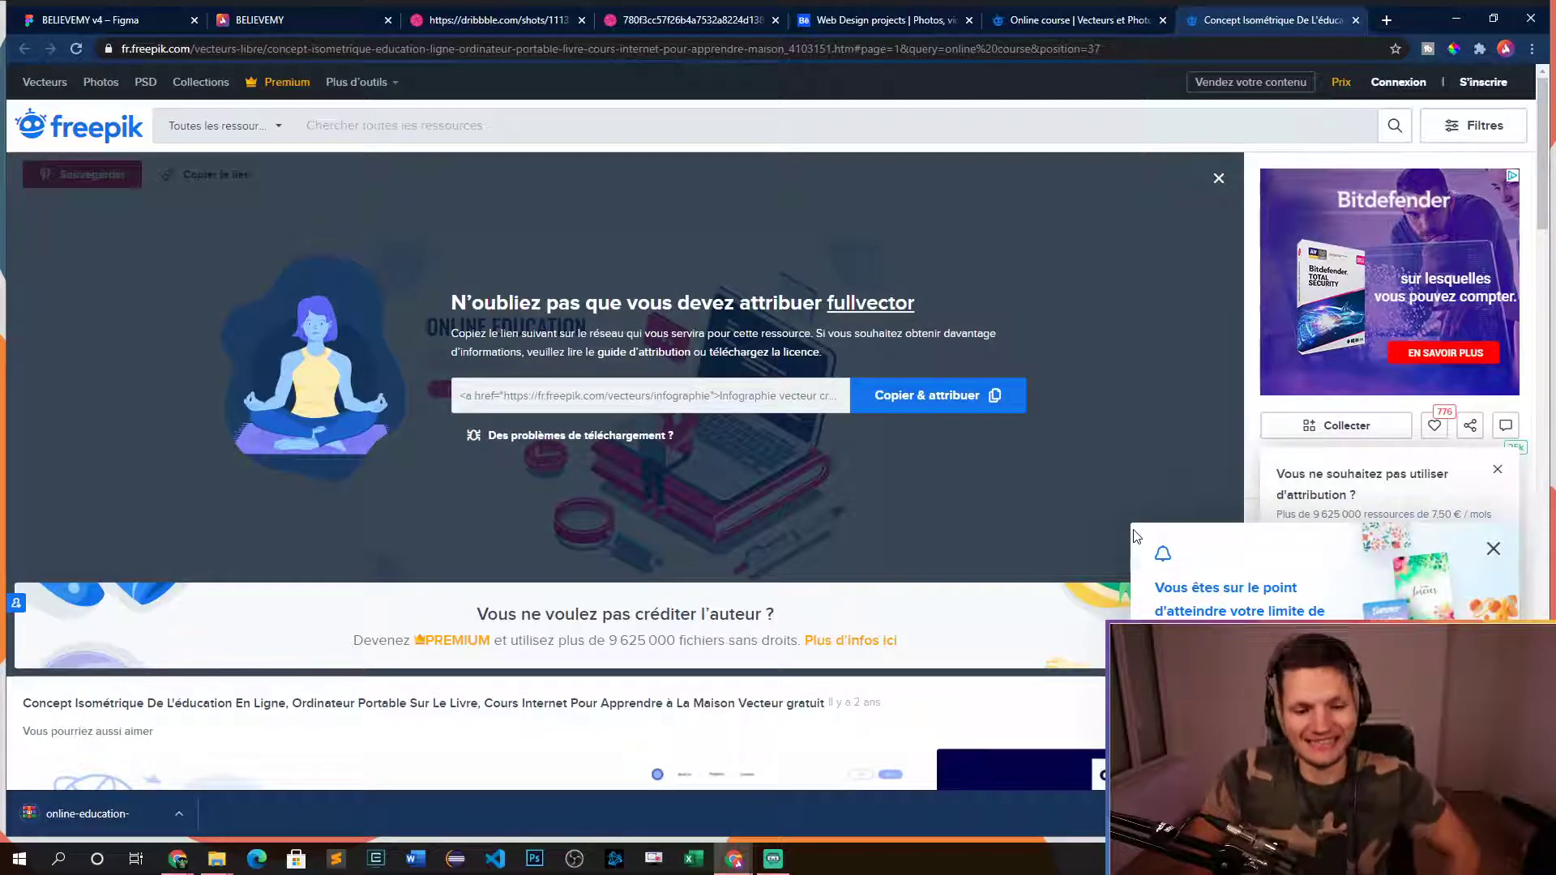
{"action": "left_click", "coordinate": [1493, 549]}
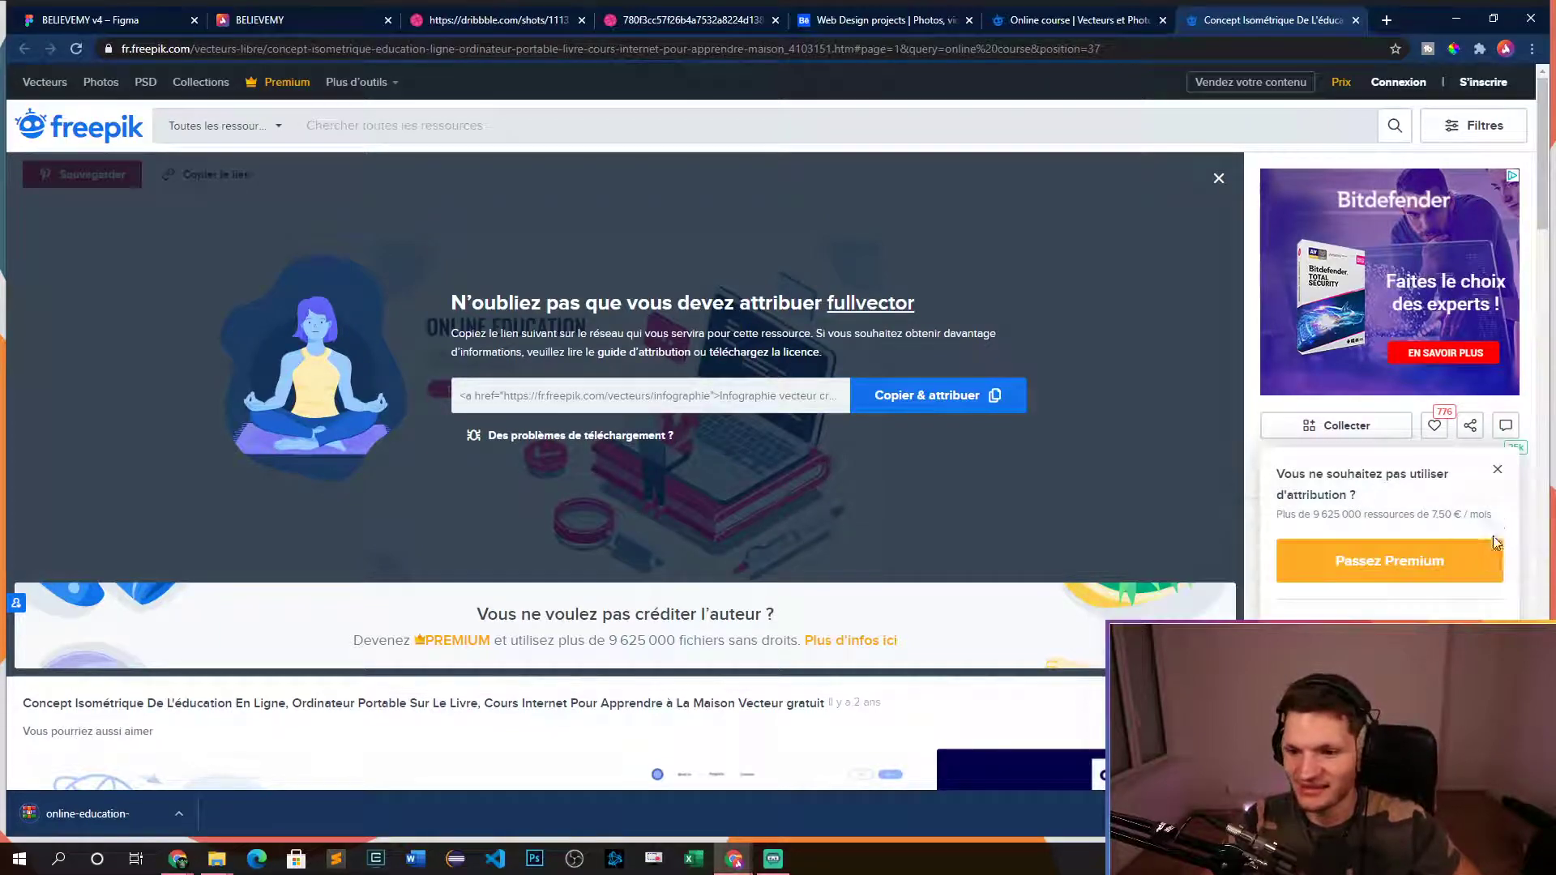
{"action": "left_click", "coordinate": [1496, 473]}
- Open 1020.eps from the downloaded archive in Illustrator, and return to the BELIEVEMY v4 design in Figma
{"action": "left_click", "coordinate": [88, 813]}
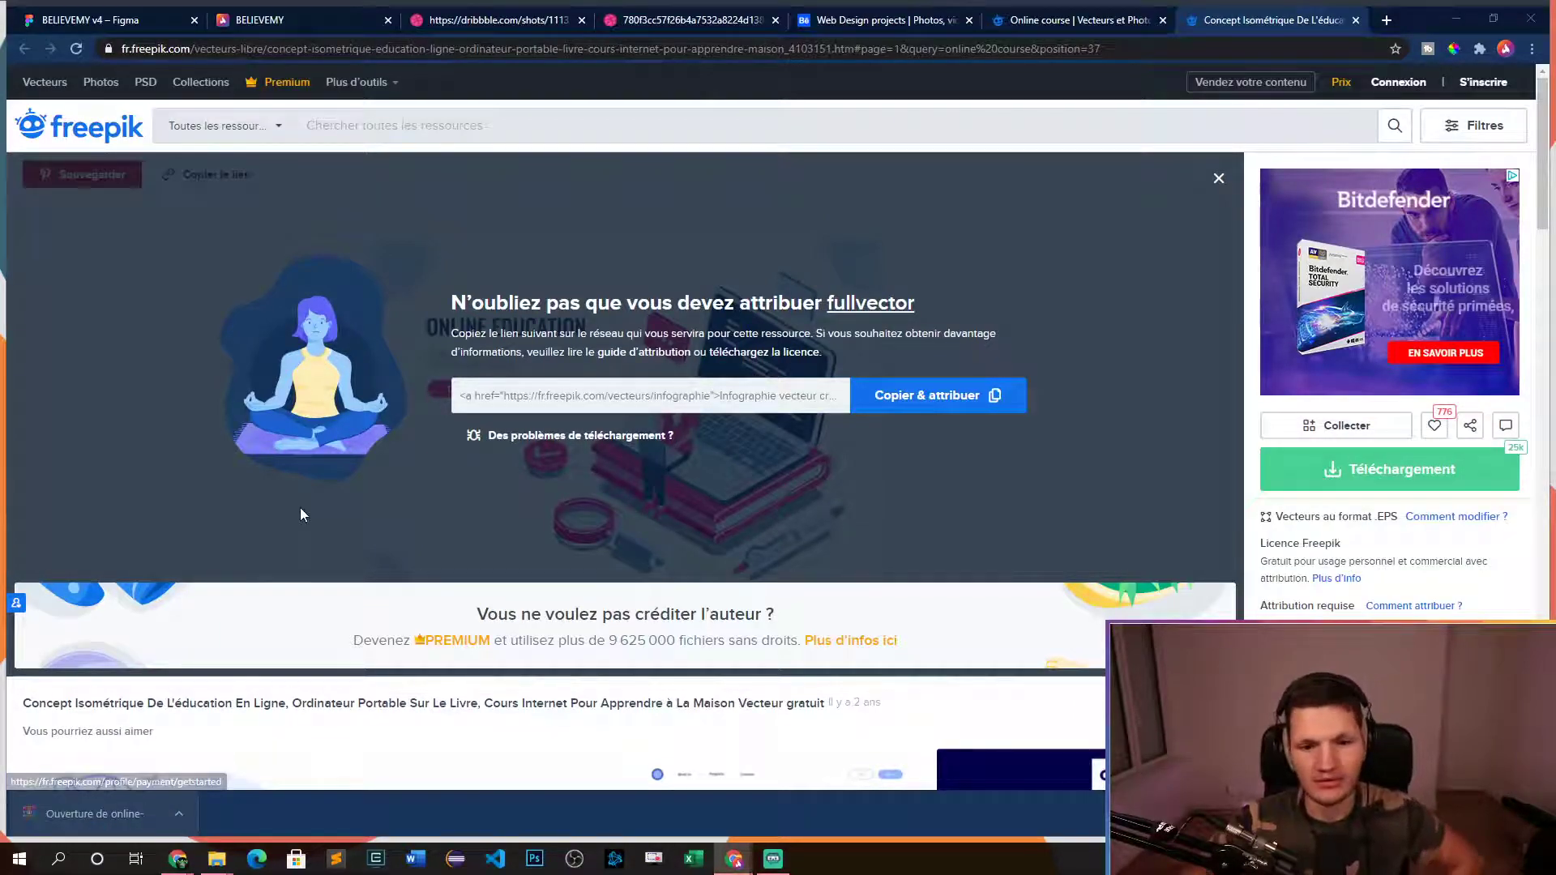
{"action": "double_click", "coordinate": [492, 391]}
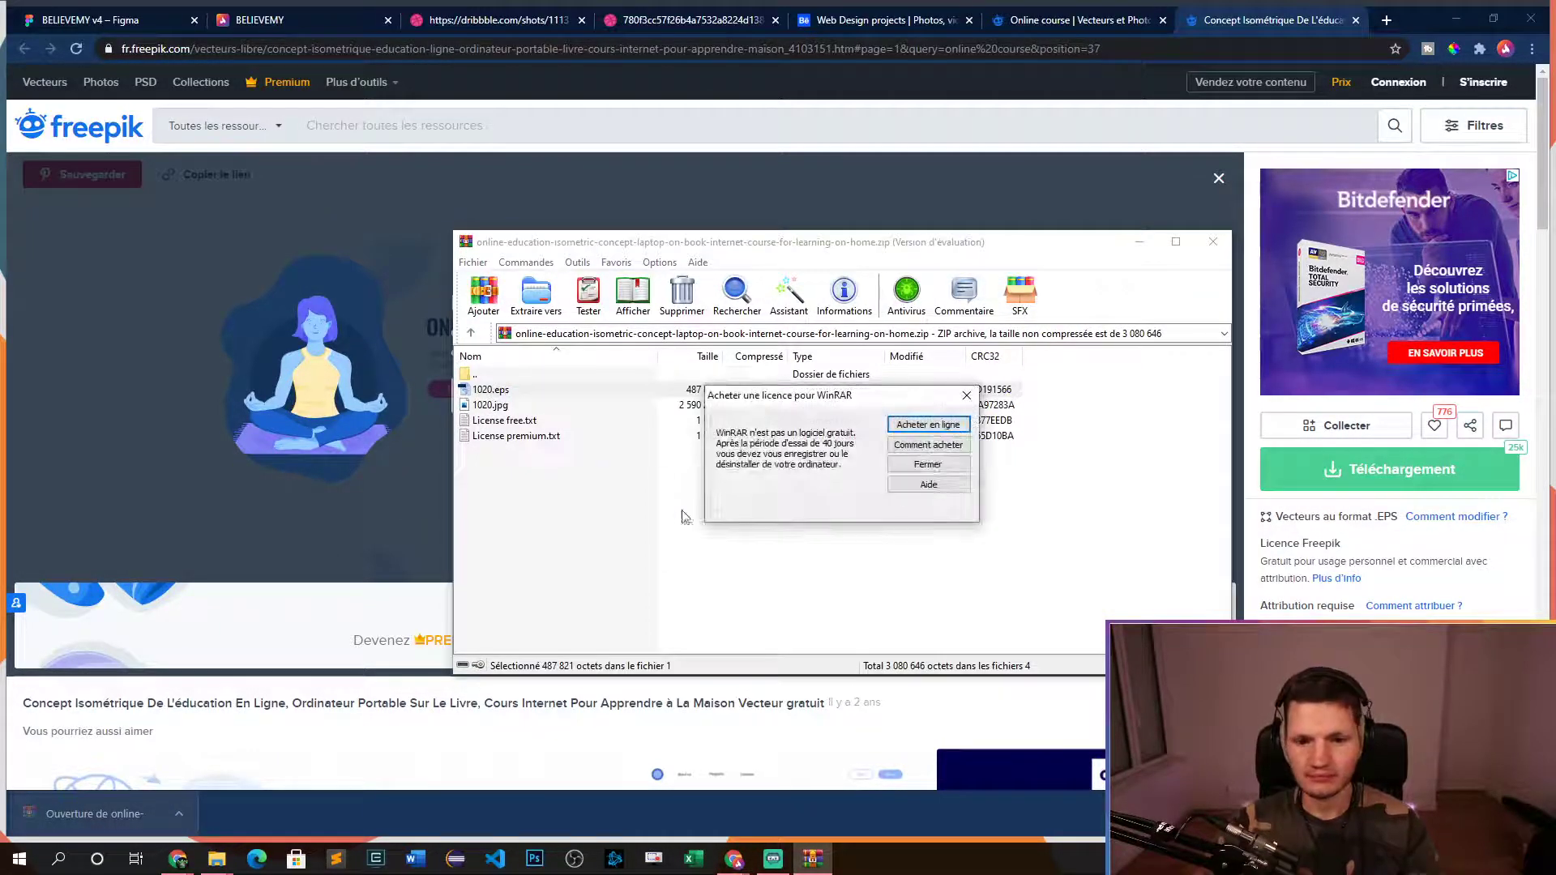
{"action": "left_click", "coordinate": [960, 463]}
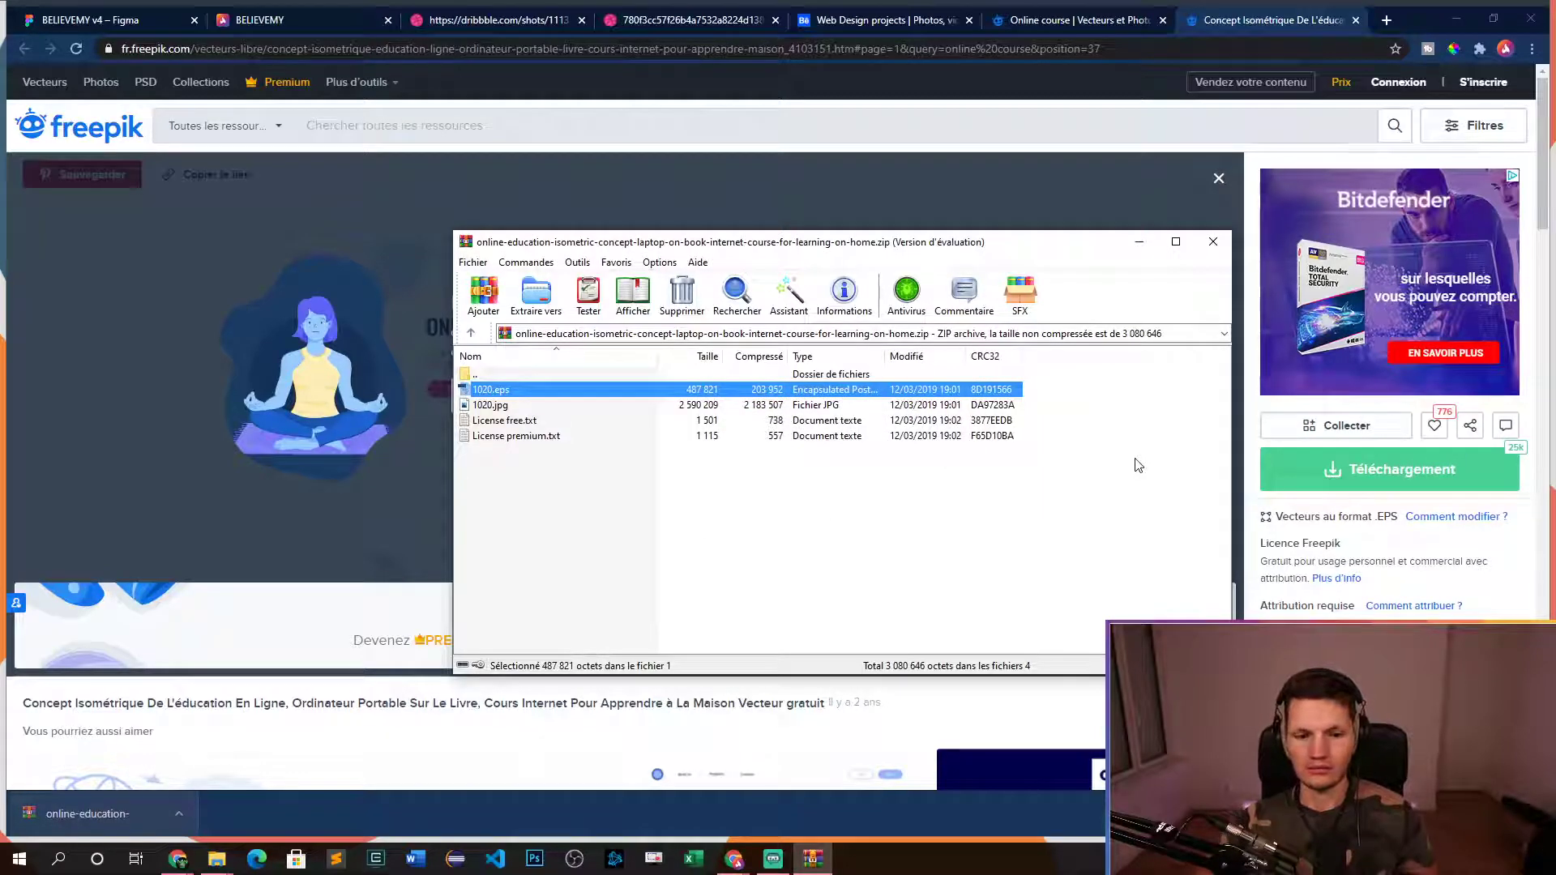
{"action": "left_click", "coordinate": [1138, 464]}
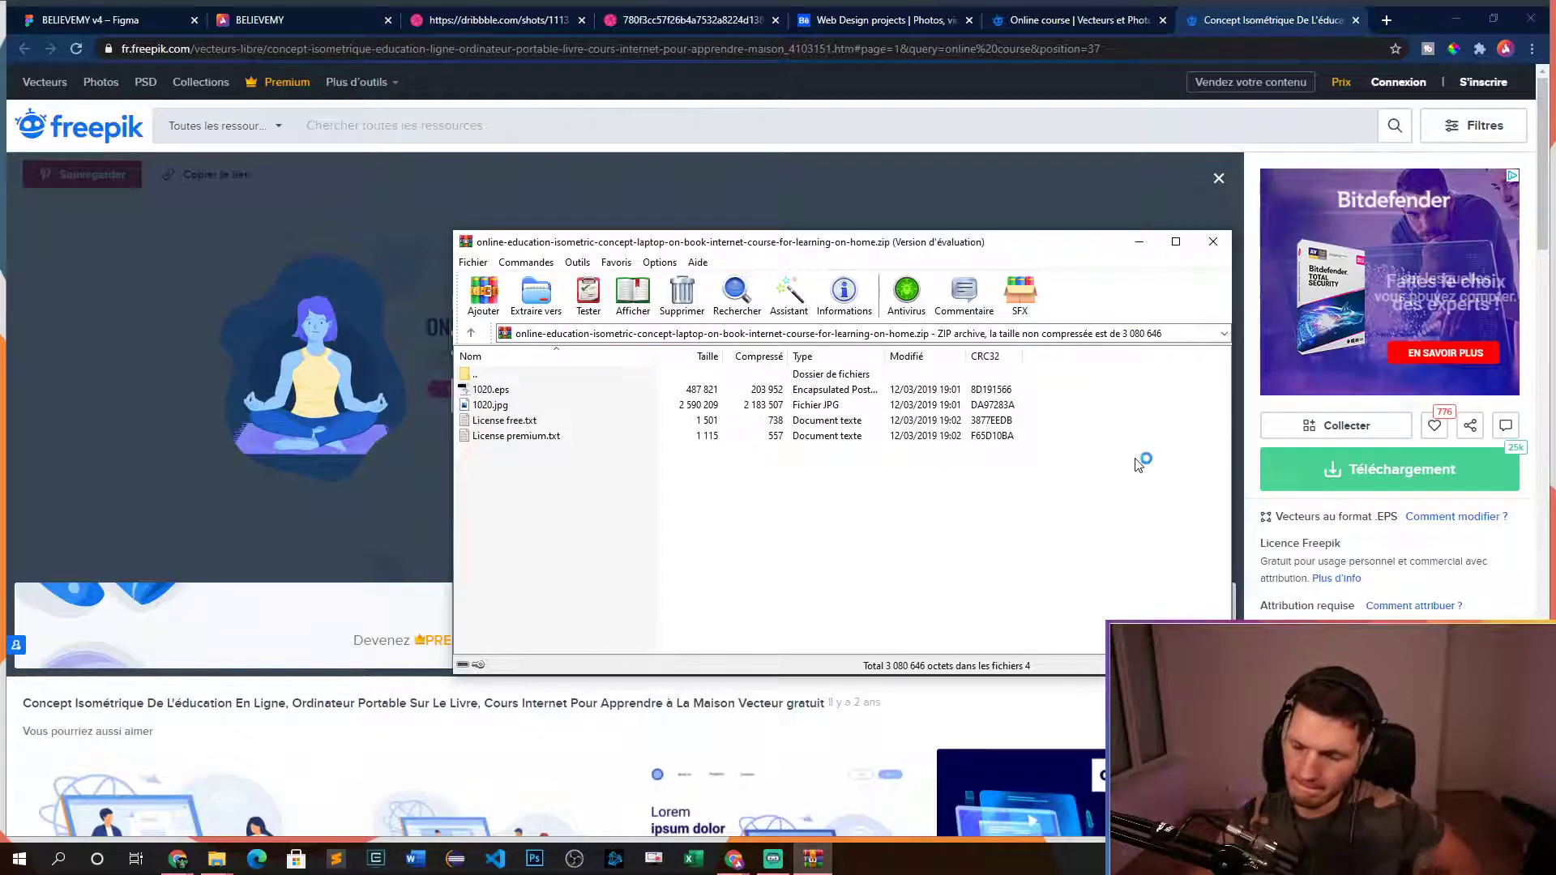
{"action": "left_click", "coordinate": [1213, 241]}
{"action": "left_click", "coordinate": [111, 14]}
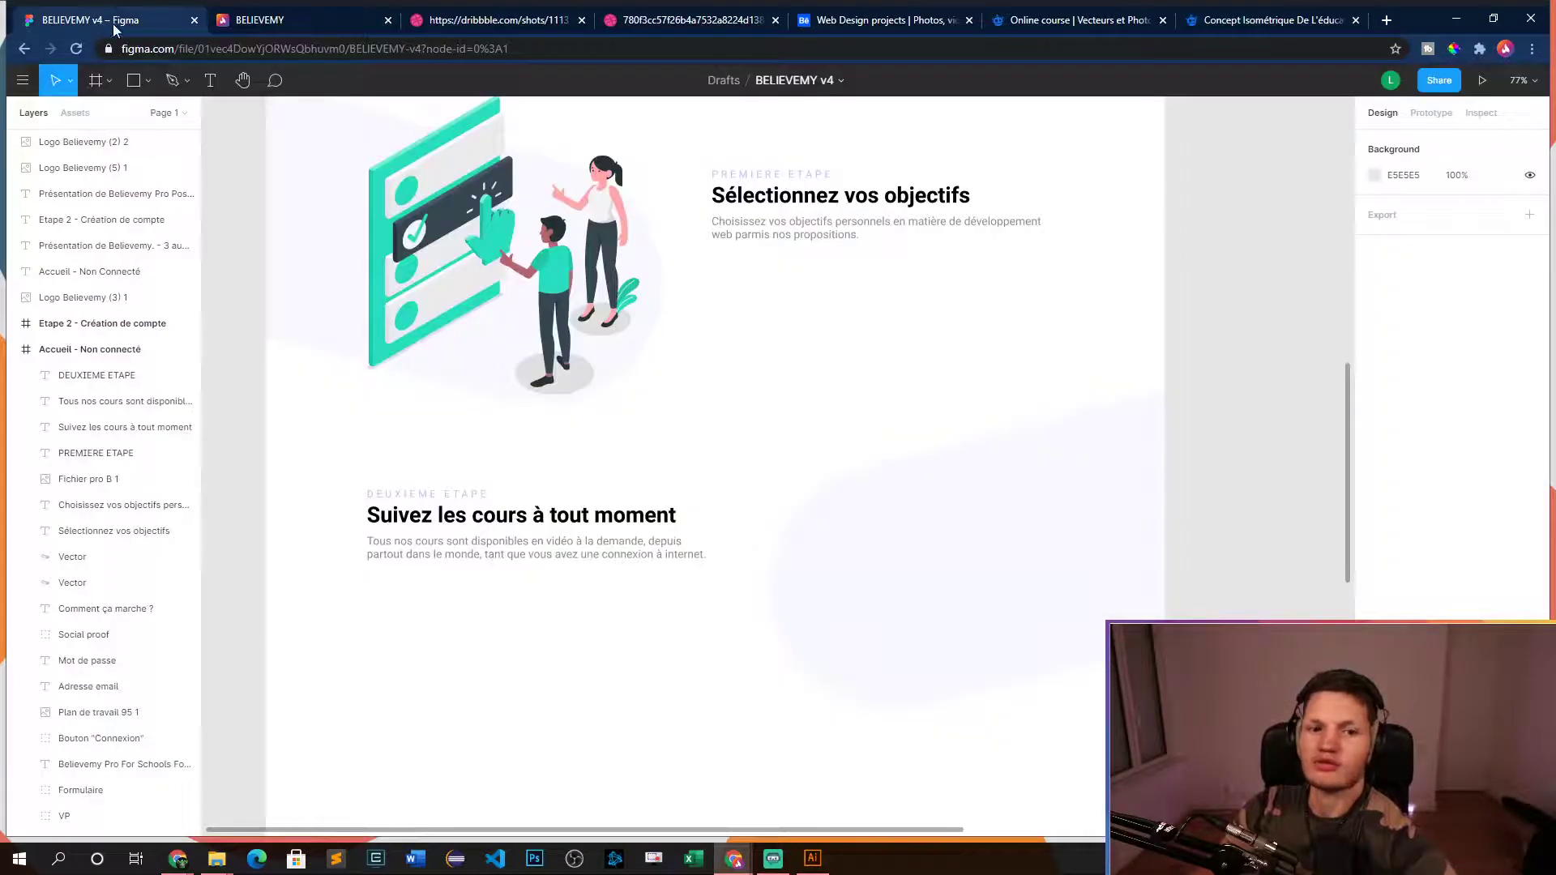
- Review the whole logged-out home page design and check whether the illustration has opened in Illustrator
{"action": "scroll", "coordinate": [900, 389], "scroll_direction": "down", "scroll_amount": 5, "text": "ctrl"}
{"action": "left_click_drag", "start_coordinate": [1023, 320], "coordinate": [924, 490]}
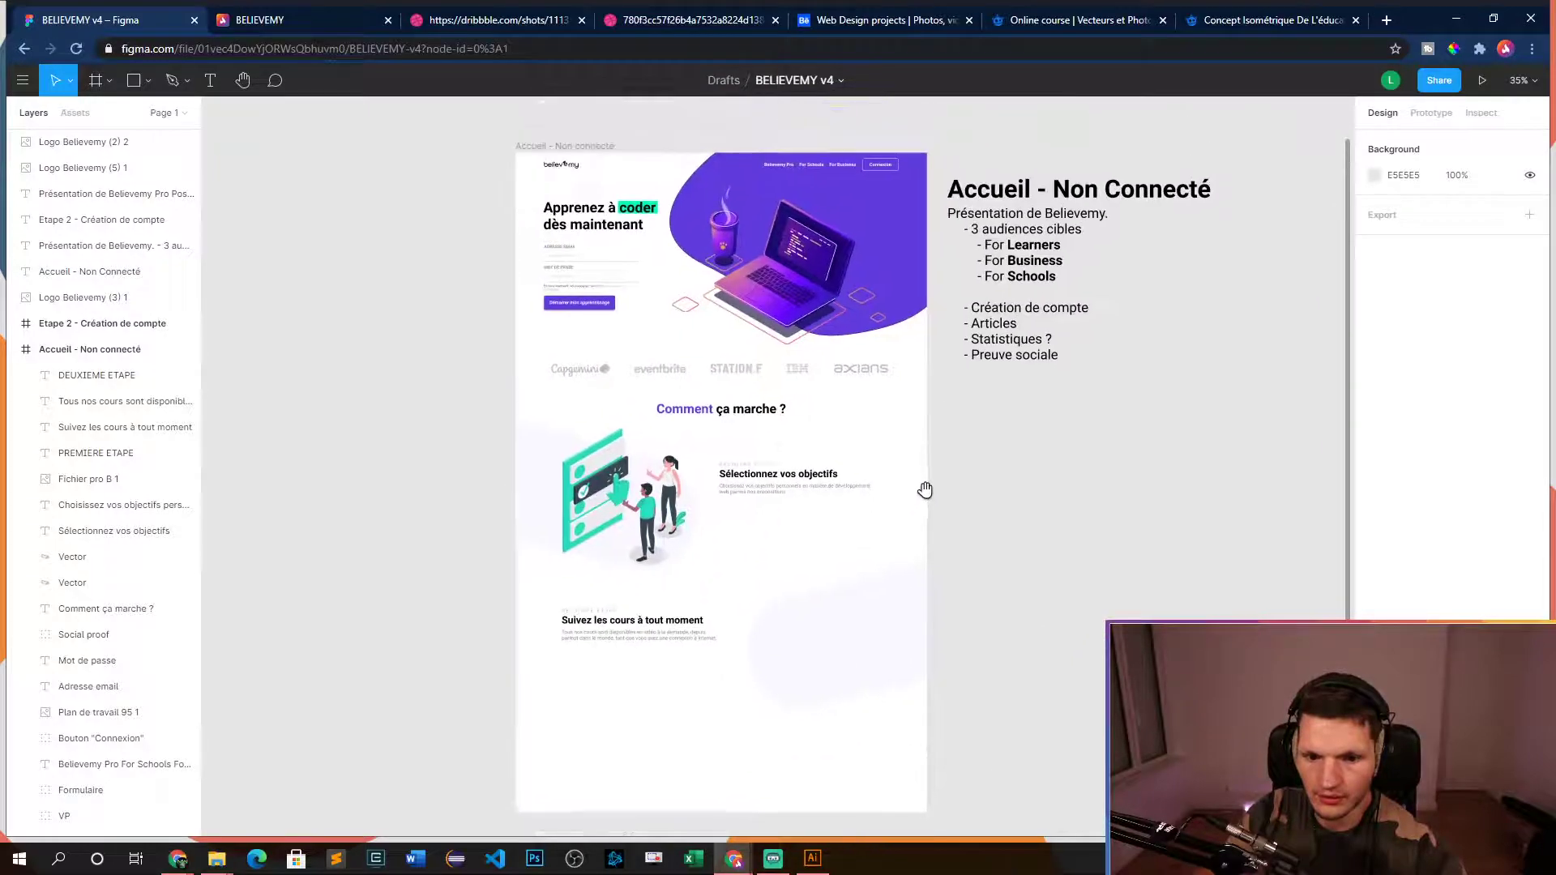
{"action": "left_click", "coordinate": [820, 860]}
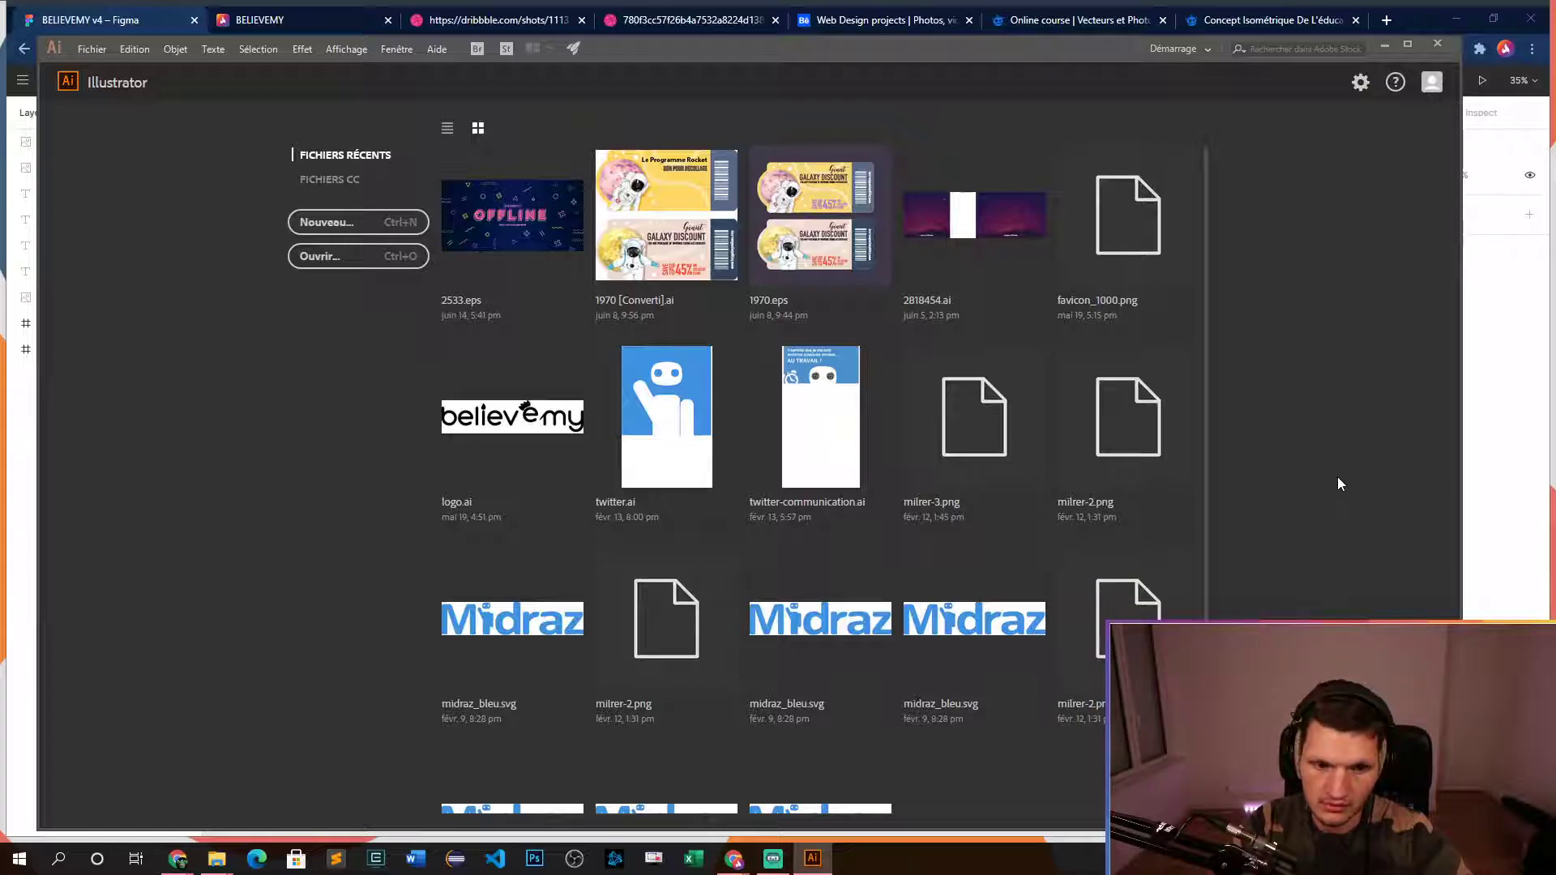
{"action": "left_click", "coordinate": [1486, 453]}
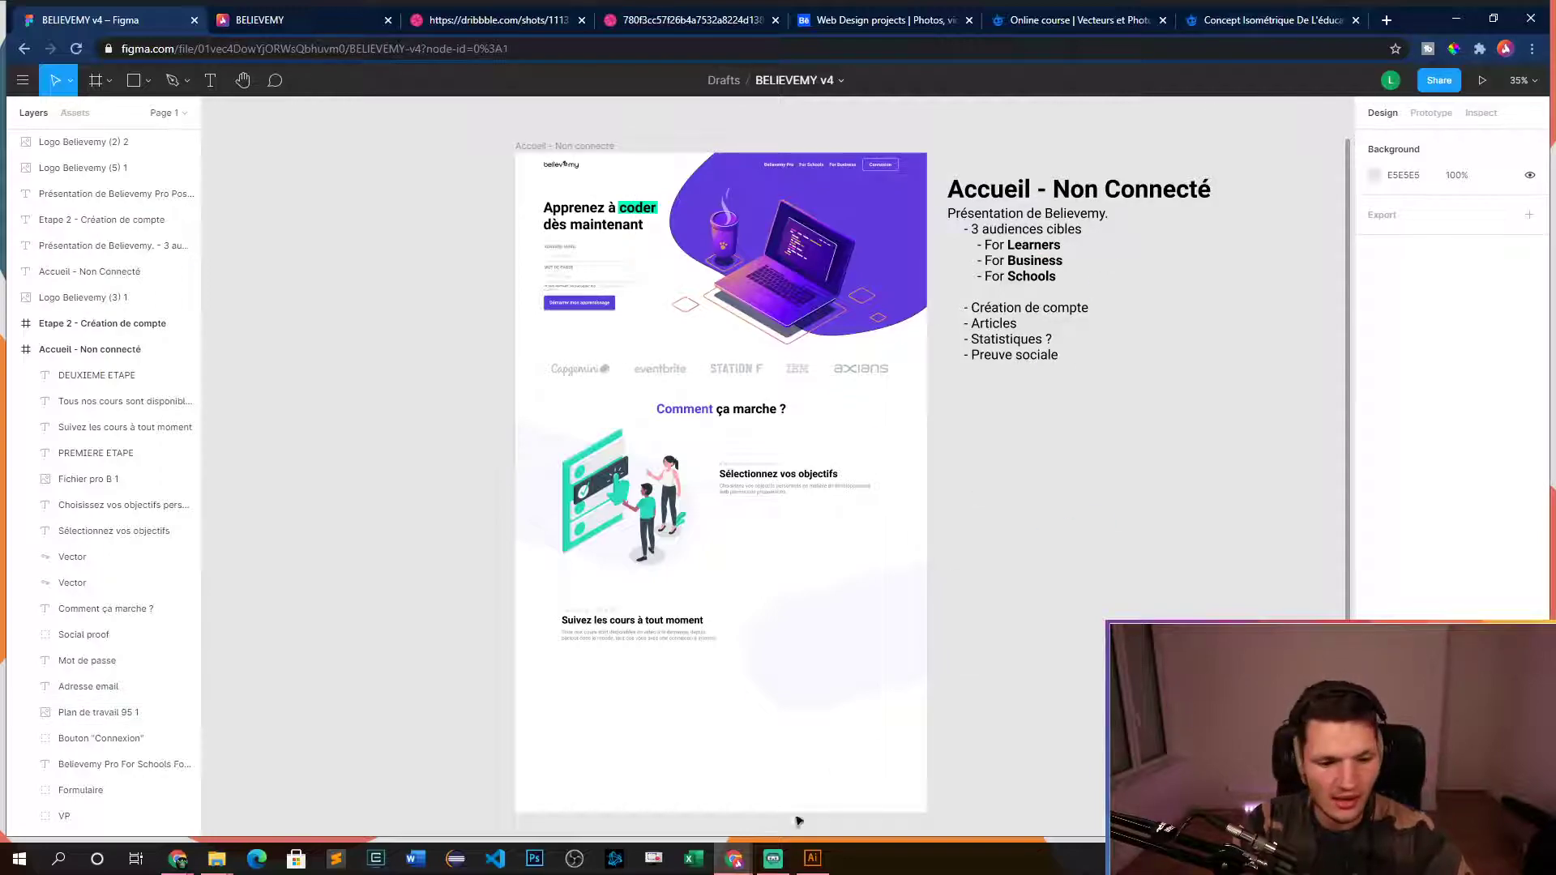
{"action": "left_click", "coordinate": [815, 862]}
{"action": "left_click", "coordinate": [816, 863]}
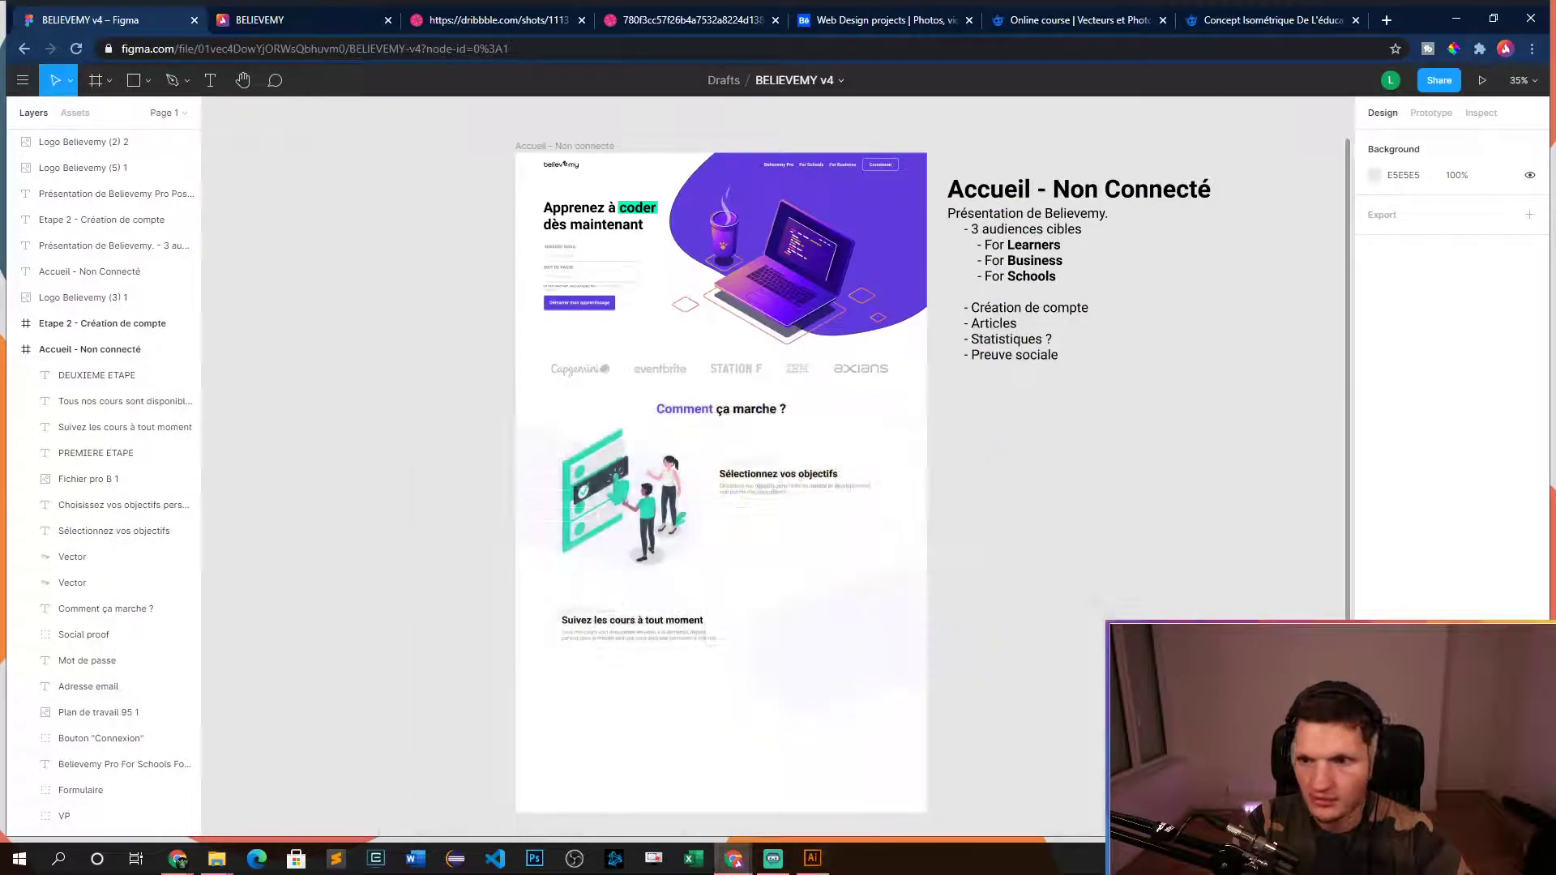
- Reopen the downloaded online-education zip archive from the browser's download history, close that history page, and return to the BELIEVEMY v4 design
{"action": "left_click", "coordinate": [1264, 20]}
{"action": "left_click", "coordinate": [1532, 49]}
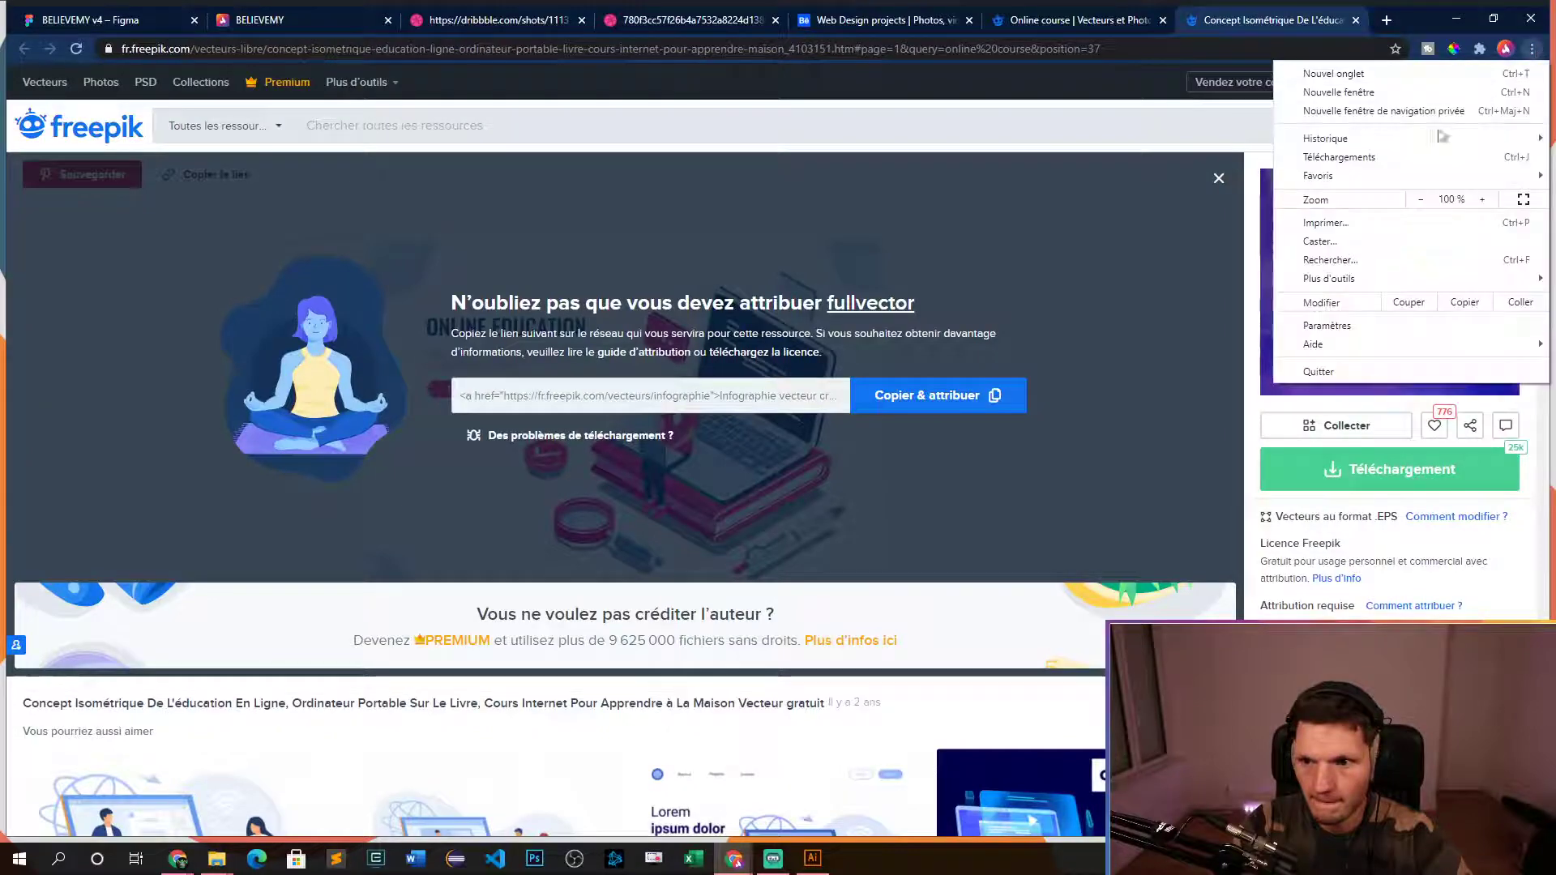
{"action": "left_click", "coordinate": [1400, 156]}
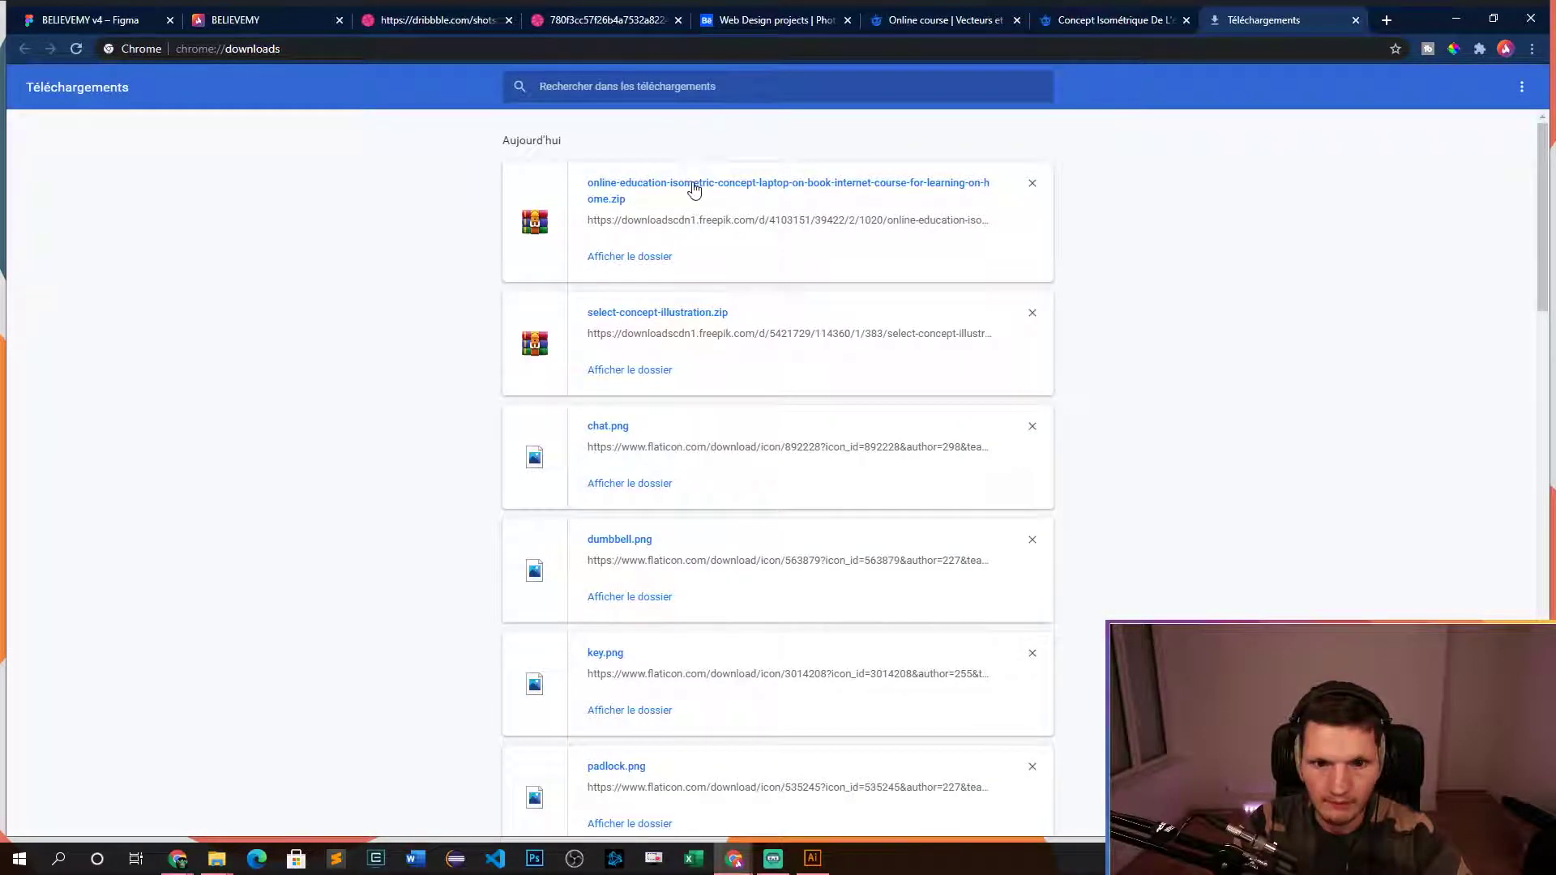
{"action": "left_click", "coordinate": [693, 189]}
{"action": "middle_click", "coordinate": [1233, 24]}
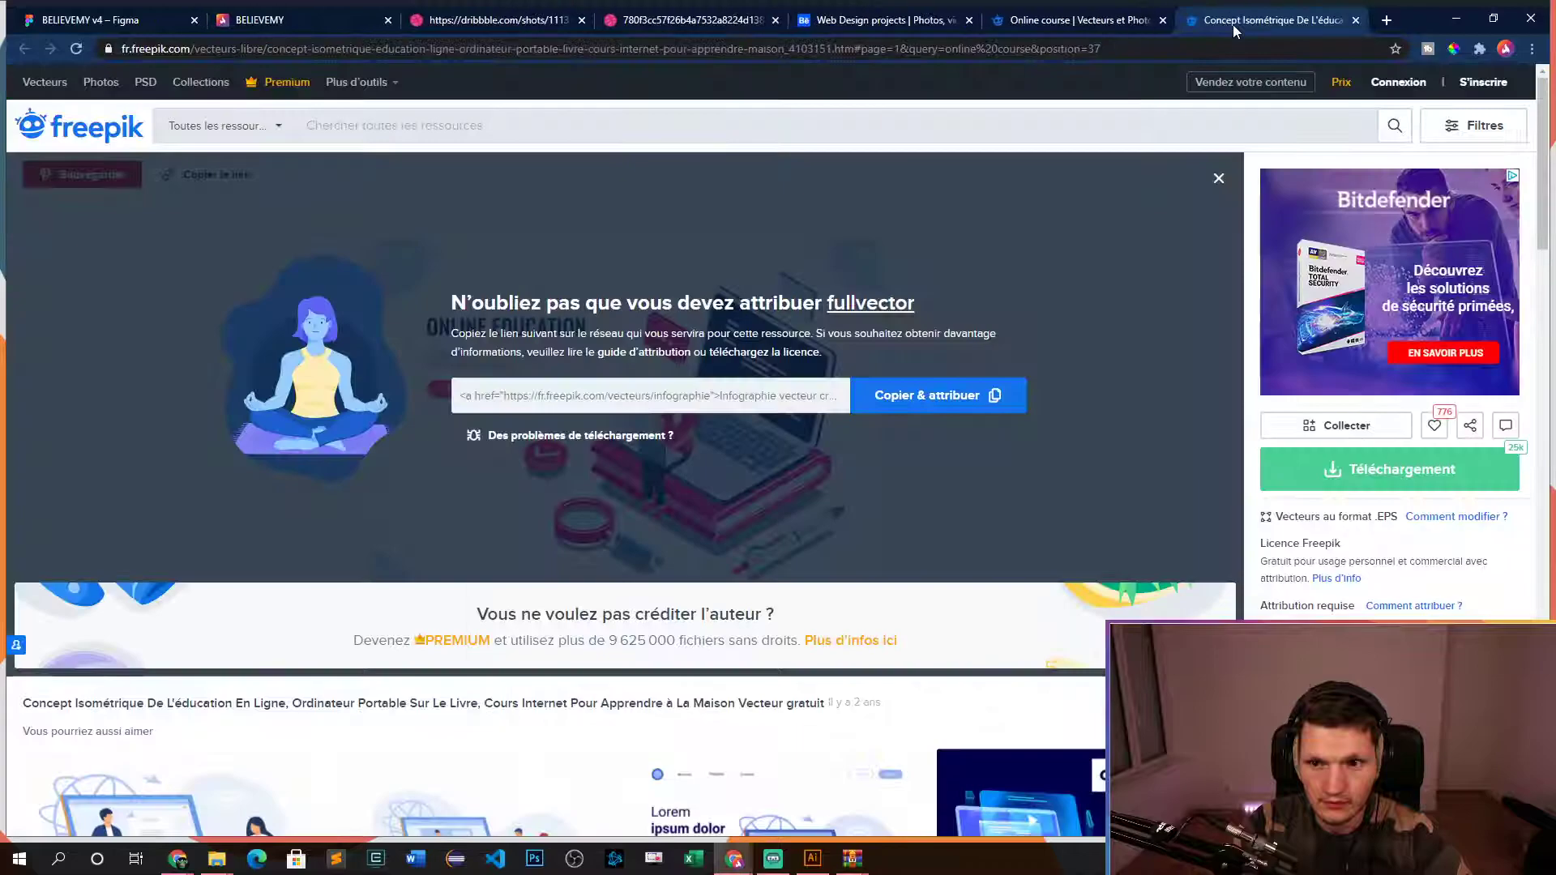
{"action": "left_click", "coordinate": [97, 19]}
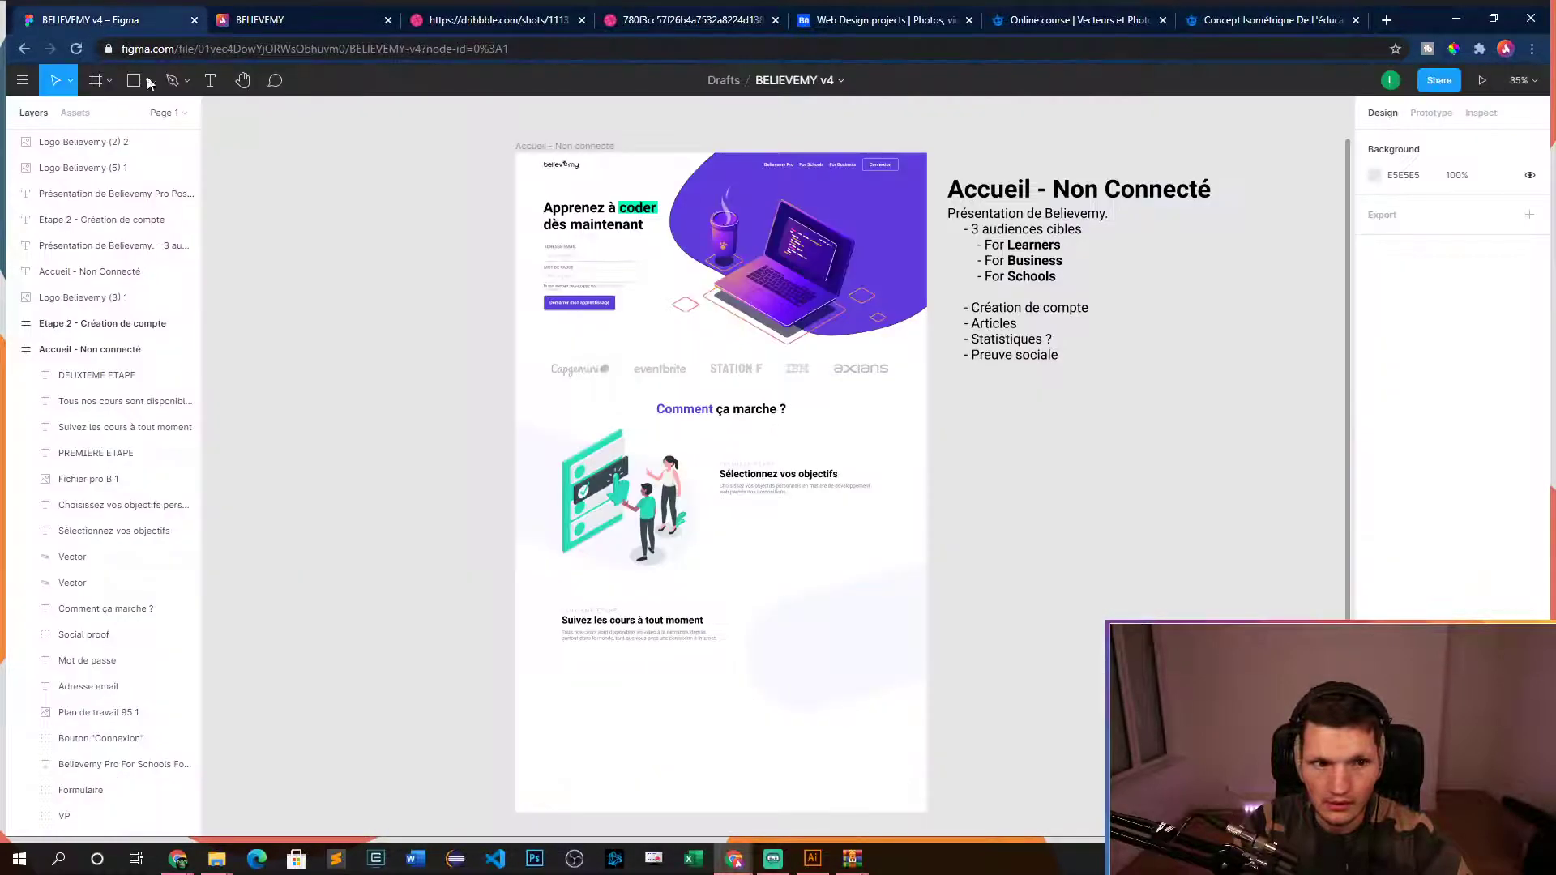
- Open 1020.eps from the online-education archive in Illustrator and close the archive window
{"action": "mouse_move", "coordinate": [863, 855]}
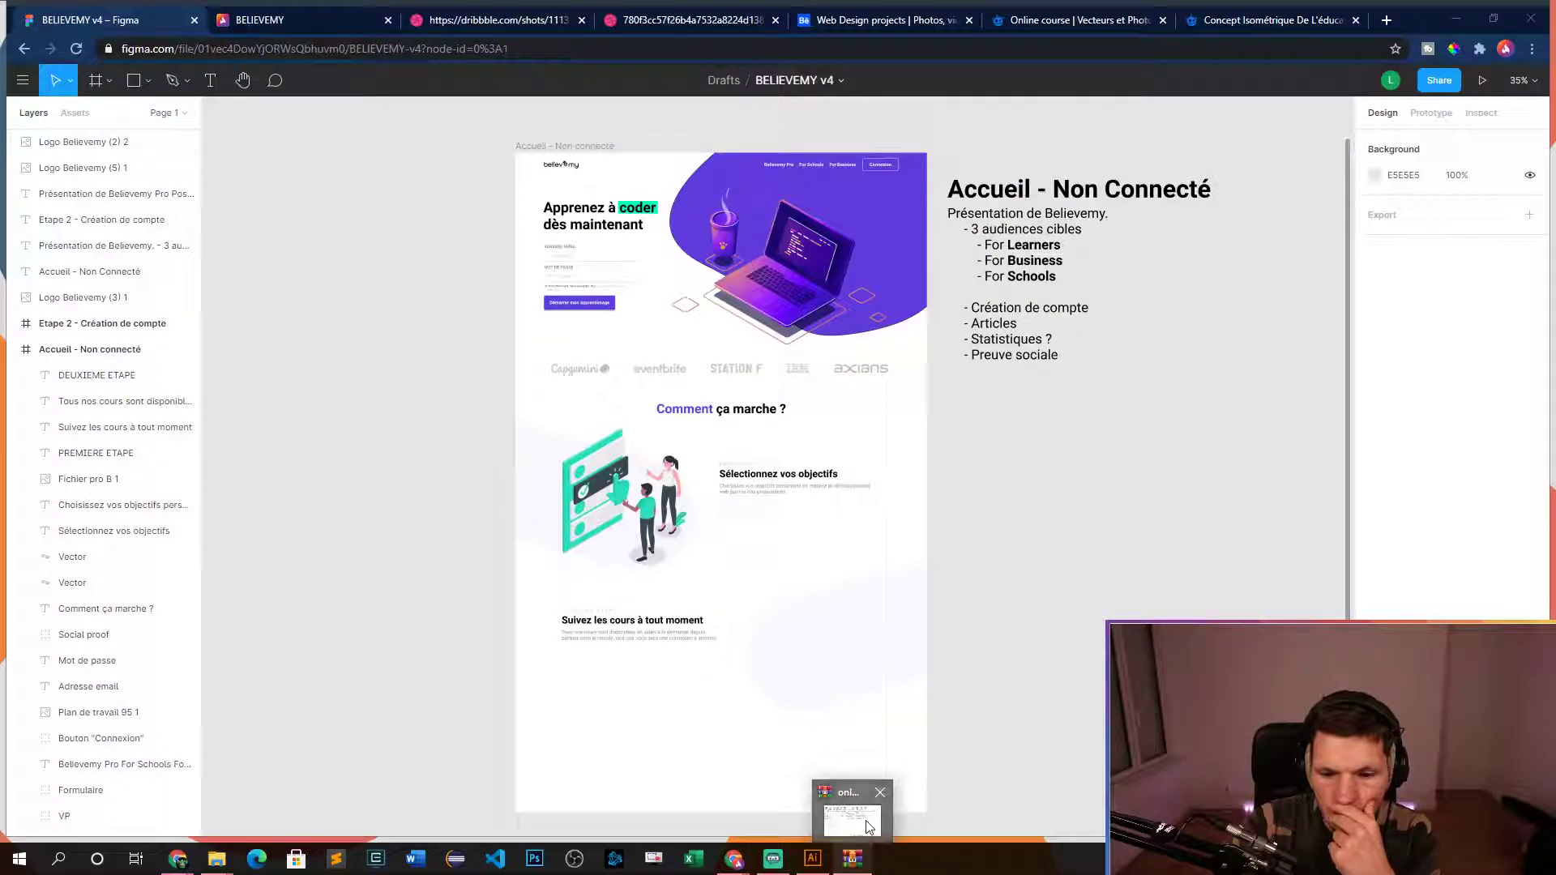
{"action": "left_click", "coordinate": [851, 810]}
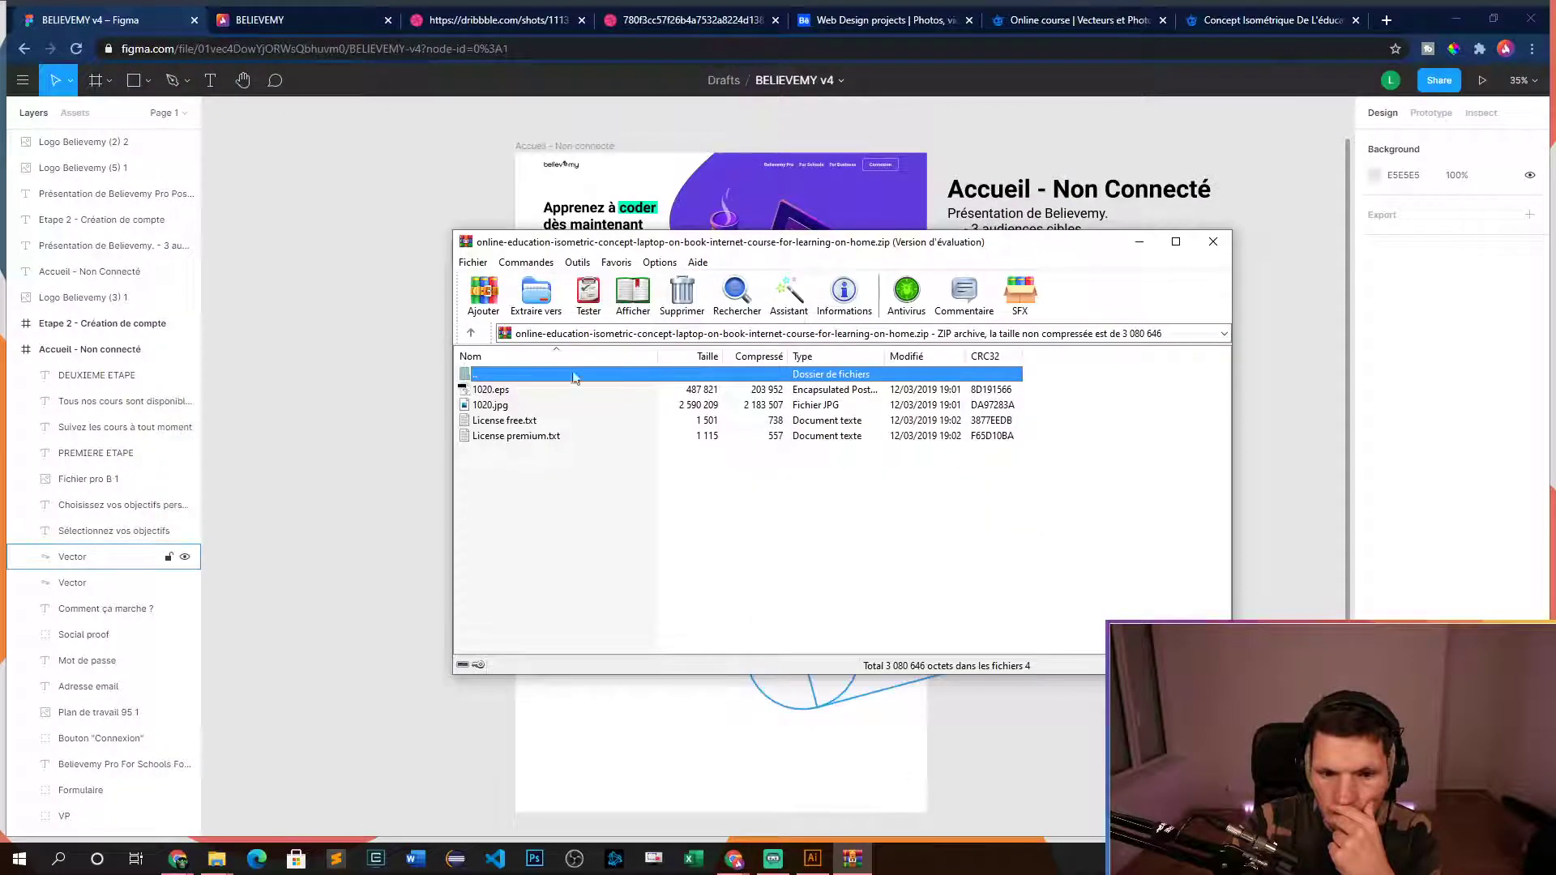
{"action": "double_click", "coordinate": [491, 390]}
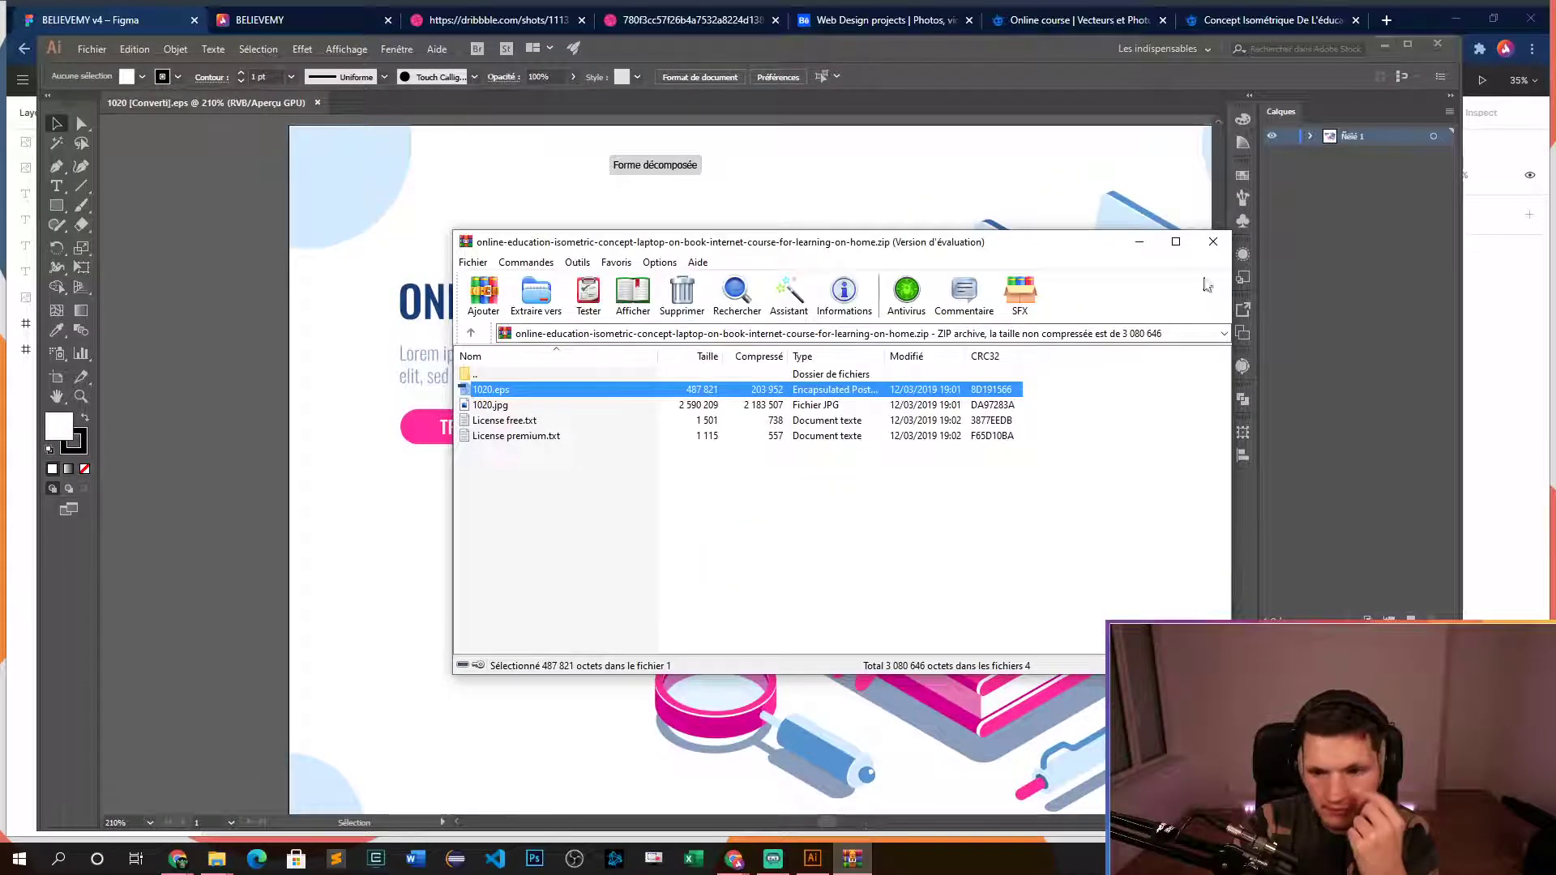
{"action": "left_click", "coordinate": [1211, 242]}
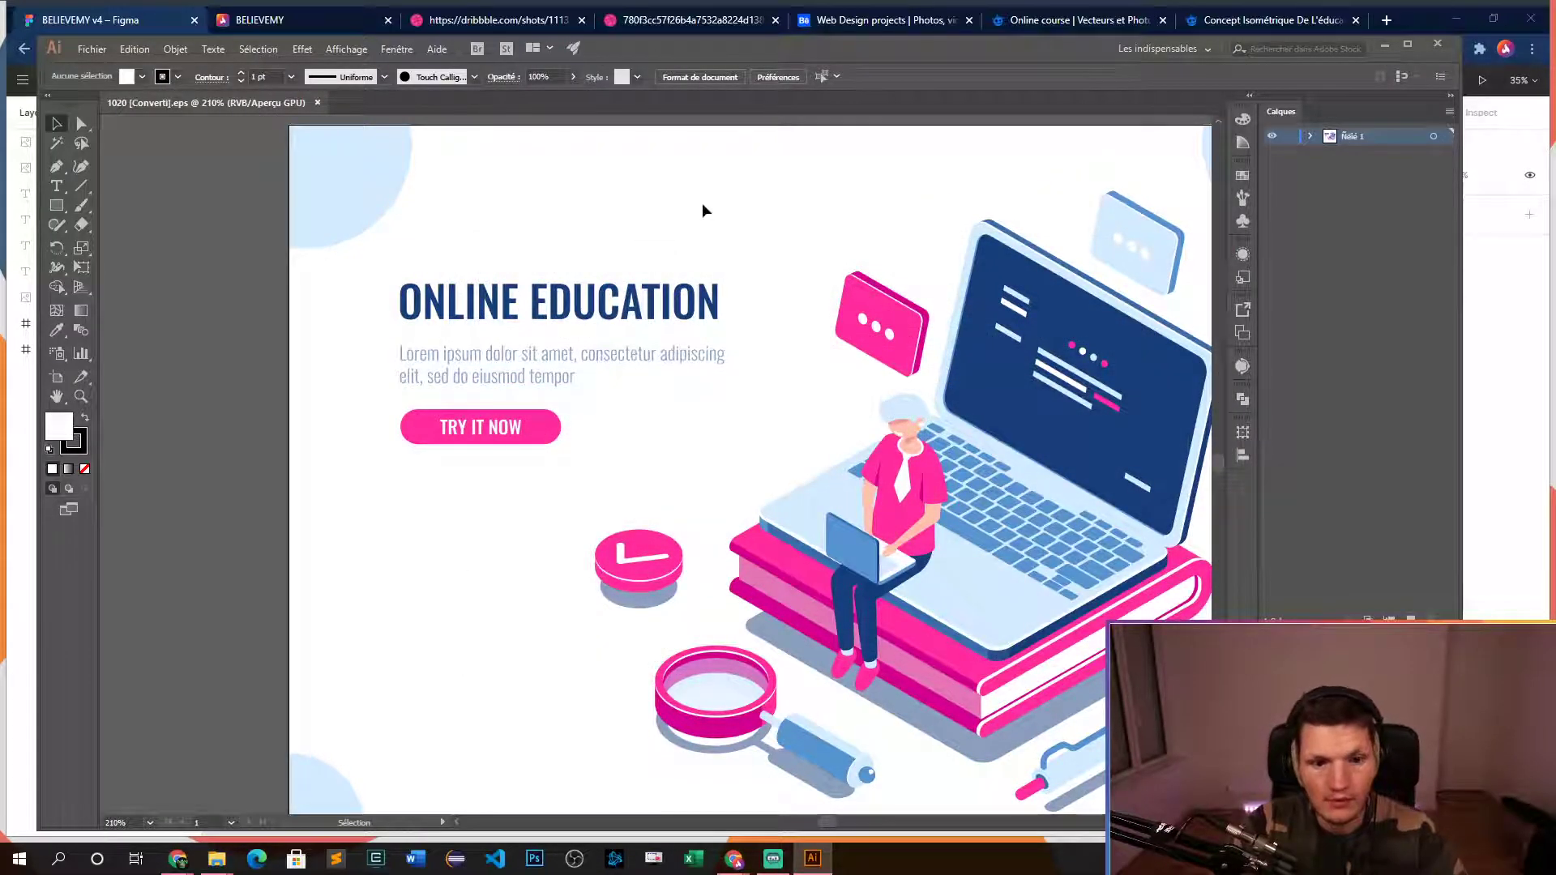
- Delete the "ONLINE EDUCATION" heading, its placeholder paragraph and the "TRY IT NOW" button from the illustration
{"action": "scroll", "coordinate": [622, 244], "scroll_direction": "down", "scroll_amount": 4}
{"action": "scroll", "coordinate": [624, 246], "scroll_direction": "up", "scroll_amount": 5}
{"action": "scroll", "coordinate": [625, 247], "scroll_direction": "down", "scroll_amount": 3}
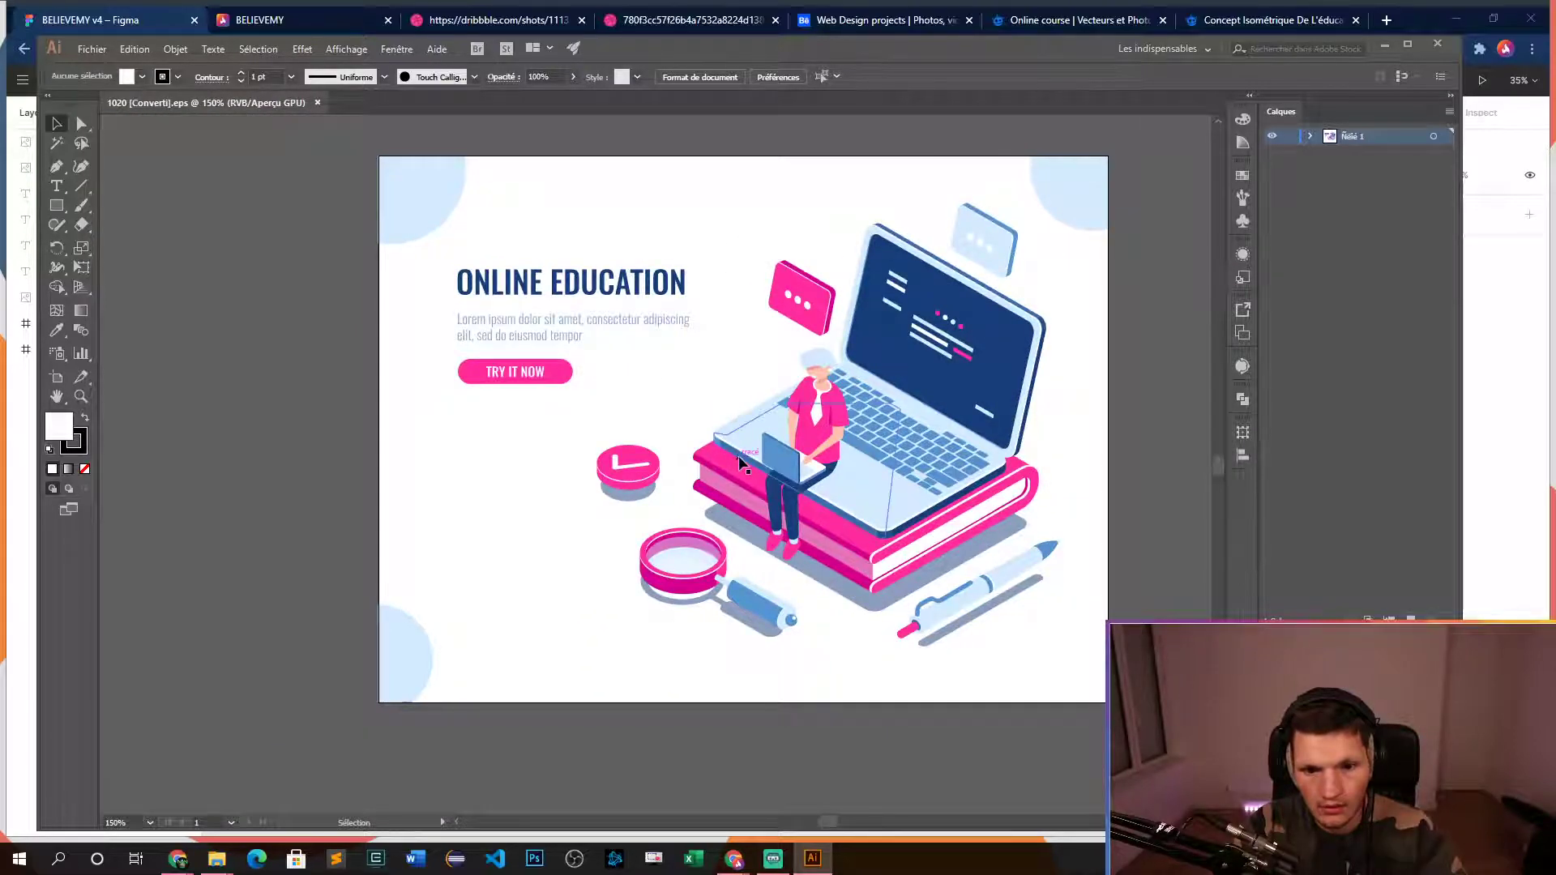
{"action": "left_click_drag", "start_coordinate": [678, 405], "coordinate": [727, 379]}
{"action": "key", "text": "Delete"}
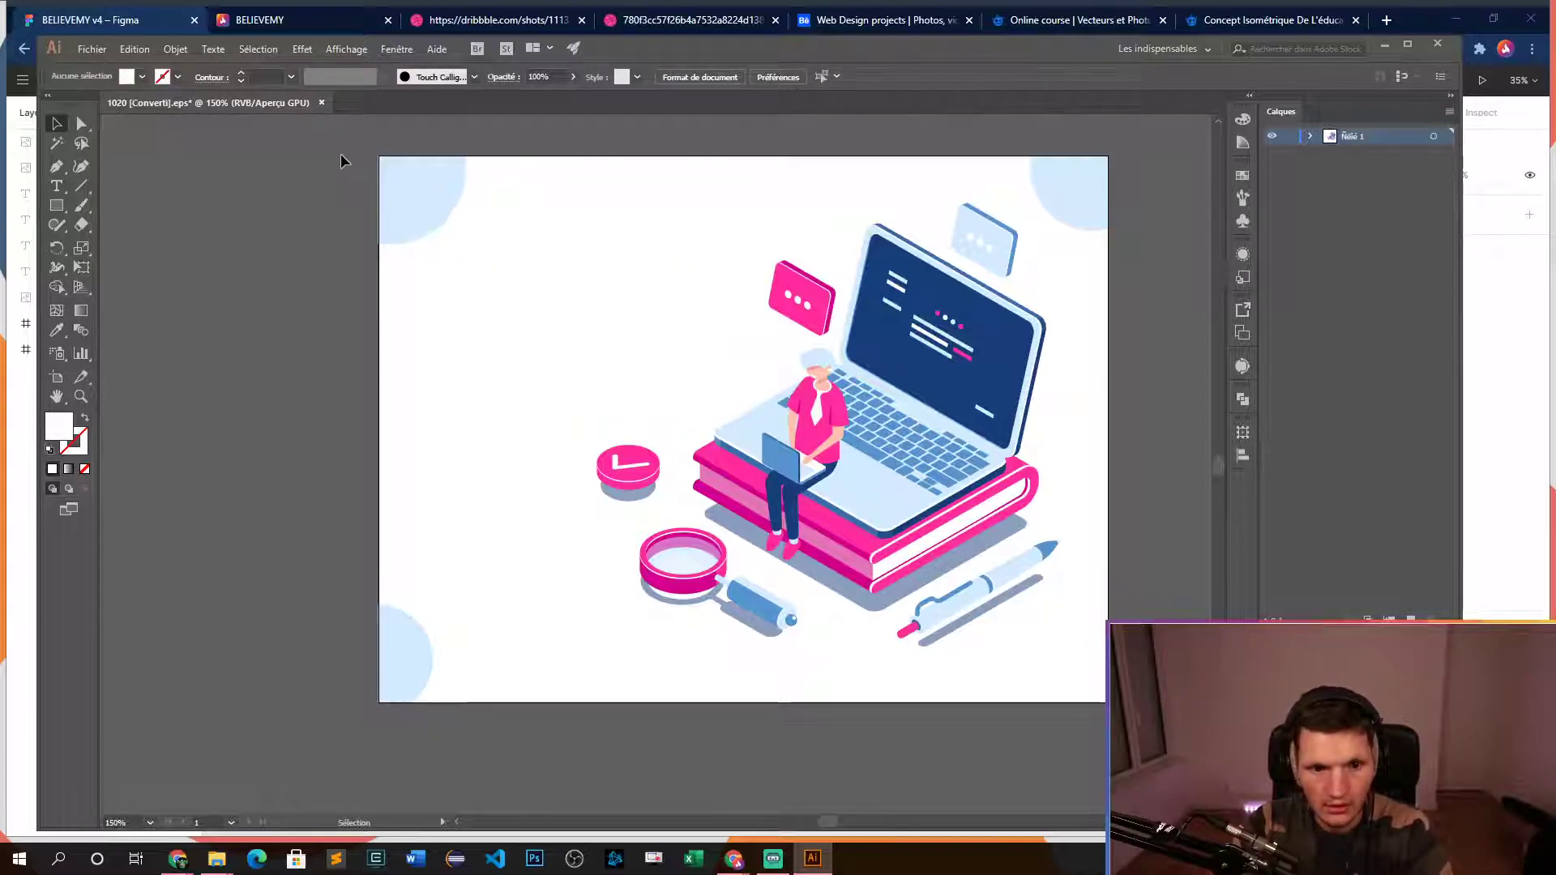
- Delete the three light-blue decorative circles from the corners of the artboard
{"action": "left_click_drag", "start_coordinate": [342, 160], "coordinate": [422, 203]}
{"action": "key", "text": "Delete"}
{"action": "left_click", "coordinate": [403, 646]}
{"action": "key", "text": "Delete"}
{"action": "left_click_drag", "start_coordinate": [1031, 200], "coordinate": [1074, 244]}
{"action": "key", "text": "Delete"}
- Export the complete laptop-and-book illustration as a PNG file named Fichier Monde
{"action": "left_click_drag", "start_coordinate": [528, 184], "coordinate": [1081, 656]}
{"action": "right_click", "coordinate": [907, 525]}
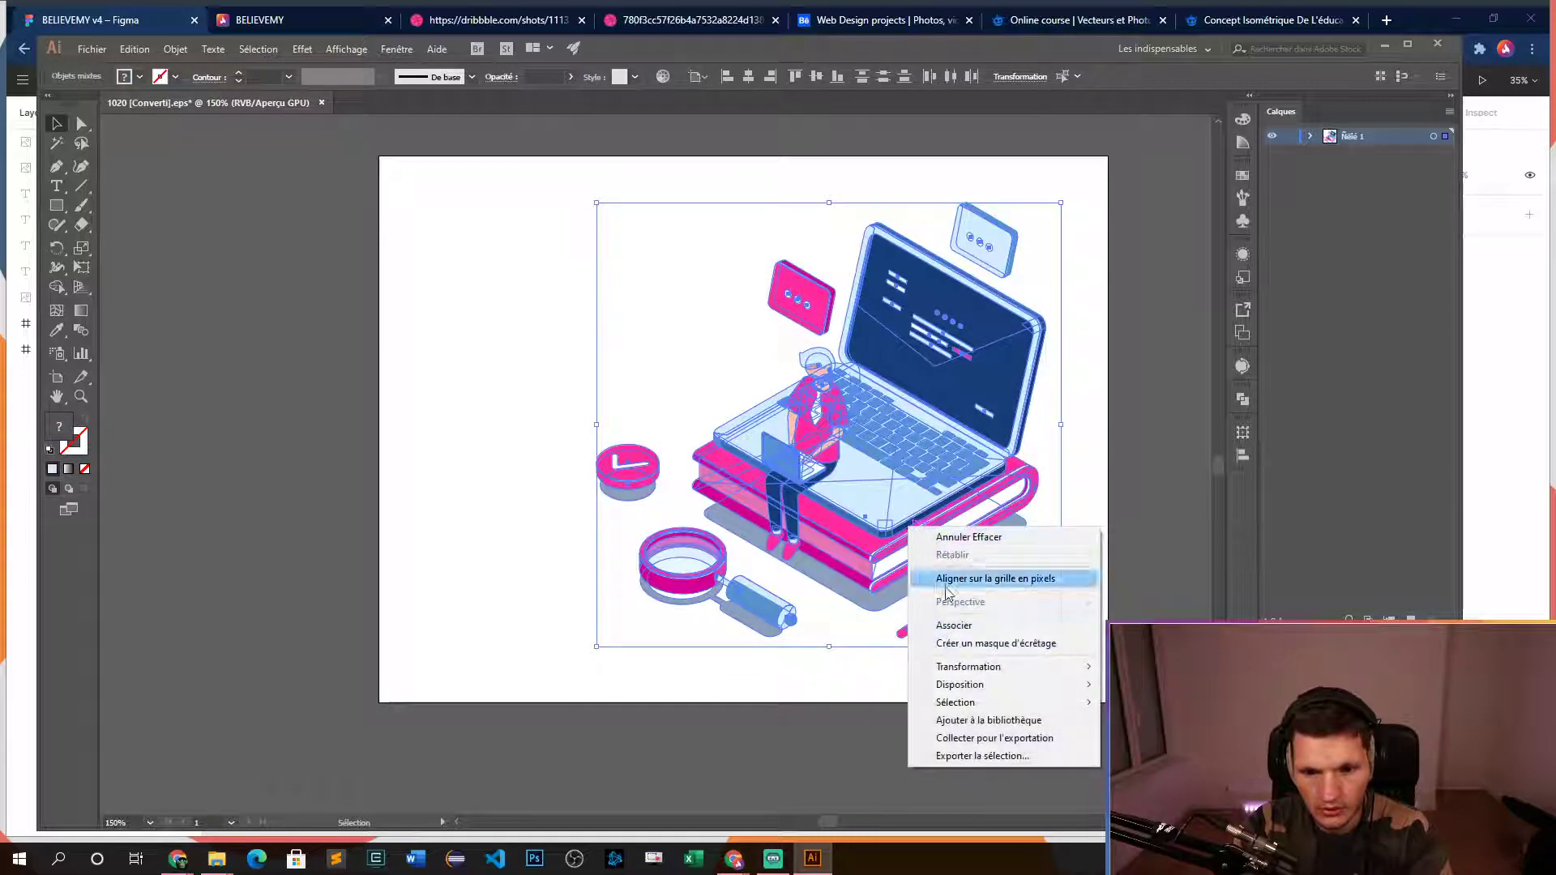
{"action": "left_click", "coordinate": [1009, 755]}
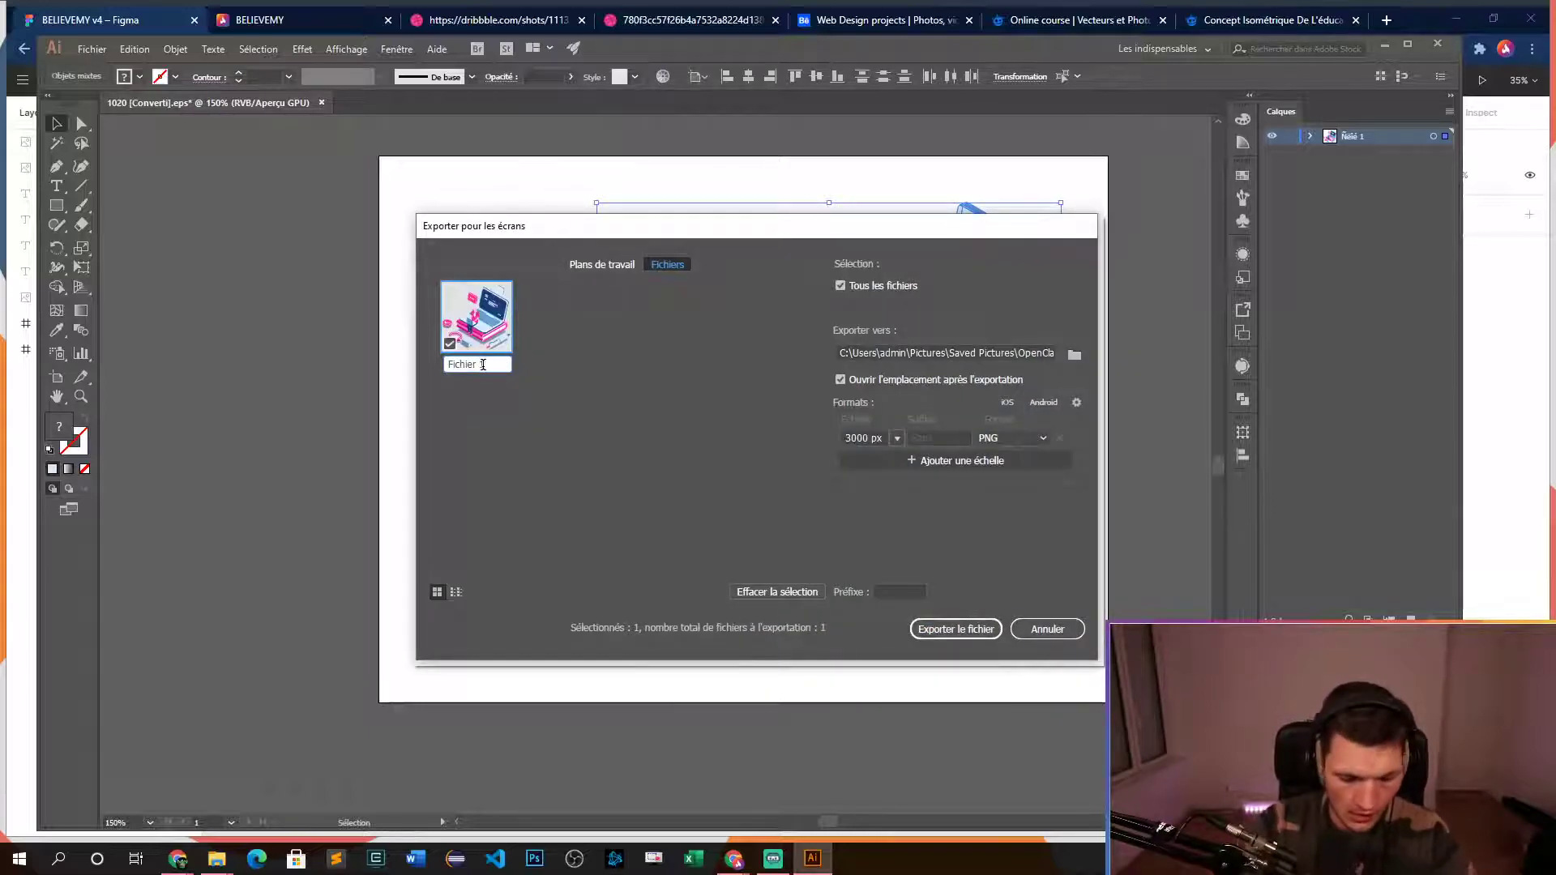
{"action": "type", "text": "e"}
{"action": "key", "text": "Return"}
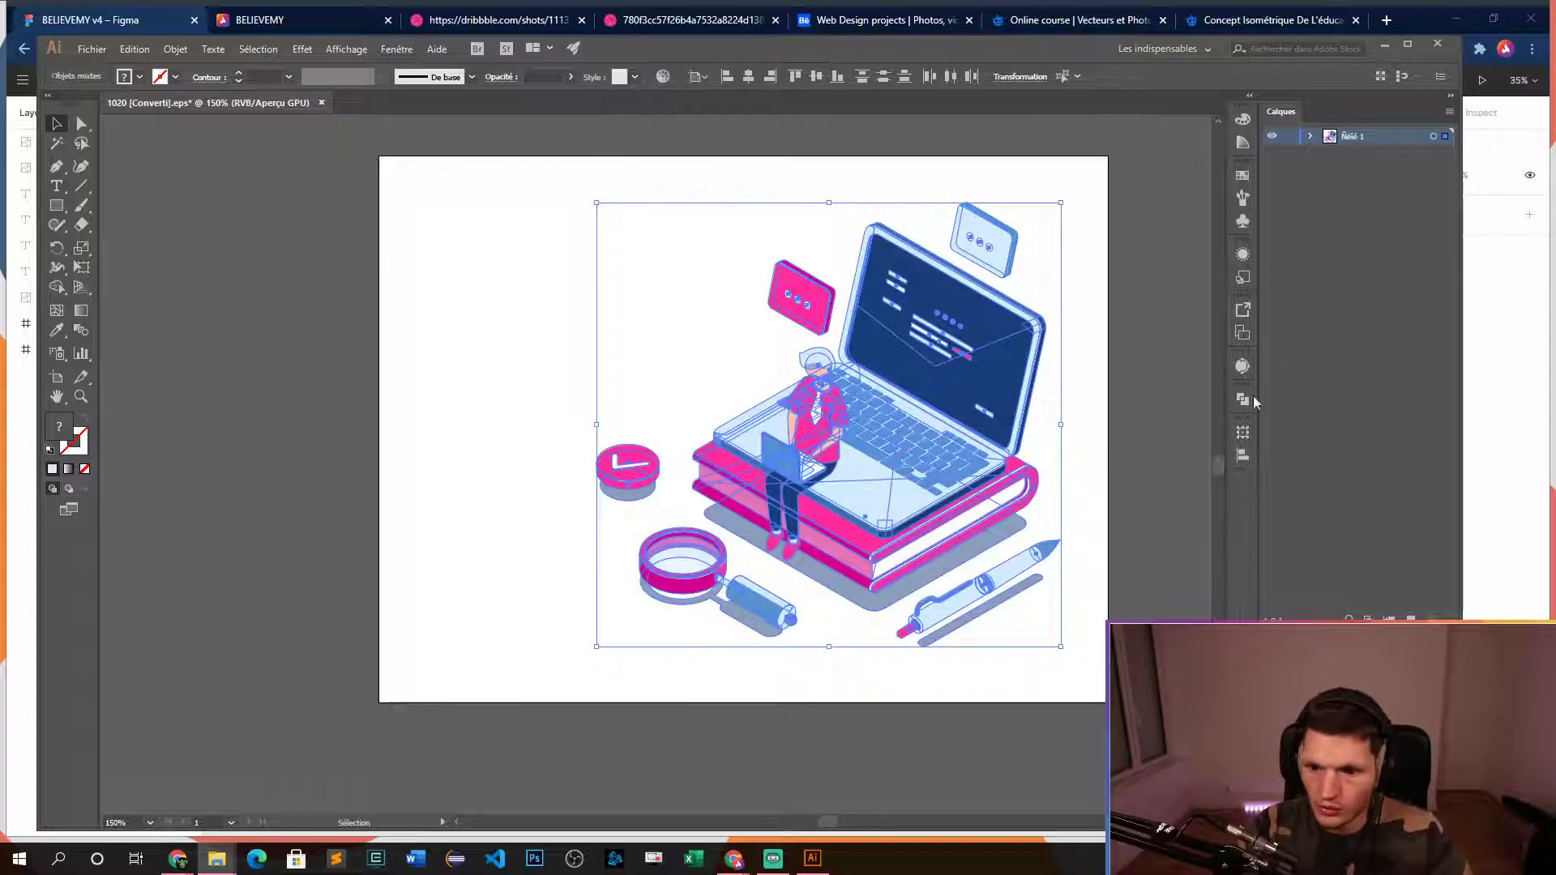
- Switch to Figma, bring the exported illustration into the home page frame and scale it to about 557 × 533 beside "Suivez les cours à tout moment"
{"action": "key", "text": "alt+Tab"}
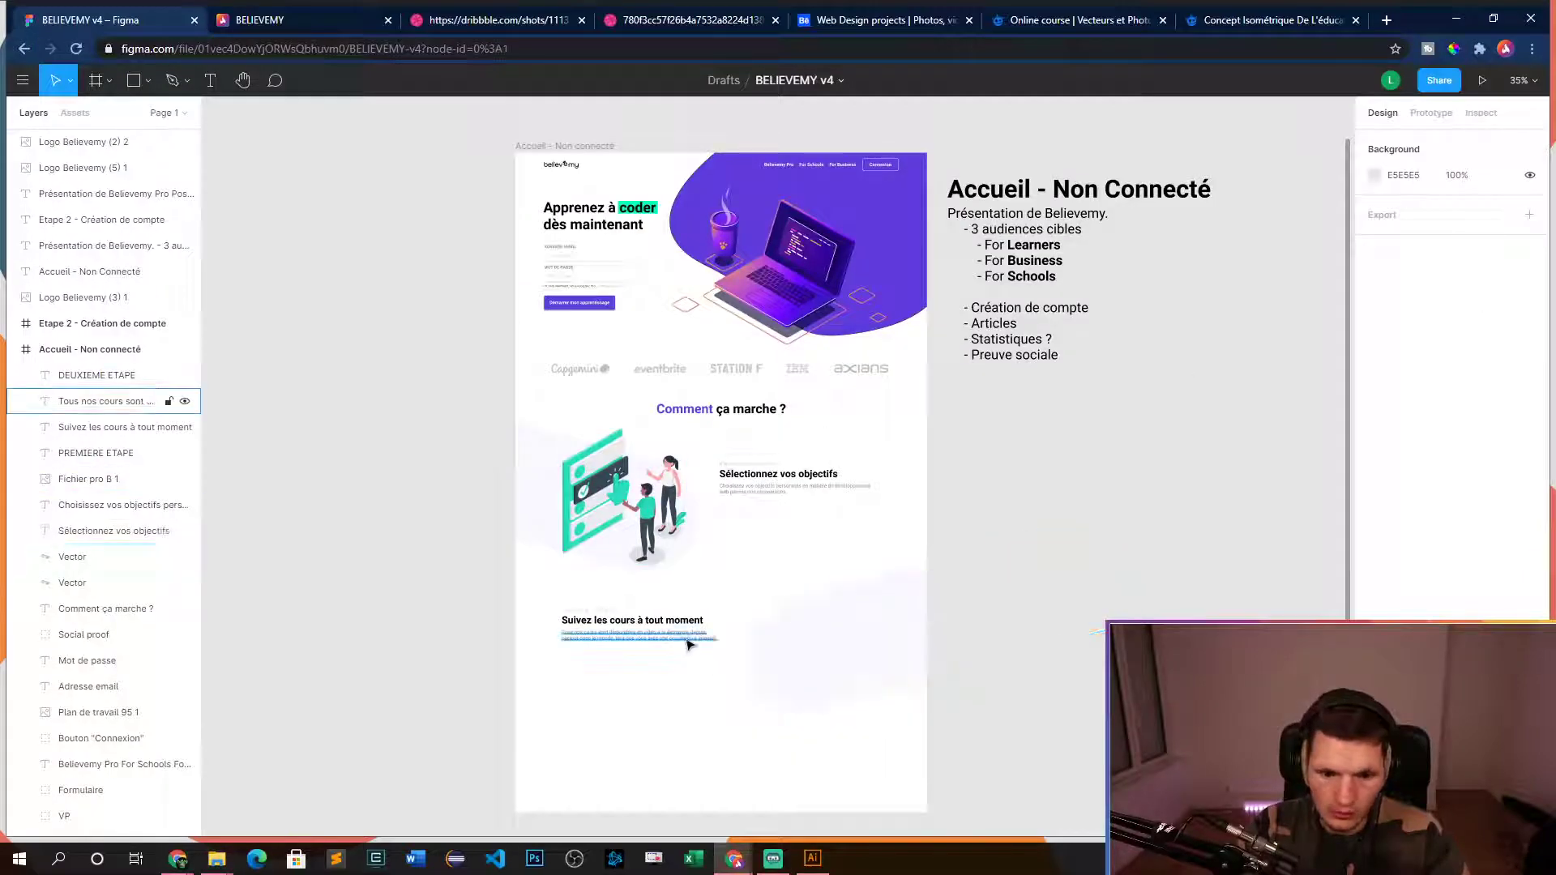
{"action": "scroll", "coordinate": [980, 660], "scroll_direction": "up", "scroll_amount": 5, "text": "ctrl"}
{"action": "scroll", "coordinate": [980, 697], "scroll_direction": "left", "scroll_amount": 5}
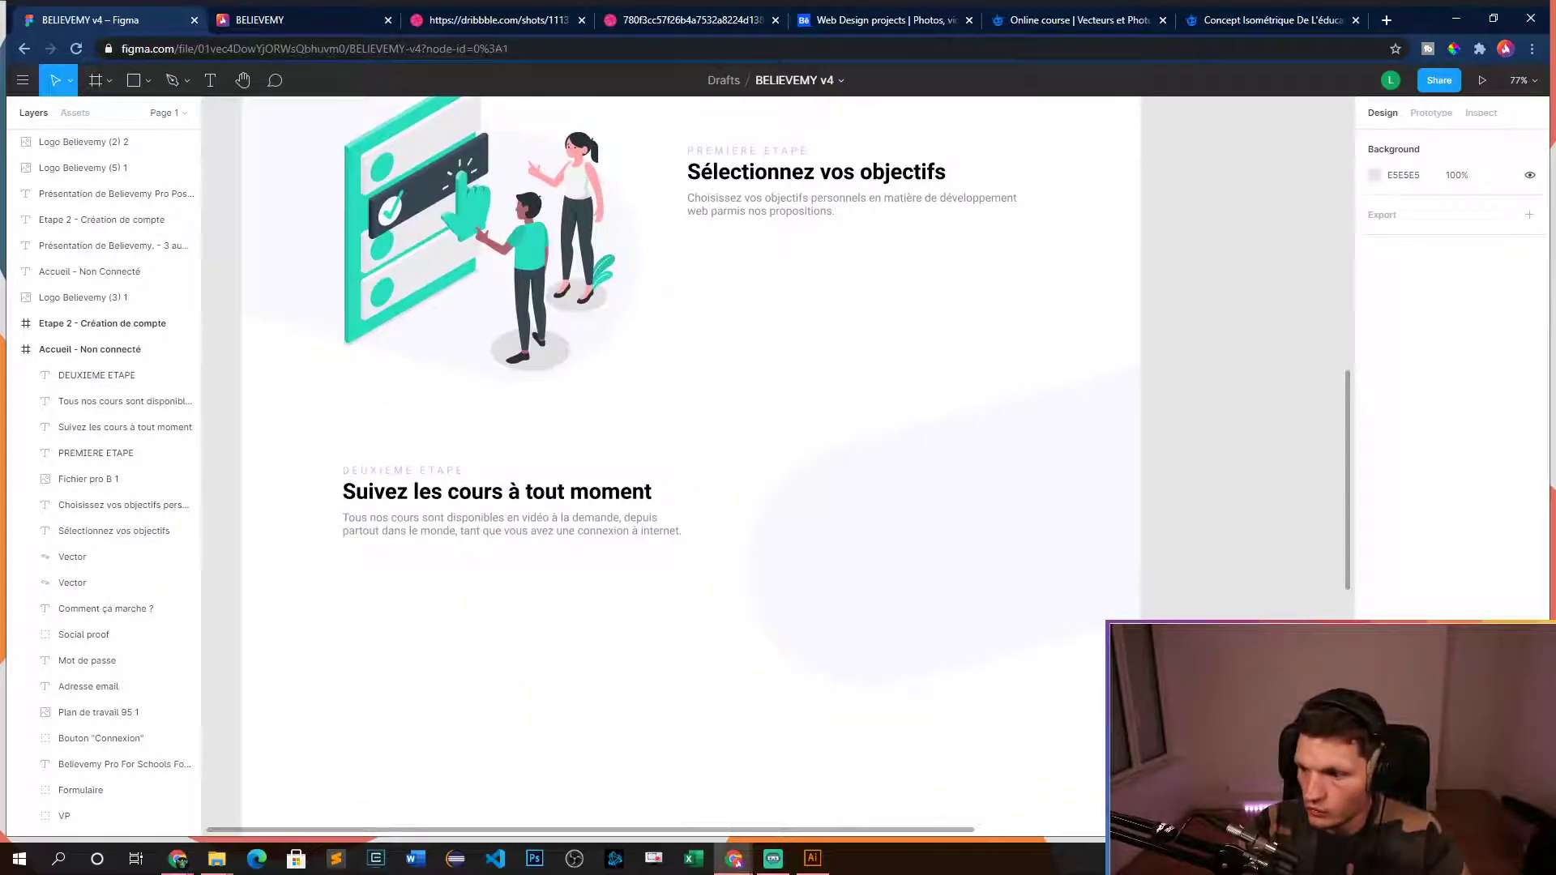
{"action": "left_click_drag", "start_coordinate": [1176, 664], "coordinate": [897, 546]}
{"action": "scroll", "coordinate": [889, 464], "scroll_direction": "down", "scroll_amount": 4, "text": "ctrl"}
{"action": "left_click_drag", "start_coordinate": [1170, 245], "coordinate": [663, 733]}
{"action": "left_click_drag", "start_coordinate": [628, 788], "coordinate": [738, 456]}
{"action": "left_click_drag", "start_coordinate": [783, 397], "coordinate": [814, 377]}
{"action": "left_click_drag", "start_coordinate": [770, 430], "coordinate": [883, 519]}
{"action": "left_click", "coordinate": [1016, 578]}
- Fine-tune the laptop illustration's position to about X 773, Y 1417, over the pale background shape
{"action": "scroll", "coordinate": [917, 528], "scroll_direction": "up", "scroll_amount": 5}
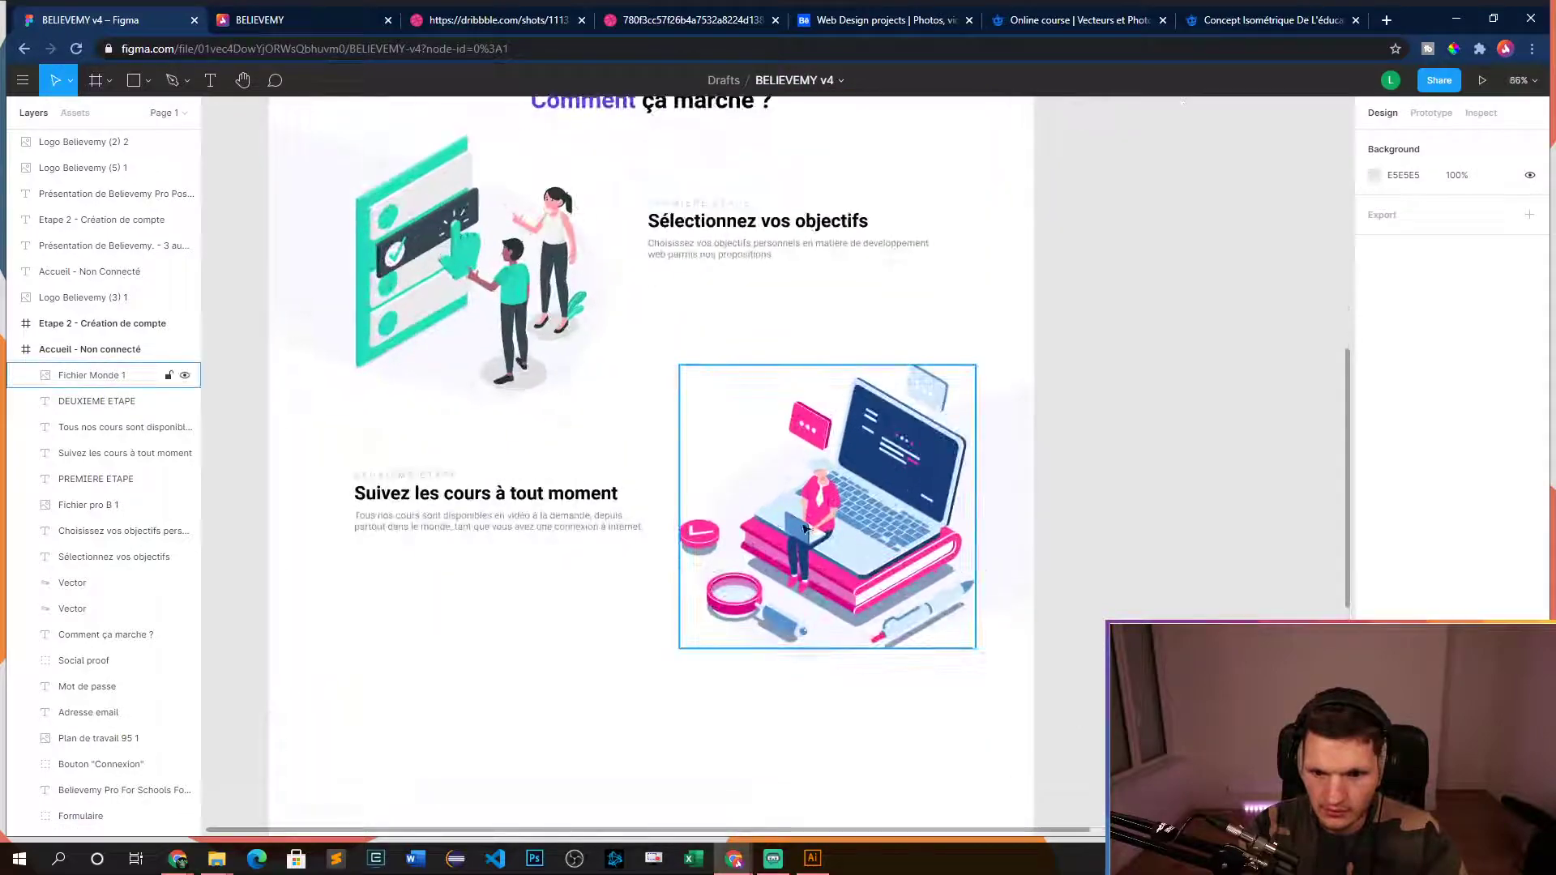
{"action": "scroll", "coordinate": [818, 363], "scroll_direction": "left", "scroll_amount": 2}
{"action": "left_click_drag", "start_coordinate": [938, 479], "coordinate": [934, 487]}
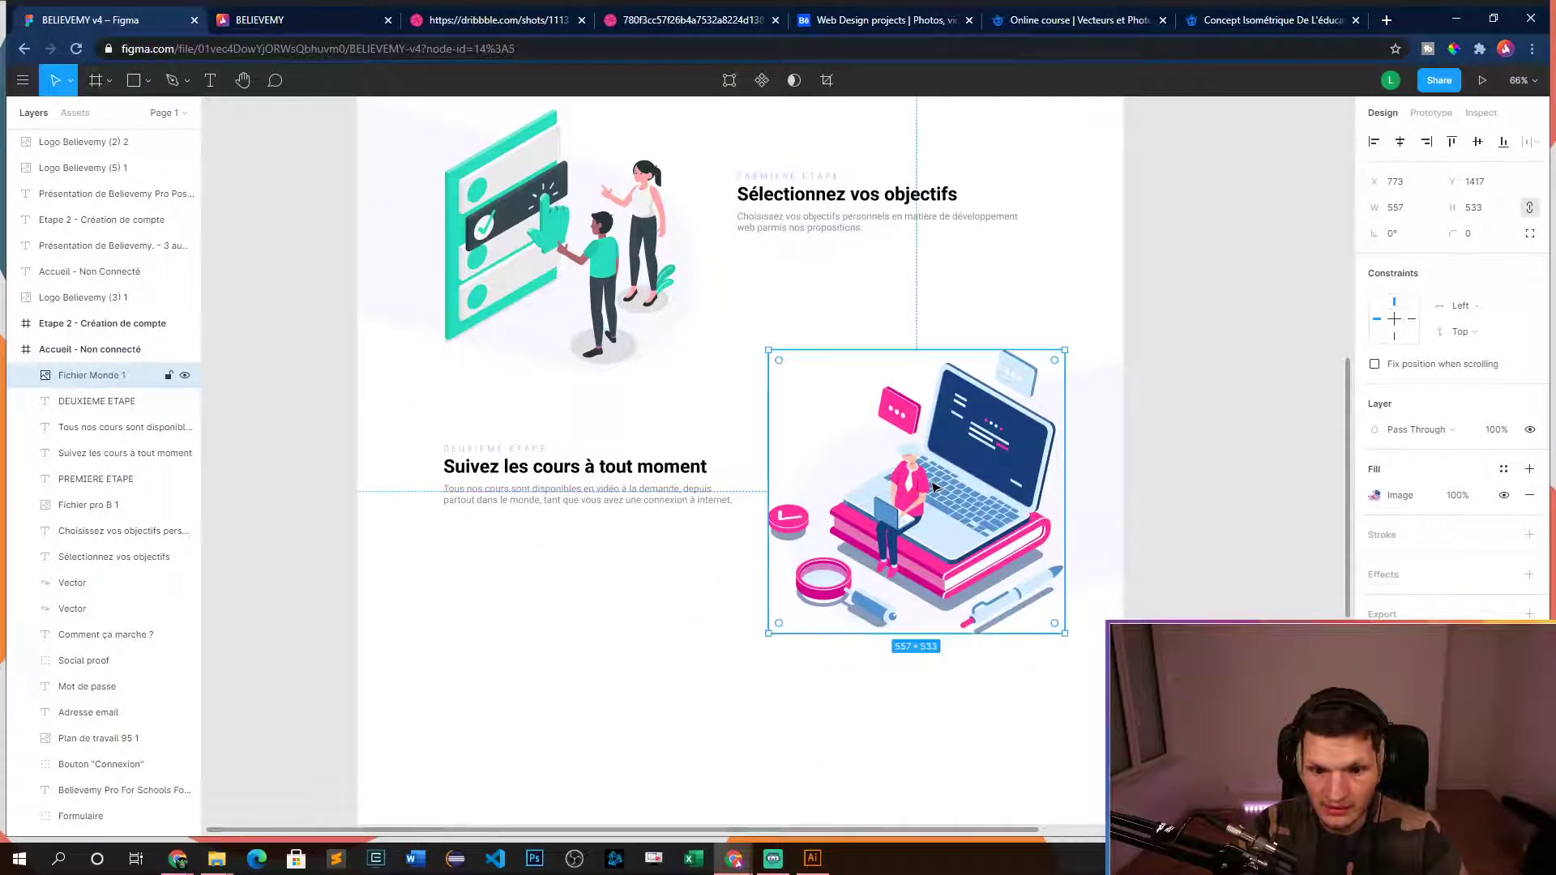
{"action": "left_click", "coordinate": [1190, 365]}
{"action": "scroll", "coordinate": [1184, 496], "scroll_direction": "down", "scroll_amount": 5}
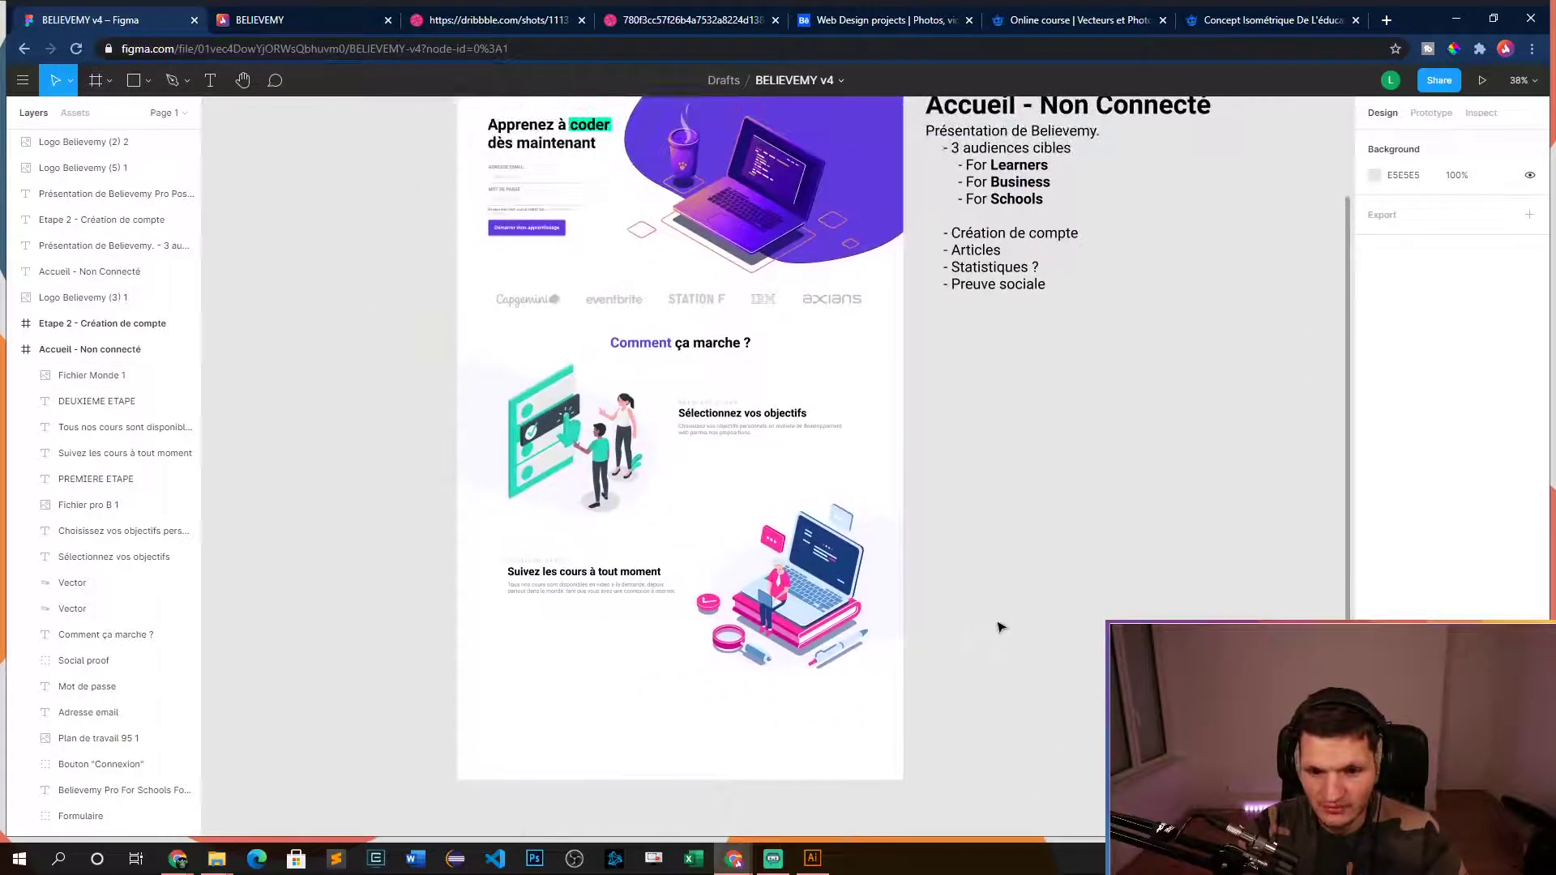
{"action": "scroll", "coordinate": [966, 405], "scroll_direction": "down", "scroll_amount": 2}
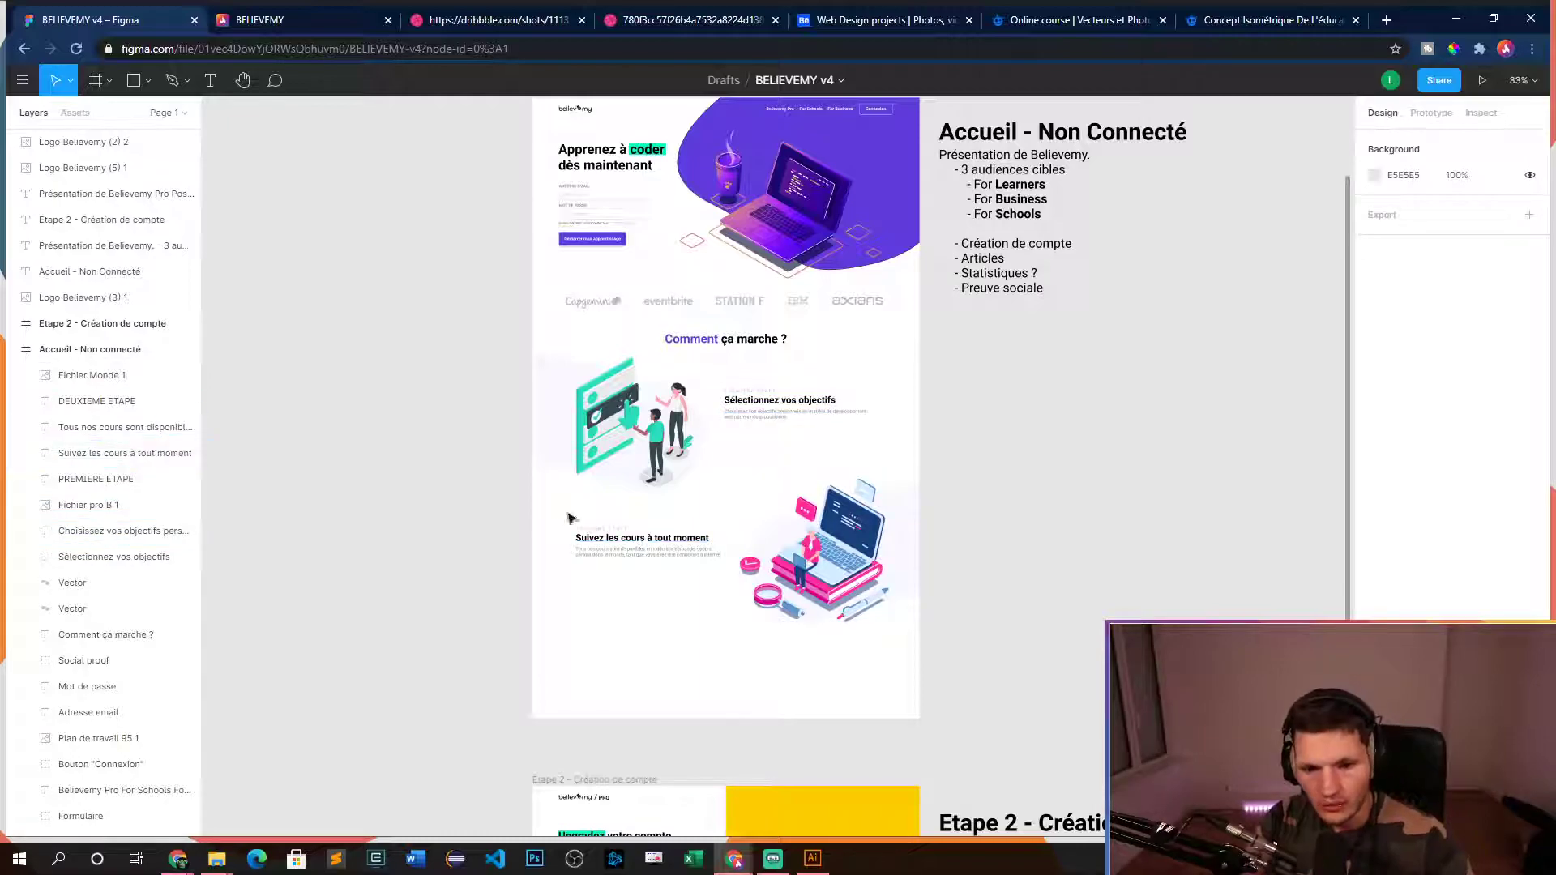
{"action": "left_click_drag", "start_coordinate": [610, 543], "coordinate": [616, 559]}
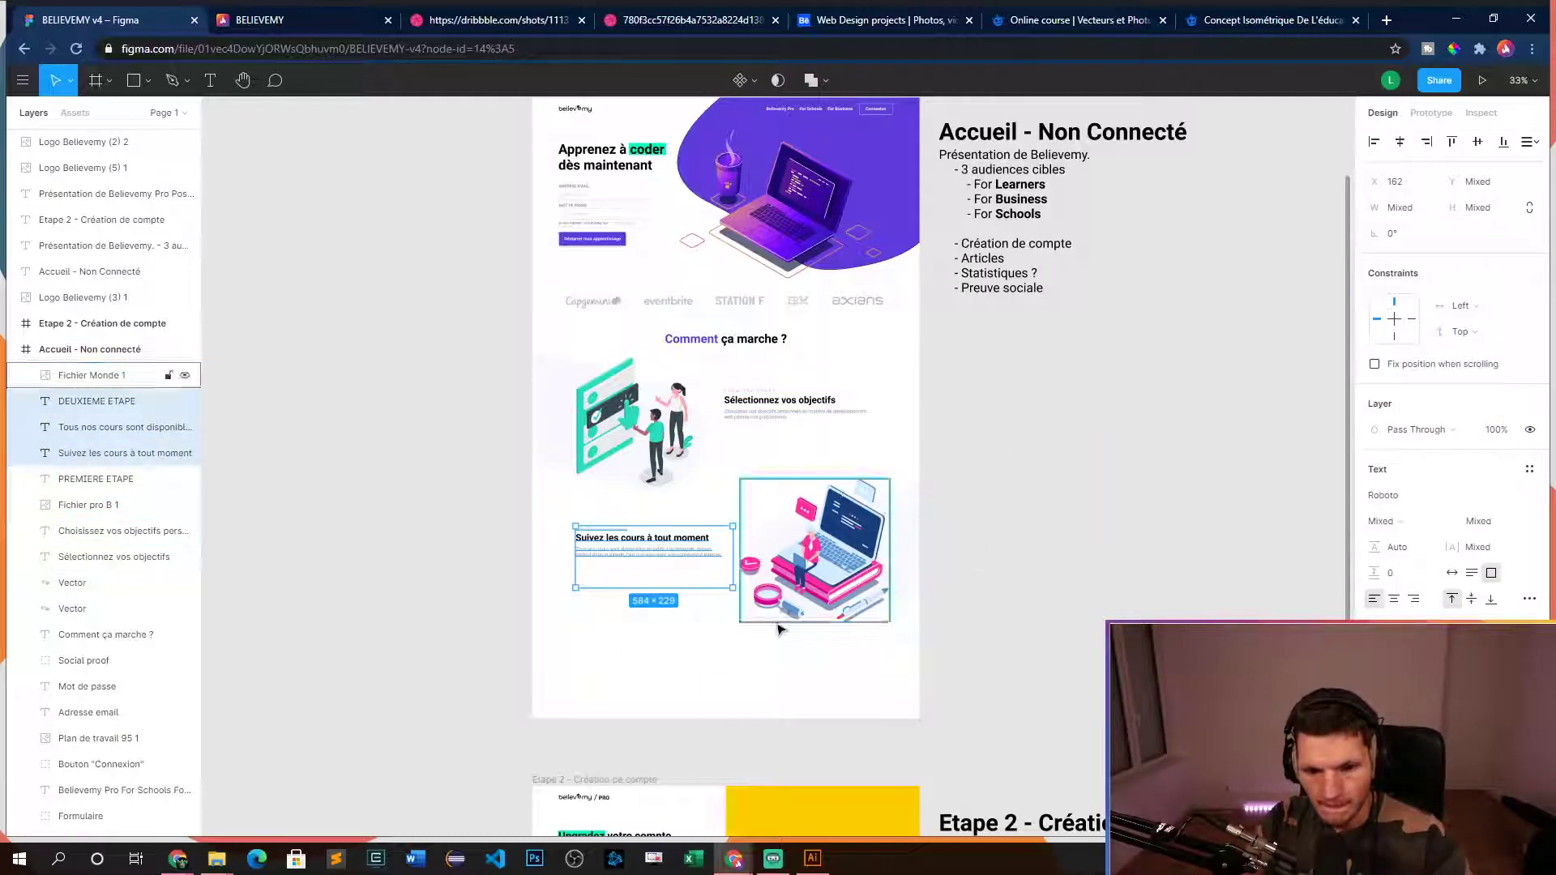
{"action": "left_click_drag", "start_coordinate": [732, 658], "coordinate": [1076, 484]}
{"action": "mouse_move", "coordinate": [721, 584]}
{"action": "left_mouse_down"}
{"action": "mouse_move", "coordinate": [680, 560]}
{"action": "mouse_move", "coordinate": [698, 610]}
{"action": "mouse_move", "coordinate": [705, 580]}
{"action": "left_mouse_up"}
{"action": "left_click", "coordinate": [653, 540], "text": "shift"}
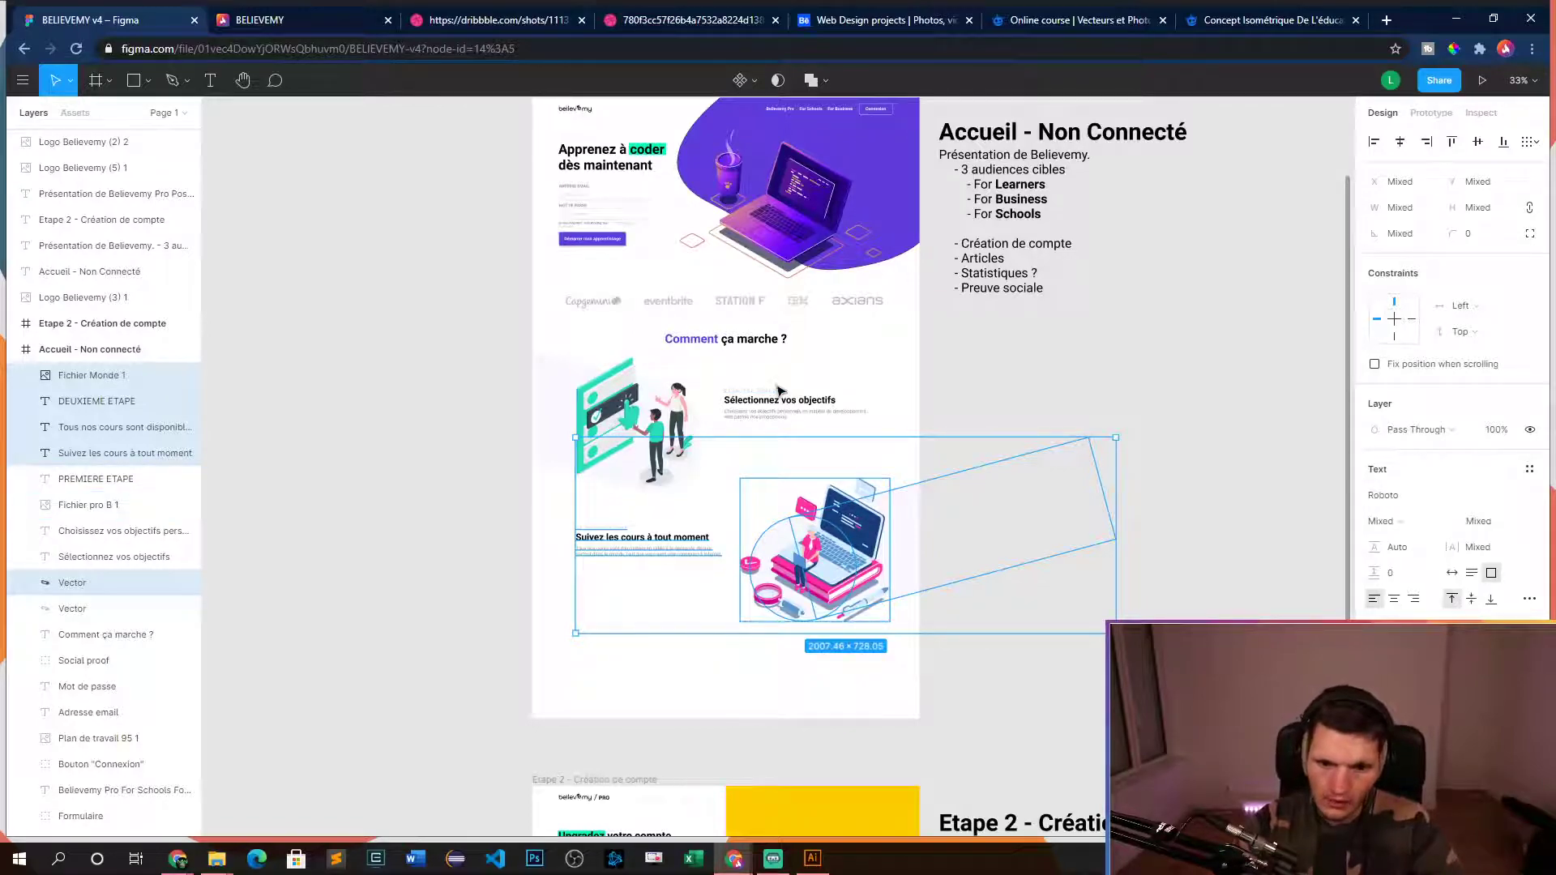
{"action": "scroll", "coordinate": [769, 385], "scroll_direction": "up", "scroll_amount": 3, "text": "ctrl"}
{"action": "left_click", "coordinate": [366, 398]}
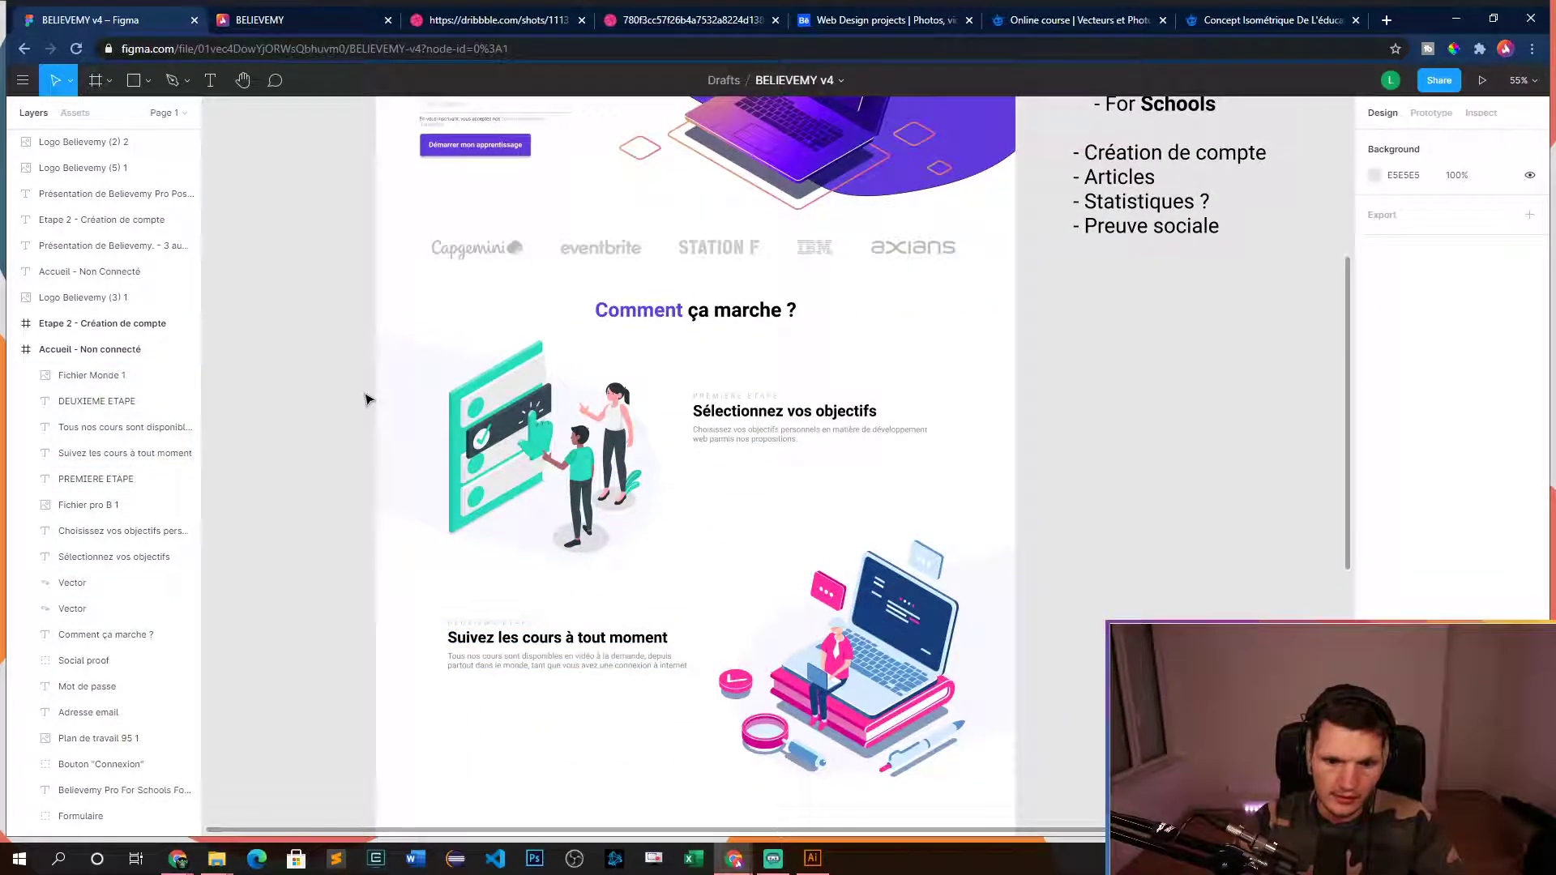
- Move the "Etape 2 - Création de compte" frame and its description further down the canvas
{"action": "scroll", "coordinate": [1064, 498], "scroll_direction": "down", "scroll_amount": 2, "text": "ctrl"}
{"action": "scroll", "coordinate": [1094, 406], "scroll_direction": "down", "scroll_amount": 5}
{"action": "left_click_drag", "start_coordinate": [389, 428], "coordinate": [1284, 783]}
{"action": "left_click_drag", "start_coordinate": [740, 528], "coordinate": [760, 822]}
{"action": "scroll", "coordinate": [932, 357], "scroll_direction": "down", "scroll_amount": 4}
{"action": "left_click", "coordinate": [864, 387]}
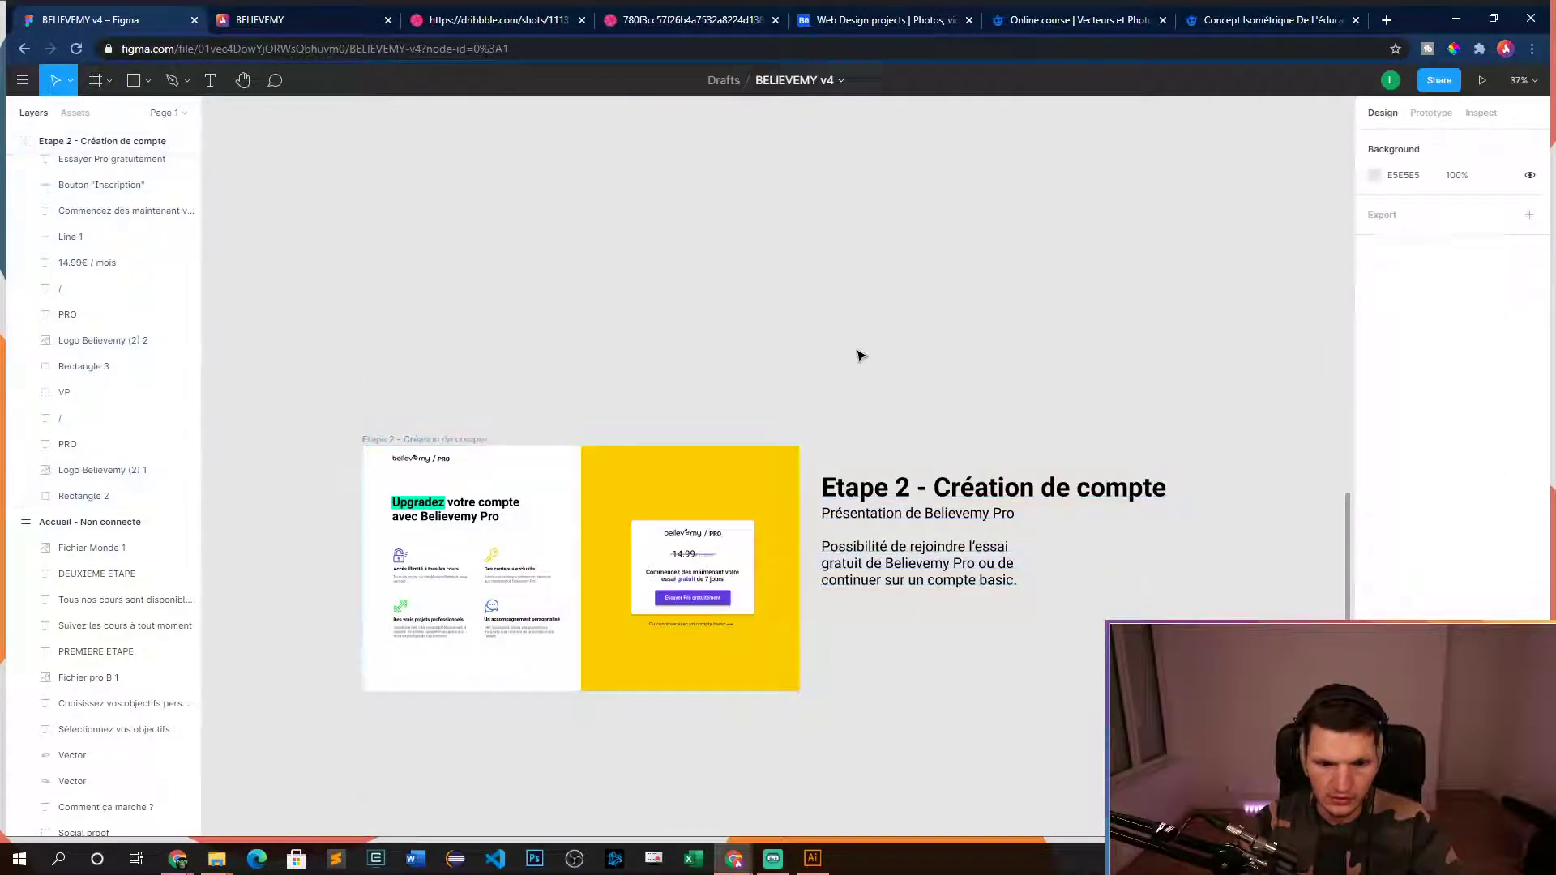
- Extend the "Accueil - Non connecté" frame downward to a height of 2923
{"action": "scroll", "coordinate": [875, 421], "scroll_direction": "up", "scroll_amount": 6}
{"action": "scroll", "coordinate": [789, 573], "scroll_direction": "down", "scroll_amount": 4, "text": "ctrl"}
{"action": "scroll", "coordinate": [875, 538], "scroll_direction": "down", "scroll_amount": 2}
{"action": "scroll", "coordinate": [629, 503], "scroll_direction": "up", "scroll_amount": 3, "text": "ctrl"}
{"action": "left_click_drag", "start_coordinate": [629, 503], "coordinate": [865, 646]}
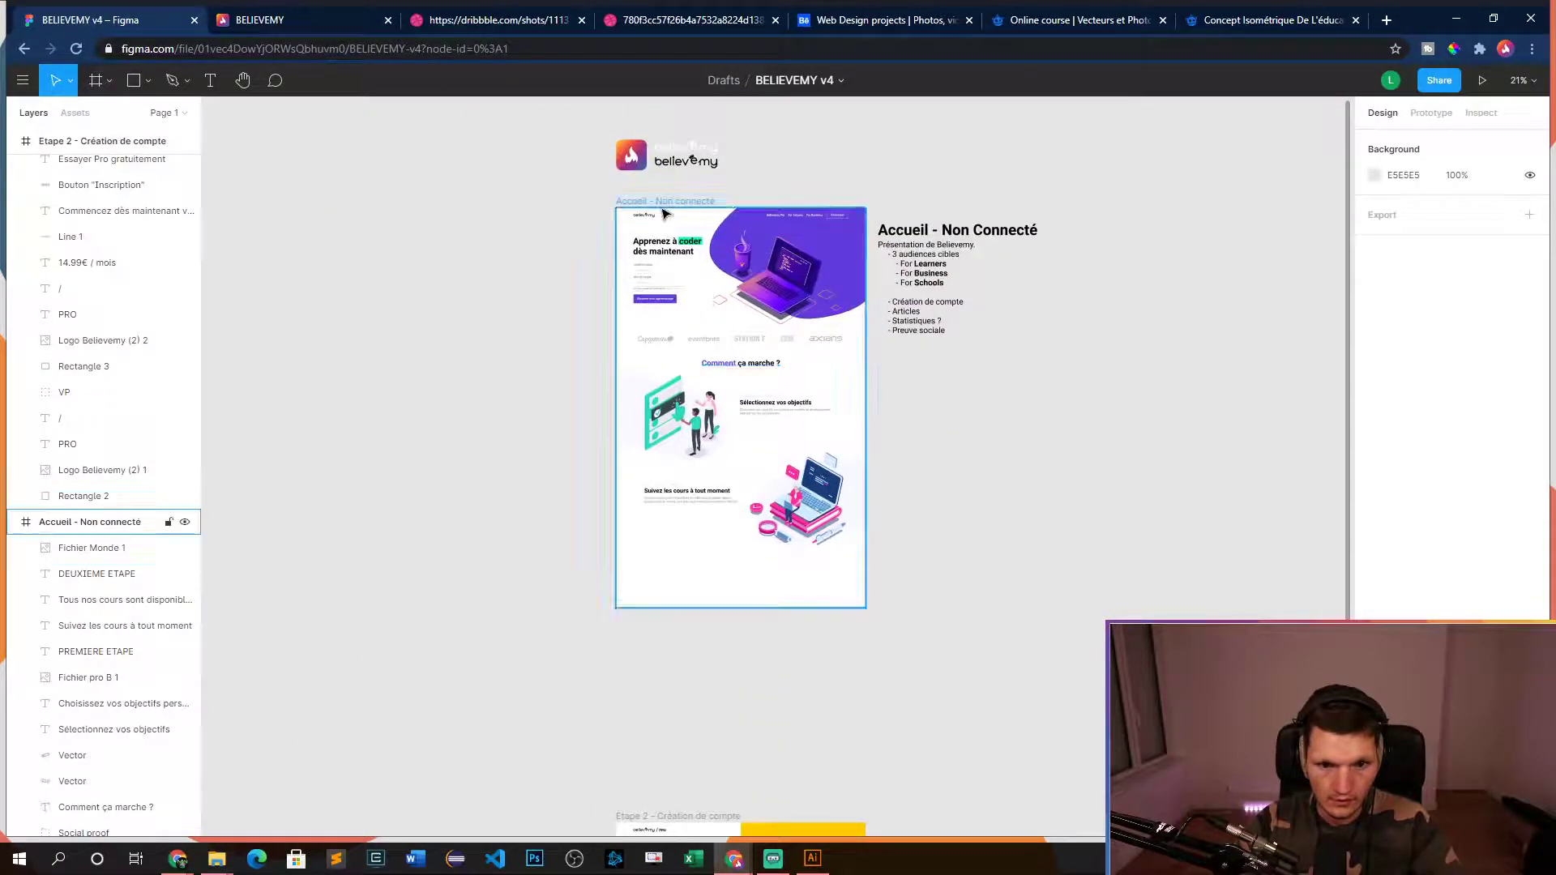
{"action": "left_click", "coordinate": [722, 596]}
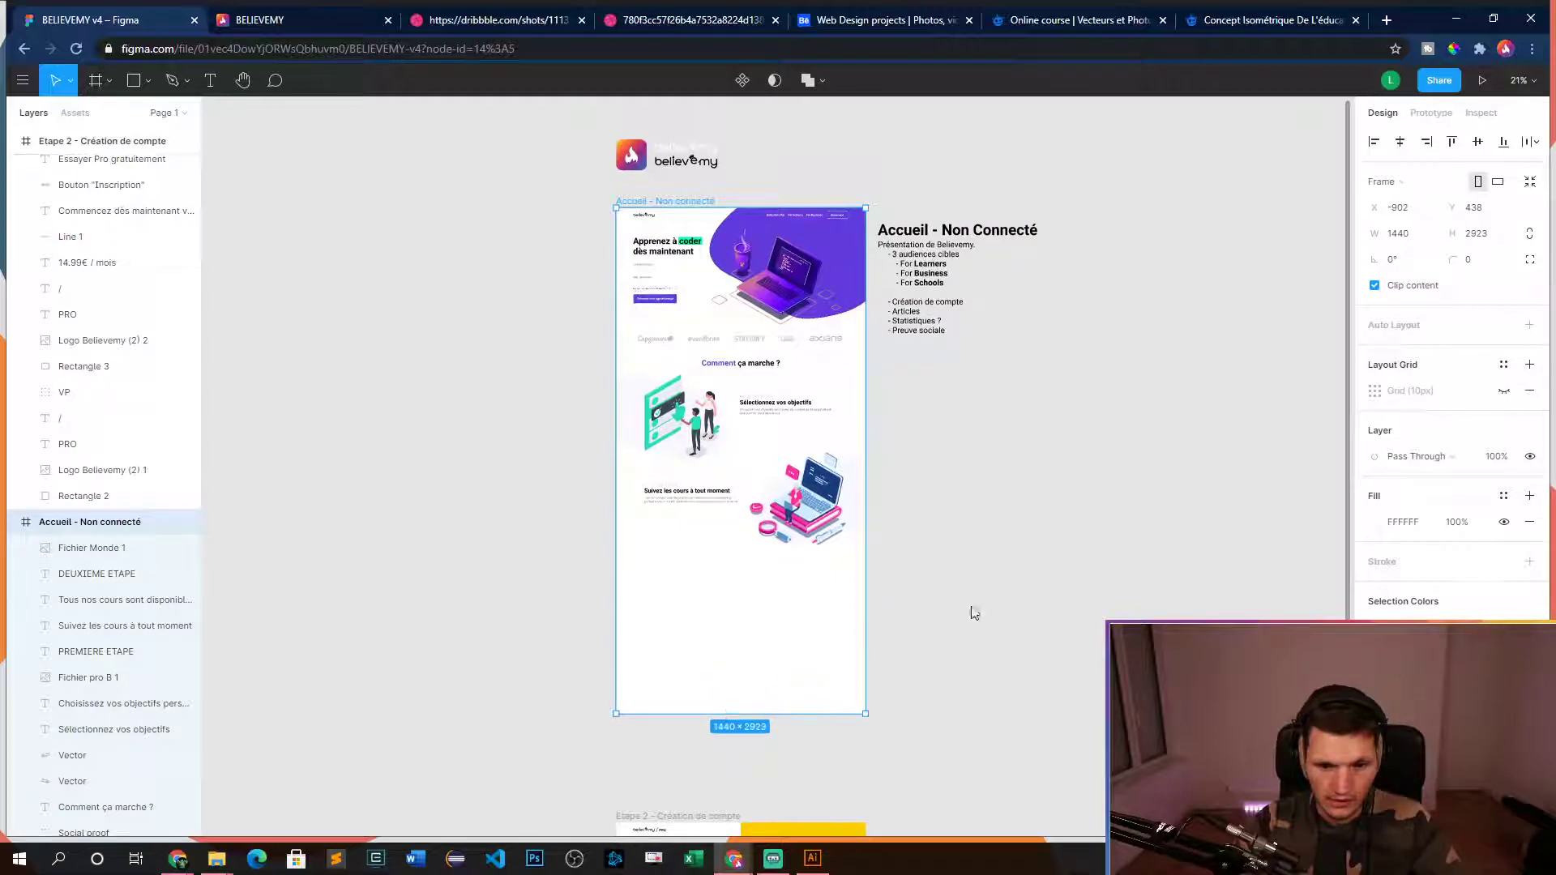
{"action": "left_click", "coordinate": [973, 611]}
- Try to shift the "Comment ça marche ?" section's heading, texts, illustrations and background shapes slightly lower, and undo the move
{"action": "scroll", "coordinate": [906, 483], "scroll_direction": "up", "scroll_amount": 5, "text": "ctrl"}
{"action": "left_click_drag", "start_coordinate": [461, 350], "coordinate": [1007, 735]}
{"action": "left_click_drag", "start_coordinate": [698, 498], "coordinate": [702, 526]}
{"action": "key", "text": "ctrl+z"}
{"action": "left_click", "coordinate": [1174, 437]}
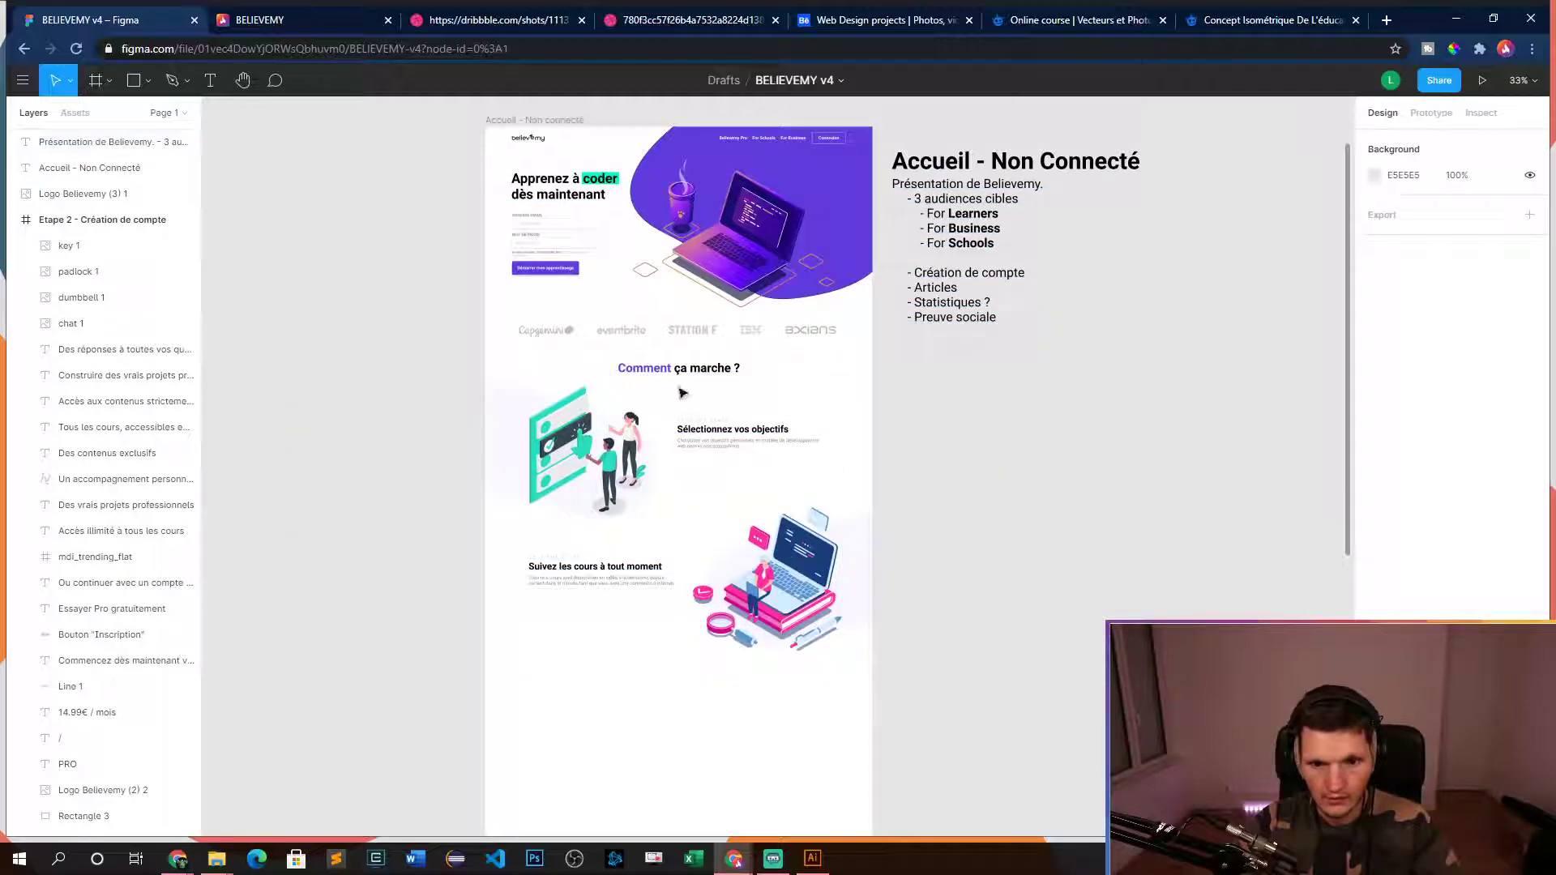
{"action": "left_click", "coordinate": [679, 370]}
{"action": "left_click_drag", "start_coordinate": [423, 395], "coordinate": [858, 688]}
{"action": "left_click_drag", "start_coordinate": [681, 633], "coordinate": [684, 639]}
{"action": "left_click", "coordinate": [1034, 610]}
{"action": "key", "text": "ctrl+z"}
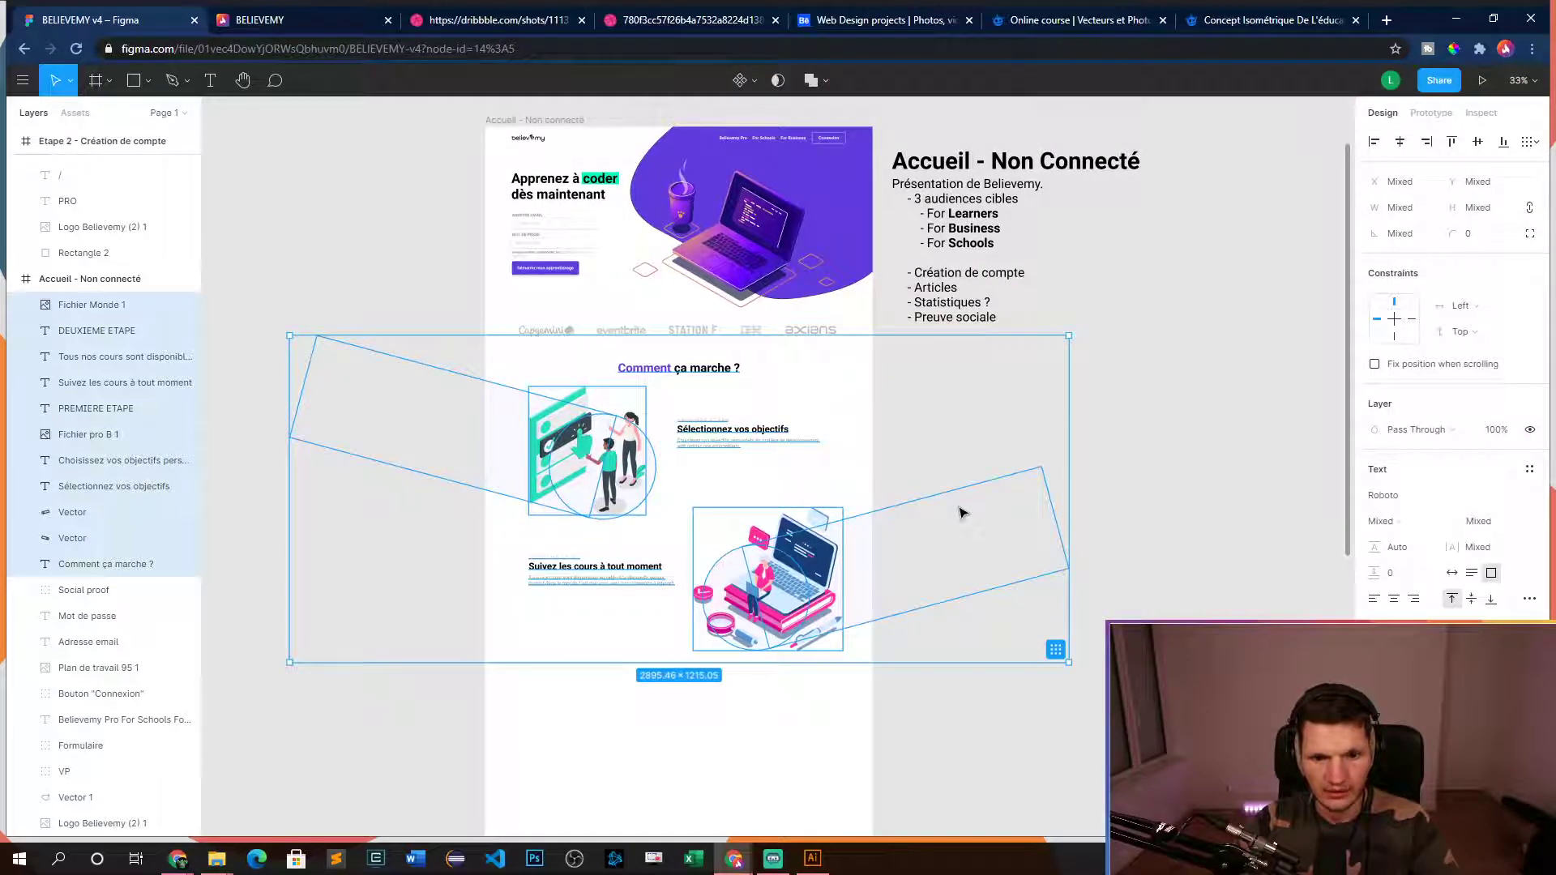
{"action": "left_click", "coordinate": [1202, 512]}
- Review the home page layout from the hero area down to the empty space under the second step
{"action": "scroll", "coordinate": [1045, 527], "scroll_direction": "down", "scroll_amount": 2}
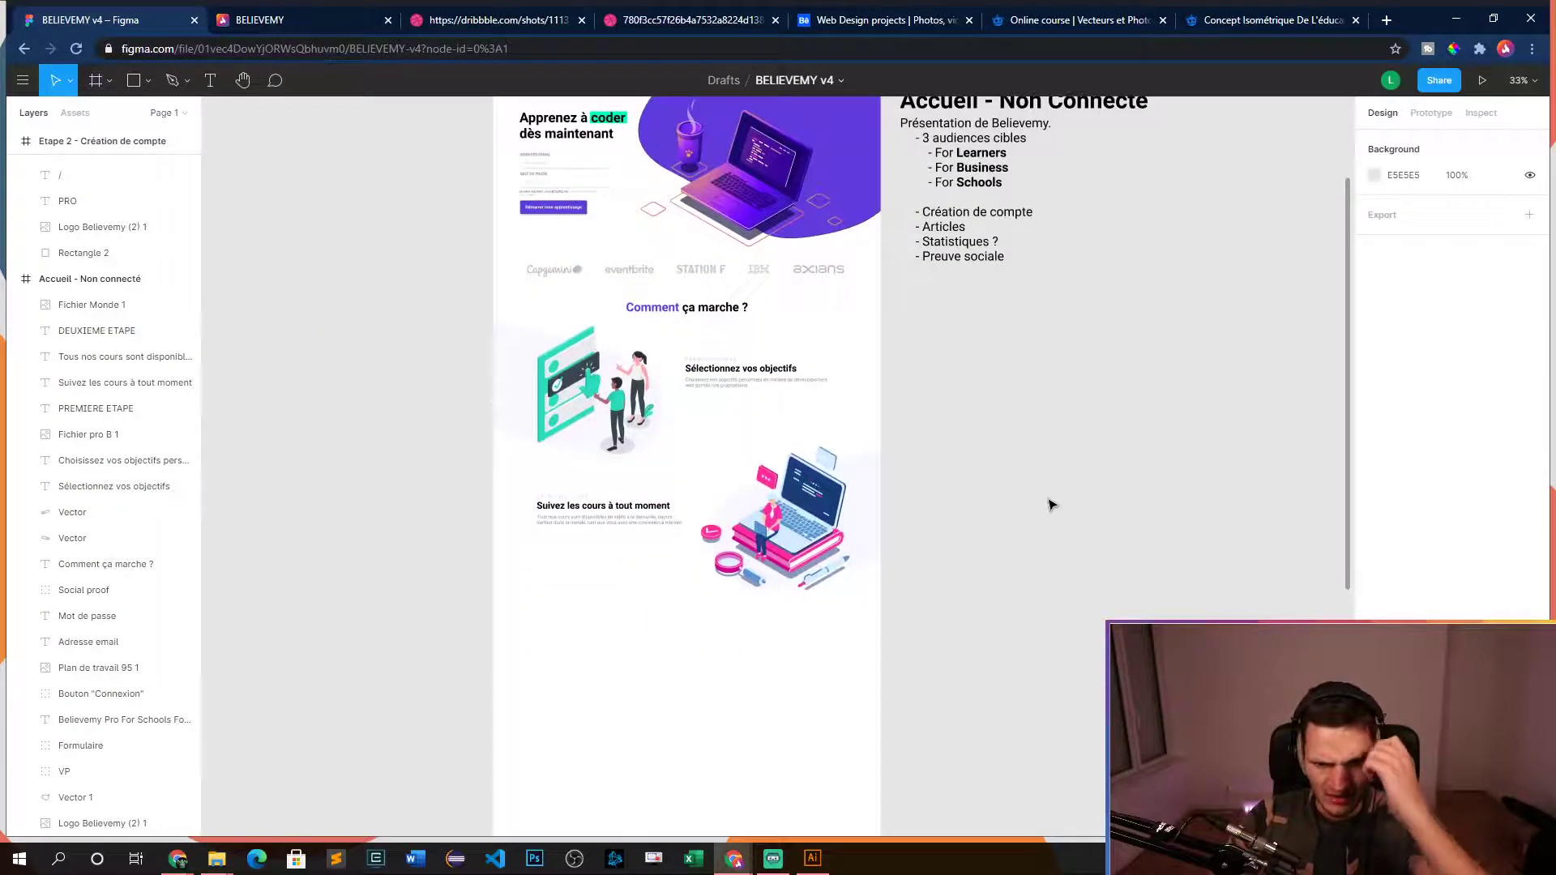
{"action": "scroll", "coordinate": [1054, 535], "scroll_direction": "up", "scroll_amount": 5}
{"action": "scroll", "coordinate": [973, 486], "scroll_direction": "left", "scroll_amount": 2}
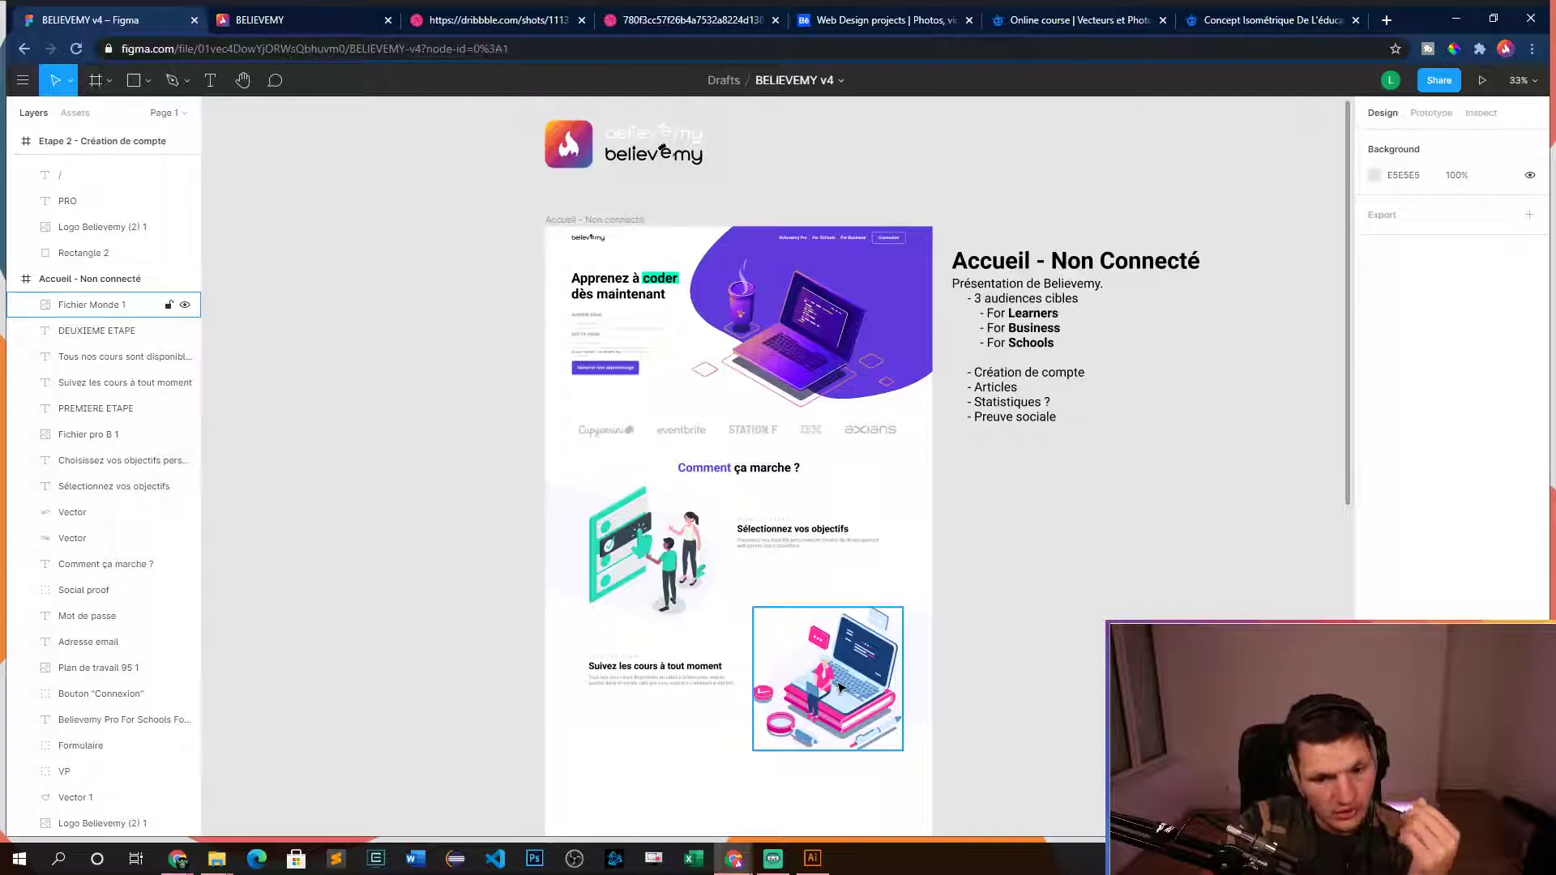
{"action": "scroll", "coordinate": [997, 524], "scroll_direction": "down", "scroll_amount": 5}
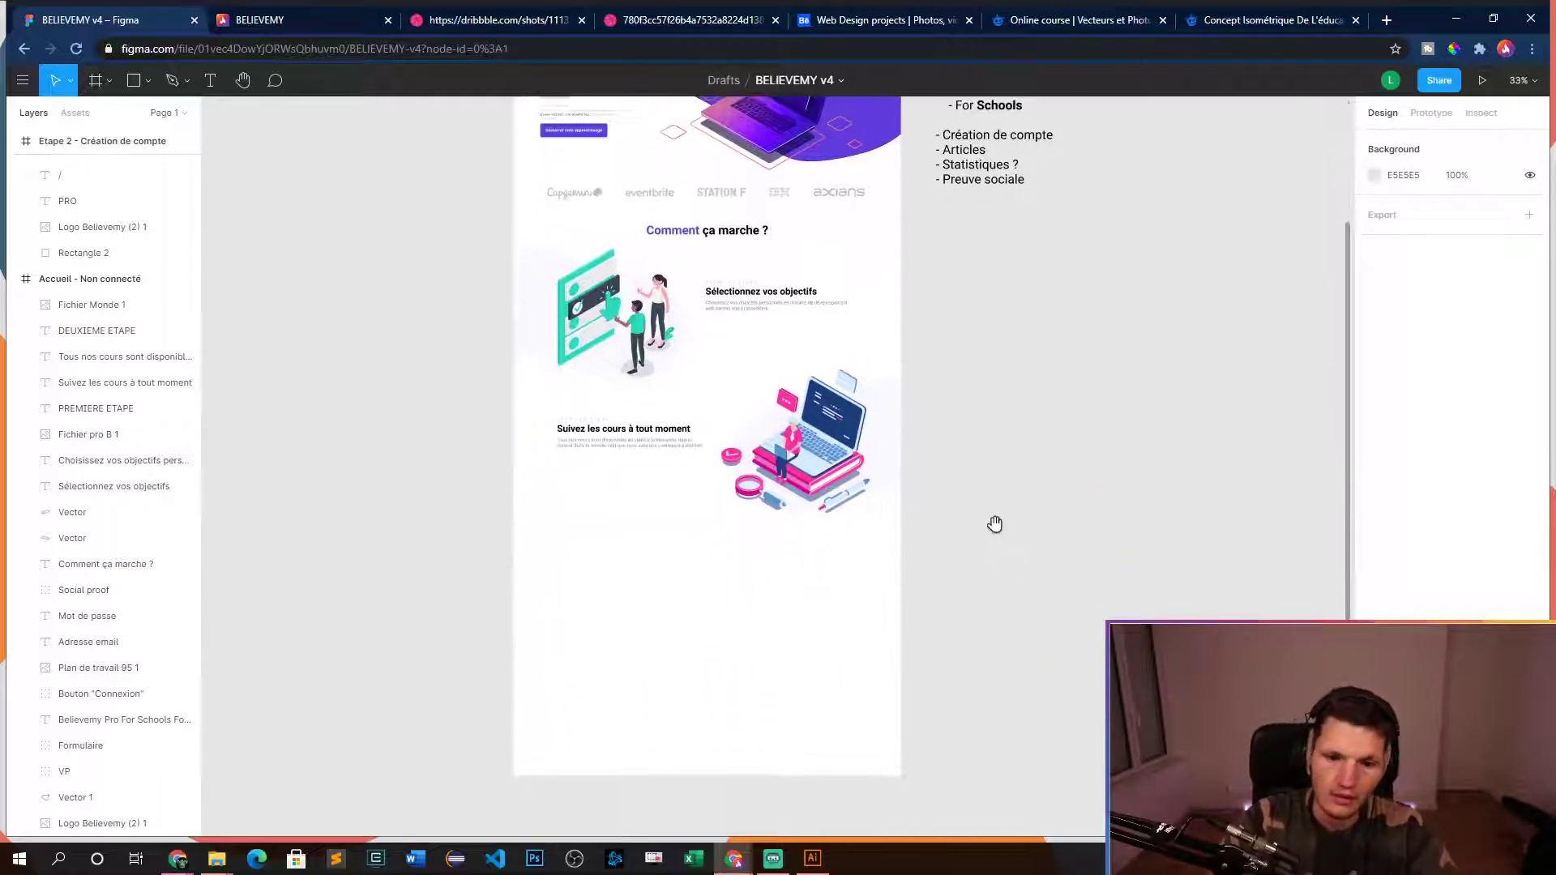
{"action": "scroll", "coordinate": [1007, 615], "scroll_direction": "up", "scroll_amount": 2}
{"action": "scroll", "coordinate": [965, 559], "scroll_direction": "down", "scroll_amount": 3}
{"action": "scroll", "coordinate": [1054, 567], "scroll_direction": "up", "scroll_amount": 4}
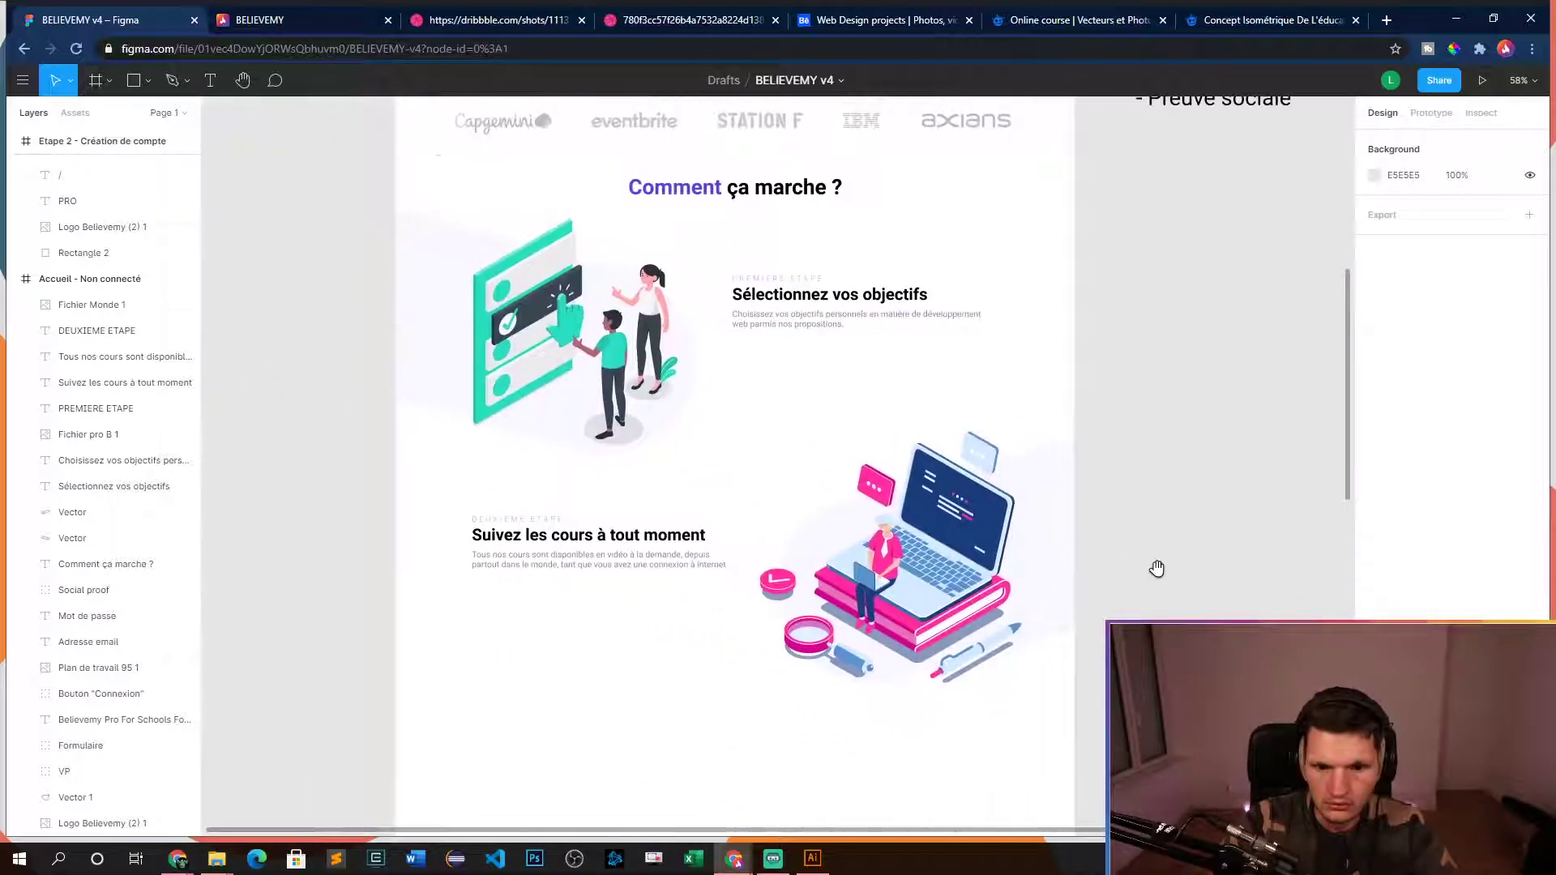
{"action": "left_click_drag", "start_coordinate": [1093, 687], "coordinate": [1087, 512]}
{"action": "left_click_drag", "start_coordinate": [1021, 470], "coordinate": [1096, 619]}
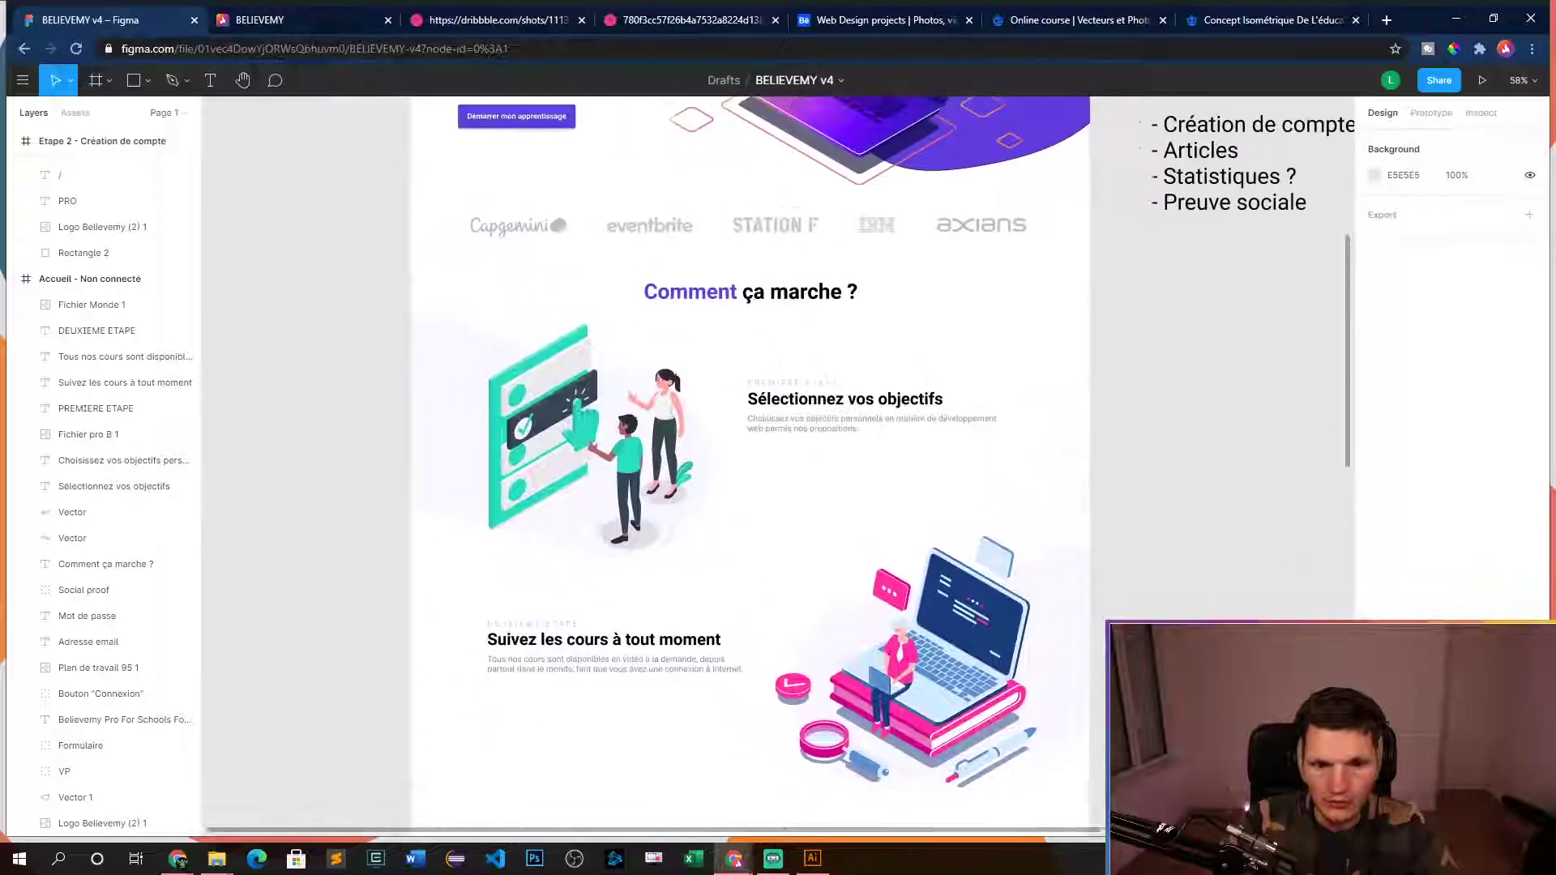
{"action": "left_click_drag", "start_coordinate": [533, 305], "coordinate": [555, 572]}
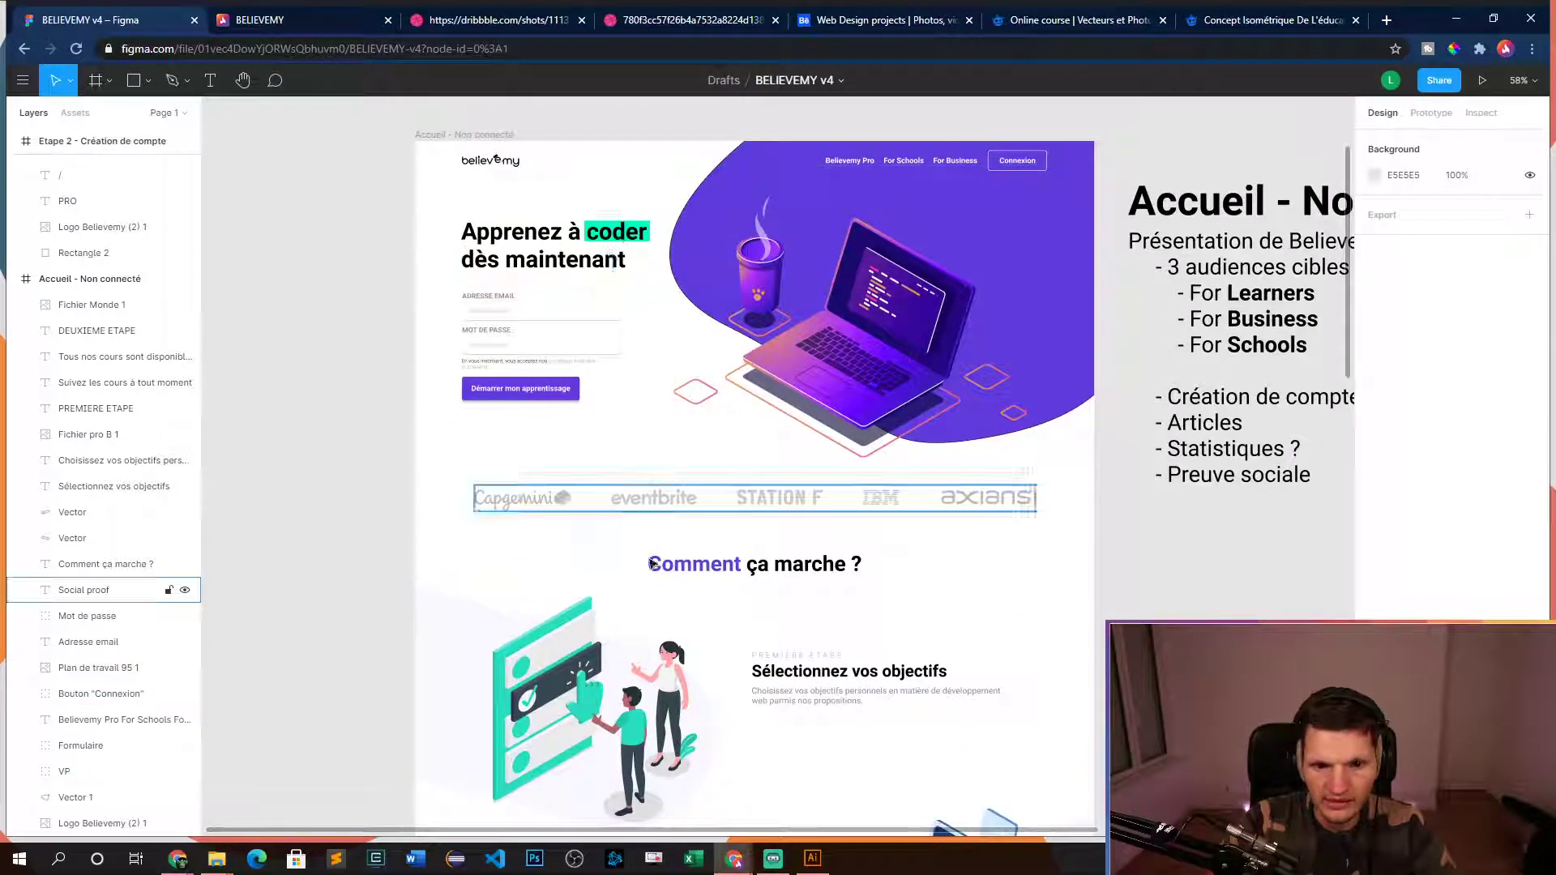
{"action": "scroll", "coordinate": [648, 531], "scroll_direction": "down", "scroll_amount": 5}
{"action": "scroll", "coordinate": [1048, 465], "scroll_direction": "down", "scroll_amount": 5}
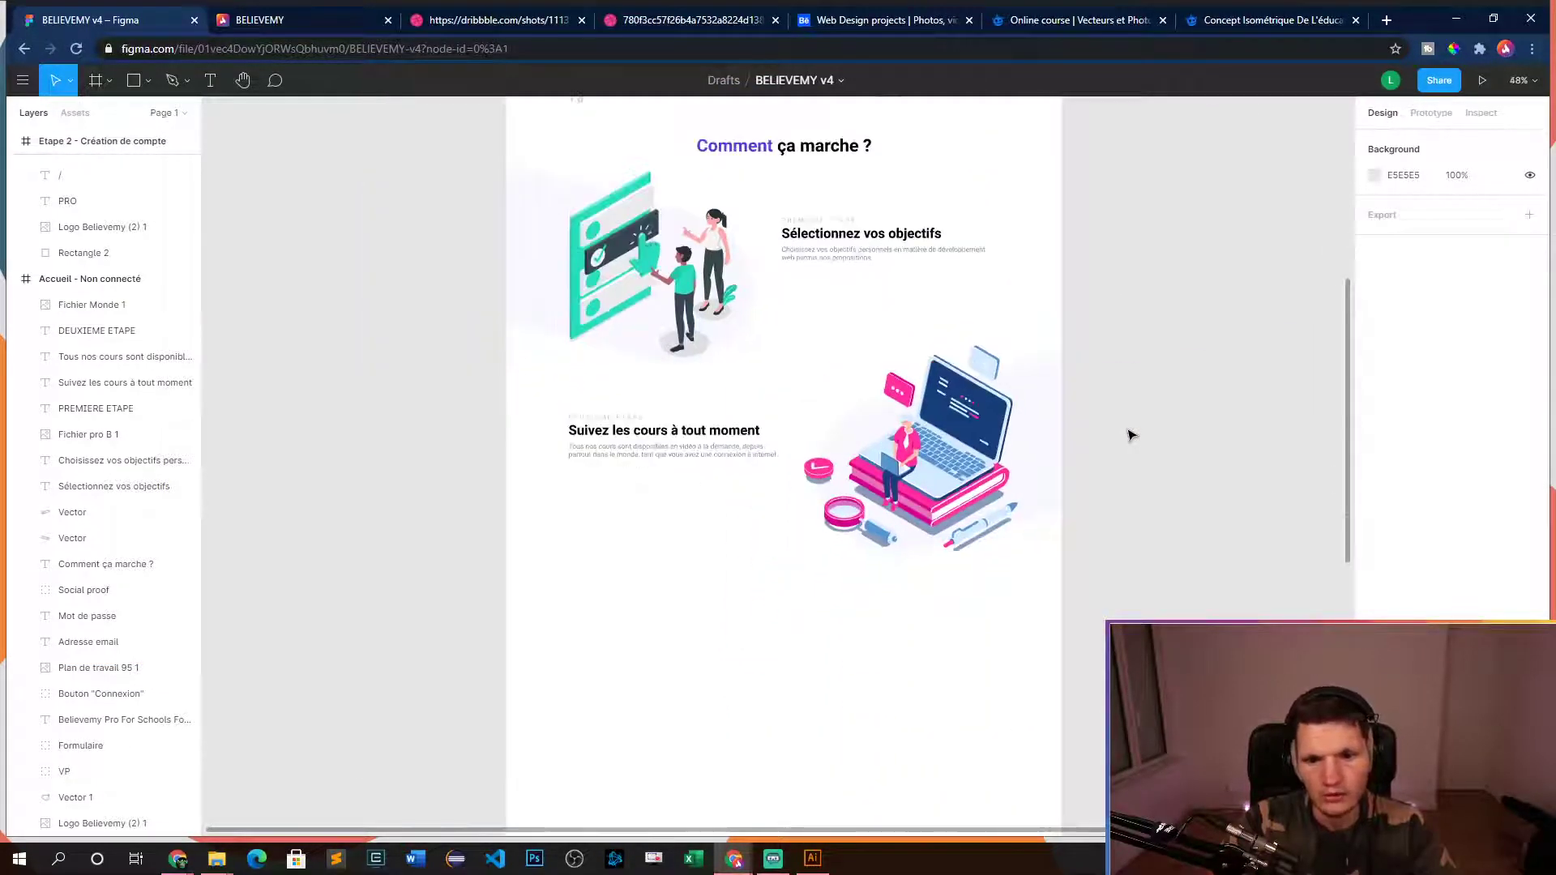
{"action": "left_click_drag", "start_coordinate": [1156, 348], "coordinate": [1049, 545]}
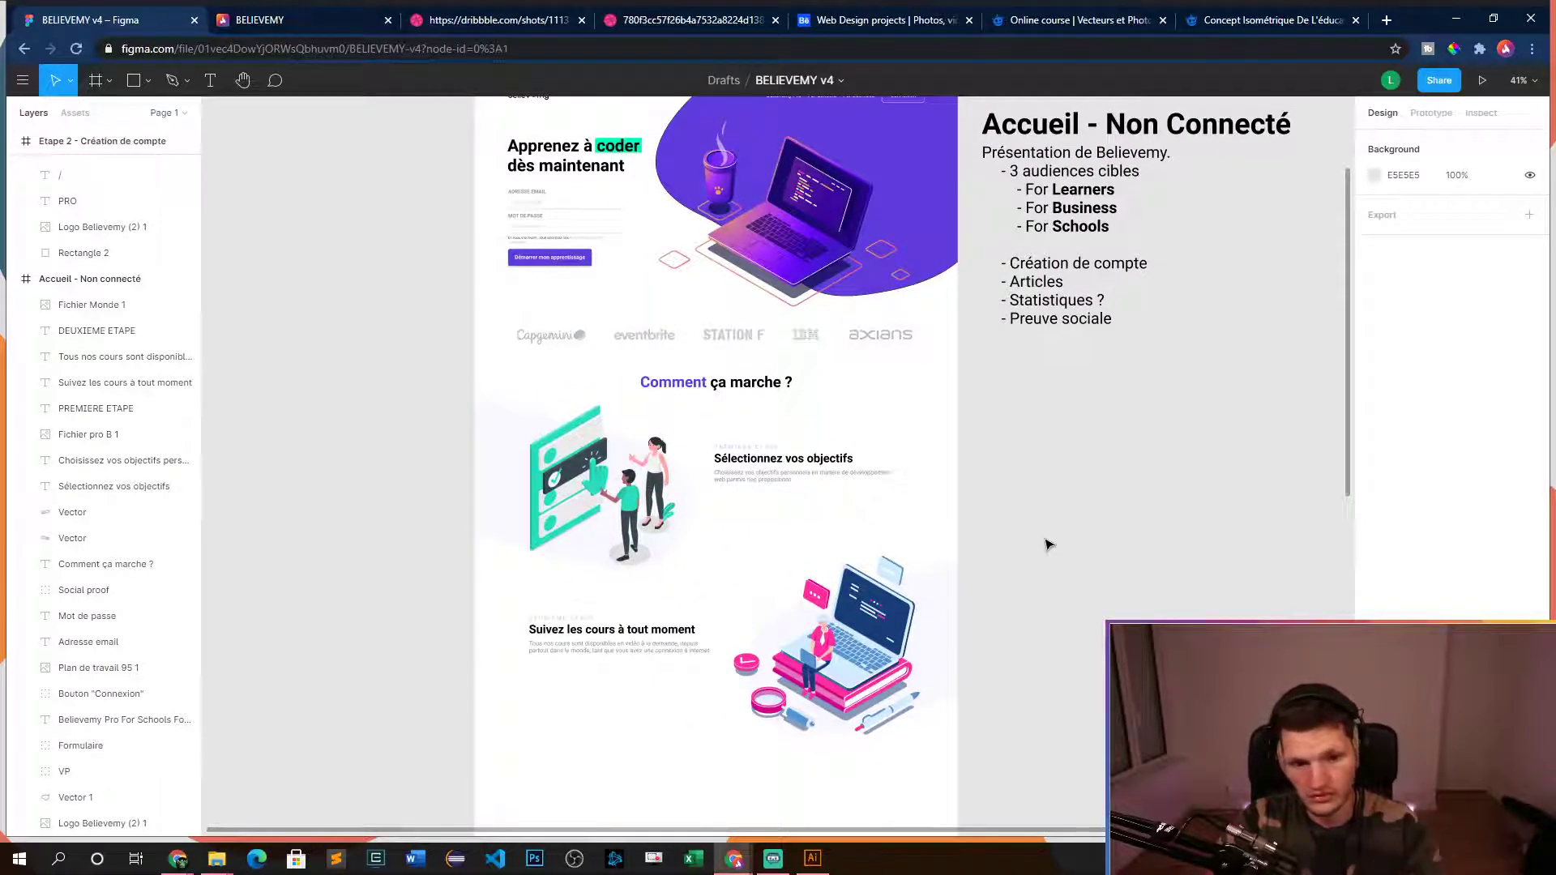
{"action": "scroll", "coordinate": [1029, 611], "scroll_direction": "up", "scroll_amount": 3}
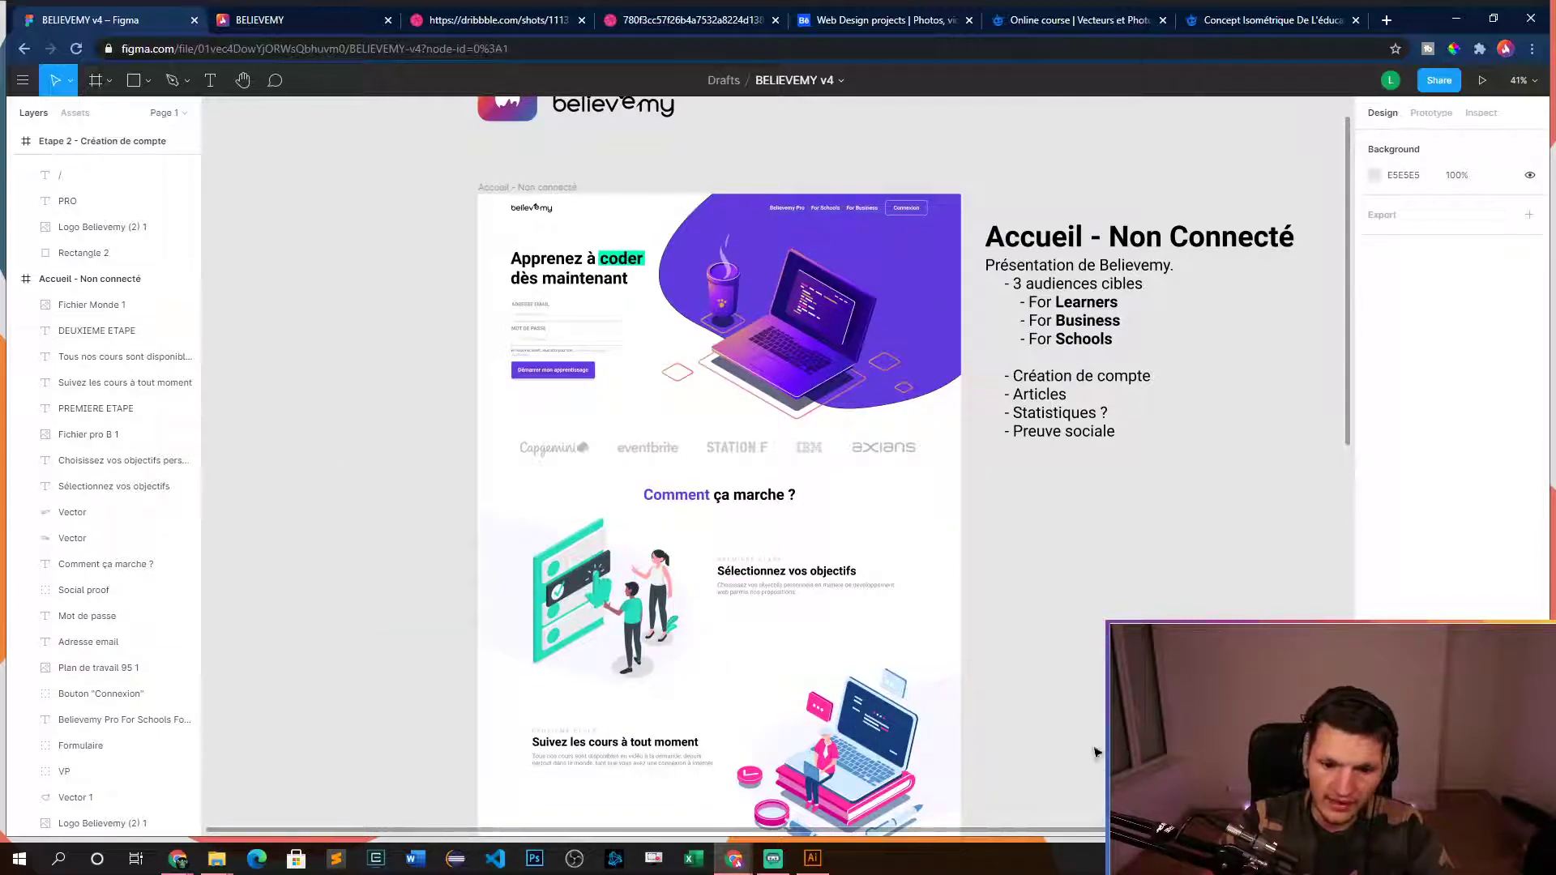
{"action": "scroll", "coordinate": [1077, 746], "scroll_direction": "down", "scroll_amount": 4}
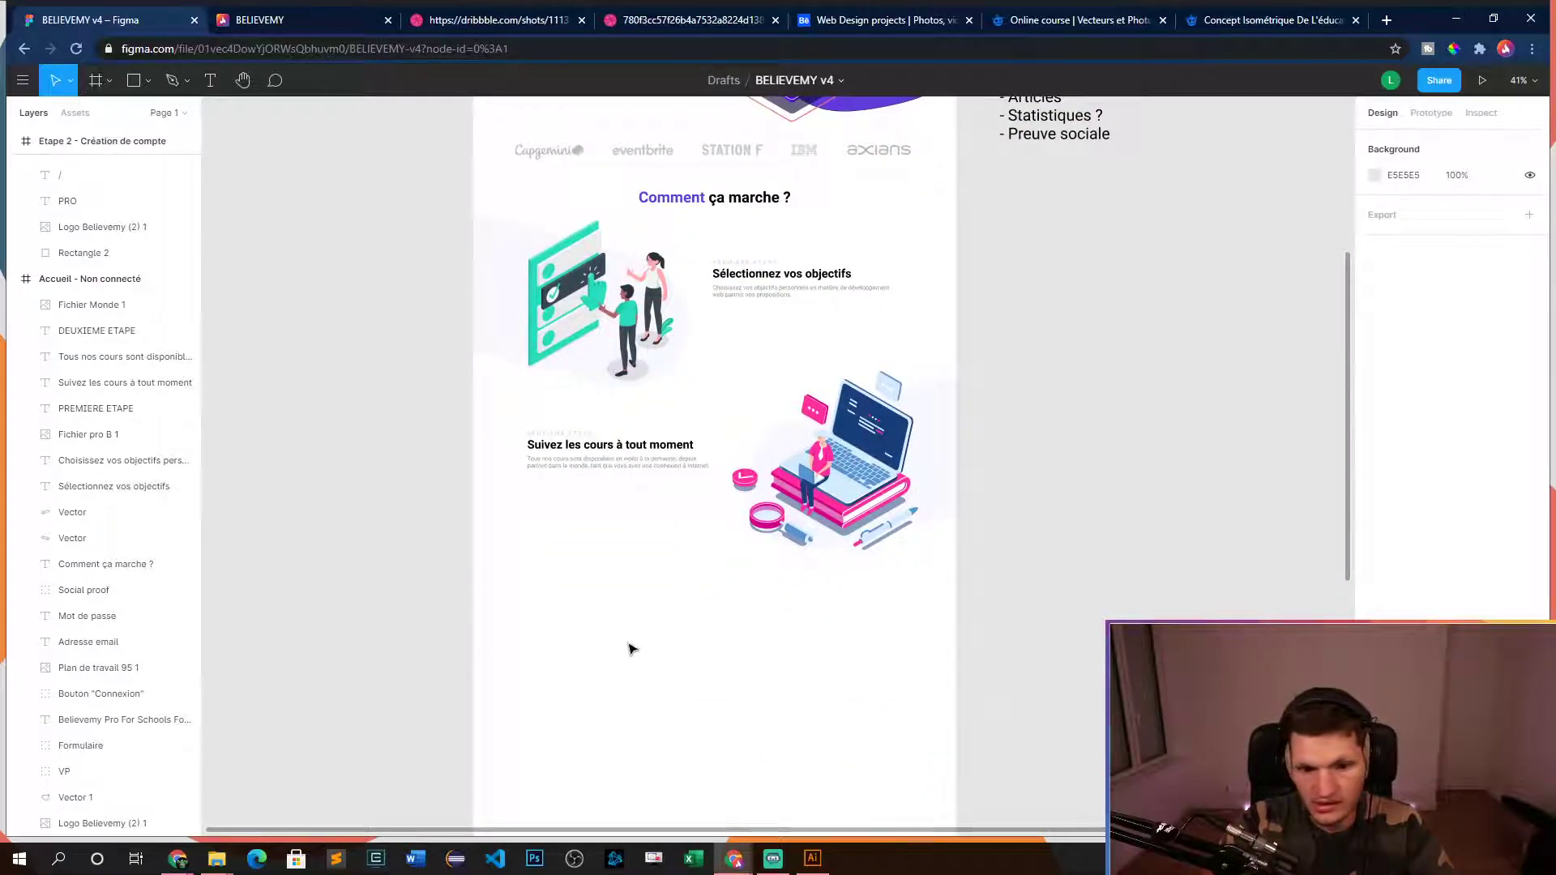
{"action": "left_click_drag", "start_coordinate": [1059, 643], "coordinate": [1117, 616]}
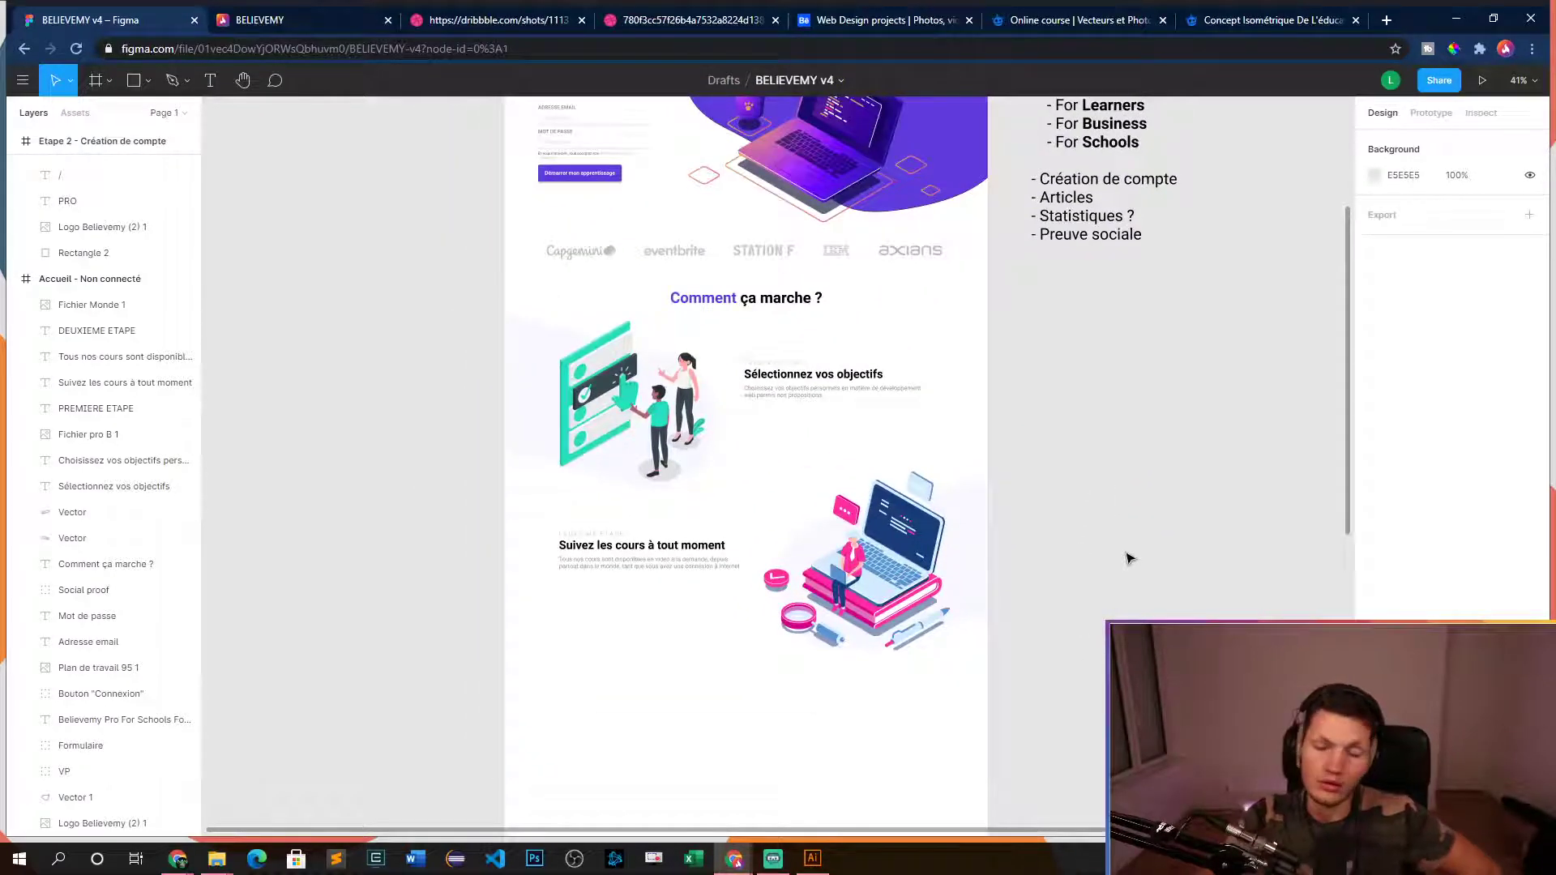
- Examine the "Etape 2 - Création de compte" frame and compare it with the home page's "Comment ça marche ?" section
{"action": "scroll", "coordinate": [1103, 562], "scroll_direction": "down", "scroll_amount": 10}
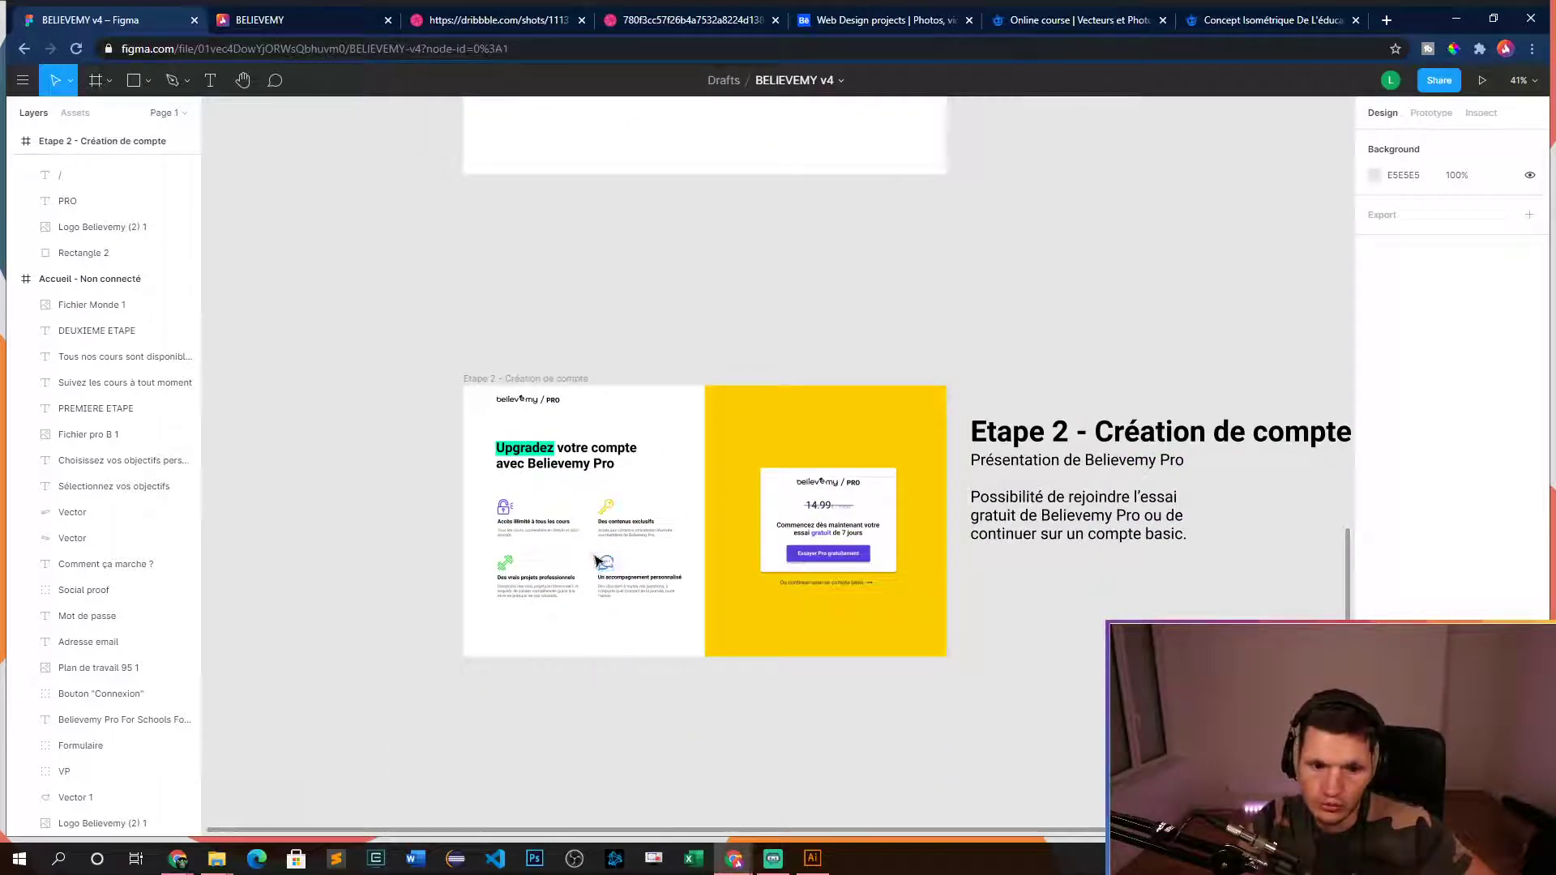
{"action": "scroll", "coordinate": [632, 337], "scroll_direction": "up", "scroll_amount": 4}
{"action": "scroll", "coordinate": [626, 629], "scroll_direction": "down", "scroll_amount": 2}
{"action": "scroll", "coordinate": [789, 545], "scroll_direction": "up", "scroll_amount": 6}
{"action": "scroll", "coordinate": [1119, 571], "scroll_direction": "up", "scroll_amount": 3}
{"action": "scroll", "coordinate": [1078, 438], "scroll_direction": "down", "scroll_amount": 3}
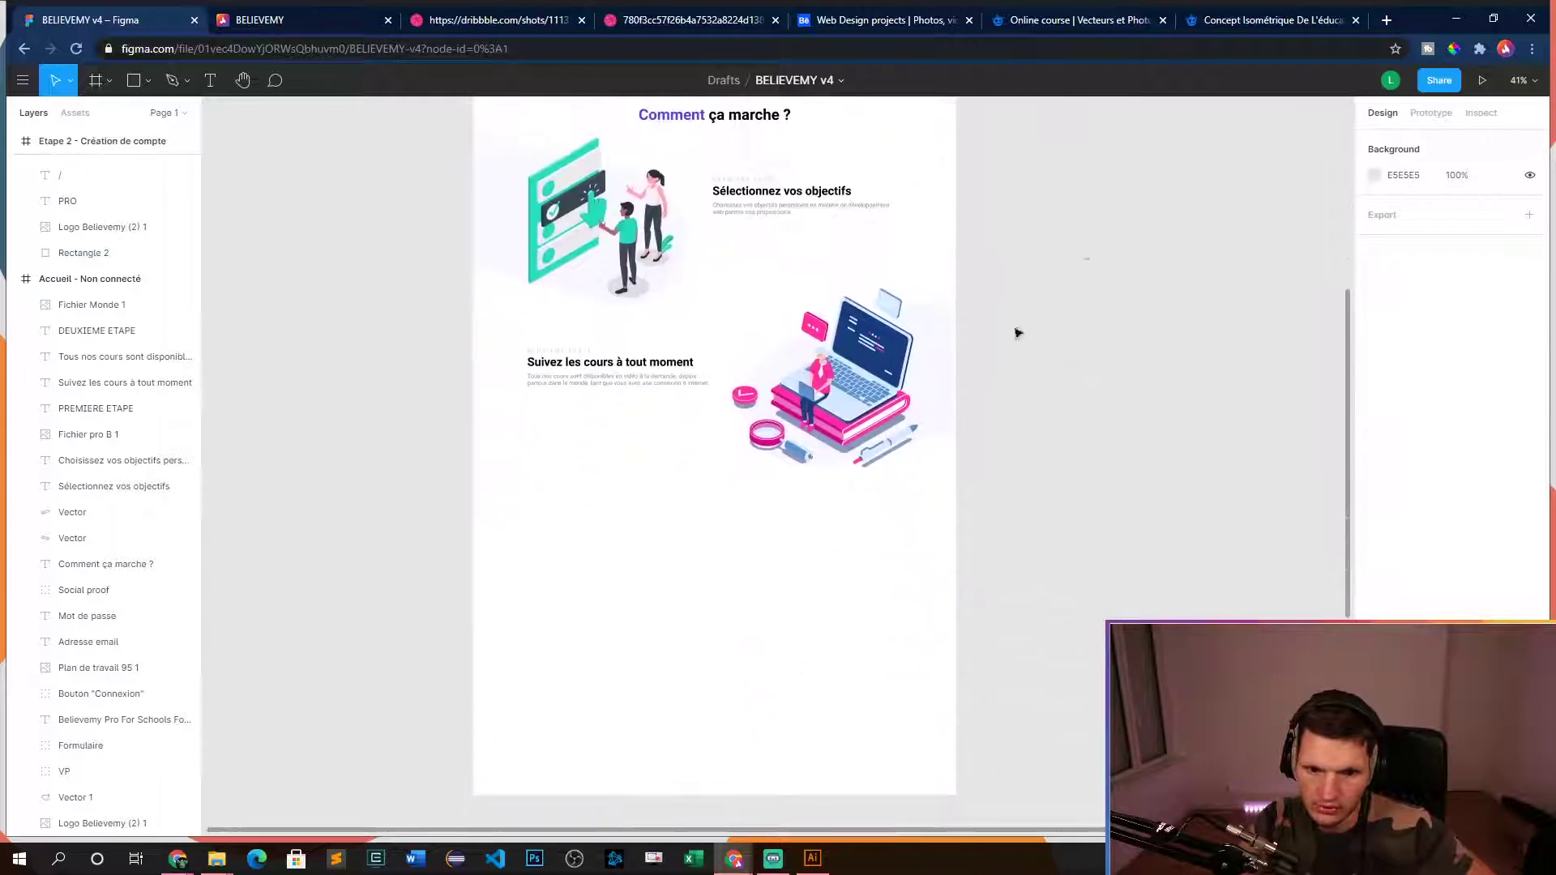
{"action": "left_click_drag", "start_coordinate": [1133, 403], "coordinate": [1052, 518]}
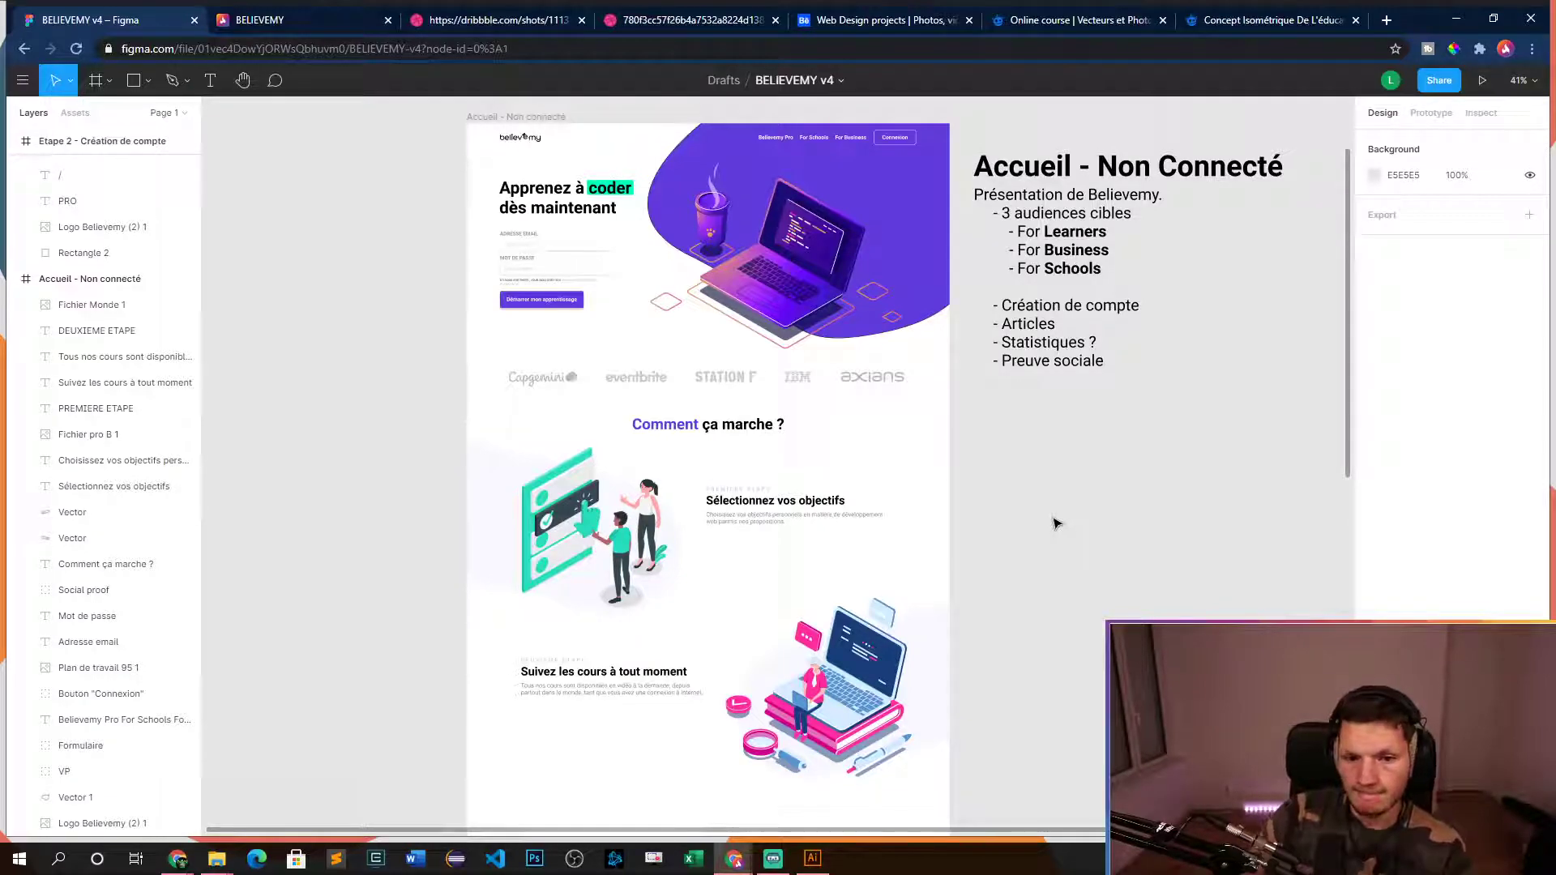
{"action": "left_click_drag", "start_coordinate": [1082, 630], "coordinate": [1085, 410]}
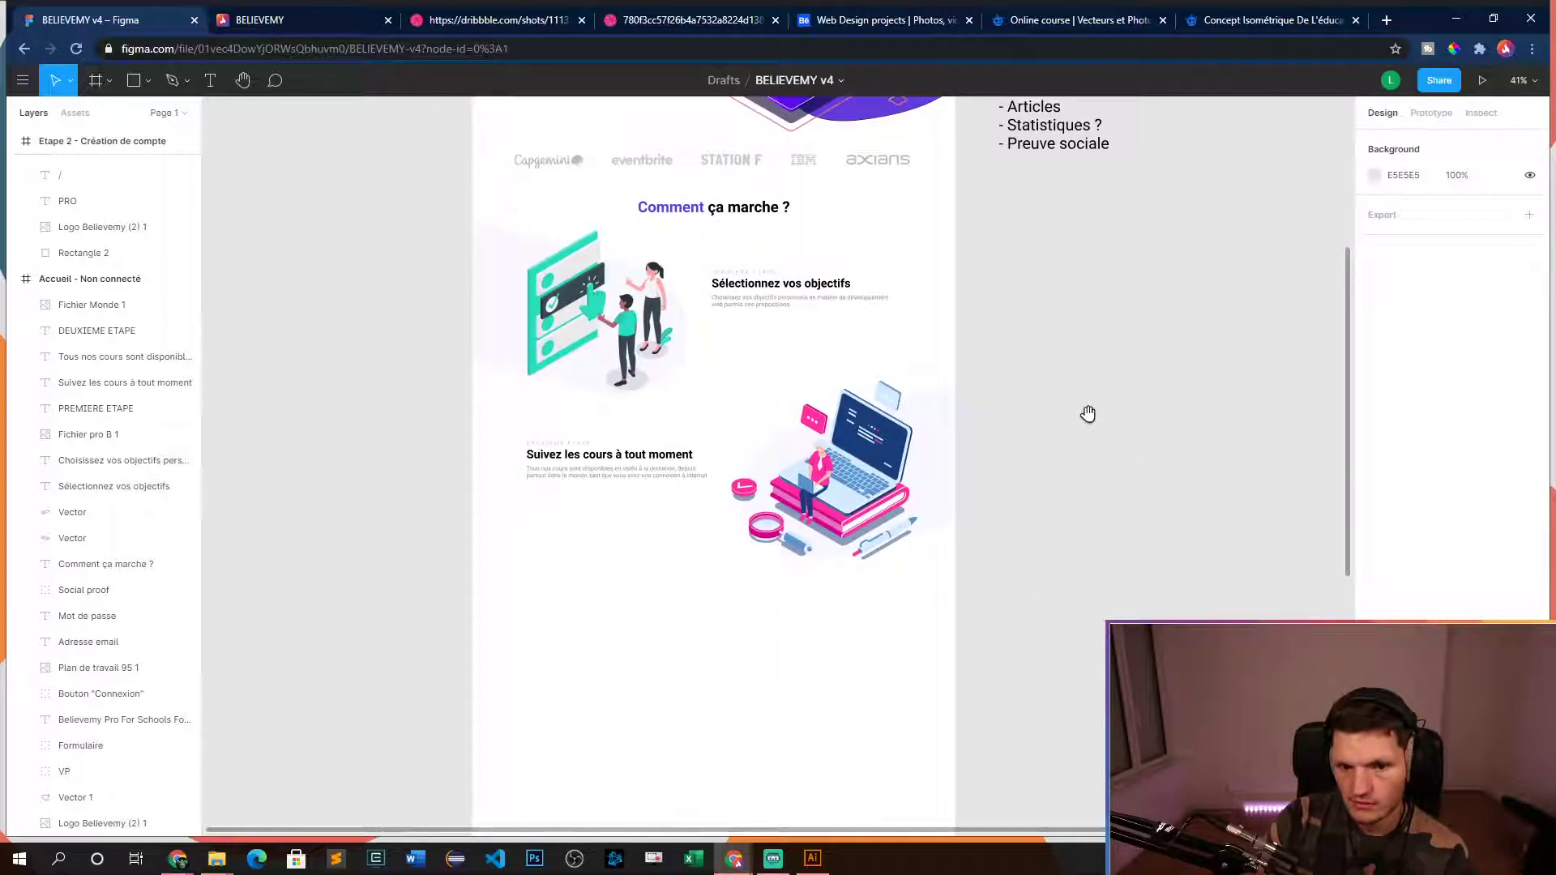
{"action": "left_click_drag", "start_coordinate": [1086, 412], "coordinate": [1123, 531]}
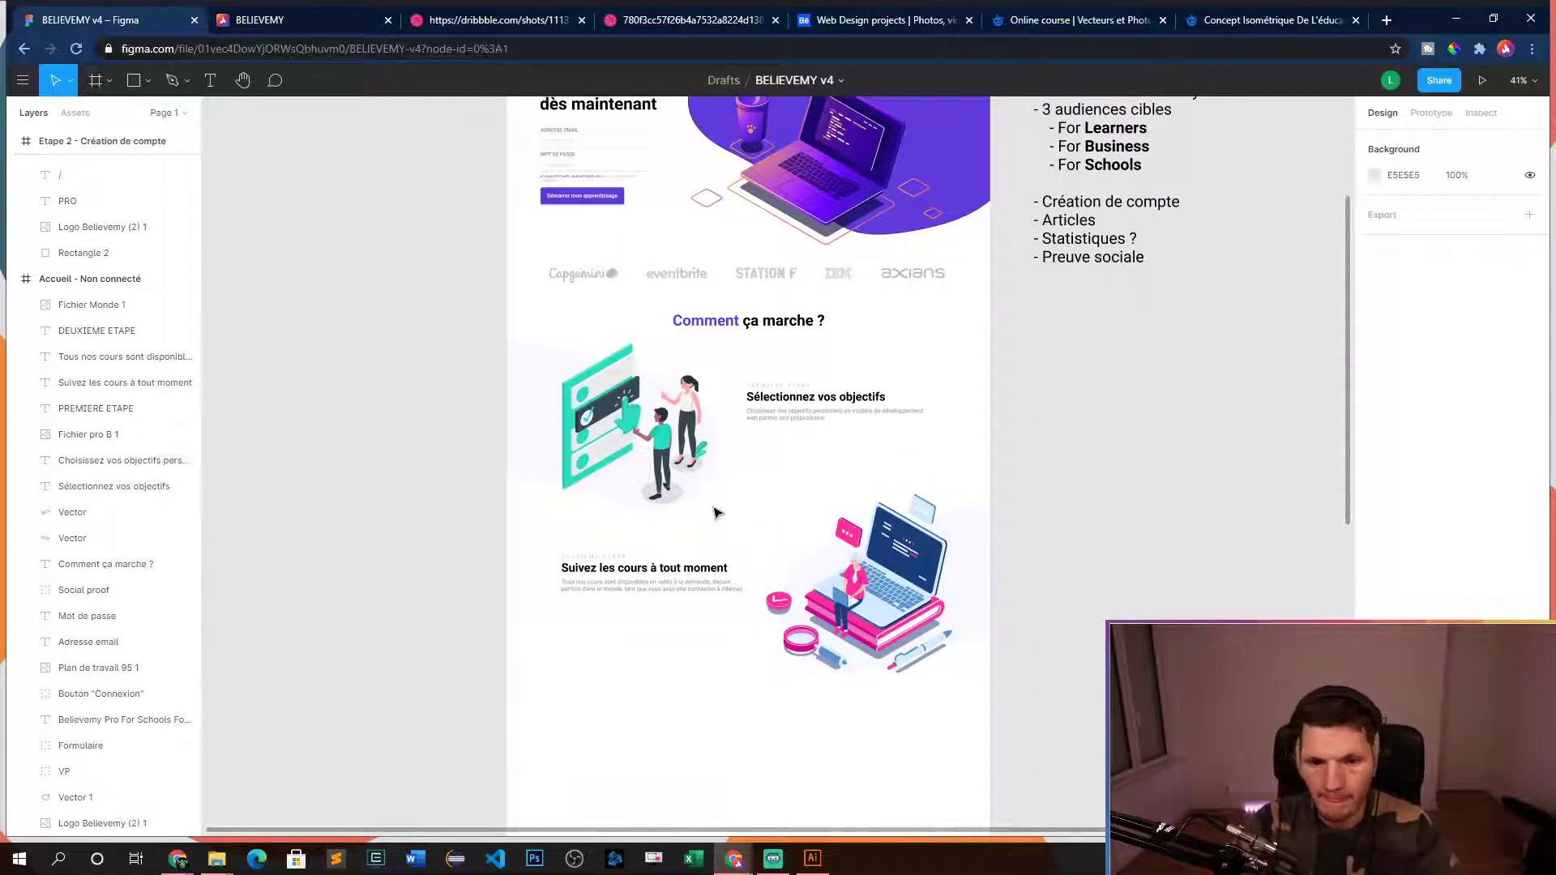
- Duplicate the "Sélectionnez vos objectifs" block with its label, description, illustration and background shape, placing the copy below the "Suivez les cours à tout moment" block
{"action": "left_click_drag", "start_coordinate": [485, 333], "coordinate": [737, 503]}
{"action": "left_click", "coordinate": [762, 388], "text": "shift"}
{"action": "left_click", "coordinate": [775, 397], "text": "shift"}
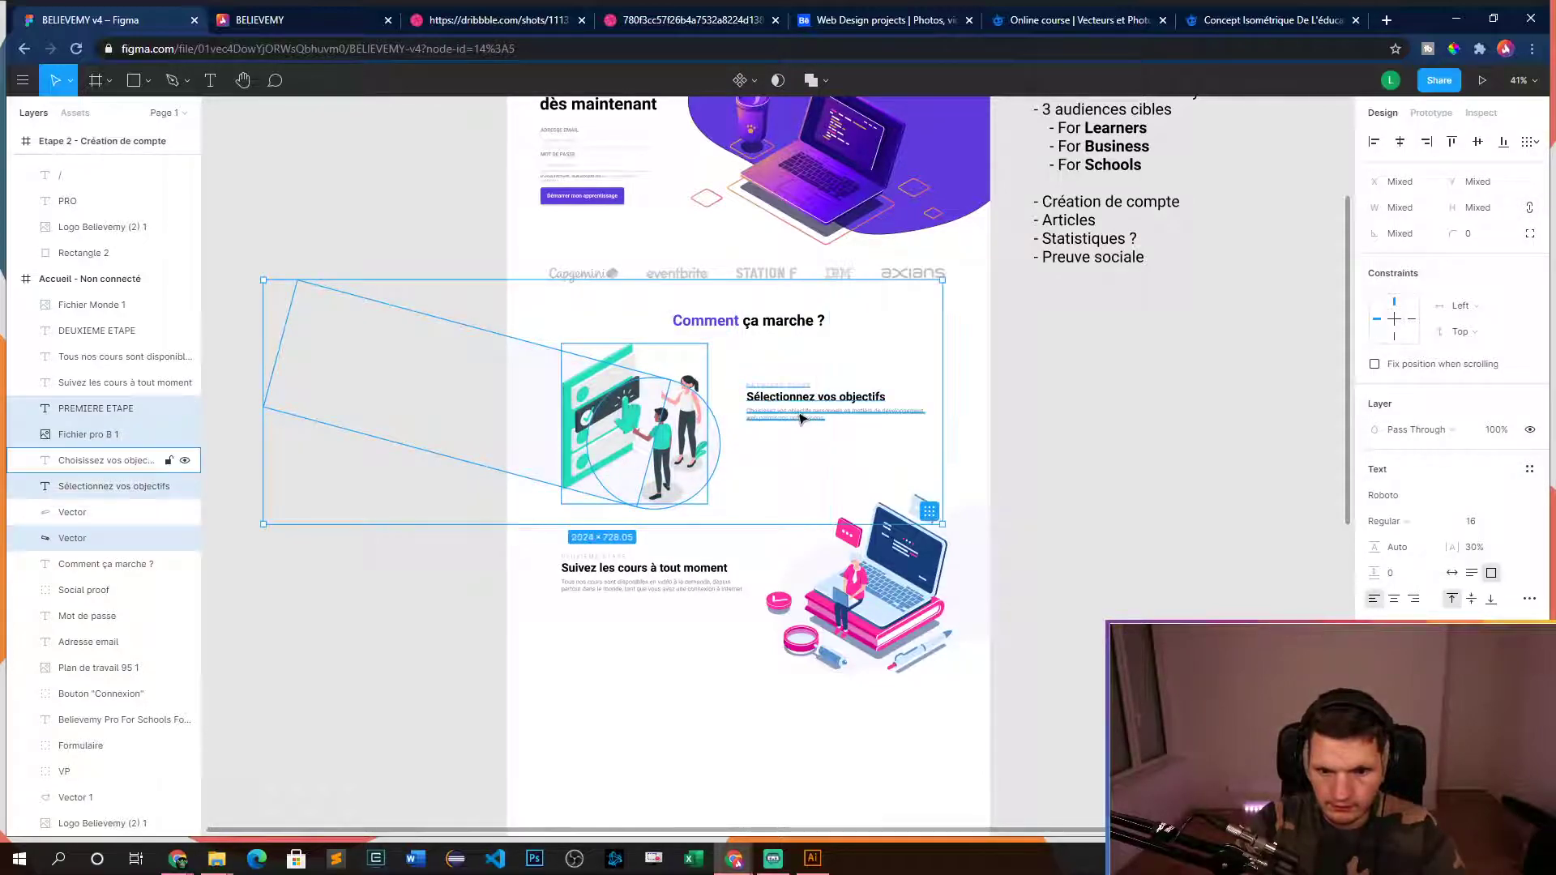
{"action": "left_click", "coordinate": [799, 413], "text": "shift"}
{"action": "key", "text": "ctrl+c"}
{"action": "key", "text": "ctrl+v"}
{"action": "left_click_drag", "start_coordinate": [755, 439], "coordinate": [778, 643]}
{"action": "left_click", "coordinate": [1105, 514]}
{"action": "scroll", "coordinate": [1038, 583], "scroll_direction": "up", "scroll_amount": 5}
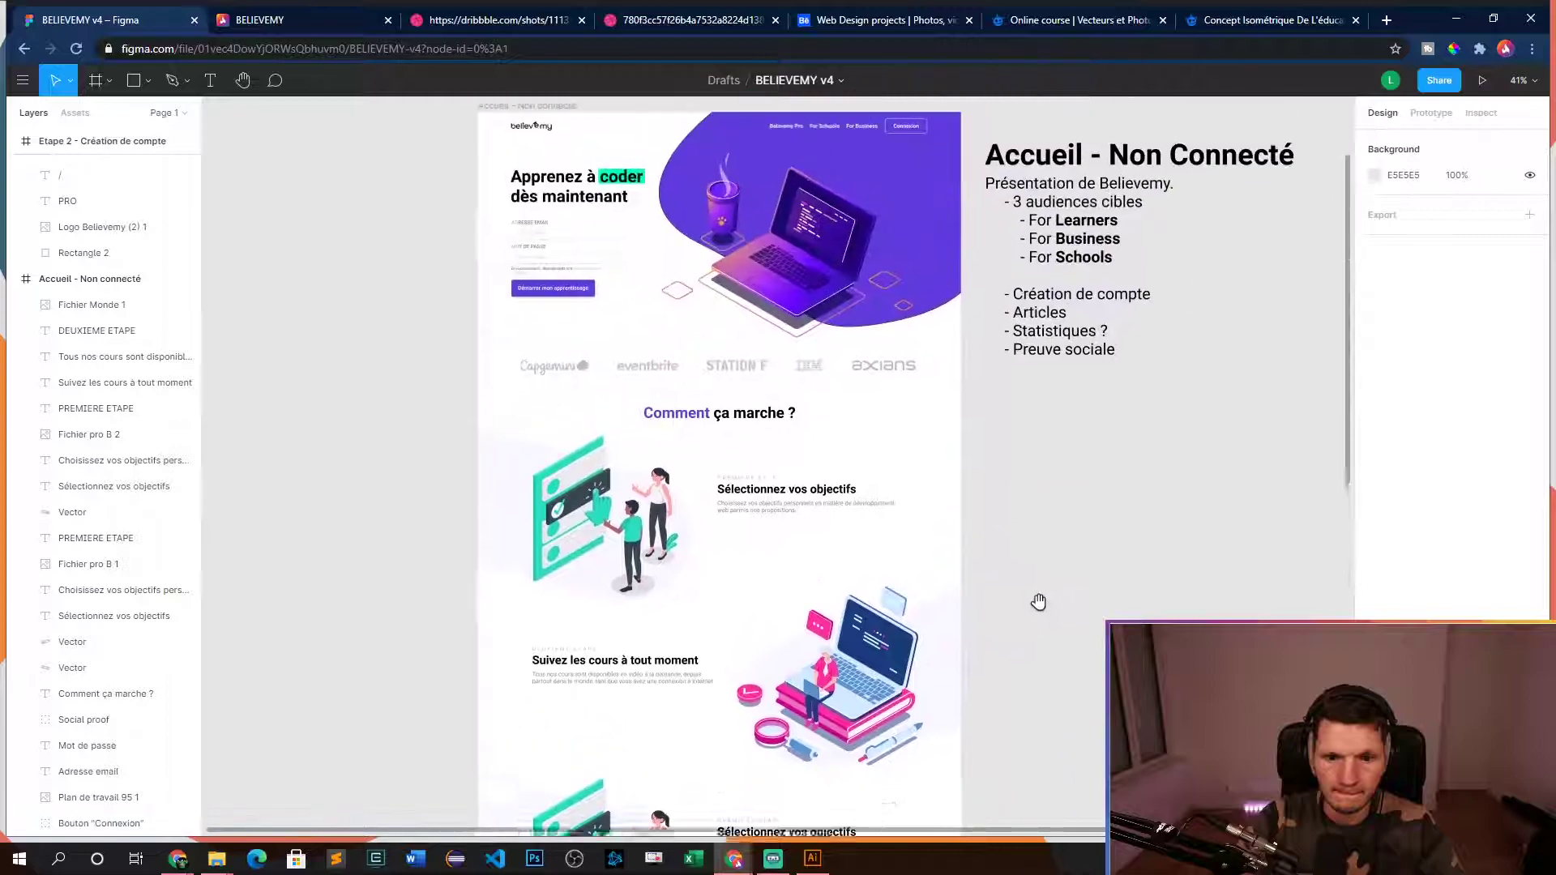
- Change the step label of the copied block under "Suivez les cours à tout moment" to "TROISIEME ETAPE"
{"action": "left_click_drag", "start_coordinate": [1023, 628], "coordinate": [1026, 248]}
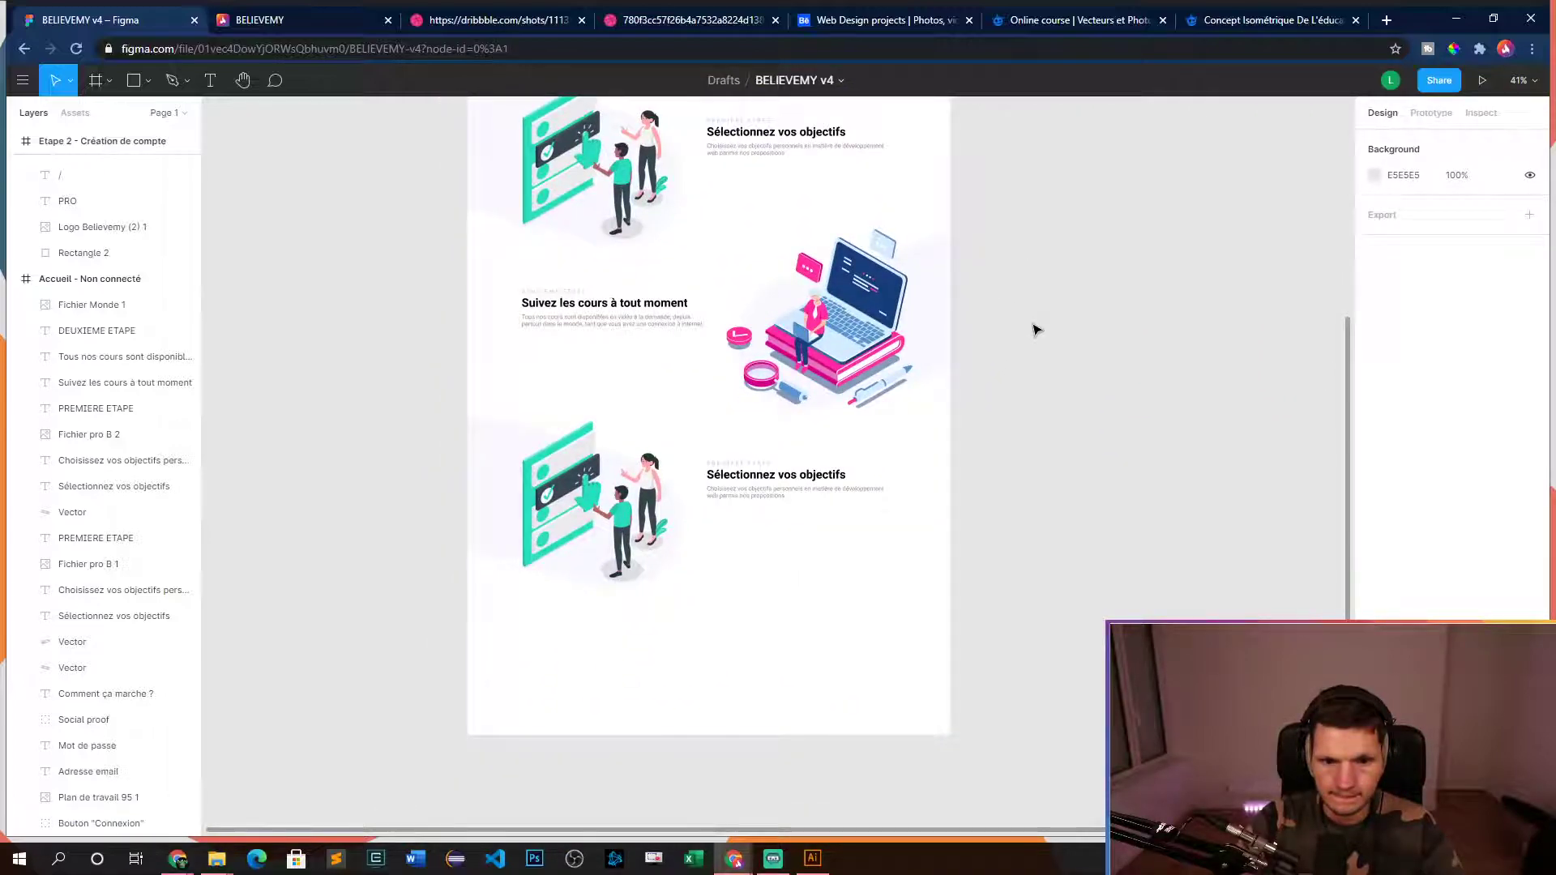
{"action": "scroll", "coordinate": [817, 389], "scroll_direction": "up", "scroll_amount": 3}
{"action": "scroll", "coordinate": [771, 403], "scroll_direction": "up", "scroll_amount": 3, "text": "ctrl"}
{"action": "scroll", "coordinate": [1084, 515], "scroll_direction": "up", "scroll_amount": 4}
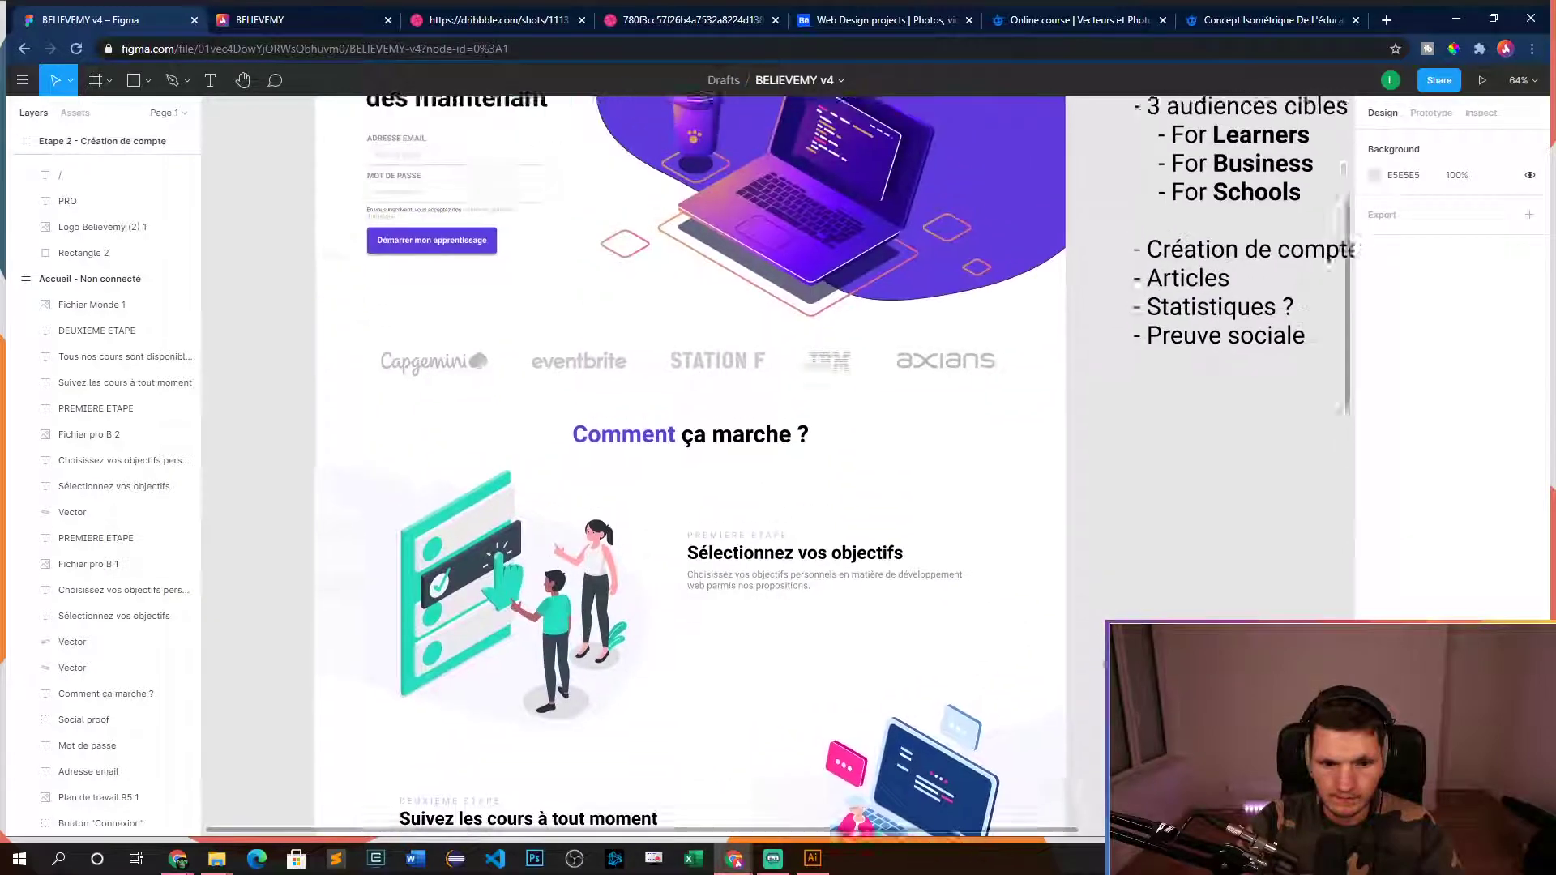
{"action": "scroll", "coordinate": [1118, 146], "scroll_direction": "down", "scroll_amount": 8}
{"action": "left_click", "coordinate": [729, 531]}
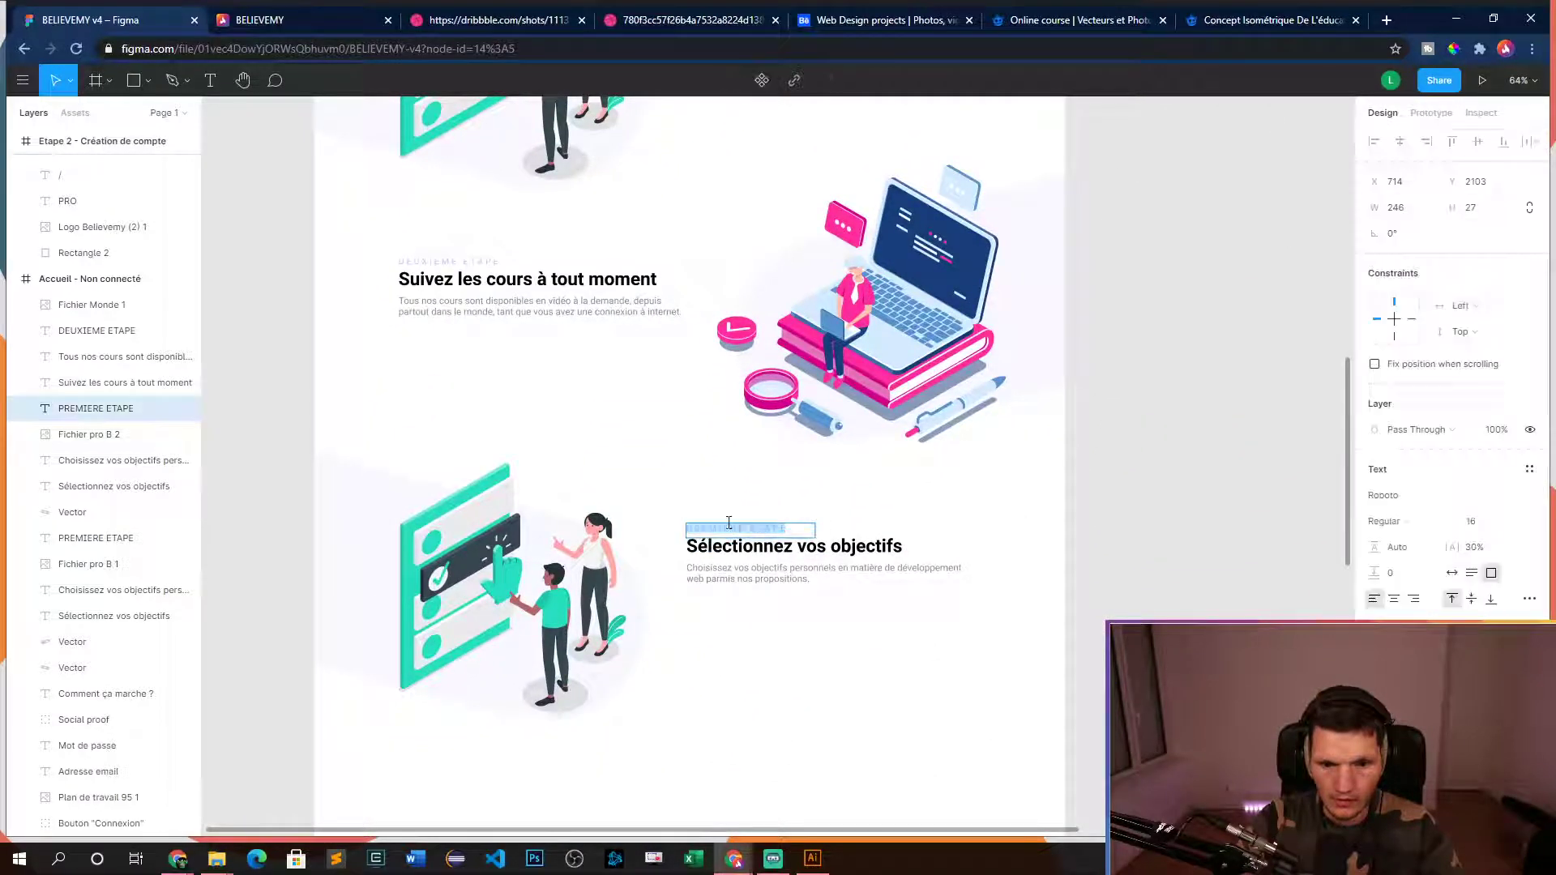
{"action": "left_click_drag", "start_coordinate": [744, 531], "coordinate": [687, 534]}
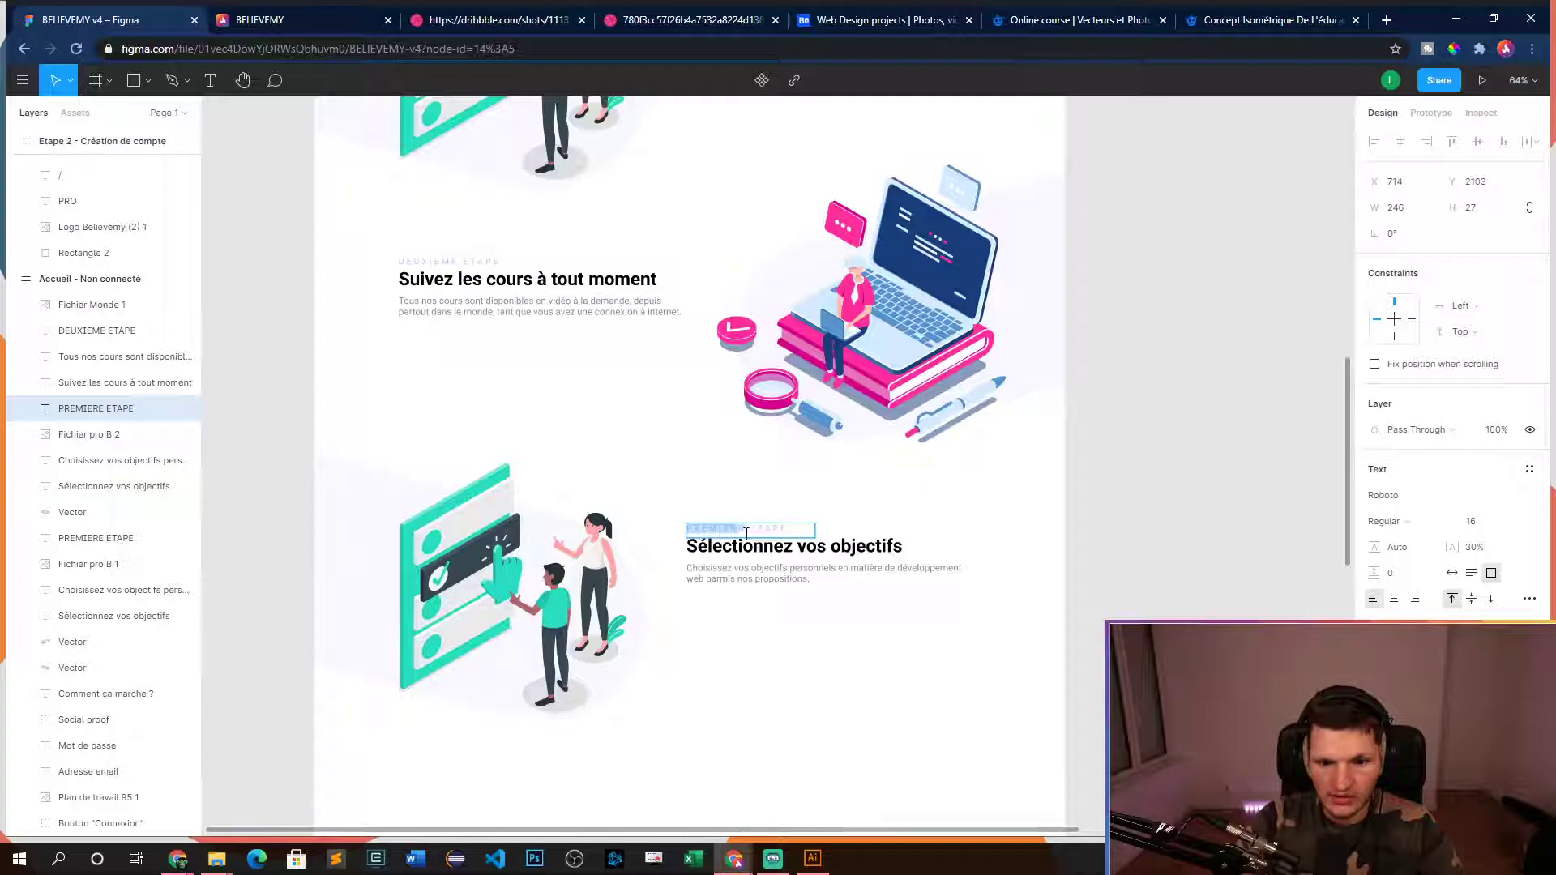
{"action": "type", "text": "TROISI"}
{"action": "key", "text": "Escape"}
{"action": "key", "text": "Escape"}
{"action": "scroll", "coordinate": [742, 554], "scroll_direction": "up", "scroll_amount": 5}
{"action": "left_click", "coordinate": [827, 501]}
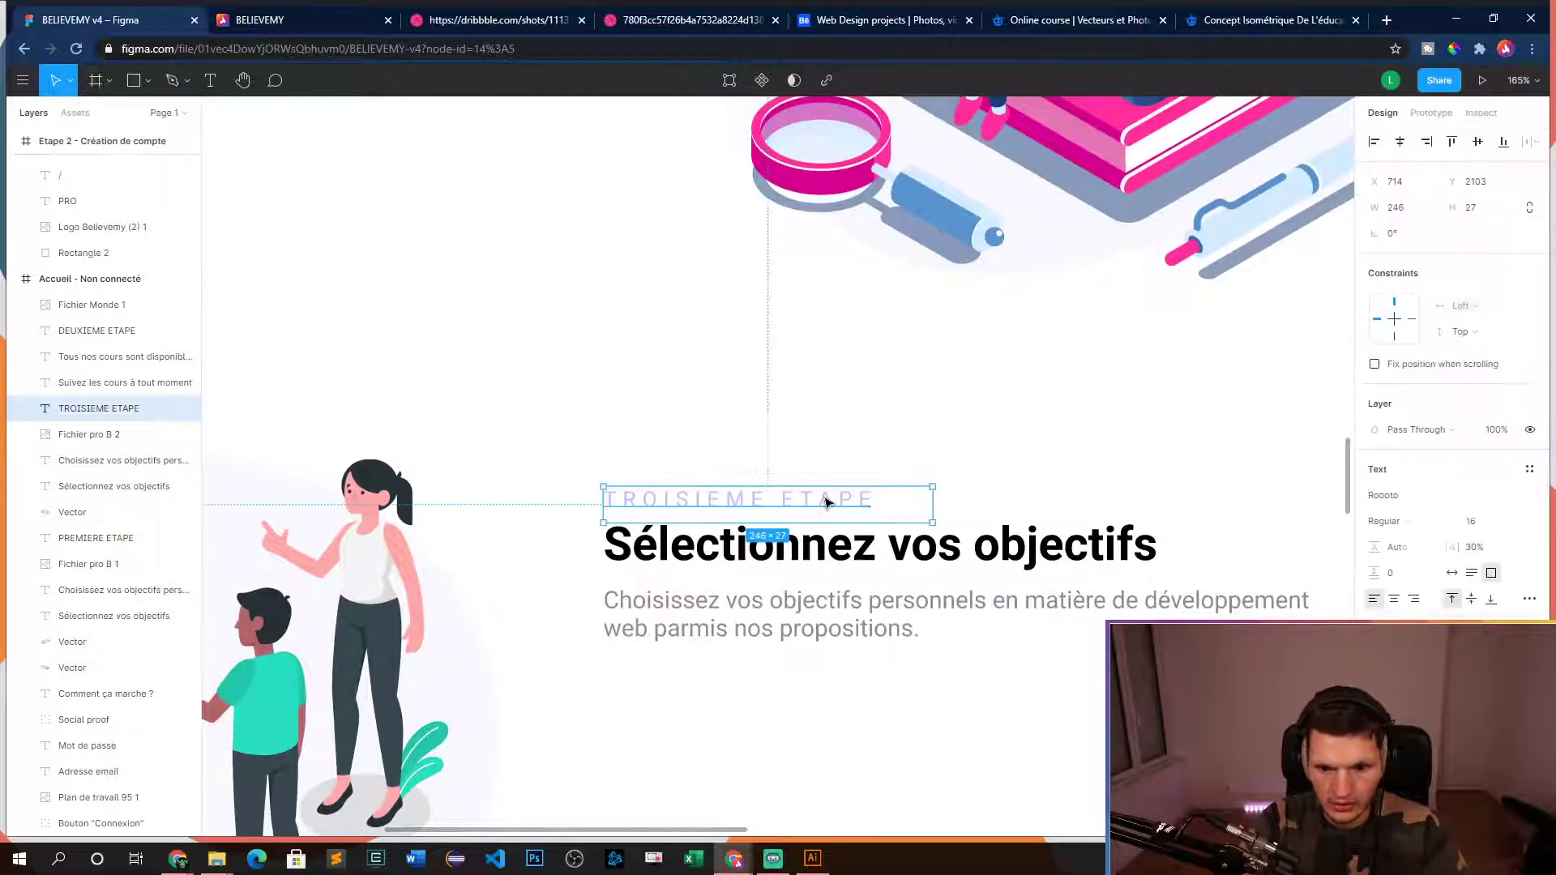
{"action": "left_click", "coordinate": [891, 506]}
{"action": "scroll", "coordinate": [843, 689], "scroll_direction": "down", "scroll_amount": 10}
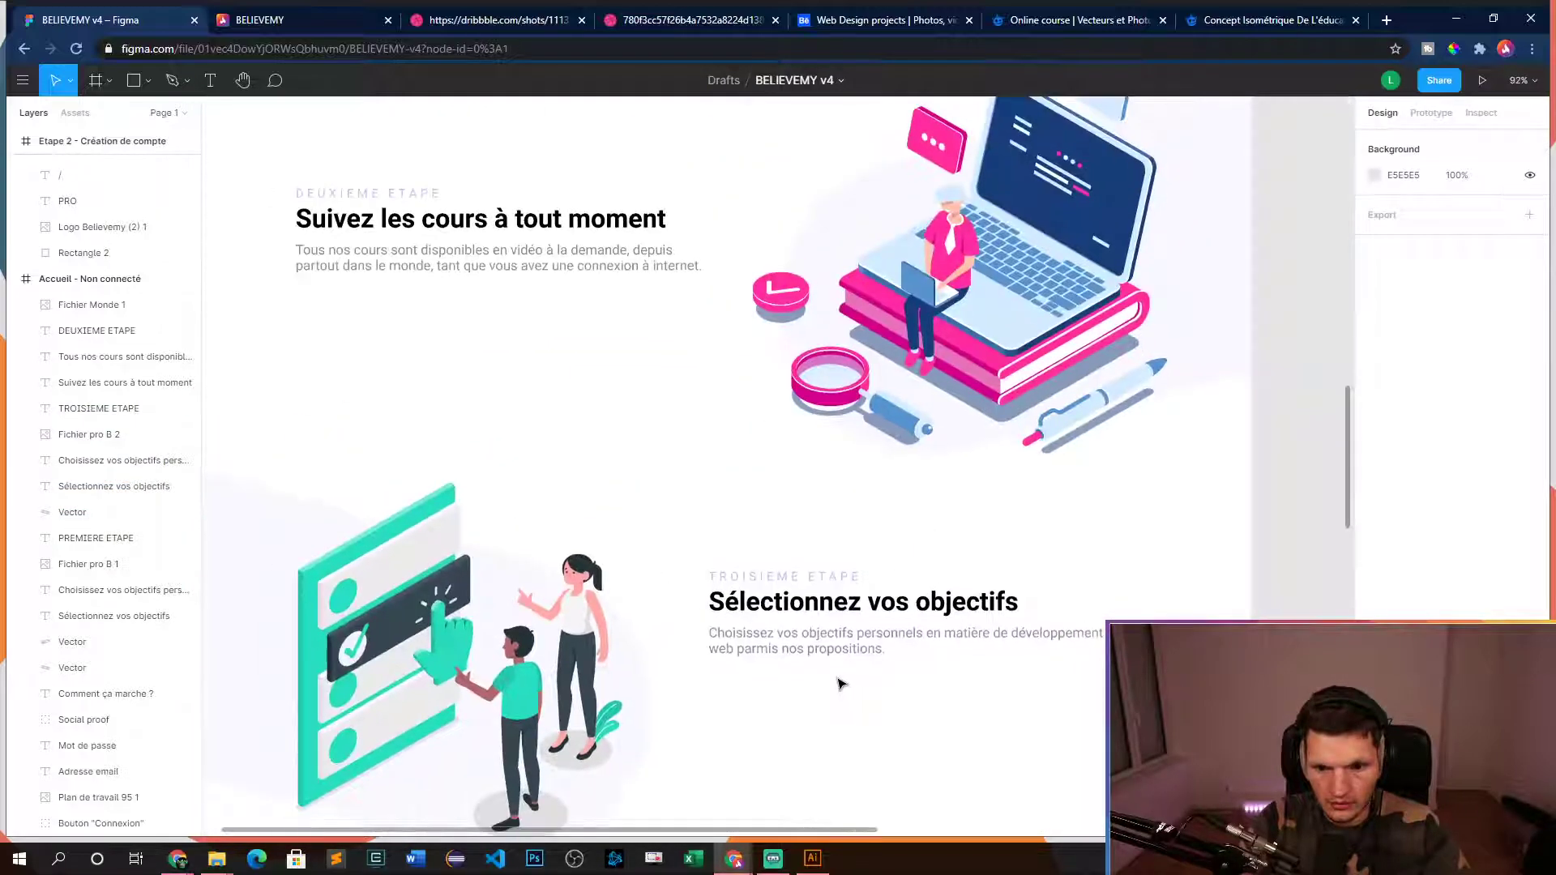
- Replace the heading under "TROISIEME ETAPE" with "Suivez et mesurez vos progrès"
{"action": "scroll", "coordinate": [746, 678], "scroll_direction": "up", "scroll_amount": 1}
{"action": "left_click_drag", "start_coordinate": [753, 723], "coordinate": [723, 396]}
{"action": "scroll", "coordinate": [733, 424], "scroll_direction": "up", "scroll_amount": 5}
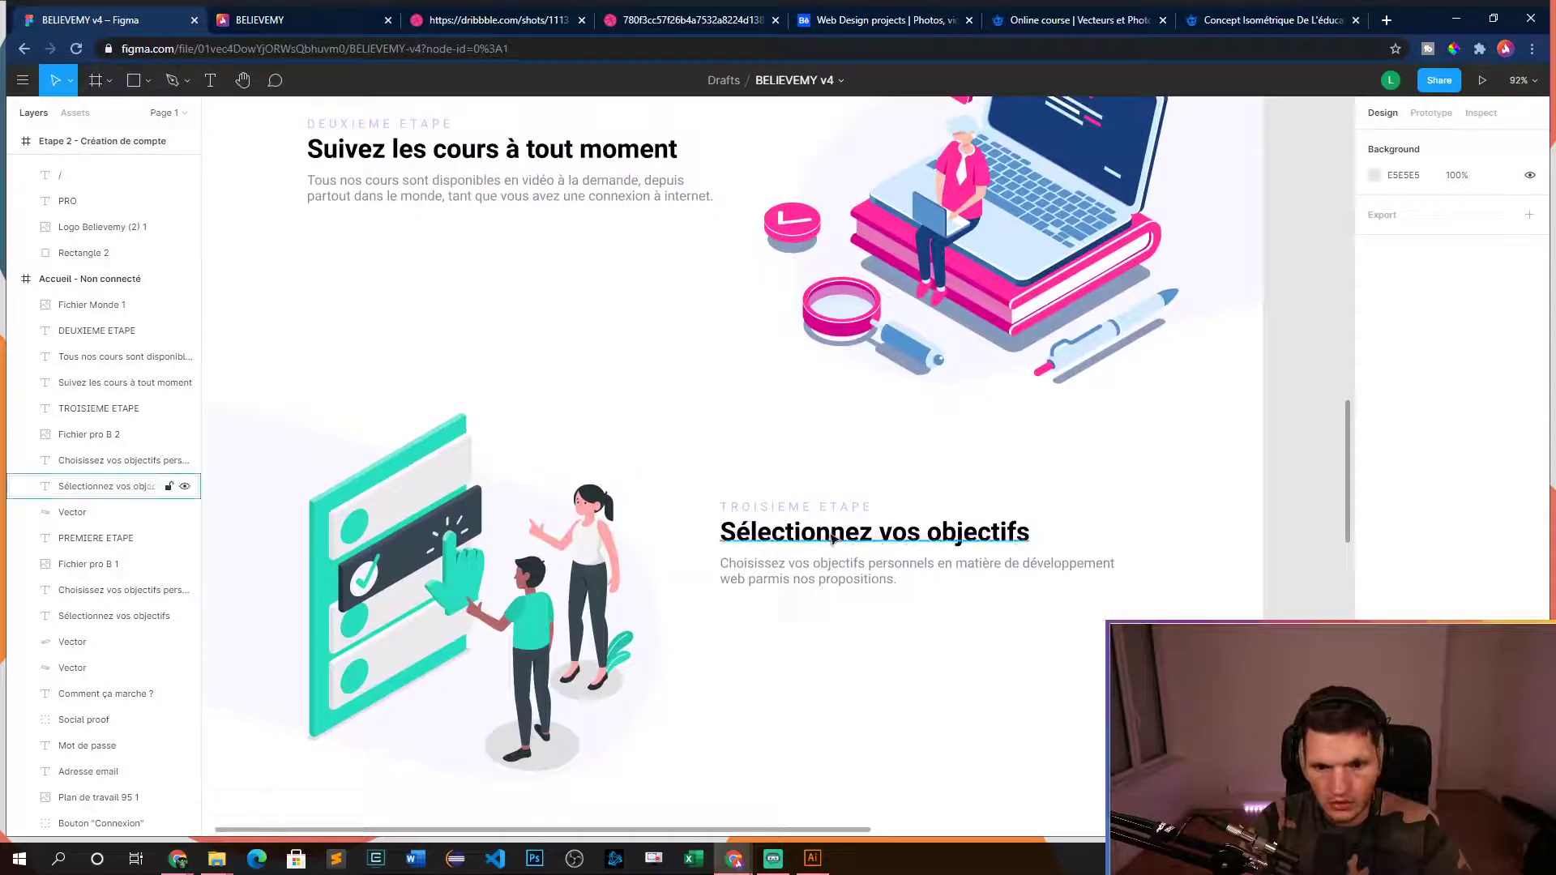
{"action": "double_click", "coordinate": [832, 539]}
{"action": "type", "text": "Suivez vos progrès"}
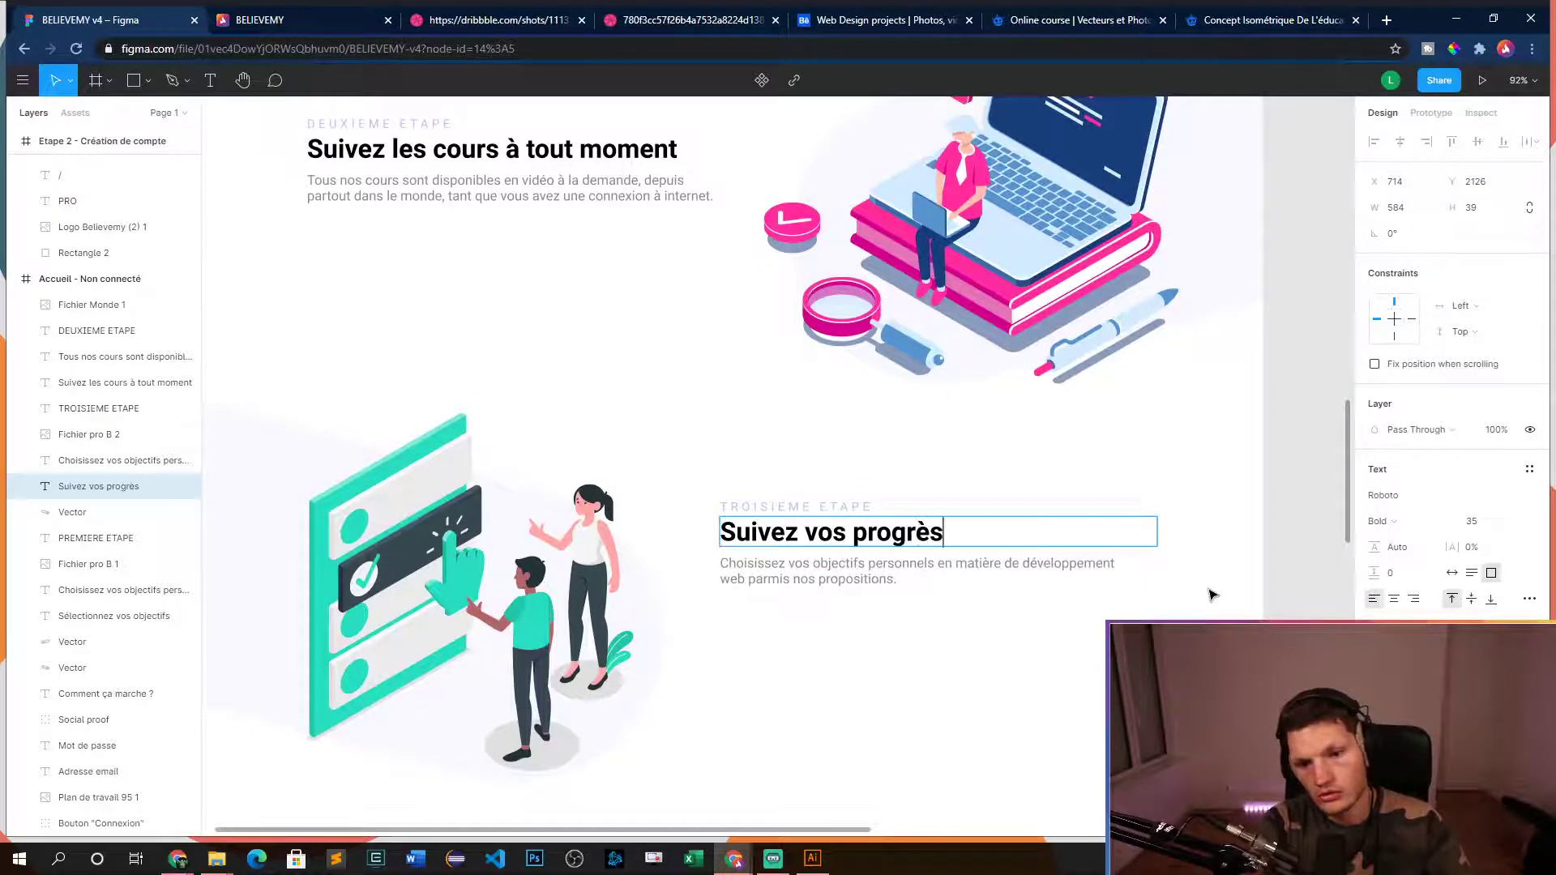
{"action": "left_click", "coordinate": [798, 532]}
{"action": "type", "text": "et mesurez"}
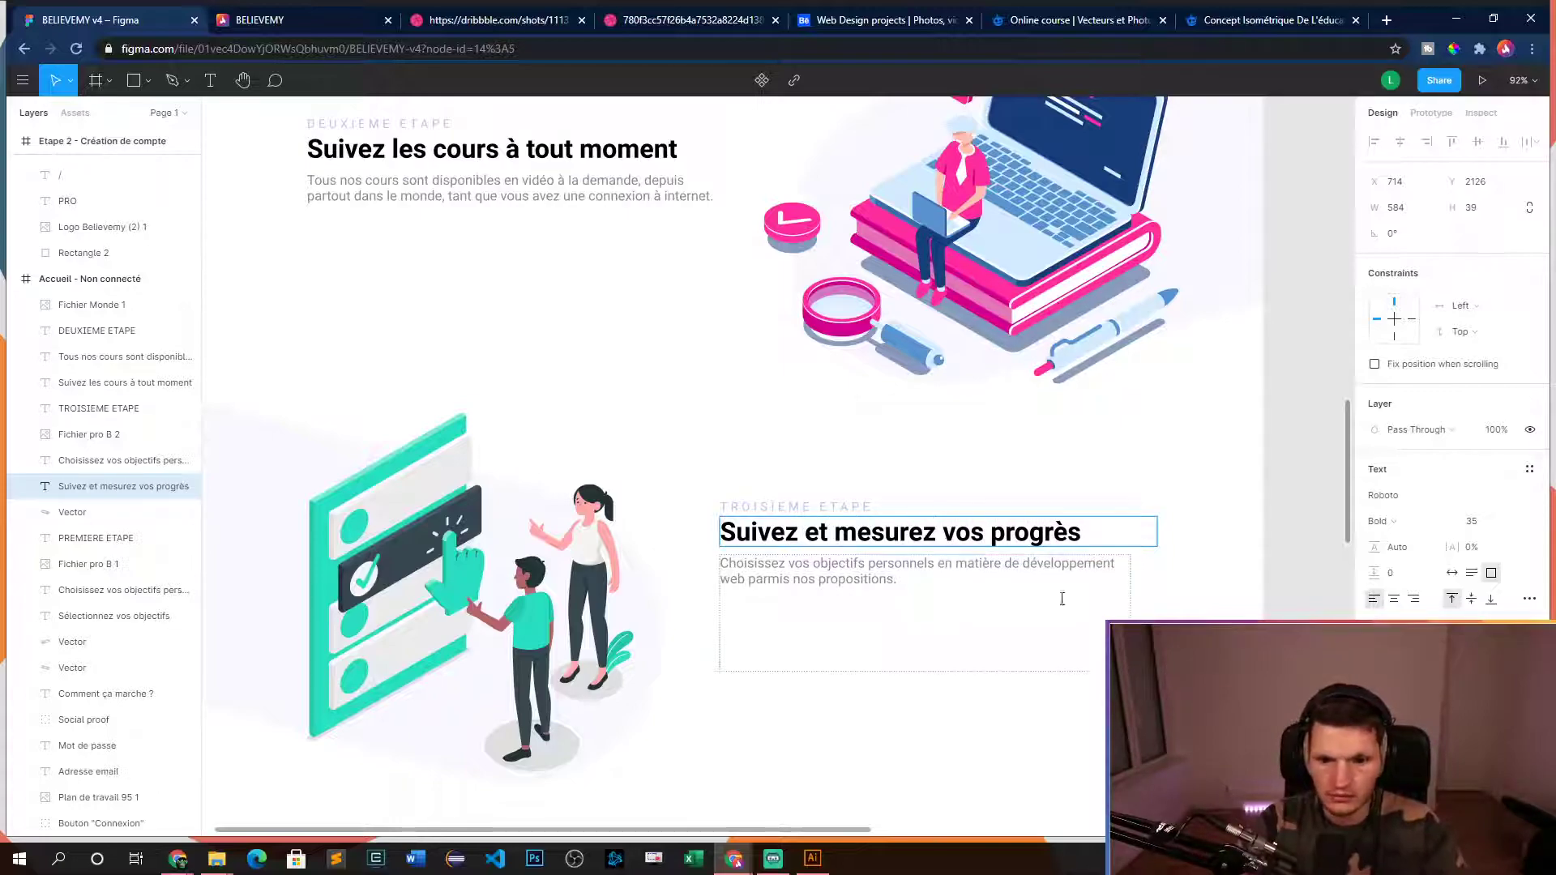
{"action": "left_click", "coordinate": [1030, 573]}
{"action": "key", "text": "Escape"}
- Shorten the third step's heading to "Mesurez vos progrès"
{"action": "scroll", "coordinate": [1288, 638], "scroll_direction": "down", "scroll_amount": 5}
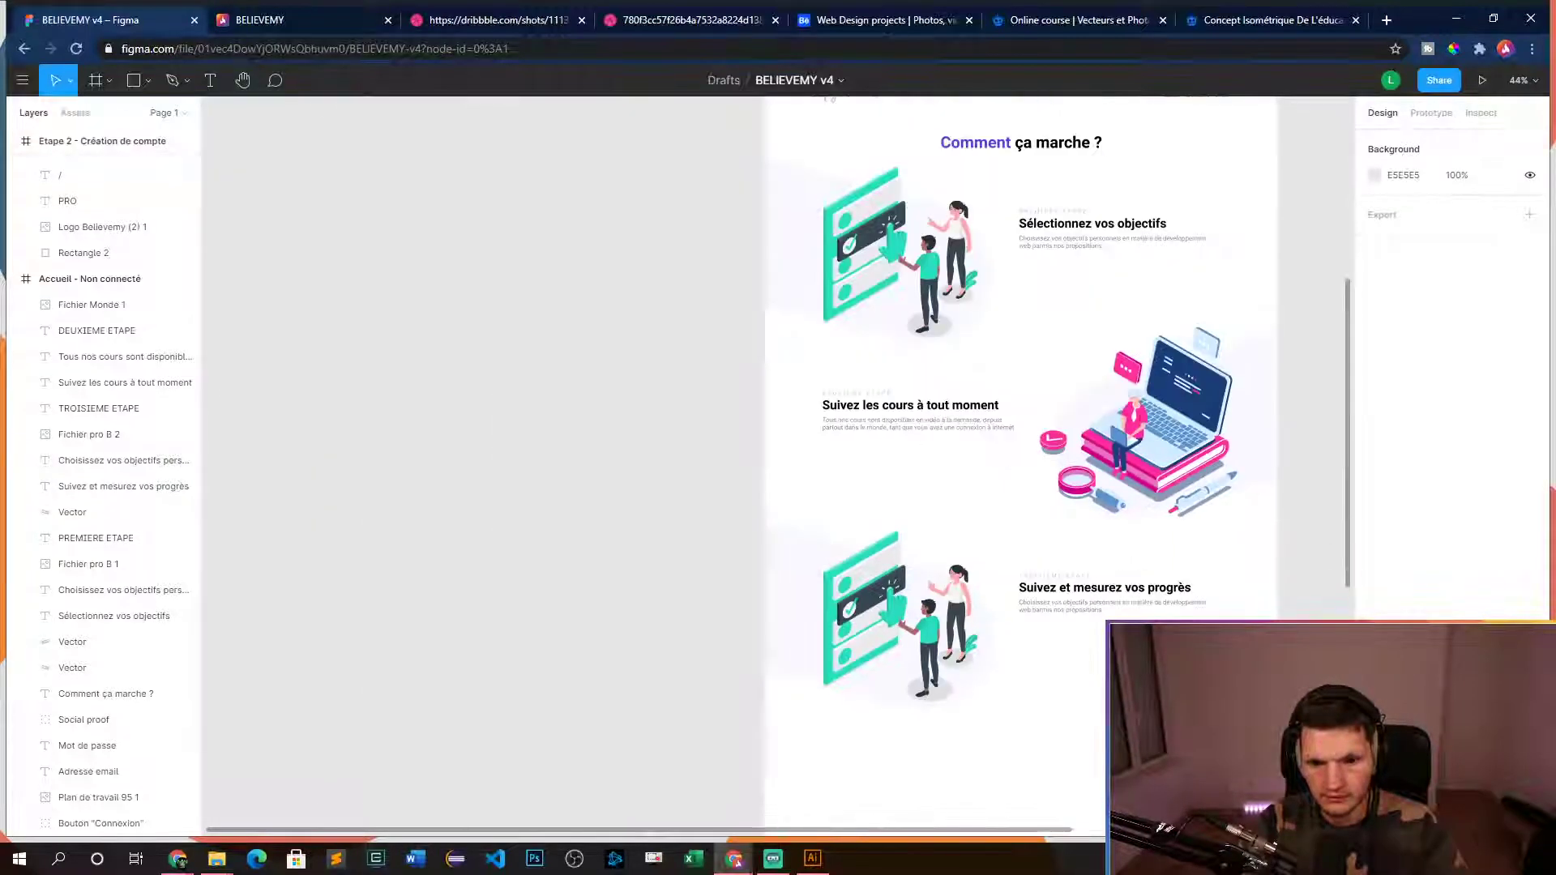
{"action": "scroll", "coordinate": [1035, 518], "scroll_direction": "right", "scroll_amount": 5}
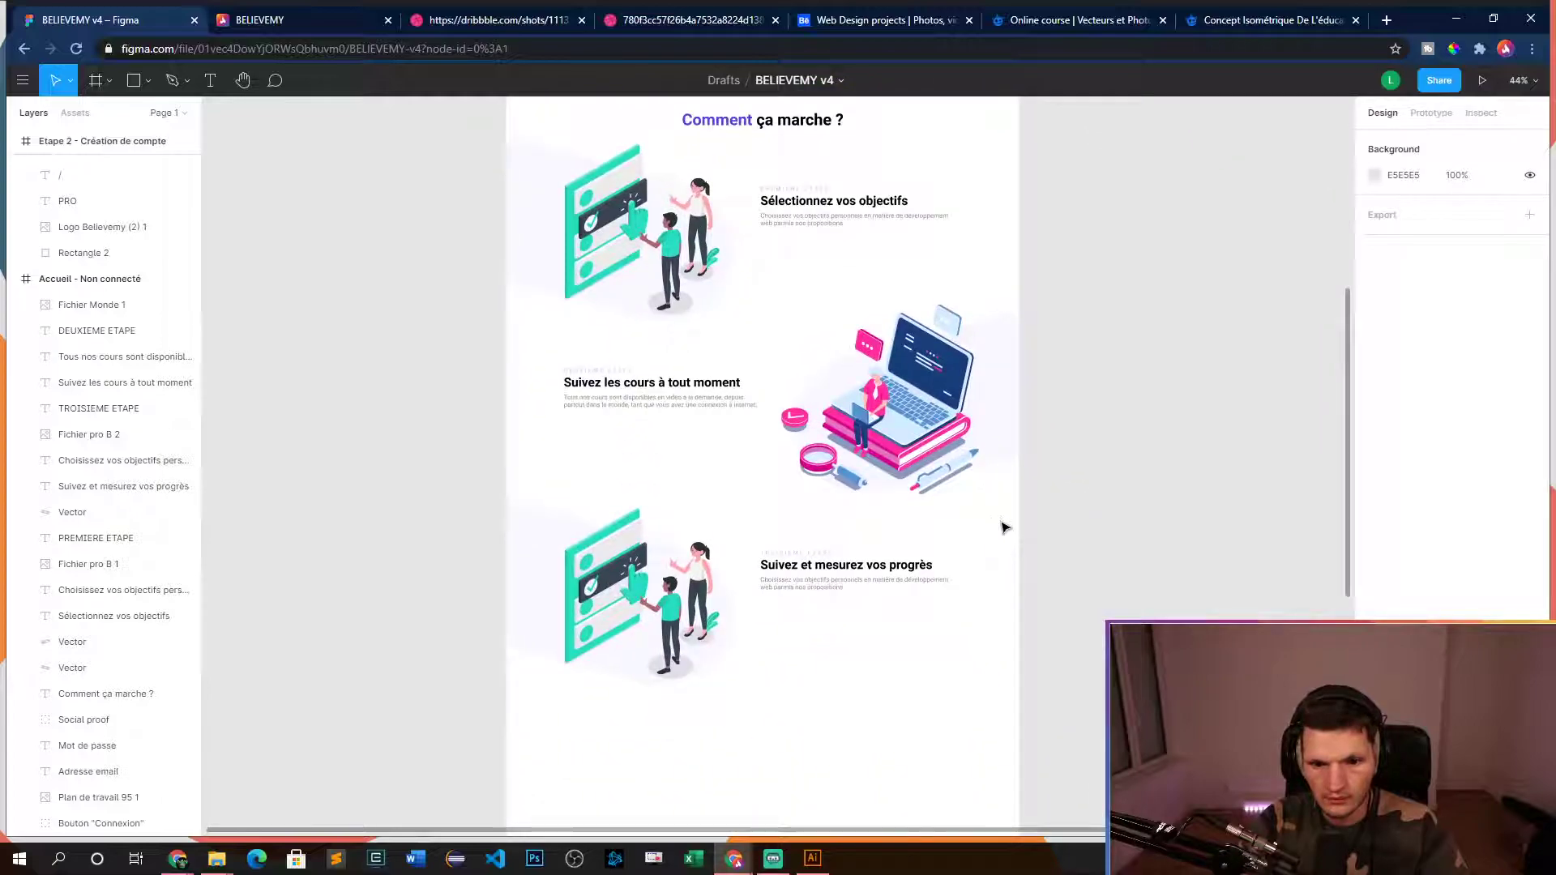
{"action": "scroll", "coordinate": [884, 550], "scroll_direction": "up", "scroll_amount": 5}
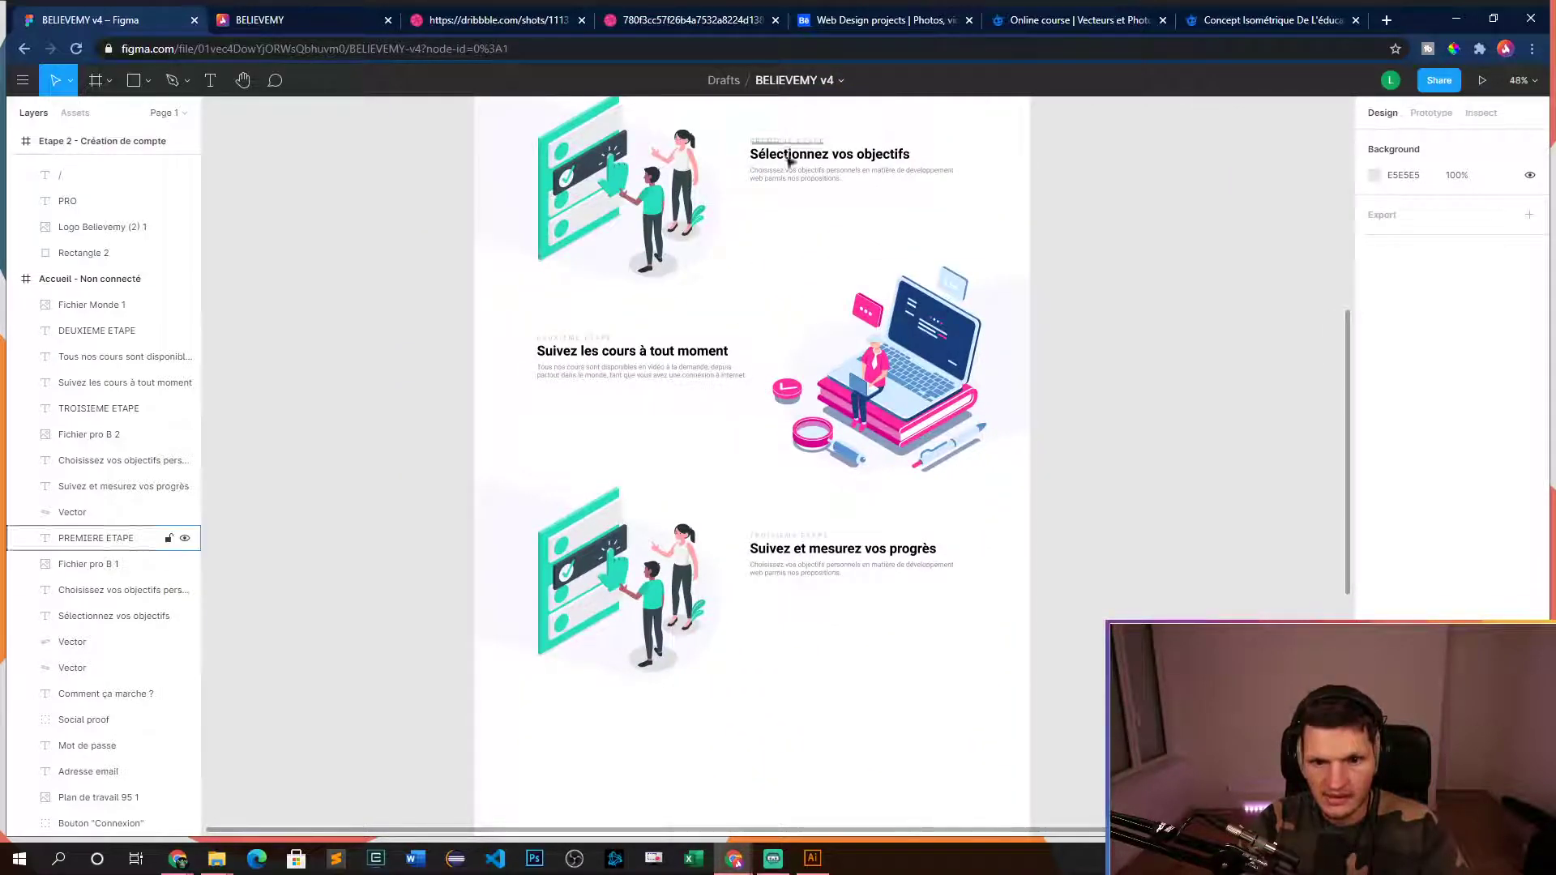
{"action": "double_click", "coordinate": [804, 551]}
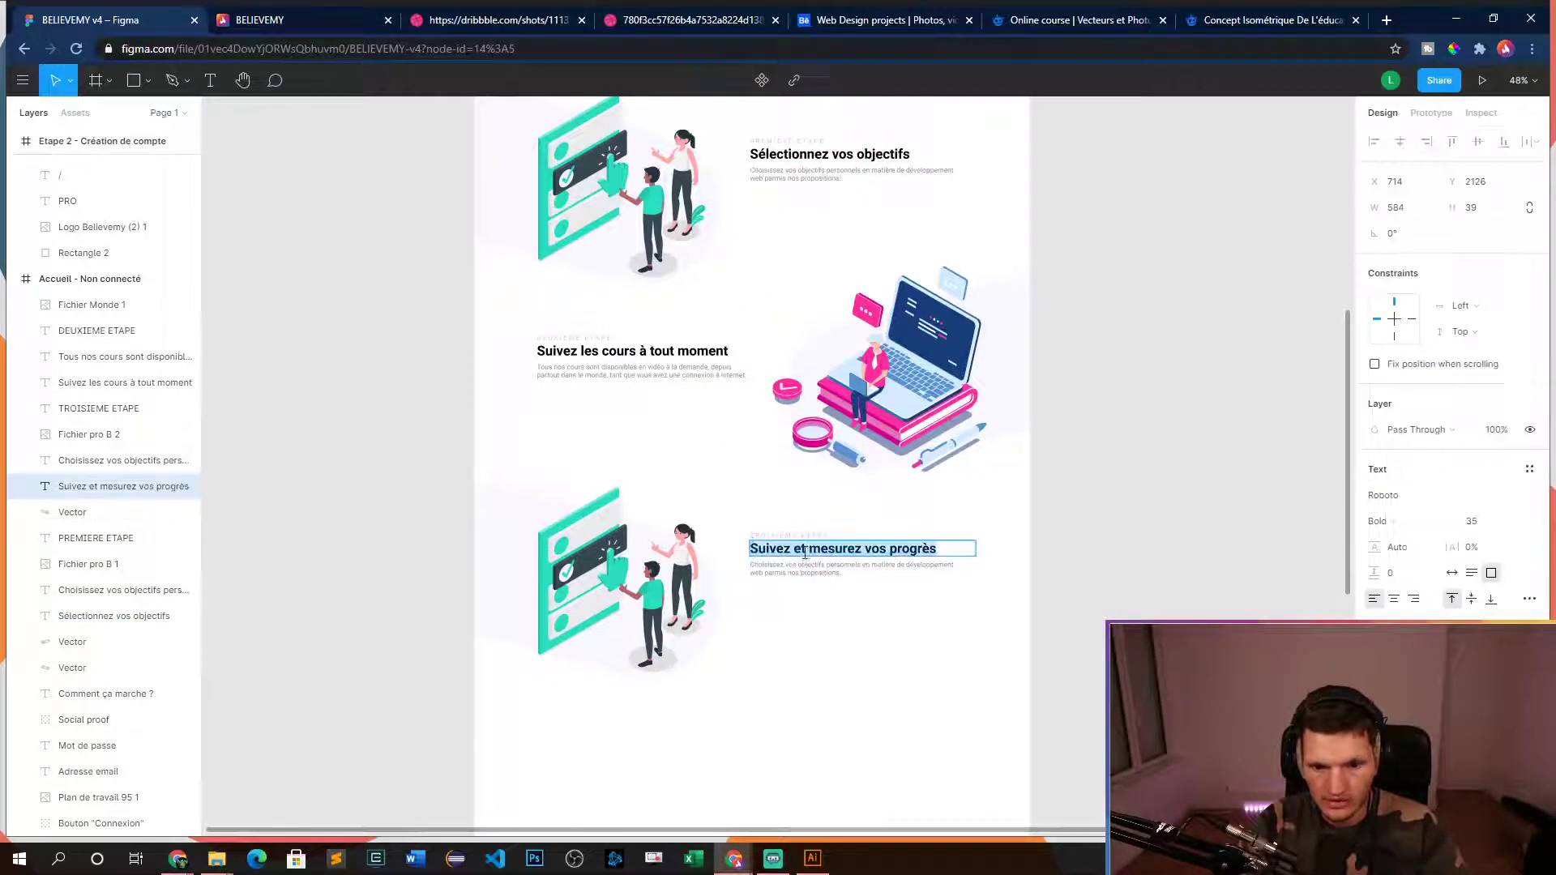
{"action": "left_click_drag", "start_coordinate": [818, 551], "coordinate": [732, 561]}
{"action": "type", "text": "M"}
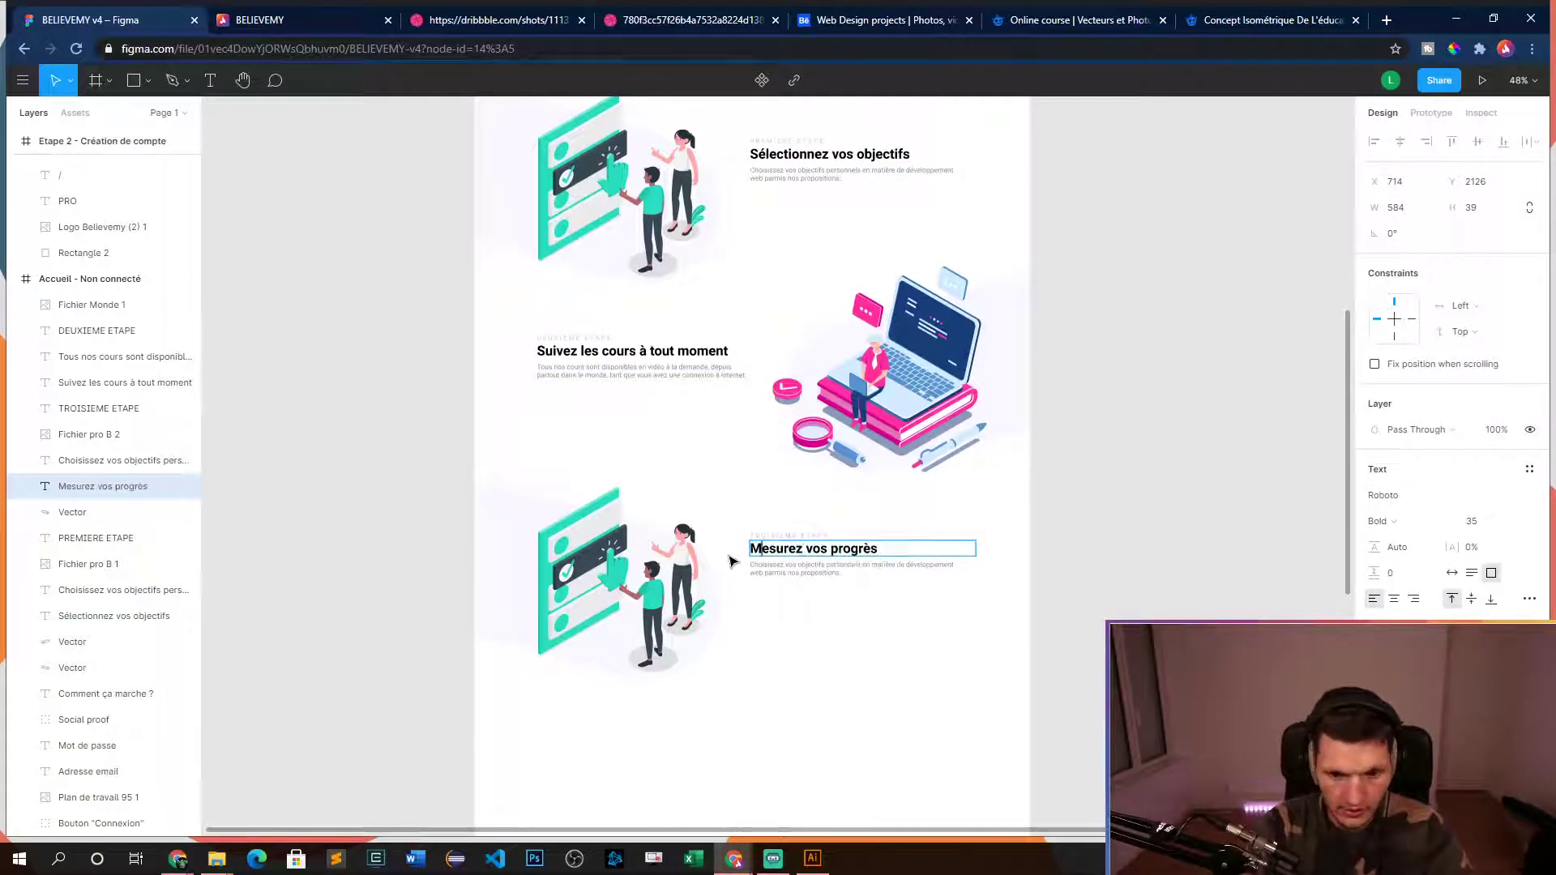
{"action": "left_click", "coordinate": [1064, 735]}
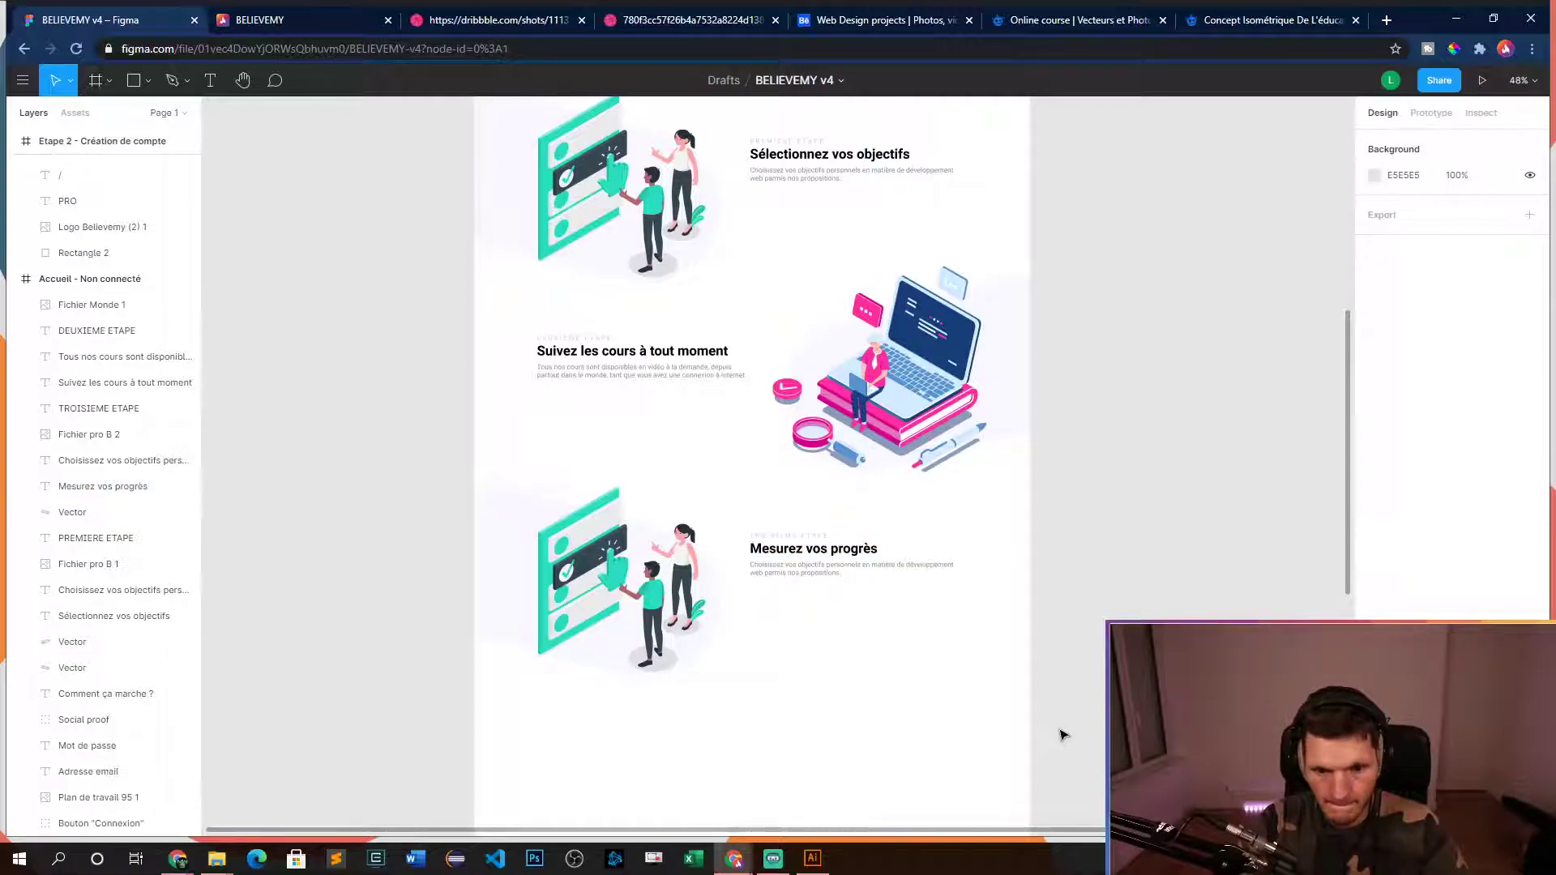
- Replace the third step's description with "Depuis votre compte, ayez une visualisation complète sur vos progrès et sur le chemin parcouru depuis vos tous premiers pas dans la réalisation de vos objectifs."
{"action": "scroll", "coordinate": [911, 625], "scroll_direction": "up", "scroll_amount": 5}
{"action": "left_click", "coordinate": [738, 464]}
{"action": "key", "text": "Return"}
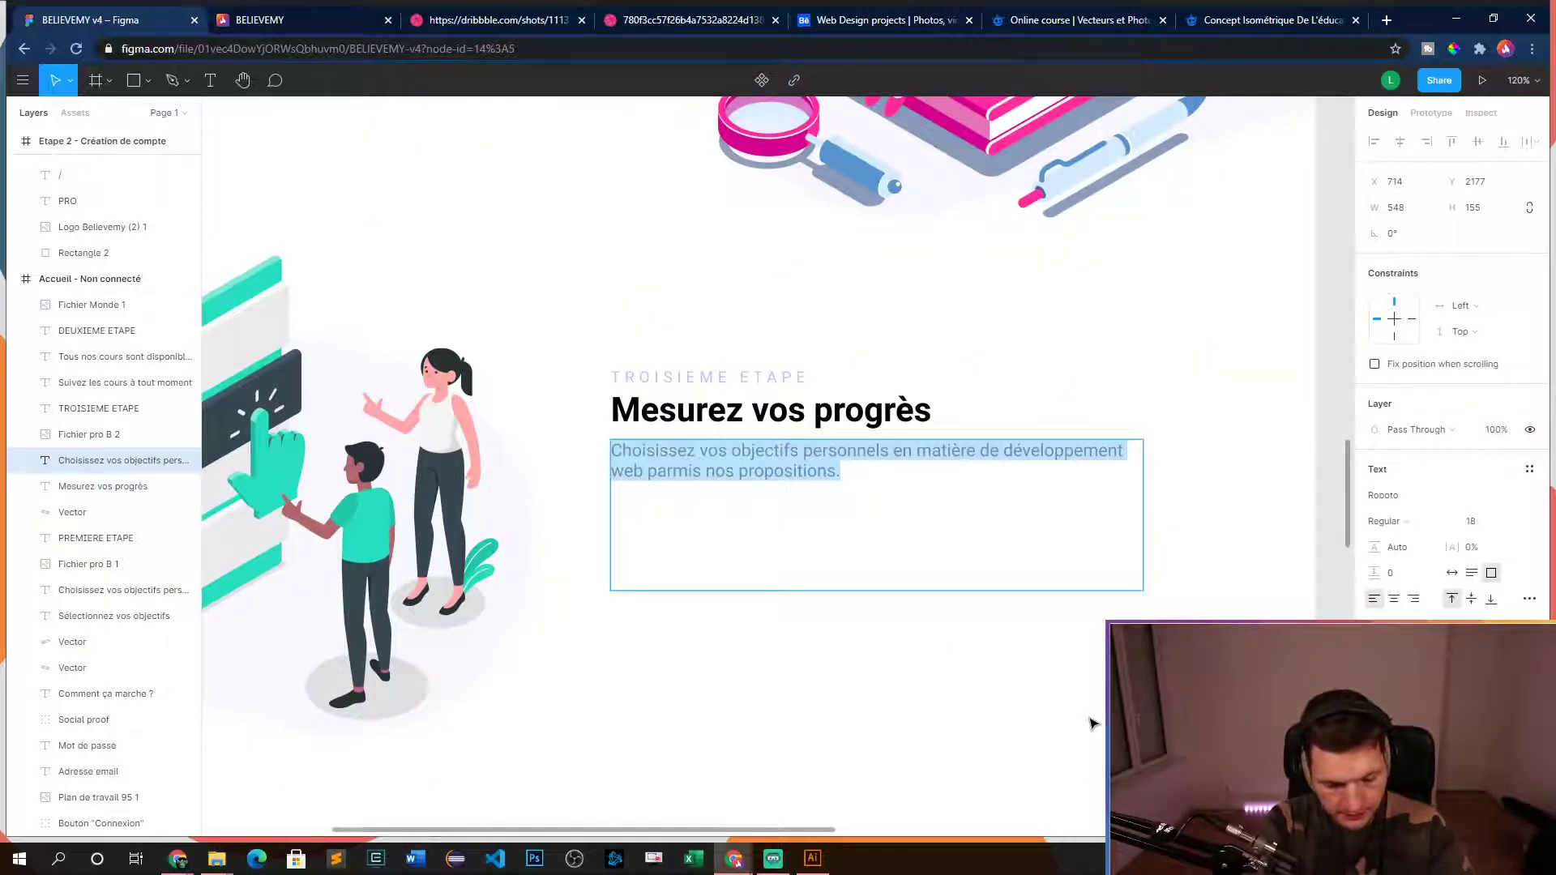
{"action": "type", "text": "Depuis votre compte, ay"}
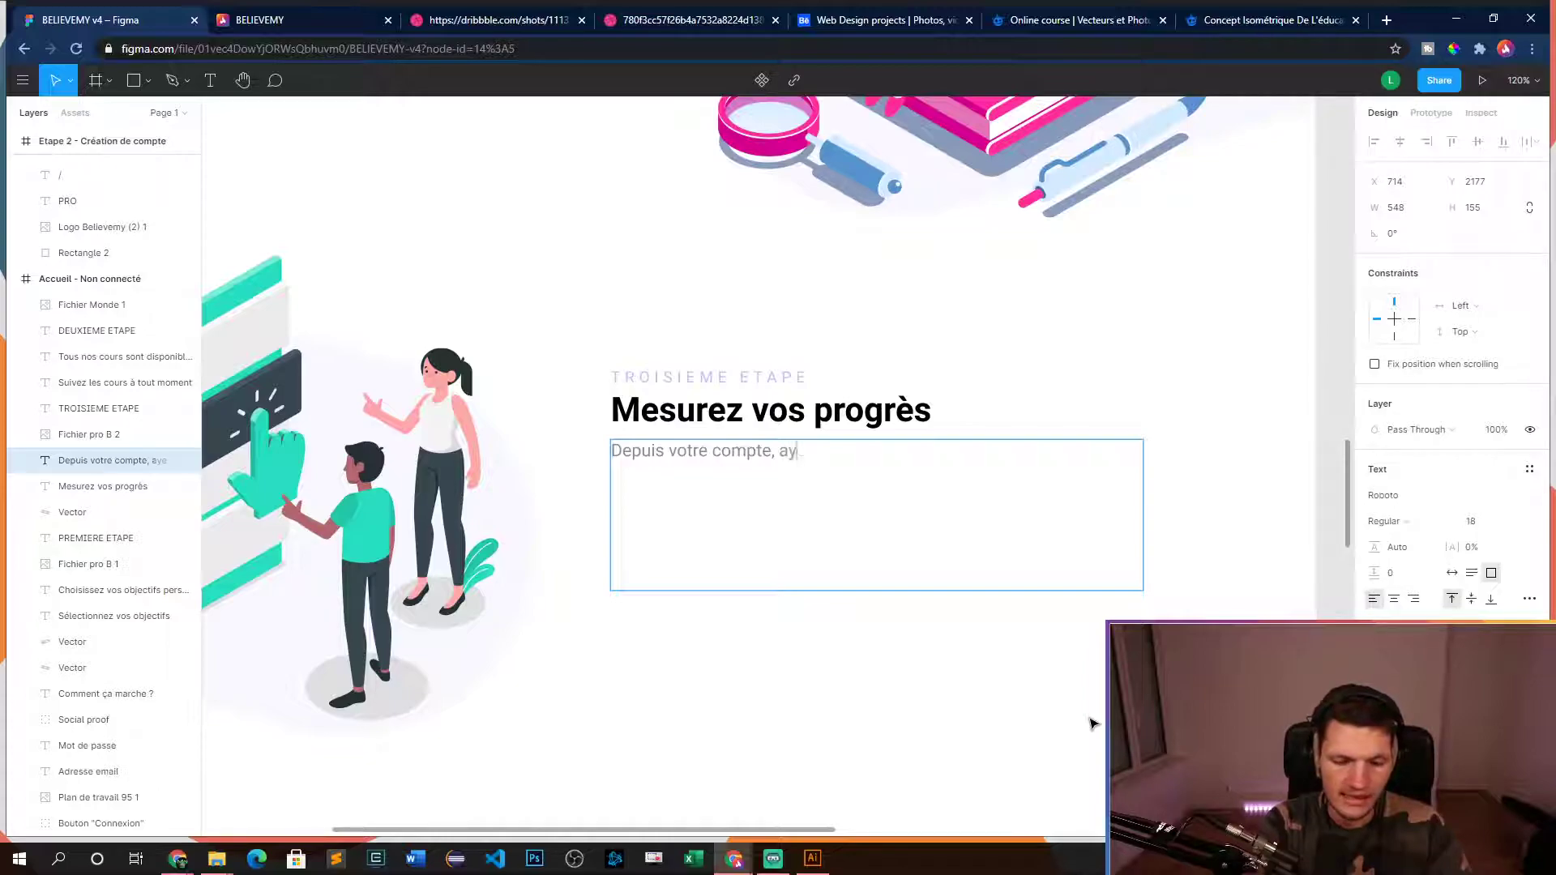
{"action": "type", "text": "ez une visualisation complète sur"}
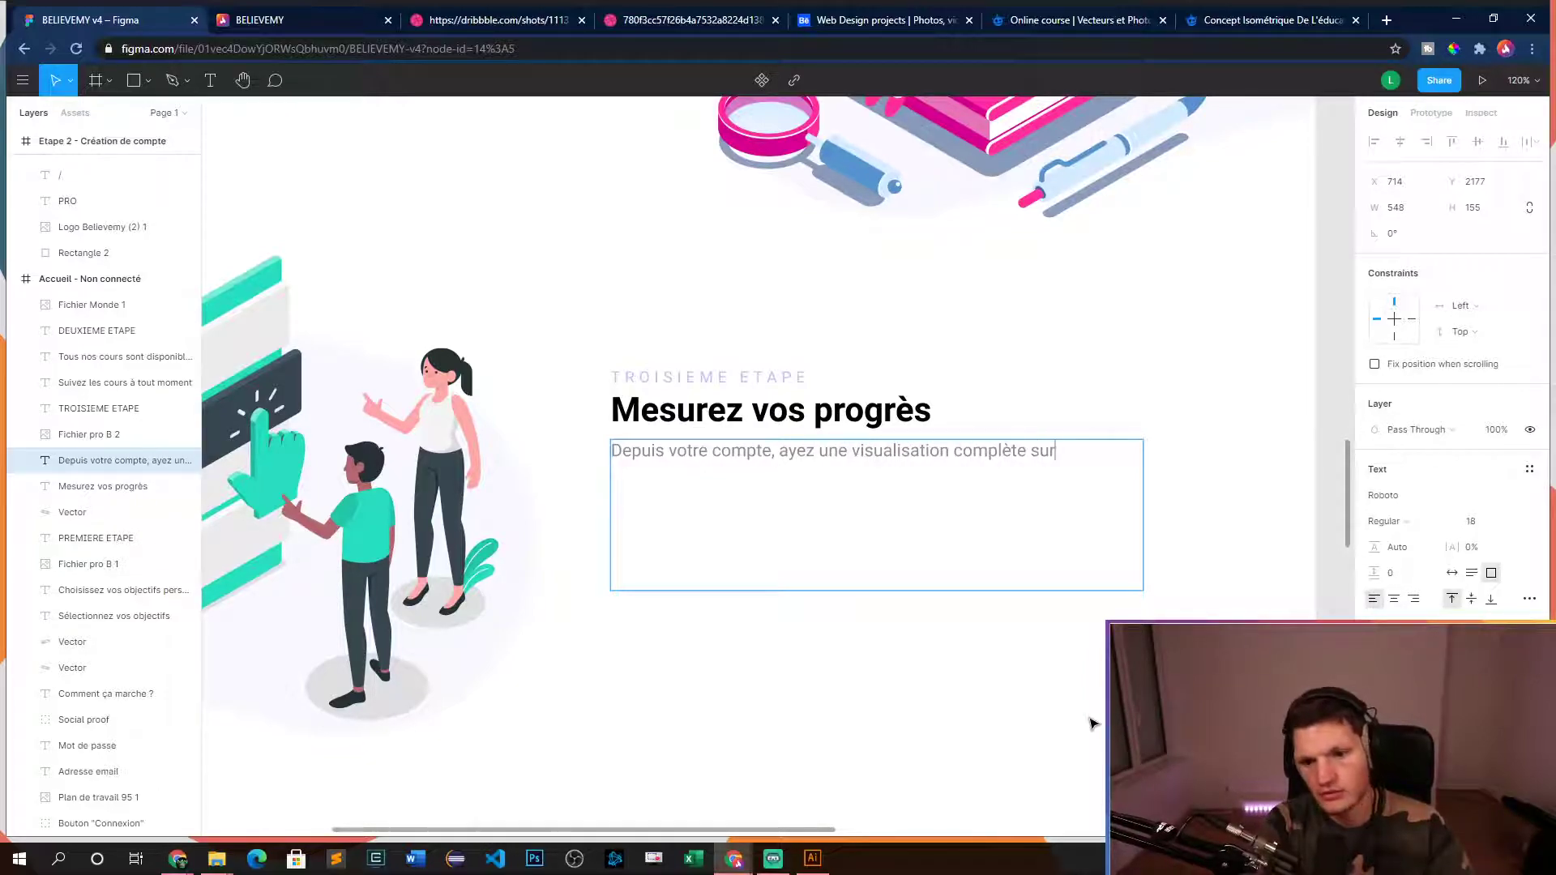
{"action": "type", "text": " vos progrès et sur l"}
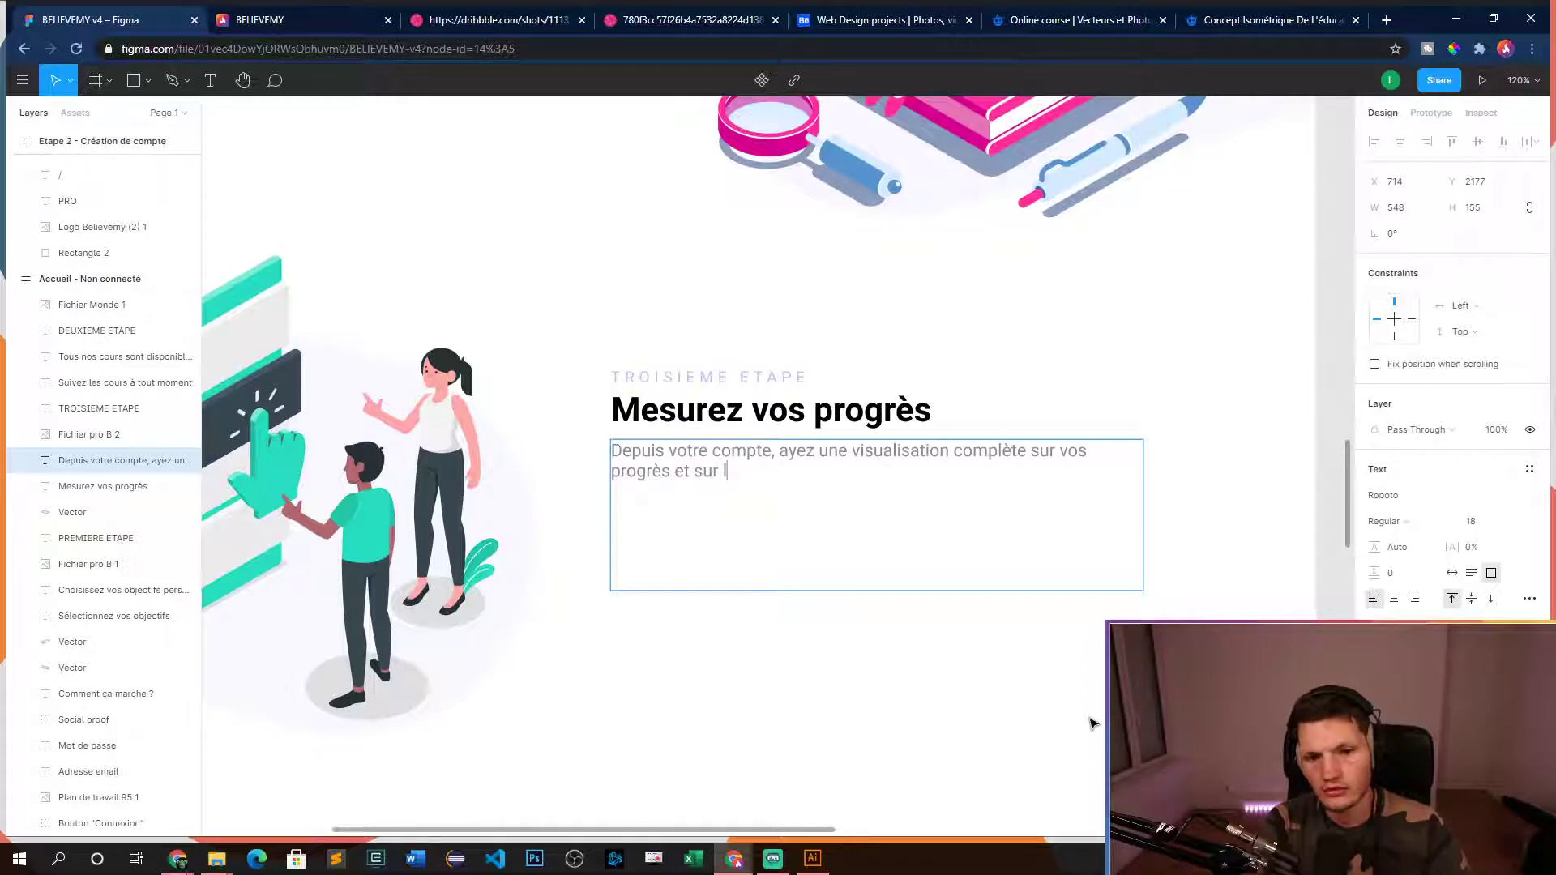
{"action": "type", "text": "parcouru"}
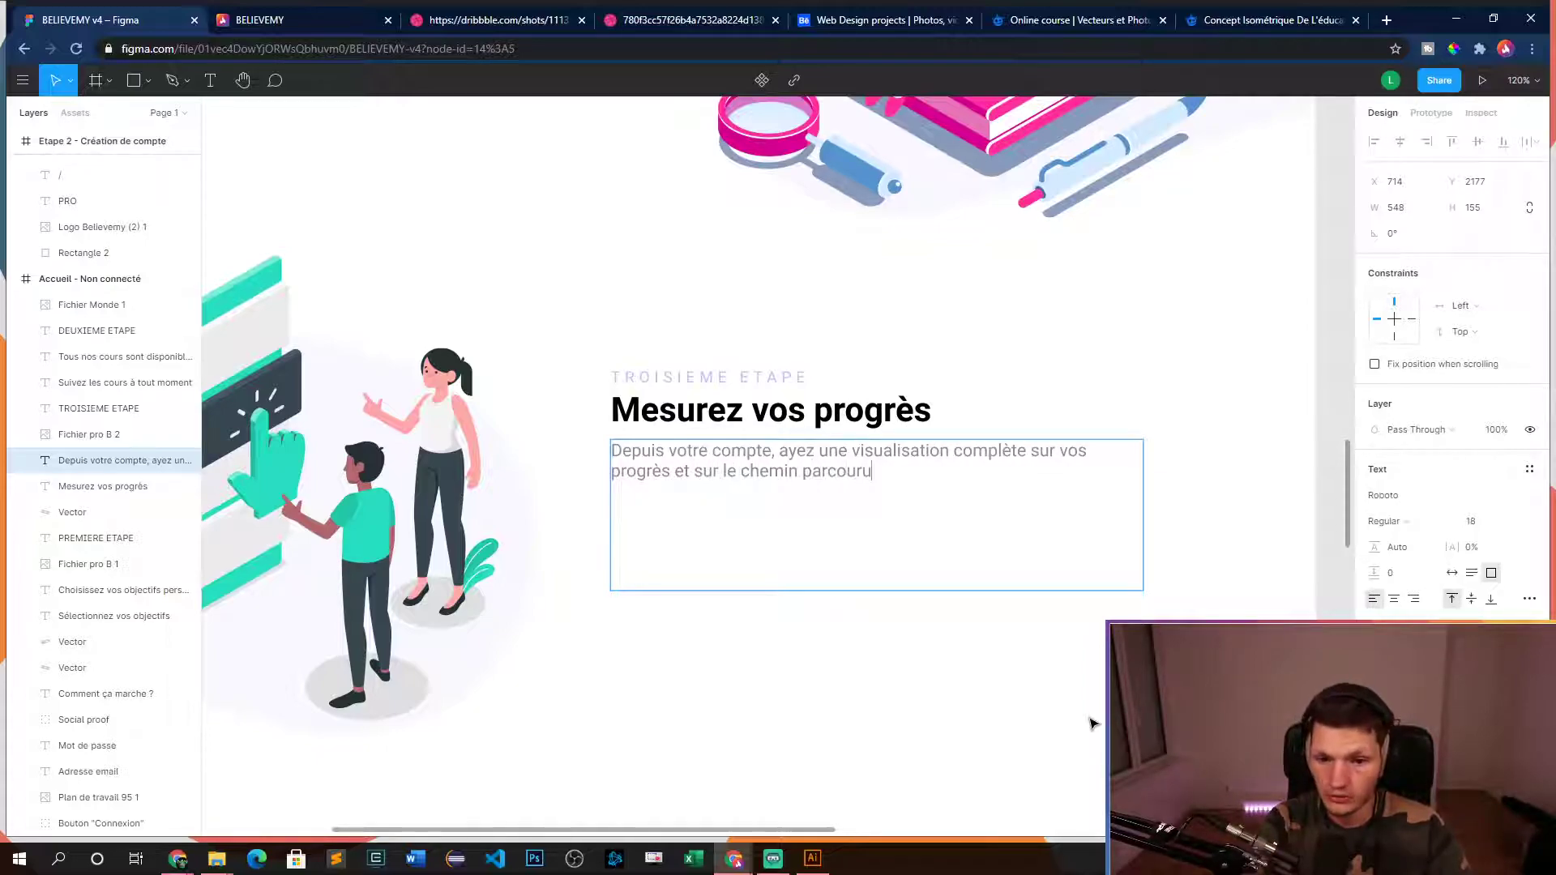
{"action": "type", "text": " depuis"}
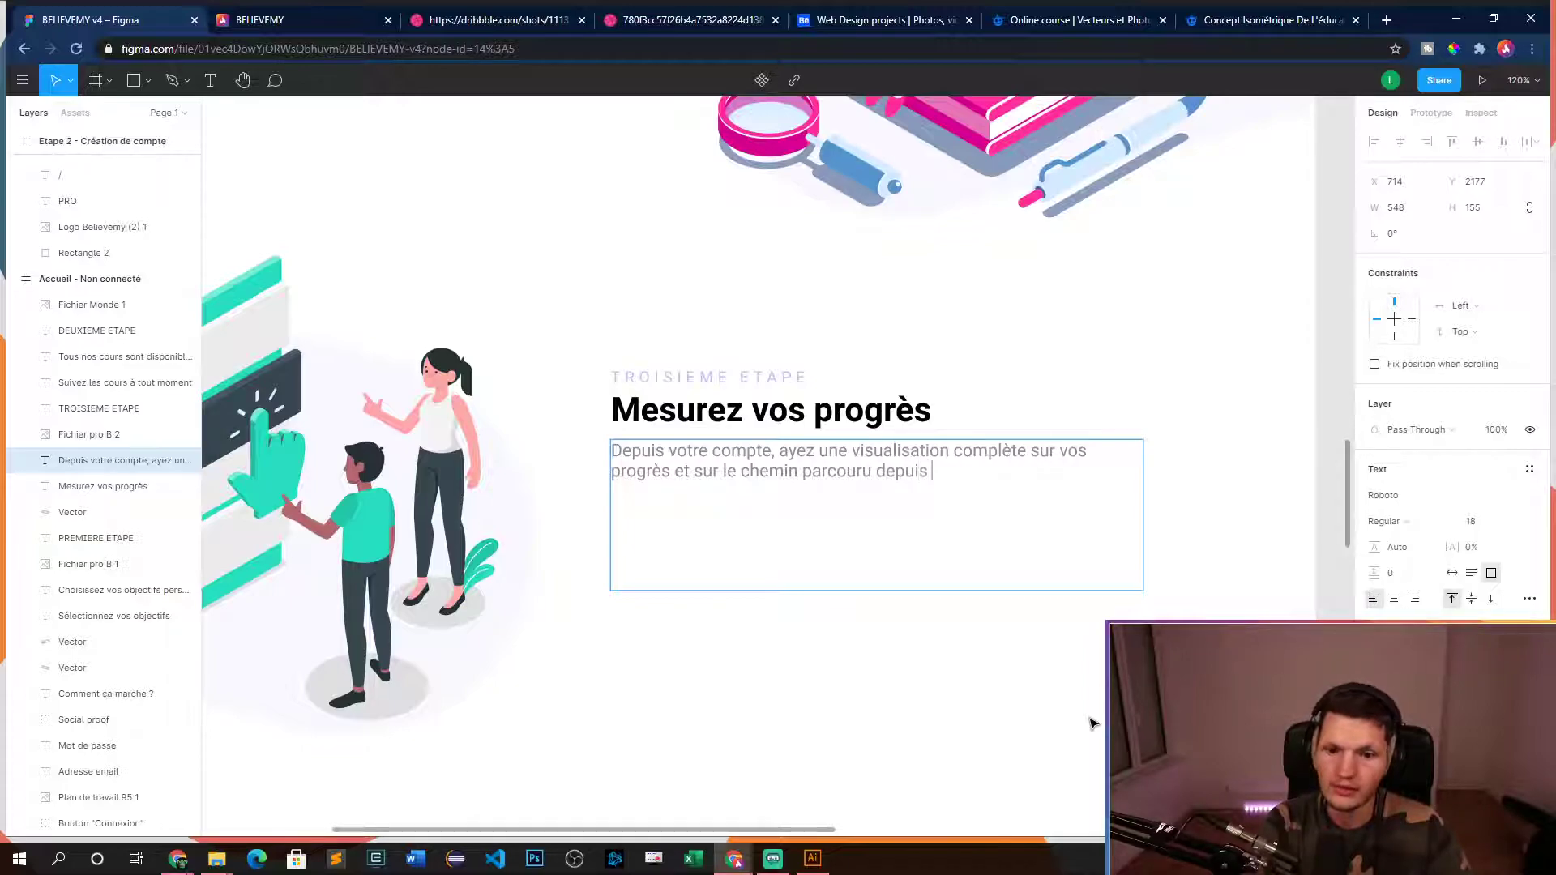
{"action": "type", "text": " vos tous"}
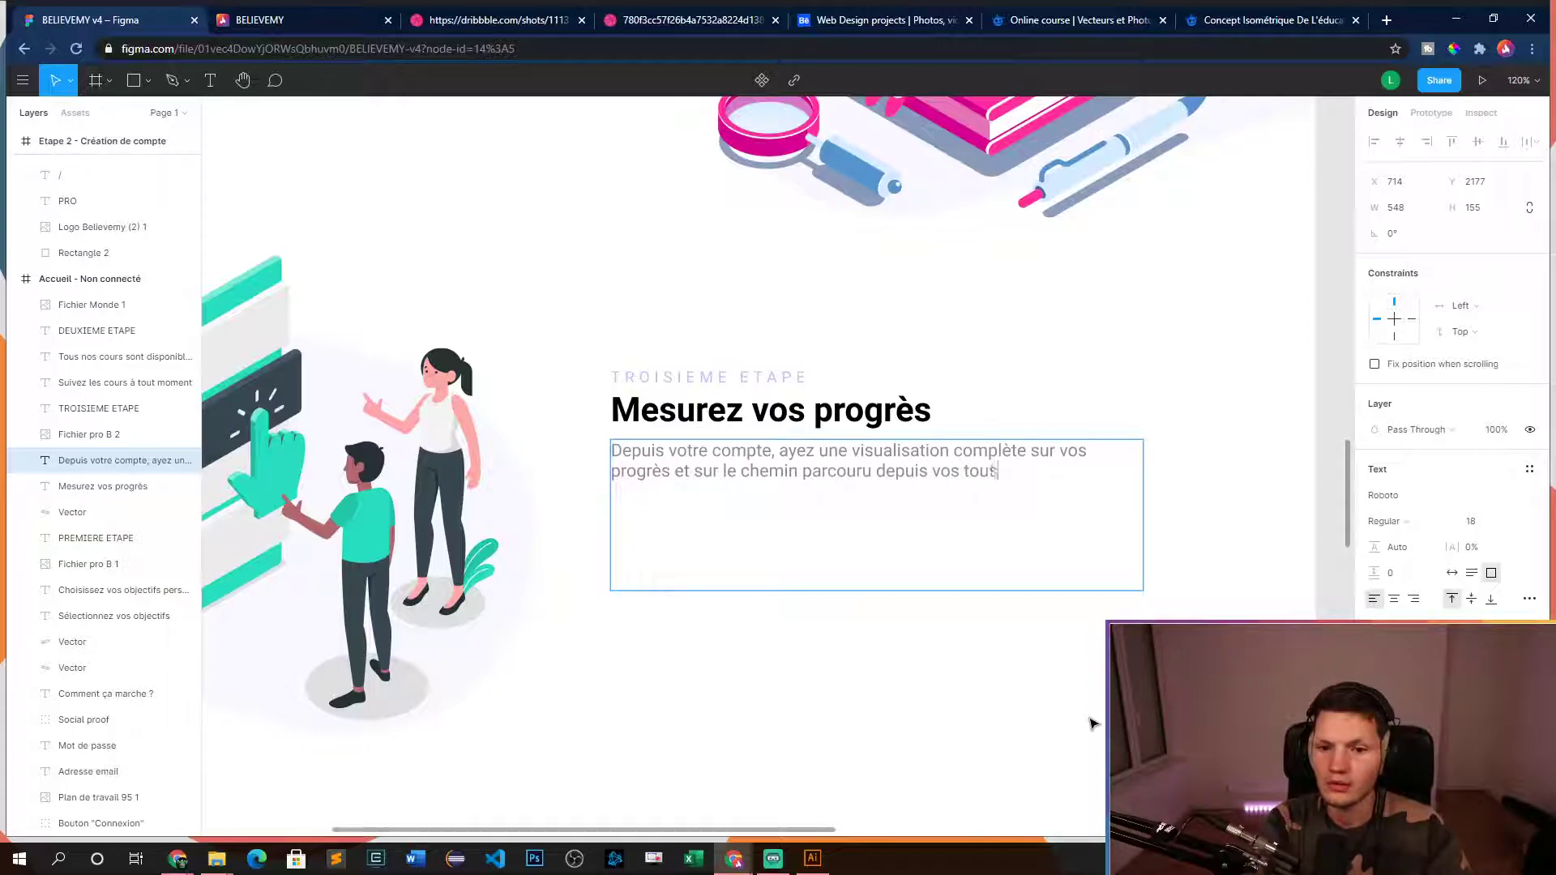
{"action": "type", "text": " premiers pas dans la réalisation de vos objectifs."}
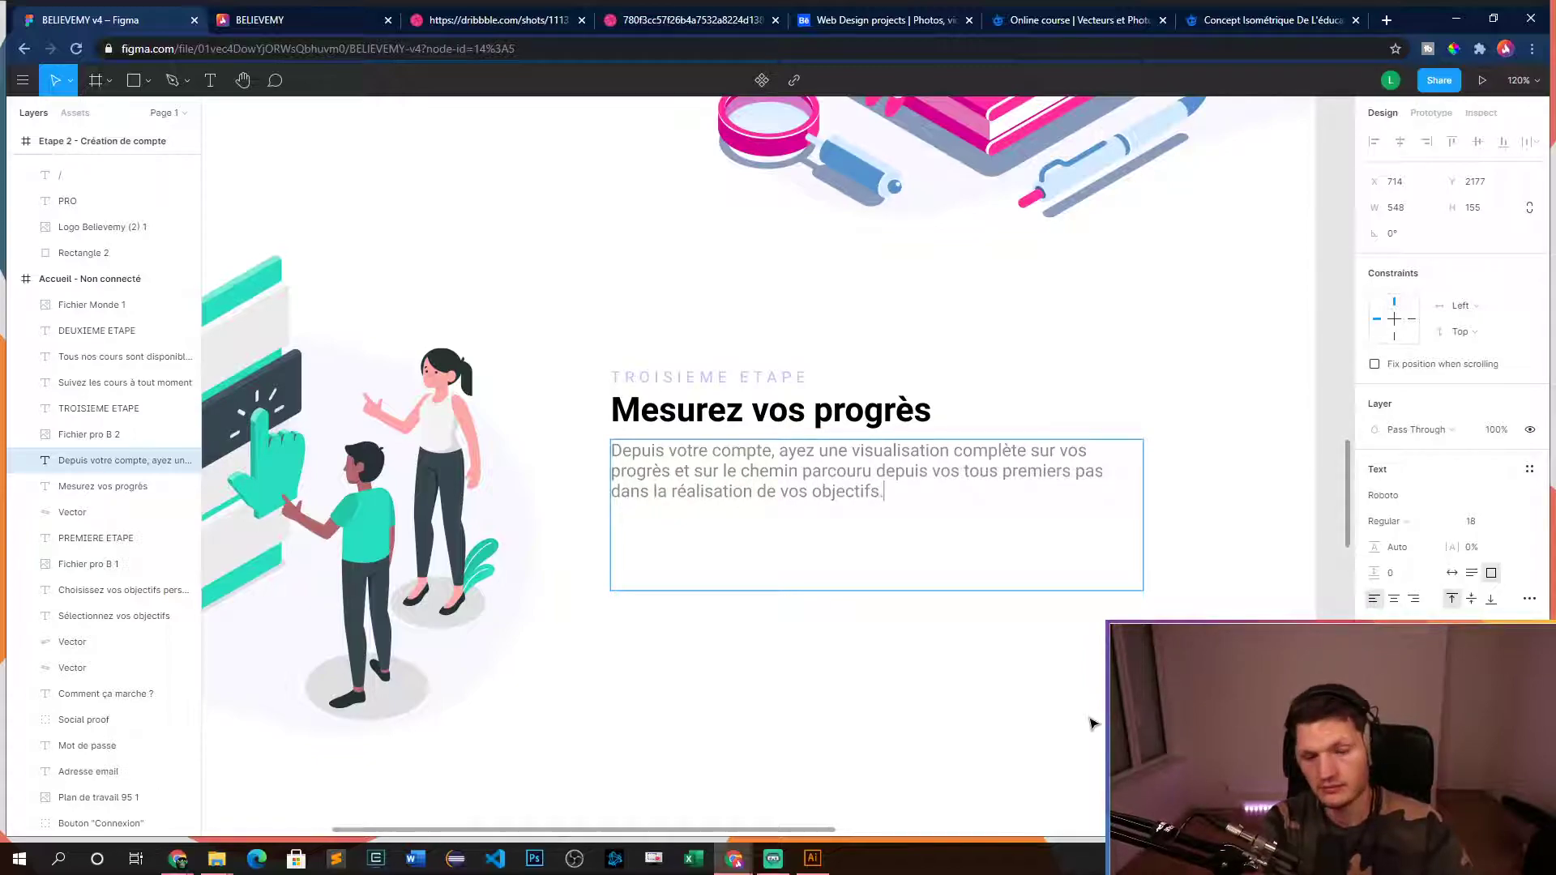
{"action": "left_click", "coordinate": [1093, 723]}
- Review the home page layout from the hero area down to the "Mesurez vos progrès" block and its duplicated illustration
{"action": "scroll", "coordinate": [1025, 720], "scroll_direction": "down", "scroll_amount": 5}
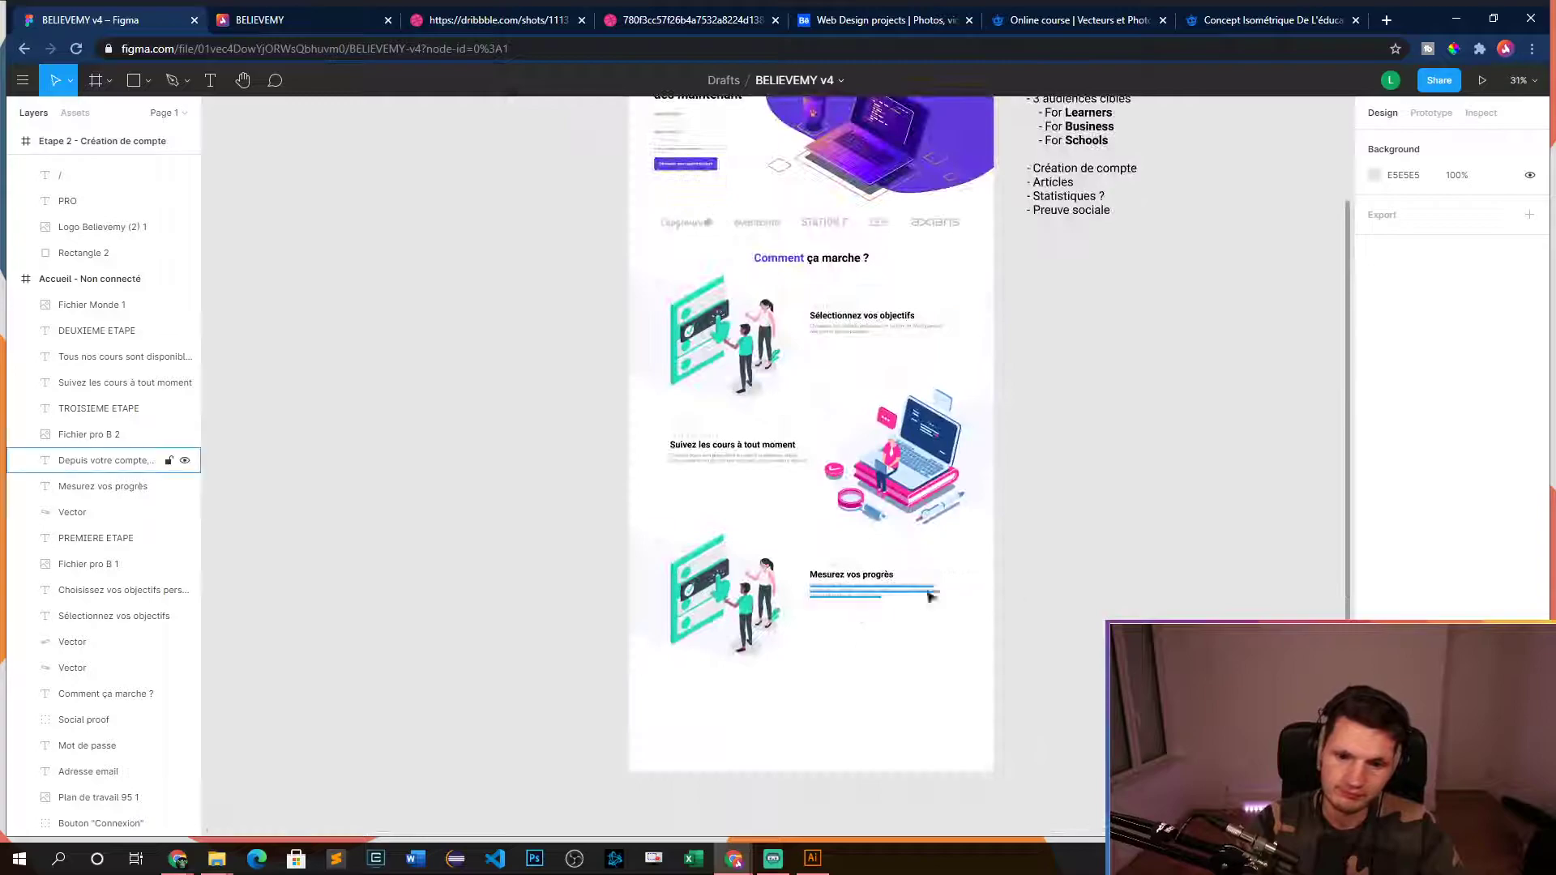
{"action": "scroll", "coordinate": [1013, 595], "scroll_direction": "down", "scroll_amount": 2}
{"action": "scroll", "coordinate": [1025, 487], "scroll_direction": "up", "scroll_amount": 5}
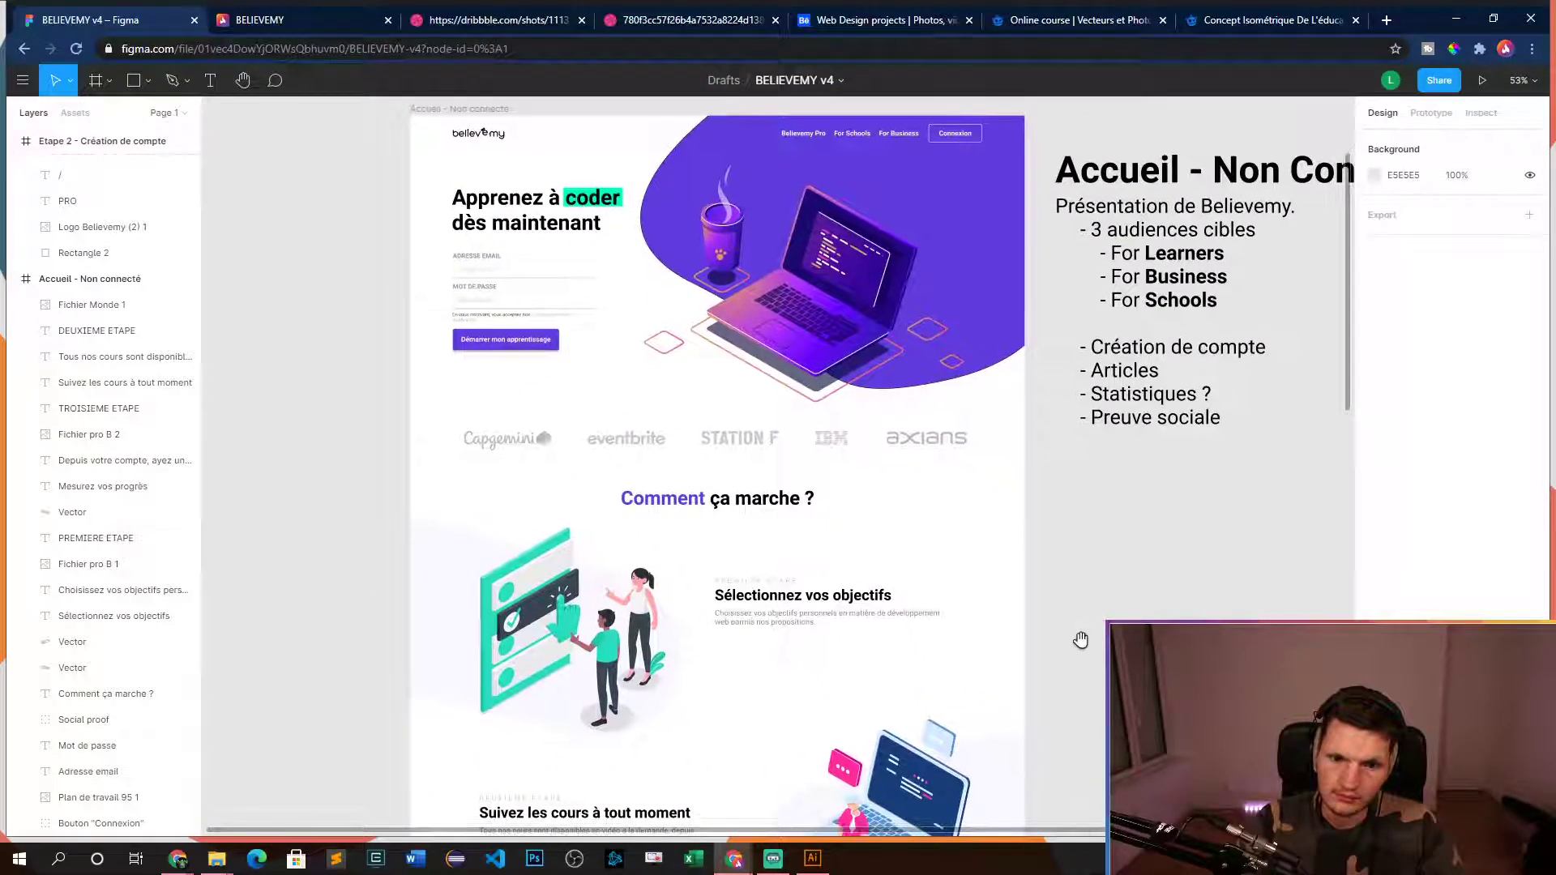
{"action": "scroll", "coordinate": [1048, 708], "scroll_direction": "up", "scroll_amount": 2}
{"action": "left_click_drag", "start_coordinate": [1048, 708], "coordinate": [994, 734]}
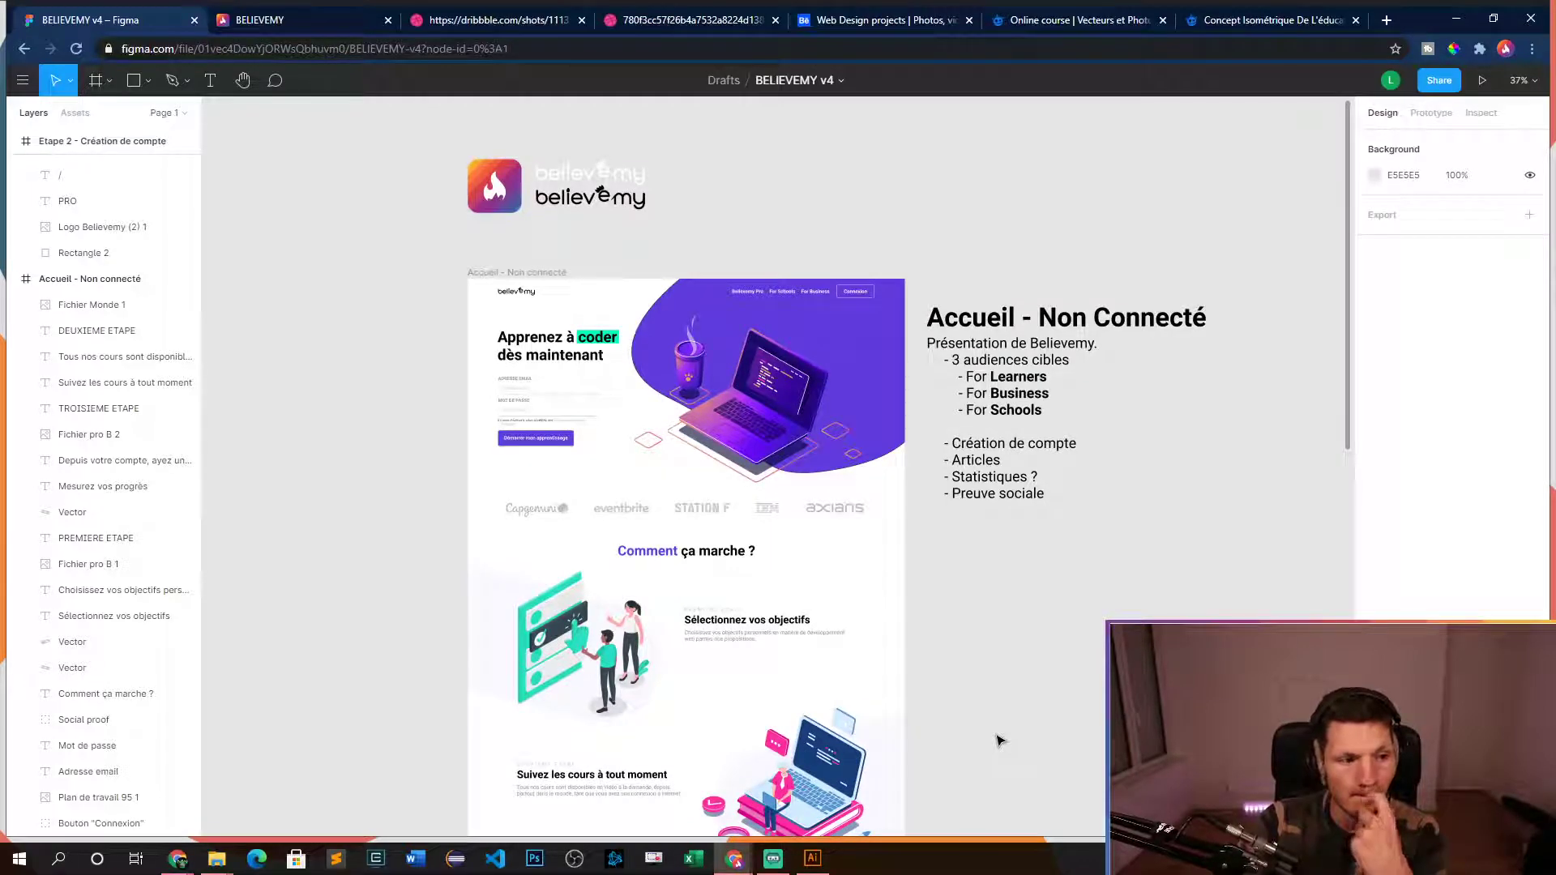
{"action": "left_click_drag", "start_coordinate": [1008, 775], "coordinate": [1018, 507]}
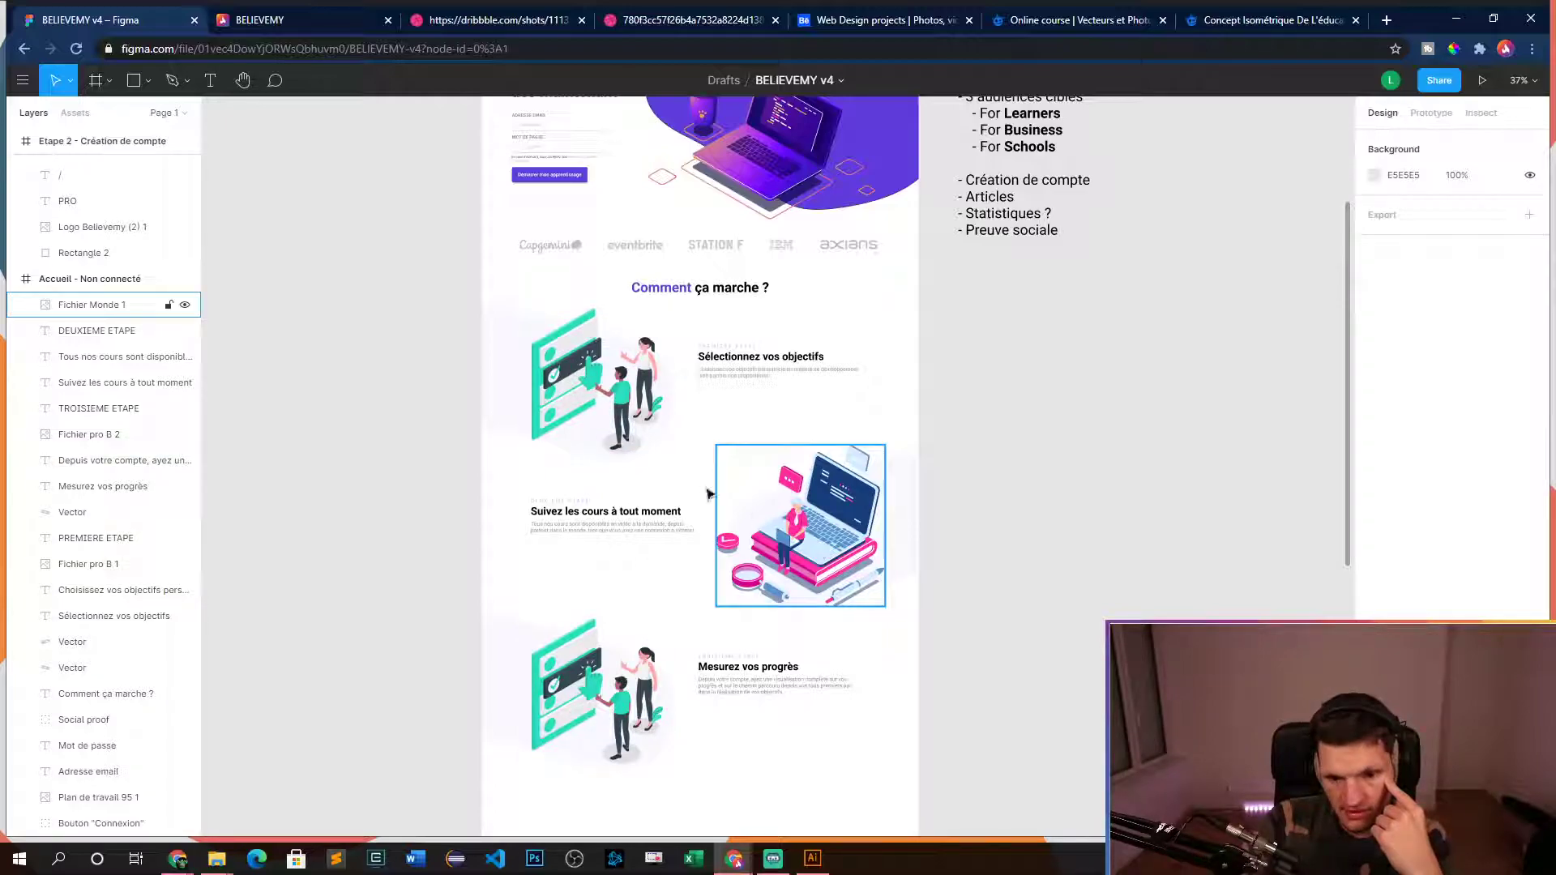
{"action": "scroll", "coordinate": [1035, 427], "scroll_direction": "up", "scroll_amount": 3}
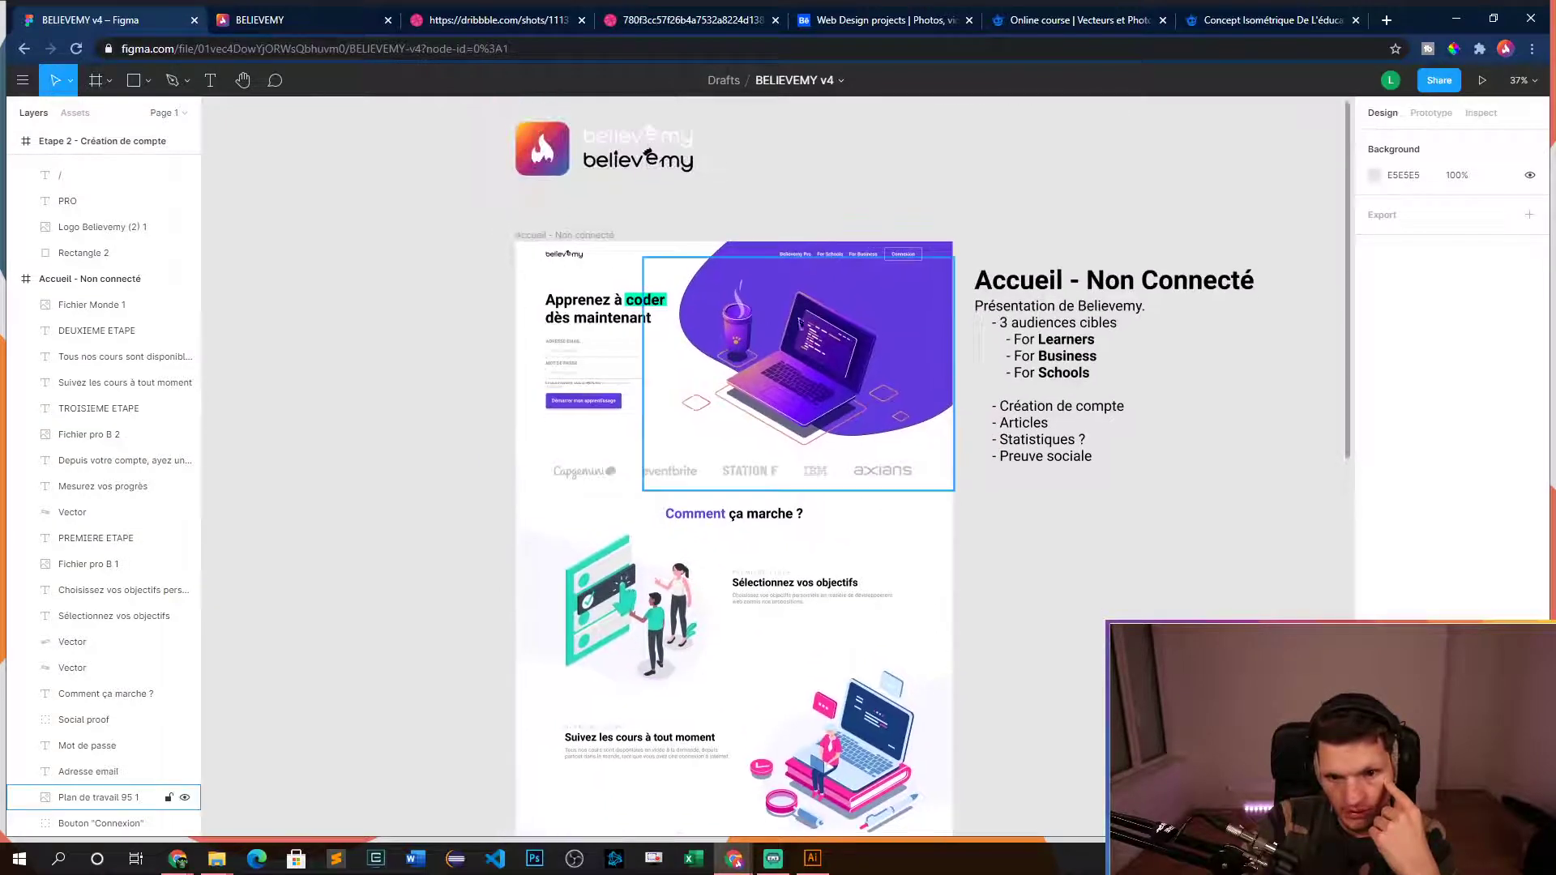
{"action": "scroll", "coordinate": [810, 648], "scroll_direction": "down", "scroll_amount": 4}
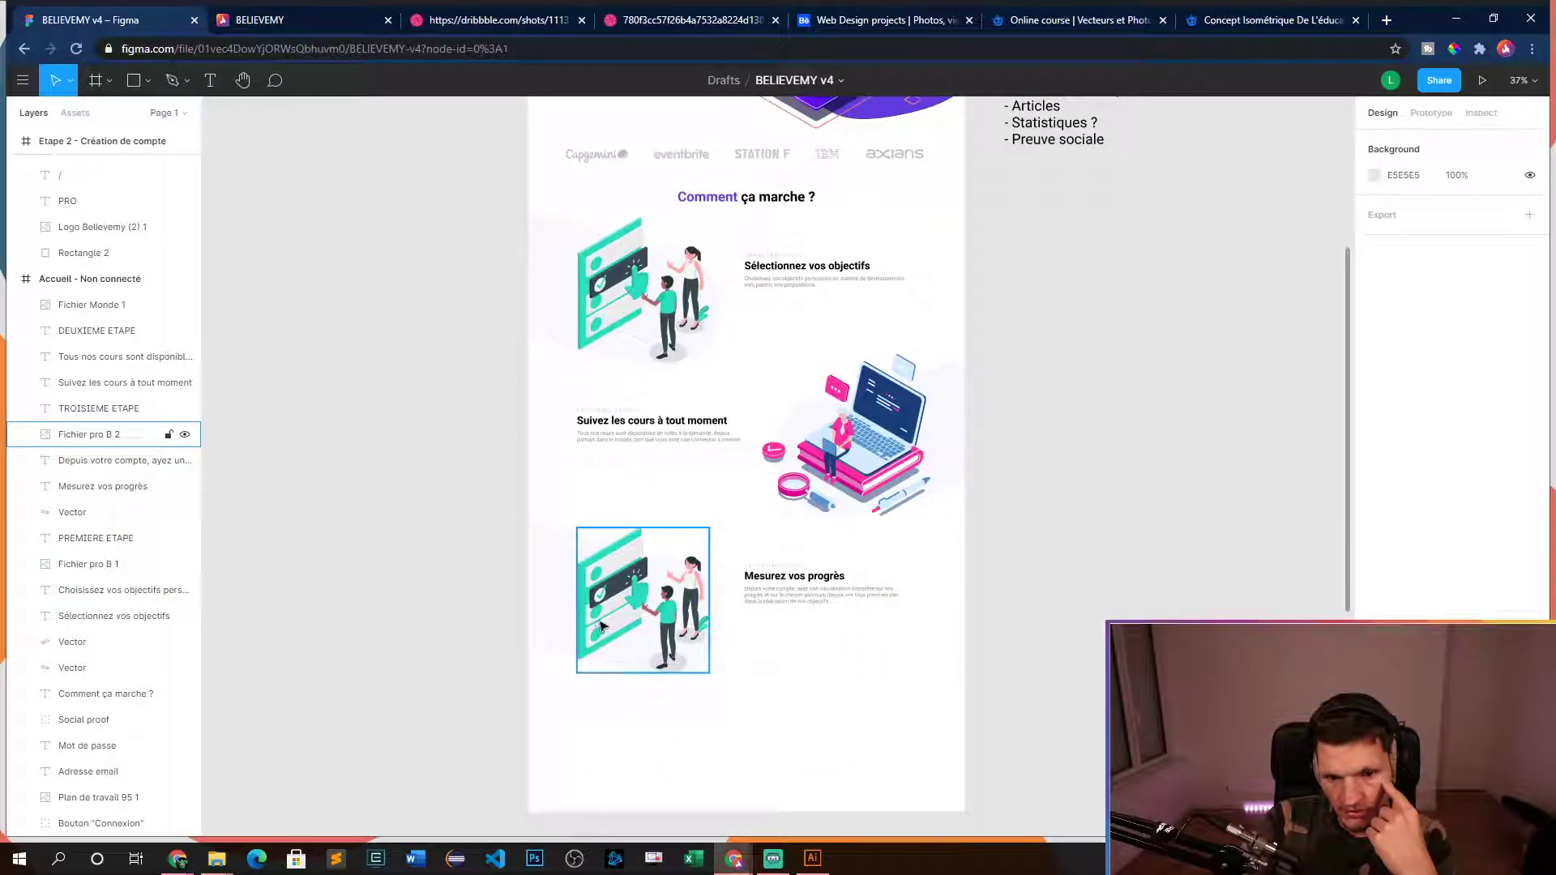
{"action": "scroll", "coordinate": [1118, 510], "scroll_direction": "up", "scroll_amount": 1}
- Switch to the open Freepik resource page and look through its related illustrations for a replacement third-step image
{"action": "left_click", "coordinate": [1244, 20]}
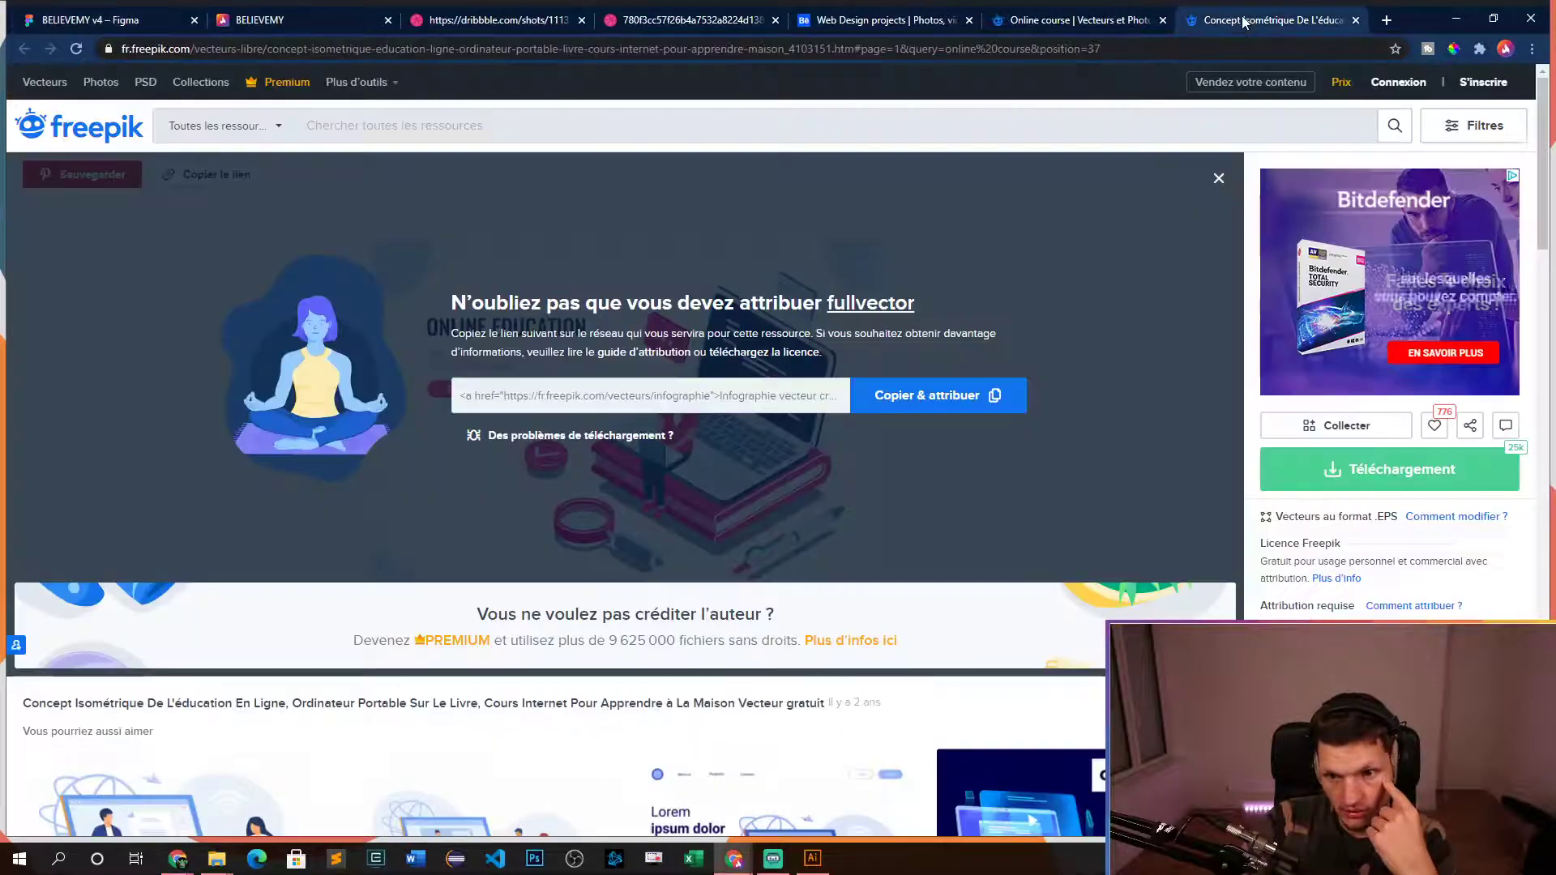
{"action": "scroll", "coordinate": [640, 442], "scroll_direction": "down", "scroll_amount": 6}
{"action": "scroll", "coordinate": [627, 436], "scroll_direction": "up", "scroll_amount": 6}
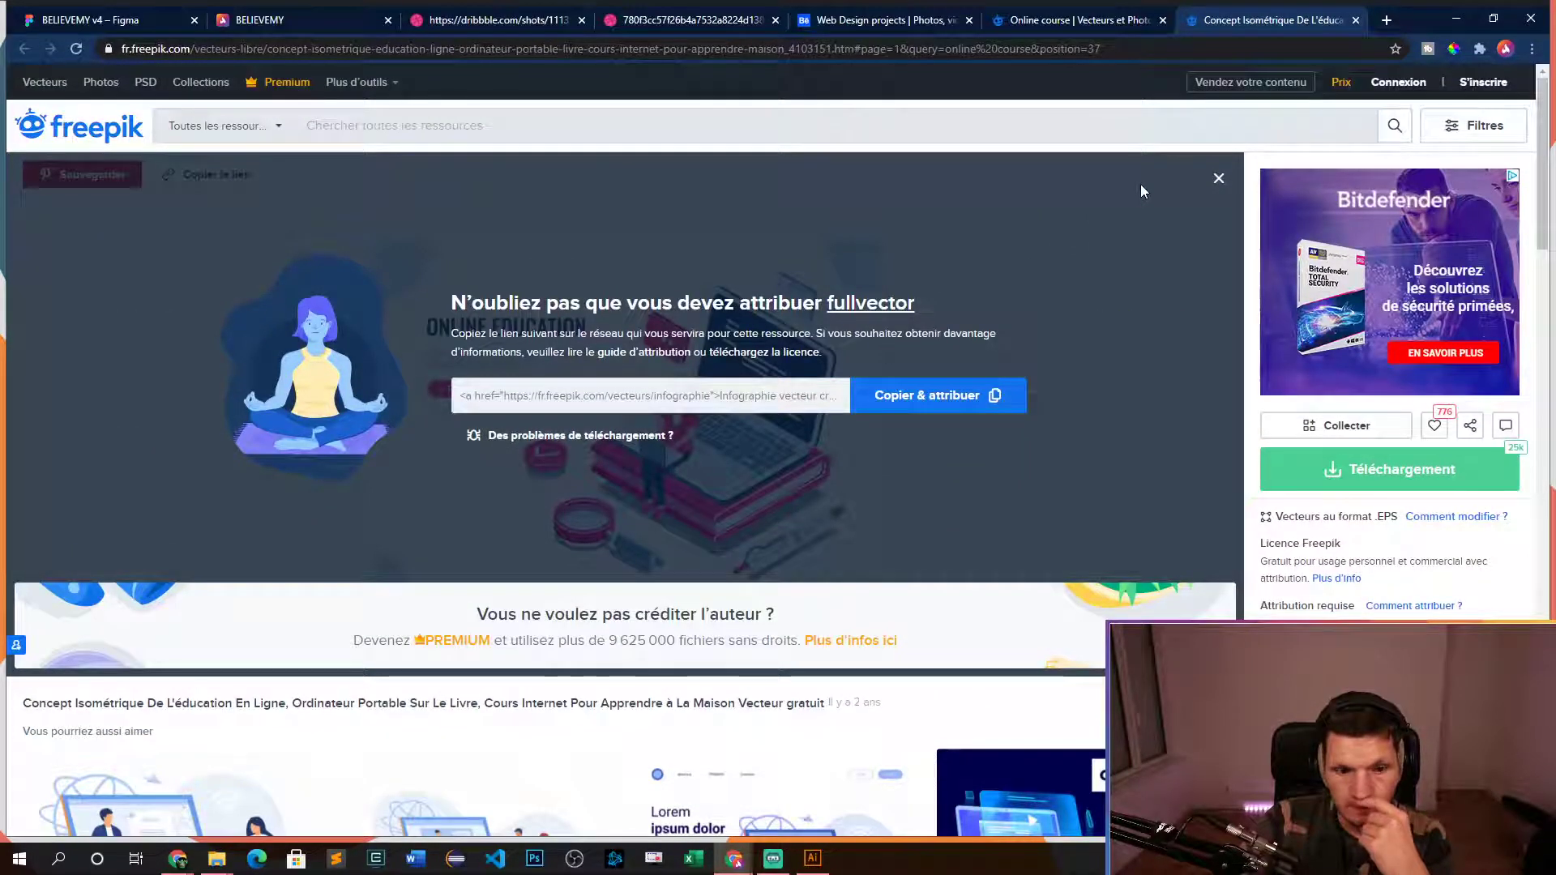
{"action": "scroll", "coordinate": [62, 703], "scroll_direction": "down", "scroll_amount": 10}
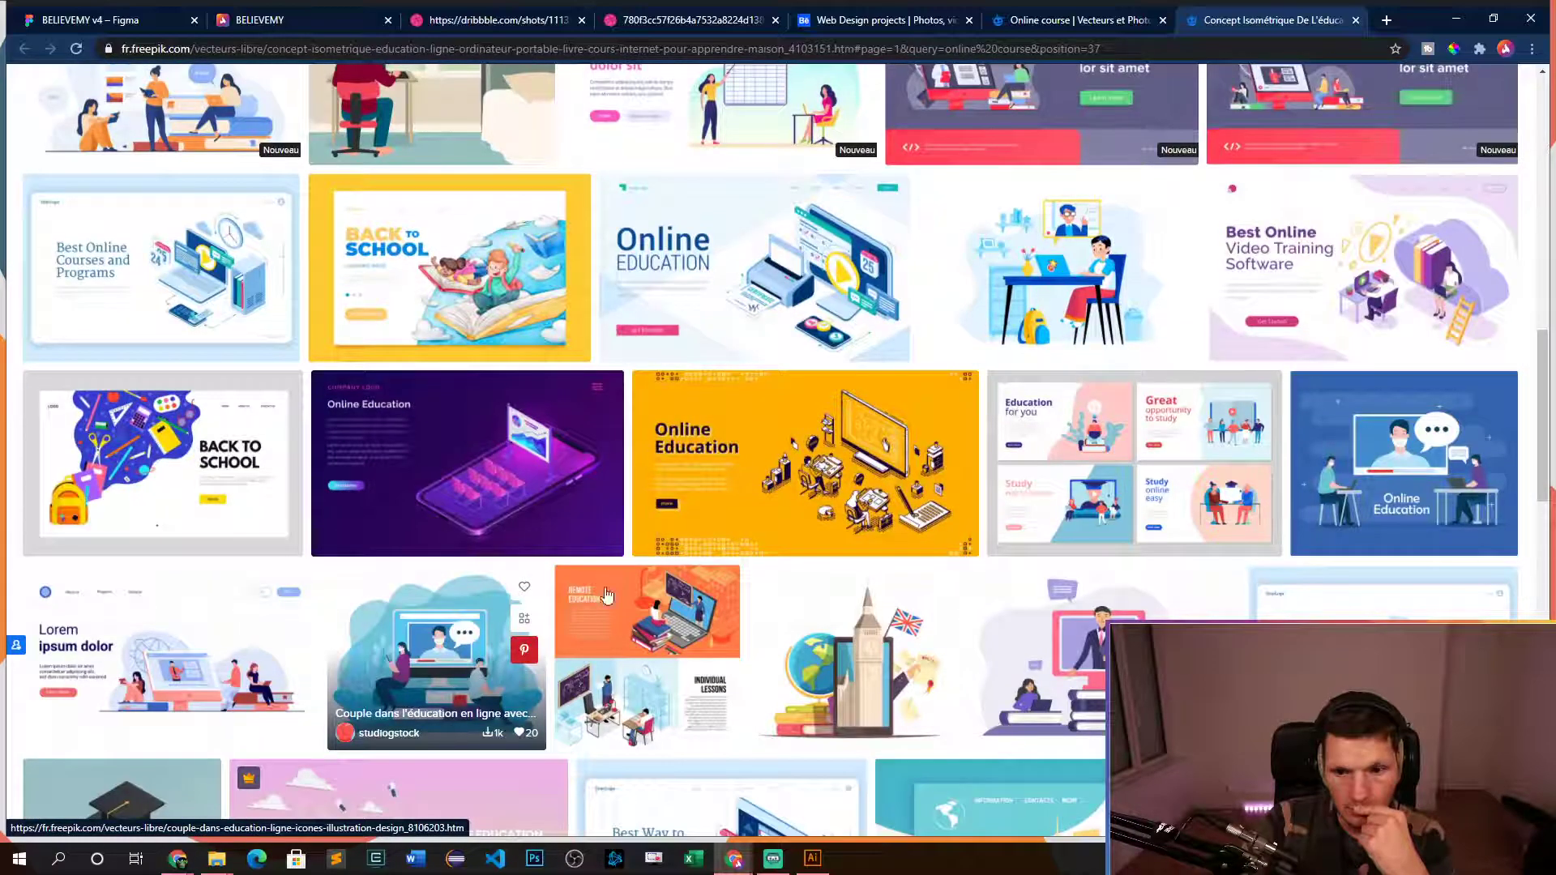
- Close the Freepik resource page, search the site for "isometrique" instead of "online course", and look through the illustrations
{"action": "left_click", "coordinate": [1356, 20]}
{"action": "triple_click", "coordinate": [428, 85]}
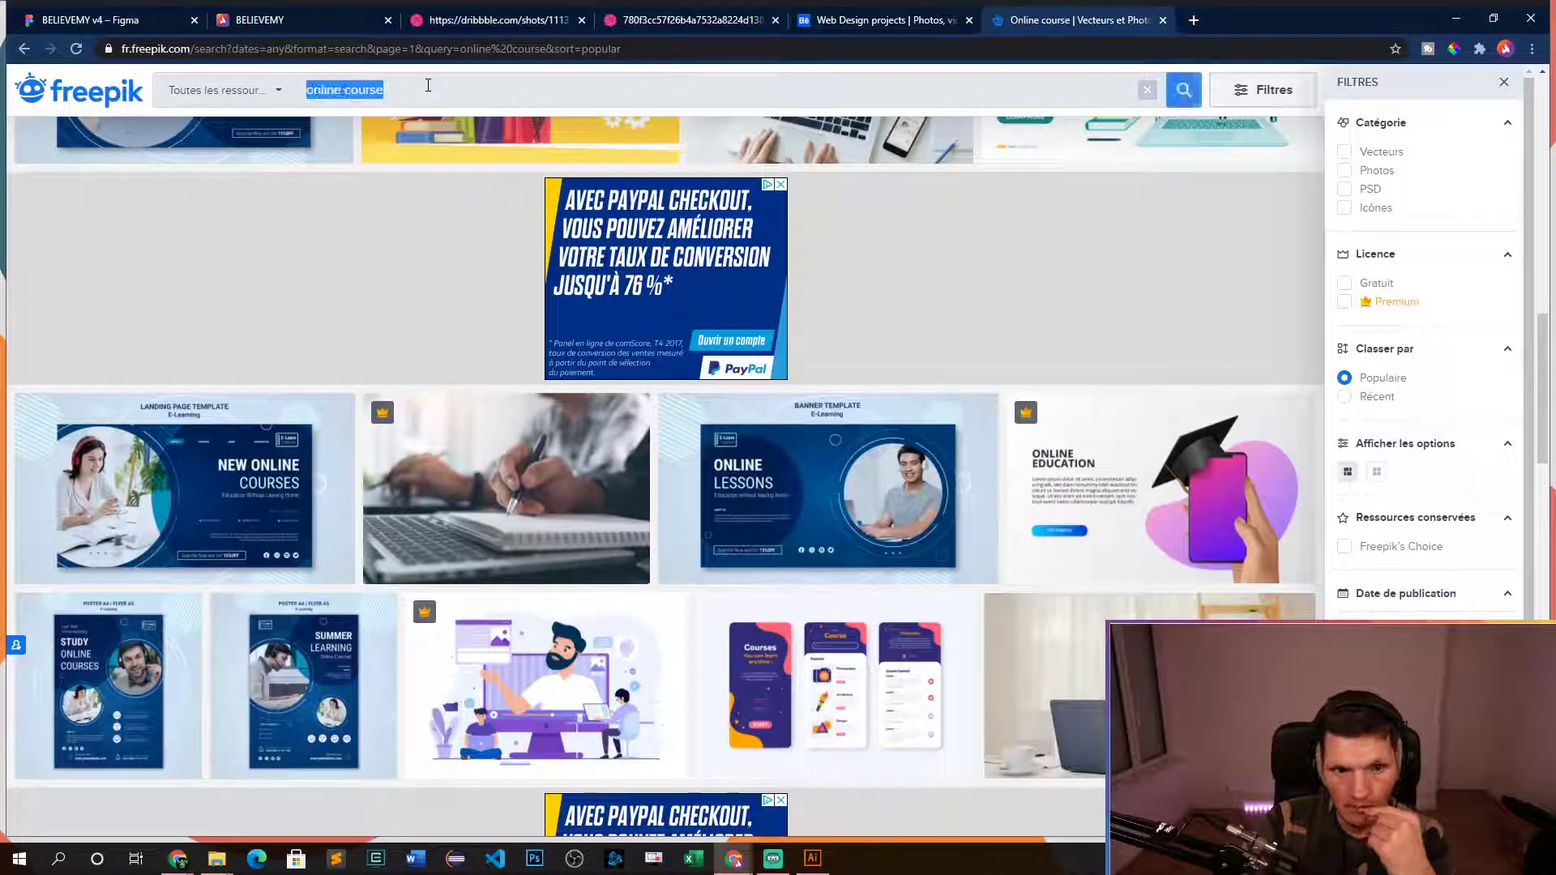
{"action": "type", "text": "ism"}
{"action": "type", "text": "ometrique"}
{"action": "key", "text": "Return"}
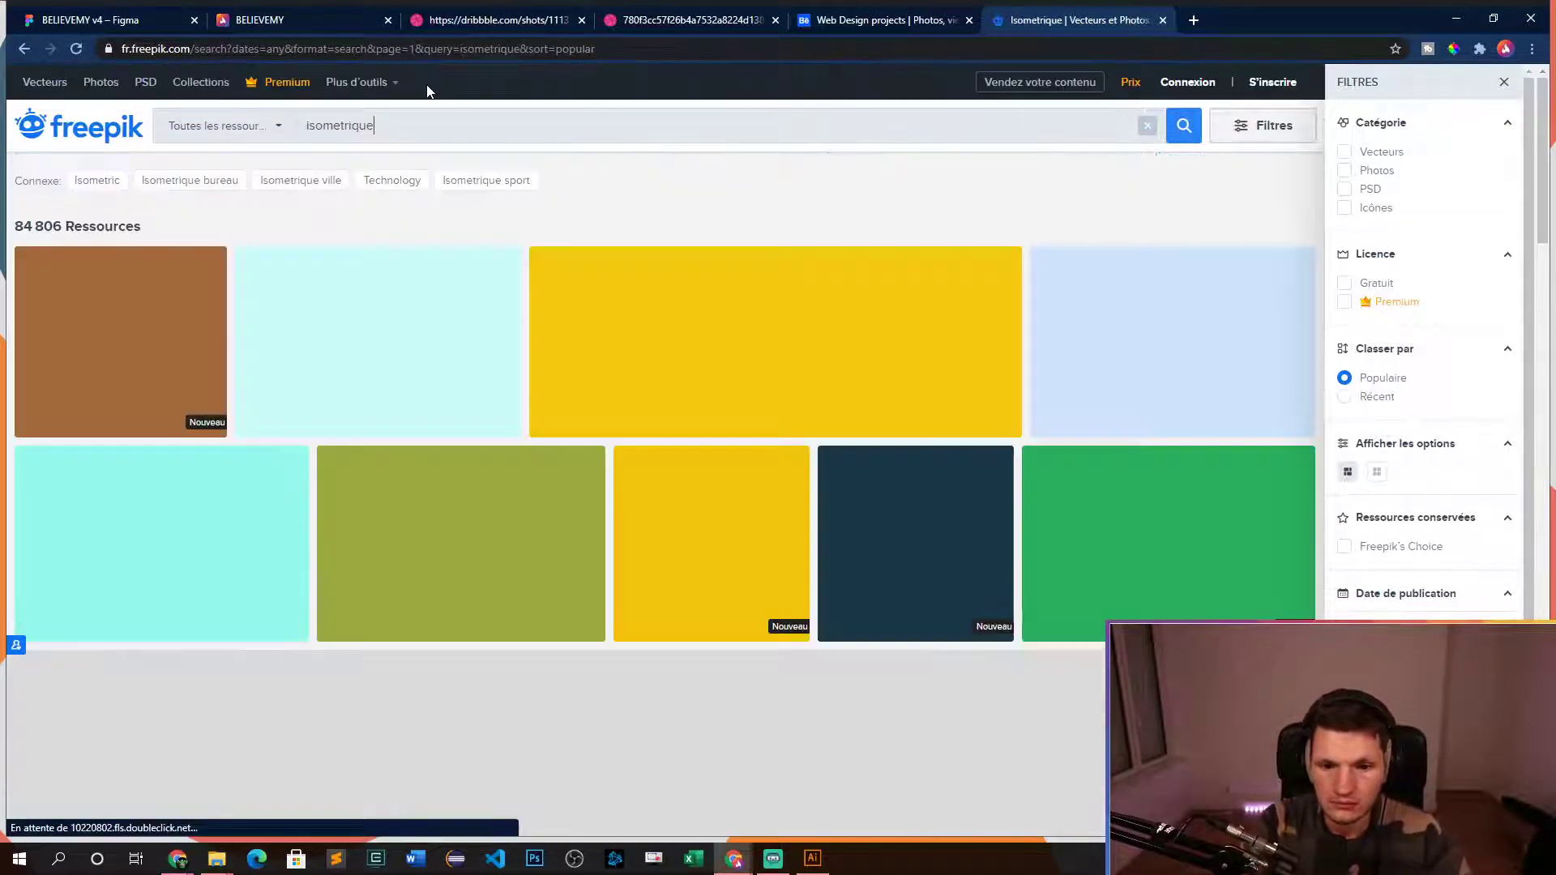
{"action": "scroll", "coordinate": [557, 401], "scroll_direction": "down", "scroll_amount": 3}
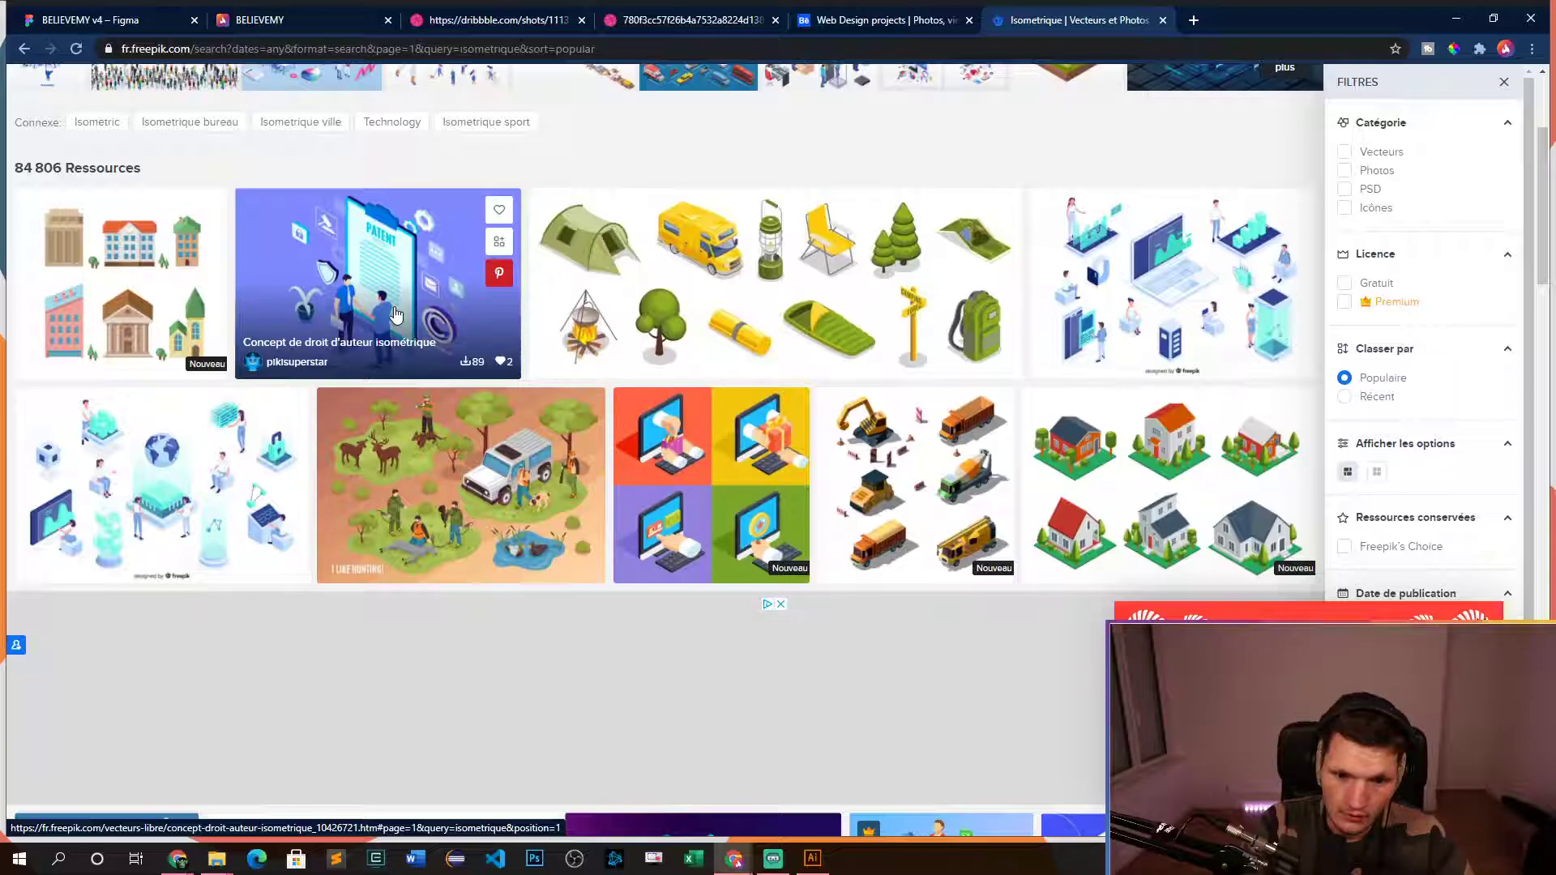
- Look through the first page of "isometrique" results and open the certification concept illustration in a separate tab
{"action": "scroll", "coordinate": [430, 304], "scroll_direction": "down", "scroll_amount": 6}
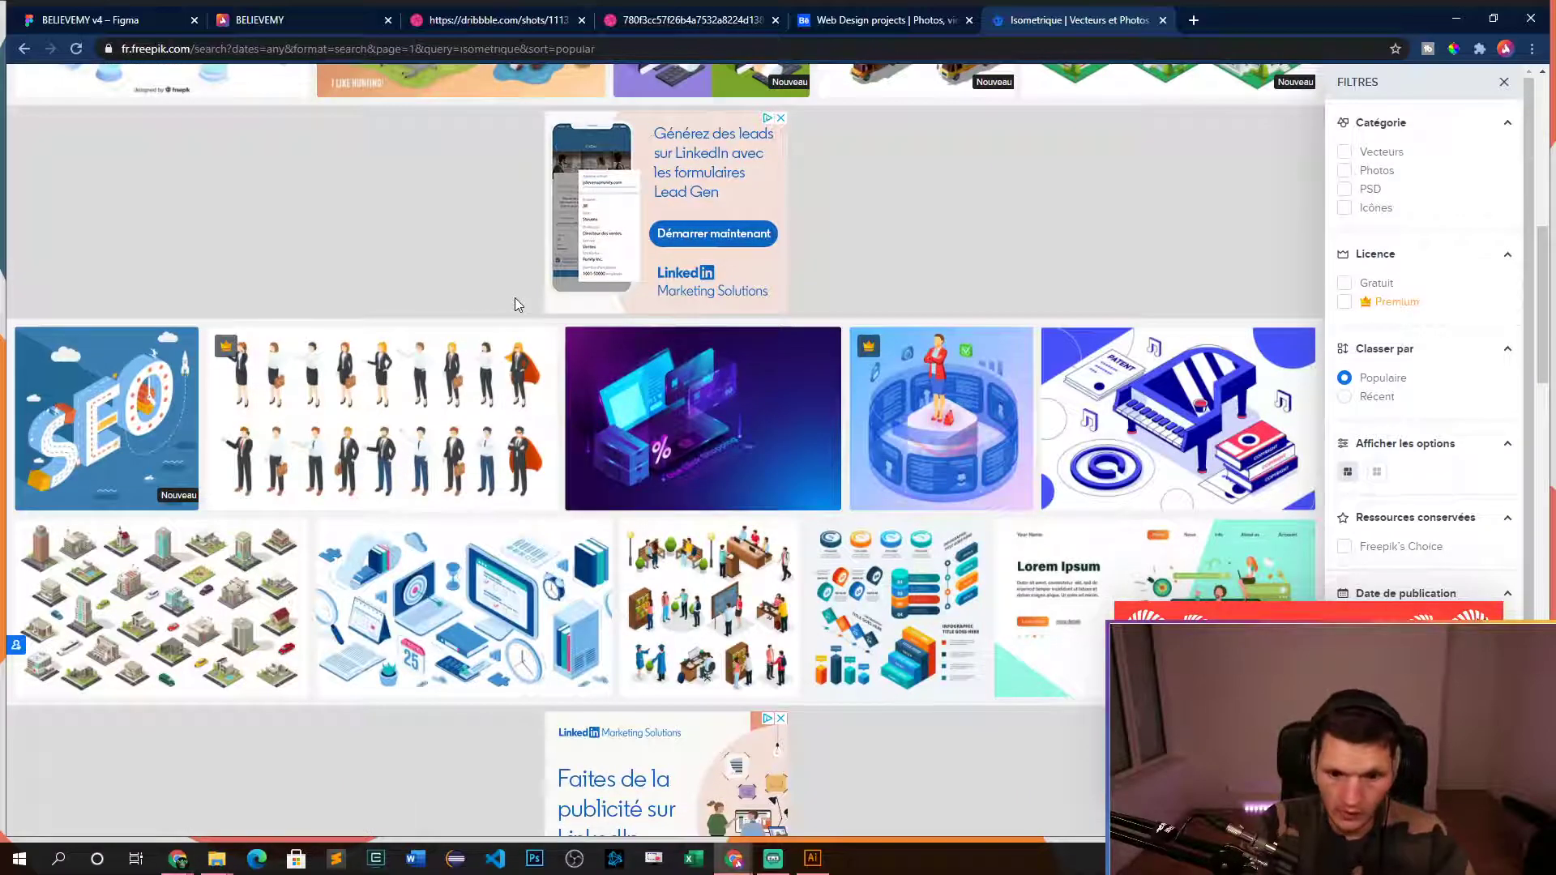
{"action": "scroll", "coordinate": [517, 305], "scroll_direction": "down", "scroll_amount": 7}
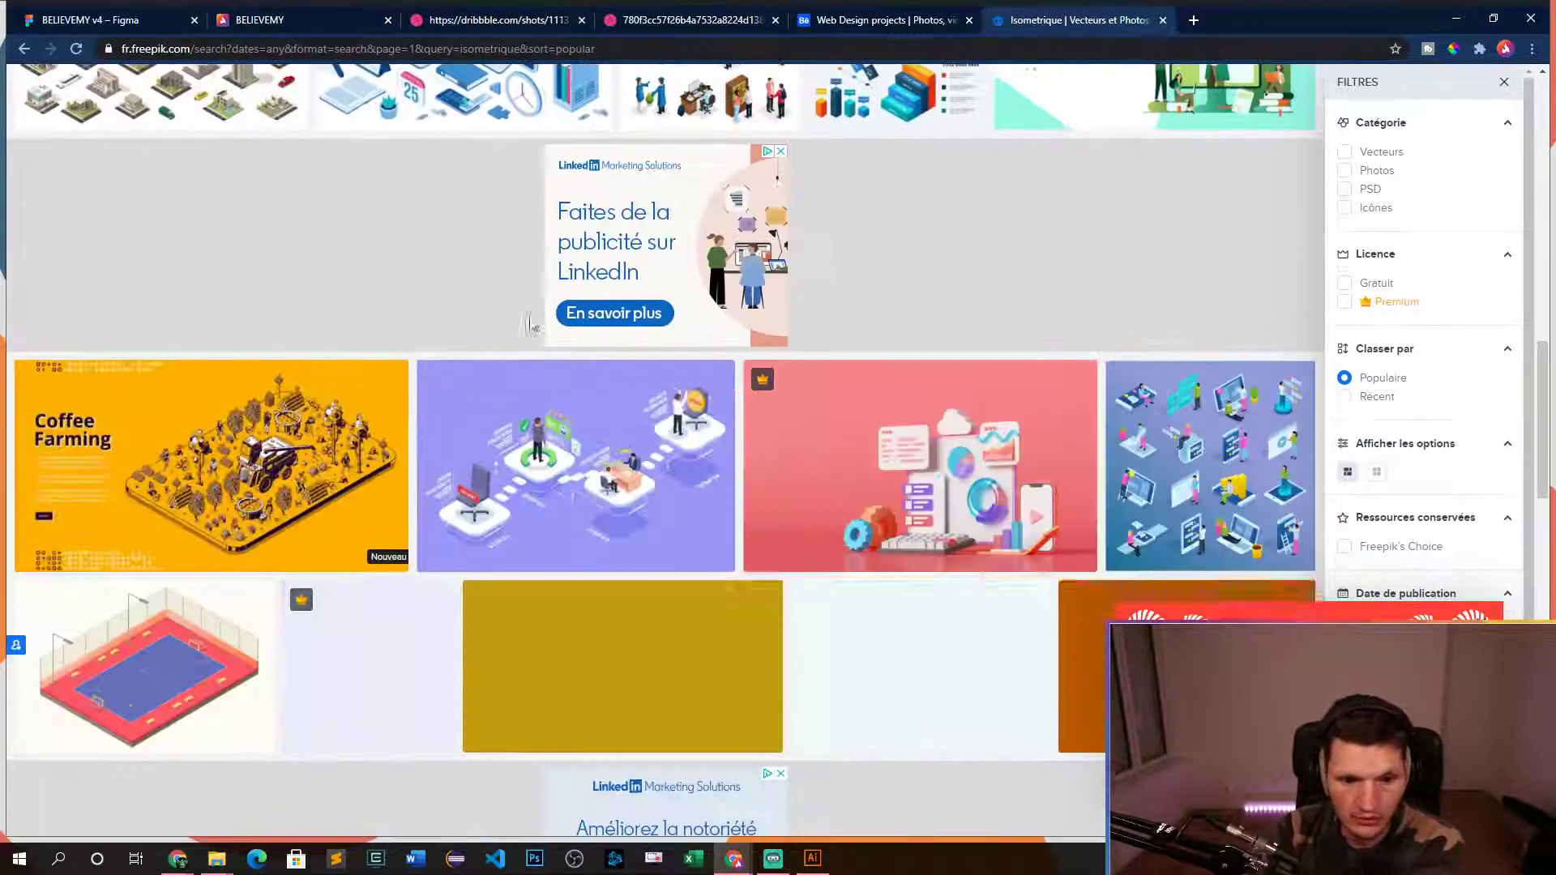
{"action": "scroll", "coordinate": [599, 334], "scroll_direction": "down", "scroll_amount": 3}
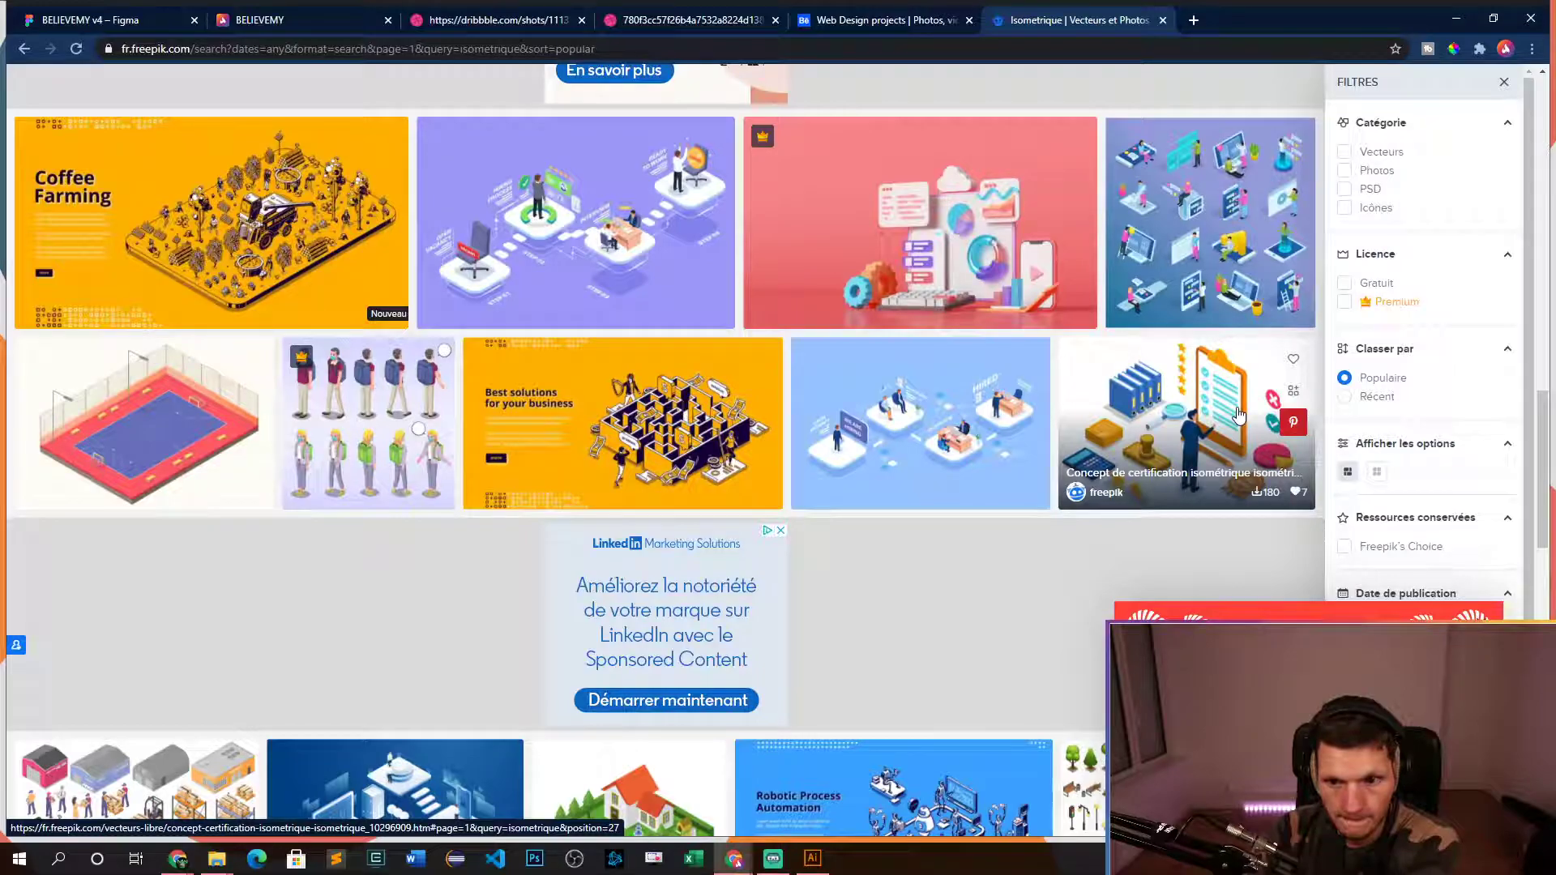
{"action": "scroll", "coordinate": [907, 430], "scroll_direction": "down", "scroll_amount": 6}
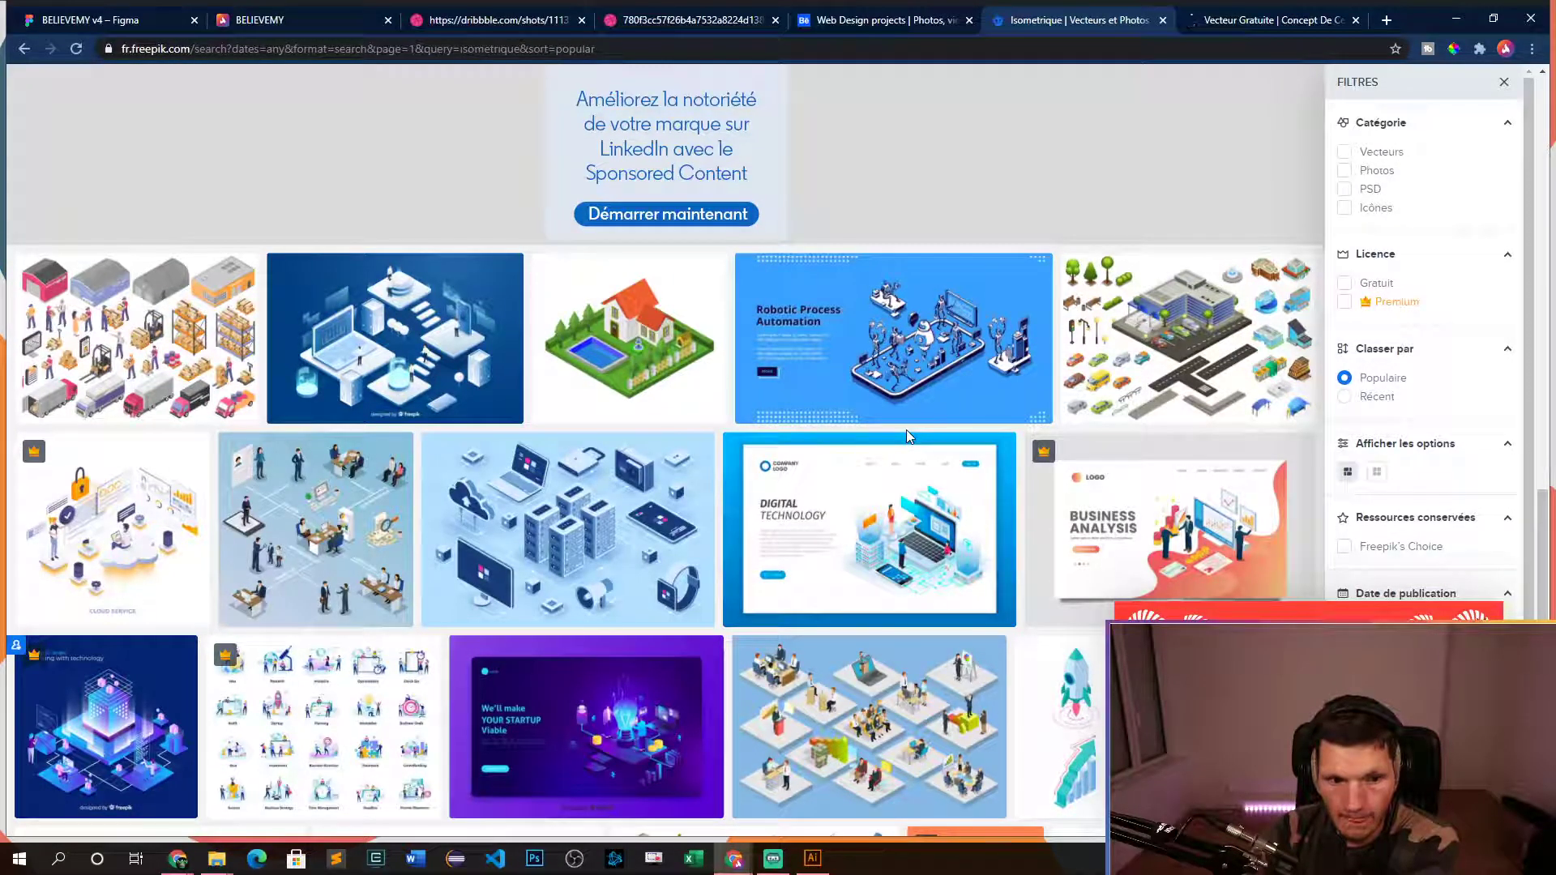
{"action": "scroll", "coordinate": [907, 430], "scroll_direction": "down", "scroll_amount": 7}
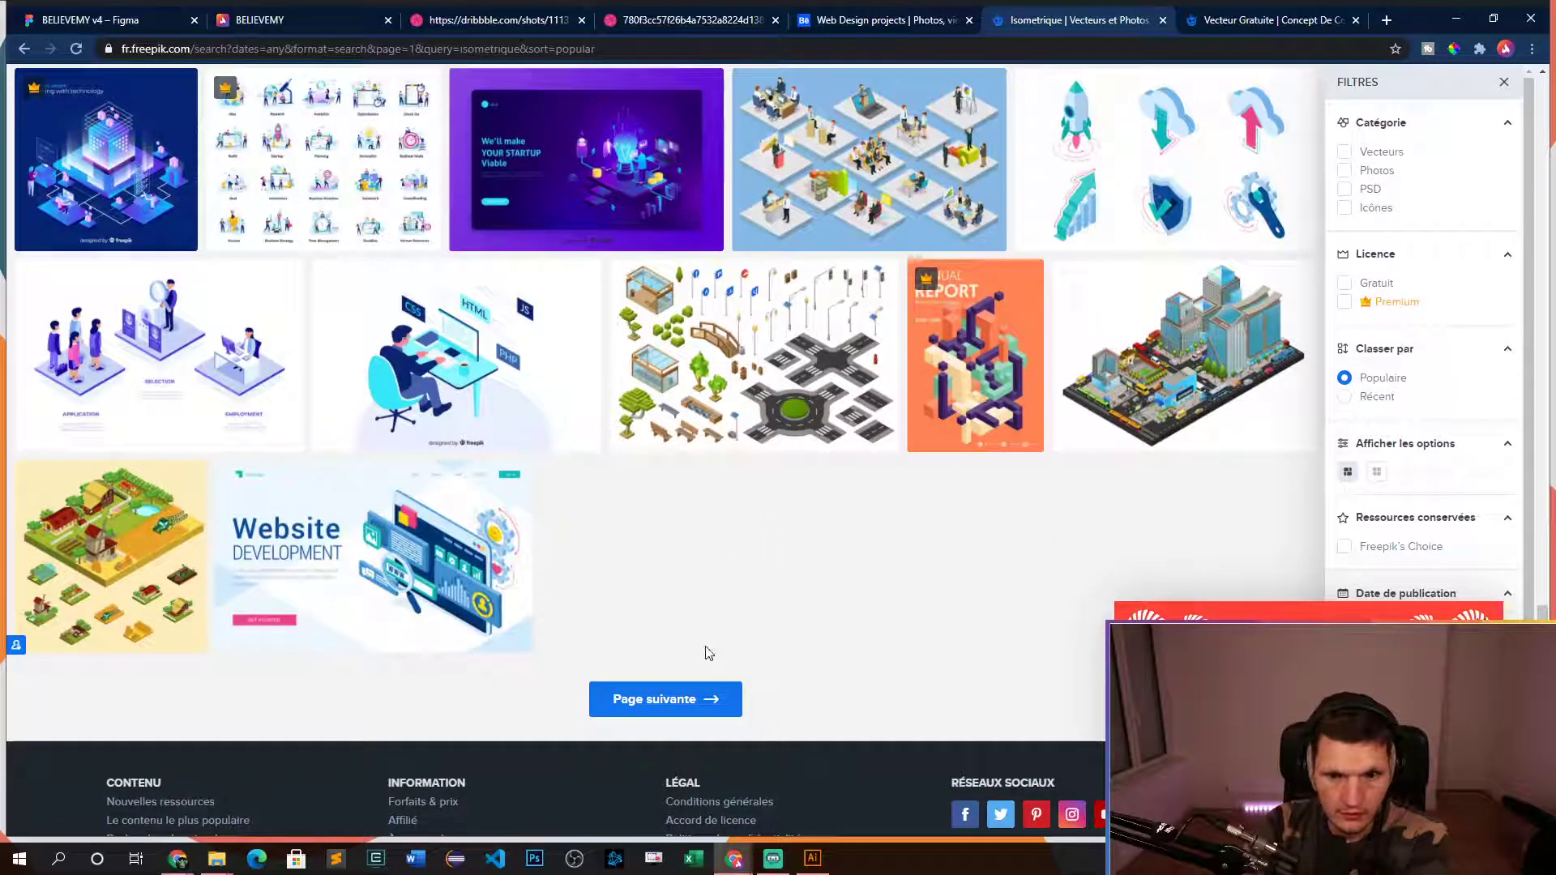
- Browse the second page of "isometrique" results and open the "Our recruiting strategy" landing page illustration in a separate tab
{"action": "left_click", "coordinate": [684, 701]}
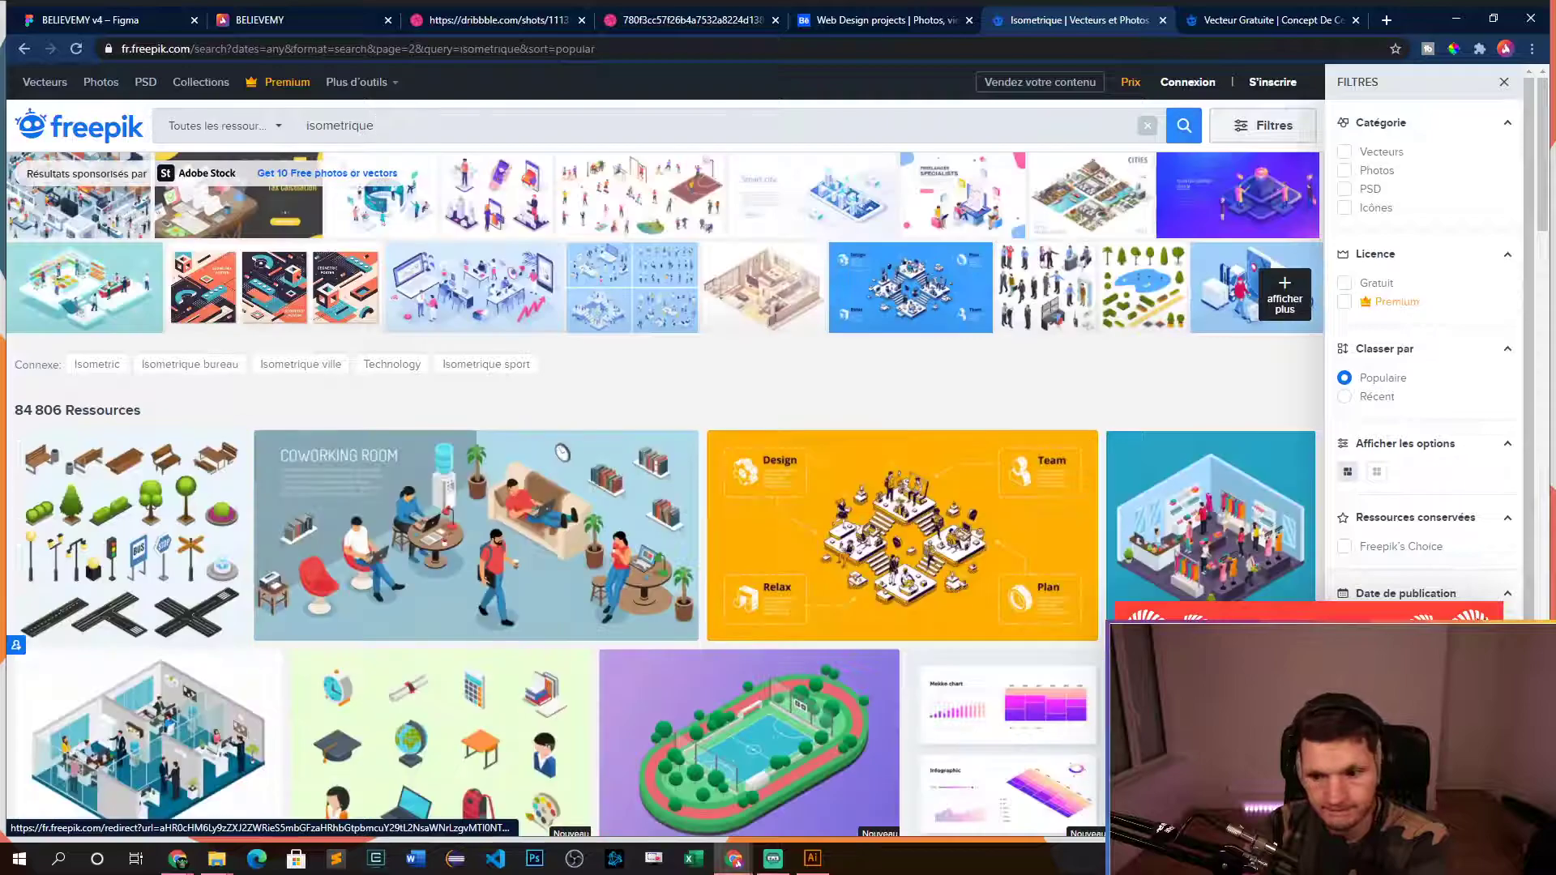
{"action": "scroll", "coordinate": [766, 418], "scroll_direction": "down", "scroll_amount": 5}
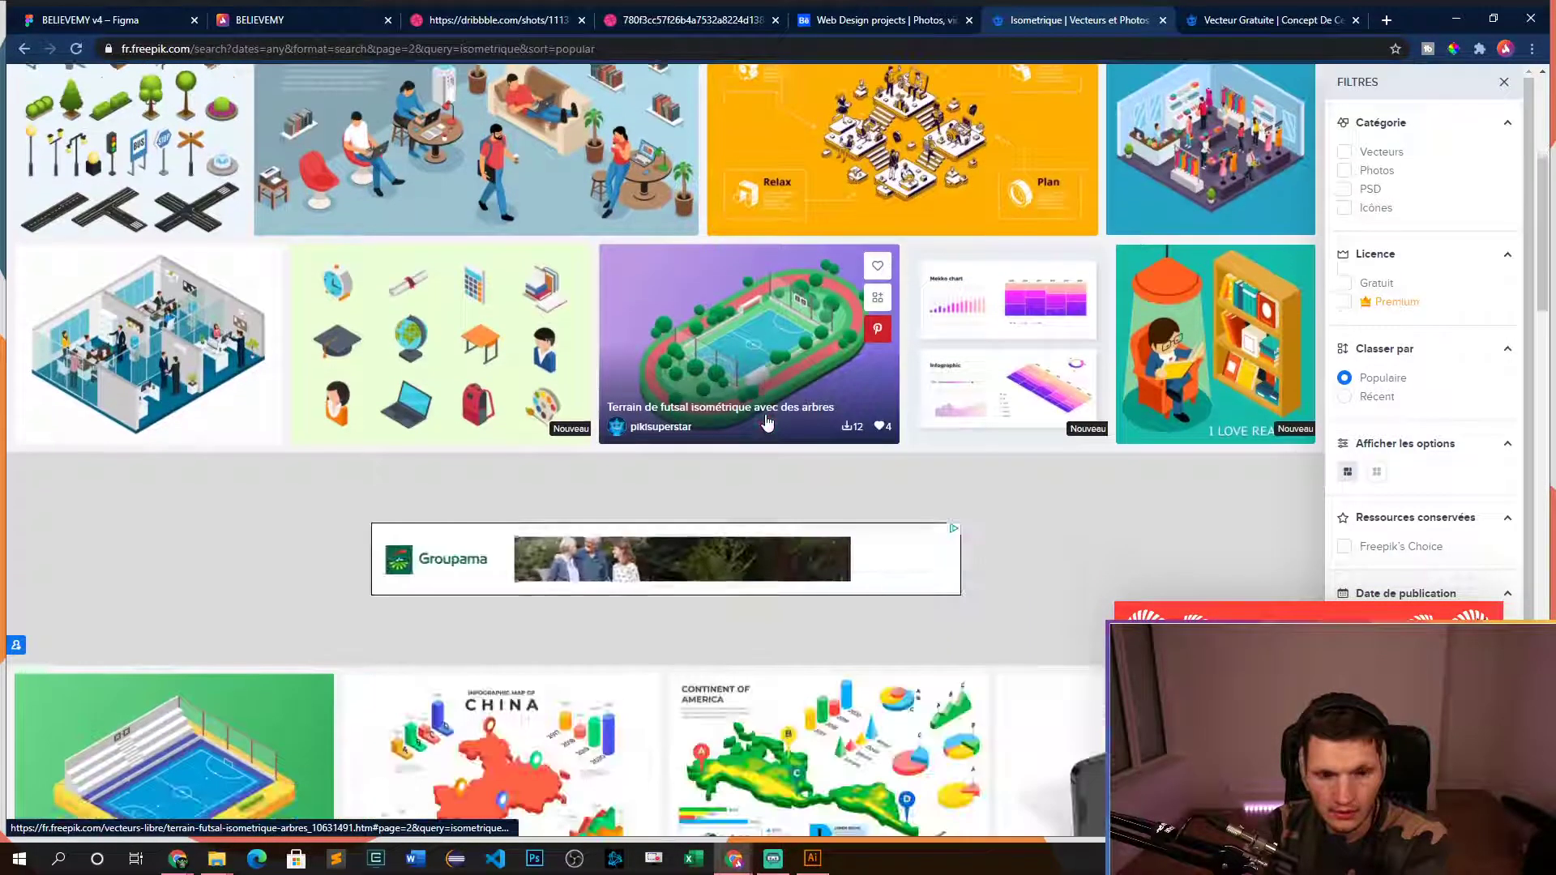
{"action": "scroll", "coordinate": [767, 421], "scroll_direction": "down", "scroll_amount": 6}
{"action": "scroll", "coordinate": [767, 422], "scroll_direction": "down", "scroll_amount": 8}
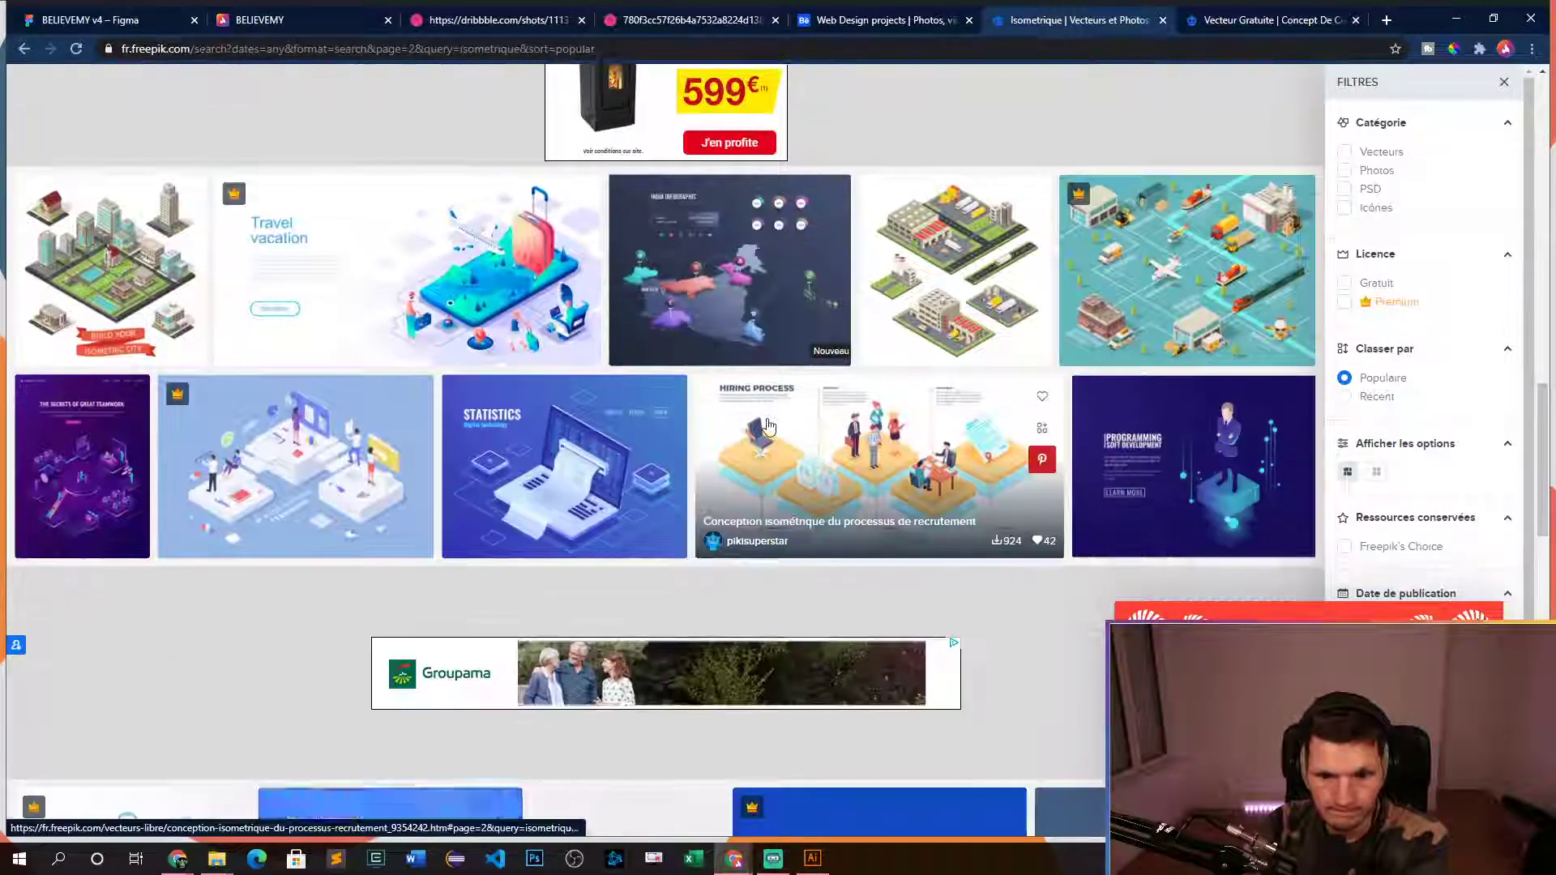
{"action": "scroll", "coordinate": [767, 424], "scroll_direction": "down", "scroll_amount": 8}
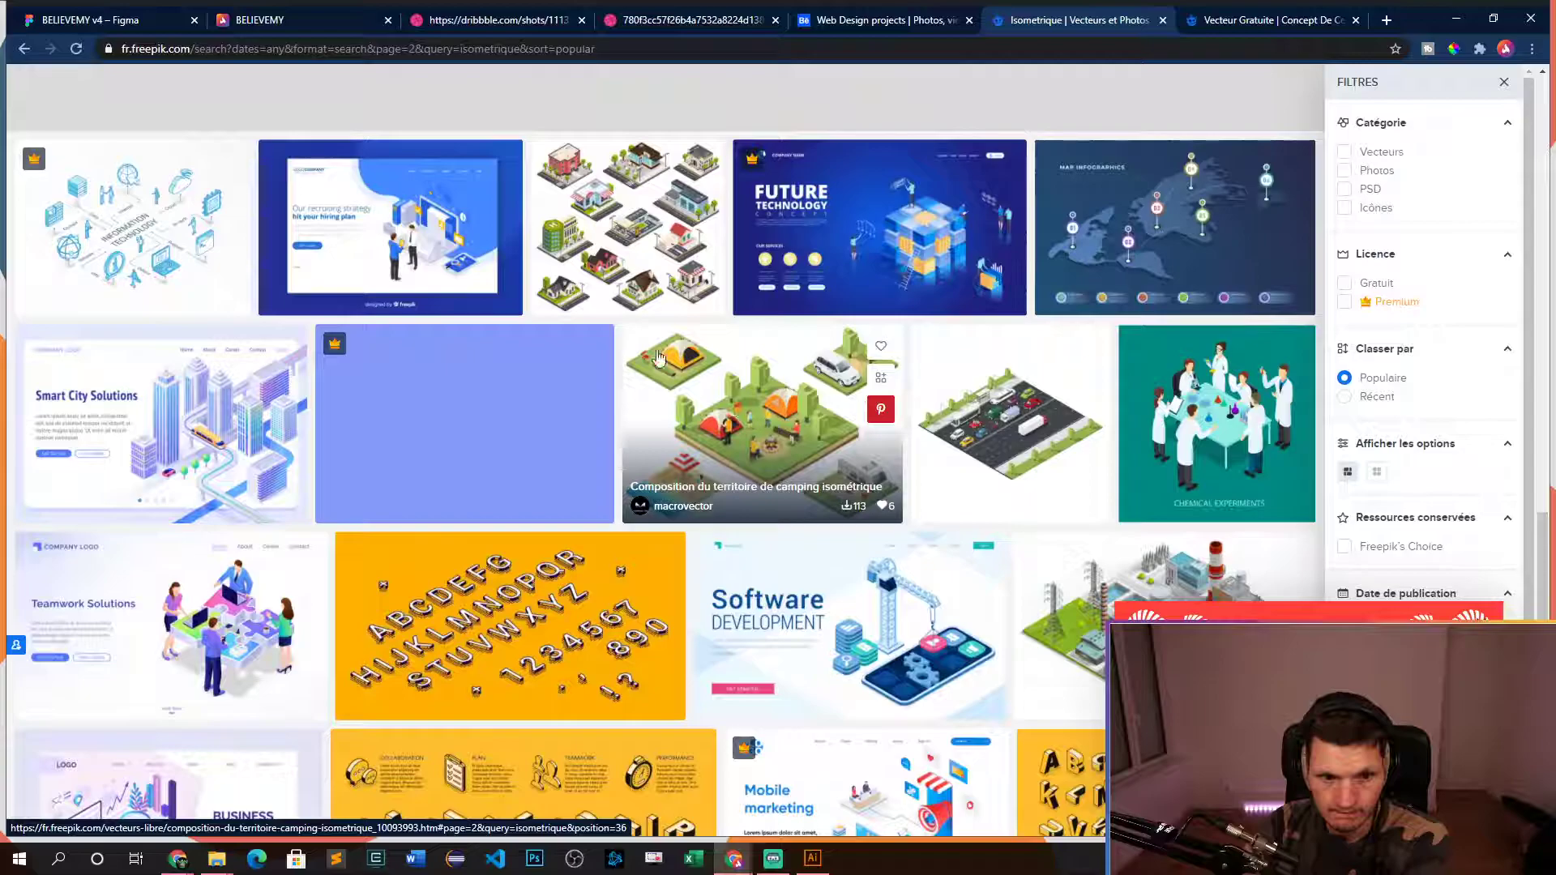
{"action": "middle_click", "coordinate": [379, 220]}
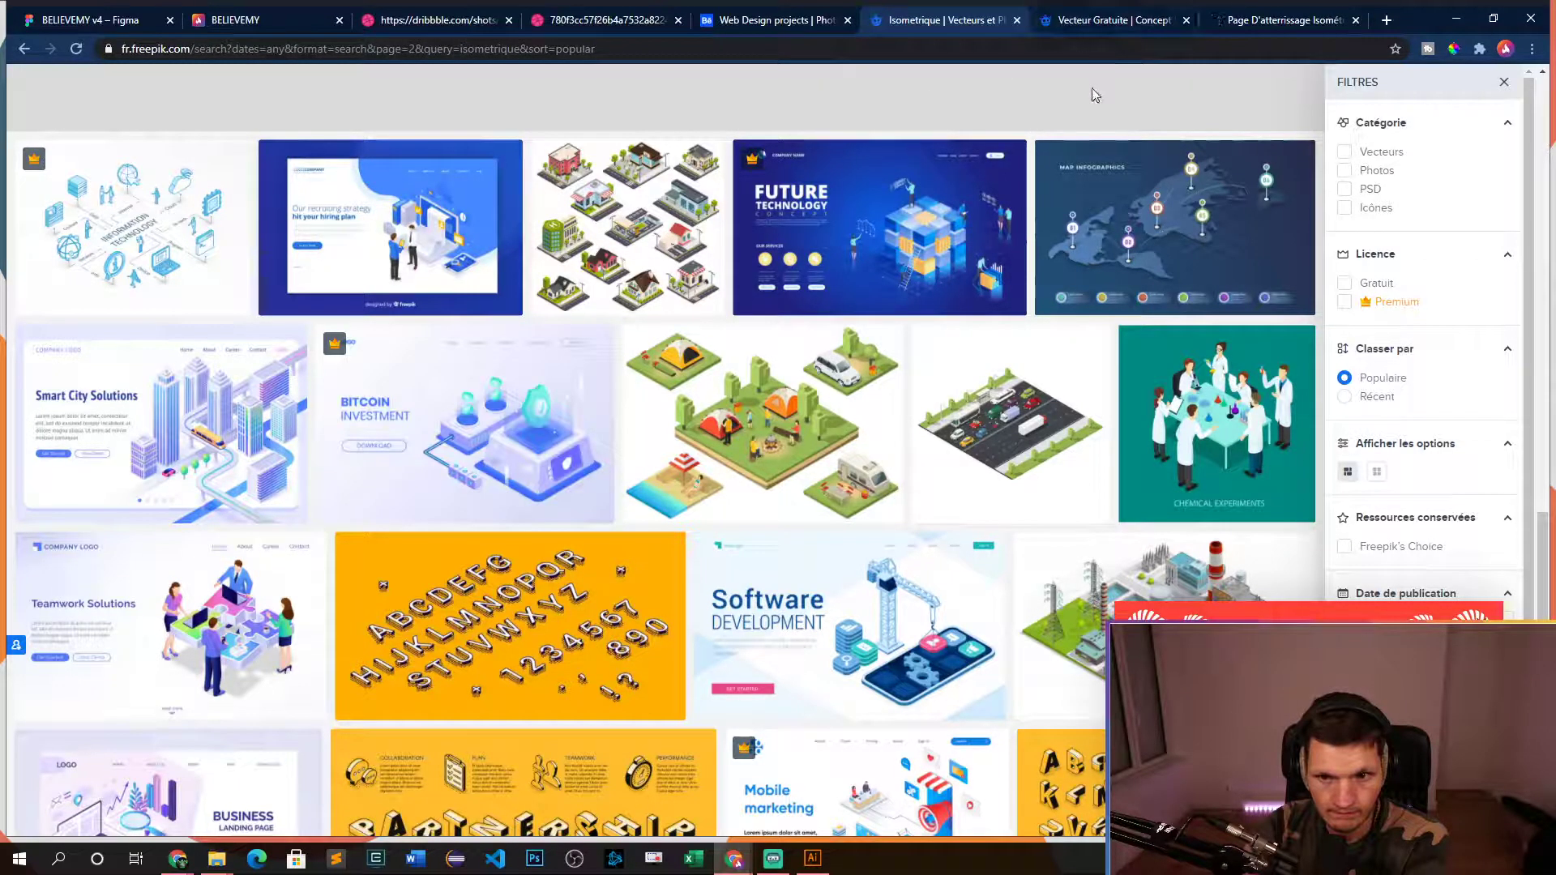
- Examine the opened certification concept and recruiting landing page illustrations, closing both resource pages
{"action": "left_click", "coordinate": [1116, 10]}
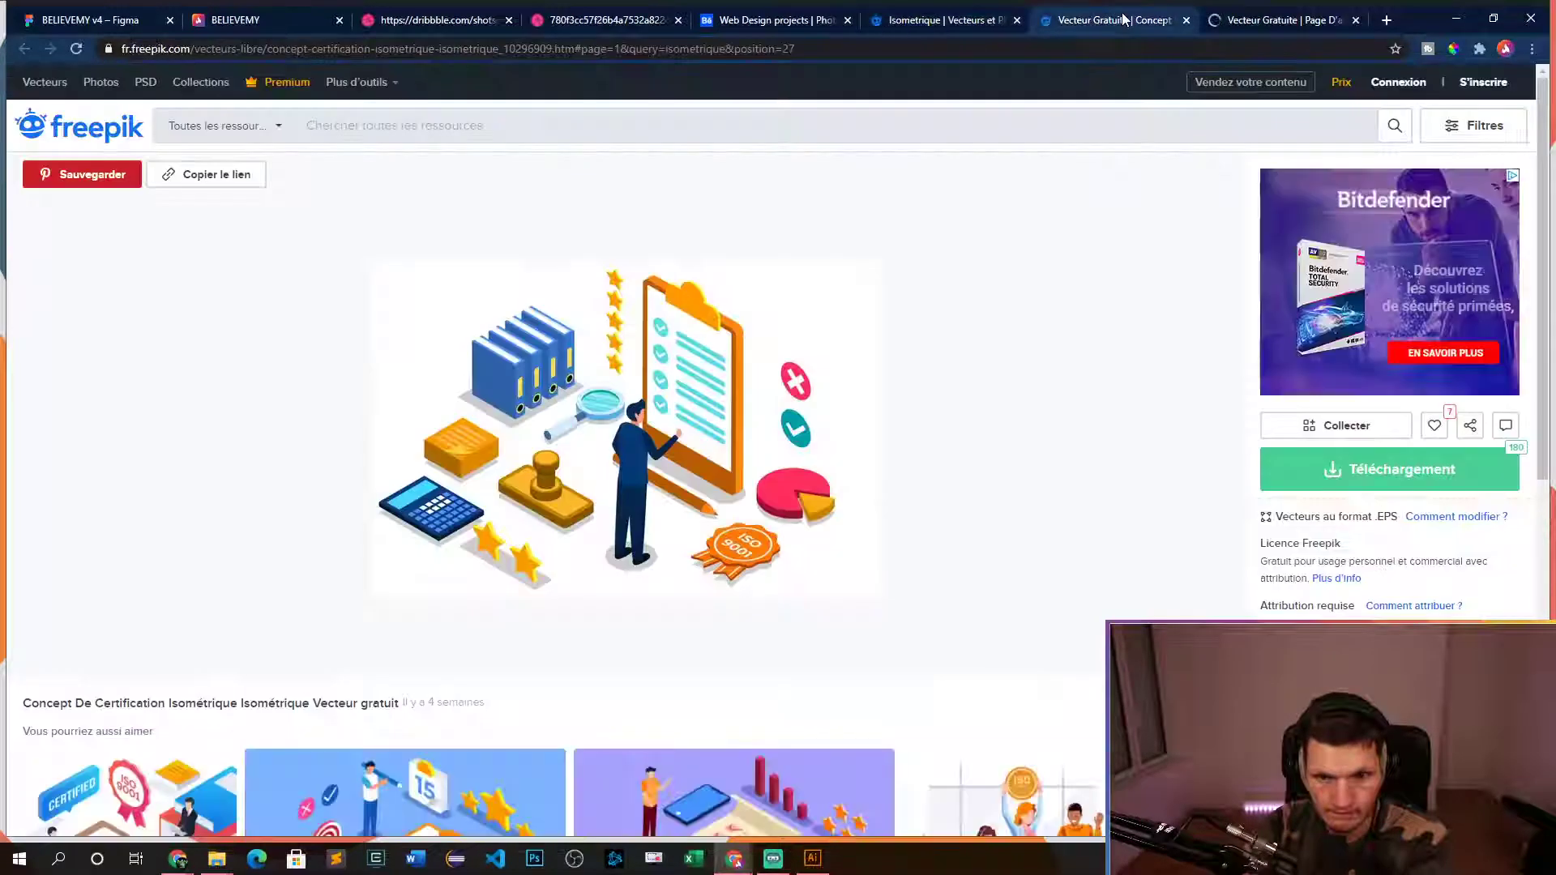
{"action": "middle_click", "coordinate": [1122, 17]}
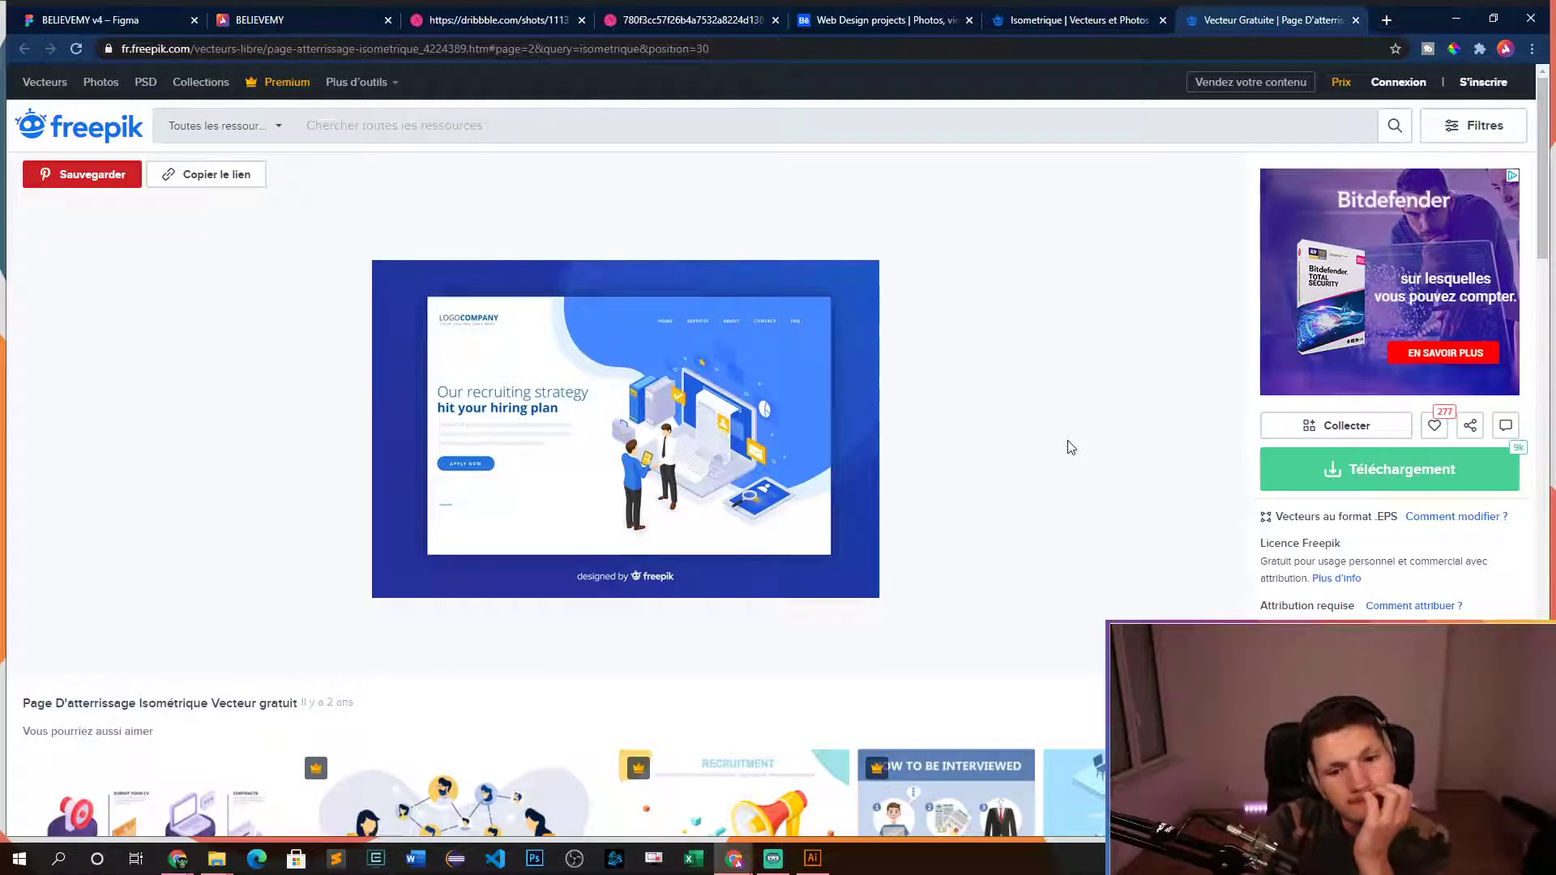
{"action": "middle_click", "coordinate": [1299, 21]}
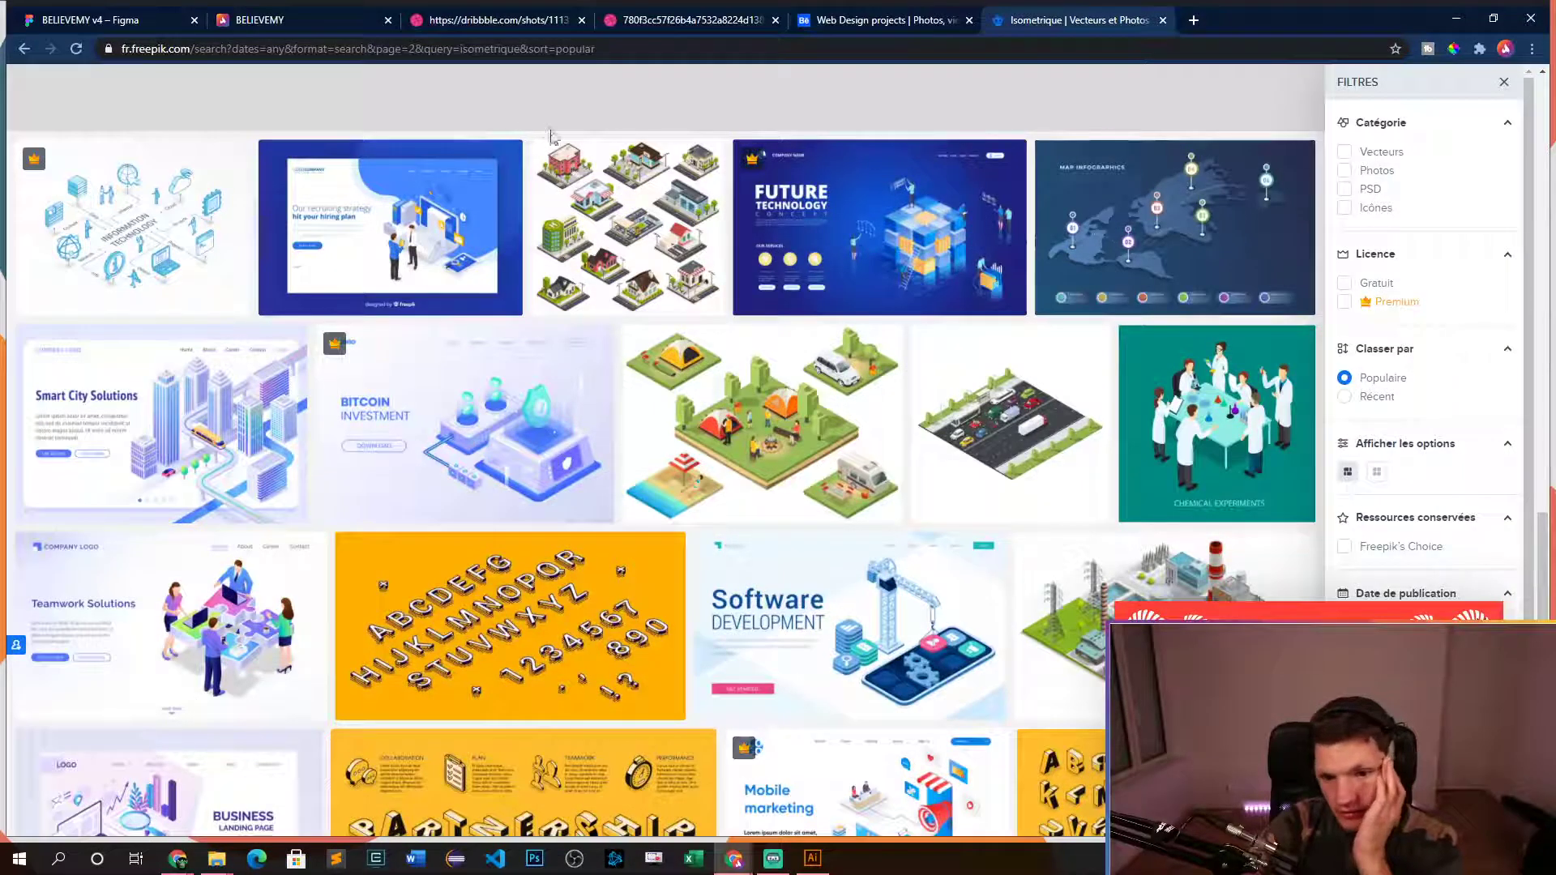
- Go on to the third page of results and open the illustration of two men discussing data on a large screen
{"action": "scroll", "coordinate": [598, 259], "scroll_direction": "down", "scroll_amount": 5}
{"action": "scroll", "coordinate": [758, 697], "scroll_direction": "down", "scroll_amount": 1}
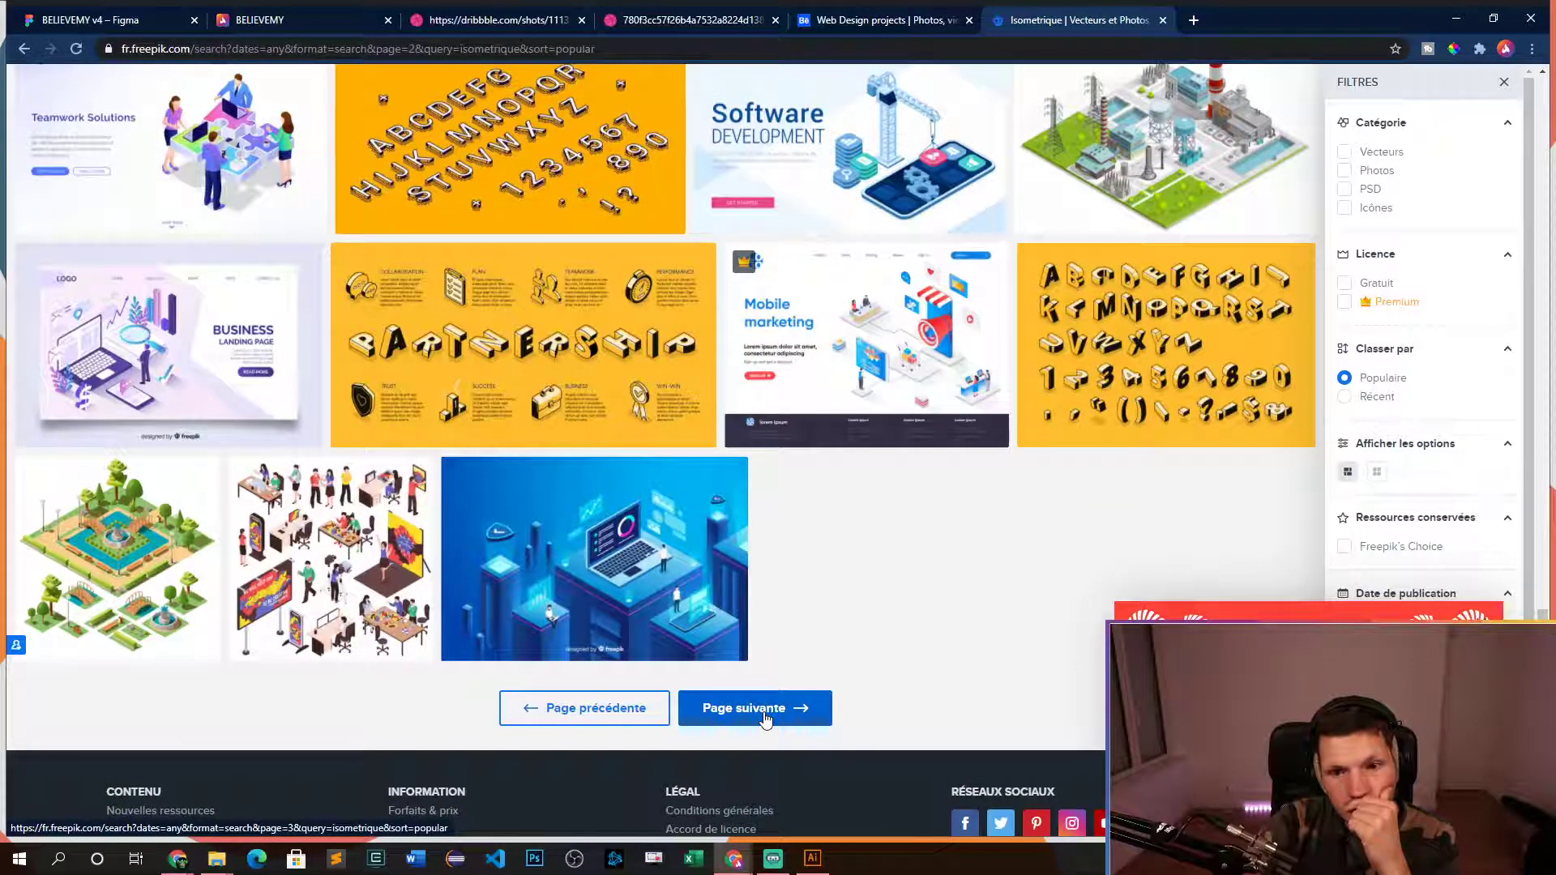
{"action": "left_click", "coordinate": [764, 710]}
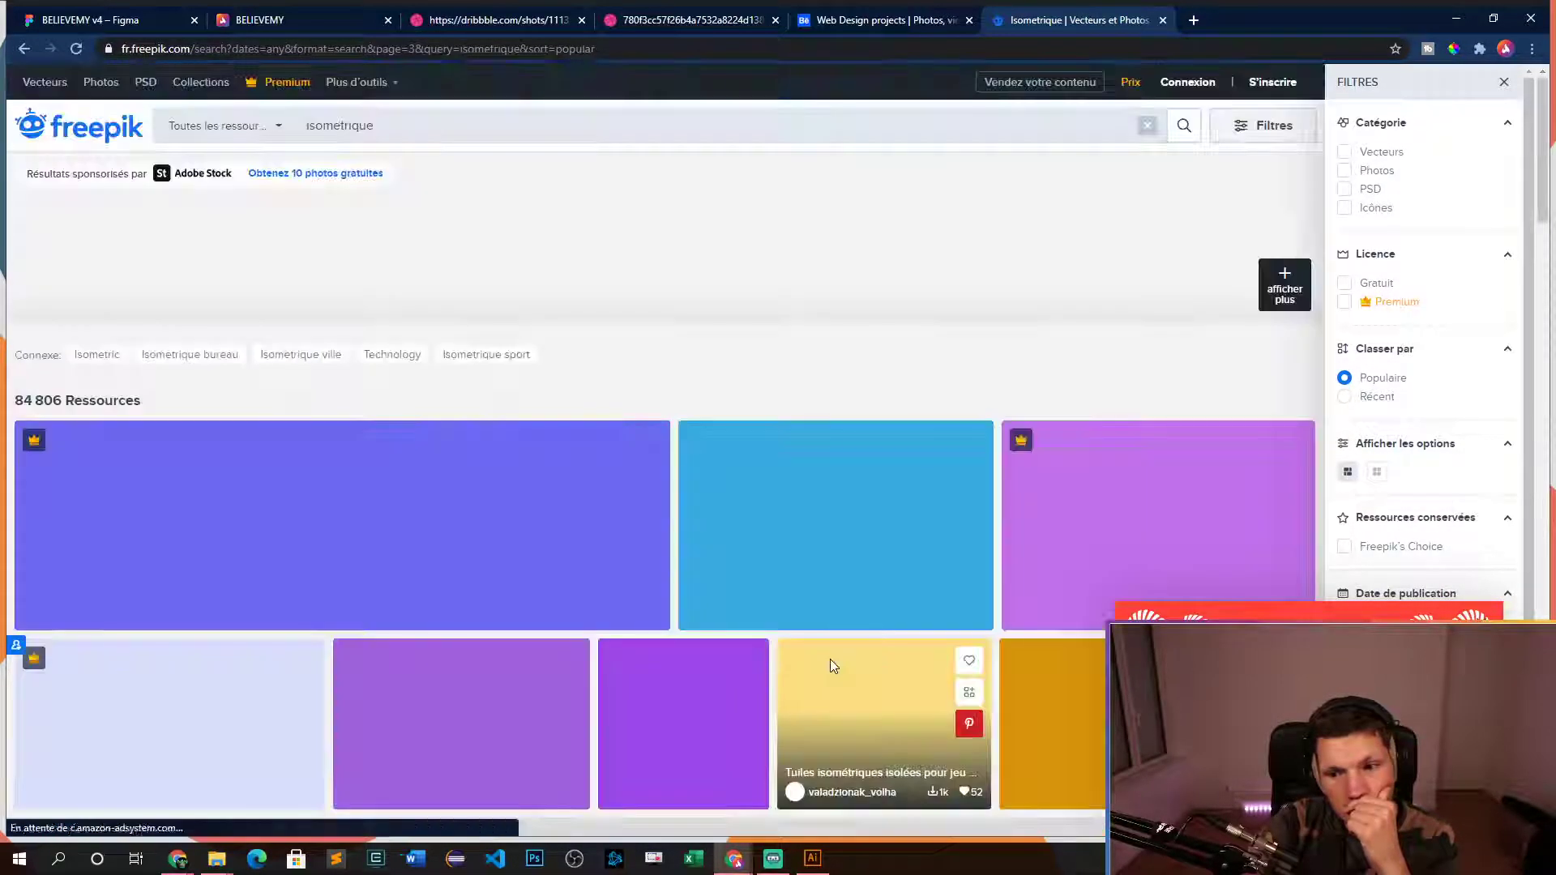
{"action": "scroll", "coordinate": [765, 358], "scroll_direction": "down", "scroll_amount": 5}
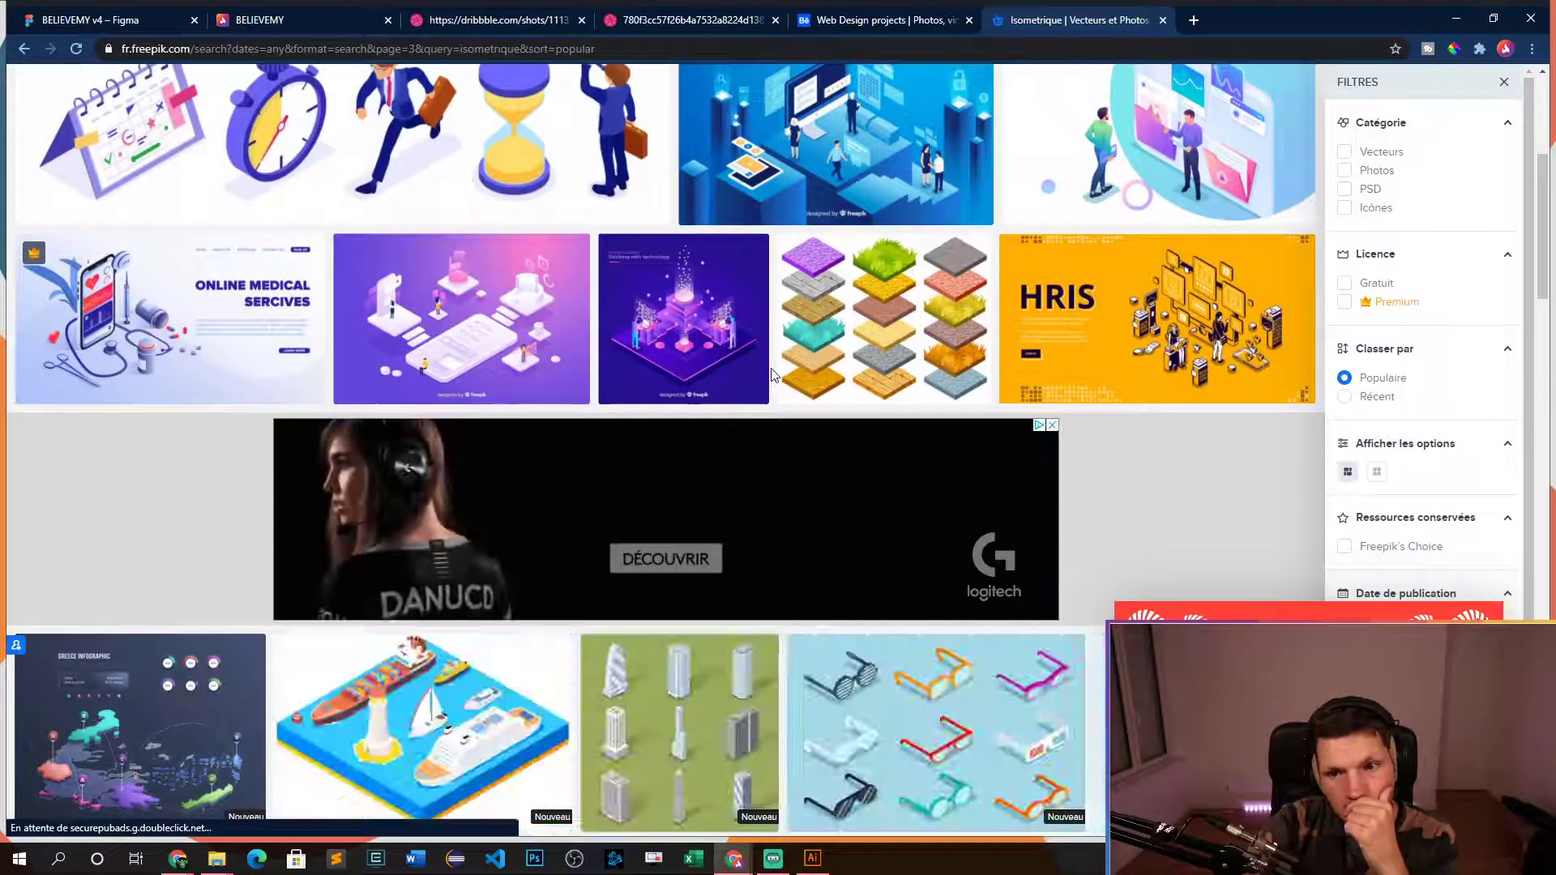
{"action": "scroll", "coordinate": [801, 368], "scroll_direction": "up", "scroll_amount": 2}
{"action": "middle_click", "coordinate": [1159, 292]}
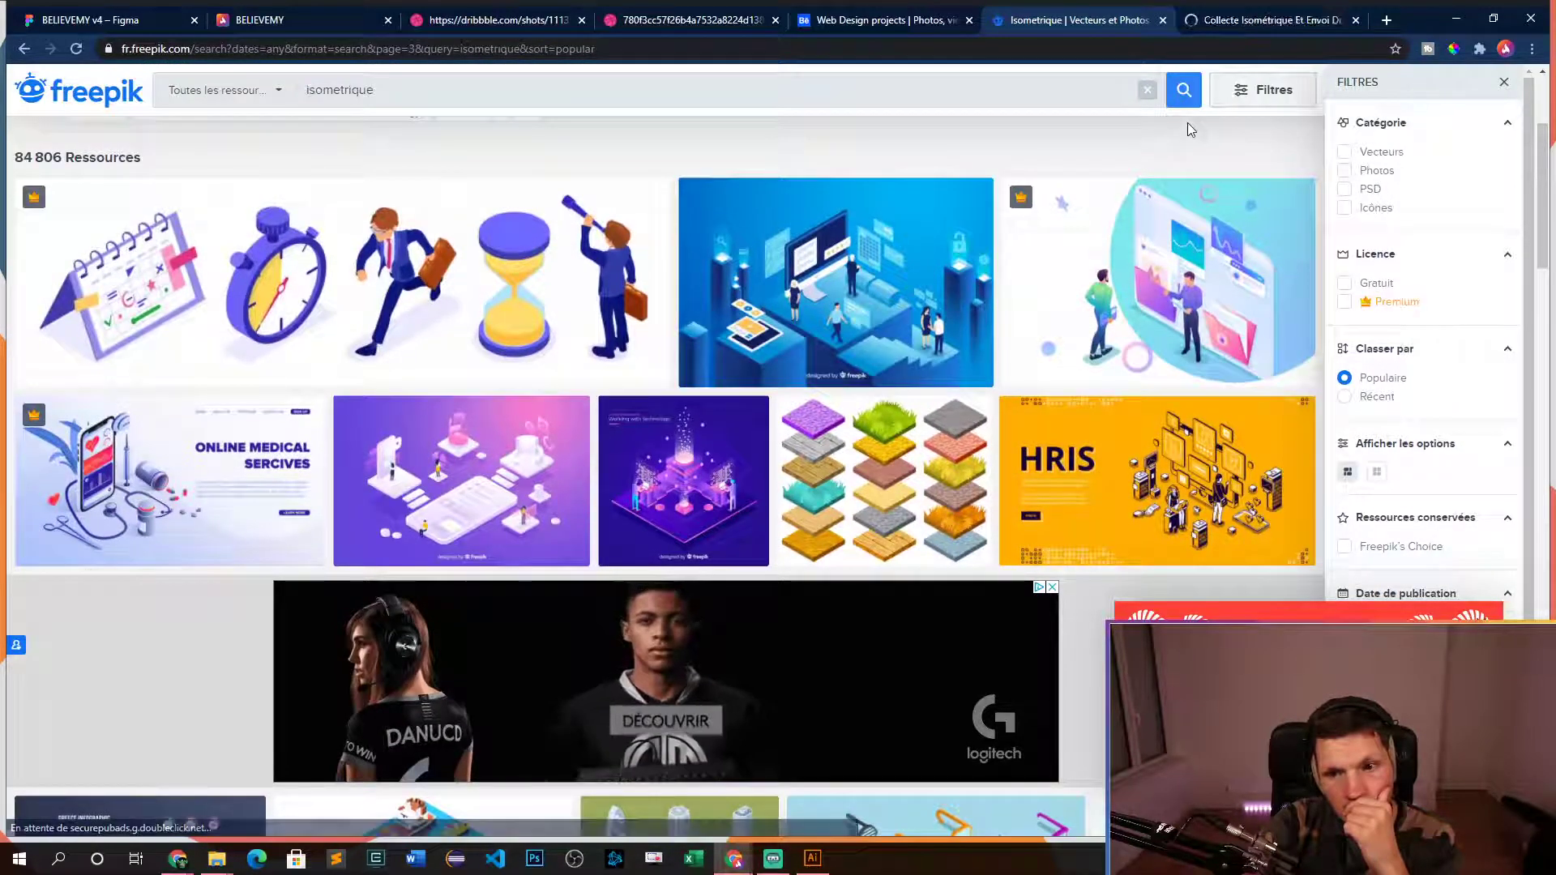
- Examine the data discussion illustration and its related resources, and close its page
{"action": "left_click", "coordinate": [1262, 22]}
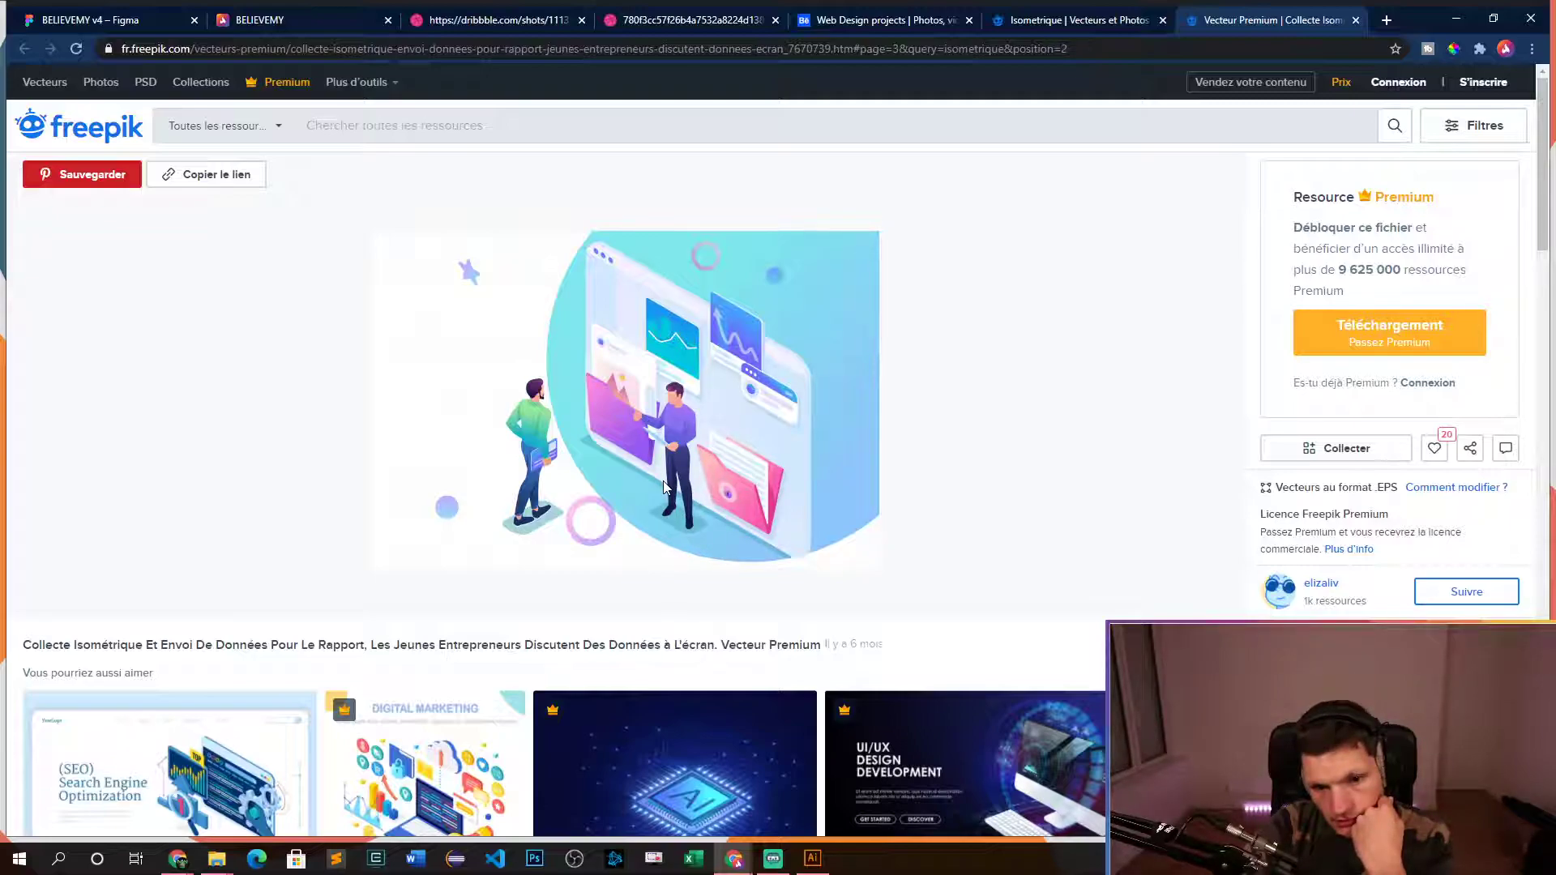
{"action": "scroll", "coordinate": [839, 484], "scroll_direction": "down", "scroll_amount": 5}
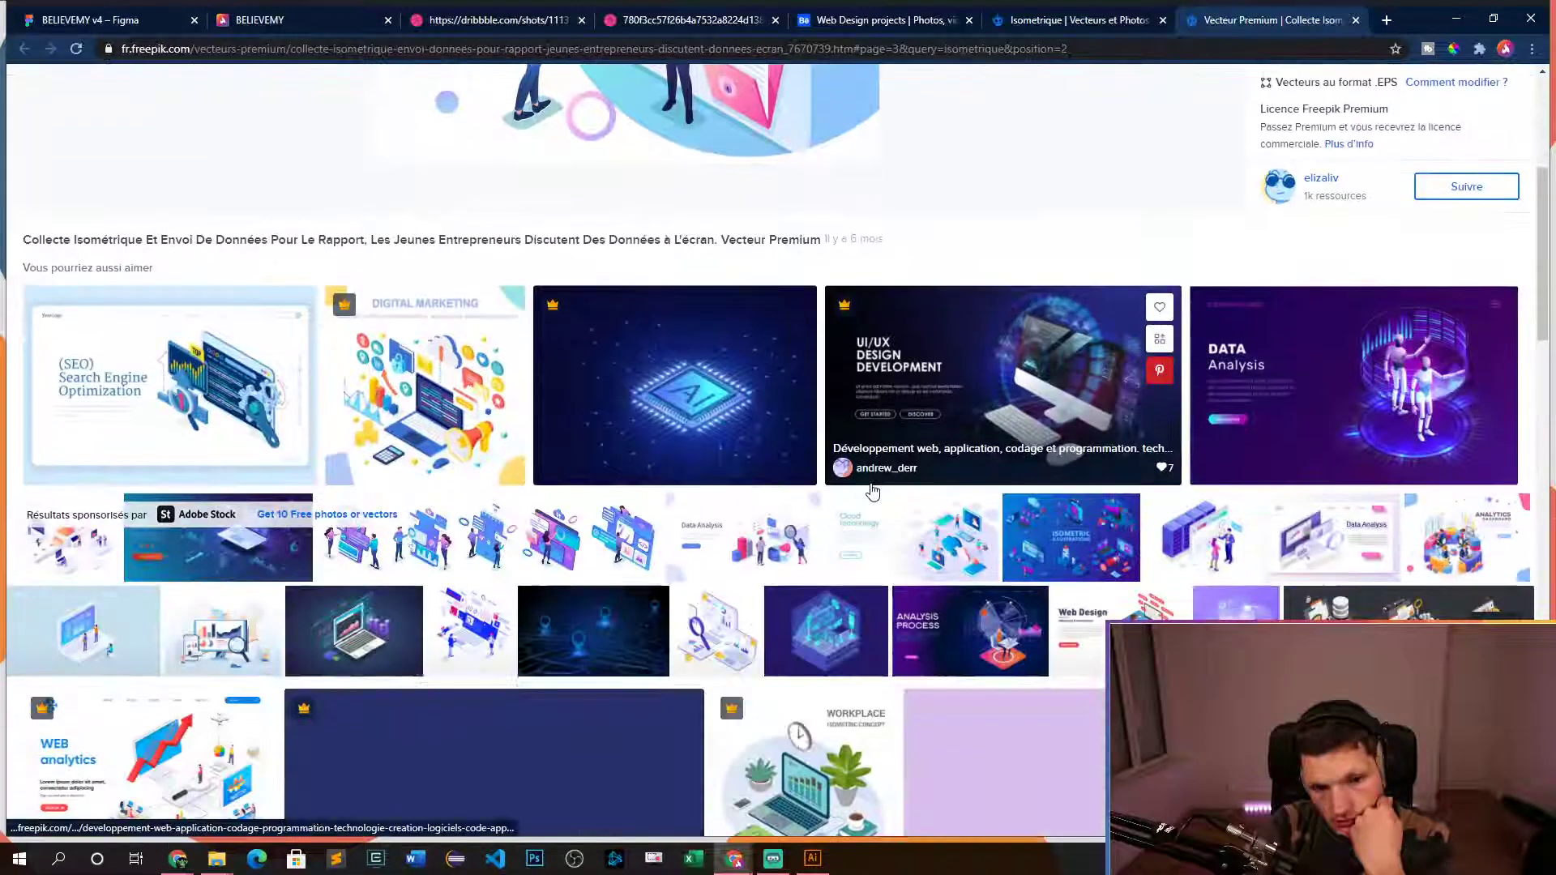
{"action": "scroll", "coordinate": [872, 492], "scroll_direction": "up", "scroll_amount": 5}
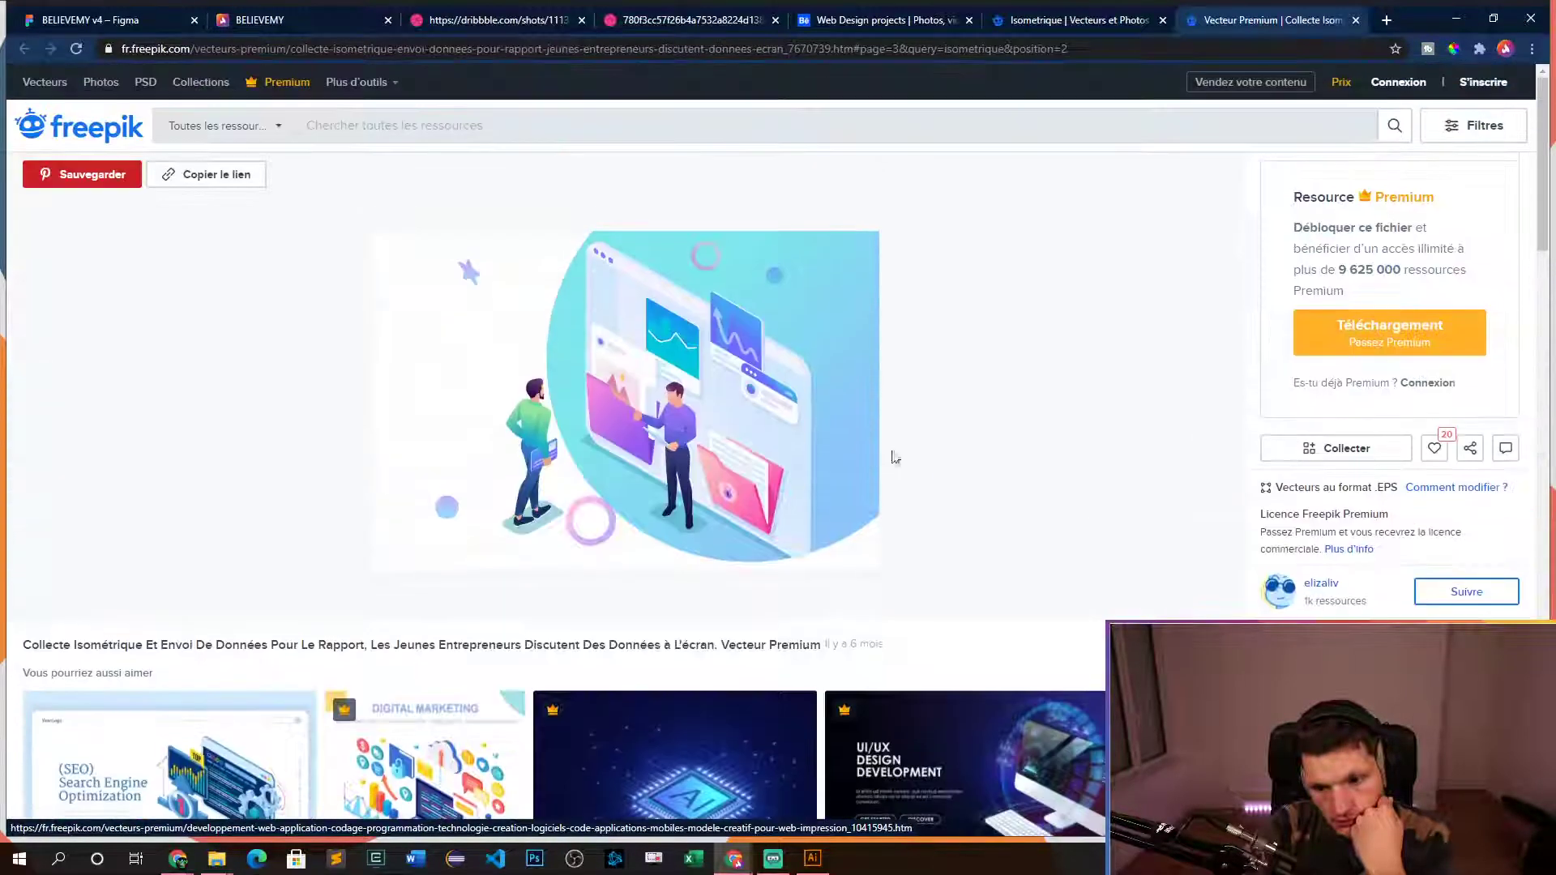
{"action": "middle_click", "coordinate": [1258, 24]}
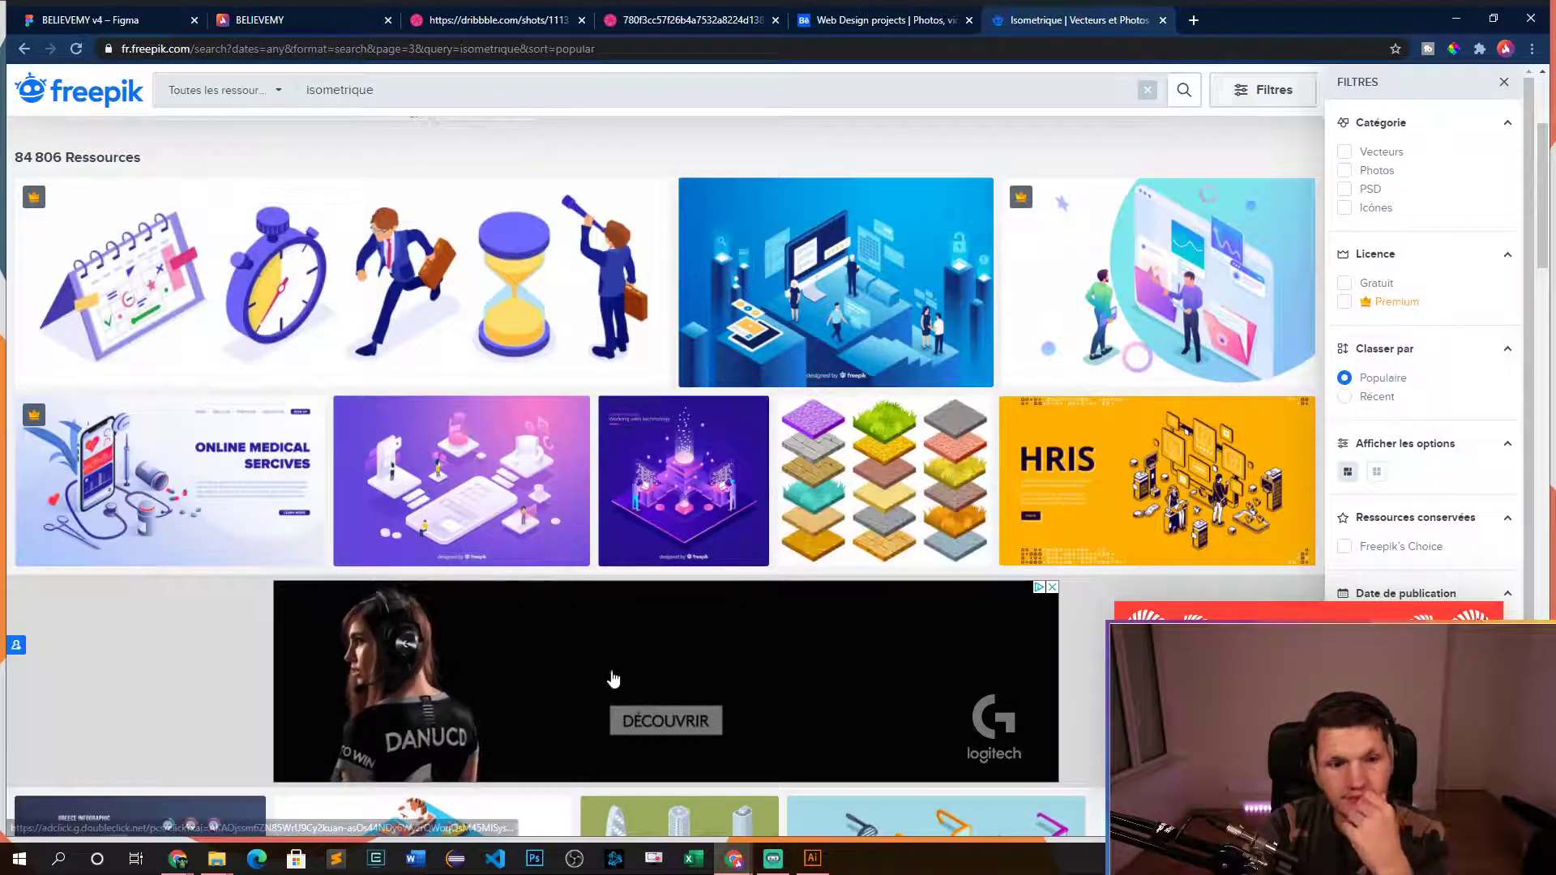
- Look further down the third results page and open the "Web Design" landing page illustration
{"action": "scroll", "coordinate": [658, 596], "scroll_direction": "down", "scroll_amount": 2}
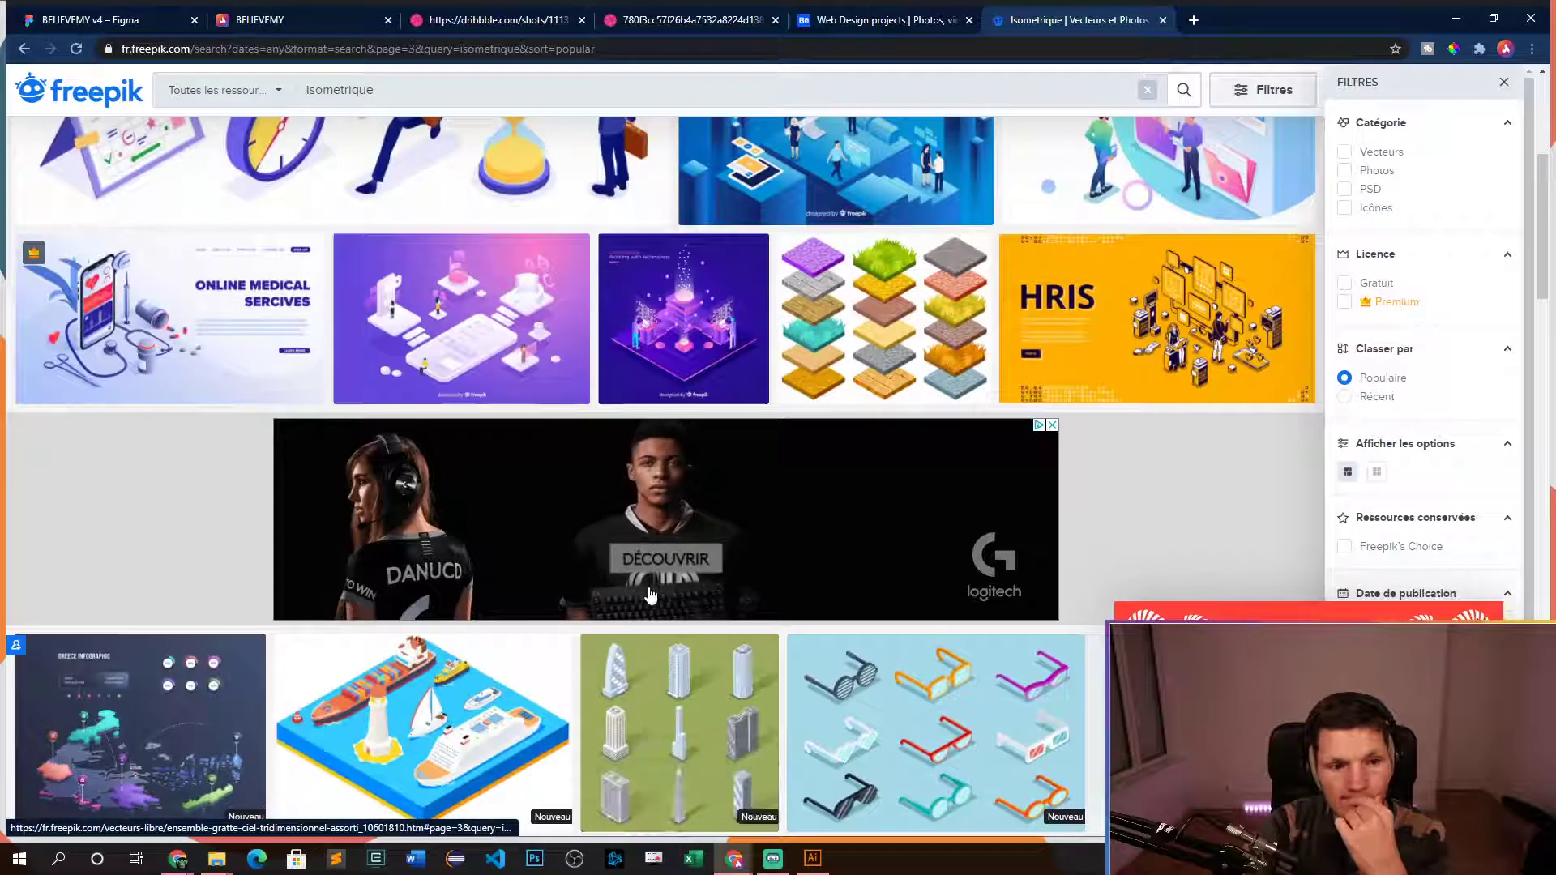
{"action": "scroll", "coordinate": [659, 596], "scroll_direction": "down", "scroll_amount": 4}
{"action": "scroll", "coordinate": [645, 597], "scroll_direction": "down", "scroll_amount": 3}
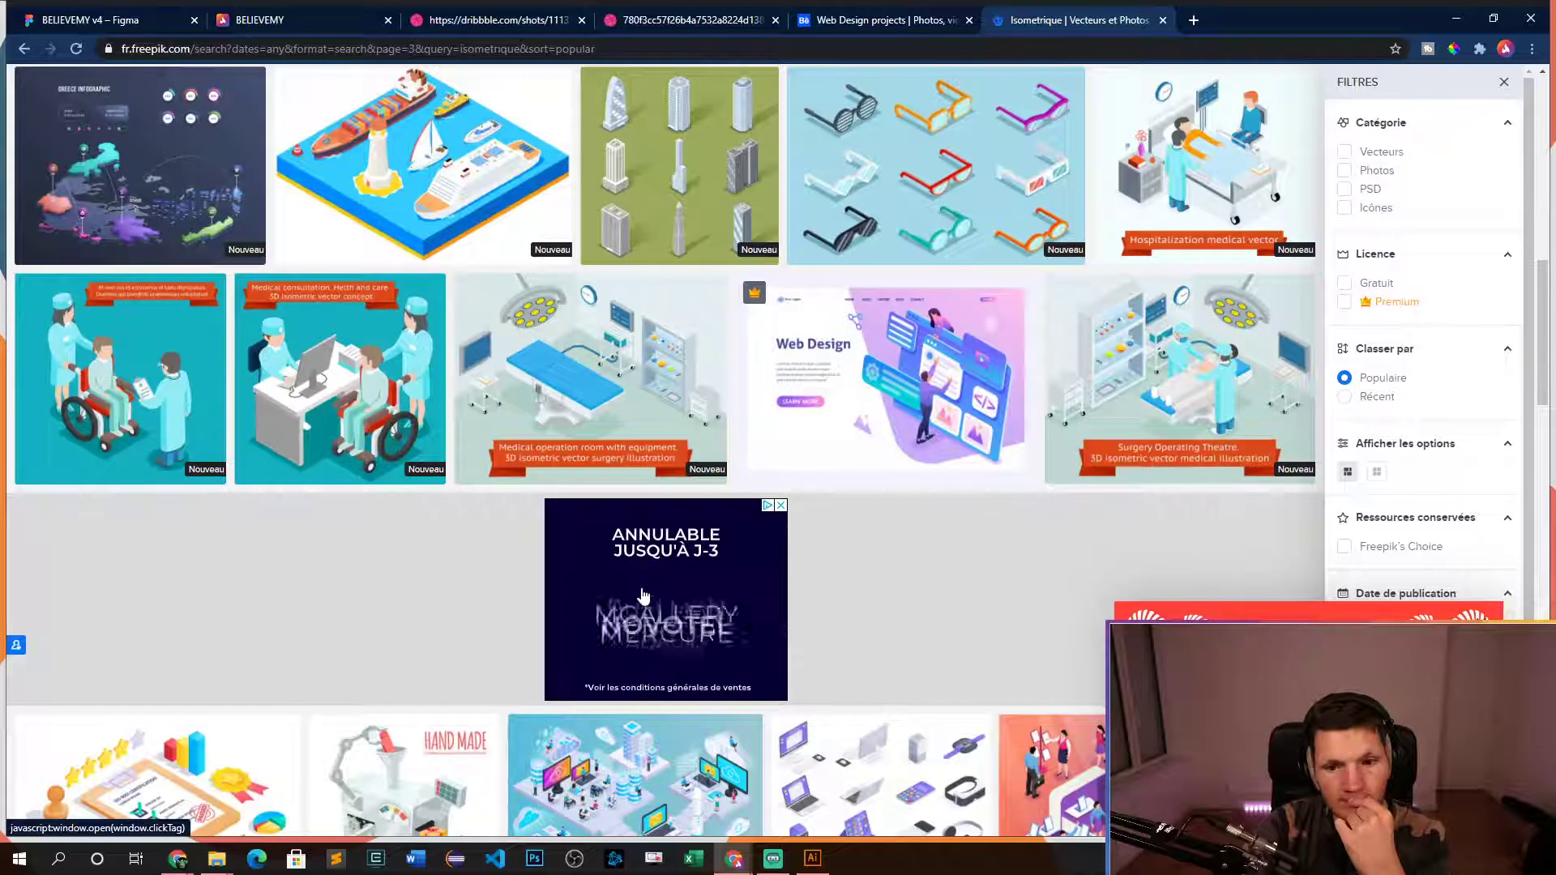
{"action": "scroll", "coordinate": [644, 596], "scroll_direction": "down", "scroll_amount": 1}
{"action": "middle_click", "coordinate": [886, 311]}
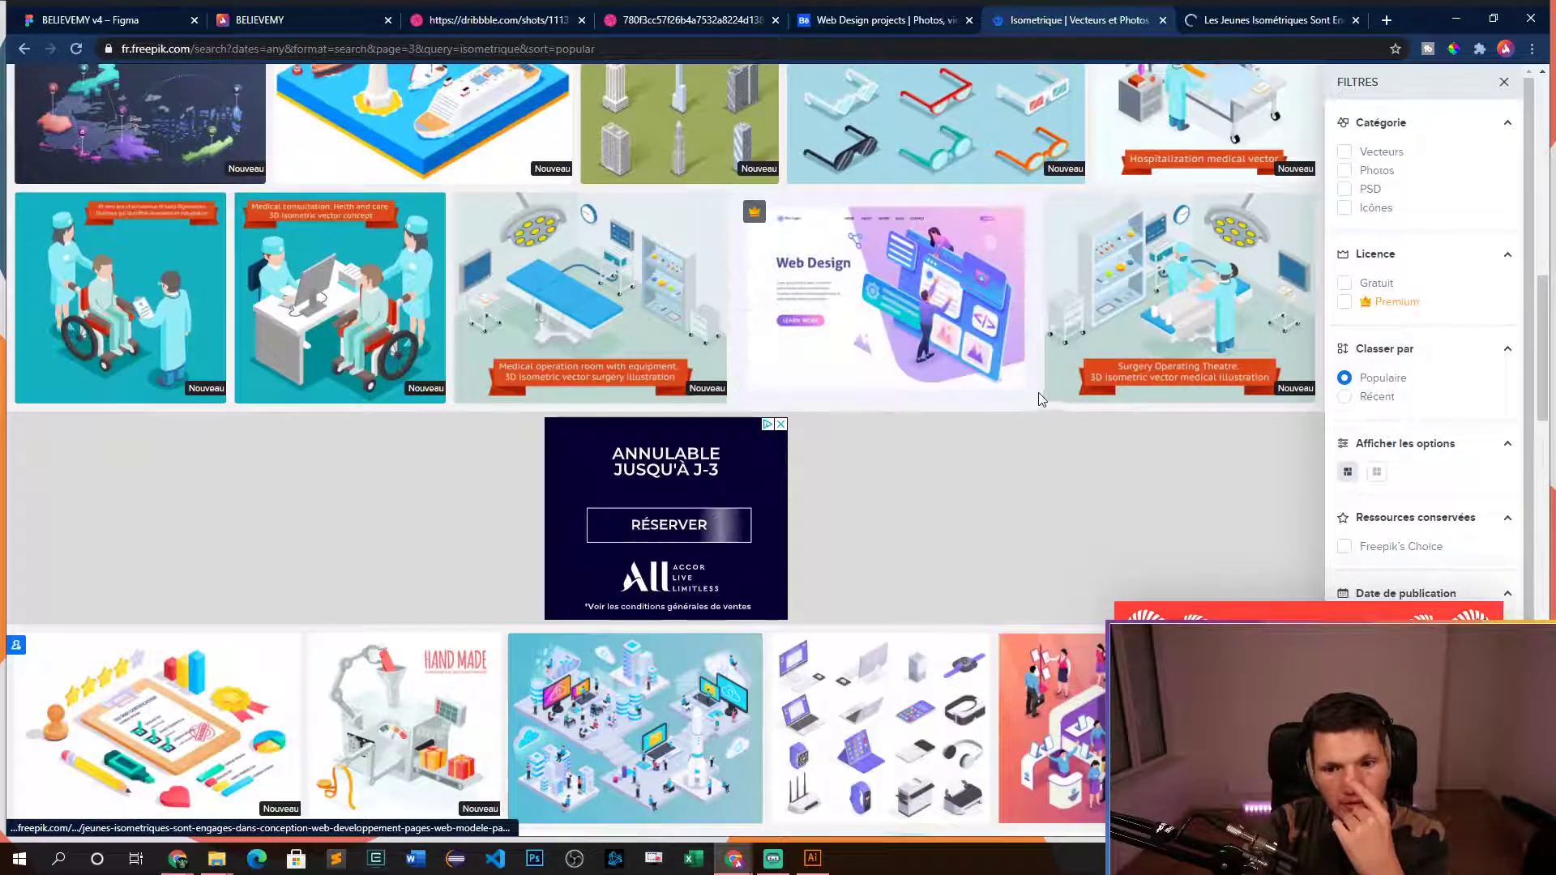
{"action": "left_click", "coordinate": [1254, 19]}
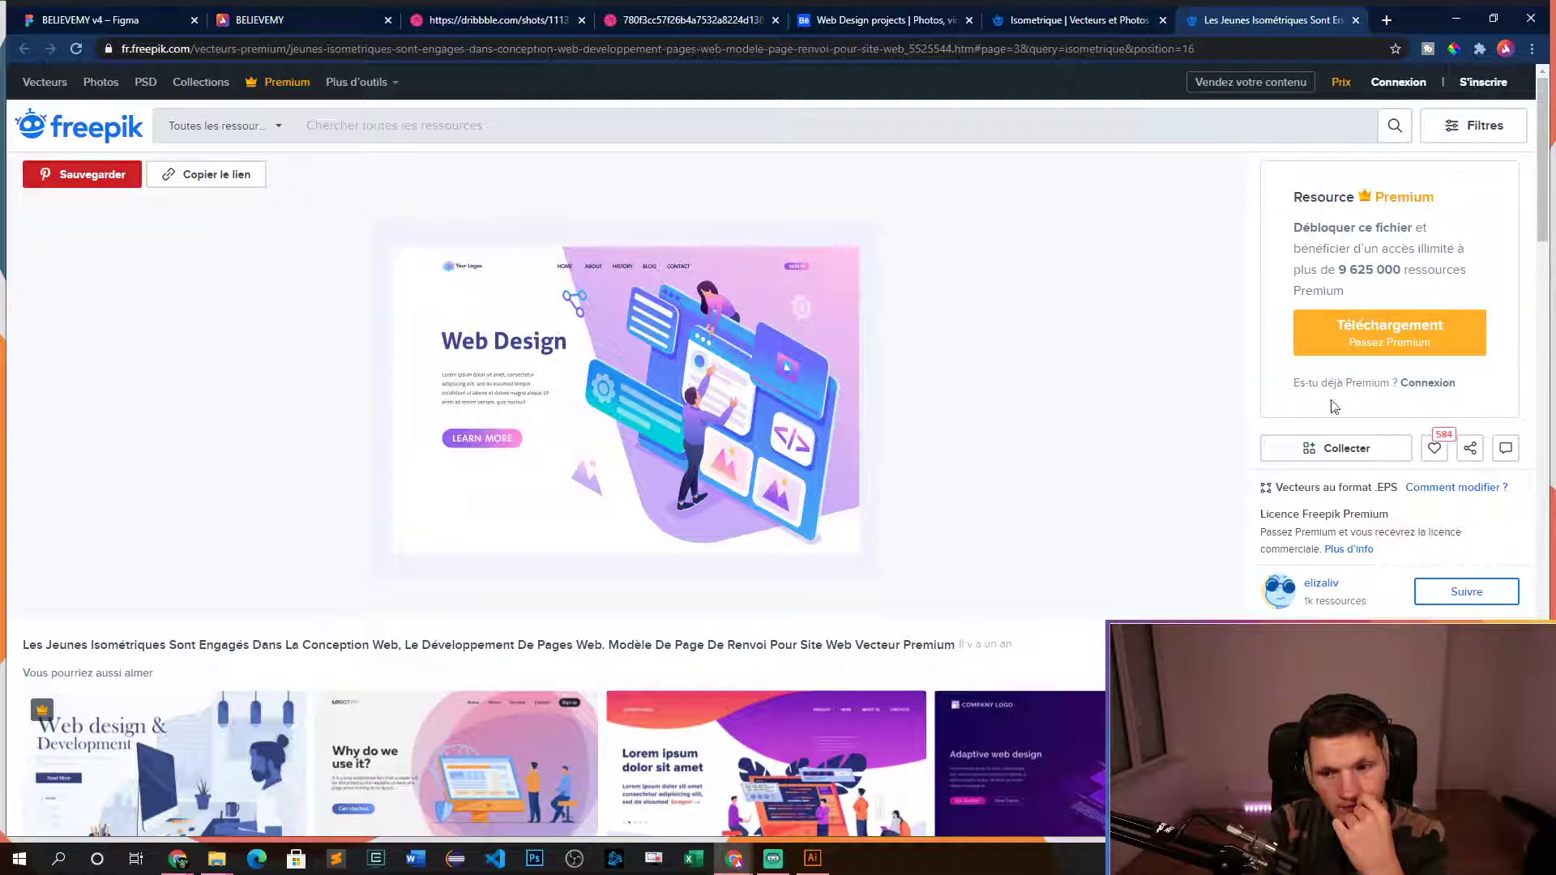
- Request the download of the "Web Design" illustration, review the Premium subscription offer, and return to the resource page
{"action": "left_click", "coordinate": [1347, 339]}
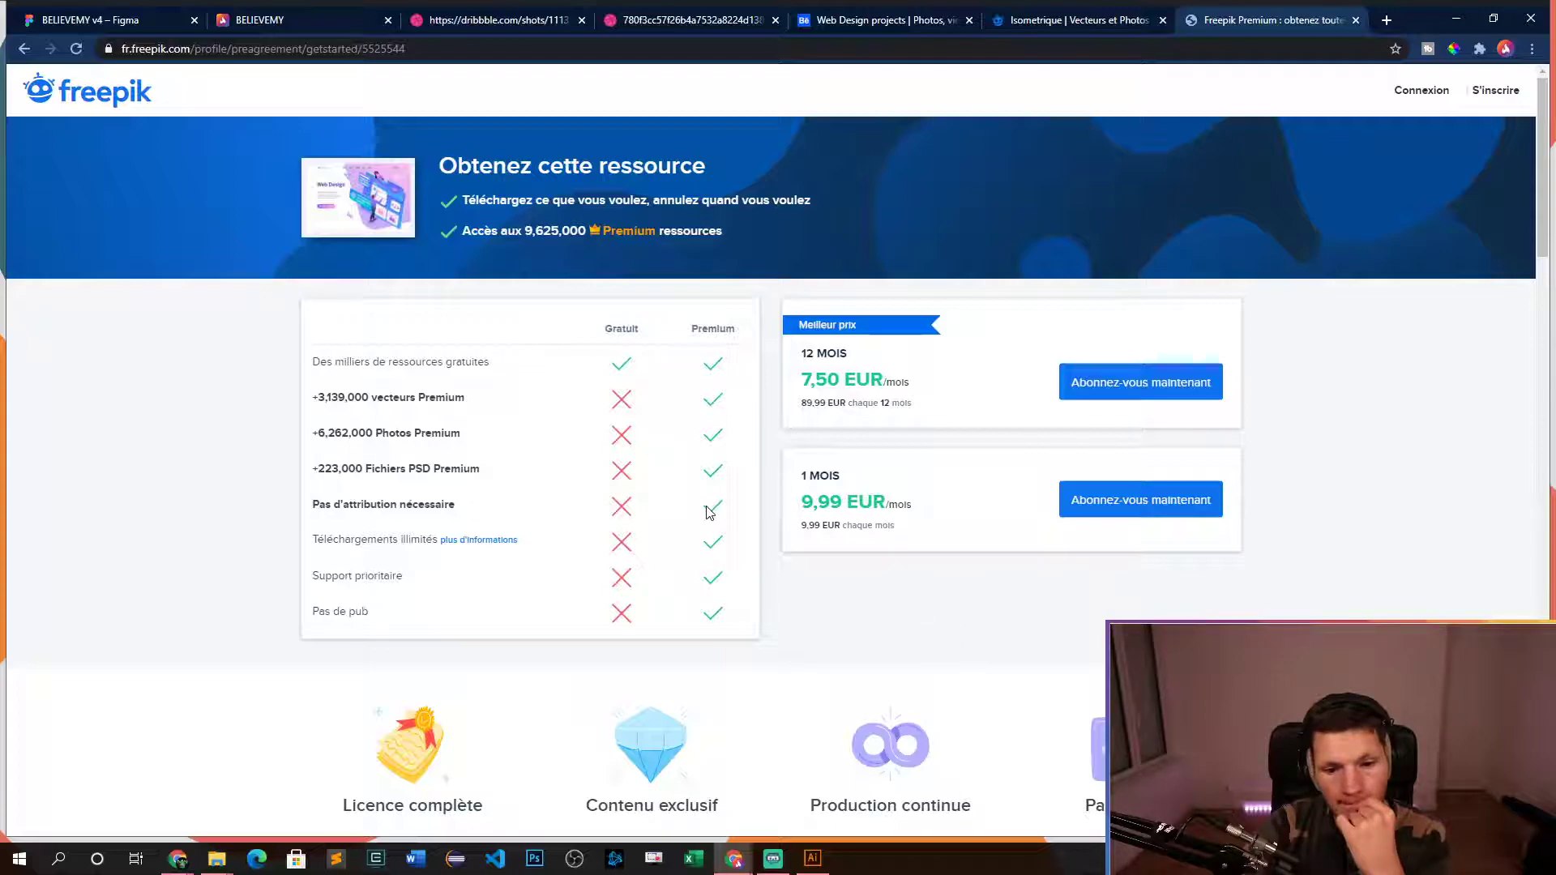
{"action": "scroll", "coordinate": [708, 510], "scroll_direction": "down", "scroll_amount": 7}
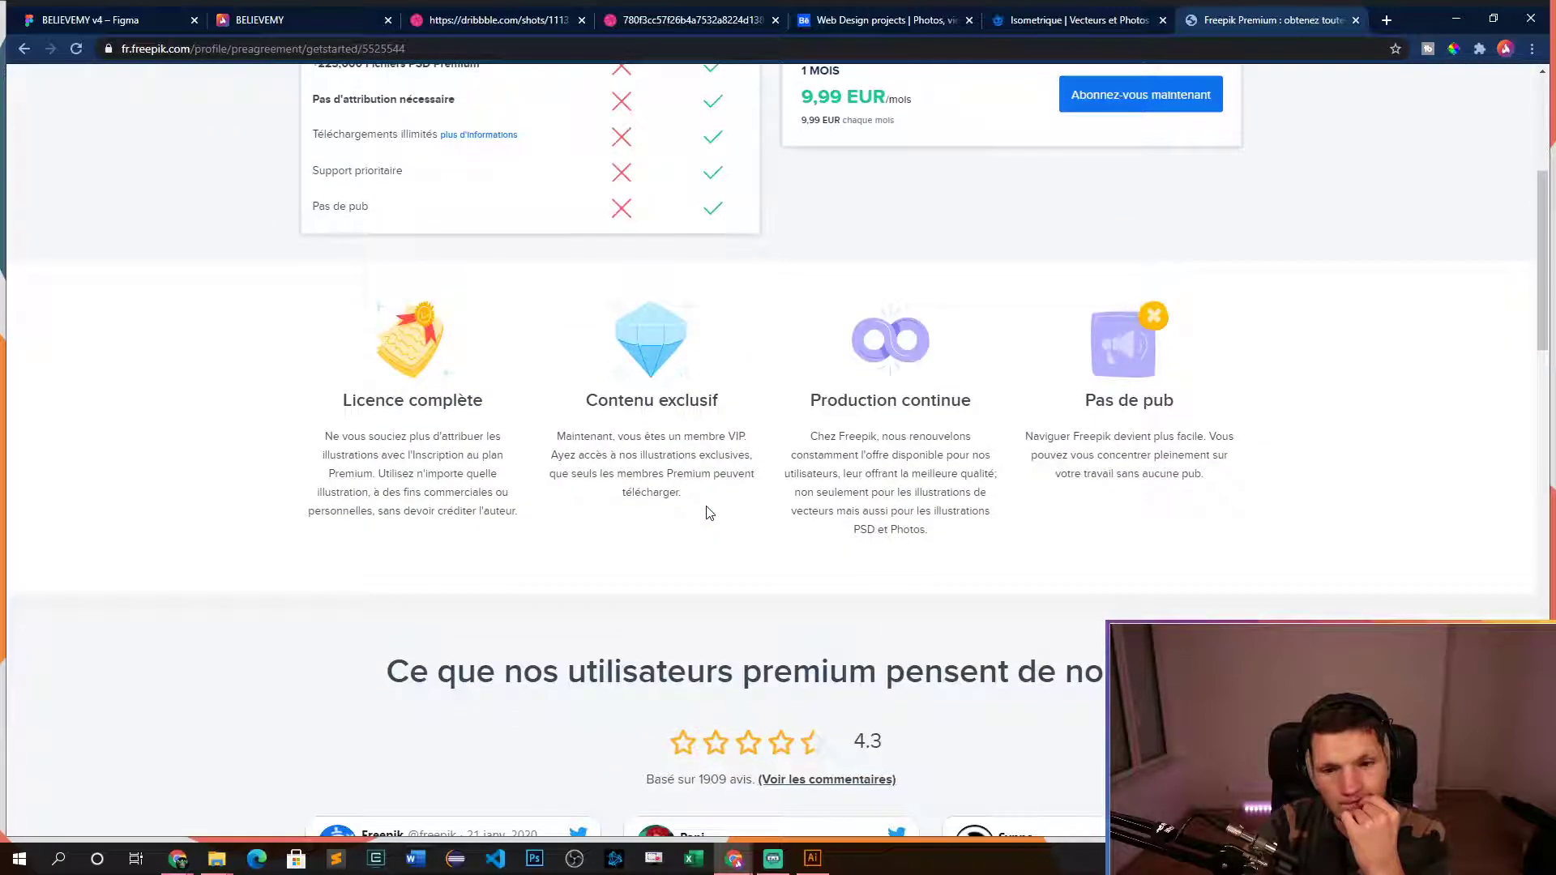
{"action": "scroll", "coordinate": [707, 511], "scroll_direction": "up", "scroll_amount": 2}
{"action": "scroll", "coordinate": [705, 511], "scroll_direction": "down", "scroll_amount": 5}
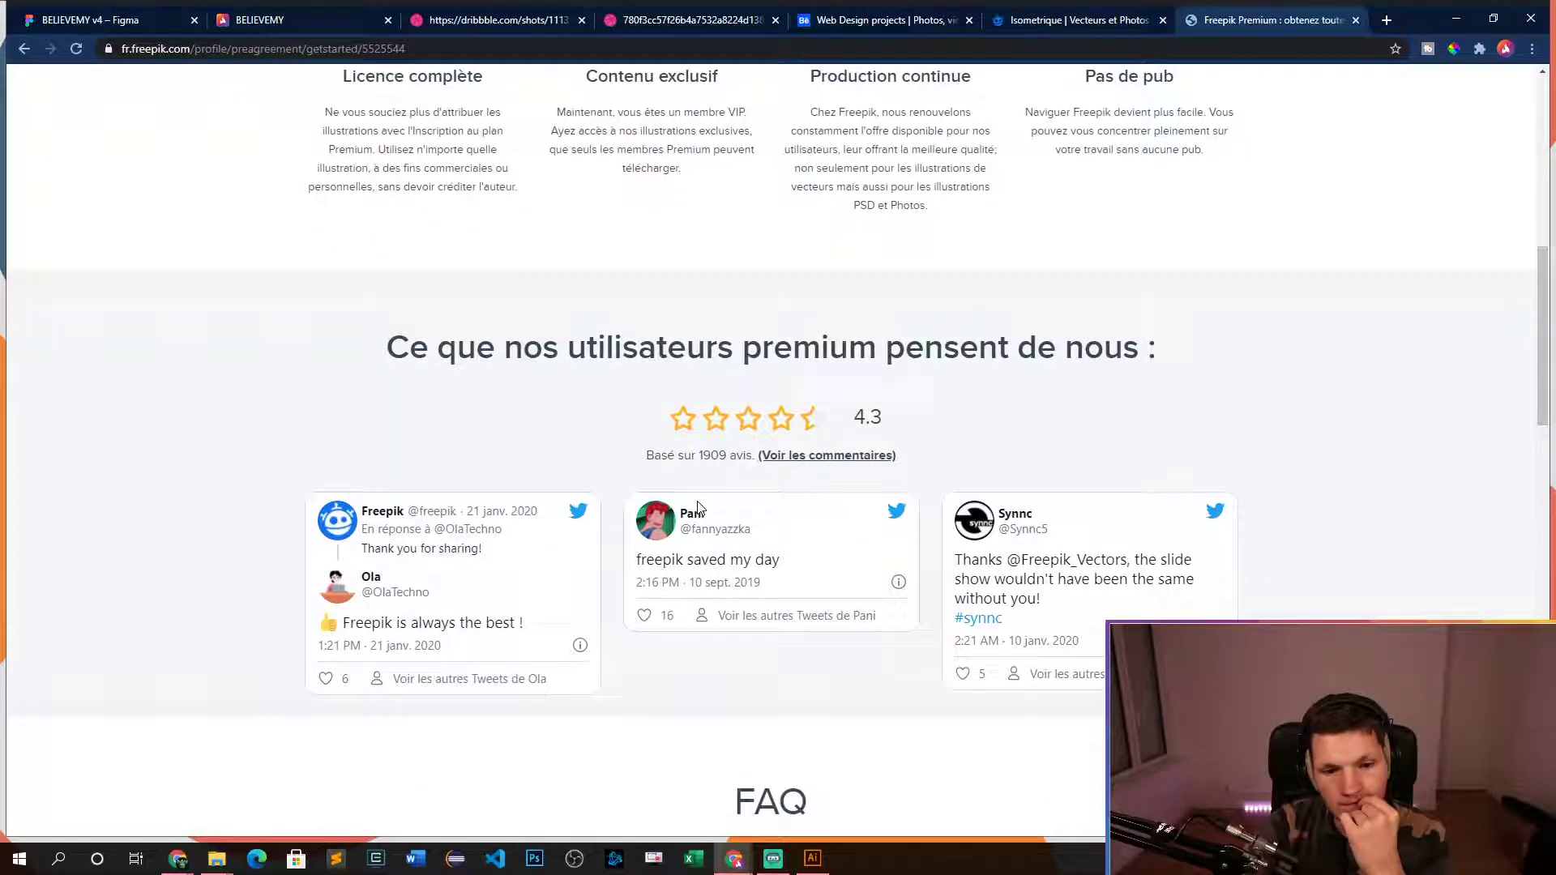
{"action": "scroll", "coordinate": [697, 507], "scroll_direction": "up", "scroll_amount": 10}
{"action": "left_click", "coordinate": [804, 548]}
{"action": "left_click", "coordinate": [804, 548]}
{"action": "key", "text": "alt+Left"}
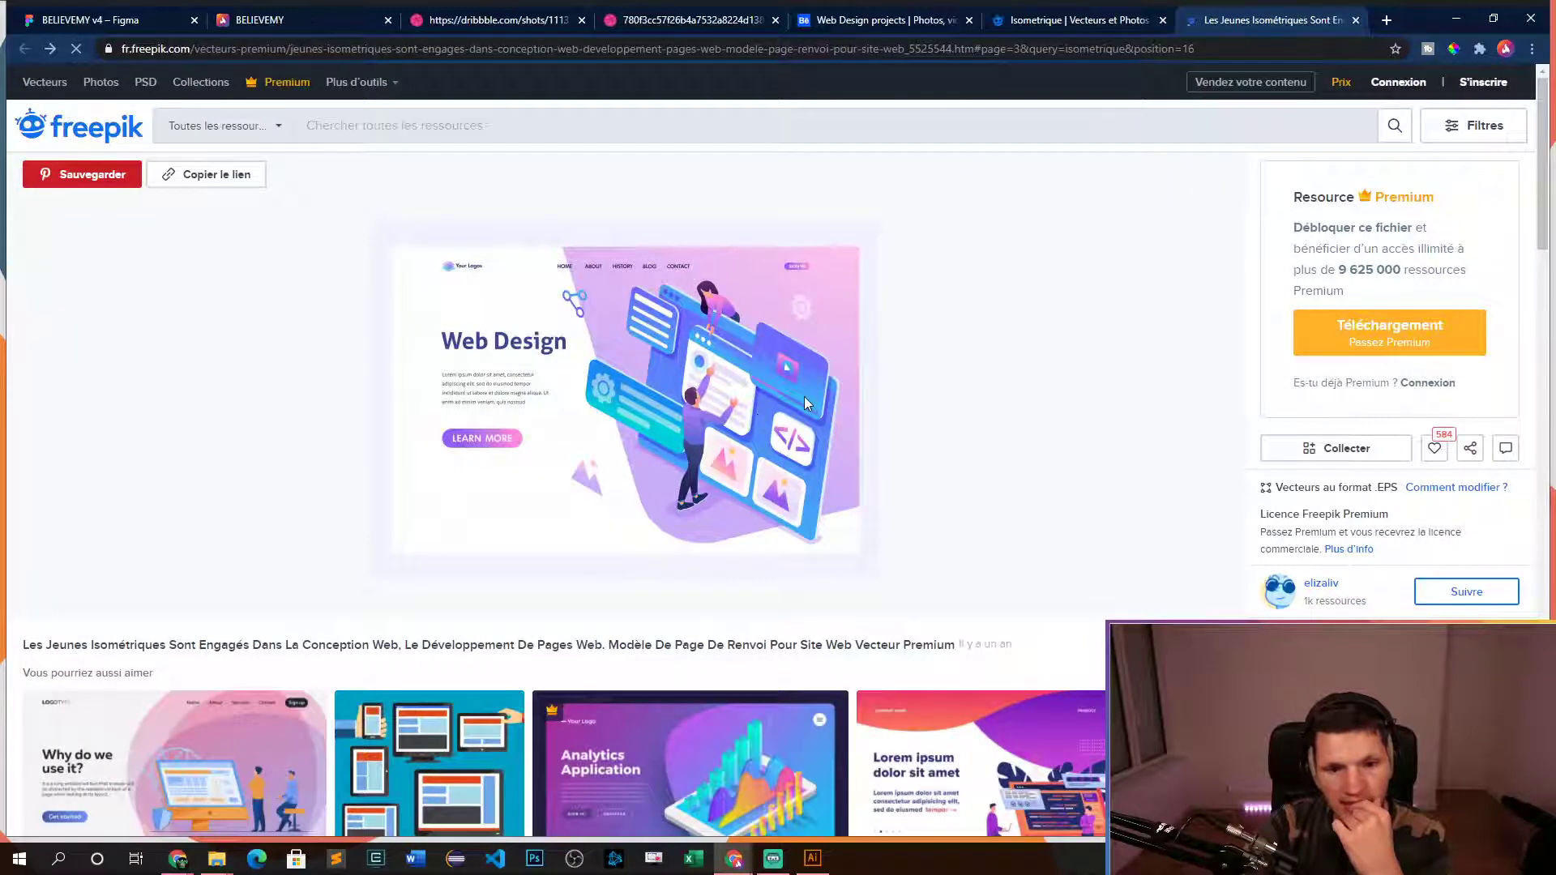
- Return to the third page of "isometrique" results, look through the remaining illustrations, and open the "Big Data Analysis" resource
{"action": "left_click", "coordinate": [1102, 18]}
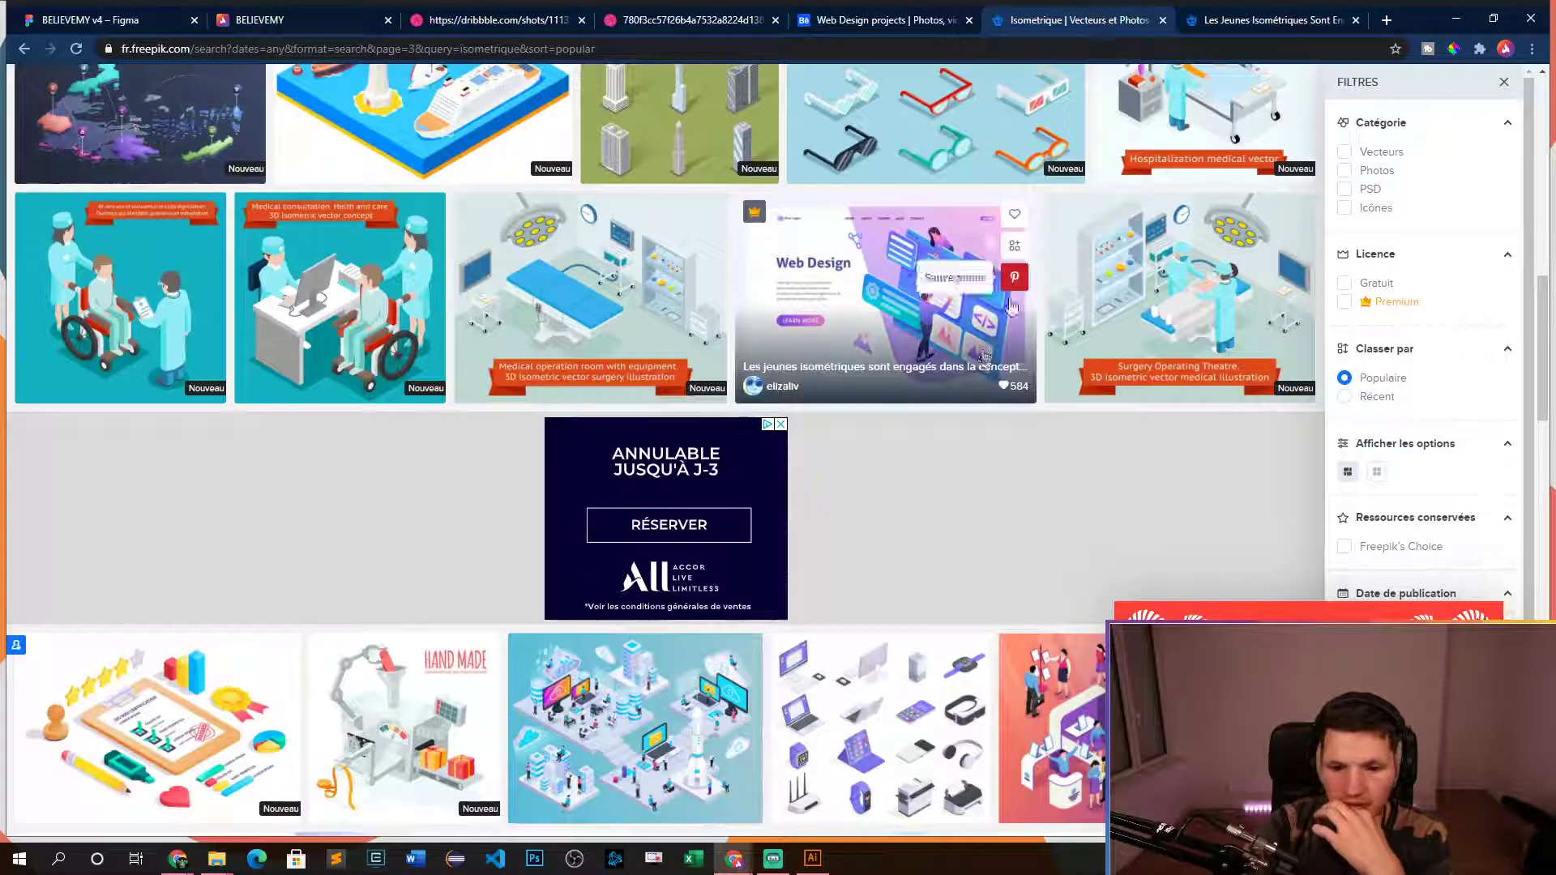
{"action": "scroll", "coordinate": [960, 460], "scroll_direction": "down", "scroll_amount": 4}
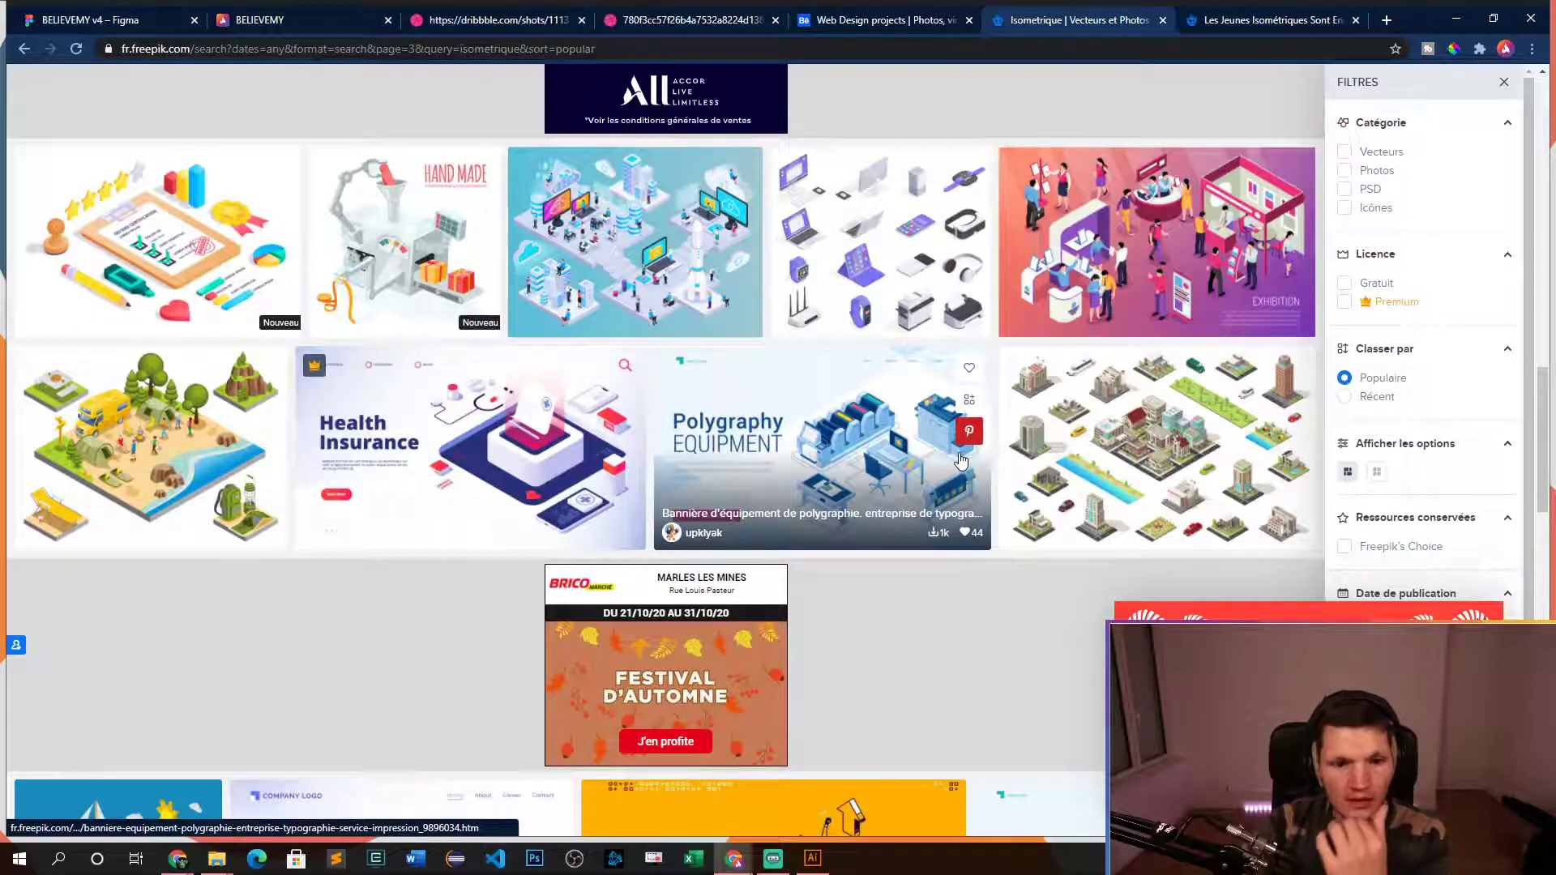
{"action": "scroll", "coordinate": [961, 460], "scroll_direction": "down", "scroll_amount": 6}
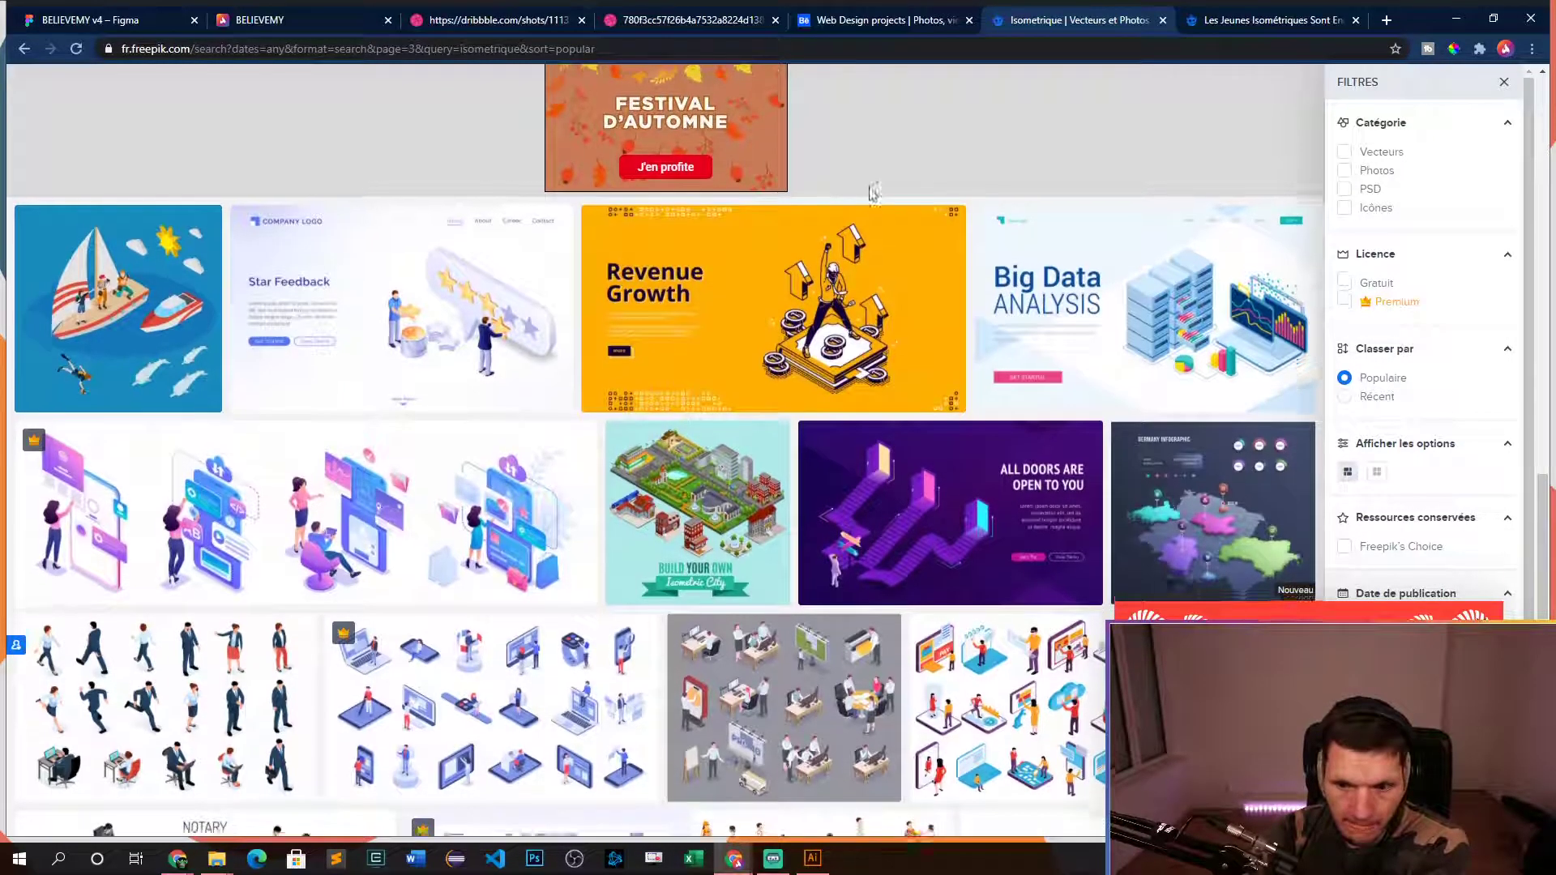
{"action": "scroll", "coordinate": [869, 185], "scroll_direction": "down", "scroll_amount": 6}
{"action": "scroll", "coordinate": [851, 235], "scroll_direction": "up", "scroll_amount": 5}
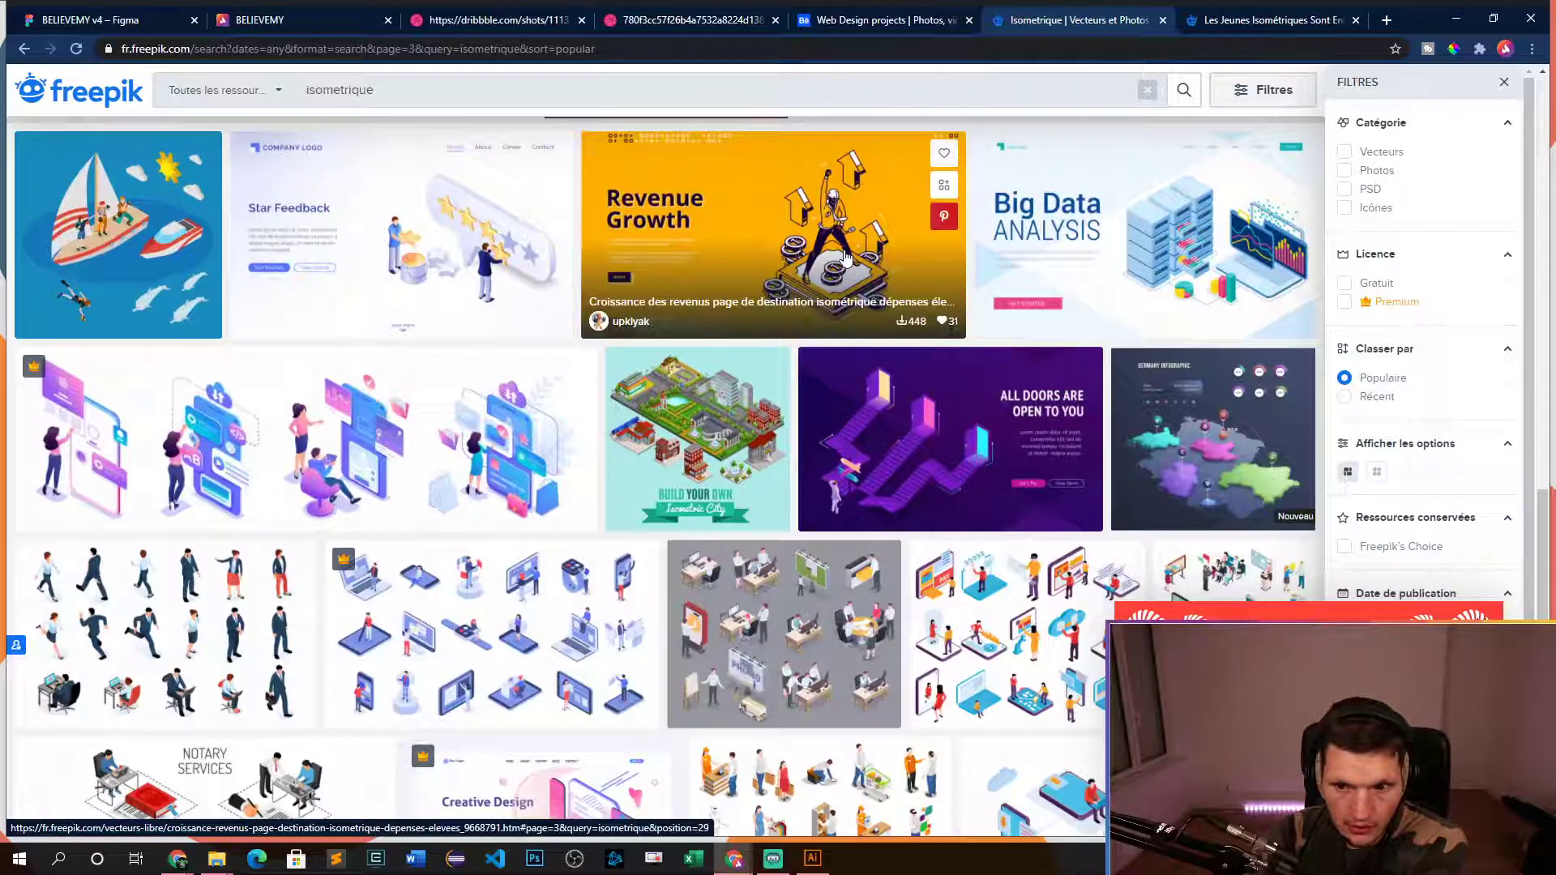
{"action": "middle_click", "coordinate": [1105, 244]}
{"action": "scroll", "coordinate": [892, 405], "scroll_direction": "down", "scroll_amount": 3}
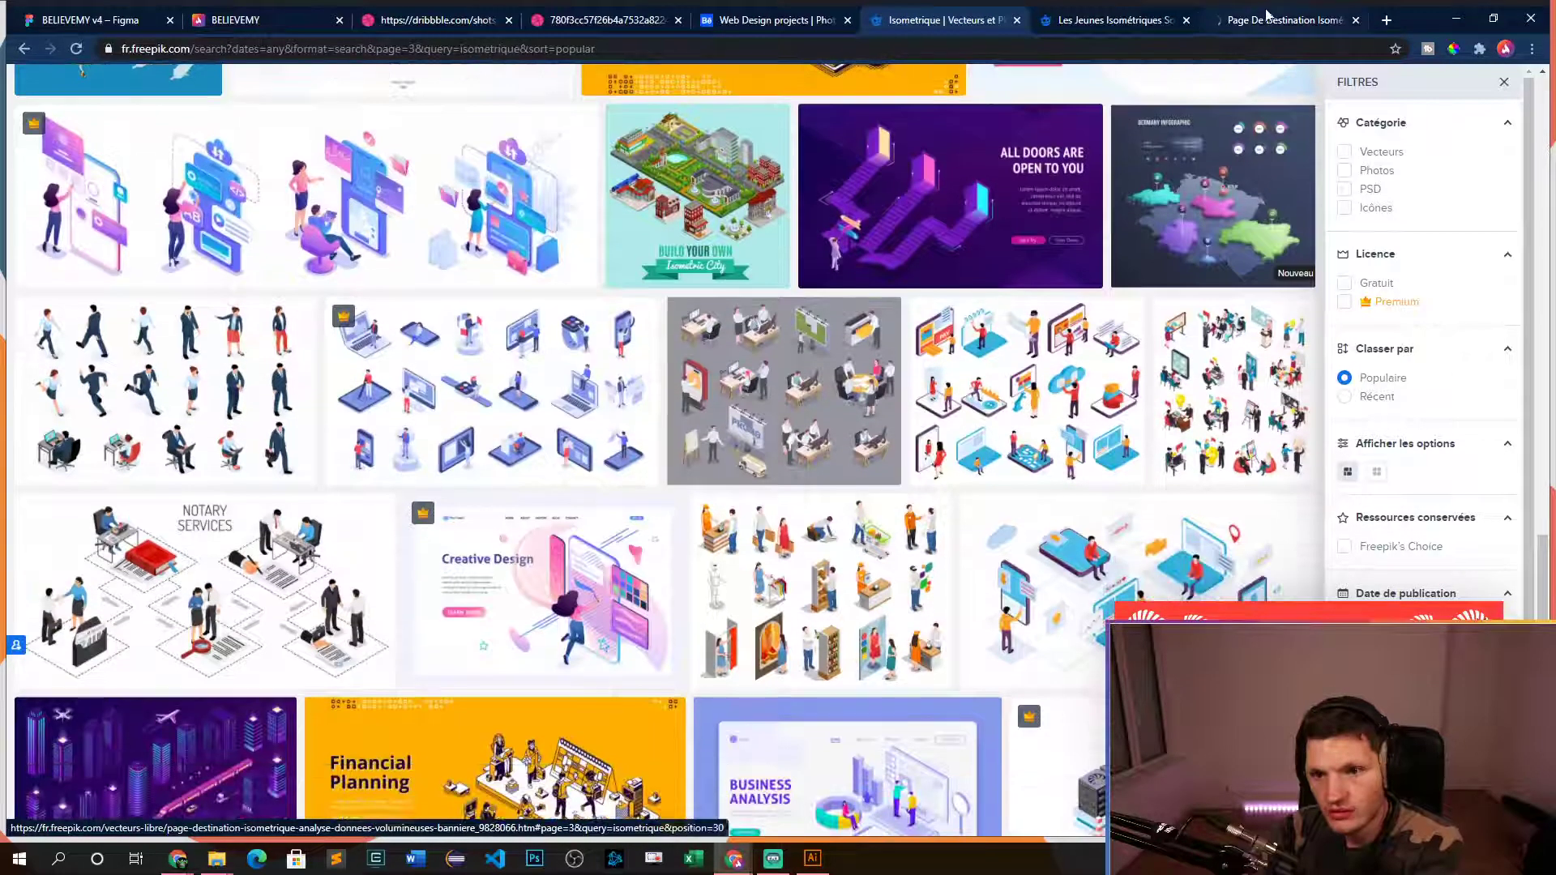
{"action": "key", "text": "ctrl+Tab"}
{"action": "key", "text": "ctrl+Tab"}
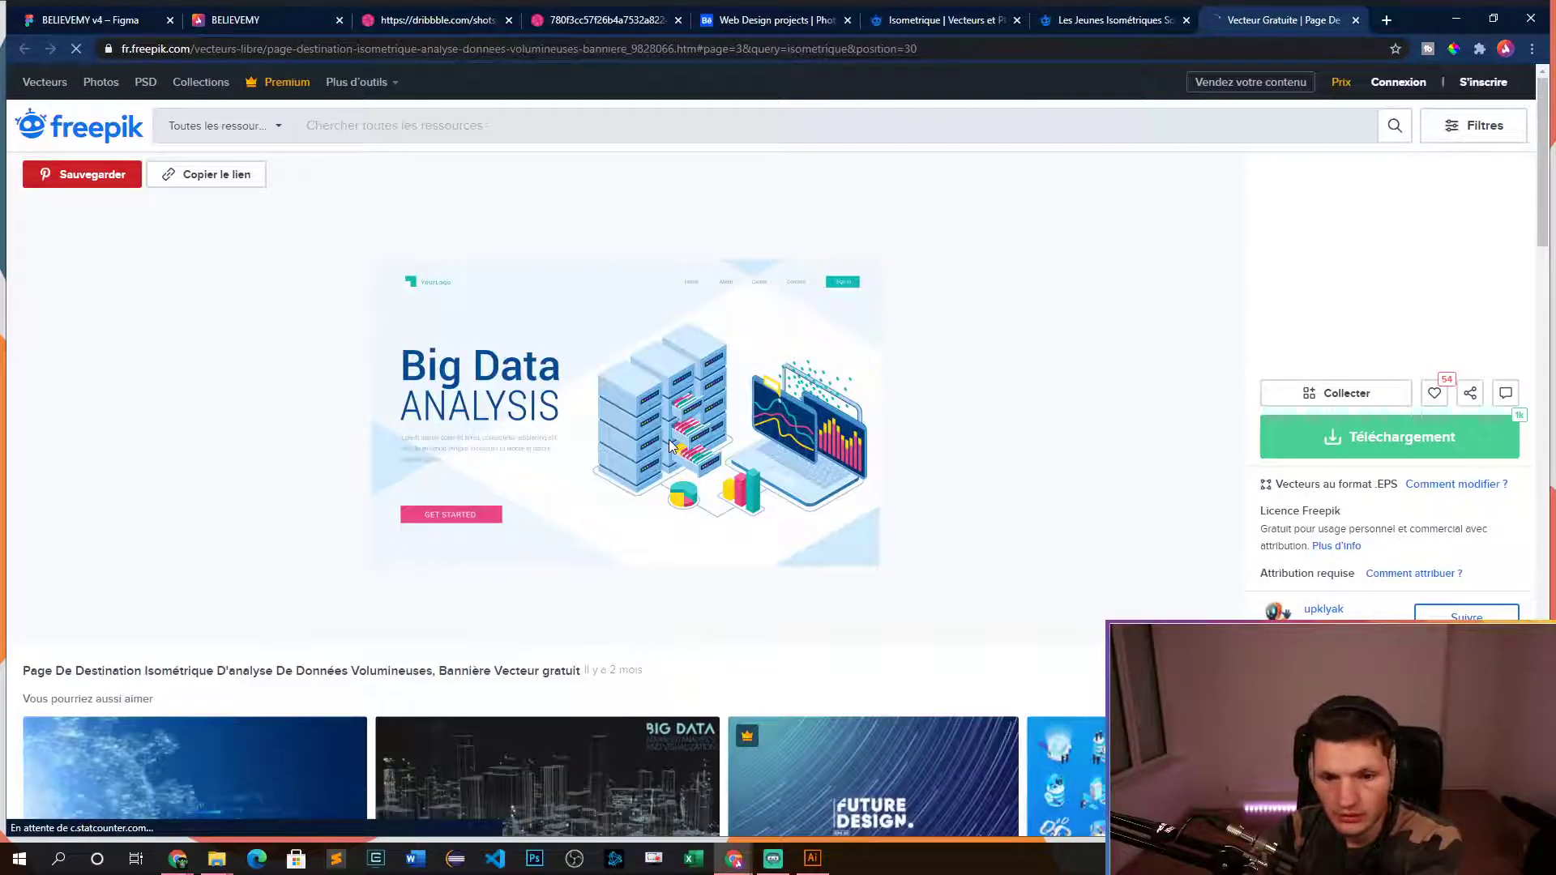
- Open the "Big Data Analysis" image on its own, inspect it closely, and close both the image and its resource page
{"action": "right_click", "coordinate": [762, 429]}
{"action": "left_click", "coordinate": [819, 441]}
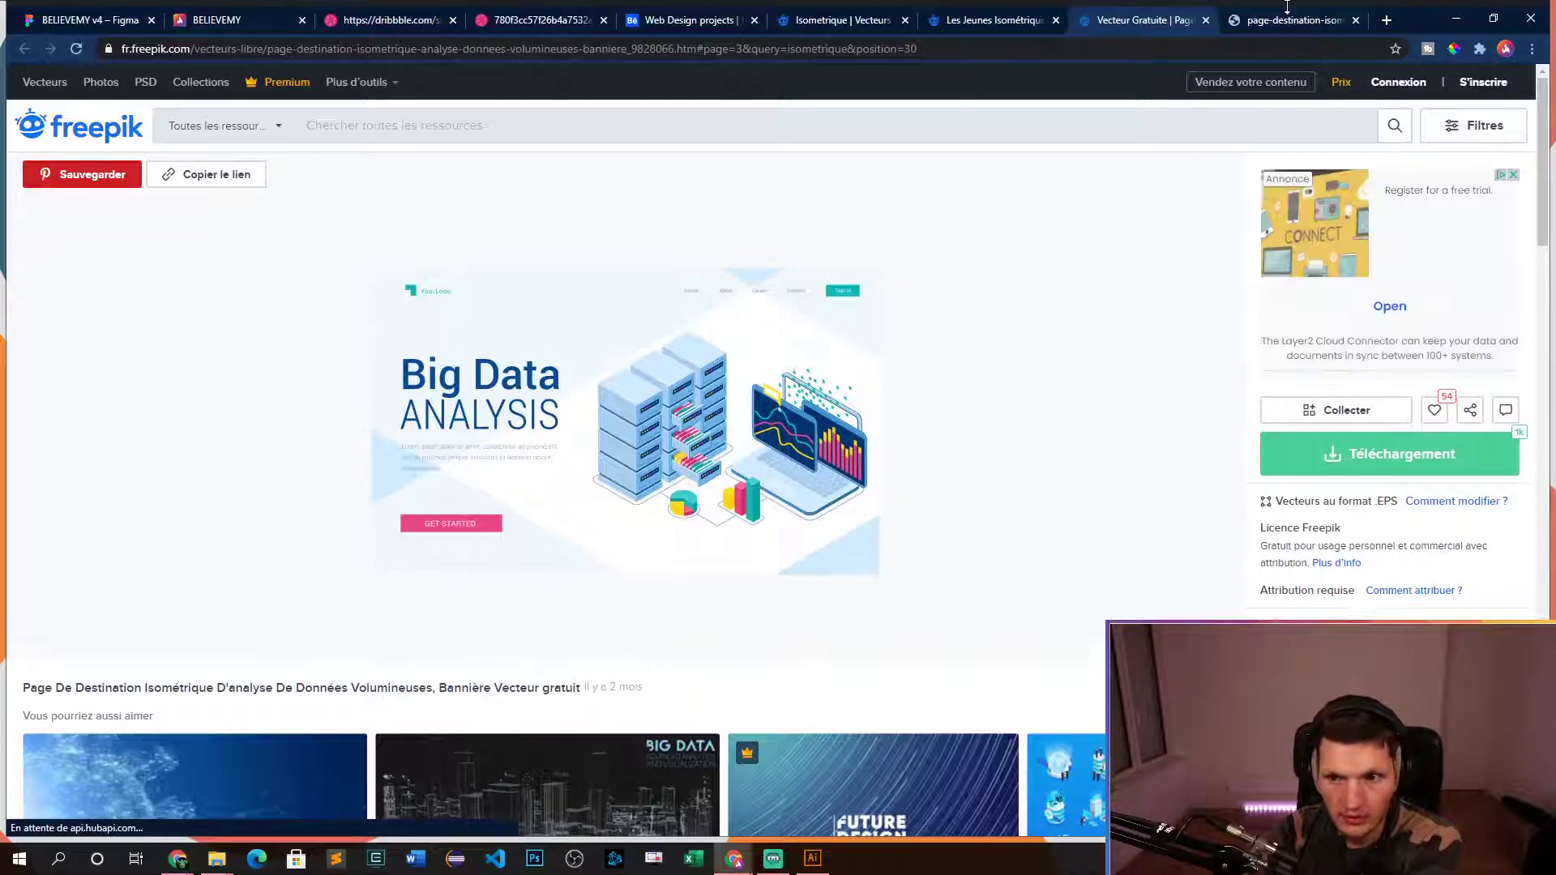
{"action": "left_click", "coordinate": [1287, 10]}
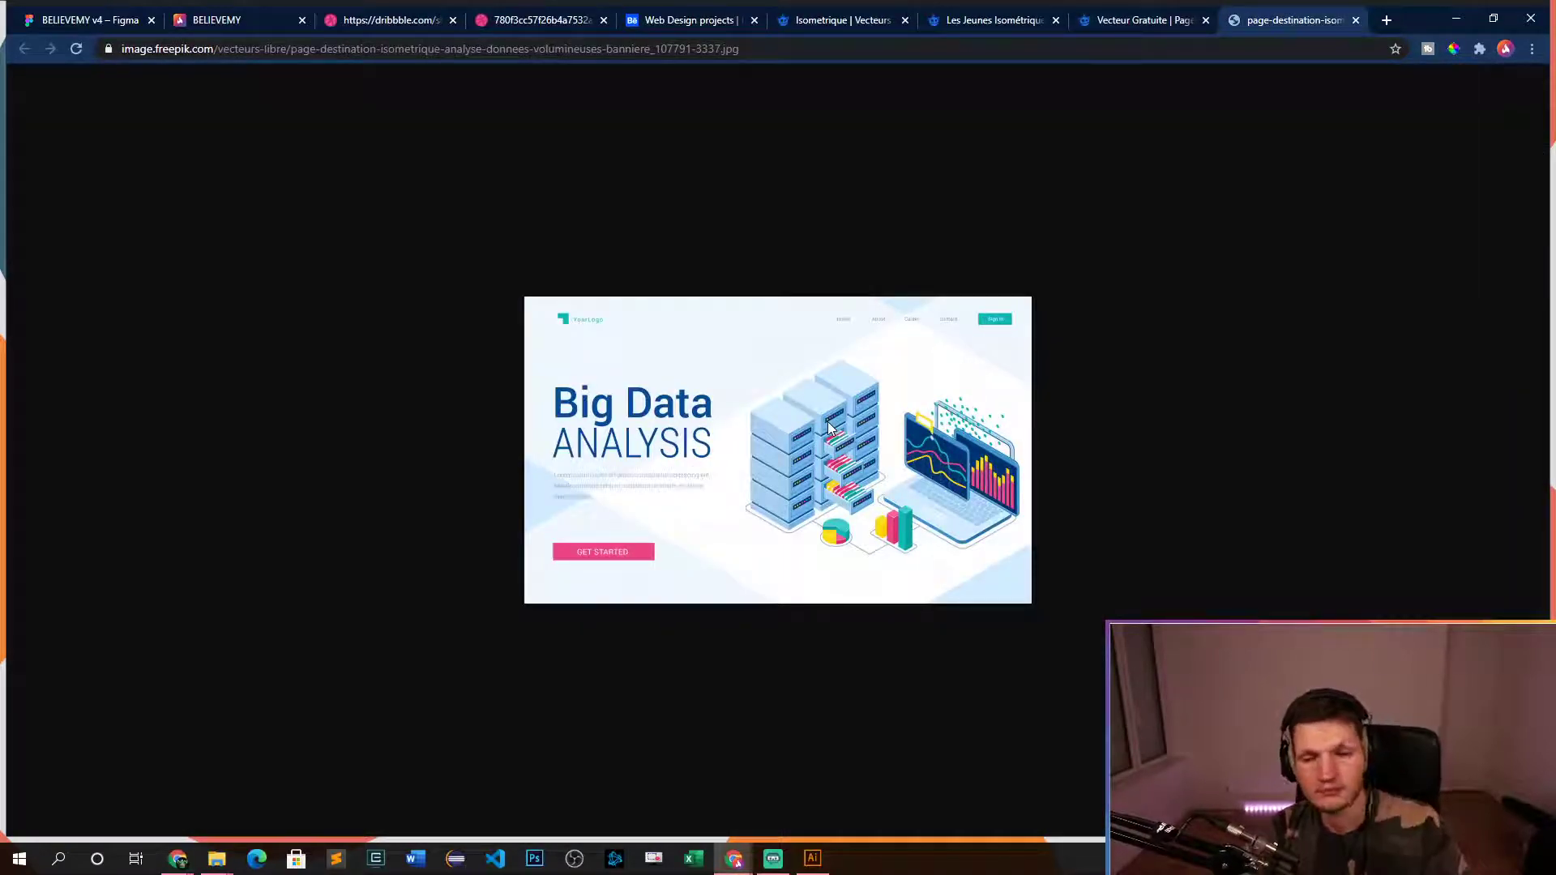
{"action": "scroll", "coordinate": [1191, 478], "scroll_direction": "up", "scroll_amount": 6}
{"action": "scroll", "coordinate": [1196, 473], "scroll_direction": "down", "scroll_amount": 6}
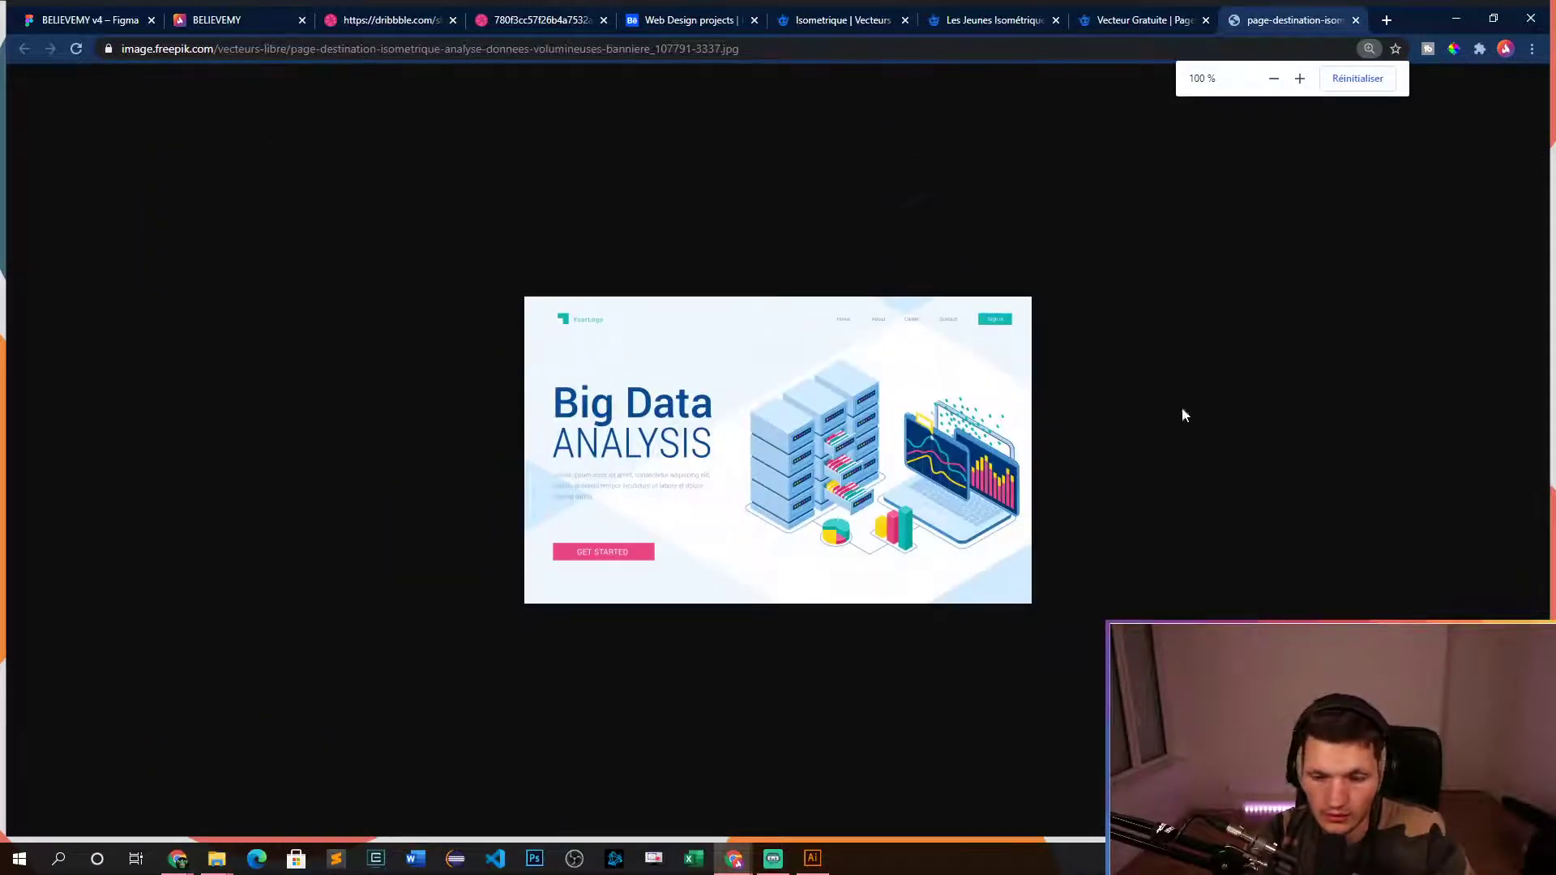
{"action": "middle_click", "coordinate": [1292, 27]}
{"action": "middle_click", "coordinate": [1291, 27]}
- Examine the "Web Design" landing page illustration again and look through all of its related resources for a suitable alternative
{"action": "scroll", "coordinate": [1032, 301], "scroll_direction": "down", "scroll_amount": 4}
{"action": "scroll", "coordinate": [1032, 302], "scroll_direction": "up", "scroll_amount": 5}
{"action": "left_click", "coordinate": [1078, 19]}
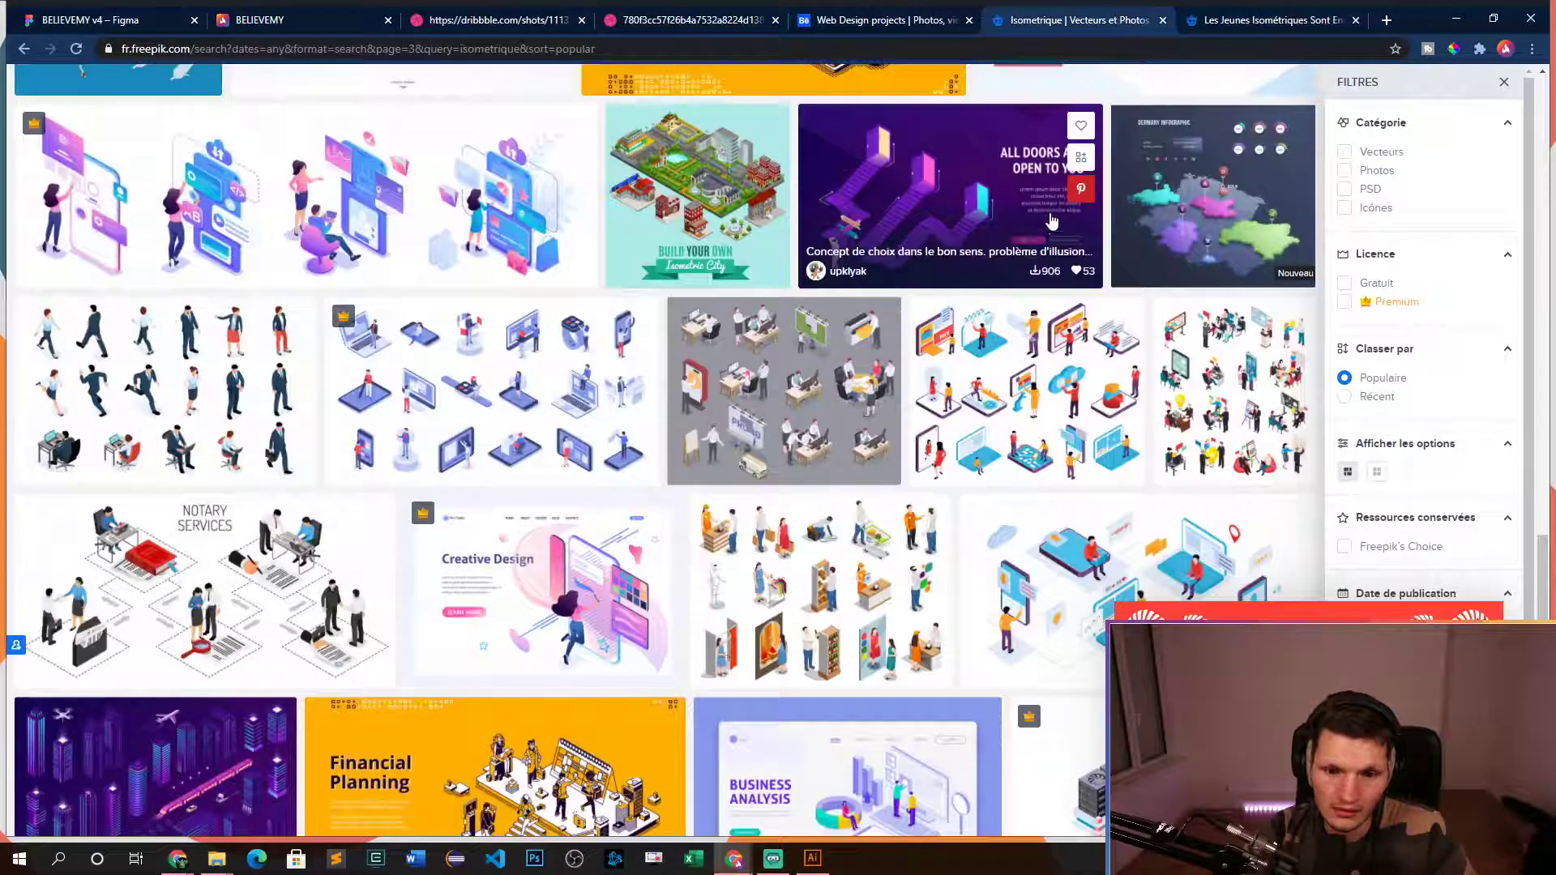
{"action": "left_click", "coordinate": [1273, 32]}
{"action": "scroll", "coordinate": [710, 438], "scroll_direction": "down", "scroll_amount": 5}
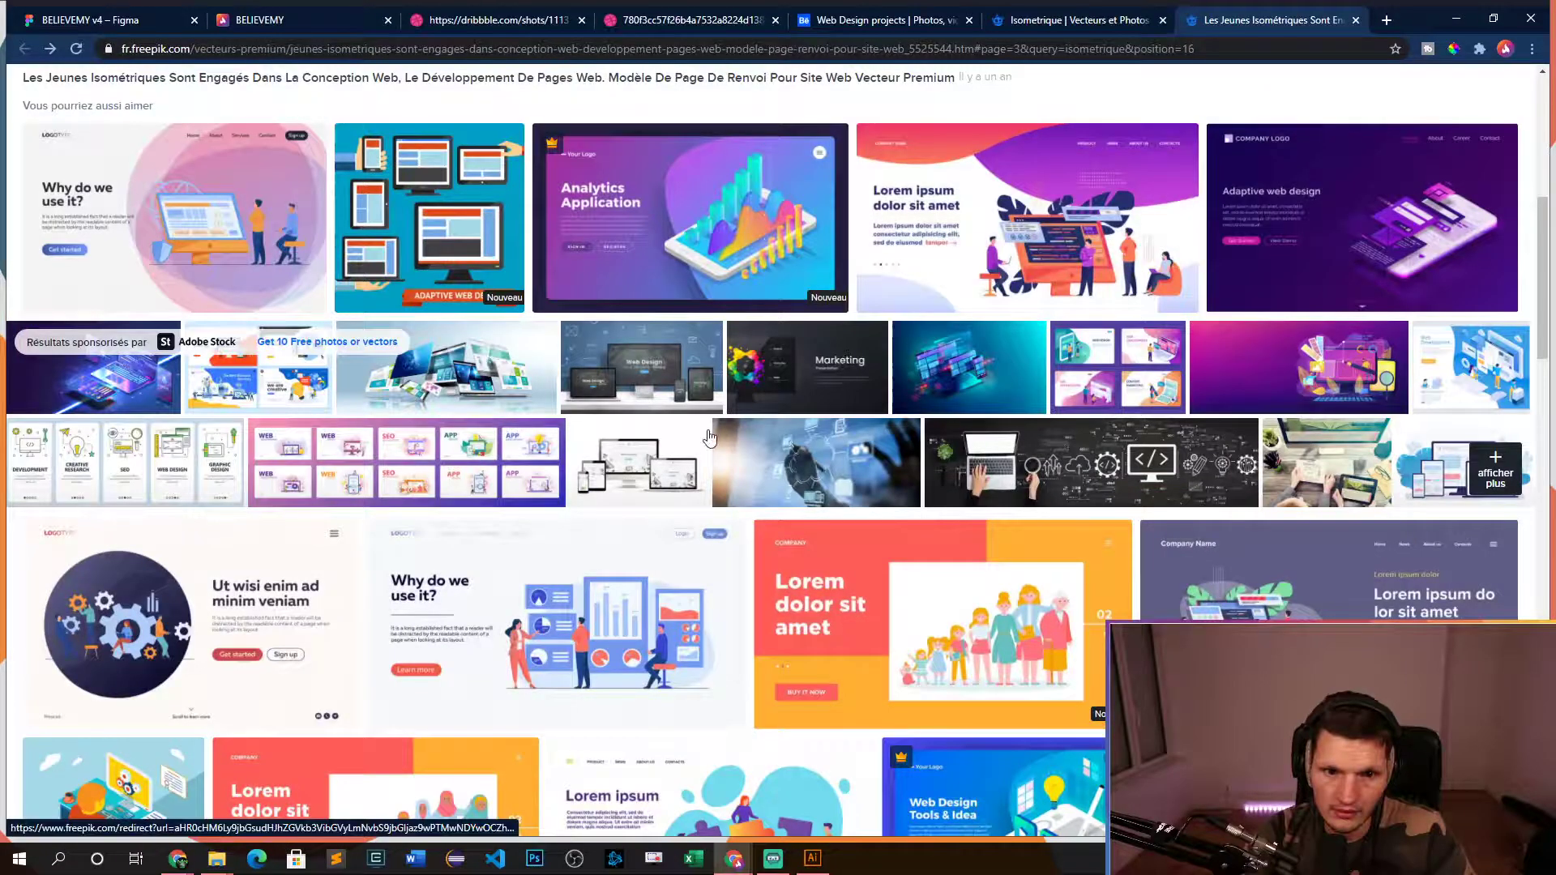
{"action": "scroll", "coordinate": [709, 438], "scroll_direction": "down", "scroll_amount": 5}
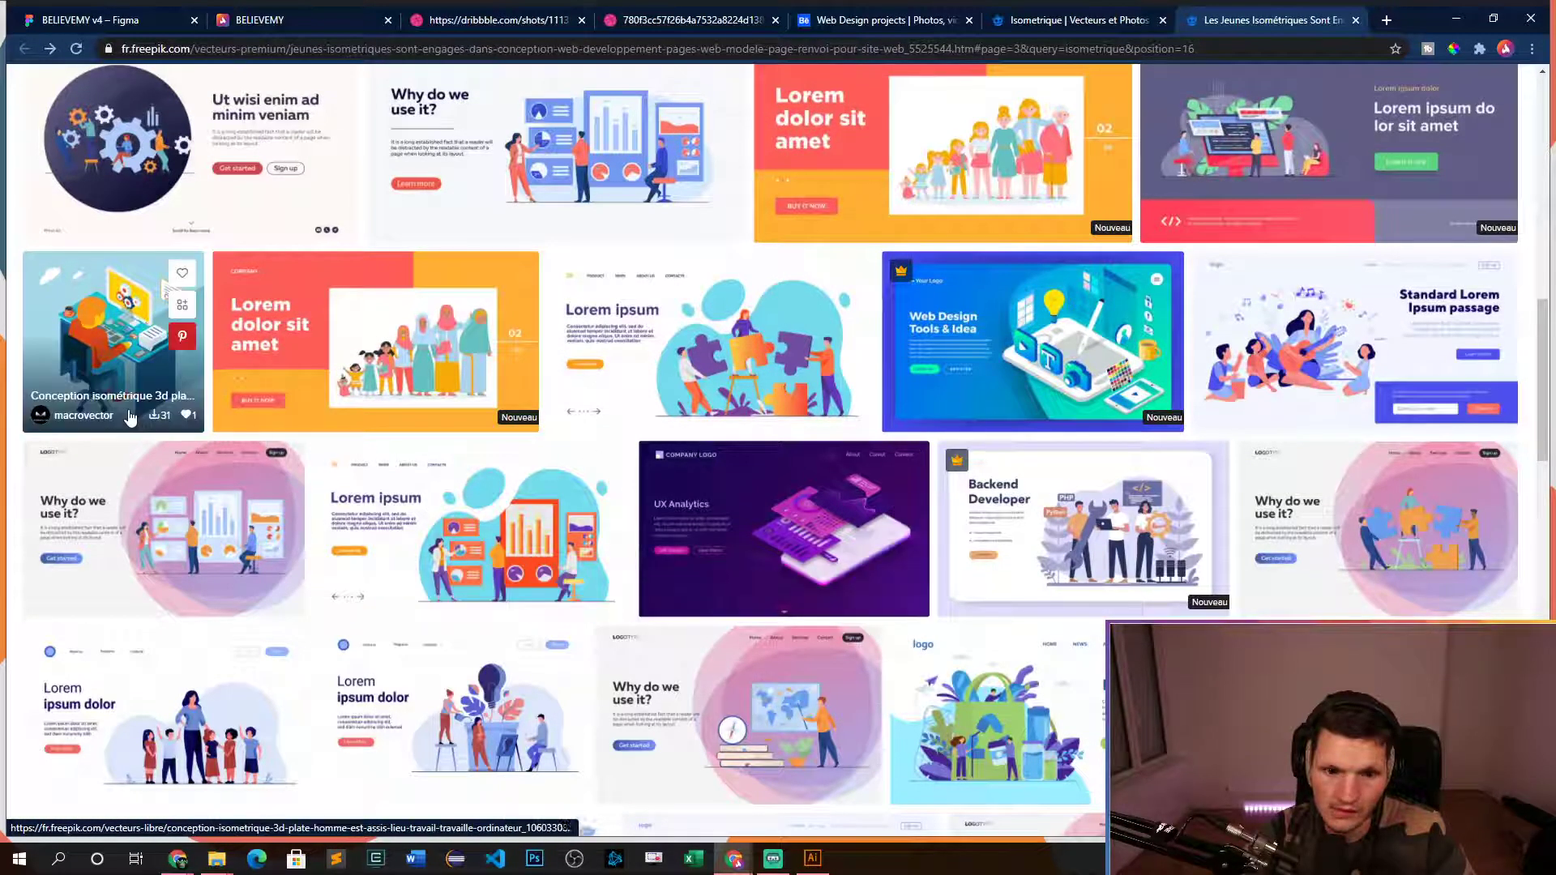
{"action": "scroll", "coordinate": [324, 405], "scroll_direction": "down", "scroll_amount": 5}
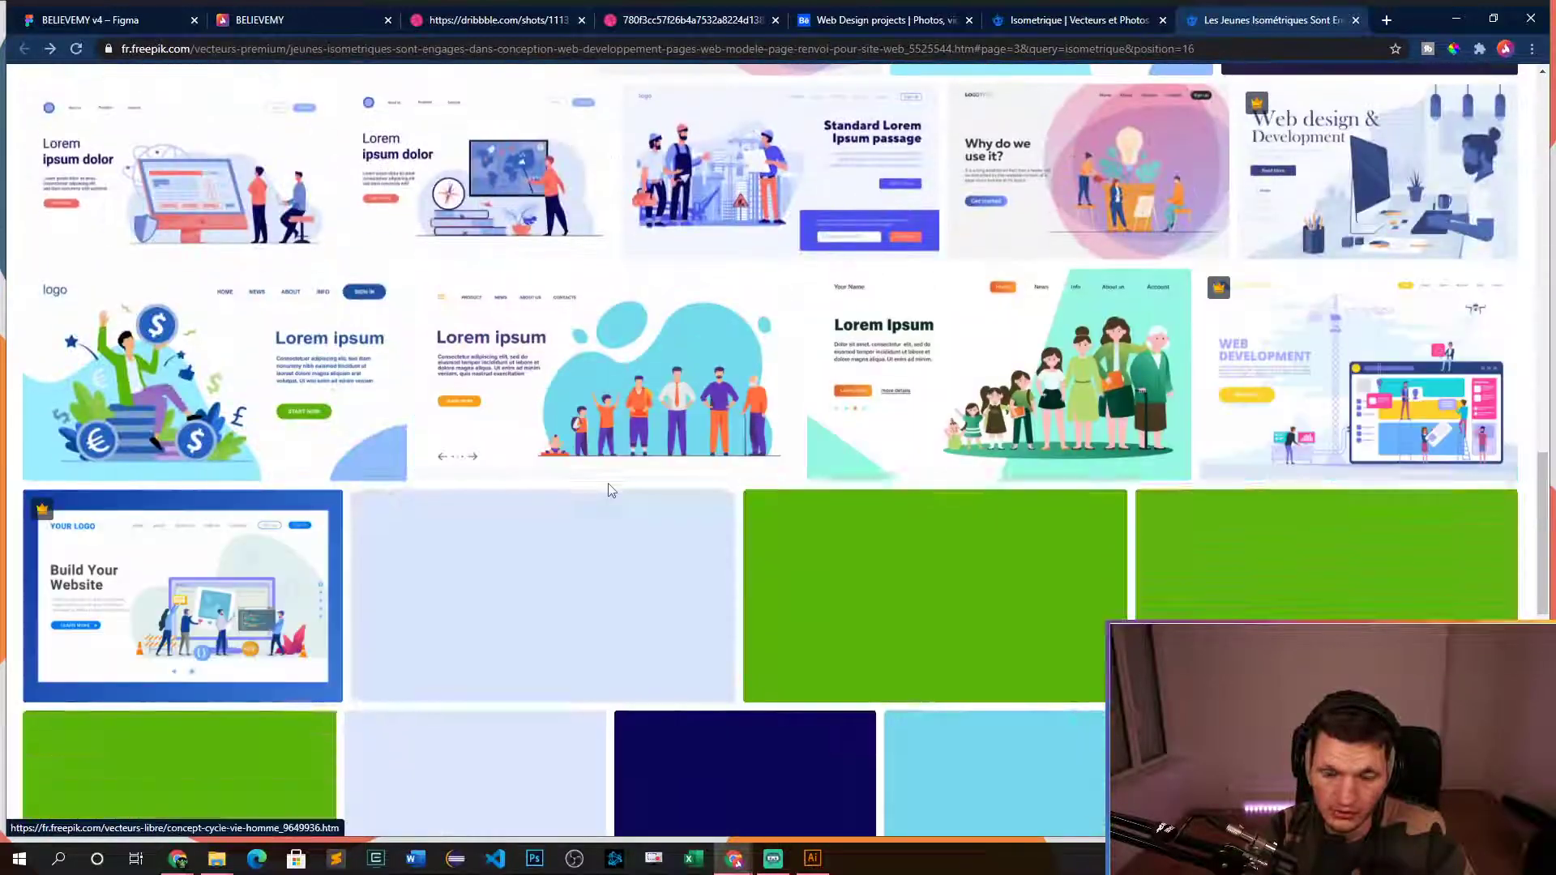
{"action": "scroll", "coordinate": [681, 454], "scroll_direction": "down", "scroll_amount": 5}
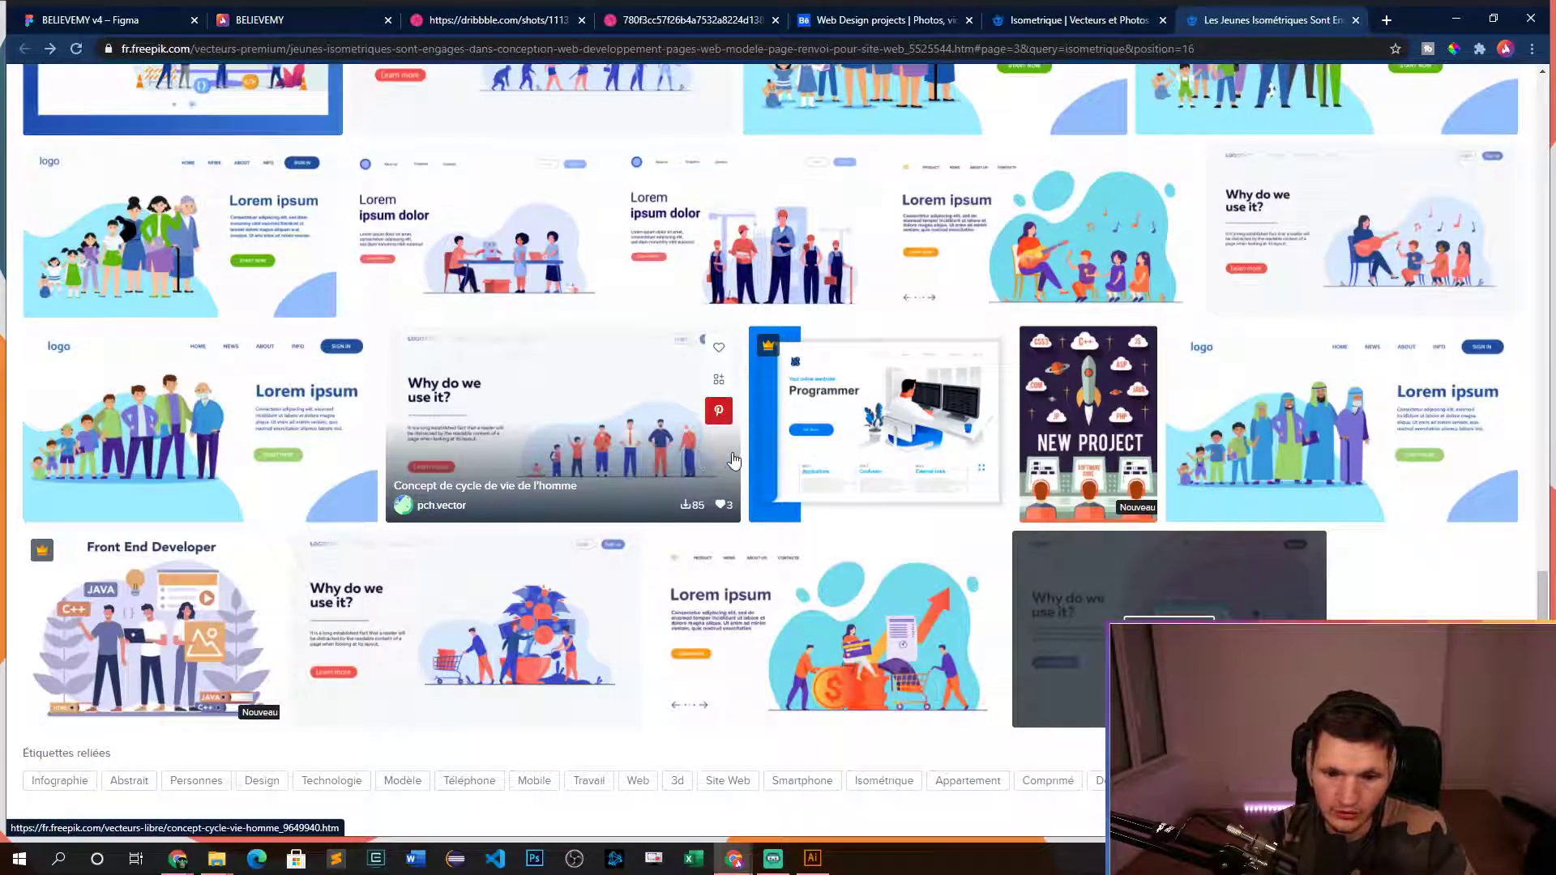
{"action": "scroll", "coordinate": [734, 461], "scroll_direction": "up", "scroll_amount": 20}
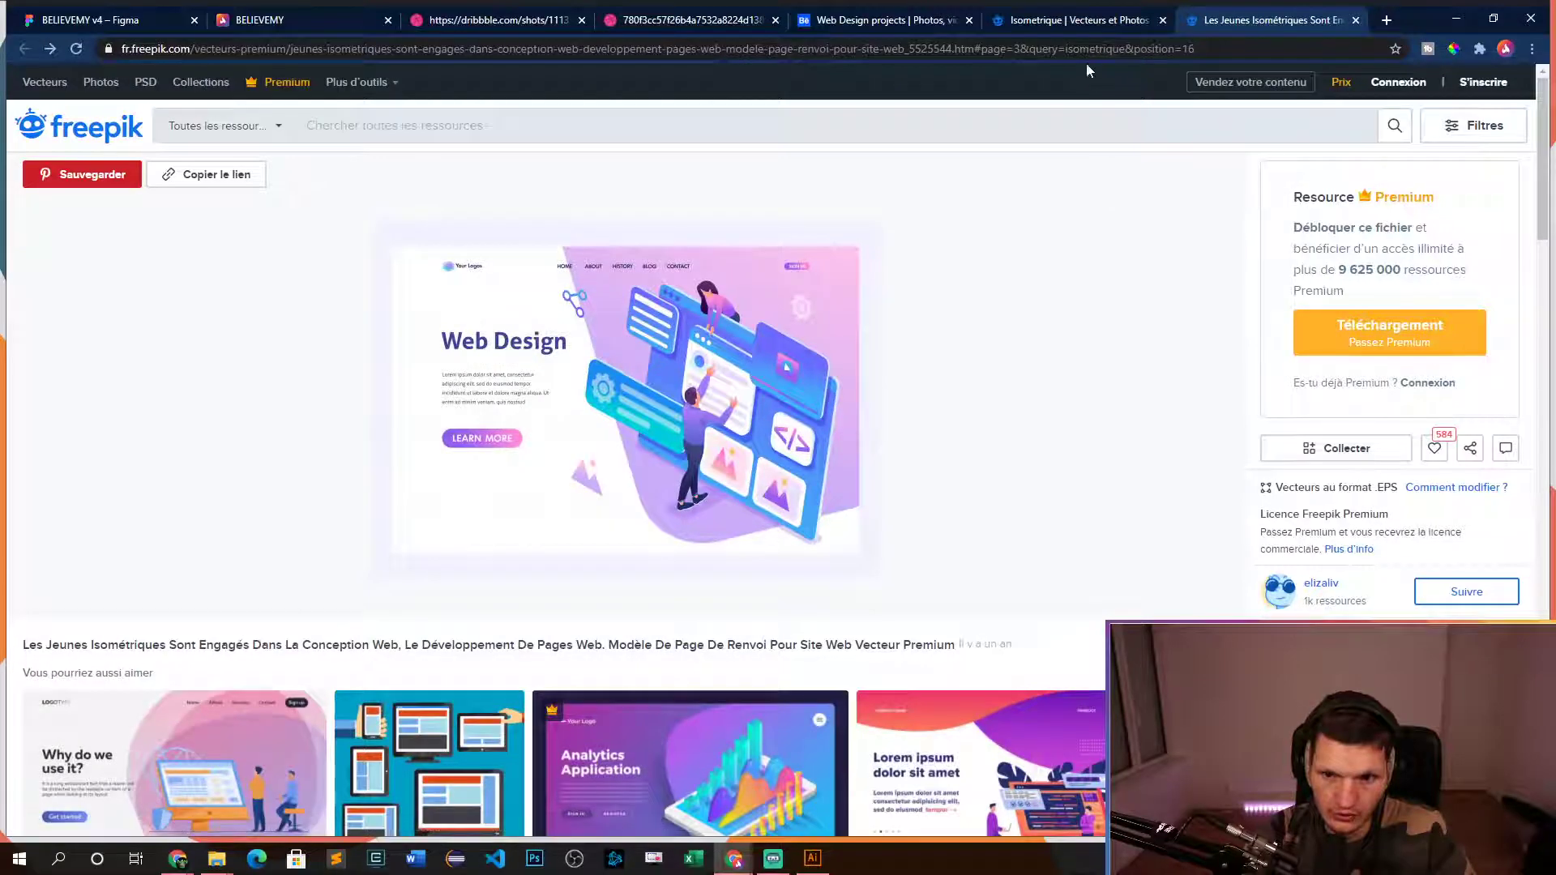
{"action": "scroll", "coordinate": [1053, 194], "scroll_direction": "down", "scroll_amount": 7}
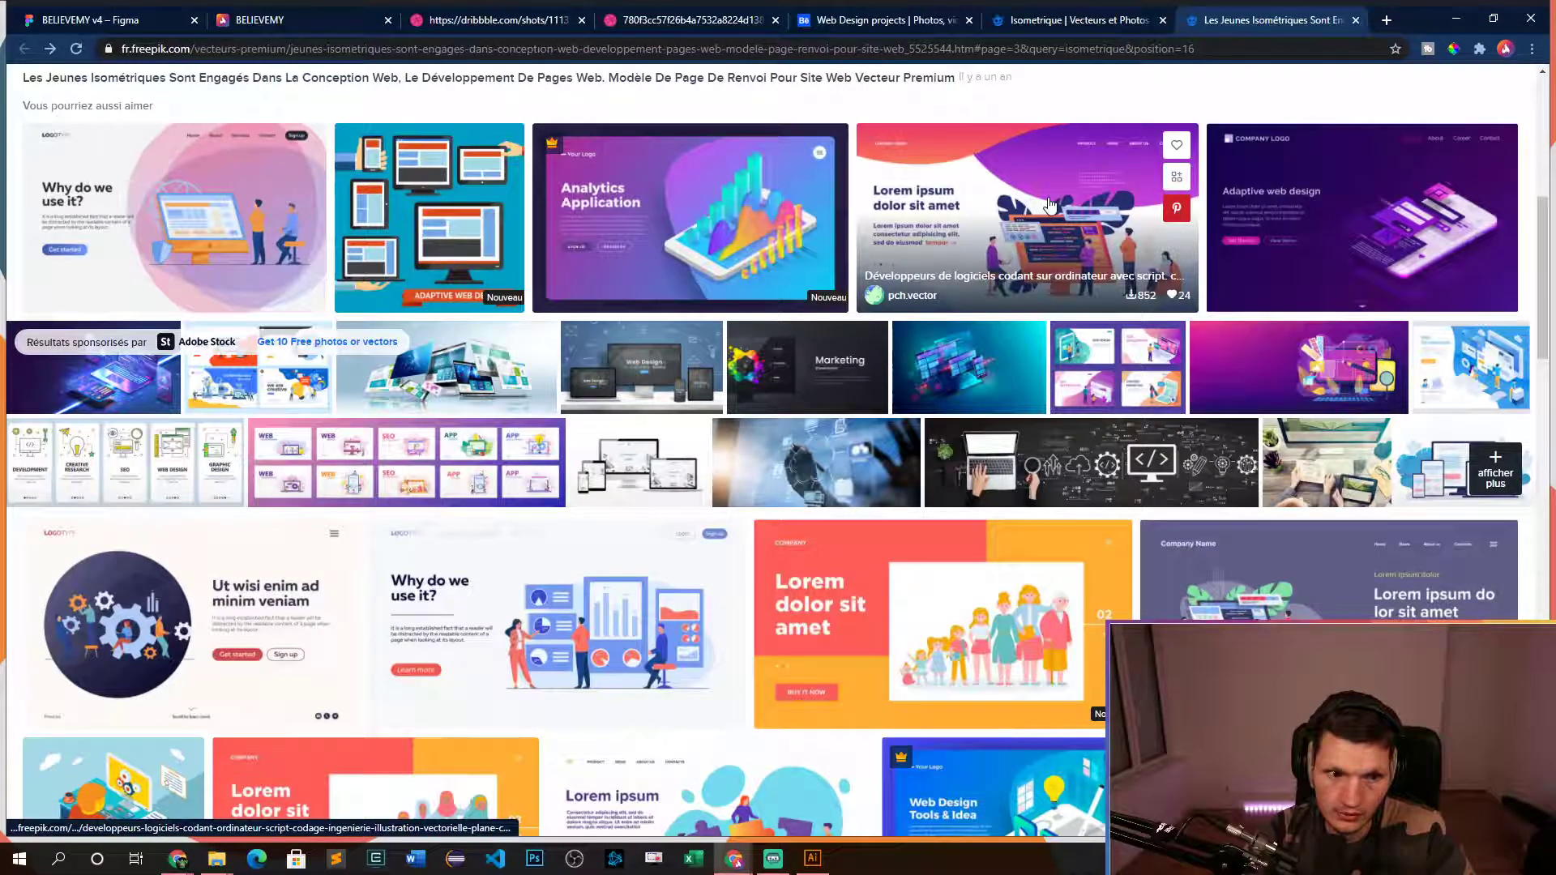
{"action": "scroll", "coordinate": [1050, 204], "scroll_direction": "up", "scroll_amount": 3}
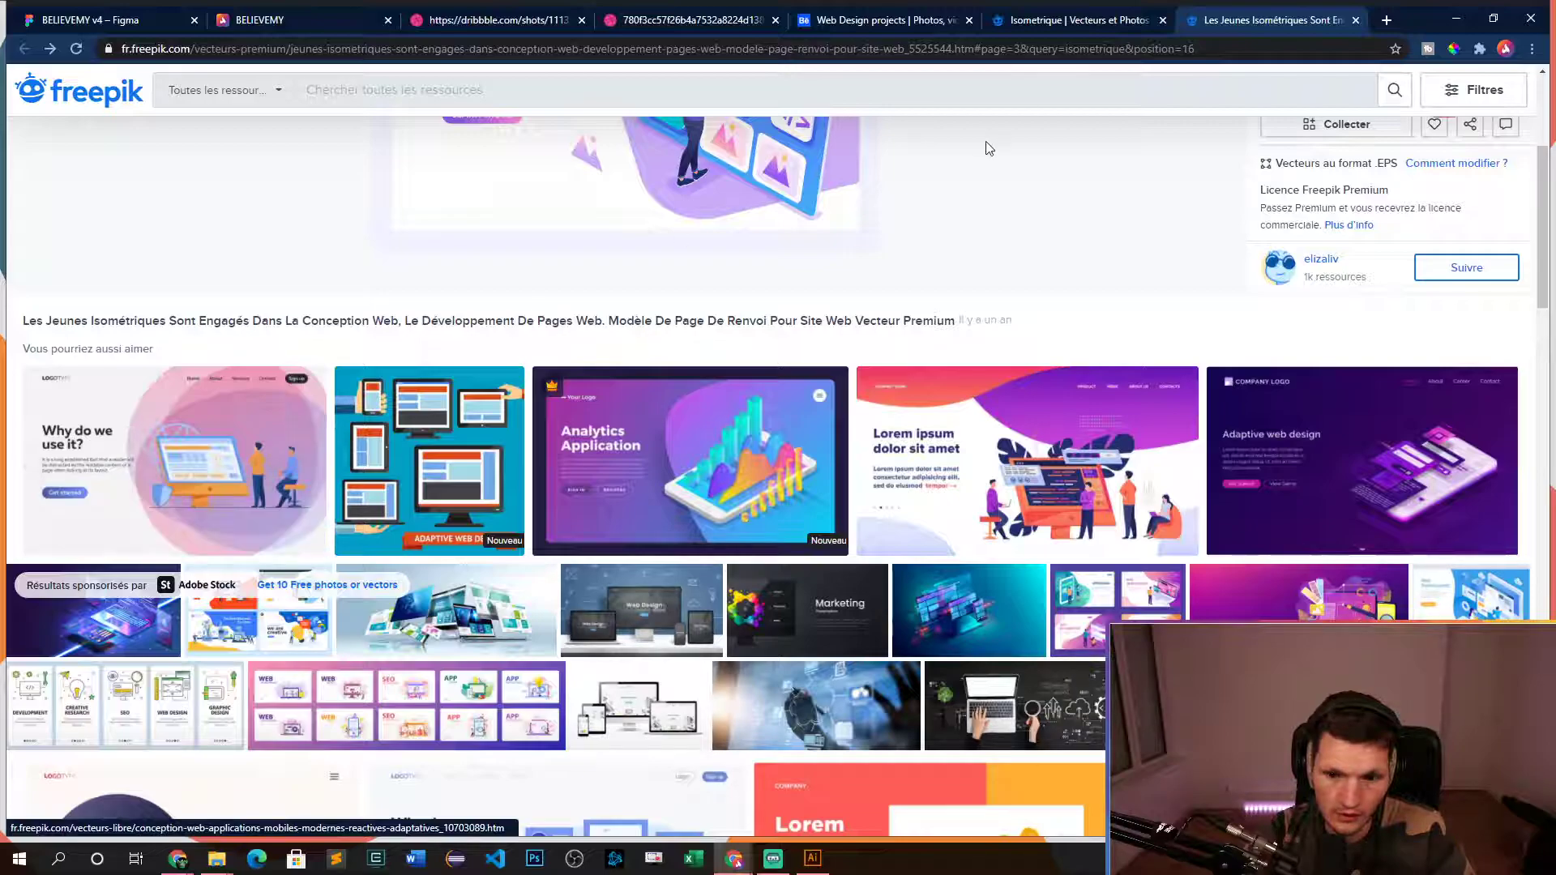
{"action": "scroll", "coordinate": [1029, 184], "scroll_direction": "up", "scroll_amount": 4}
{"action": "scroll", "coordinate": [1081, 233], "scroll_direction": "down", "scroll_amount": 4}
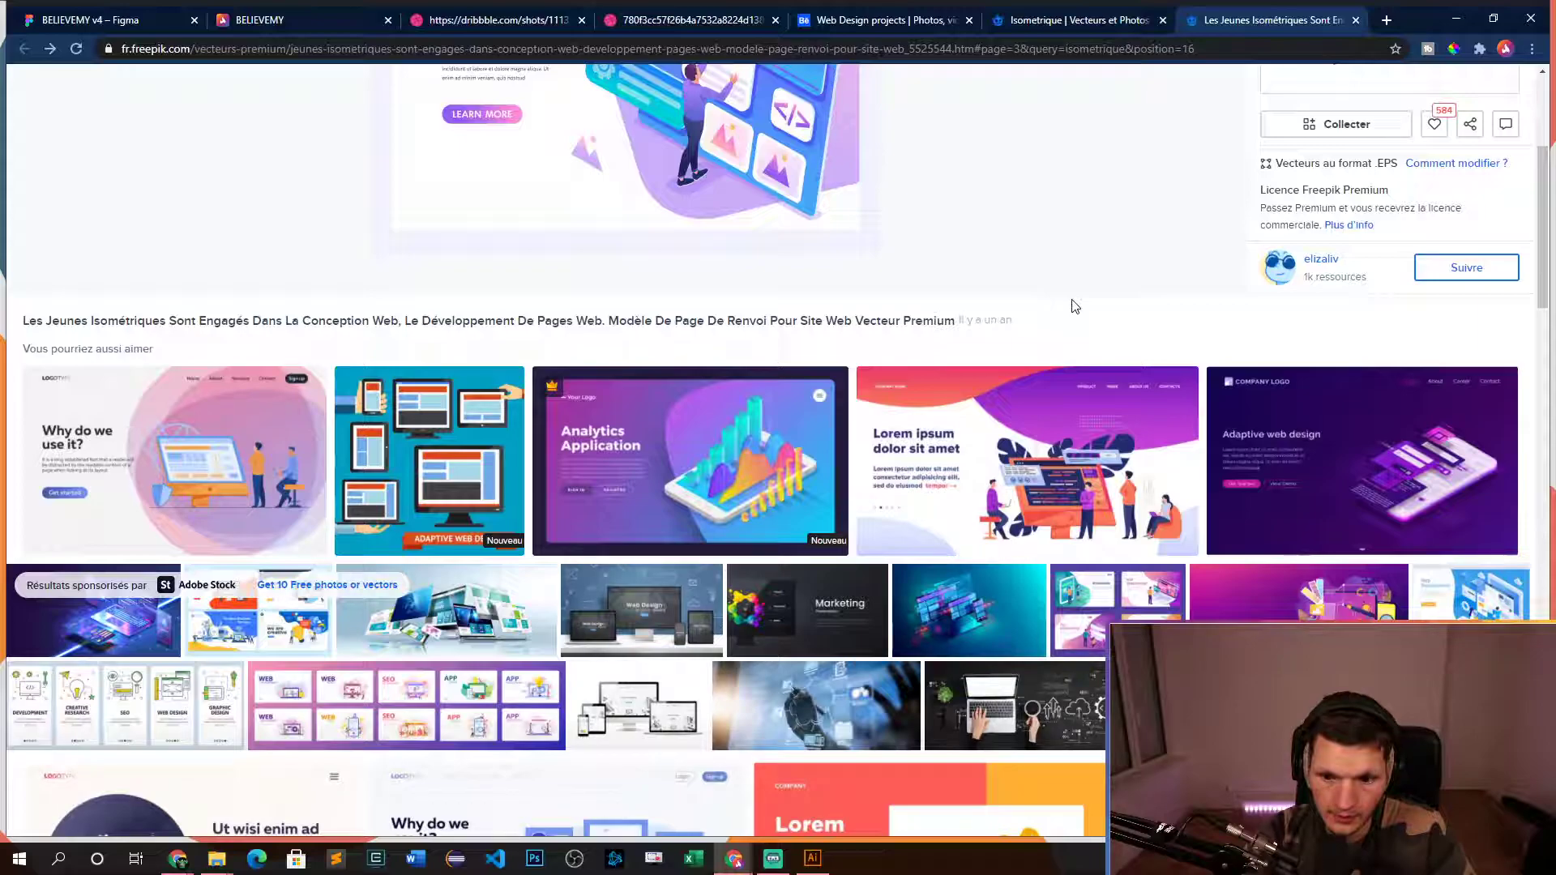
{"action": "scroll", "coordinate": [1075, 306], "scroll_direction": "up", "scroll_amount": 4}
- Advance to the fourth page of "isometrique" results, look through the first rows, and open the "Online Learning" illustration
{"action": "key", "text": "ctrl+shift+Tab"}
{"action": "scroll", "coordinate": [752, 514], "scroll_direction": "down", "scroll_amount": 6}
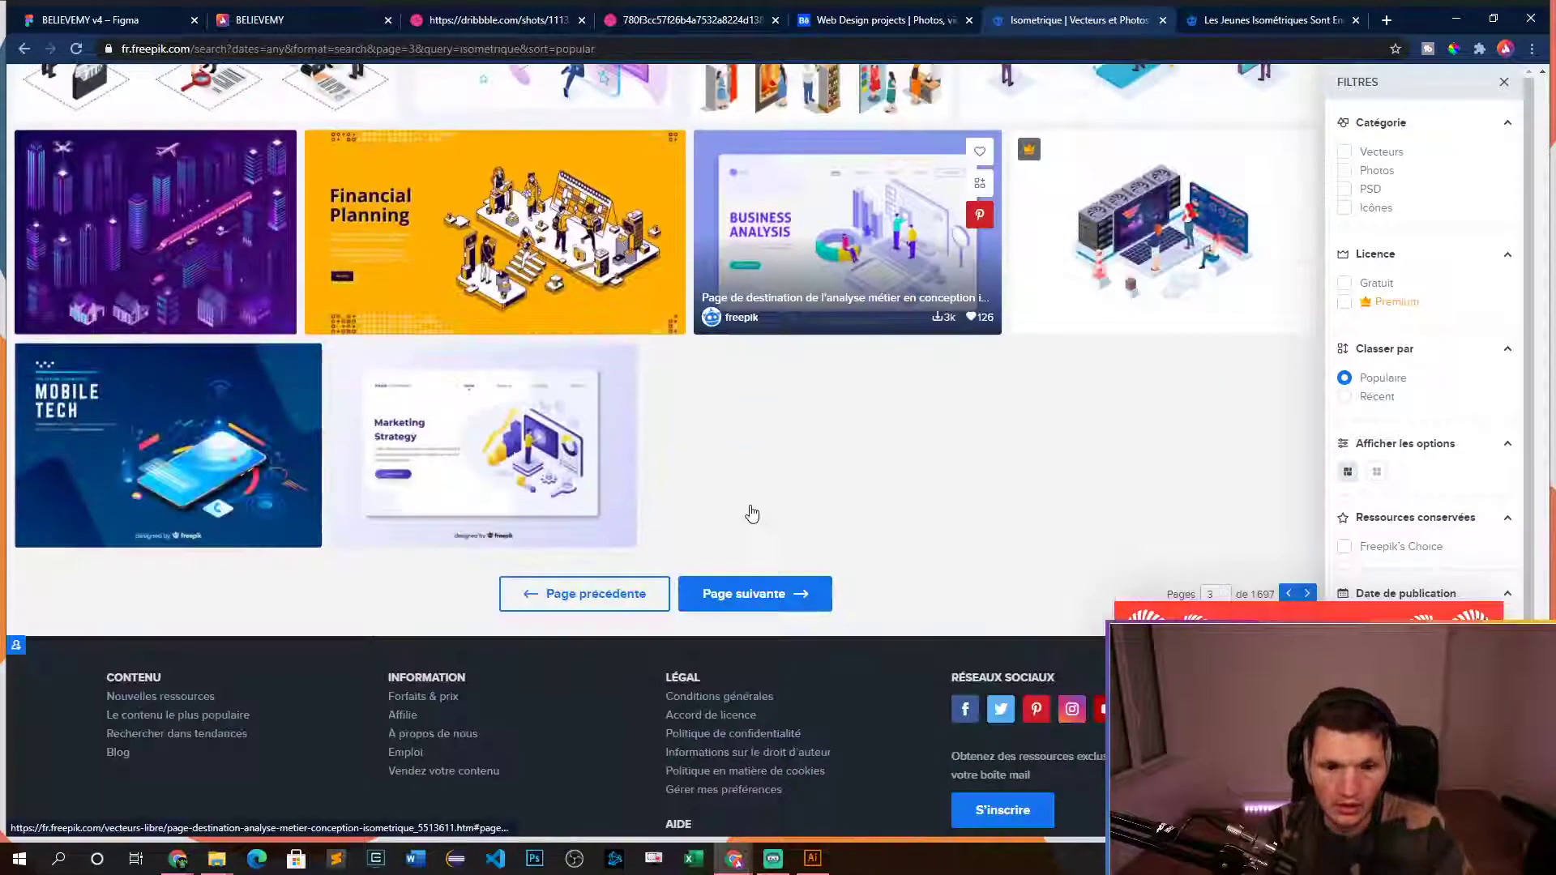
{"action": "left_click", "coordinate": [757, 597]}
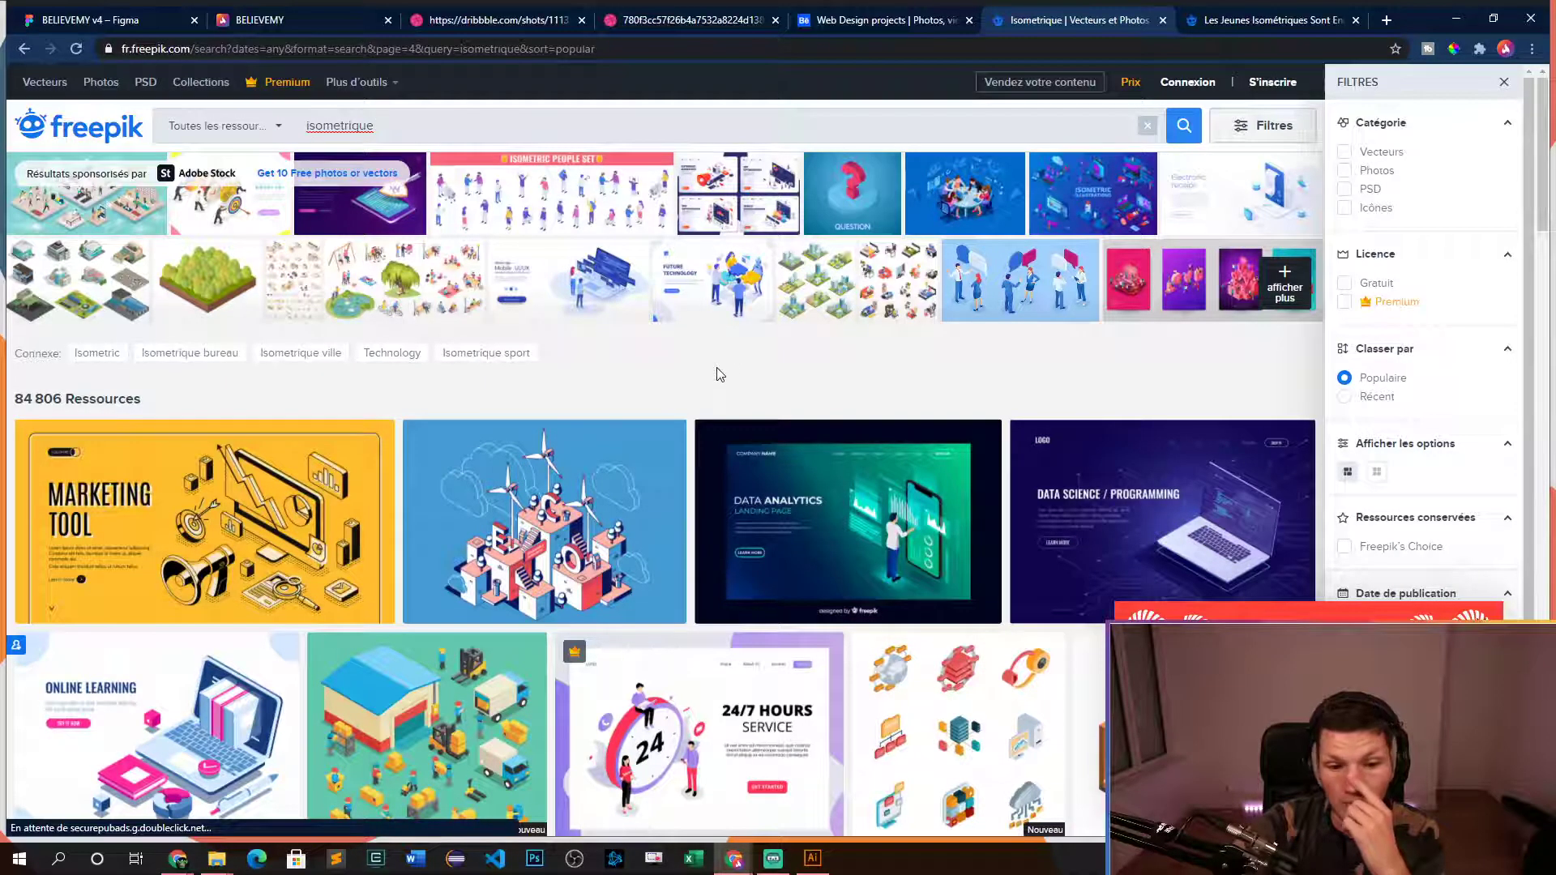
{"action": "scroll", "coordinate": [718, 375], "scroll_direction": "down", "scroll_amount": 5}
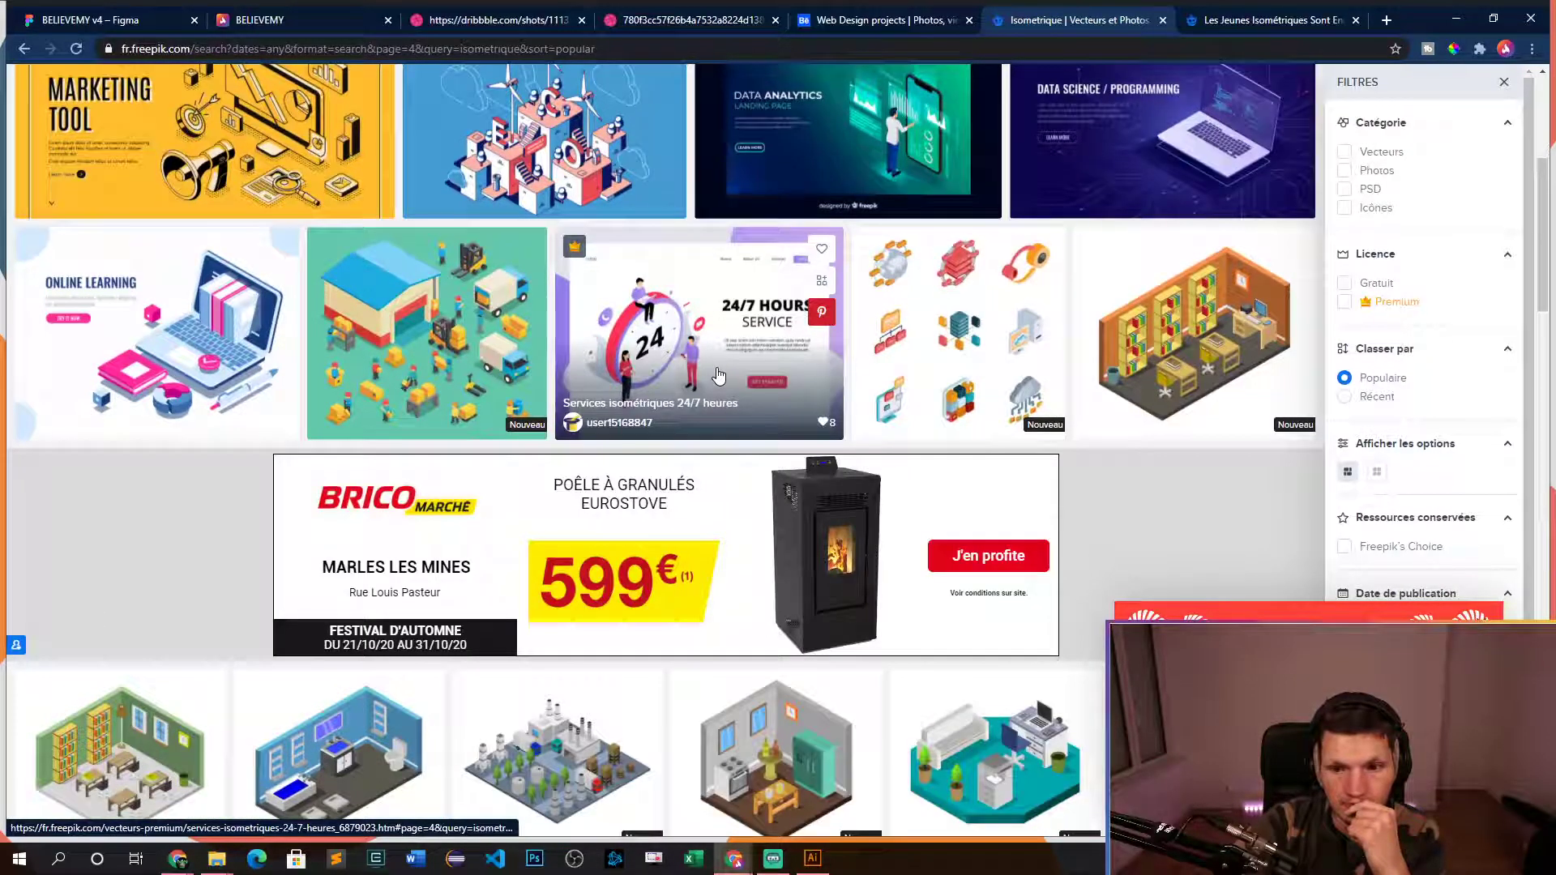
{"action": "scroll", "coordinate": [717, 375], "scroll_direction": "down", "scroll_amount": 5}
{"action": "scroll", "coordinate": [717, 375], "scroll_direction": "up", "scroll_amount": 5}
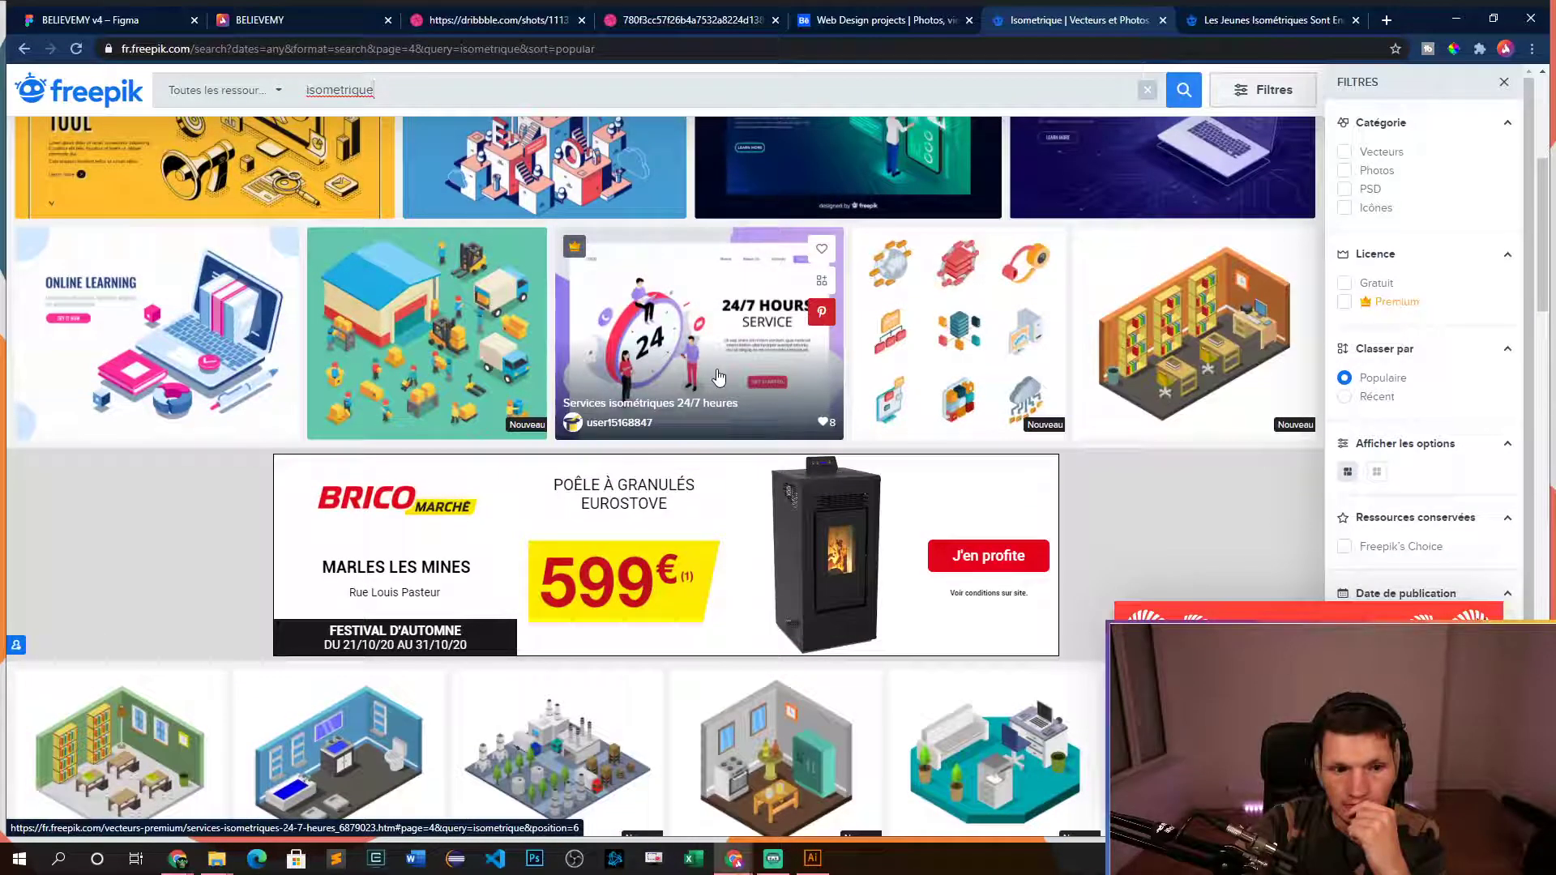
{"action": "left_click", "coordinate": [154, 332]}
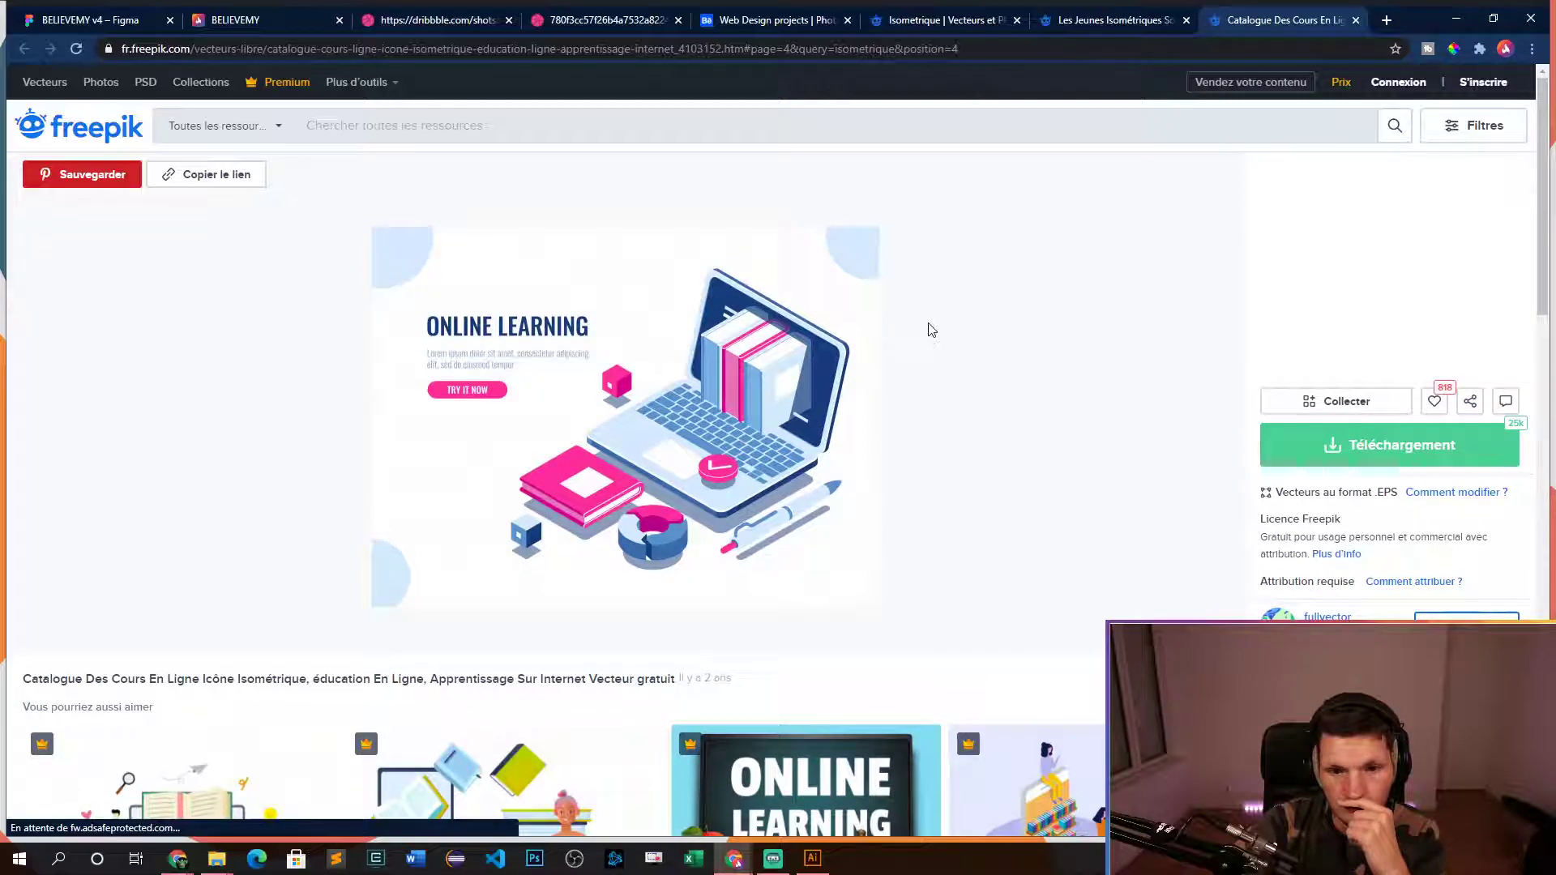
- Examine the "Online Learning" illustration and its related resources, and close its page
{"action": "scroll", "coordinate": [932, 332], "scroll_direction": "down", "scroll_amount": 3}
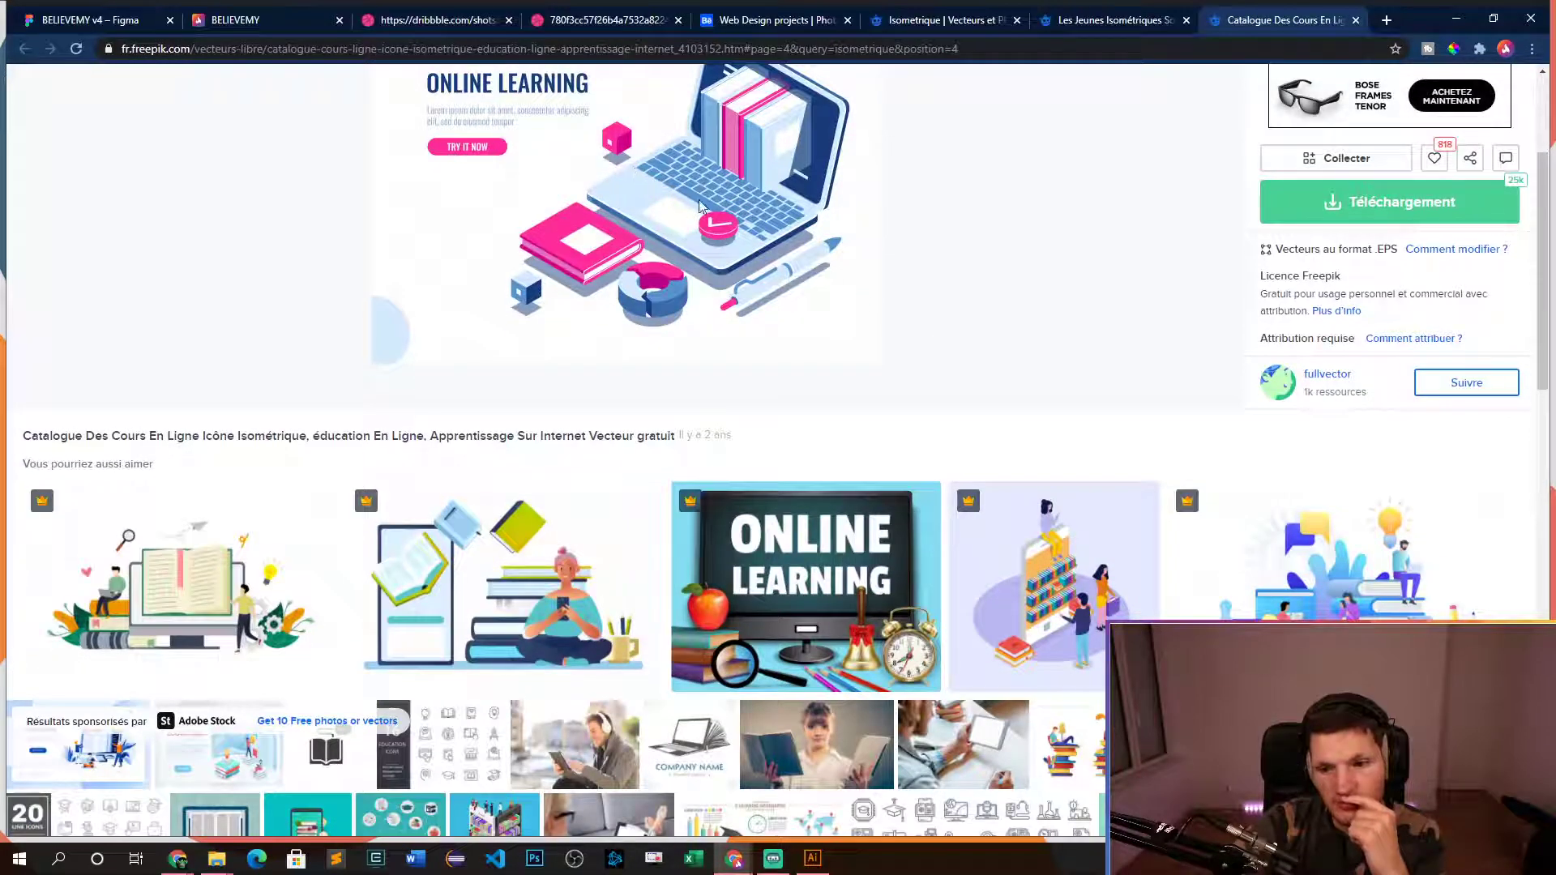
{"action": "scroll", "coordinate": [724, 240], "scroll_direction": "up", "scroll_amount": 2}
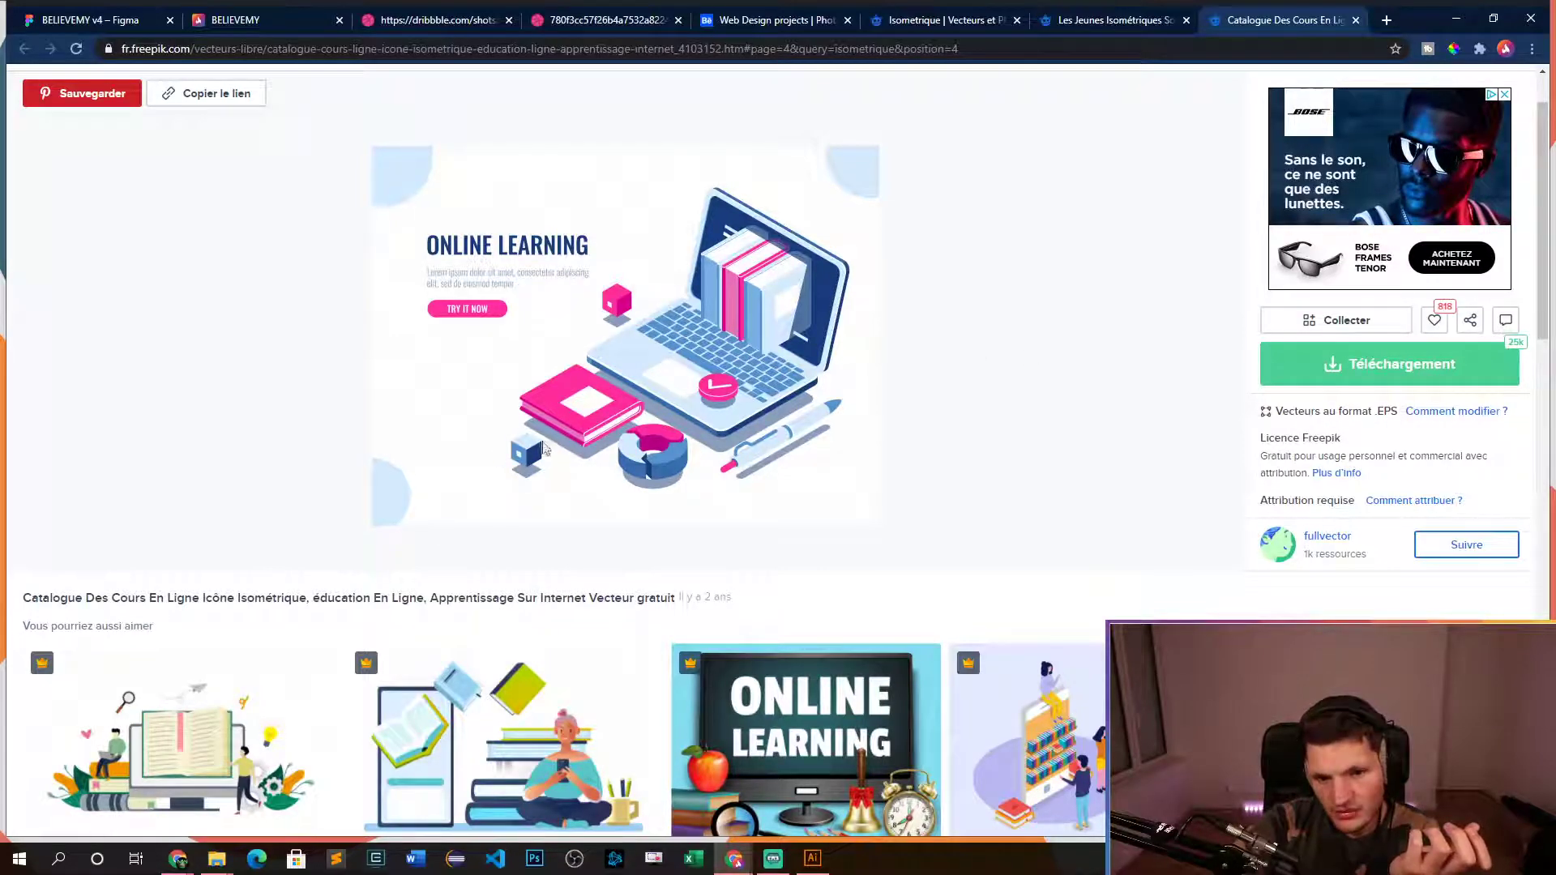
{"action": "scroll", "coordinate": [541, 452], "scroll_direction": "down", "scroll_amount": 7}
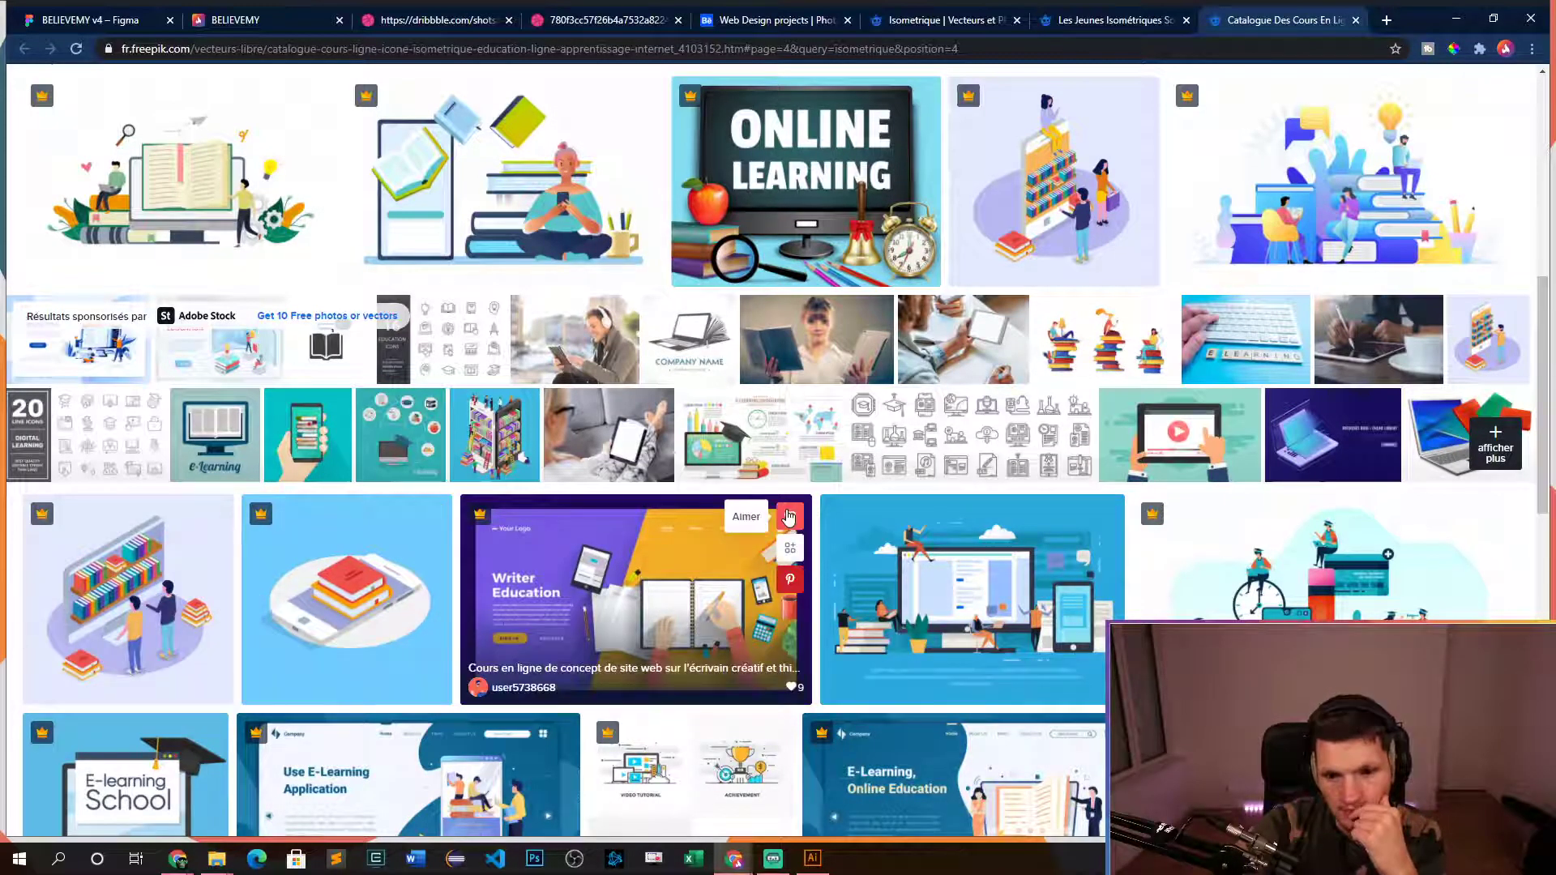
{"action": "scroll", "coordinate": [789, 516], "scroll_direction": "down", "scroll_amount": 5}
{"action": "scroll", "coordinate": [790, 517], "scroll_direction": "down", "scroll_amount": 2}
{"action": "scroll", "coordinate": [791, 519], "scroll_direction": "down", "scroll_amount": 2}
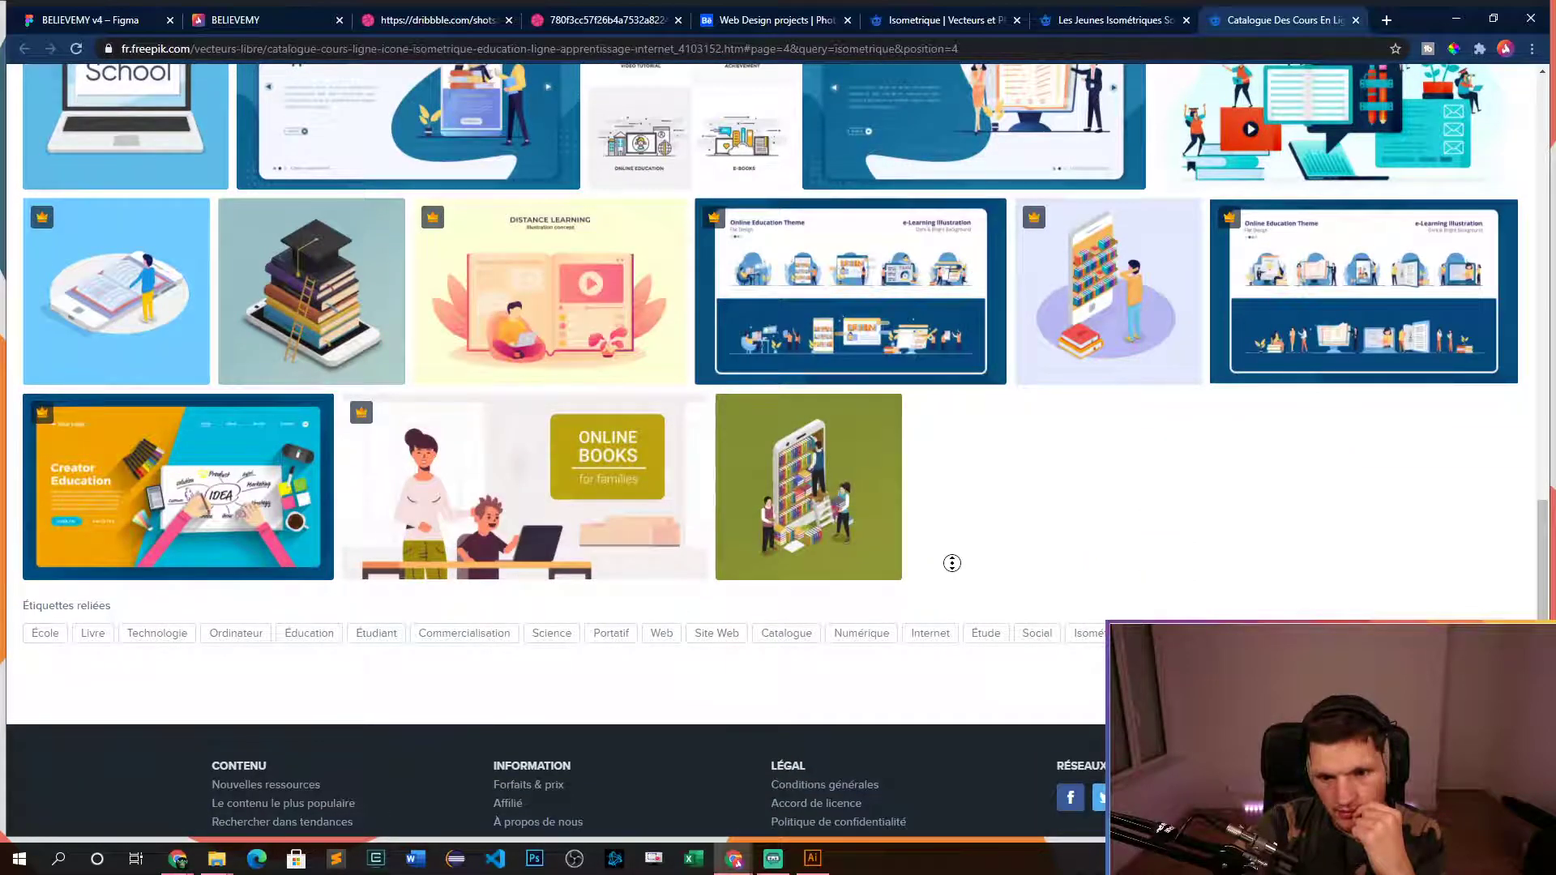
{"action": "scroll", "coordinate": [952, 562], "scroll_direction": "up", "scroll_amount": 20}
{"action": "key", "text": "ctrl+w"}
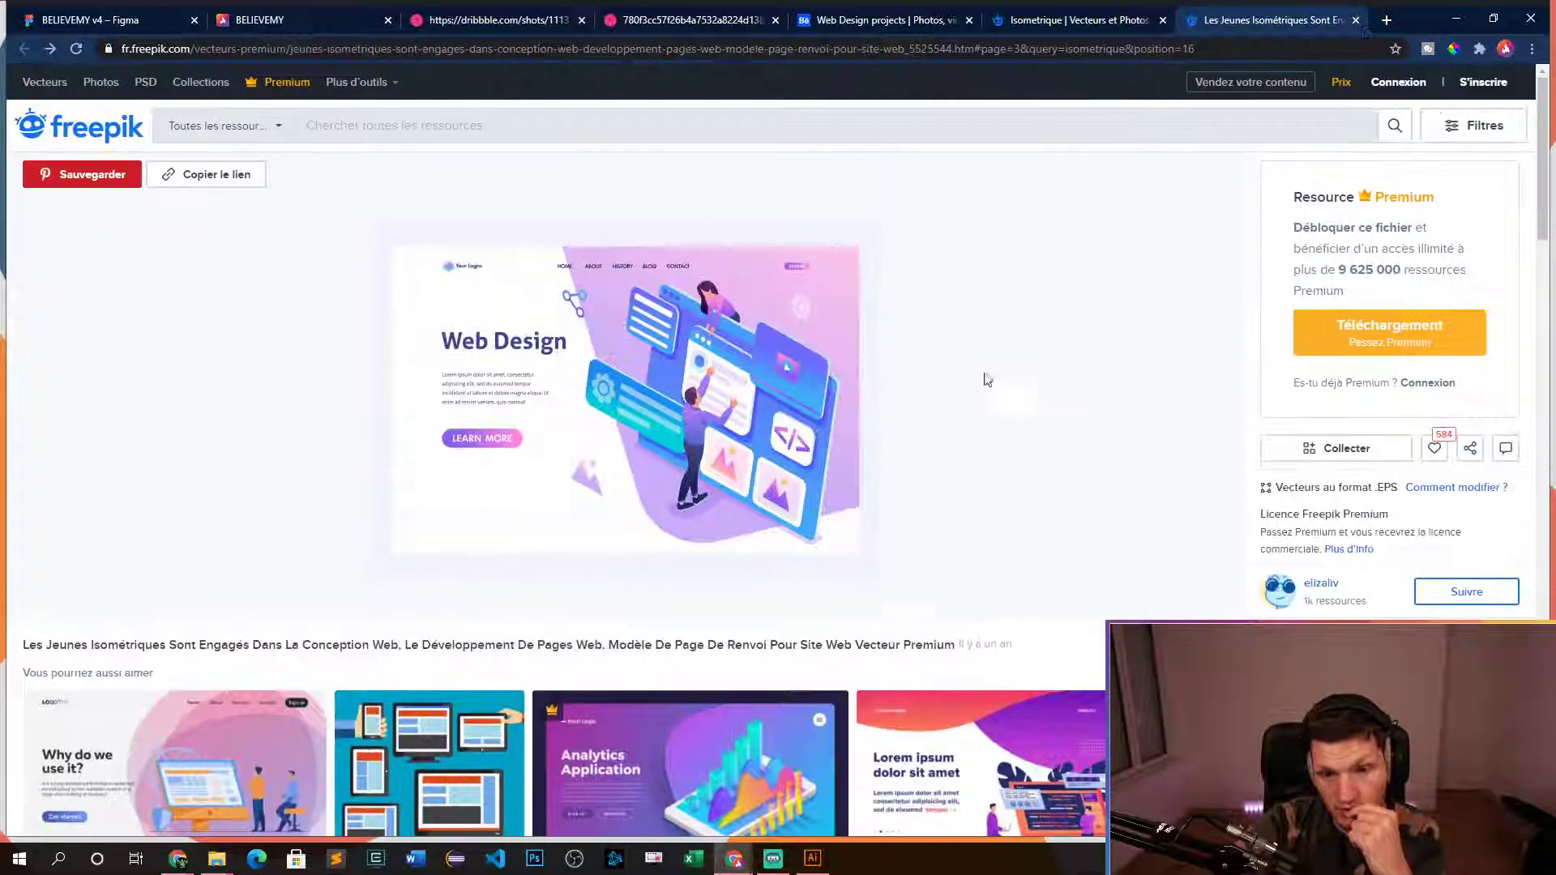
- Close the "Web Design" resource page, look further down the fourth results page, and open the "Online Education" illustration
{"action": "key", "text": "ctrl+shift+Tab"}
{"action": "left_click", "coordinate": [1238, 22]}
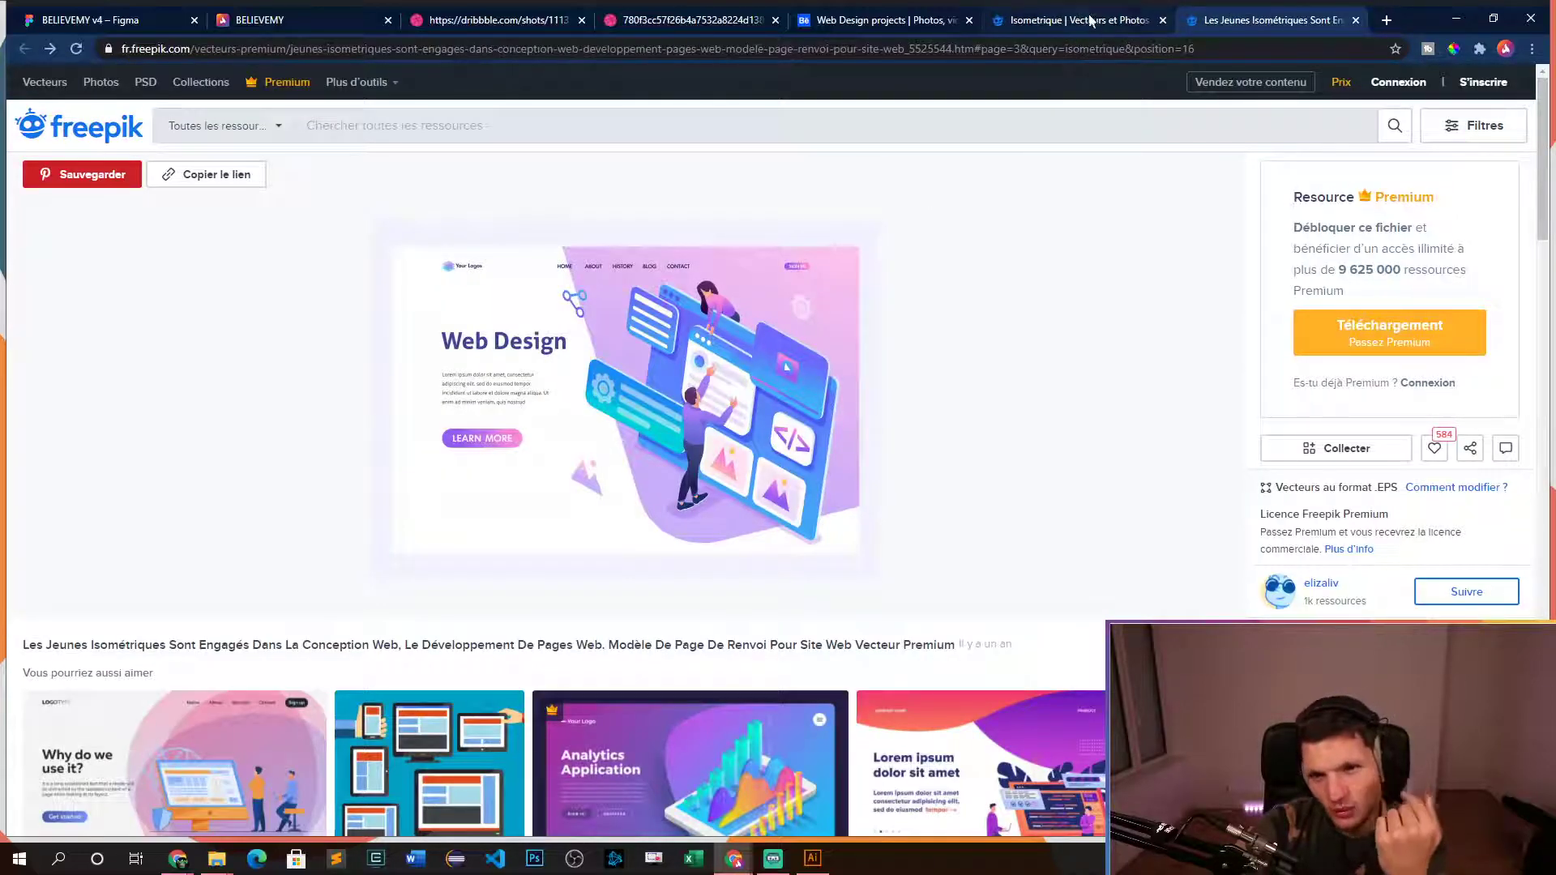
{"action": "key", "text": "ctrl+w"}
{"action": "scroll", "coordinate": [848, 476], "scroll_direction": "down", "scroll_amount": 15}
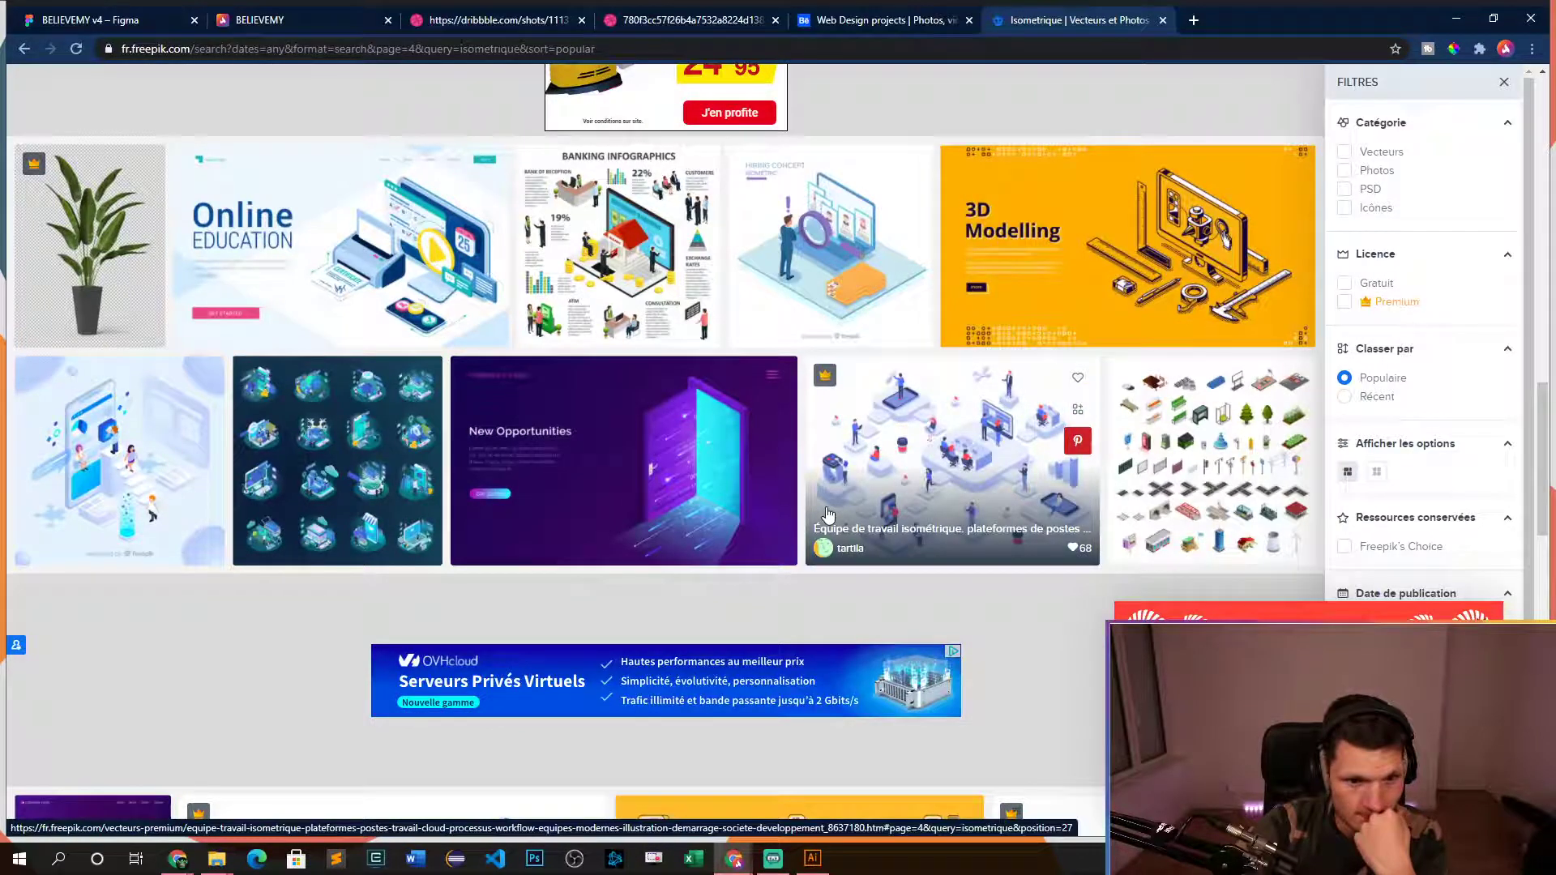
{"action": "middle_click", "coordinate": [393, 232]}
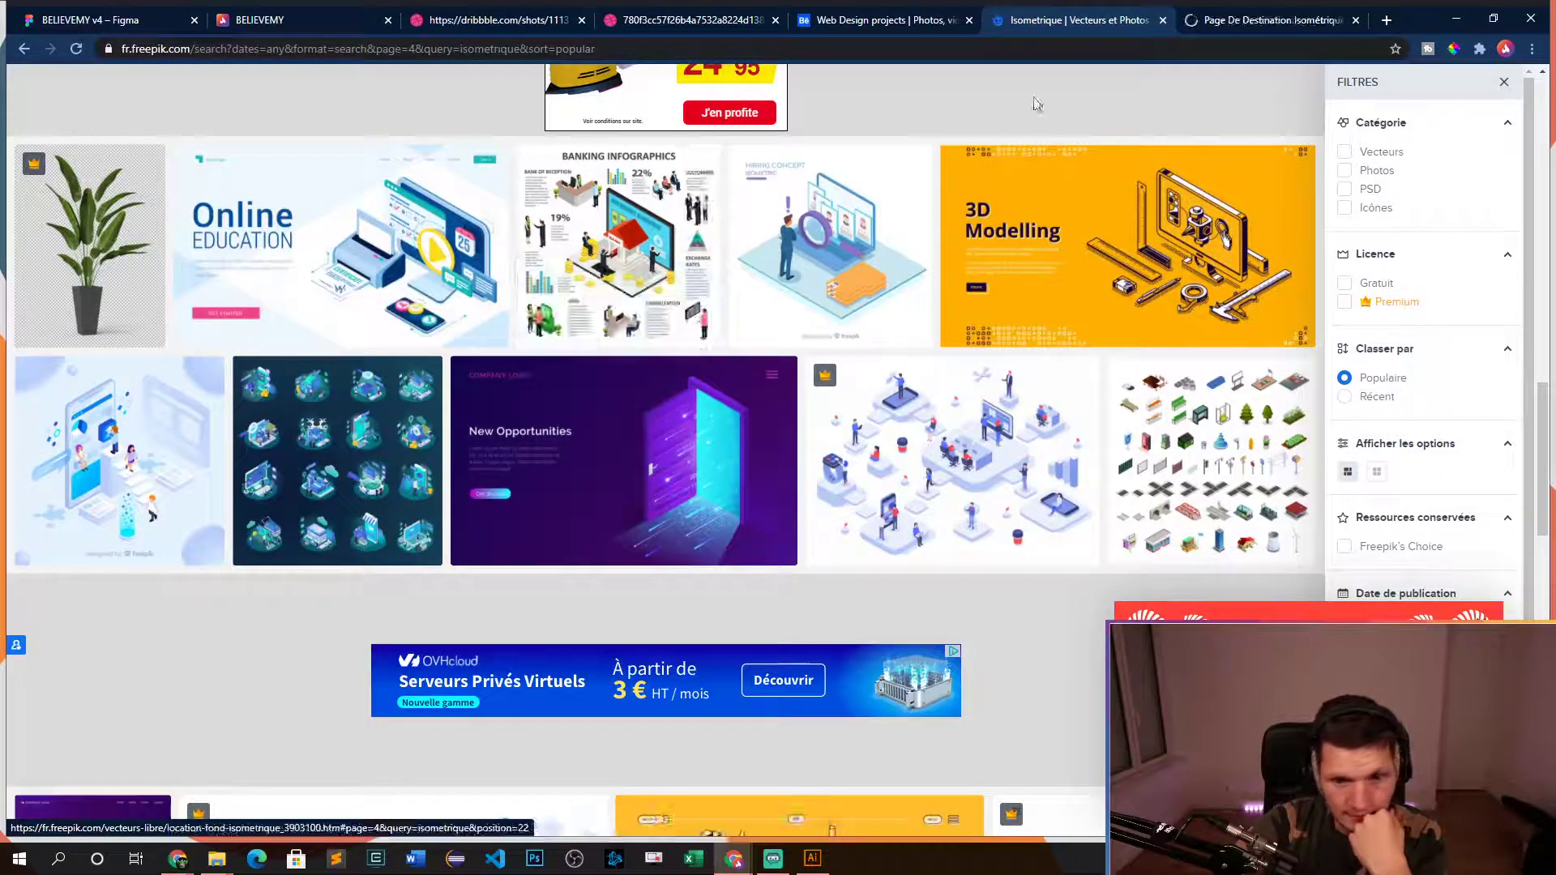
{"action": "left_click", "coordinate": [1217, 26]}
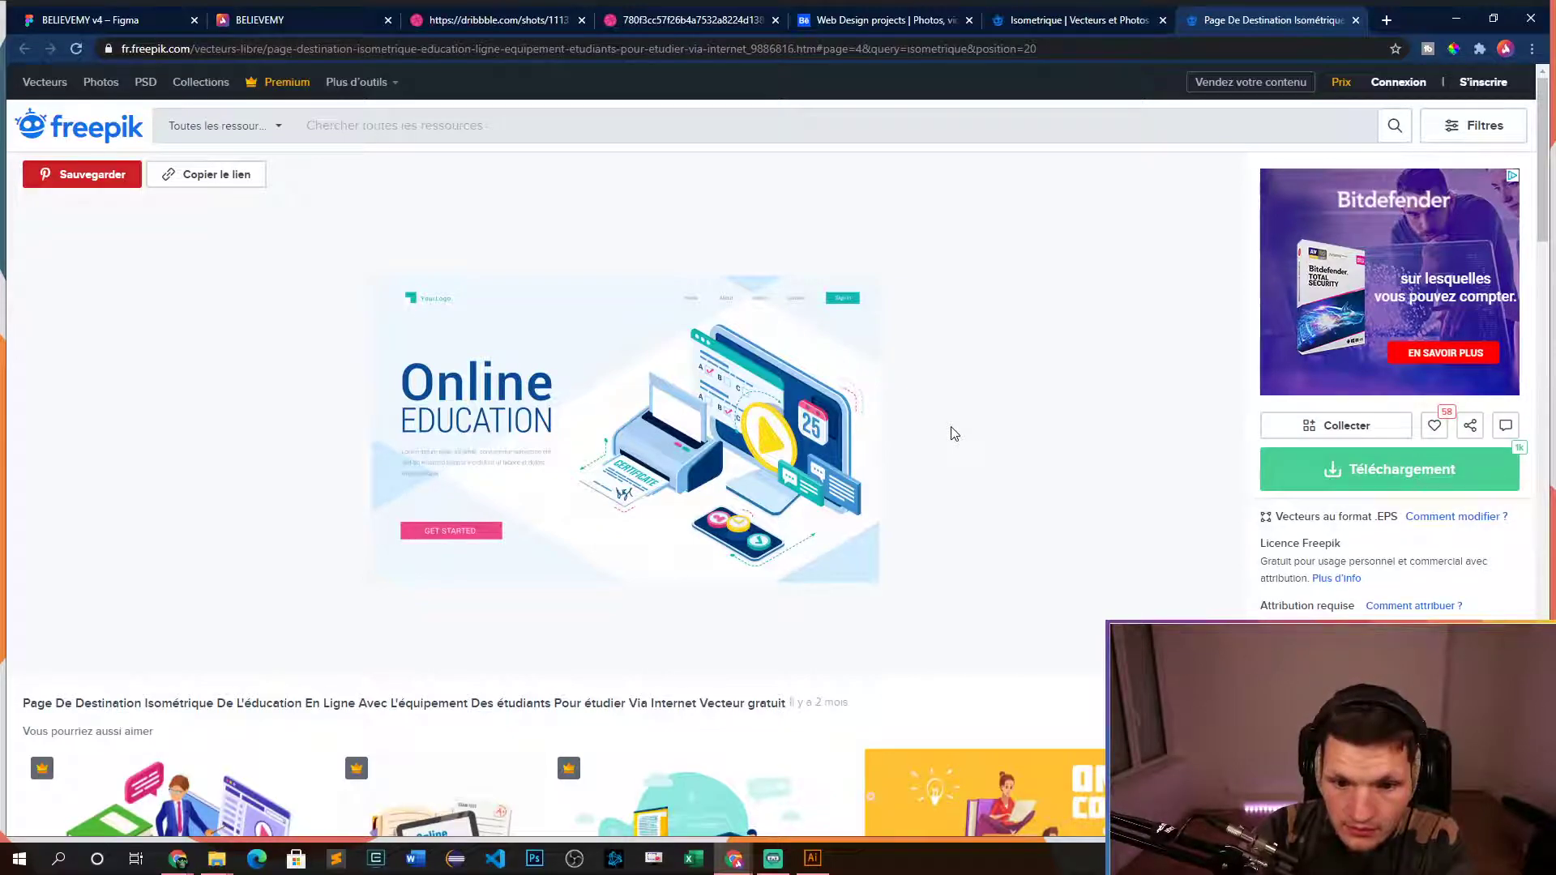
- Download the "Online Education" resource and open 3379.eps from the archive in Illustrator
{"action": "left_click", "coordinate": [1351, 476]}
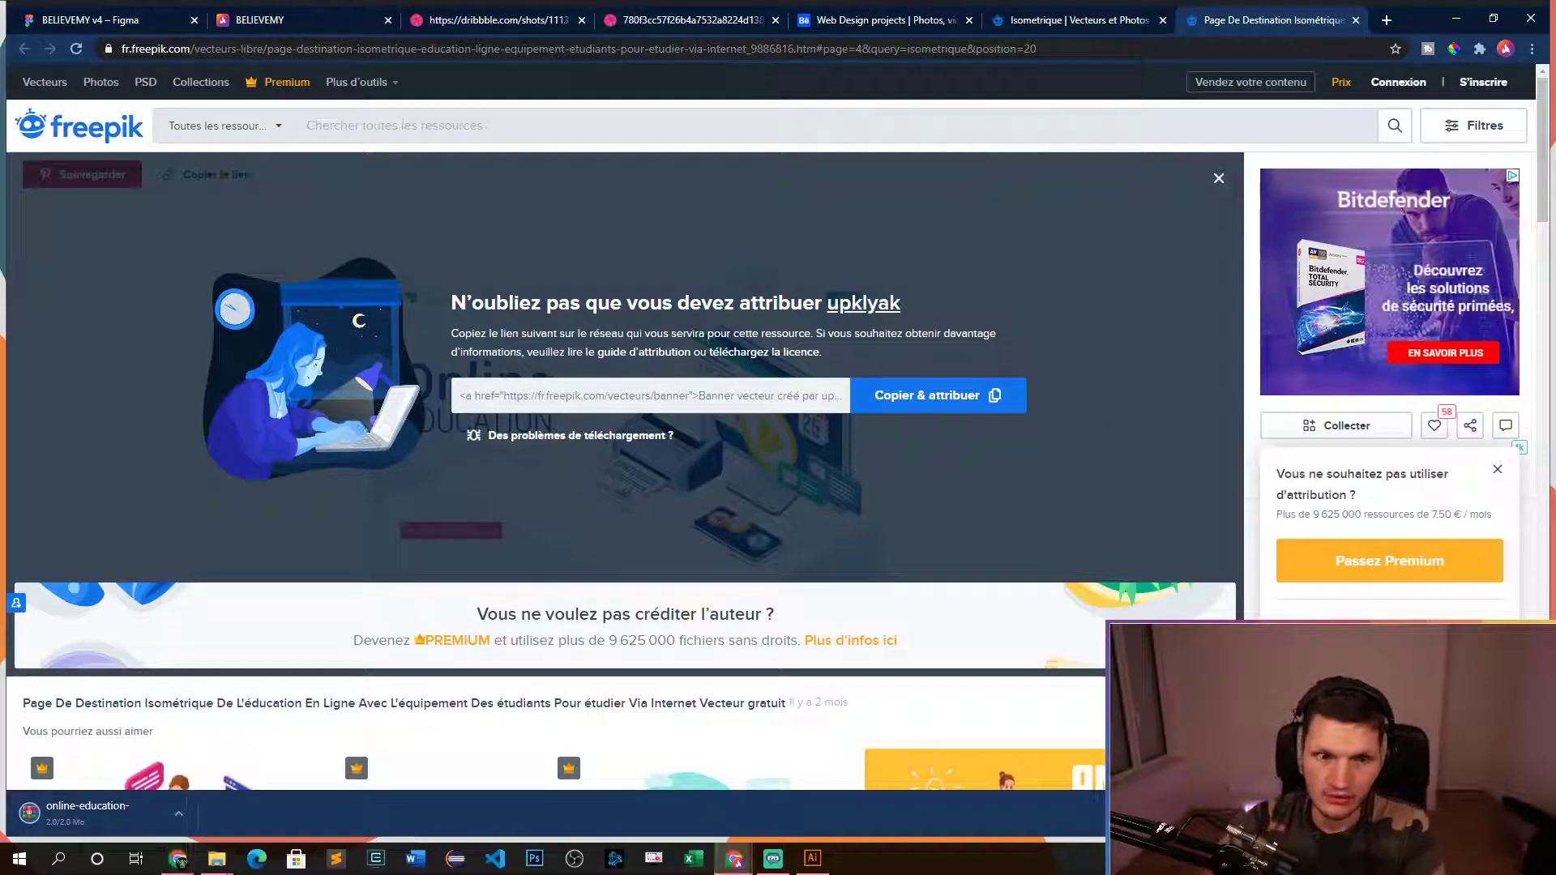
{"action": "left_click", "coordinate": [81, 30]}
{"action": "left_click", "coordinate": [139, 806]}
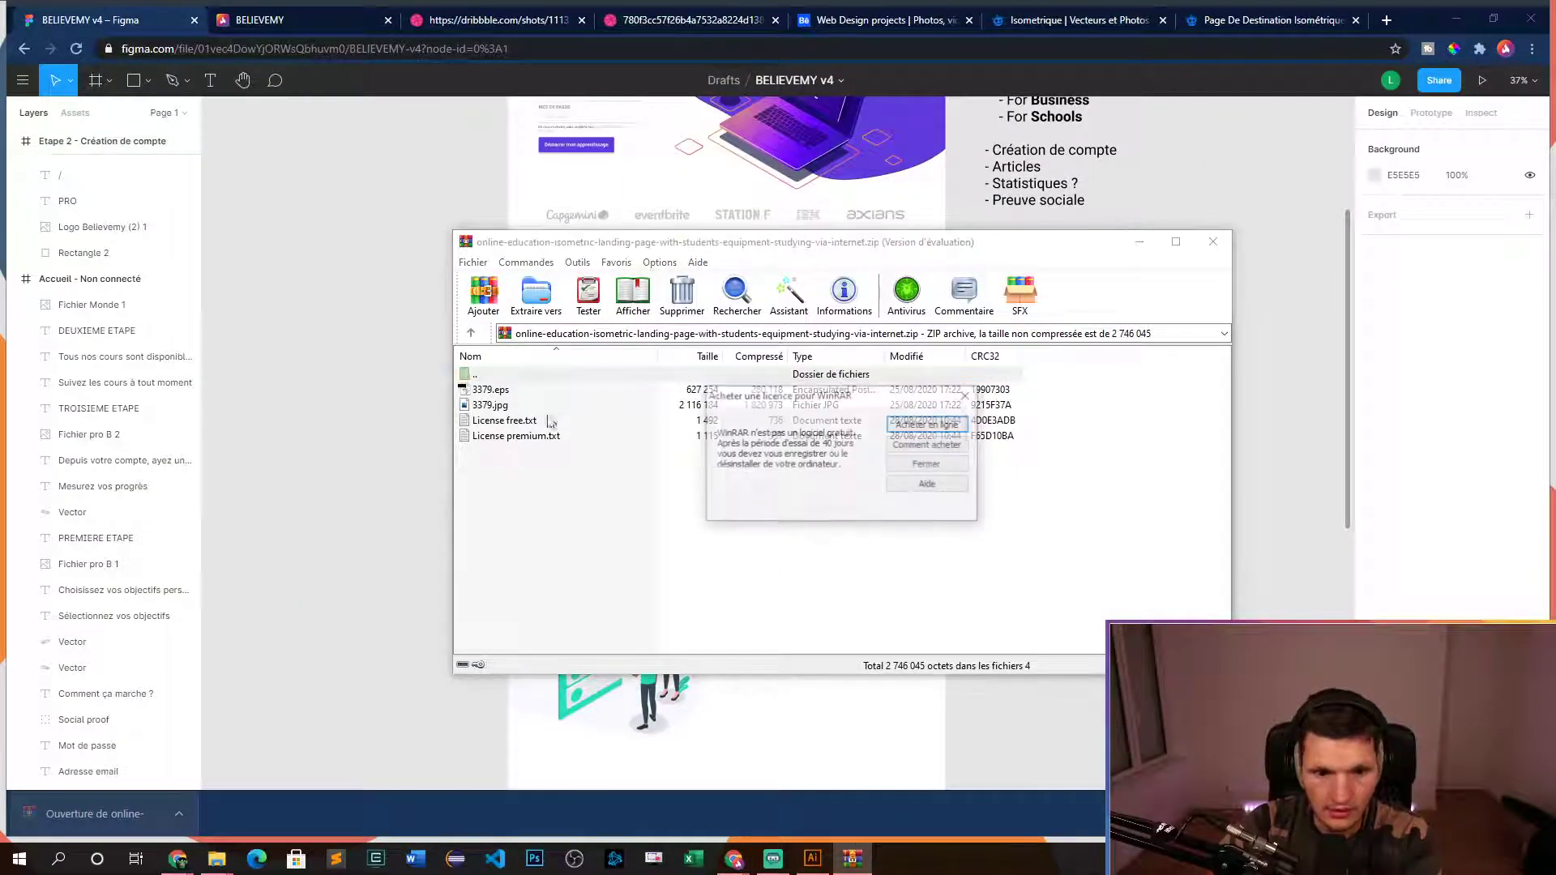
{"action": "key", "text": "Escape"}
{"action": "double_click", "coordinate": [517, 392]}
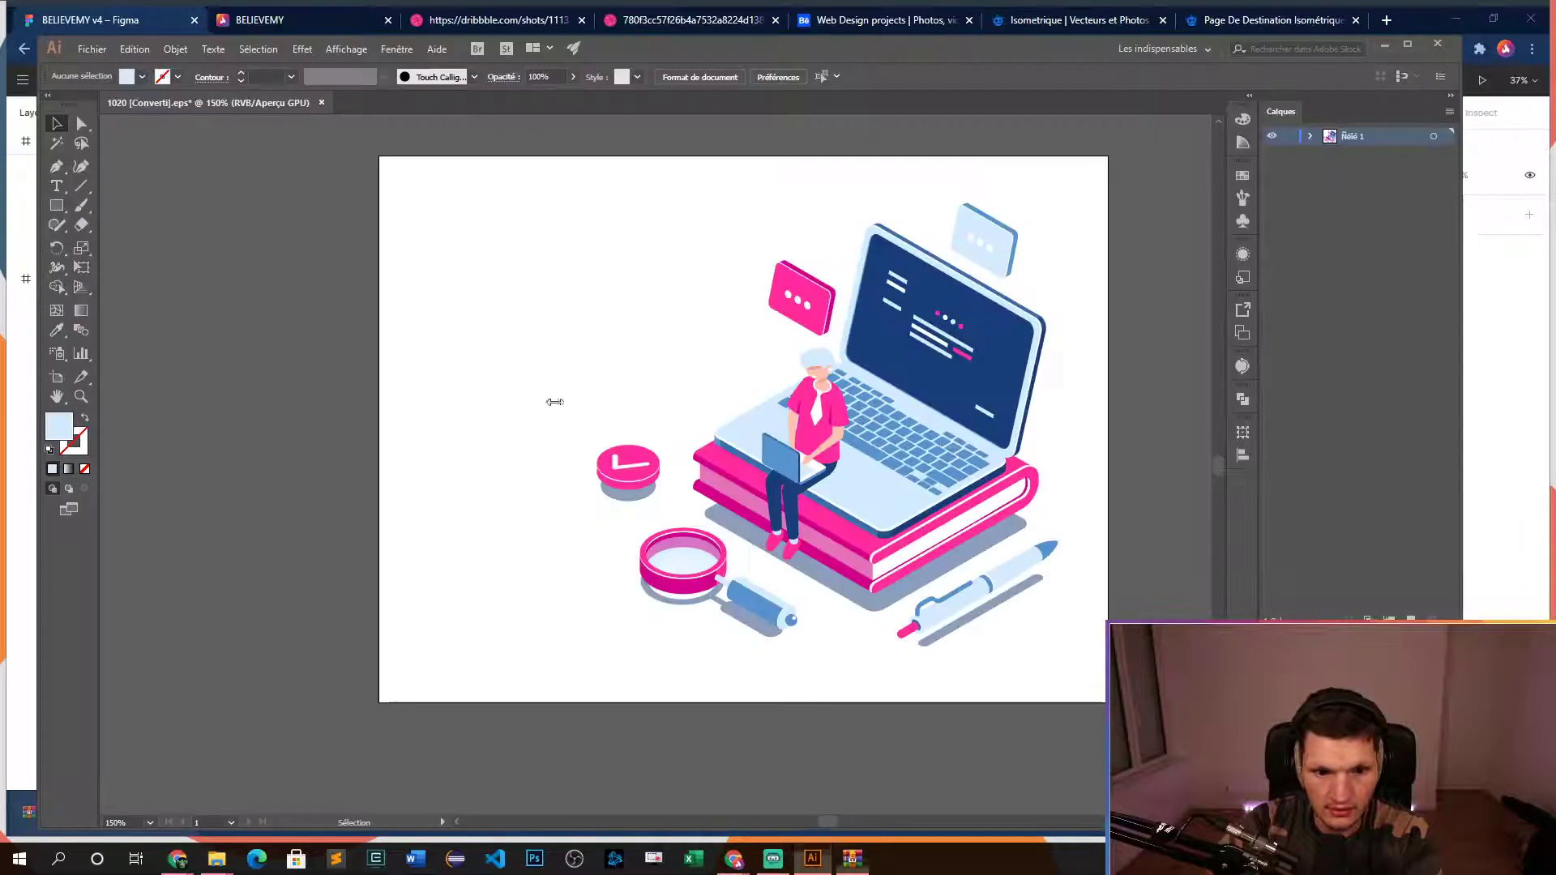
- Examine the "Online Education" artwork as a whole and its certificate and signature up close, and bring back the archive window
{"action": "scroll", "coordinate": [600, 259], "scroll_direction": "down", "scroll_amount": 2}
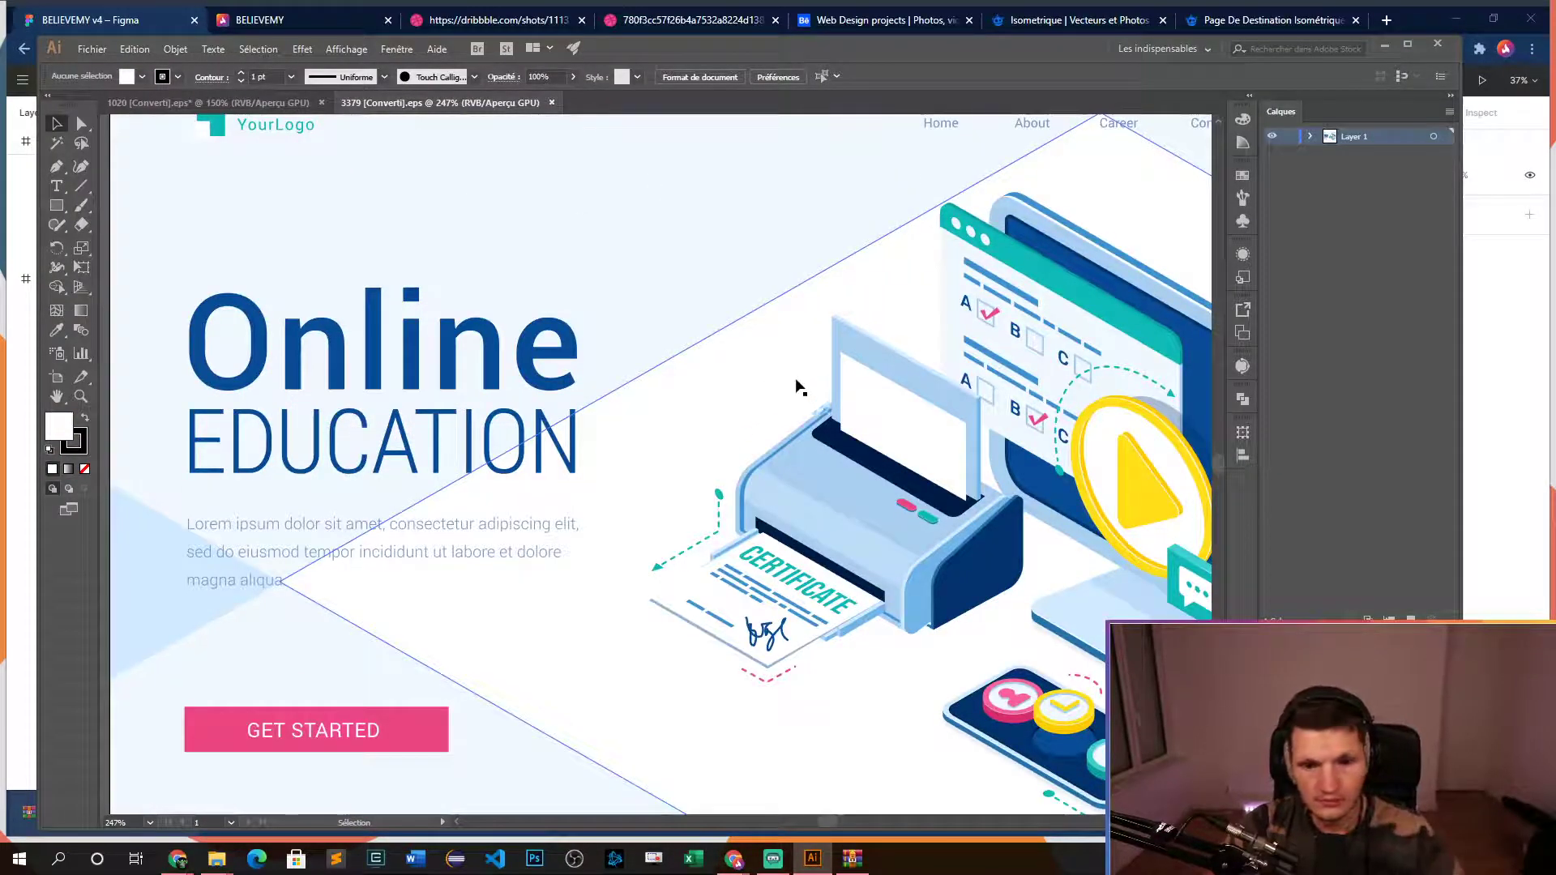
{"action": "scroll", "coordinate": [729, 405], "scroll_direction": "right", "scroll_amount": 4}
{"action": "scroll", "coordinate": [764, 444], "scroll_direction": "down", "scroll_amount": 4}
{"action": "scroll", "coordinate": [764, 445], "scroll_direction": "up", "scroll_amount": 2}
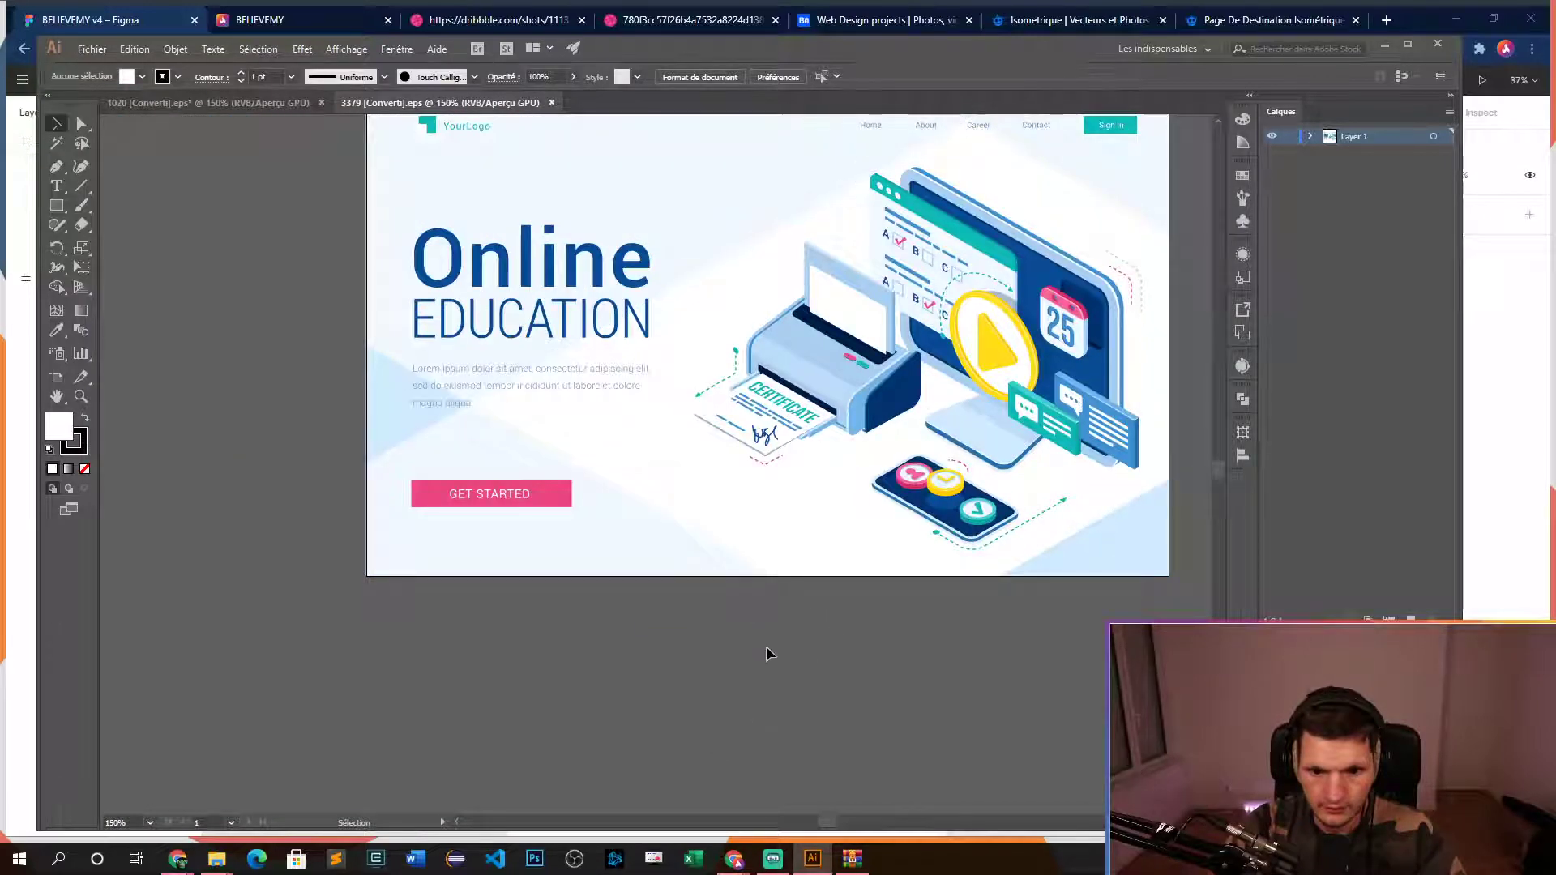
{"action": "scroll", "coordinate": [976, 462], "scroll_direction": "left", "scroll_amount": 3}
{"action": "scroll", "coordinate": [973, 446], "scroll_direction": "up", "scroll_amount": 7}
{"action": "scroll", "coordinate": [973, 446], "scroll_direction": "down", "scroll_amount": 3}
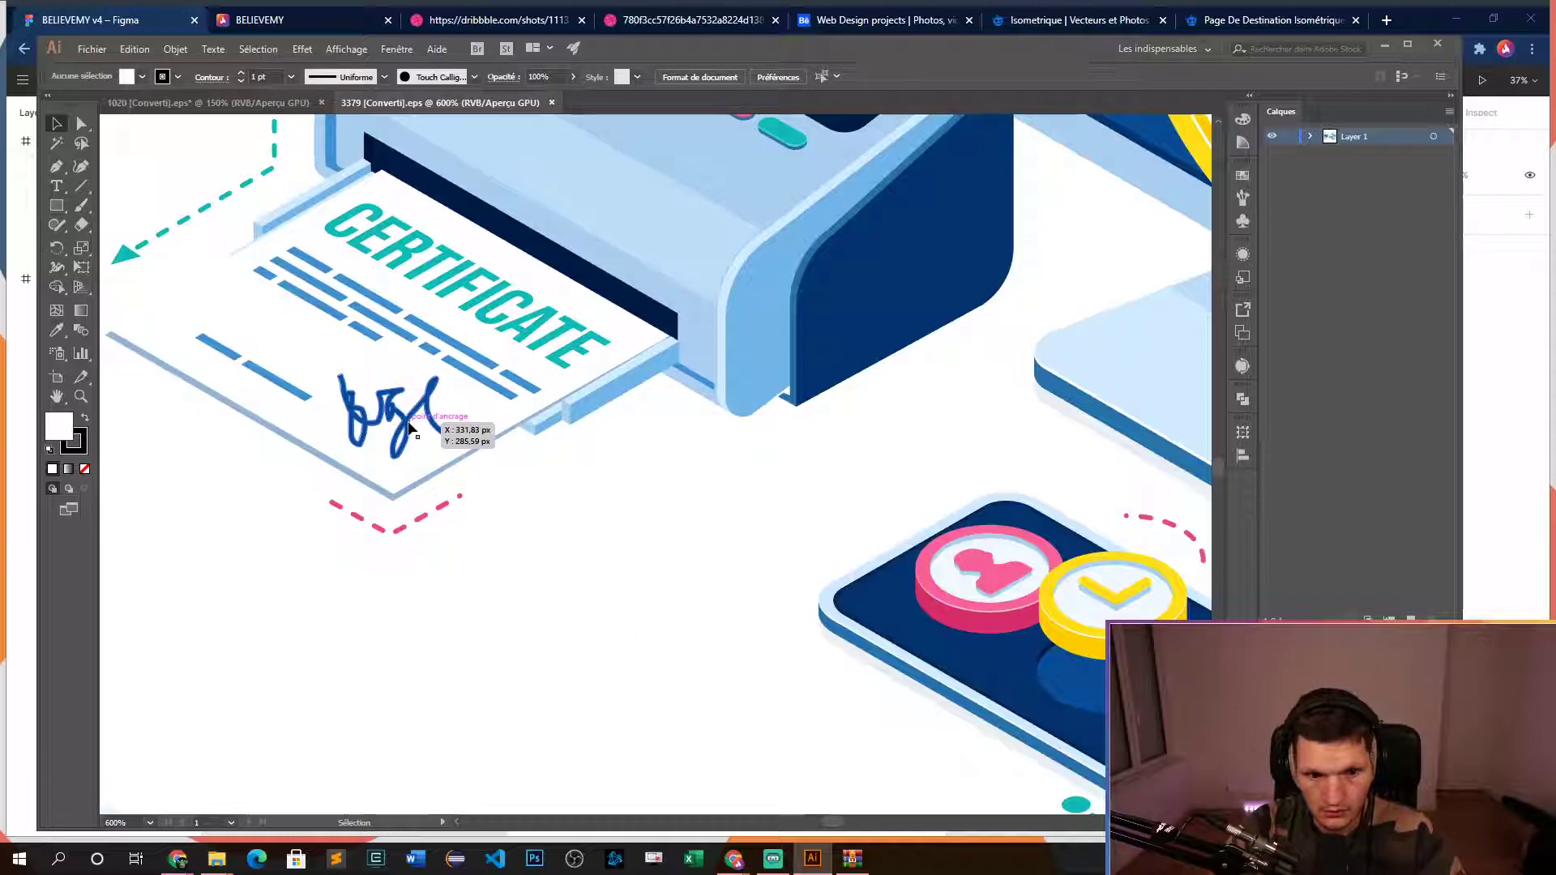
{"action": "scroll", "coordinate": [411, 427], "scroll_direction": "down", "scroll_amount": 2}
{"action": "scroll", "coordinate": [305, 673], "scroll_direction": "down", "scroll_amount": 4}
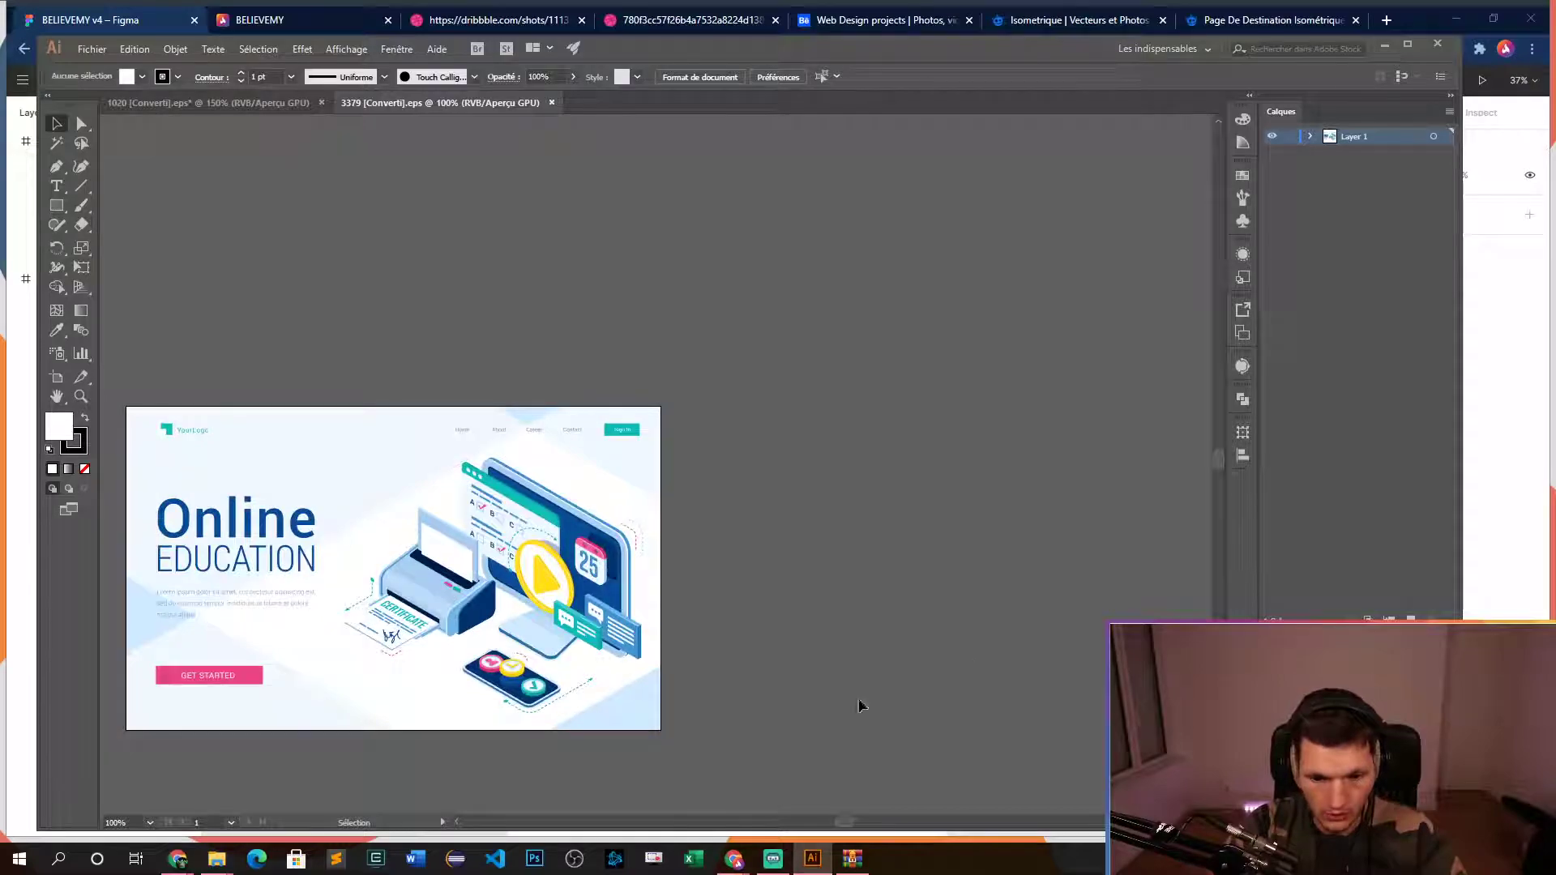
{"action": "scroll", "coordinate": [830, 720], "scroll_direction": "left", "scroll_amount": 4}
{"action": "scroll", "coordinate": [748, 732], "scroll_direction": "up", "scroll_amount": 2}
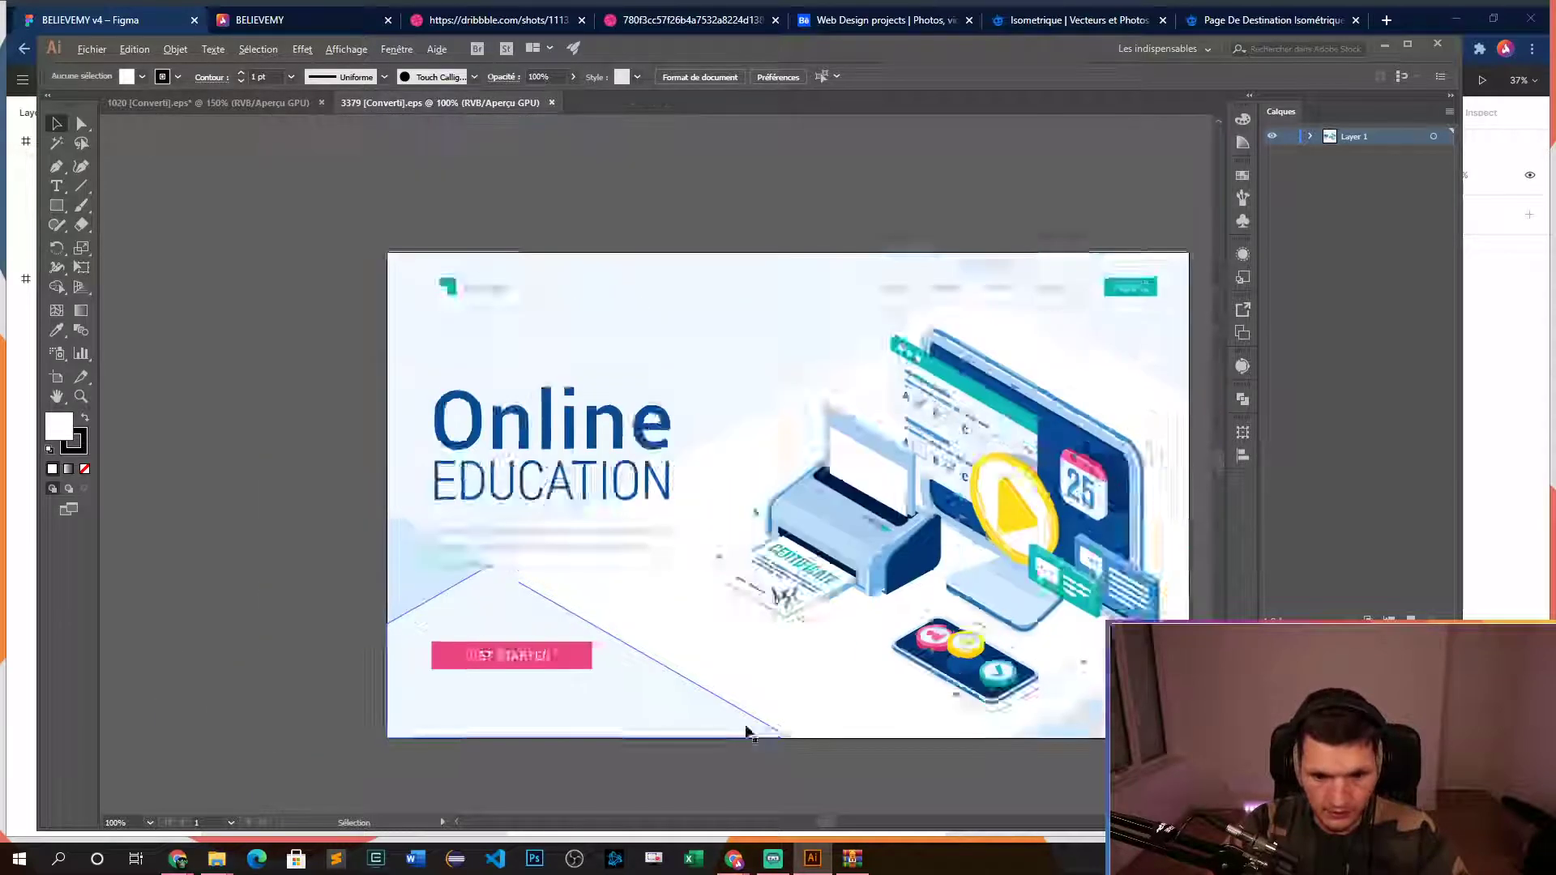
{"action": "scroll", "coordinate": [750, 733], "scroll_direction": "down", "scroll_amount": 2}
{"action": "scroll", "coordinate": [749, 734], "scroll_direction": "right", "scroll_amount": 1}
{"action": "left_click", "coordinate": [851, 858]}
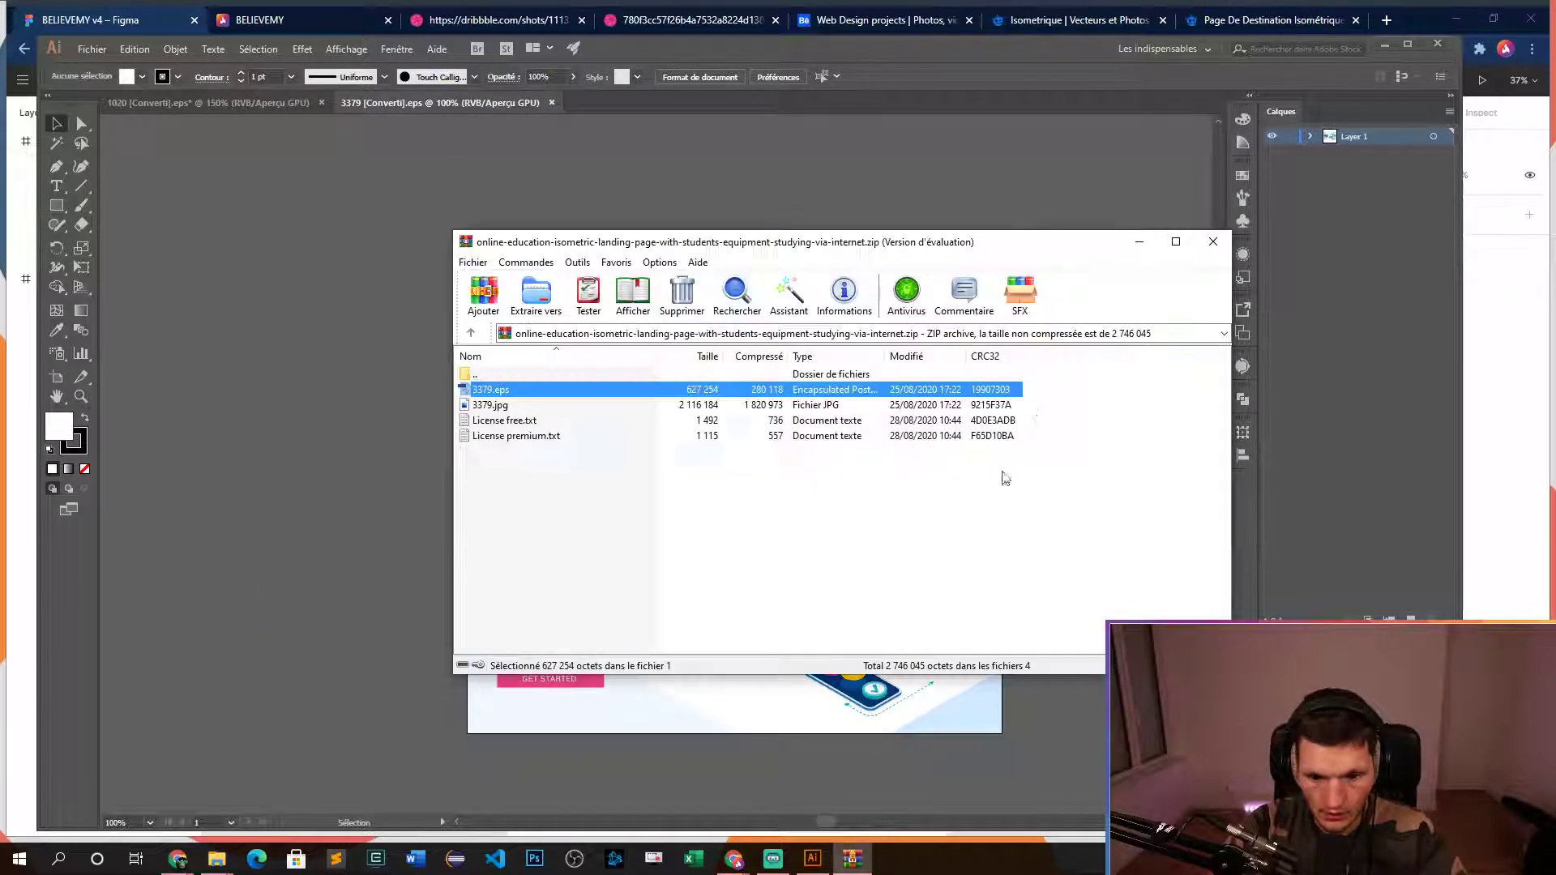
- Close the archive window and delete the "Online EDUCATION" heading, the "GET STARTED" button with its label, and the placeholder paragraph
{"action": "left_click", "coordinate": [1212, 245]}
{"action": "left_click", "coordinate": [556, 521]}
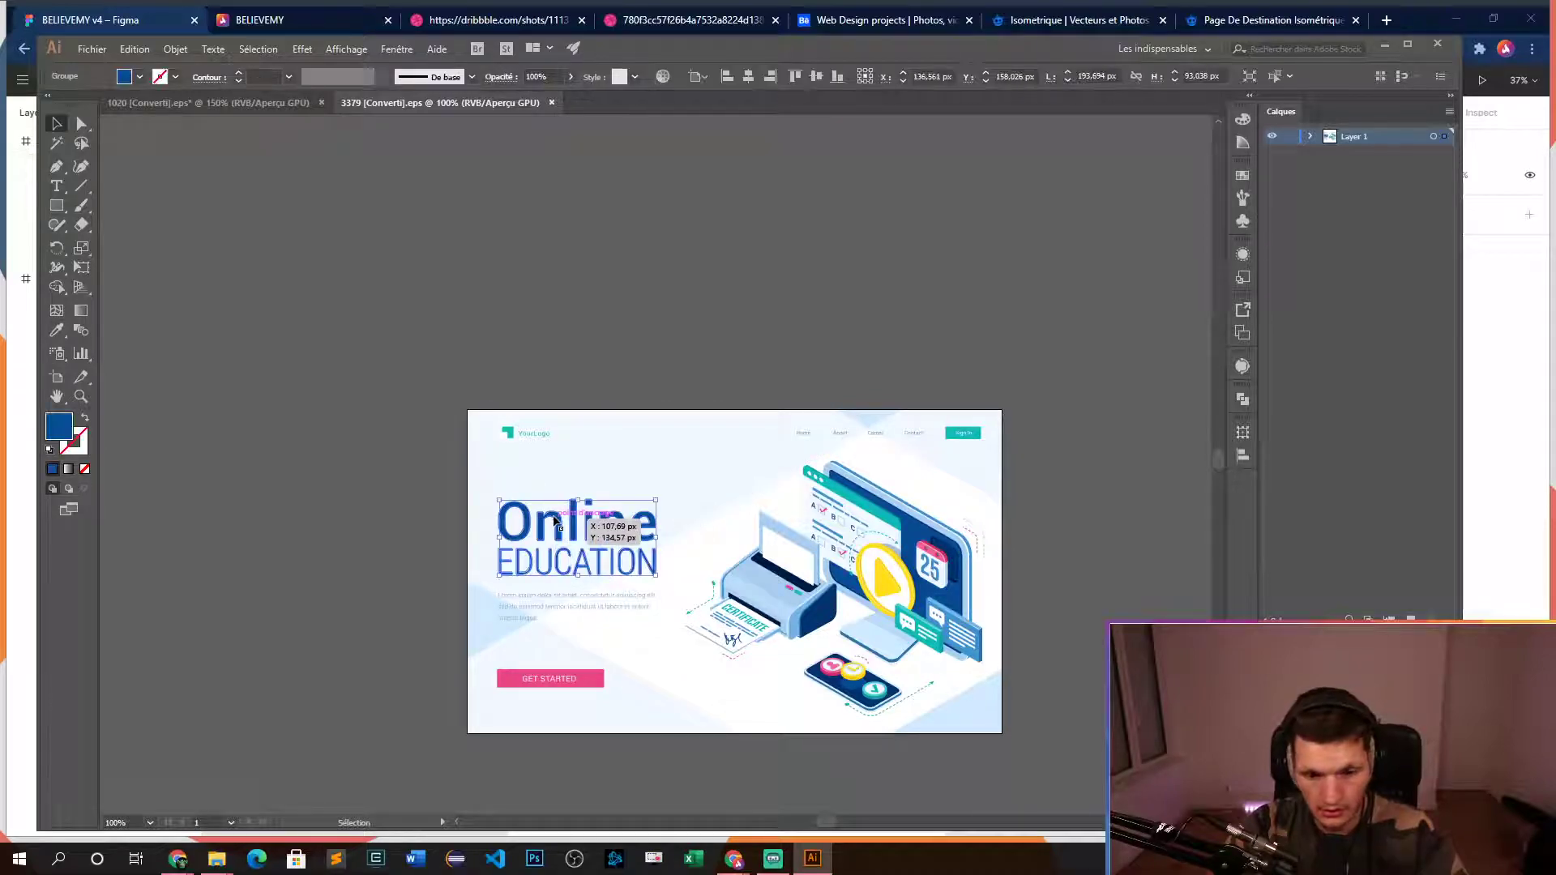
{"action": "key", "text": "Delete"}
{"action": "left_click", "coordinate": [541, 679]}
{"action": "key", "text": "Delete"}
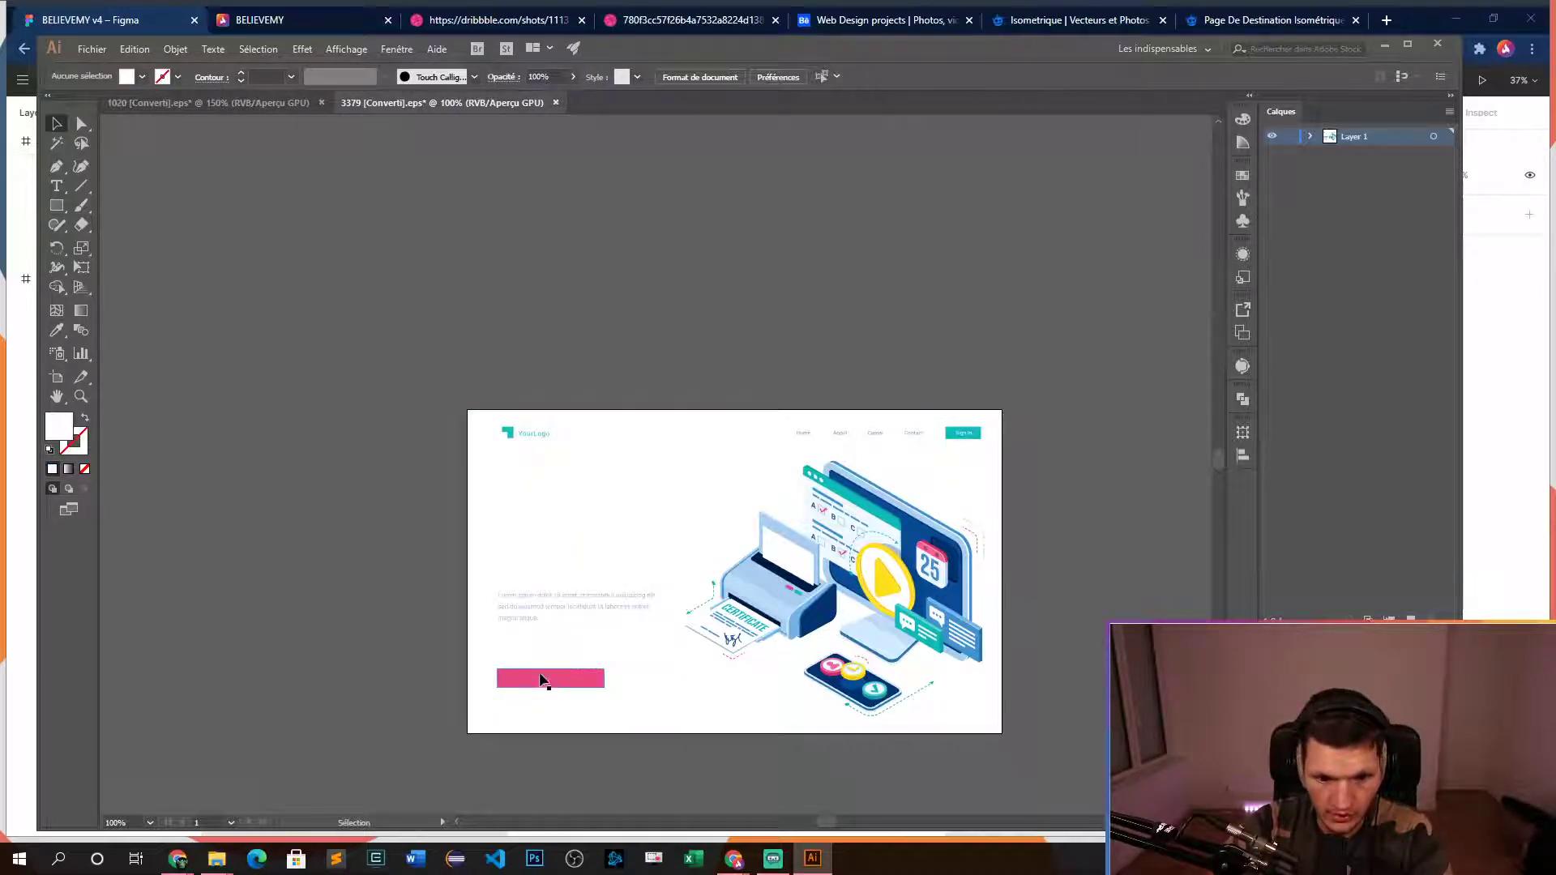
{"action": "left_click", "coordinate": [541, 679]}
{"action": "key", "text": "Delete"}
{"action": "left_click", "coordinate": [539, 607]}
{"action": "key", "text": "Delete"}
- Delete the "YourLogo" text and its mark, plus the navigation links and "Sign In" button along the artboard's upper edge
{"action": "left_click", "coordinate": [528, 435]}
{"action": "key", "text": "Delete"}
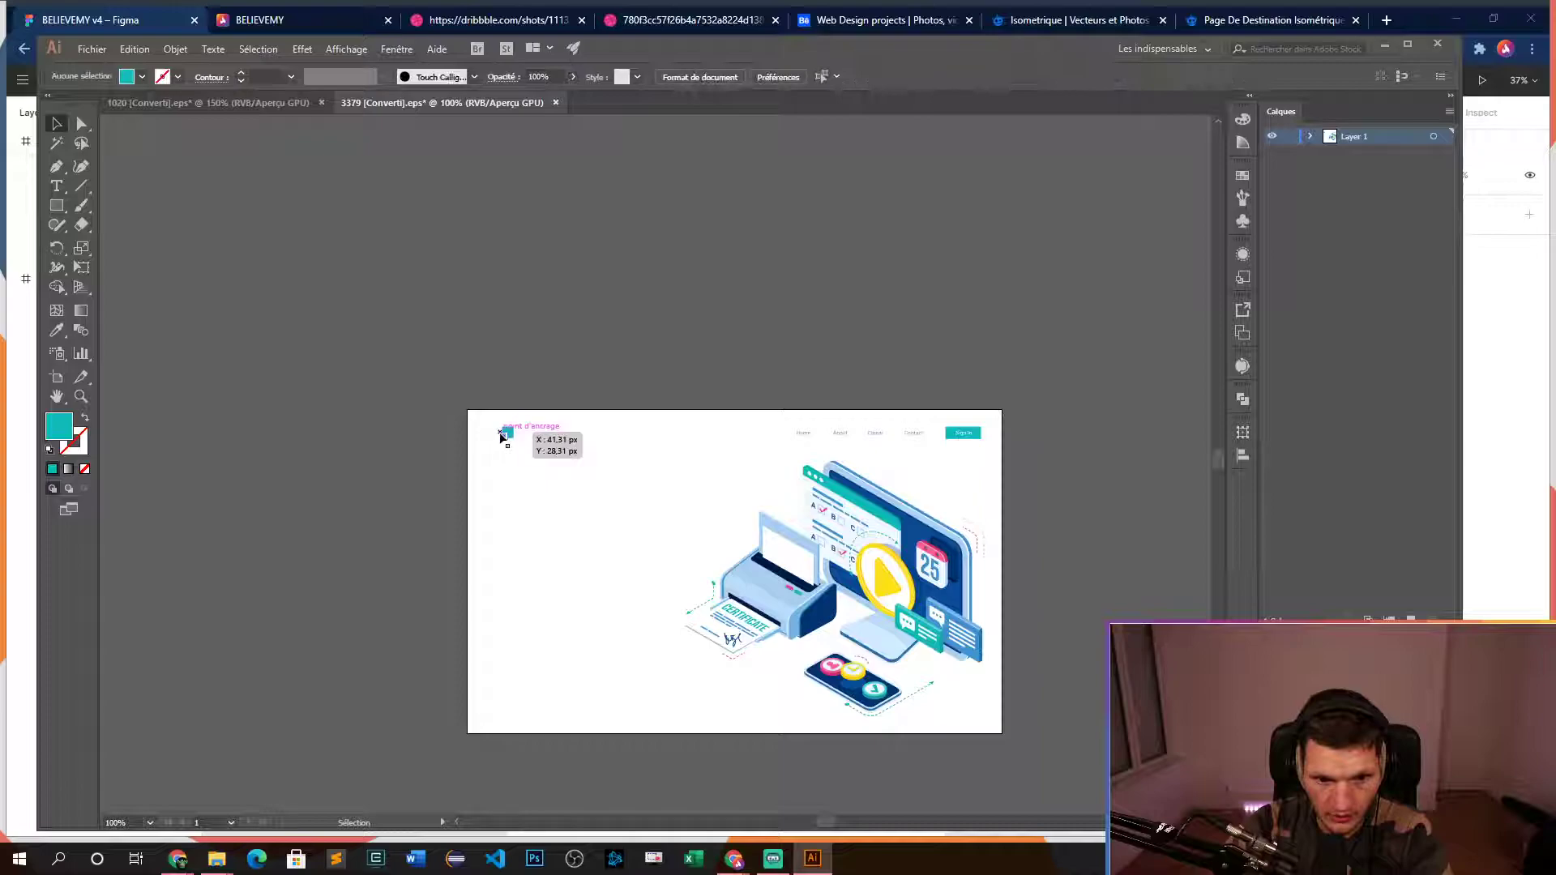
{"action": "left_click", "coordinate": [504, 435]}
{"action": "key", "text": "Delete"}
{"action": "left_click_drag", "start_coordinate": [742, 397], "coordinate": [1063, 448]}
{"action": "key", "text": "Delete"}
- Examine the cleaned illustration closely, including the printer, certificate, monitor, chat bubbles and phone
{"action": "scroll", "coordinate": [1084, 623], "scroll_direction": "right", "scroll_amount": 4}
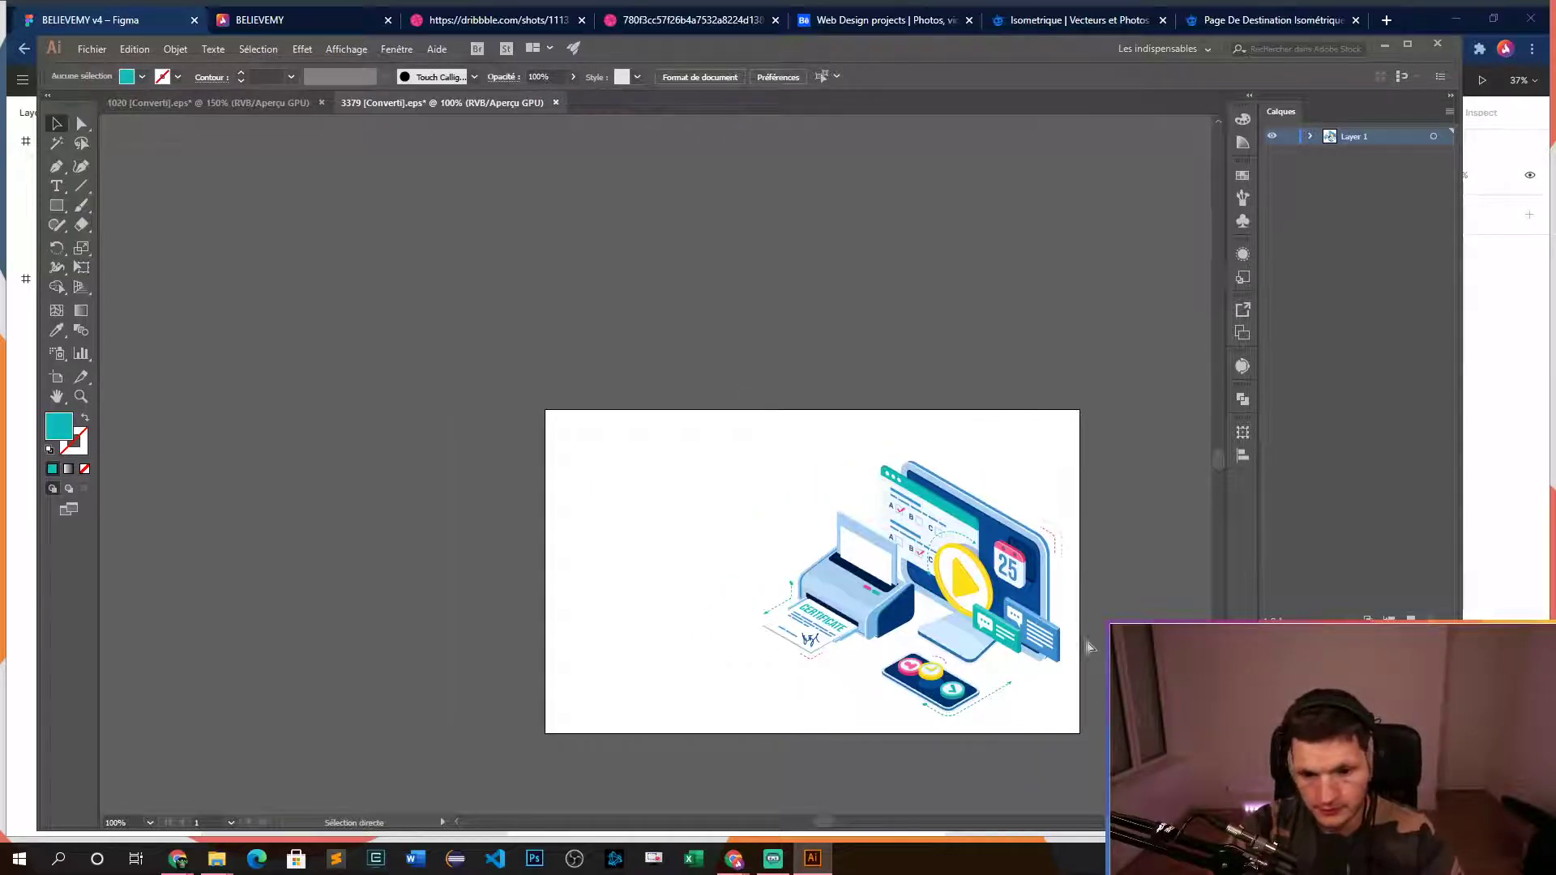
{"action": "scroll", "coordinate": [932, 754], "scroll_direction": "up", "scroll_amount": 4}
{"action": "scroll", "coordinate": [689, 577], "scroll_direction": "right", "scroll_amount": 2}
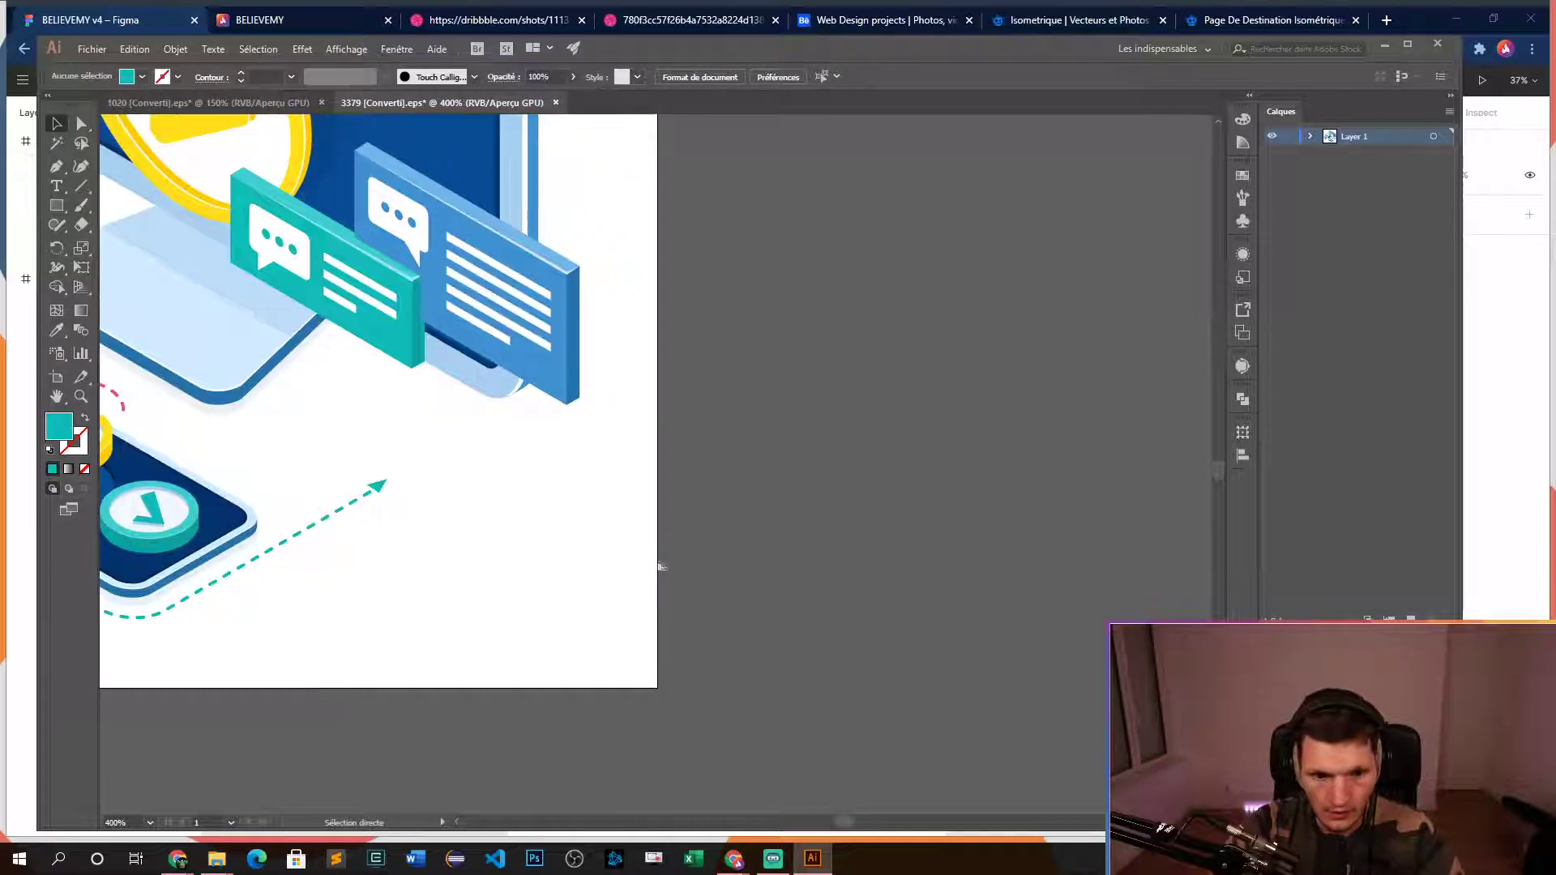
{"action": "scroll", "coordinate": [557, 502], "scroll_direction": "down", "scroll_amount": 5}
{"action": "scroll", "coordinate": [306, 510], "scroll_direction": "up", "scroll_amount": 2}
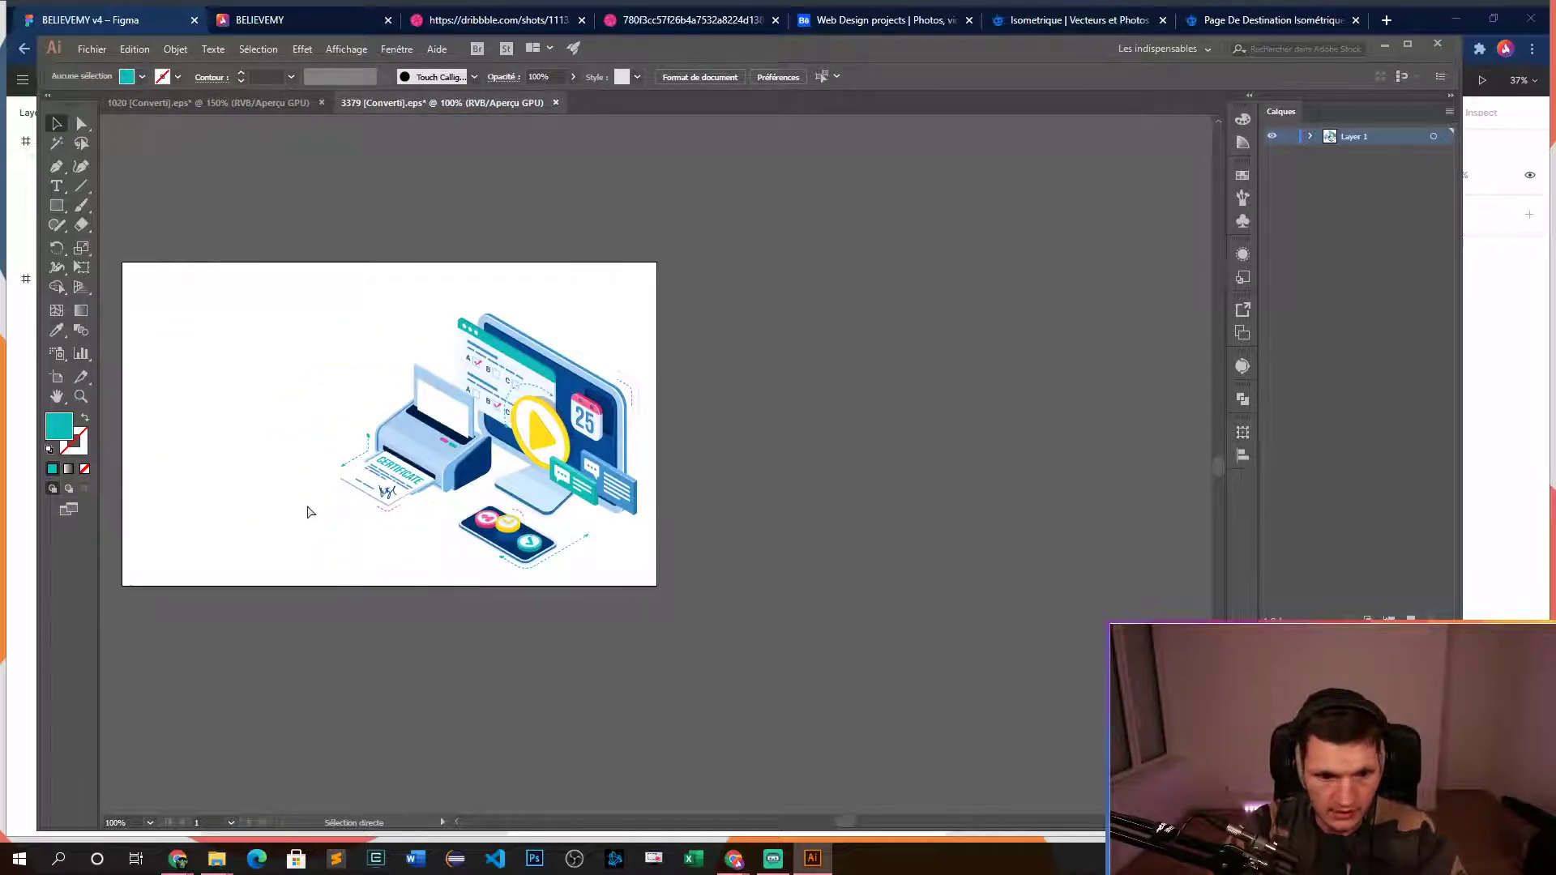
{"action": "scroll", "coordinate": [439, 401], "scroll_direction": "up", "scroll_amount": 1}
{"action": "scroll", "coordinate": [715, 461], "scroll_direction": "down", "scroll_amount": 2}
{"action": "scroll", "coordinate": [1027, 565], "scroll_direction": "left", "scroll_amount": 2}
{"action": "scroll", "coordinate": [1011, 561], "scroll_direction": "right", "scroll_amount": 7}
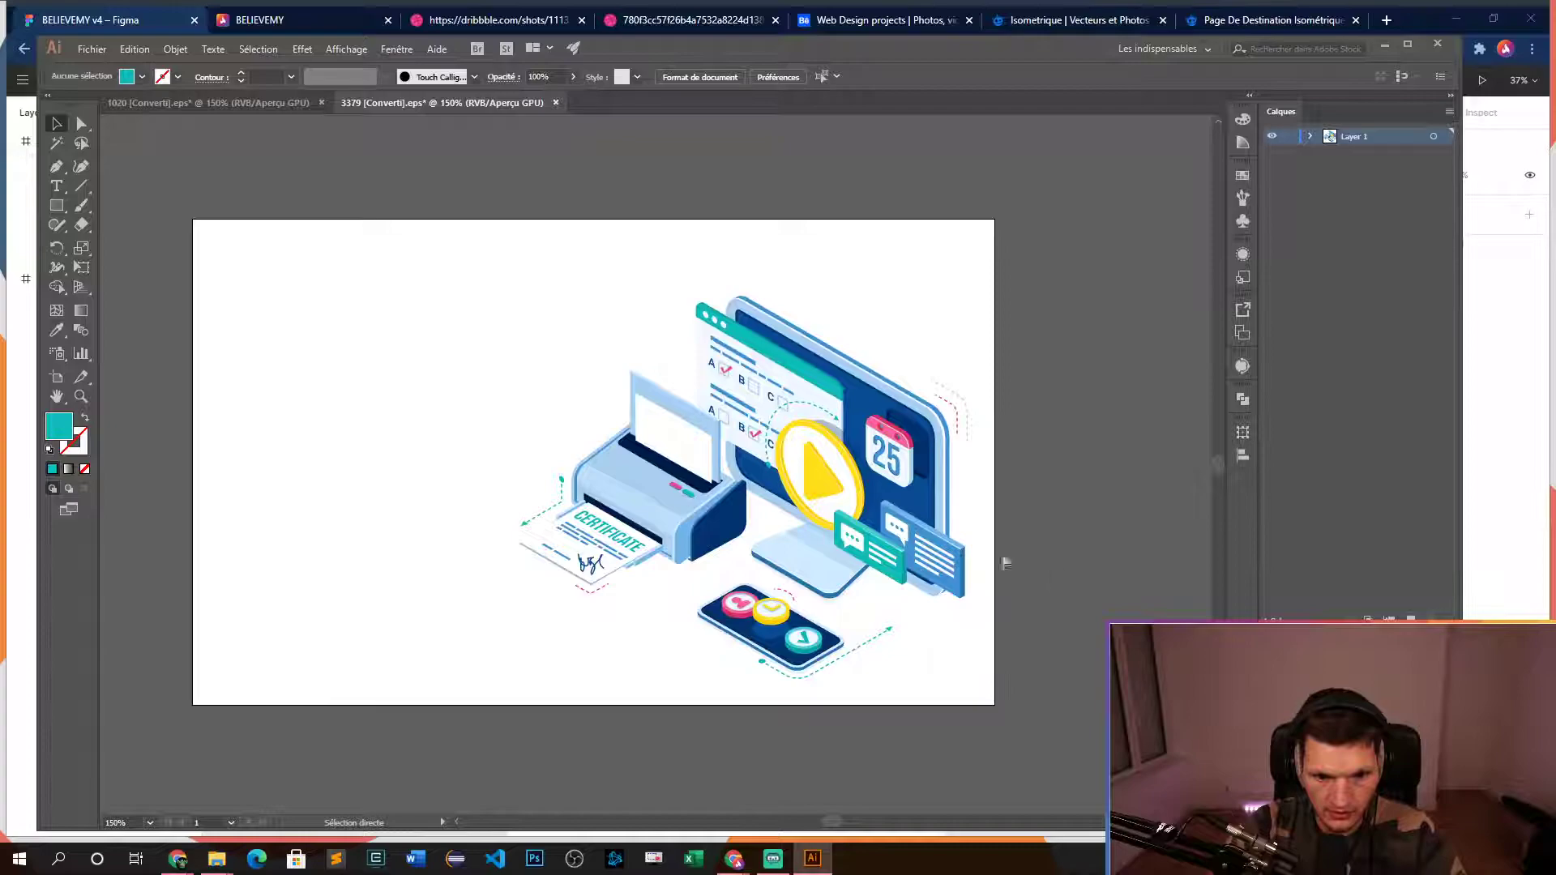
{"action": "scroll", "coordinate": [920, 589], "scroll_direction": "up", "scroll_amount": 1}
{"action": "scroll", "coordinate": [810, 567], "scroll_direction": "right", "scroll_amount": 5}
{"action": "scroll", "coordinate": [397, 511], "scroll_direction": "left", "scroll_amount": 9}
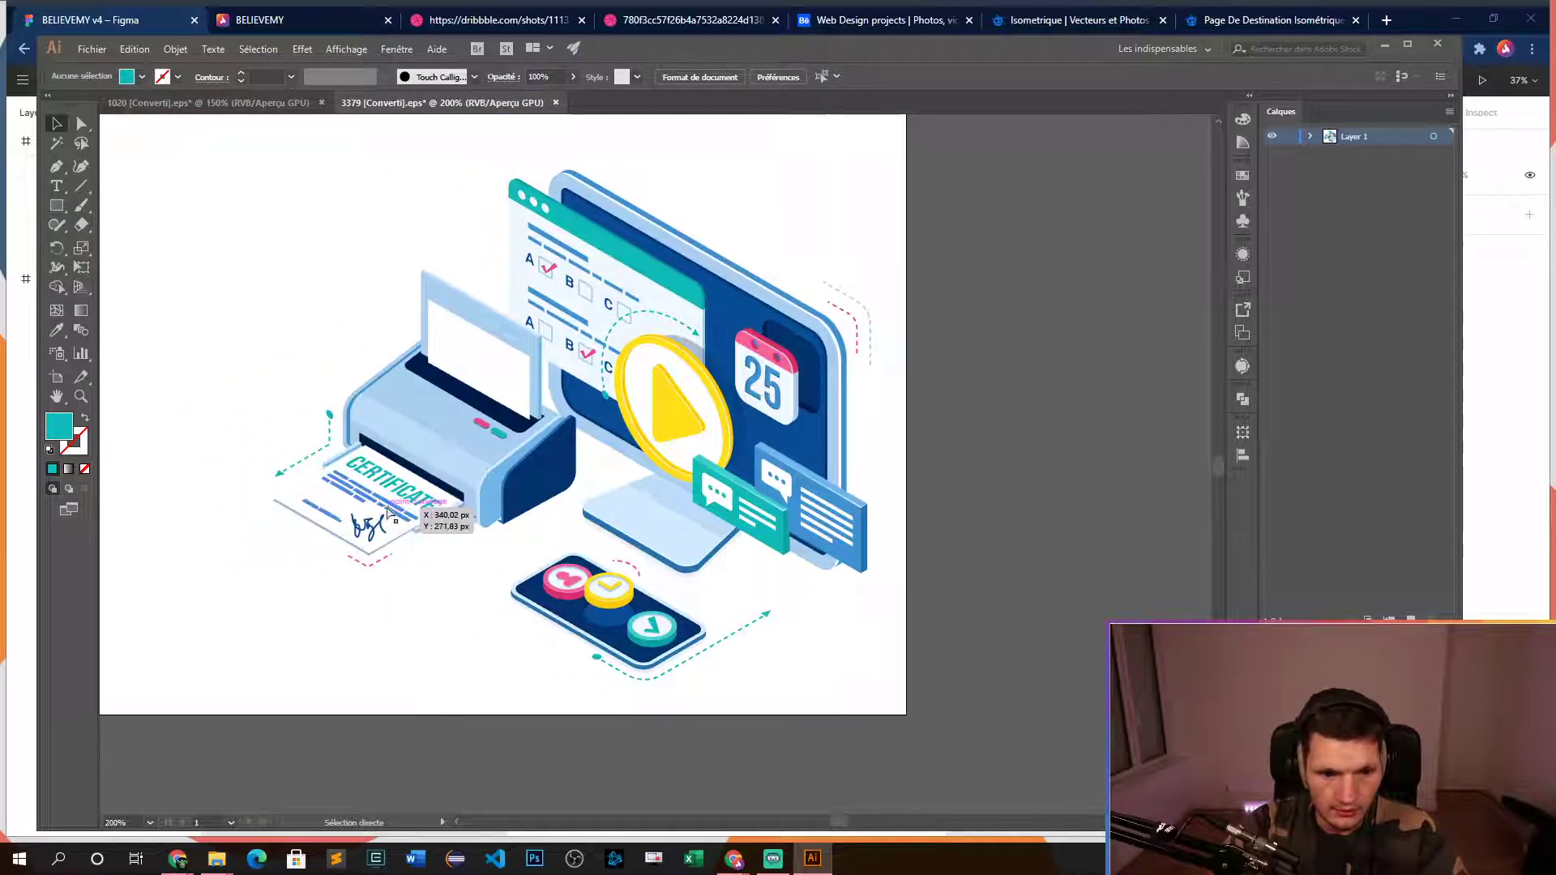
{"action": "scroll", "coordinate": [385, 514], "scroll_direction": "up", "scroll_amount": 2}
{"action": "key", "text": "v"}
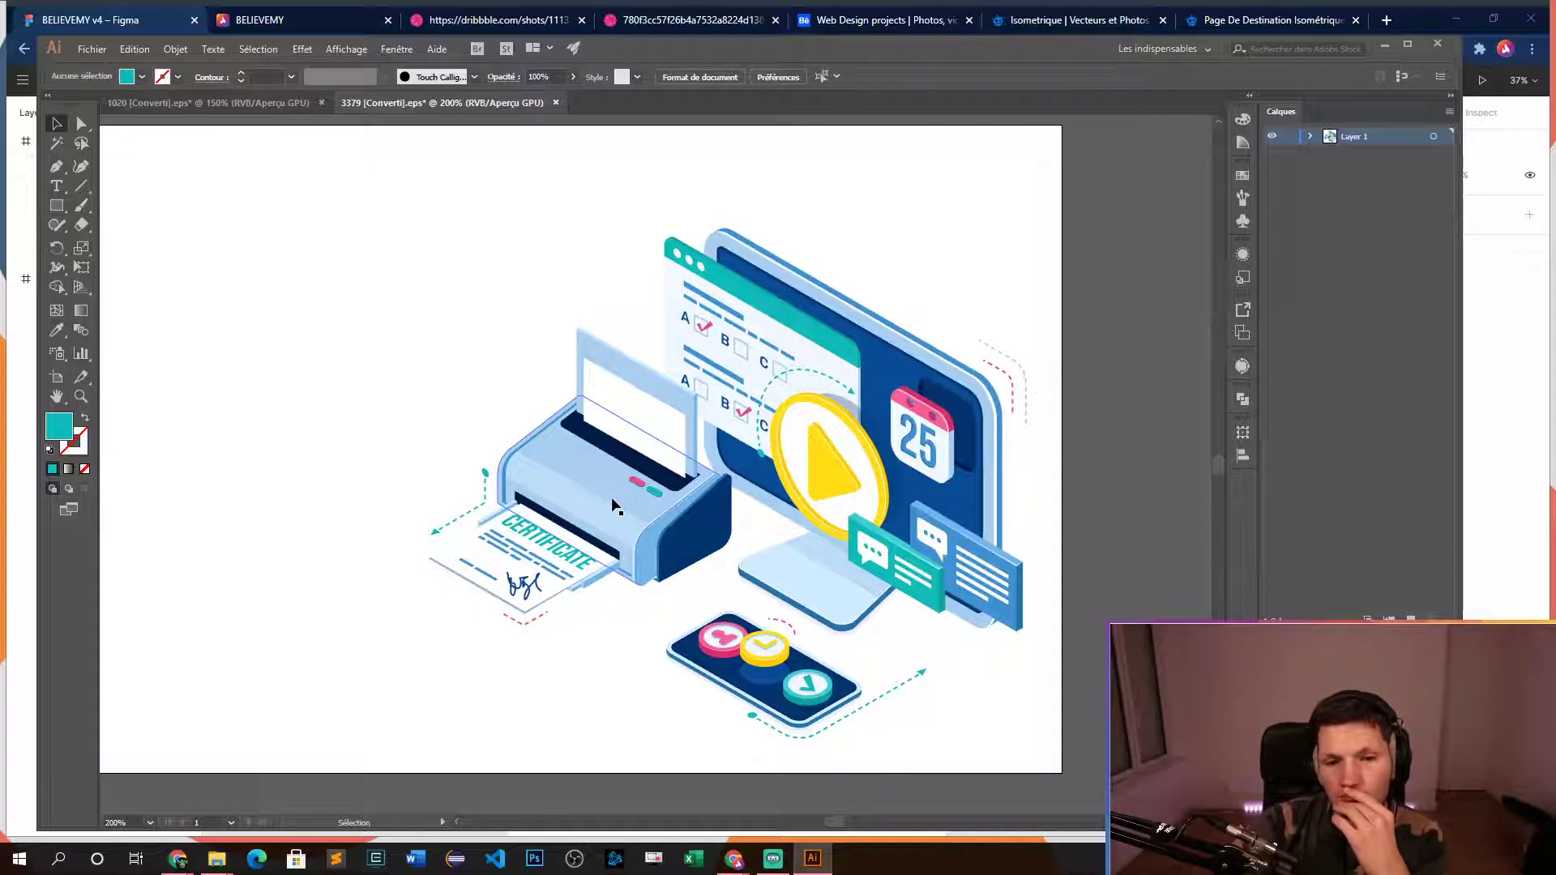
- Switch to Figma to review the "Comment ça marche ?" illustrations and the "Etape 2" frame's colours, and return to Illustrator
{"action": "left_click", "coordinate": [1512, 384]}
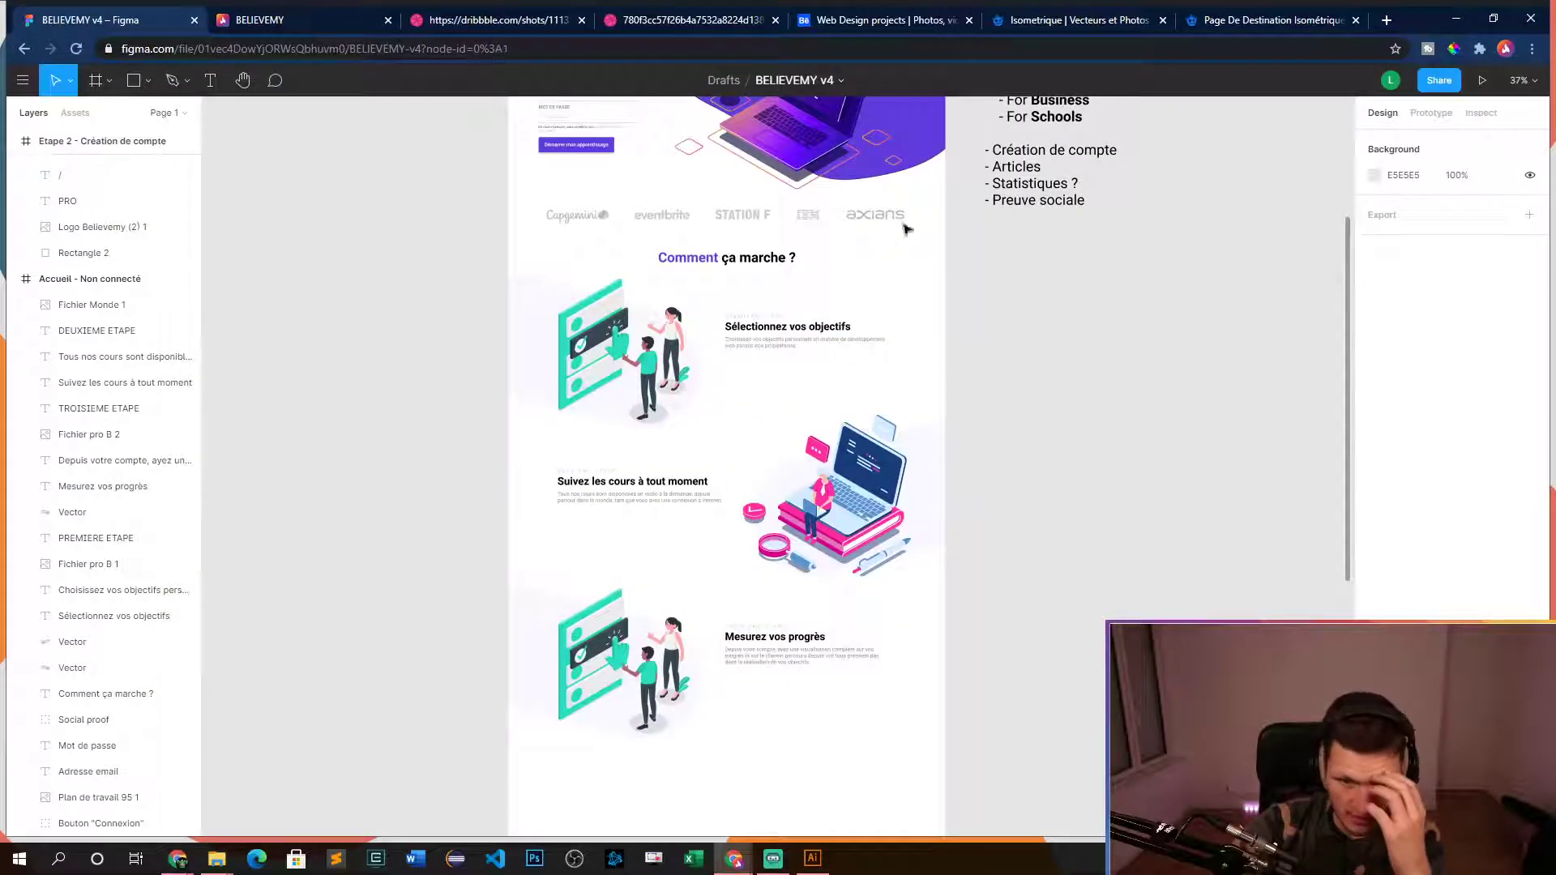
{"action": "scroll", "coordinate": [524, 435], "scroll_direction": "down", "scroll_amount": 5}
{"action": "left_click", "coordinate": [868, 655]}
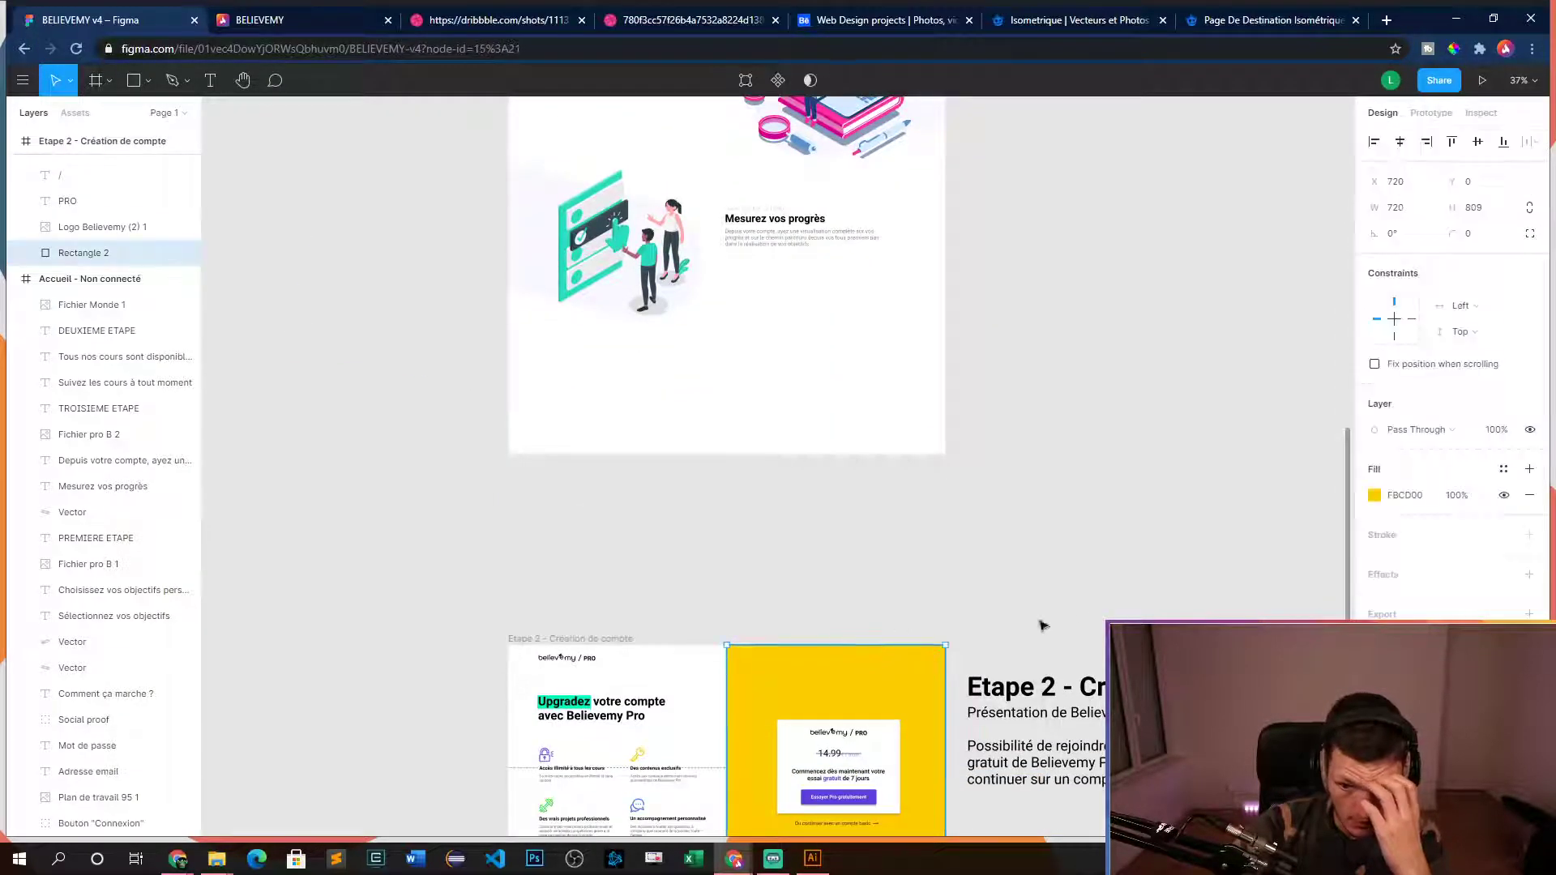
{"action": "left_click", "coordinate": [1248, 515]}
{"action": "scroll", "coordinate": [1240, 548], "scroll_direction": "up", "scroll_amount": 7}
{"action": "scroll", "coordinate": [1240, 549], "scroll_direction": "down", "scroll_amount": 1}
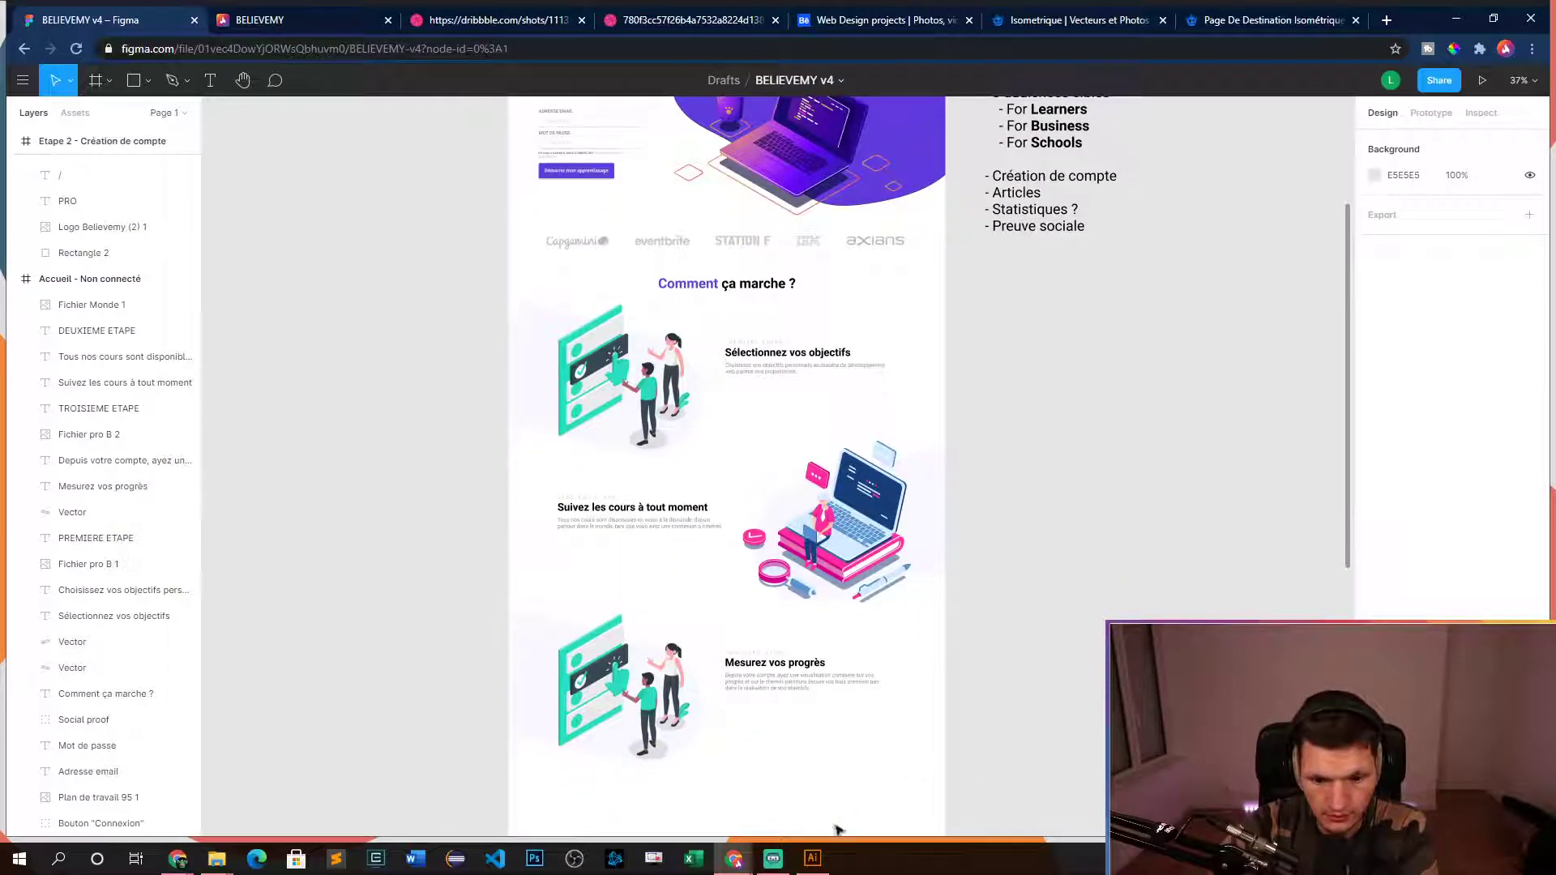
{"action": "left_click", "coordinate": [812, 858]}
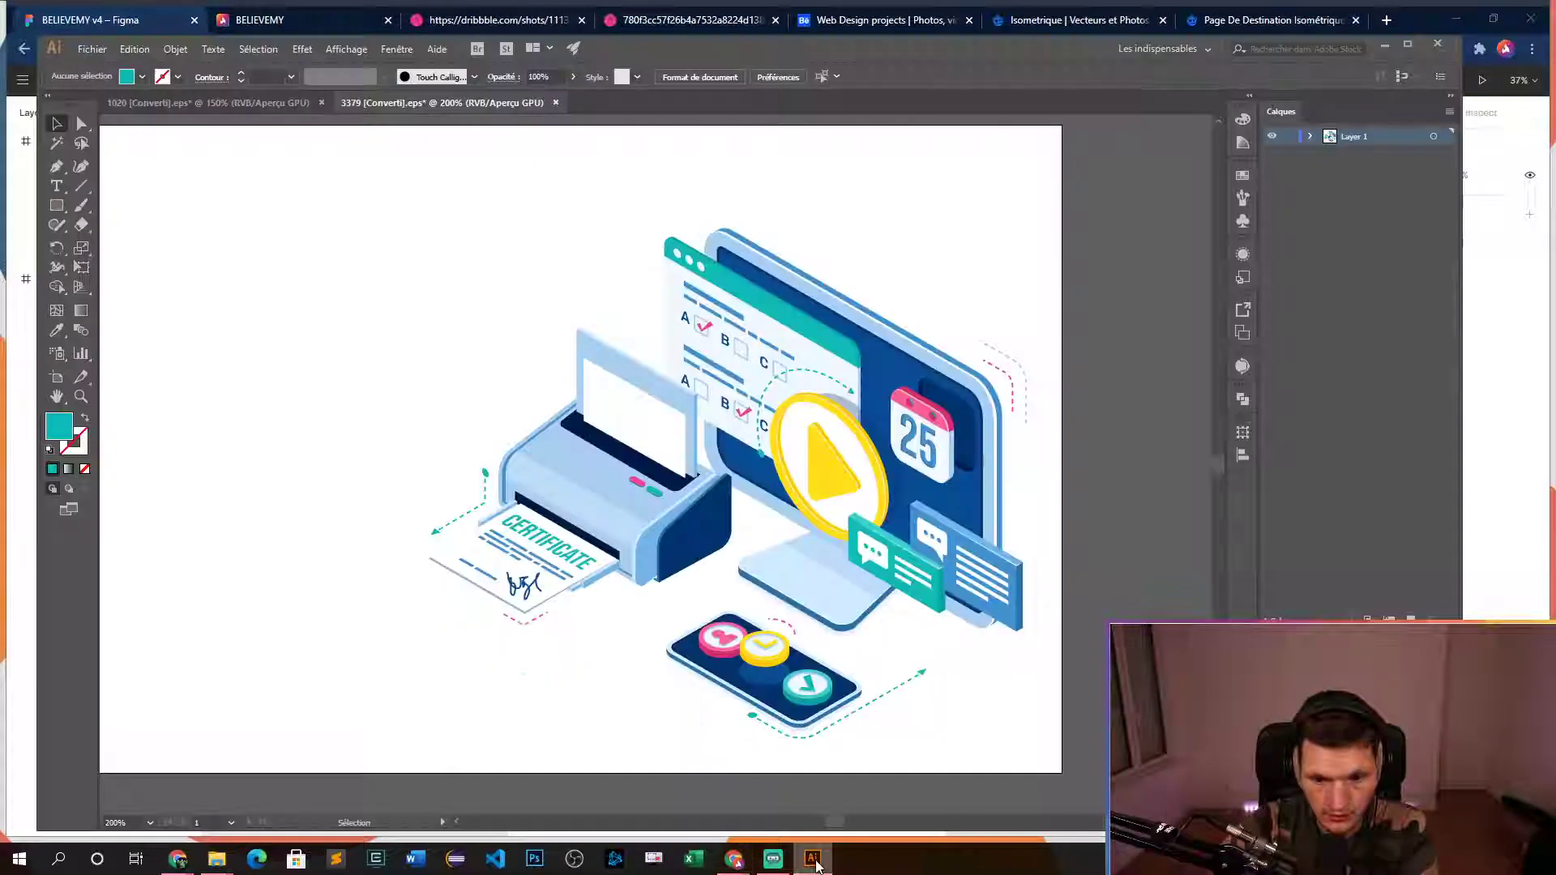
{"action": "left_click", "coordinate": [564, 503]}
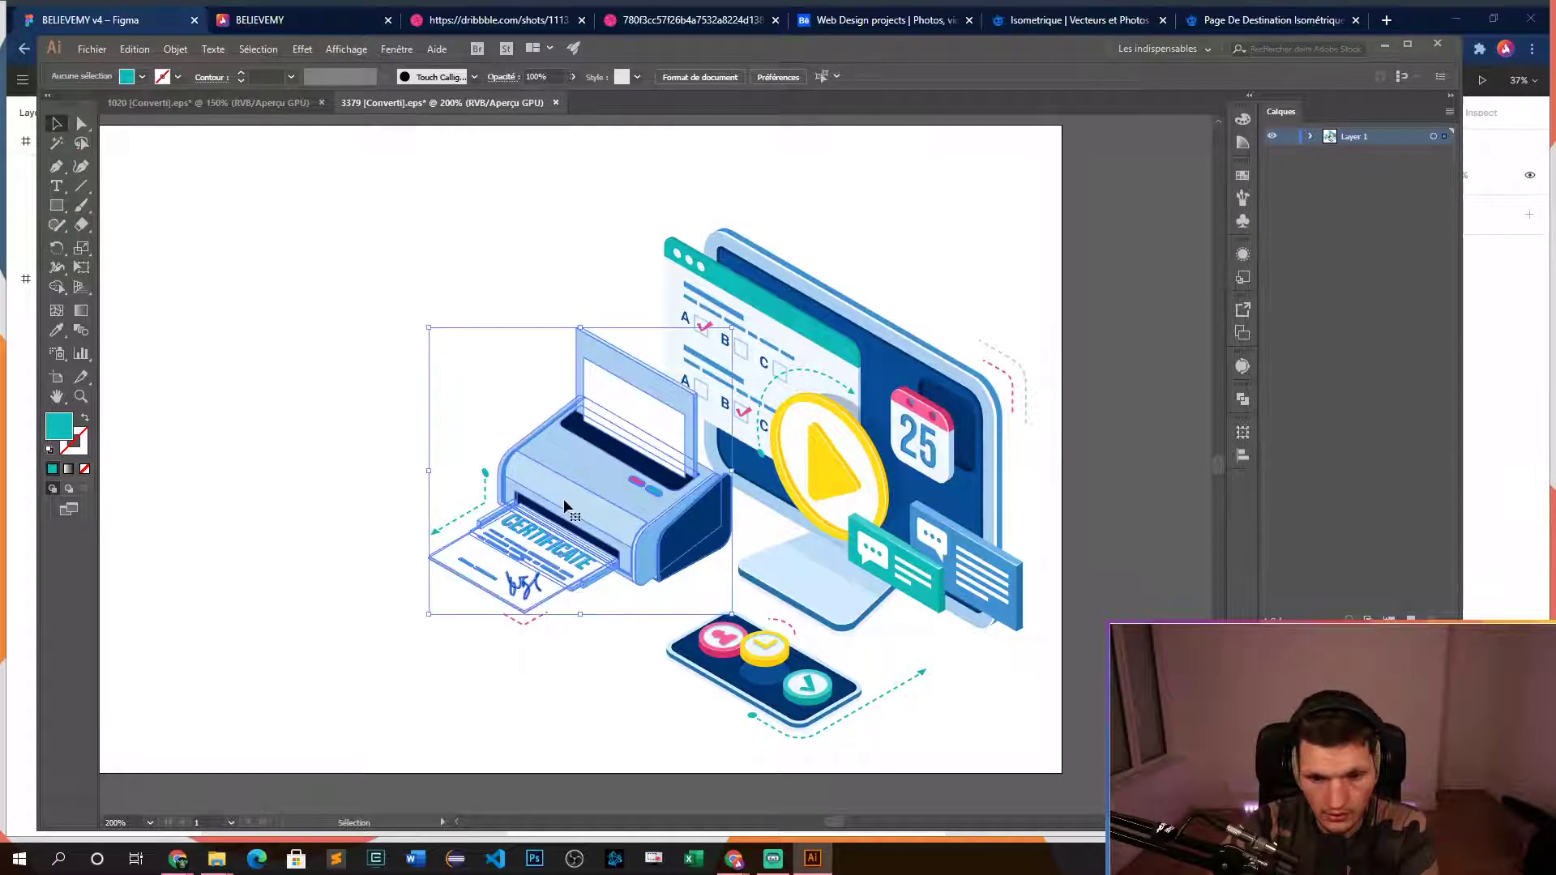
{"action": "left_click", "coordinate": [838, 598], "text": "shift"}
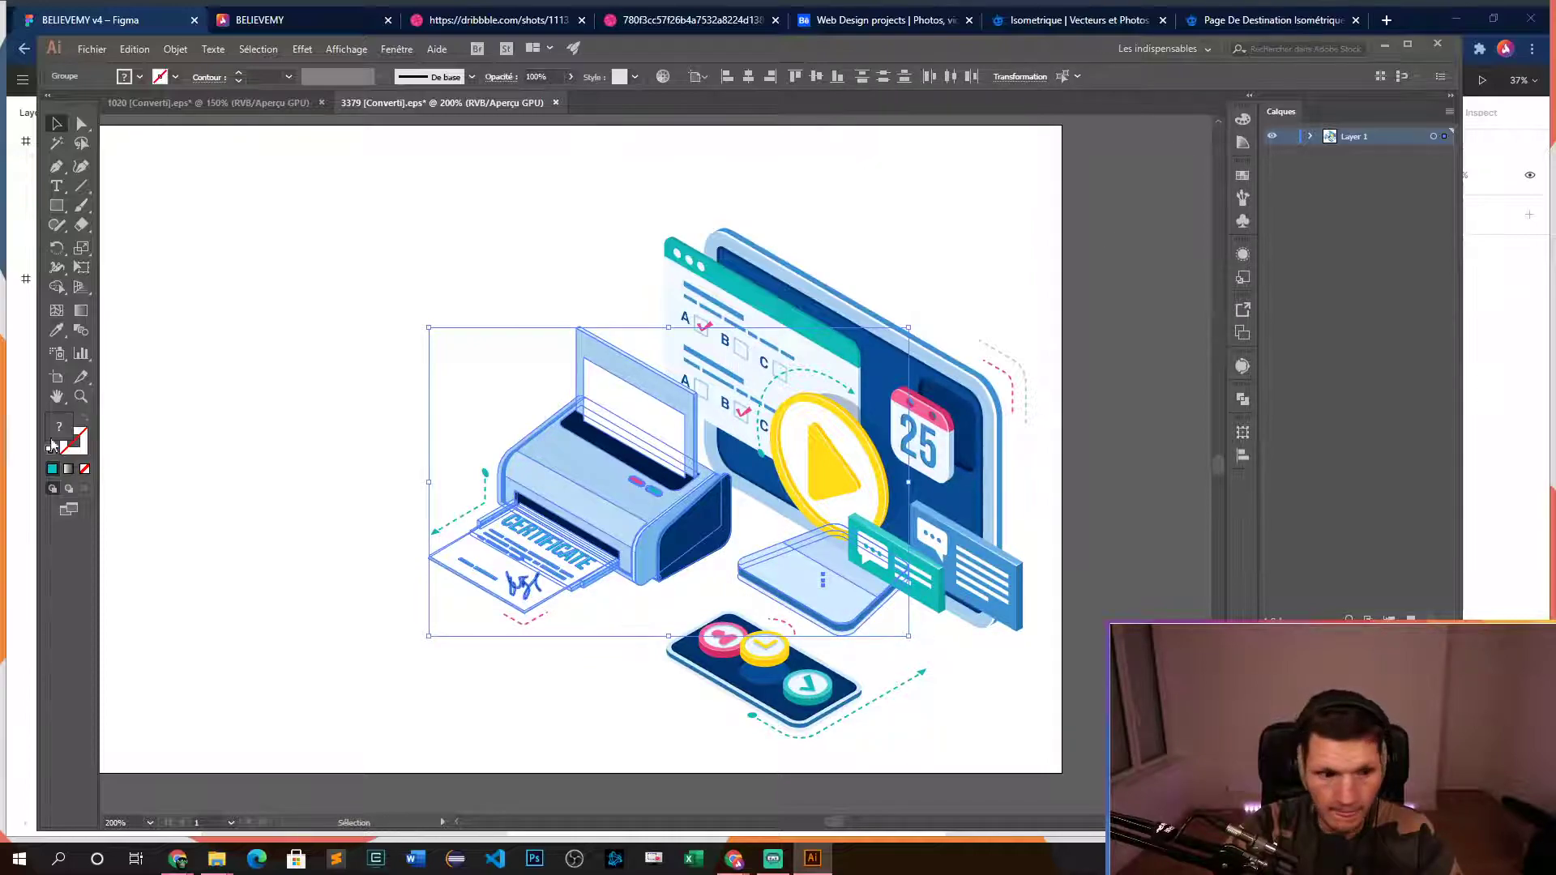
{"action": "left_click", "coordinate": [335, 466]}
{"action": "left_click", "coordinate": [548, 457]}
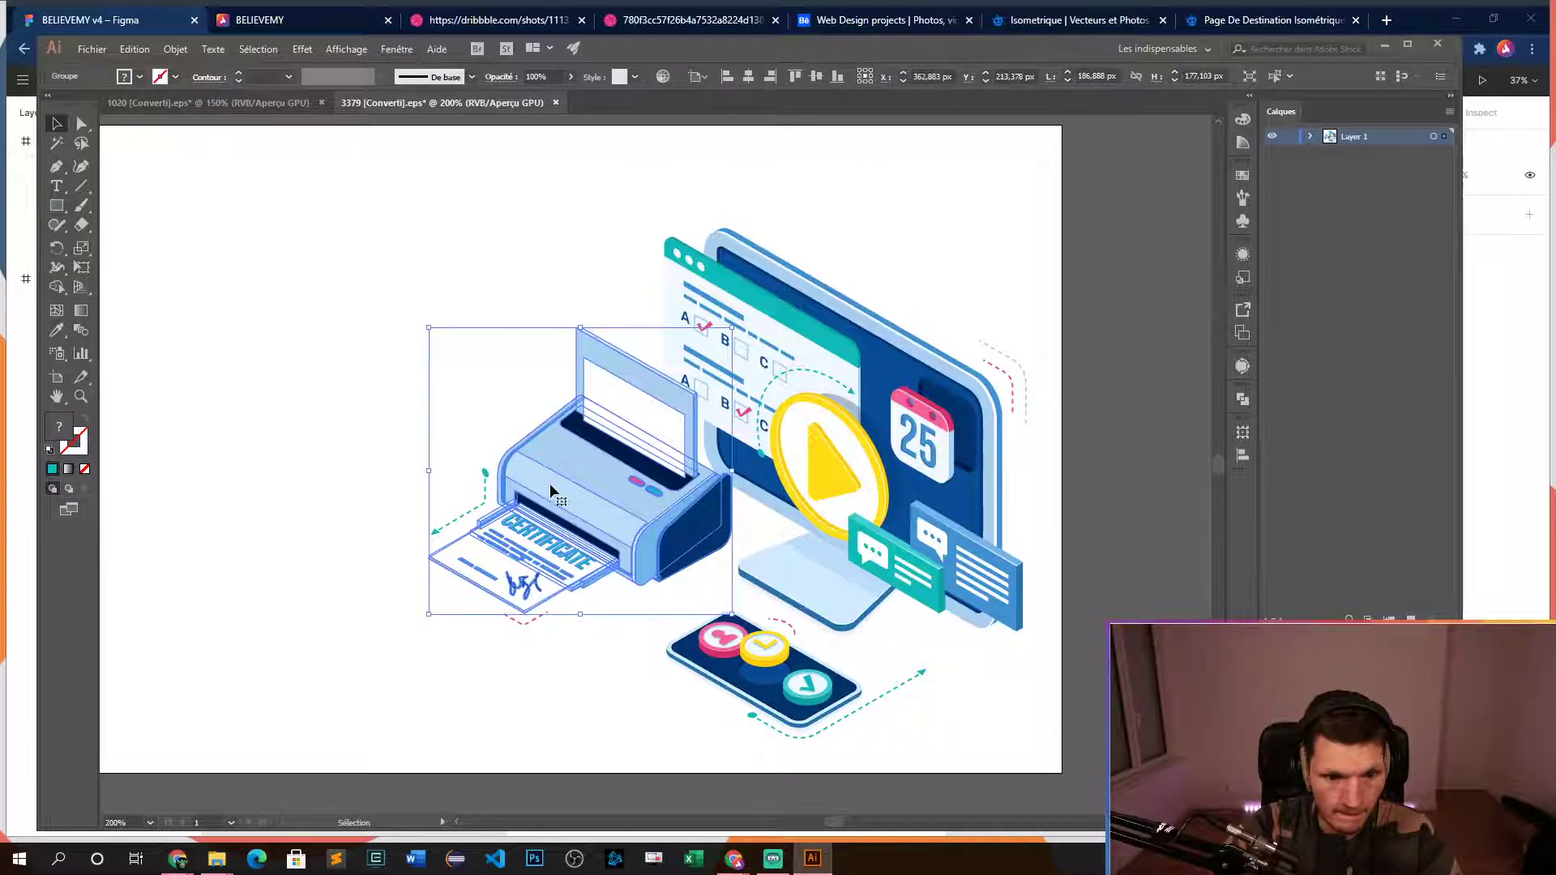
{"action": "key", "text": "a"}
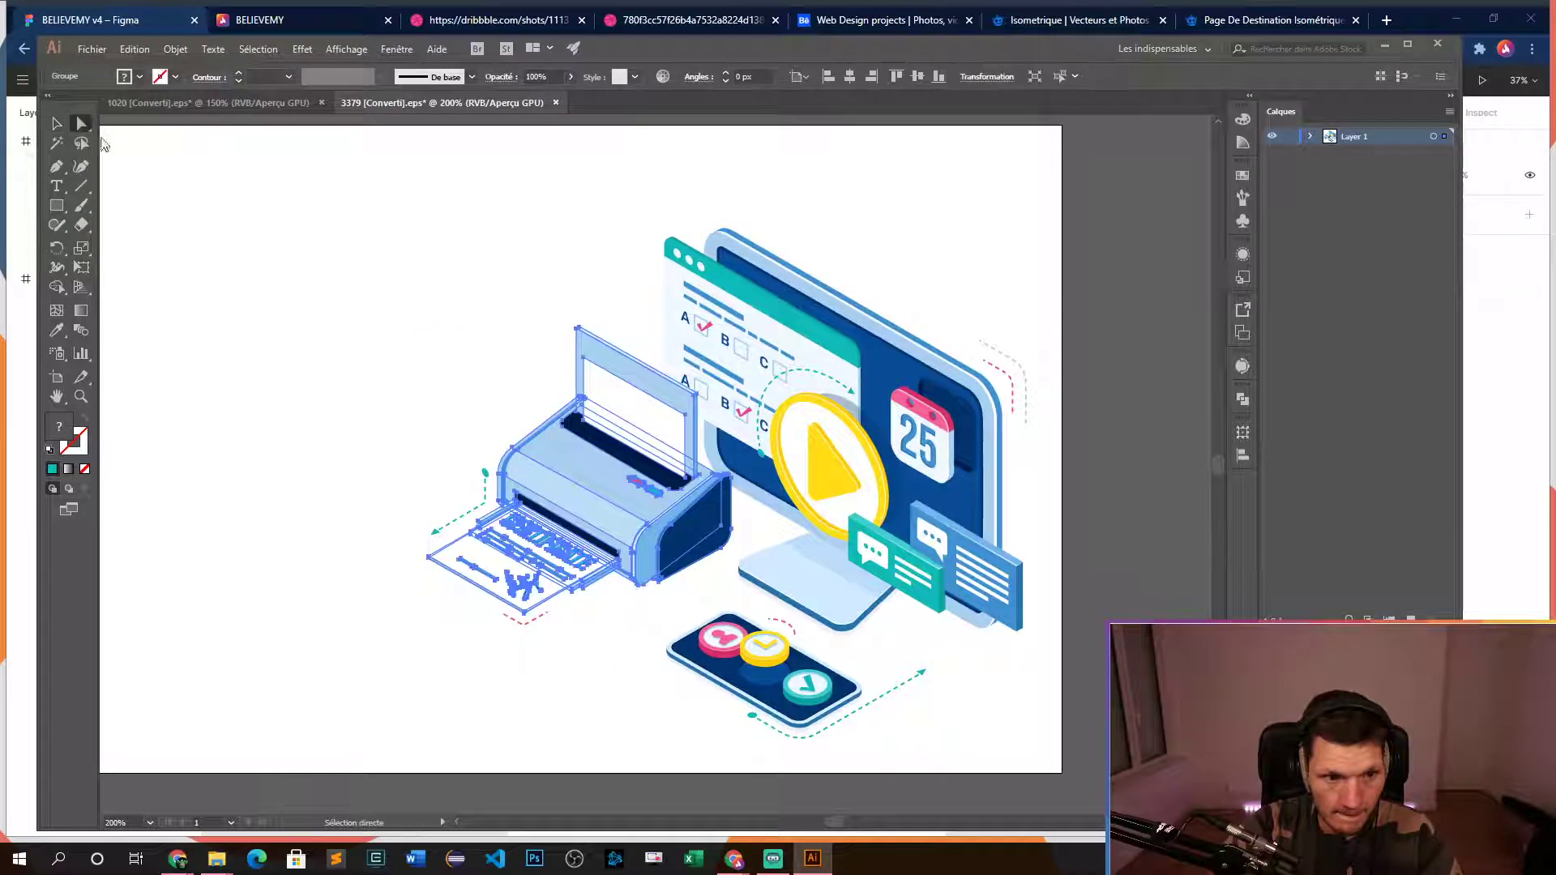
{"action": "left_click", "coordinate": [573, 490]}
{"action": "left_click", "coordinate": [580, 487]}
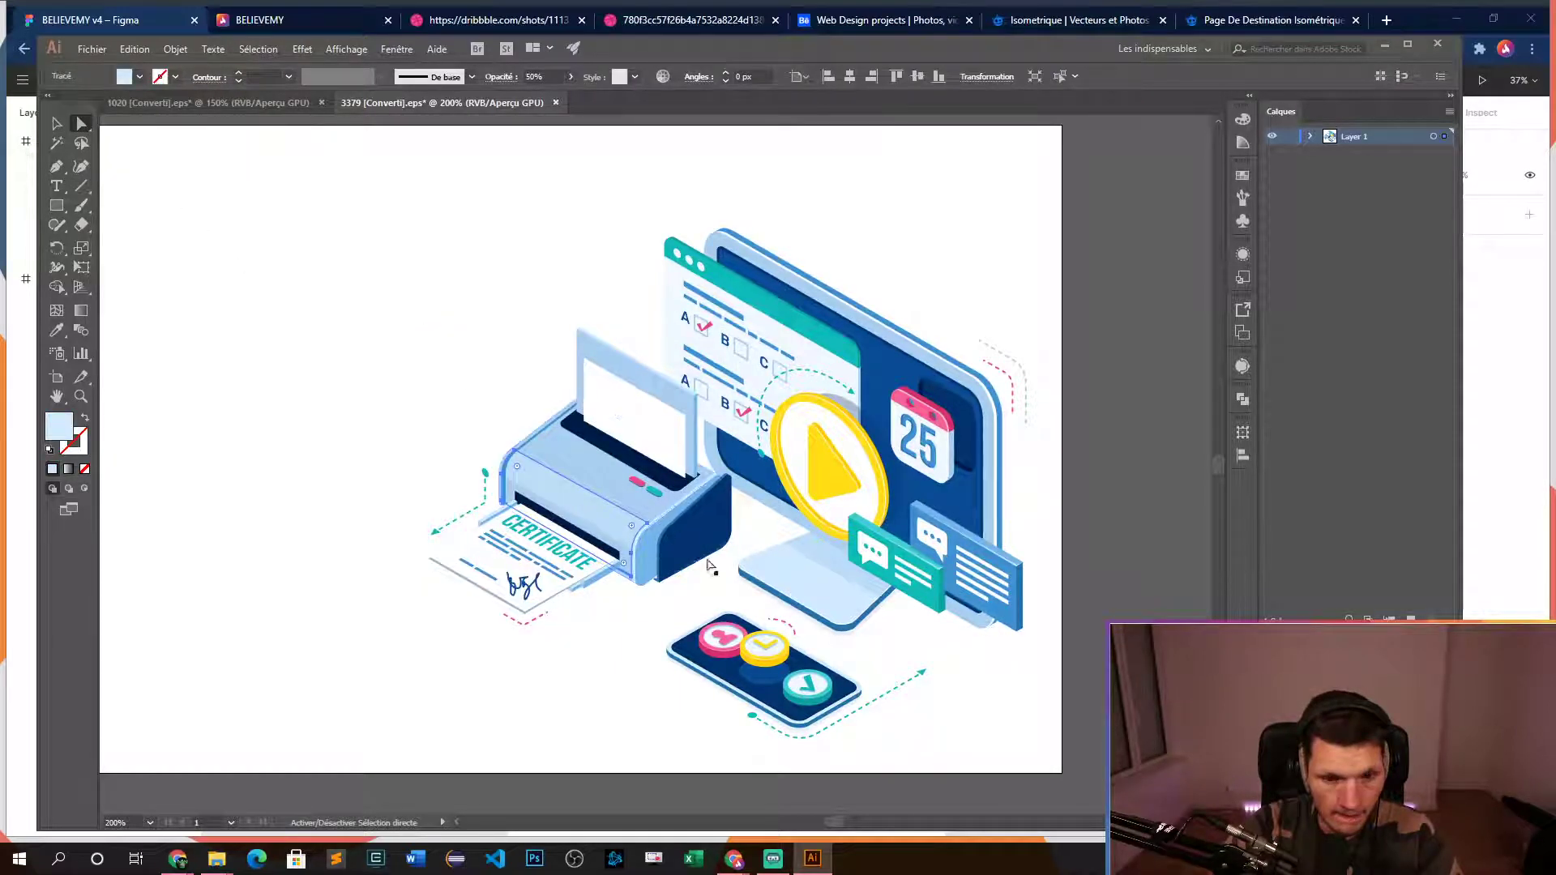
{"action": "key", "text": "v"}
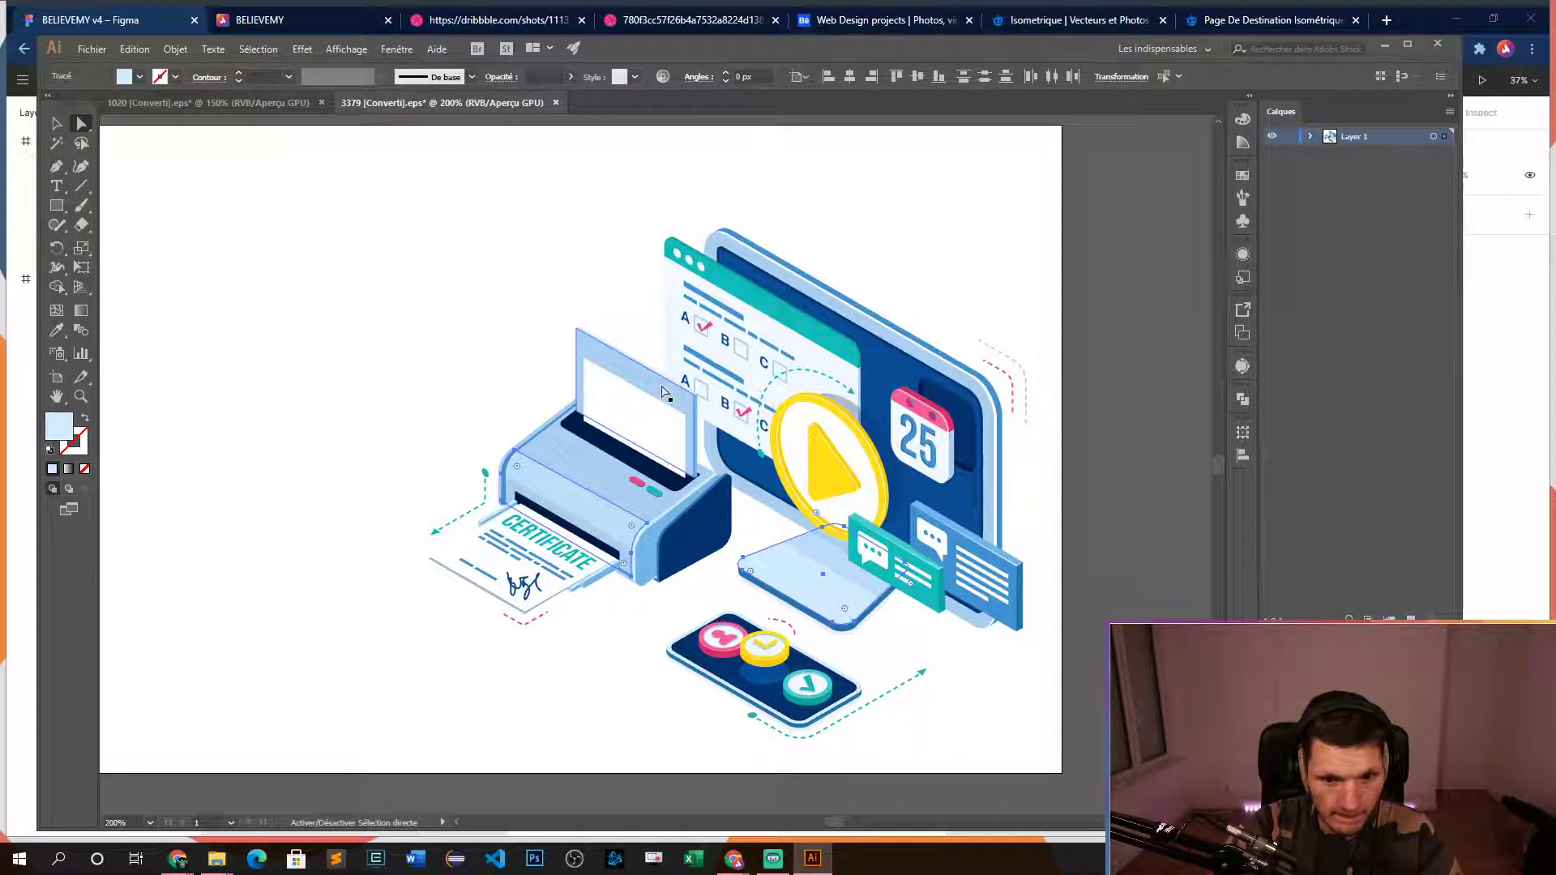
{"action": "left_click", "coordinate": [640, 381], "text": "shift"}
{"action": "left_click", "coordinate": [471, 388]}
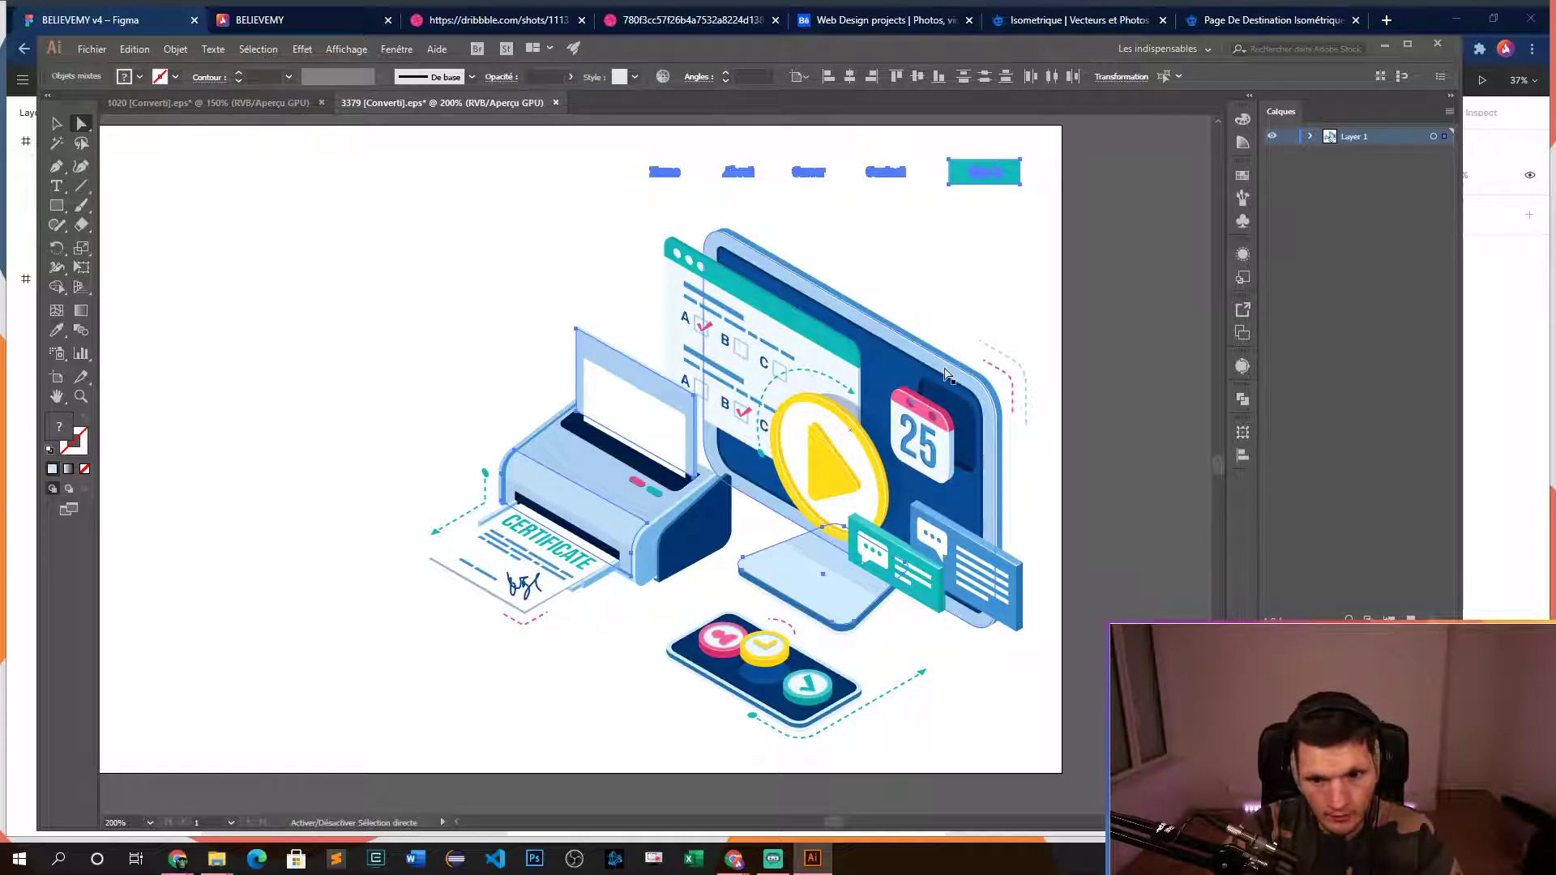
- Try recolouring the printer's main body and the monitor's base with the yellow sampled from the play button
{"action": "left_click", "coordinate": [575, 478]}
{"action": "left_click", "coordinate": [810, 568], "text": "shift"}
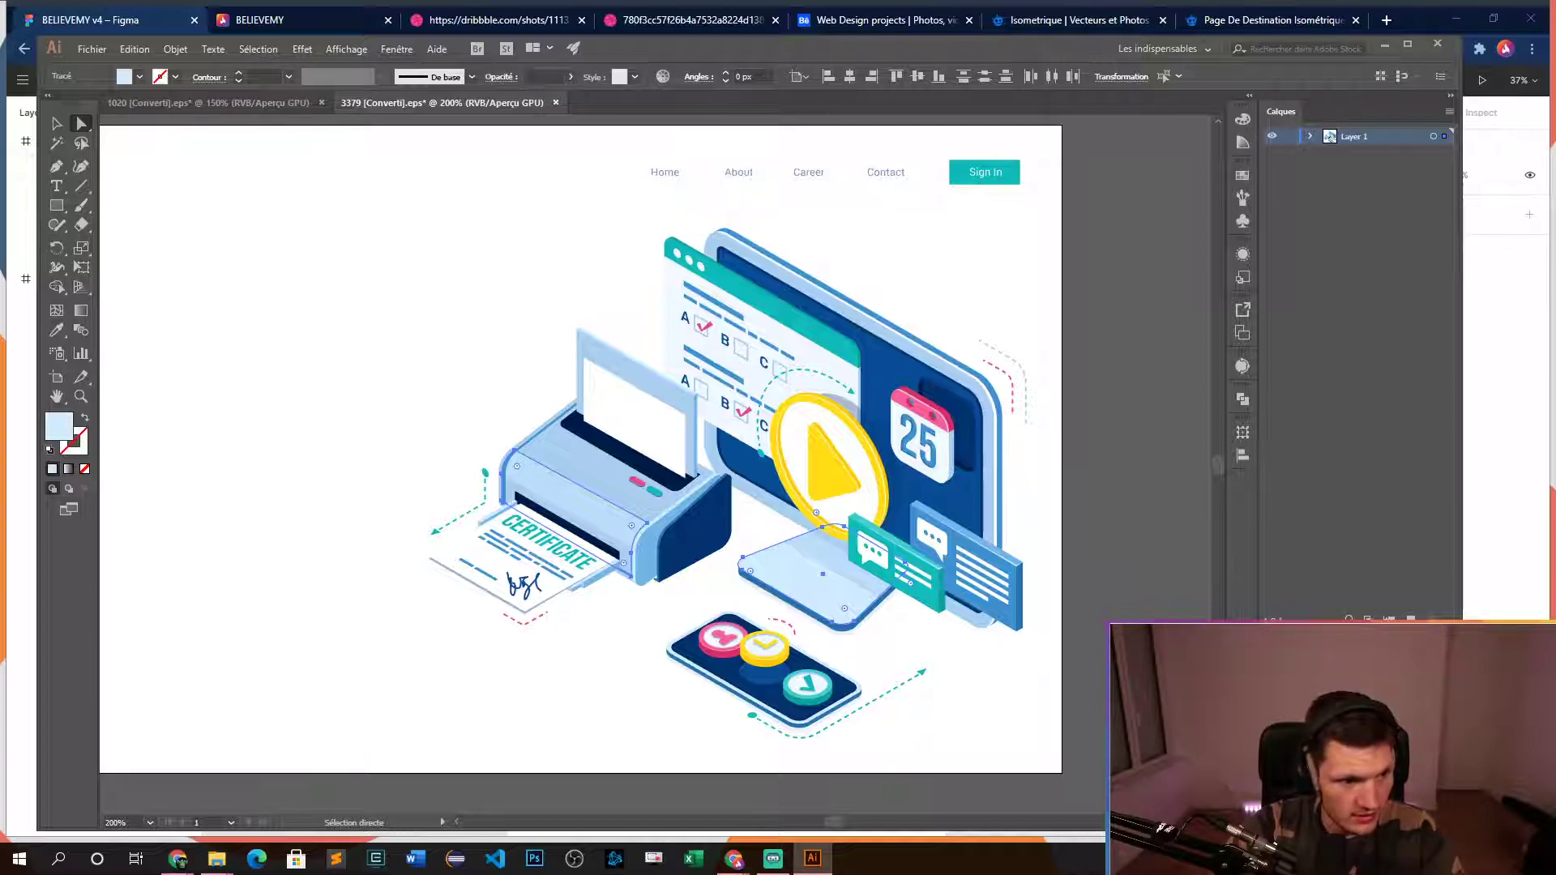
{"action": "key", "text": "i"}
{"action": "left_click", "coordinate": [831, 466]}
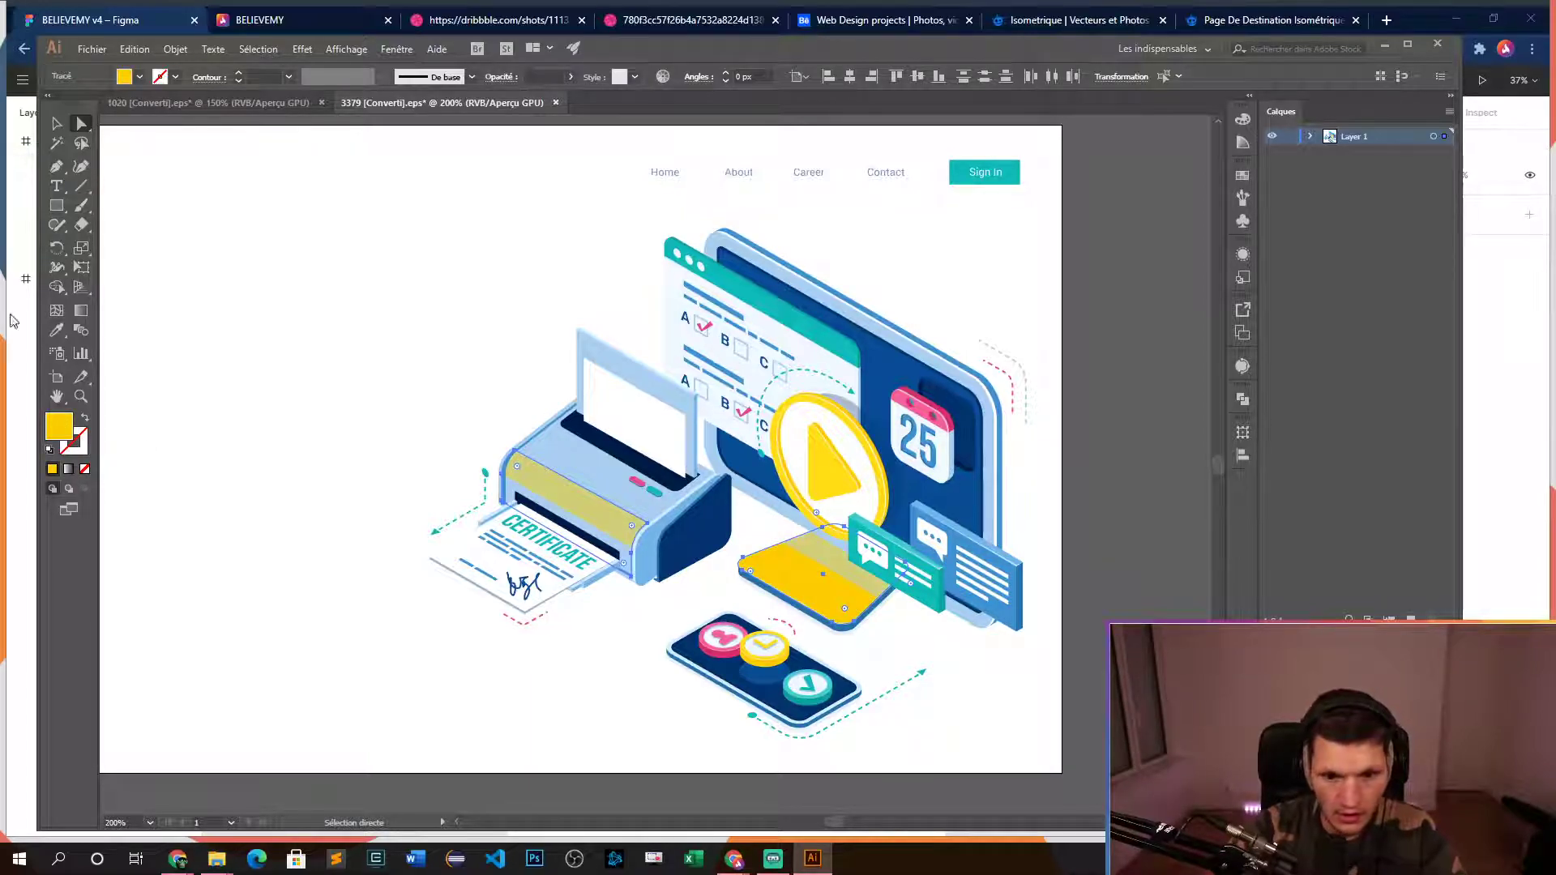
{"action": "left_click_drag", "start_coordinate": [596, 321], "coordinate": [462, 408]}
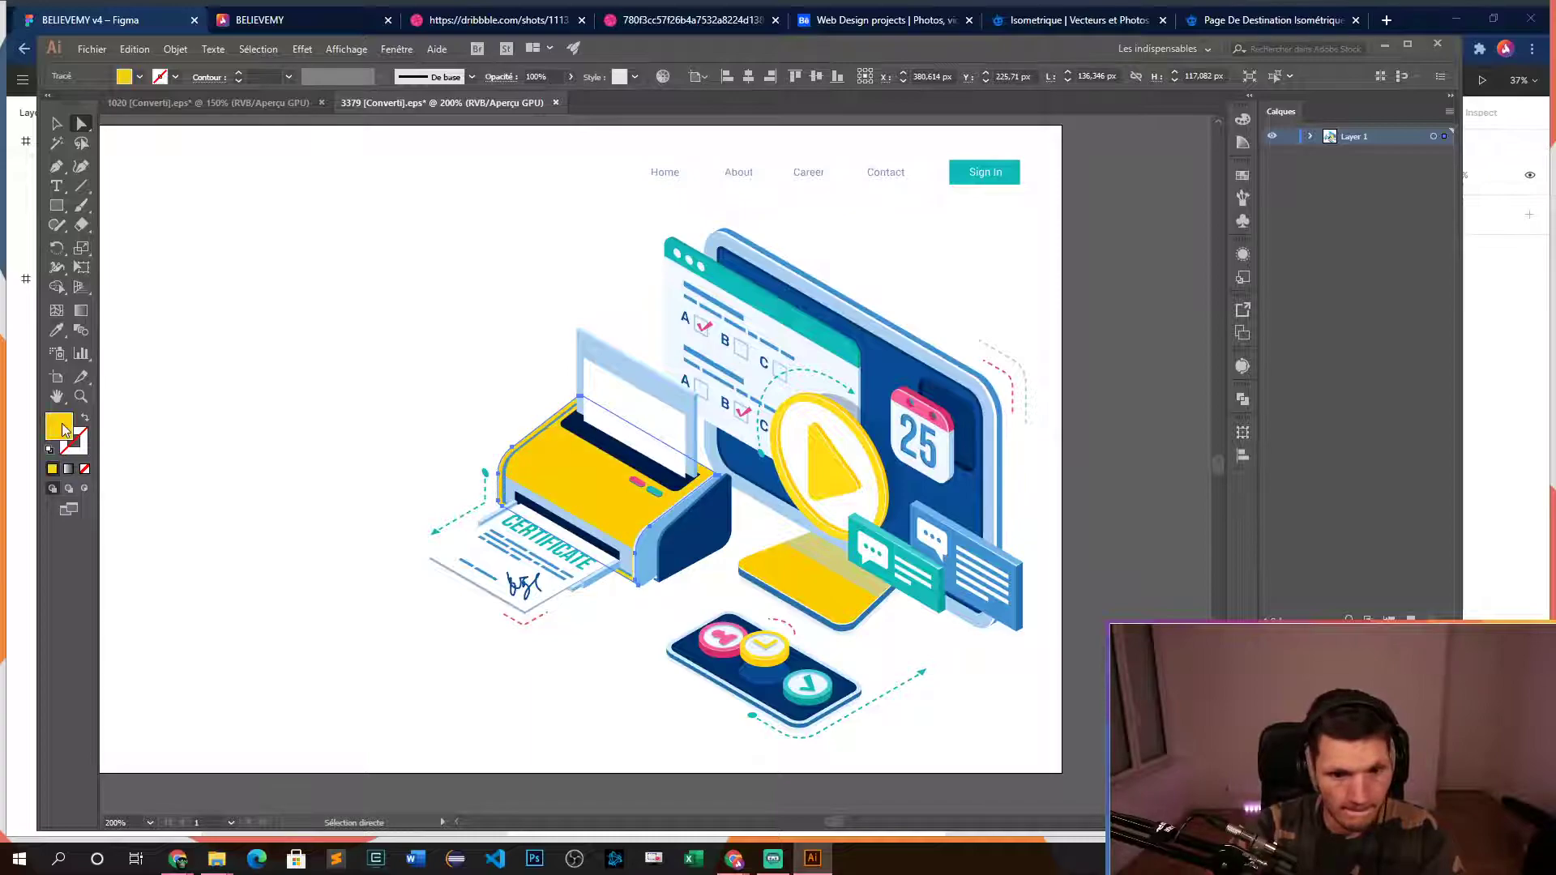
{"action": "key", "text": "ctrl+shift+a"}
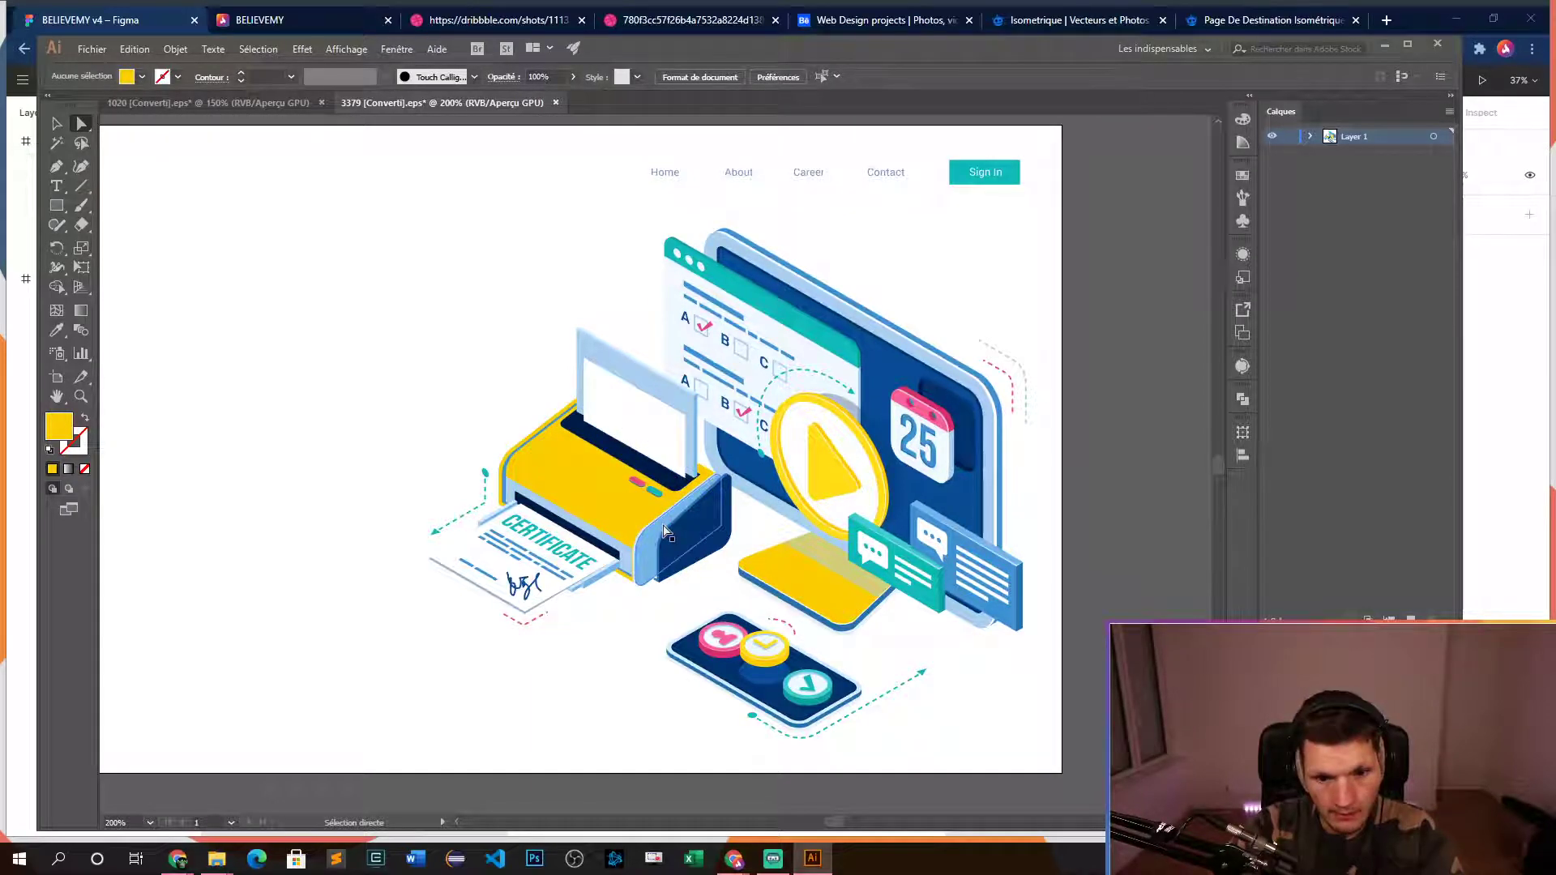
- Try the same yellow on the printer's side edge, its upright paper frame and the monitor's border
{"action": "left_click", "coordinate": [665, 531]}
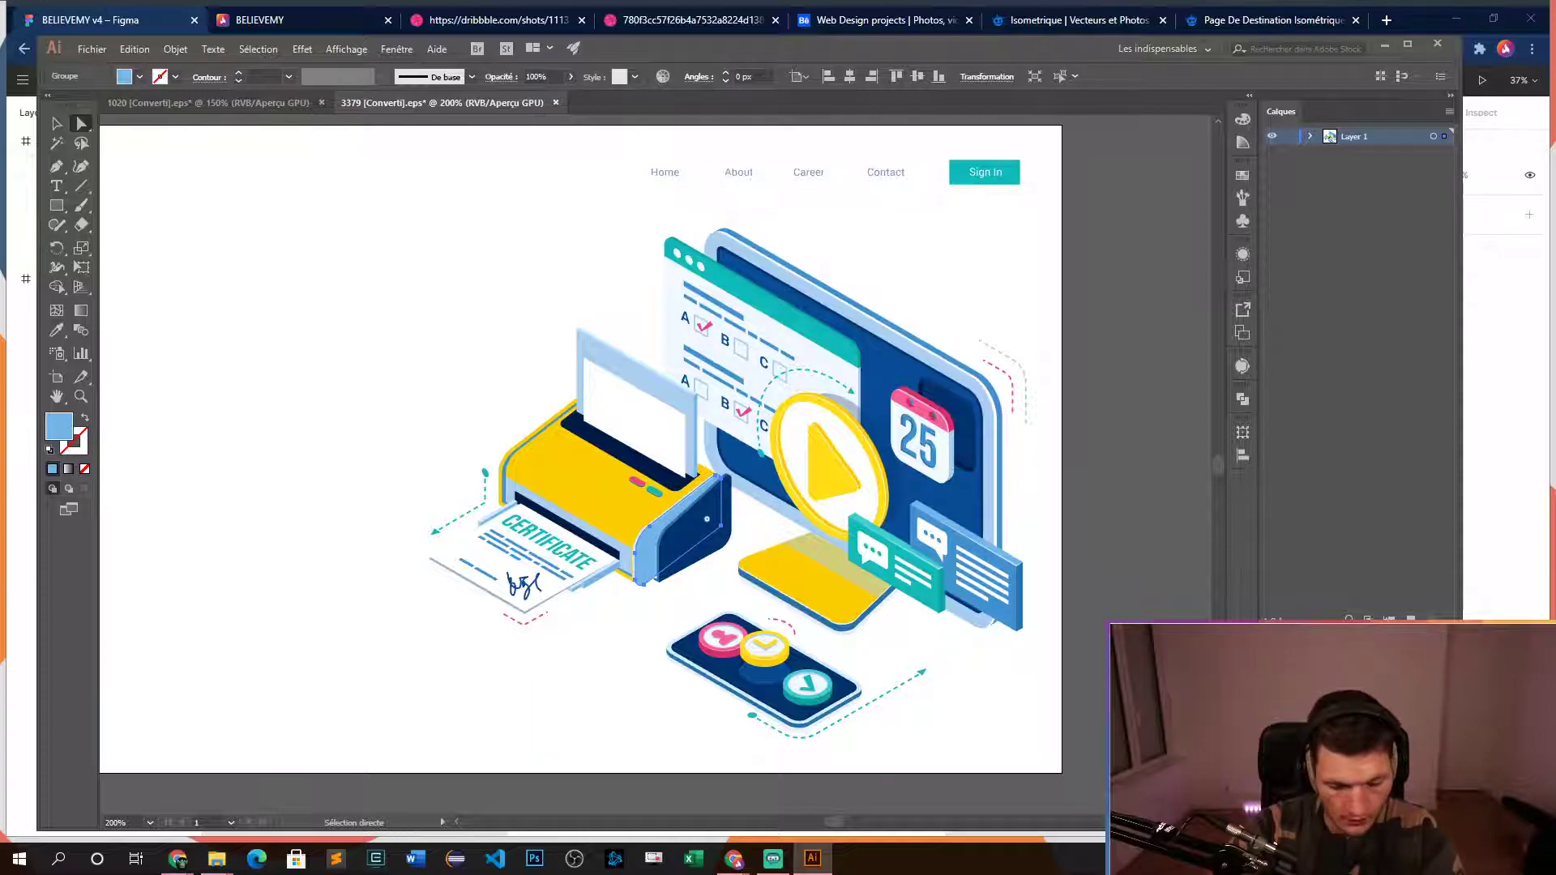
{"action": "left_click", "coordinate": [551, 479]}
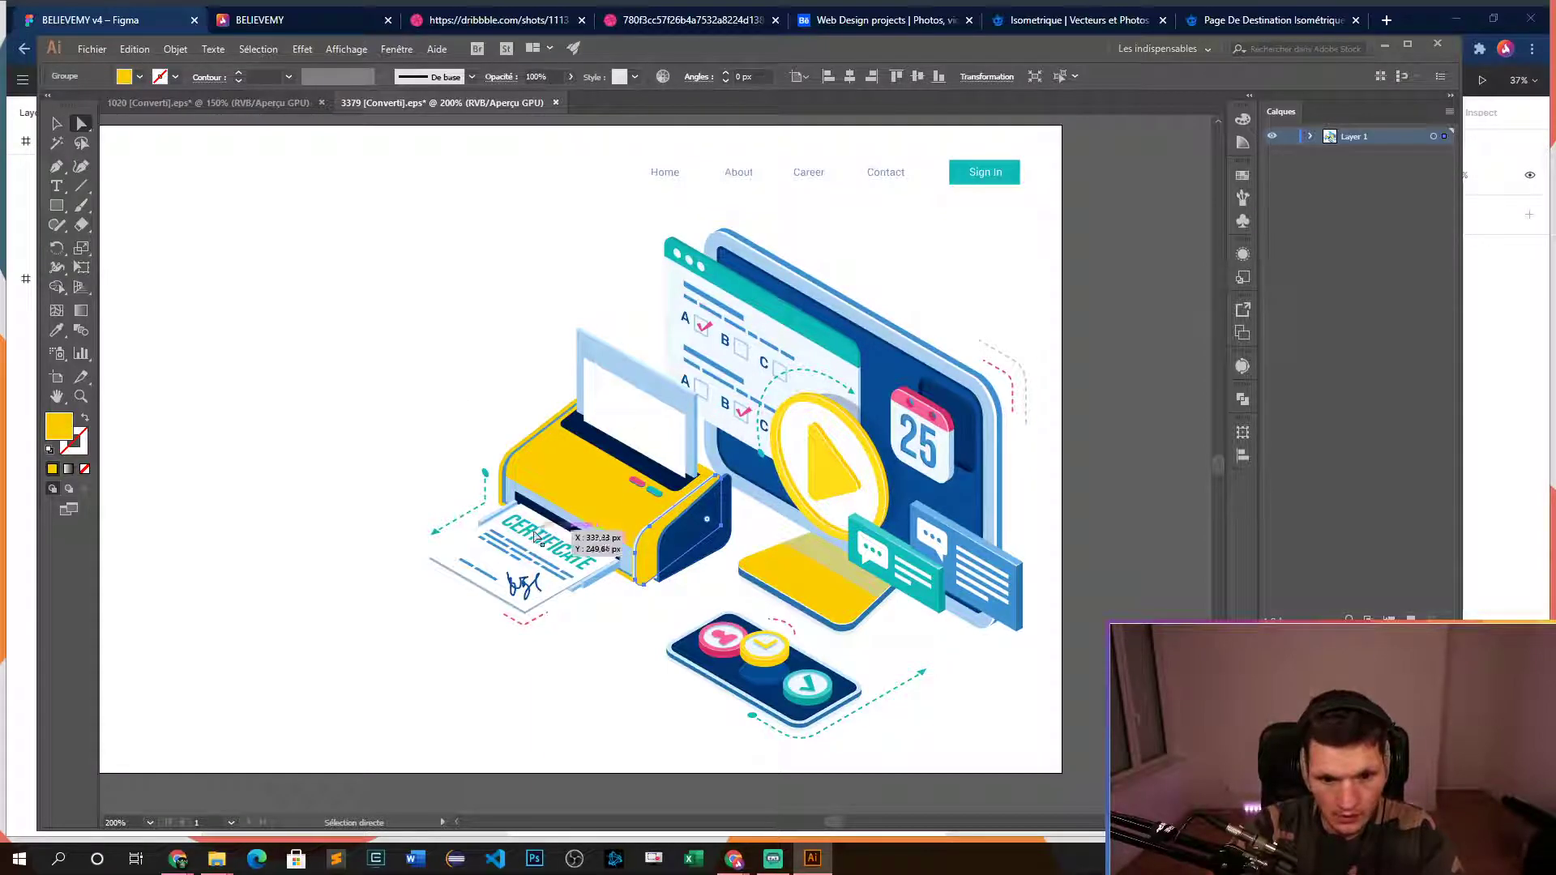
{"action": "left_click", "coordinate": [632, 381]}
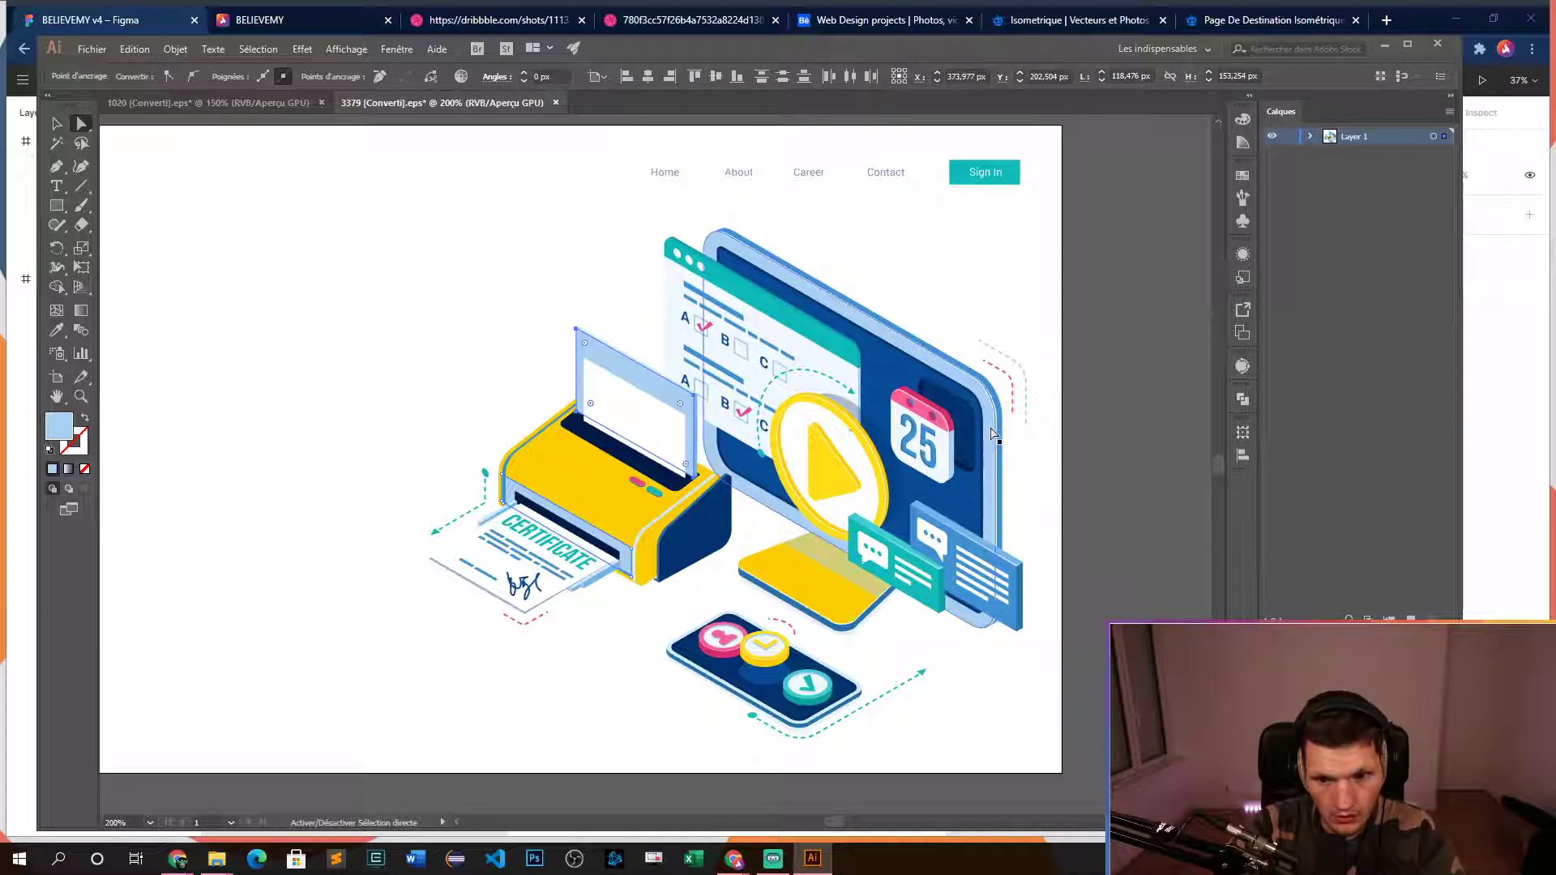
{"action": "left_click", "coordinate": [1003, 537], "text": "shift"}
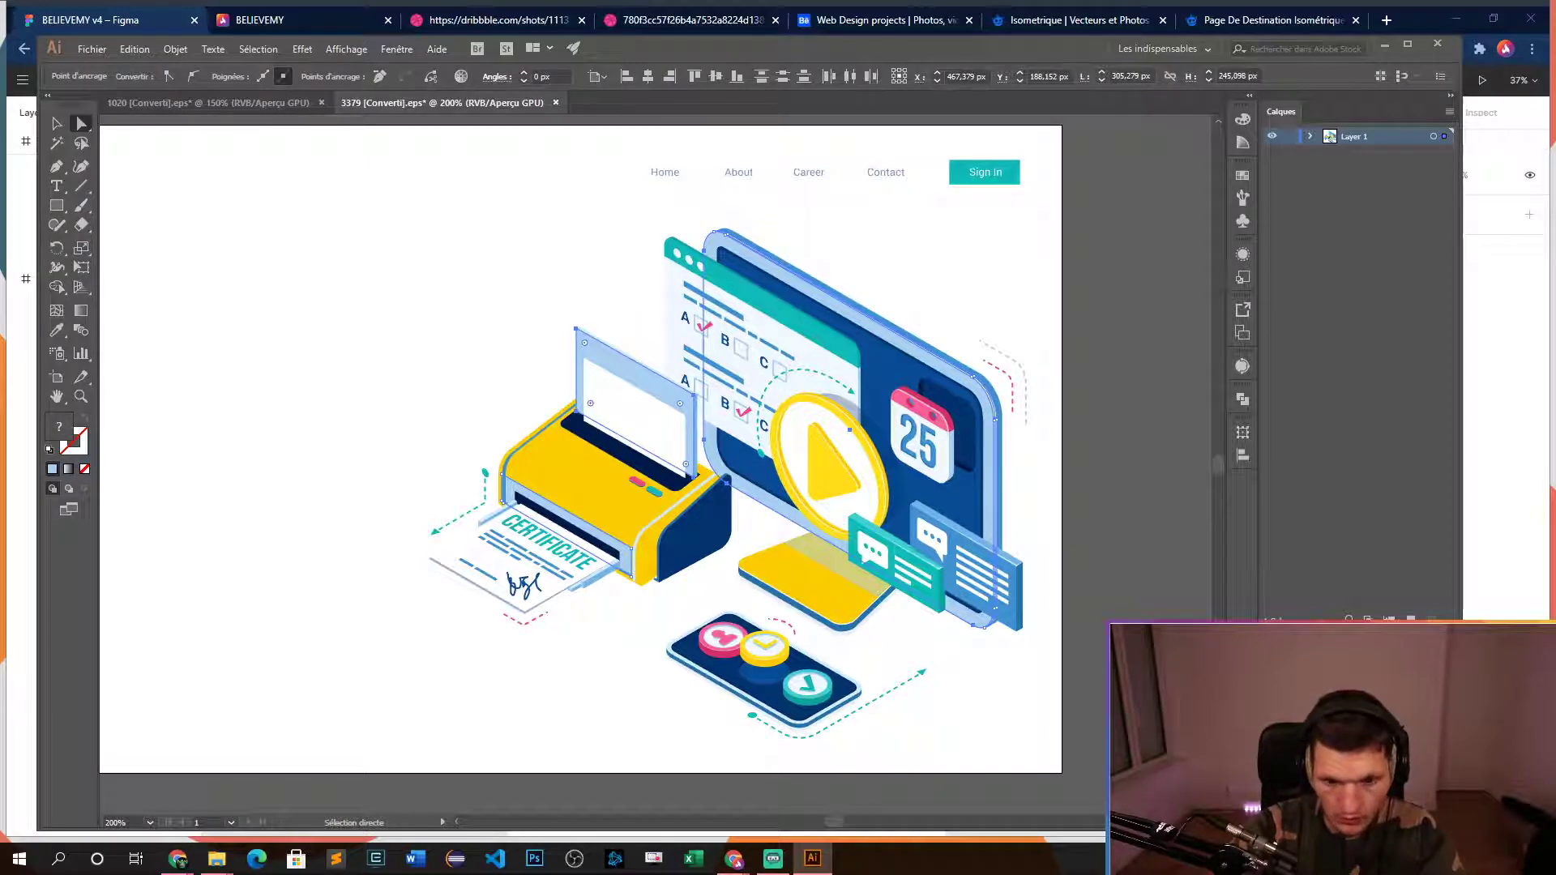
{"action": "left_click", "coordinate": [59, 428]}
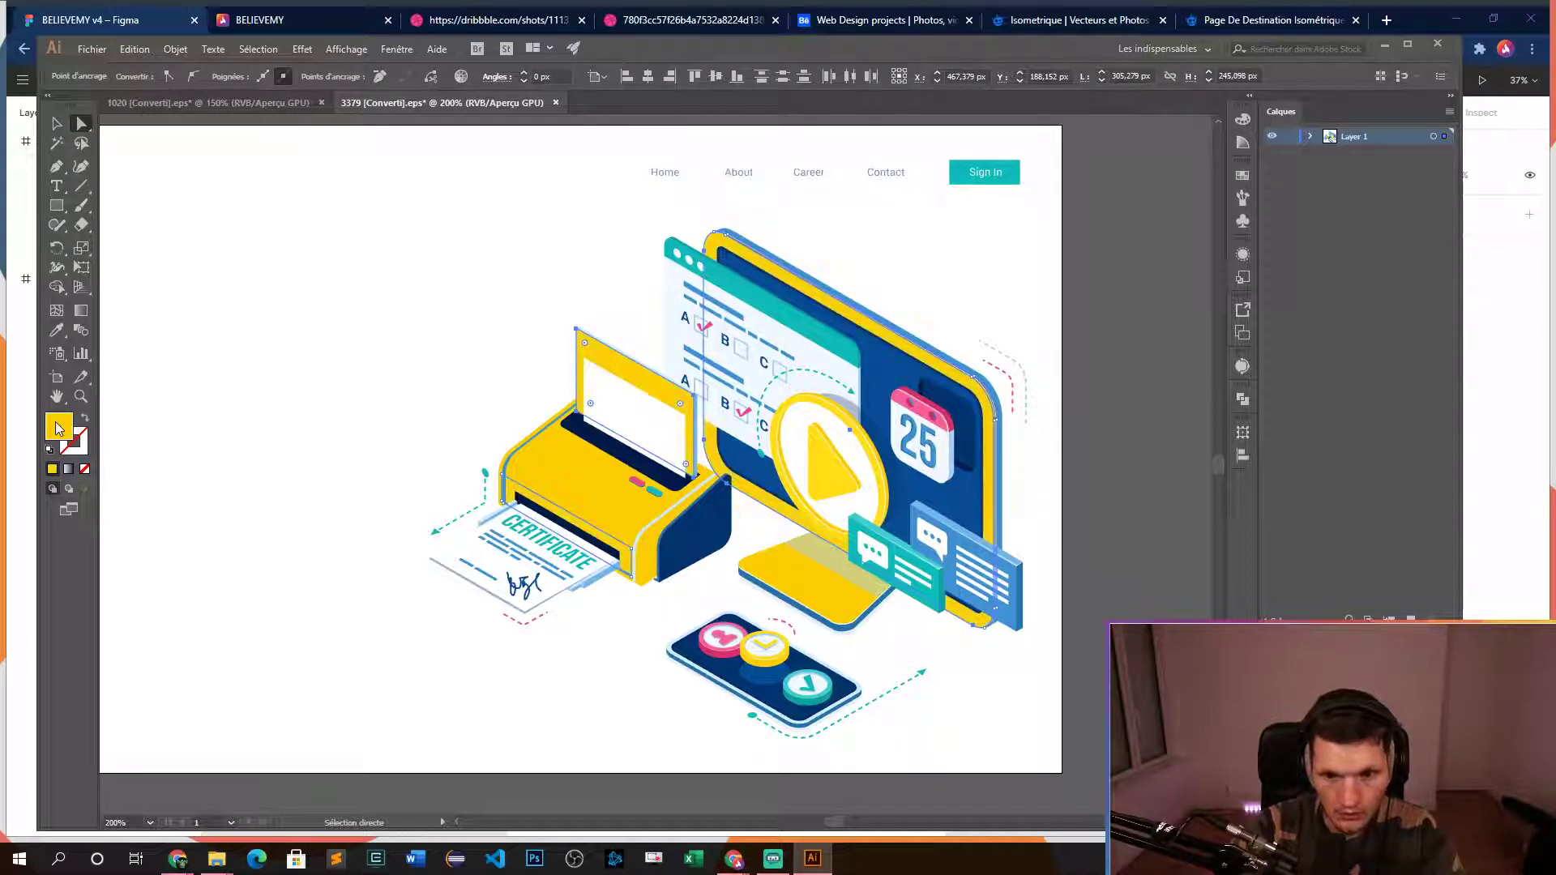
{"action": "left_click", "coordinate": [484, 284]}
- Check the yellow version from a distance and undo the recolouring of the printer and monitor
{"action": "scroll", "coordinate": [872, 420], "scroll_direction": "down", "scroll_amount": 5}
{"action": "scroll", "coordinate": [1005, 369], "scroll_direction": "left", "scroll_amount": 1}
{"action": "scroll", "coordinate": [1029, 362], "scroll_direction": "right", "scroll_amount": 1}
{"action": "scroll", "coordinate": [938, 403], "scroll_direction": "up", "scroll_amount": 2}
{"action": "scroll", "coordinate": [311, 394], "scroll_direction": "left", "scroll_amount": 2}
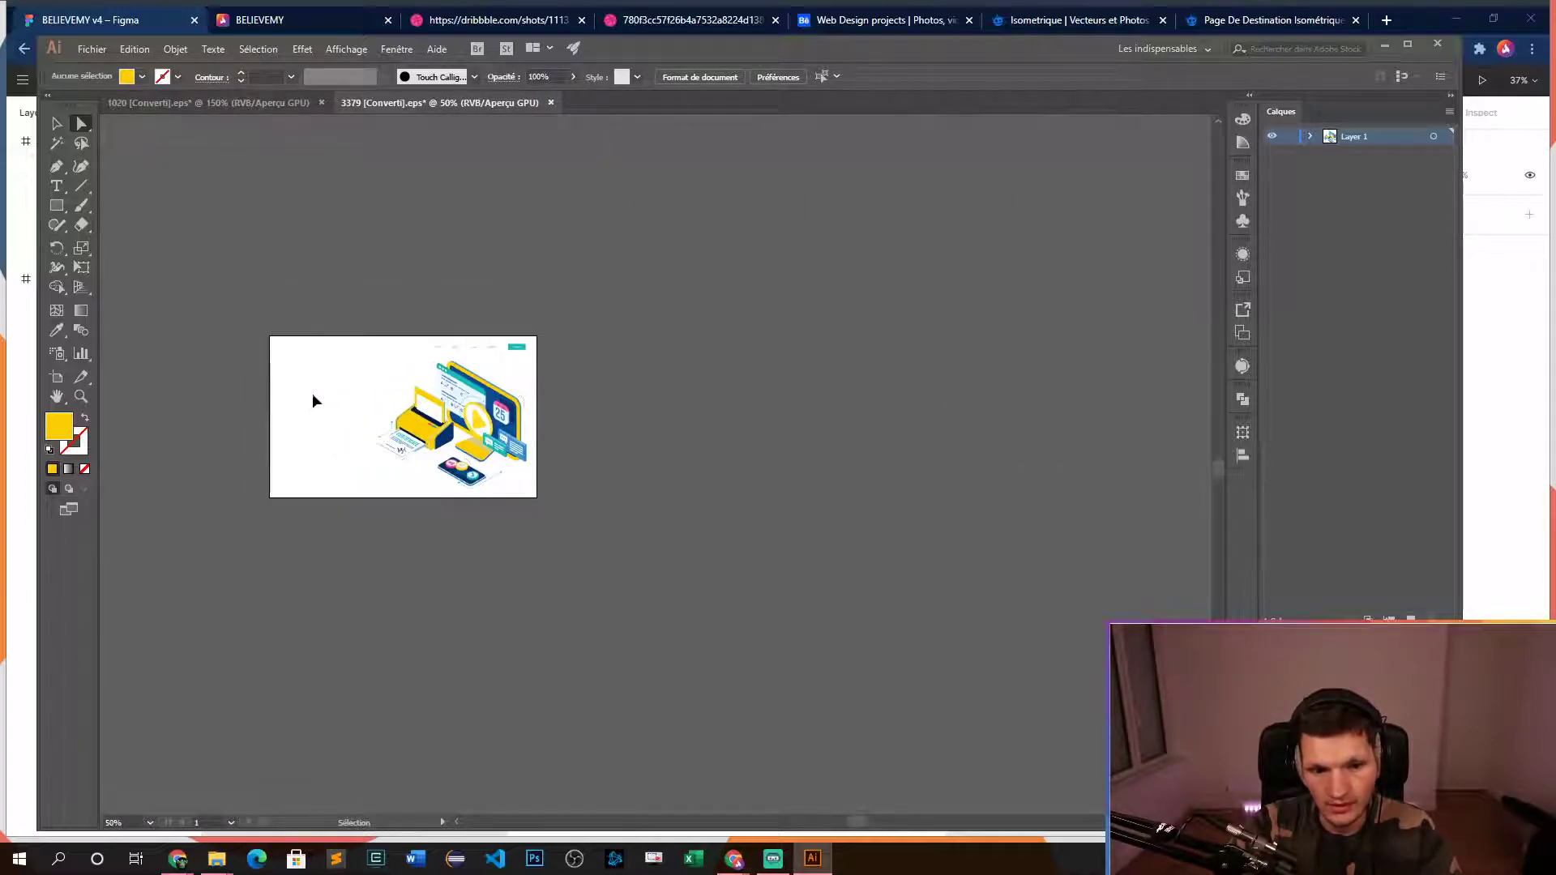
{"action": "key", "text": "ctrl+z"}
{"action": "scroll", "coordinate": [324, 413], "scroll_direction": "left", "scroll_amount": 2}
{"action": "scroll", "coordinate": [583, 324], "scroll_direction": "up", "scroll_amount": 4}
{"action": "key", "text": "ctrl+z"}
{"action": "key", "text": "ctrl+z"}
{"action": "key", "text": "ctrl+z"}
{"action": "scroll", "coordinate": [1081, 456], "scroll_direction": "down", "scroll_amount": 3}
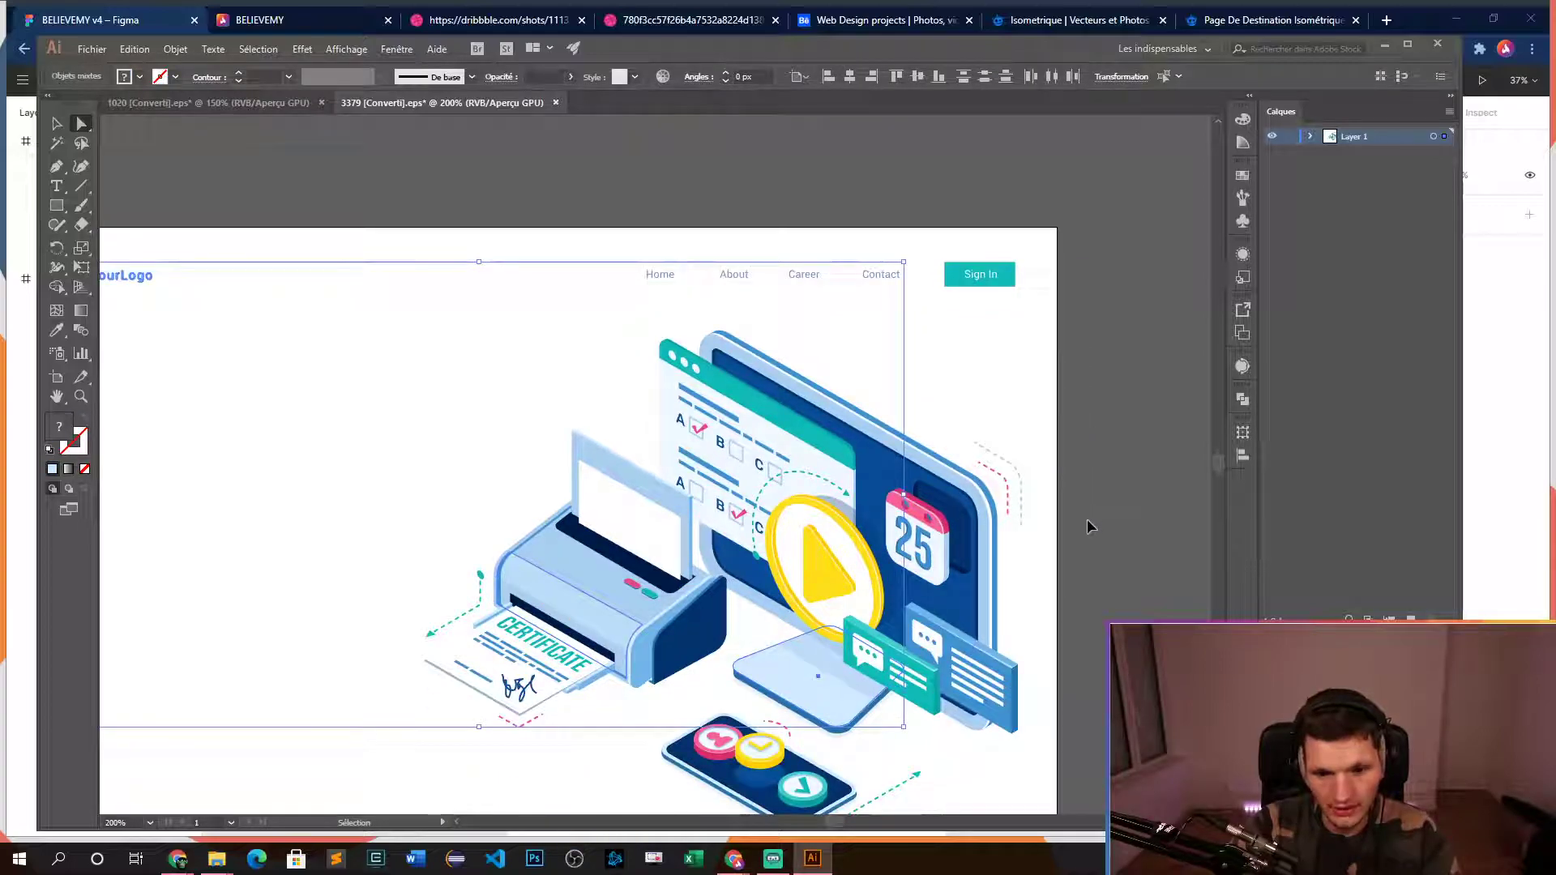
- Remove the restored logo text, logo mark, navigation links and "Sign In" button from the artboard again
{"action": "key", "text": "ctrl+z"}
{"action": "key", "text": "ctrl+z"}
{"action": "key", "text": "ctrl+z"}
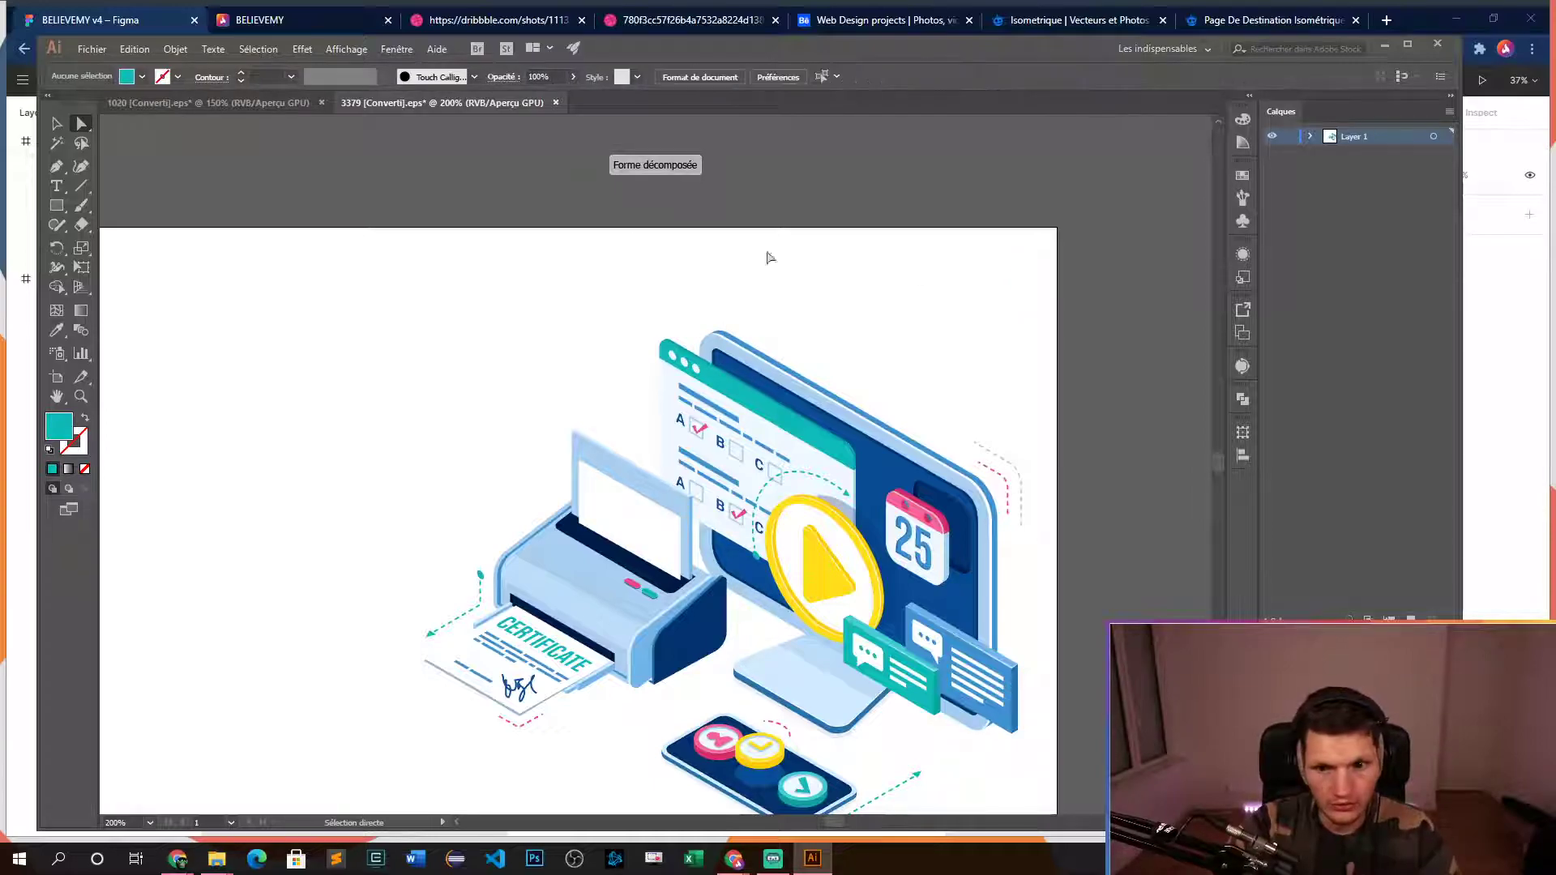
{"action": "left_click_drag", "start_coordinate": [833, 821], "coordinate": [820, 822]}
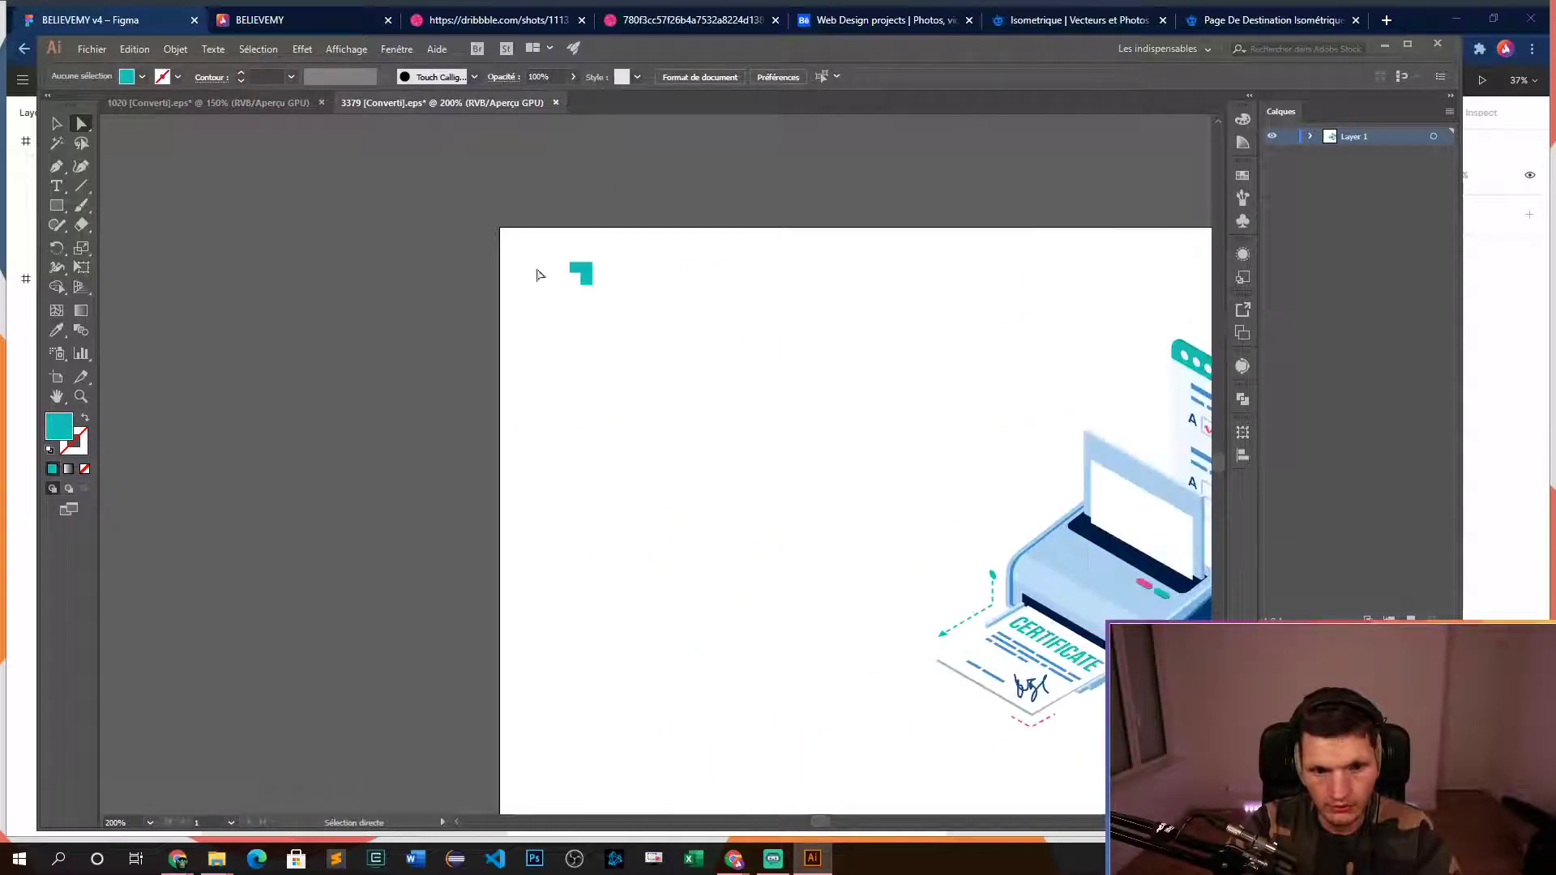
{"action": "key", "text": "ctrl+z"}
{"action": "key", "text": "ctrl+z"}
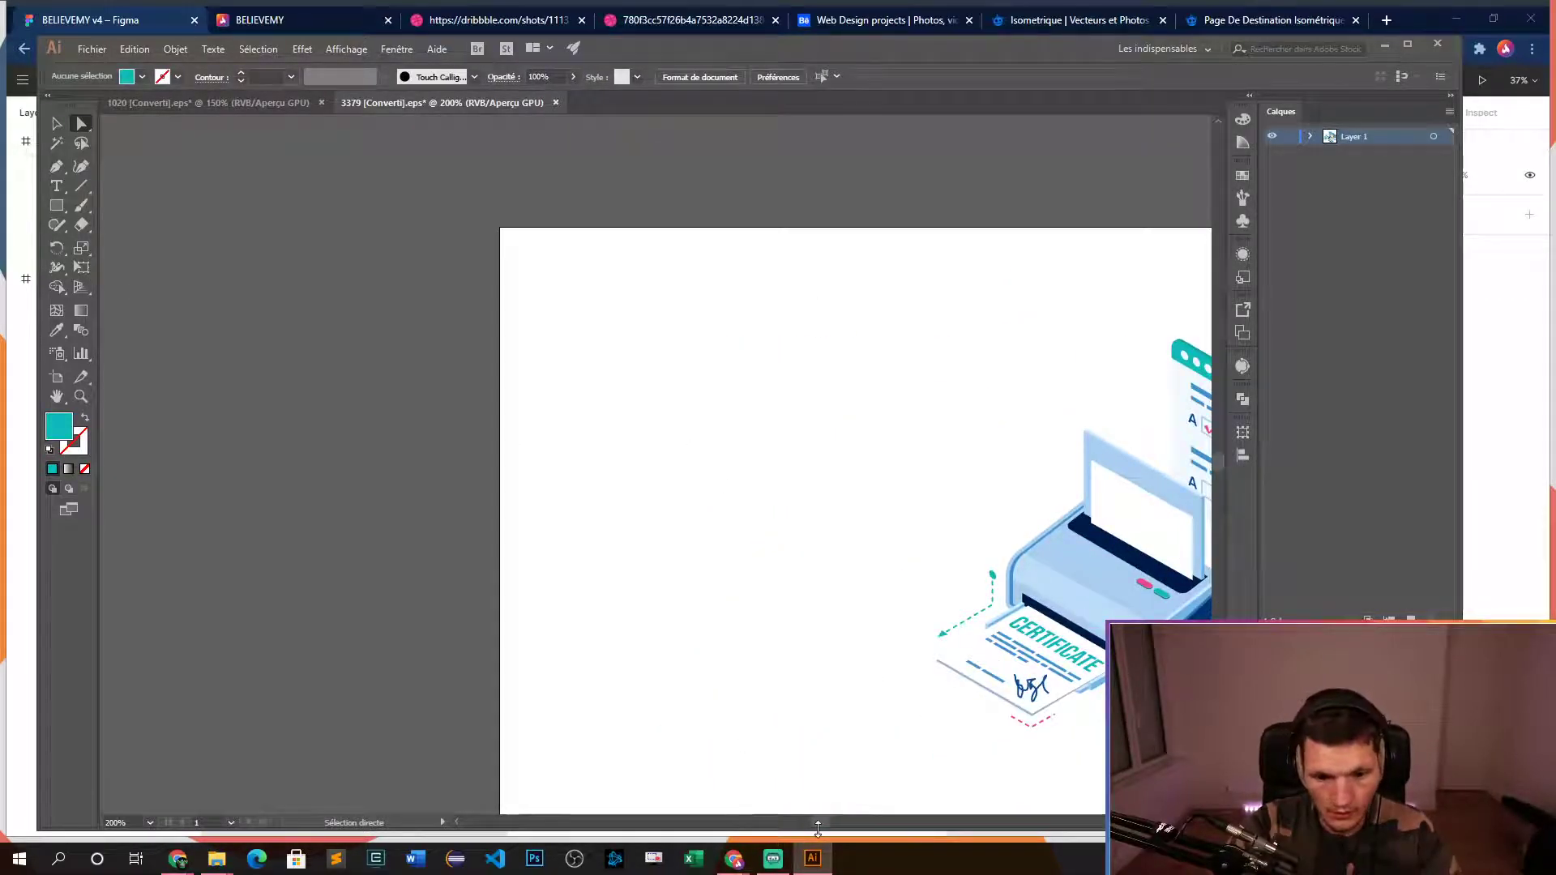
{"action": "mouse_move", "coordinate": [821, 824]}
{"action": "left_mouse_down"}
{"action": "mouse_move", "coordinate": [855, 824]}
{"action": "mouse_move", "coordinate": [833, 825]}
{"action": "left_mouse_up"}
{"action": "scroll", "coordinate": [904, 572], "scroll_direction": "down", "scroll_amount": 1}
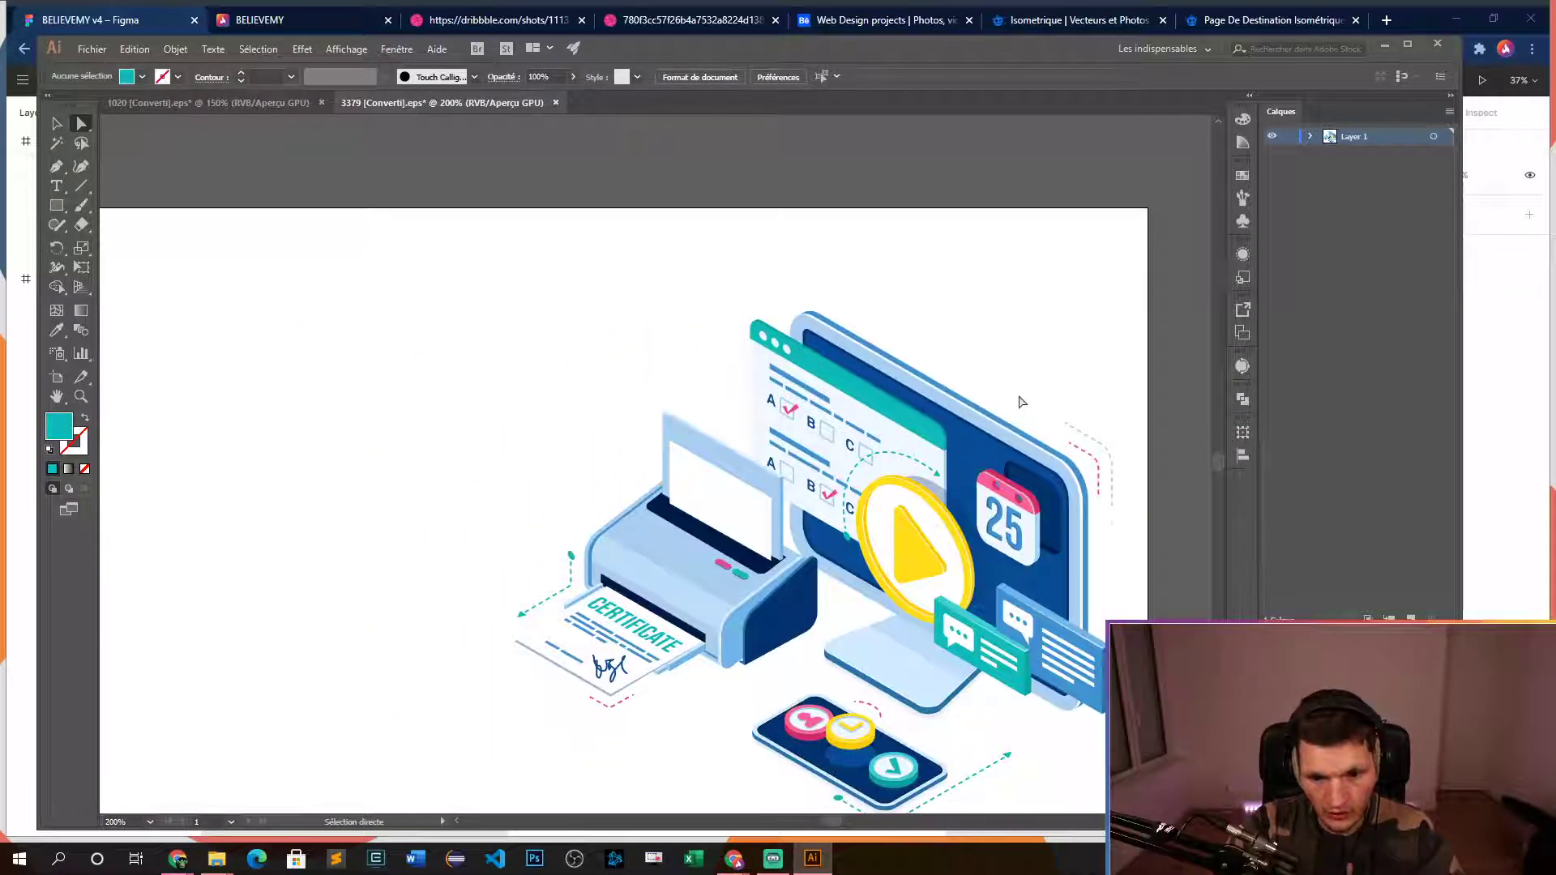
- Examine the yellow shapes of the play button and the yellow badge on the phone by selecting them
{"action": "left_click", "coordinate": [904, 571]}
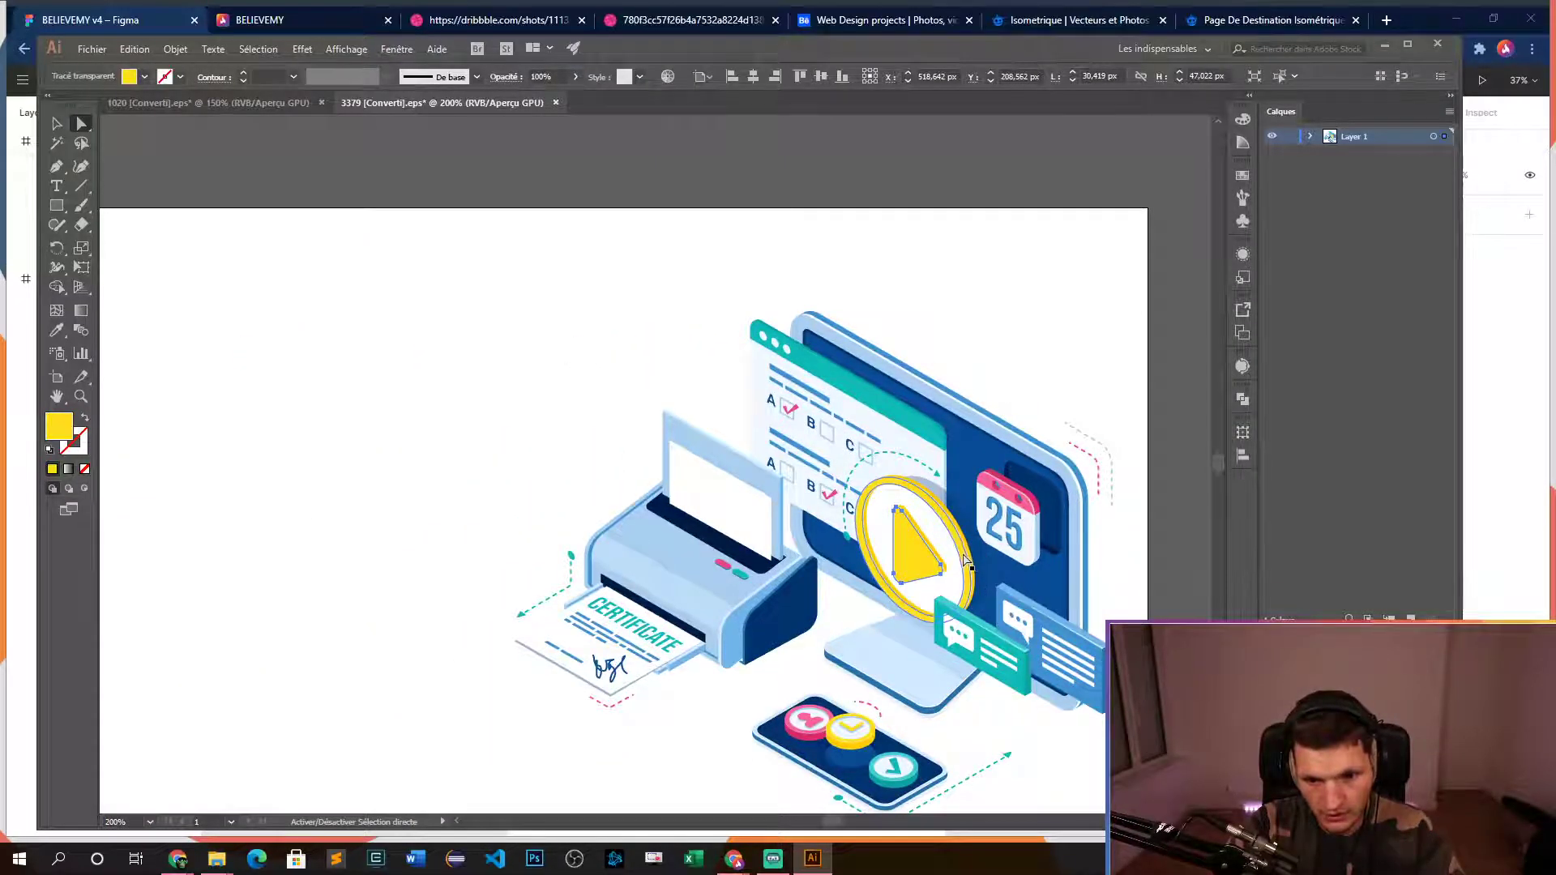
{"action": "left_click", "coordinate": [966, 558], "text": "shift"}
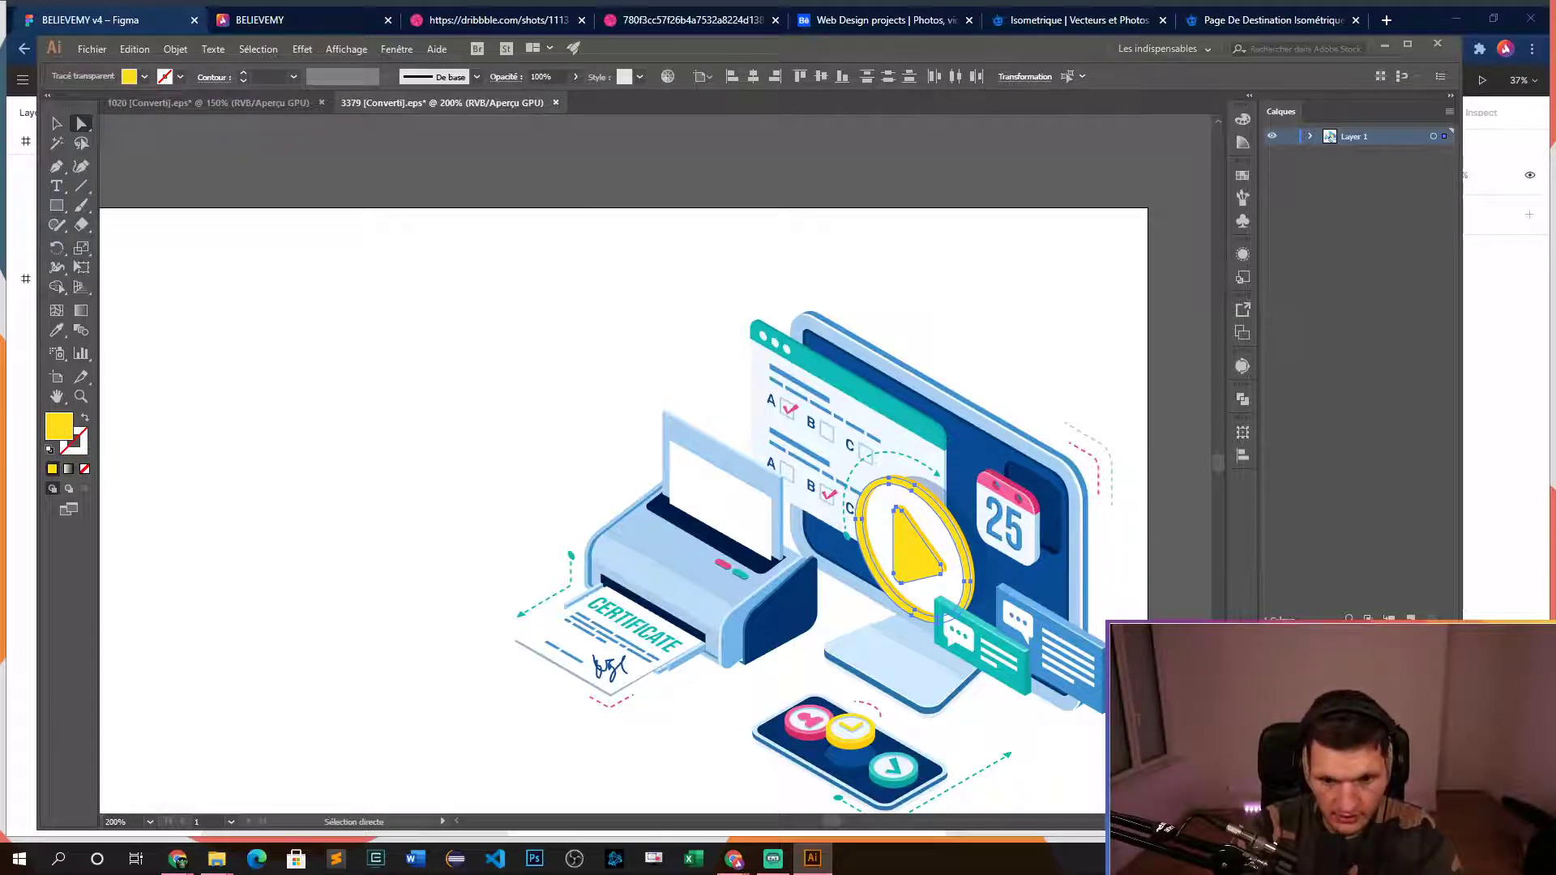
{"action": "left_click", "coordinate": [843, 747]}
{"action": "scroll", "coordinate": [891, 770], "scroll_direction": "up", "scroll_amount": 10}
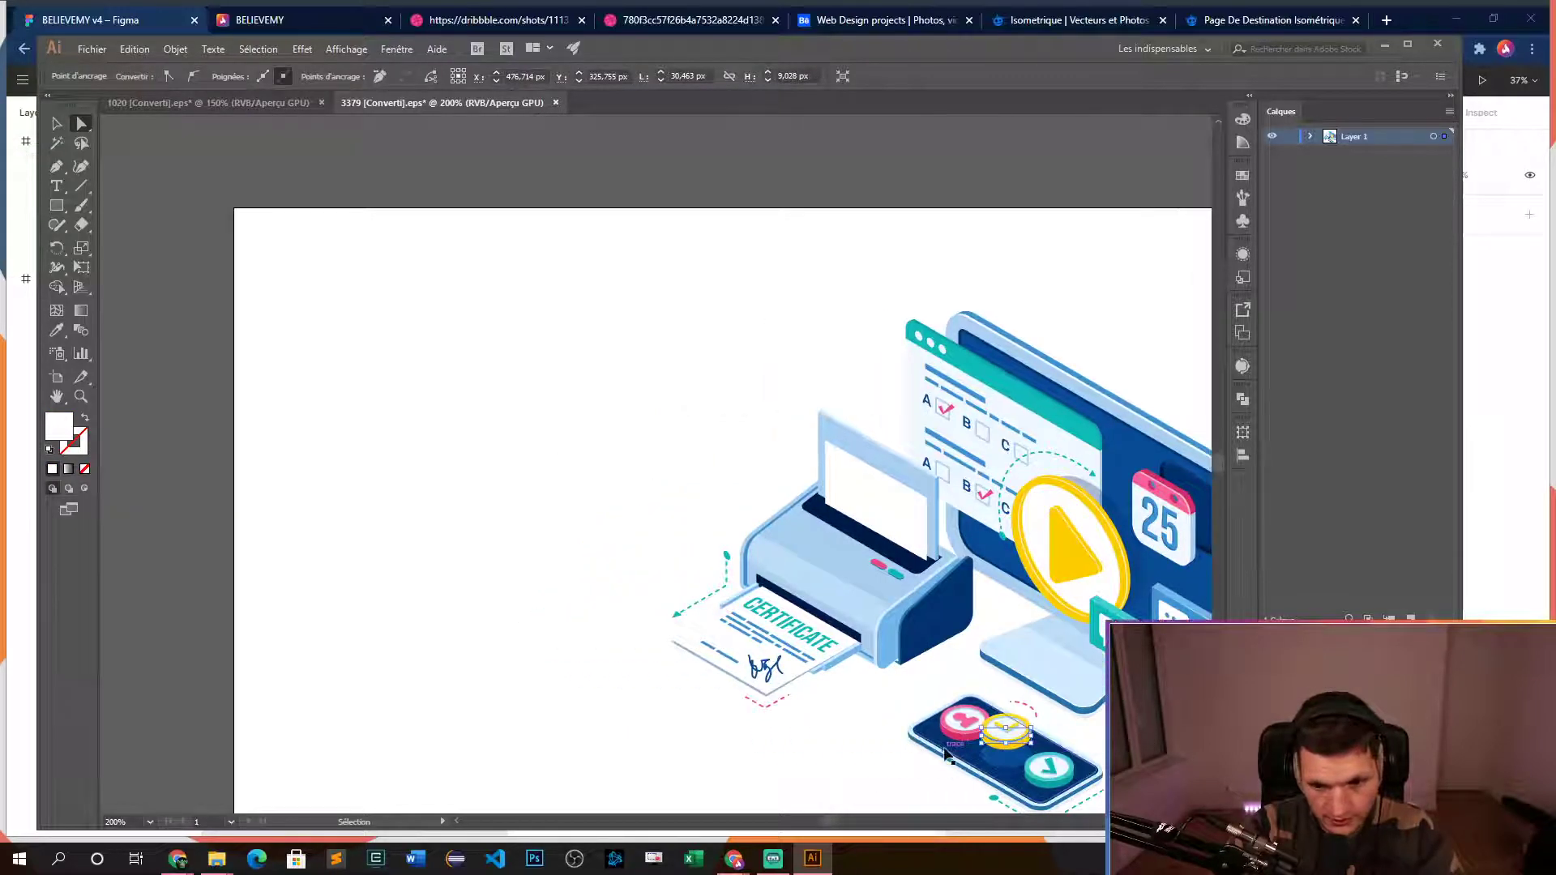
{"action": "scroll", "coordinate": [653, 565], "scroll_direction": "down", "scroll_amount": 5}
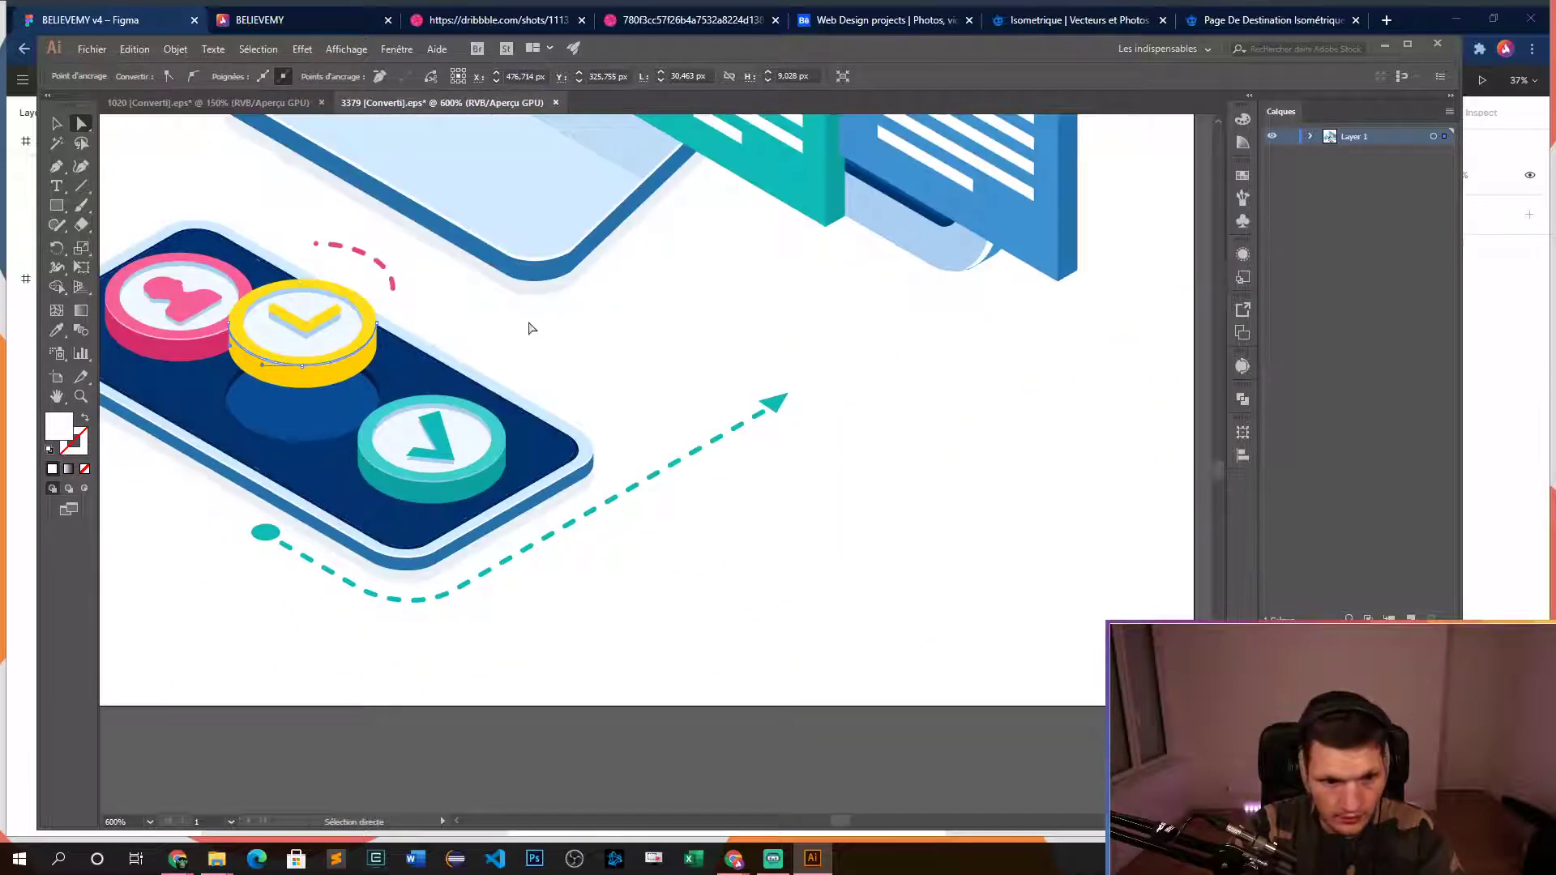
{"action": "left_click", "coordinate": [528, 323]}
{"action": "left_click", "coordinate": [318, 367]}
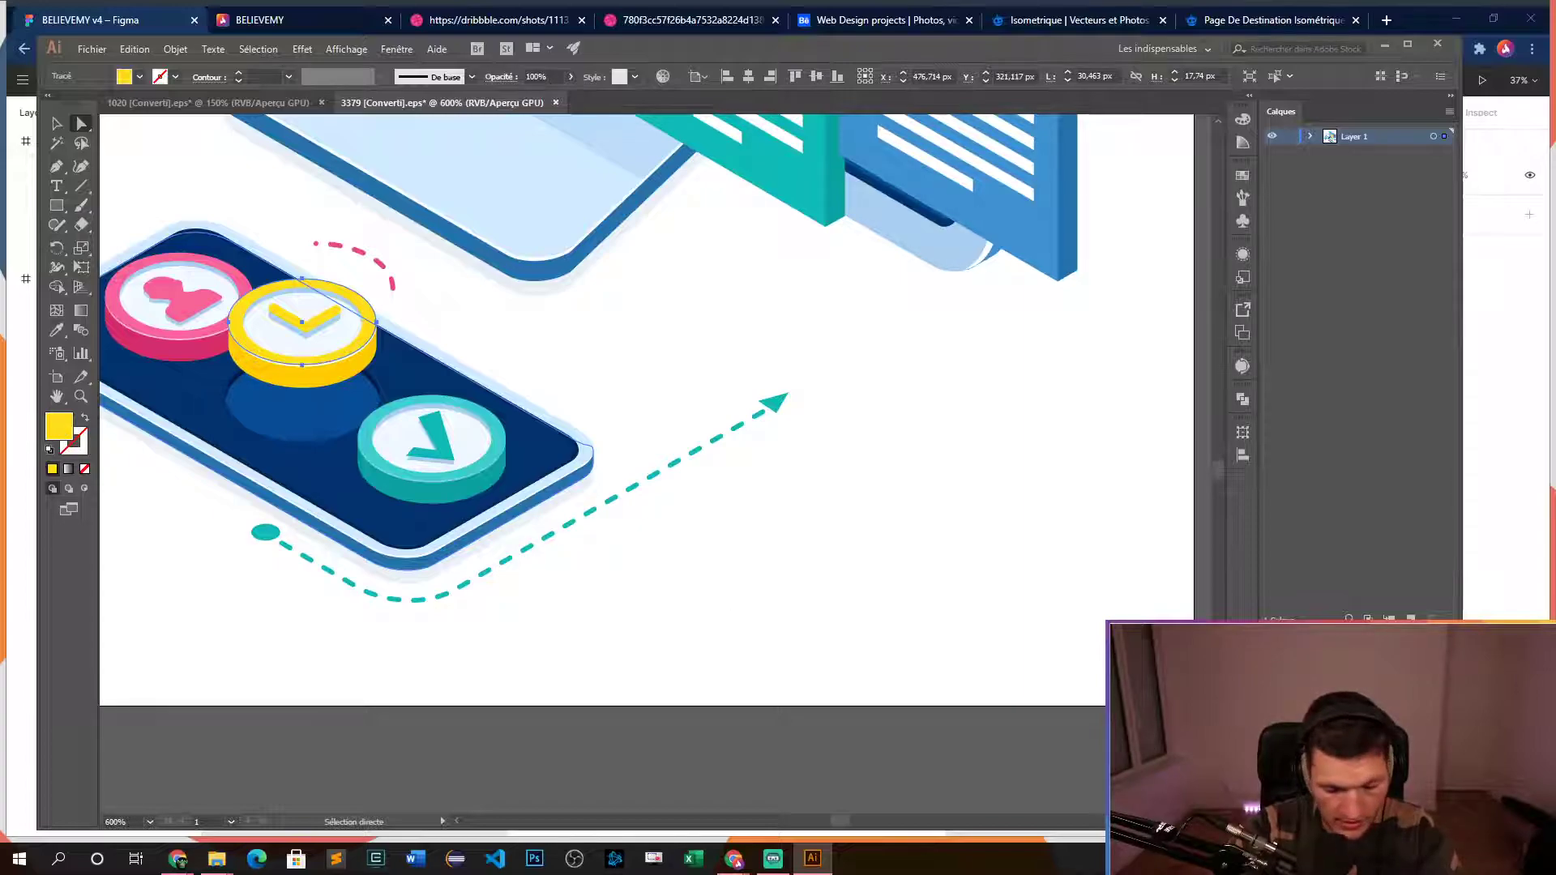
{"action": "left_click", "coordinate": [733, 594]}
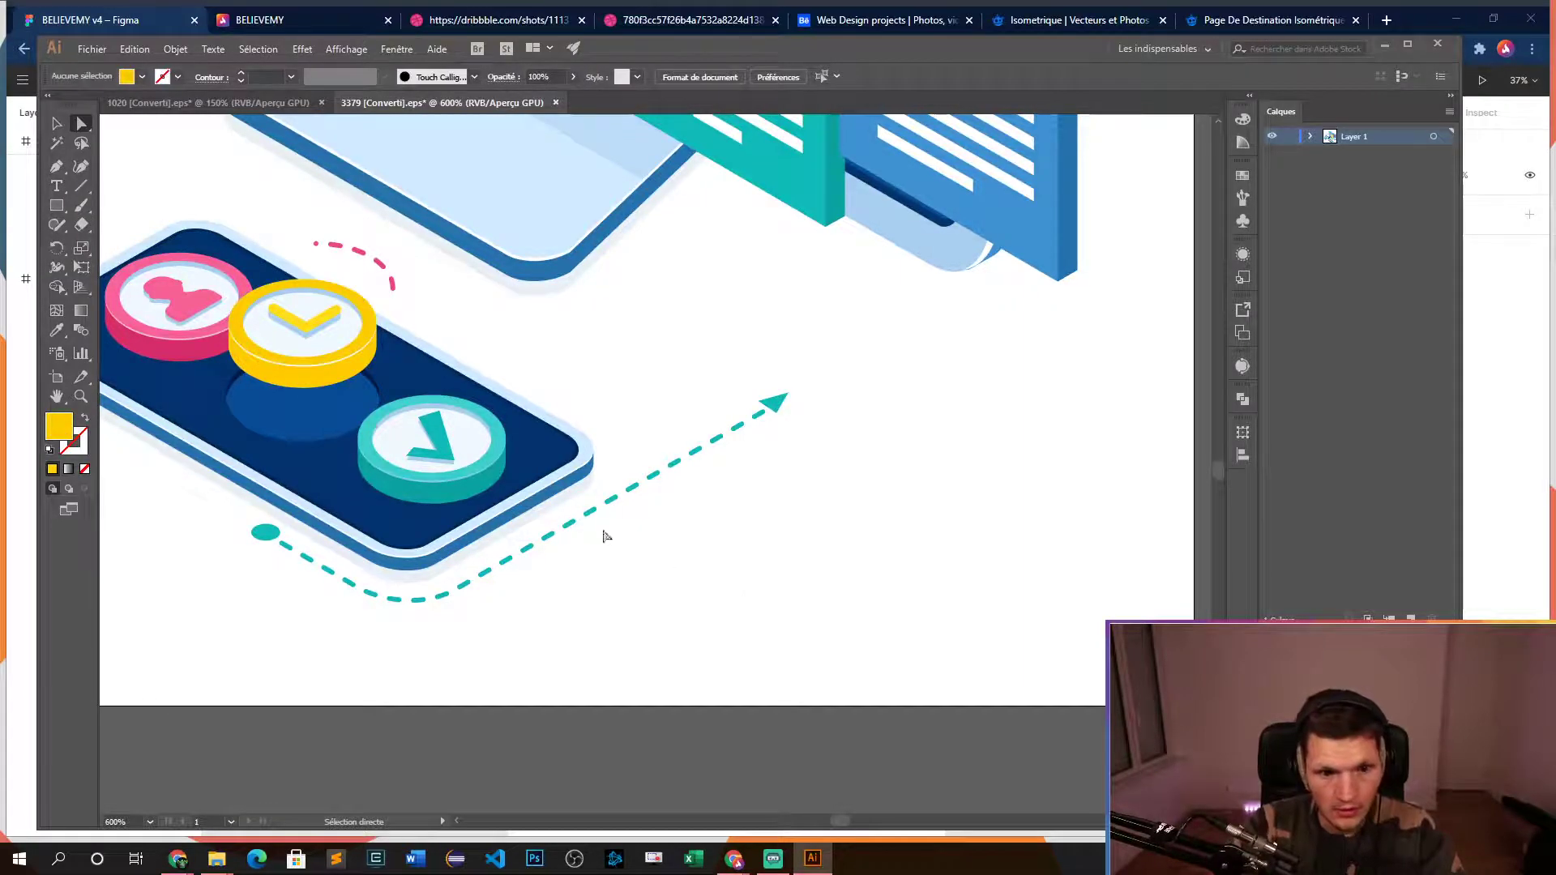
{"action": "scroll", "coordinate": [297, 399], "scroll_direction": "right", "scroll_amount": 1}
{"action": "scroll", "coordinate": [174, 371], "scroll_direction": "down", "scroll_amount": 4}
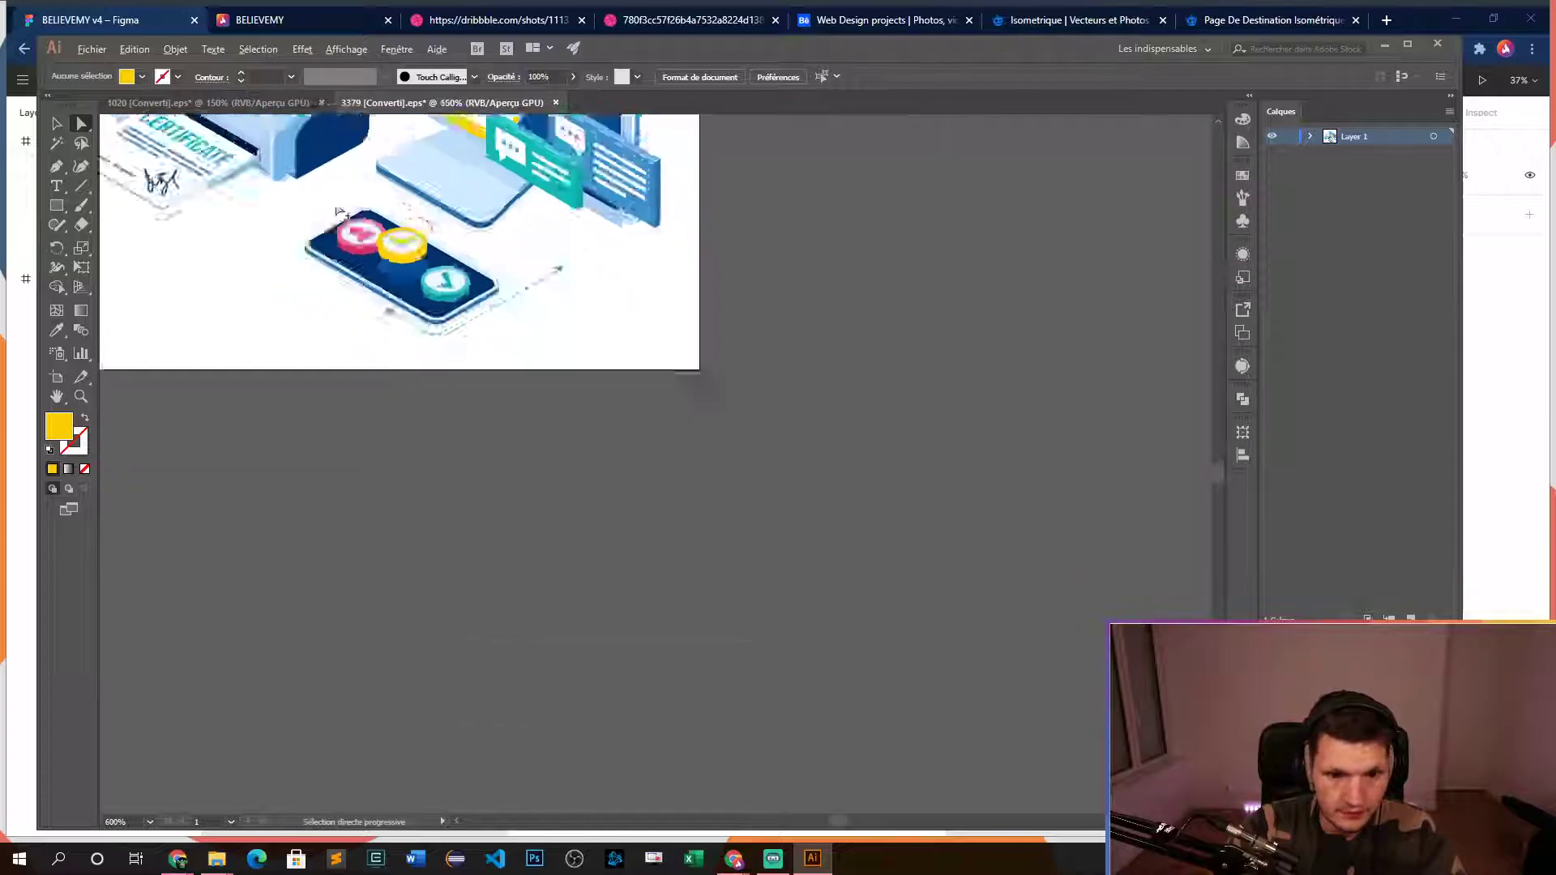
{"action": "scroll", "coordinate": [303, 244], "scroll_direction": "up", "scroll_amount": 2}
{"action": "scroll", "coordinate": [253, 312], "scroll_direction": "left", "scroll_amount": 2}
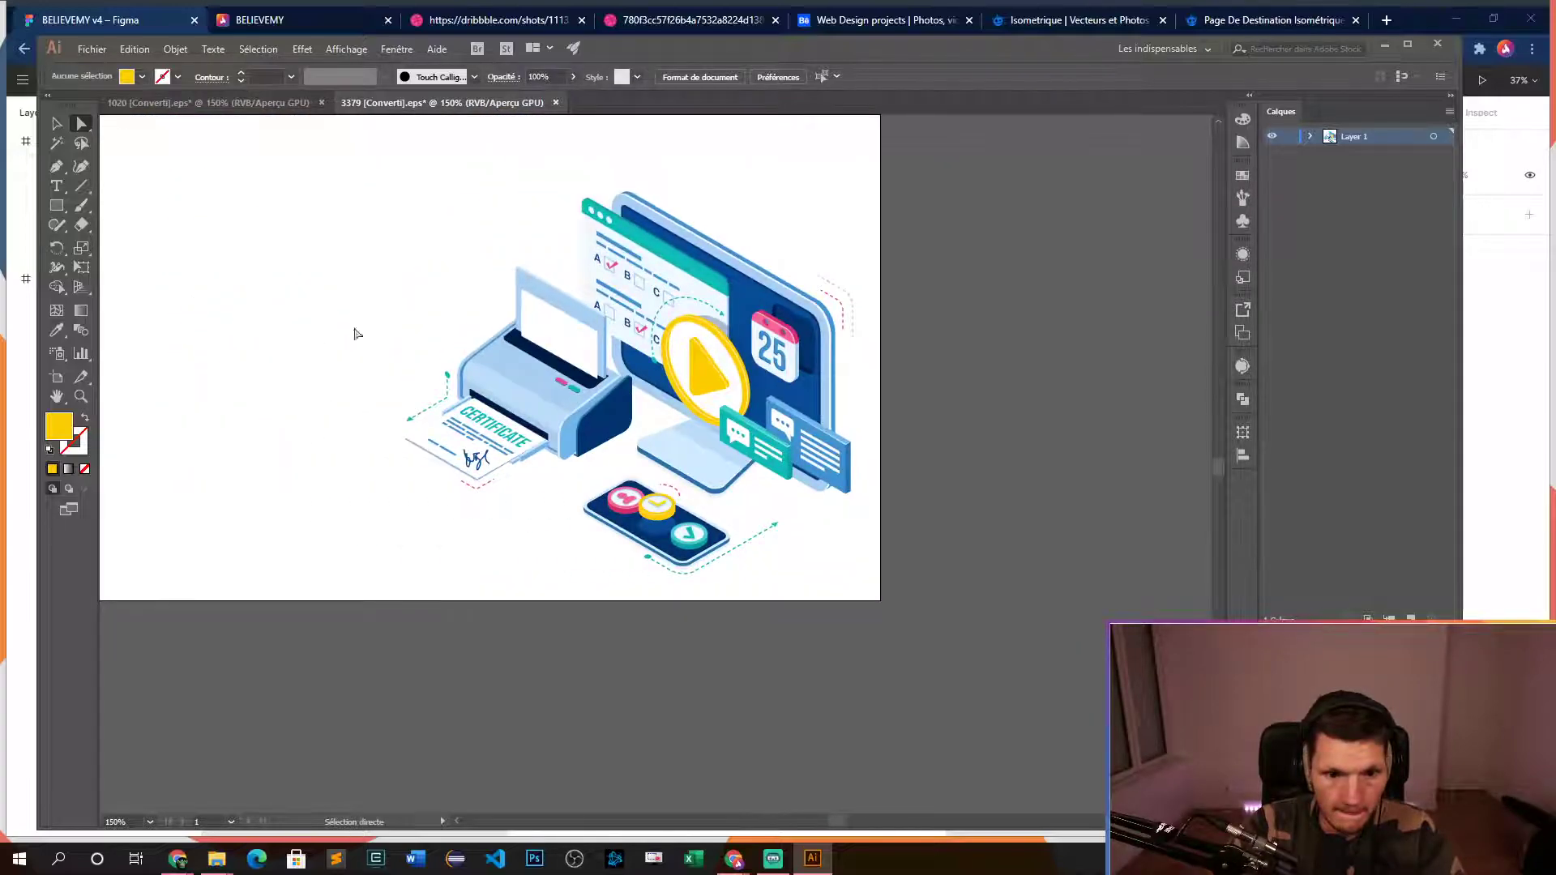
- Select the illustration, invert the selection and delete the stray path near the artboard's upper-right corner
{"action": "scroll", "coordinate": [337, 336], "scroll_direction": "up", "scroll_amount": 1}
{"action": "scroll", "coordinate": [381, 308], "scroll_direction": "left", "scroll_amount": 2}
{"action": "left_click_drag", "start_coordinate": [403, 315], "coordinate": [932, 734]}
{"action": "right_click", "coordinate": [713, 508]}
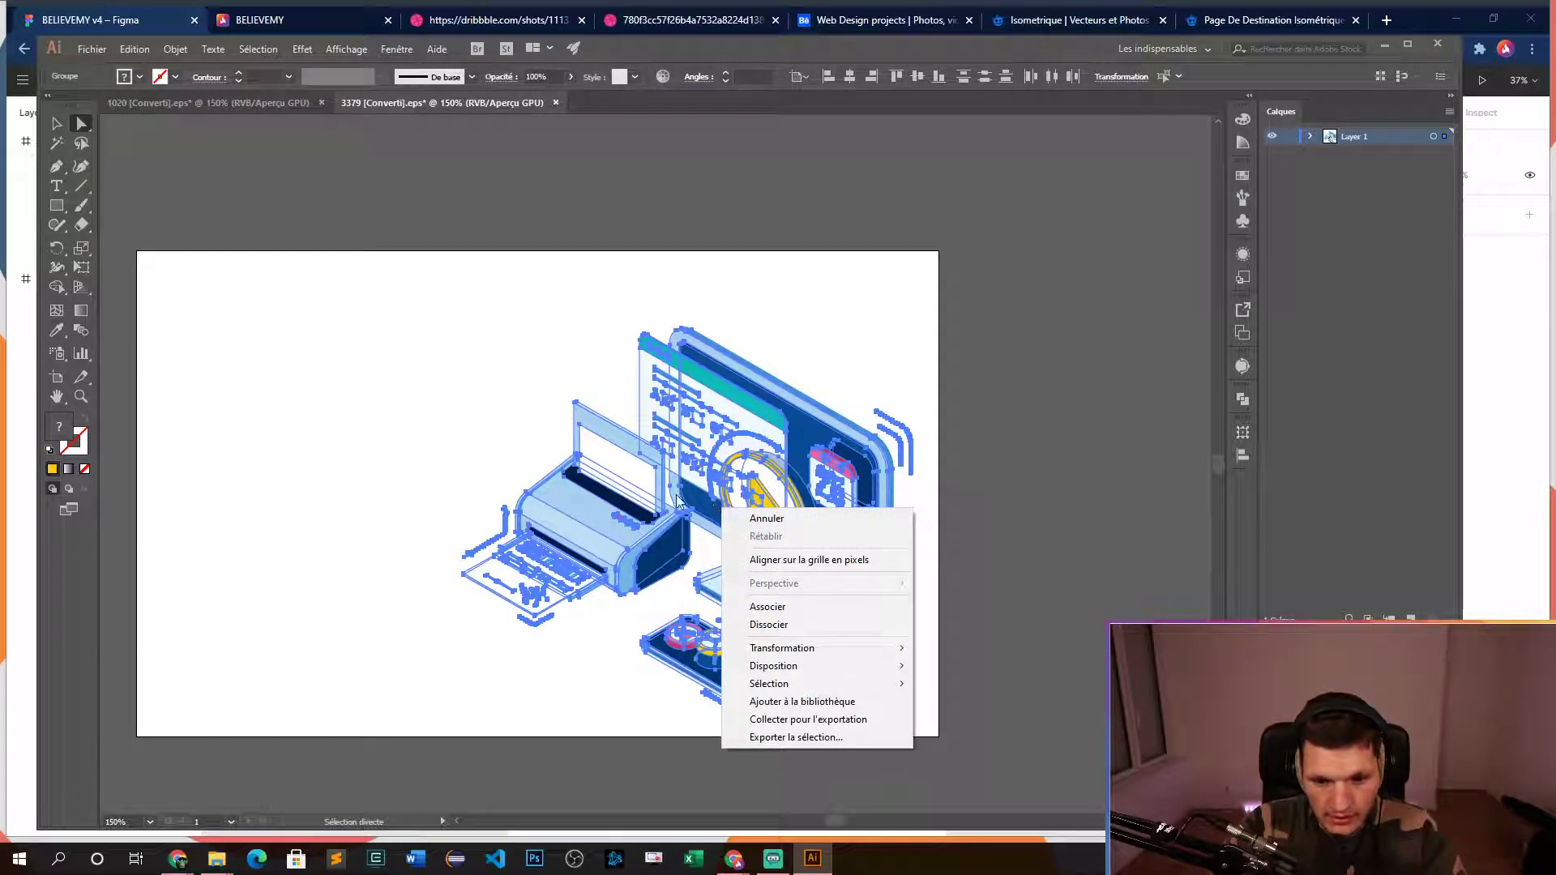
{"action": "key", "text": "Escape"}
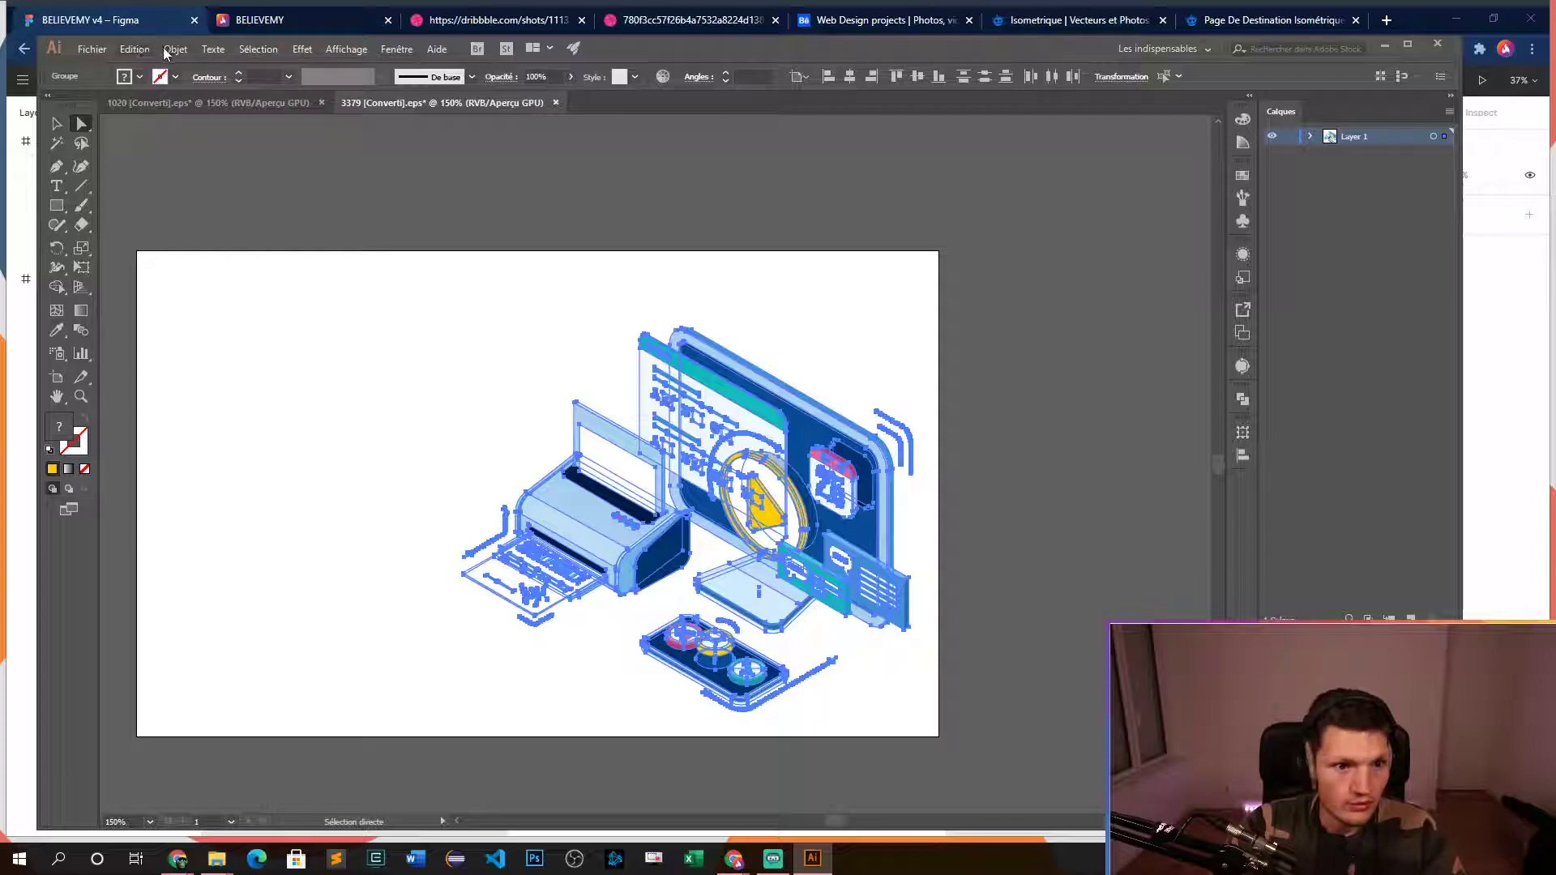
{"action": "left_click", "coordinate": [266, 52]}
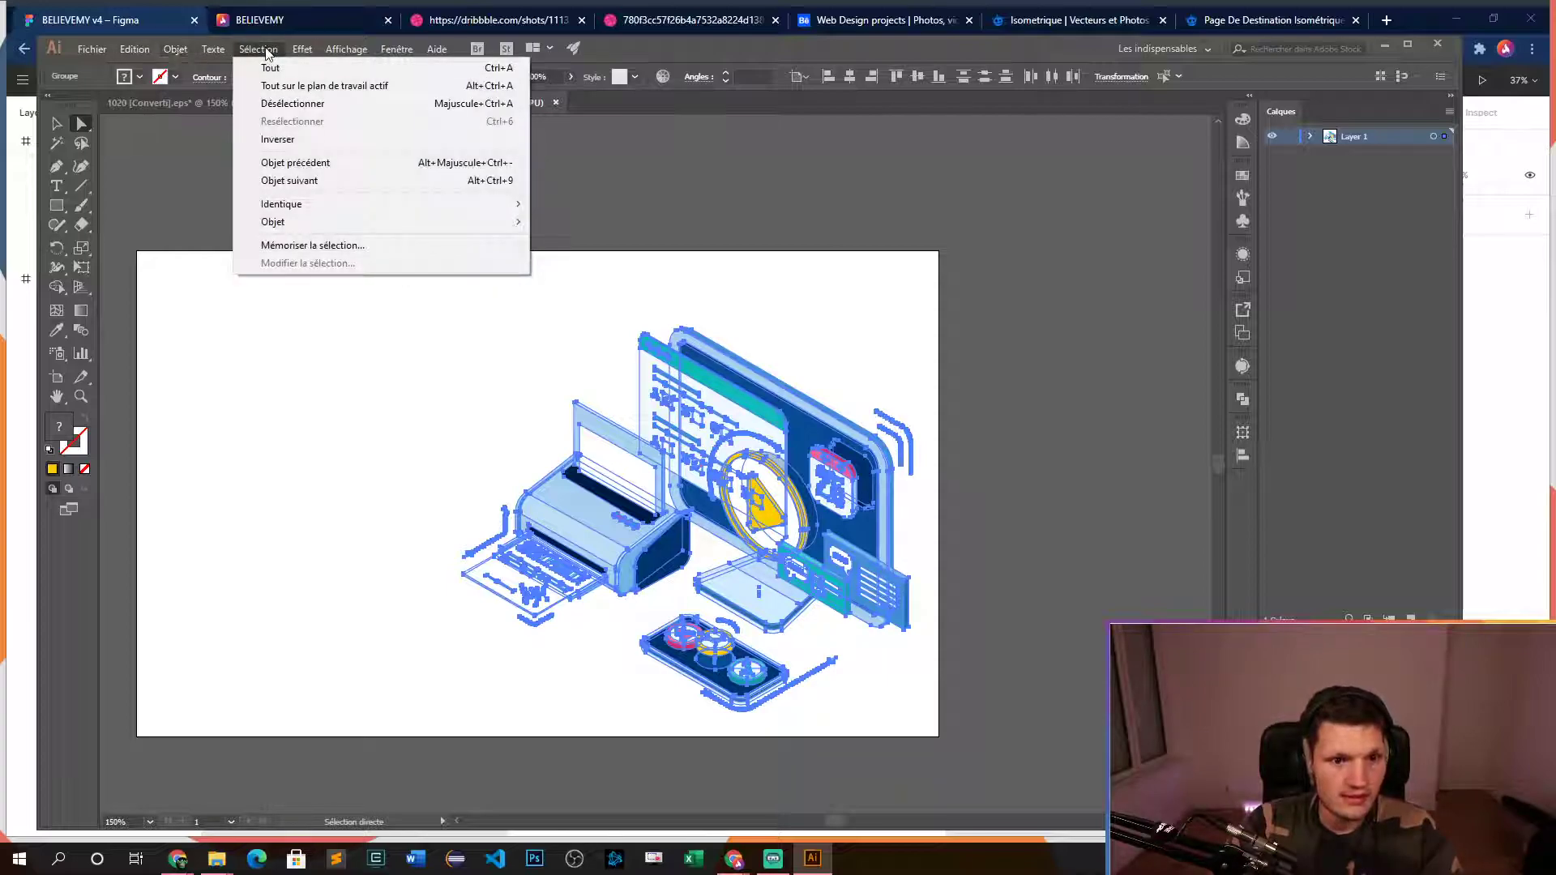
{"action": "left_click", "coordinate": [295, 139]}
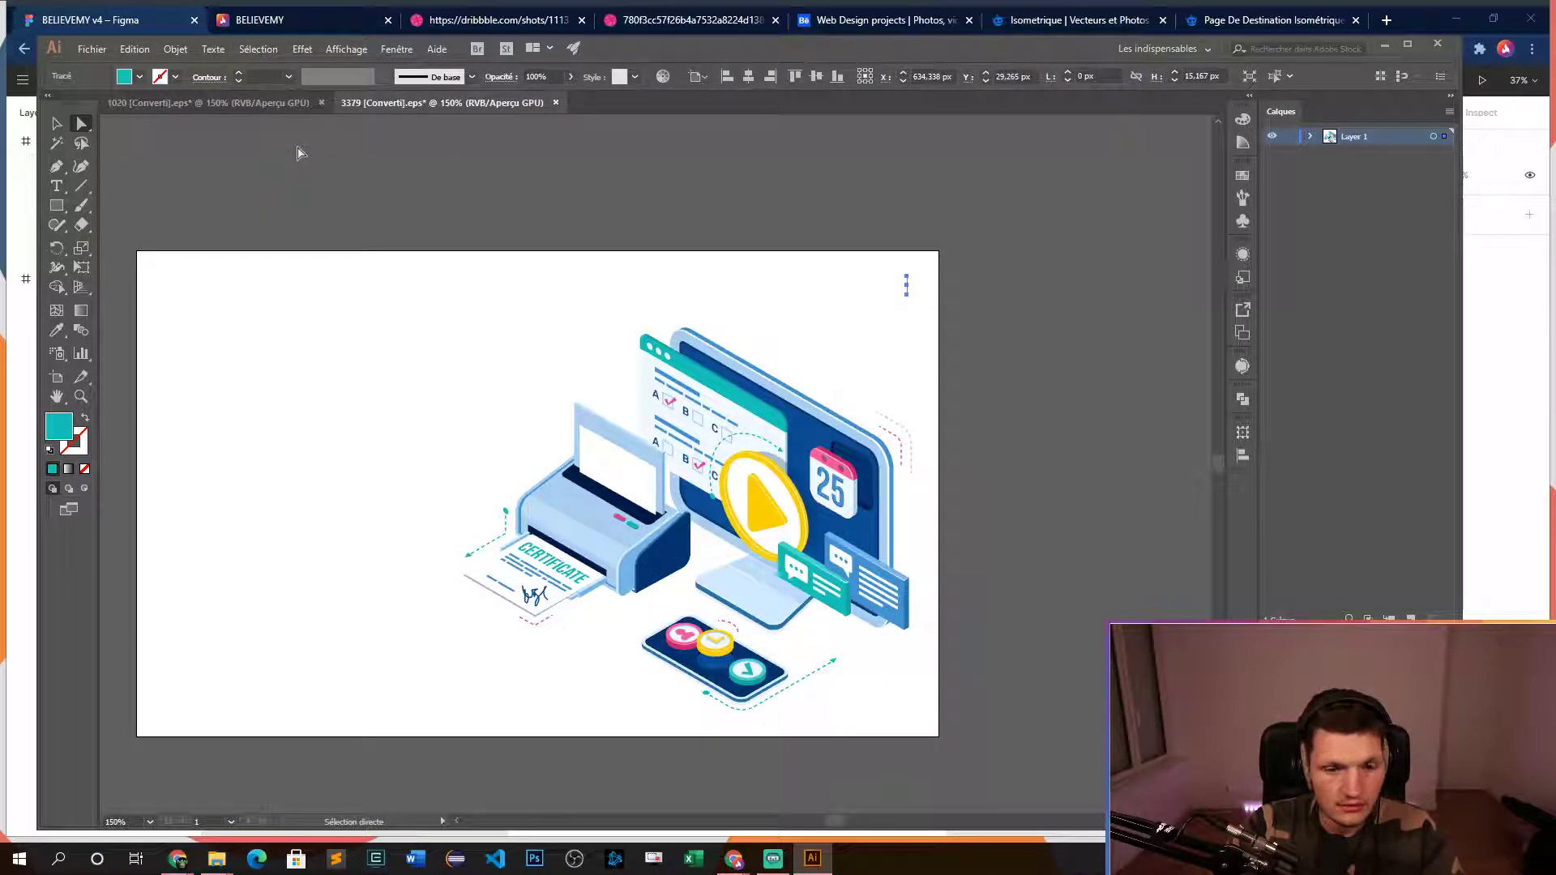
{"action": "key", "text": "ctrl+a"}
{"action": "left_click", "coordinate": [927, 271]}
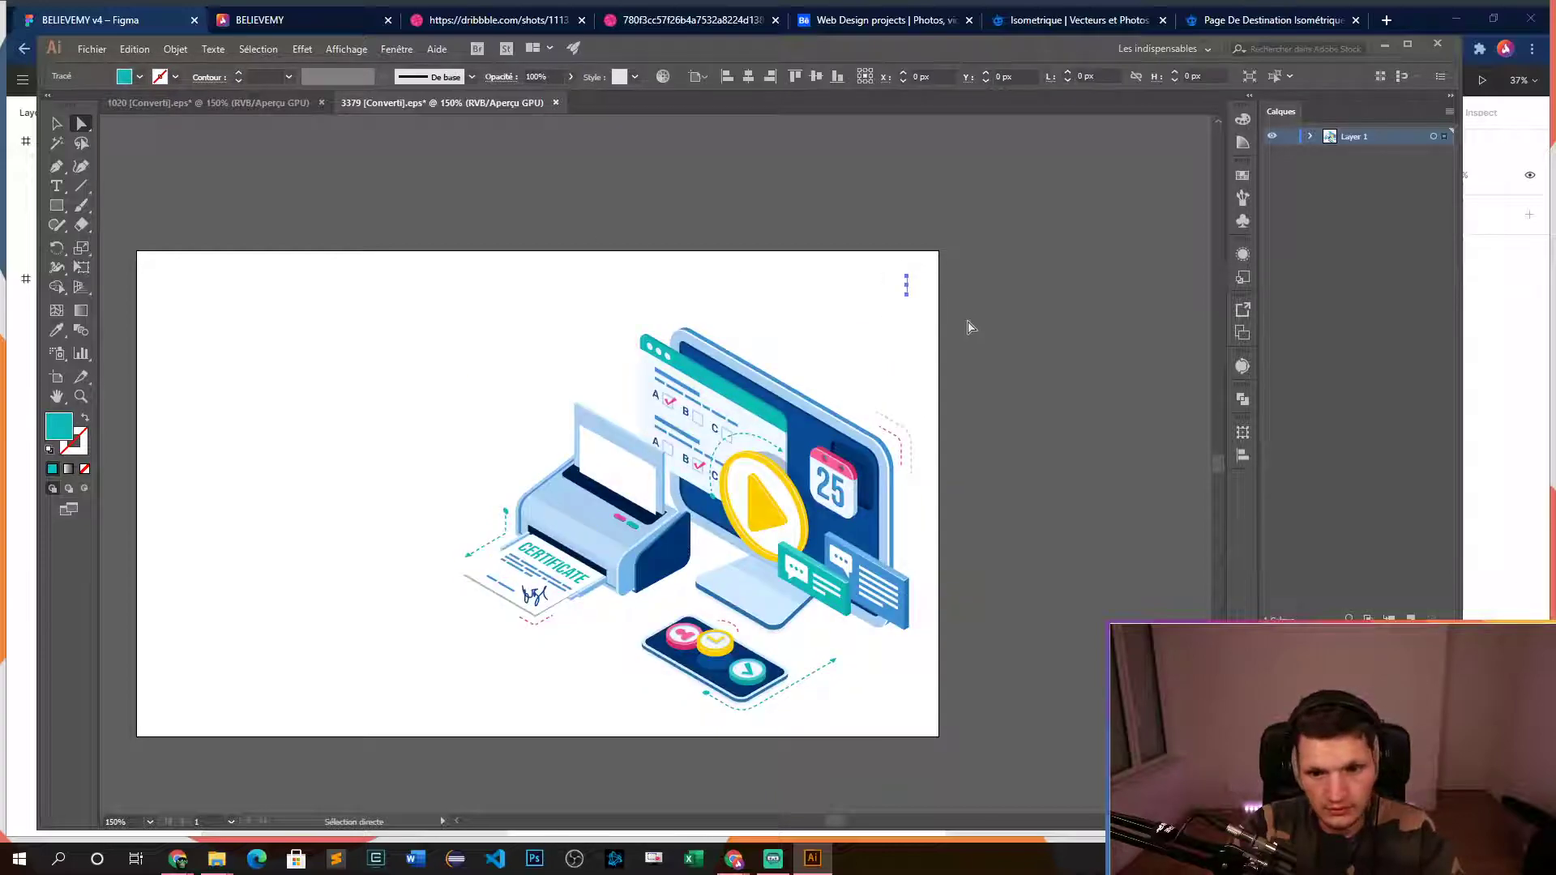
- Select the whole illustration and look through the selection, effect, editing and view commands for a suitable operation
{"action": "left_click_drag", "start_coordinate": [273, 217], "coordinate": [1035, 732]}
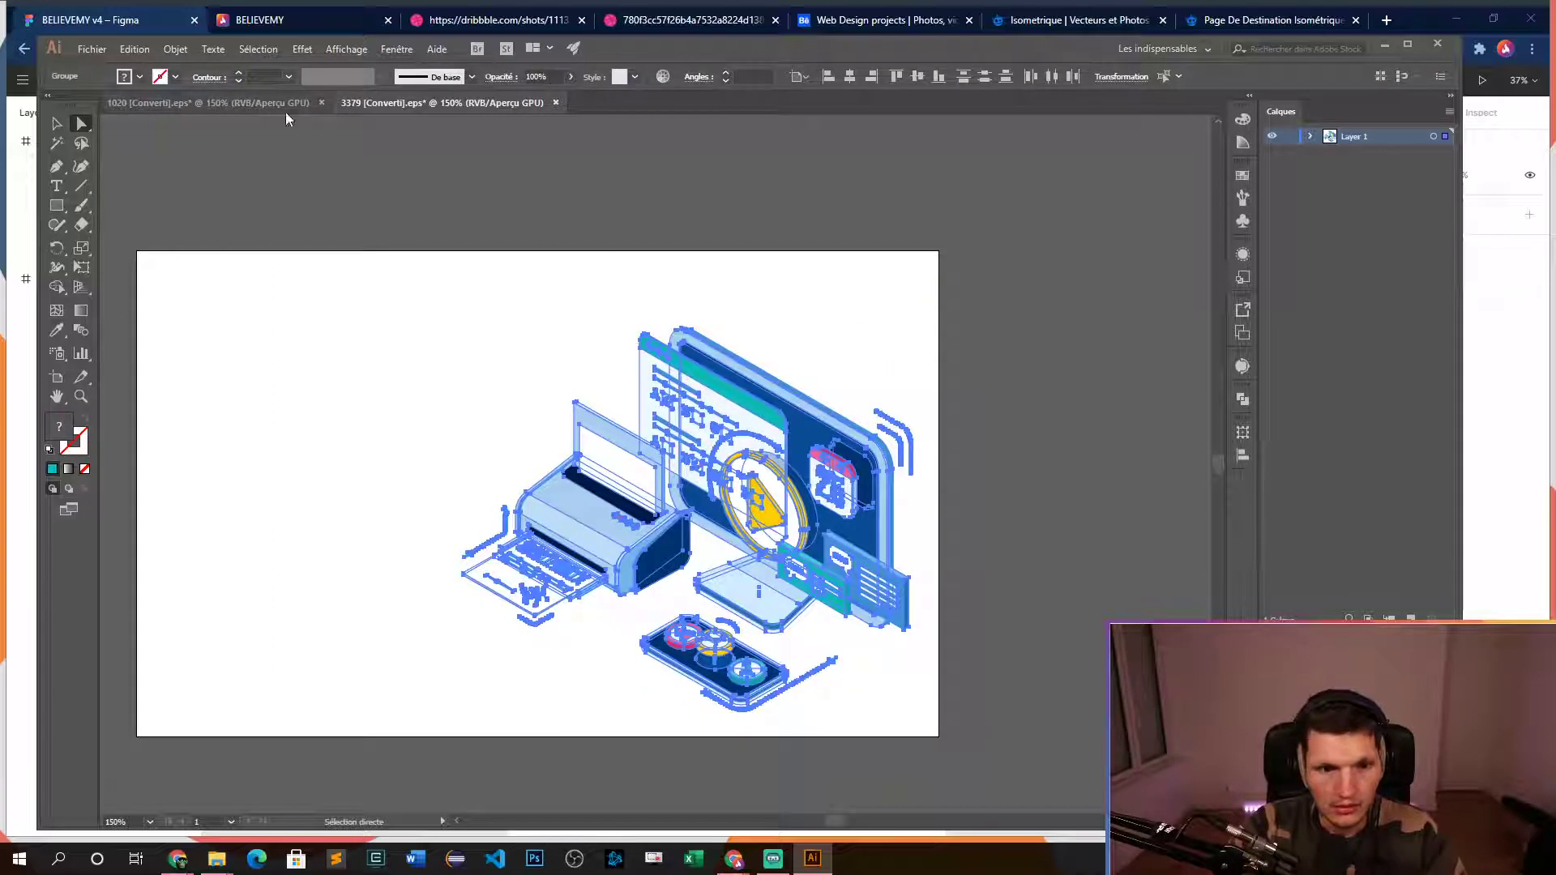
{"action": "left_click", "coordinate": [242, 54]}
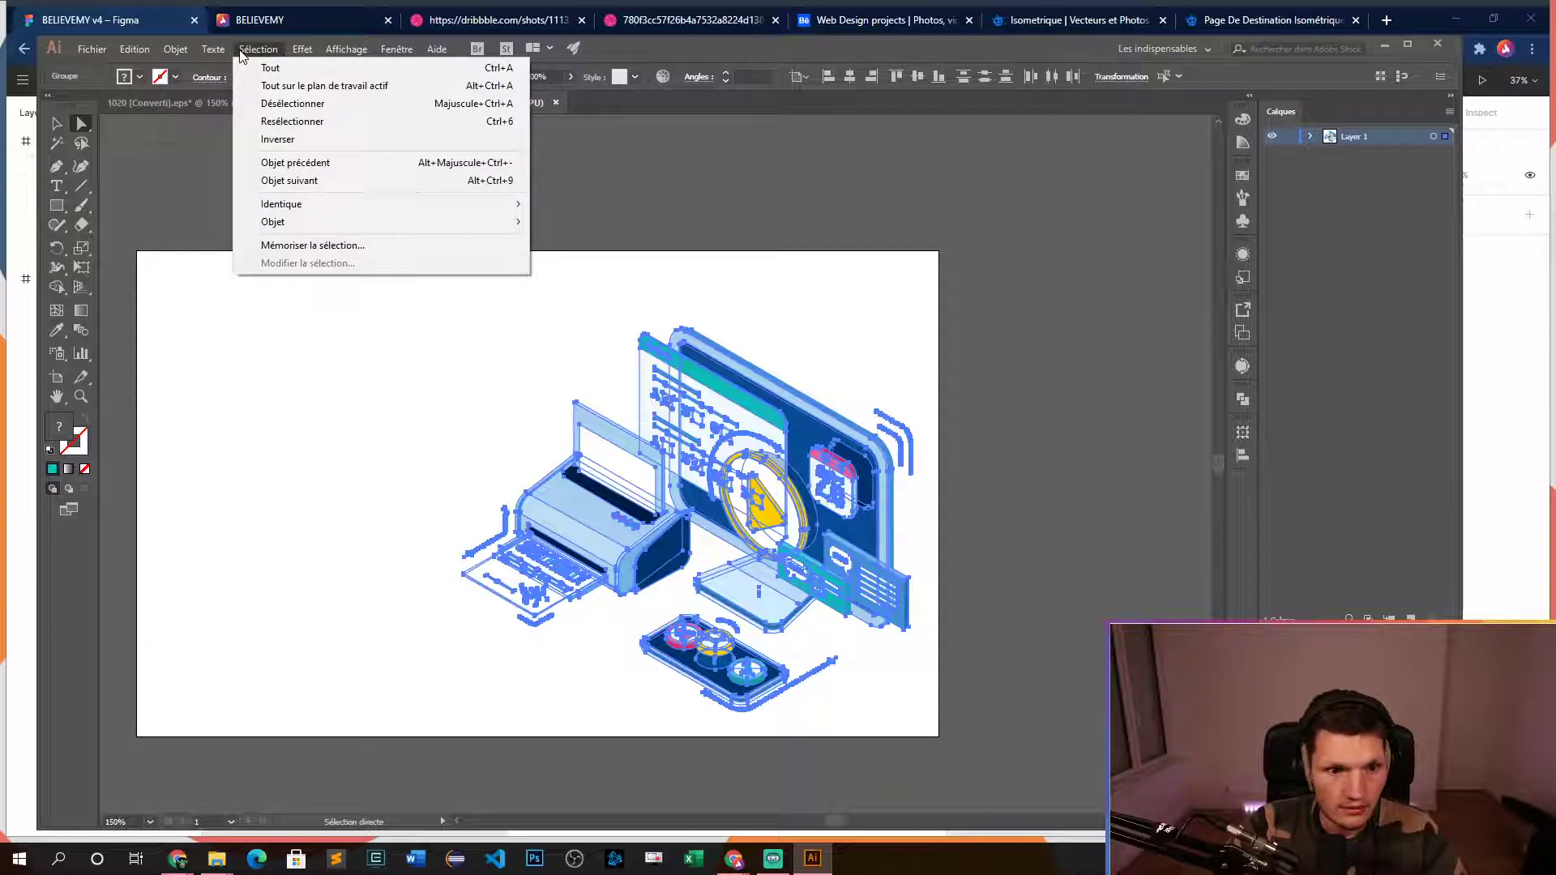
{"action": "mouse_move", "coordinate": [307, 229]}
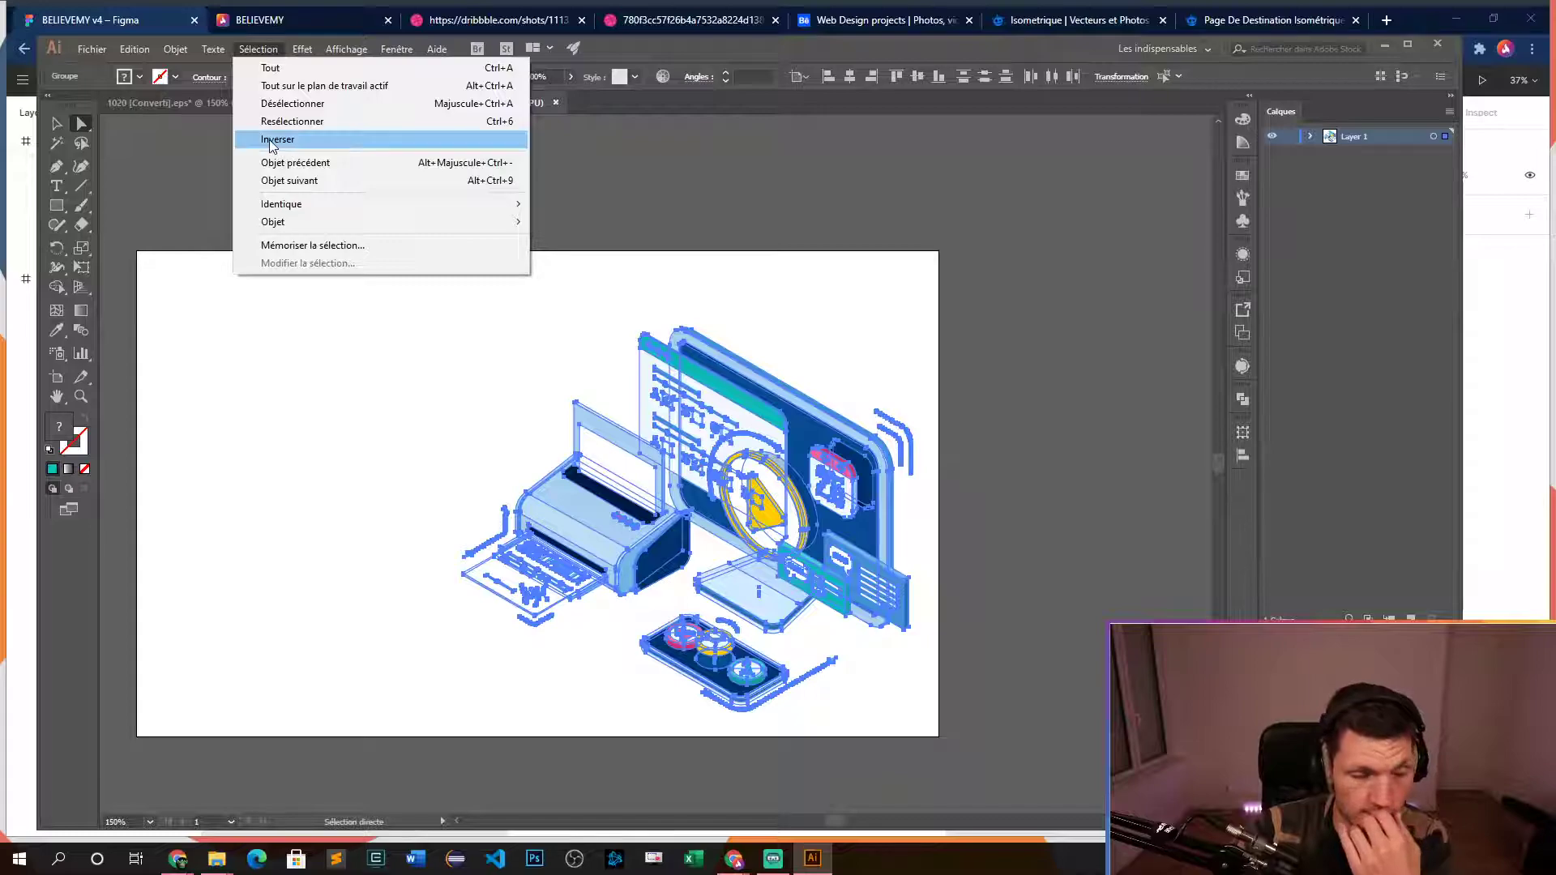
{"action": "mouse_move", "coordinate": [300, 51]}
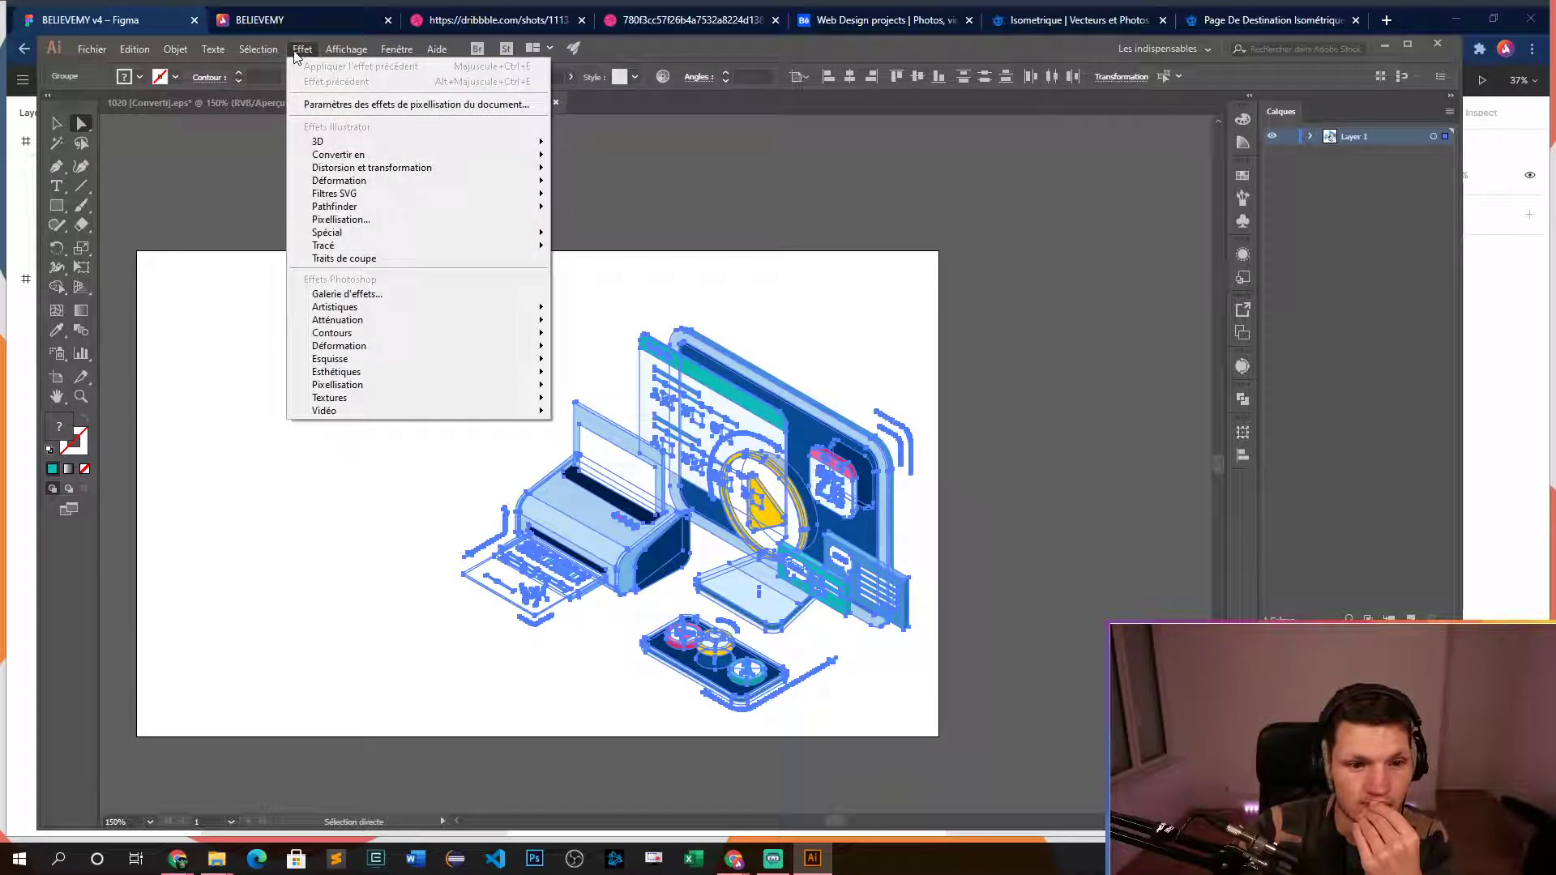
{"action": "mouse_move", "coordinate": [134, 50]}
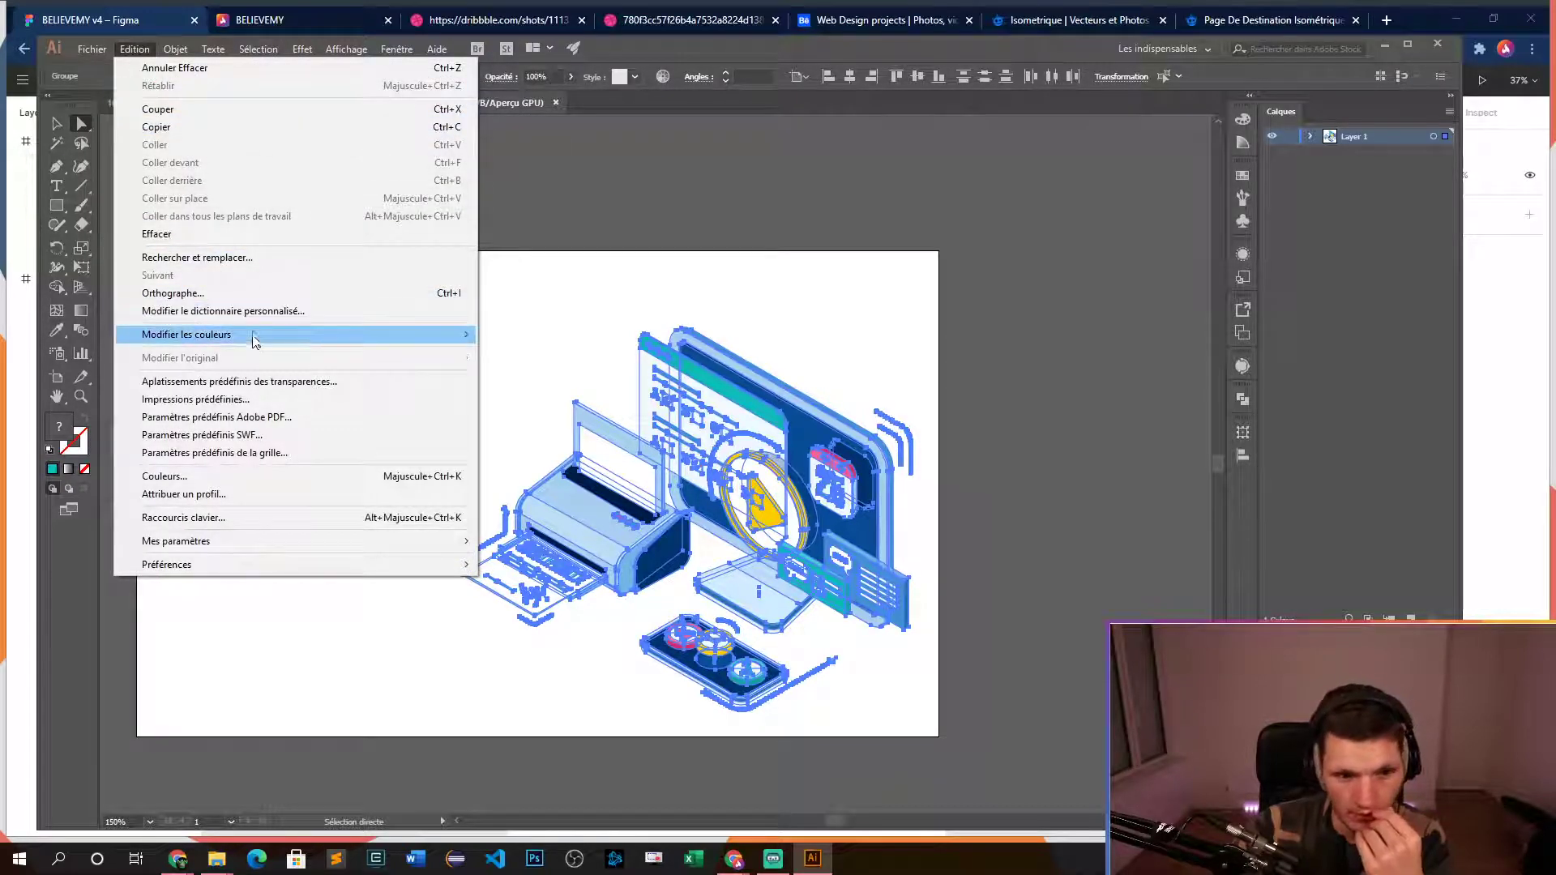
{"action": "mouse_move", "coordinate": [253, 337]}
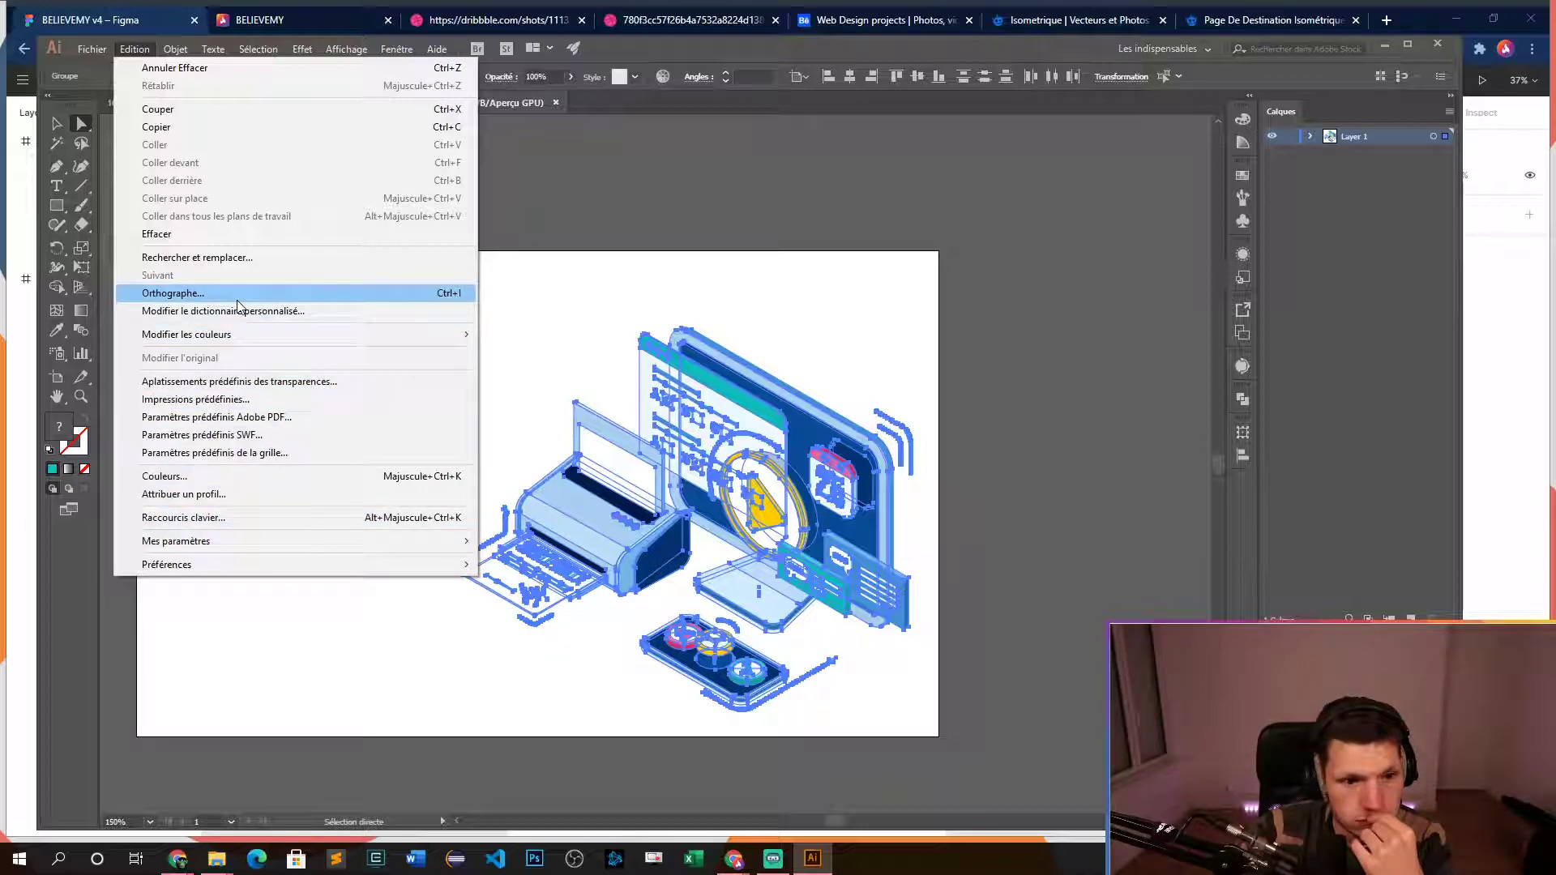
{"action": "mouse_move", "coordinate": [86, 51]}
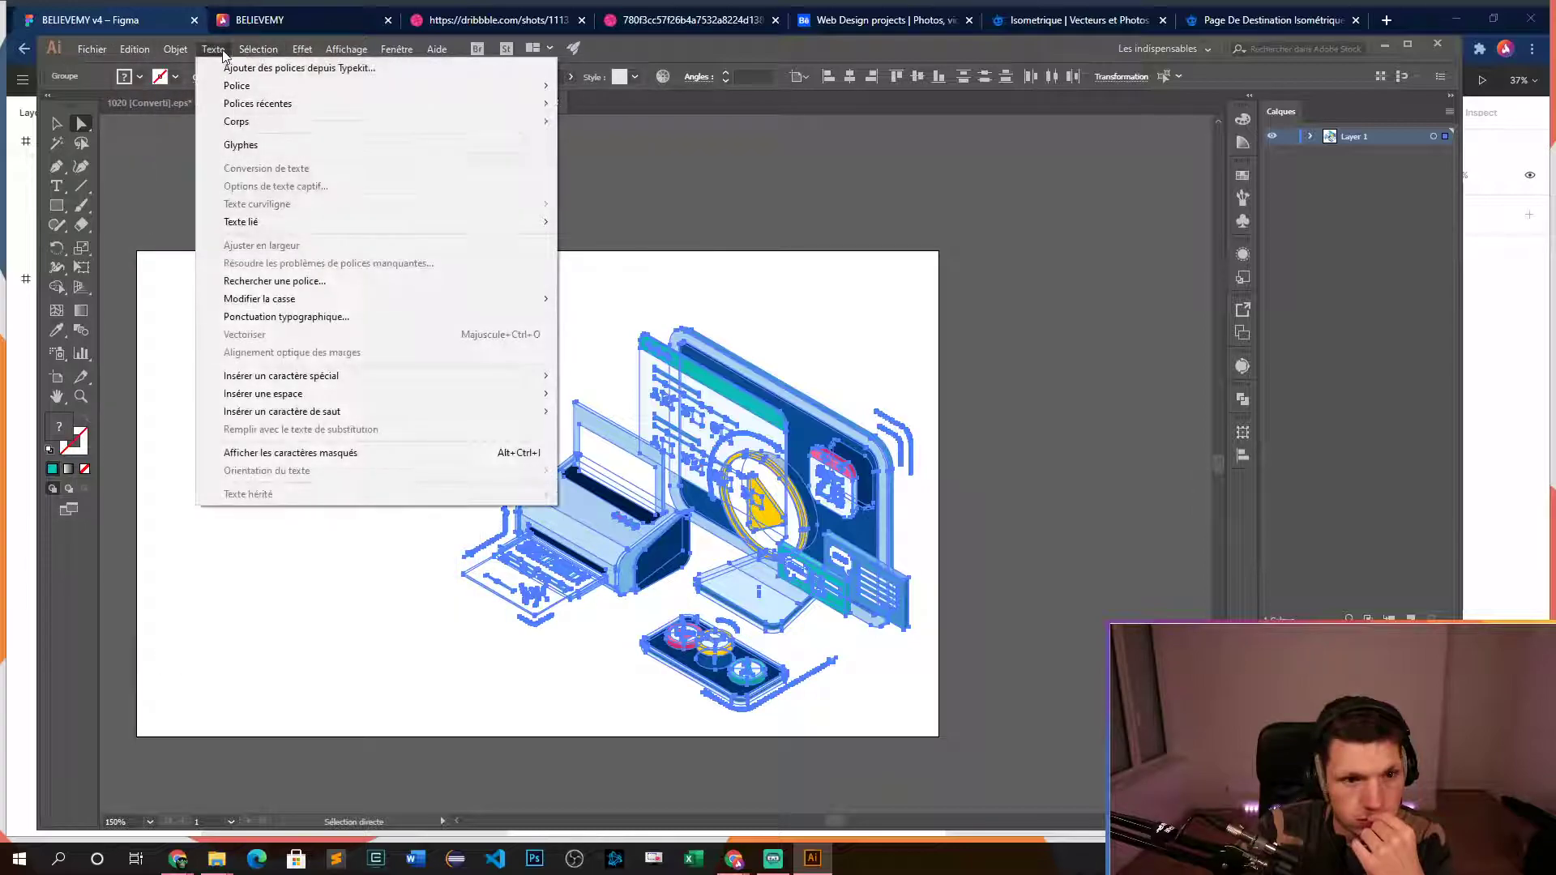
{"action": "left_click", "coordinate": [367, 55]}
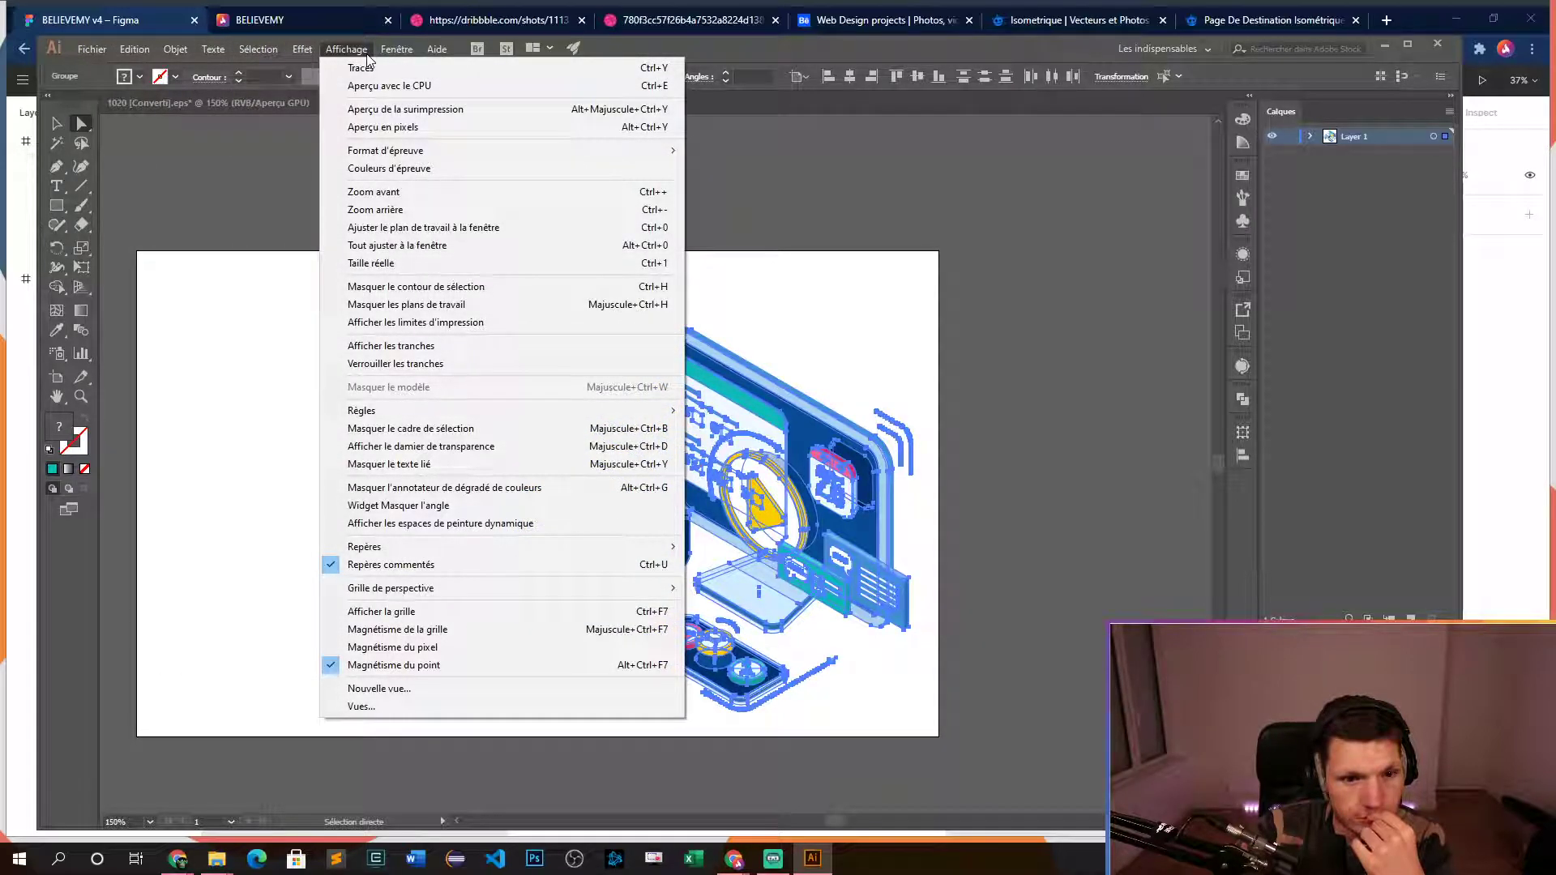
{"action": "left_click", "coordinate": [367, 55]}
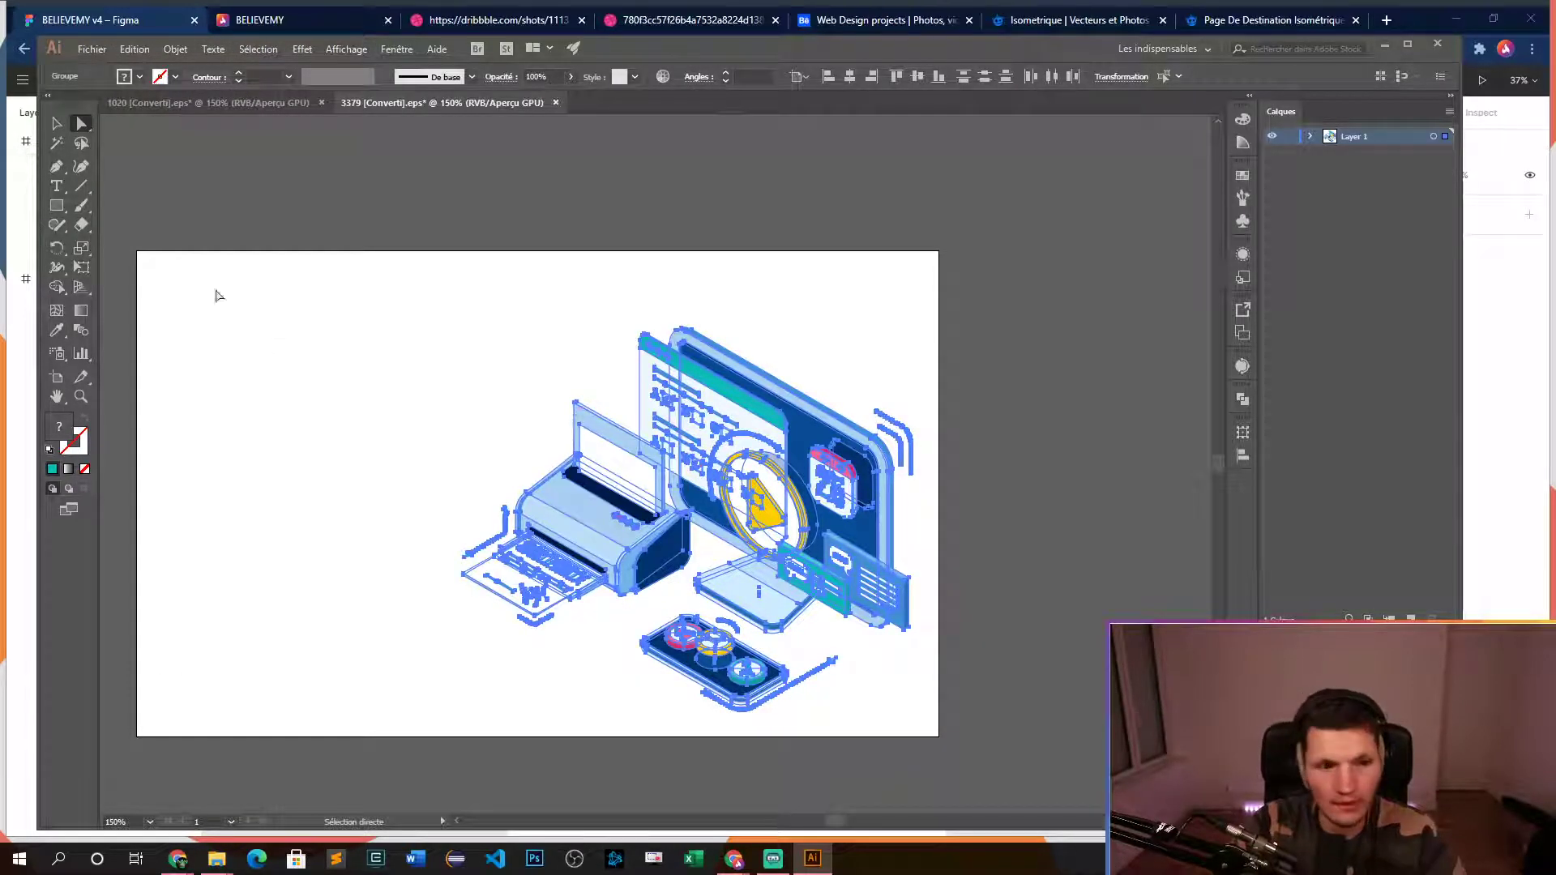
- Move the whole illustration towards the artboard's centre and try mirroring it horizontally so the monitor and printer swap sides
{"action": "left_click", "coordinate": [66, 123]}
{"action": "left_click_drag", "start_coordinate": [589, 520], "coordinate": [372, 492]}
{"action": "right_click", "coordinate": [372, 492]}
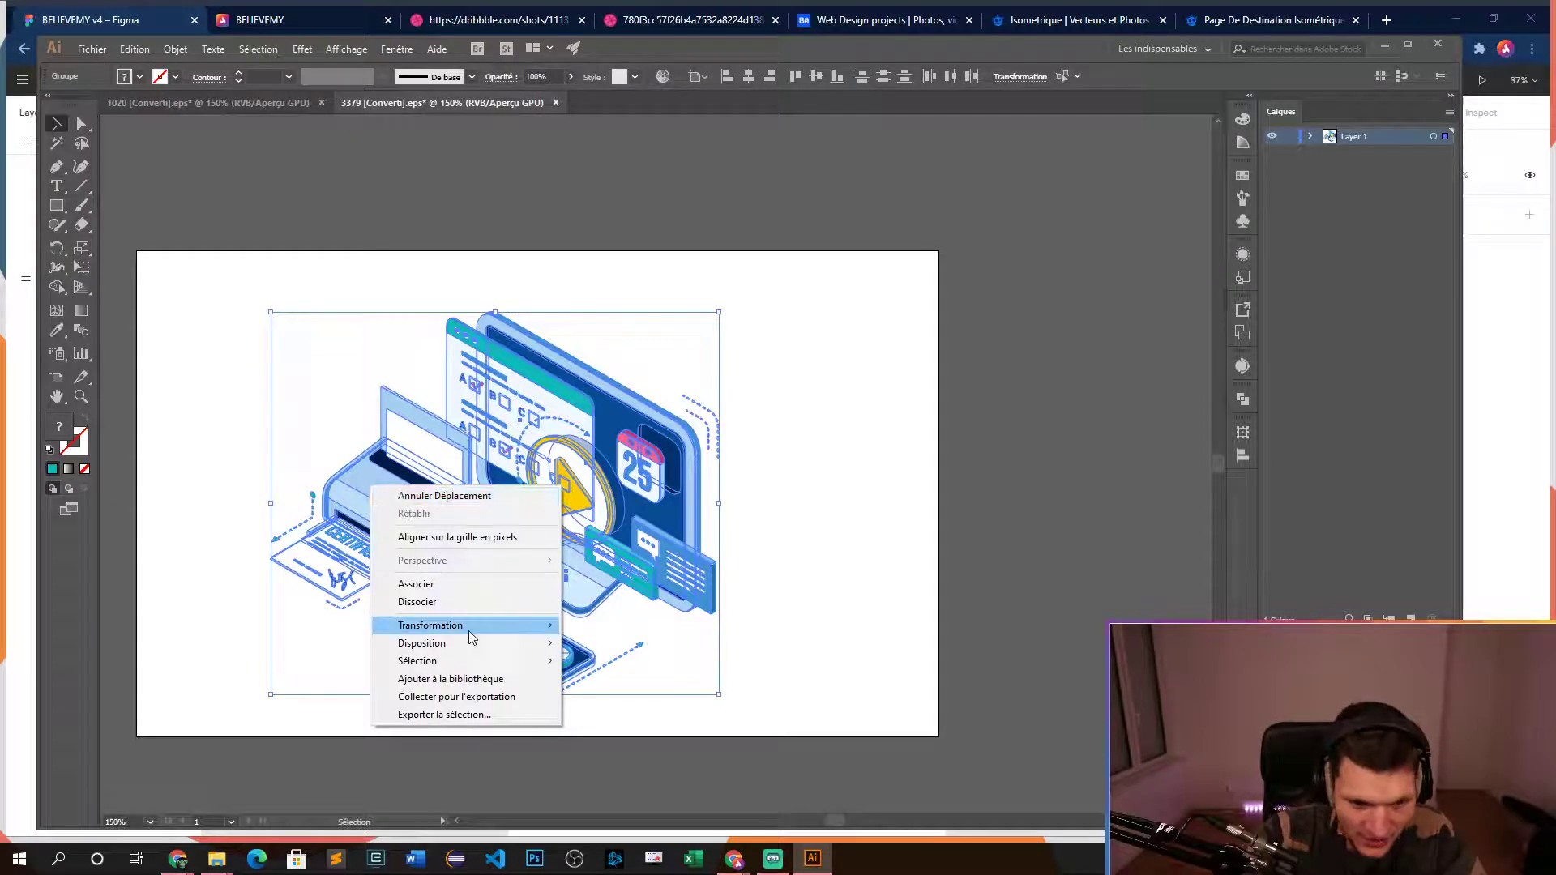
{"action": "mouse_move", "coordinate": [469, 627]}
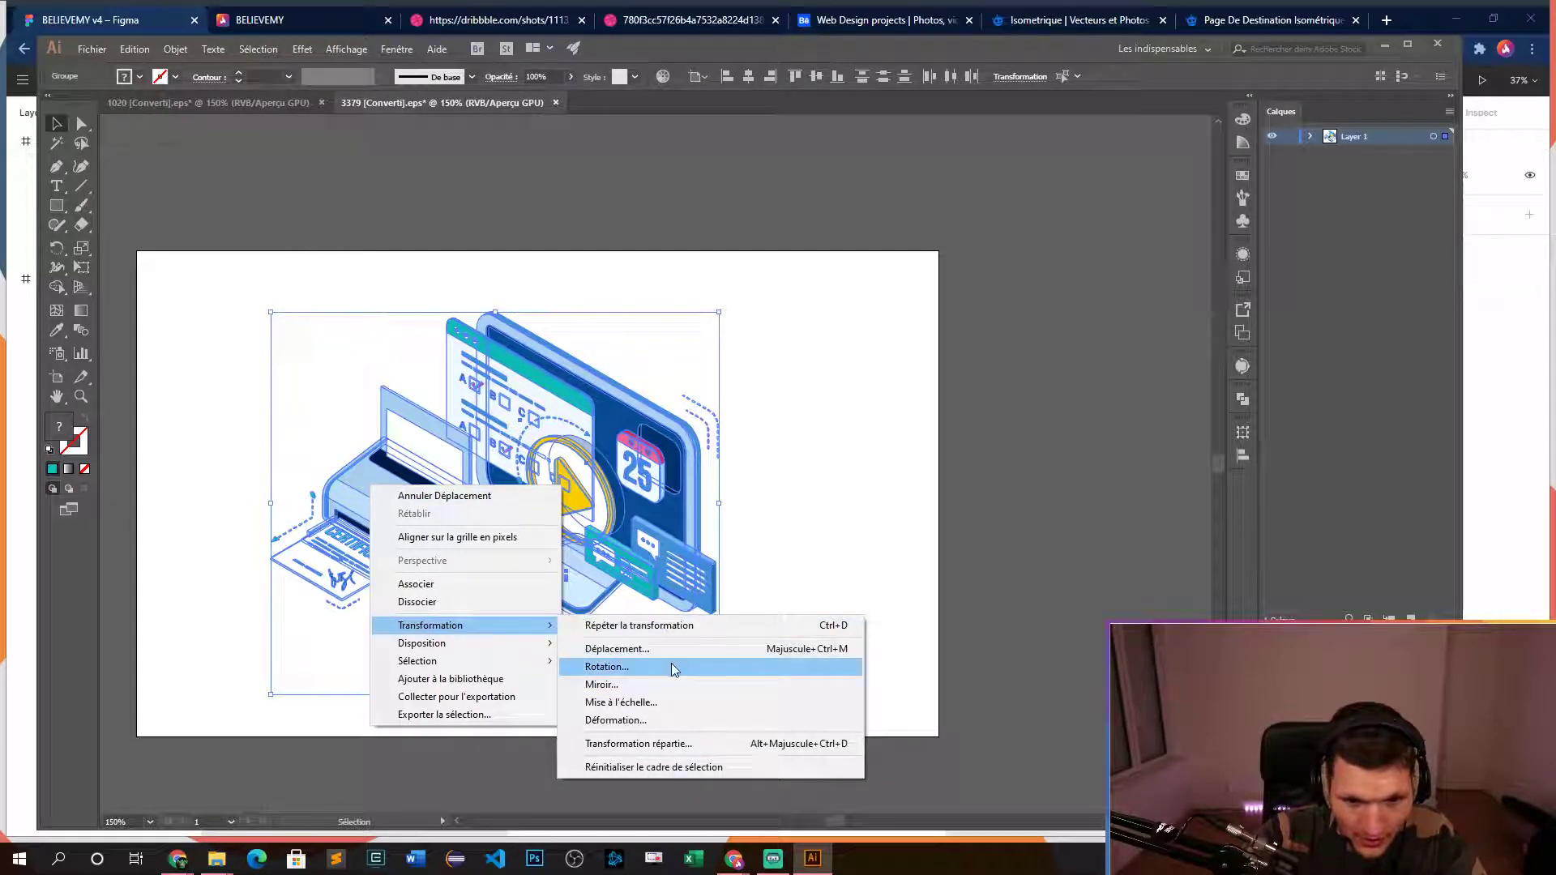
{"action": "left_click", "coordinate": [678, 688]}
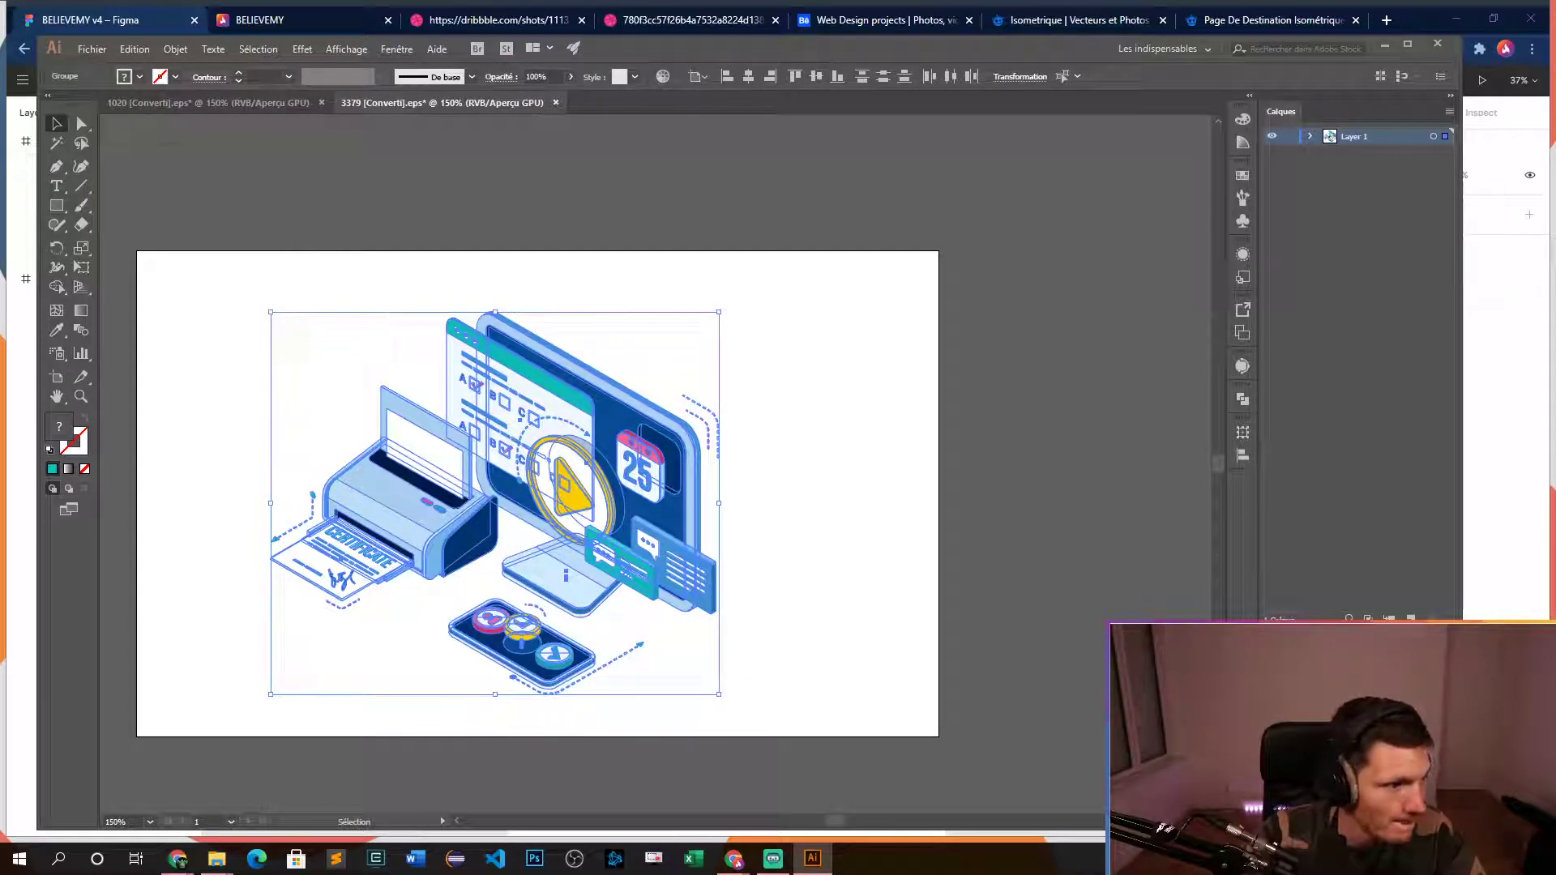
{"action": "key", "text": "Return"}
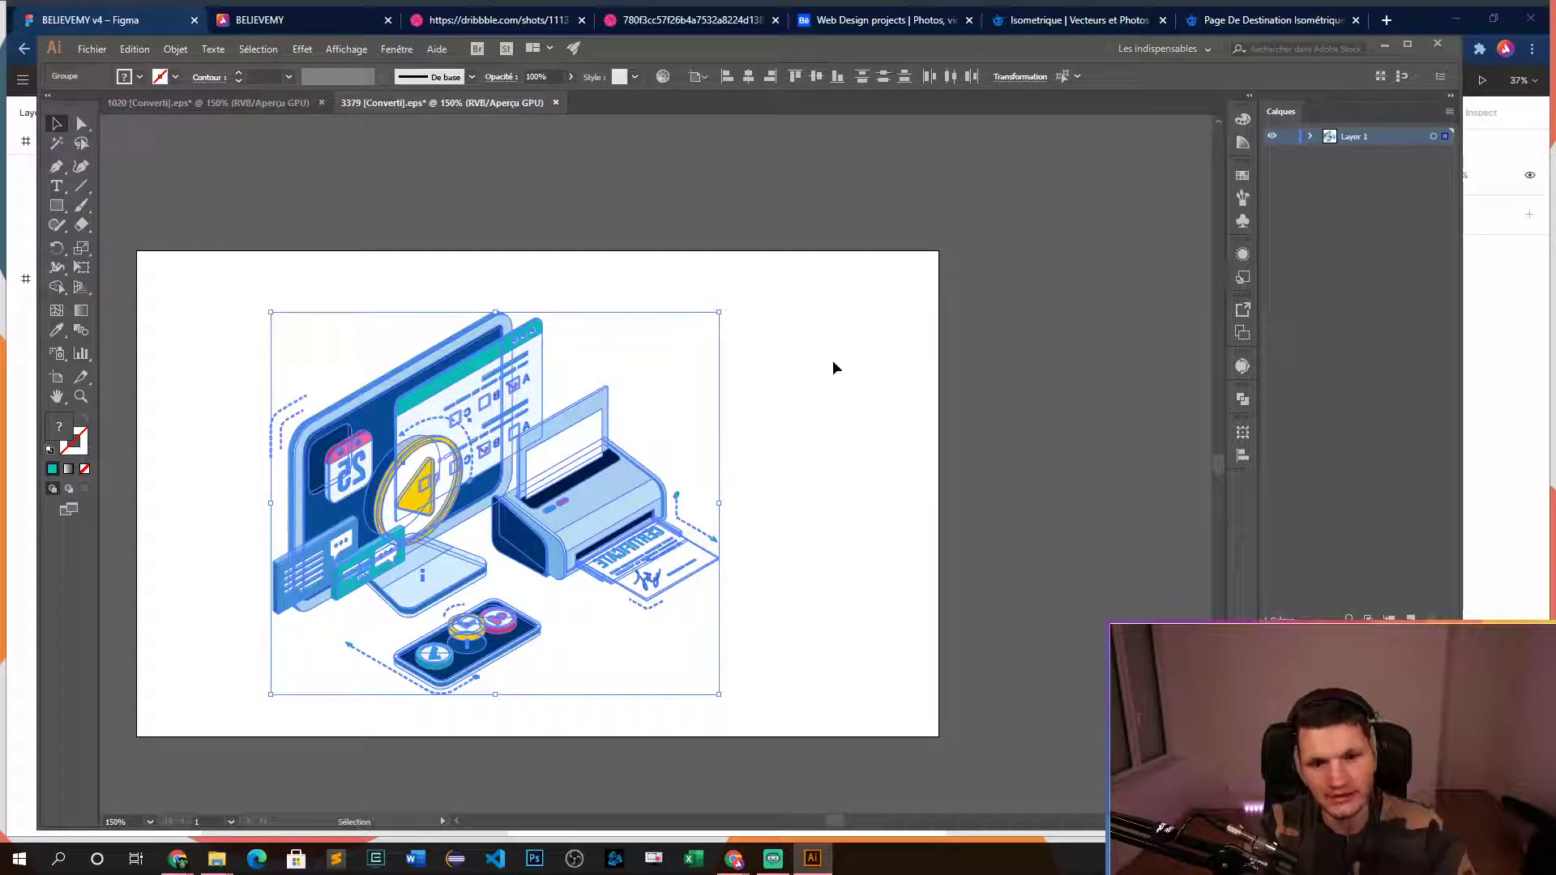
- Undo the mirroring of the illustration and clear the selection
{"action": "key", "text": "ctrl+c"}
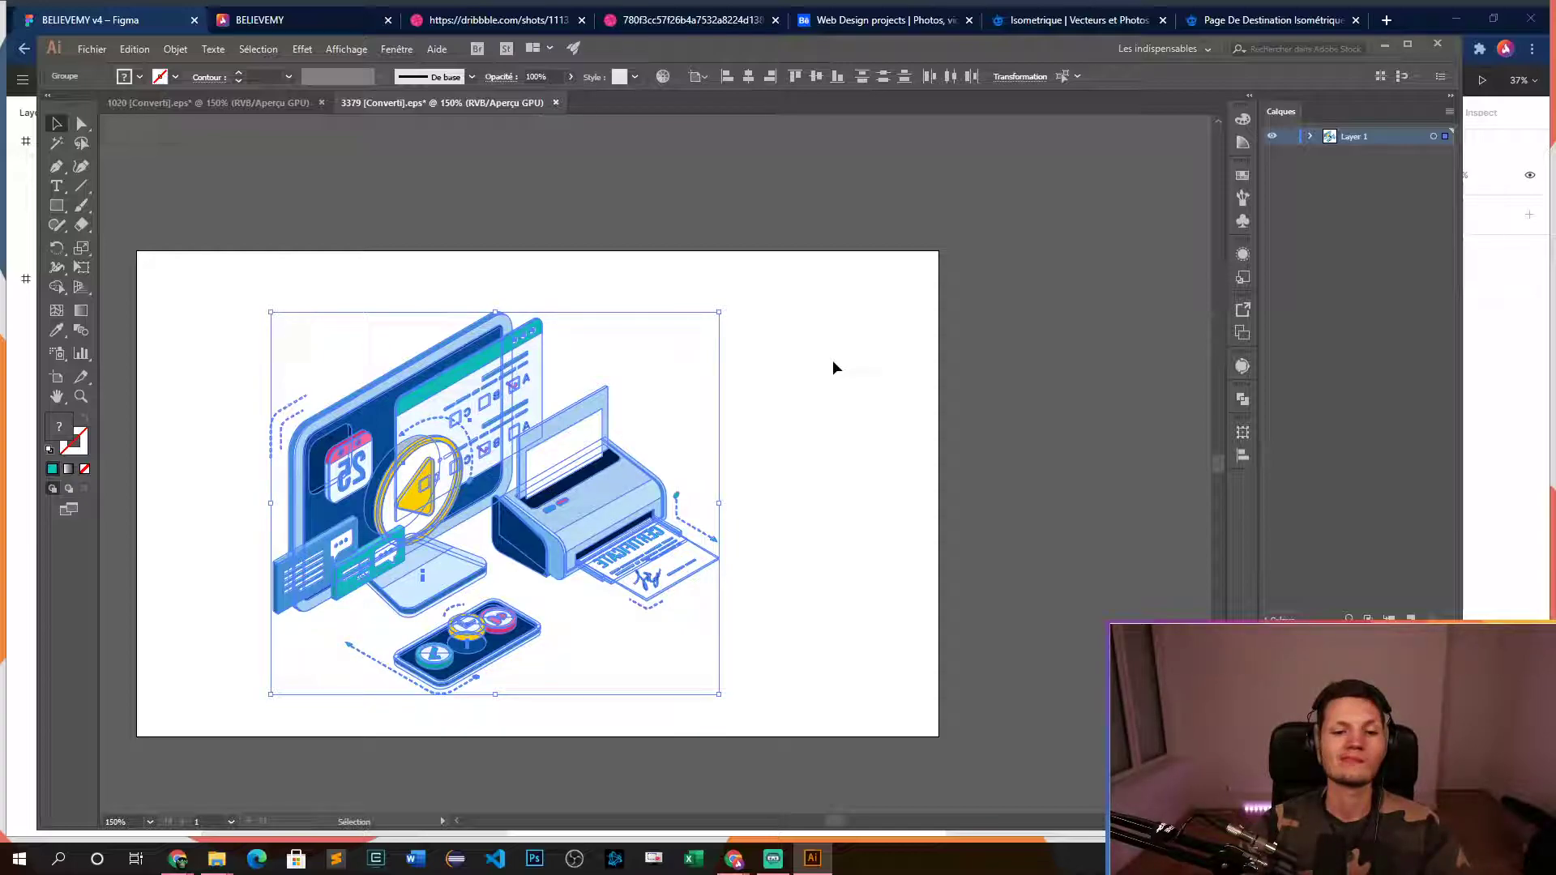
{"action": "key", "text": "ctrl+z"}
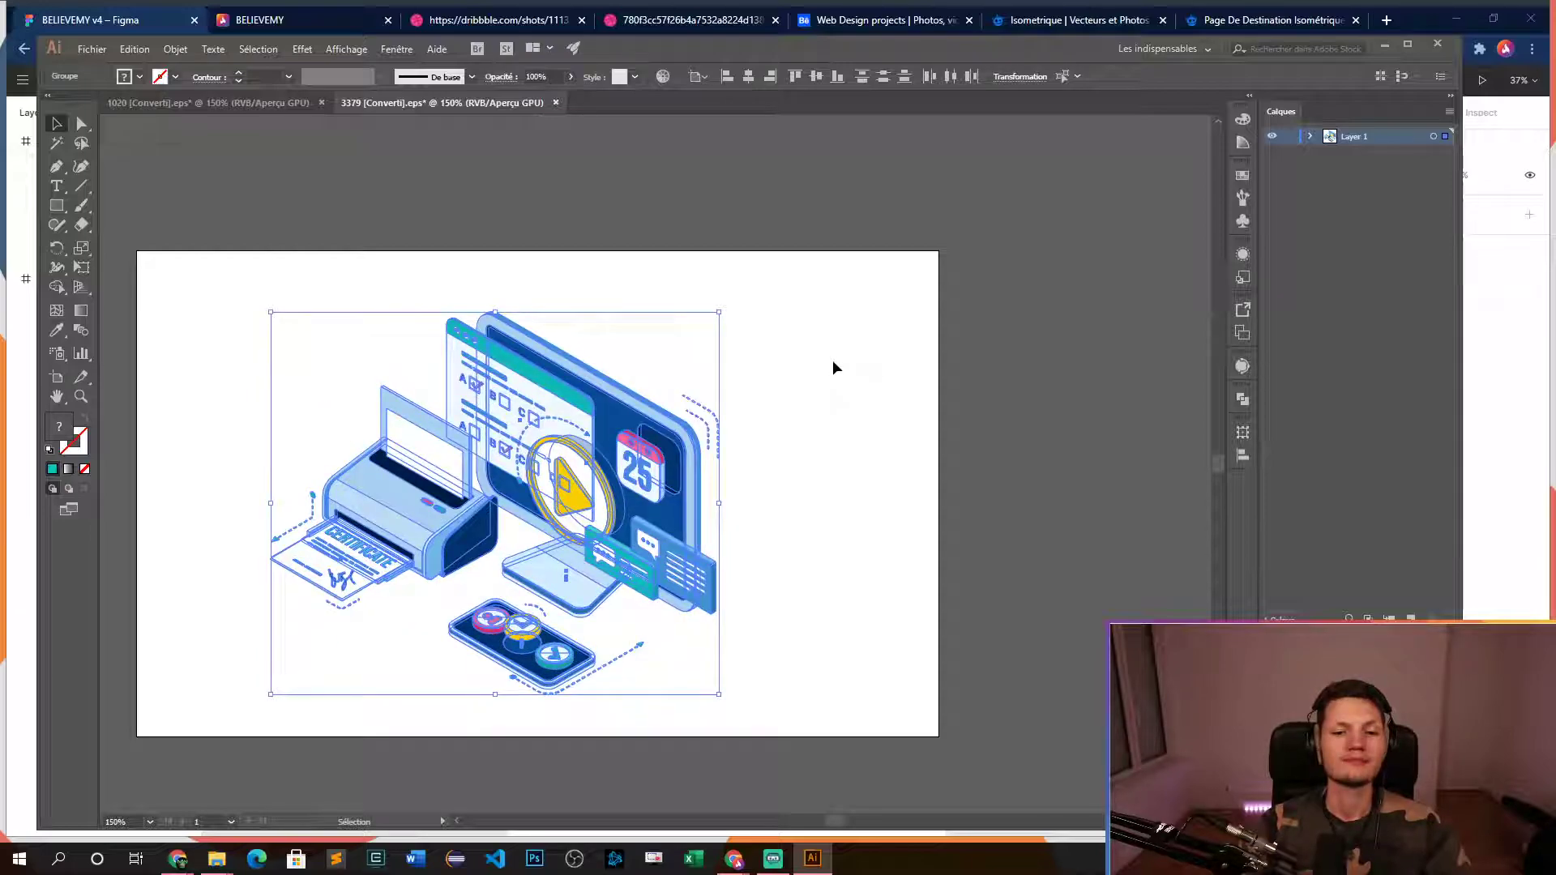
{"action": "left_click", "coordinate": [833, 368]}
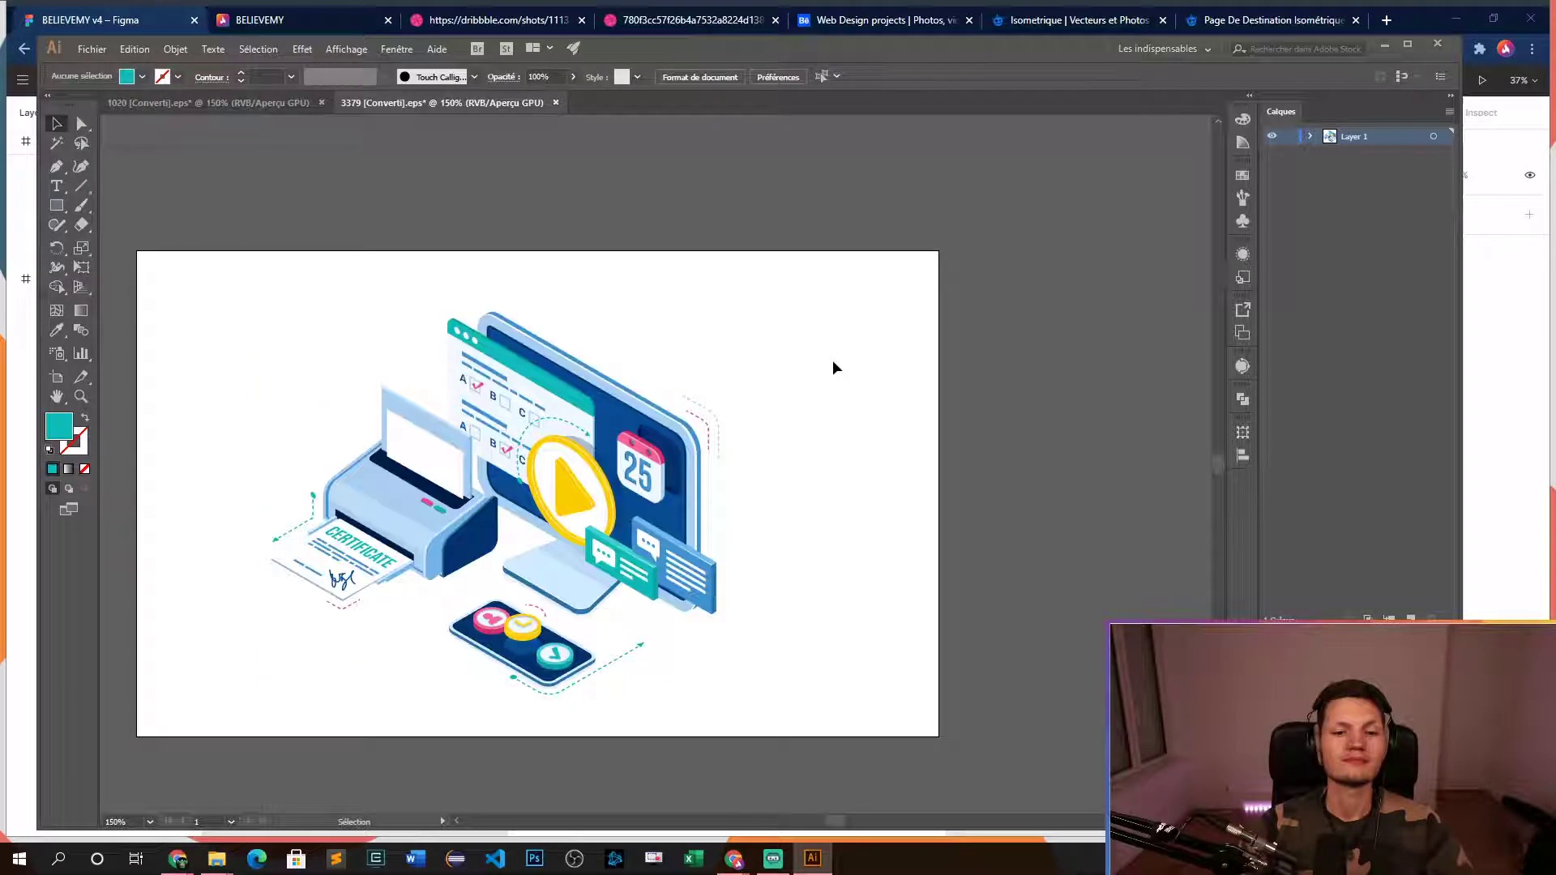
- Close the 3379 and 1020 illustration documents without saving their changes and switch back to the BELIEVEMY v4 design in Figma
{"action": "double_click", "coordinate": [965, 60]}
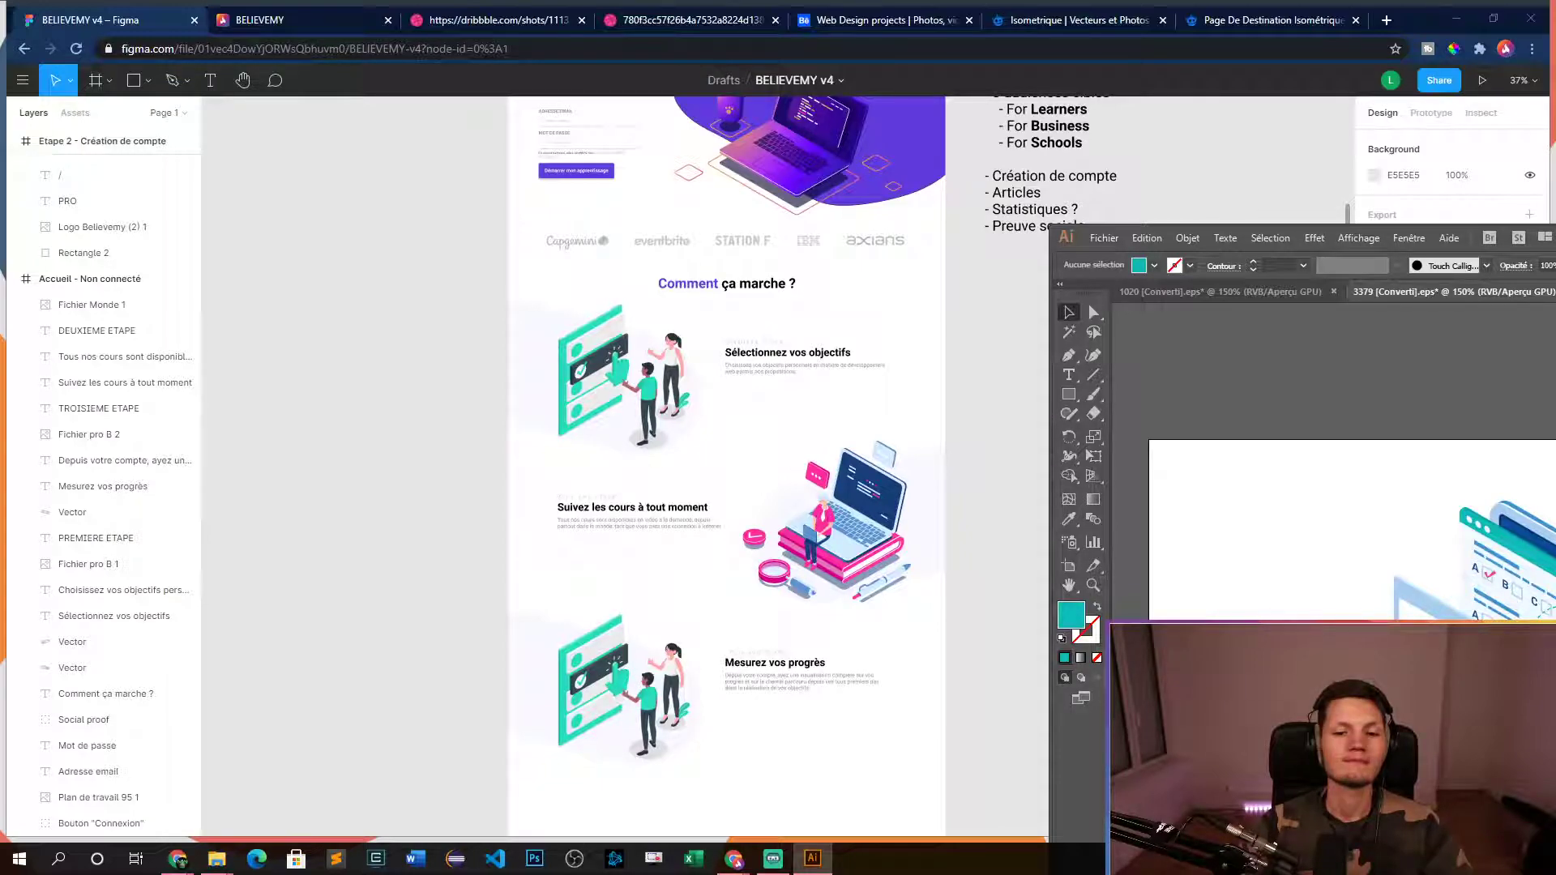
{"action": "left_click_drag", "start_coordinate": [1555, 246], "coordinate": [1069, 116]}
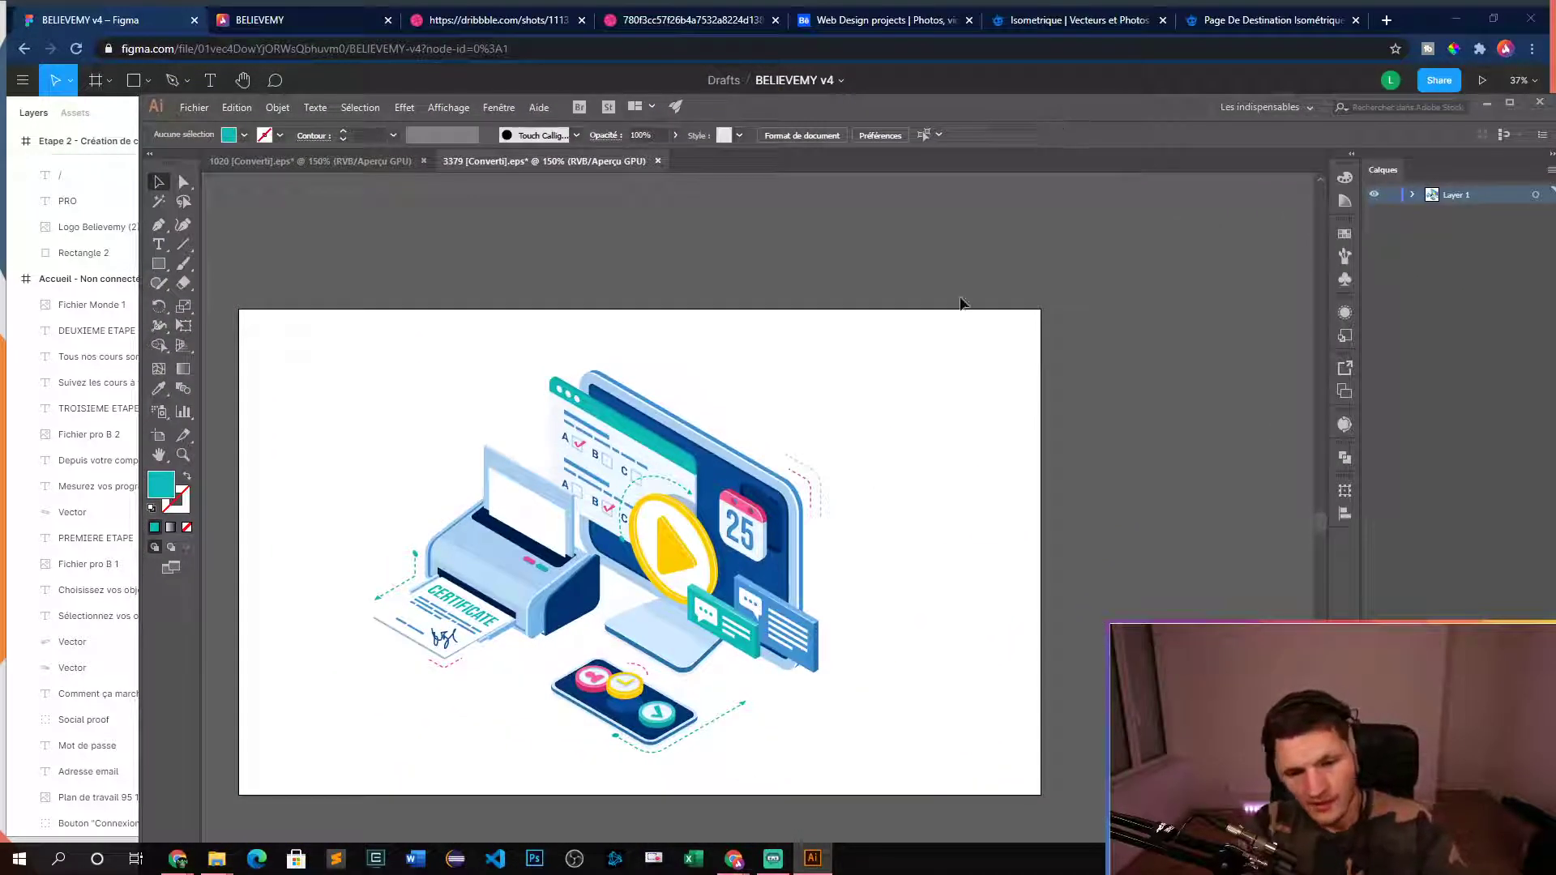
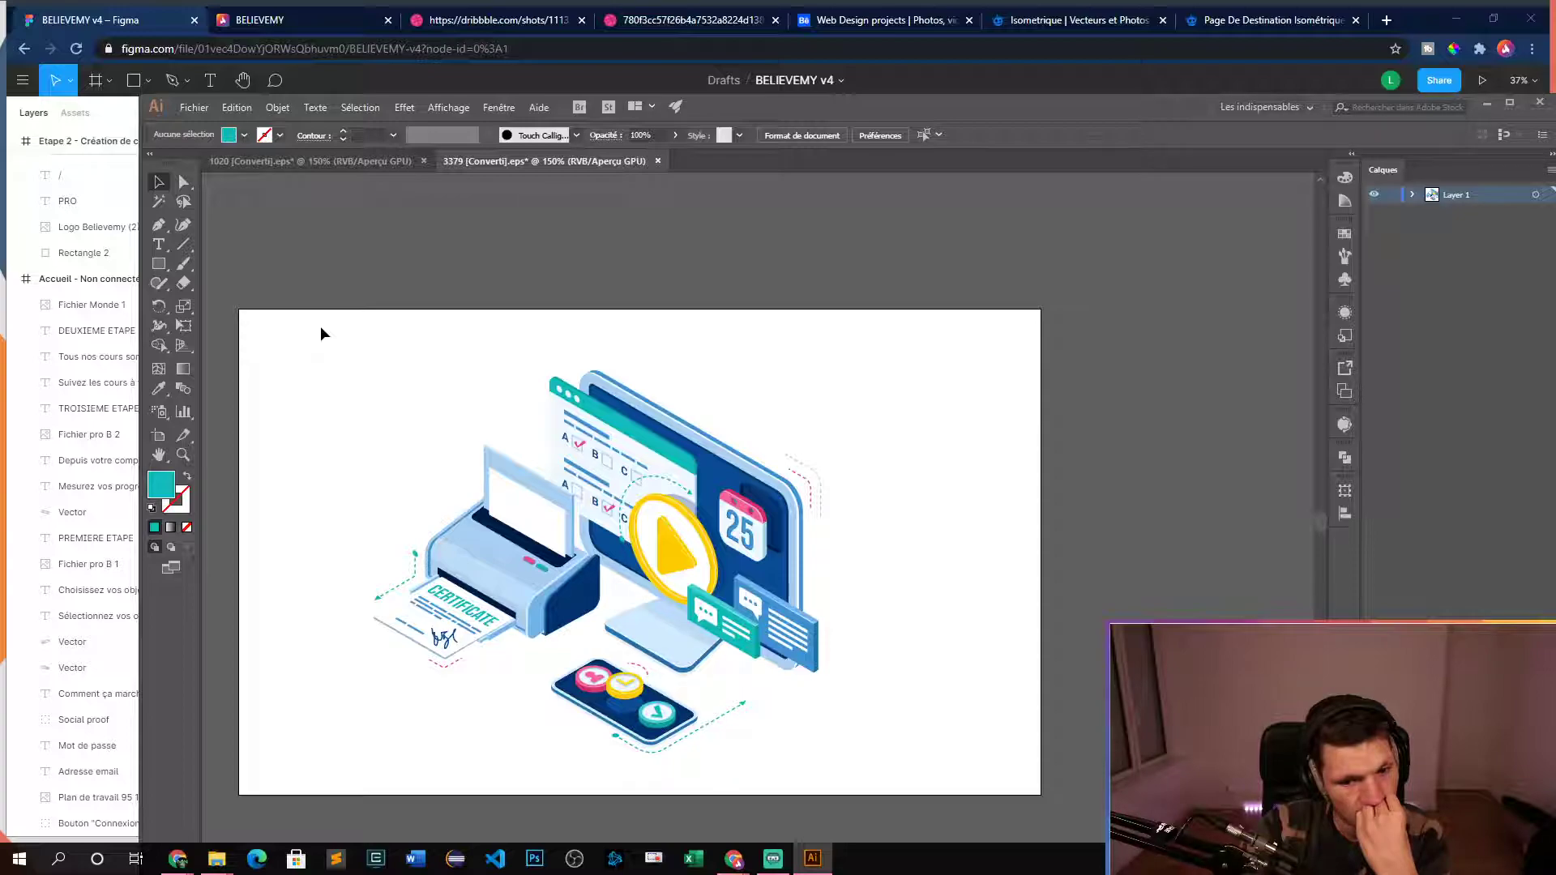
{"action": "left_click", "coordinate": [660, 161]}
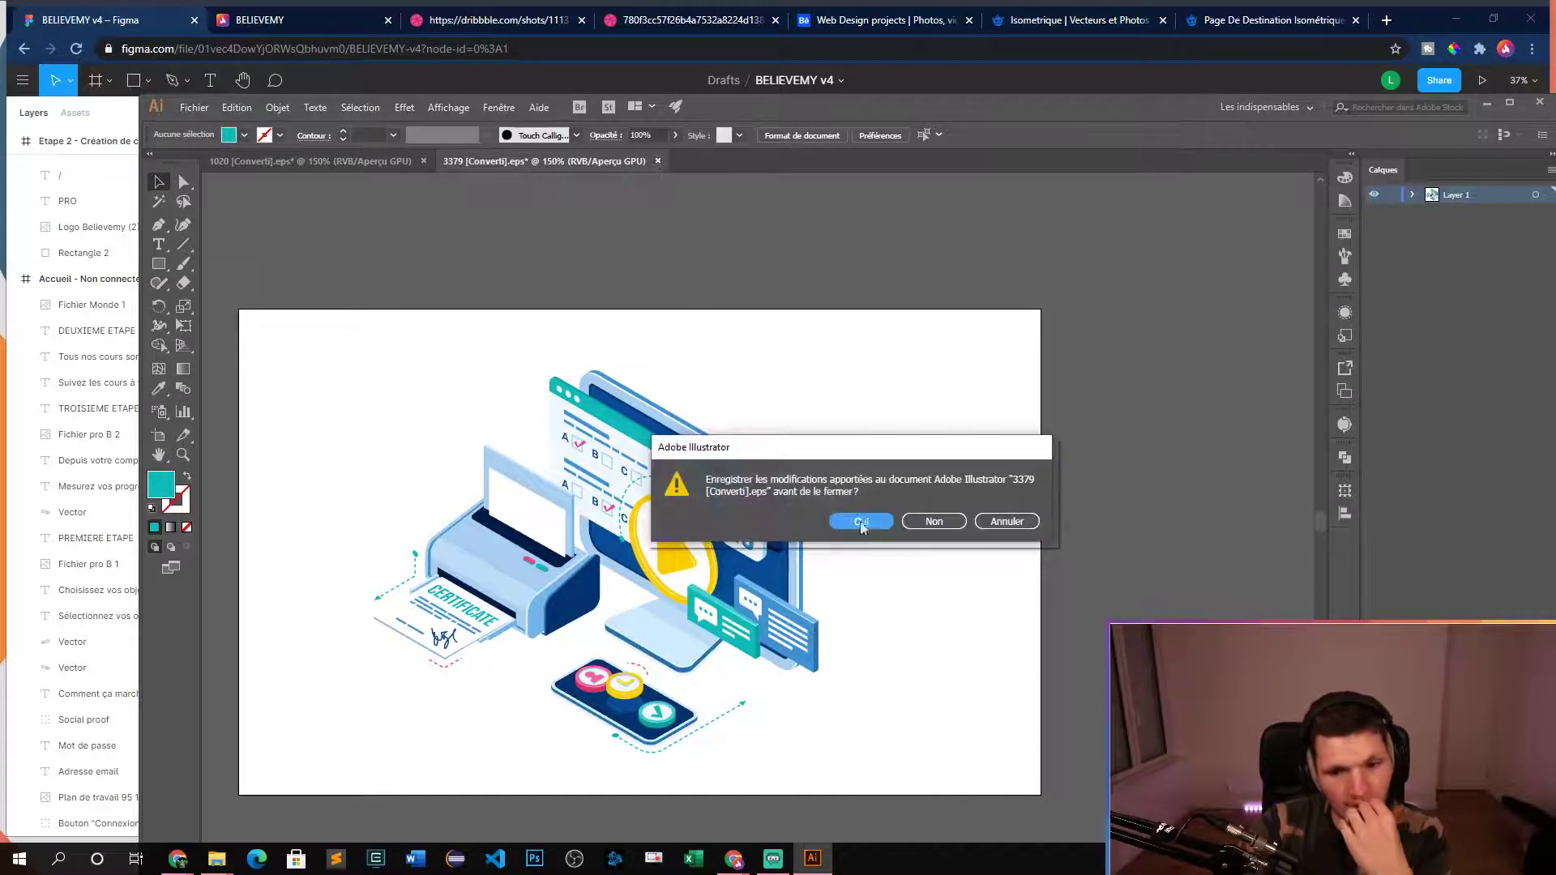
{"action": "left_click", "coordinate": [948, 523]}
{"action": "left_click", "coordinate": [421, 164]}
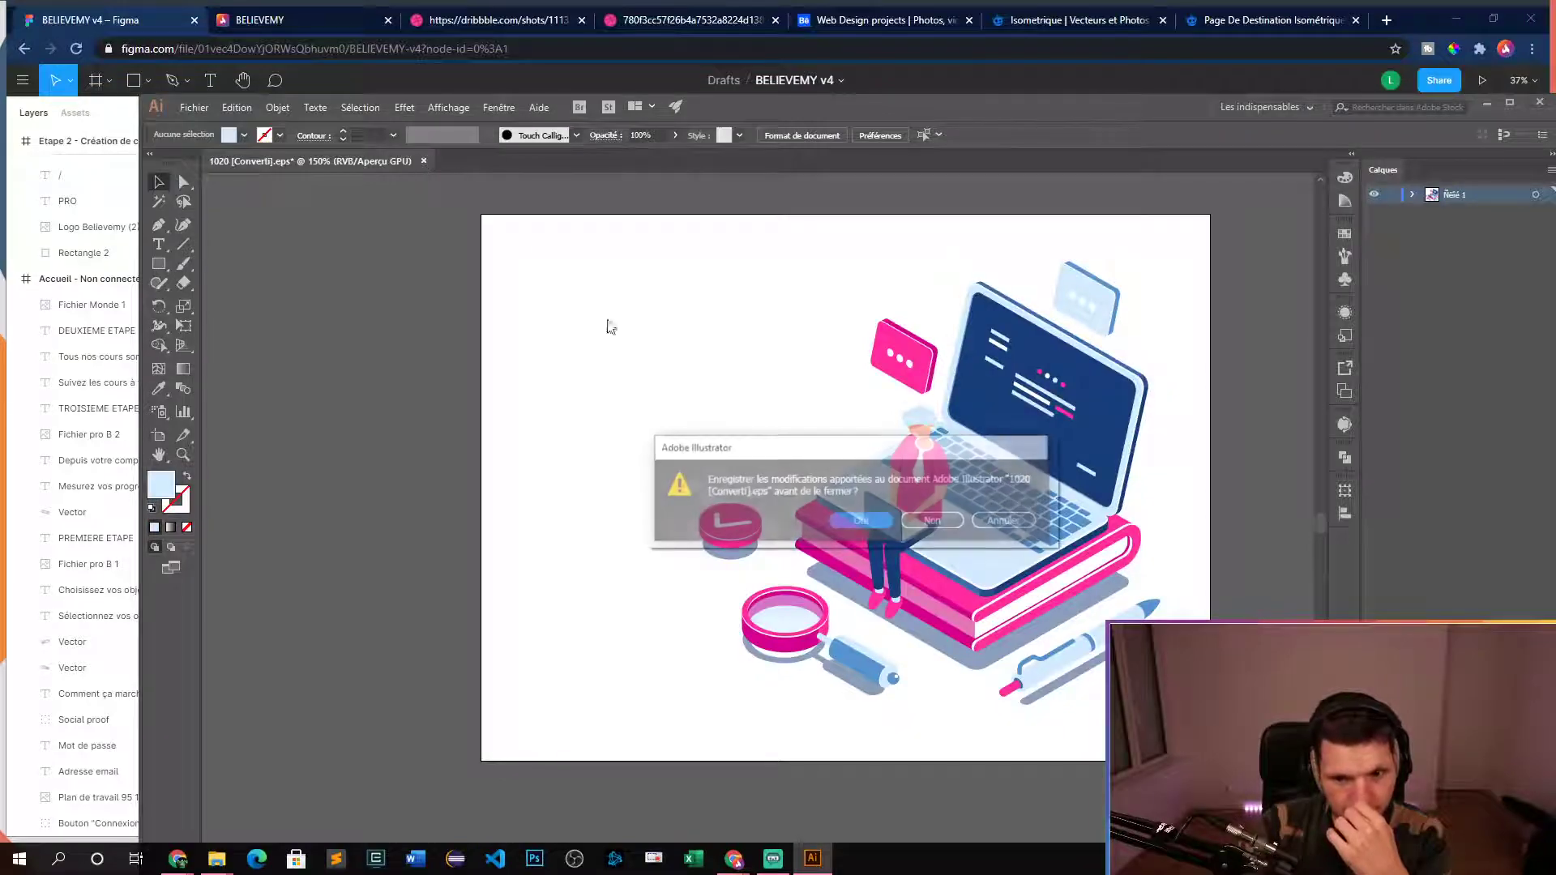
{"action": "left_click", "coordinate": [949, 523]}
{"action": "left_click", "coordinate": [1084, 76]}
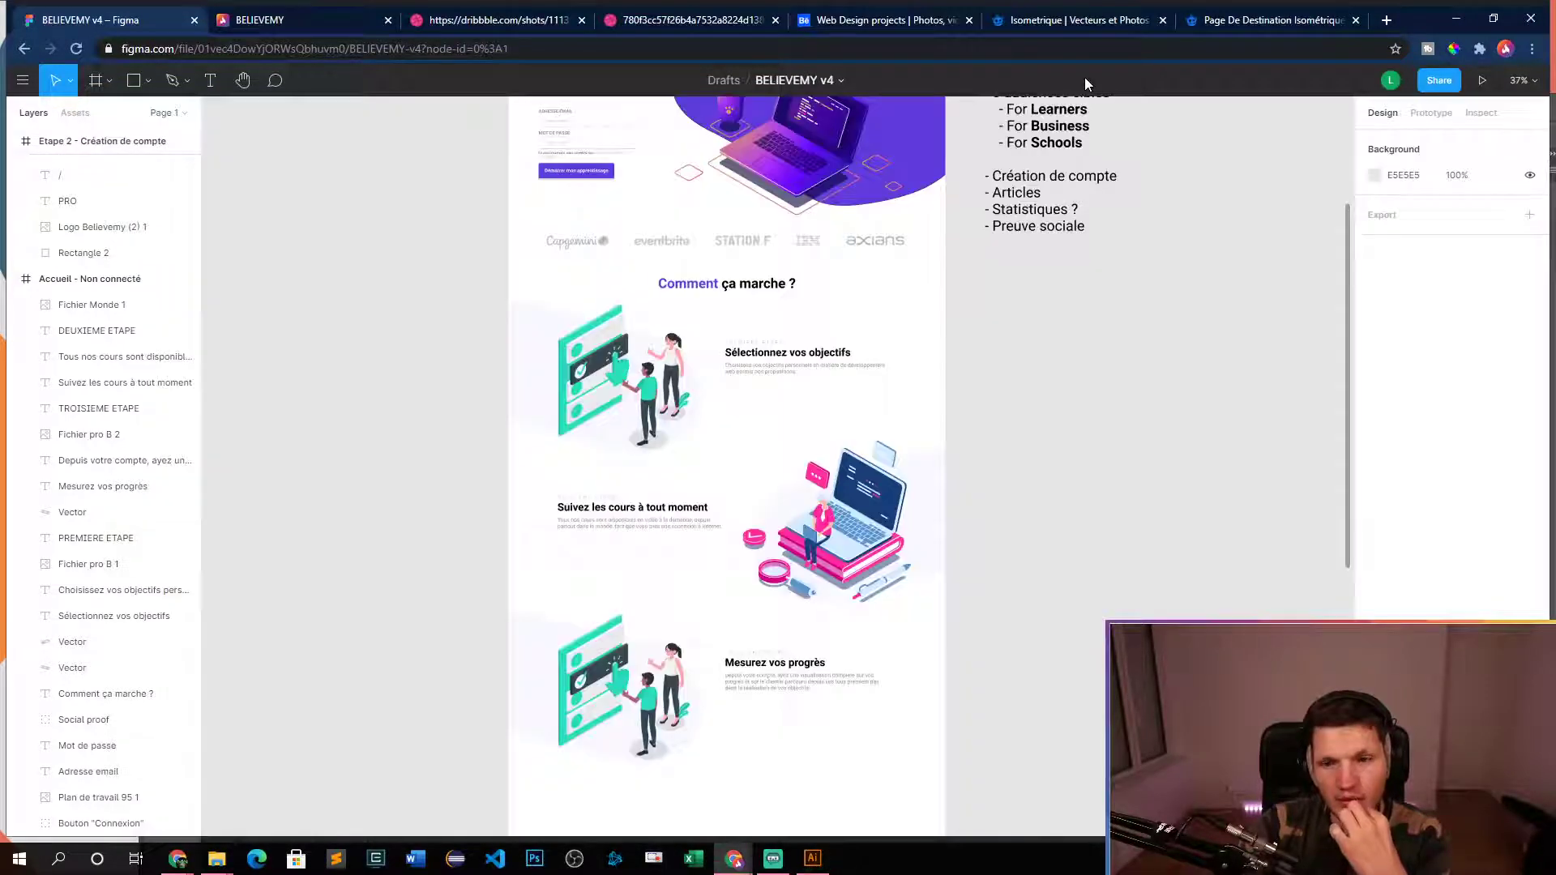
- Switch to the Freepik online-education illustration page and browse its related illustrations for a suitable isometric learning visual
{"action": "left_click", "coordinate": [1255, 19]}
{"action": "scroll", "coordinate": [940, 445], "scroll_direction": "down", "scroll_amount": 5}
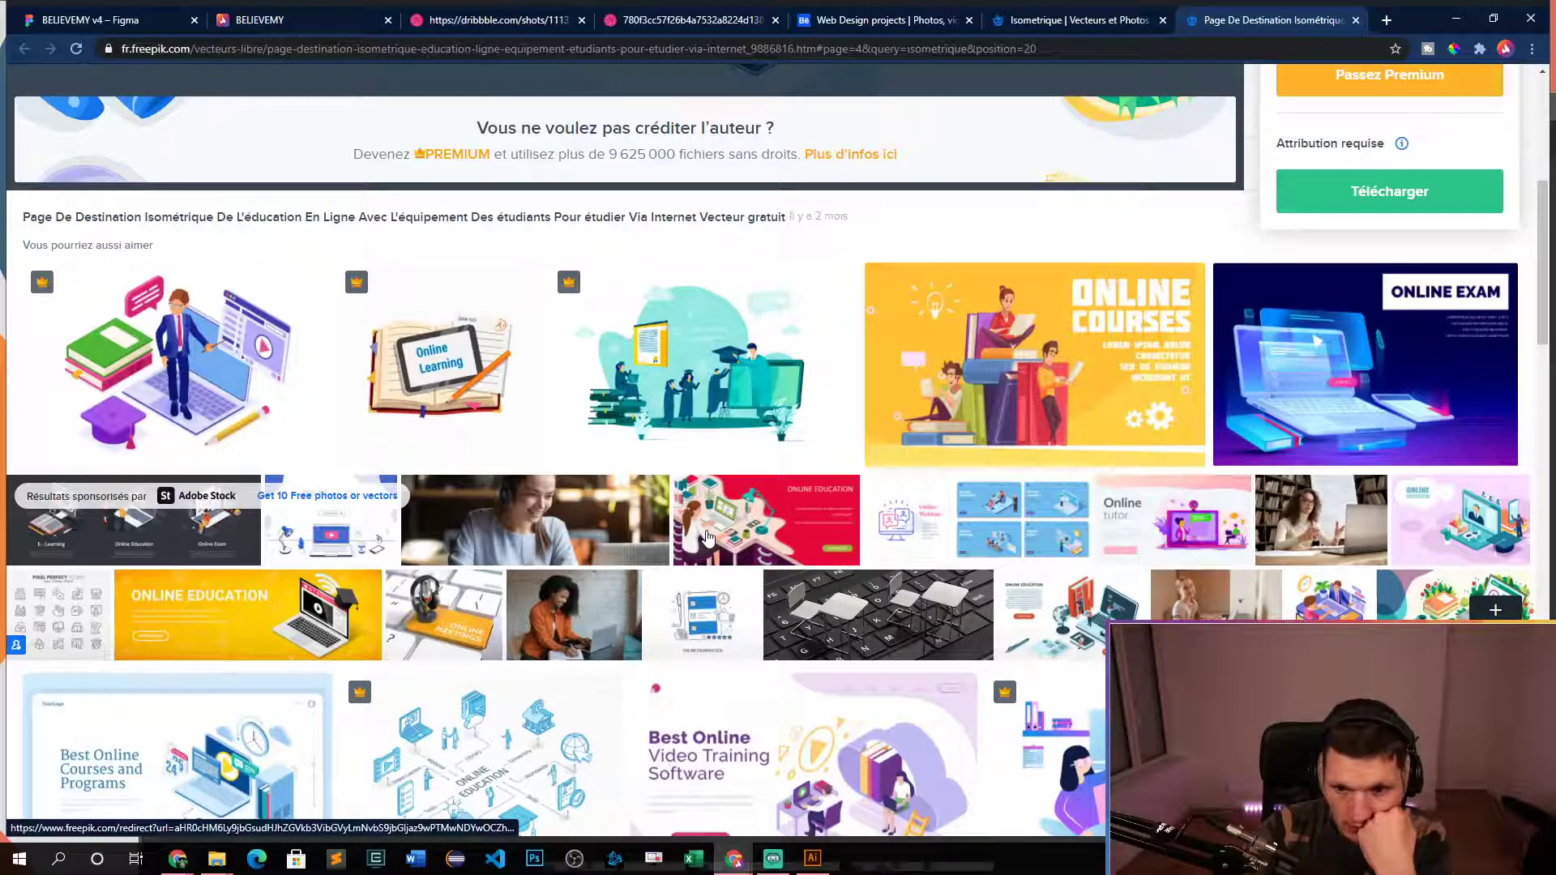
{"action": "scroll", "coordinate": [707, 537], "scroll_direction": "down", "scroll_amount": 2}
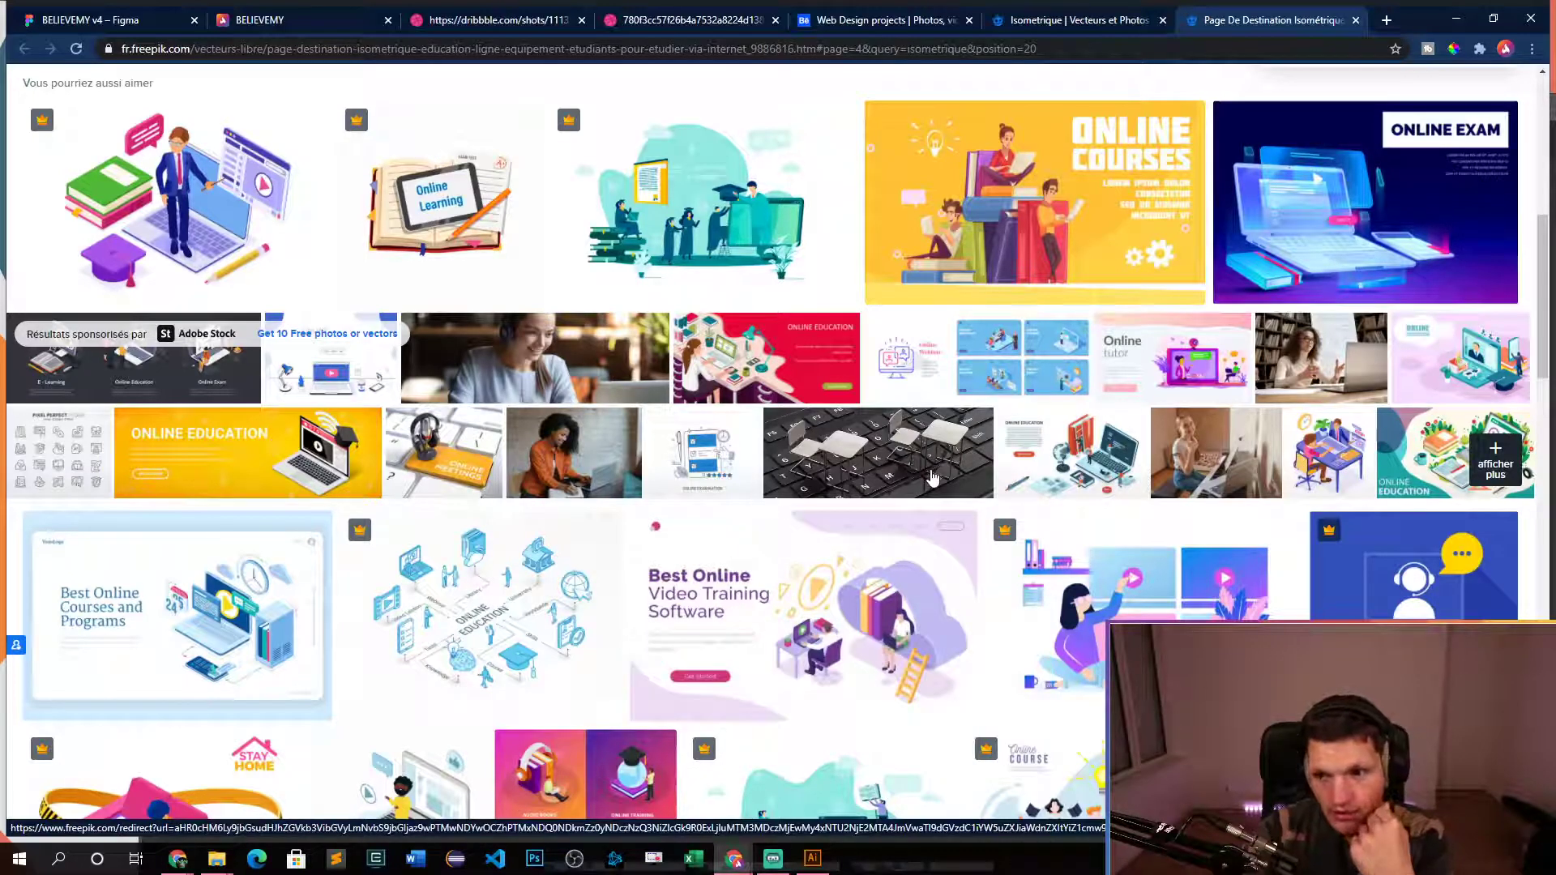
{"action": "scroll", "coordinate": [932, 478], "scroll_direction": "down", "scroll_amount": 4}
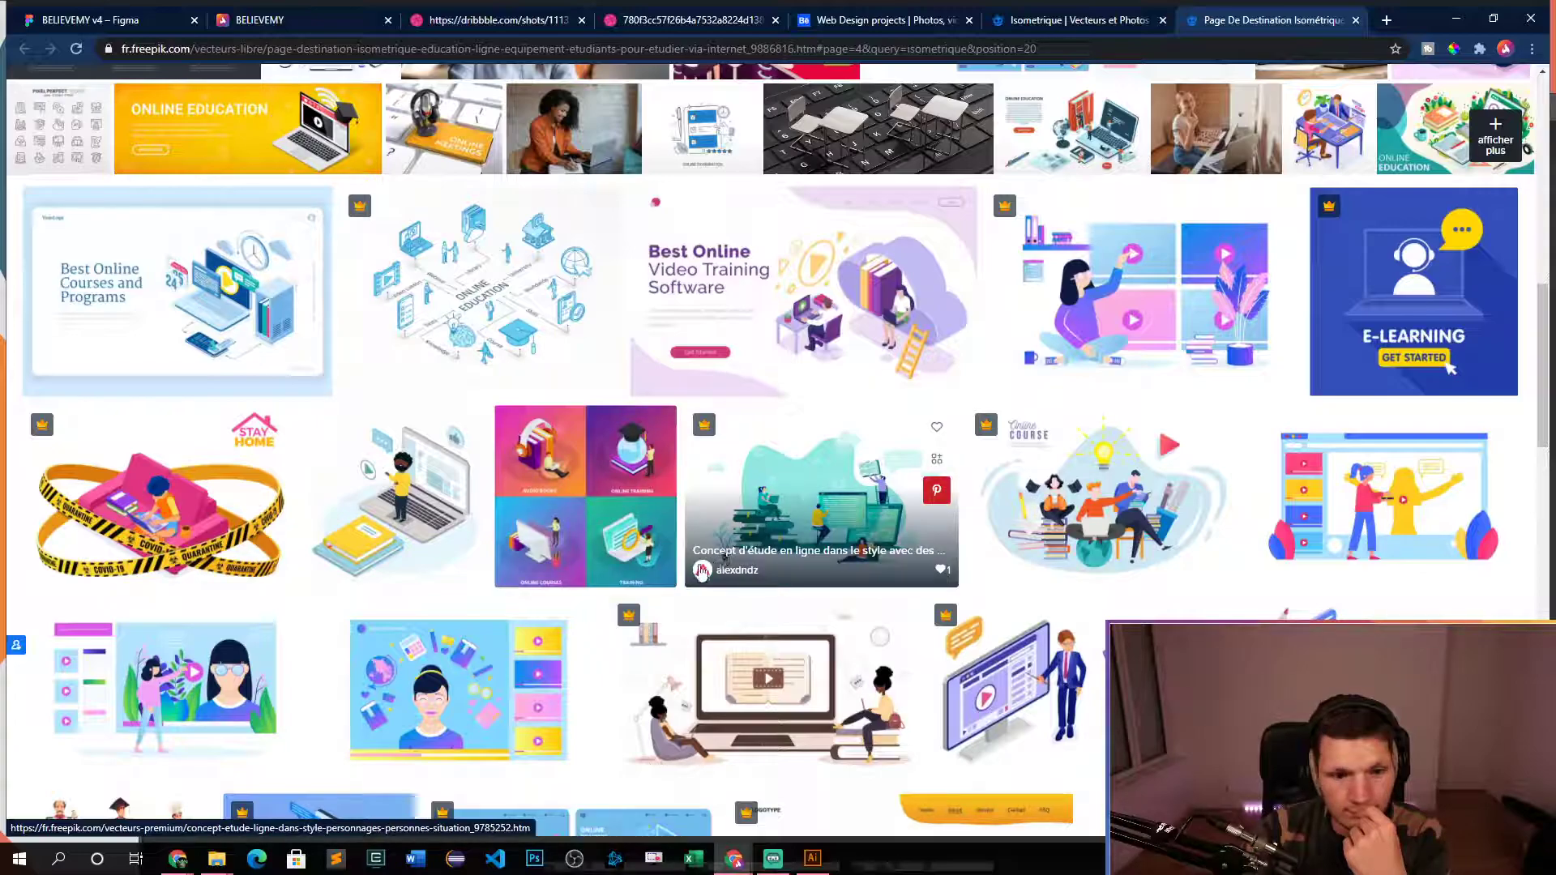
{"action": "scroll", "coordinate": [704, 574], "scroll_direction": "down", "scroll_amount": 4}
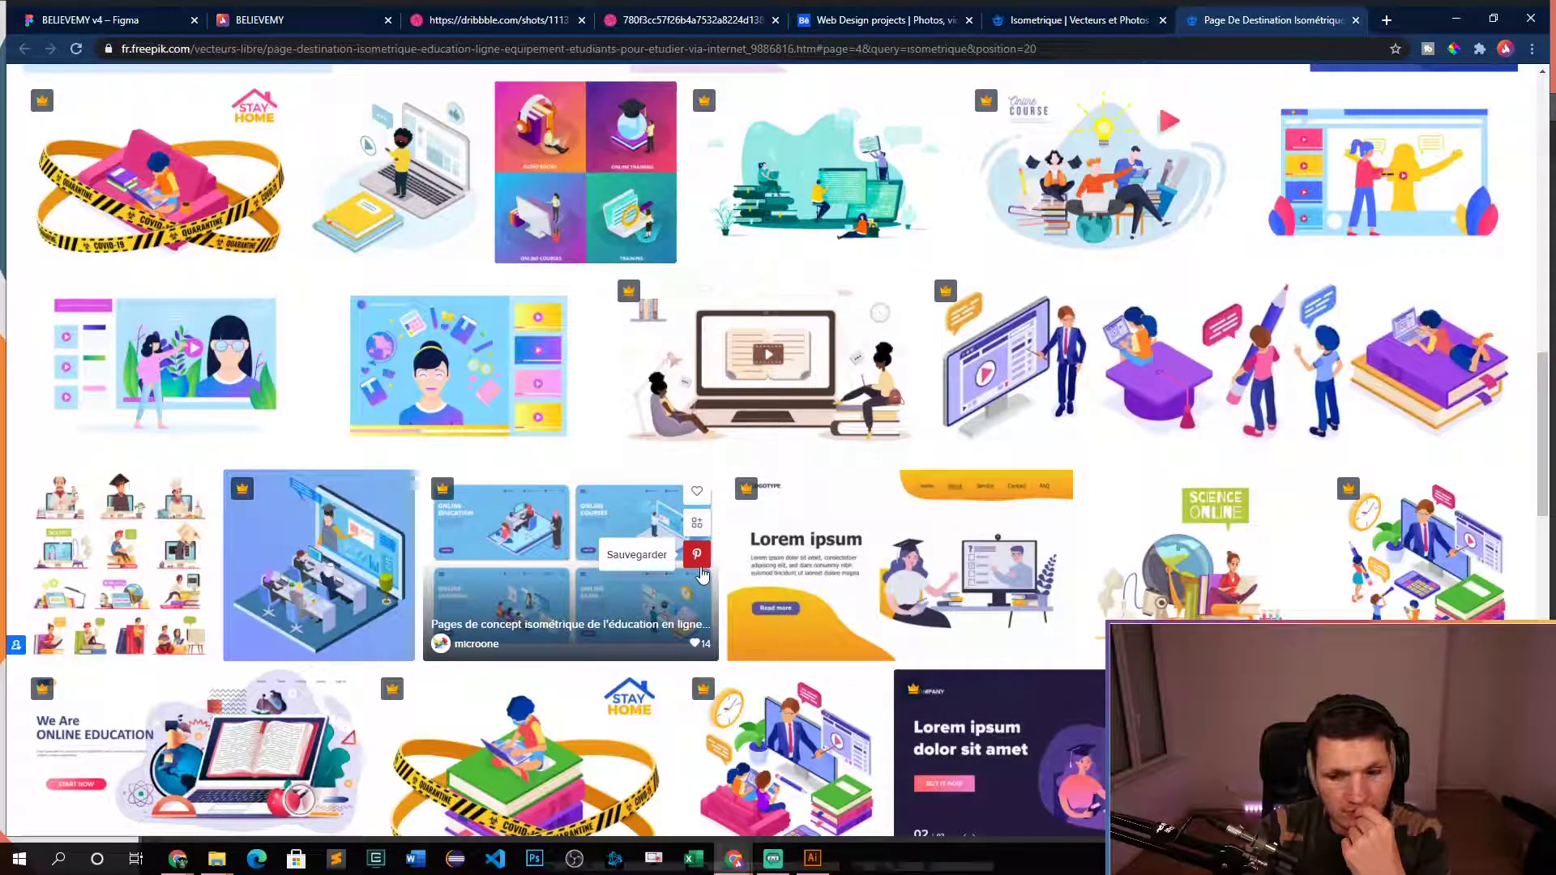
{"action": "scroll", "coordinate": [702, 574], "scroll_direction": "down", "scroll_amount": 5}
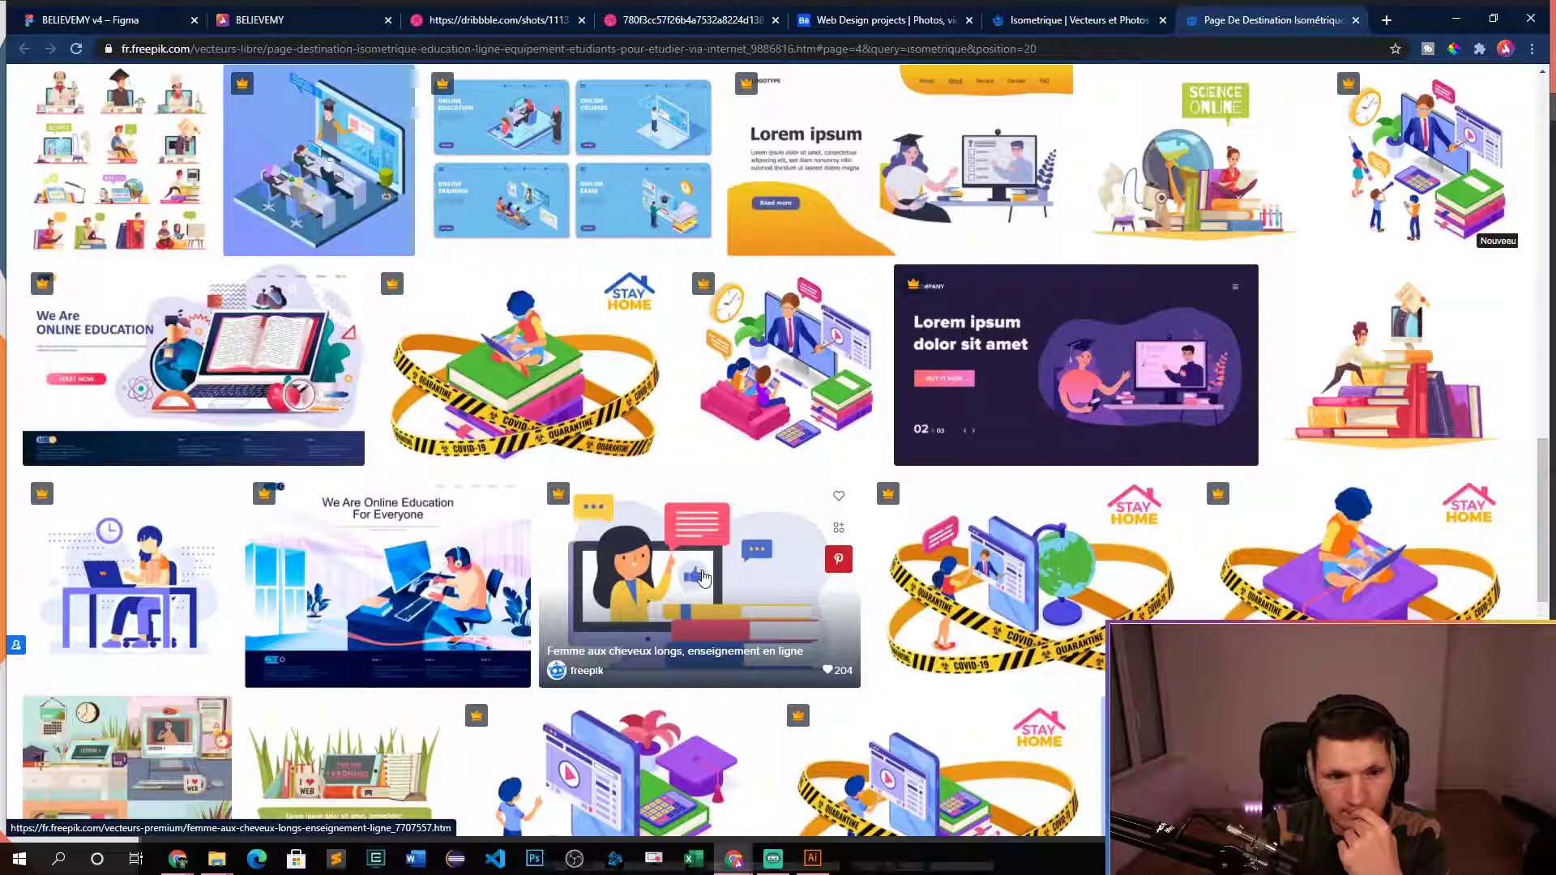
{"action": "scroll", "coordinate": [702, 576], "scroll_direction": "down", "scroll_amount": 6}
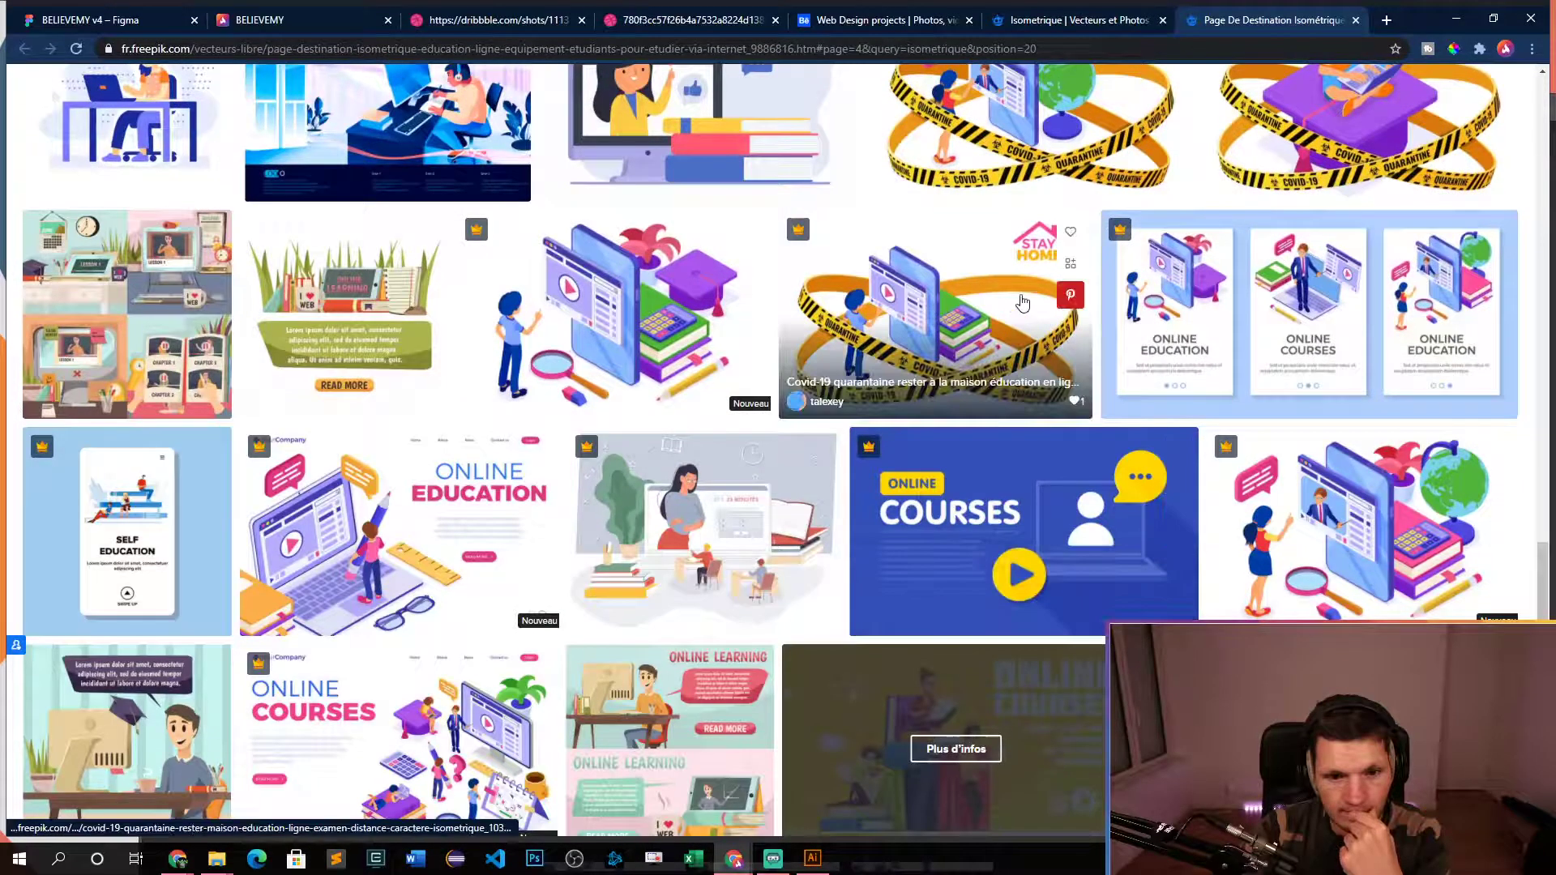
{"action": "scroll", "coordinate": [950, 406], "scroll_direction": "down", "scroll_amount": 4}
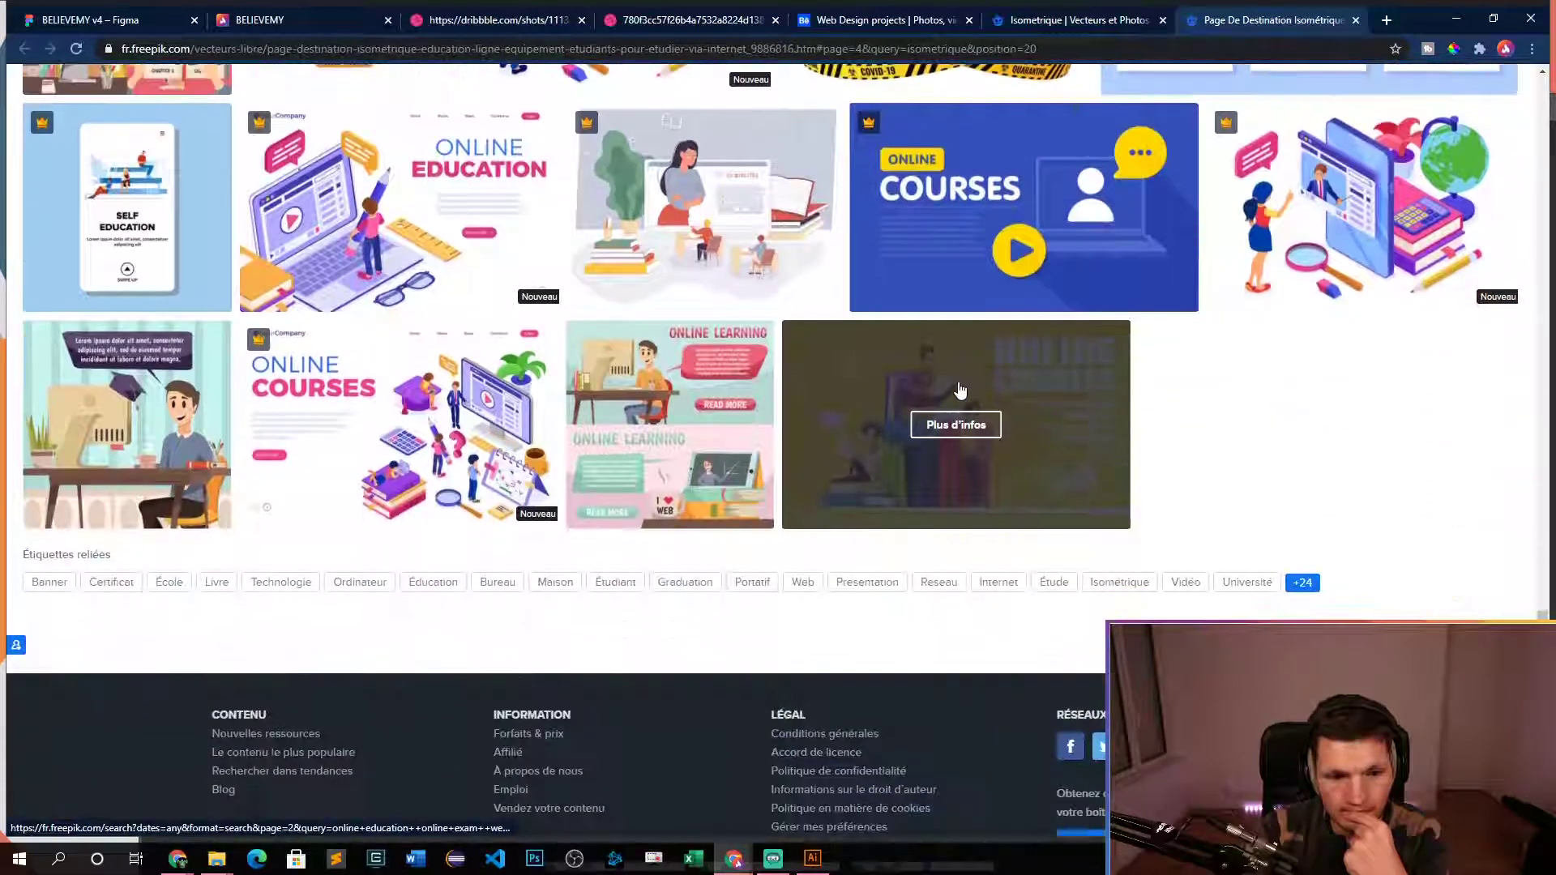
- Inspect the "Online Education" laptop illustration on its own page, and close it together with the online-education landing page illustration
{"action": "middle_click", "coordinate": [946, 393]}
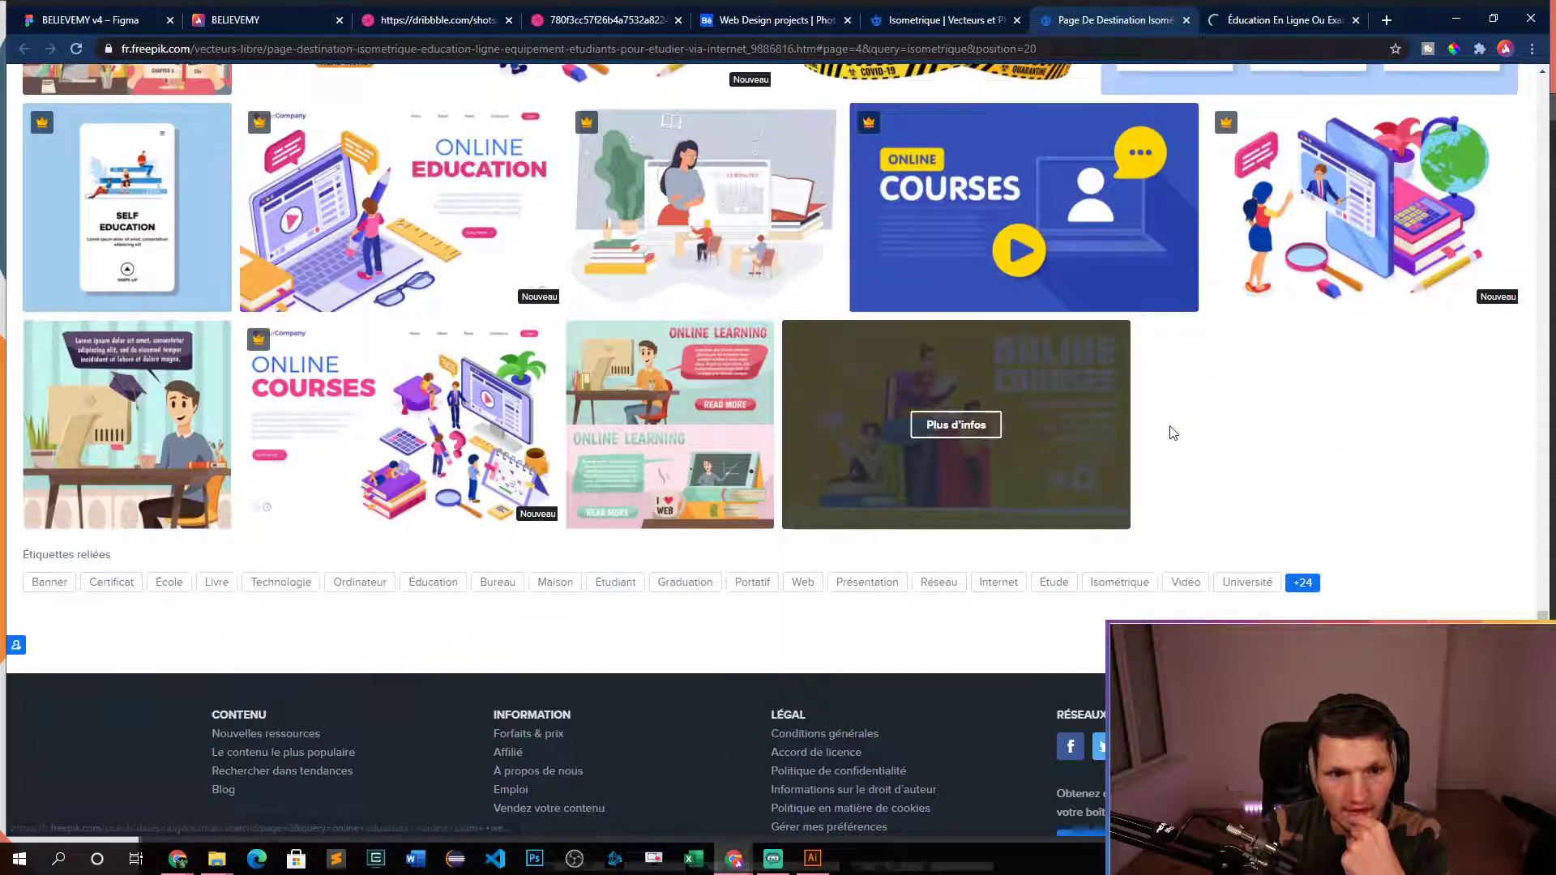
{"action": "scroll", "coordinate": [1202, 120], "scroll_direction": "up", "scroll_amount": 3}
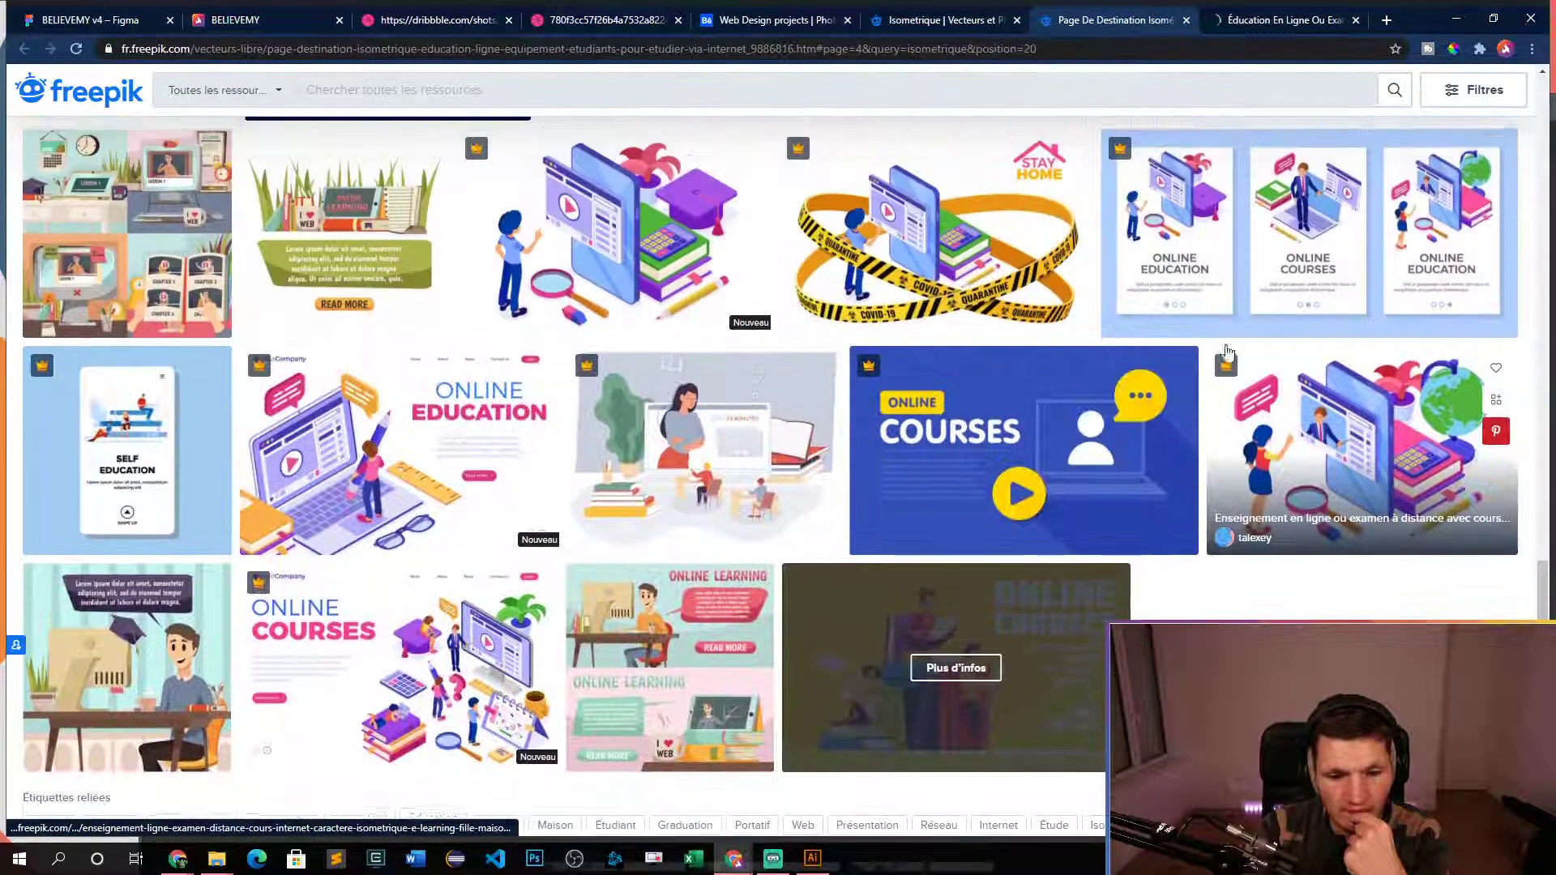
{"action": "left_click", "coordinate": [1275, 8]}
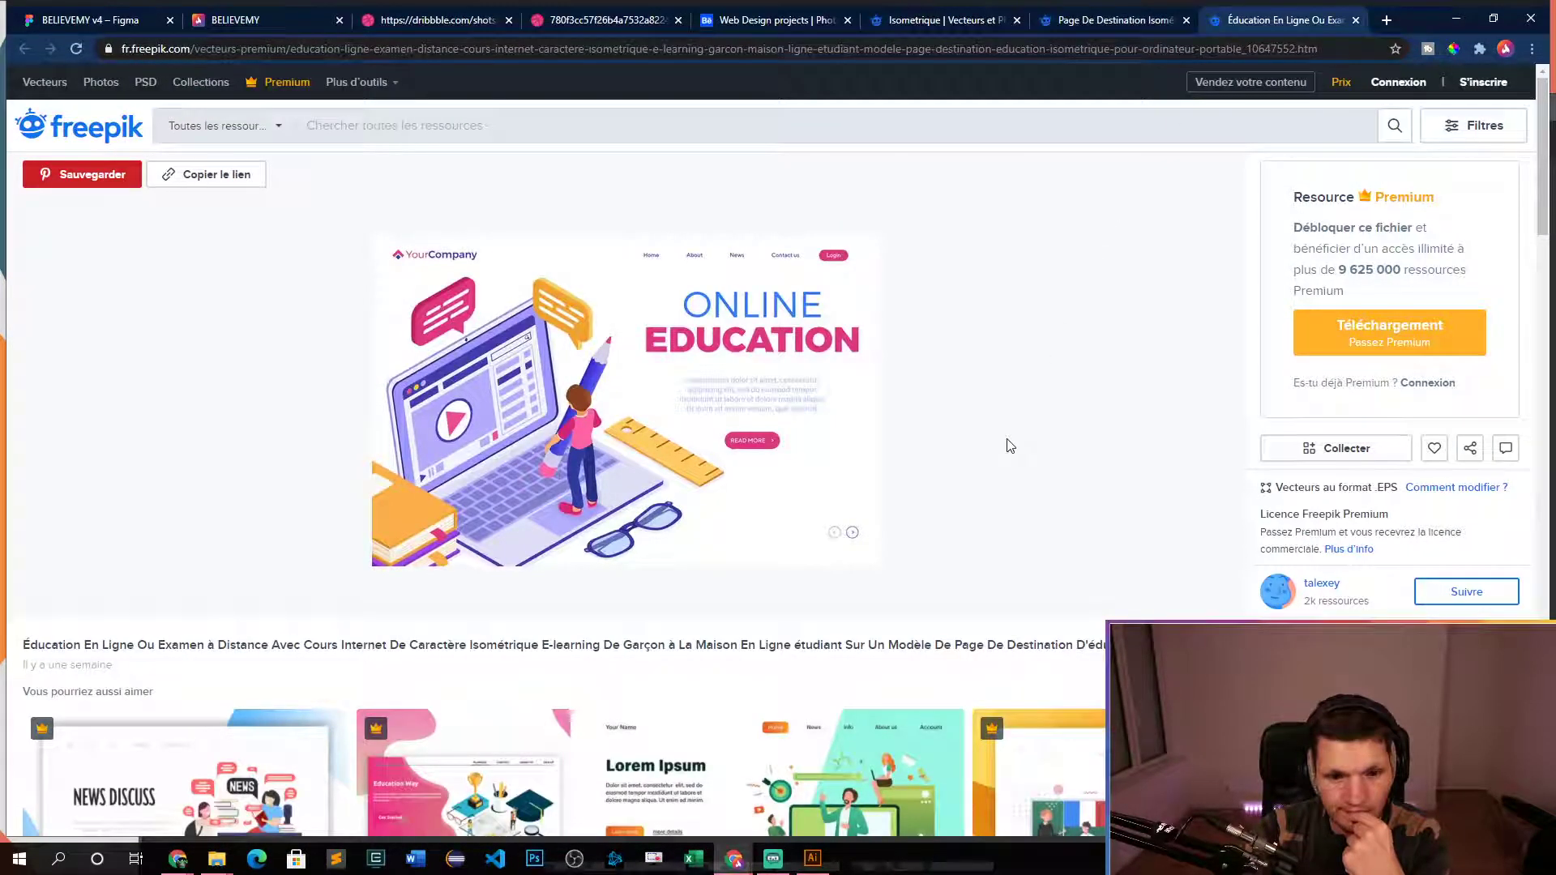
{"action": "key", "text": "ctrl+w"}
{"action": "key", "text": "ctrl+w"}
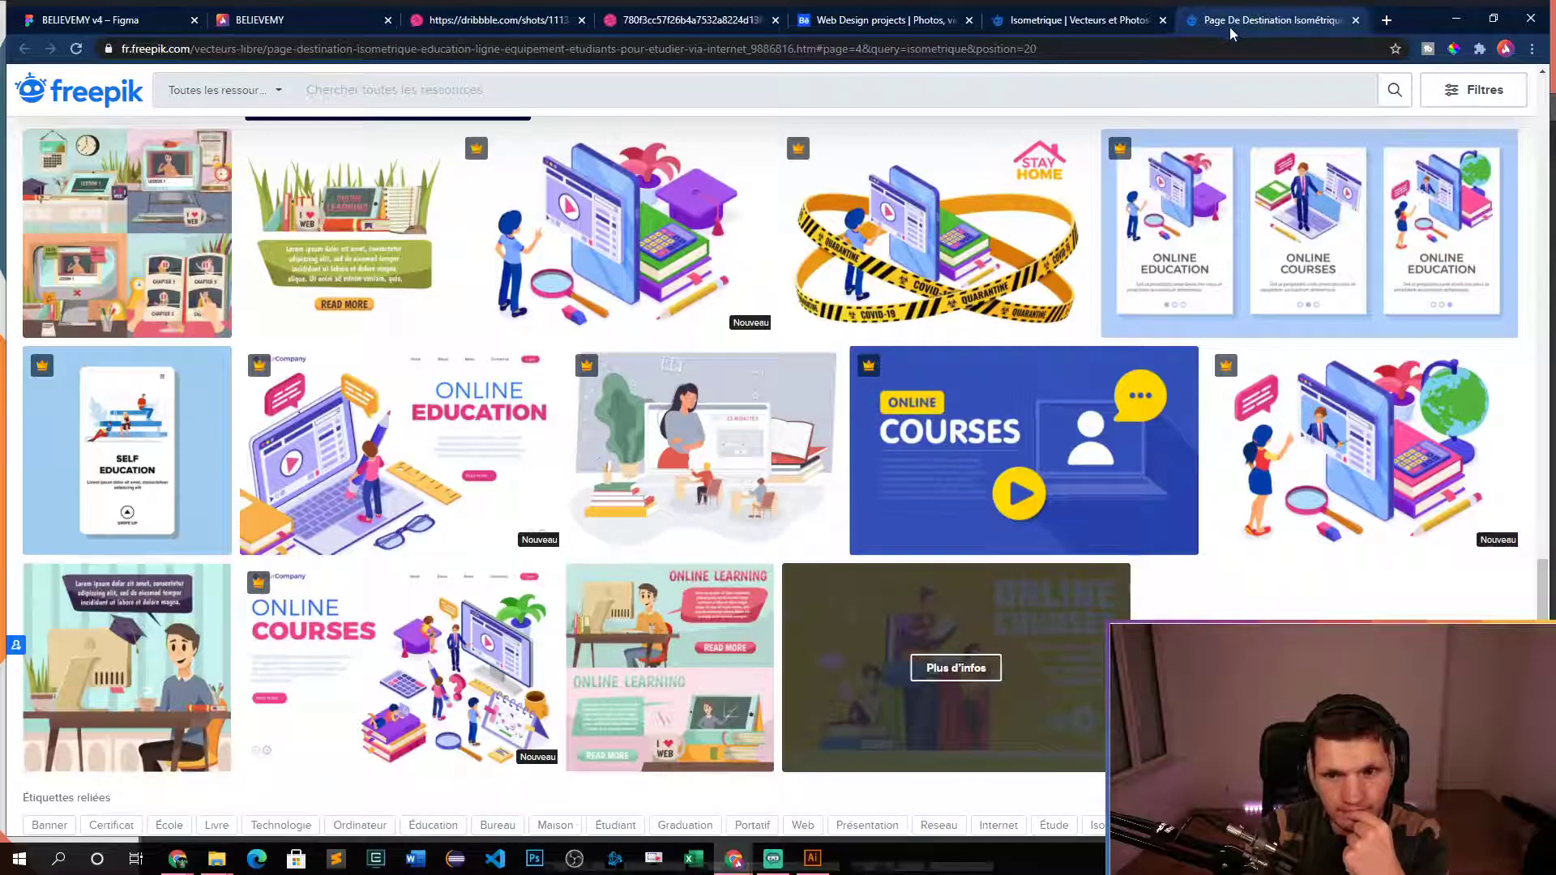
- Look through the remaining illustrations on page 4 of the "isometrique" search and go on to page 5
{"action": "scroll", "coordinate": [803, 491], "scroll_direction": "down", "scroll_amount": 5}
{"action": "scroll", "coordinate": [802, 490], "scroll_direction": "down", "scroll_amount": 4}
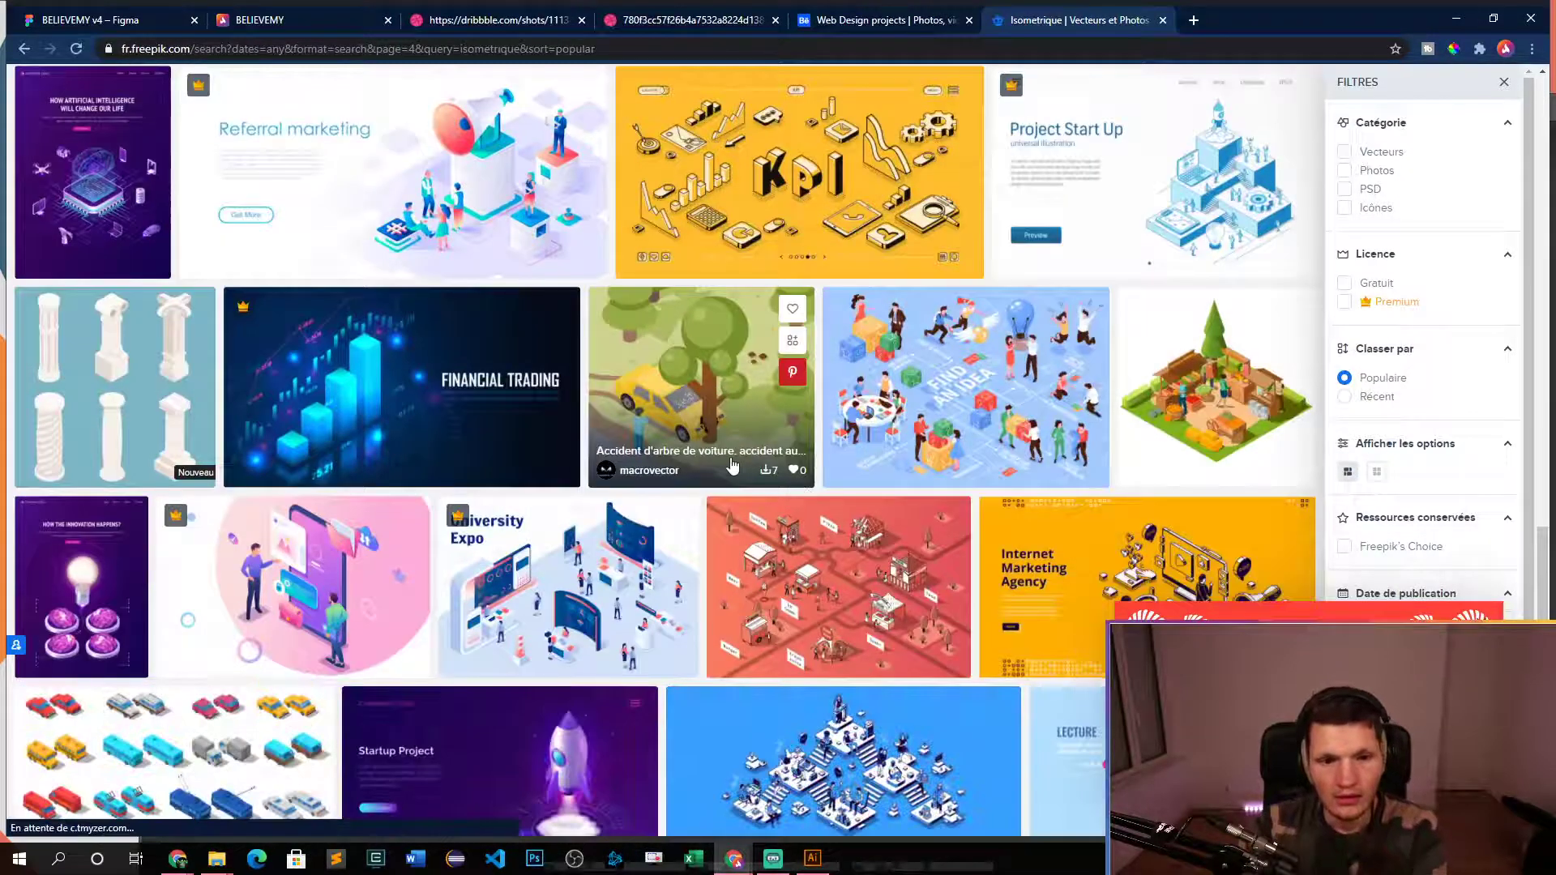
{"action": "scroll", "coordinate": [732, 464], "scroll_direction": "down", "scroll_amount": 7}
{"action": "scroll", "coordinate": [754, 527], "scroll_direction": "up", "scroll_amount": 2}
{"action": "scroll", "coordinate": [779, 578], "scroll_direction": "down", "scroll_amount": 2}
{"action": "left_click", "coordinate": [779, 556]}
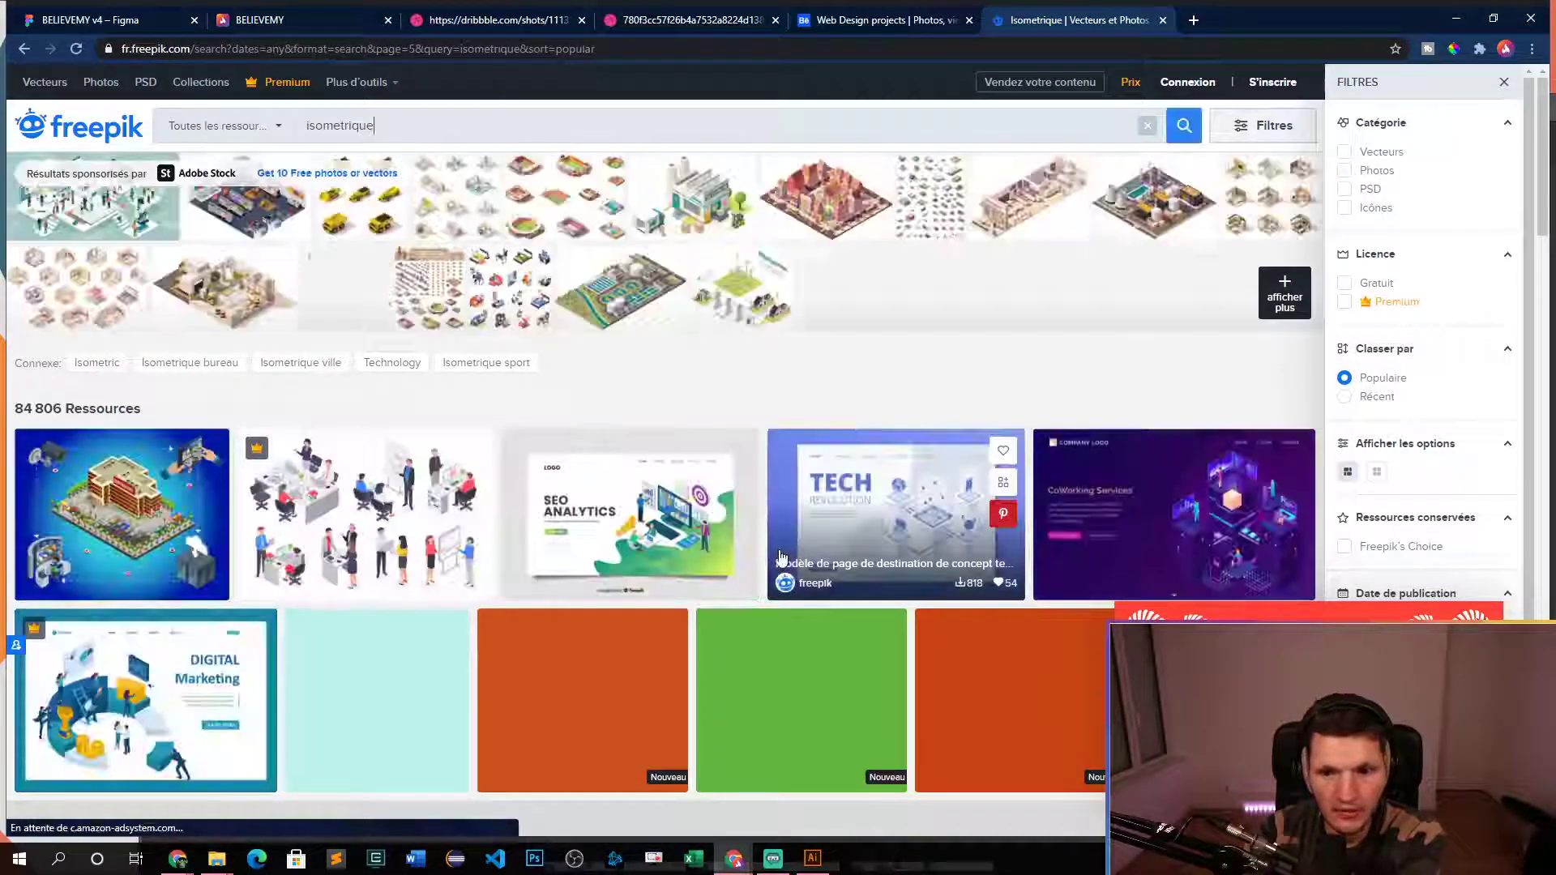
- Browse page 5 of the search results, inspect the "Social networks" illustration on its own page and close it
{"action": "scroll", "coordinate": [726, 353], "scroll_direction": "down", "scroll_amount": 11}
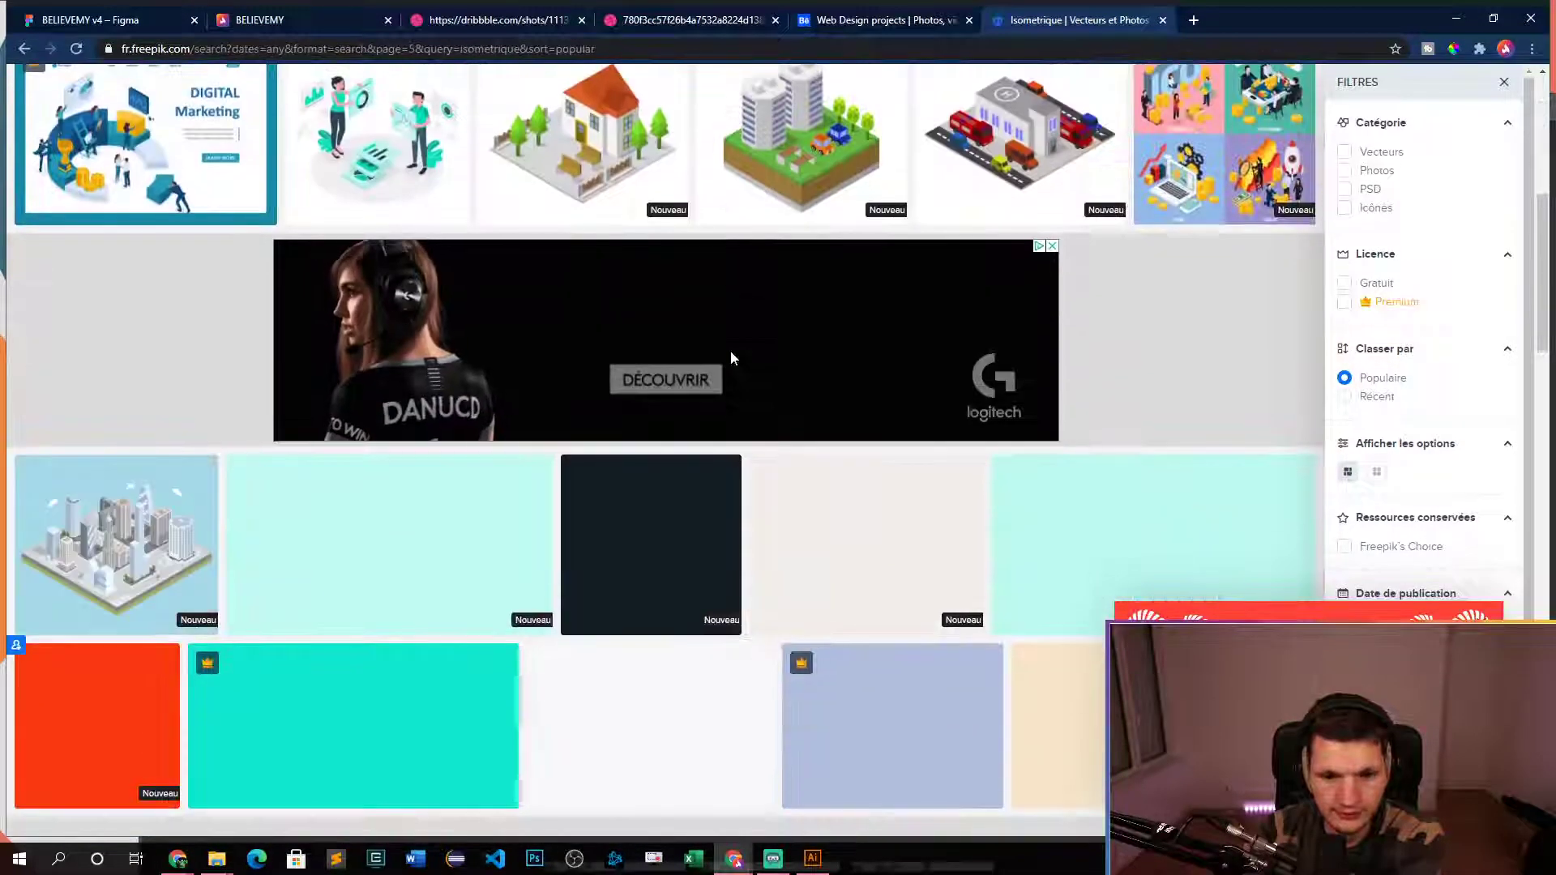
{"action": "scroll", "coordinate": [734, 361], "scroll_direction": "down", "scroll_amount": 6}
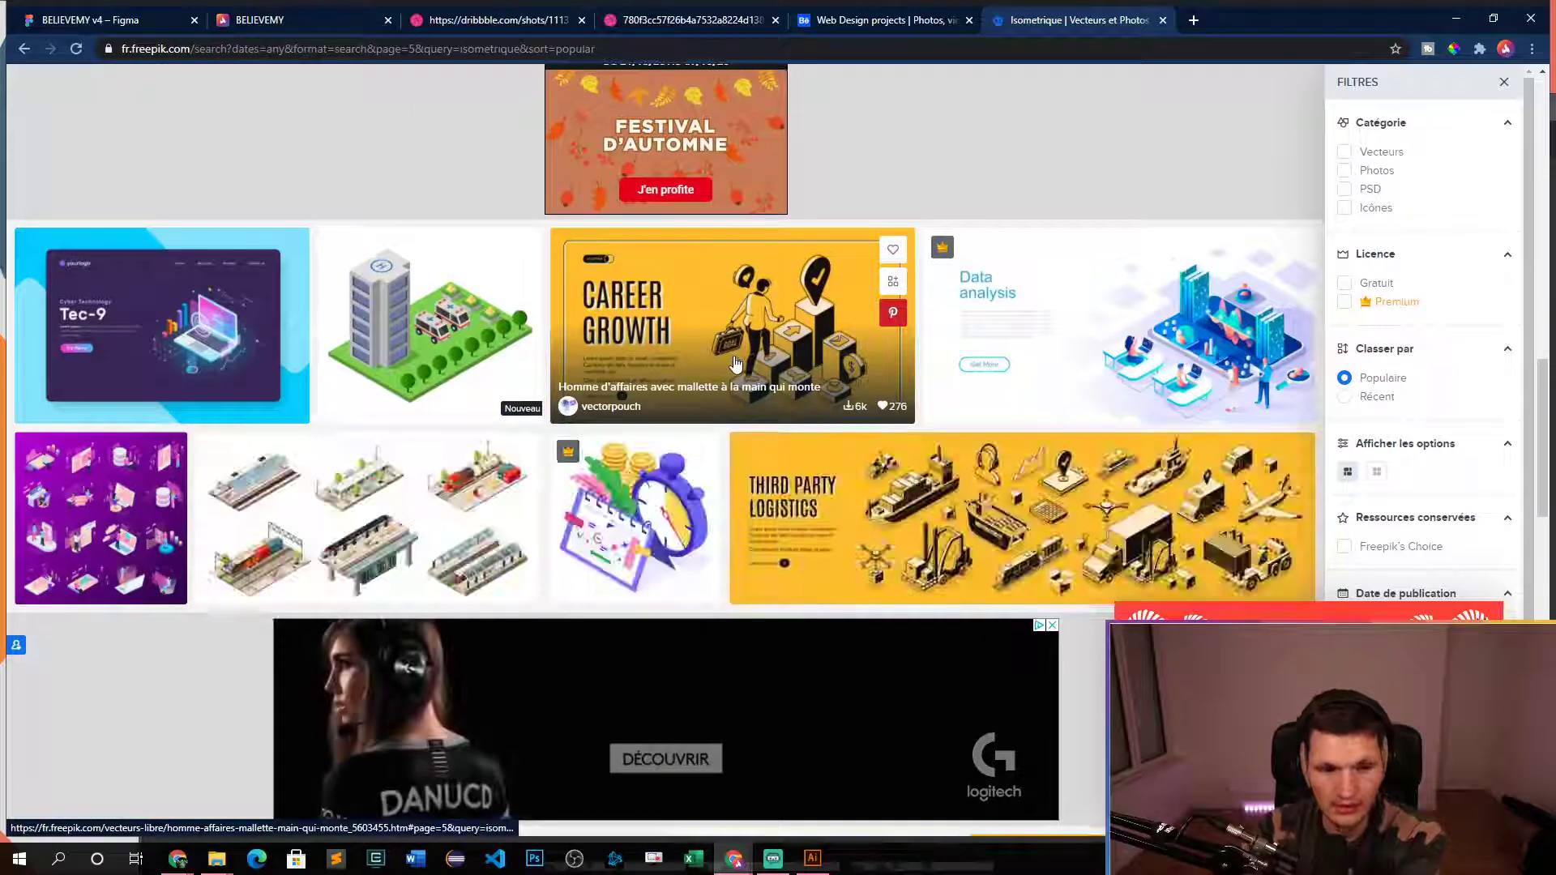
{"action": "scroll", "coordinate": [724, 413], "scroll_direction": "down", "scroll_amount": 7}
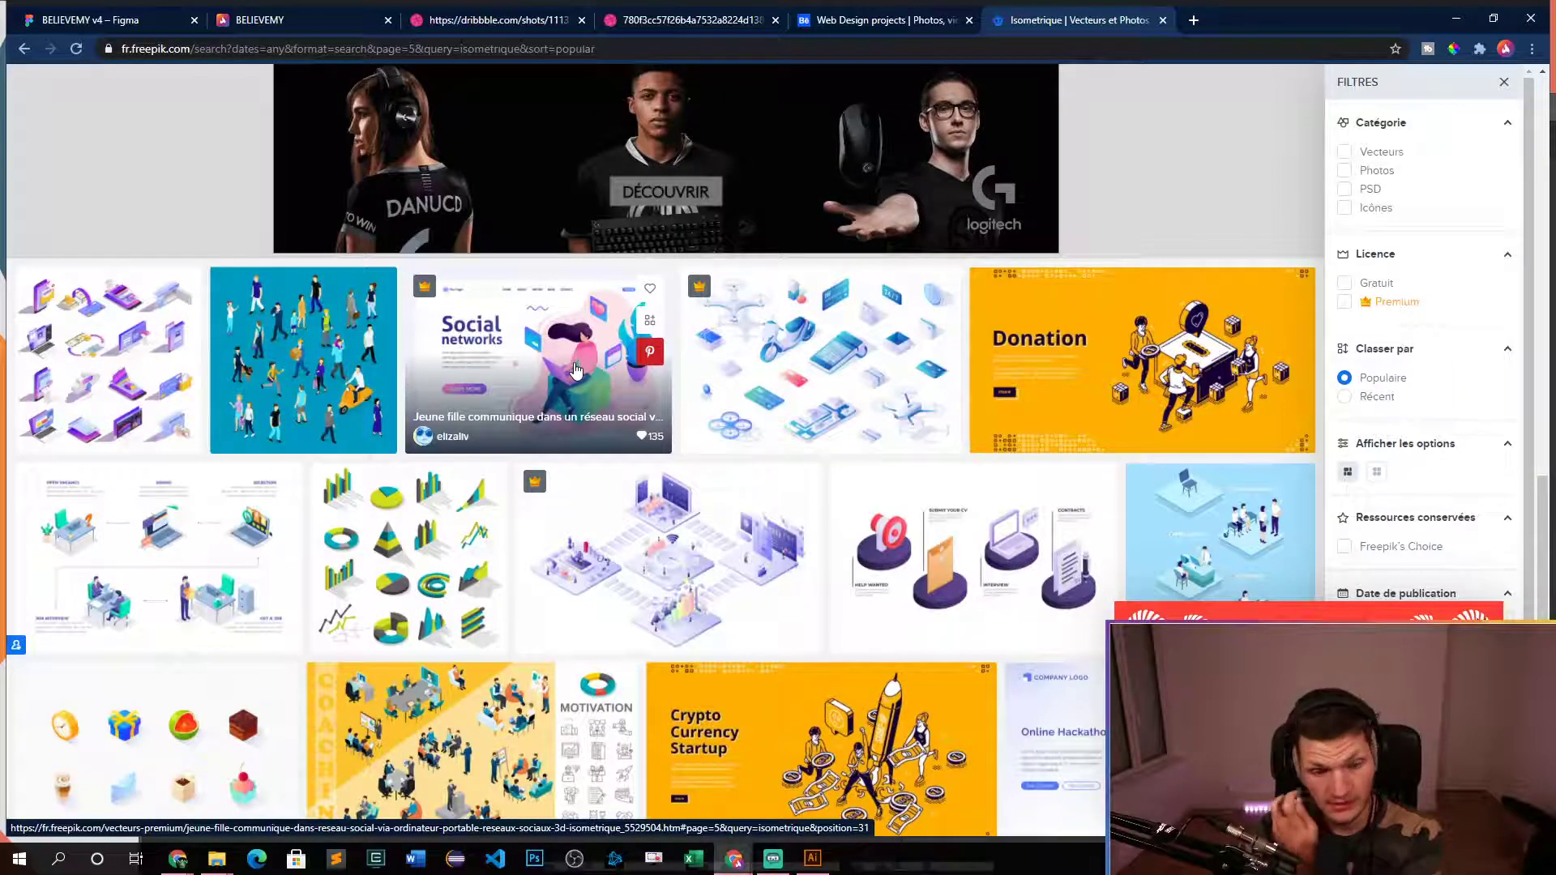
{"action": "middle_click", "coordinate": [649, 389]}
{"action": "left_click", "coordinate": [1264, 20]}
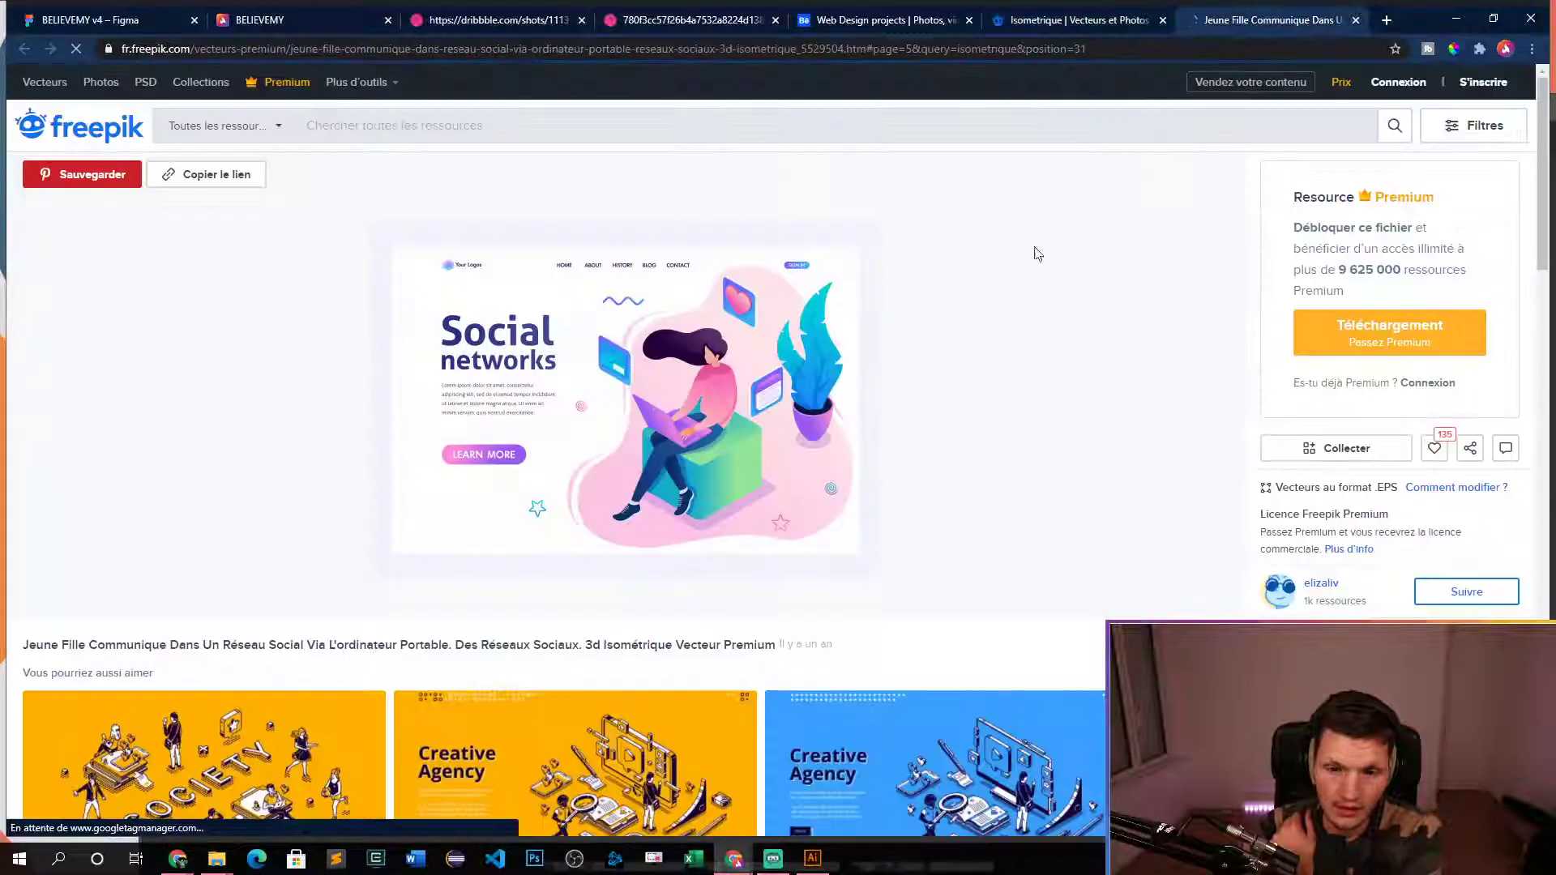
{"action": "key", "text": "ctrl+w"}
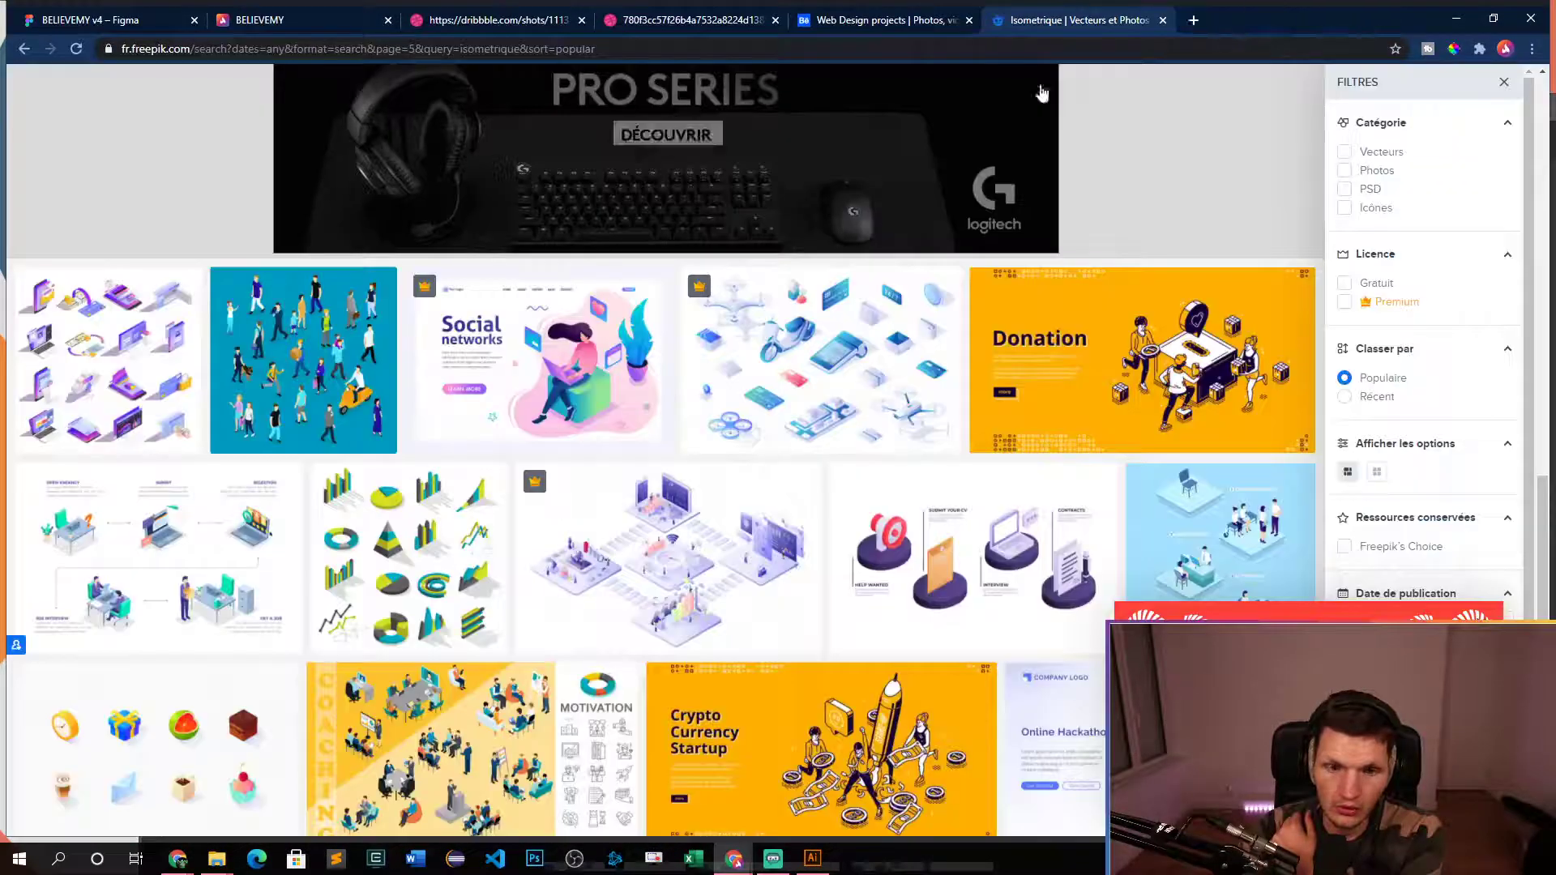
- Check the step illustrations in the BELIEVEMY v4 design, return to Freepik and browse the rest of page 5 through to page 6
{"action": "key", "text": "ctrl+1"}
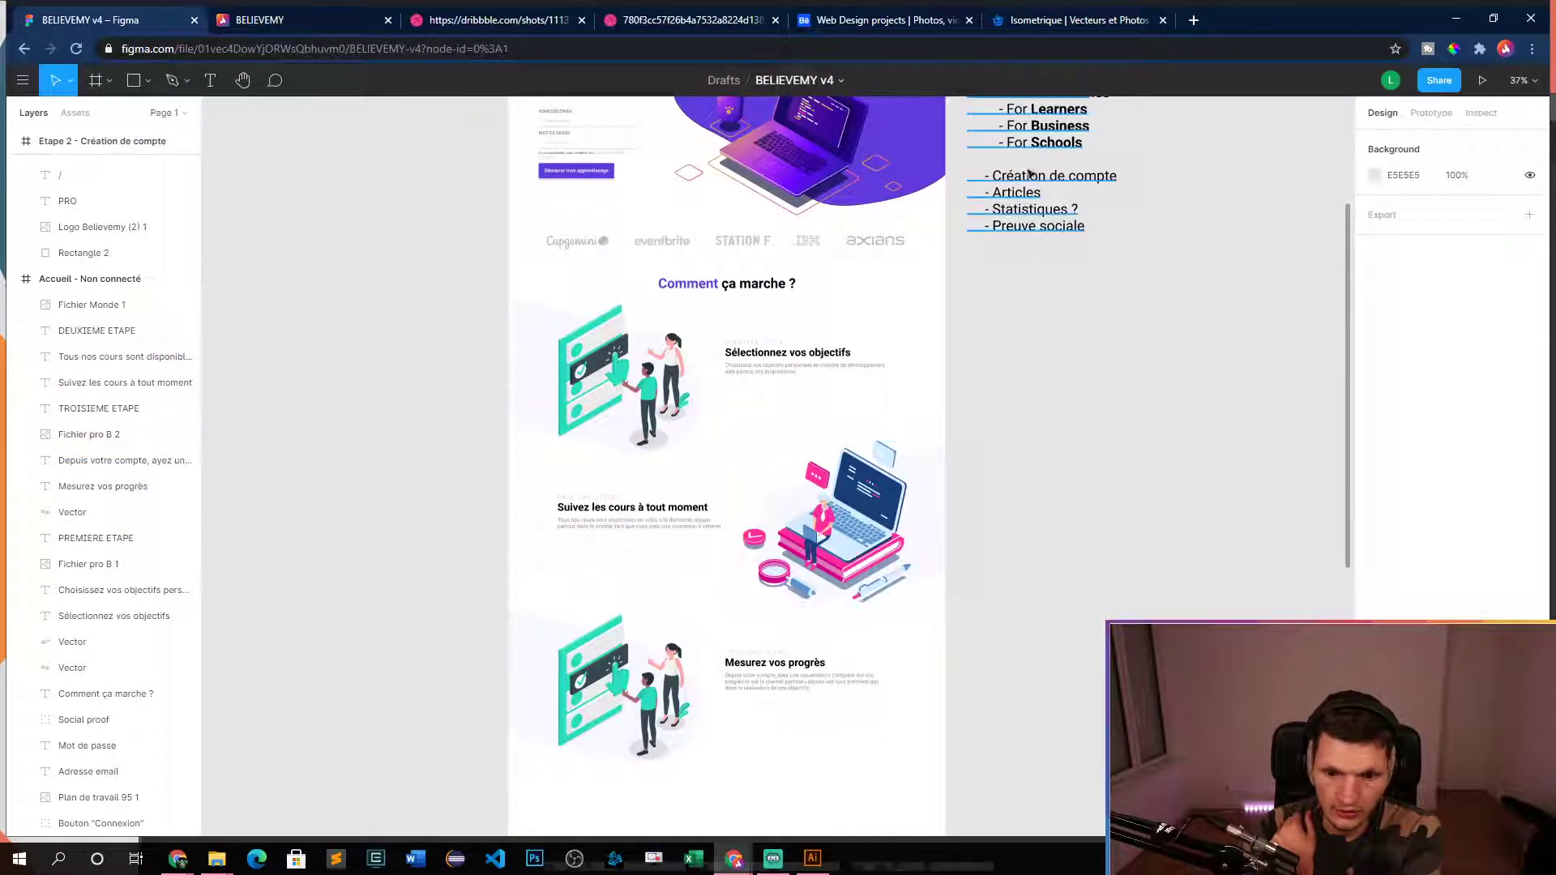
{"action": "left_click", "coordinate": [1045, 19]}
{"action": "scroll", "coordinate": [785, 394], "scroll_direction": "down", "scroll_amount": 6}
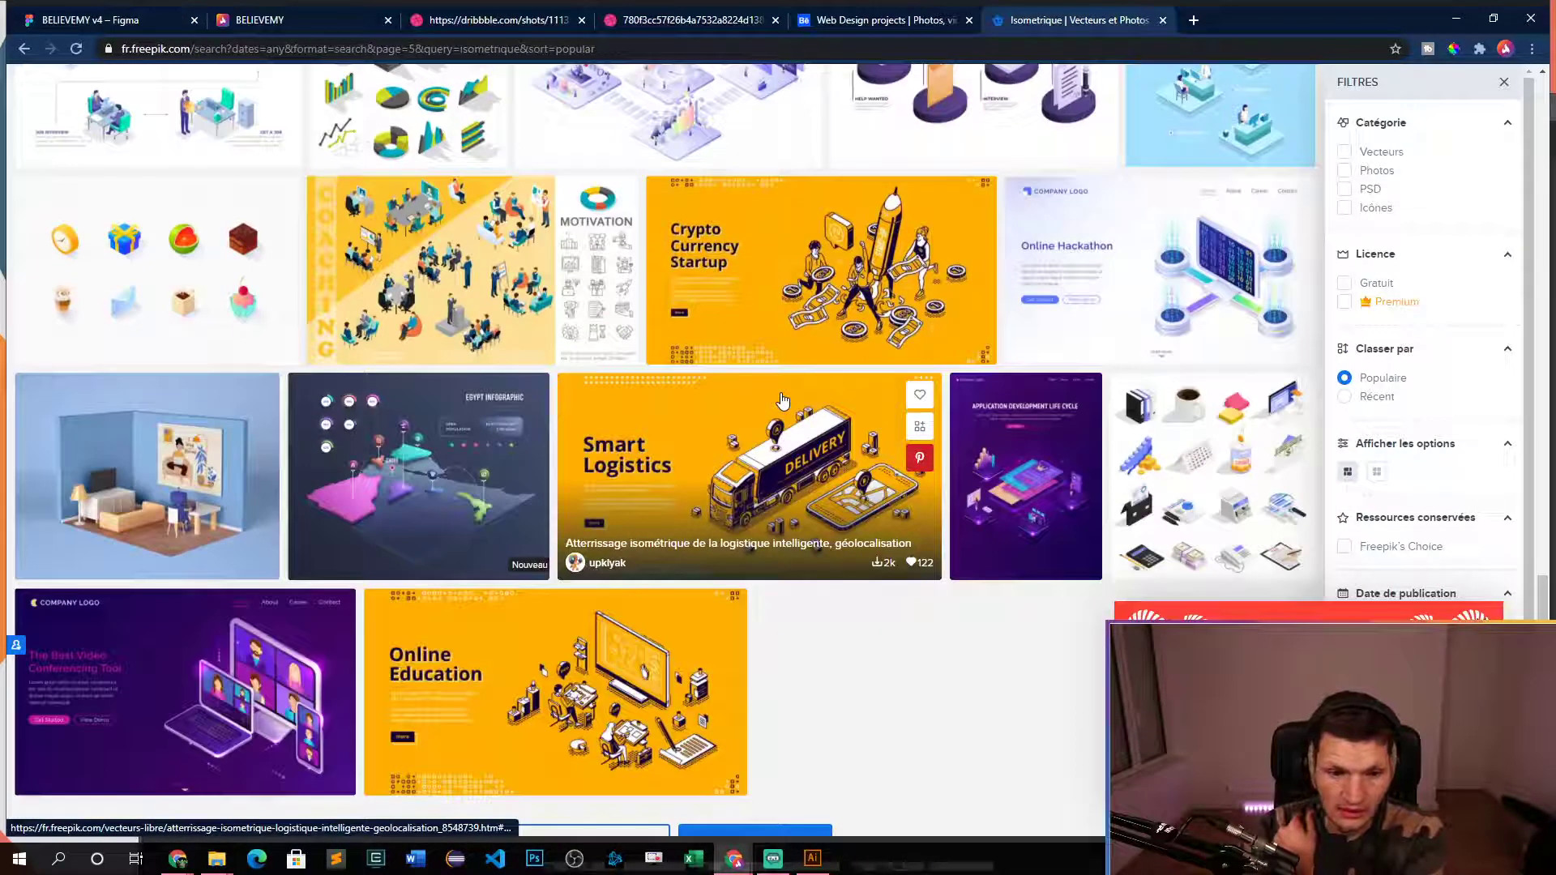
{"action": "scroll", "coordinate": [882, 669], "scroll_direction": "down", "scroll_amount": 4}
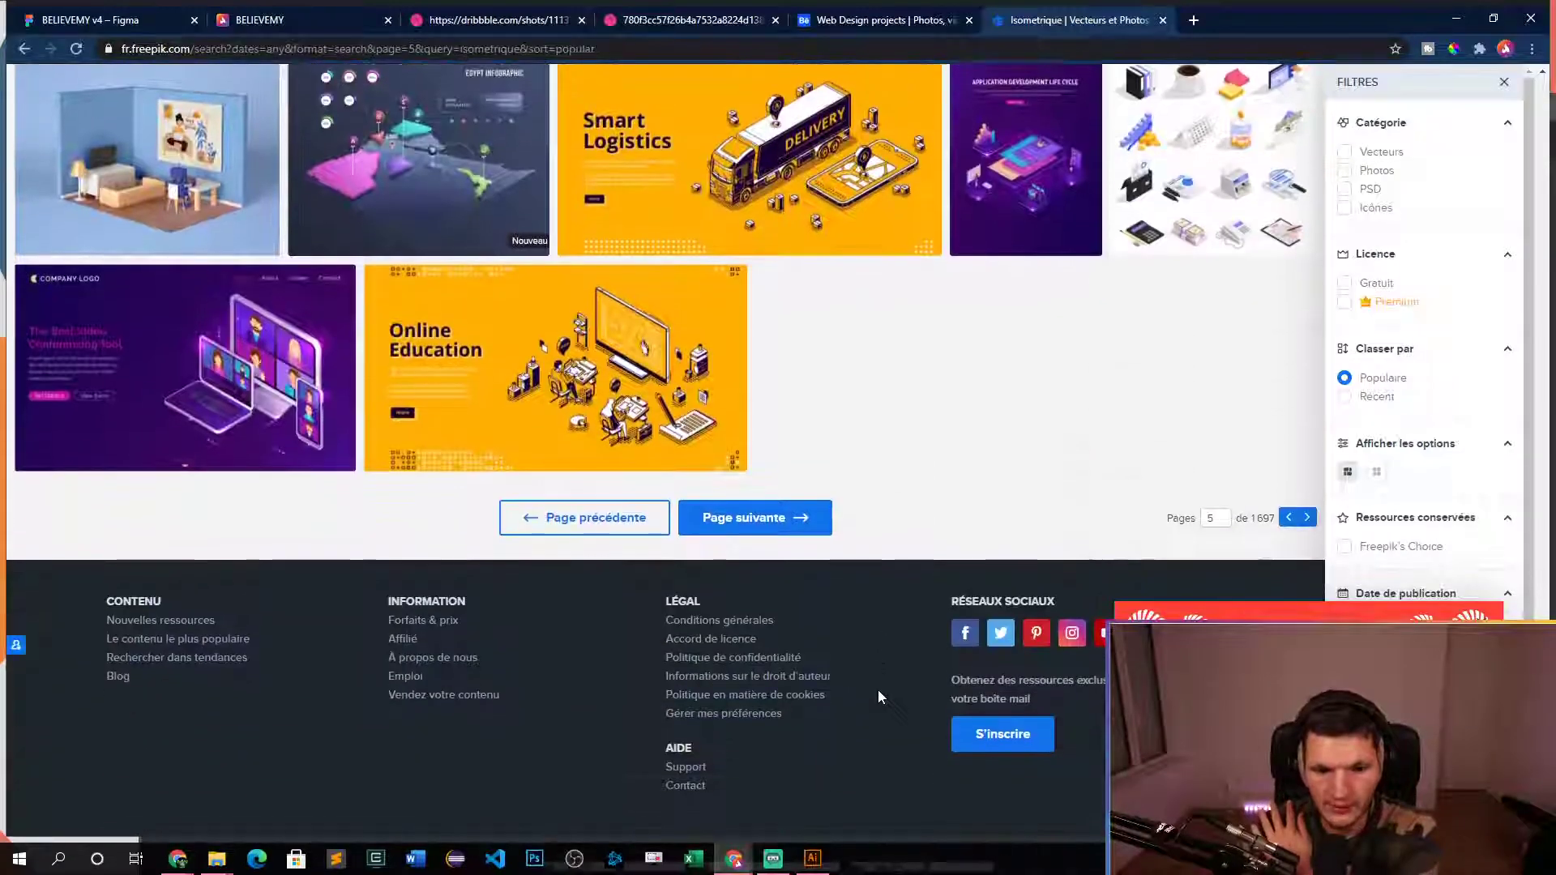
{"action": "left_click", "coordinate": [773, 519]}
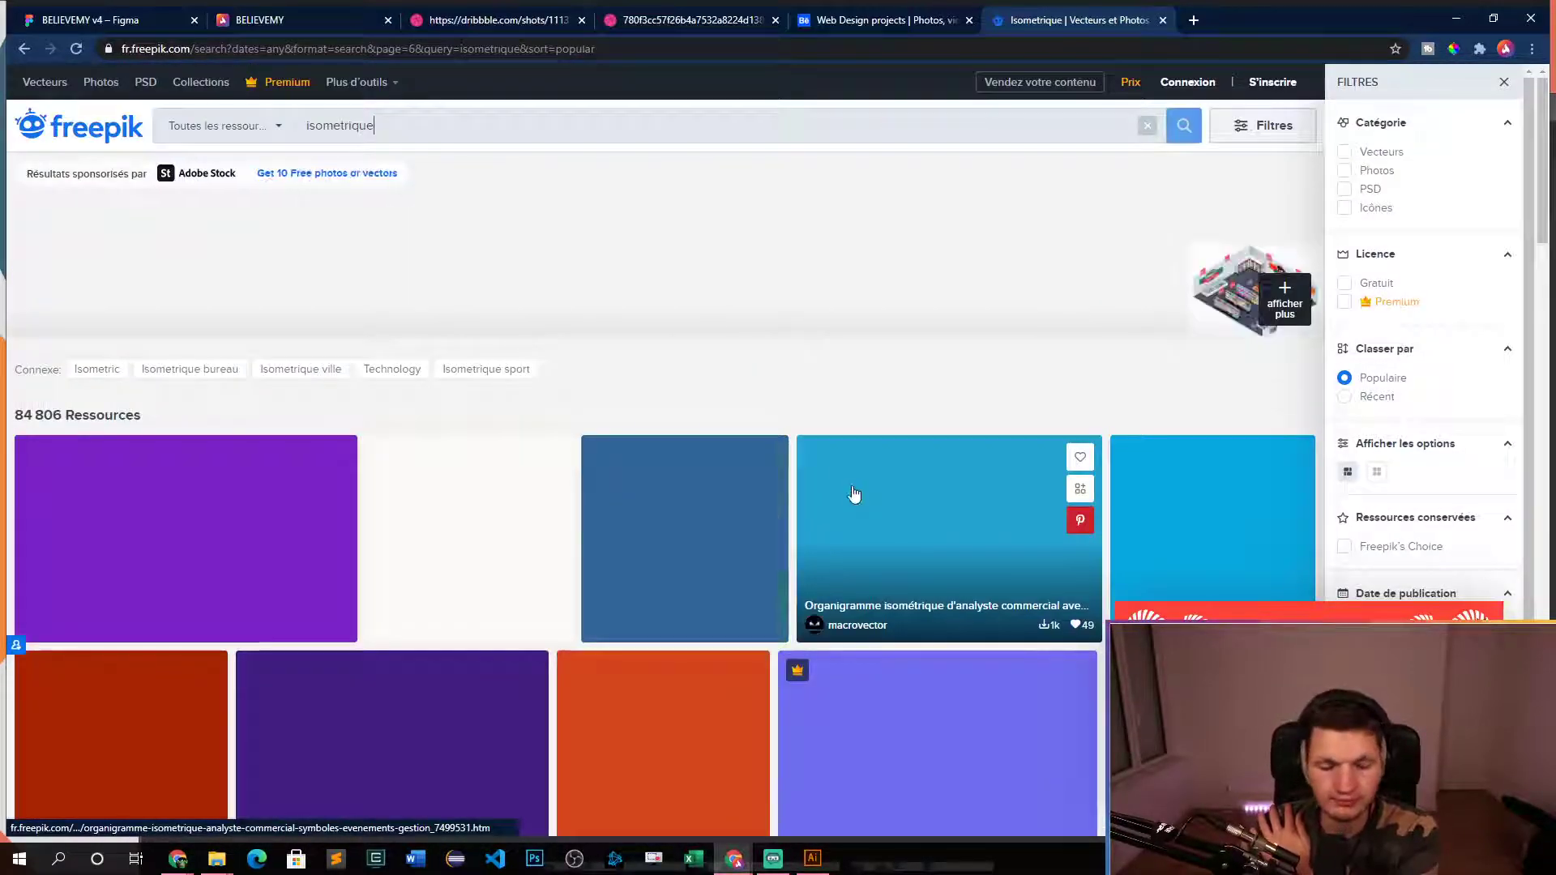
- Browse page 6 of the "isometrique" results and inspect the "E-learning" illustration on its own page
{"action": "scroll", "coordinate": [852, 486], "scroll_direction": "down", "scroll_amount": 6}
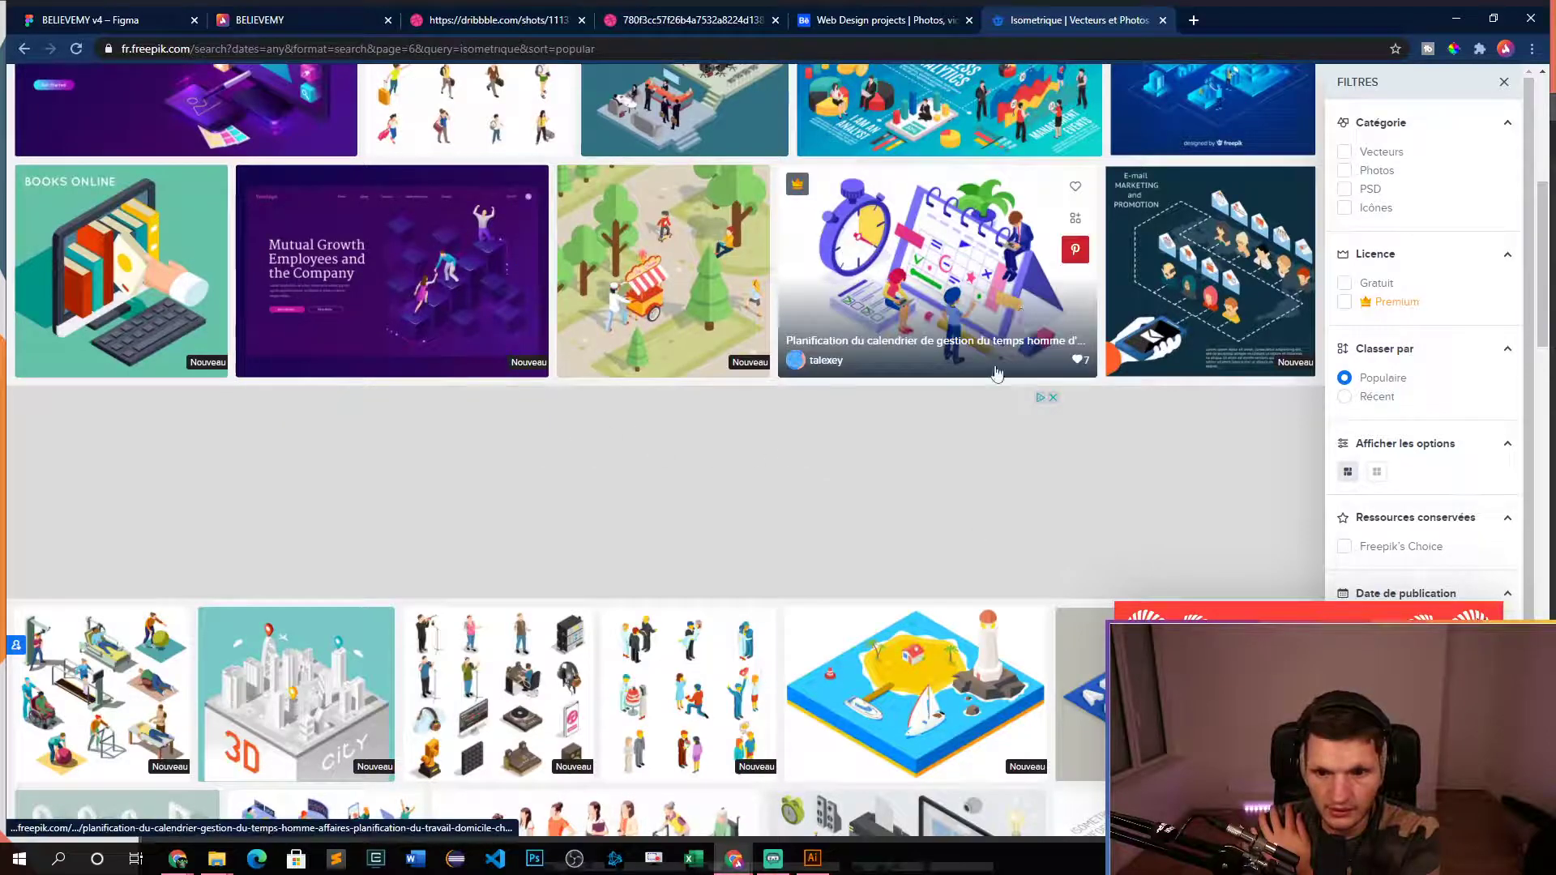
{"action": "scroll", "coordinate": [866, 565], "scroll_direction": "down", "scroll_amount": 5}
{"action": "scroll", "coordinate": [795, 534], "scroll_direction": "down", "scroll_amount": 11}
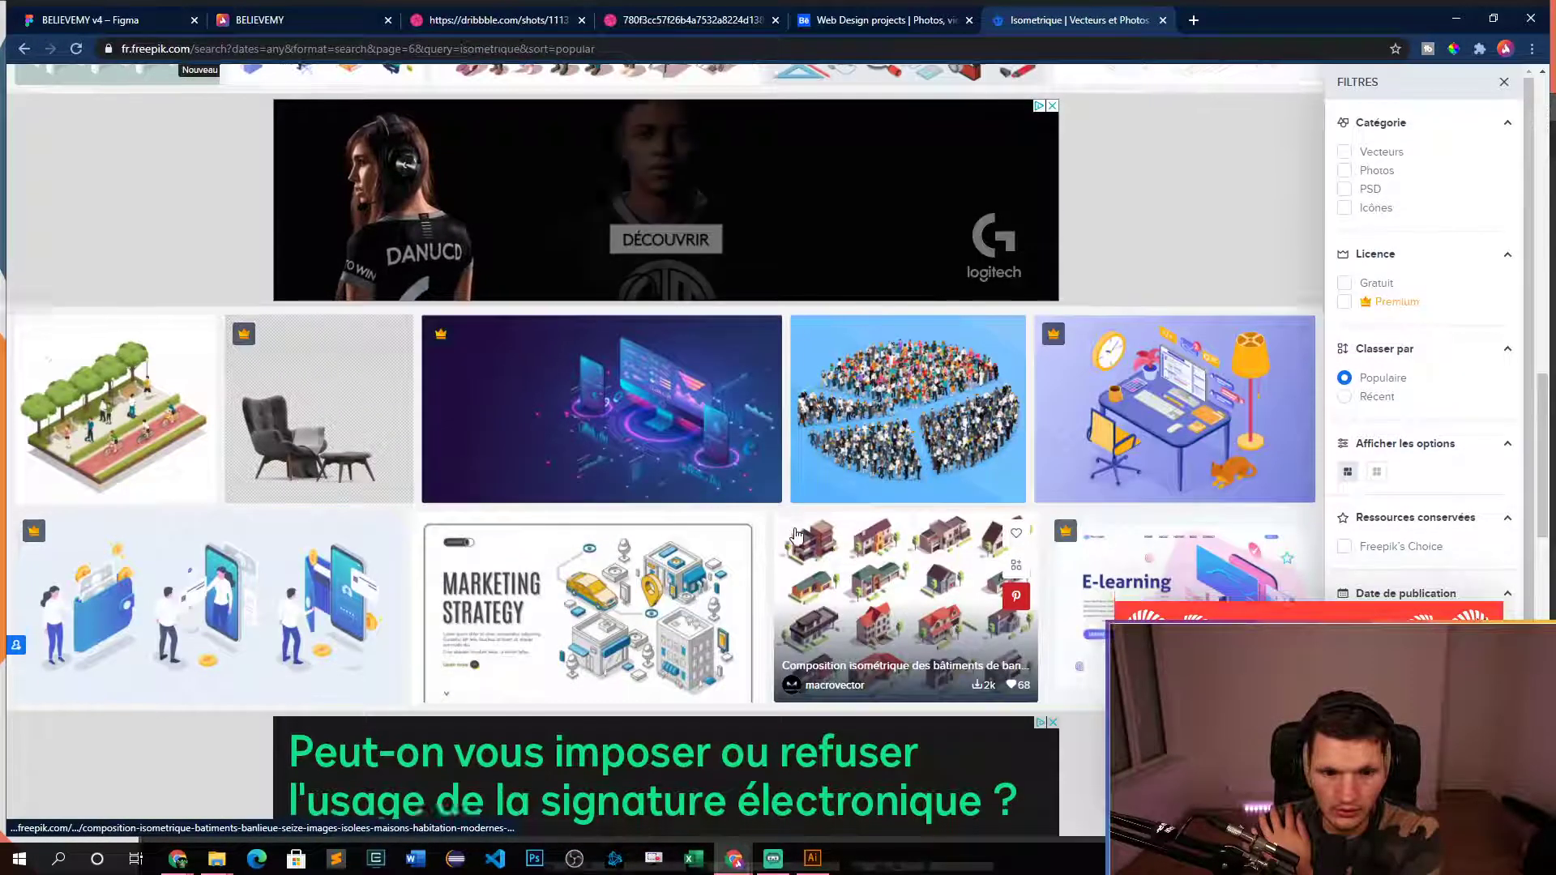
{"action": "scroll", "coordinate": [795, 528], "scroll_direction": "up", "scroll_amount": 3}
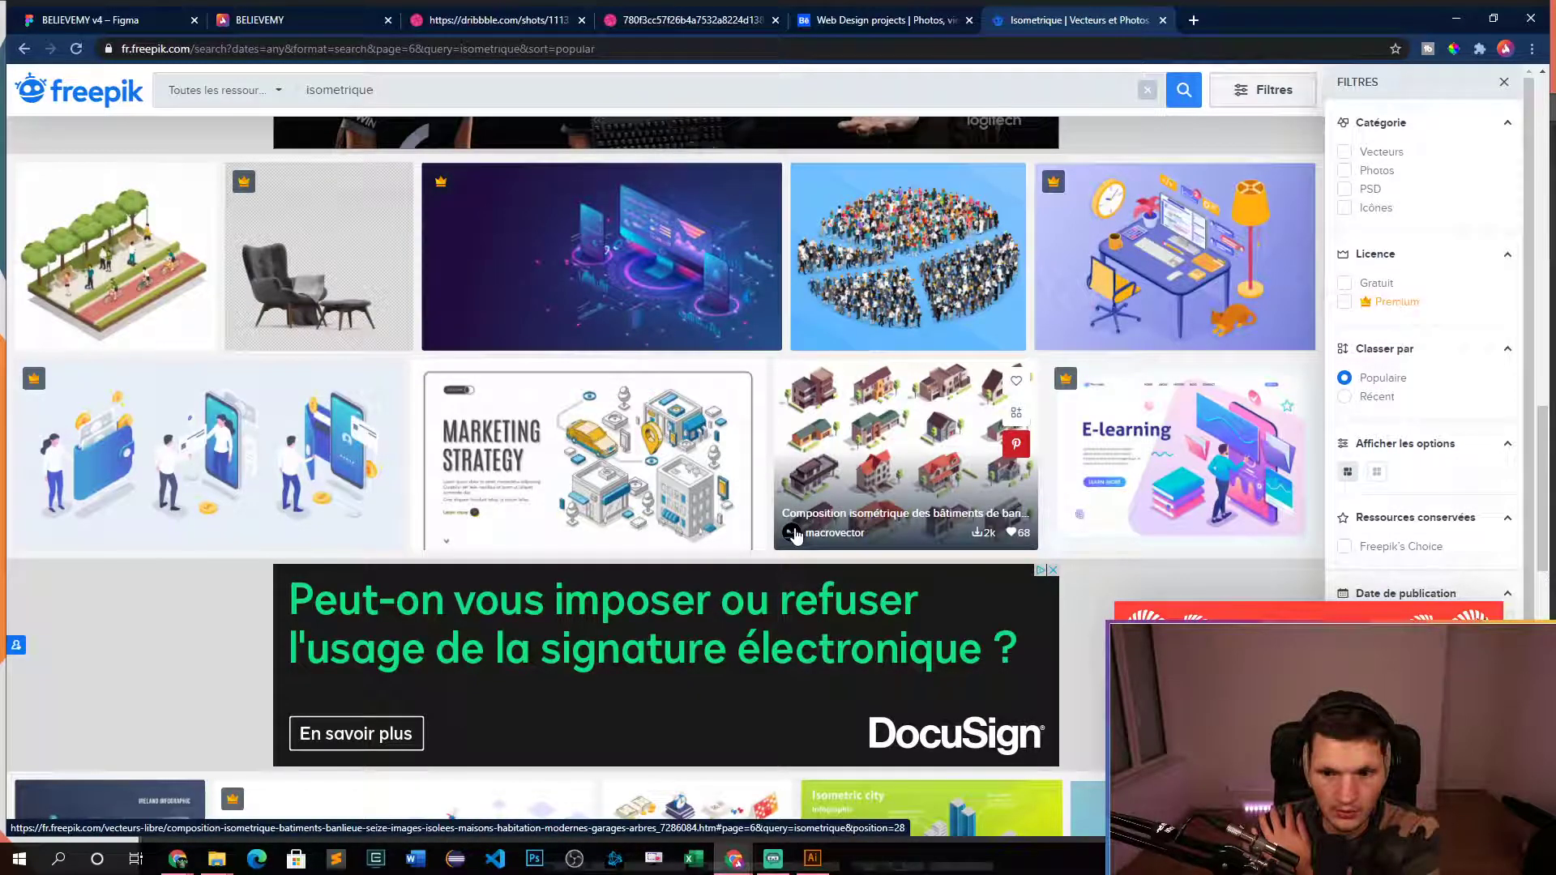
{"action": "middle_click", "coordinate": [1155, 447]}
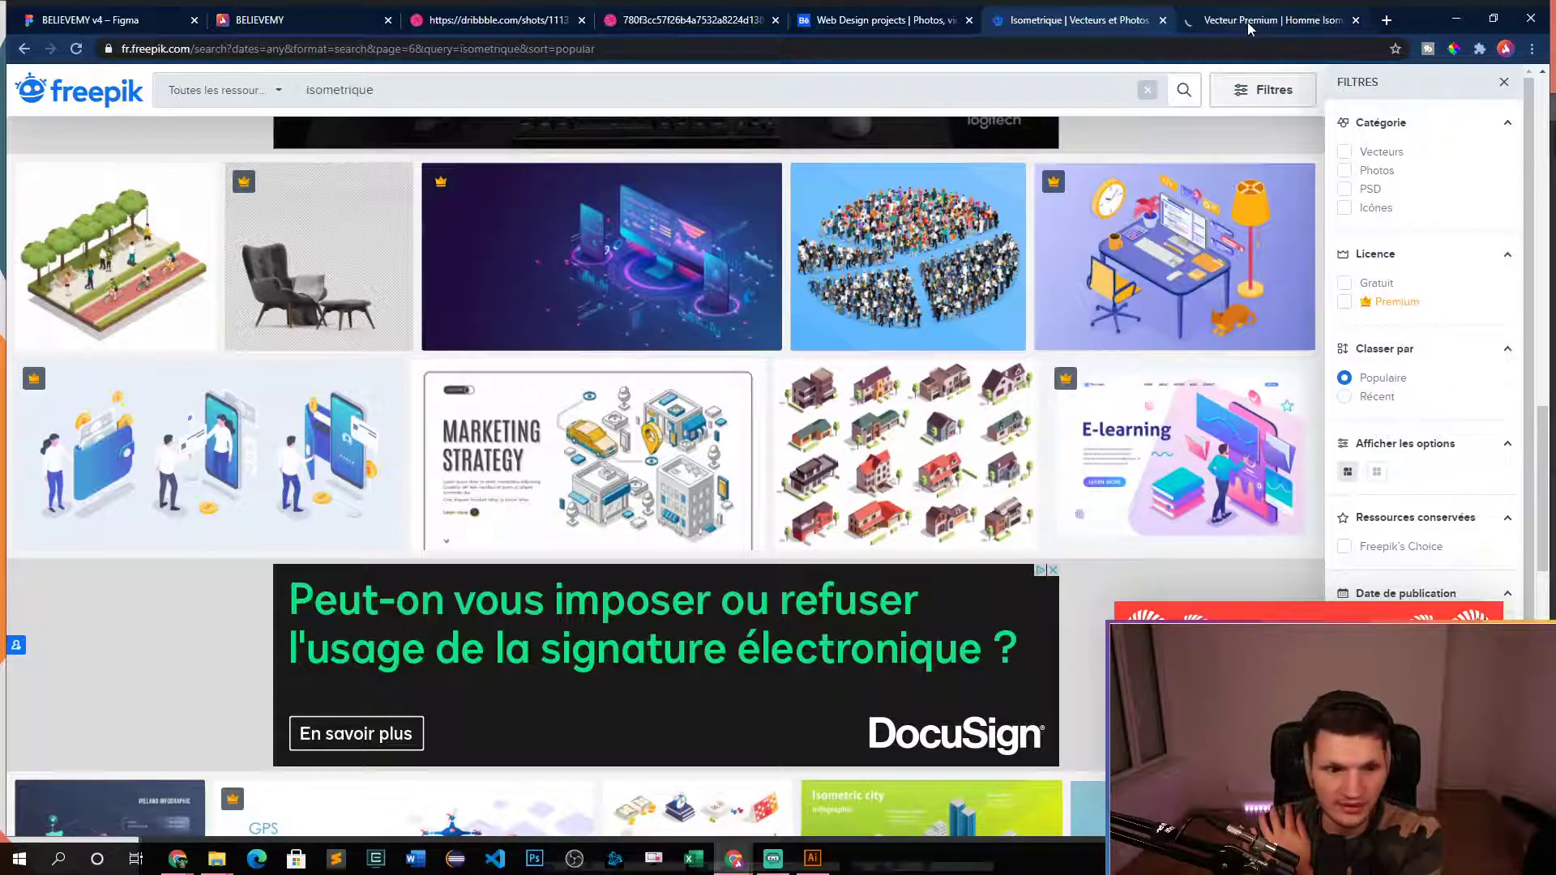
{"action": "left_click", "coordinate": [1231, 20]}
- Look through the remaining illustrations on page 6 and go on to page 7 of the results
{"action": "scroll", "coordinate": [684, 541], "scroll_direction": "down", "scroll_amount": 7}
{"action": "scroll", "coordinate": [683, 542], "scroll_direction": "down", "scroll_amount": 5}
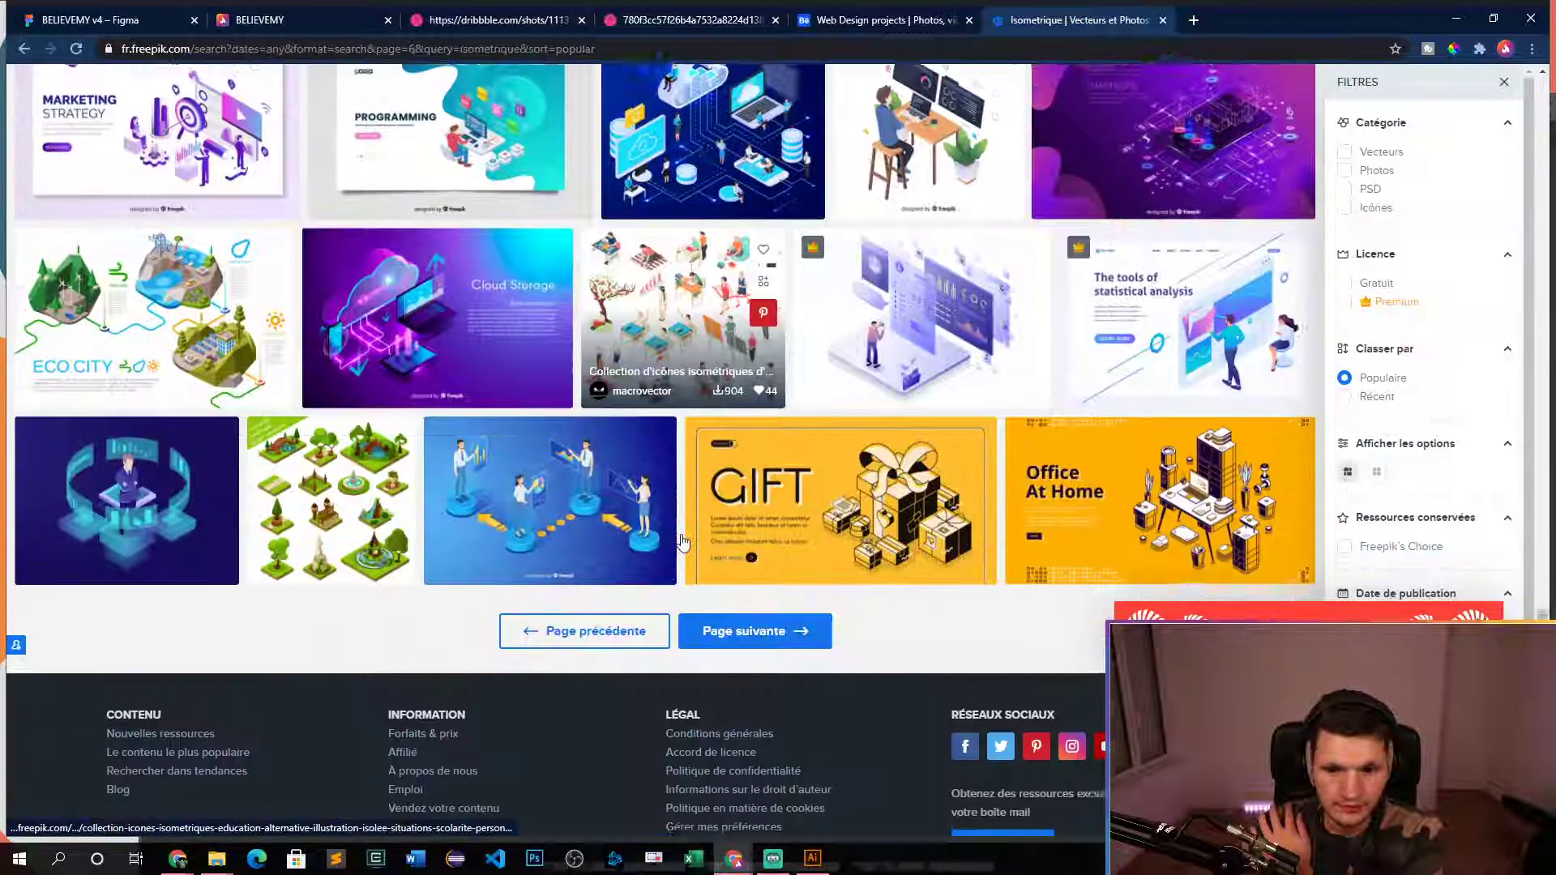
{"action": "scroll", "coordinate": [682, 537], "scroll_direction": "up", "scroll_amount": 2}
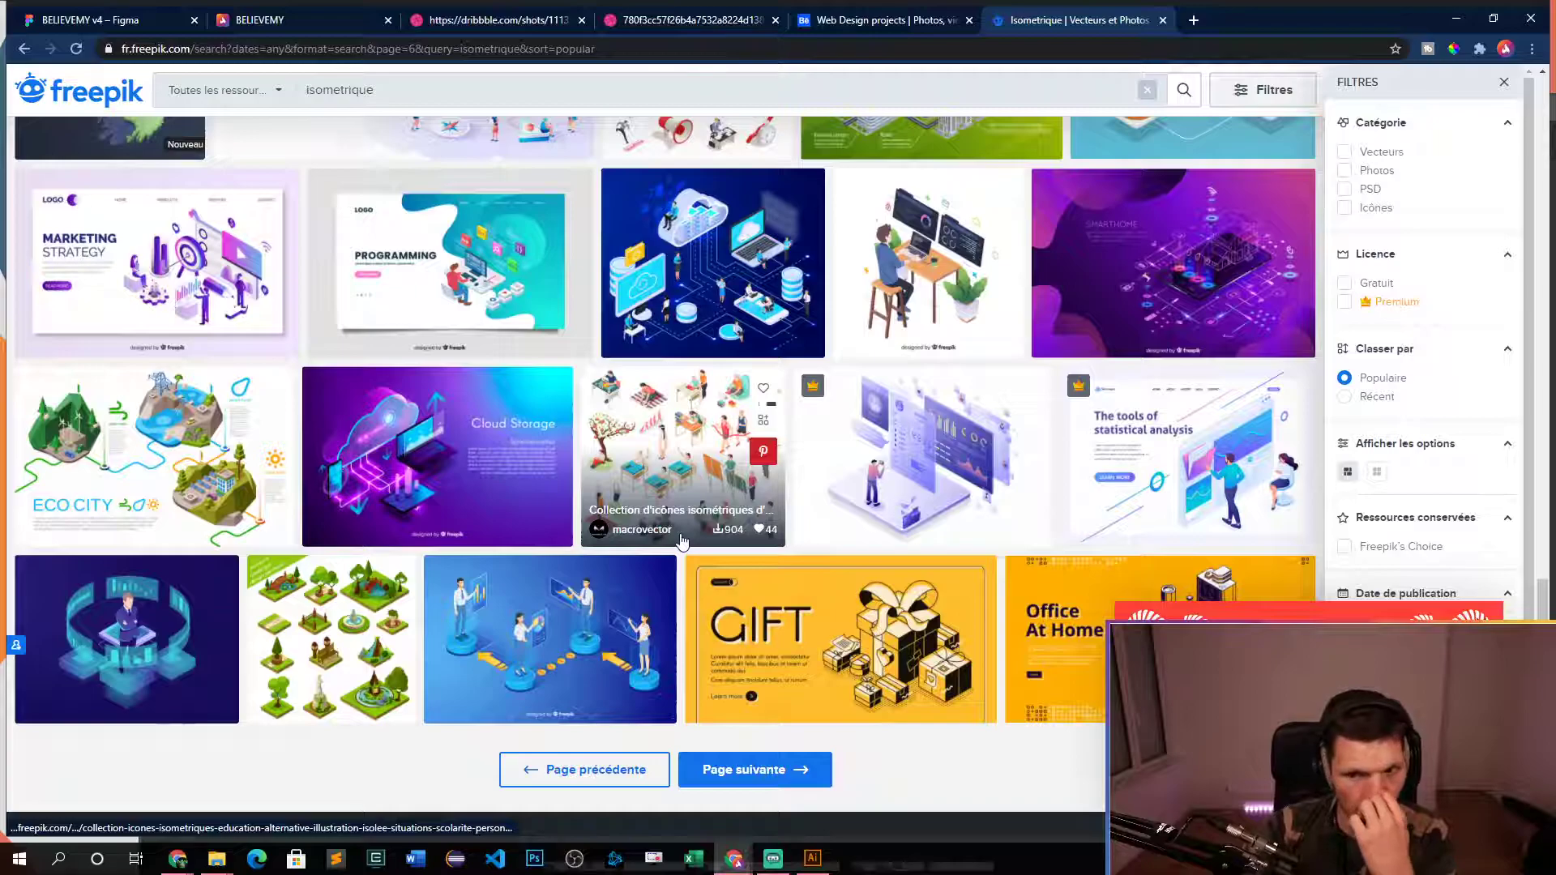
{"action": "left_click", "coordinate": [746, 770]}
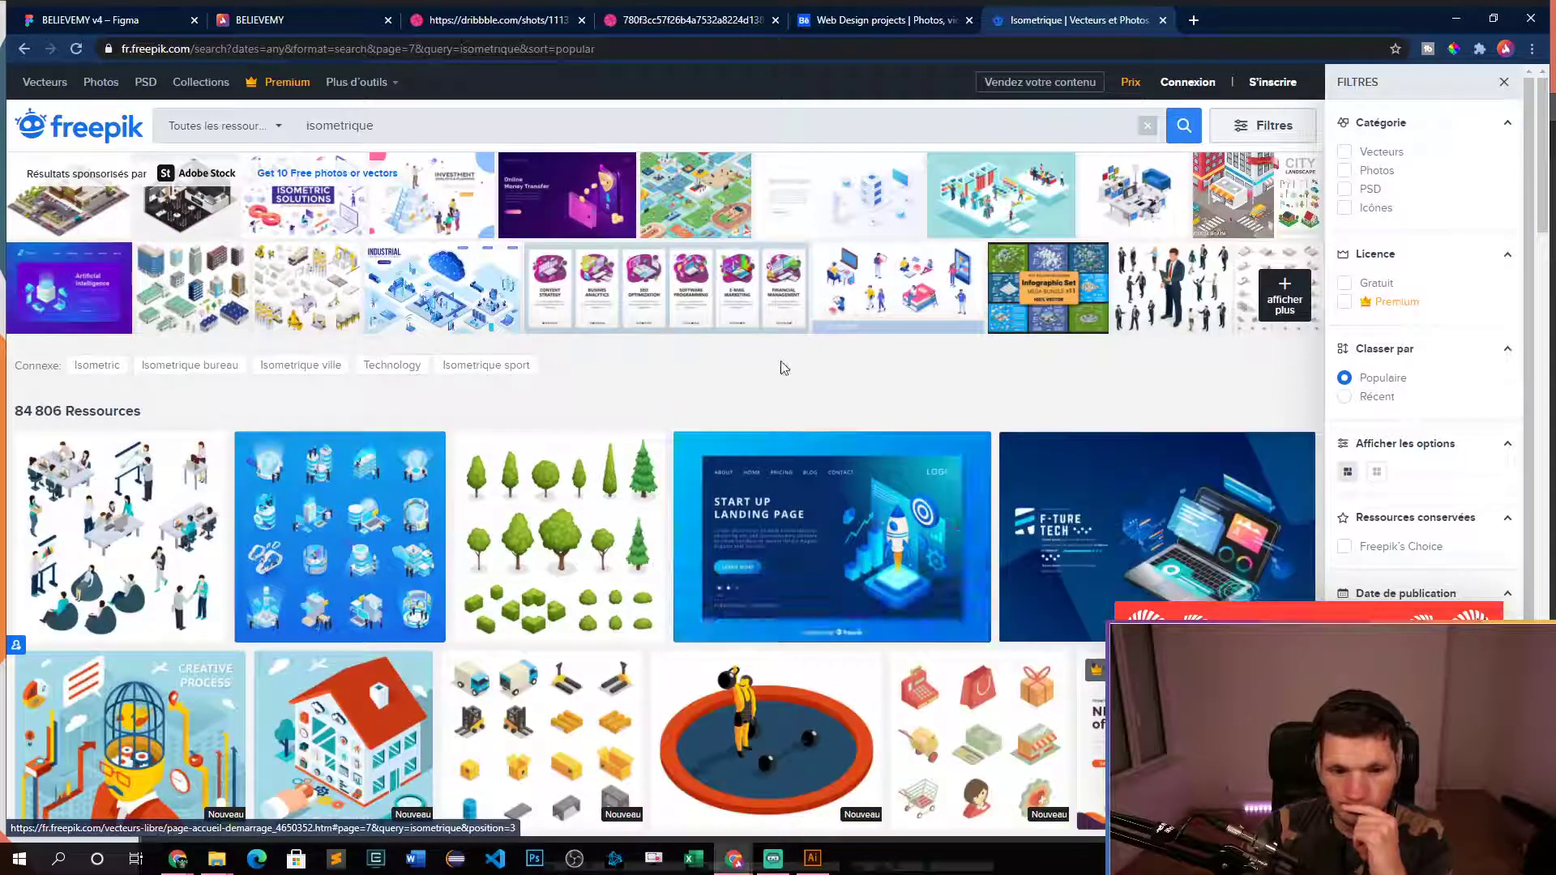
- Examine all the isometric illustrations on page 7 of the search results and go on to page 8
{"action": "scroll", "coordinate": [783, 368], "scroll_direction": "down", "scroll_amount": 5}
{"action": "scroll", "coordinate": [781, 361], "scroll_direction": "down", "scroll_amount": 4}
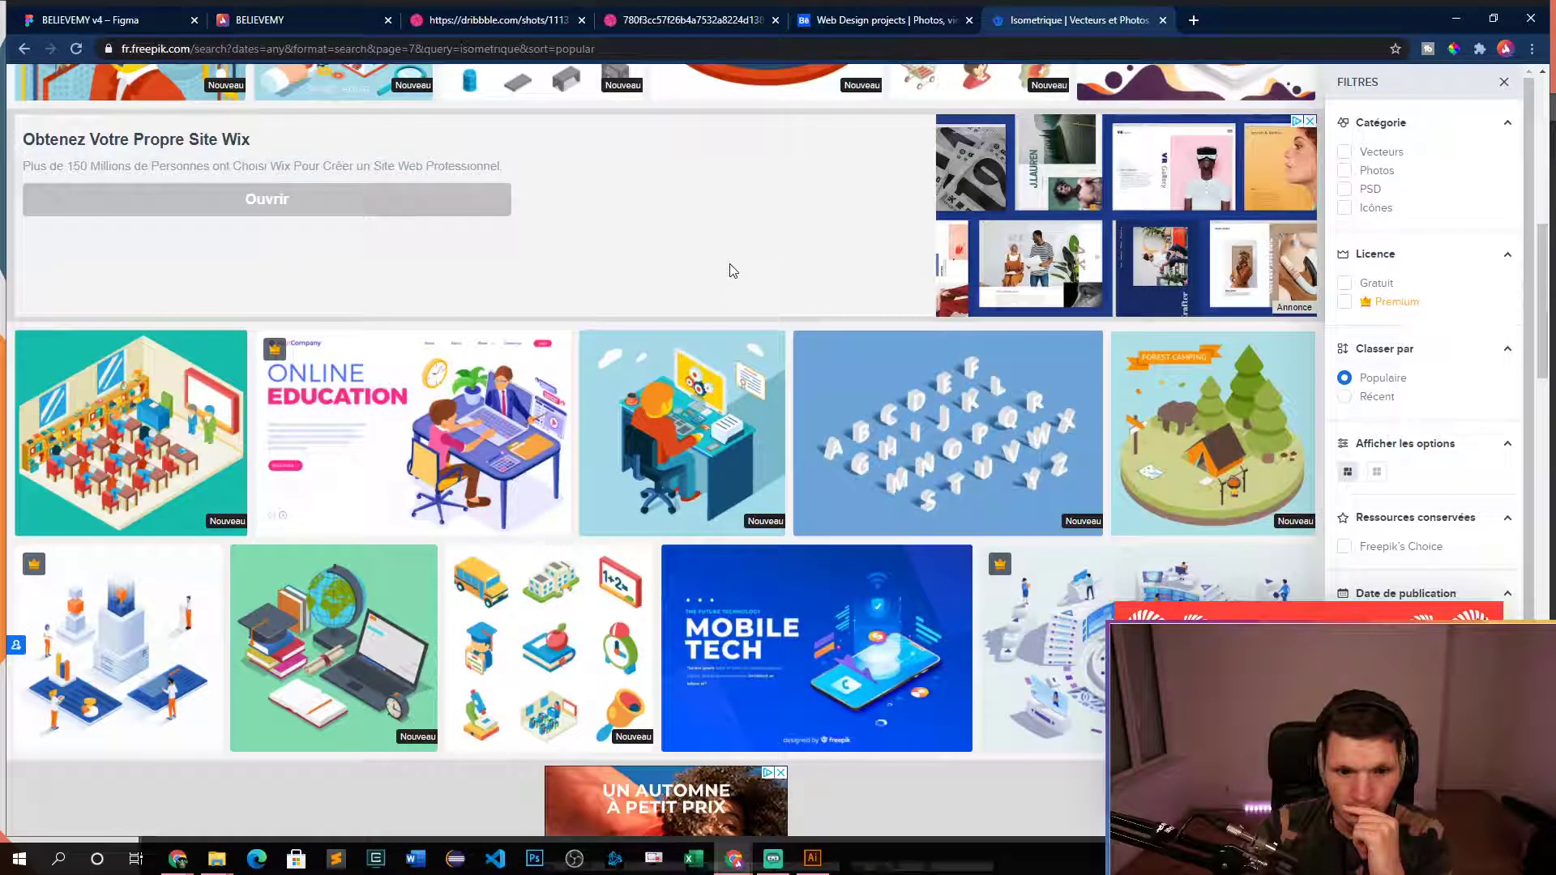
{"action": "scroll", "coordinate": [731, 270], "scroll_direction": "down", "scroll_amount": 4}
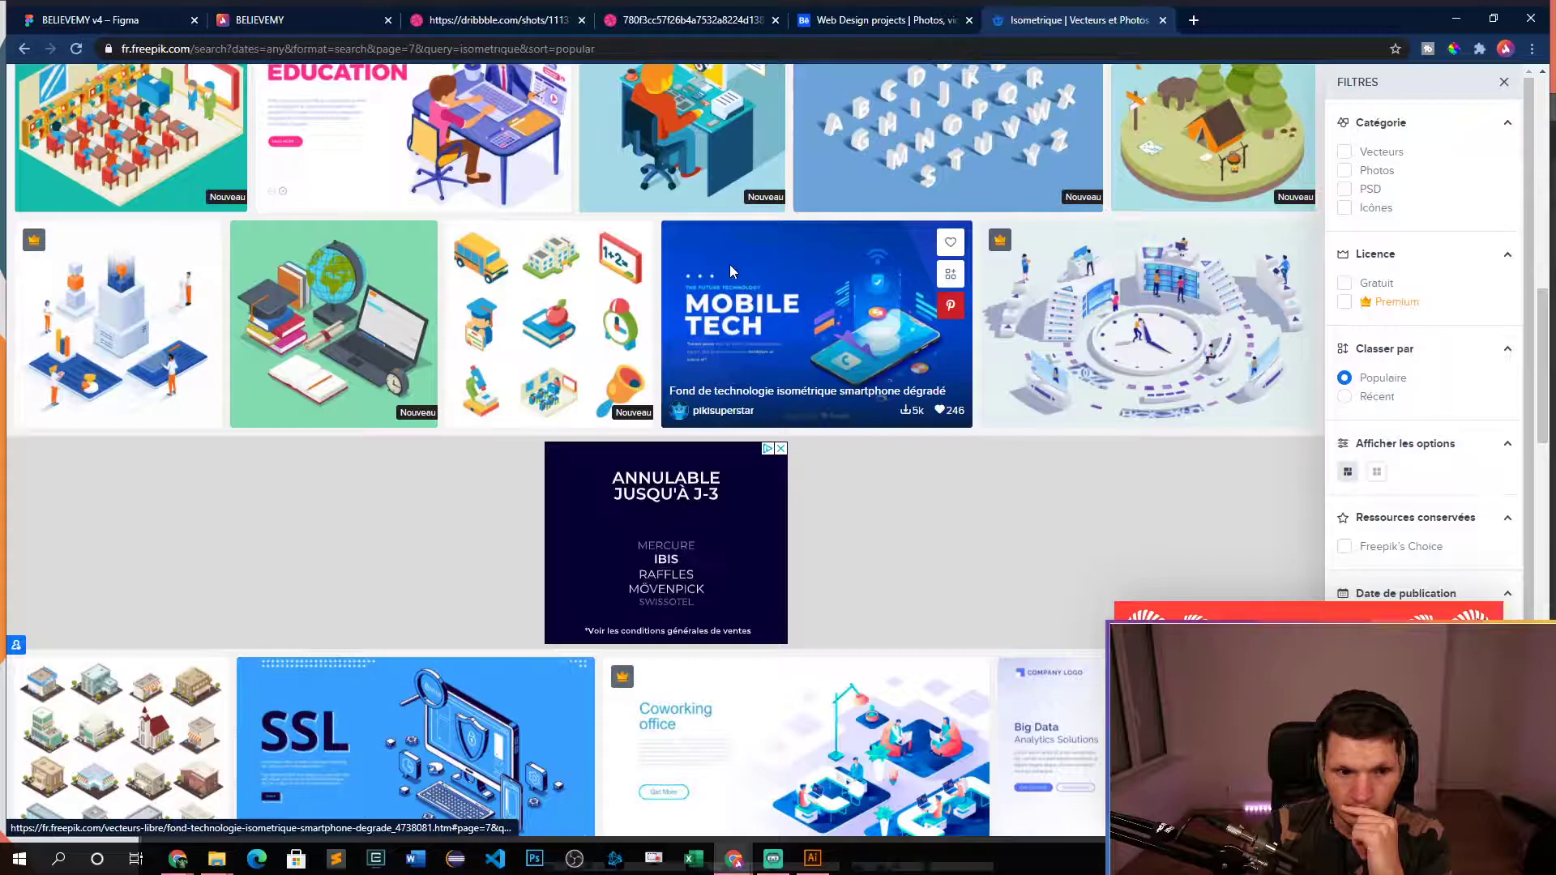
{"action": "scroll", "coordinate": [732, 272], "scroll_direction": "down", "scroll_amount": 5}
{"action": "scroll", "coordinate": [732, 274], "scroll_direction": "down", "scroll_amount": 4}
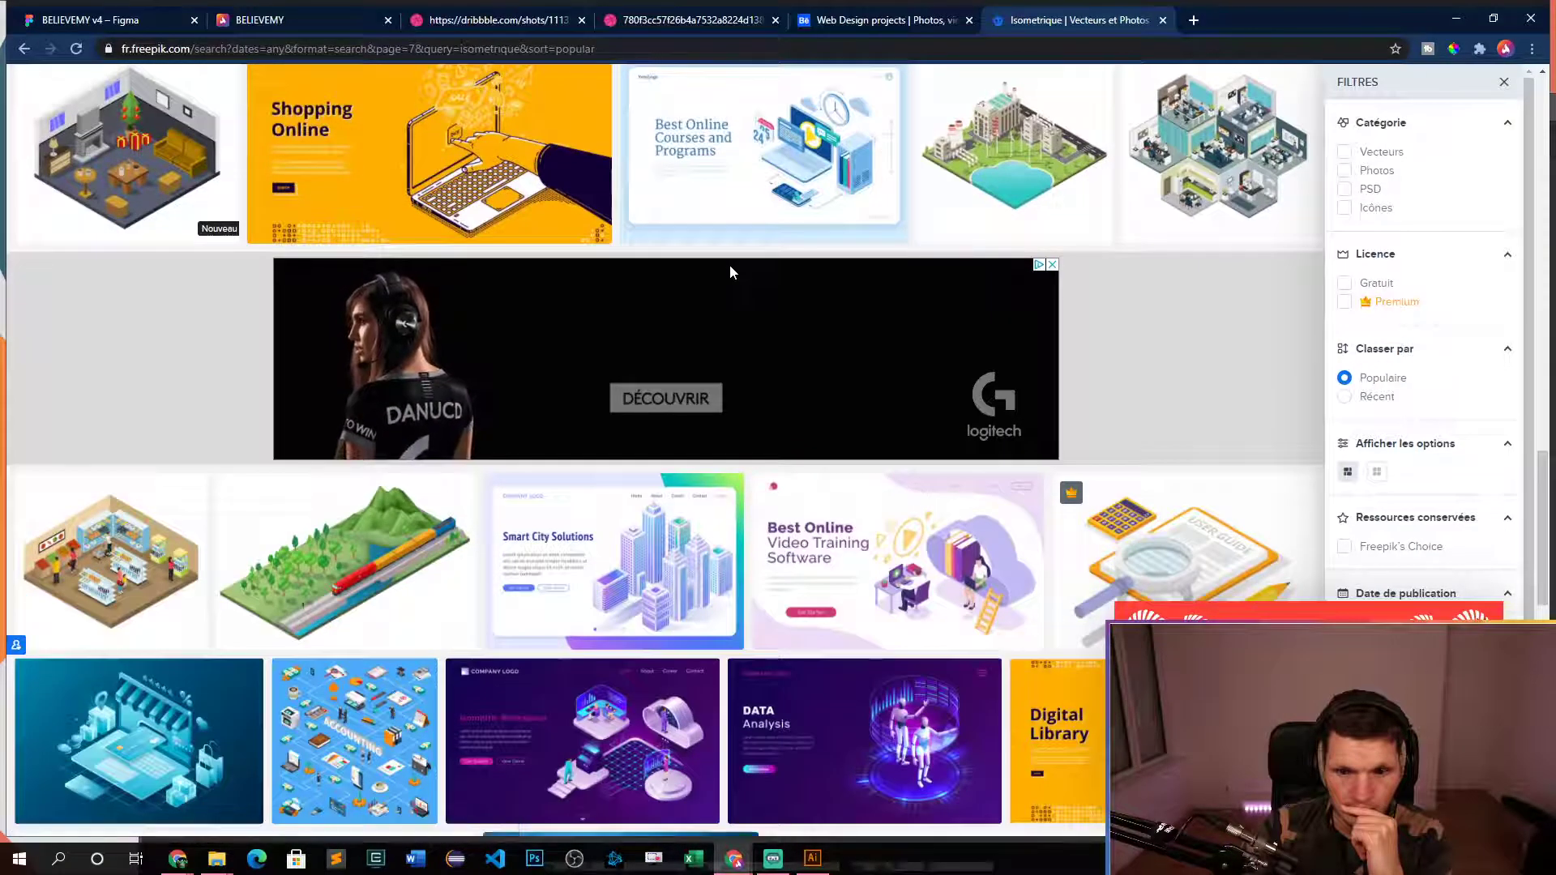
{"action": "scroll", "coordinate": [730, 273], "scroll_direction": "down", "scroll_amount": 5}
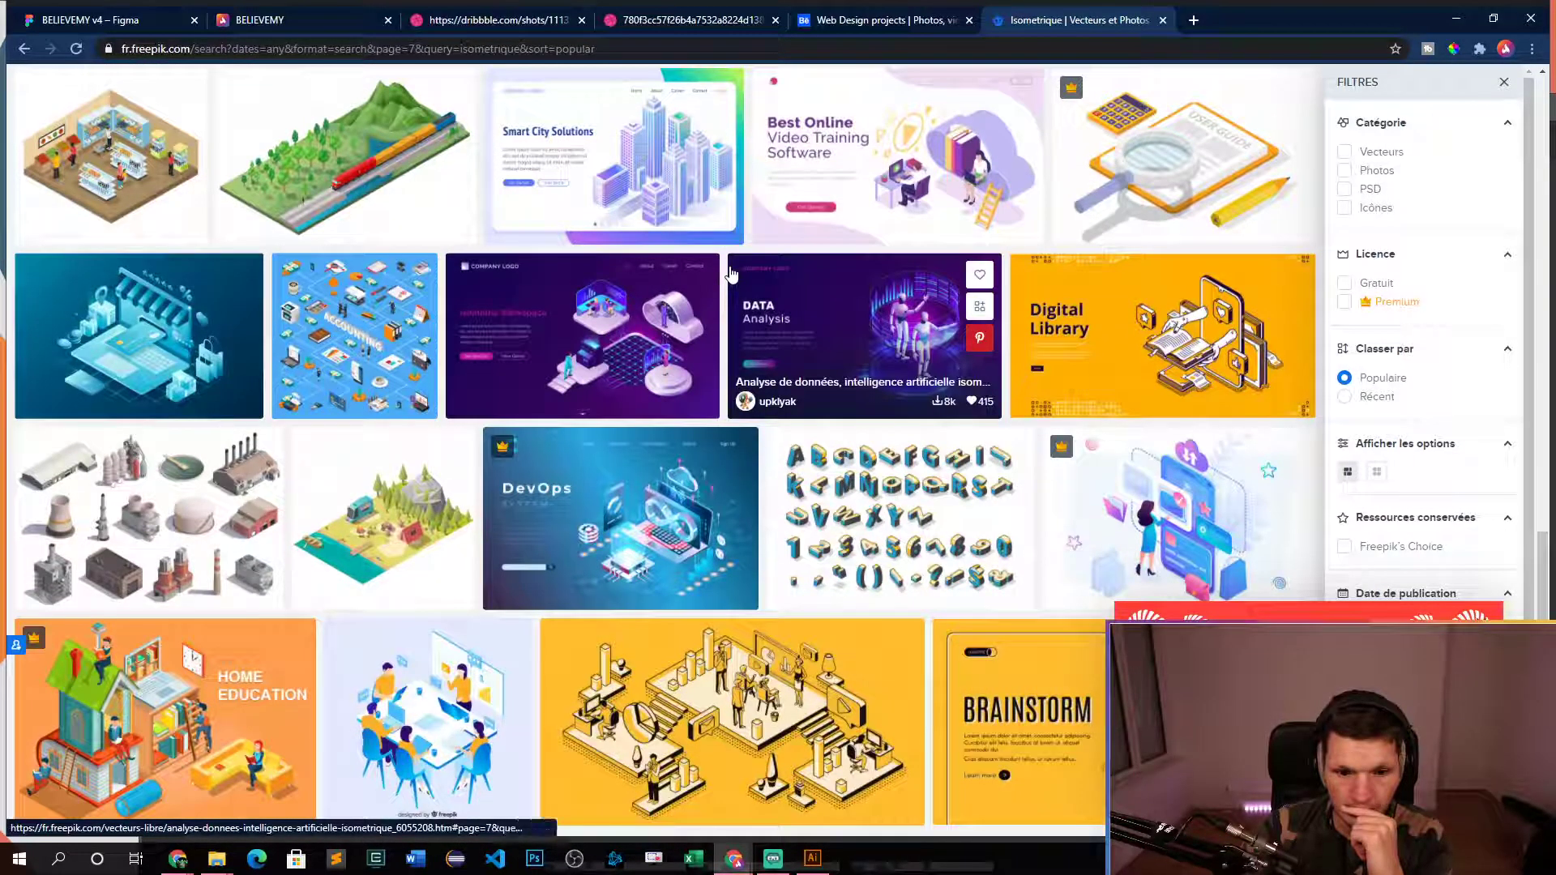
{"action": "scroll", "coordinate": [732, 274], "scroll_direction": "down", "scroll_amount": 6}
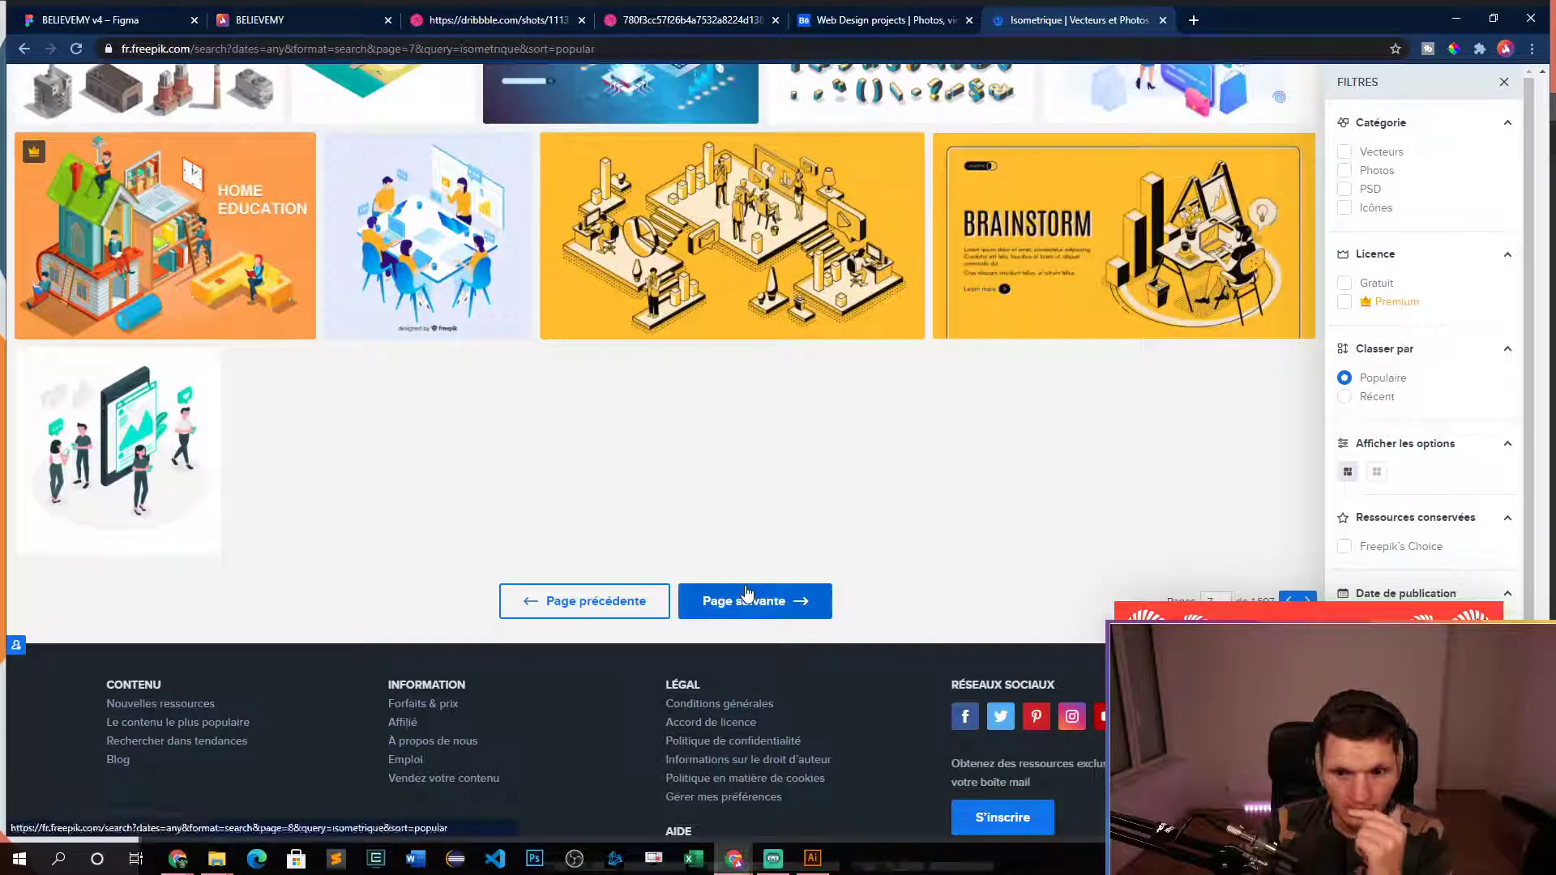
{"action": "left_click", "coordinate": [746, 587]}
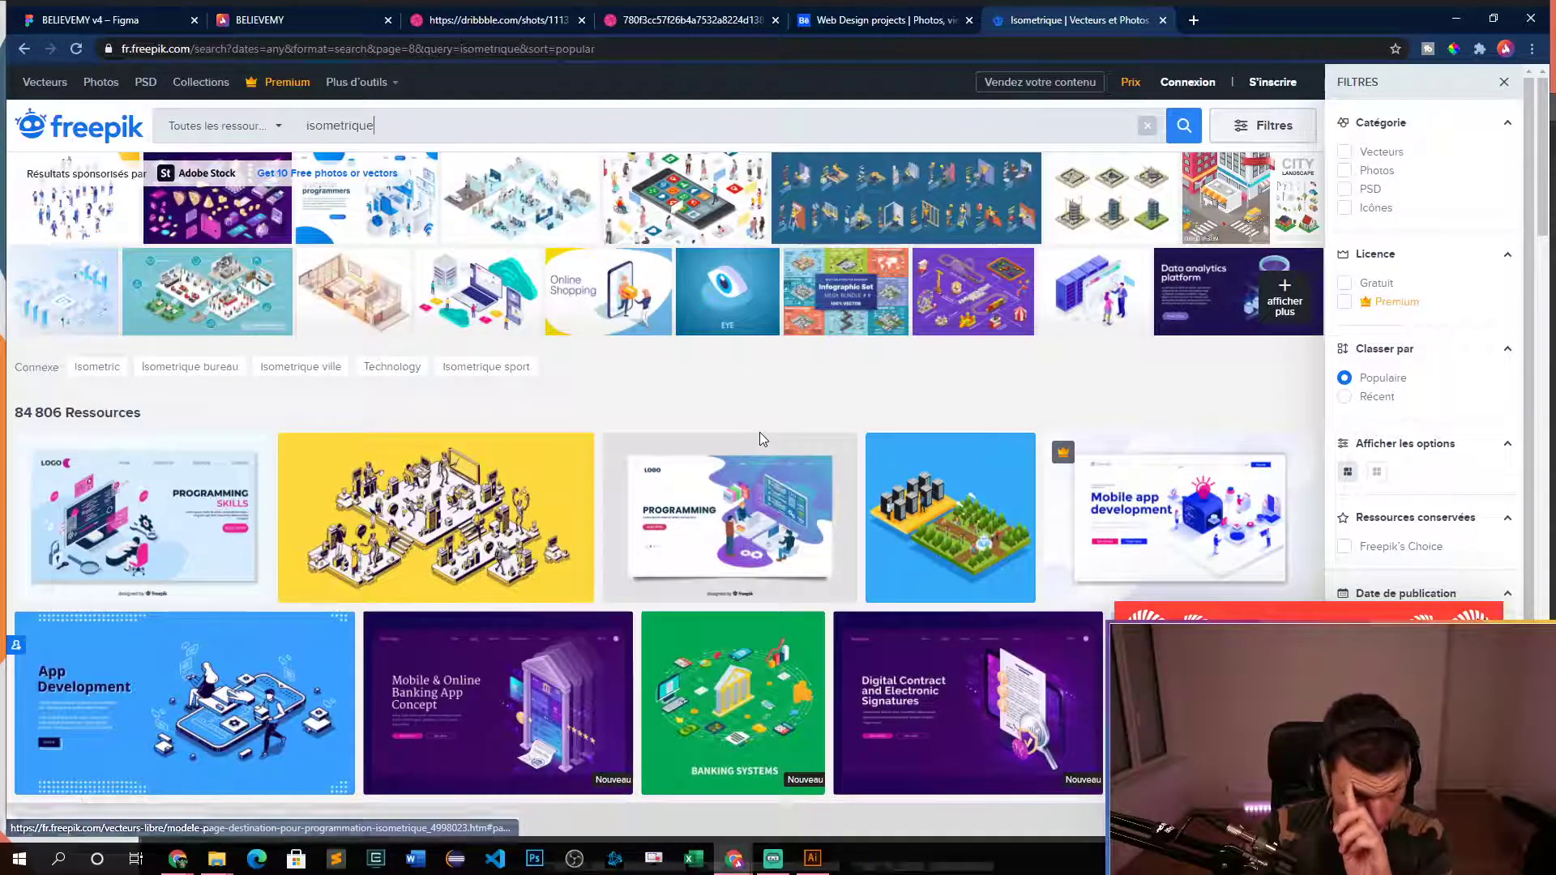
- Look through the isometric illustrations on page 8 of the results and go on to page 9
{"action": "scroll", "coordinate": [760, 434], "scroll_direction": "down", "scroll_amount": 10}
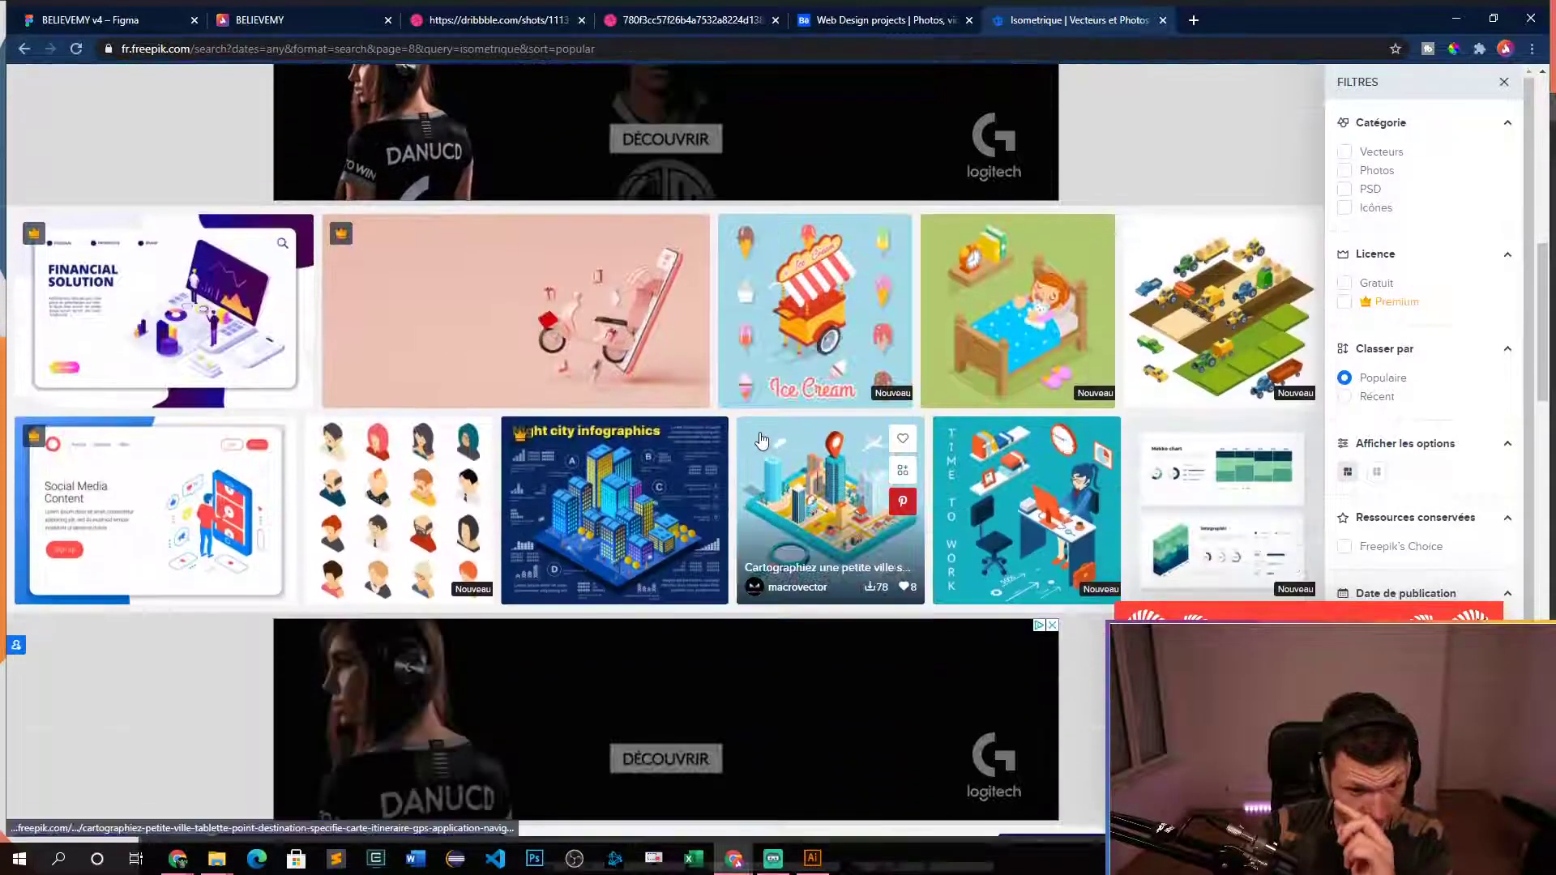
{"action": "scroll", "coordinate": [760, 440], "scroll_direction": "down", "scroll_amount": 7}
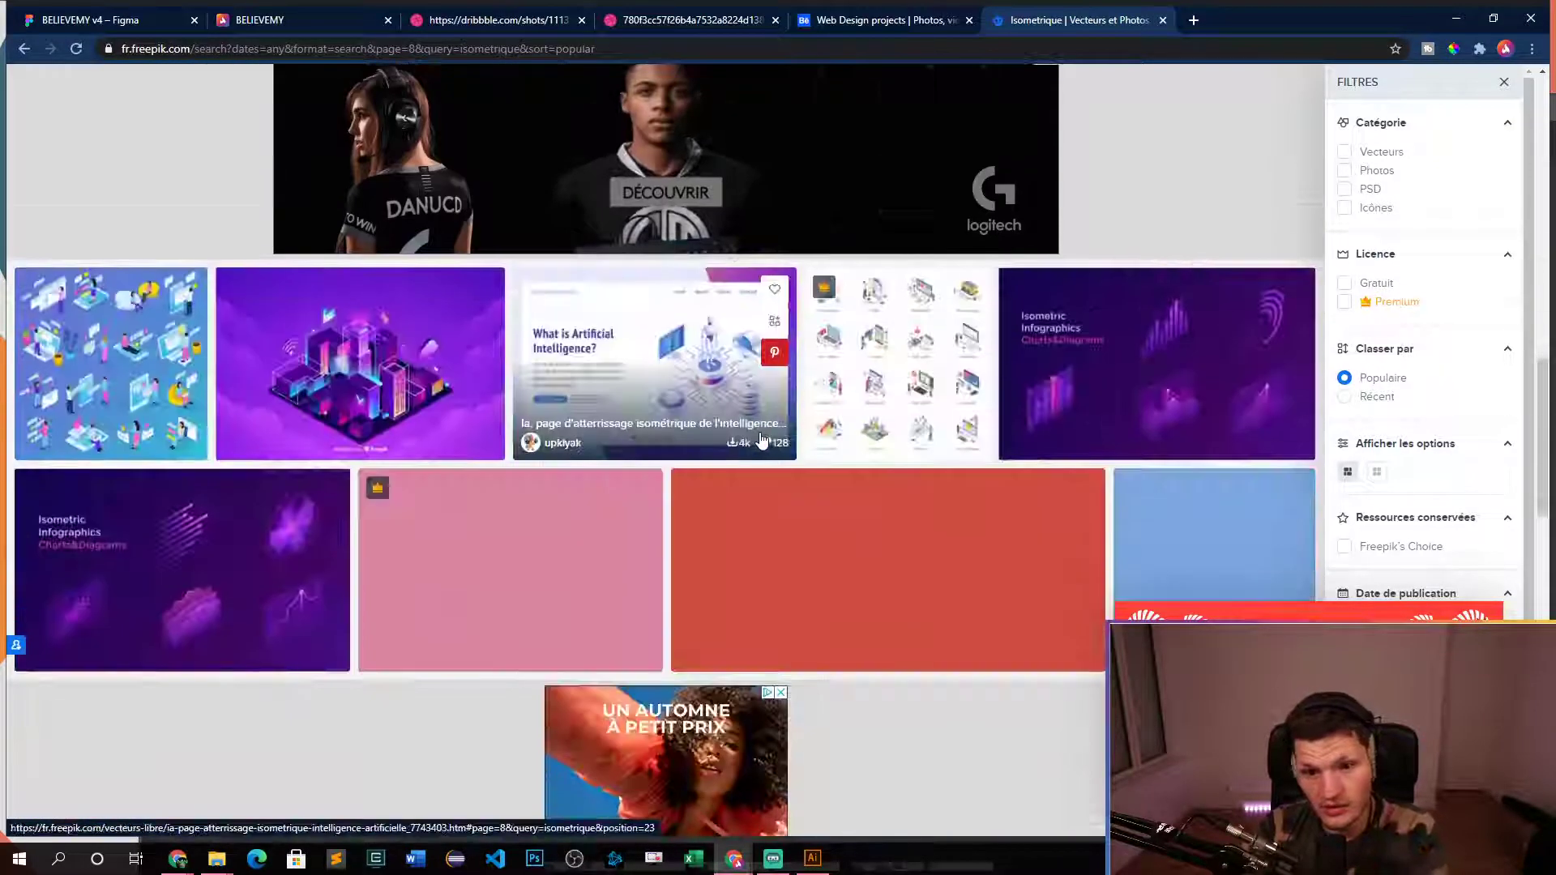
{"action": "scroll", "coordinate": [760, 440], "scroll_direction": "down", "scroll_amount": 12}
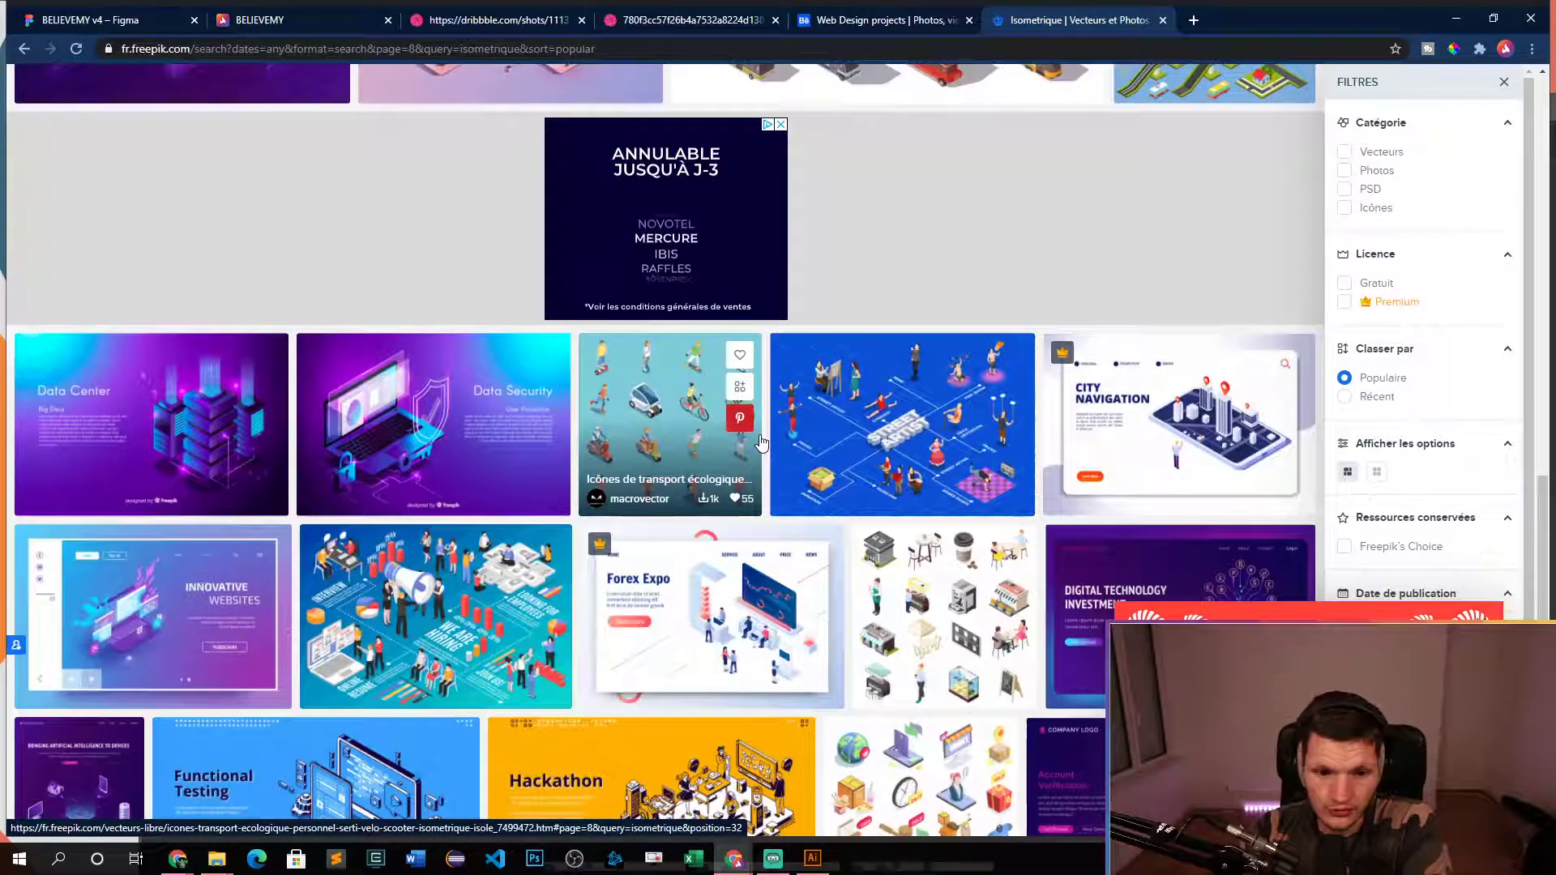
{"action": "scroll", "coordinate": [760, 440], "scroll_direction": "down", "scroll_amount": 4}
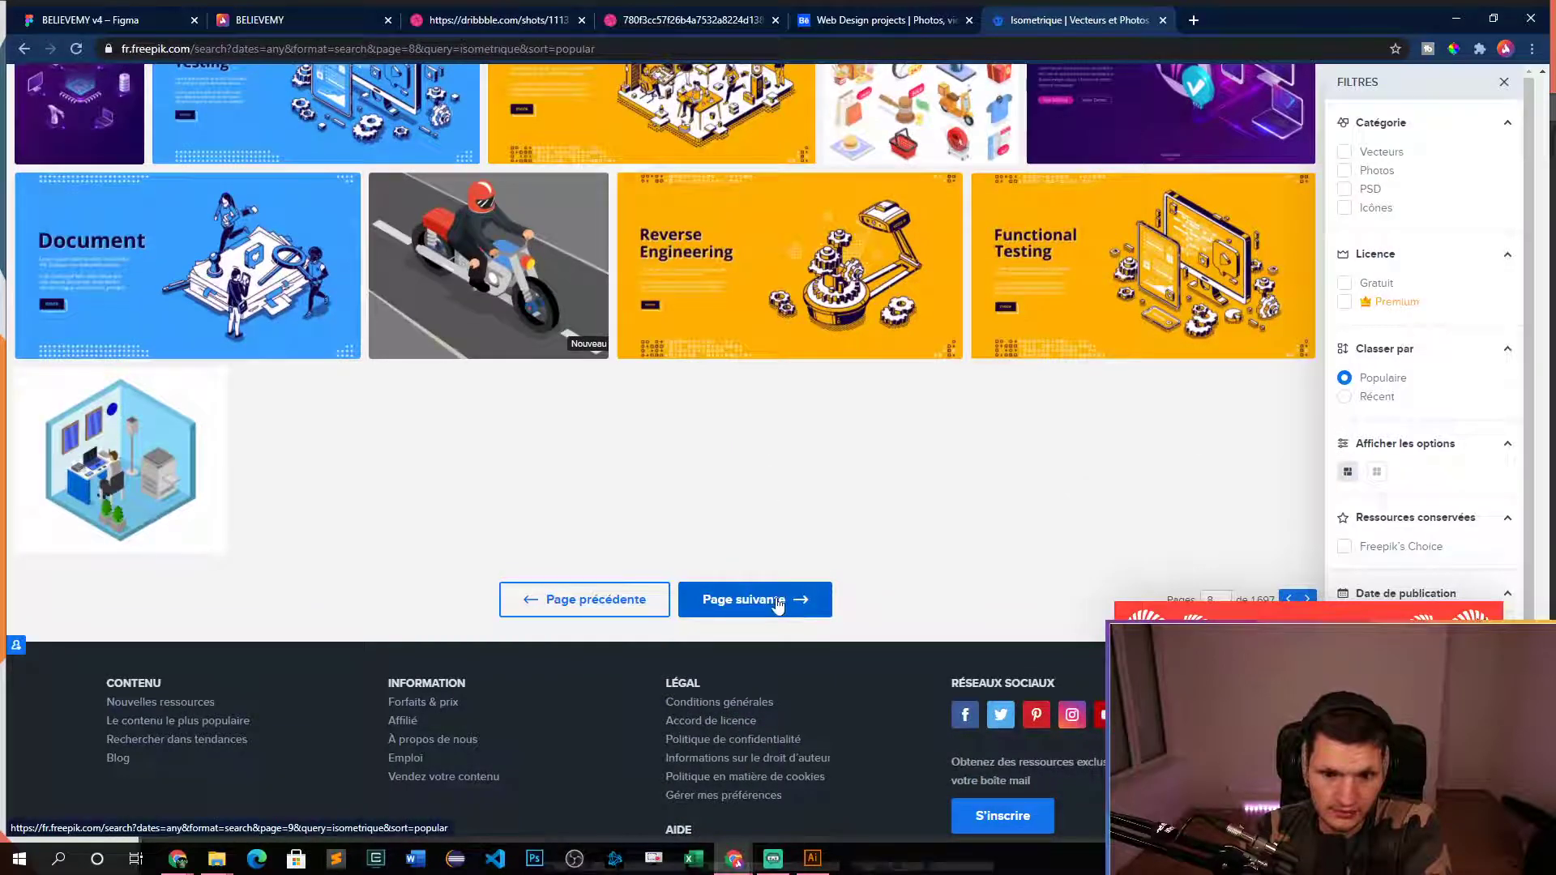
- Review the current believemy.com home page and the BELIEVEMY v4 design in Figma, and return to the Freepik results
{"action": "left_click", "coordinate": [292, 20]}
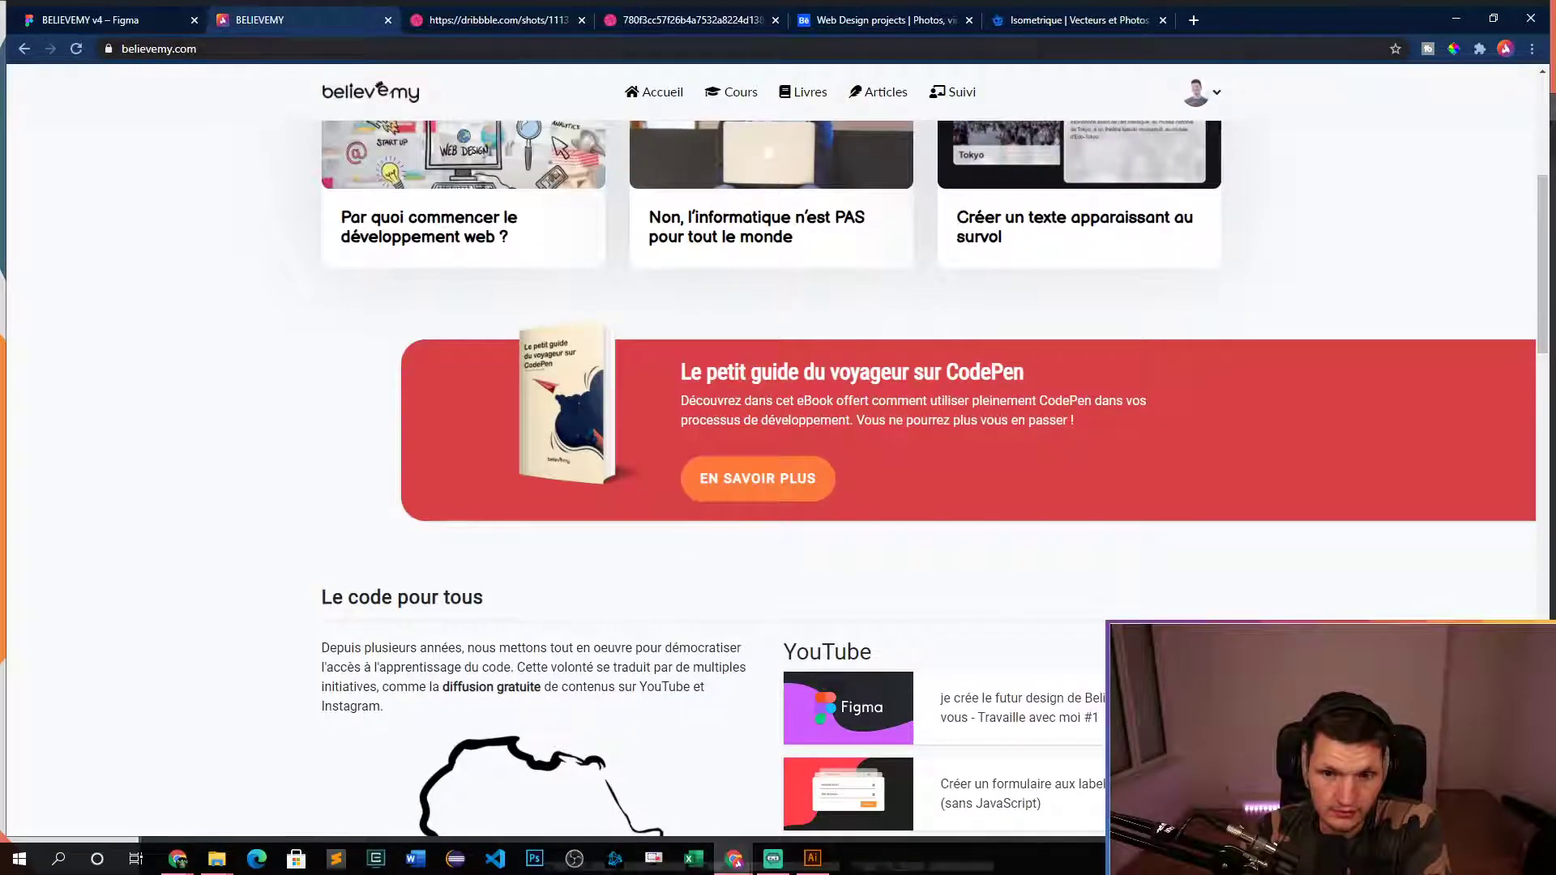
{"action": "left_click", "coordinate": [89, 19]}
{"action": "left_click_drag", "start_coordinate": [1071, 403], "coordinate": [1028, 398]}
{"action": "left_click", "coordinate": [302, 13]}
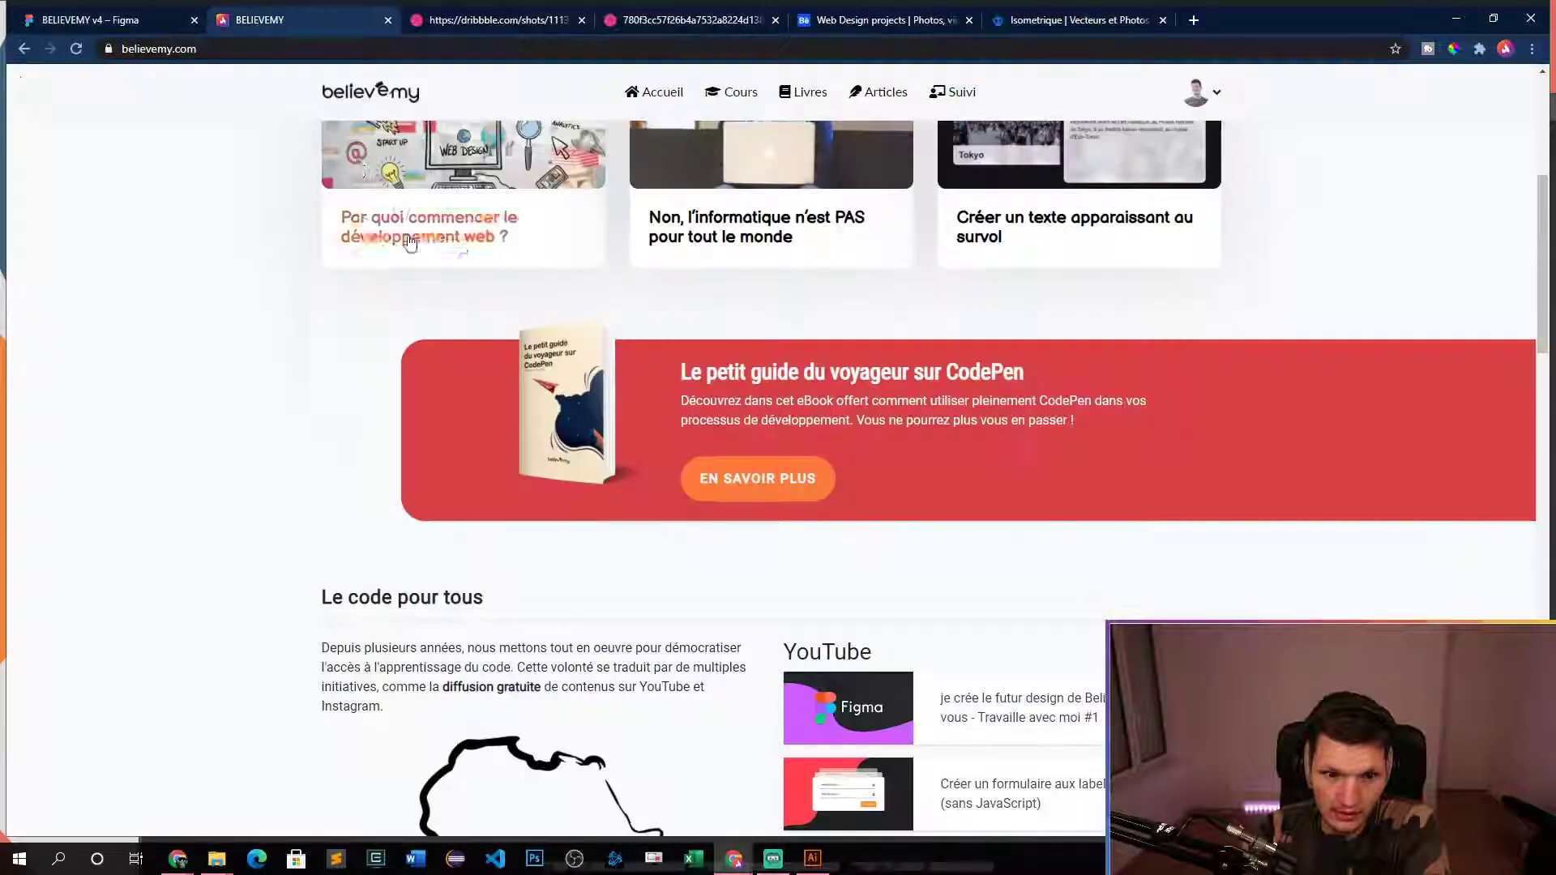
{"action": "scroll", "coordinate": [677, 521], "scroll_direction": "up", "scroll_amount": 5}
{"action": "scroll", "coordinate": [1286, 350], "scroll_direction": "down", "scroll_amount": 20}
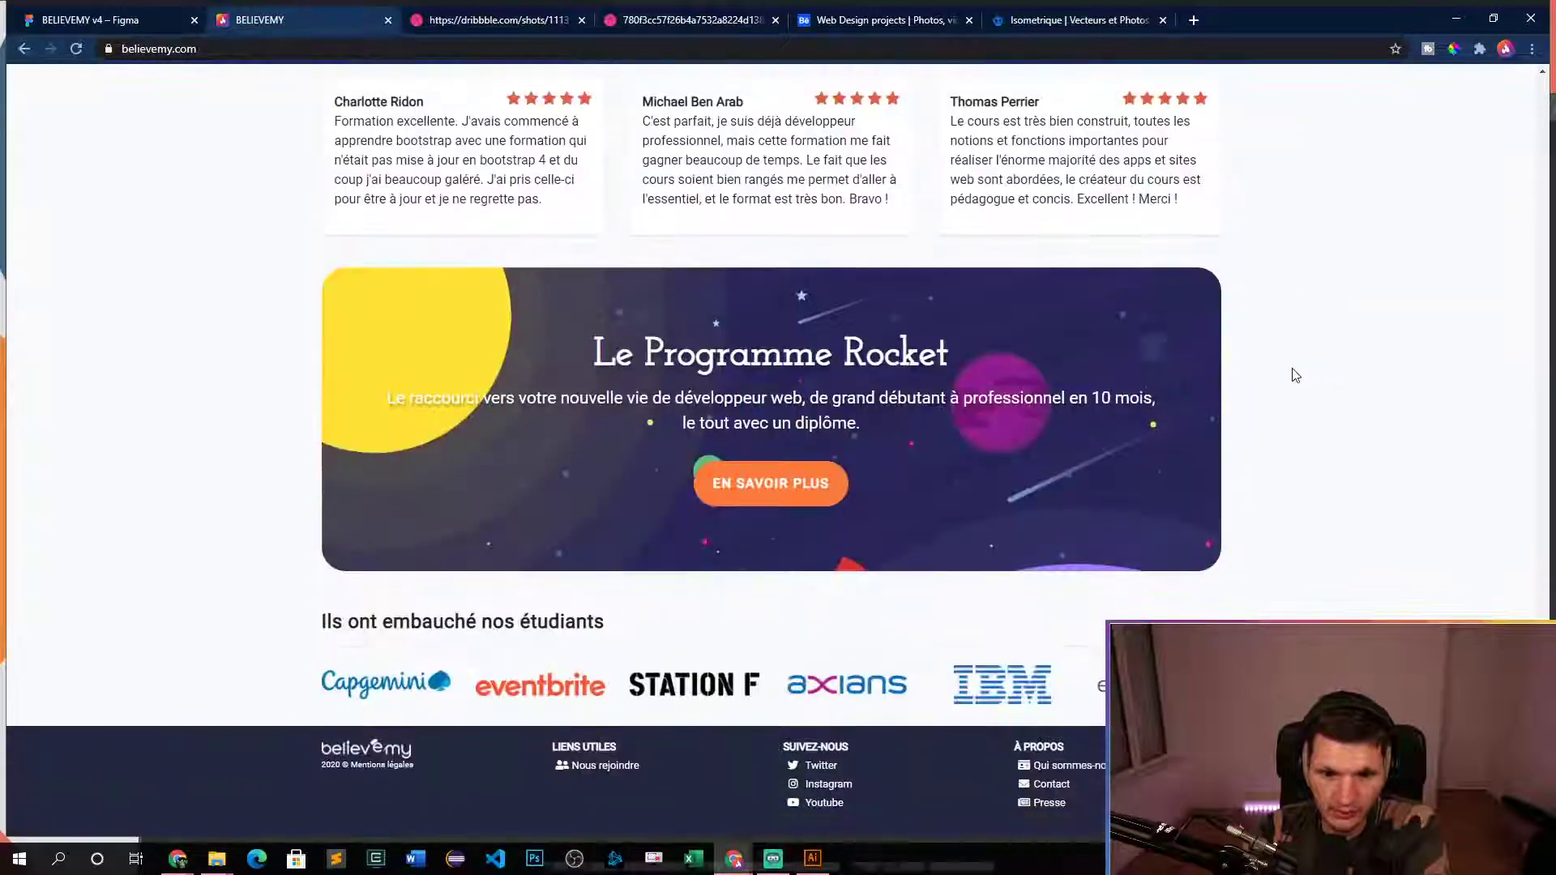
{"action": "scroll", "coordinate": [1304, 356], "scroll_direction": "up", "scroll_amount": 4}
{"action": "scroll", "coordinate": [1318, 349], "scroll_direction": "up", "scroll_amount": 15}
{"action": "left_click", "coordinate": [90, 19]}
{"action": "left_click_drag", "start_coordinate": [1042, 347], "coordinate": [1077, 289]}
{"action": "left_click", "coordinate": [1040, 30]}
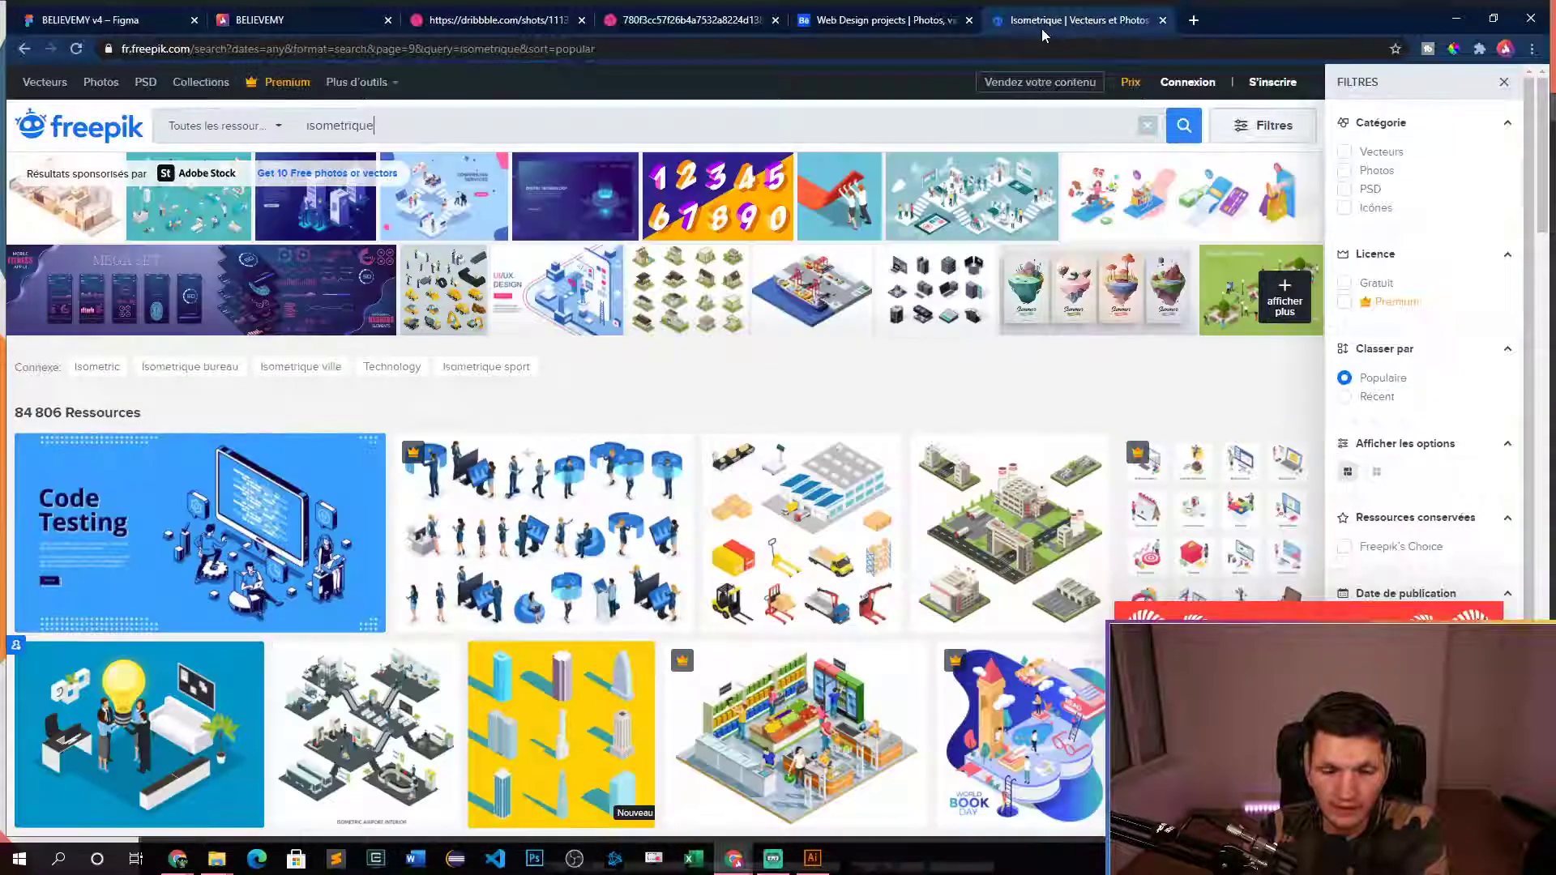
- Browse page 9 of the "isometrique" results and inspect the "Financial Analysis" illustration on its own page
{"action": "scroll", "coordinate": [672, 500], "scroll_direction": "down", "scroll_amount": 5}
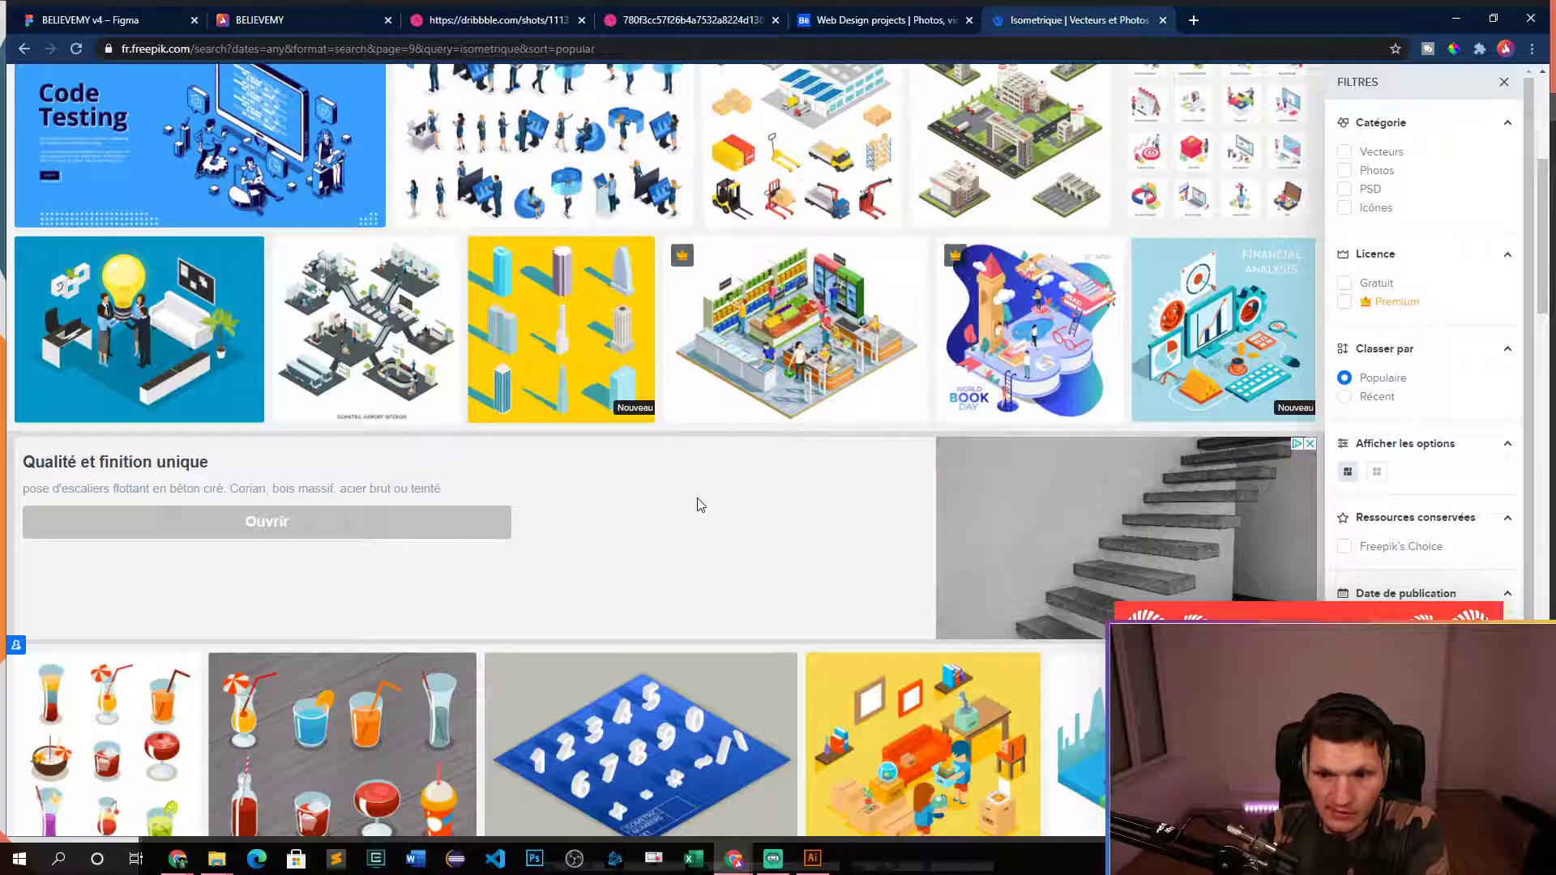
{"action": "scroll", "coordinate": [701, 506], "scroll_direction": "up", "scroll_amount": 3}
{"action": "scroll", "coordinate": [701, 509], "scroll_direction": "down", "scroll_amount": 3}
{"action": "middle_click", "coordinate": [1224, 324]}
{"action": "left_click", "coordinate": [1252, 21]}
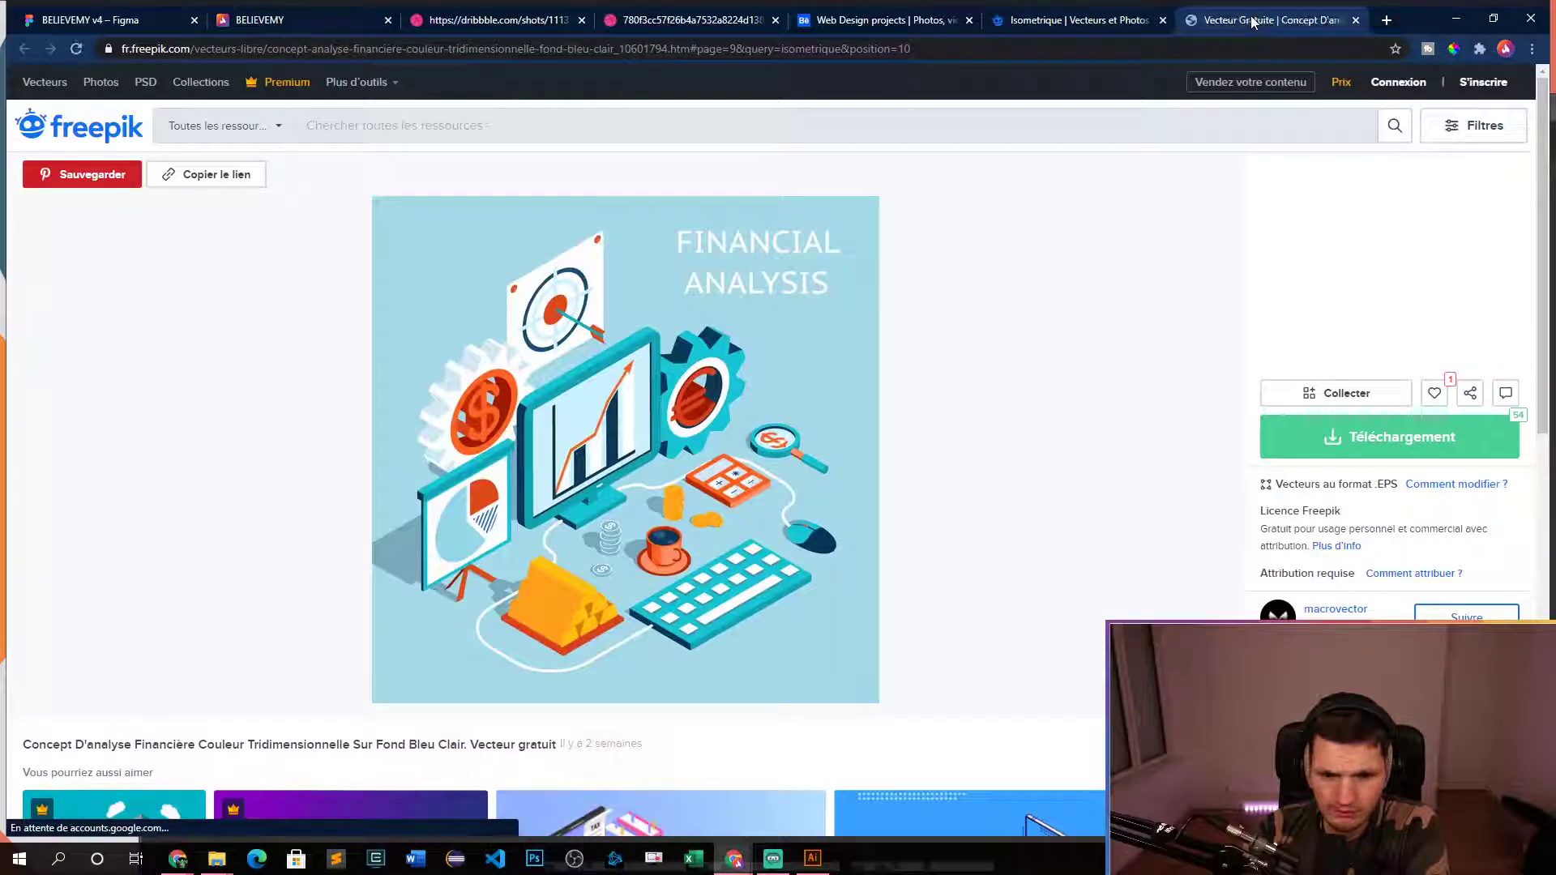
{"action": "middle_click", "coordinate": [1252, 22]}
{"action": "scroll", "coordinate": [781, 435], "scroll_direction": "down", "scroll_amount": 5}
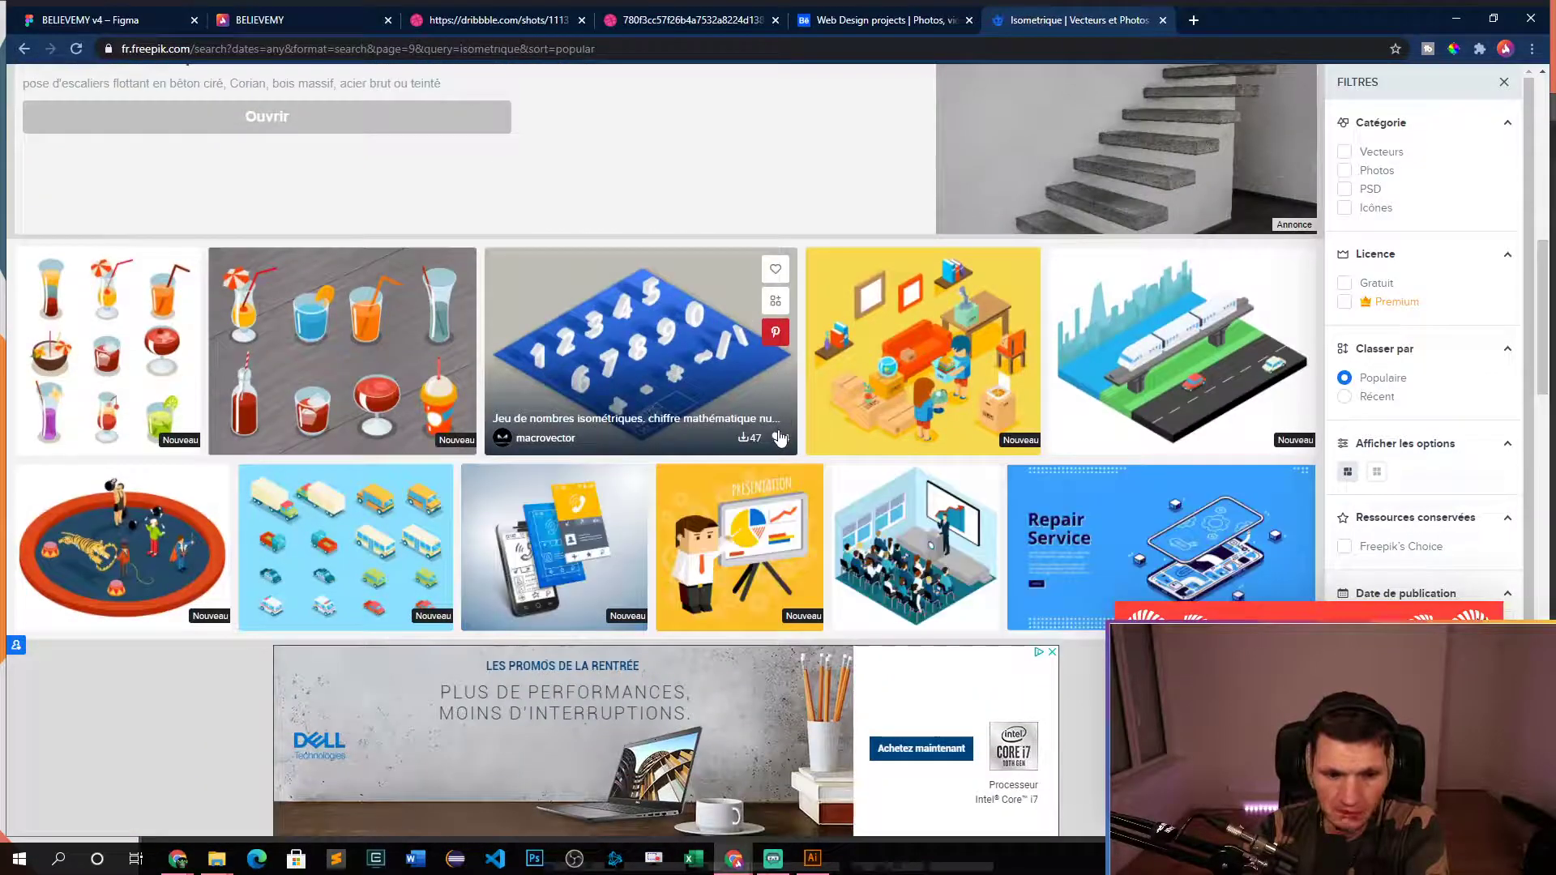
{"action": "scroll", "coordinate": [782, 441], "scroll_direction": "down", "scroll_amount": 15}
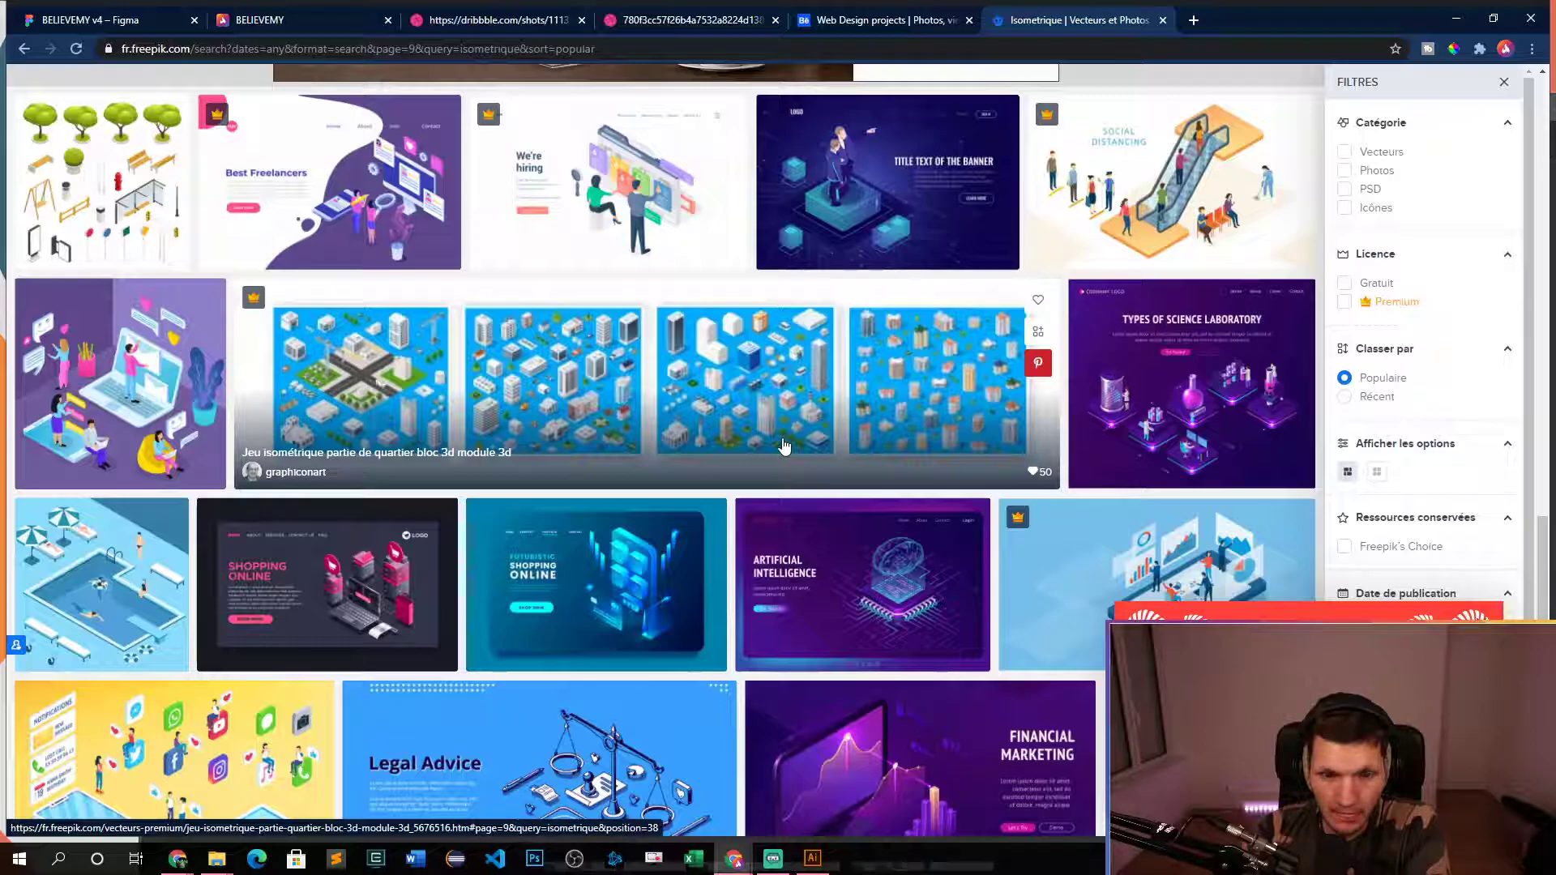
{"action": "scroll", "coordinate": [783, 444], "scroll_direction": "down", "scroll_amount": 5}
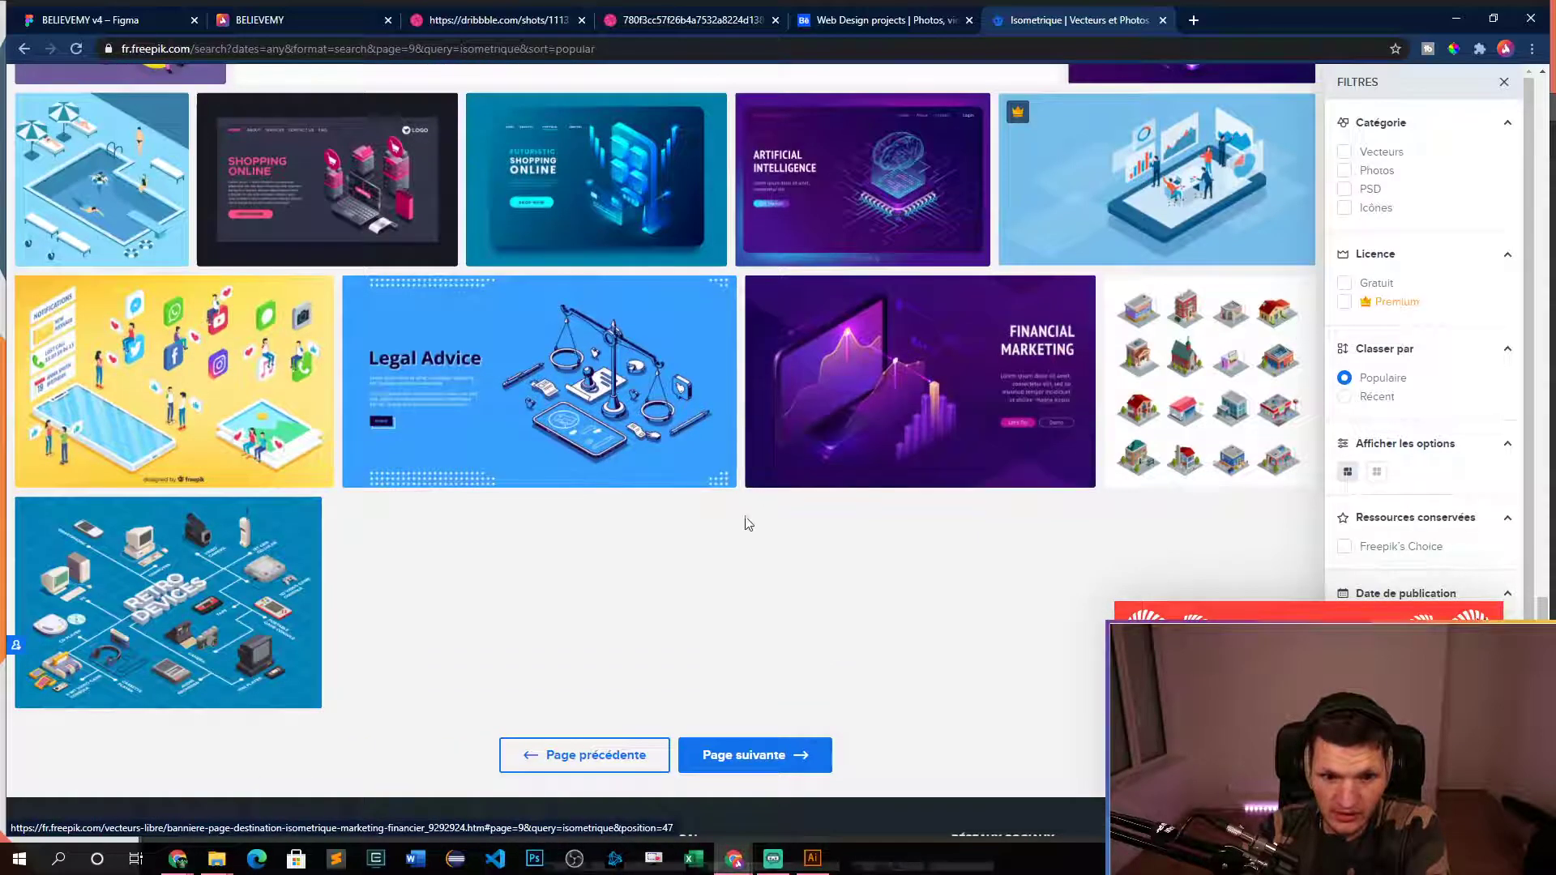
- Search Freepik for "progression" and look through the first page of results
{"action": "scroll", "coordinate": [743, 513], "scroll_direction": "up", "scroll_amount": 20}
{"action": "left_click", "coordinate": [565, 126]}
{"action": "double_click", "coordinate": [564, 133]}
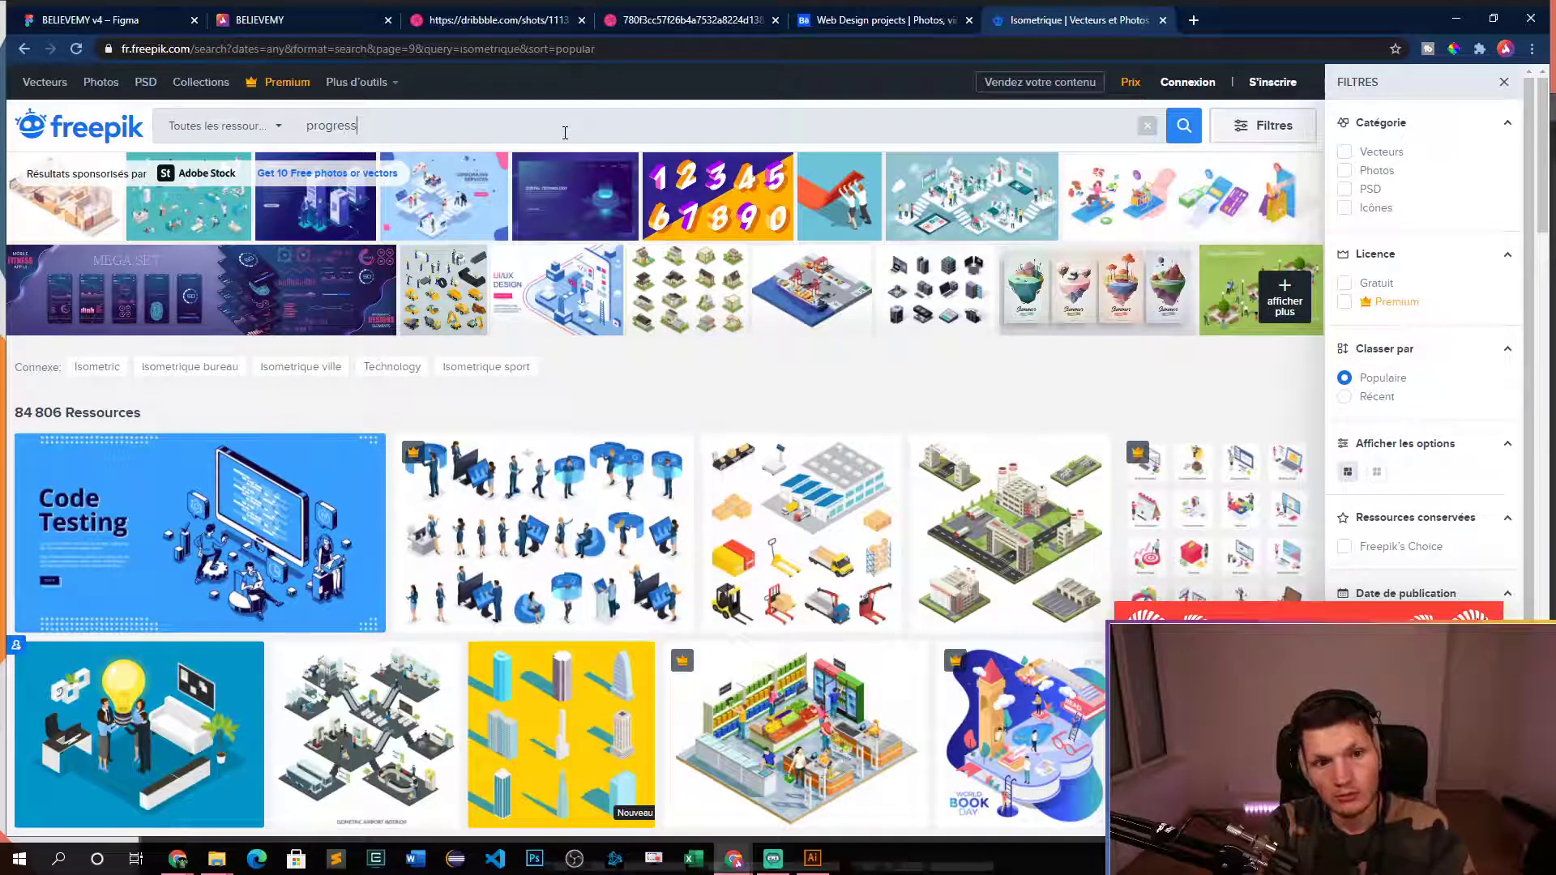
{"action": "key", "text": "Return"}
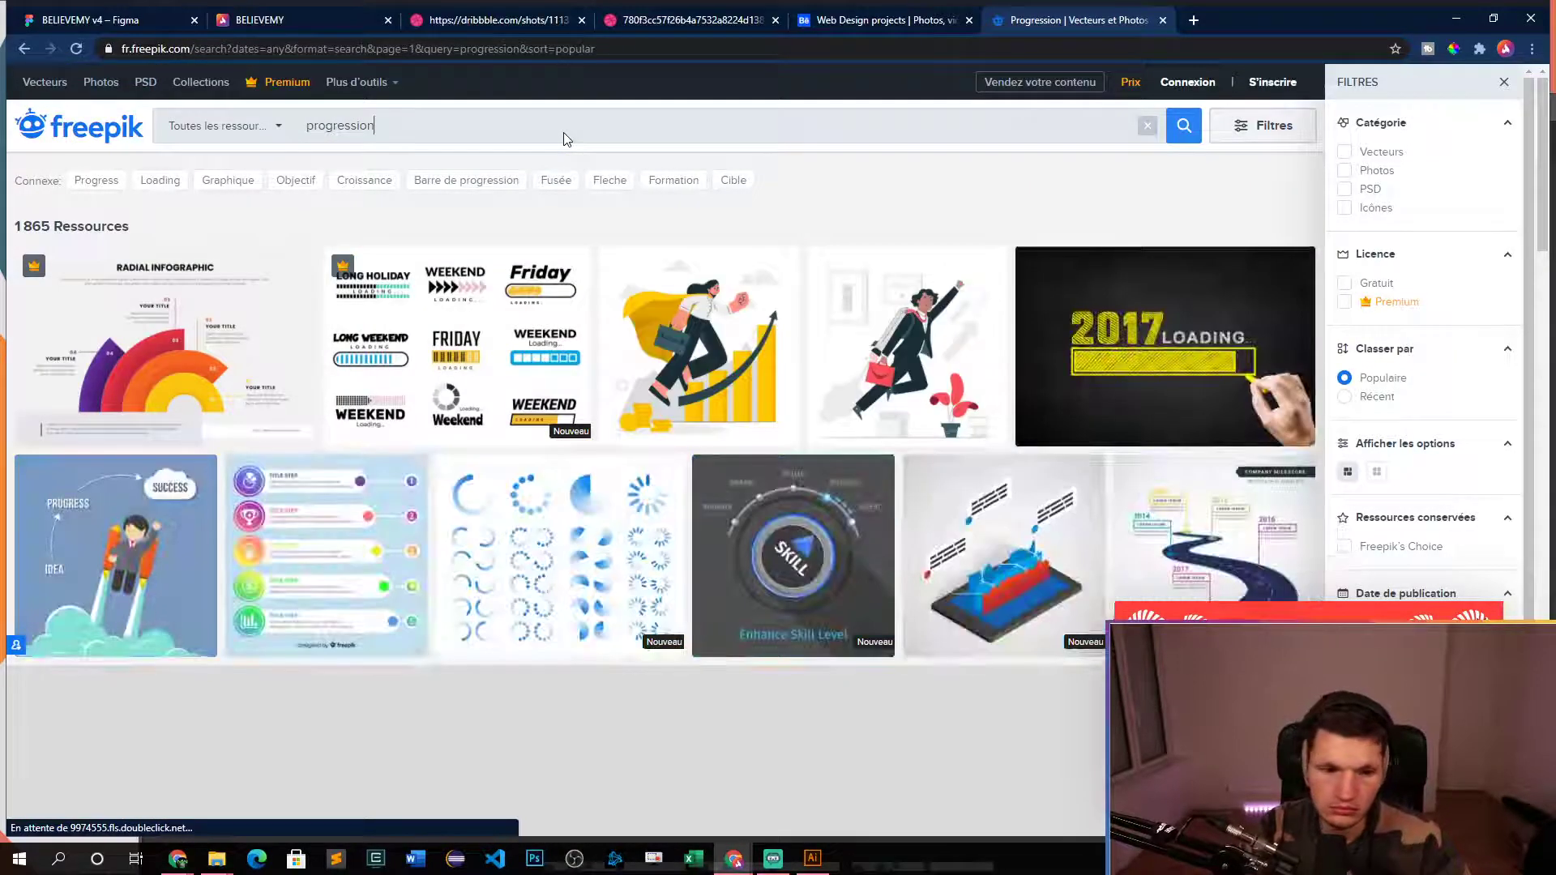
{"action": "scroll", "coordinate": [604, 339], "scroll_direction": "down", "scroll_amount": 15}
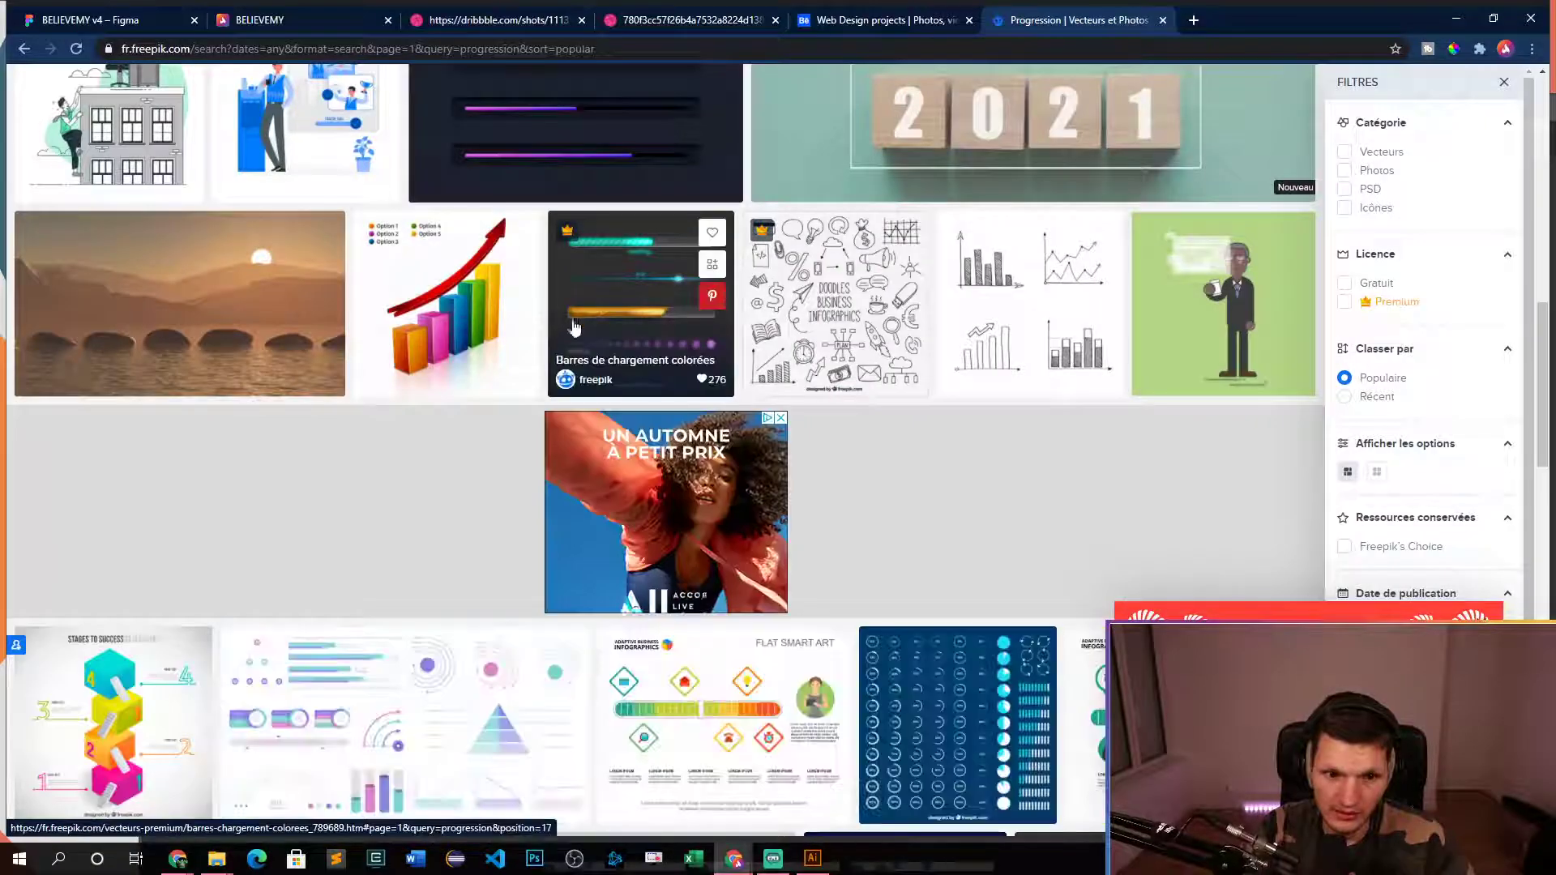
{"action": "scroll", "coordinate": [628, 358], "scroll_direction": "down", "scroll_amount": 8}
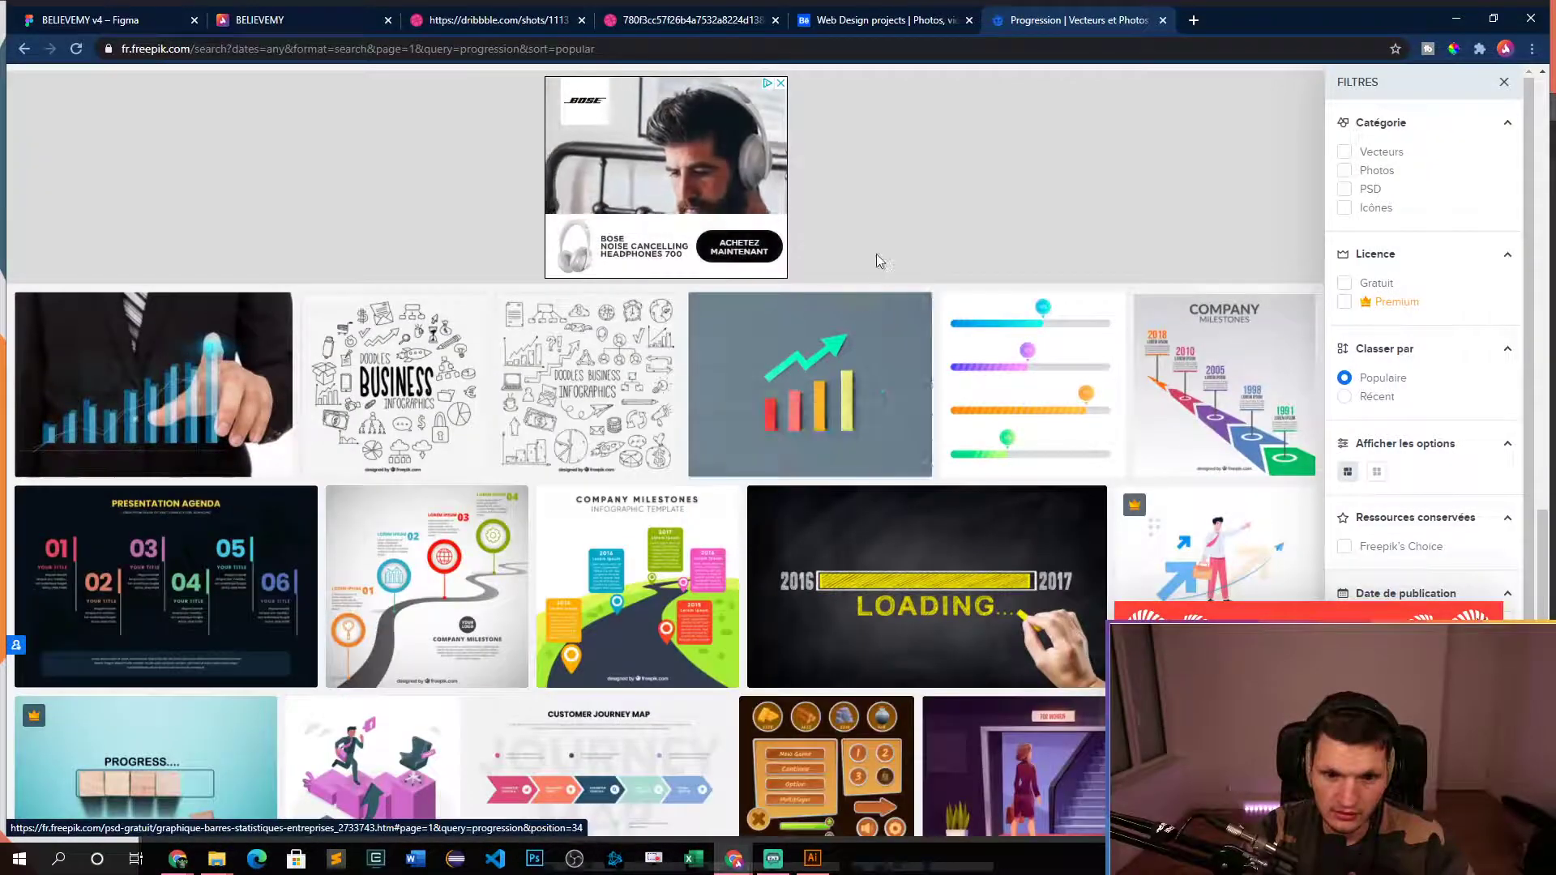
- Change the Freepik search to "progress isometrique"
{"action": "scroll", "coordinate": [878, 260], "scroll_direction": "up", "scroll_amount": 12}
{"action": "scroll", "coordinate": [736, 95], "scroll_direction": "up", "scroll_amount": 10}
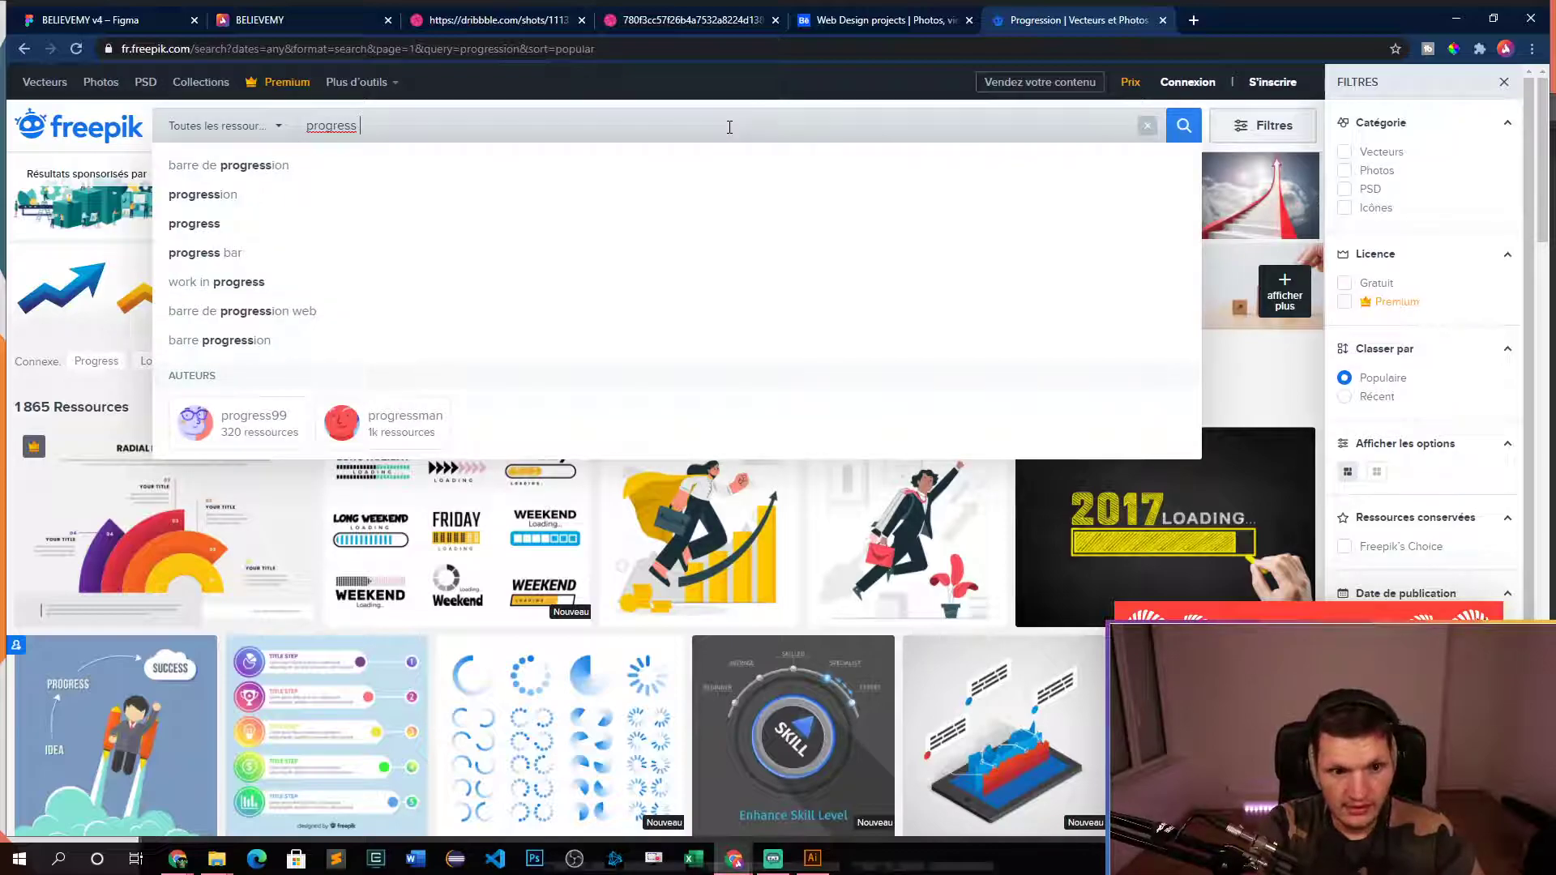
{"action": "type", "text": "isometrique"}
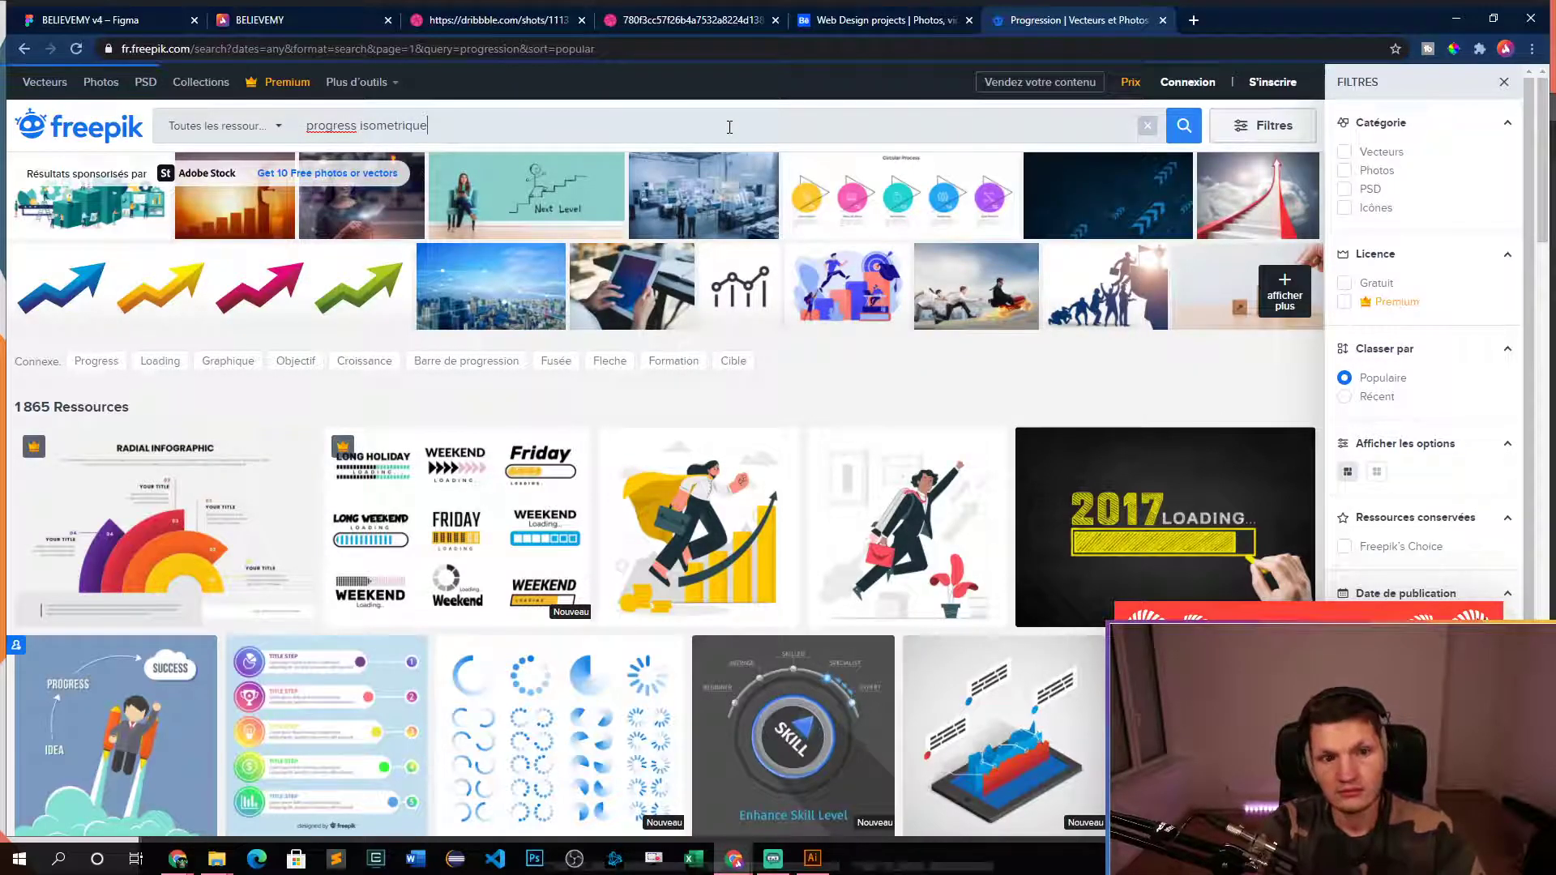
{"action": "key", "text": "Return"}
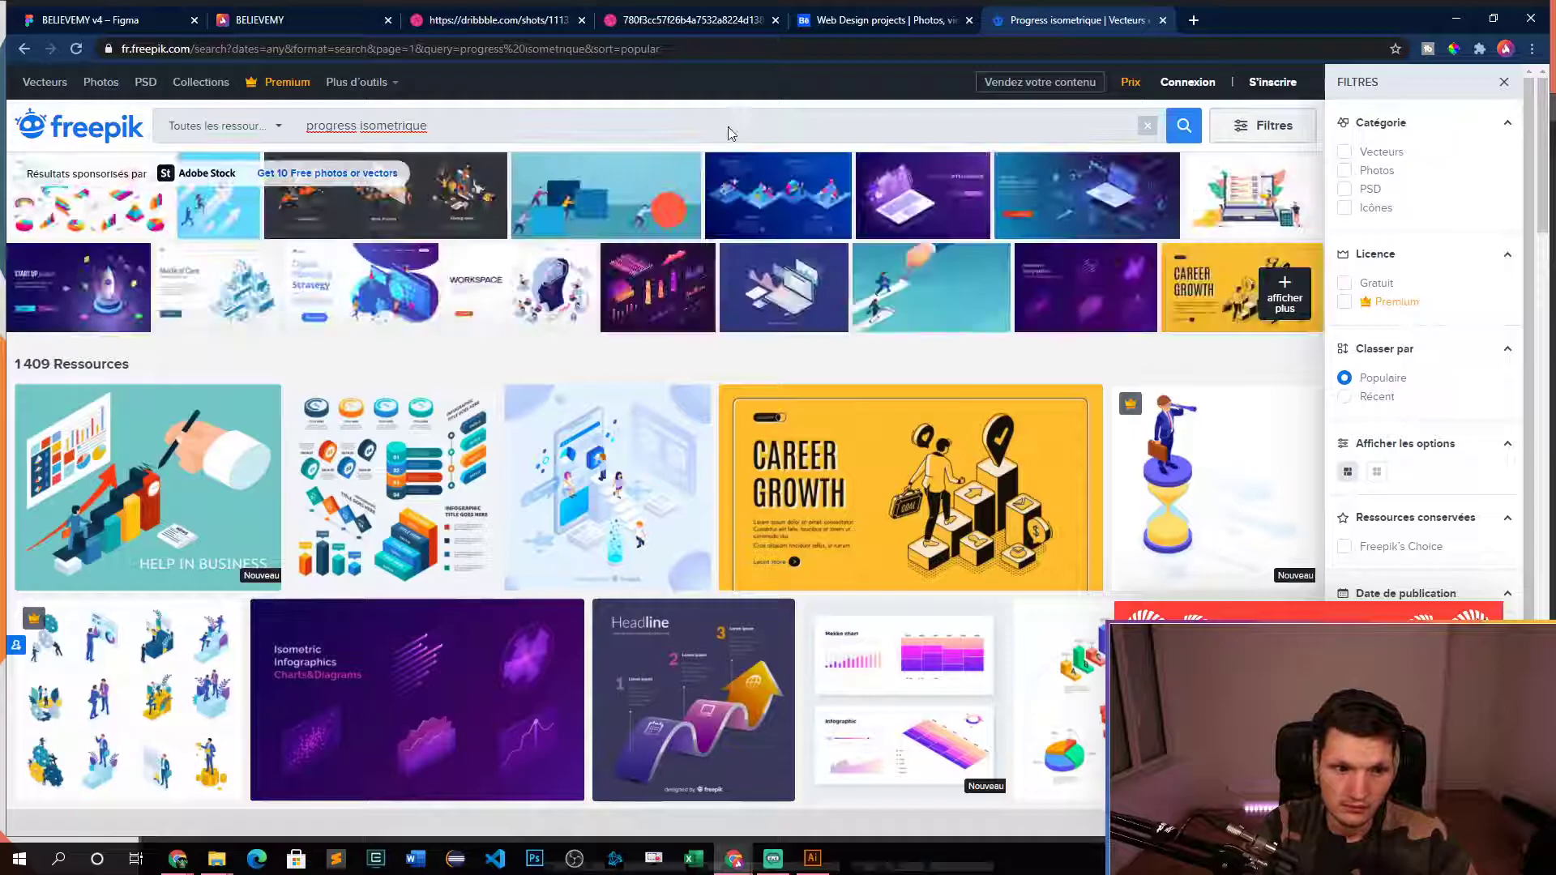
- Look through the first "progress isometrique" results and inspect the "Help in Business" illustration on its own page
{"action": "scroll", "coordinate": [779, 503], "scroll_direction": "down", "scroll_amount": 3}
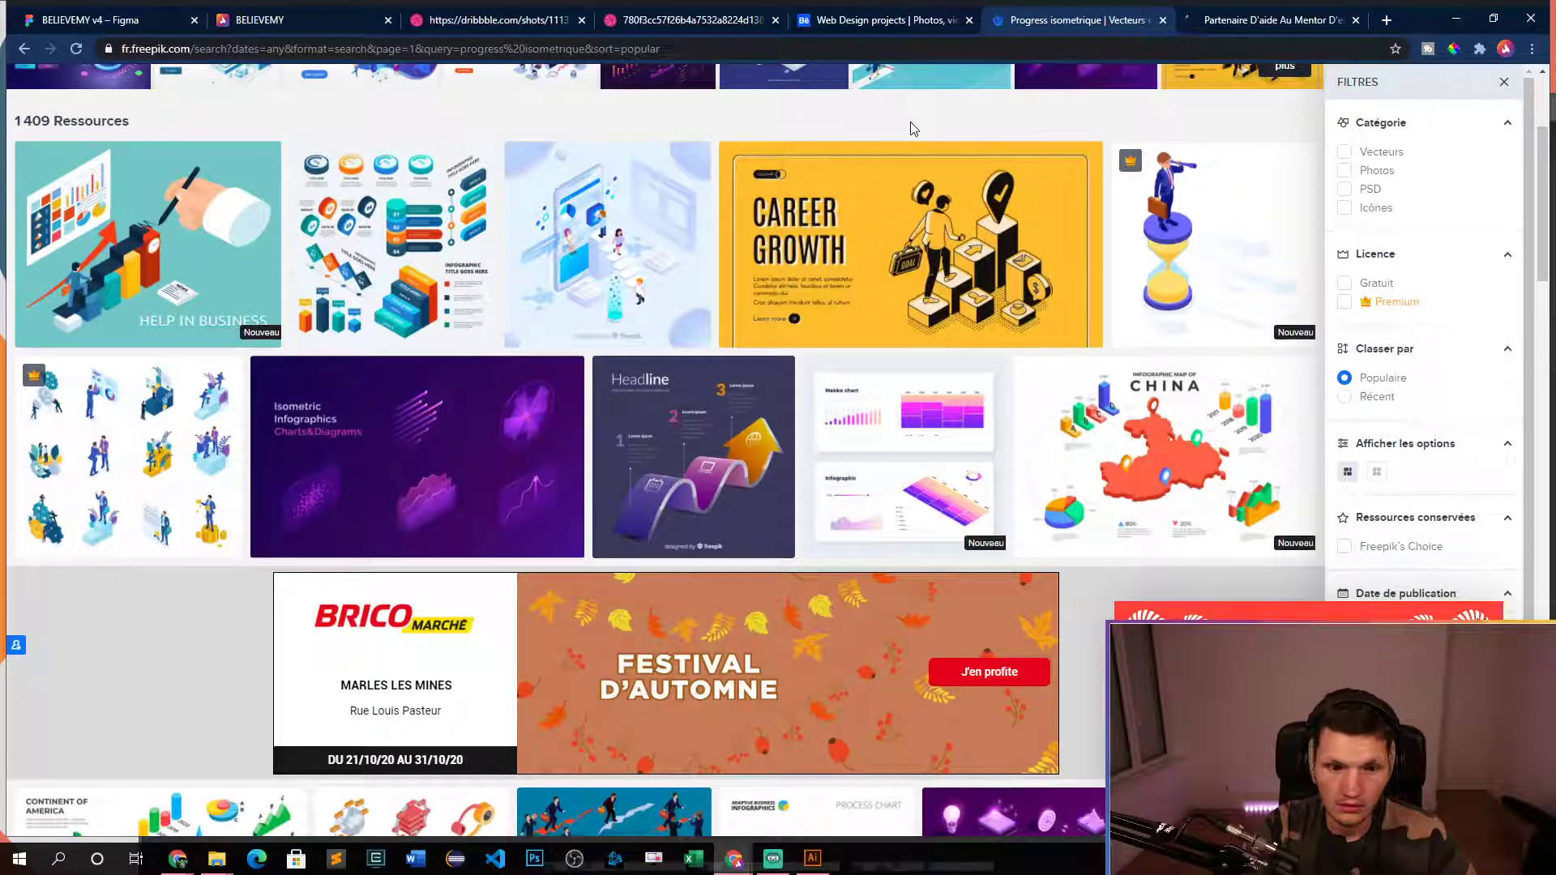
{"action": "scroll", "coordinate": [913, 128], "scroll_direction": "down", "scroll_amount": 5}
{"action": "scroll", "coordinate": [820, 259], "scroll_direction": "up", "scroll_amount": 5}
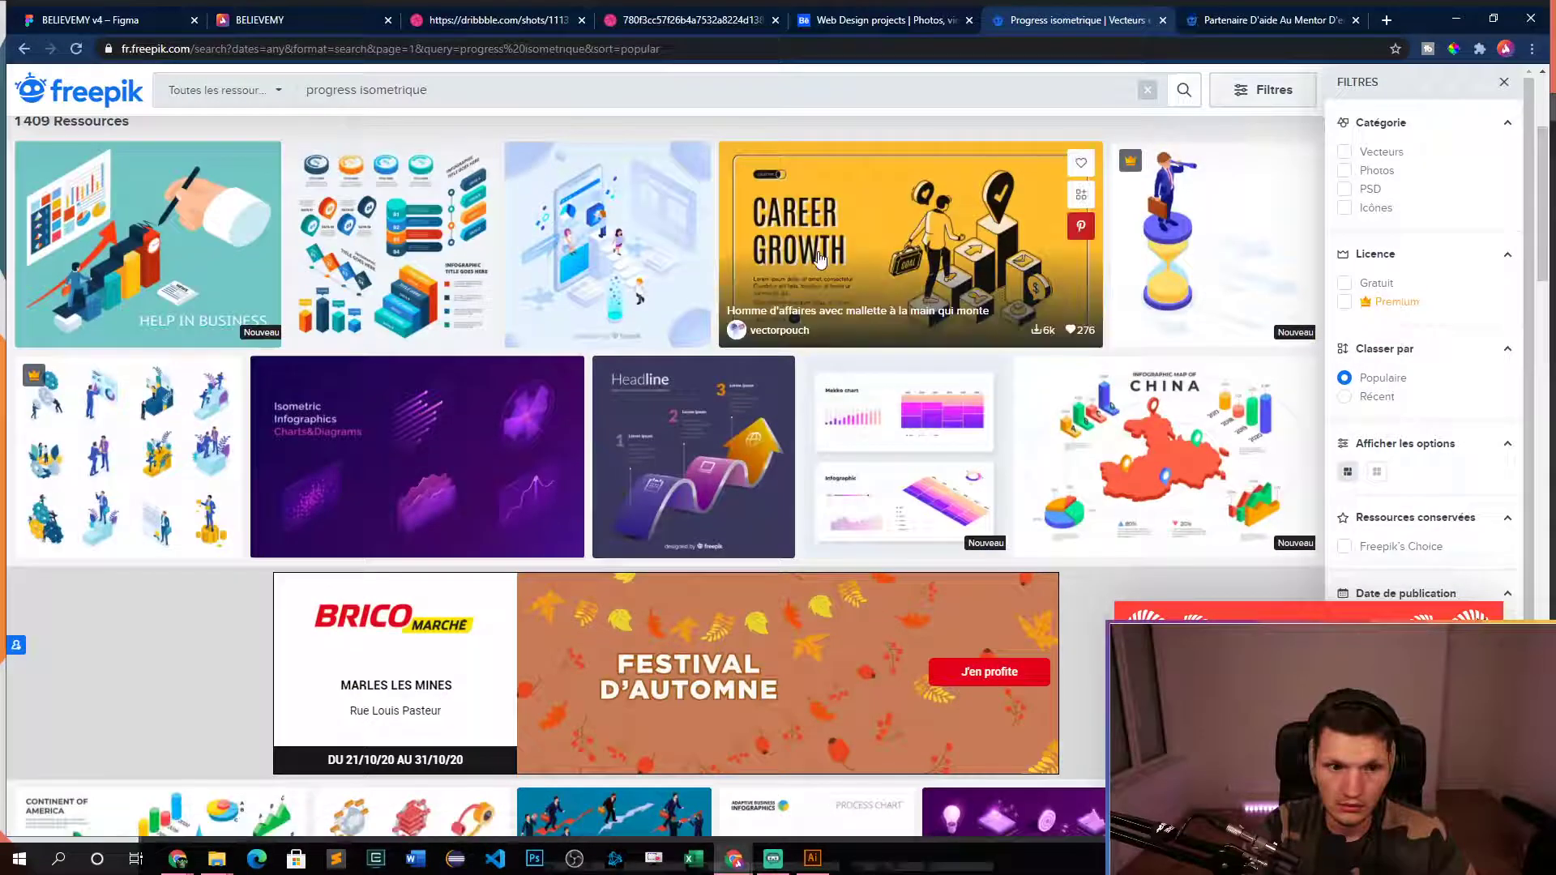
{"action": "scroll", "coordinate": [820, 260], "scroll_direction": "down", "scroll_amount": 5}
{"action": "left_click", "coordinate": [1247, 23]}
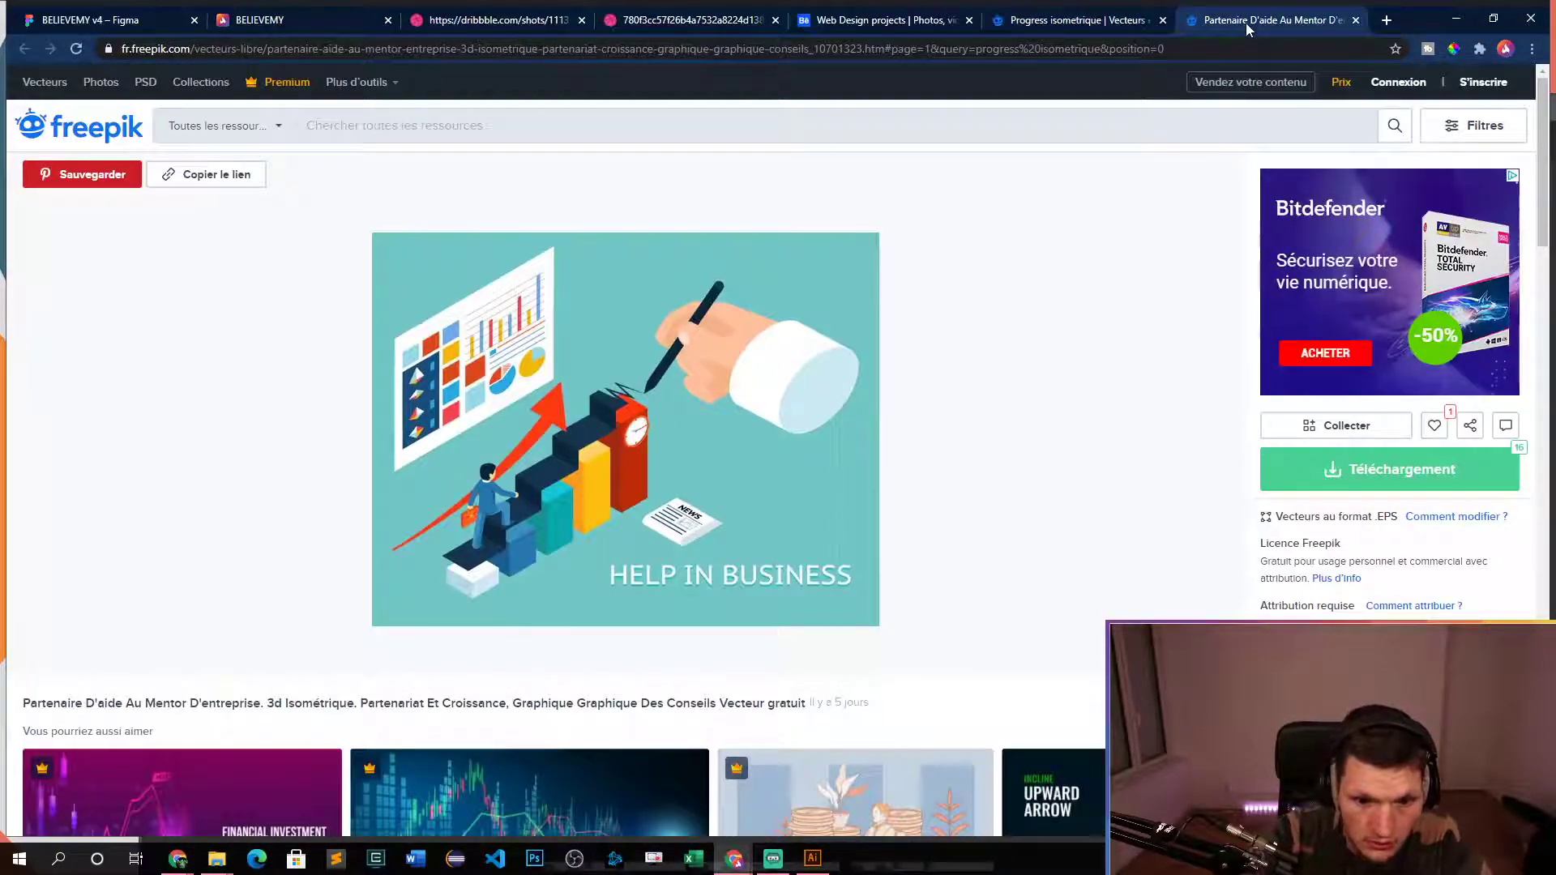
{"action": "middle_click", "coordinate": [1247, 23]}
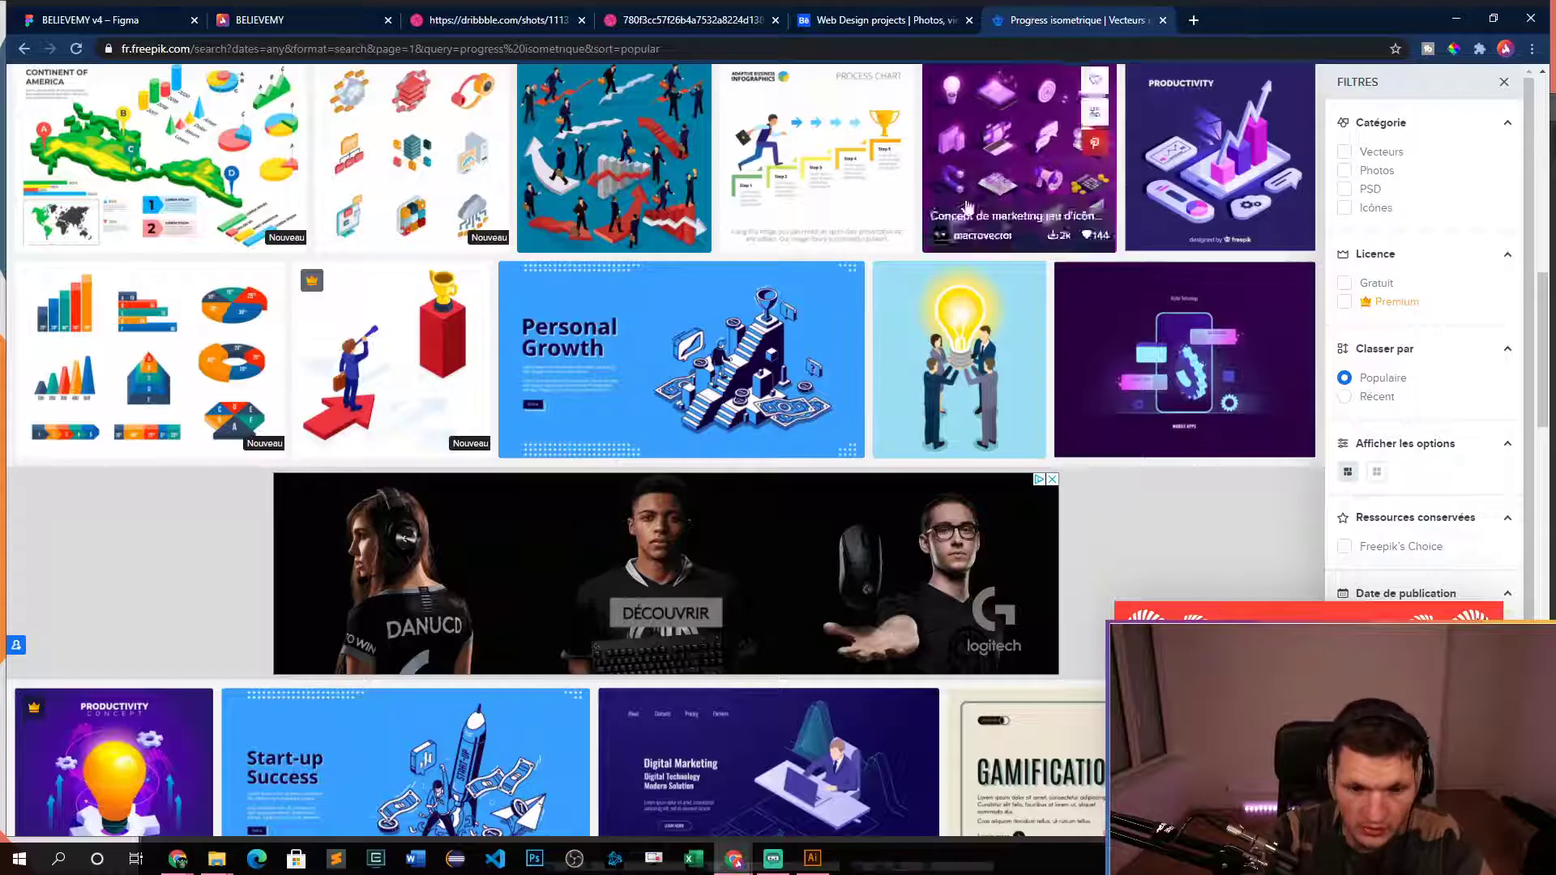
- Browse further down the "progress isometrique" results and open the "Business Reward" trophy illustration on its own page
{"action": "scroll", "coordinate": [716, 275], "scroll_direction": "down", "scroll_amount": 5}
{"action": "scroll", "coordinate": [716, 276], "scroll_direction": "down", "scroll_amount": 4}
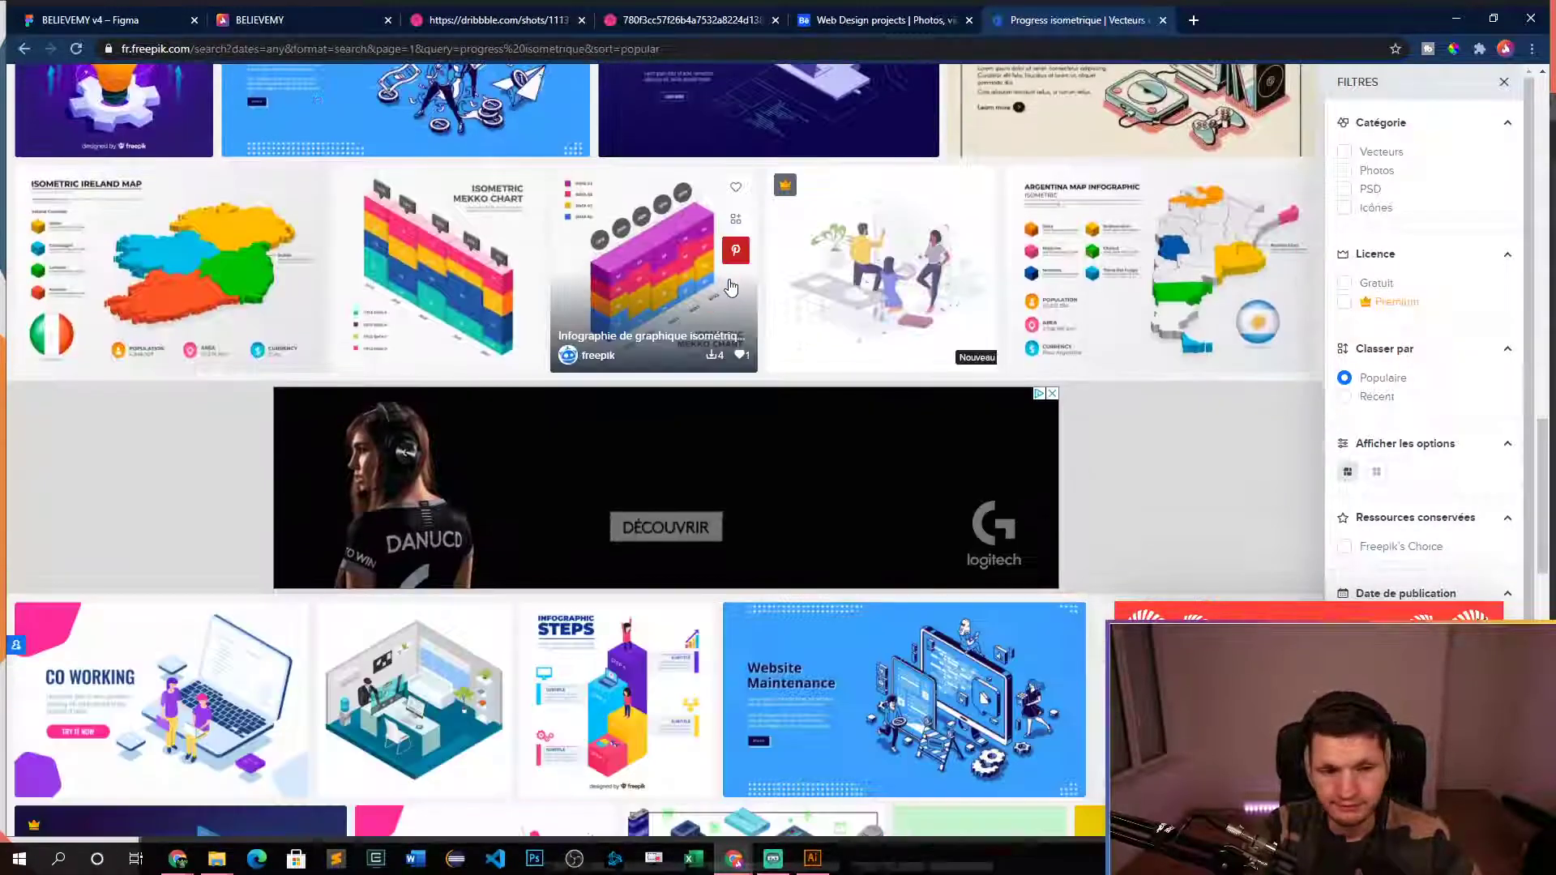
{"action": "scroll", "coordinate": [608, 276], "scroll_direction": "down", "scroll_amount": 5}
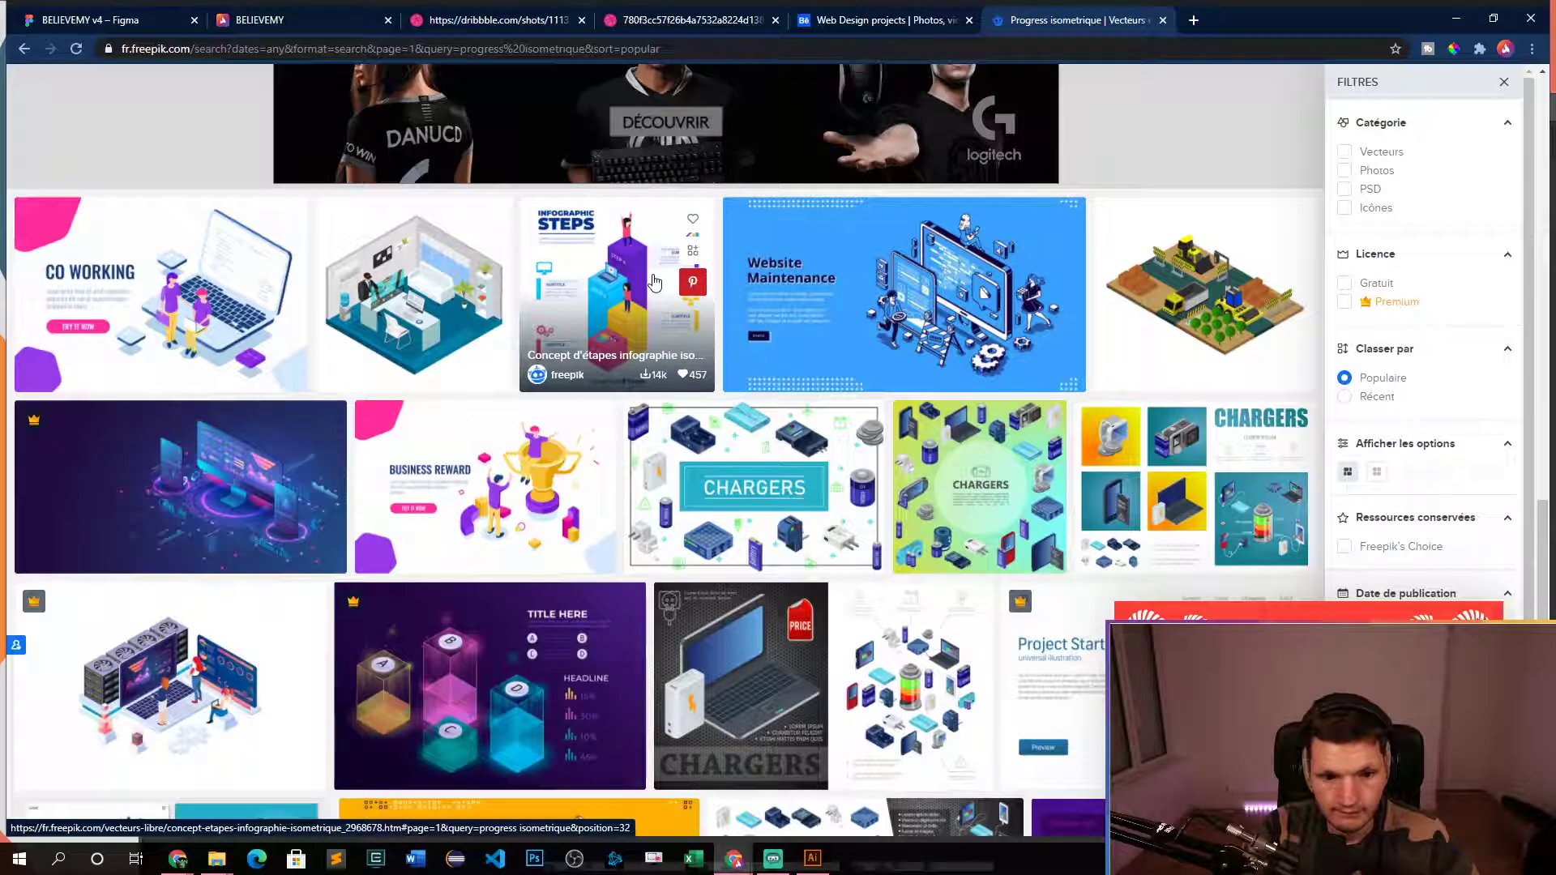
{"action": "middle_click", "coordinate": [519, 470]}
{"action": "left_click", "coordinate": [1232, 22]}
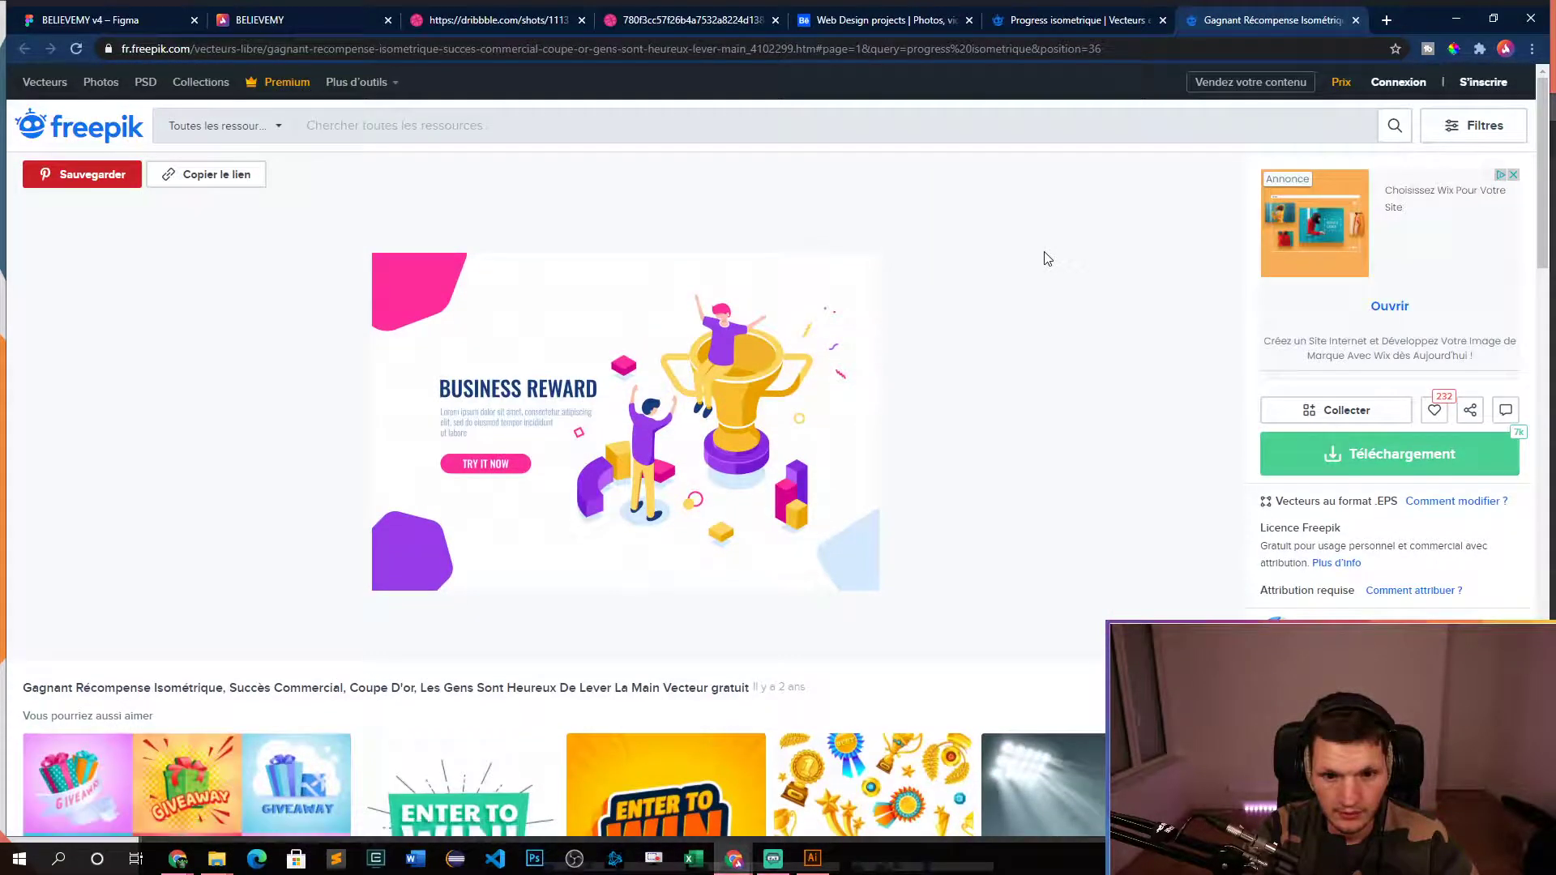
{"action": "scroll", "coordinate": [1042, 253], "scroll_direction": "down", "scroll_amount": 3}
{"action": "scroll", "coordinate": [1027, 267], "scroll_direction": "up", "scroll_amount": 3}
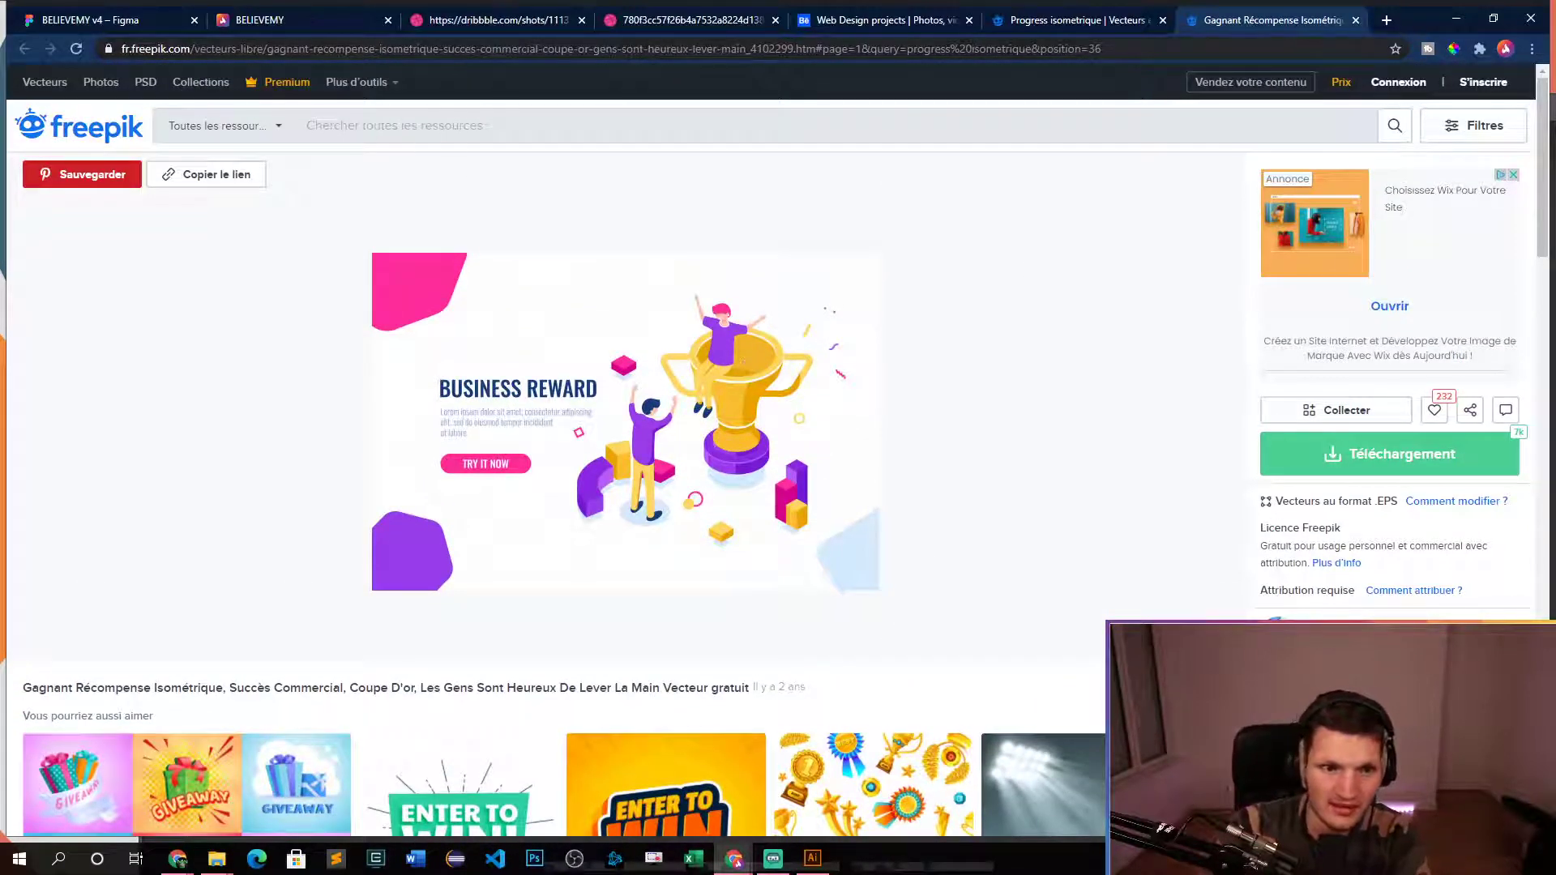
- Compare the "Business Reward" illustration with the step illustrations in the Figma design, and browse its related Freepik resources
{"action": "left_click", "coordinate": [105, 24]}
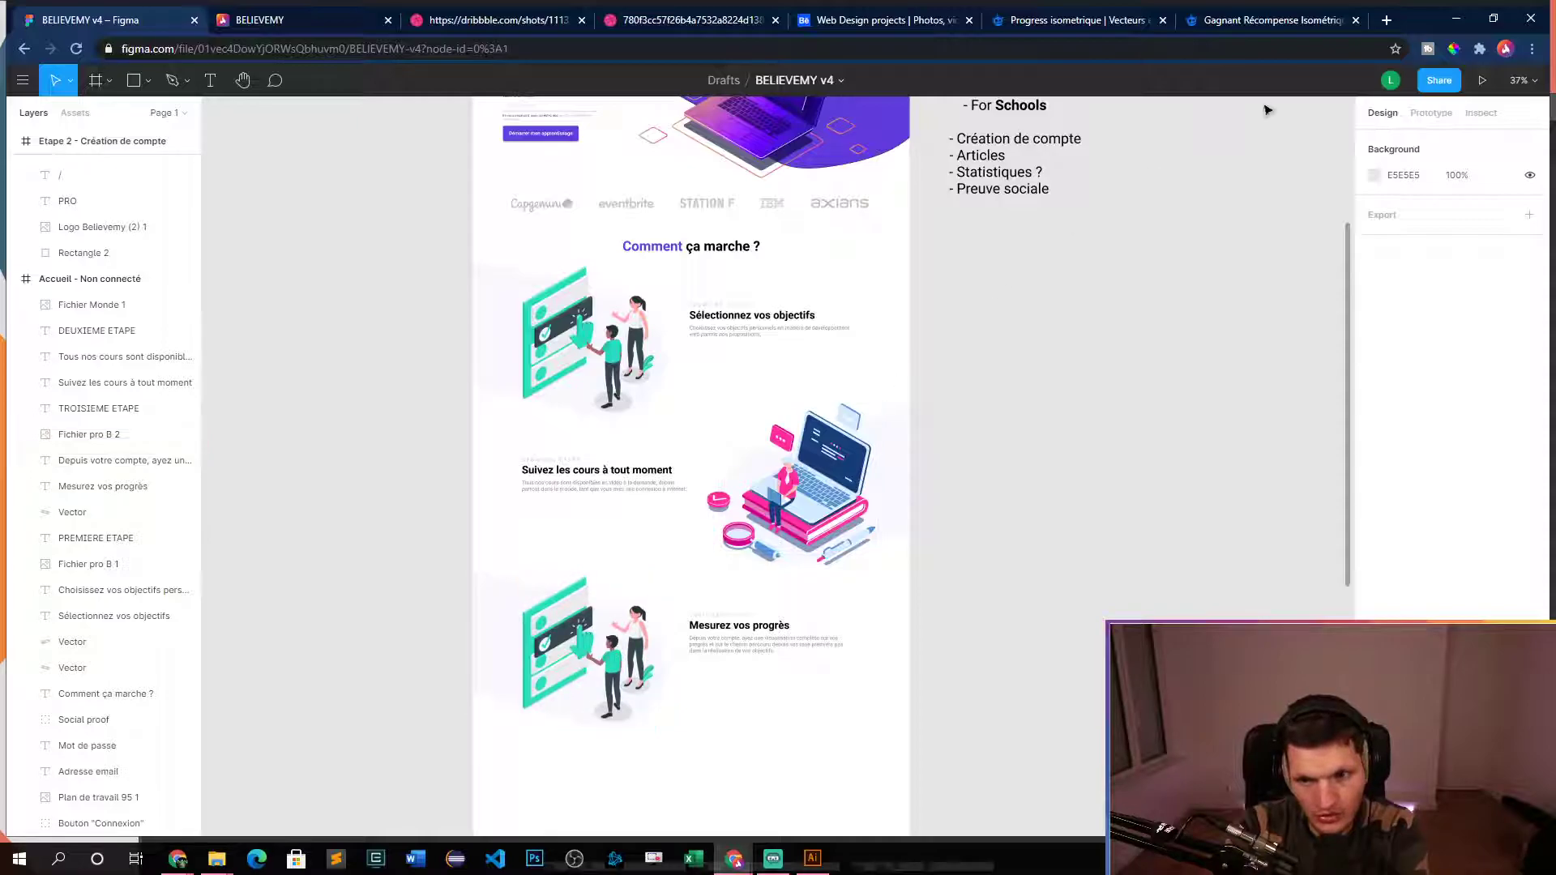
{"action": "left_click", "coordinate": [1216, 37]}
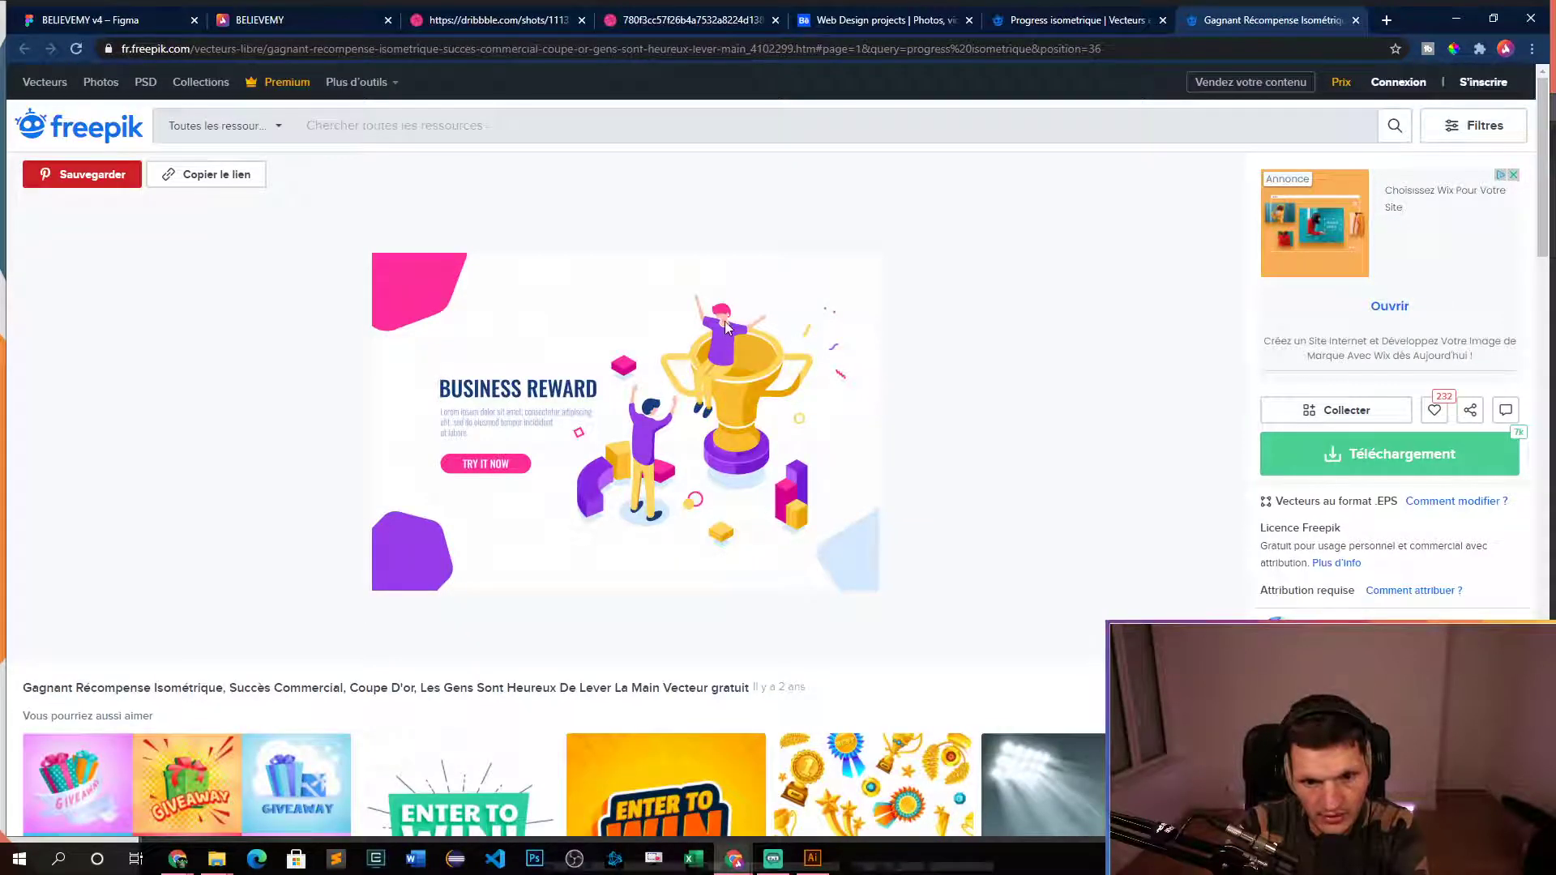
{"action": "scroll", "coordinate": [774, 470], "scroll_direction": "down", "scroll_amount": 6}
{"action": "scroll", "coordinate": [908, 495], "scroll_direction": "down", "scroll_amount": 5}
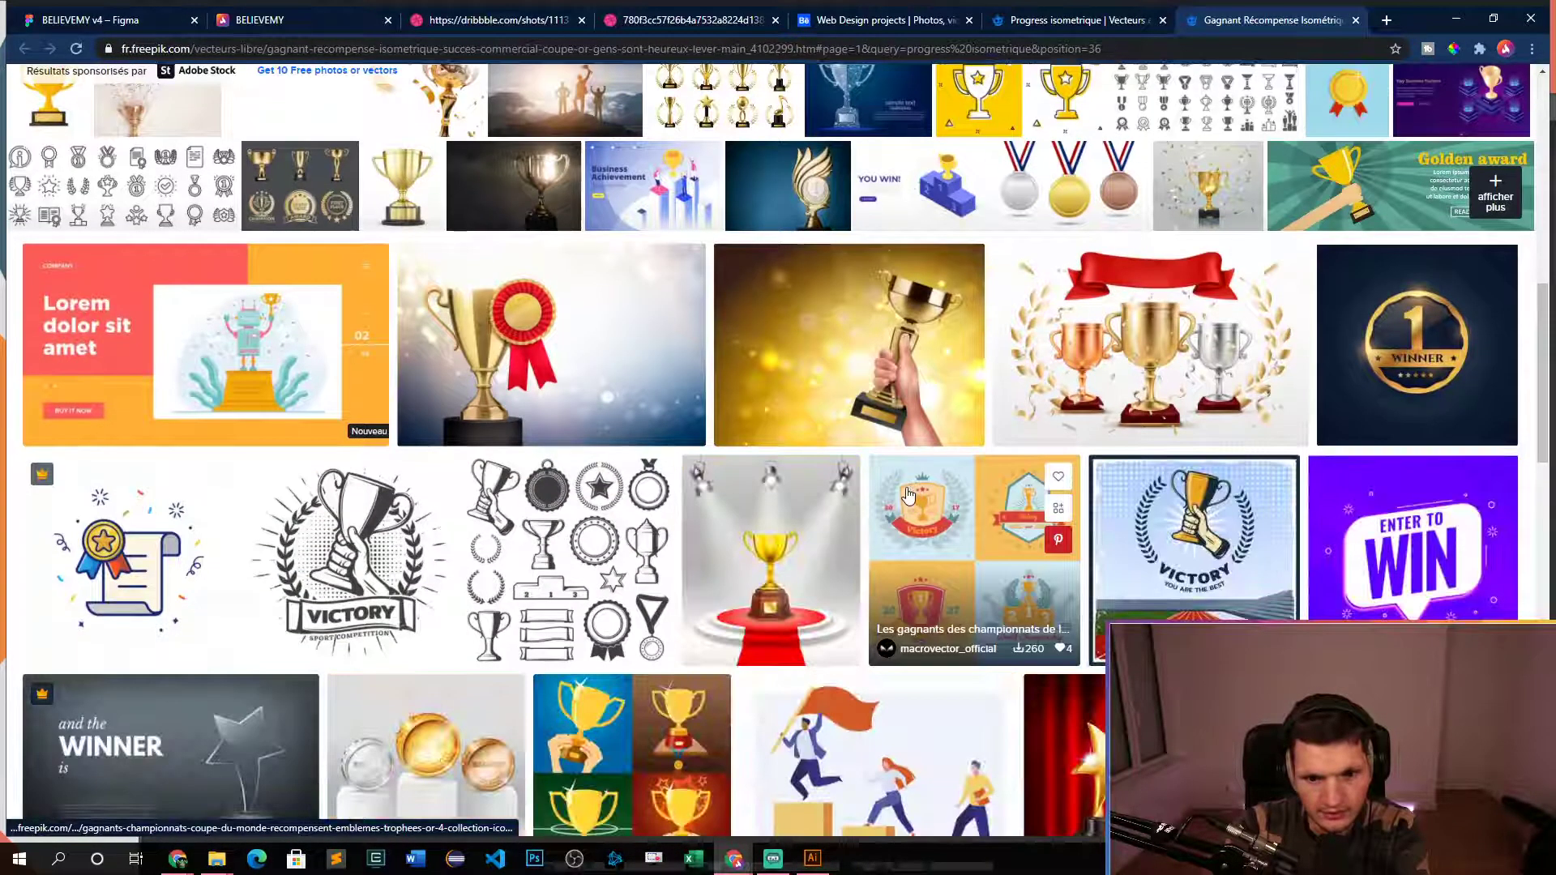
{"action": "scroll", "coordinate": [907, 495], "scroll_direction": "up", "scroll_amount": 12}
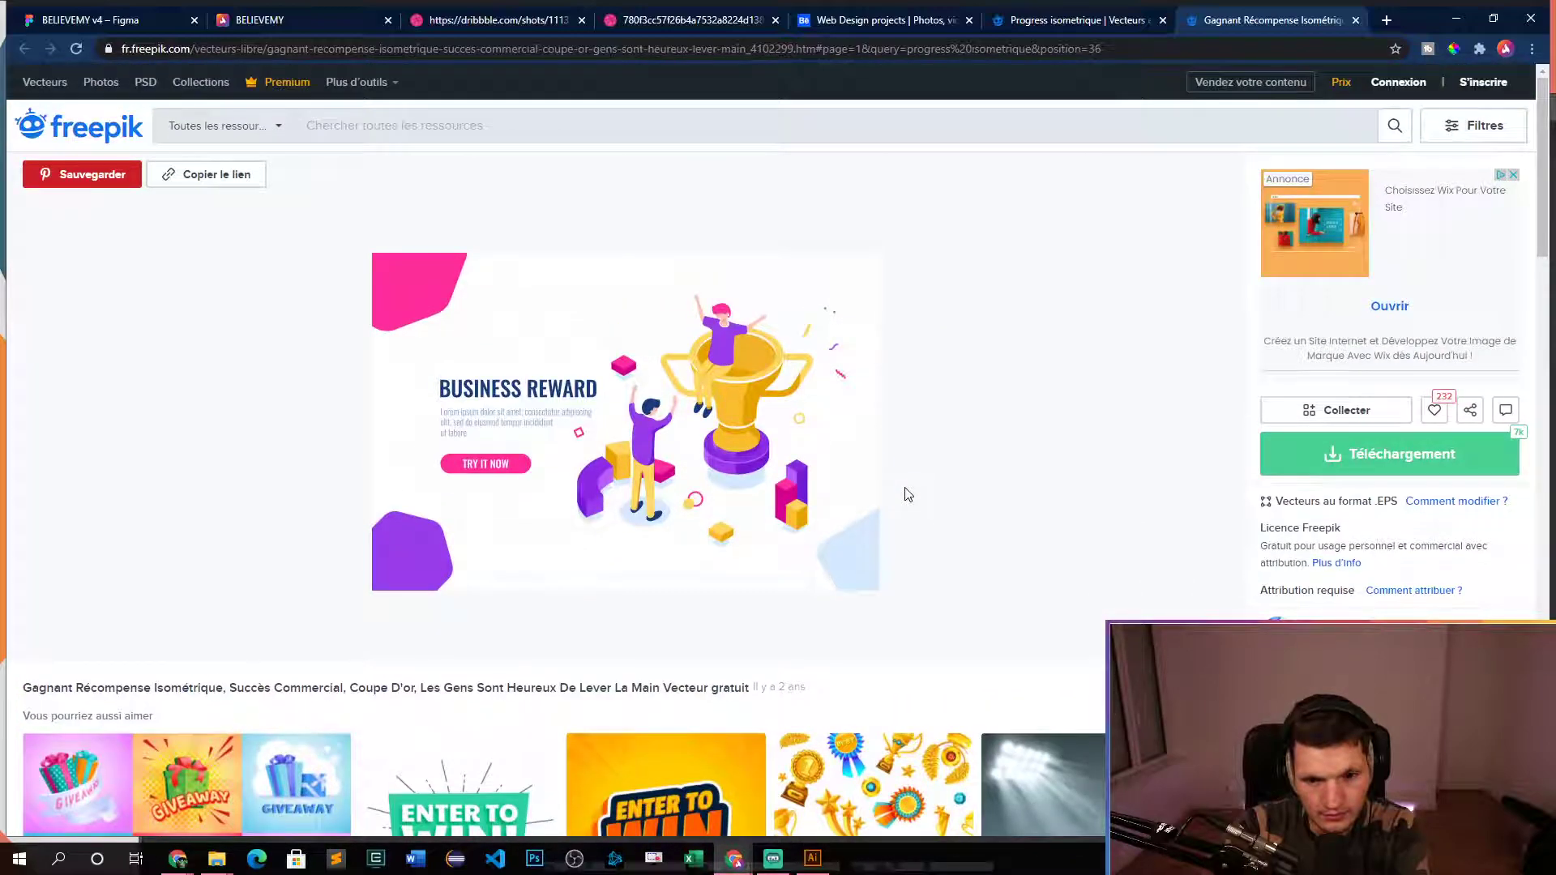
- Download the "Business Reward" vector from Freepik, signing up for an account to get past the guest limit
{"action": "left_click", "coordinate": [1293, 456]}
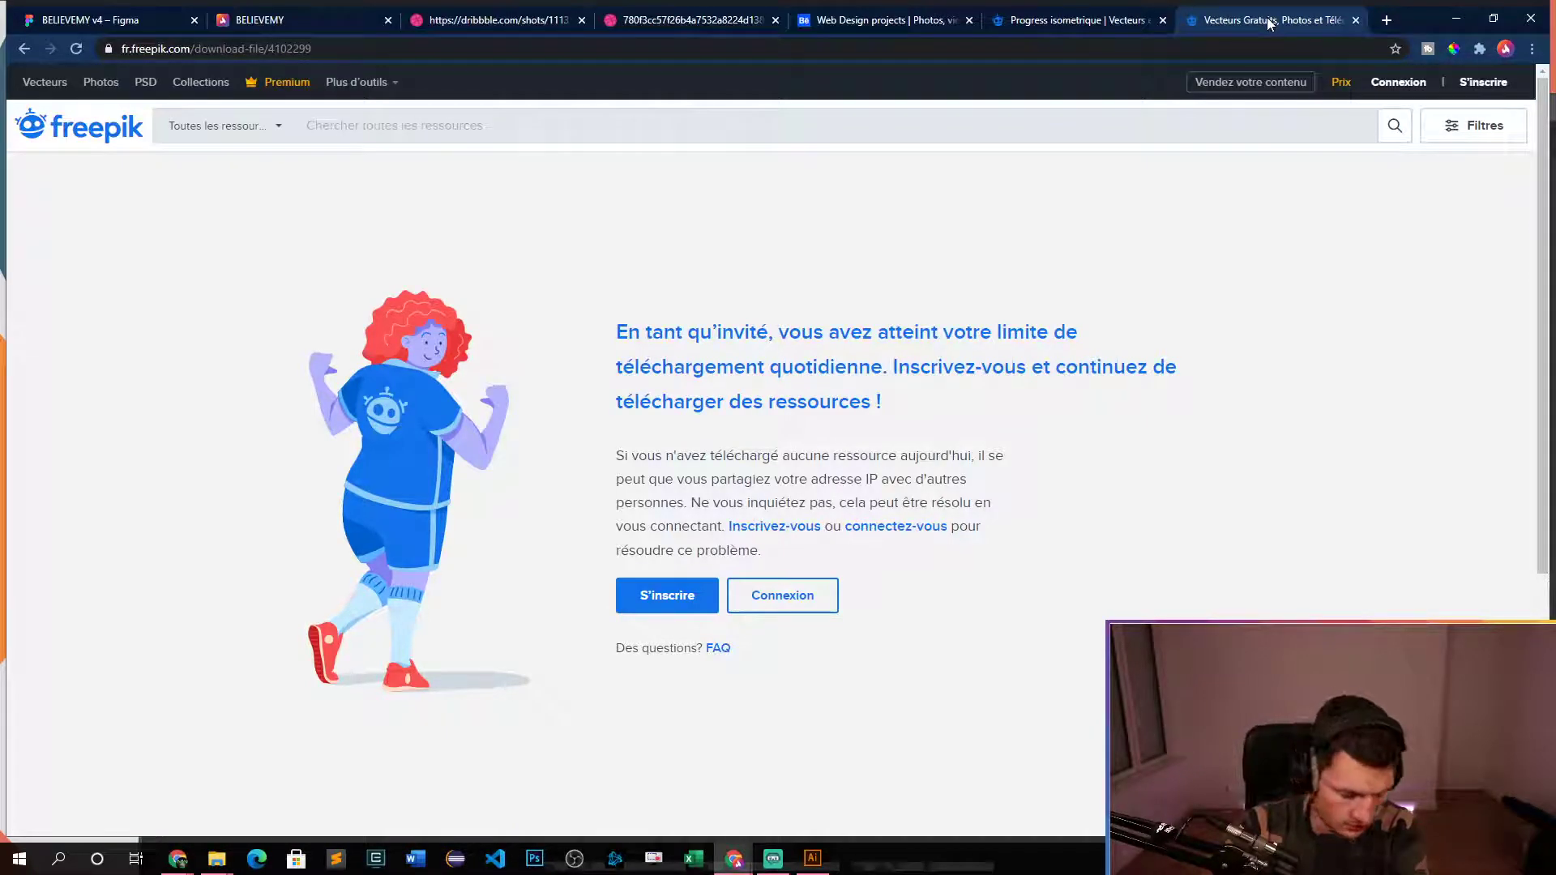
{"action": "left_click", "coordinate": [667, 597]}
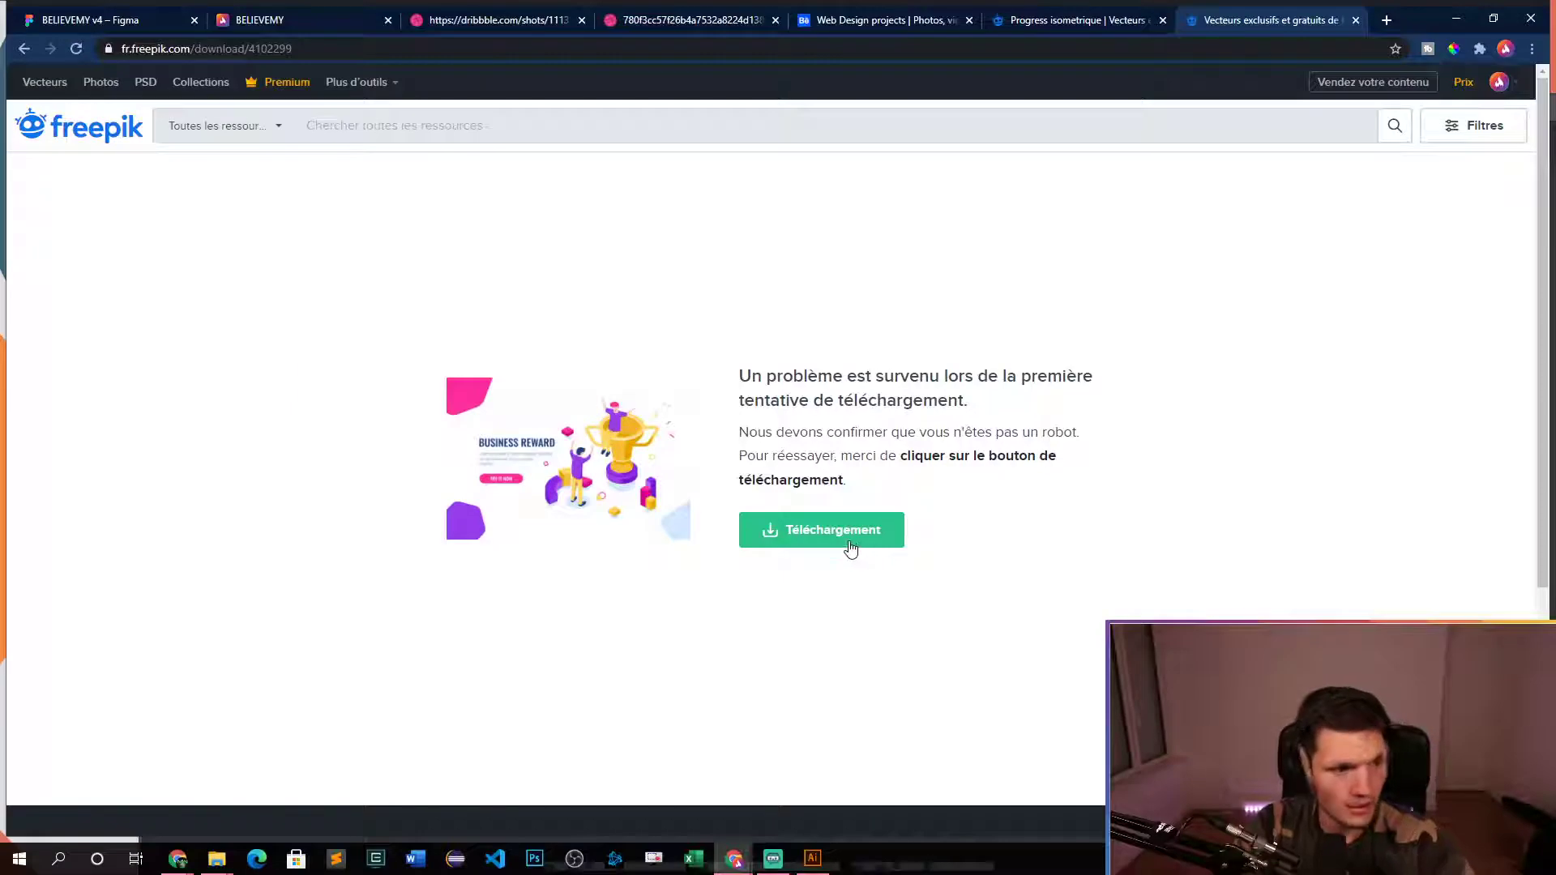
{"action": "left_click", "coordinate": [847, 545]}
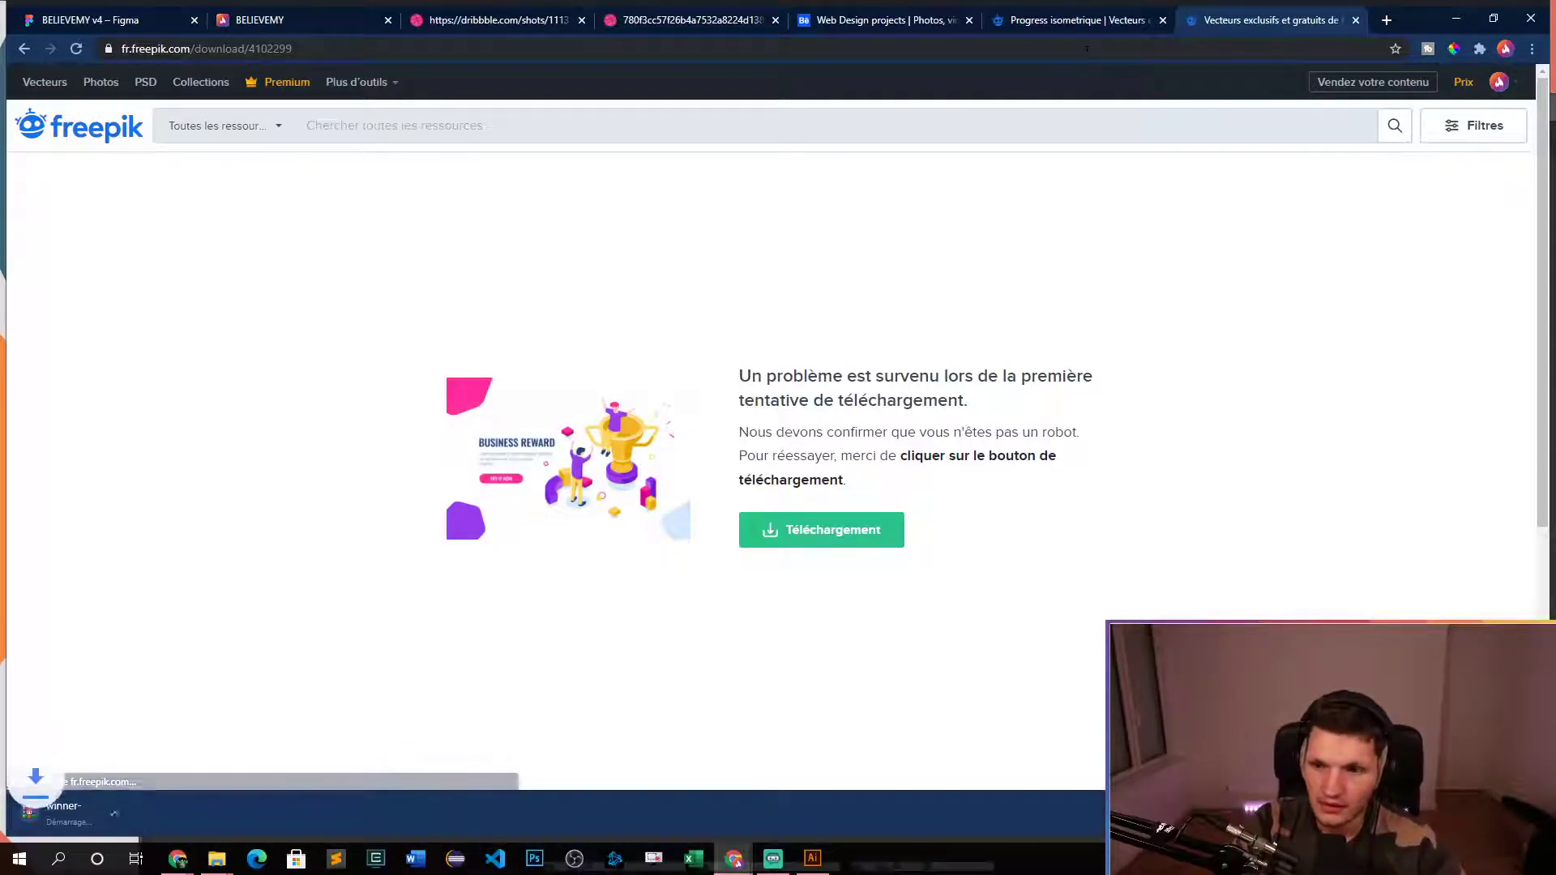
- Close the Freepik illustration page and open the EPS file from the downloaded winner-reward archive in Illustrator
{"action": "scroll", "coordinate": [1011, 302], "scroll_direction": "down", "scroll_amount": 15}
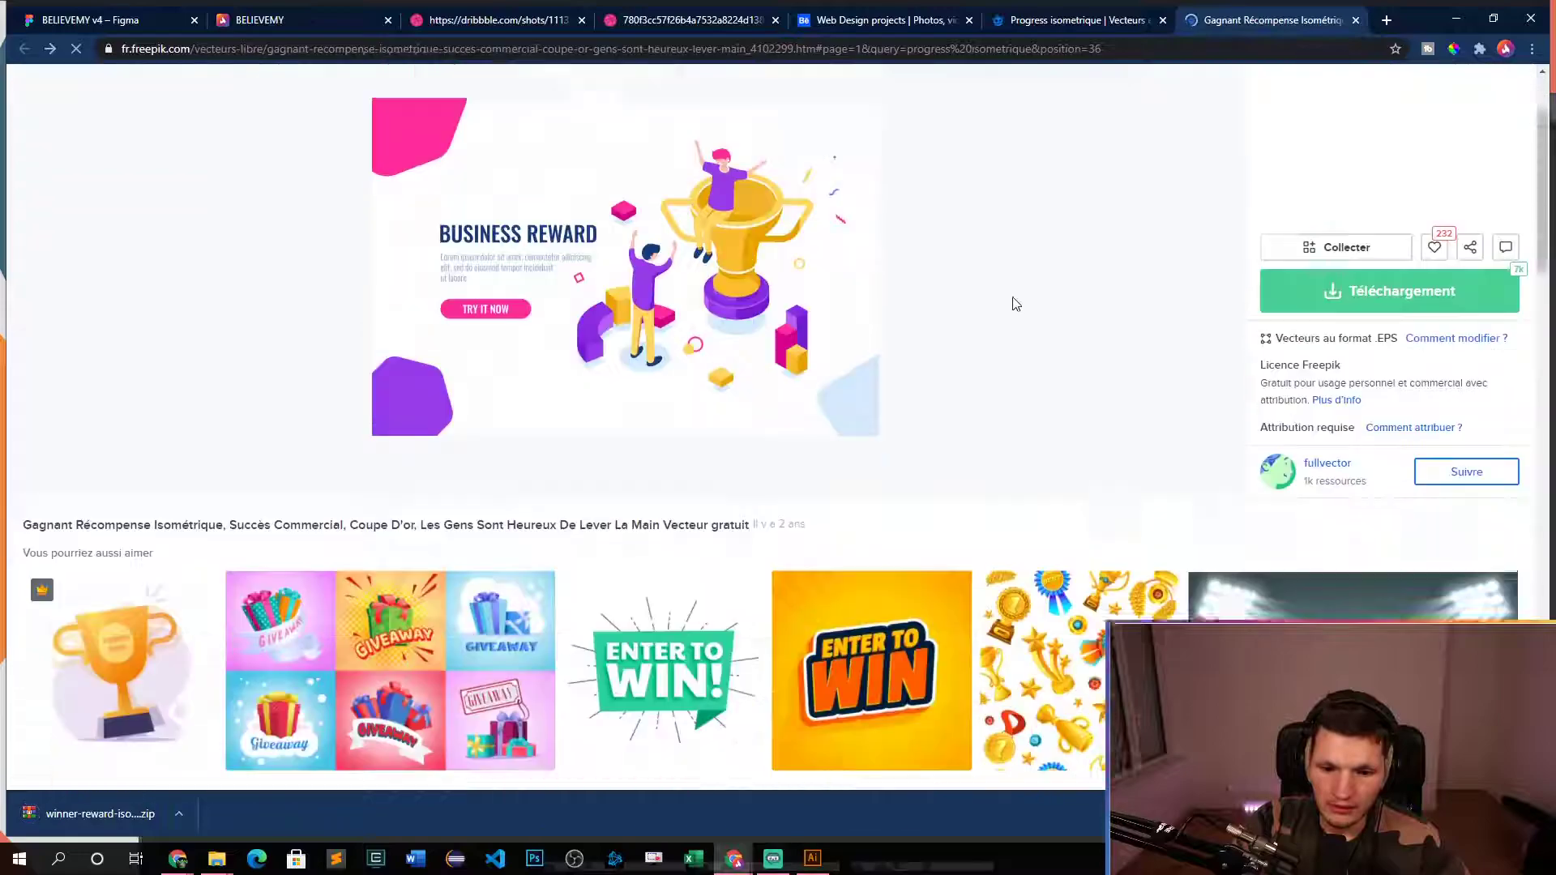
{"action": "scroll", "coordinate": [1035, 277], "scroll_direction": "up", "scroll_amount": 13}
{"action": "scroll", "coordinate": [1035, 276], "scroll_direction": "up", "scroll_amount": 2}
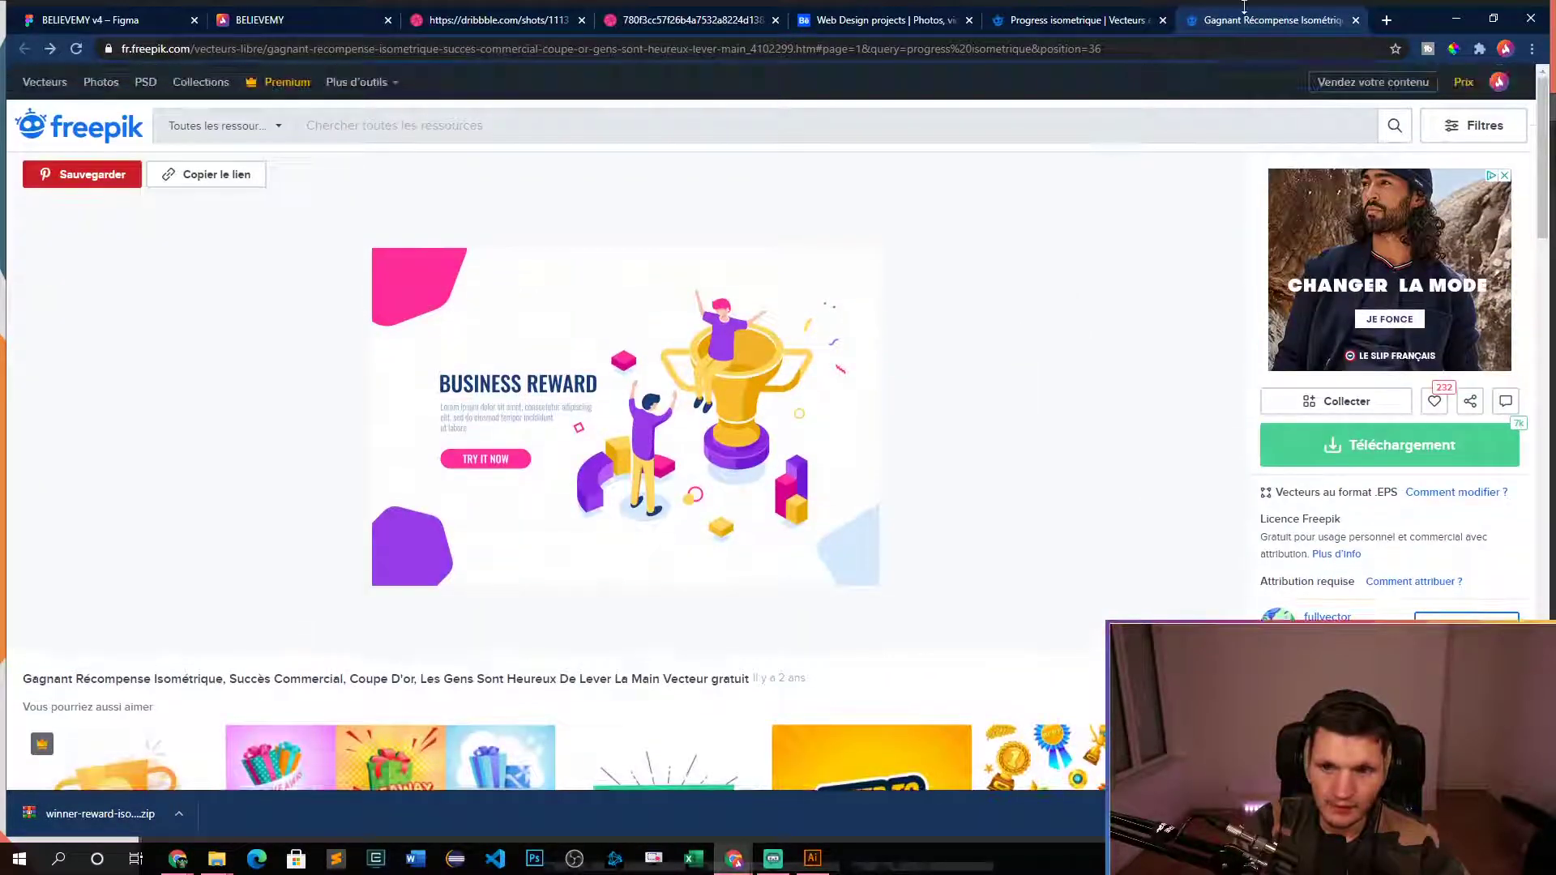
{"action": "middle_click", "coordinate": [1255, 21]}
{"action": "left_click", "coordinate": [99, 802]}
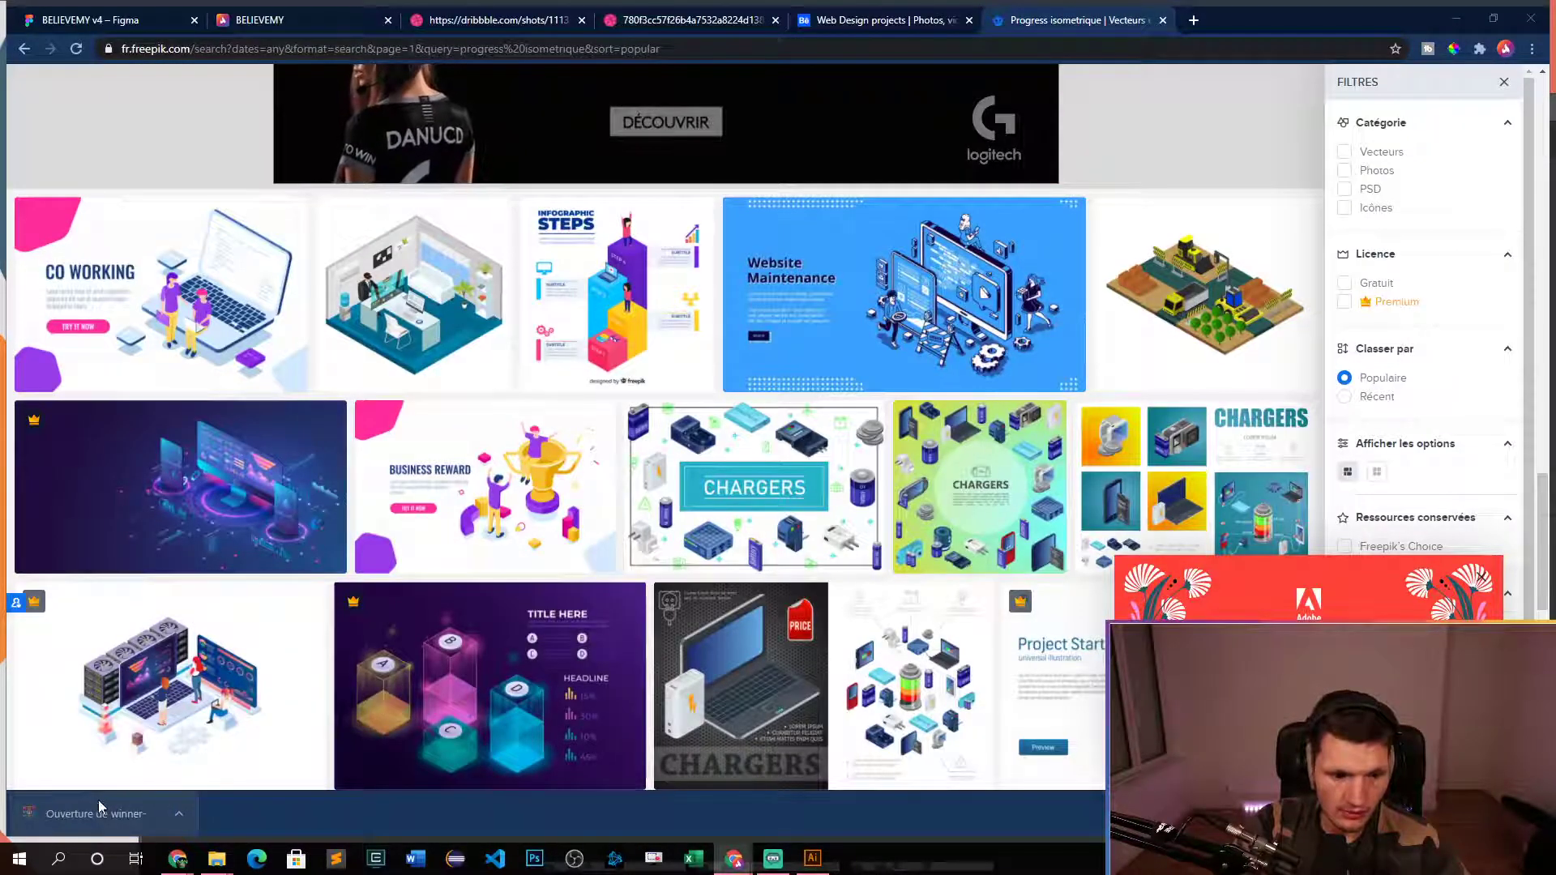
{"action": "double_click", "coordinate": [556, 390]}
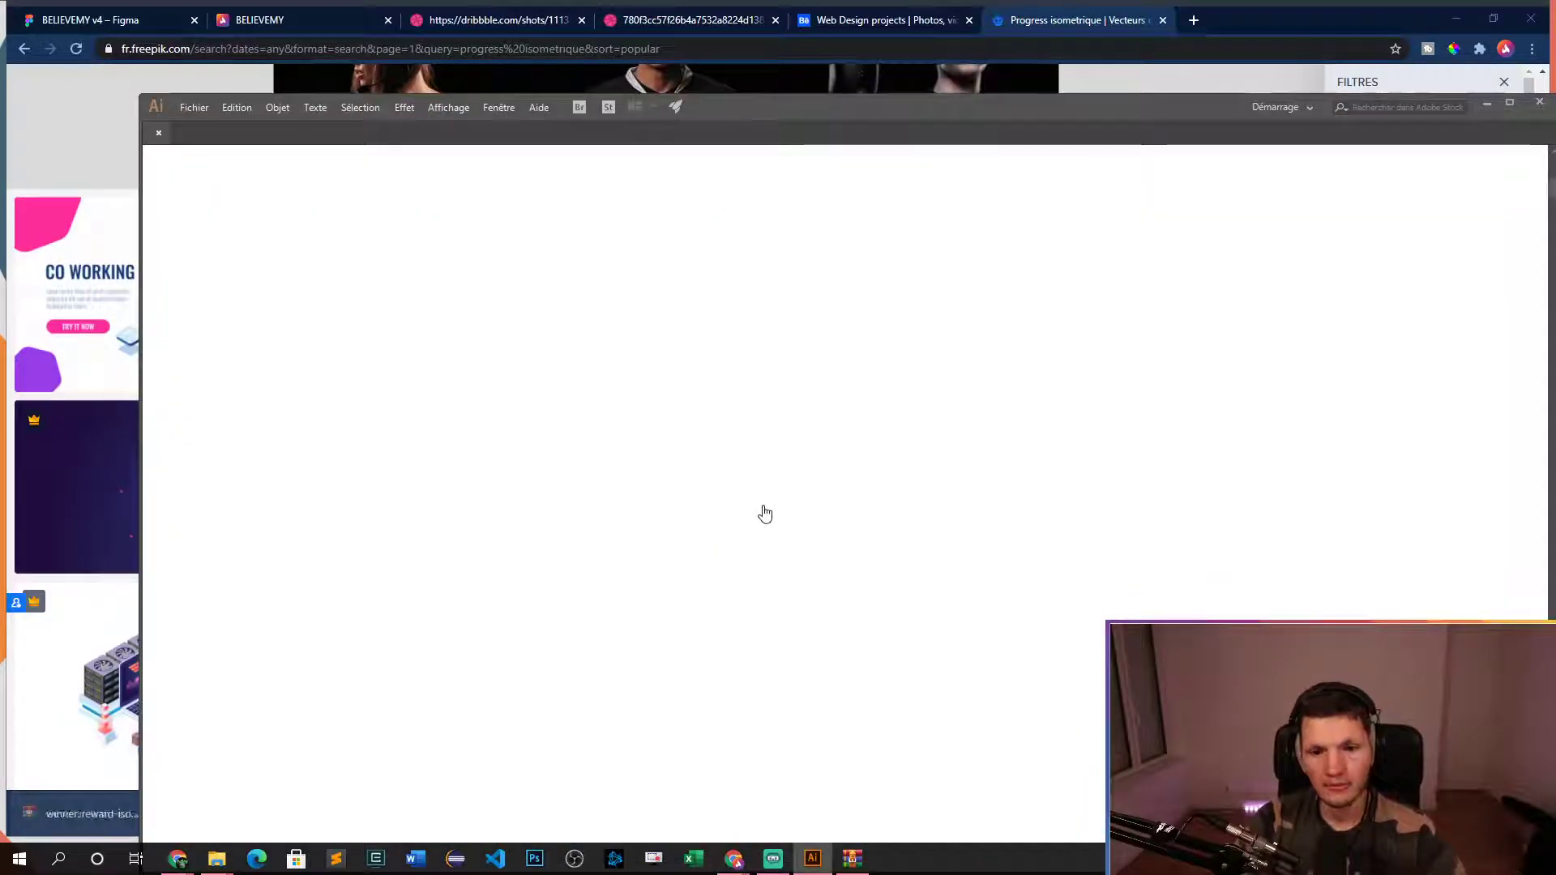
{"action": "left_click_drag", "start_coordinate": [940, 105], "coordinate": [762, 13]}
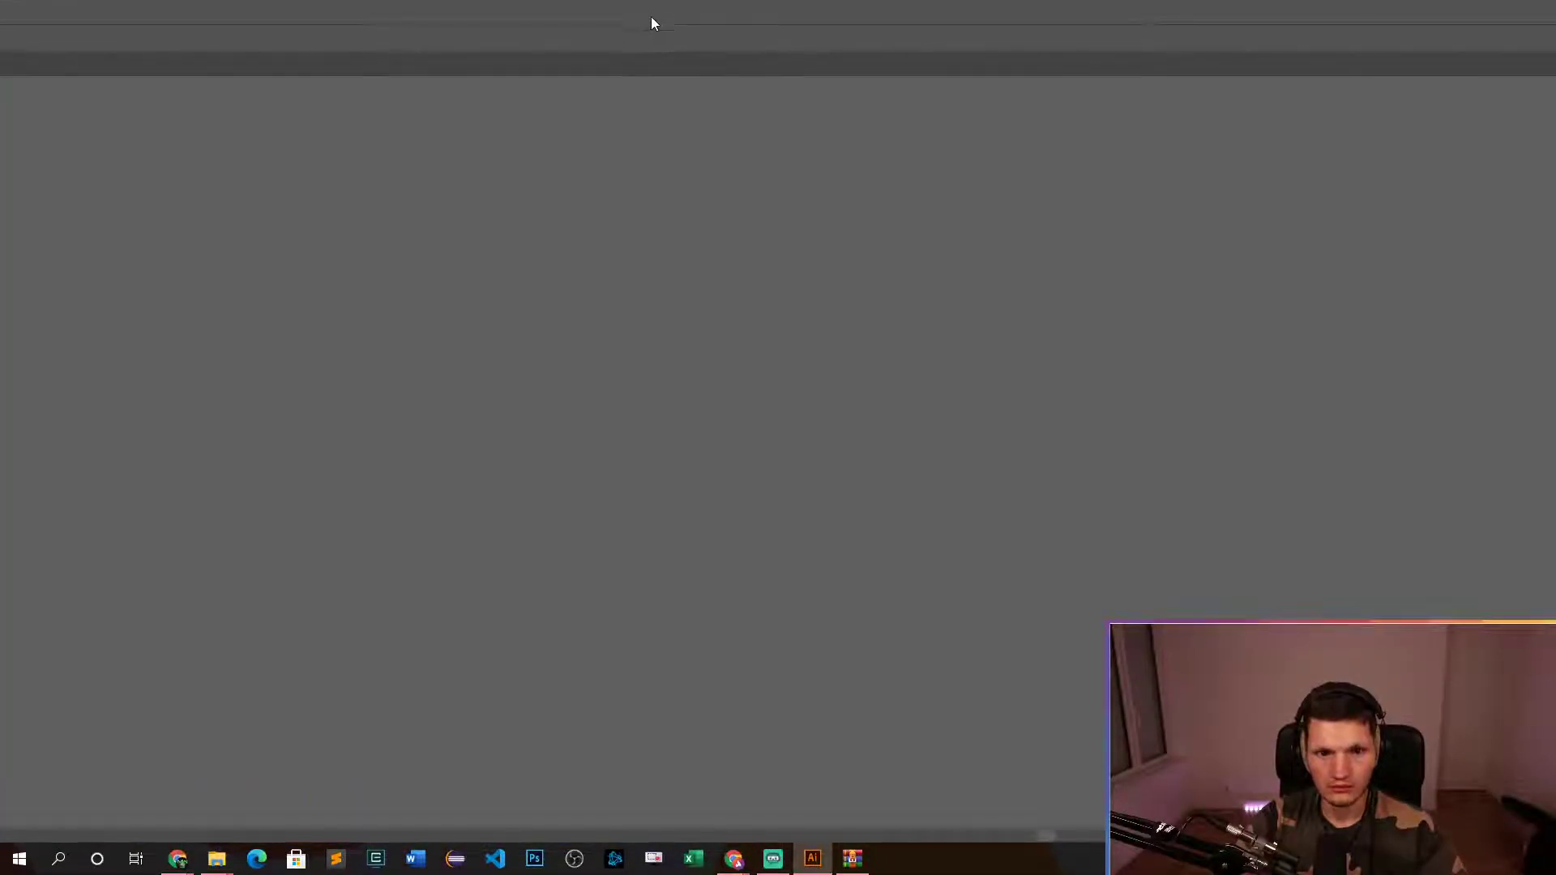
{"action": "left_click_drag", "start_coordinate": [650, 16], "coordinate": [720, 47]}
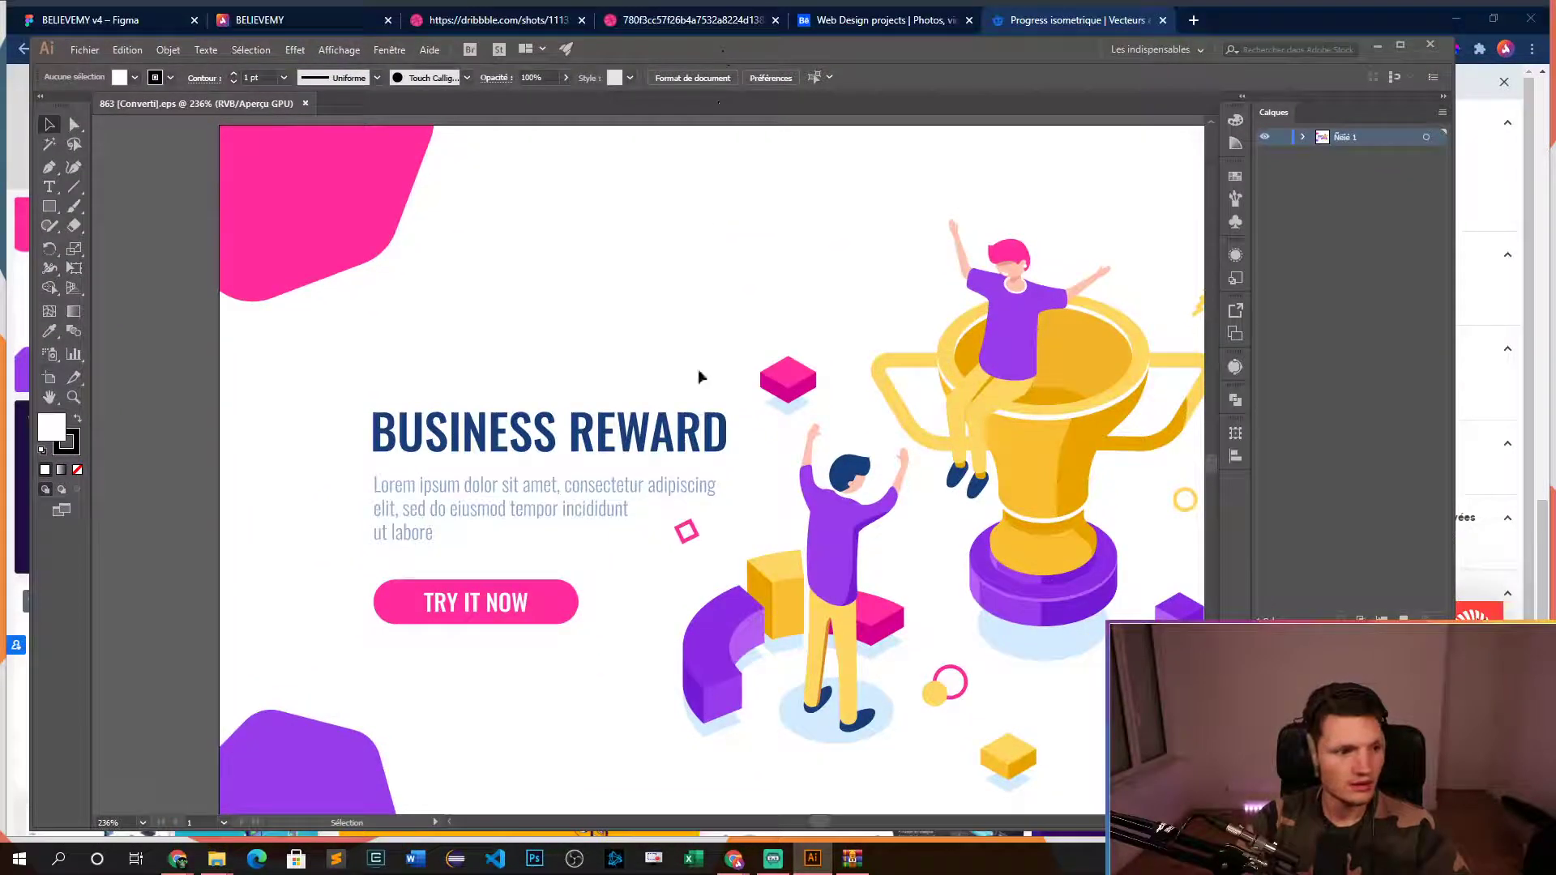
- Delete the "BUSINESS REWARD" text, the "TRY IT NOW" button and the coloured corner shapes from the artboard
{"action": "scroll", "coordinate": [702, 347], "scroll_direction": "right", "scroll_amount": 3}
{"action": "scroll", "coordinate": [639, 411], "scroll_direction": "down", "scroll_amount": 3}
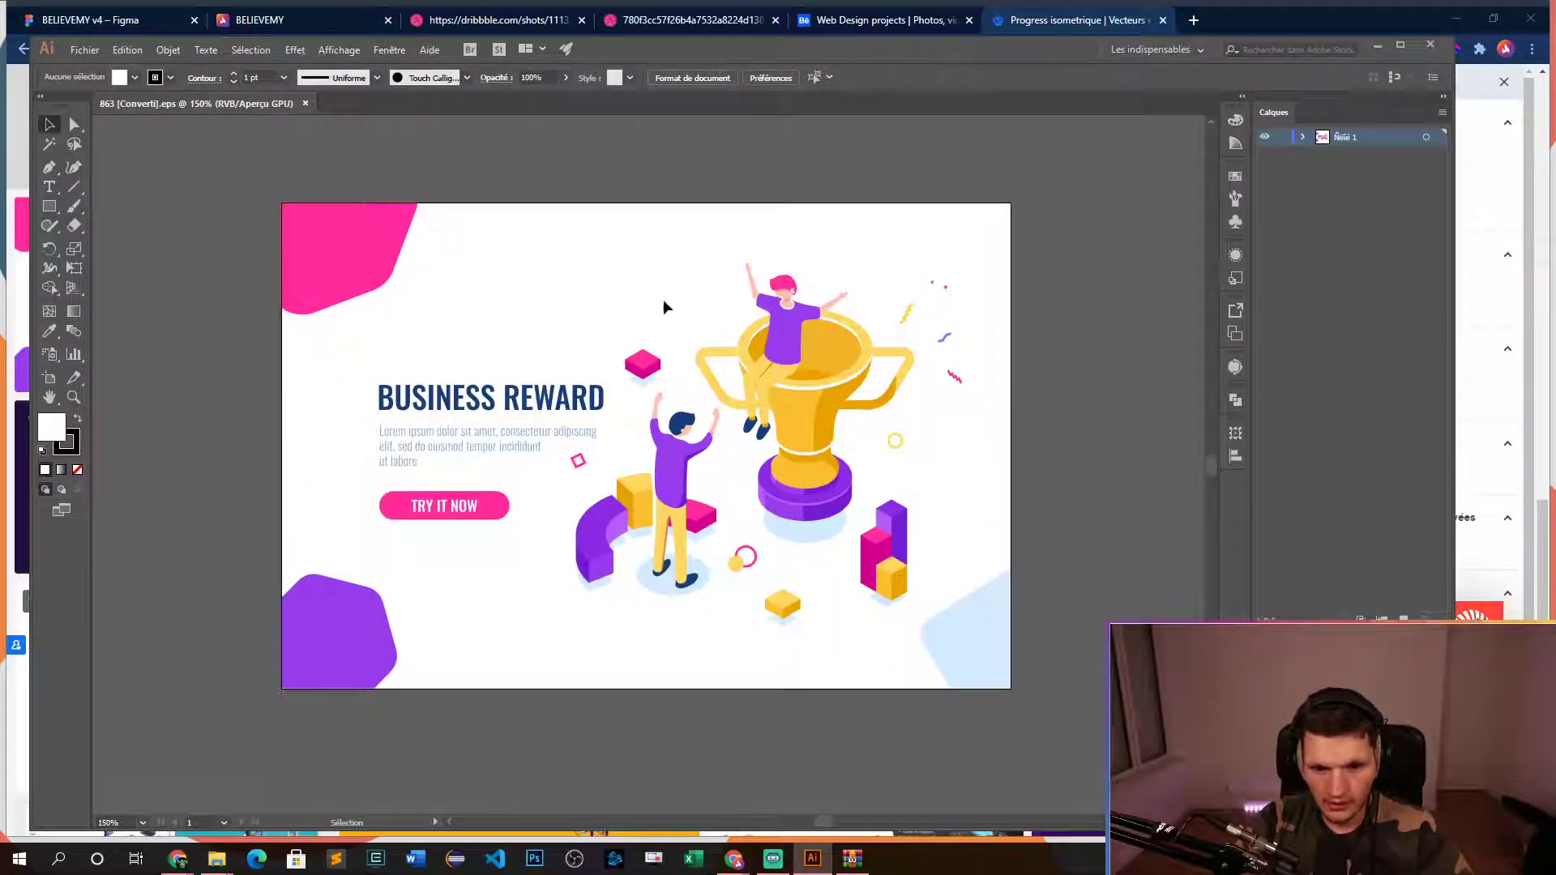
{"action": "left_click", "coordinate": [529, 557]}
{"action": "key", "text": "Delete"}
{"action": "left_click_drag", "start_coordinate": [254, 242], "coordinate": [486, 718]}
{"action": "key", "text": "Delete"}
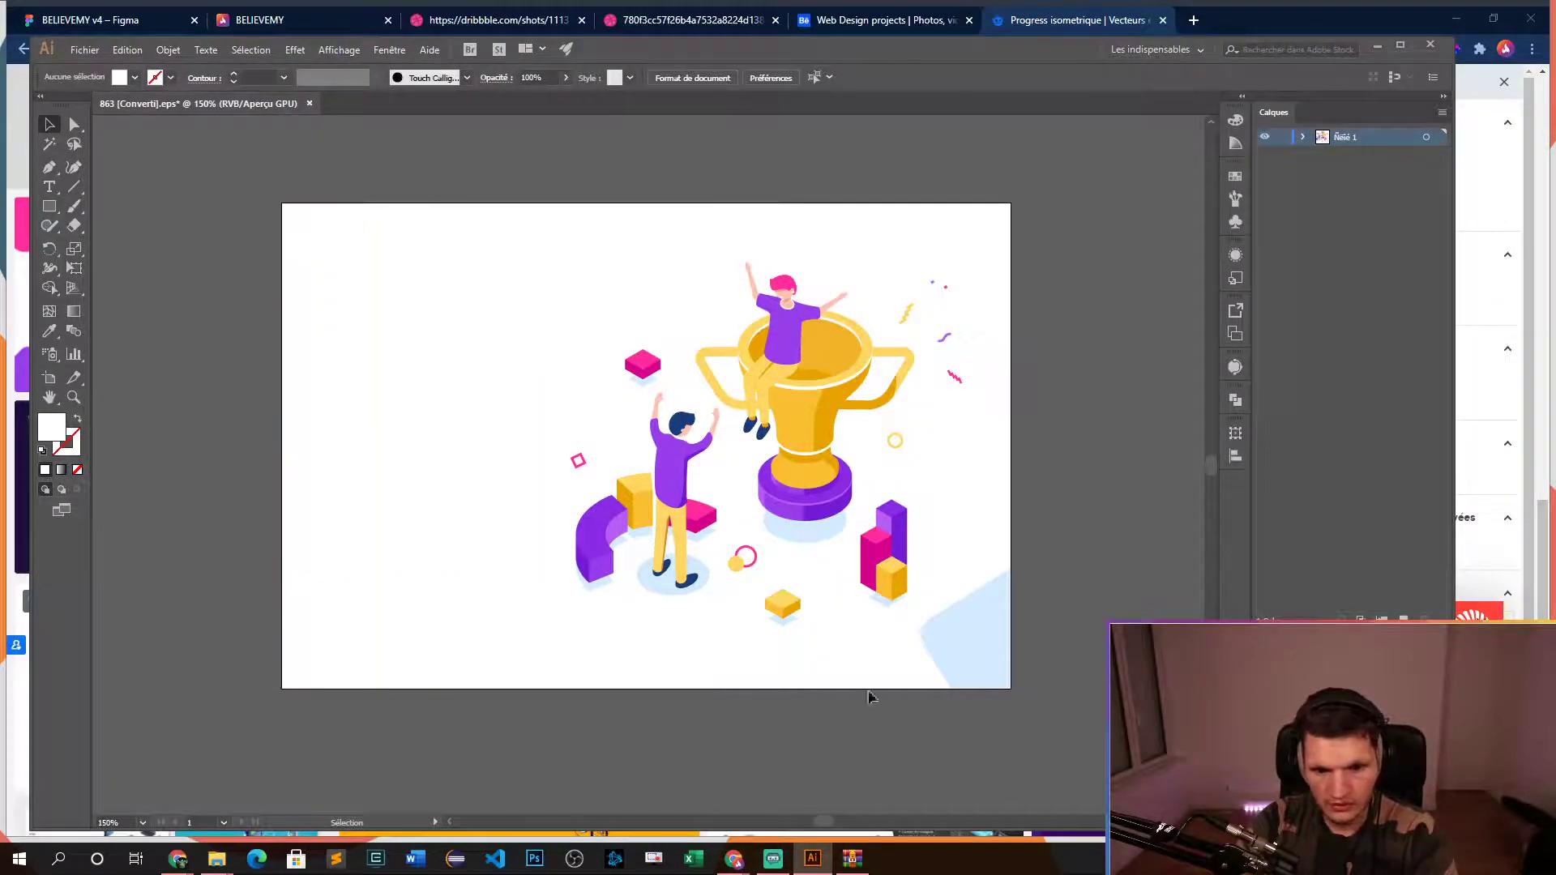
{"action": "left_click_drag", "start_coordinate": [853, 704], "coordinate": [944, 661]}
{"action": "key", "text": "Delete"}
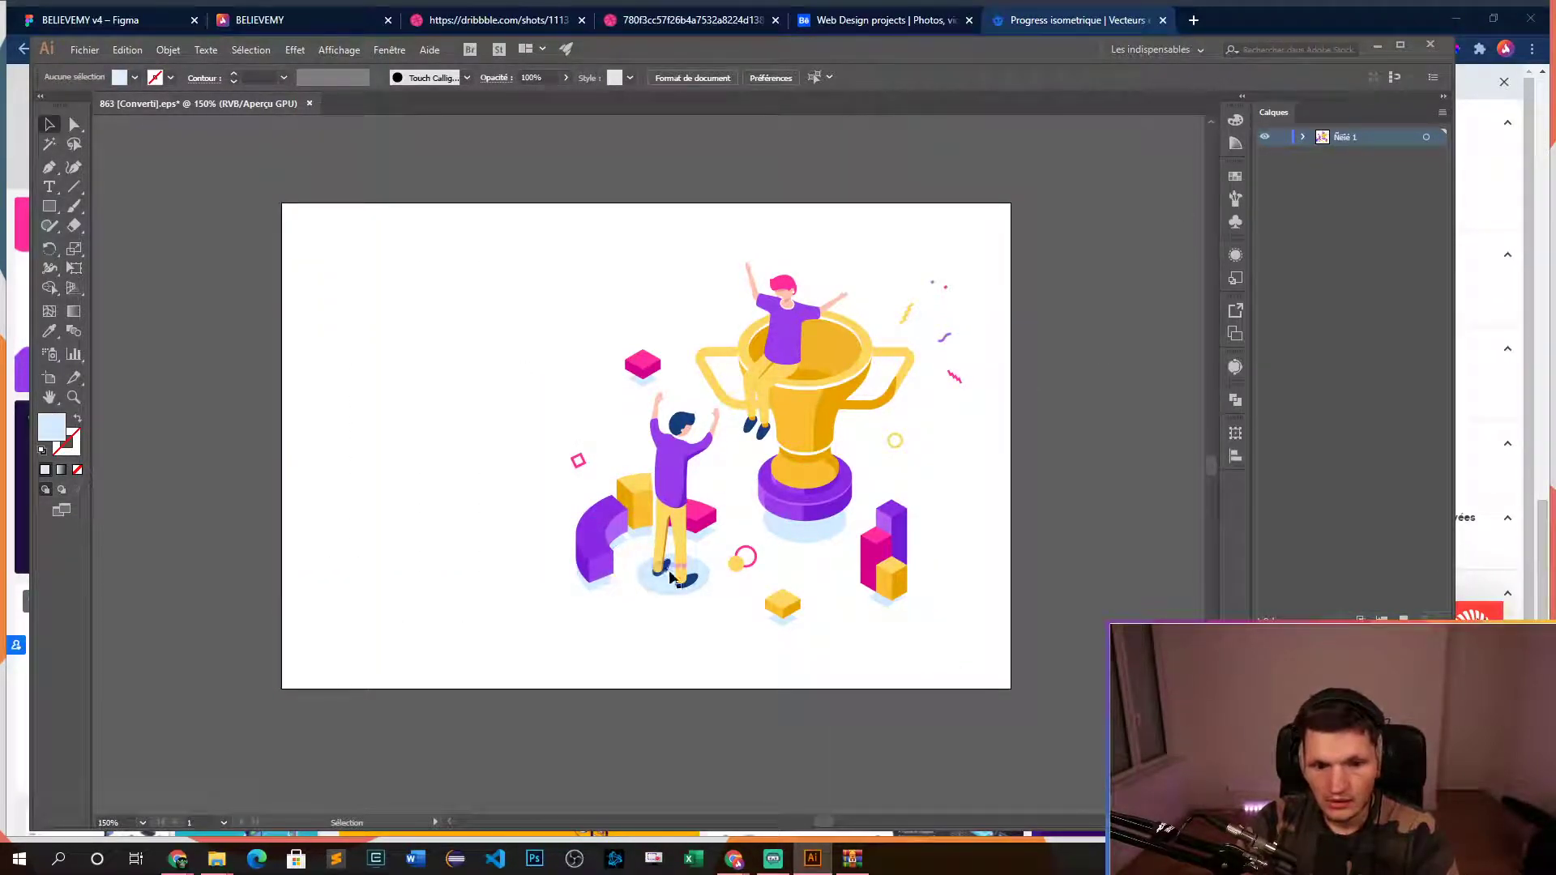
- Select all the remaining trophy artwork and mirror it horizontally
{"action": "left_click_drag", "start_coordinate": [552, 228], "coordinate": [1015, 717]}
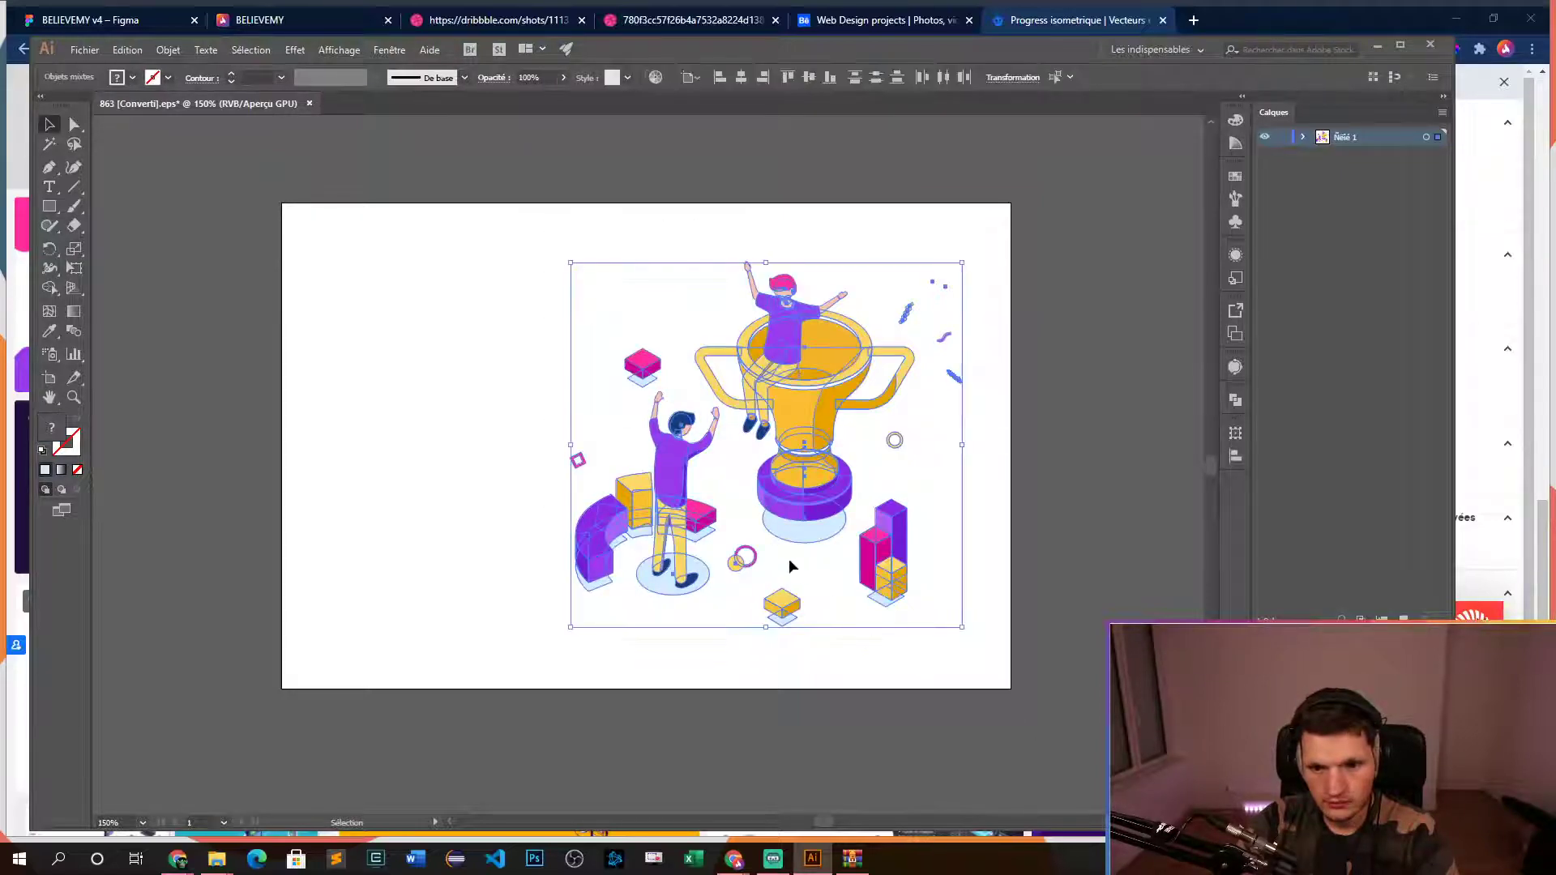
{"action": "right_click", "coordinate": [702, 509]}
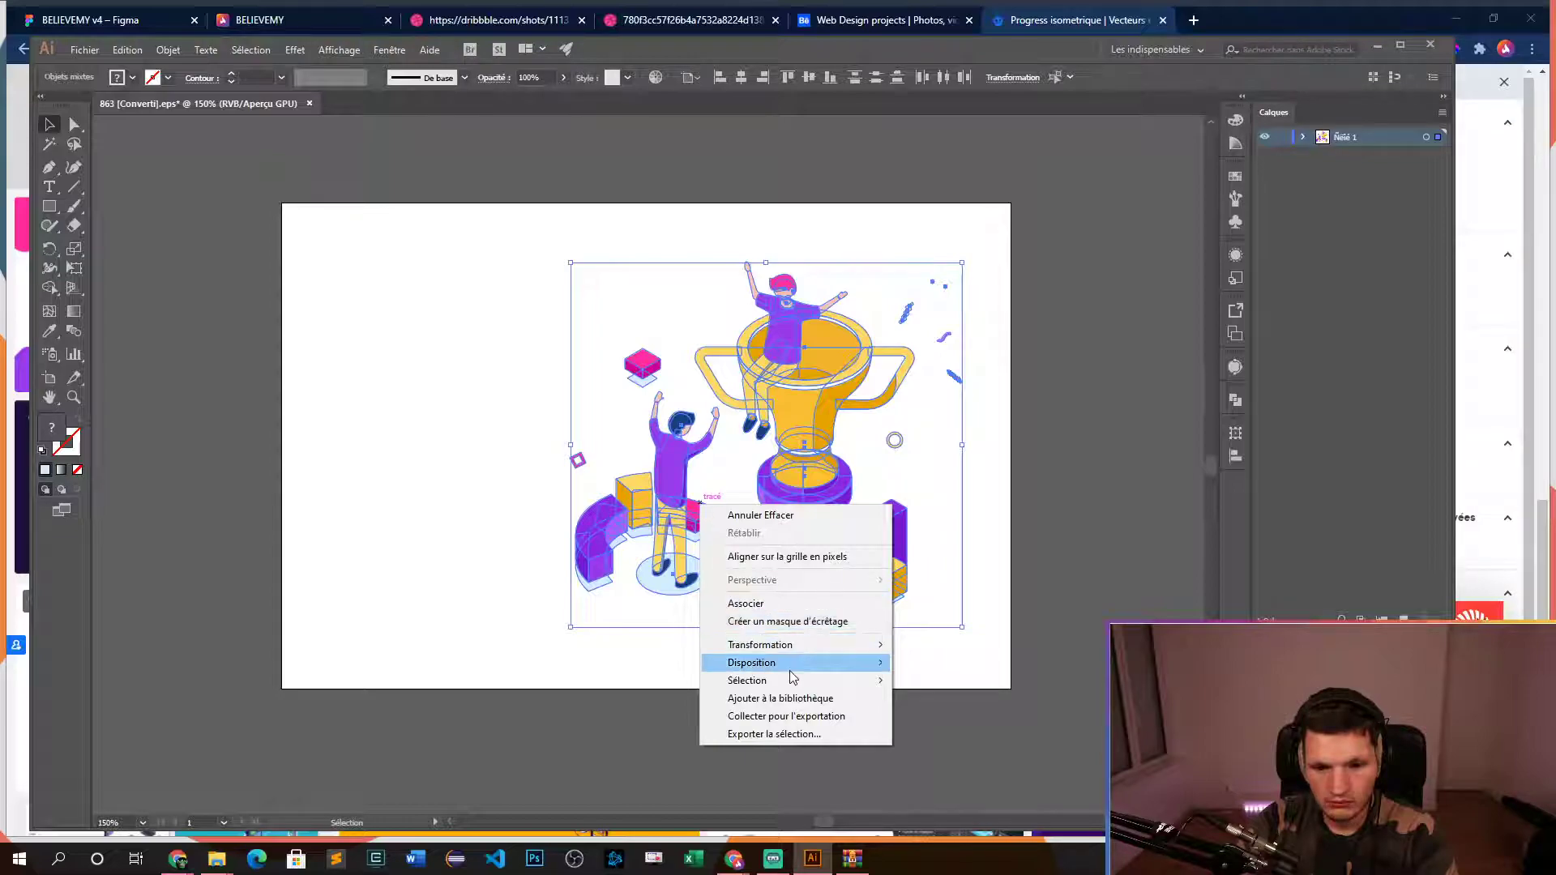
{"action": "mouse_move", "coordinate": [807, 653]}
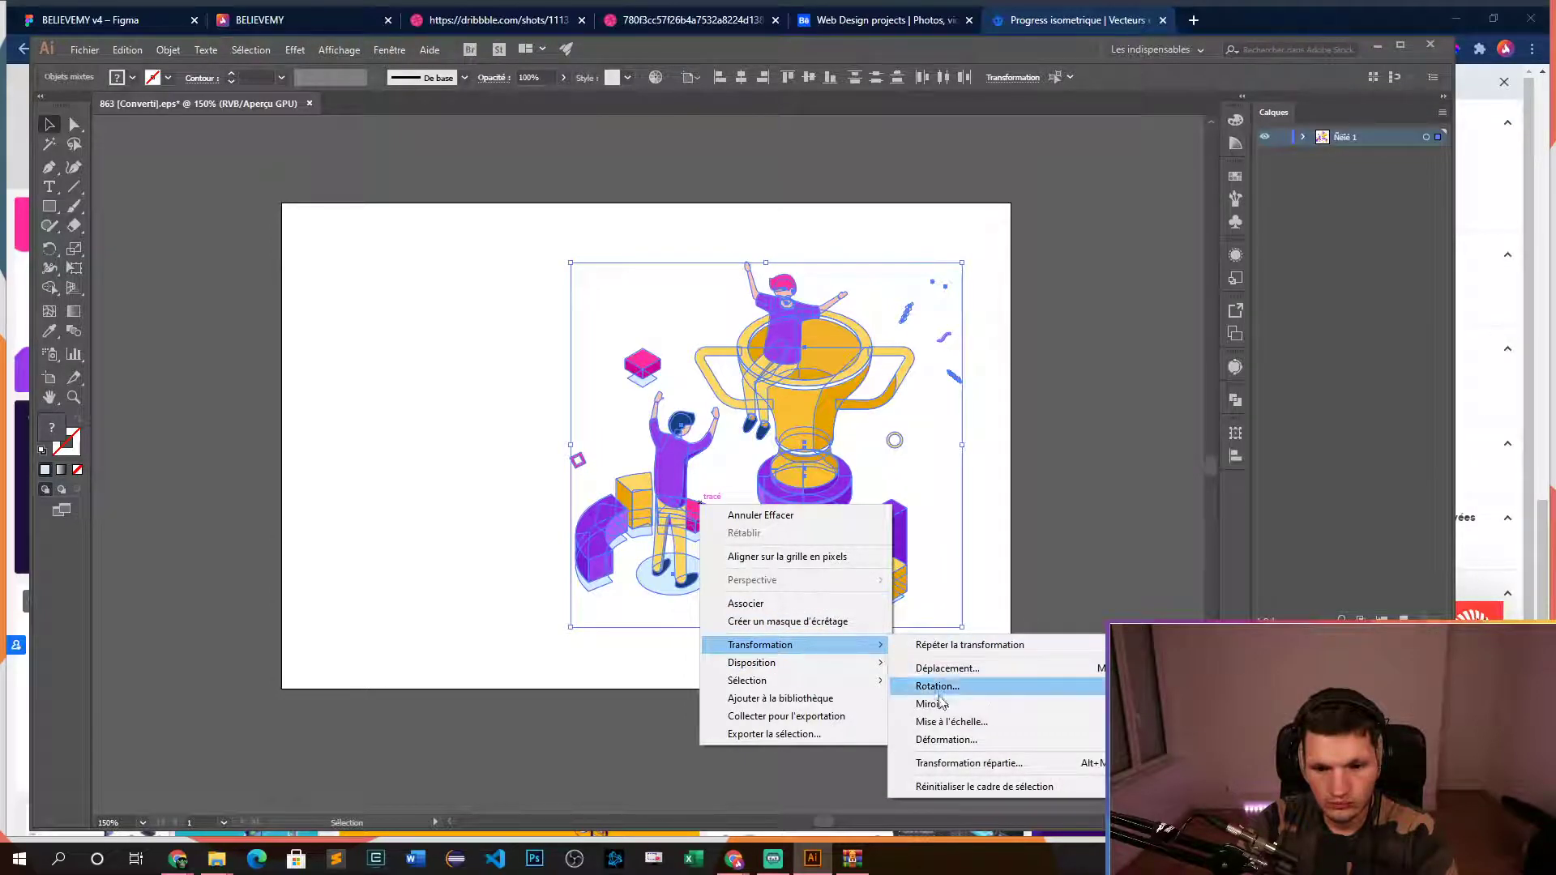
{"action": "left_click", "coordinate": [932, 703]}
{"action": "key", "text": "Return"}
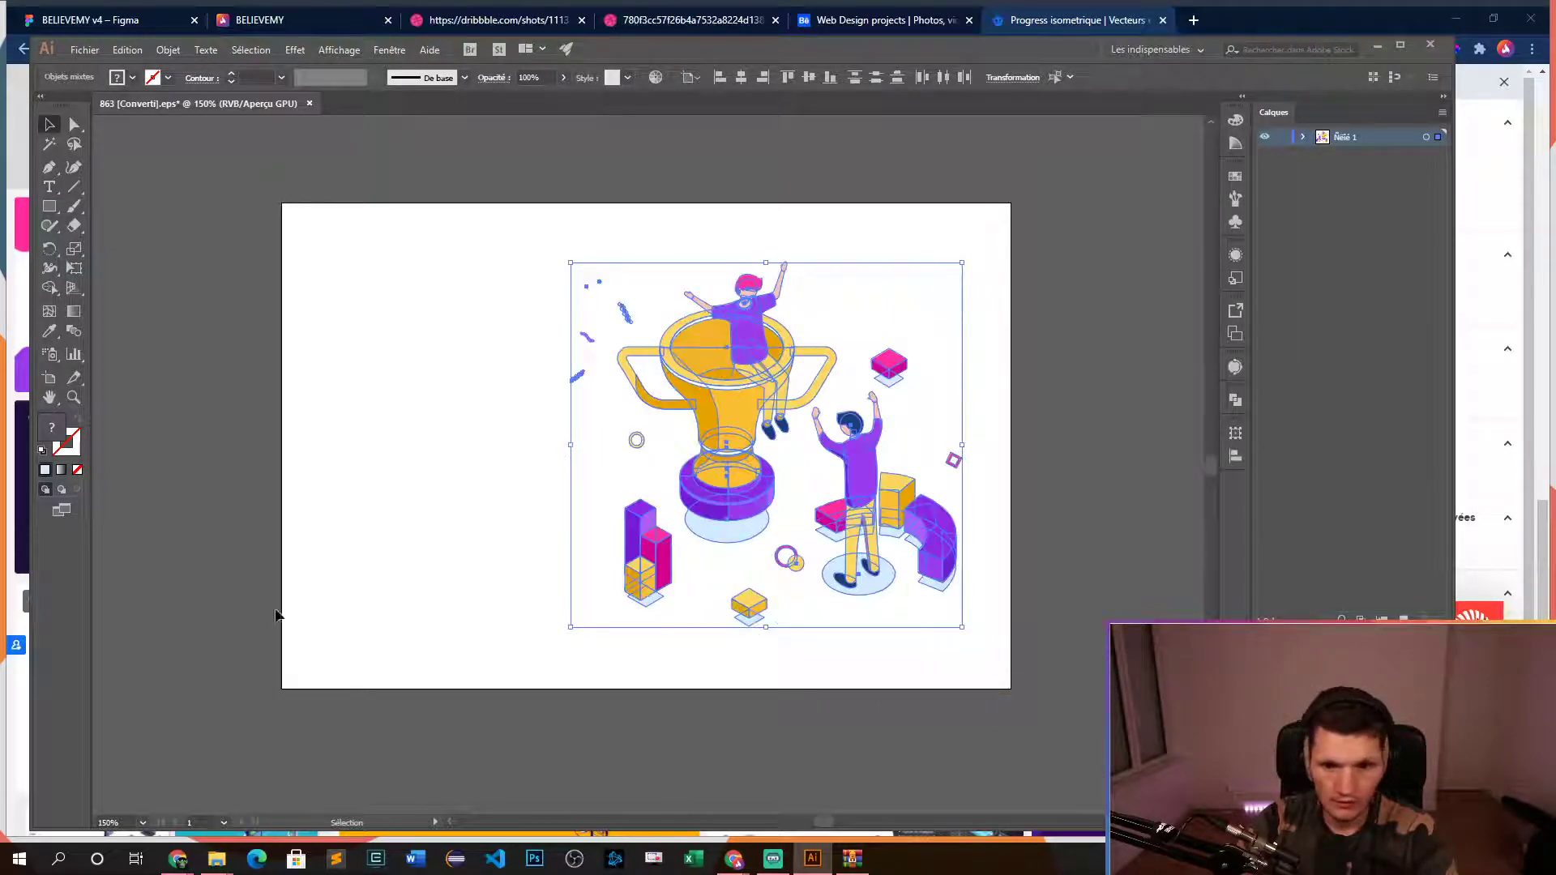
- Export the mirrored trophy selection as a 3000 px PNG named "Fichier Progres"
{"action": "right_click", "coordinate": [691, 425]}
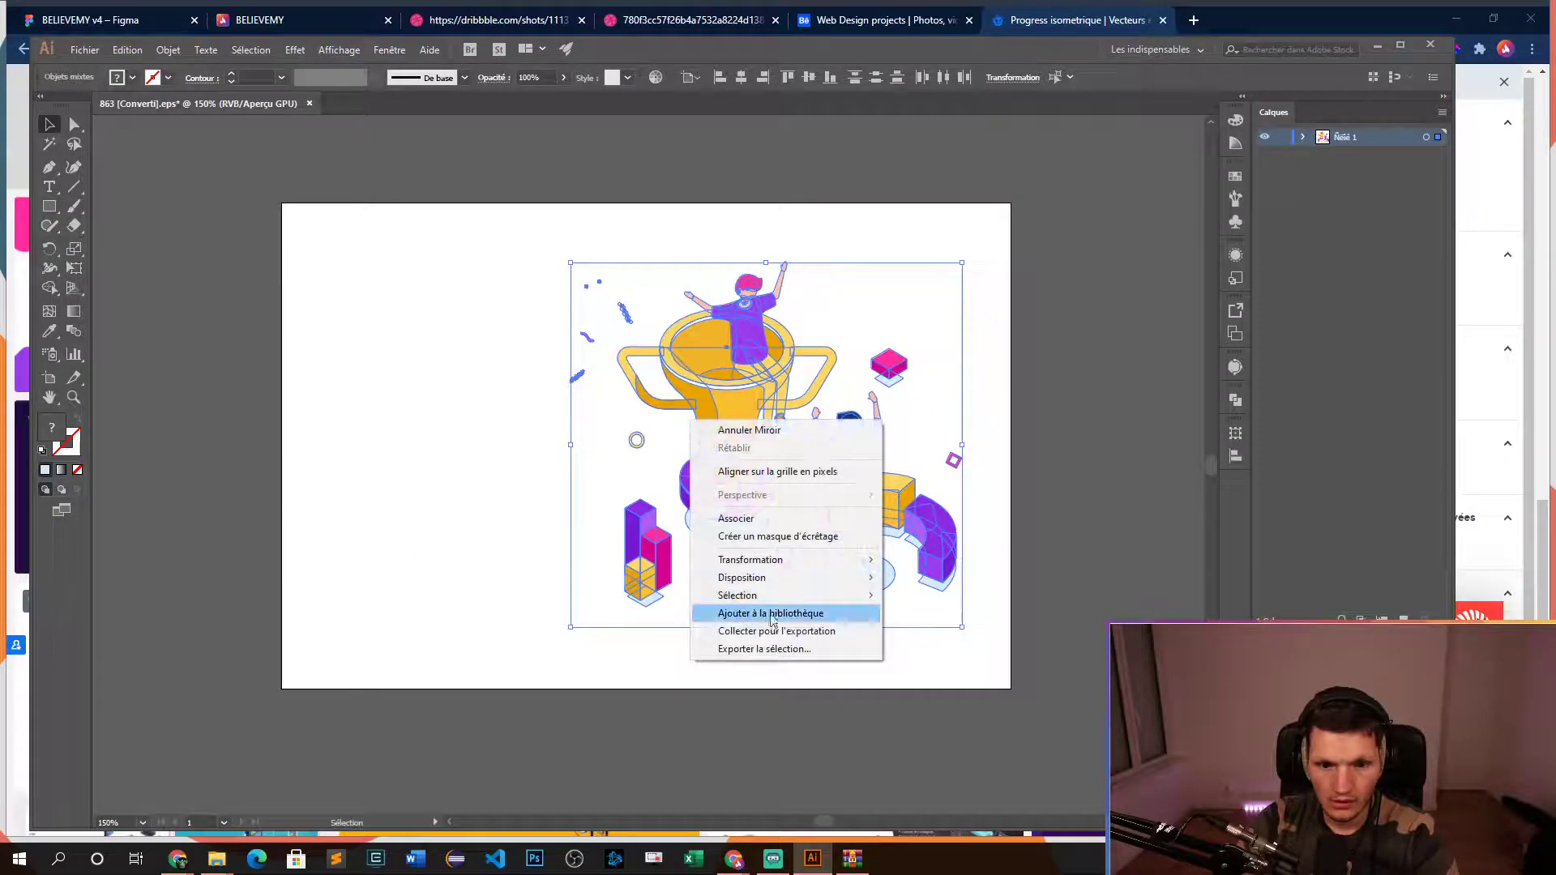
{"action": "left_click", "coordinate": [790, 645]}
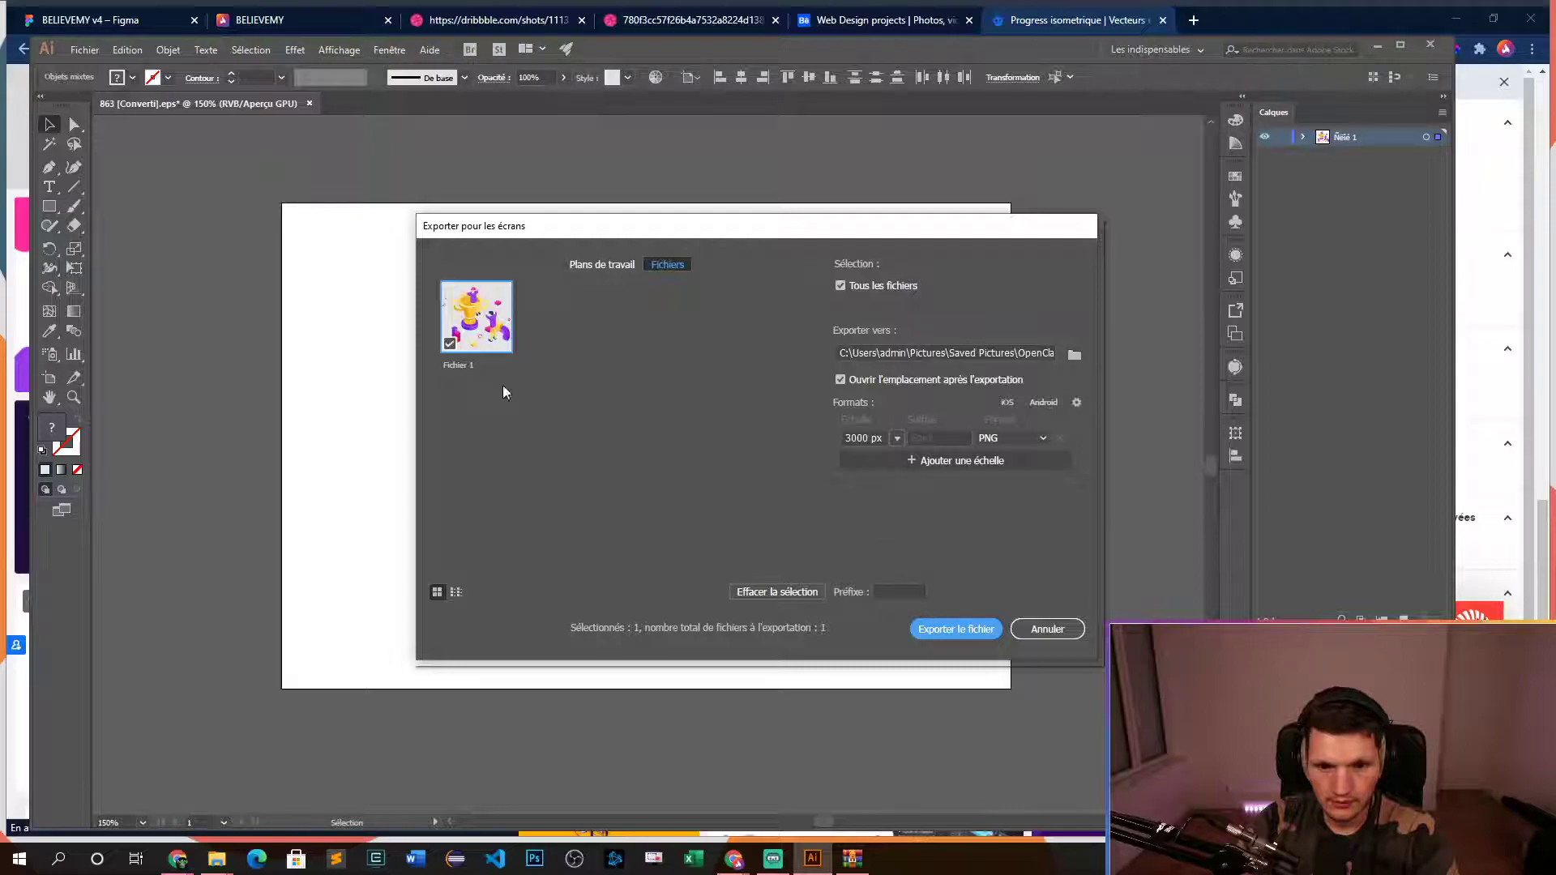
{"action": "left_click", "coordinate": [474, 367]}
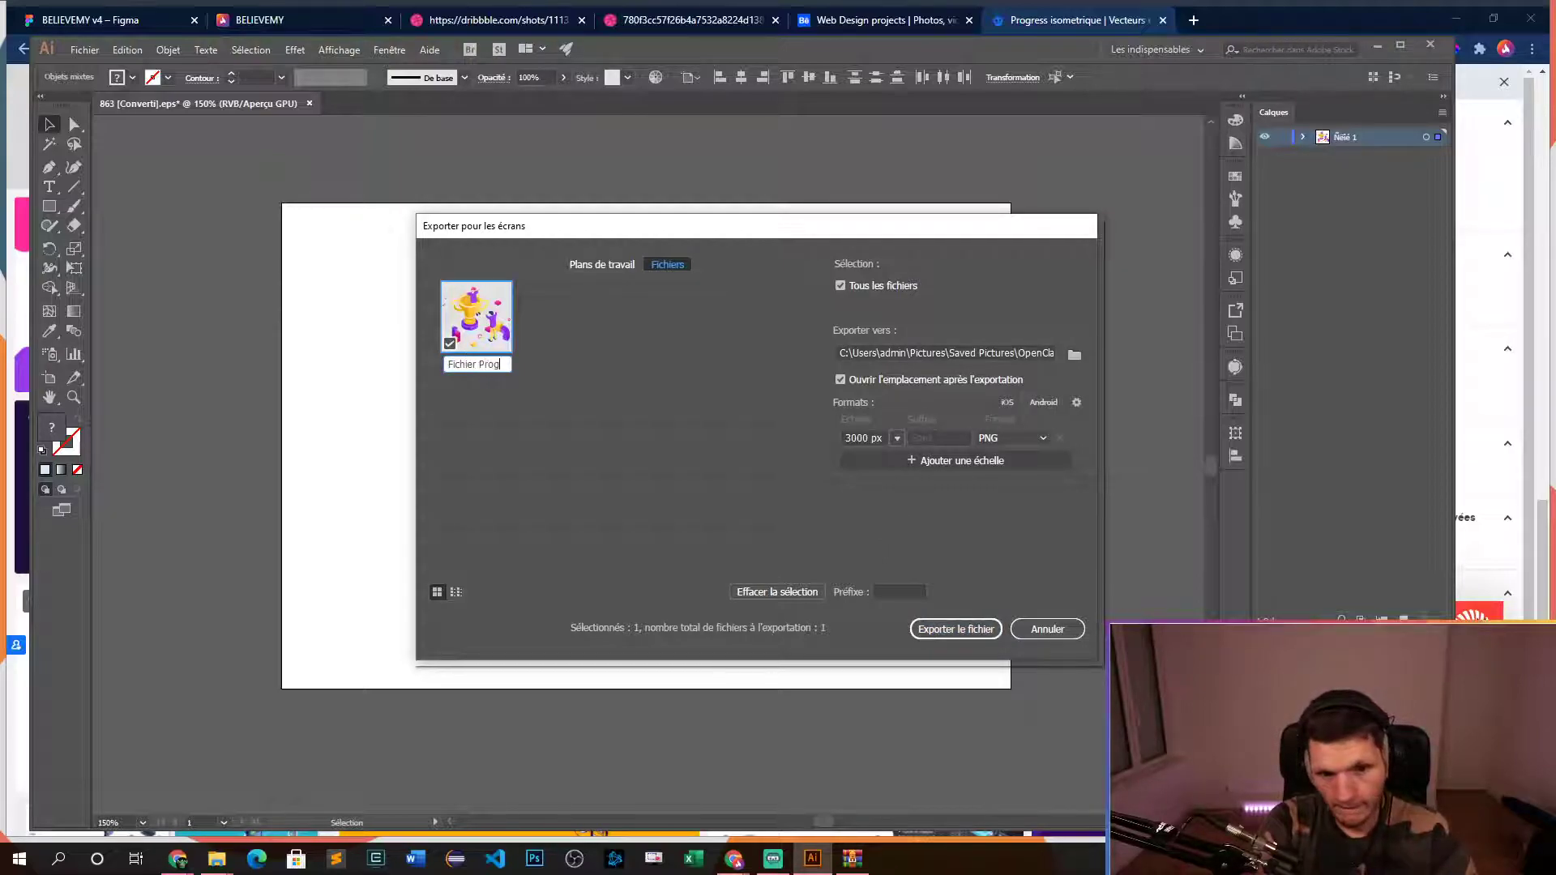
{"action": "left_click", "coordinate": [966, 638]}
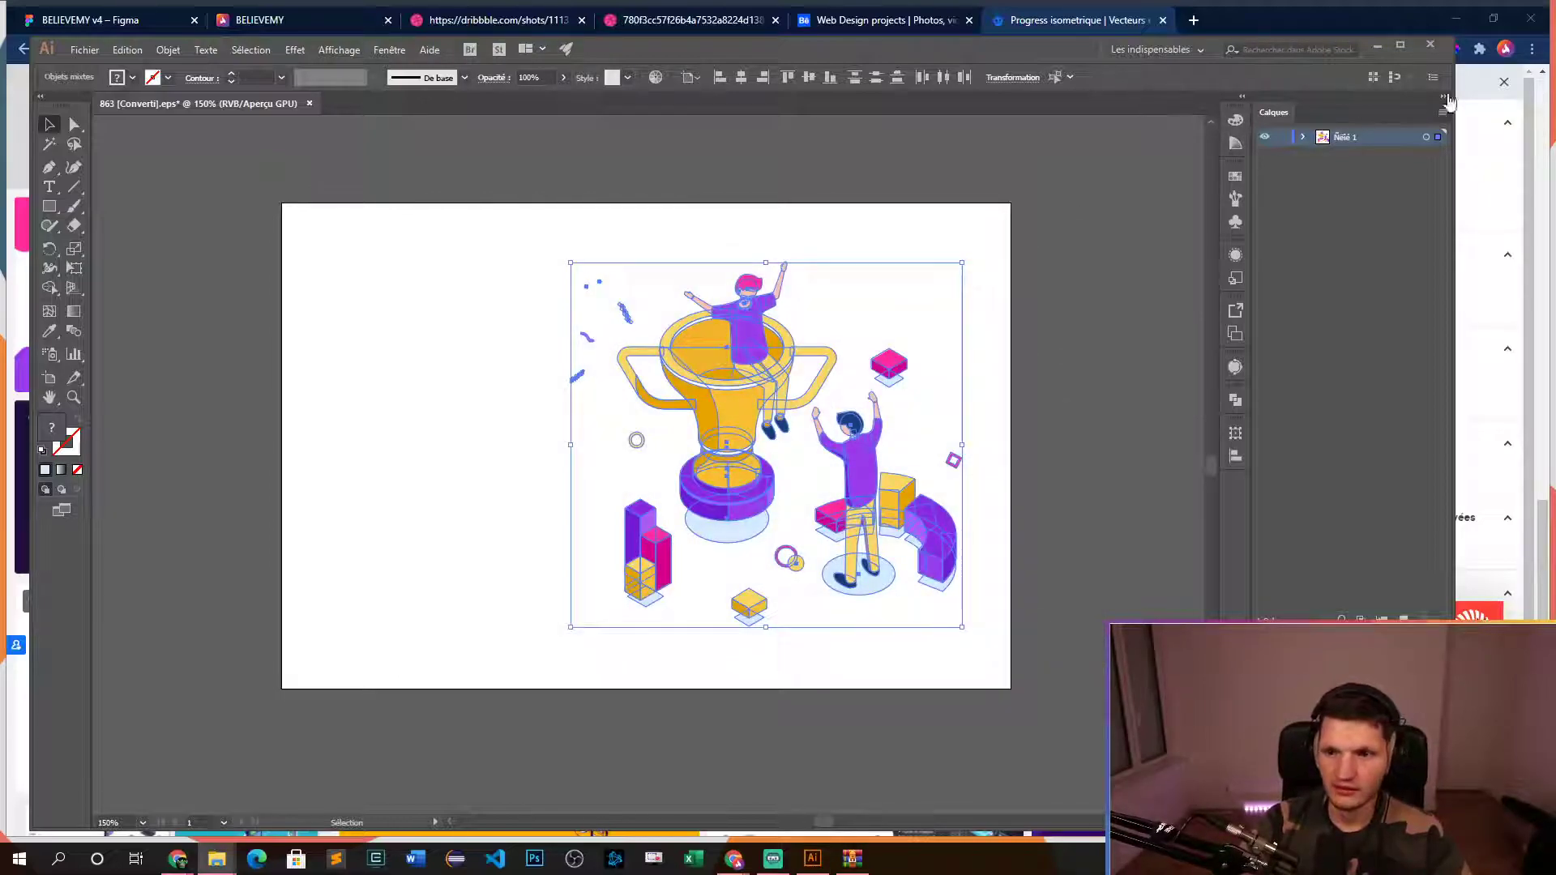
- Switch to the Figma design and place the exported trophy image beside "Mesurez vos progrès", scaled to about 563 × 524
{"action": "left_click", "coordinate": [1337, 26]}
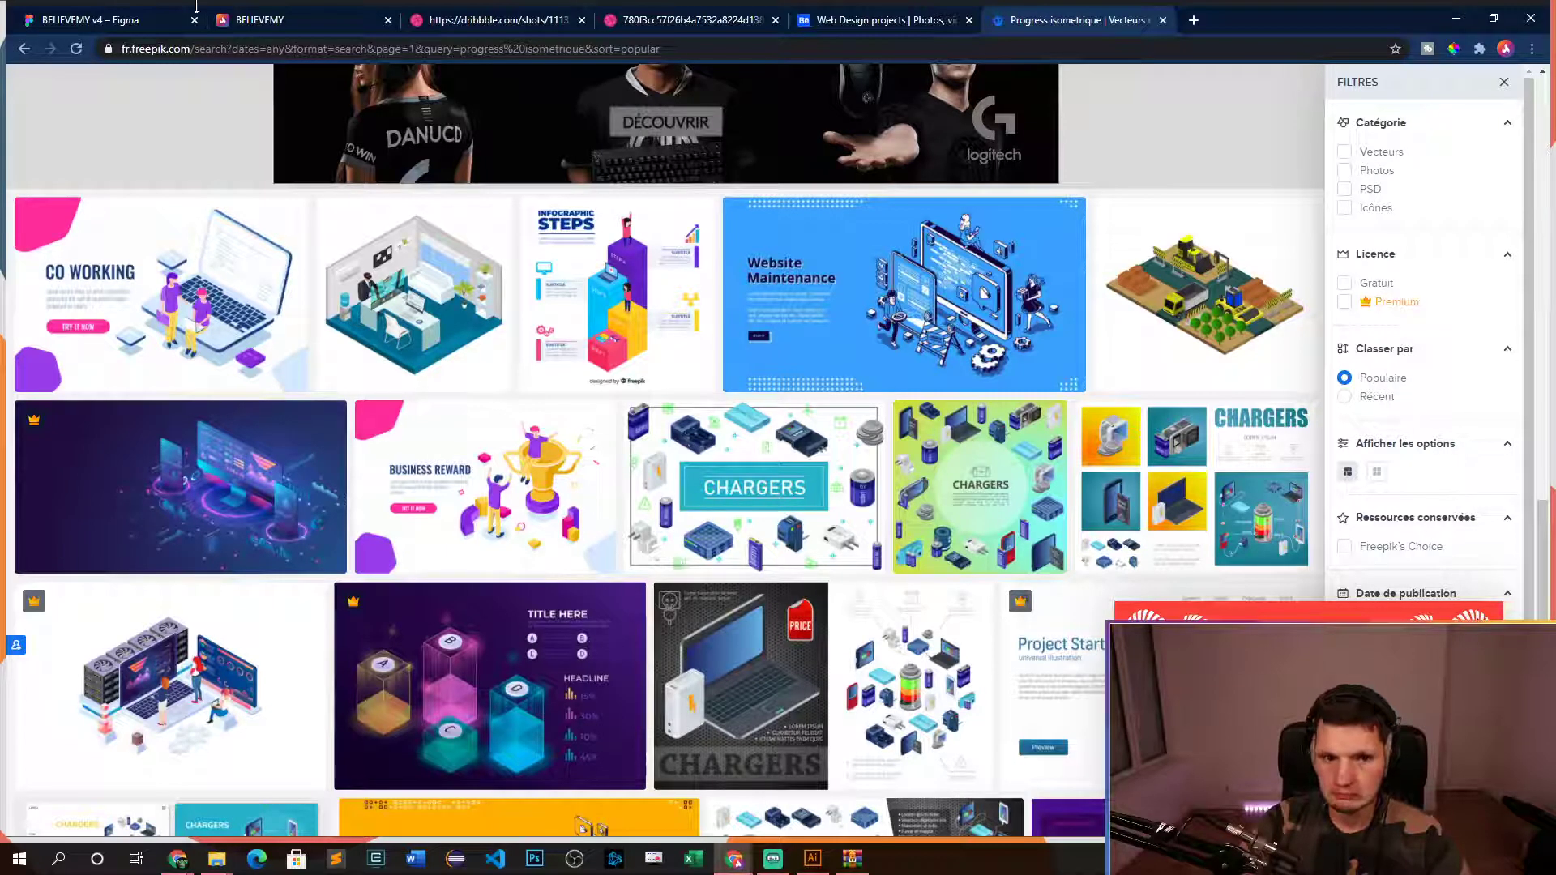
{"action": "left_click", "coordinate": [98, 20]}
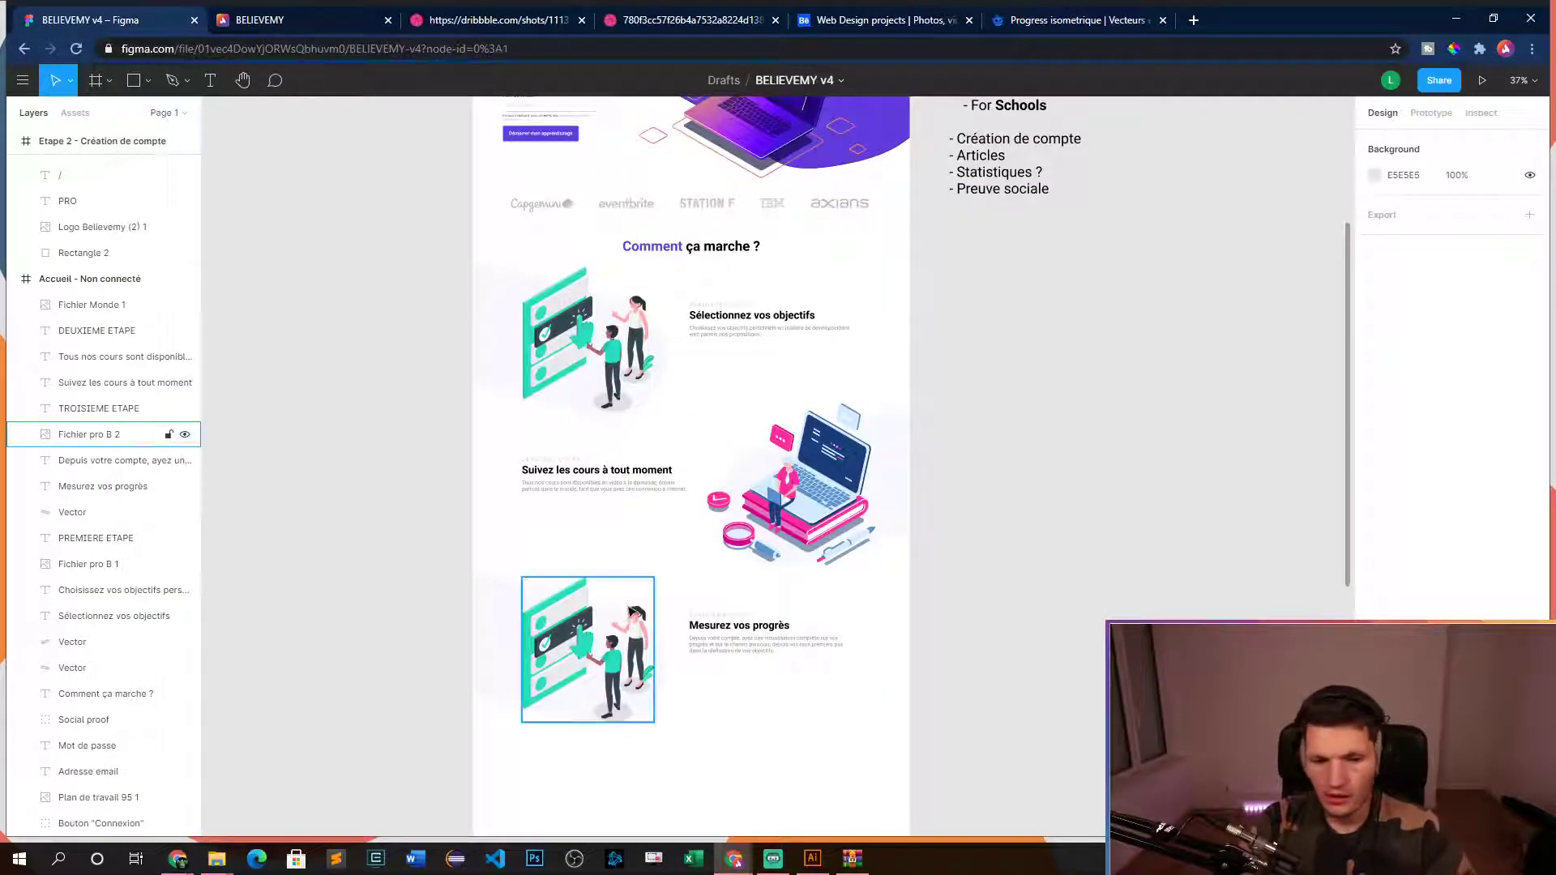
{"action": "left_click", "coordinate": [570, 667]}
{"action": "scroll", "coordinate": [1013, 674], "scroll_direction": "down", "scroll_amount": 1}
{"action": "left_click", "coordinate": [1001, 671]}
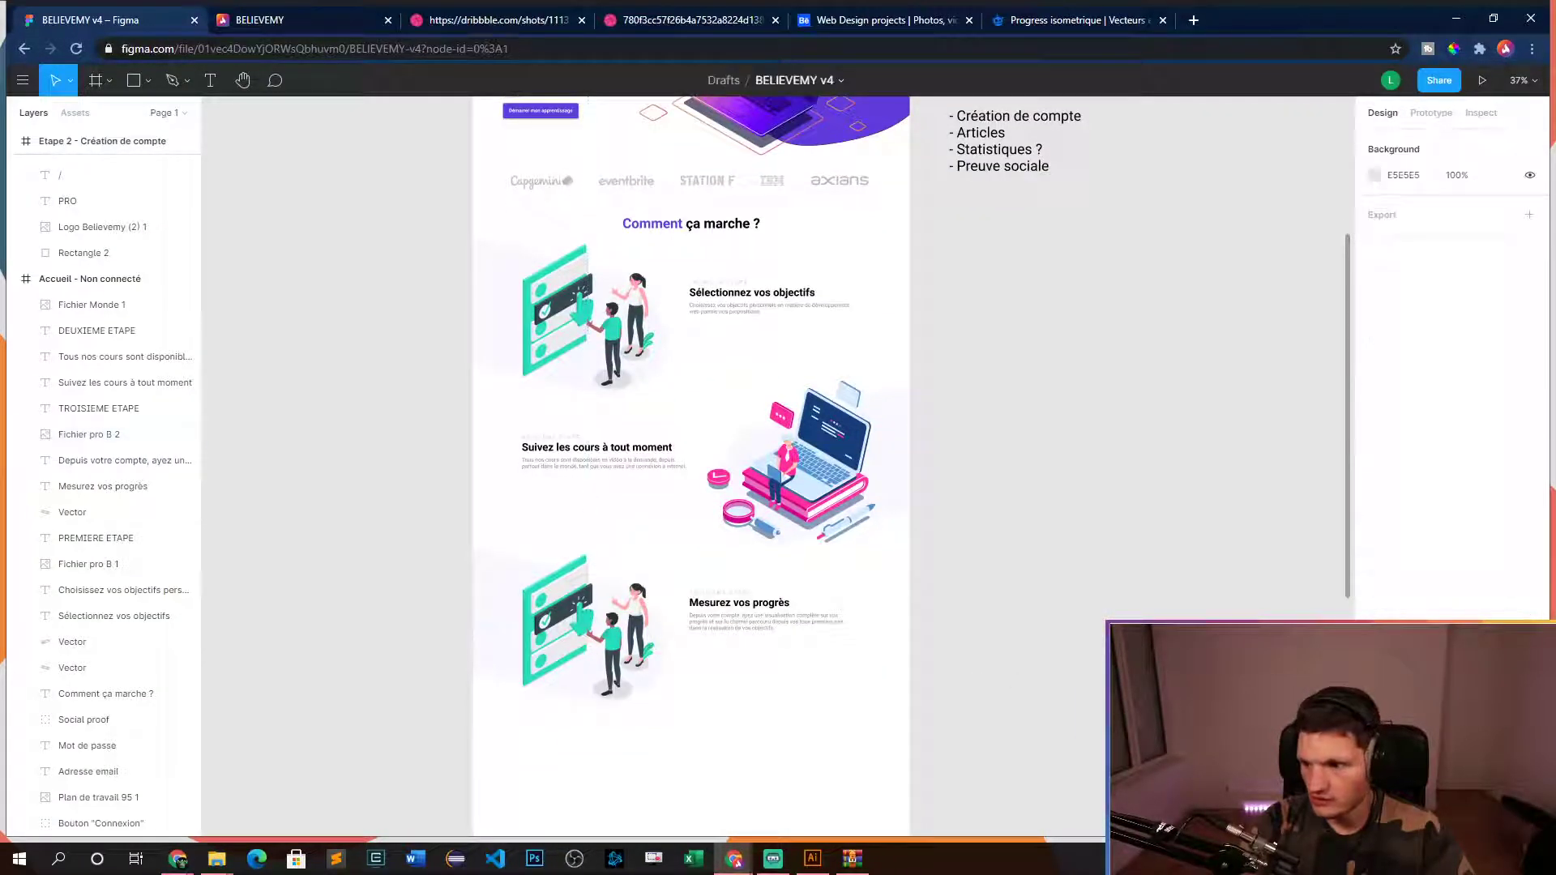
{"action": "left_click", "coordinate": [600, 636]}
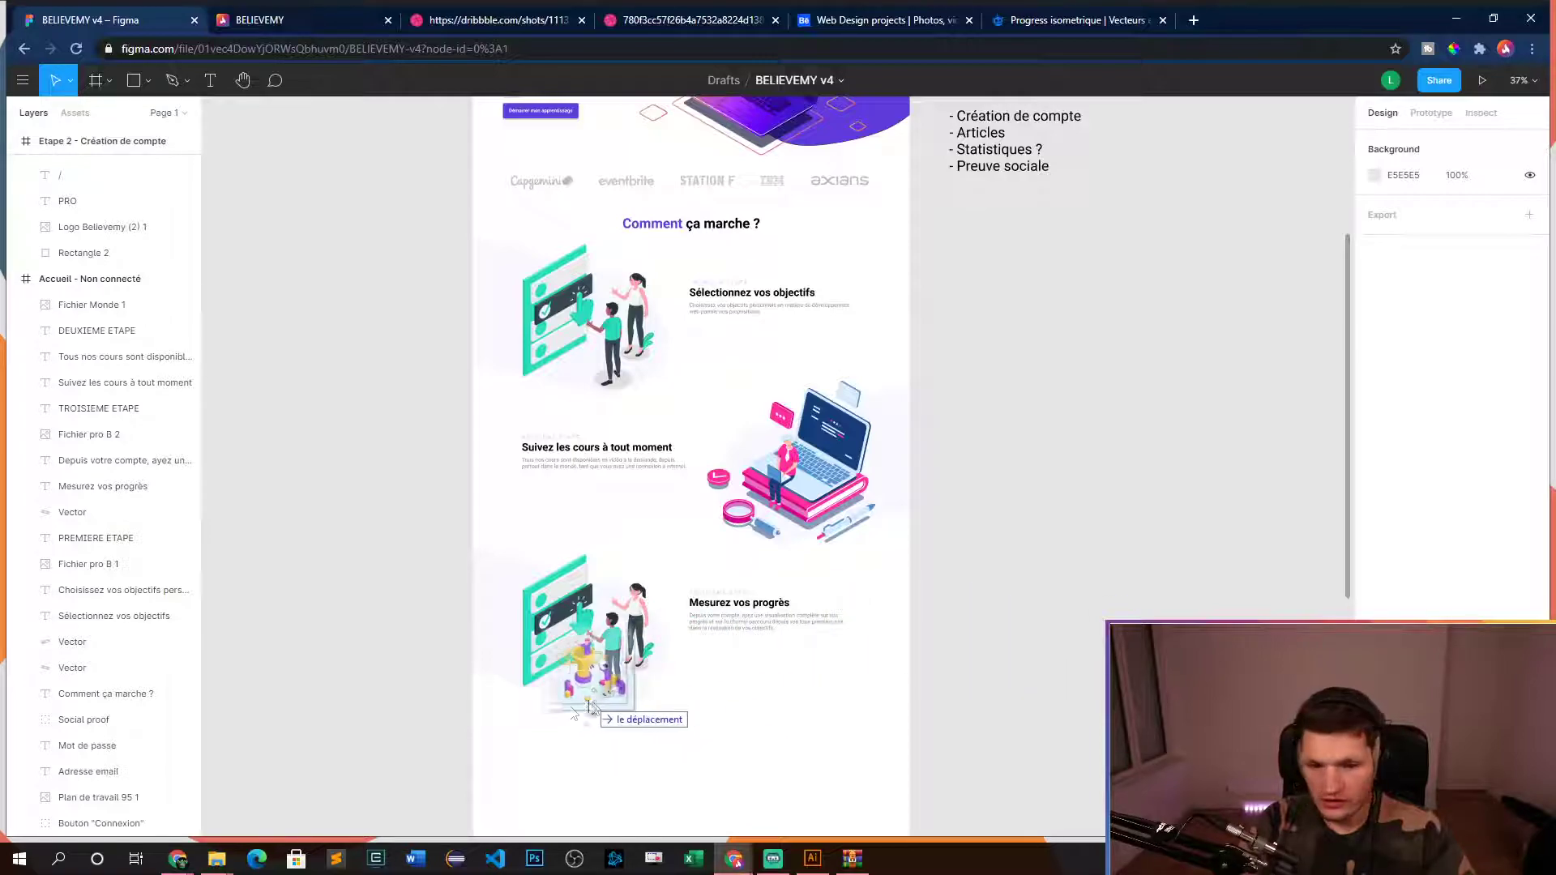
{"action": "key", "text": "ctrl+v"}
{"action": "left_click_drag", "start_coordinate": [1037, 277], "coordinate": [556, 725]}
{"action": "left_click_drag", "start_coordinate": [525, 805], "coordinate": [694, 539]}
{"action": "left_click_drag", "start_coordinate": [631, 626], "coordinate": [613, 636]}
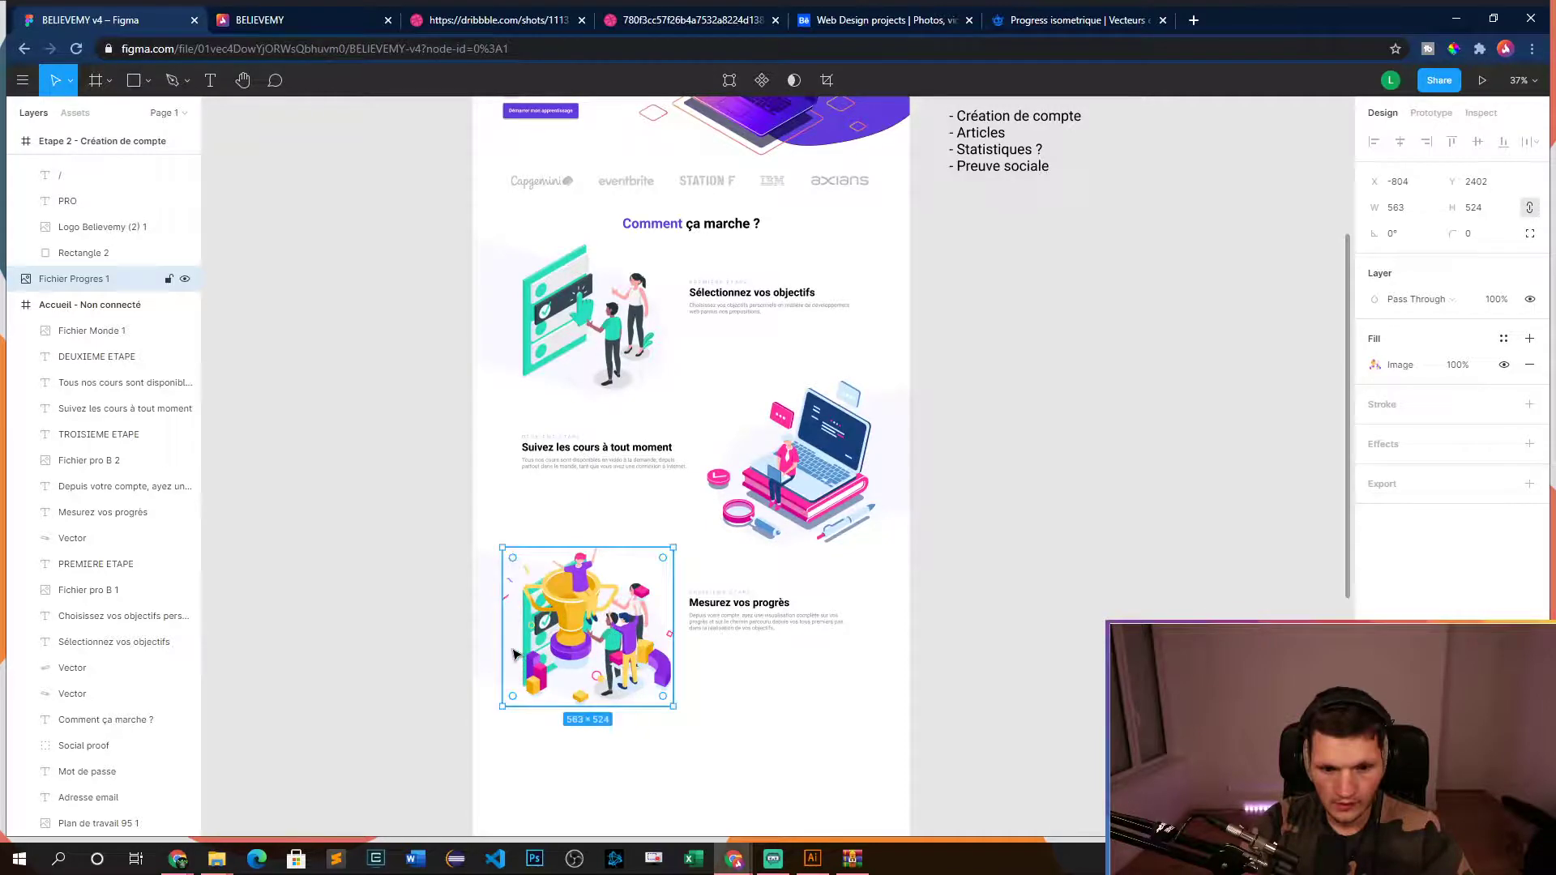
- Delete the old "Fichier pro B 2" illustration behind the trophy image
{"action": "left_click", "coordinate": [340, 598]}
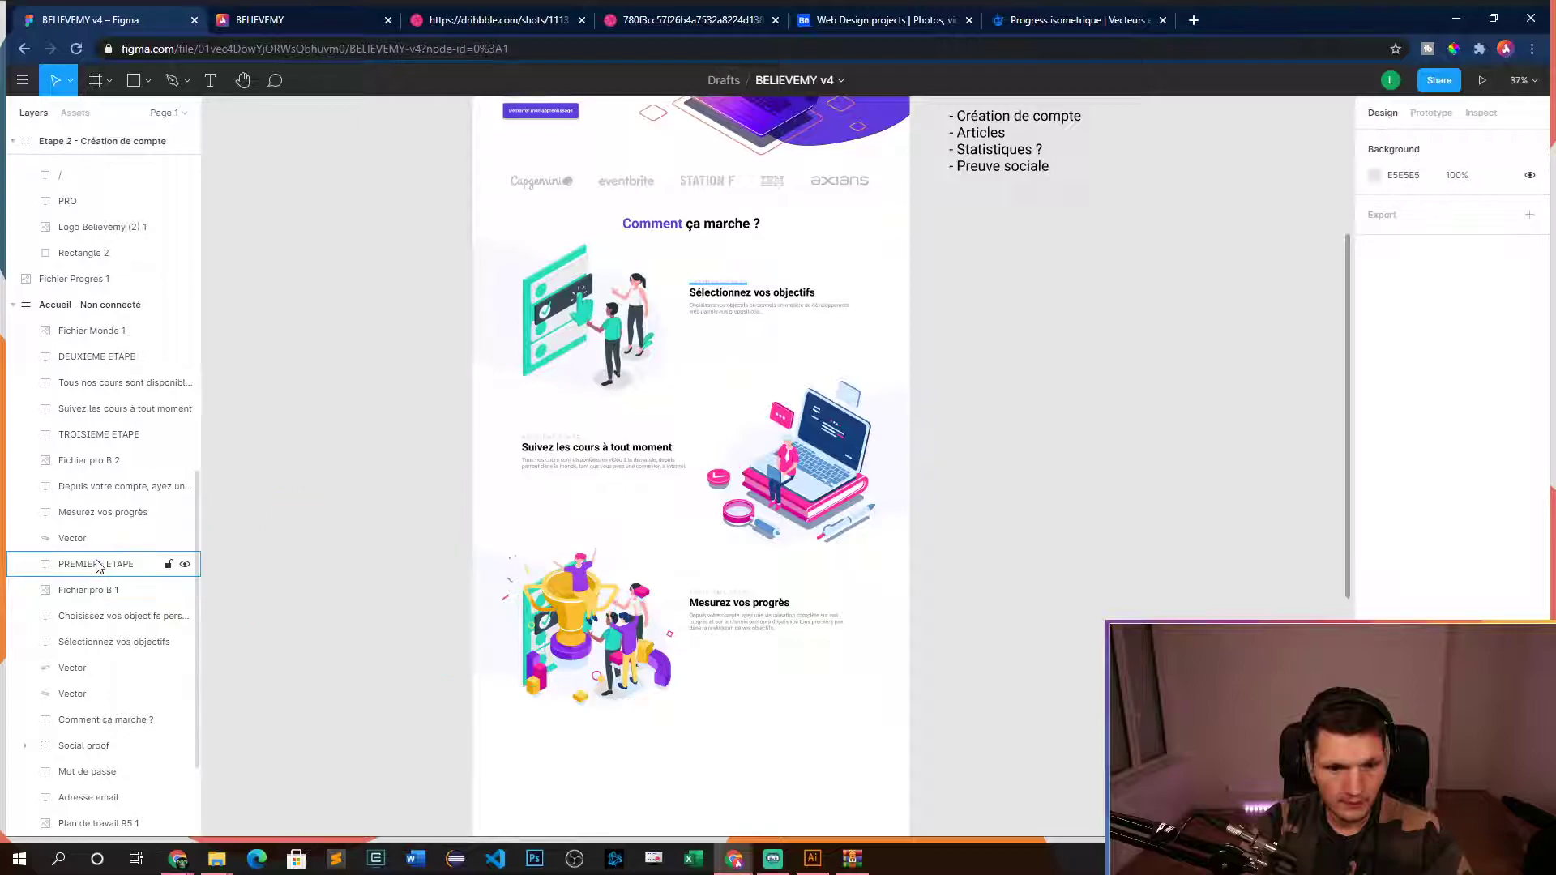
{"action": "left_click", "coordinate": [103, 462]}
{"action": "key", "text": "Delete"}
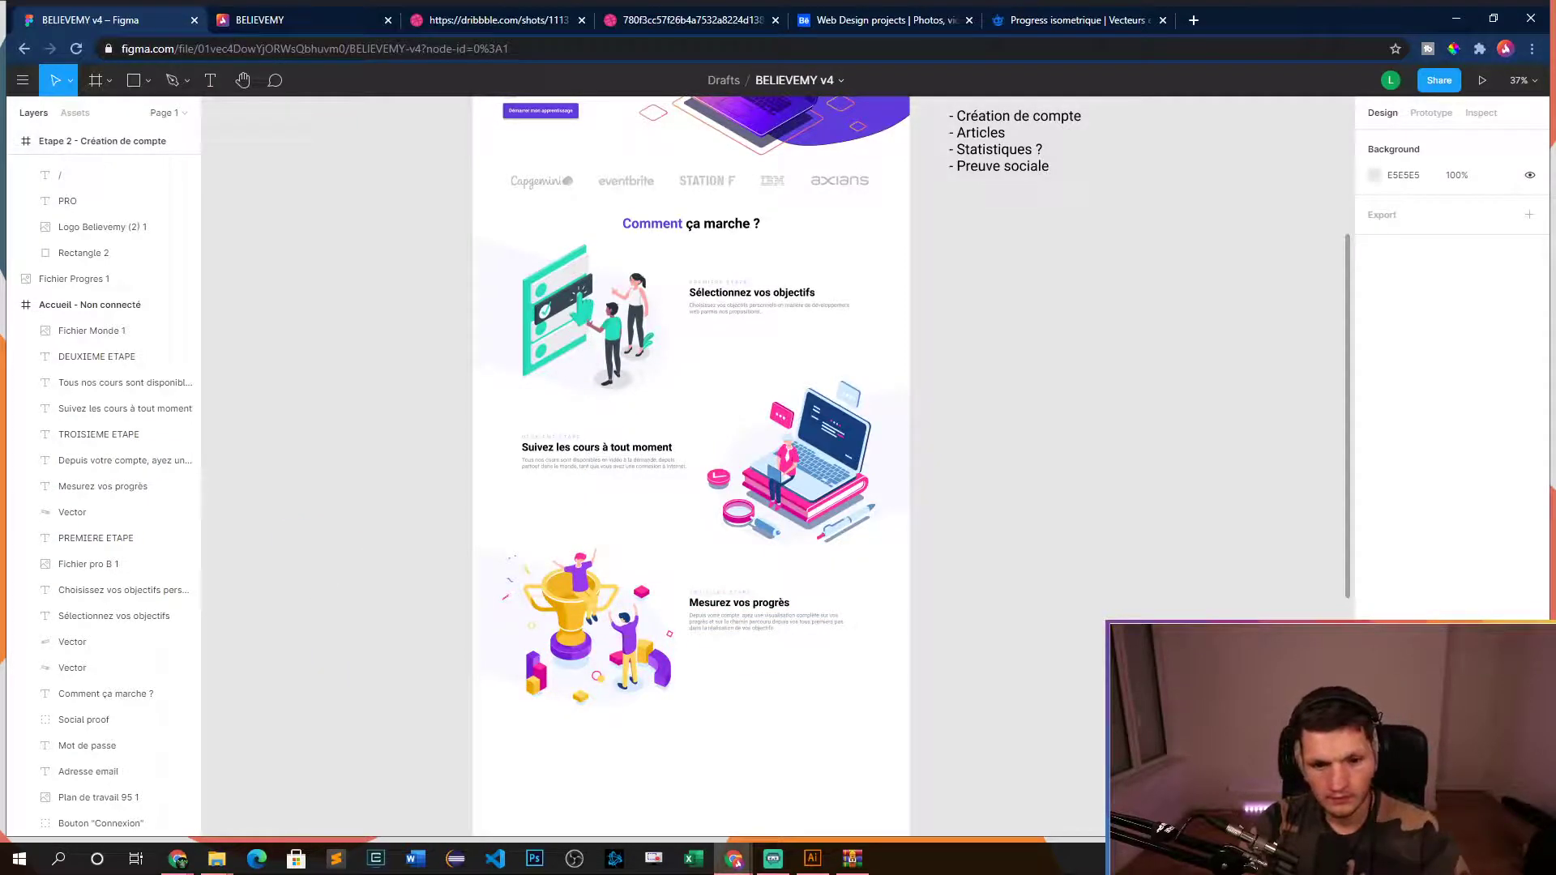
- Review the trophy illustration against the other step illustrations, the page header and the "Etape 2 - Création de compte" frame
{"action": "scroll", "coordinate": [1105, 488], "scroll_direction": "up", "scroll_amount": 3}
{"action": "scroll", "coordinate": [1105, 389], "scroll_direction": "down", "scroll_amount": 5}
{"action": "scroll", "coordinate": [719, 626], "scroll_direction": "up", "scroll_amount": 5}
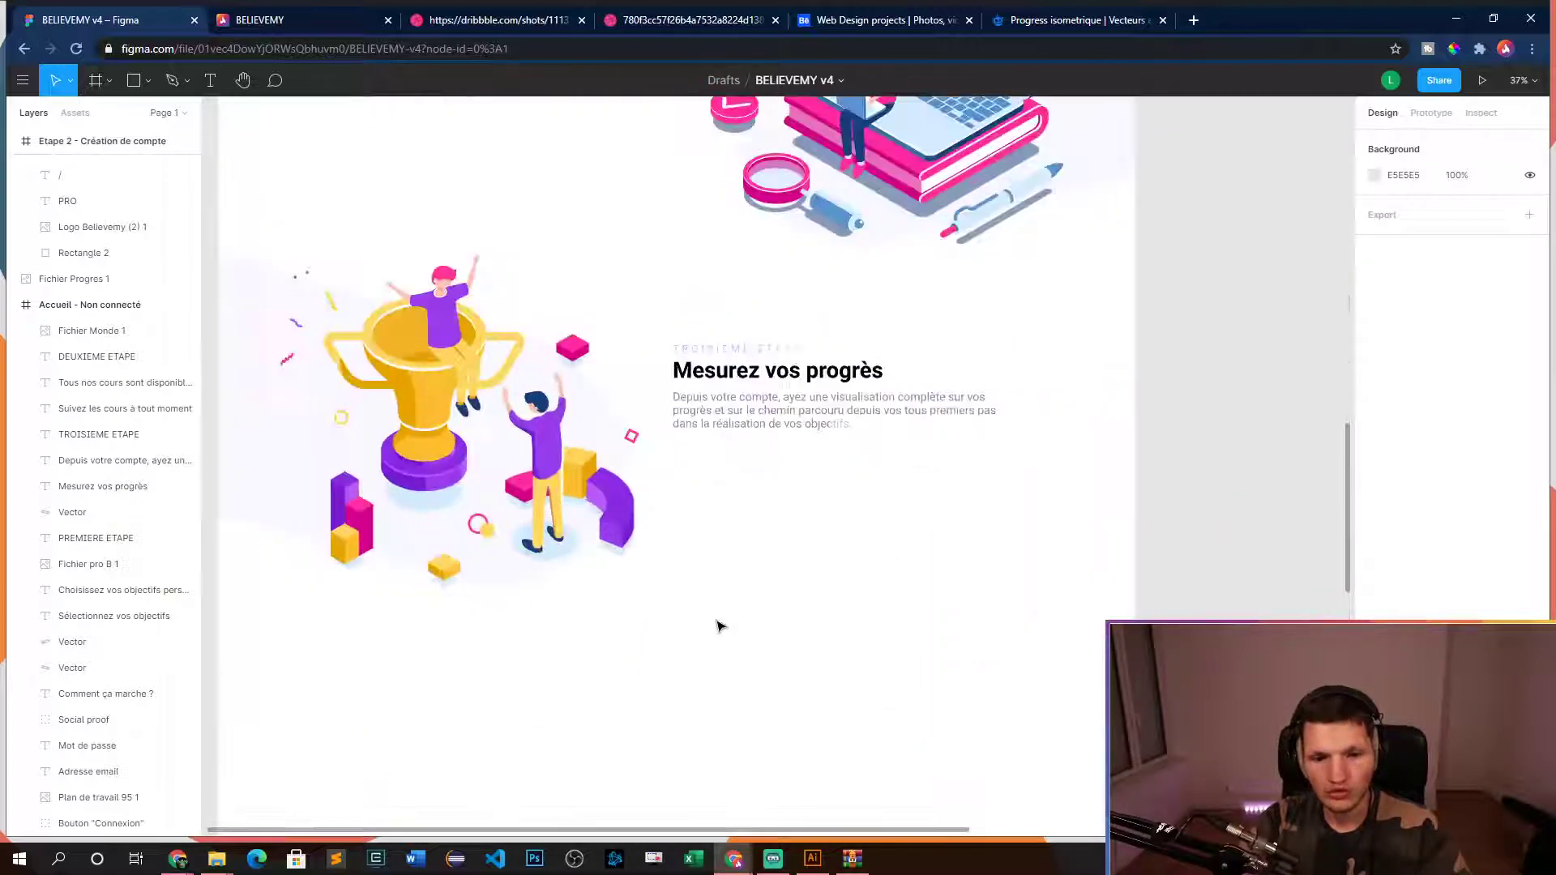
{"action": "scroll", "coordinate": [648, 618], "scroll_direction": "down", "scroll_amount": 8}
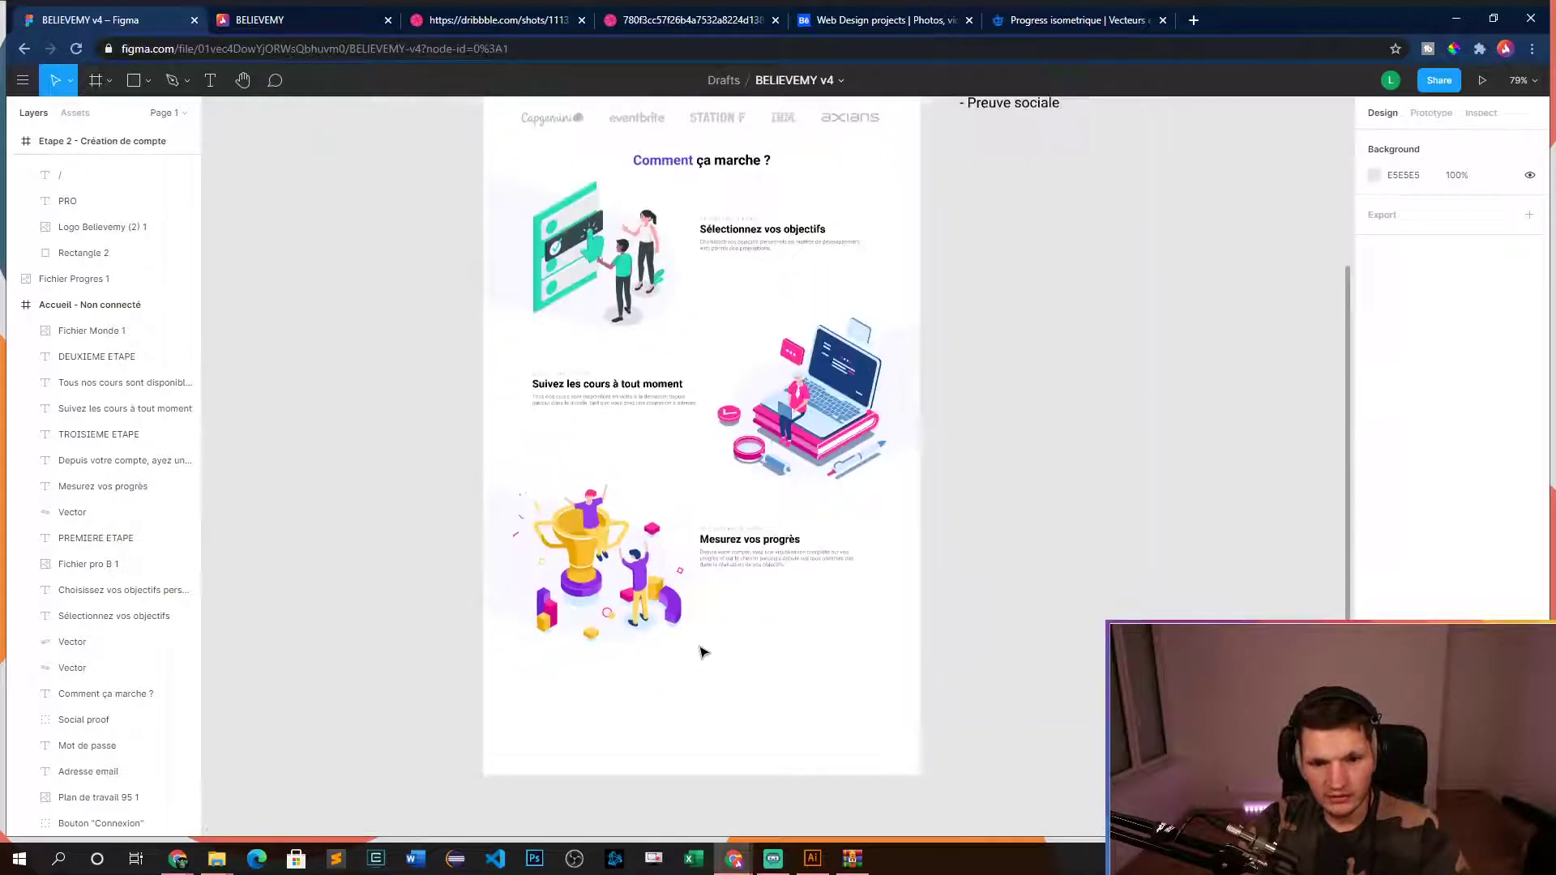
{"action": "scroll", "coordinate": [954, 648], "scroll_direction": "up", "scroll_amount": 3}
{"action": "scroll", "coordinate": [945, 427], "scroll_direction": "down", "scroll_amount": 4}
{"action": "scroll", "coordinate": [629, 486], "scroll_direction": "up", "scroll_amount": 5}
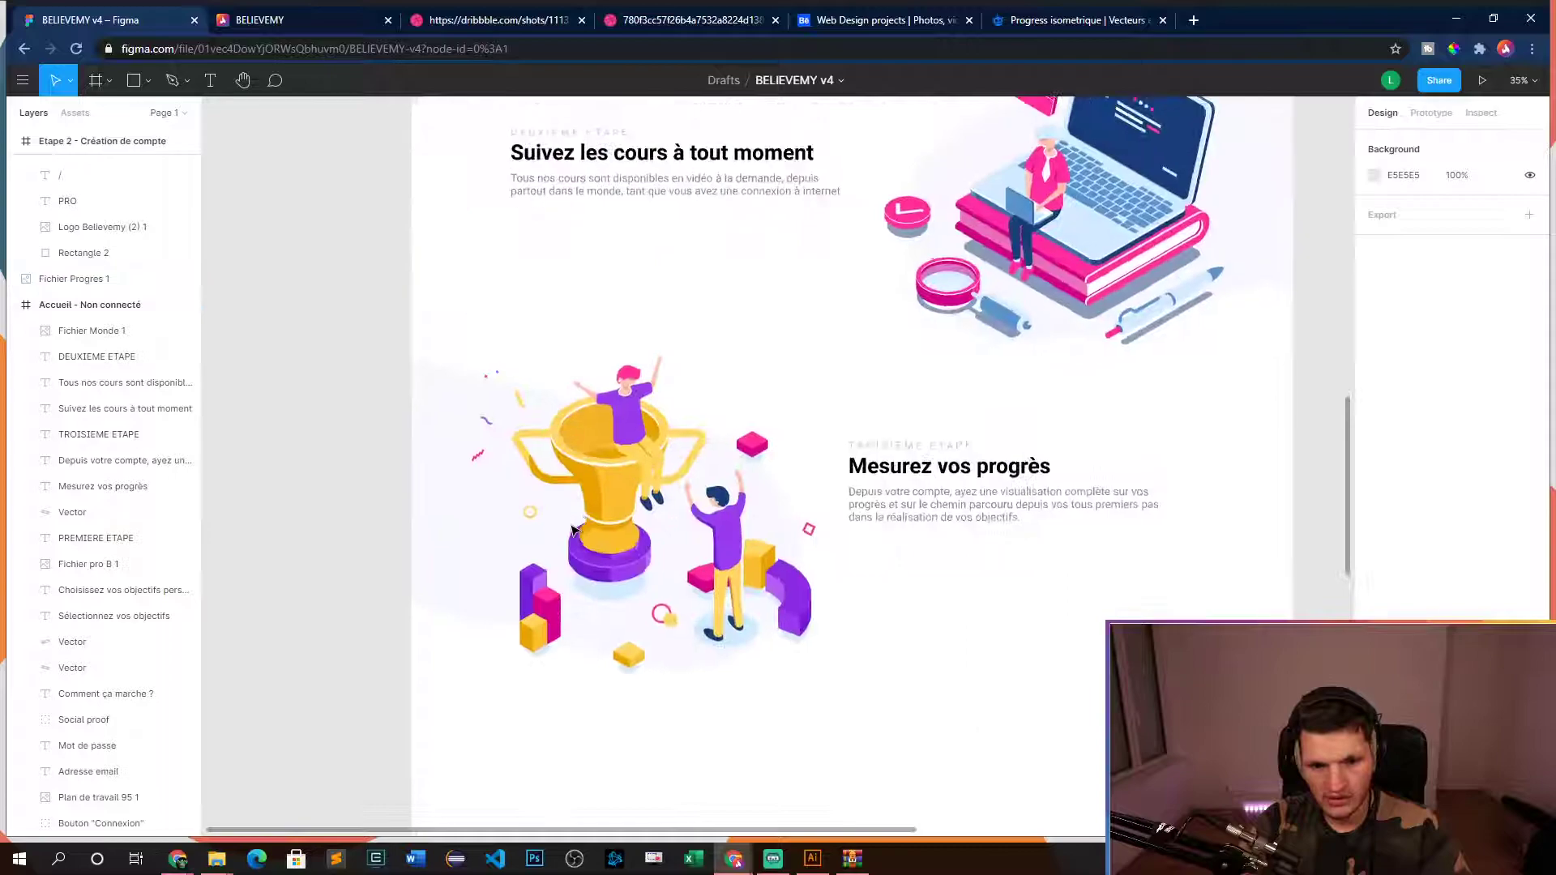
{"action": "scroll", "coordinate": [629, 486], "scroll_direction": "down", "scroll_amount": 5}
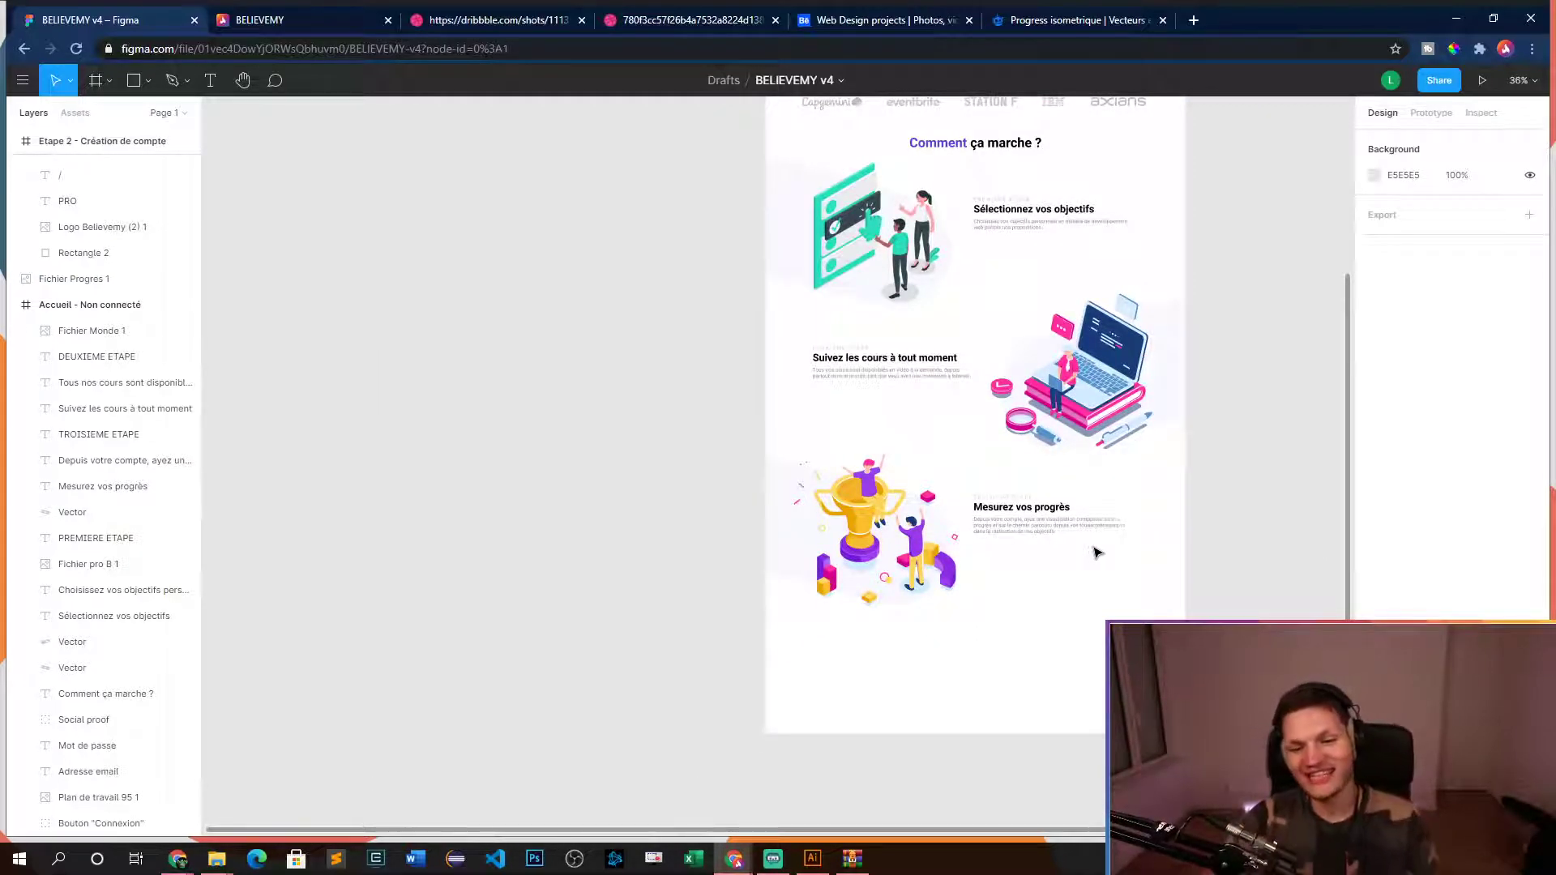
{"action": "scroll", "coordinate": [1012, 552], "scroll_direction": "up", "scroll_amount": 3}
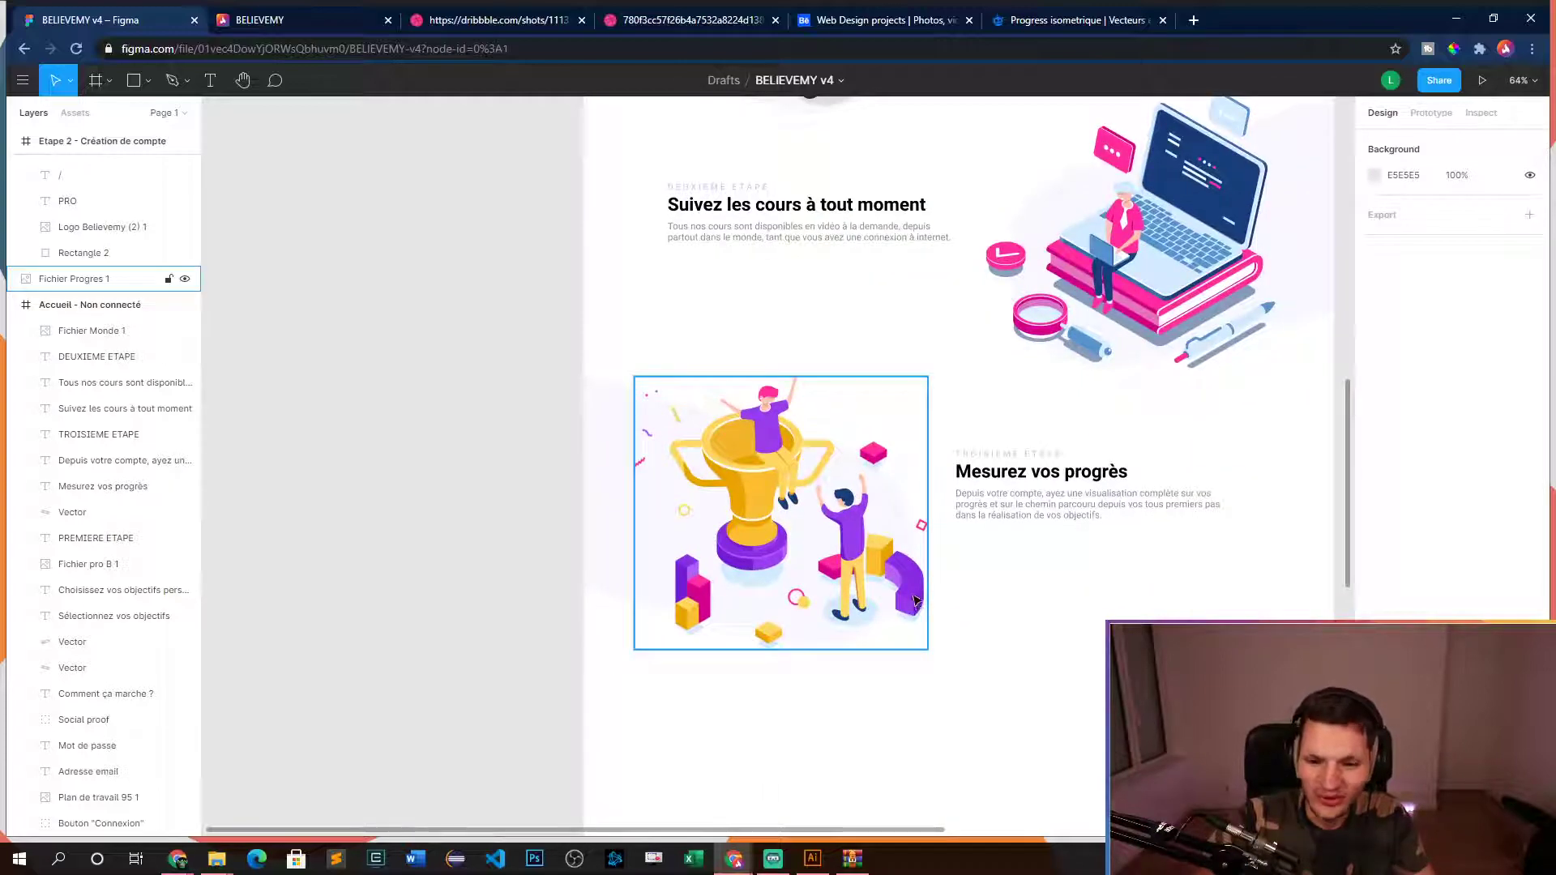
{"action": "scroll", "coordinate": [879, 330], "scroll_direction": "up", "scroll_amount": 8}
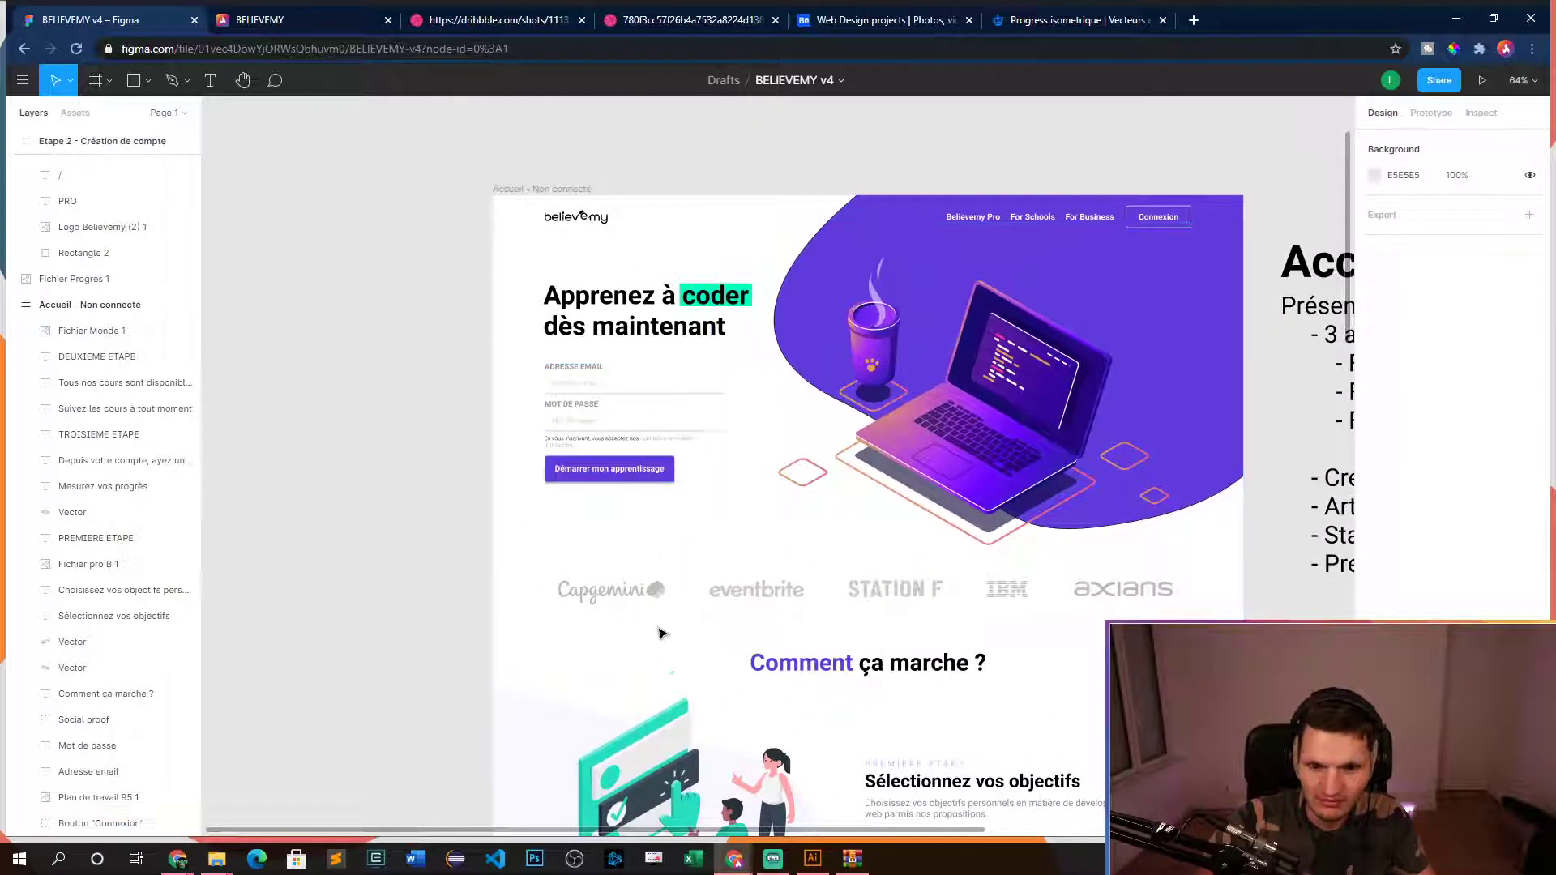
{"action": "scroll", "coordinate": [837, 339], "scroll_direction": "down", "scroll_amount": 10}
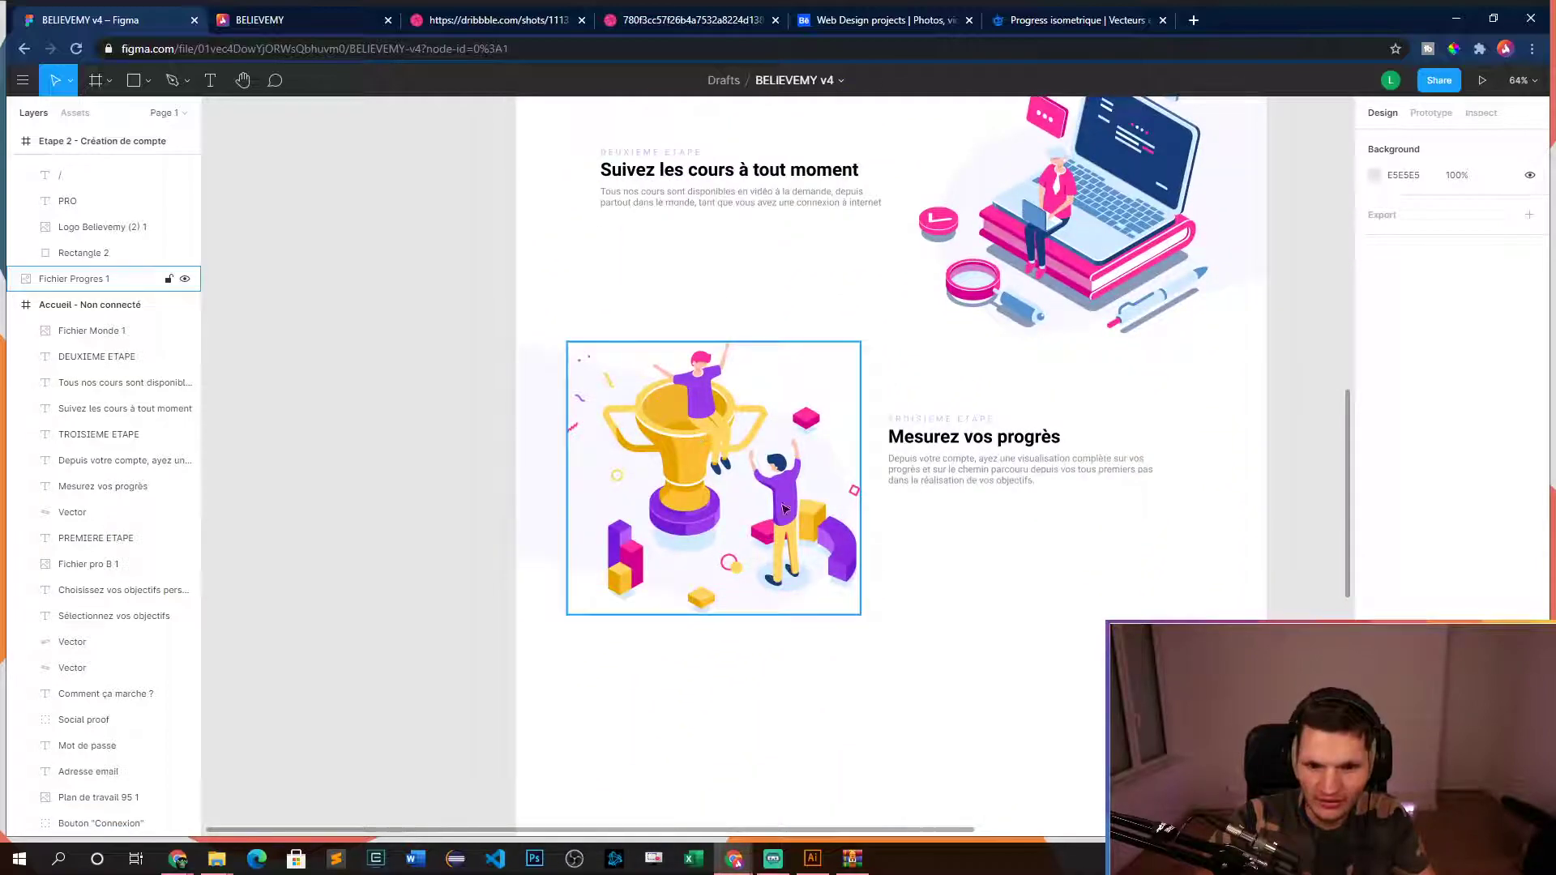
{"action": "scroll", "coordinate": [989, 330], "scroll_direction": "down", "scroll_amount": 10}
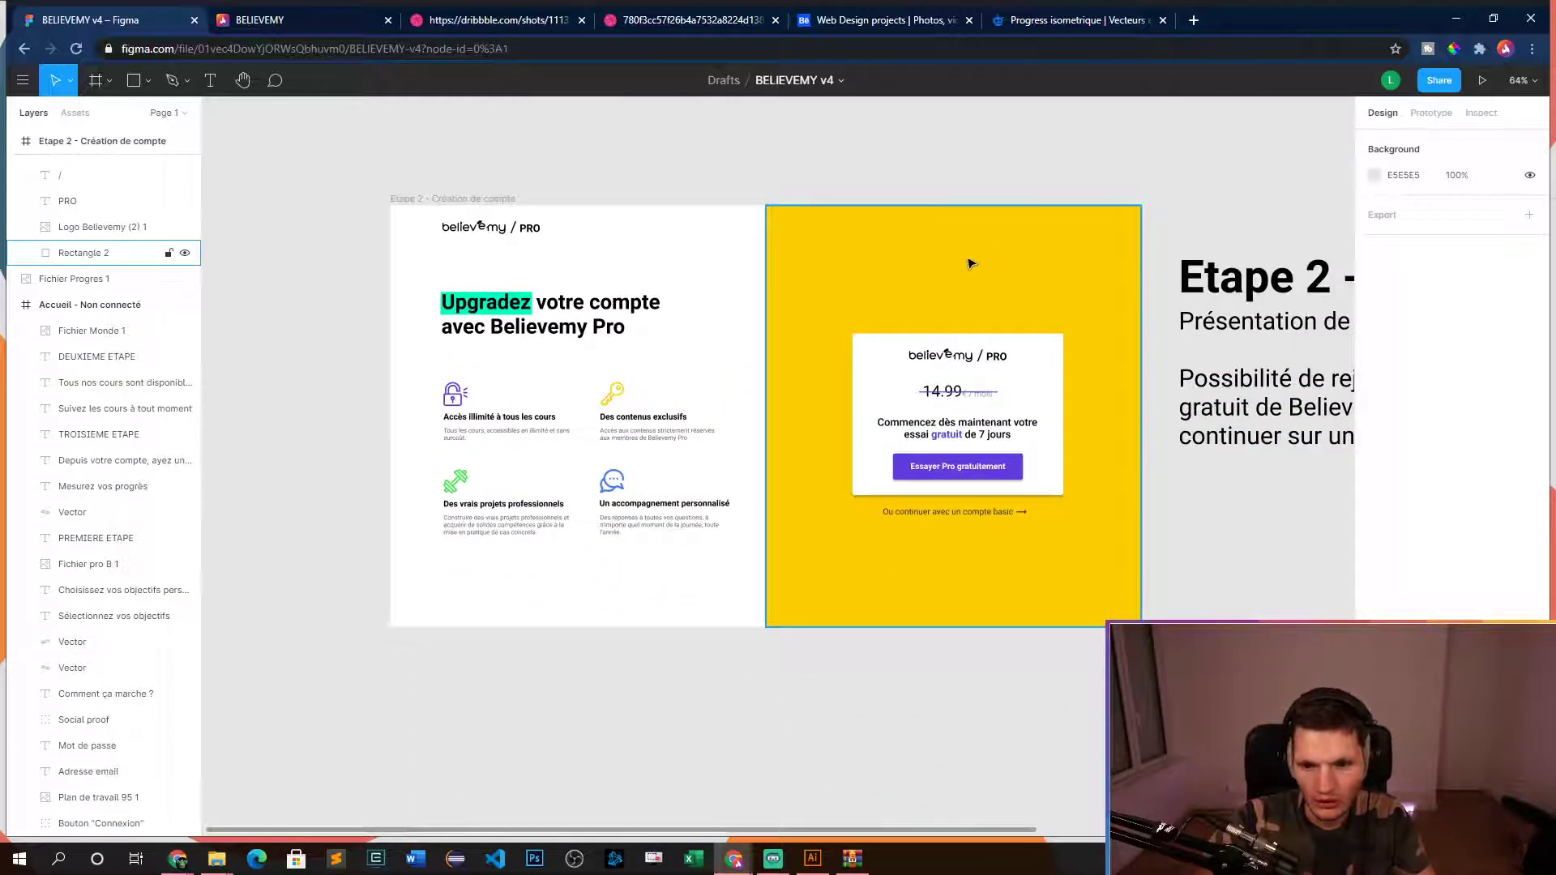
{"action": "scroll", "coordinate": [1143, 494], "scroll_direction": "up", "scroll_amount": 10}
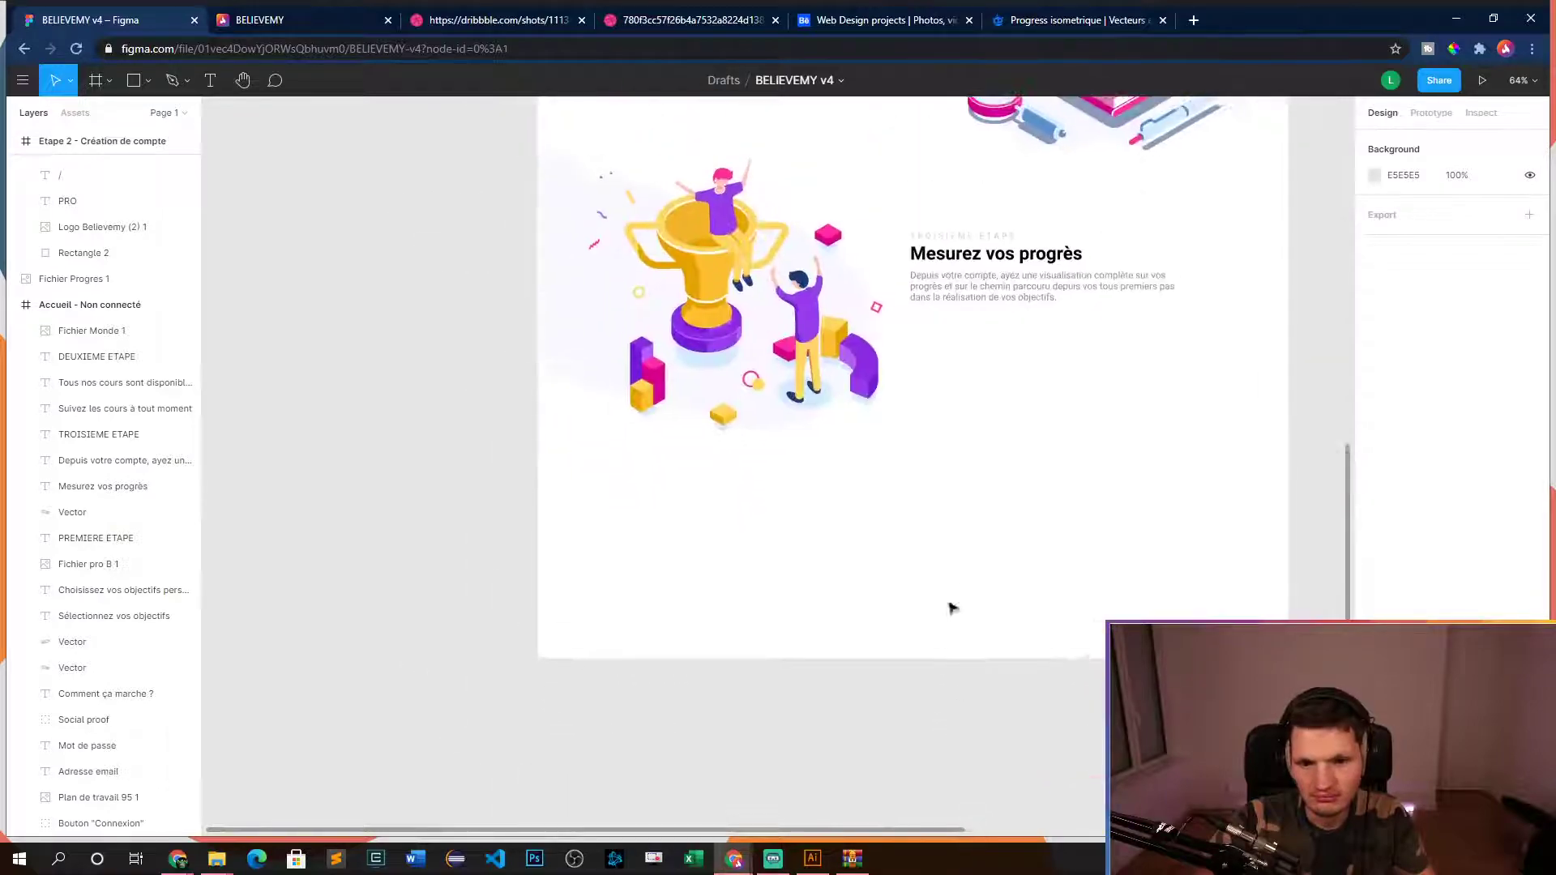
{"action": "scroll", "coordinate": [952, 635], "scroll_direction": "up", "scroll_amount": 3}
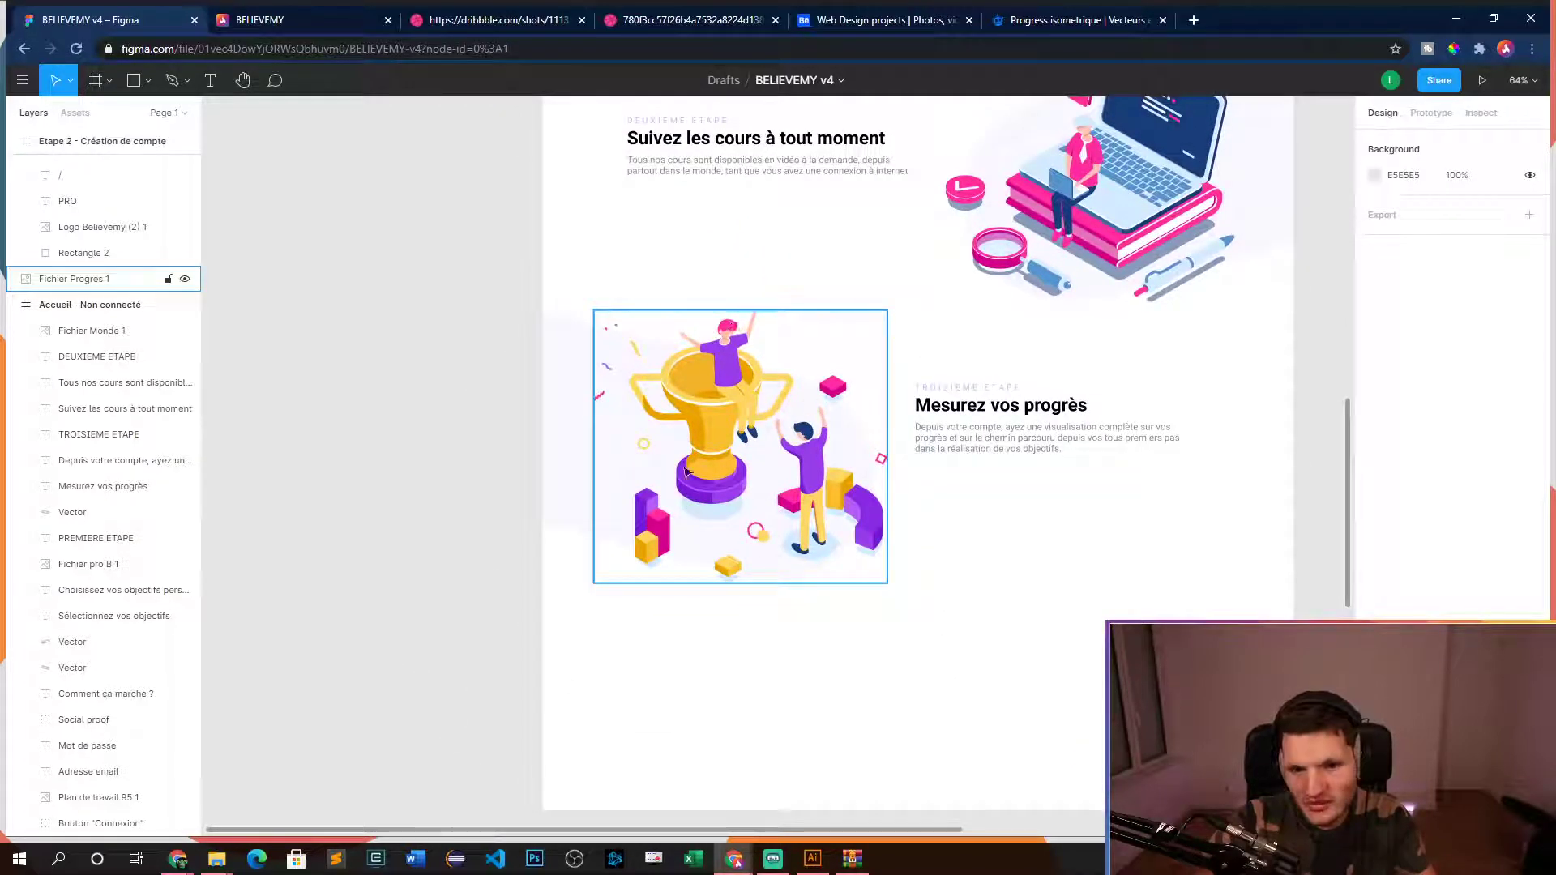
{"action": "scroll", "coordinate": [916, 556], "scroll_direction": "up", "scroll_amount": 5}
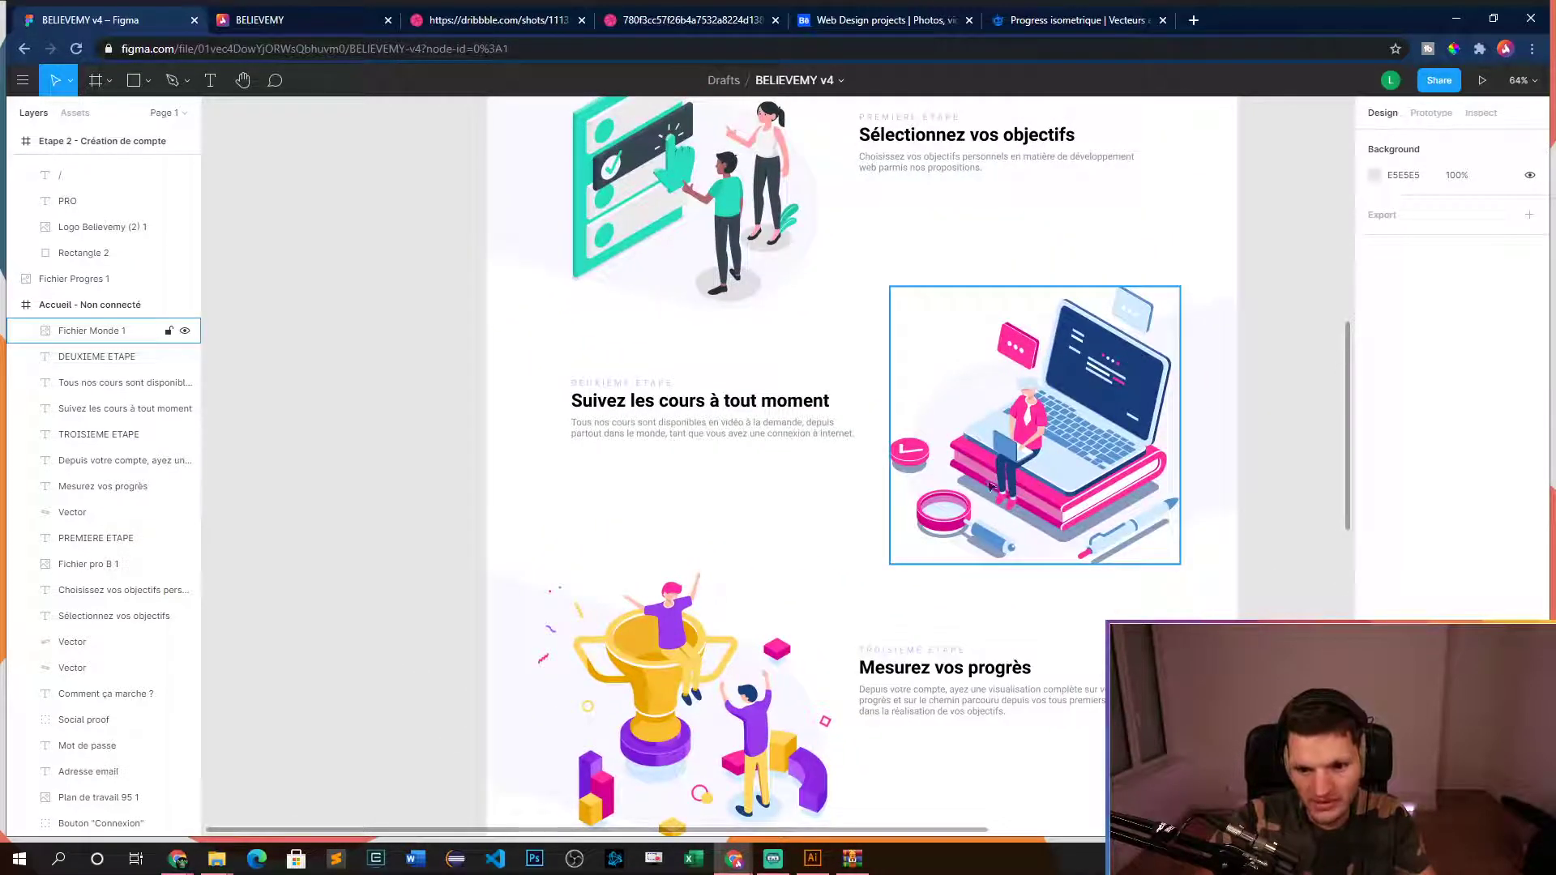
- Move the trophy illustration beside "Mesurez vos progrès" slightly up to about X -798, Y 2369
{"action": "left_click_drag", "start_coordinate": [1210, 720], "coordinate": [1246, 432]}
{"action": "left_click", "coordinate": [832, 372]}
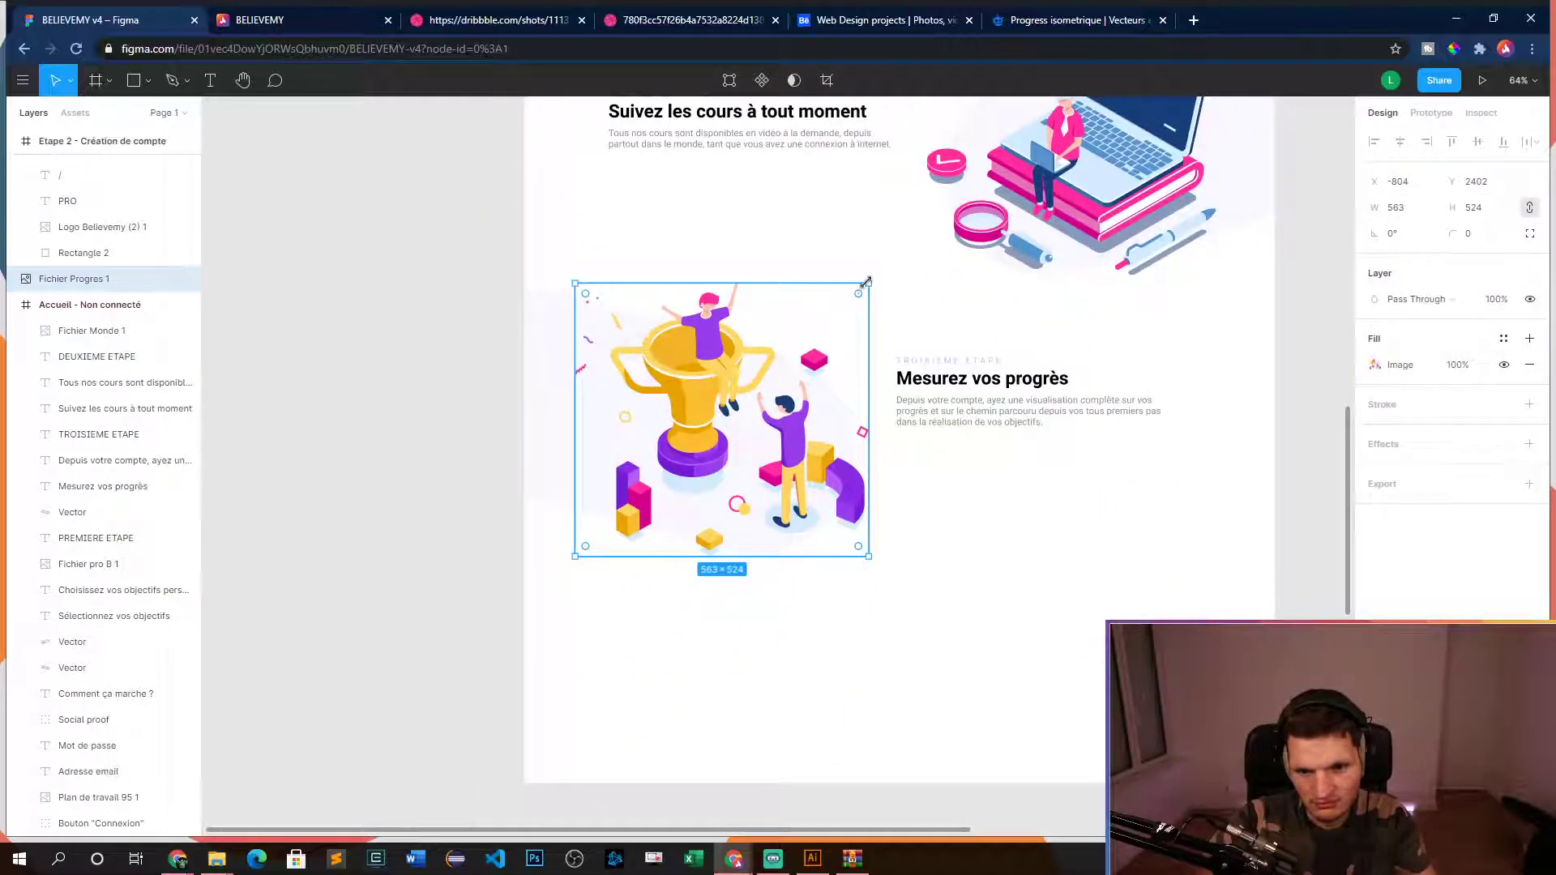
{"action": "left_click_drag", "start_coordinate": [871, 285], "coordinate": [869, 373]}
{"action": "left_click", "coordinate": [408, 392]}
{"action": "scroll", "coordinate": [408, 392], "scroll_direction": "up", "scroll_amount": 3}
{"action": "scroll", "coordinate": [408, 392], "scroll_direction": "right", "scroll_amount": 3}
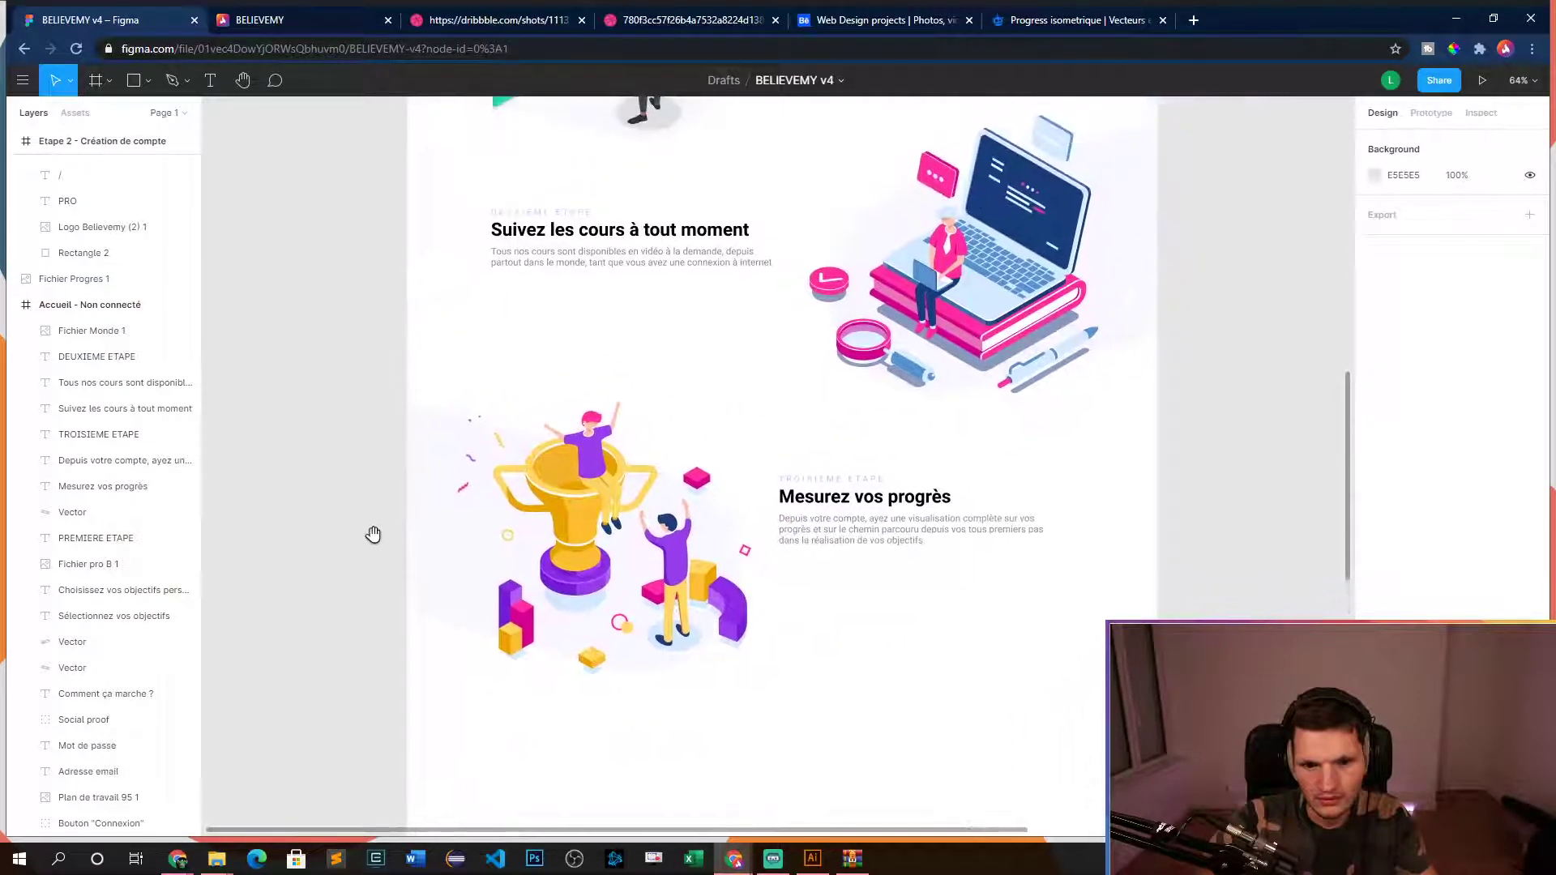
{"action": "left_click_drag", "start_coordinate": [589, 572], "coordinate": [590, 560]}
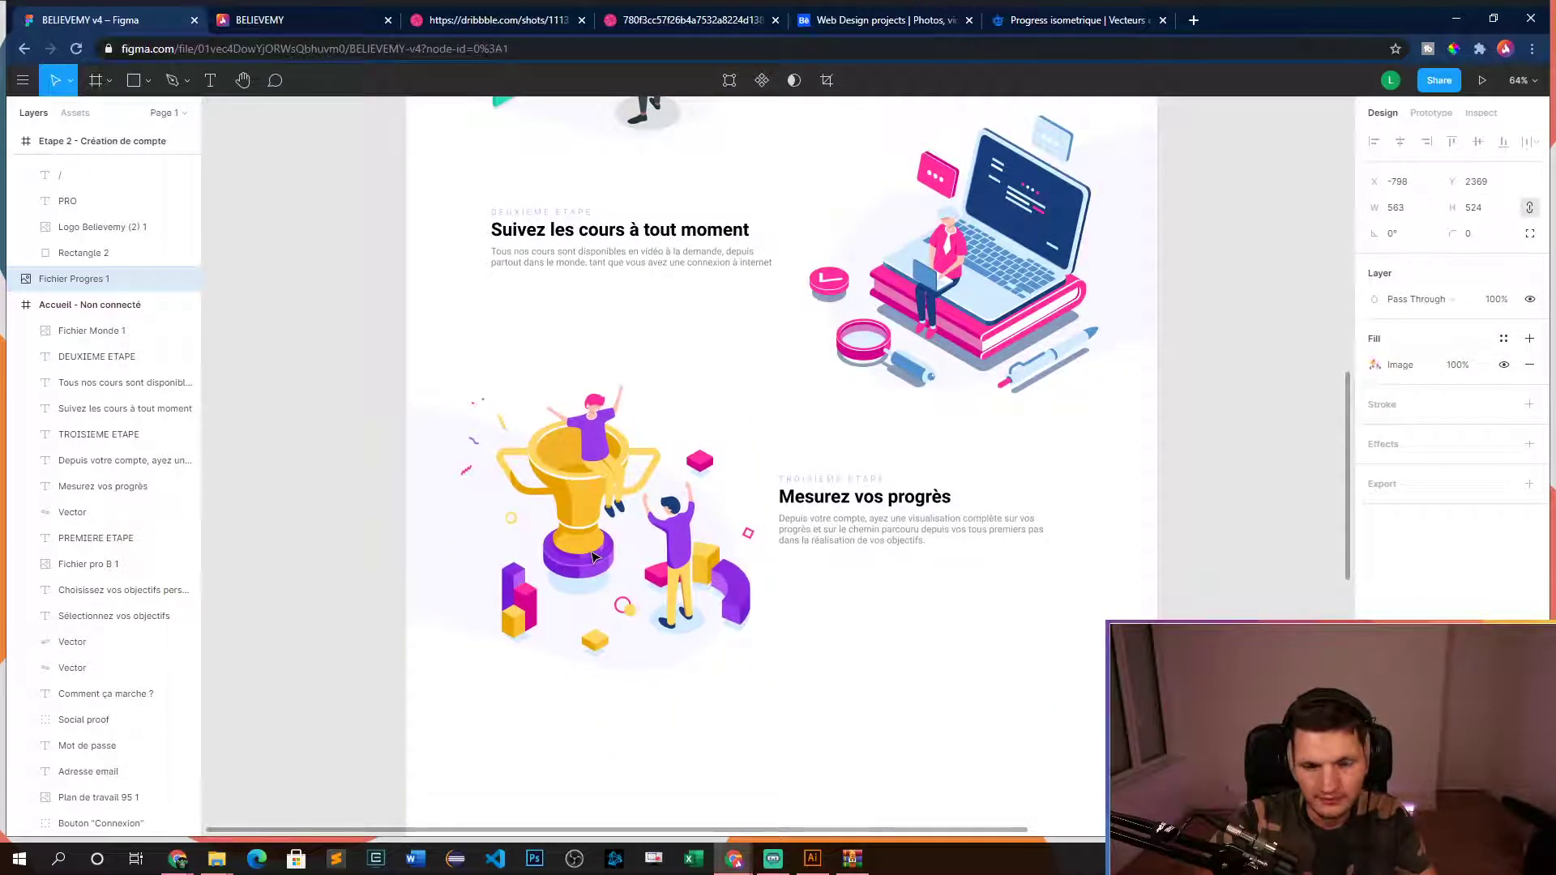
{"action": "left_click", "coordinate": [294, 598]}
- Change the second step's title to "Suivez vos cours à tout moment"
{"action": "scroll", "coordinate": [862, 521], "scroll_direction": "down", "scroll_amount": 6}
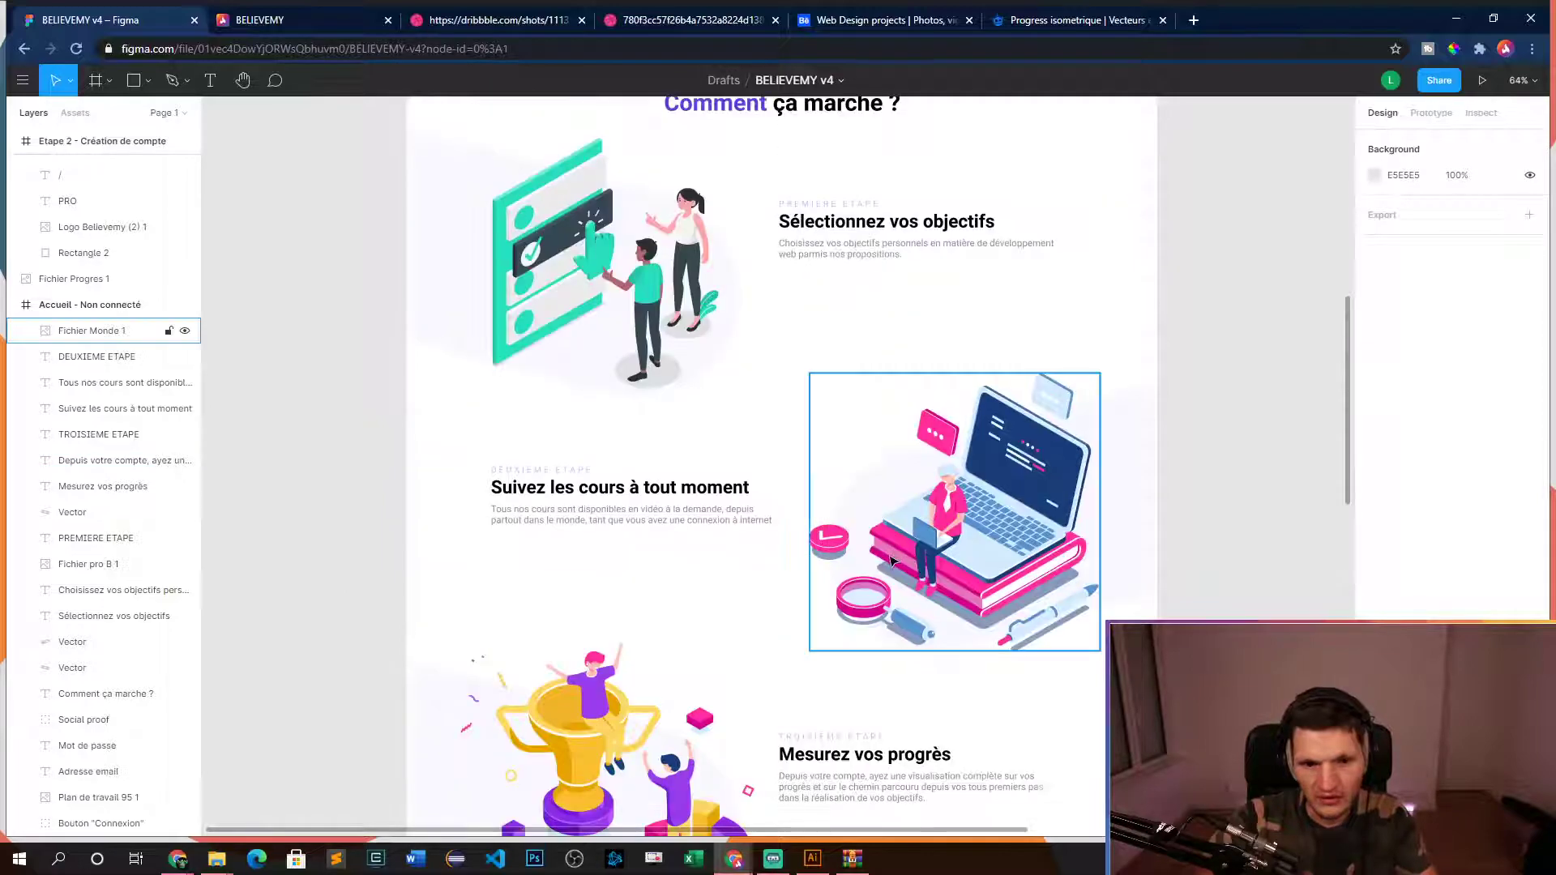
{"action": "scroll", "coordinate": [1100, 621], "scroll_direction": "down", "scroll_amount": 5}
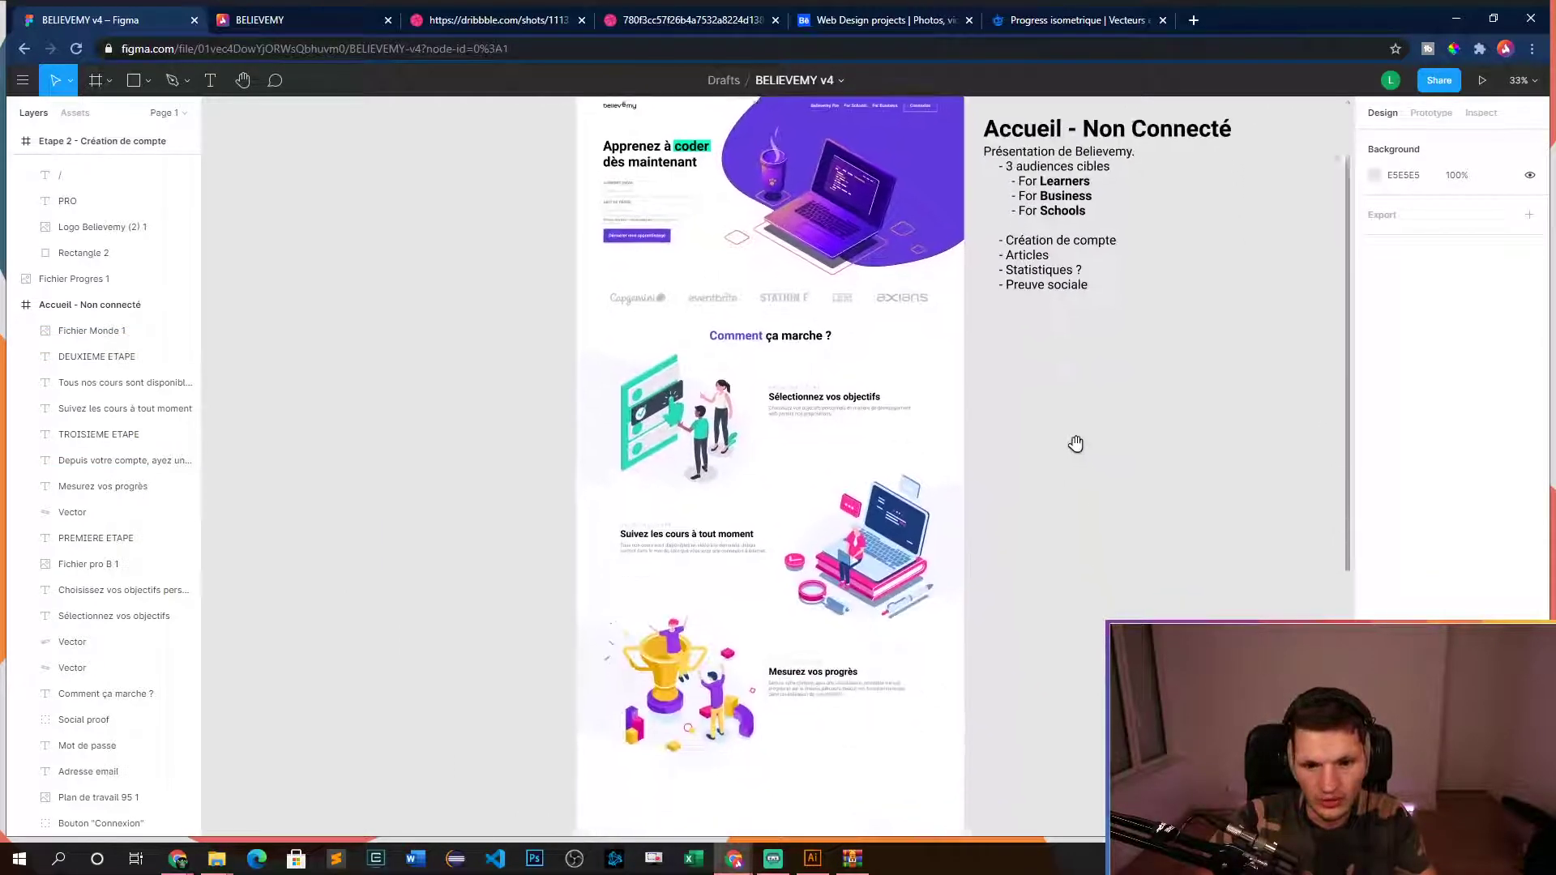
{"action": "scroll", "coordinate": [1062, 421], "scroll_direction": "up", "scroll_amount": 2}
{"action": "scroll", "coordinate": [1053, 476], "scroll_direction": "up", "scroll_amount": 2}
{"action": "scroll", "coordinate": [1059, 620], "scroll_direction": "up", "scroll_amount": 2}
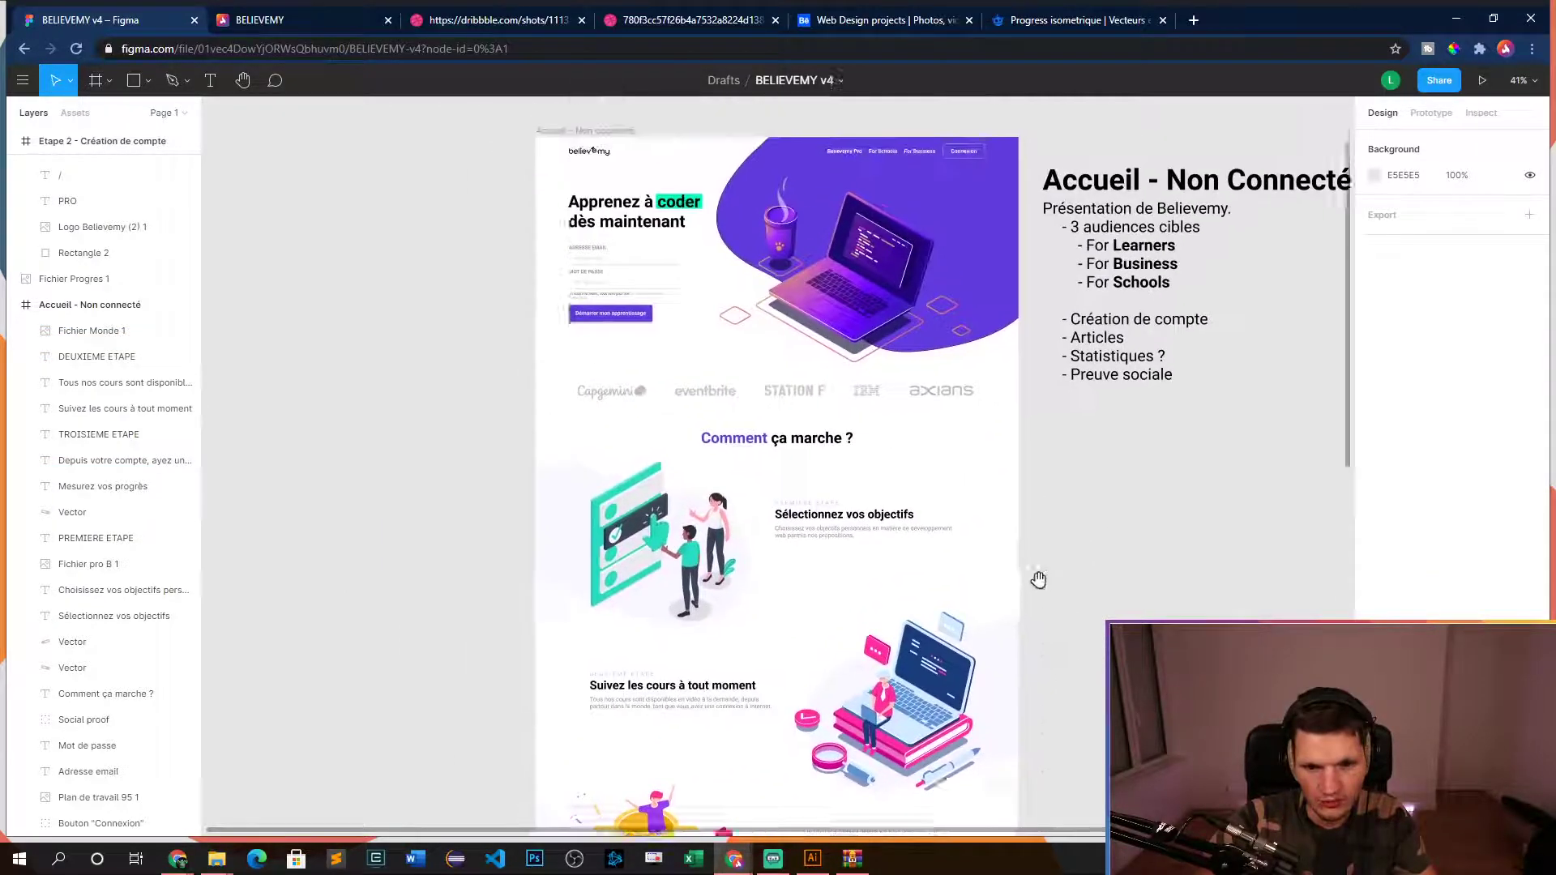
{"action": "scroll", "coordinate": [1035, 556], "scroll_direction": "down", "scroll_amount": 3}
{"action": "scroll", "coordinate": [1027, 394], "scroll_direction": "down", "scroll_amount": 1}
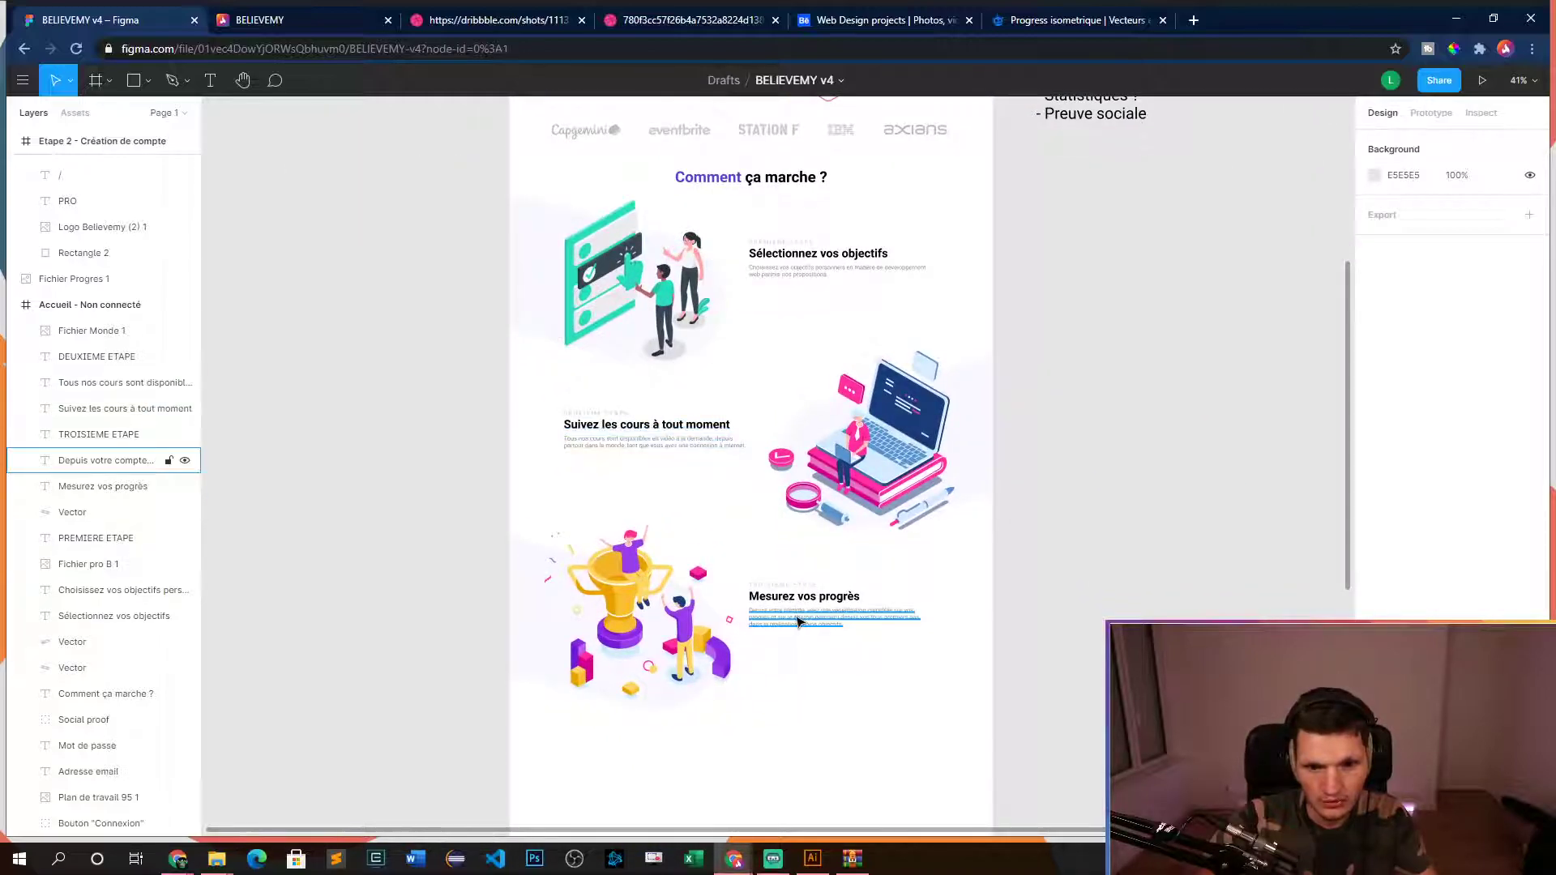
{"action": "left_click", "coordinate": [603, 421]}
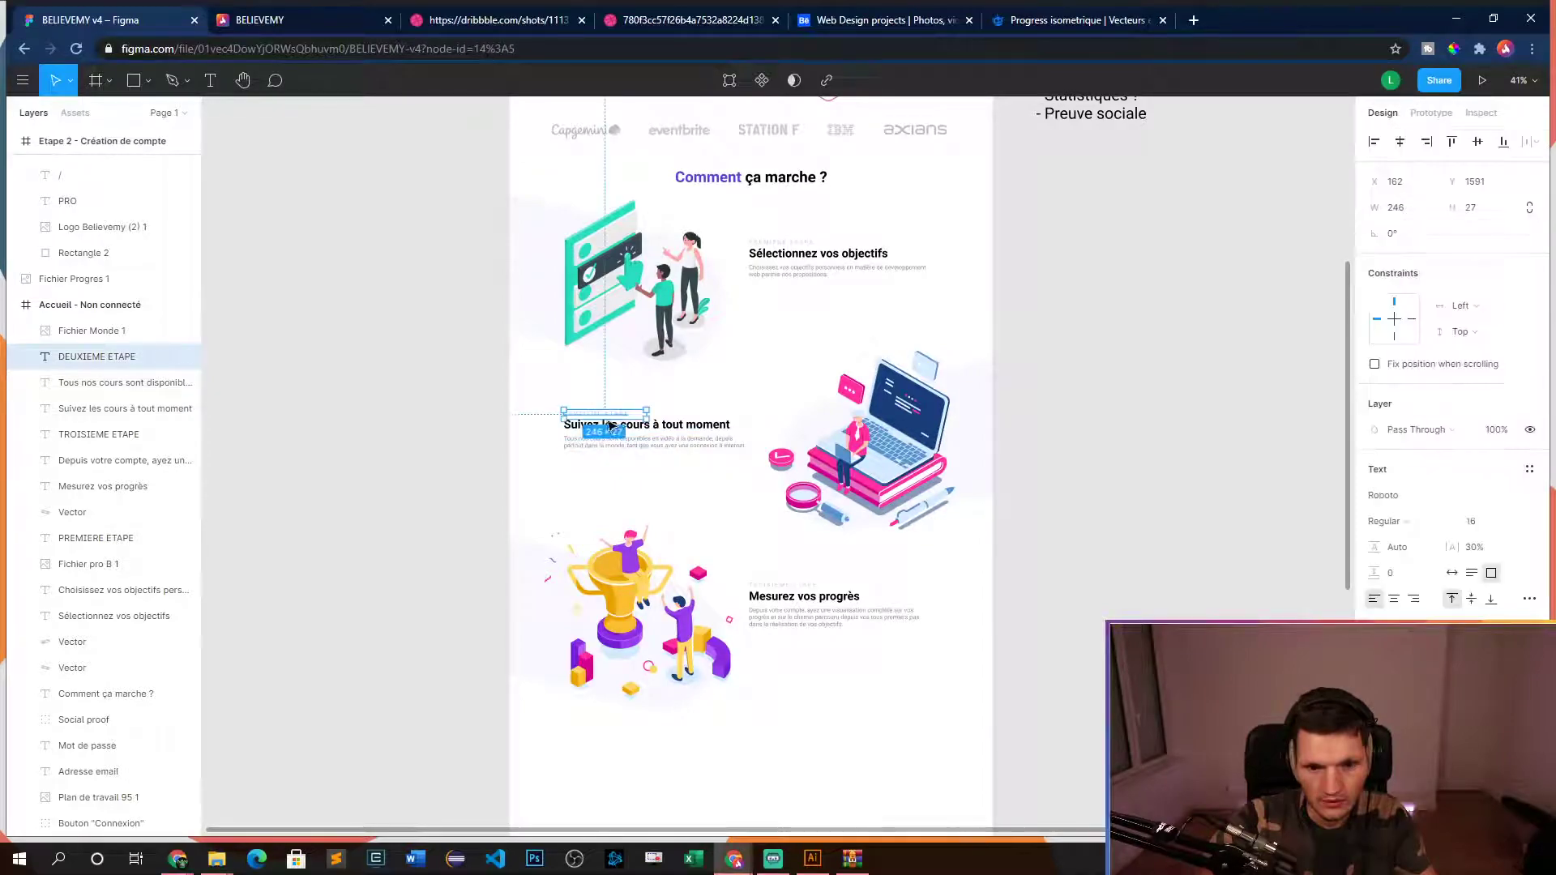
{"action": "left_click", "coordinate": [609, 424]}
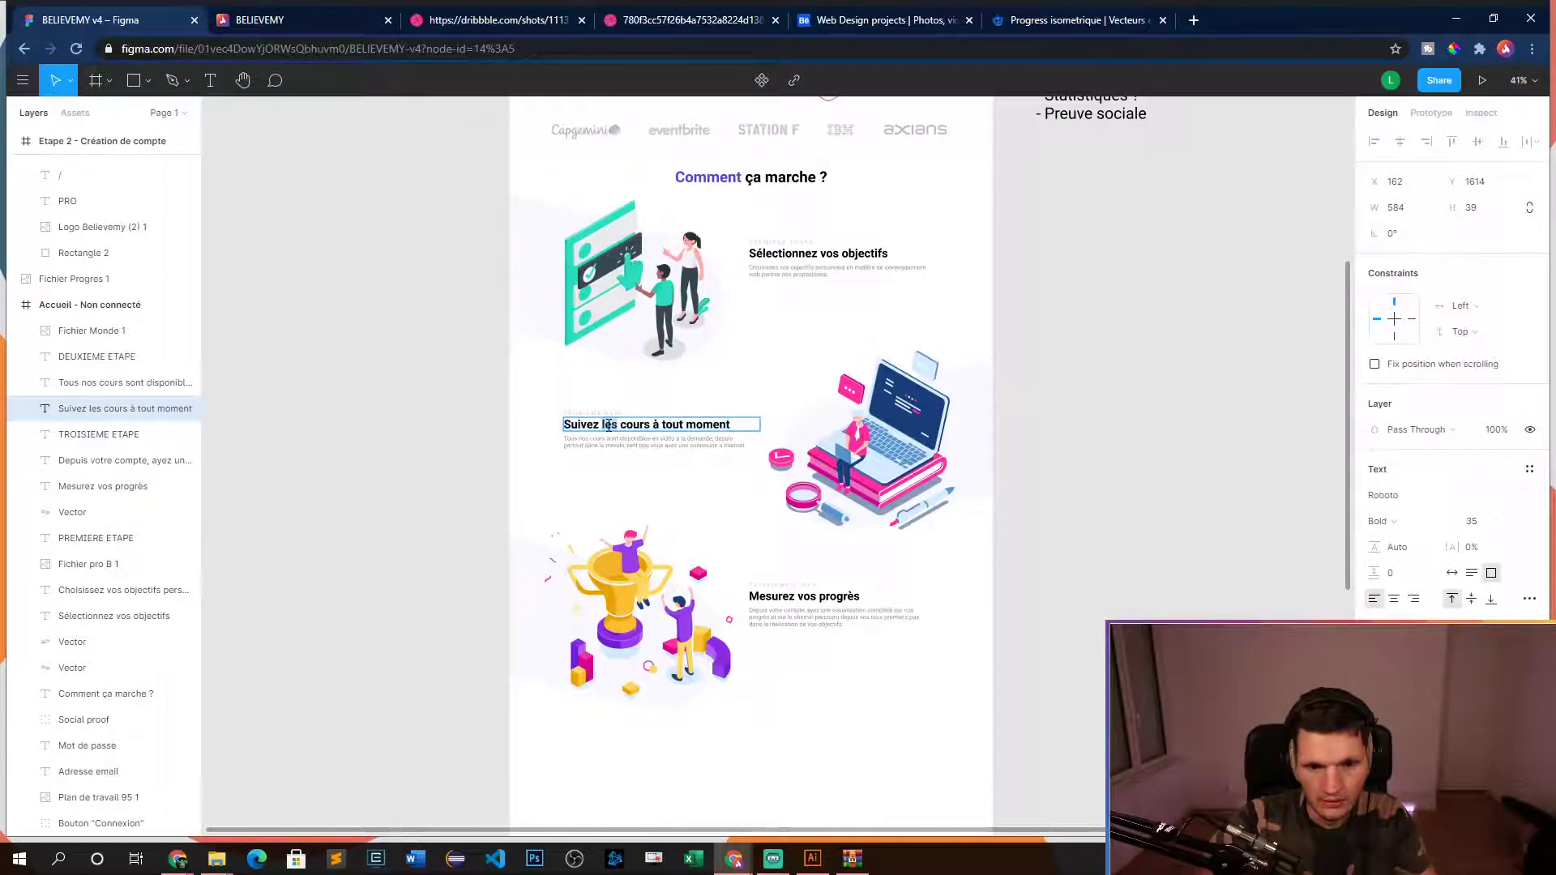
{"action": "type", "text": "vo"}
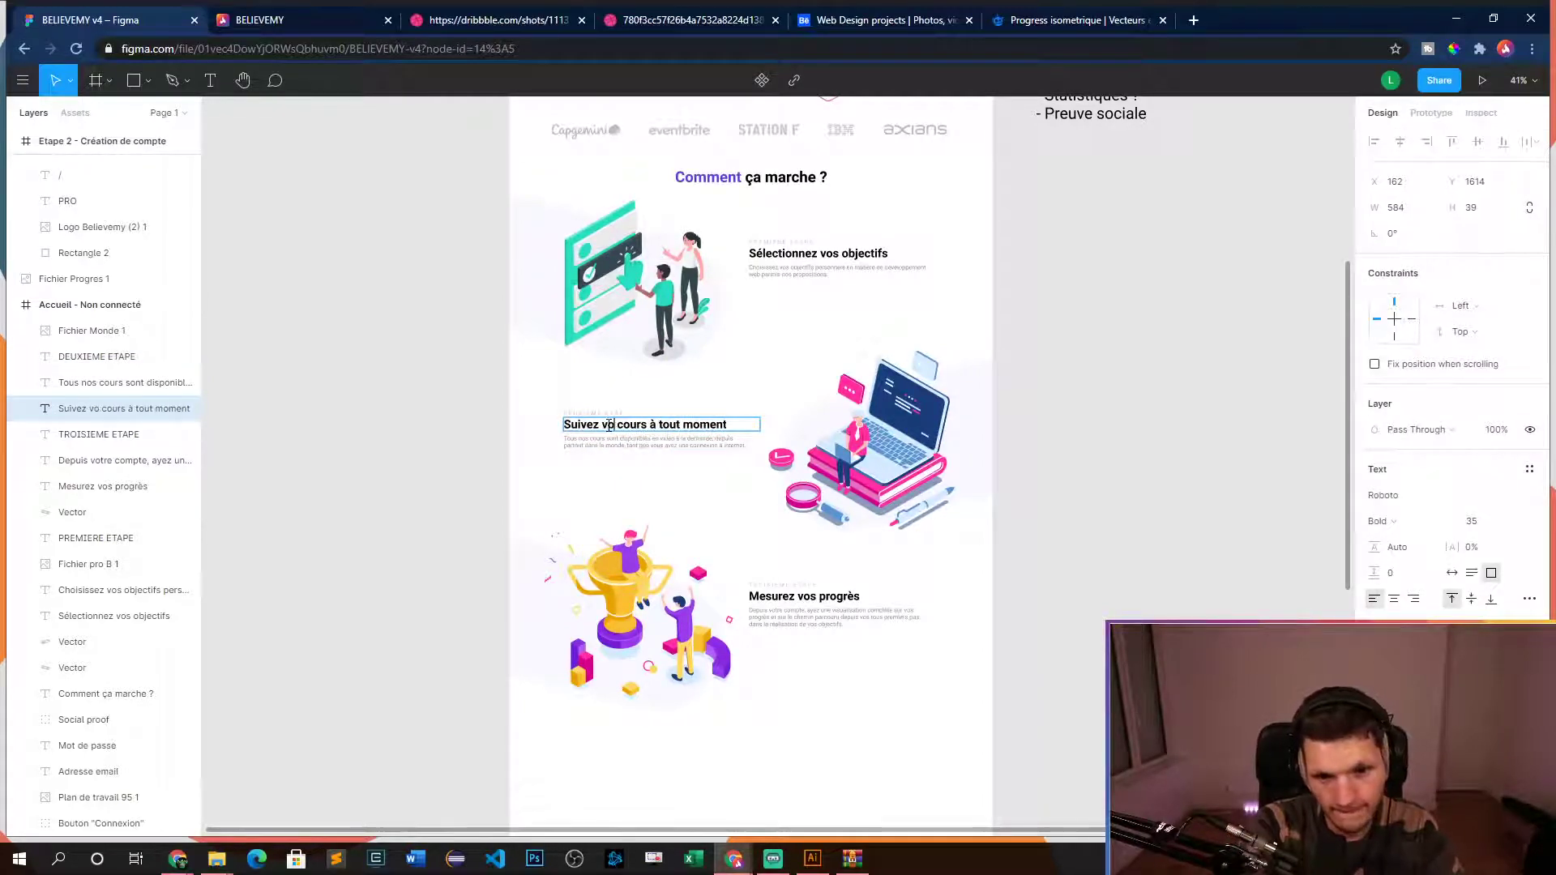
{"action": "left_click", "coordinate": [493, 443]}
- Try widening the "Accueil - Non connecté" frame evenly on both sides to 2158 px
{"action": "scroll", "coordinate": [1150, 517], "scroll_direction": "up", "scroll_amount": 4}
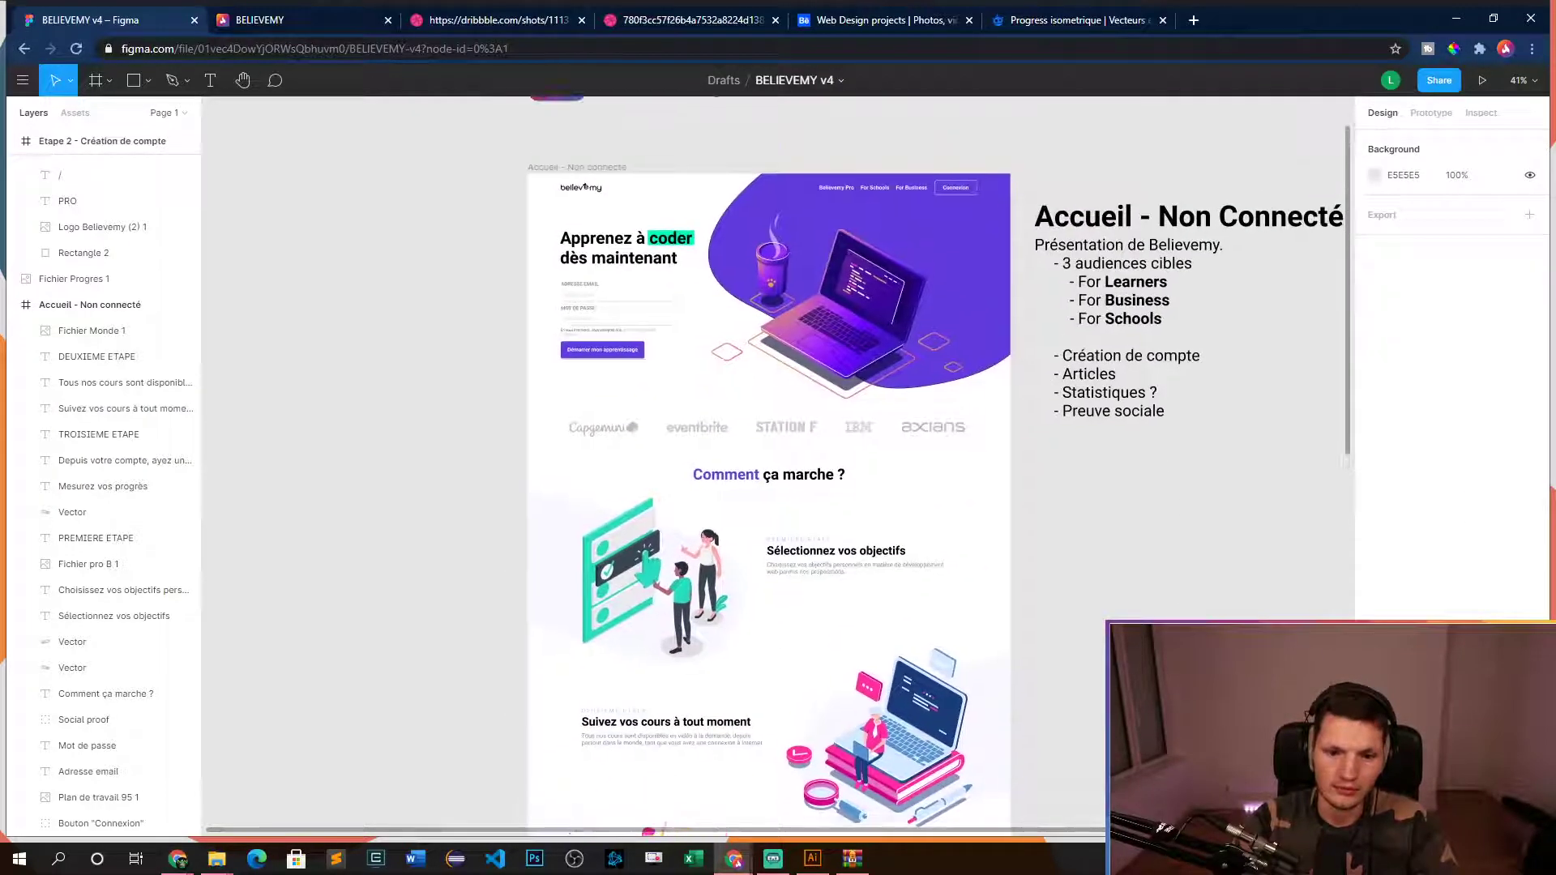
{"action": "scroll", "coordinate": [1143, 560], "scroll_direction": "down", "scroll_amount": 4}
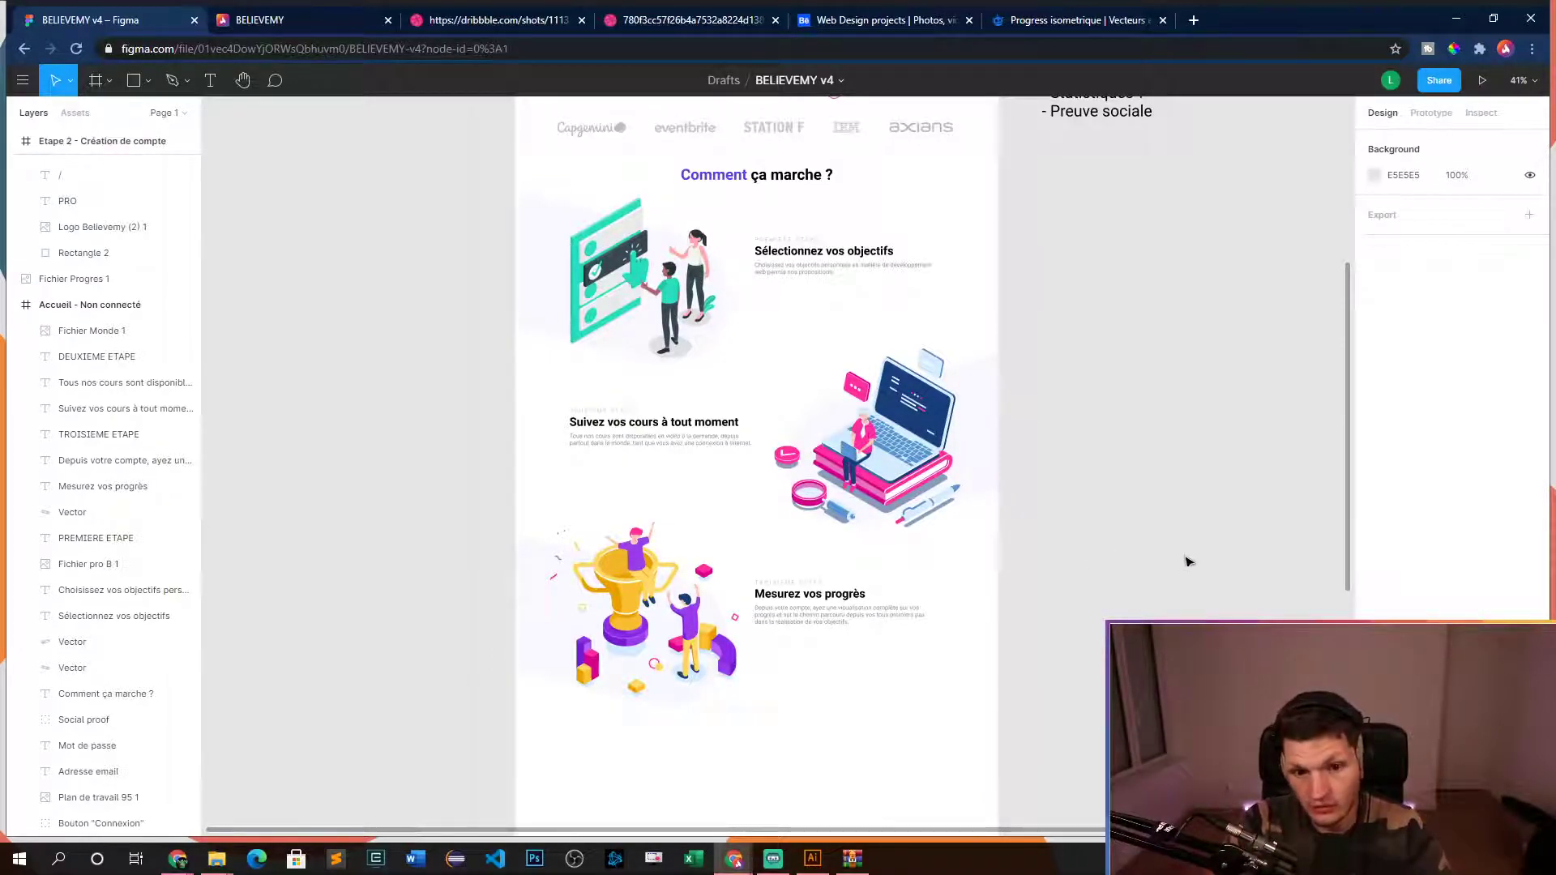
{"action": "scroll", "coordinate": [1186, 565], "scroll_direction": "up", "scroll_amount": 5}
{"action": "left_click_drag", "start_coordinate": [1073, 643], "coordinate": [1082, 539]}
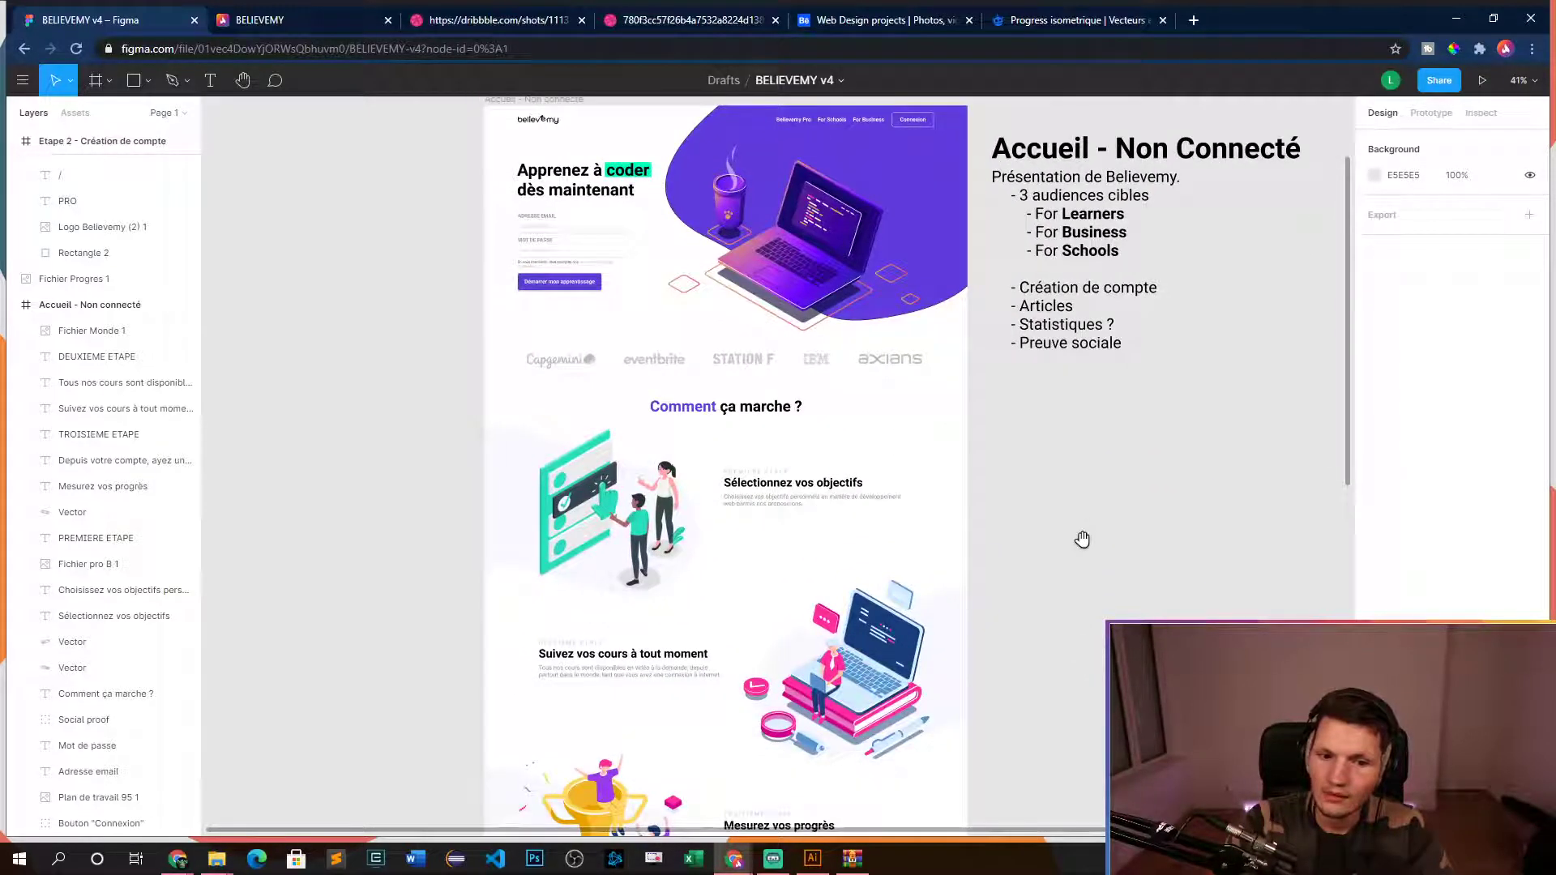
{"action": "scroll", "coordinate": [1086, 546], "scroll_direction": "down", "scroll_amount": 2}
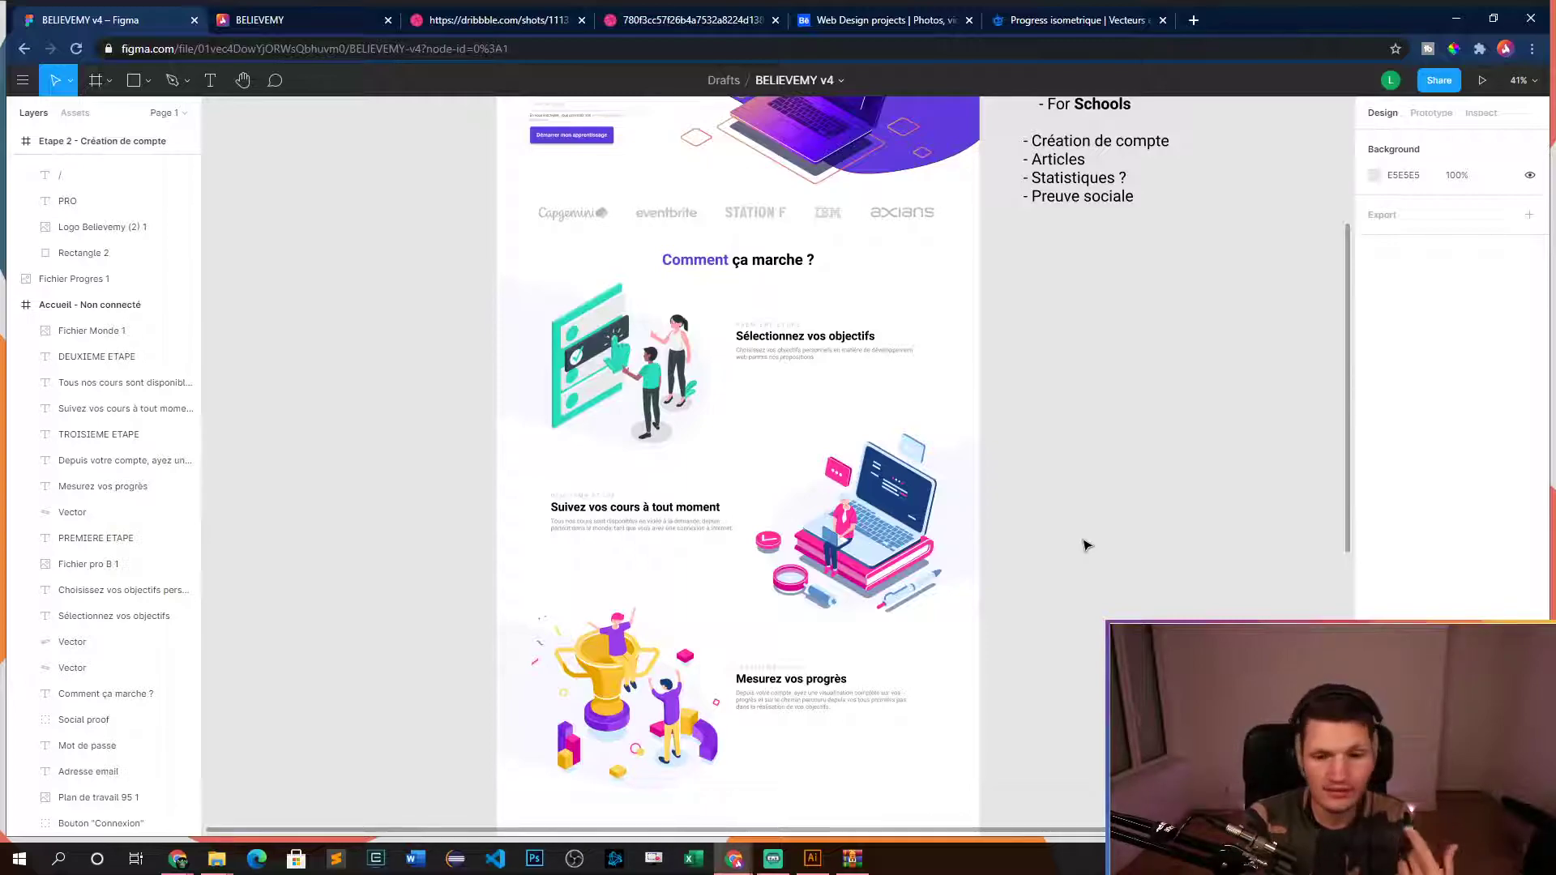
{"action": "scroll", "coordinate": [1097, 462], "scroll_direction": "up", "scroll_amount": 3}
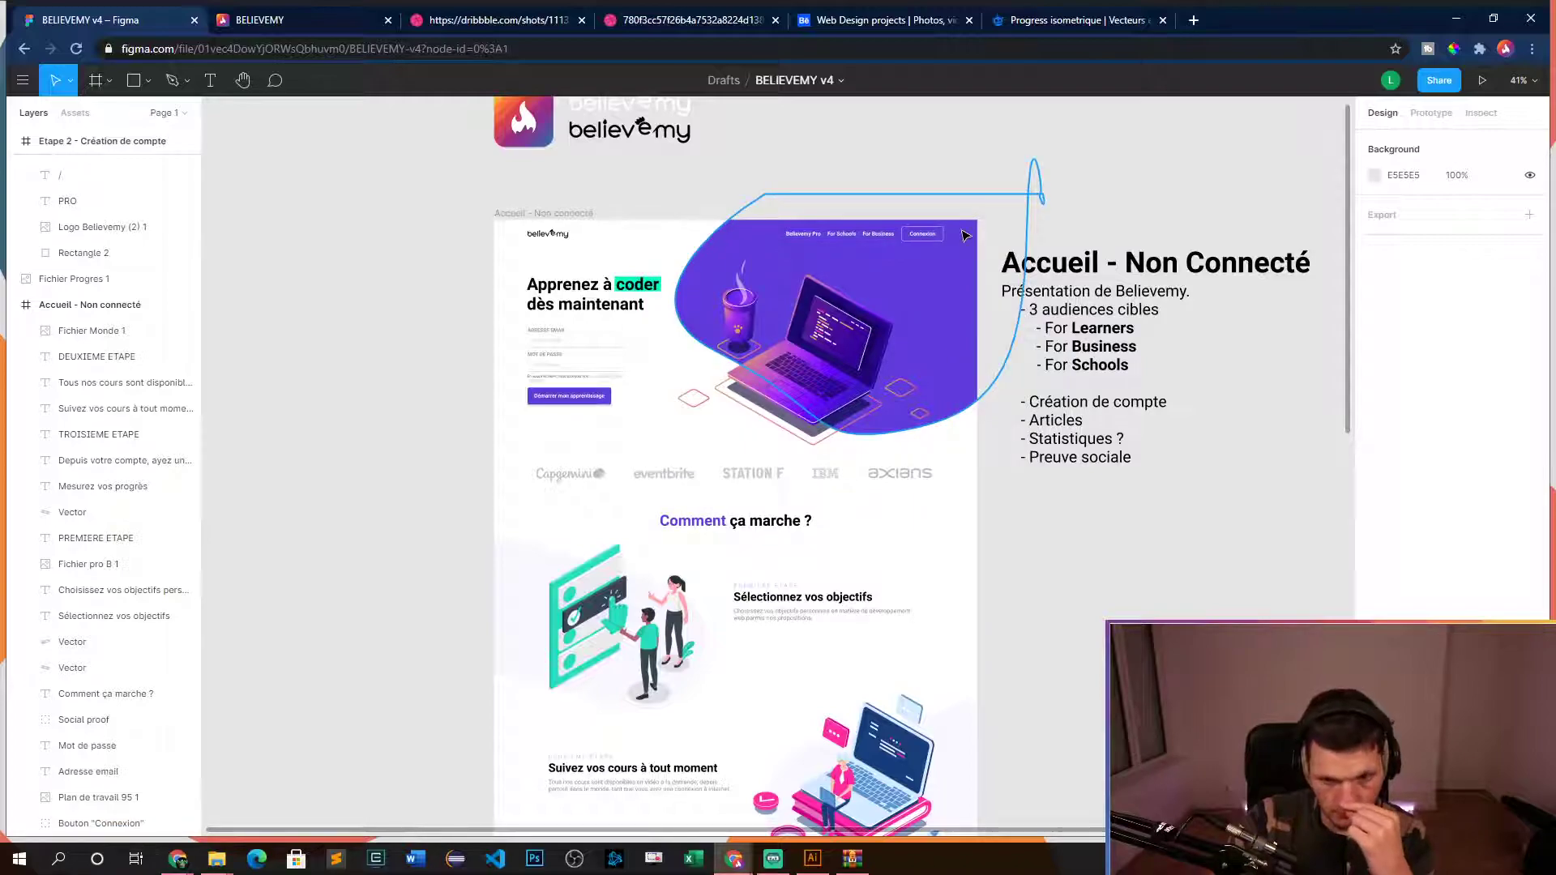
{"action": "left_click", "coordinate": [638, 284]}
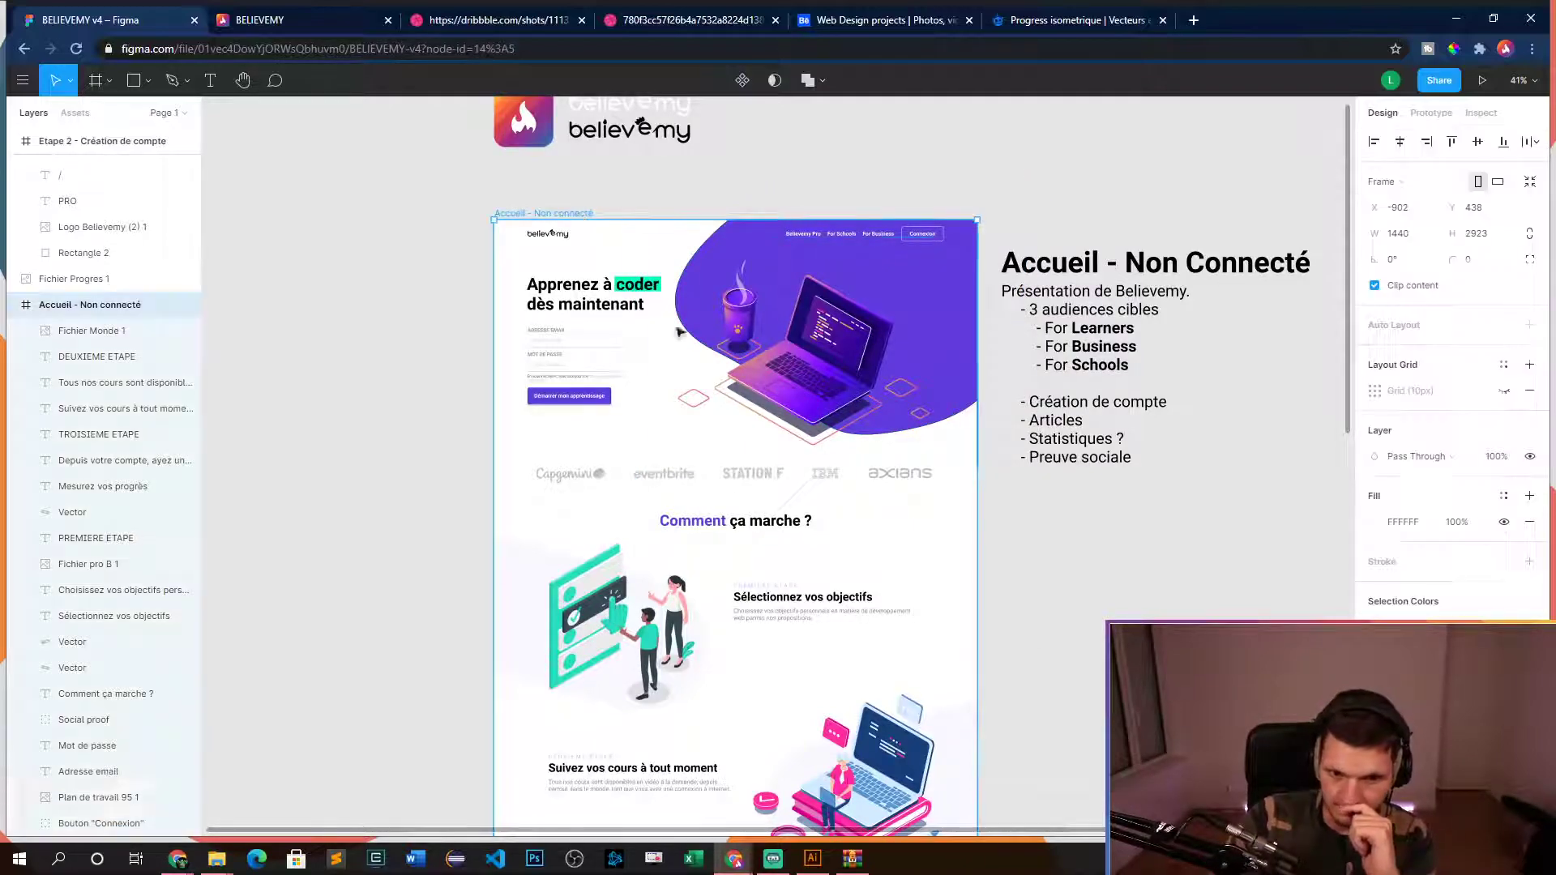
{"action": "scroll", "coordinate": [1080, 597], "scroll_direction": "down", "scroll_amount": 2}
{"action": "scroll", "coordinate": [1081, 597], "scroll_direction": "right", "scroll_amount": 3}
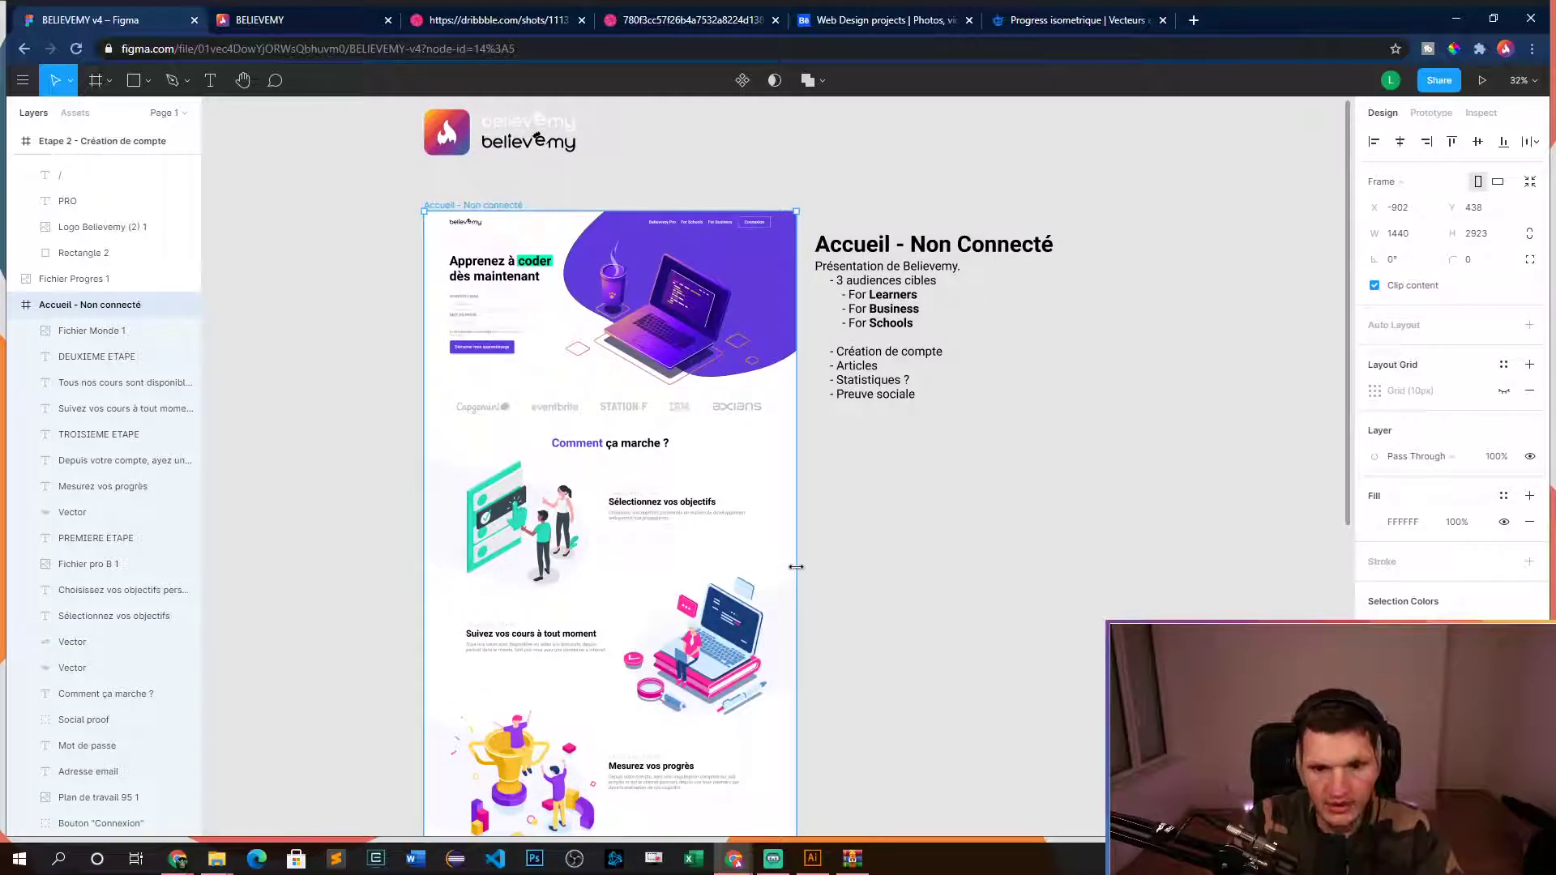
{"action": "left_click_drag", "start_coordinate": [800, 567], "coordinate": [889, 630]}
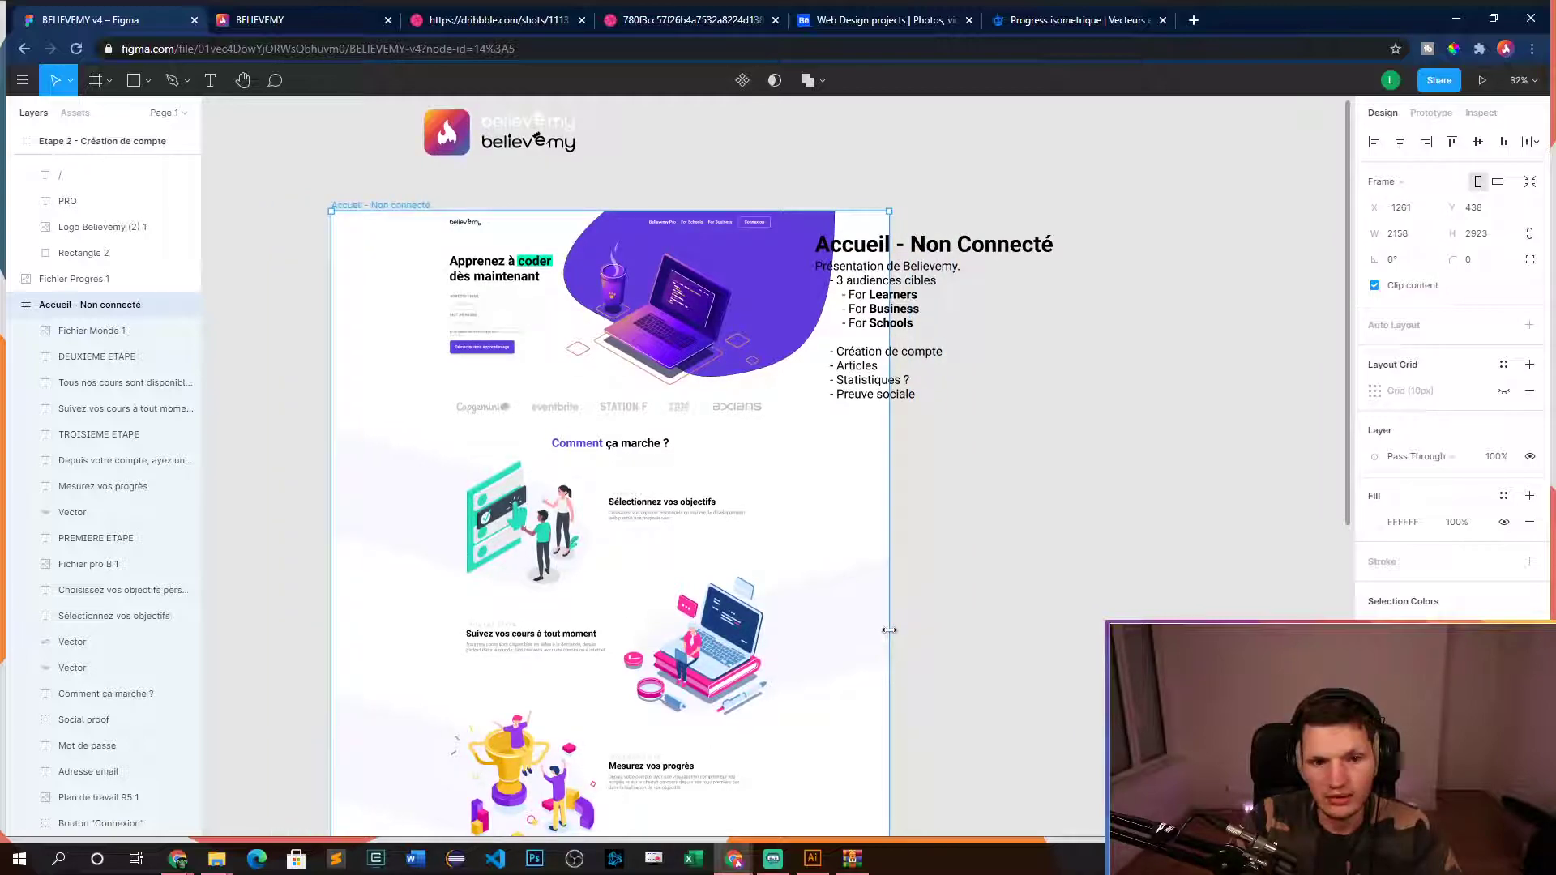
- Examine how the header blob and the step background shapes extend across the widened home page frame
{"action": "scroll", "coordinate": [1019, 532], "scroll_direction": "down", "scroll_amount": 3}
{"action": "left_click", "coordinate": [1013, 523]}
{"action": "scroll", "coordinate": [1012, 521], "scroll_direction": "up", "scroll_amount": 3}
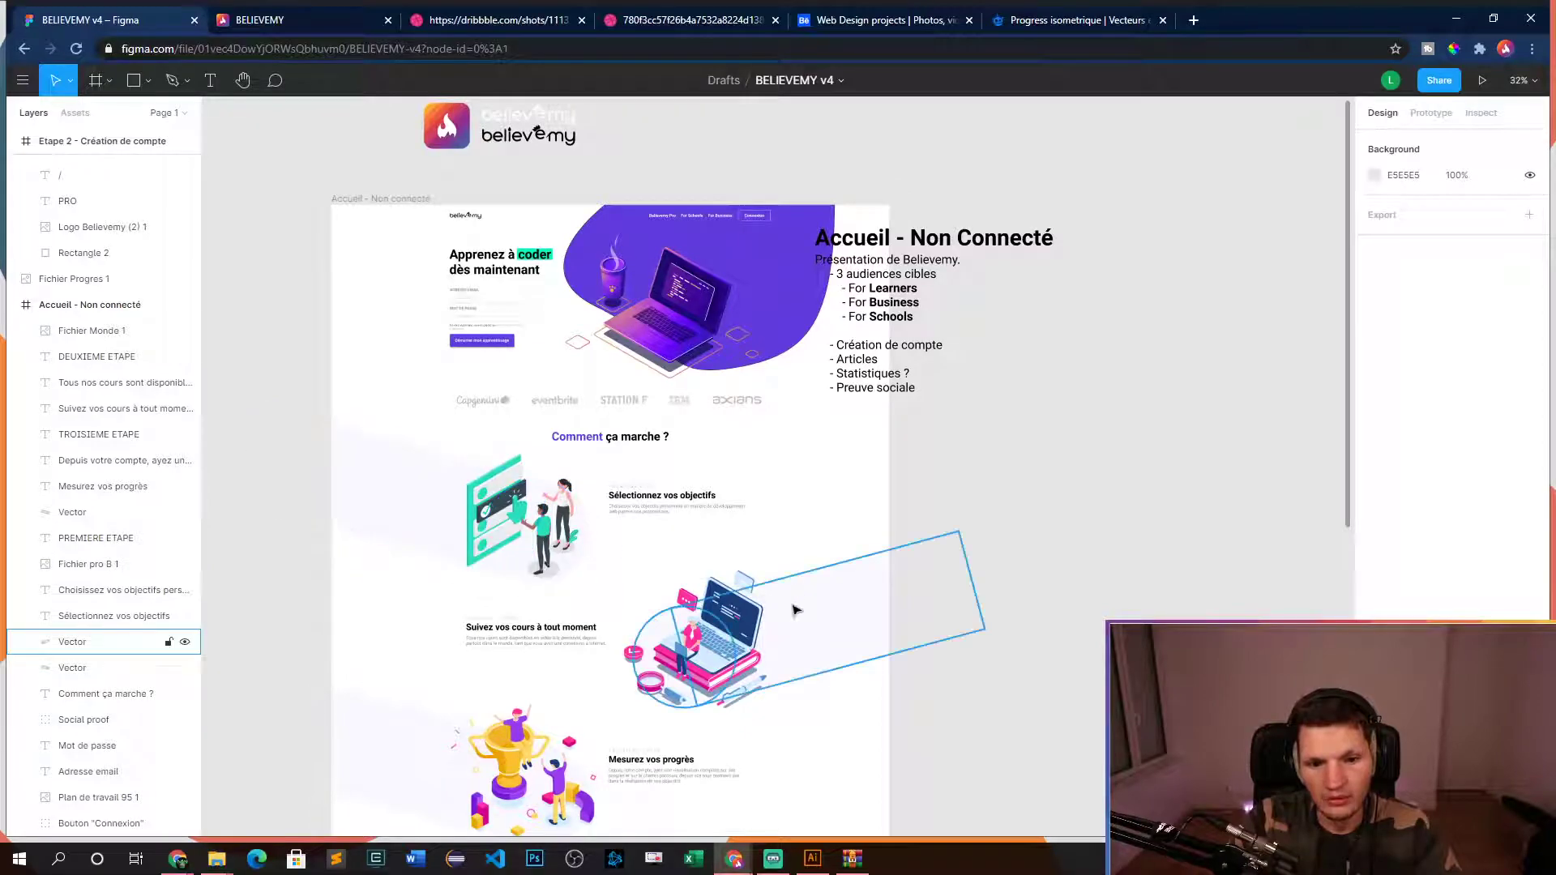
{"action": "scroll", "coordinate": [758, 604], "scroll_direction": "down", "scroll_amount": 5}
{"action": "scroll", "coordinate": [1062, 592], "scroll_direction": "up", "scroll_amount": 3}
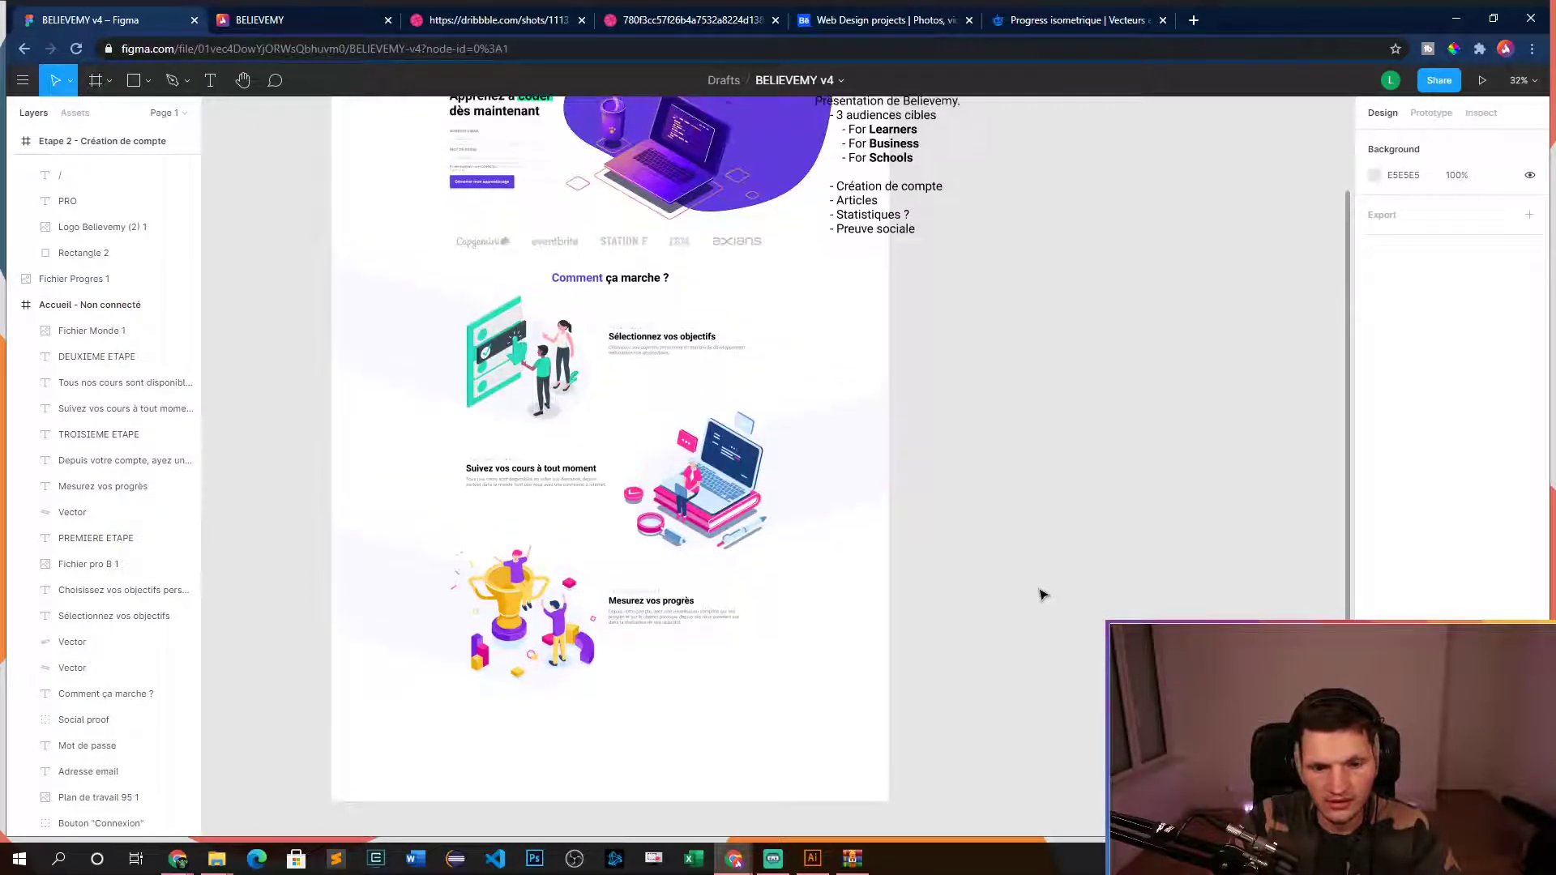
{"action": "scroll", "coordinate": [1041, 594], "scroll_direction": "up", "scroll_amount": 3}
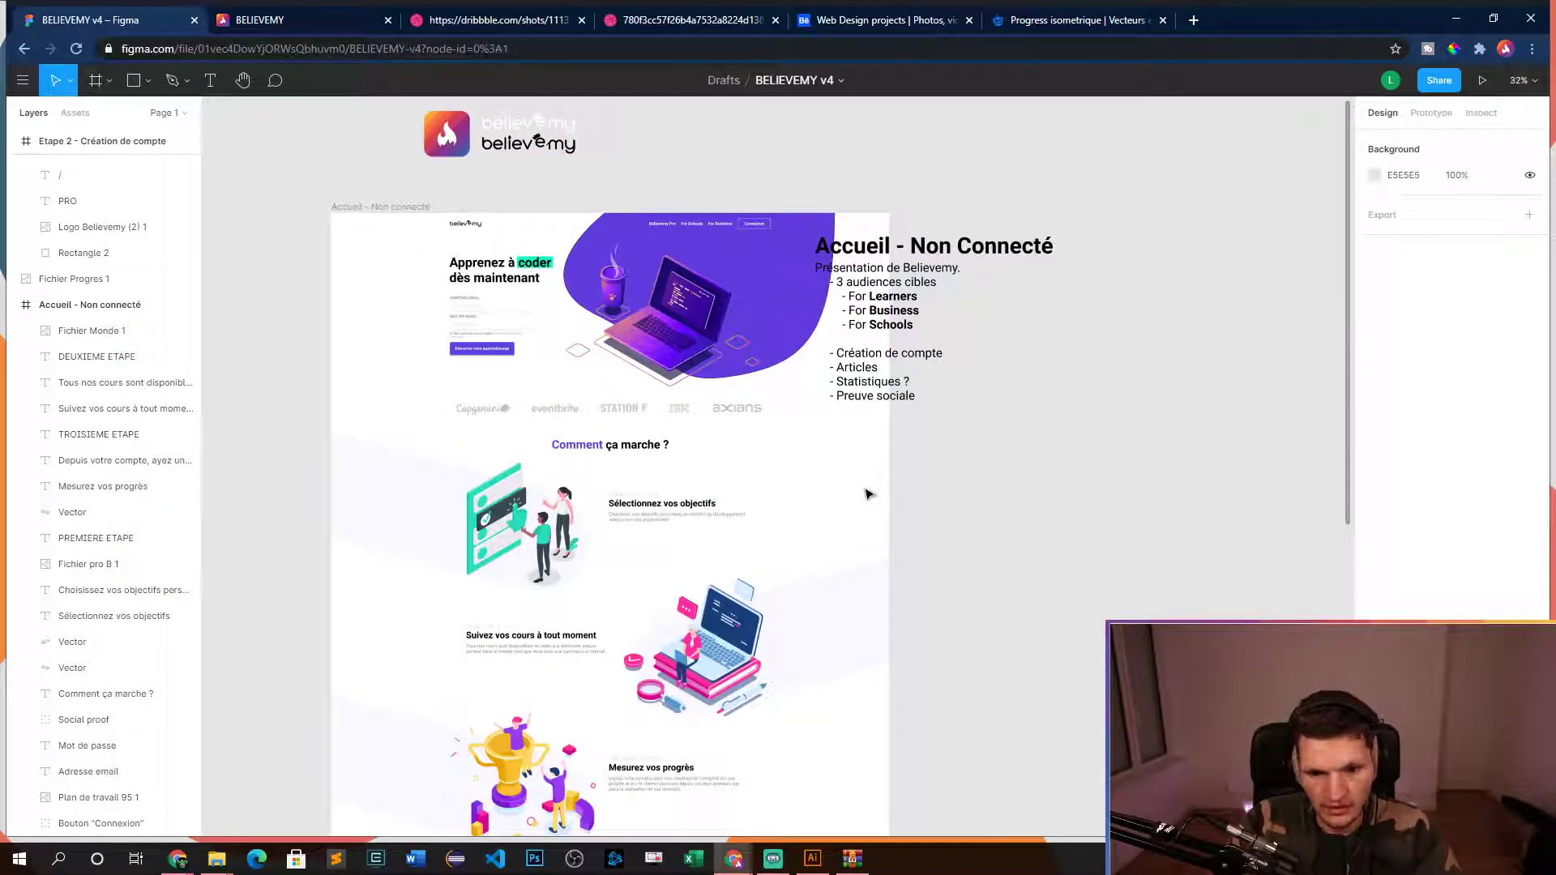
{"action": "scroll", "coordinate": [983, 531], "scroll_direction": "down", "scroll_amount": 8}
{"action": "scroll", "coordinate": [983, 531], "scroll_direction": "up", "scroll_amount": 1}
{"action": "scroll", "coordinate": [983, 532], "scroll_direction": "down", "scroll_amount": 2}
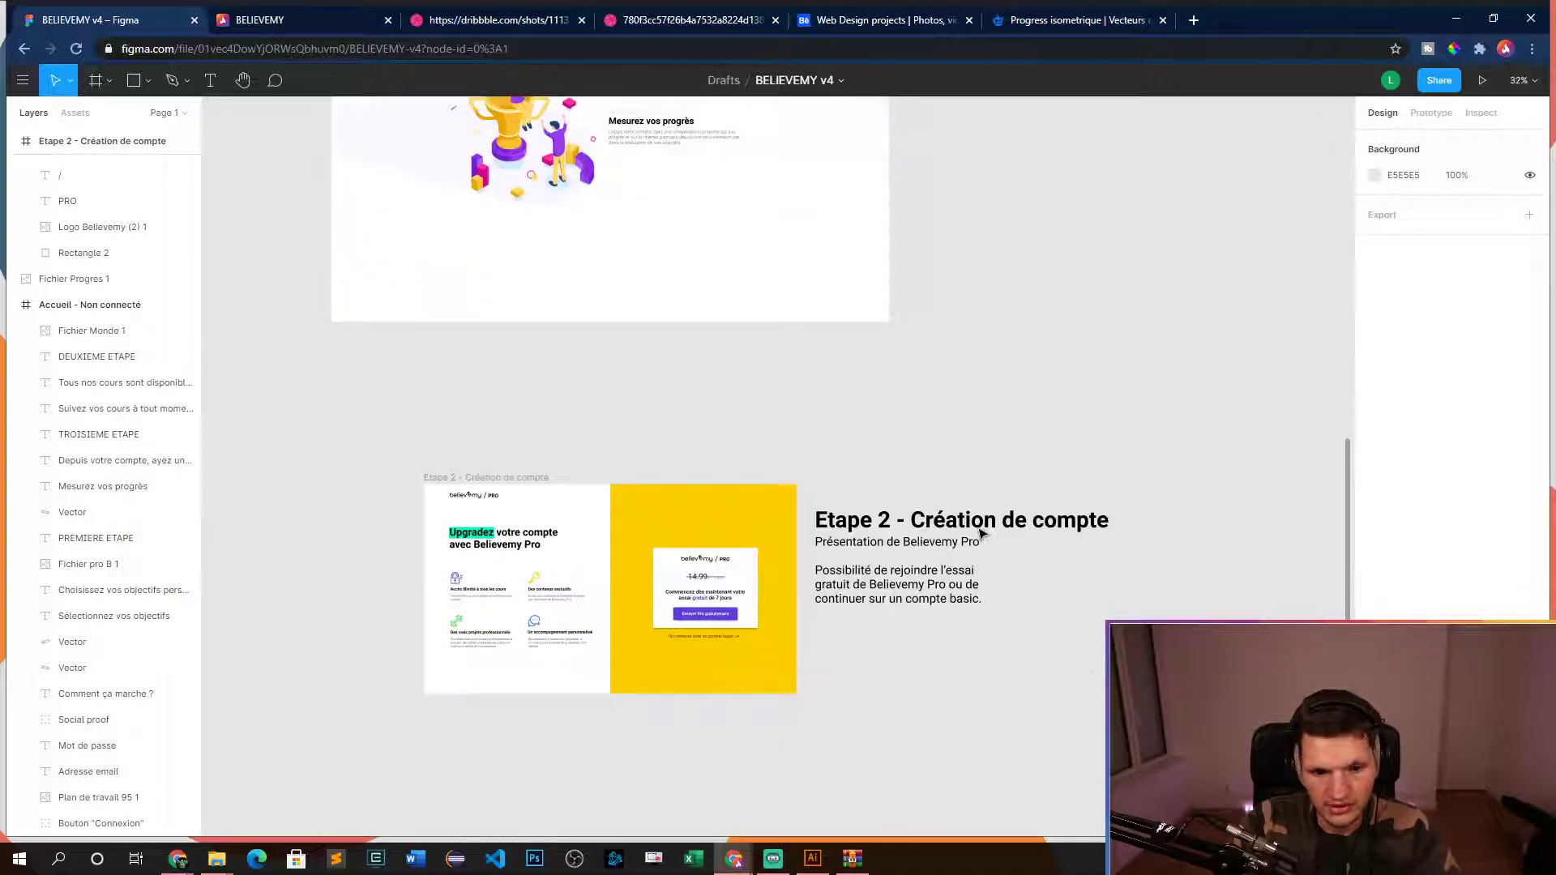
{"action": "scroll", "coordinate": [982, 534], "scroll_direction": "up", "scroll_amount": 8}
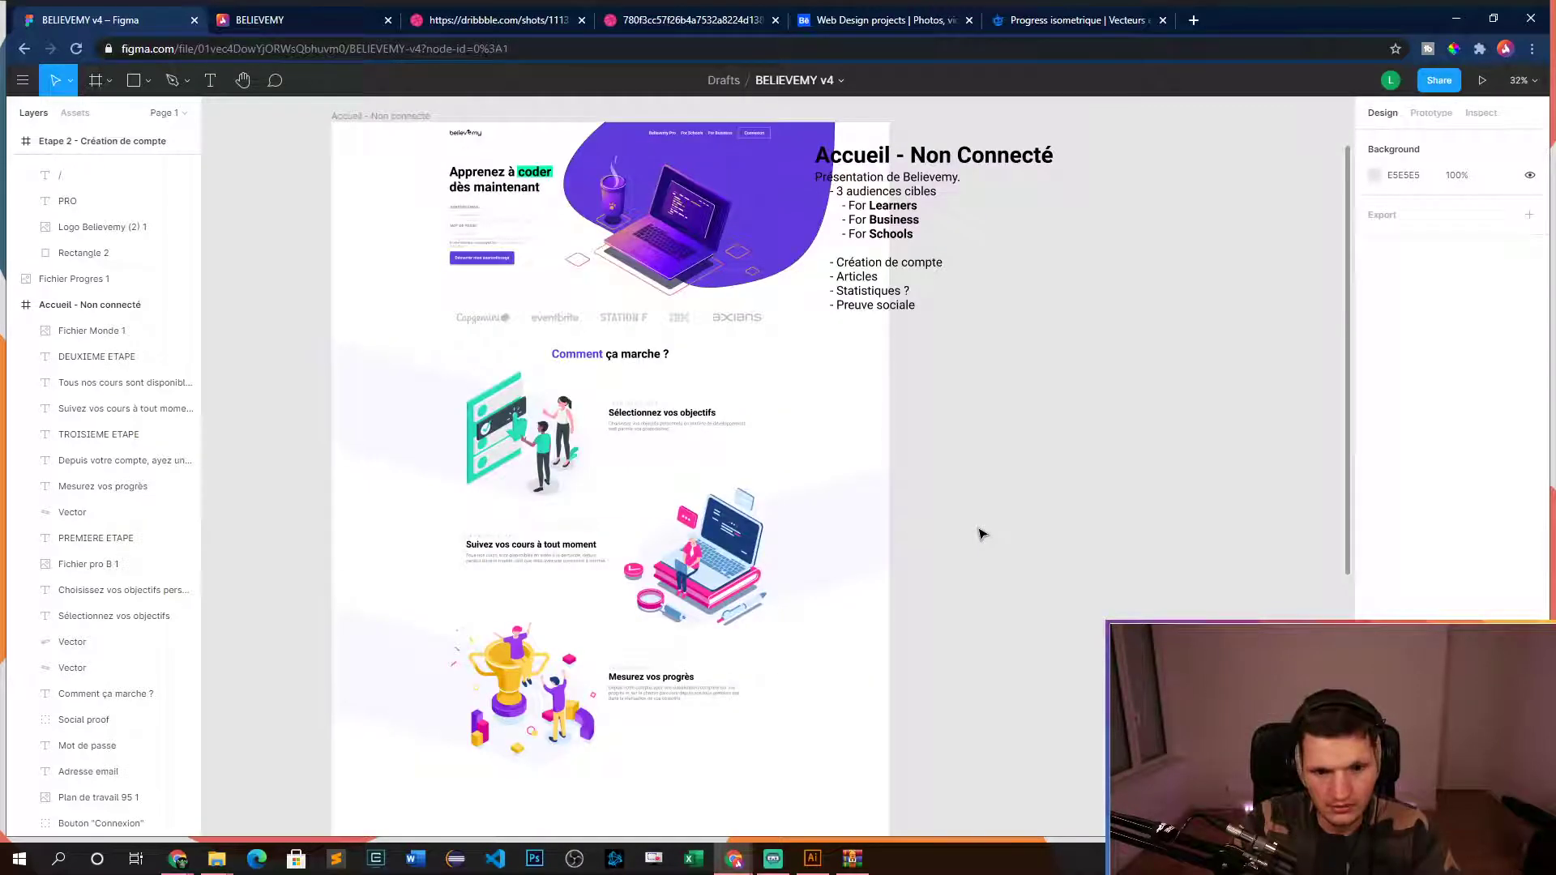
{"action": "scroll", "coordinate": [983, 531], "scroll_direction": "up", "scroll_amount": 1}
- Undo the widening of the "Accueil - Non connecté" frame
{"action": "left_click", "coordinate": [361, 140]}
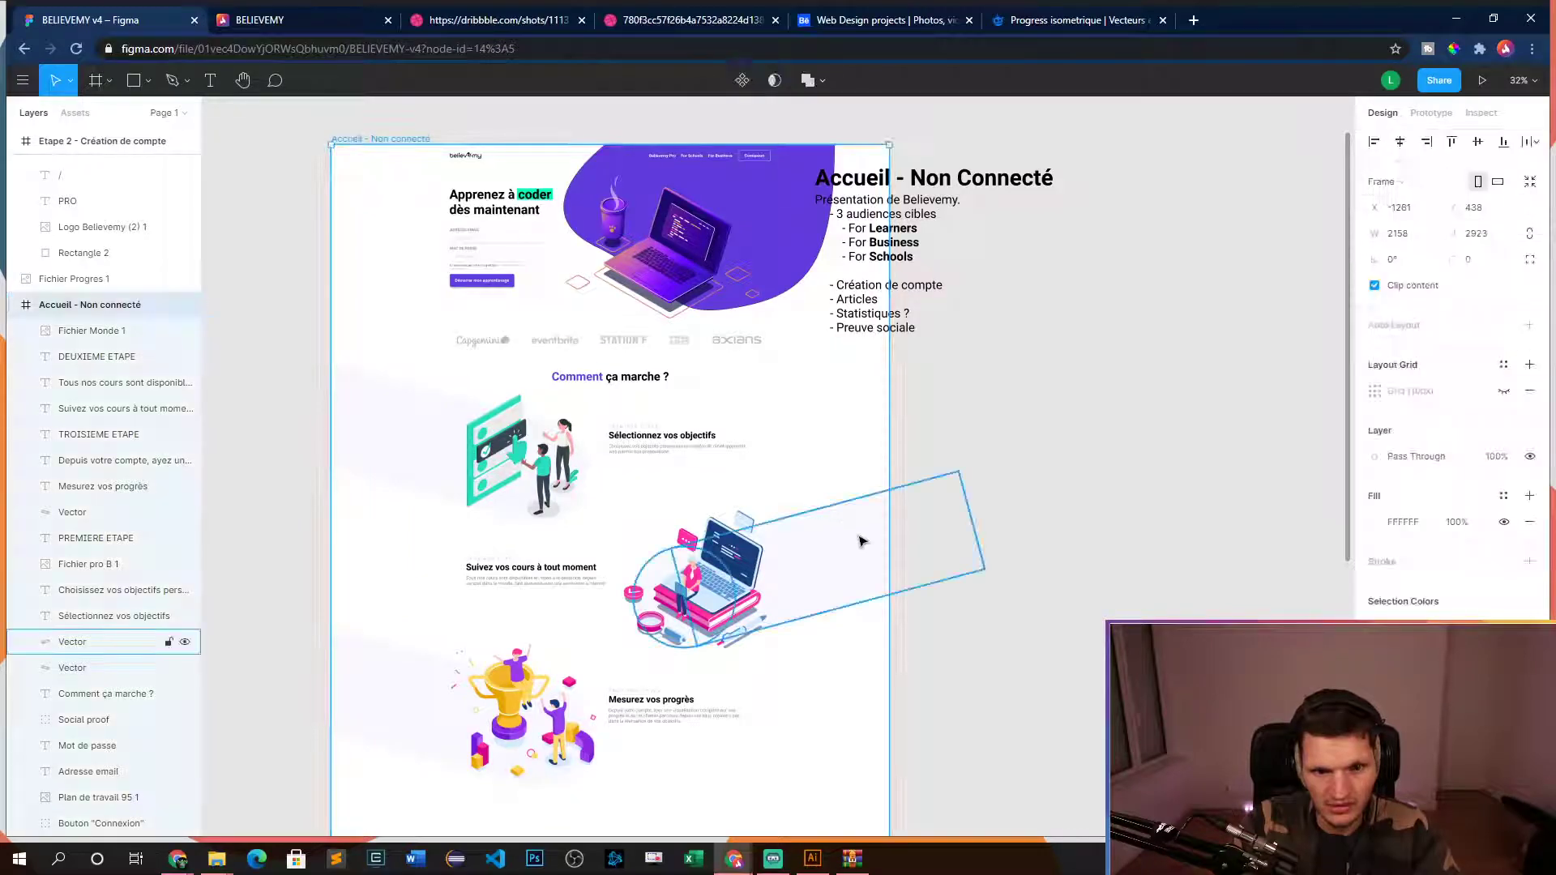
{"action": "mouse_move", "coordinate": [888, 462]}
{"action": "left_mouse_down"}
{"action": "mouse_move", "coordinate": [1119, 460]}
{"action": "mouse_move", "coordinate": [858, 476]}
{"action": "mouse_move", "coordinate": [889, 479]}
{"action": "left_mouse_up"}
{"action": "left_click", "coordinate": [1052, 519]}
{"action": "key", "text": "ctrl+z"}
{"action": "key", "text": "ctrl+z"}
{"action": "left_click", "coordinate": [931, 499]}
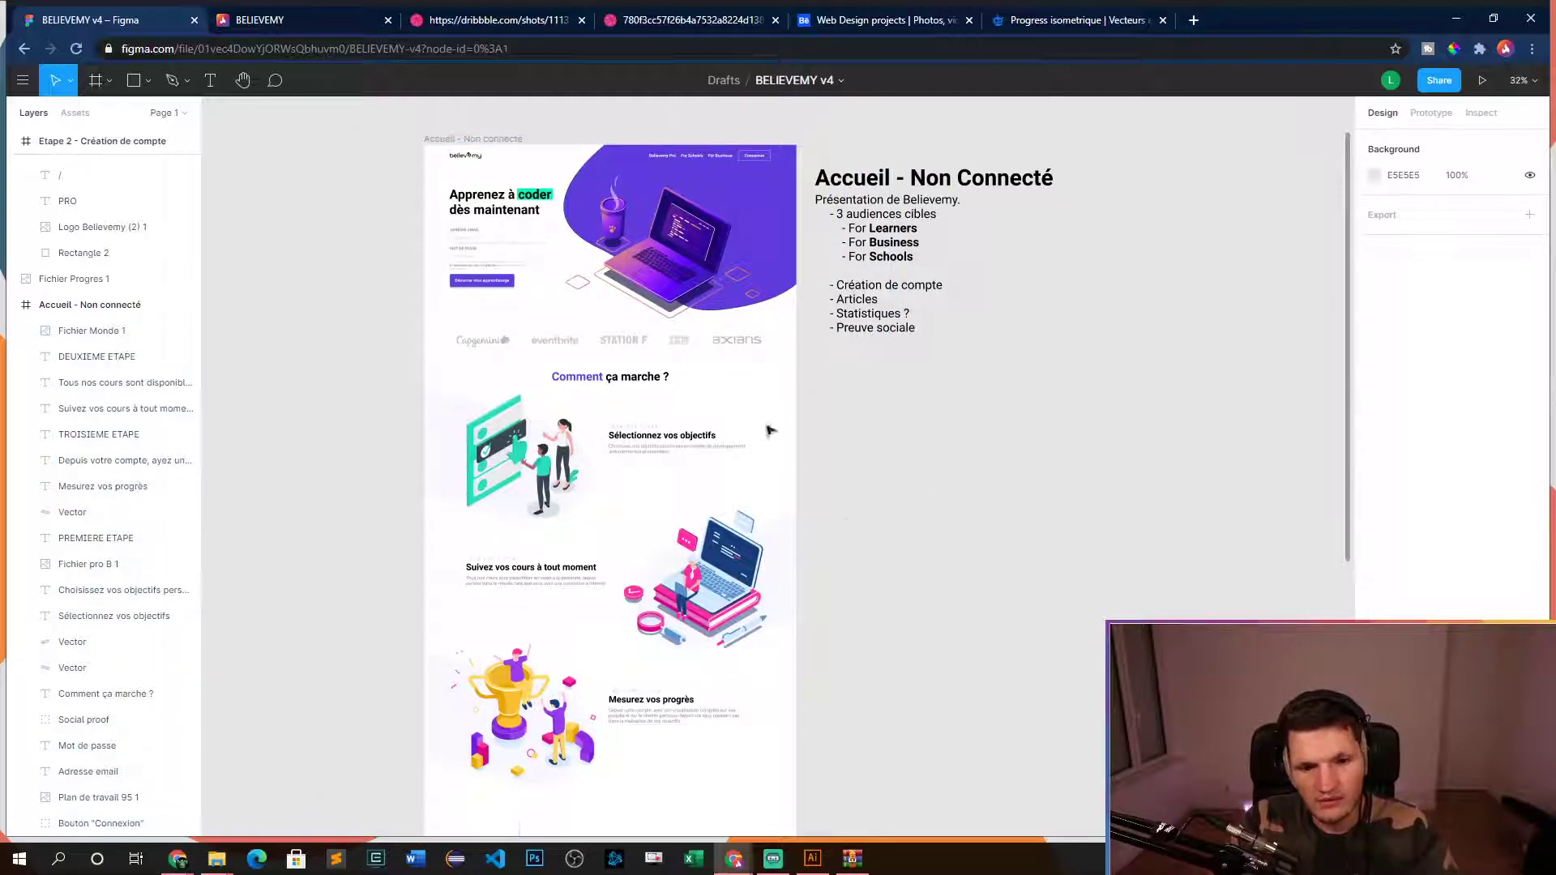
- Compare the home page at its original width with the "Etape 2 - Création de compte" frame and the notes beside them
{"action": "scroll", "coordinate": [876, 483], "scroll_direction": "down", "scroll_amount": 3}
{"action": "scroll", "coordinate": [875, 483], "scroll_direction": "up", "scroll_amount": 3}
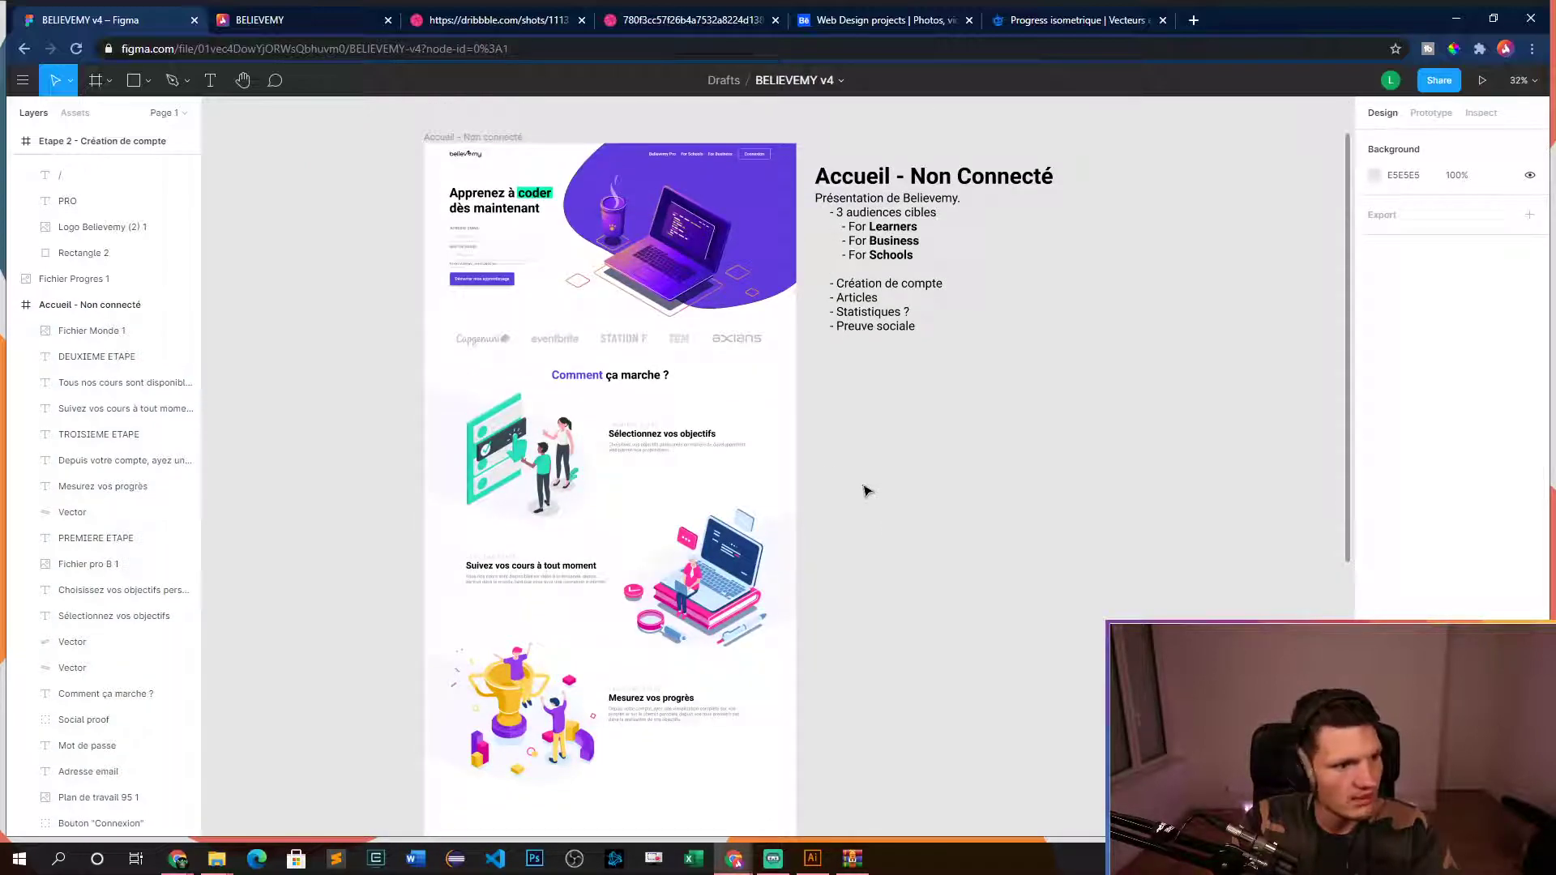
{"action": "scroll", "coordinate": [875, 496], "scroll_direction": "up", "scroll_amount": 1}
{"action": "scroll", "coordinate": [932, 519], "scroll_direction": "up", "scroll_amount": 3, "text": "ctrl"}
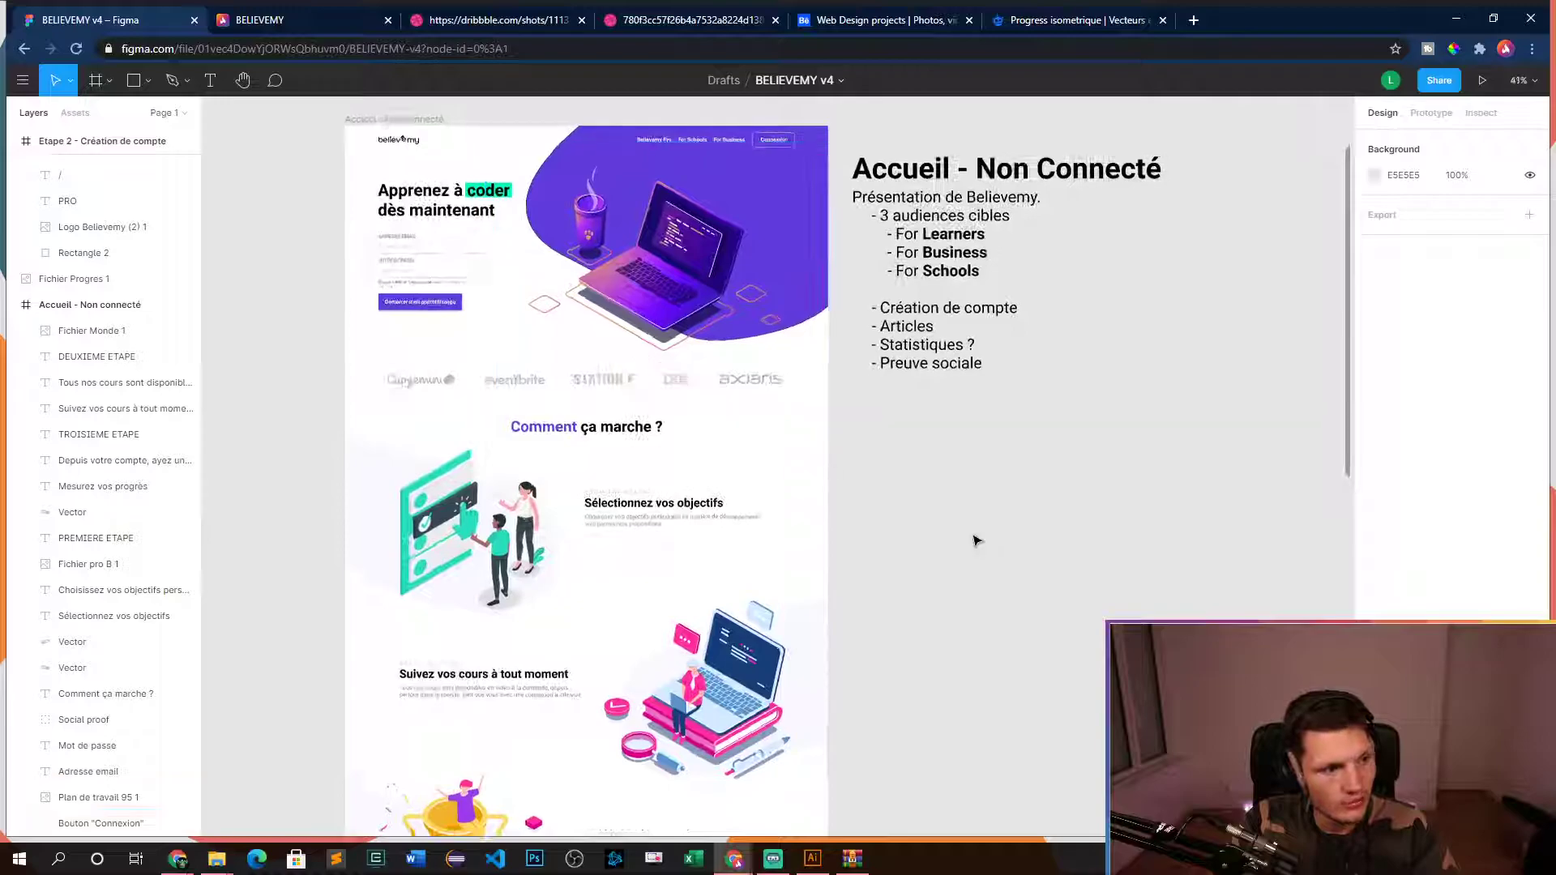
{"action": "scroll", "coordinate": [1011, 601], "scroll_direction": "down", "scroll_amount": 10}
{"action": "scroll", "coordinate": [1013, 601], "scroll_direction": "down", "scroll_amount": 1}
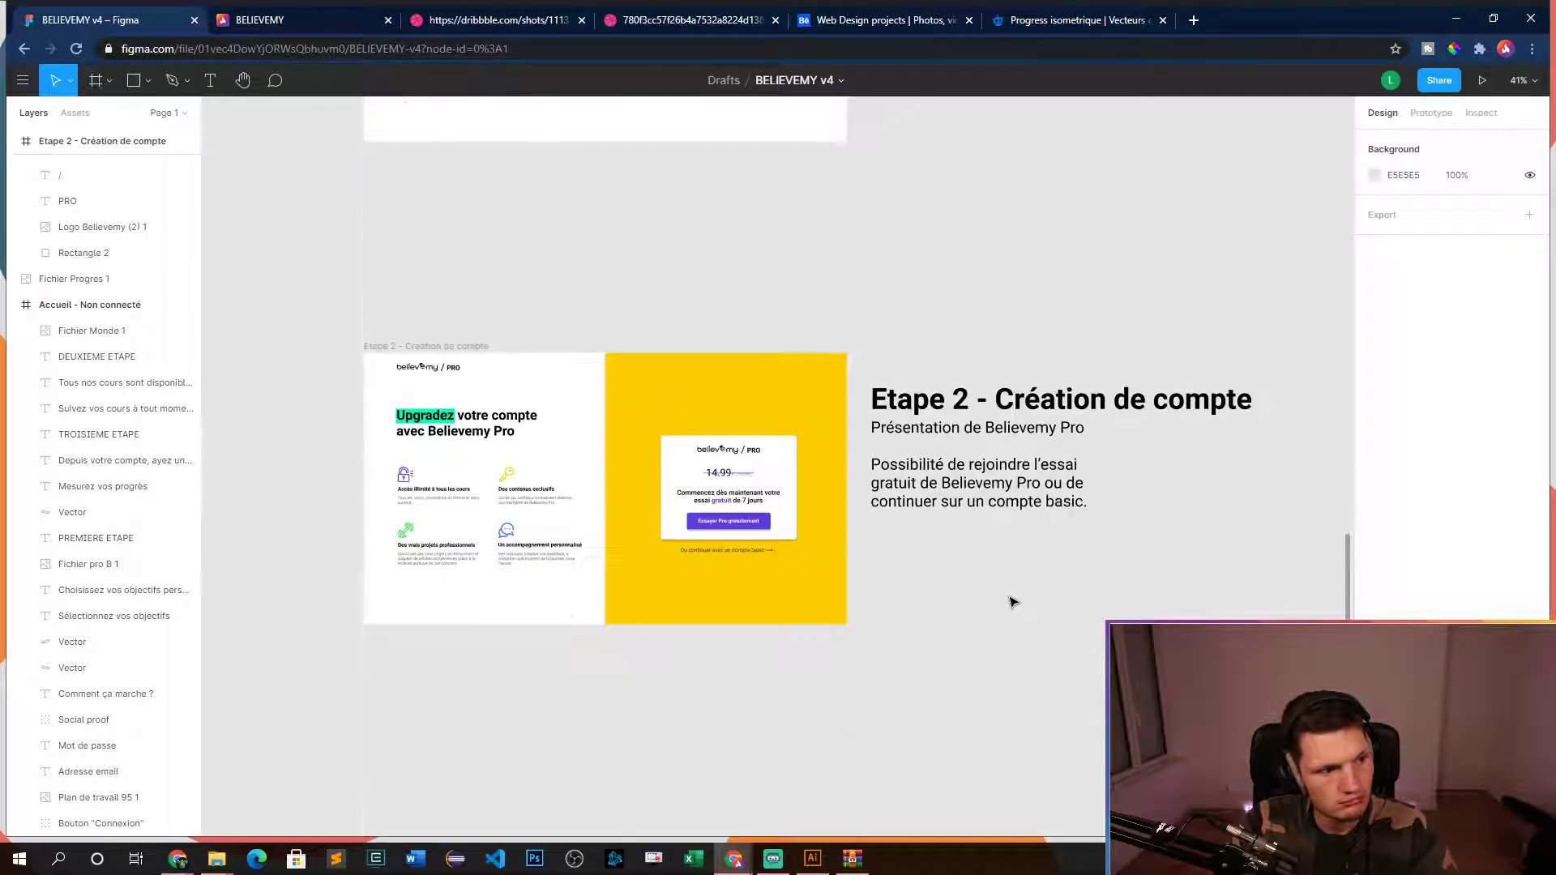
{"action": "scroll", "coordinate": [1011, 602], "scroll_direction": "up", "scroll_amount": 10}
{"action": "scroll", "coordinate": [1012, 602], "scroll_direction": "down", "scroll_amount": 2}
{"action": "scroll", "coordinate": [1012, 601], "scroll_direction": "up", "scroll_amount": 5}
{"action": "scroll", "coordinate": [1011, 602], "scroll_direction": "down", "scroll_amount": 1}
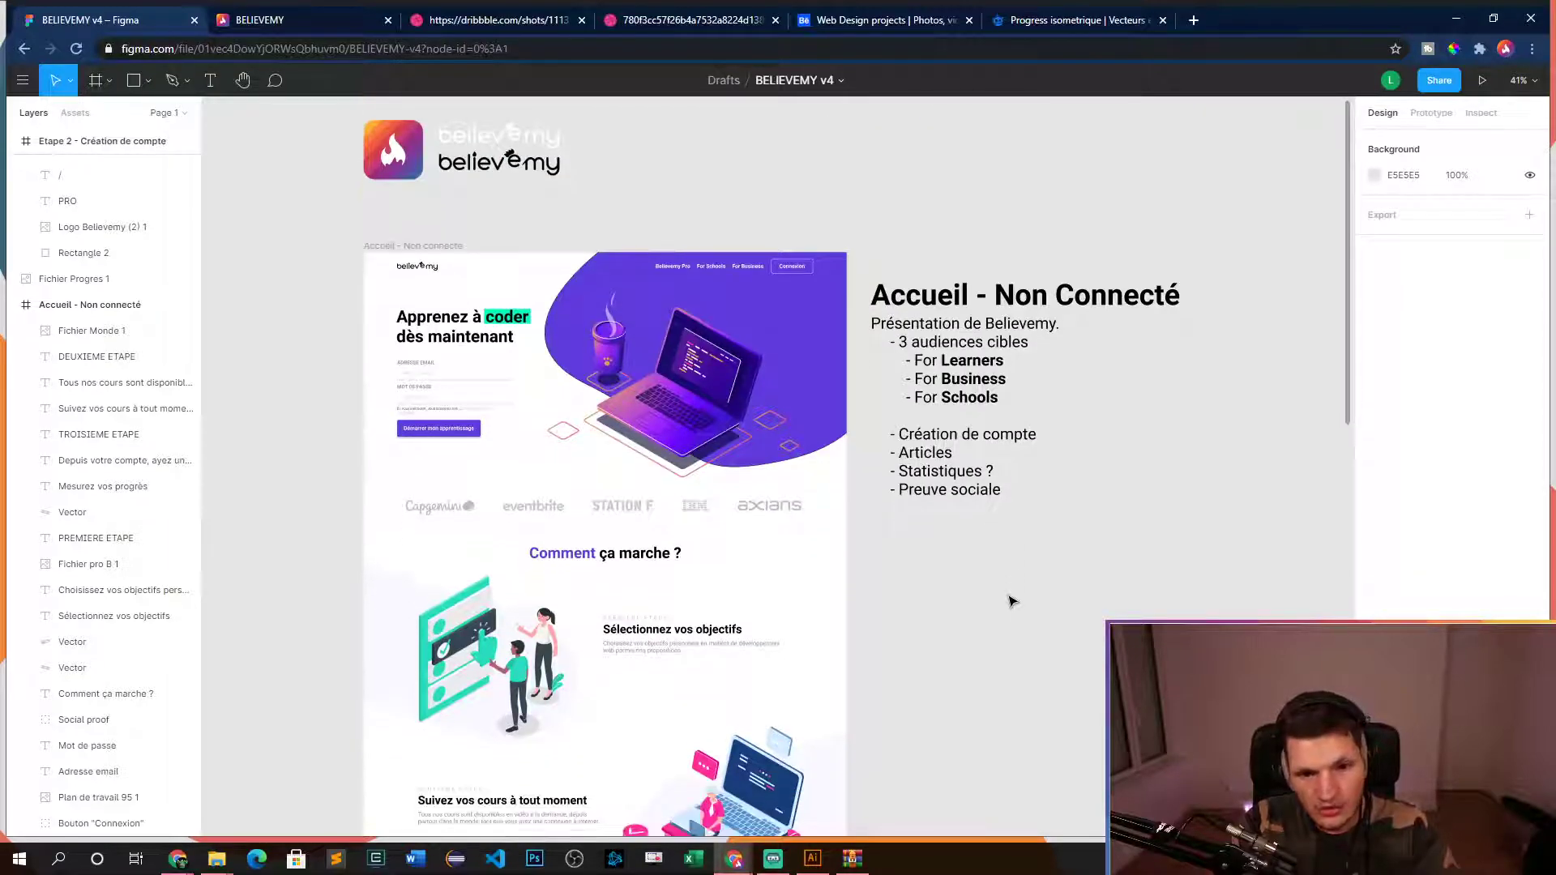
{"action": "scroll", "coordinate": [1013, 602], "scroll_direction": "down", "scroll_amount": 1}
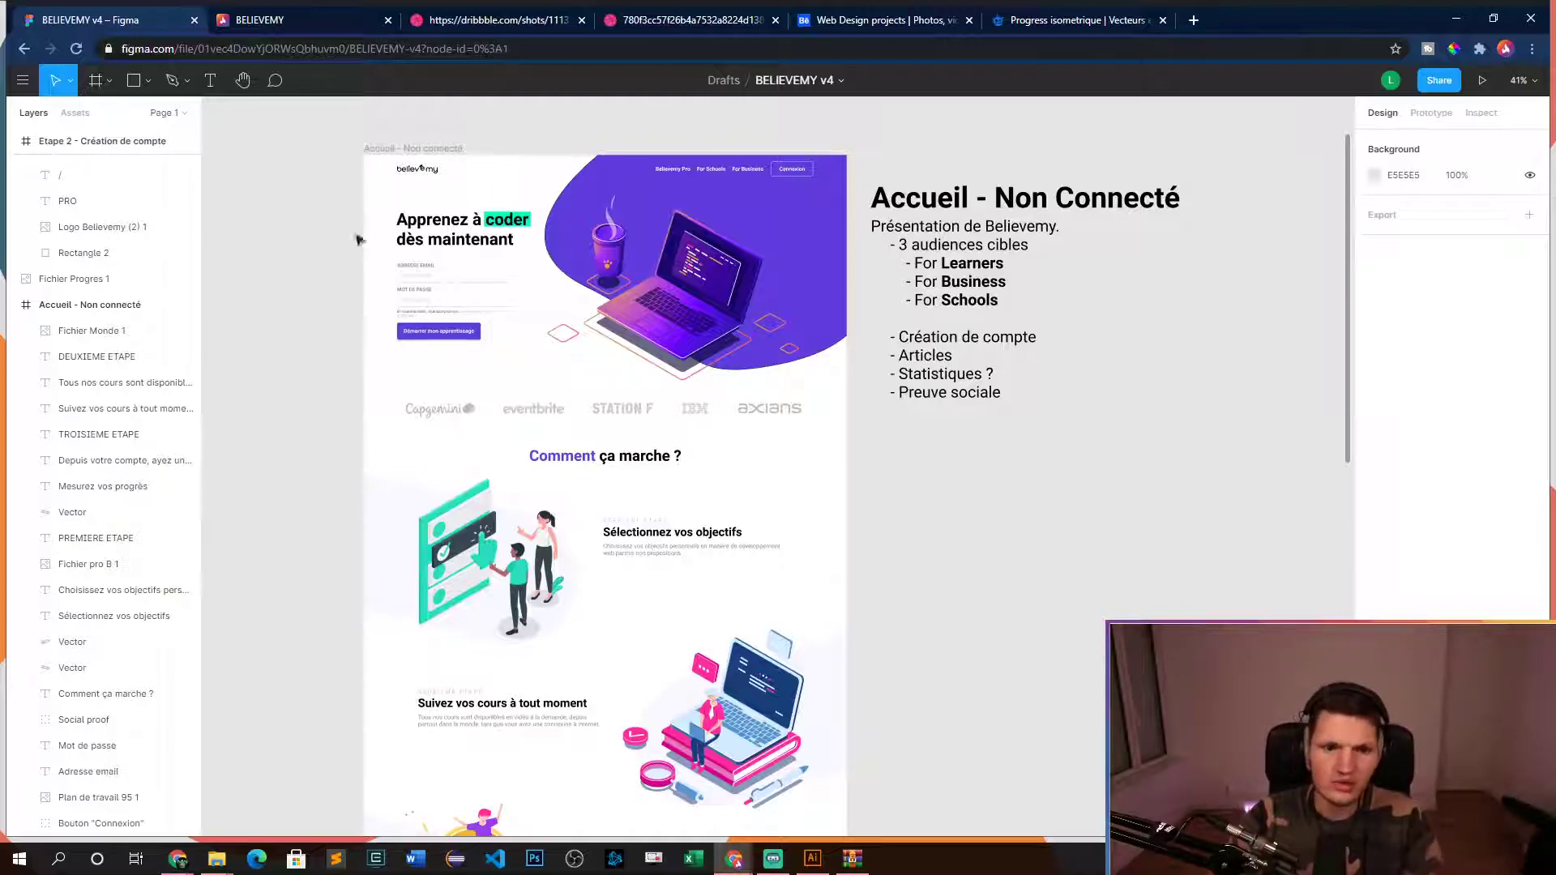
- Examine the header elements as a group, the three illustrated steps and the Believemy Pro upgrade page
{"action": "left_click_drag", "start_coordinate": [312, 138], "coordinate": [870, 436]}
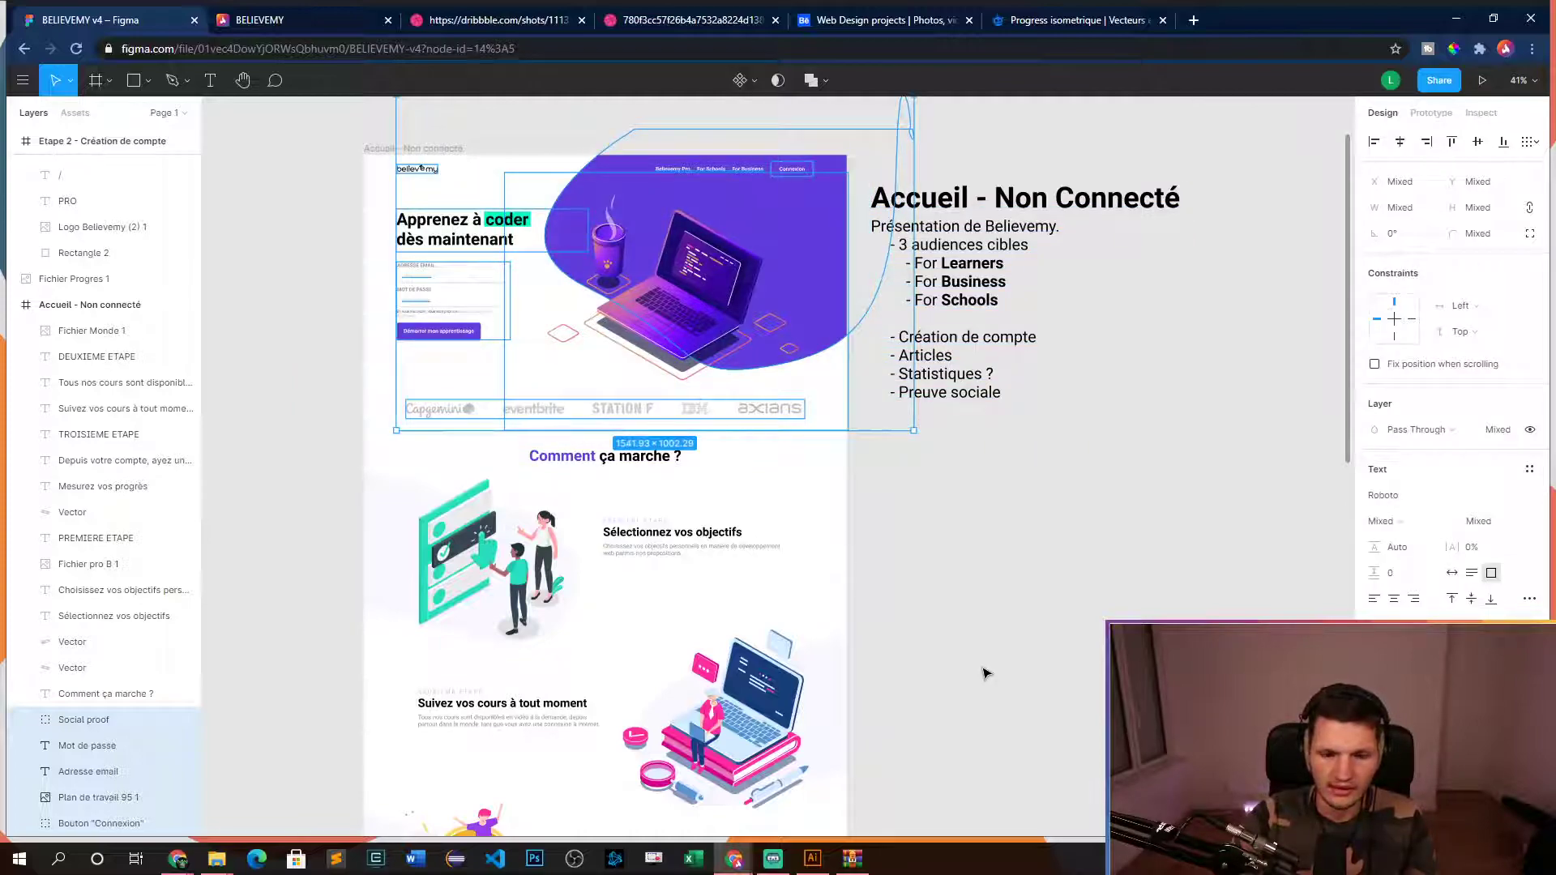
{"action": "left_click", "coordinate": [985, 674]}
{"action": "scroll", "coordinate": [1024, 539], "scroll_direction": "down", "scroll_amount": 4}
{"action": "scroll", "coordinate": [1024, 538], "scroll_direction": "left", "scroll_amount": 2}
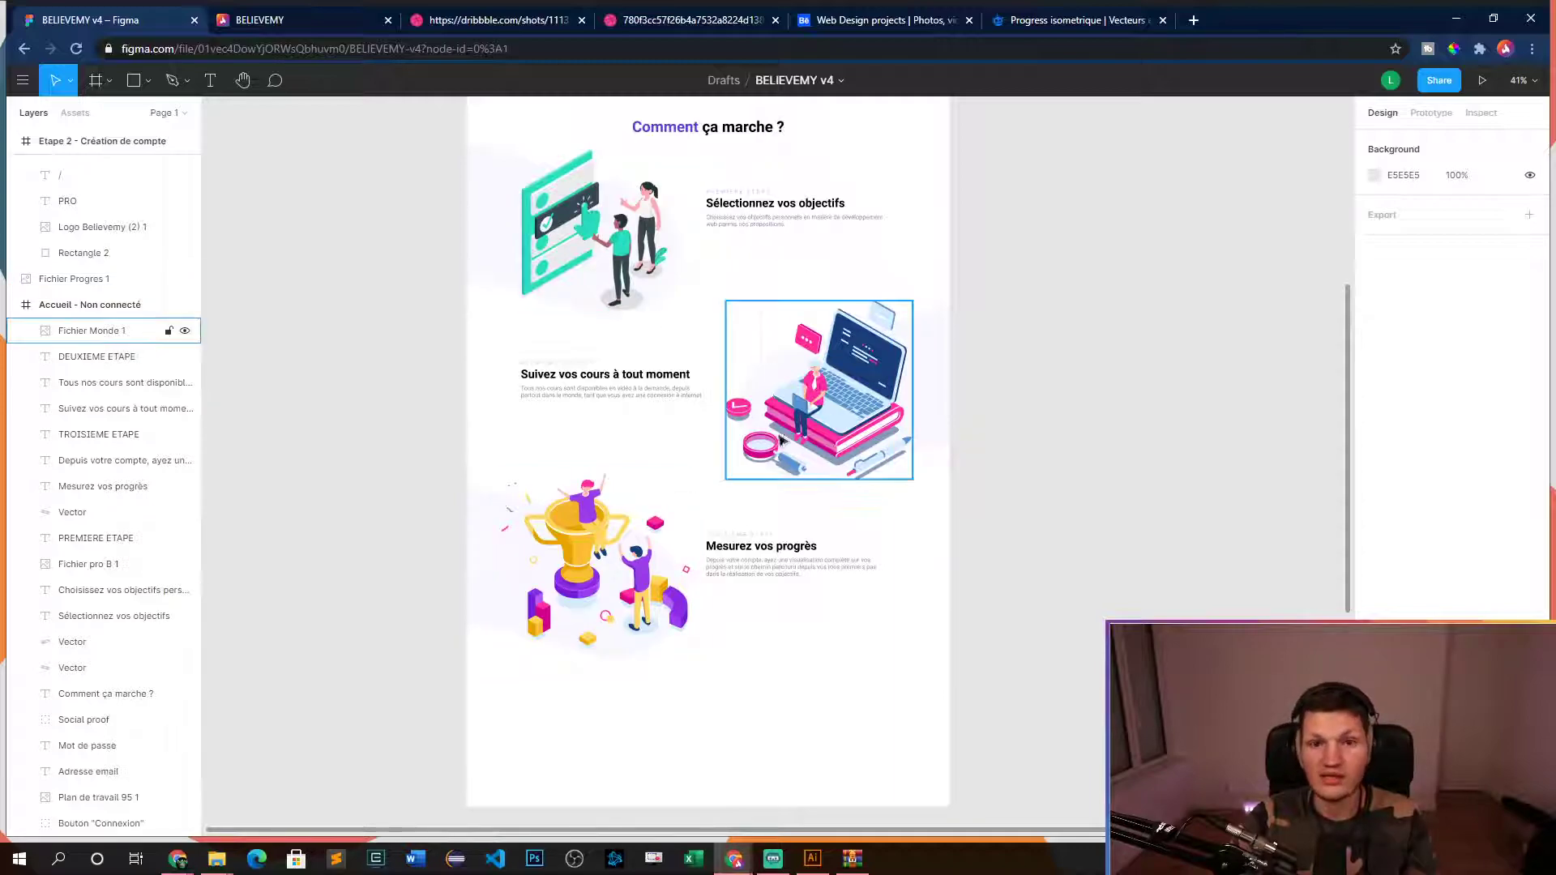
{"action": "scroll", "coordinate": [1073, 149], "scroll_direction": "down", "scroll_amount": 8}
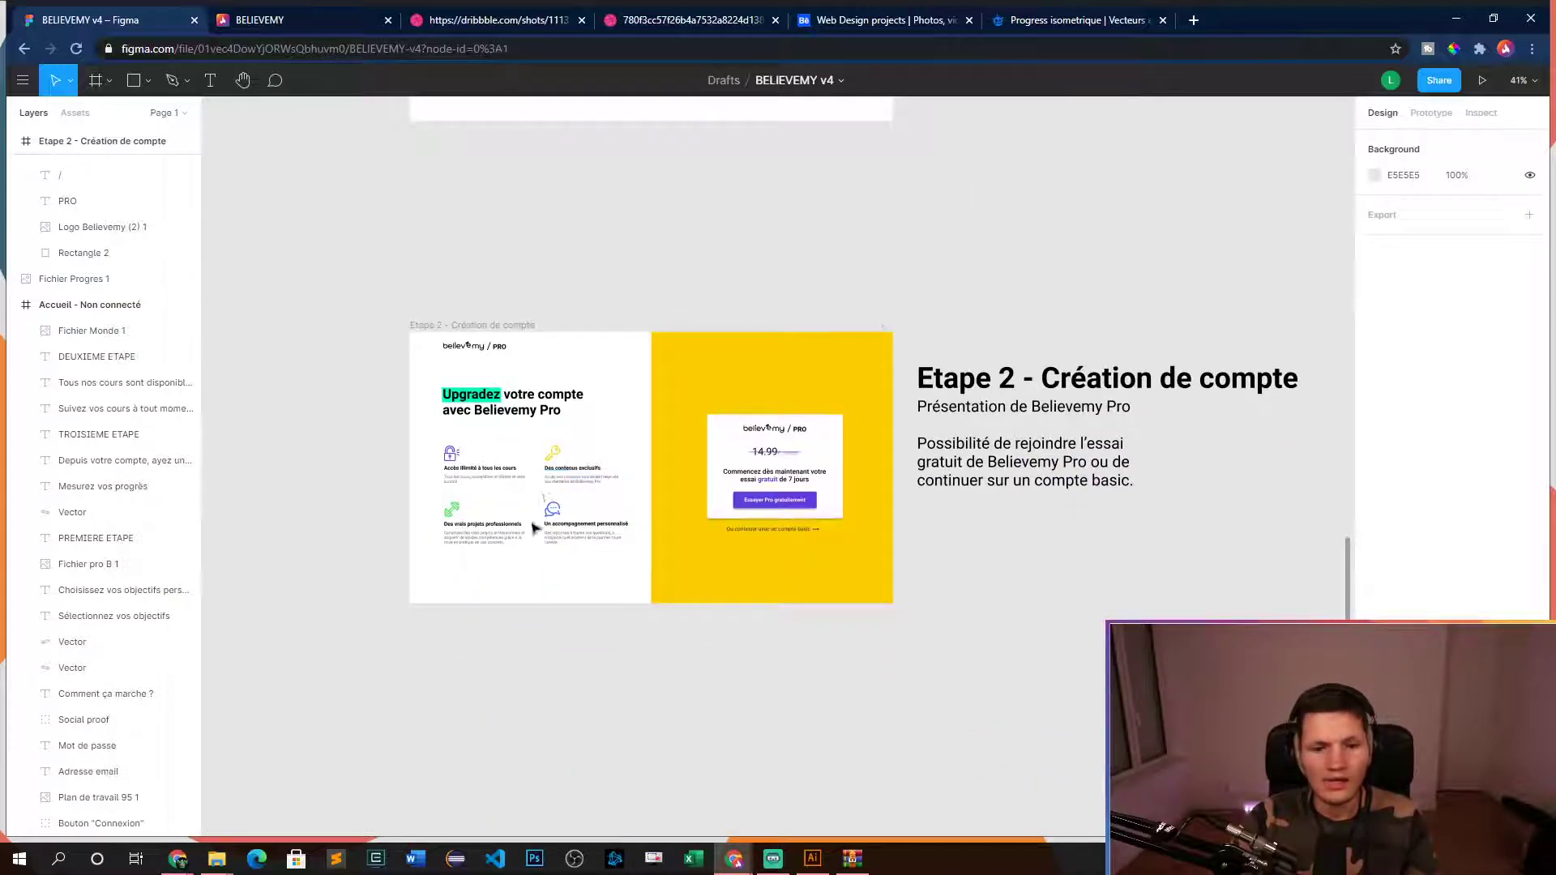
{"action": "scroll", "coordinate": [962, 556], "scroll_direction": "up", "scroll_amount": 8}
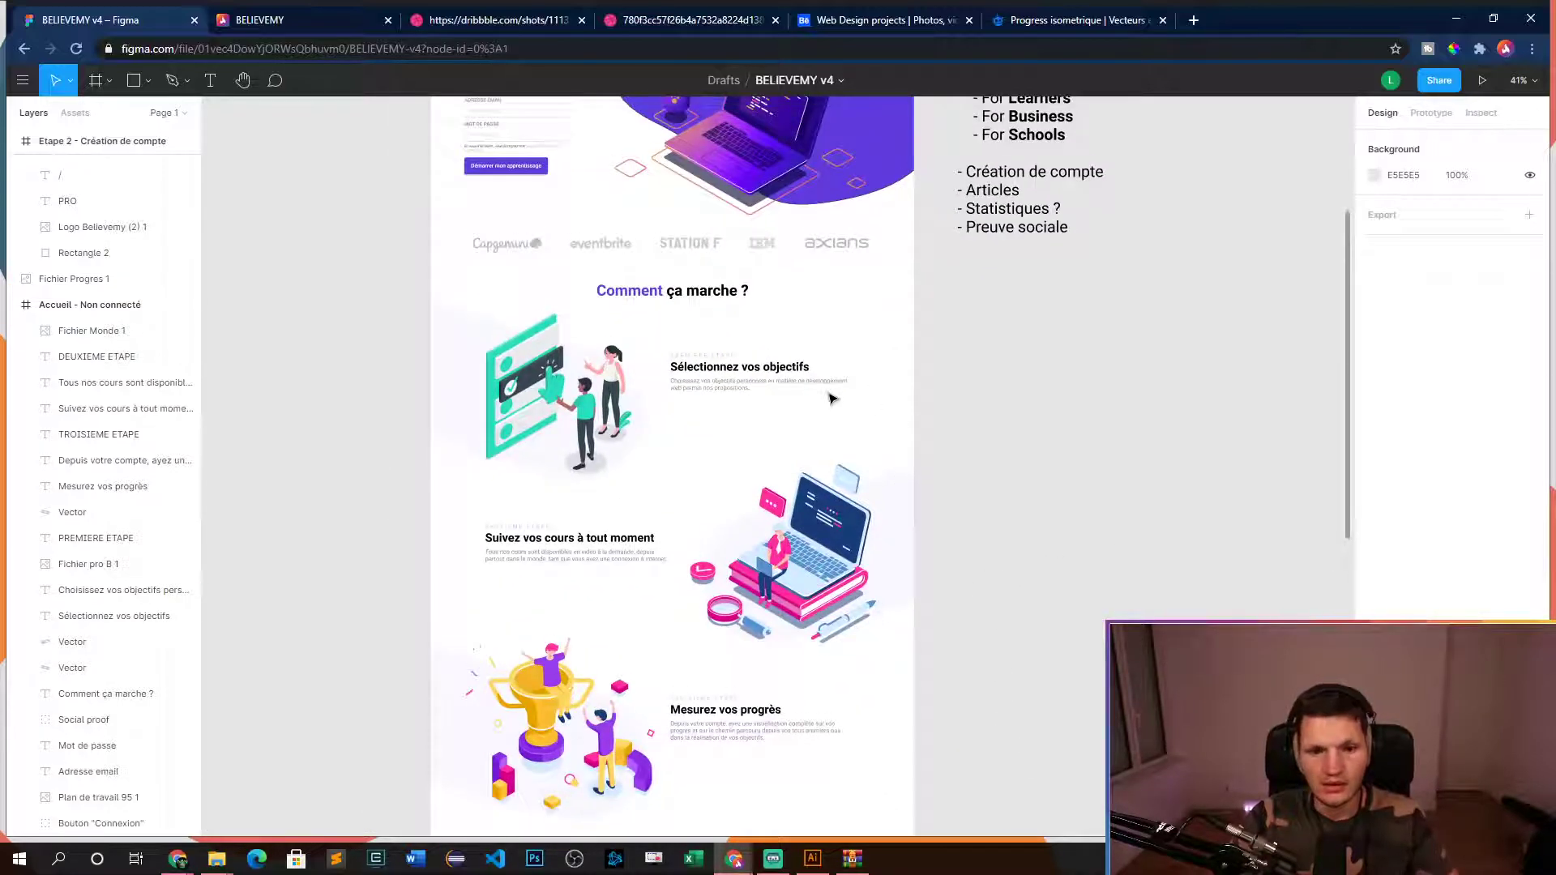
- Try the Thin, Regular and Light font weights on the "PREMIERE ETAPE" label above "Sélectionnez vos objectifs"
{"action": "scroll", "coordinate": [848, 400], "scroll_direction": "up", "scroll_amount": 3, "text": "ctrl"}
{"action": "scroll", "coordinate": [695, 332], "scroll_direction": "up", "scroll_amount": 2, "text": "ctrl"}
{"action": "left_click", "coordinate": [708, 404]}
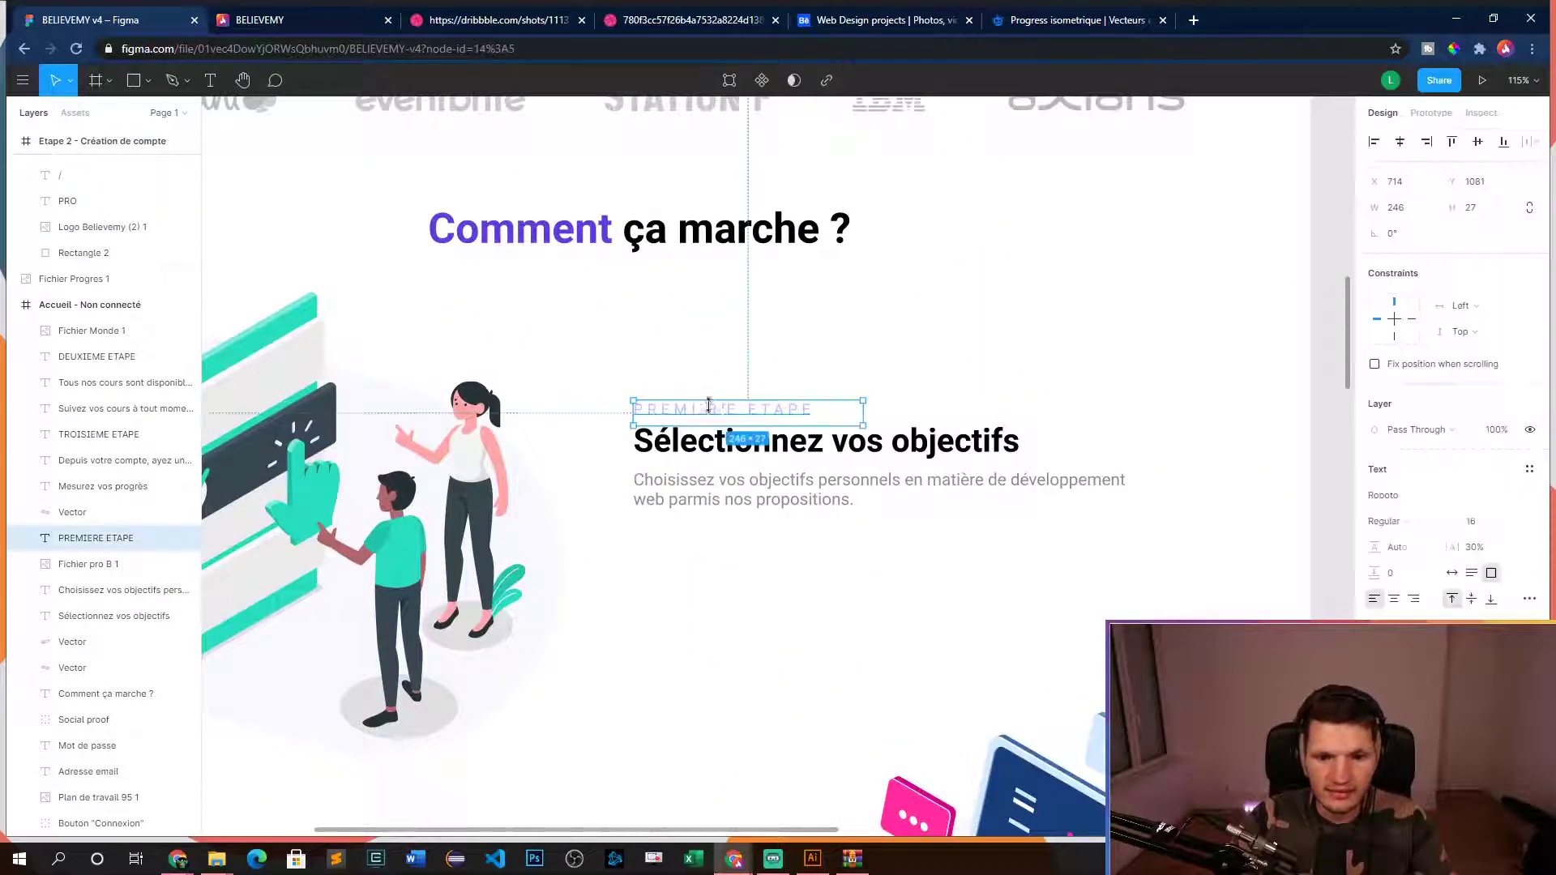
{"action": "left_click", "coordinate": [1414, 520]}
{"action": "left_click", "coordinate": [1410, 482]}
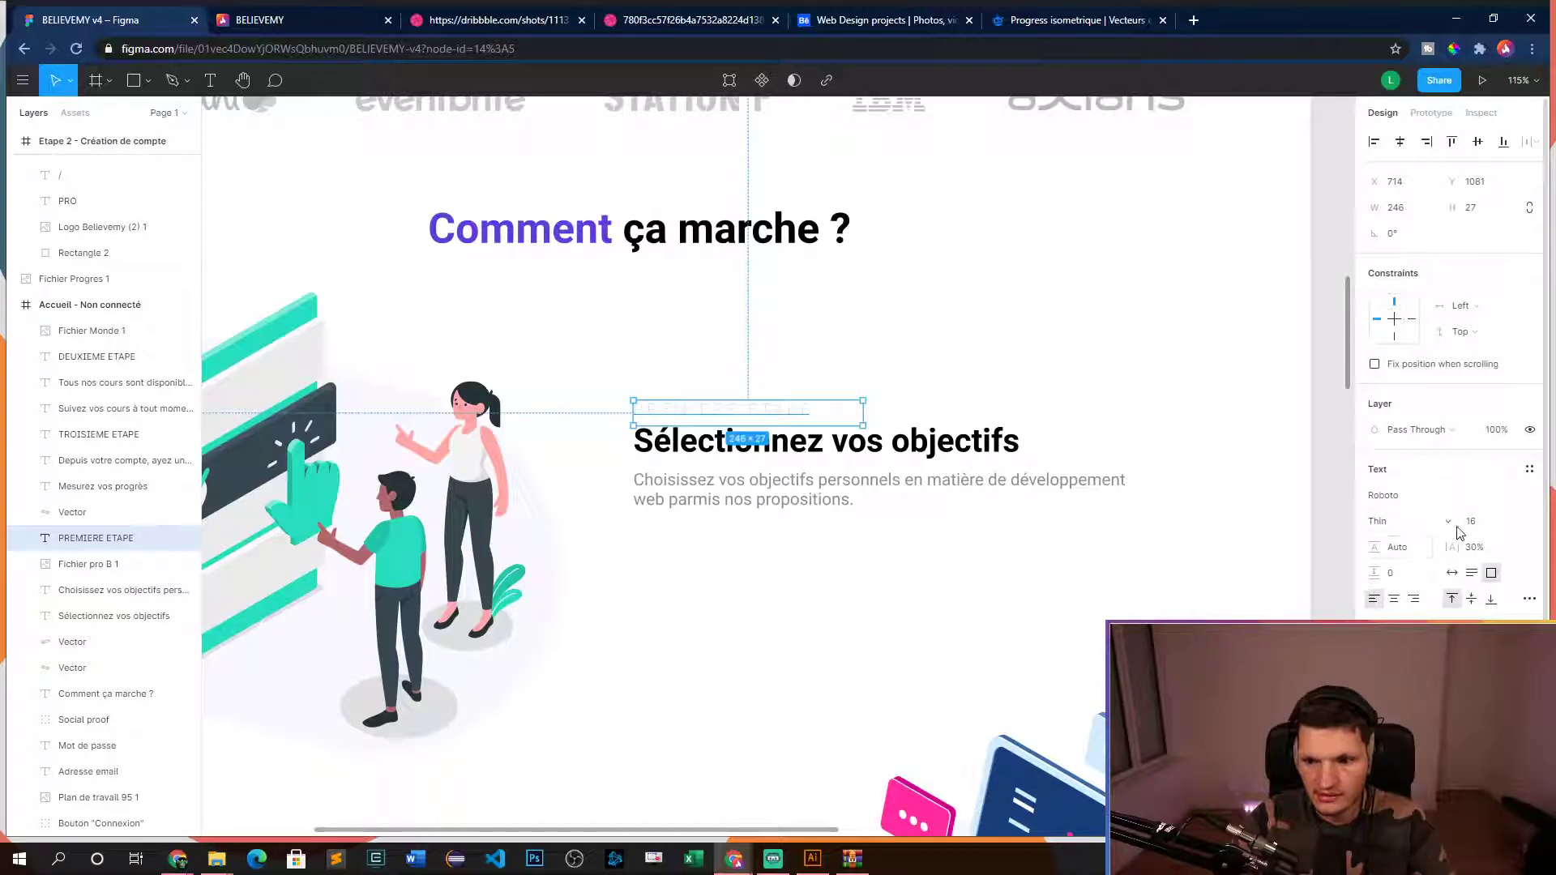
{"action": "left_click", "coordinate": [1410, 525]}
{"action": "left_click", "coordinate": [1416, 544]}
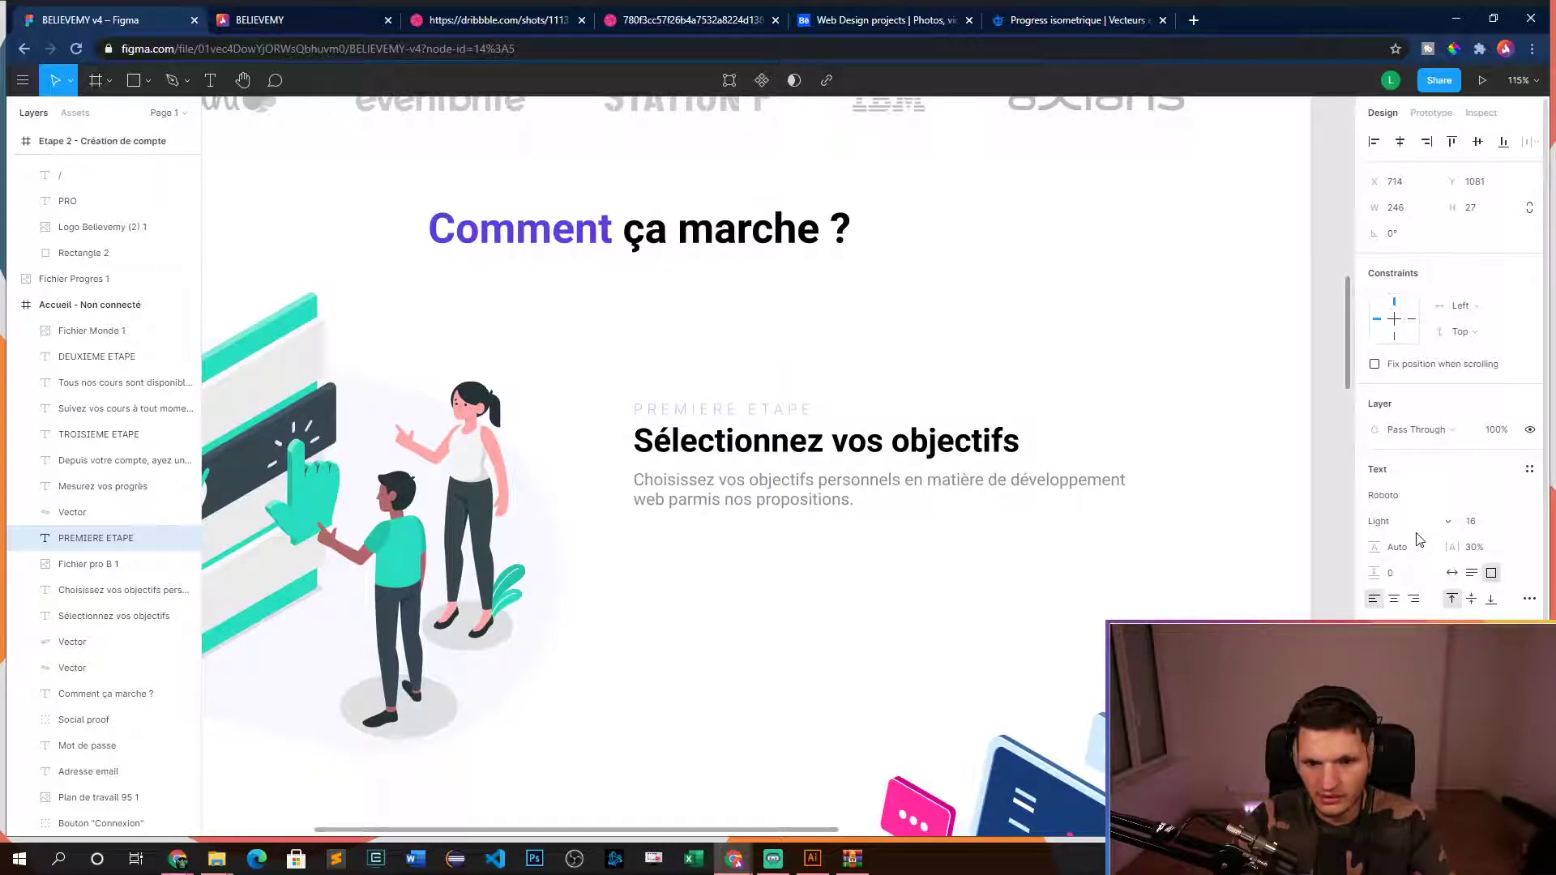
{"action": "left_click", "coordinate": [1415, 525]}
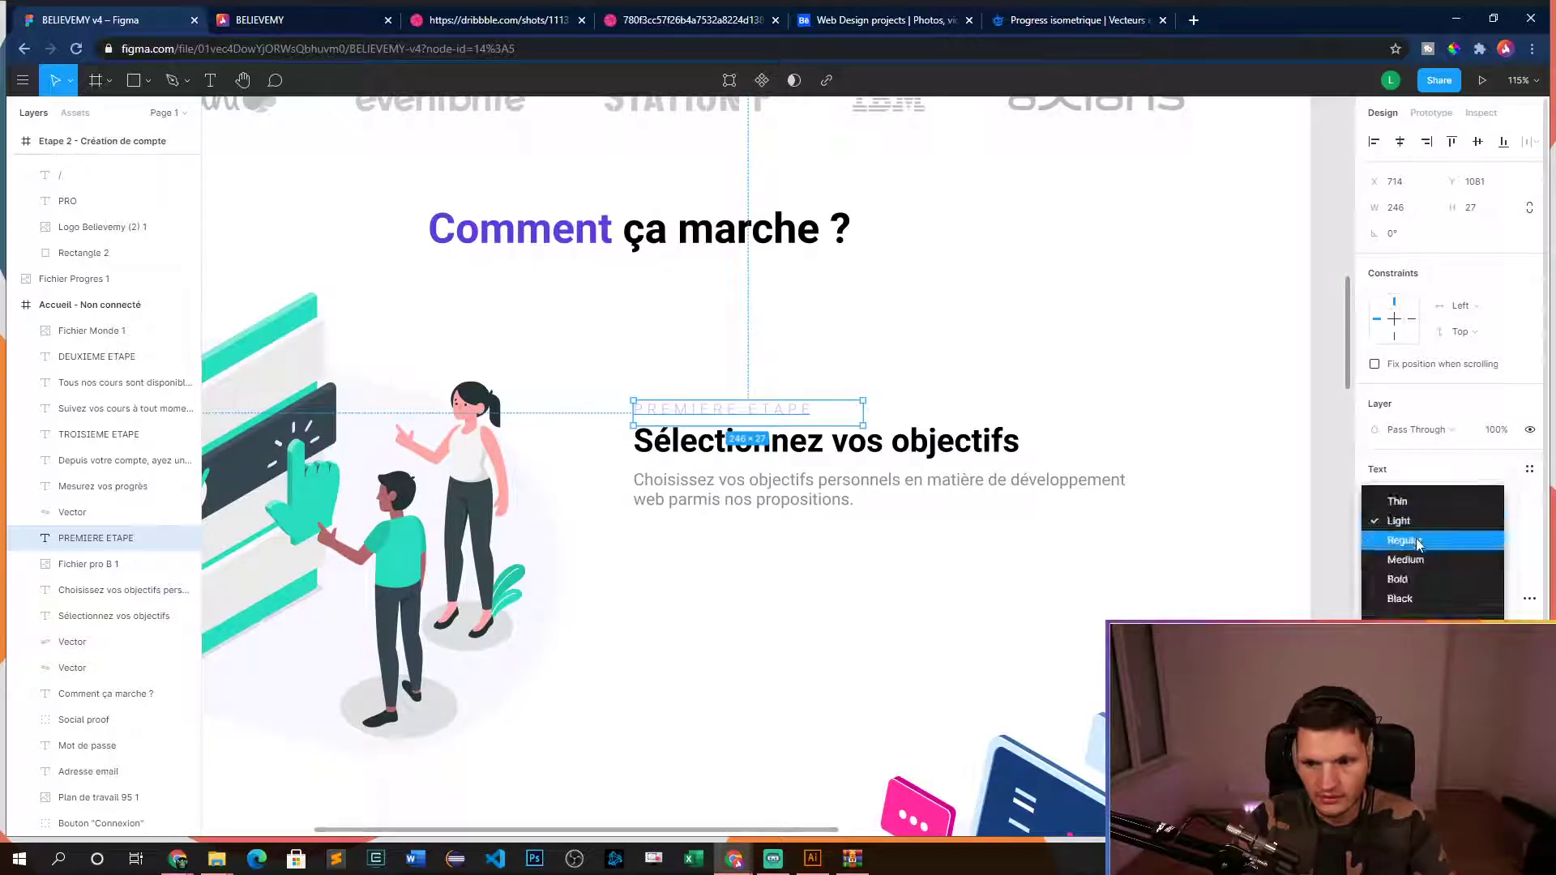
{"action": "left_click", "coordinate": [1418, 539]}
{"action": "left_click", "coordinate": [1412, 527]}
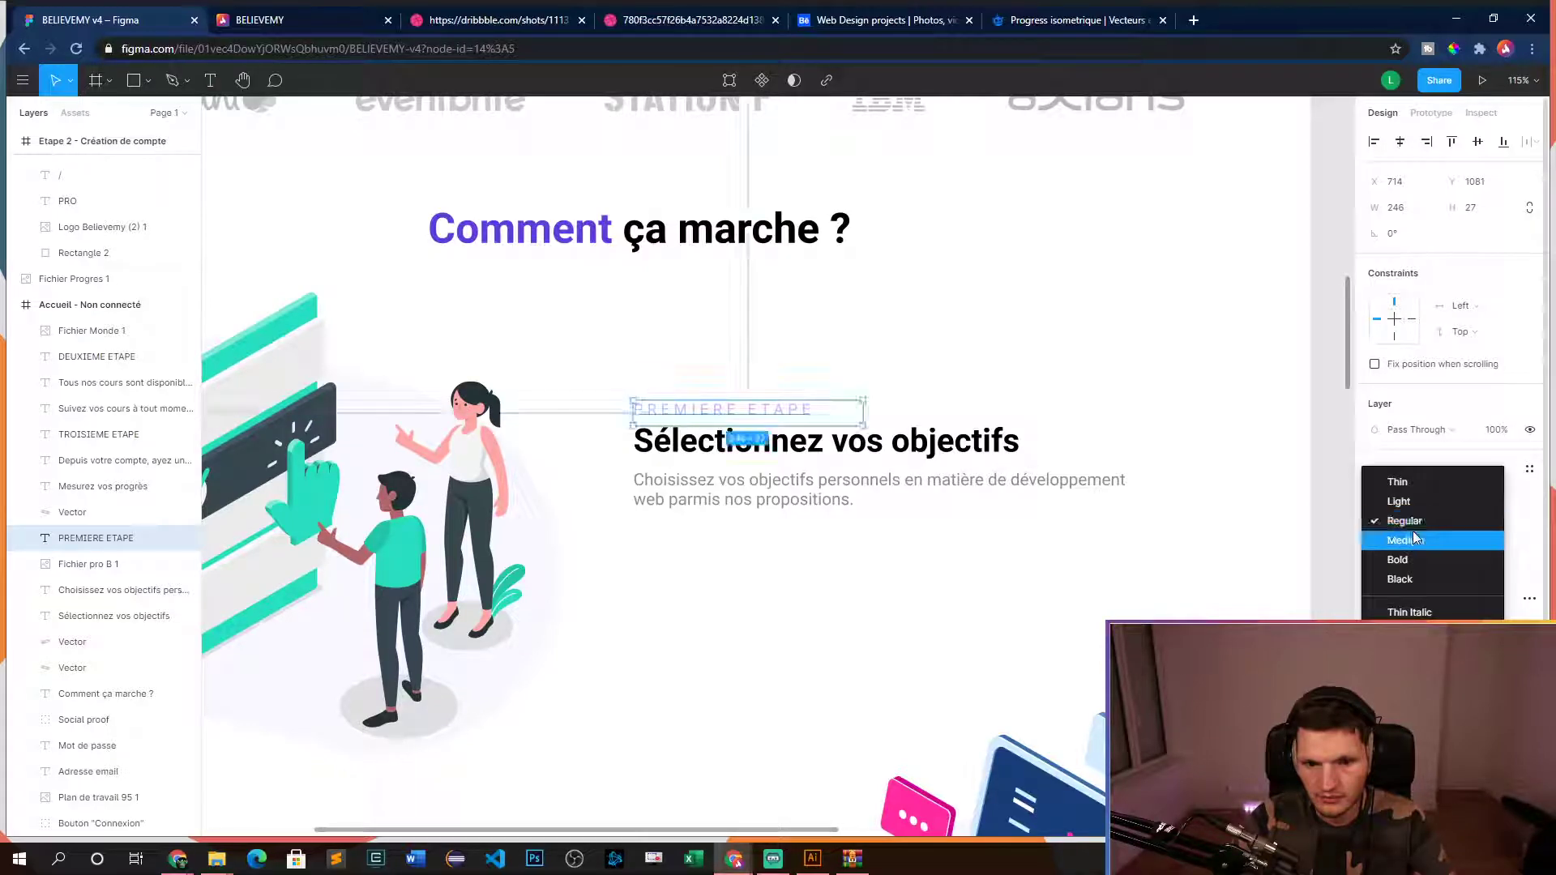
{"action": "left_click", "coordinate": [1415, 508]}
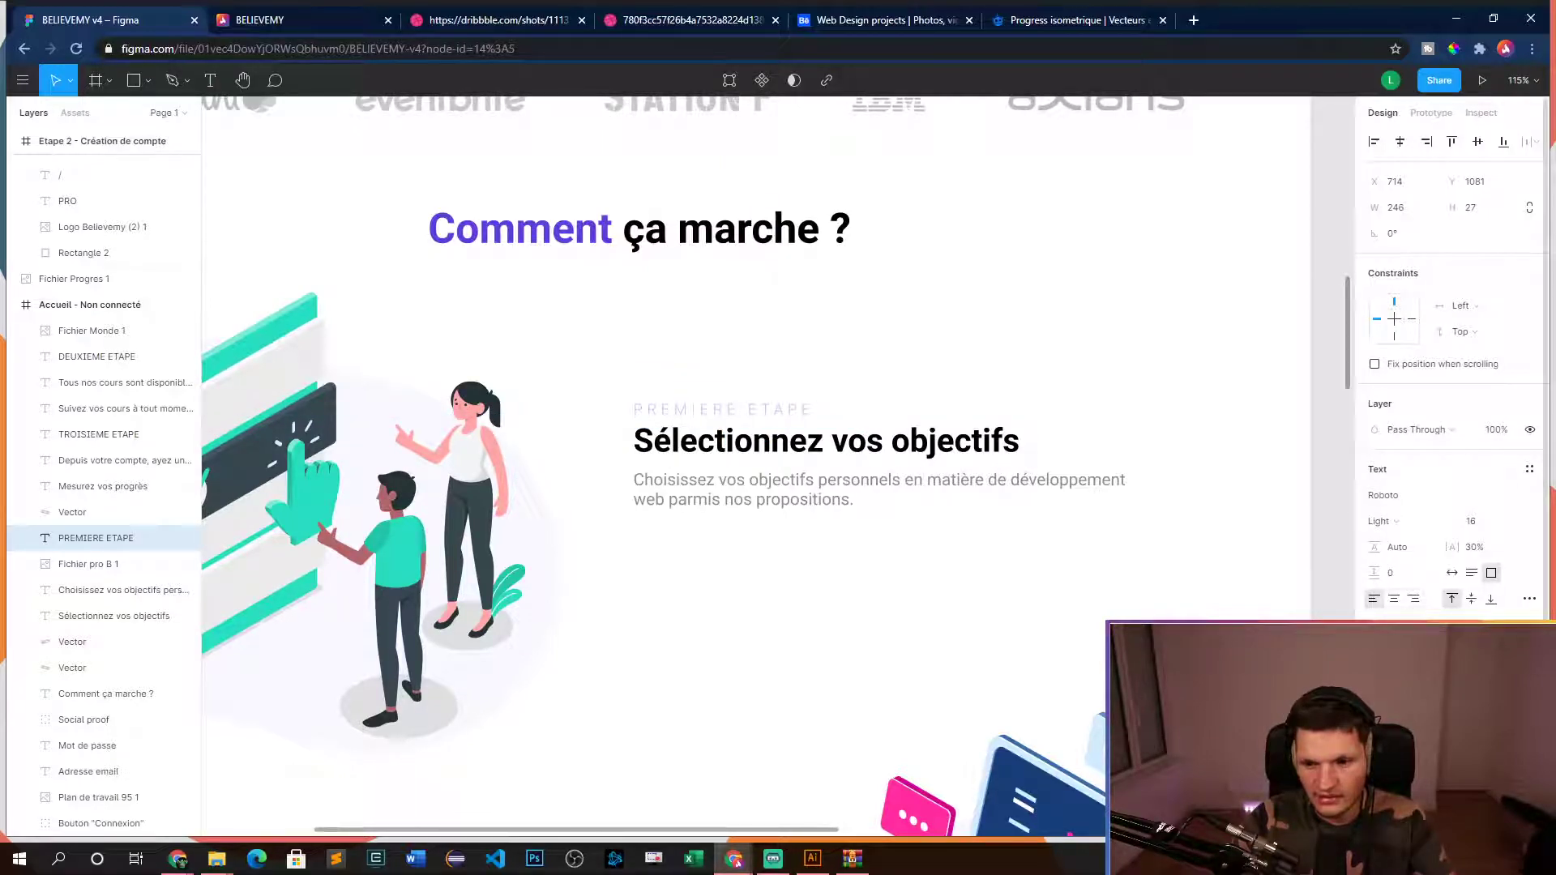
- Try a more saturated purple fill on the "PREMIERE ETAPE" label, and undo its colour and weight changes
{"action": "left_click", "coordinate": [1376, 677]}
{"action": "left_click_drag", "start_coordinate": [1208, 436], "coordinate": [1214, 434]}
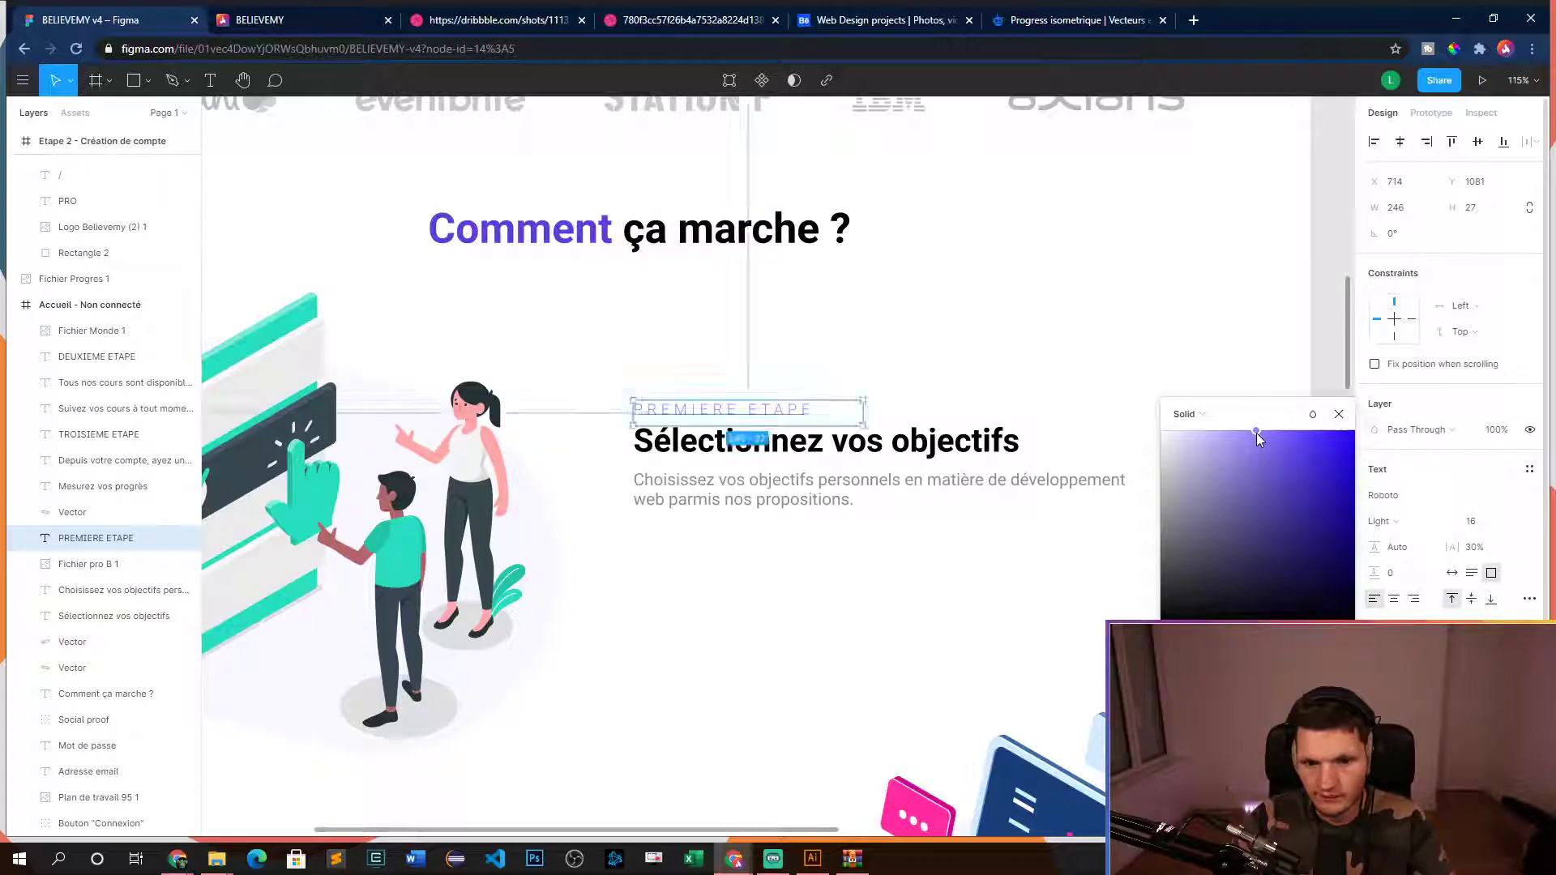
{"action": "left_click", "coordinate": [1339, 414]}
{"action": "left_click_drag", "start_coordinate": [754, 618], "coordinate": [960, 461]}
{"action": "key", "text": "ctrl+z"}
{"action": "key", "text": "ctrl+z"}
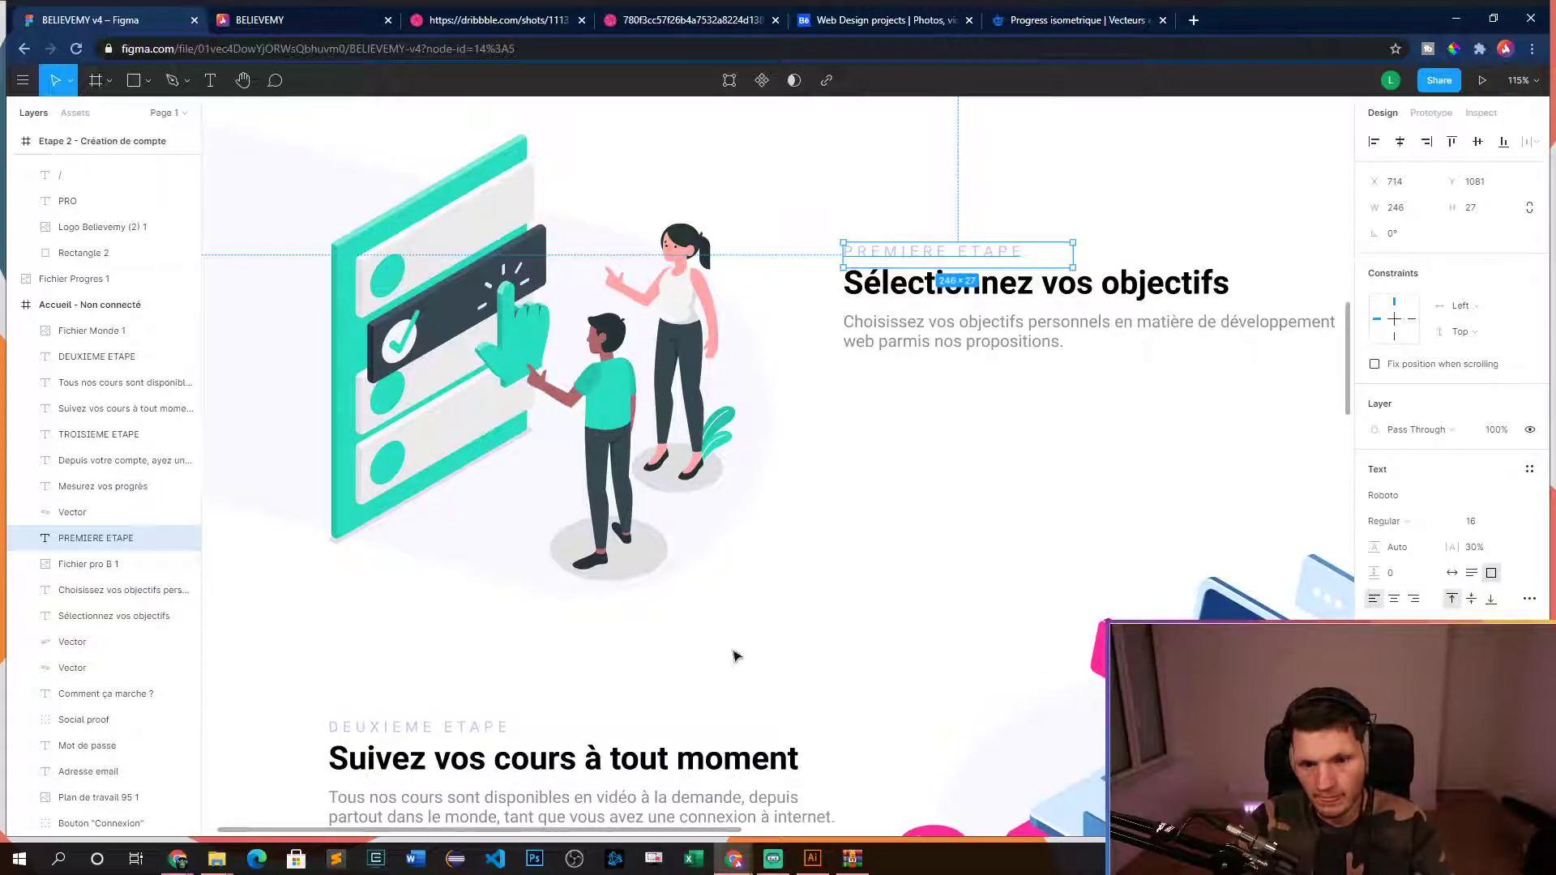
- Set the "PREMIERE ETAPE", "DEUXIEME ETAPE" and "TROISIEME ETAPE" labels to the Light font weight
{"action": "left_click", "coordinate": [469, 727], "text": "shift"}
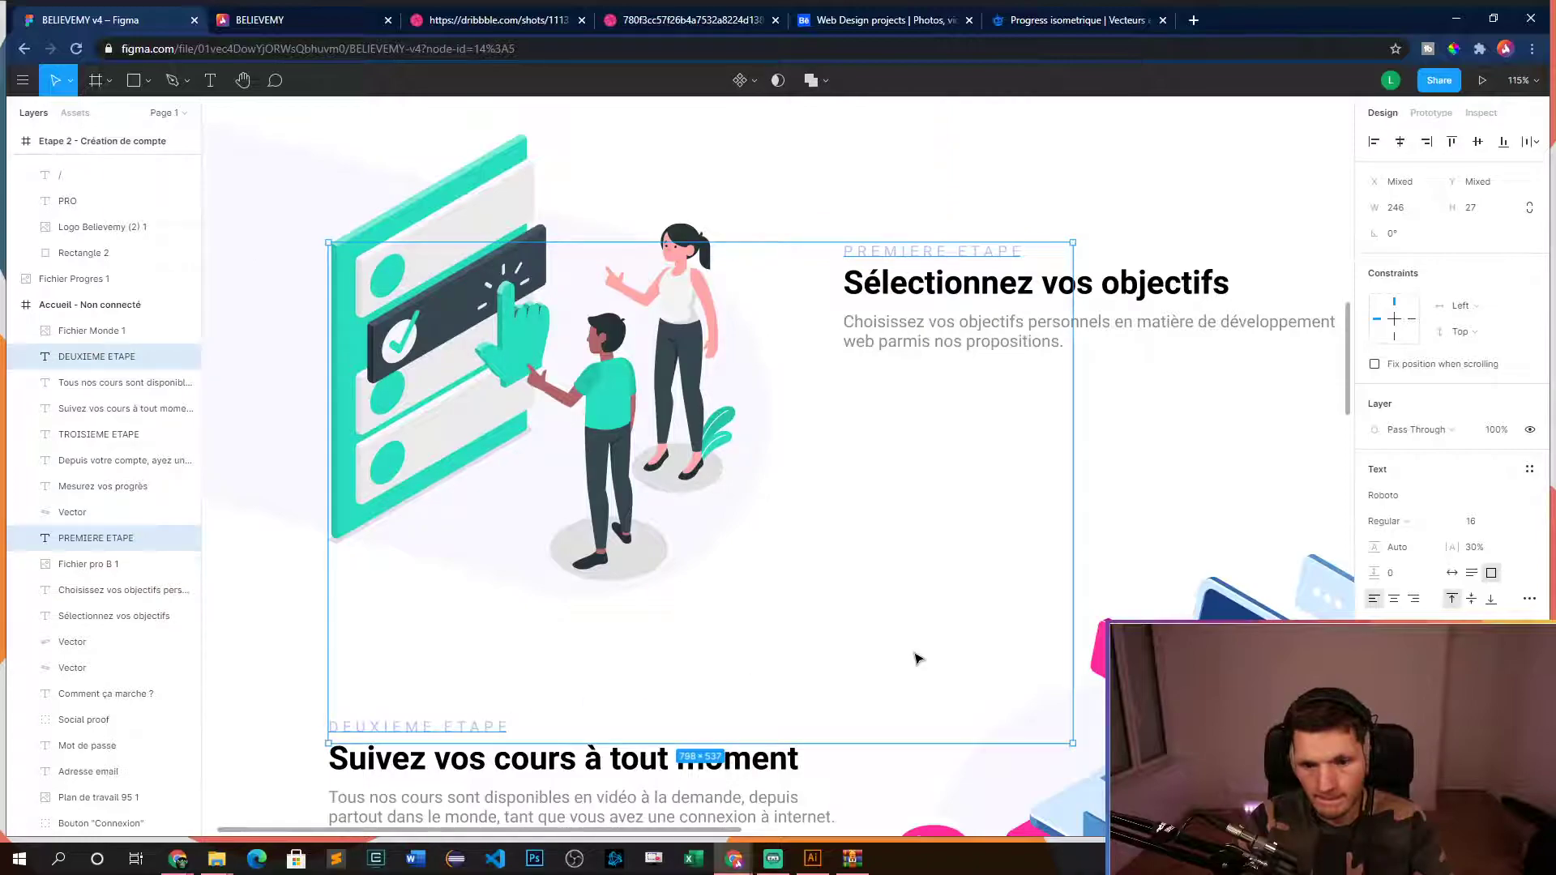
{"action": "scroll", "coordinate": [918, 658], "scroll_direction": "down", "scroll_amount": 5}
{"action": "scroll", "coordinate": [891, 568], "scroll_direction": "down", "scroll_amount": 4}
{"action": "left_click", "coordinate": [824, 576], "text": "shift"}
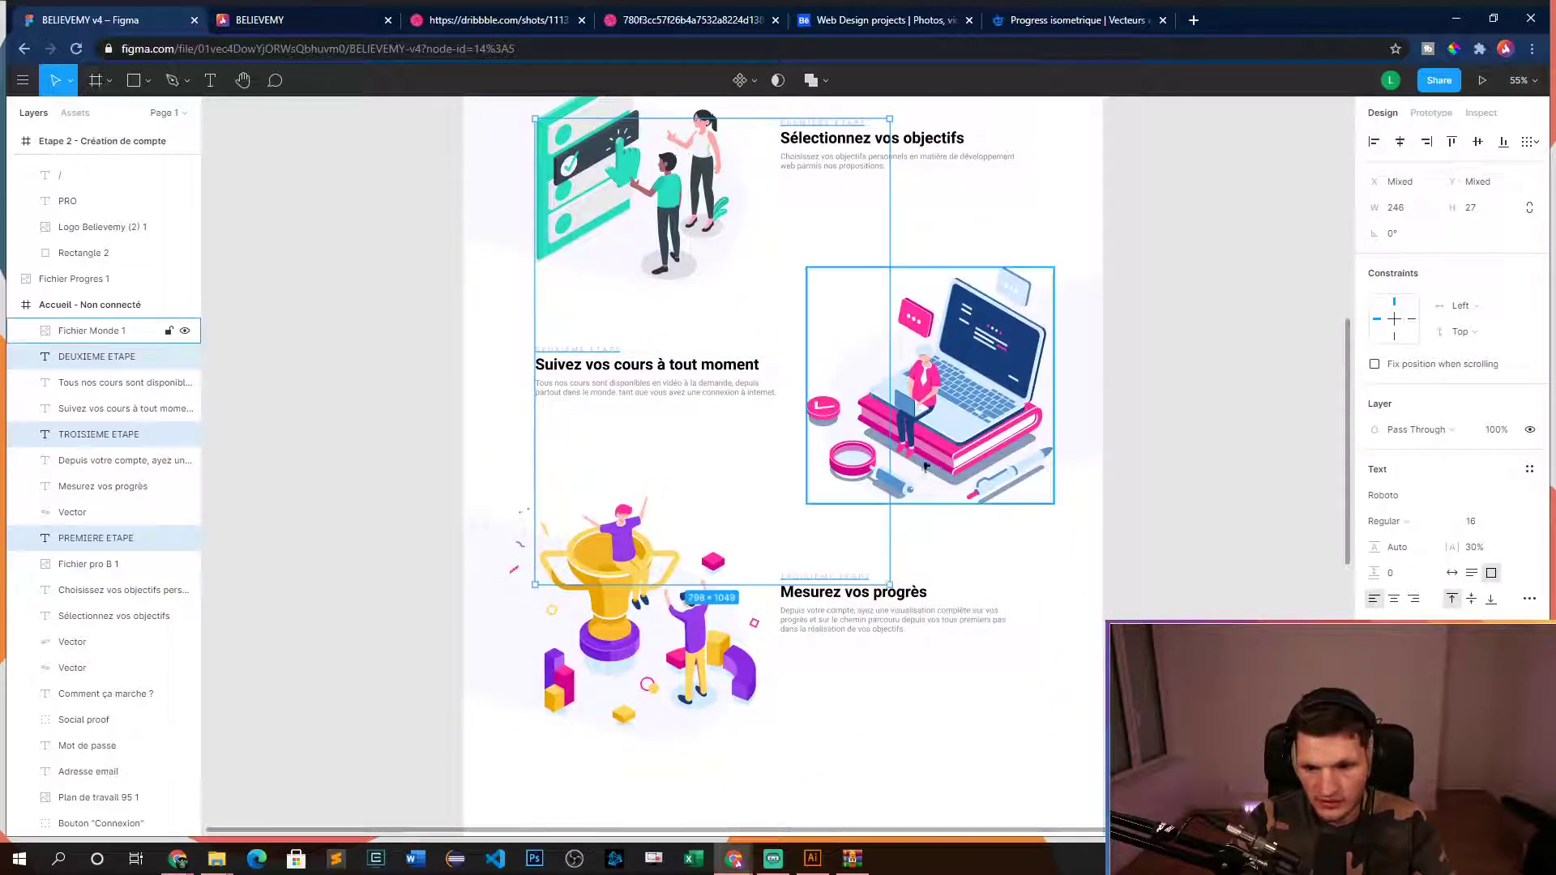
{"action": "scroll", "coordinate": [923, 468], "scroll_direction": "up", "scroll_amount": 2}
{"action": "left_click", "coordinate": [1385, 521]}
{"action": "left_click", "coordinate": [1321, 500]}
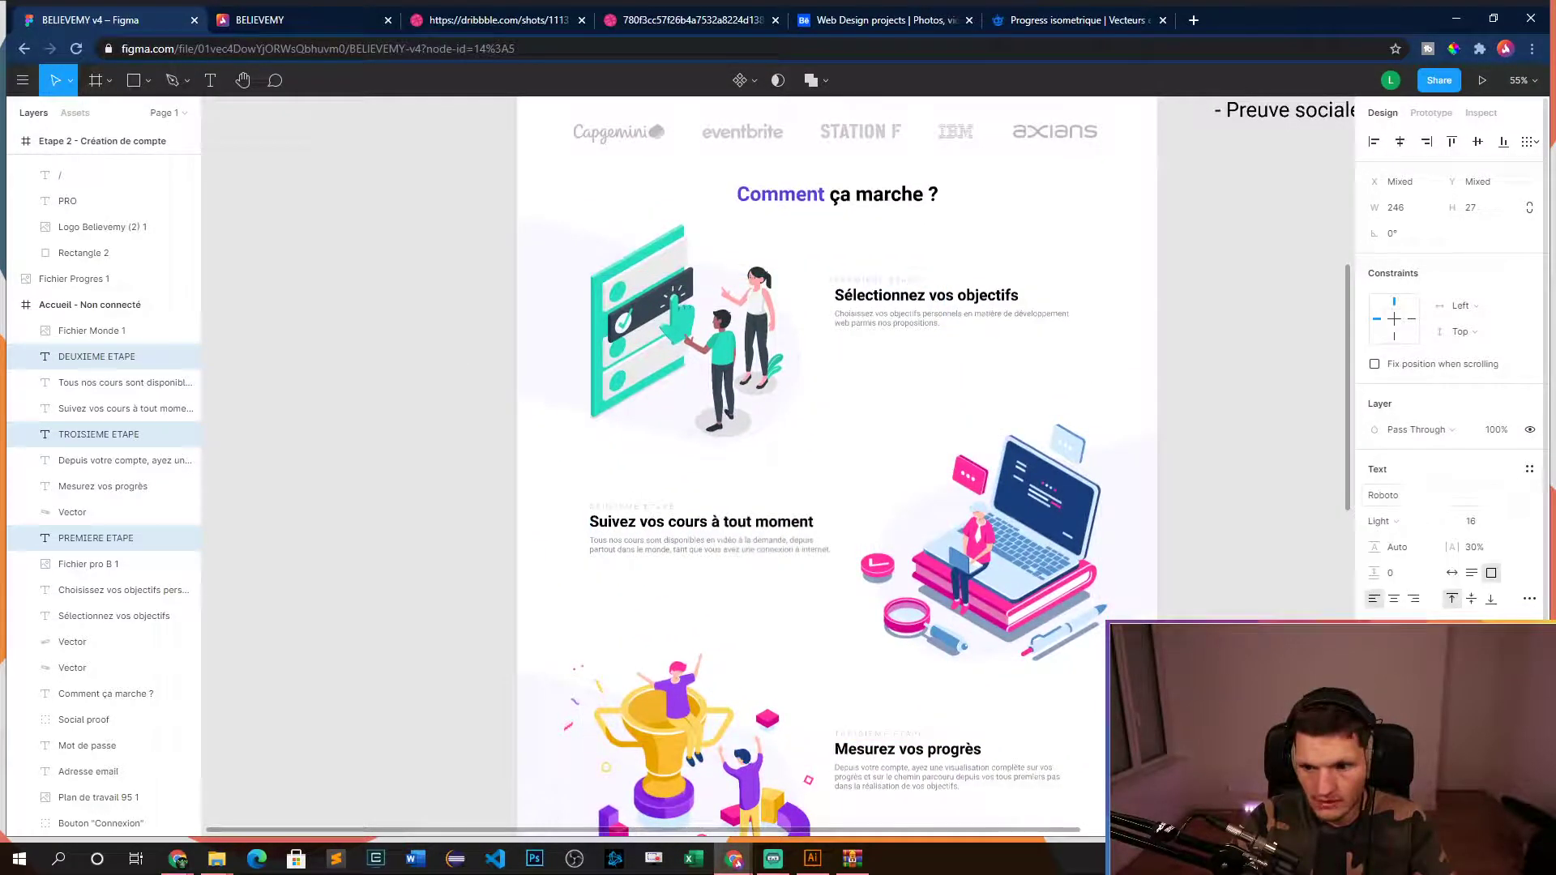
- Give the three step labels a more saturated light purple fill and check them against their headings
{"action": "left_click", "coordinate": [1378, 677]}
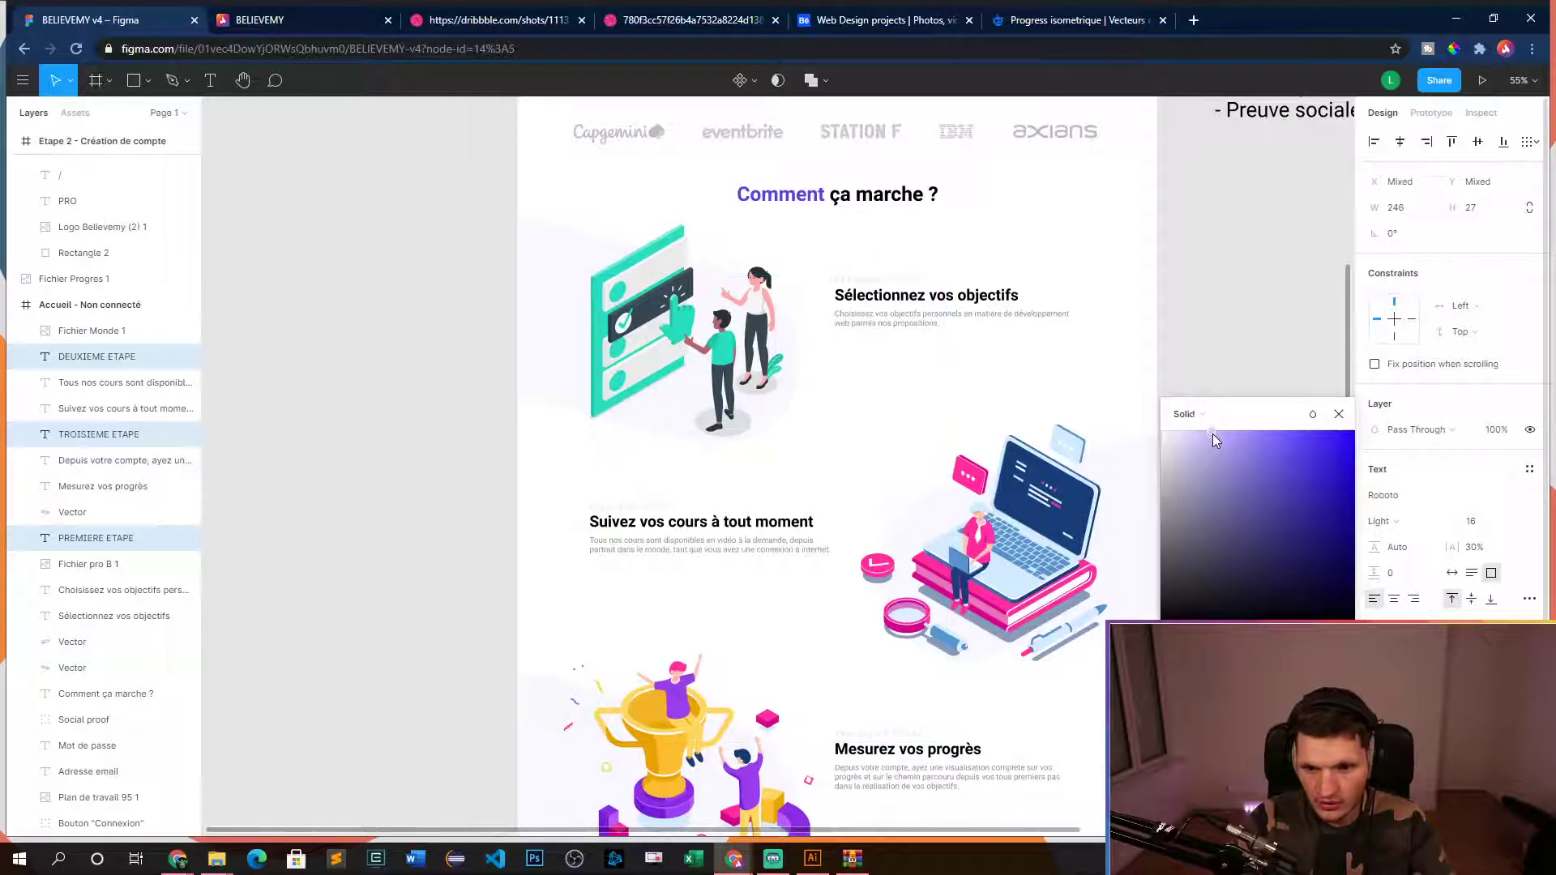
{"action": "left_click_drag", "start_coordinate": [1237, 433], "coordinate": [1257, 433]}
{"action": "scroll", "coordinate": [843, 261], "scroll_direction": "up", "scroll_amount": 5}
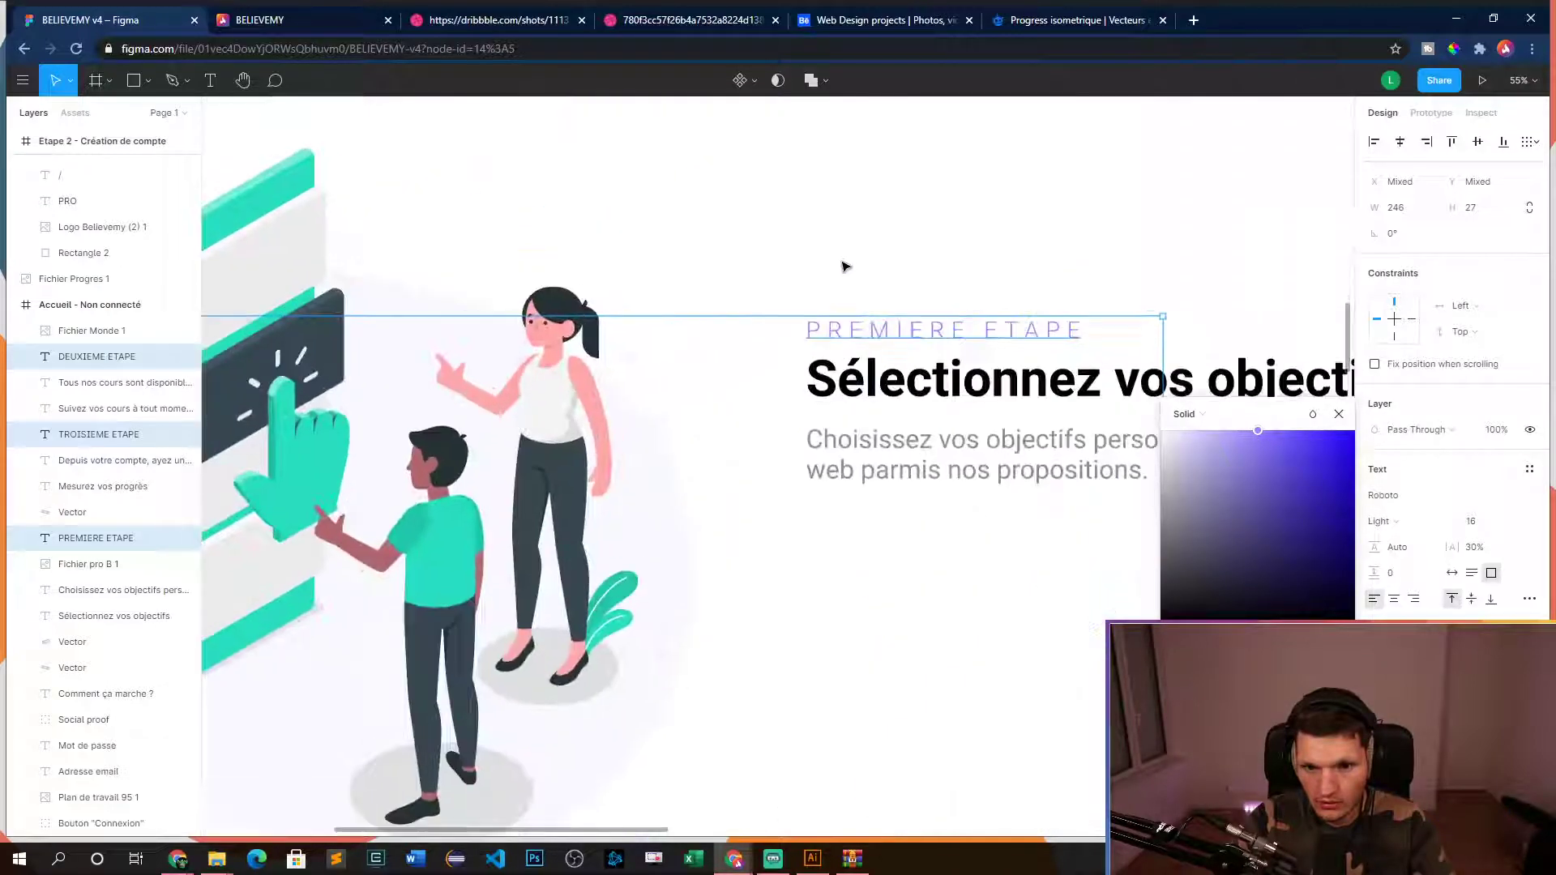
{"action": "key", "text": "Escape"}
{"action": "key", "text": "Escape"}
{"action": "scroll", "coordinate": [1216, 583], "scroll_direction": "down", "scroll_amount": 5}
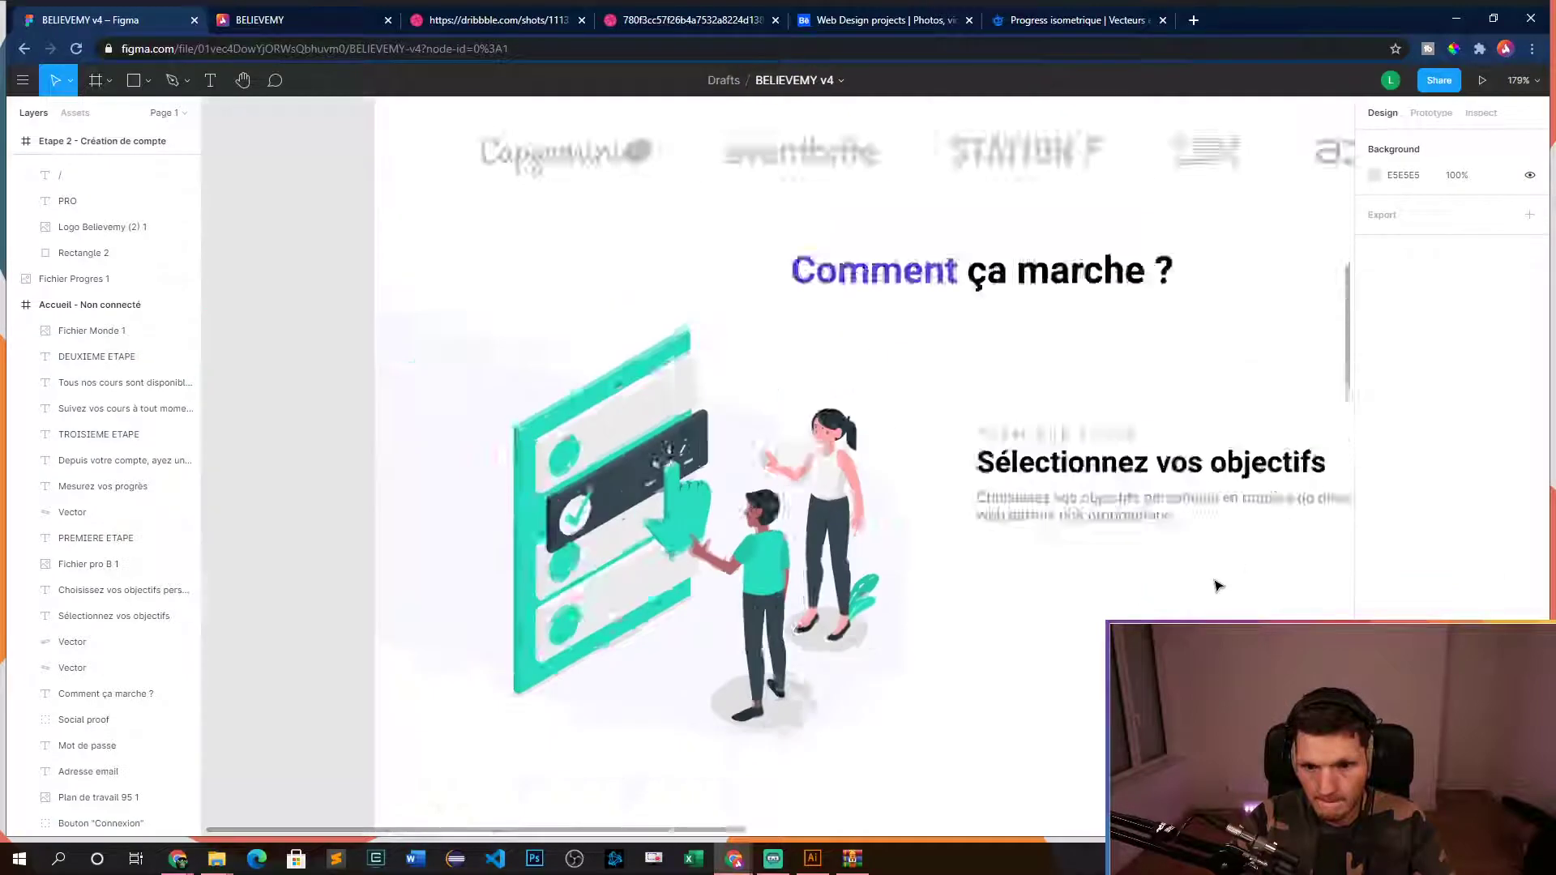
{"action": "left_click_drag", "start_coordinate": [1212, 586], "coordinate": [936, 495]}
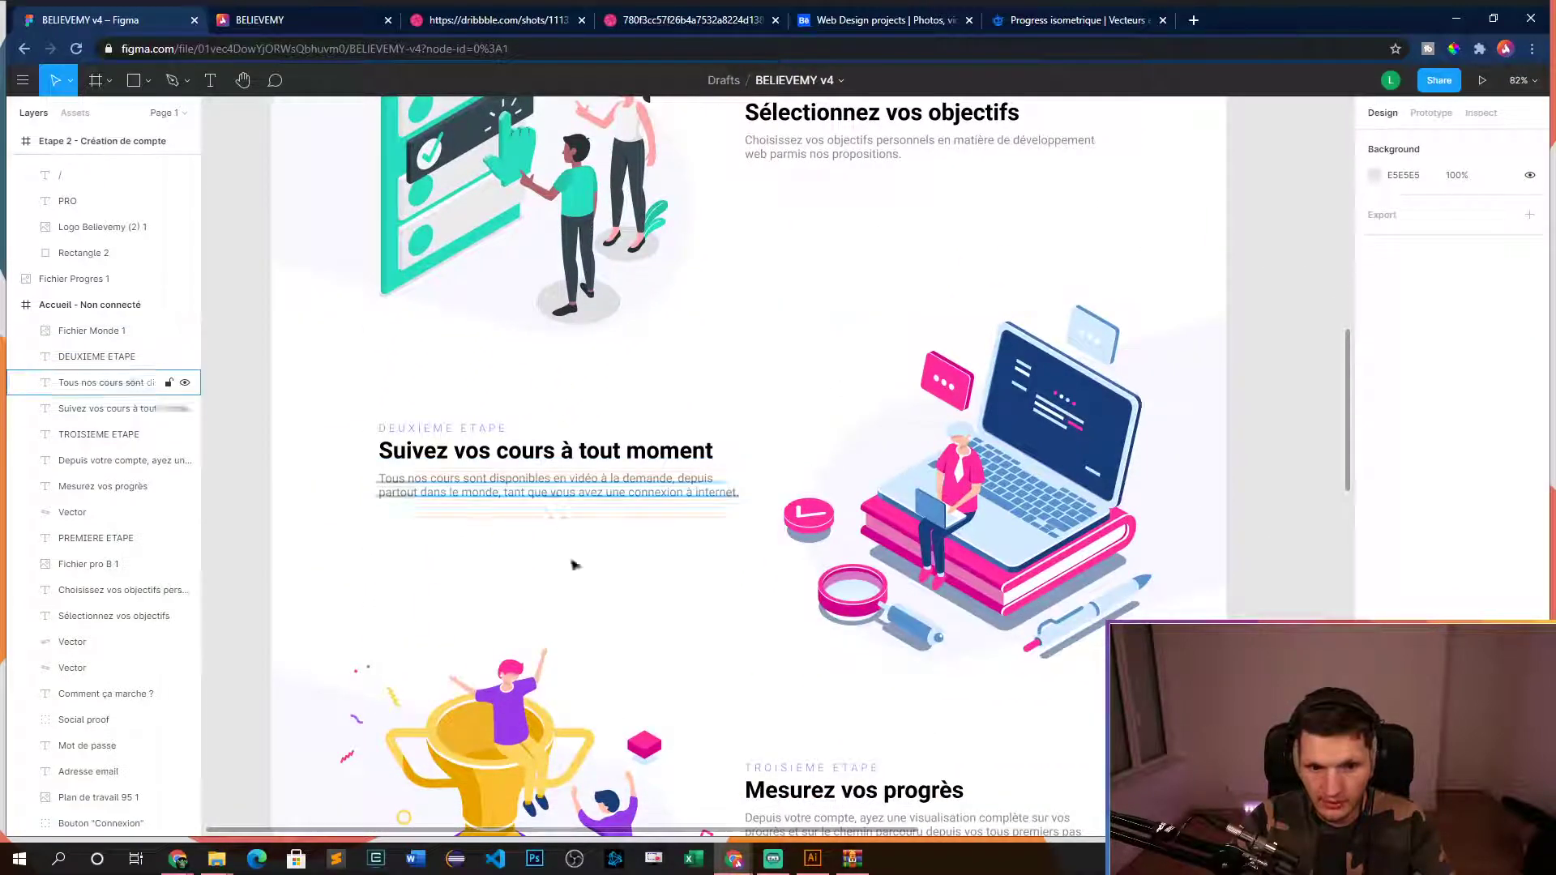
{"action": "scroll", "coordinate": [567, 514], "scroll_direction": "down", "scroll_amount": 5}
{"action": "scroll", "coordinate": [831, 689], "scroll_direction": "down", "scroll_amount": 5}
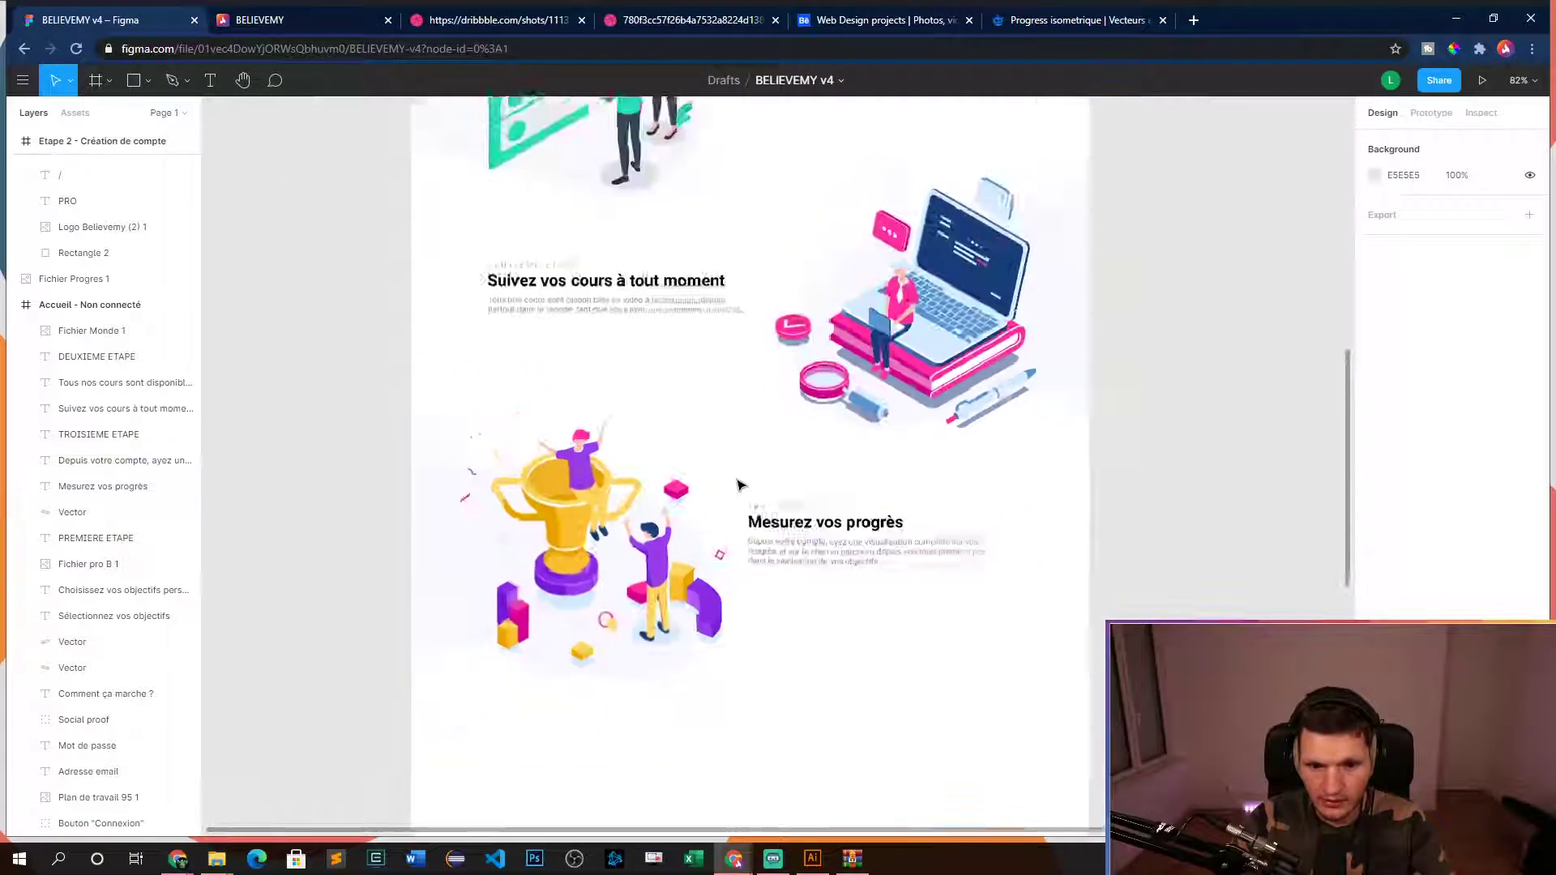
- Change the fill of all three step labels to a deeper, slightly darker purple
{"action": "left_click", "coordinate": [770, 327]}
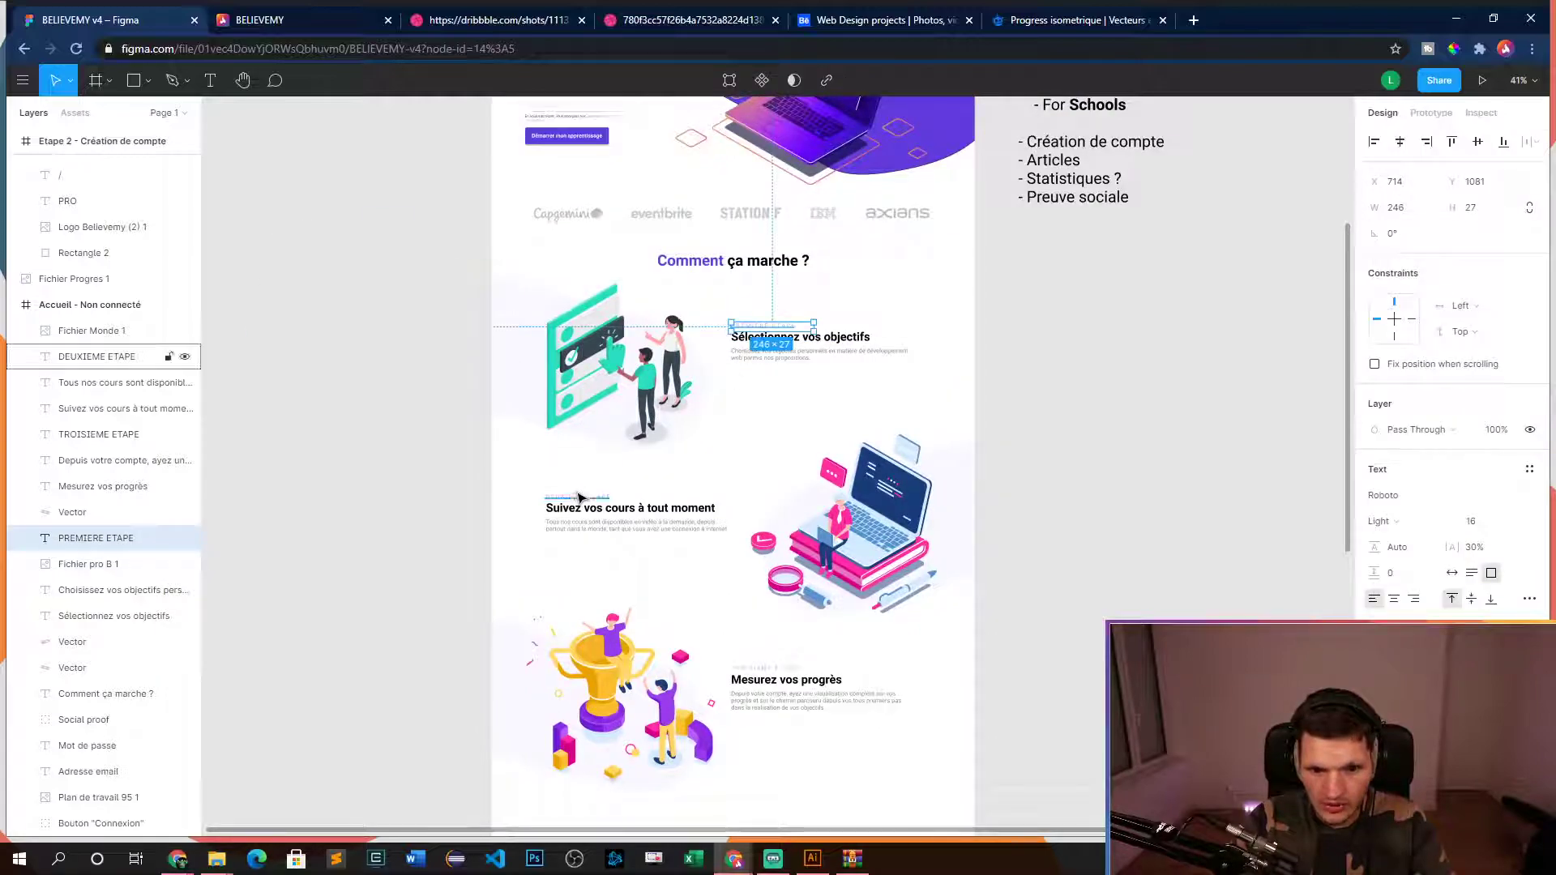
{"action": "left_click", "coordinate": [580, 497]}
{"action": "left_click", "coordinate": [752, 329]}
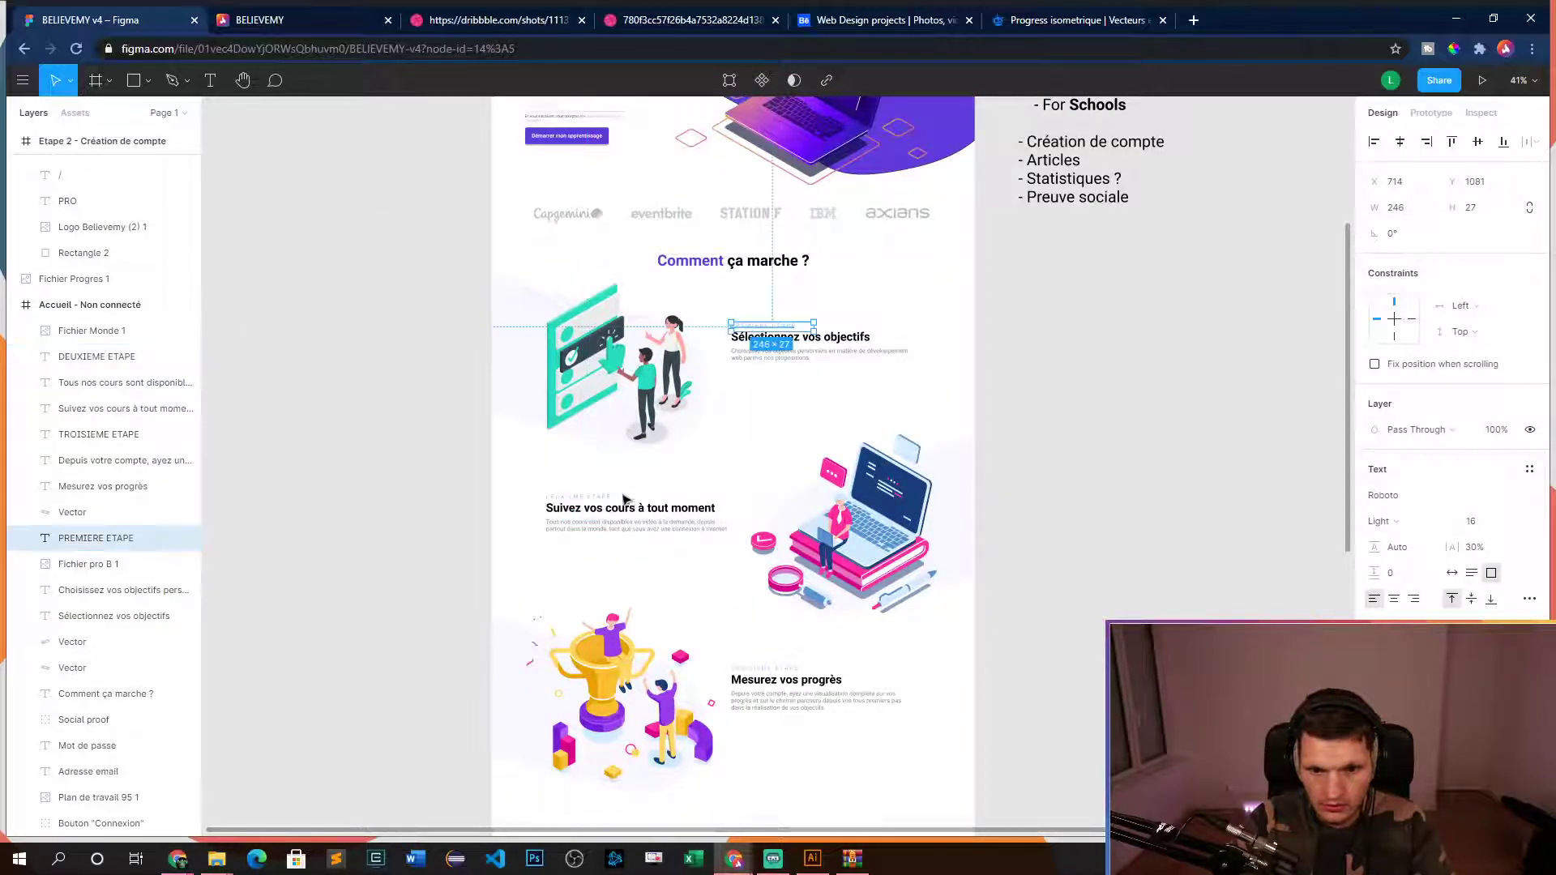
{"action": "left_click", "coordinate": [567, 500], "text": "shift"}
{"action": "left_click", "coordinate": [776, 671], "text": "shift"}
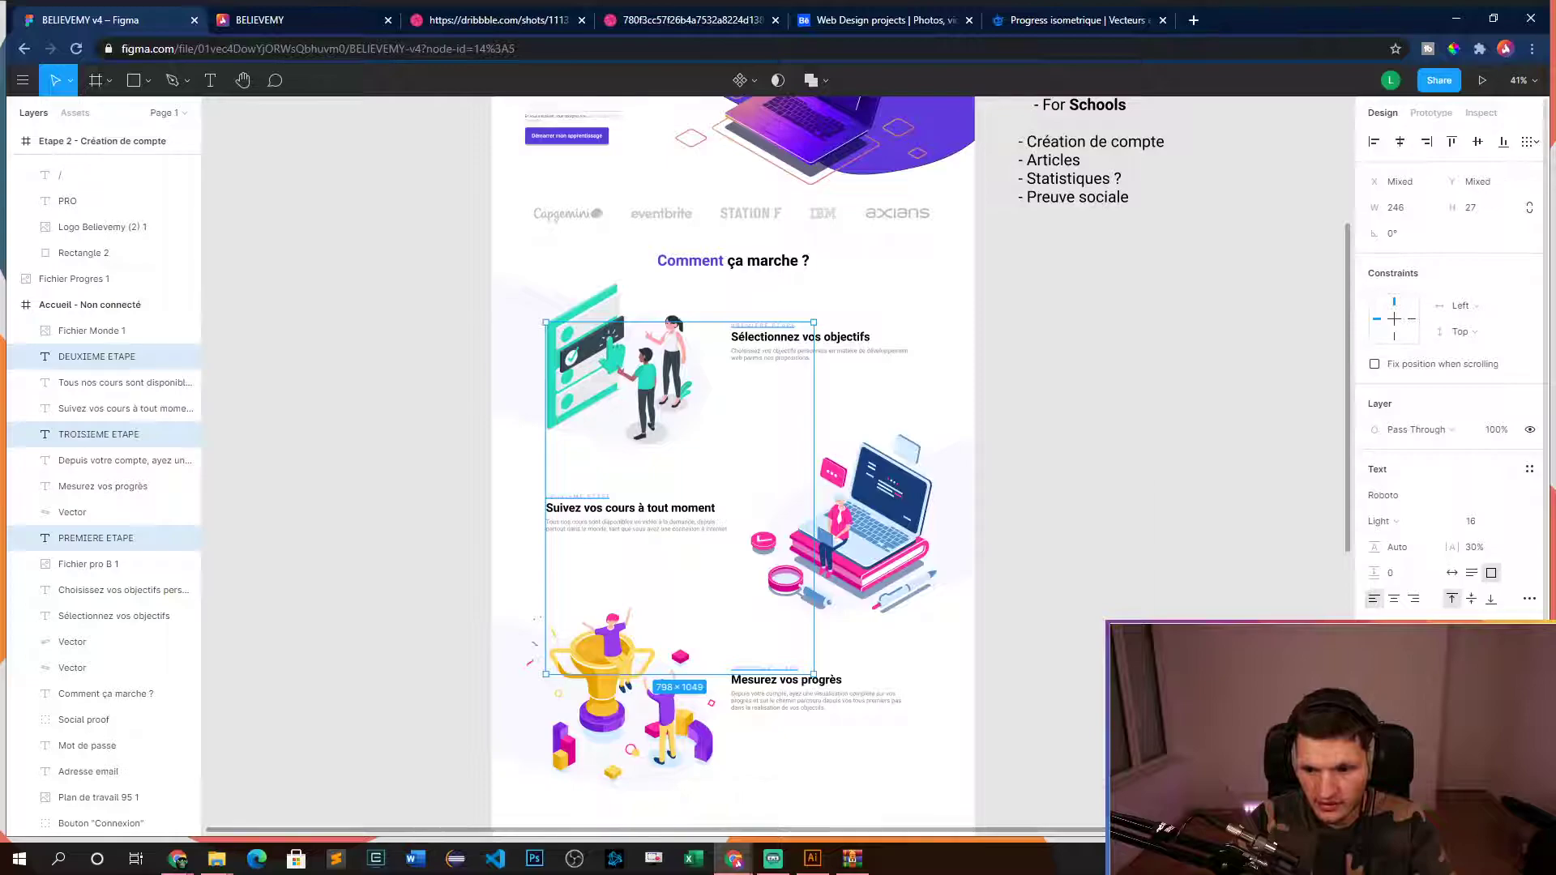
{"action": "left_click_drag", "start_coordinate": [1258, 430], "coordinate": [1286, 461]}
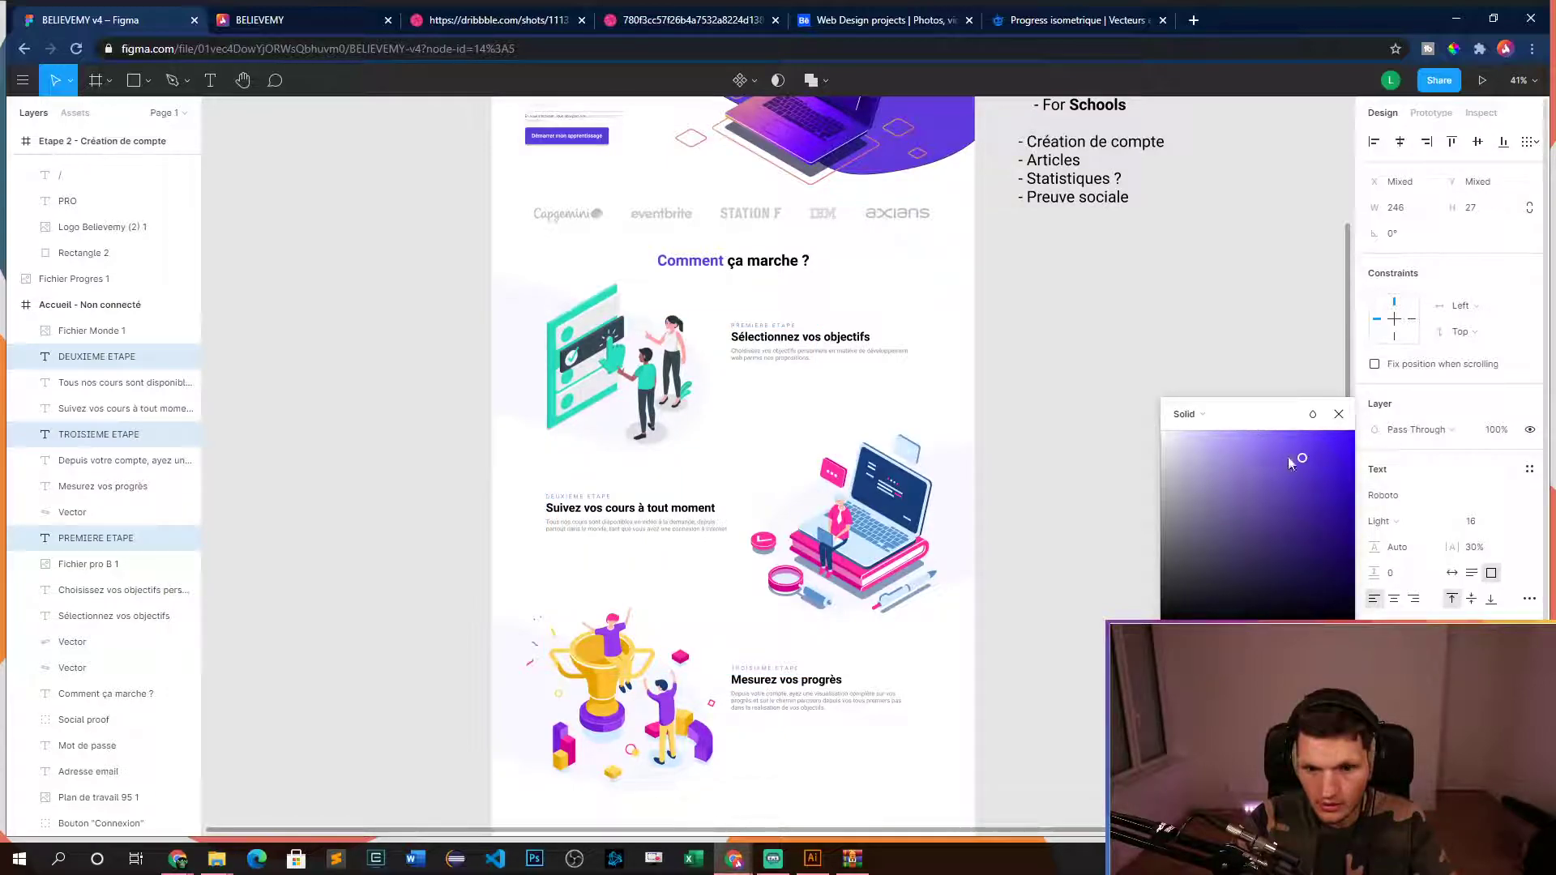
{"action": "left_click", "coordinate": [1339, 413]}
{"action": "key", "text": "Escape"}
{"action": "scroll", "coordinate": [732, 339], "scroll_direction": "up", "scroll_amount": 5}
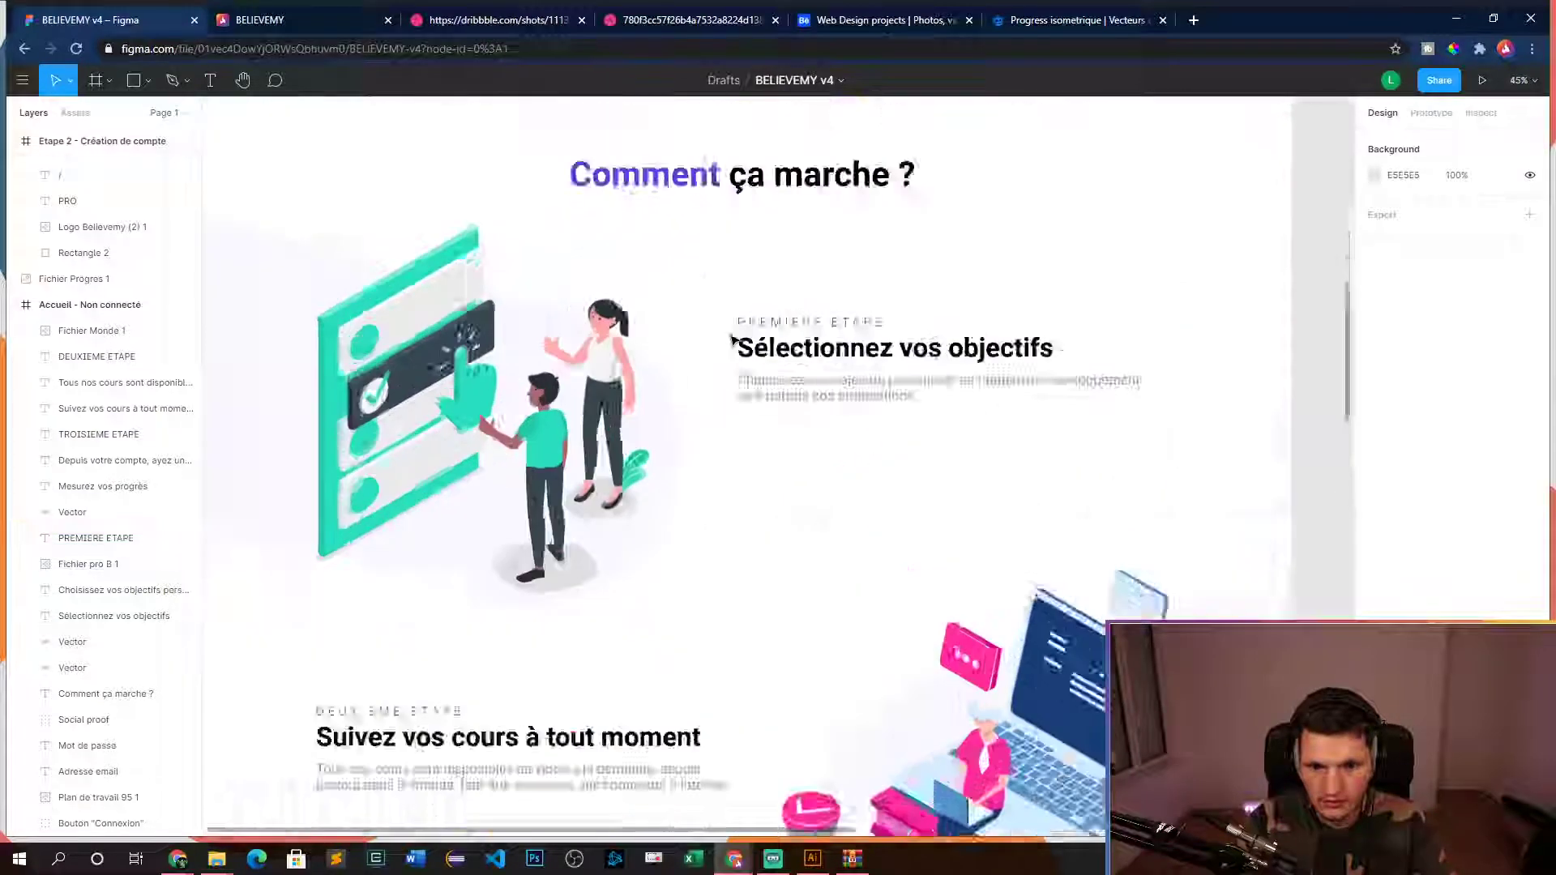
- Examine the recoloured step labels beside the headings, descriptions and illustrations of the "Comment ça marche ?" section
{"action": "left_click_drag", "start_coordinate": [732, 339], "coordinate": [761, 487]}
{"action": "left_click", "coordinate": [809, 336]}
{"action": "key", "text": "ctrl+alt+a"}
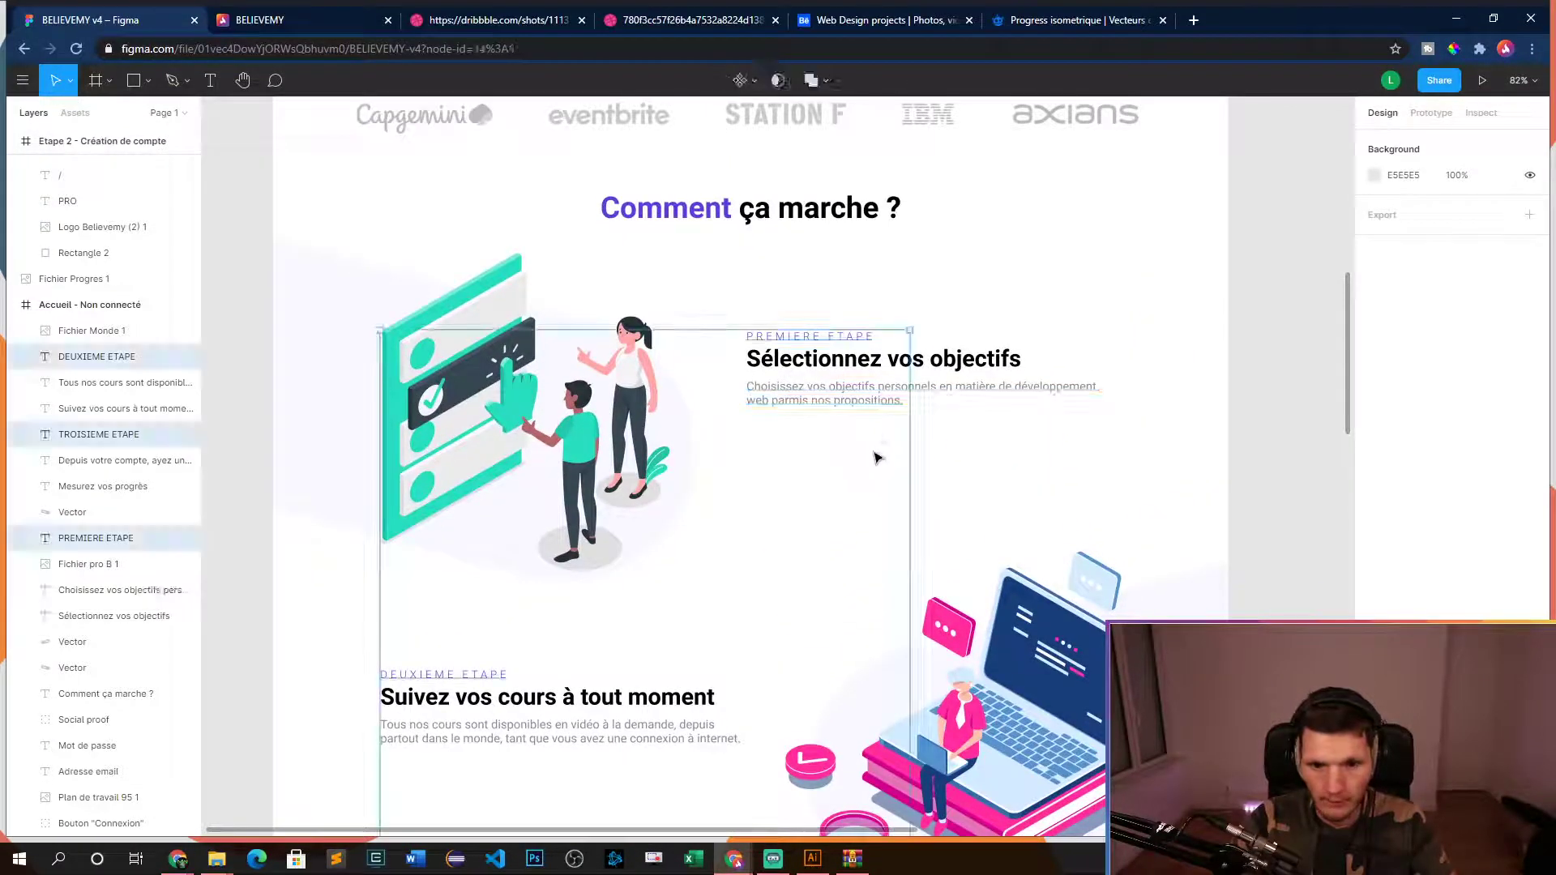
{"action": "key", "text": "Escape"}
{"action": "scroll", "coordinate": [1043, 475], "scroll_direction": "down", "scroll_amount": 3}
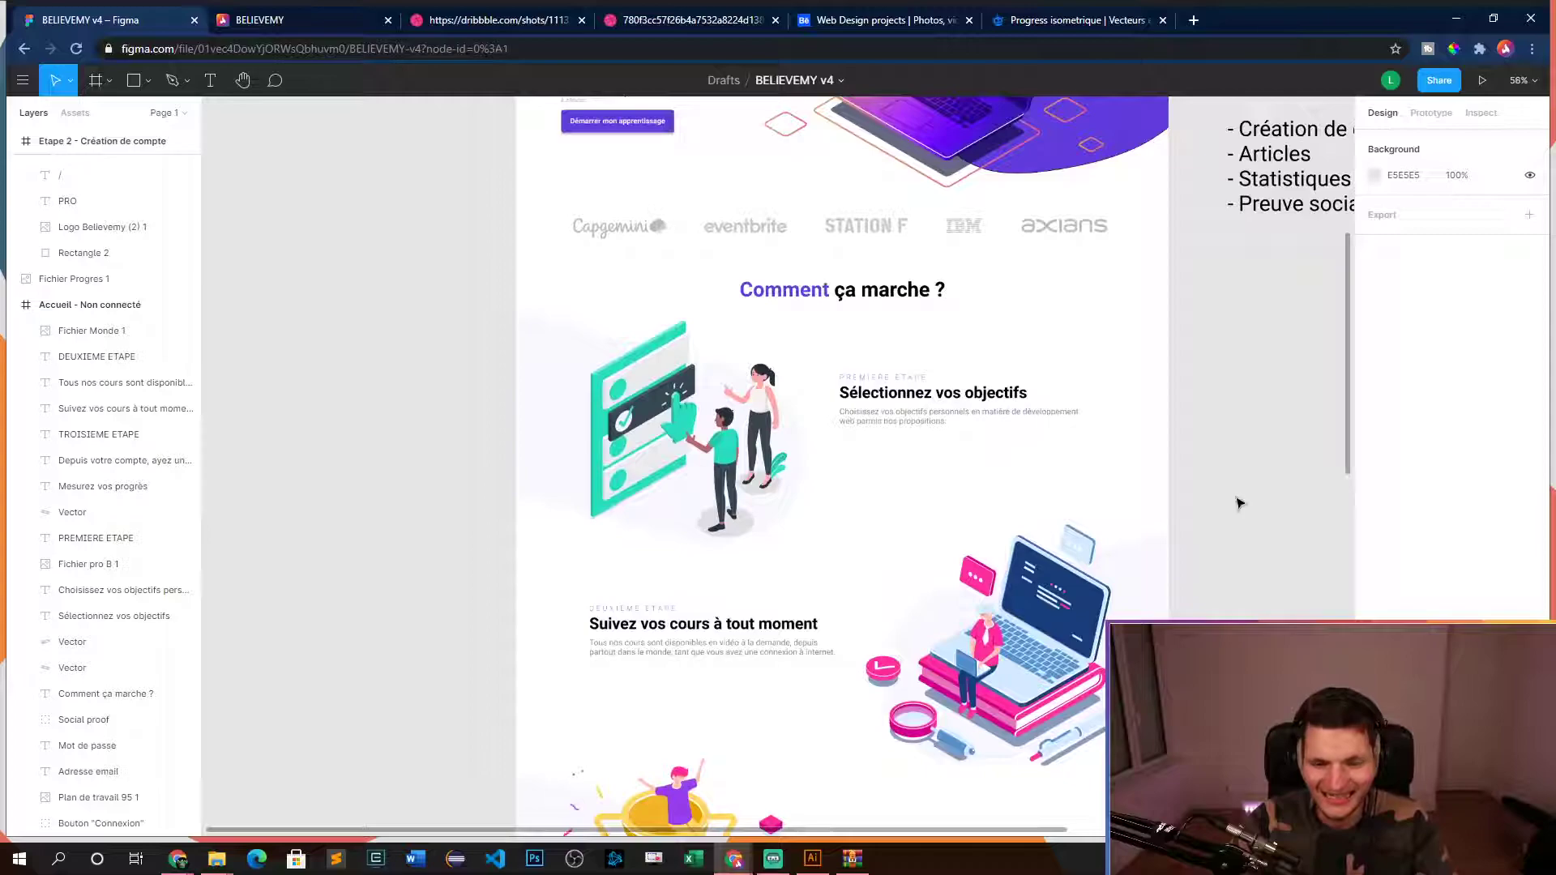
{"action": "scroll", "coordinate": [1107, 364], "scroll_direction": "down", "scroll_amount": 3}
{"action": "scroll", "coordinate": [1107, 364], "scroll_direction": "down", "scroll_amount": 3}
{"action": "left_click_drag", "start_coordinate": [1062, 573], "coordinate": [998, 396]}
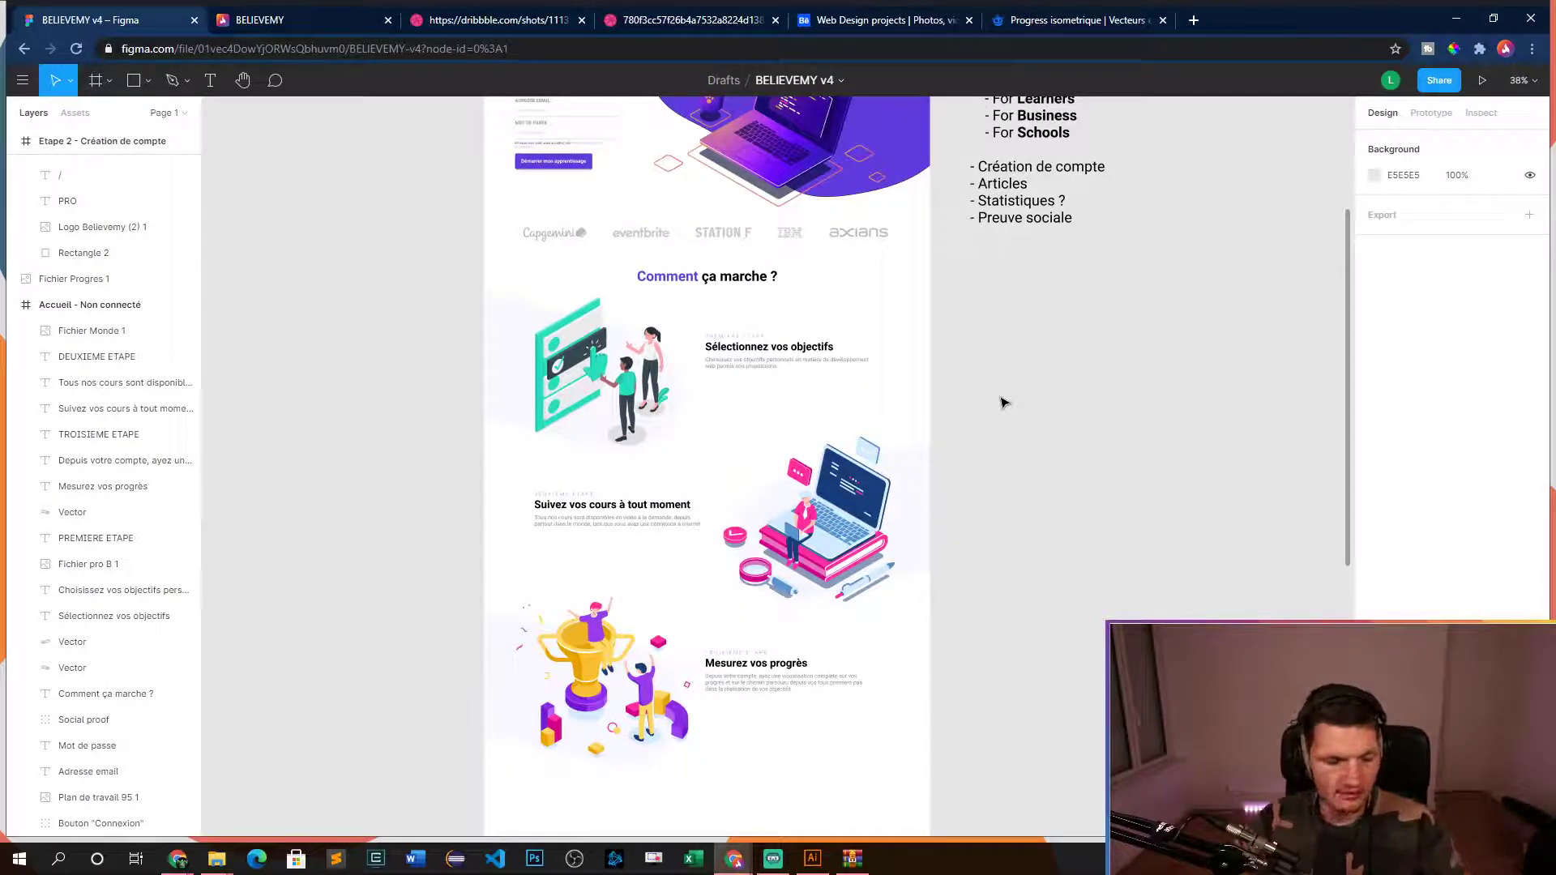
- Review the whole home page from the purple header to the "Mesurez vos progrès" step, both overall and close up
{"action": "scroll", "coordinate": [1021, 397], "scroll_direction": "down", "scroll_amount": 5}
{"action": "left_click_drag", "start_coordinate": [1091, 441], "coordinate": [848, 486]}
{"action": "scroll", "coordinate": [778, 425], "scroll_direction": "up", "scroll_amount": 4}
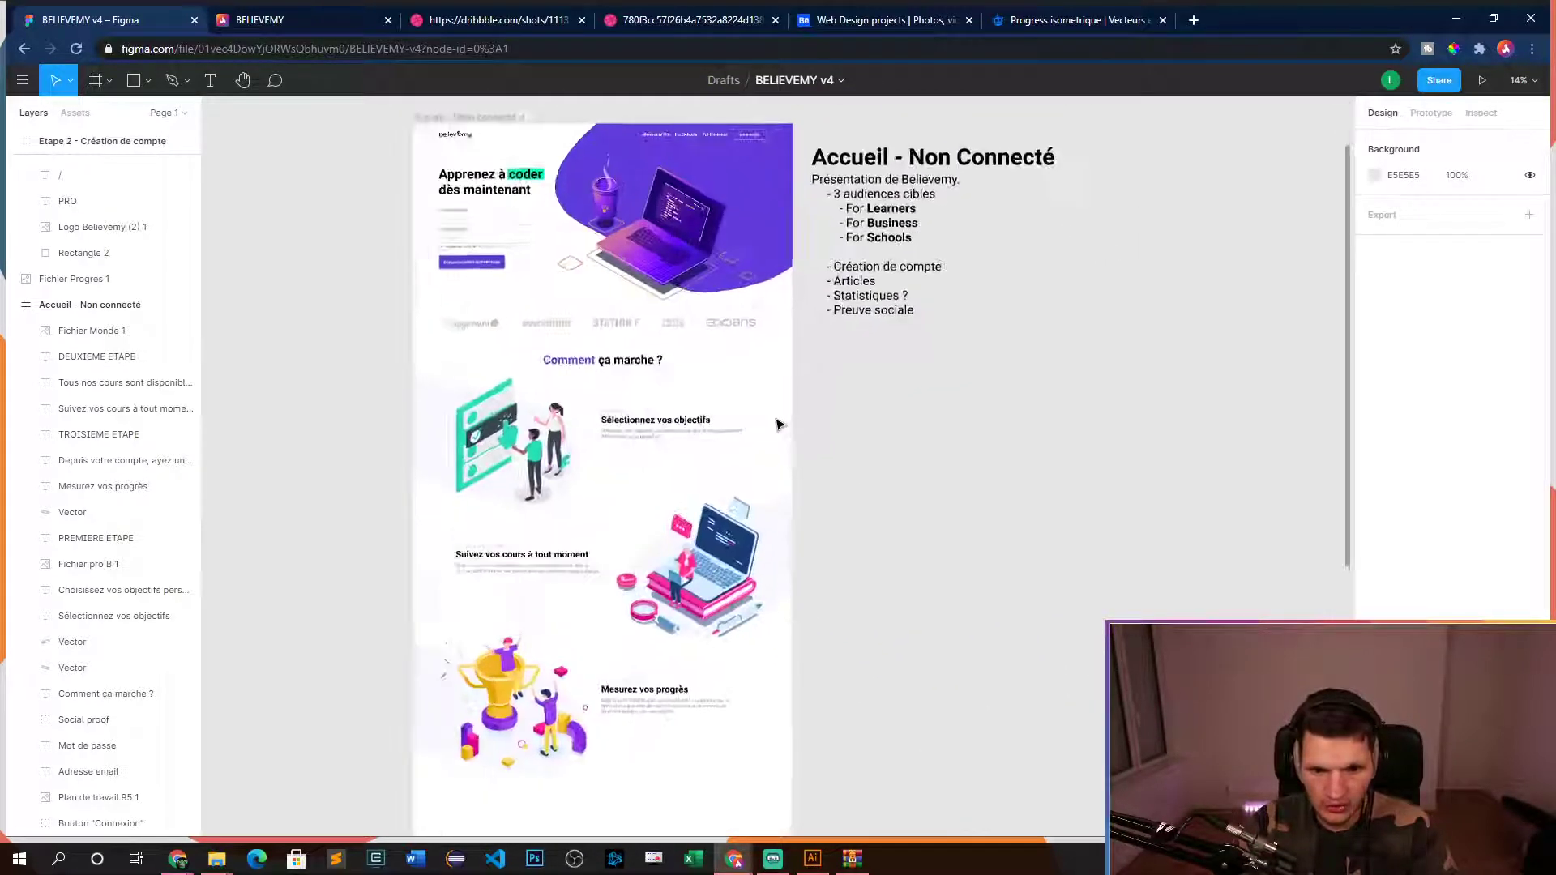
{"action": "scroll", "coordinate": [1042, 487], "scroll_direction": "left", "scroll_amount": 3}
{"action": "scroll", "coordinate": [945, 417], "scroll_direction": "up", "scroll_amount": 5}
{"action": "left_click_drag", "start_coordinate": [1048, 624], "coordinate": [1014, 292]}
{"action": "scroll", "coordinate": [812, 348], "scroll_direction": "up", "scroll_amount": 5}
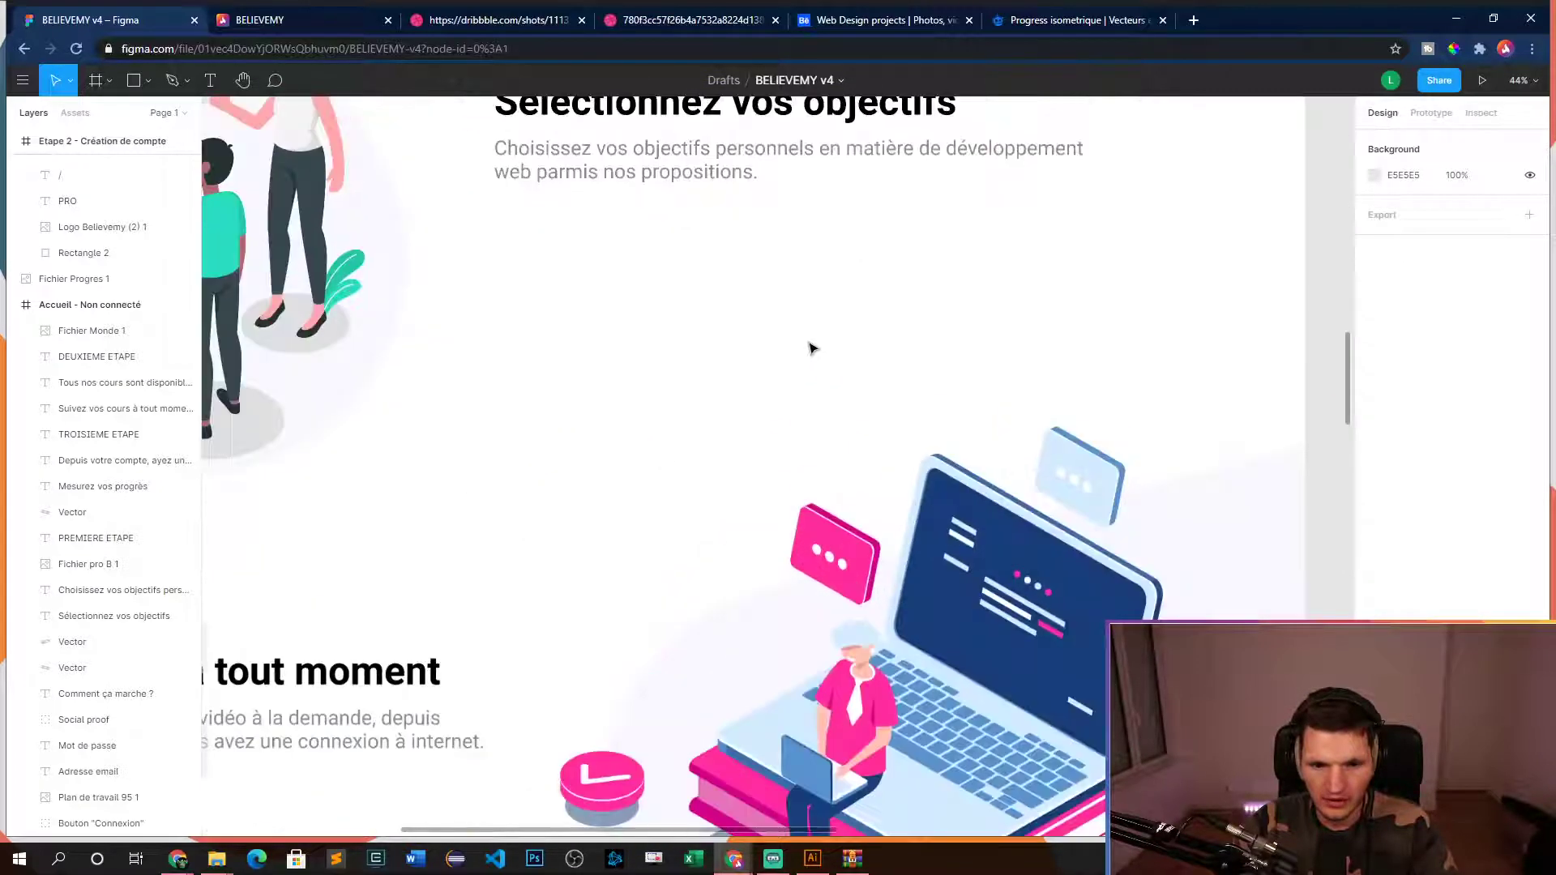
{"action": "scroll", "coordinate": [812, 347], "scroll_direction": "down", "scroll_amount": 3}
{"action": "left_click_drag", "start_coordinate": [681, 364], "coordinate": [781, 392]}
{"action": "scroll", "coordinate": [785, 396], "scroll_direction": "up", "scroll_amount": 1}
{"action": "scroll", "coordinate": [782, 403], "scroll_direction": "down", "scroll_amount": 2}
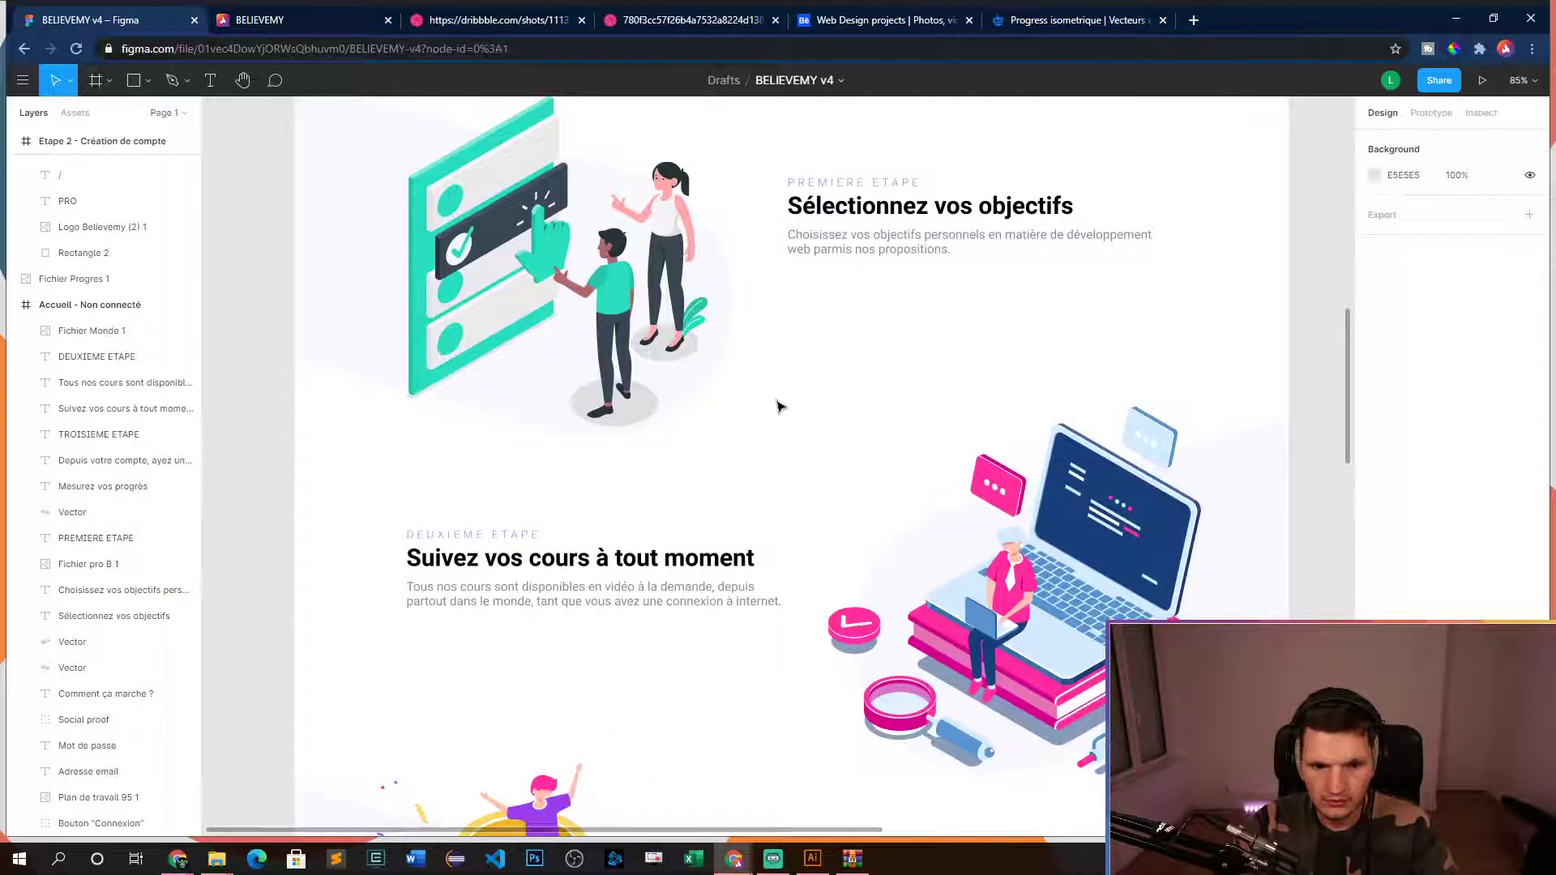
{"action": "scroll", "coordinate": [781, 403], "scroll_direction": "up", "scroll_amount": 10}
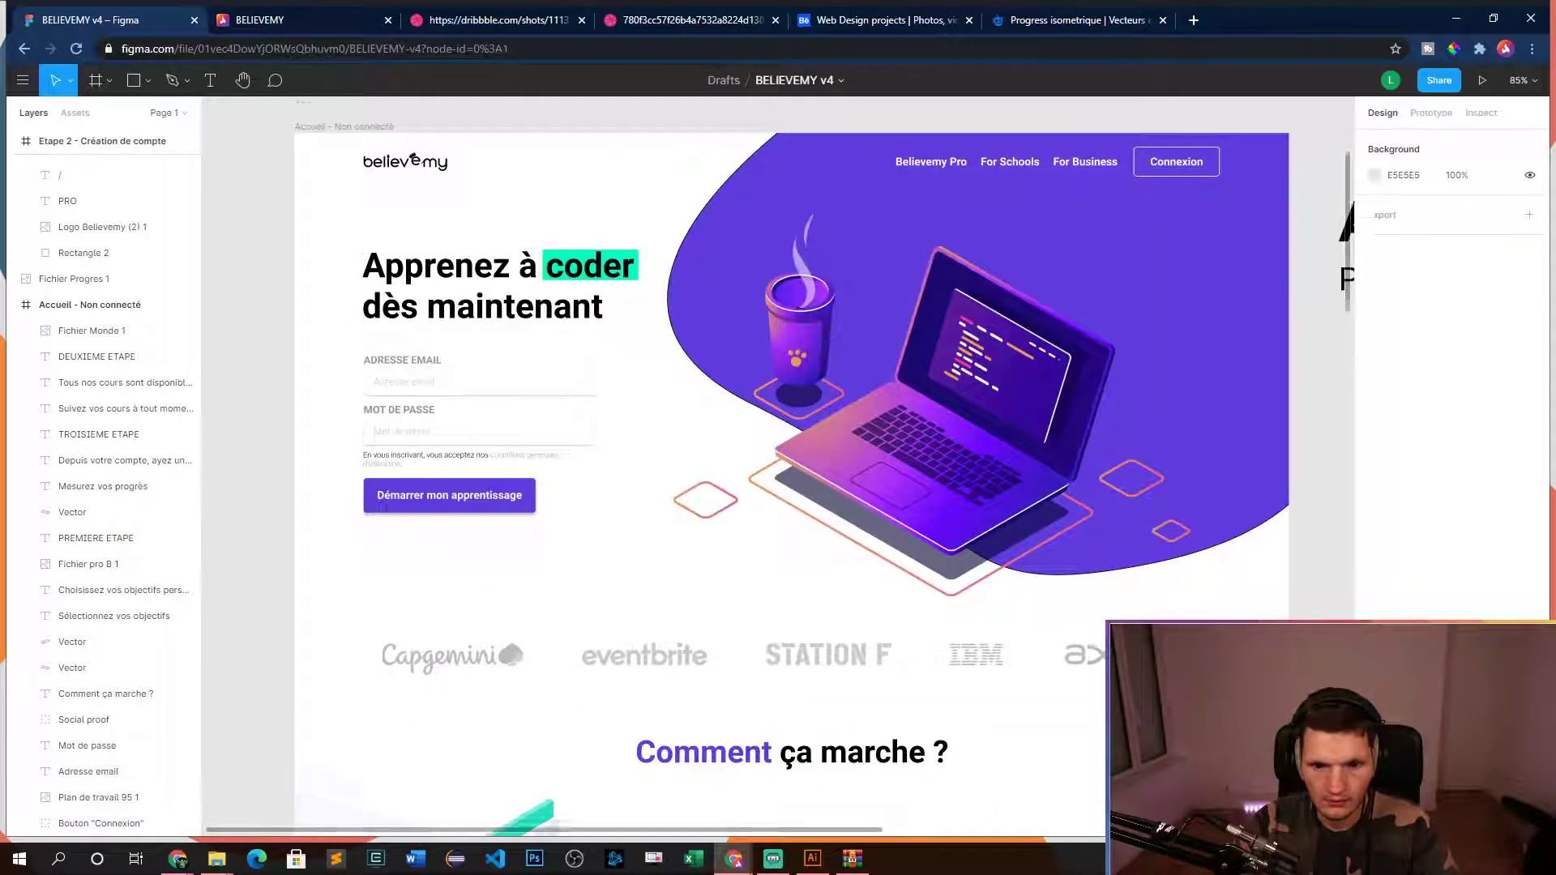
{"action": "scroll", "coordinate": [781, 403], "scroll_direction": "down", "scroll_amount": 10}
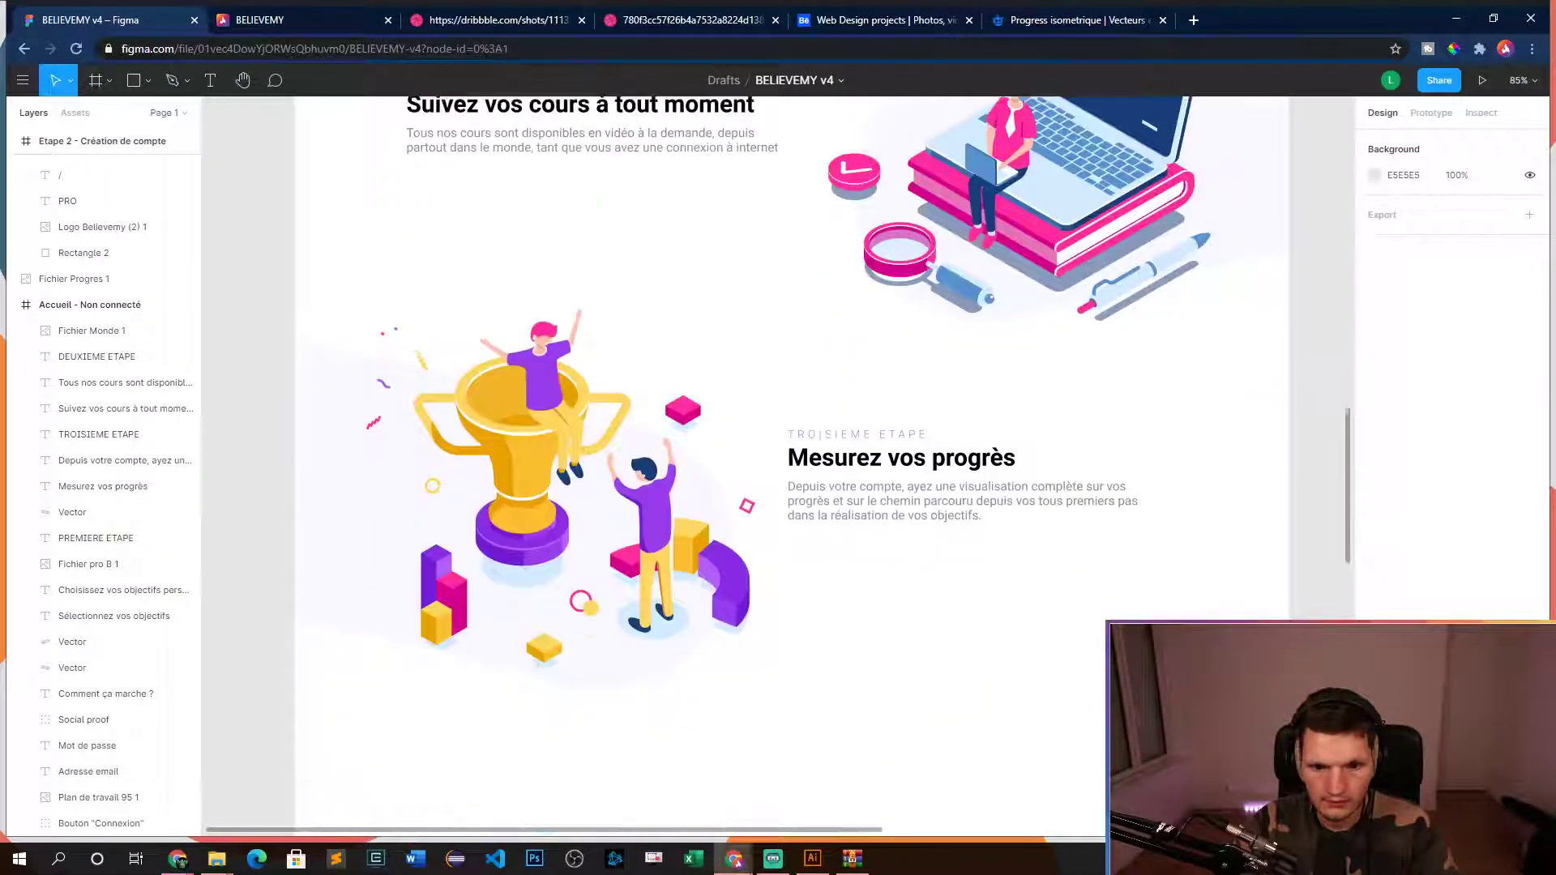
{"action": "scroll", "coordinate": [782, 402], "scroll_direction": "up", "scroll_amount": 5}
{"action": "scroll", "coordinate": [782, 403], "scroll_direction": "down", "scroll_amount": 5}
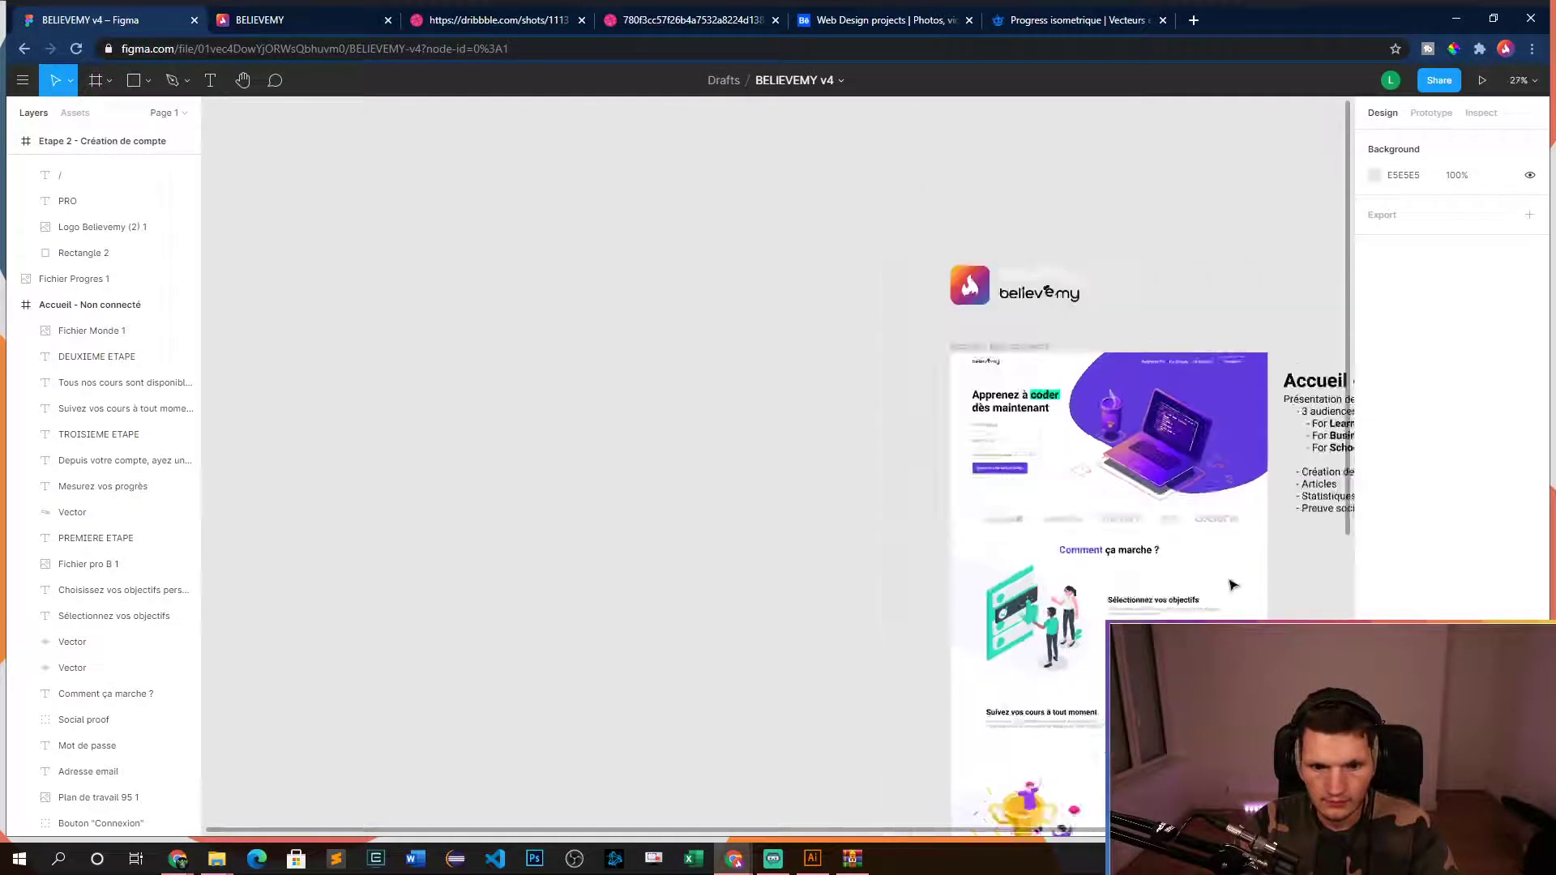
{"action": "scroll", "coordinate": [781, 407], "scroll_direction": "up", "scroll_amount": 5}
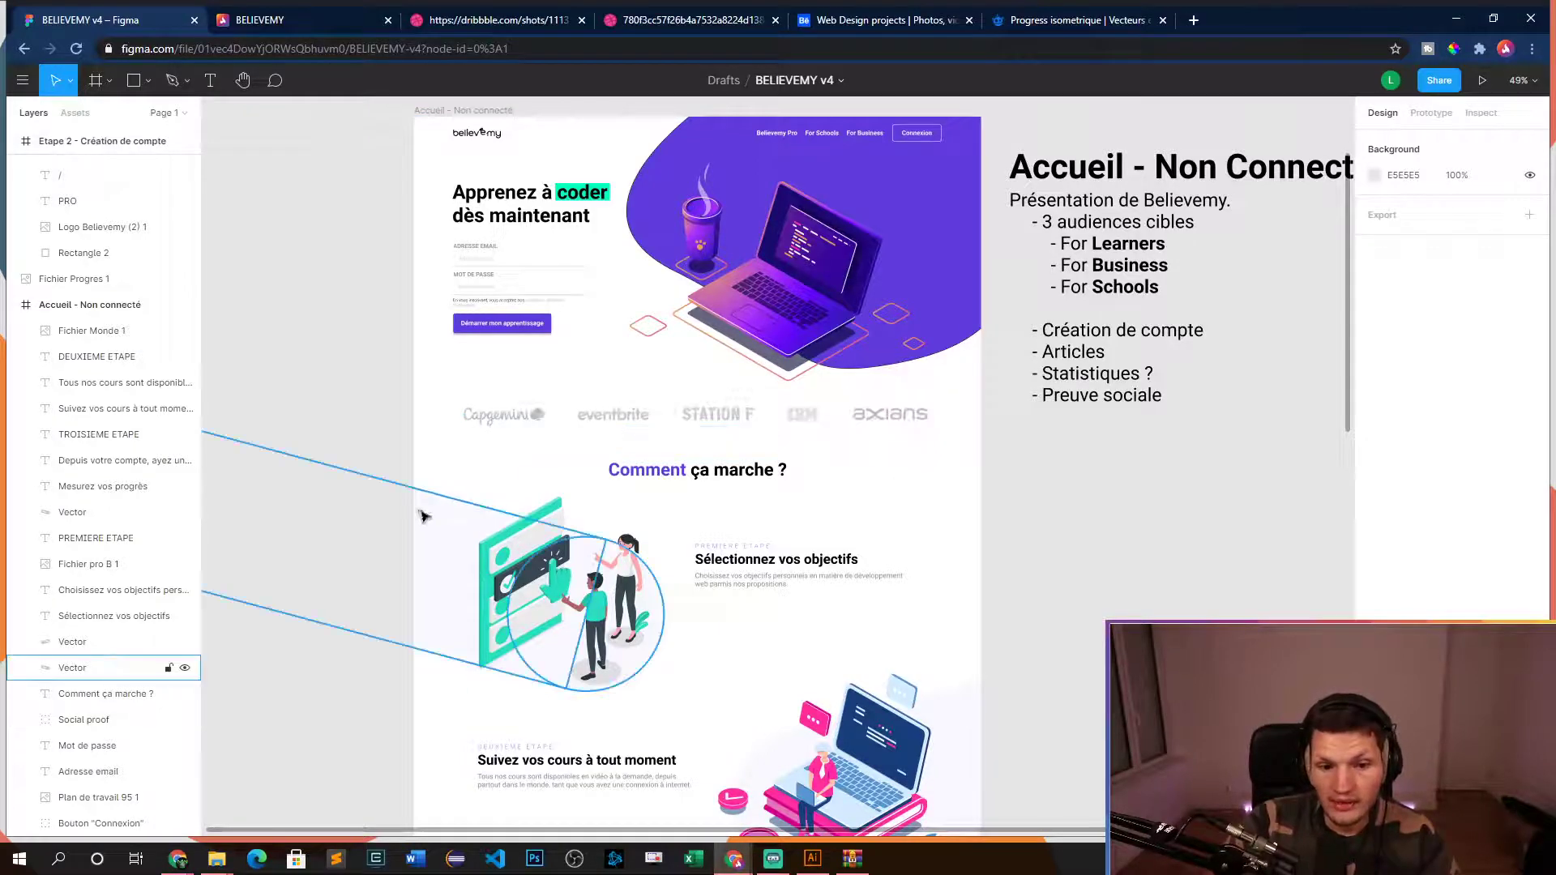
- Try widening the "Accueil - Non connecté" frame evenly on both sides to 4752, and undo it
{"action": "left_click", "coordinate": [502, 156]}
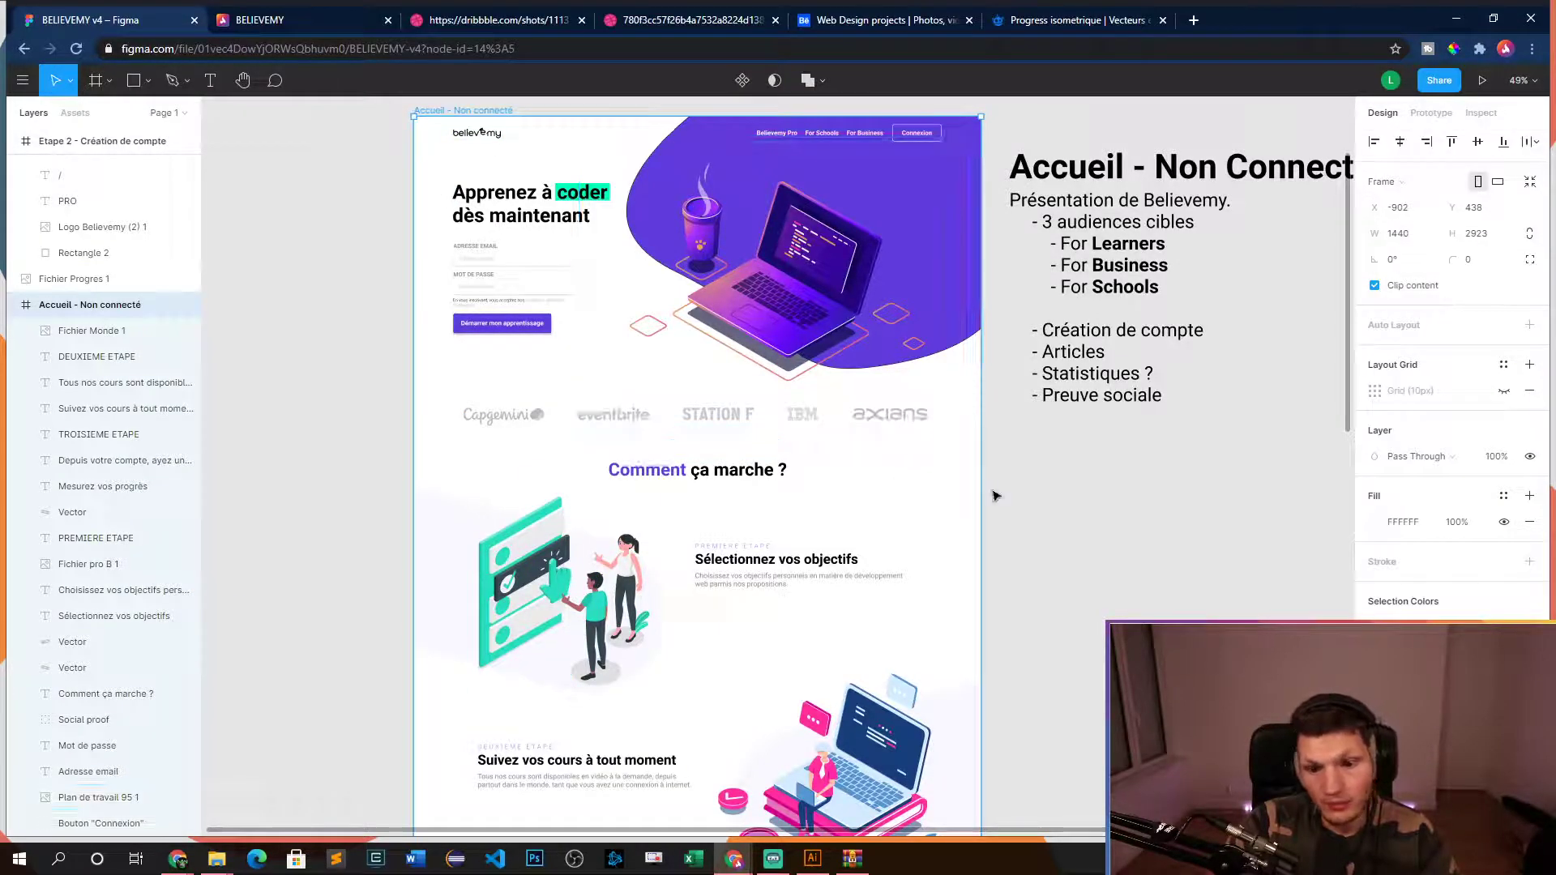
{"action": "left_click_drag", "start_coordinate": [983, 481], "coordinate": [1397, 514]}
{"action": "scroll", "coordinate": [725, 454], "scroll_direction": "down", "scroll_amount": 3}
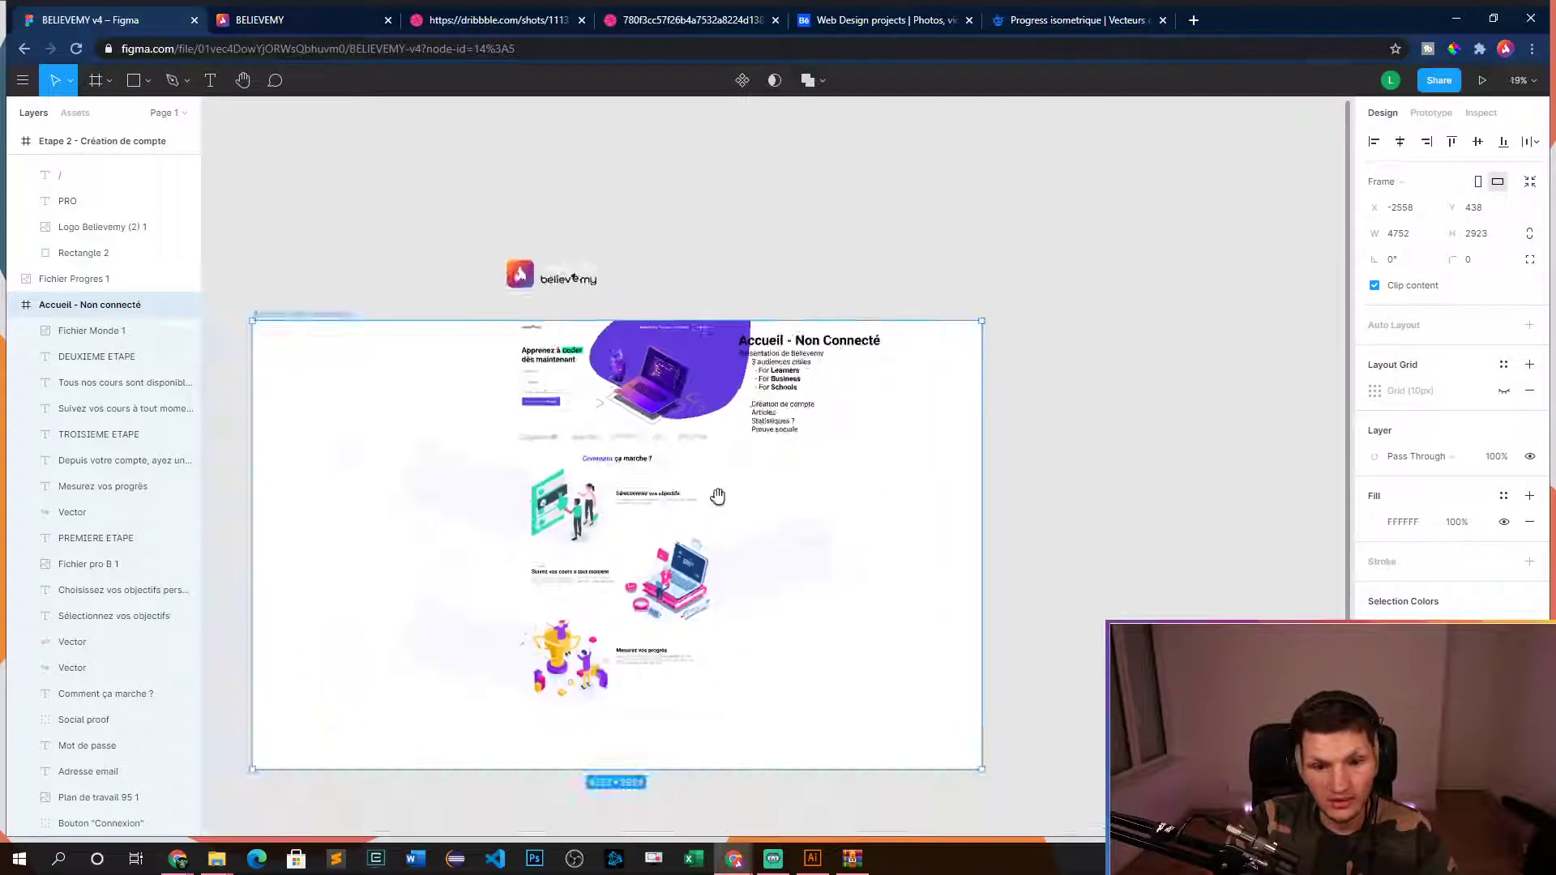
{"action": "left_click_drag", "start_coordinate": [712, 496], "coordinate": [857, 470]}
{"action": "scroll", "coordinate": [857, 470], "scroll_direction": "up", "scroll_amount": 3}
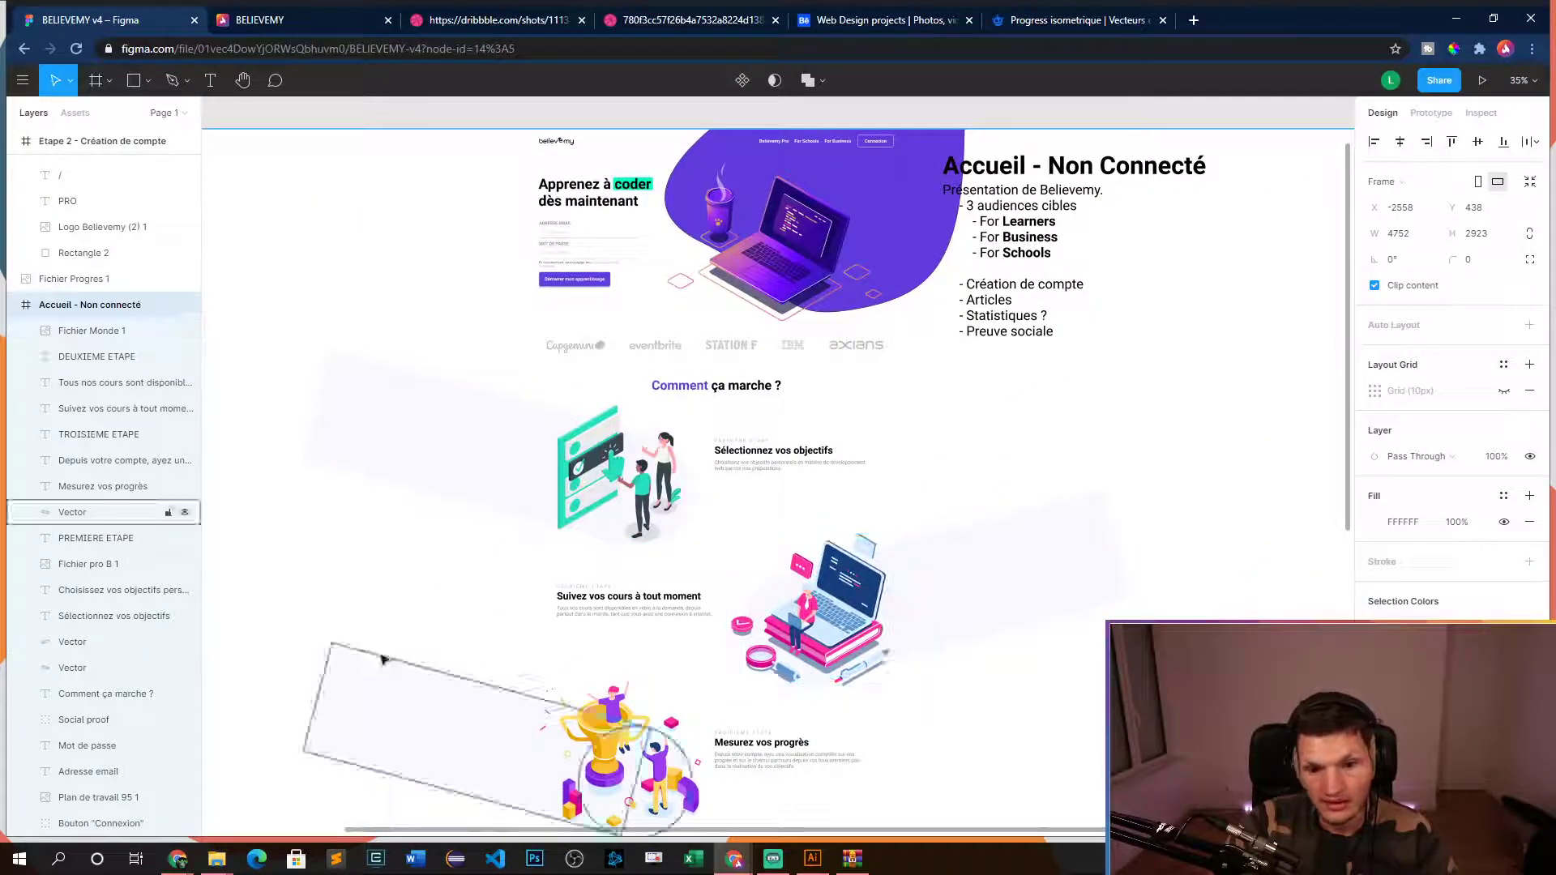
{"action": "key", "text": "ctrl+z"}
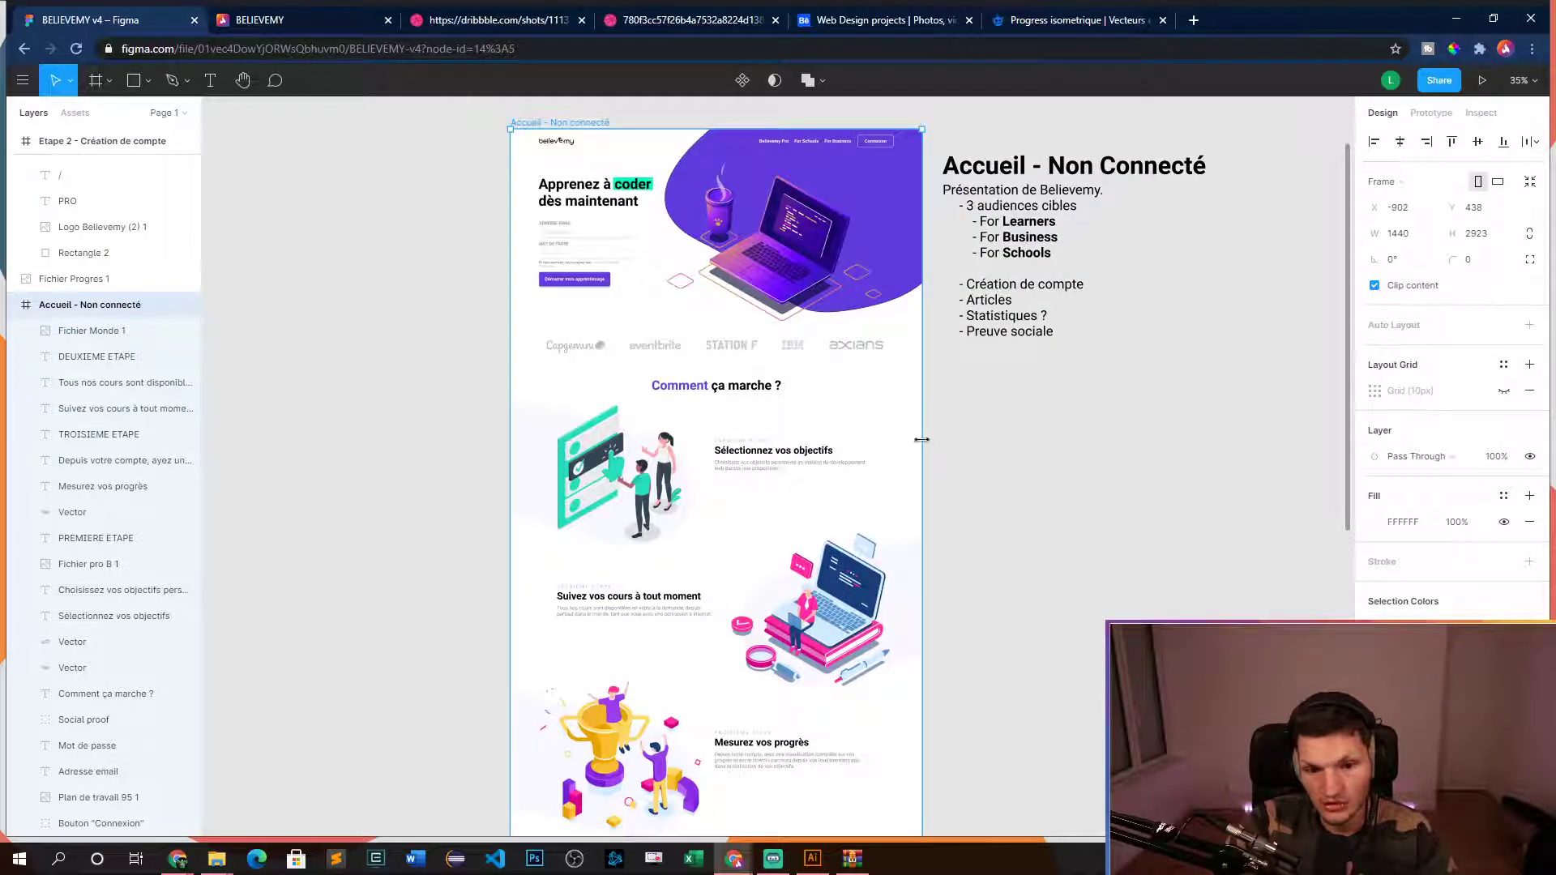
- Try the home page frame at a width of 2696, extended equally on both sides, and undo the change
{"action": "left_click_drag", "start_coordinate": [920, 438], "coordinate": [1098, 431]}
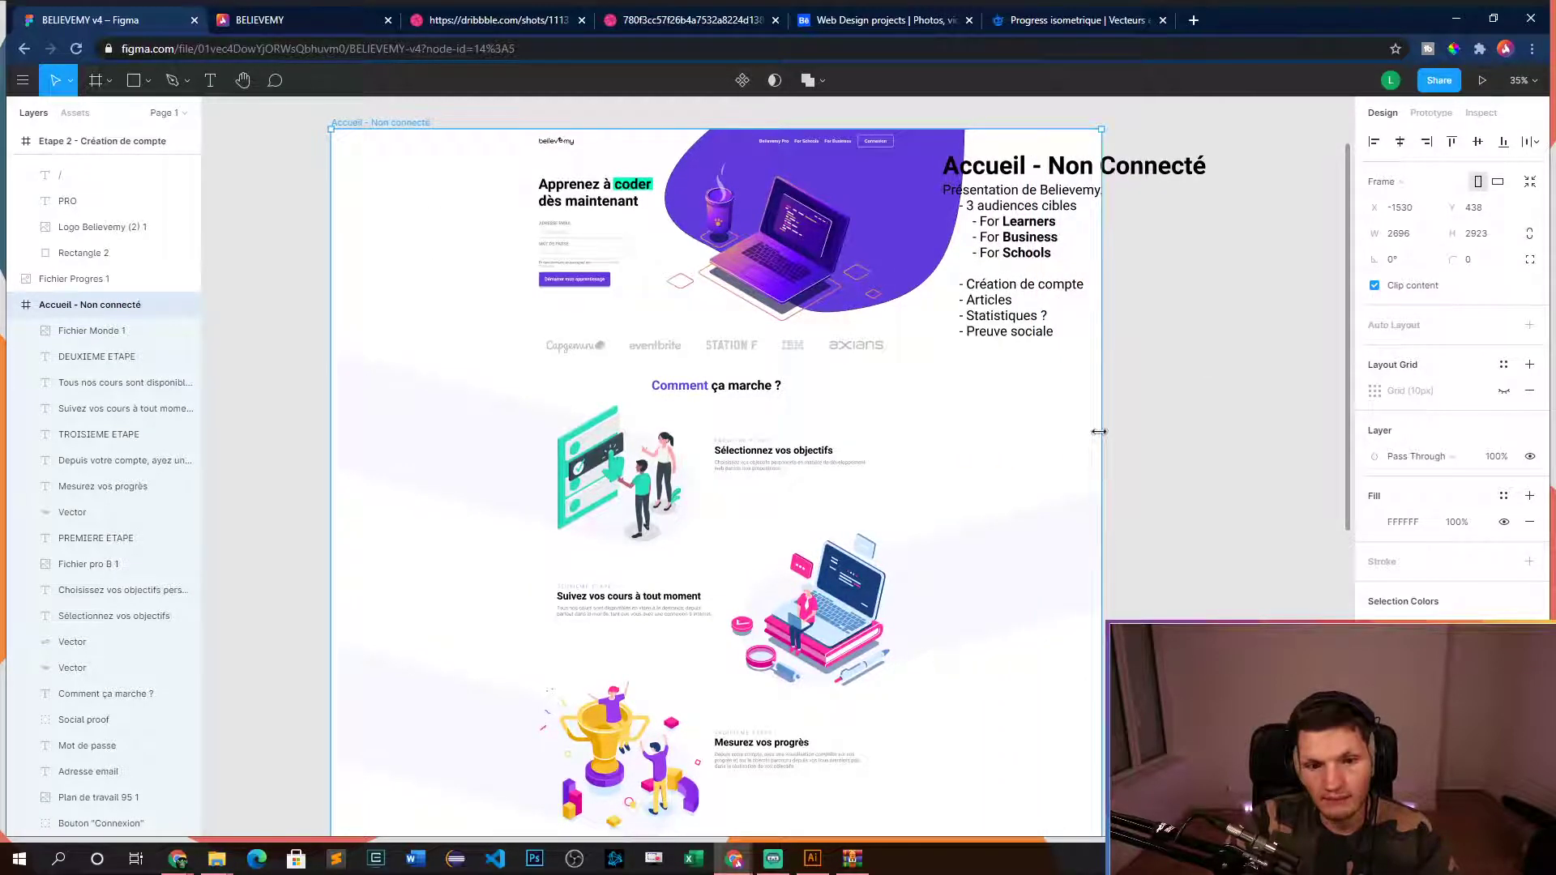
{"action": "left_click", "coordinate": [1172, 490]}
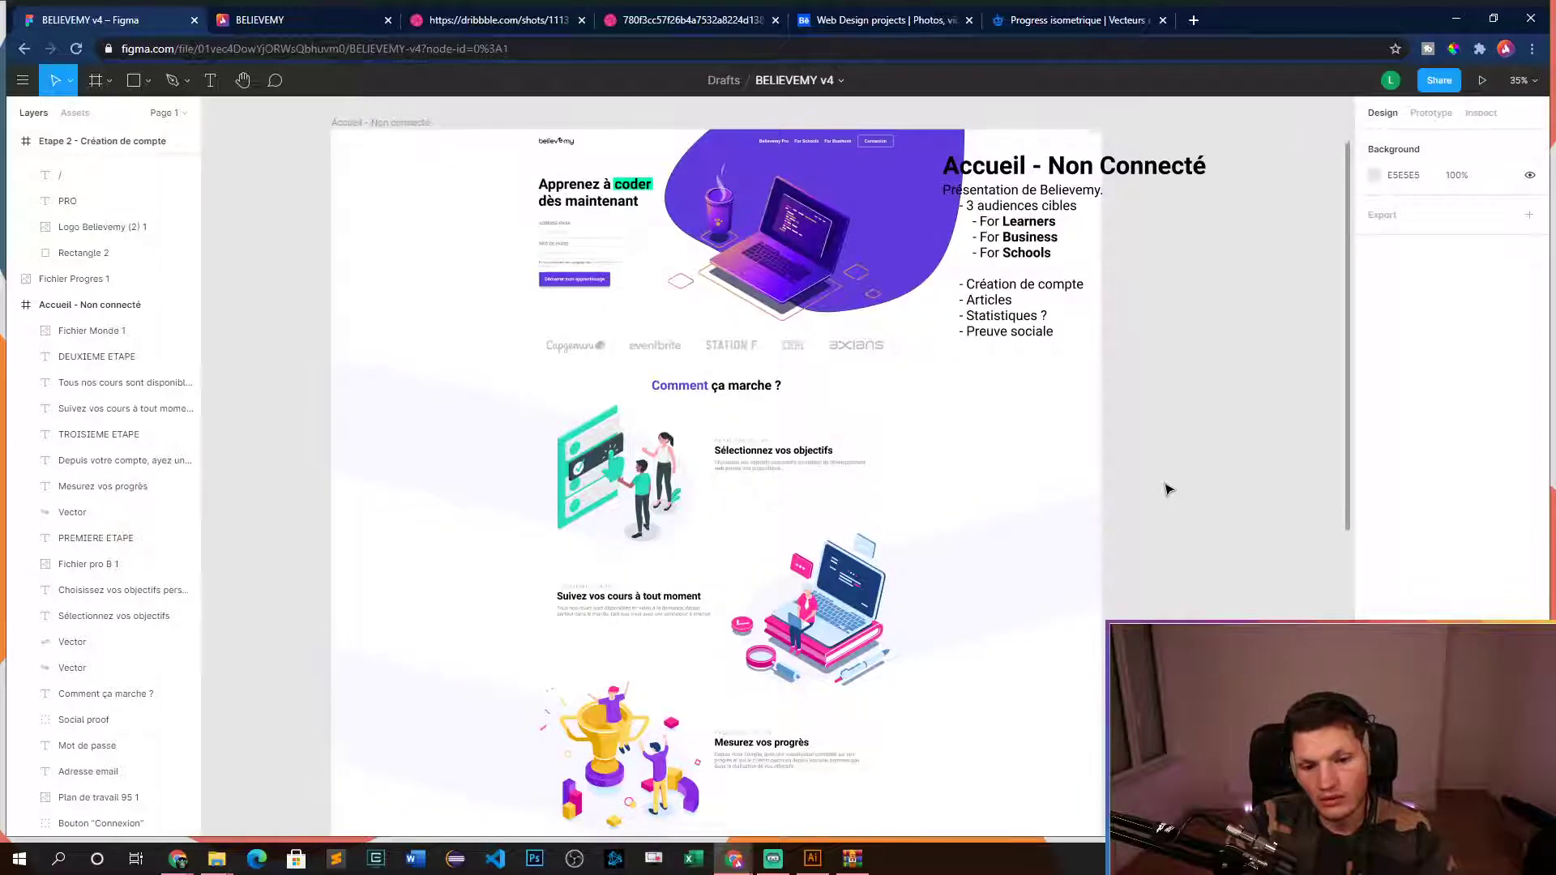
{"action": "key", "text": "ctrl+z"}
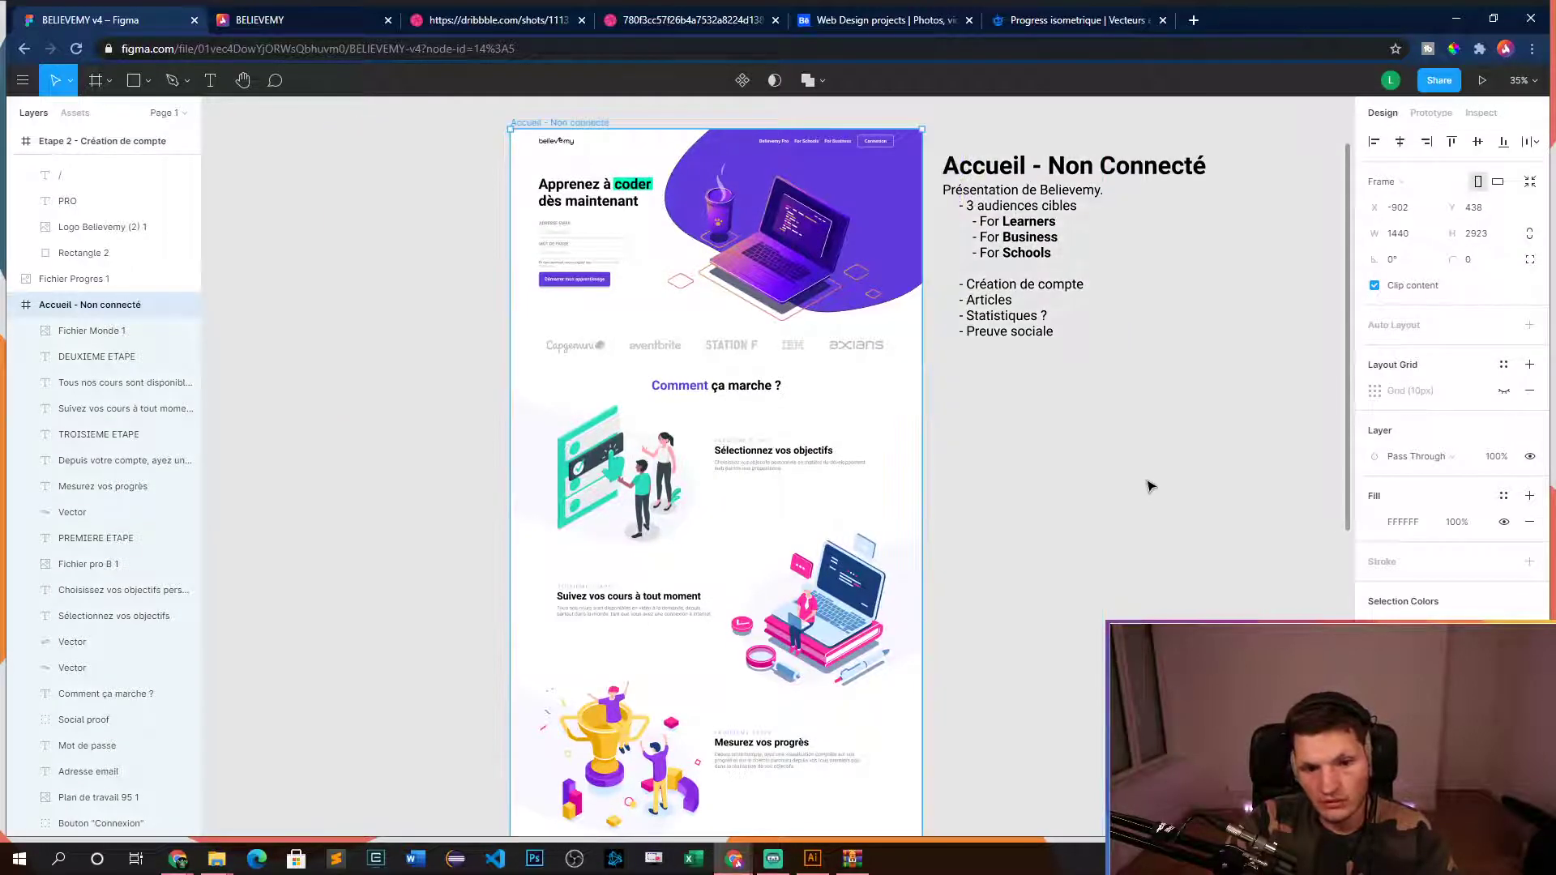
{"action": "left_click", "coordinate": [1004, 500]}
{"action": "scroll", "coordinate": [1003, 500], "scroll_direction": "down", "scroll_amount": 3}
{"action": "scroll", "coordinate": [1054, 552], "scroll_direction": "up", "scroll_amount": 6}
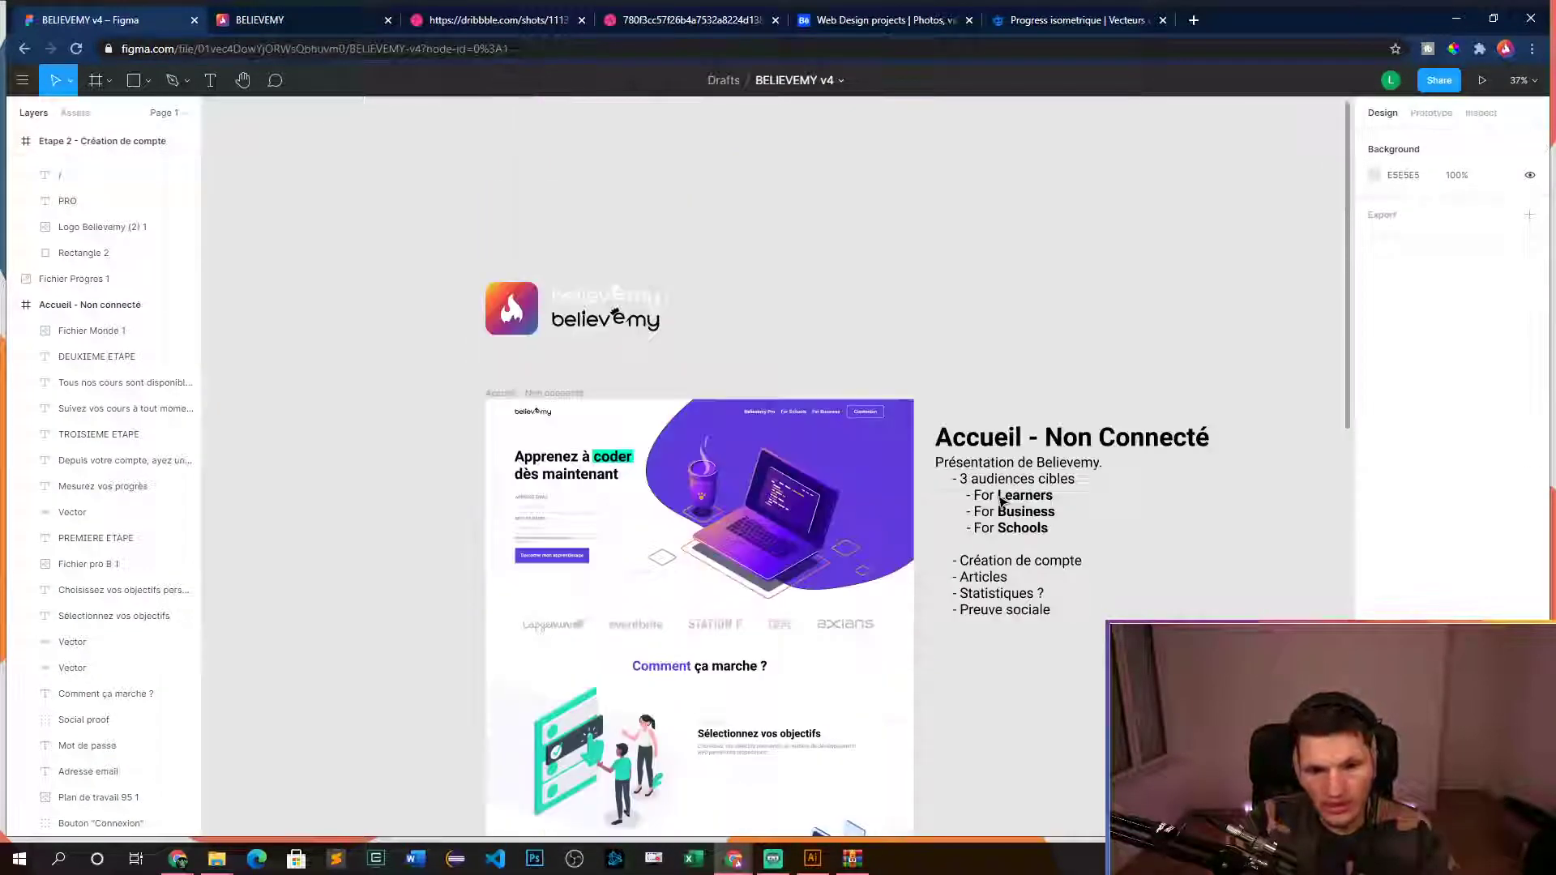
{"action": "scroll", "coordinate": [1096, 597], "scroll_direction": "down", "scroll_amount": 2}
{"action": "scroll", "coordinate": [1096, 598], "scroll_direction": "down", "scroll_amount": 1}
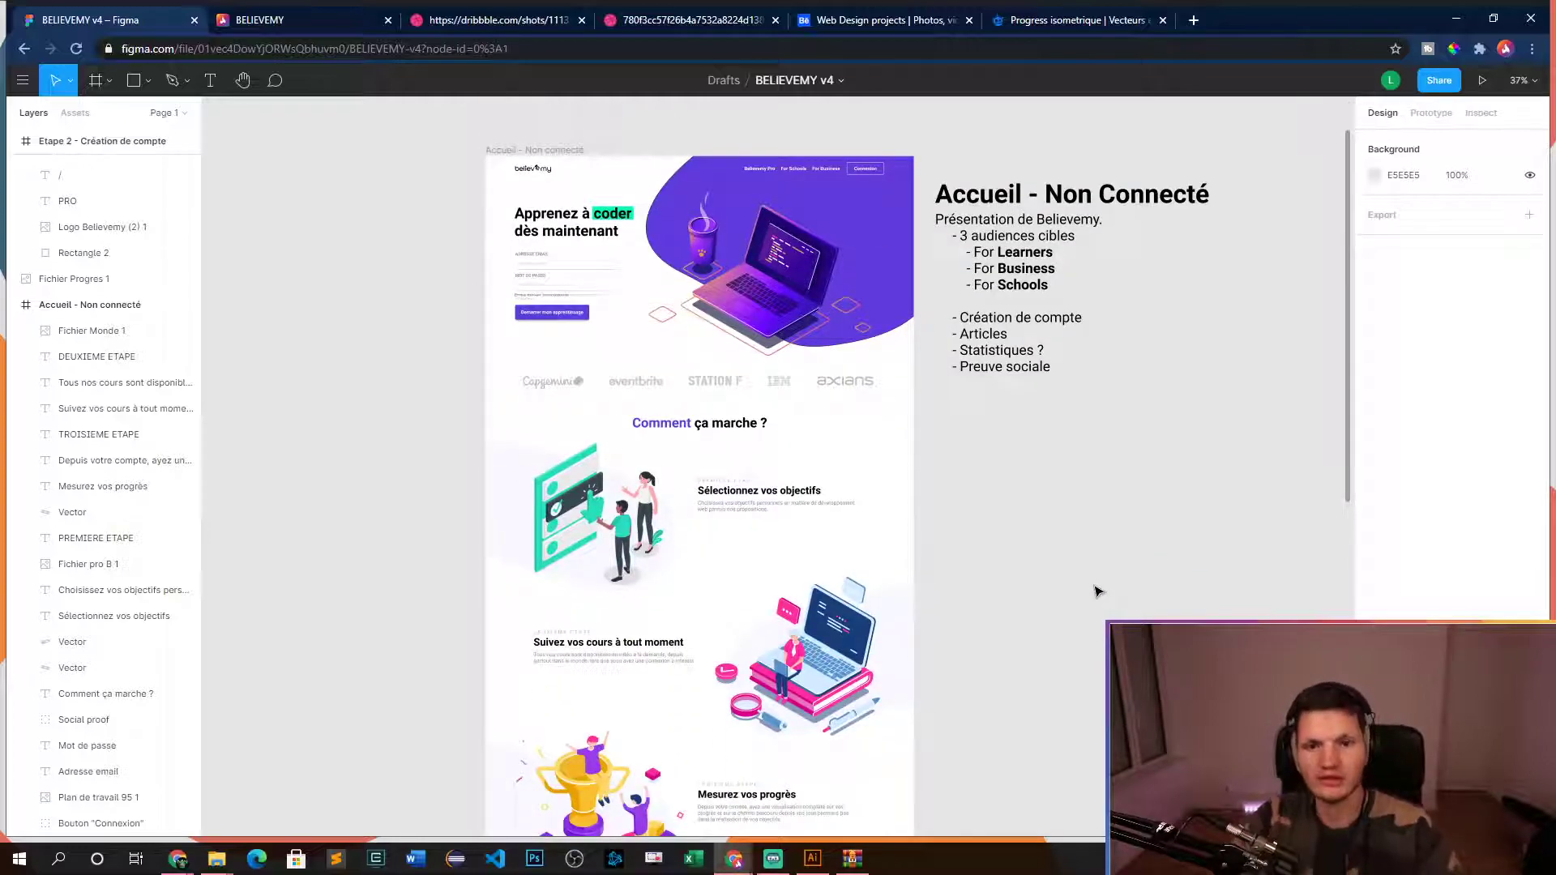